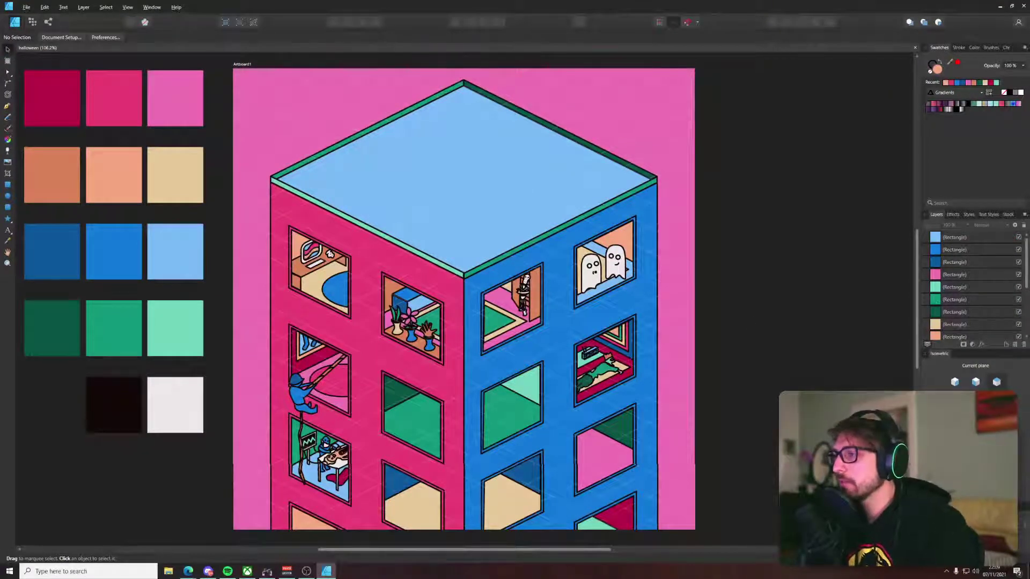
Step: Hide the 2:1 isometric grid through the Grid and Snapping Axis settings
left_click(975, 435)
left_click(439, 162)
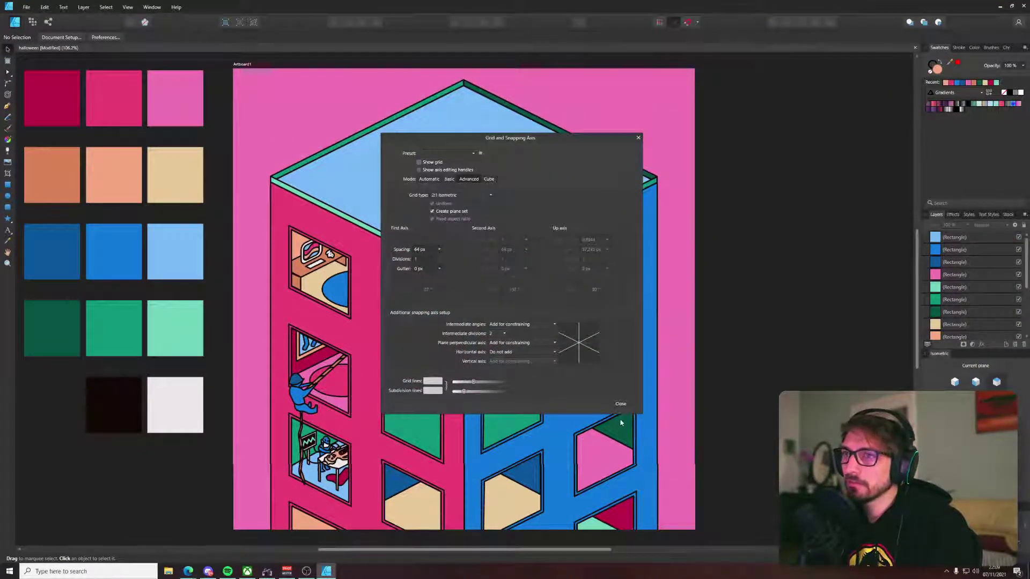
left_click(620, 403)
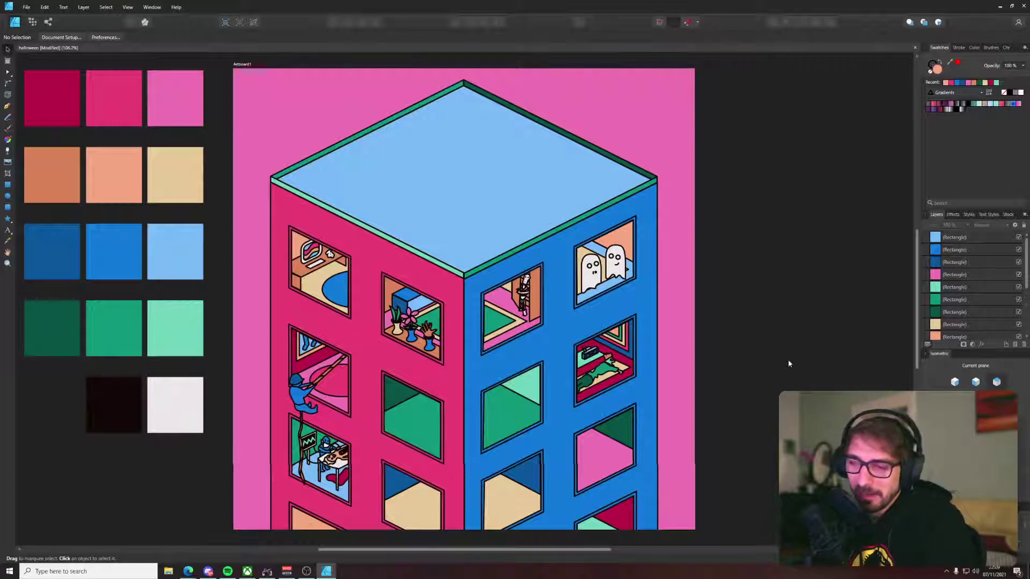
left_click(227, 571)
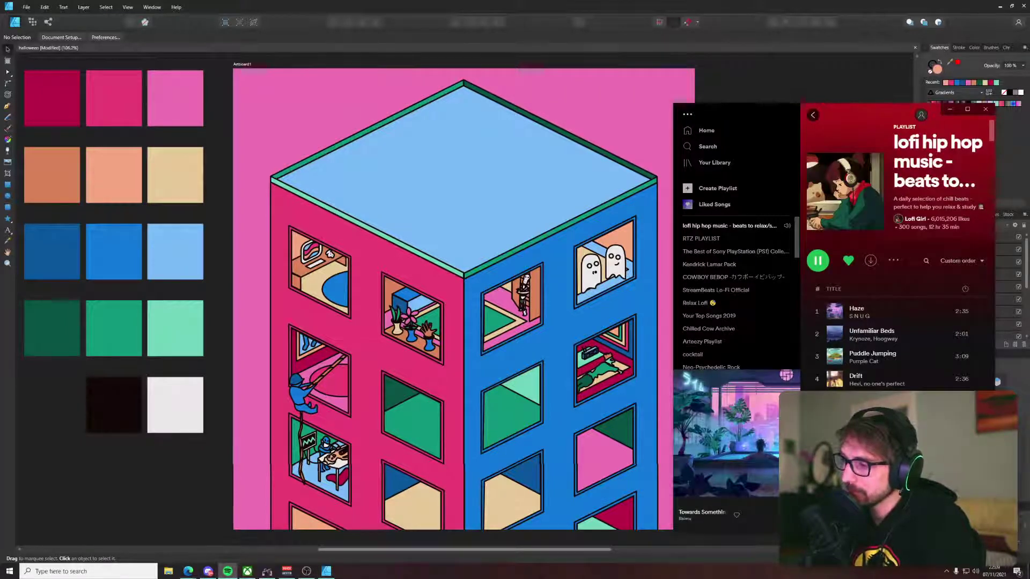
left_click(765, 80)
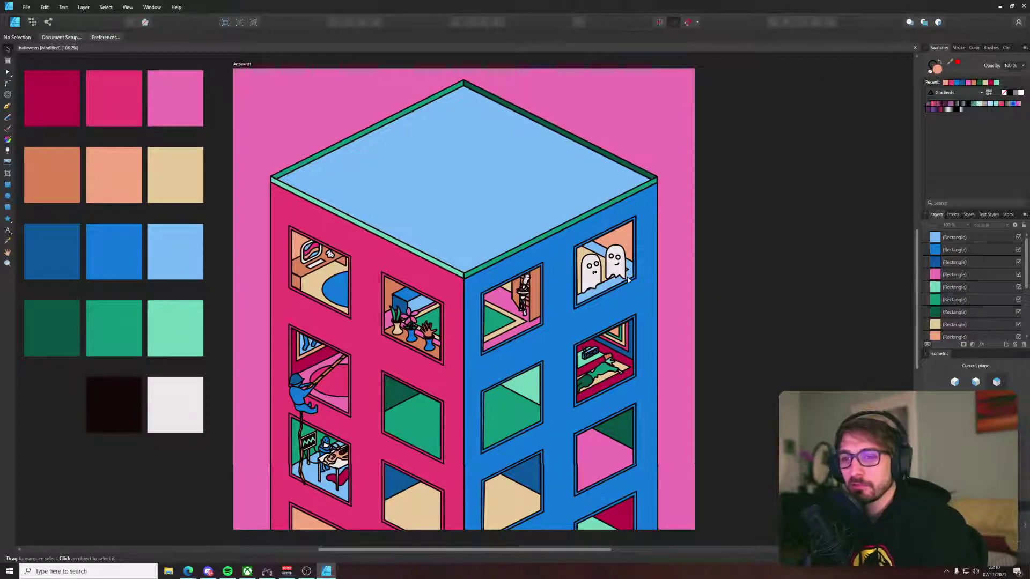
Step: Examine the zombie room on the blue facade and the climber and operating-room windows on the pink facade
scroll(623, 276, "up", 6)
left_click_drag(320, 202, 557, 20)
left_click_drag(528, 112, 330, 2)
scroll(605, 119, "down", 1)
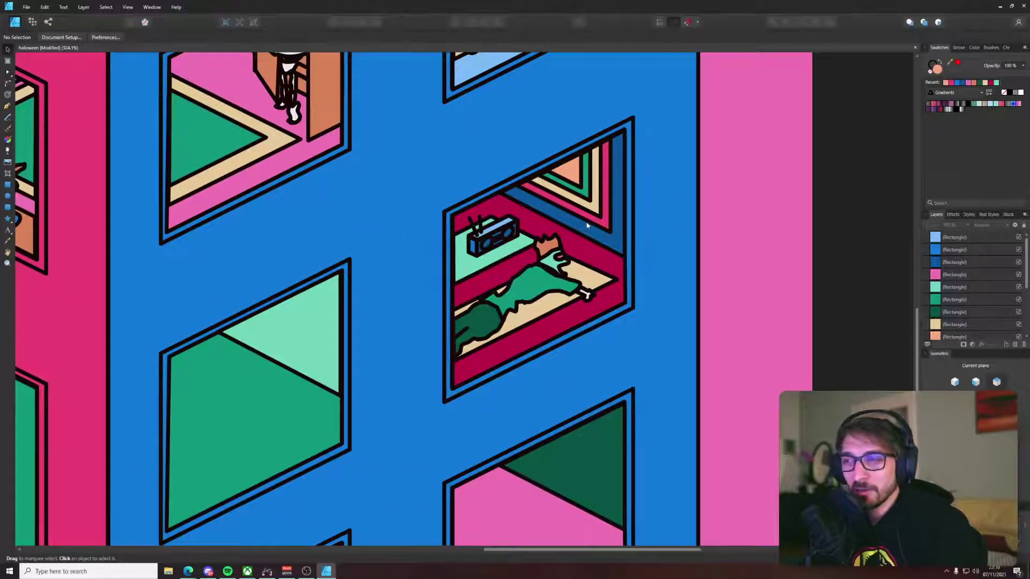
scroll(584, 226, "down", 4)
left_click_drag(498, 232, 701, 283)
scroll(484, 432, "up", 4)
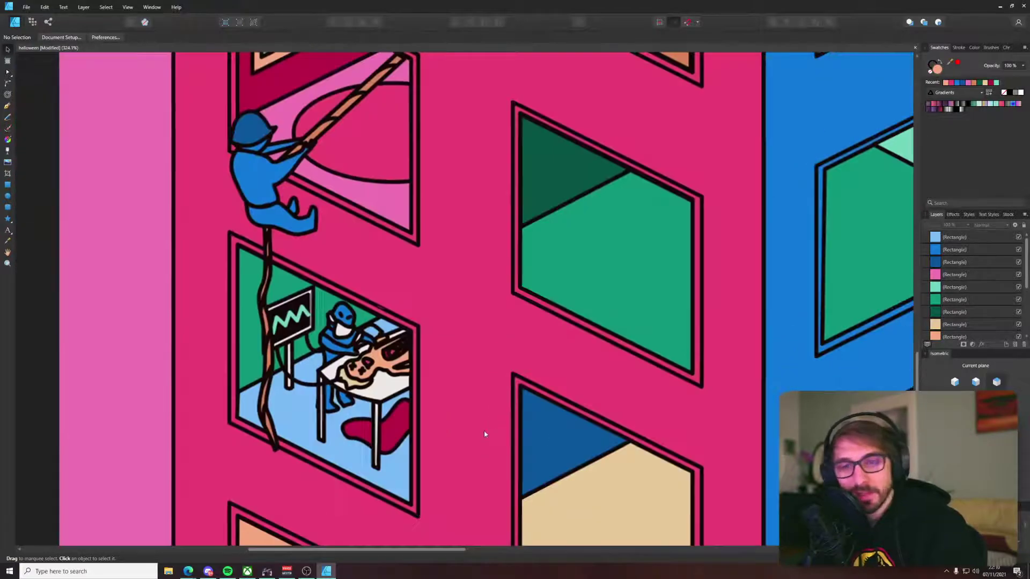
scroll(437, 405, "up", 2)
left_click_drag(438, 337, 552, 356)
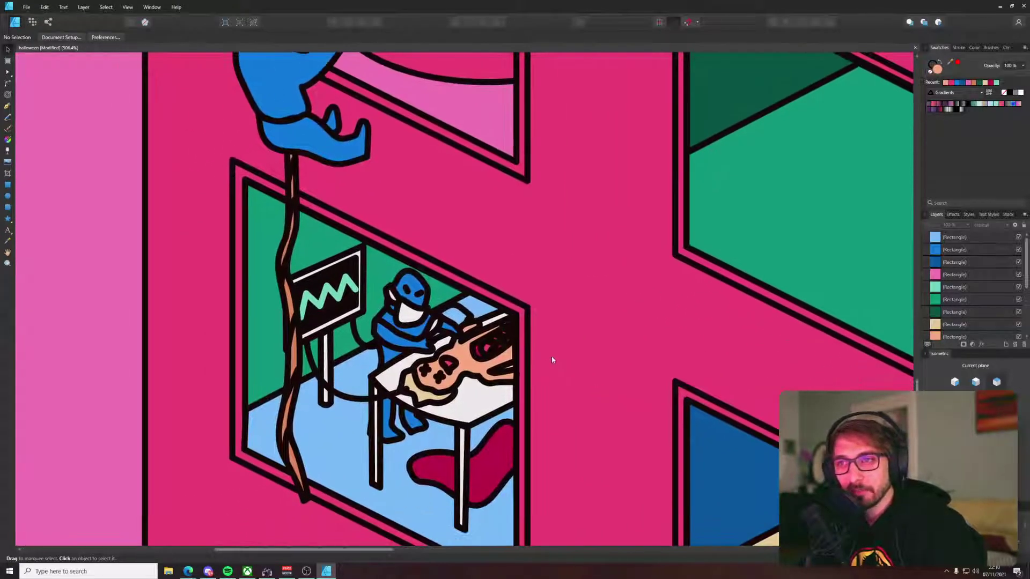
scroll(552, 356, "down", 3)
left_click_drag(539, 219, 456, 267)
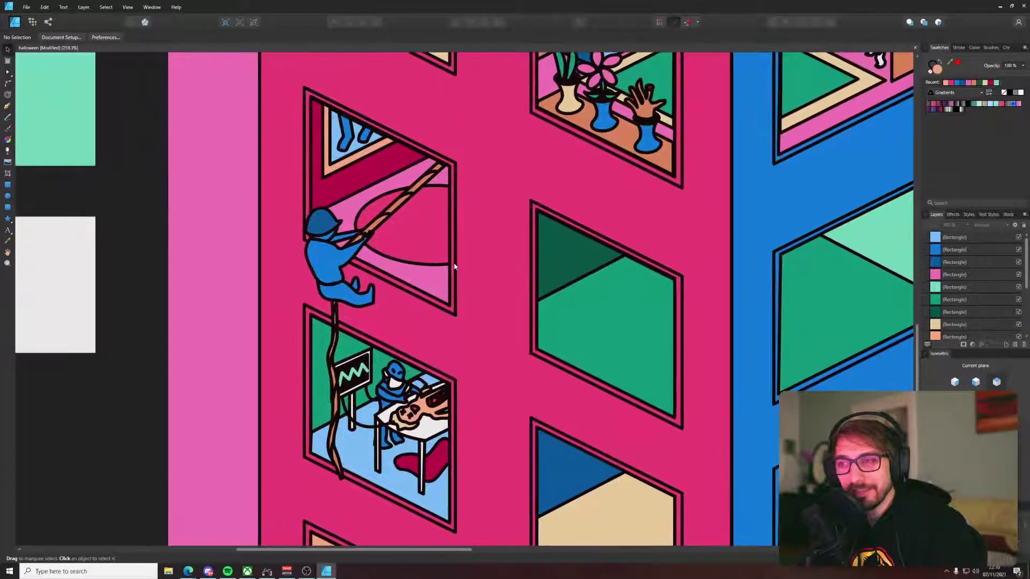
scroll(408, 227, "down", 3)
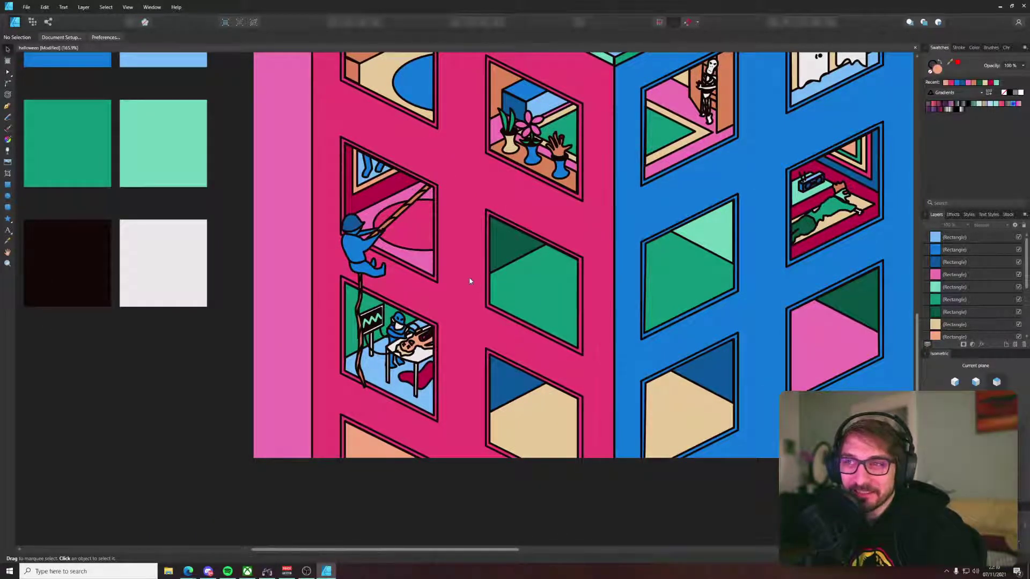
Step: Examine the vase window on the pink facade up close, inspecting the outline nodes of the hand in the vase
left_click_drag(412, 222, 357, 381)
scroll(504, 311, "up", 5)
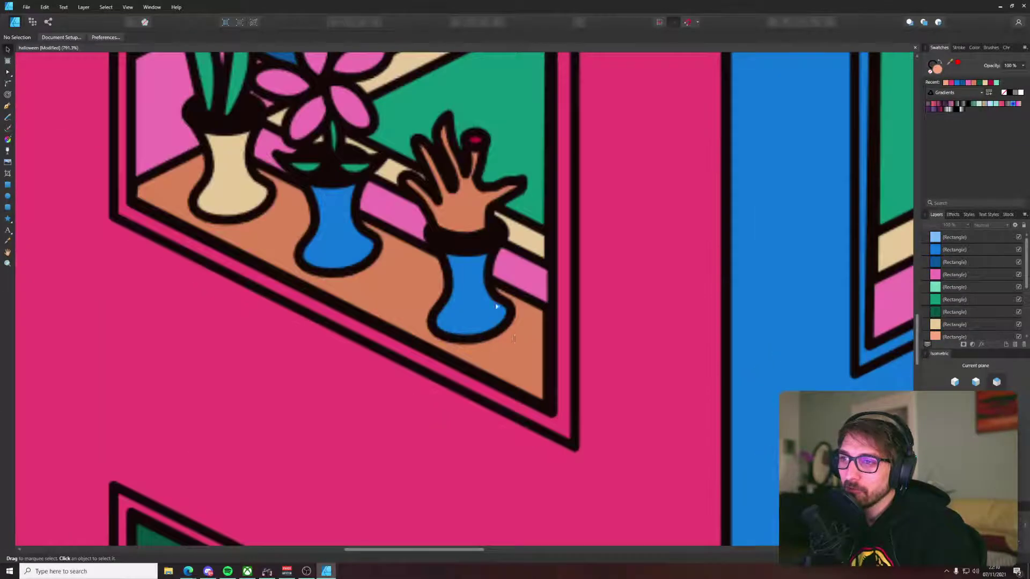
left_click(469, 183)
key("a")
left_click(481, 178)
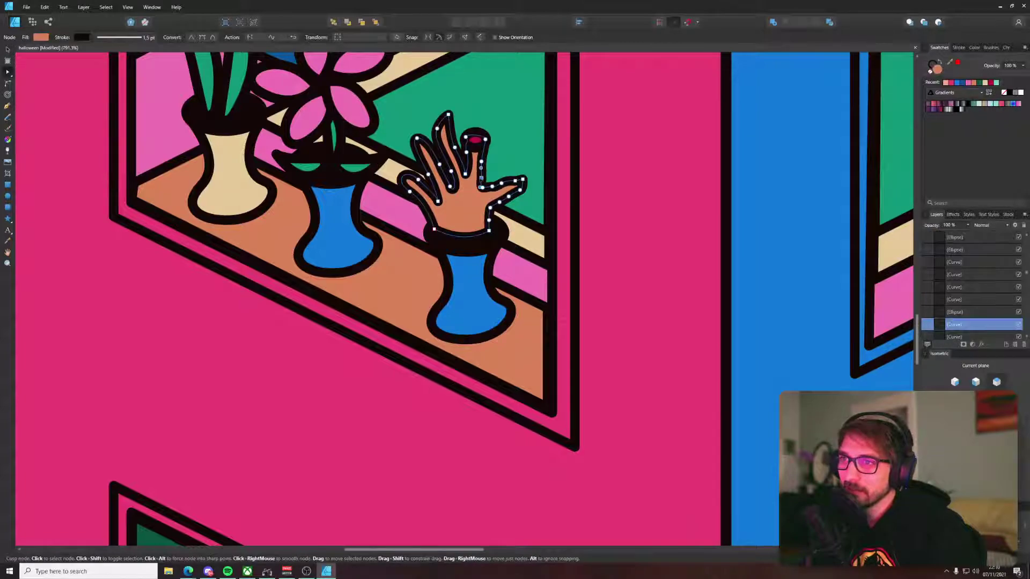
scroll(321, 184, "down", 6)
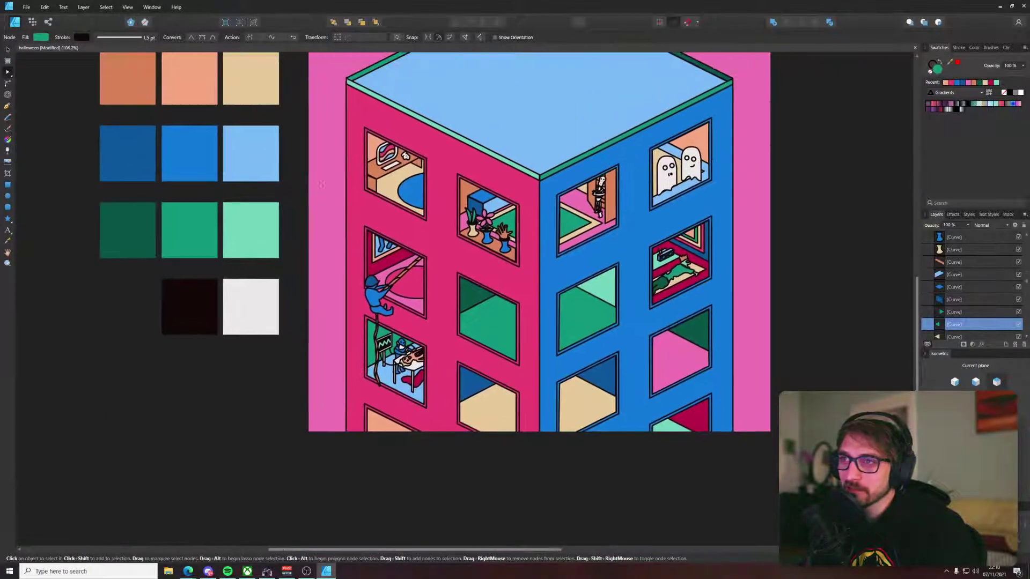
left_click(504, 230)
scroll(506, 230, "up", 8)
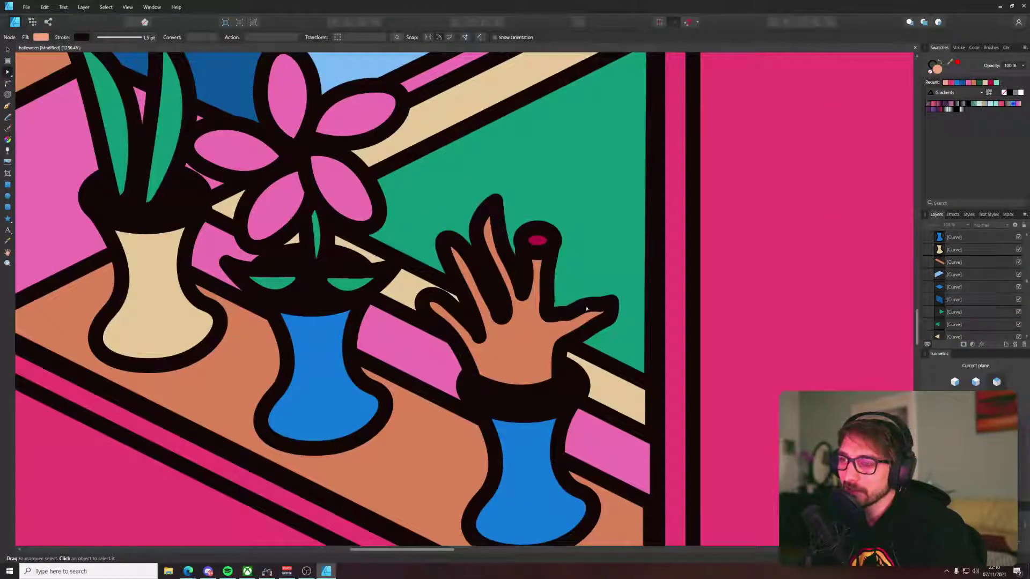
scroll(566, 298, "down", 7)
Step: Examine the desk room in the pink facade's upper window, inspecting the desk side and floor curves
left_click_drag(140, 123, 195, 161)
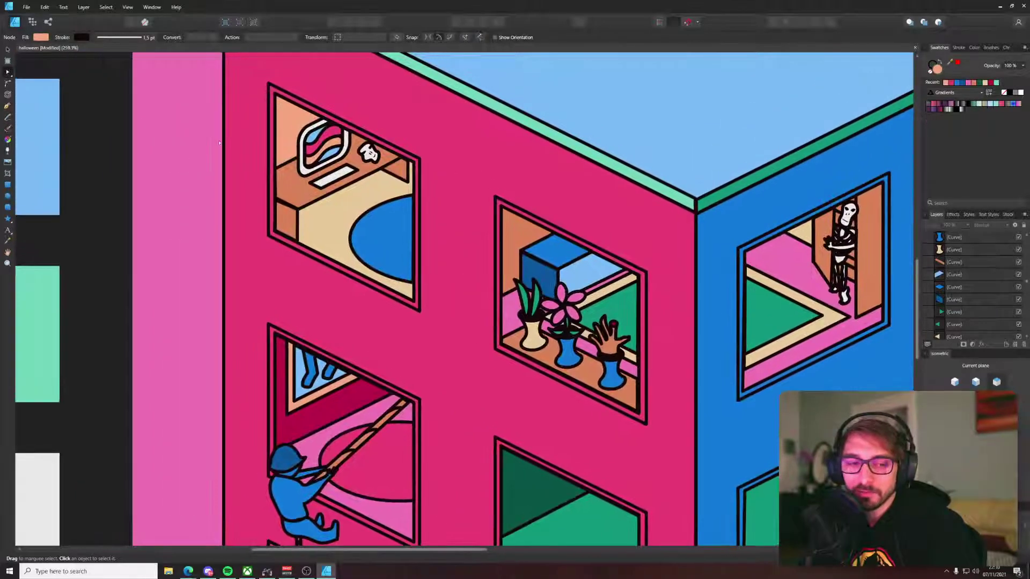
scroll(355, 159, "up", 5)
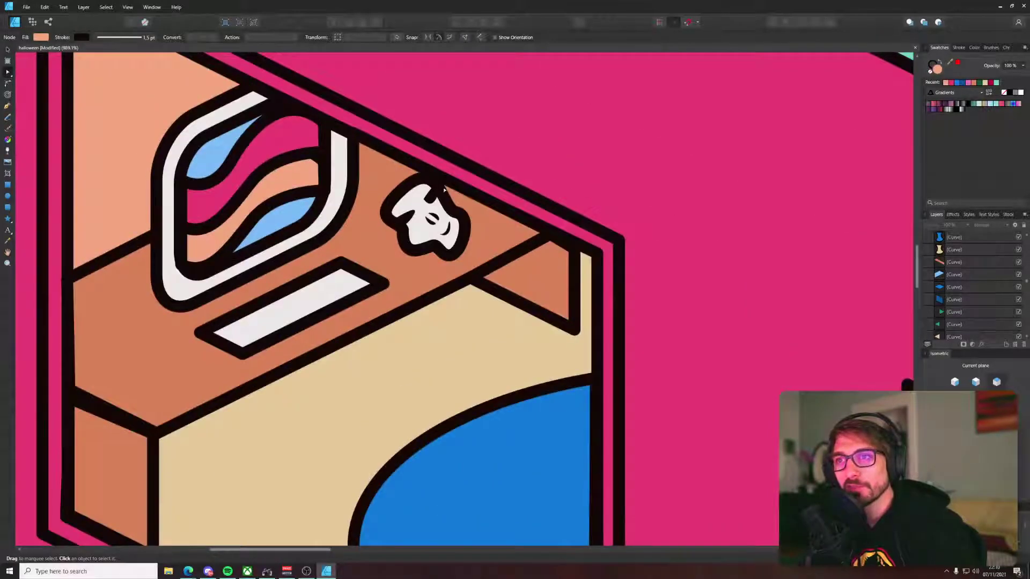
scroll(444, 190, "down", 10)
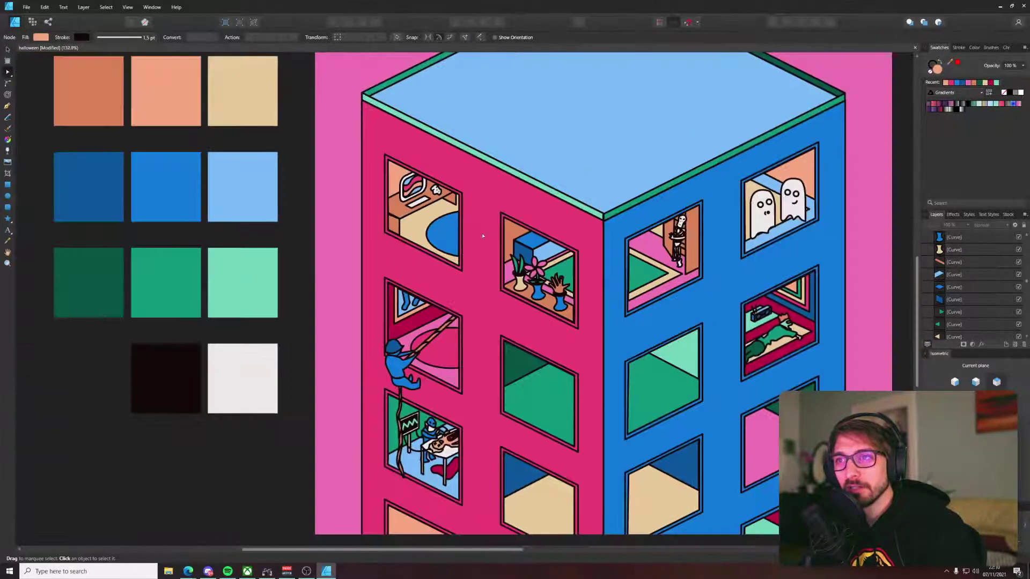
left_click_drag(454, 228, 377, 199)
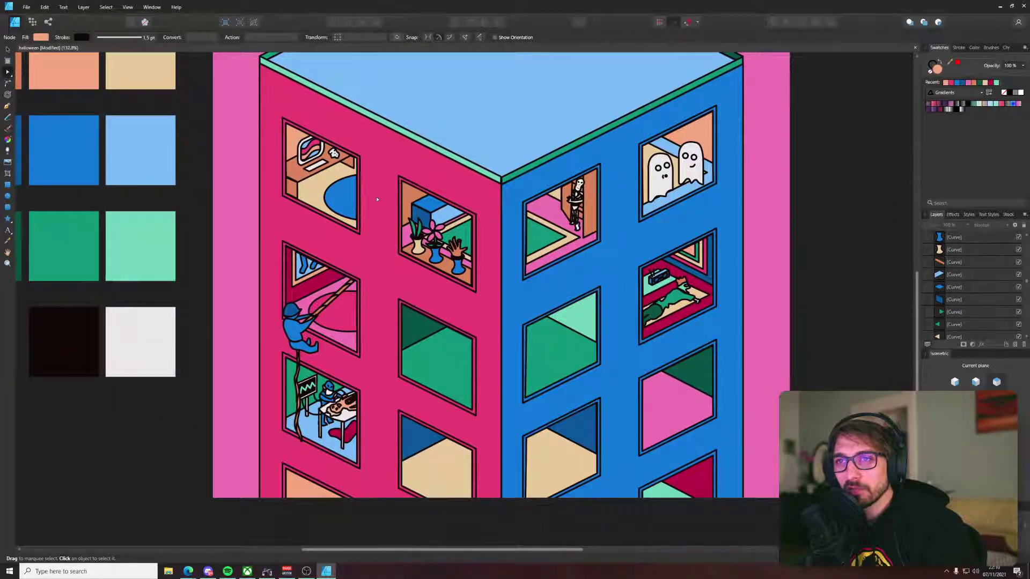
scroll(345, 187, "up", 8)
left_click(488, 252)
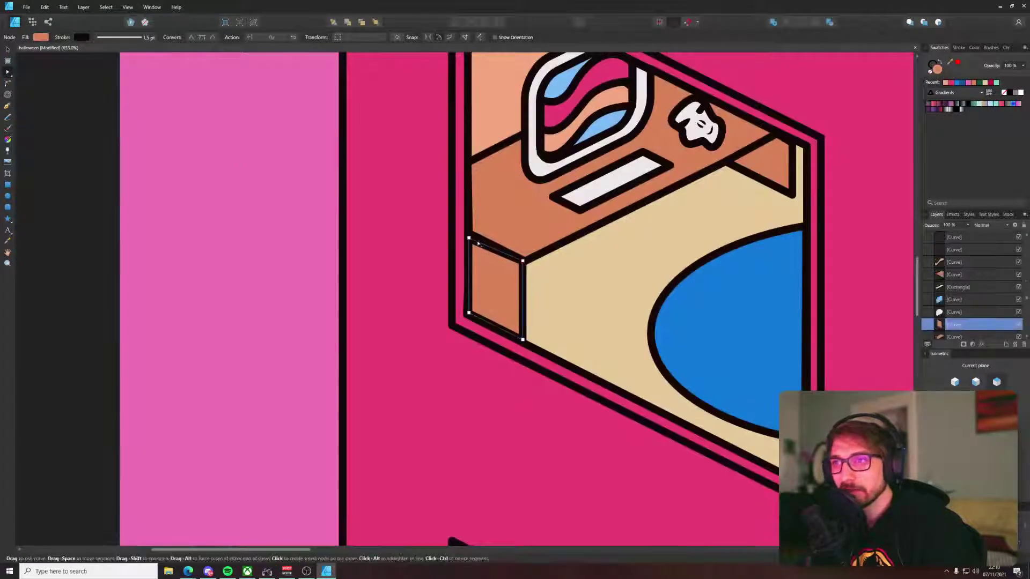
left_click(590, 267)
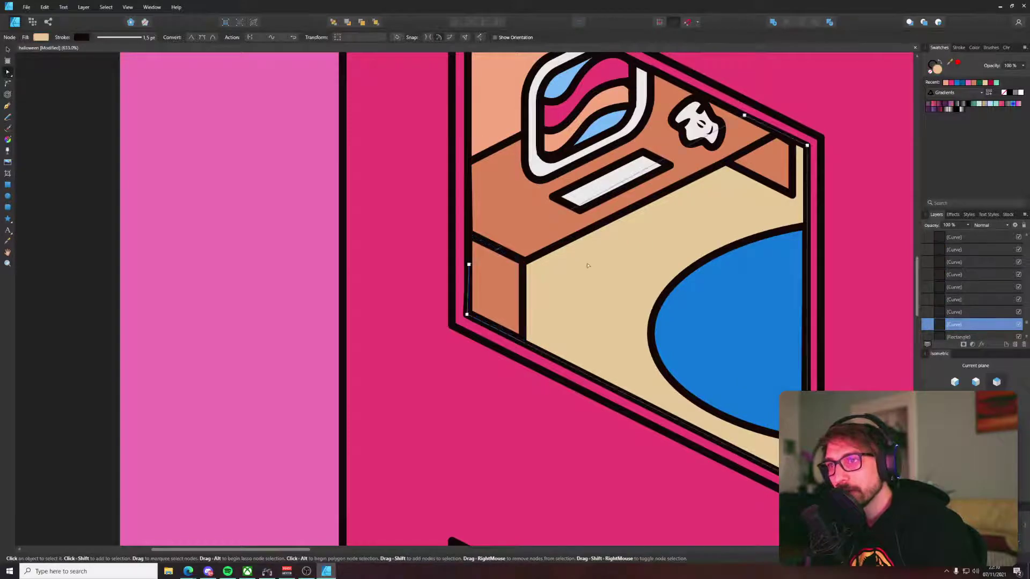
scroll(413, 251, "down", 8)
left_click(309, 404)
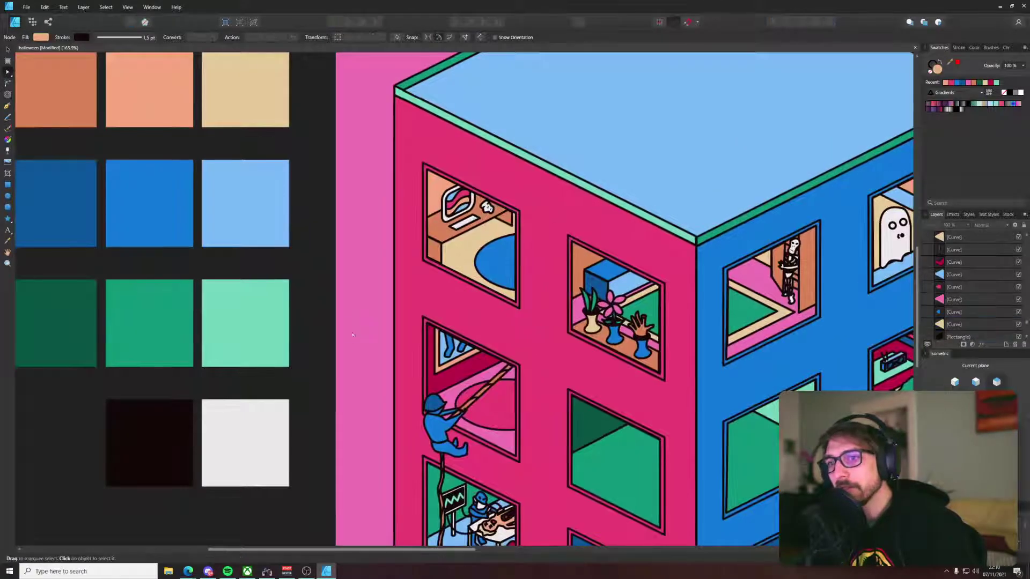
left_click_drag(351, 334, 255, 153)
scroll(276, 159, "down", 3)
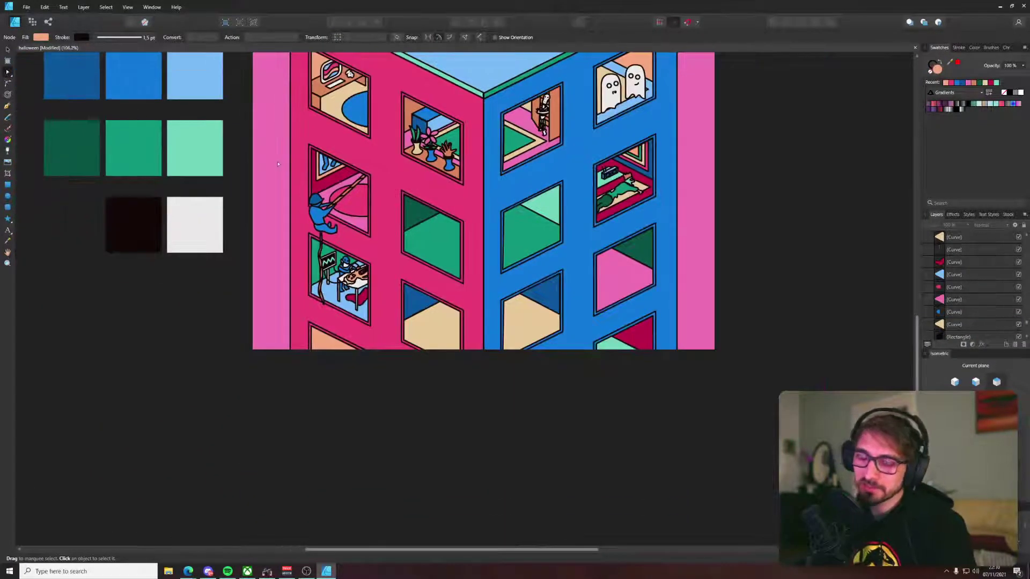
Step: Look over the whole building, from the blue roof to the unfurnished windows on both facades
left_click_drag(726, 156, 807, 304)
scroll(806, 302, "up", 1)
left_click_drag(806, 300, 802, 268)
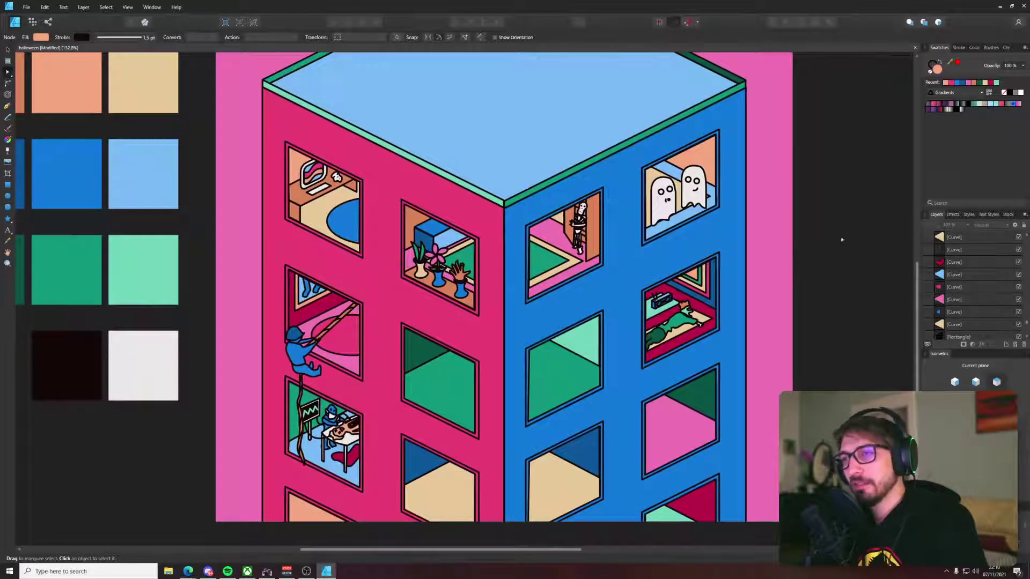
scroll(842, 237, "up", 1)
scroll(510, 213, "up", 5)
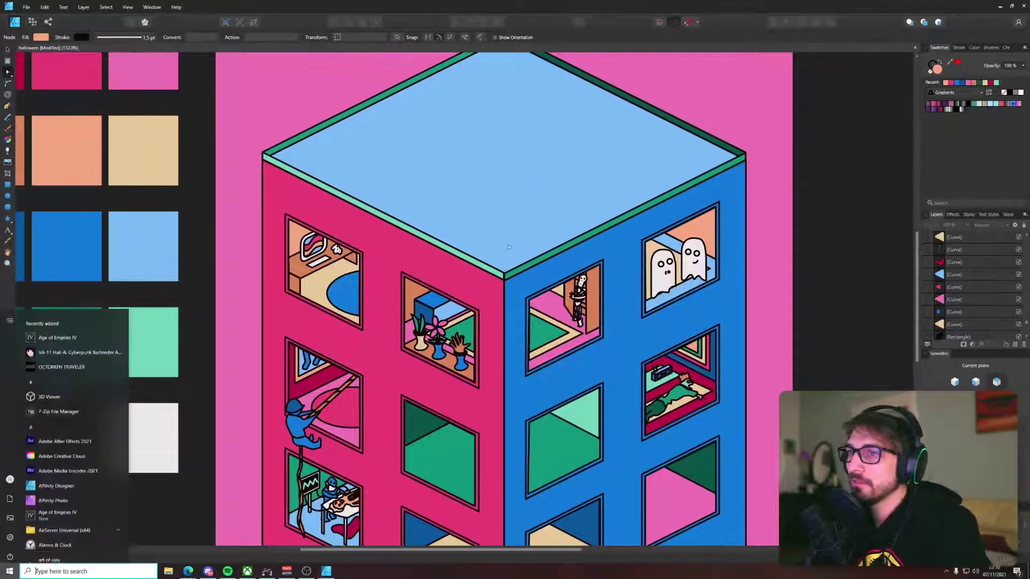
scroll(751, 206, "up", 4)
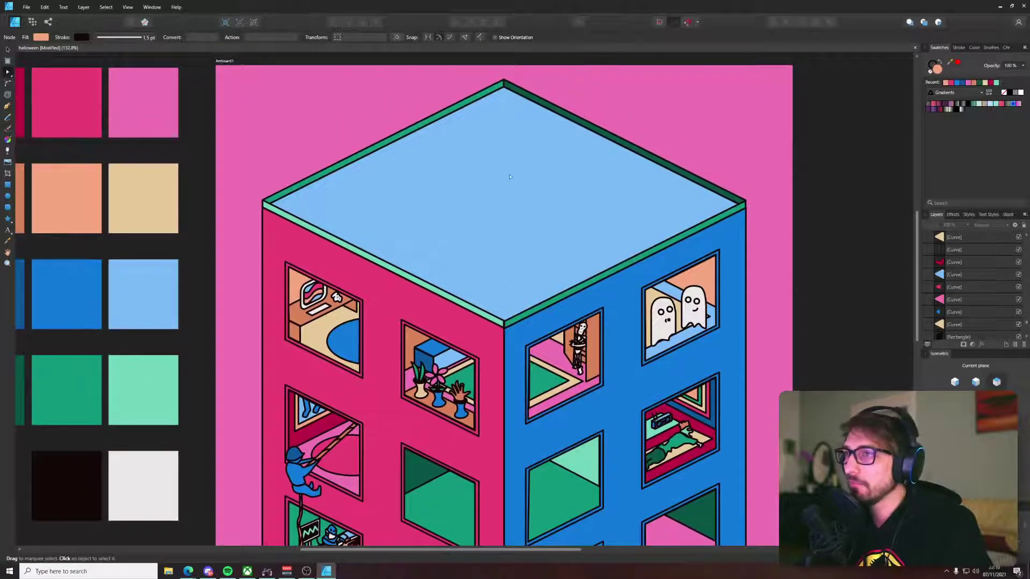
scroll(246, 139, "down", 2)
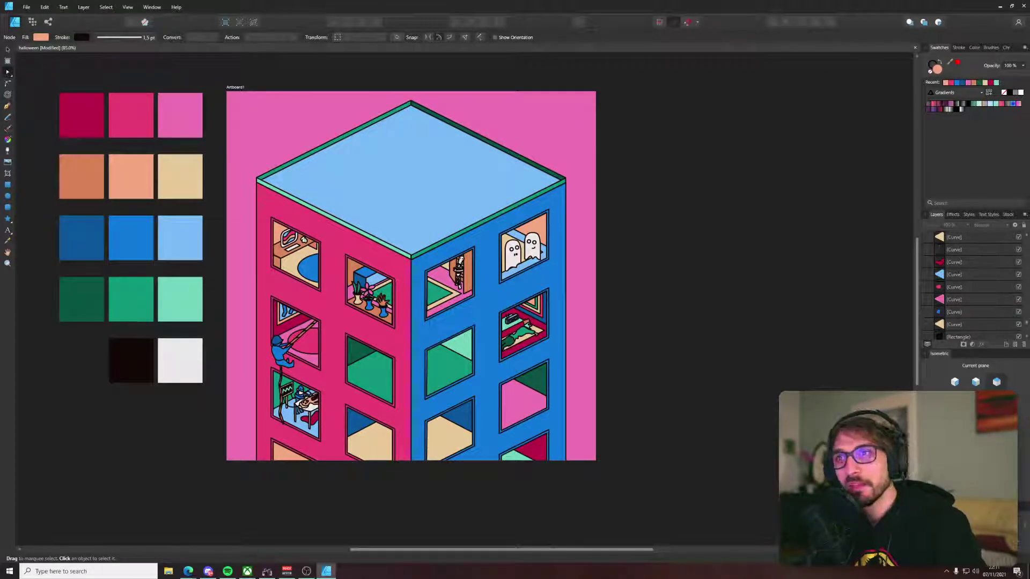
Step: Show the 2:1 isometric grid over the artwork through the Grid and Snapping Axis settings
left_click(974, 452)
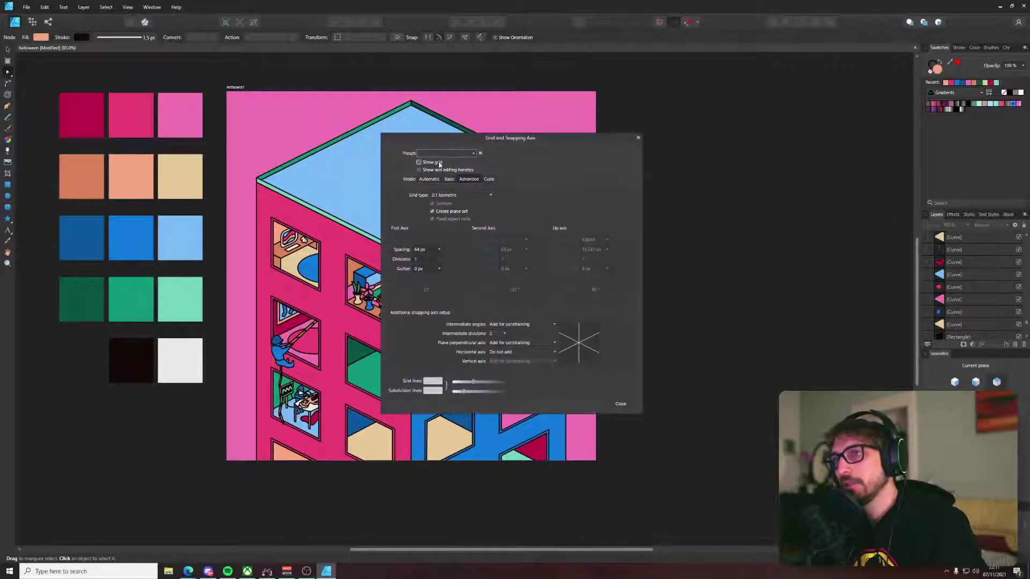
left_click(619, 404)
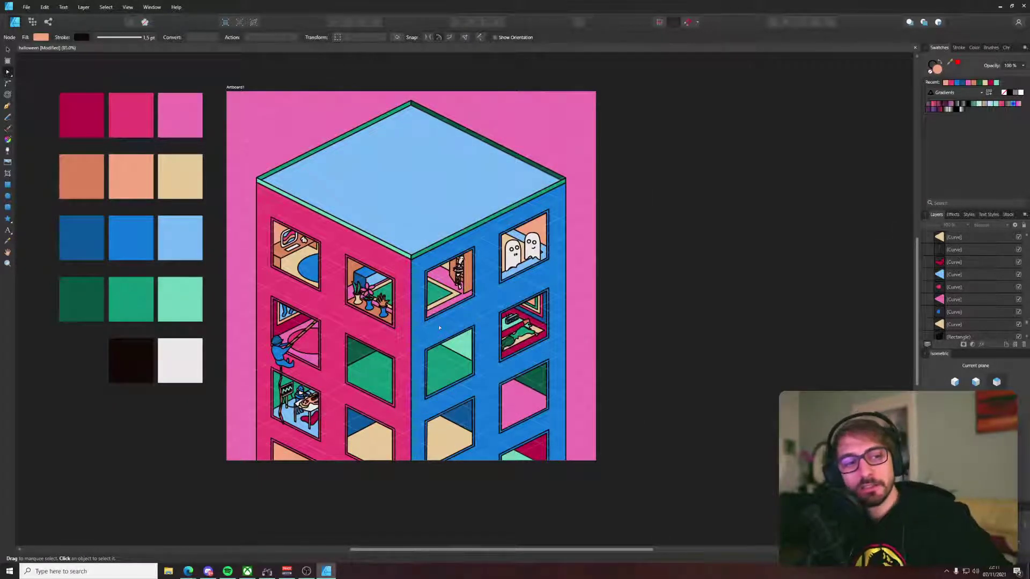
scroll(499, 336, "up", 5)
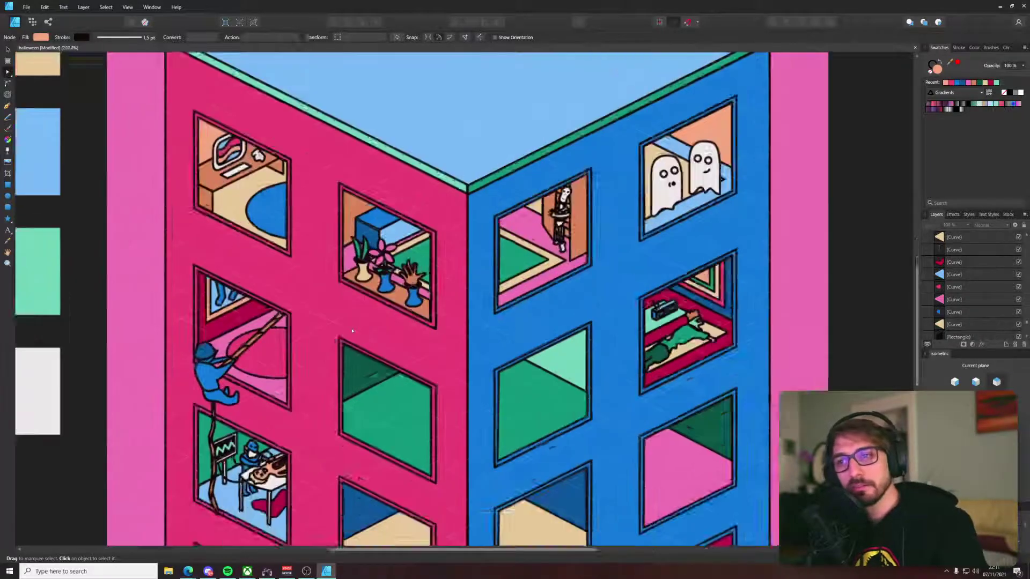
key("p")
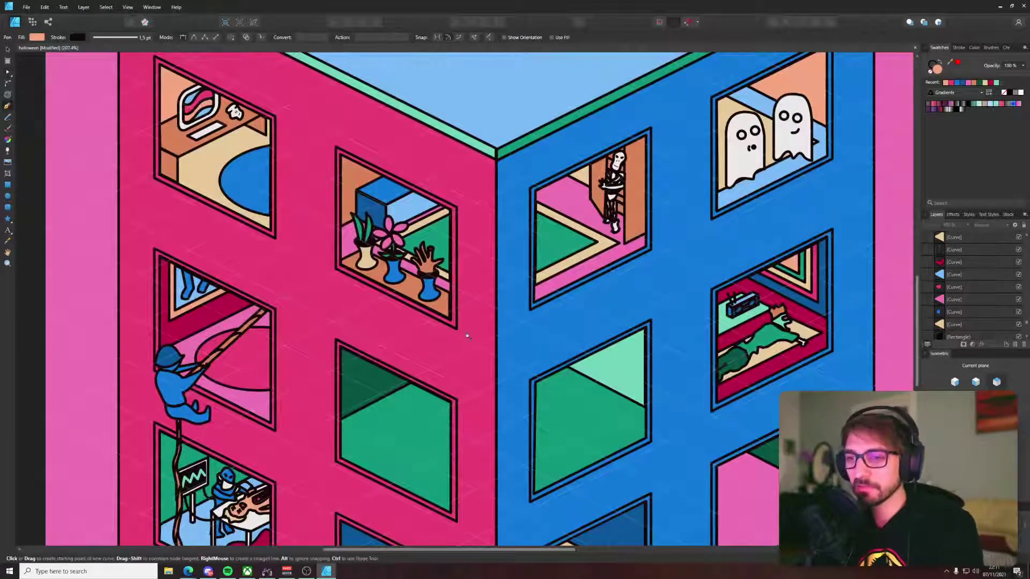
scroll(472, 241, "down", 5)
left_click_drag(482, 113, 569, 235)
scroll(300, 294, "up", 4)
scroll(296, 291, "down", 10)
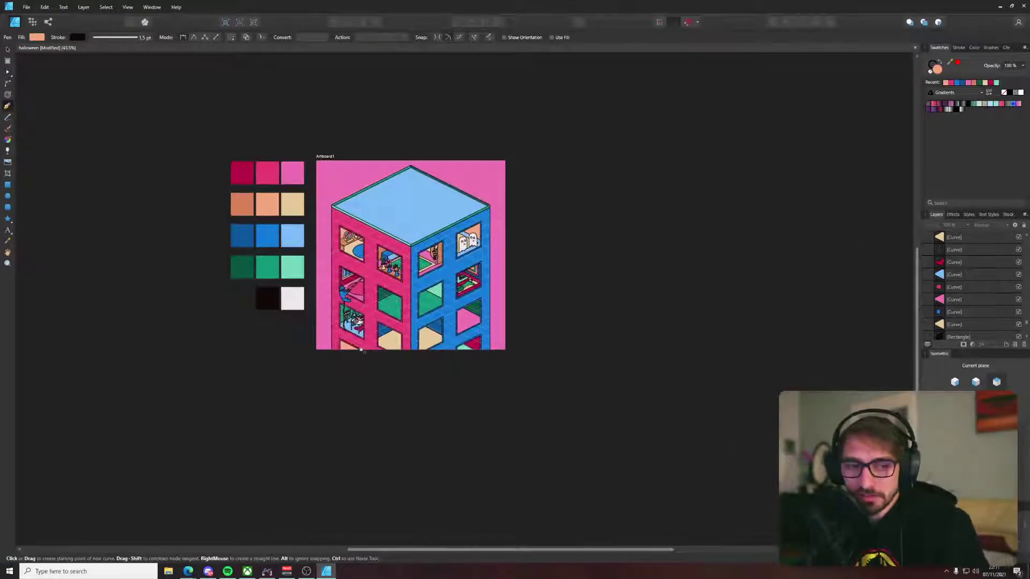
key("v")
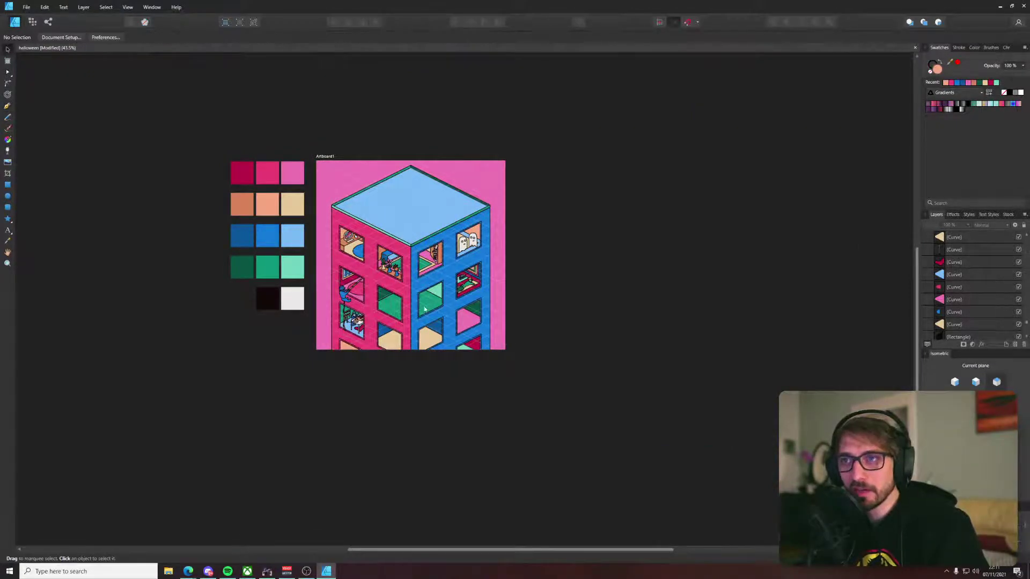
Step: Draw a large peach rounded rectangle over the two empty green rooms and fit it to the top isometric plane
scroll(388, 307, "up", 7)
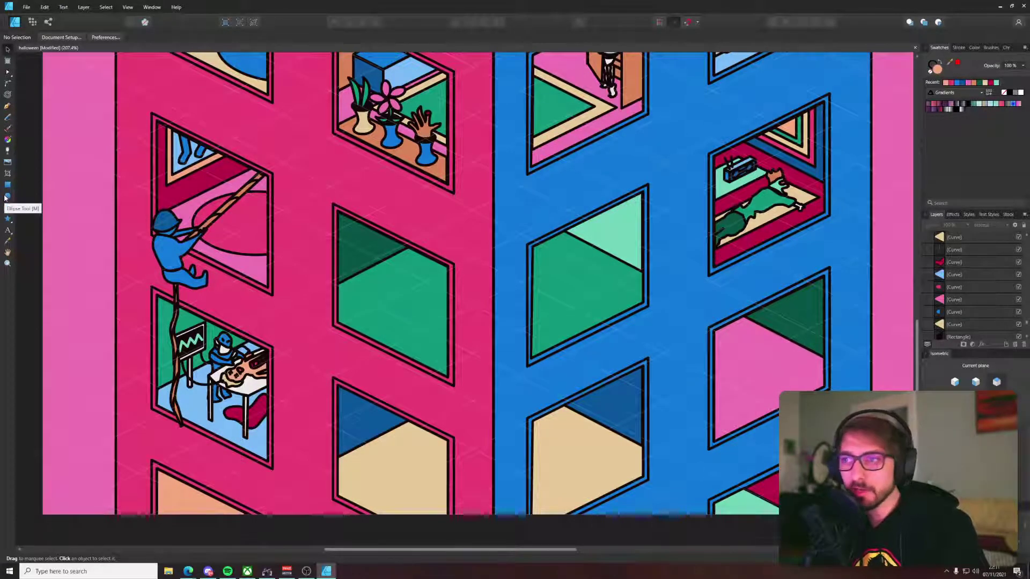
left_click(356, 221)
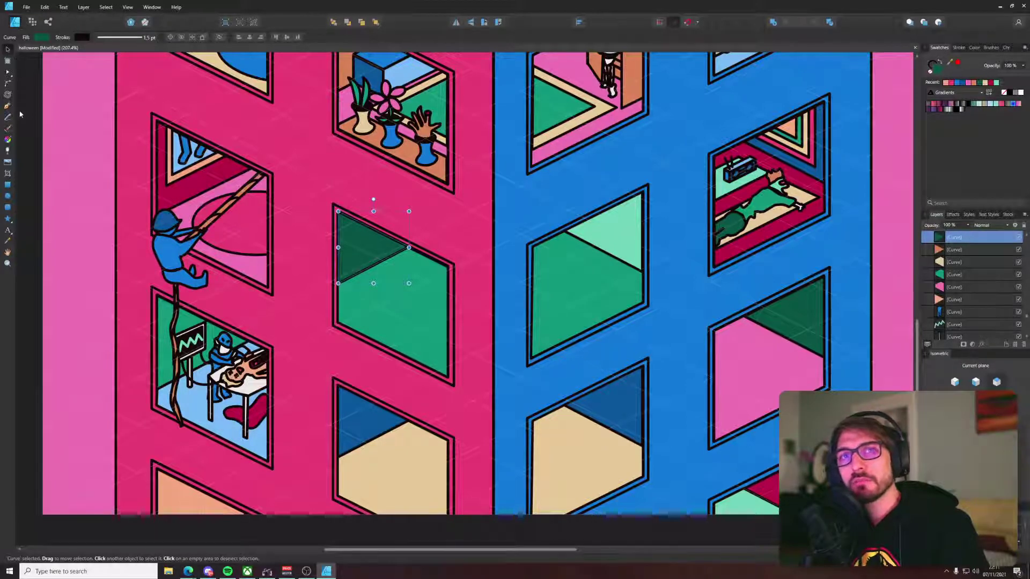
key("ctrl+d")
key("p")
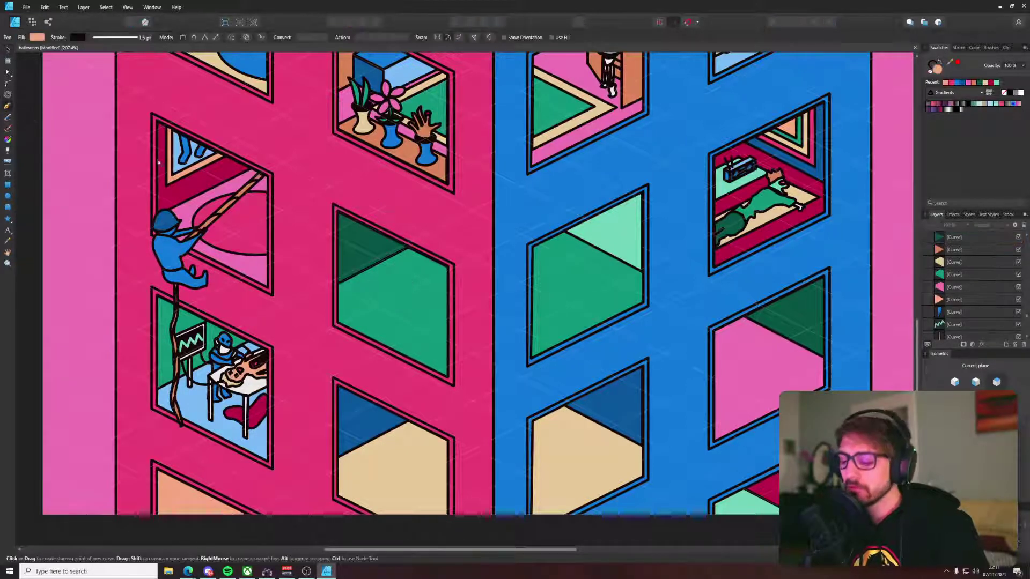
left_click(7, 197)
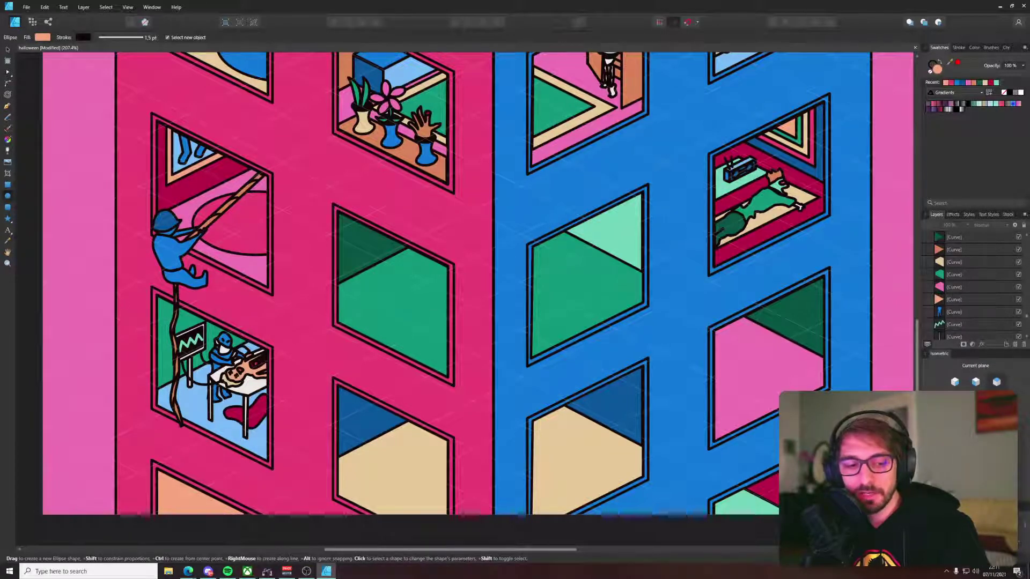
key("m")
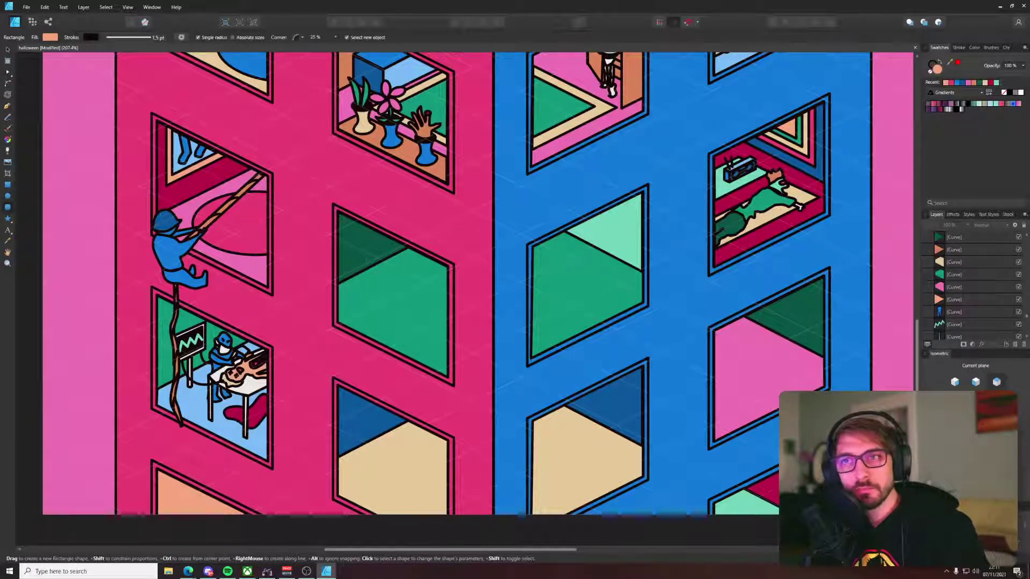
left_click_drag(367, 260, 581, 475)
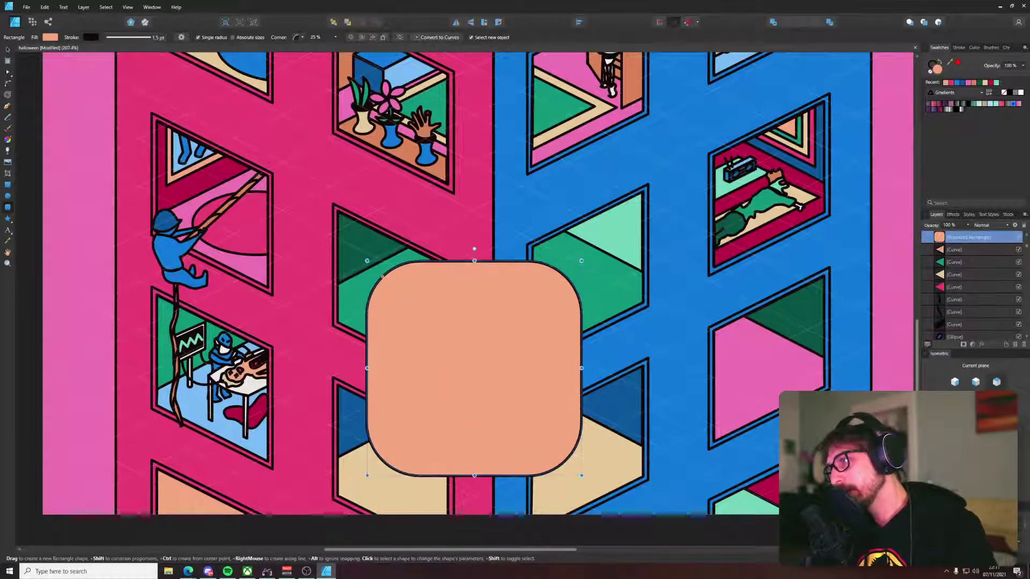
left_click(975, 411)
Step: Shrink the peach rounded shape and place it across the building corner between the two green rooms
key("v")
left_click_drag(474, 381, 504, 312)
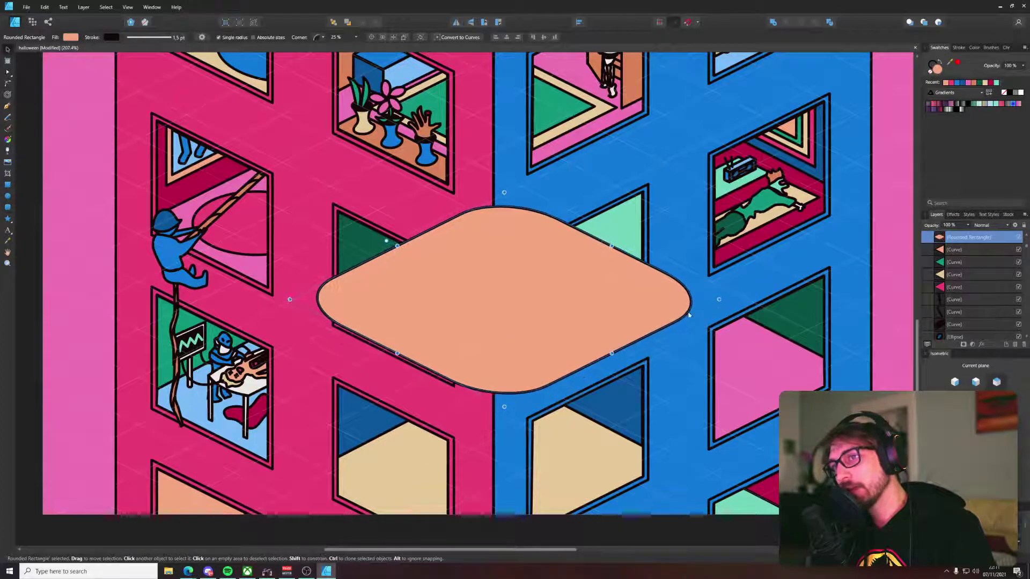
left_click_drag(719, 299, 617, 303)
left_click_drag(540, 310, 567, 298)
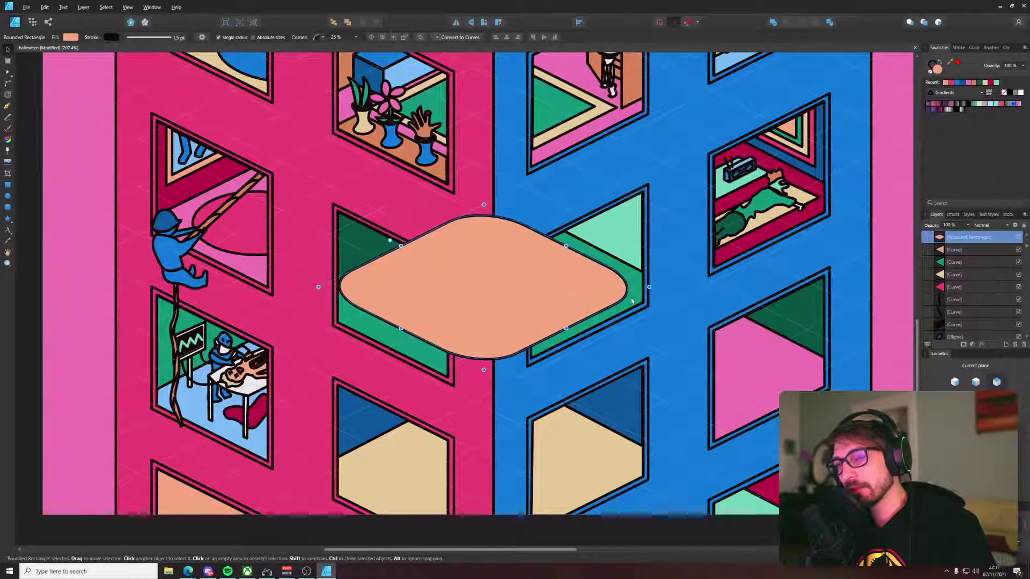
left_click_drag(649, 287, 609, 287)
left_click_drag(516, 289, 547, 295)
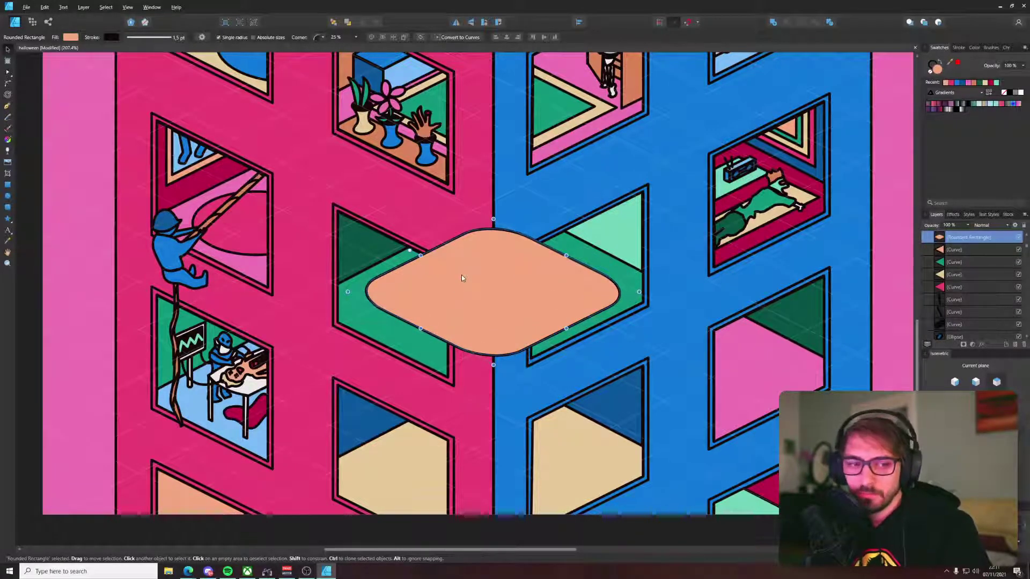
Step: Fine-tune the peach shape's height, slant and position so it spans the floors of both green rooms
scroll(461, 274, "down", 2)
scroll(517, 221, "up", 3)
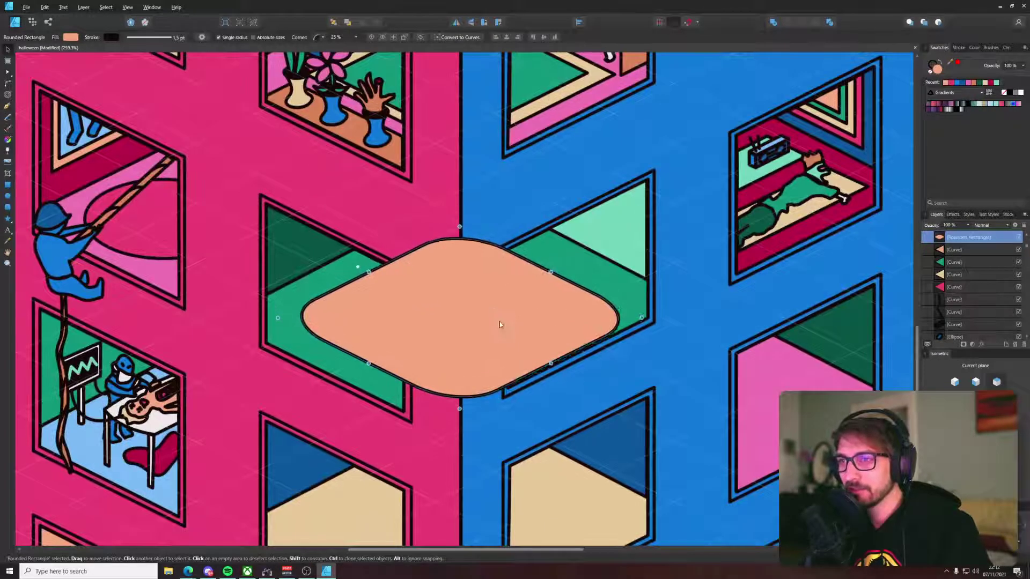
left_click_drag(500, 323, 496, 302)
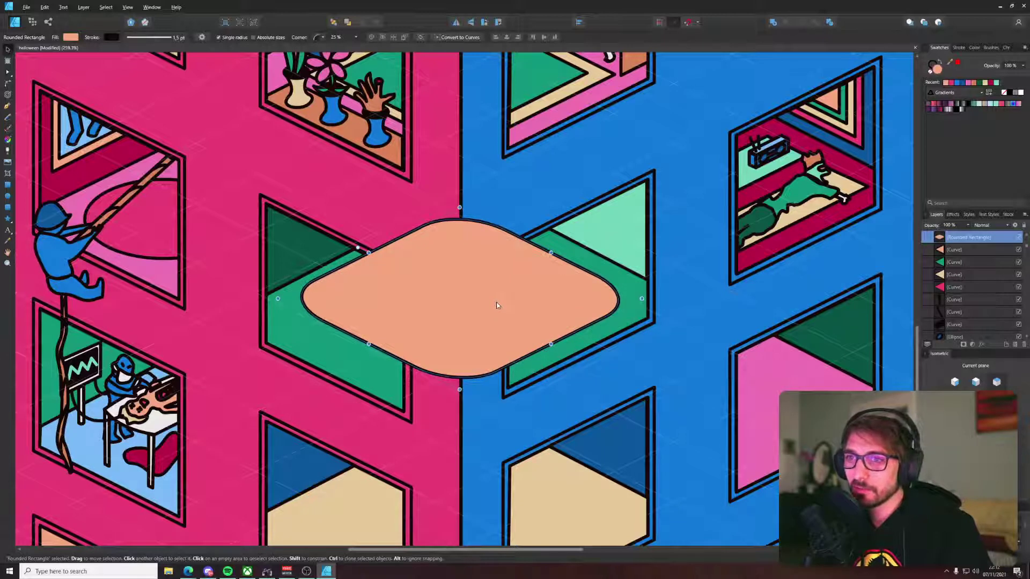
left_click_drag(459, 207, 459, 216)
left_click_drag(373, 346, 358, 353)
key("Right")
key("Right")
key("Right")
key("Right")
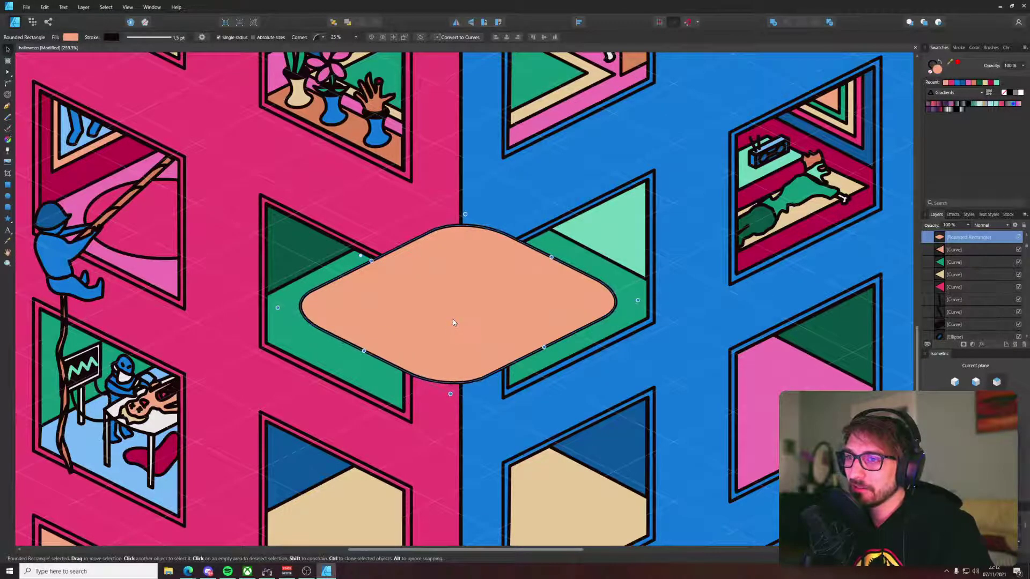
scroll(468, 305, "down", 5)
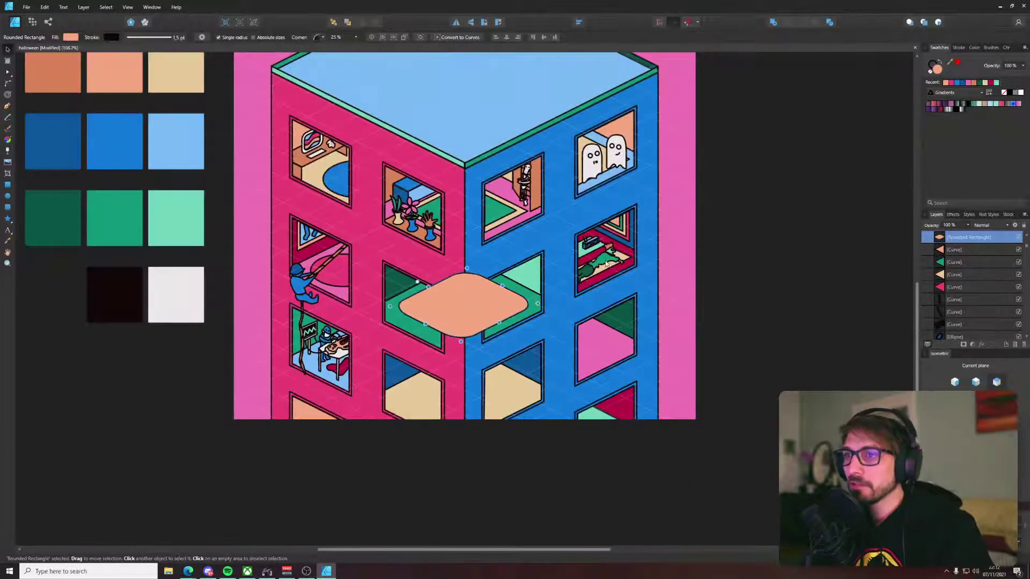
key("i")
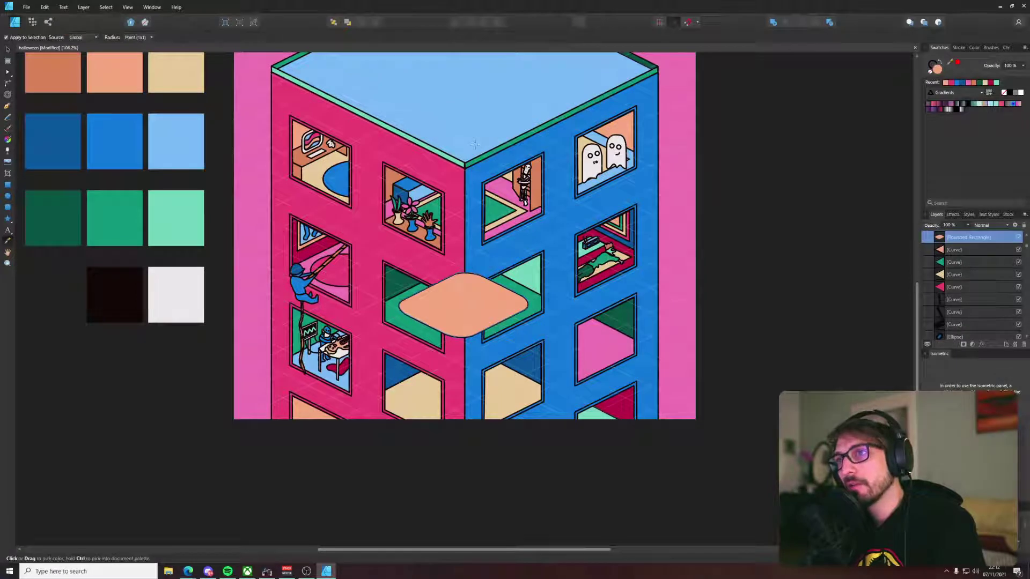
key("v")
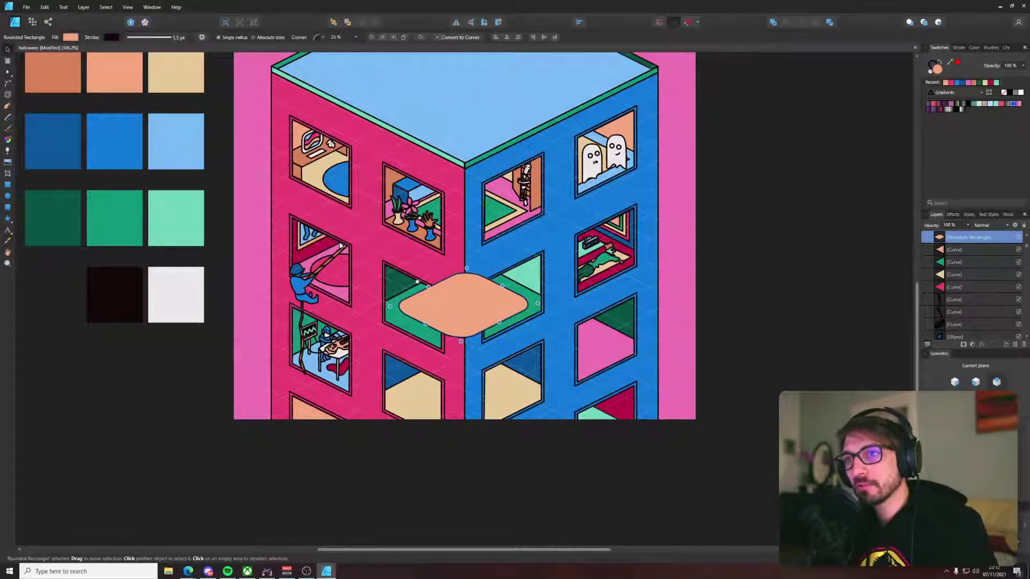
left_click_drag(340, 246, 298, 217)
scroll(400, 300, "up", 3)
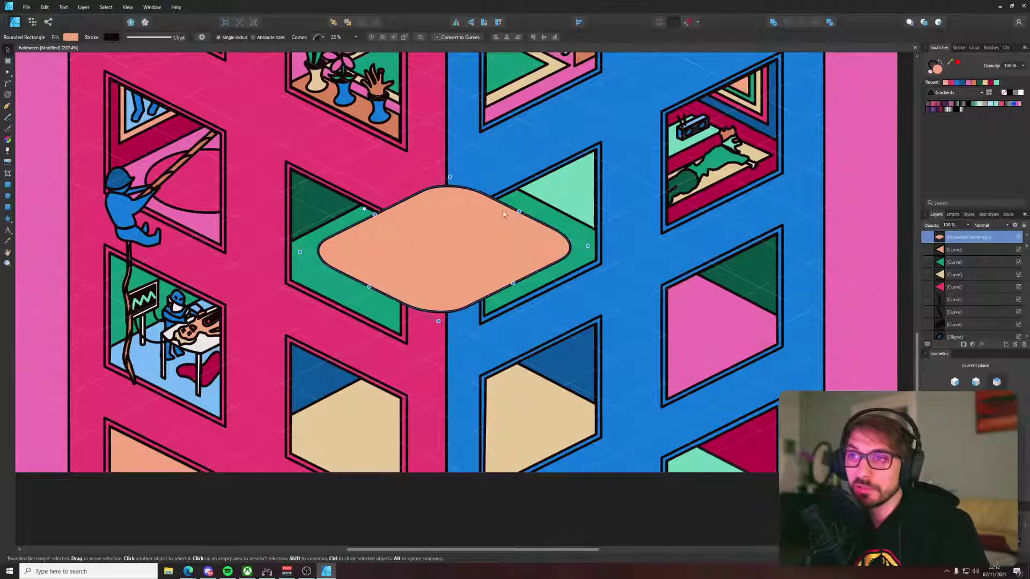
Step: Try to divide the peach shape with the pink facade's green floor and delete the piece outside the window
left_click(375, 310, "shift")
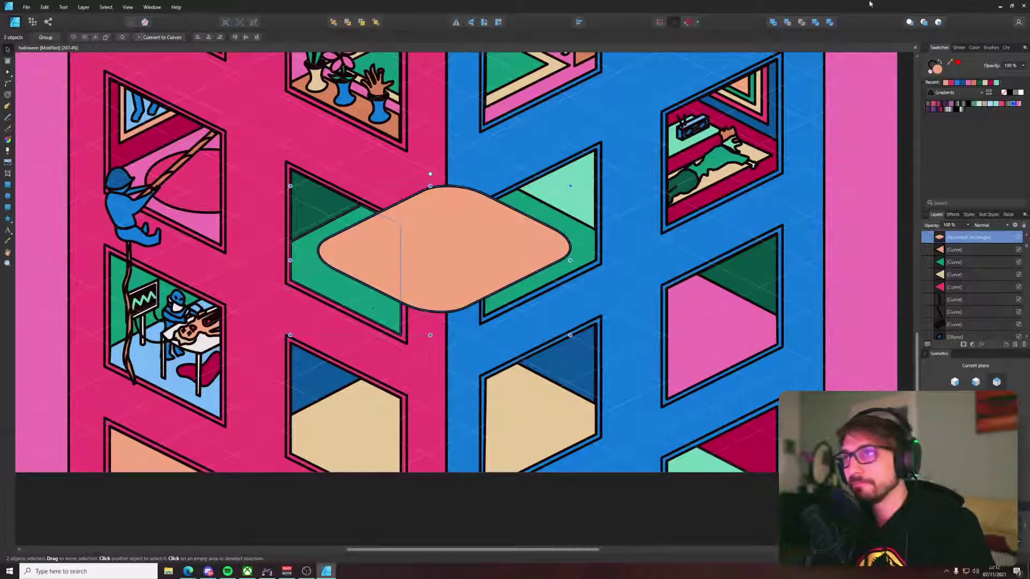
left_click(829, 22)
left_click(485, 222)
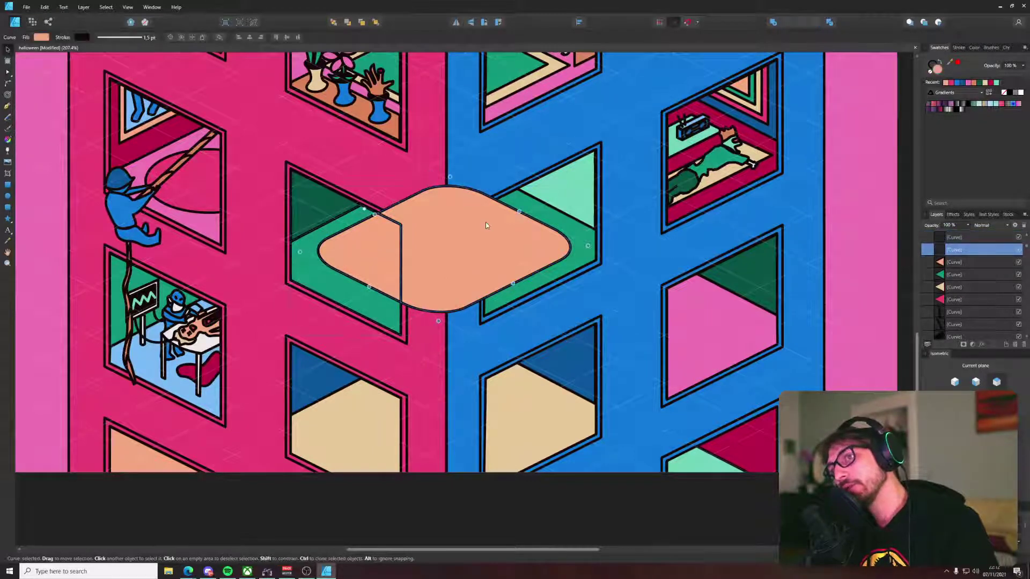
key("Delete")
key("ctrl+z")
key("ctrl+z")
key("ctrl+z")
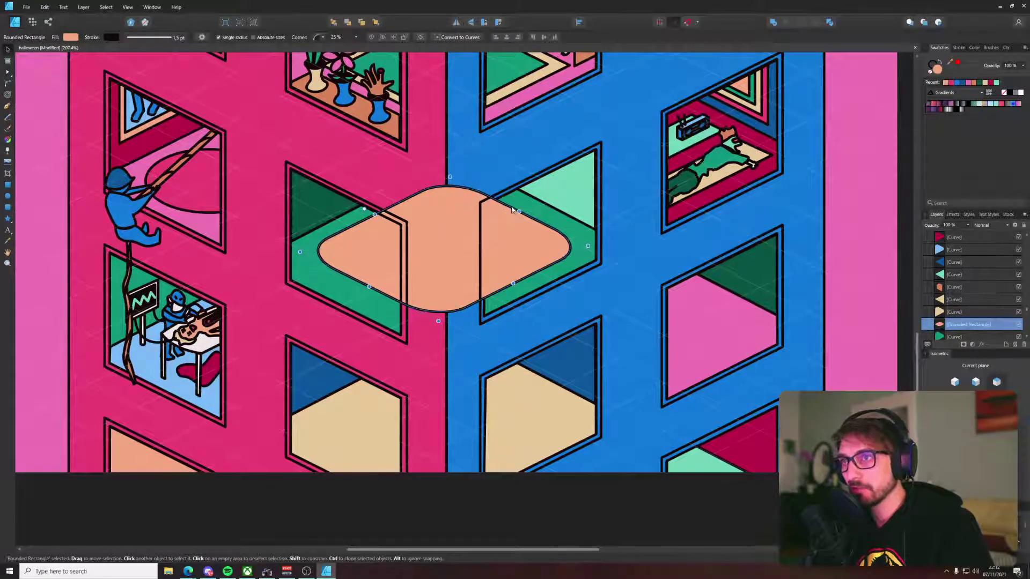
Step: Bring the peach shape to the front, divide it along the green floors, and delete the part outside both windows
key("ctrl+shift+bracketright")
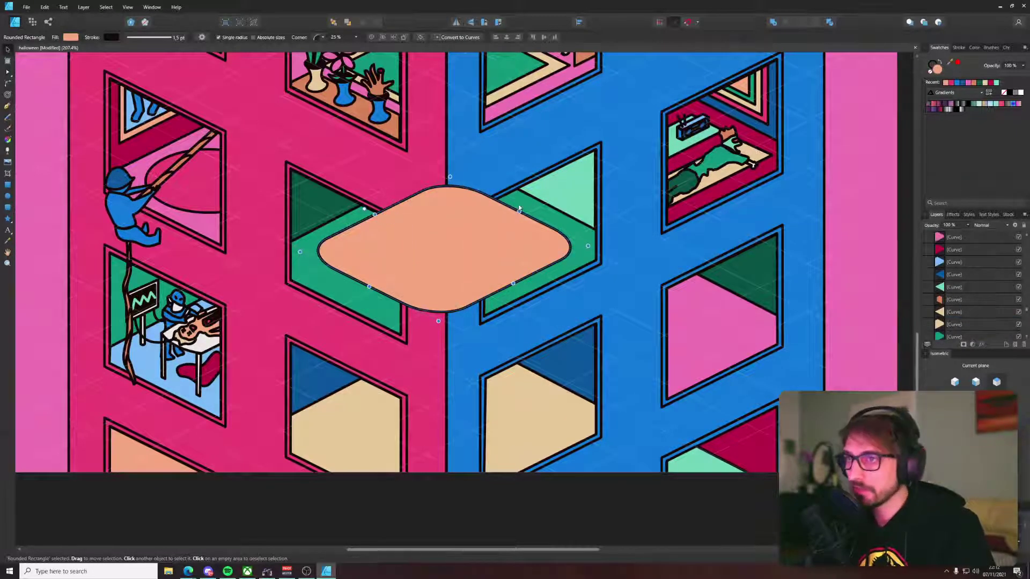
left_click(519, 207, "shift")
left_click(832, 23)
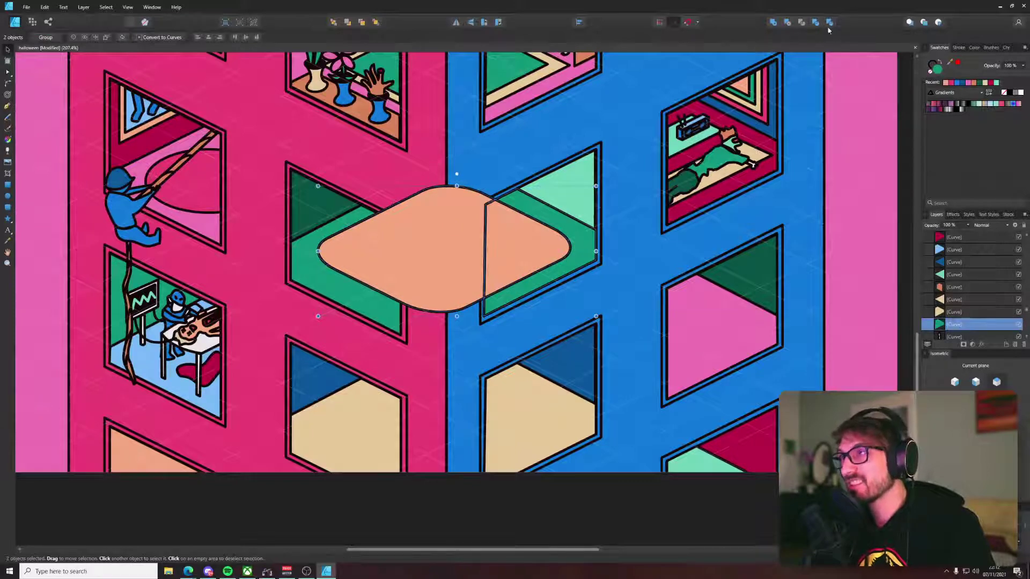
left_click(430, 256)
key("Delete")
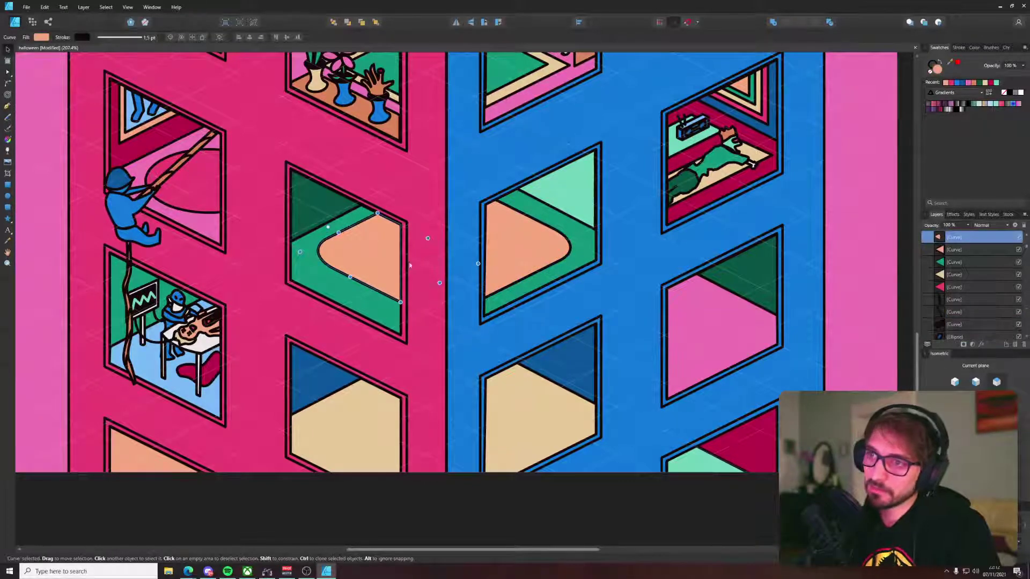
scroll(333, 257, "down", 5)
left_click(498, 208)
scroll(296, 236, "up", 3)
scroll(297, 237, "up", 3)
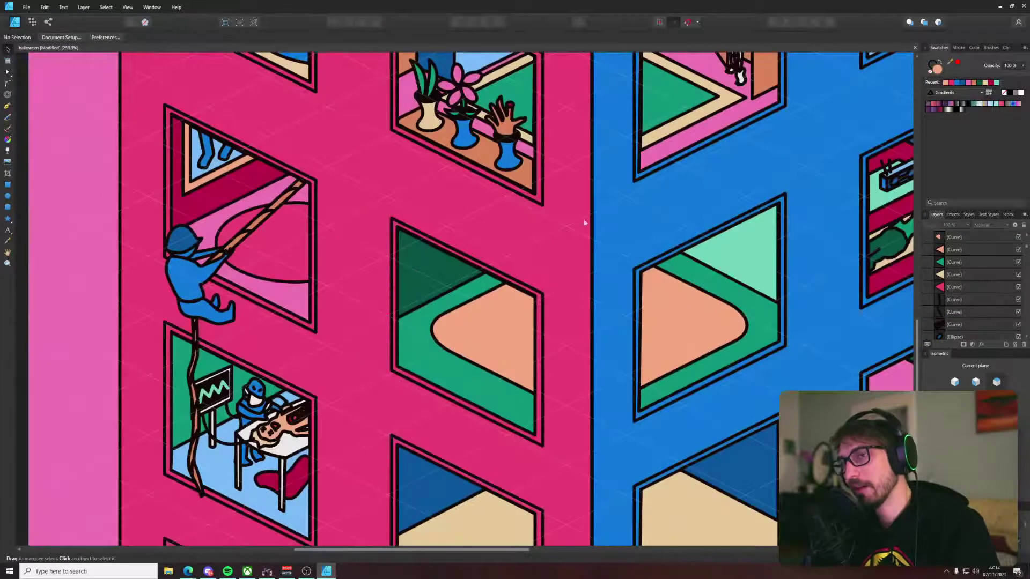
Step: Try shifting the peach floor piece inside the blue facade's green room, then undo the move
left_click(677, 336)
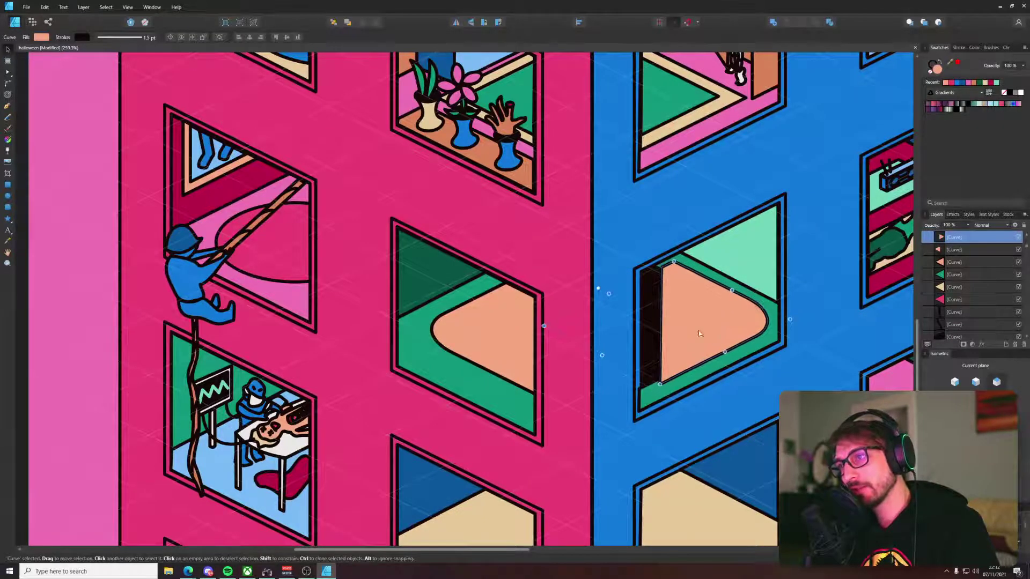
mouse_move(698, 343)
left_mouse_down()
mouse_move(757, 382)
mouse_move(706, 340)
left_mouse_up()
key("ctrl+z")
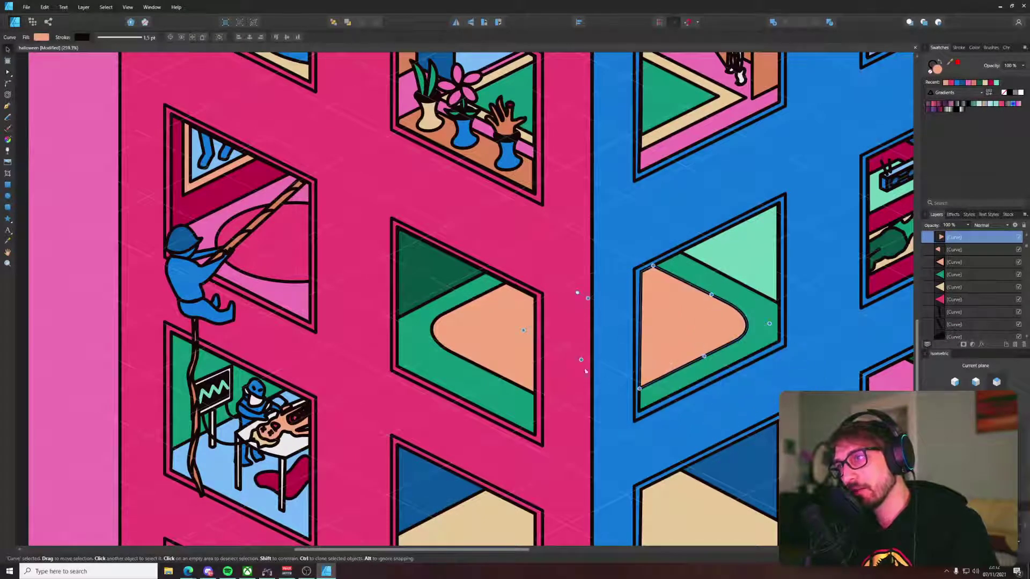
scroll(394, 376, "down", 2)
left_click_drag(503, 365, 427, 371)
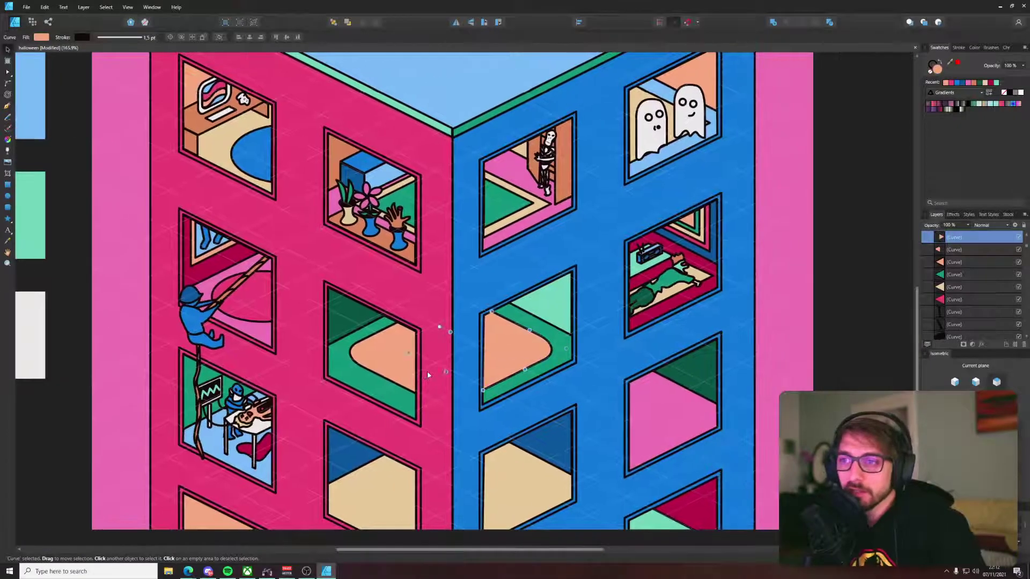
left_click(69, 382)
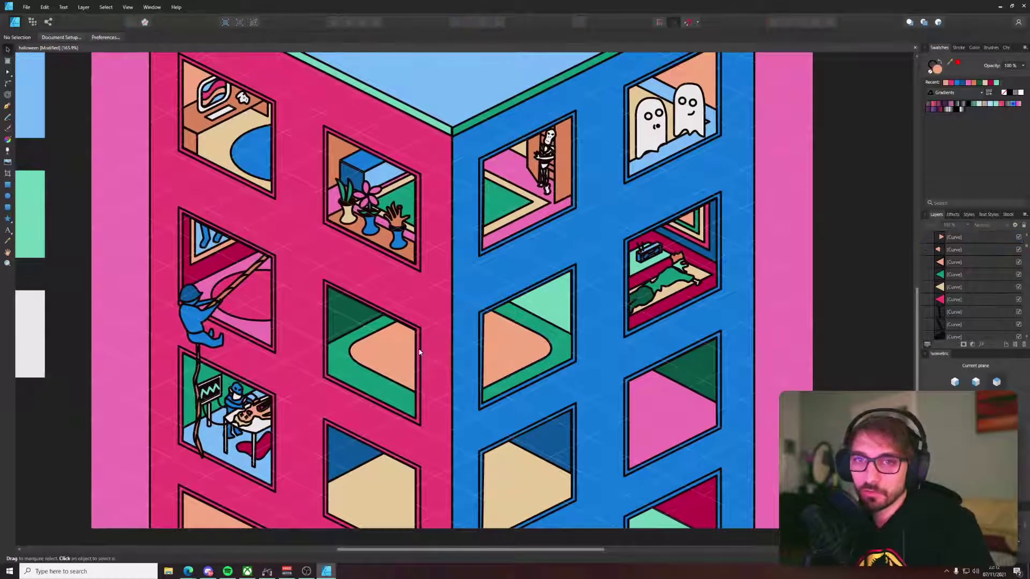
Step: Duplicate the peach floor piece in the pink facade's green room and scale the copy down as an inner shape
left_click(396, 350)
scroll(391, 354, "up", 4)
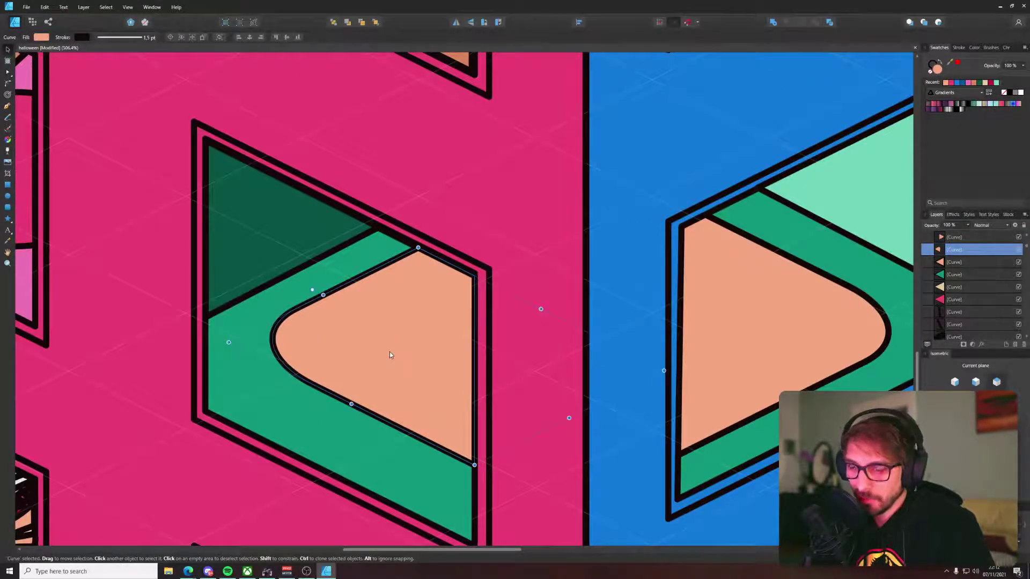
key("ctrl+j")
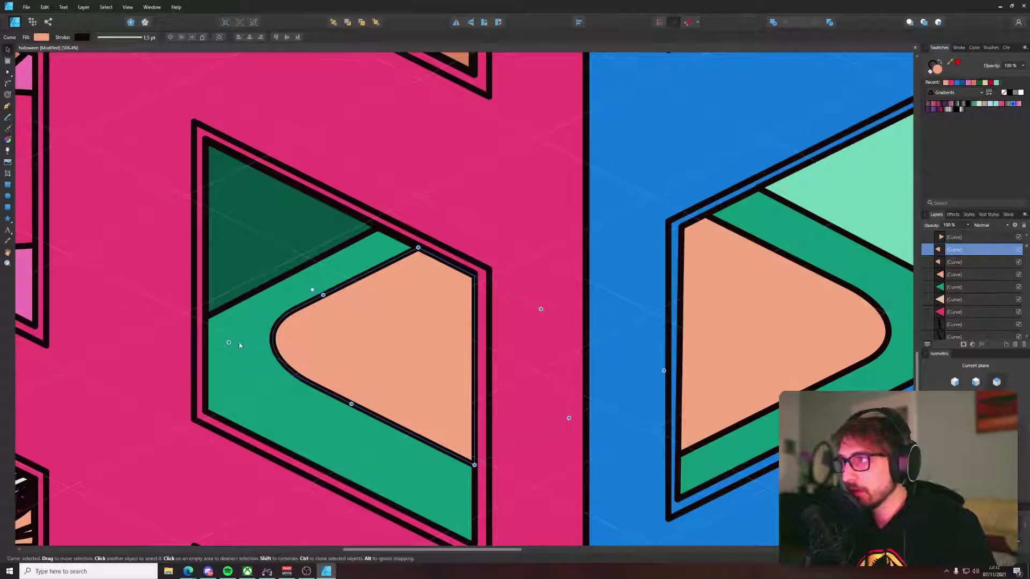
left_click_drag(239, 345, 290, 348)
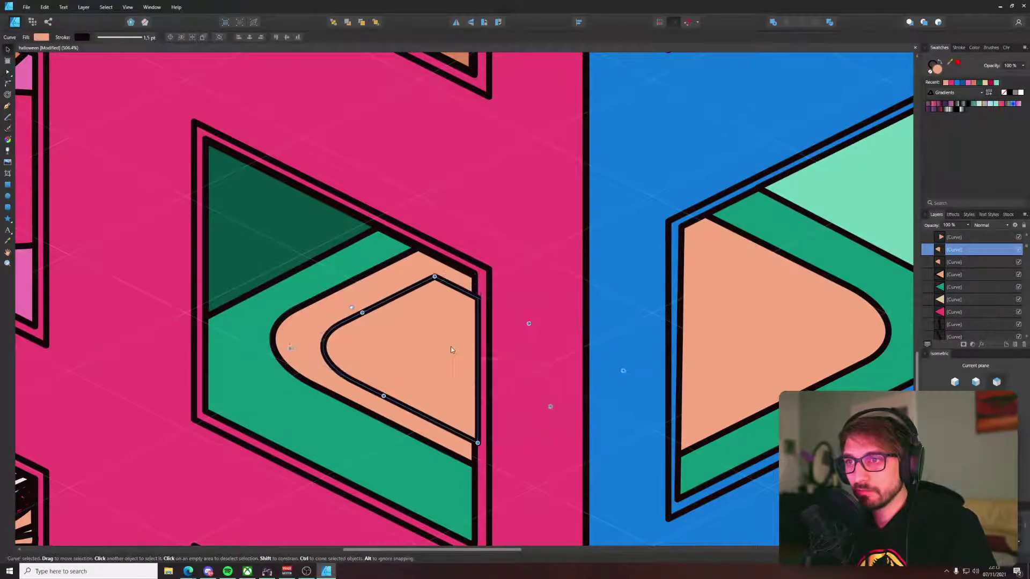
mouse_move(451, 347)
left_mouse_down()
mouse_move(446, 329)
mouse_move(447, 343)
left_mouse_up()
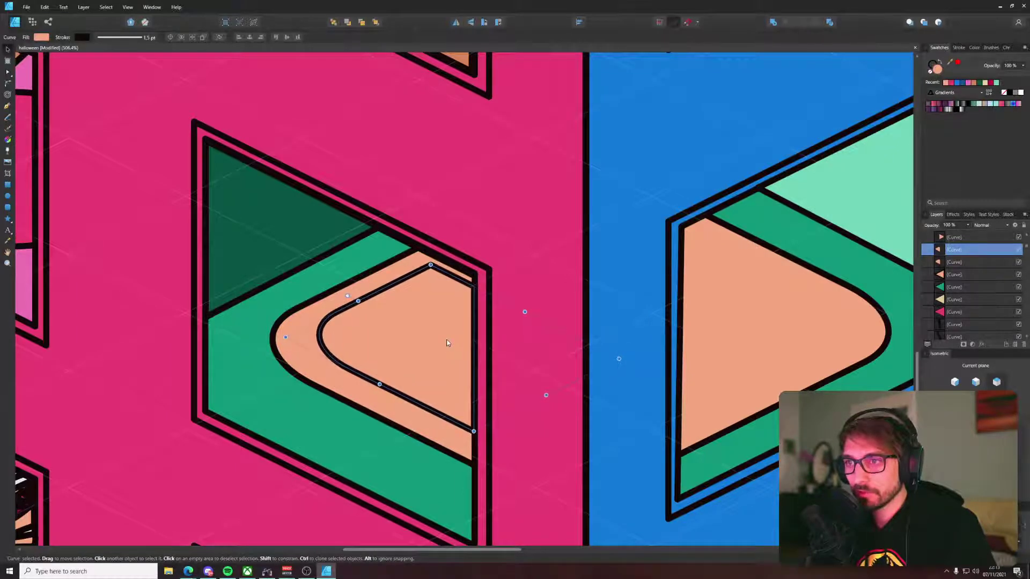
Step: Move the inner peach shape's upper corner nodes onto the window frame edge of the pink facade's green room
key("a")
left_click_drag(426, 251, 473, 281)
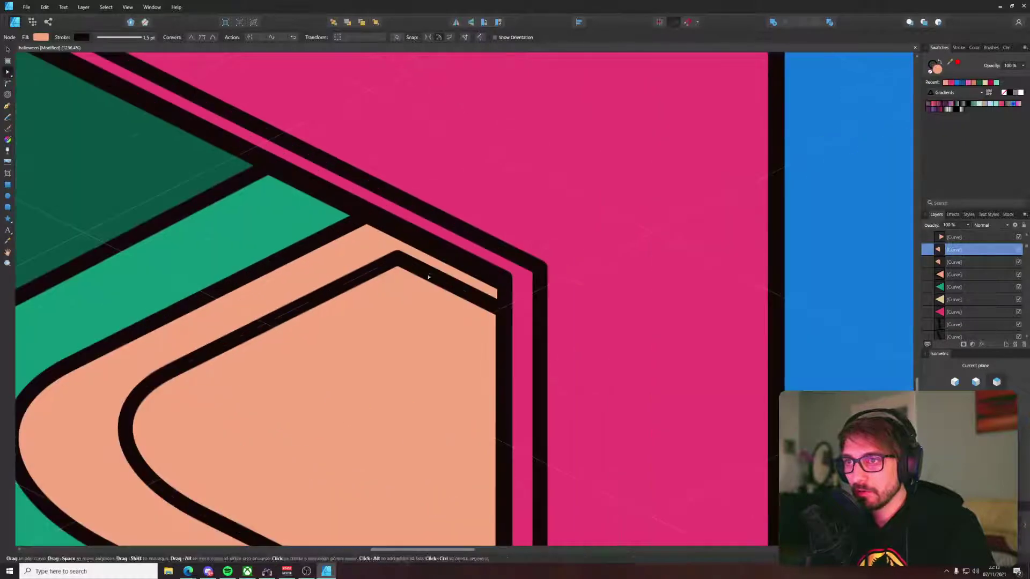
scroll(453, 259, "up", 3)
left_click_drag(398, 258, 430, 240)
left_click(535, 294)
left_click(505, 287)
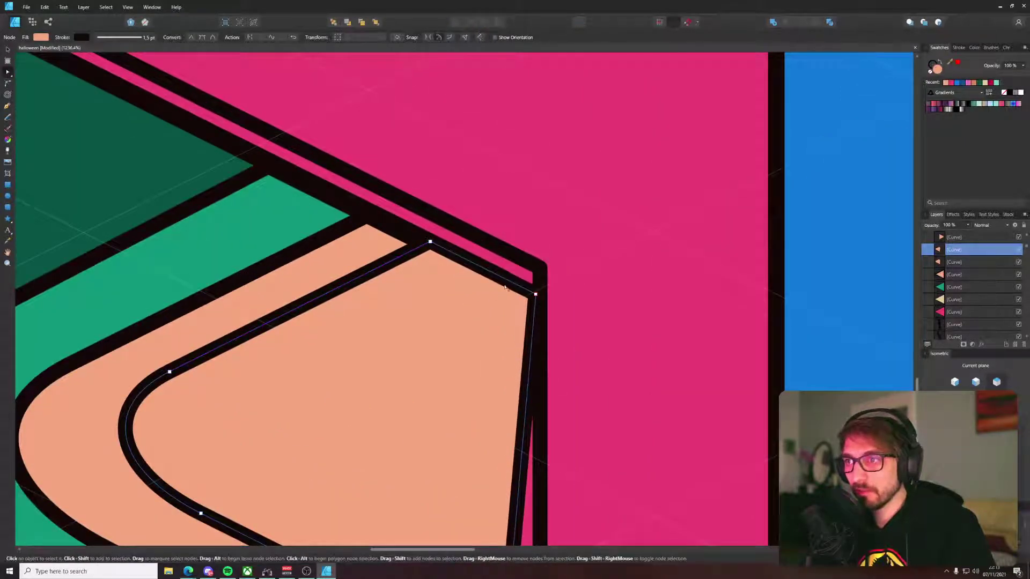
left_click_drag(536, 295, 507, 280)
scroll(507, 280, "down", 6)
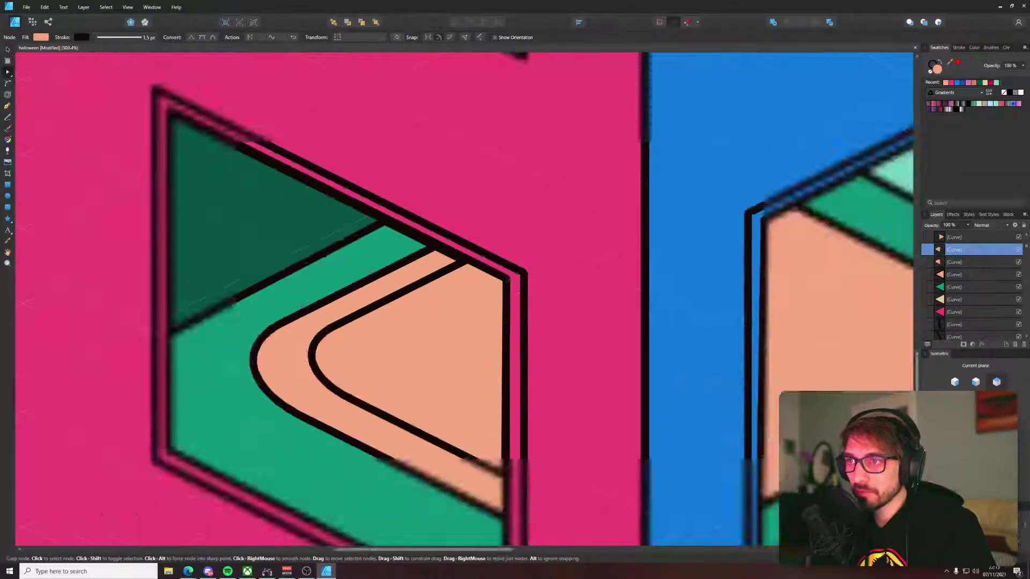
key("v")
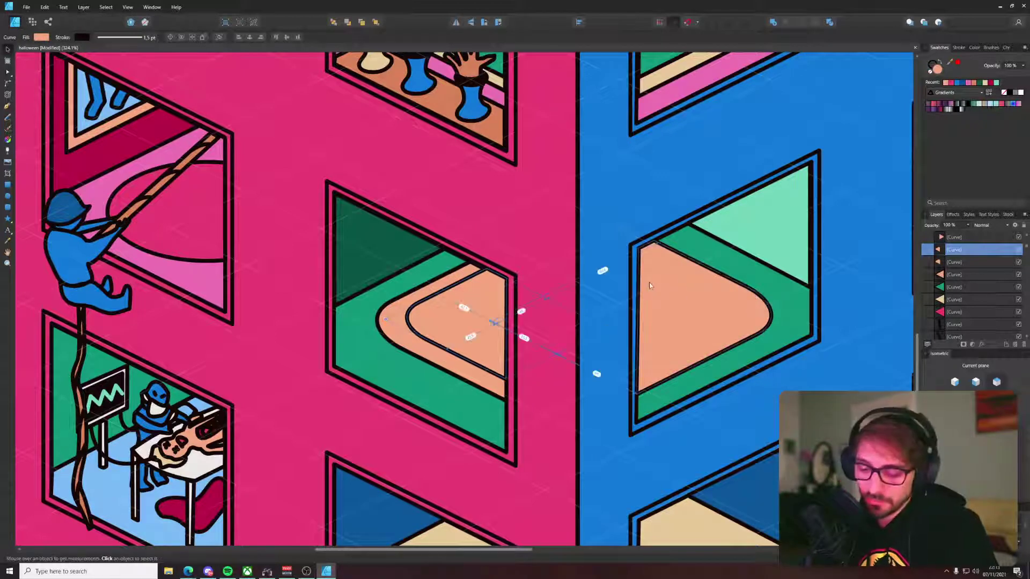
Step: Copy the inner peach shape into the blue facade's green room, bring it to the front, and rotate it 180 degrees
left_click_drag(489, 314, 696, 313)
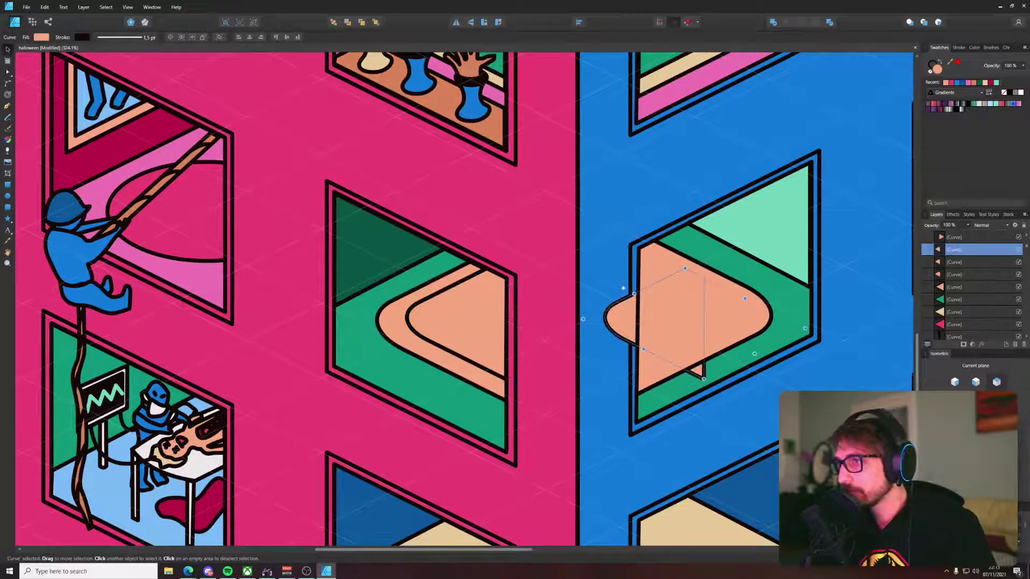
key("ctrl+]")
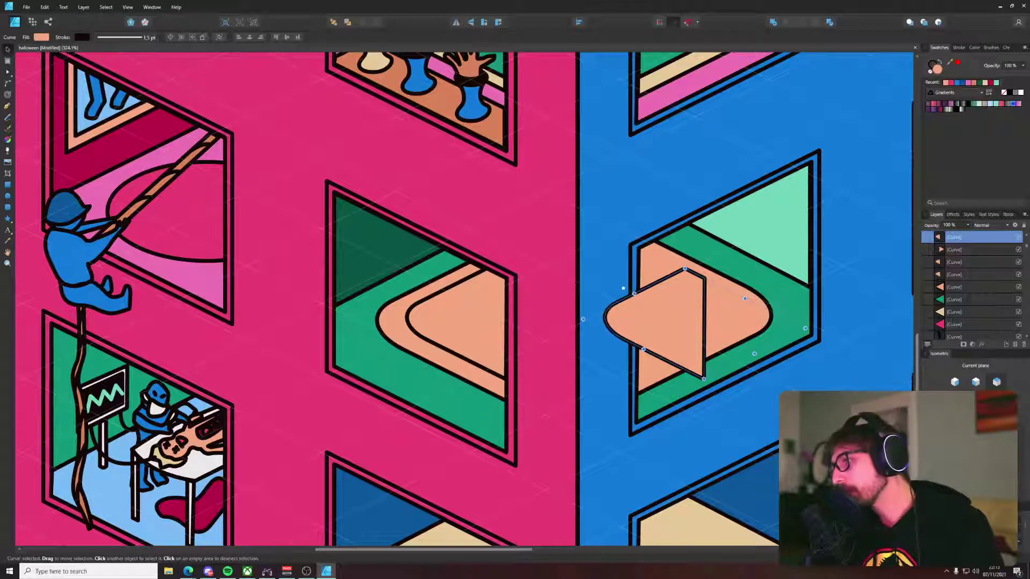
left_click(996, 429)
left_click(997, 429)
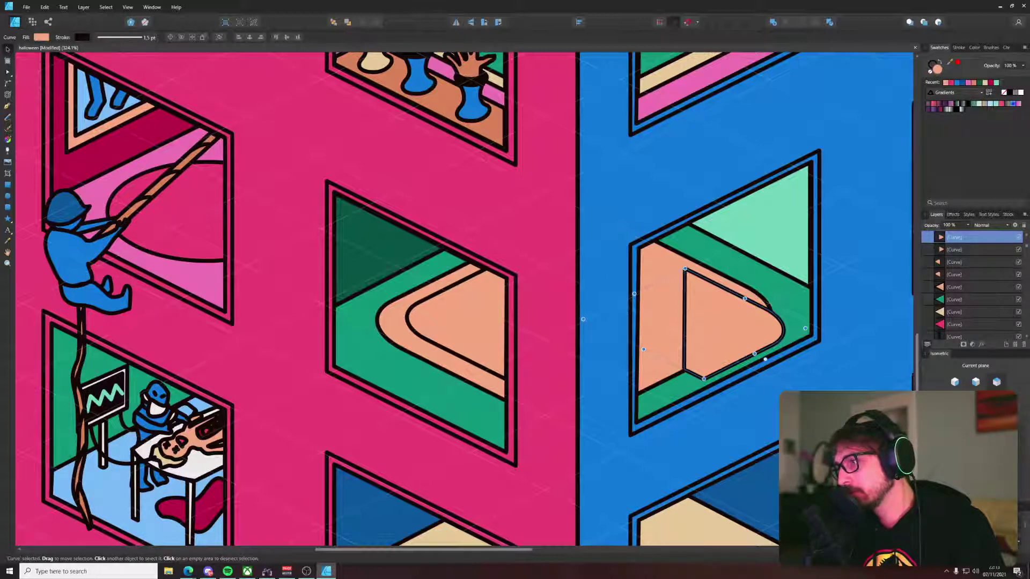
left_click(965, 429)
left_click(965, 429)
left_click(944, 429)
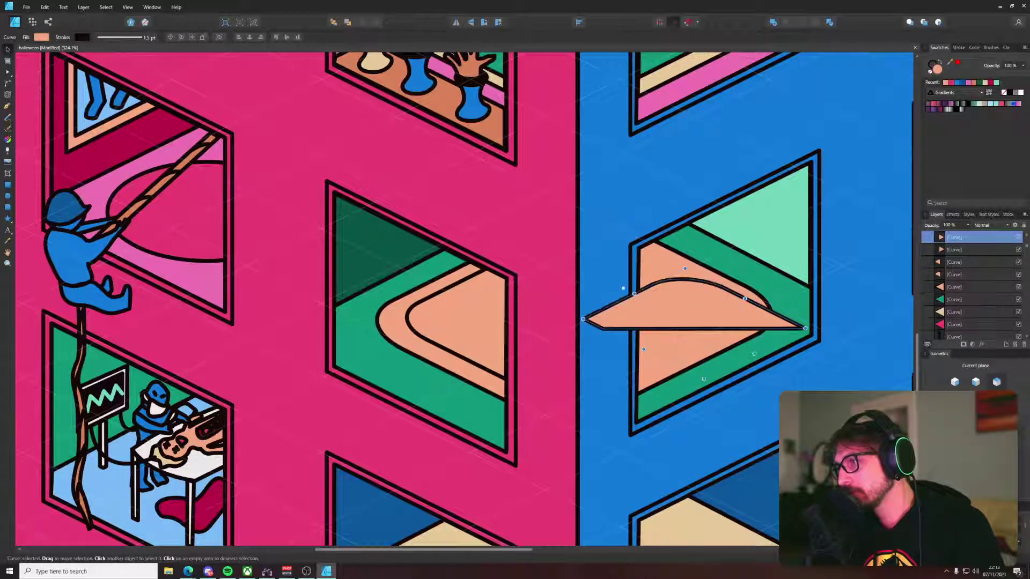
left_click(944, 429)
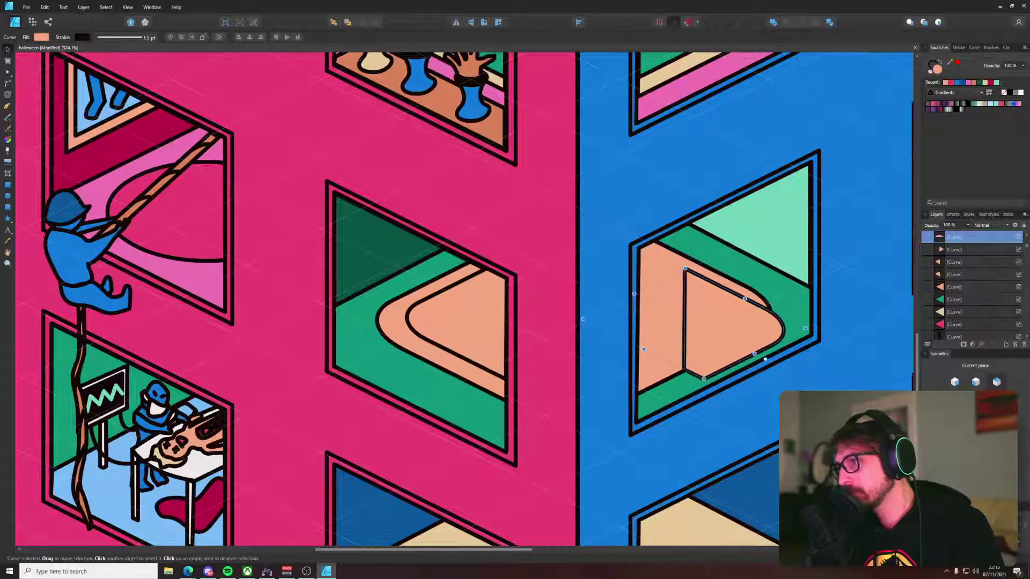
Step: Flip the copied peach shape vertically and place its straight side against the blue facade window's inner edge
right_click(711, 328)
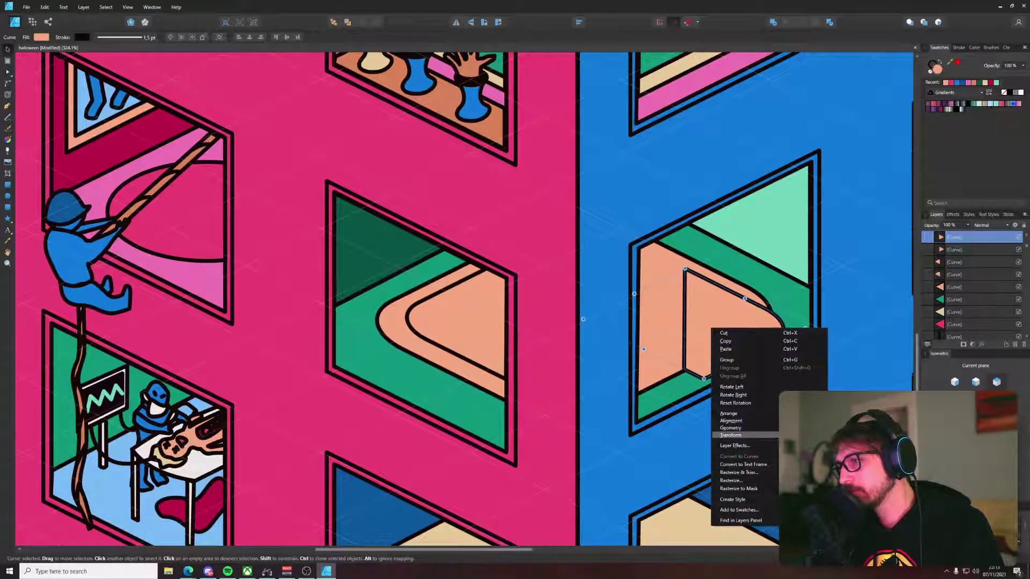
left_click(852, 443)
left_click(852, 443)
left_click(726, 334)
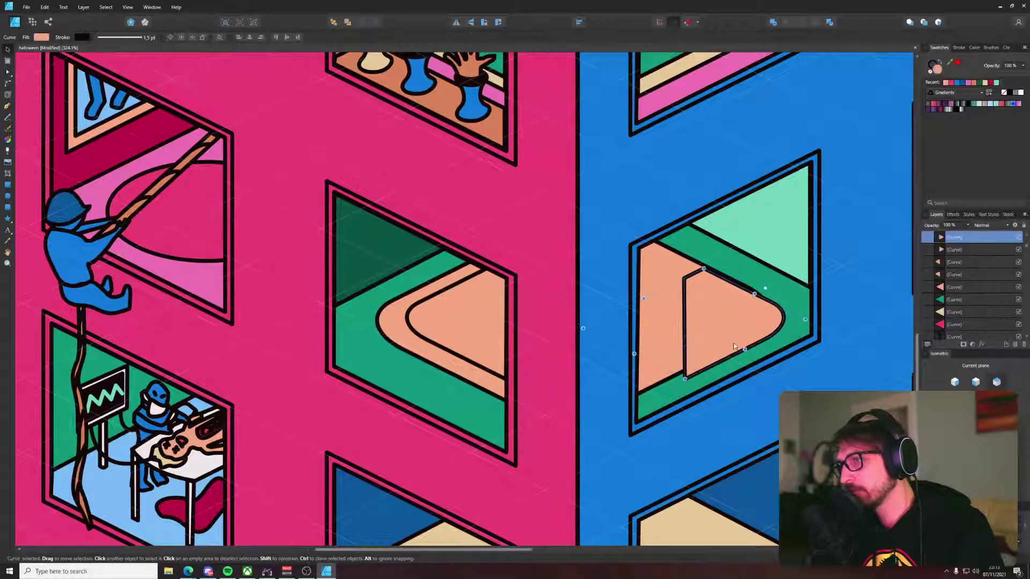
left_click_drag(740, 346, 693, 341)
Step: Move the copied shape's upper corner node onto the blue facade's window frame edge and remove the extra node beside it
scroll(664, 287, "up", 3)
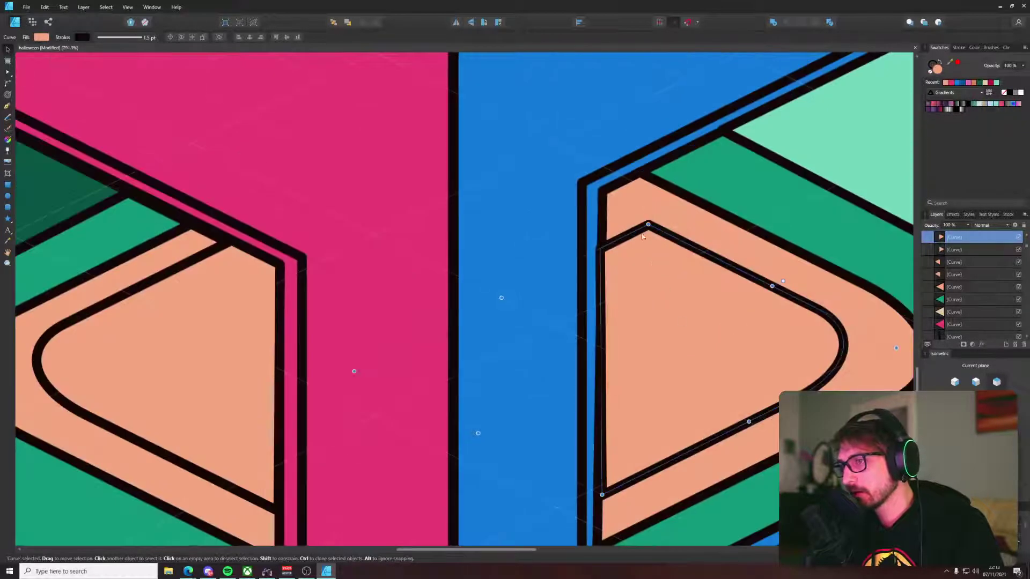
key("a")
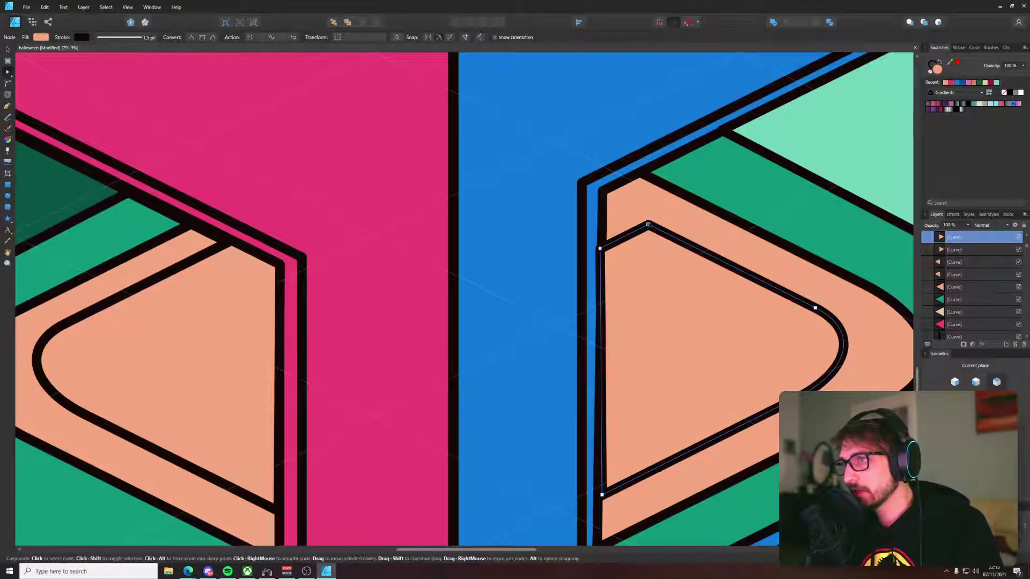
left_click_drag(648, 224, 602, 201)
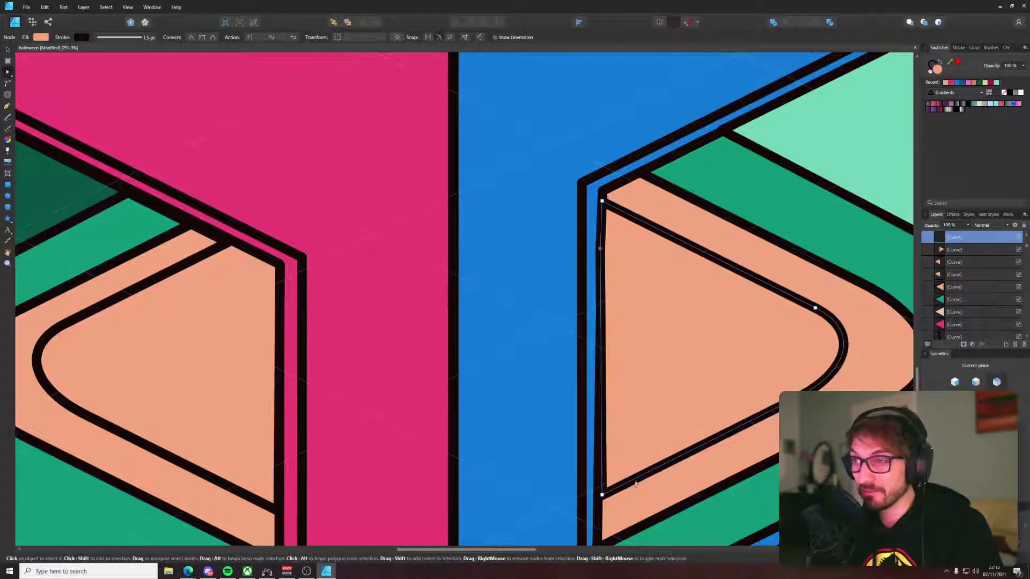
key("Delete")
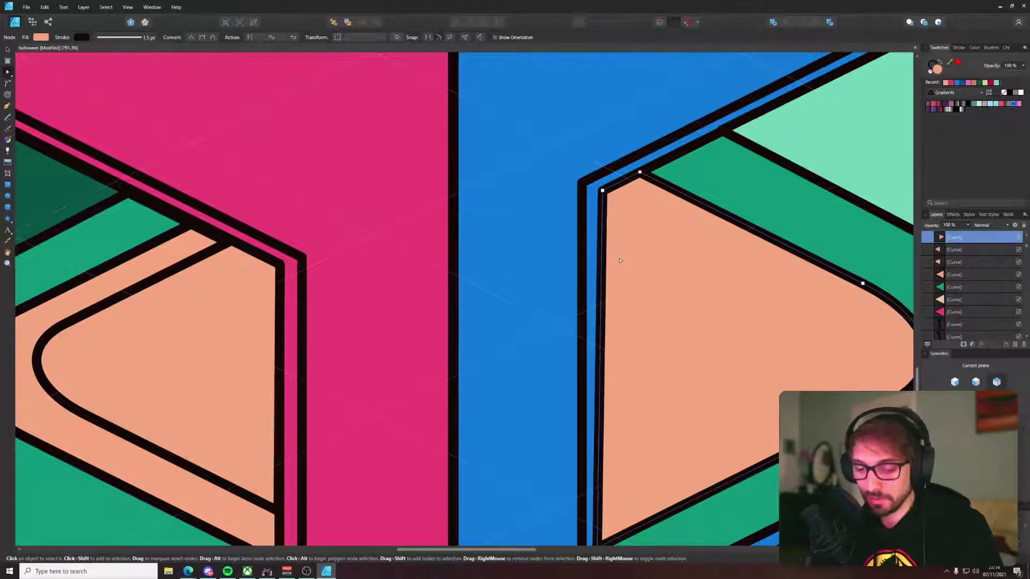
key("ctrl+z")
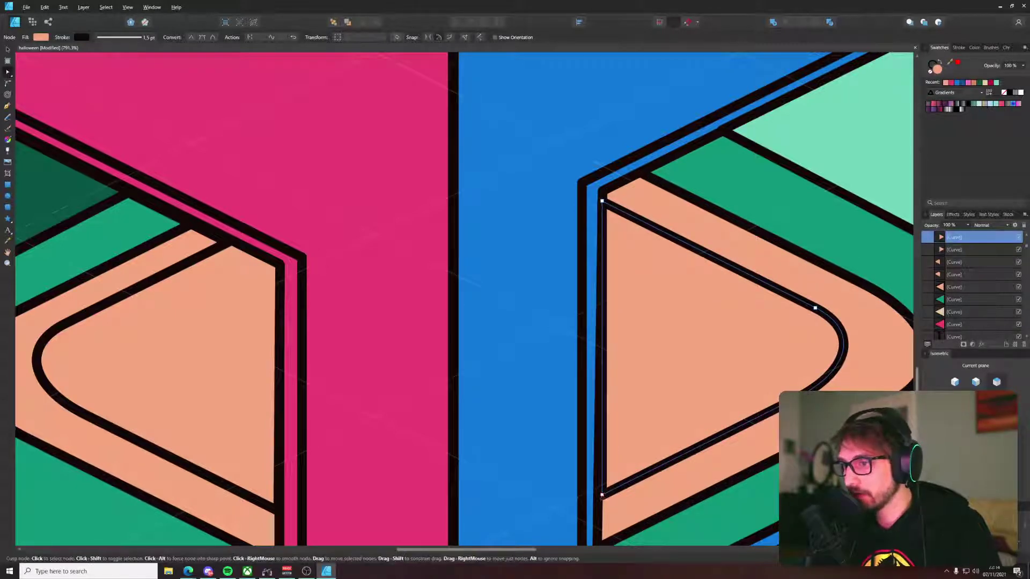
Step: Recolour both inner peach floor shapes in the green corner rooms with the palette's beige
scroll(706, 412, "down", 4)
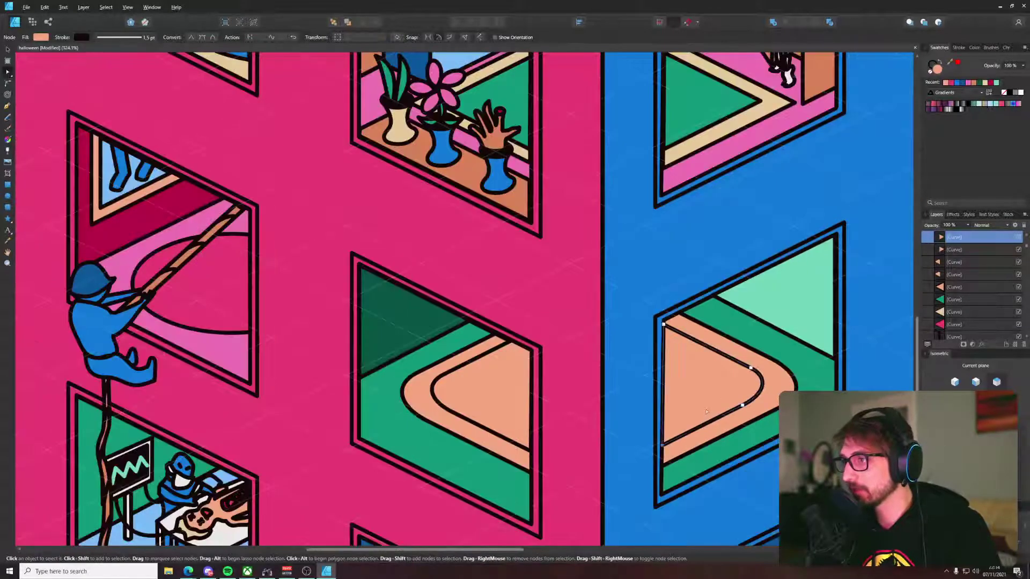
left_click(477, 384, "shift")
scroll(478, 385, "down", 4)
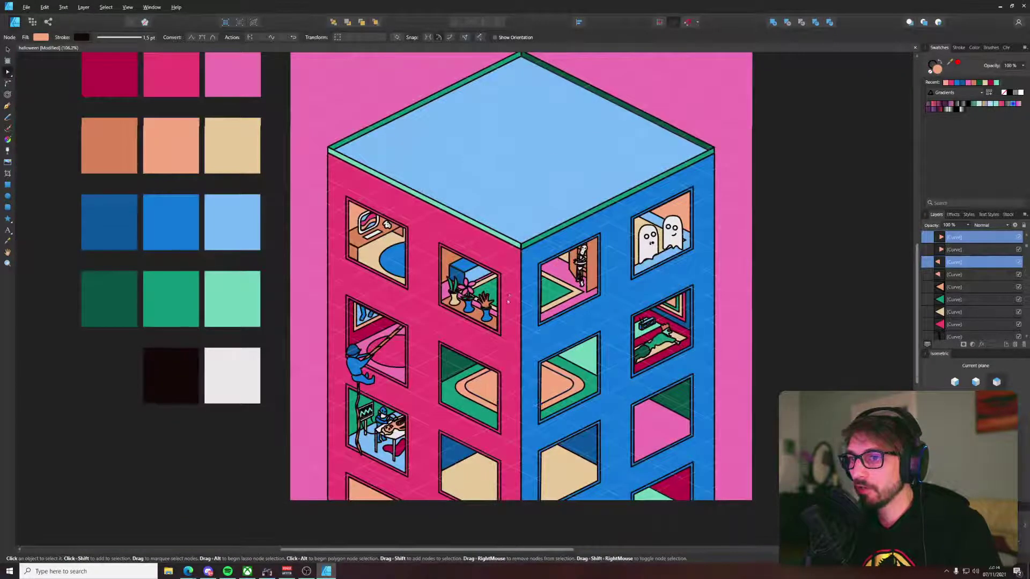
scroll(497, 380, "down", 1)
key("v")
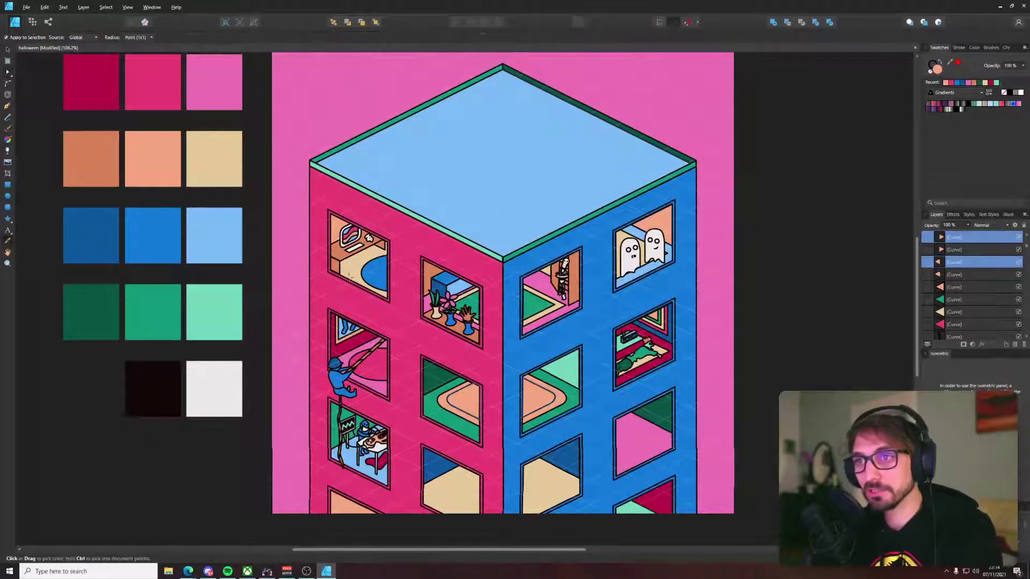
left_click(809, 387)
left_click_drag(789, 369, 711, 311)
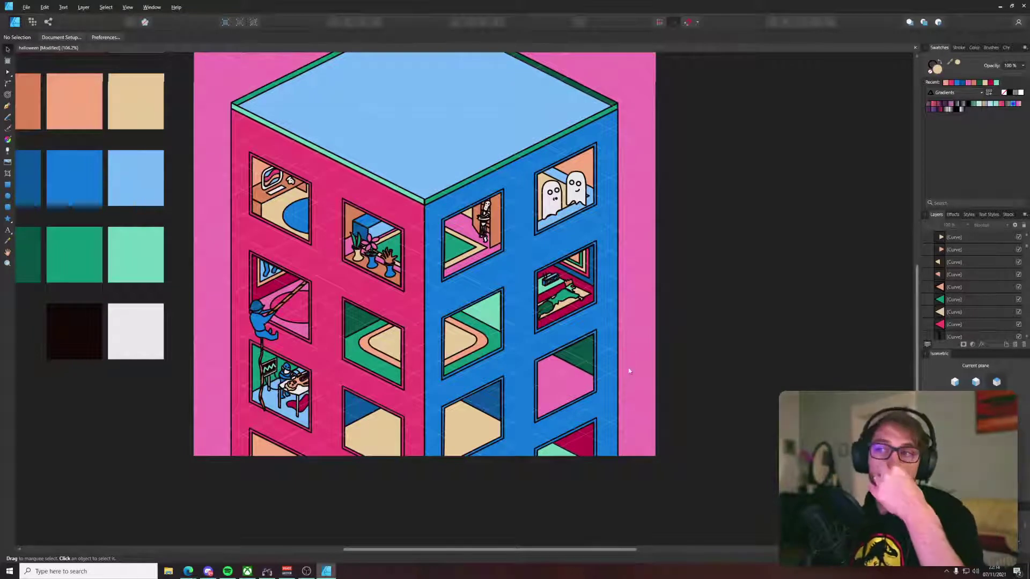
Step: Draw a square, fit it to the top isometric plane, and position it over the blue facade room's pink floor
left_click(7, 184)
scroll(466, 363, "up", 3)
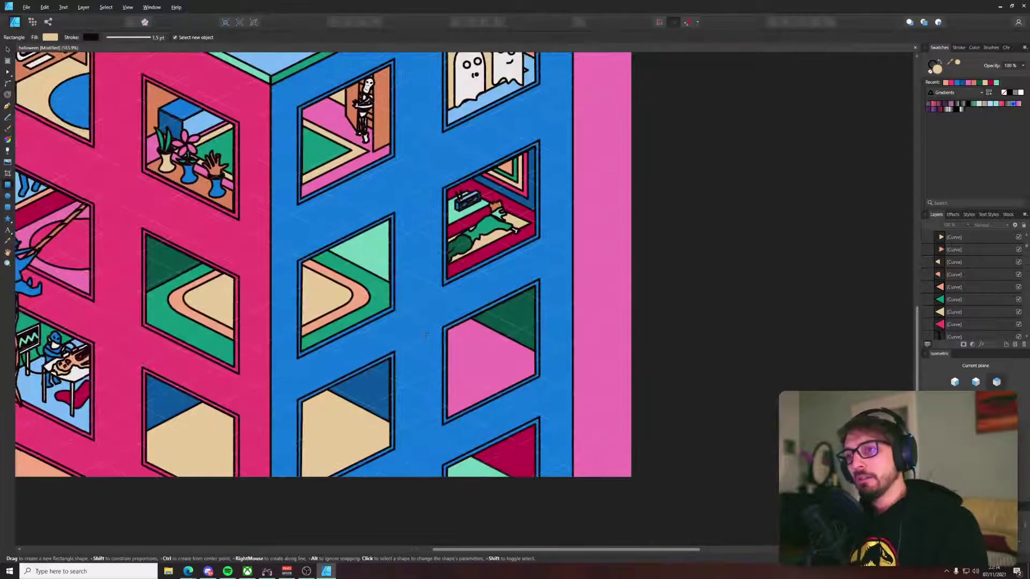
left_click_drag(427, 331, 492, 396)
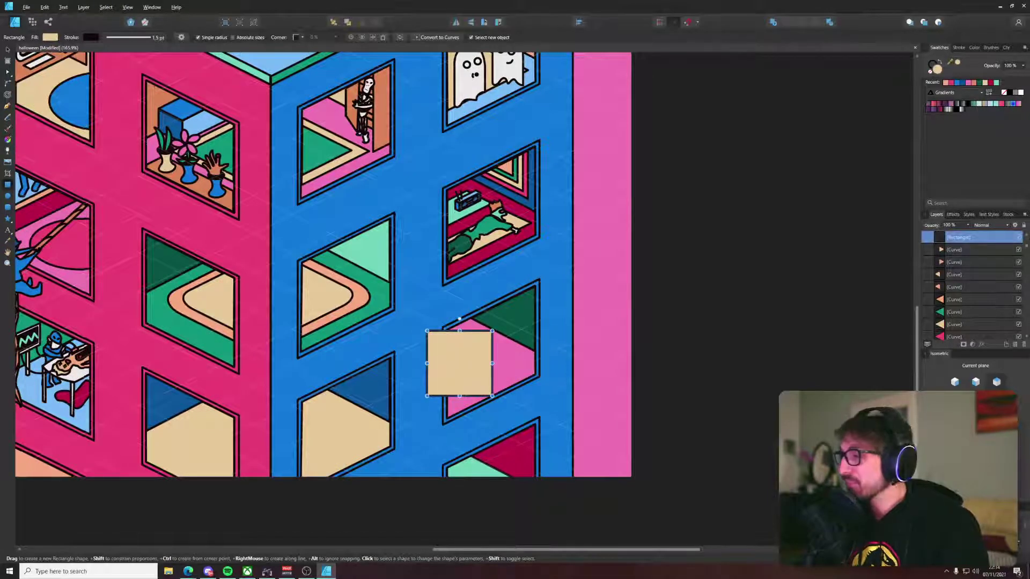
left_click(975, 402)
key("v")
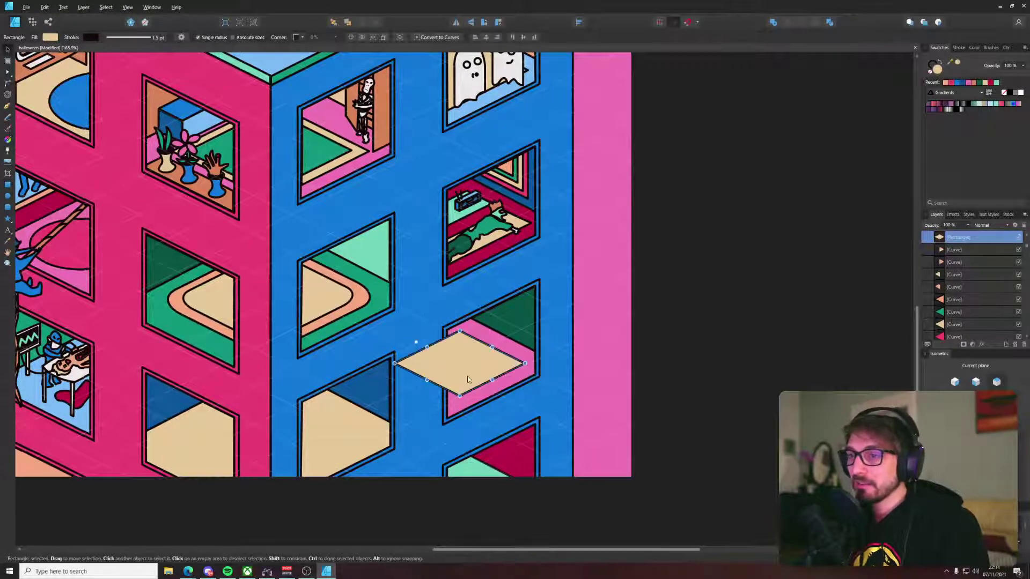
mouse_move(467, 375)
left_mouse_down()
mouse_move(455, 375)
mouse_move(471, 368)
left_mouse_up()
Step: Recolour the new isometric floor shape light blue, sampling the floor of the operating room
scroll(471, 368, "down", 5)
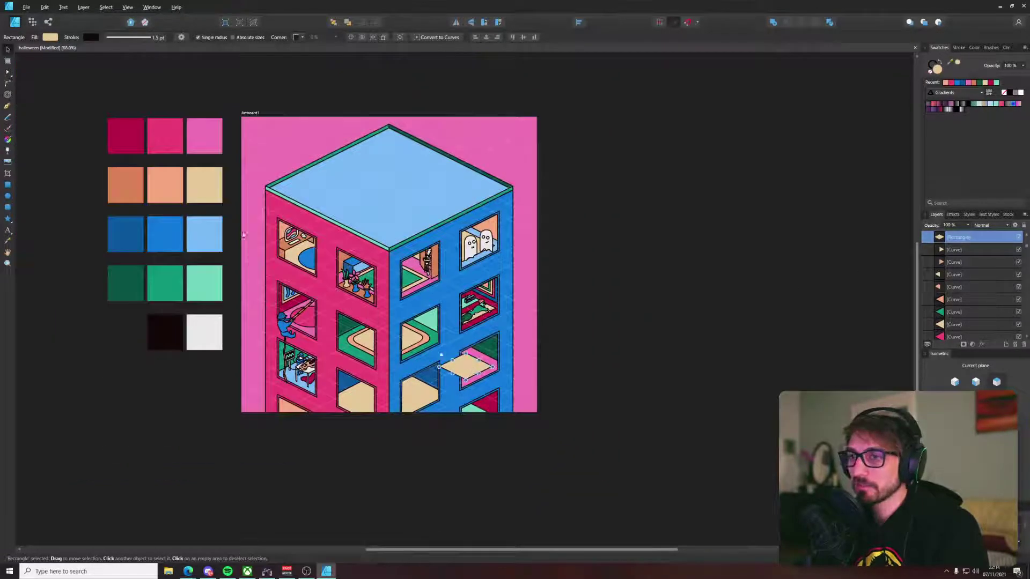
key("i")
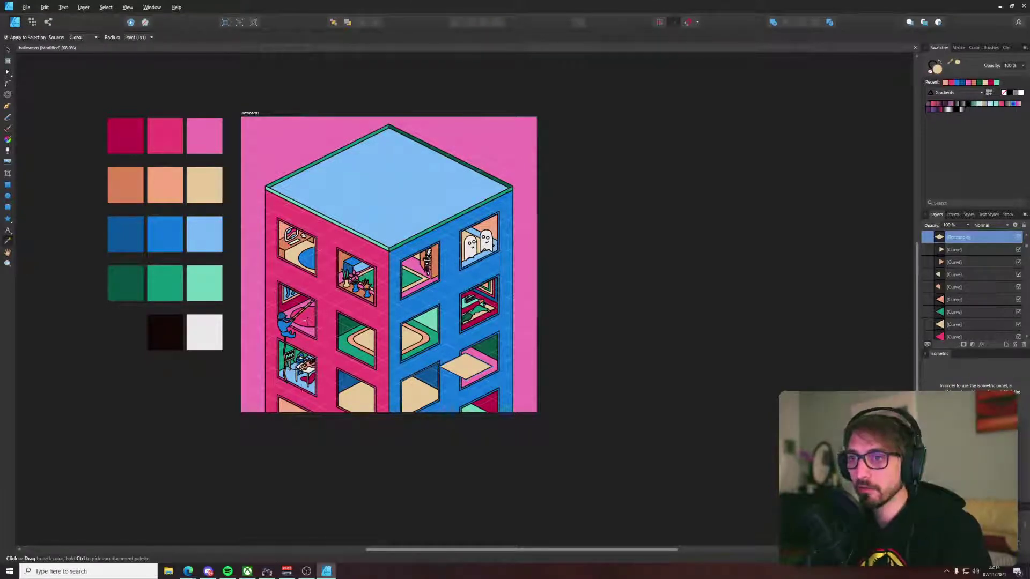
left_click(302, 385)
key("v")
Step: Divide the light blue floor shape along the pink floor and delete the part outside the window
scroll(517, 372, "up", 7)
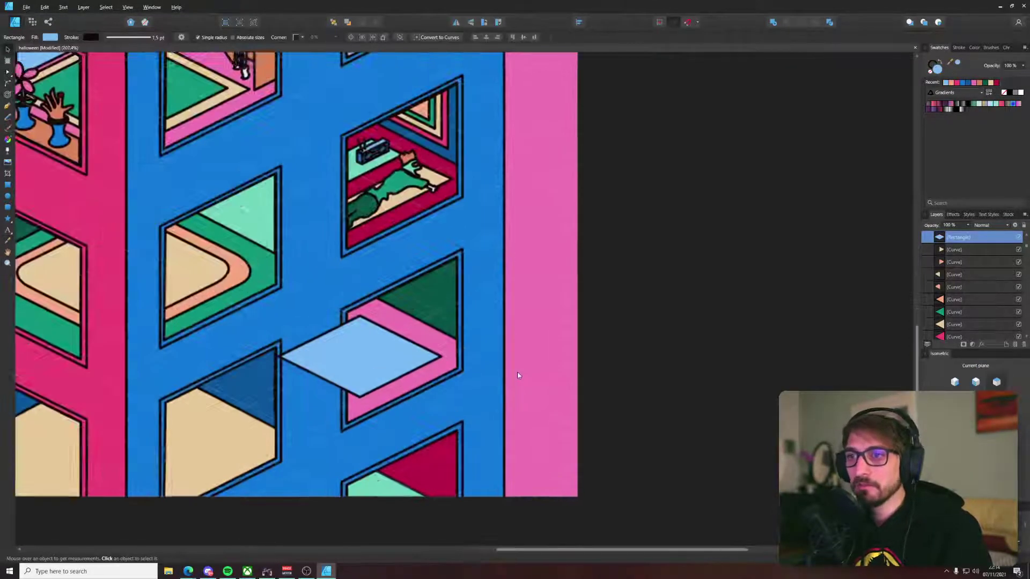
left_click(372, 309, "shift")
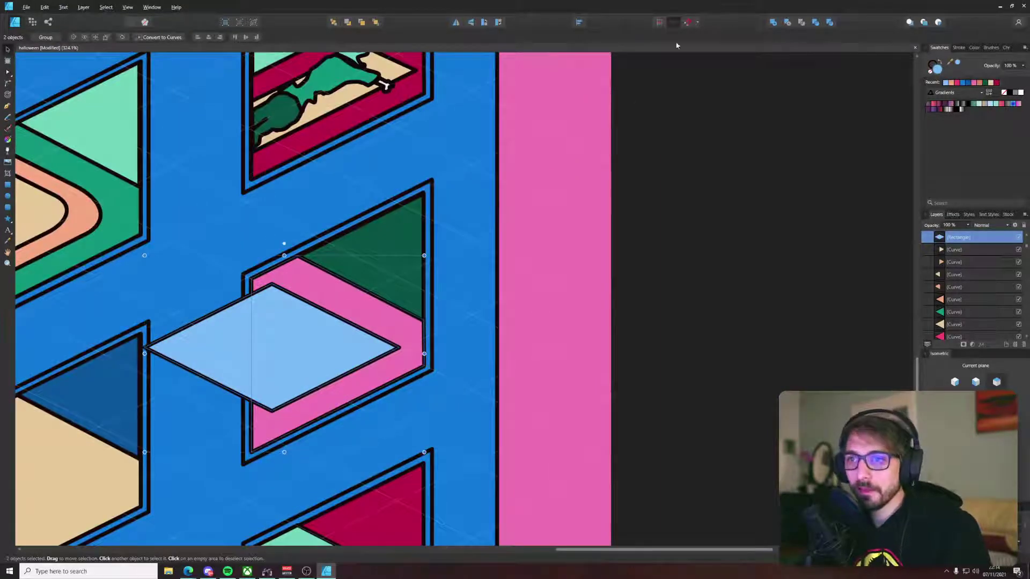
left_click(830, 22)
left_click(209, 361)
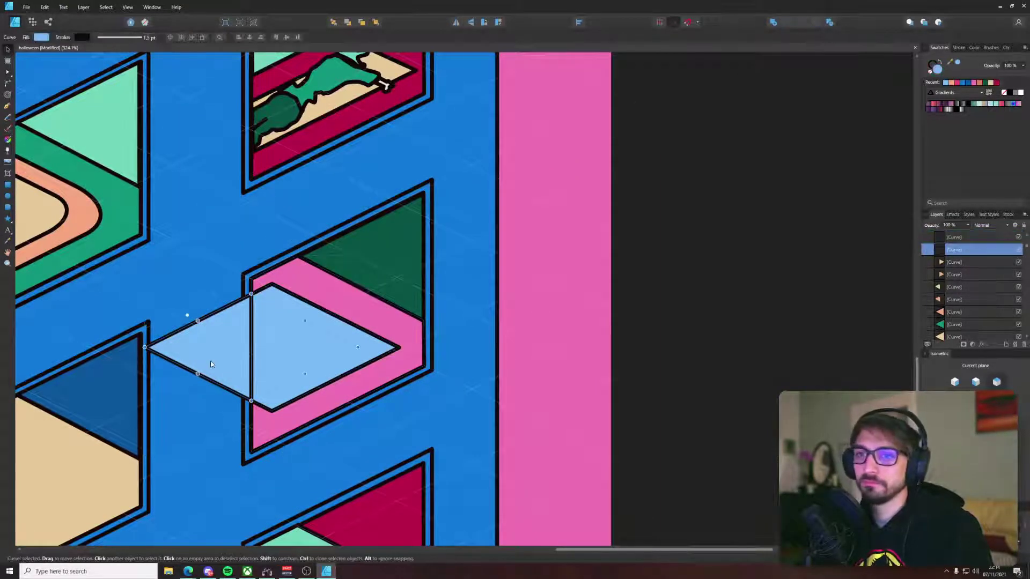
key("Delete")
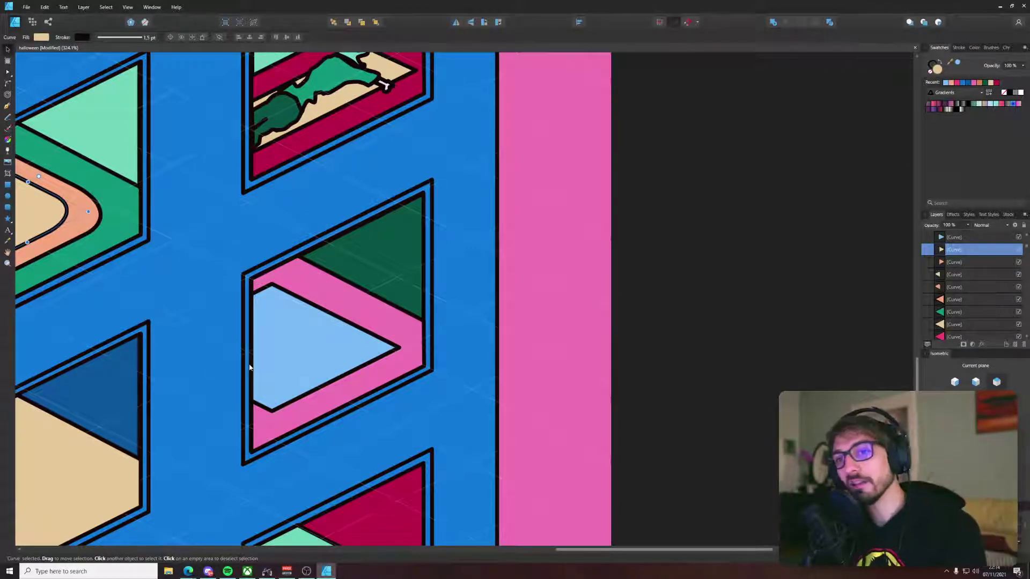
scroll(250, 368, "down", 2)
left_click(581, 340)
scroll(563, 324, "left", 5)
scroll(563, 324, "down", 1)
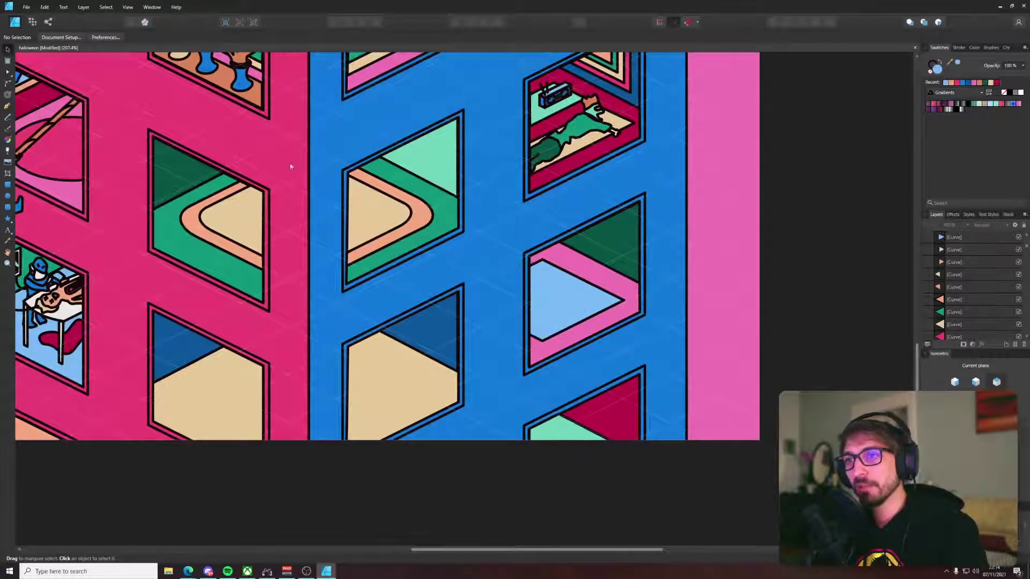
scroll(530, 201, "left", 2)
scroll(530, 201, "up", 1)
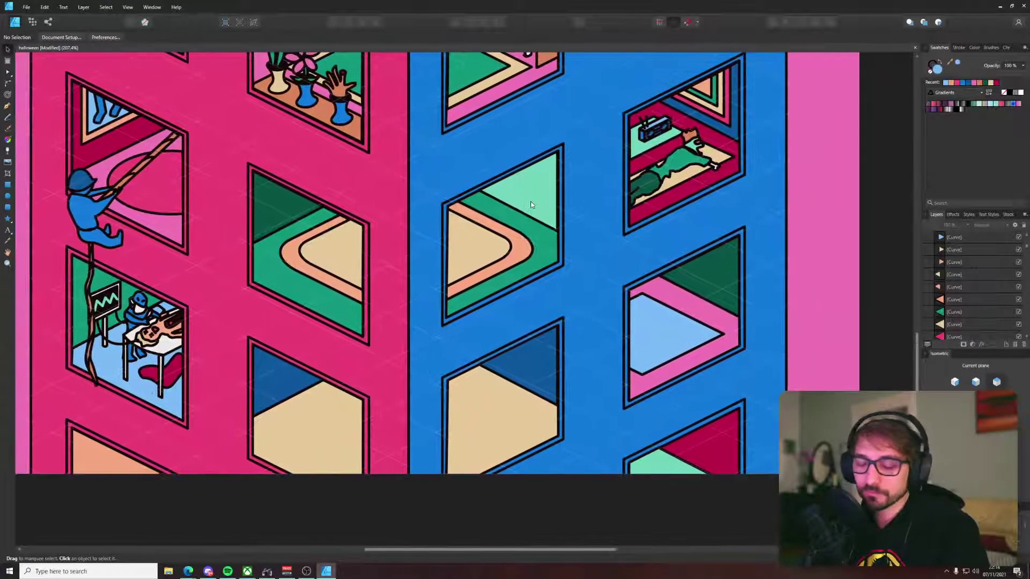
left_click_drag(516, 213, 525, 313)
scroll(526, 313, "down", 1)
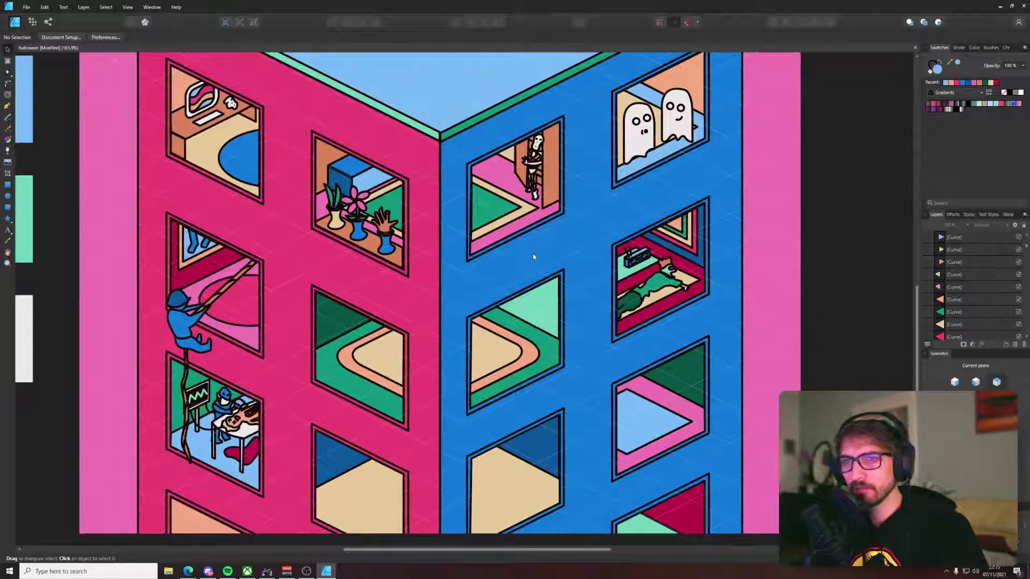
key("p")
left_click(7, 184)
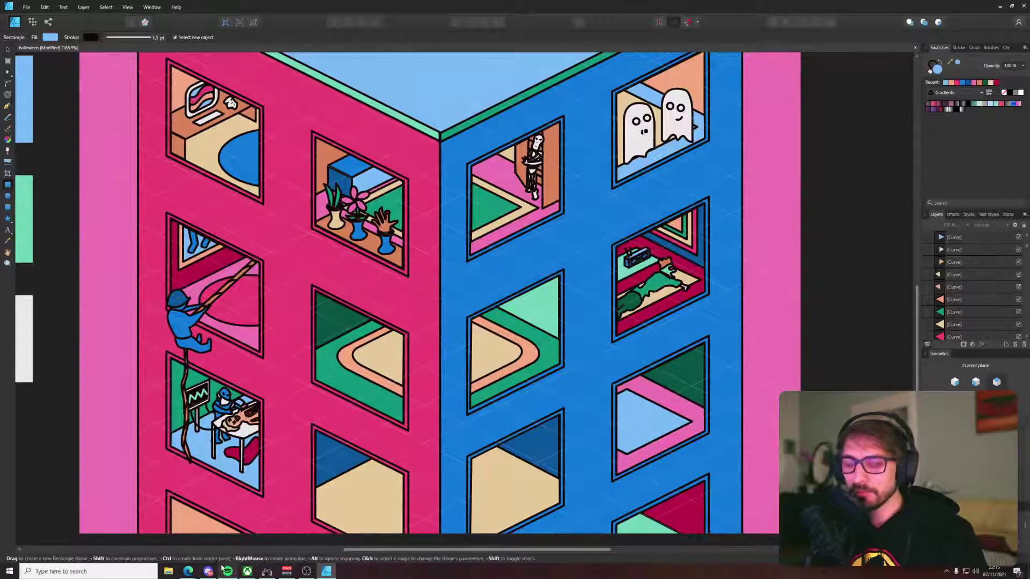
mouse_move(221, 574)
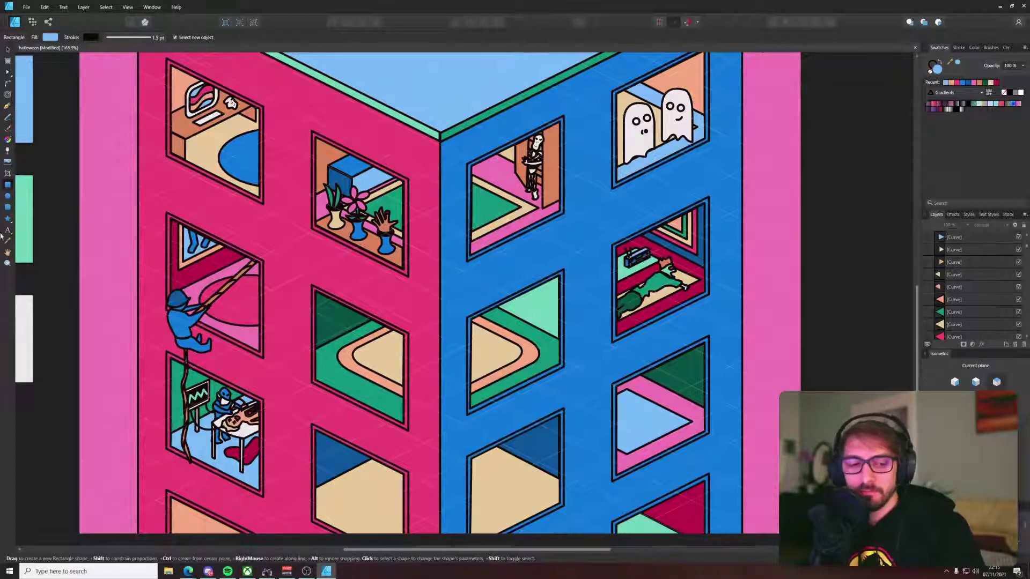
scroll(351, 391, "up", 3)
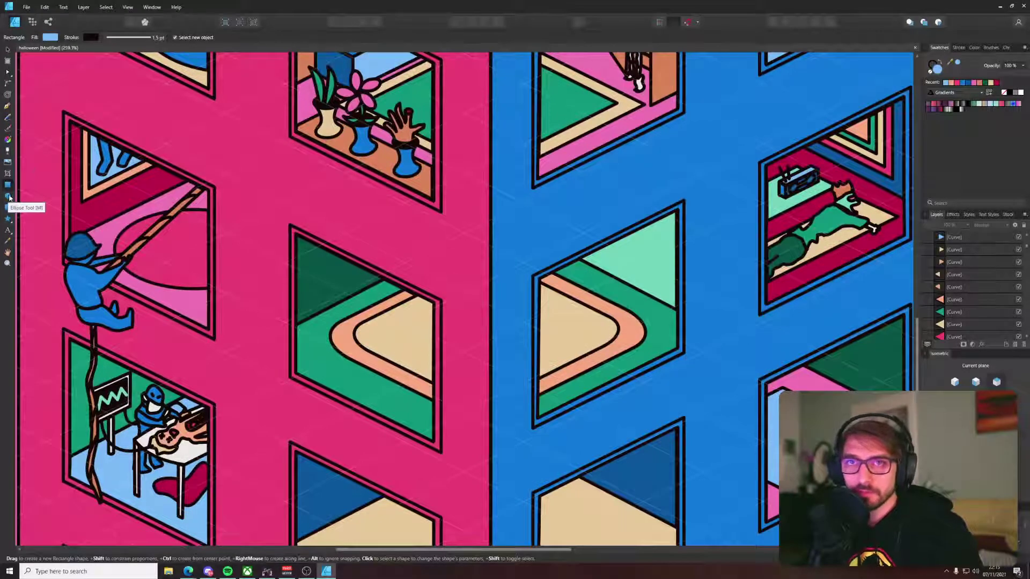
left_click_drag(747, 254, 738, 213)
scroll(737, 213, "down", 4)
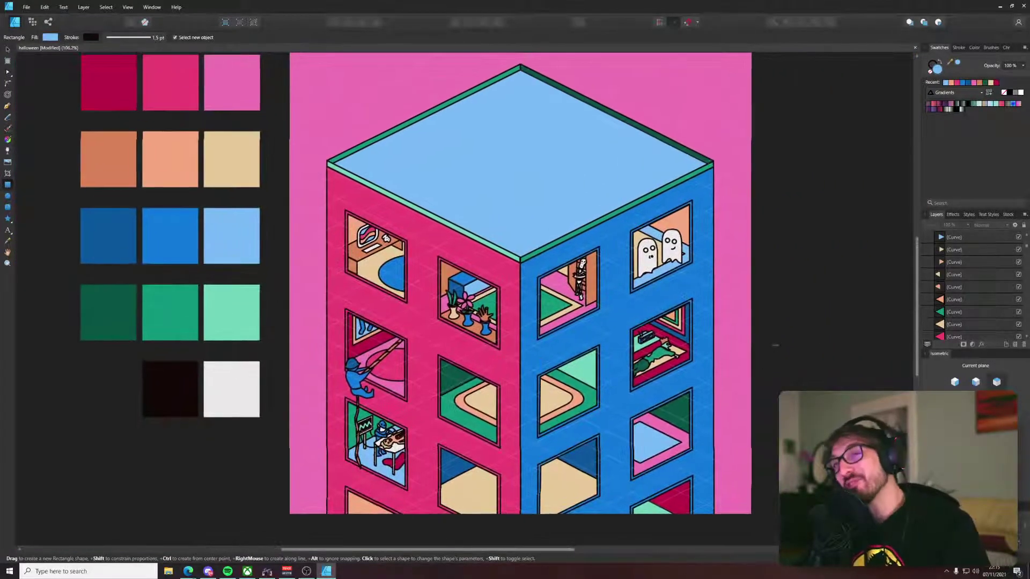
key("v")
Step: Draw a tall light blue rectangle on the roof, fit it to the pink facade's isometric plane, and move it towards the roof's back-left edge
left_click_drag(820, 233, 801, 309)
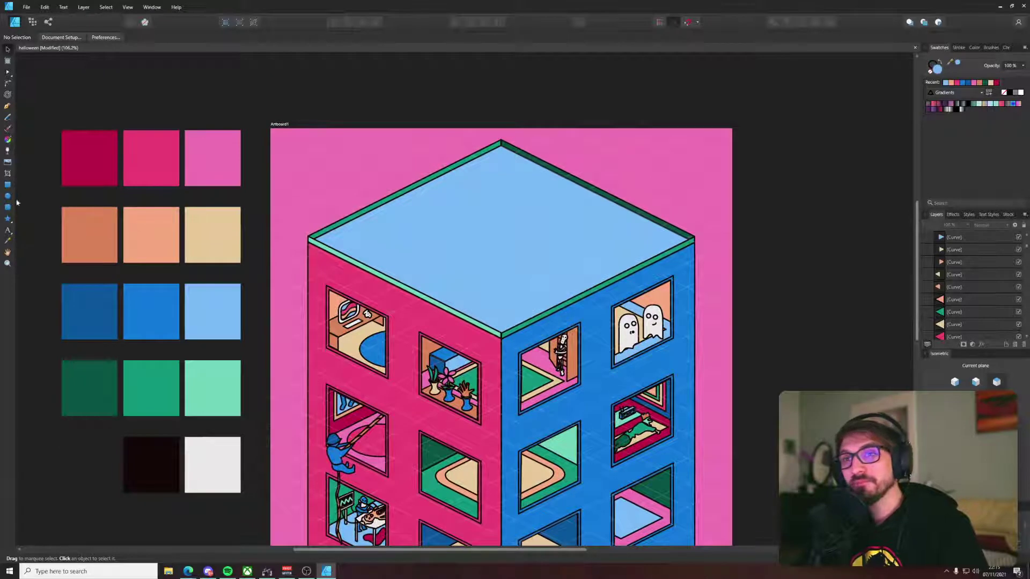
left_click(7, 184)
mouse_move(437, 186)
left_mouse_down()
mouse_move(481, 230)
mouse_move(442, 164)
left_mouse_up()
left_click(977, 384)
left_click(976, 409)
key("v")
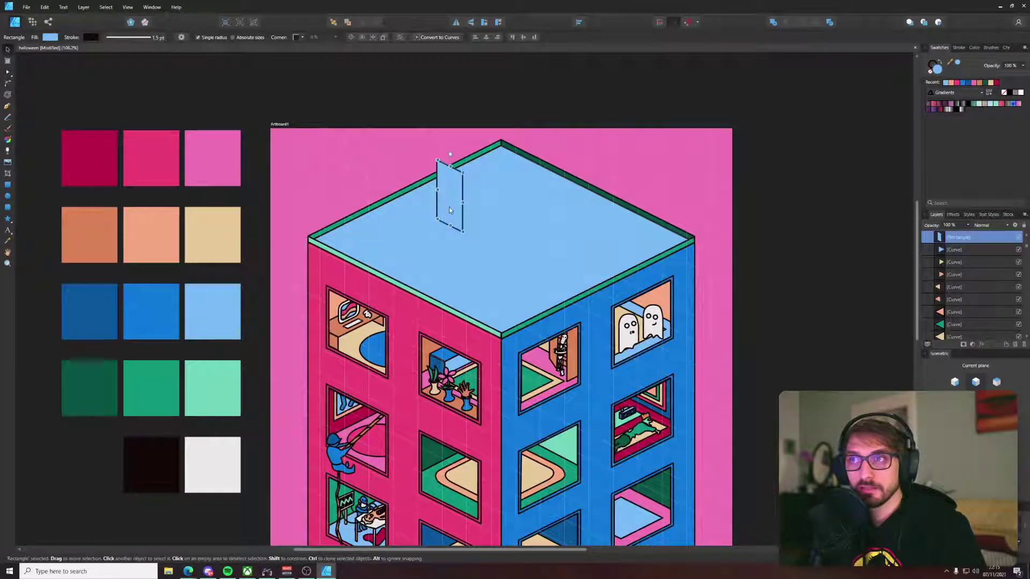
left_click_drag(451, 211, 398, 208)
mouse_move(490, 205)
left_mouse_down()
mouse_move(493, 193)
mouse_move(470, 205)
left_mouse_up()
scroll(365, 227, "up", 4)
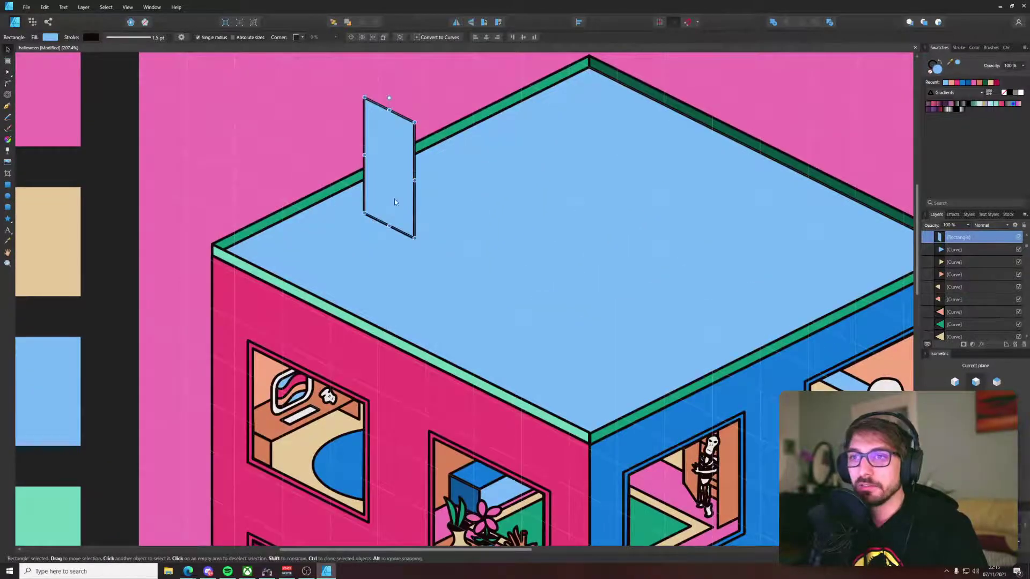
Step: Recolour the tall roof rectangle with the dark pink sampled from the building's pink facade
scroll(677, 347, "down", 3)
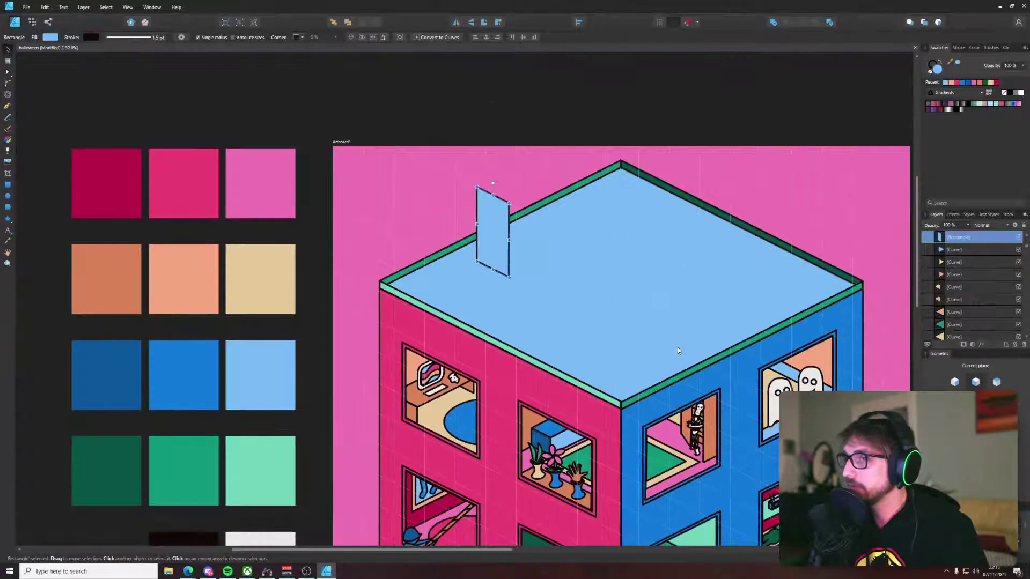
scroll(588, 321, "down", 1)
left_click_drag(588, 318, 572, 304)
key("i")
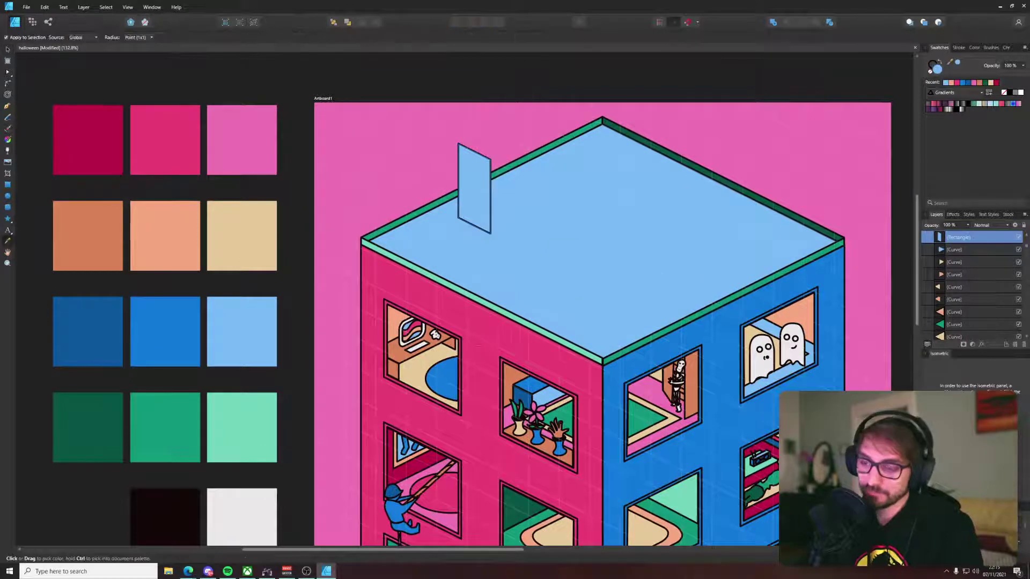
left_click(497, 333)
key("v")
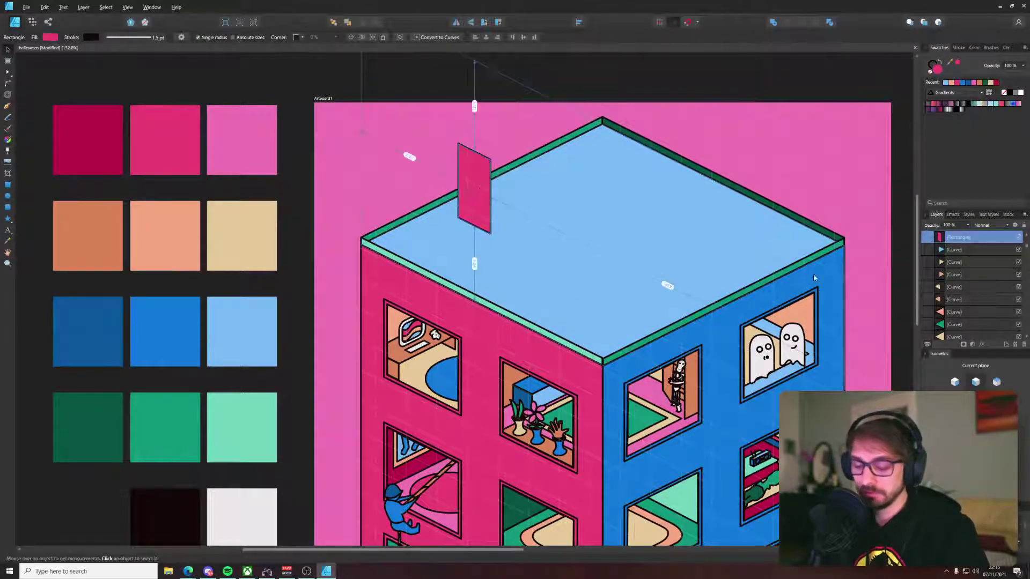
Step: Duplicate the pink roof panel, fit the copy to the blue facade's isometric plane, and widen it against the first panel's front edge
key("ctrl+j")
left_click(955, 381)
left_click(963, 400)
left_click_drag(475, 211, 506, 210)
scroll(506, 212, "up", 3)
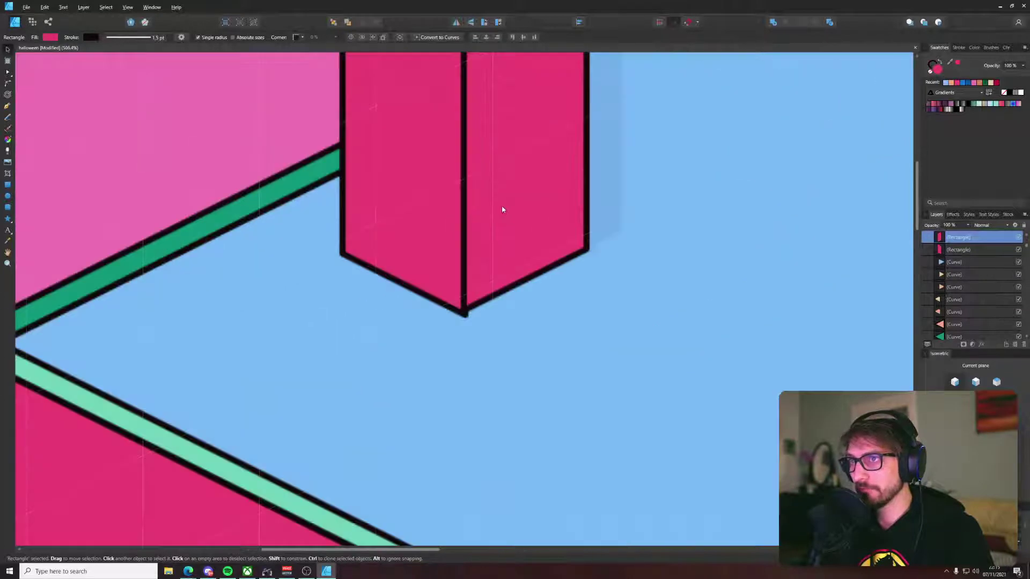
scroll(517, 231, "down", 2)
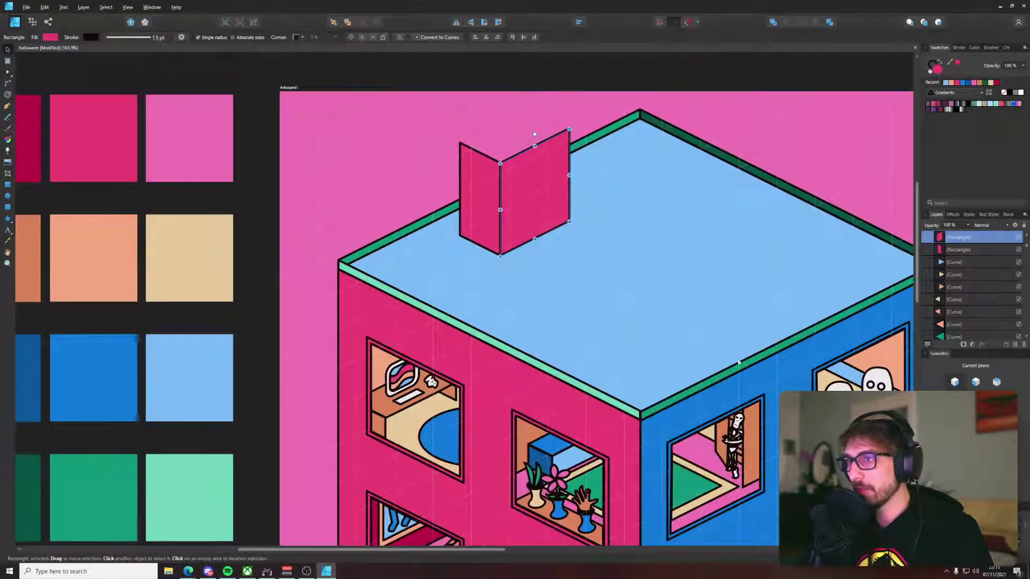
Step: Recolour the wider roof panel blue, sampling the blue facade
key("i")
left_click(737, 383)
key("v")
left_click_drag(512, 155, 523, 240)
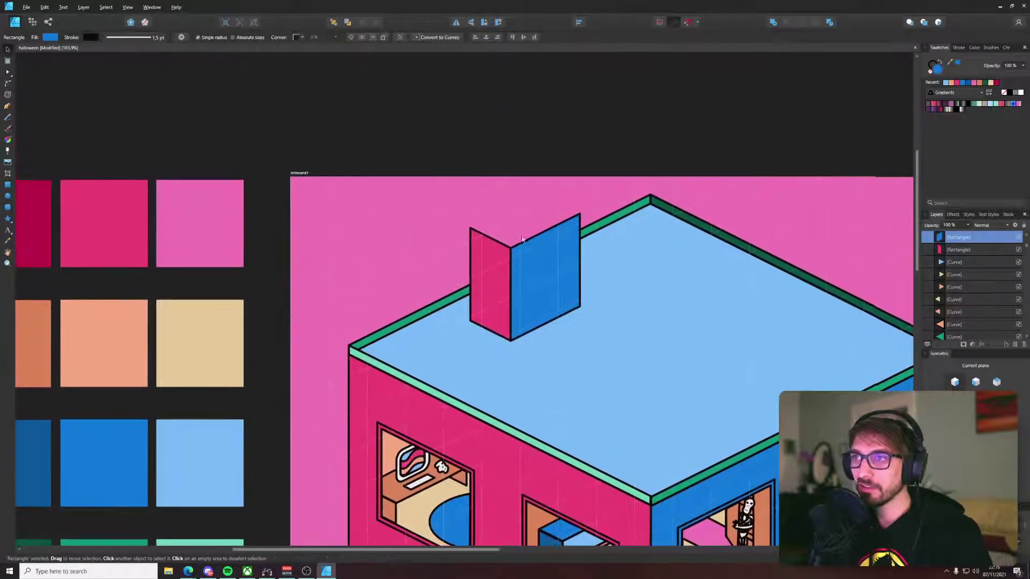
Step: Duplicate the pink roof panel, fit the copy to the top isometric plane, and align it with the upper front corner of the two walls
left_click_drag(496, 277, 496, 240)
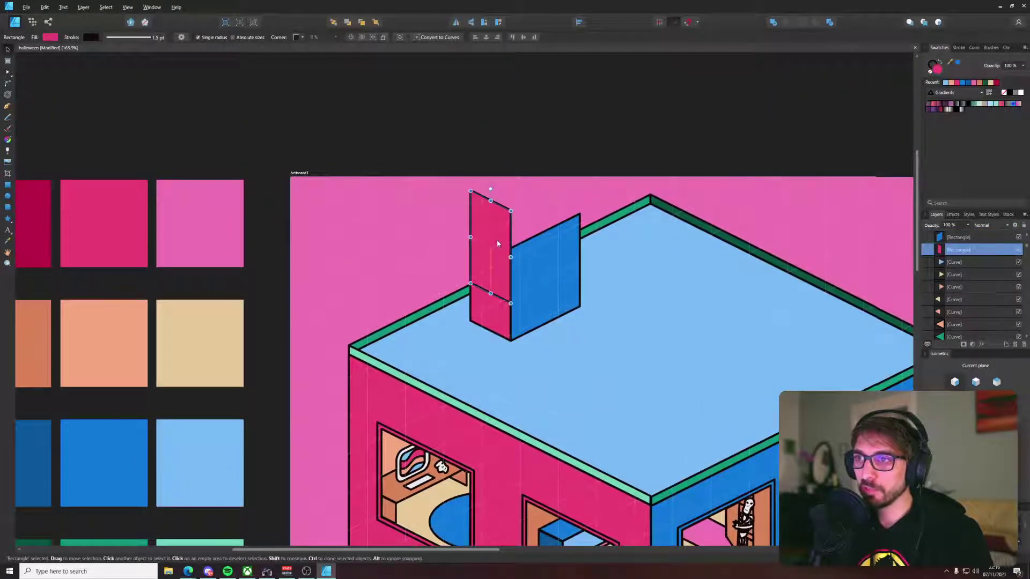
left_click(996, 381)
left_click(975, 401)
left_click_drag(493, 253, 491, 221)
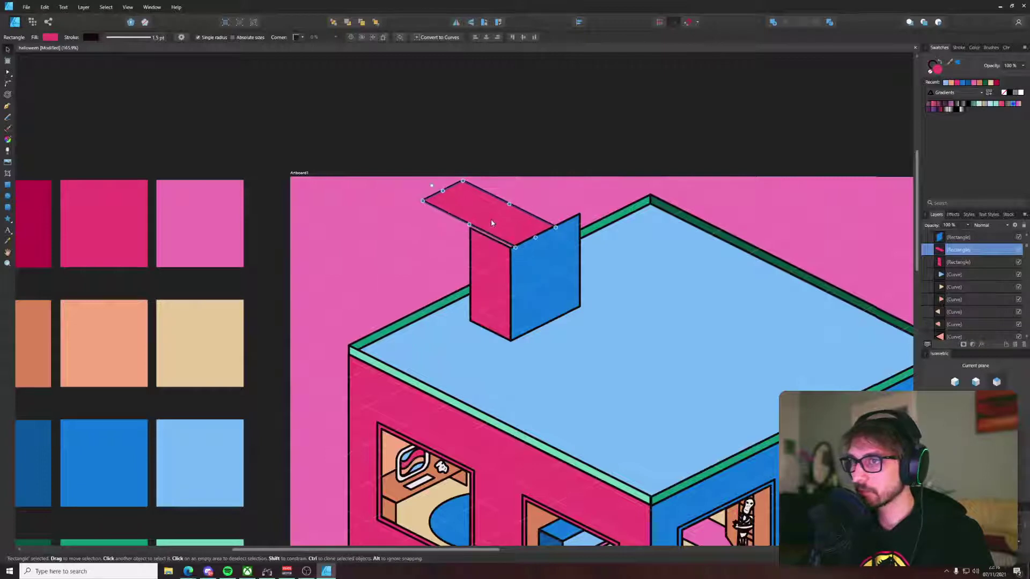
Step: Resize the pink top face so its corners meet the upper edges of the pink and blue walls
scroll(492, 223, "up", 6)
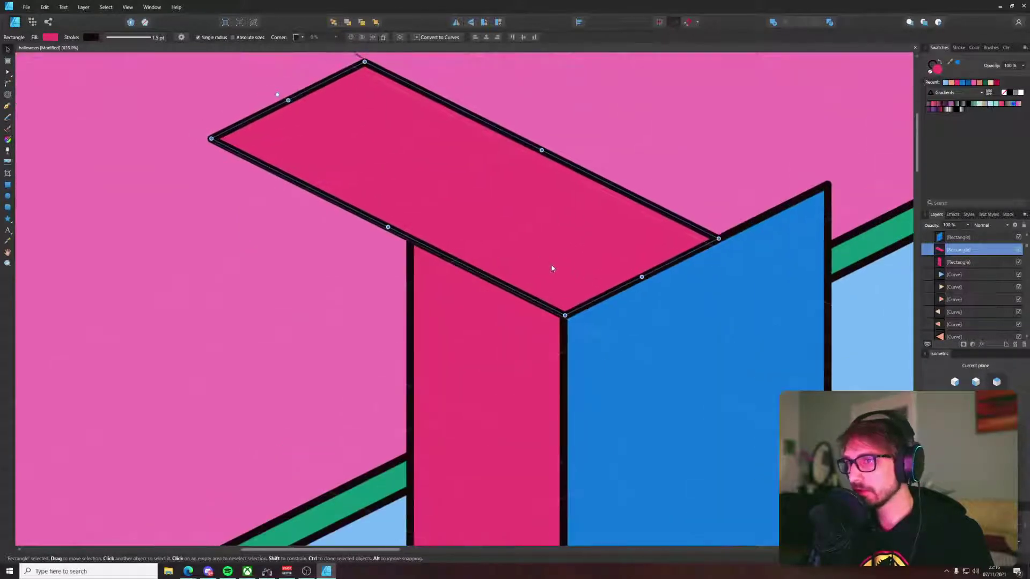
left_click_drag(364, 63, 672, 106)
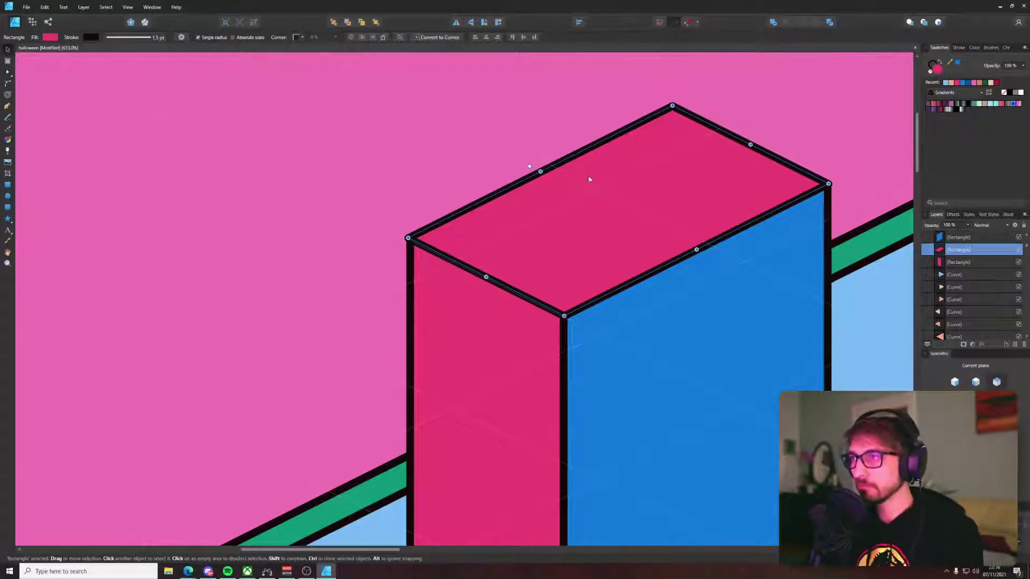
left_click_drag(540, 171, 542, 173)
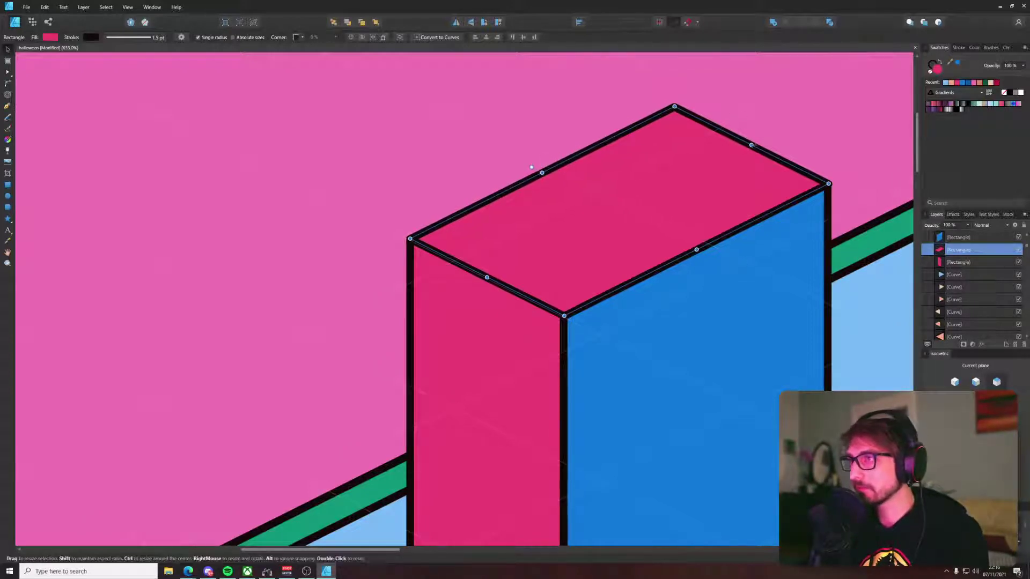
left_click_drag(750, 145, 751, 145)
Step: Recolour the structure's top face light blue, sampling the roof surface, and deselect it
scroll(757, 276, "down", 6)
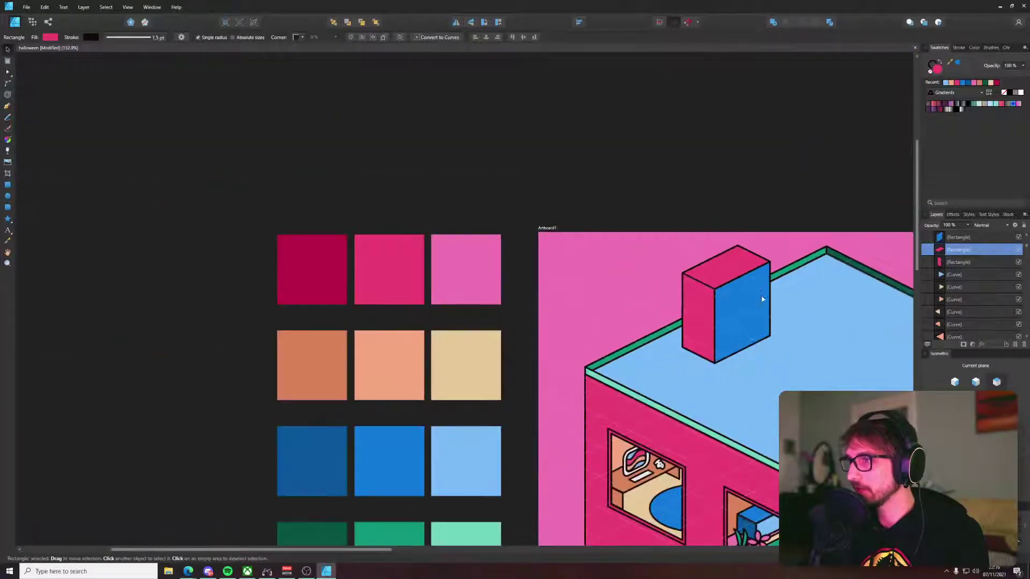
key("i")
left_click(830, 312)
key("v")
scroll(817, 310, "down", 4)
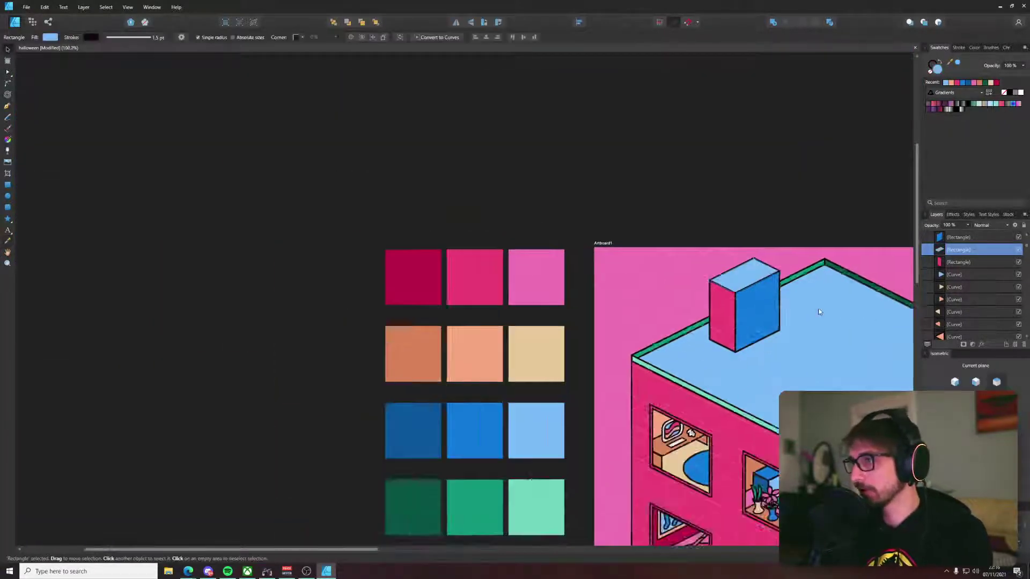
left_click(814, 214)
Step: Widen the blue wall of the roof structure by extending its far edge along the isometric direction
left_click_drag(807, 211, 558, 160)
scroll(561, 250, "up", 1)
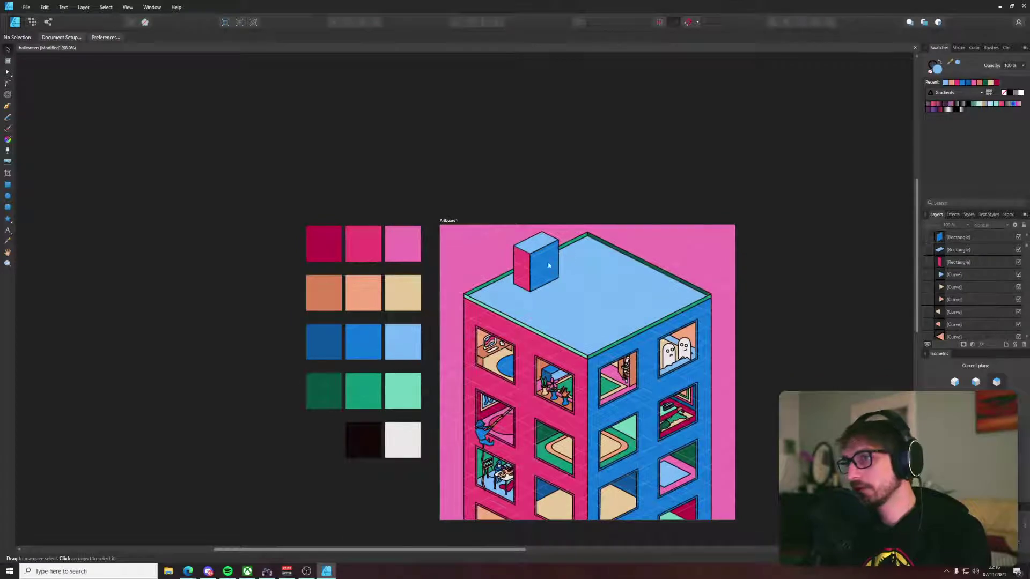
left_click_drag(619, 349, 573, 279)
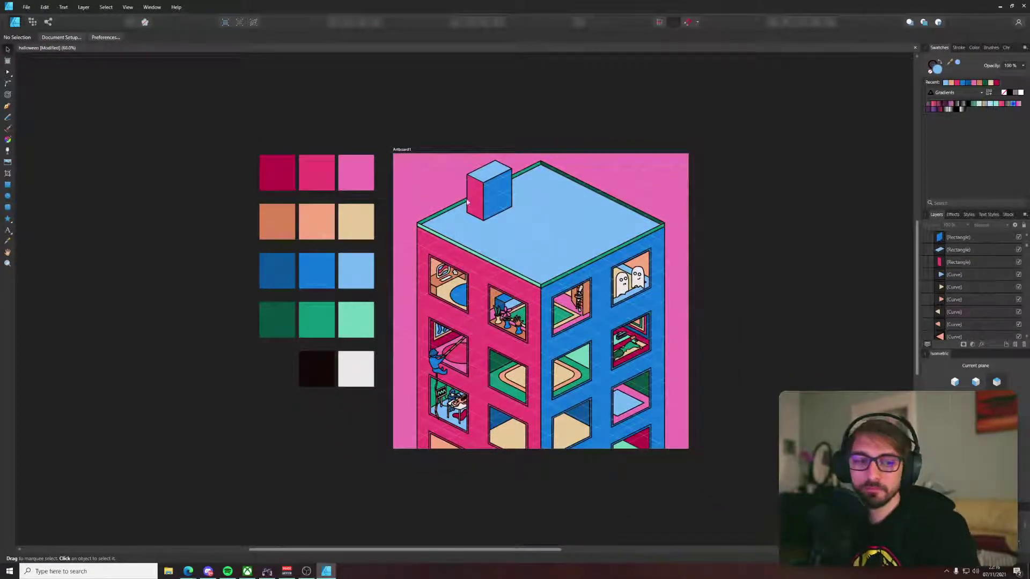
scroll(540, 252, "up", 3)
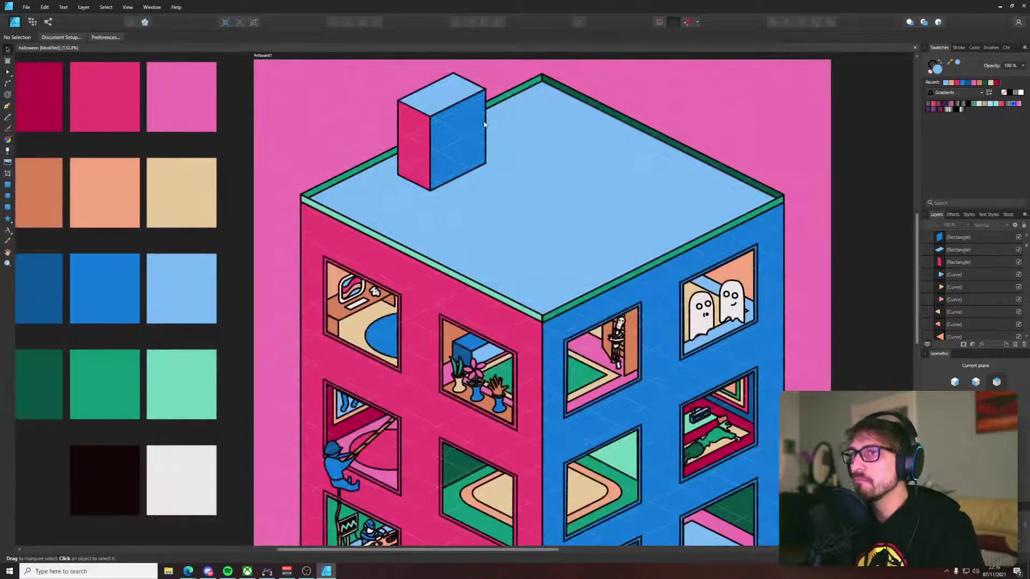
left_click(464, 90)
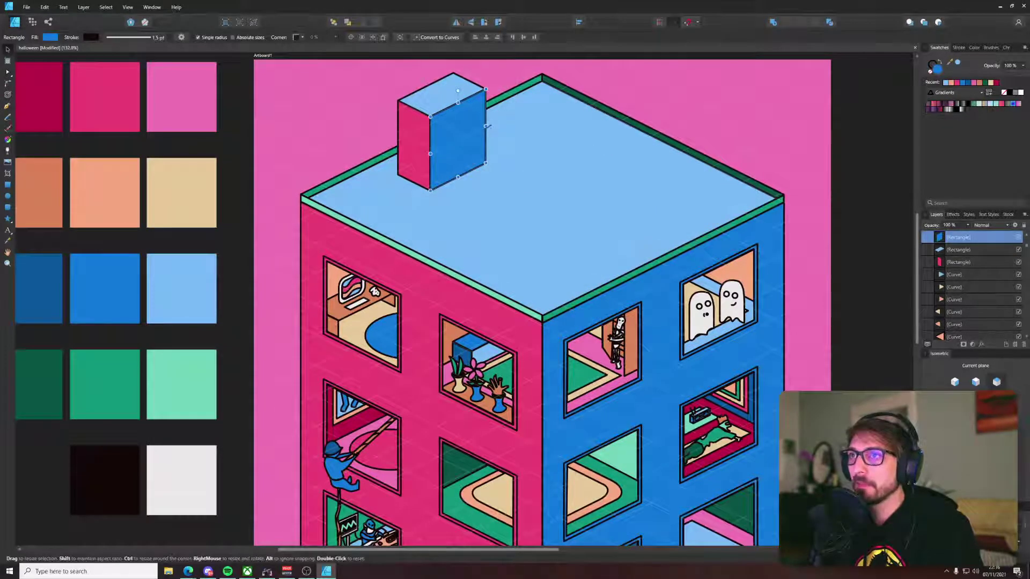
left_click_drag(486, 125, 504, 117)
key("ctrl+z")
left_click(482, 132)
key("ctrl+z")
Step: Extend the light blue top face until it meets the far upper corner of the widened blue wall
left_click(459, 90)
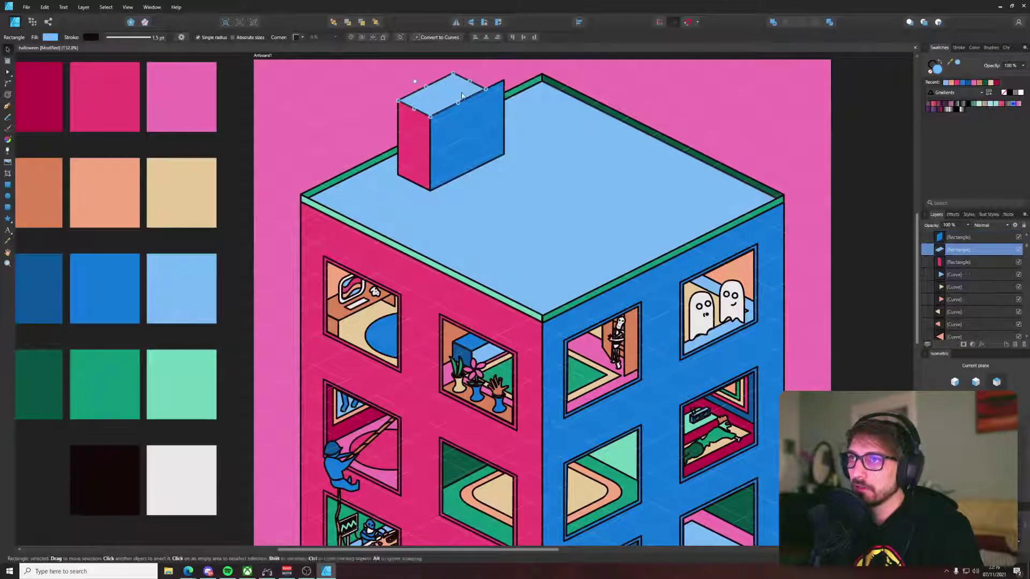
scroll(507, 69, "up", 8)
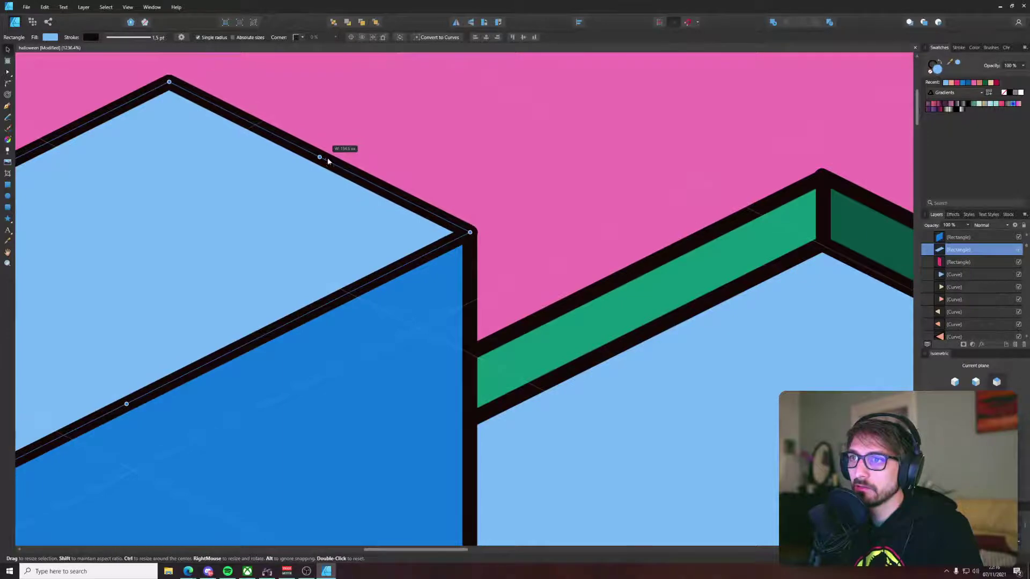
scroll(330, 161, "down", 6)
scroll(334, 168, "down", 3)
Step: Select all three faces of the roof structure and move them together towards the roof's left corner
left_click(327, 201, "shift")
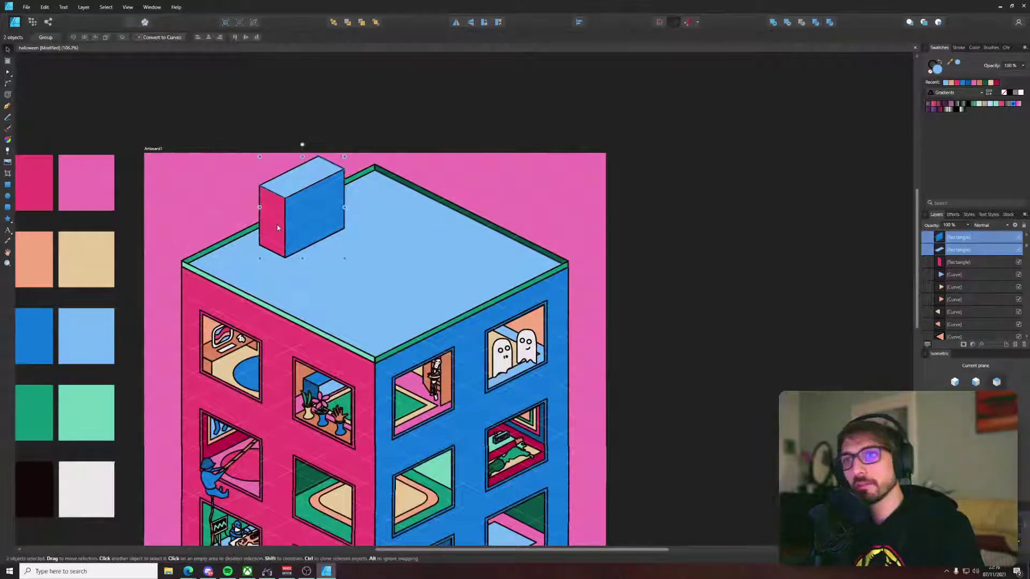
left_click(277, 224, "shift")
left_click_drag(299, 216, 276, 227)
left_click(355, 90)
Step: Examine the whole illustration and its rooms on both facades to judge which floors still need shapes
scroll(355, 99, "down", 5)
left_click_drag(399, 104, 452, 148)
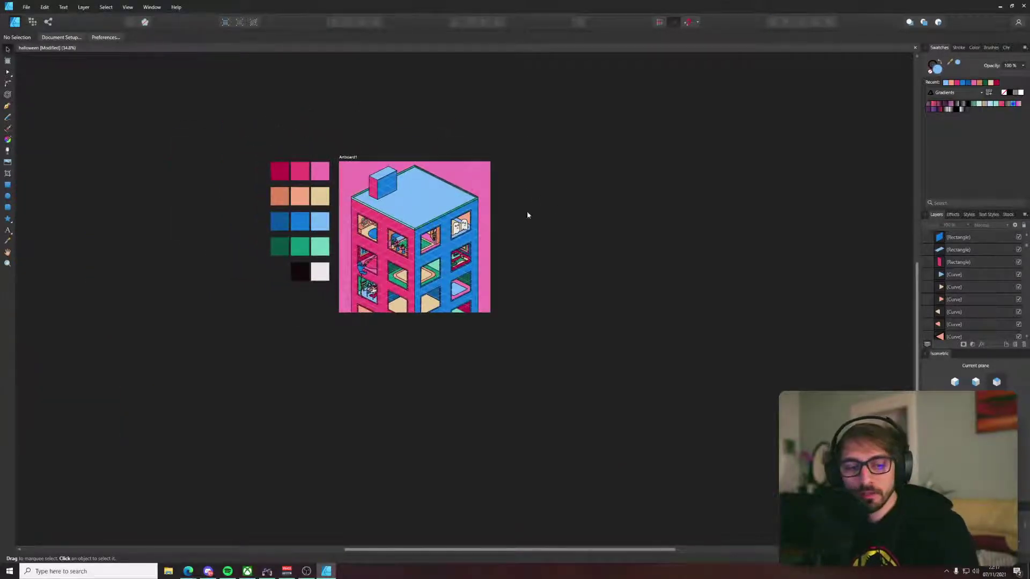
scroll(393, 319, "up", 3)
scroll(457, 290, "up", 4)
left_click_drag(536, 214, 591, 350)
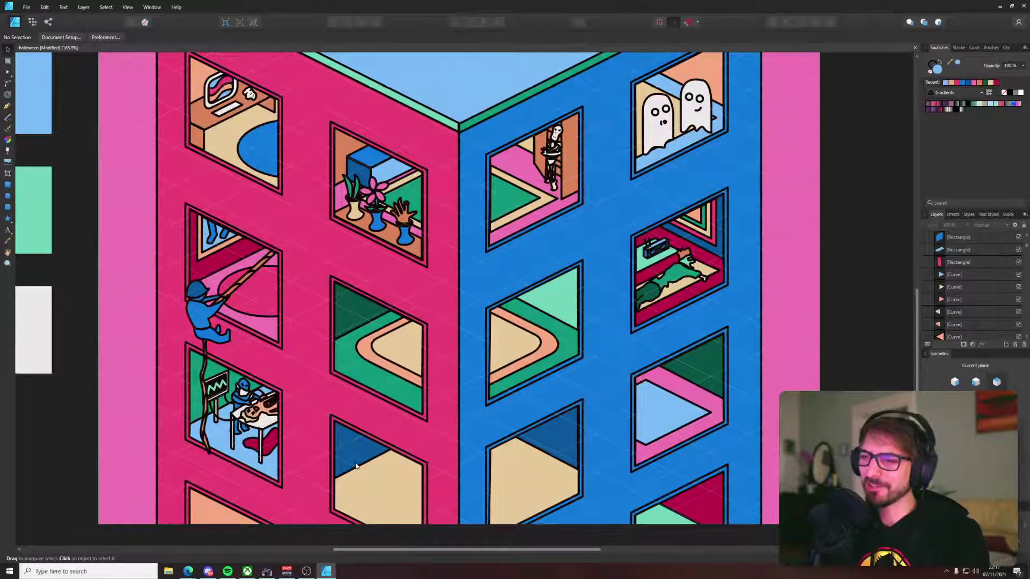
scroll(358, 442, "down", 2)
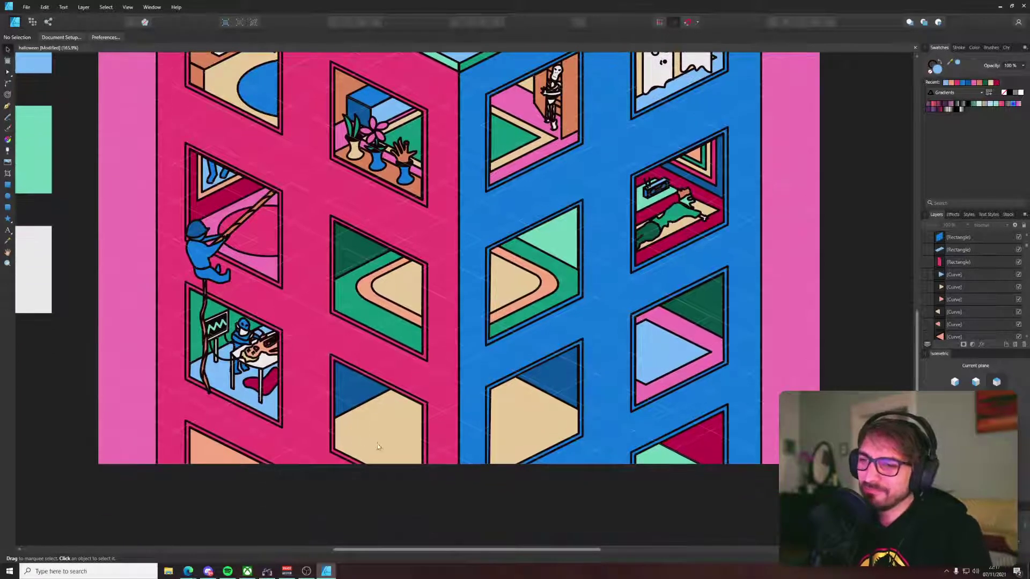
scroll(377, 443, "up", 1)
scroll(731, 339, "up", 1)
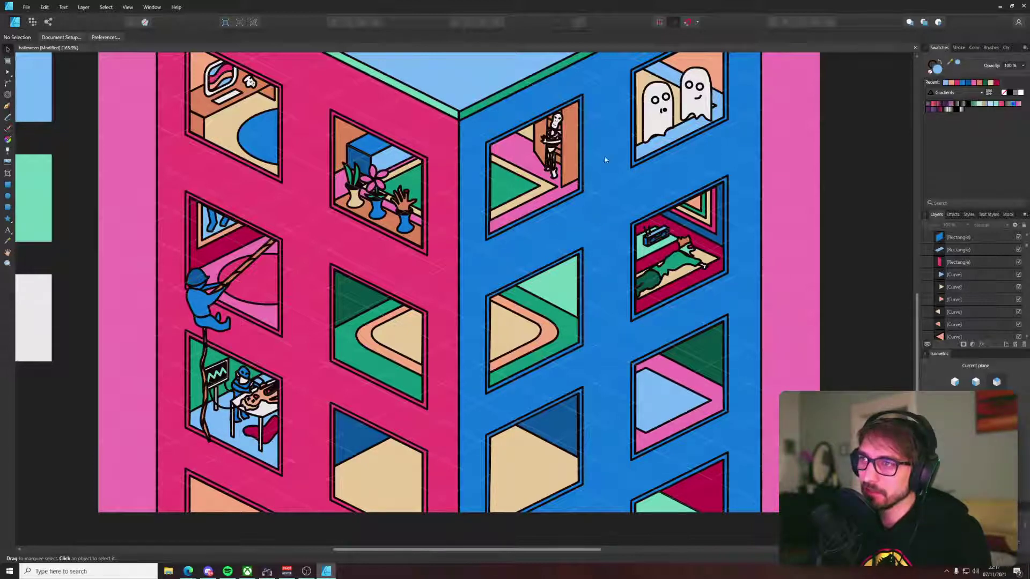
left_click_drag(735, 151, 643, 314)
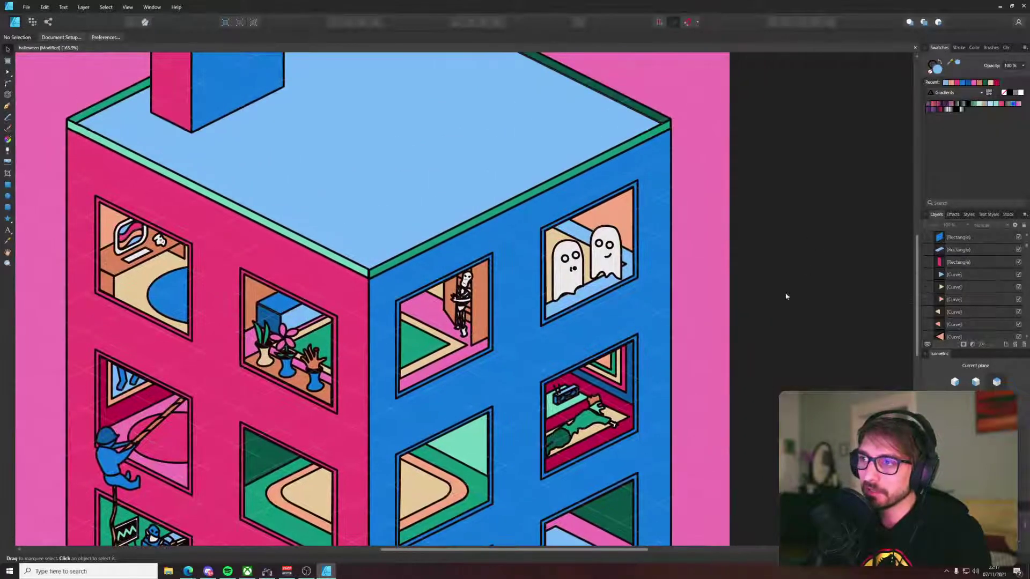
scroll(736, 411, "down", 5)
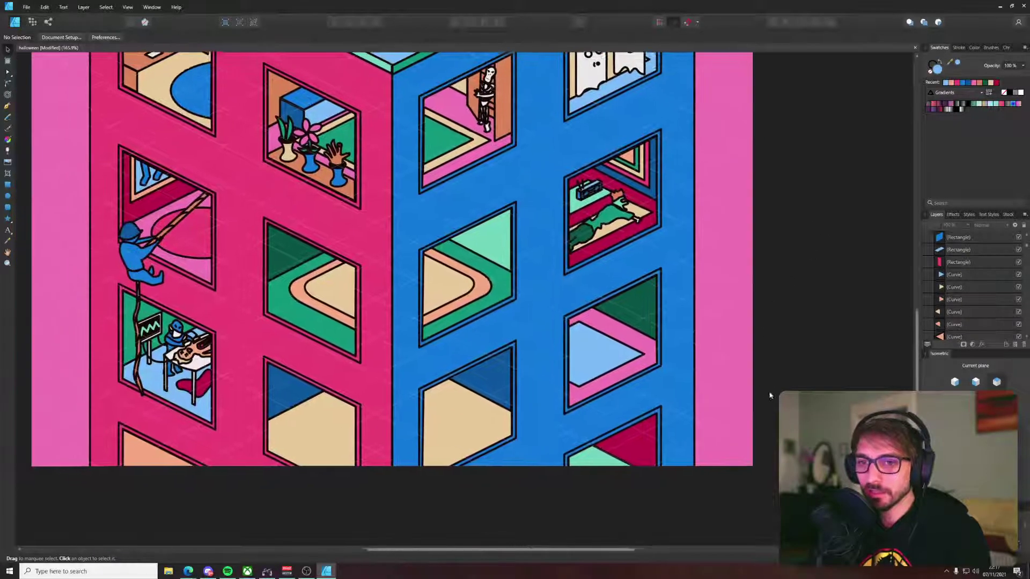
scroll(769, 396, "down", 1)
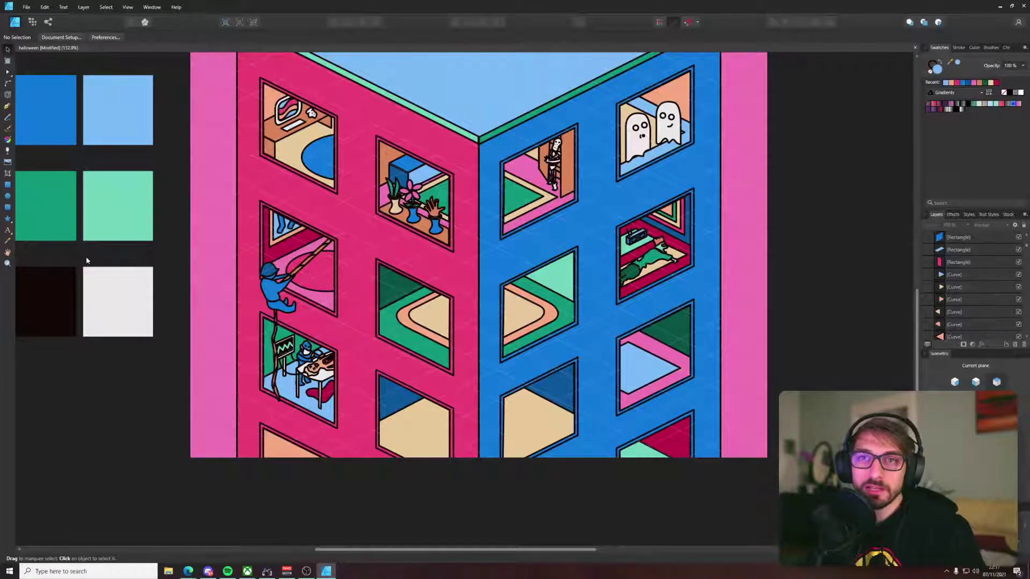
Step: Draw a light blue circle over the beige floor of the lower pink facade room and fit it to the top isometric plane
scroll(203, 353, "up", 6)
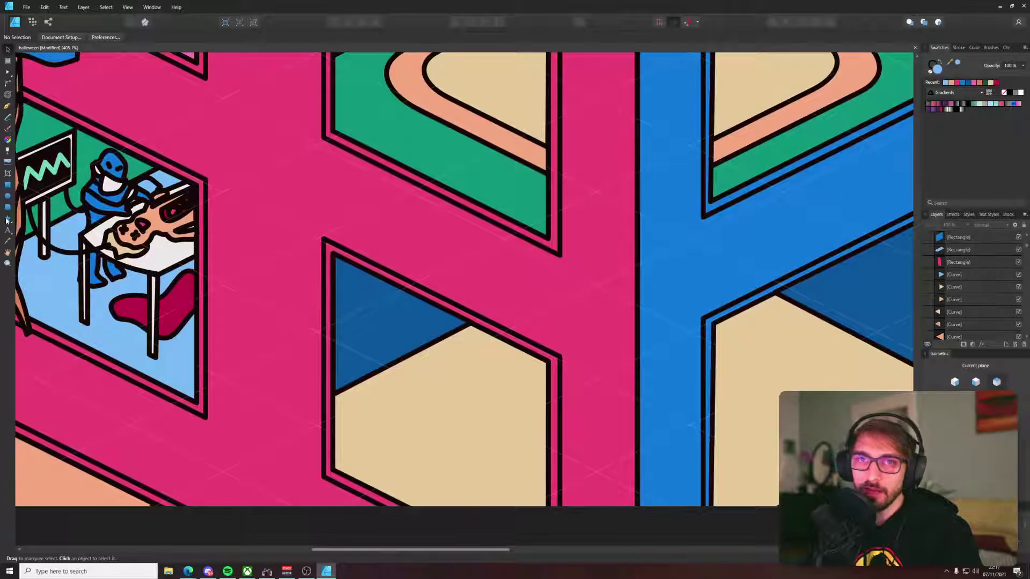
left_click(7, 220)
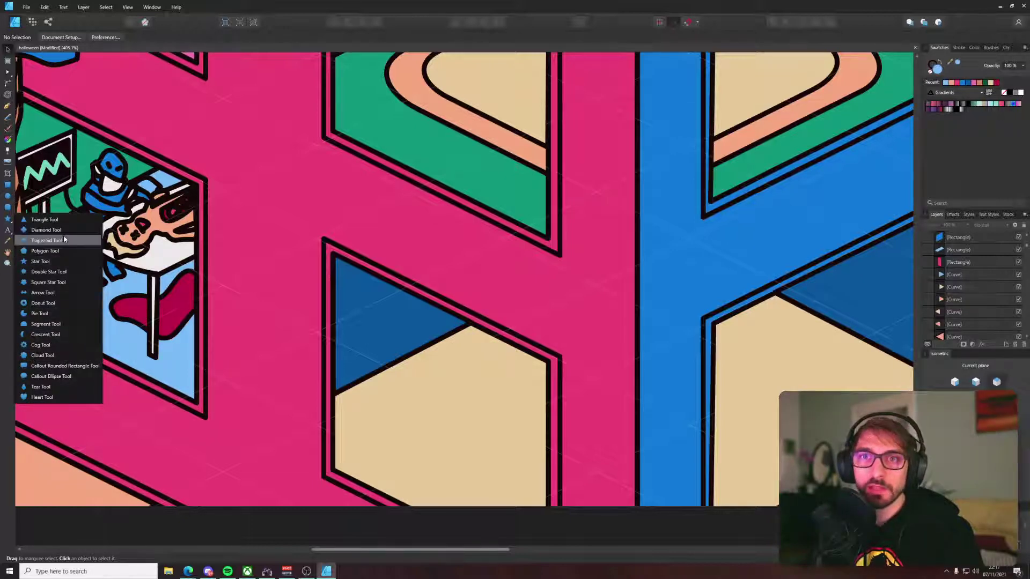
left_click(9, 196)
mouse_move(446, 386)
left_mouse_down()
mouse_move(553, 495)
mouse_move(467, 401)
left_mouse_up()
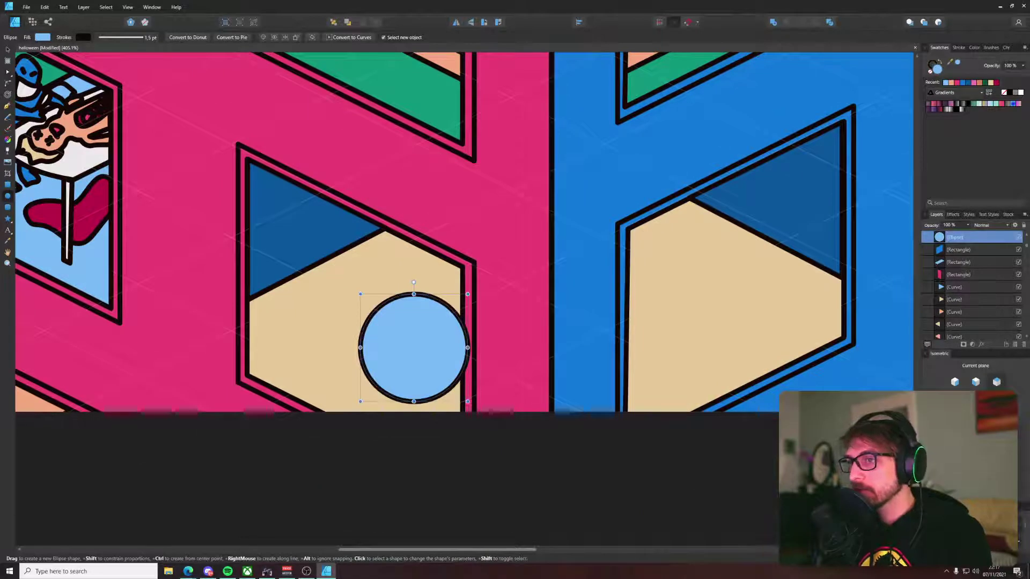
left_click(975, 408)
key("v")
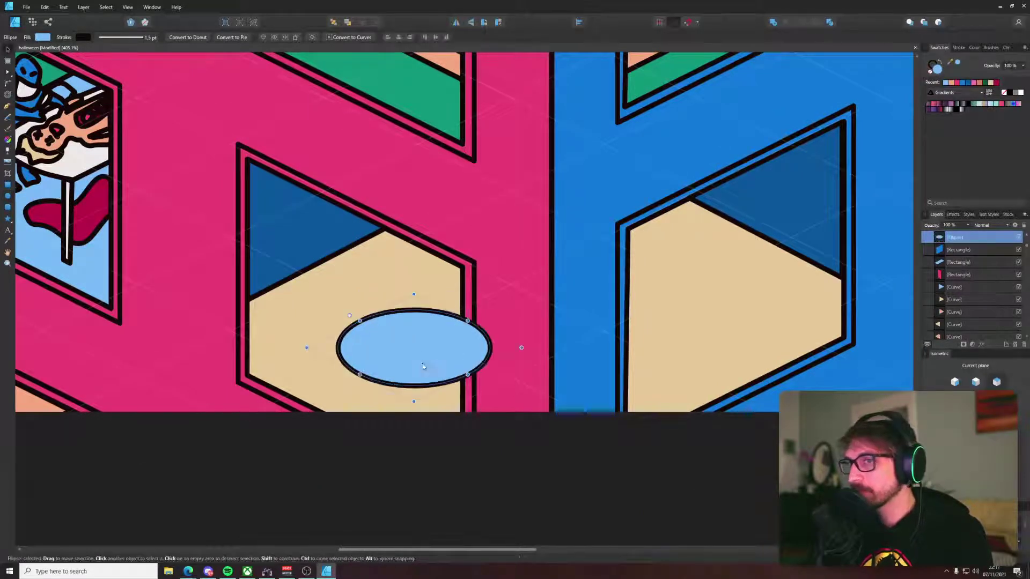
Step: Centre the ellipse on the beige floor, copy it to the matching blue facade room, and shift both ellipses towards the building's corner
mouse_move(432, 367)
left_mouse_down()
mouse_move(392, 348)
mouse_move(442, 353)
mouse_move(719, 321)
left_mouse_up()
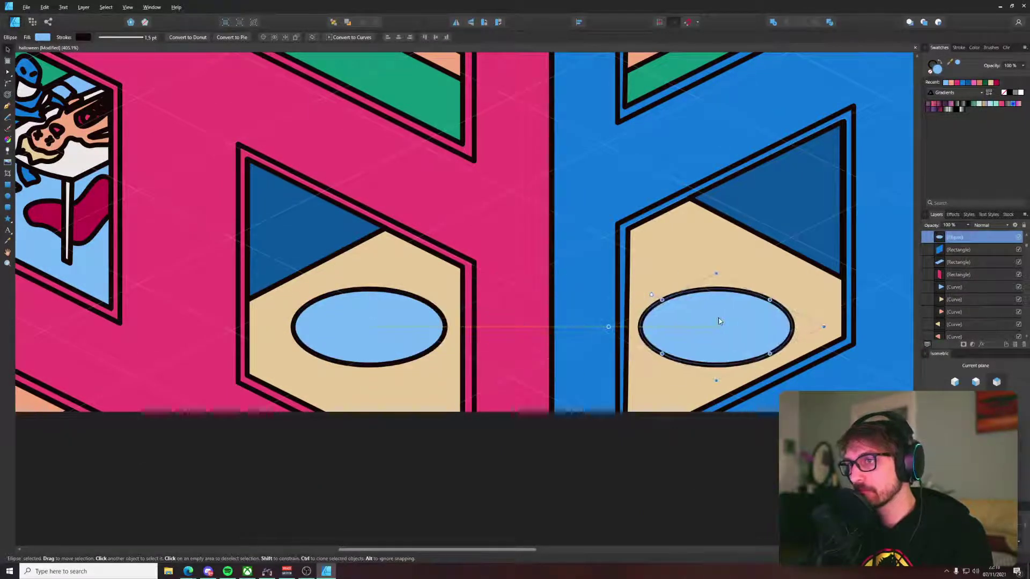
scroll(719, 320, "down", 5)
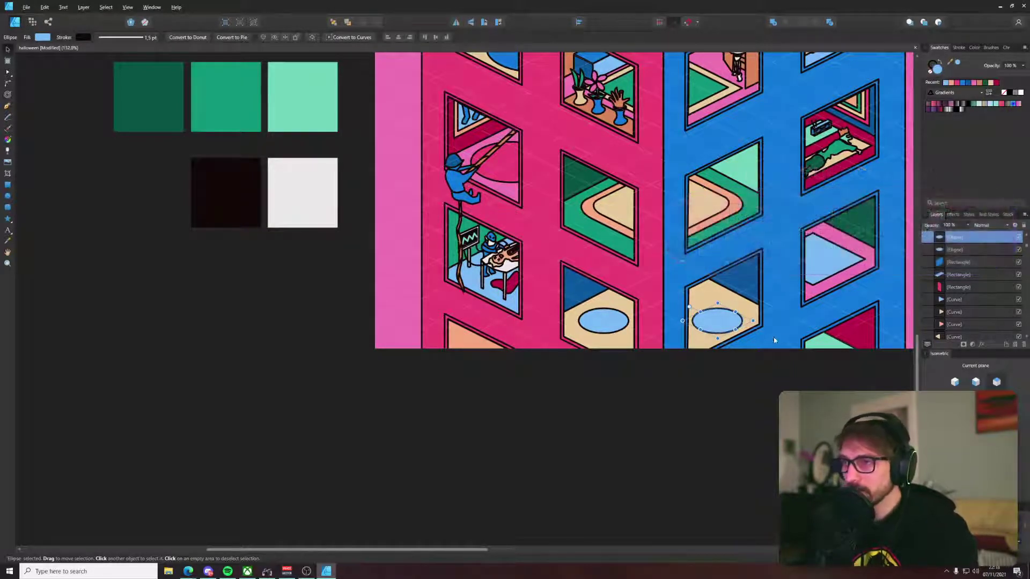
left_click_drag(725, 328, 711, 323)
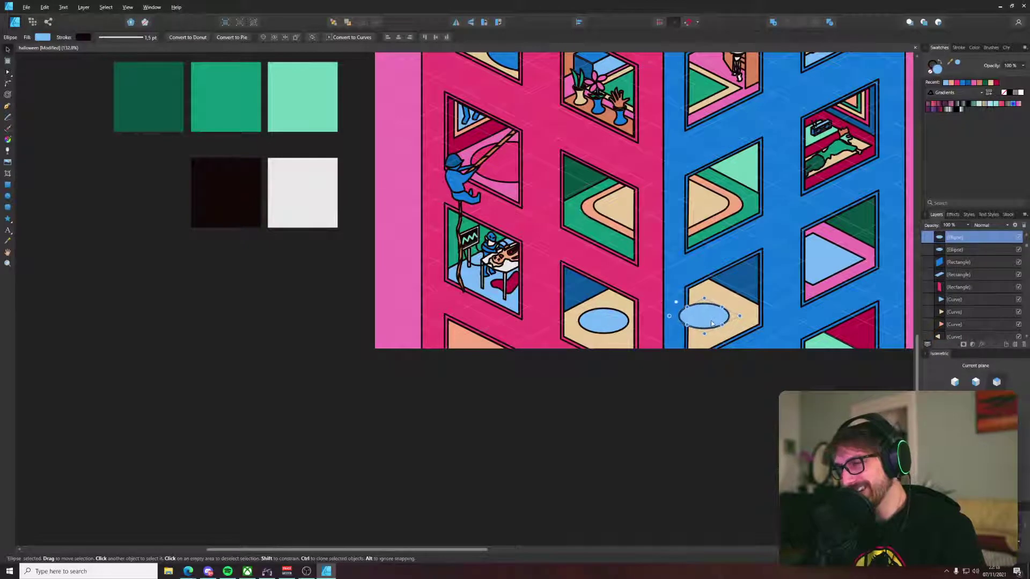
left_click_drag(601, 326, 618, 328)
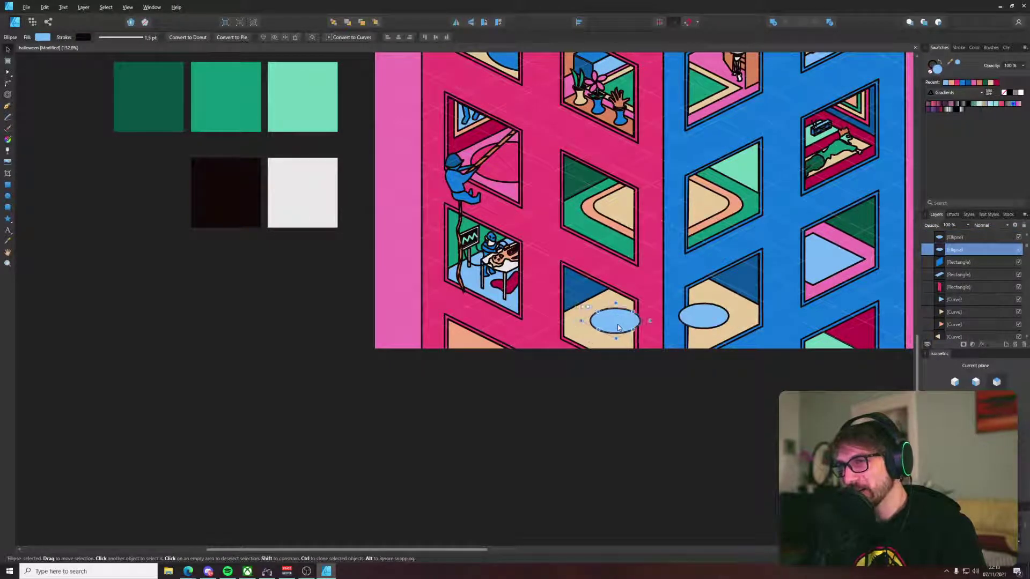
Step: Divide the light blue ellipse in the lower pink facade room against the beige floor and delete the piece overhanging the window frame
scroll(623, 326, "up", 3)
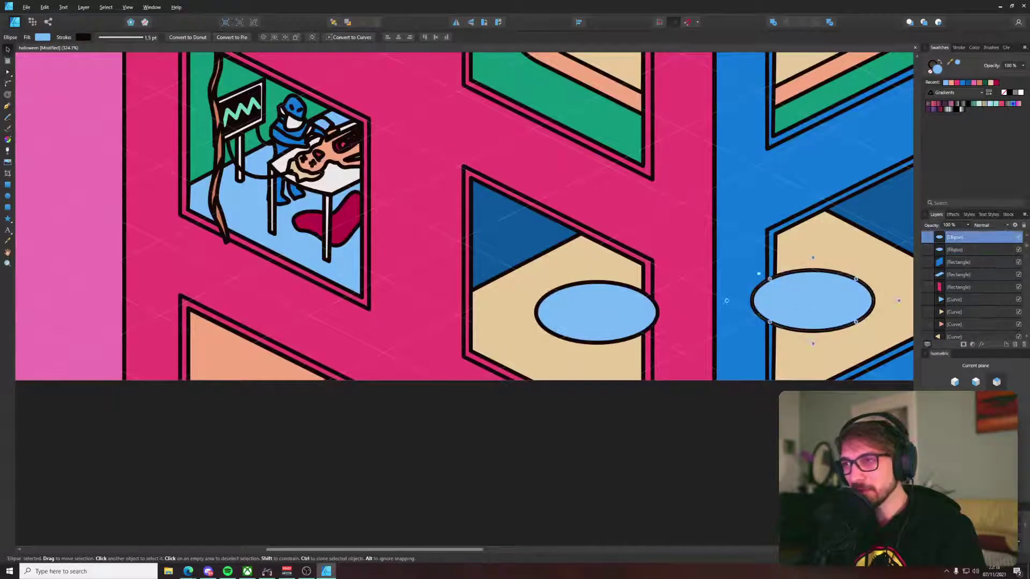
left_click(807, 307)
left_click(625, 280, "shift")
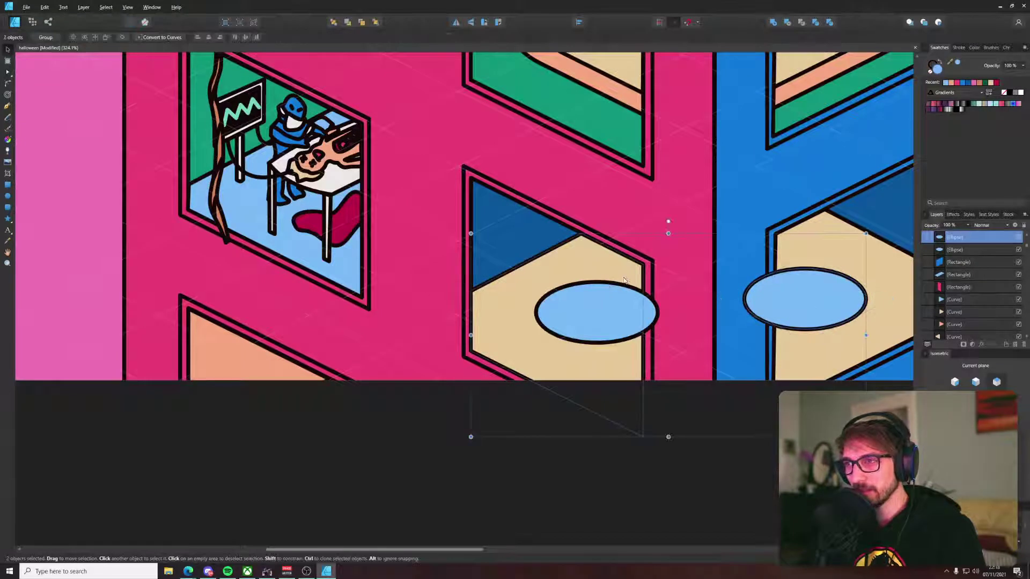
left_click(603, 308)
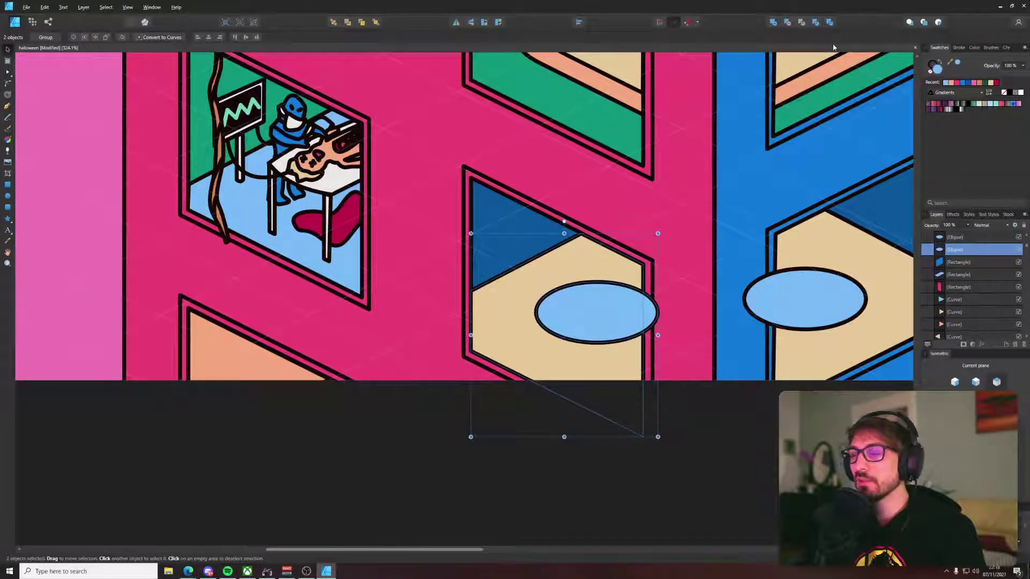
left_click(829, 24)
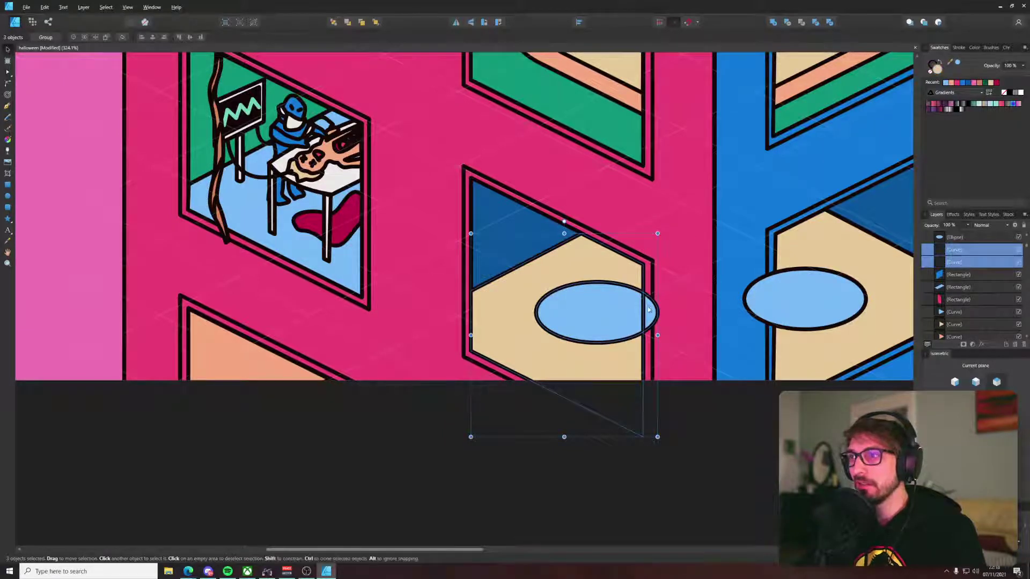
left_click(651, 313)
key("Delete")
Step: Divide the matching ellipse in the blue facade room against its beige floor and delete the piece outside the window
left_click(816, 307, "shift")
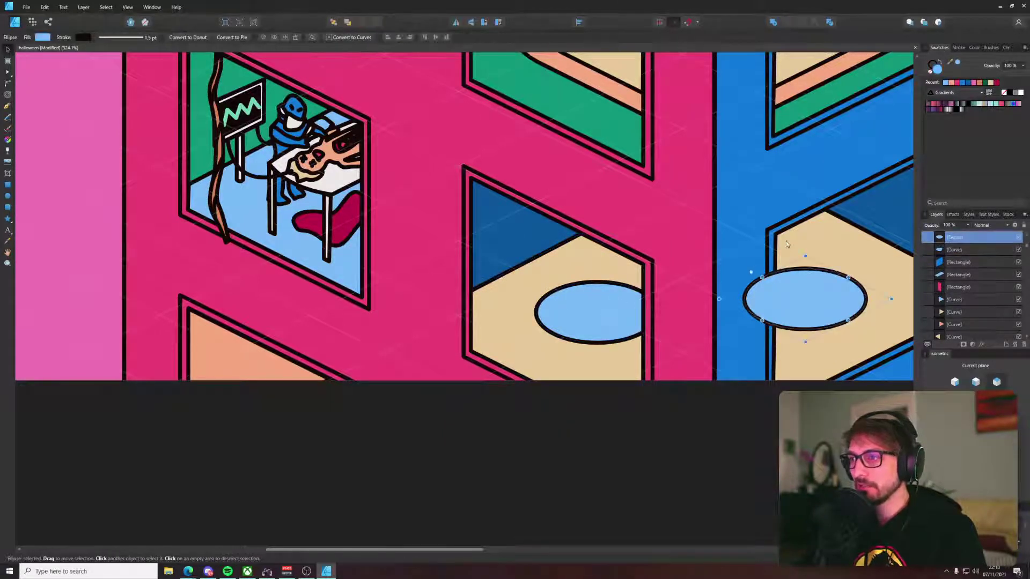
left_click(830, 24)
left_click(764, 280)
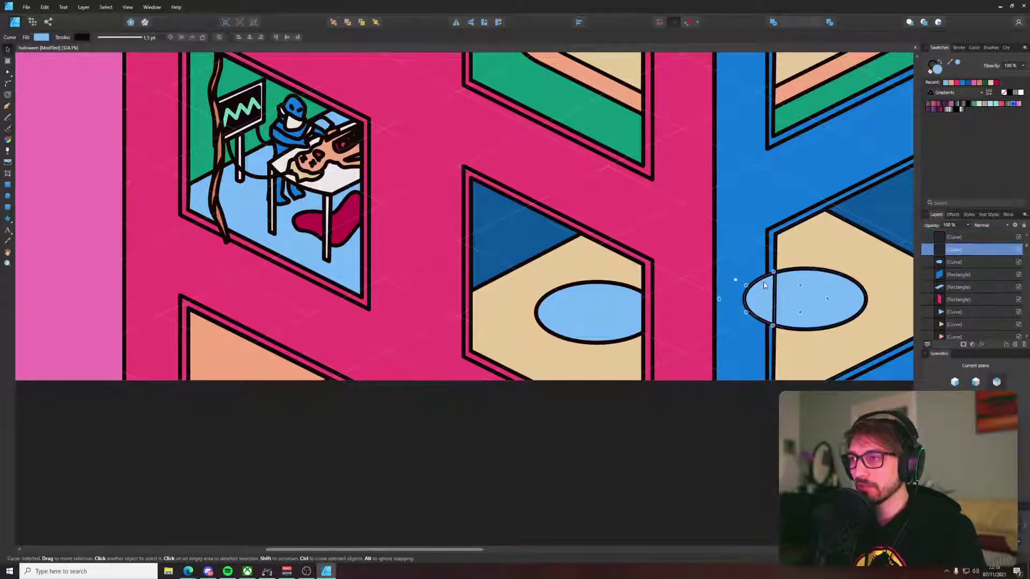
key("Delete")
scroll(764, 279, "down", 5)
left_click(752, 352)
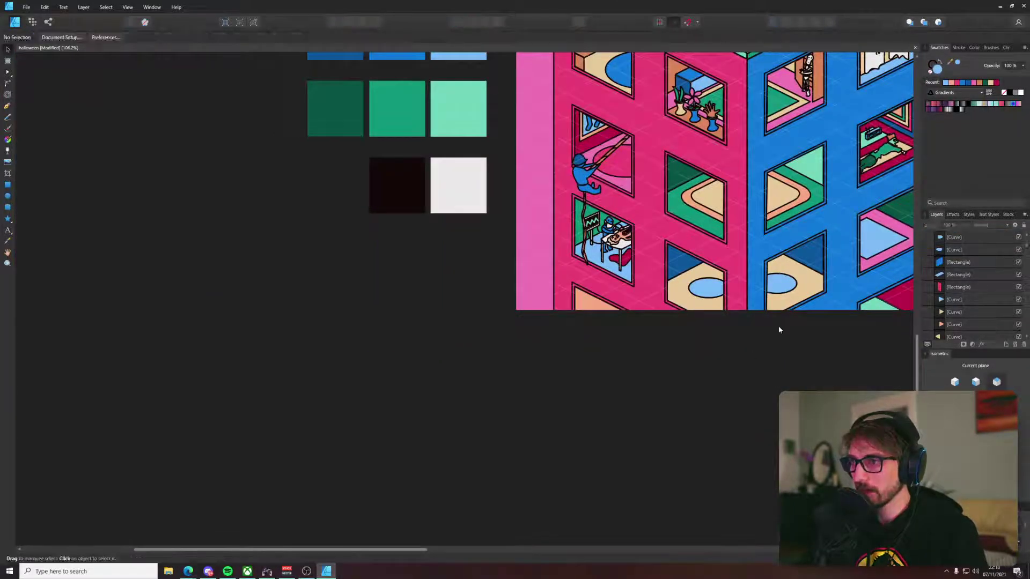
Step: Recolour both trimmed ellipses with the off-white from the palette swatches
left_click(780, 282)
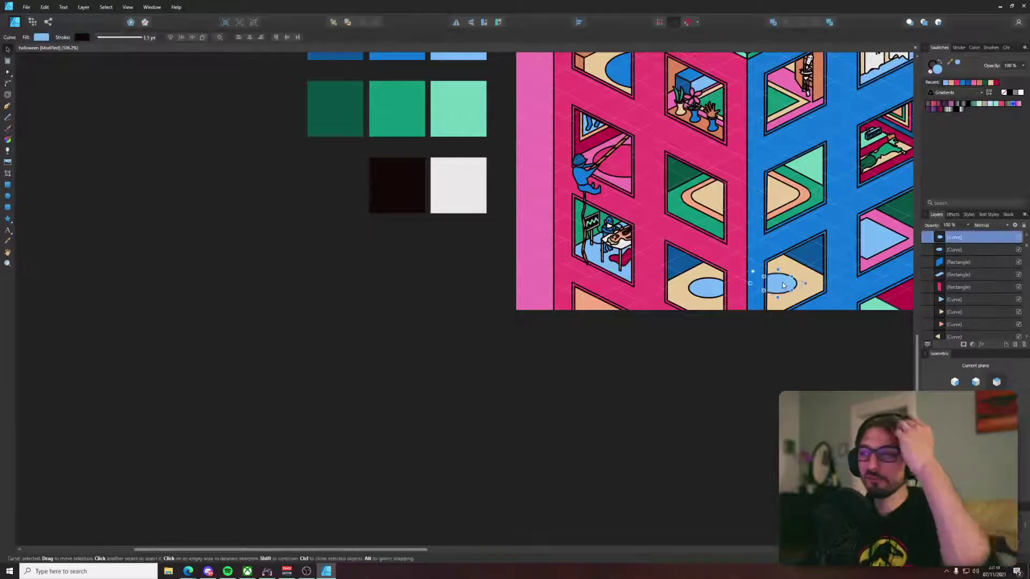
left_click(713, 291, "shift")
left_click_drag(732, 239, 537, 397)
scroll(538, 394, "up", 1)
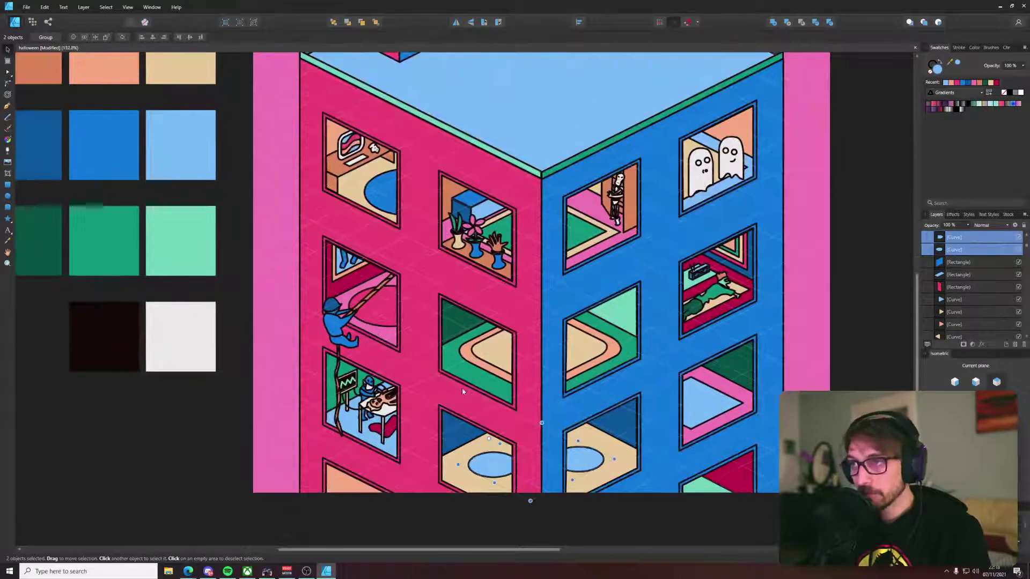
key("i")
left_click(180, 336)
key("v")
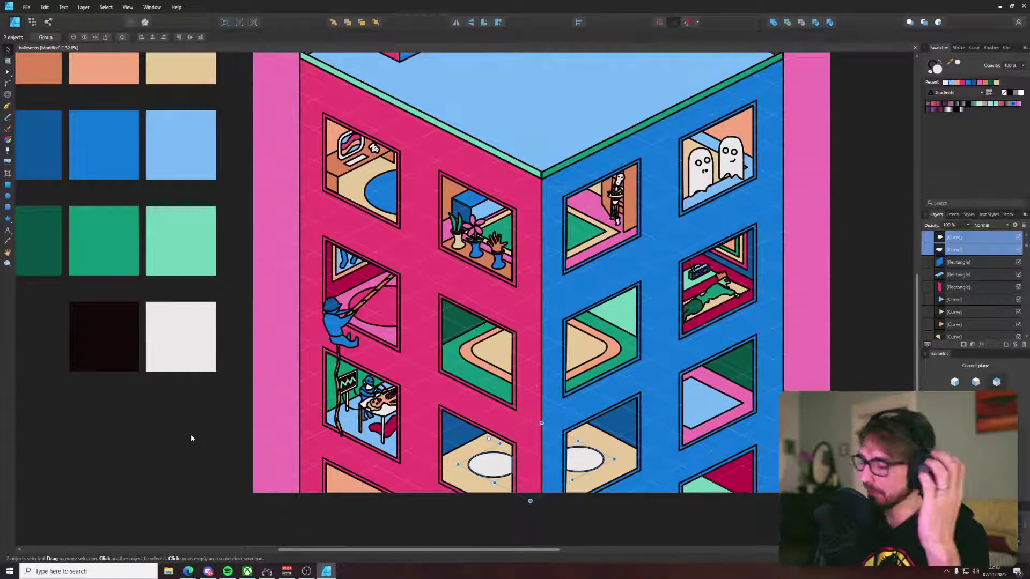
left_click(162, 450)
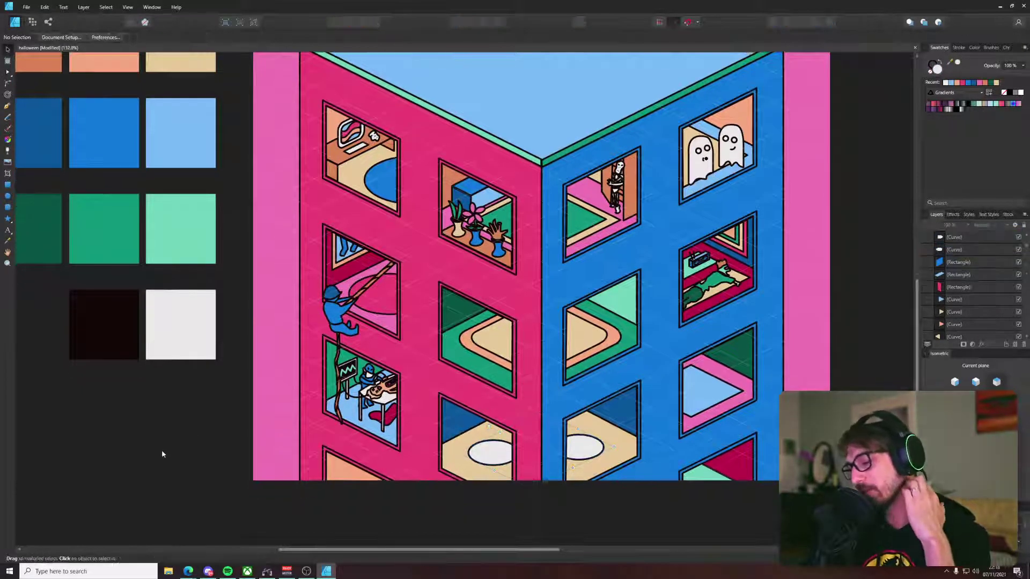
Step: Draw a small circle on the pink facade room's white ellipse, fit it to the top isometric plane, and place it at the ellipse's outer end
scroll(163, 454, "down", 2)
scroll(448, 381, "up", 5, "ctrl")
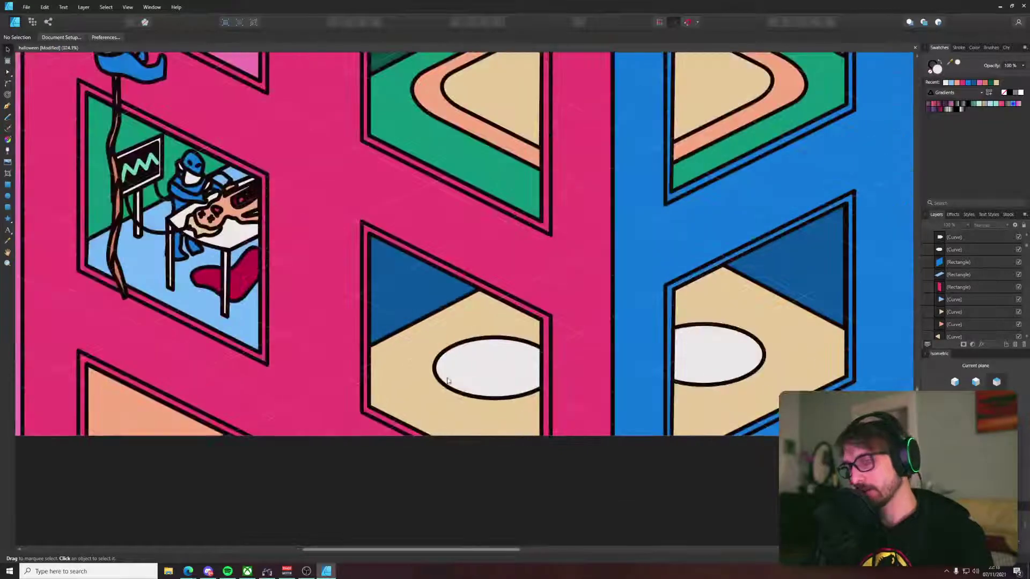
left_click(7, 206)
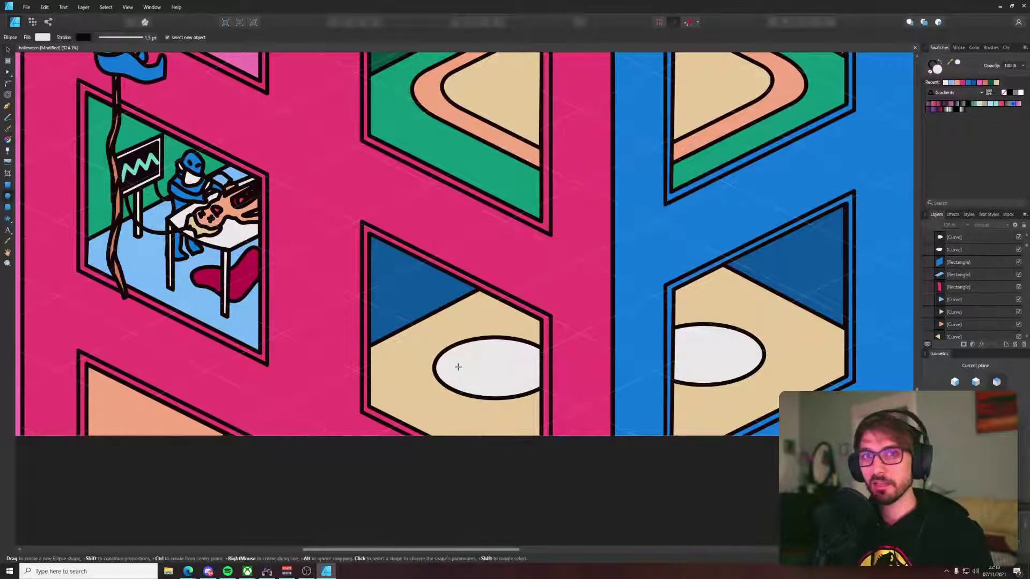
mouse_move(433, 368)
left_mouse_down()
mouse_move(467, 378)
mouse_move(467, 399)
left_mouse_up()
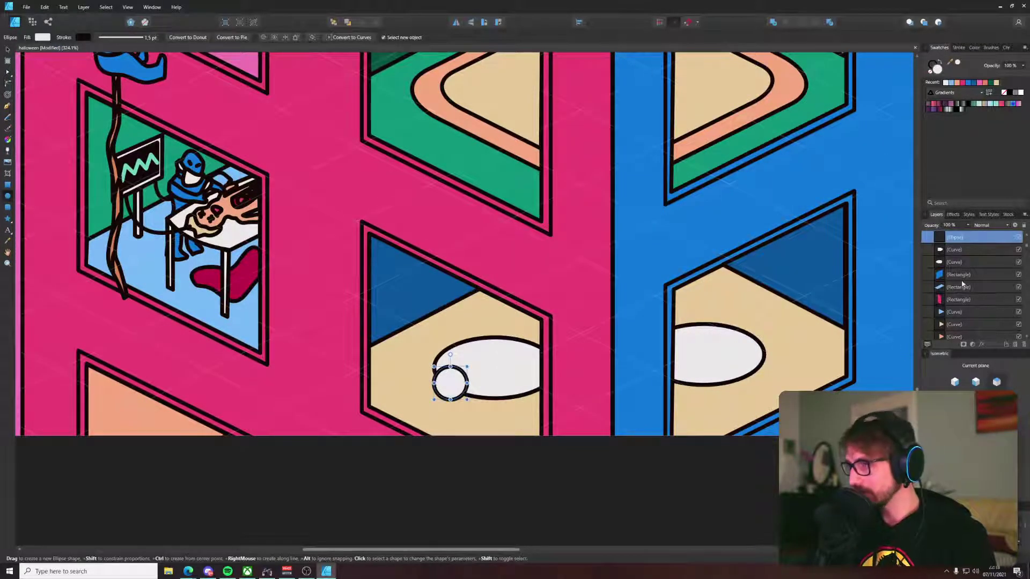
left_click(975, 410)
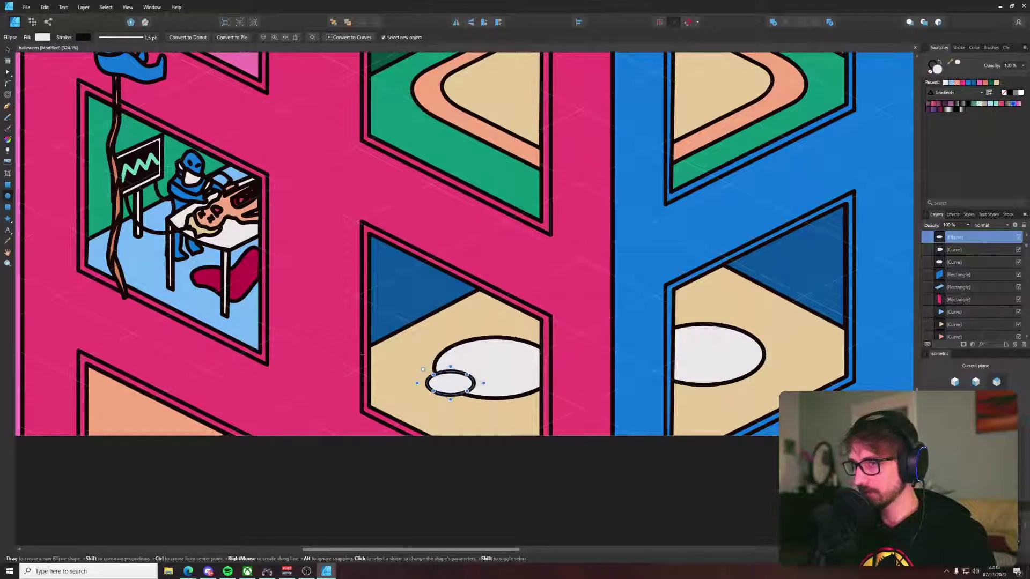
key("v")
left_click_drag(451, 388, 462, 381)
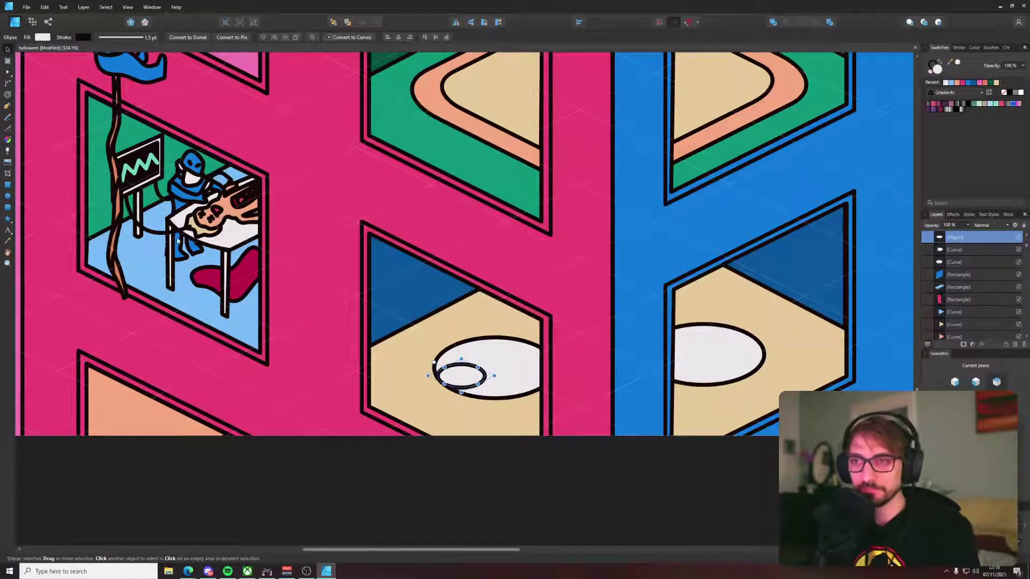
Step: Fill the small ellipse with the black of the monitor screen and copy it onto the blue facade room's white ellipse
key("i")
left_click(142, 175)
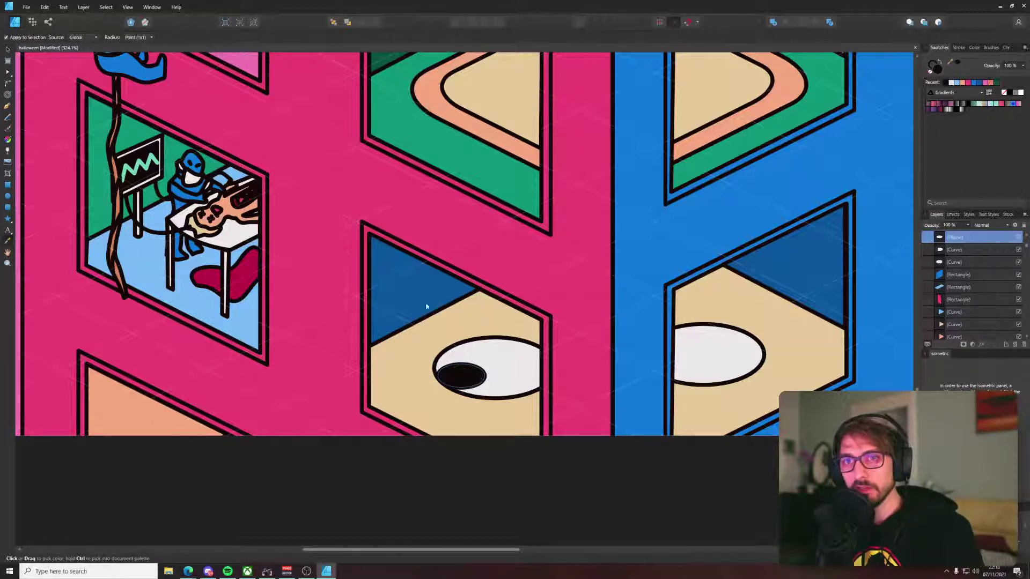
key("v")
left_click_drag(459, 380, 683, 378)
scroll(683, 378, "up", 3)
scroll(683, 377, "up", 2)
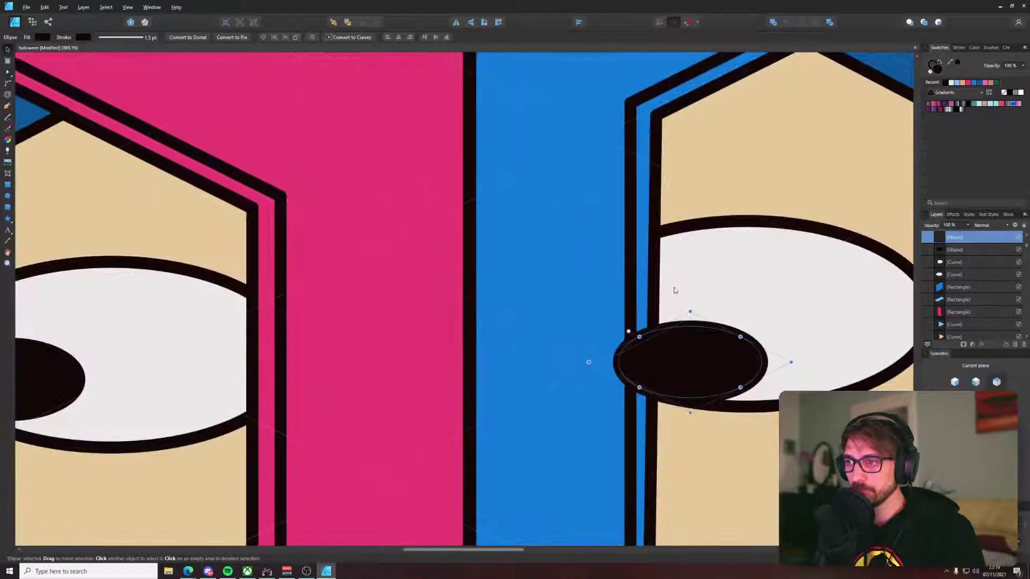
Step: Divide the copied black pupil against the white eye shape and delete the piece overlapping the blue window frame
left_click(658, 292, "shift")
scroll(659, 292, "down", 5)
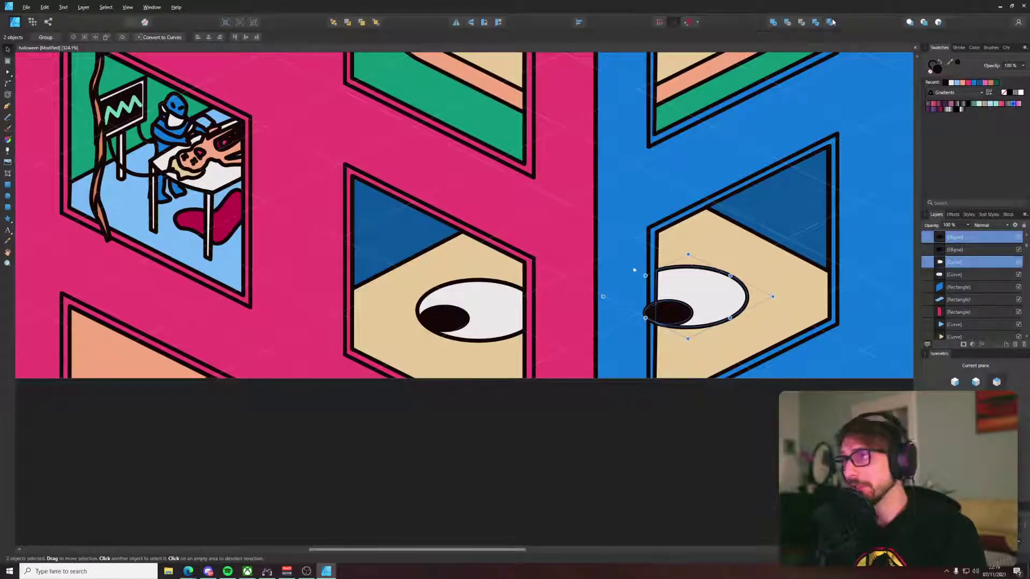
left_click(829, 22)
left_click(652, 315)
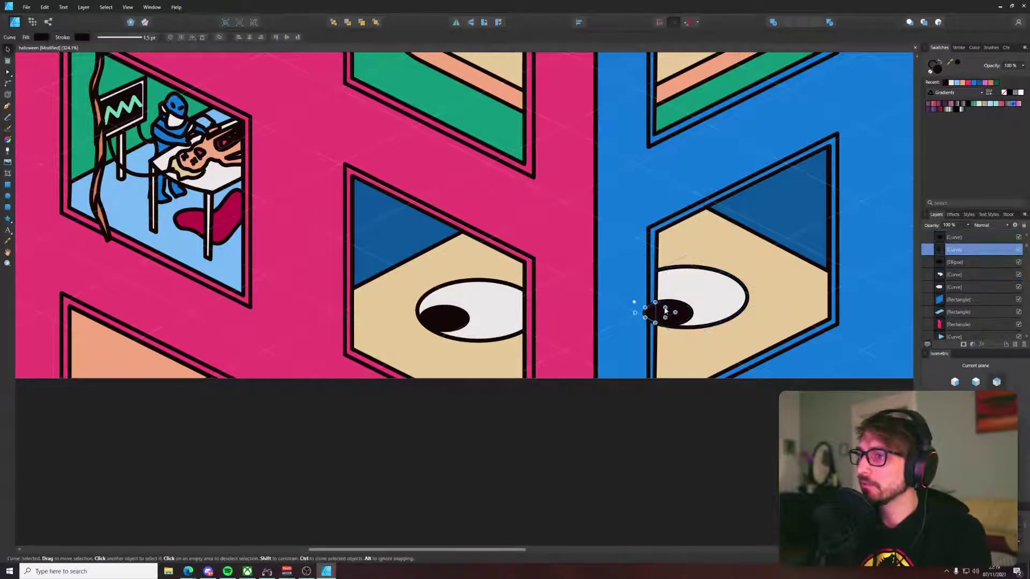
key("Delete")
left_click(659, 398)
Step: Check the whole building with its new eye shapes and save the document
scroll(661, 410, "down", 6)
left_click_drag(893, 324, 838, 202)
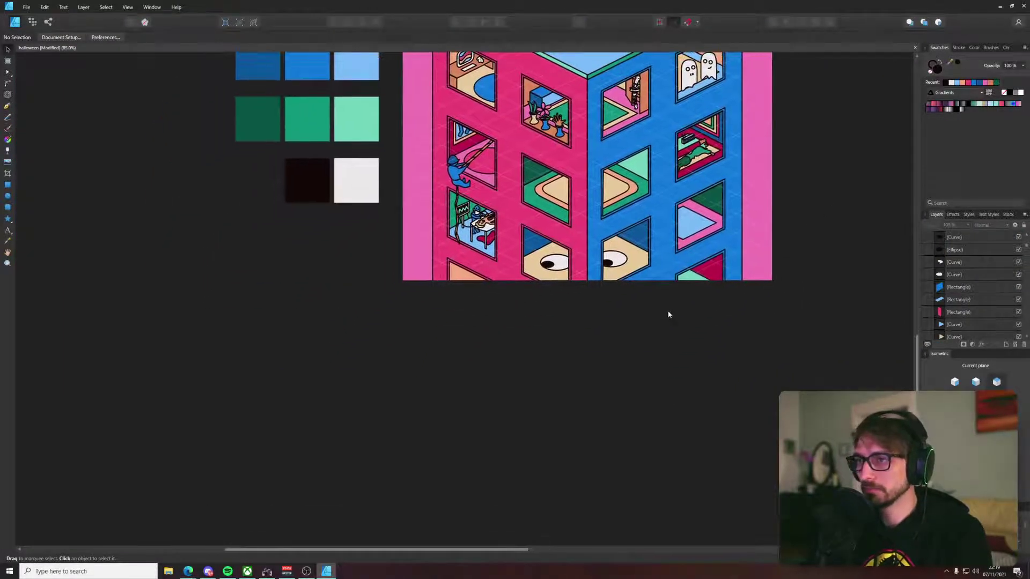
scroll(610, 317, "up", 1)
scroll(610, 319, "down", 4)
key("ctrl+s")
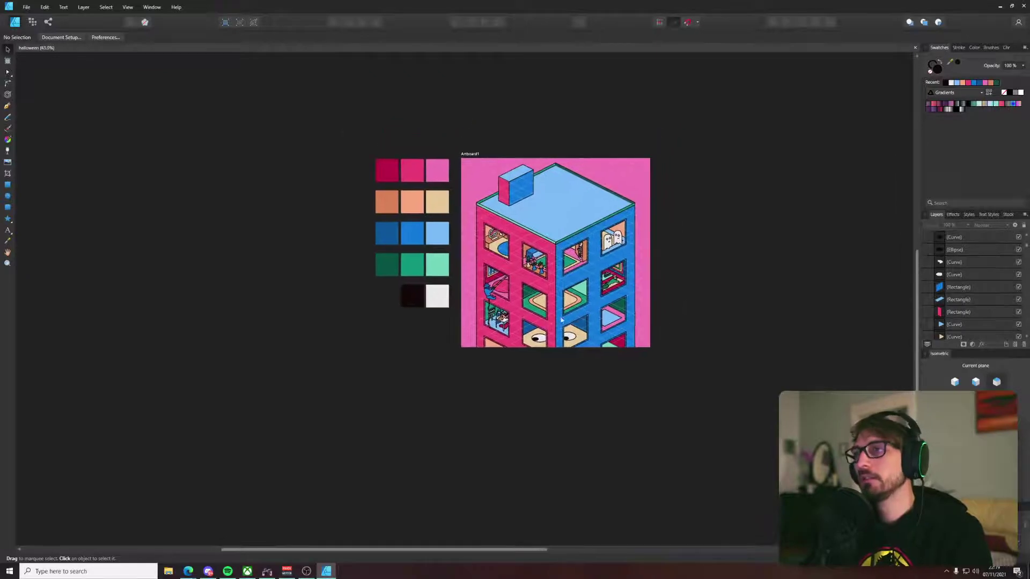
Step: Switch to Discord, open the art-share channel, and enlarge the window
scroll(561, 320, "up", 6)
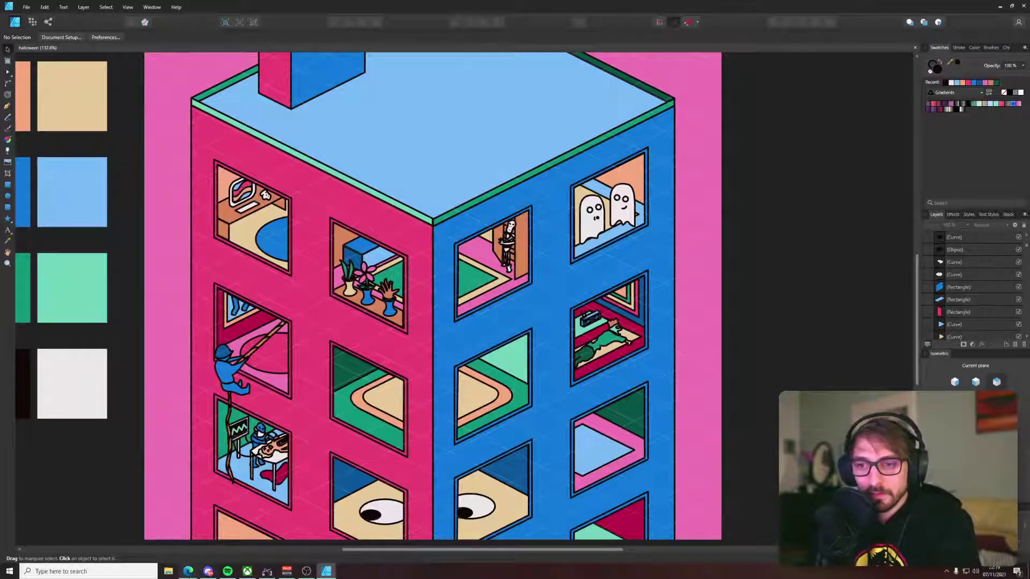
left_click(207, 572)
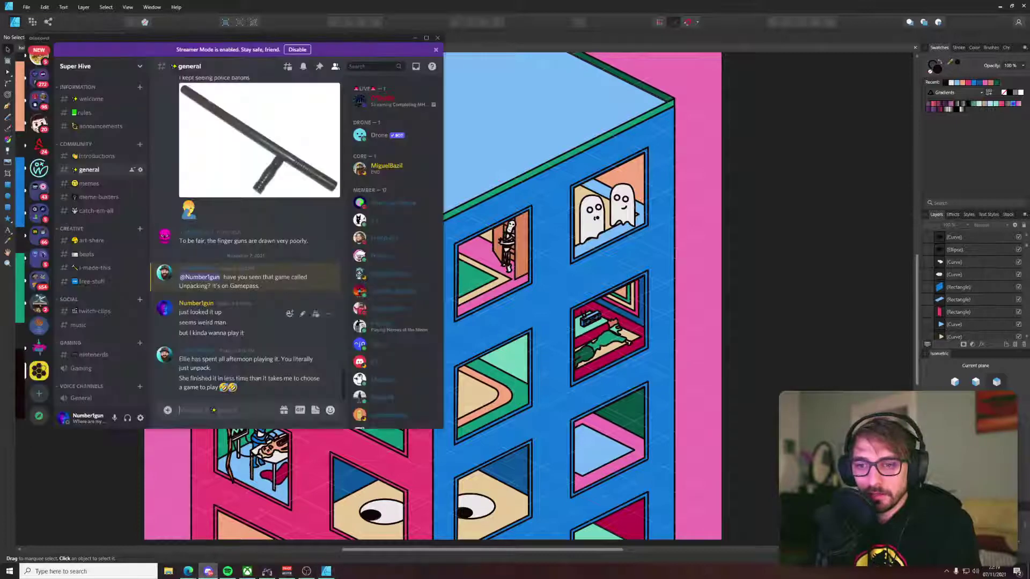
left_click(113, 240)
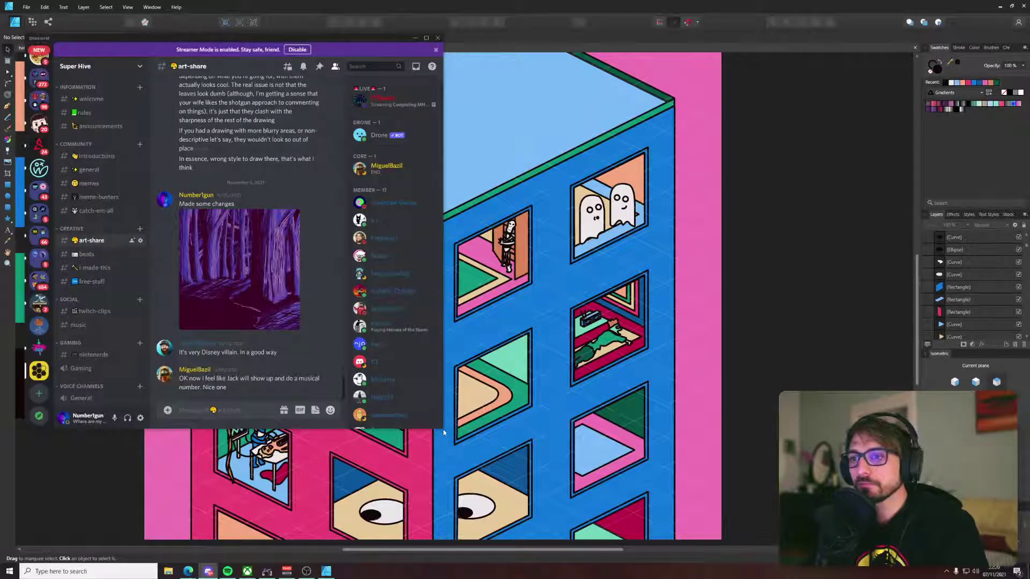
left_click_drag(443, 429, 723, 483)
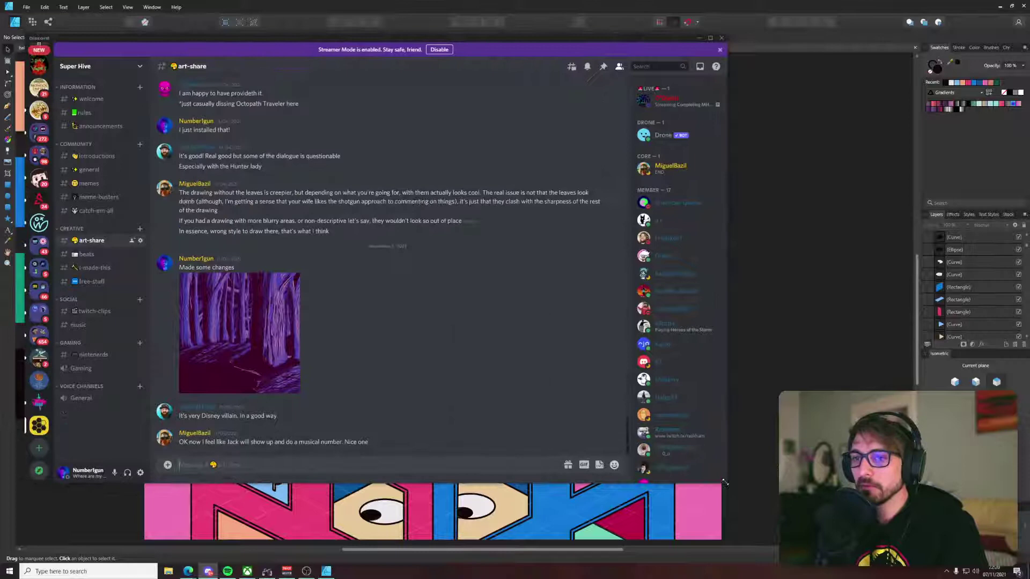
Step: View the shared purple forest artwork at its original size in the browser, and return to the Affinity Designer illustration
left_click(256, 356)
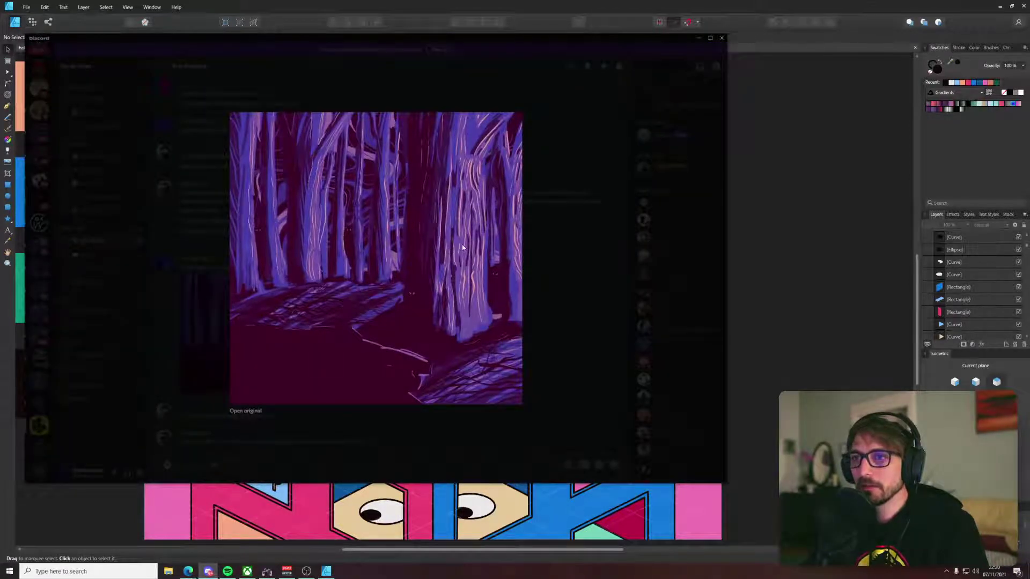
left_click(245, 411)
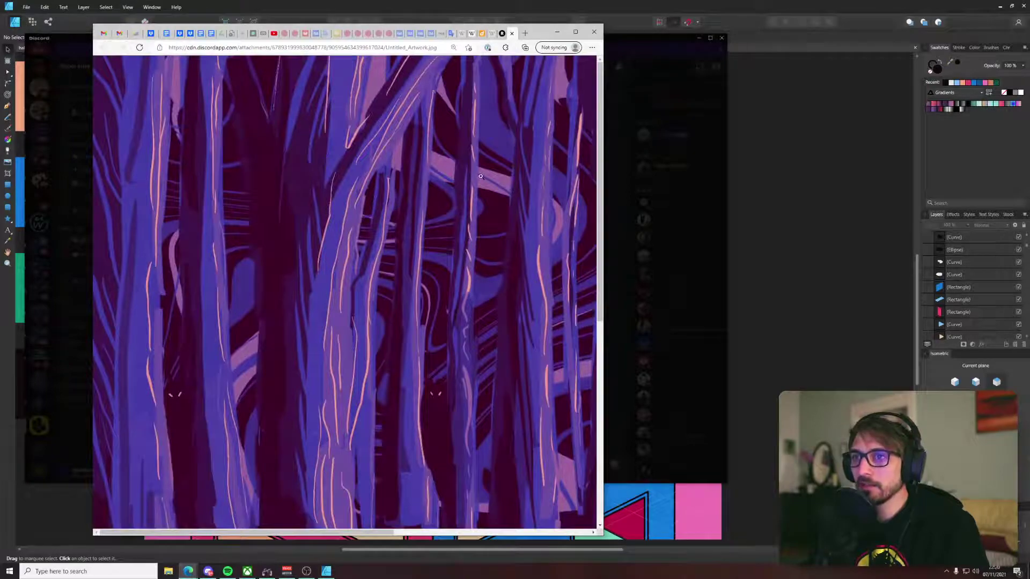
left_click_drag(603, 480, 981, 479)
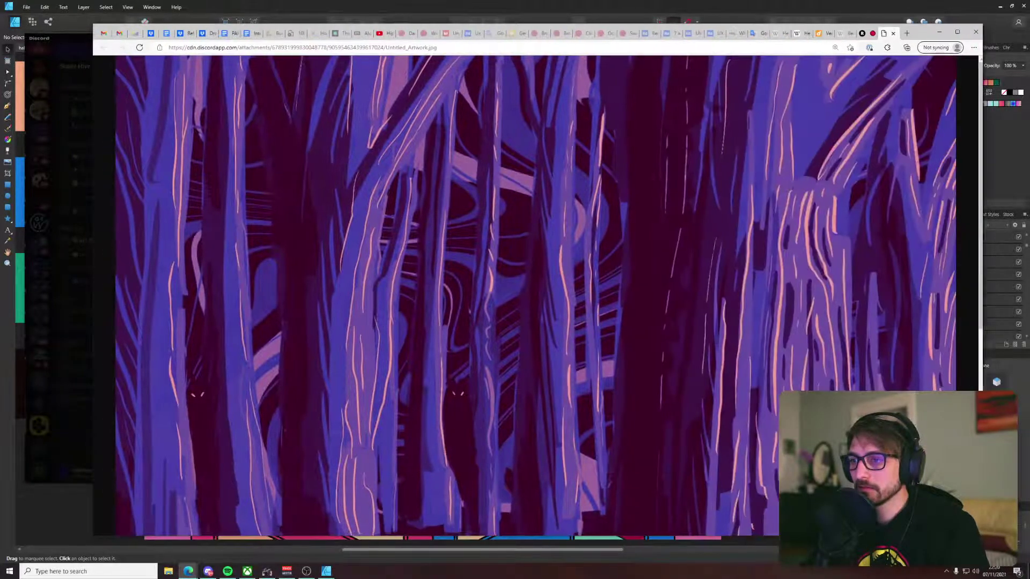
scroll(657, 368, "down", 7)
scroll(634, 354, "up", 1)
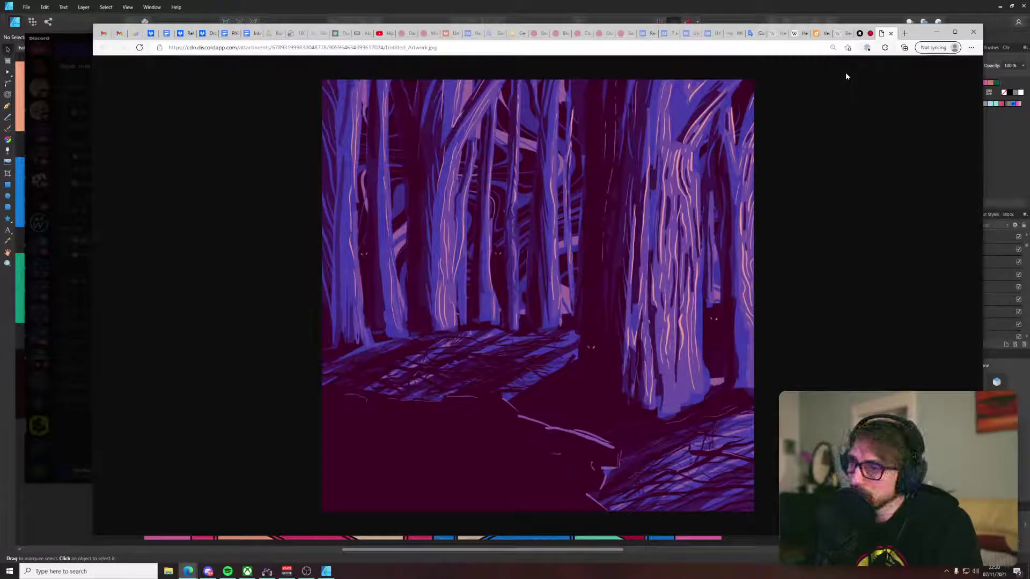
left_click(936, 32)
left_click(690, 38)
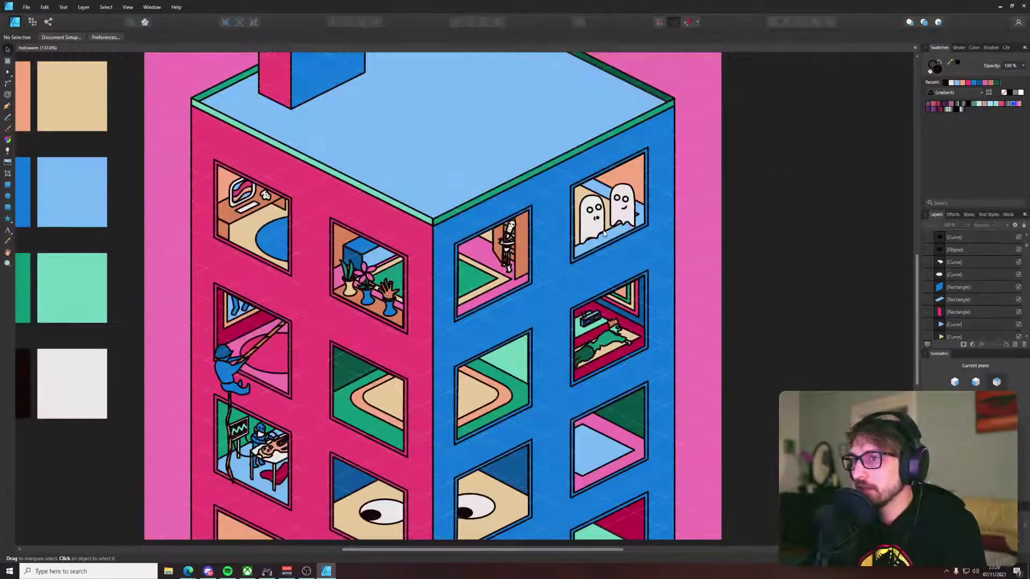
scroll(610, 333, "down", 7)
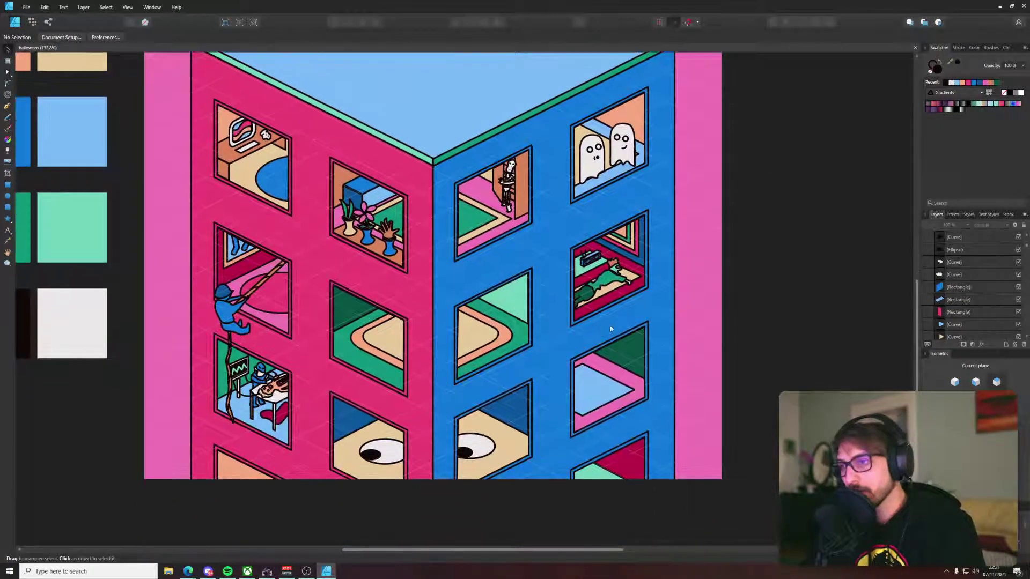
scroll(395, 456, "up", 5)
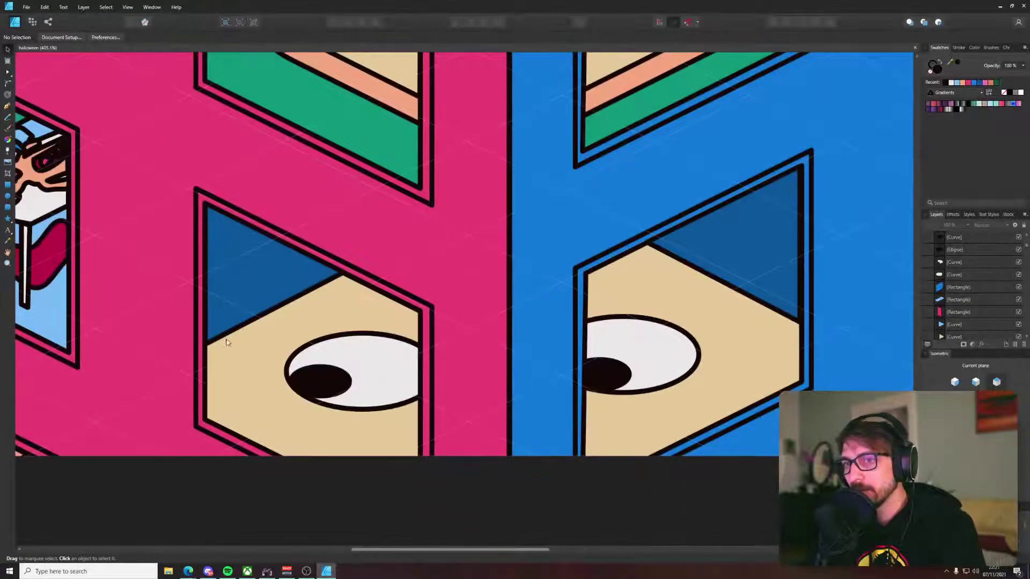
scroll(271, 225, "down", 3)
scroll(214, 144, "right", 3)
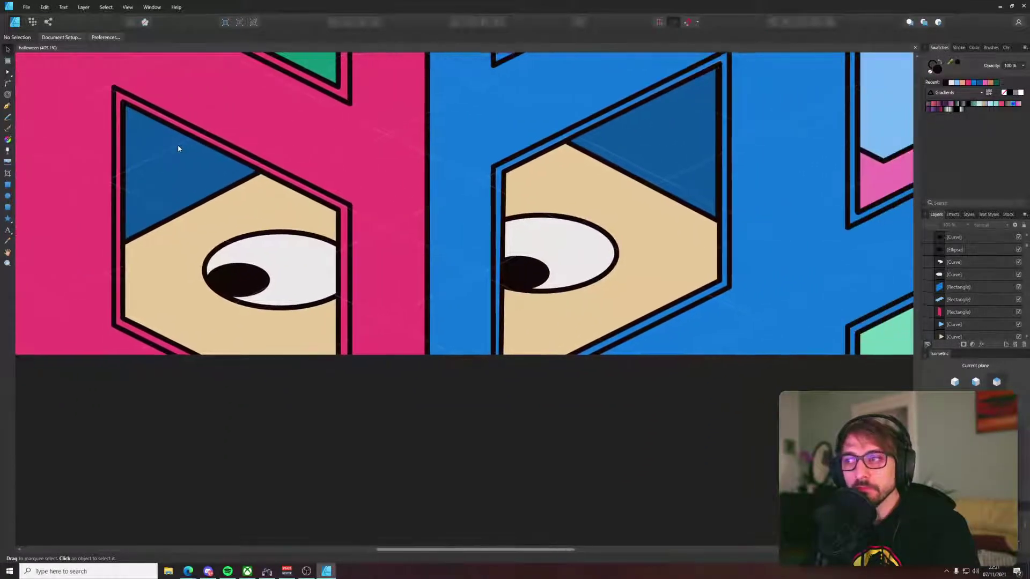
scroll(178, 149, "down", 6)
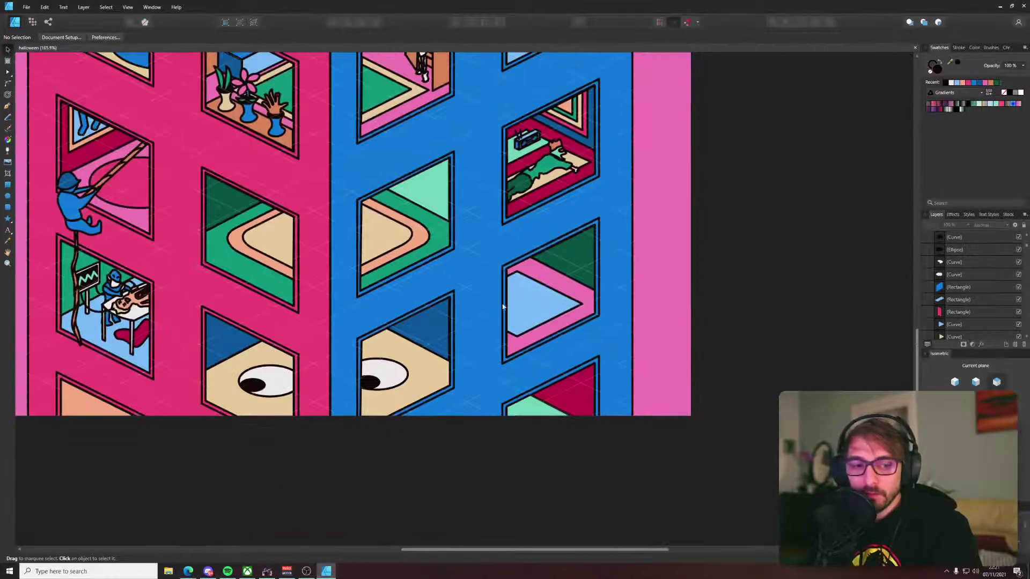
Step: Draw a black circle over the near corner of the light blue floor in the empty right-hand window of the blue facade
scroll(461, 304, "right", 3)
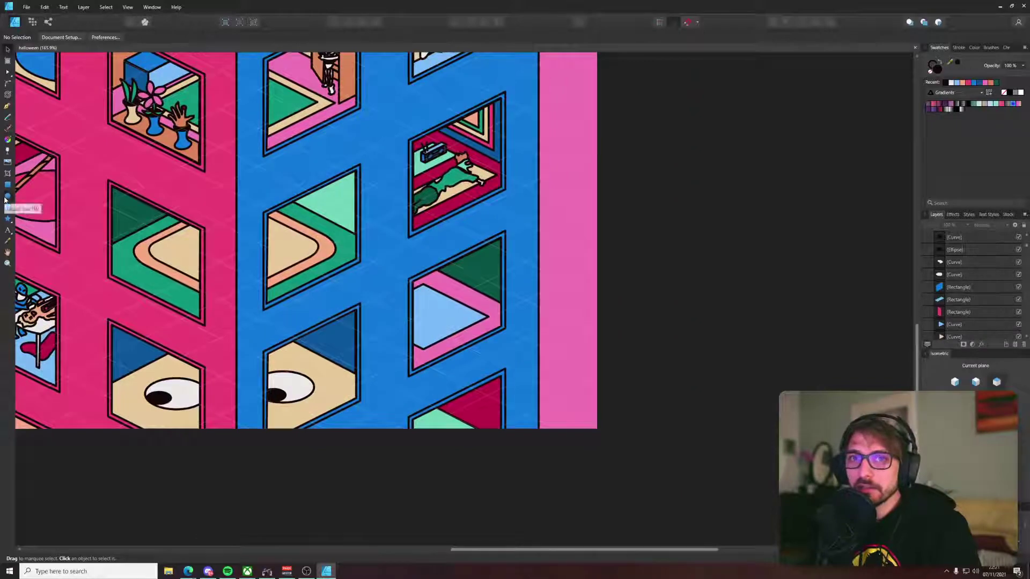
left_click(7, 196)
scroll(428, 320, "up", 5)
scroll(429, 320, "down", 6)
scroll(429, 320, "down", 2)
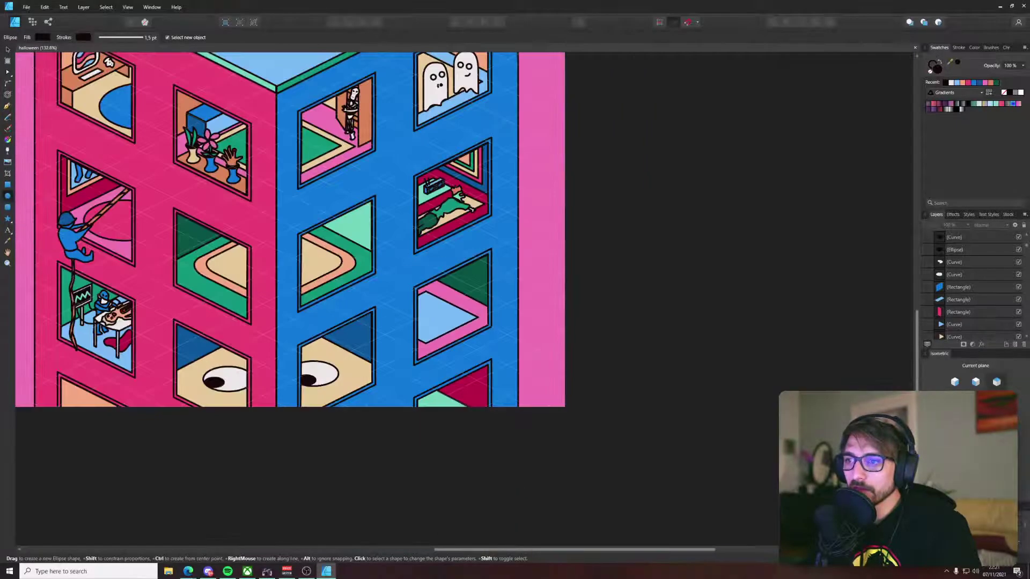
scroll(429, 321, "up", 3)
scroll(409, 263, "up", 1)
scroll(409, 263, "up", 2)
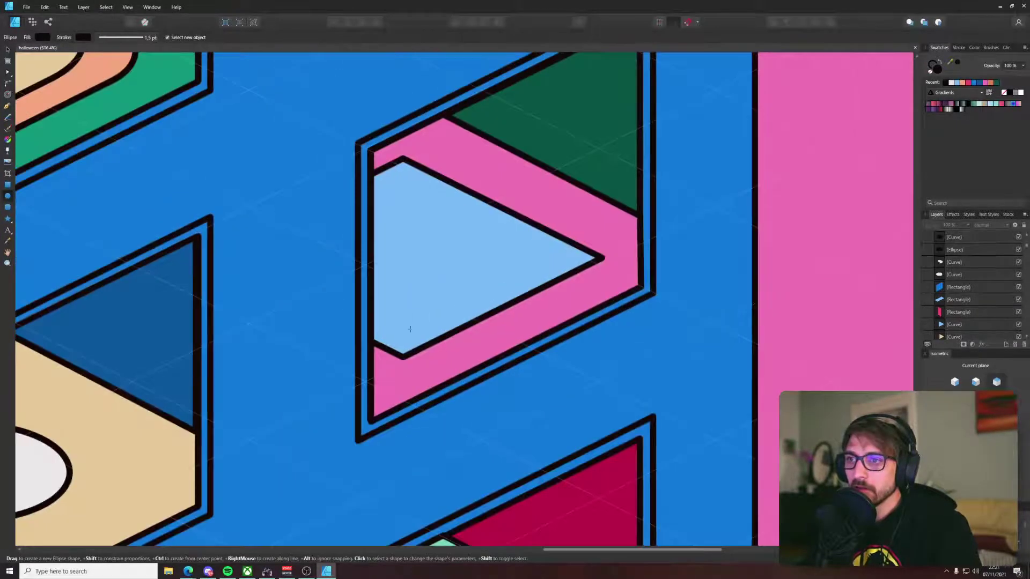
left_click_drag(395, 334, 497, 404)
left_click_drag(454, 362, 439, 350)
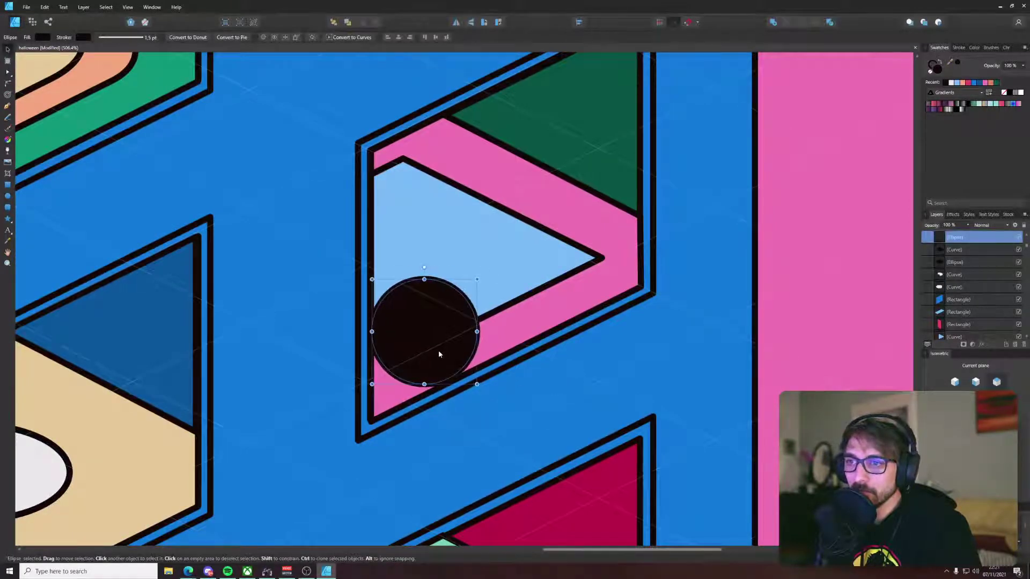
Step: Fill the circle with the palette's medium green and place two copies of it in a stack above the original
scroll(439, 350, "down", 3)
scroll(439, 350, "down", 3)
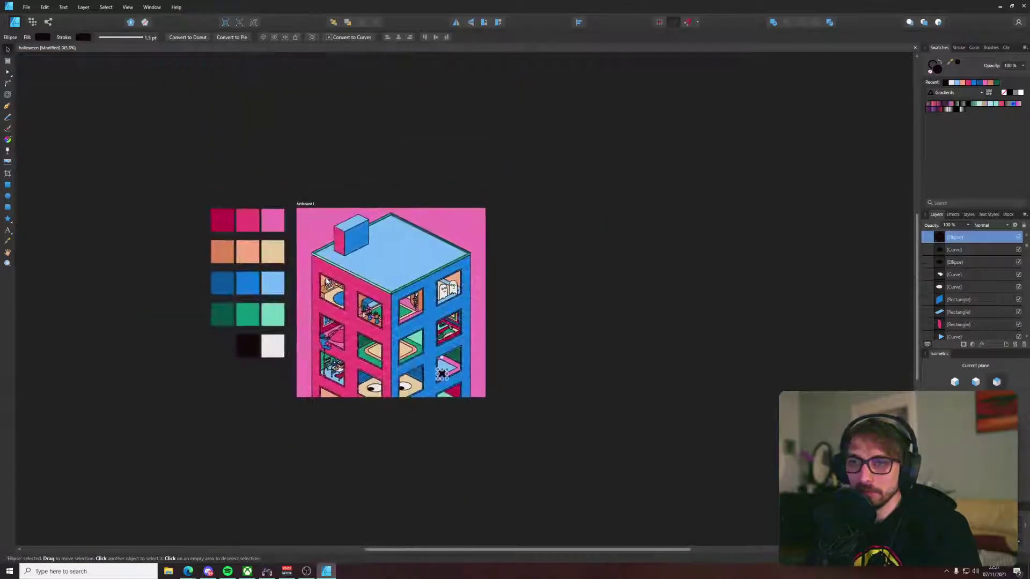
key("i")
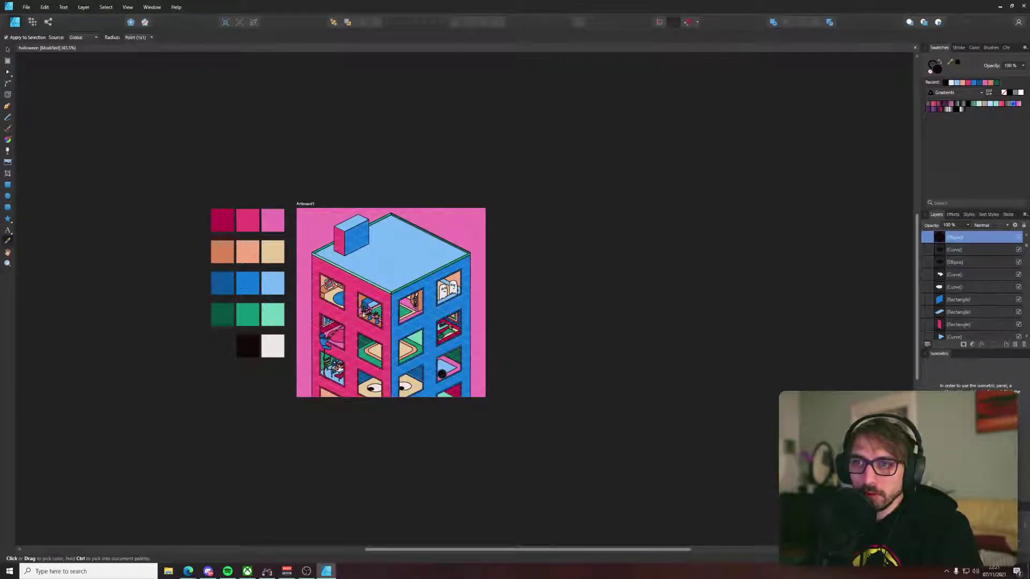
left_click(244, 311)
key("v")
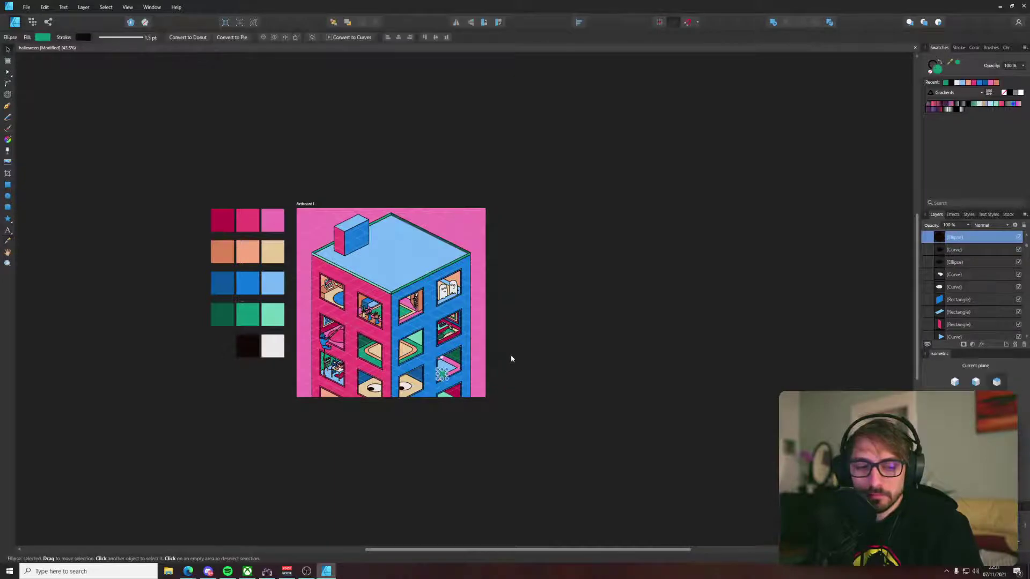
scroll(510, 355, "up", 10)
mouse_move(259, 424)
left_mouse_down()
mouse_move(256, 319)
mouse_move(248, 346)
mouse_move(271, 284)
mouse_move(236, 288)
left_mouse_up()
Step: Try dividing the uppermost green circle against the pink floor shape, and undo the division
left_click(249, 215, "shift")
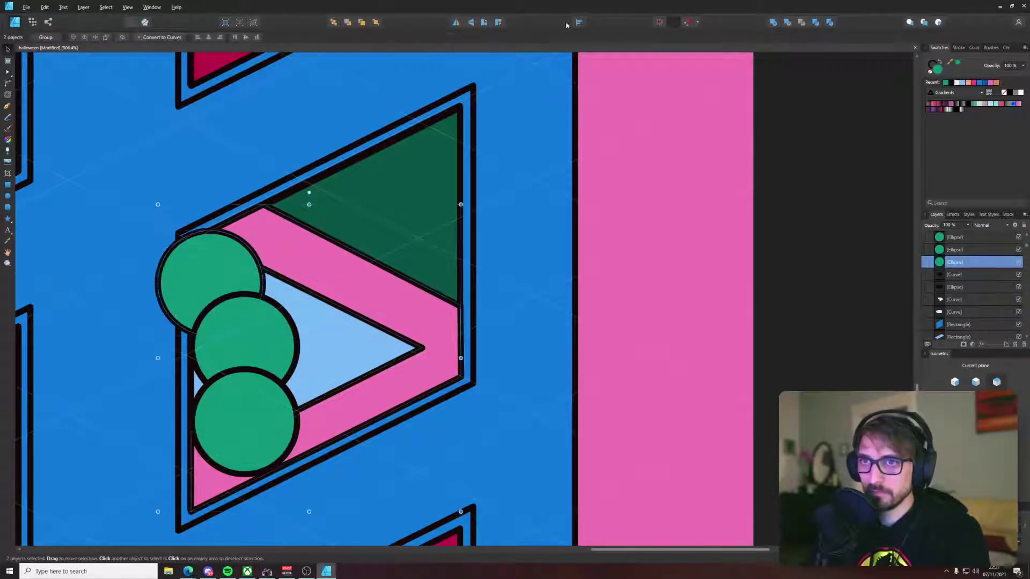
left_click(829, 23)
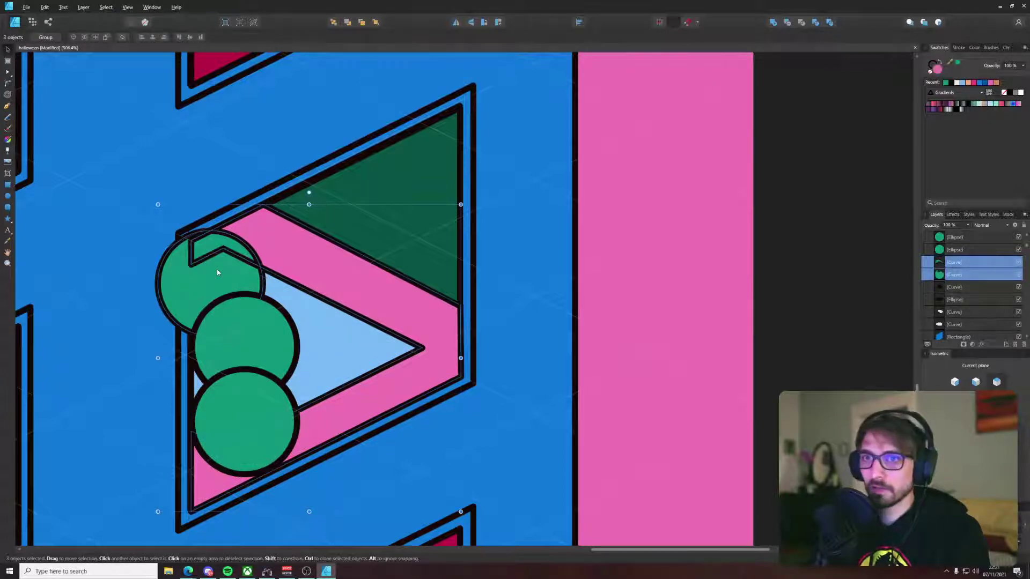
key("ctrl+z")
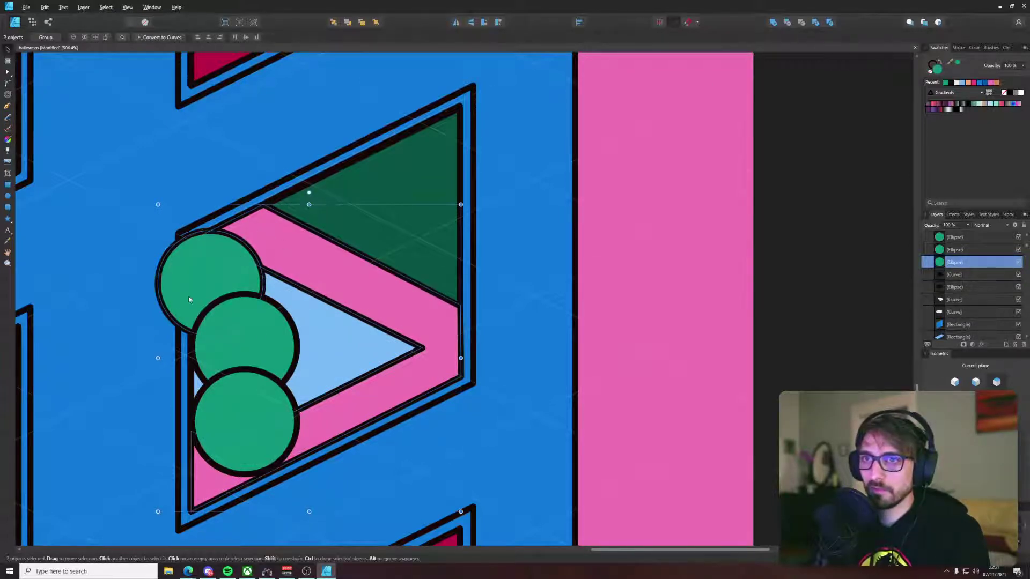
Step: Shift the uppermost green circle outward so that it overlaps the upper corner of the window frame
left_click(188, 296)
mouse_move(205, 288)
left_mouse_down()
mouse_move(193, 288)
mouse_move(199, 269)
left_mouse_up()
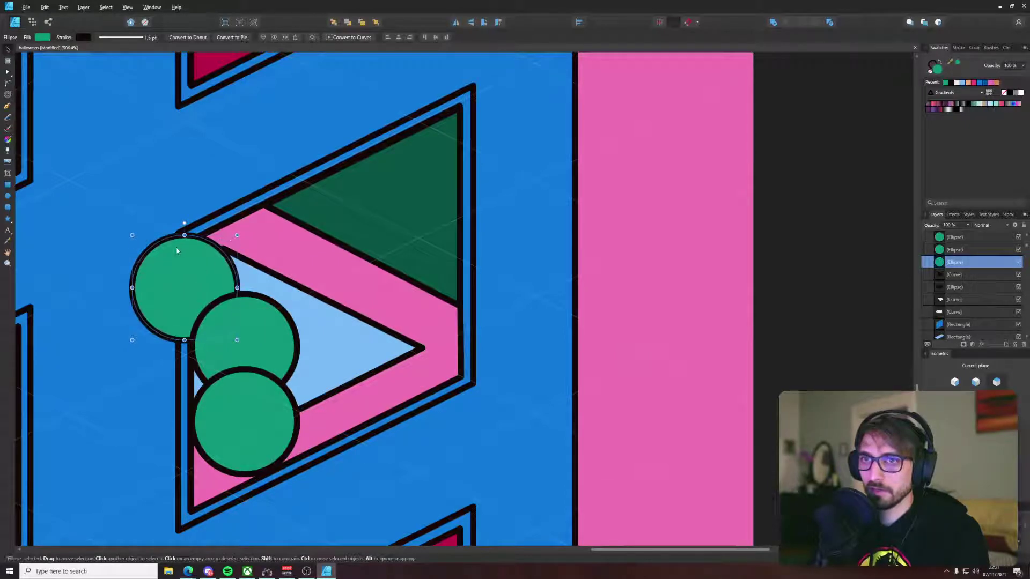
scroll(224, 239, "up", 3)
scroll(231, 231, "down", 3)
Step: Draw a green rectangle, fit it to the isometric plane, bring it to the front and align it with the window's inner upper corner
left_click(240, 221)
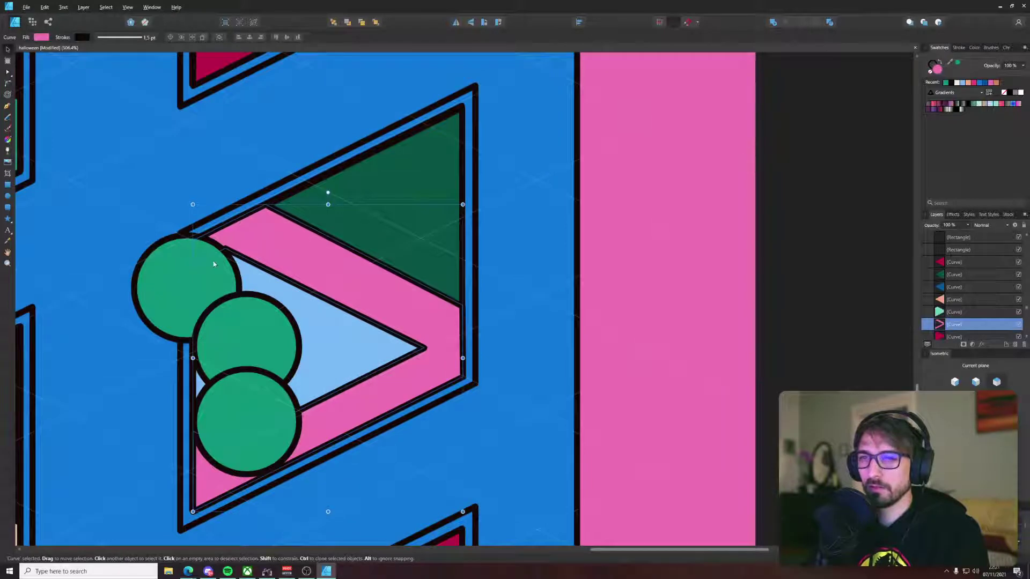
key("m")
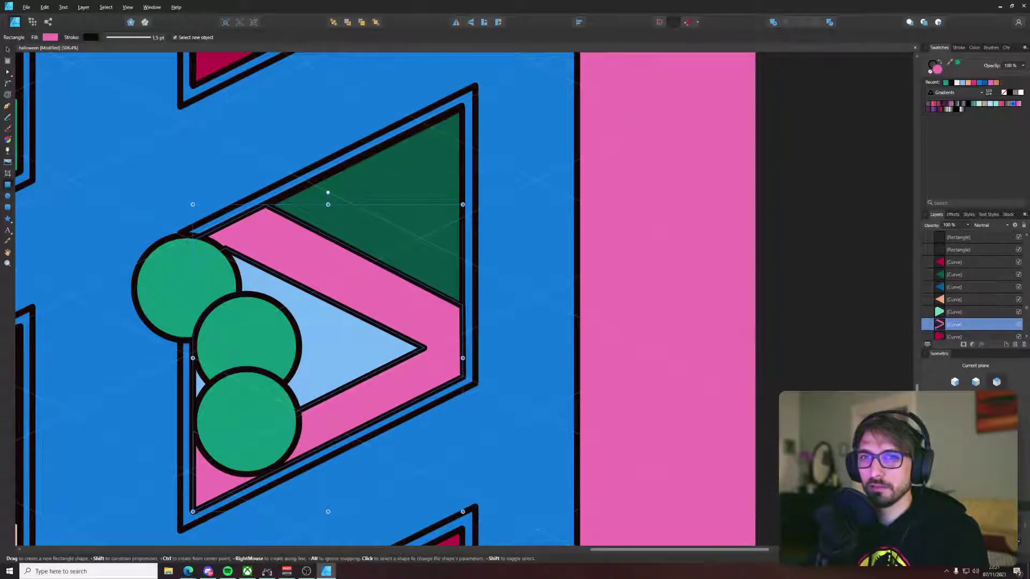
left_click_drag(186, 239, 351, 405)
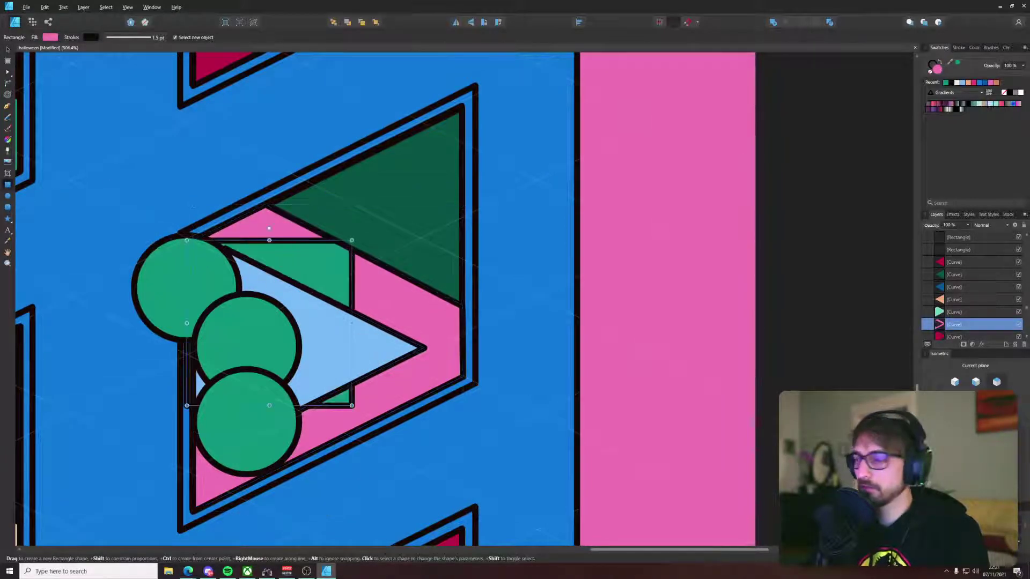
left_click(975, 410)
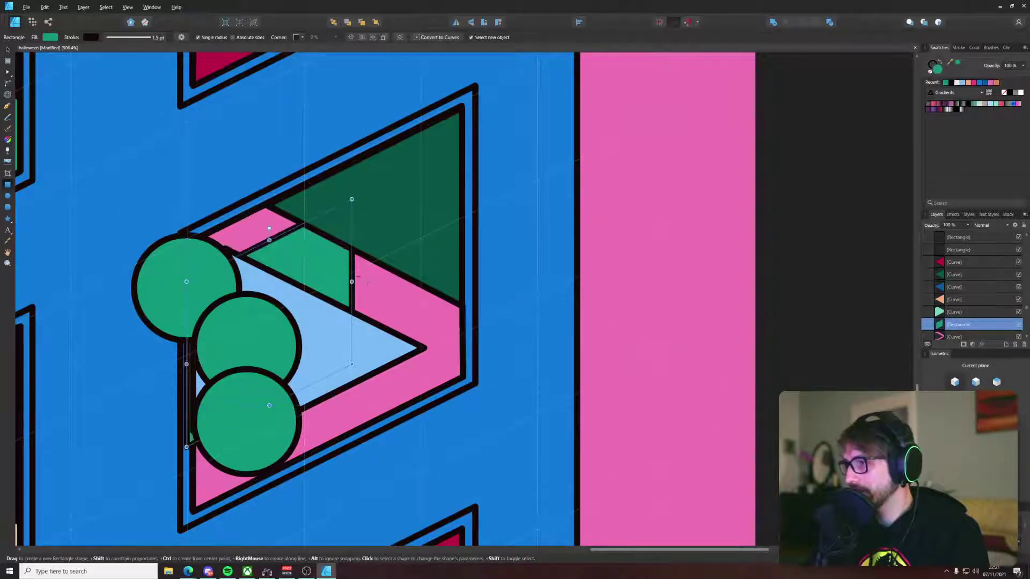
key("v")
key("ctrl+shift+]")
left_click_drag(294, 293, 271, 280)
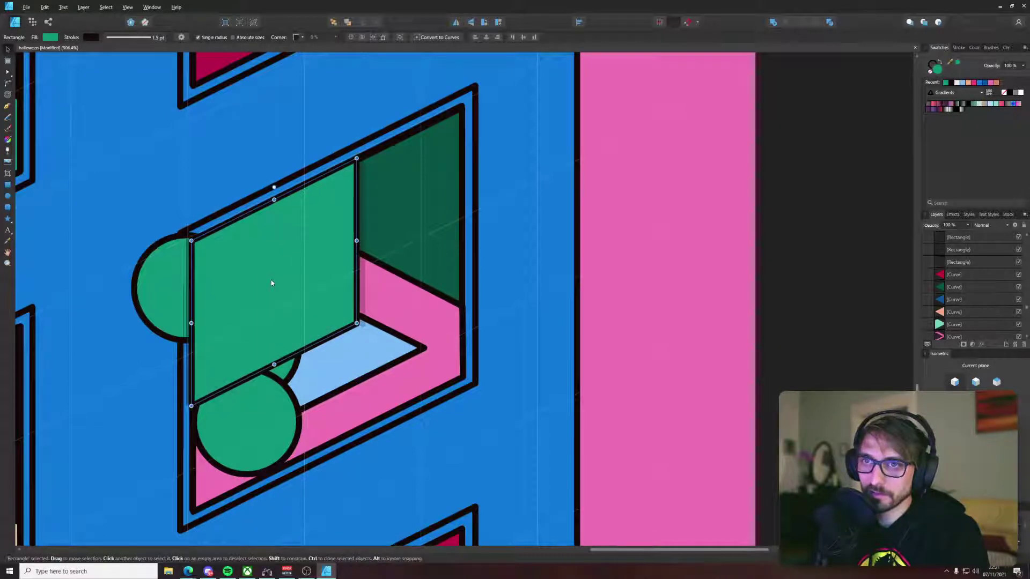
Step: Divide the uppermost circle with the rectangle and delete both the part outside the window and the leftover rectangle
left_click(169, 287)
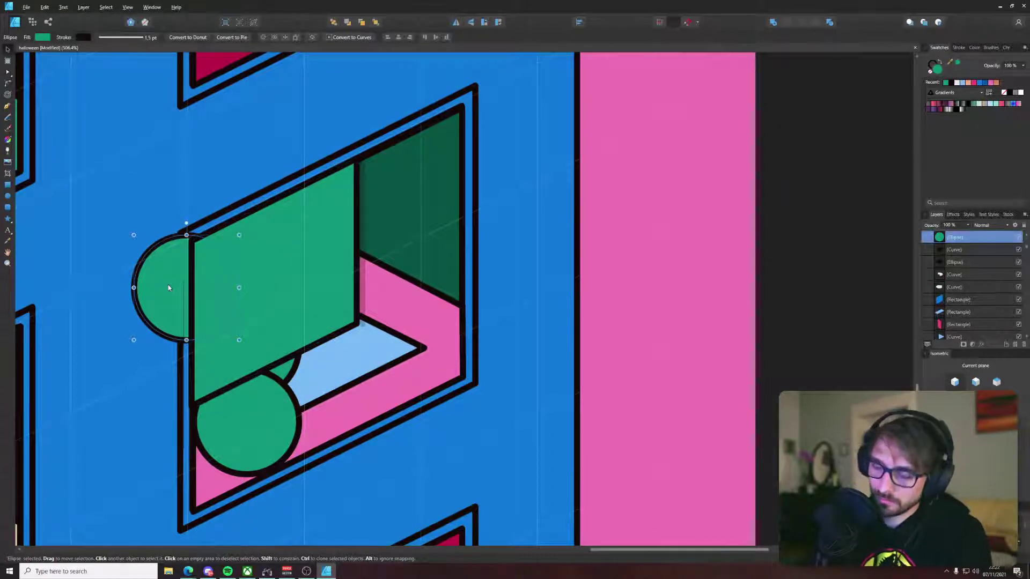
key("ctrl+shift+]")
left_click(315, 225, "shift")
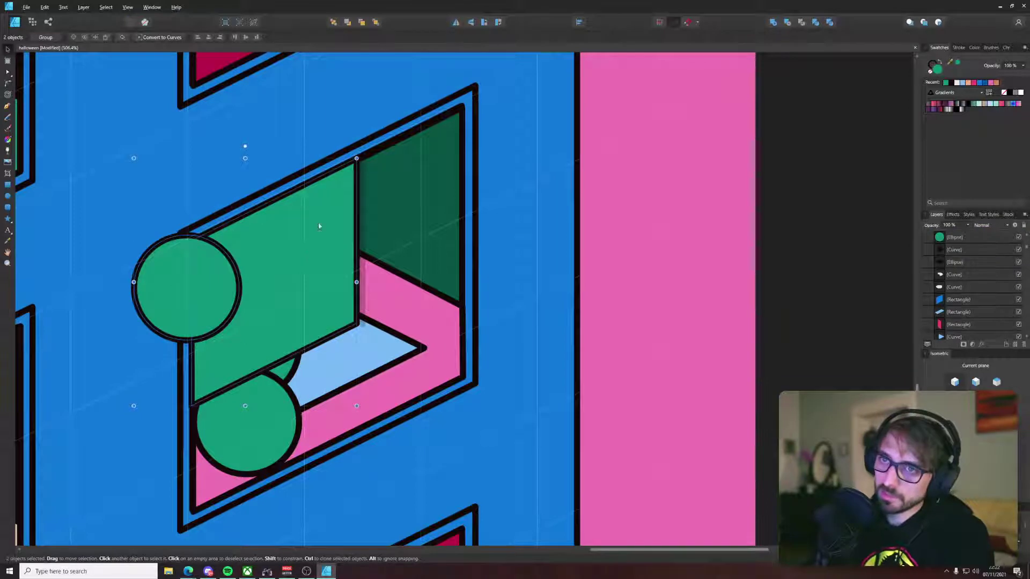
left_click(829, 22)
left_click(150, 261)
key("Delete")
left_click(278, 253)
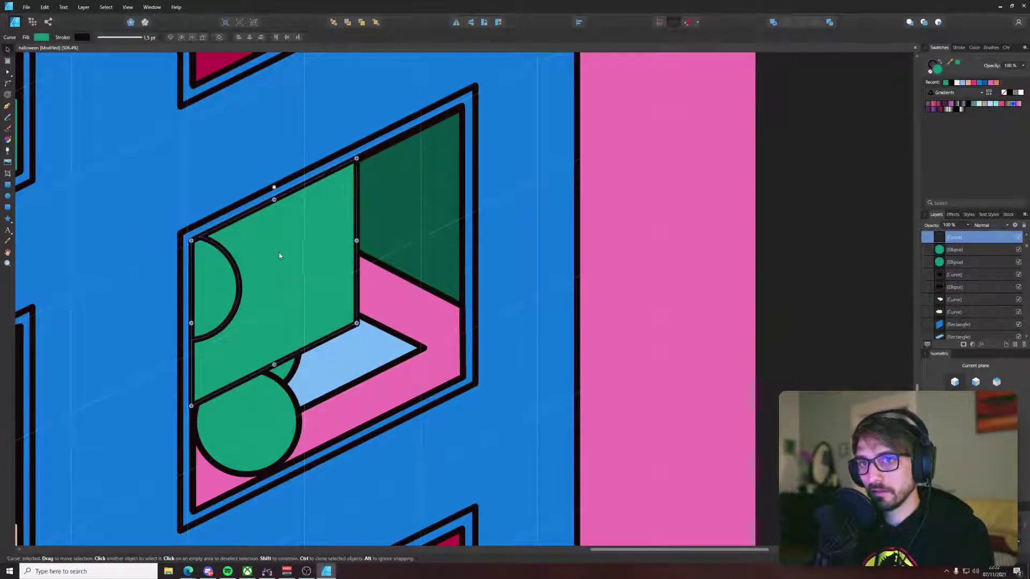
key("Delete")
Step: Copy the lowest green circle down over the window's lower corner
left_click(247, 350)
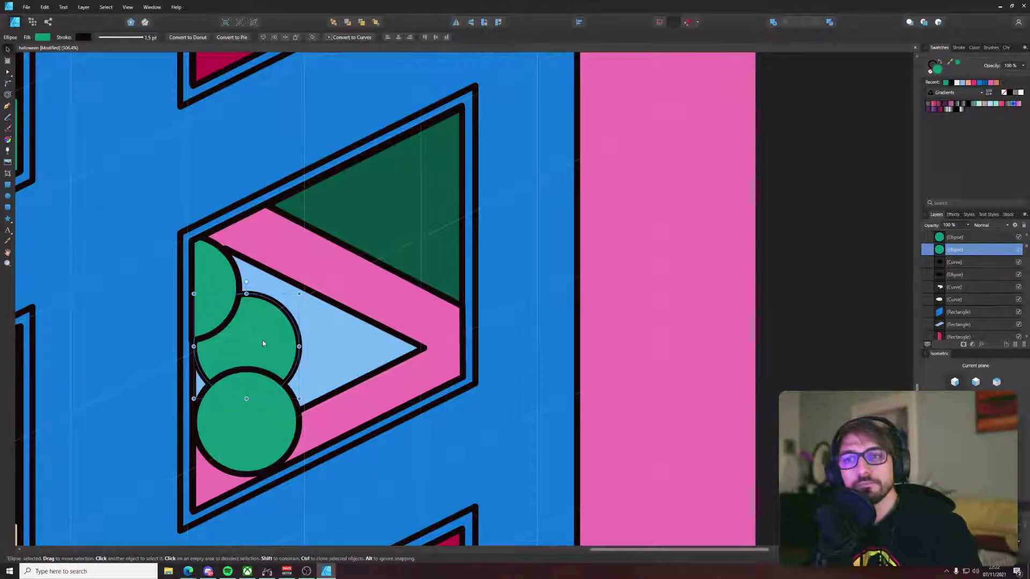
left_click(252, 433)
left_click_drag(252, 433, 223, 489)
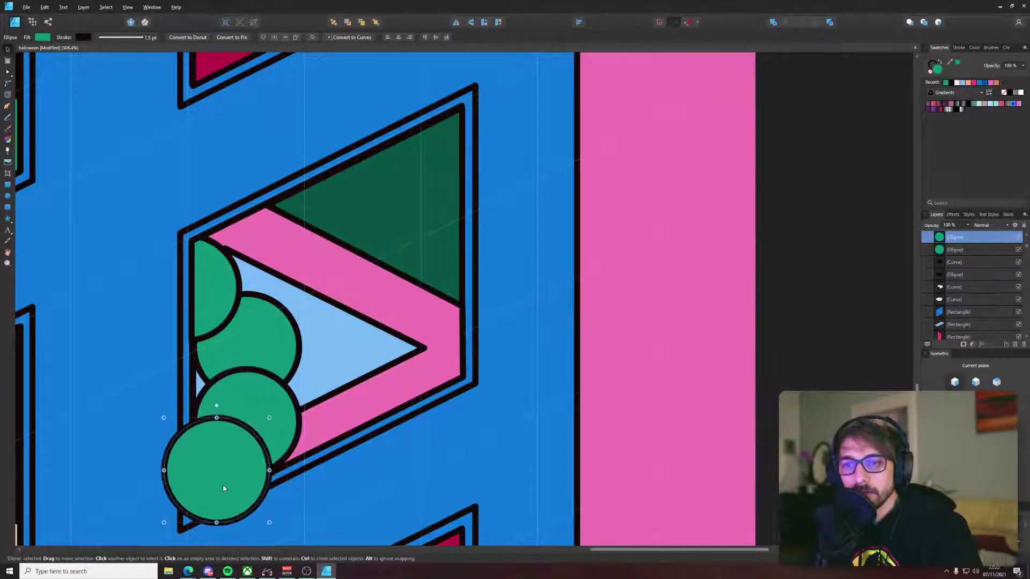
left_click(313, 452, "shift")
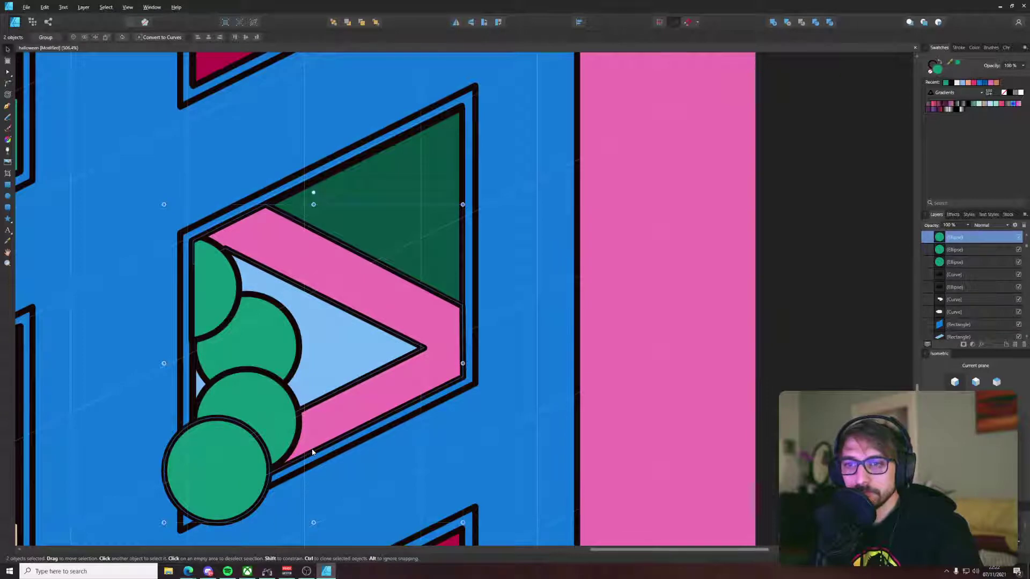
left_click(240, 472)
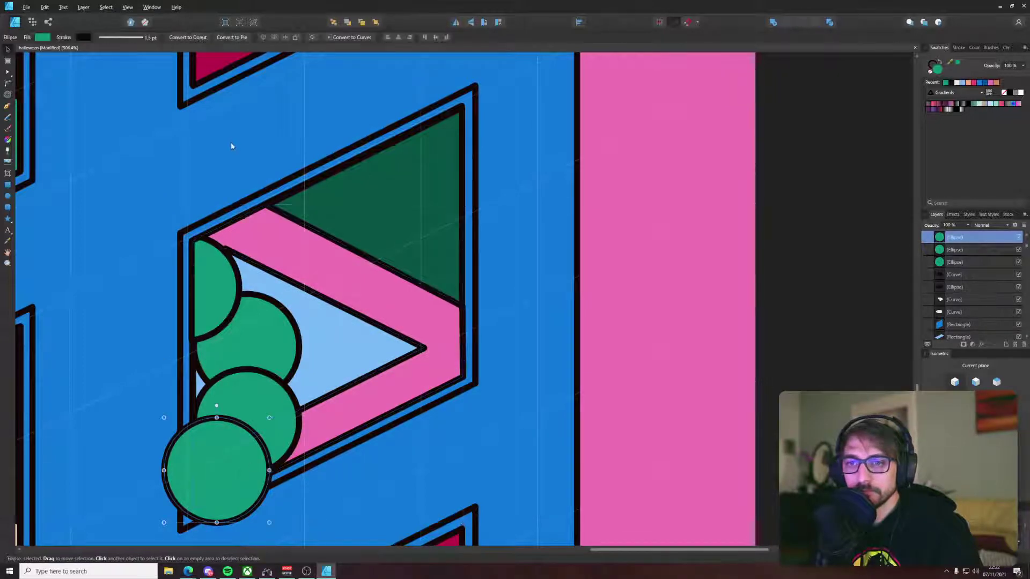
Step: Draw a larger green rectangle, fit it to the isometric plane and align it with the window's lower edge as a cutter
left_click(6, 209)
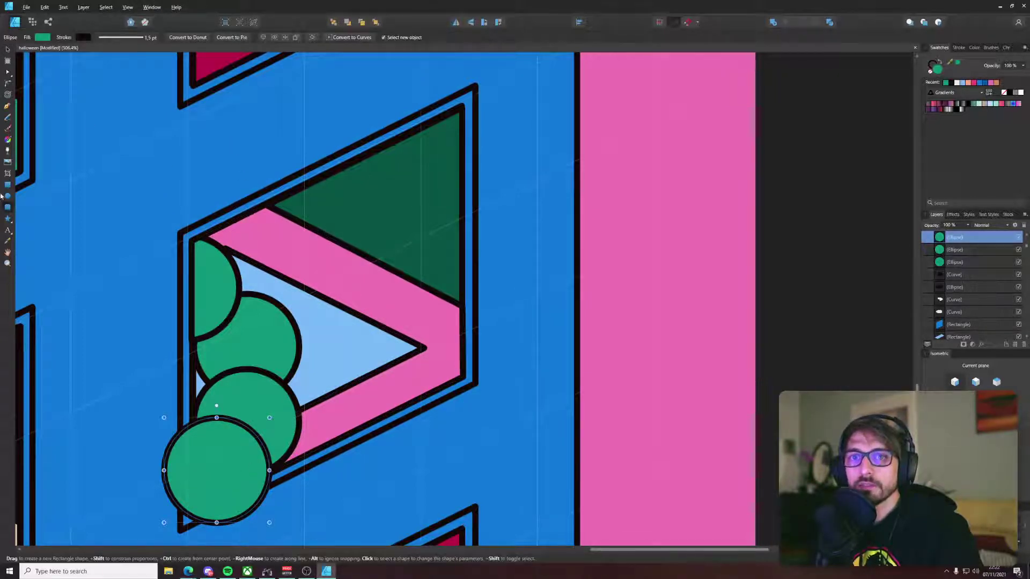
left_click_drag(190, 241, 427, 479)
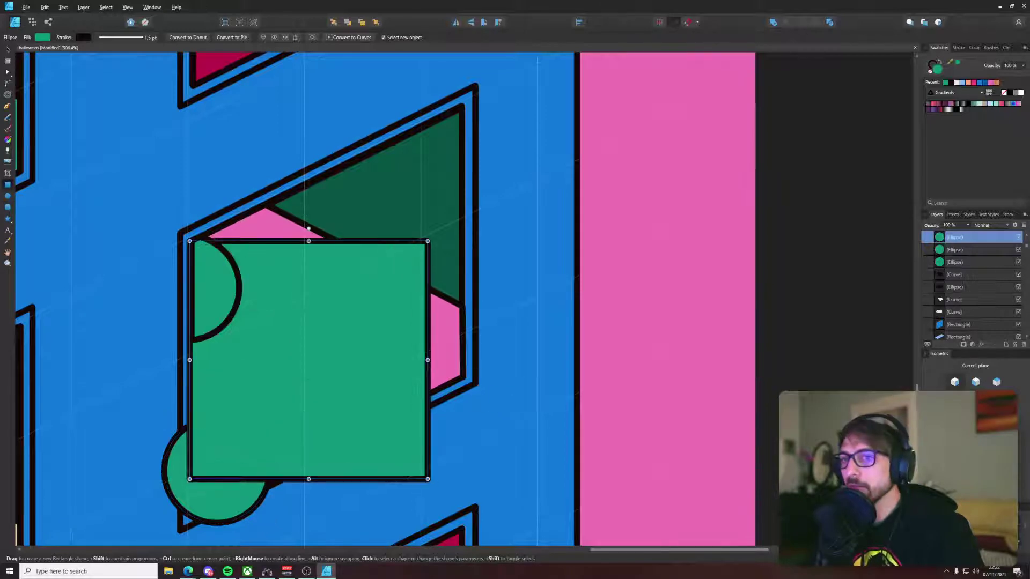
left_click(975, 410)
key("v")
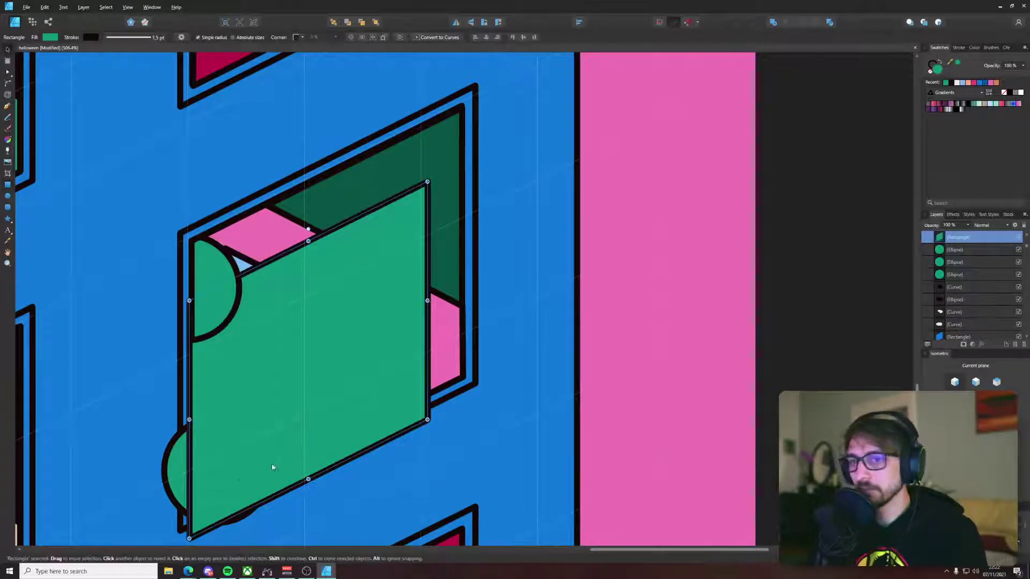
left_click_drag(273, 467, 282, 435)
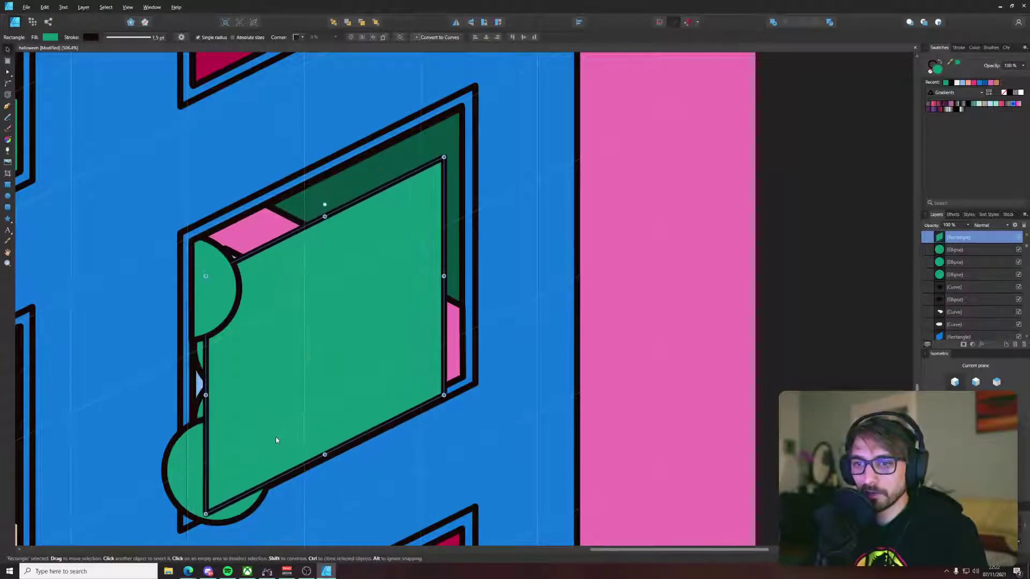
Step: Trim the lower corner circle with the rectangle using Divide and fit the remaining piece into the window's lower corner
left_click(194, 471)
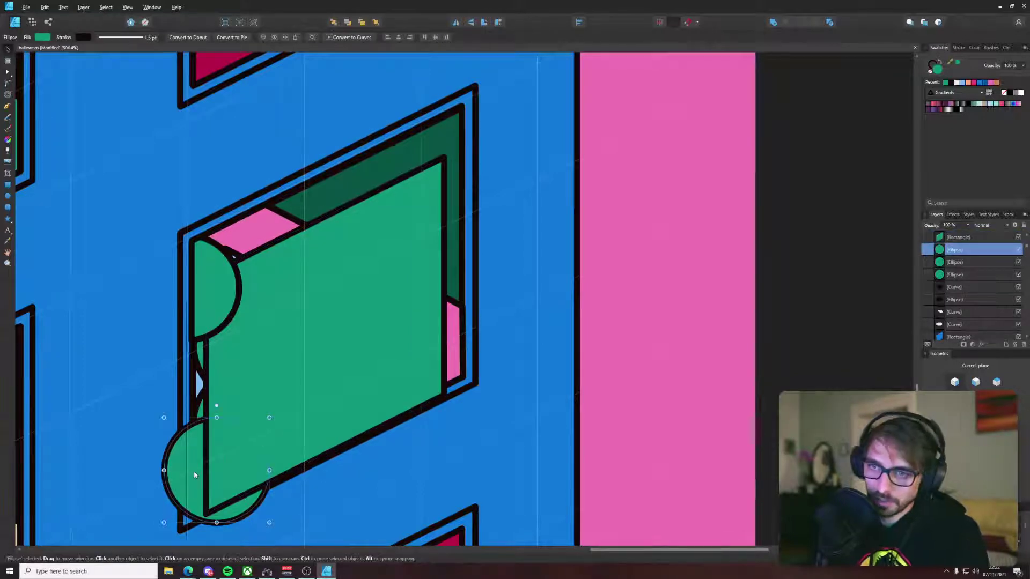
key("ctrl+shift+]")
left_click(287, 398, "shift")
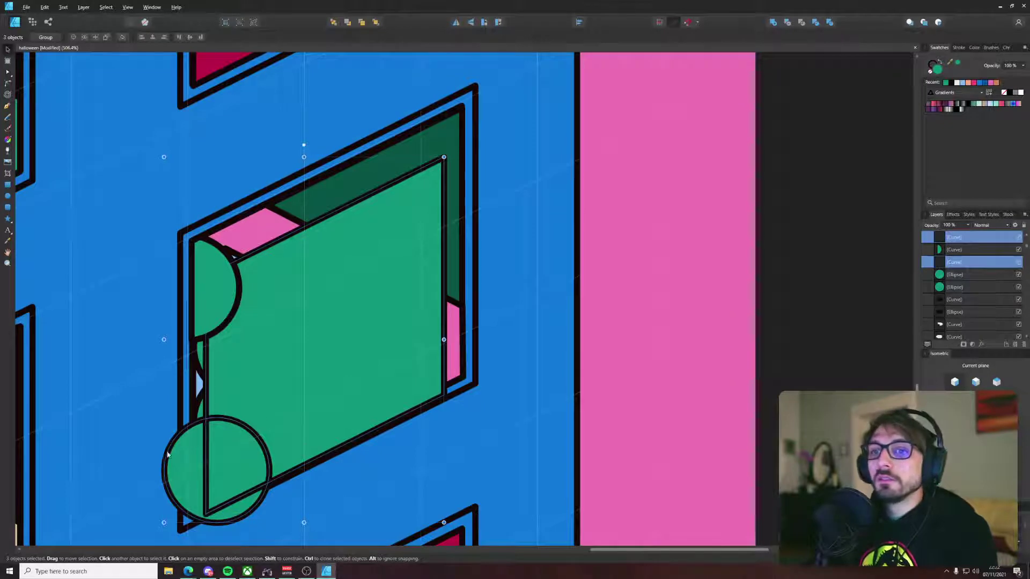
left_click(248, 415)
key("Delete")
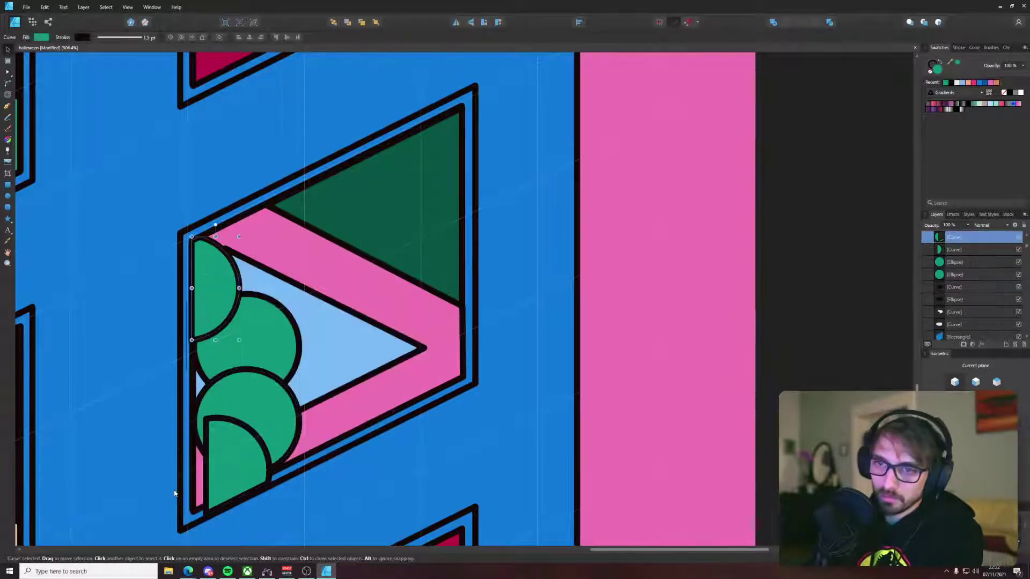
left_click_drag(227, 494, 218, 489)
Step: Fill the room with overlapping copies of the green circle, sending some backward and placing one over the window's upper far corner
left_click(280, 419)
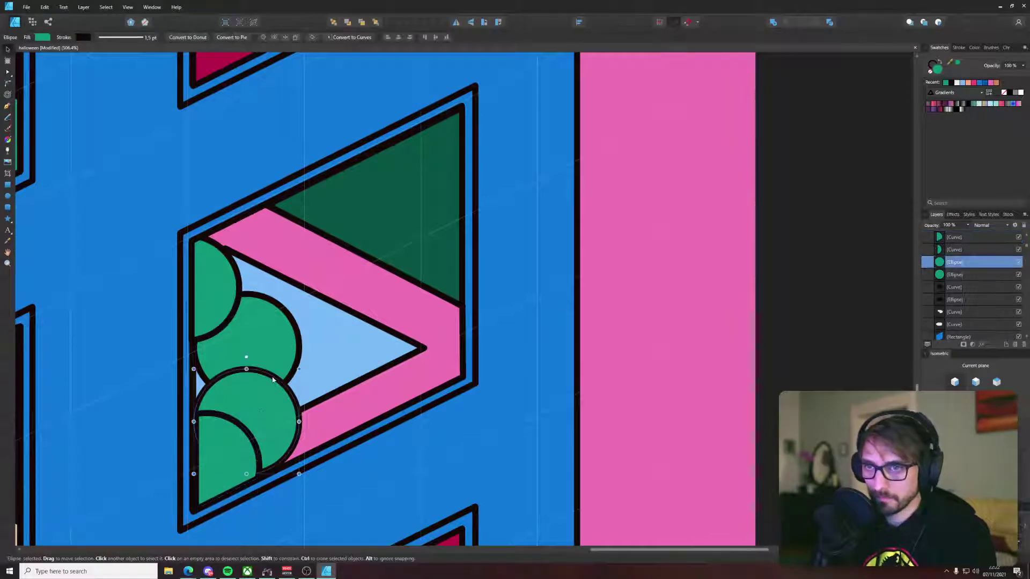
left_click_drag(269, 336, 321, 381)
left_click_drag(321, 381, 427, 325)
key("ctrl+bracketleft")
key("ctrl+bracketleft")
key("ctrl+bracketleft")
key("ctrl+bracketleft")
key("ctrl+bracketleft")
left_click_drag(422, 175, 454, 128)
Step: Divide the upper far corner circle against the dark green wall shape and delete the piece outside the window
left_click(370, 163, "shift")
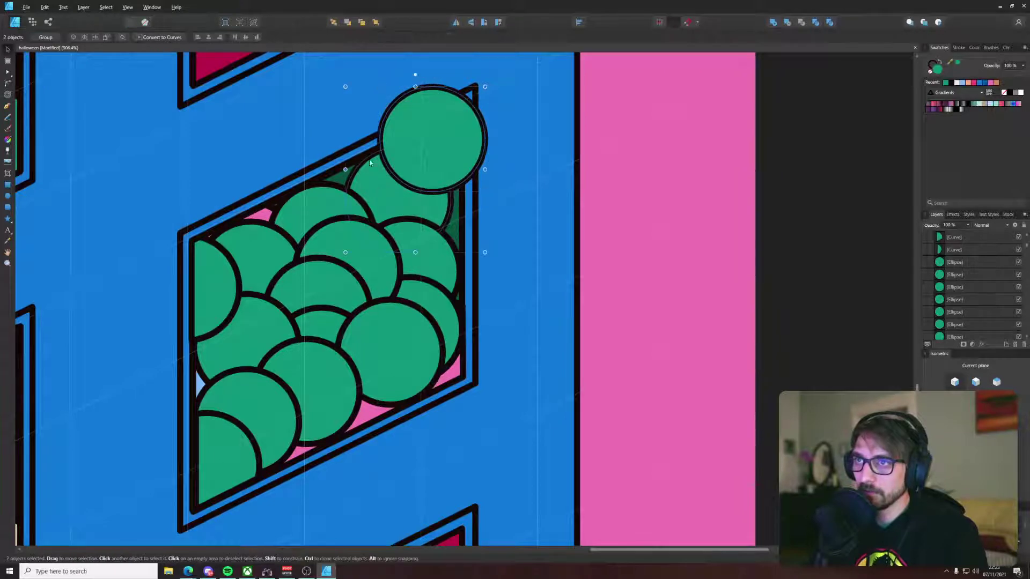
left_click(460, 194)
left_click(472, 134, "shift")
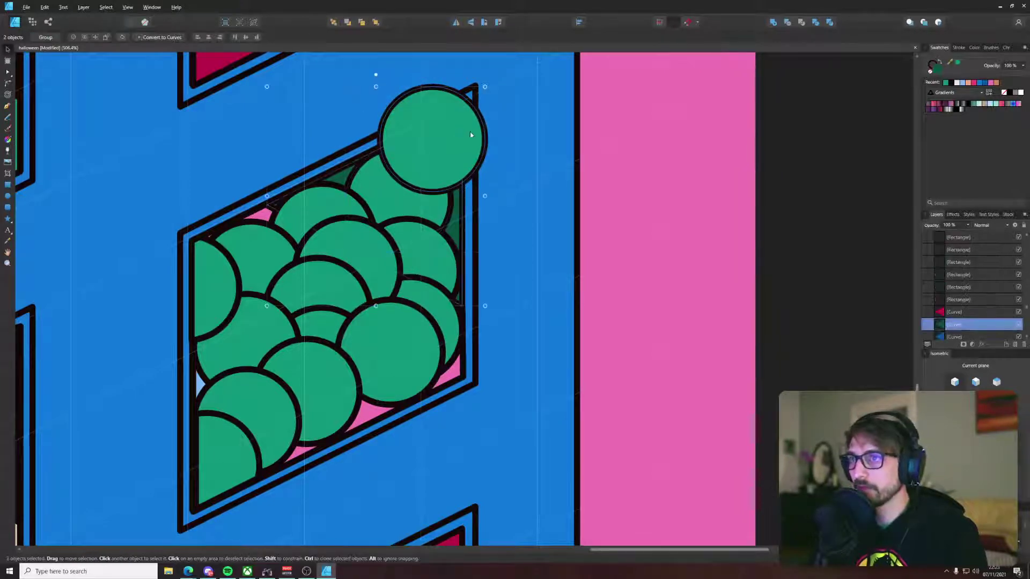
left_click(829, 22)
left_click(426, 104)
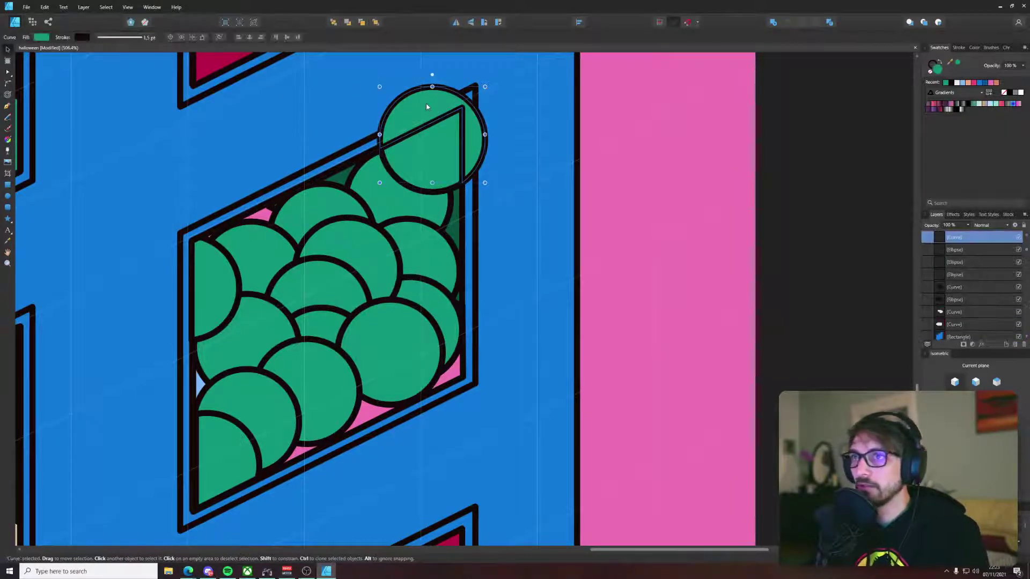
key("Delete")
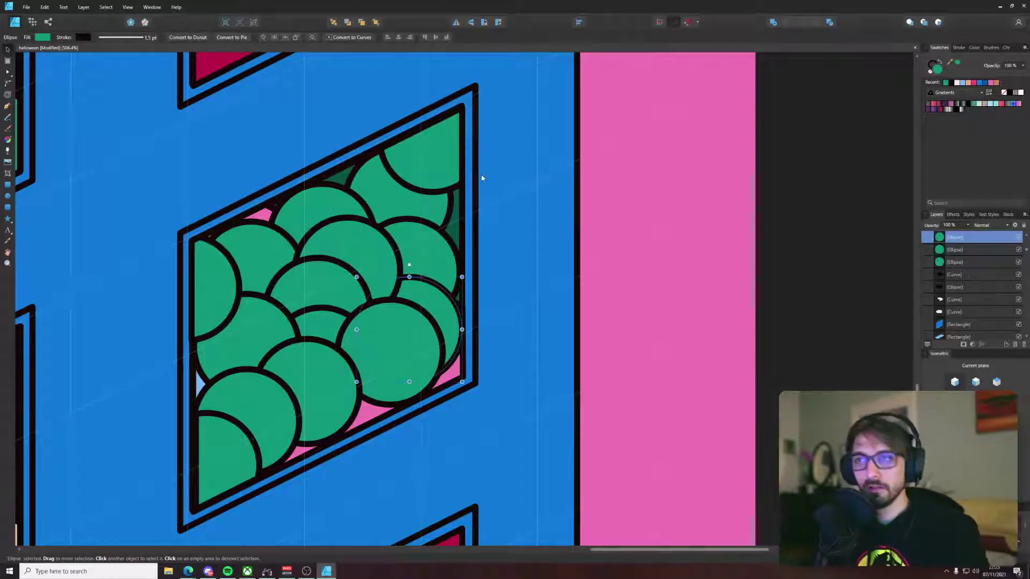
Step: Move a circle across the window's far vertical edge and align a pasted copy of the cutter rectangle with the window's upper far corner
left_click(394, 198)
key("ctrl+v")
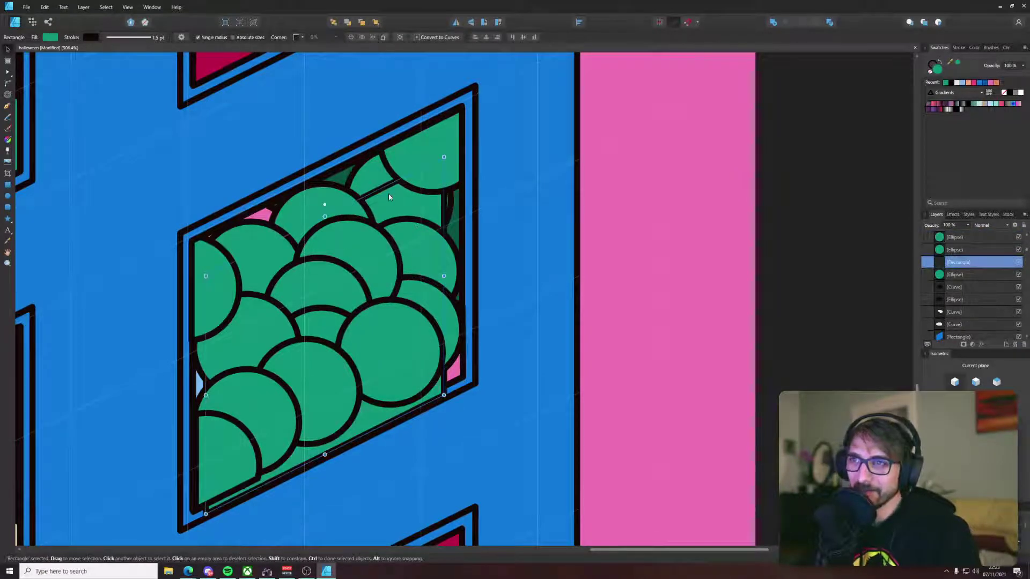
key("ctrl+z")
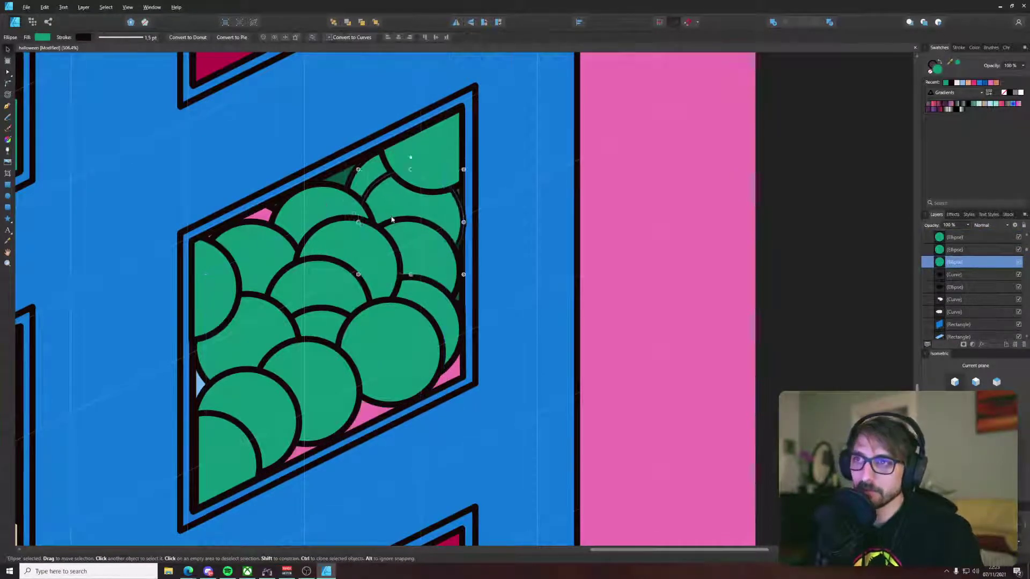
left_click_drag(401, 232, 437, 232)
key("ctrl+v")
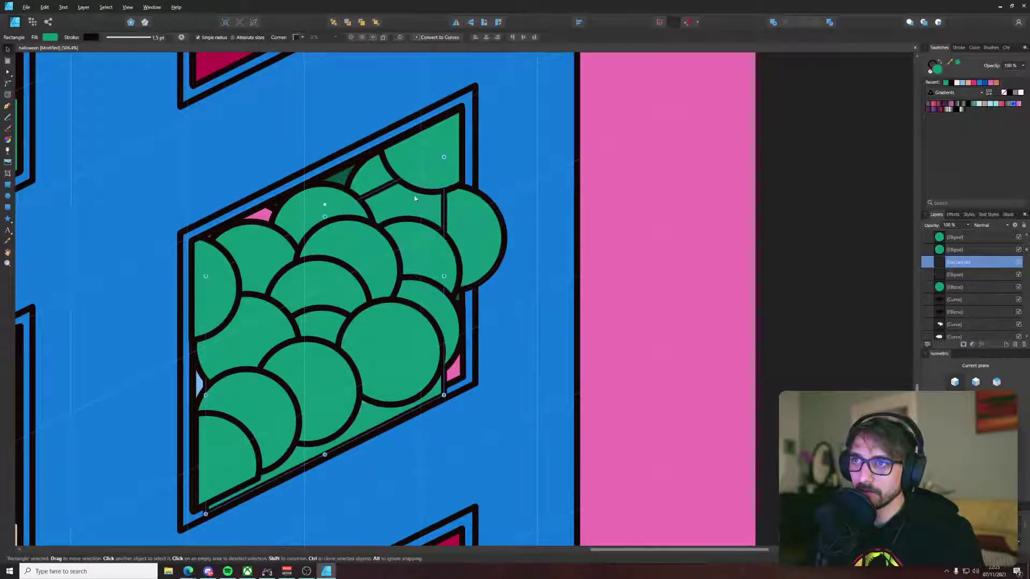
left_click_drag(387, 190, 405, 139)
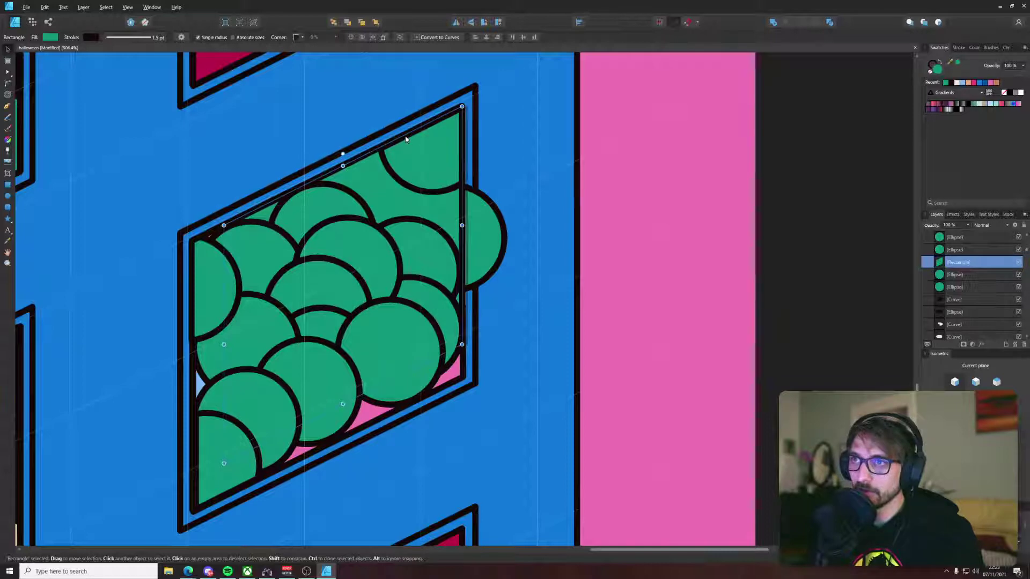
Step: Divide the overhanging circle with the rectangle and delete the piece outside the window's far edge
left_click(480, 209, "shift")
left_click(830, 22)
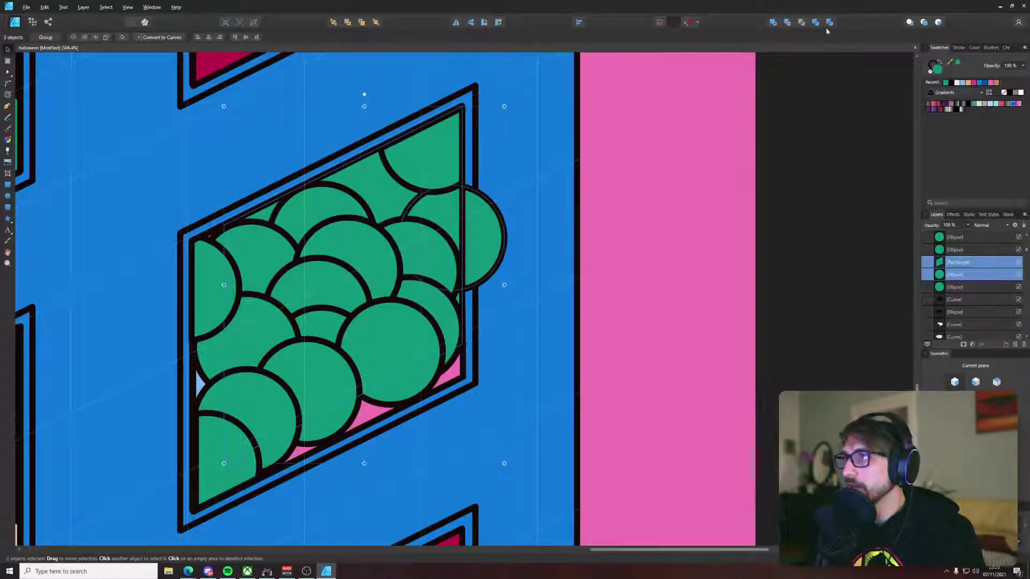
left_click(494, 244)
key("Delete")
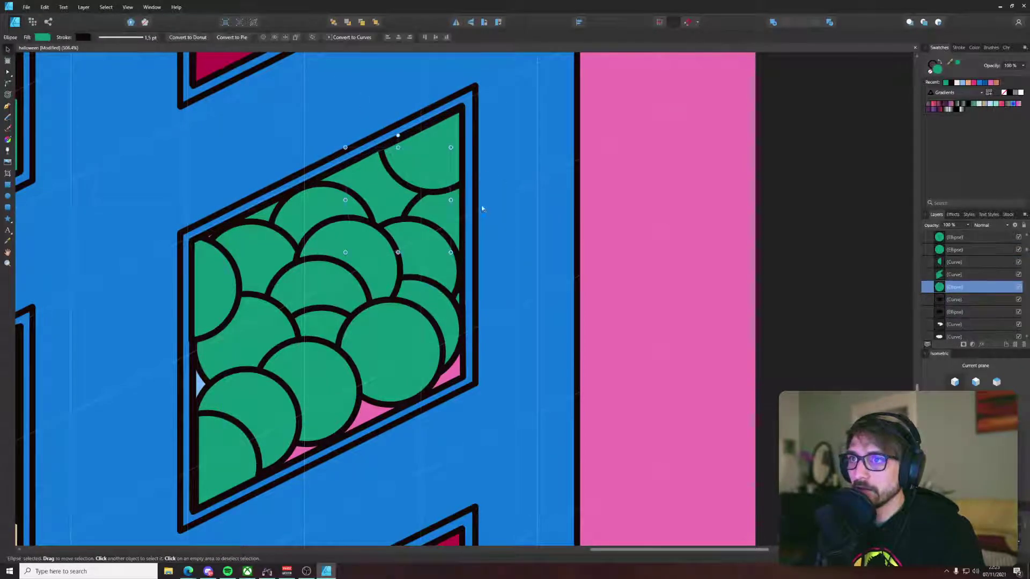
Step: Move the circle near the window's lower far corner down so it overlaps the lower edge
left_click(618, 244)
scroll(531, 277, "down", 6)
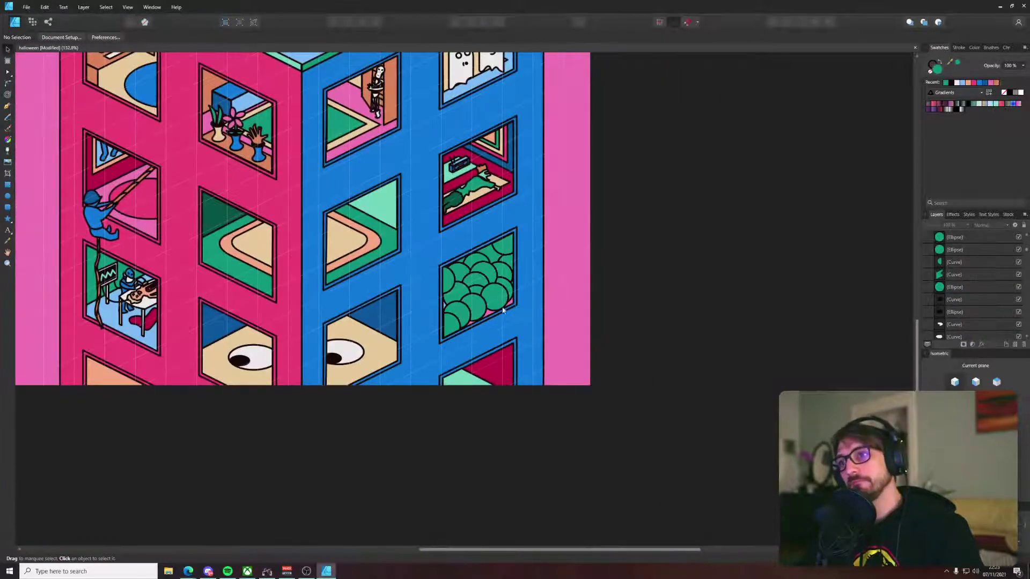
scroll(502, 308, "up", 6)
left_click_drag(504, 269, 504, 309)
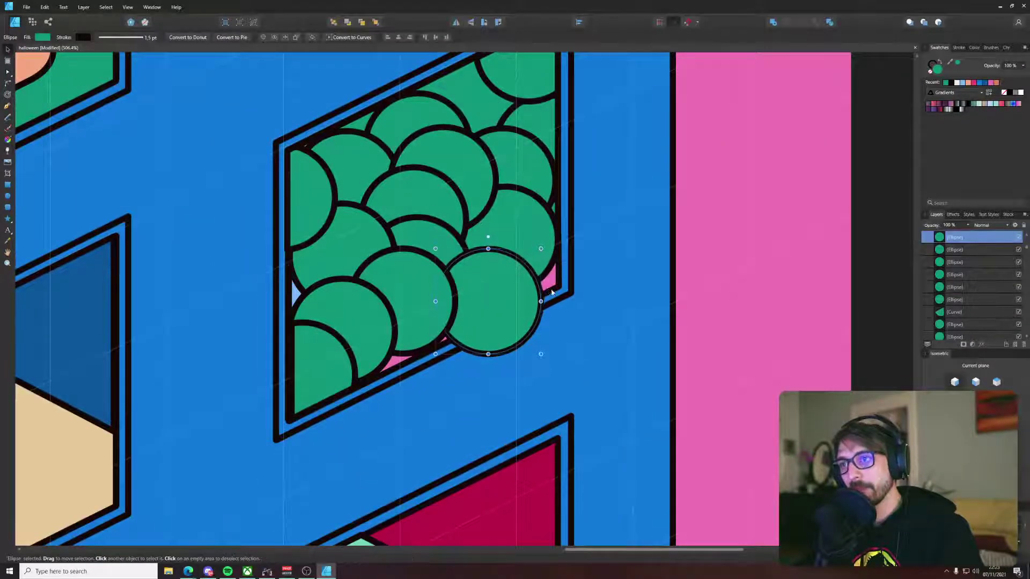
left_click(554, 295, "shift")
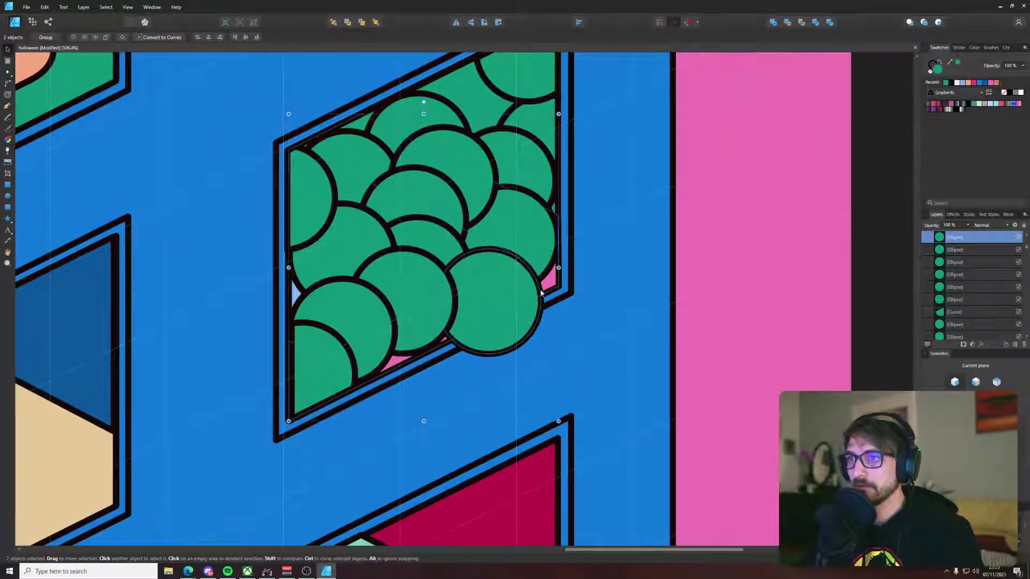
left_click(551, 286, "shift")
key("ctrl+v")
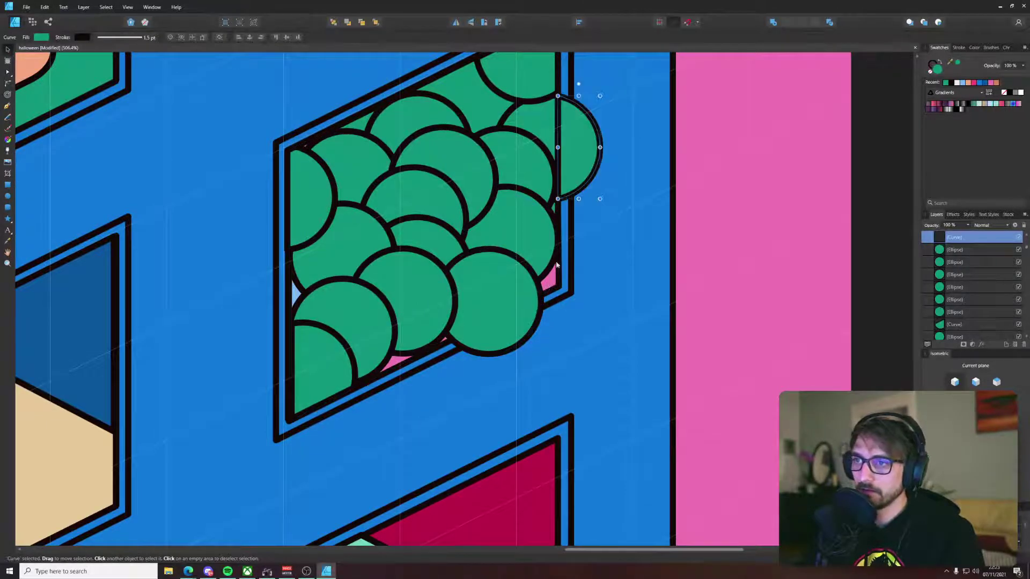
key("ctrl+z")
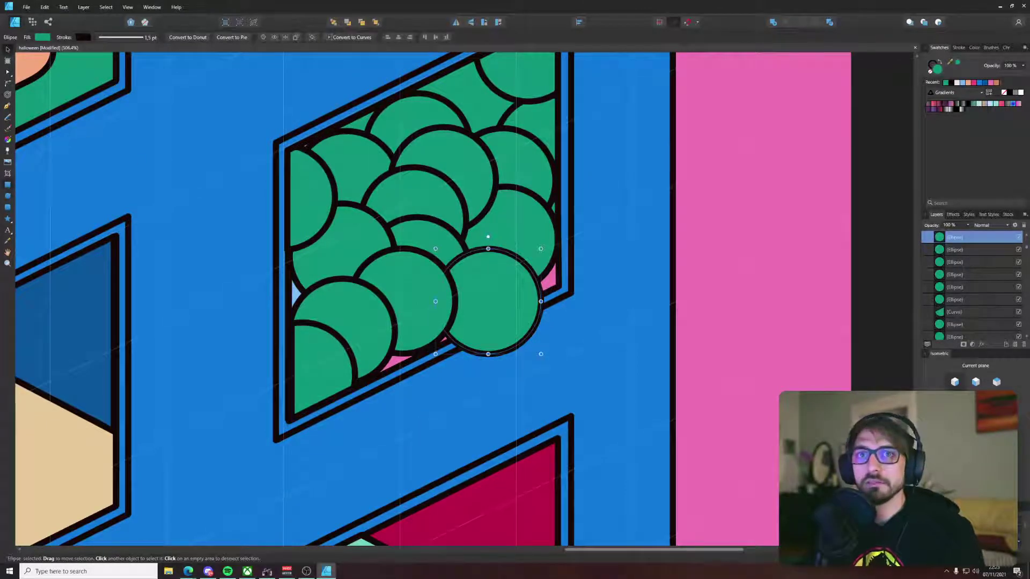
Step: Draw a window-sized green rectangle, fit it to the isometric plane and align it with the window opening as a cutter
key("m")
left_click_drag(288, 151, 559, 423)
left_click(975, 415)
key("v")
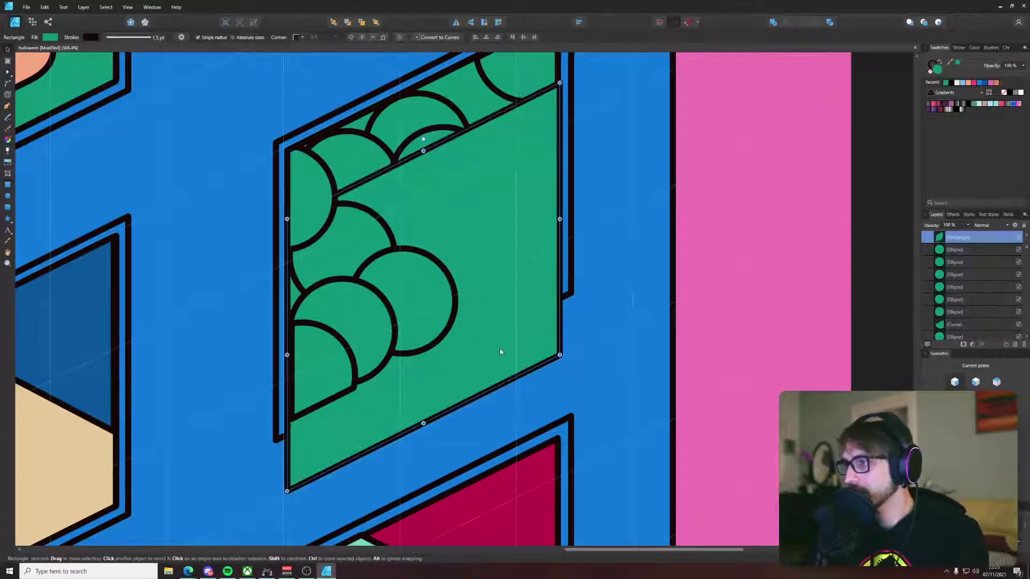
left_click_drag(477, 348, 476, 275)
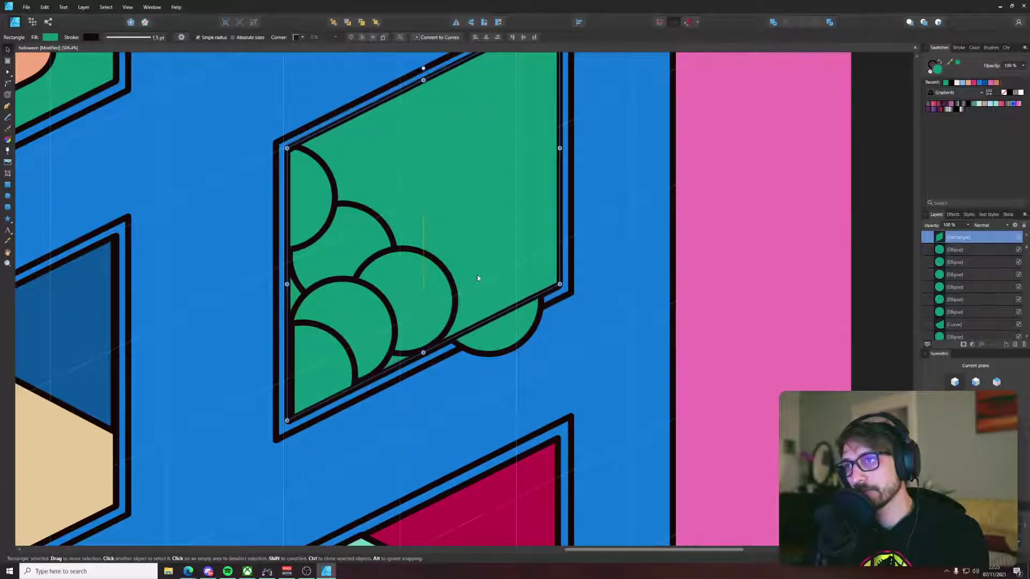
Step: Divide the circle on the lower edge with the rectangle, then delete the piece outside the window and the leftover cutter
left_click(524, 333, "shift")
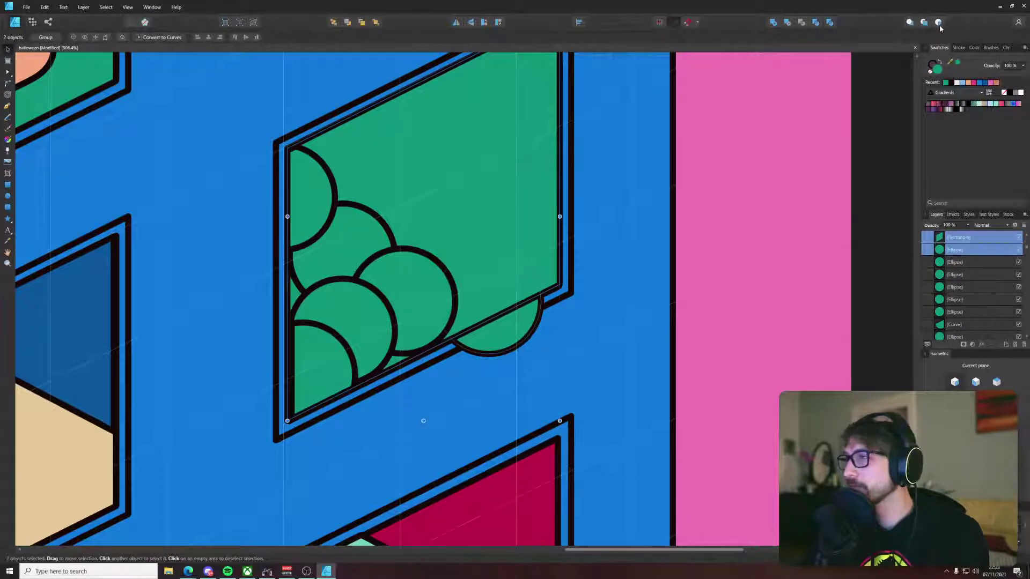
left_click(545, 186)
left_click(513, 333, "shift")
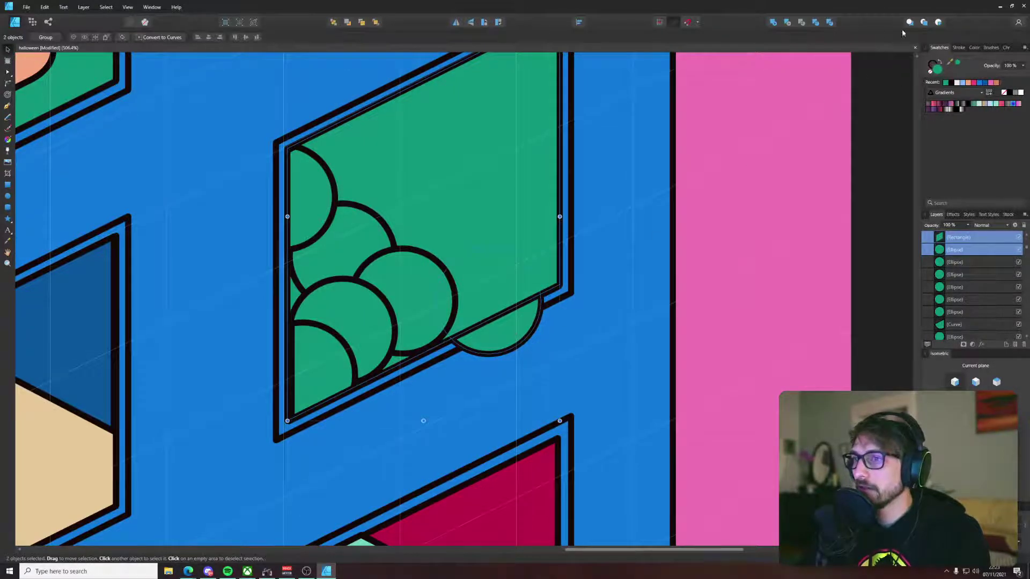
left_click(829, 22)
left_click(531, 323)
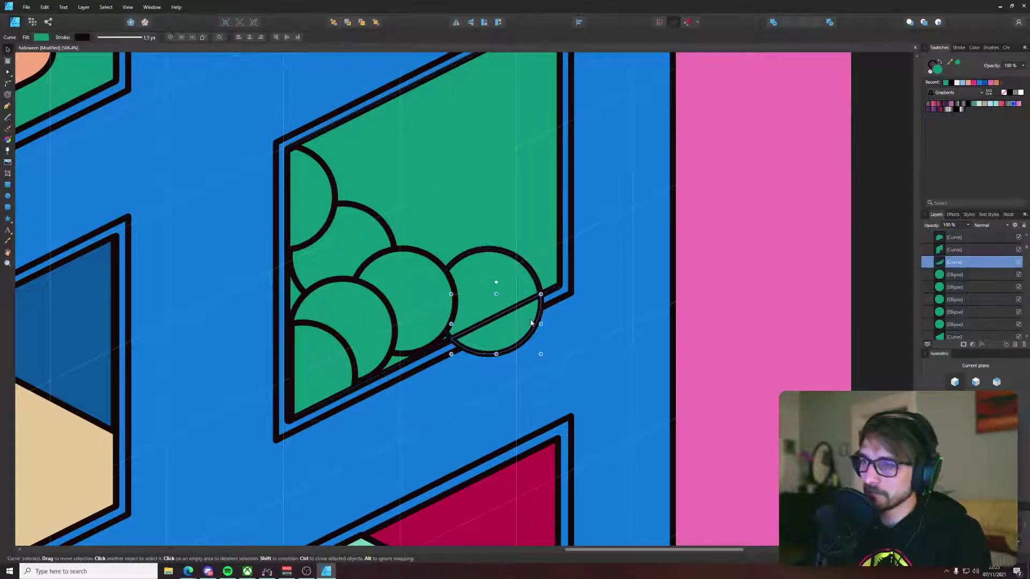
key("Delete")
left_click(500, 188)
key("Delete")
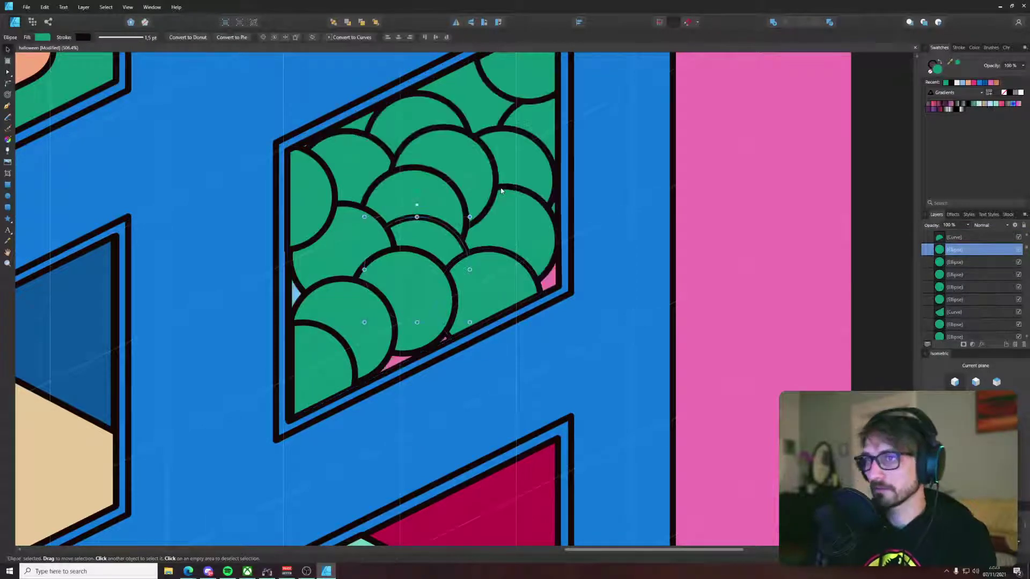
scroll(500, 188, "down", 3)
left_click(677, 187)
scroll(677, 187, "down", 5)
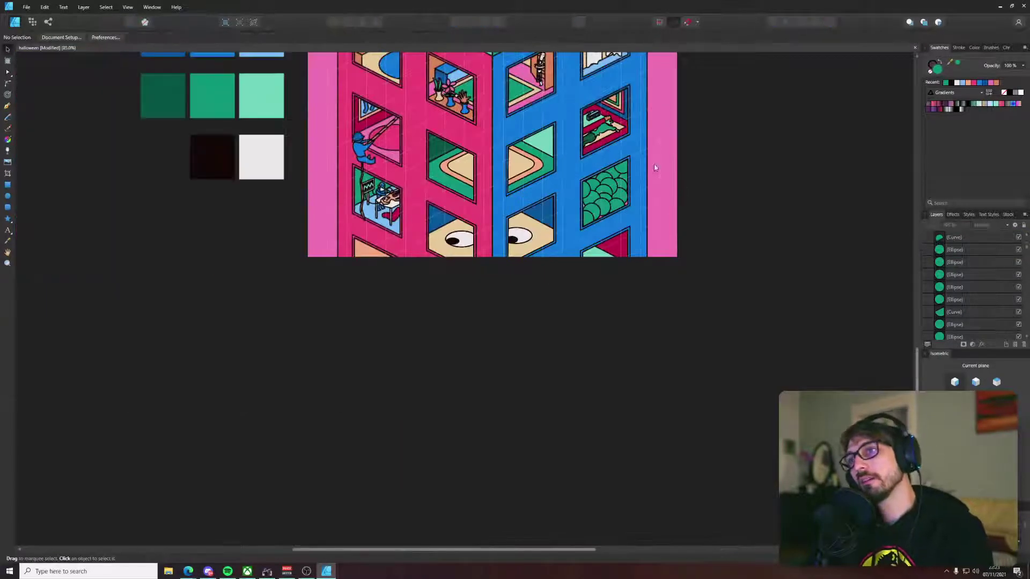
Step: Shift one of the central overlapping circles down toward the window's far edge
left_click_drag(643, 168, 475, 210)
scroll(443, 230, "up", 6)
left_click(452, 211)
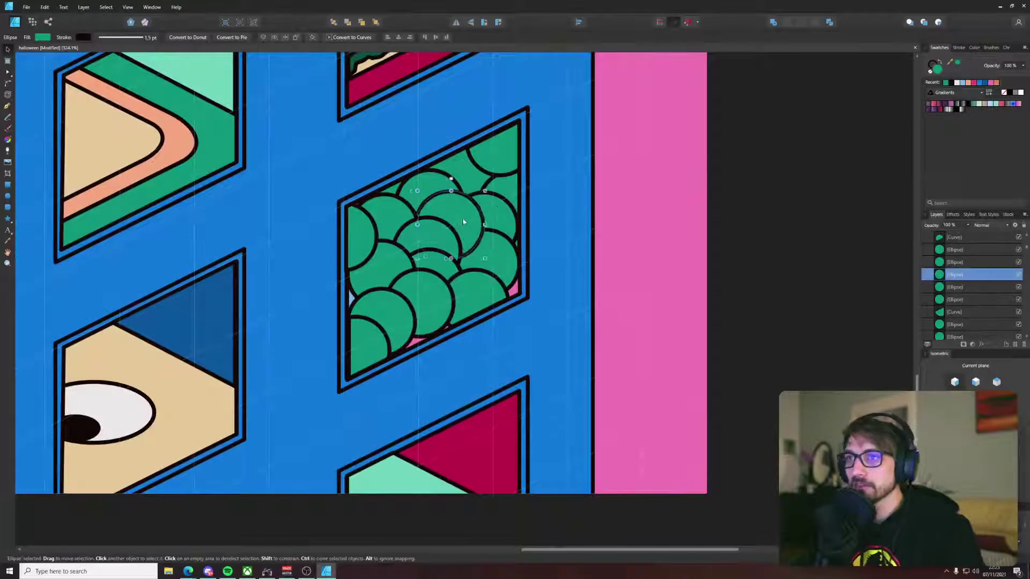
left_click(471, 217)
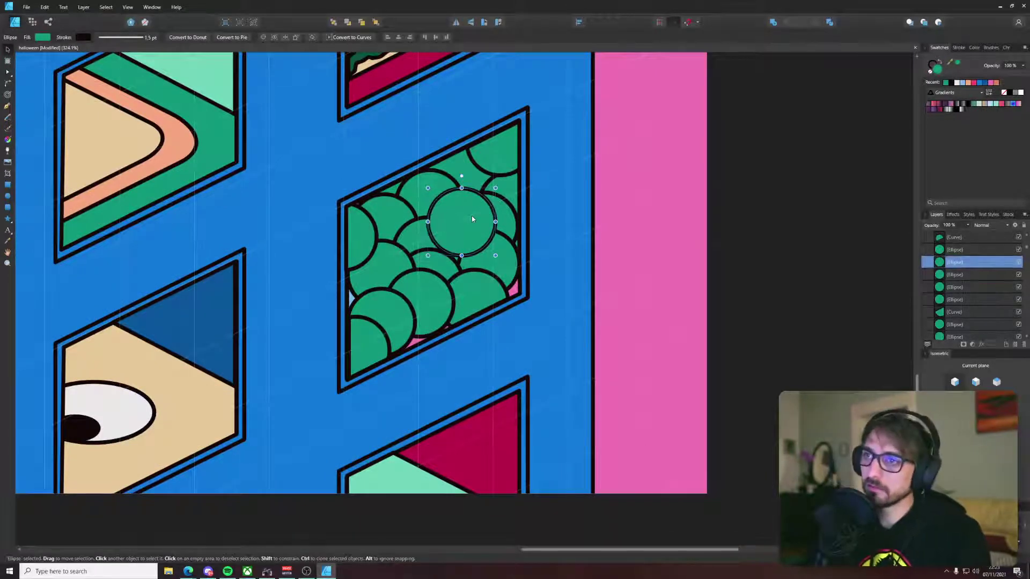
left_click_drag(472, 219, 486, 234)
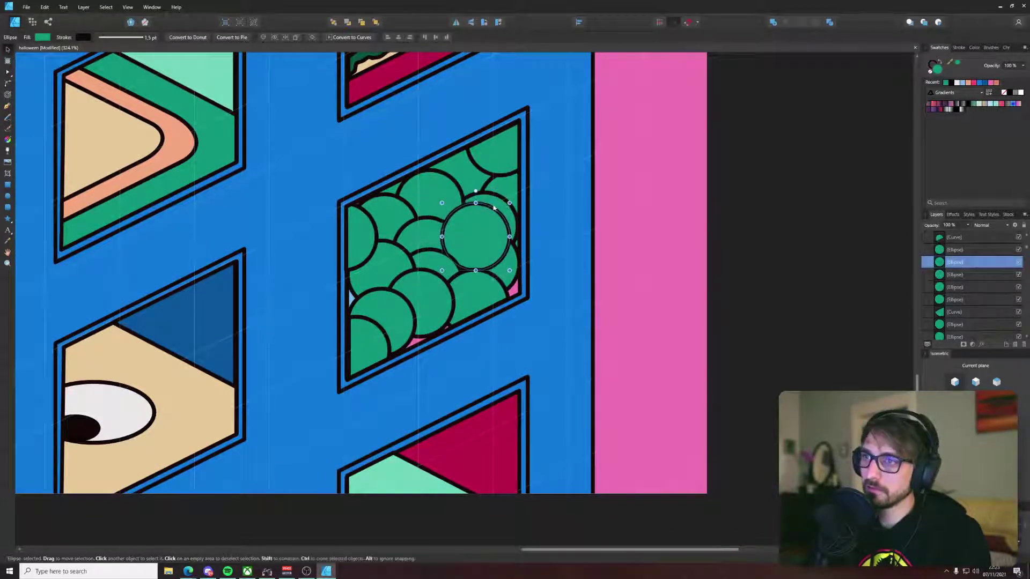
left_click(789, 213)
scroll(789, 214, "down", 5)
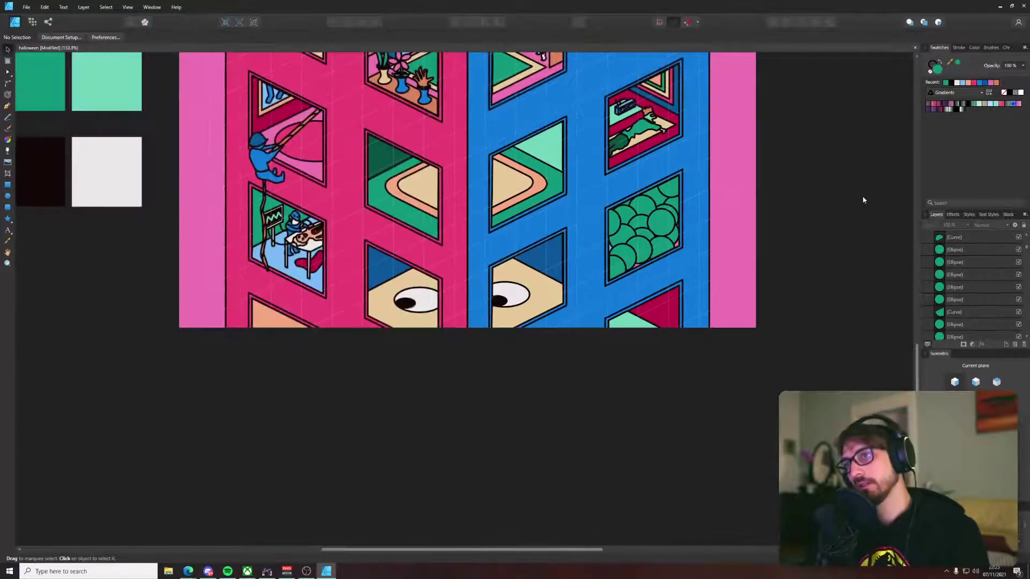
Step: Rearrange the circles by raising the central one and nudging the one beside the lower near corner slightly inward
scroll(409, 321, "up", 5)
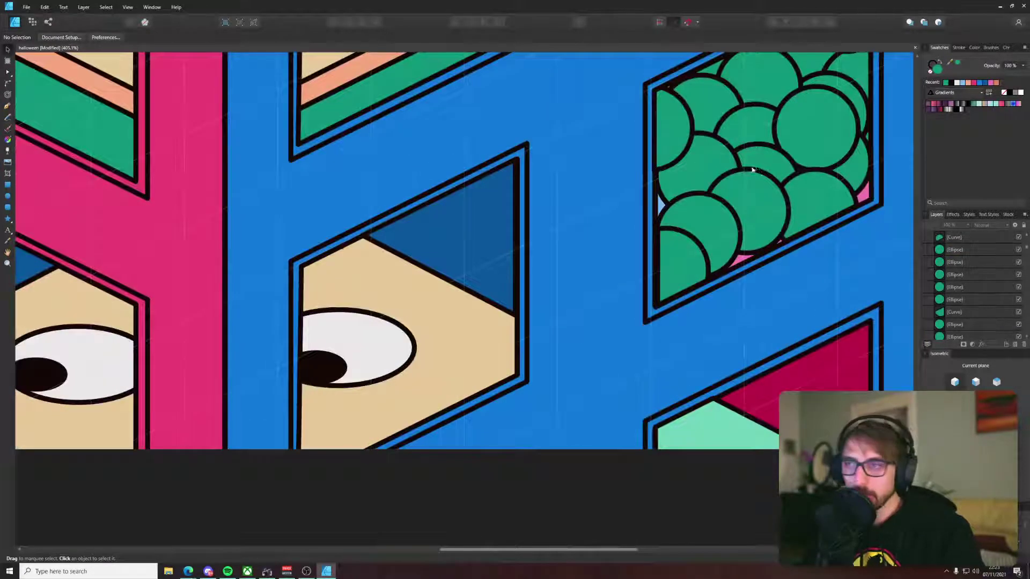
left_click_drag(754, 167, 616, 302)
left_click(615, 296)
left_click(607, 253)
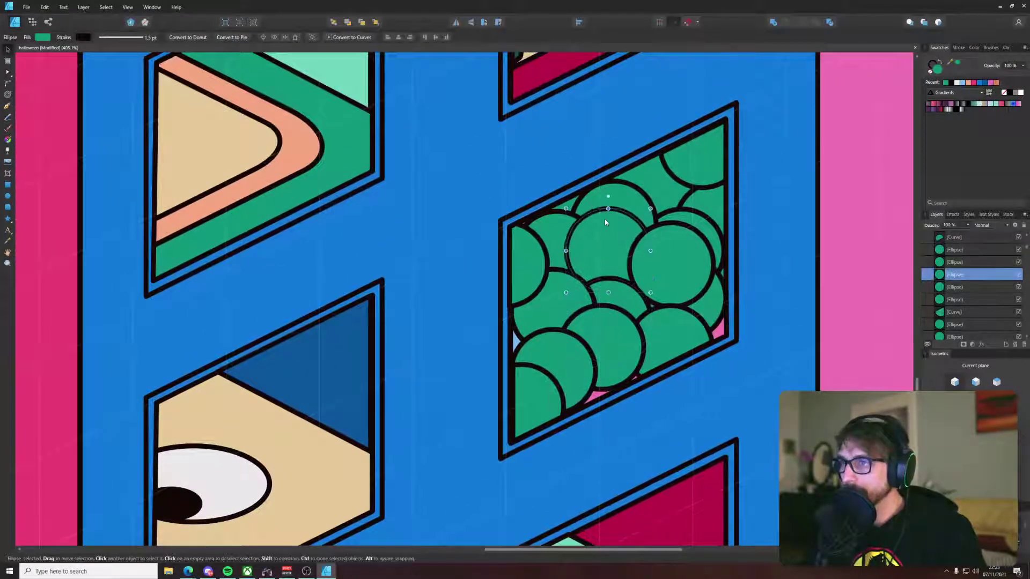
left_click(552, 226)
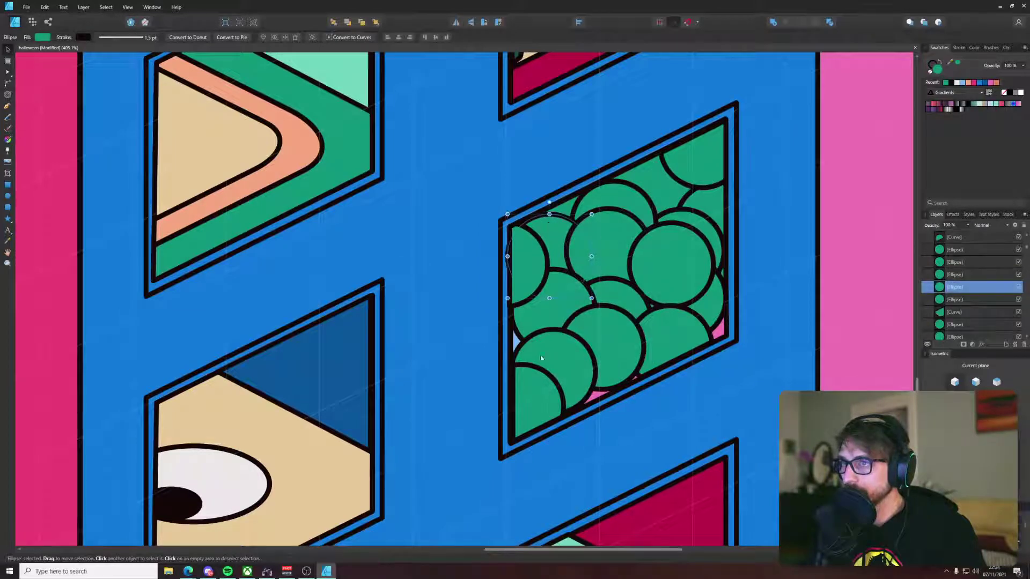
left_click_drag(563, 354, 574, 349)
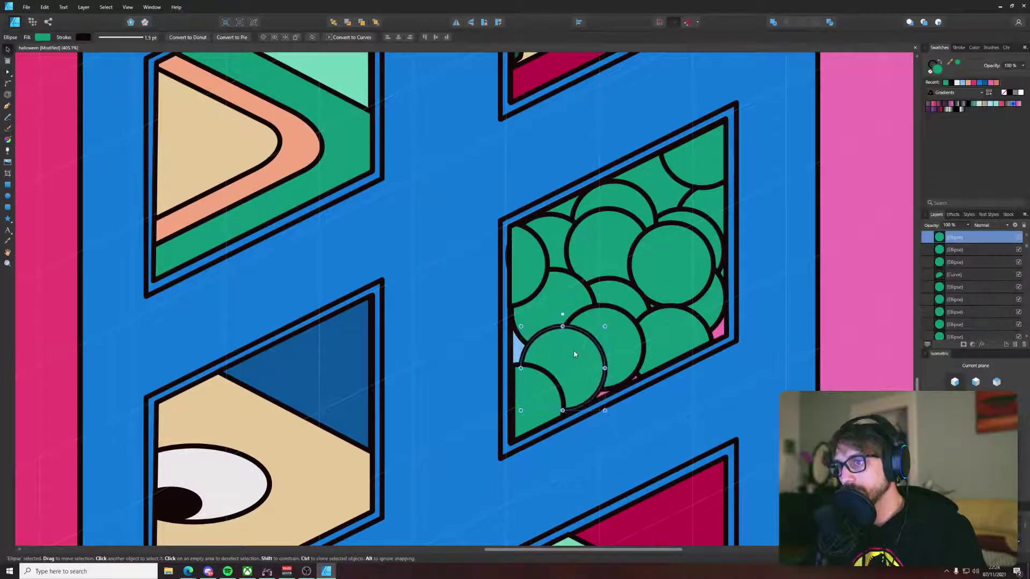
scroll(757, 365, "down", 3)
scroll(758, 367, "down", 3)
key("ctrl+d")
Step: Recolour the circle in the middle of the window with the dark orange palette colour
left_click(718, 330)
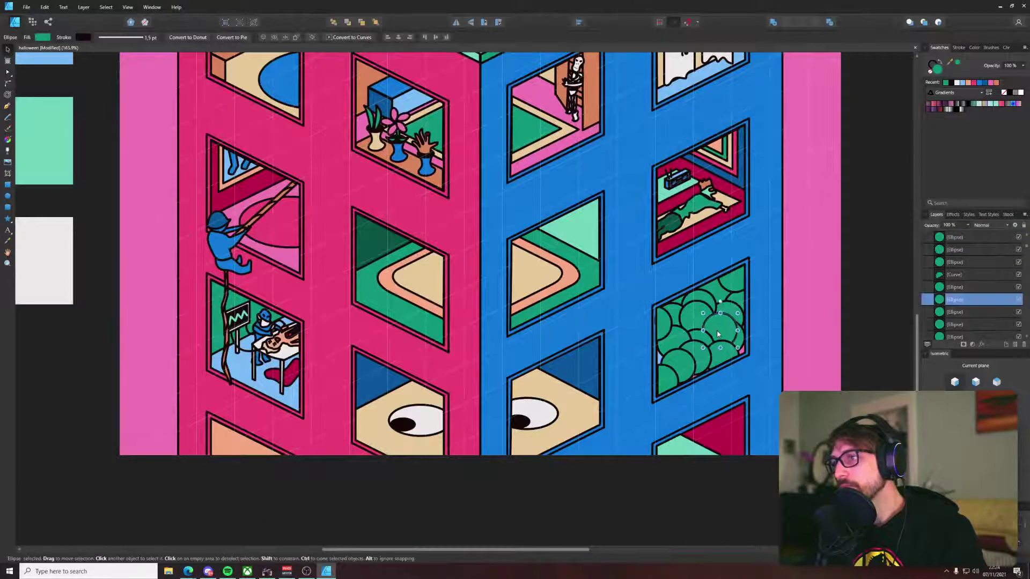
left_click(697, 316)
scroll(692, 314, "down", 5)
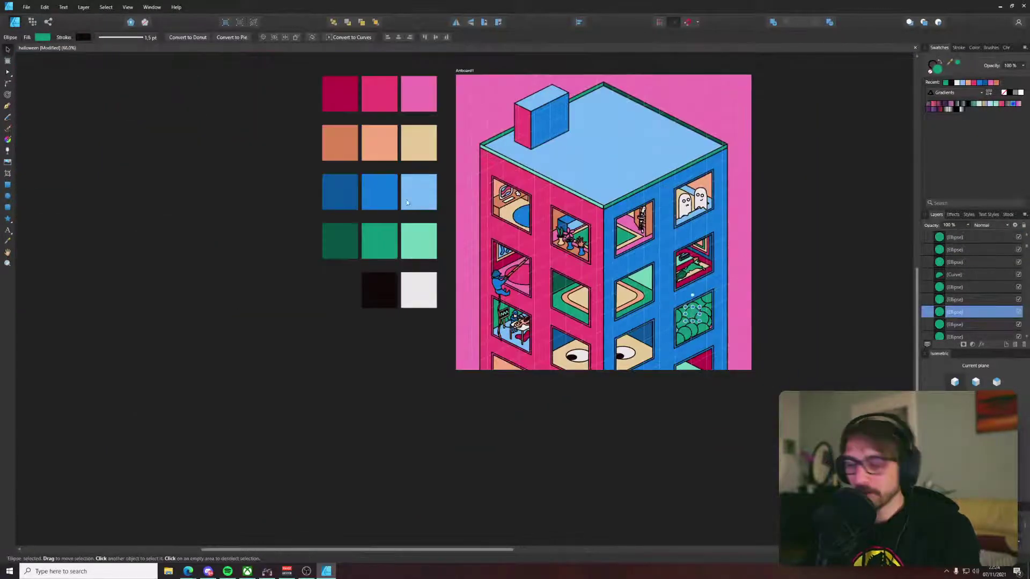
key("i")
key("v")
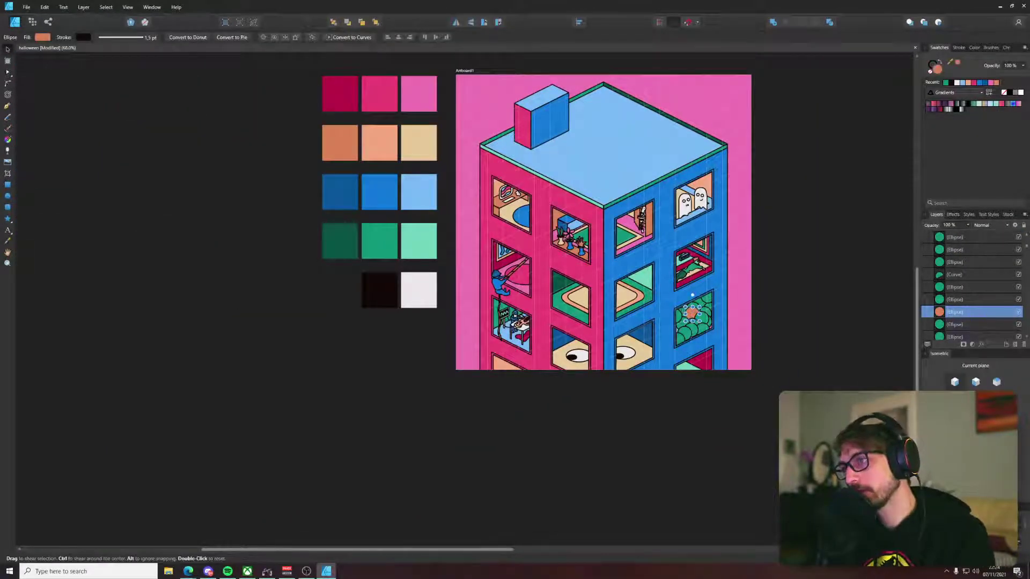
key("i")
key("v")
key("i")
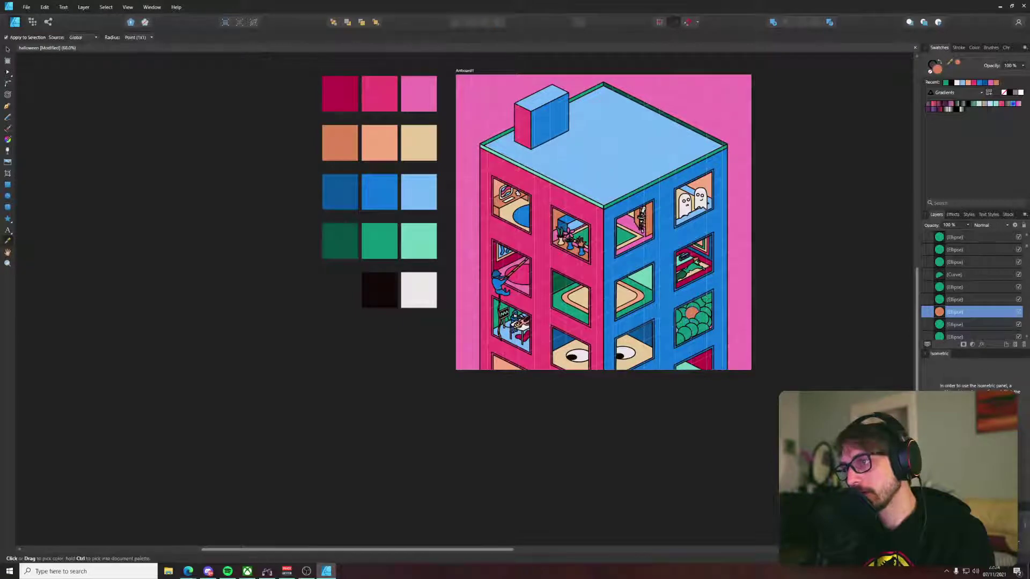
key("v")
Step: Recolour the trimmed circle in the window's upper far corner with the beige palette colour
left_click(708, 299)
key("i")
left_click(425, 150)
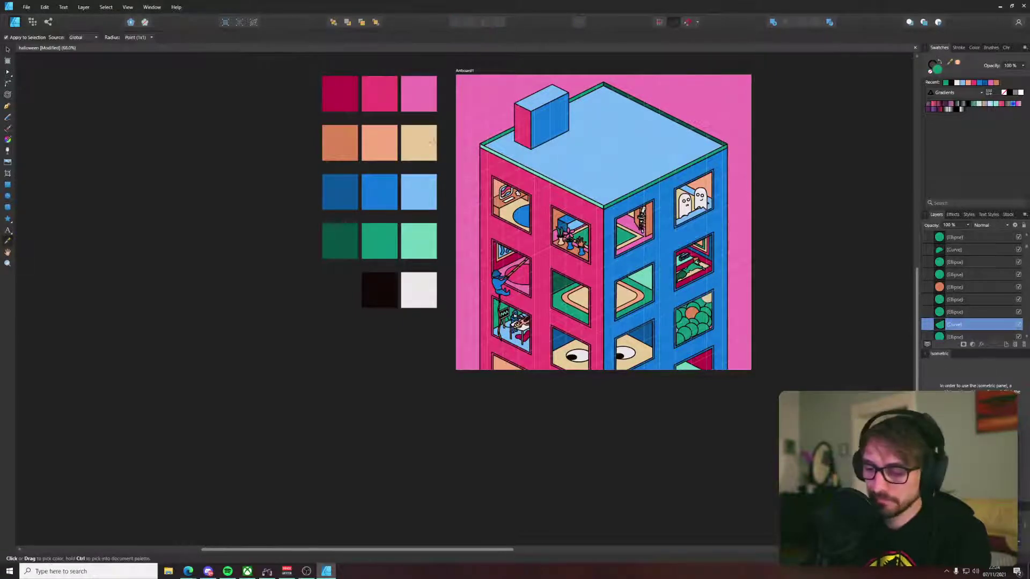
key("v")
Step: Recolour the full circle just below and beside the orange one with the light mint green palette colour
scroll(739, 316, "up", 5)
left_click(624, 323)
scroll(624, 322, "down", 4)
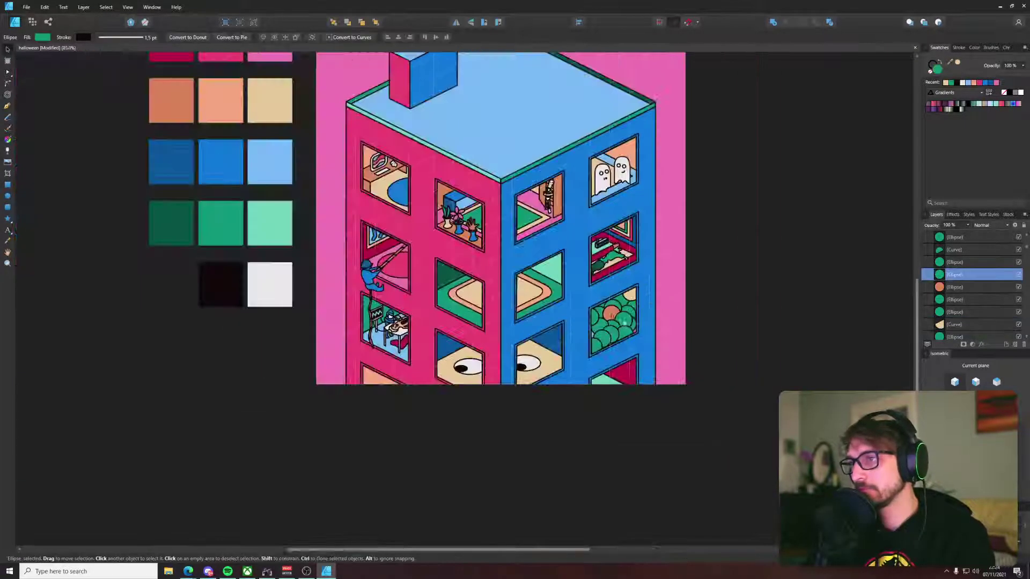
key("i")
left_click(262, 217)
key("v")
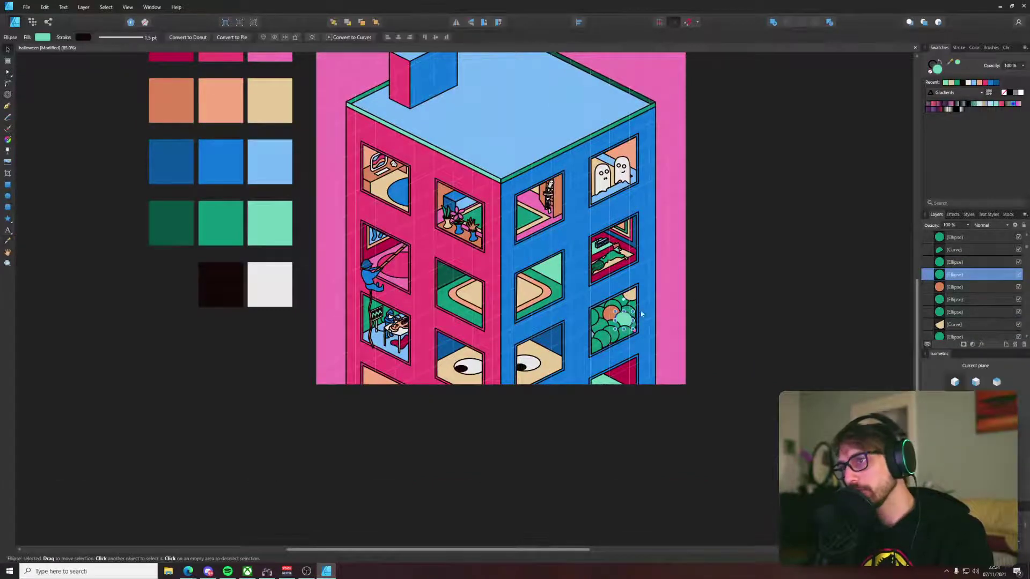
Step: Recolour the circle behind the mint one at the window's far edge with the light blue palette colour
scroll(630, 304, "up", 5)
left_click(632, 299)
scroll(631, 306, "down", 3)
key("i")
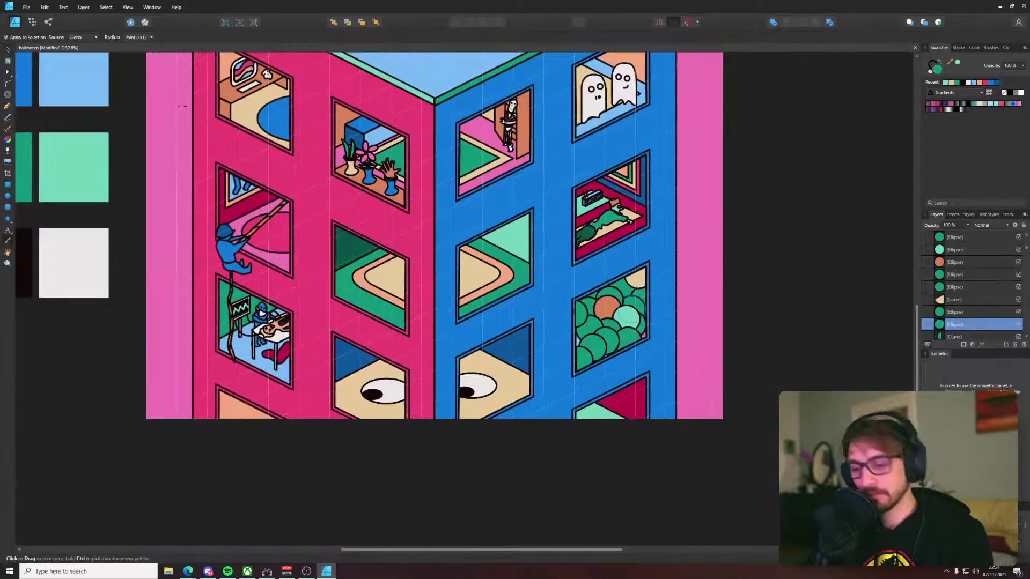
left_click_drag(107, 93, 239, 187)
key("v")
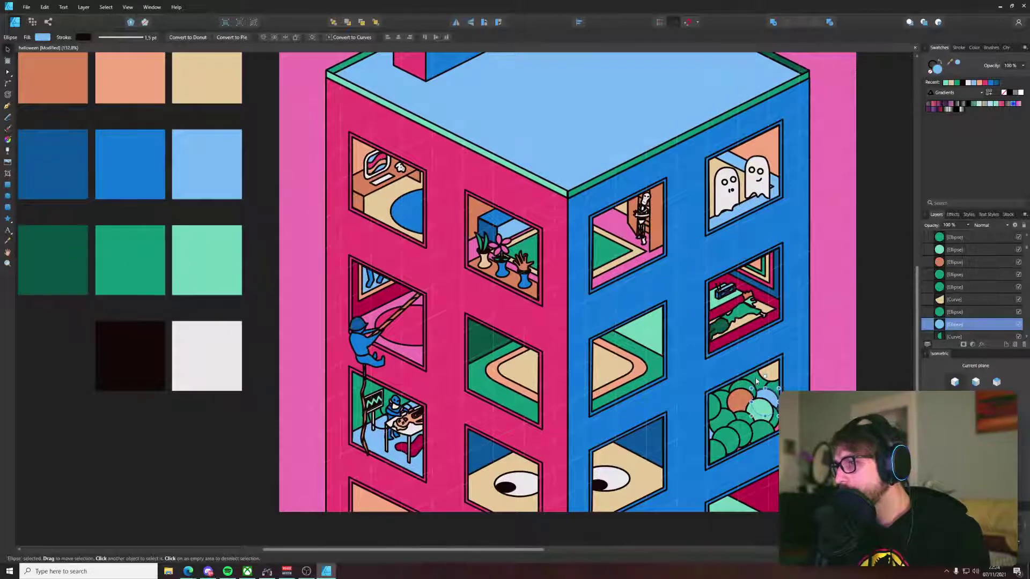
Step: Recolour the circle just beside the beige one at the window's upper edge with the dark crimson palette colour
left_click(755, 384)
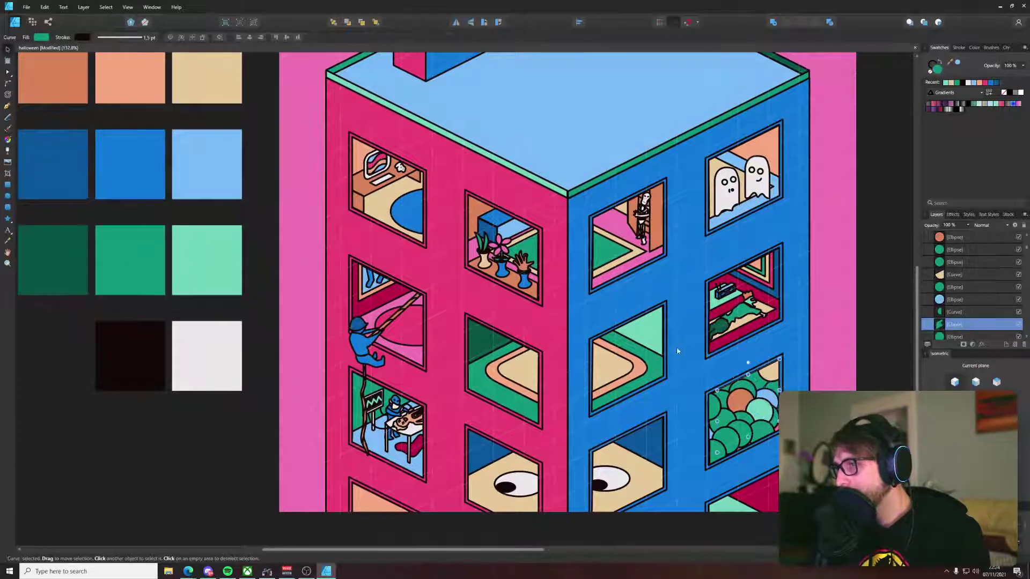
left_click(759, 380)
scroll(759, 381, "up", 3)
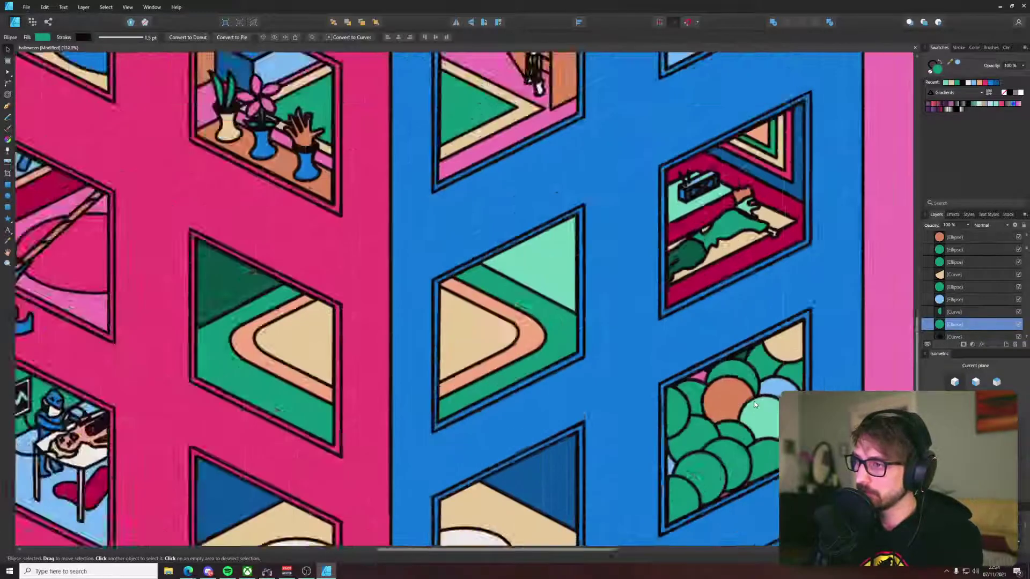
scroll(767, 365, "down", 2)
scroll(767, 365, "down", 3)
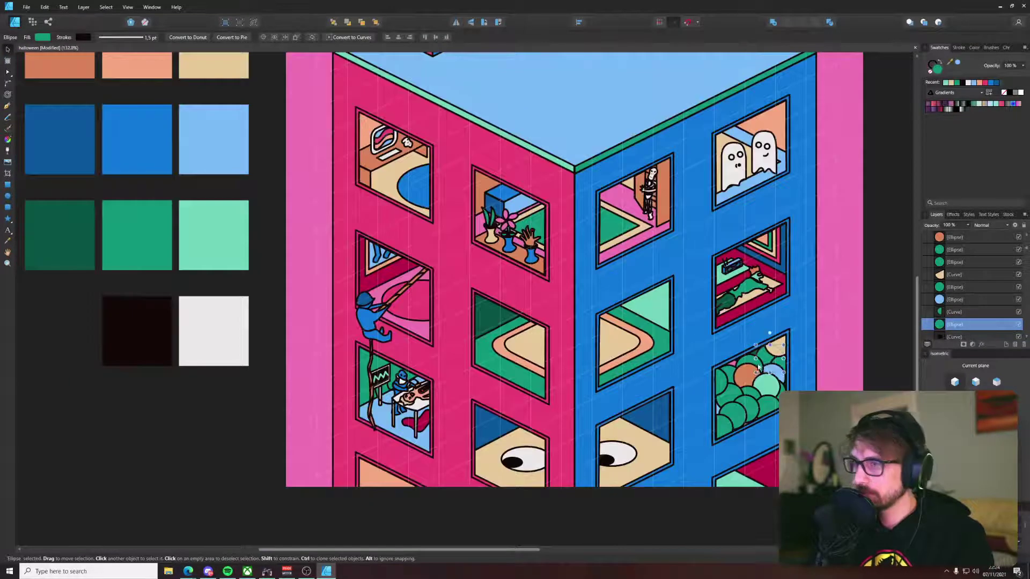
key("i")
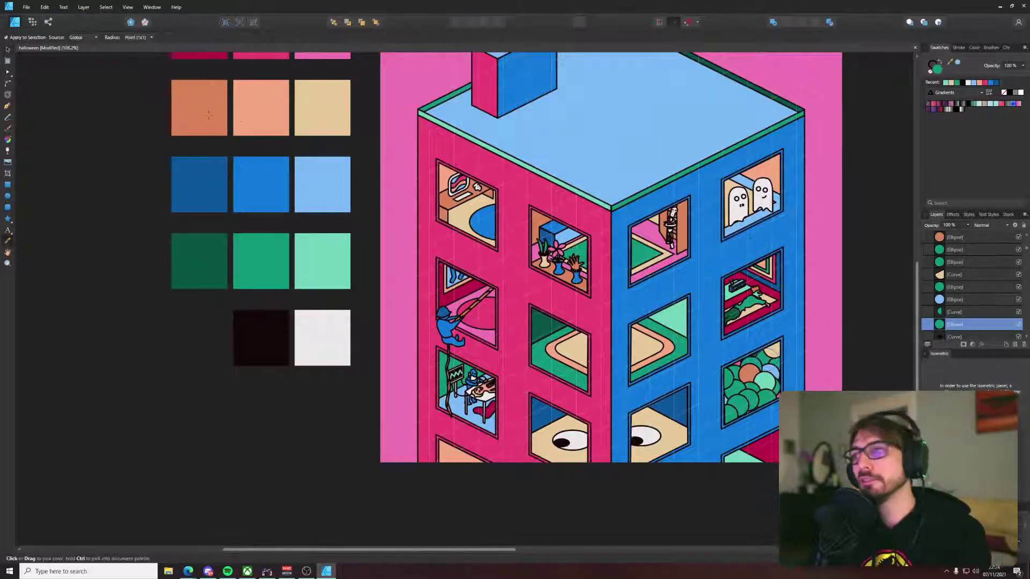
scroll(207, 88, "up", 2)
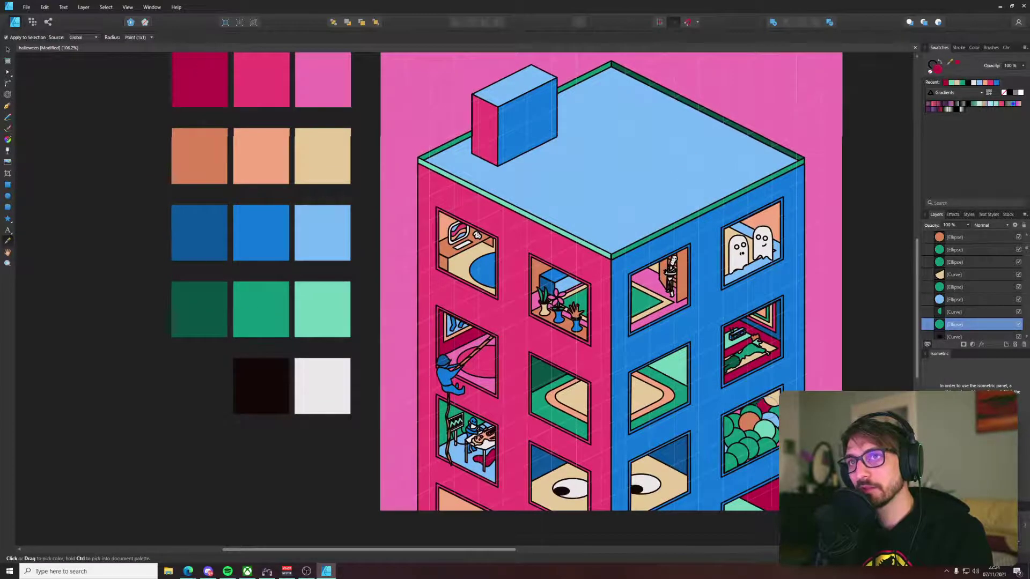
Step: Recolour the circle below and beside the dark orange one, toward the window's near edge, with the light pink palette colour
key("v")
scroll(775, 411, "up", 4)
left_click(759, 406)
left_click(767, 400)
scroll(767, 401, "down", 5)
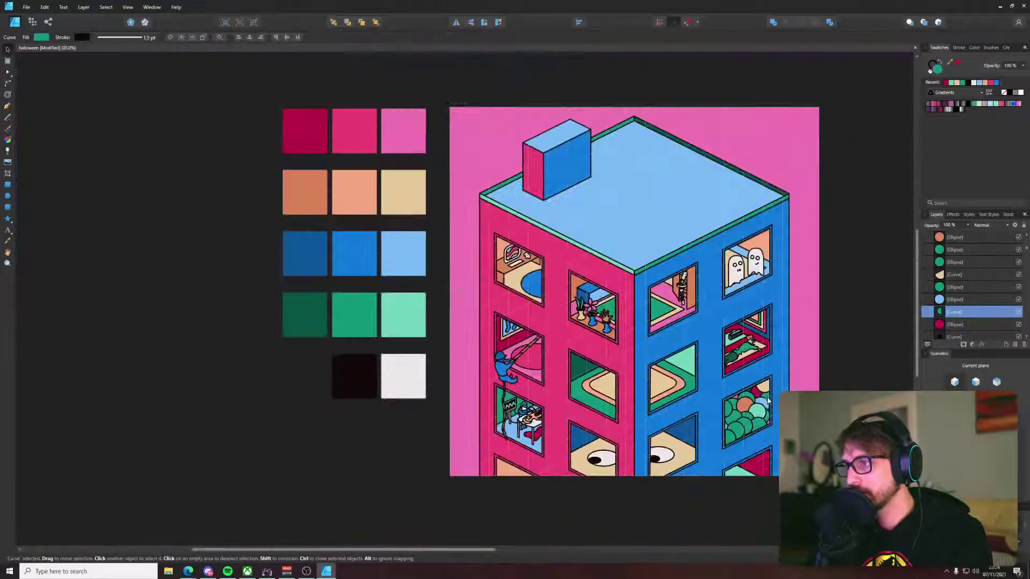
left_click(737, 420)
key("i")
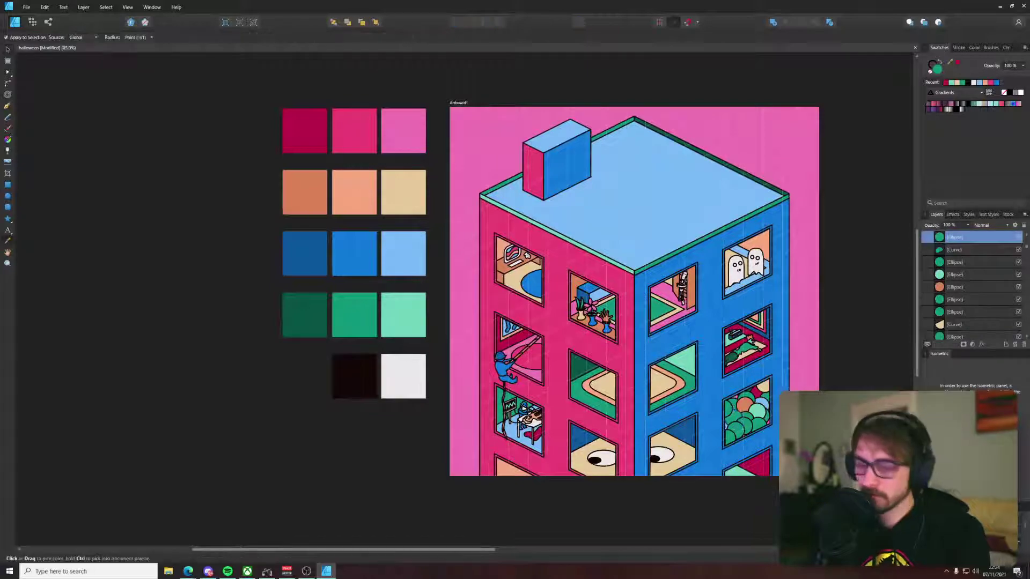
scroll(777, 404, "up", 4)
key("v")
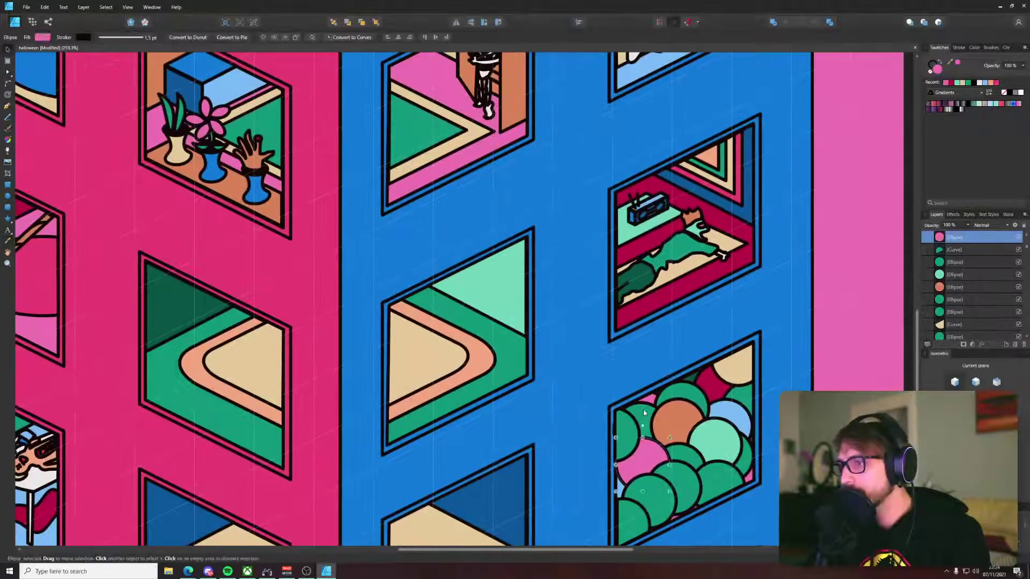
Step: Recolour the trimmed circle at the window's upper near edge with the hot pink palette colour
left_click(639, 416)
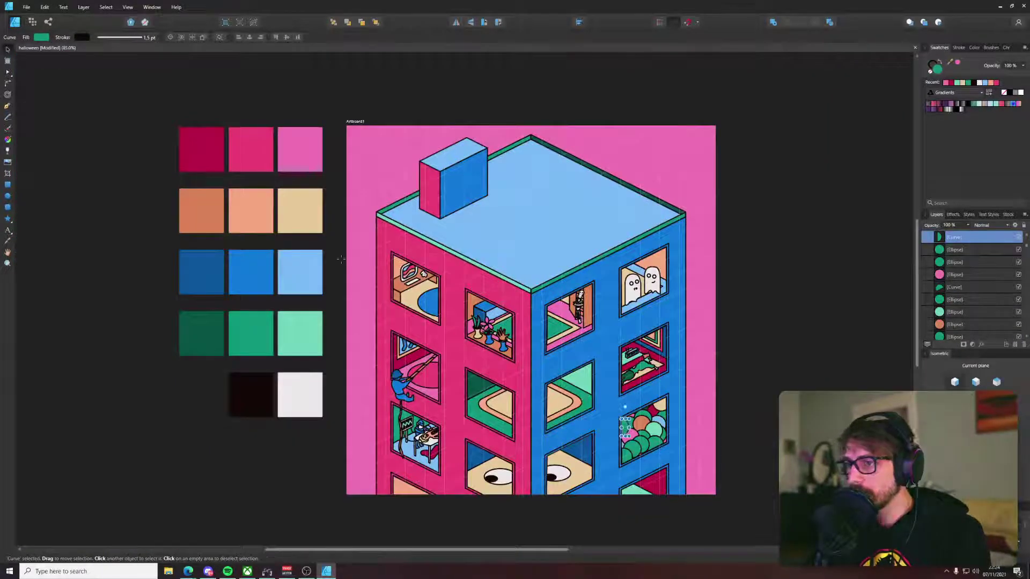
key("v")
scroll(637, 438, "up", 5)
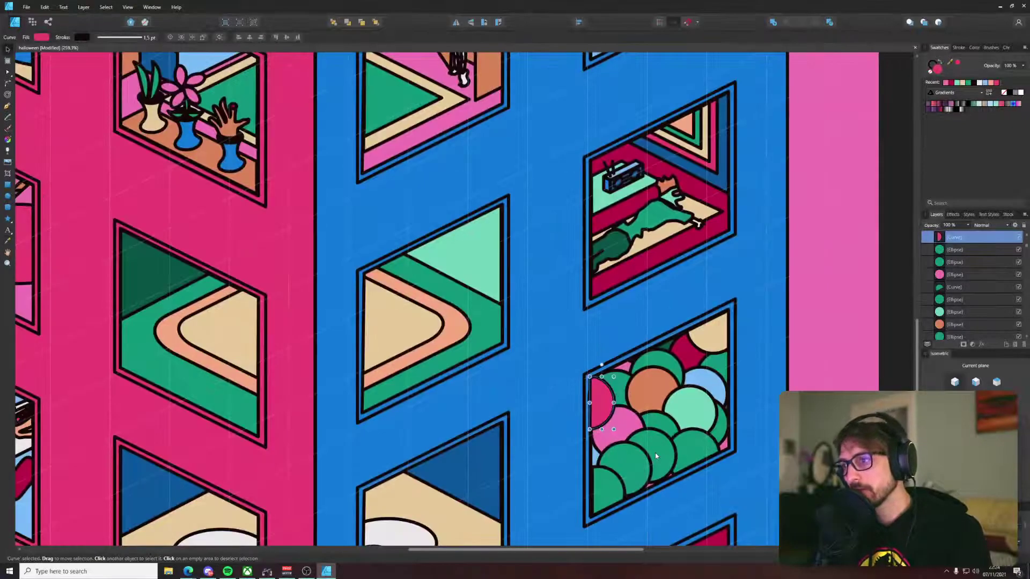
Step: Recolour the full circle in the lower middle of the window with the medium blue palette colour
left_click(654, 454)
scroll(654, 450, "down", 4)
key("i")
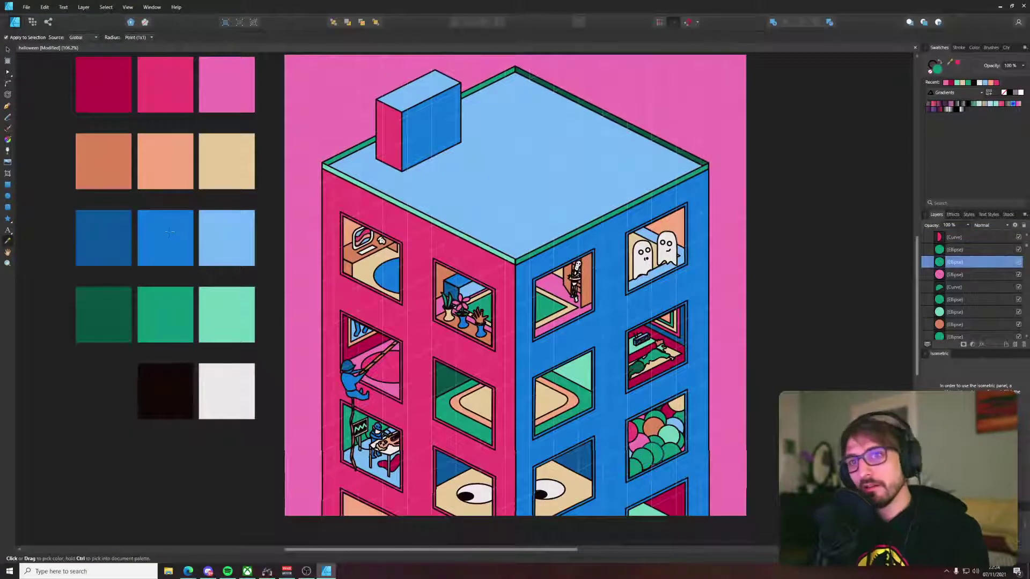
key("v")
Step: Recolour the trimmed circle below the mint one, at the window's lower edge, with the beige palette colour
left_click(675, 455)
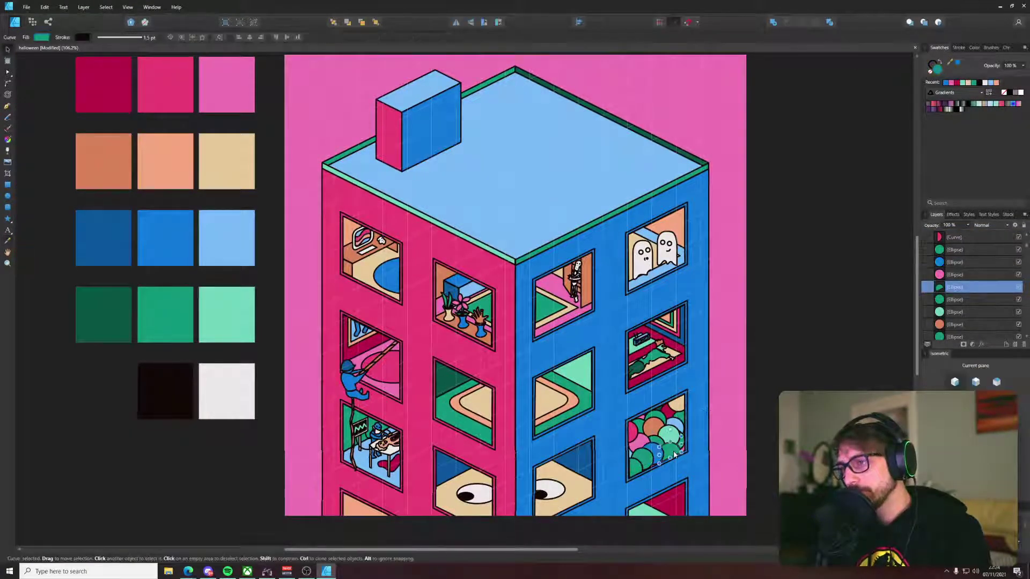
key("i")
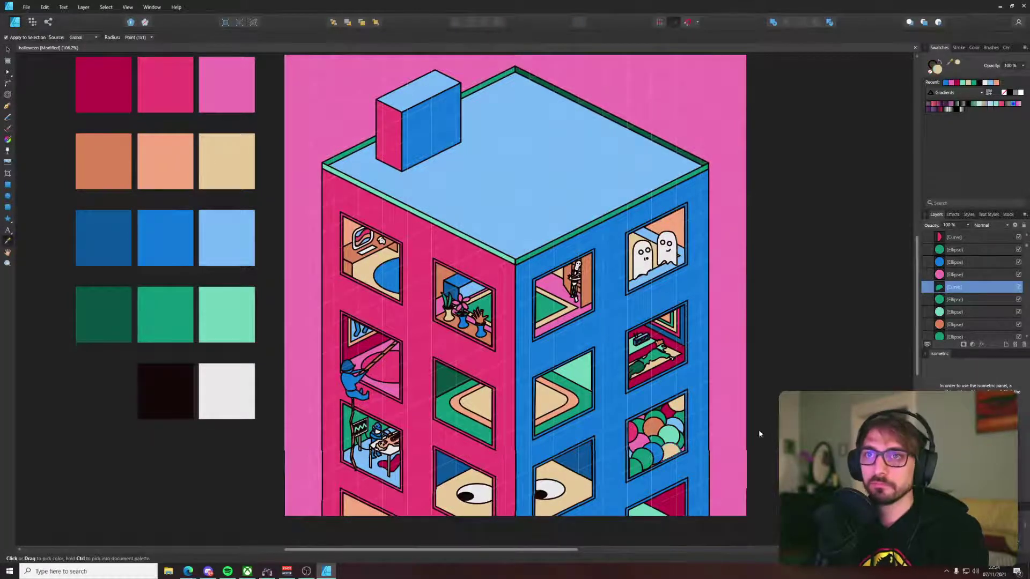
key("v")
Step: Recolour the trimmed circle in the window's lower near corner with the light peach palette colour, and clear the selection
scroll(639, 420, "up", 3)
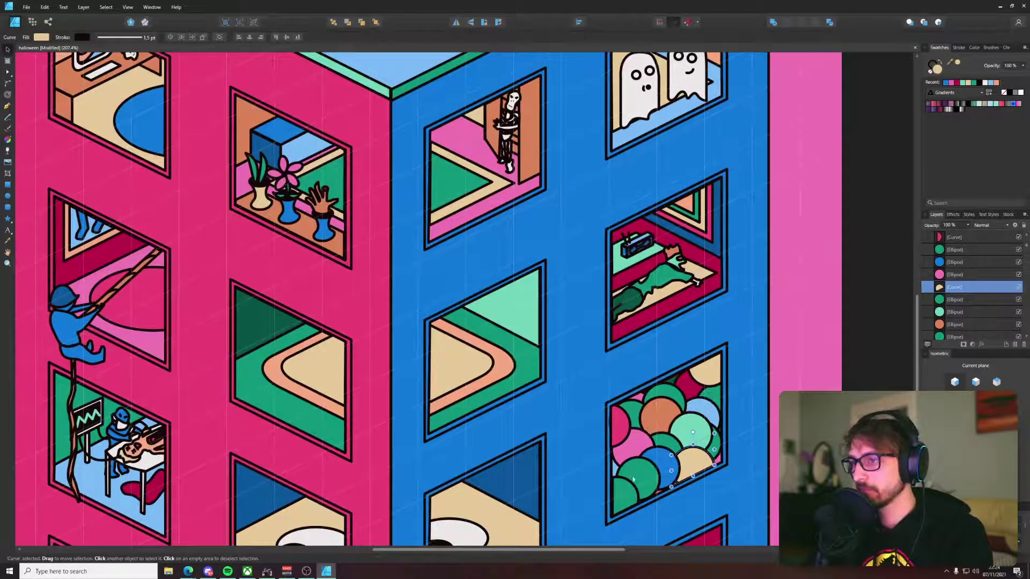
left_click(622, 494)
scroll(610, 496, "down", 5)
key("i")
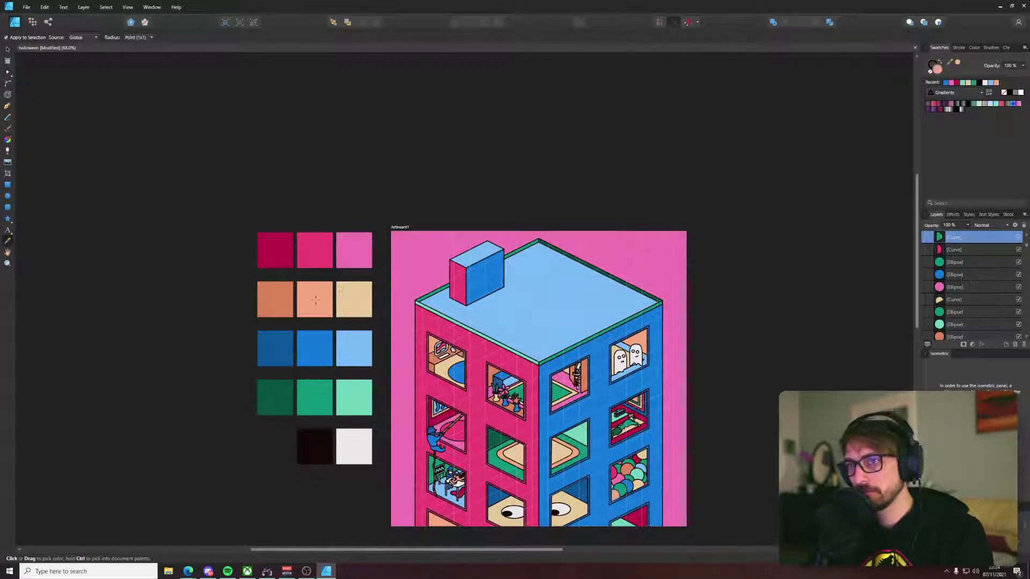
key("v")
left_click(704, 466)
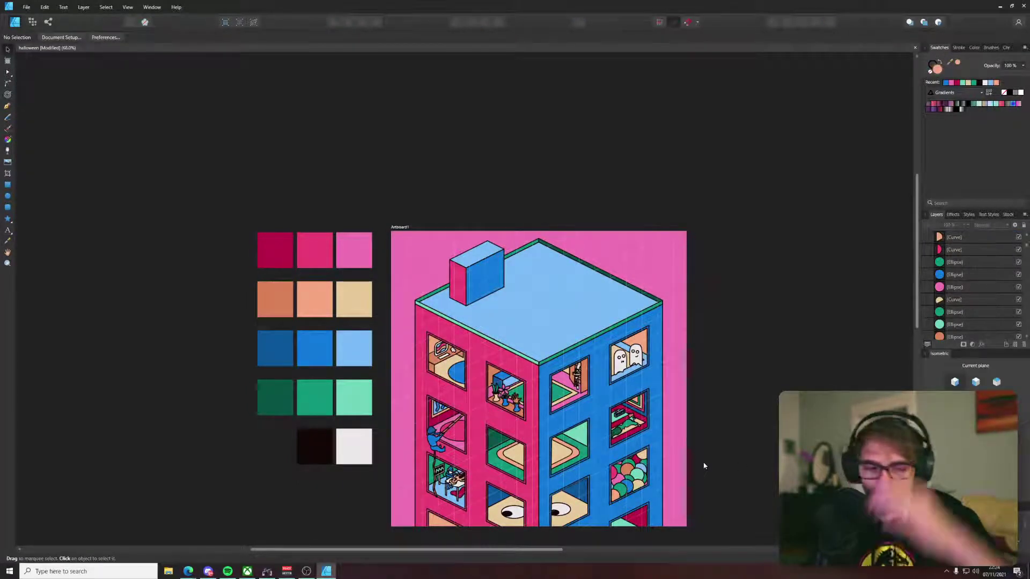
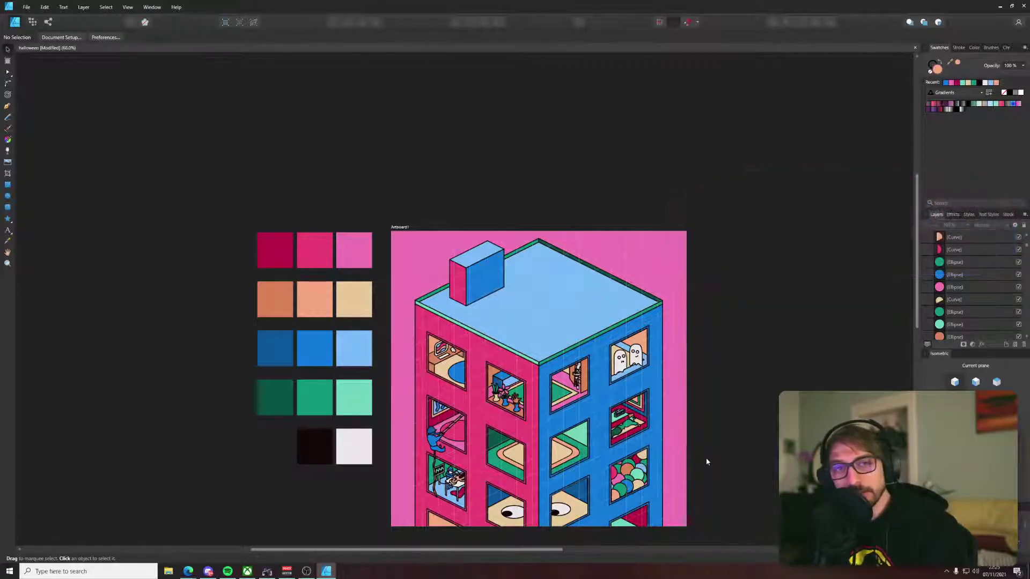
Step: Recolour the circle behind the mint one, below the light blue one, trying dark orange and blue before settling on the dark green palette colour
scroll(627, 511, "up", 6)
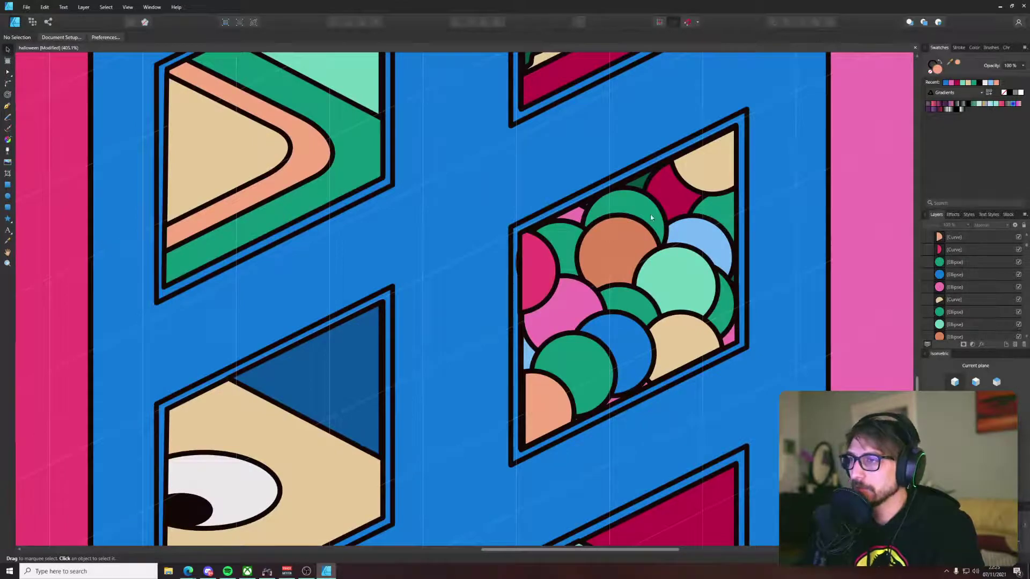
left_click(632, 206)
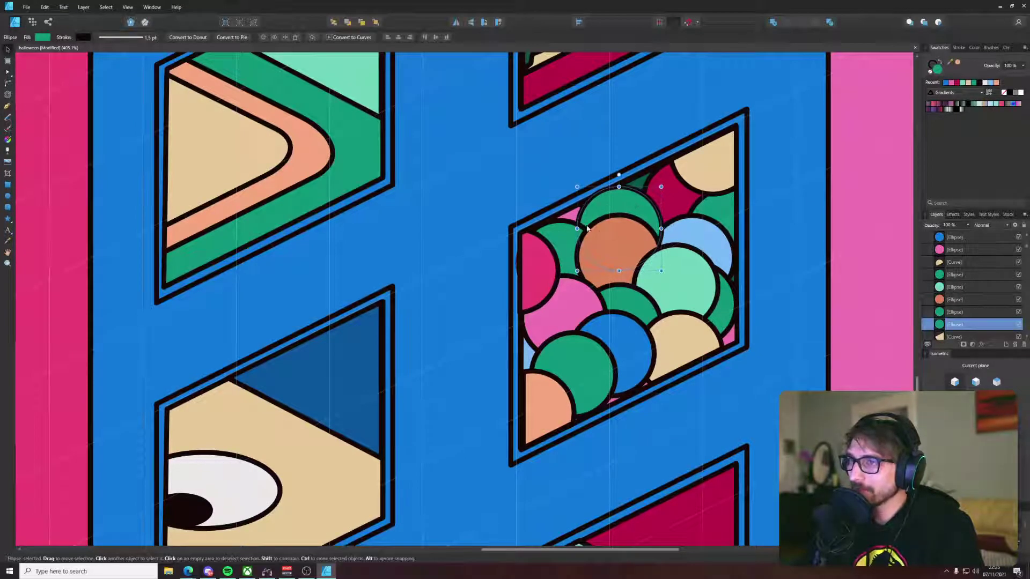
scroll(599, 244, "down", 2)
left_click(648, 275)
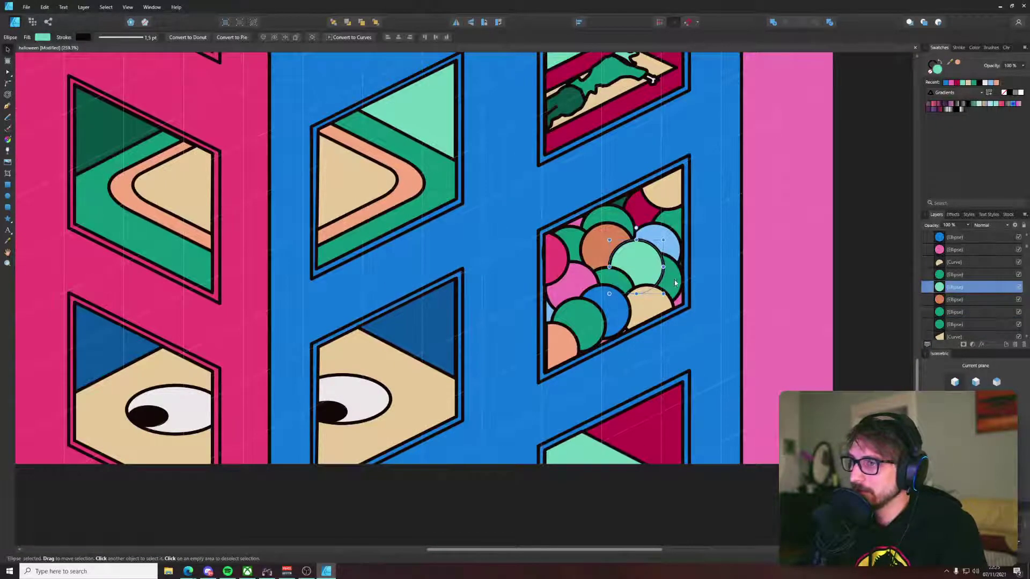
left_click(674, 280)
scroll(675, 280, "down", 4)
scroll(709, 344, "up", 3)
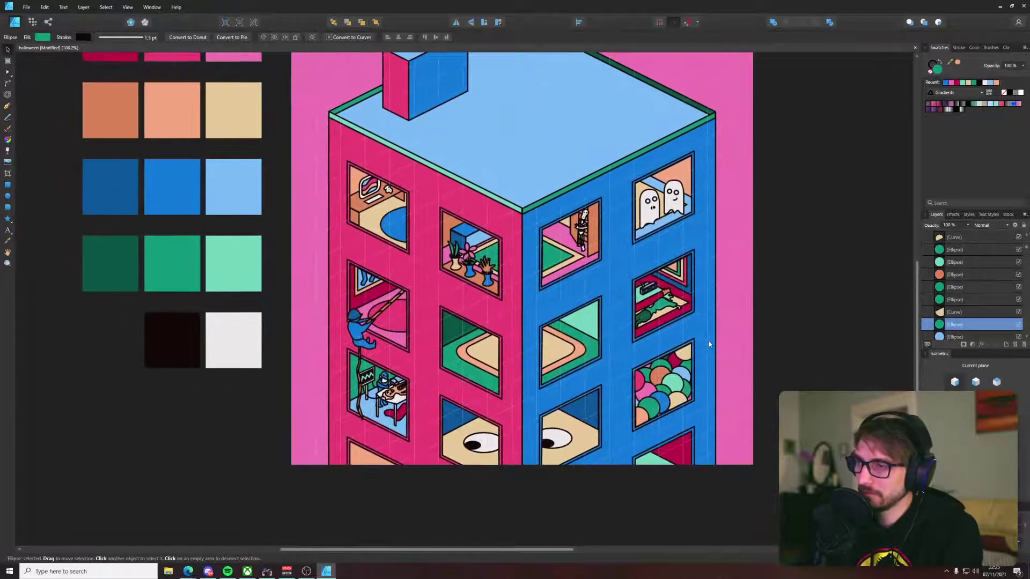
key("i")
scroll(250, 143, "up", 1)
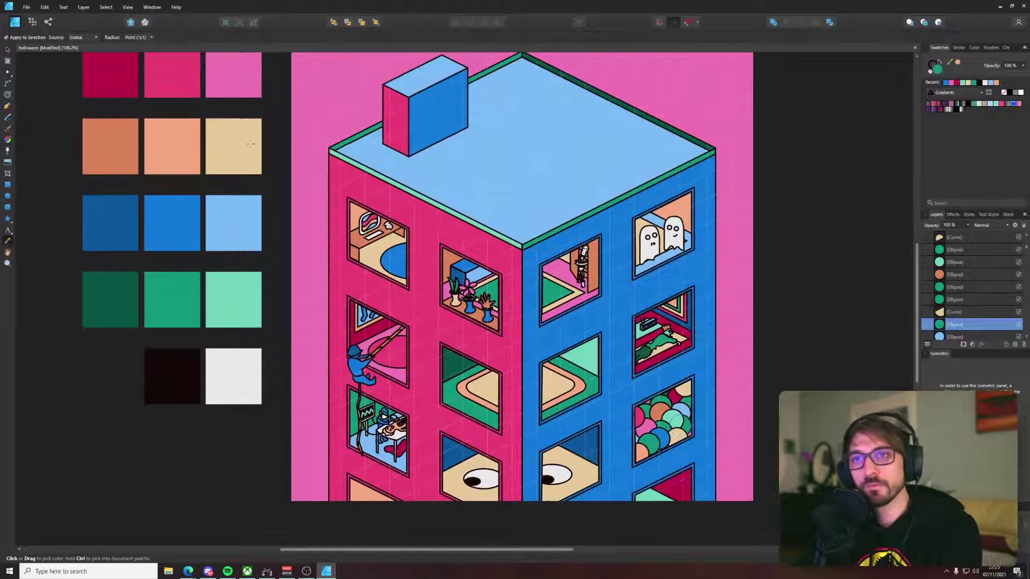
scroll(243, 138, "up", 1)
left_click(116, 184)
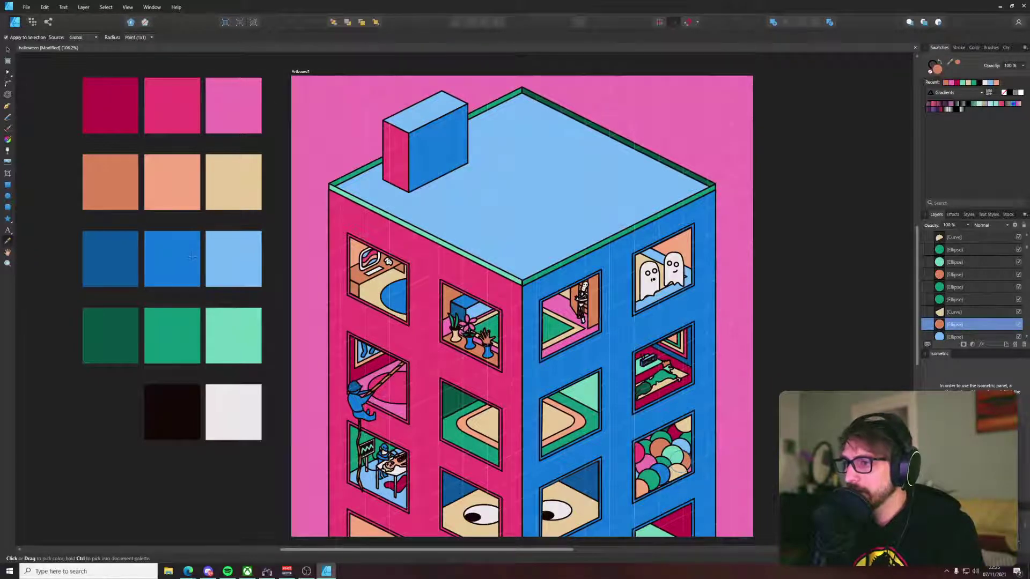
left_click(192, 257)
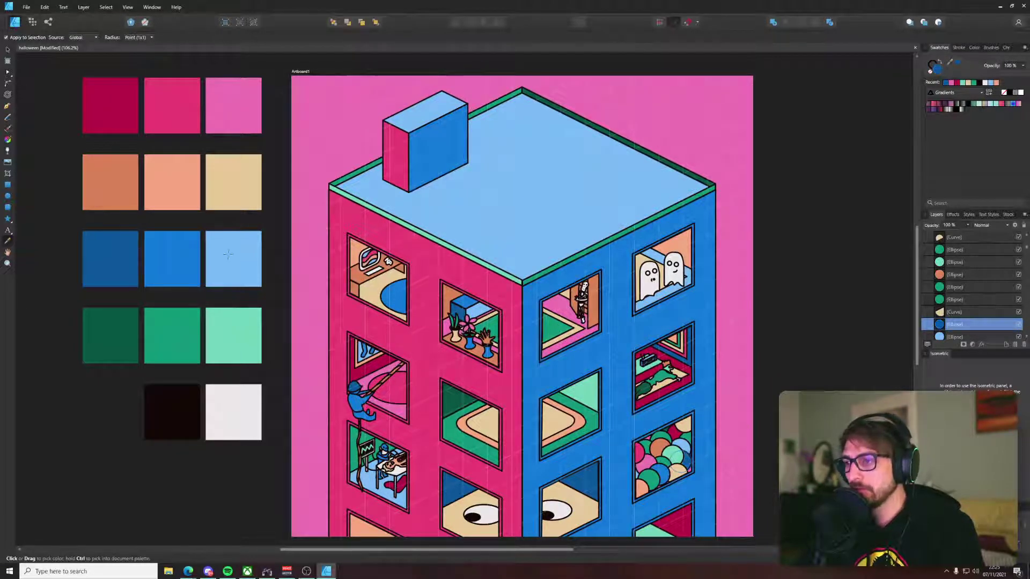
left_click(155, 328)
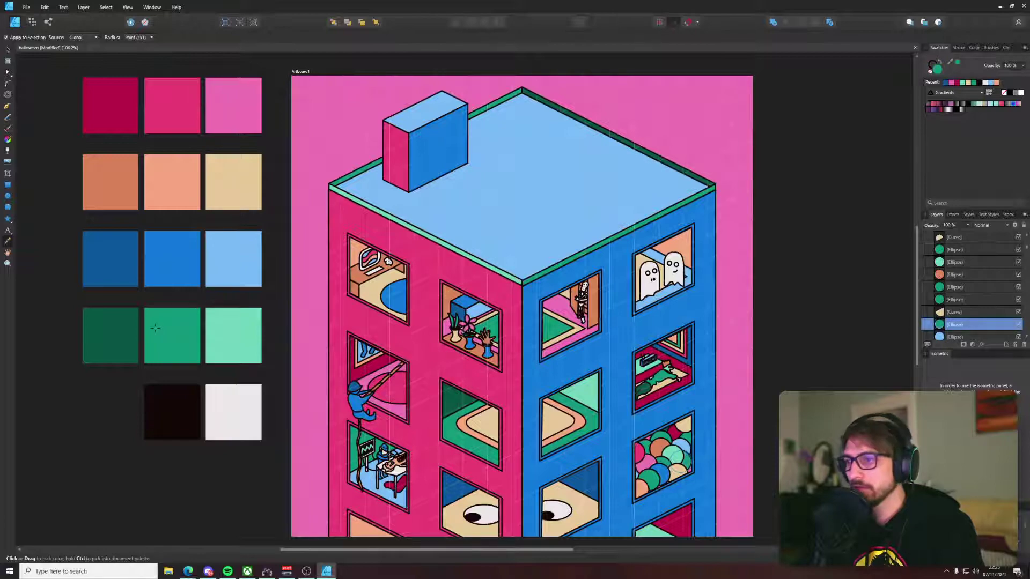
key("v")
Step: Draw a small ellipse as an eye on the green circle above the peach one in the ball-filled window
left_click(616, 349)
scroll(763, 386, "down", 2)
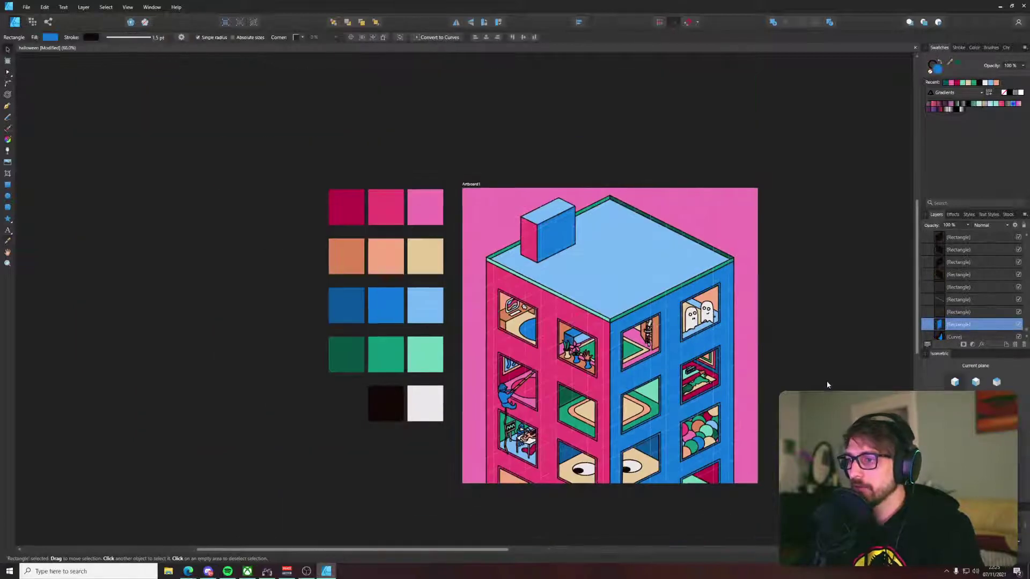
left_click_drag(827, 382, 737, 314)
scroll(691, 366, "up", 8)
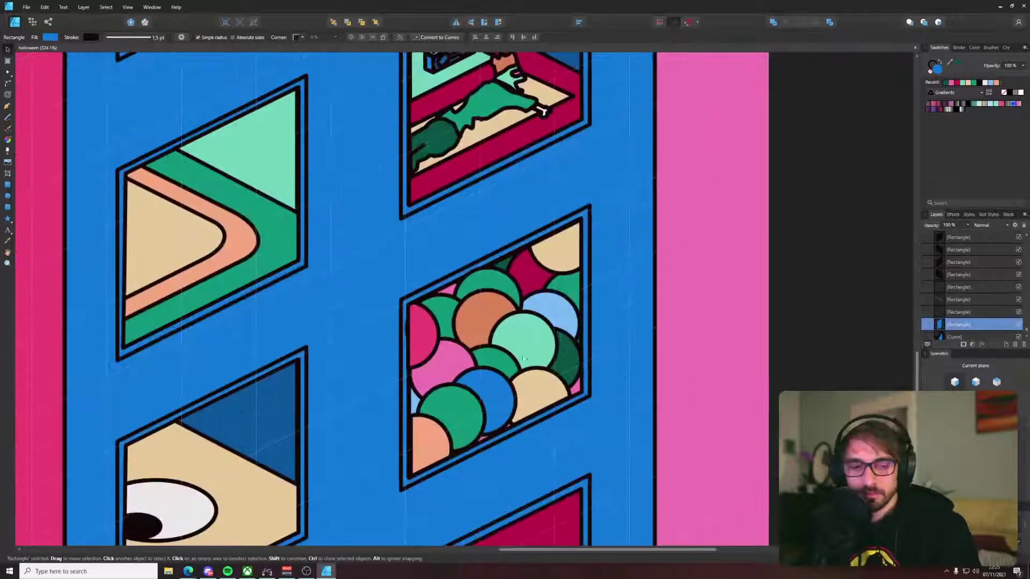
left_click(8, 198)
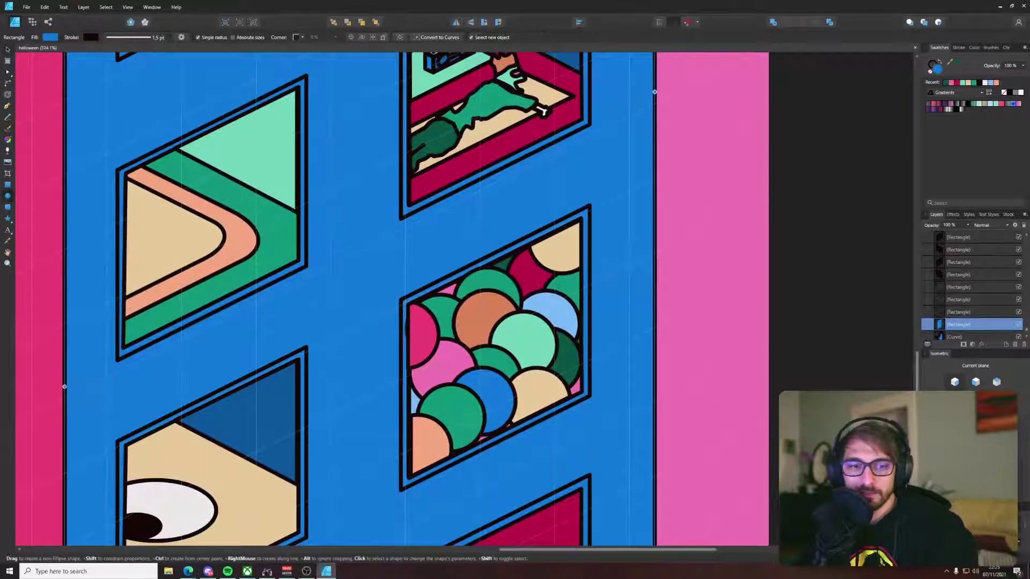
left_click_drag(385, 405, 315, 358)
scroll(311, 358, "up", 4)
left_click_drag(486, 360, 471, 383)
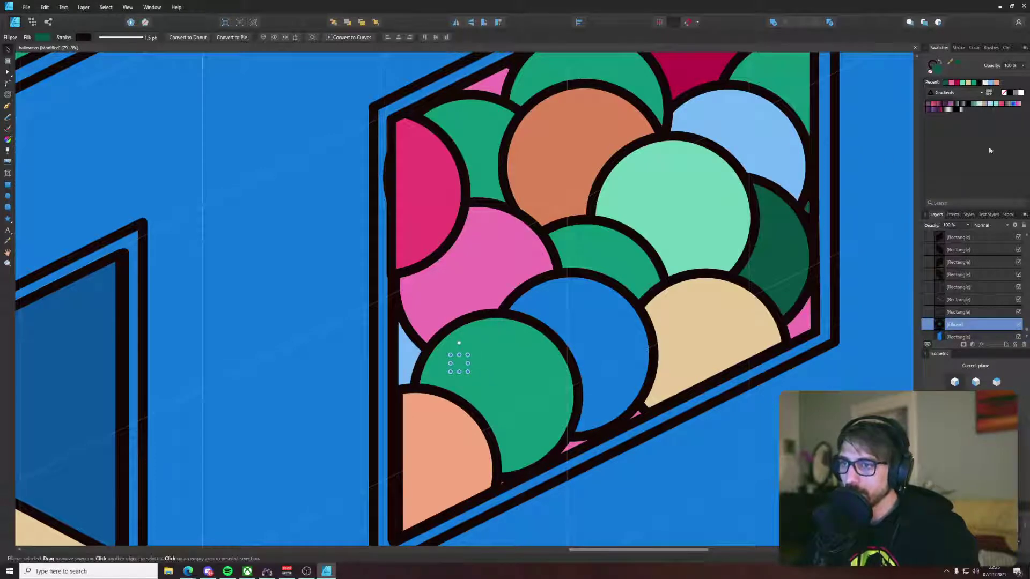
Step: Fill the small eye ellipse with the black sampled from the outlines
left_click_drag(949, 62, 794, 199)
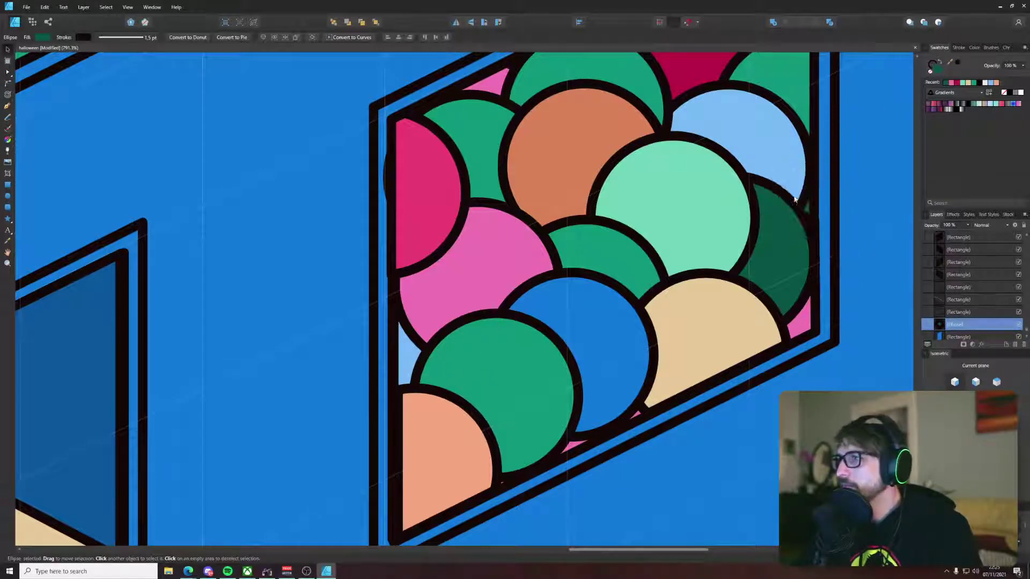
key("m")
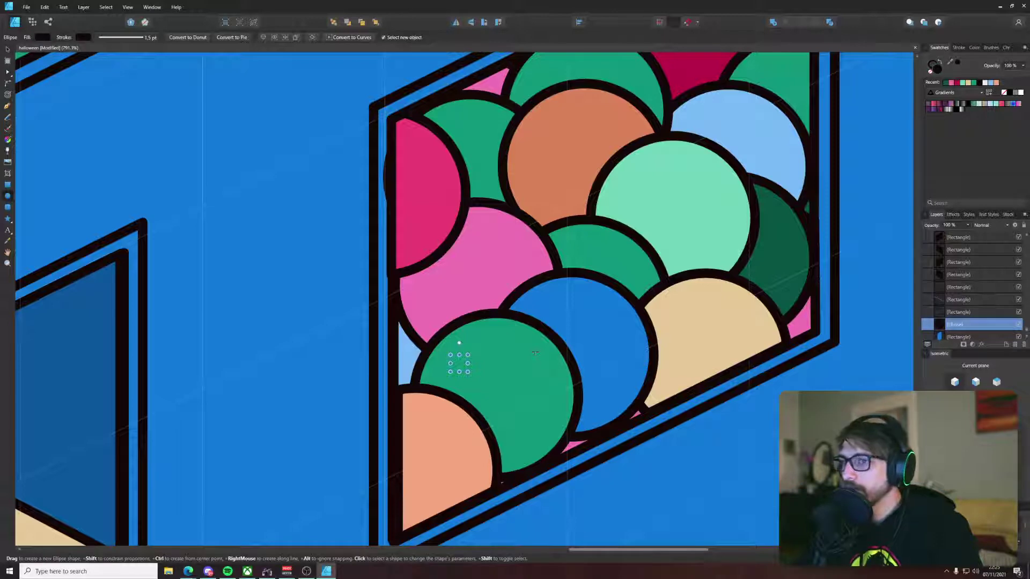
scroll(418, 444, "up", 3)
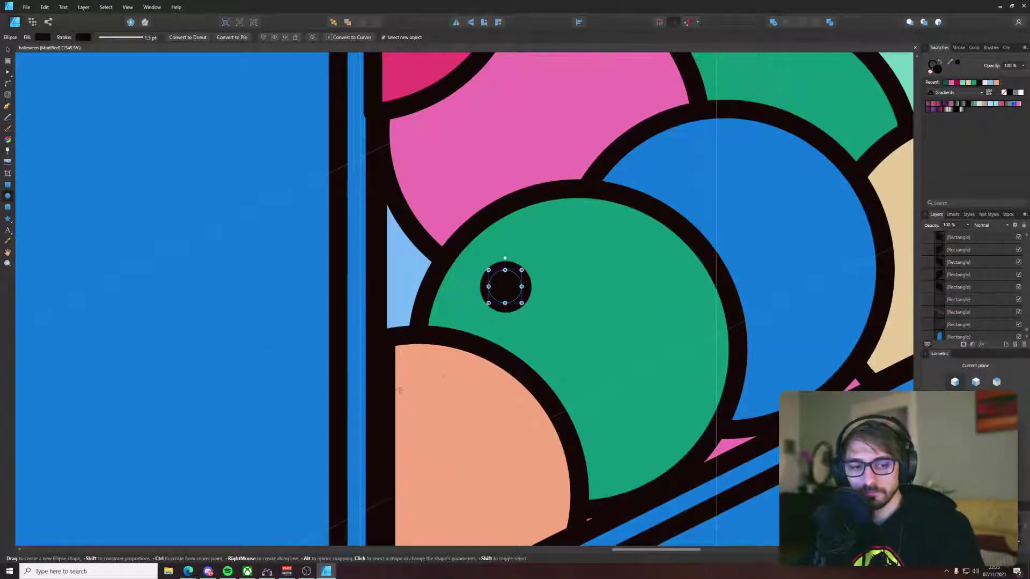
Step: Shrink the black eye slightly and place a copy beside it, a little lower, as the green circle's second eye
left_click_drag(521, 270, 609, 305)
key("v")
left_click_drag(595, 309, 578, 320)
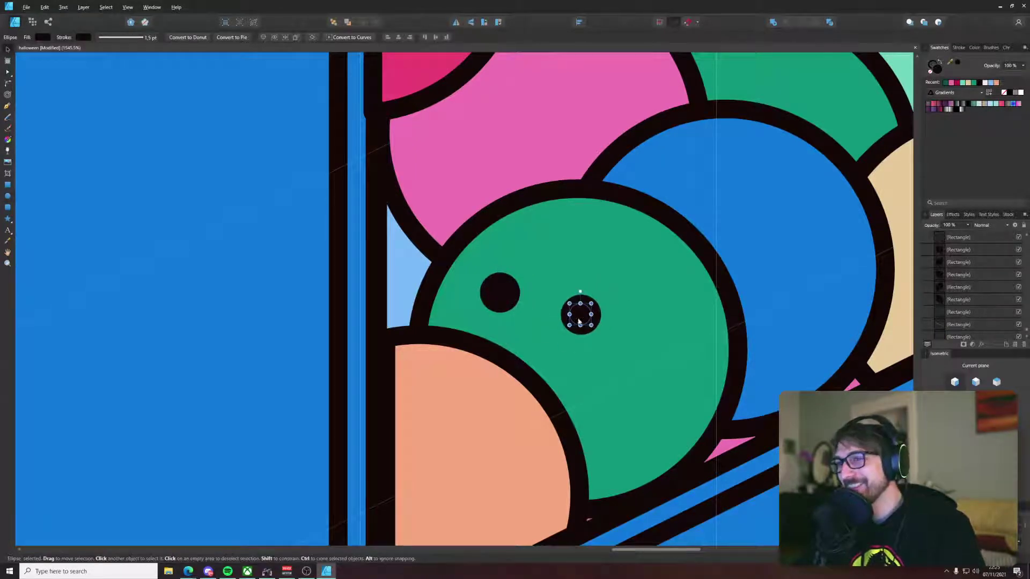
Step: Select both black eyes and place a copy of the pair on the peach circle in the window's lower corner
left_click(502, 300, "shift")
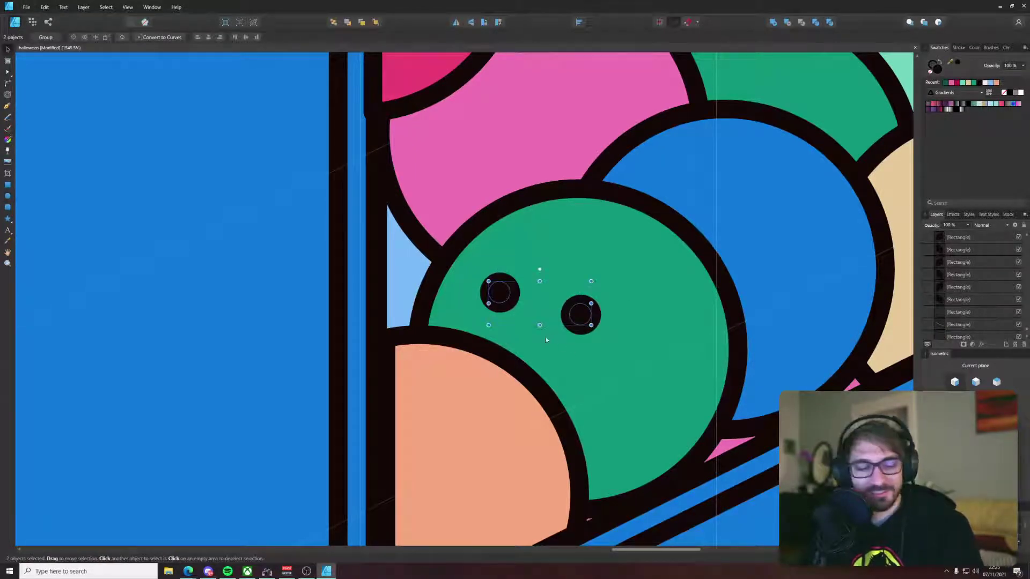
left_click_drag(577, 318, 471, 466)
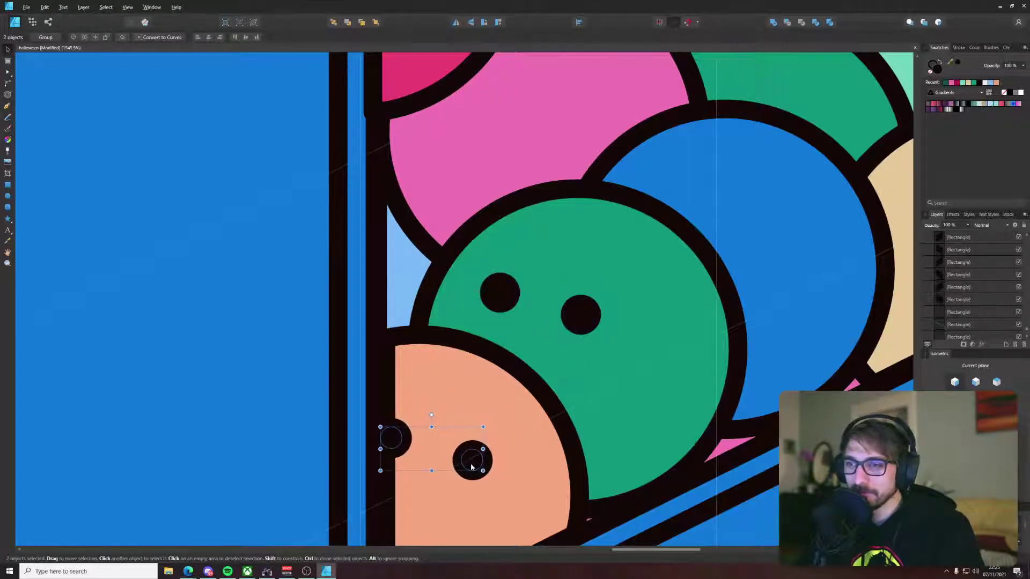
Step: Move the pair of eyes from the peach circle to the blue circle and bring them closer together
left_click(397, 442)
left_click_drag(397, 442, 714, 194)
scroll(432, 523, "right", 1)
left_click(454, 461)
left_click(408, 523, "shift")
left_click(730, 248)
scroll(715, 194, "down", 5)
scroll(537, 241, "up", 4)
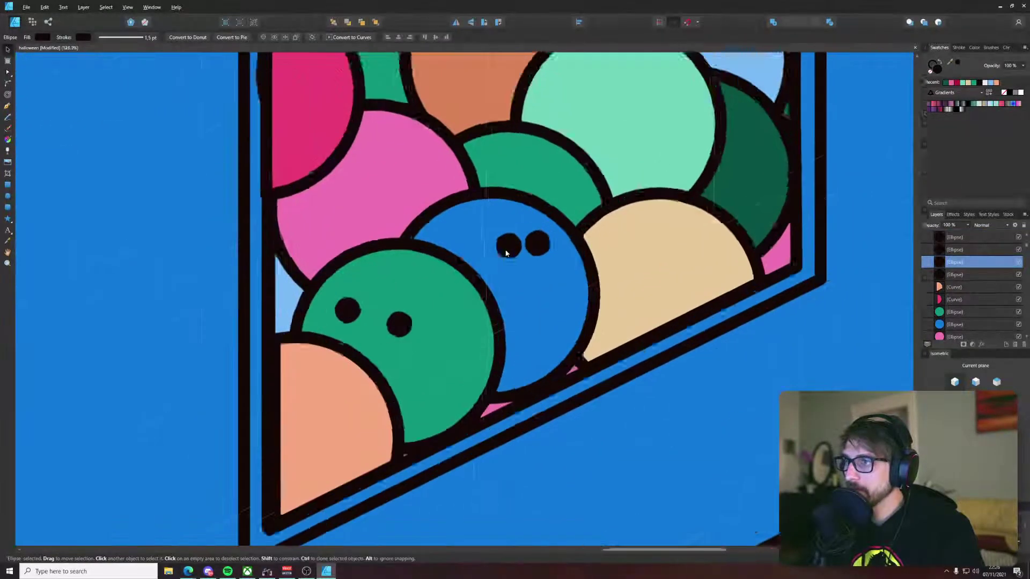
Step: Place a copy of the blue circle's eyes on the pale mint circle, slightly further apart and towards its outer side
left_click(543, 242, "shift")
left_click_drag(543, 242, 559, 216)
left_click(680, 251)
scroll(745, 266, "down", 5)
left_click(747, 309)
scroll(570, 338, "up", 4)
left_click(487, 358)
left_click(575, 357, "shift")
left_click(472, 220)
left_click_drag(472, 220, 603, 285)
Step: Copy the mint circle's eyes onto the dark green circle and shift one eye so it is partly hidden at the circle's edge
left_click(560, 211, "shift")
key("ctrl+z")
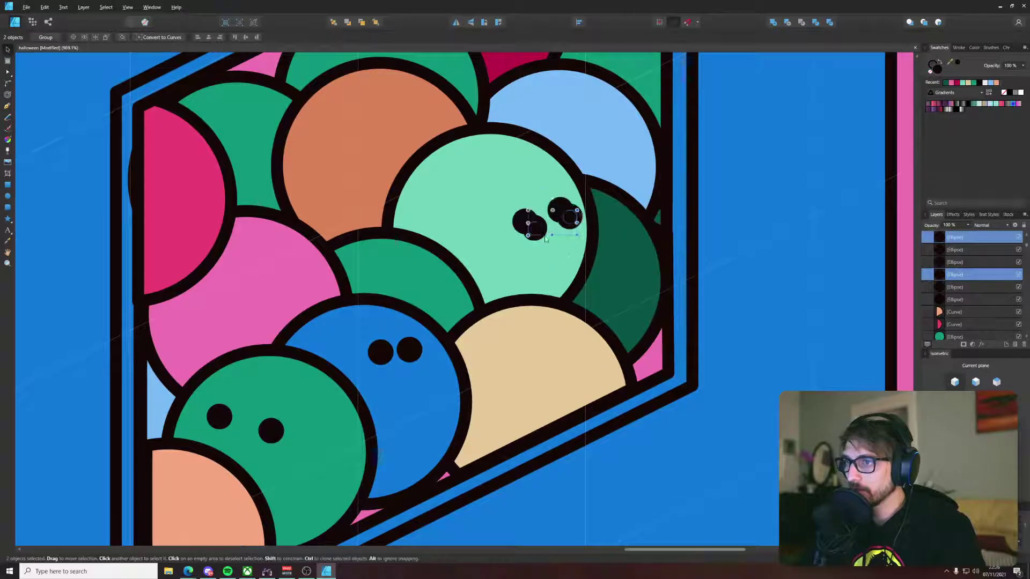
key("ctrl+shift+z")
left_click(602, 285)
left_click_drag(603, 286, 584, 292)
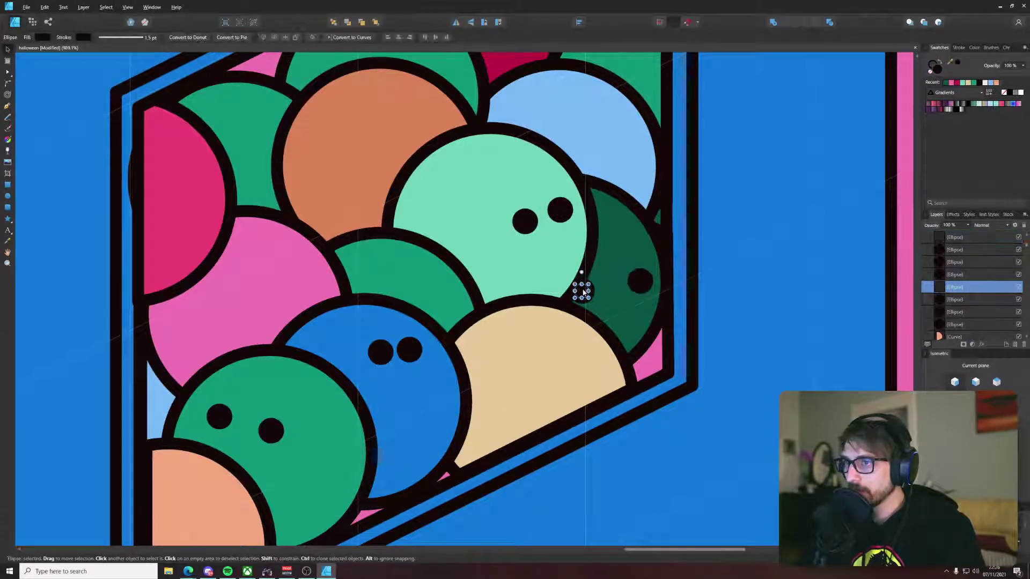
left_click(727, 288)
scroll(727, 288, "down", 6)
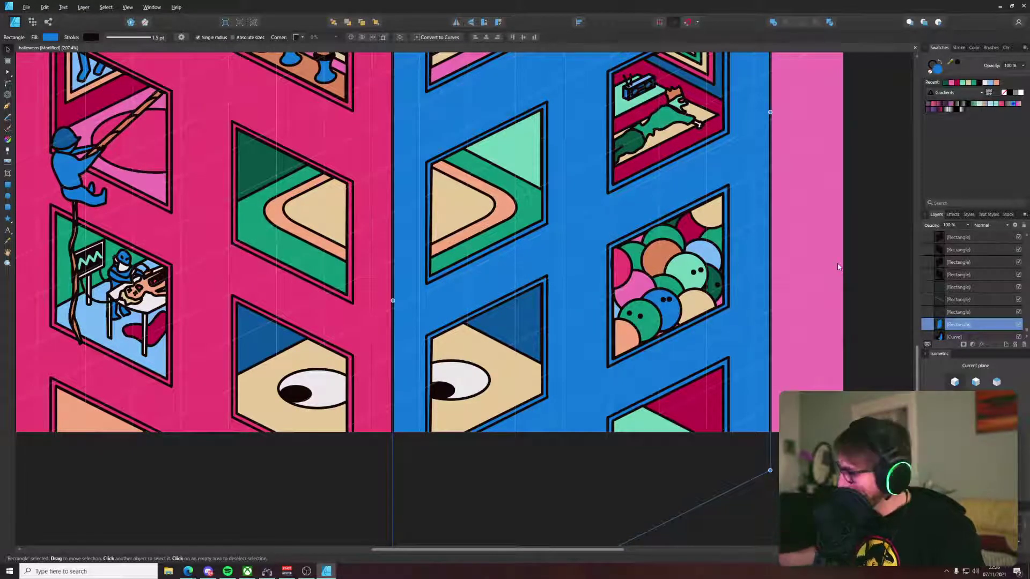
Step: Copy the mint circle's eyes onto the green circle behind the blue one and space them wider apart
scroll(838, 264, "up", 3)
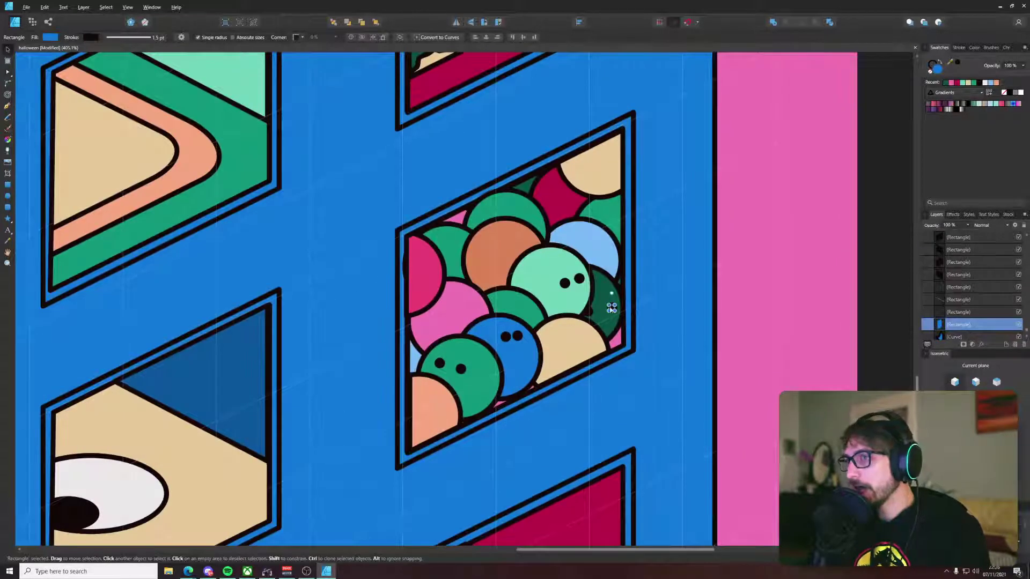
left_click(611, 305)
scroll(589, 284, "up", 4)
left_click(574, 264)
left_click(541, 276, "shift")
mouse_move(541, 277)
left_mouse_down()
mouse_move(407, 336)
mouse_move(363, 339)
mouse_move(374, 345)
left_mouse_up()
left_click(399, 340)
key("ctrl+z")
left_click_drag(435, 325, 449, 345)
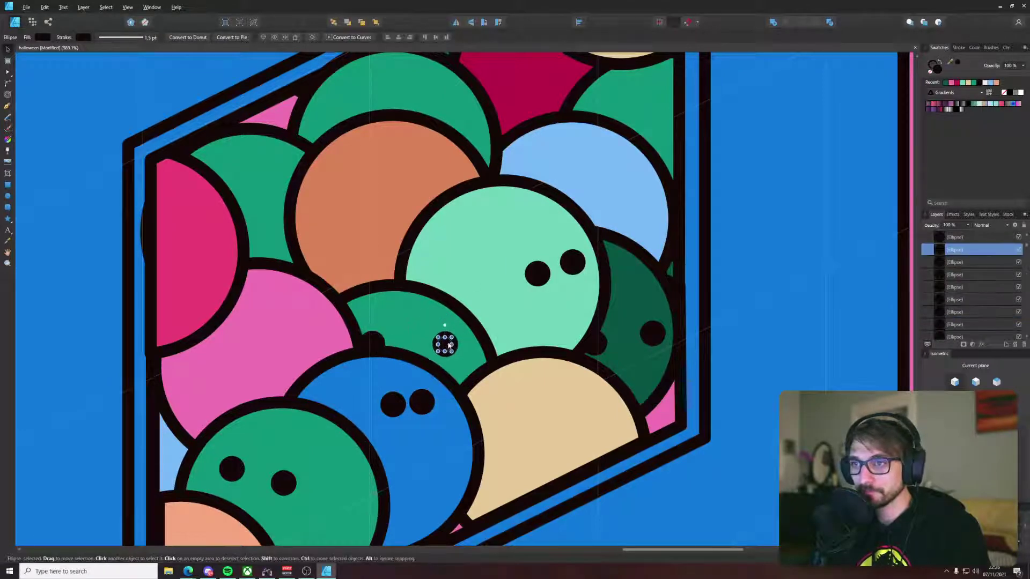
Step: Place copies of the eye pair on the pink and magenta circles and shift the magenta circle's inner eye clear of the window frame
left_click(385, 340, "shift")
mouse_move(382, 342)
left_mouse_down()
mouse_move(206, 363)
mouse_move(194, 379)
mouse_move(159, 261)
mouse_move(175, 240)
left_mouse_up()
left_click(145, 231)
scroll(146, 232, "up", 4)
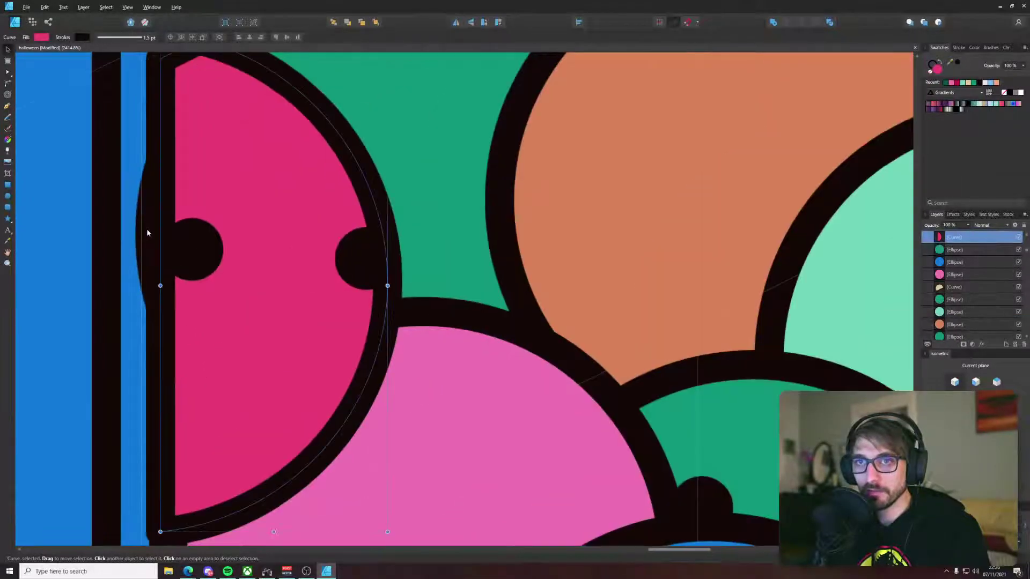
key("a")
scroll(148, 230, "down", 5)
left_click(152, 219)
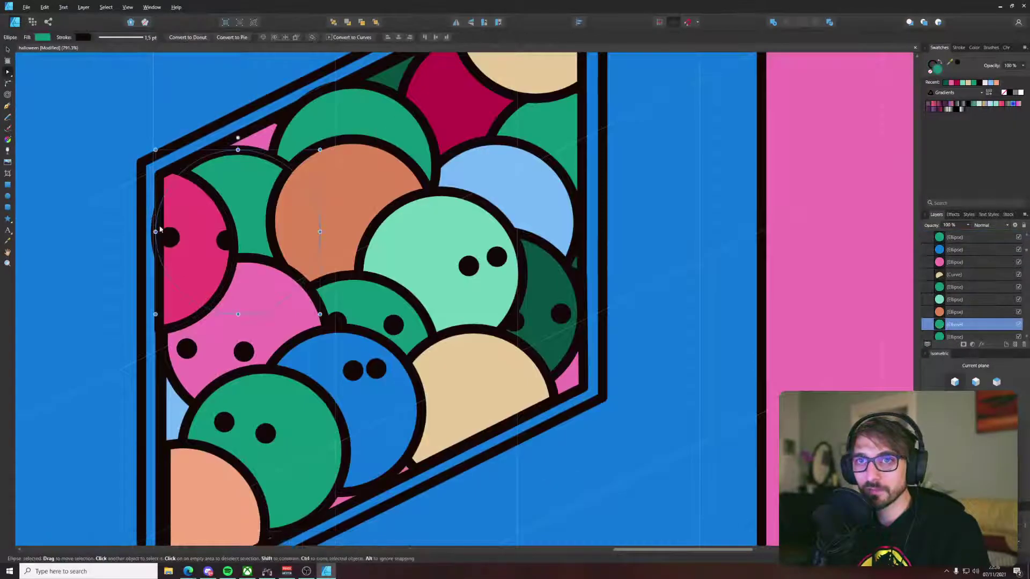
left_click(172, 240)
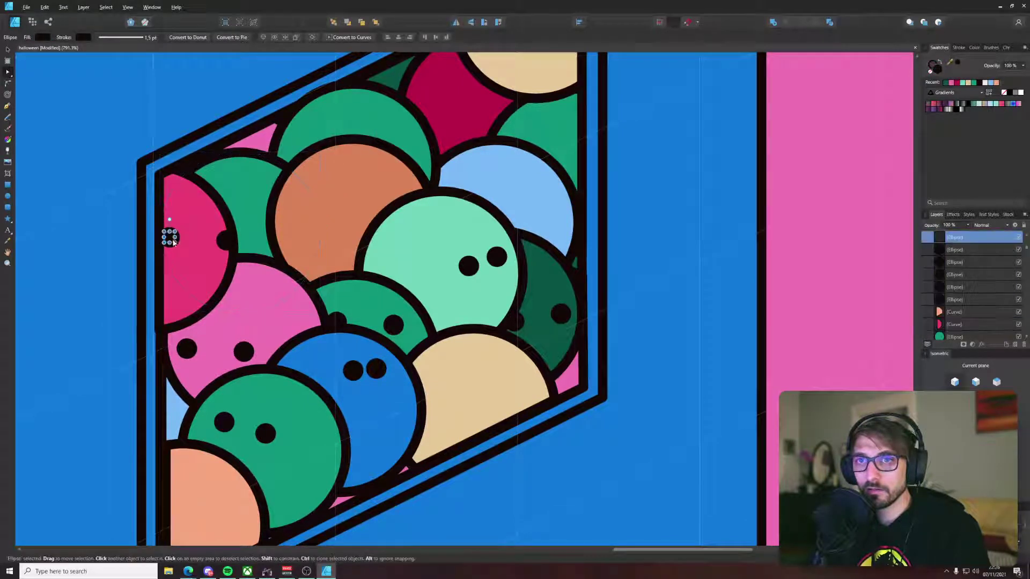
scroll(194, 241, "down", 1)
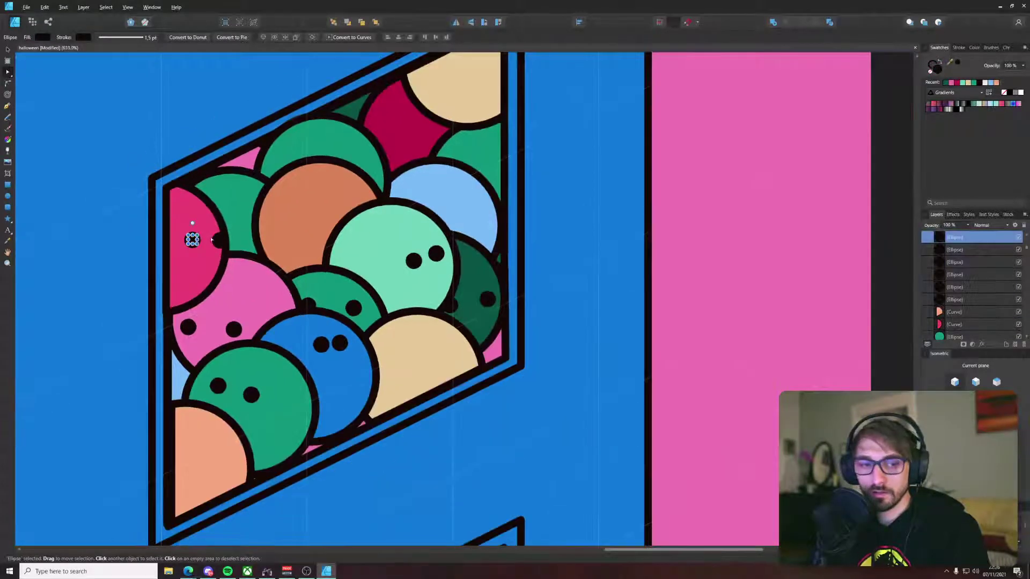
left_click_drag(194, 240, 130, 311)
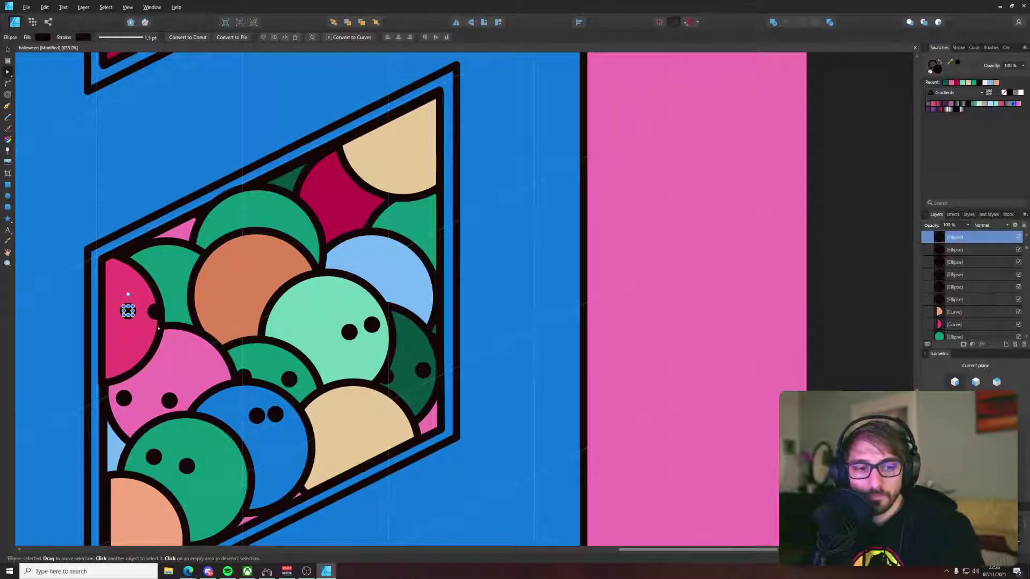
Step: Copy the magenta circle's eyes onto the orange circle and spread them further apart
left_click(153, 315, "shift")
mouse_move(131, 313)
left_mouse_down()
mouse_move(174, 261)
mouse_move(257, 263)
left_mouse_up()
left_click(254, 264)
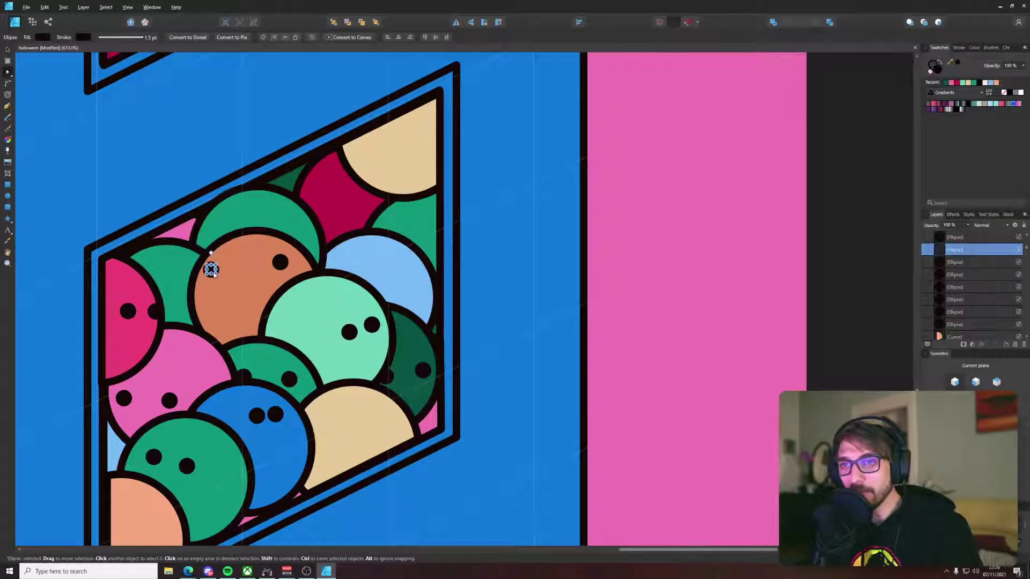
Step: Copy the eye pair onto the light blue circle and the green circle behind it, respacing the eyes to fit each
left_click(281, 263, "shift")
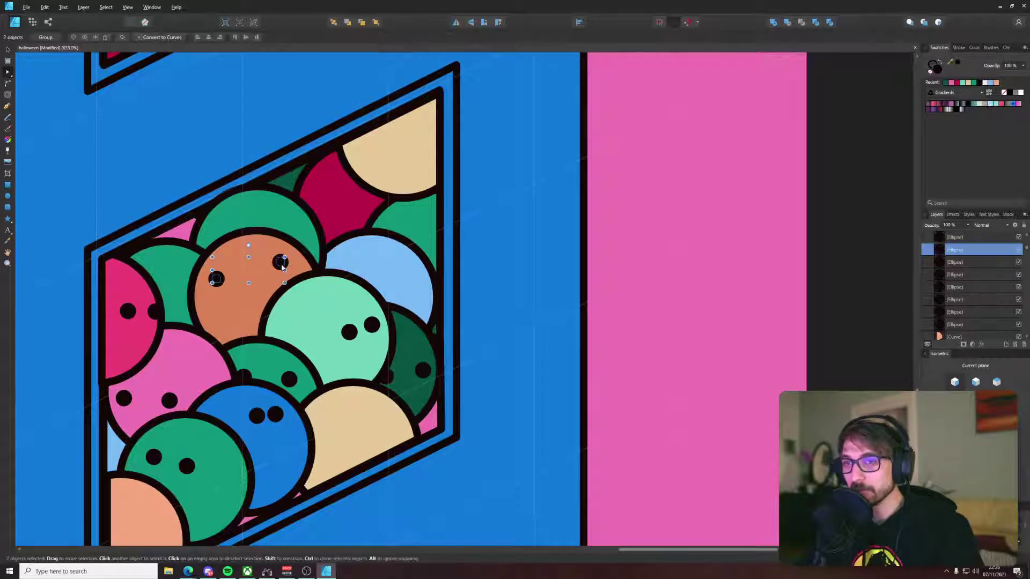
mouse_move(280, 263)
left_mouse_down()
mouse_move(401, 266)
mouse_move(375, 248)
mouse_move(404, 279)
left_mouse_up()
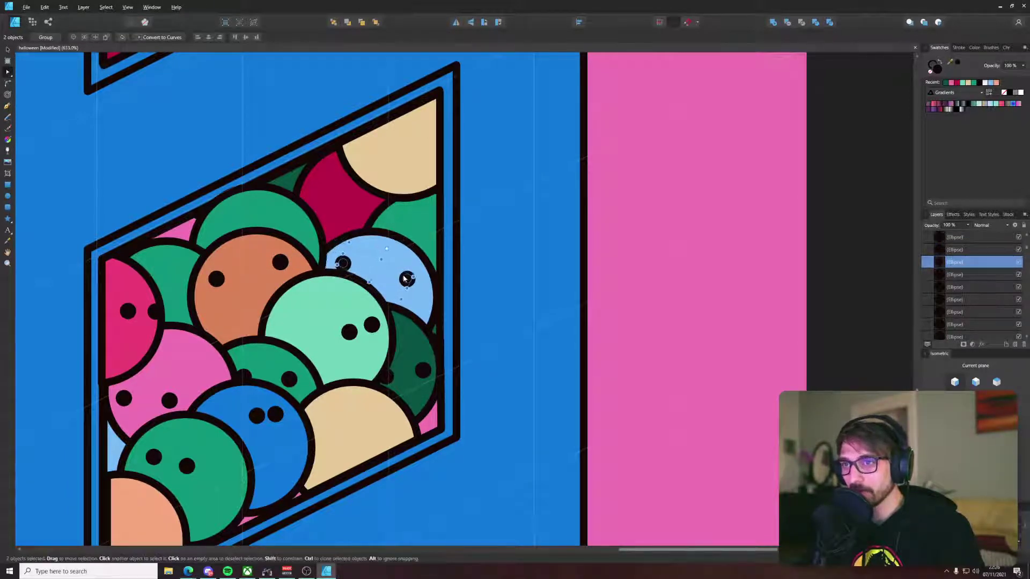
left_click(346, 262)
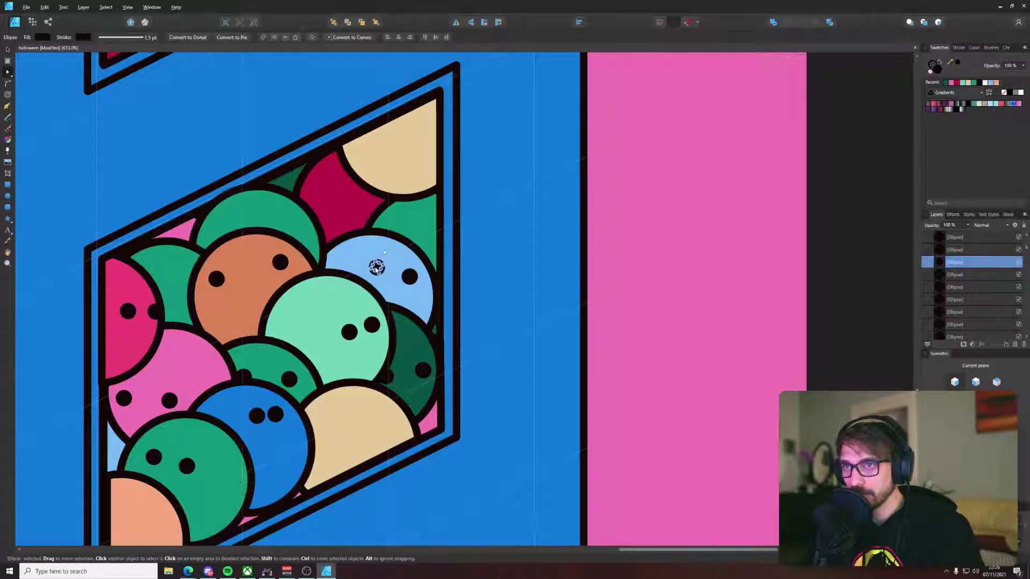
left_click(406, 278, "shift")
left_click_drag(405, 279, 434, 232)
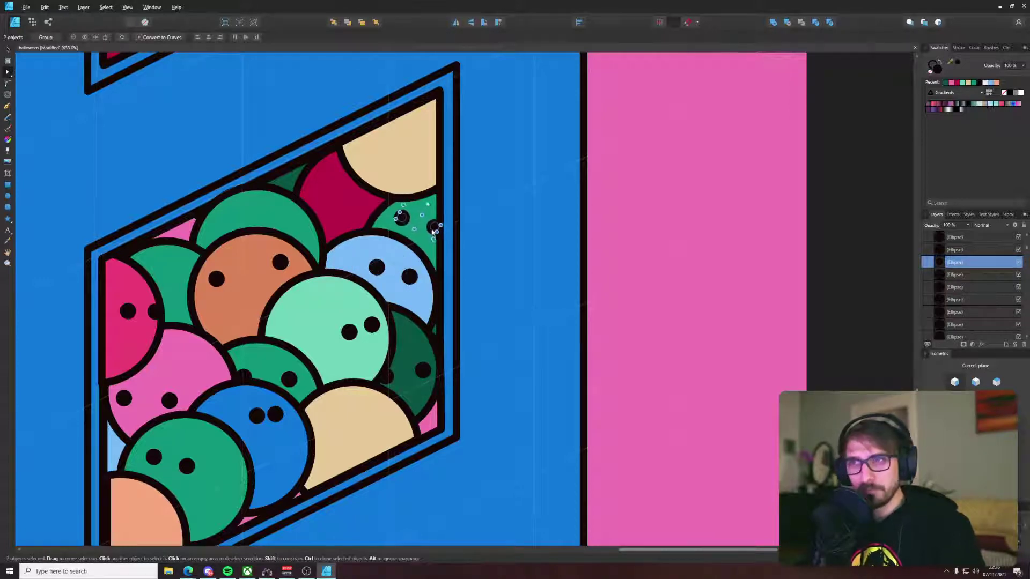
left_click(400, 217)
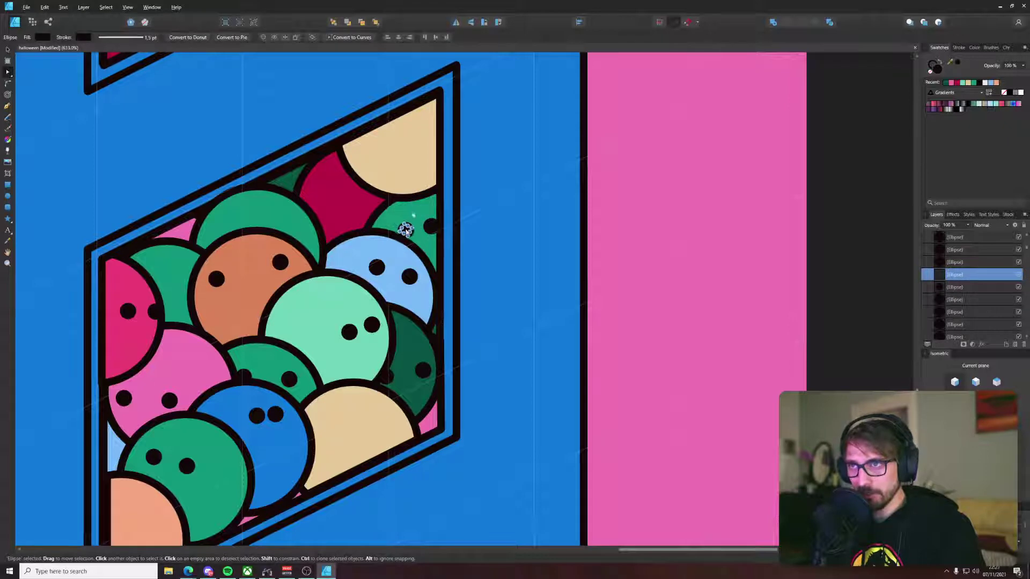
Step: Copy the eye pair onto the dark red circle and the cream circle in the window's upper corner, adjusting the spacing on each
left_click(428, 232, "shift")
mouse_move(427, 232)
left_mouse_down()
mouse_move(427, 133)
mouse_move(391, 142)
mouse_move(423, 143)
mouse_move(365, 201)
left_mouse_up()
left_click(398, 138)
left_click(427, 135, "shift")
left_click(367, 200)
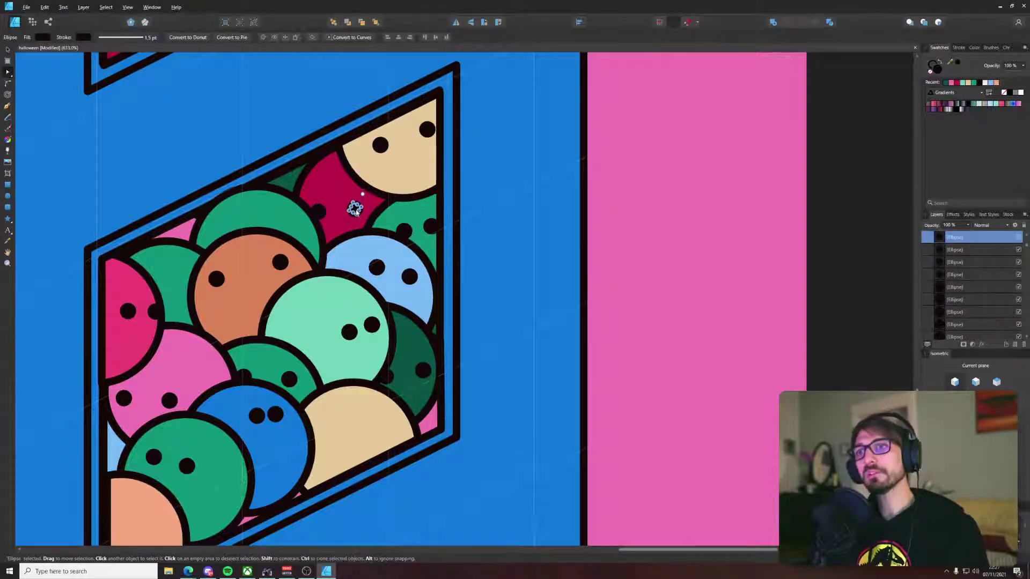
left_click(320, 210)
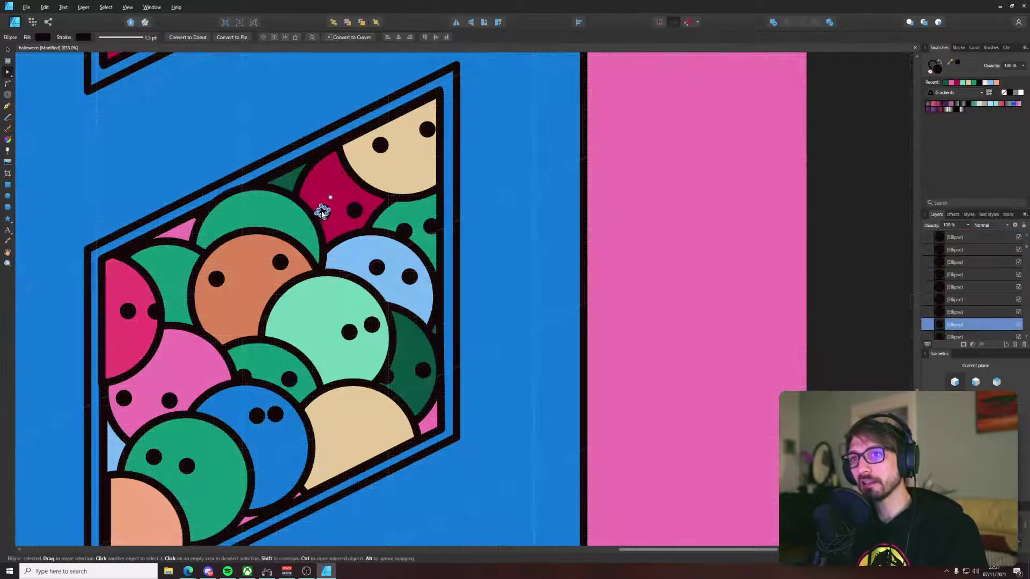
Step: Copy the dark red circle's eyes onto the two green circles bordering the orange one and adjust their positions
left_click(355, 212, "shift")
mouse_move(356, 213)
left_mouse_down()
mouse_move(287, 217)
mouse_move(299, 223)
mouse_move(148, 262)
left_mouse_up()
left_click(281, 219)
left_click(247, 216, "shift")
left_click(199, 268)
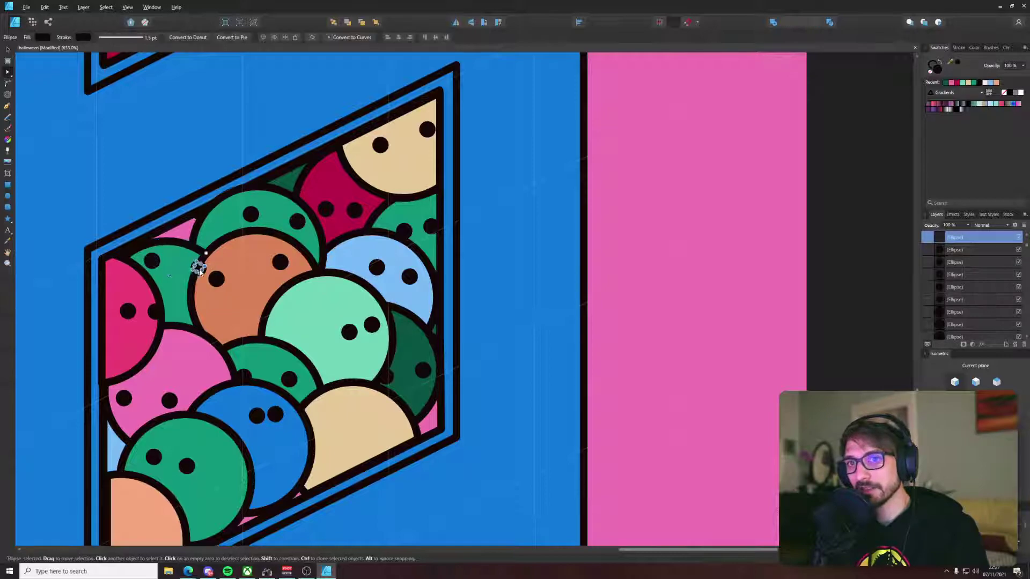
scroll(464, 278, "down", 7)
left_click(676, 248)
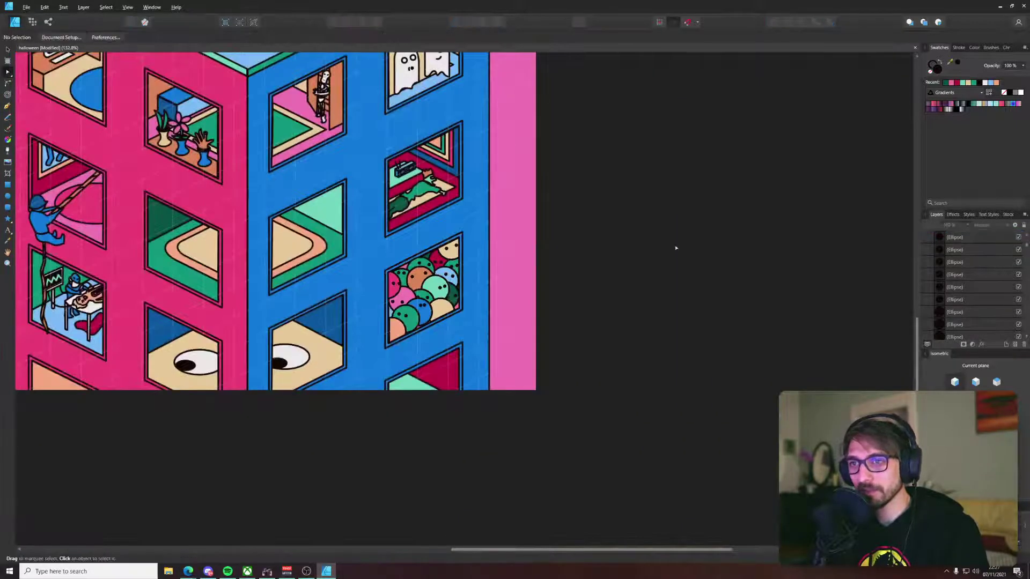
Step: Draw a short curved smile with the Pen tool beneath the orange circle's eyes
scroll(416, 268, "up", 8)
key("p")
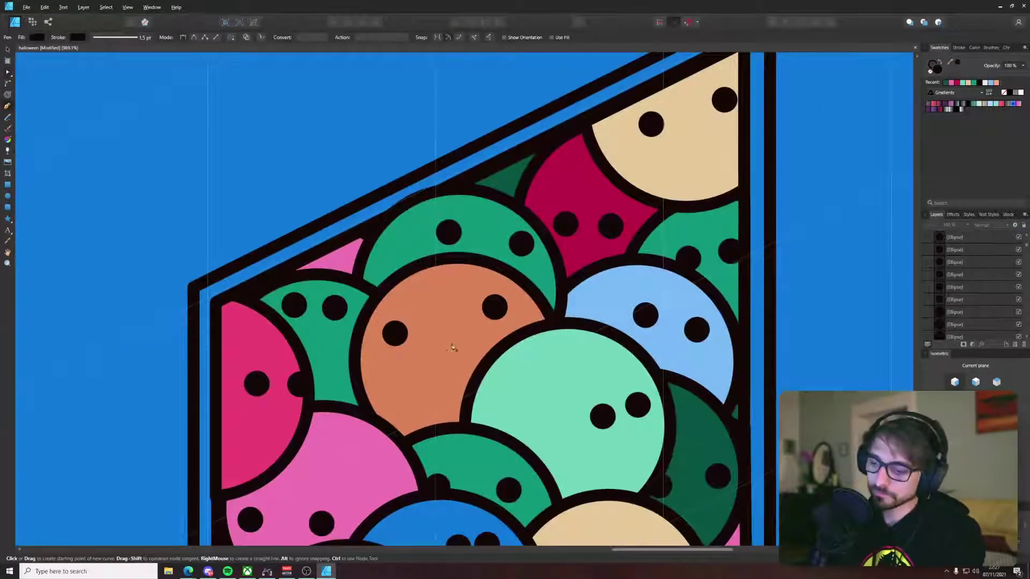
scroll(467, 273, "up", 2)
scroll(450, 376, "up", 2)
left_click(411, 369)
left_click_drag(465, 343, 477, 292)
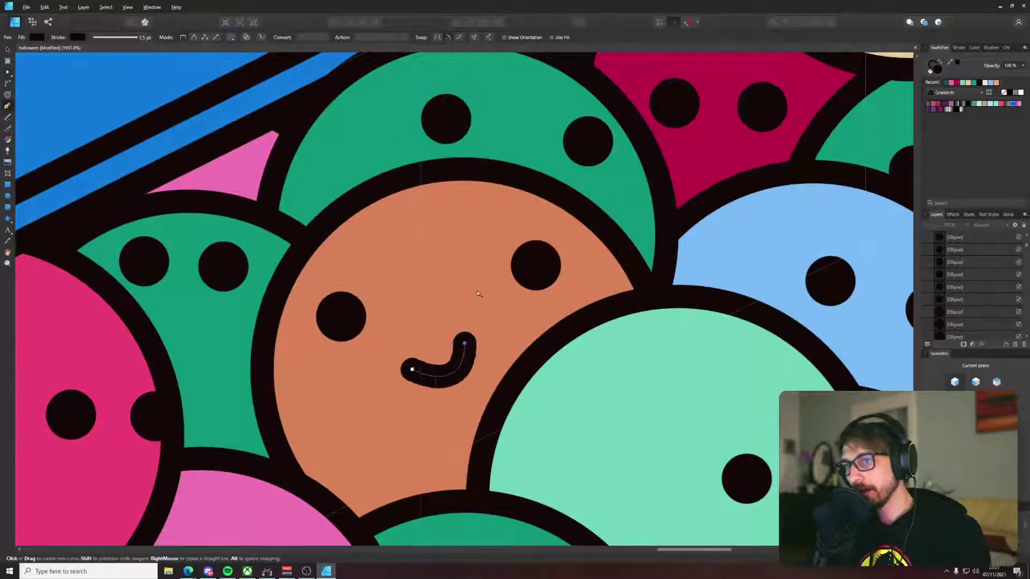
Step: Copy the smile onto the mint circle and reshape it into a flatter, slanted smirk
key("v")
left_click_drag(458, 353, 576, 327)
key("a")
Step: Place a copy of the mouth on the light blue circle and bend its curve into a frown
left_click_drag(575, 381, 710, 198)
key("v")
key("a")
left_click_drag(665, 222, 626, 193)
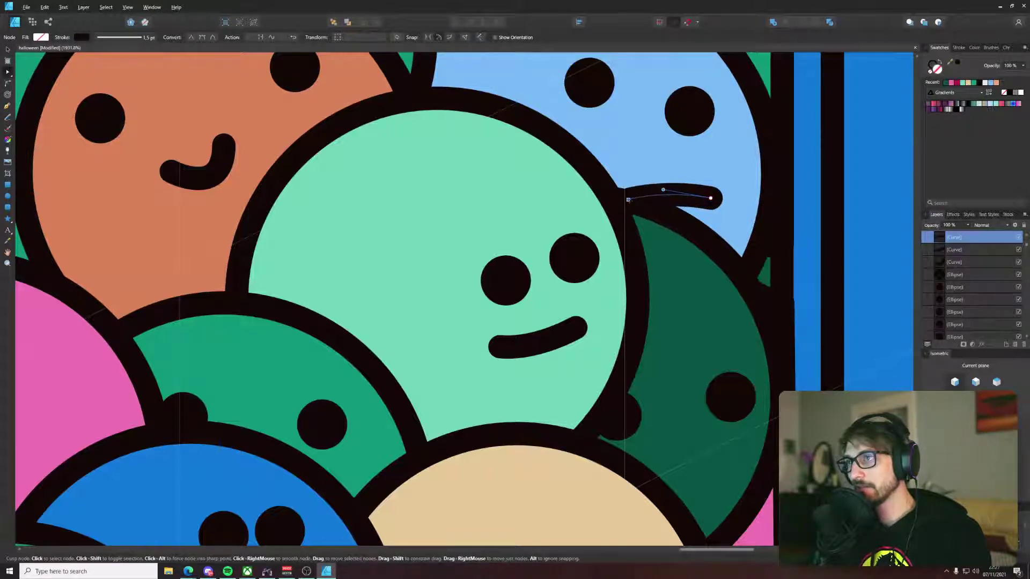
Step: Copy the mint circle's smirk onto the blue circle beneath its eyes
scroll(632, 199, "down", 6)
key("v")
left_click(805, 190)
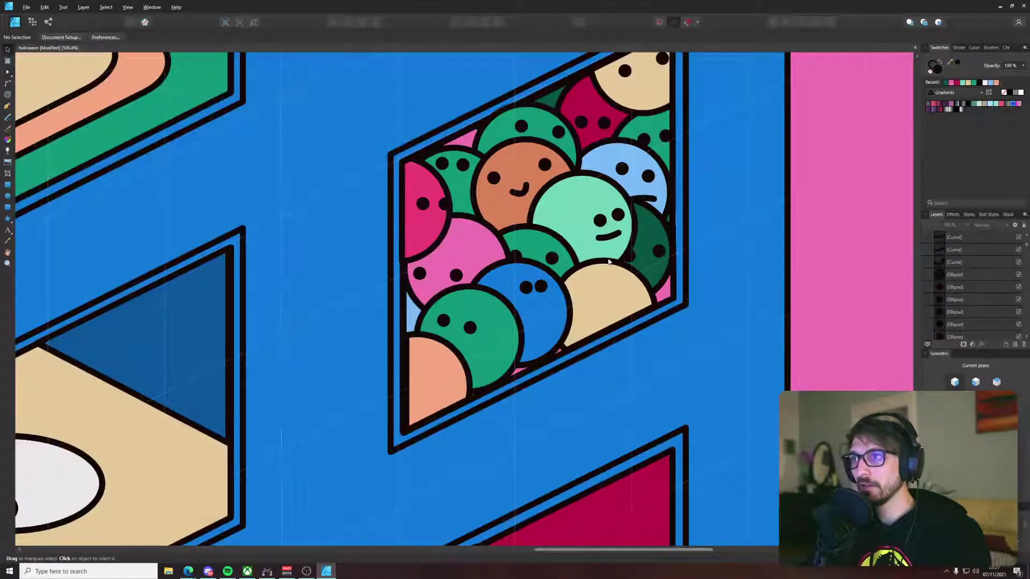
left_click(601, 238)
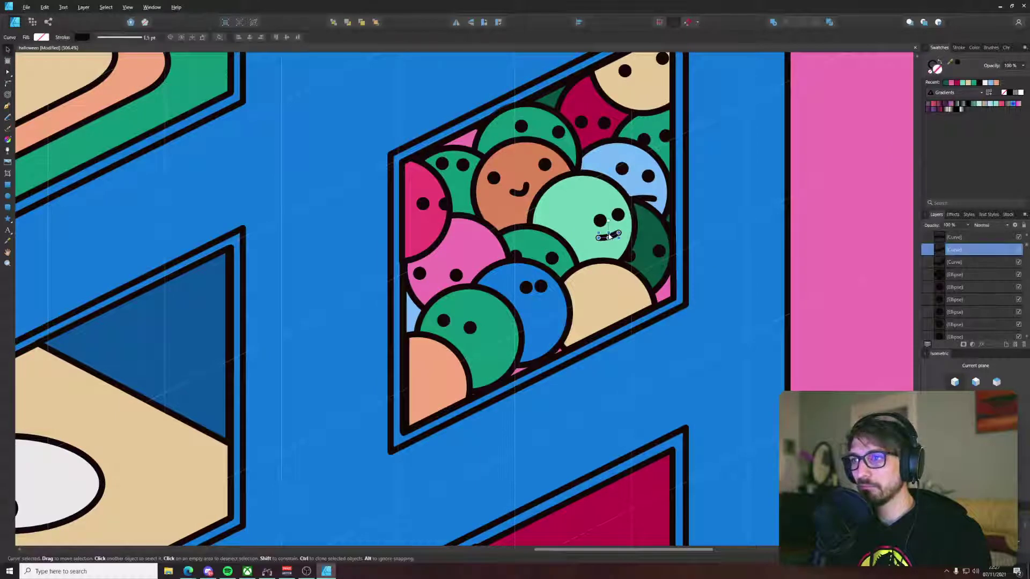
left_click_drag(544, 333, 544, 333)
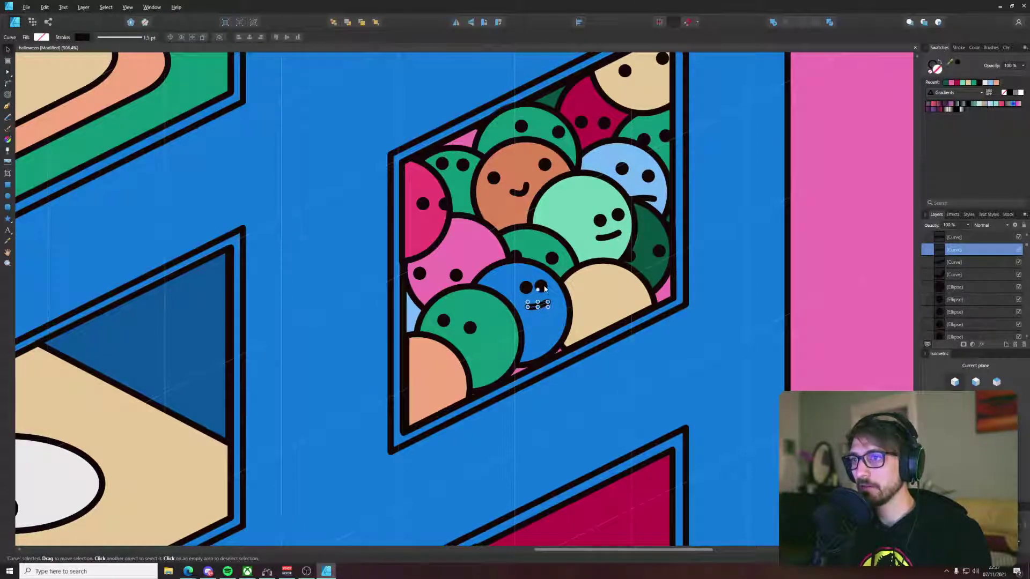
Step: Copy the blue circle's two eyes onto the cream circle at the window's lower edge and move them further apart
left_click(528, 287)
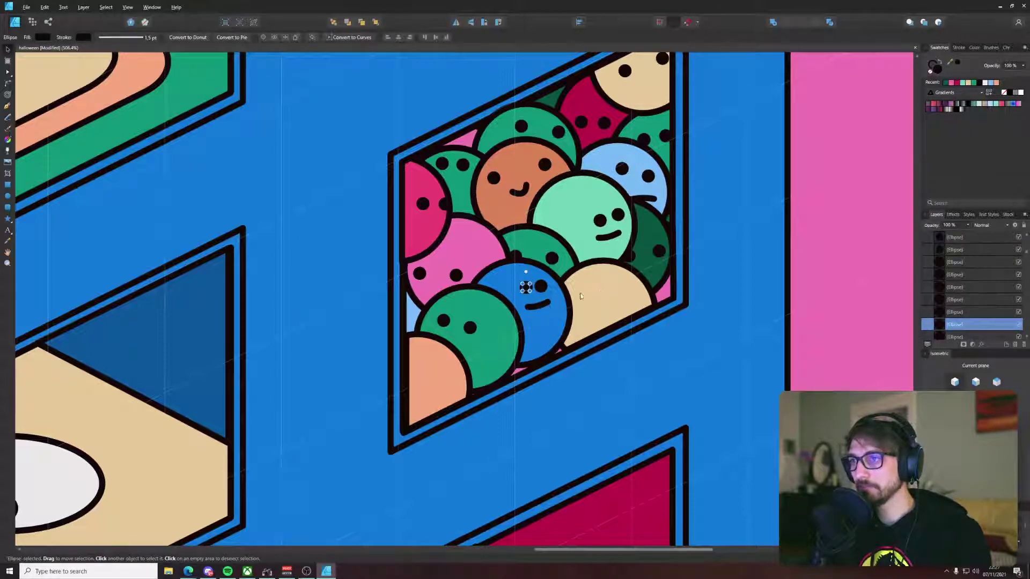
left_click(538, 305)
left_click(525, 291, "shift")
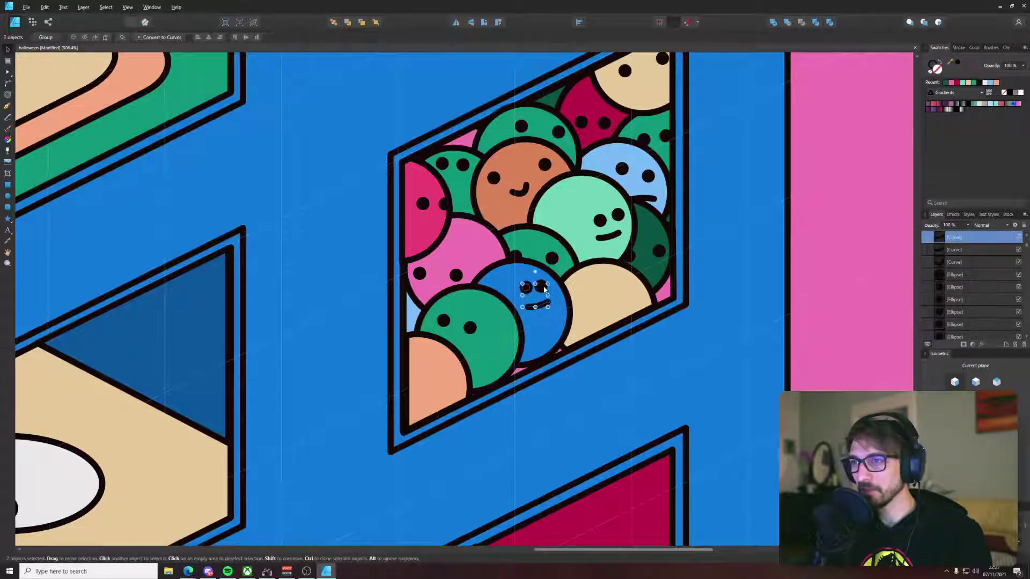
left_click(528, 288)
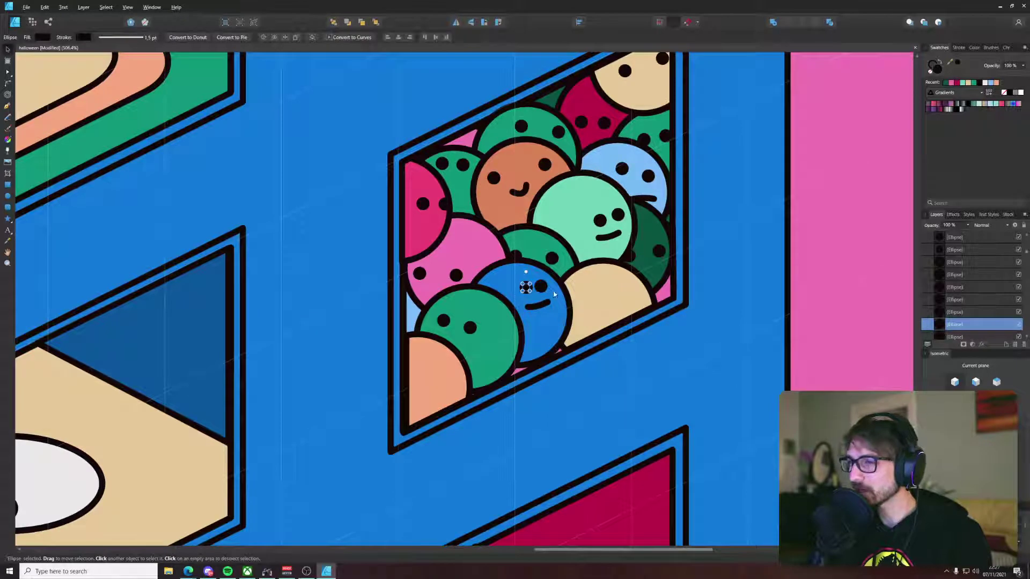
left_click(541, 288, "shift")
left_click_drag(632, 290, 616, 290)
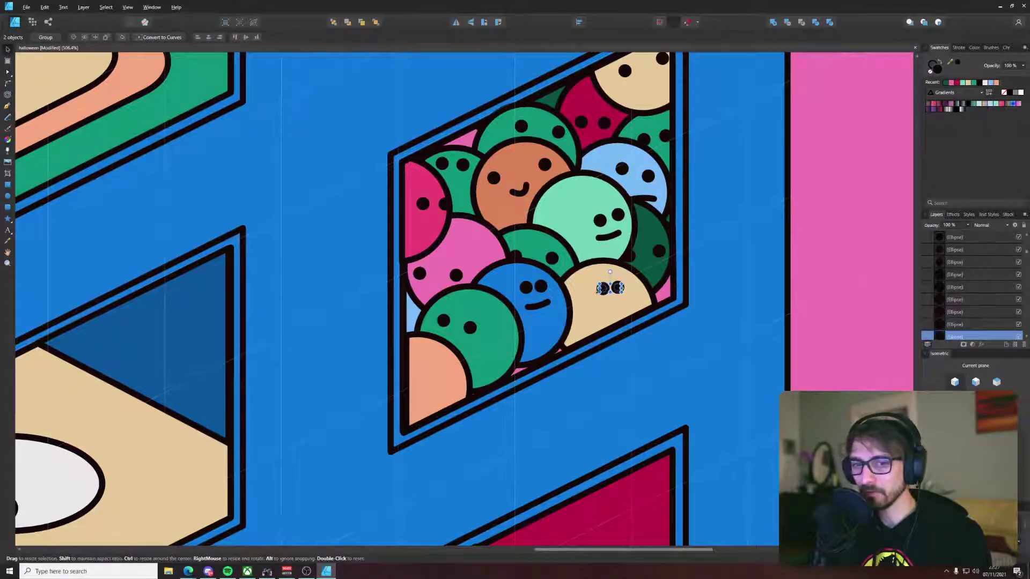
left_click(603, 290)
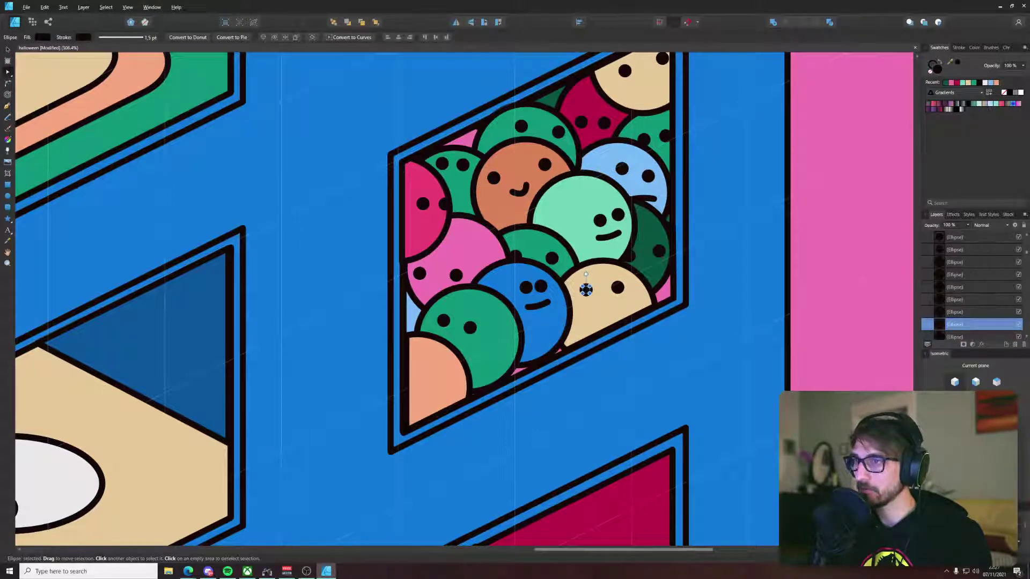
Step: Copy the orange circle's smile onto the lower cream circle, centred beneath its eyes, and show its nodes for editing
left_click(525, 190)
key("alt+v")
key("Escape")
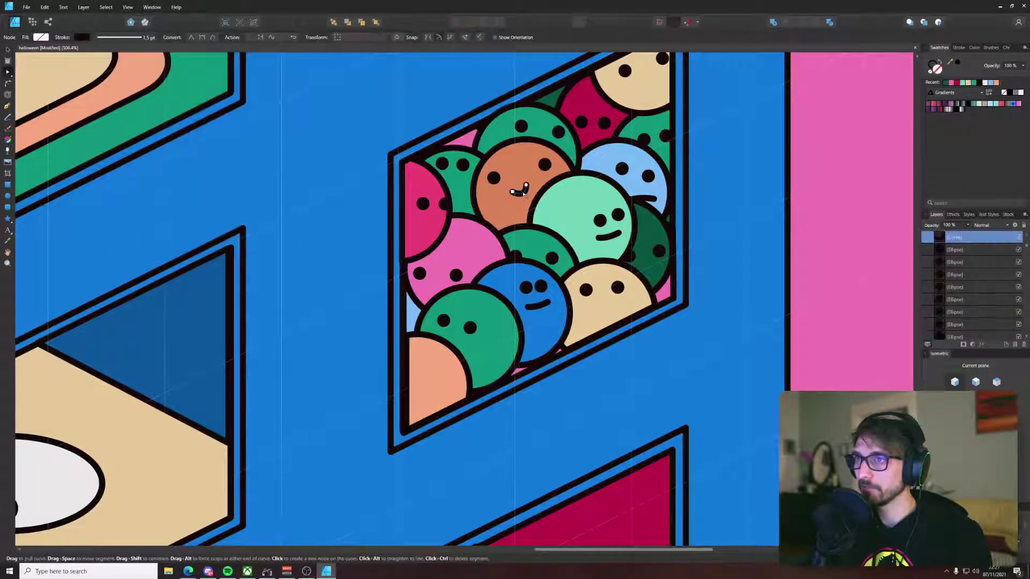
key("Escape")
left_click(523, 192)
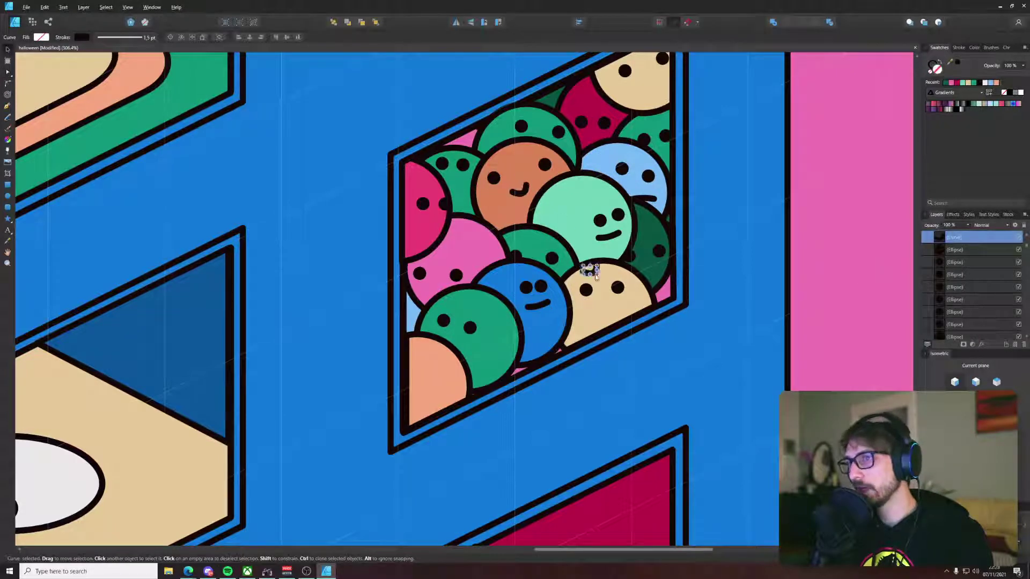
scroll(613, 306, "up", 4)
key("a")
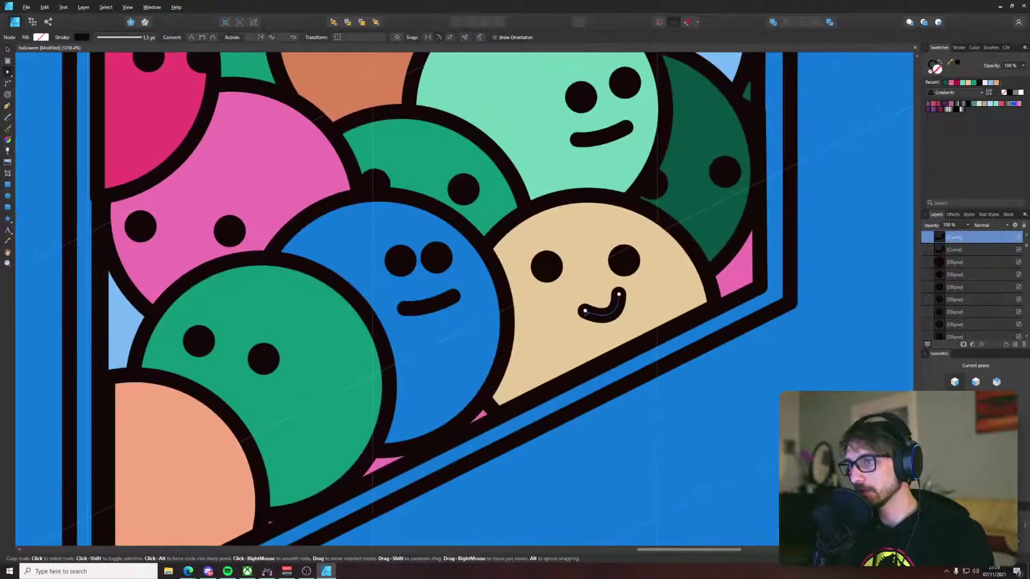
Step: Stretch the lower cream circle's mouth into a wide smile and place a copied mouth, bent into a frown, on the lower green circle
left_click_drag(585, 313, 651, 294)
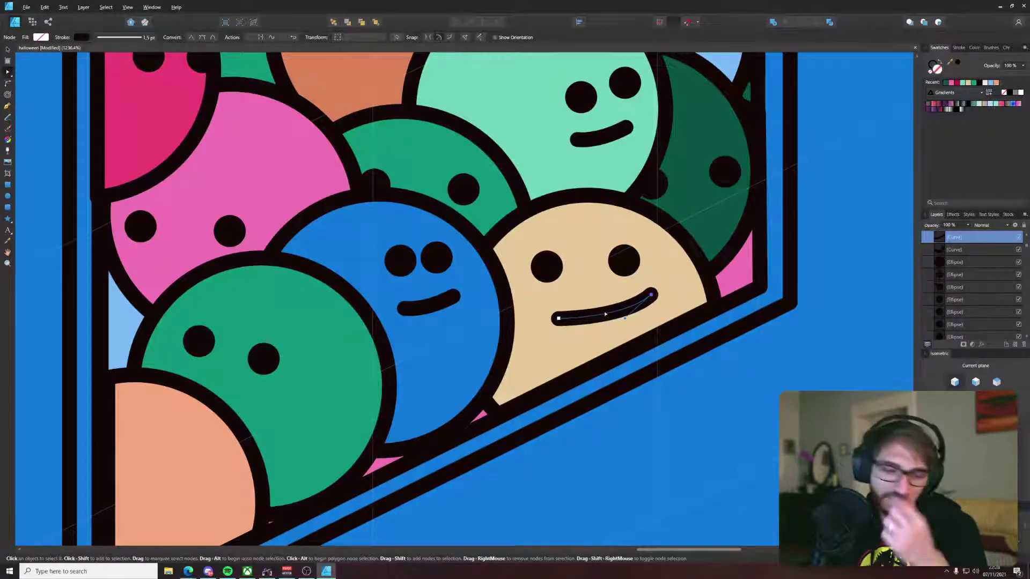
left_click(608, 331)
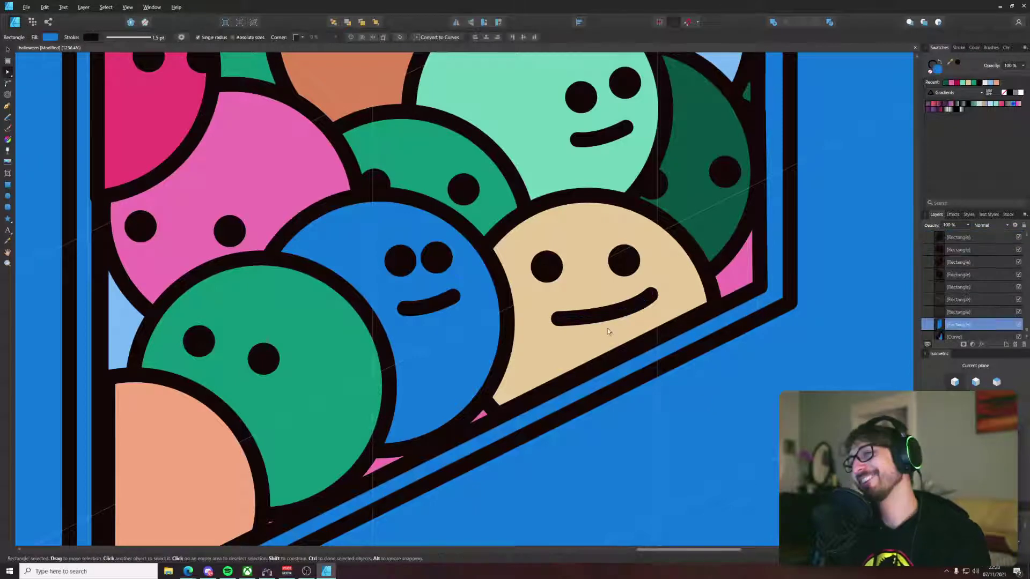
left_click(426, 311)
left_click_drag(427, 311, 252, 406)
key("a")
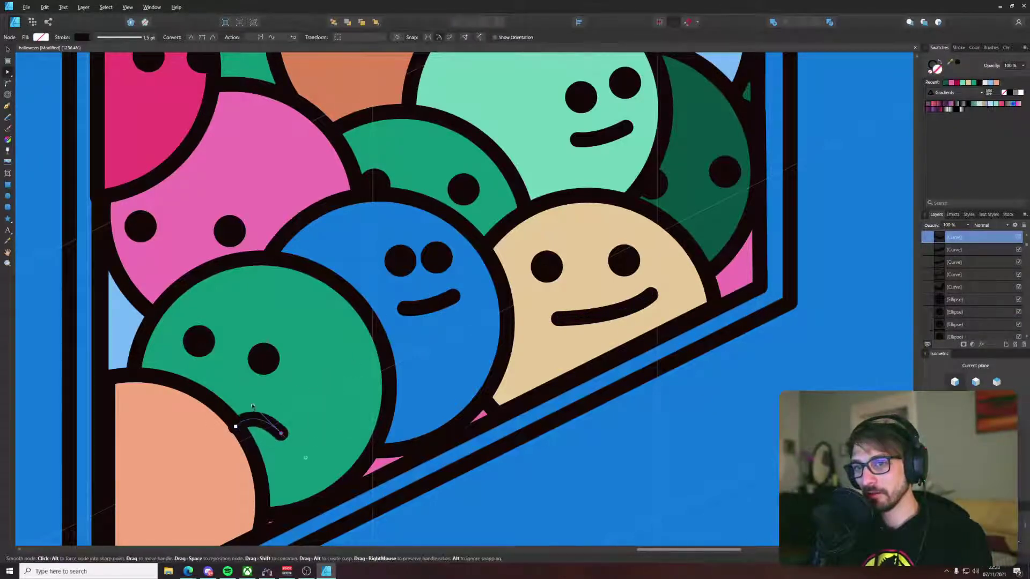
Step: Copy the lower green circle's two eyes onto the salmon circle in the window's bottom corner
key("v")
scroll(303, 397, "down", 7)
left_click(576, 421)
left_click_drag(567, 388, 705, 330)
scroll(477, 355, "up", 5)
left_click(339, 288)
left_click(303, 277, "shift")
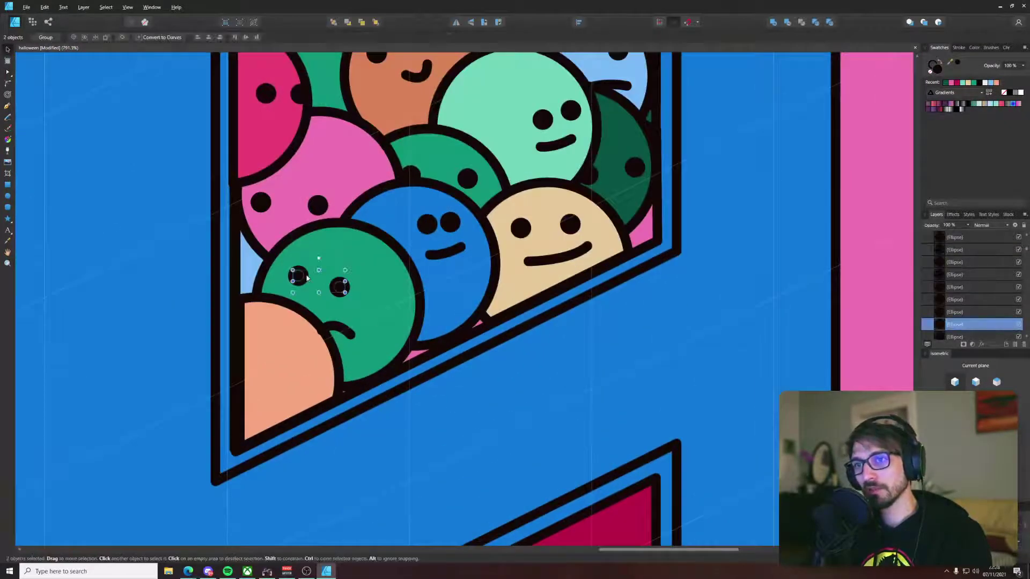
mouse_move(304, 277)
left_mouse_down()
mouse_move(261, 363)
mouse_move(282, 356)
left_mouse_up()
left_click(293, 373)
Step: Copy the blue circle's smirk onto the salmon circle beneath its eyes and reshape it into a small smile
left_click(333, 331)
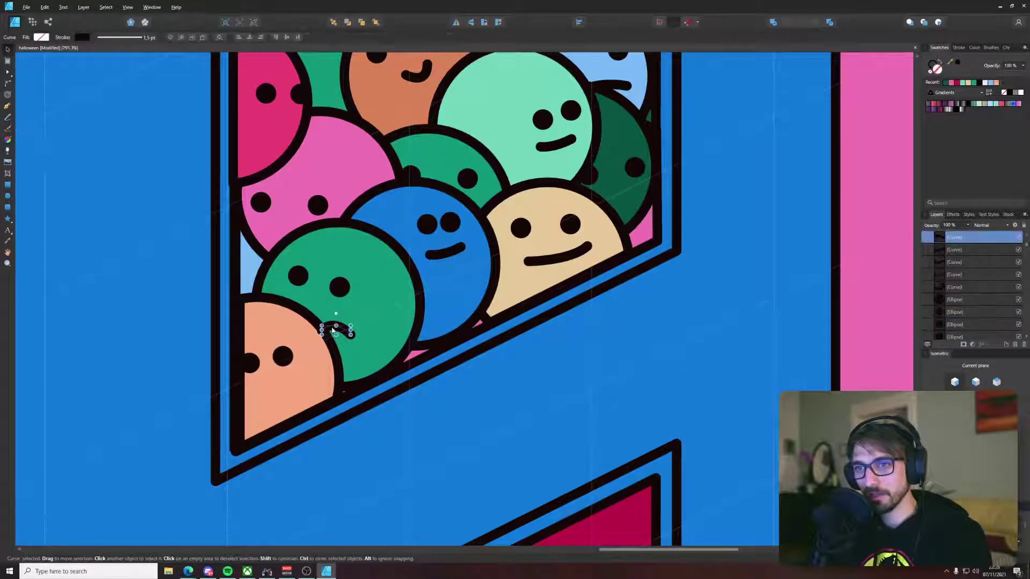
left_click(450, 255)
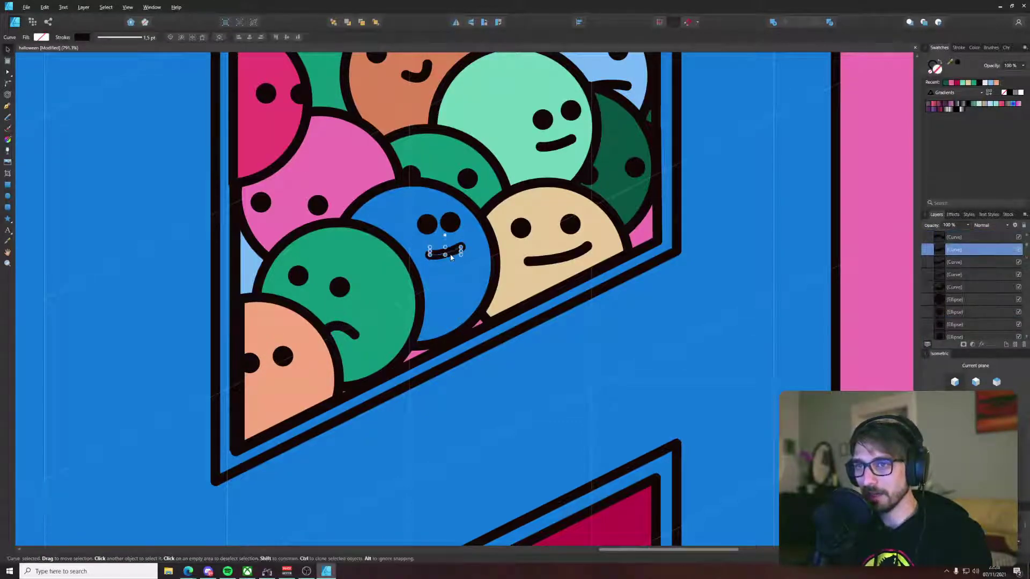
scroll(286, 390, "up", 5)
key("a")
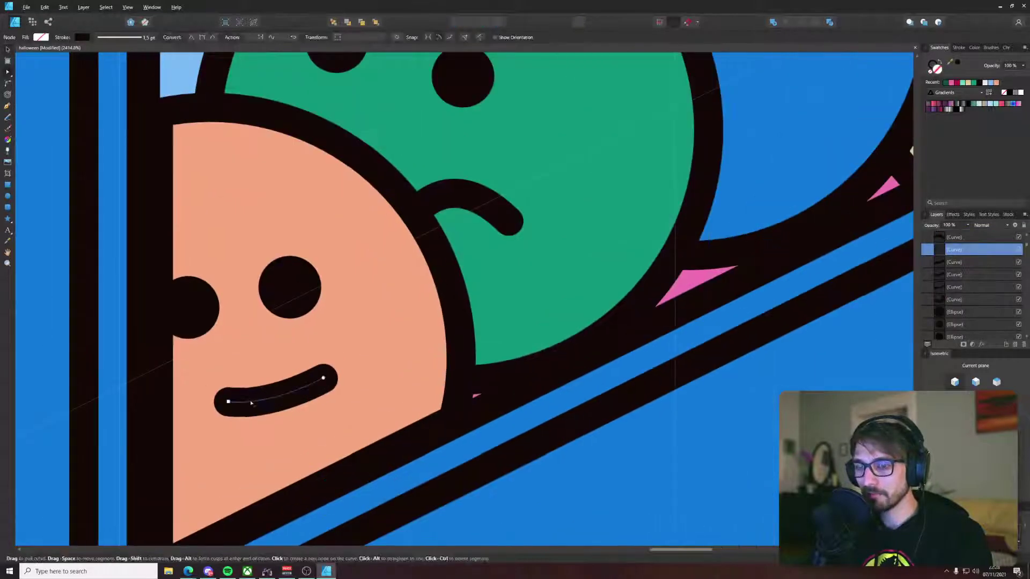
left_click_drag(305, 397, 307, 400)
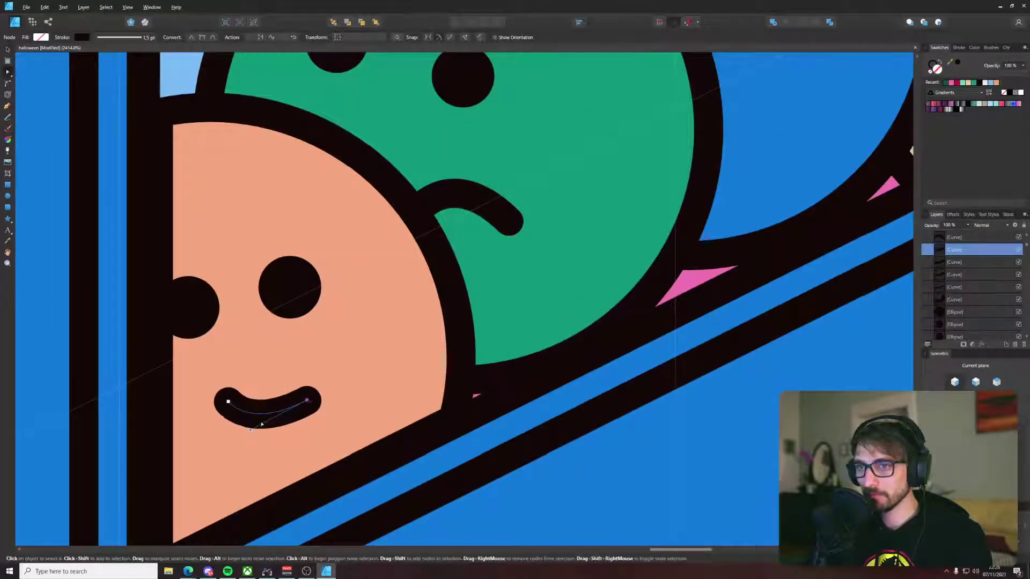
left_click_drag(228, 401, 226, 416)
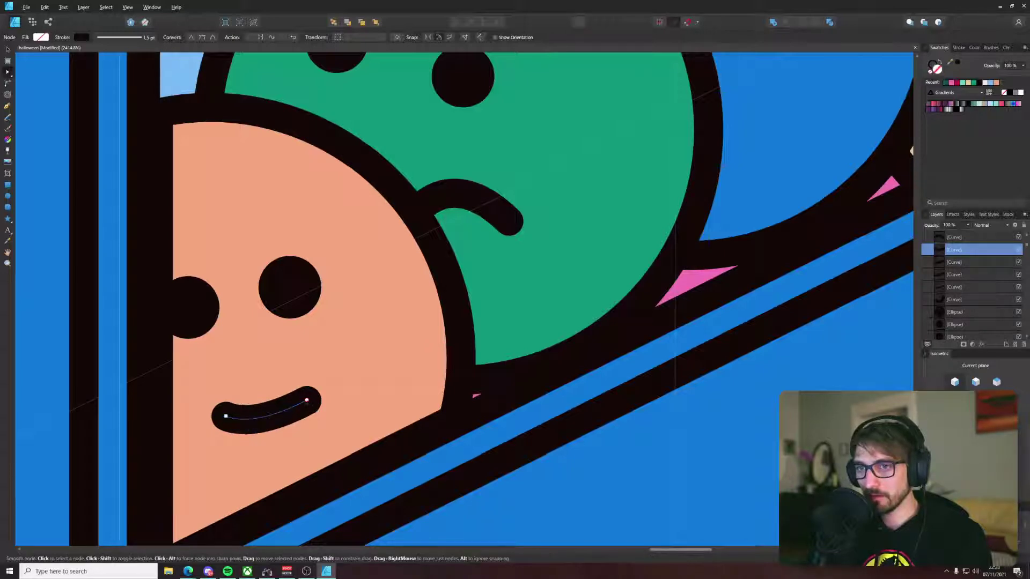
left_click_drag(307, 400, 295, 391)
left_click_drag(238, 421, 274, 462)
scroll(287, 440, "down", 10)
left_click(342, 401)
Step: Give the bright pink-red circle a small round mouth by copying one of its eyes below them and shrinking it
scroll(342, 401, "up", 6)
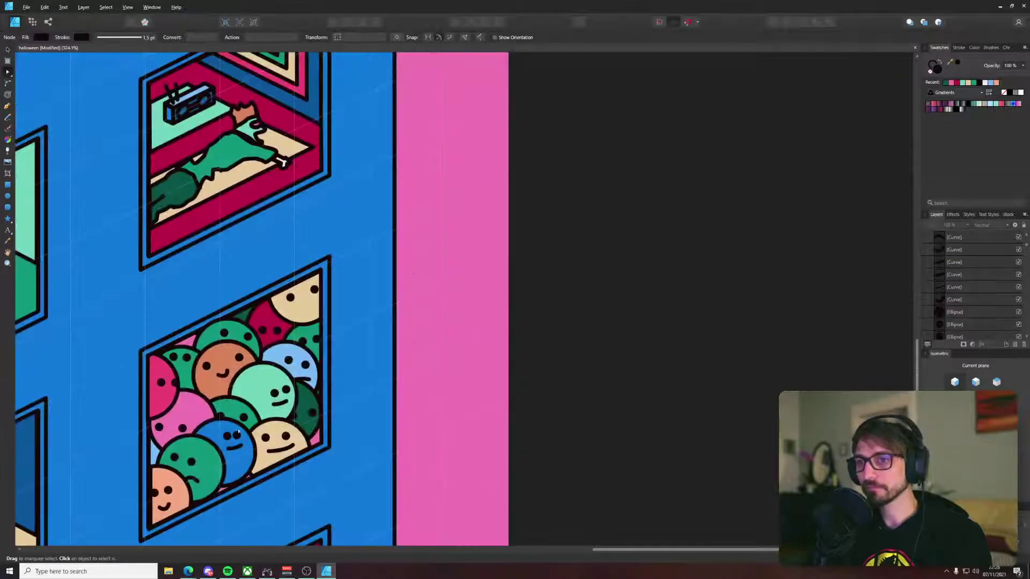
left_click_drag(423, 332, 397, 317)
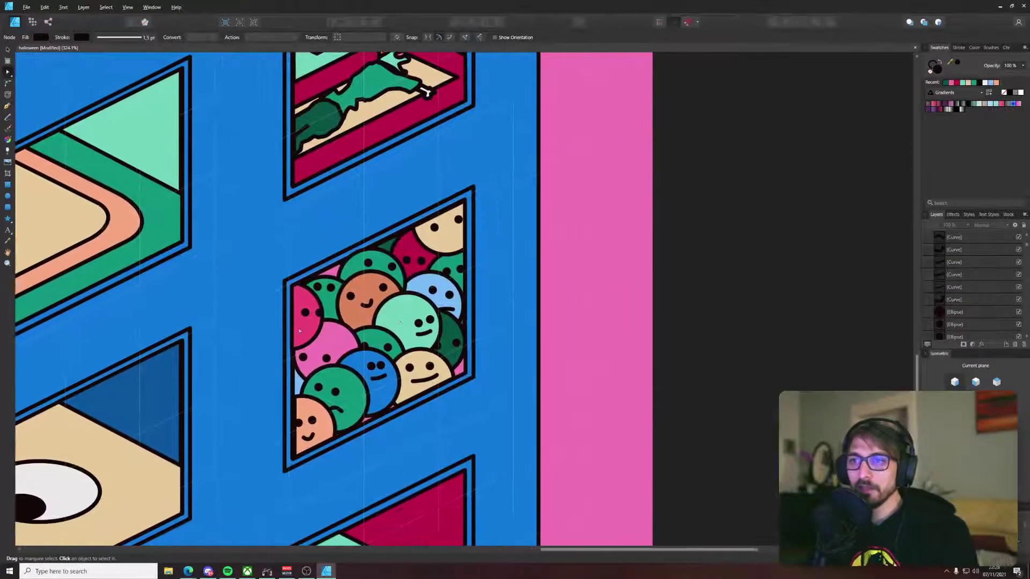
scroll(299, 323, "up", 5)
left_click(328, 281)
left_click_drag(328, 280, 344, 320)
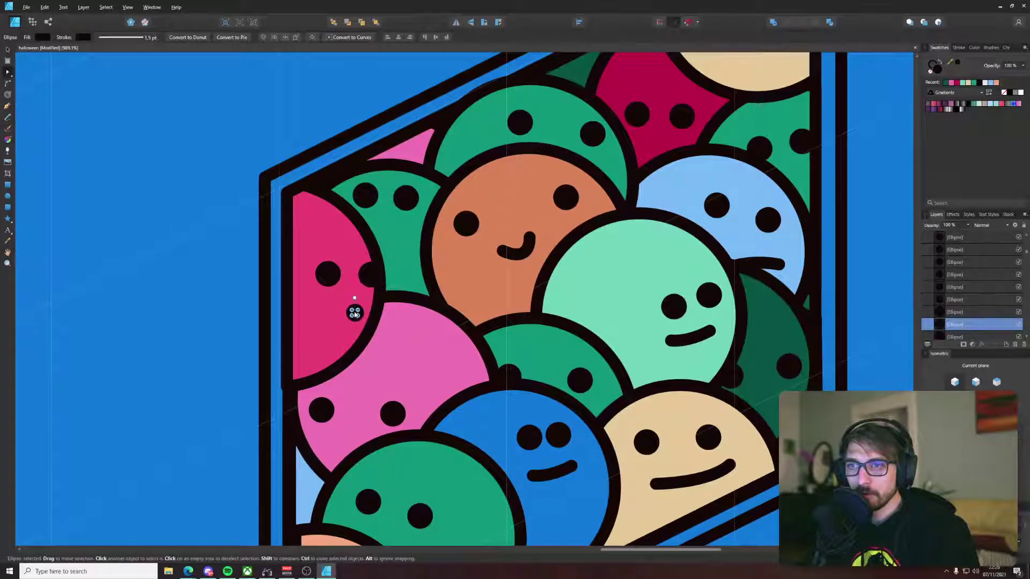
left_click(400, 312)
Step: Copy the orange circle's smile onto the small green circle beside it, beneath that circle's eyes
scroll(400, 301, "down", 1)
scroll(343, 322, "down", 3)
scroll(298, 302, "up", 5)
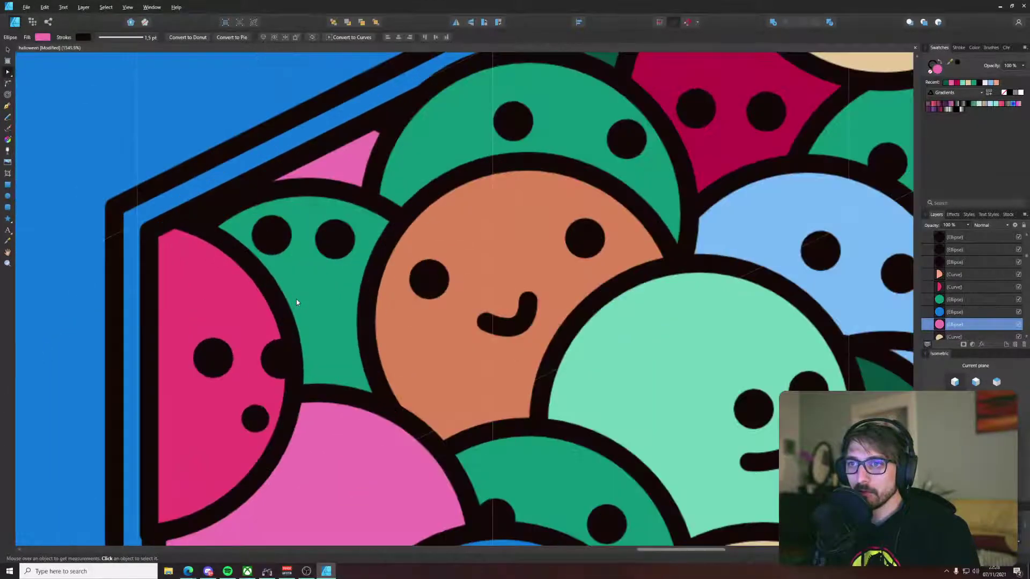
left_click(504, 327)
left_click_drag(504, 327, 328, 321)
Step: Shrink the small green circle's mouth, move it closer to the eyes and reshape it into a slight wavy line
scroll(328, 319, "up", 3)
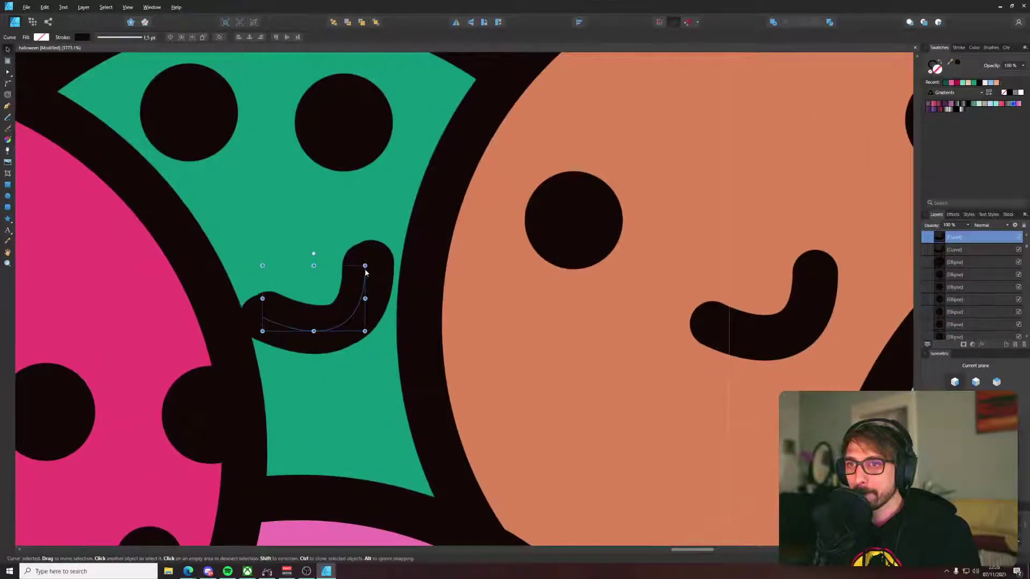
left_click_drag(365, 266, 307, 303)
left_click_drag(305, 314, 312, 275)
scroll(323, 287, "down", 5)
scroll(321, 289, "up", 3)
key("a")
scroll(332, 268, "down", 7)
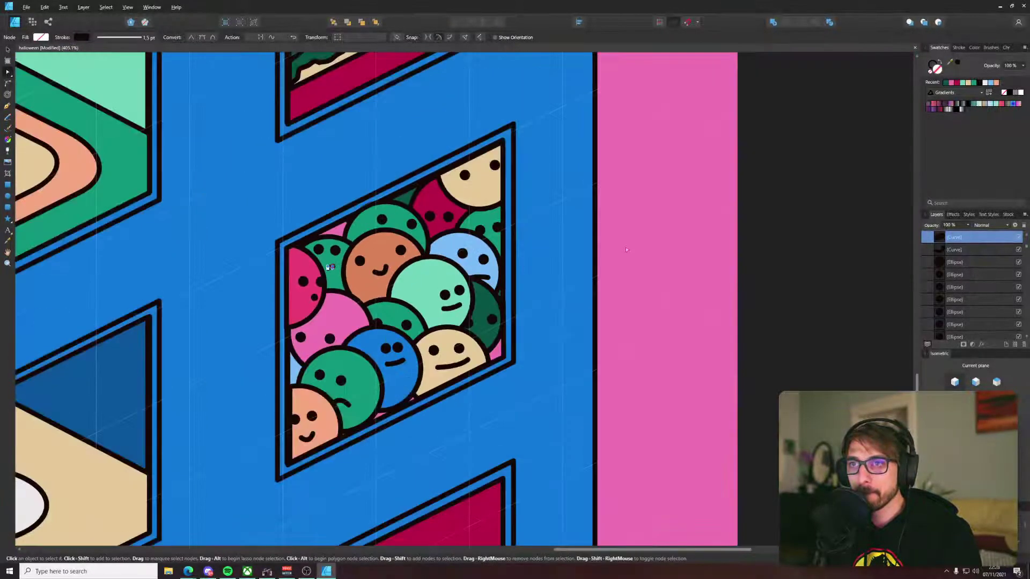
left_click(780, 221)
Step: Draw a short curved smile with the Pen tool beneath the eyes of the upper cream circle in the window's top corner
left_click_drag(699, 196, 505, 296)
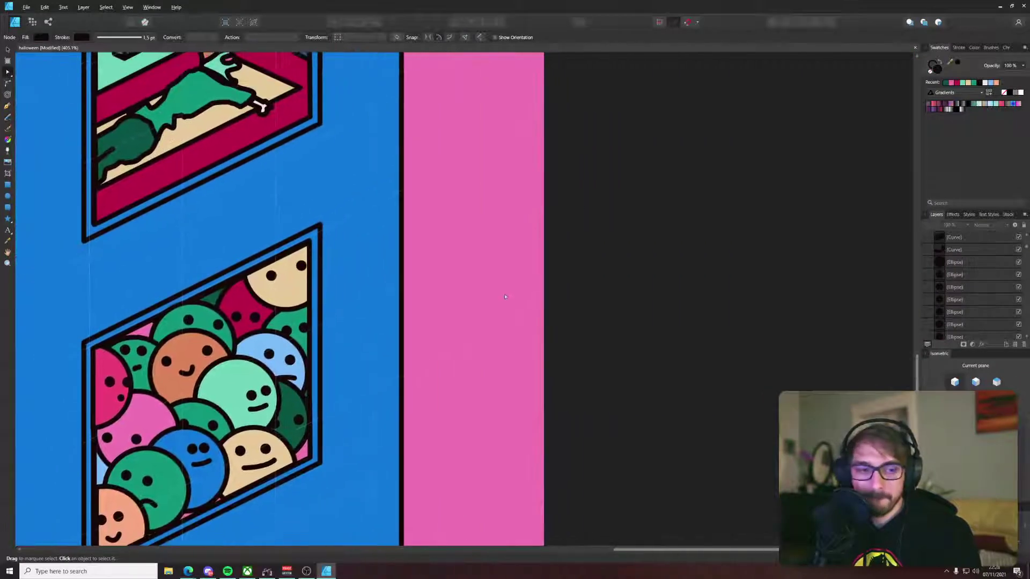
scroll(427, 341, "down", 6)
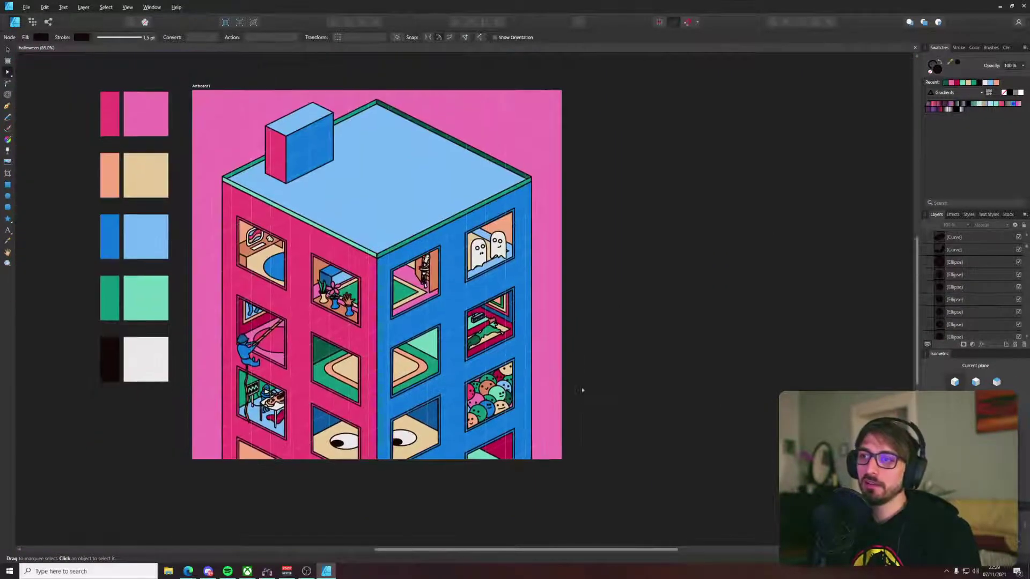
left_click_drag(582, 390, 583, 401)
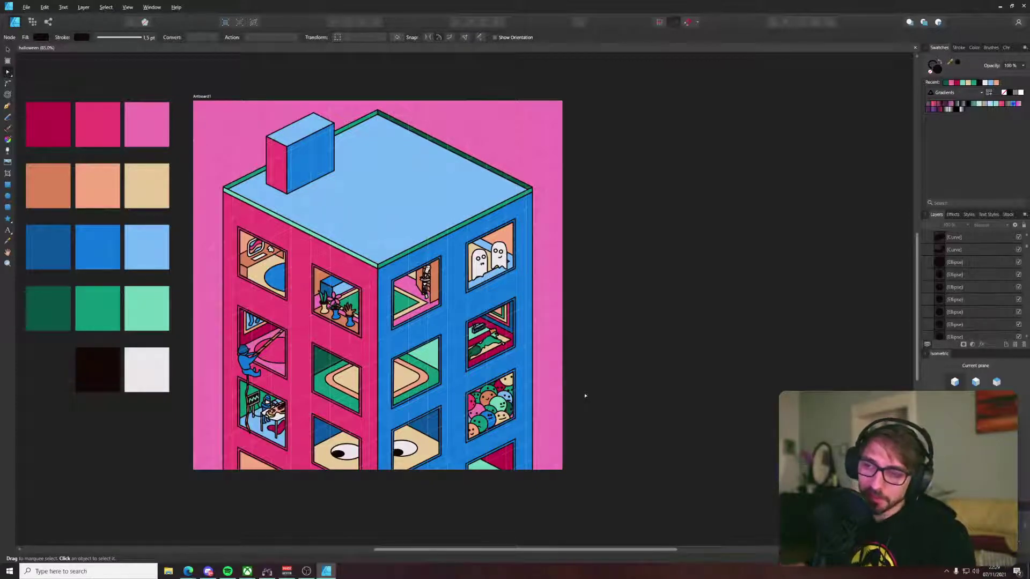
scroll(509, 429, "up", 5)
scroll(444, 261, "up", 7)
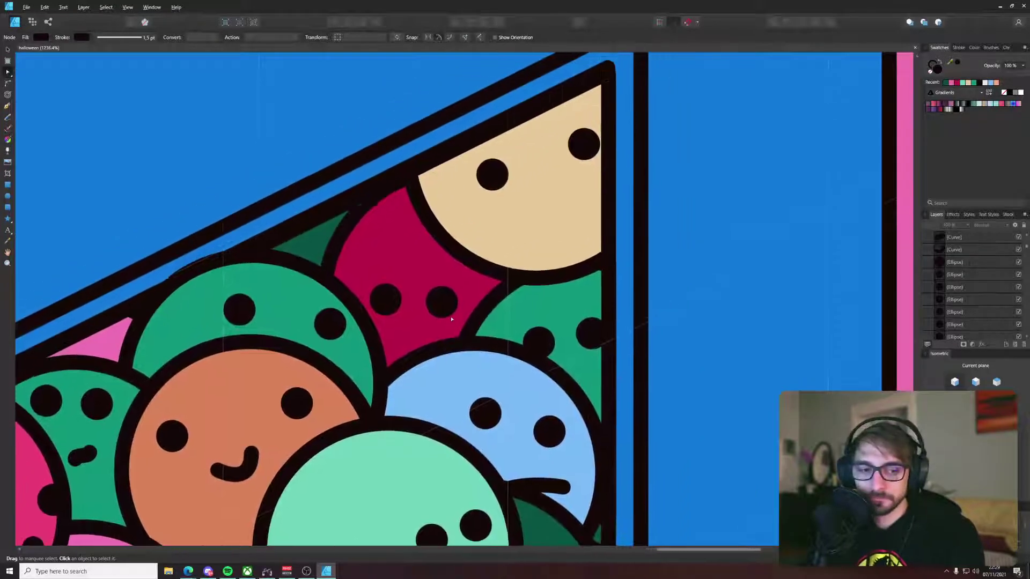
left_click_drag(451, 318, 398, 367)
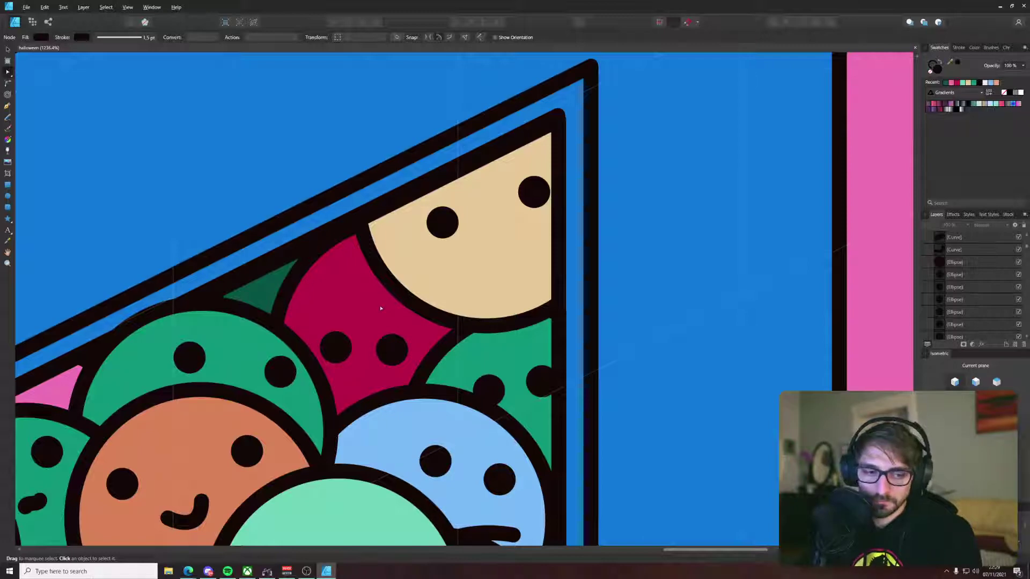
key("p")
left_click(451, 272)
mouse_move(499, 263)
left_mouse_down()
mouse_move(518, 246)
mouse_move(504, 263)
left_mouse_up()
key("v")
left_click(644, 233)
Step: Deselect all objects and save the illustration
scroll(645, 233, "down", 5)
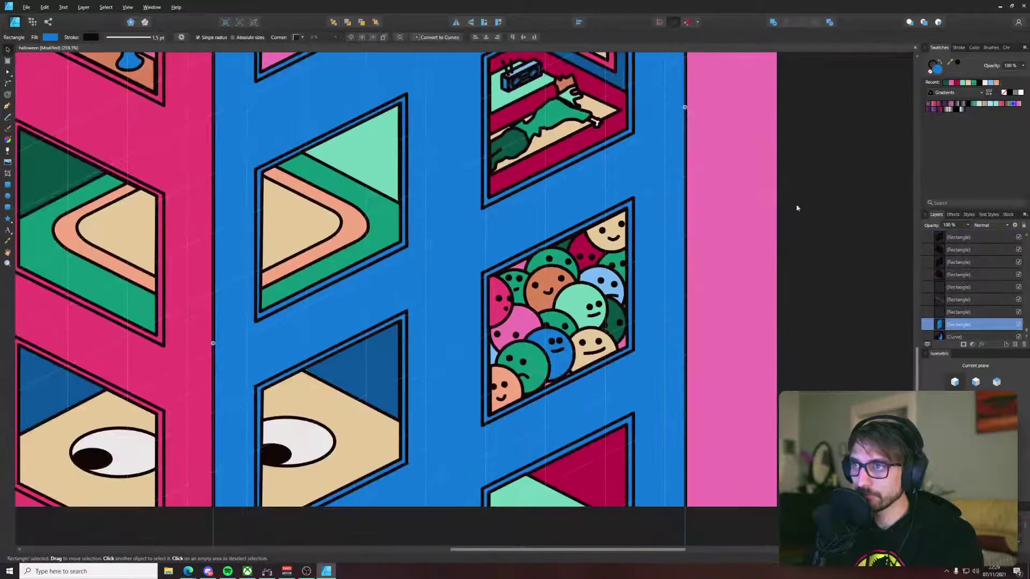
left_click(819, 180)
left_click_drag(820, 179, 725, 200)
key("ctrl+s")
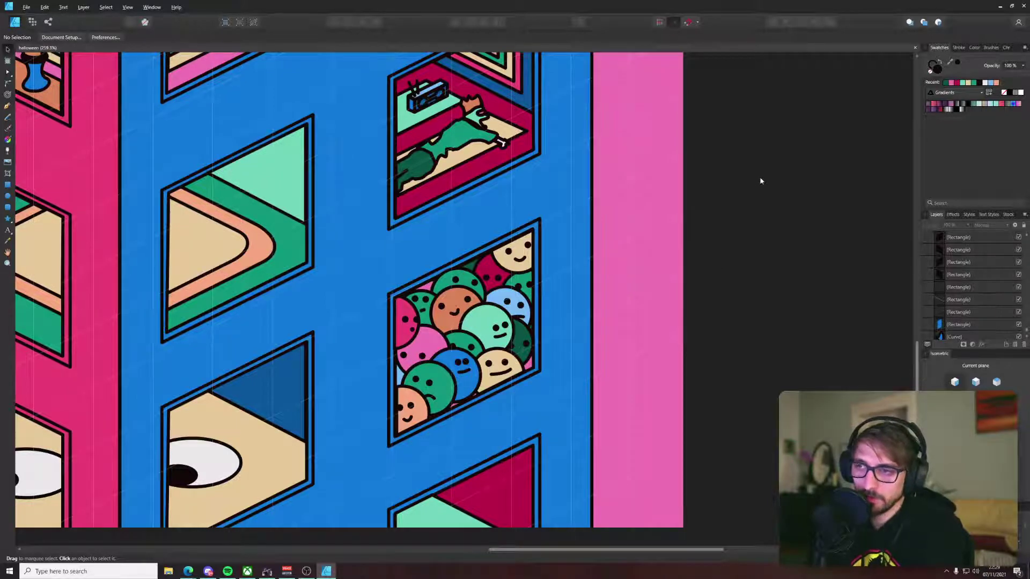
Step: Examine the whole building and the window of faces alongside the remaining empty windows
scroll(566, 376, "down", 5)
left_click_drag(633, 337, 619, 306)
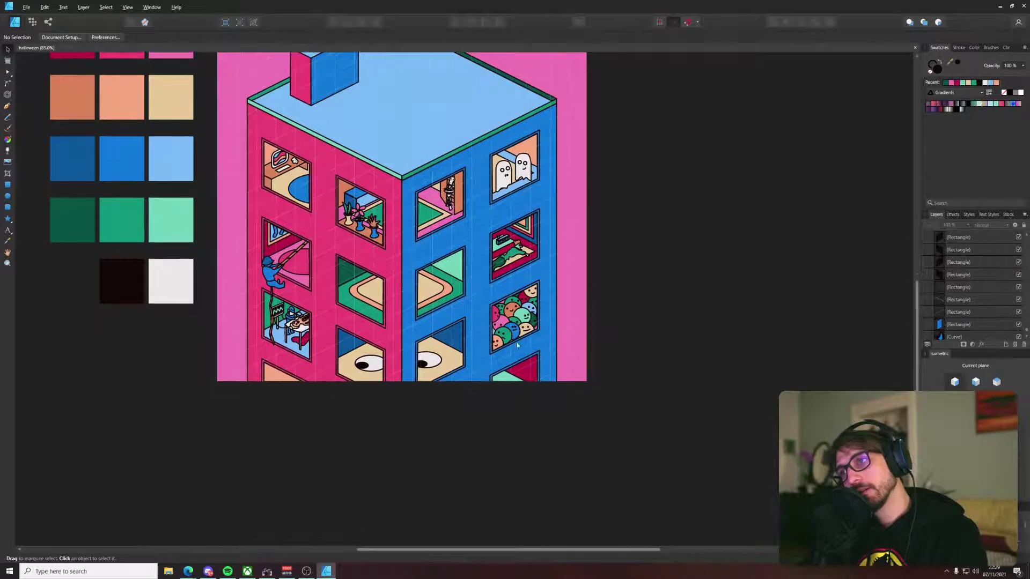
scroll(518, 323, "up", 2)
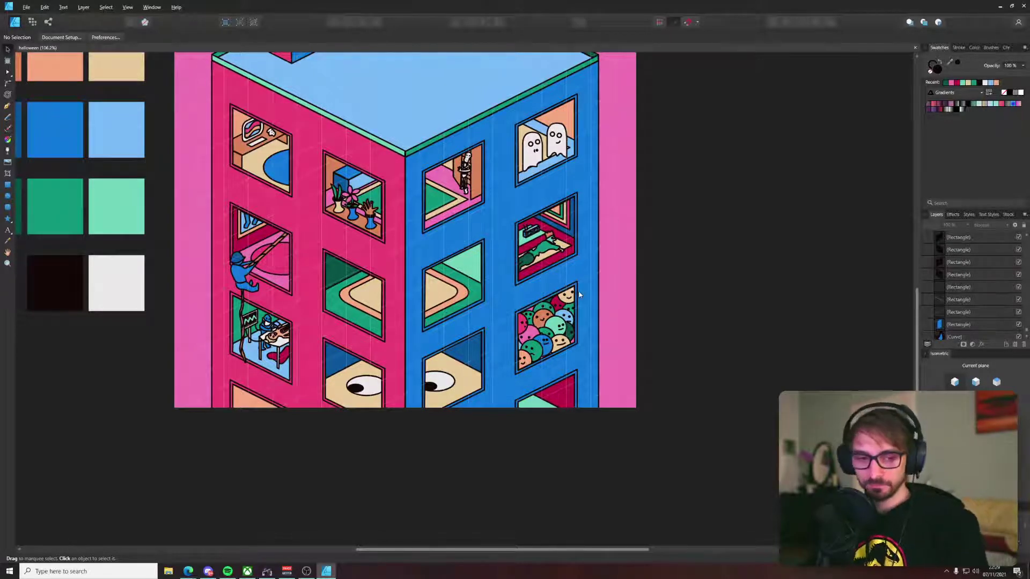
scroll(551, 329, "up", 3)
left_click_drag(573, 317, 516, 311)
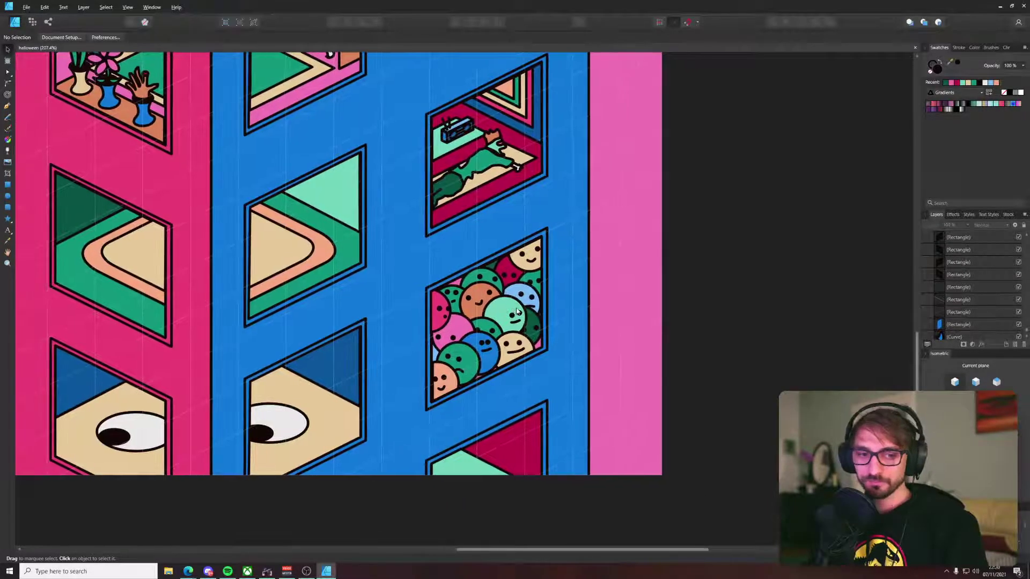
scroll(521, 392, "down", 5)
scroll(523, 385, "up", 4)
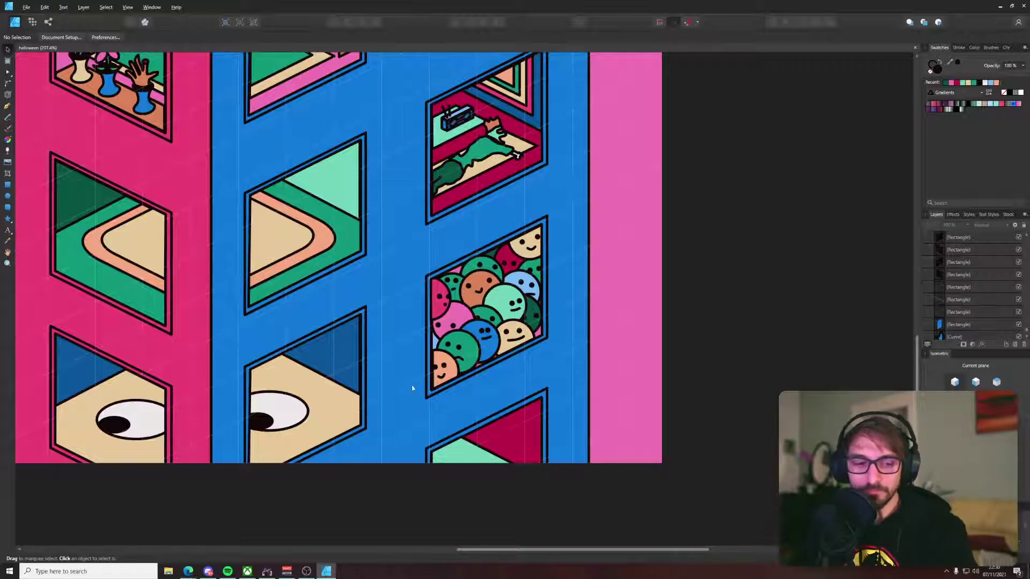
scroll(288, 375, "down", 2)
left_click_drag(351, 319, 516, 366)
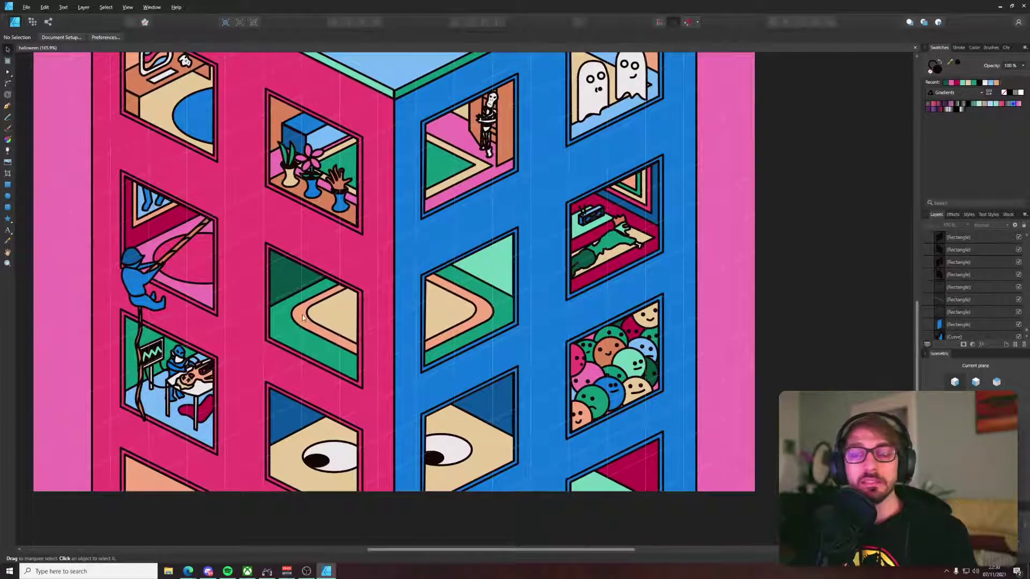
Step: Draw a curved Pen line from the blue wall's rounded-rug window down across the wall to the window below the faces
key("p")
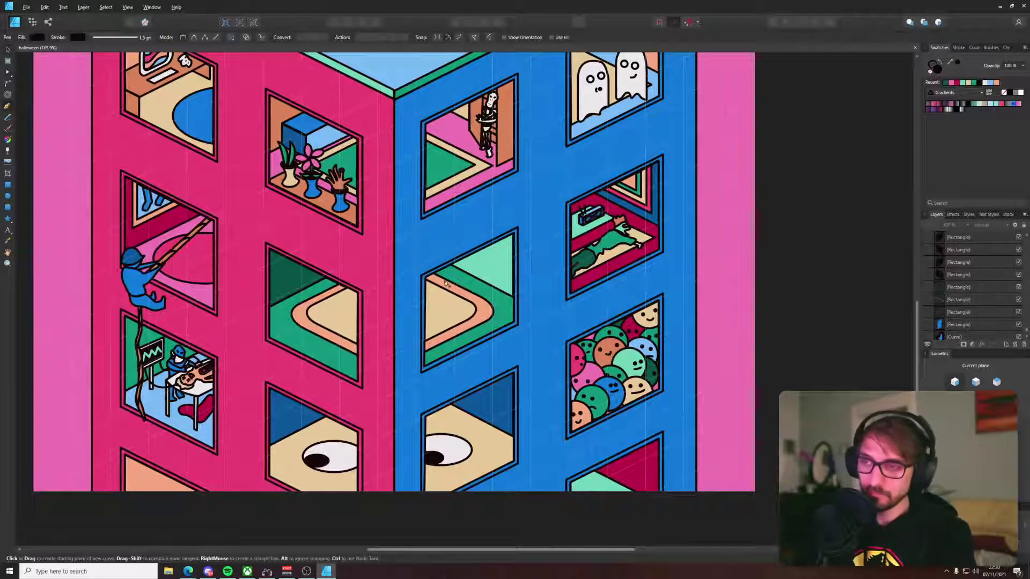
left_click_drag(375, 294, 317, 274)
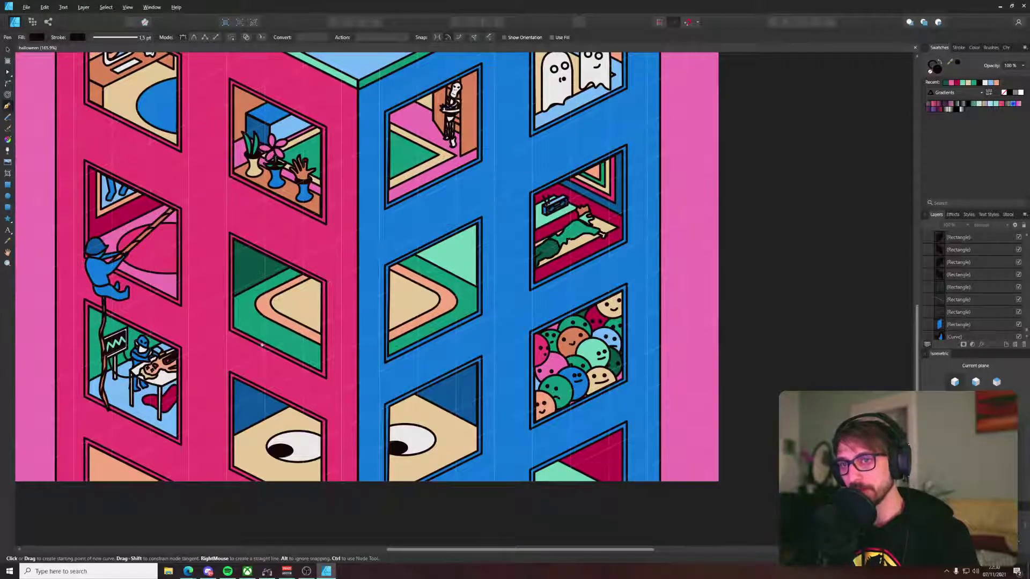
scroll(418, 425, "down", 3)
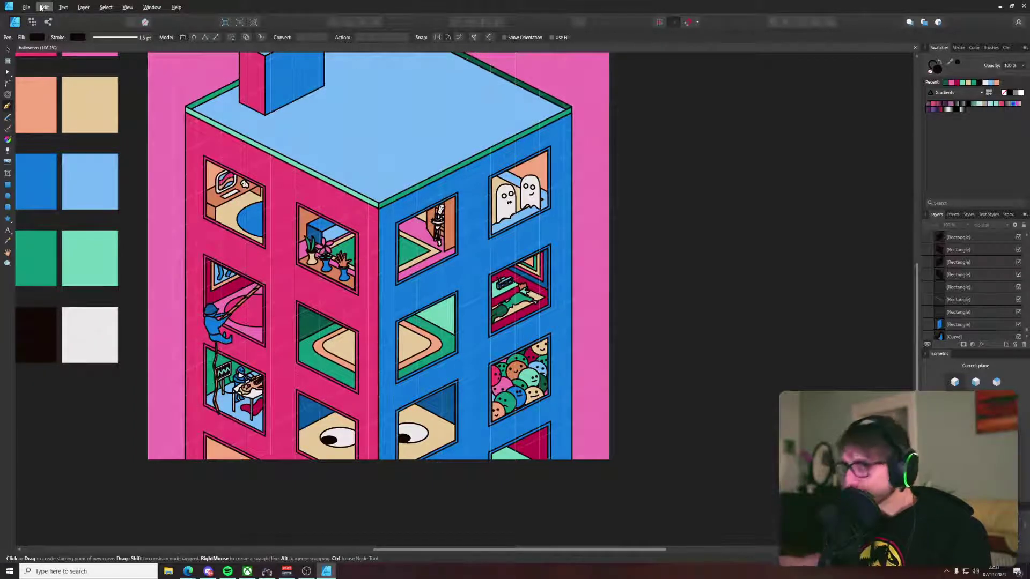
scroll(383, 260, "up", 5, "ctrl")
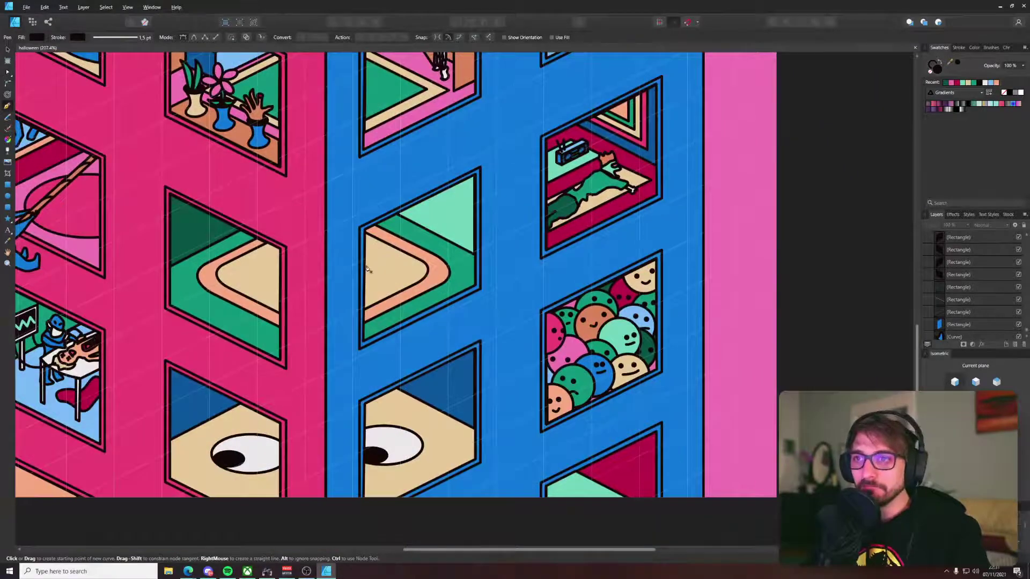
left_click(366, 264)
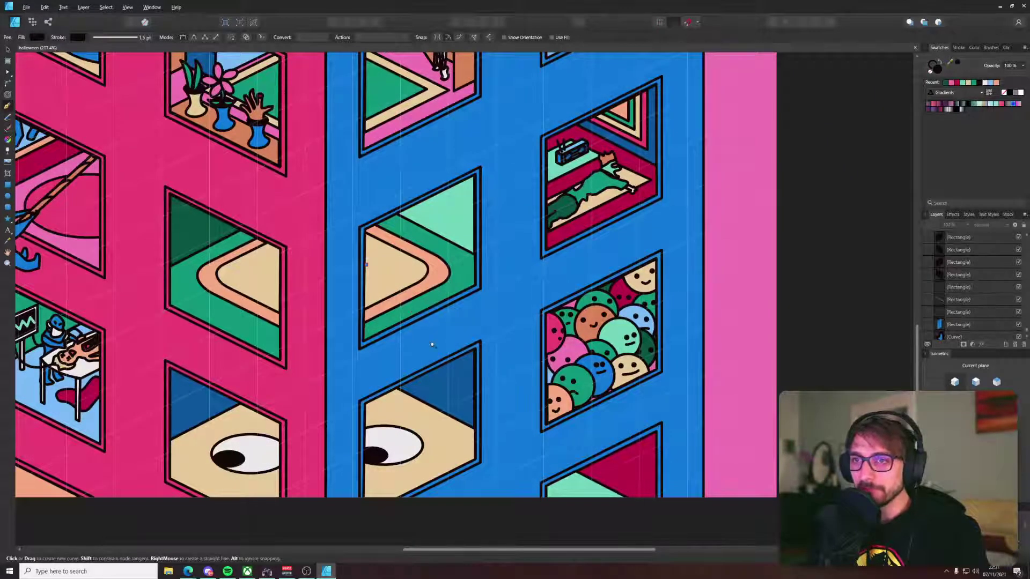
left_click_drag(462, 347, 539, 379)
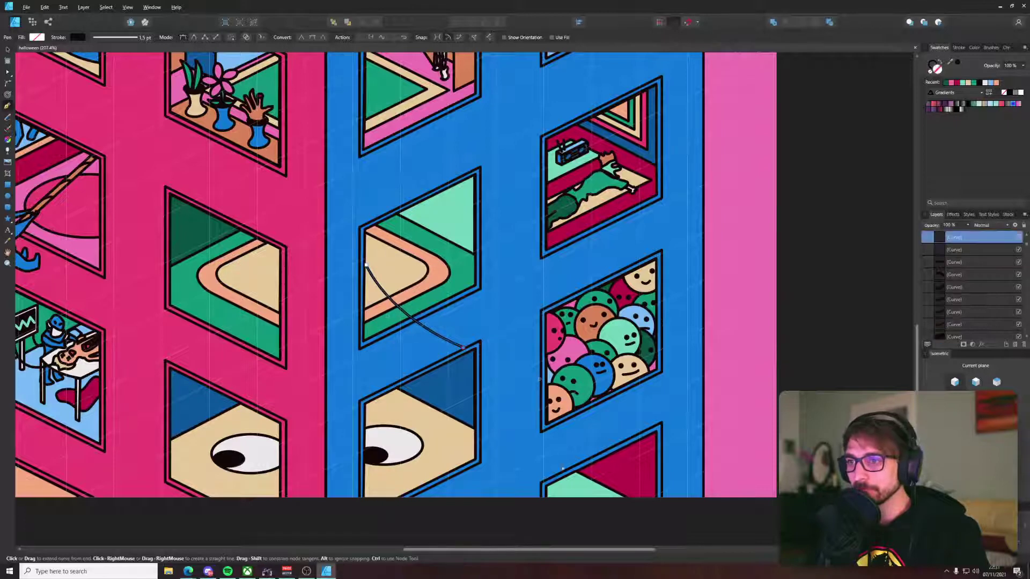
left_click_drag(569, 497, 546, 485)
Step: Reshape the curve below the rug window by lowering its middle node and its start node on the window's edge
key("a")
left_click_drag(463, 347, 439, 371)
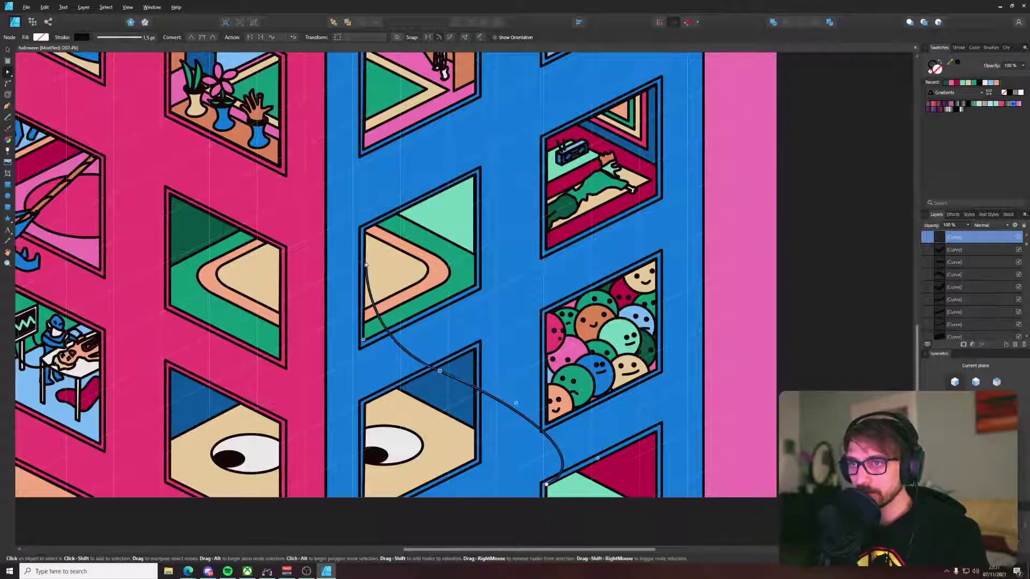
left_click_drag(365, 265, 364, 273)
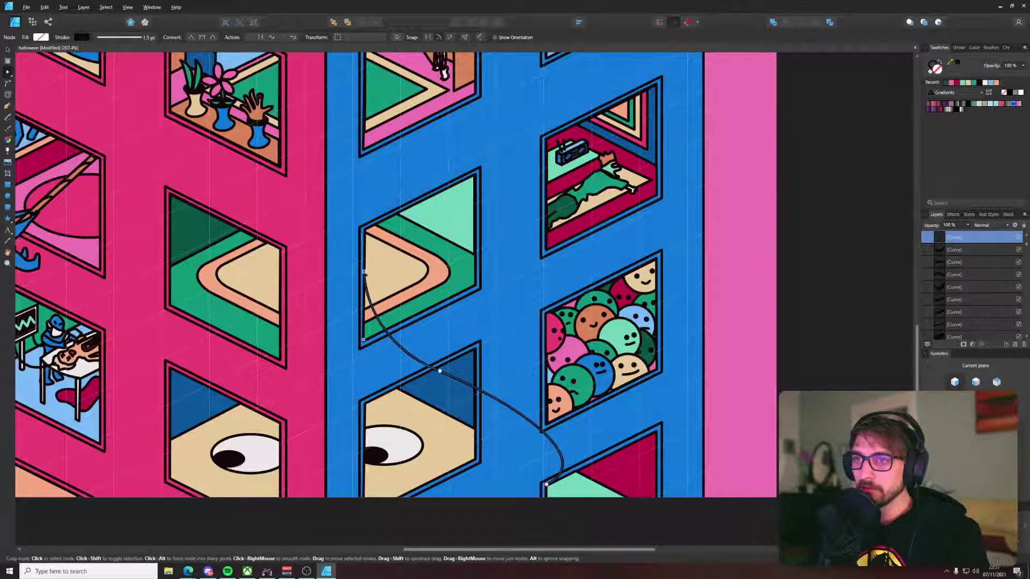
Step: Extend the Pen path around the rug window's upper corner and draw a second curved edge across the wall past the artboard's lower edge
key("p")
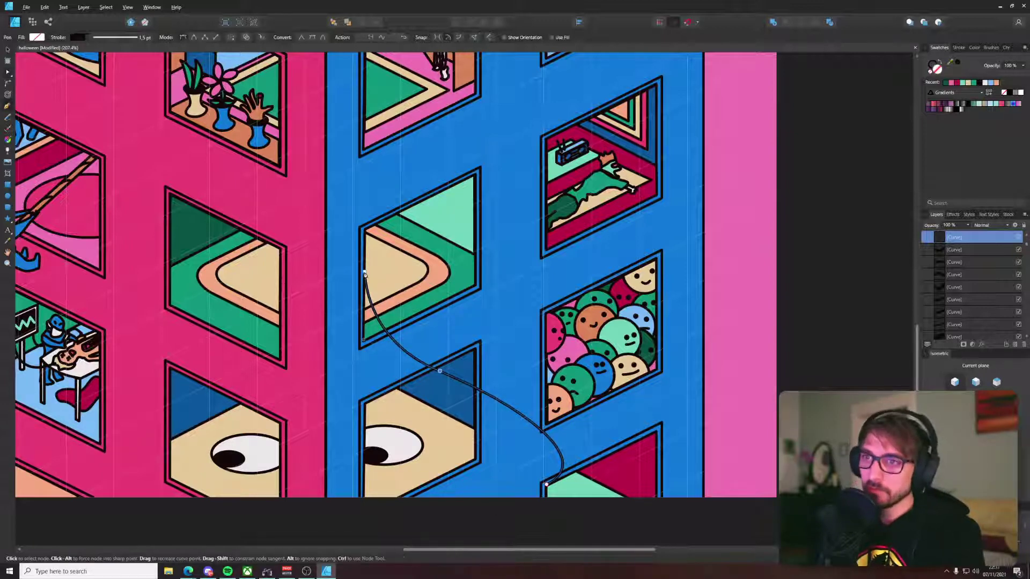
left_click(364, 230)
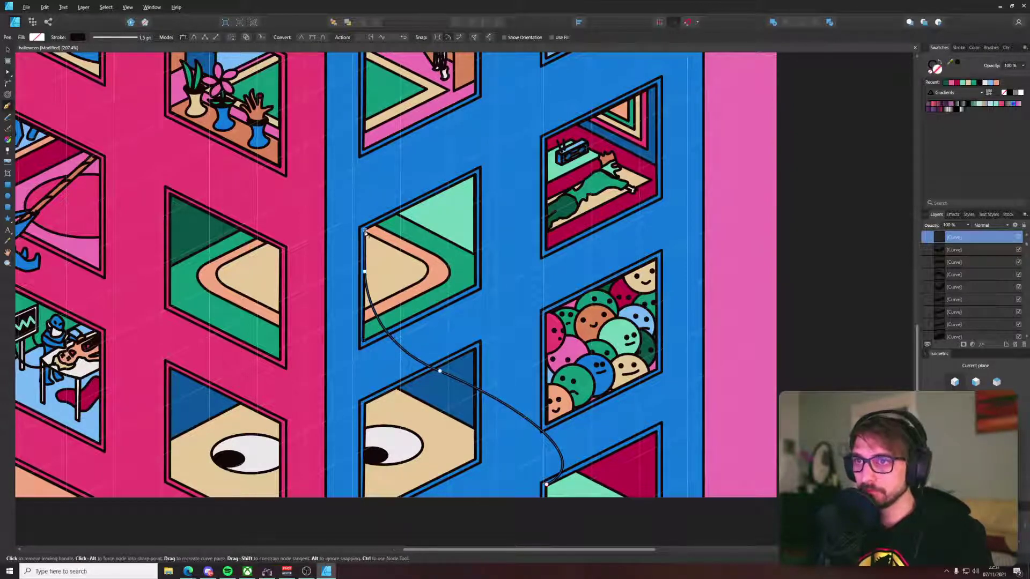
left_click(421, 203)
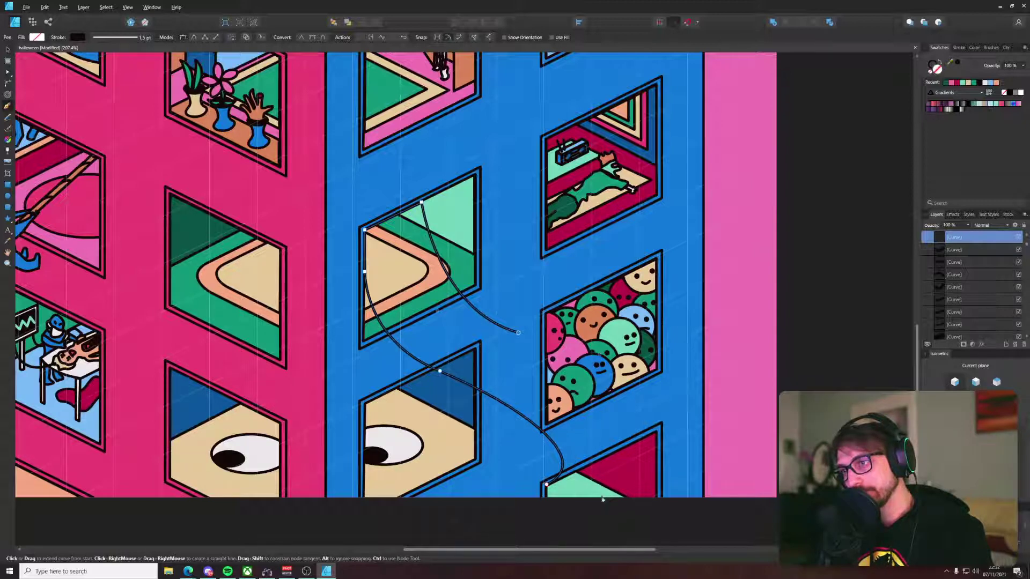
mouse_move(601, 497)
left_mouse_down()
mouse_move(559, 567)
mouse_move(570, 502)
left_mouse_up()
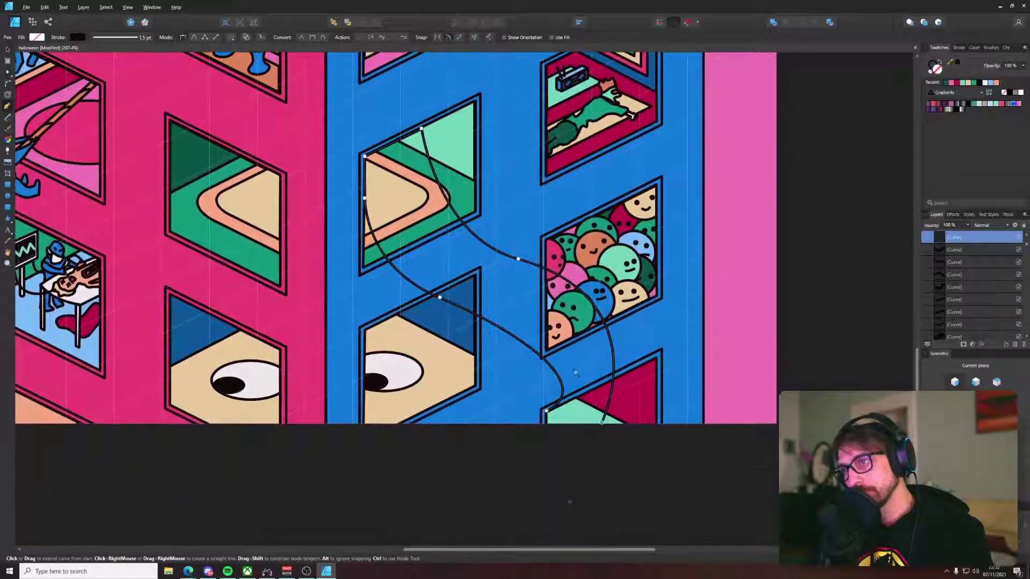
scroll(521, 318, "down", 2)
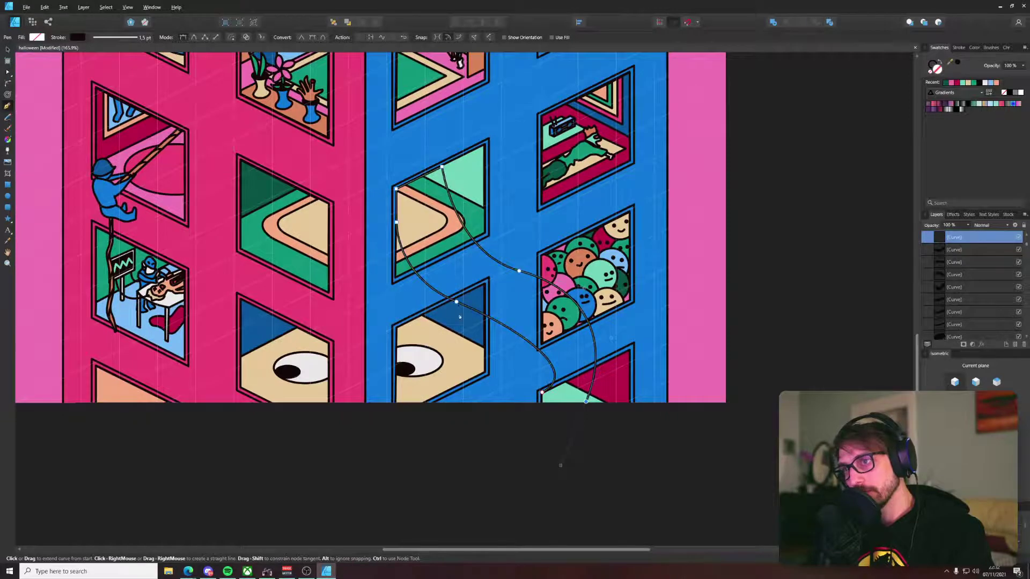
Step: Lower the nodes and handles of the shape's lower edge so it bends smoothly past the eye window into the window below the faces
key("a")
left_click_drag(456, 302, 446, 315)
left_click_drag(498, 343, 484, 358)
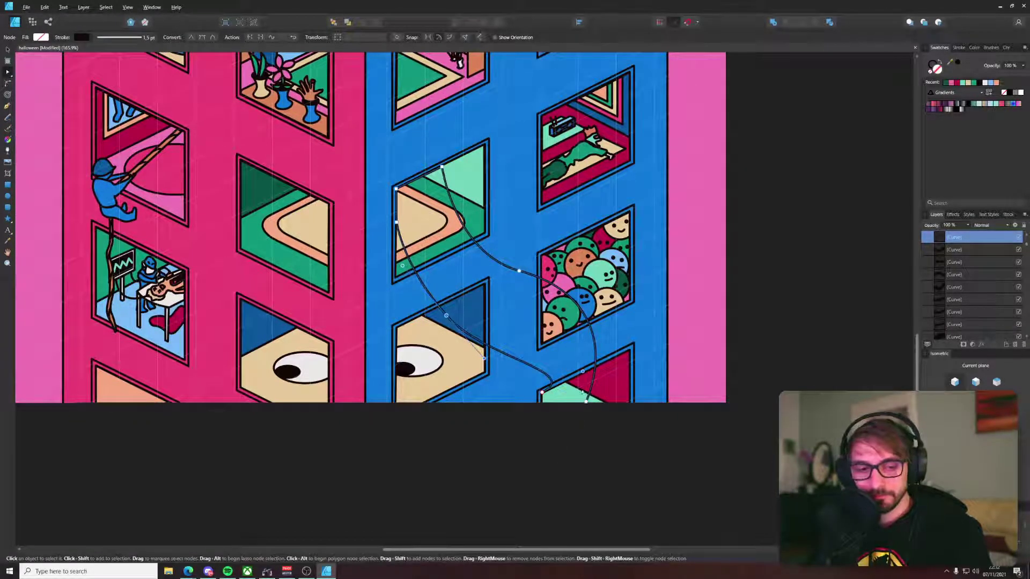
left_click_drag(549, 380, 541, 438)
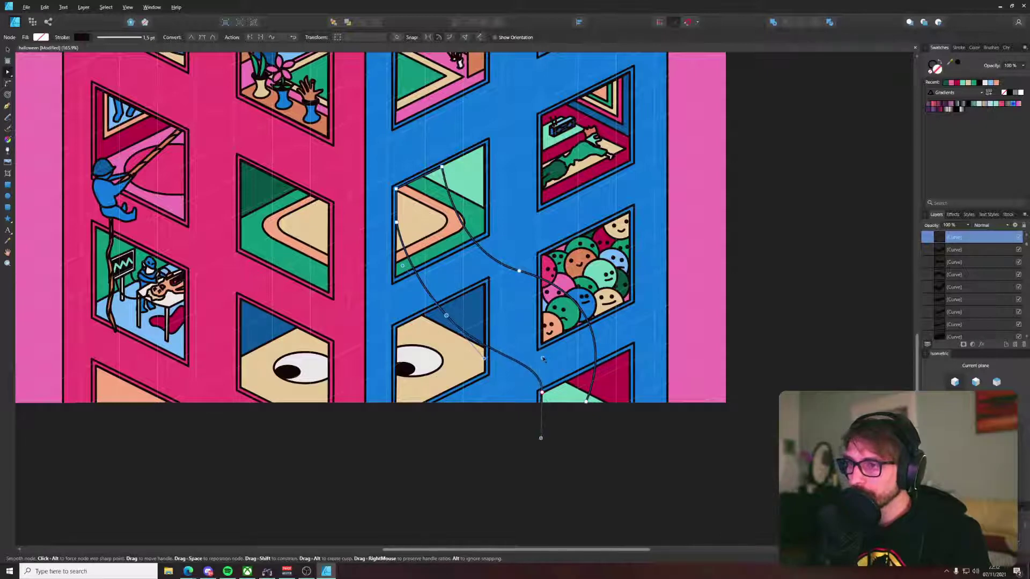
Step: Reshape the shape's upper edge by shifting its middle node and handles so it bulges out of the rug window and narrows downward
left_click_drag(519, 271, 505, 293)
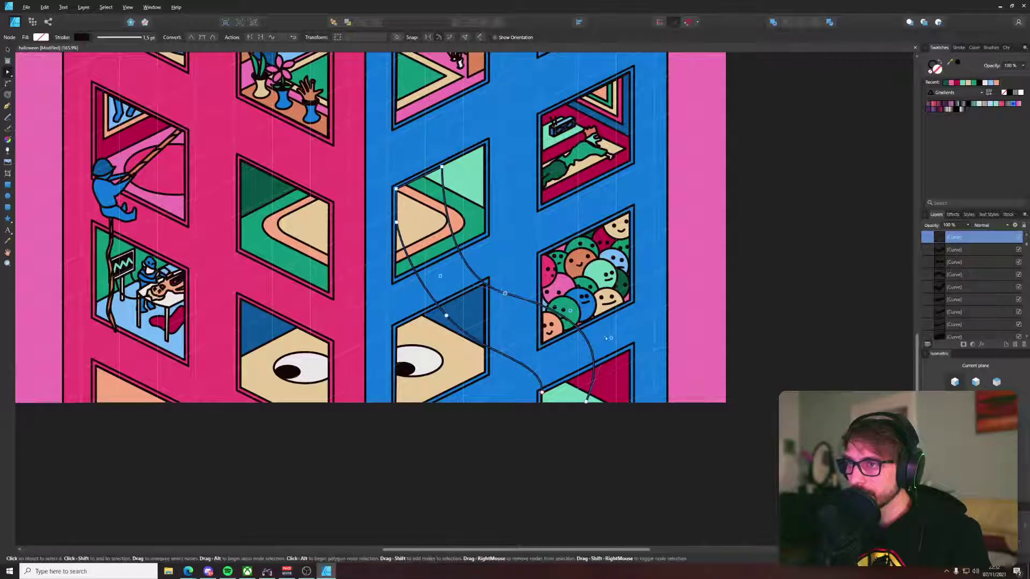
left_click_drag(610, 338, 562, 314)
left_click_drag(505, 294, 507, 281)
left_click_drag(443, 264, 475, 149)
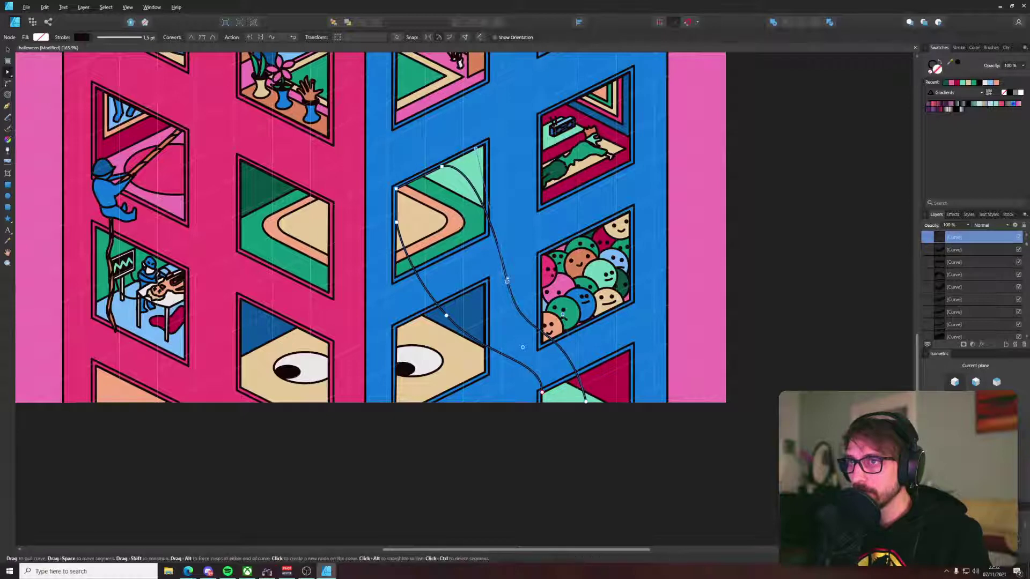
Step: Refine the lower edge's start and middle nodes and nudge the upper edge's middle node to balance the shape's width
left_click_drag(446, 315, 450, 302)
left_click_drag(396, 221, 401, 262)
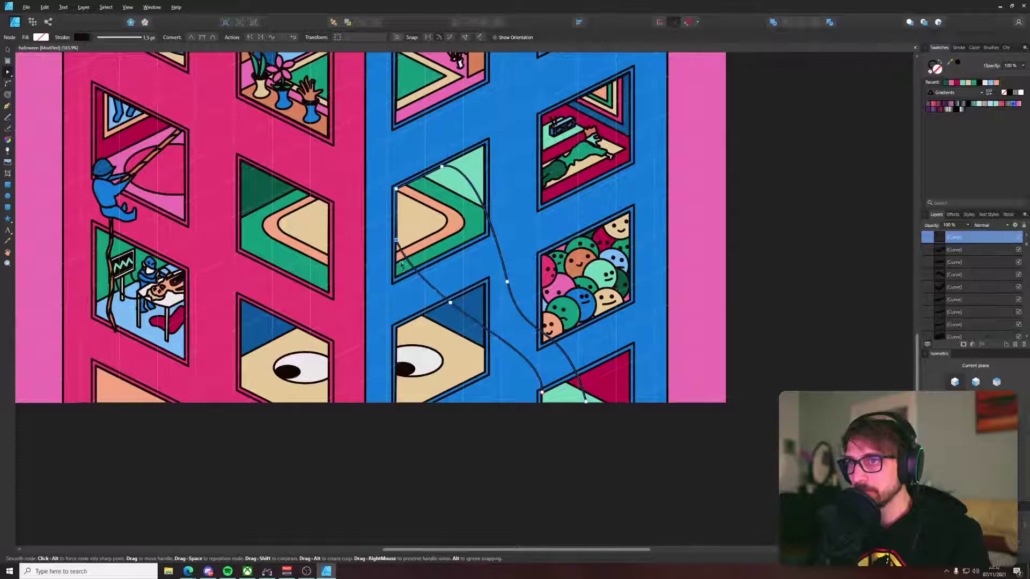
key("ctrl+z")
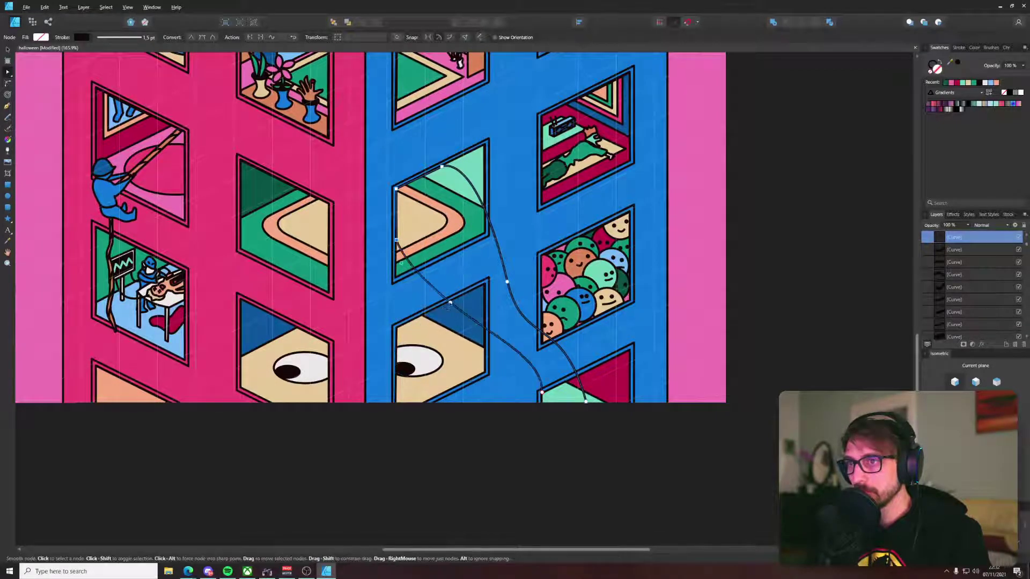
left_click_drag(450, 302, 438, 312)
mouse_move(506, 282)
left_mouse_down()
mouse_move(495, 267)
mouse_move(506, 280)
left_mouse_up()
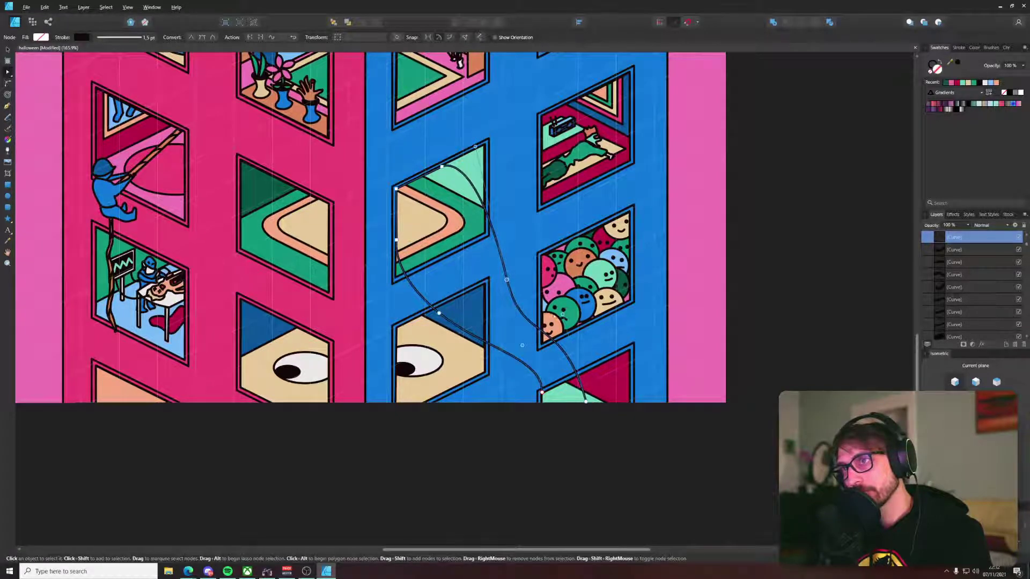
Step: Move the two end nodes to the artboard's lower edge, bow the upper edge outward and close the shape with a curve below the artboard
left_click_drag(585, 402, 607, 466)
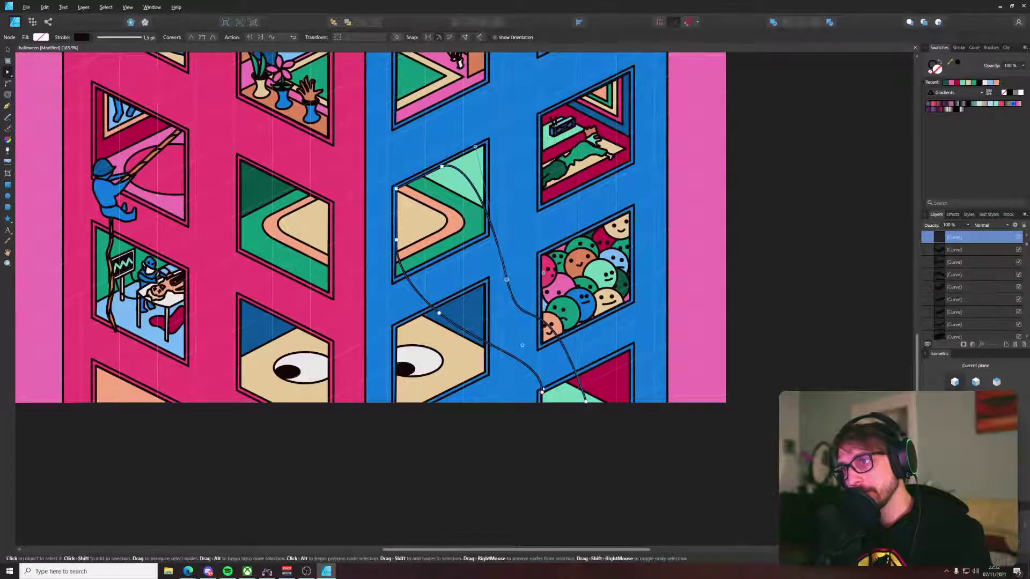
left_click_drag(542, 392, 542, 403)
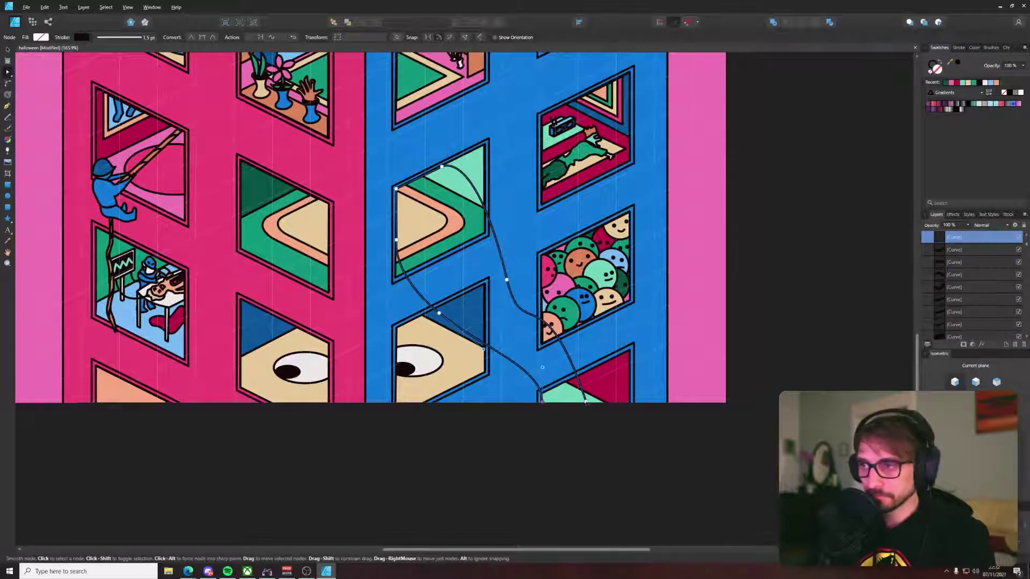
left_click(585, 402)
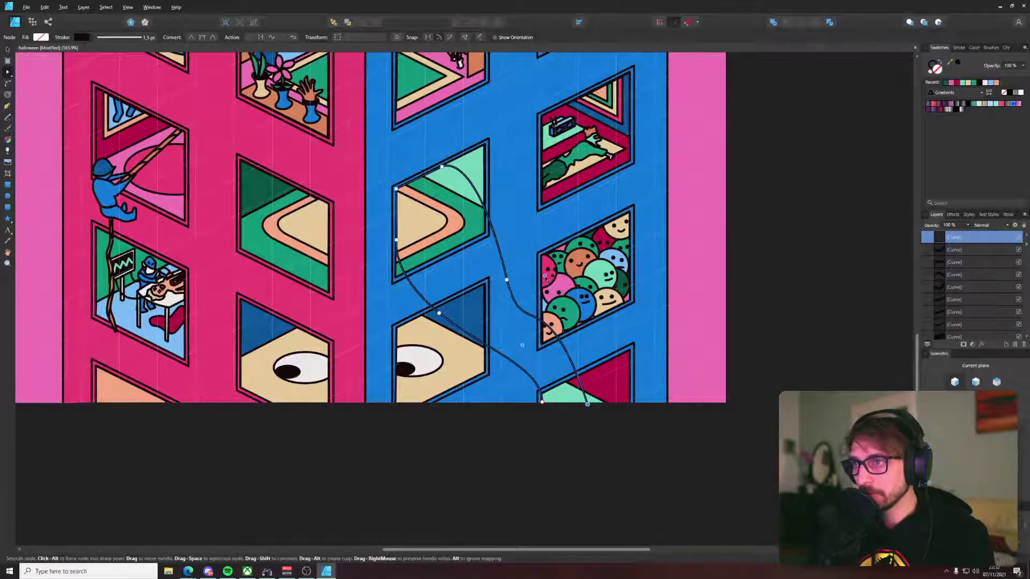
left_click_drag(545, 276, 598, 307)
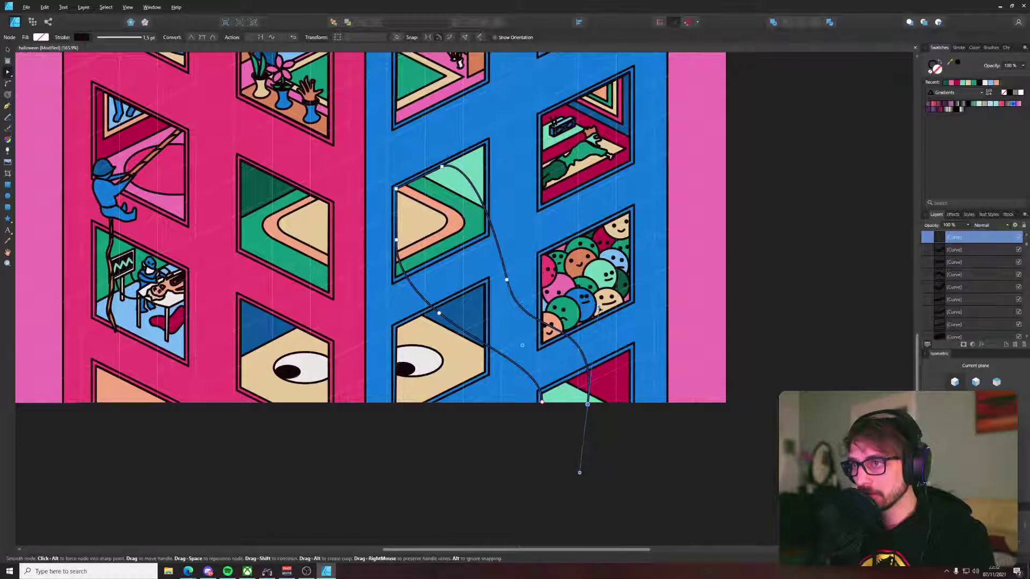
left_click_drag(506, 279, 493, 273)
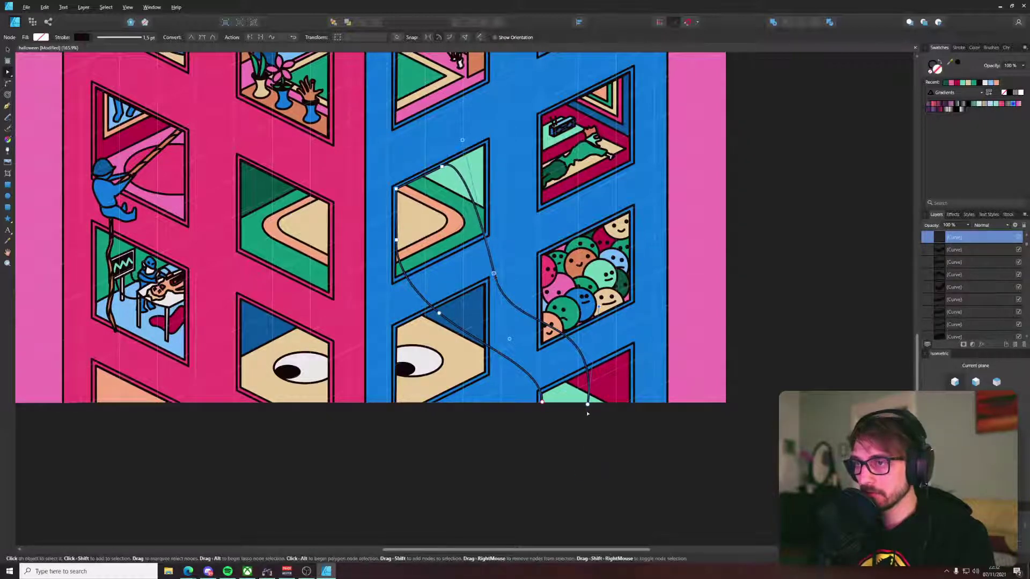
key("p")
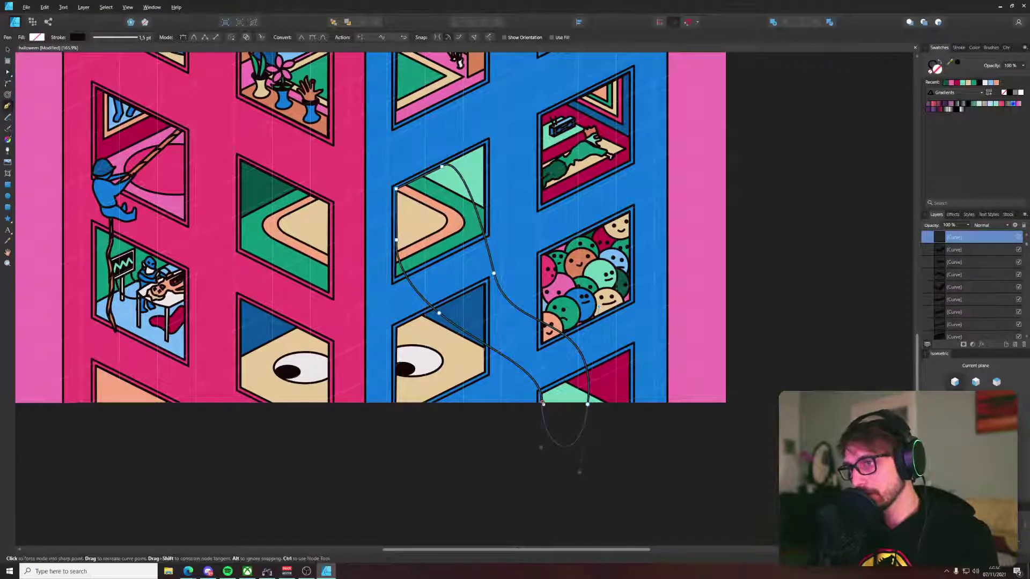
key("v")
Step: Try dark red, pink, blue, light blue and green palette colours as the fill of the closed curved shape
scroll(284, 254, "down", 5)
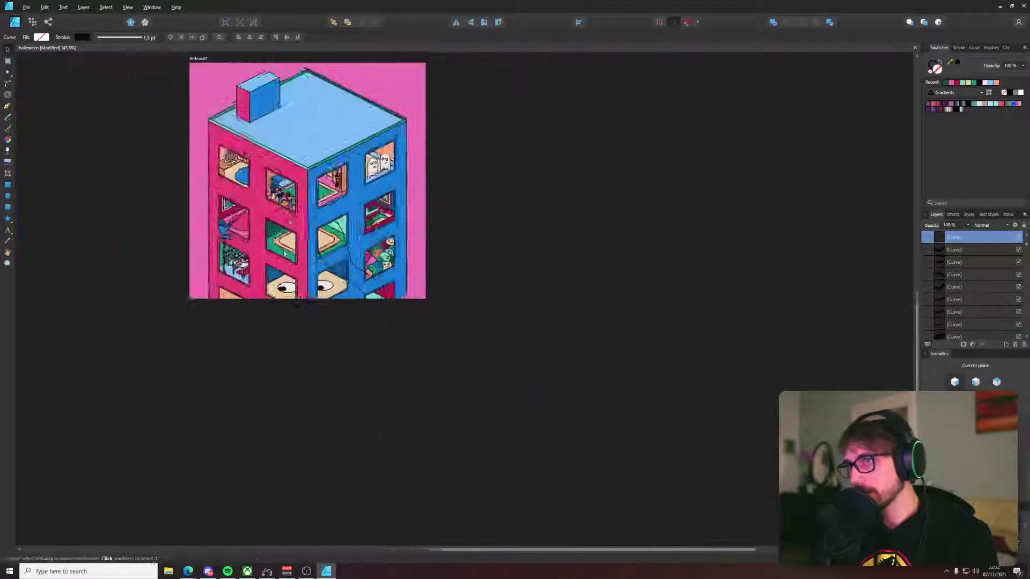
scroll(284, 254, "down", 1)
left_click_drag(284, 254, 494, 305)
key("i")
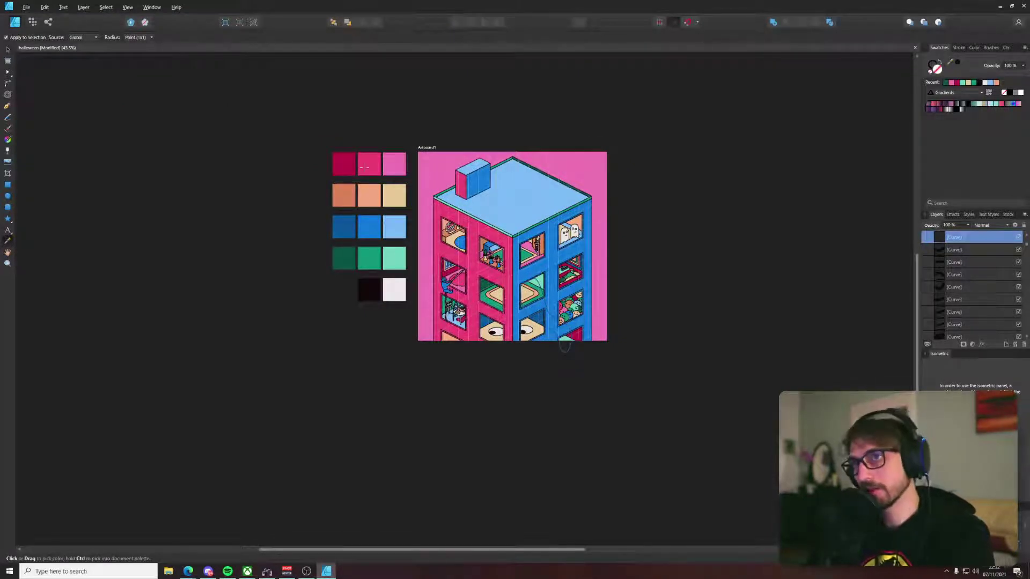
left_click(345, 163)
key("ctrl+z")
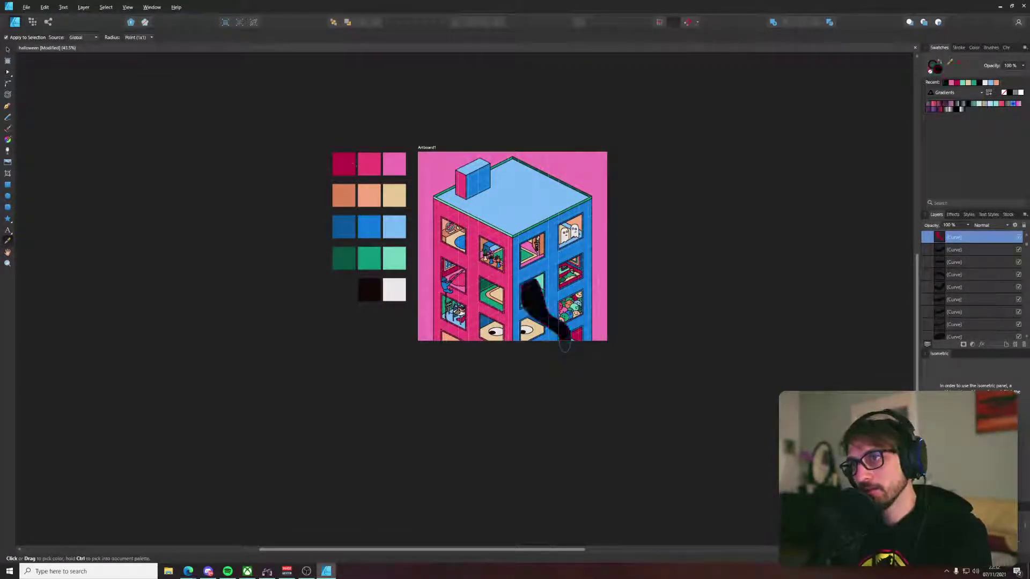
left_click(388, 169)
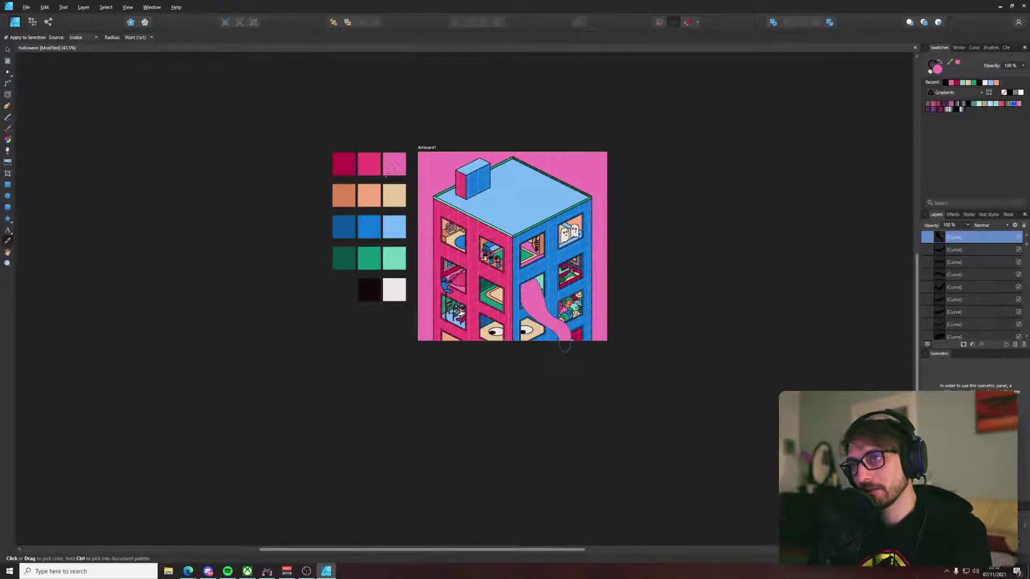
left_click(370, 223)
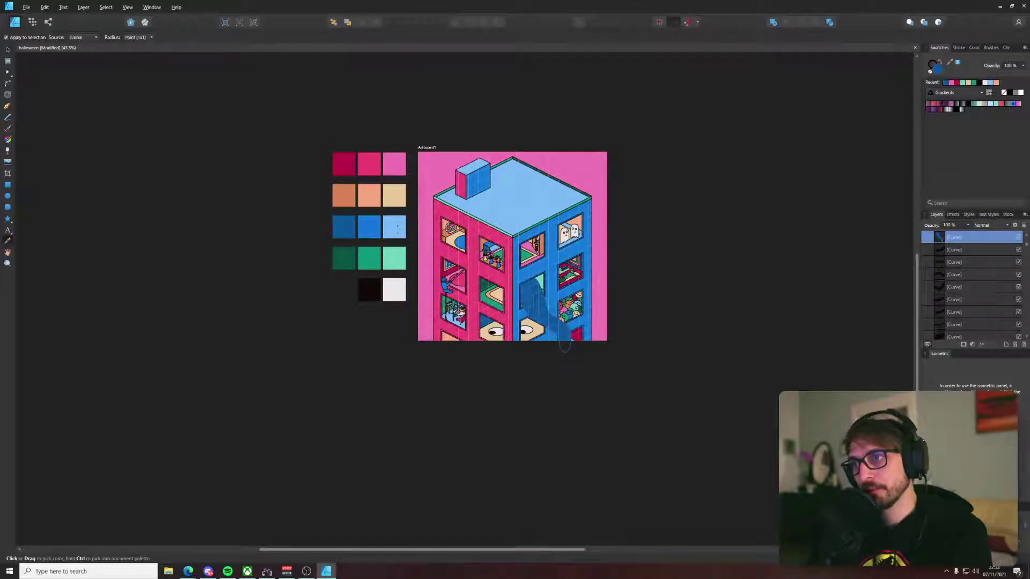
left_click(397, 228)
left_click(363, 268)
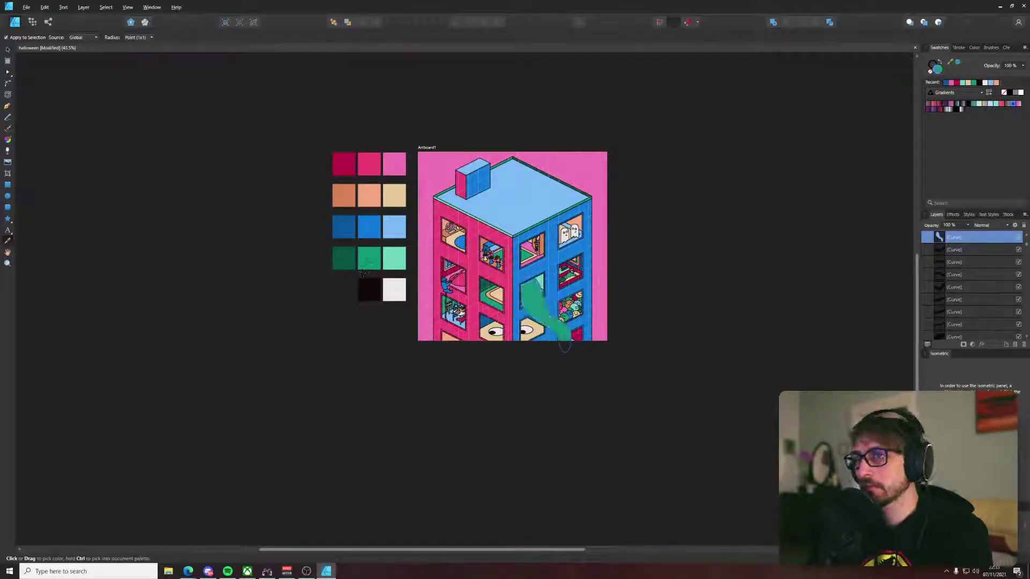
Step: Try light blue, the three palette greens and the bright pink as the curved shape's fill
left_click(395, 229)
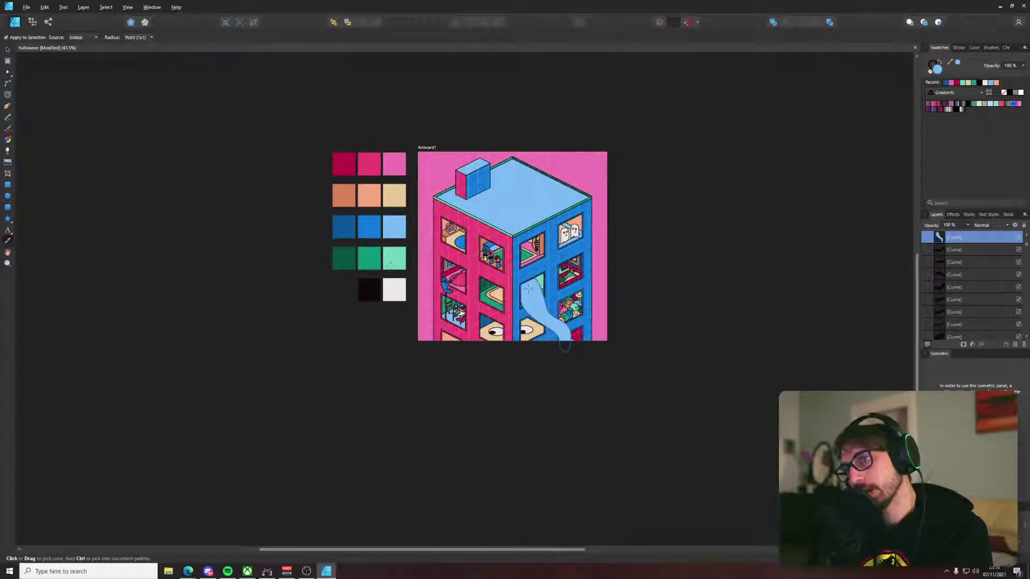
left_click(373, 261)
left_click(392, 261)
left_click(347, 250)
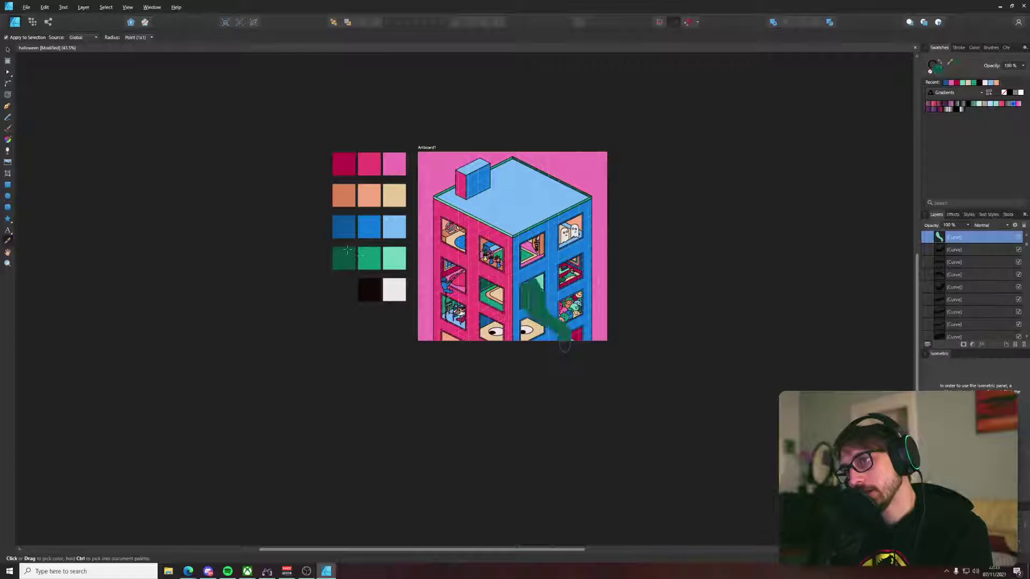
left_click(370, 162)
Step: Try the peach, burnt orange and cream palette colours on the curved shape and compare them against the whole building
scroll(553, 324, "up", 6)
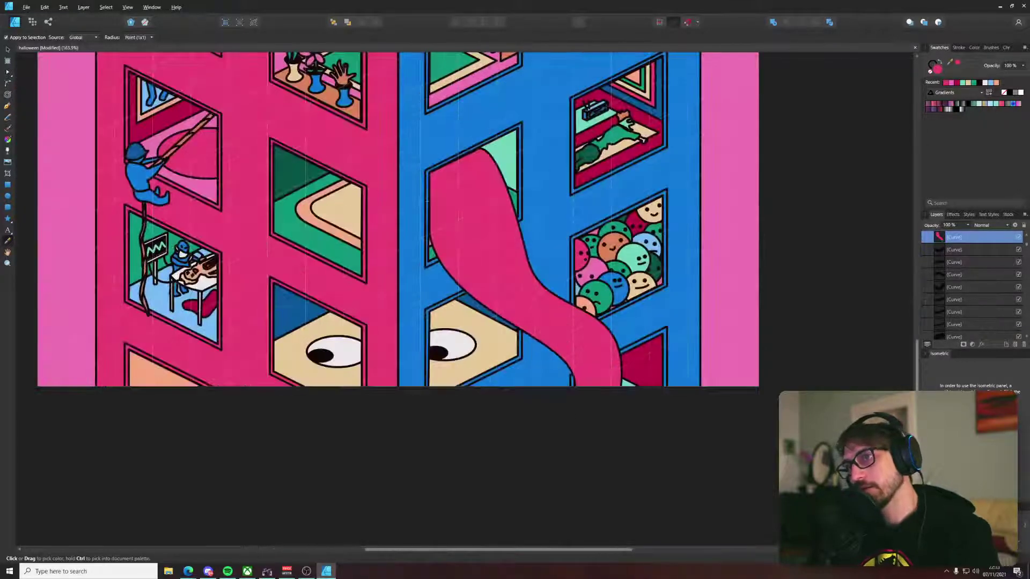
scroll(418, 240, "down", 5)
scroll(411, 182, "up", 2)
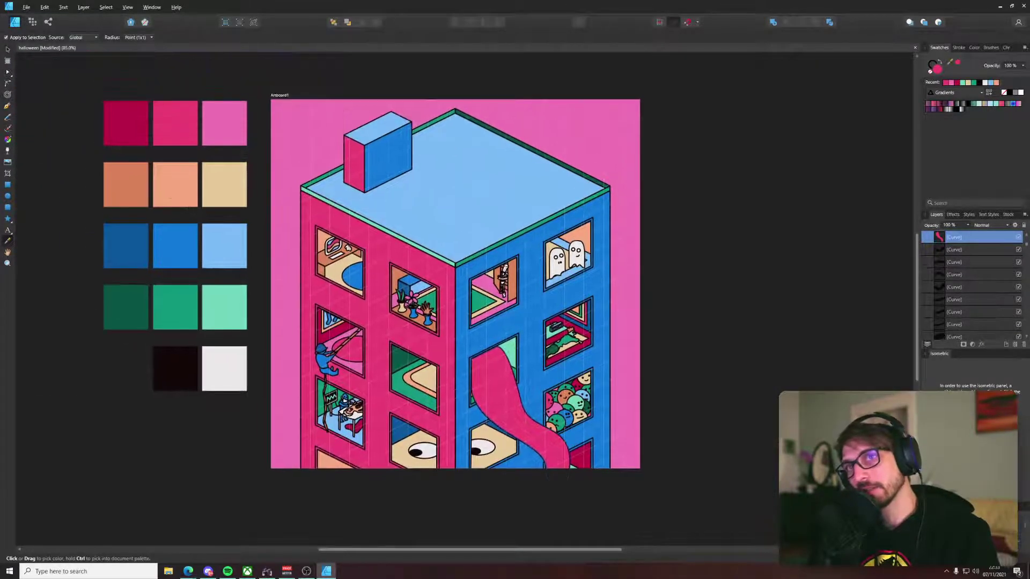
left_click(174, 198)
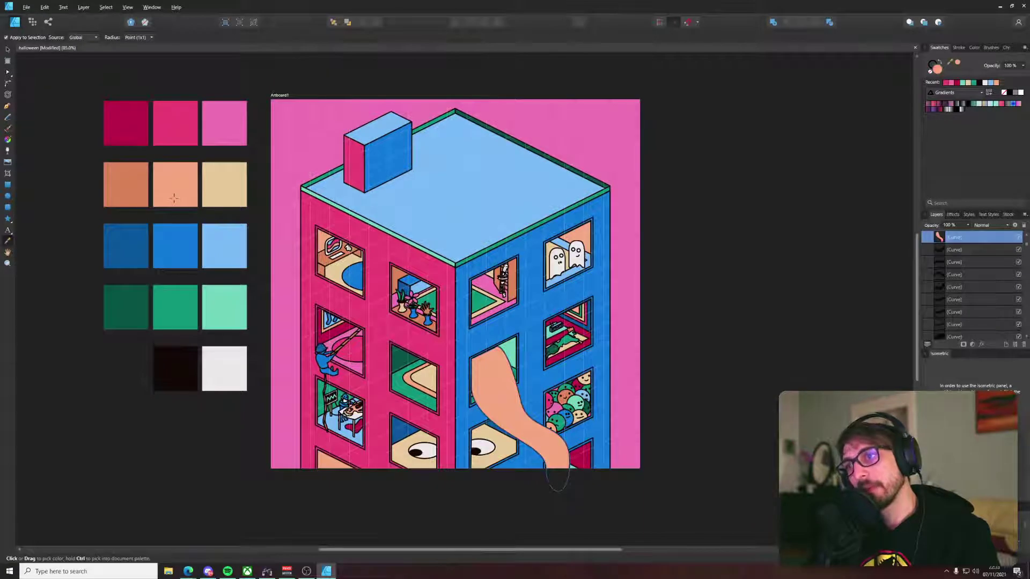
left_click(129, 184)
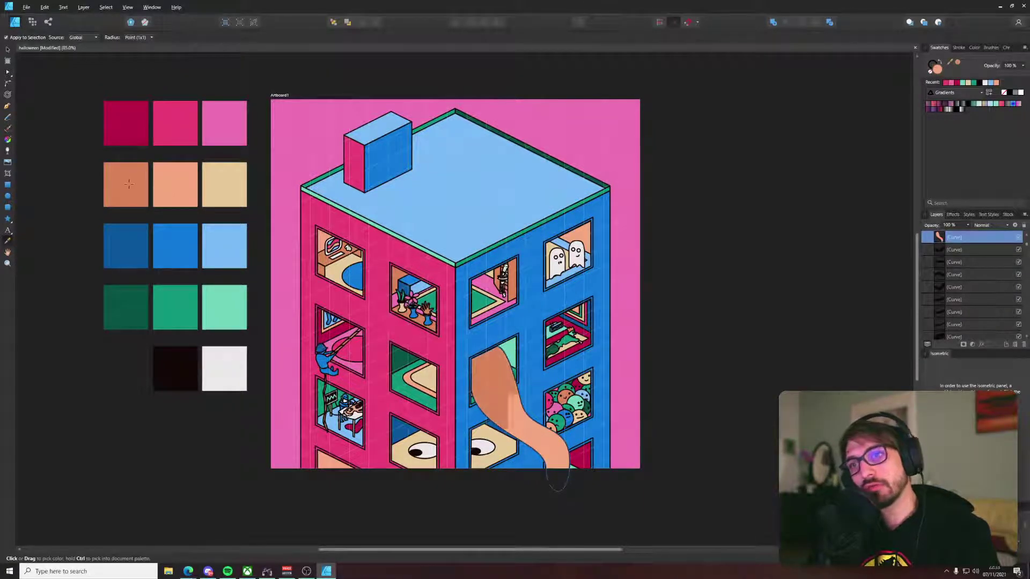
left_click(218, 189)
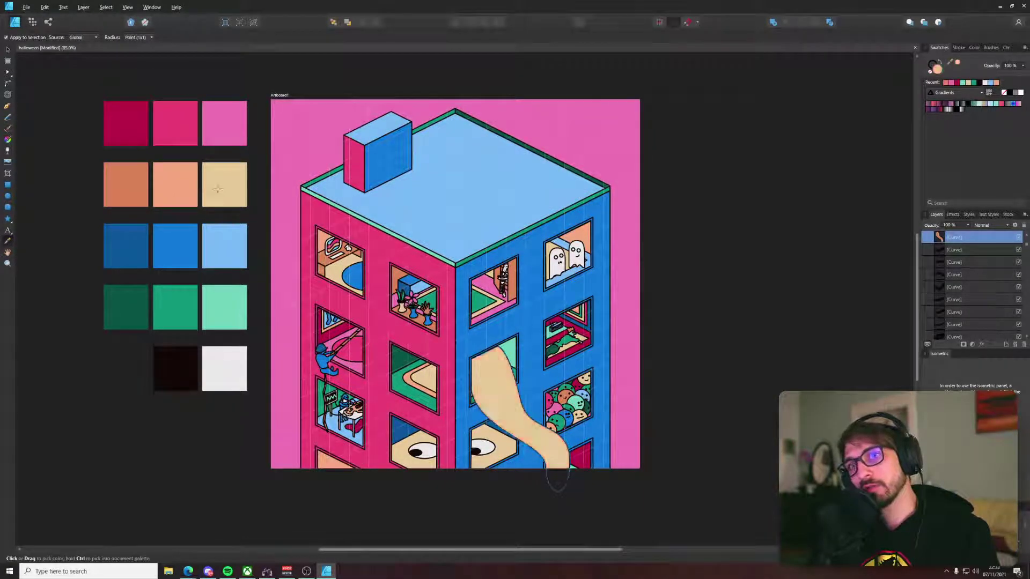
Step: Compare the light and bright pinks on the curved shape and fill it with the palette's light pink
left_click(221, 140)
left_click(169, 128)
left_click(216, 127)
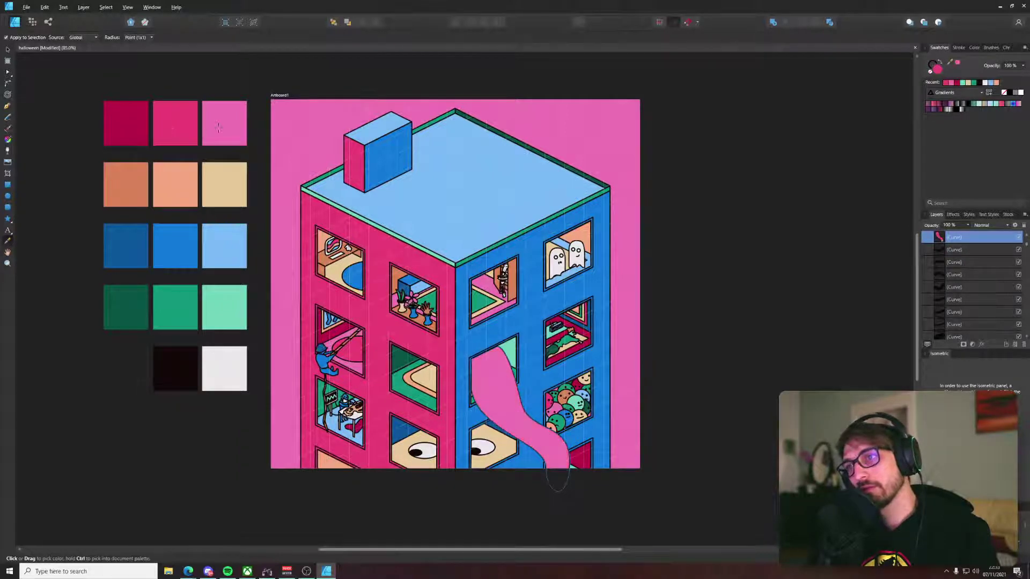
left_click_drag(566, 340, 542, 293)
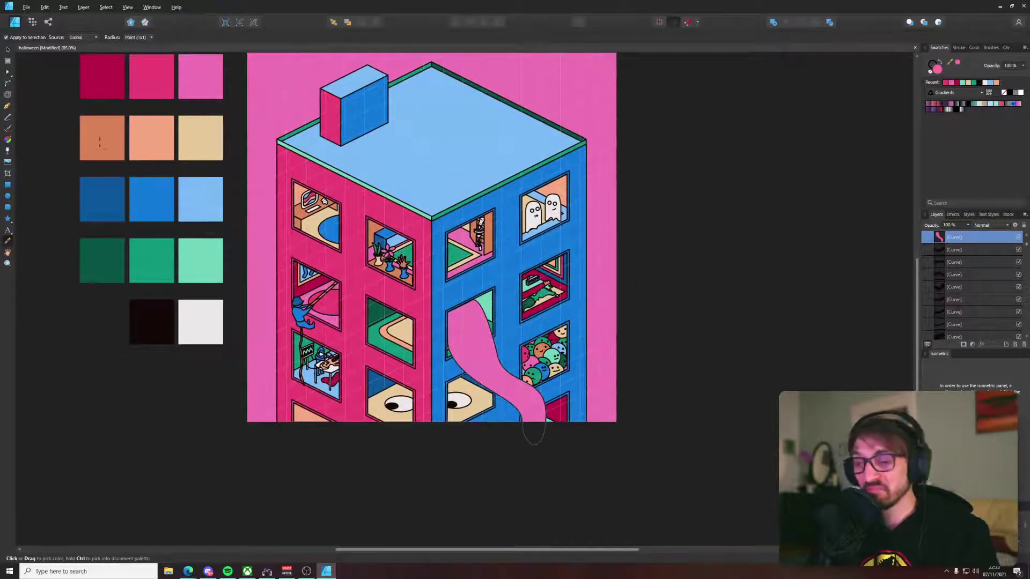
Step: Try the palette's bright pink, dark red, peach, burnt orange and medium blue as the curved shape's fill
left_click(145, 82)
left_click_drag(100, 83, 94, 181)
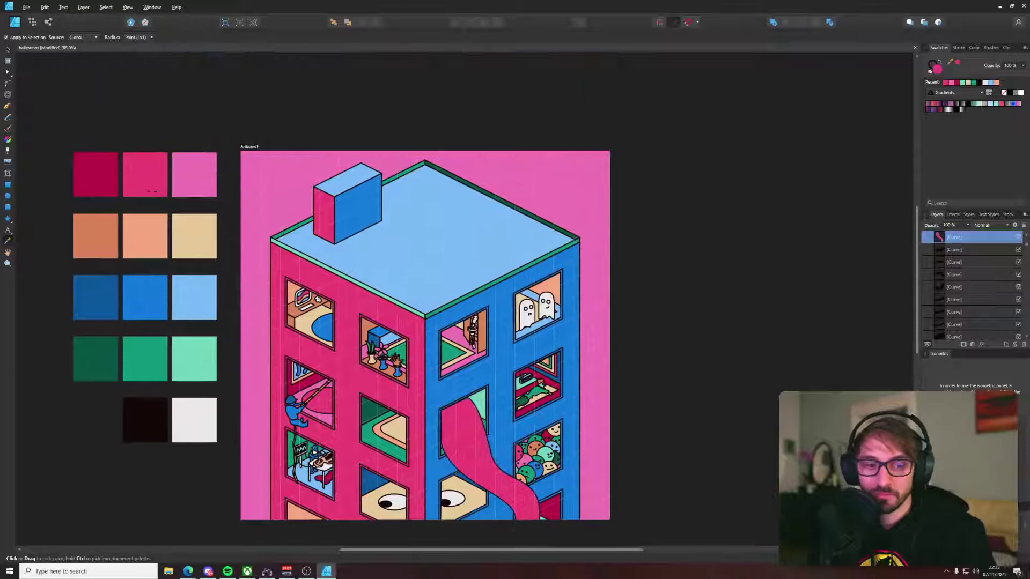
left_click(94, 181)
left_click_drag(140, 217, 147, 182)
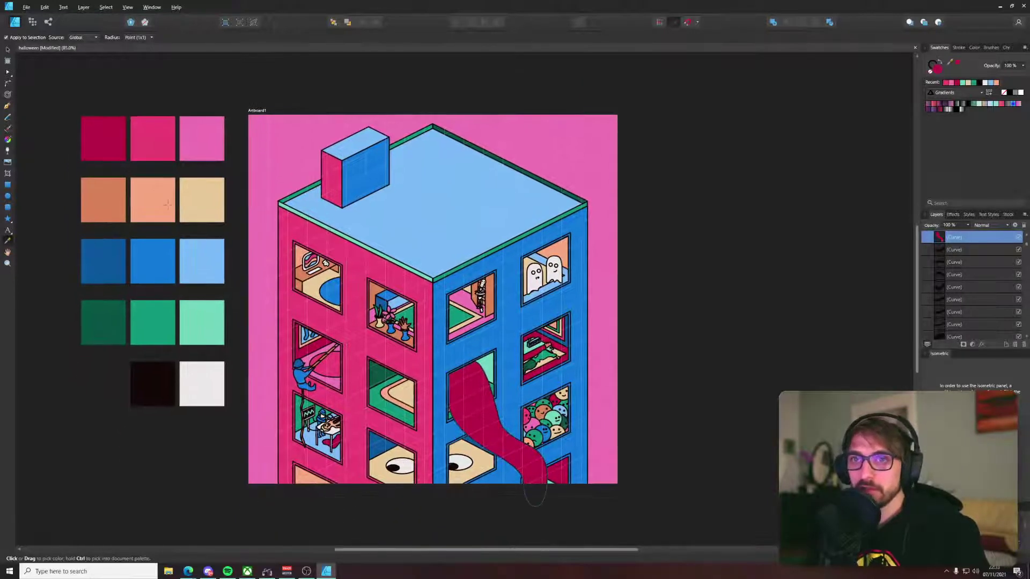
left_click(168, 203)
left_click(102, 204)
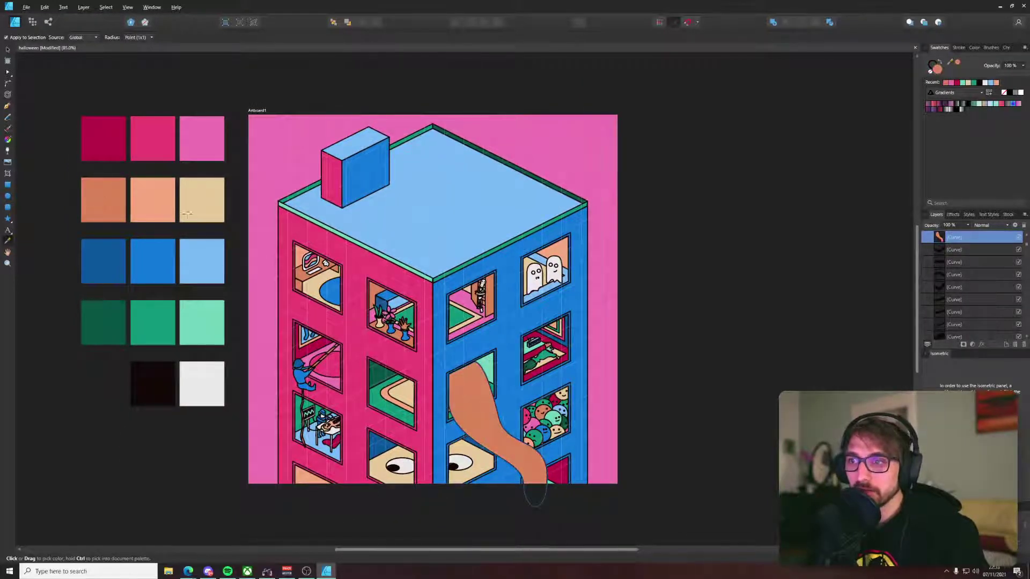
left_click(135, 270)
Step: Fill the curved shape with the palette's light blue and deselect it
left_click(211, 263)
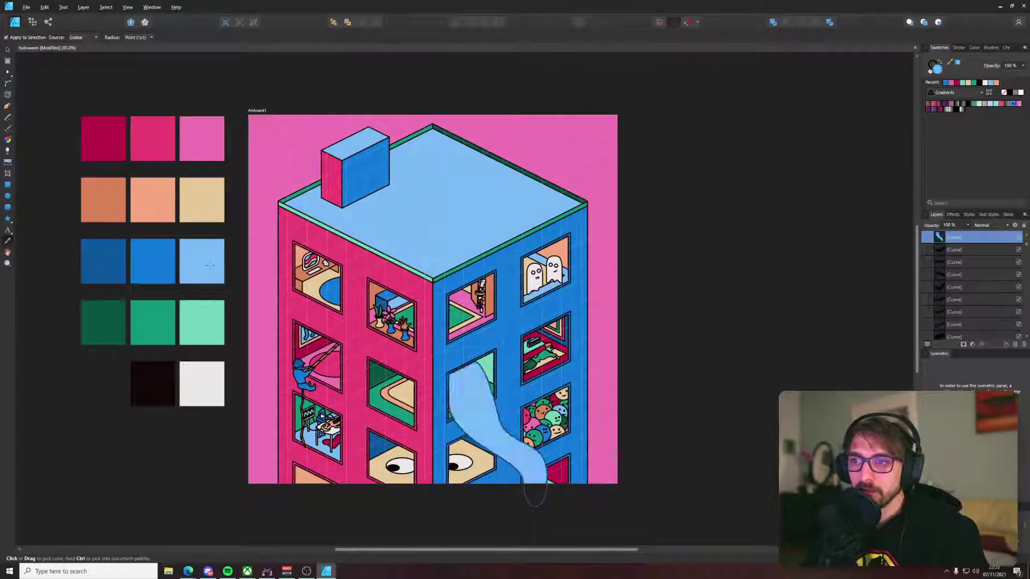
left_click_drag(535, 471, 459, 362)
scroll(459, 362, "up", 4)
left_click_drag(341, 244, 310, 249)
key("v")
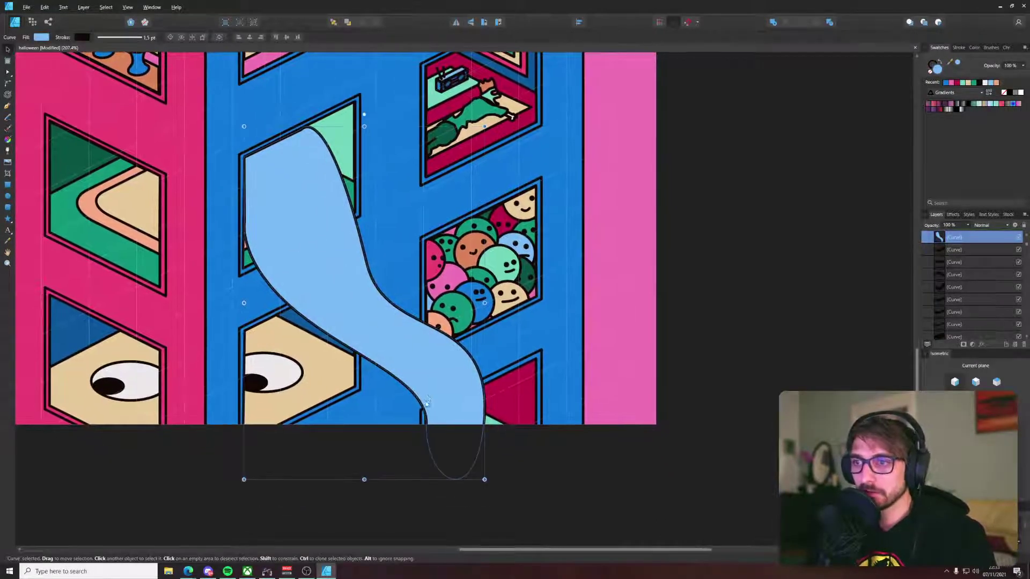
left_click_drag(378, 248, 403, 286)
left_click(806, 281)
Step: Adjust the curve handle of the node on the window's upper edge to reshape the light blue form's rounded top
key("p")
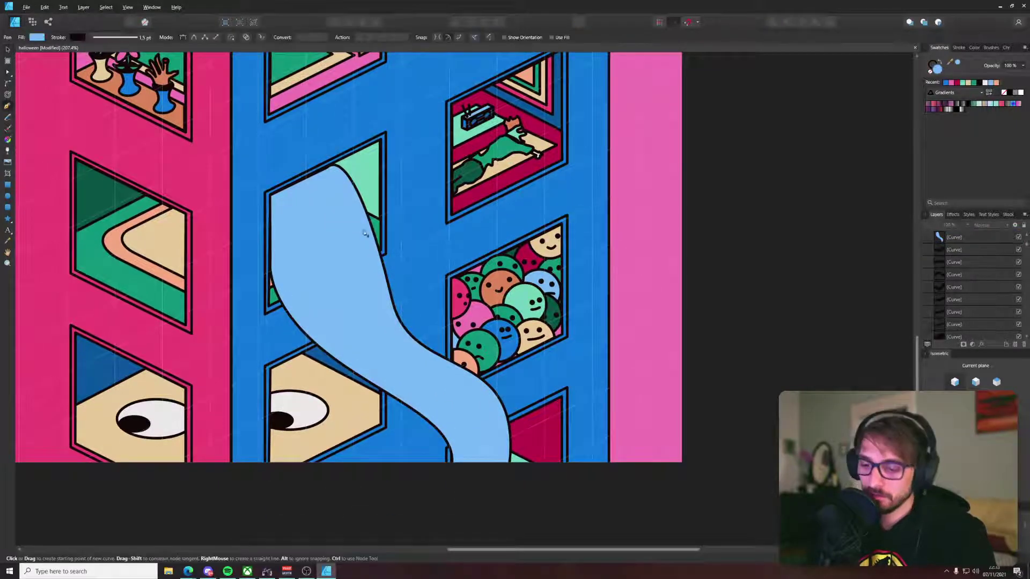
scroll(325, 164, "up", 5)
key("a")
left_click(333, 173)
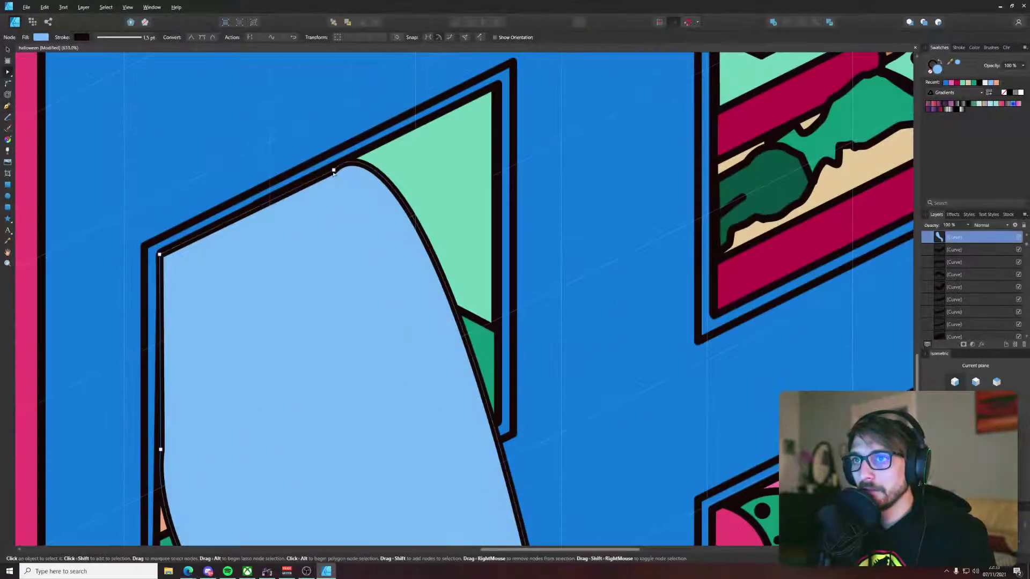
left_click(333, 171)
left_click_drag(414, 67, 451, 109)
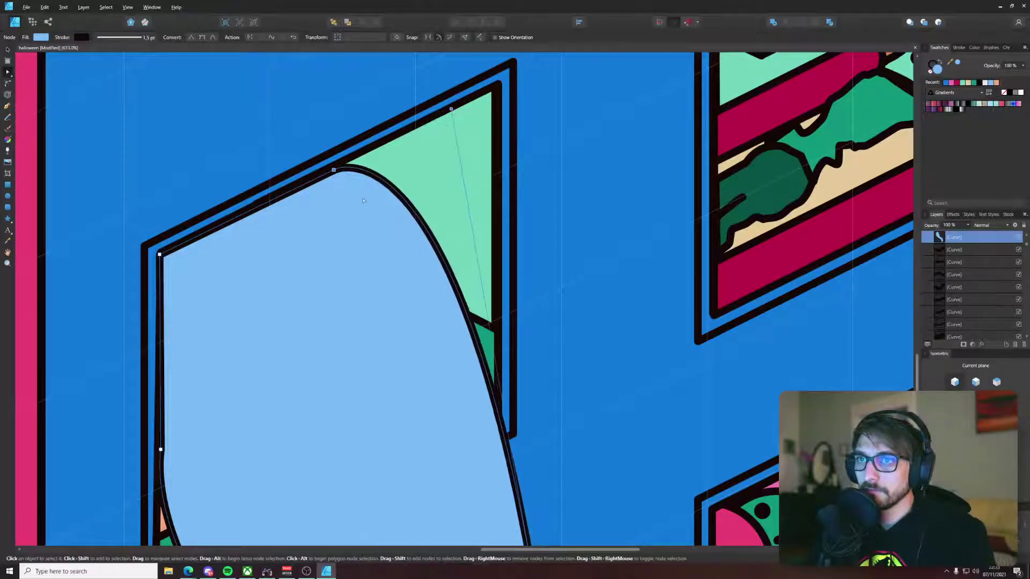
scroll(363, 201, "down", 5)
left_click(747, 202)
Step: Draw a curved contour line with the Pen tool inside the light blue form, from the window's upper edge down along its outer side
key("p")
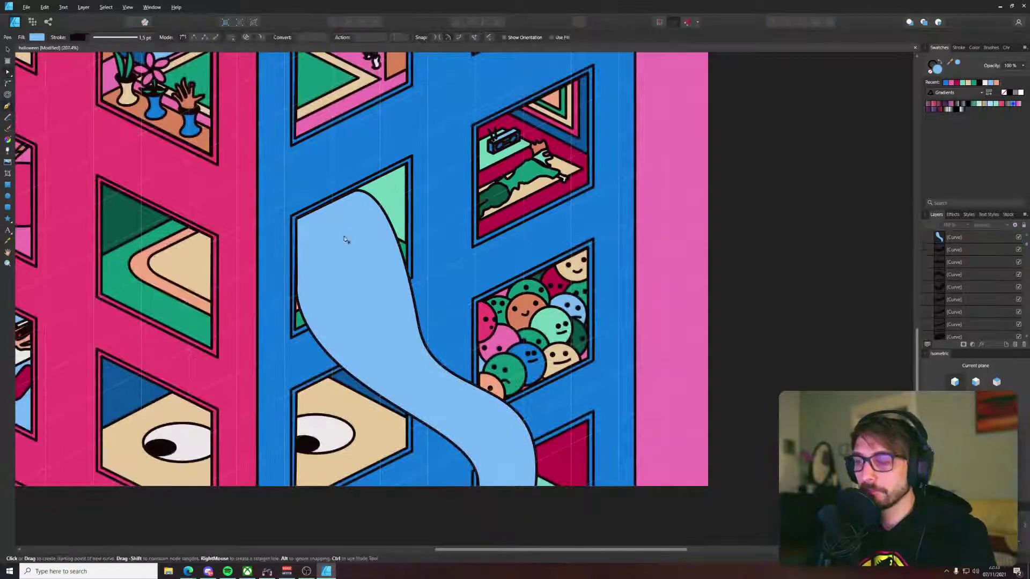
left_click(346, 196)
left_click(396, 280)
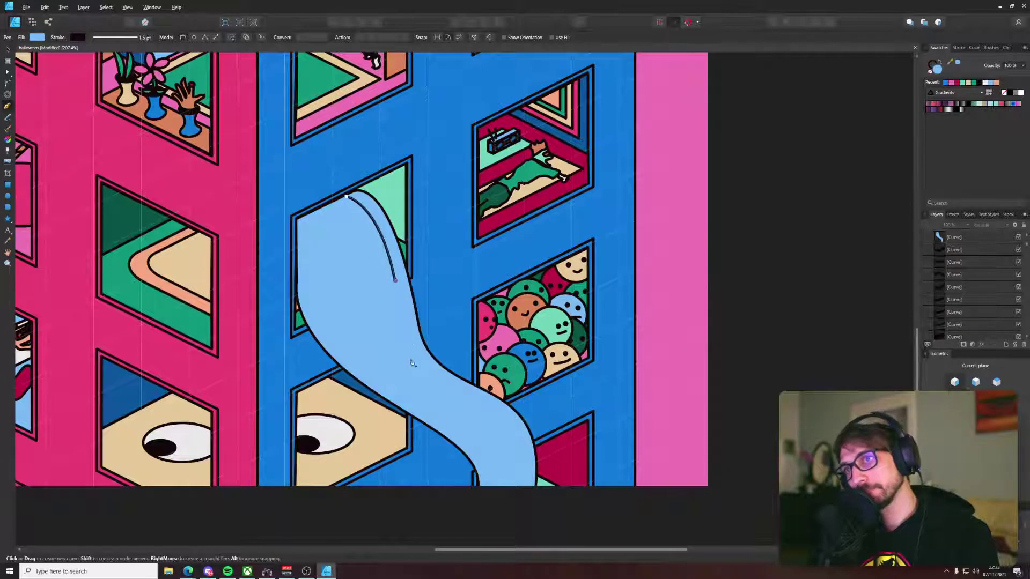
Step: Draw a Pen curve down the light-blue tentacle, around past the artboard's lower edge and back up its opposite outline
left_click_drag(448, 386, 484, 407)
mouse_move(523, 484)
left_mouse_down()
mouse_move(527, 519)
mouse_move(527, 486)
left_mouse_up()
scroll(530, 500, "down", 1)
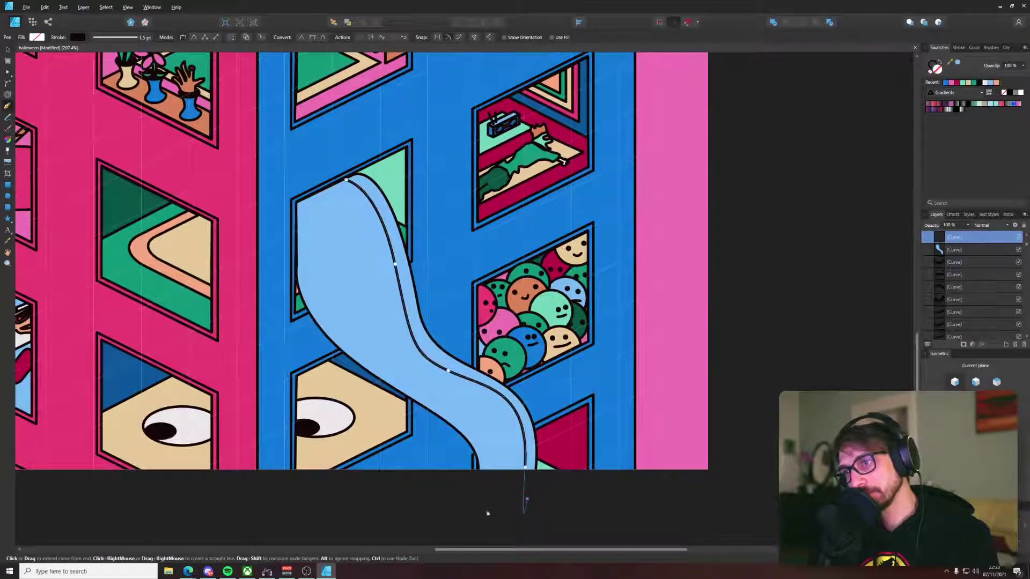
left_click_drag(408, 393, 290, 337)
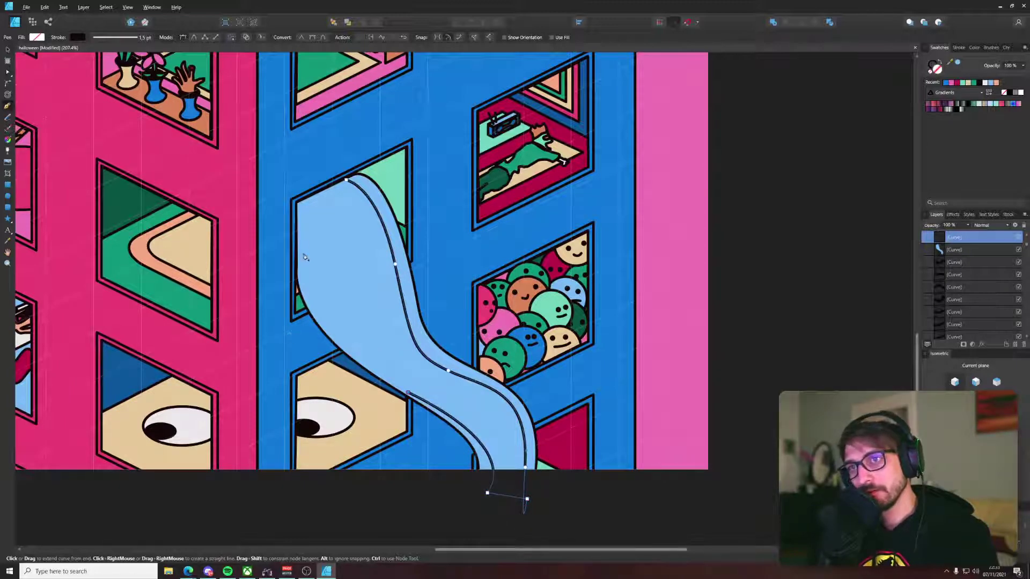
left_click_drag(298, 256, 295, 234)
Step: Shift the curve's upper inner node inward and close the path along the tentacle's top edge to form the underside shape
key("a")
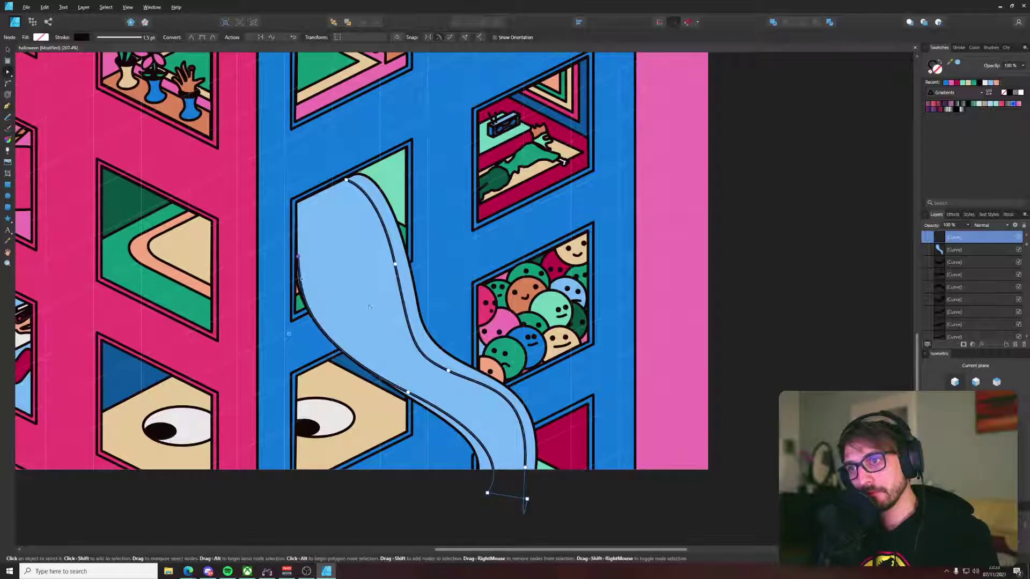
left_click_drag(396, 264, 375, 265)
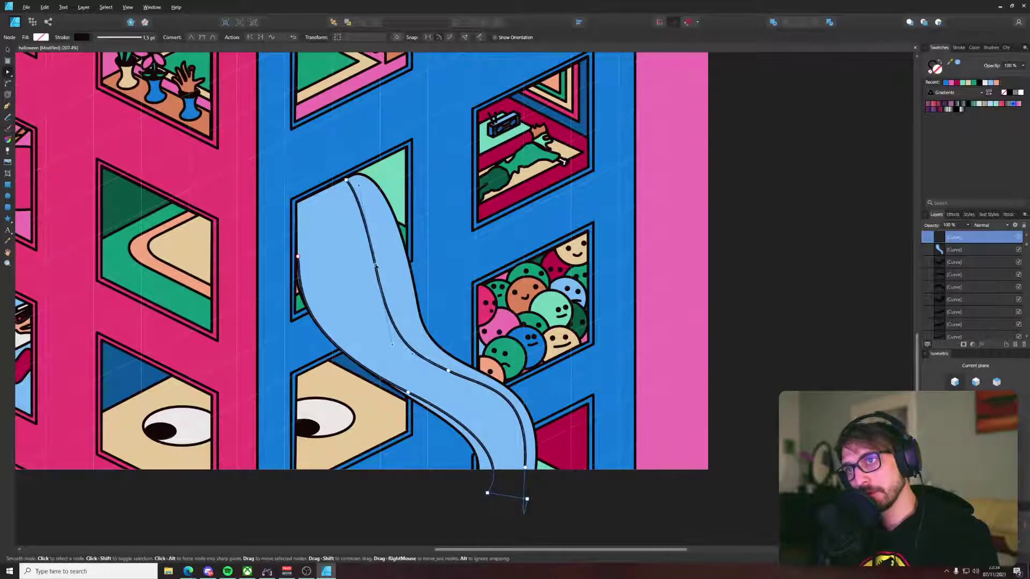
key("p")
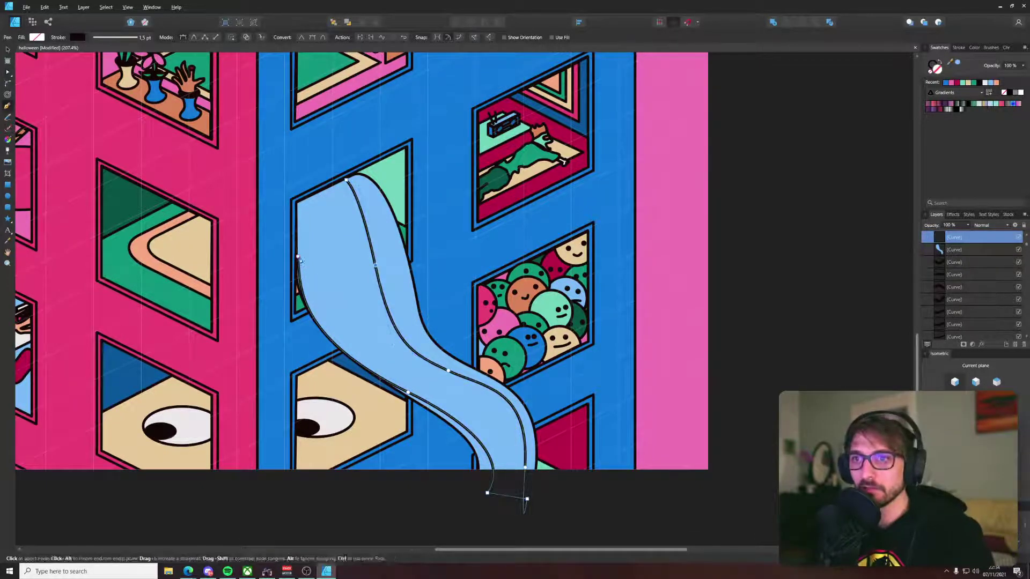
left_click(347, 183)
key("v")
scroll(337, 172, "up", 2)
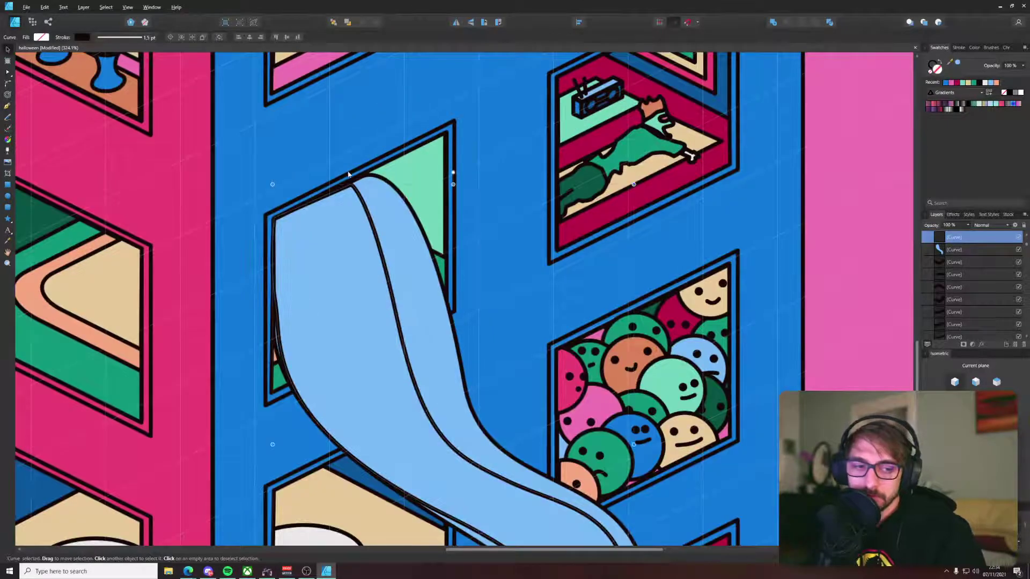
key("a")
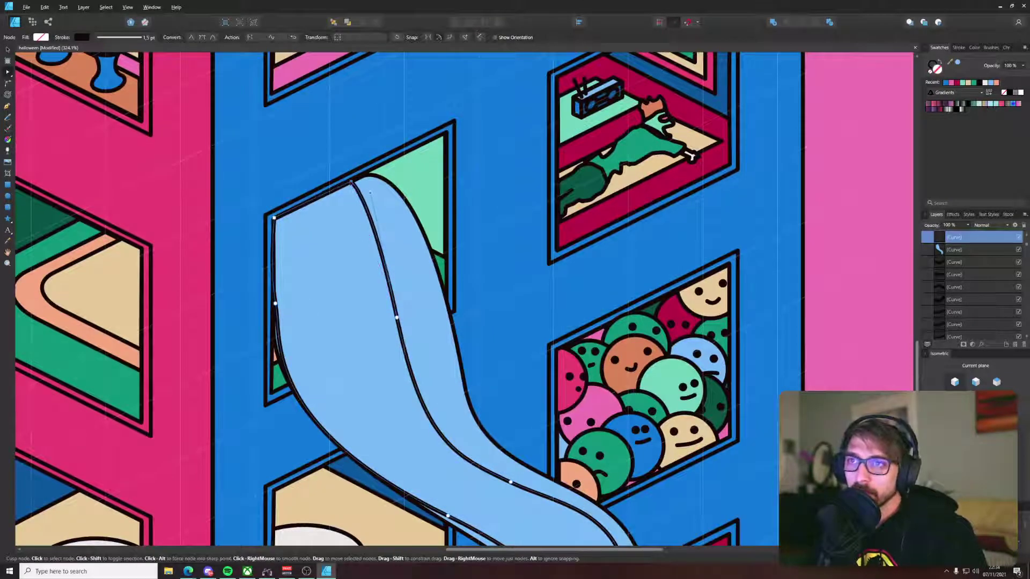
Step: Try fills from the palette squares on the tentacle's underside shape, including beige, peach, brown, hot pink, mint and black
scroll(351, 183, "down", 5)
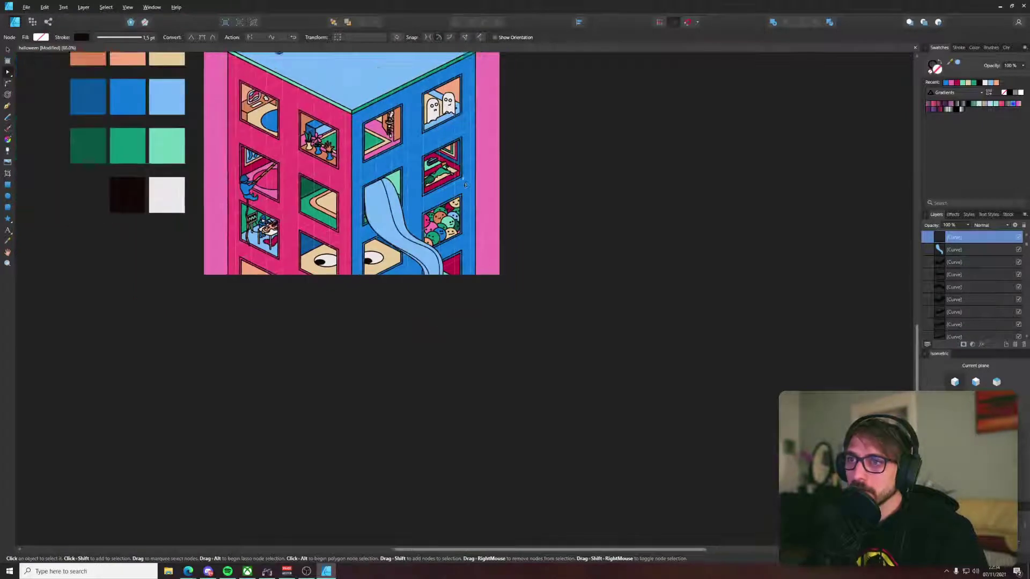
key("i")
left_click(222, 131)
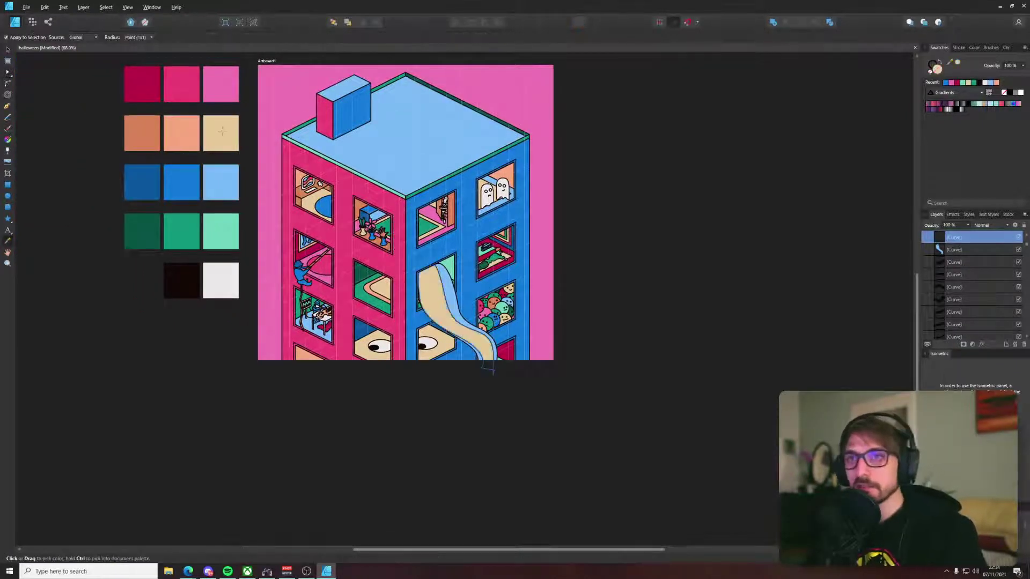
left_click(161, 134)
left_click(179, 127)
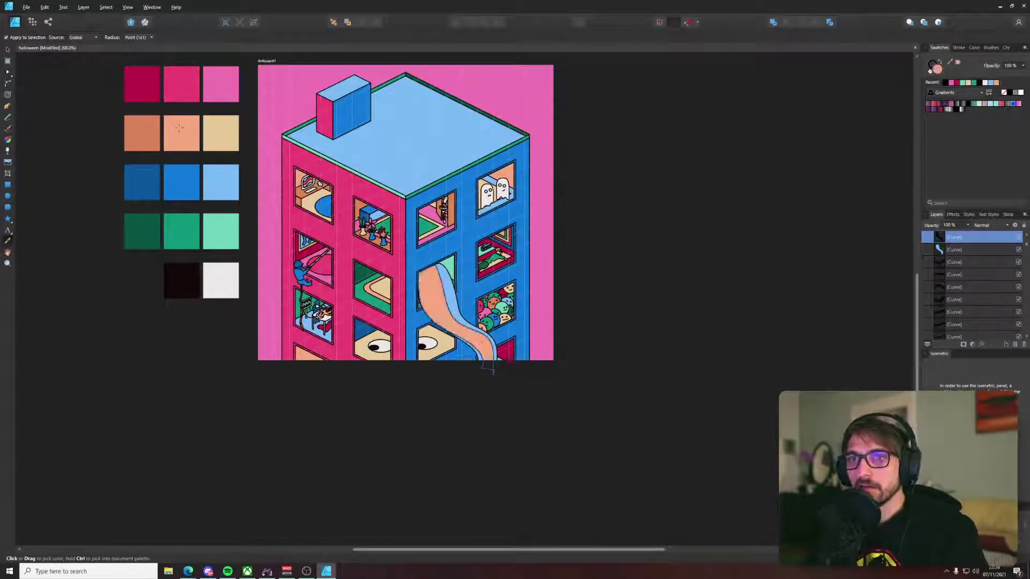
left_click(152, 124)
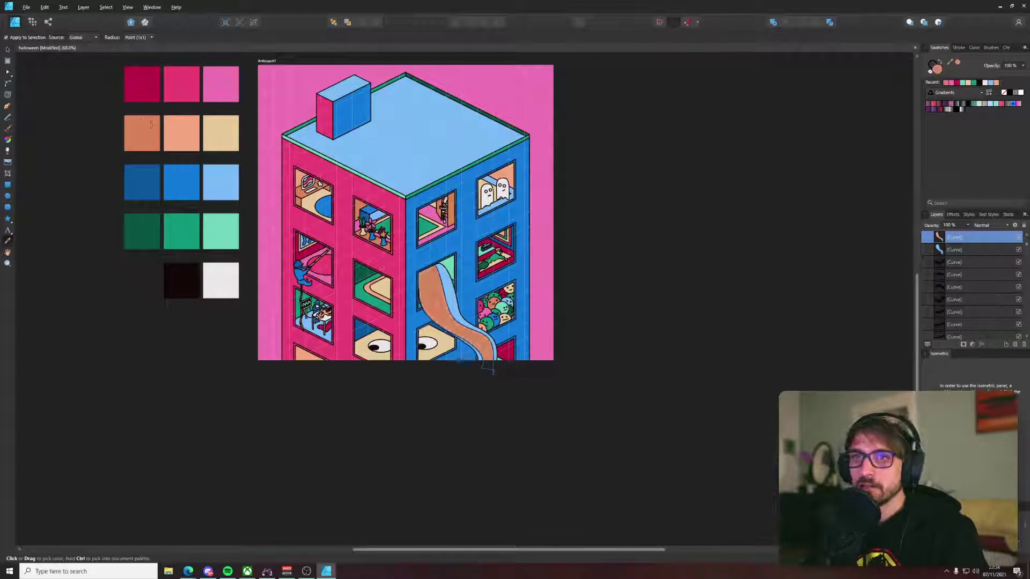
left_click(176, 82)
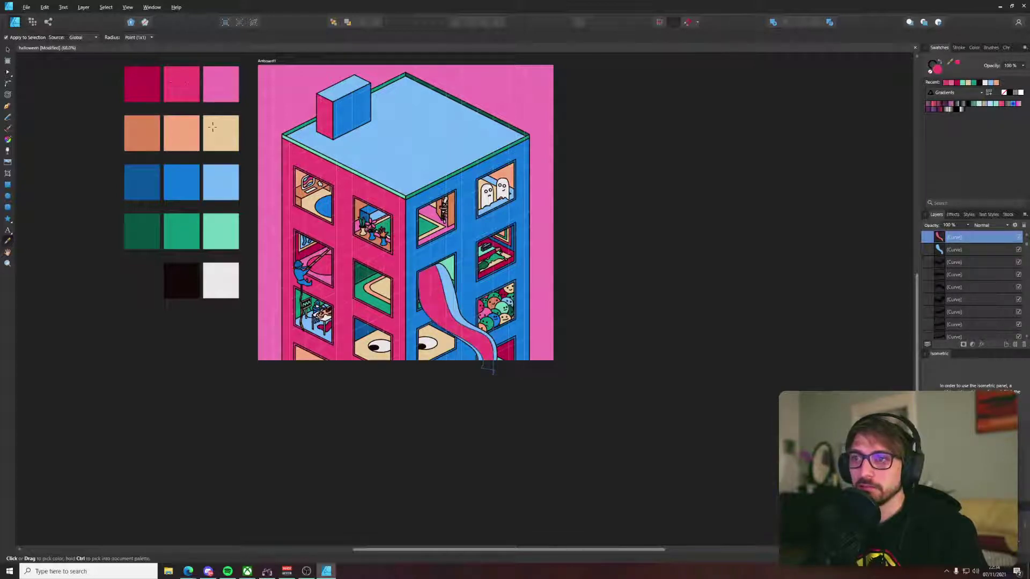
left_click(212, 127)
left_click(227, 227)
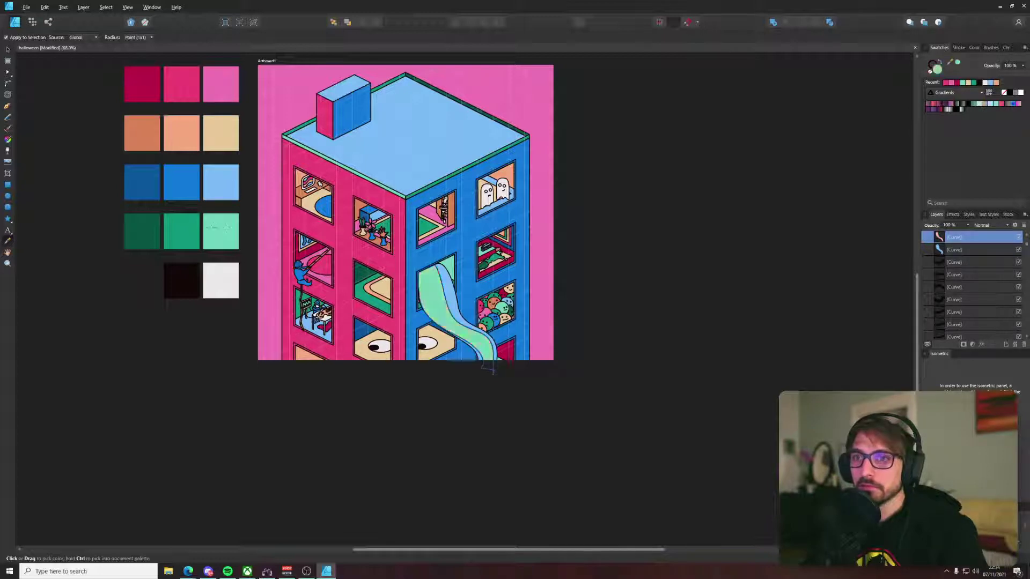
left_click(178, 221)
left_click(221, 110)
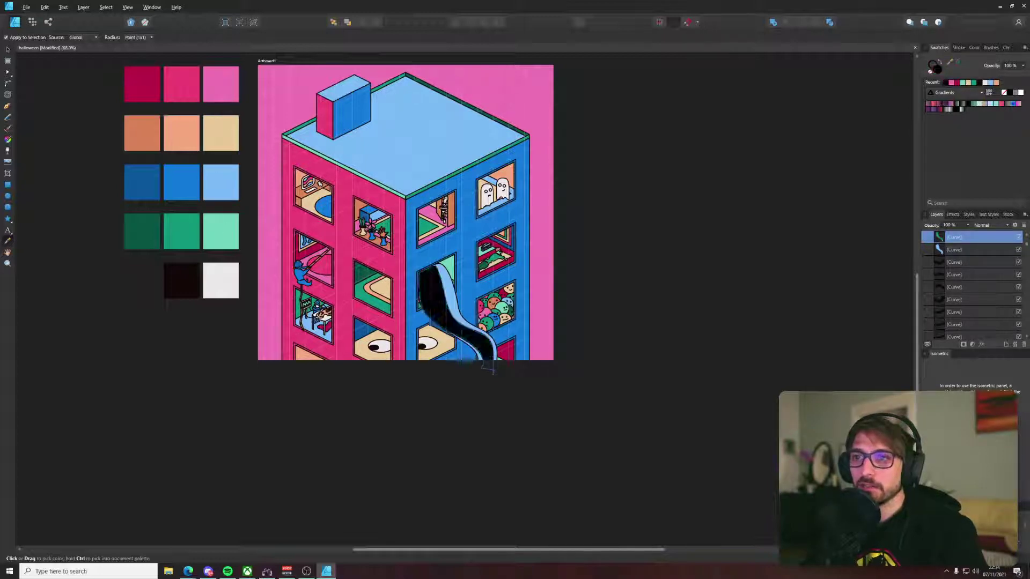
left_click(226, 89)
Step: Fill the tentacle's underside shape with the beige palette colour, comparing it once against peach
left_click(221, 133)
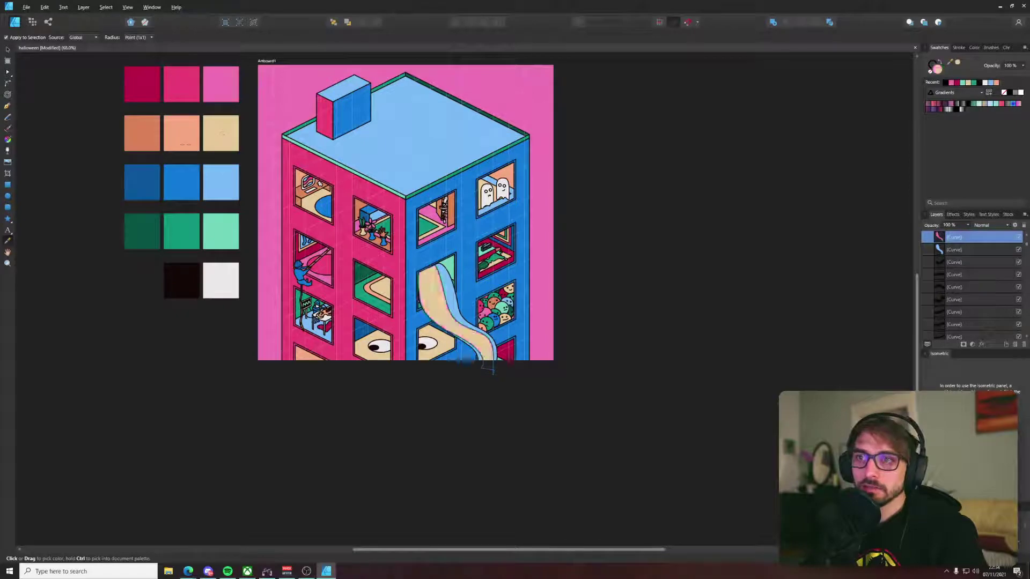
left_click(190, 142)
left_click(221, 134)
key("v")
scroll(433, 269, "up", 9)
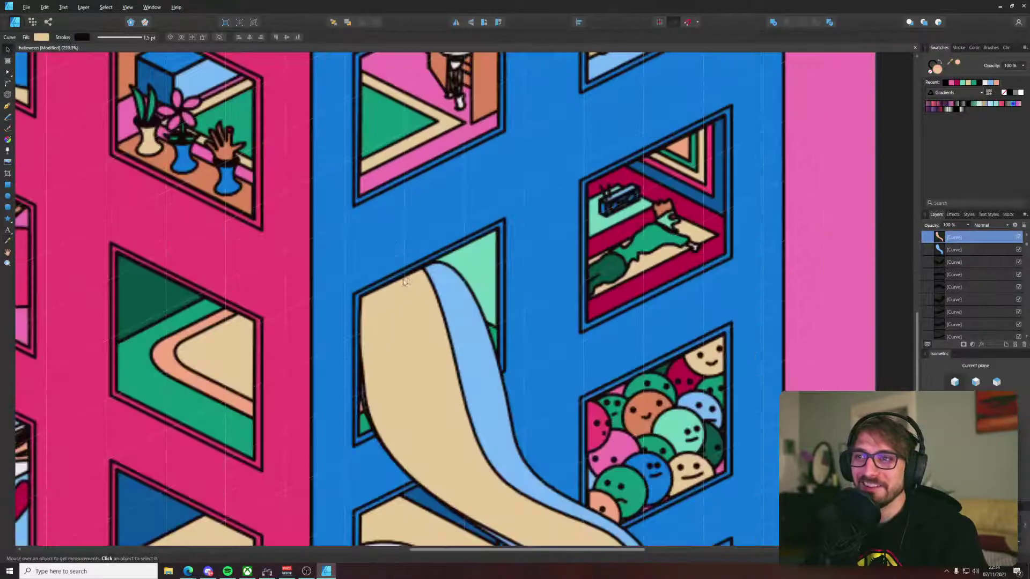
Step: Reshape the beige underside's upper edge by moving its inner node outward and sliding its top node down along the window frame
key("a")
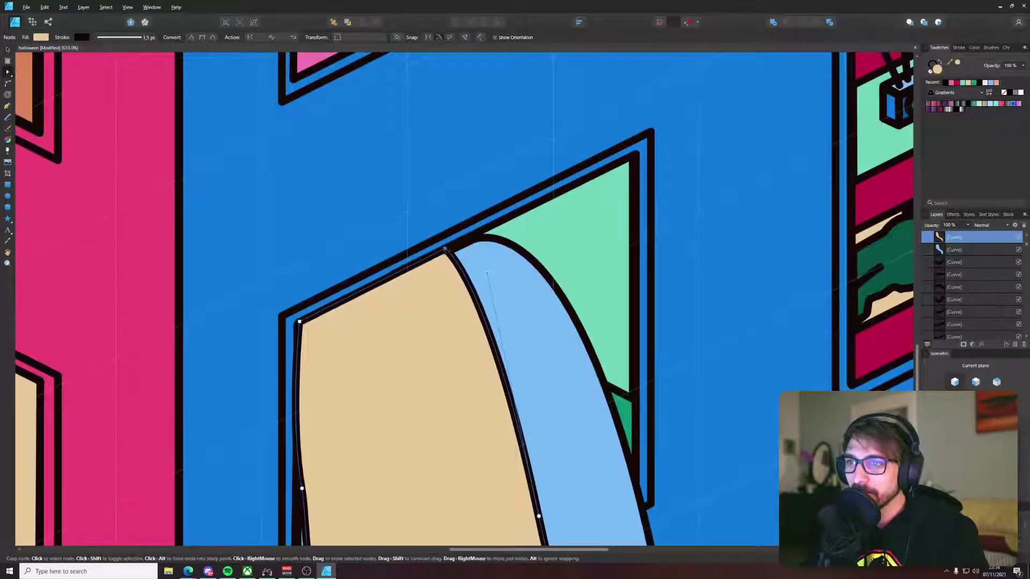
left_click(472, 252)
left_click(485, 234)
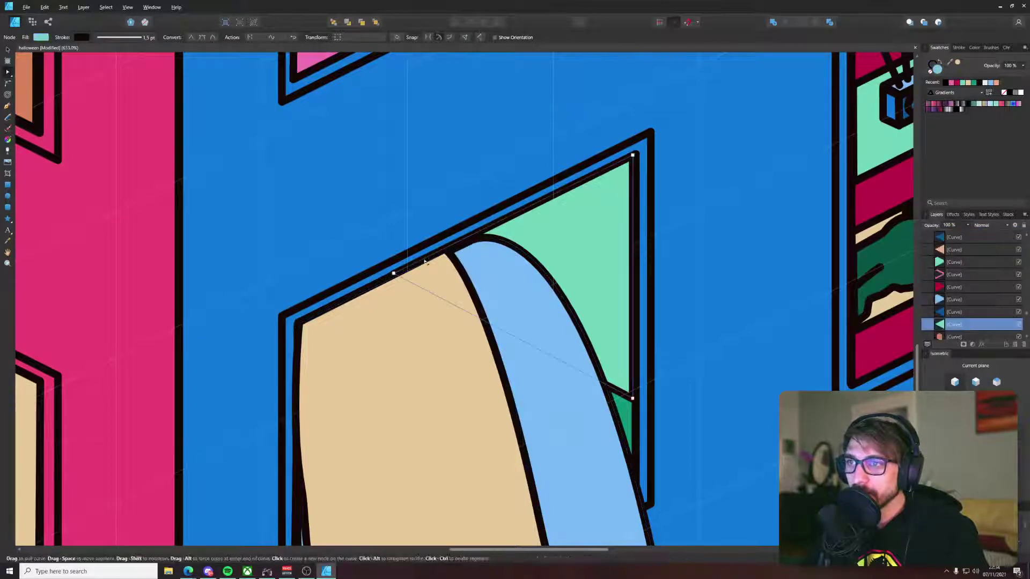
scroll(394, 281, "down", 10)
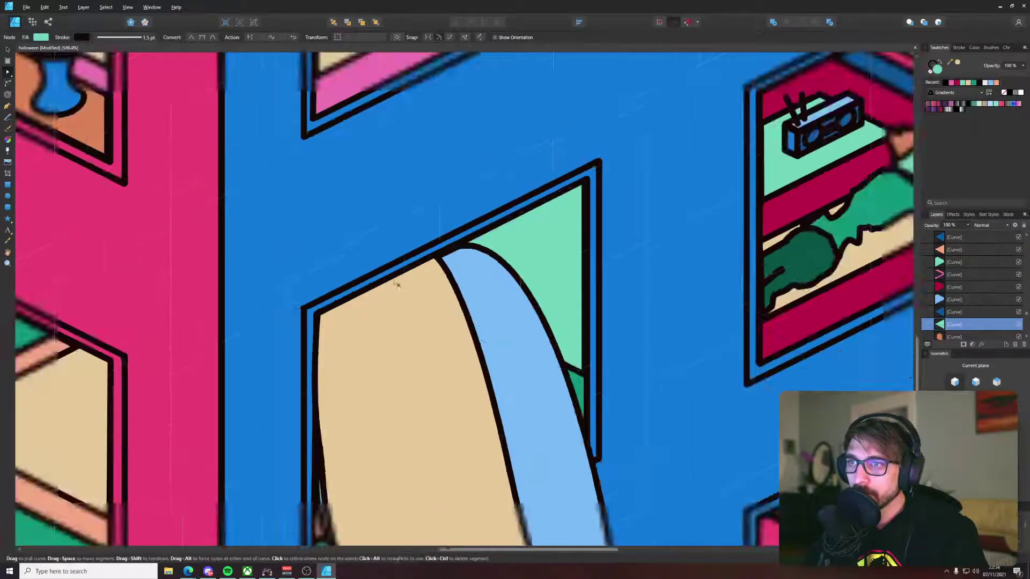
left_click(444, 402)
scroll(423, 362, "up", 5)
left_click(363, 258)
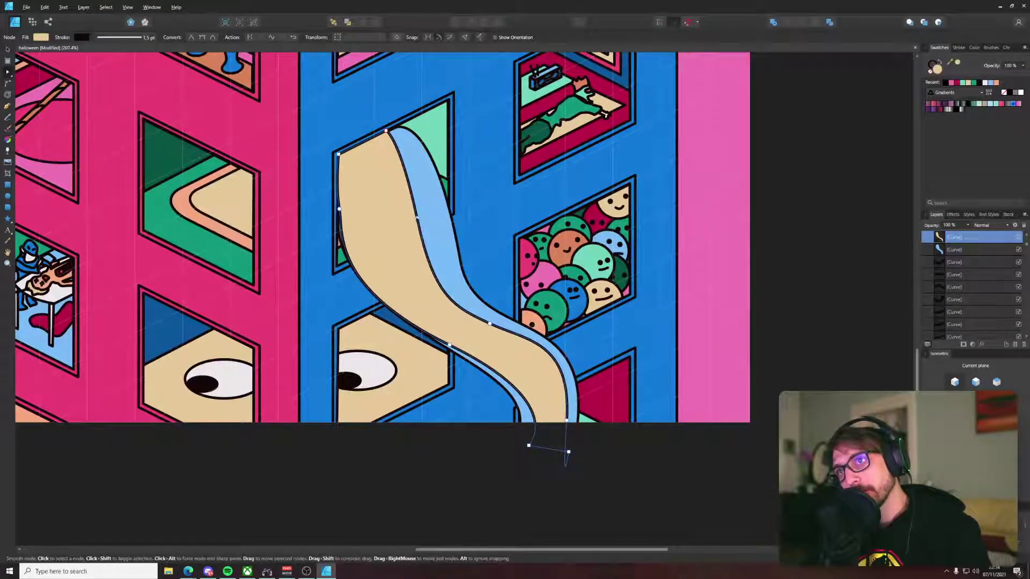
left_click_drag(423, 229, 425, 215)
left_click_drag(386, 133, 372, 140)
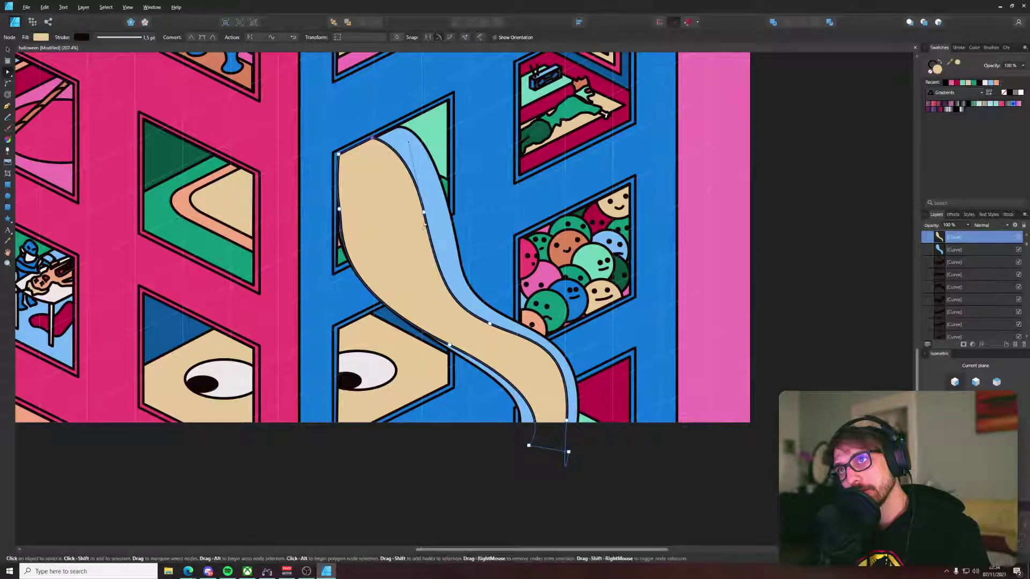
Step: Move the beige underside's lower outer node out to the tentacle's edge so the blue strip tapers away at the artboard's border
scroll(465, 332, "down", 4)
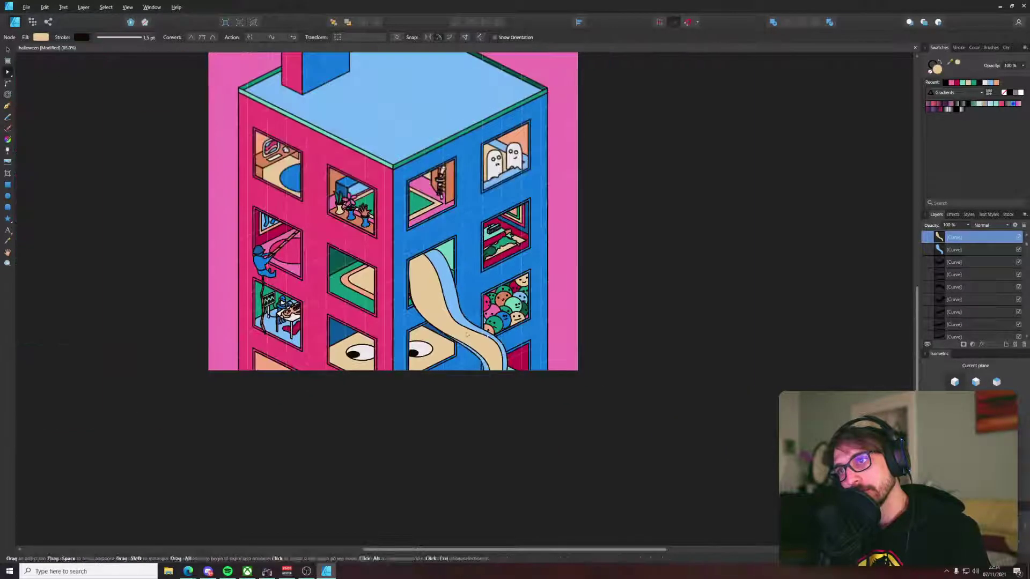
left_click(528, 382)
scroll(527, 382, "up", 4)
left_click(302, 244)
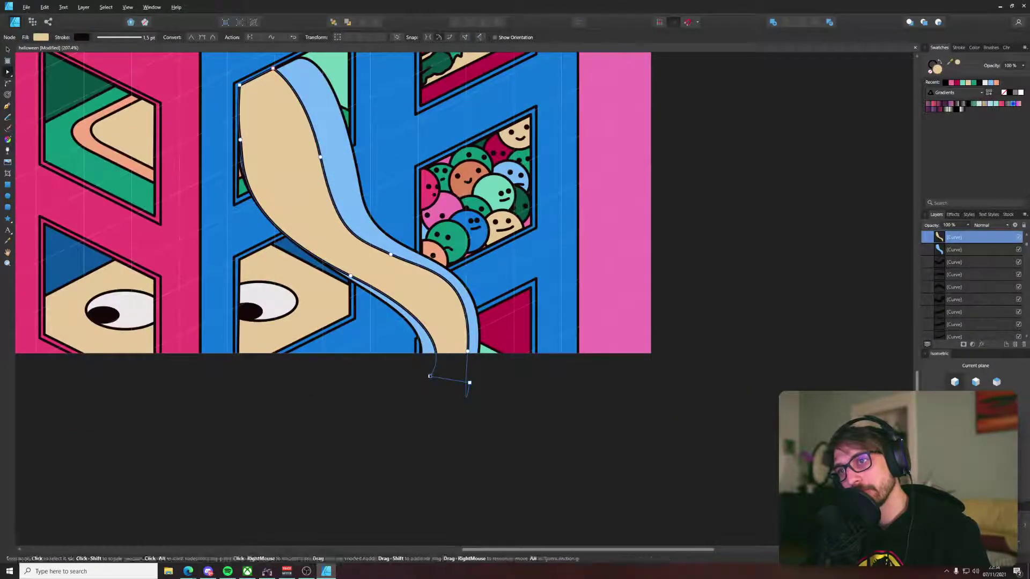
left_click_drag(468, 351, 477, 351)
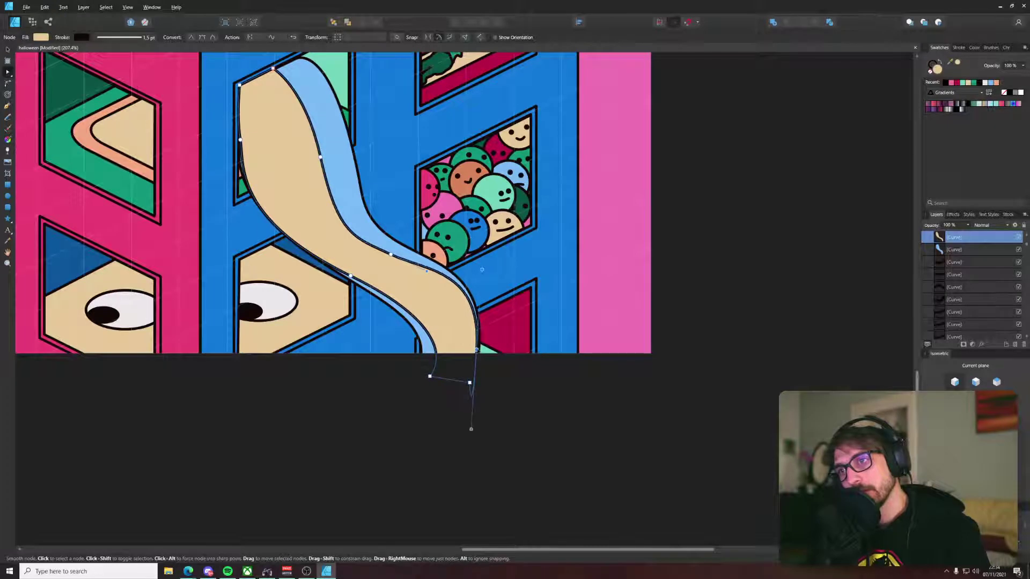
left_click(680, 290)
scroll(680, 290, "down", 5)
scroll(548, 269, "up", 4)
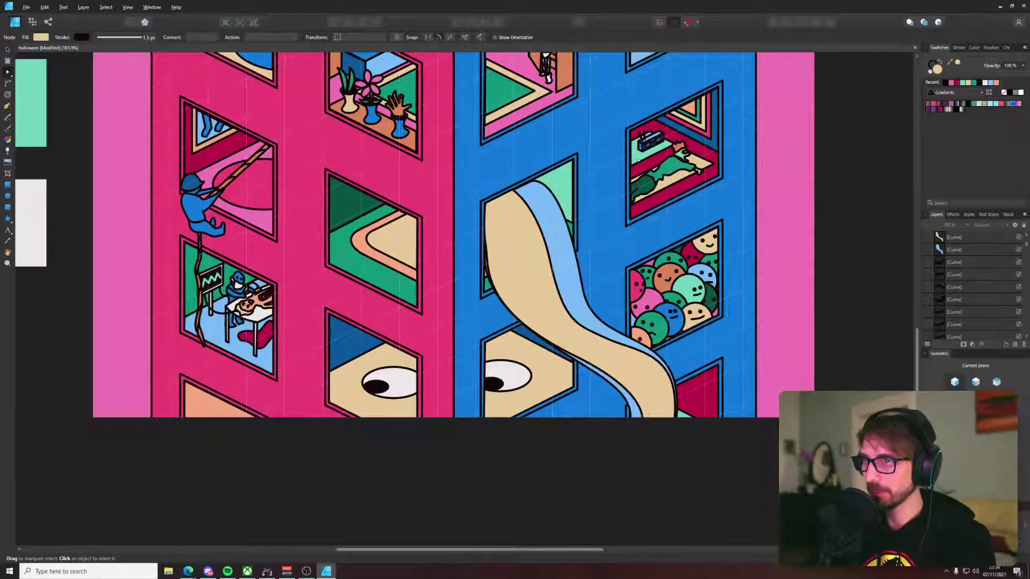
Step: Draw a tall, narrow ellipse for a suction cup on the beige underside near the tentacle's upper end
left_click_drag(638, 160, 469, 252)
scroll(469, 252, "up", 1)
left_click(8, 197)
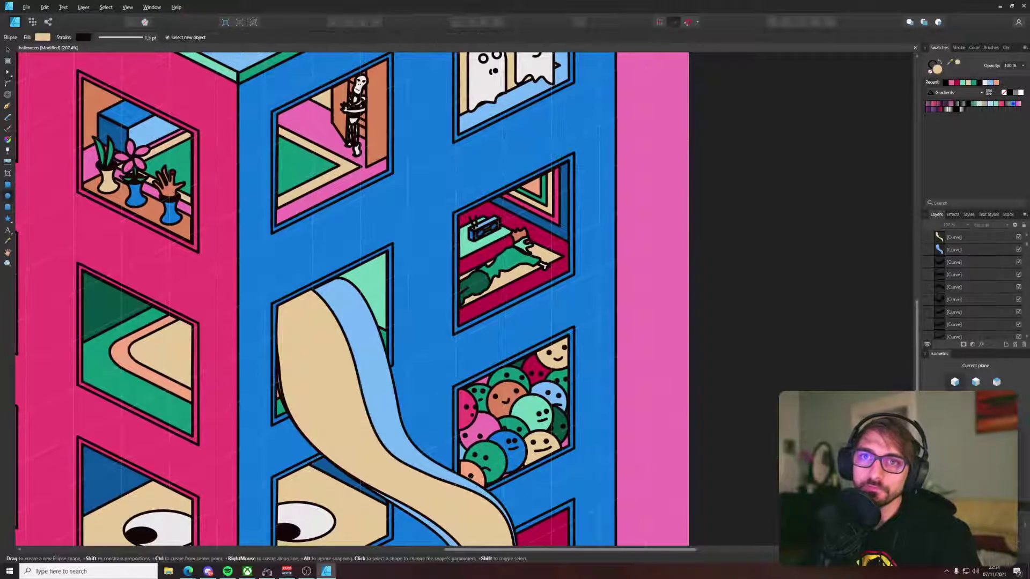
left_click_drag(287, 318, 297, 362)
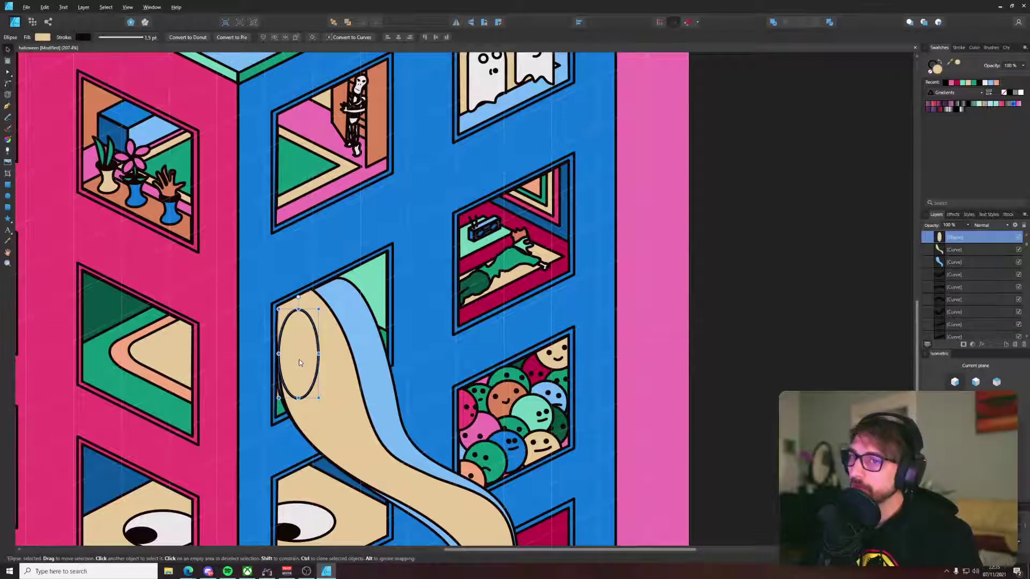
Step: Duplicate the suction cup ellipse and shrink the copy to fit inside the original
scroll(299, 359, "up", 2)
key("ctrl+j")
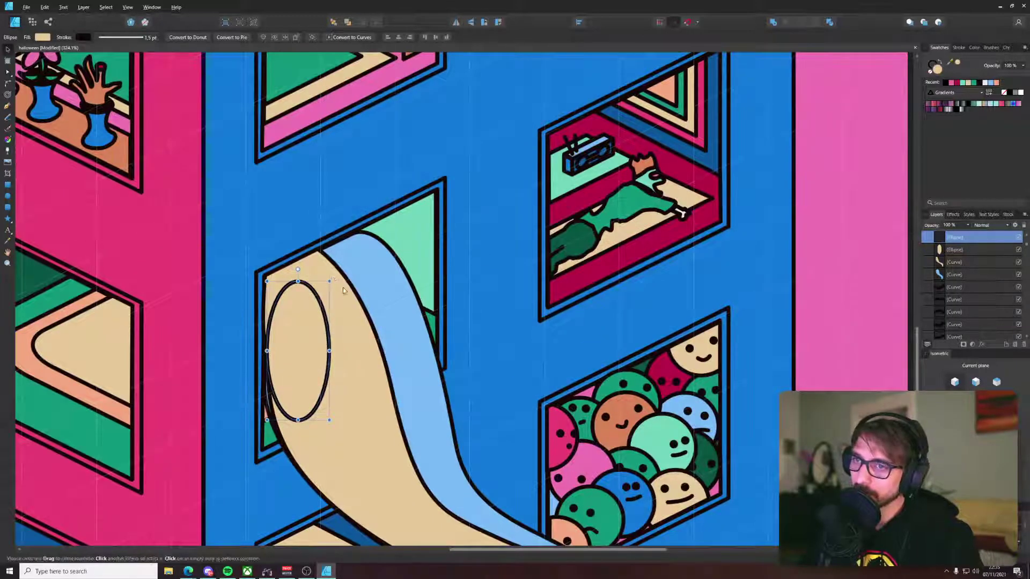
left_click_drag(331, 281, 321, 298)
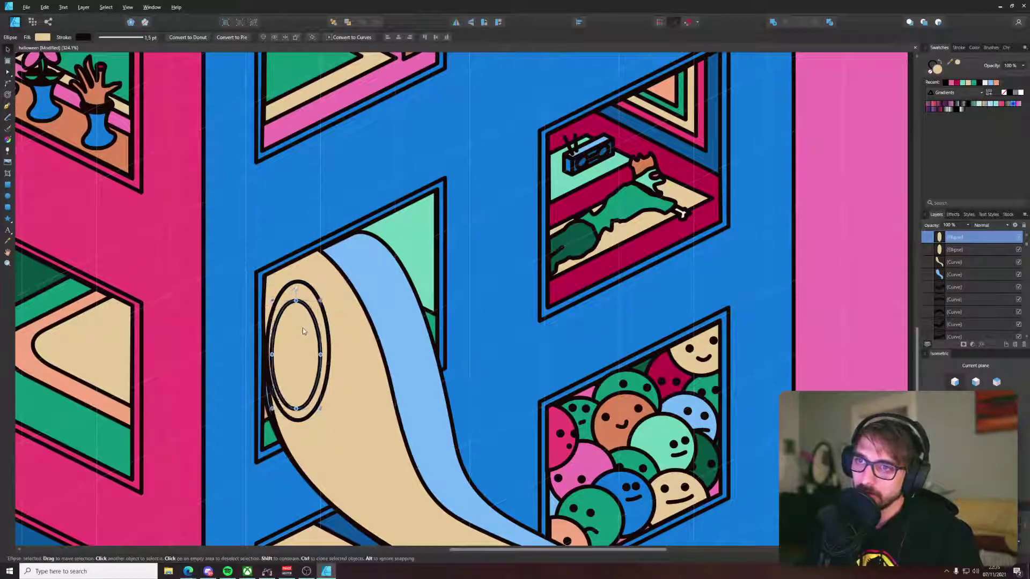
Step: Fill the larger suction cup ellipse with the hot pink palette colour
scroll(303, 325, "down", 2)
left_click(324, 327, "shift")
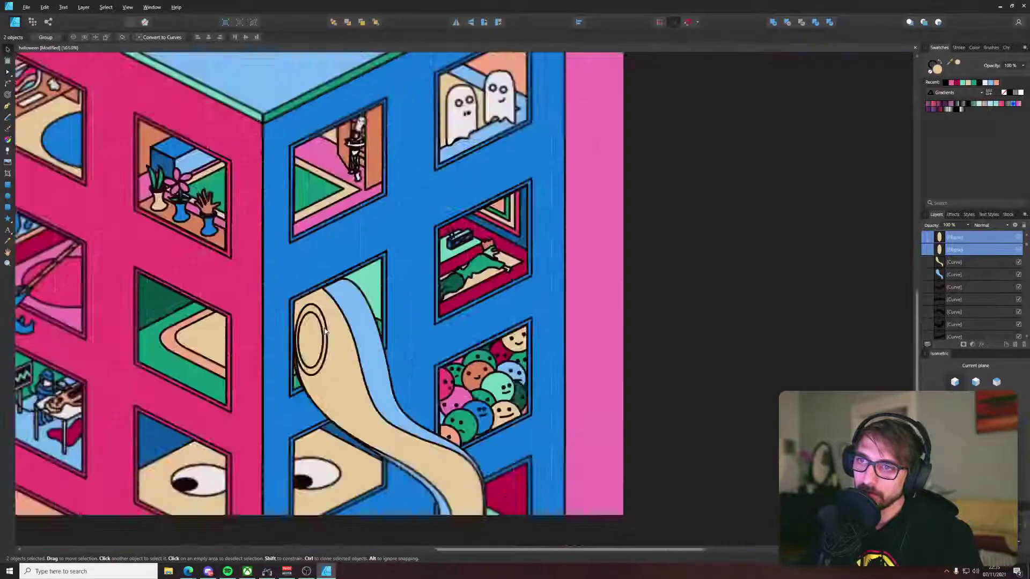
scroll(324, 327, "down", 3)
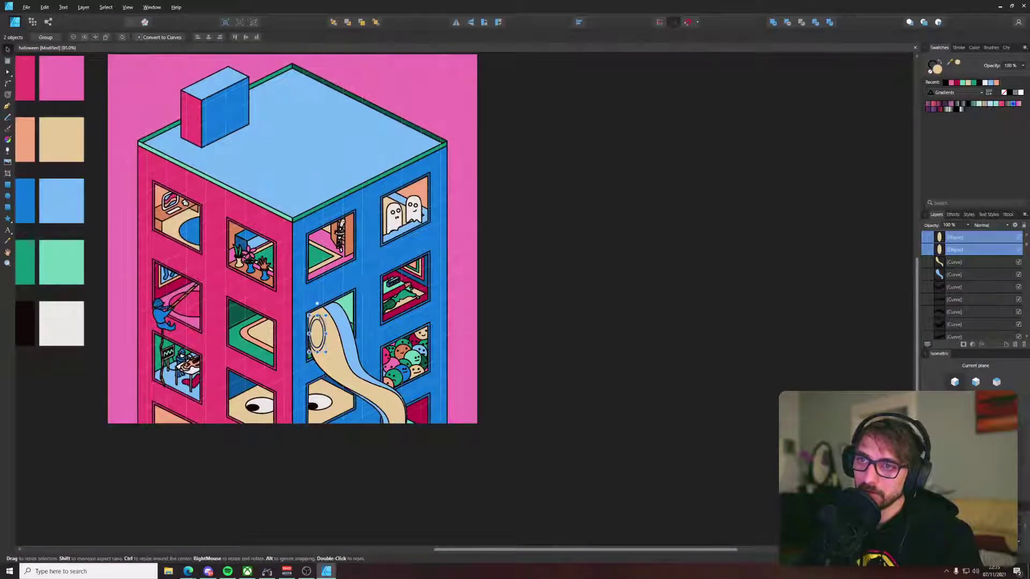
scroll(322, 323, "up", 5)
left_click(323, 317)
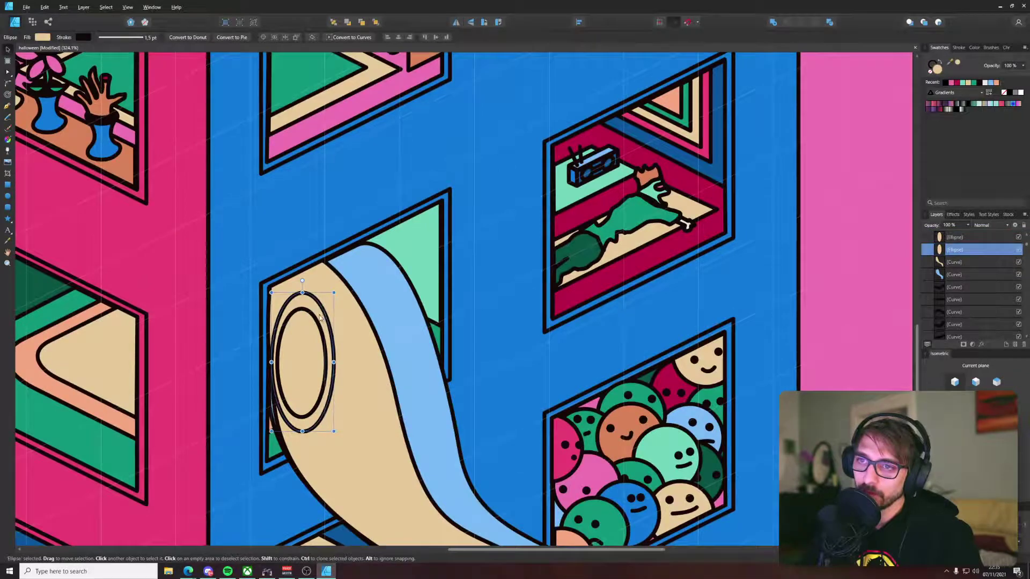
scroll(316, 323, "down", 5)
left_click_drag(303, 329, 518, 383)
key("i")
left_click(185, 180)
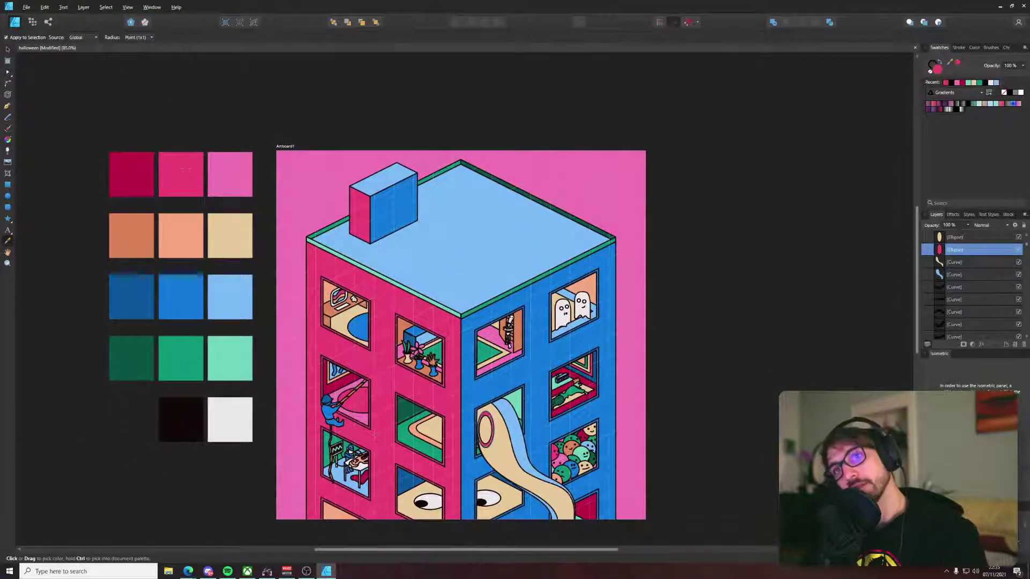
Step: Select both suction cup ellipses and split them with the Divide boolean operation
key("v")
scroll(491, 426, "up", 5)
left_click_drag(490, 426, 431, 290)
left_click(423, 295, "shift")
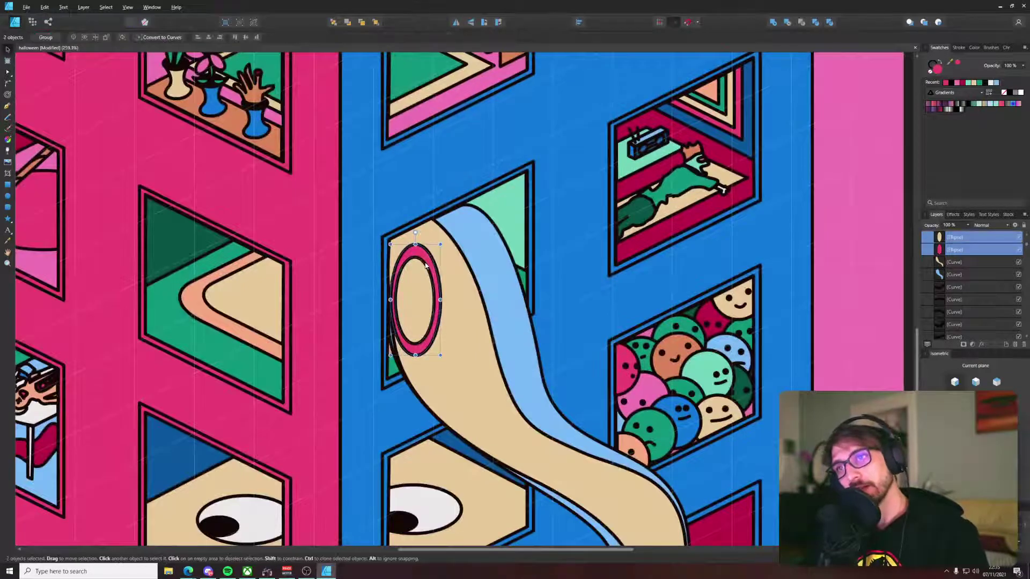
left_click(829, 23)
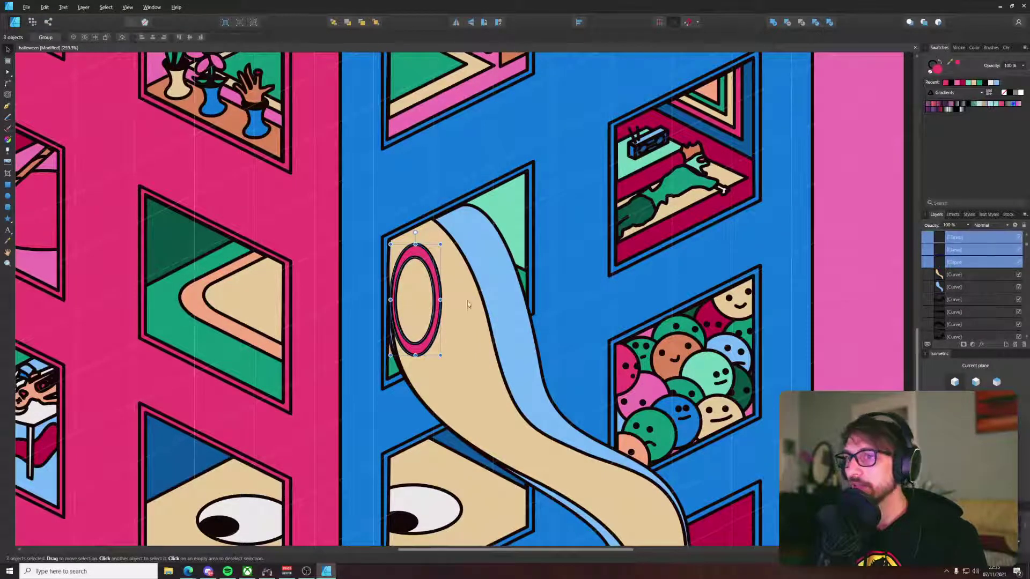
Step: Subtract the inner ellipse from the hot pink suction cup ellipse to form a ring, and remove the leftover inner ellipse's fill
left_click(432, 275)
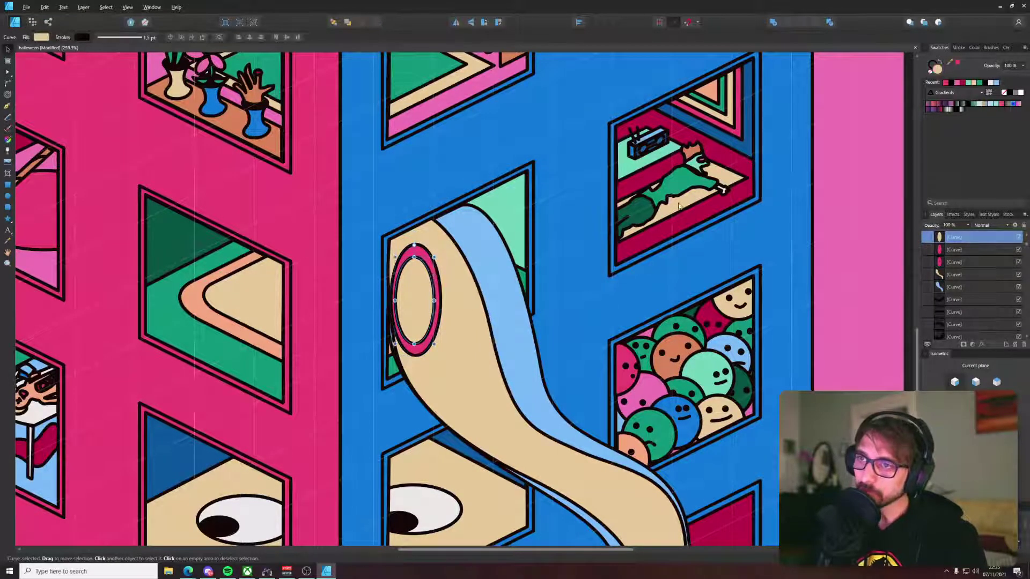
left_click(591, 244)
left_click(417, 273)
left_click(418, 258)
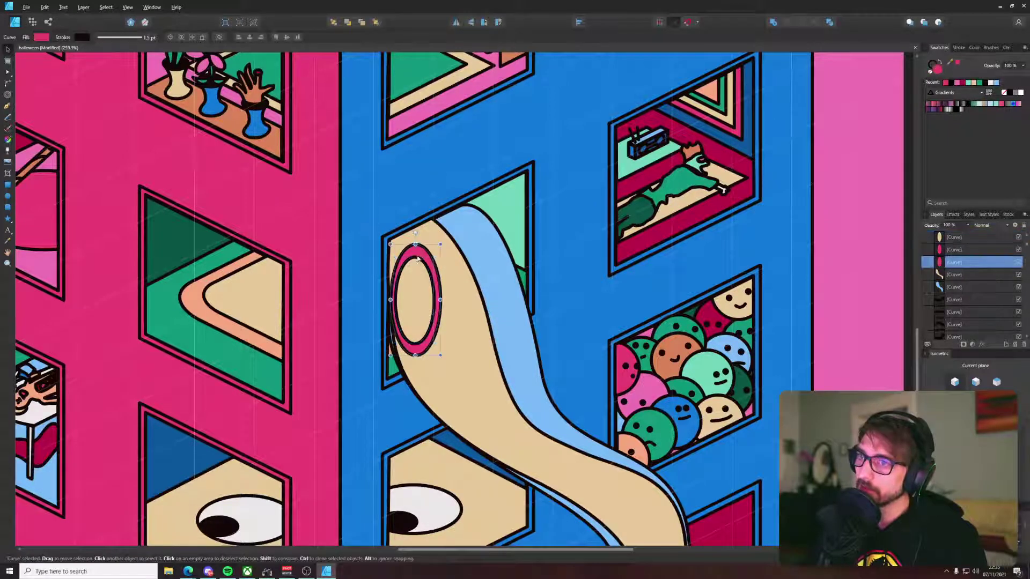
left_click(416, 264, "shift")
left_click(830, 23)
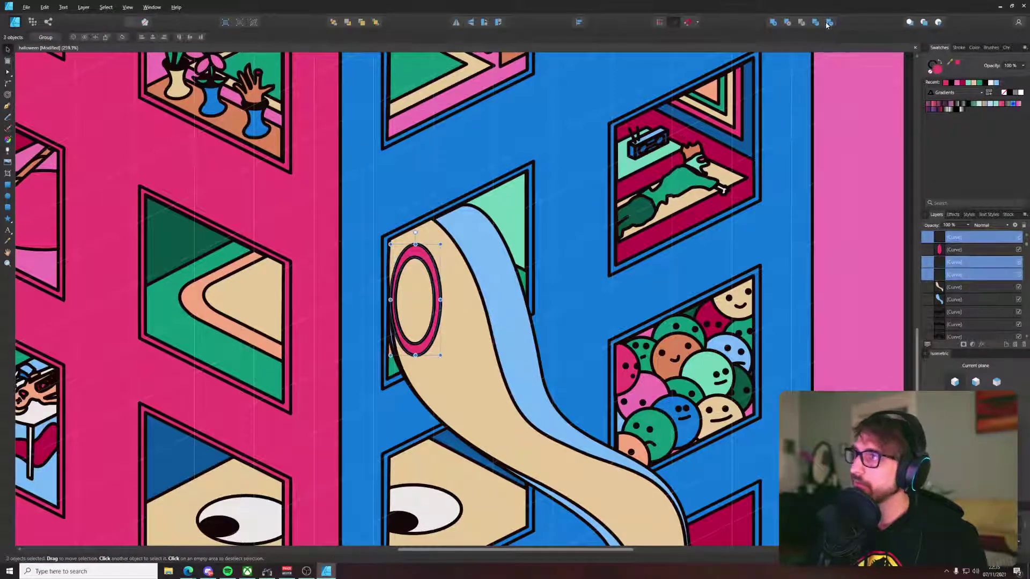
left_click(790, 24)
left_click(420, 284)
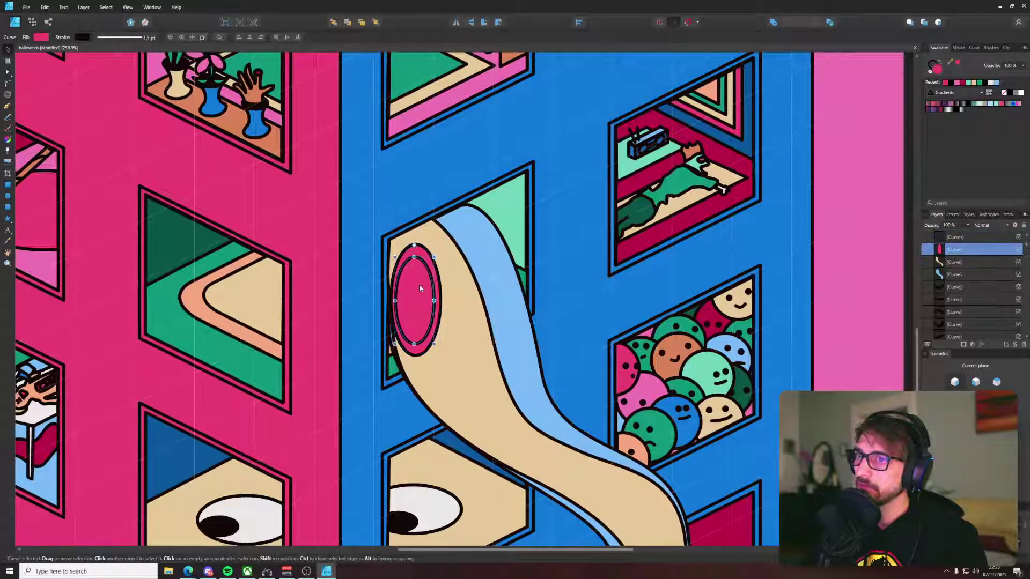
left_click(930, 71)
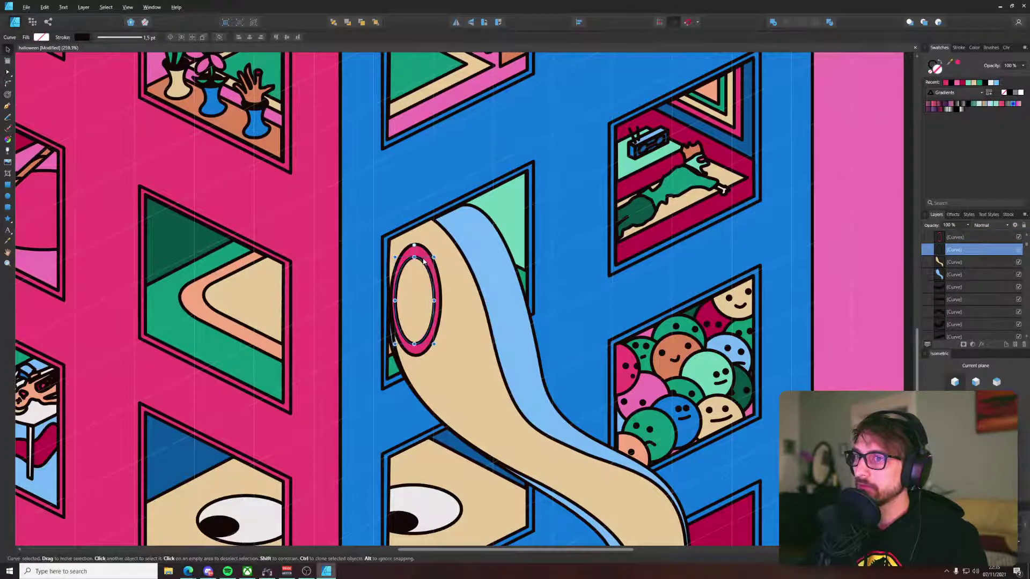
Step: Duplicate the pink ring twice down the tentacle's beige underside, making each copy smaller than the previous one
left_click(424, 261)
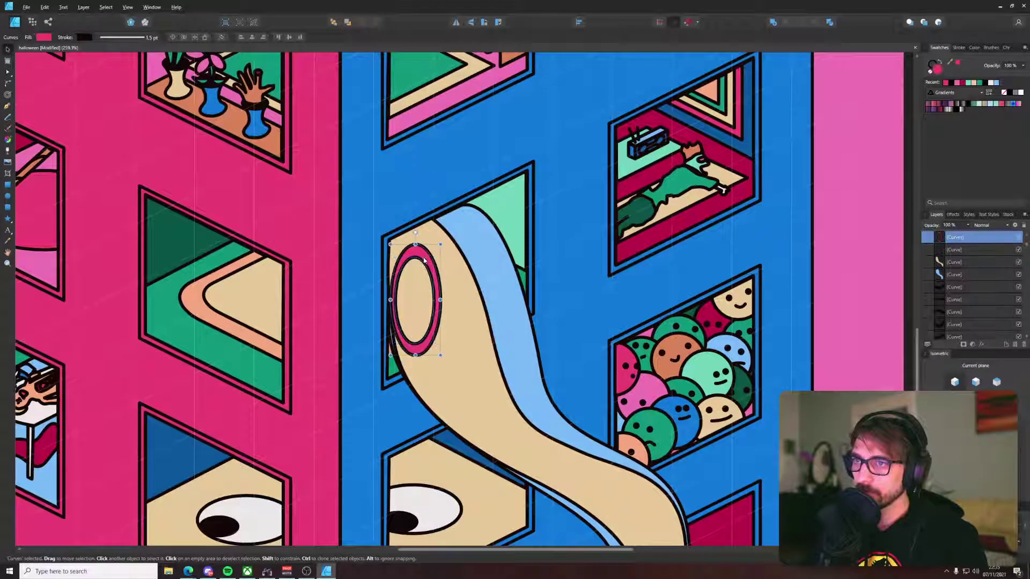
left_click_drag(424, 260, 446, 278)
key("ctrl+z")
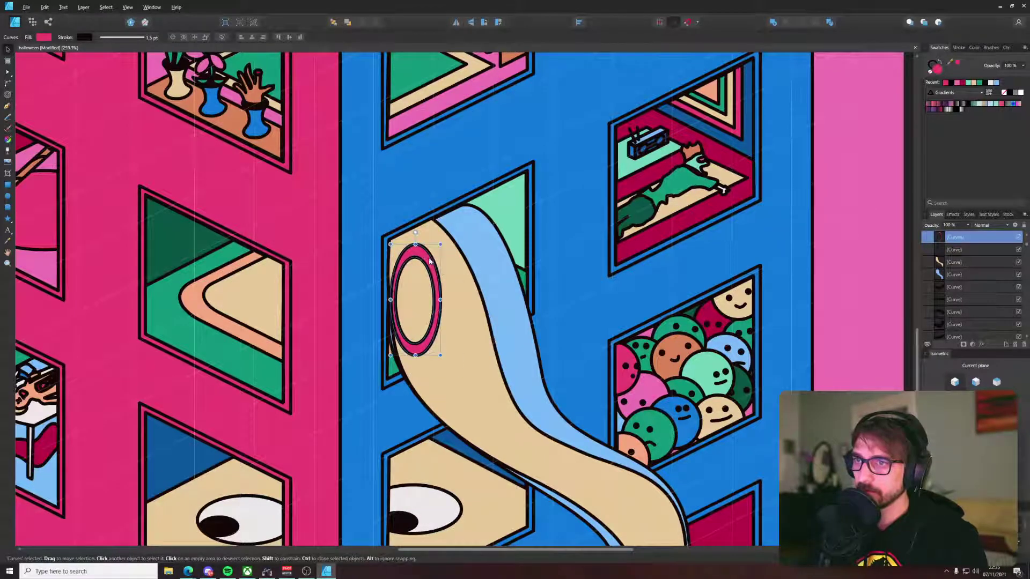
left_click(424, 272)
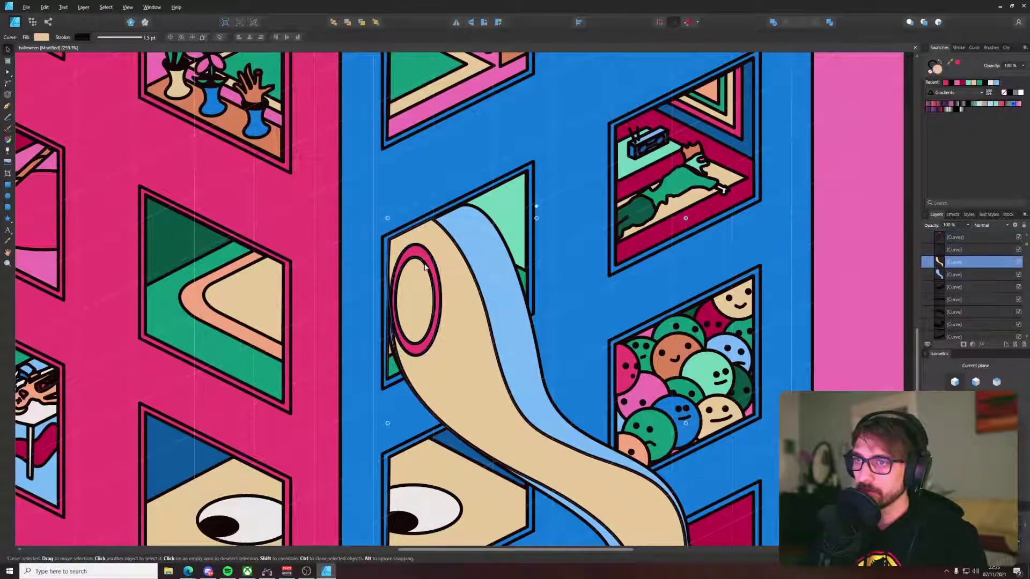
left_click(424, 262)
left_click_drag(427, 260, 461, 358)
key("ctrl+z")
left_click_drag(463, 360, 516, 406)
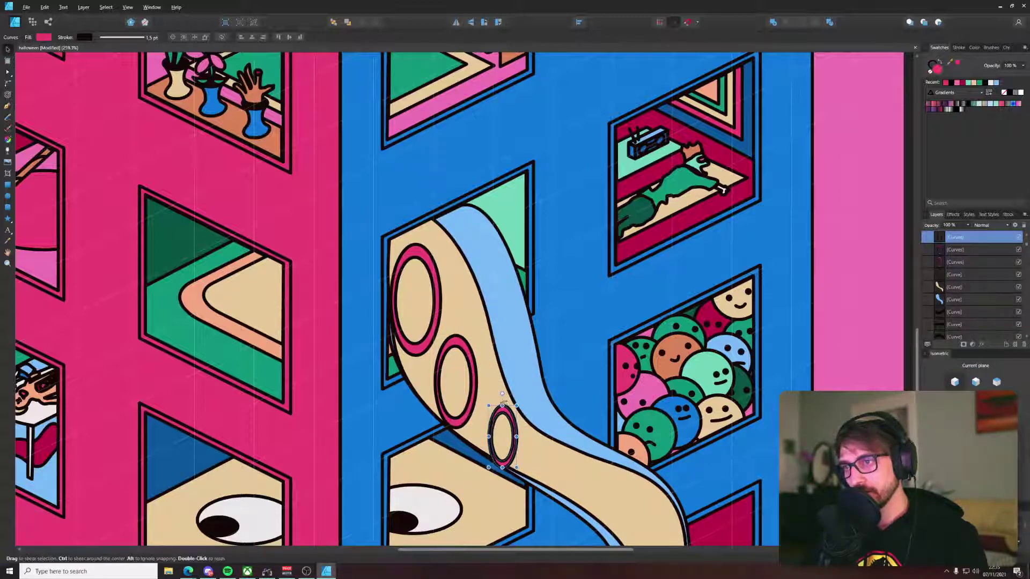
Step: Add two tilted copies of the smallest ring further down the tentacle, and nudge the rings to follow its curve
left_click(491, 403)
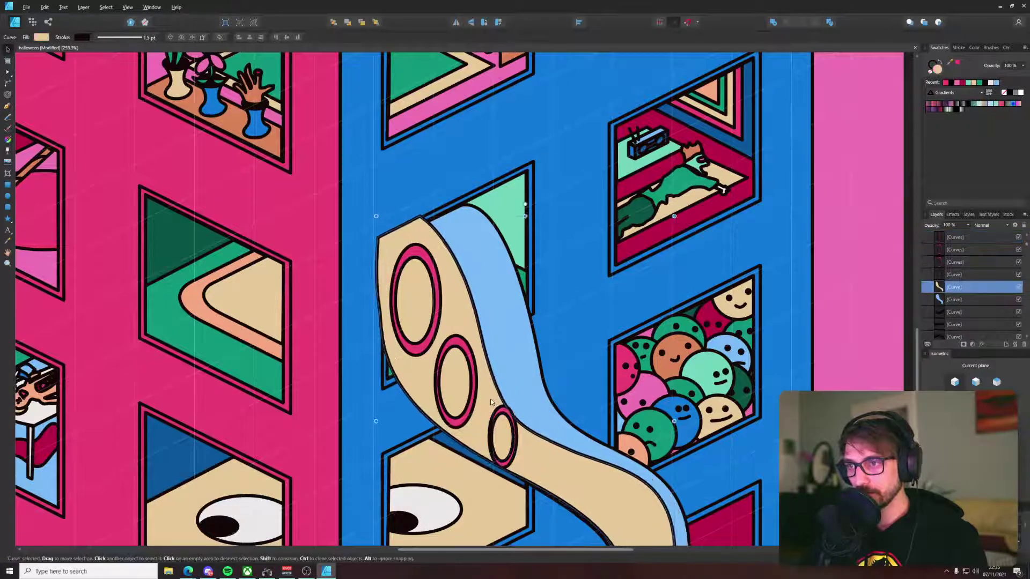
left_click(503, 403)
mouse_move(503, 401)
left_mouse_down()
mouse_move(493, 401)
mouse_move(504, 411)
mouse_move(440, 315)
mouse_move(432, 341)
mouse_move(421, 320)
mouse_move(411, 330)
mouse_move(478, 381)
mouse_move(469, 373)
left_mouse_up()
left_click_drag(393, 313, 387, 310)
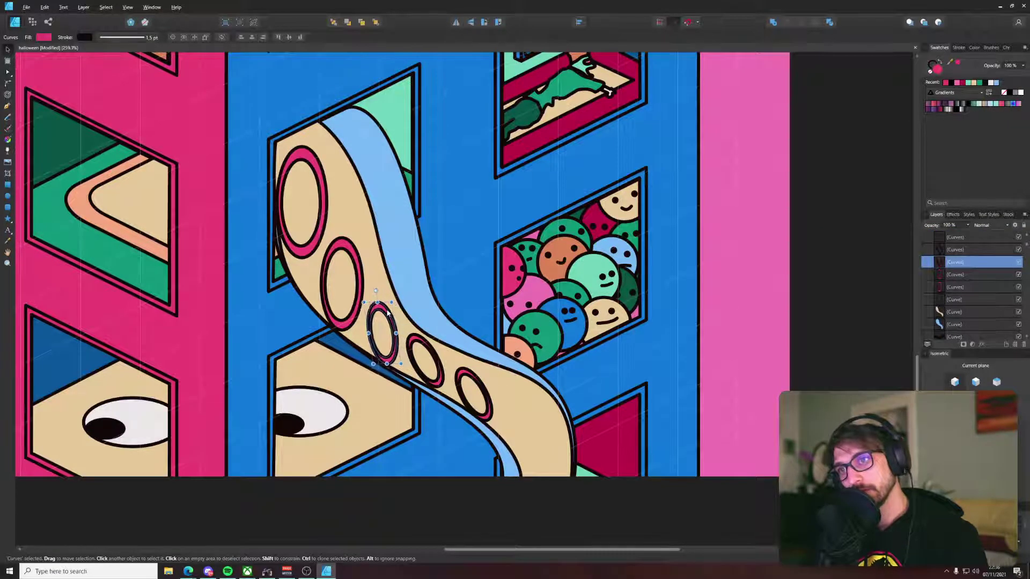
left_click_drag(424, 343, 421, 341)
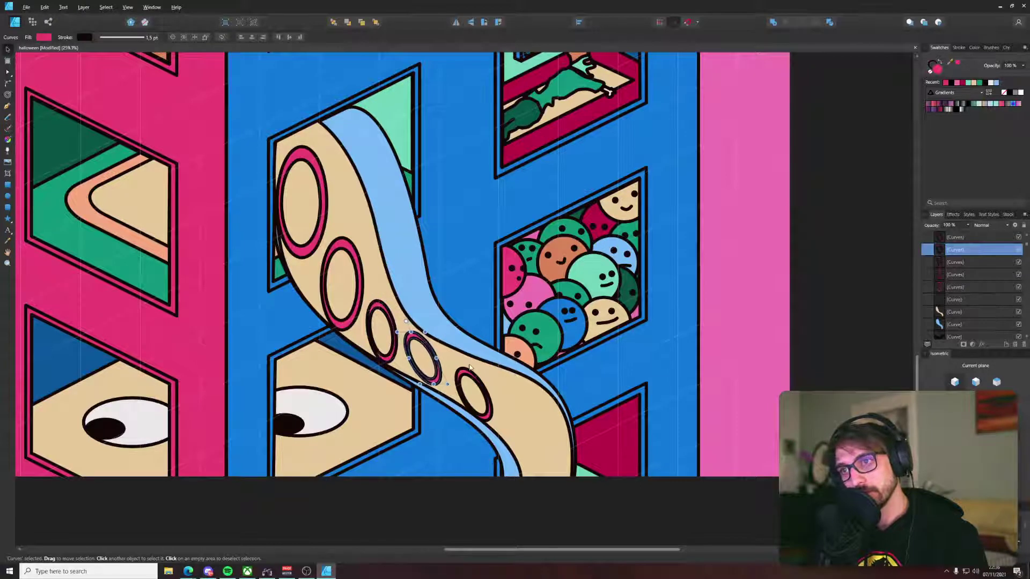
Step: Duplicate the fifth ring for two larger, wider suction cups at the tentacle's lower end, the last overlapping the artboard's bottom edge
left_click(470, 374)
left_click_drag(469, 374, 498, 389)
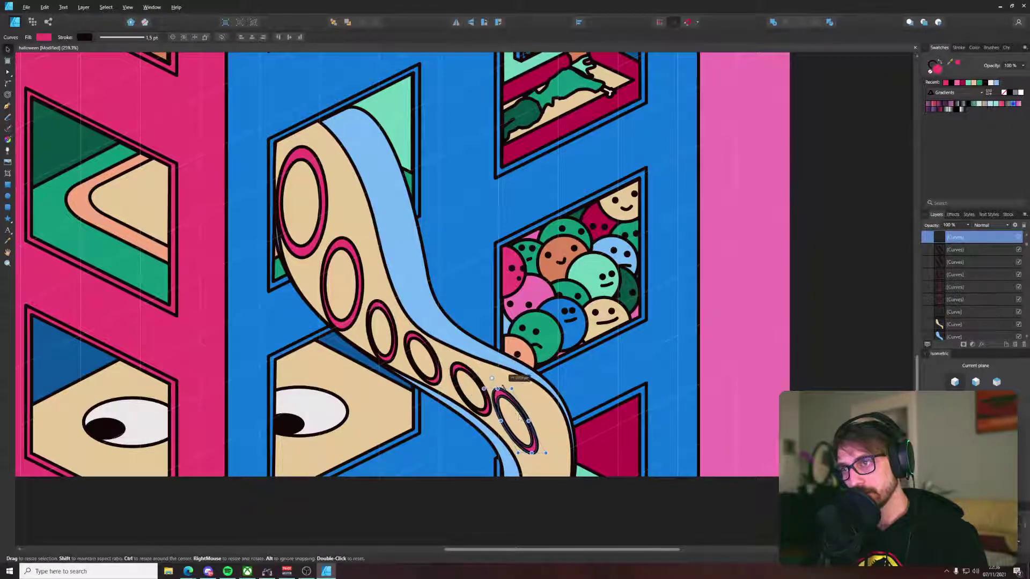
left_click_drag(528, 421, 538, 421)
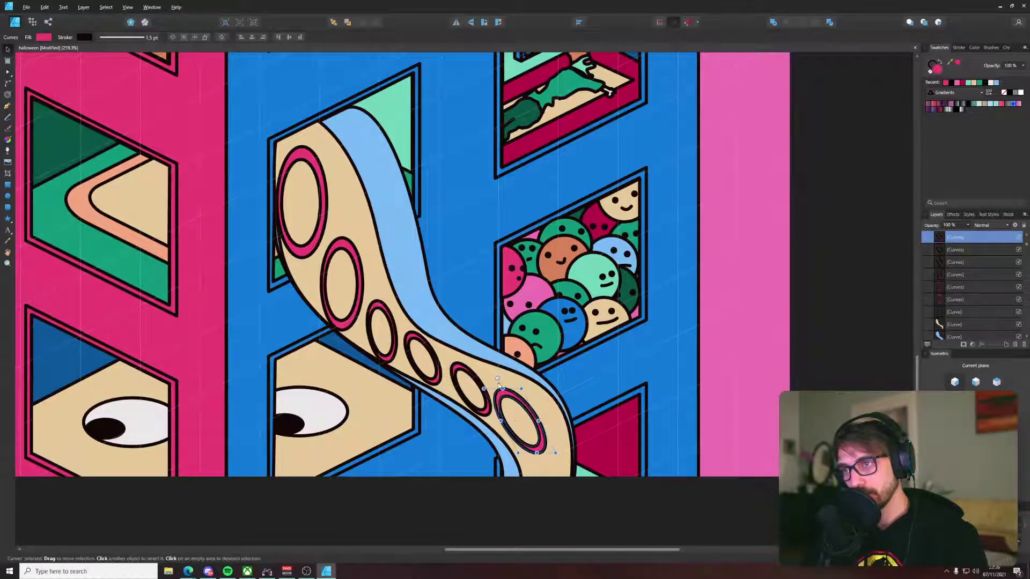
left_click_drag(500, 384, 536, 472)
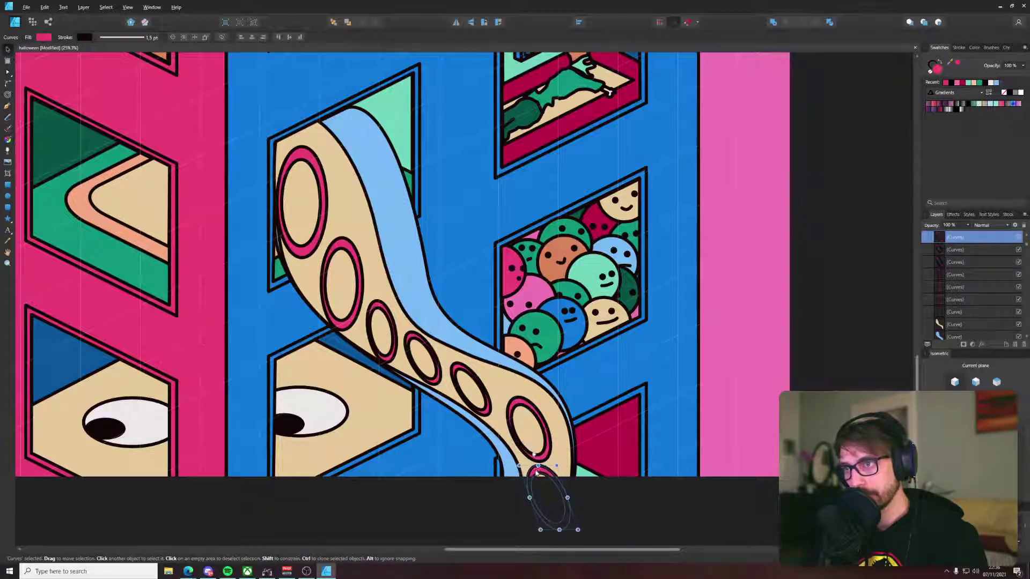
Step: Delete the leftover unfilled inner ellipse, then narrow the topmost ring and move it closer to the tentacle's upper end
left_click(324, 211)
left_click_drag(326, 203, 316, 203)
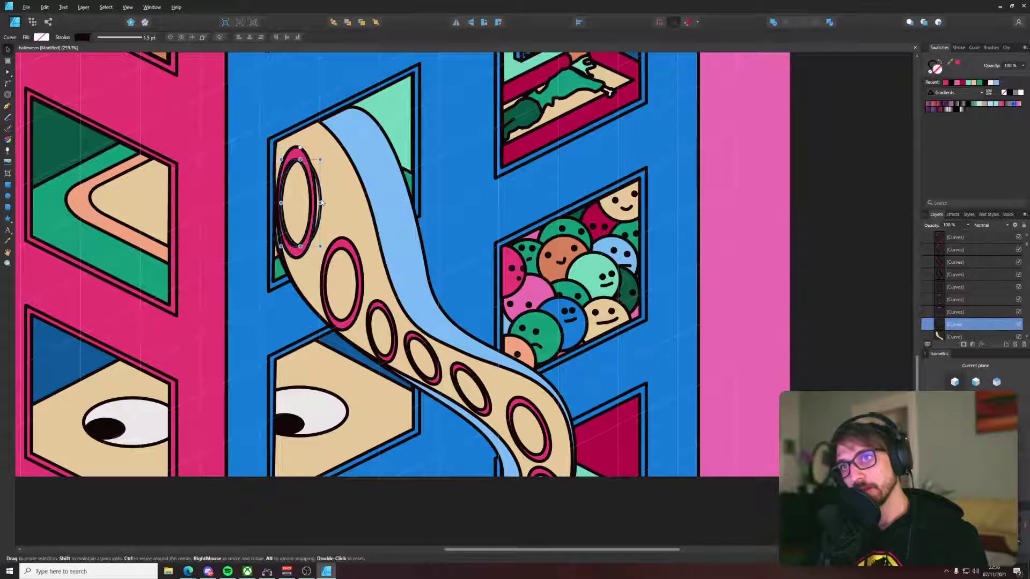
left_click(303, 200)
left_click(311, 194)
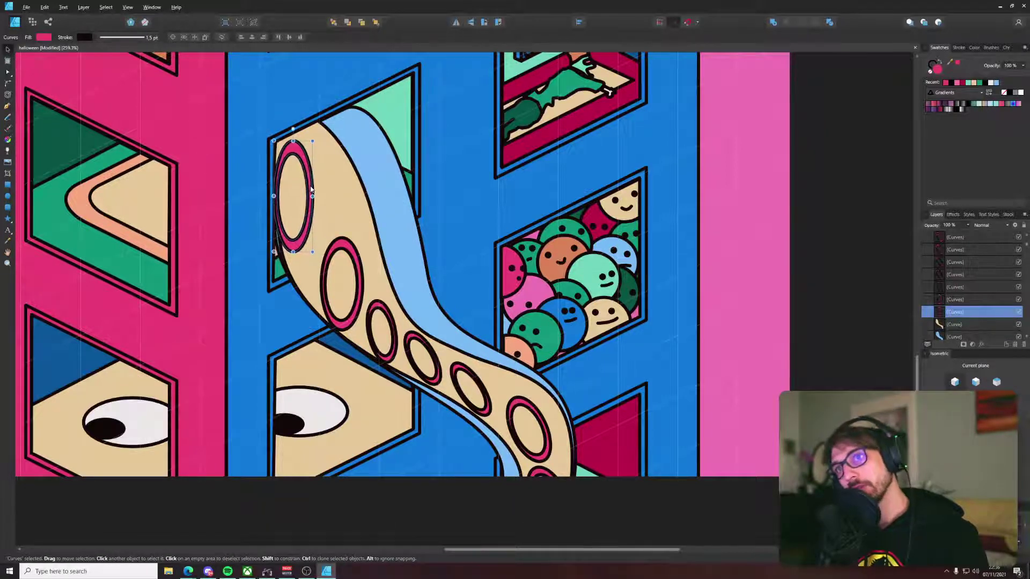
Step: Move the second ring up and tilt it along the tentacle, and enlarge the third ring to fill the gap below
left_click(352, 257)
mouse_move(341, 244)
left_mouse_down()
mouse_move(333, 228)
mouse_move(359, 209)
mouse_move(347, 240)
left_mouse_up()
left_click(377, 316)
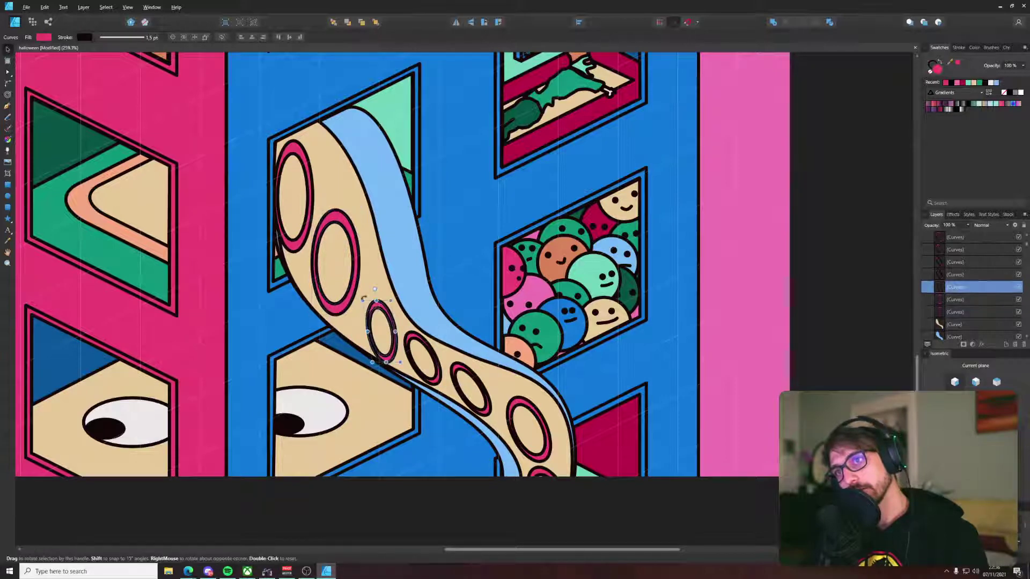
left_click_drag(362, 299, 358, 291)
Step: Reshape the beige underside's edge along the blue band by moving its upper curve node up and inward
left_click_drag(541, 448, 493, 359)
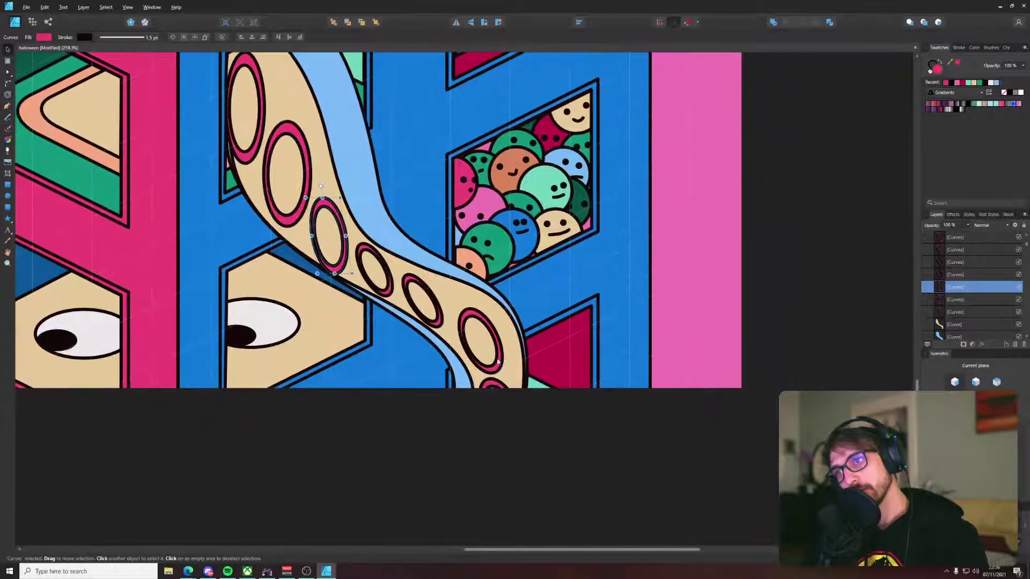
scroll(493, 360, "down", 5)
left_click(511, 423)
scroll(530, 343, "down", 4)
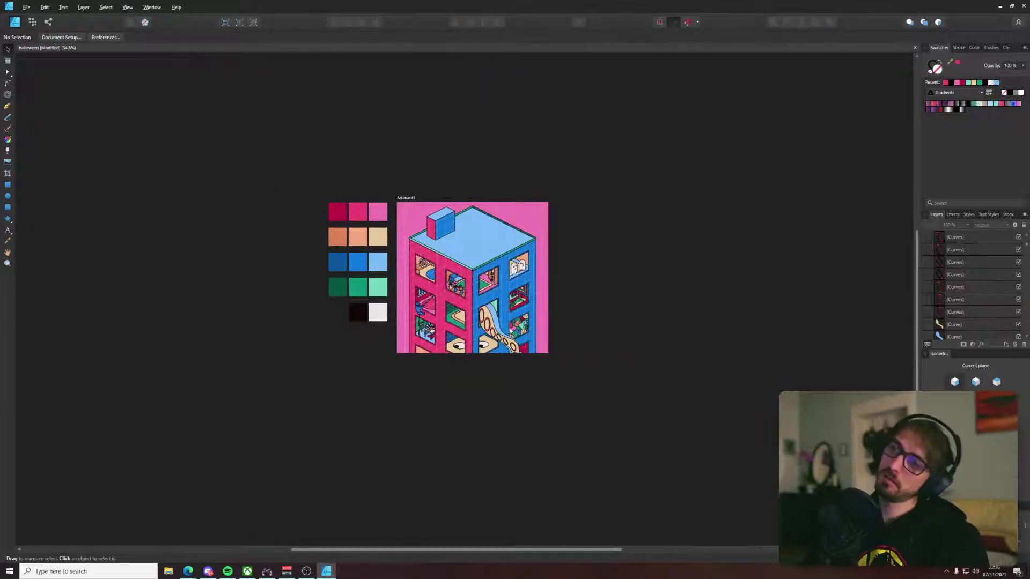
scroll(513, 333, "up", 8)
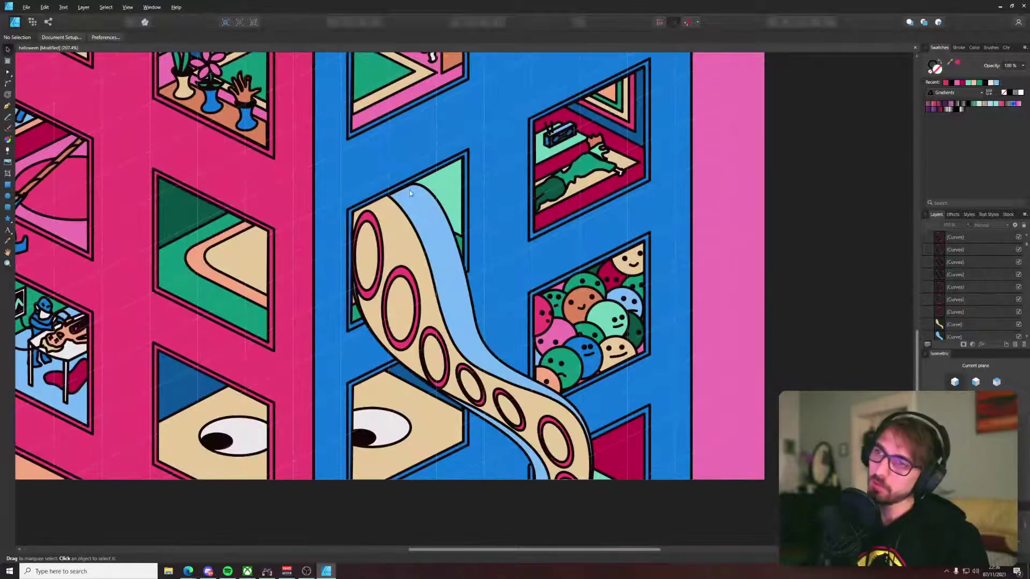
left_click(413, 238)
key("a")
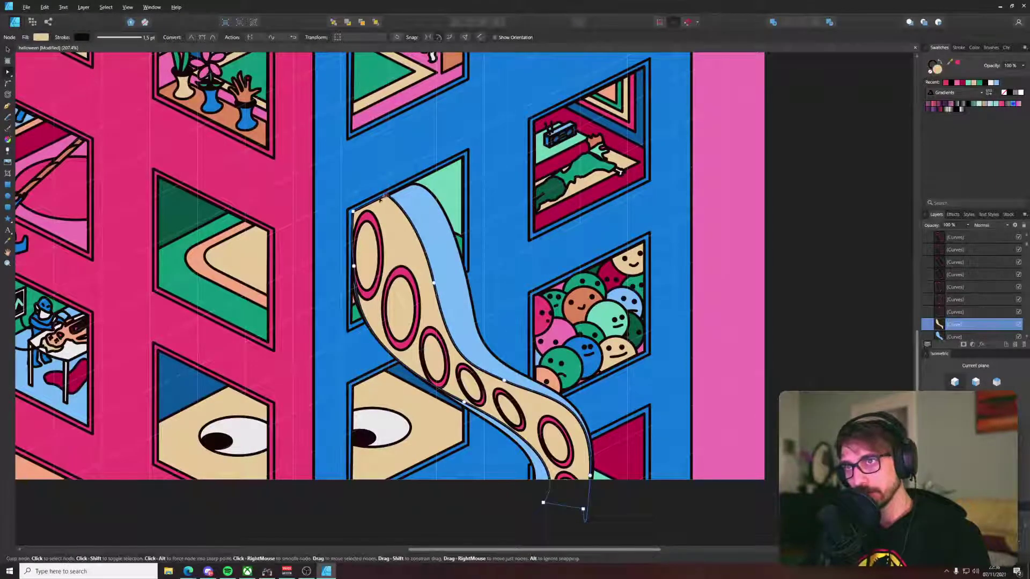
left_click_drag(434, 283, 422, 266)
scroll(421, 265, "down", 5)
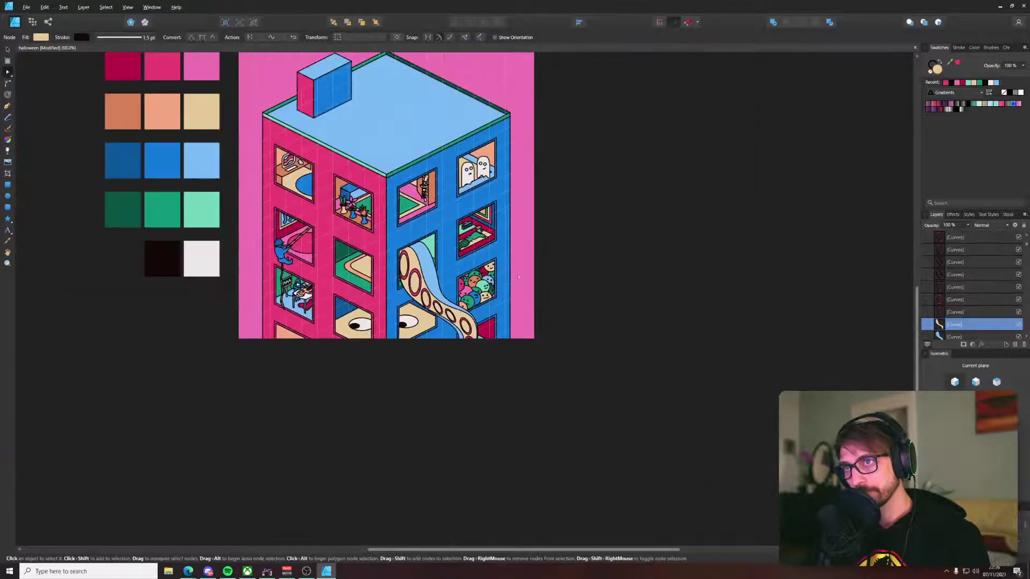
left_click(534, 261)
Step: Adjust the node and handle on the beige underside's outer edge so it follows the window frame beside the topmost ring
scroll(432, 271, "up", 3)
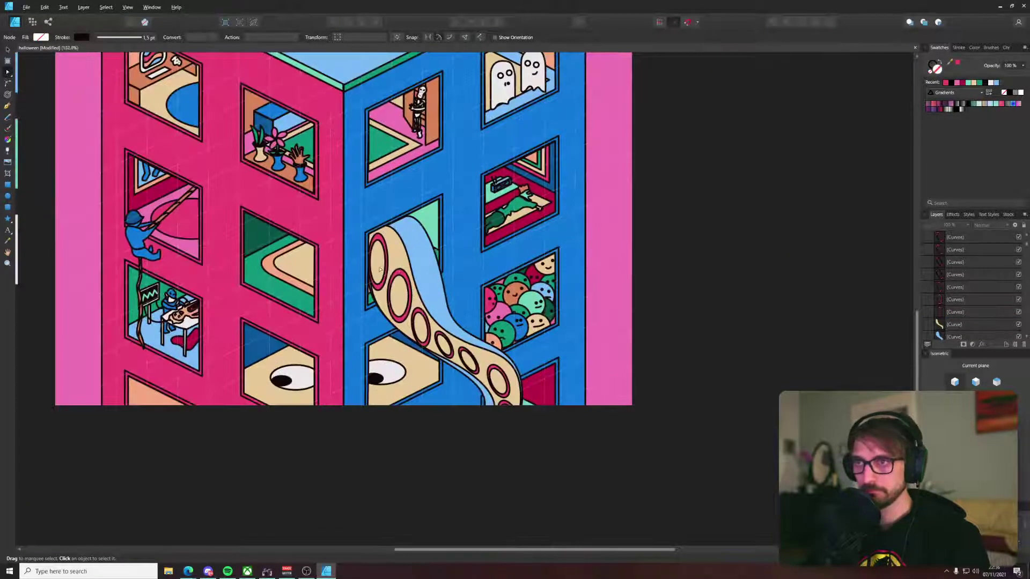
scroll(379, 270, "up", 4)
left_click(361, 328)
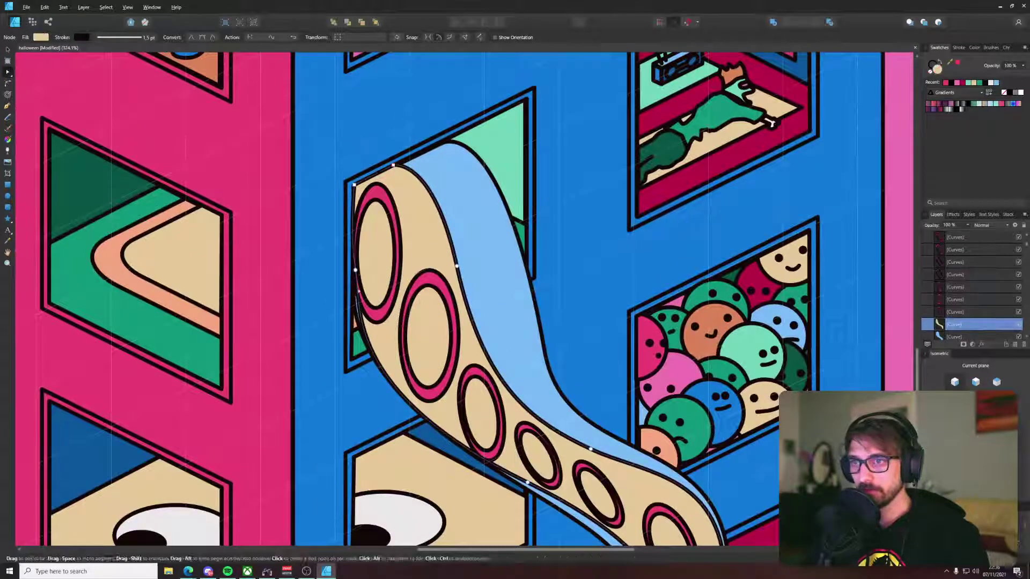
left_click_drag(351, 274, 352, 267)
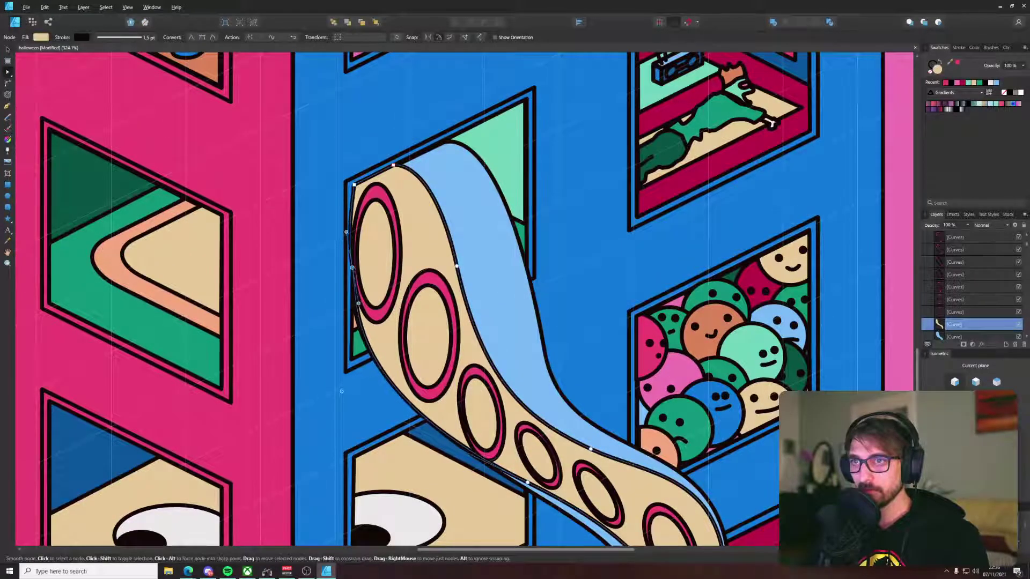
left_click_drag(345, 233, 352, 227)
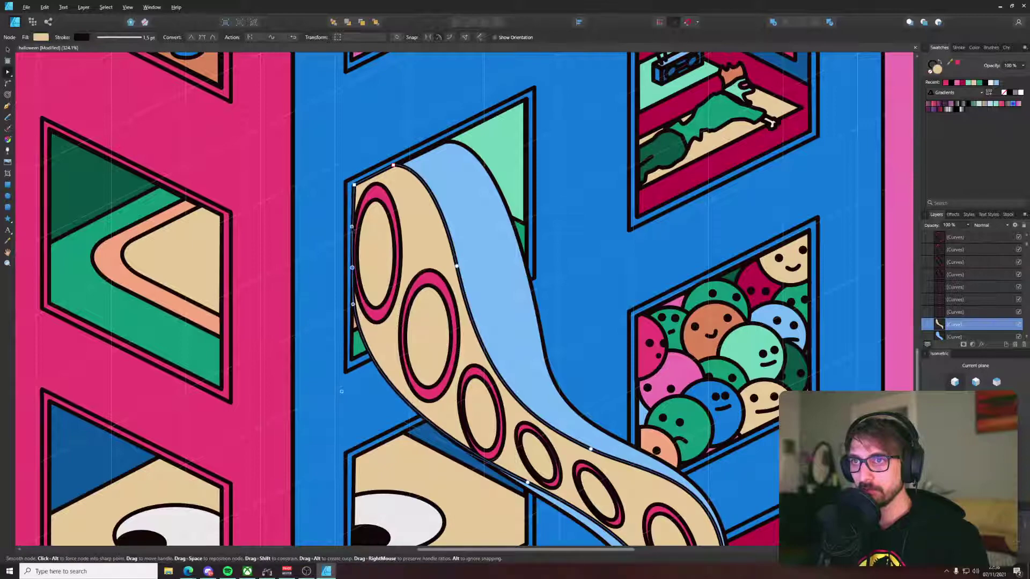
scroll(352, 228, "down", 7)
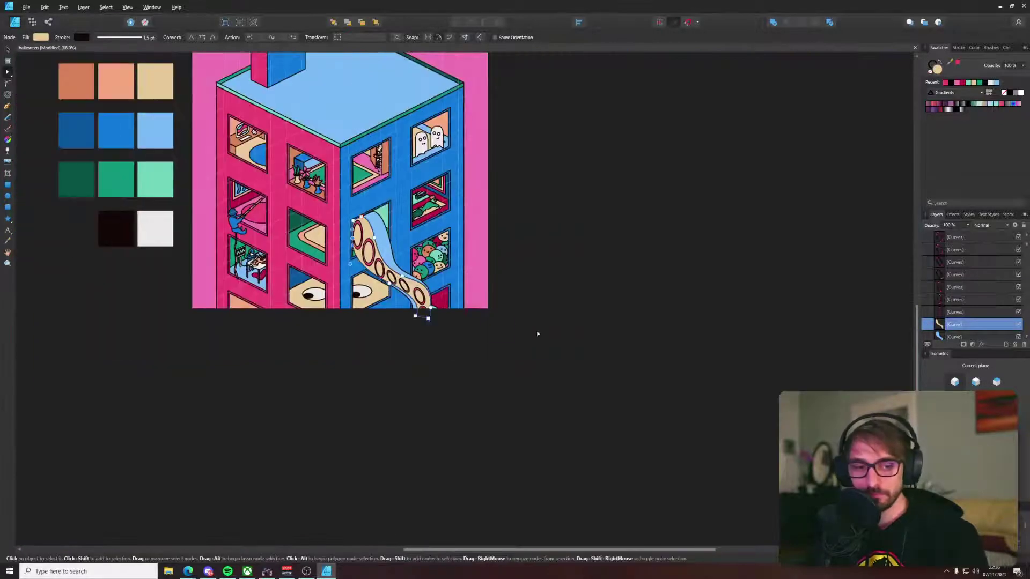
left_click(538, 334)
left_click_drag(510, 301, 522, 320)
Step: Widen the sixth ring and rotate it more upright to fit the tentacle's lower bend
scroll(392, 264, "up", 3)
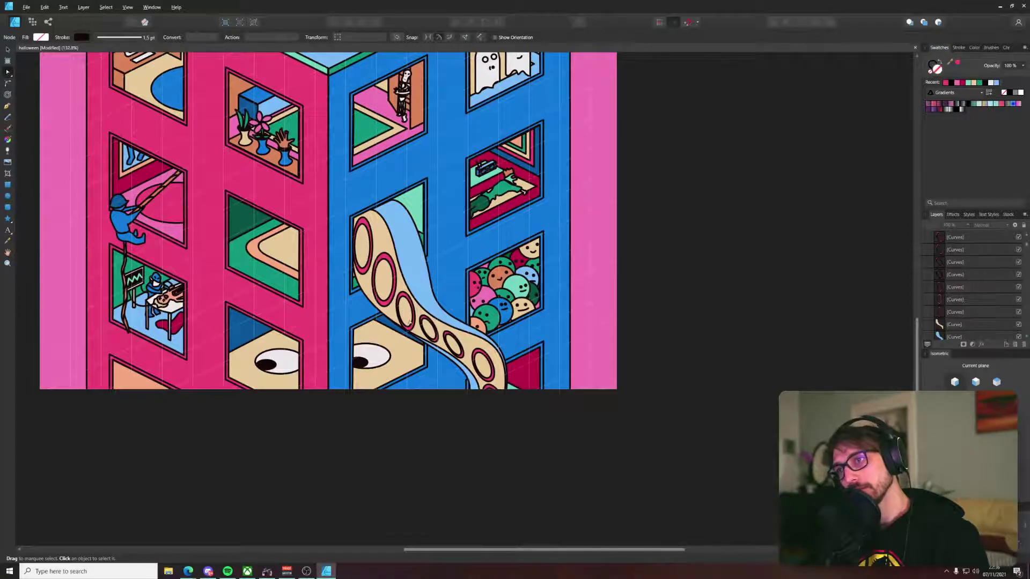
scroll(409, 323, "up", 2)
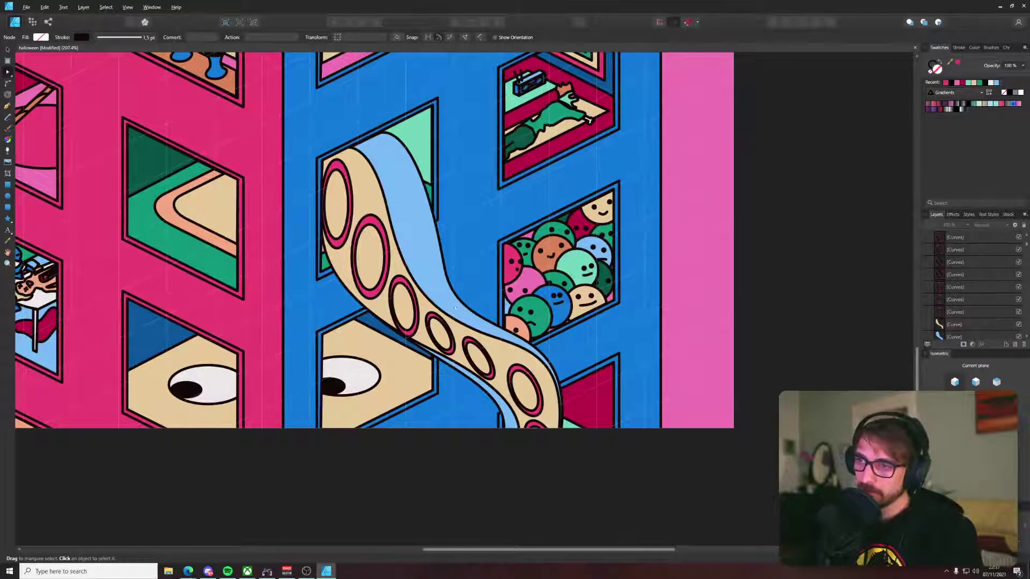
key("v")
left_click(540, 390)
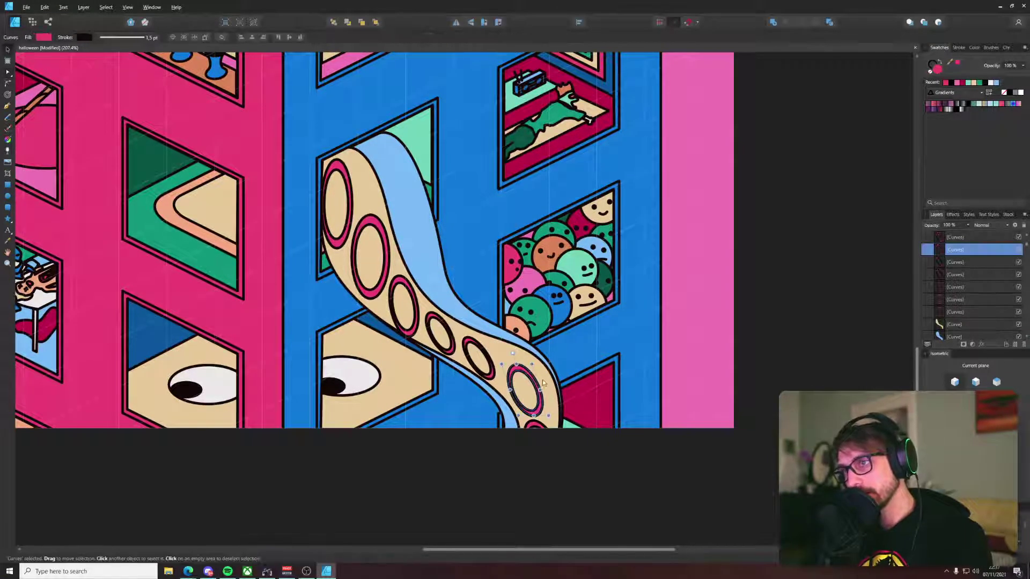
left_click_drag(541, 390, 546, 389)
left_click_drag(513, 360, 523, 369)
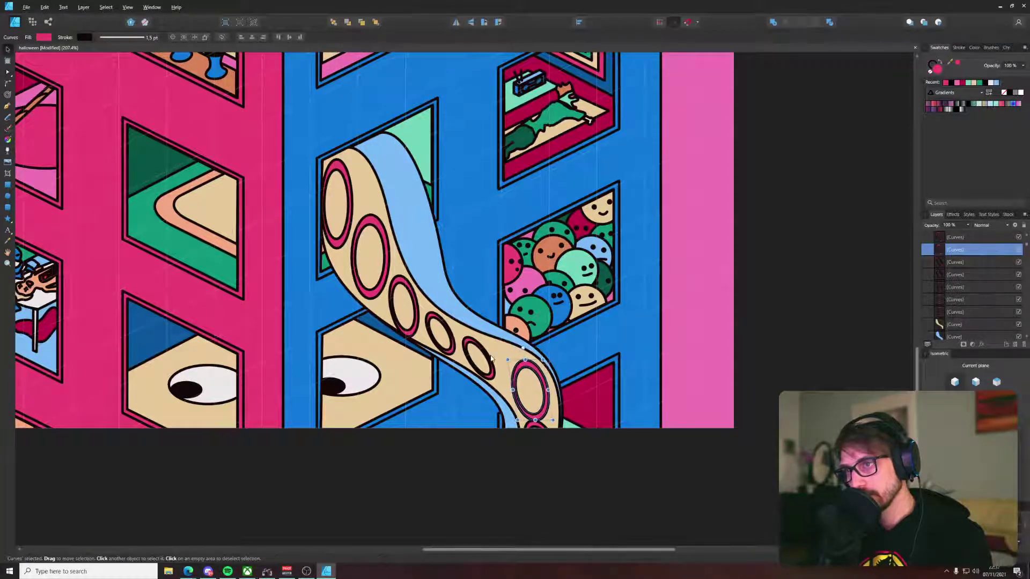
Step: Rotate the fifth ring more upright and nudge the fourth ring along the tentacle to even out their spacing
left_click(491, 358)
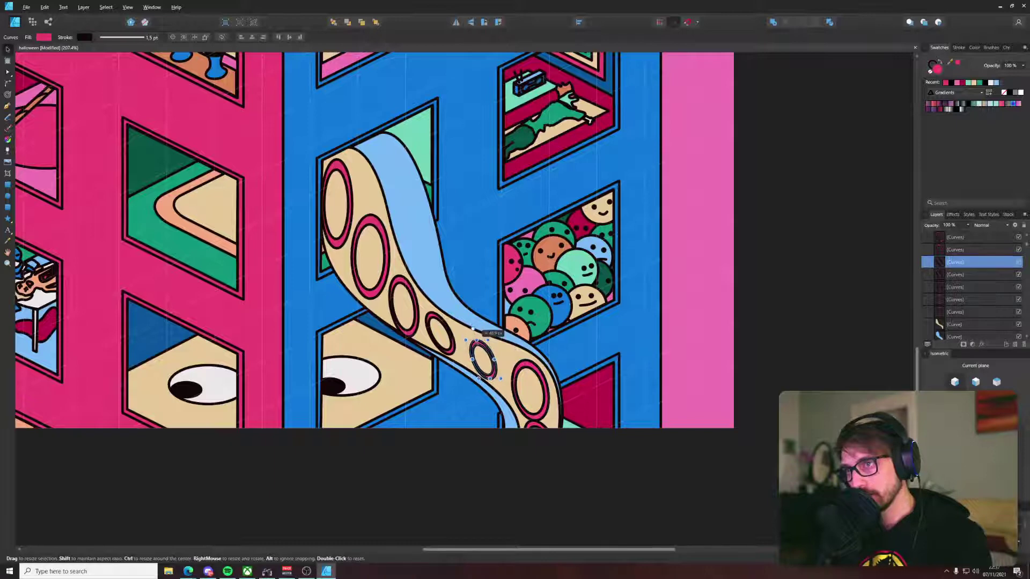
left_click(435, 322)
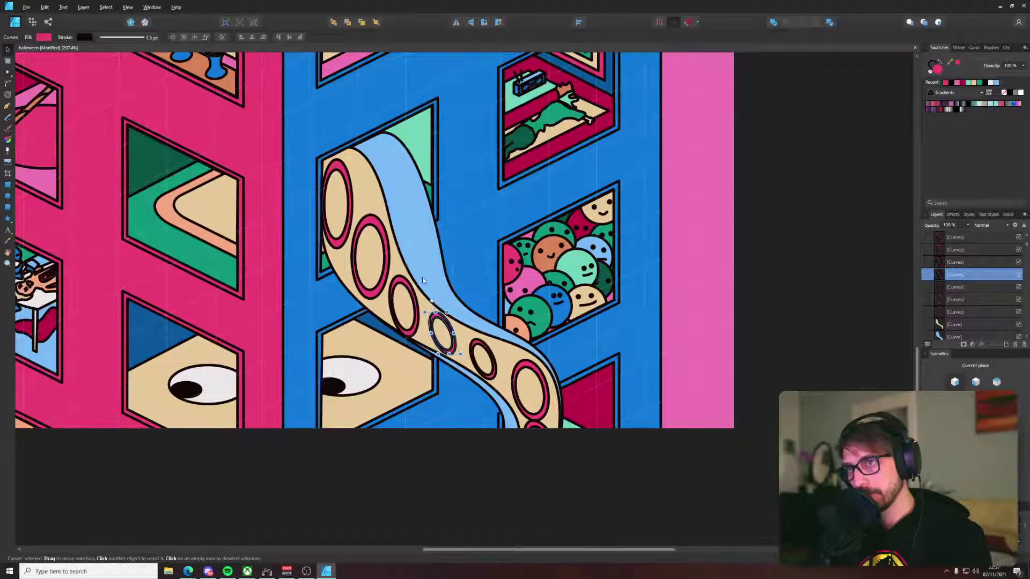
Step: Tilt the topmost ring clockwise so it leans along the beige underside's upper curve
left_click(351, 199)
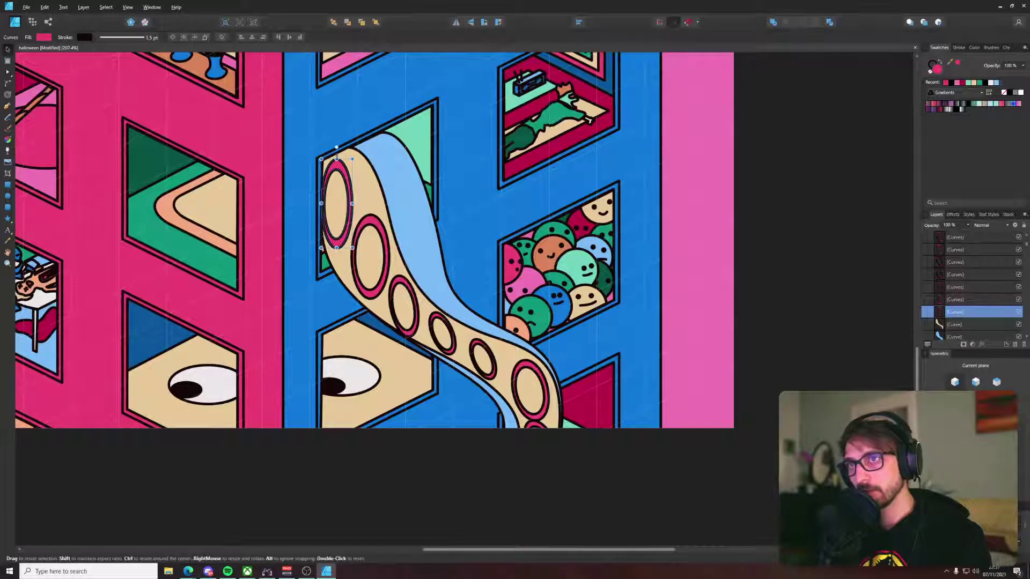
mouse_move(336, 155)
left_mouse_down()
mouse_move(311, 155)
mouse_move(333, 173)
mouse_move(339, 164)
left_mouse_up()
key("ctrl+z")
key("ctrl+z")
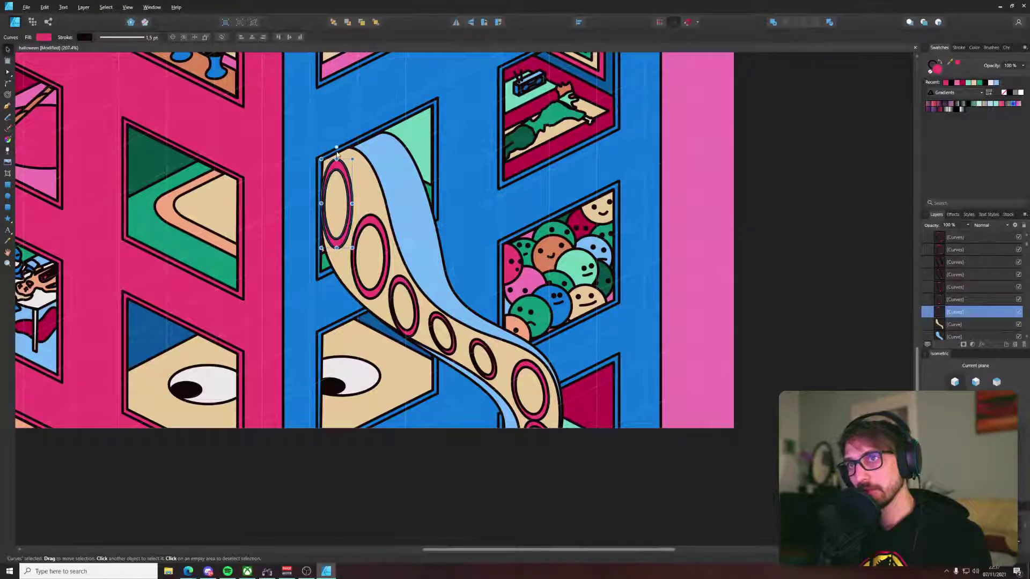
left_click_drag(336, 155, 354, 168)
Step: Tilt the second and third rings the same way as the topmost ring and add a smaller ring below them
left_click(378, 216)
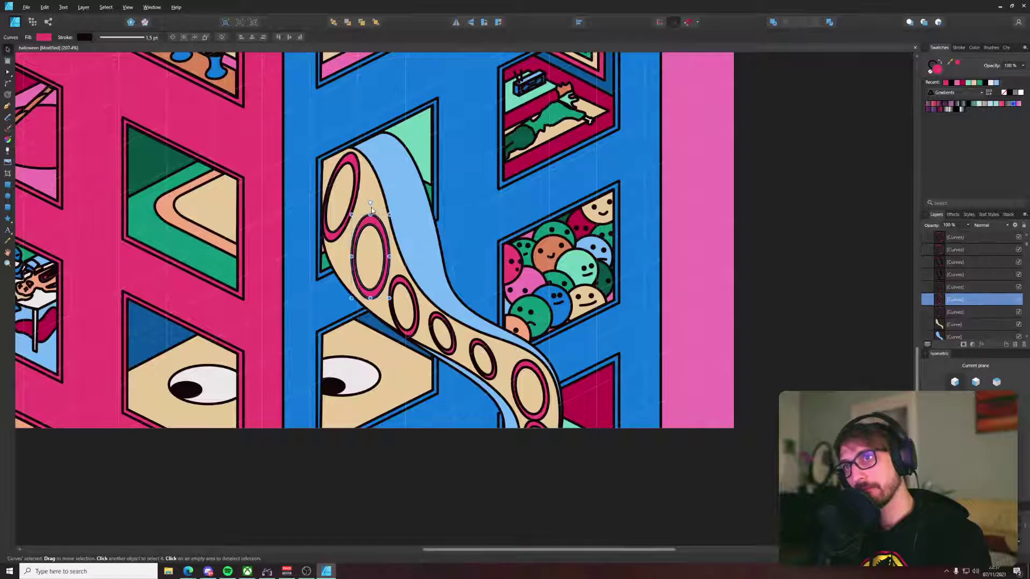
mouse_move(369, 208)
left_mouse_down()
mouse_move(391, 203)
mouse_move(377, 216)
mouse_move(420, 272)
mouse_move(415, 296)
left_mouse_up()
left_click(416, 307)
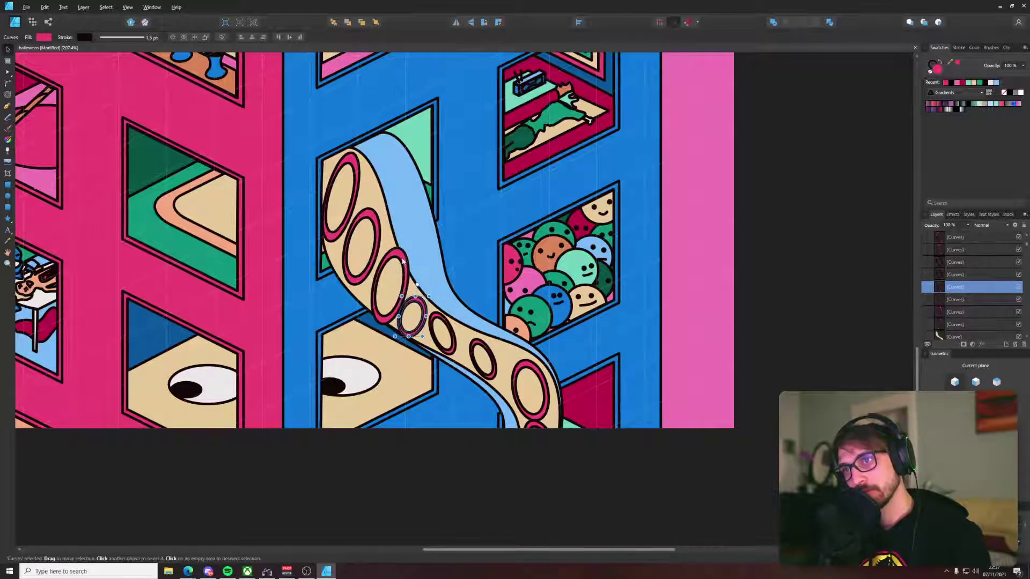
Step: Shrink the third ring so it fits within the beige underside between its neighbouring rings
left_click(406, 271)
left_click_drag(413, 248, 401, 264)
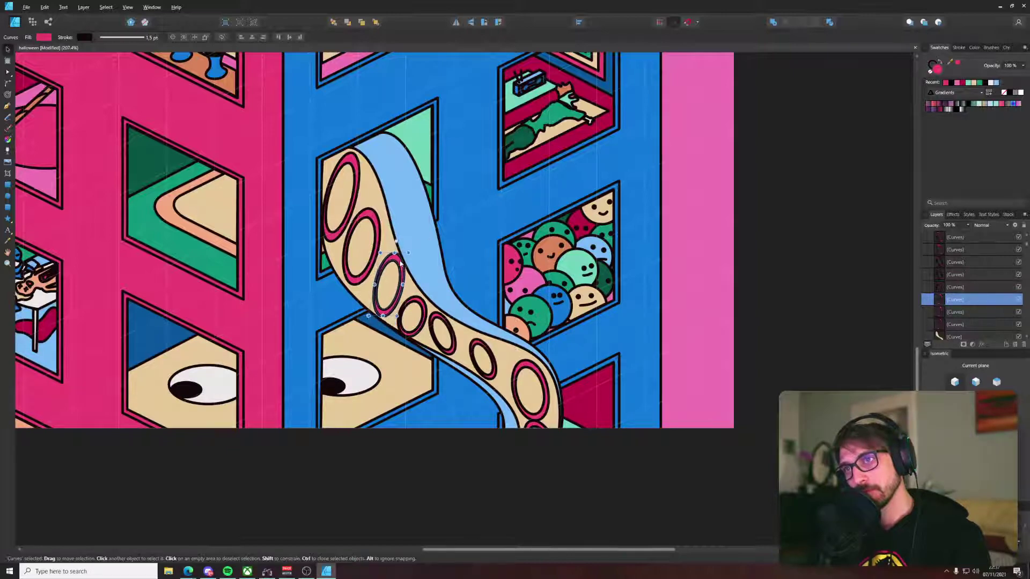
scroll(399, 263, "down", 5)
left_click(546, 294)
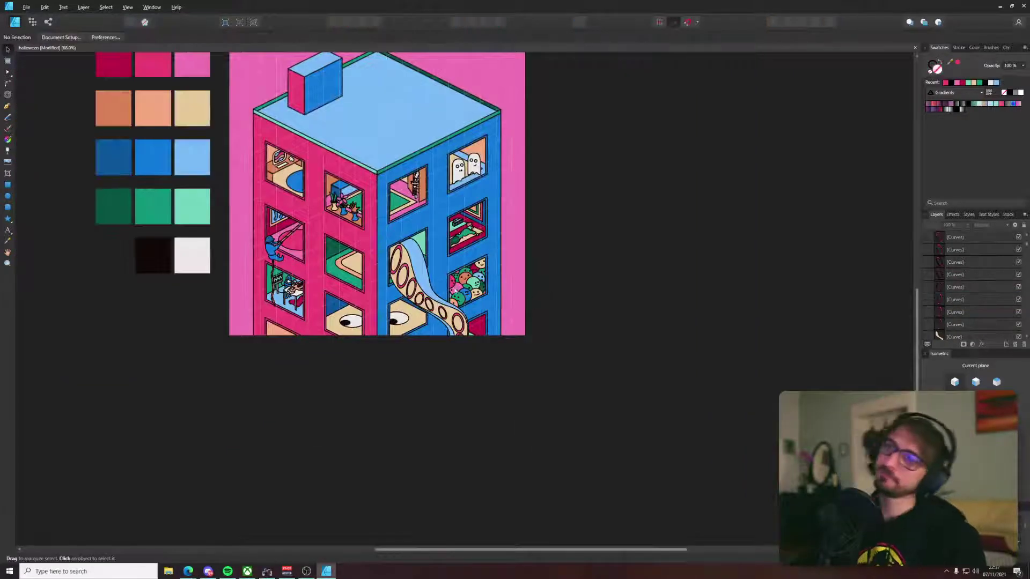
Step: Narrow the fifth ring, tilt it clockwise, and place a copy of it in the gap on its lower side
scroll(455, 290, "up", 7)
left_click(472, 252)
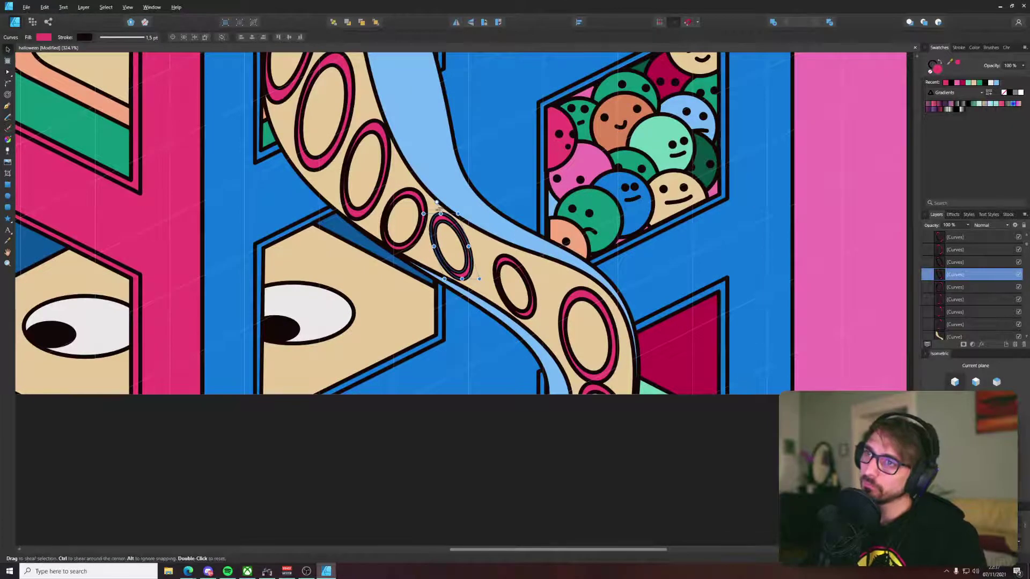
mouse_move(437, 204)
left_mouse_down()
mouse_move(467, 202)
mouse_move(474, 227)
mouse_move(460, 229)
mouse_move(525, 255)
mouse_move(530, 241)
mouse_move(505, 254)
left_mouse_up()
Step: Rotate the ring after the two narrow ones to lie nearly flat across the tentacle and move it toward the lower bend
left_click(501, 264)
mouse_move(505, 254)
left_mouse_down()
mouse_move(569, 287)
mouse_move(537, 303)
left_mouse_up()
left_click_drag(523, 258, 534, 273)
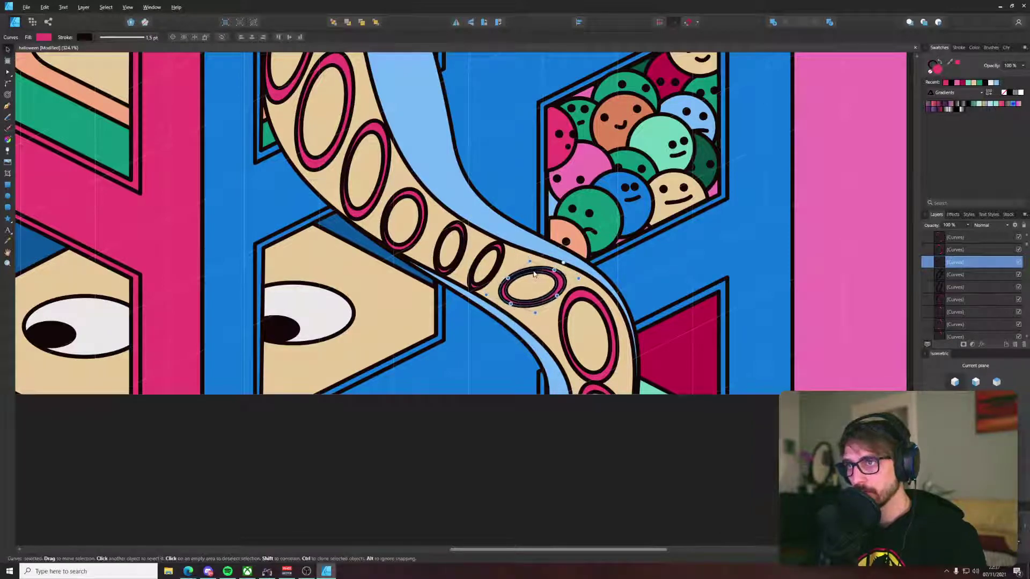
scroll(535, 273, "down", 6)
left_click(657, 291)
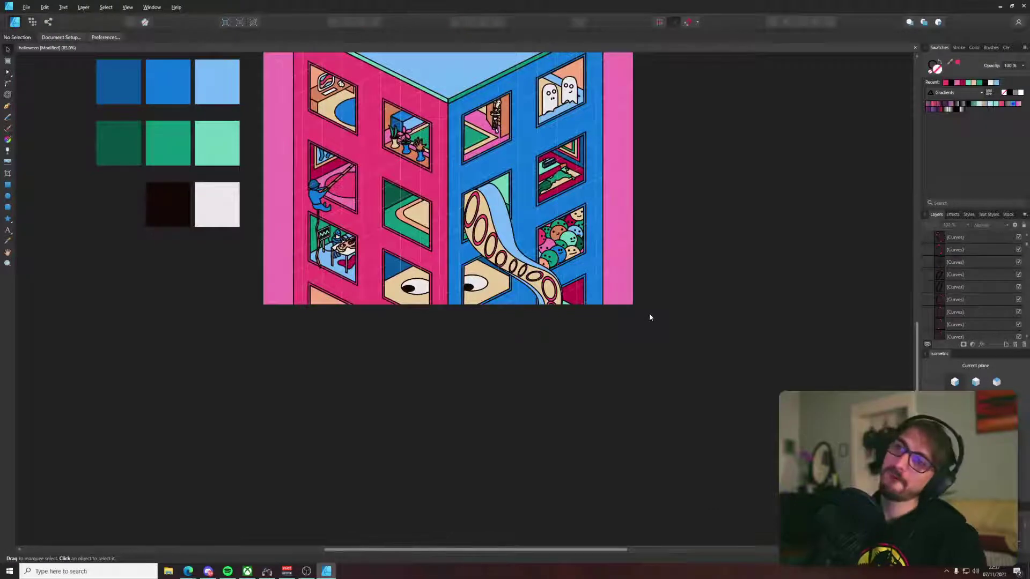
Step: Widen the large ring at the tentacle's lower bend, skew it slightly and move it up
scroll(540, 359, "up", 1)
scroll(539, 358, "up", 6)
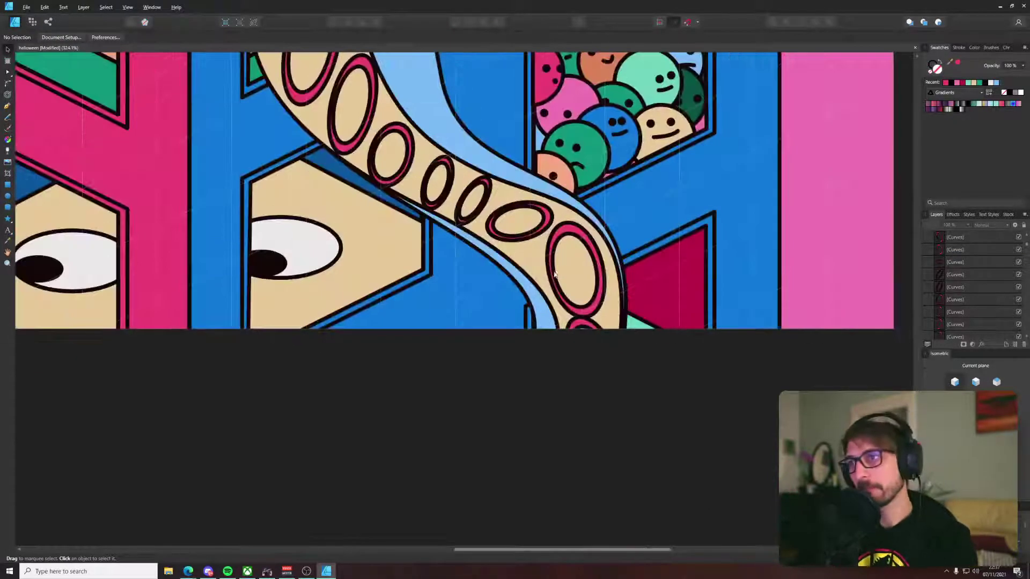
left_click(596, 277)
left_click_drag(603, 270, 615, 269)
left_click_drag(549, 264, 548, 270)
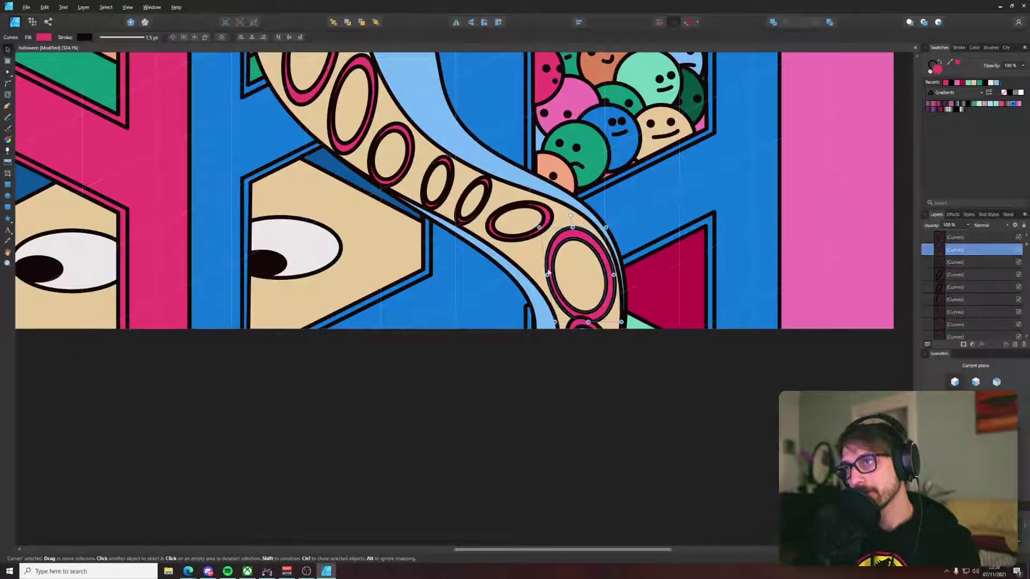
left_click_drag(568, 224, 562, 224)
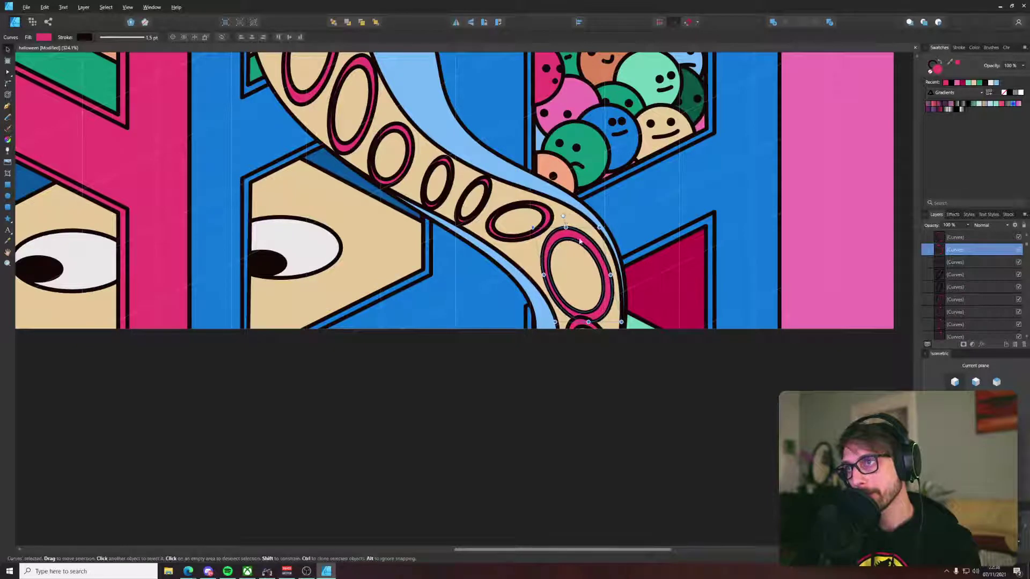
left_click_drag(600, 265, 598, 261)
Step: Shift the lowest ring at the artboard's bottom edge slightly down along the tentacle
left_click(586, 324)
left_click_drag(591, 328, 595, 332)
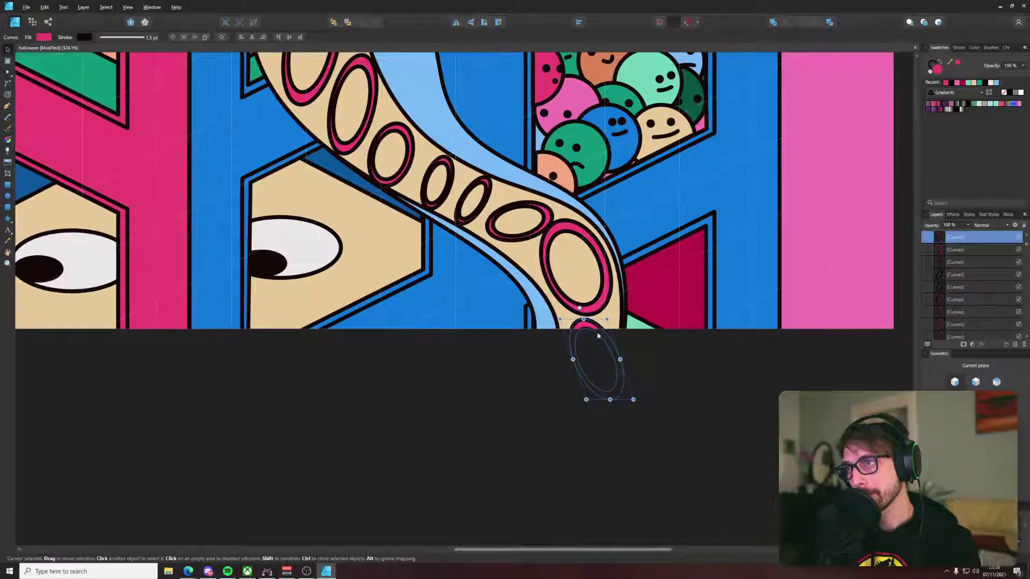
left_click(674, 359)
scroll(689, 373, "down", 6)
left_click_drag(659, 346, 616, 361)
Step: Reposition and rotate the nearly flat ring to sit centred across the tentacle above the large bend ring
scroll(616, 362, "up", 5)
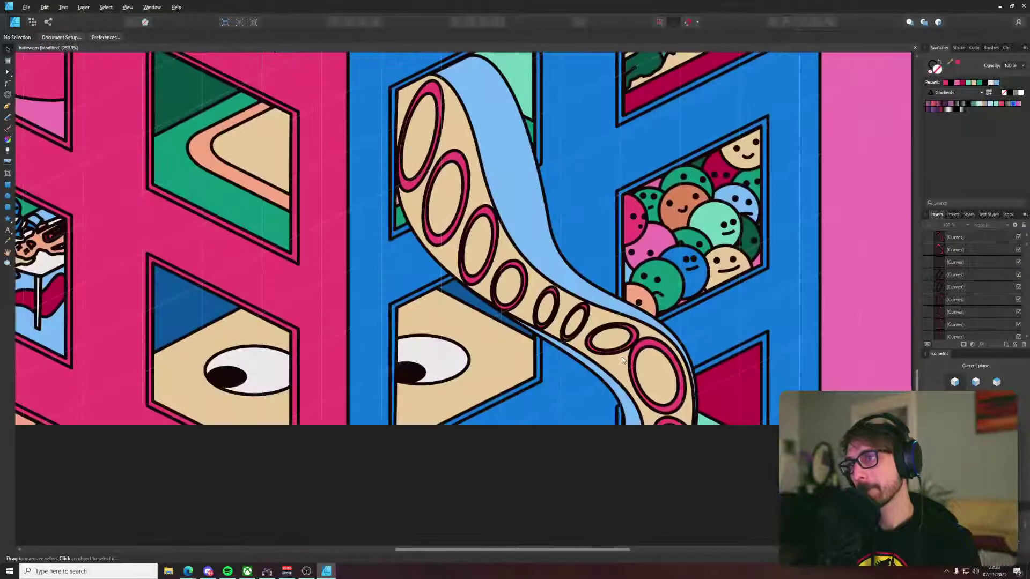
left_click(611, 352)
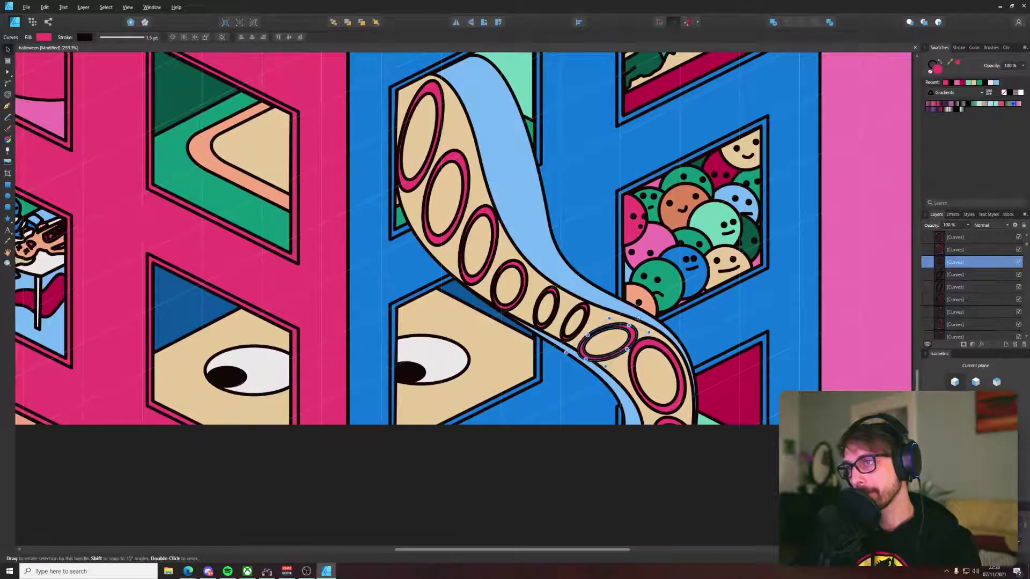
mouse_move(638, 320)
left_mouse_down()
mouse_move(626, 319)
mouse_move(626, 335)
left_mouse_up()
scroll(625, 335, "down", 5)
left_click(671, 416)
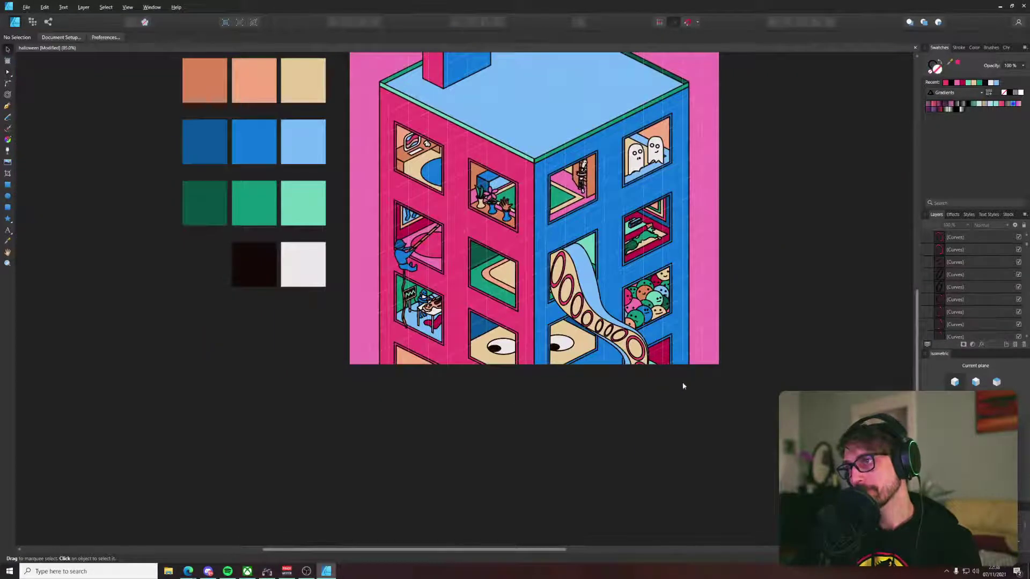
Step: Add a smaller concentric copy of the topmost ring inside it
left_click_drag(683, 386, 558, 403)
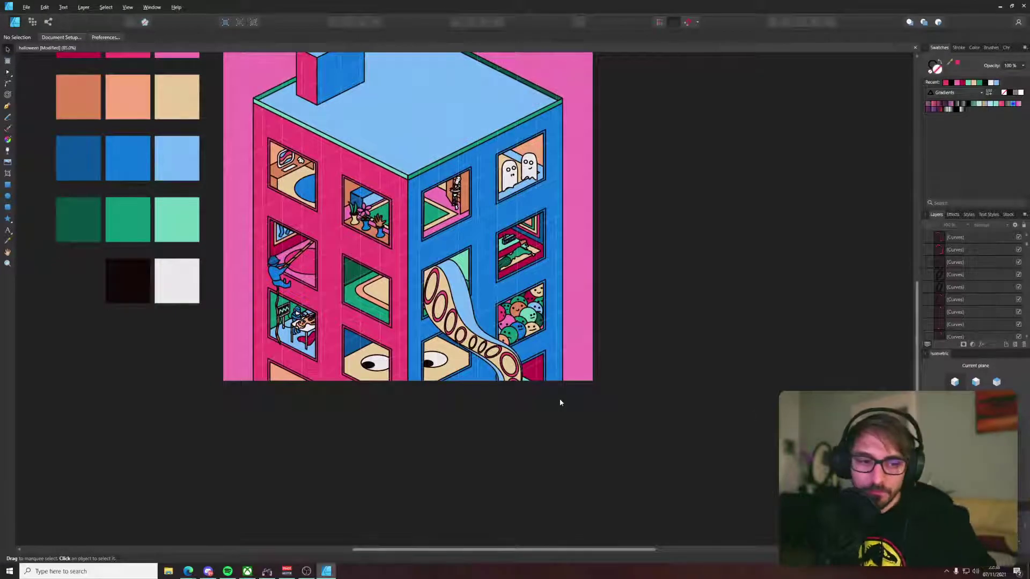
scroll(428, 279, "up", 7)
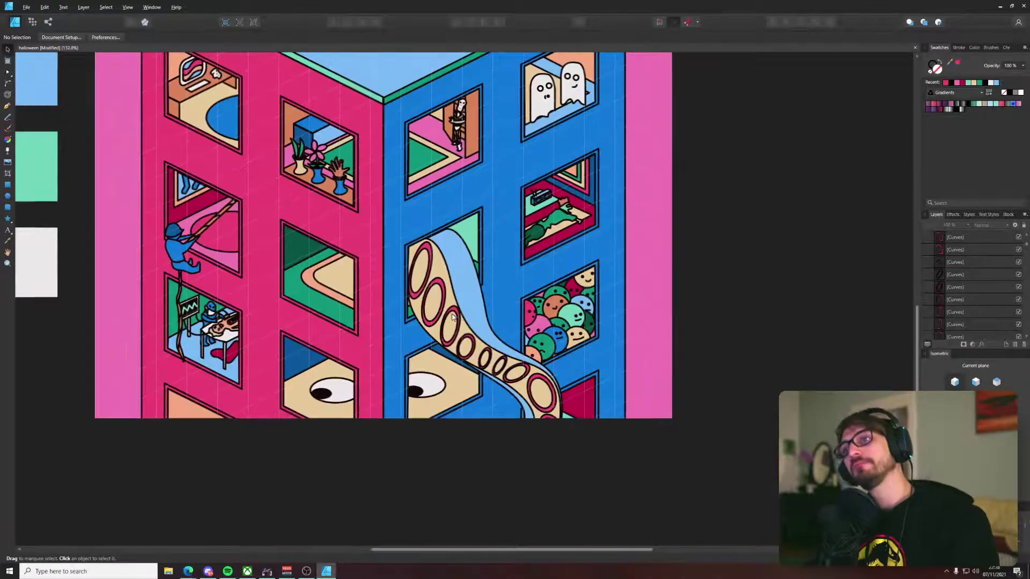
scroll(428, 279, "up", 2)
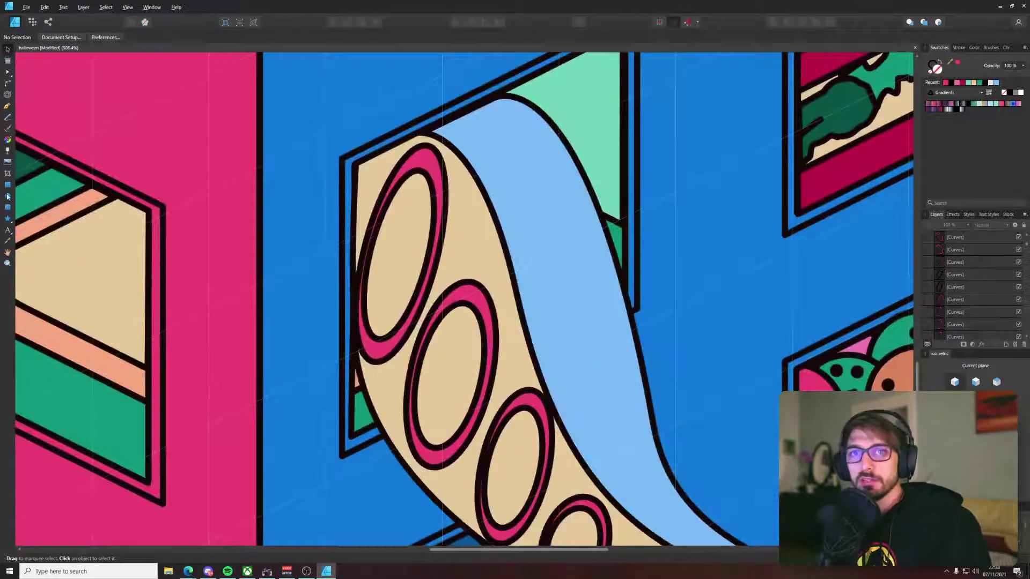
left_click(432, 187)
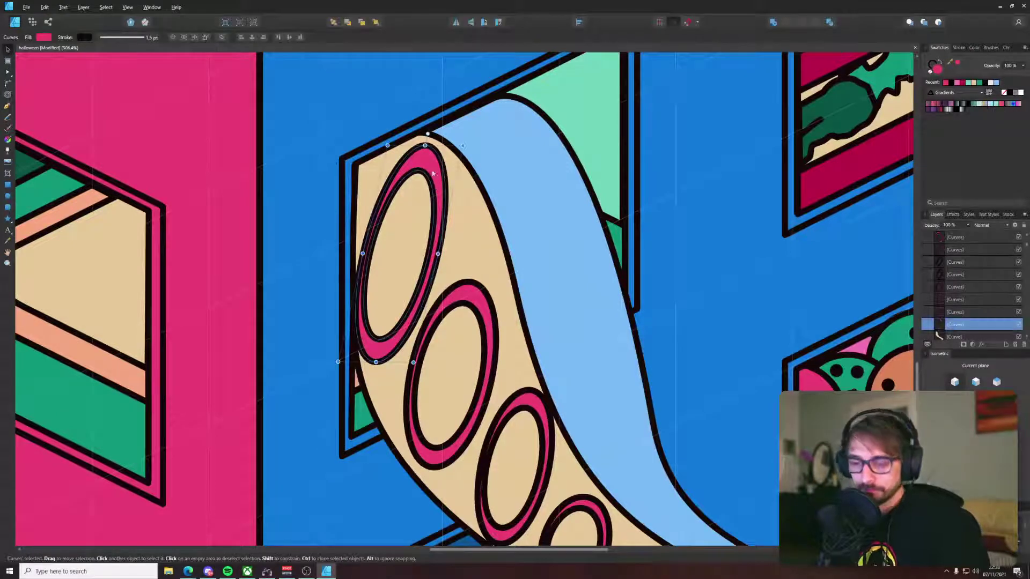
left_click_drag(460, 146, 413, 209)
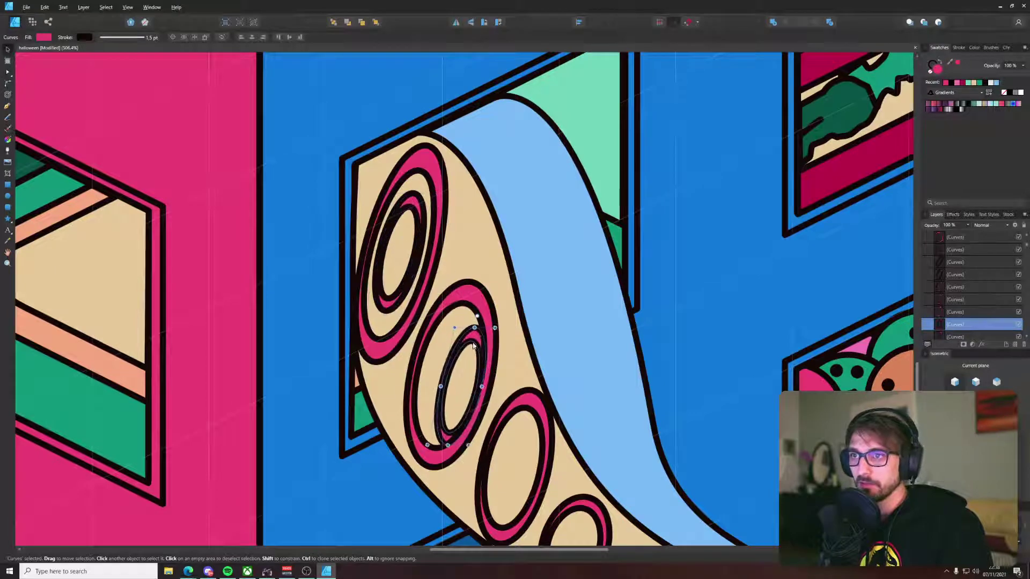
Step: Add smaller concentric copies of the second and third rings inside them, scaling the second ring's inner copy down further
left_click(484, 312)
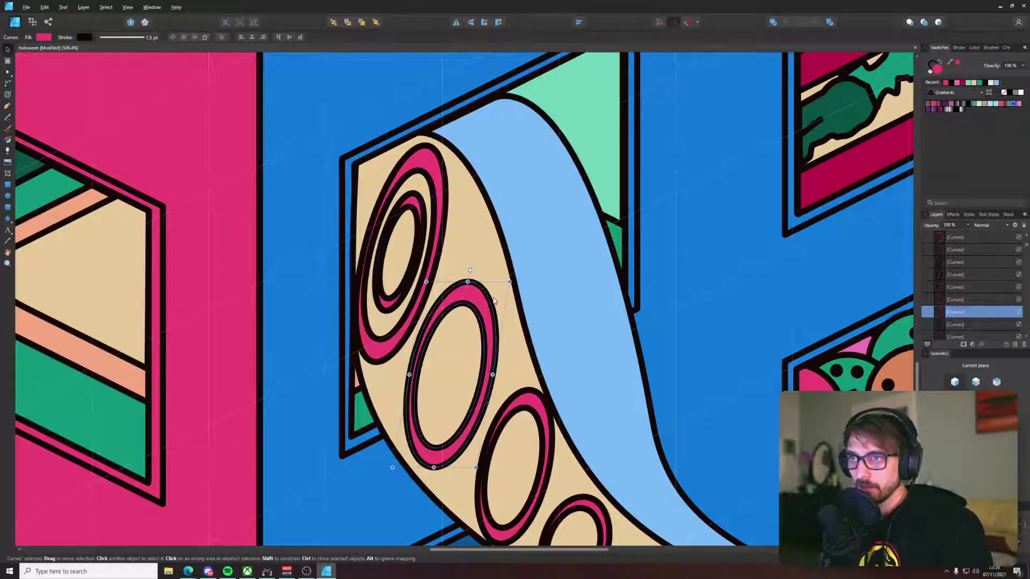
left_click_drag(505, 284, 455, 342)
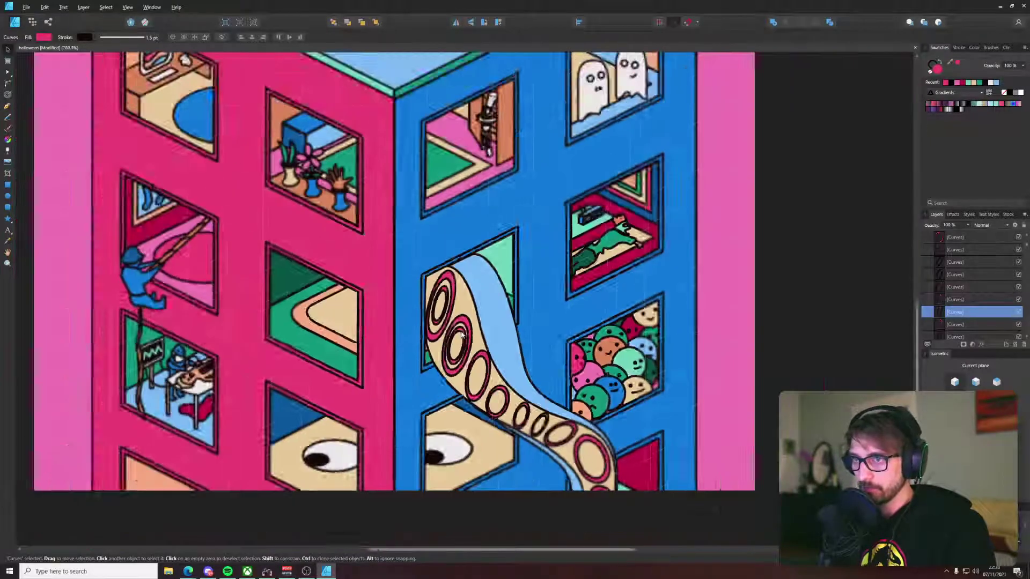
key("ctrl+0")
left_click(633, 303)
scroll(449, 349, "up", 7)
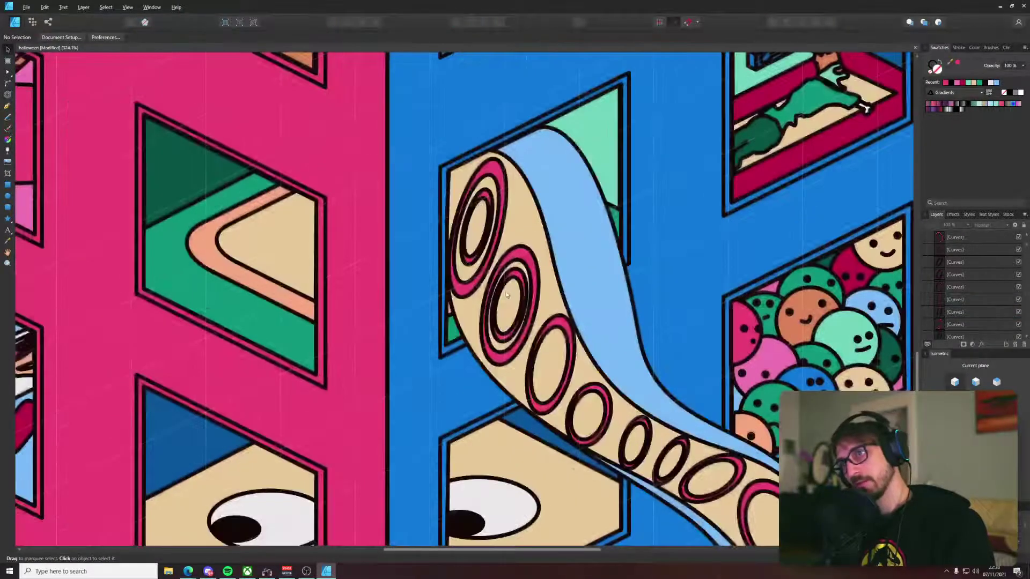
left_click(518, 279)
left_click_drag(531, 268, 527, 277)
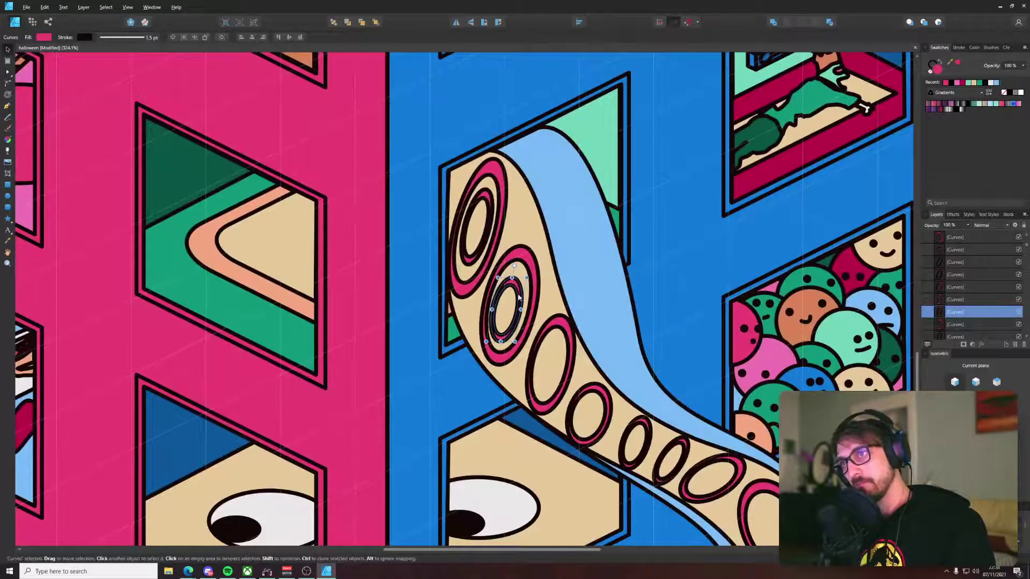
left_click(564, 325)
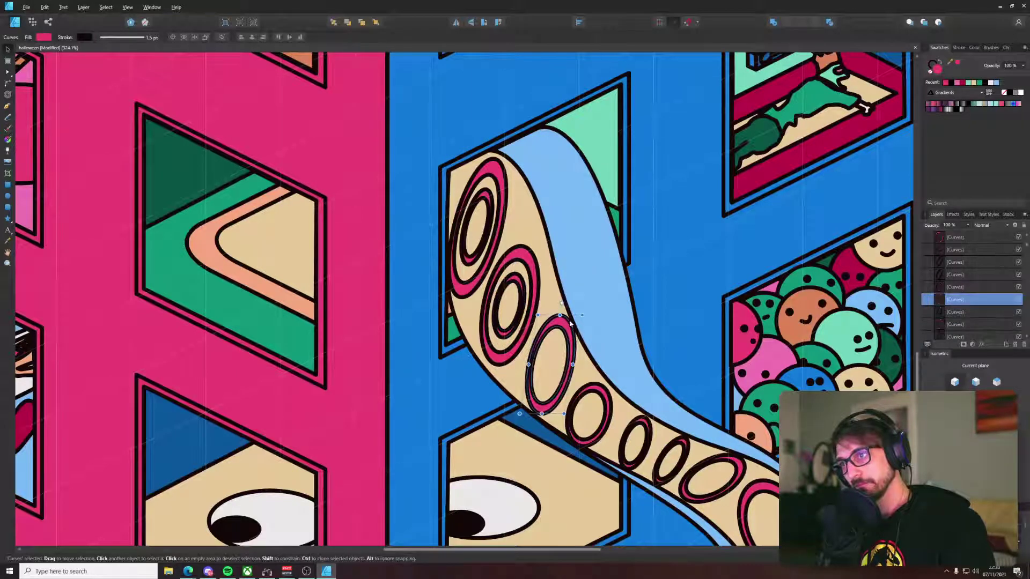
left_click_drag(582, 316, 558, 346)
left_click(594, 393)
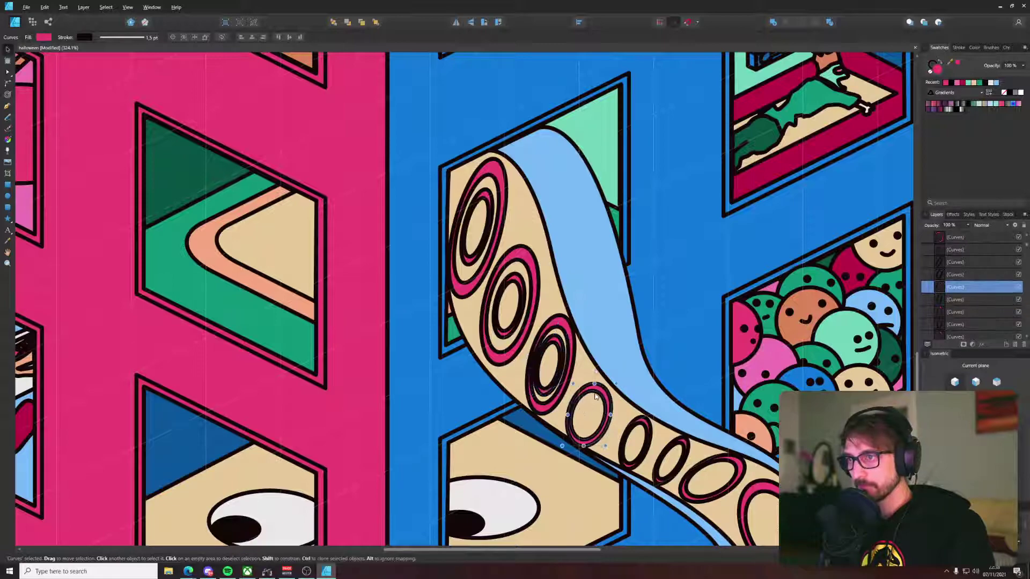
key("ctrl+j")
left_click_drag(616, 383, 497, 365)
scroll(592, 405, "down", 5)
left_click(730, 408)
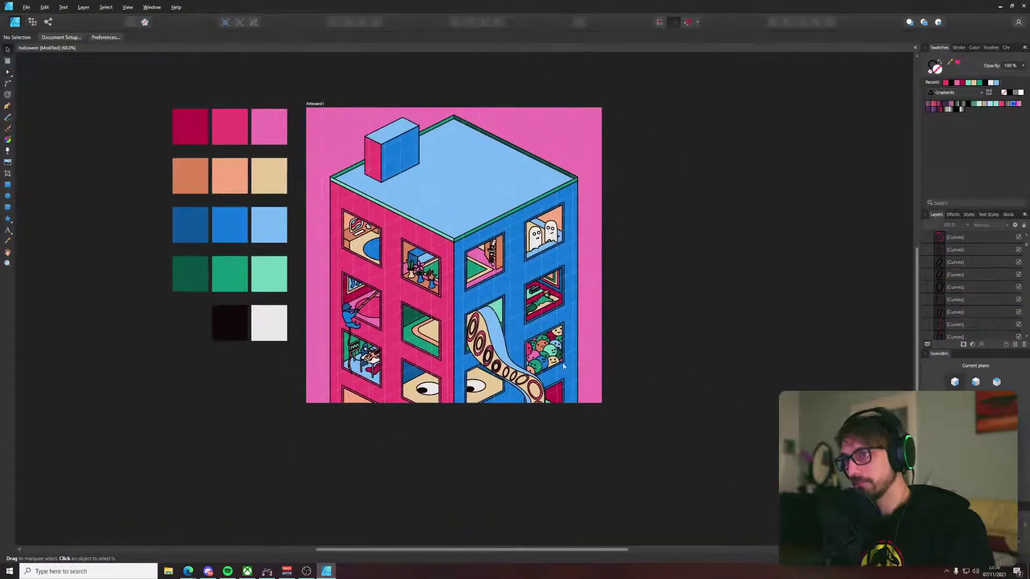
scroll(496, 365, "up", 5)
scroll(515, 371, "up", 2)
left_click(510, 374)
key("Delete")
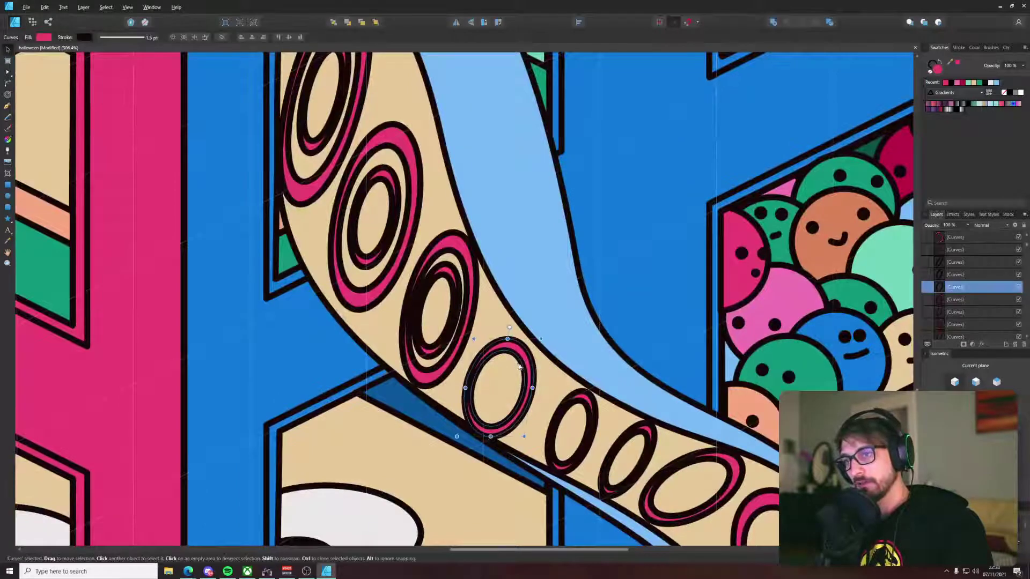
Step: Draw a small unfilled black-outlined ellipse inside the fourth ring and tilt it to match the ring
left_click_drag(582, 403, 499, 341)
left_click(498, 341)
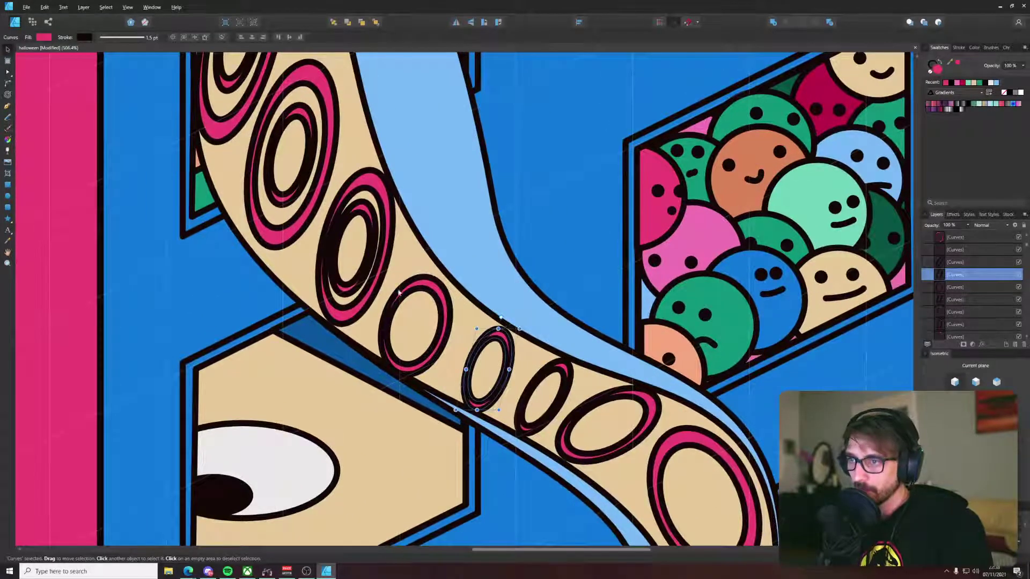
left_click(8, 199)
left_click_drag(399, 313, 424, 351)
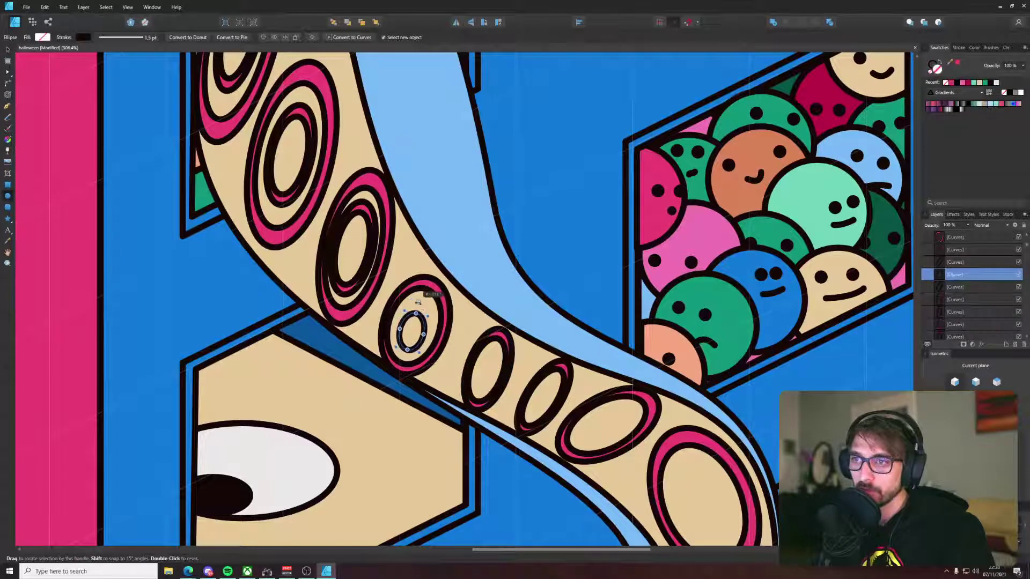
Step: Place copies of the inner ellipse inside the fifth and sixth rings, sized and tilted to match each ring
mouse_move(427, 316)
left_mouse_down()
mouse_move(435, 307)
mouse_move(502, 356)
mouse_move(488, 380)
left_mouse_up()
key("v")
scroll(502, 356, "up", 2)
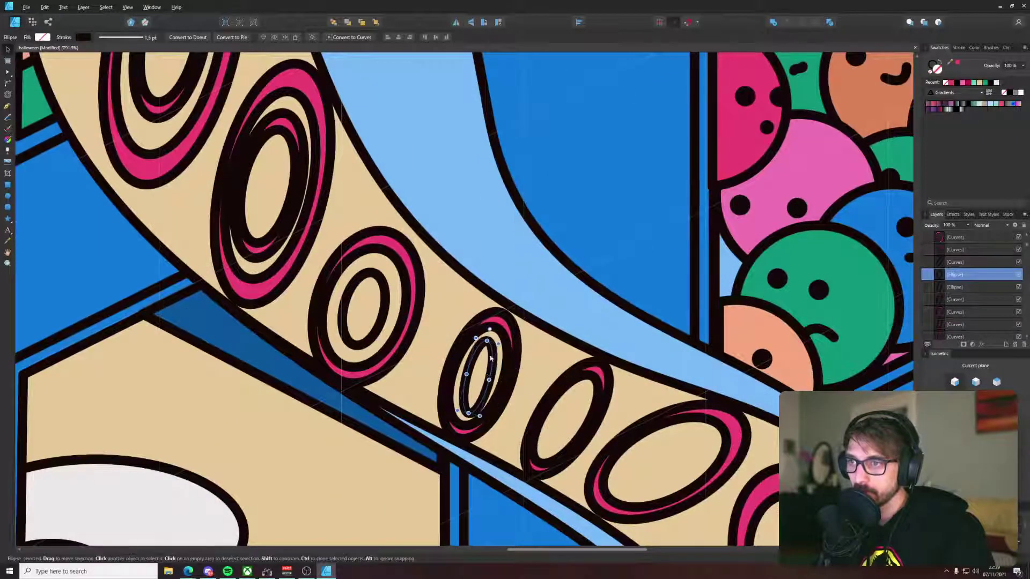
mouse_move(487, 341)
left_mouse_down("ctrl")
mouse_move(579, 402)
mouse_move(586, 383)
left_mouse_up("ctrl")
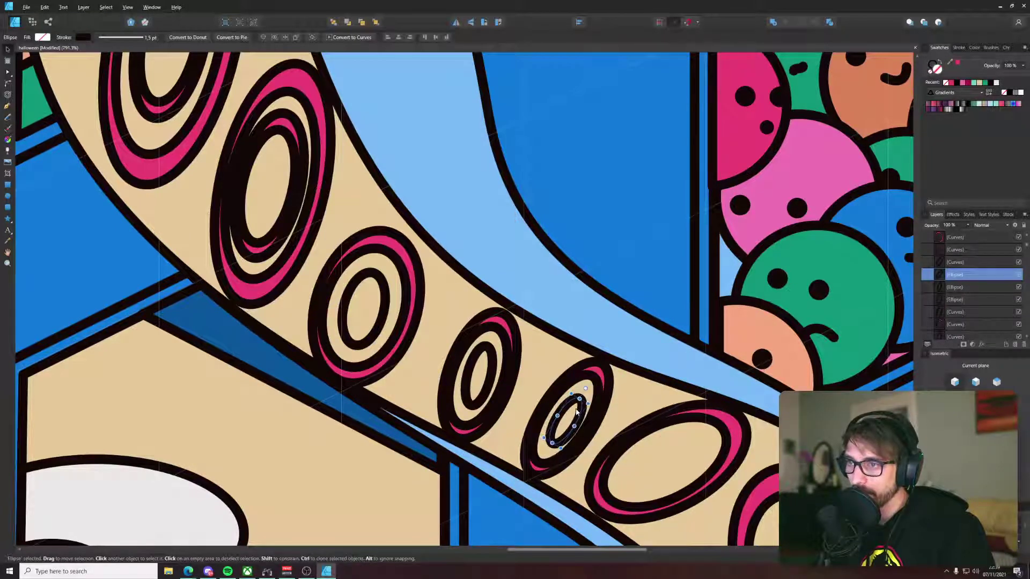
Step: Place a copy of the inner ellipse in the seventh ring and a smaller concentric copy of the eighth ring inside it
left_click_drag(577, 412, 683, 440)
scroll(682, 441, "down", 2)
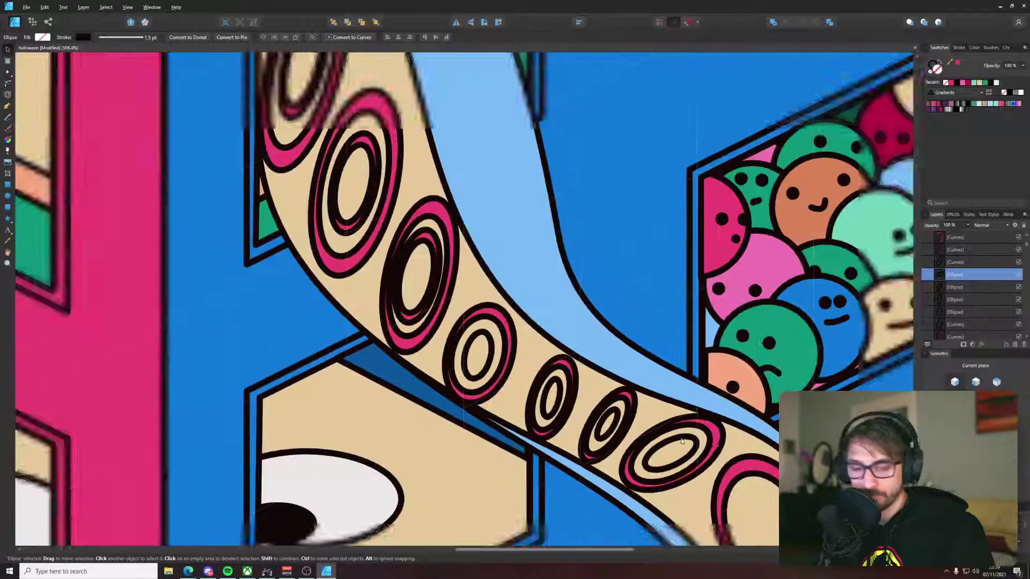
left_click_drag(745, 487, 496, 365)
left_click(496, 360)
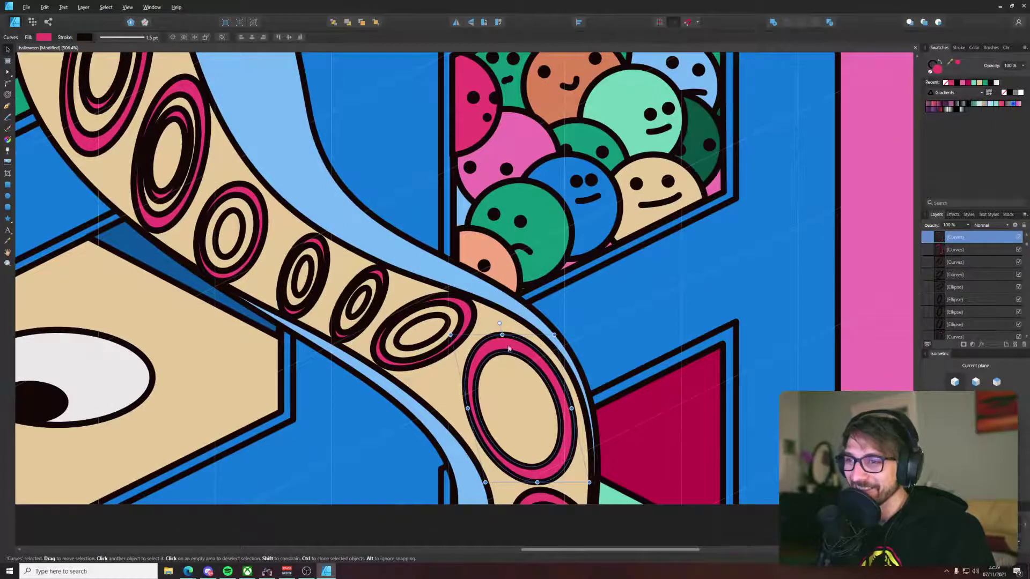
left_click_drag(554, 334, 530, 386)
scroll(529, 386, "down", 5)
left_click(737, 399)
scroll(743, 400, "down", 2)
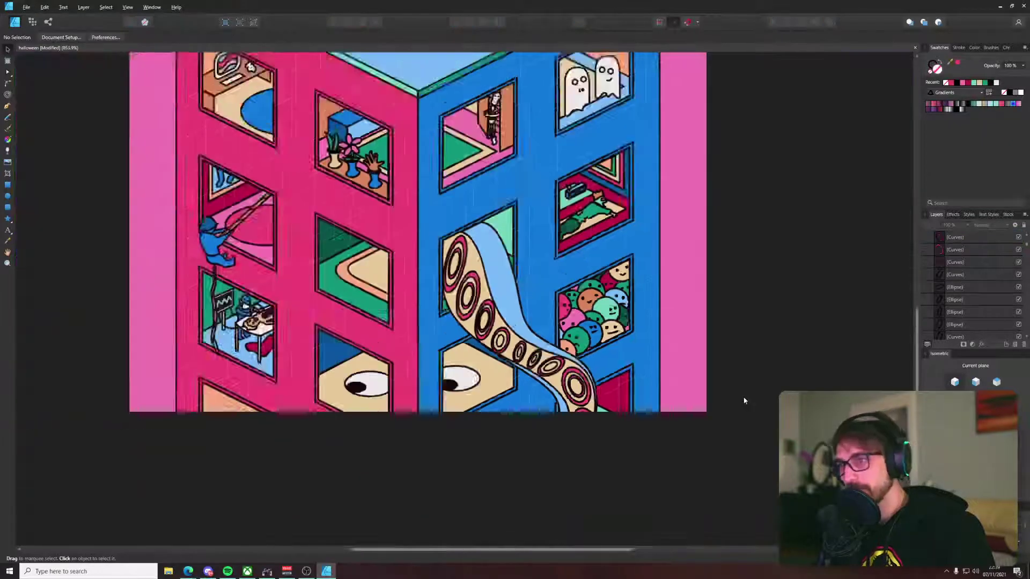
scroll(745, 399, "down", 2)
left_click_drag(750, 390, 635, 371)
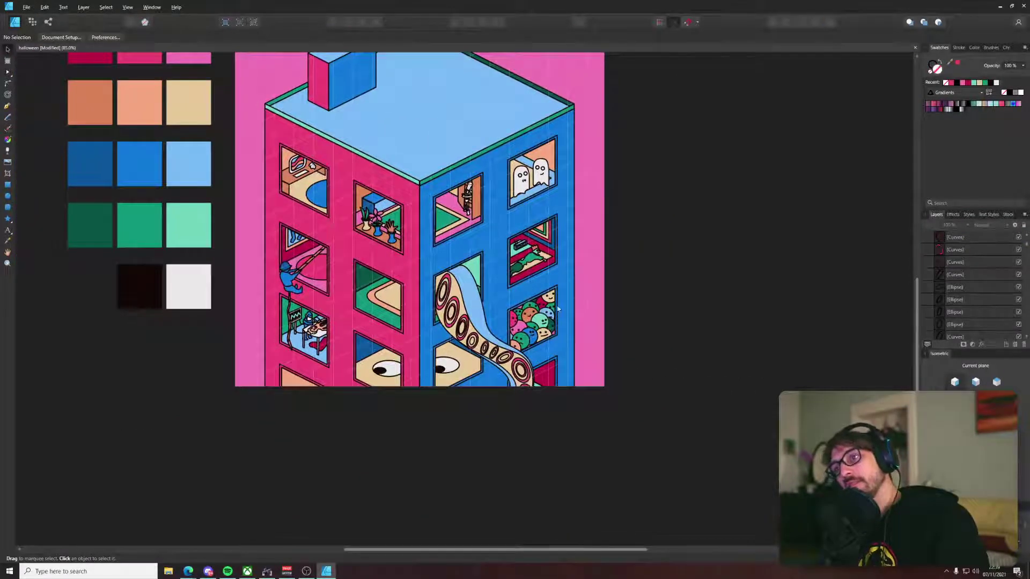
Step: Add nodes along the upper outer edge of the light-blue tentacle and pull them out to form two small bumps
left_click_drag(557, 309, 516, 483)
scroll(506, 361, "up", 5)
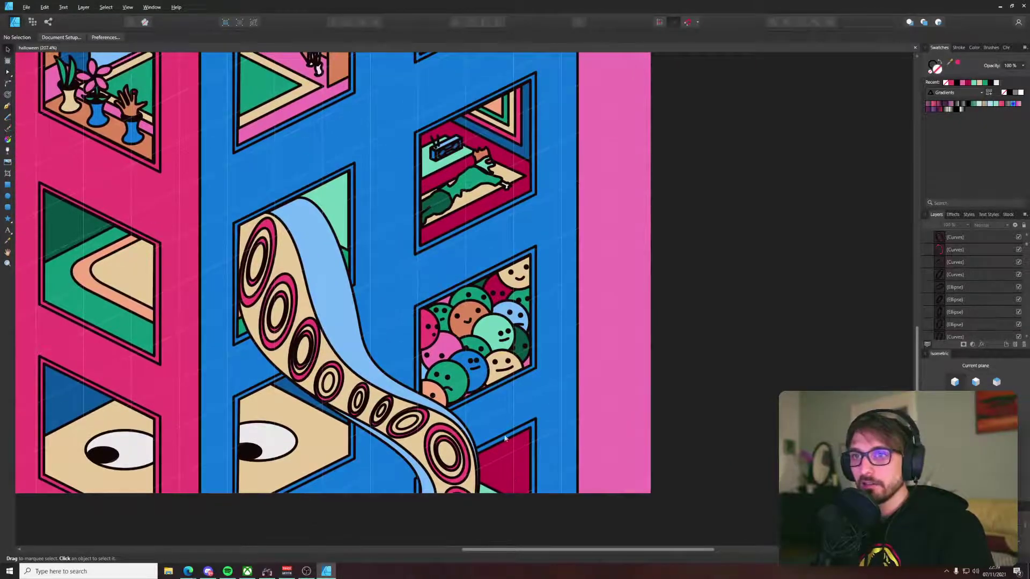
key("p")
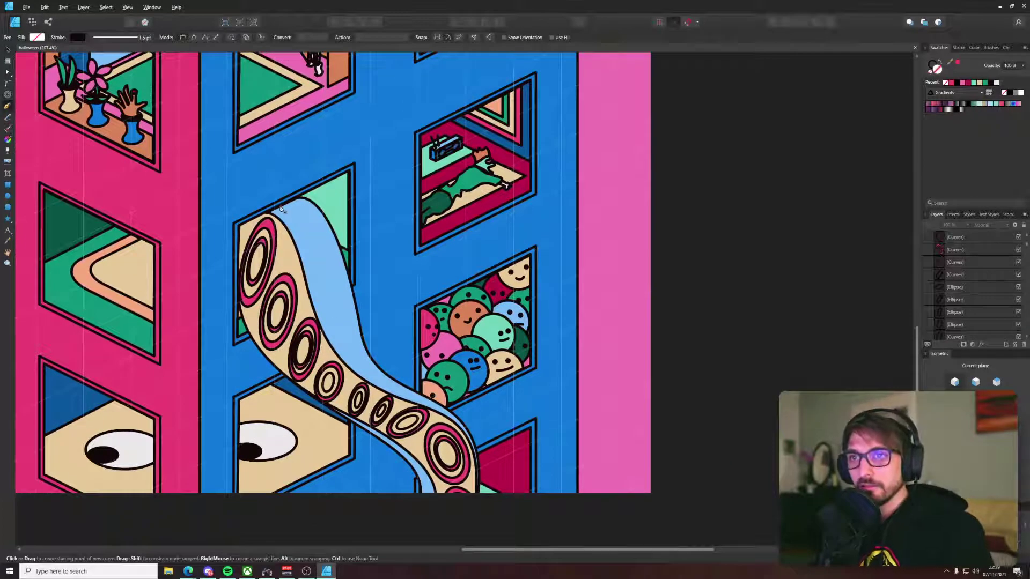
scroll(291, 210, "up", 3)
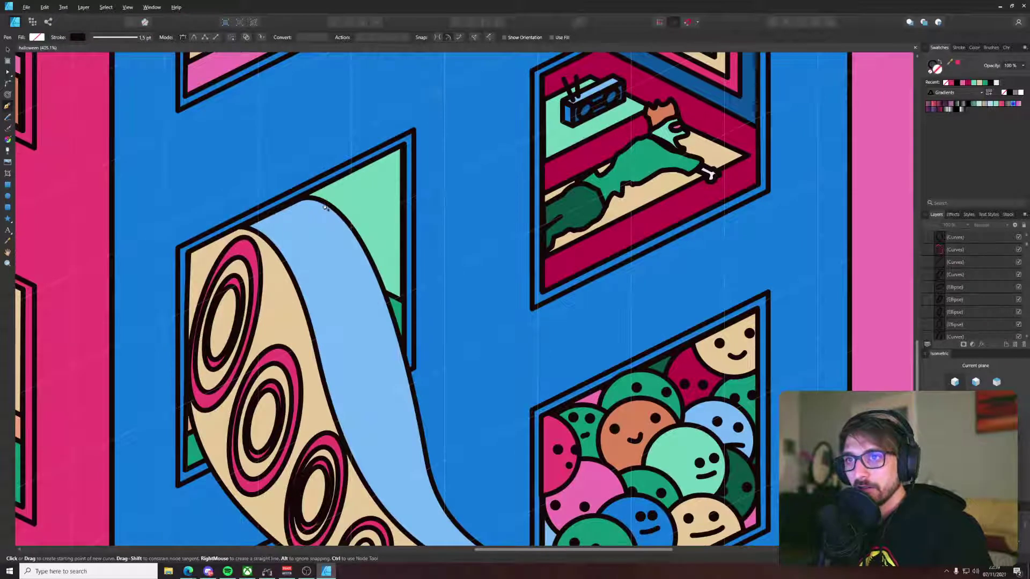
key("a")
left_click(332, 212)
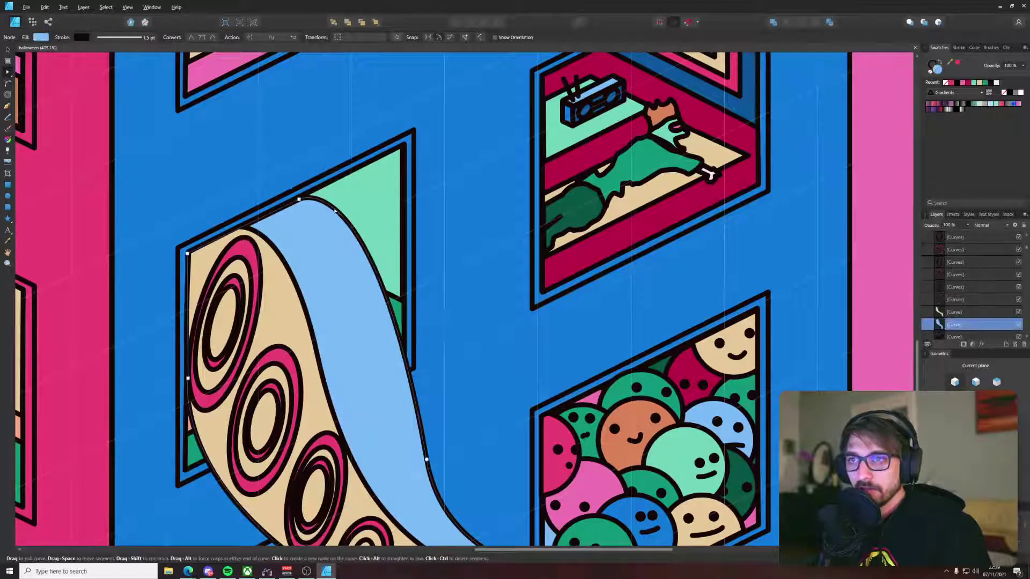
left_click(335, 212)
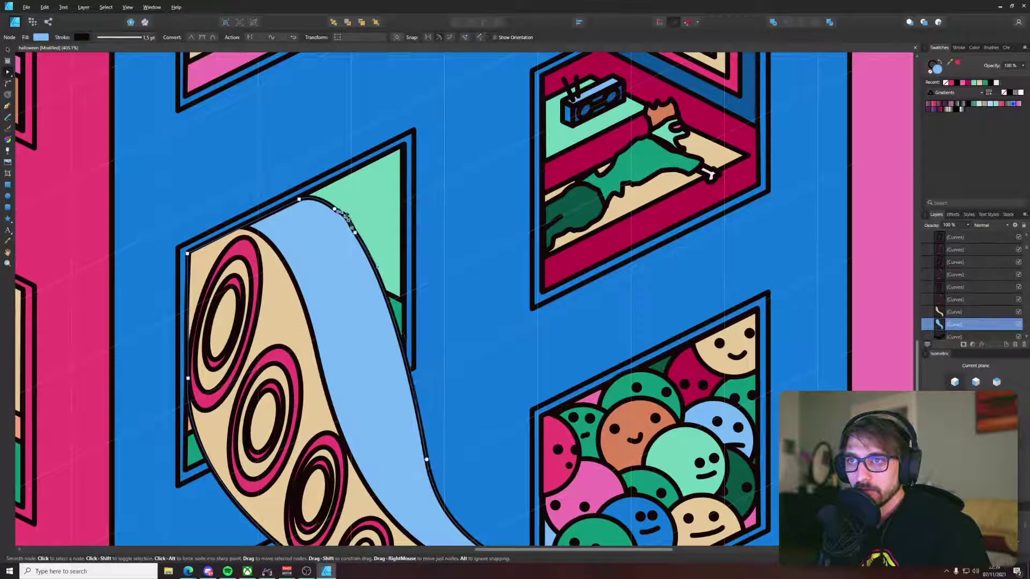
left_click(383, 291)
left_click(391, 312)
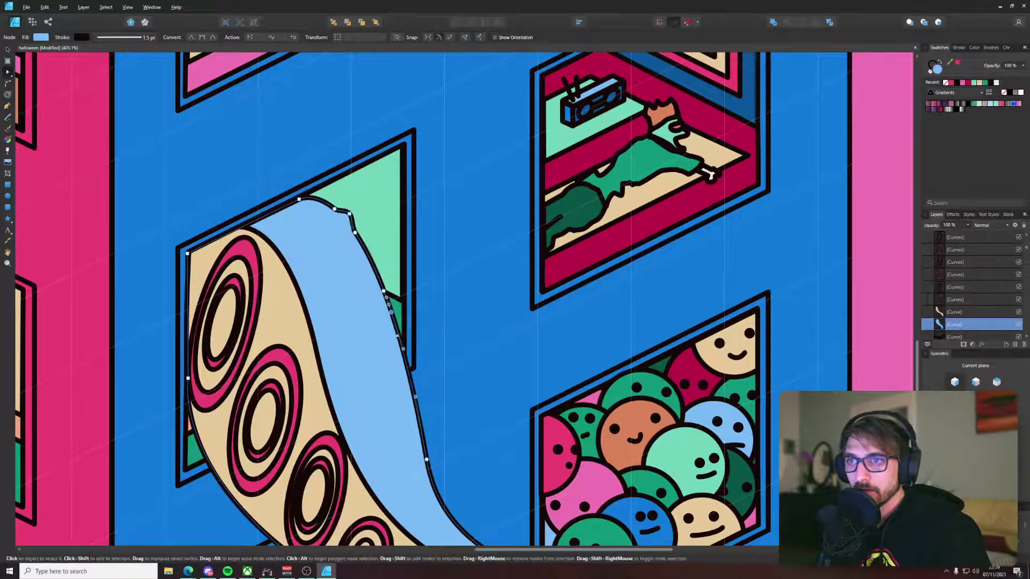
left_click(401, 344)
left_click_drag(391, 312, 397, 309)
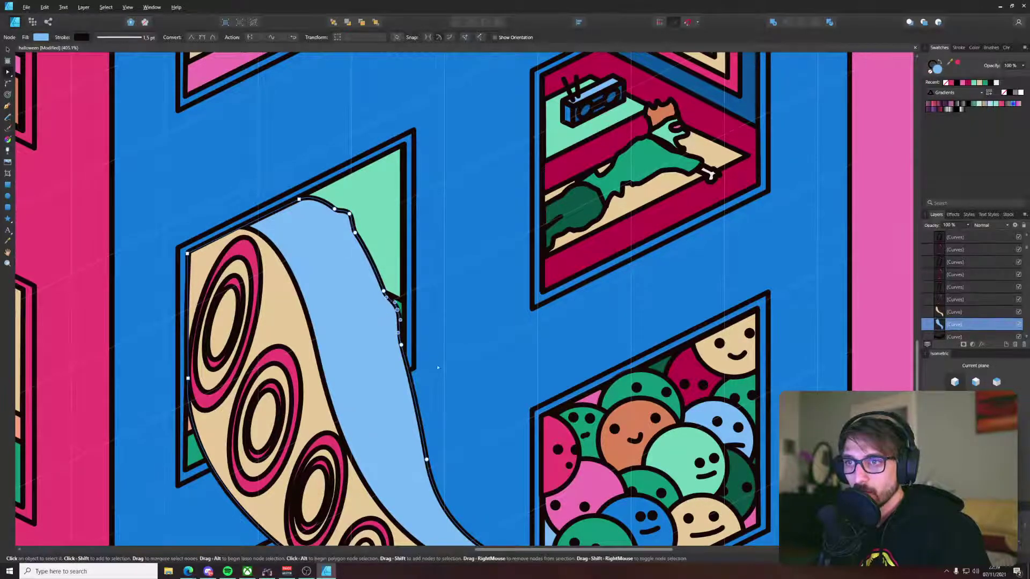
Step: Add nodes further down the light-blue tentacle's outer edge and pull one out to form another small bump
left_click_drag(446, 356, 437, 298)
left_click(437, 298)
scroll(445, 301, "down", 4)
scroll(436, 322, "up", 3)
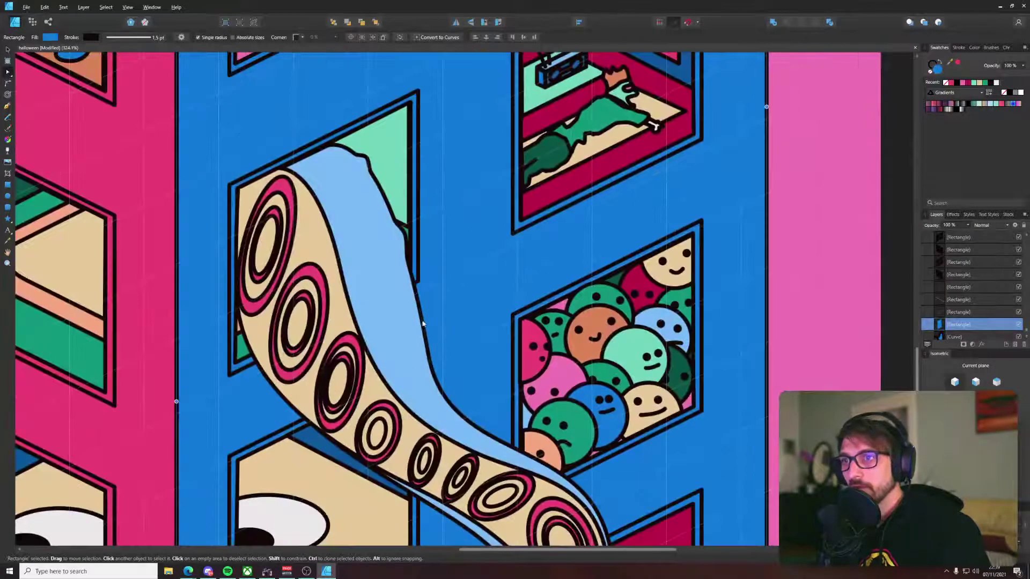
left_click(421, 325)
left_click(423, 332)
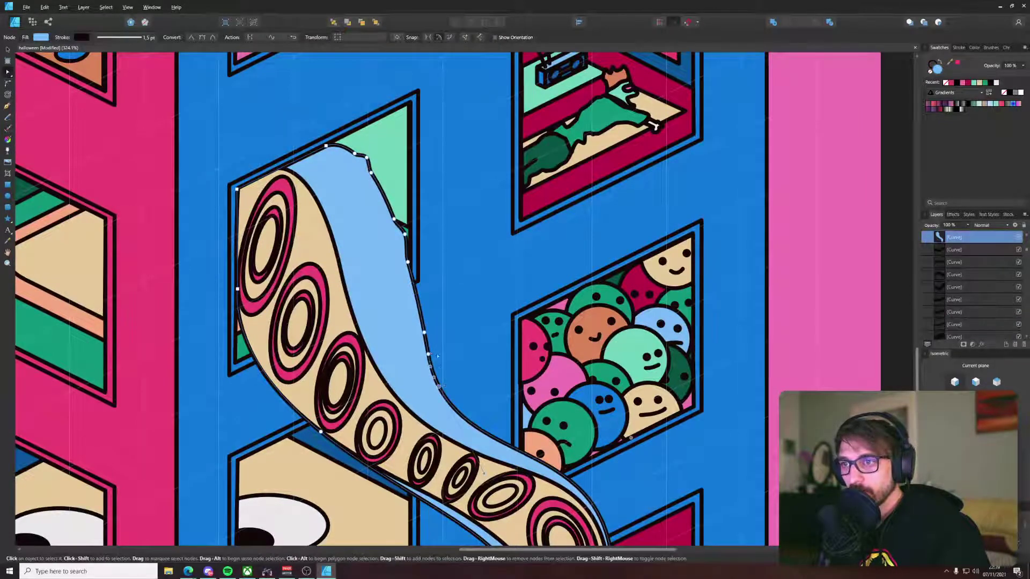
left_click_drag(428, 354, 433, 352)
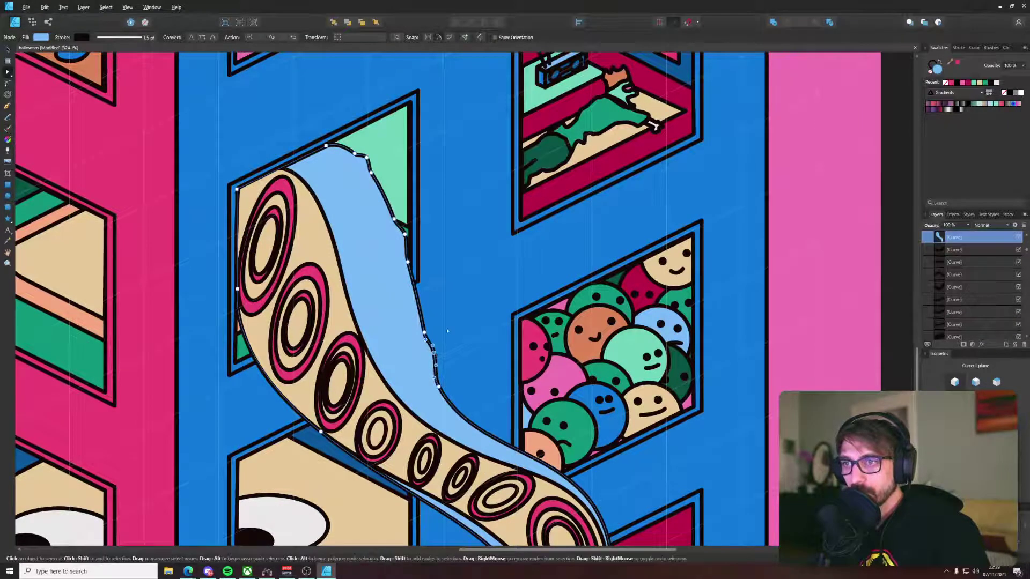
scroll(444, 330, "down", 6)
left_click(635, 315)
left_click_drag(561, 295, 538, 260)
scroll(507, 356, "up", 5)
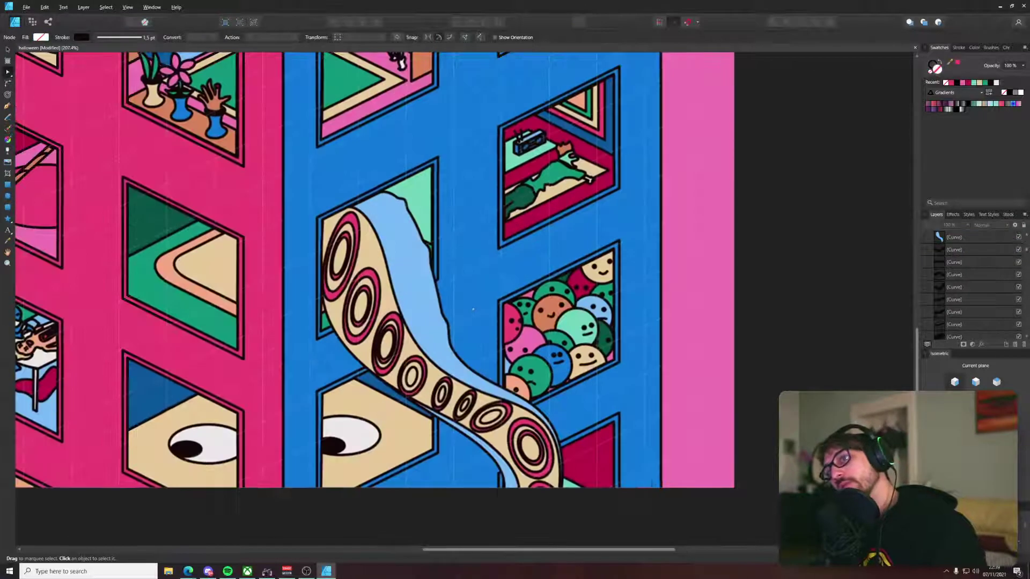
Step: Draw the wavy, tapering outline of a second tentacle rising from the artboard's lower edge beside the blue wall's outer corner
key("p")
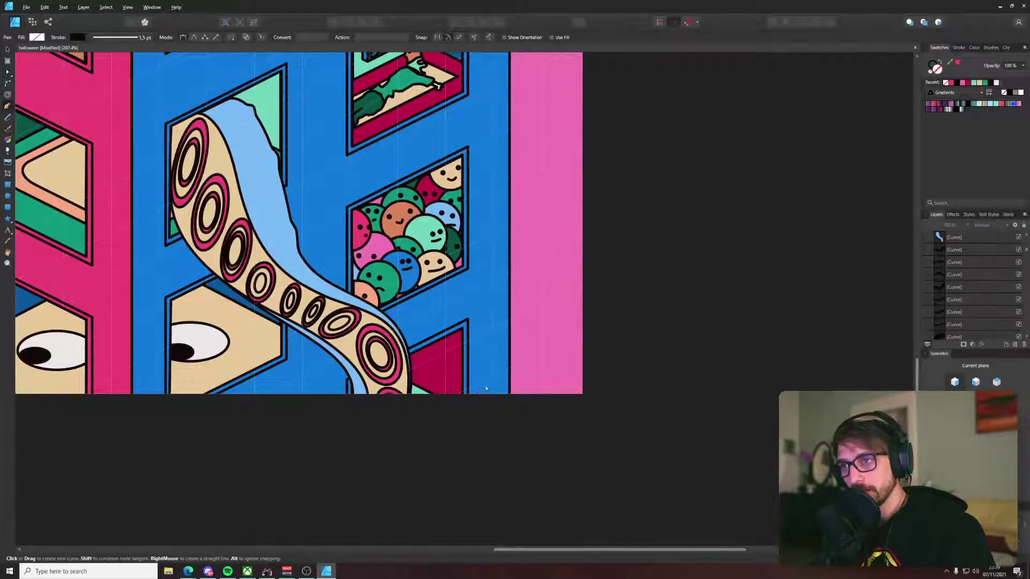
left_click_drag(473, 332, 472, 328)
left_click_drag(484, 276, 487, 225)
left_click_drag(502, 183, 496, 161)
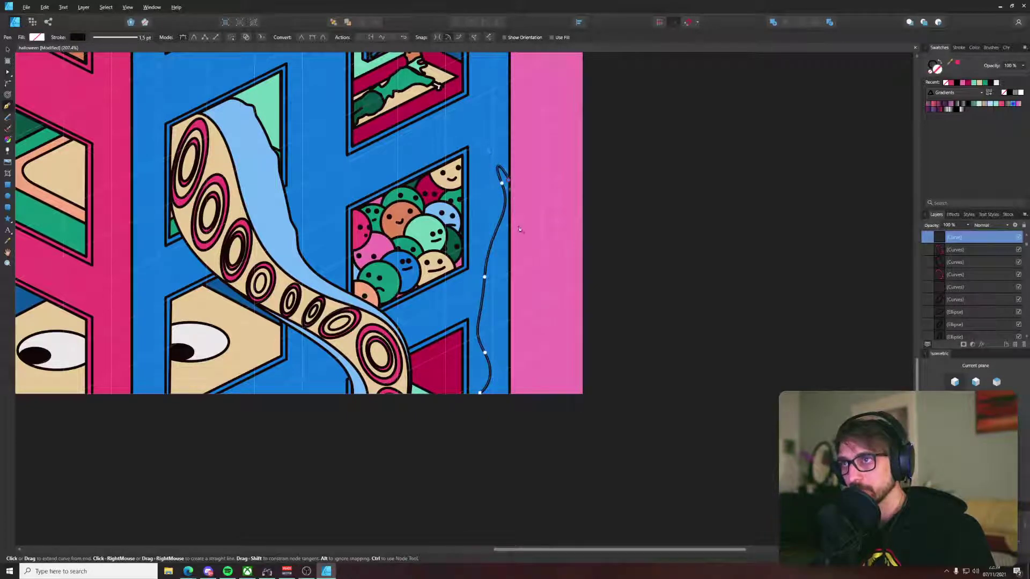
left_click(507, 255)
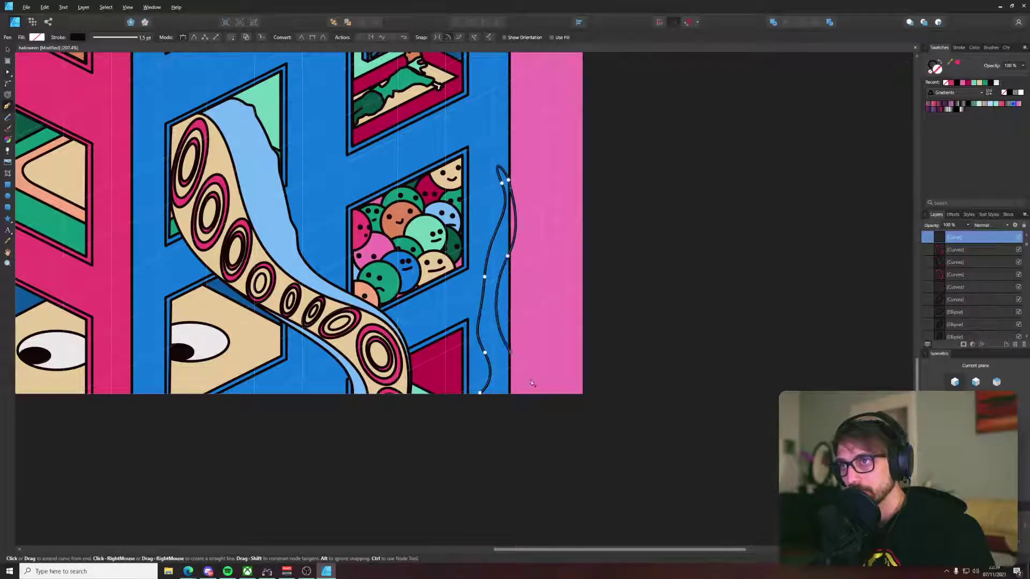
Step: Shift two nodes on the second tentacle's outer side toward the pink background and close its outline below the artboard
key("a")
left_click_drag(507, 256, 514, 259)
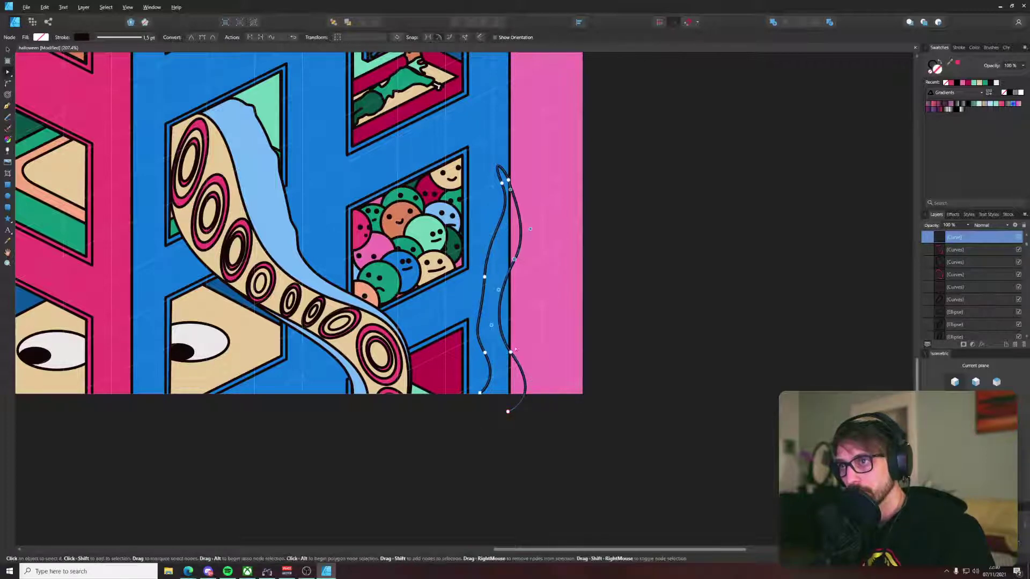
left_click_drag(511, 353, 532, 353)
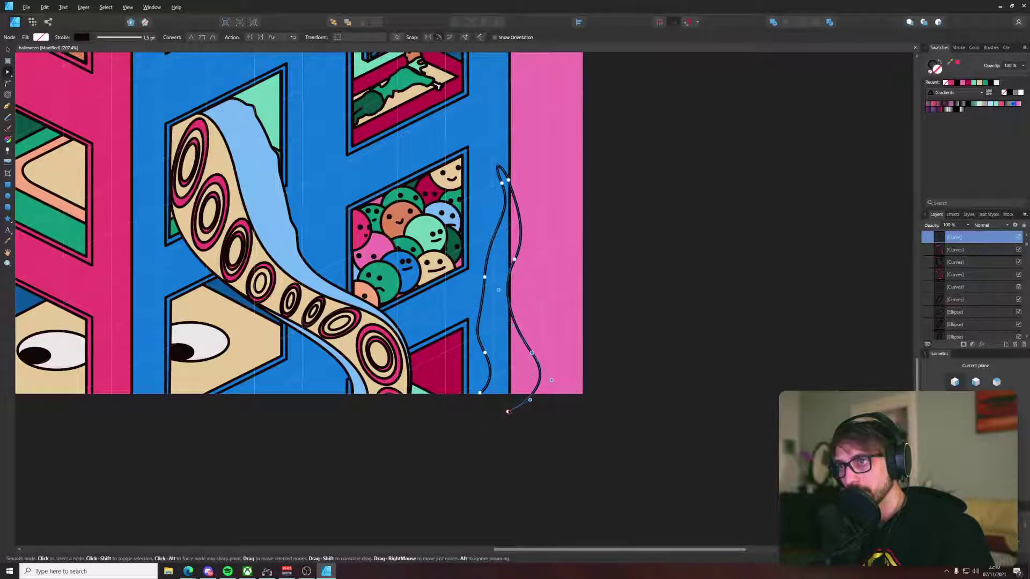
key("p")
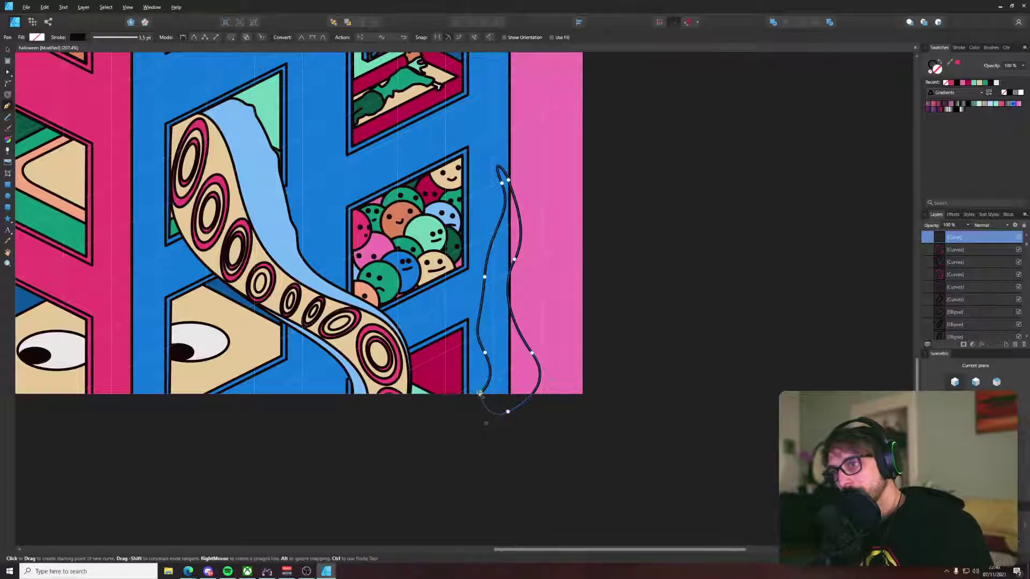
Step: Fill the second tentacle with the first tentacle's light blue and deselect it
key("i")
left_click(285, 229)
key("v")
key("ctrl+d")
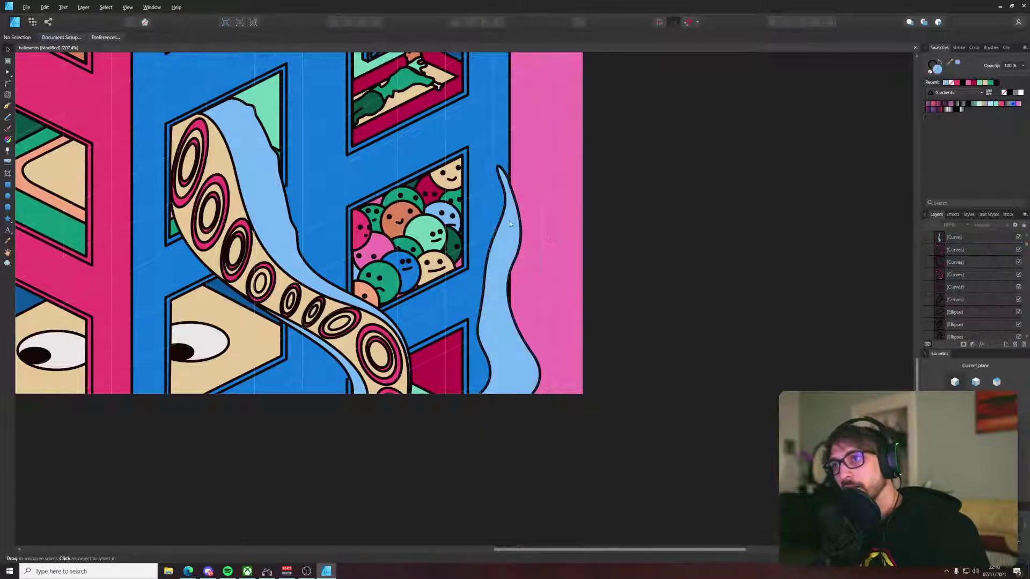
scroll(498, 216, "down", 4)
scroll(499, 216, "down", 2)
scroll(536, 268, "up", 6)
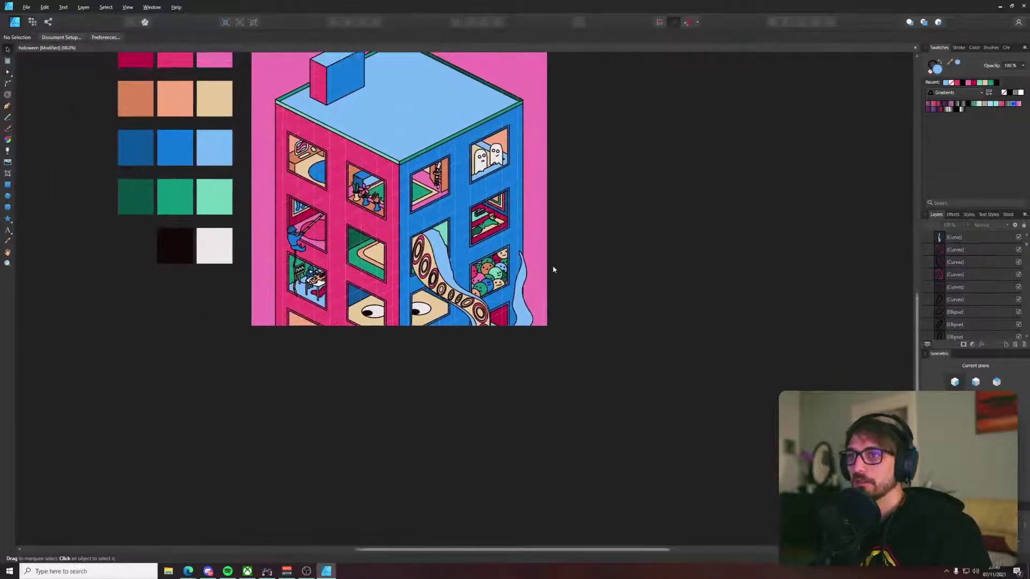
left_click(501, 294)
key("i")
left_click(514, 298)
key("v")
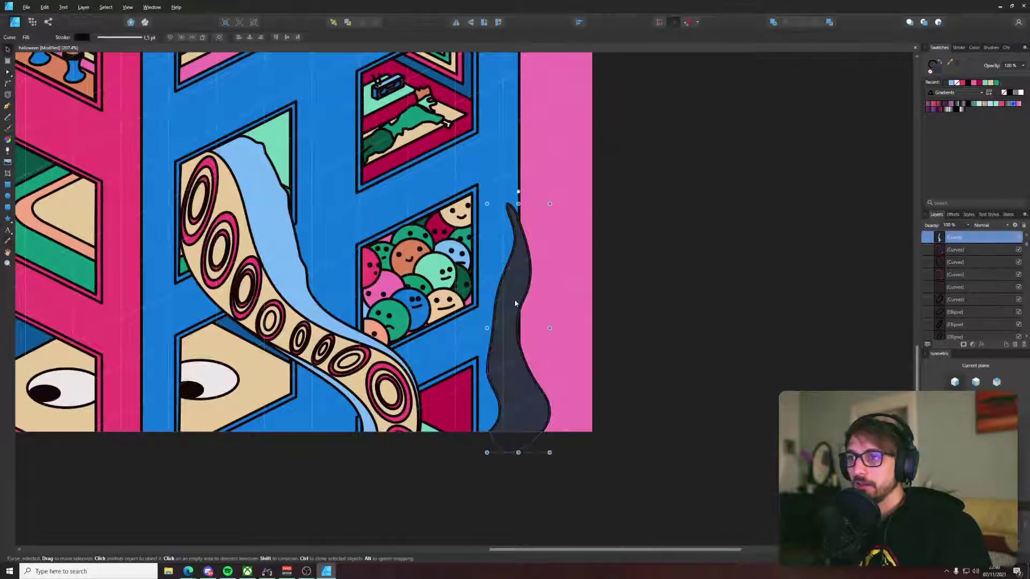
key("ctrl+z")
key("i")
key("v")
Step: Move the second tentacle outward over the pink background and shift its tip node back toward the wall's edge
left_click_drag(513, 298, 530, 299)
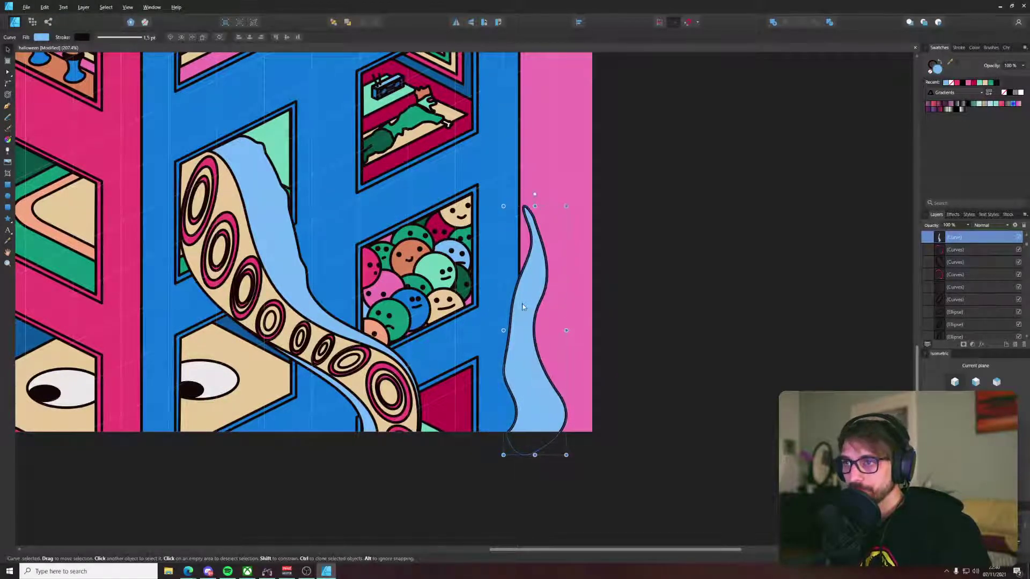
key("a")
left_click_drag(527, 224, 521, 222)
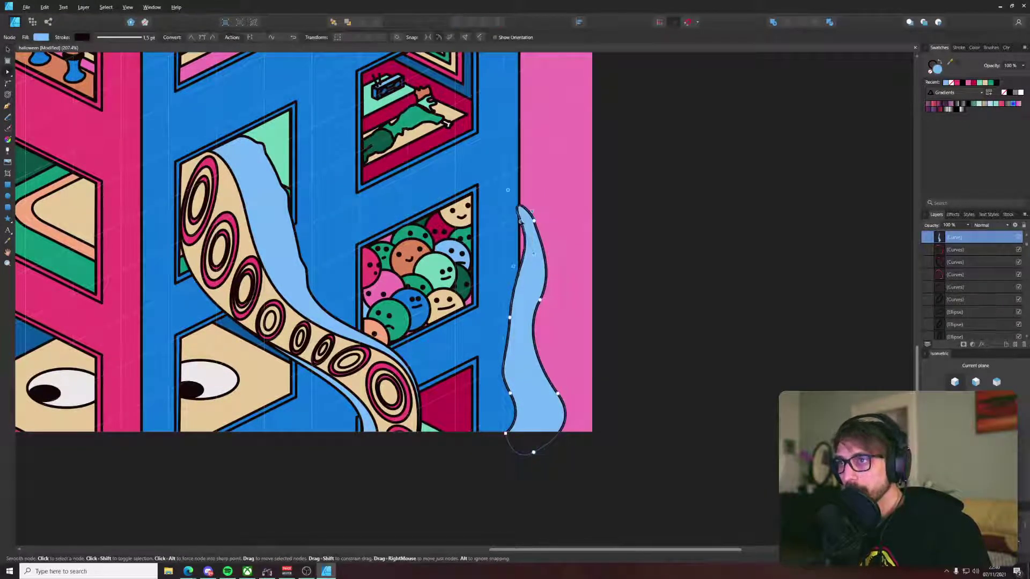
key("v")
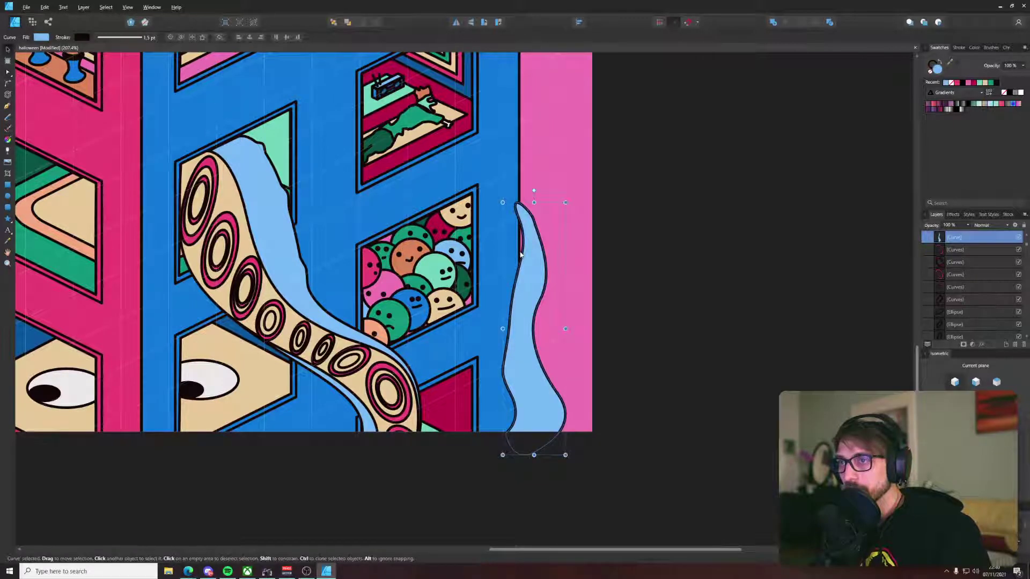
key("ctrl+shift+bracketleft")
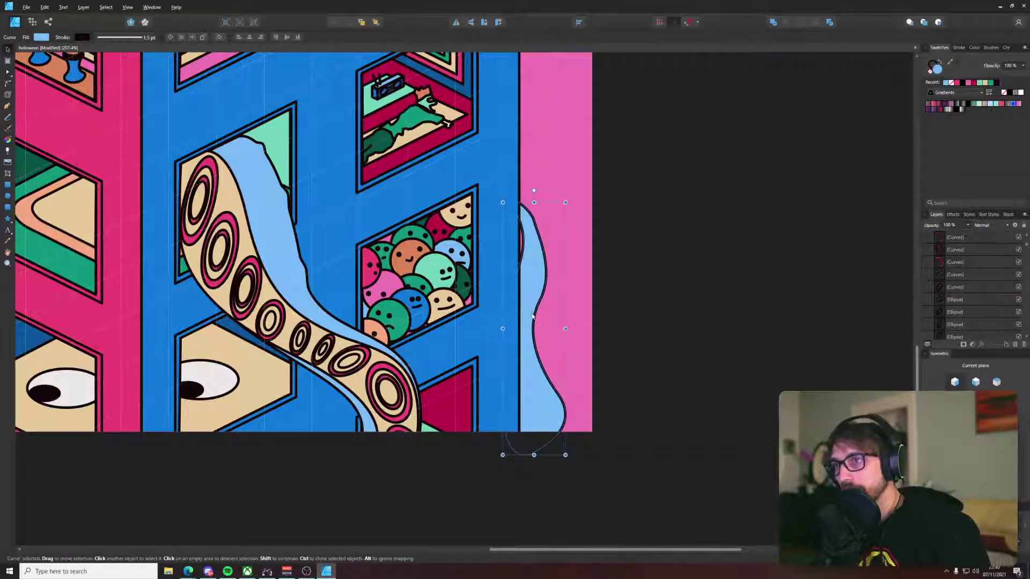
key("a")
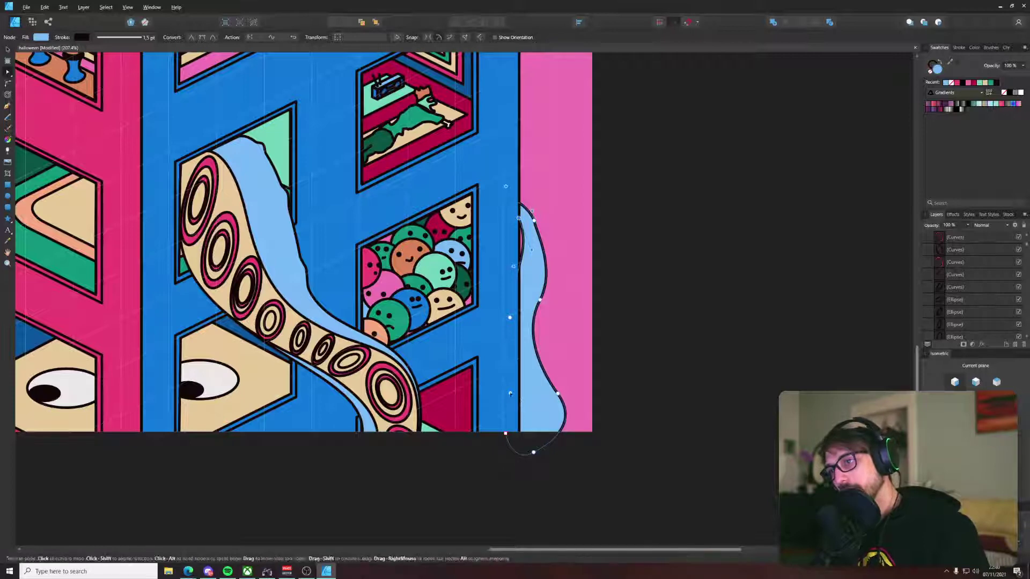
key("v")
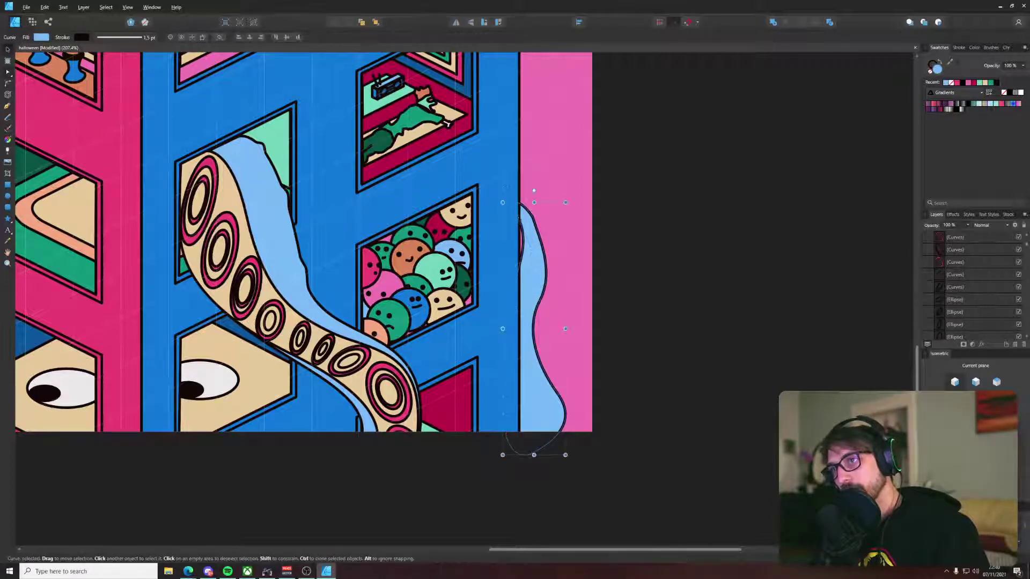
key("a")
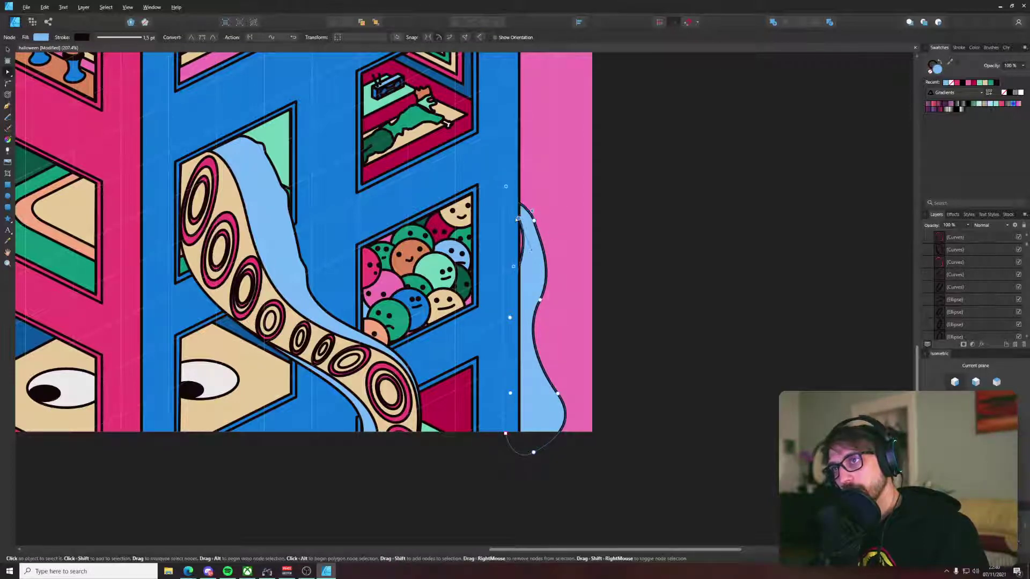
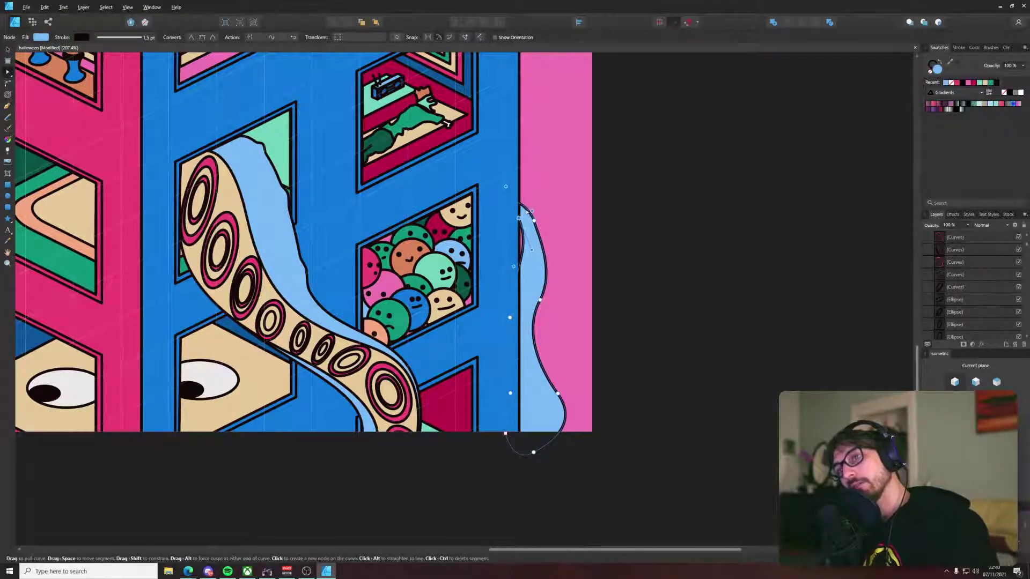
key("ctrl+shift+]")
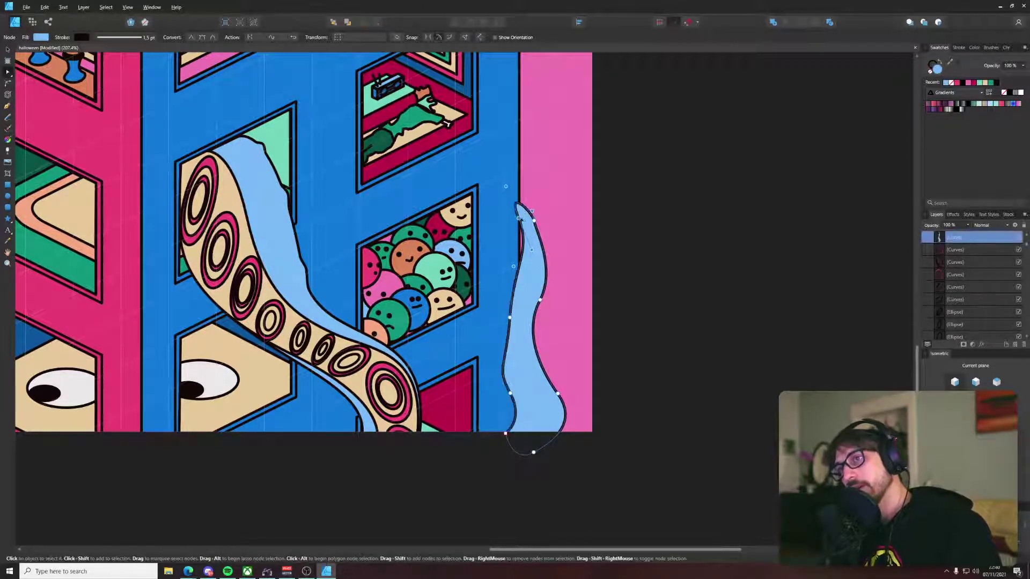
Step: Move the second tentacle slightly down and inward over the blue wall's edge and show its nodes for editing
key("v")
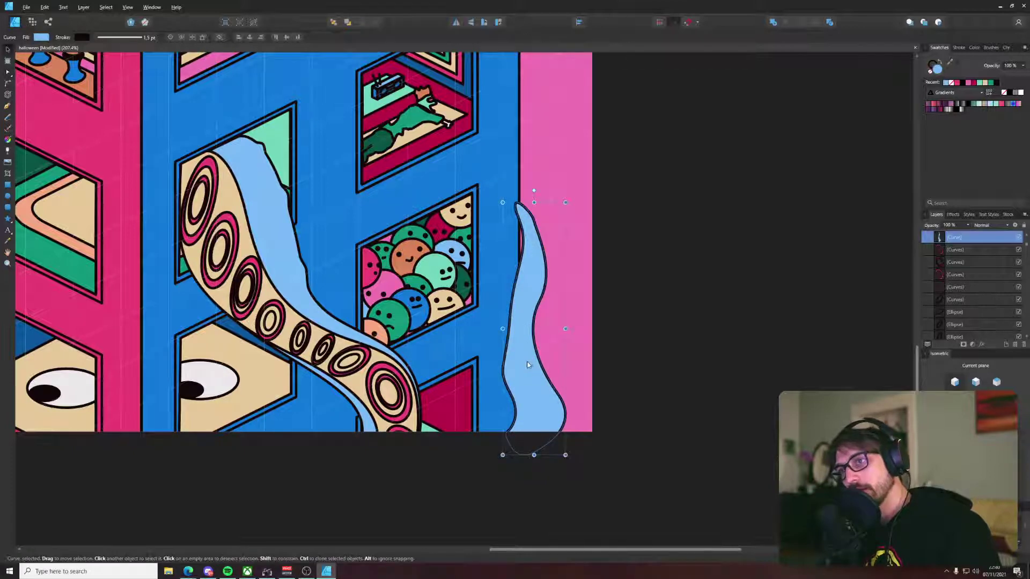
left_click_drag(526, 364, 527, 367)
key("a")
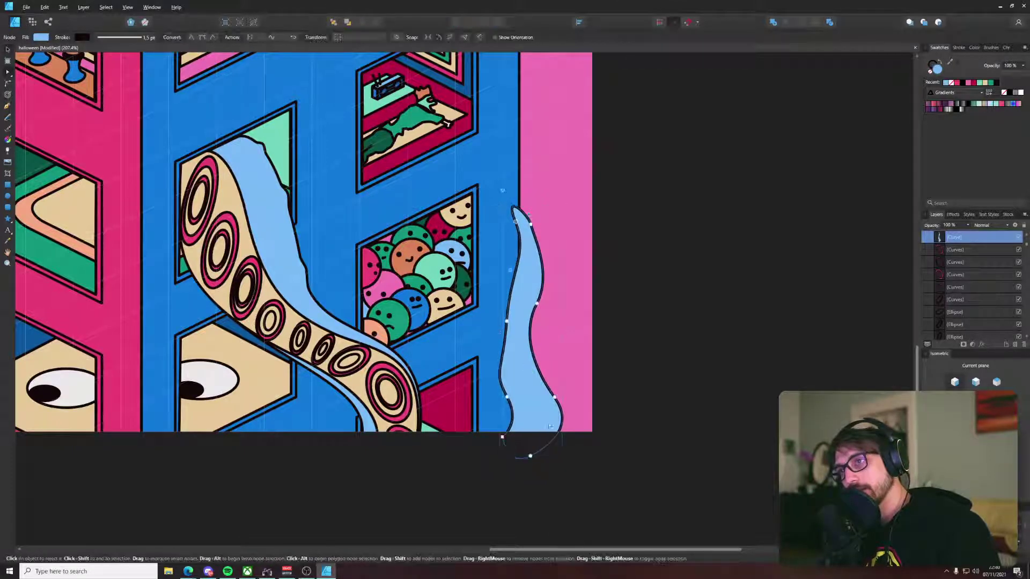
Step: Shift the second tentacle's lower nodes inward over the blue wall and adjust the nodes along its outer edge
left_click_drag(606, 372, 486, 485)
left_click_drag(530, 458, 505, 462)
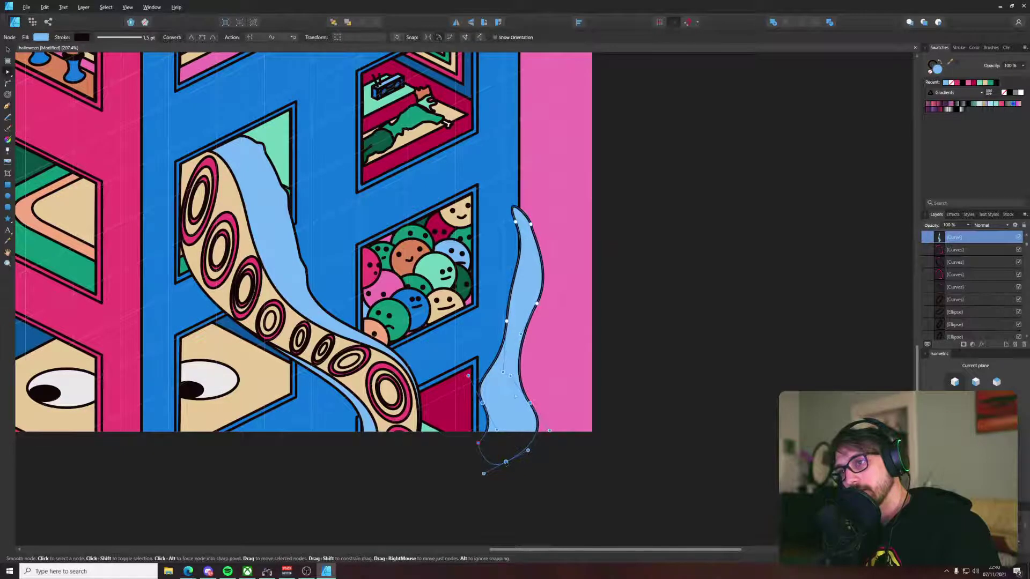
mouse_move(530, 402)
left_mouse_down()
mouse_move(548, 417)
mouse_move(542, 388)
left_mouse_up()
left_click_drag(537, 303, 534, 310)
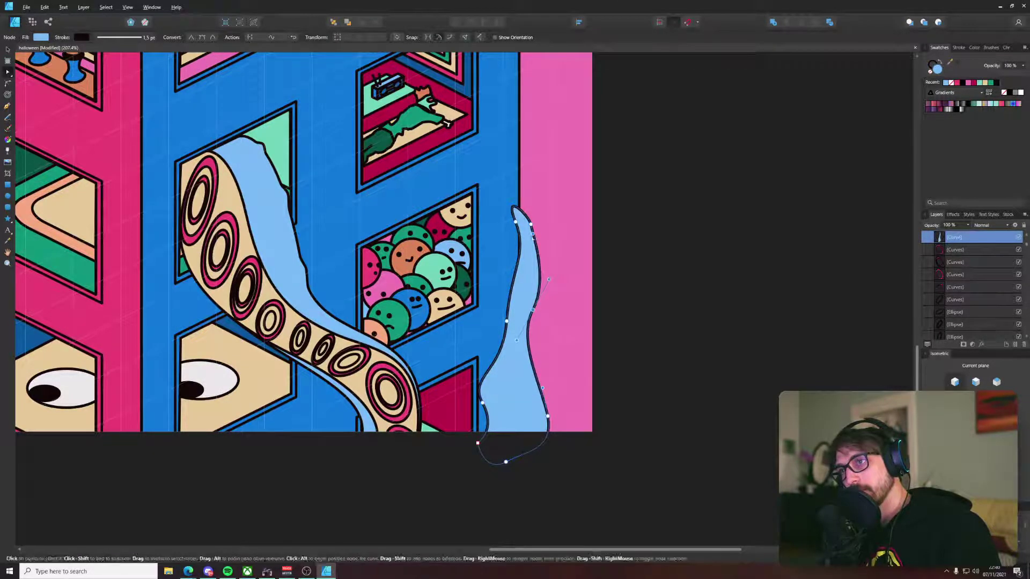
Step: Trim the second tentacle's tip back to a sharp node on the wall's edge and refine its lower inner edge
scroll(536, 224, "up", 3)
left_click(501, 196)
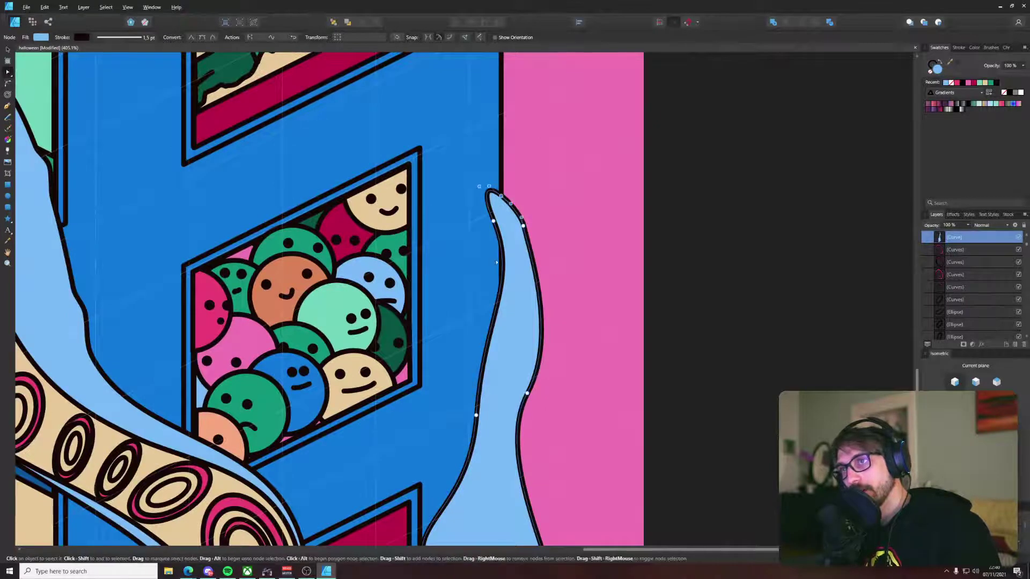
key("Delete")
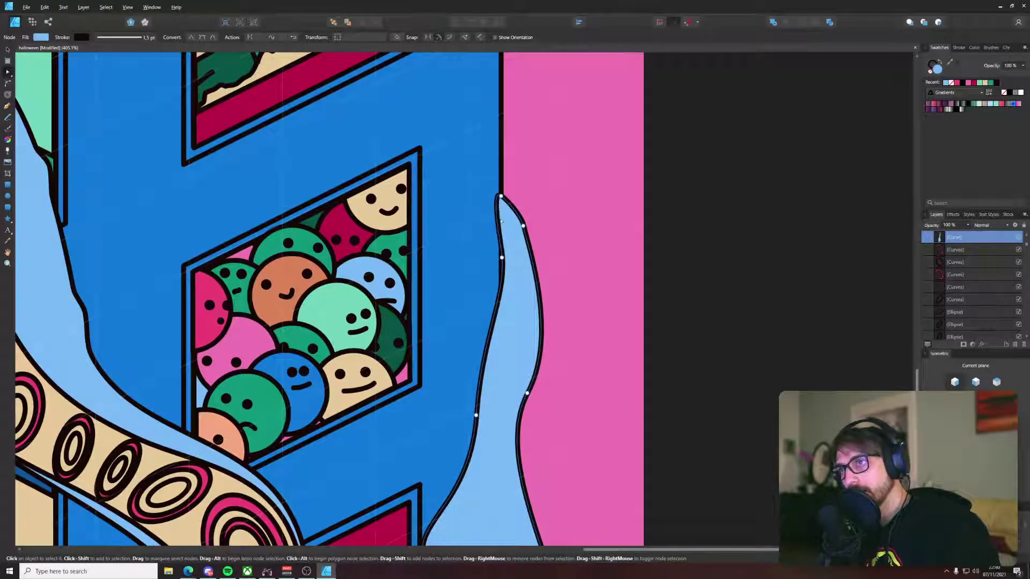
left_click(192, 36)
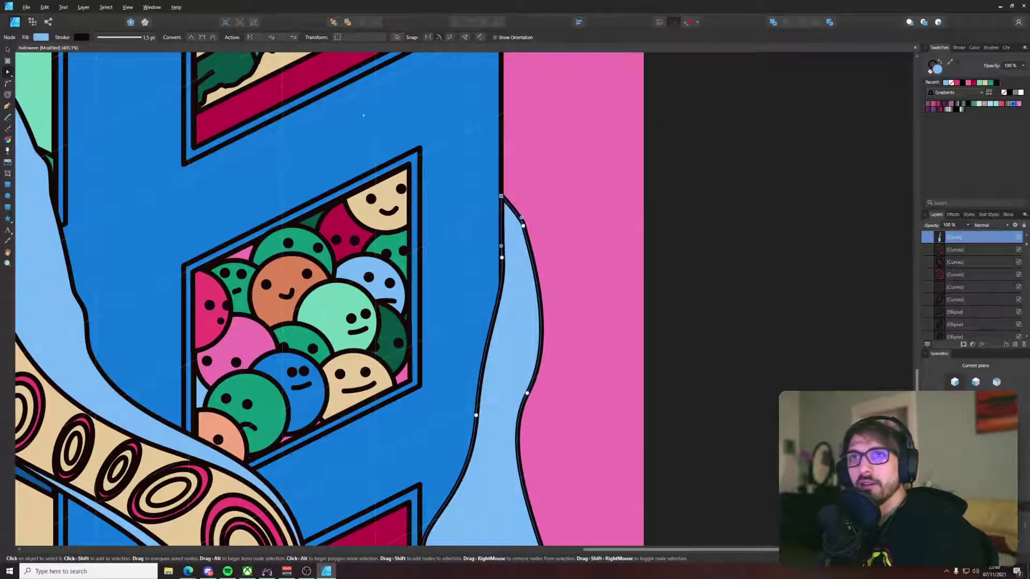
left_click(655, 196)
scroll(685, 203, "down", 5)
scroll(674, 263, "up", 3)
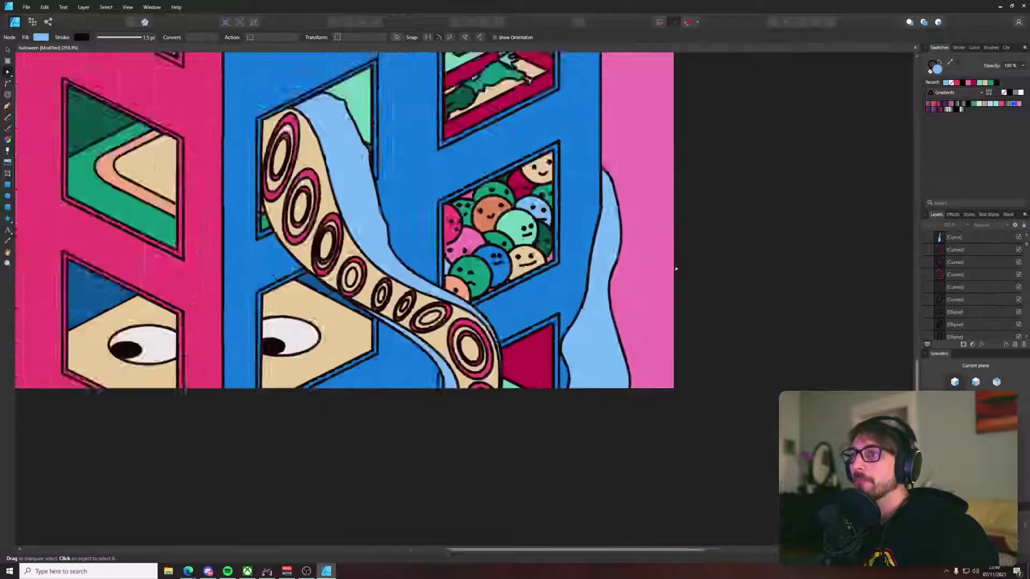
left_click(538, 332)
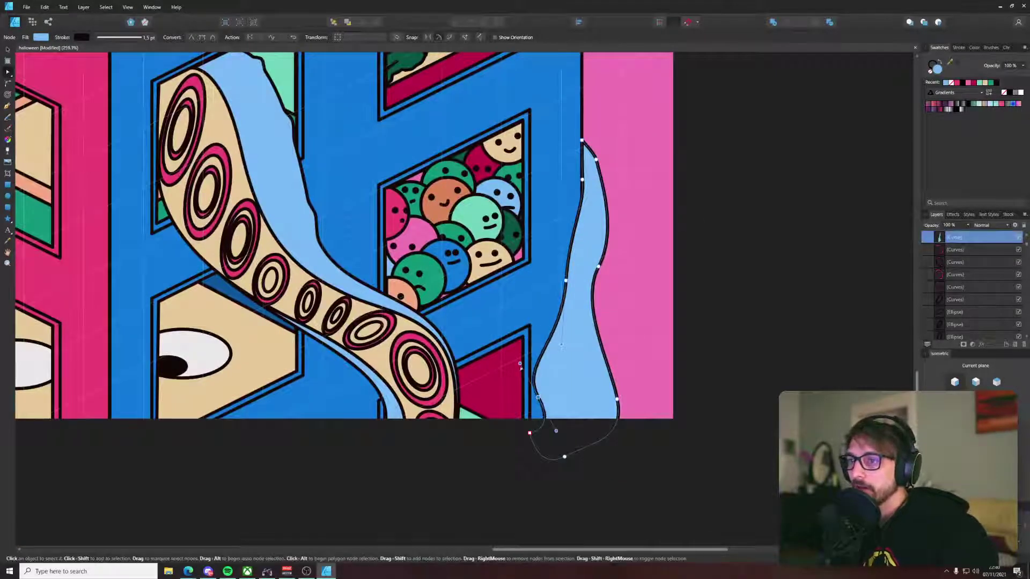
left_click(726, 278)
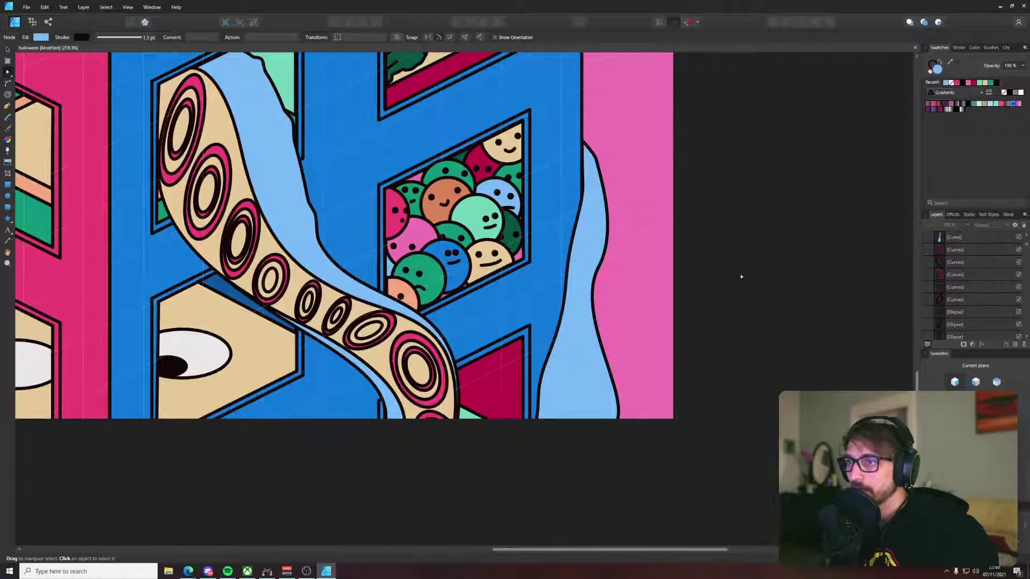
Step: Draw a narrow cutting outline with the Pen tool along the second tentacle's inner side, from the wall's edge to below the artboard
key("p")
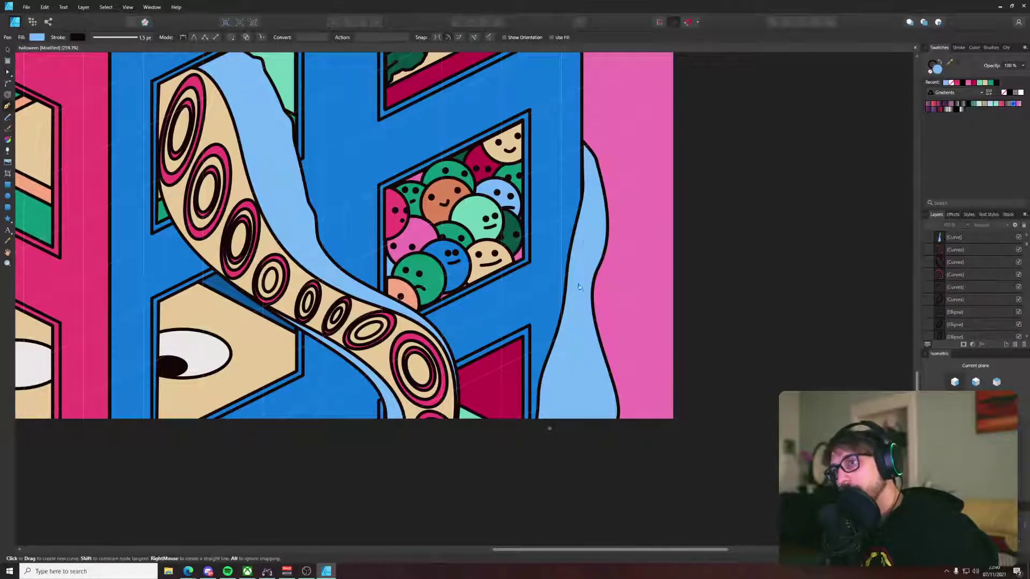
left_click_drag(582, 178, 580, 120)
key("v")
key("p")
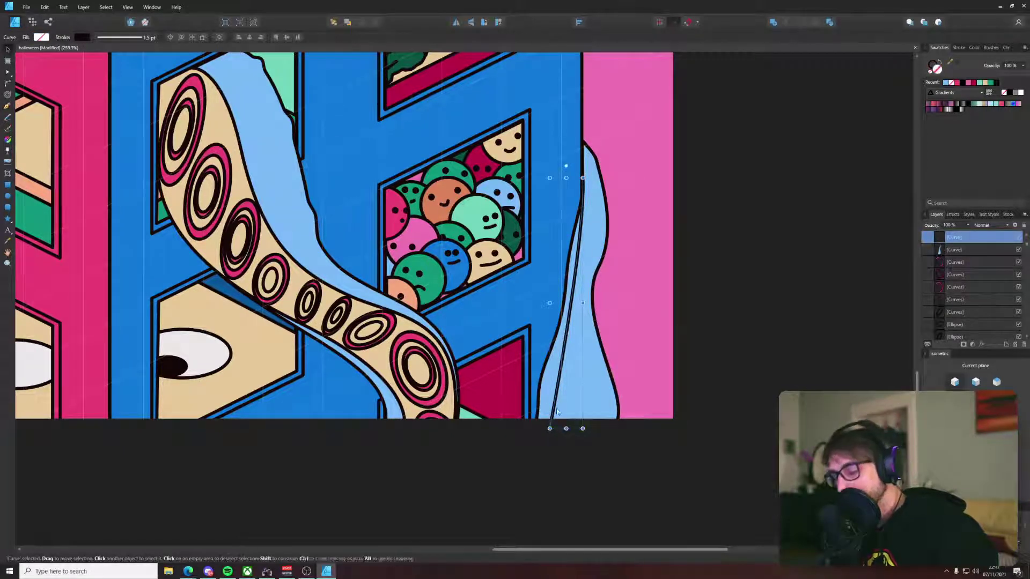
left_click(583, 181)
key("v")
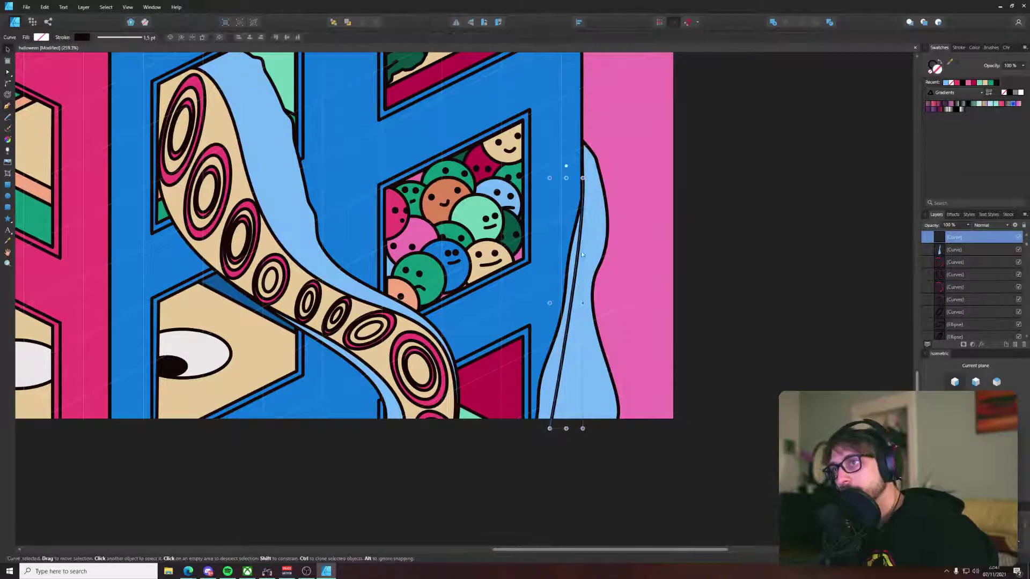
key("p")
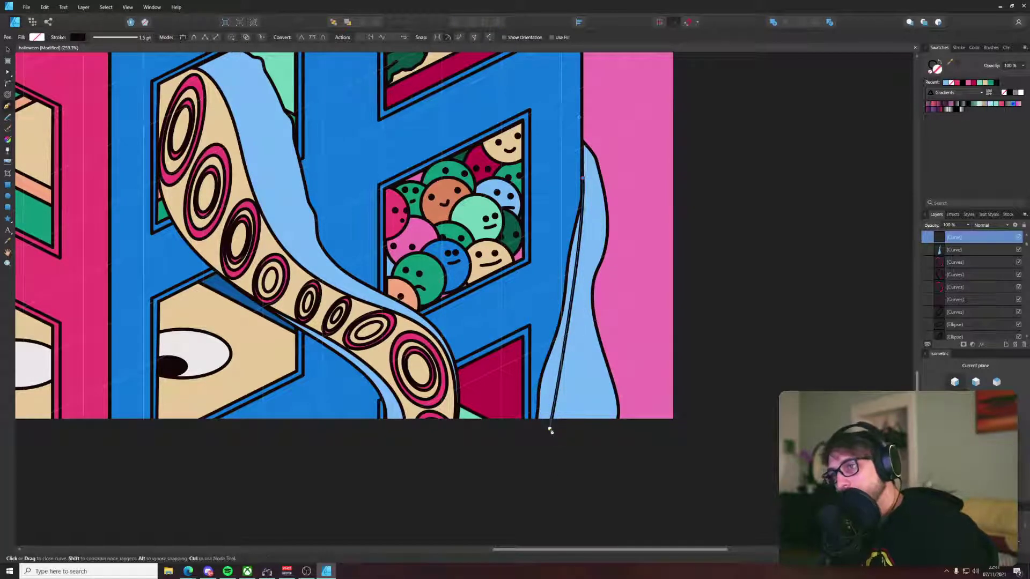
left_click(549, 428)
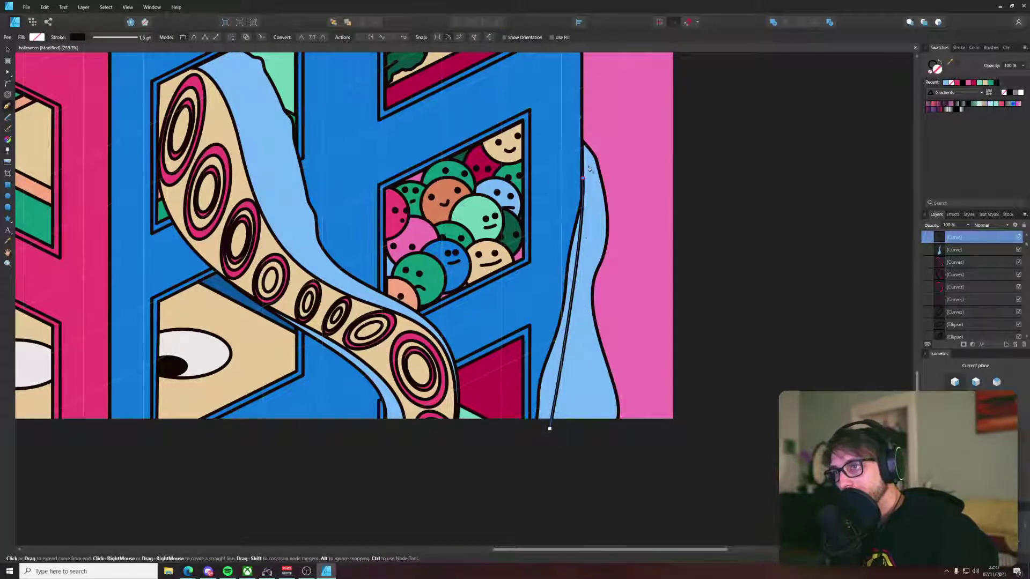
left_click(524, 443)
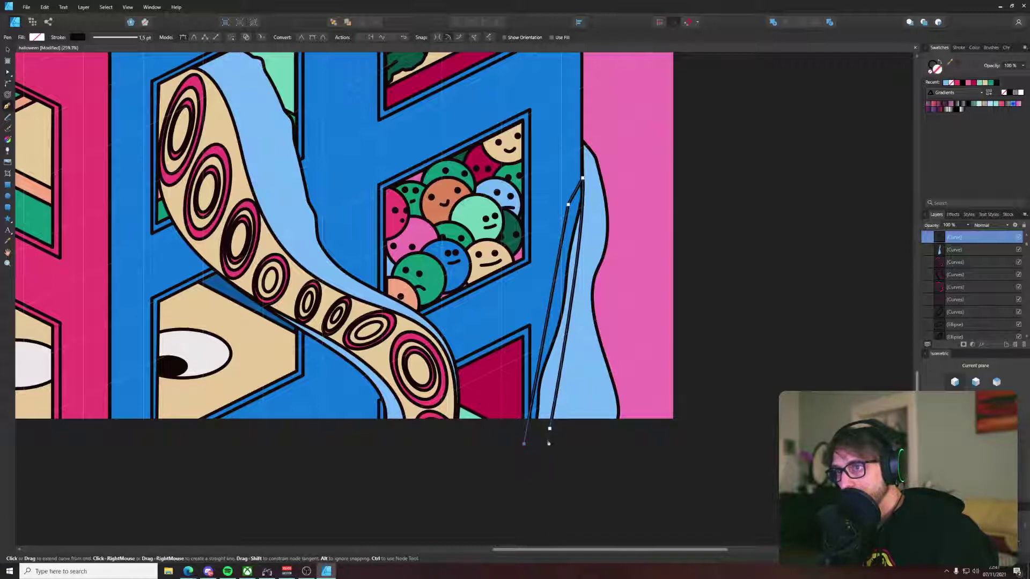
Step: Divide the second tentacle with the cutting outline and delete the leftover piece outside its inner edge
key("v")
left_click(603, 379, "shift")
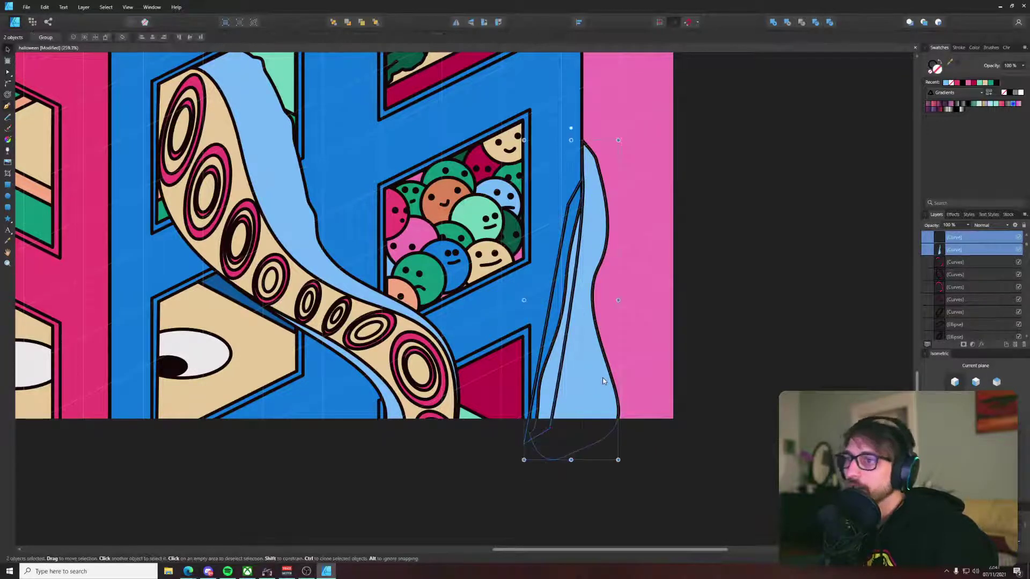
left_click(830, 23)
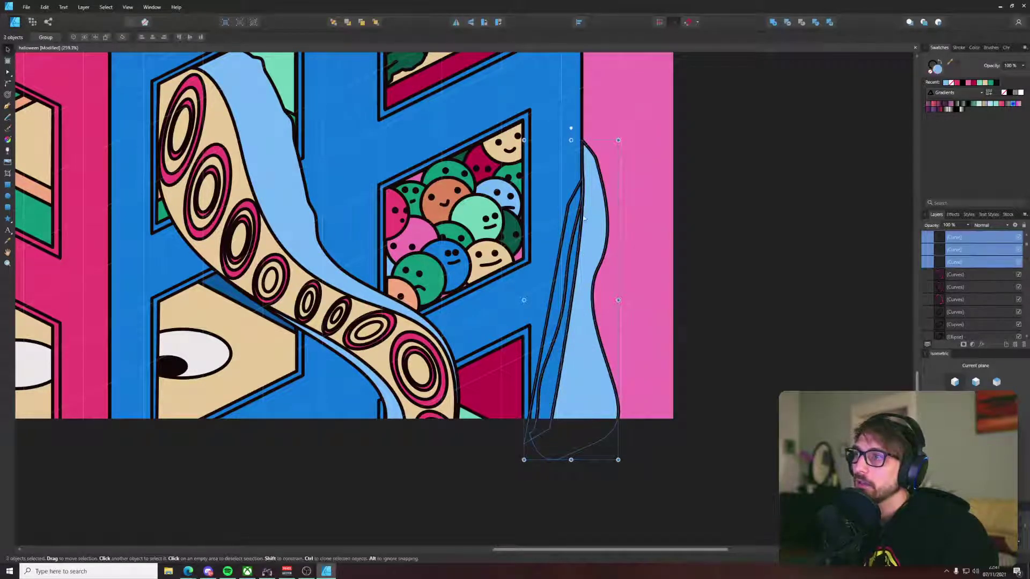
left_click(567, 221)
key("Delete")
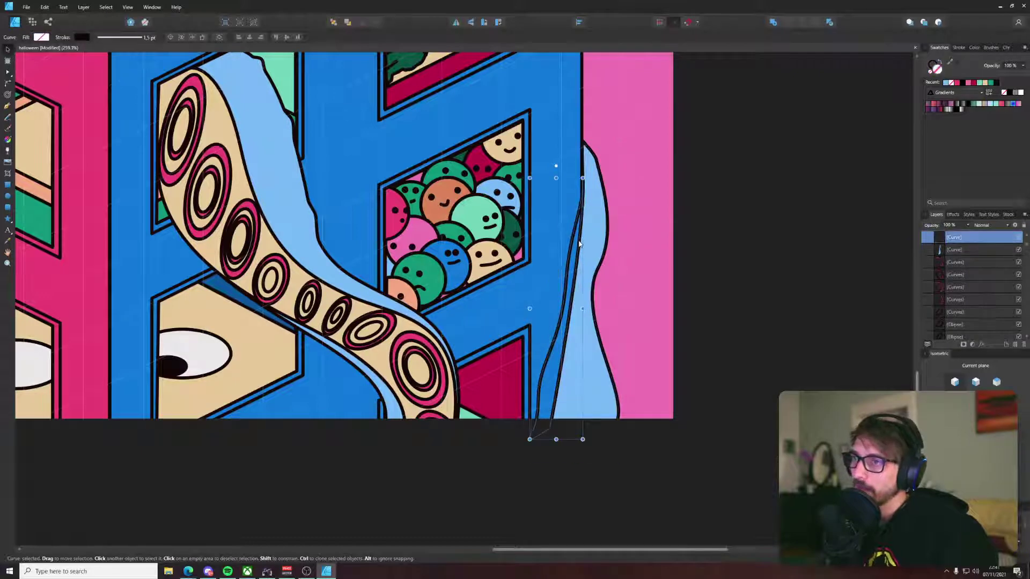
Step: Fill the second tentacle's narrow inner strip with the first tentacle's beige and deselect it
key("i")
left_click(304, 273)
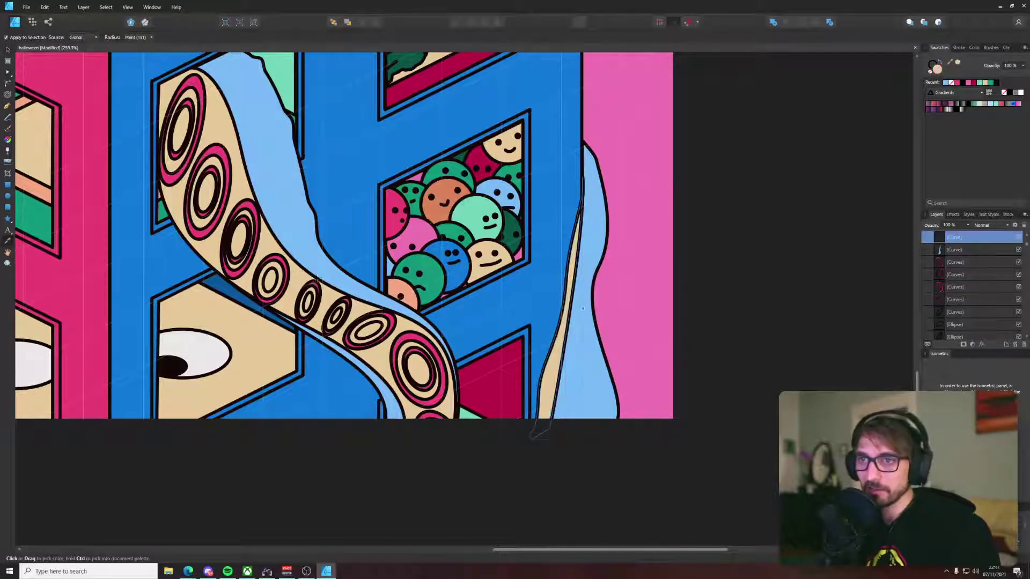
key("v")
left_click(783, 258)
scroll(647, 252, "down", 6)
scroll(653, 252, "down", 1)
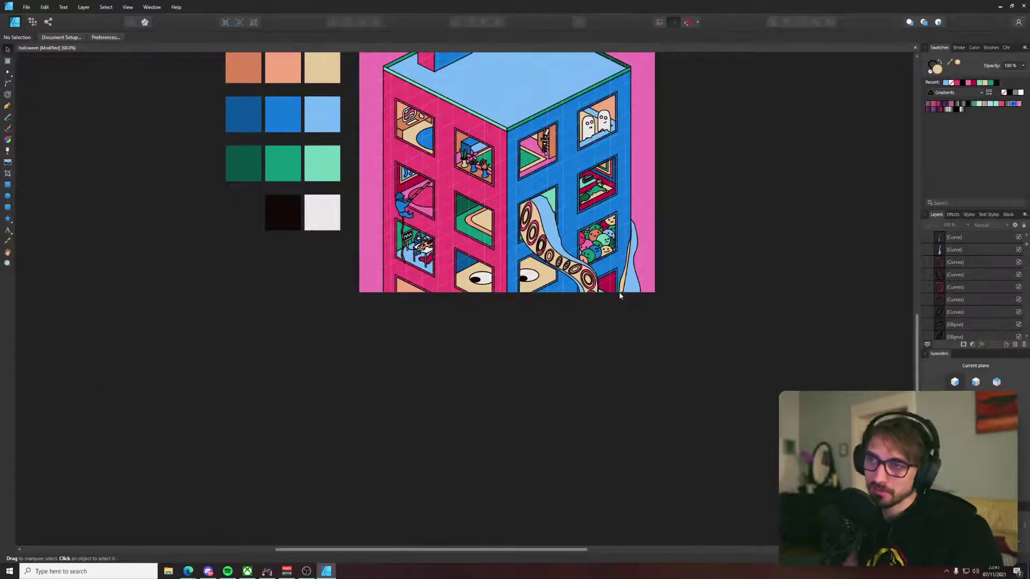
Step: Try to bow the blue section's inner edge away from the beige strip on the second tentacle
scroll(619, 293, "up", 5)
scroll(596, 317, "up", 3)
left_click(567, 283)
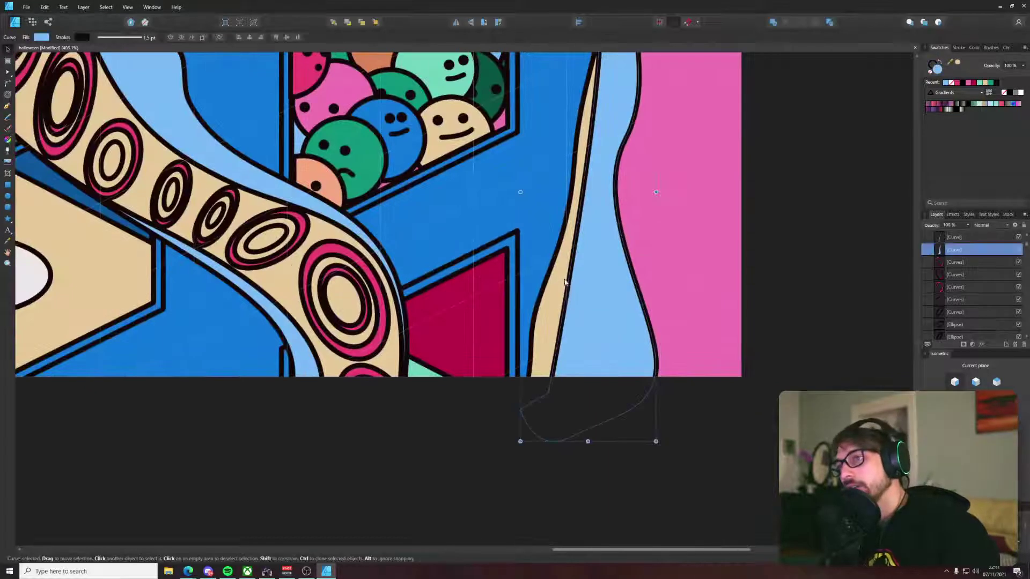
key("a")
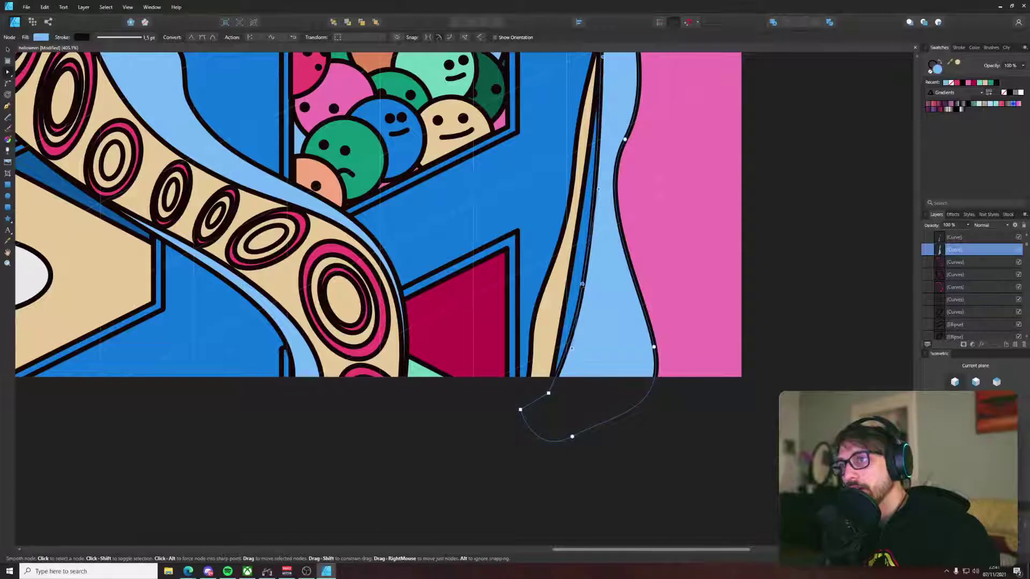
scroll(608, 247, "down", 4)
left_click_drag(652, 187, 603, 241)
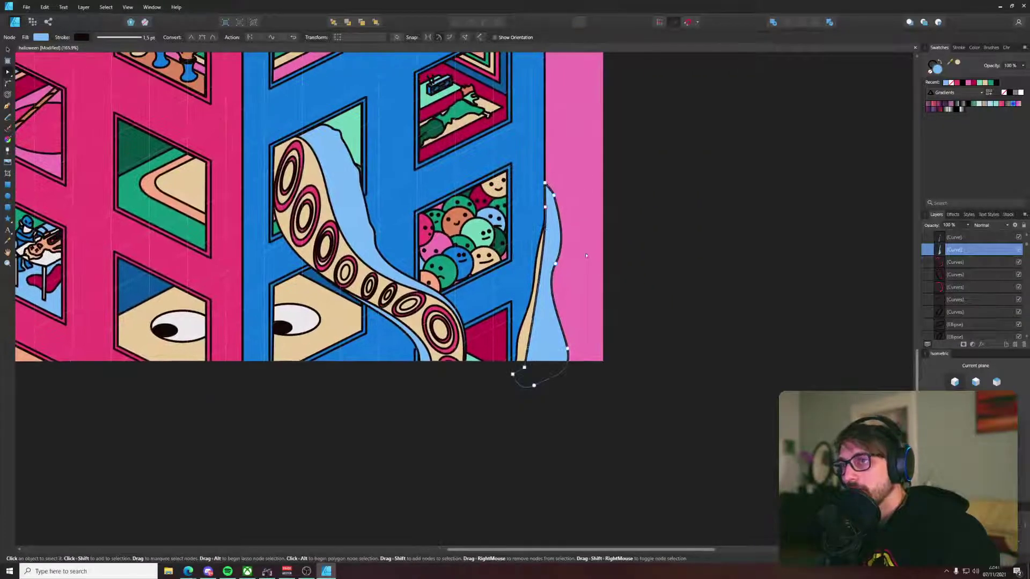
Step: Undo the second tentacle's edge reshaping, beige fill and division, back to the uncut shape with its cutting outline
key("ctrl+z")
key("ctrl+z")
key("ctrl+z")
key("ctrl+z")
key("ctrl+z")
key("ctrl+z")
key("ctrl+z")
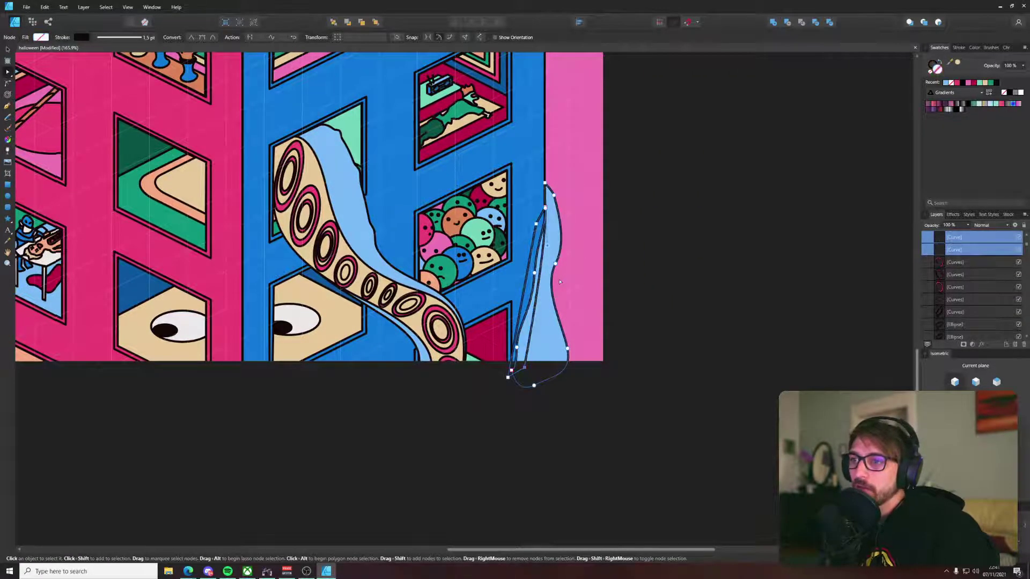
Step: Widen the cutting outline by moving its lower inner node outward below the second tentacle's base
left_click(537, 310)
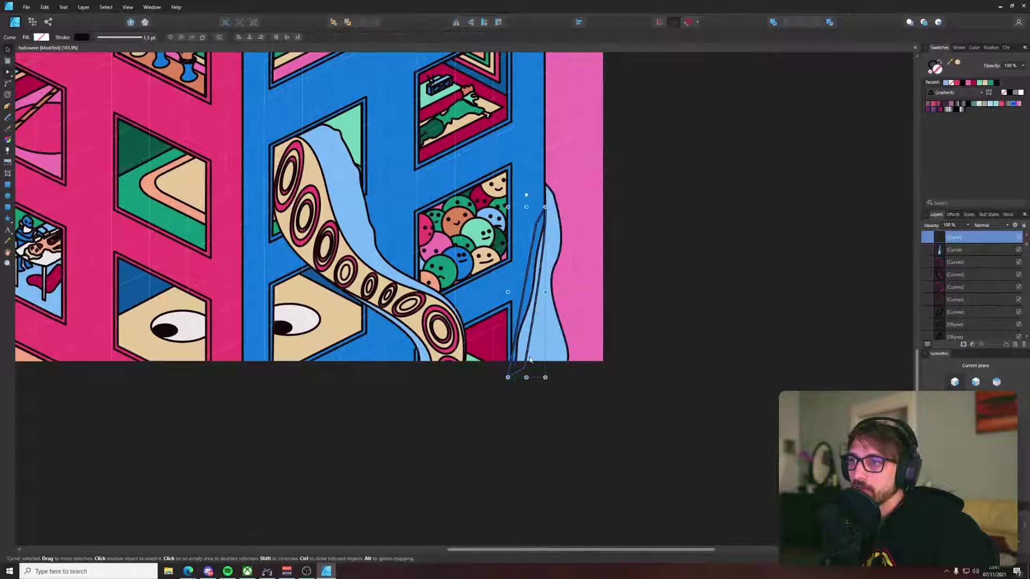
left_click_drag(525, 367, 553, 371)
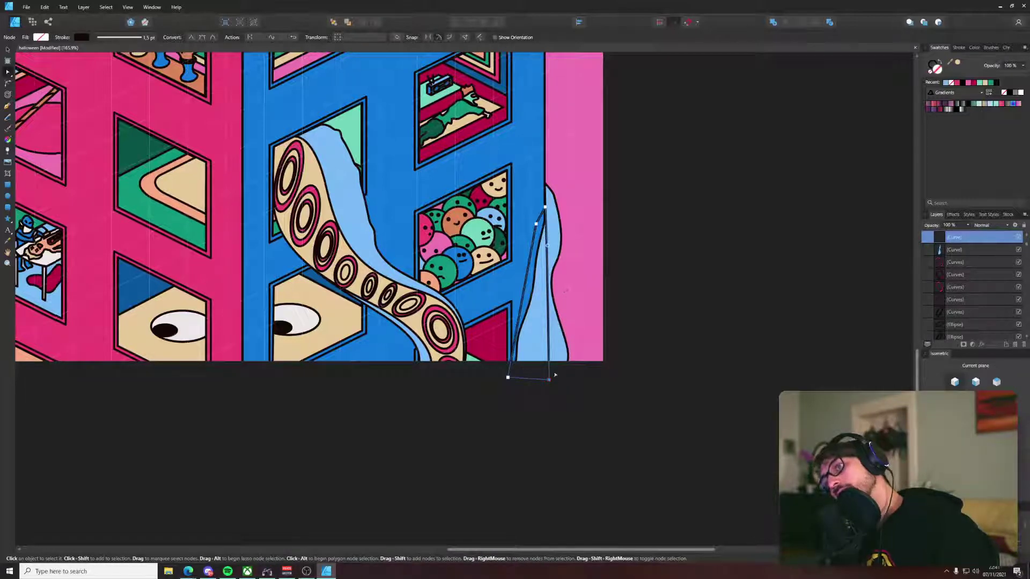
left_click_drag(549, 380, 552, 380)
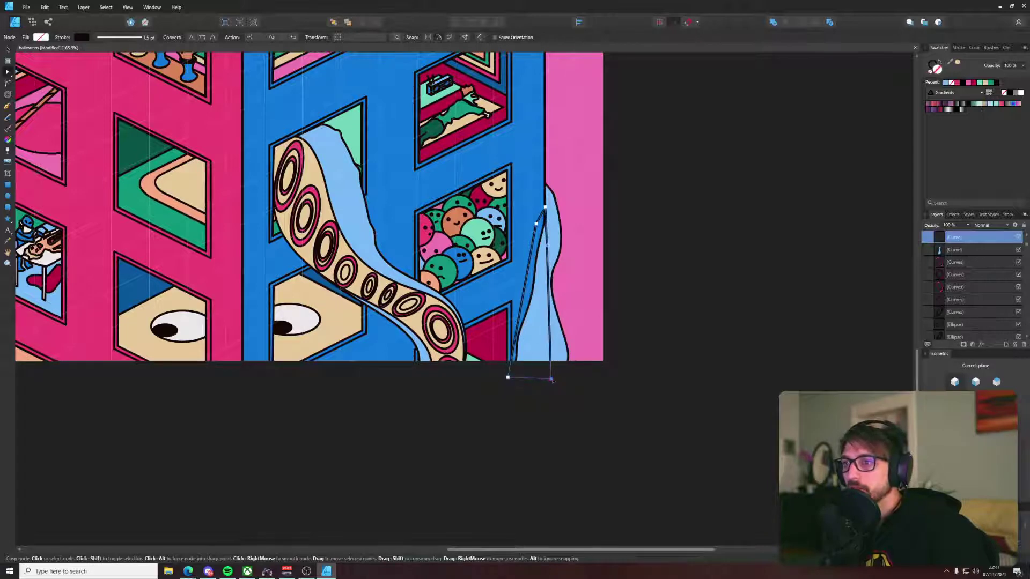
Step: Divide the second tentacle with the widened outline and delete the leftover piece over the blue wall
key("v")
left_click(532, 354, "shift")
left_click(833, 22)
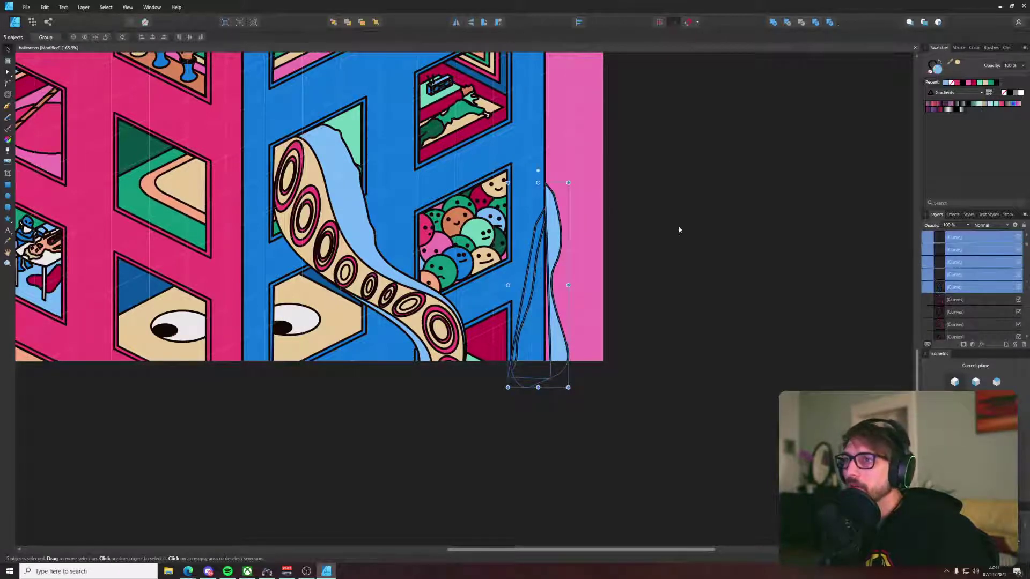
left_click(529, 316)
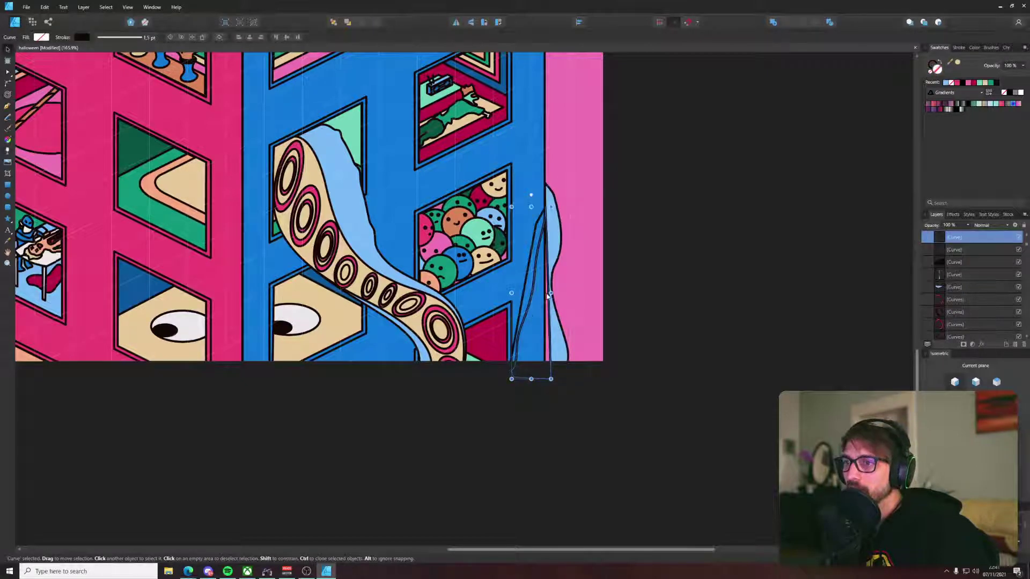
left_click(530, 266)
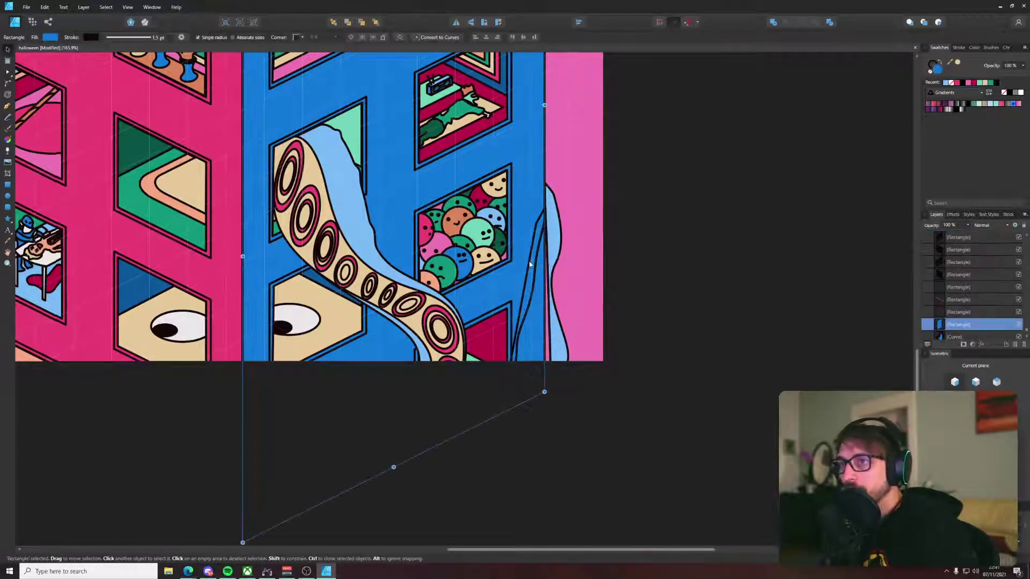
left_click(528, 265)
key("Delete")
Step: Fill the second tentacle's wider inner section with the beige sampled from the artwork and deselect it
left_click(533, 288)
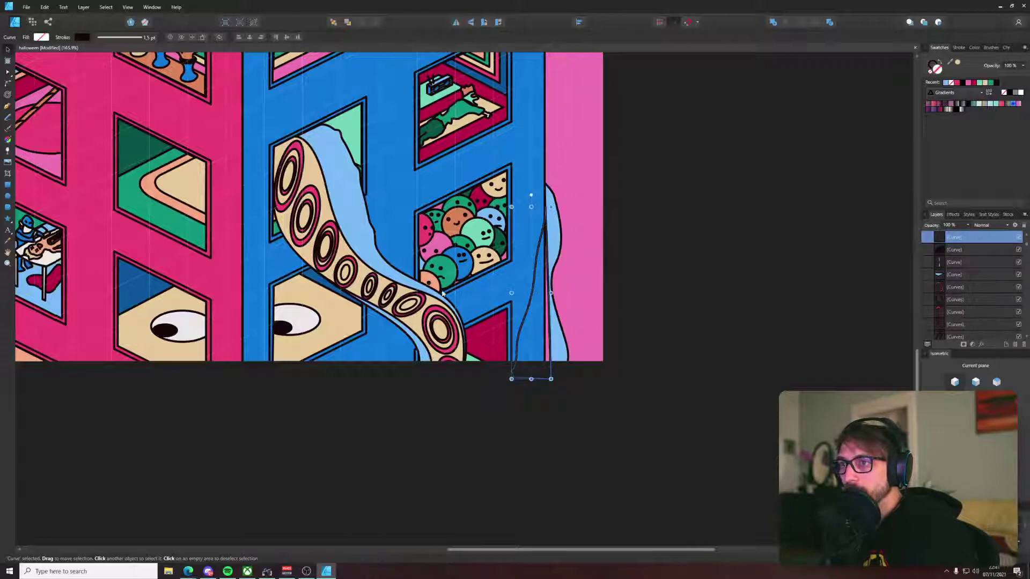
key("i")
left_click(330, 311)
key("v")
left_click(657, 264)
scroll(560, 234, "up", 1)
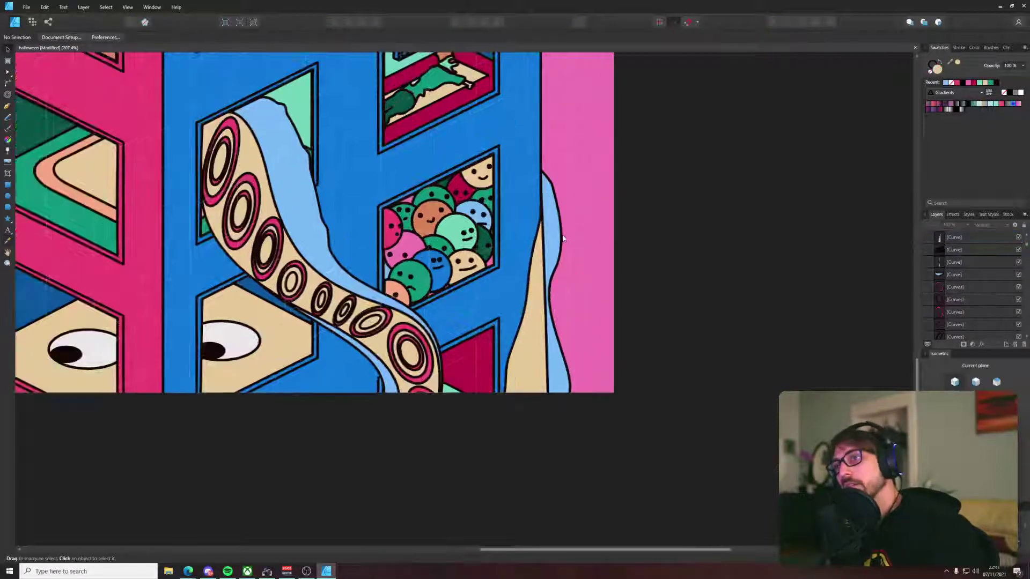
Step: Reshape the beige section's inner edge by shifting its nodes toward the wall's edge
scroll(560, 235, "down", 5)
scroll(558, 234, "up", 10)
left_click(593, 249)
scroll(593, 250, "down", 8)
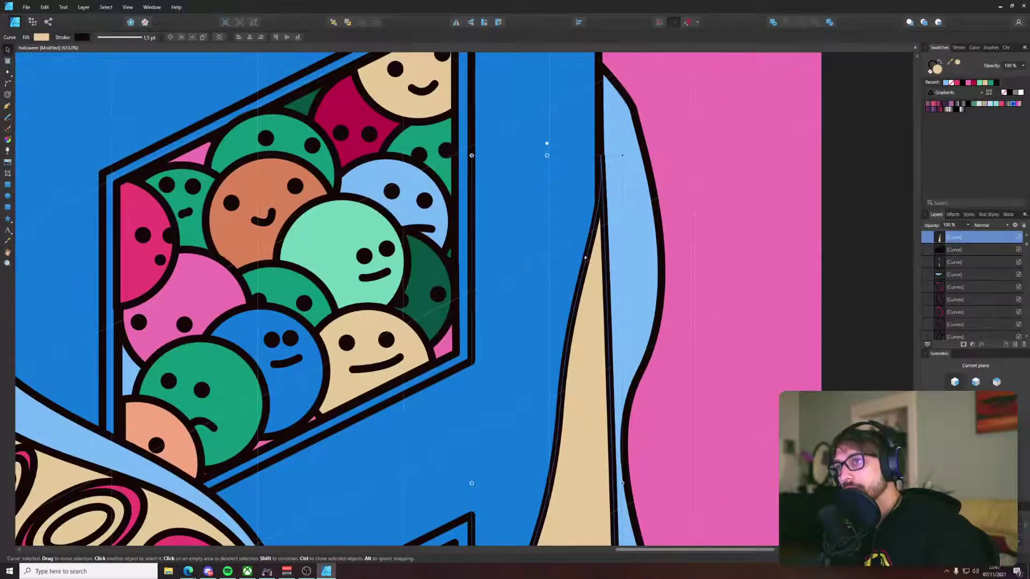
key("a")
left_click_drag(579, 297, 584, 300)
left_click_drag(562, 371, 576, 361)
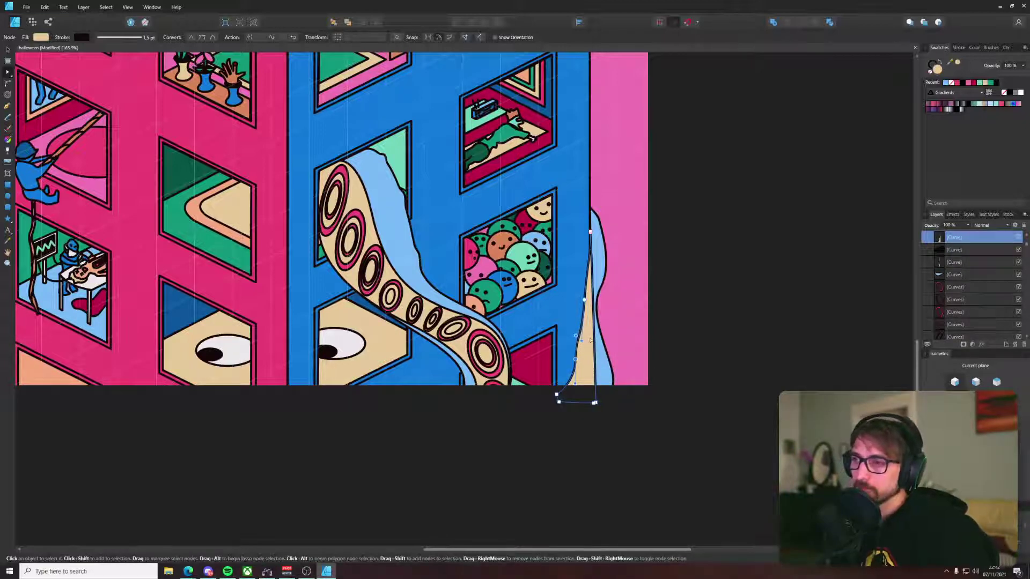
Step: Delete the second tentacle's beige section, light-blue body and remaining leftover pieces beside the blue wall
key("v")
key("Delete")
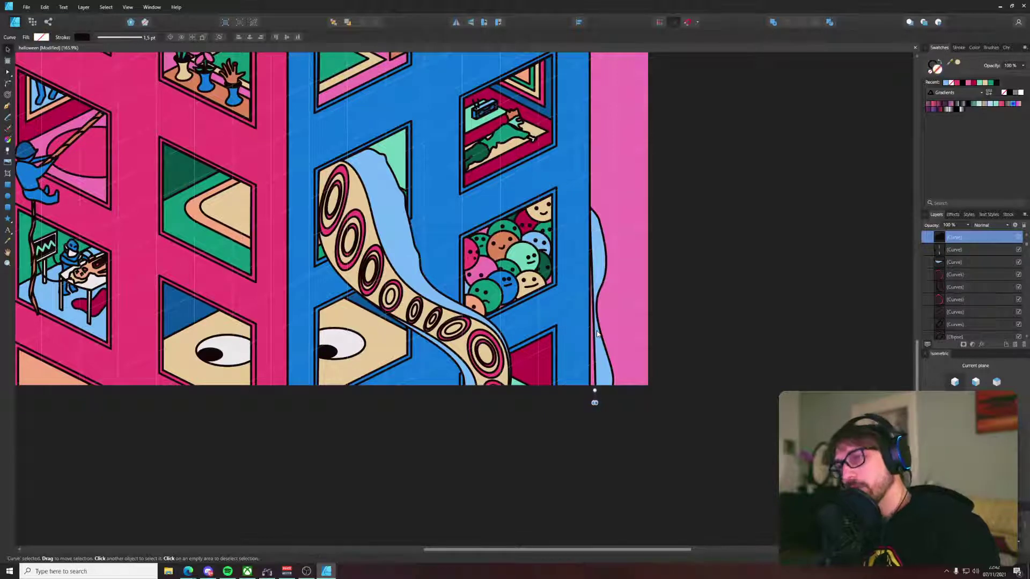
left_click(596, 331)
key("Delete")
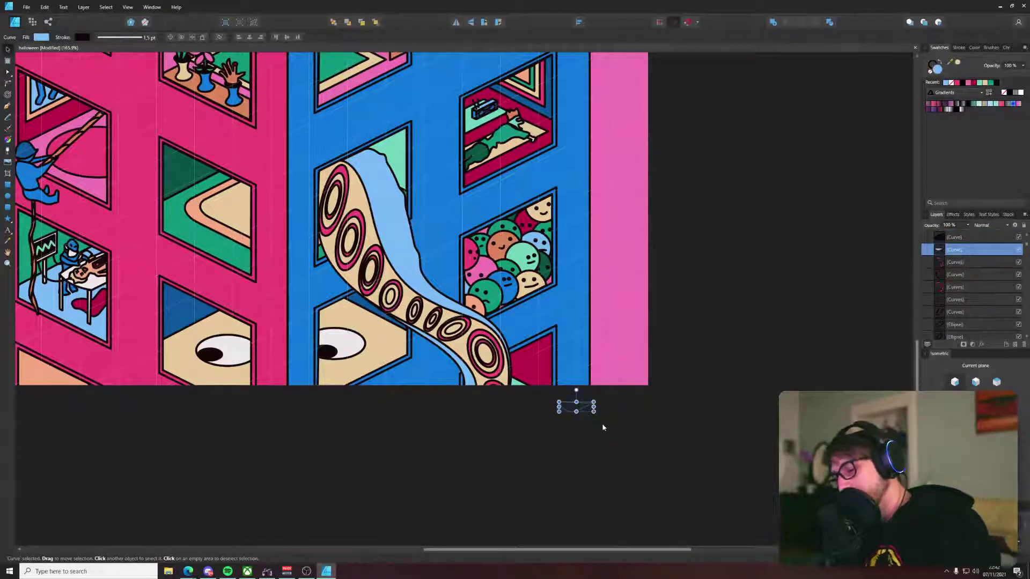
key("Delete")
Step: Draw a closed, arching tentacle outline with the Pen tool, from the blue wall's outer edge down past the artboard's lower corner
key("p")
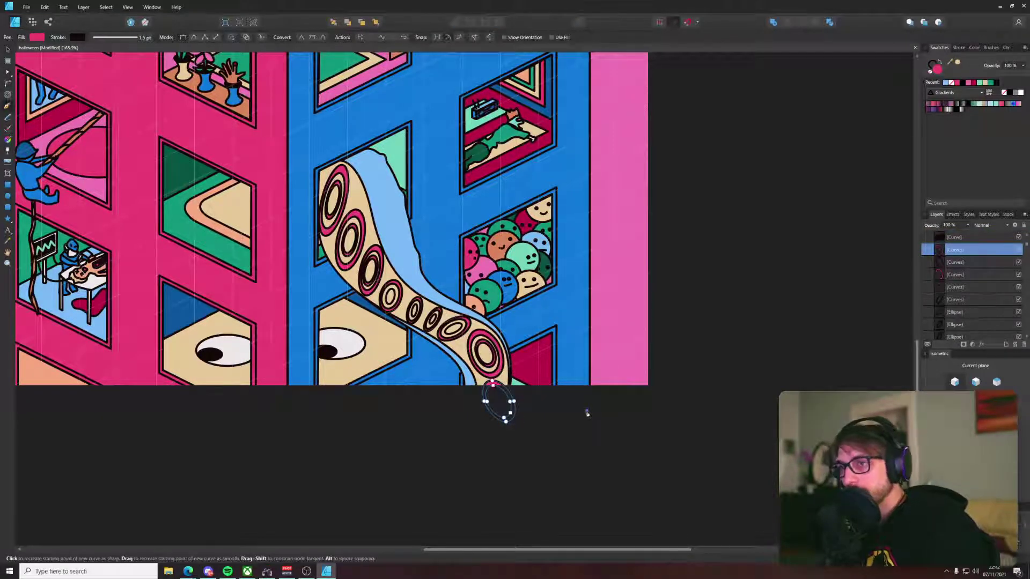
left_click_drag(607, 333, 569, 307)
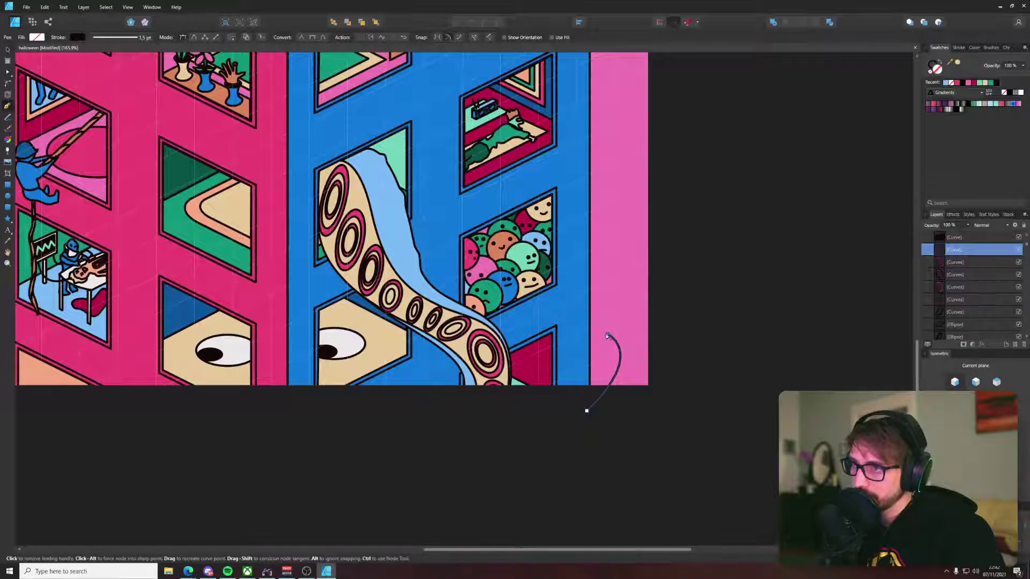
left_click_drag(607, 335, 577, 317)
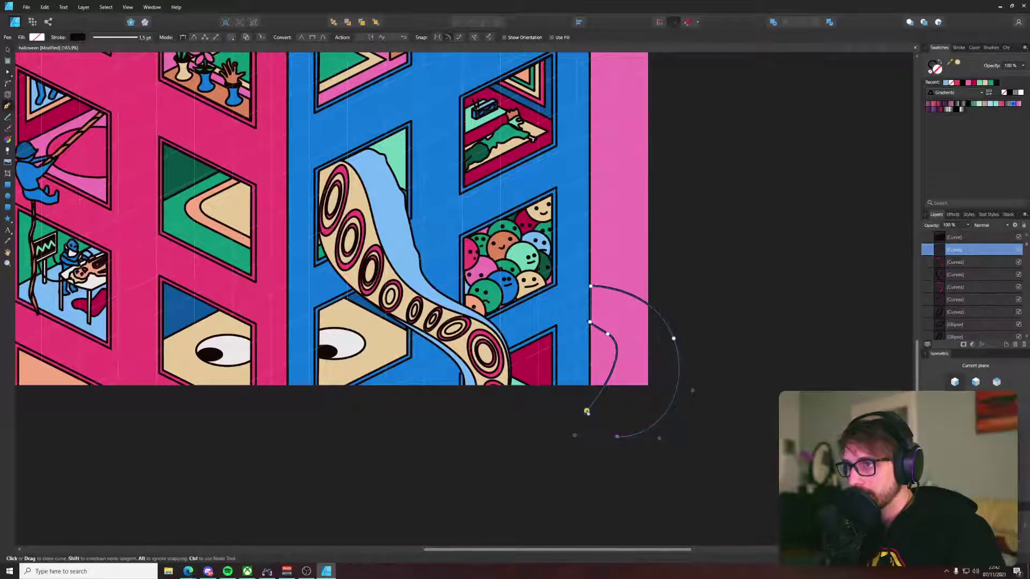
left_click(575, 435)
key("a")
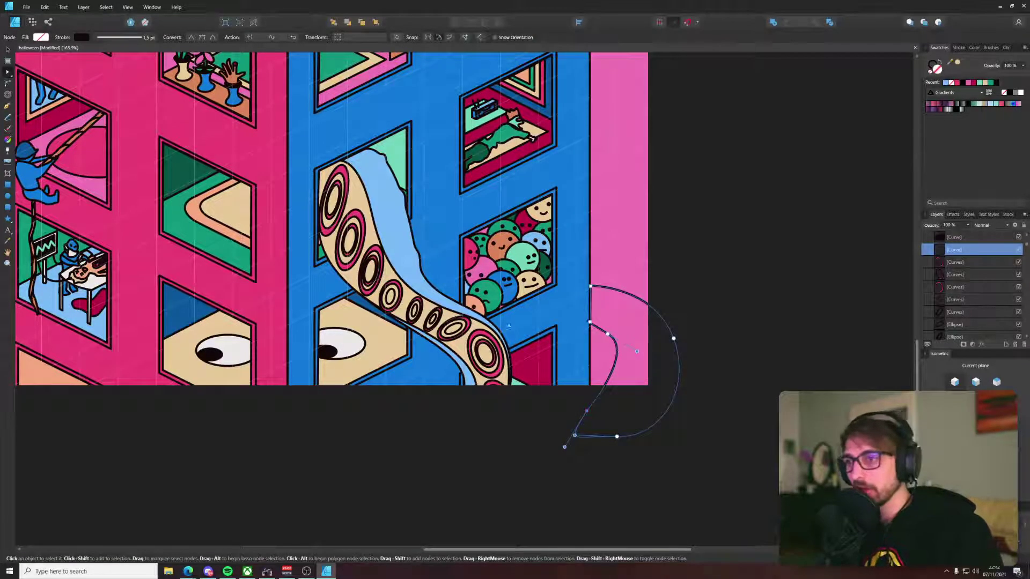
Step: Fill the new arching outline with the light blue sampled from the first tentacle
key("i")
left_click(456, 304)
key("v")
Step: Retract the stray handle at the arching shape's lower wall-side node so the corner meets the wall cleanly, and deselect the shape
scroll(633, 328, "up", 5)
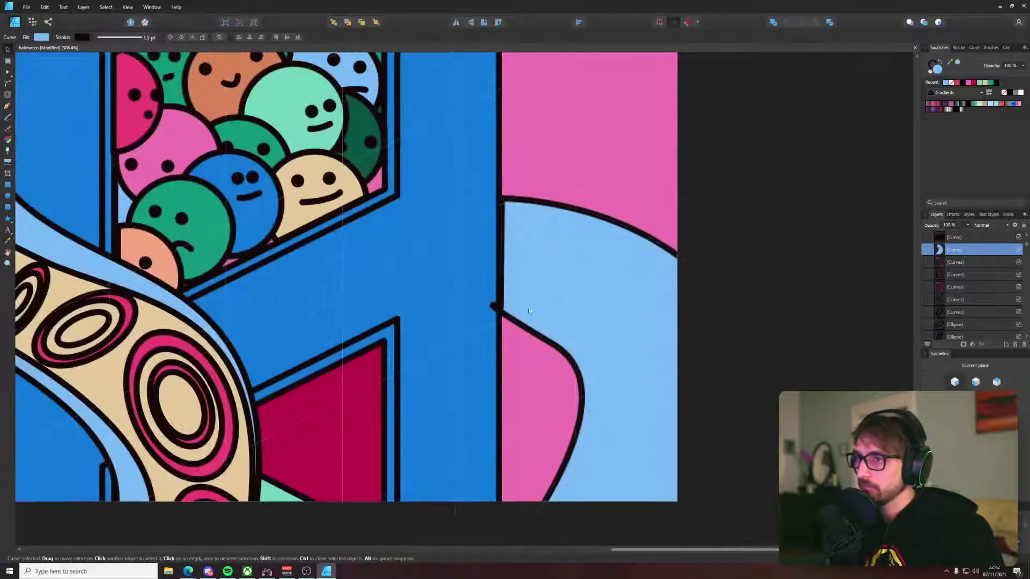
key("a")
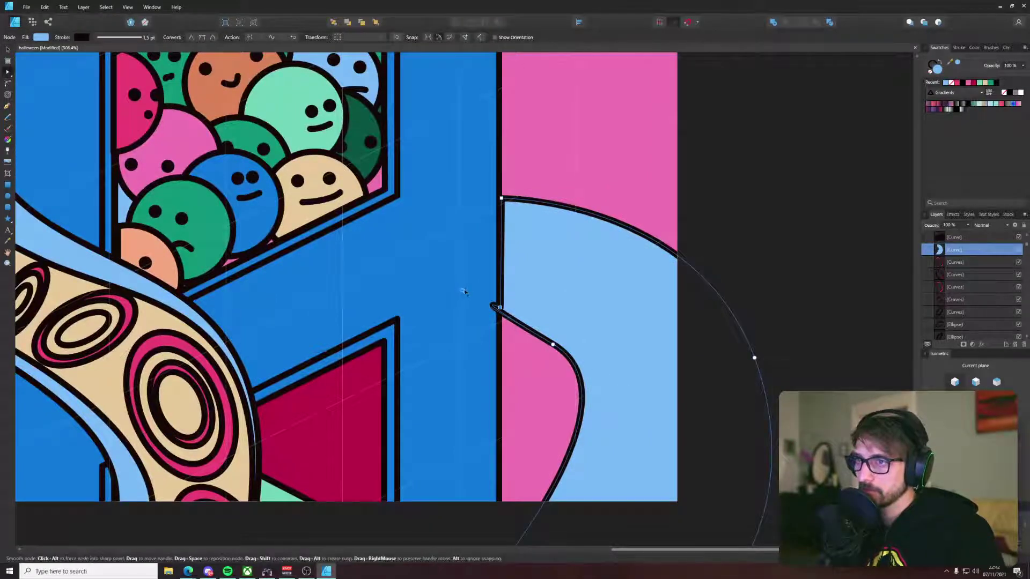
left_click_drag(464, 290, 501, 308)
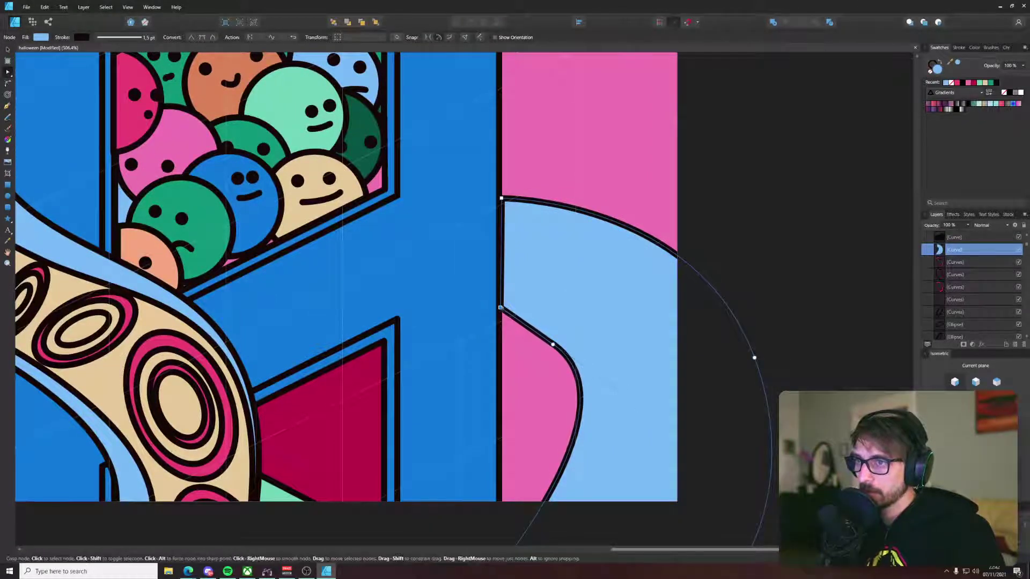
left_click(857, 263)
scroll(763, 352, "down", 5)
left_click_drag(740, 328, 615, 313)
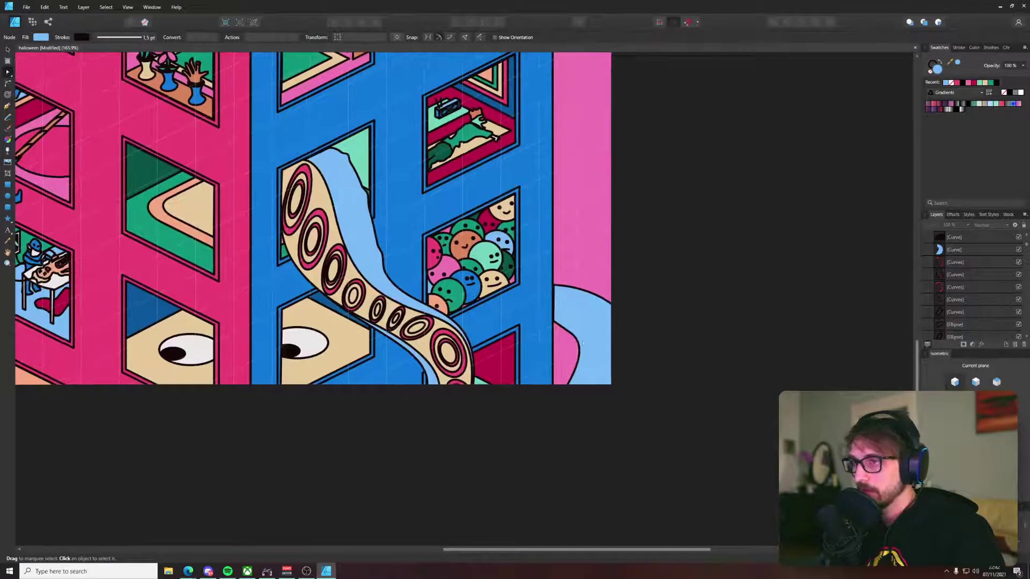
Step: Duplicate the light-blue arching shape and pull the copy's upper wall-side and outer nodes inward to form a narrower inner section
left_click(588, 347)
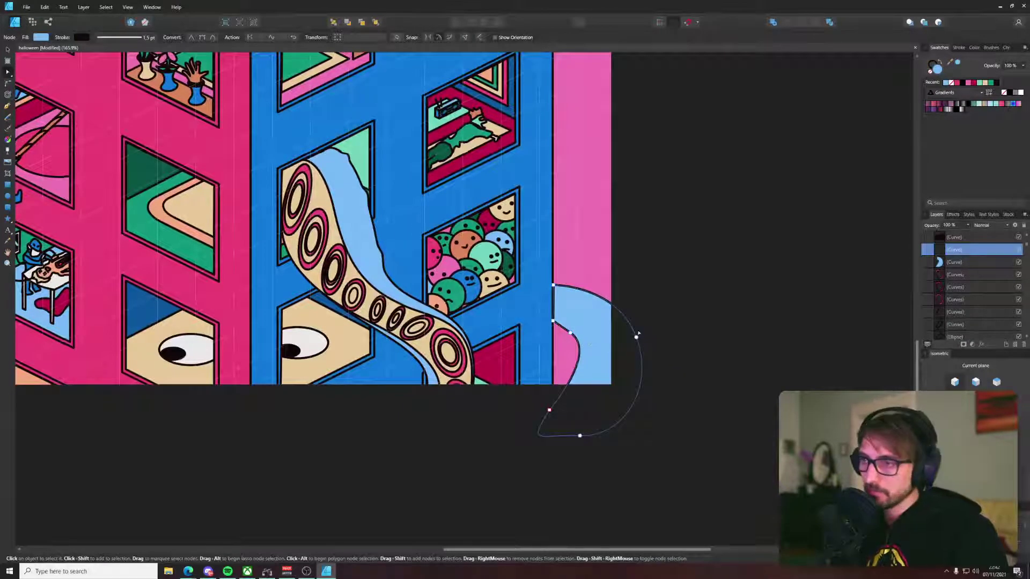
key("v")
left_click_drag(642, 360, 599, 339)
key("ctrl+z")
key("a")
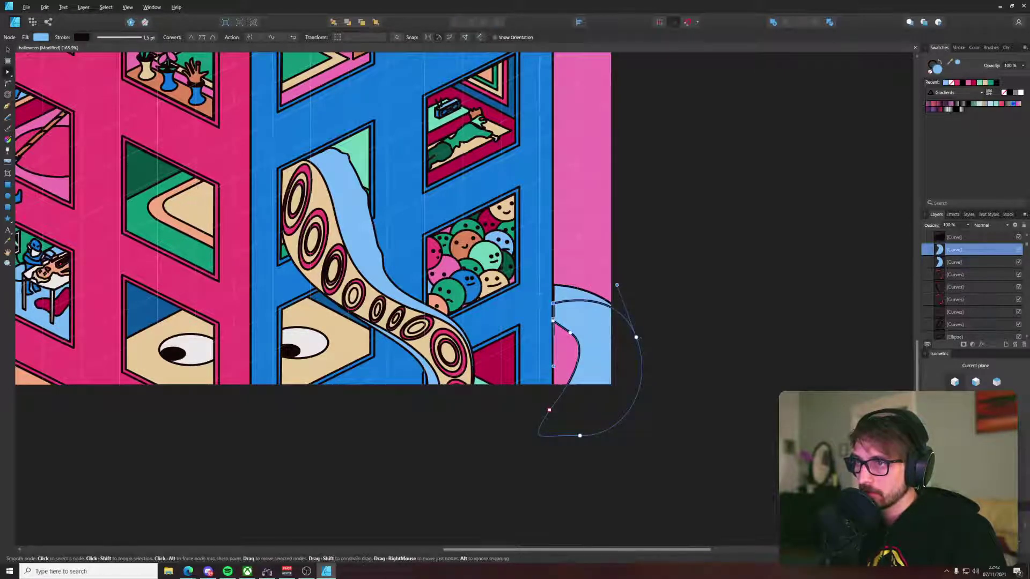
left_click_drag(636, 337, 610, 353)
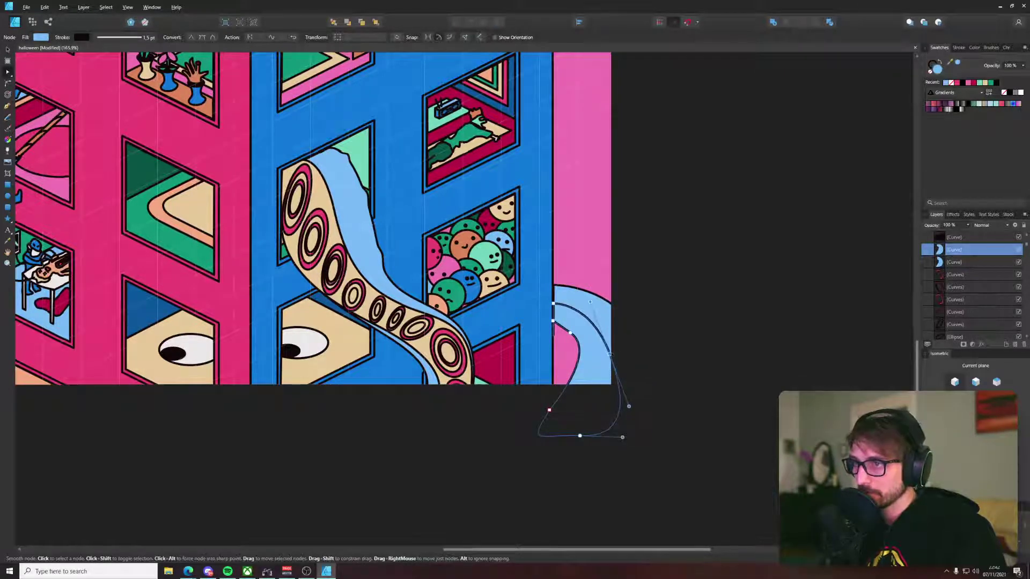
Step: Tidy the inner section's lower wall-side corner by moving its node and handles in line with the wall's edge
scroll(553, 295, "up", 5)
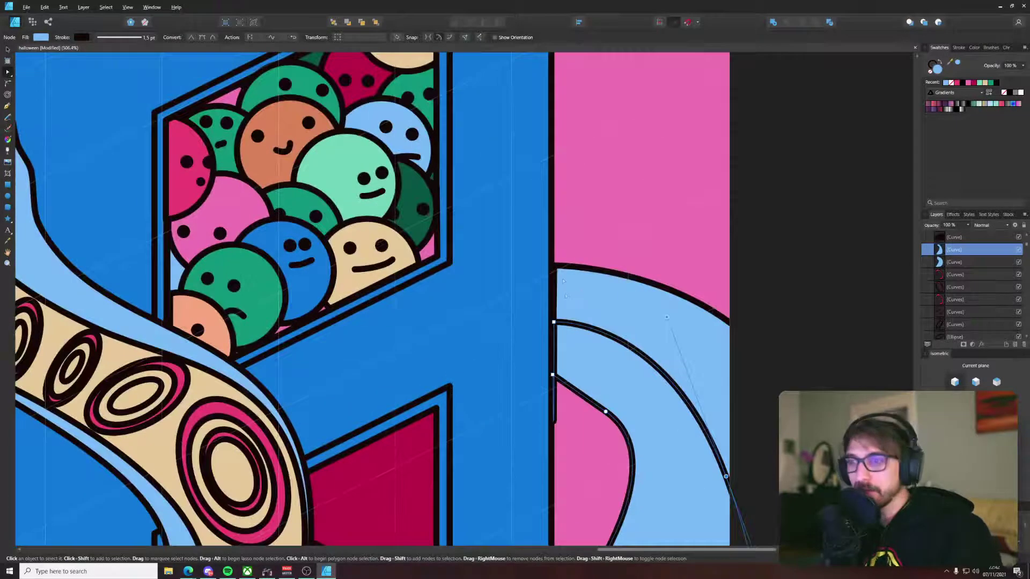
left_click(554, 266)
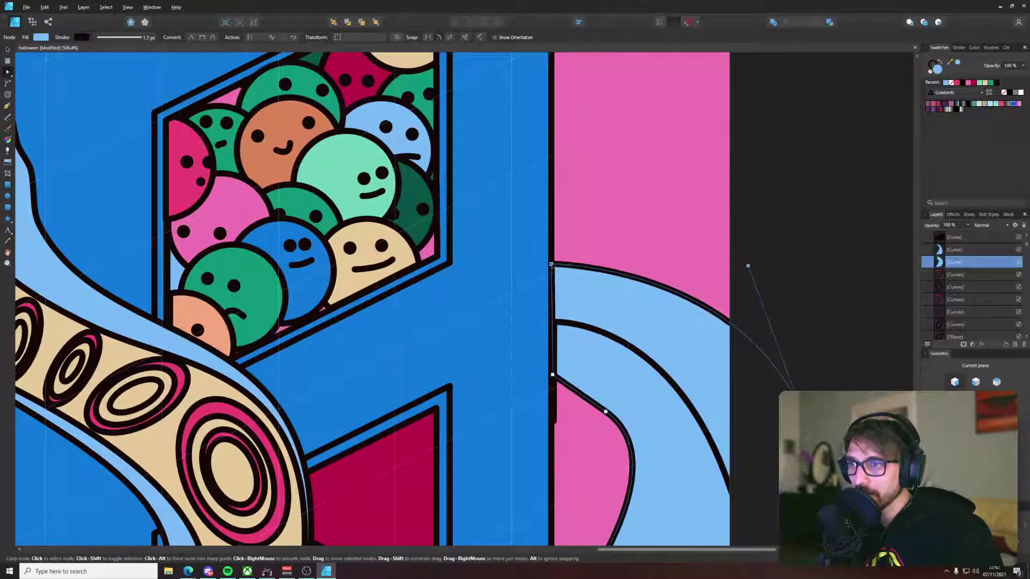
left_click(555, 405)
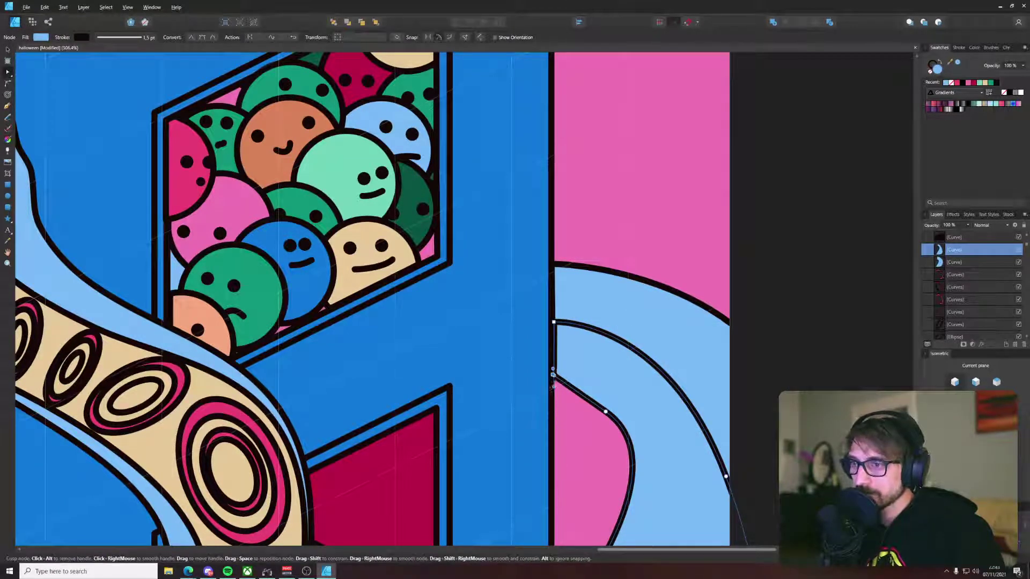
key("Delete")
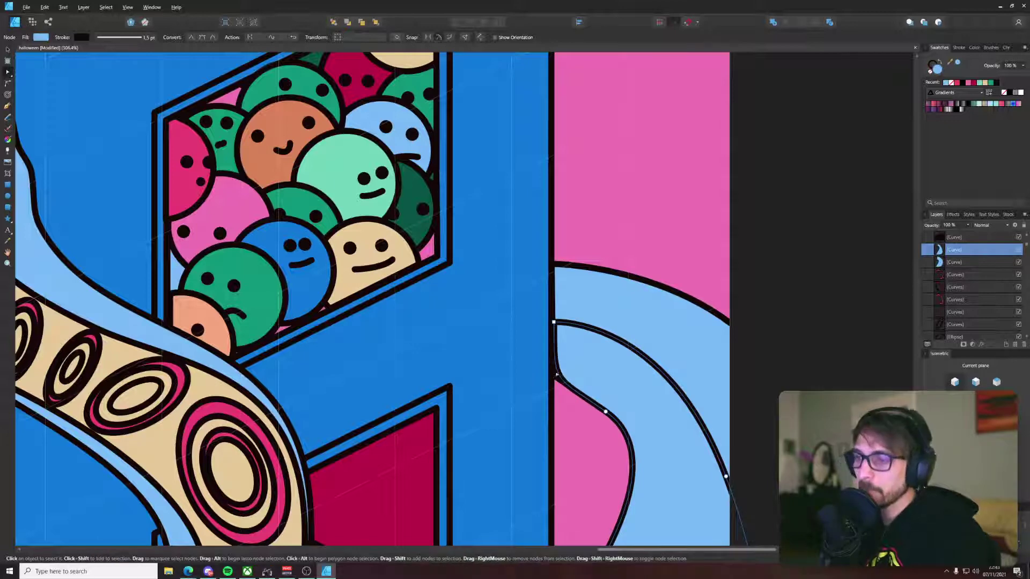
key("ctrl+z")
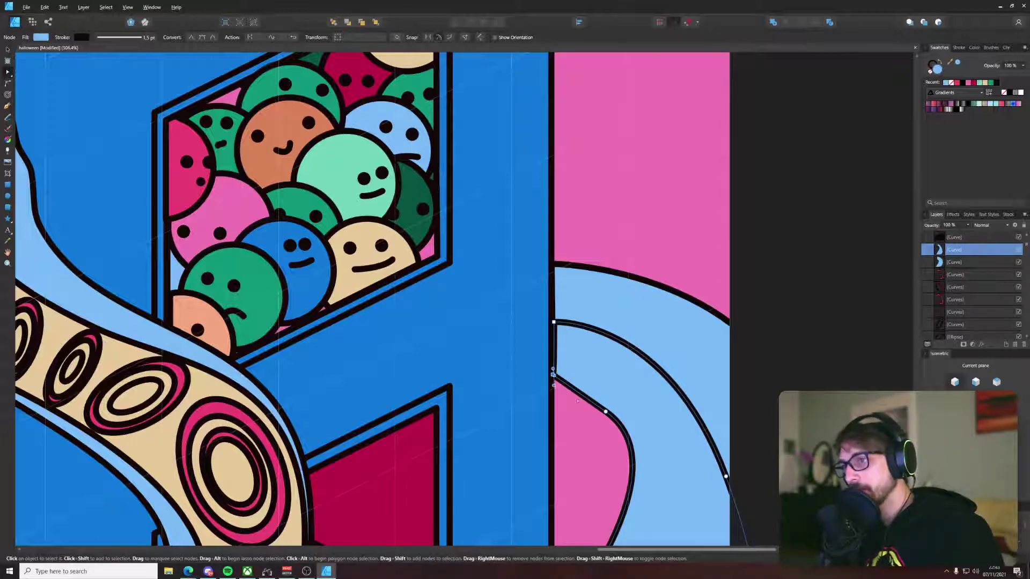
scroll(553, 379, "up", 5)
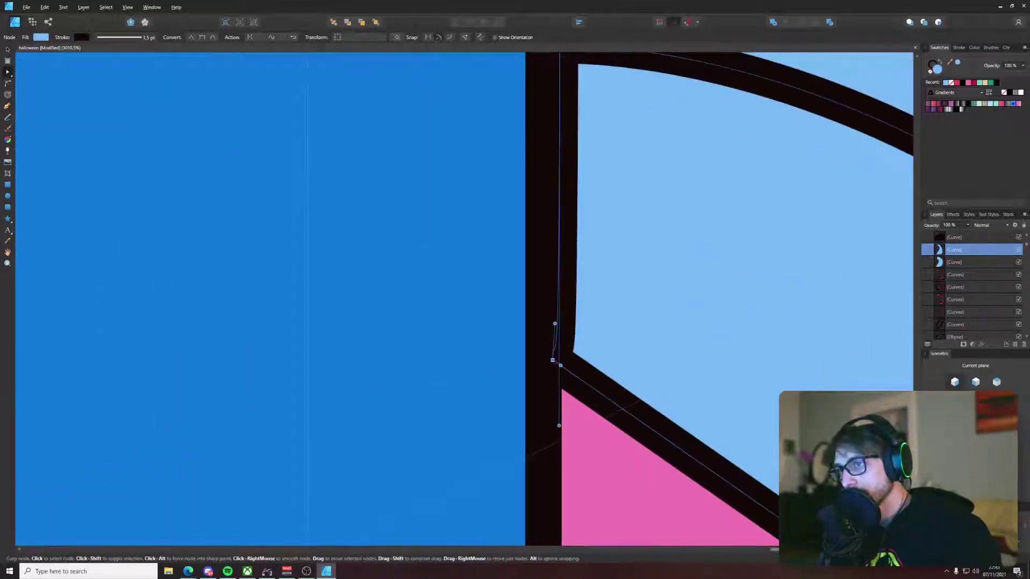
left_click_drag(552, 360, 567, 339)
left_click_drag(559, 426, 559, 361)
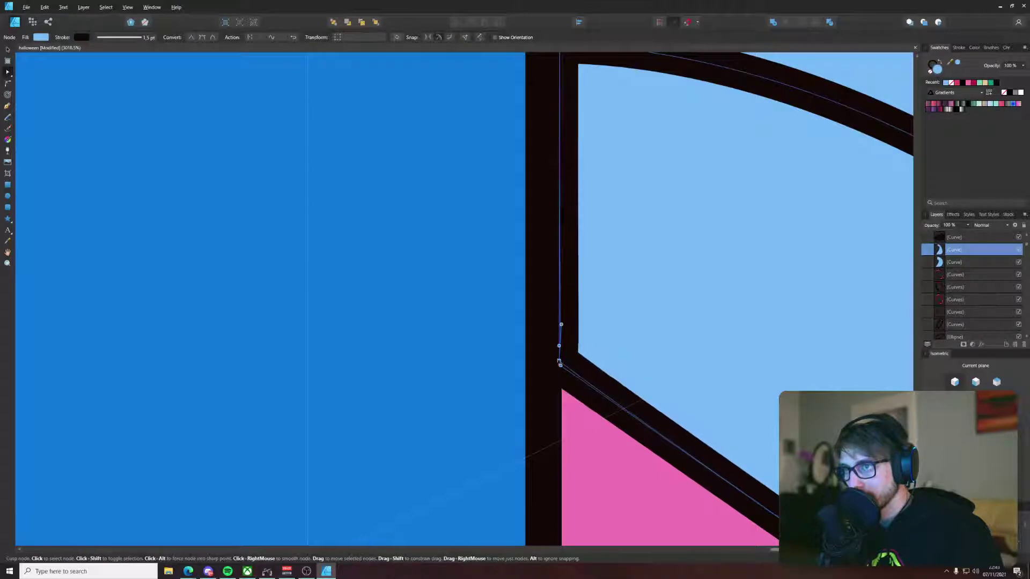
Step: Fill the inner section with the beige sampled from the first tentacle and deselect it
scroll(559, 361, "down", 10)
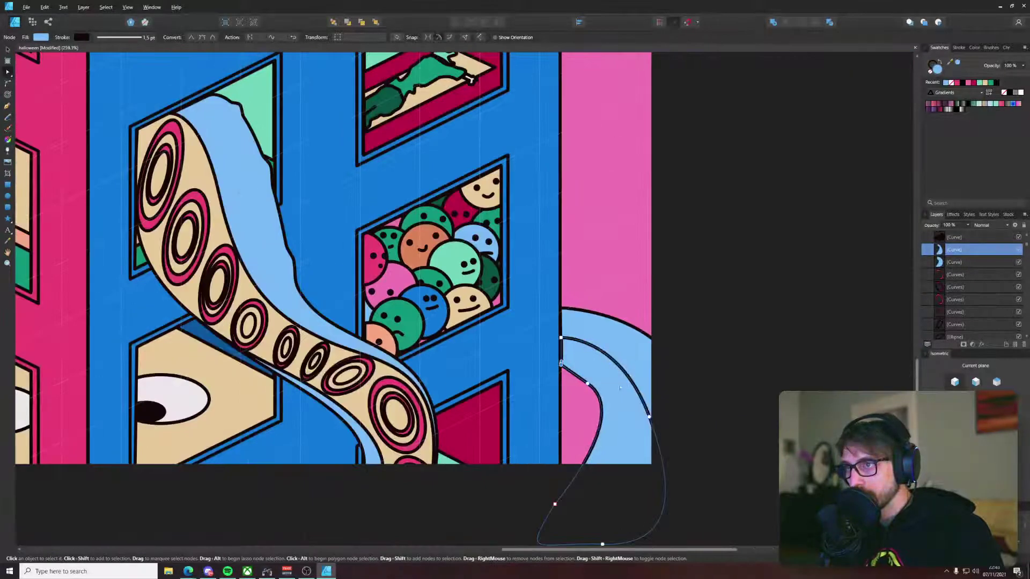
key("i")
left_click(223, 230)
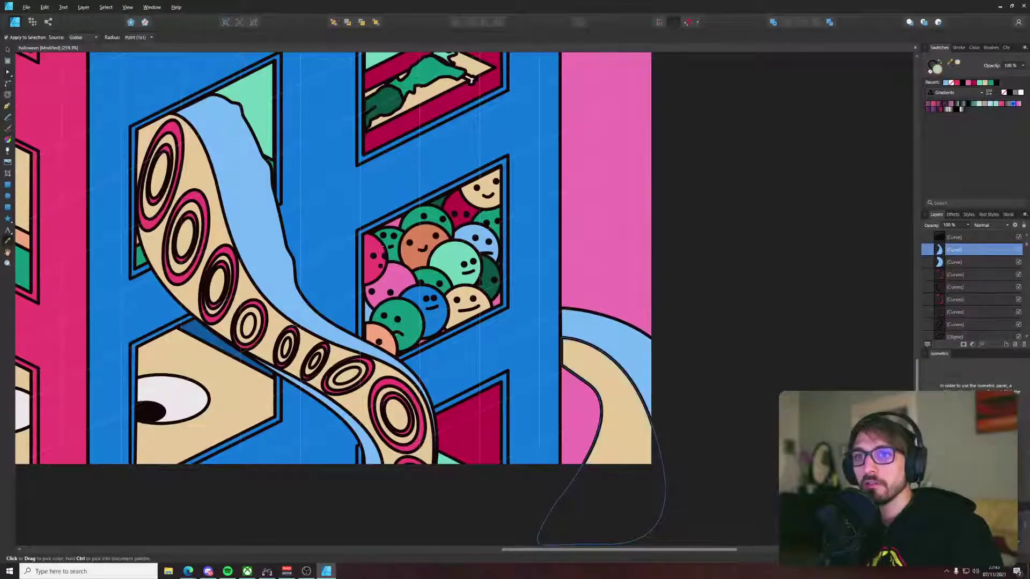
key("v")
left_click(804, 347)
scroll(794, 358, "down", 5)
left_click_drag(803, 365, 721, 375)
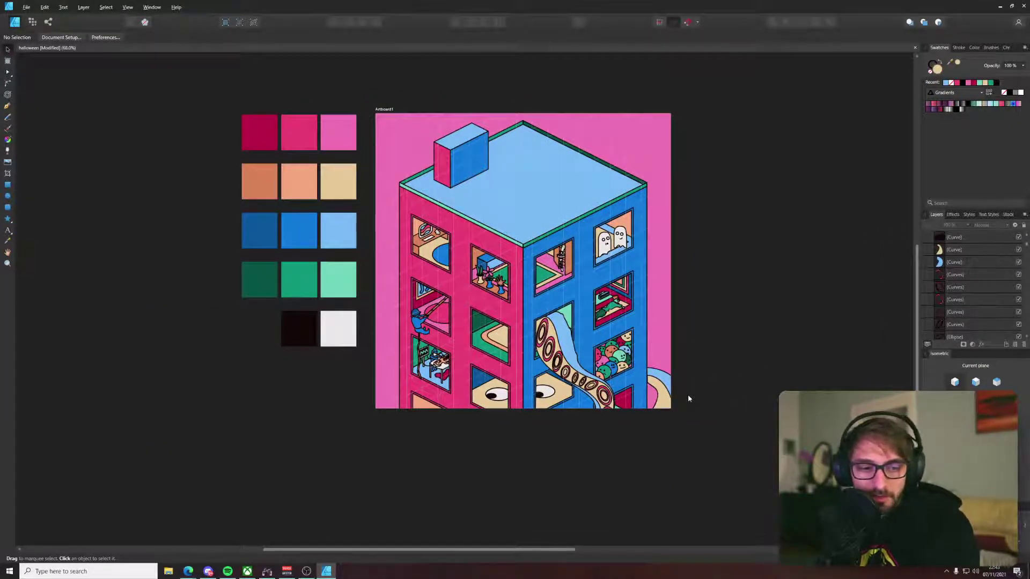
Step: Copy a pink suction-cup ring from the first tentacle onto the new tentacle's base, rotating and resizing it to fit the beige section
scroll(694, 392, "up", 8)
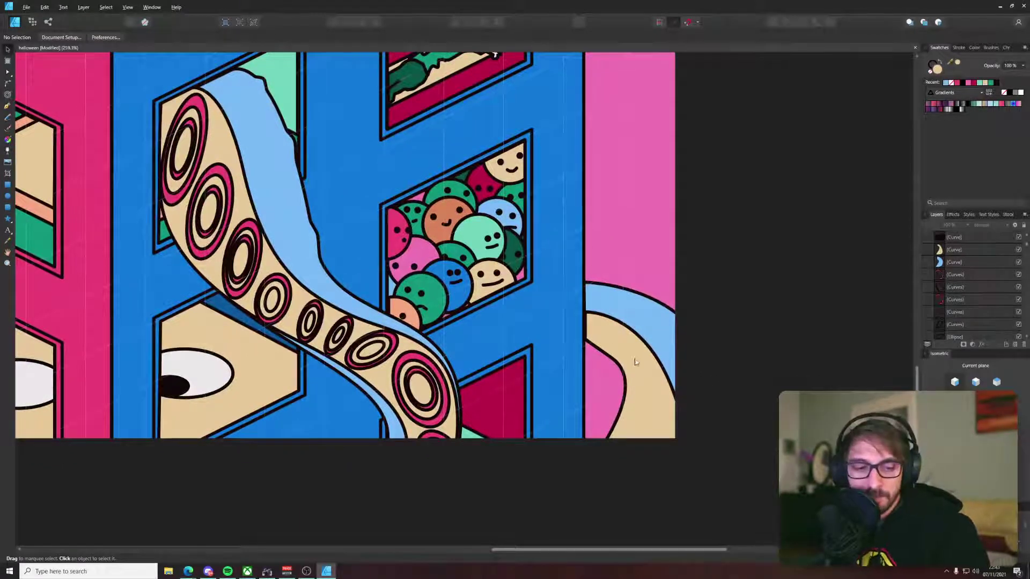
left_click_drag(635, 362, 592, 313)
left_click(355, 331)
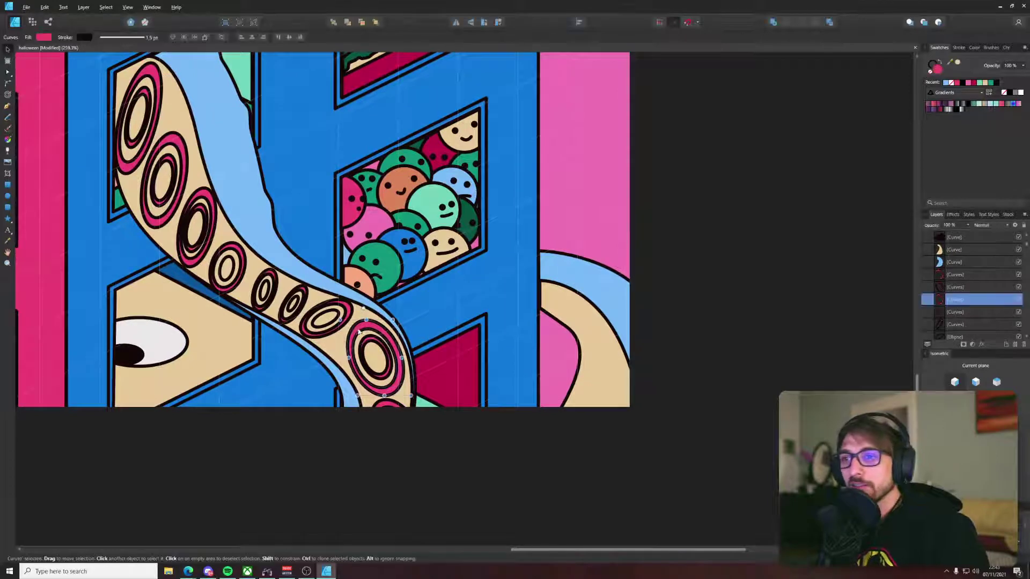
left_click_drag(156, 86, 588, 388)
scroll(610, 329, "up", 4)
left_click_drag(555, 399, 596, 495)
left_click_drag(616, 410, 671, 517)
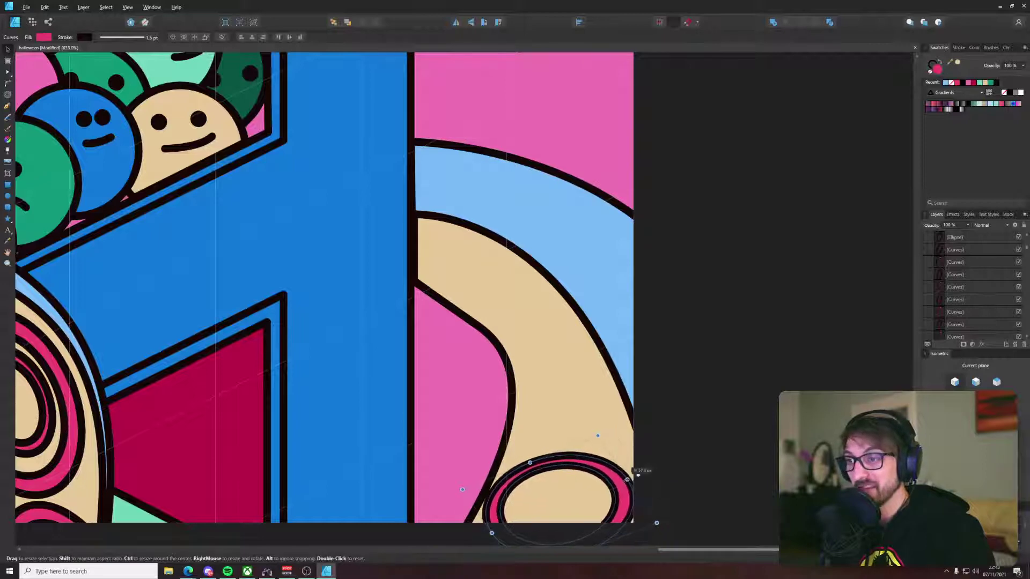
Step: Duplicate the suction-cup ring along the beige section up to the wall, shrinking and rotating each copy to follow the curve
mouse_move(619, 465)
left_mouse_down()
mouse_move(608, 358)
mouse_move(640, 366)
mouse_move(643, 357)
mouse_move(620, 365)
left_mouse_up()
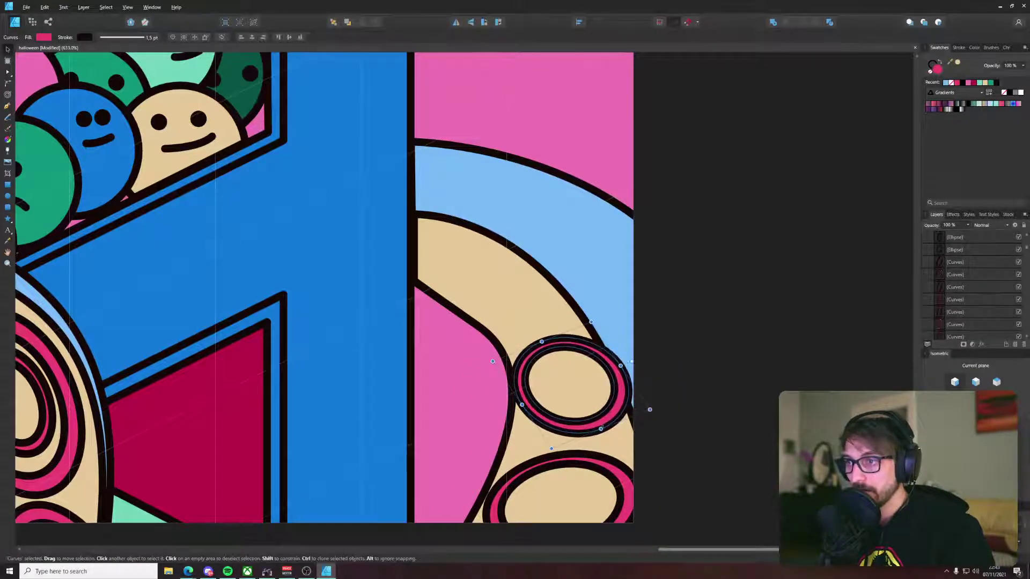
left_click_drag(600, 428, 583, 402)
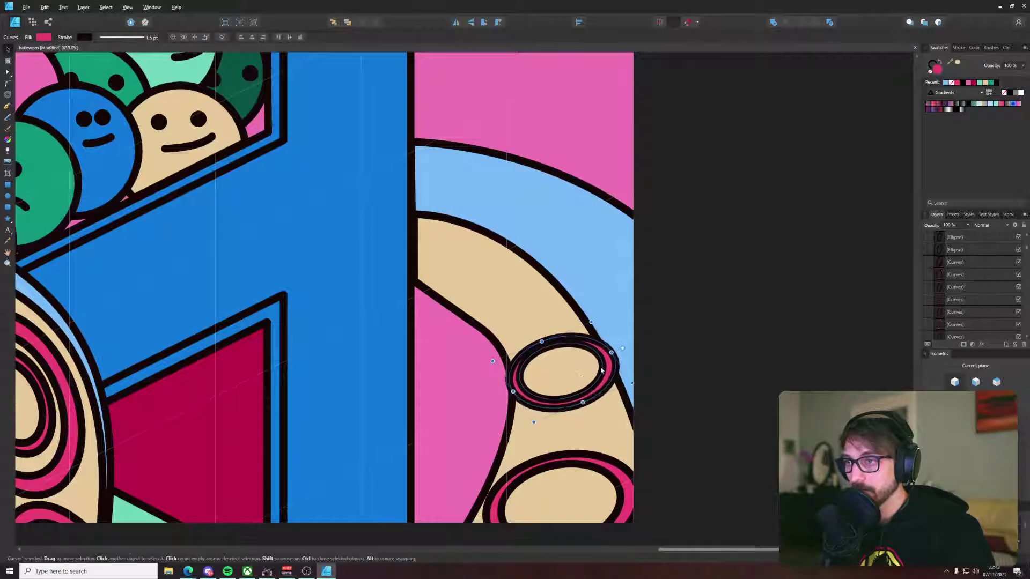
mouse_move(600, 366)
left_mouse_down()
mouse_move(606, 399)
mouse_move(587, 328)
mouse_move(595, 318)
mouse_move(576, 293)
mouse_move(483, 276)
mouse_move(487, 263)
mouse_move(518, 250)
left_mouse_up()
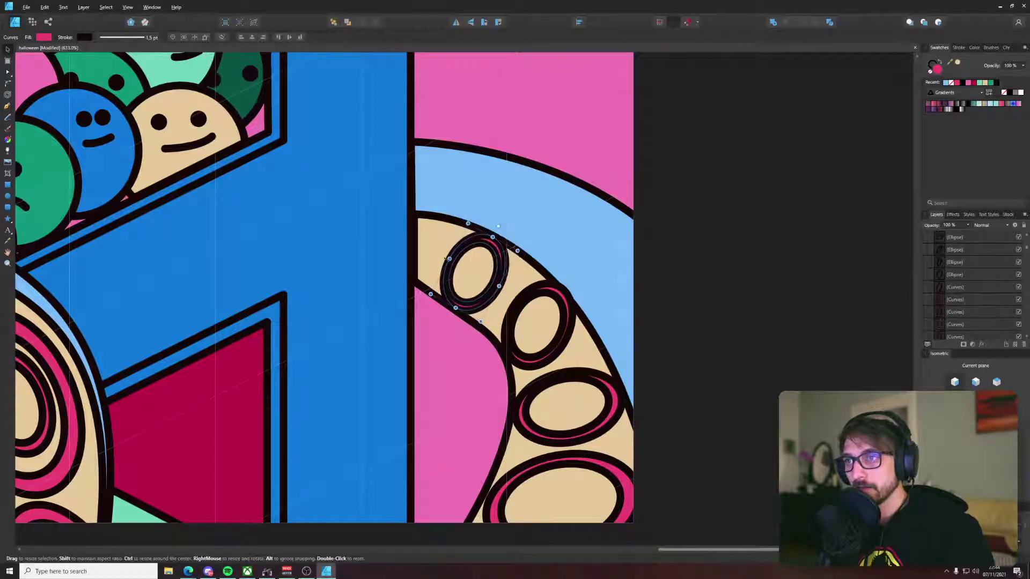
left_click_drag(449, 258, 439, 252)
key("ctrl+d")
Step: Cut the suction-cup ring overlapping the blue wall and paste it into the wall's layers, one level behind the blue wall rectangle
scroll(687, 263, "down", 10)
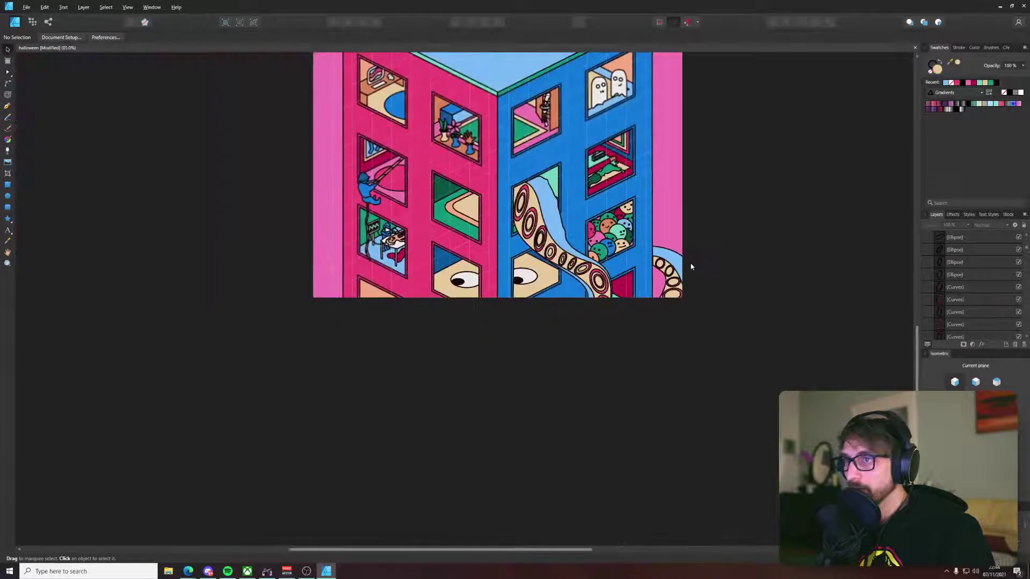
scroll(650, 260, "up", 5)
left_click(650, 260)
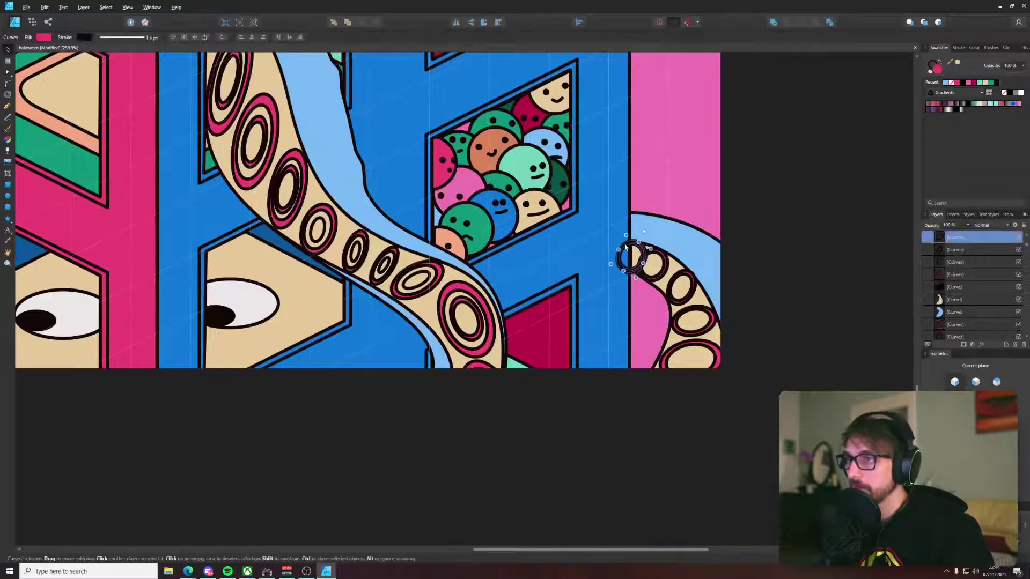
scroll(638, 253, "up", 4)
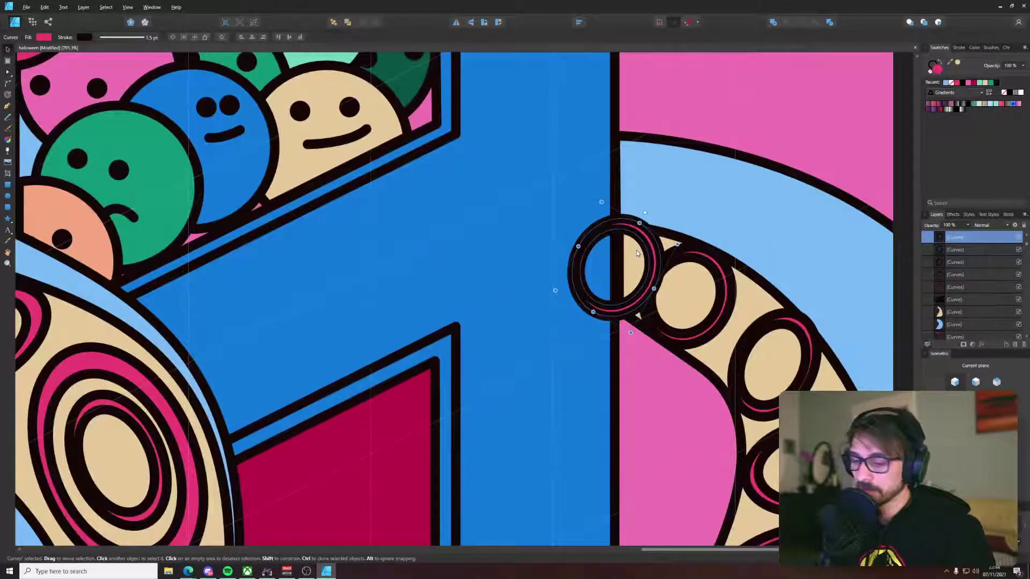
key("ctrl+x")
left_click(606, 135)
key("ctrl+v")
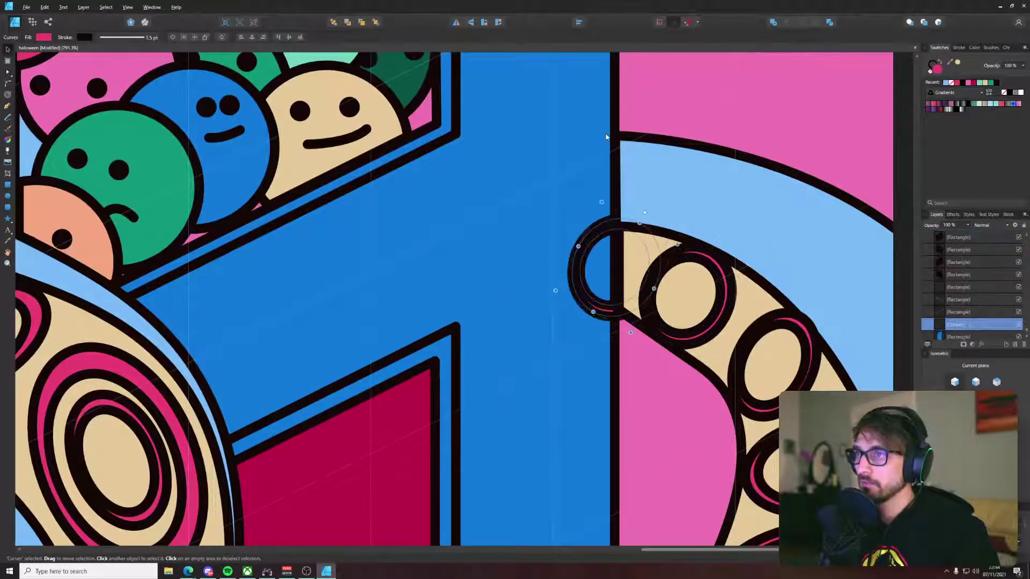
key("ctrl+[")
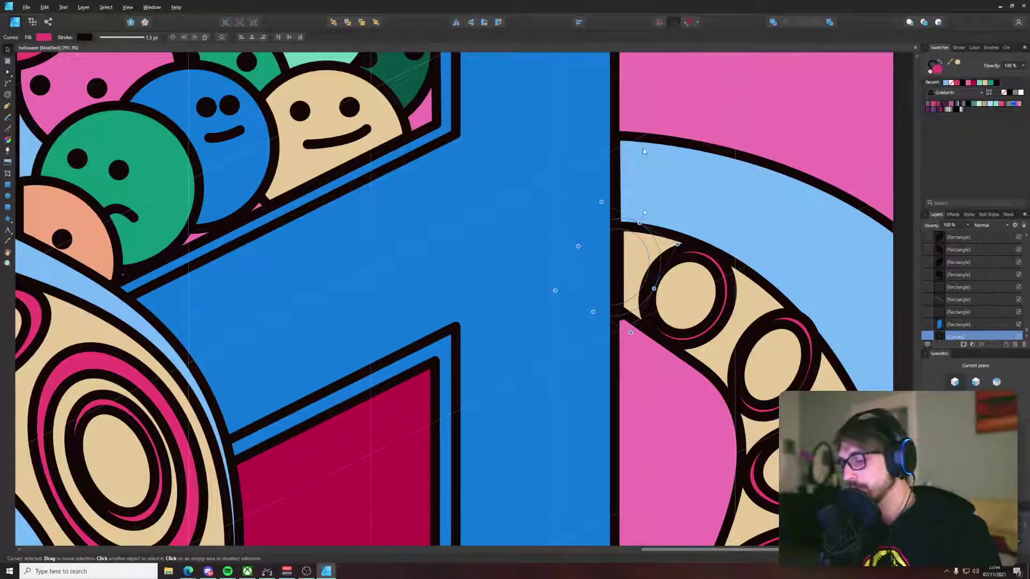
Step: Send the second tentacle's light-blue and beige shapes one level back, behind the suction-cup ring at the blue wall
left_click(665, 240)
left_click(690, 189, "shift")
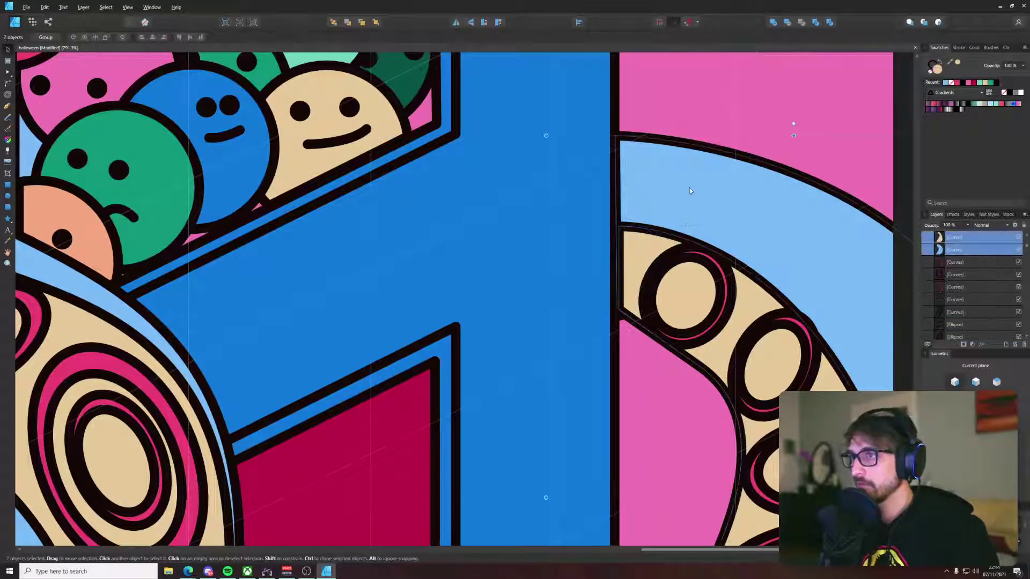
key("ctrl+[")
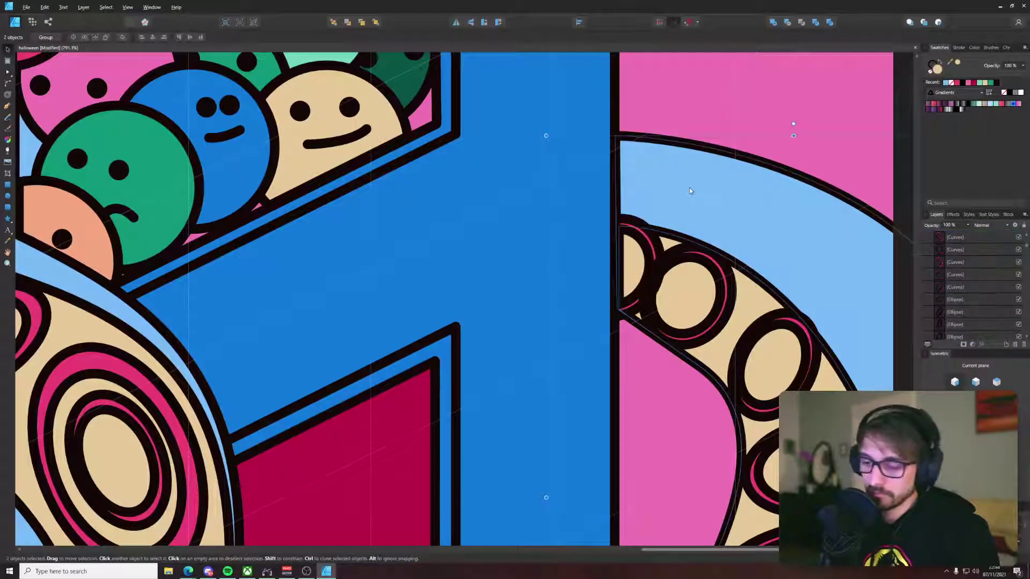
left_click(646, 250)
scroll(646, 251, "down", 10)
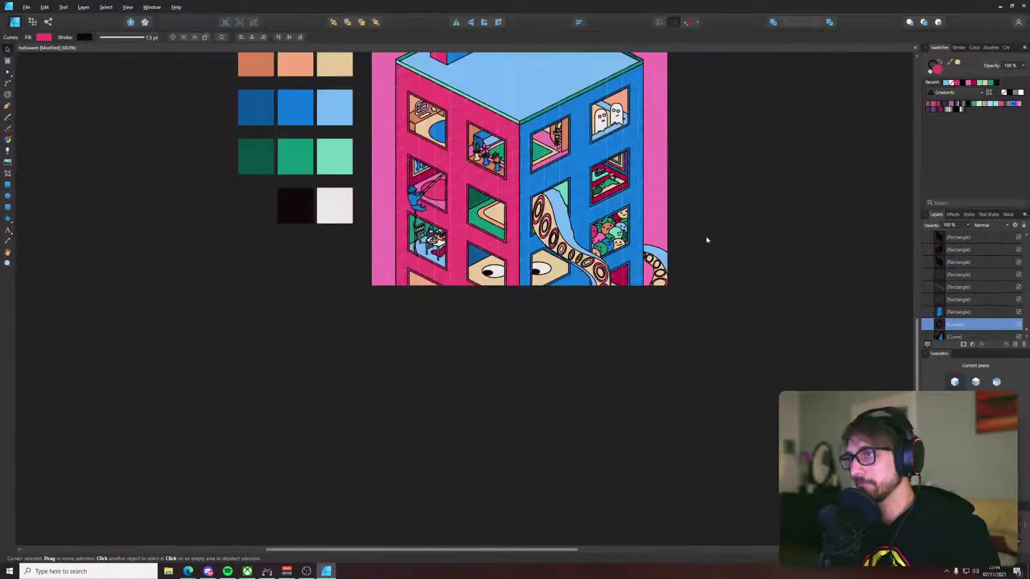
left_click(706, 236)
Step: Nest a smaller copy of the pink ring inside each of the second tentacle's two lowest suction cups
scroll(669, 274, "up", 9)
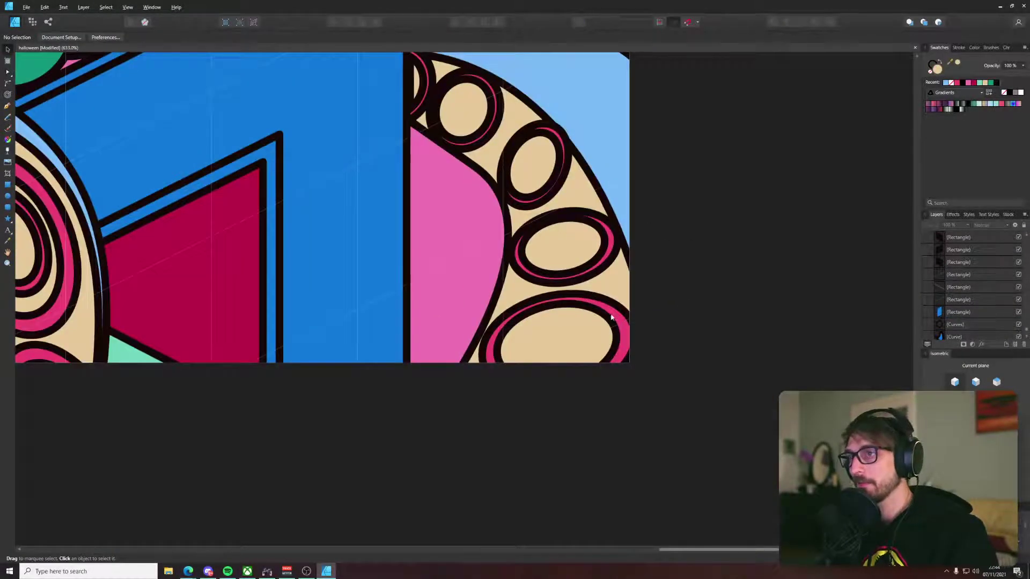
left_click(612, 317)
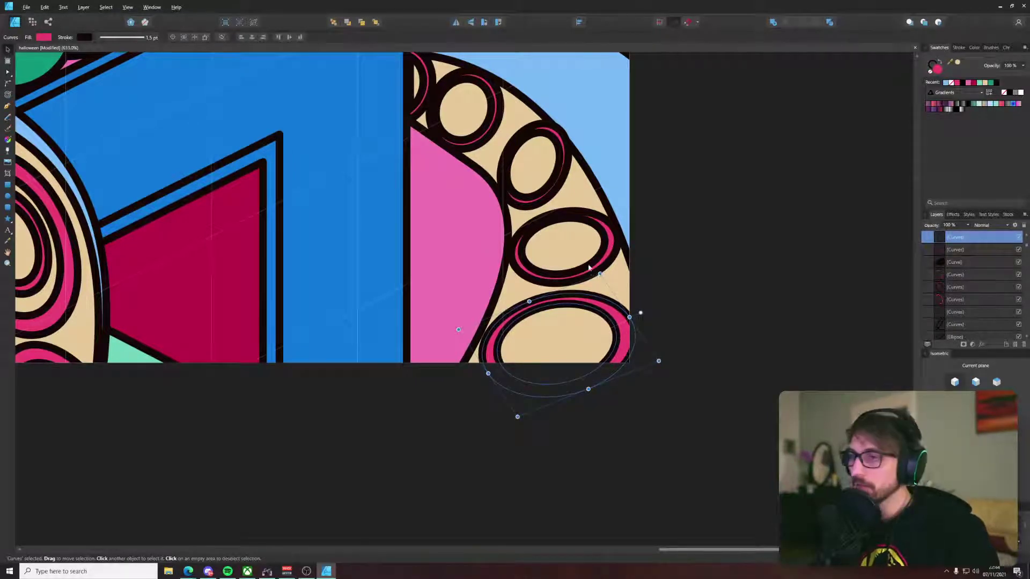
left_click_drag(599, 273, 587, 225)
key("ctrl+j")
left_click_drag(632, 257, 582, 231)
mouse_move(528, 253)
left_mouse_down()
mouse_move(550, 246)
mouse_move(549, 153)
mouse_move(547, 170)
left_mouse_up()
key("ctrl+z")
Step: Nest smaller ring copies inside the next two suction cups up the second tentacle, towards the wall, and deselect
left_click(552, 171)
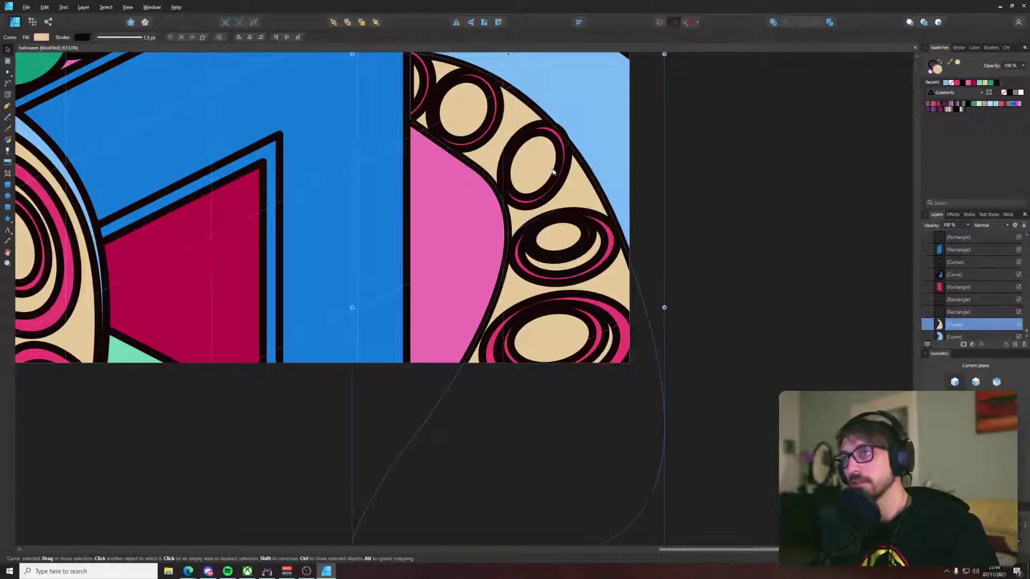
left_click(559, 174)
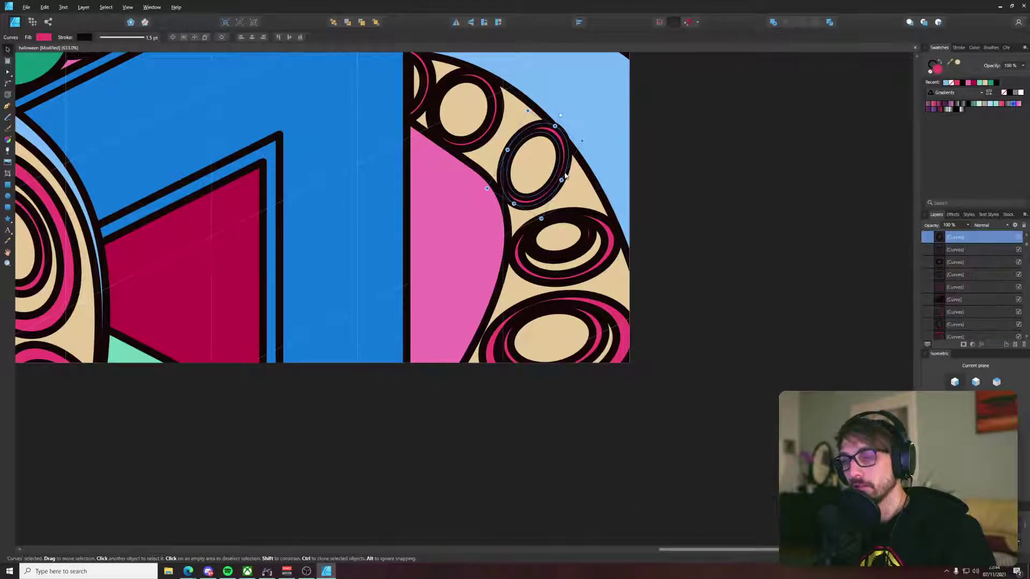
left_click_drag(581, 140, 464, 104)
left_click(710, 175)
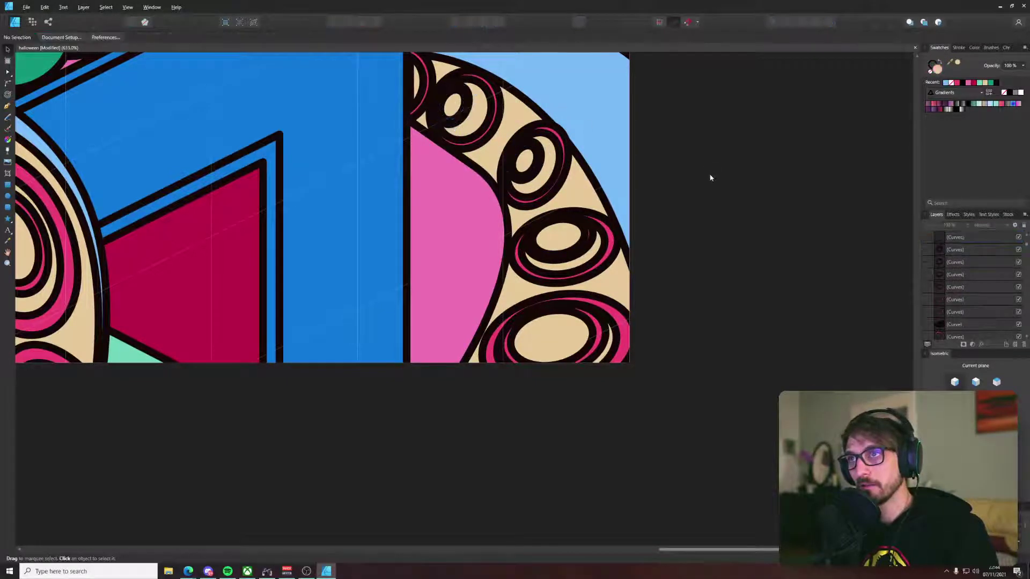
Step: Examine the outline nodes of the light-blue shapes on both tentacles
scroll(714, 177, "down", 10)
left_click_drag(691, 210, 529, 271)
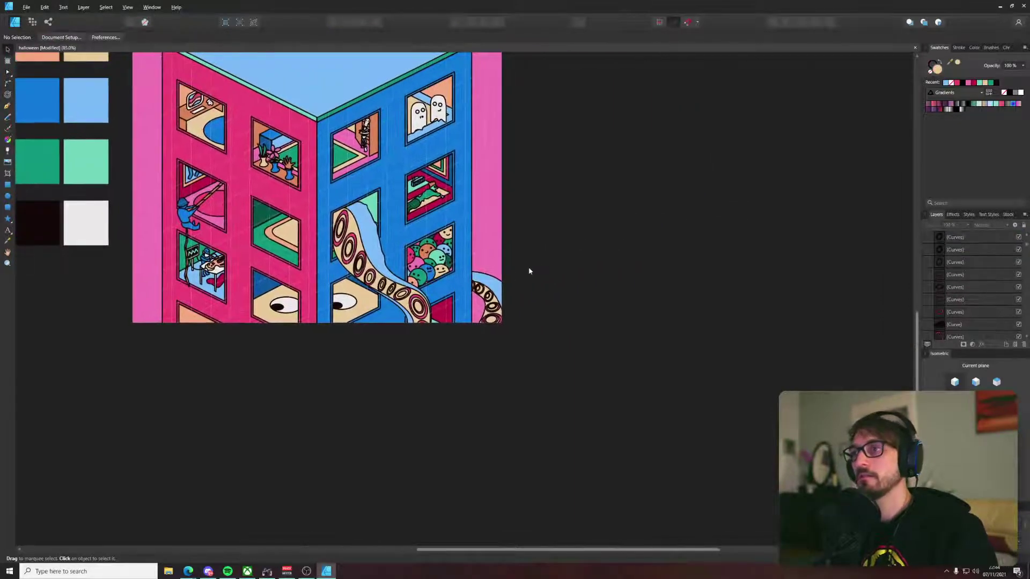
scroll(499, 281, "up", 4)
scroll(254, 180, "up", 2)
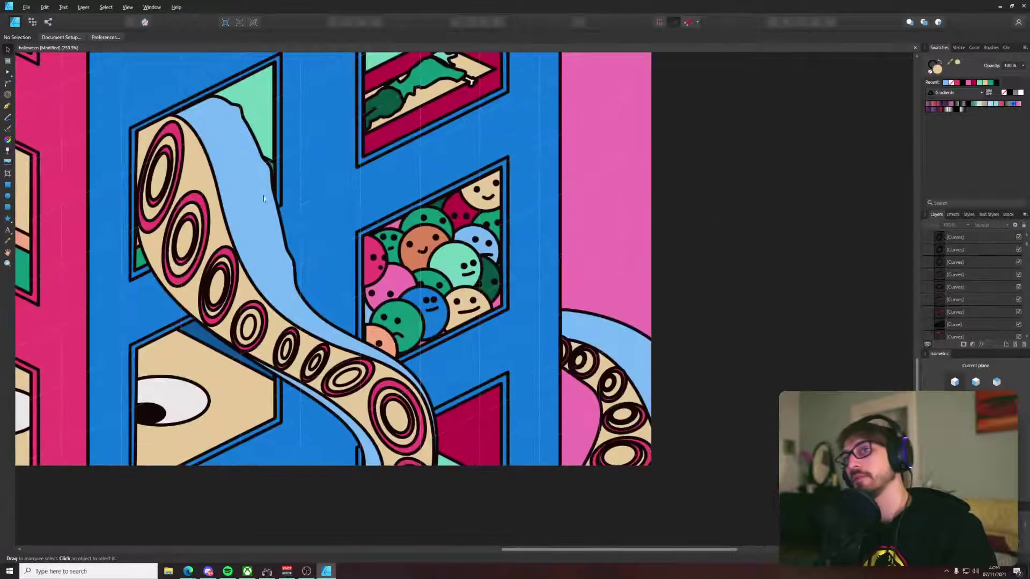
left_click(274, 202)
left_click(263, 196)
key("a")
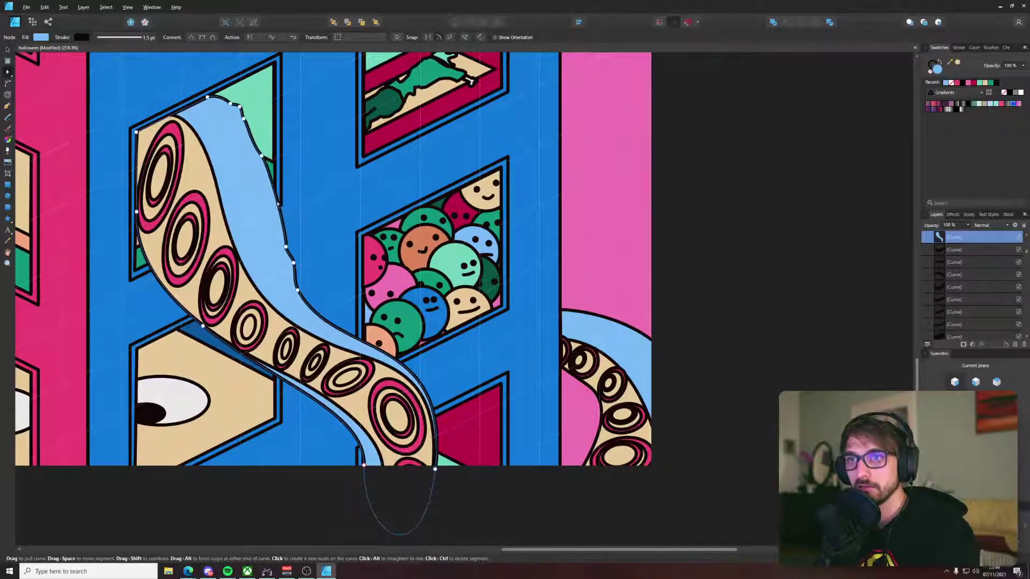
left_click(732, 262)
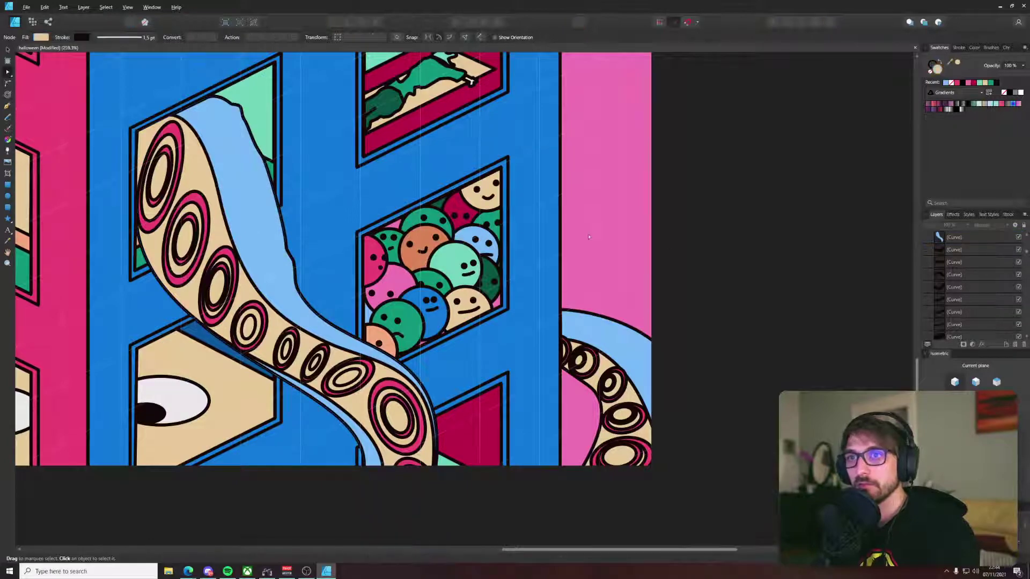
left_click(592, 319)
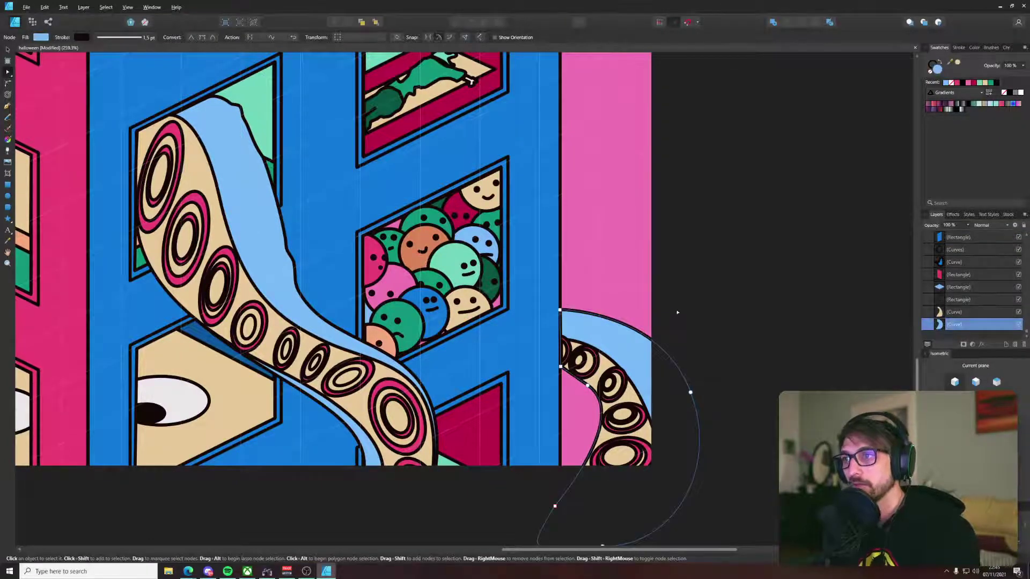
scroll(677, 312, "down", 5)
left_click(710, 266)
scroll(709, 259, "up", 7)
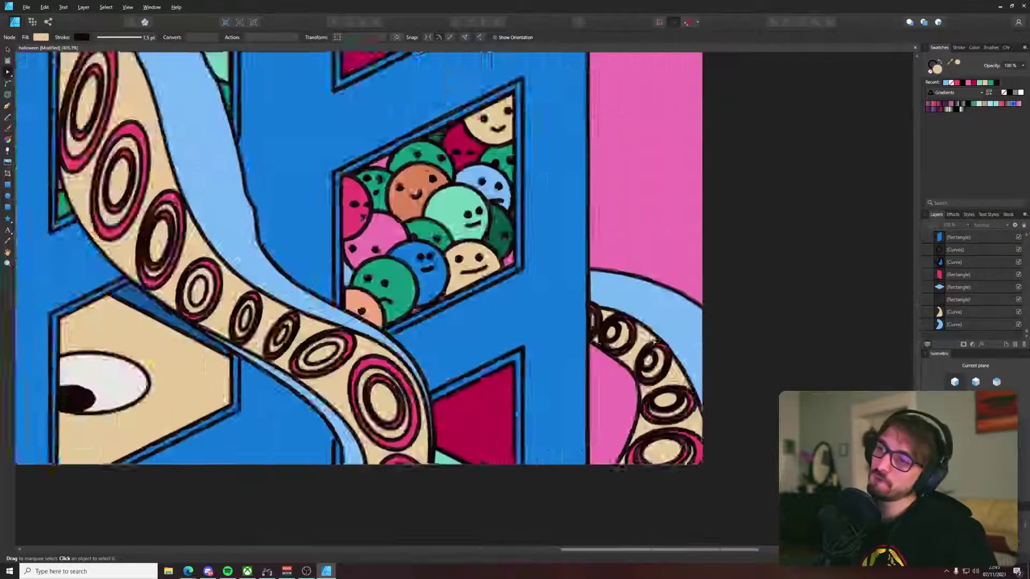
Step: Adjust the small inner ring of the second suction cup from the wall on the second tentacle, and deselect it
left_click(603, 328)
left_click_drag(610, 333, 616, 337)
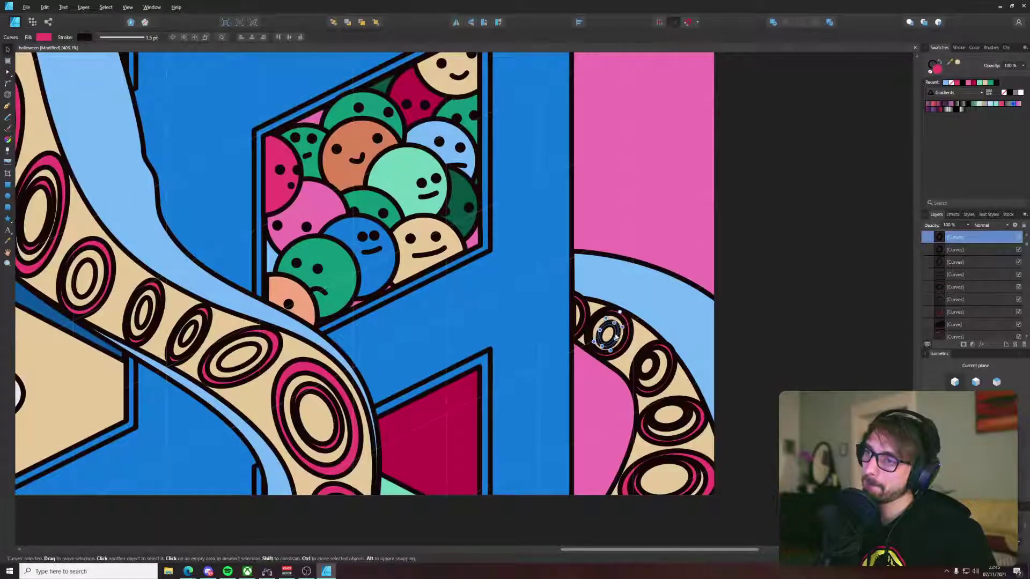
key("ctrl+d")
scroll(639, 331, "down", 6)
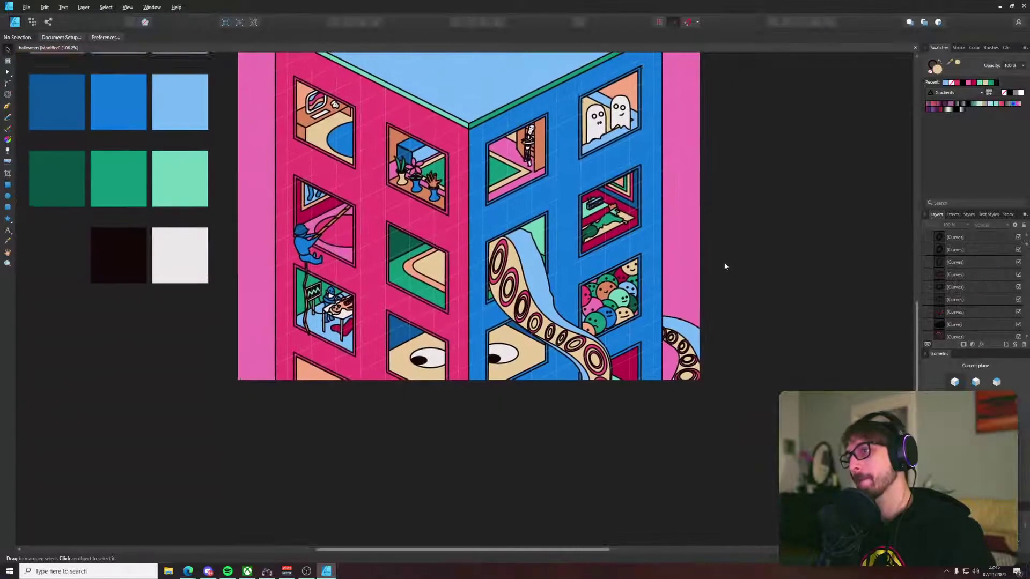
scroll(664, 274, "down", 4)
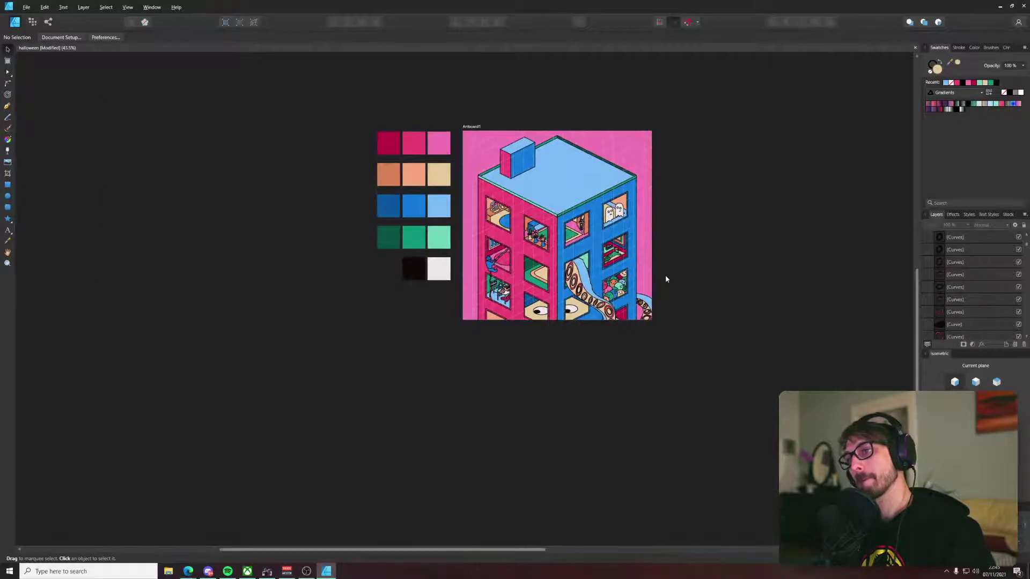
Step: Widen the first tentacle's light-blue outline at the artboard's lower edge by moving its base node outward and reshaping the curve
scroll(665, 276, "up", 6)
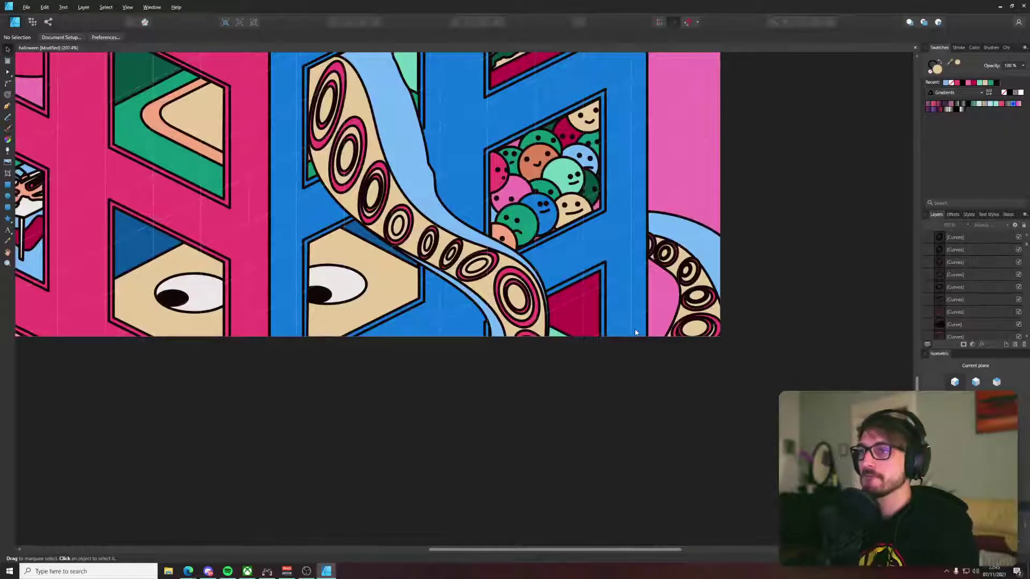
scroll(546, 346, "up", 3)
left_click(547, 346)
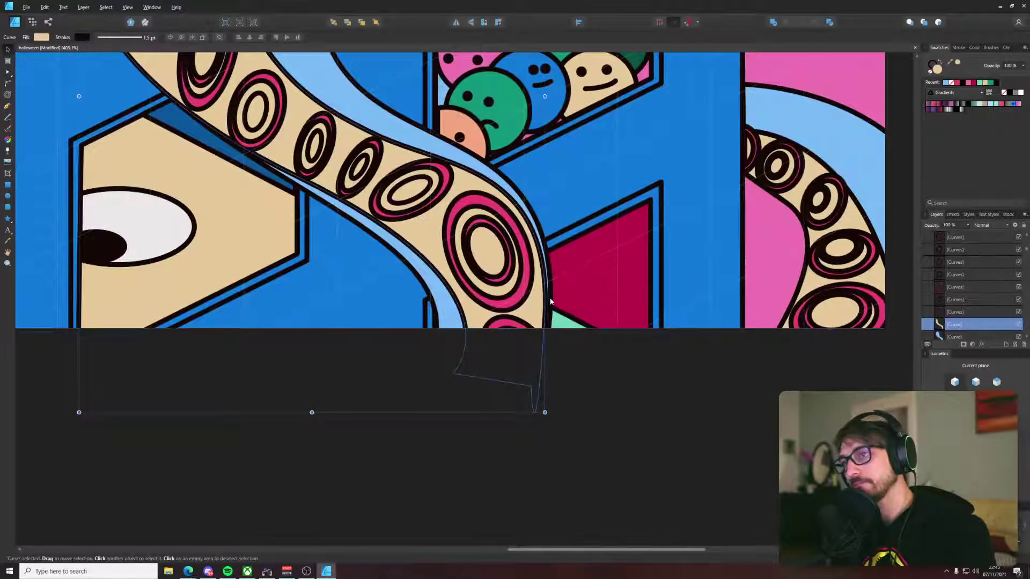
key("a")
left_click(547, 336)
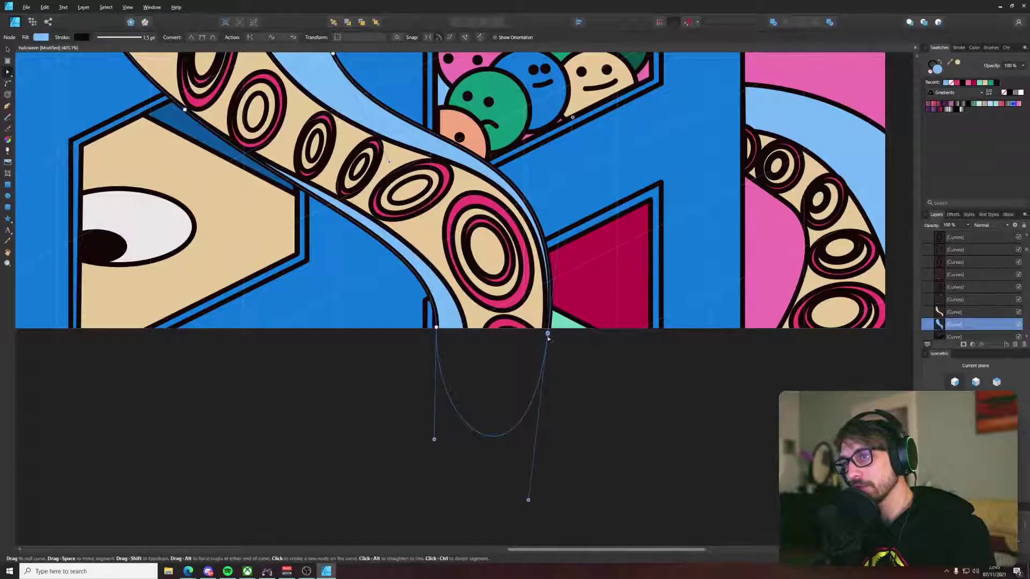
left_click(606, 361)
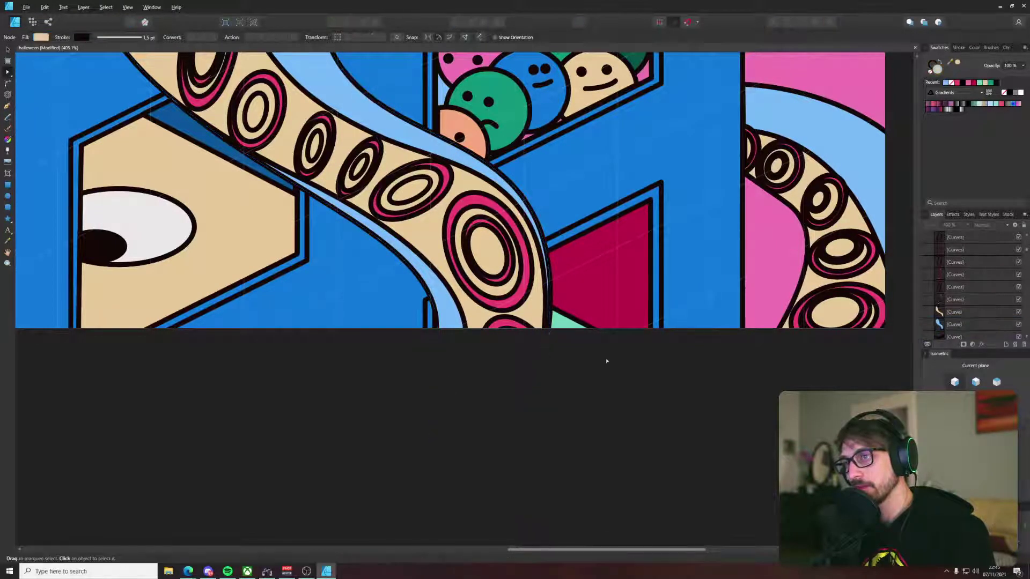
left_click(550, 263)
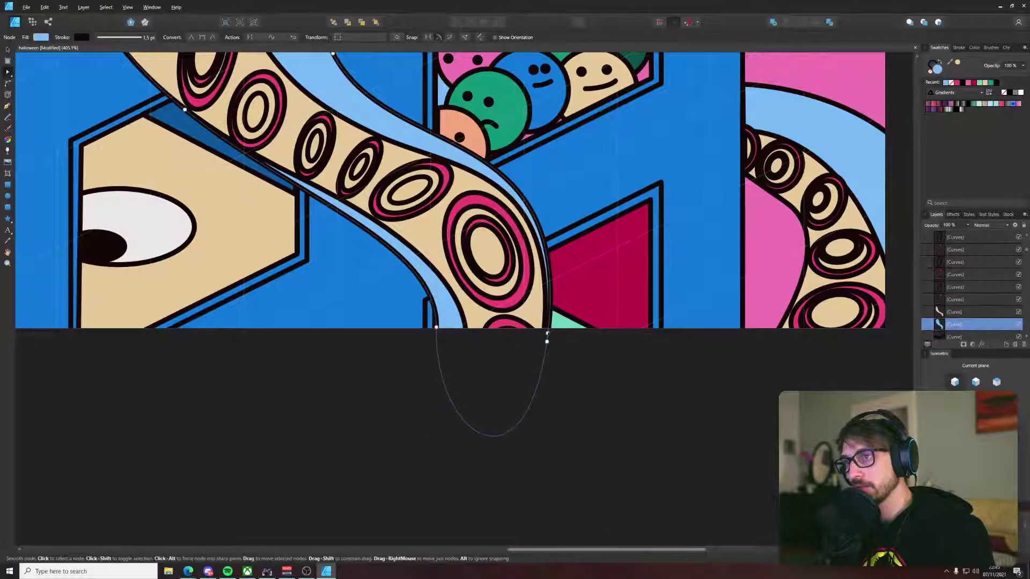
left_click_drag(547, 334, 568, 330)
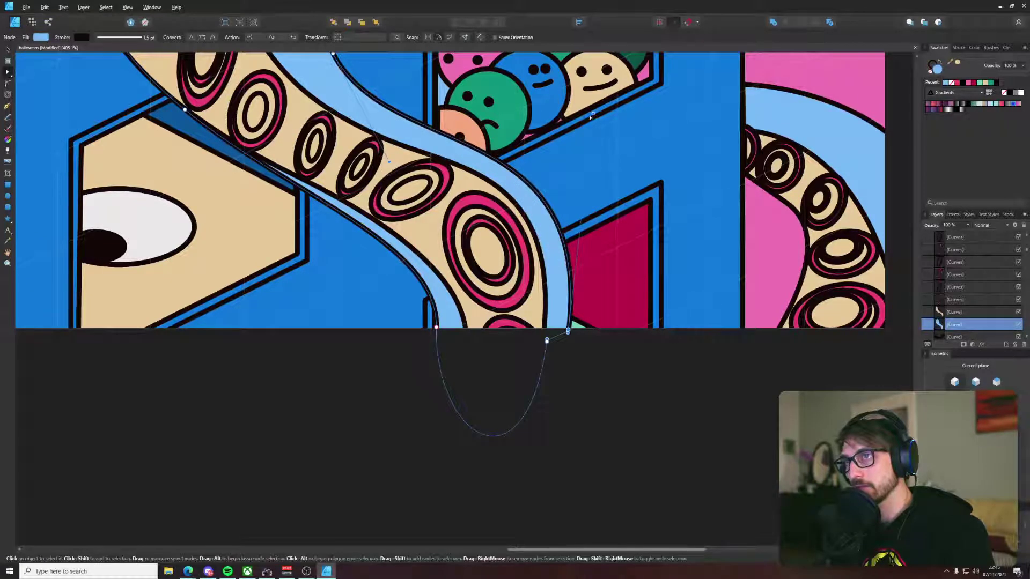
left_click_drag(592, 114, 482, 78)
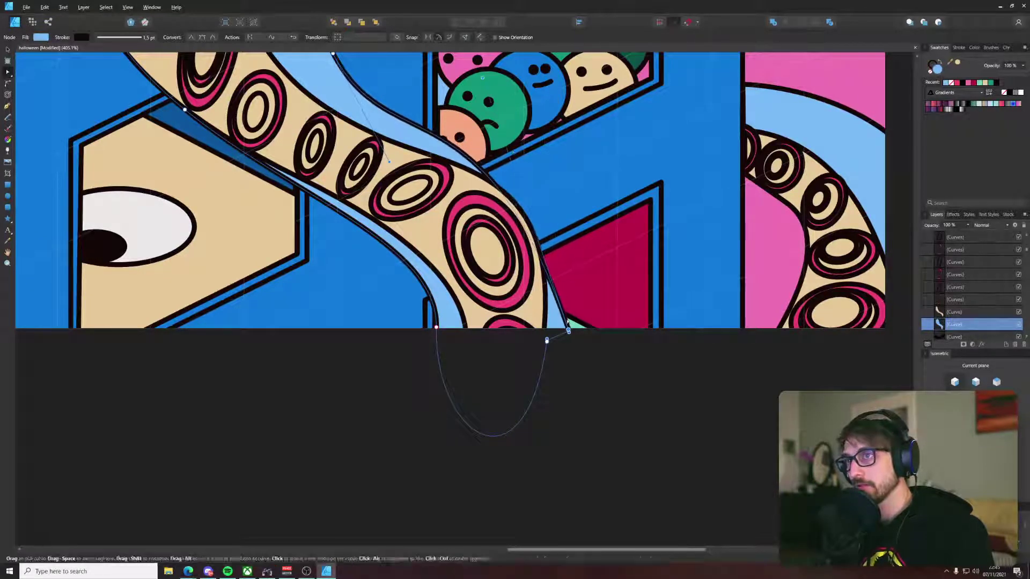
mouse_move(568, 329)
left_mouse_down()
mouse_move(592, 330)
mouse_move(543, 320)
mouse_move(579, 322)
left_mouse_up()
Step: Reshape the outer curve of the first tentacle's beige section to follow the widened light-blue outline at its base
left_click(545, 318)
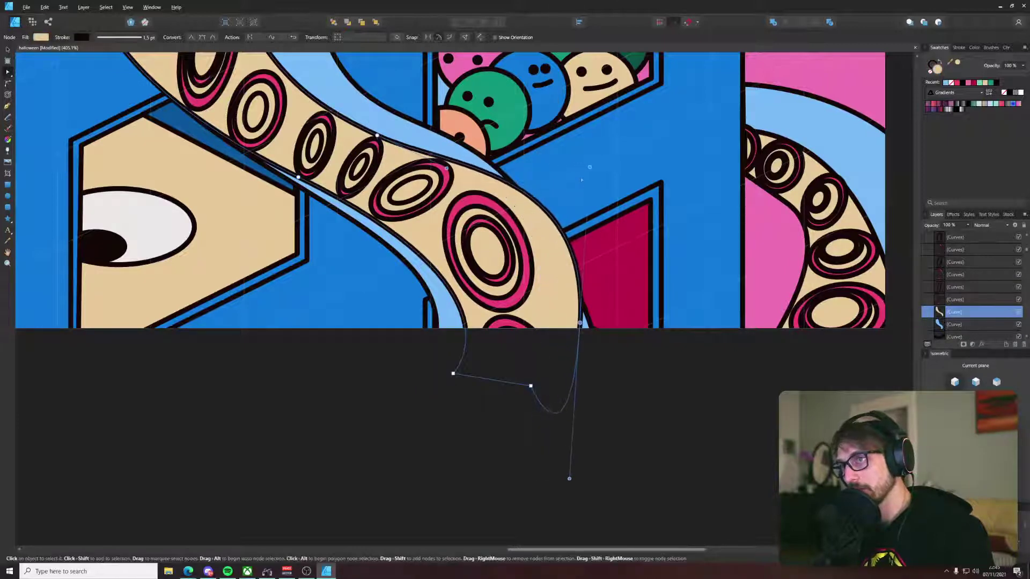
left_click_drag(589, 167, 516, 153)
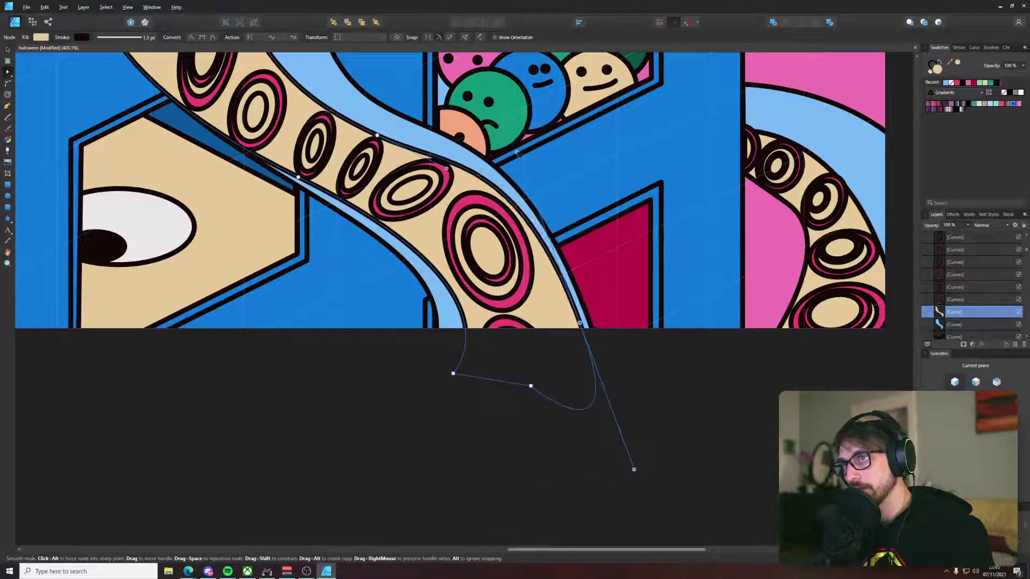
left_click(542, 370)
Step: Enlarge and widen the suction-cup ring cut off by the artboard's lower edge to fill the first tentacle's wider base
left_click(506, 324)
key("v")
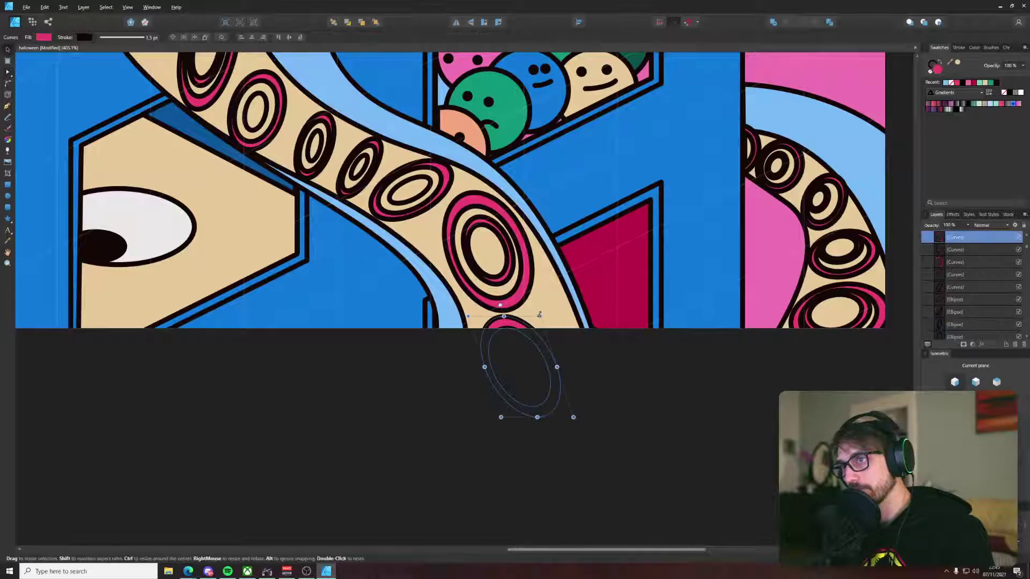
left_click_drag(539, 315, 566, 318)
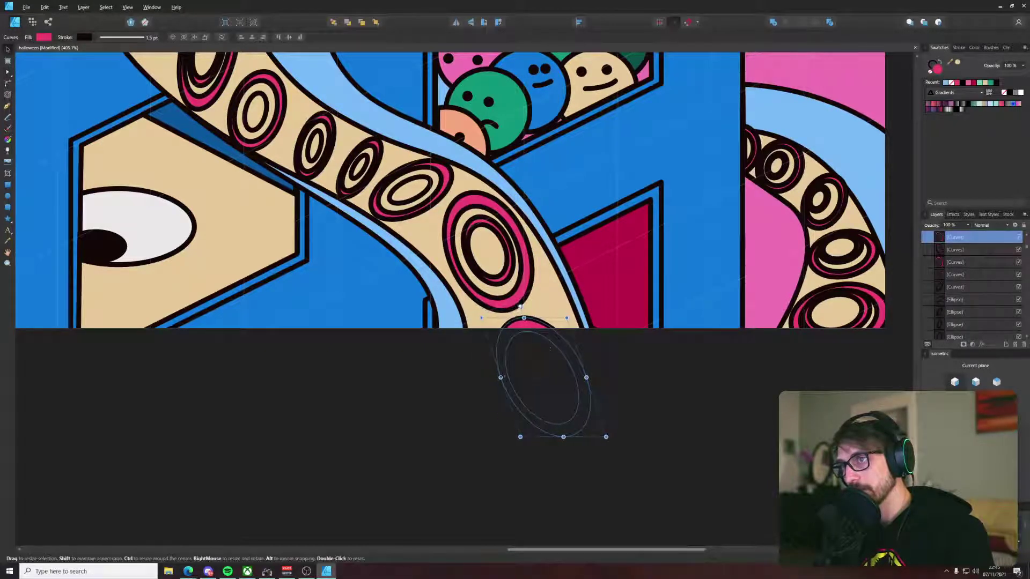
left_click_drag(501, 377, 461, 377)
left_click_drag(521, 324, 541, 324)
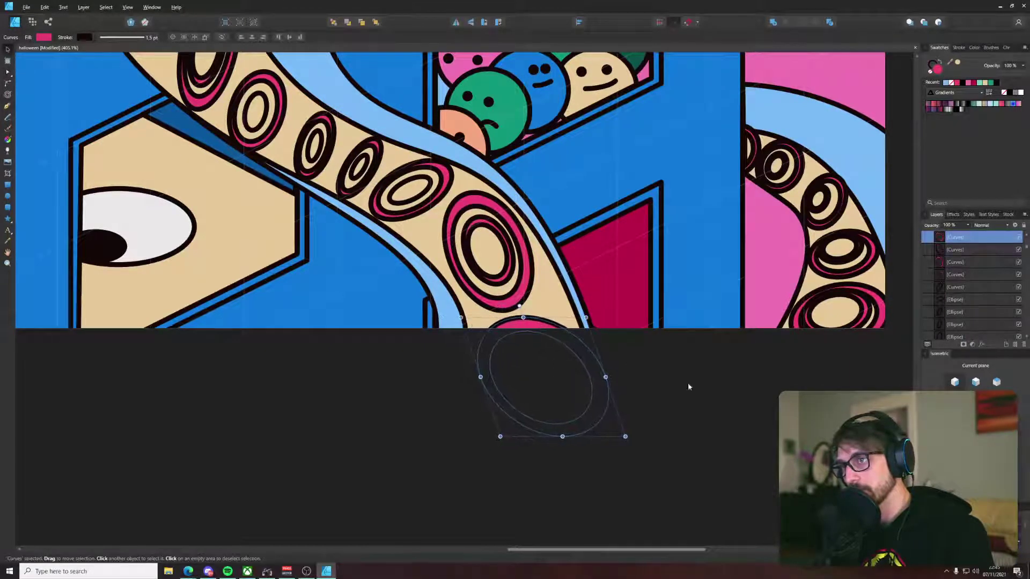
left_click(689, 385)
Step: Adjust the first tentacle's light-blue outline where it crosses the edge of the green-walled window, and deselect it
scroll(748, 415, "down", 8)
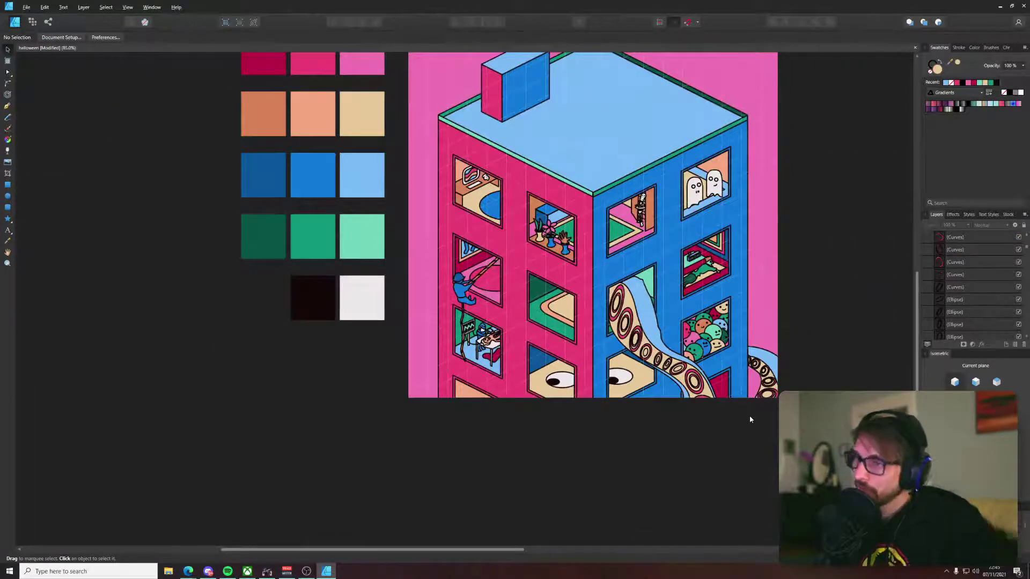
scroll(643, 321, "up", 6)
left_click(633, 202)
key("a")
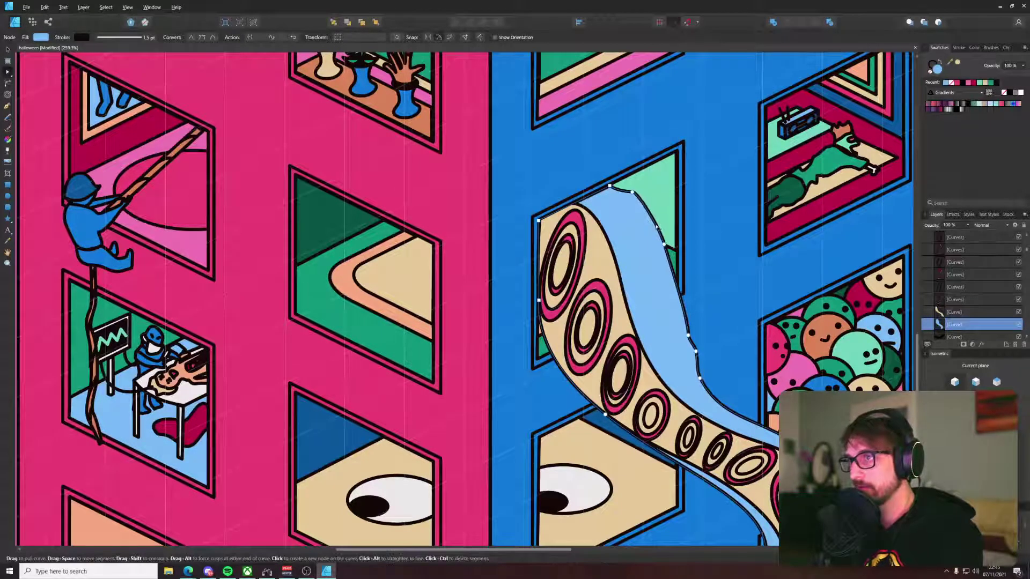
left_click_drag(664, 244, 670, 253)
left_click(692, 272)
scroll(689, 277, "down", 8)
left_click(726, 391)
Step: Review both tentacles within the whole building and select the small inner ring of the second cup from the wall
left_click_drag(772, 339, 668, 381)
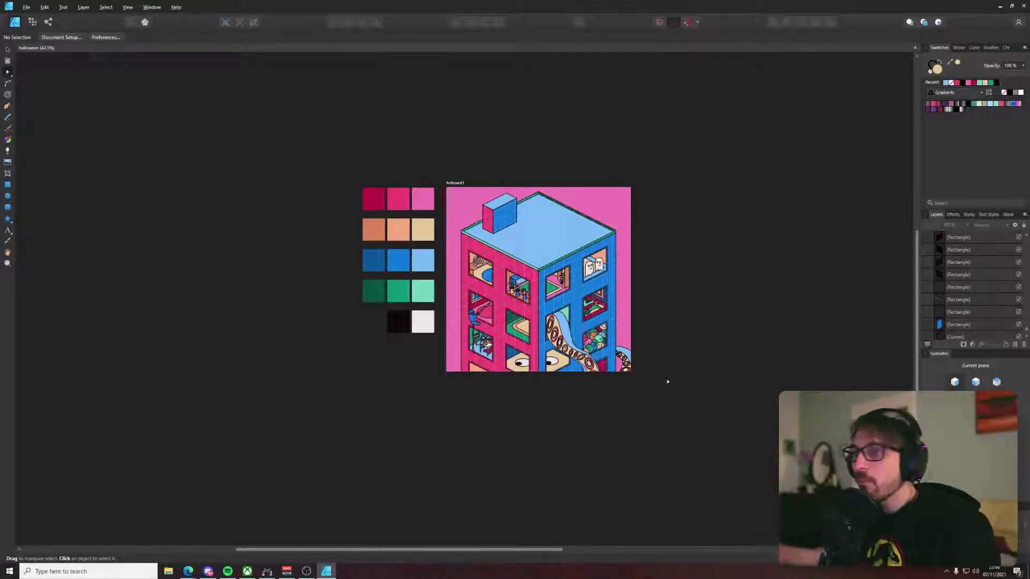
scroll(667, 382, "up", 5)
left_click_drag(498, 353, 639, 385)
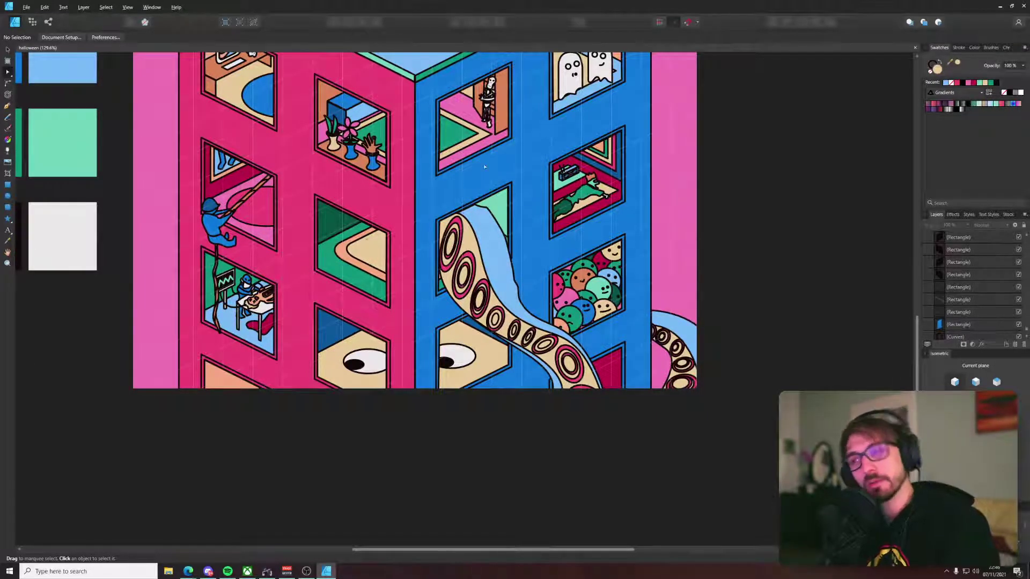
scroll(484, 167, "up", 3)
scroll(484, 167, "down", 3)
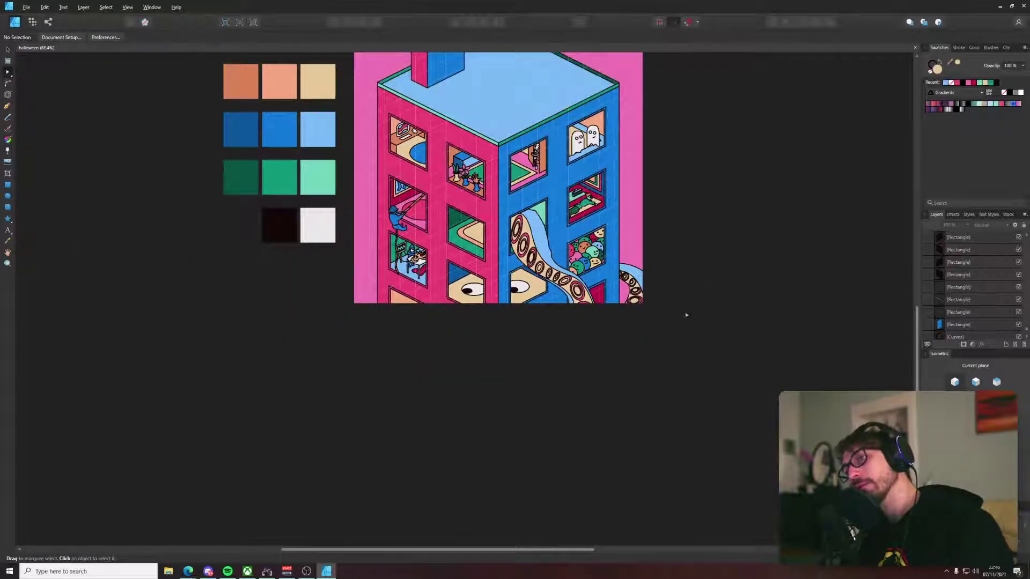
left_click_drag(712, 221, 552, 280)
scroll(625, 292, "up", 6)
left_click(627, 231)
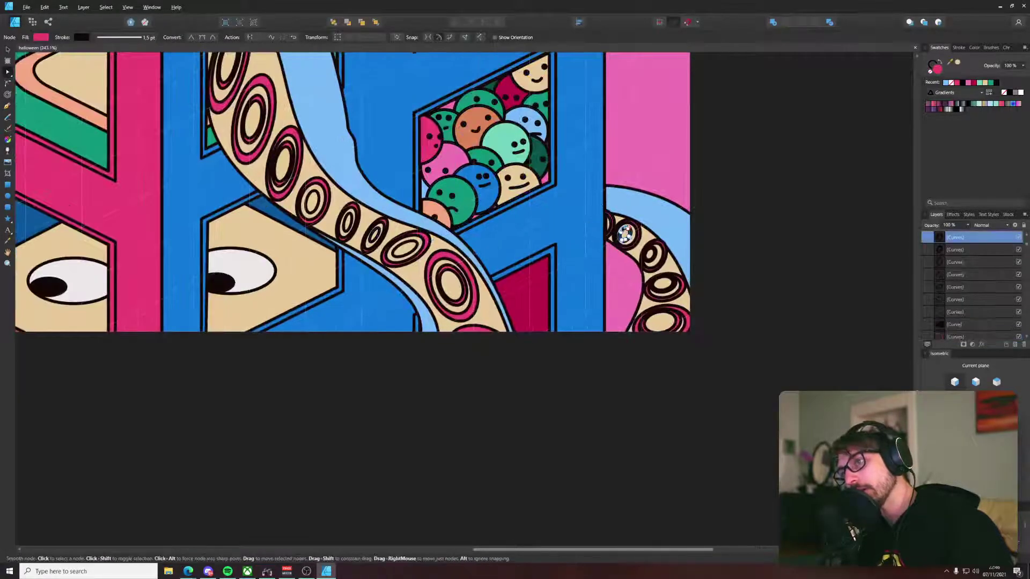
Step: Group the artwork of the window filled with smiling faces, leaving the surrounding wall pieces and the tentacle at the pink background out
scroll(692, 217, "down", 3)
key("v")
left_click(729, 148)
left_click_drag(749, 103, 563, 225)
scroll(534, 110, "up", 3)
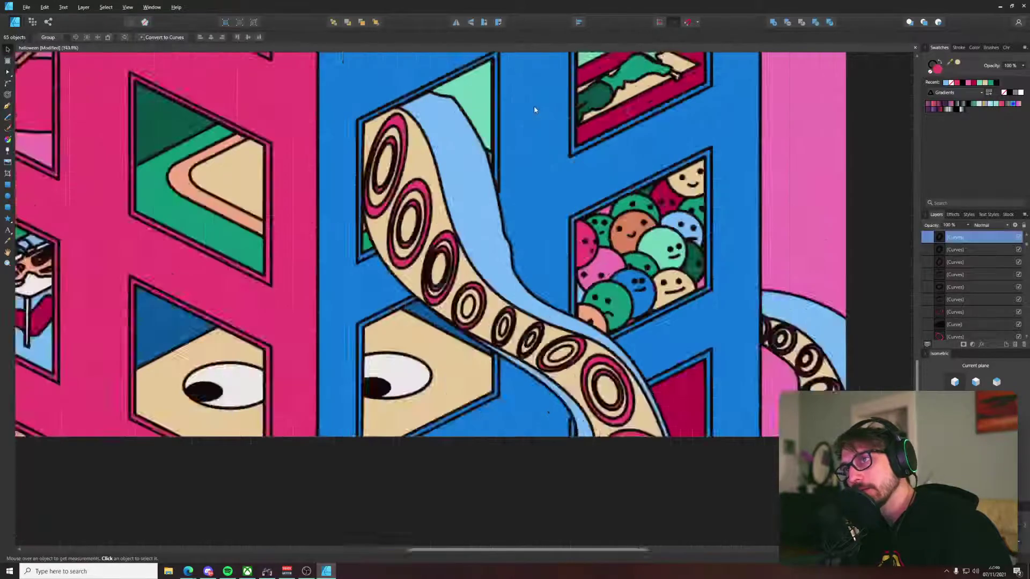
scroll(534, 110, "up", 2)
left_click(608, 106, "shift")
left_click_drag(896, 416, 586, 290)
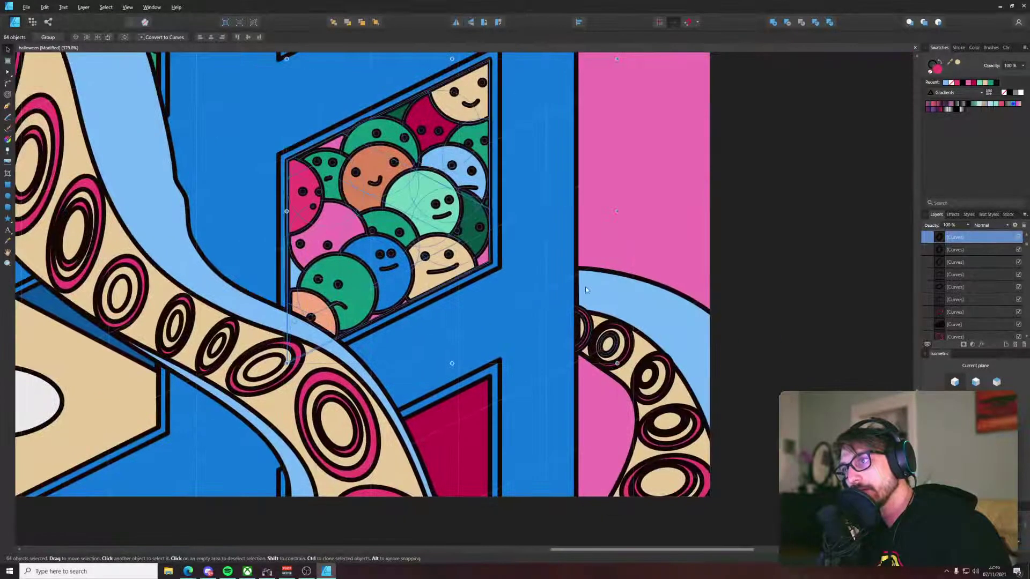
left_click(595, 326, "shift")
left_click(607, 336, "shift")
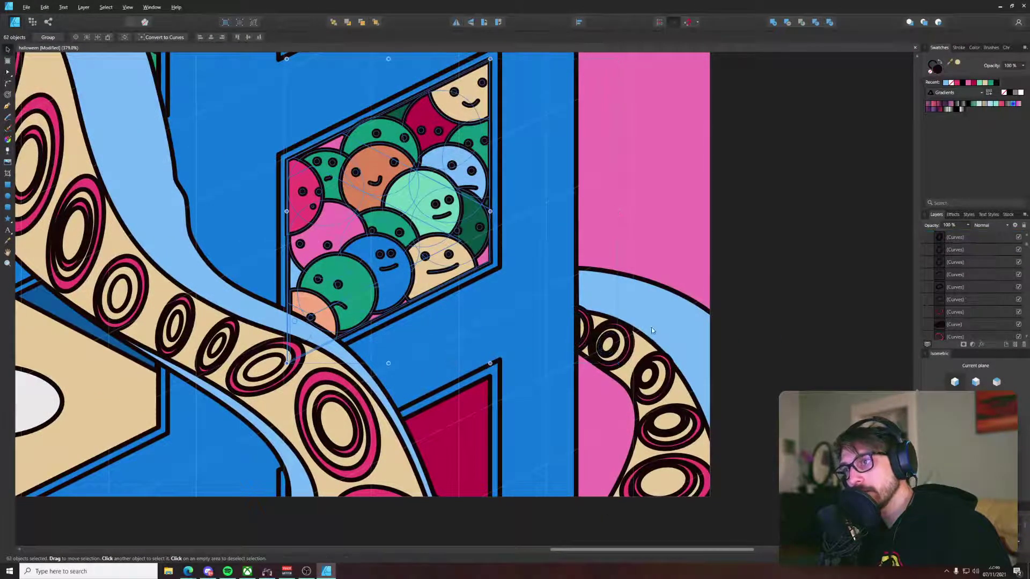
scroll(449, 325, "down", 2)
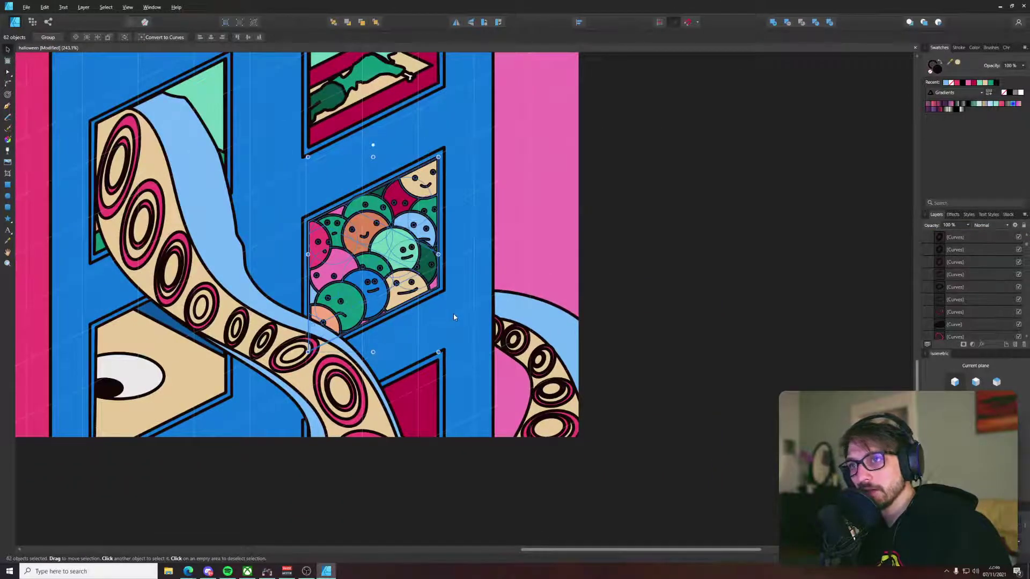
key("ctrl+g")
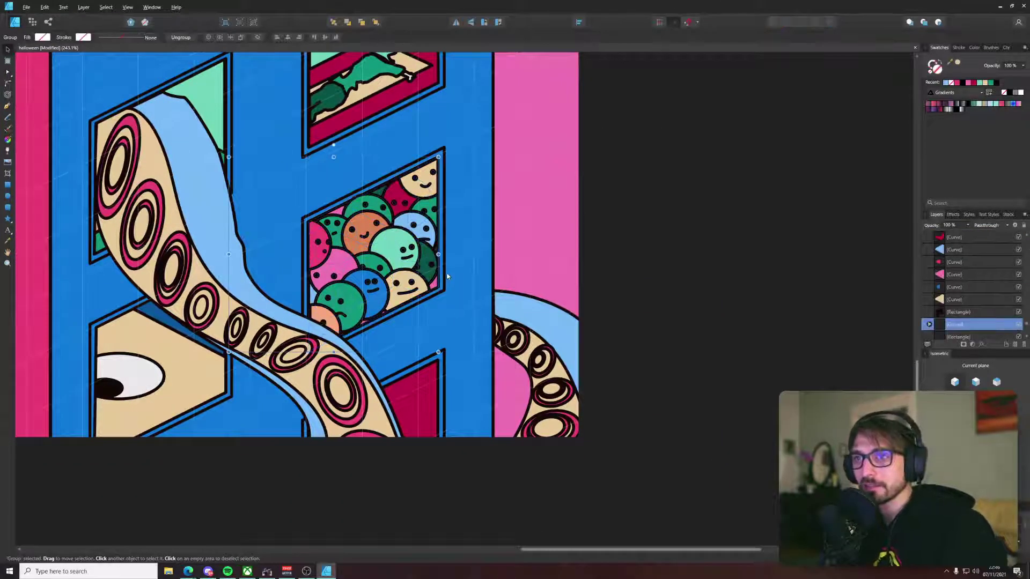
key("ctrl+z")
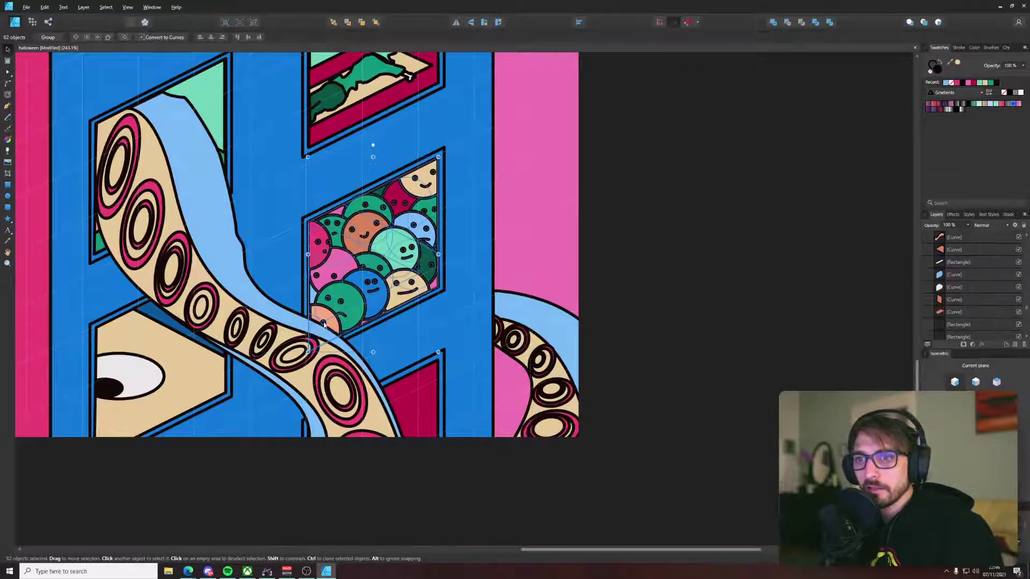
scroll(324, 324, "up", 3)
scroll(318, 329, "down", 2)
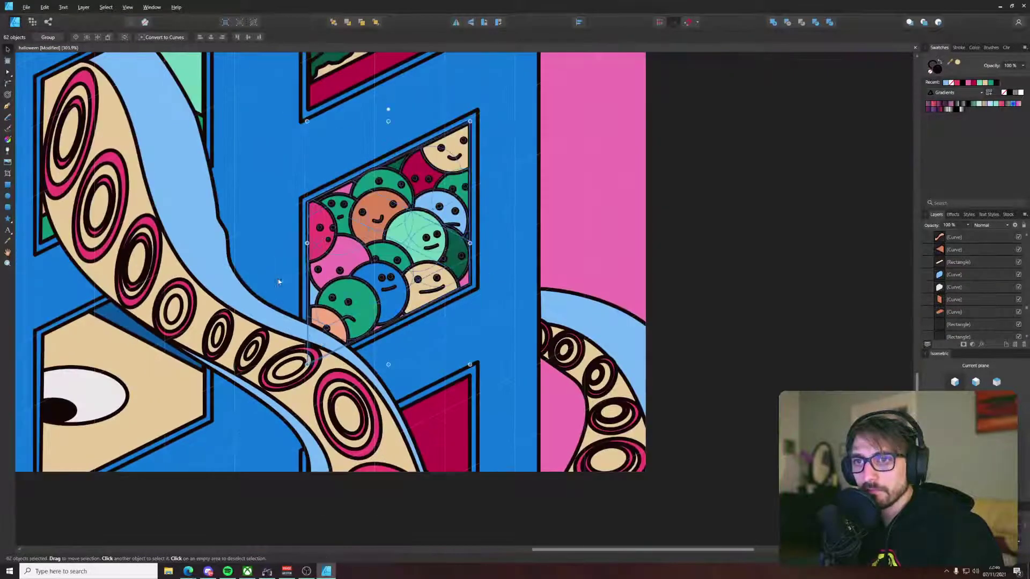
key("ctrl+g")
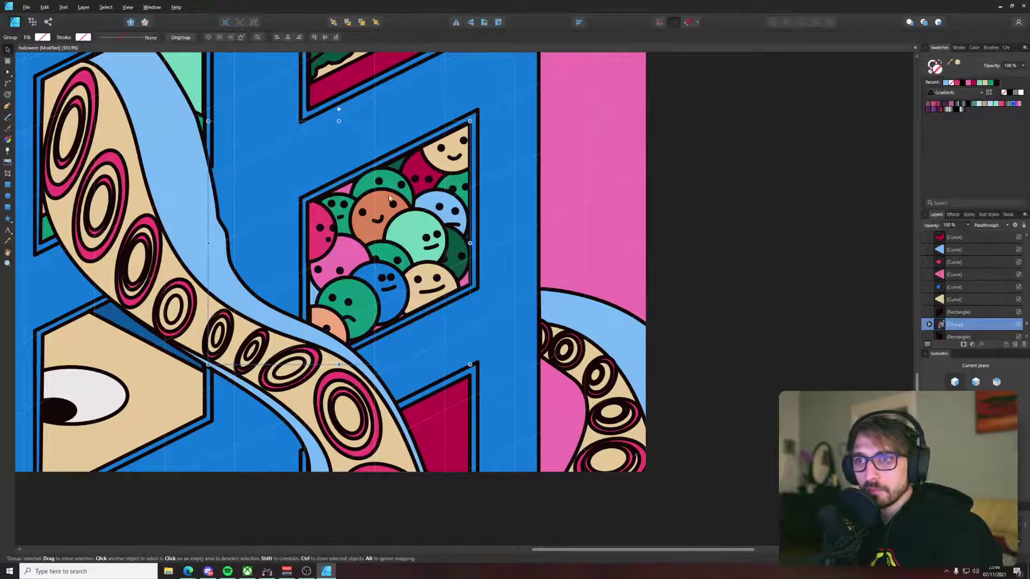
Step: Try moving the grouped smiling faces inside their window, undo the move and deselect the group
left_click_drag(390, 198, 403, 219)
key("ctrl+z")
scroll(327, 224, "down", 3)
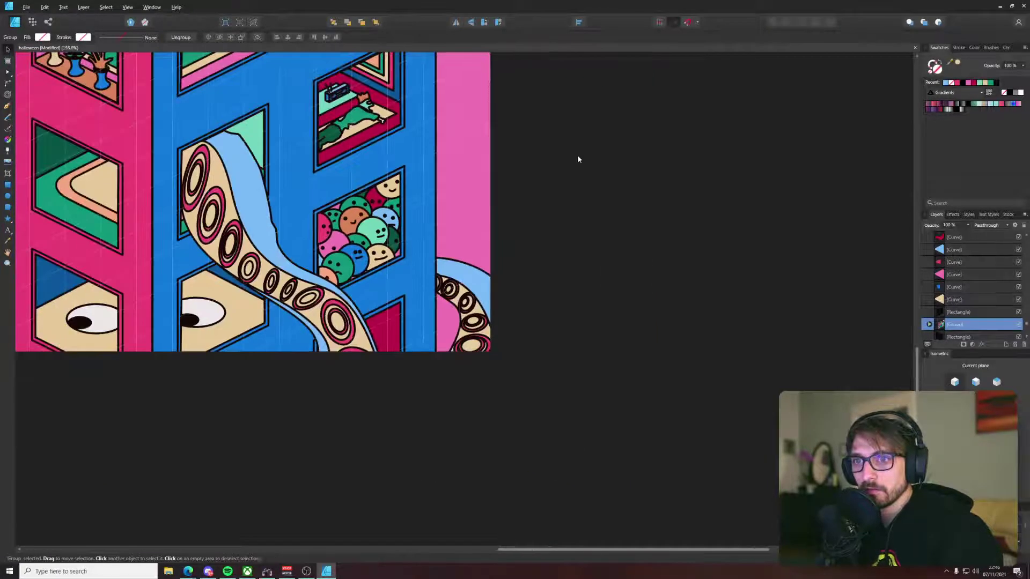
left_click(579, 160)
scroll(499, 290, "down", 2)
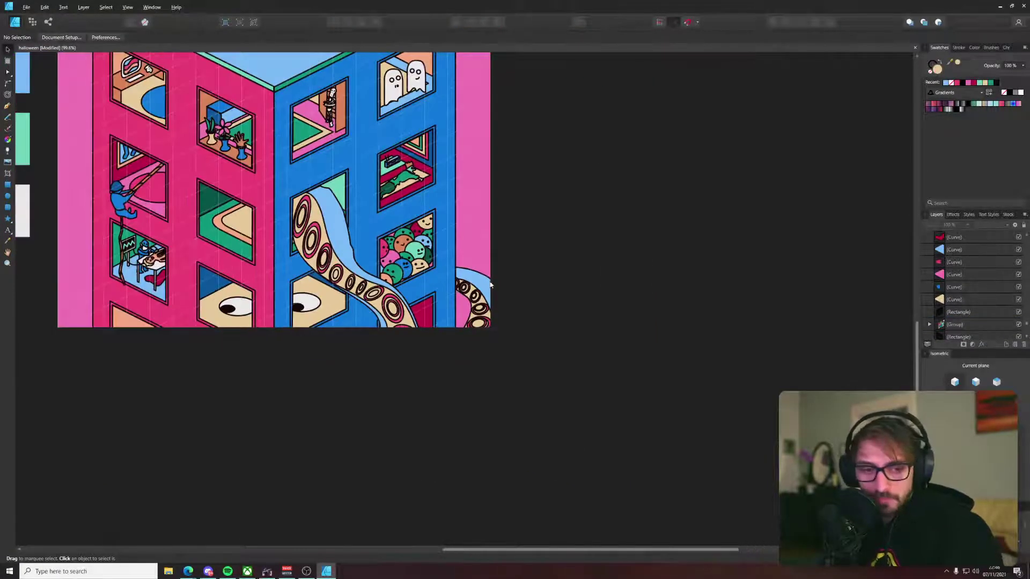
scroll(370, 297, "down", 1)
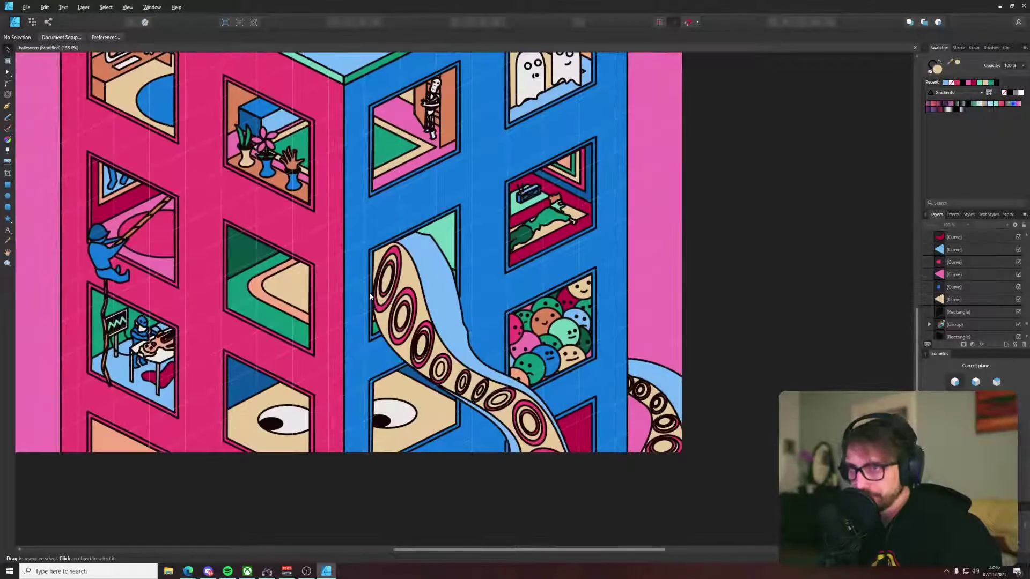
left_click_drag(668, 268, 375, 427)
left_click(604, 339)
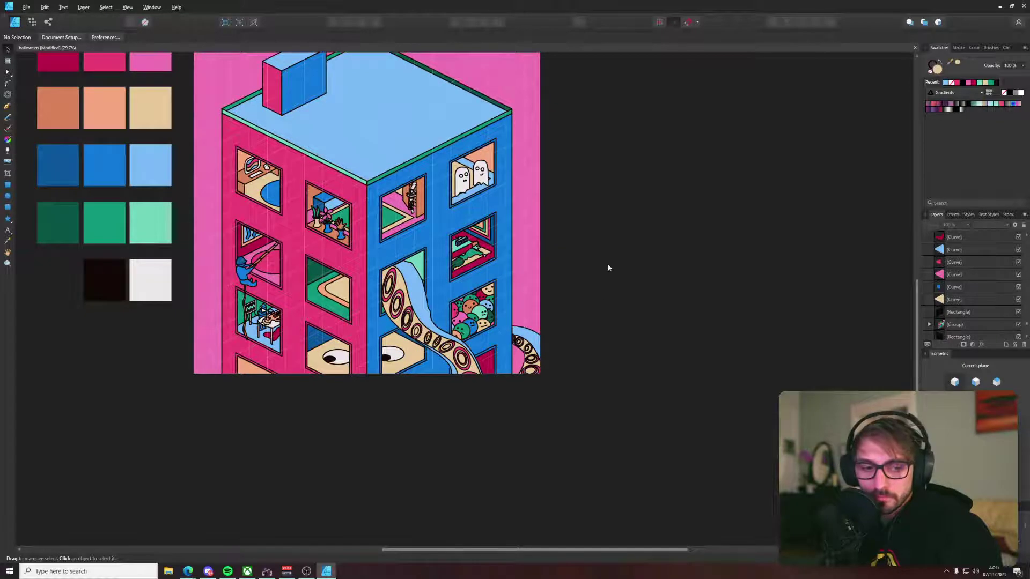
scroll(487, 277, "up", 2)
left_click_drag(666, 206, 327, 461)
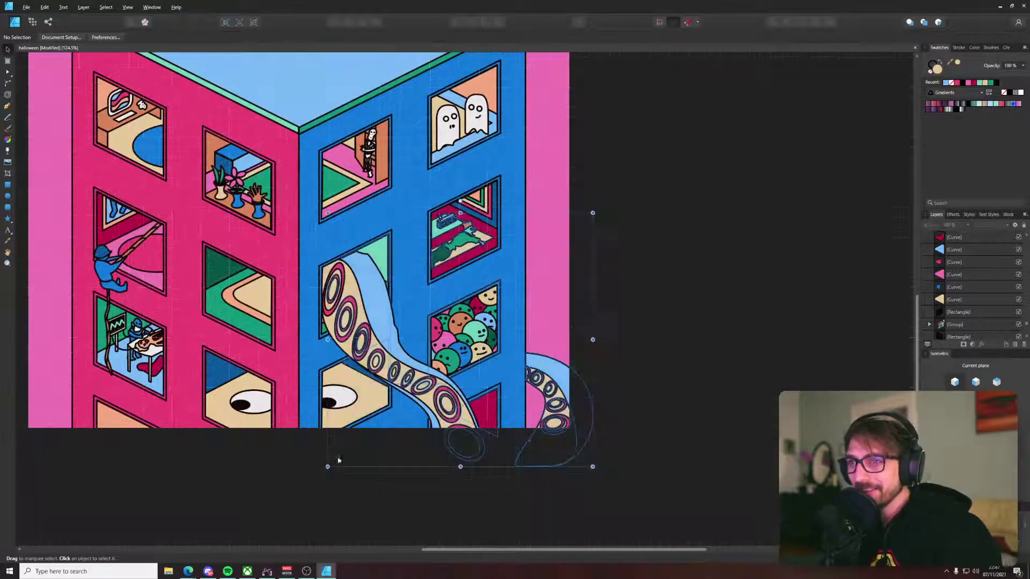
left_click(615, 195)
Step: Group all the artwork of the window with the green figure, directly above the smiling faces, and deselect it
left_click_drag(622, 185, 424, 290)
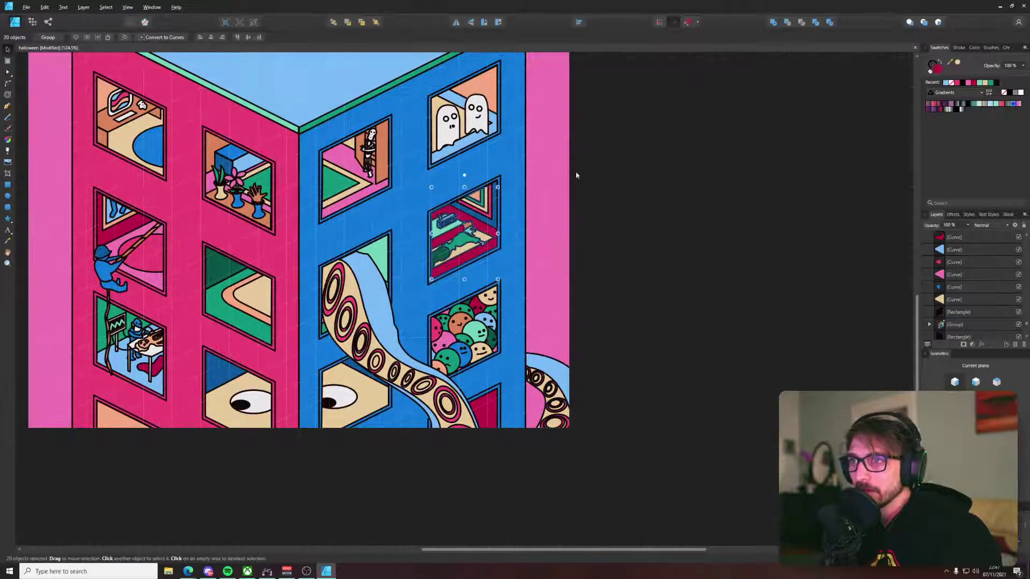
left_click_drag(613, 157, 407, 297)
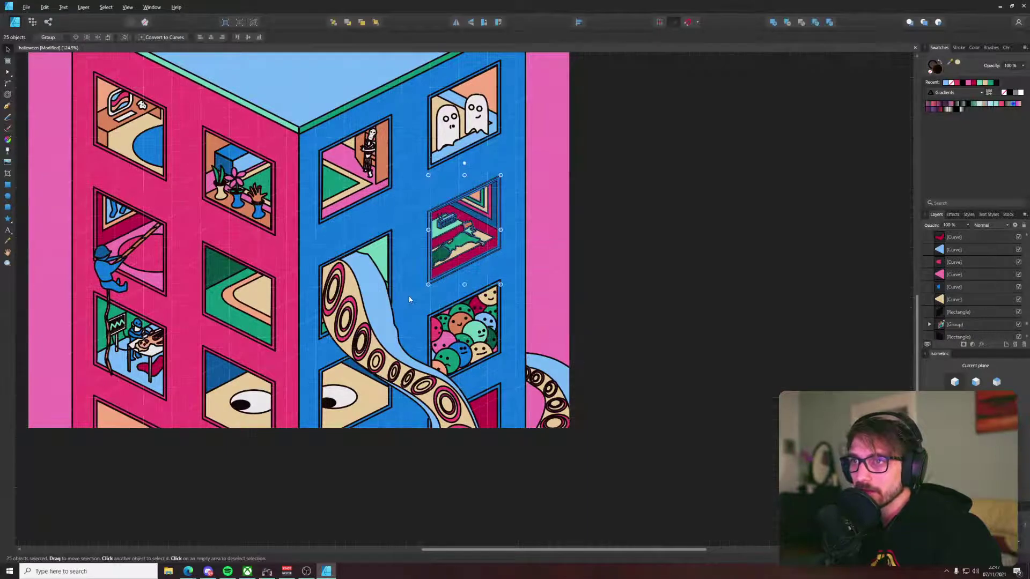
key("ctrl+g")
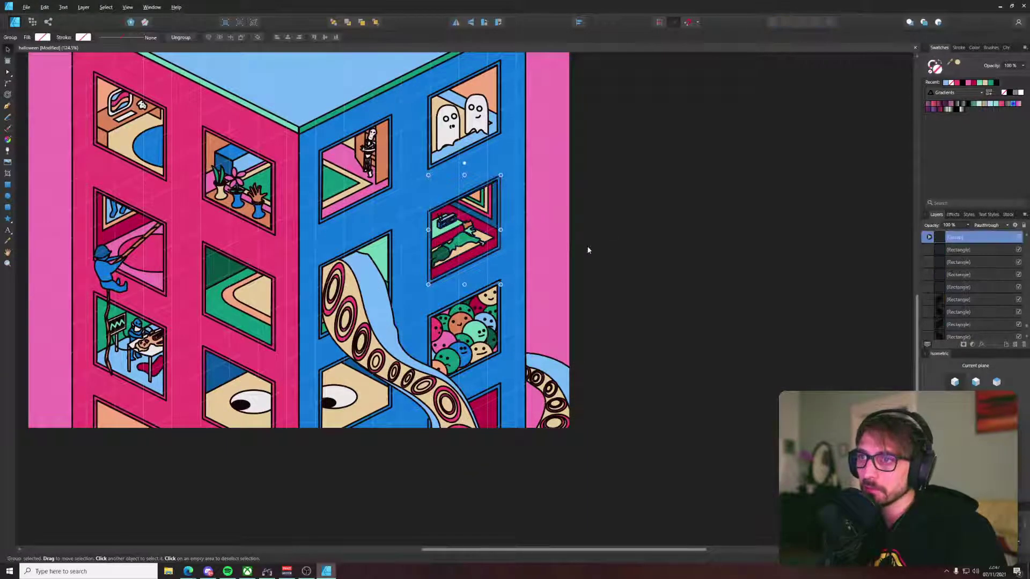
left_click(588, 250)
Step: Group the beige and dark-blue artwork of the eye window on the blue wall, and deselect it
left_click_drag(683, 142, 356, 475)
left_click(606, 244)
left_click_drag(670, 206, 320, 488)
scroll(329, 431, "up", 5)
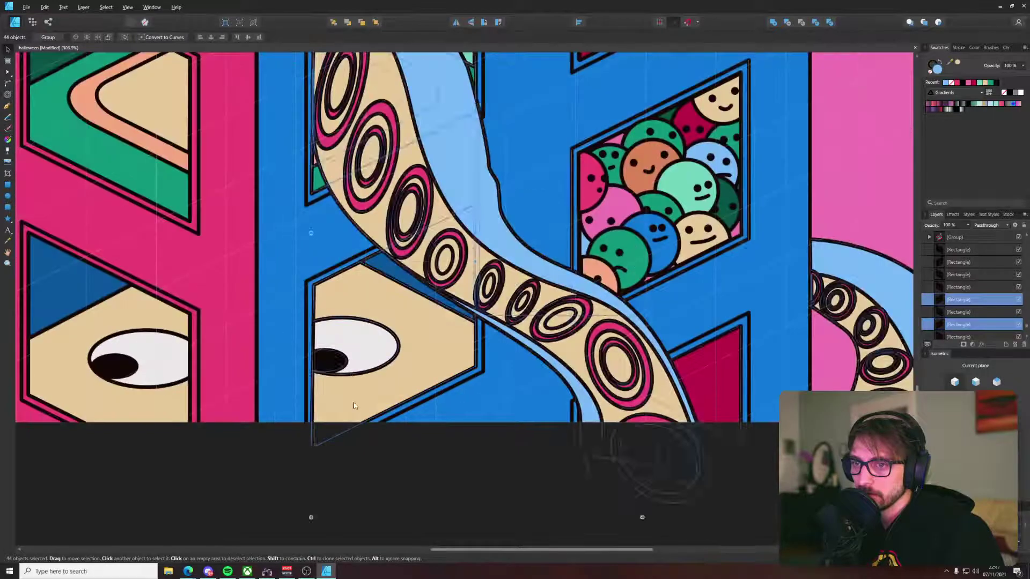
left_click(331, 294, "shift")
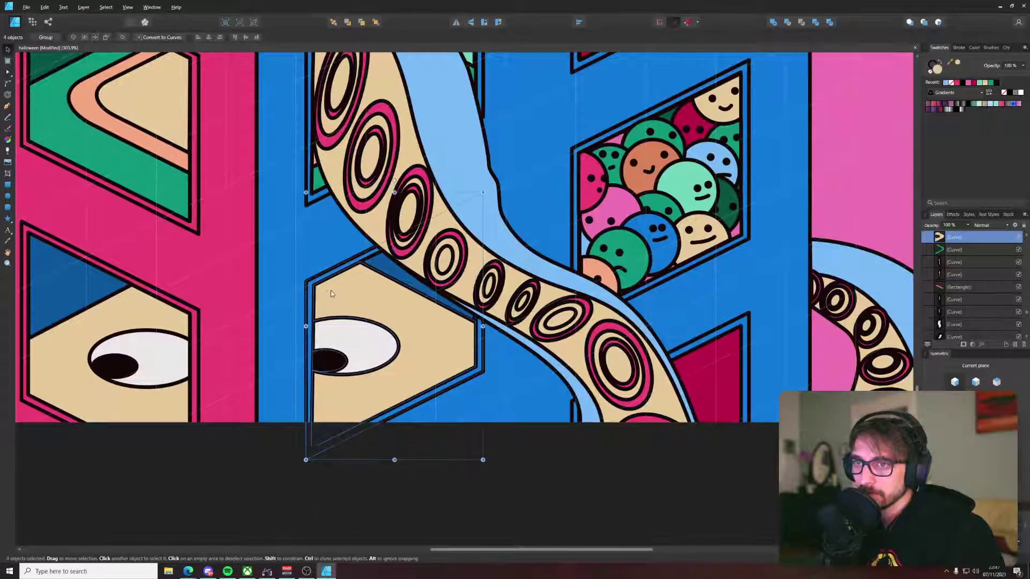
left_click(386, 273, "shift")
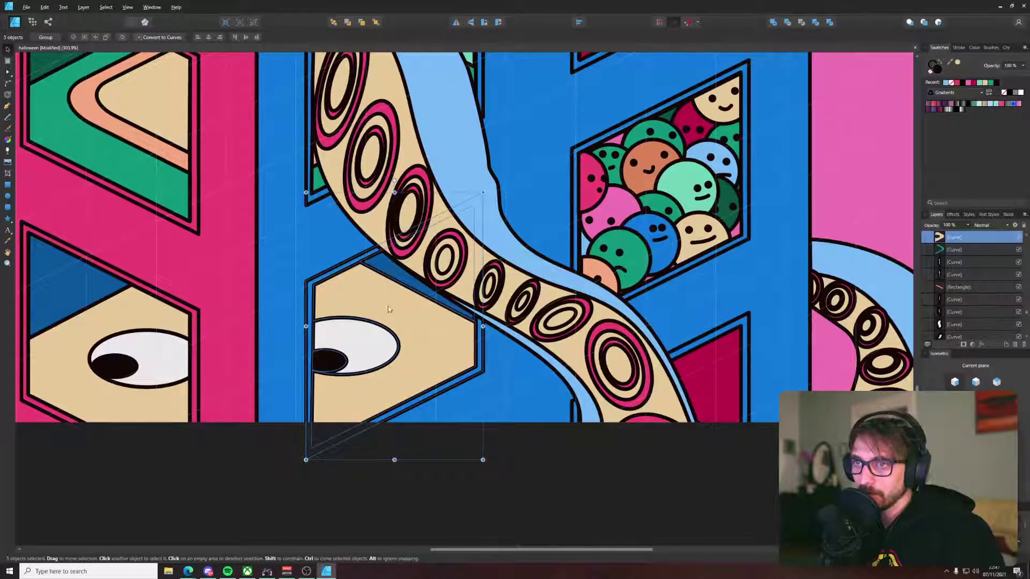
key("ctrl+g")
scroll(387, 314, "down", 5)
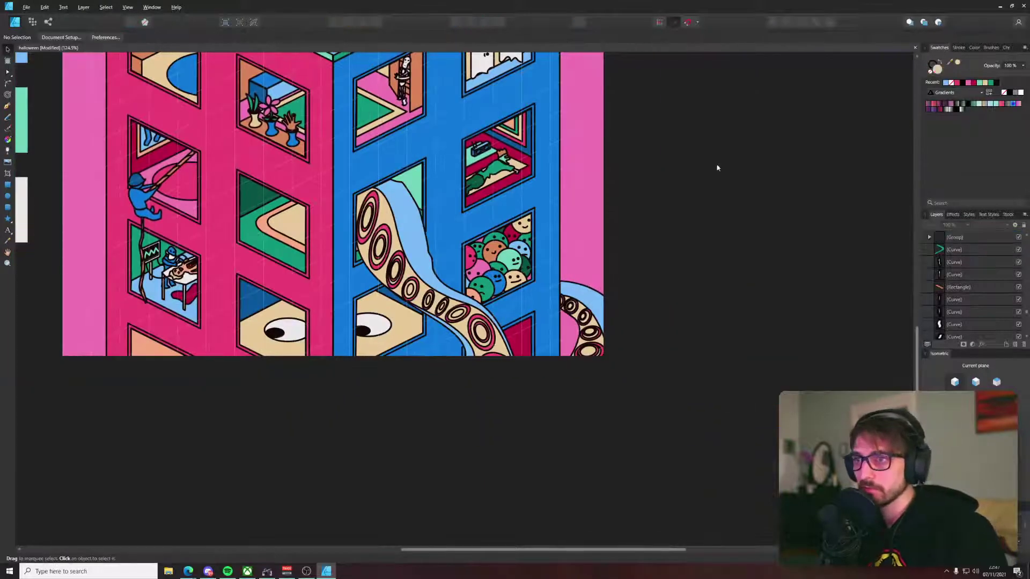
Step: Select the pieces of both tentacles, excluding the eye window, the dark-red window and the smiling-faces window
left_click_drag(717, 165, 321, 414)
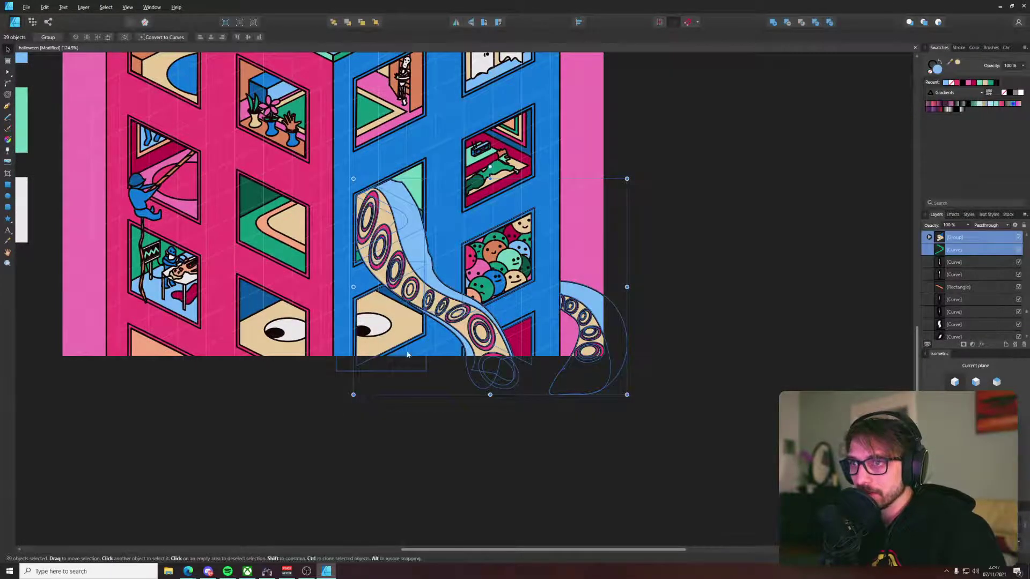
left_click(383, 334, "shift")
left_click(520, 329, "shift")
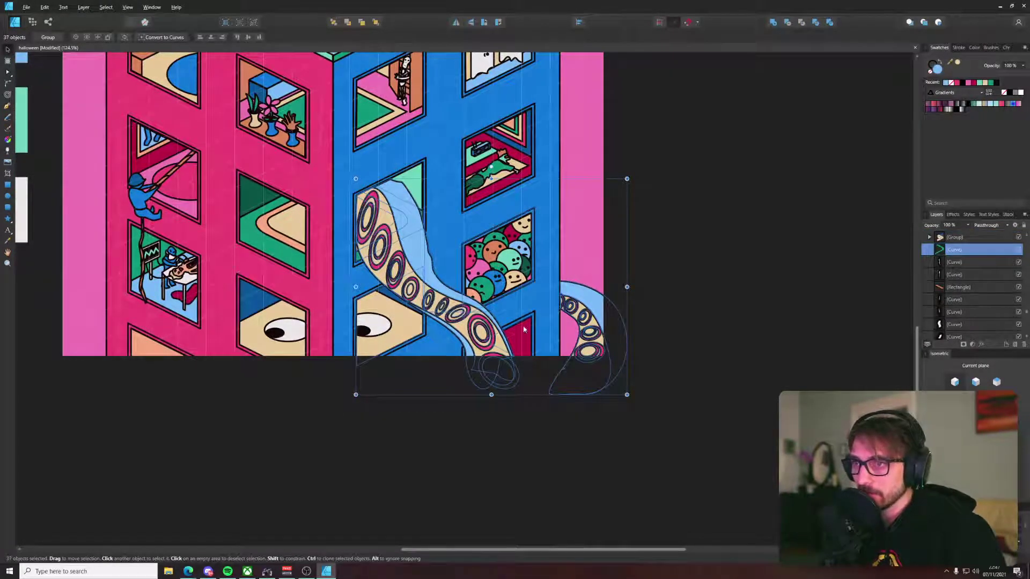
left_click(515, 256, "shift")
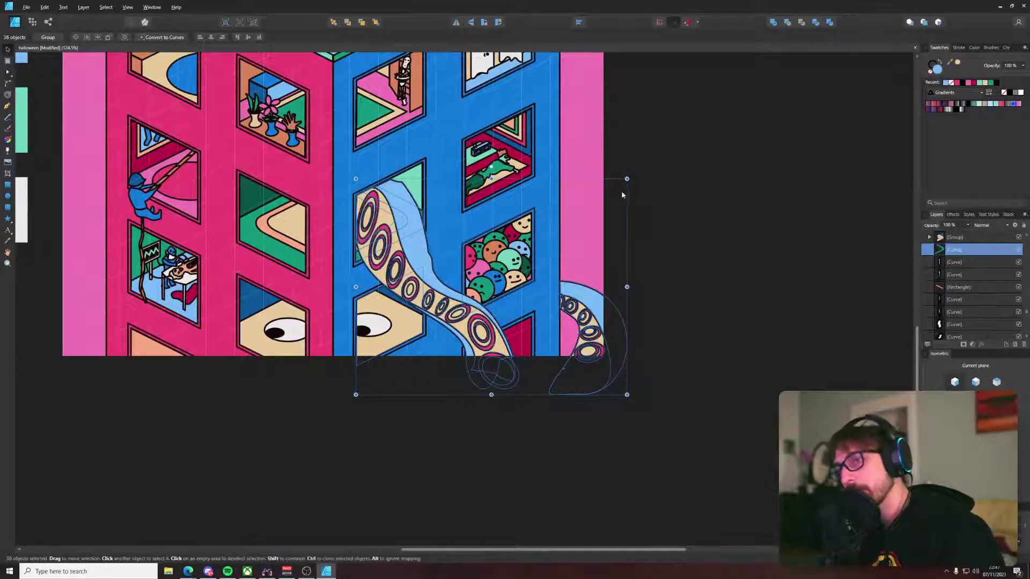
Step: Try scaling both selected tentacles down and shifting them up the blue wall, and undo the changes
left_click_drag(627, 179, 546, 243)
key("ctrl+z")
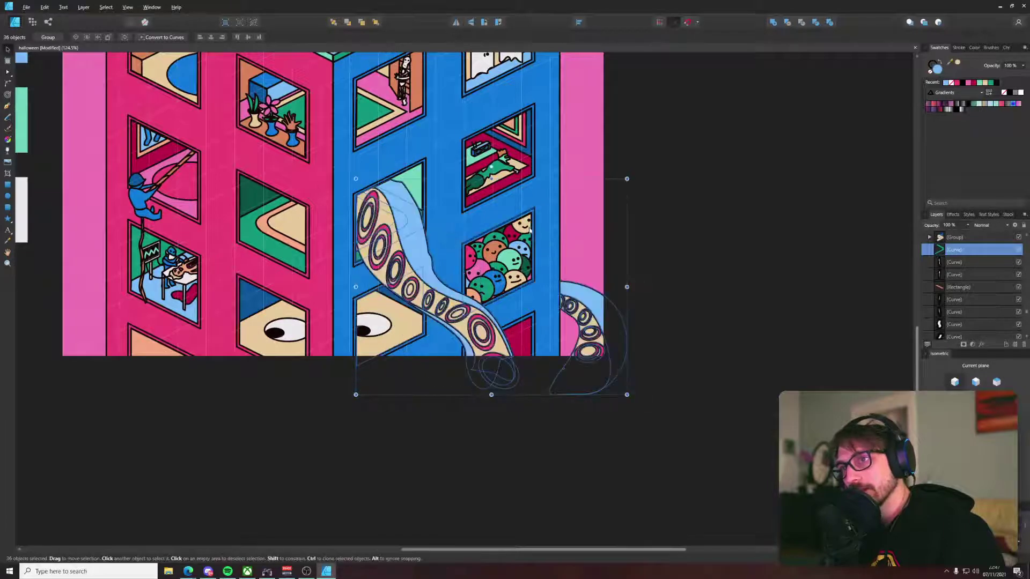
left_click(533, 215, "shift")
left_click_drag(627, 179, 552, 237)
left_click_drag(417, 336, 419, 280)
key("ctrl+z")
key("ctrl+z")
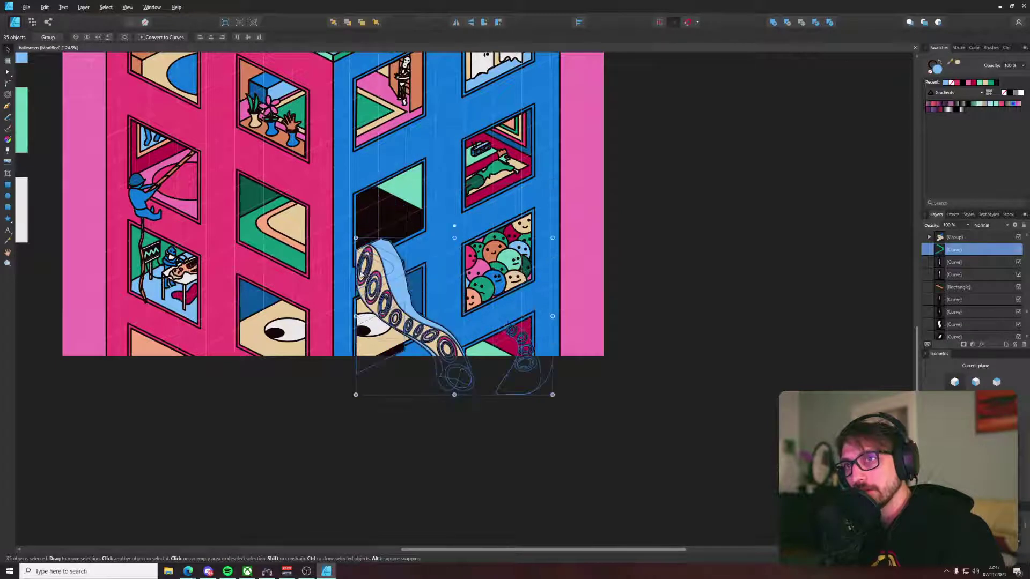
Step: Exclude the green wall of the window behind the first tentacle from the selection and inspect the selected curves' nodes
left_click(359, 261, "shift")
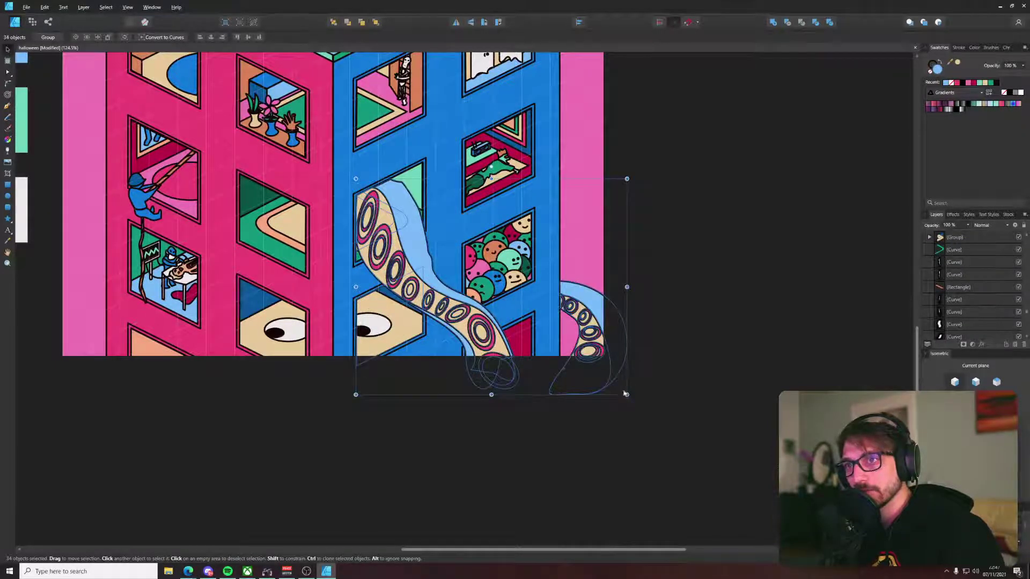
mouse_move(627, 395)
left_mouse_down()
mouse_move(548, 332)
mouse_move(517, 249)
mouse_move(588, 365)
mouse_move(553, 292)
mouse_move(626, 395)
left_mouse_up()
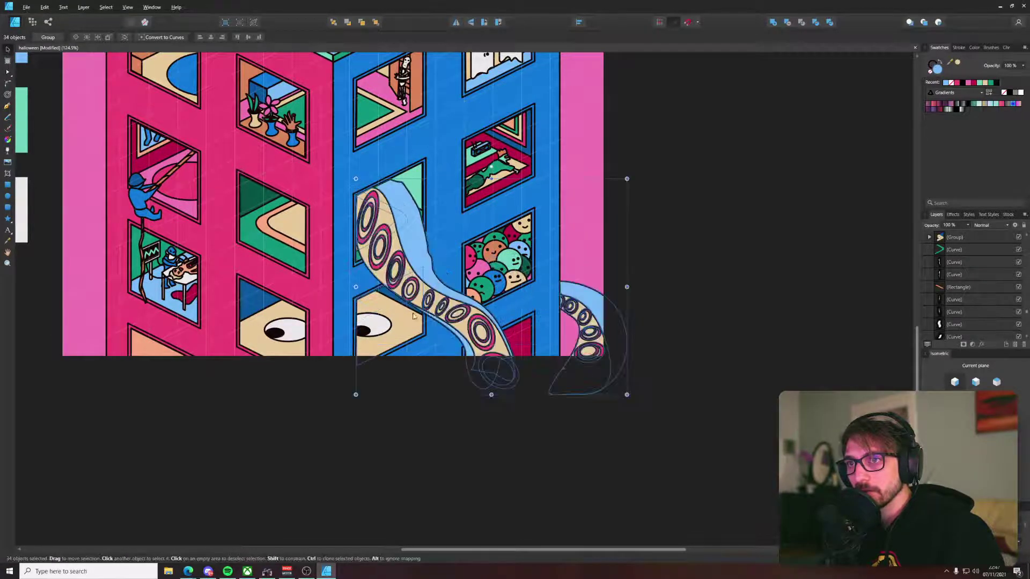
scroll(370, 314, "up", 2)
left_click(396, 279, "shift")
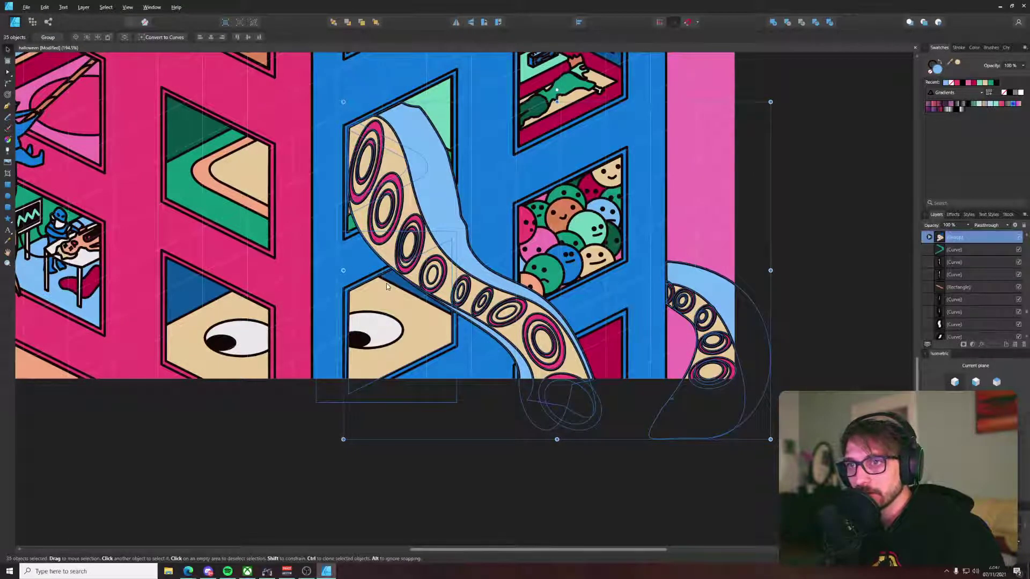
key("a")
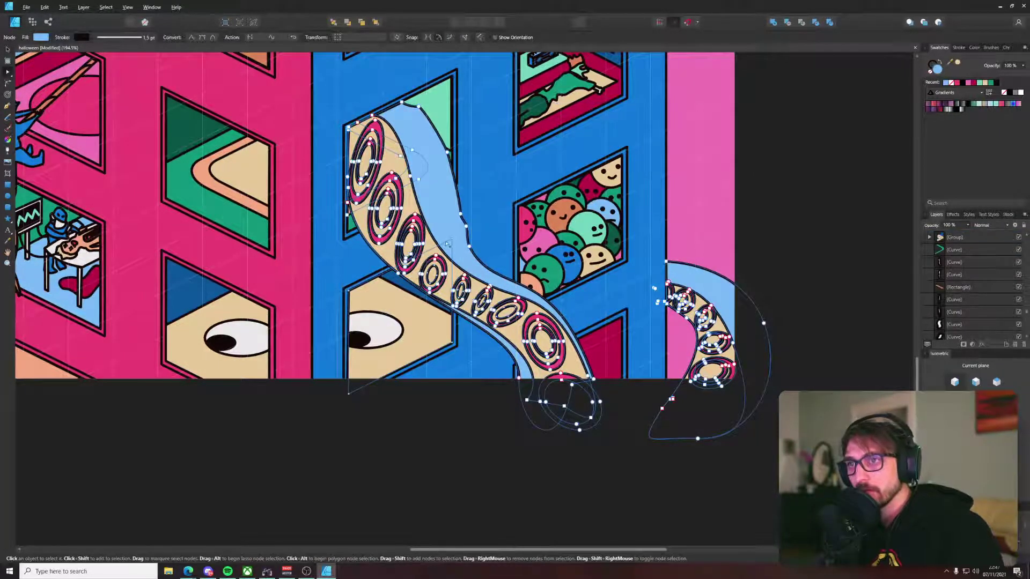
key("v")
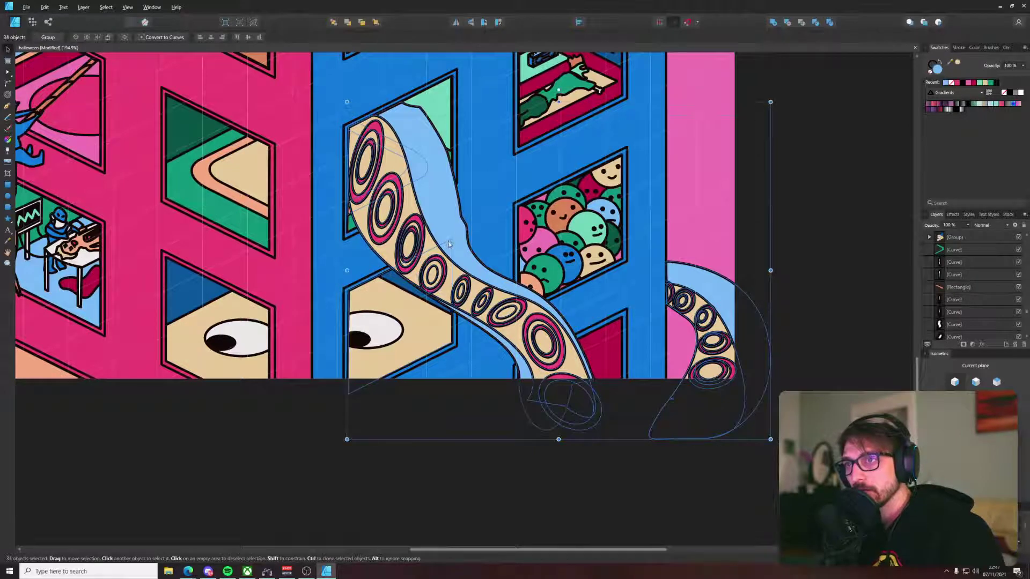
Step: Adjust which layers belong to the tentacle selection, try scaling the tentacles down, and undo the attempt
scroll(967, 311, "down", 5)
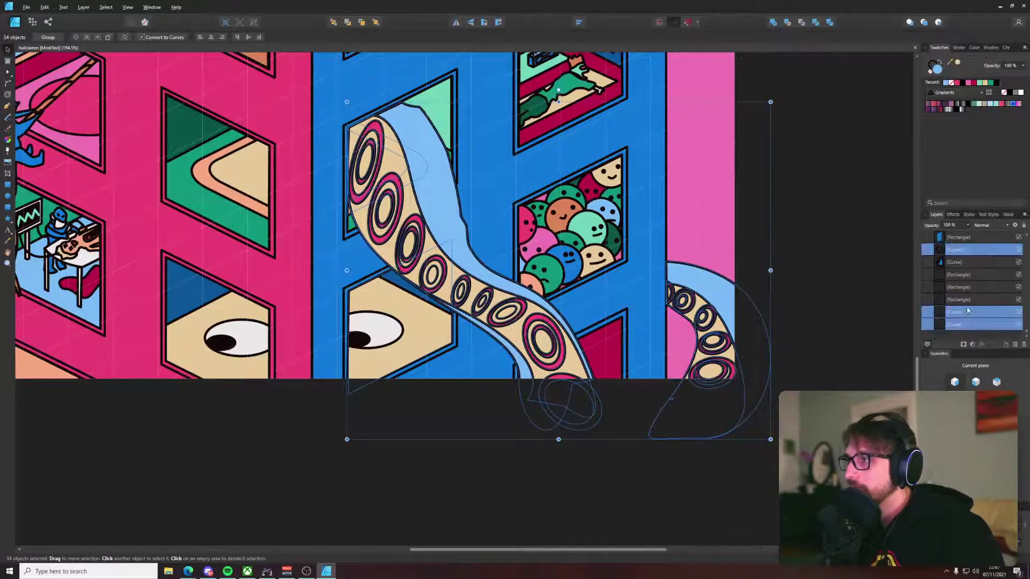
scroll(968, 311, "up", 3)
left_click(939, 277, "shift")
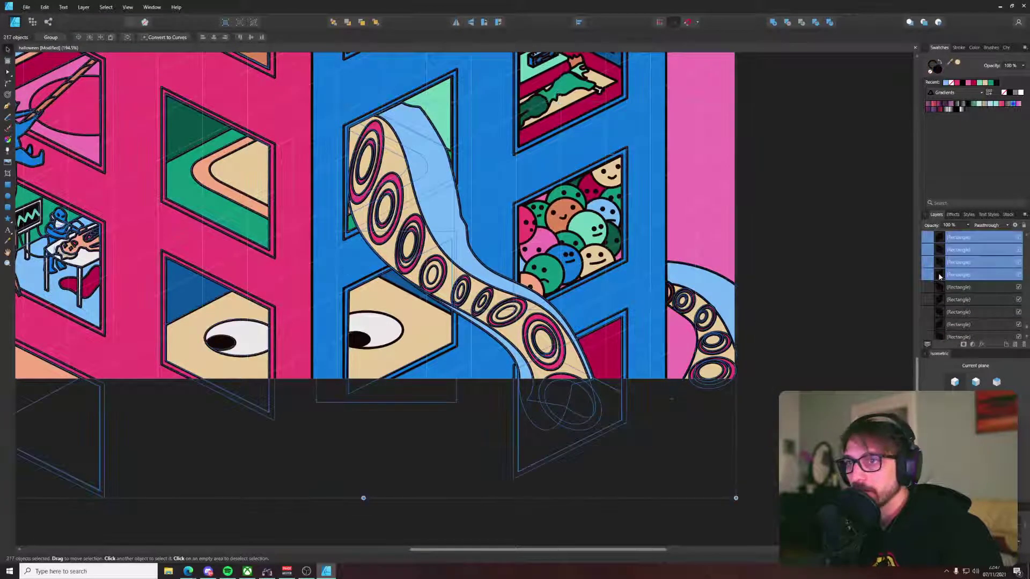
left_click(939, 276)
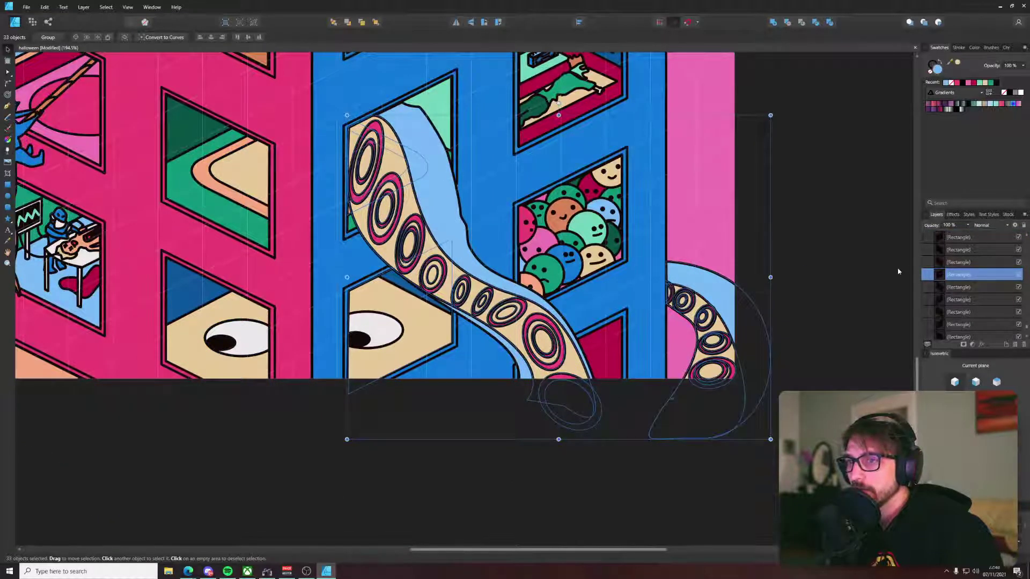
left_click(945, 276, "ctrl")
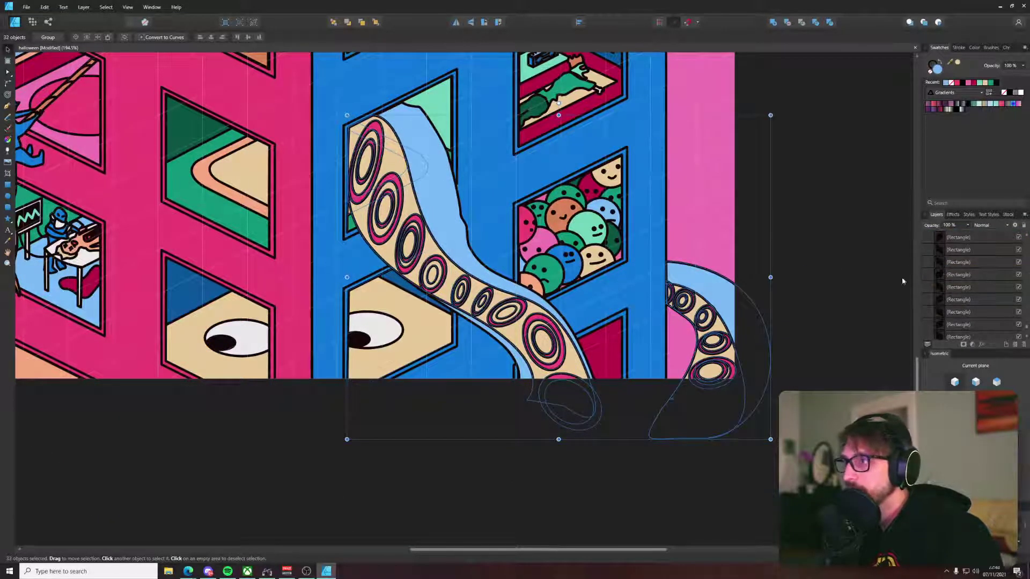
left_click_drag(770, 439, 653, 326)
key("ctrl+z")
key("ctrl+z")
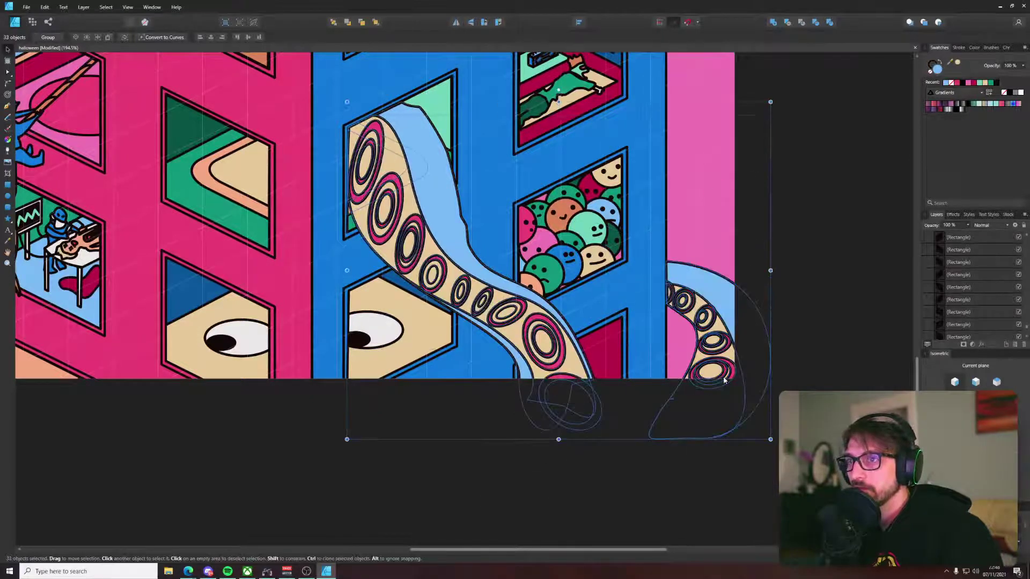
Step: Try shrinking both selected tentacles onto the blue wall, restore their original size, and clear the selection
left_click_drag(770, 439, 612, 331)
left_click_drag(420, 225, 418, 215)
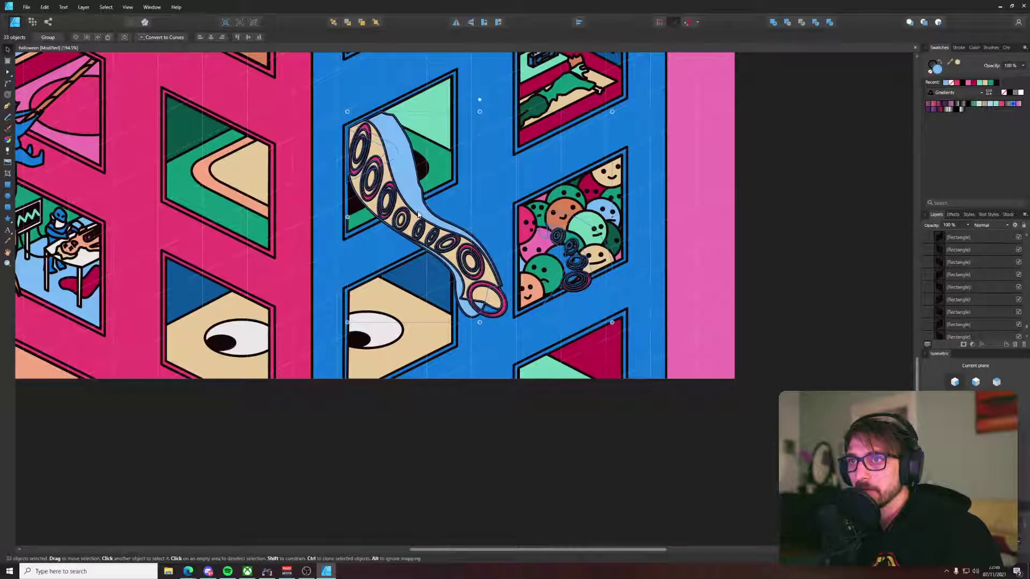
scroll(418, 214, "down", 5)
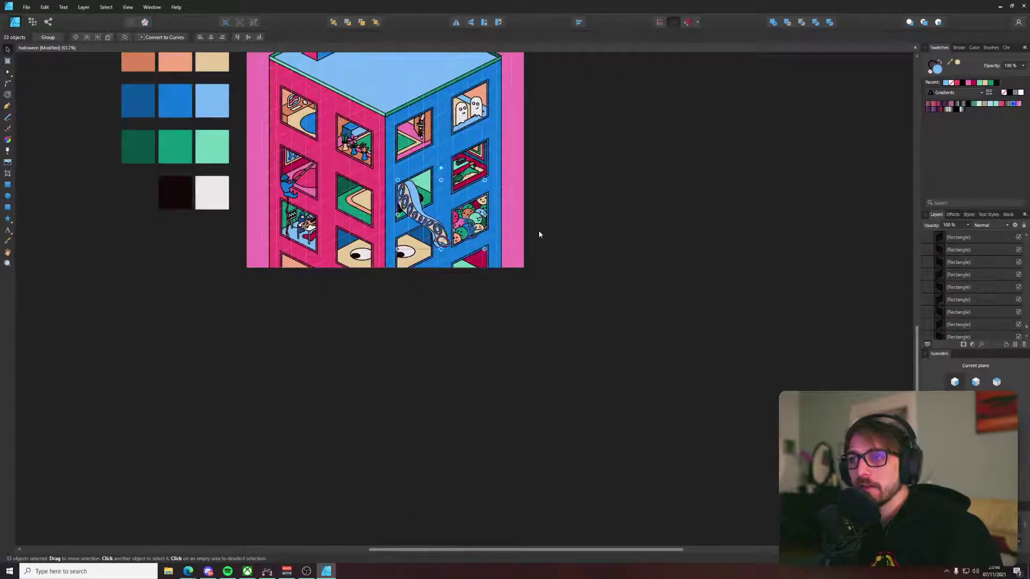
scroll(456, 228, "up", 3)
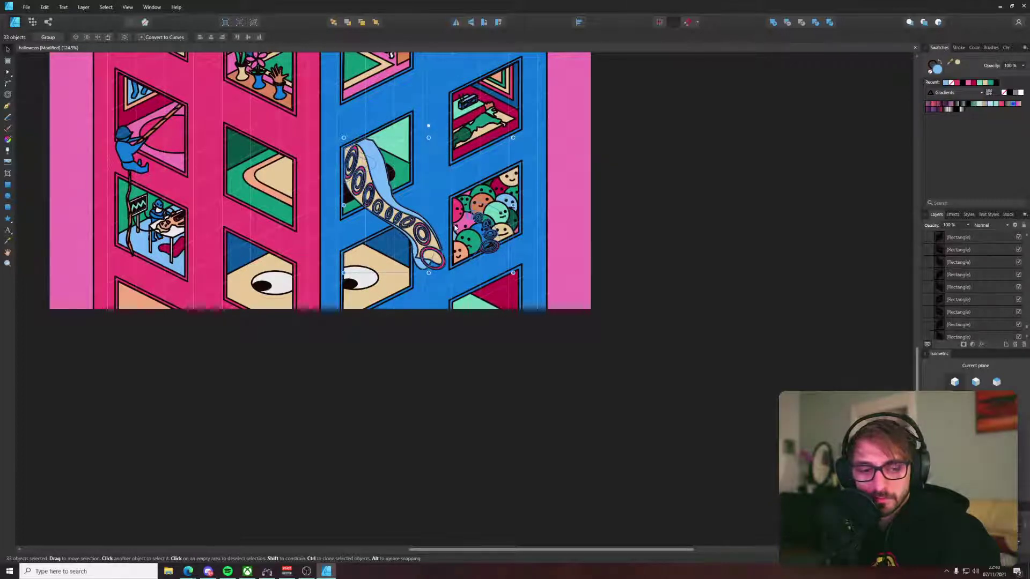
left_click_drag(439, 220, 446, 258)
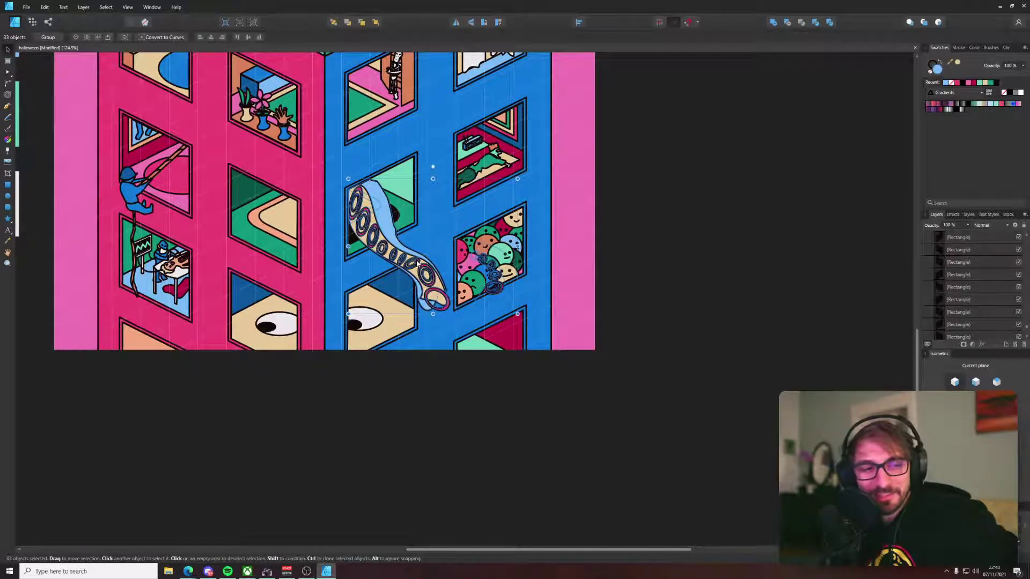
scroll(368, 228, "up", 2)
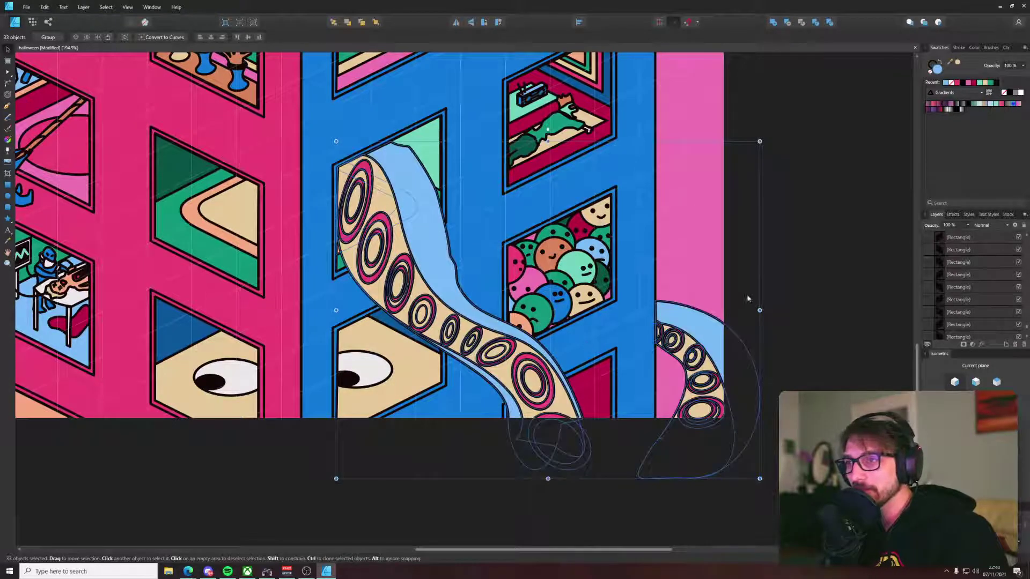
left_click(809, 292)
Step: Round off the upper outline of the light-blue tentacle where it emerges from the green window
scroll(387, 226, "down", 3)
scroll(365, 233, "left", 2)
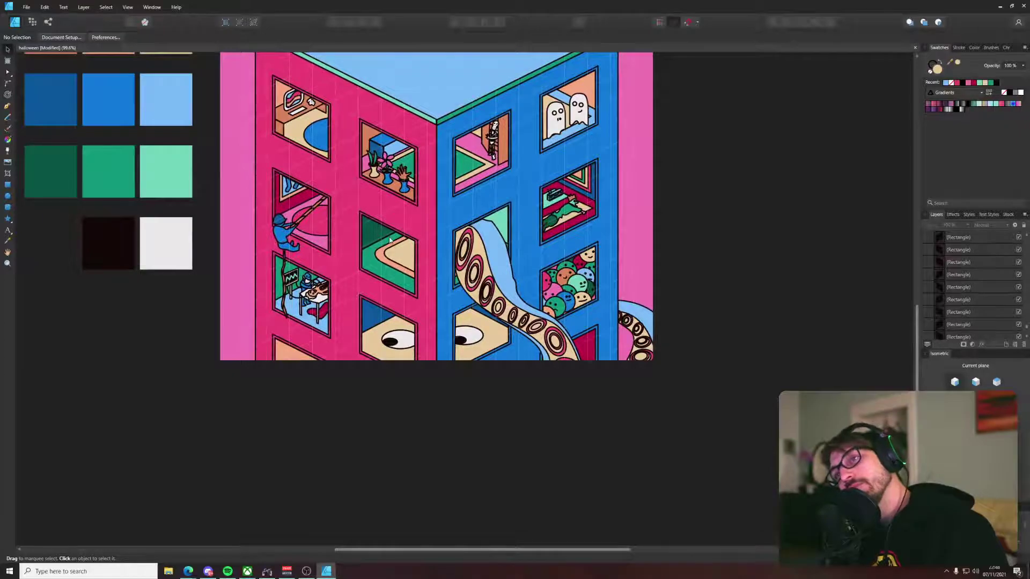
scroll(387, 239, "up", 3)
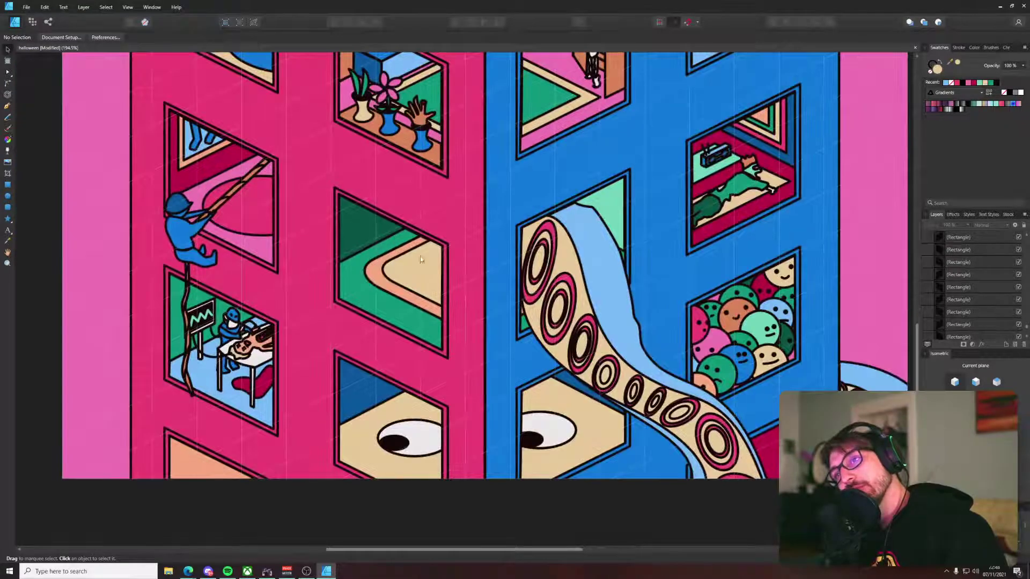
scroll(420, 260, "down", 3)
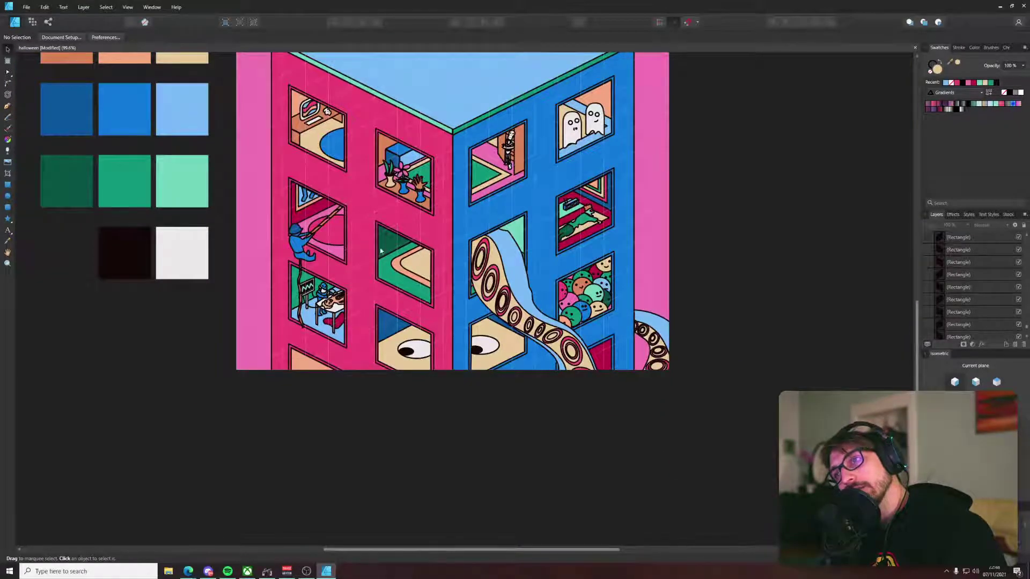
scroll(381, 241, "down", 1)
scroll(483, 253, "up", 3)
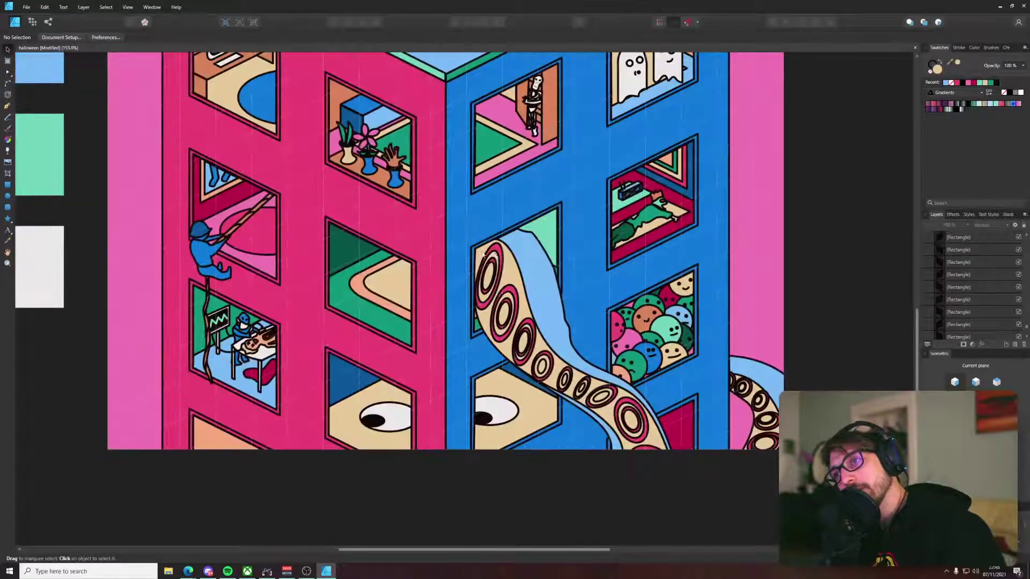
double_click(531, 248)
scroll(522, 237, "up", 4)
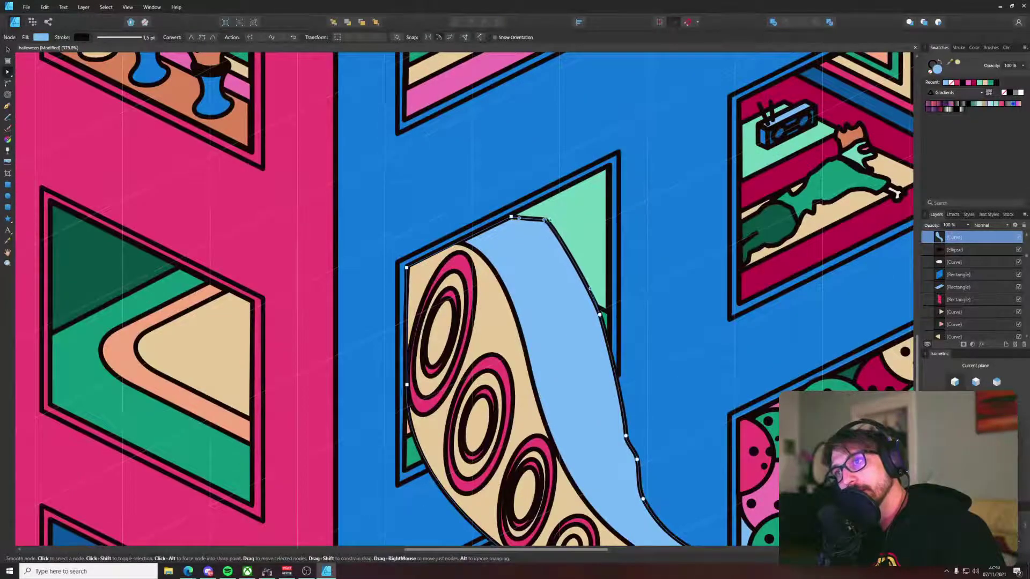
left_click_drag(545, 220, 557, 233)
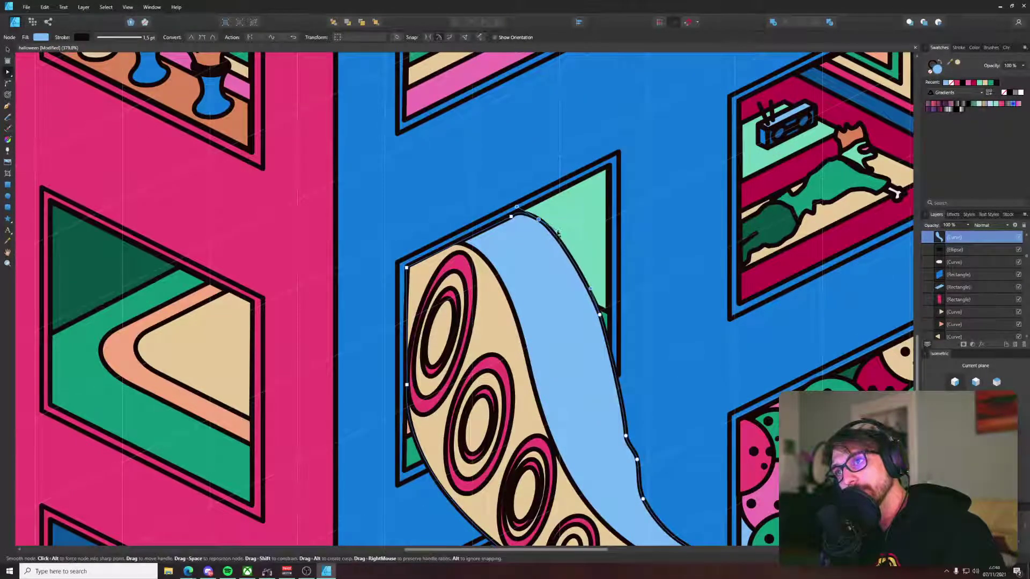
scroll(557, 233, "down", 4)
scroll(772, 266, "down", 2)
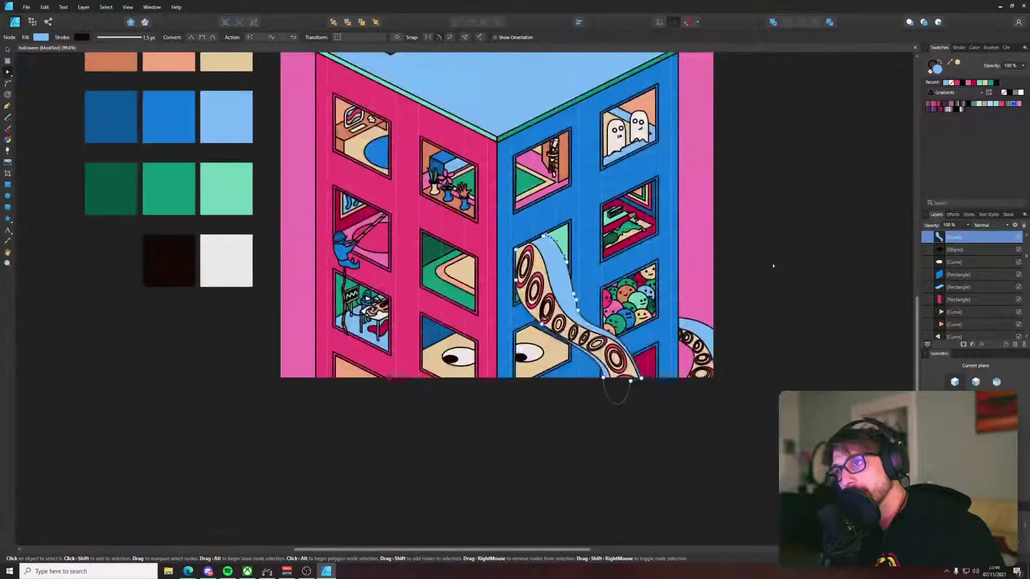
key("v")
scroll(679, 330, "up", 7)
left_click(679, 330)
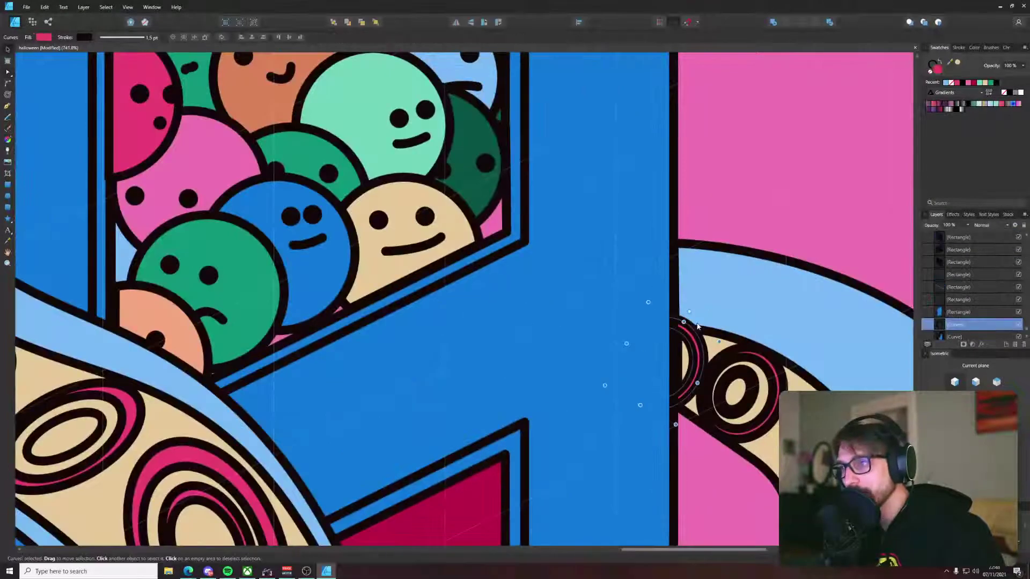
scroll(697, 326, "down", 5)
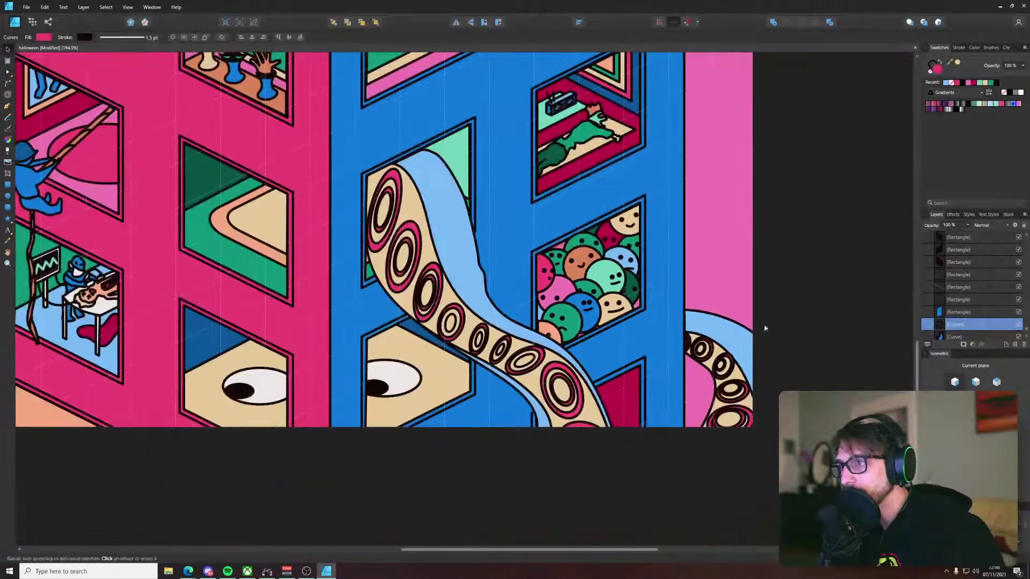
left_click(765, 328)
Step: Draw a black contour line with no fill down the light-blue part of the first tentacle, starting at the window's upper edge
key("p")
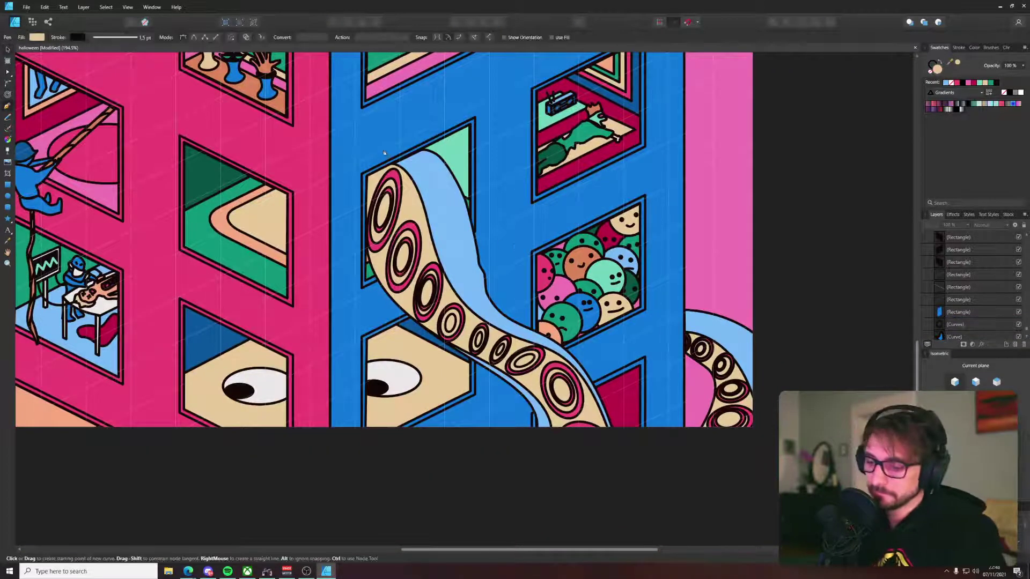
left_click(401, 159)
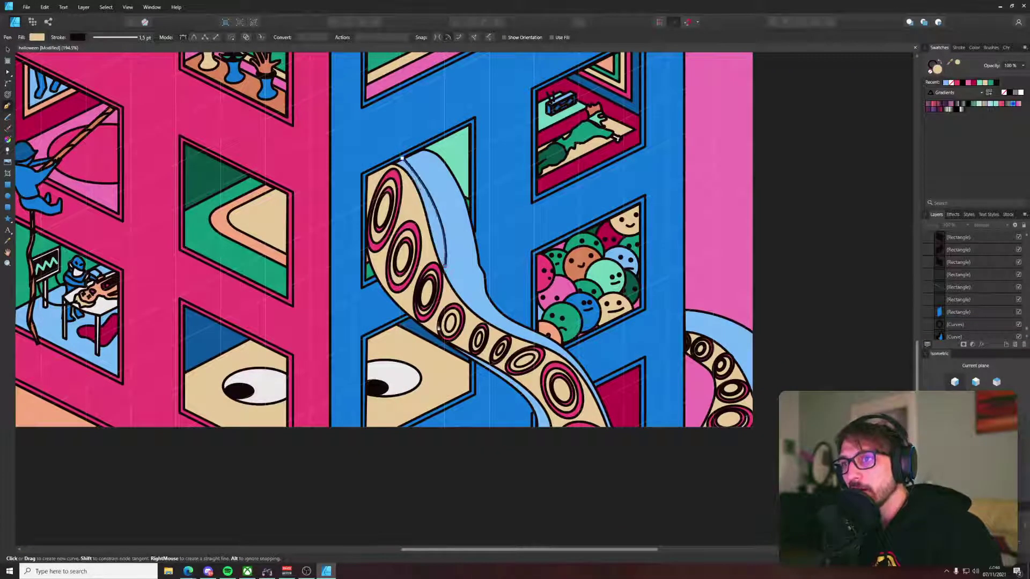
left_click_drag(438, 324, 460, 375)
key("a")
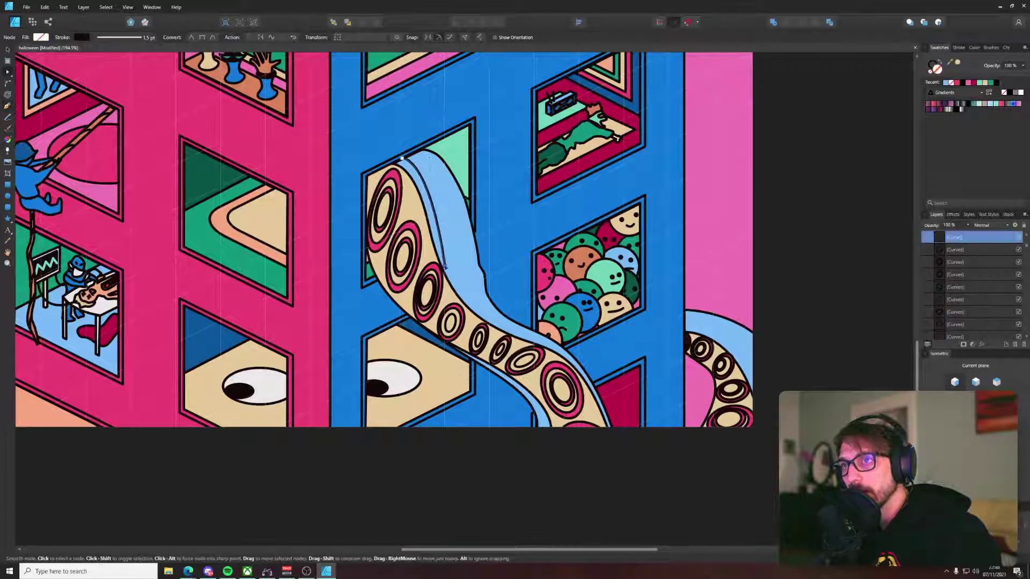
left_click_drag(444, 266, 441, 260)
Step: Extend the contour line to the smiling-faces window and bend it to run parallel to the row of suction cups
key("p")
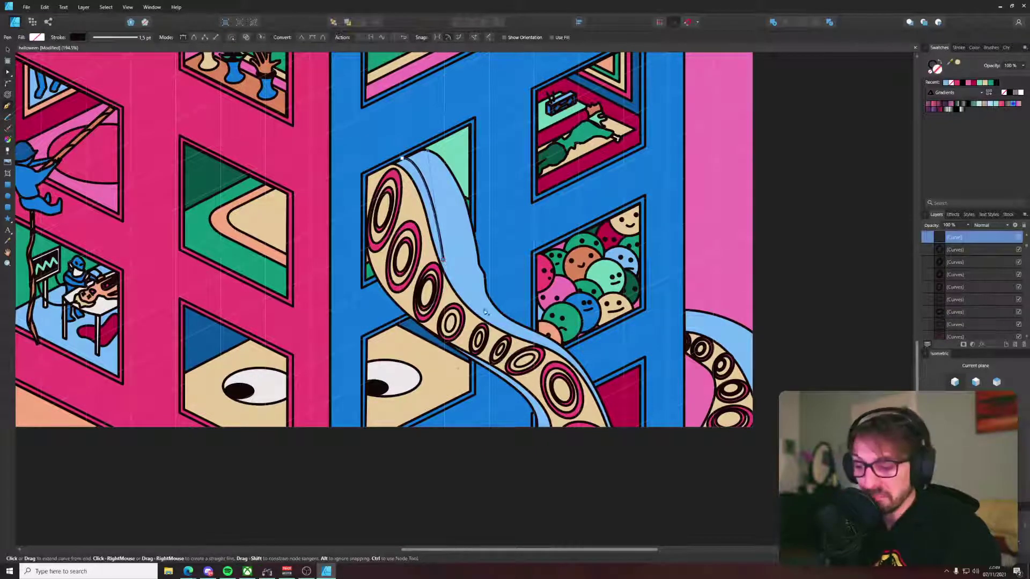
left_click_drag(489, 318, 539, 343)
key("a")
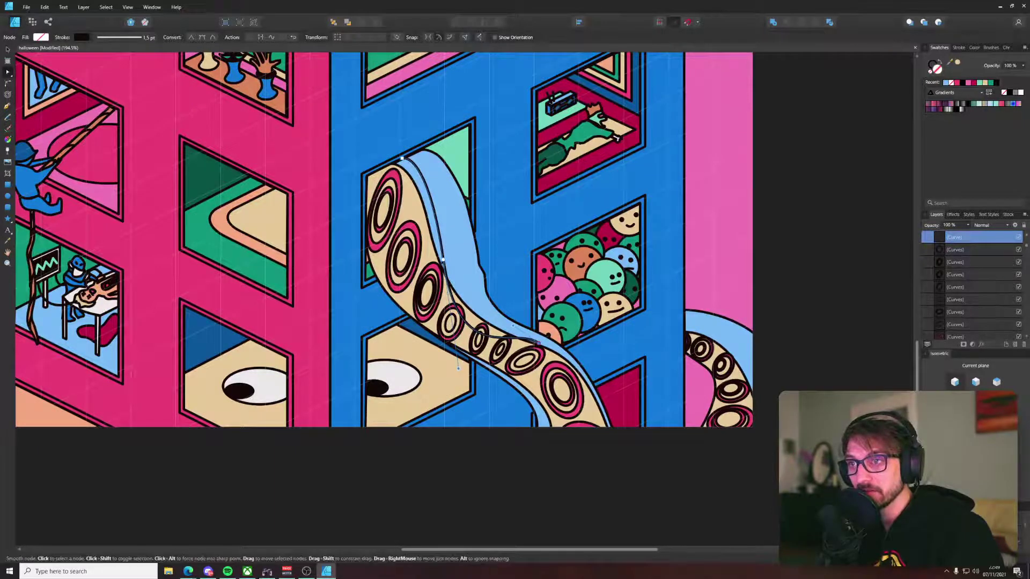
left_click_drag(458, 371, 449, 298)
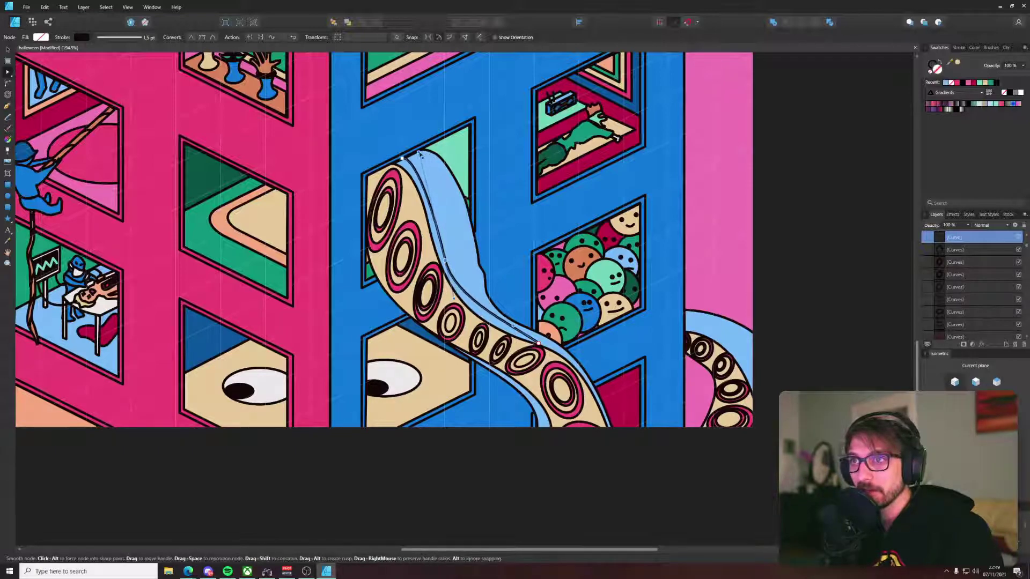
scroll(531, 333, "up", 4)
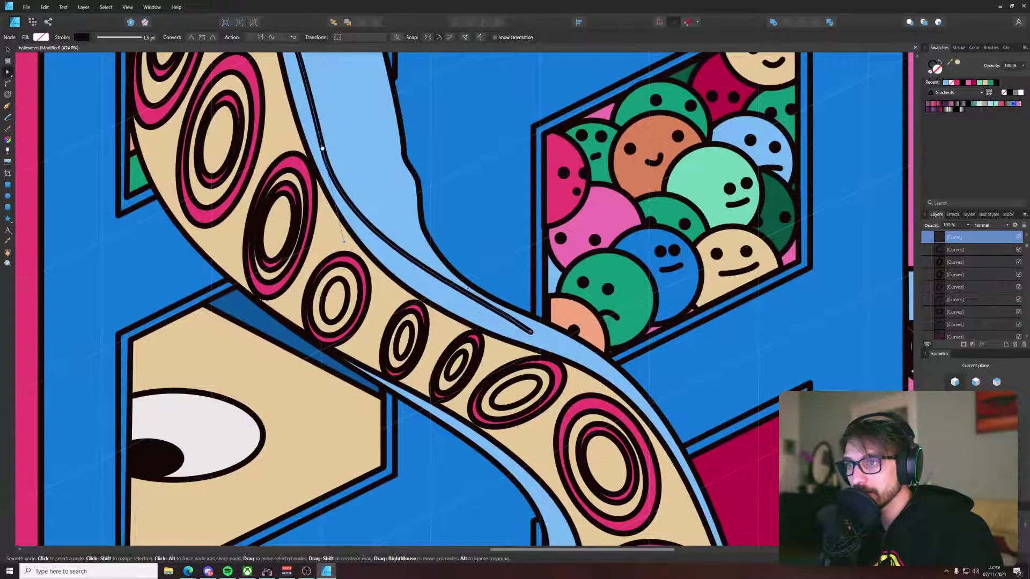
left_click_drag(531, 332, 528, 334)
left_click_drag(466, 290, 459, 318)
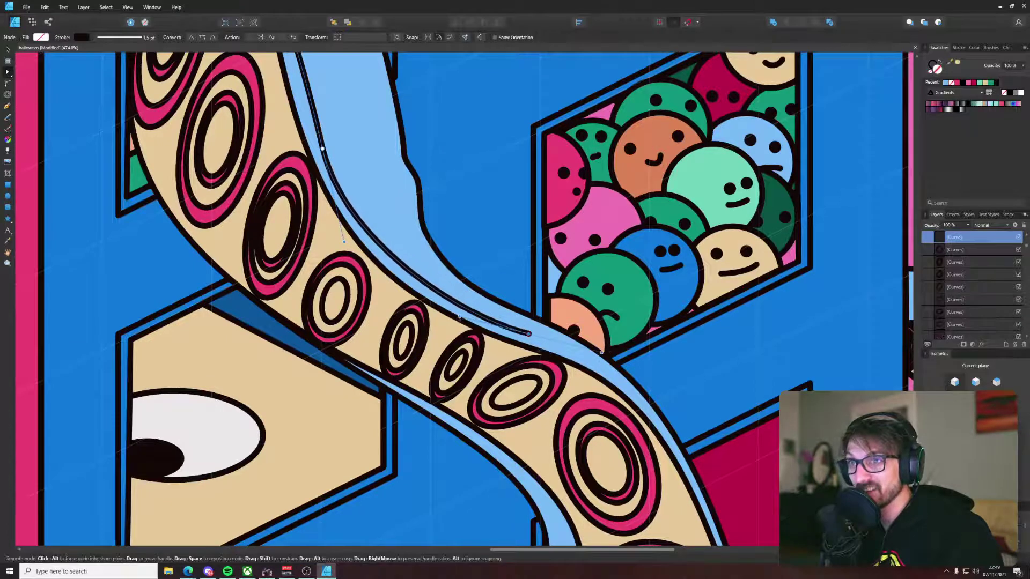
Step: Continue the contour line past the smiling-faces window, smooth its joining node, and deselect the line
key("p")
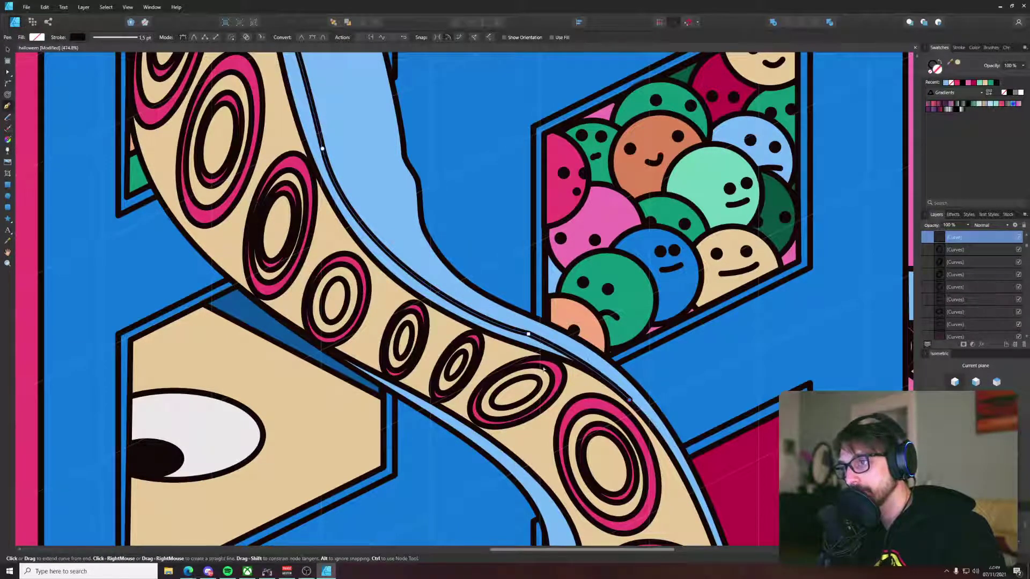
key("a")
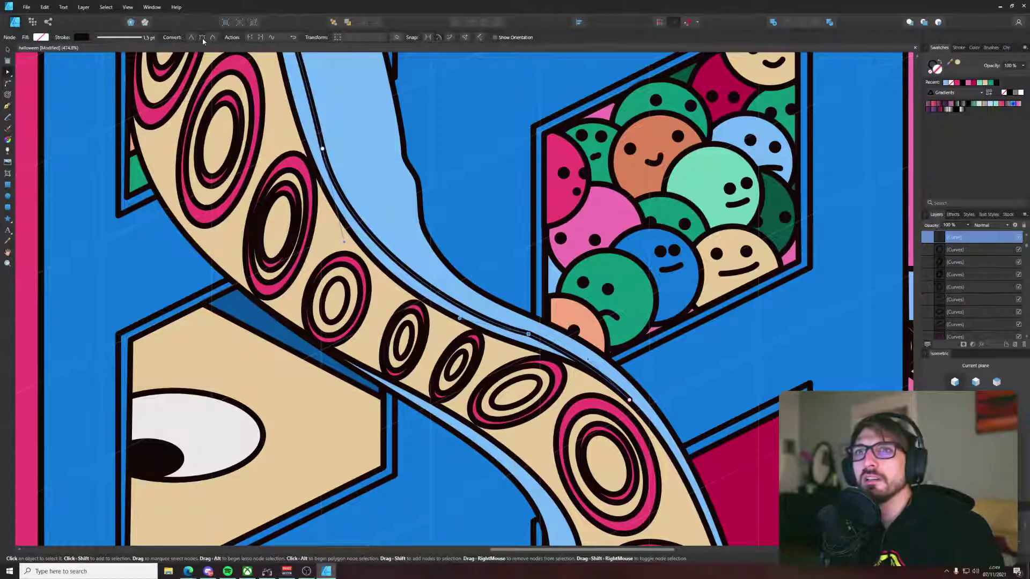
left_click(203, 41)
left_click_drag(478, 293, 434, 306)
left_click(753, 375)
scroll(755, 376, "down", 8)
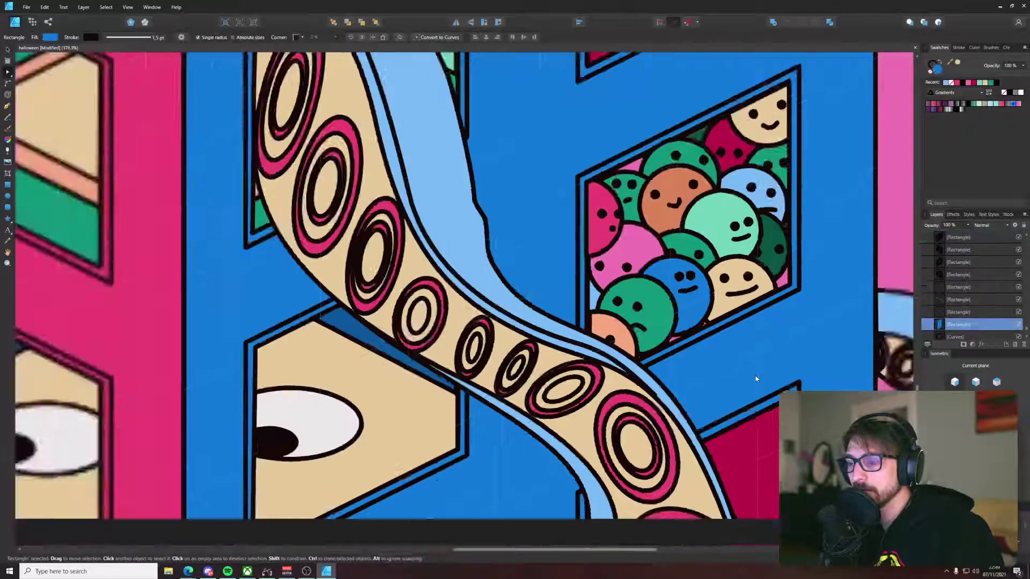
left_click(756, 484)
left_click_drag(751, 434, 404, 516)
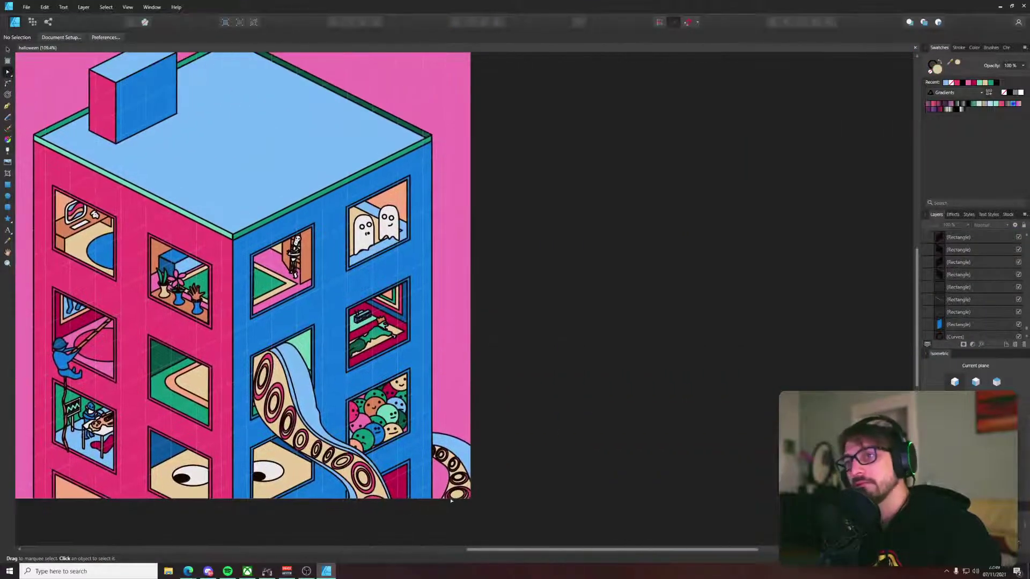
Step: Draw a curved contour line along the light-blue part of the second tentacle, from beyond the artboard edge to the blue wall
key("p")
scroll(457, 519, "up", 6)
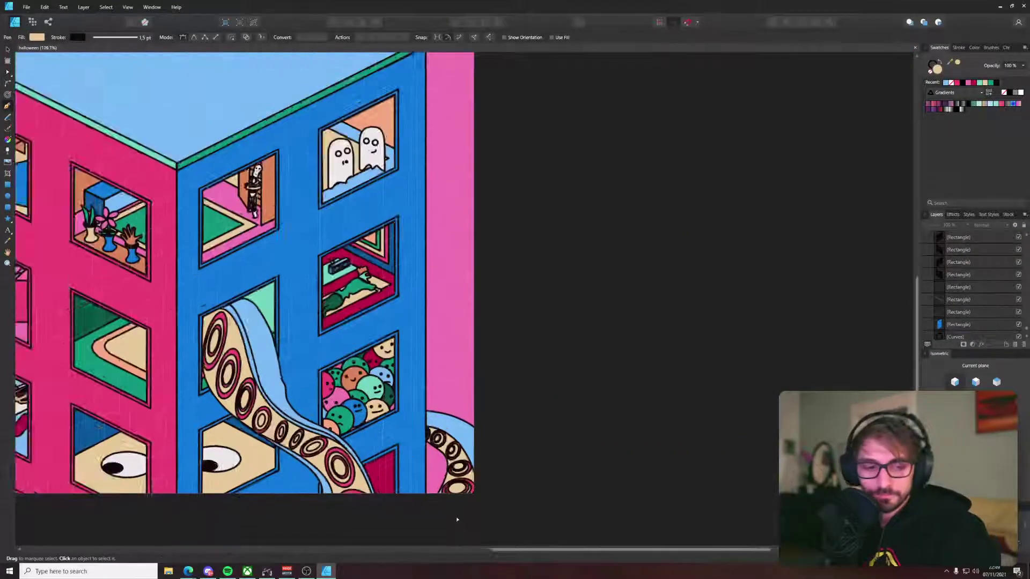
scroll(477, 405, "up", 2)
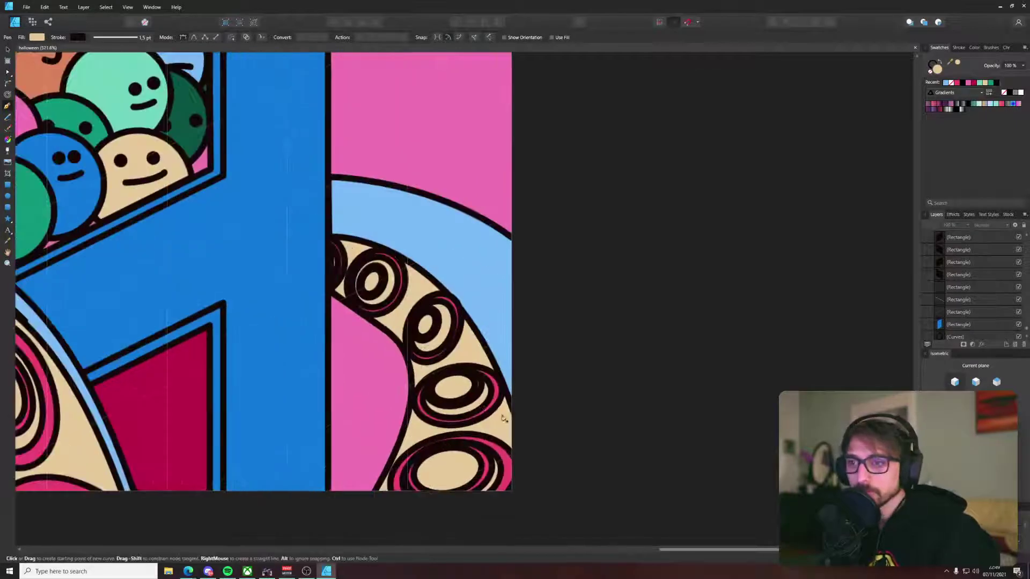
left_click_drag(329, 226, 178, 223)
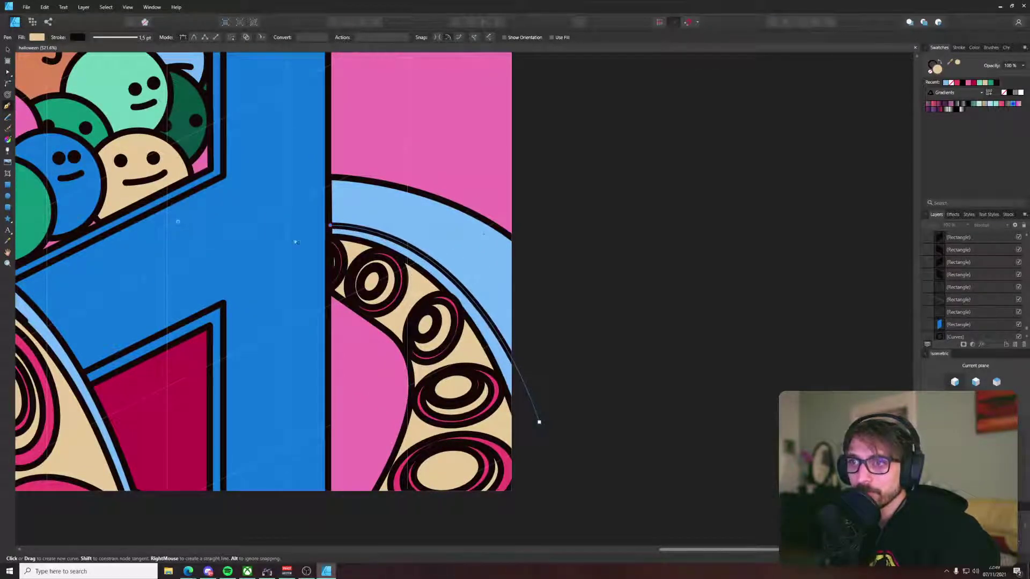
key("Escape")
Step: Examine the suction-cup curves on the second tentacle and the lower end of the first tentacle's contour line
left_click(453, 309)
left_click(440, 322, "shift")
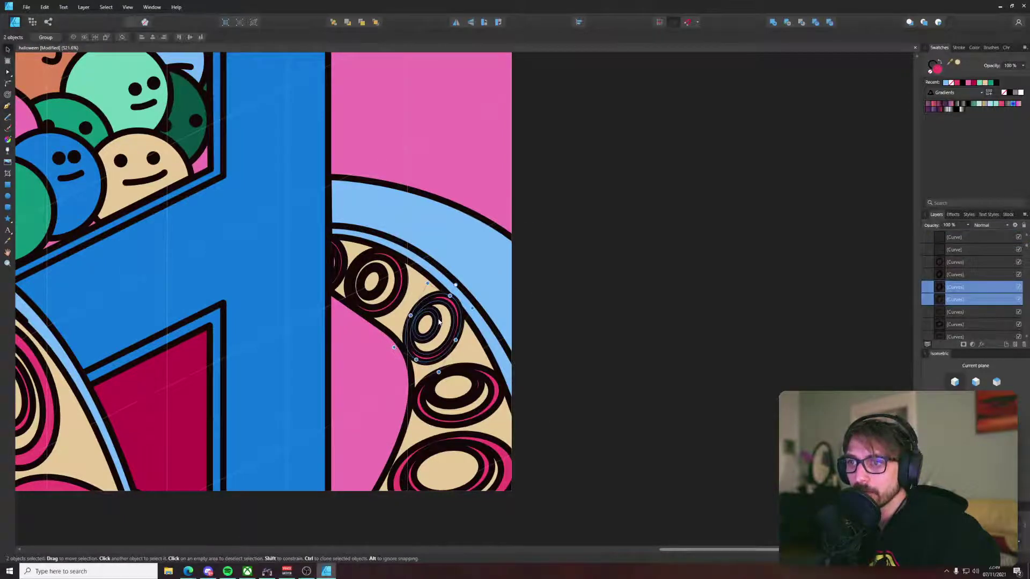
left_click(627, 317)
scroll(628, 316, "down", 5)
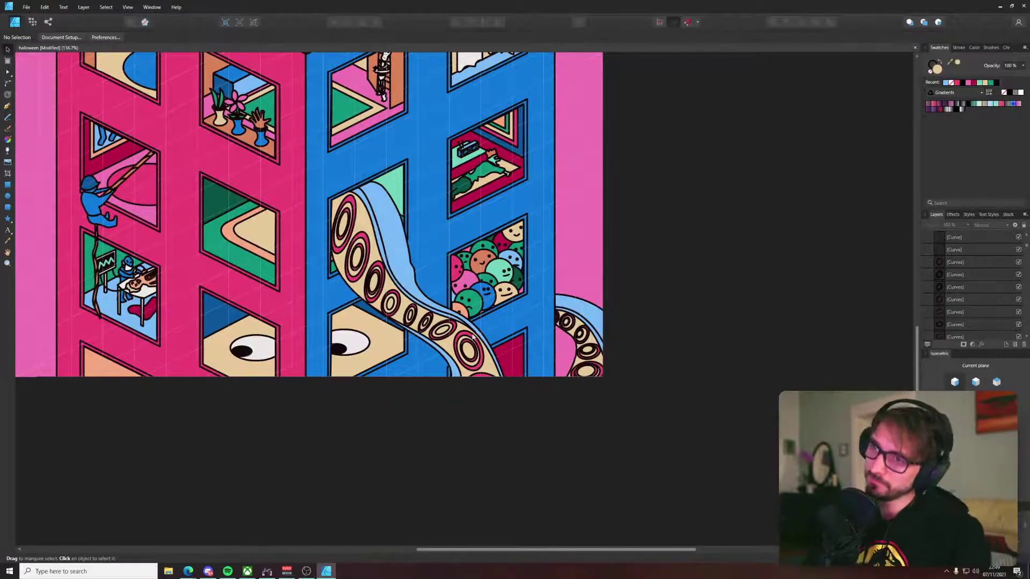
scroll(472, 336, "up", 7)
left_click(490, 322)
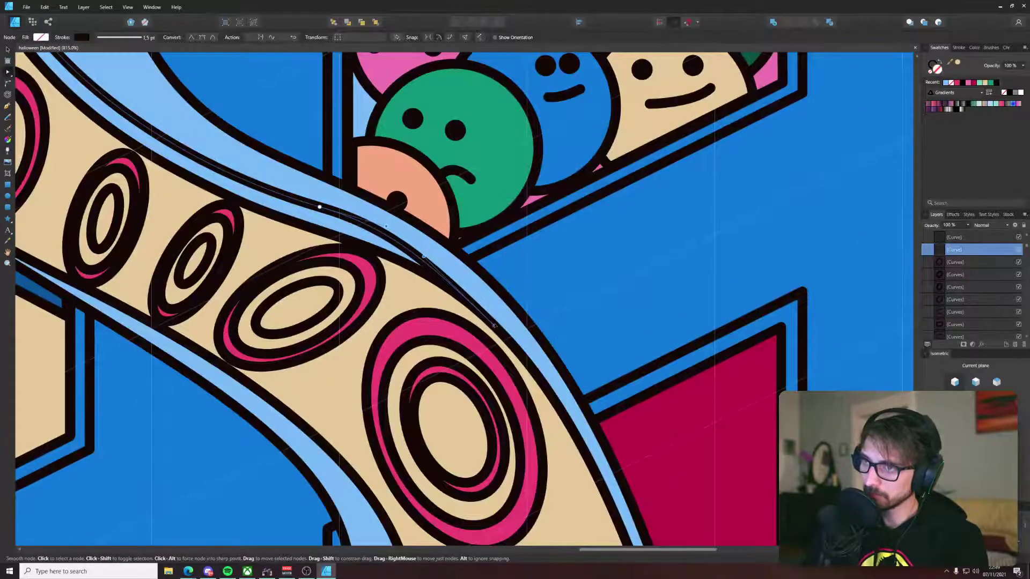
scroll(495, 326, "down", 11)
left_click(667, 231)
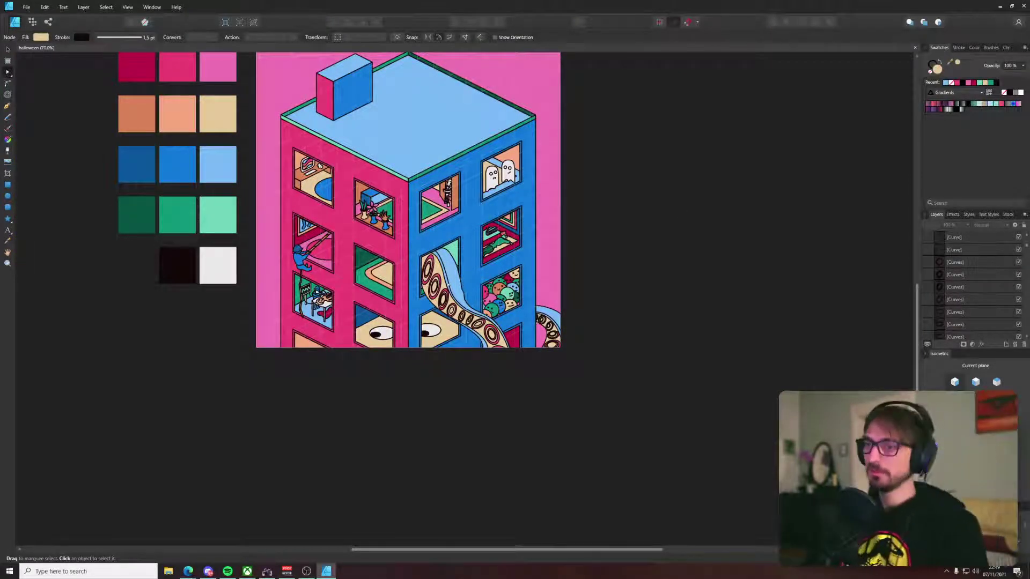
Step: Try editing the inner ring of the third suction cup on the first tentacle, and undo the changes
scroll(483, 322, "up", 4)
scroll(429, 214, "up", 4)
left_click(428, 200)
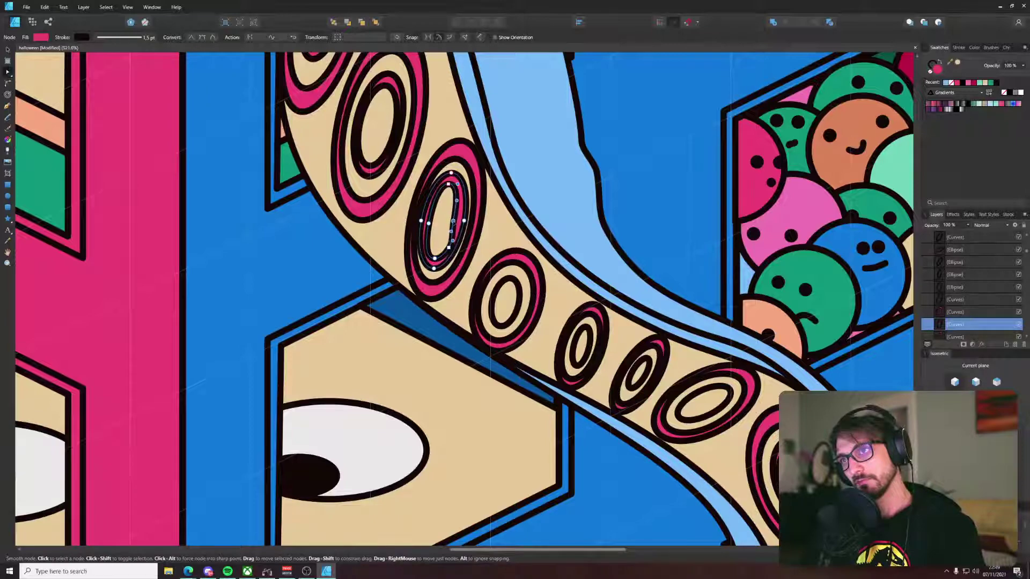
key("ctrl+z")
key("ctrl+z")
scroll(460, 232, "down", 8)
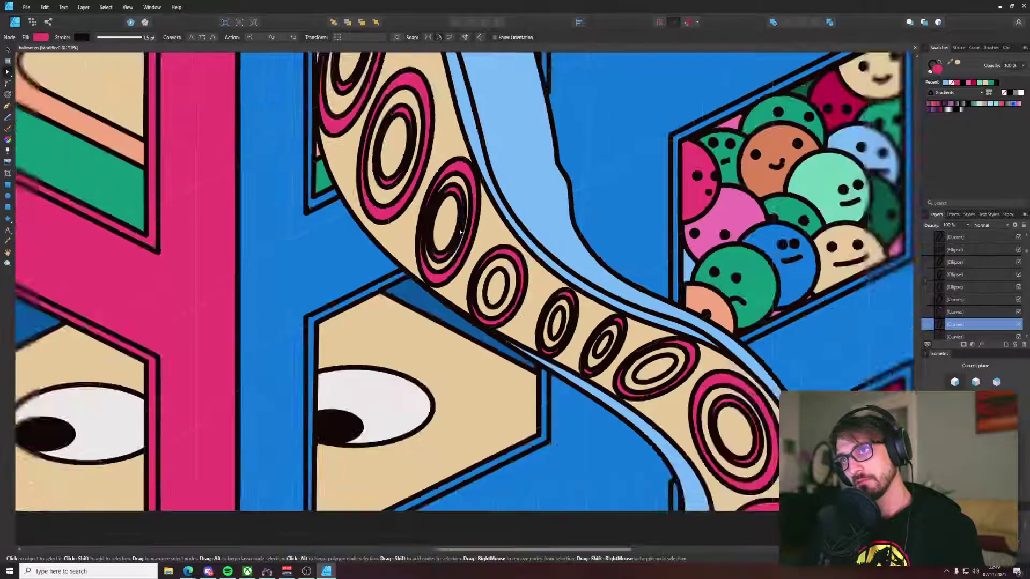
Step: Delete the inner-ring curves from the first, second, third and eighth suction cups on the first tentacle
key("Escape")
scroll(466, 232, "up", 5)
left_click(440, 202)
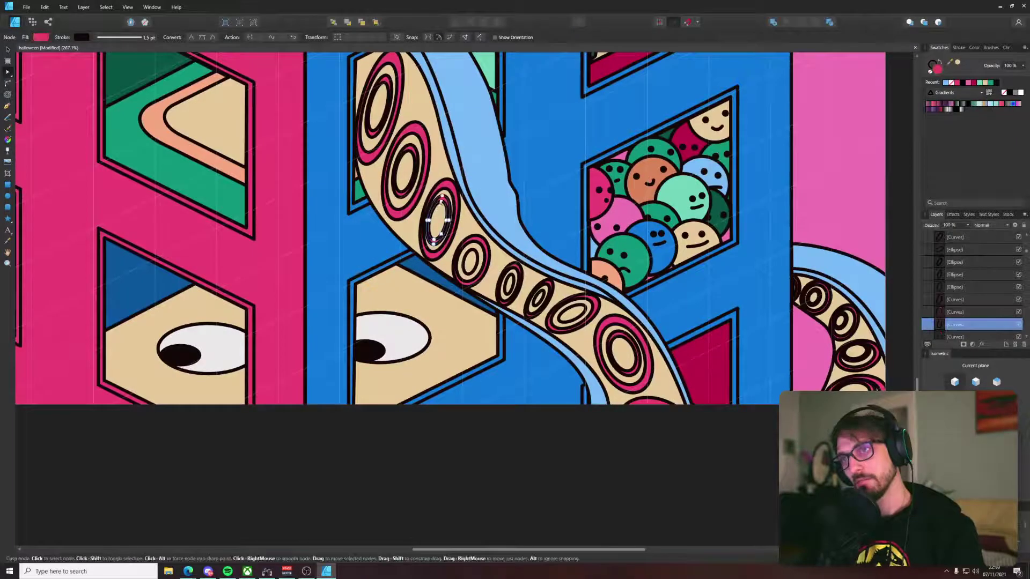
key("v")
key("Delete")
left_click(619, 336)
key("Delete")
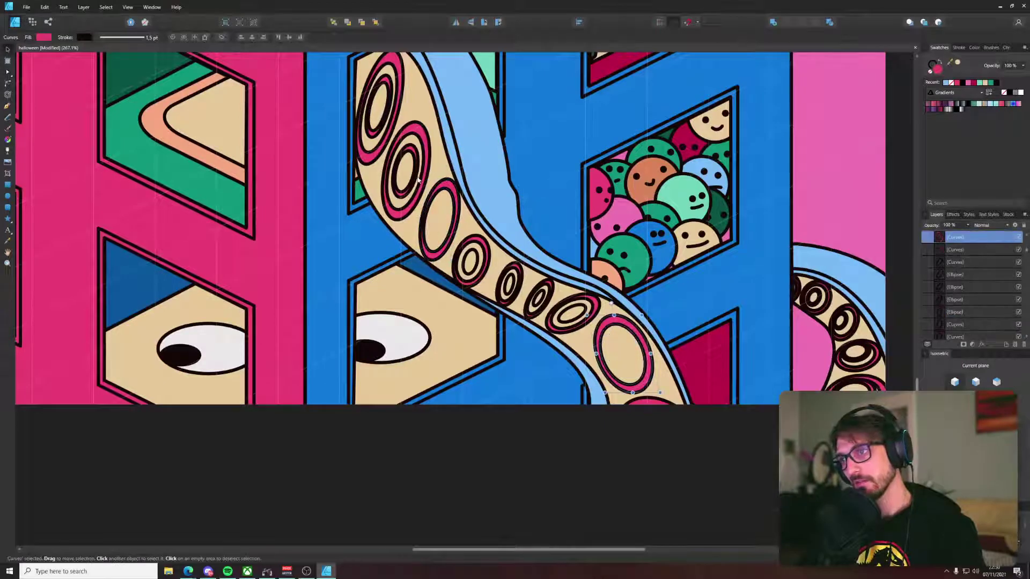
left_click(414, 173)
key("Delete")
left_click(390, 116)
key("Delete")
Step: Copy the fourth suction cup's inner ellipse into the three cups above it on the first tentacle and fit the copies
left_click_drag(399, 124, 419, 167)
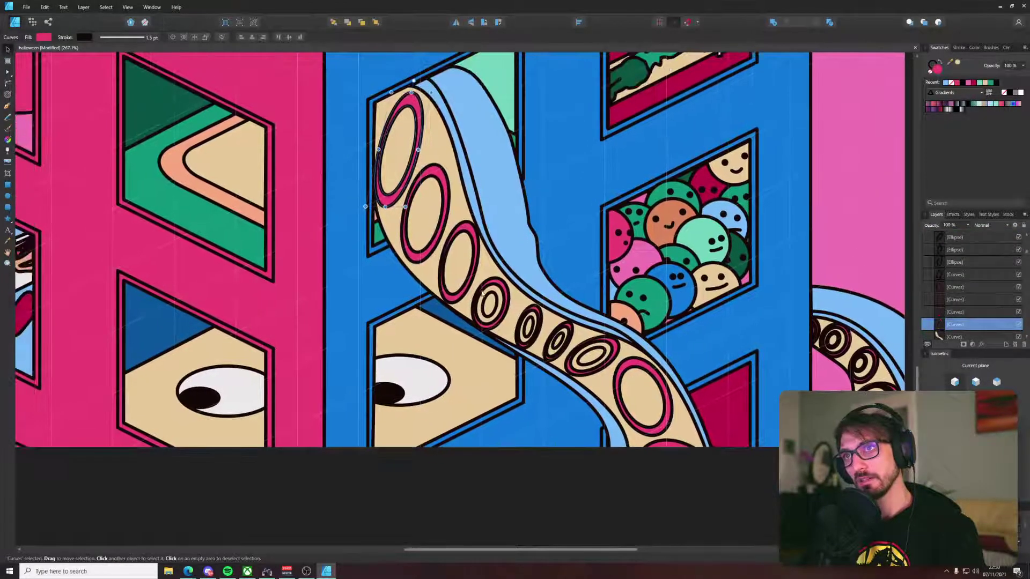
left_click(496, 297)
scroll(464, 261, "up", 5)
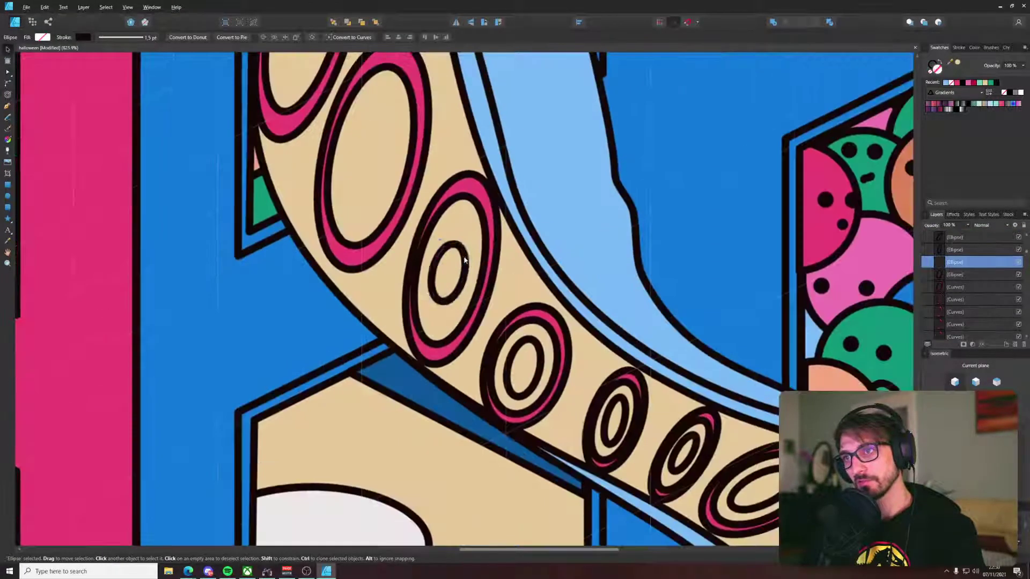
left_click_drag(469, 255, 444, 213)
scroll(417, 203, "down", 5)
scroll(484, 305, "up", 5)
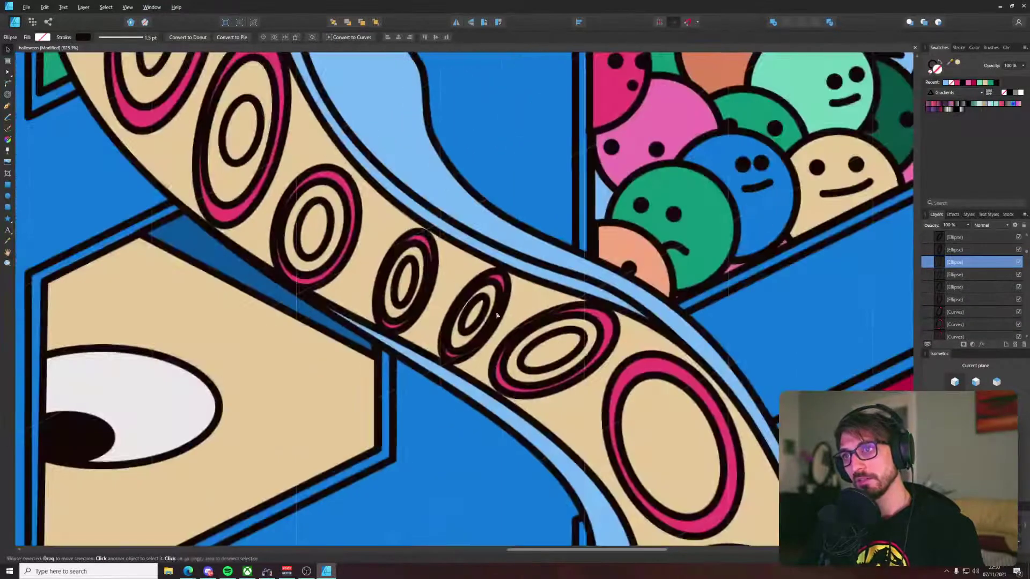
Step: Copy the seventh cup's inner ellipse into the large eighth cup on the first tentacle, then rotate and enlarge it to fit
left_click(575, 358)
left_click_drag(575, 358, 702, 464)
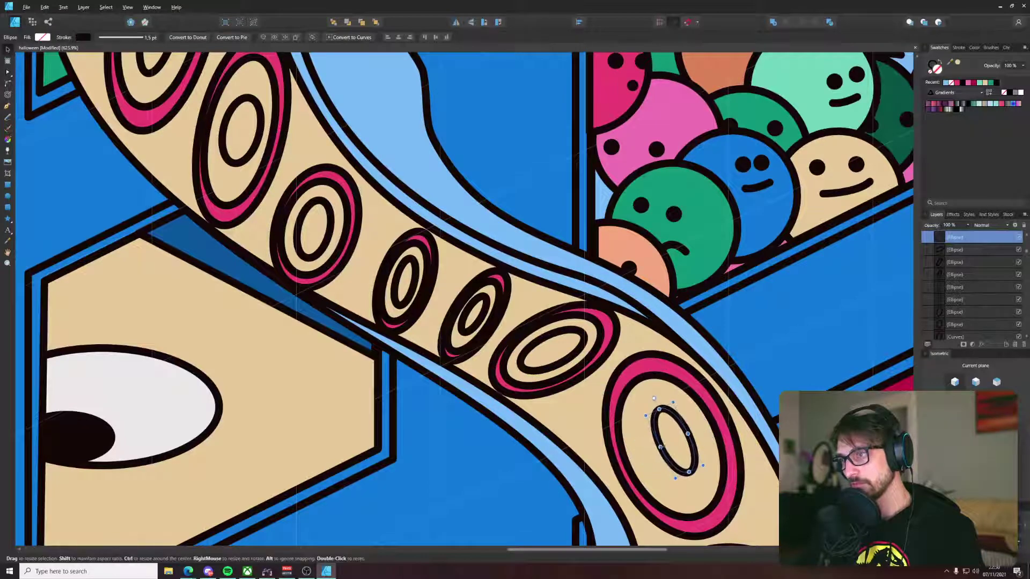
mouse_move(661, 419)
left_mouse_down()
mouse_move(662, 398)
mouse_move(662, 407)
left_mouse_up()
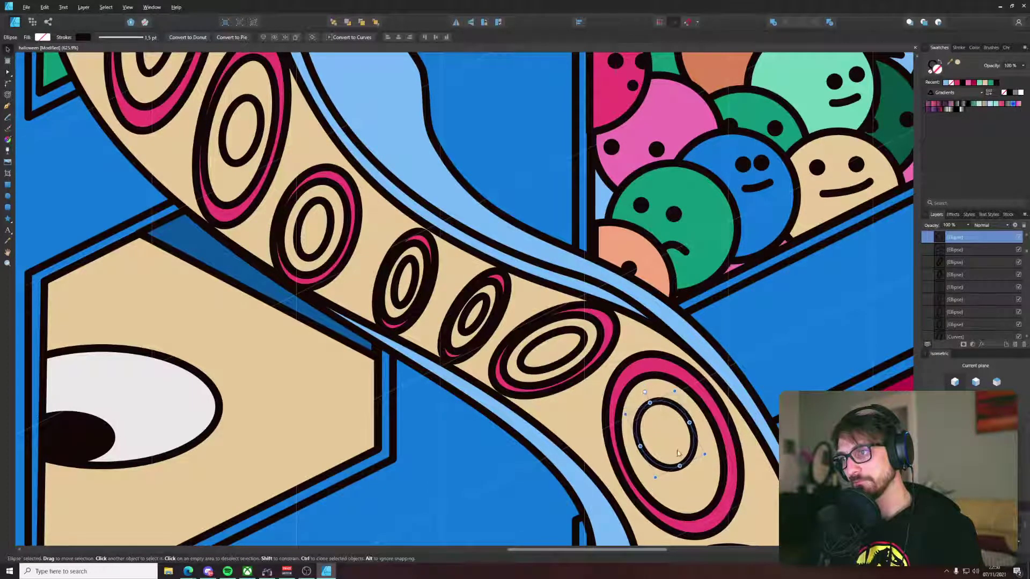
left_click_drag(679, 466, 551, 188)
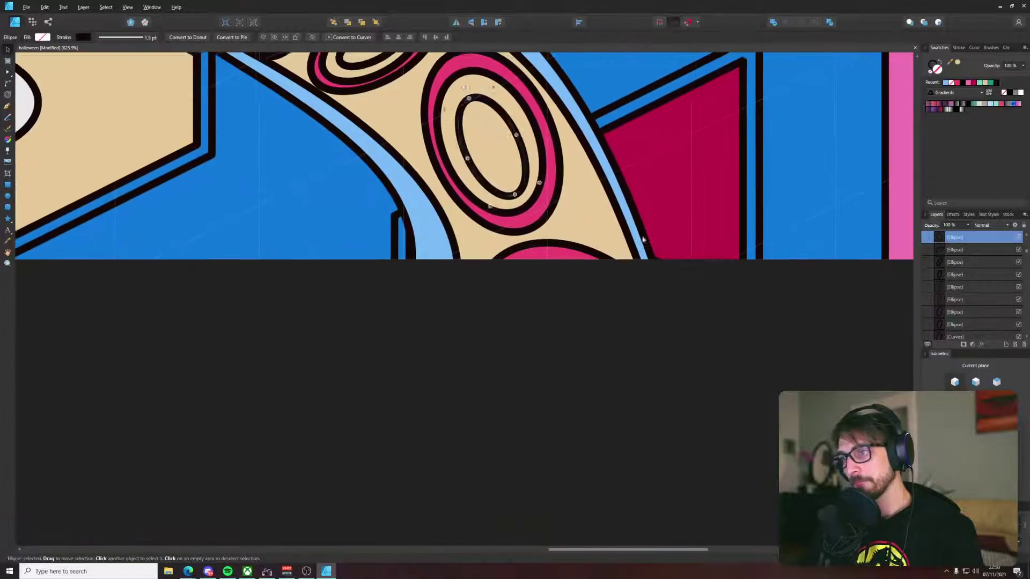
Step: Delete the inner-ring curves from the four large suction cups on the second tentacle
scroll(838, 107, "up", 1)
left_click_drag(837, 107, 361, 255)
left_click(512, 164)
key("Delete")
left_click(591, 206)
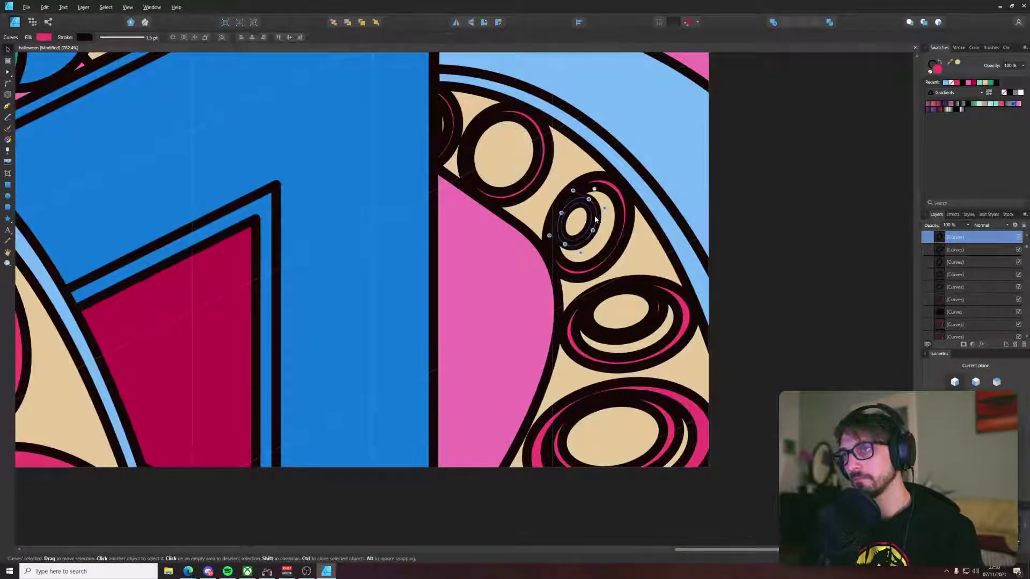
key("Delete")
left_click(652, 314)
key("Delete")
left_click(660, 416)
key("Delete")
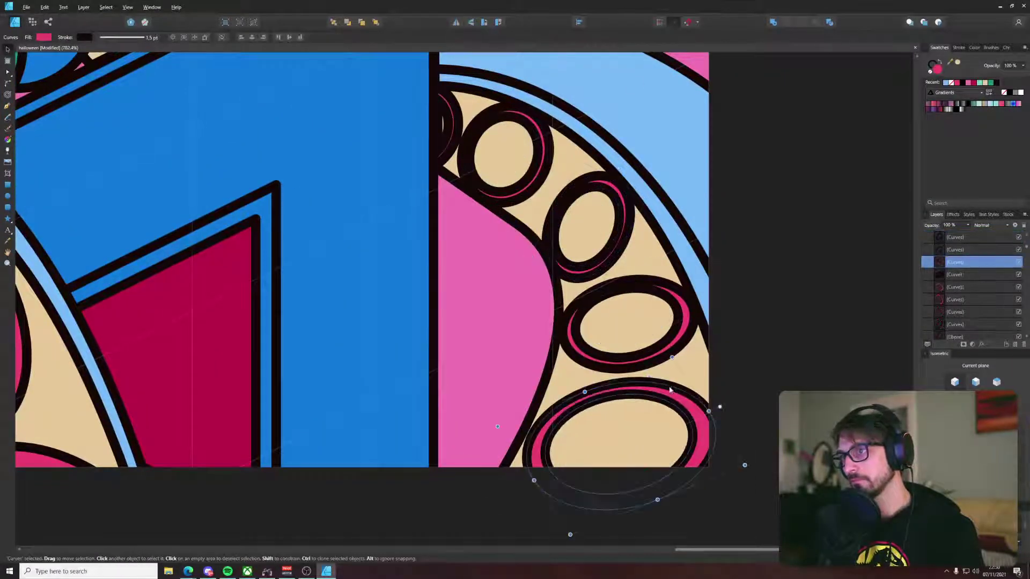
Step: Copy the eighth cup's inner ellipse into the lowest cup of the second tentacle, rotating and resizing it to match the cup
scroll(425, 356, "down", 1)
scroll(425, 355, "down", 6)
left_click_drag(297, 335, 247, 380)
scroll(247, 381, "up", 2)
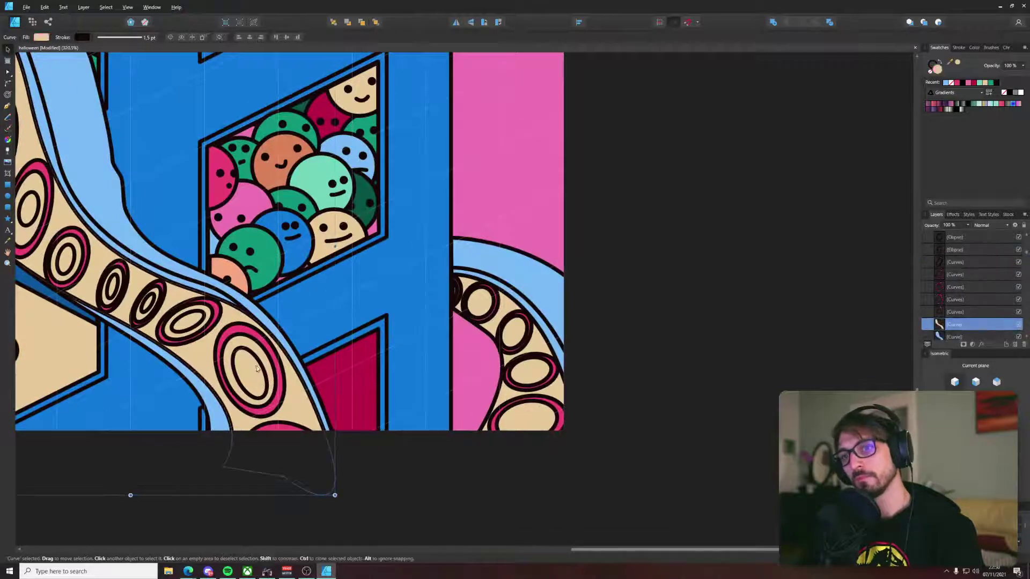
left_click(261, 365)
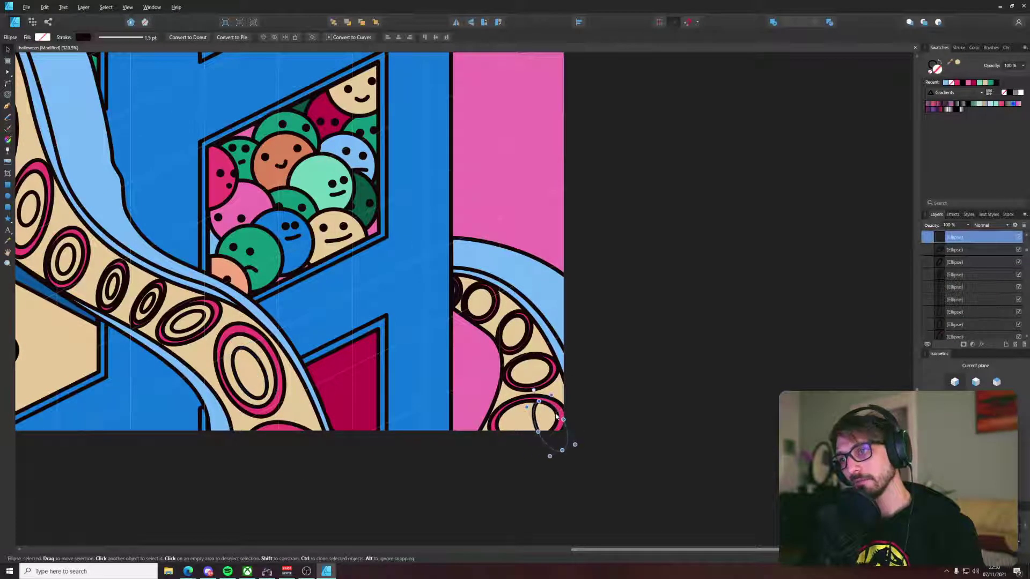
scroll(556, 416, "up", 3)
left_click_drag(502, 367, 642, 423)
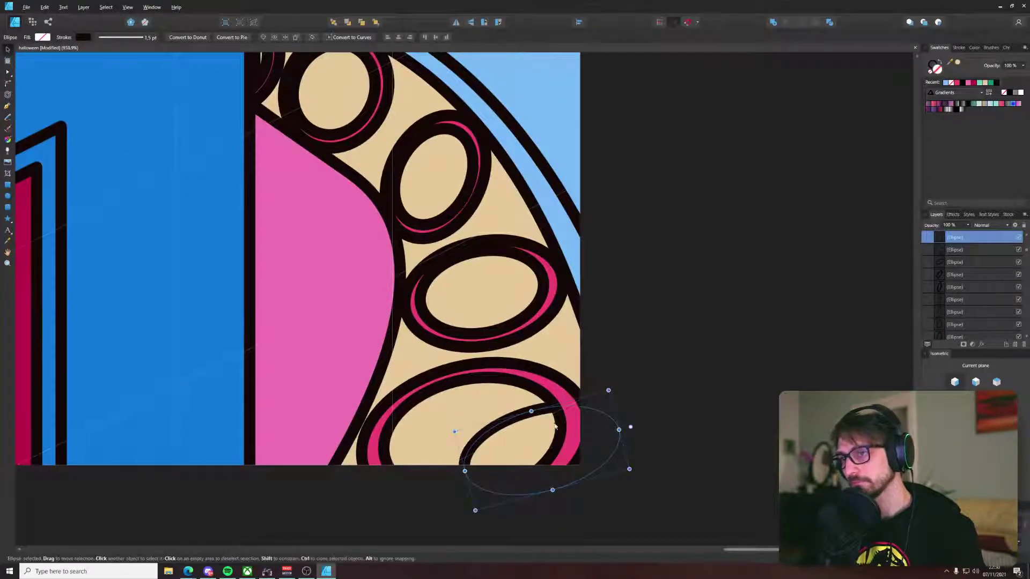
left_click_drag(516, 417, 455, 404)
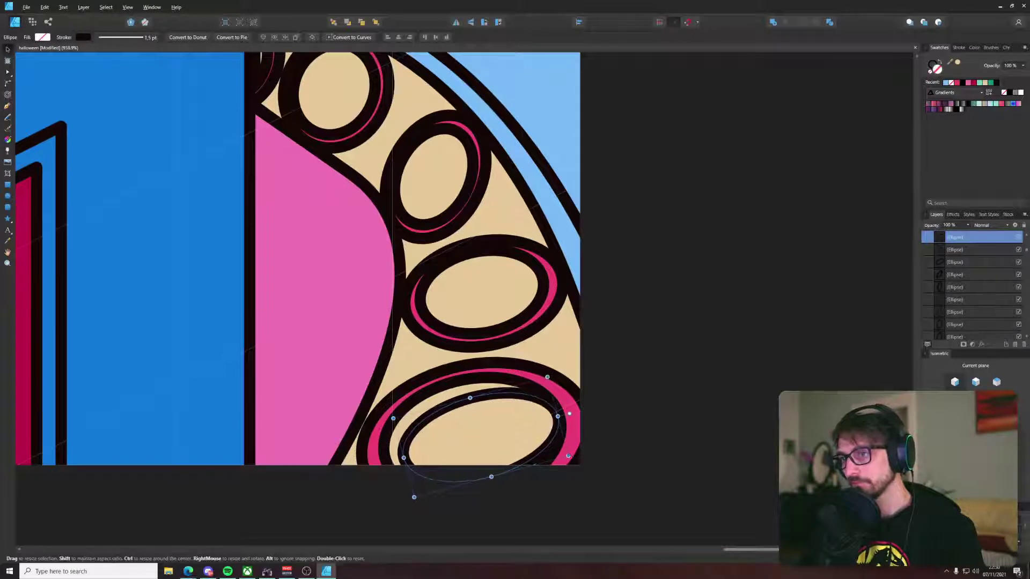
Step: Copy the inner ellipse into the next three cups up the second tentacle, fit each copy to its cup, and deselect
left_click_drag(557, 417, 560, 286)
left_click_drag(556, 229, 486, 133)
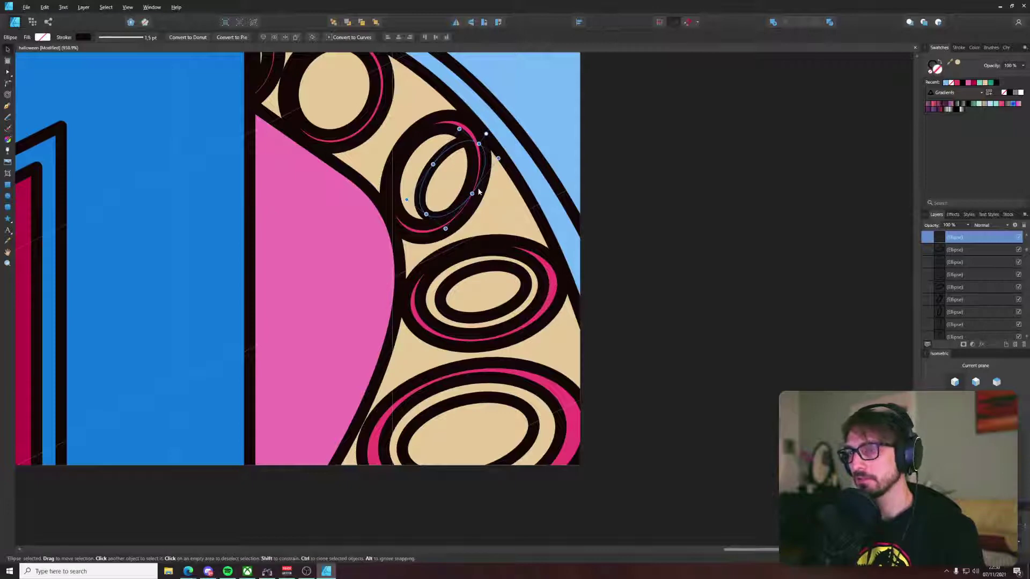
left_click_drag(479, 192, 464, 185)
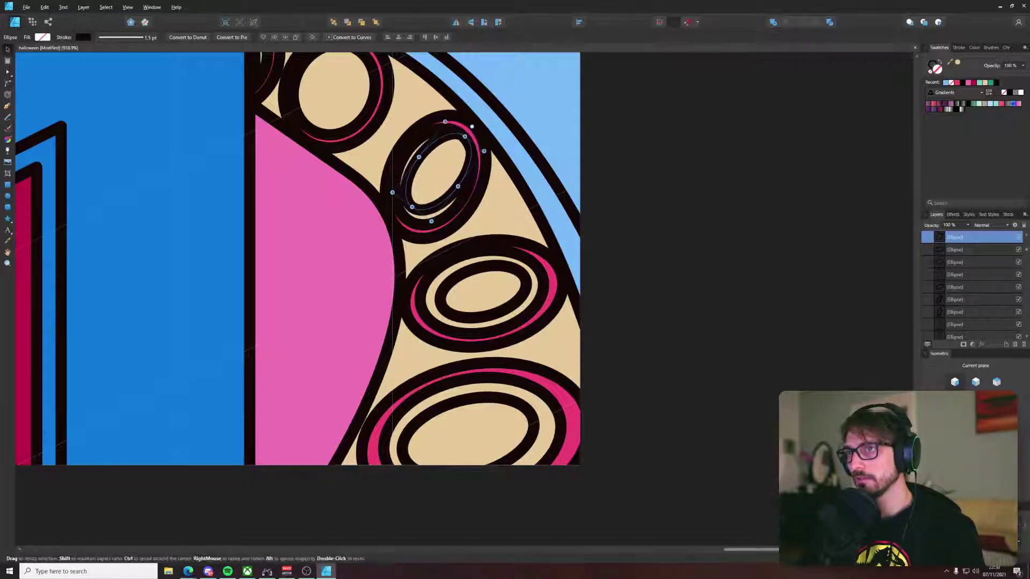
mouse_move(471, 126)
left_mouse_down()
mouse_move(443, 194)
mouse_move(342, 110)
mouse_move(429, 309)
mouse_move(433, 265)
left_mouse_up()
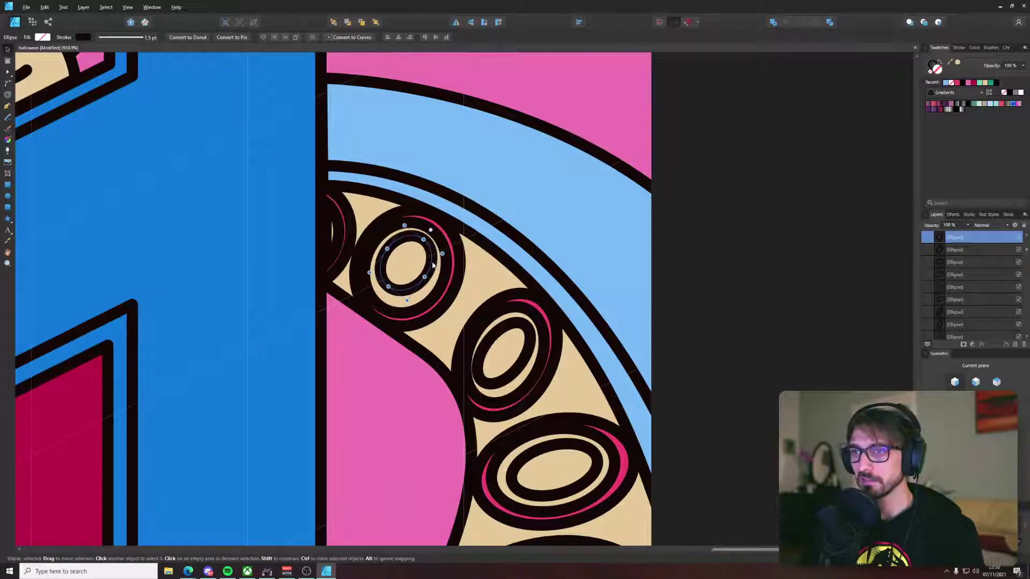
scroll(433, 265, "down", 6)
left_click(581, 240)
scroll(581, 240, "down", 5)
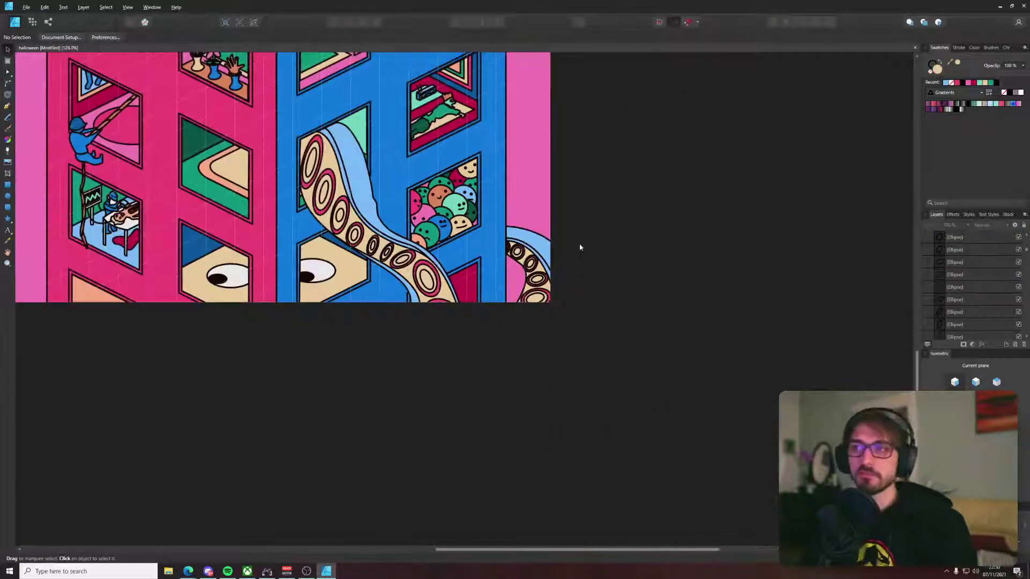
Step: Widen the outer ring of the fifth cup on the first tentacle, then center and widen its inner ellipse
scroll(309, 274, "up", 8)
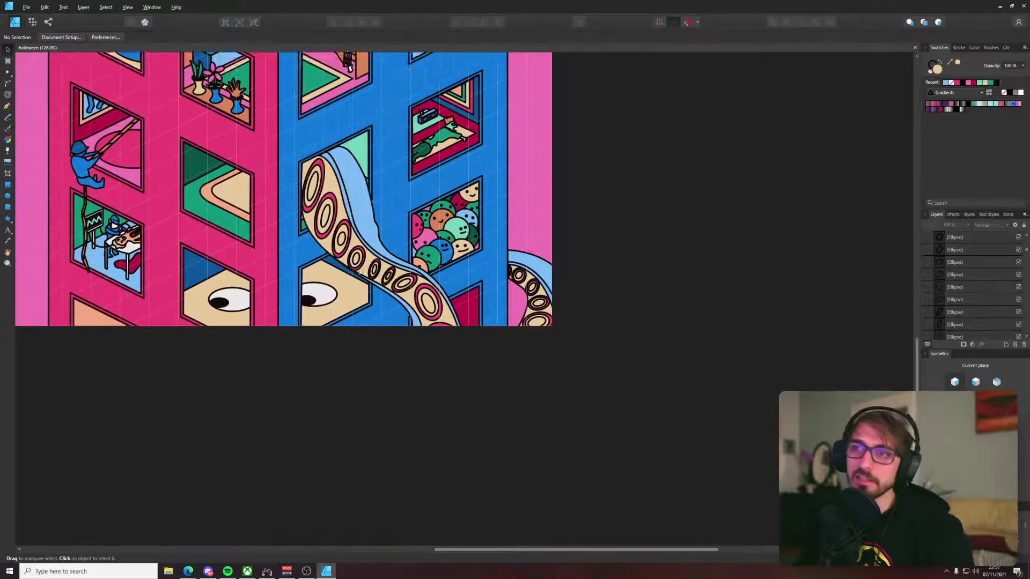
left_click(423, 277)
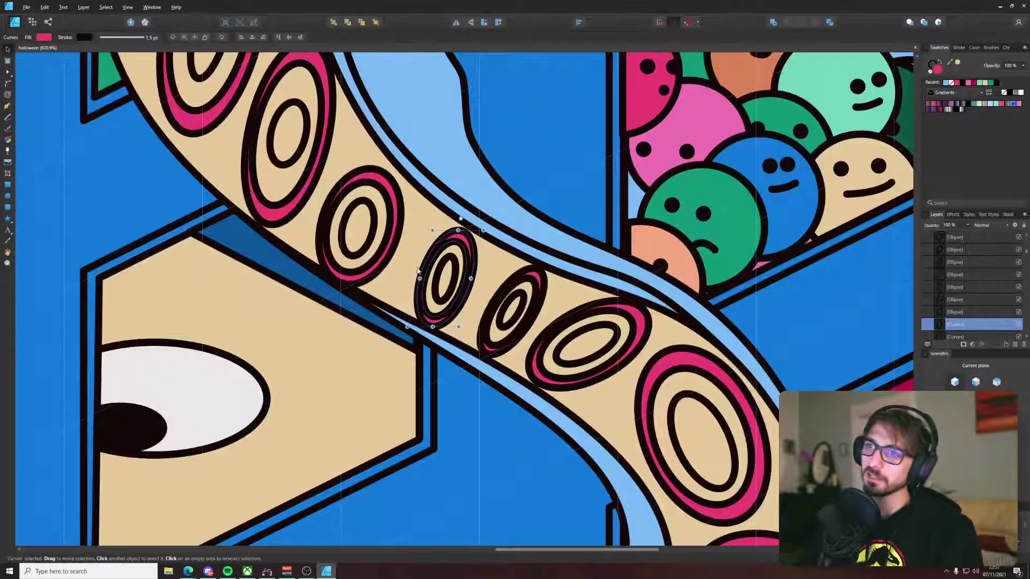
left_click(437, 282)
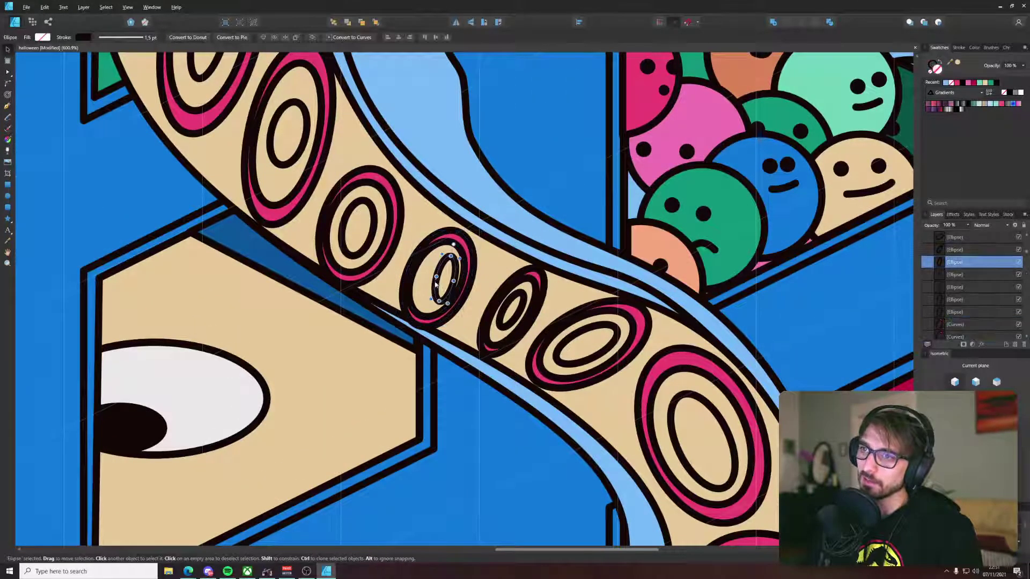
left_click_drag(448, 243, 449, 264)
Step: Widen the outer ring of the sixth cup on the first tentacle, refit its inner ellipse, and deselect
left_click(519, 296)
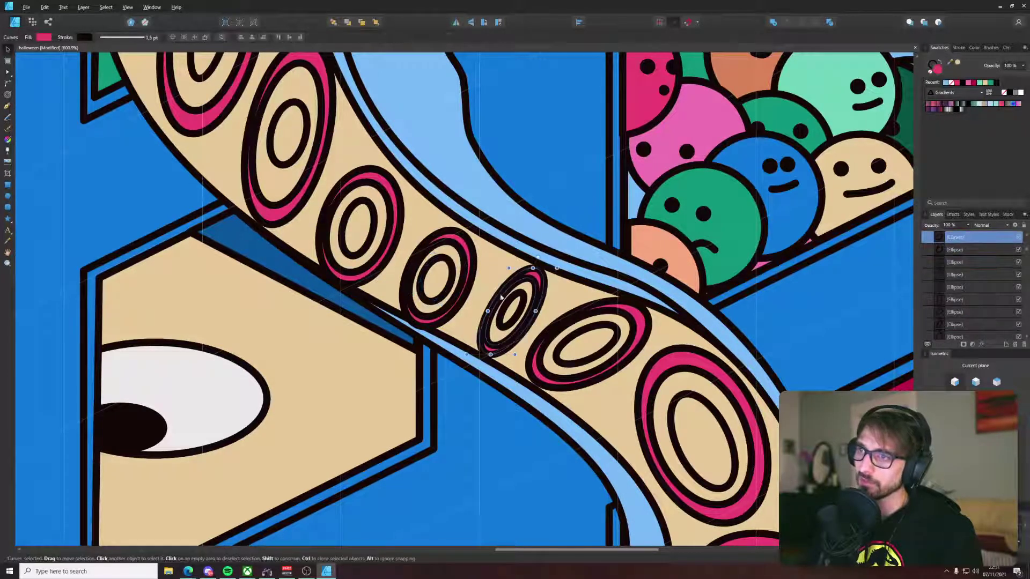
mouse_move(490, 310)
left_mouse_down()
mouse_move(467, 311)
mouse_move(492, 286)
mouse_move(495, 300)
left_mouse_up()
left_click(507, 305)
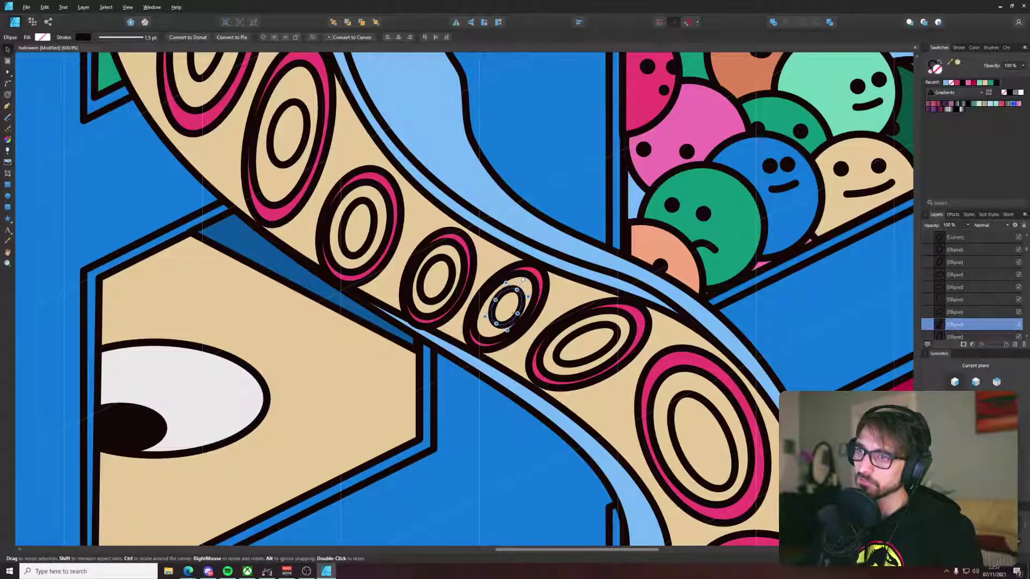
scroll(527, 284, "down", 7)
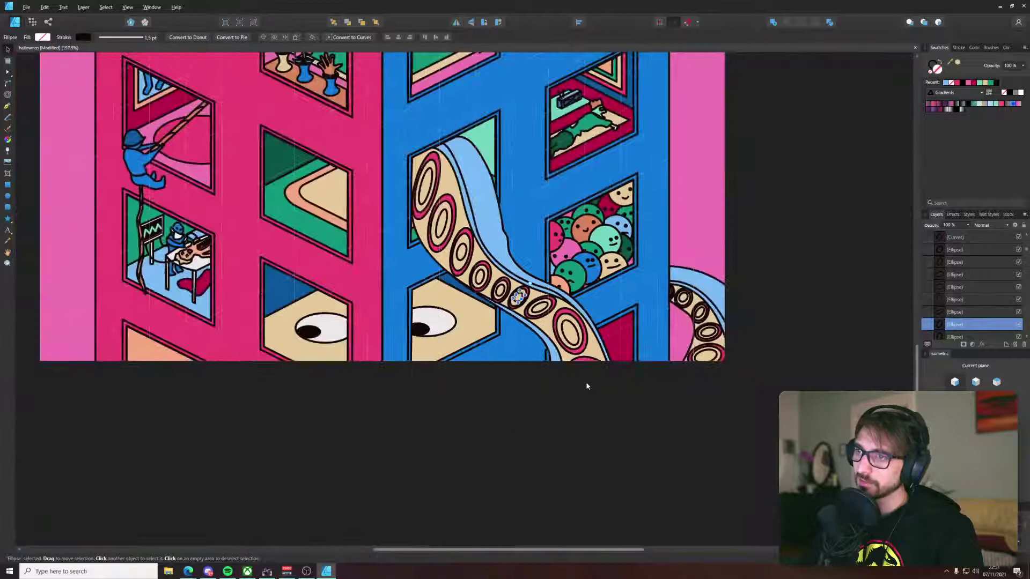
left_click(590, 390)
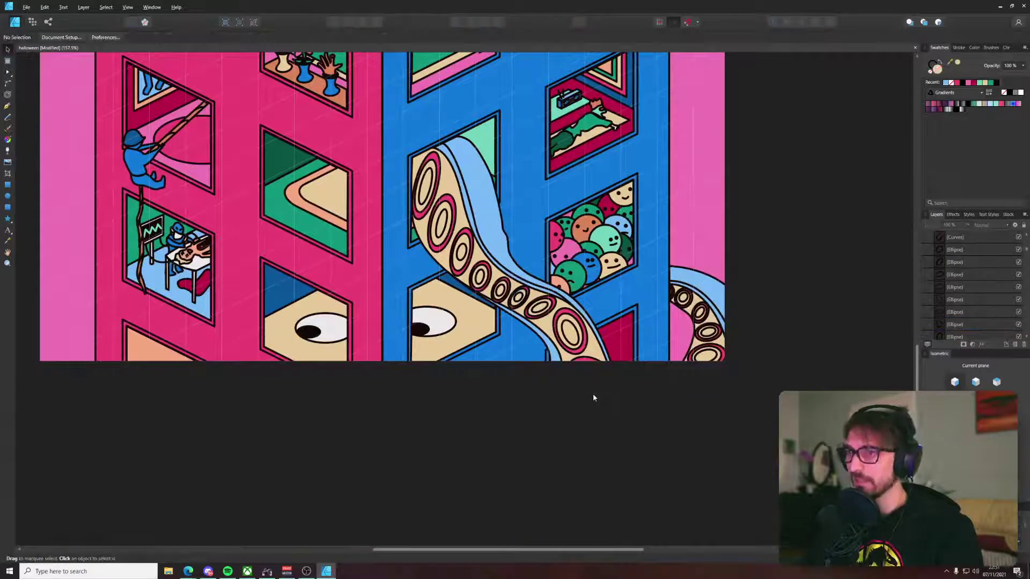
scroll(593, 370, "down", 4)
left_click_drag(681, 340, 671, 343)
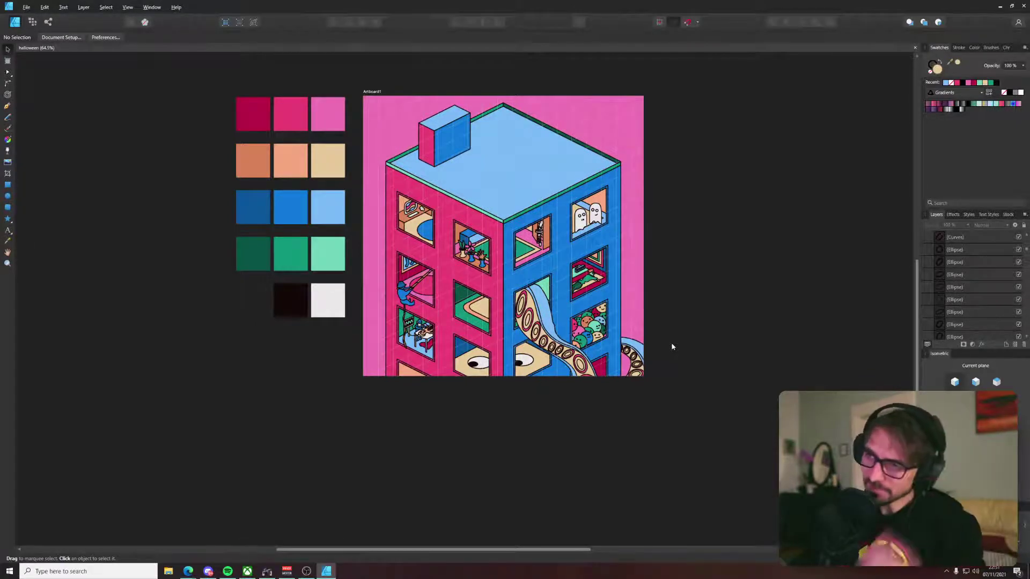
Step: Enlarge the inner ellipses of the third, second and first suction cups on the first tentacle to fit their outer rings
scroll(530, 325, "up", 5)
left_click(564, 349)
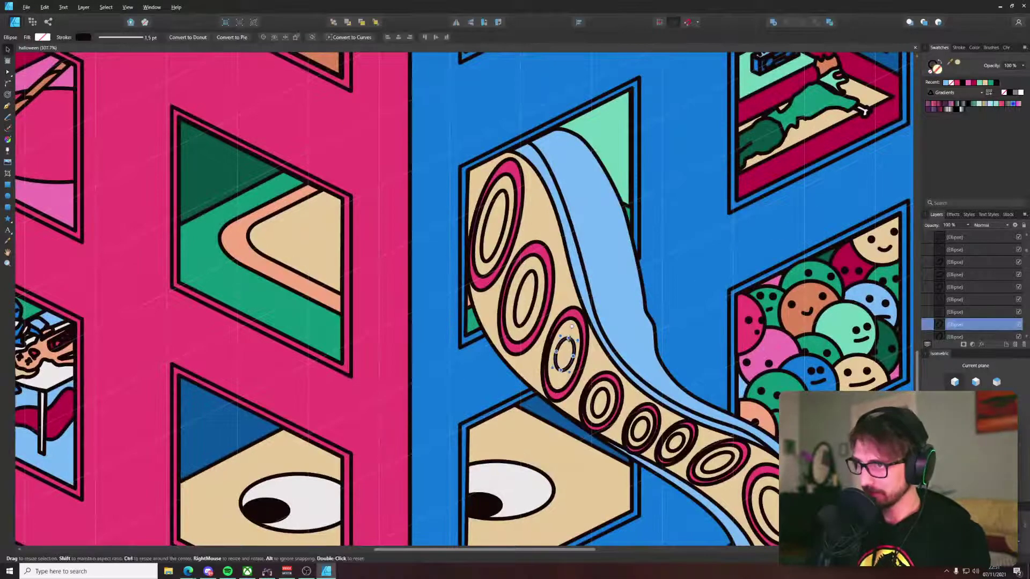
left_click_drag(570, 333, 570, 332)
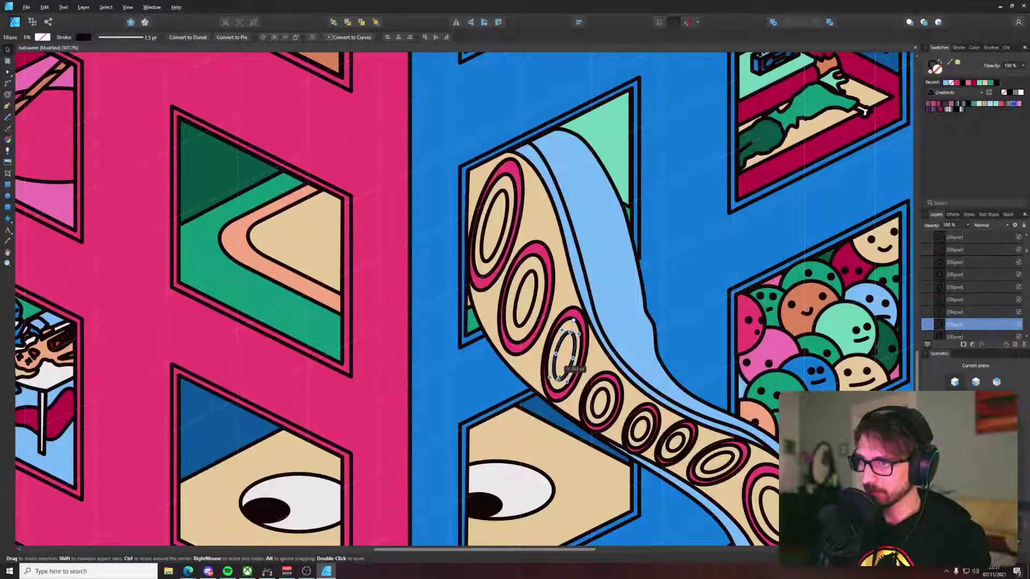
left_click(523, 285)
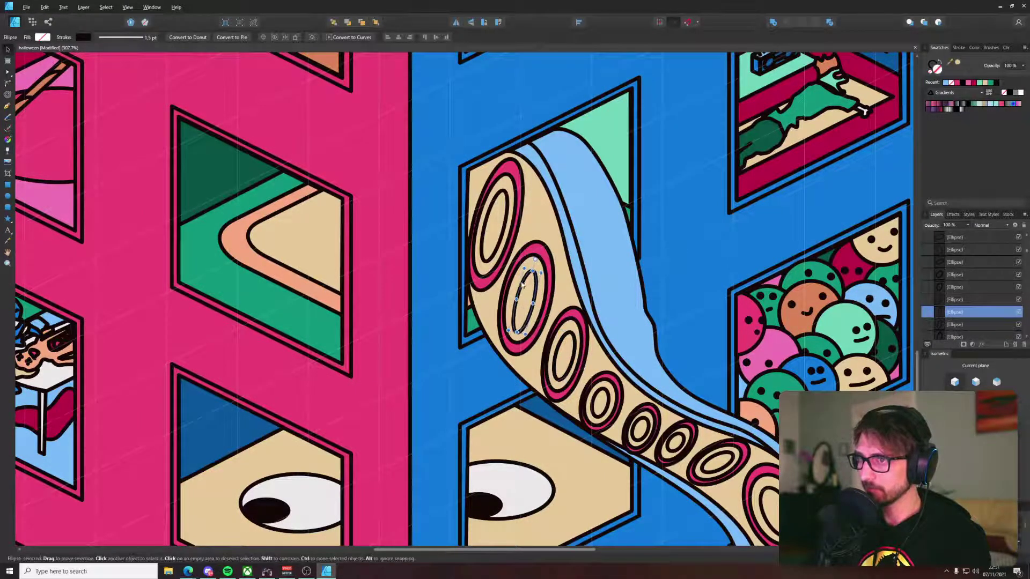
left_click_drag(532, 271, 511, 295)
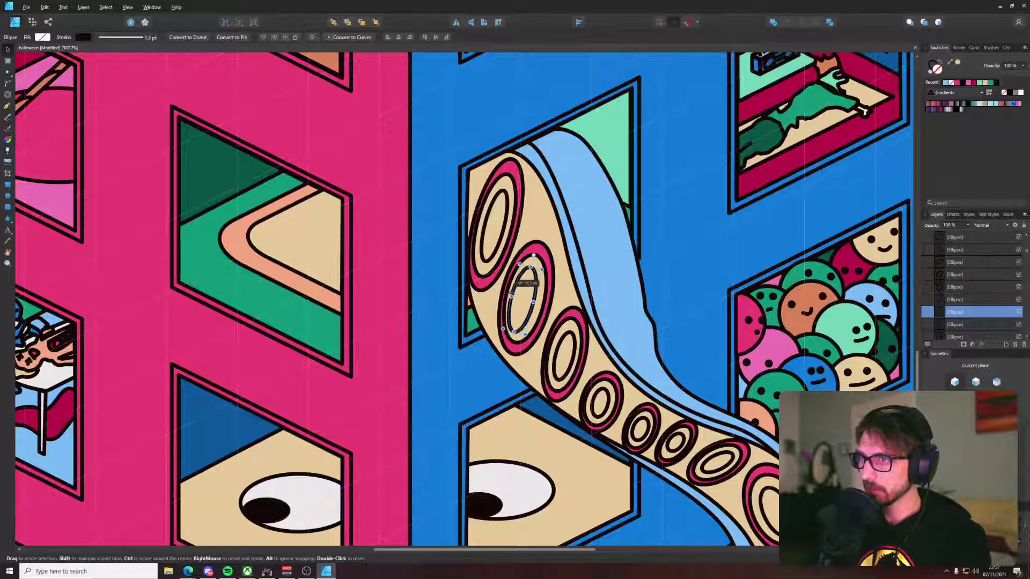
left_click(487, 266)
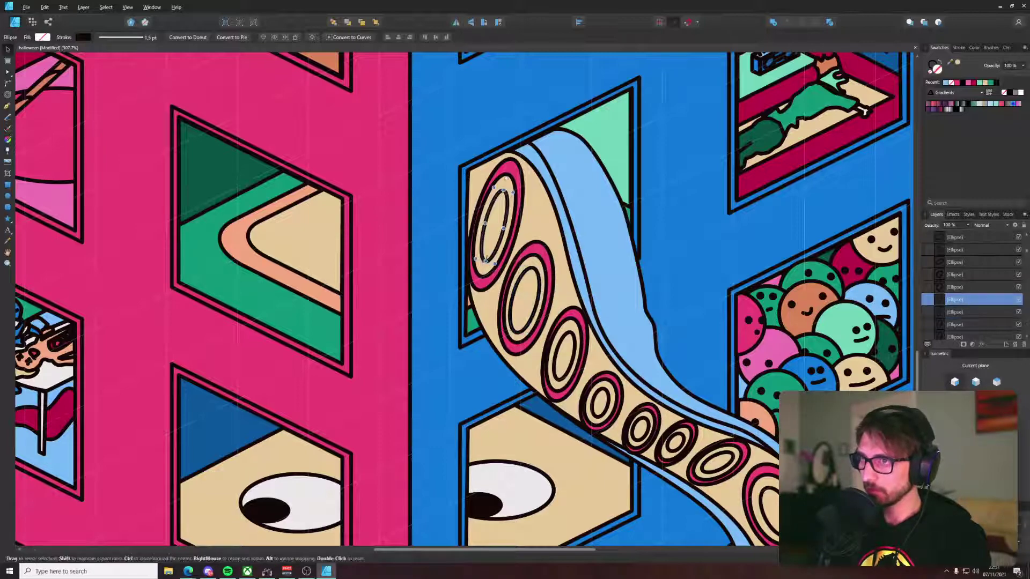
left_click_drag(485, 262, 483, 265)
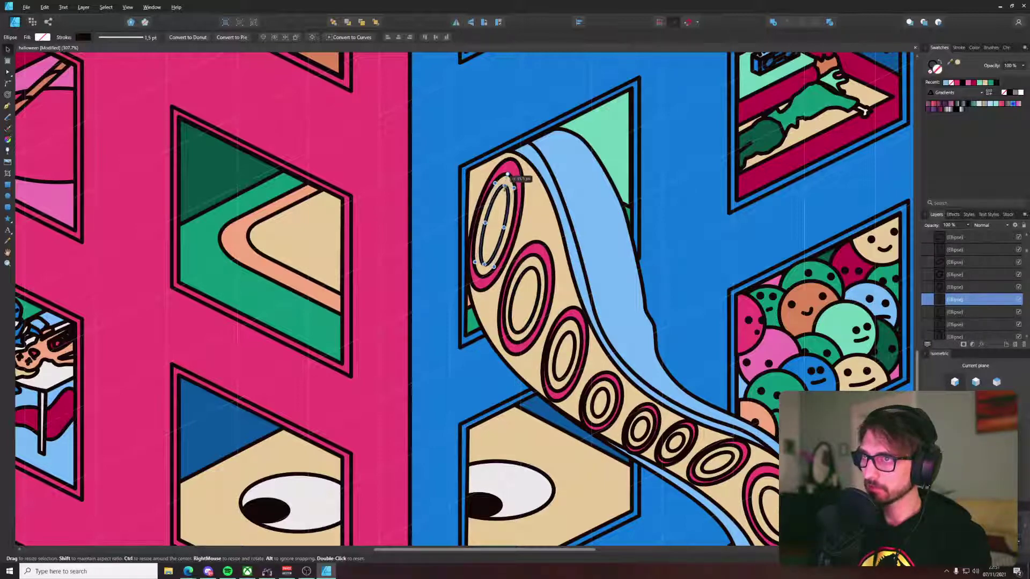
Step: Adjust the inner ellipse of the large eighth cup on the first tentacle and deselect it
scroll(507, 175, "down", 3)
left_click(684, 397)
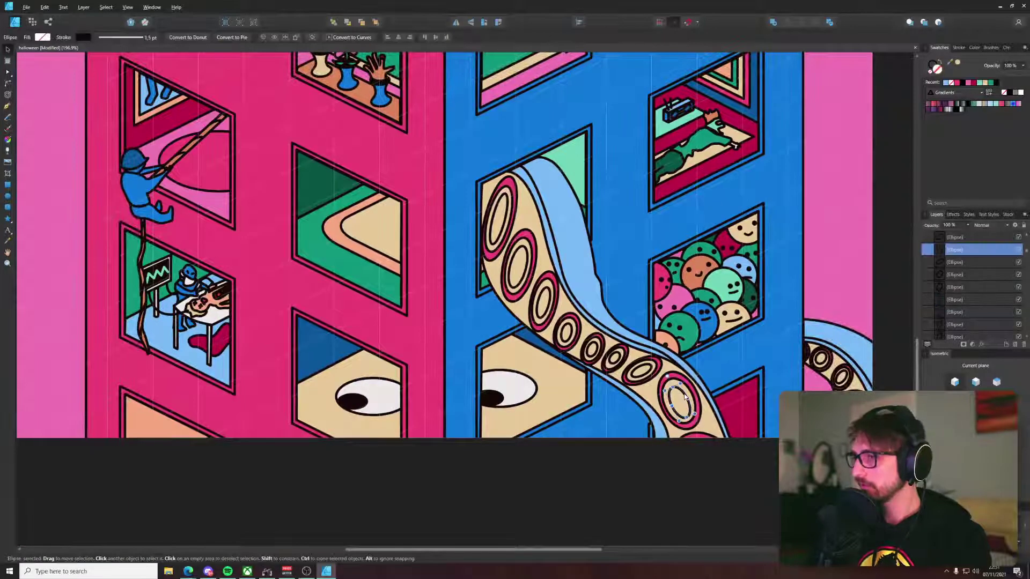
scroll(684, 396, "up", 5)
left_click_drag(693, 402, 655, 365)
scroll(665, 393, "down", 5)
left_click(740, 451)
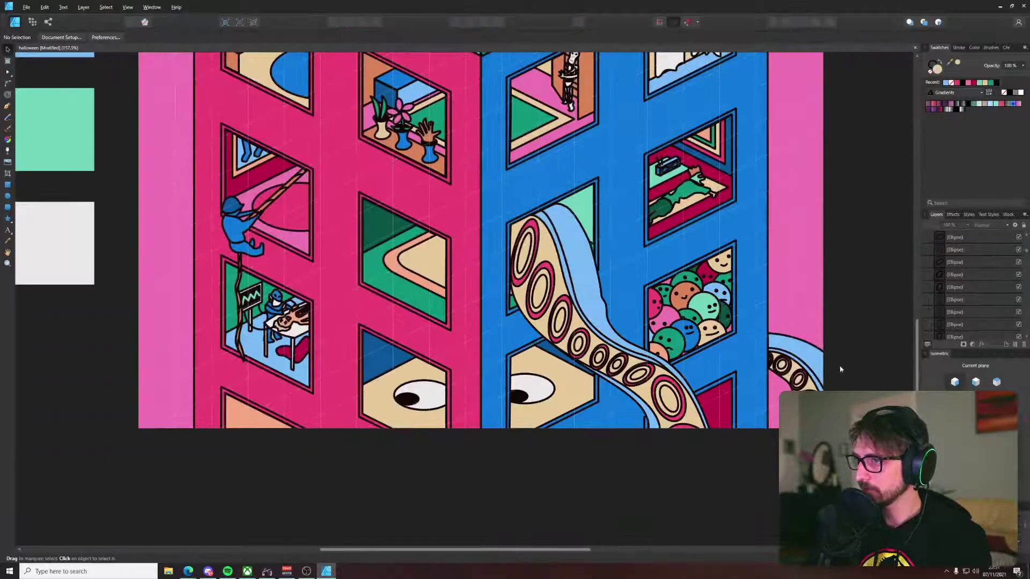
left_click_drag(841, 368, 771, 372)
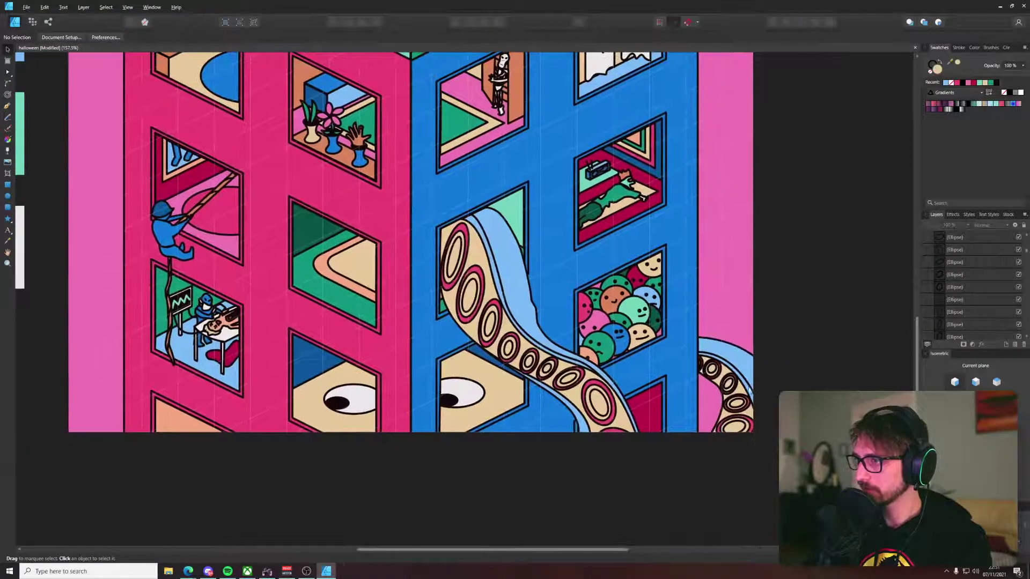
Step: Resize the inner ellipse and outer ring of the second suction cup on the tentacle at the building's outer edge, then deselect
scroll(715, 364, "up", 10)
left_click(718, 369)
left_click_drag(721, 391, 715, 386)
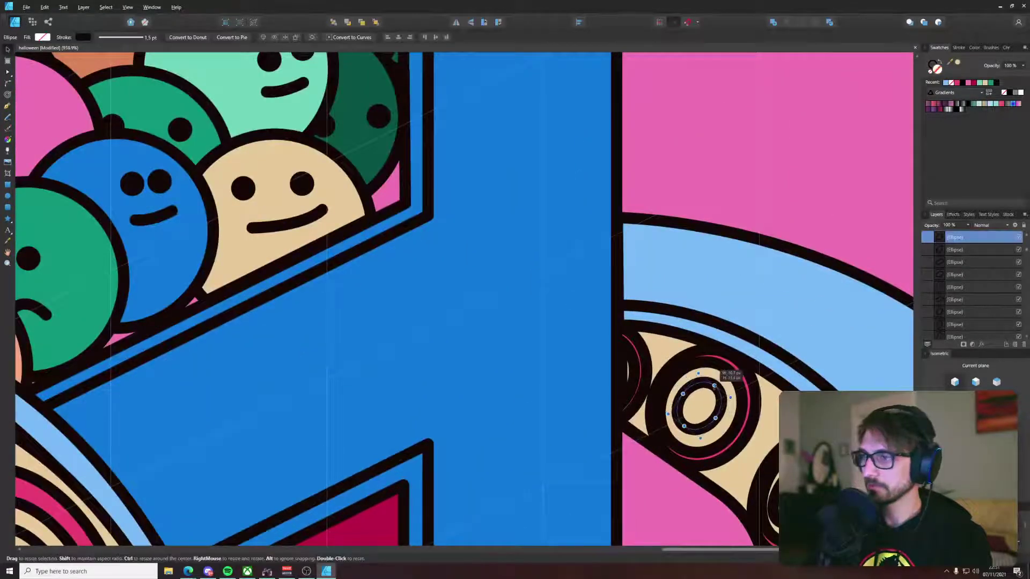
left_click(677, 360)
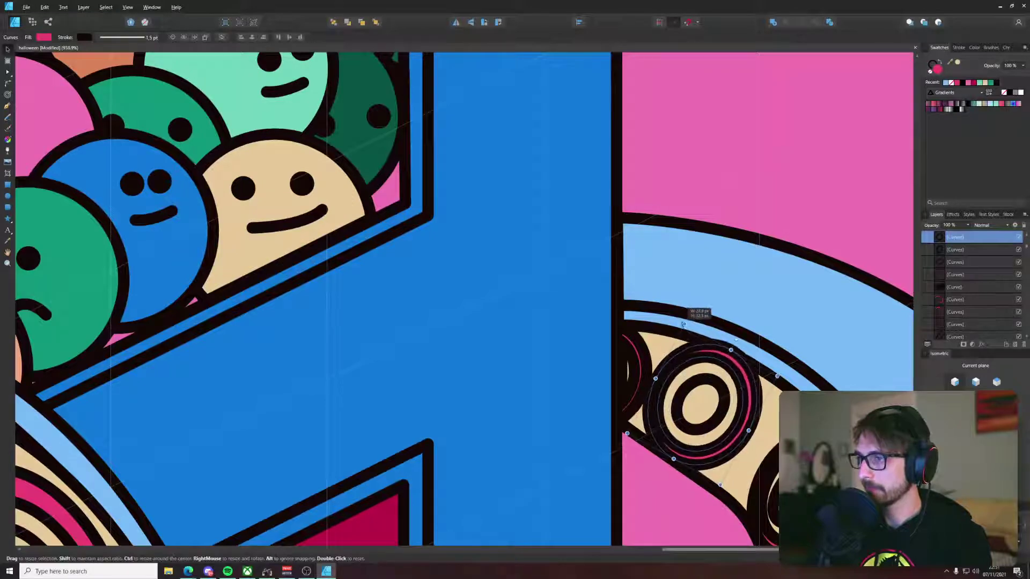
scroll(708, 348, "down", 8)
left_click(778, 328)
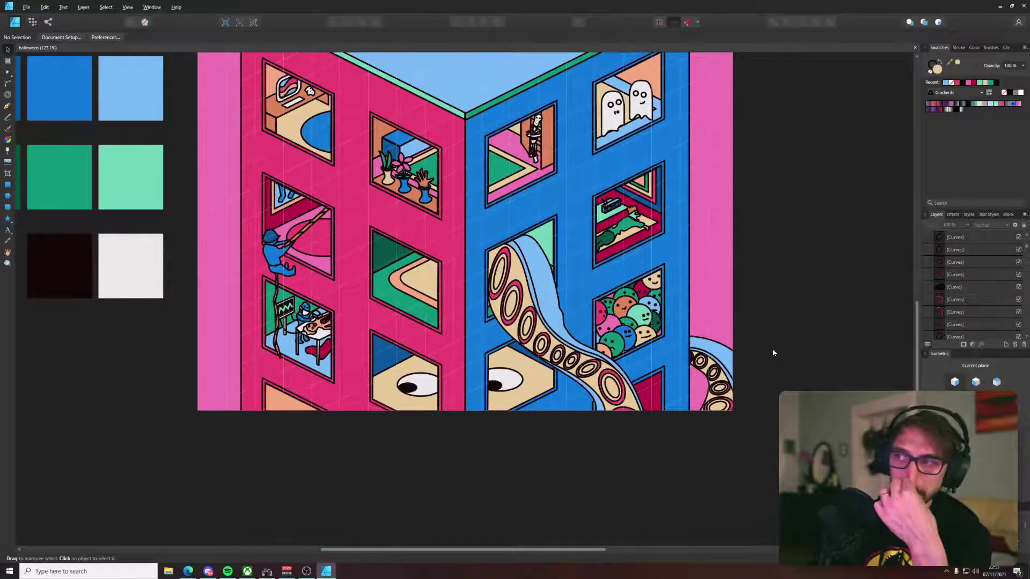
mouse_move(772, 347)
left_mouse_down()
mouse_move(700, 353)
mouse_move(746, 363)
mouse_move(787, 348)
left_mouse_up()
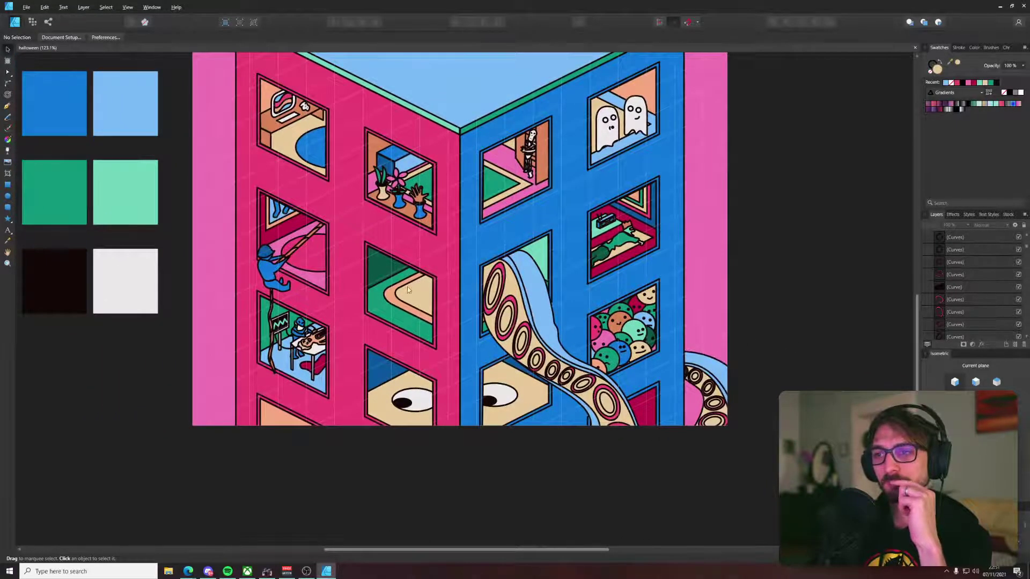
Step: Draw a tall ellipse over the empty green room's window on the pink facade, fit it to the side isometric plane and position it
scroll(407, 288, "up", 6)
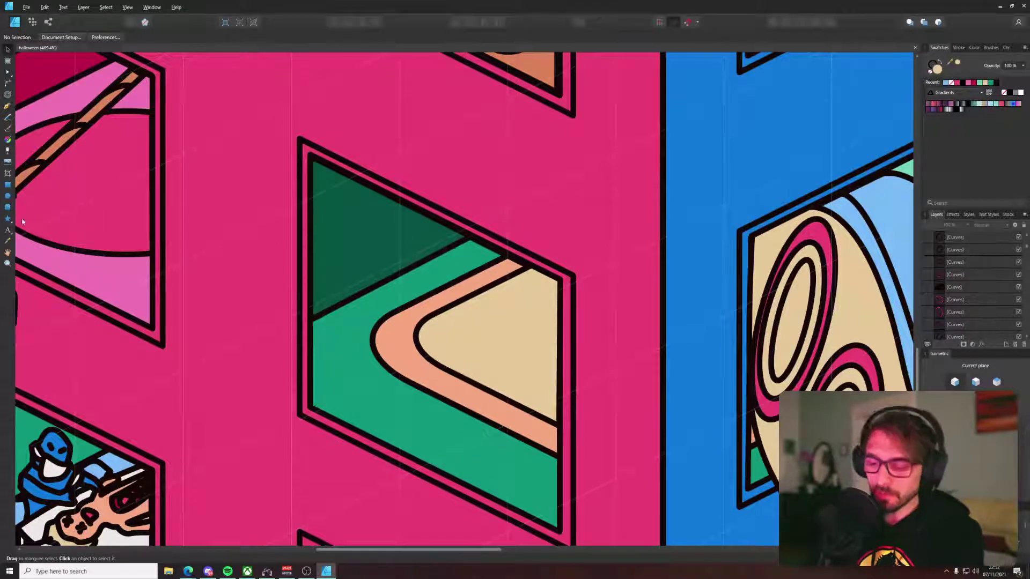
left_click(7, 197)
left_click_drag(403, 238, 521, 450)
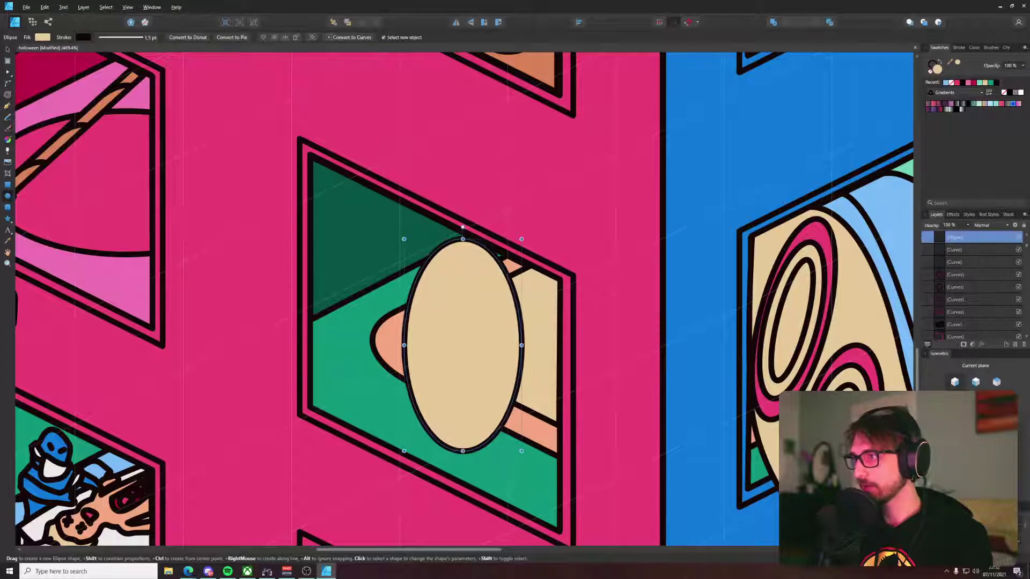
left_click(975, 408)
key("v")
left_click_drag(490, 349, 463, 285)
left_click_drag(496, 358, 463, 317)
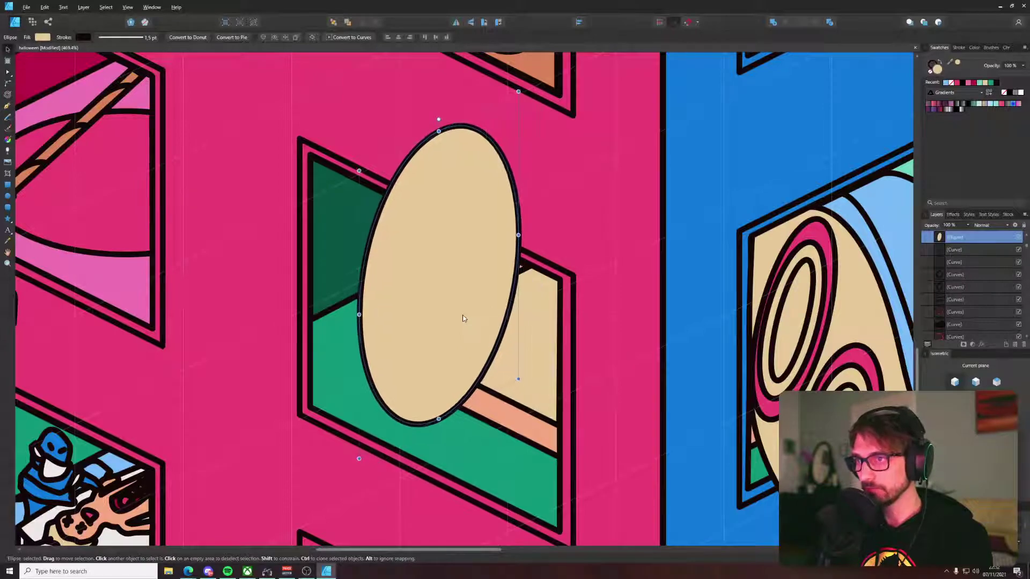
Step: Recolour the new ellipse with the light mint green sampled from the palette swatches beside the artboard
scroll(466, 322, "down", 5)
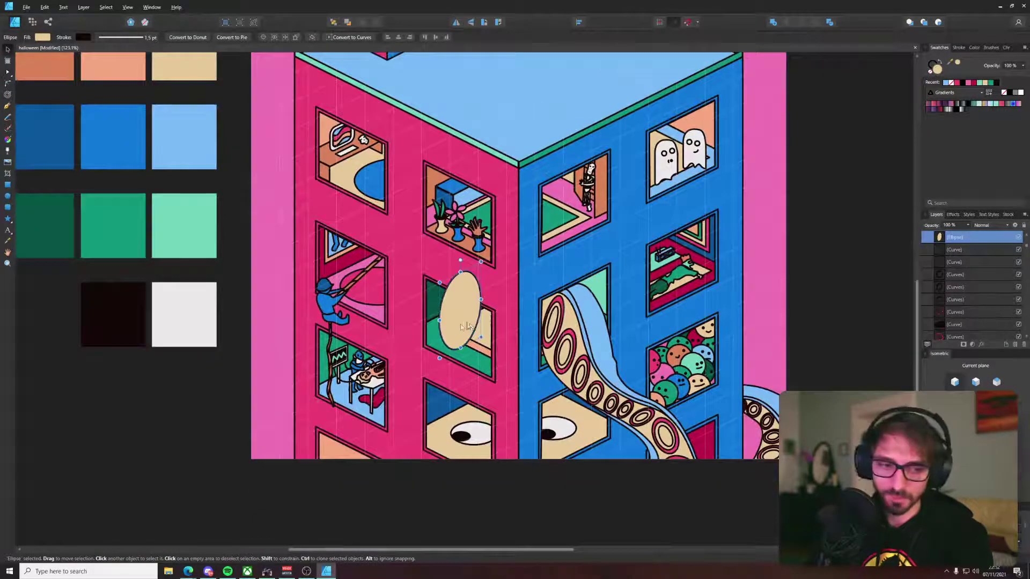
key("i")
left_click_drag(169, 140, 237, 304)
left_click(265, 381)
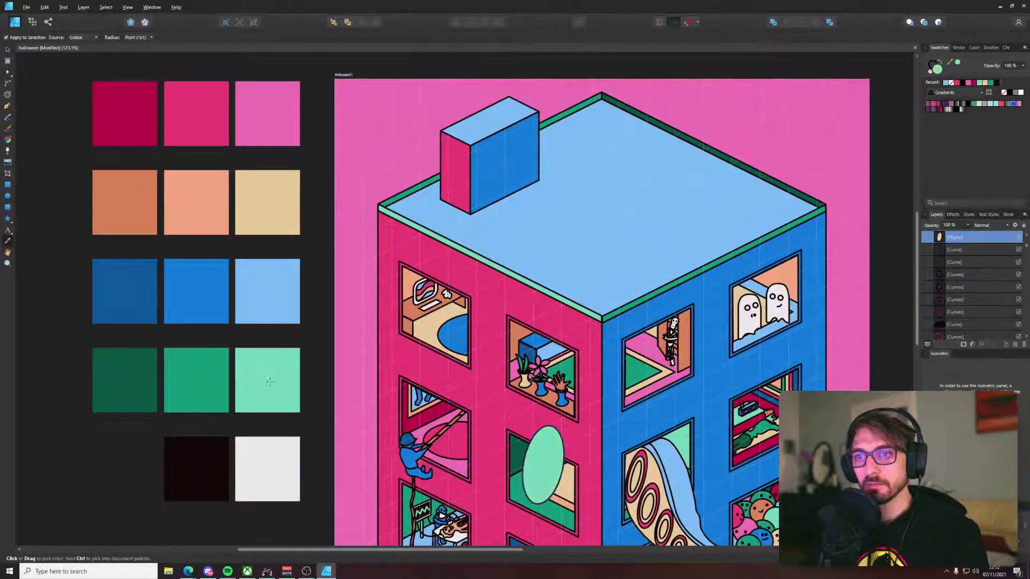
key("v")
Step: Convert the mint ellipse to curves and add closely spaced nodes all the way around its outline
scroll(610, 486, "up", 5)
left_click_drag(416, 222, 486, 91)
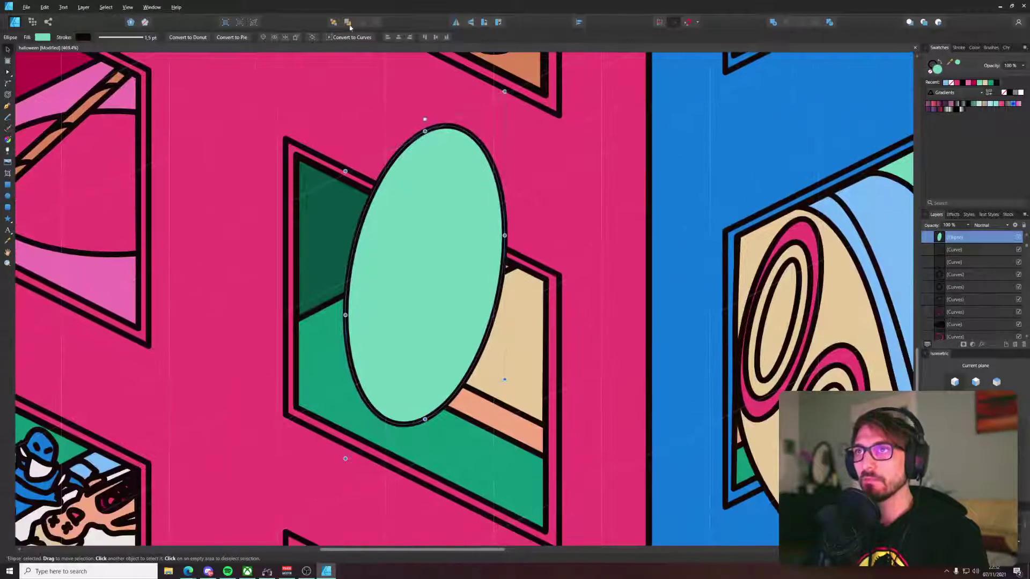
left_click(352, 37)
left_click(363, 217)
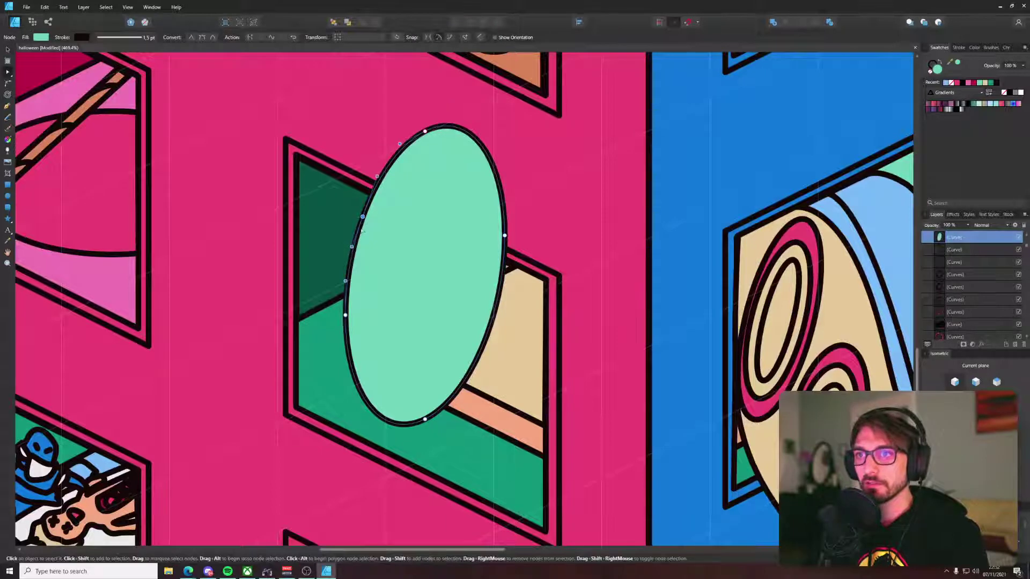
left_click(359, 226)
left_click(371, 194)
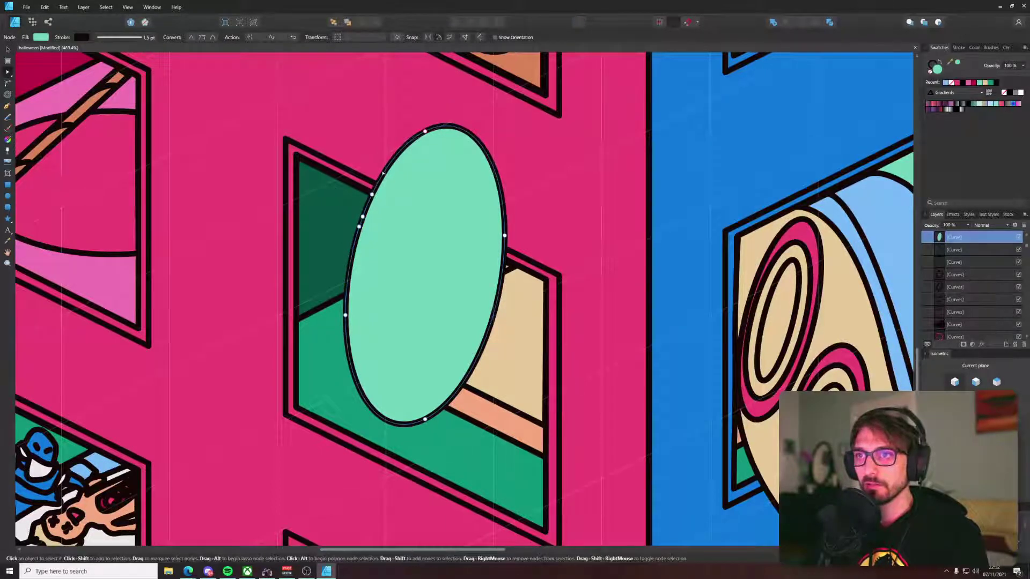
left_click(396, 156)
left_click(409, 142)
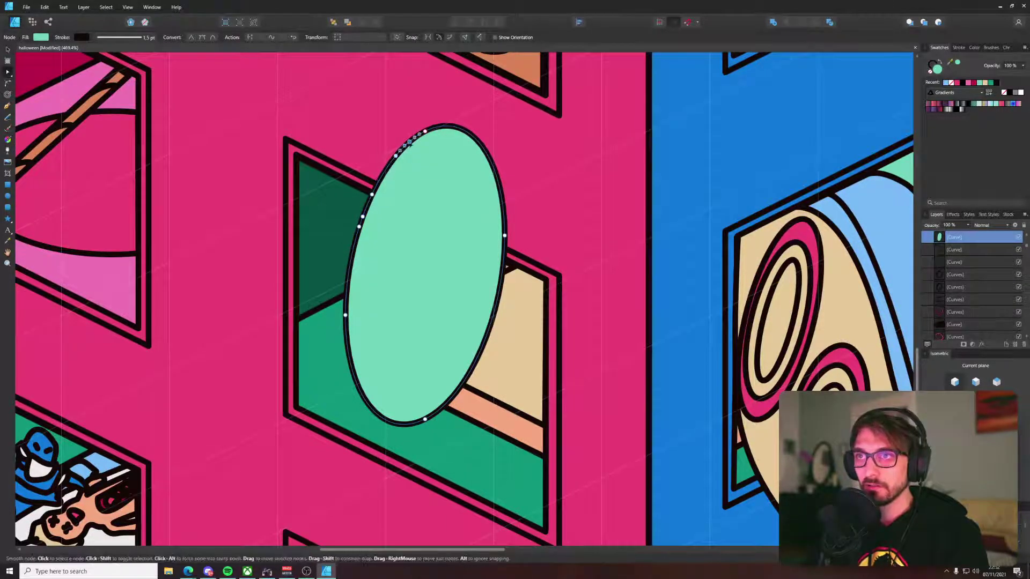
left_click(439, 128)
left_click(469, 134)
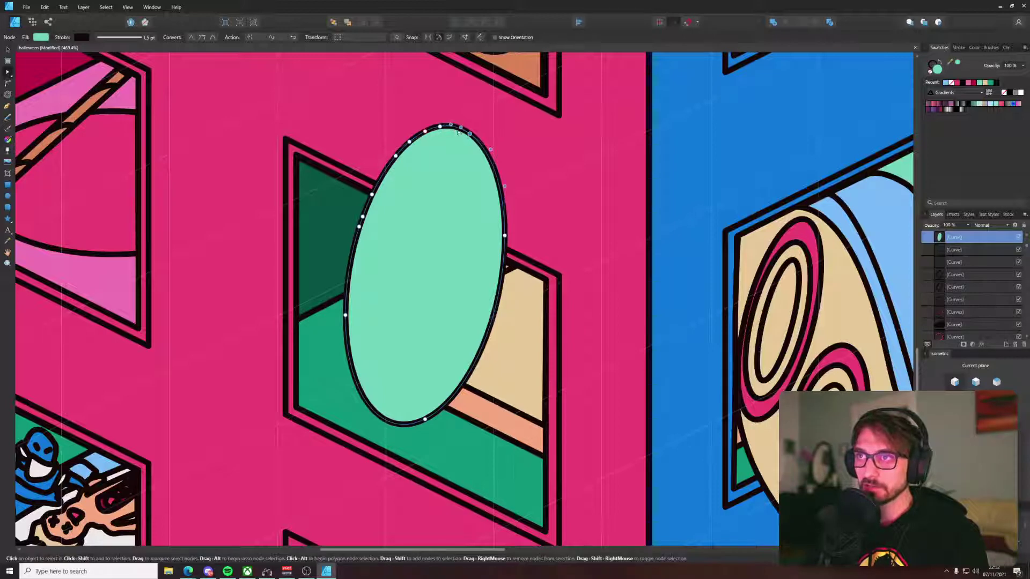
left_click(458, 127)
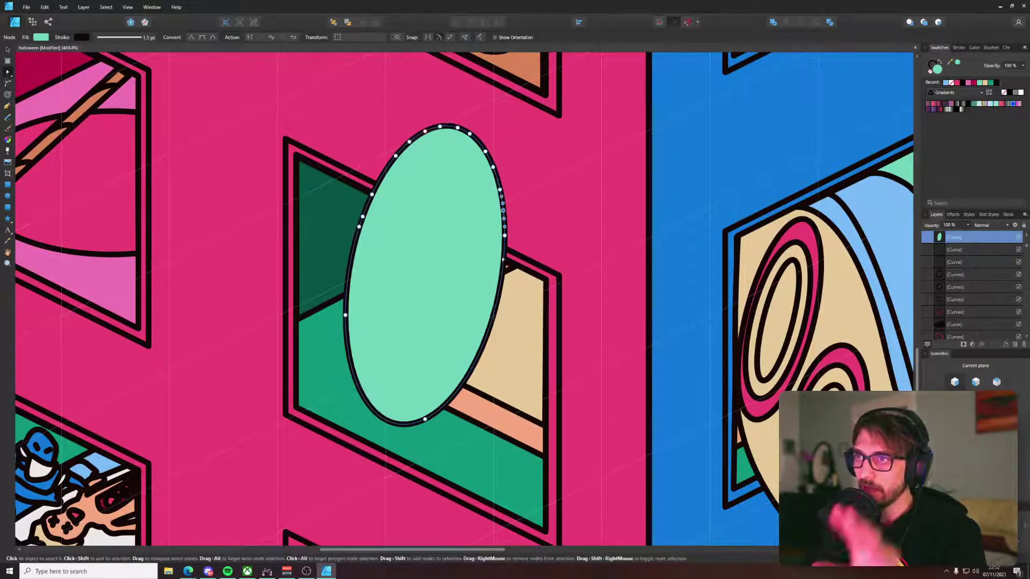
left_click(502, 283)
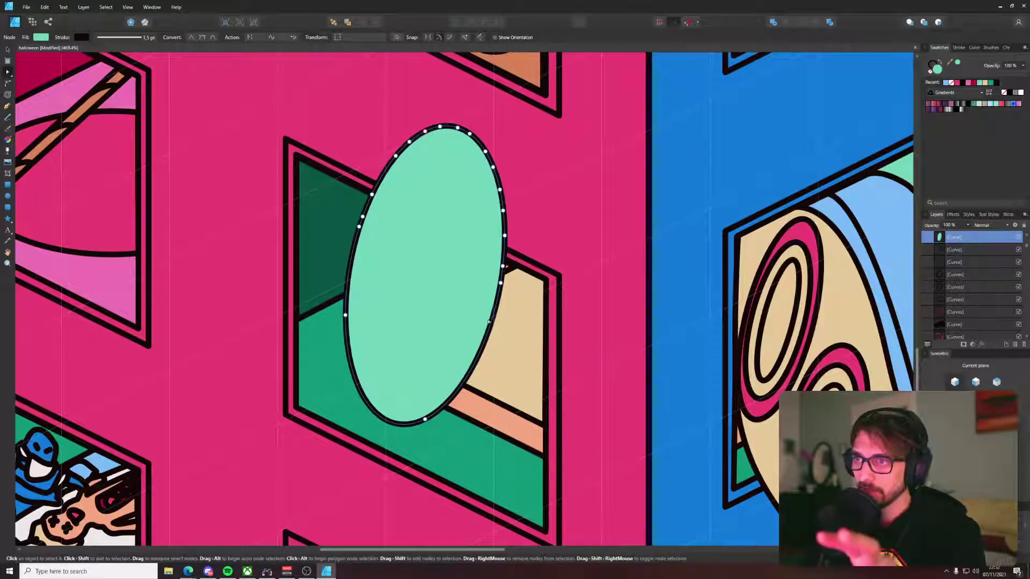
left_click(489, 322)
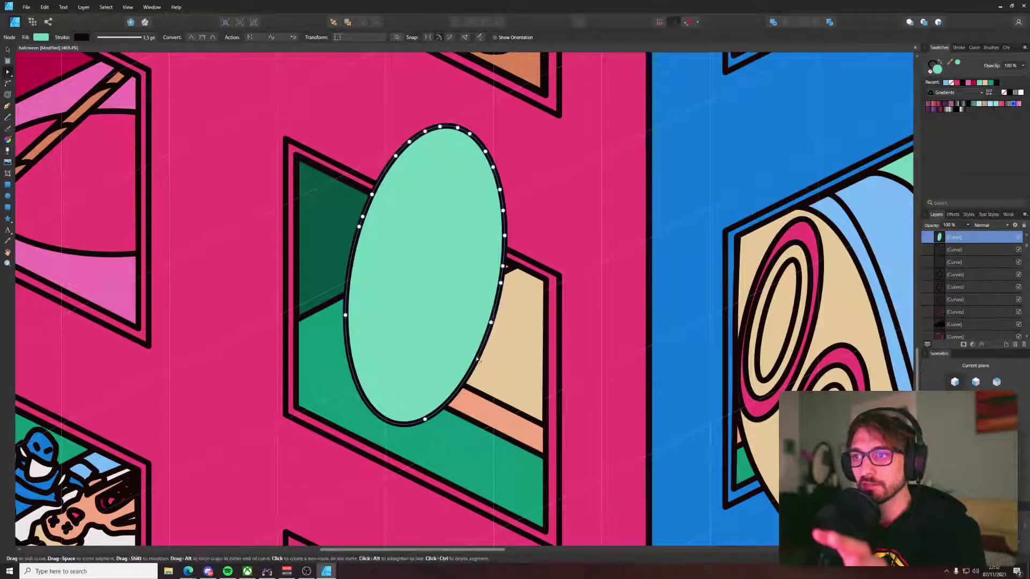
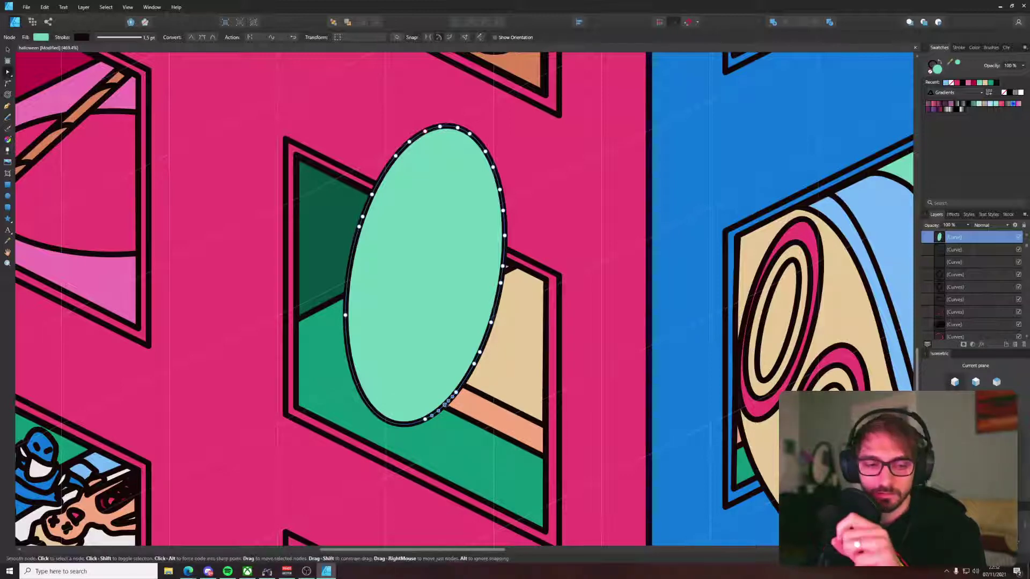
left_click(394, 424)
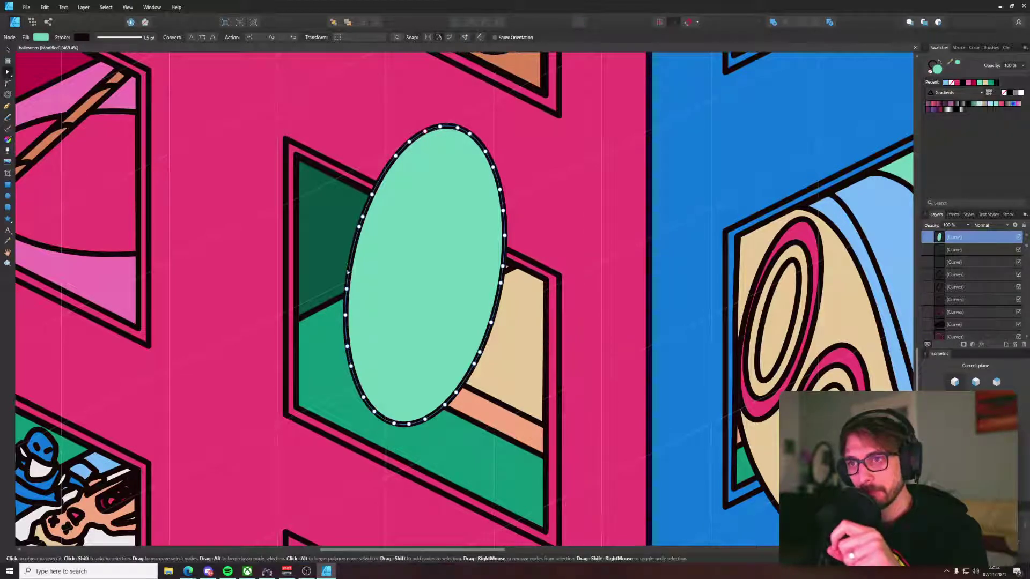
Step: Shift the nodes along the mint shape's left edge and lower-left curve in and out to make a wavy contour
scroll(352, 249, "up", 4)
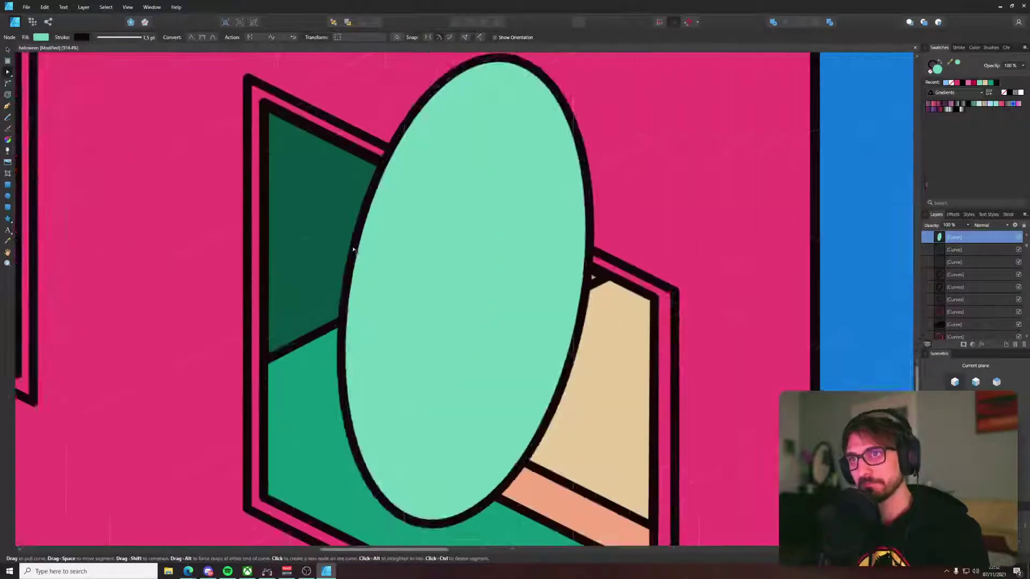
left_click(355, 247)
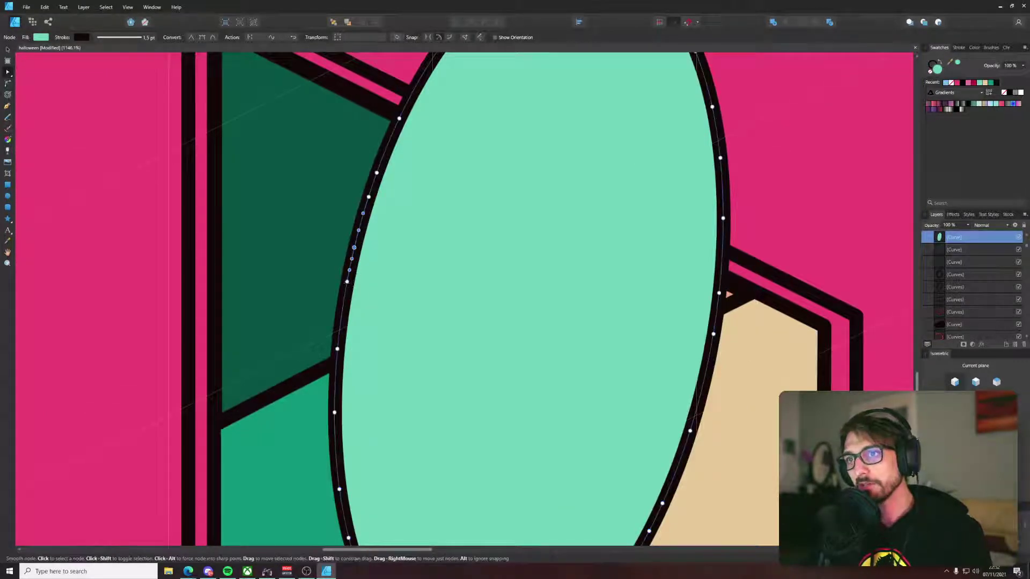
left_click_drag(347, 281, 337, 281)
left_click_drag(335, 413, 374, 283)
left_click_drag(370, 412, 358, 412)
left_click_drag(402, 394, 420, 278)
left_click_drag(444, 405, 437, 428)
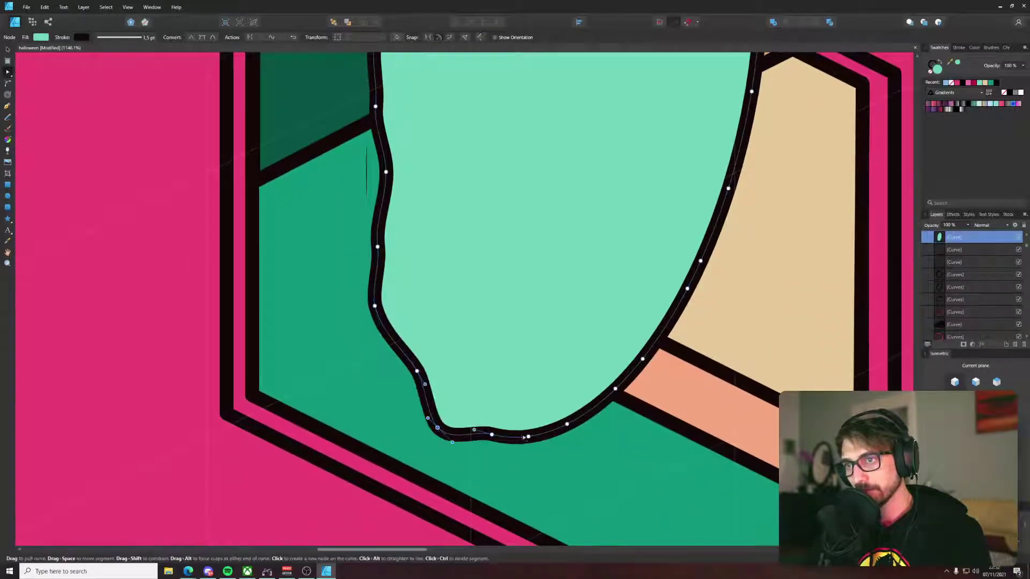
Step: Reshape the mint shape's bottom edge and lower-right side into irregular bumps by moving alternate nodes inward and outward
left_click_drag(524, 437, 530, 414)
left_click_drag(615, 389, 644, 412)
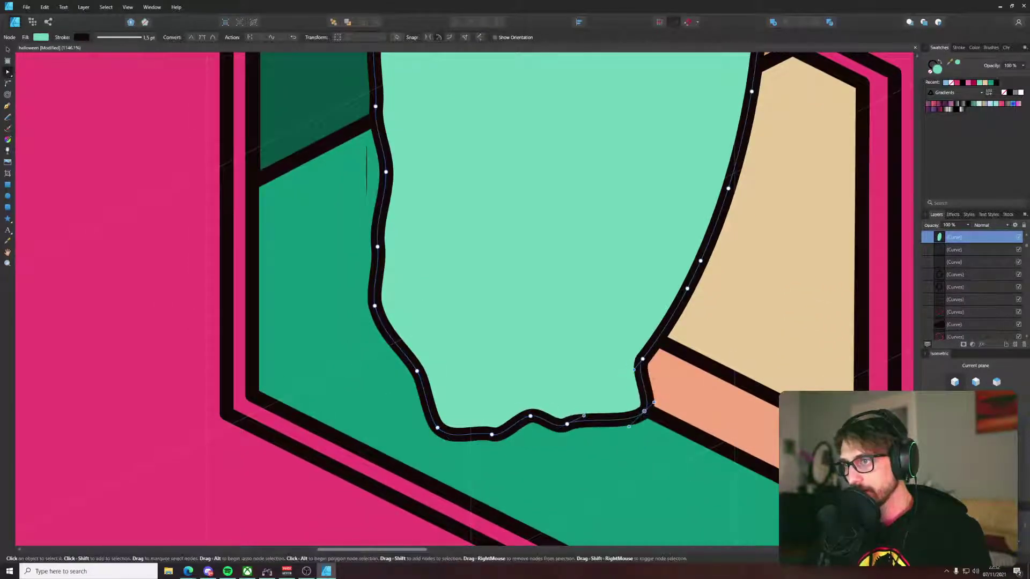
left_click_drag(665, 323, 703, 318)
left_click_drag(701, 261, 695, 244)
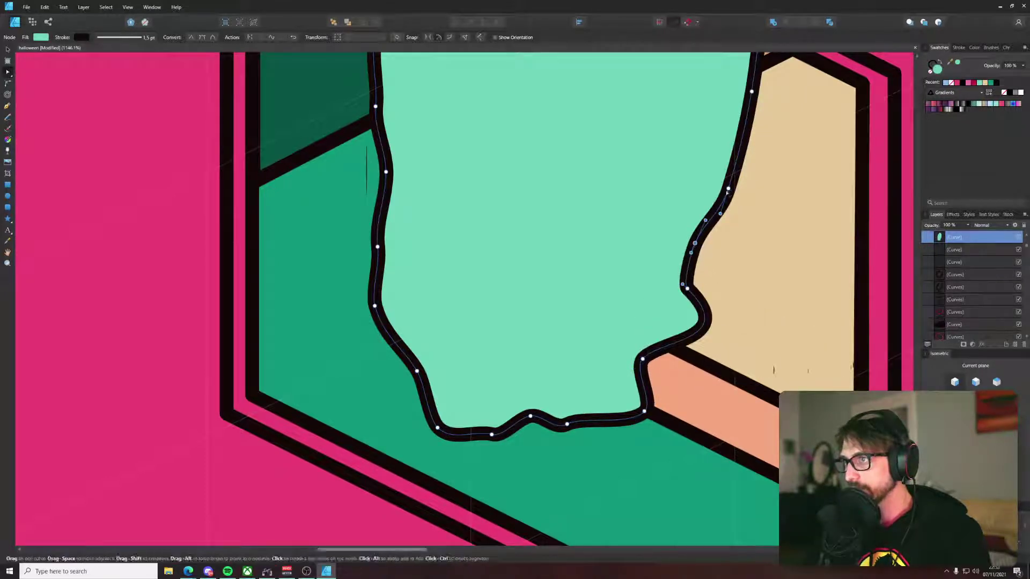
left_click_drag(728, 188, 740, 185)
left_click_drag(715, 147, 651, 311)
left_click_drag(584, 257, 734, 514)
left_click_drag(624, 452, 682, 452)
scroll(656, 483, "down", 5)
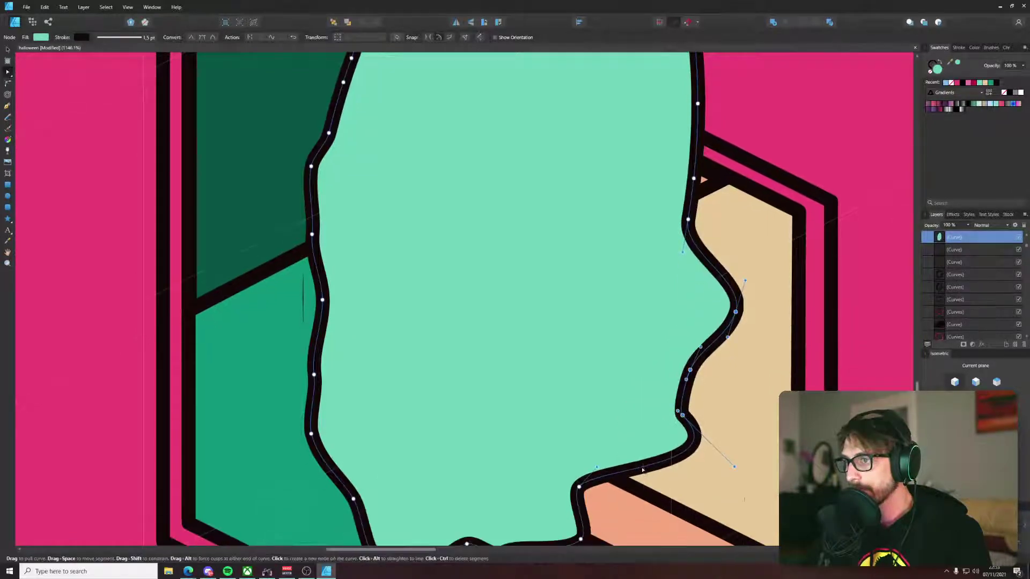
left_click_drag(634, 512, 632, 511)
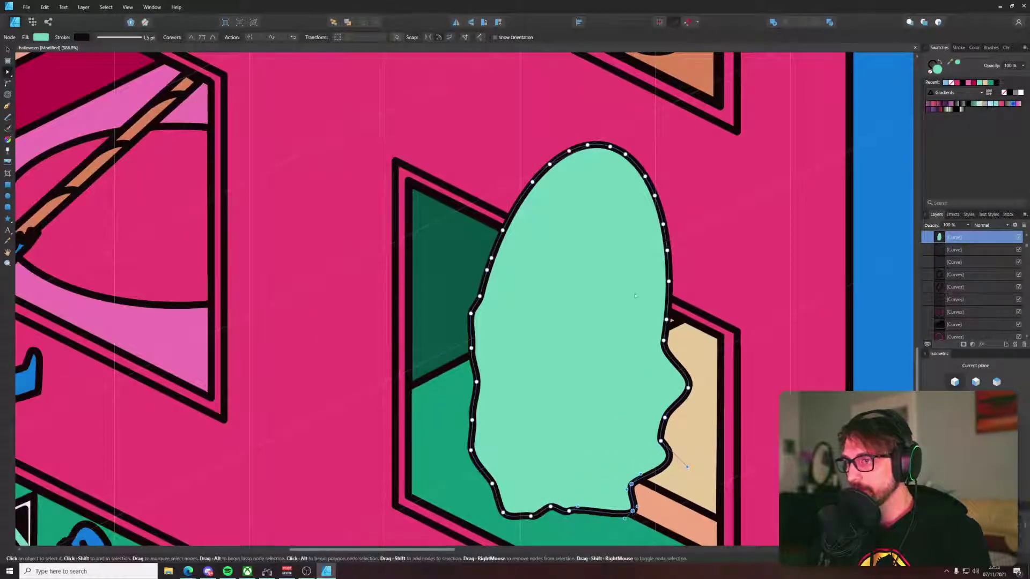
Step: Extend the wavy contour over the mint shape's upper-right side, crown and upper-left side
left_click_drag(666, 320, 674, 318)
left_click_drag(667, 250, 674, 220)
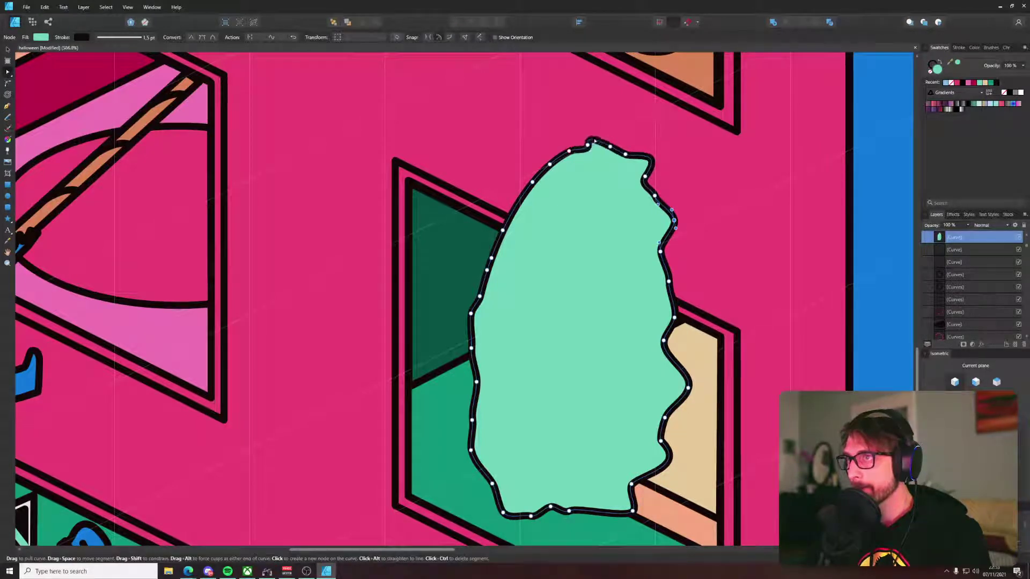
left_click_drag(541, 173, 516, 205)
left_click_drag(496, 244, 504, 248)
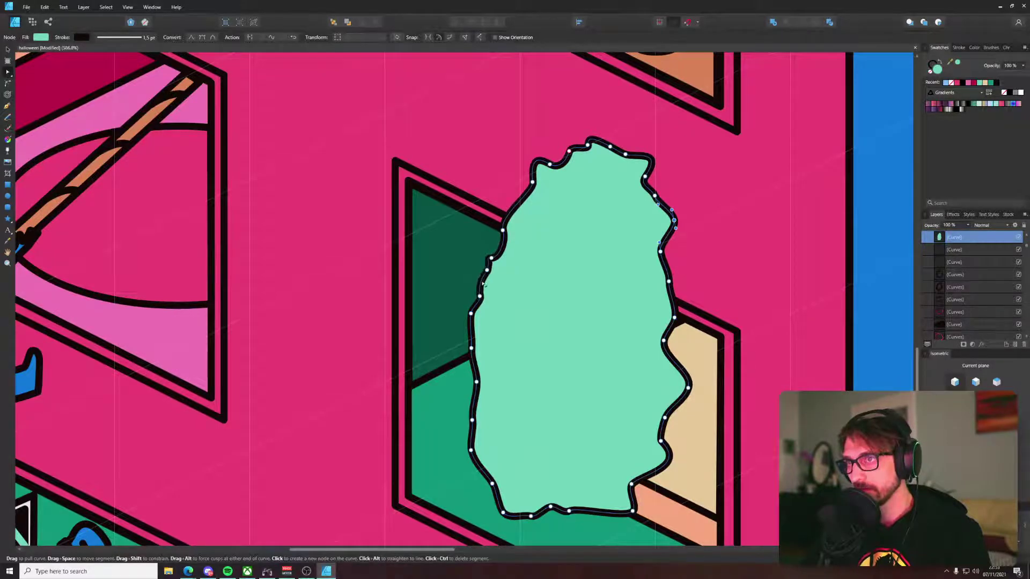
Step: Adjust the wavy mint shape's width and height and reposition it over the green room's window
key("v")
scroll(486, 289, "down", 4)
left_click_drag(480, 331, 473, 334)
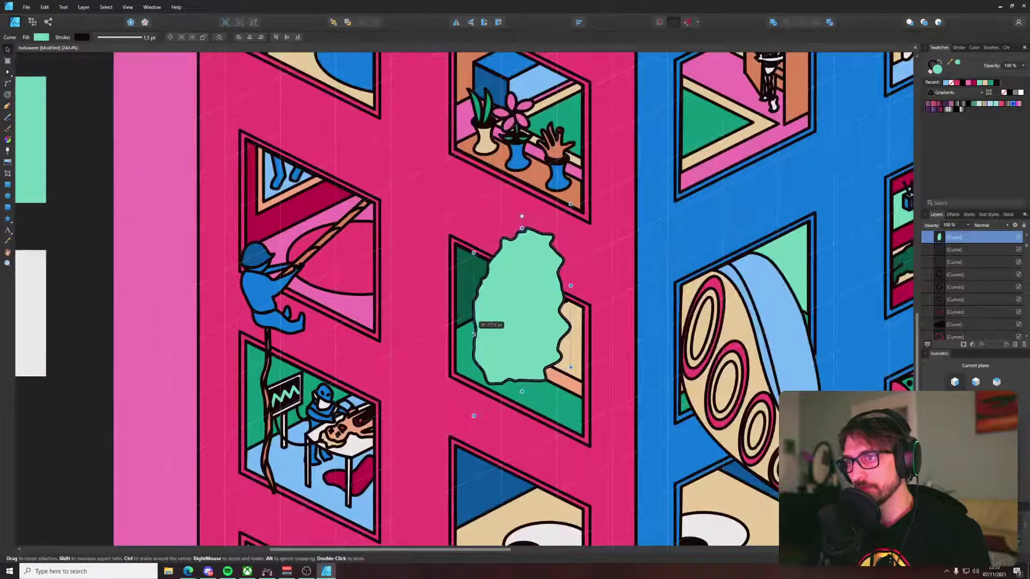
mouse_move(552, 311)
left_mouse_down()
mouse_move(554, 293)
mouse_move(551, 306)
left_mouse_up()
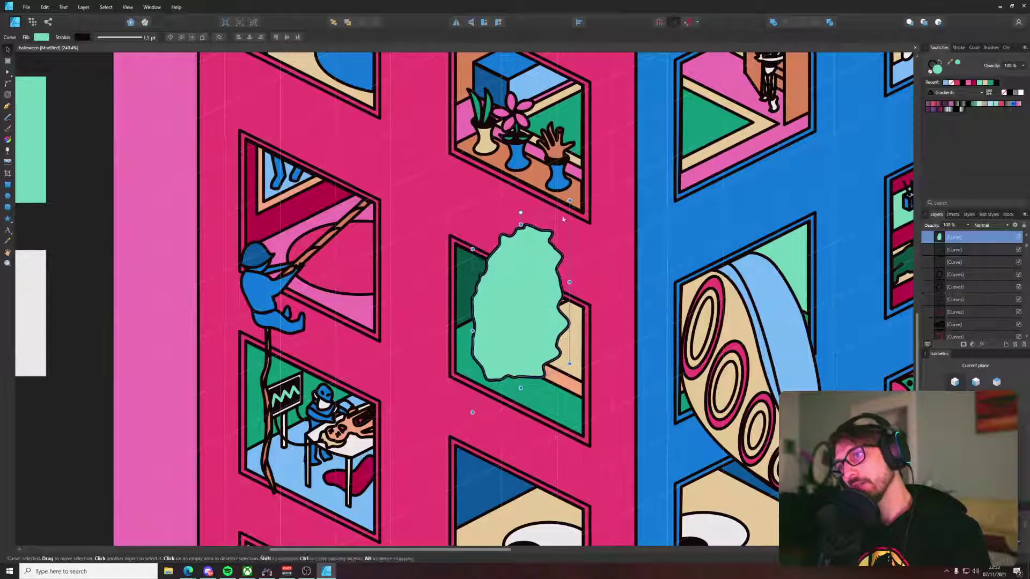
left_click_drag(570, 200, 575, 190)
left_click_drag(541, 297, 539, 307)
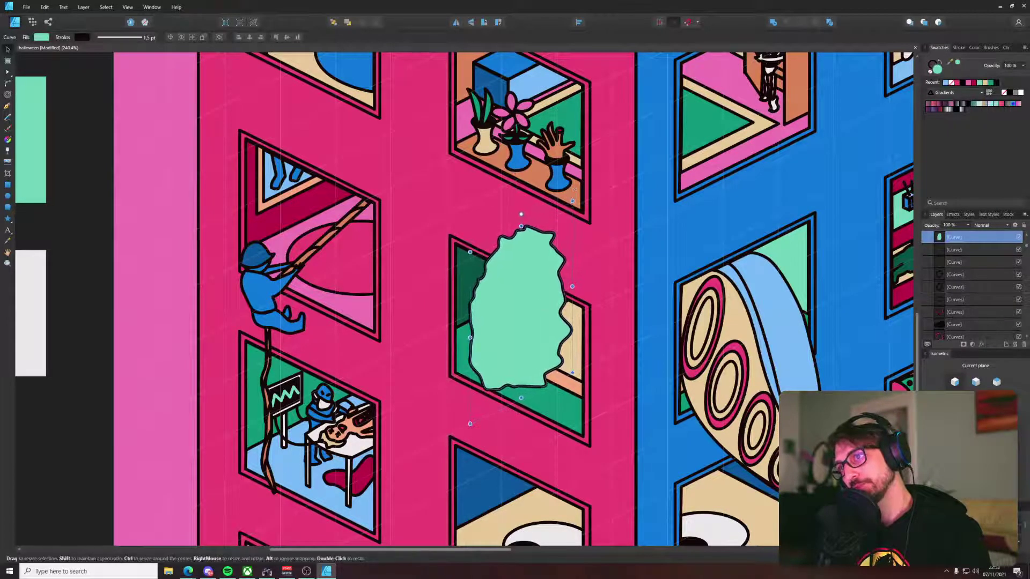
left_click_drag(520, 227, 521, 240)
left_click_drag(525, 305, 529, 293)
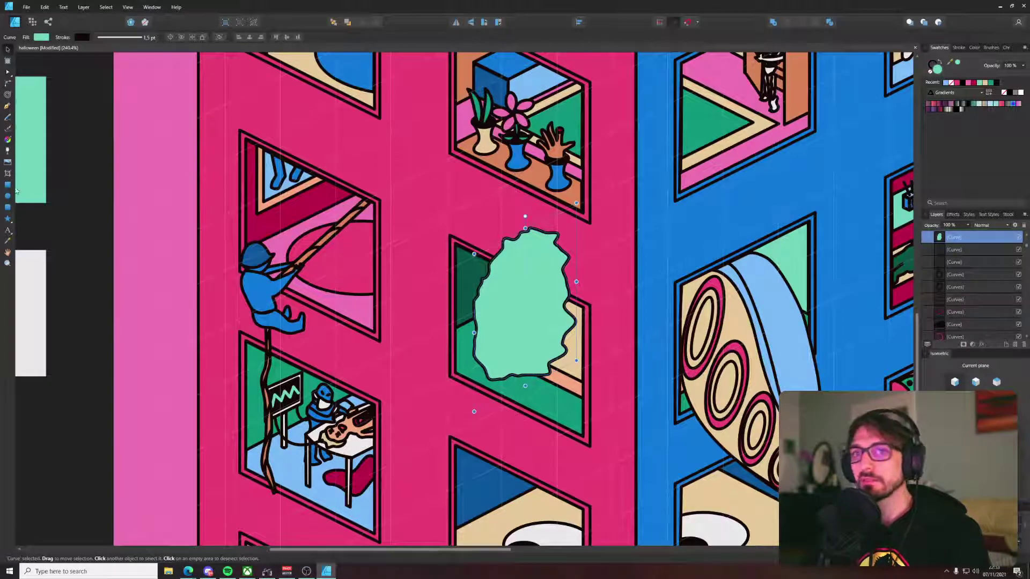
Step: Draw a rectangle over the green room's window, fit it to the facade's isometric plane and size it to the inner window frame
left_click(7, 184)
left_click_drag(453, 246, 600, 391)
left_click(974, 412)
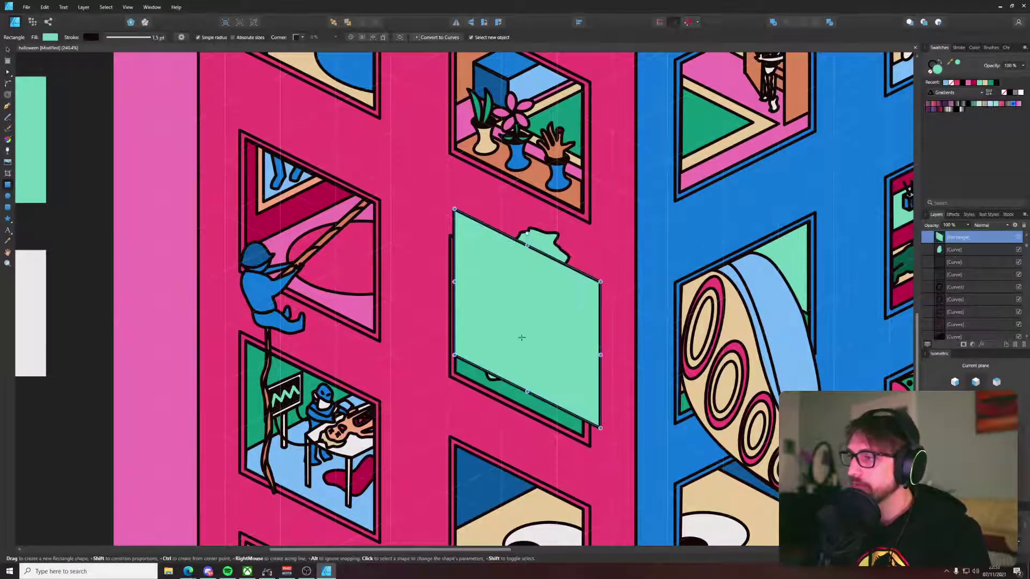
scroll(518, 335, "up", 3)
key("v")
left_click_drag(545, 309, 557, 344)
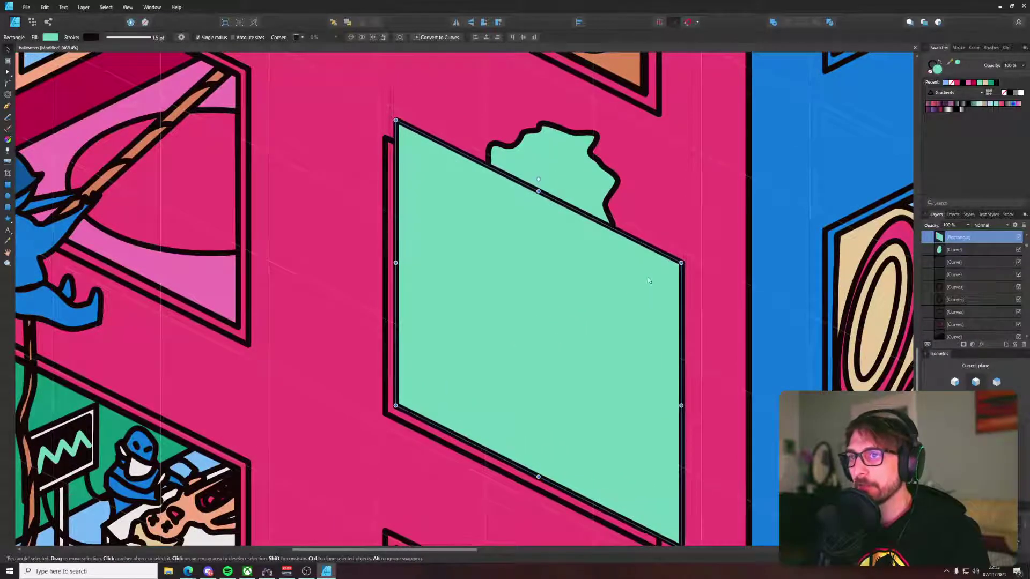
left_click_drag(681, 262, 647, 279)
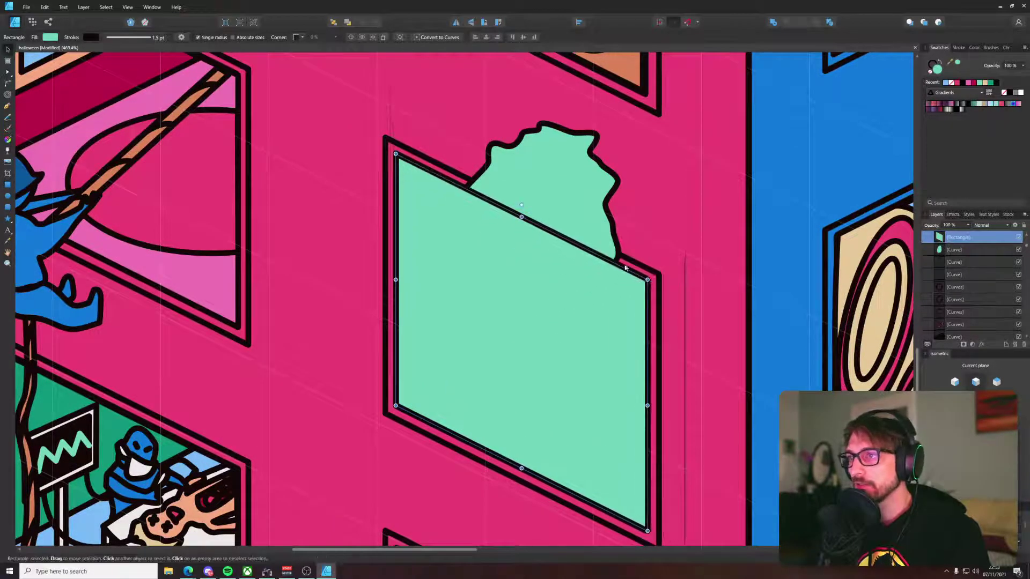
Step: Bring the wavy mint shape in front of the rectangle covering the green room's window
left_click(591, 232, "shift")
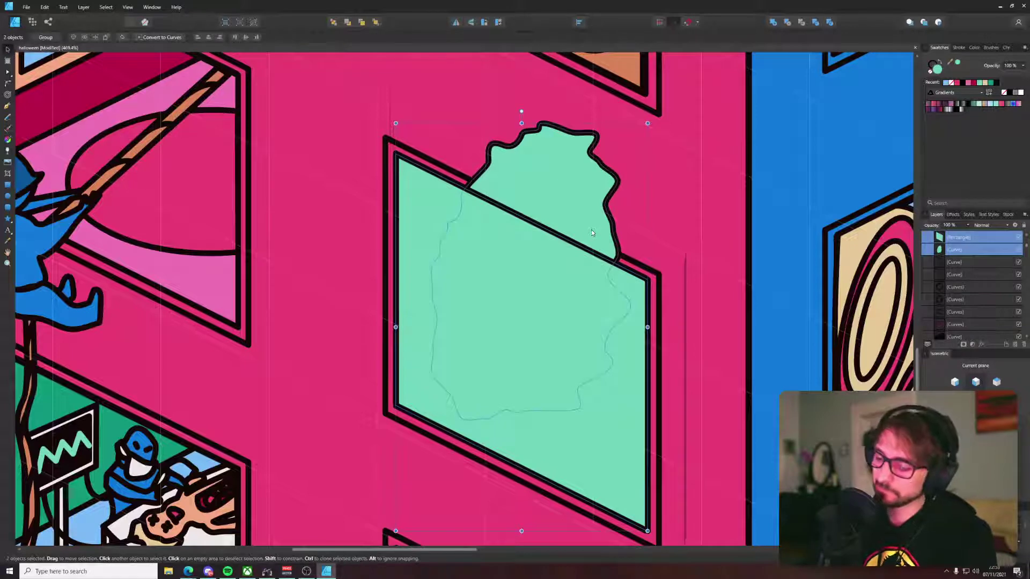
left_click(591, 231)
key("ctrl+]")
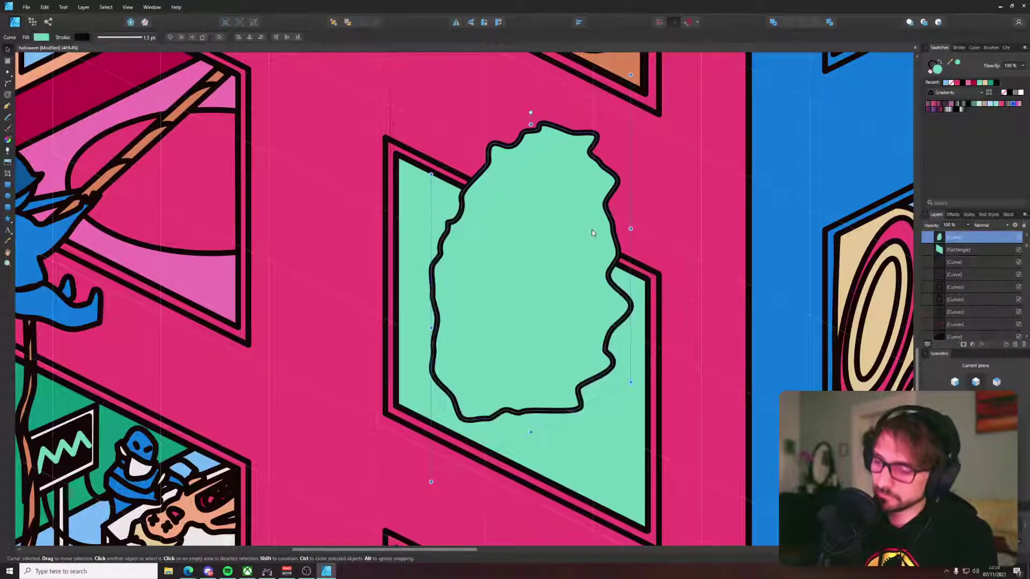
Step: Divide the wavy mint shape with the window rectangle and delete the pieces outside their overlap
left_click(413, 194, "shift")
left_click(830, 23)
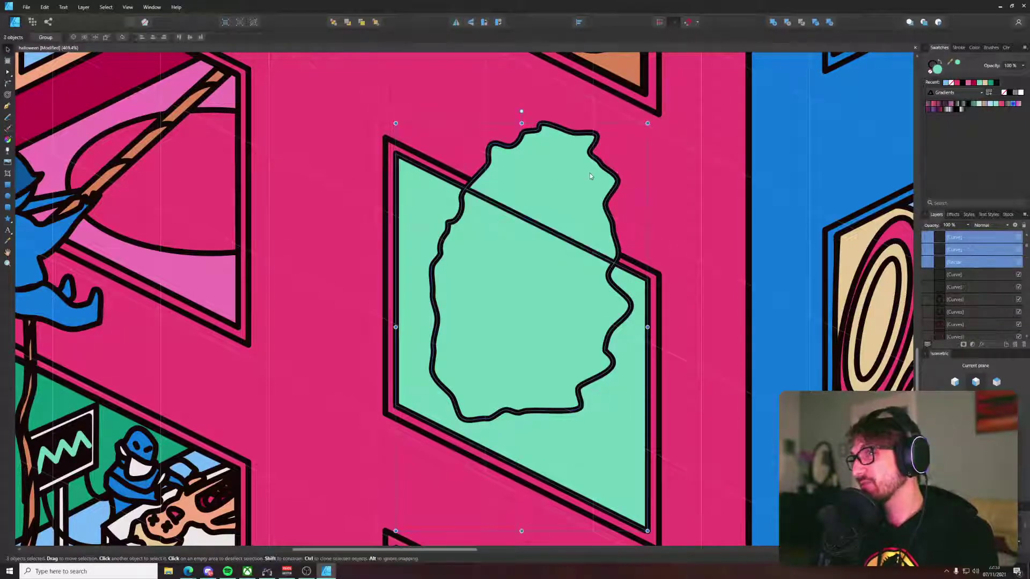
left_click(590, 173)
key("Delete")
key("Delete")
scroll(437, 181, "down", 5)
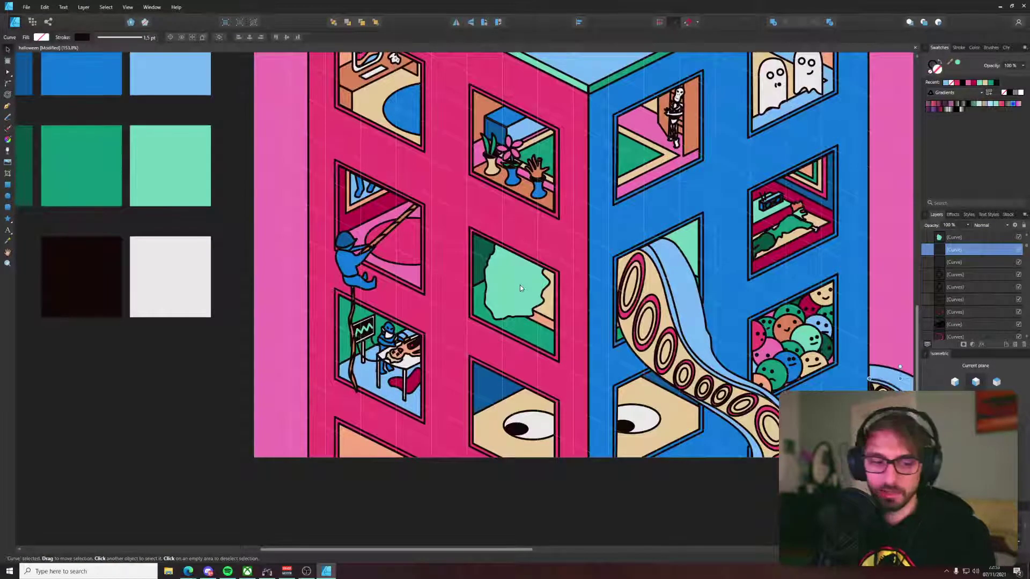
Step: Duplicate the cropped mint shape and shrink the copy so its wavy contour sits inside the original's outline
left_click(520, 288)
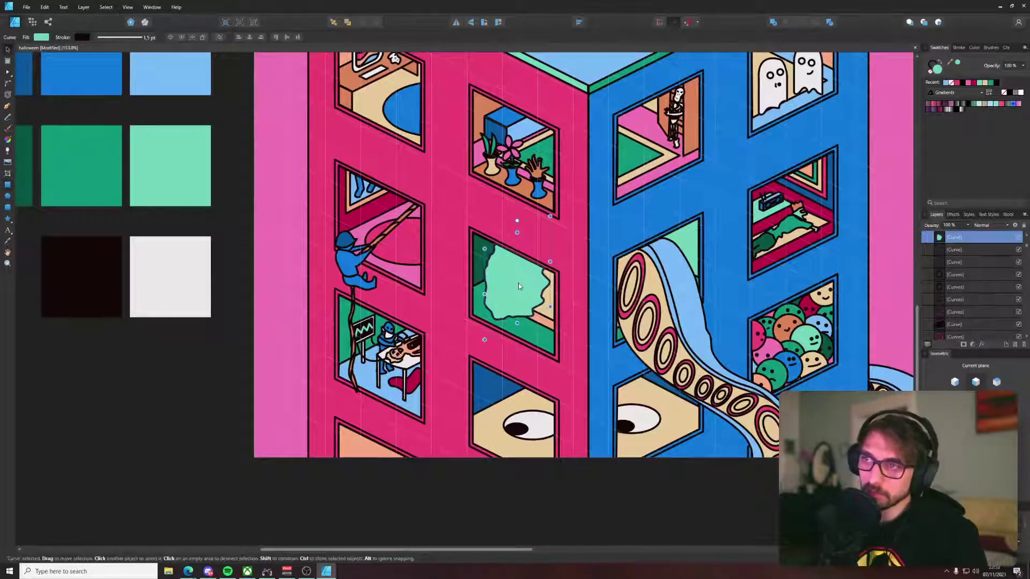
scroll(519, 284, "up", 2)
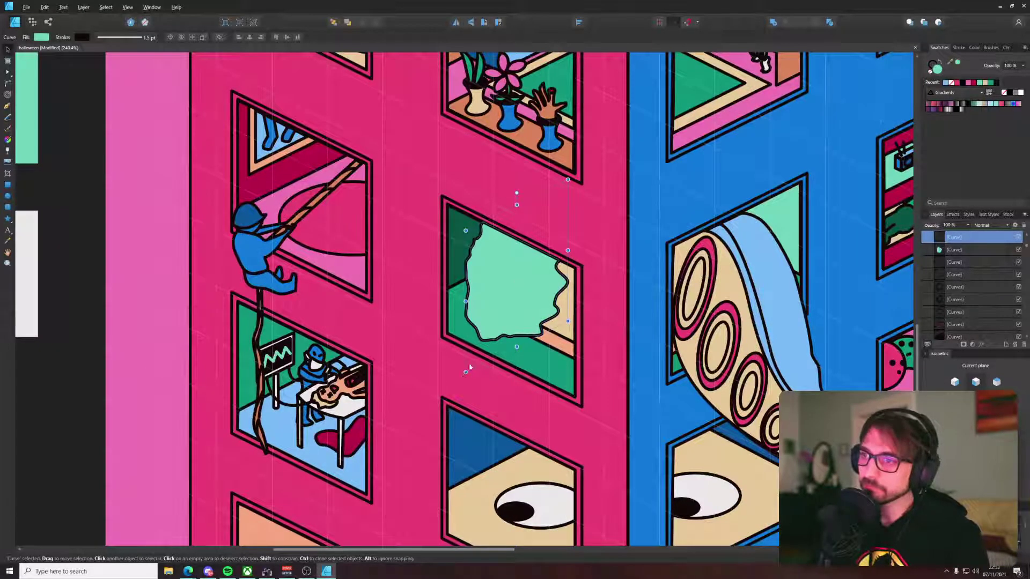
left_click_drag(466, 371, 469, 363)
scroll(547, 277, "up", 4)
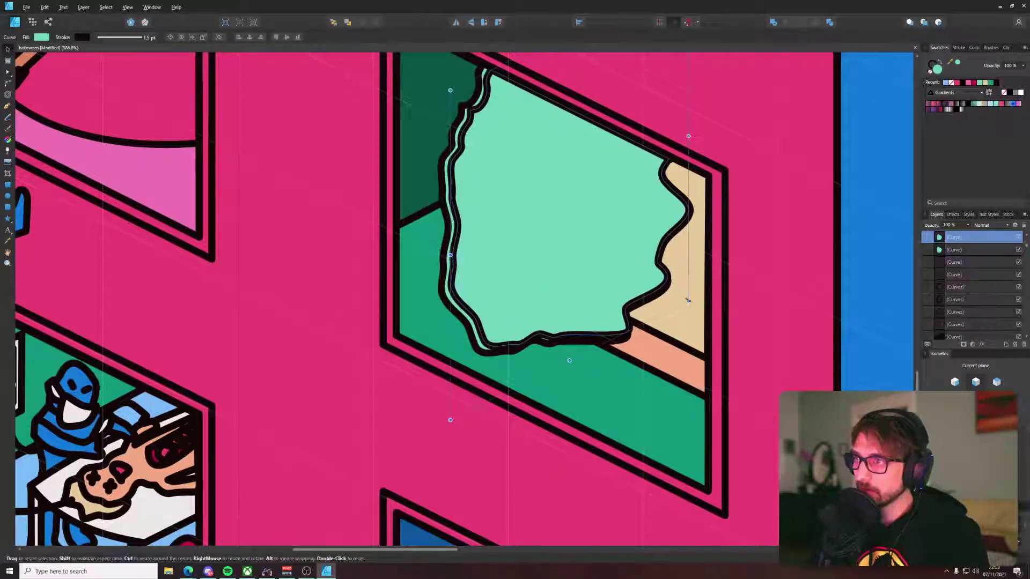
left_click_drag(688, 300, 671, 283)
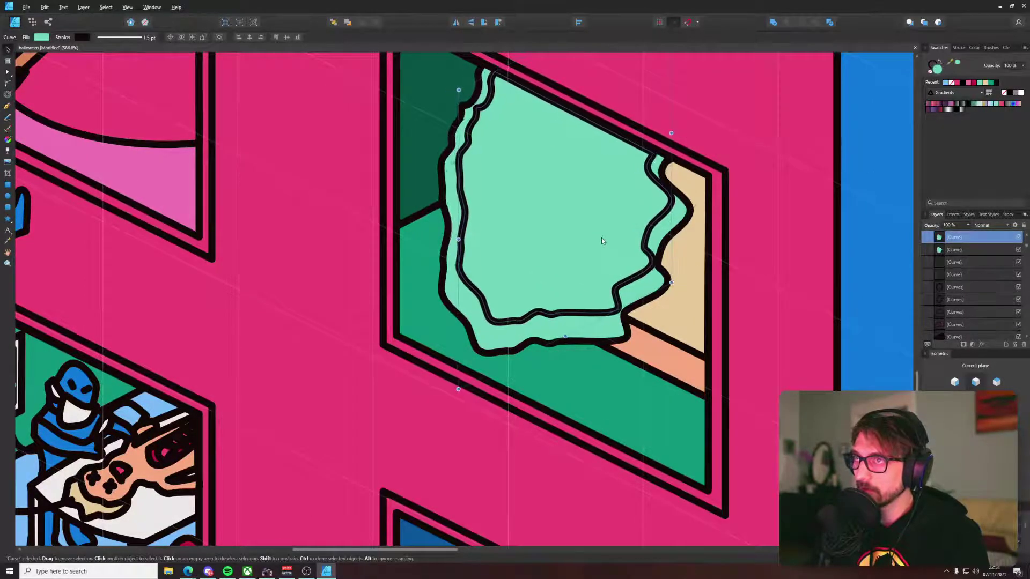
Step: Edit the smaller mint copy's contour at a node on its lower-right edge
key("a")
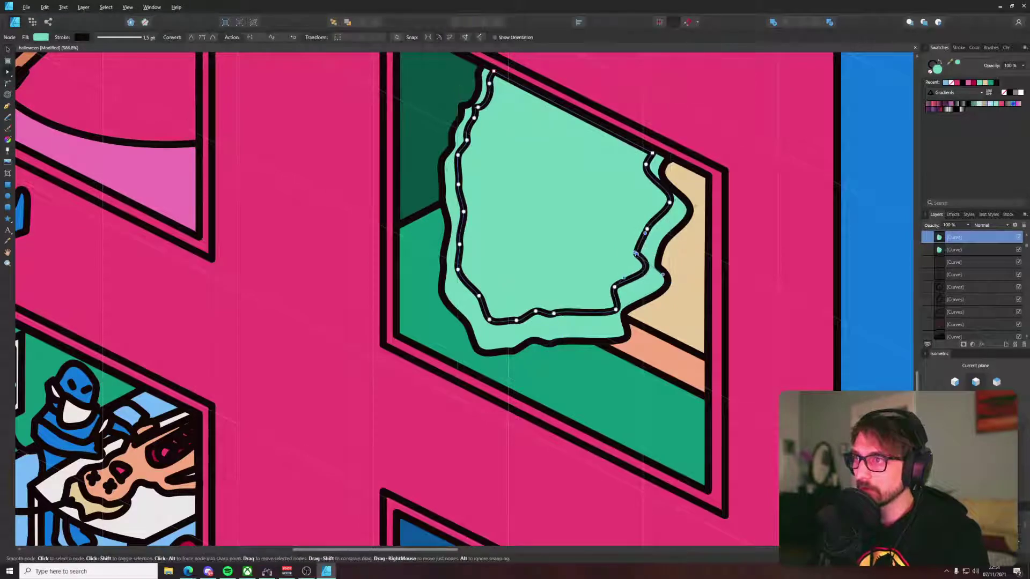
left_click(636, 253)
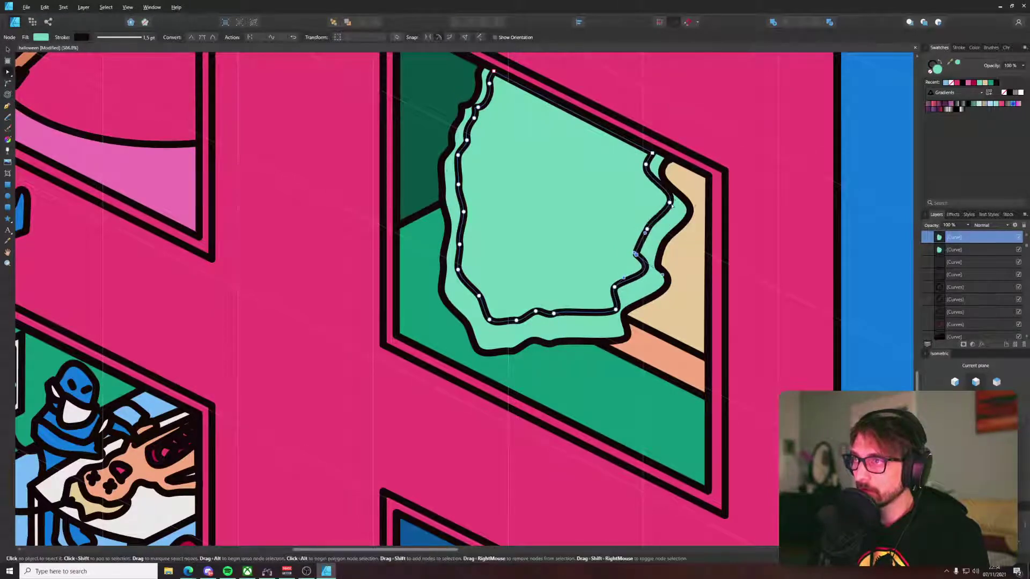
Step: Reshape the right edge of the inner torn outline in the middle window and fill it with the palette's medium blue
left_click_drag(669, 203, 666, 215)
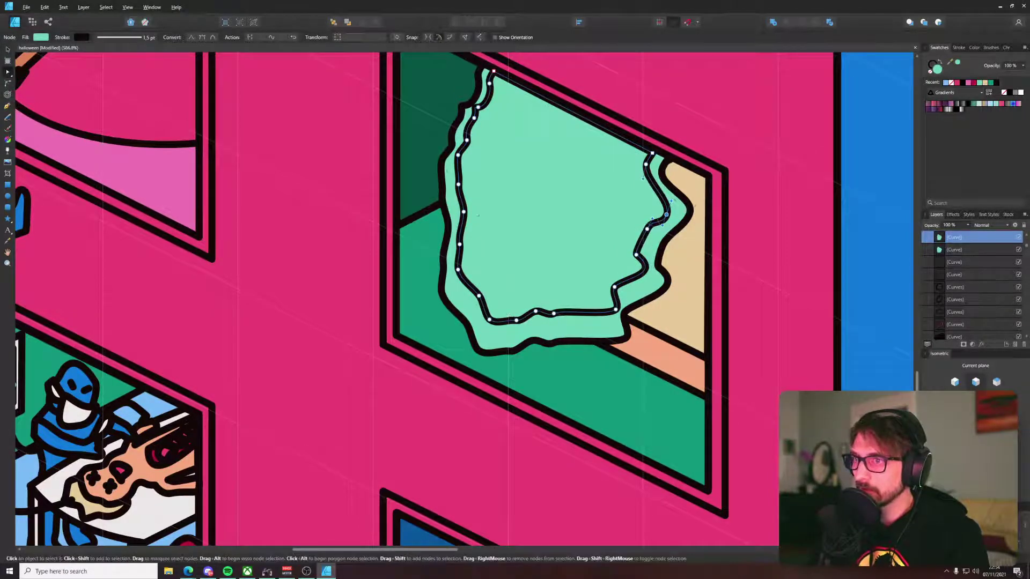
scroll(477, 215, "down", 4)
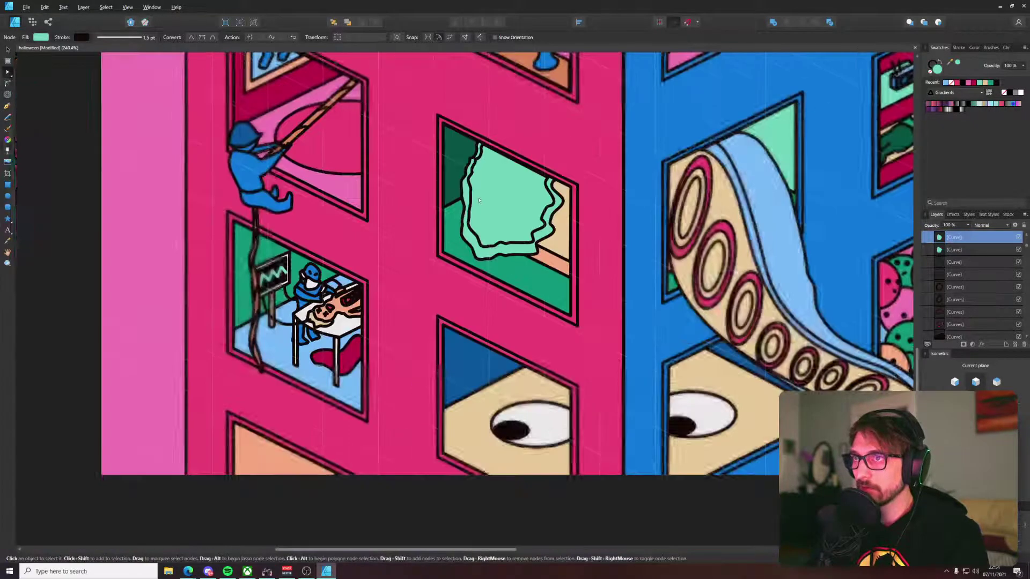
scroll(480, 201, "down", 4)
left_click_drag(480, 201, 527, 380)
key("i")
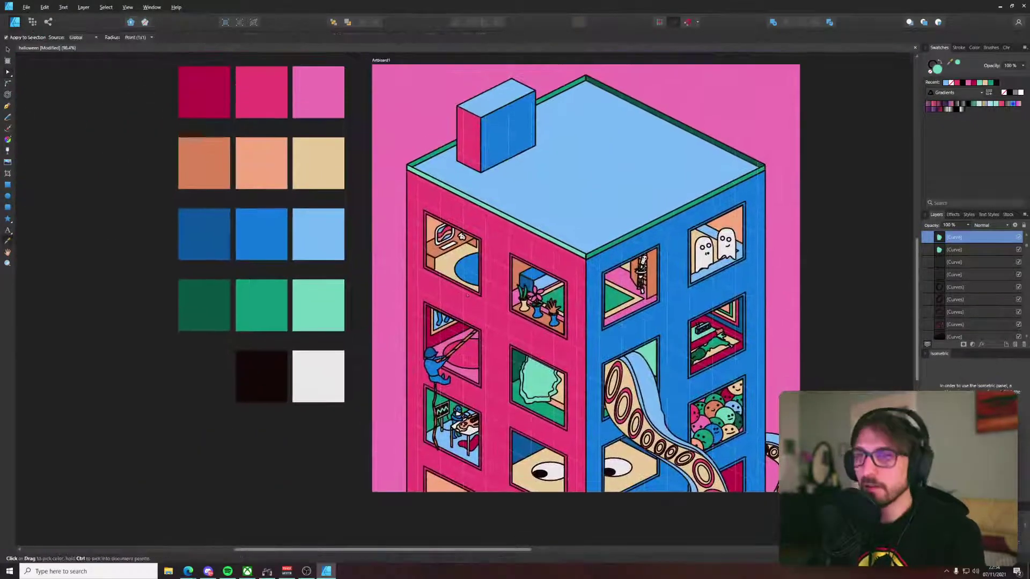
left_click(248, 244)
key("a")
Step: Draw a closed Pen tool outline over the blue hole, running along the window's right and upper edges with a curved left side
scroll(539, 361, "up", 3)
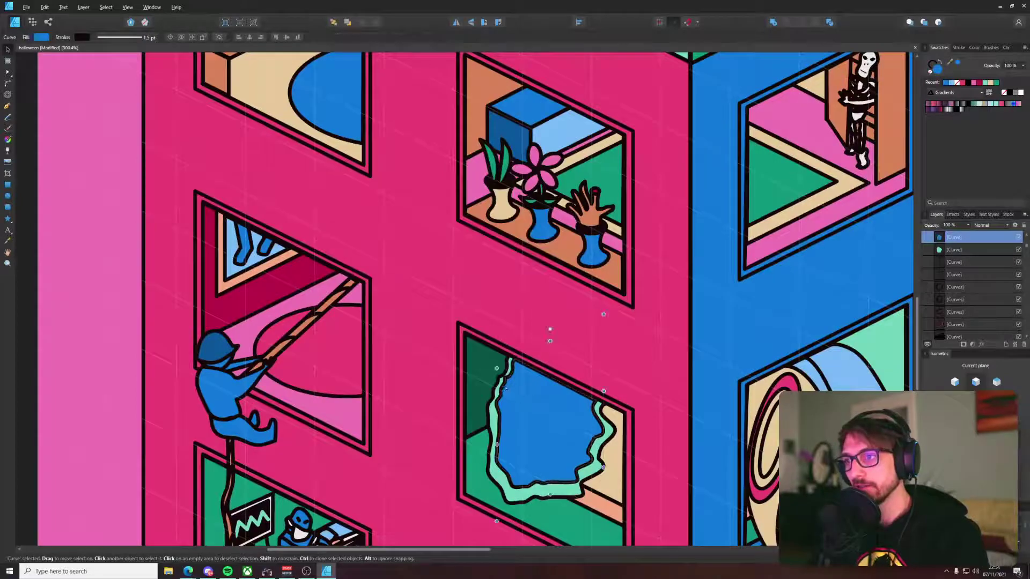
scroll(511, 393, "up", 2)
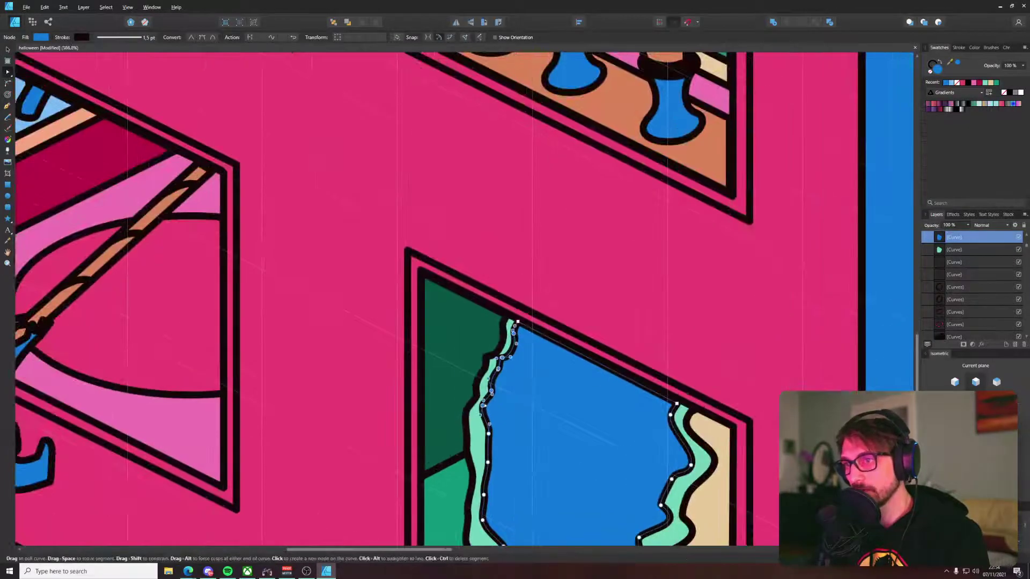
scroll(556, 437, "down", 6)
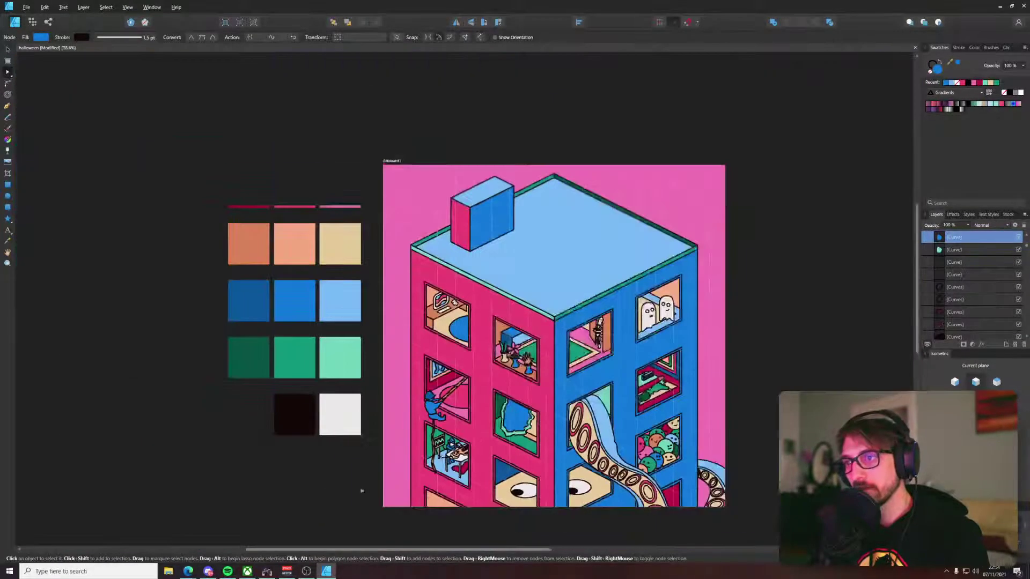
scroll(552, 423, "up", 3)
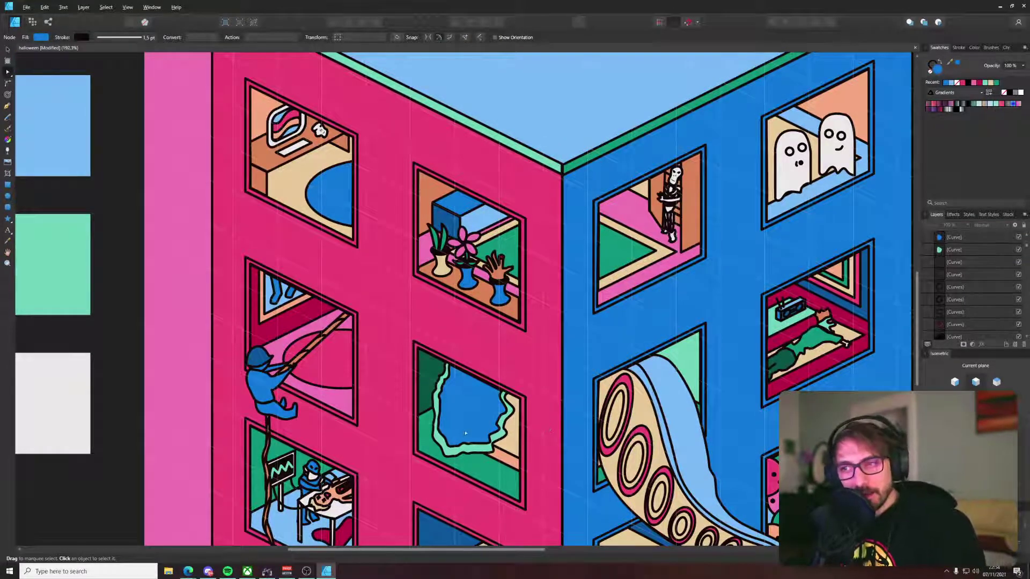
scroll(465, 433, "up", 1)
key("p")
scroll(465, 434, "up", 2)
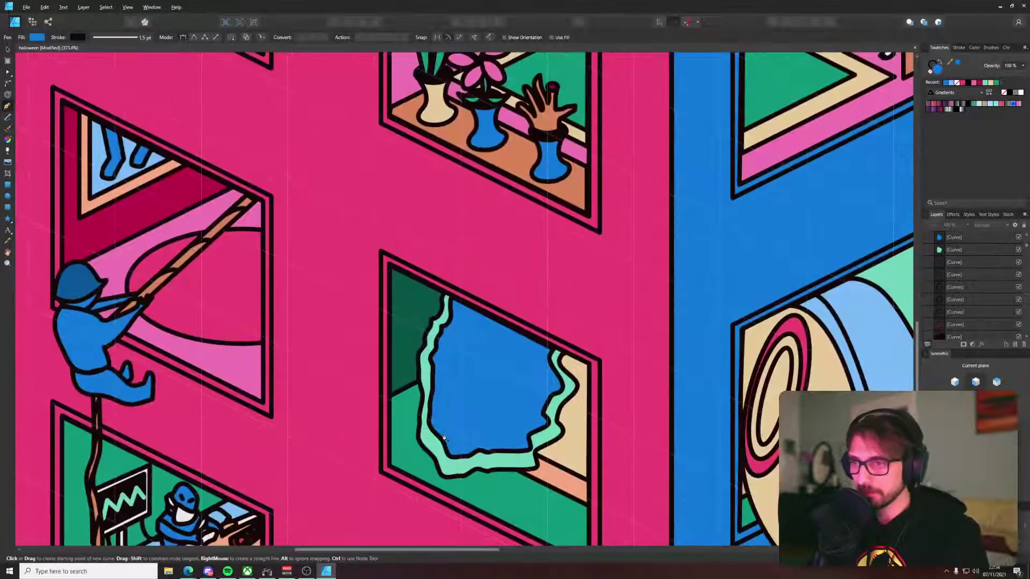
left_click(443, 439)
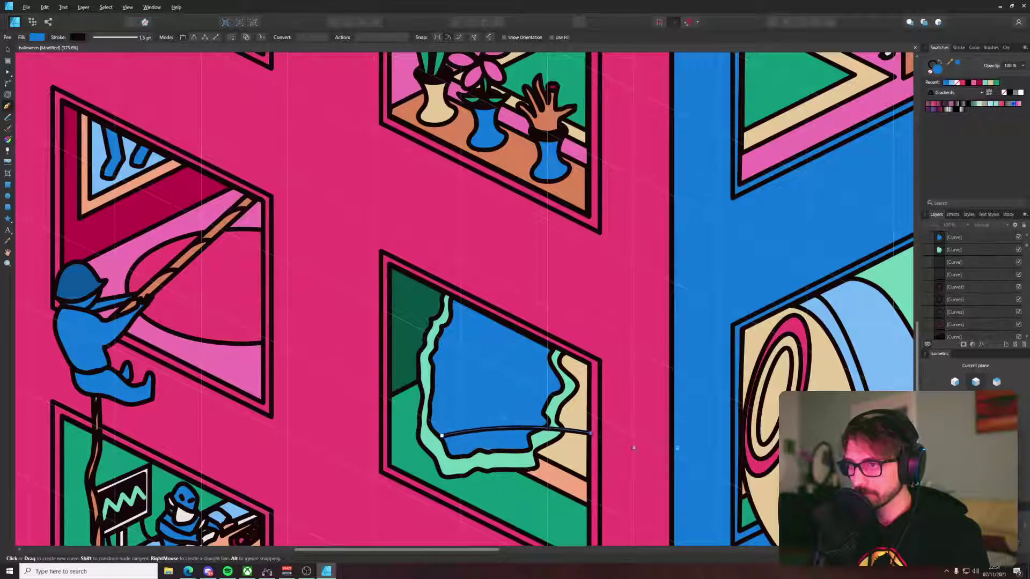
left_click(592, 435)
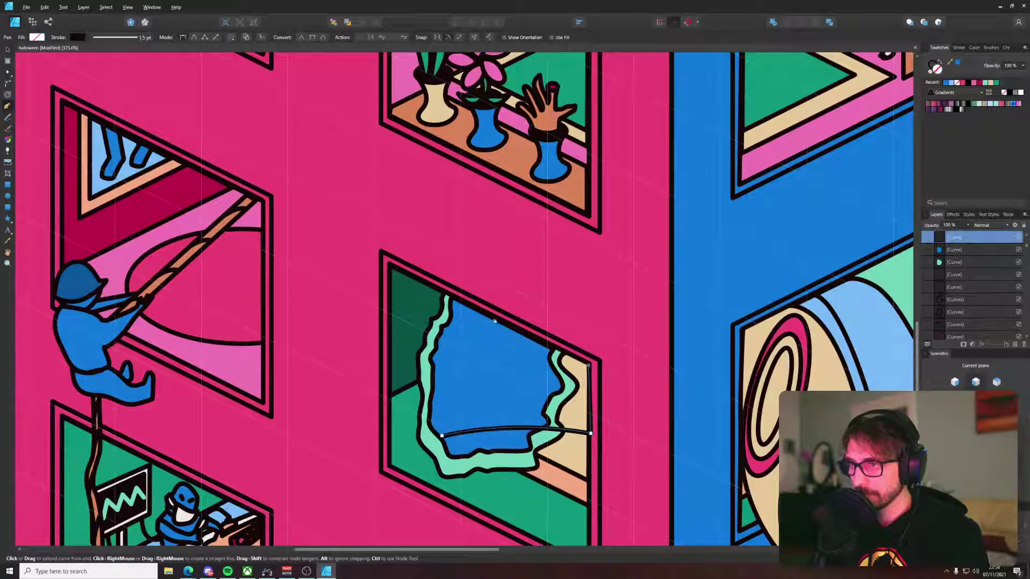
left_click(474, 311)
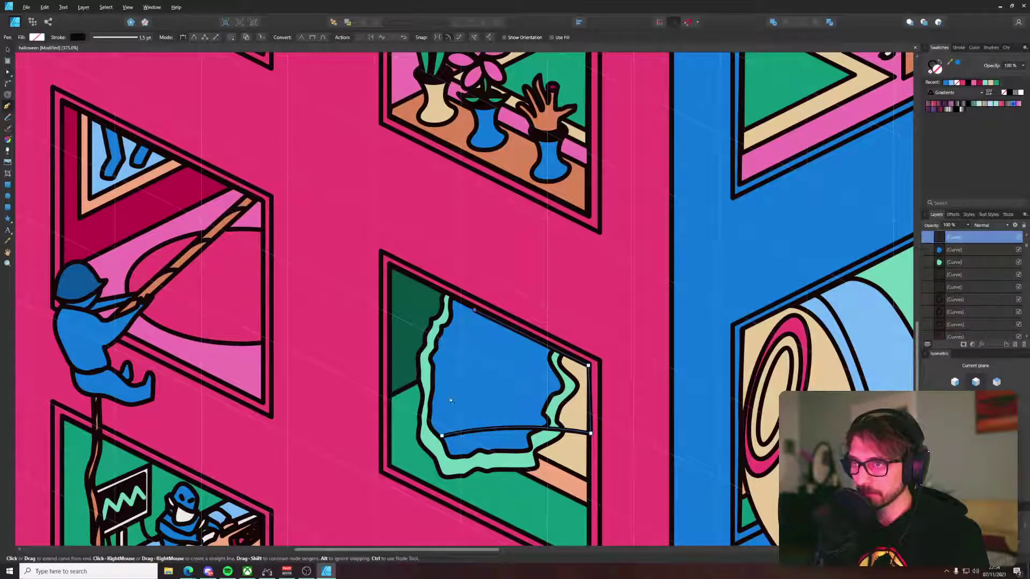
left_click_drag(442, 436, 455, 488)
Step: Reposition the new outline's lower-left and upper-left nodes and adjust the curvature of its left side
key("v")
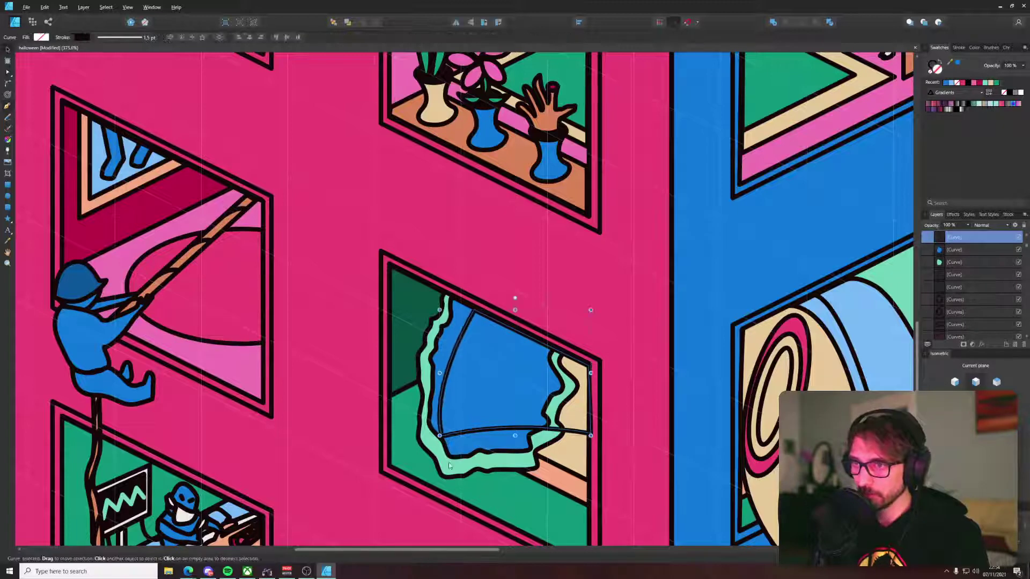
key("a")
left_click_drag(442, 435, 460, 449)
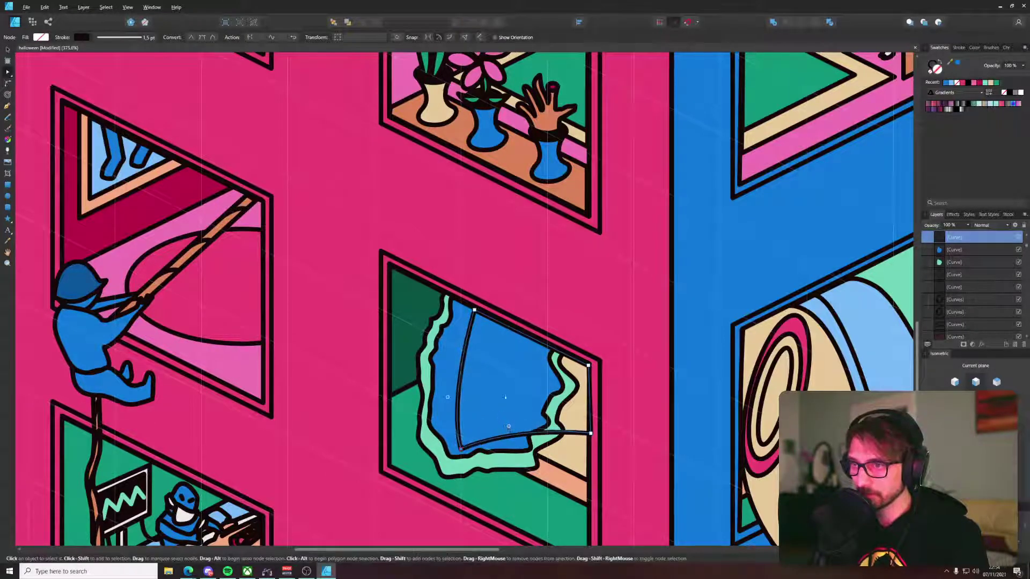
left_click_drag(451, 378, 416, 378)
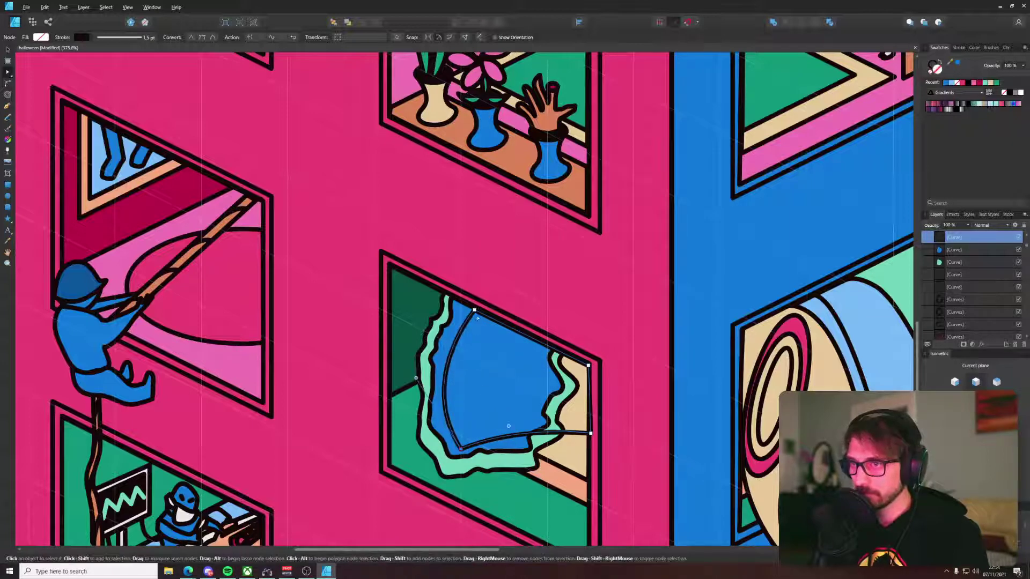
left_click_drag(486, 316, 494, 320)
left_click_drag(416, 378, 435, 335)
left_click_drag(460, 448, 466, 439)
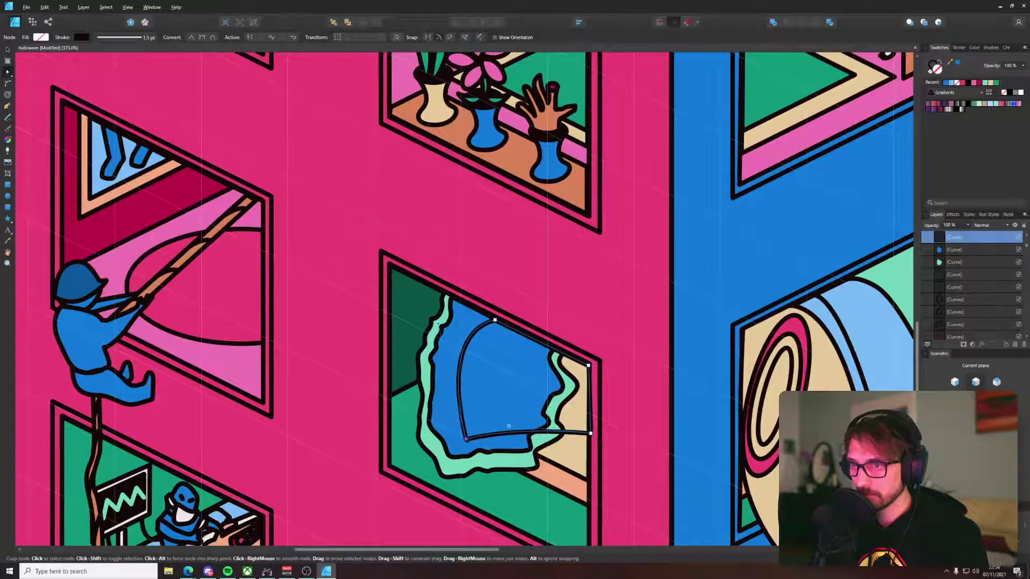
Step: Convert the outline's lower-left node to smooth and shape the left side into a rounded tentacle bend
left_click(202, 37)
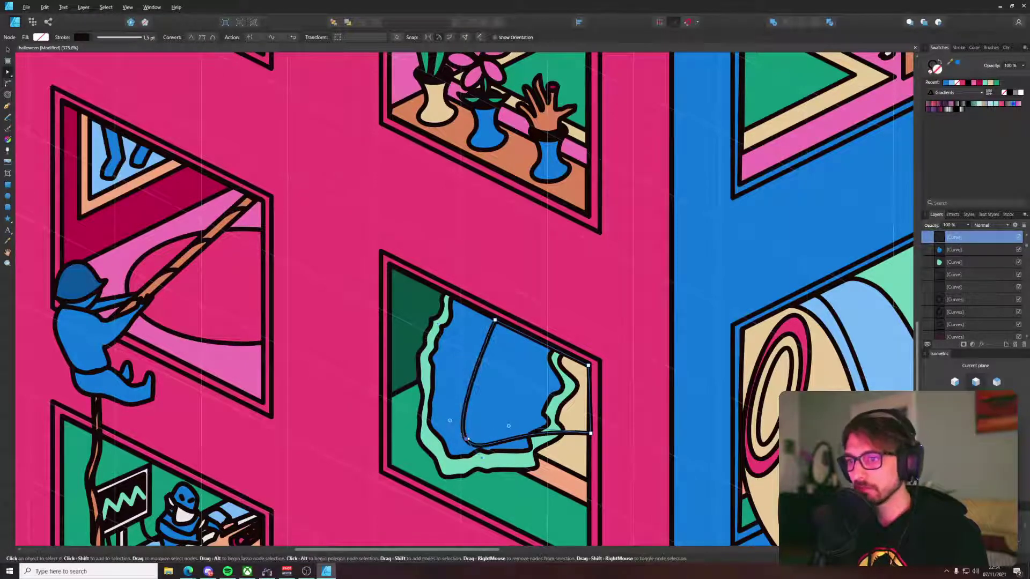
left_click_drag(466, 439, 512, 481)
left_click_drag(440, 393, 439, 352)
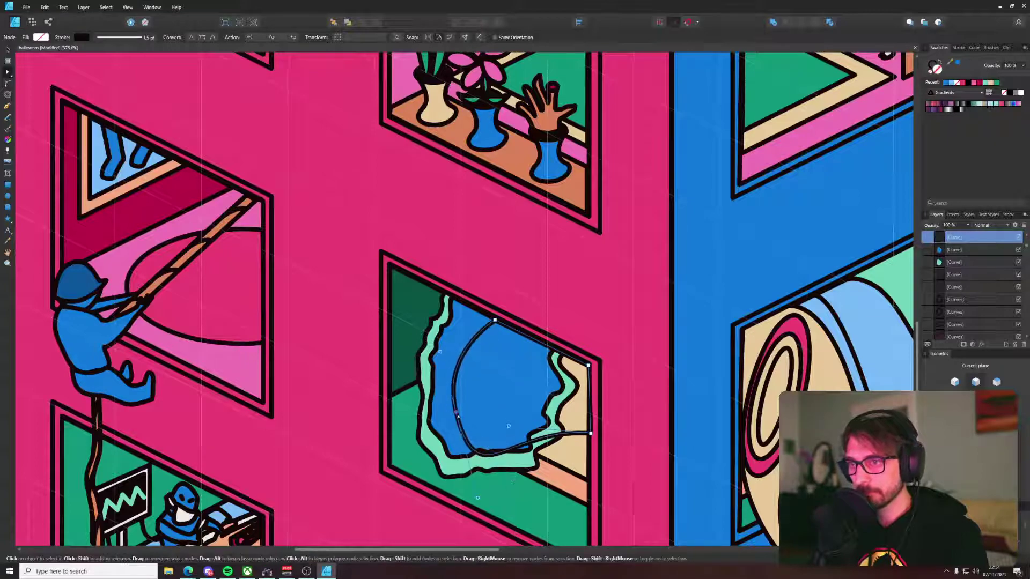
left_click_drag(456, 412, 449, 391)
scroll(532, 414, "down", 4)
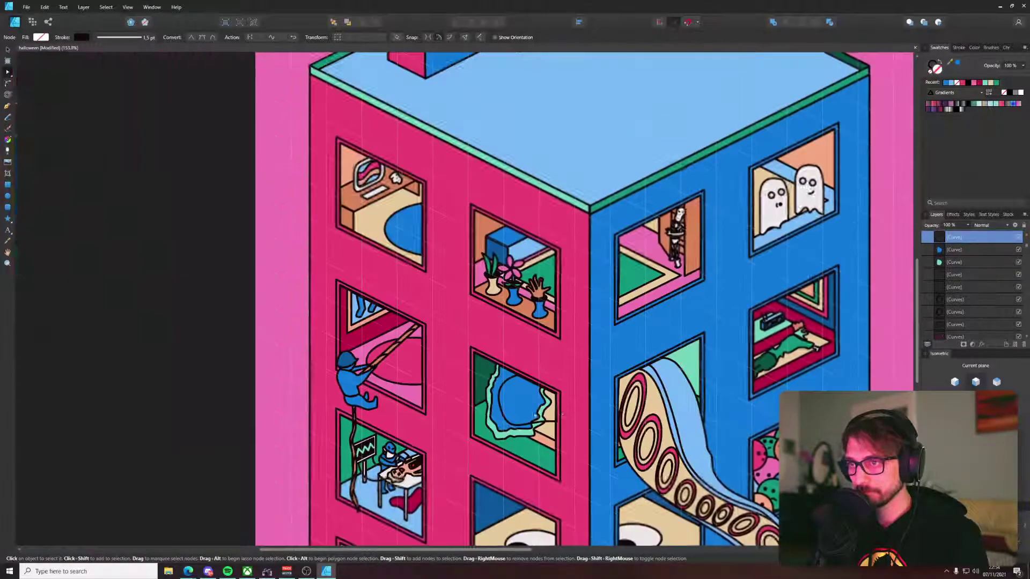
Step: Fill the rounded tentacle shape in the window with the palette's light blue
left_click_drag(558, 405, 506, 385)
scroll(507, 385, "down", 2)
key("v")
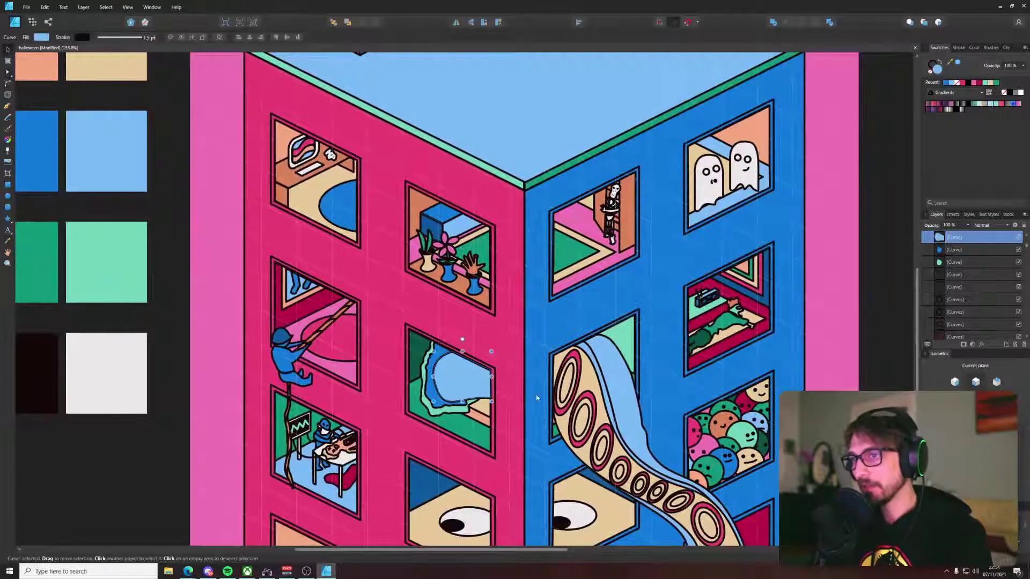
scroll(483, 385, "up", 5)
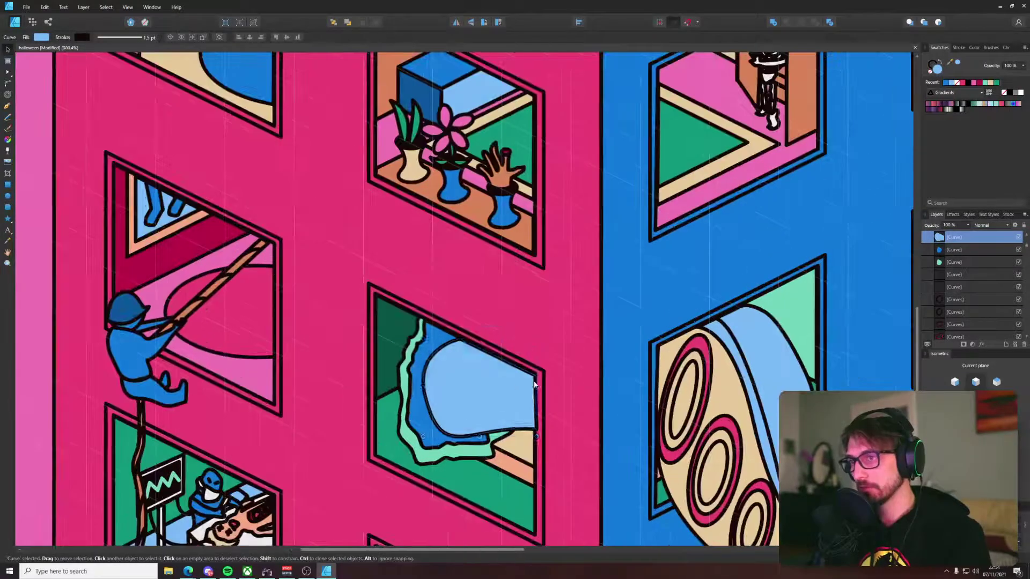
key("p")
left_click(500, 356, "ctrl")
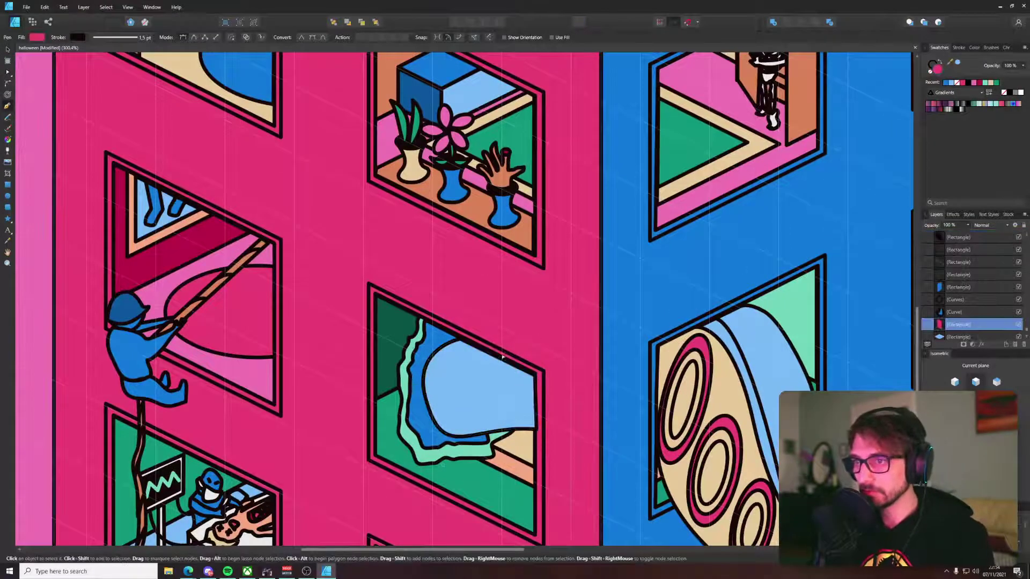
left_click(498, 358)
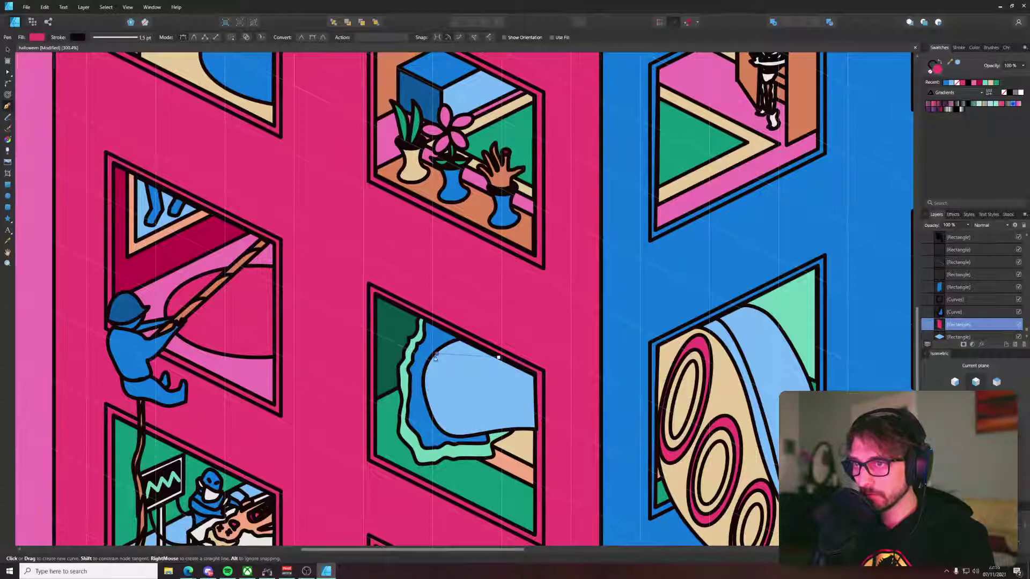
key("v")
Step: Duplicate the light blue tentacle shape, add a node on its upper-left curve and delete the top node to form the underside
left_click(445, 378)
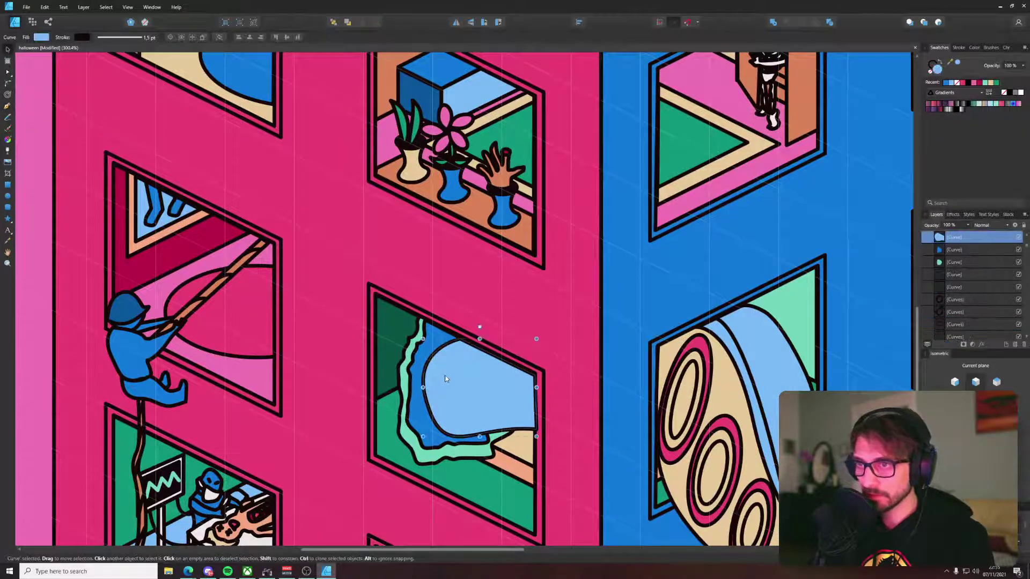
key("a")
left_click(433, 353)
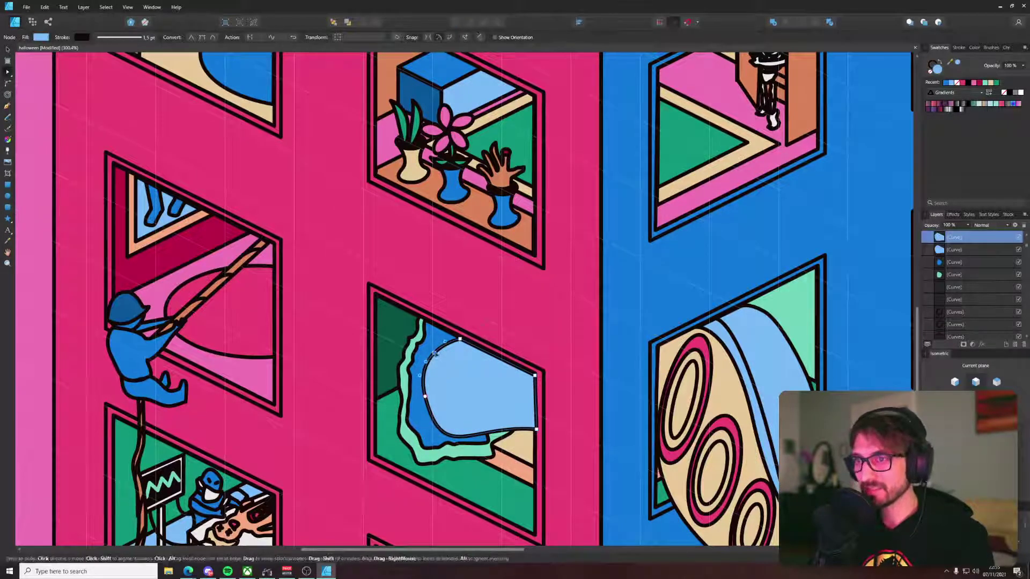
key("Delete")
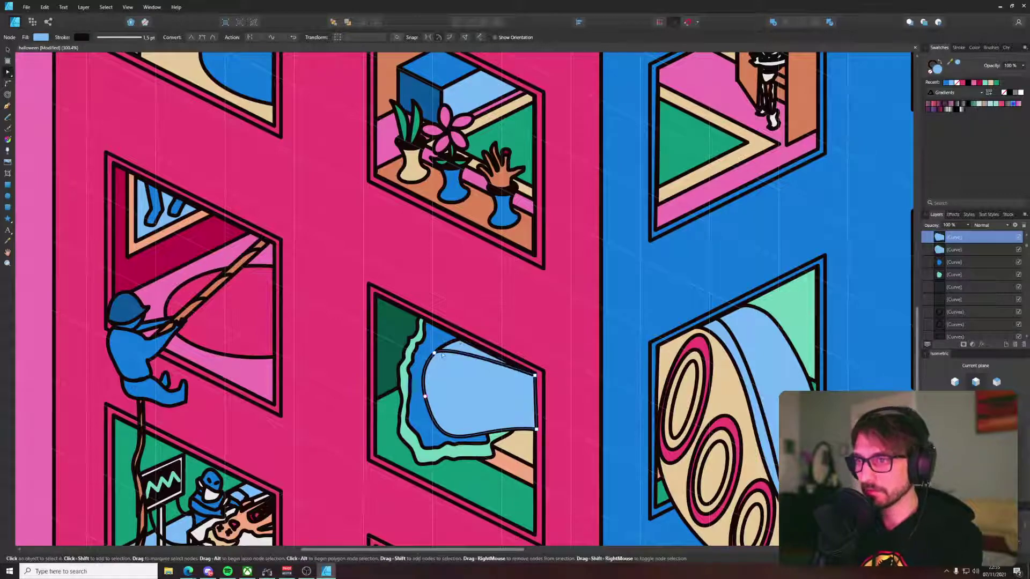
left_click_drag(434, 355, 432, 358)
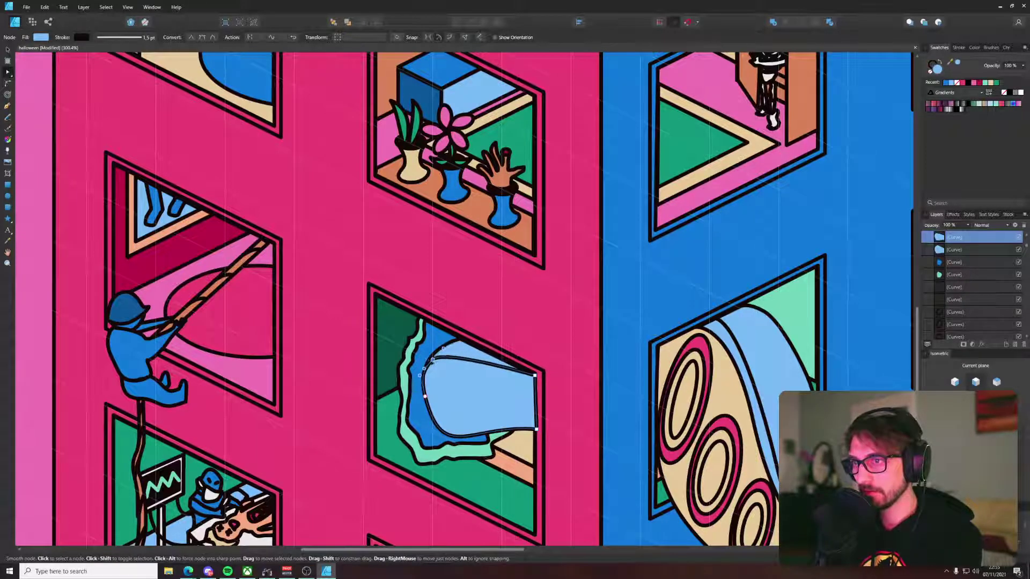
Step: Refine the upper-left node and its curve handles so the underside meets the light blue shape's outline smoothly
scroll(425, 371, "up", 5)
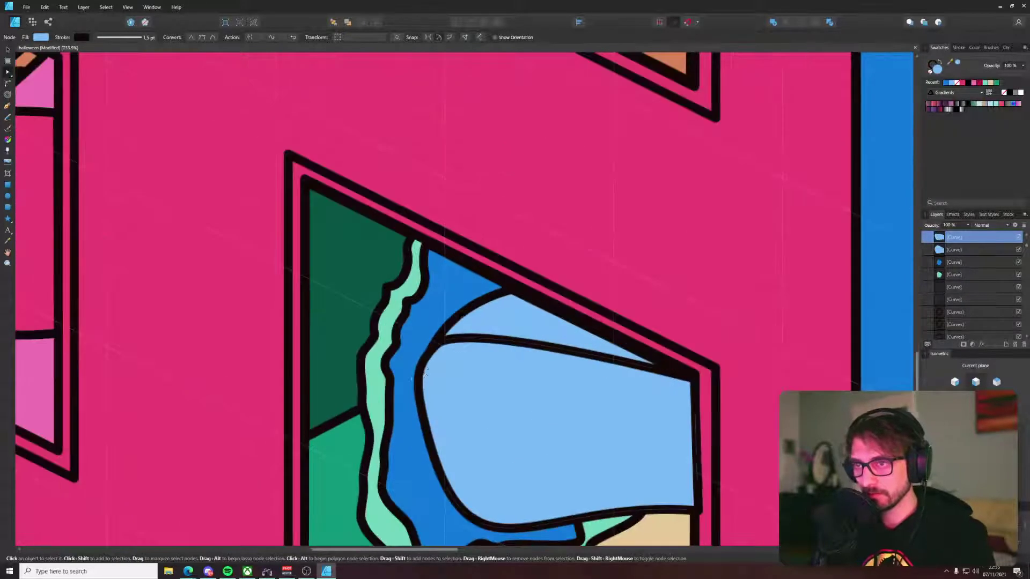
left_click_drag(425, 365, 430, 346)
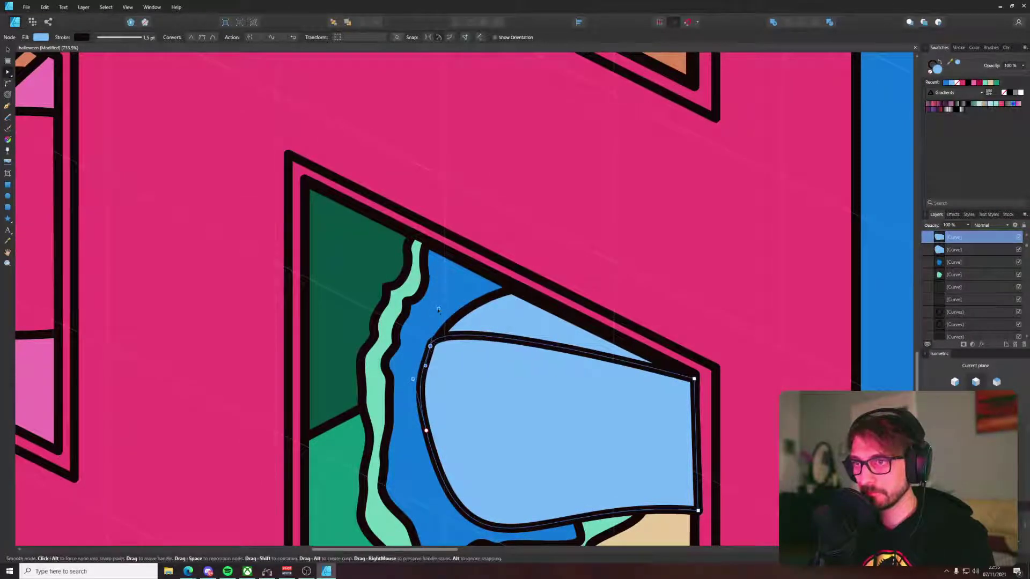
left_click_drag(438, 309, 449, 309)
left_click_drag(430, 346, 432, 351)
scroll(431, 351, "down", 7)
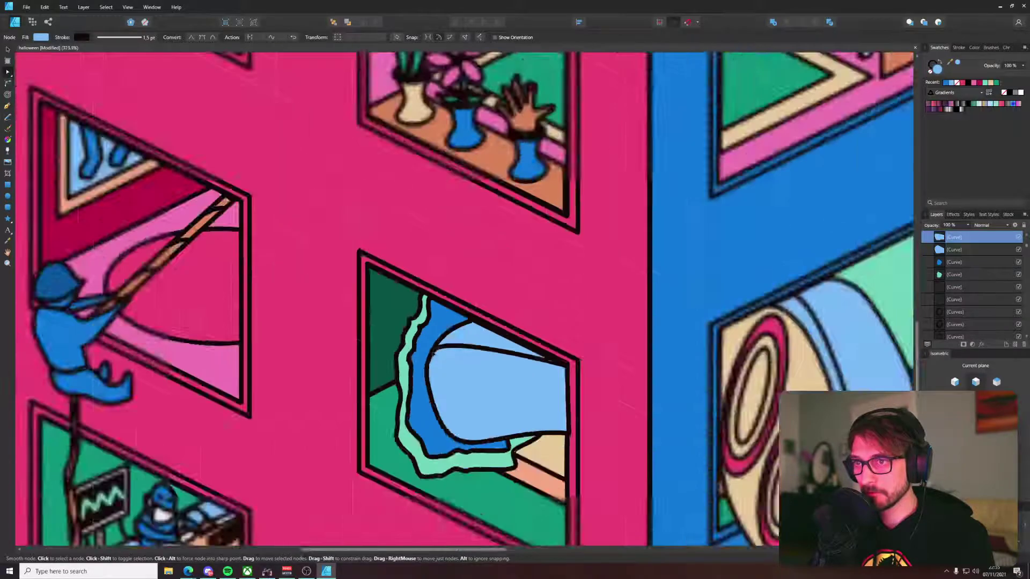
Step: Fill the front tentacle shape with the cream colour of the existing tentacle and deselect it
key("i")
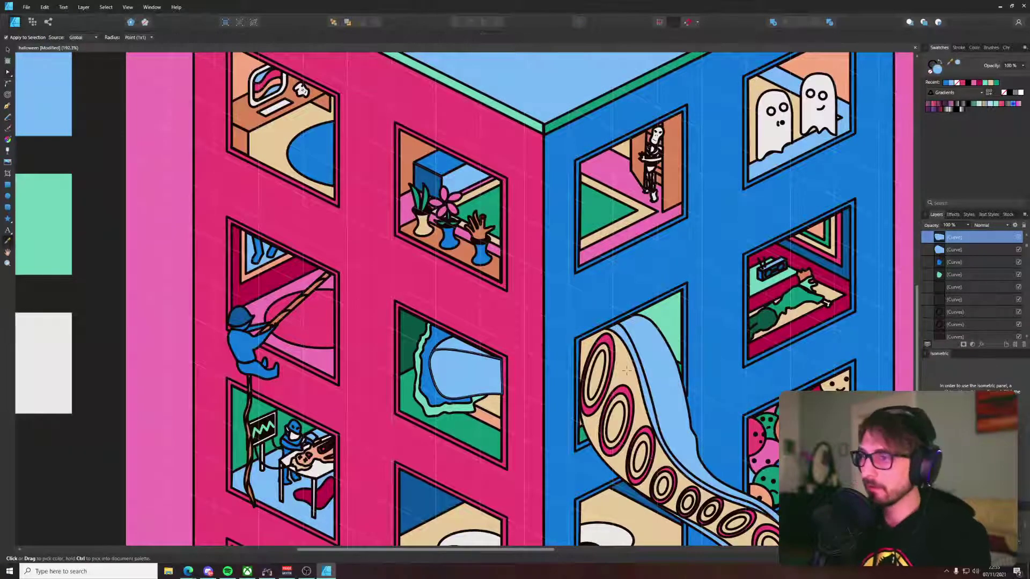
left_click(627, 370)
key("v")
scroll(626, 371, "down", 5)
left_click(398, 441)
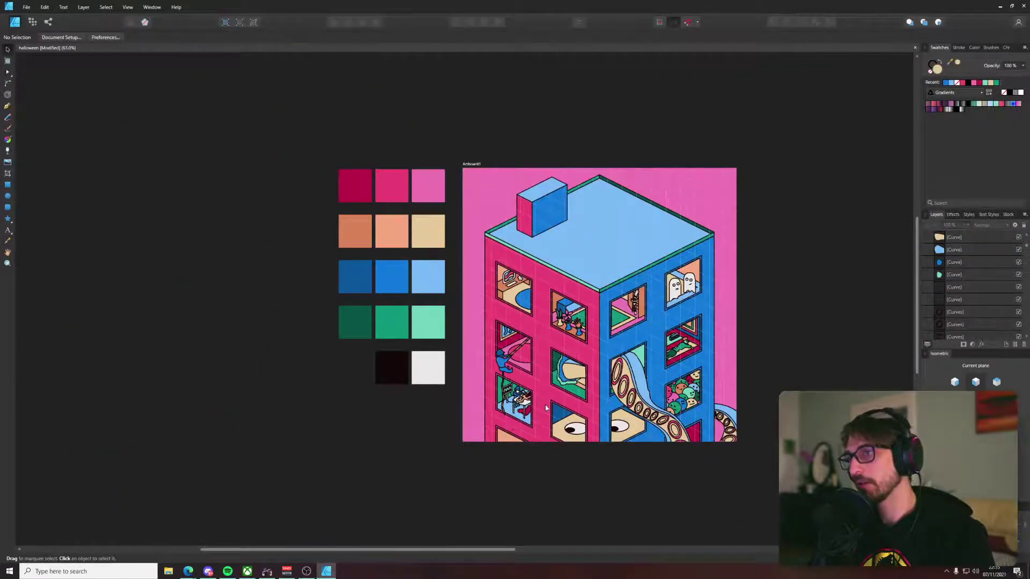
Step: Fine-tune the cream shape's upper-right corner node and upper edge against the window frame, and deselect the shape
scroll(546, 409, "up", 5)
scroll(582, 335, "up", 4)
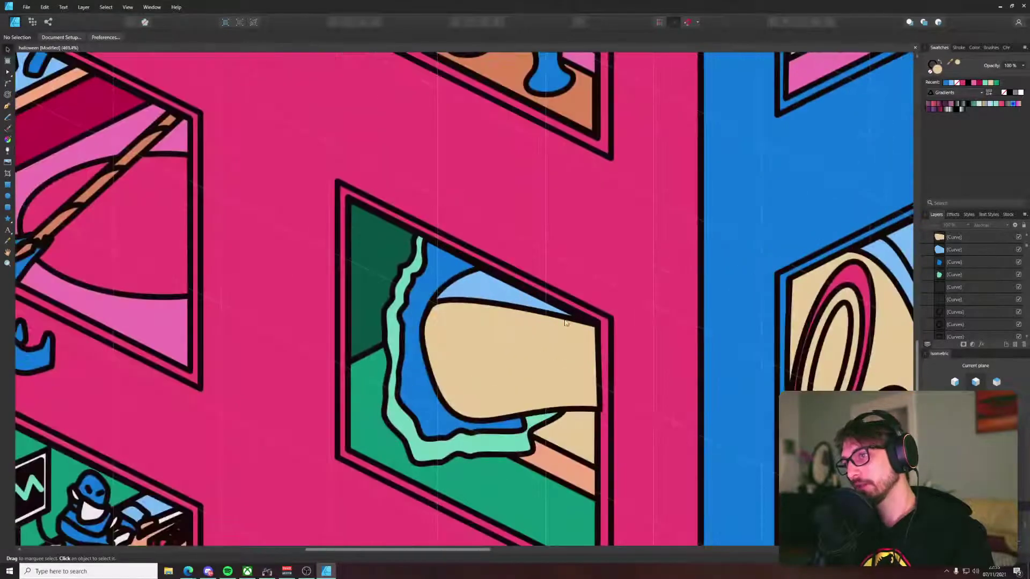
left_click(566, 327)
key("a")
mouse_move(597, 323)
left_mouse_down()
mouse_move(543, 304)
mouse_move(597, 322)
left_mouse_up()
left_click(554, 318)
scroll(590, 333, "down", 5)
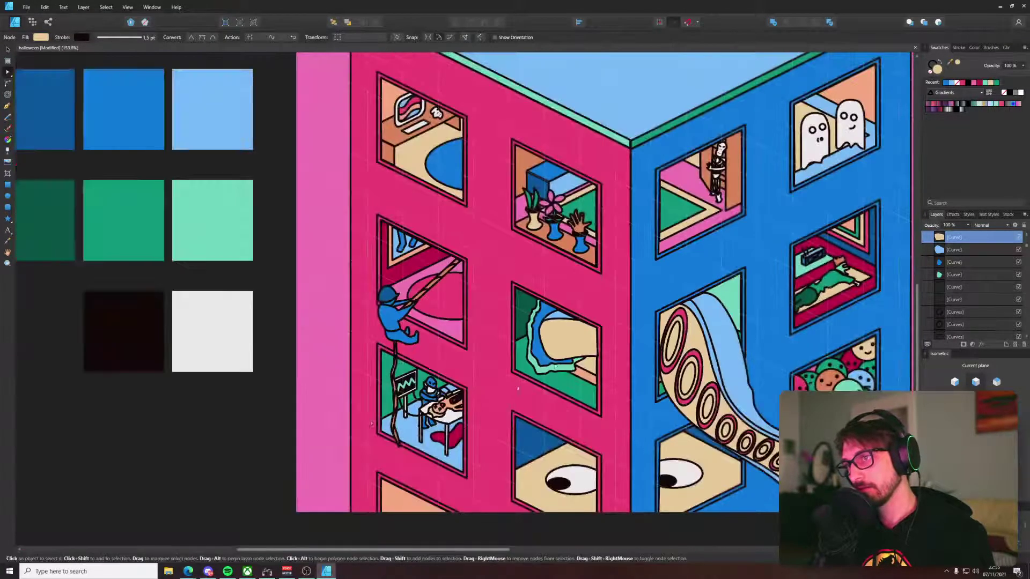
key("ctrl+d")
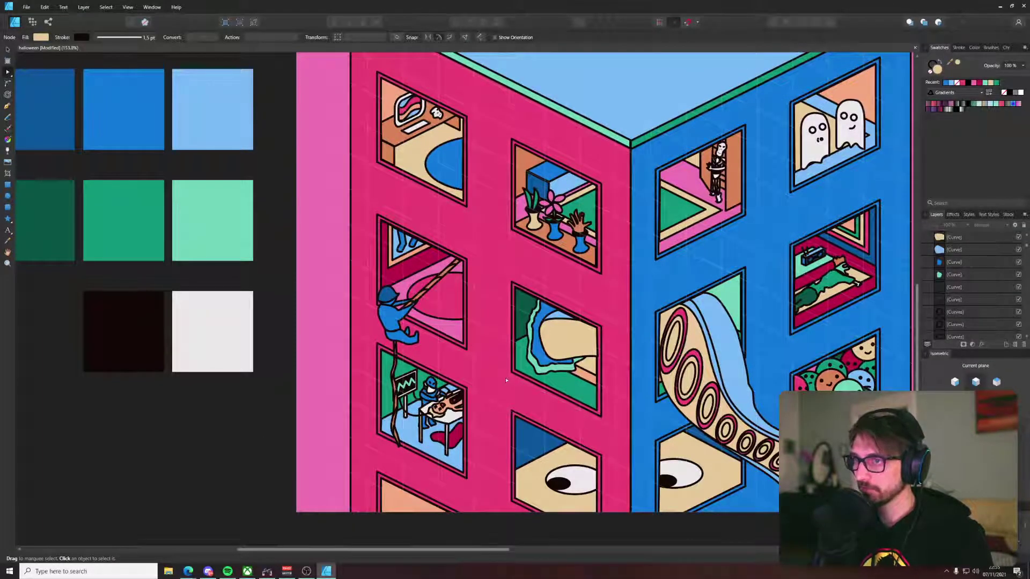
Step: Duplicate the largest sucker's pink ring and inner ellipse from the existing tentacle onto the new cream tentacle and bring them to the front
scroll(681, 309, "up", 3)
left_click(683, 307)
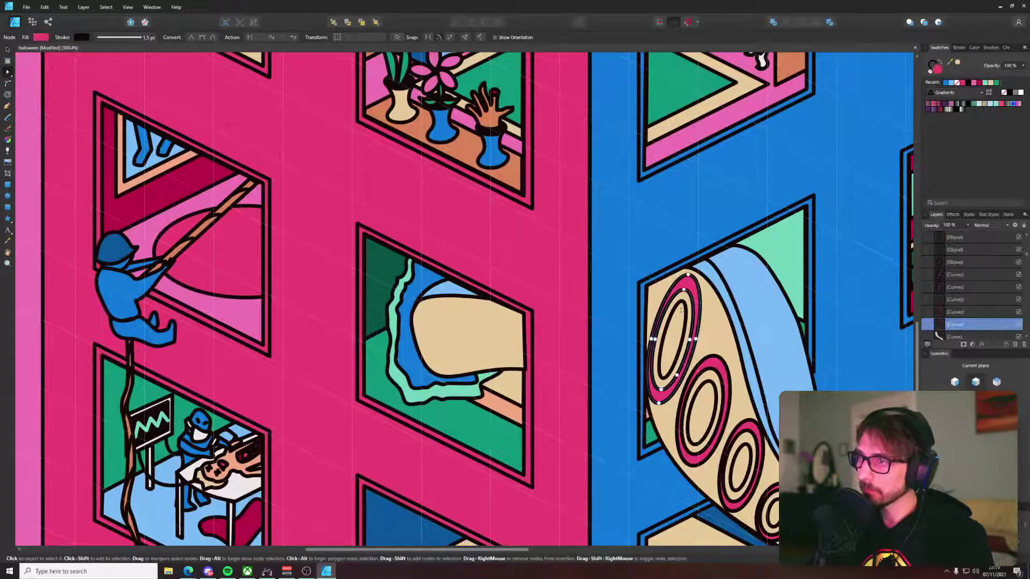
left_click(696, 310)
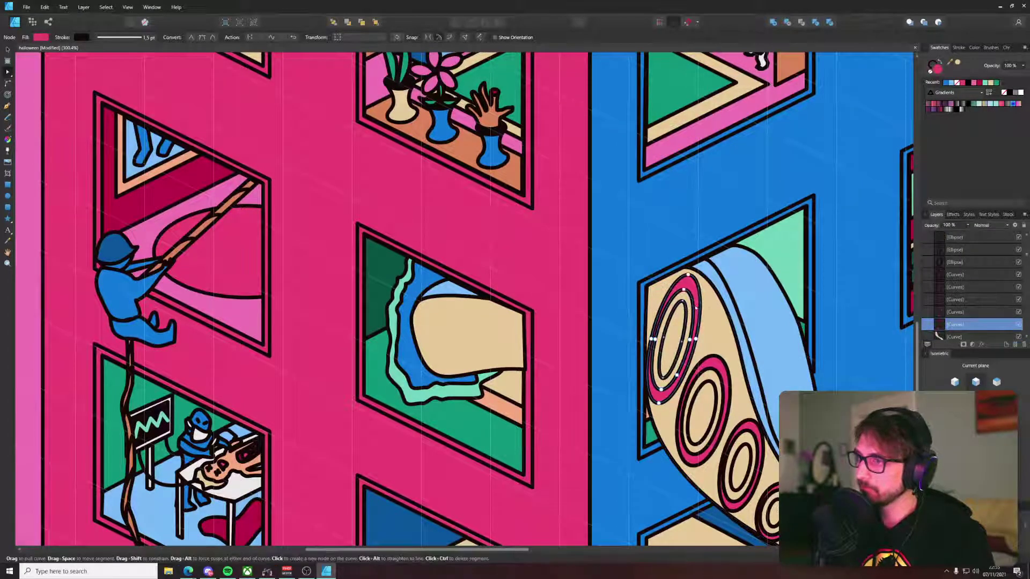
key("v")
left_click(686, 310, "shift")
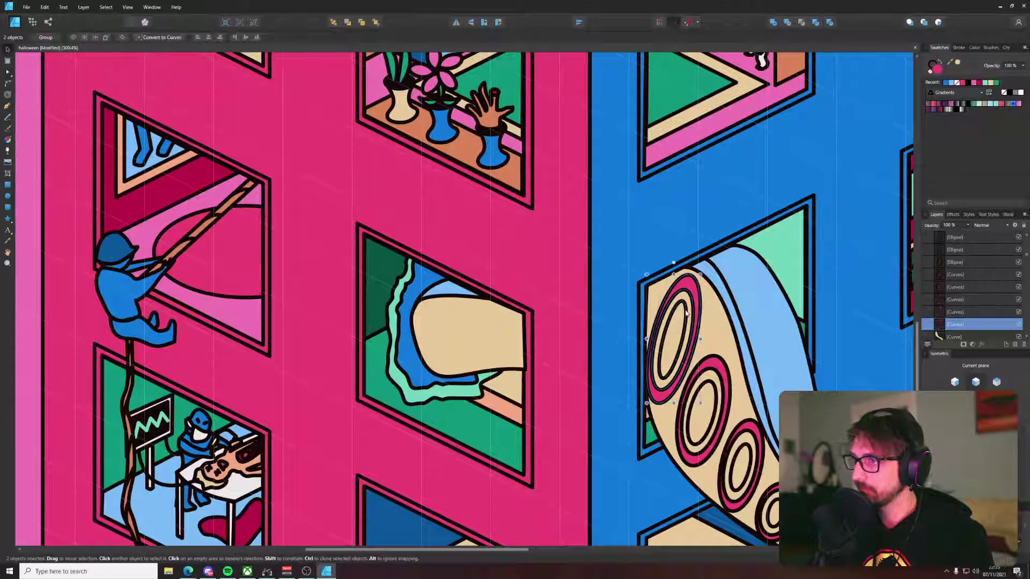
left_click_drag(692, 340, 399, 348)
key("ctrl+shift+bracketright")
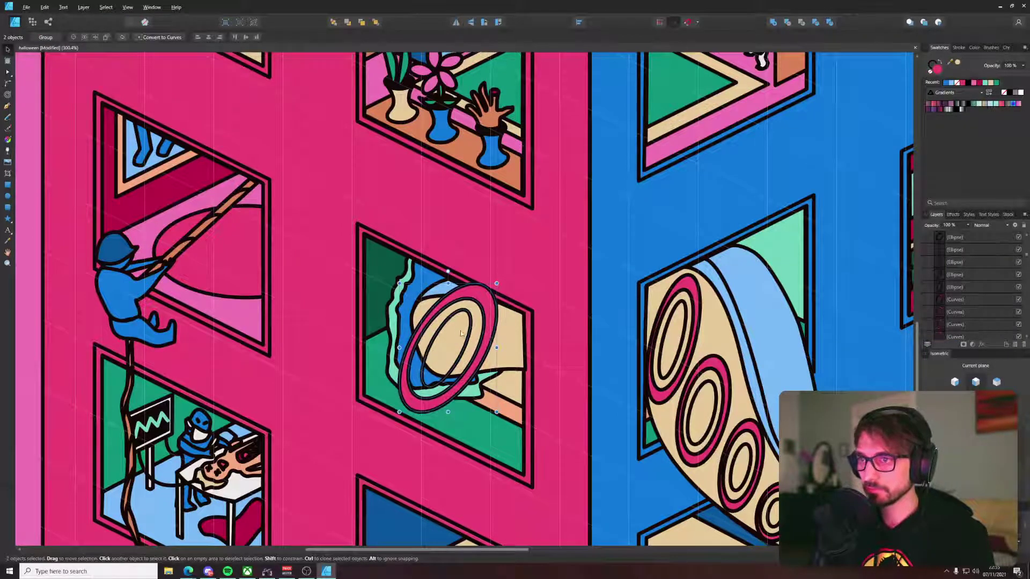
Step: Shrink and tilt the copied sucker to fit the cream tentacle's left end, and place a smaller copy beside it at the window's right edge
left_click_drag(448, 279, 457, 317)
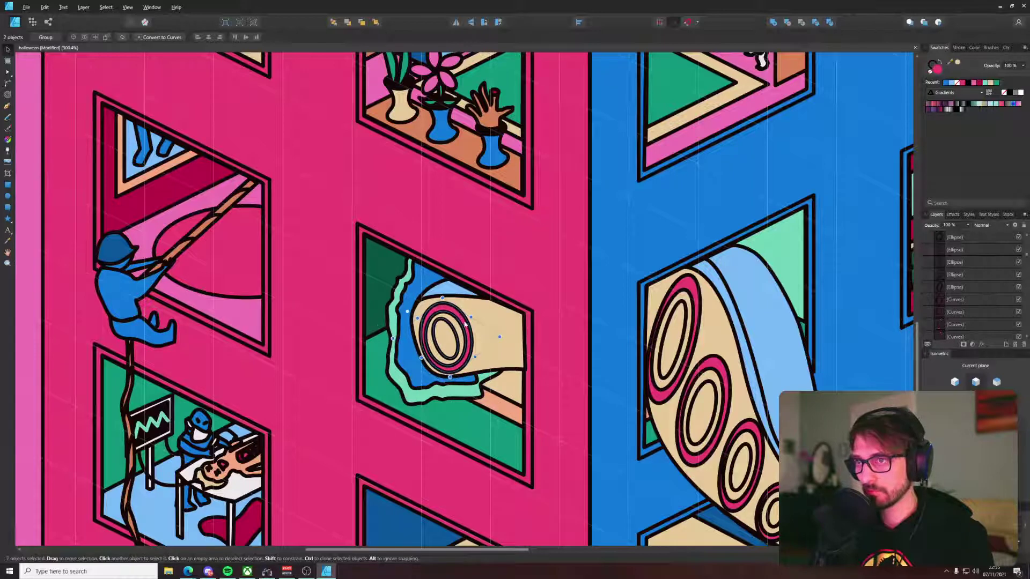
mouse_move(465, 322)
left_mouse_down()
mouse_move(529, 332)
mouse_move(530, 307)
left_mouse_up()
scroll(508, 301, "up", 5)
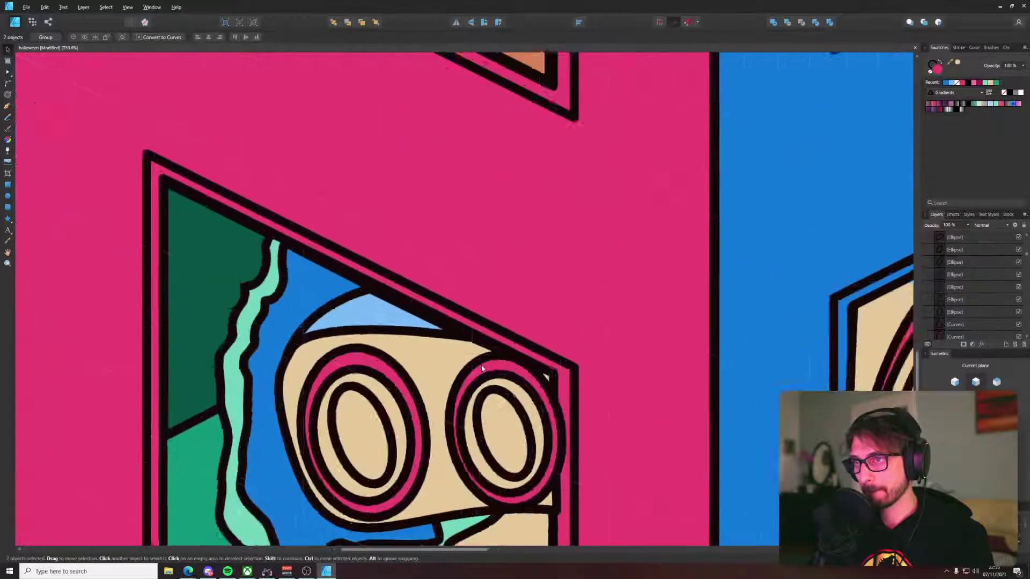
scroll(481, 368, "up", 1)
left_click(509, 363)
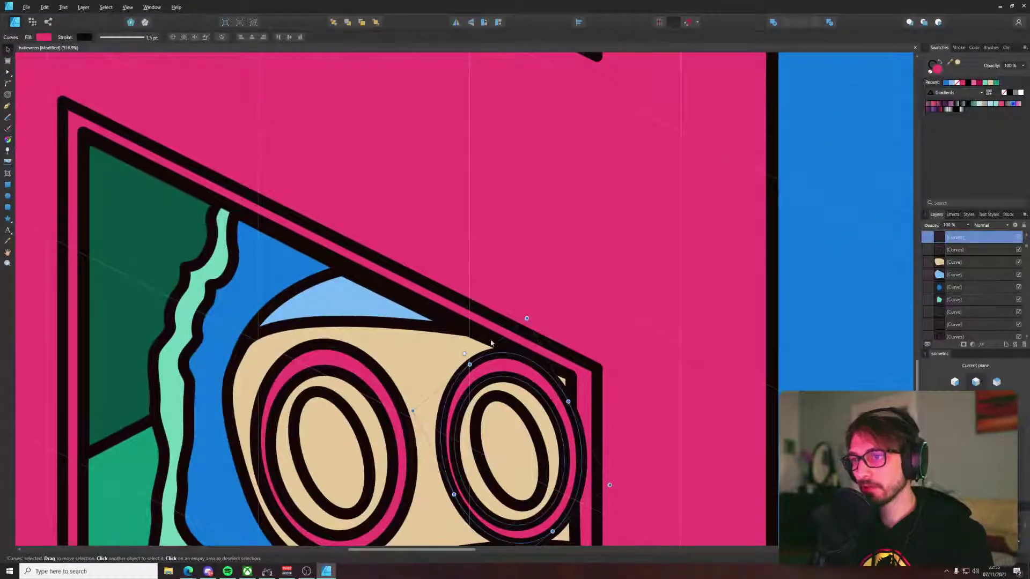
Step: Draw a cream rectangle covering the tentacle window and fit it to the isometric plane of the pink wall
scroll(483, 318, "down", 6)
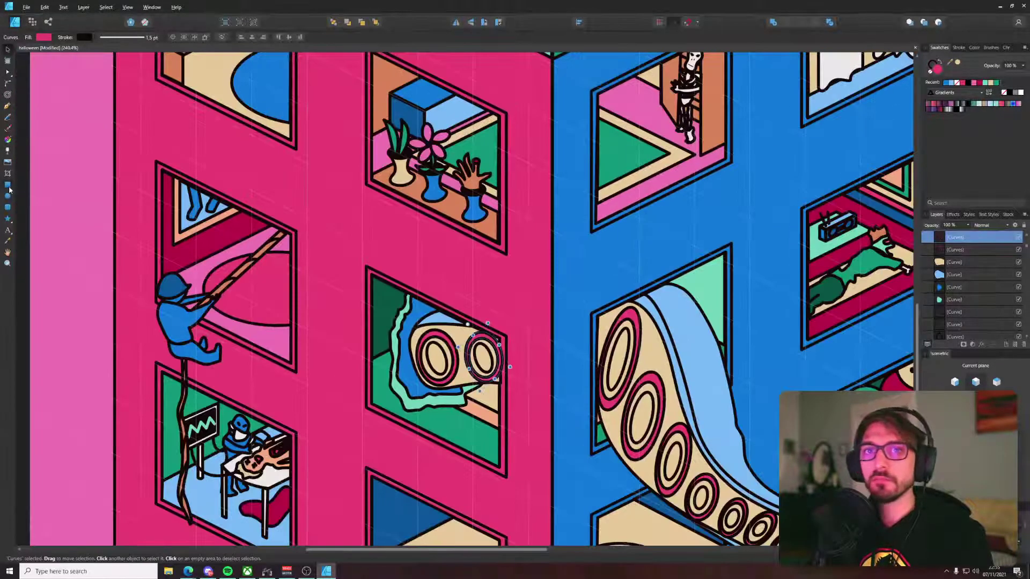
left_click(8, 186)
scroll(423, 349, "up", 2)
left_click_drag(330, 244, 622, 536)
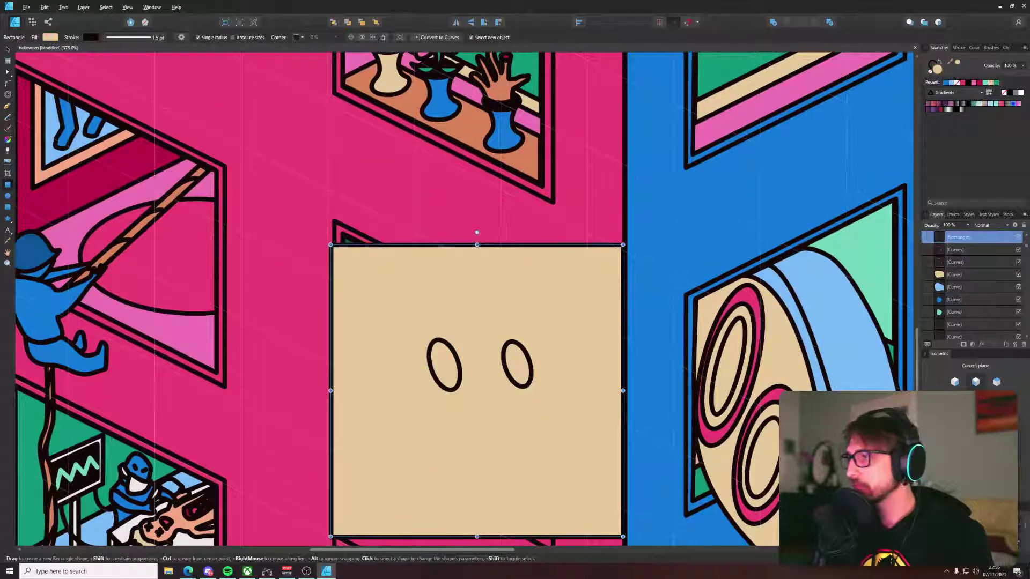
left_click(975, 400)
key("v")
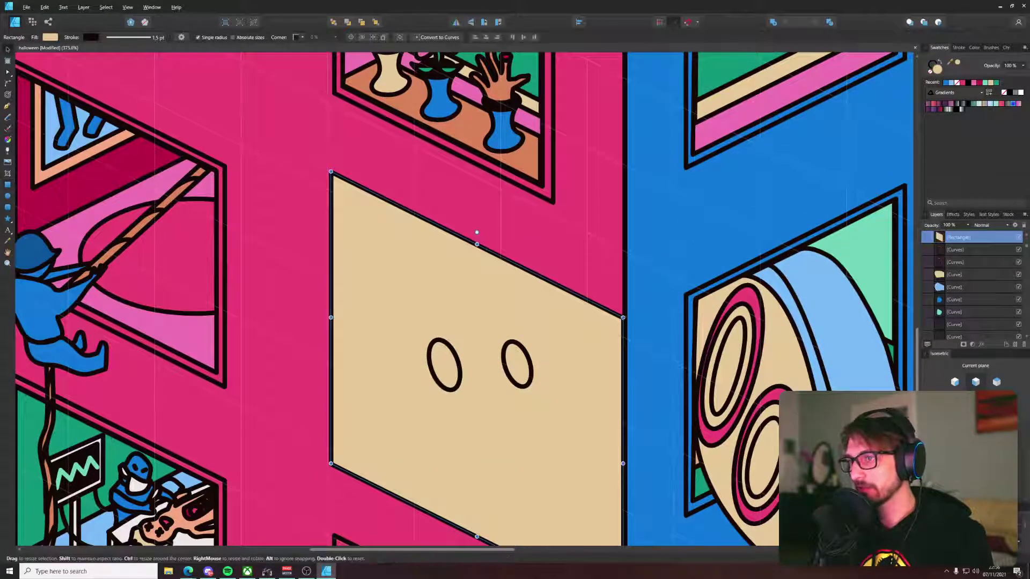
Step: Resize and move the skewed rectangle so its upper and right edges line up with the window's inner frame
left_click_drag(622, 317, 552, 346)
key("m")
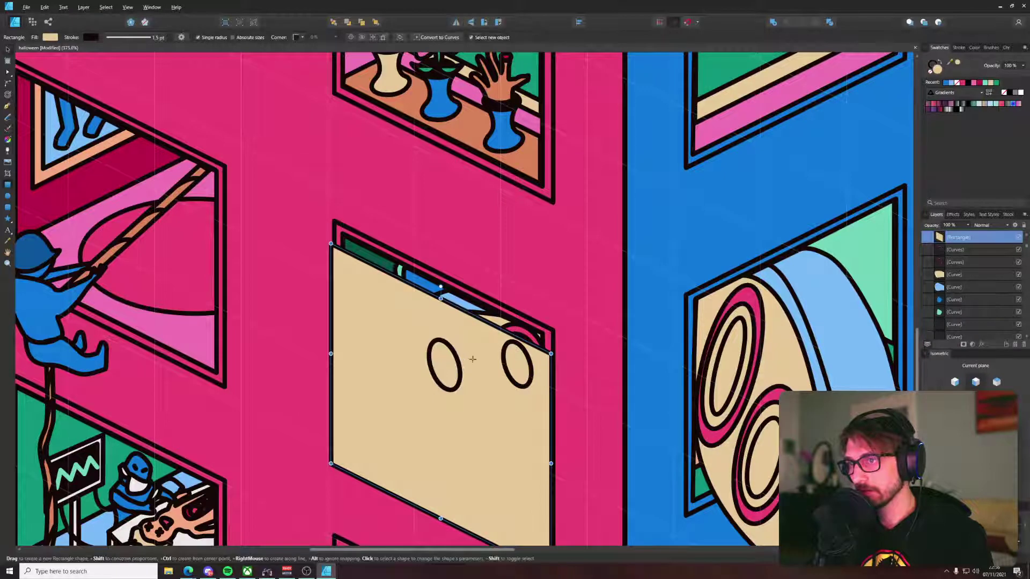
key("v")
left_click_drag(476, 352, 470, 330)
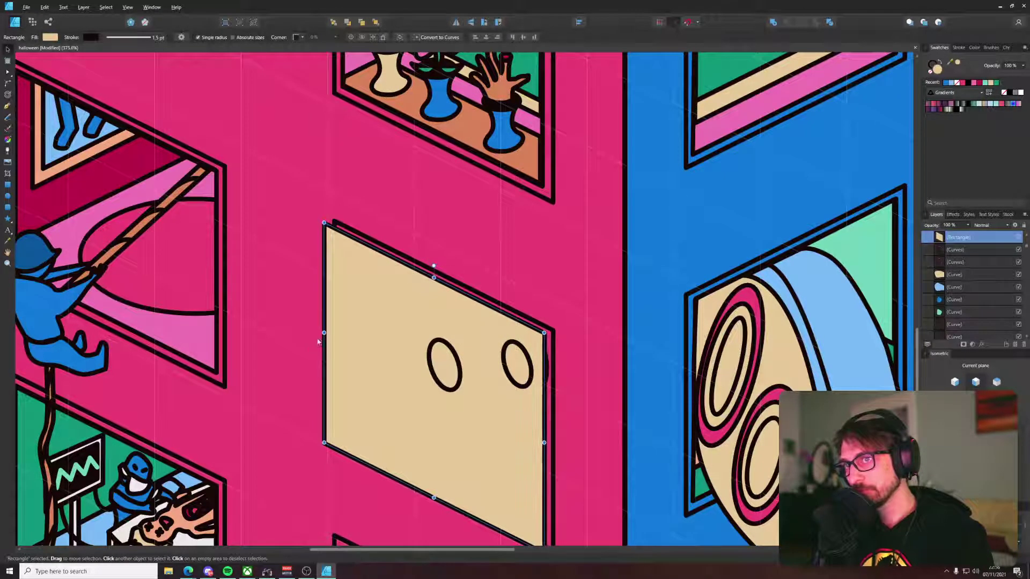
left_click_drag(322, 335, 333, 336)
scroll(485, 343, "up", 3)
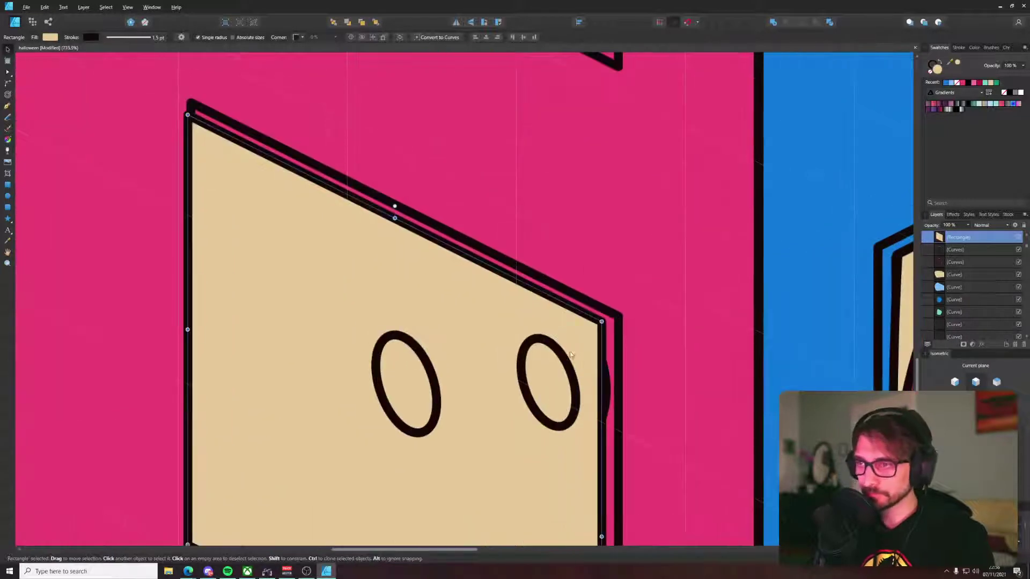
Step: Enlarge the right sucker's pink ring slightly and divide it with the rectangle along the window frame
left_click(599, 377)
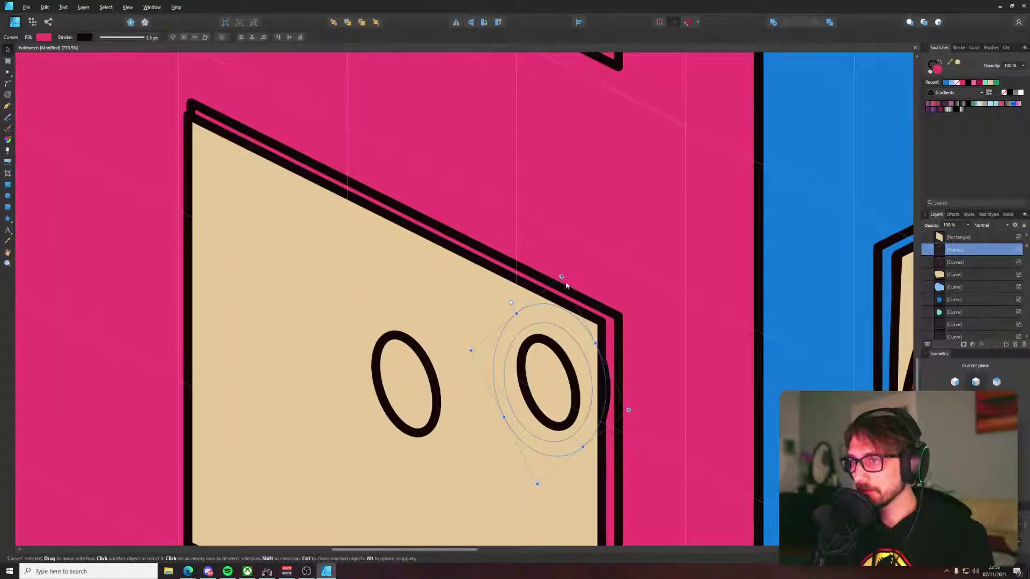
left_click_drag(563, 279, 562, 261)
left_click(504, 291, "shift")
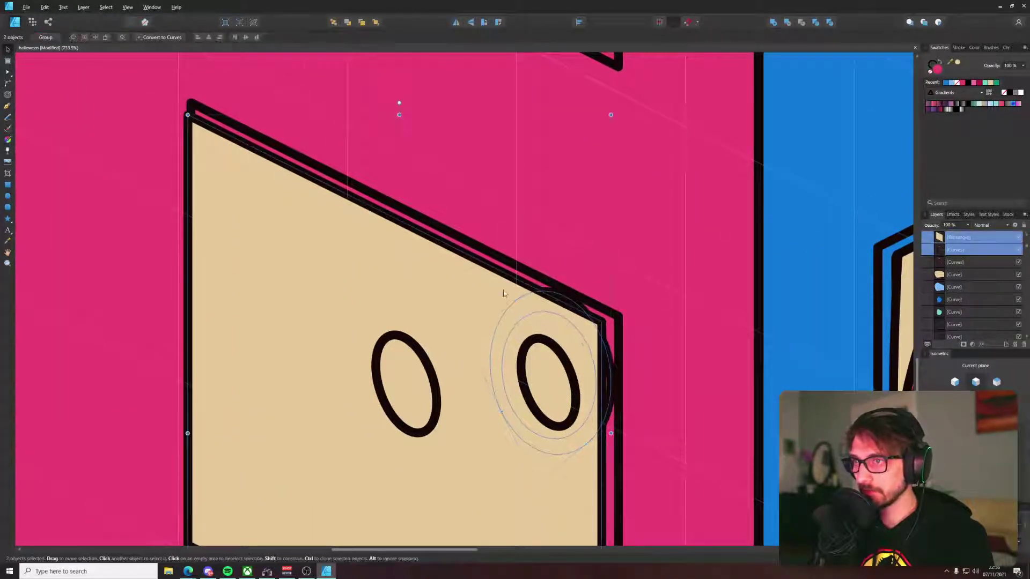
left_click(829, 24)
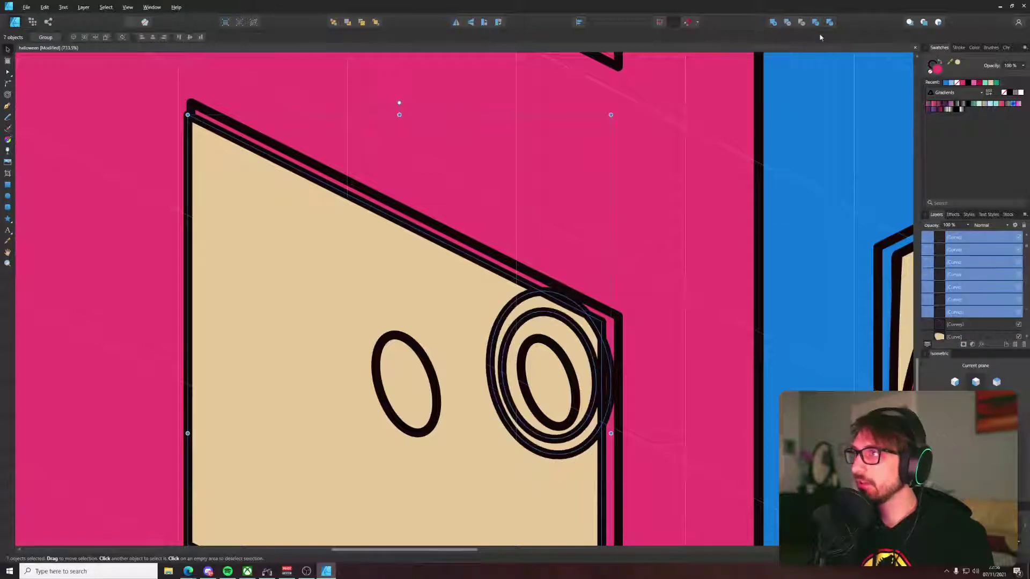
Step: Delete the divided rectangle's surplus piece and the ring fragments that extend past the window frame
left_click(475, 308)
key("Delete")
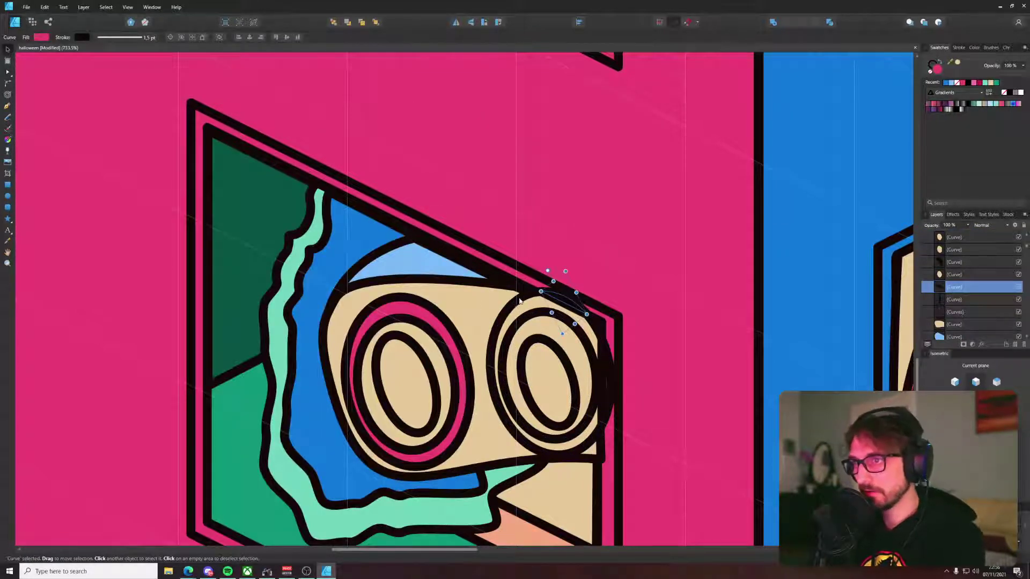
key("Delete")
key("Delete")
Step: Recolour the trimmed outer ring of the right sucker with the pink of the building wall
left_click(587, 323)
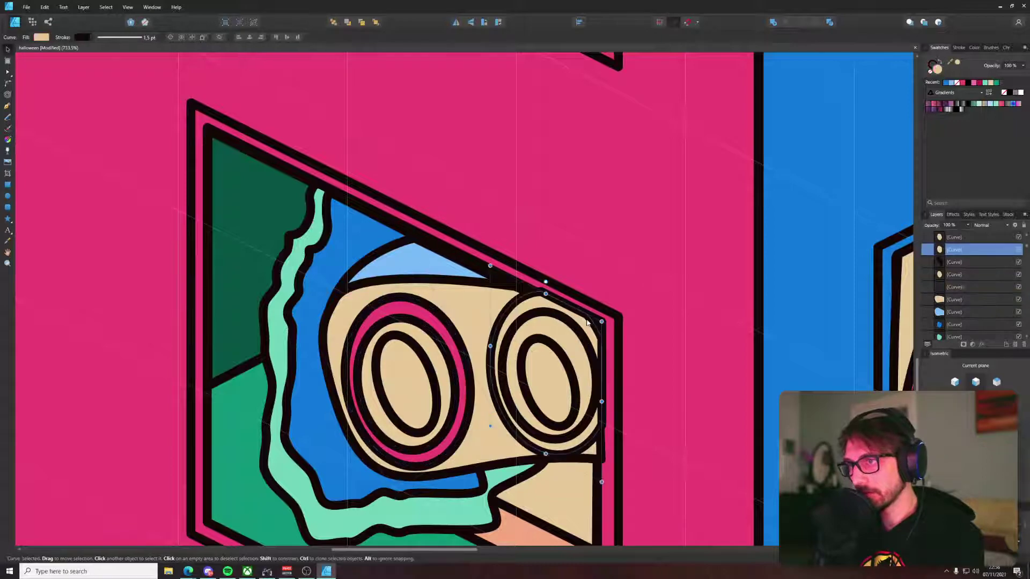
key("i")
left_click(632, 303)
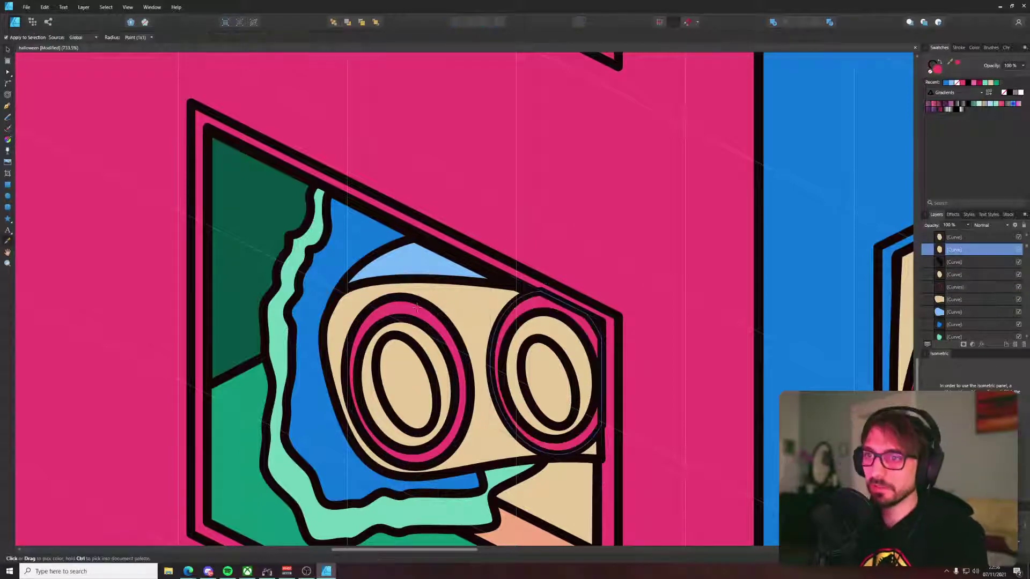
key("v")
scroll(548, 328, "down", 8)
left_click(322, 344)
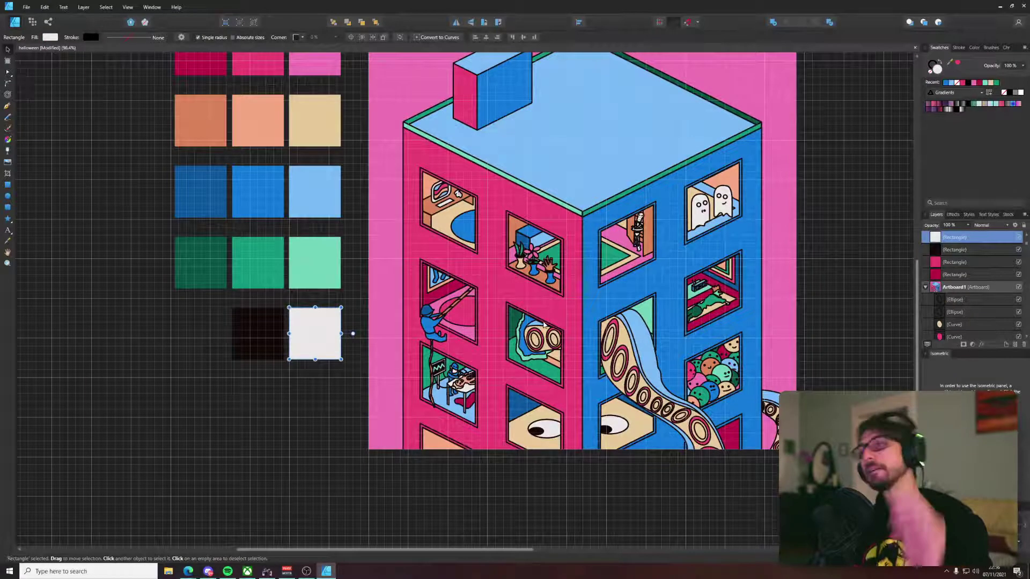
Step: Narrow and straighten the inner ellipse of the left sucker so it sits centred within its ring
scroll(543, 325, "down", 3)
scroll(543, 324, "up", 8)
left_click(475, 199)
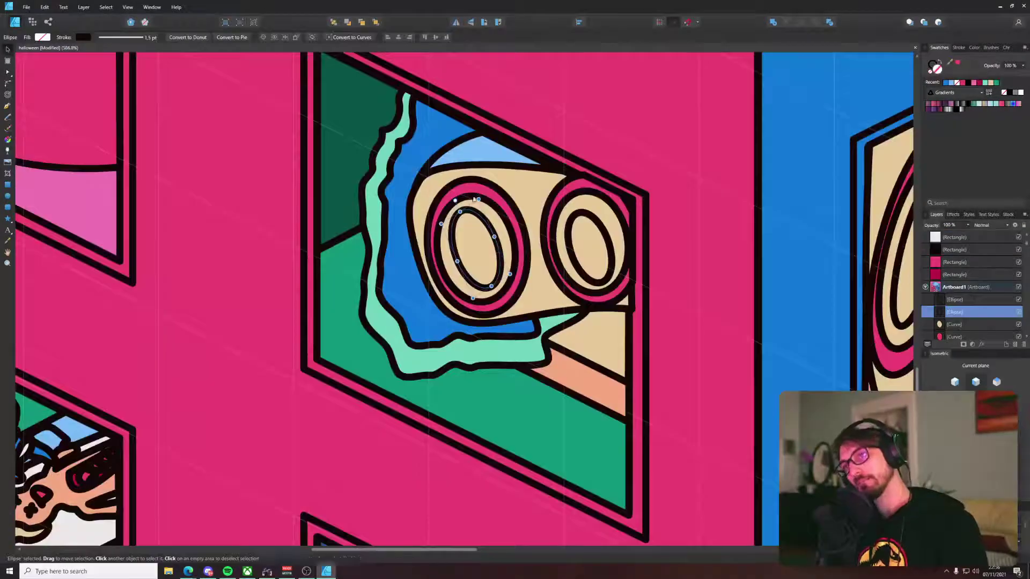
left_click_drag(475, 200, 469, 216)
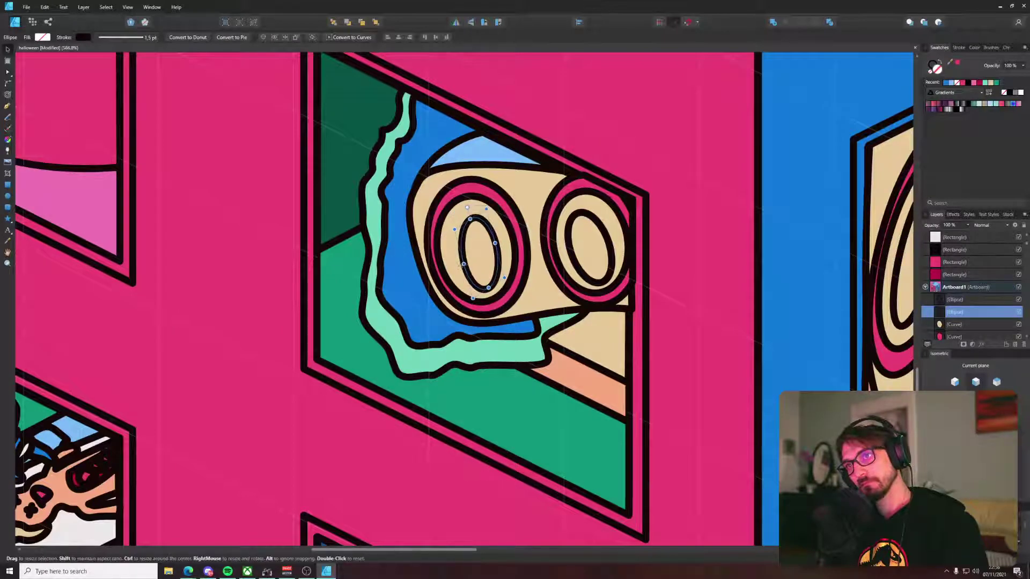
Step: Replace the right sucker's inner ellipse with a copy of the left sucker's ellipse, fitted inside its ring, and deselect it
left_click_drag(462, 263, 614, 237)
key("ctrl+c")
left_click(570, 224)
key("Delete")
key("ctrl+v")
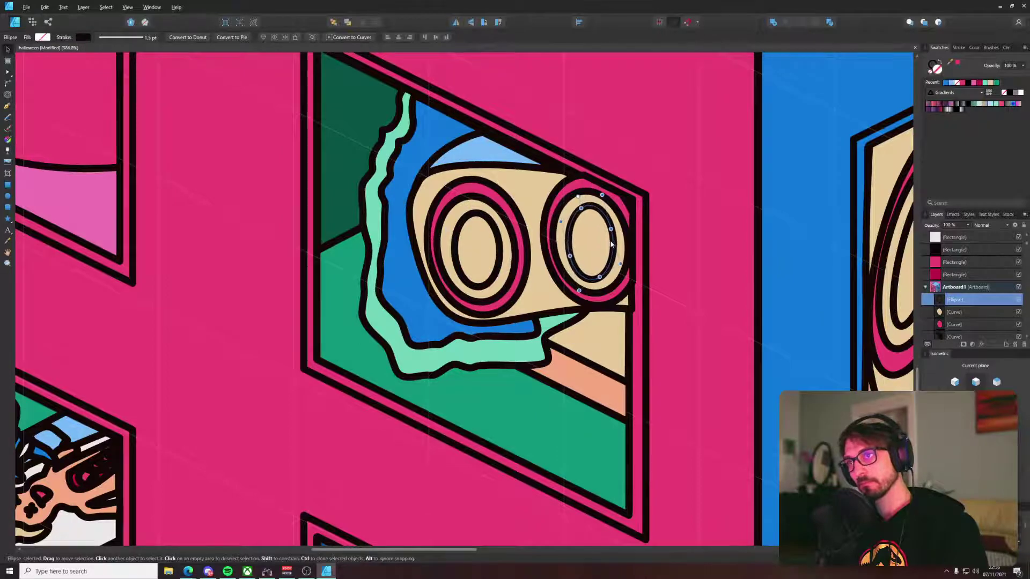
scroll(610, 241, "down", 5)
scroll(614, 249, "down", 6)
key("ctrl+d")
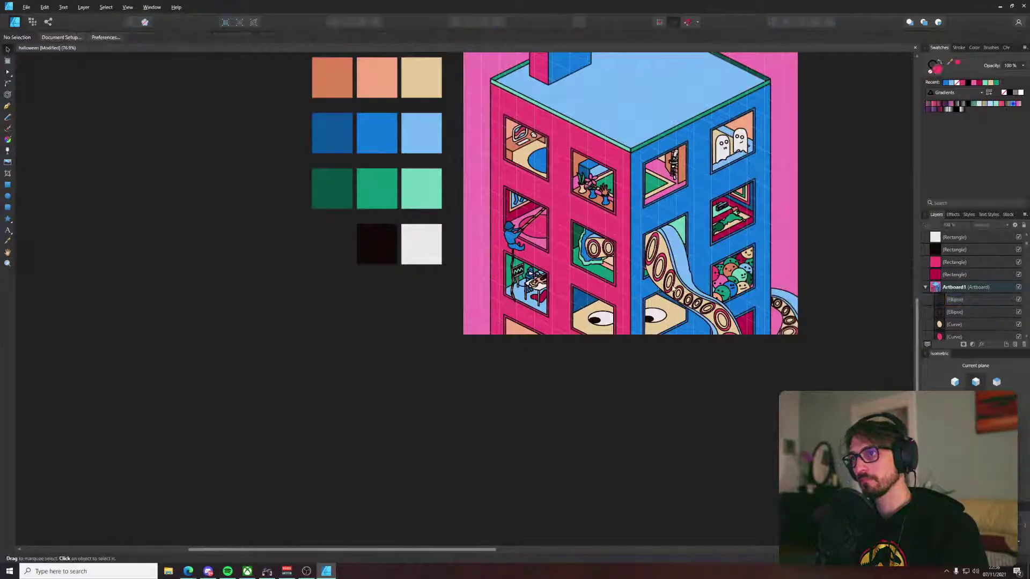
Step: Draw a short curved highlight with the Pen tool on the blue area above the tentacle's upper-left edge and make its stroke white
left_click_drag(707, 368, 616, 434)
scroll(488, 323, "up", 6)
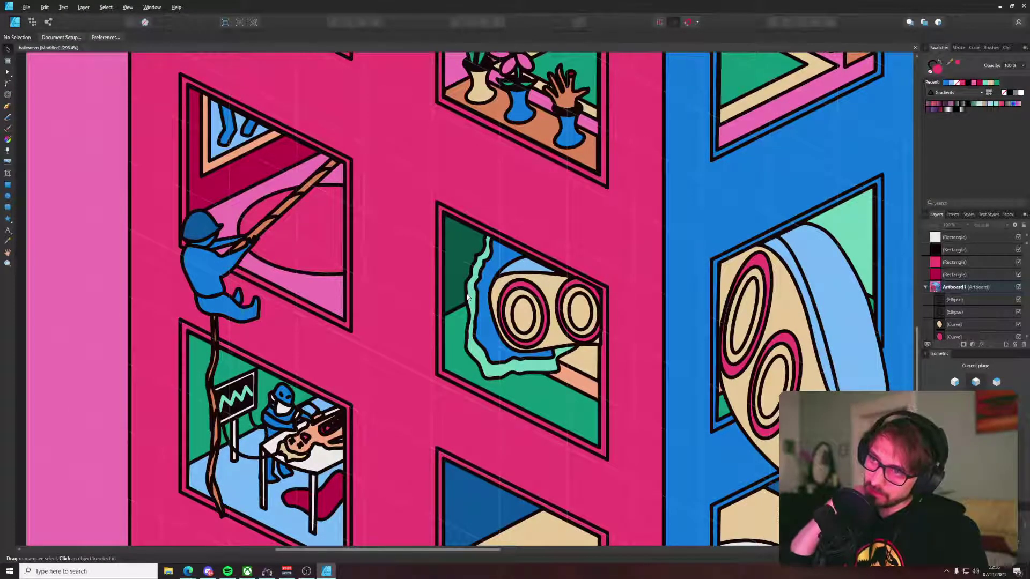
key("p")
scroll(493, 276, "up", 3)
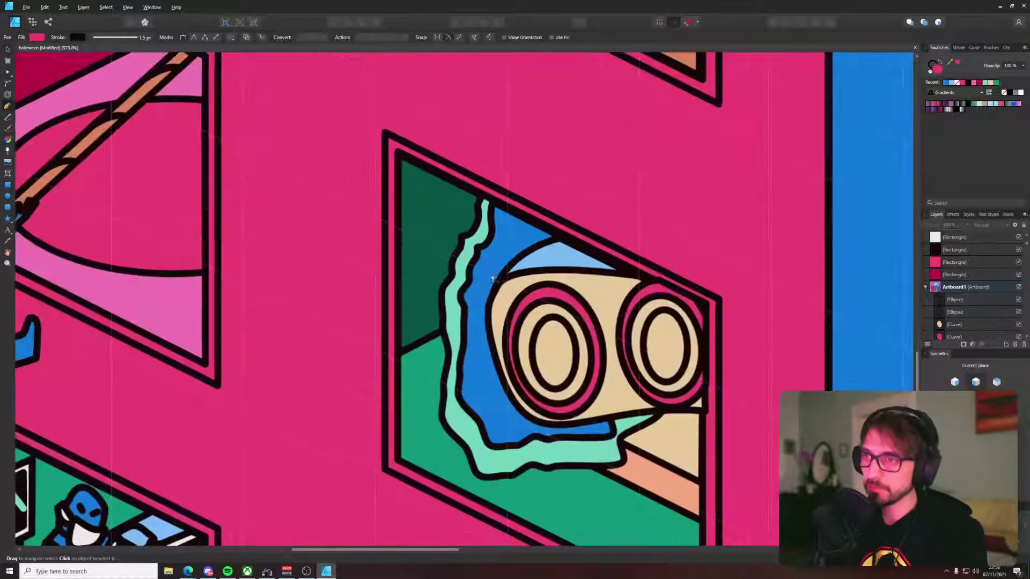
left_click(523, 236)
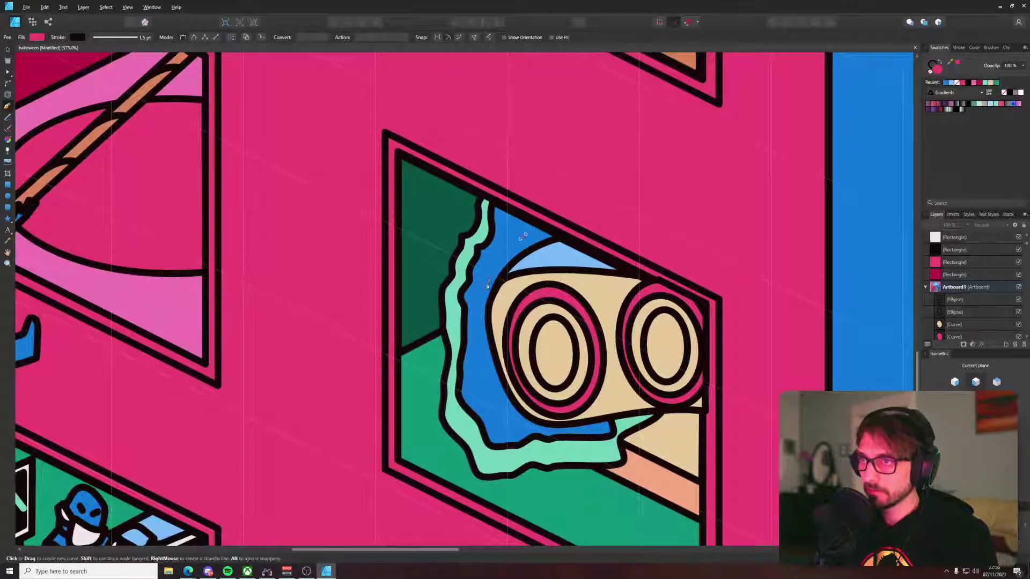
left_click(488, 279)
key("v")
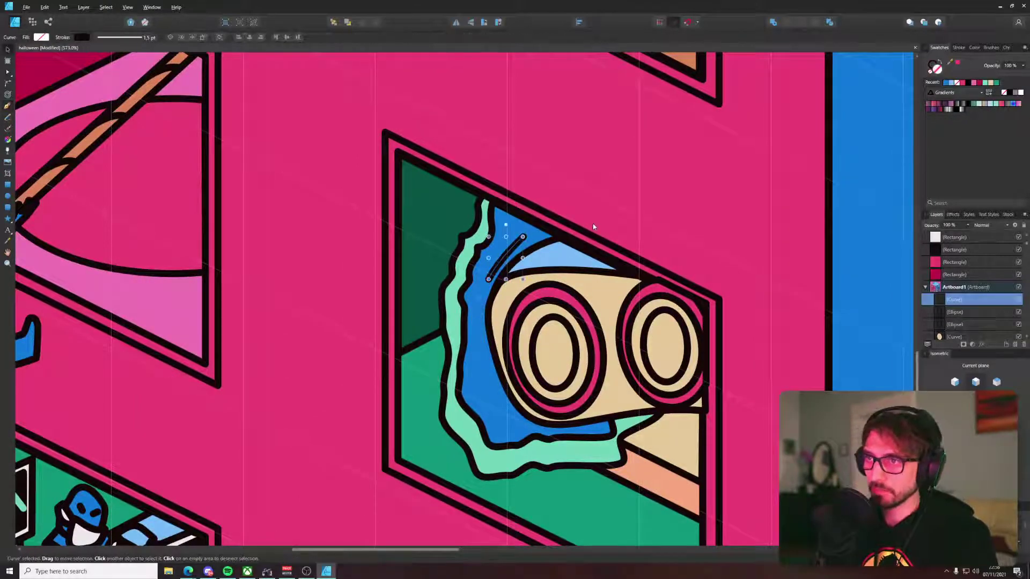
key("i")
scroll(163, 348, "down", 3)
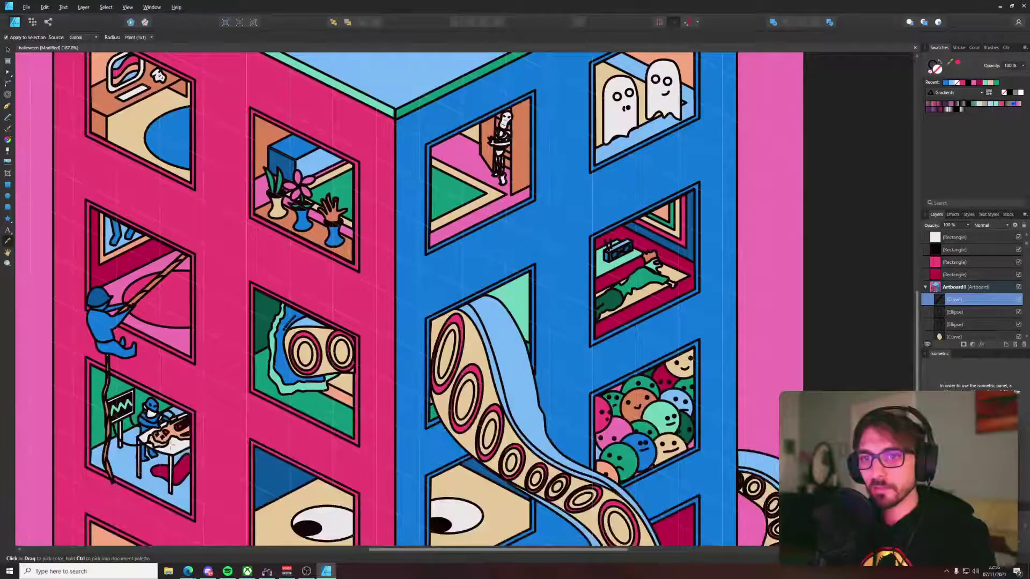
scroll(274, 342, "up", 3)
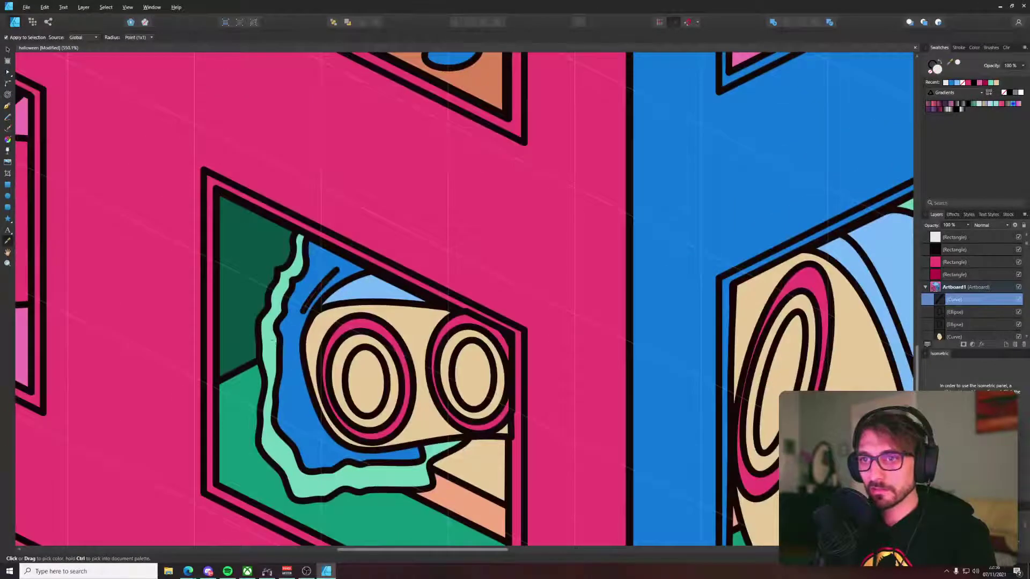
left_click(941, 63)
Step: Add a second, shorter white highlight stroke parallel to the first, just above the blue hole shape
scroll(271, 320, "up", 3)
key("v")
left_click(313, 342)
key("p")
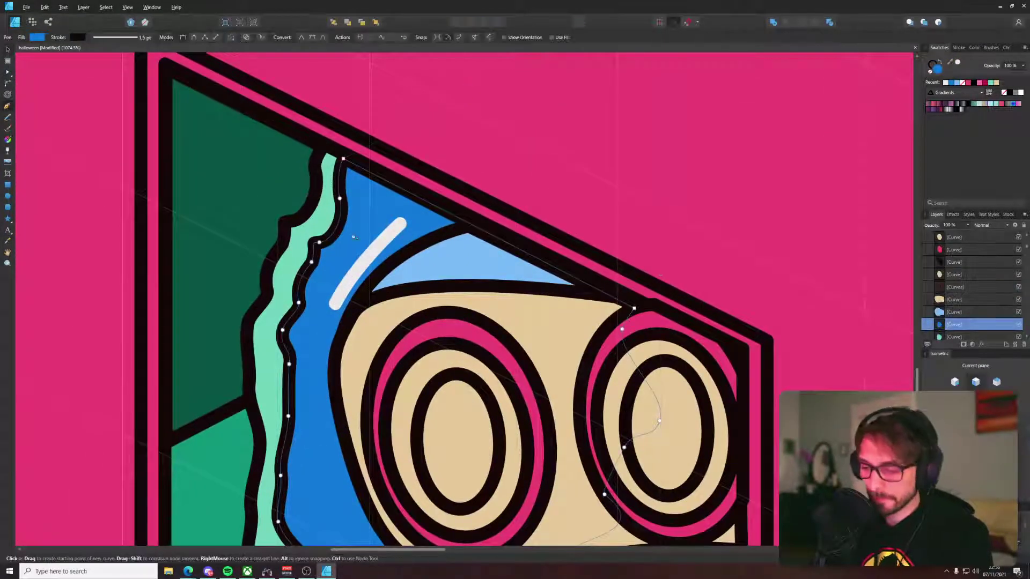
left_click(356, 238)
left_click_drag(387, 199, 401, 192)
key("v")
scroll(370, 315, "up", 1)
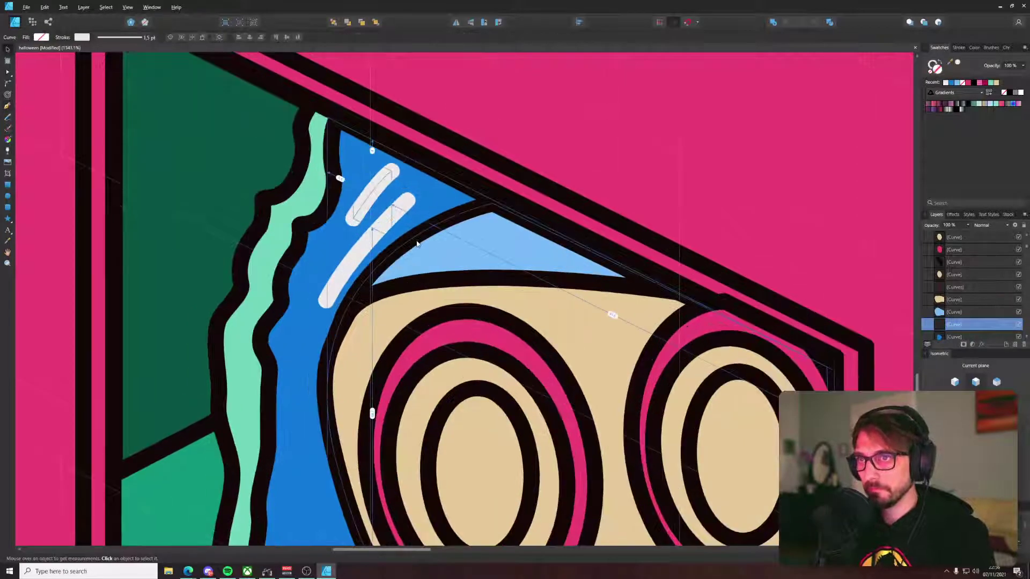
Step: Draw a short curved white highlight on the blue area to the left of the tentacle's end with the Pen tool
scroll(447, 264, "down", 3)
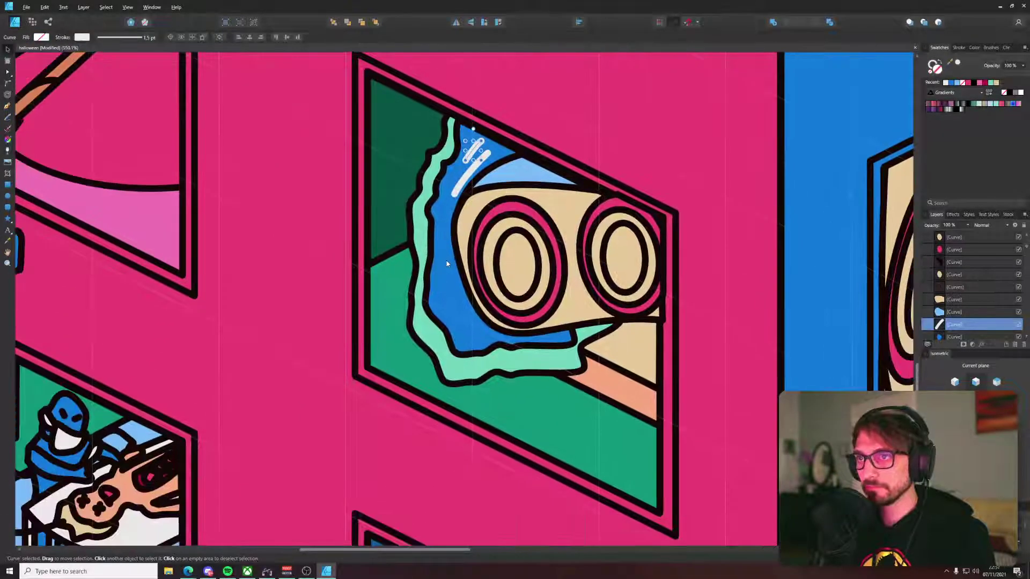
key("p")
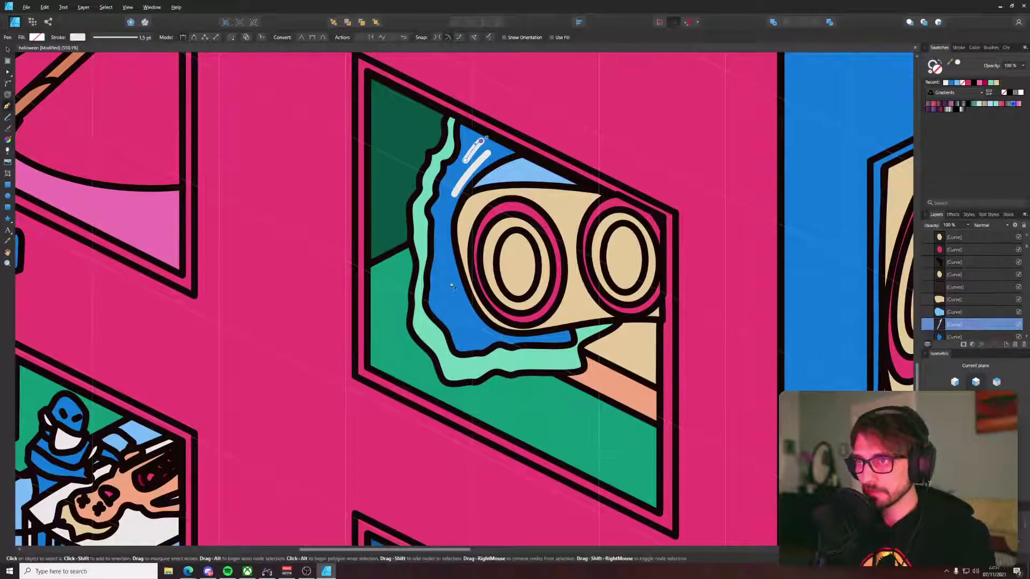
left_click(443, 230)
mouse_move(444, 273)
left_mouse_down()
mouse_move(458, 288)
mouse_move(452, 277)
left_mouse_up()
key("a")
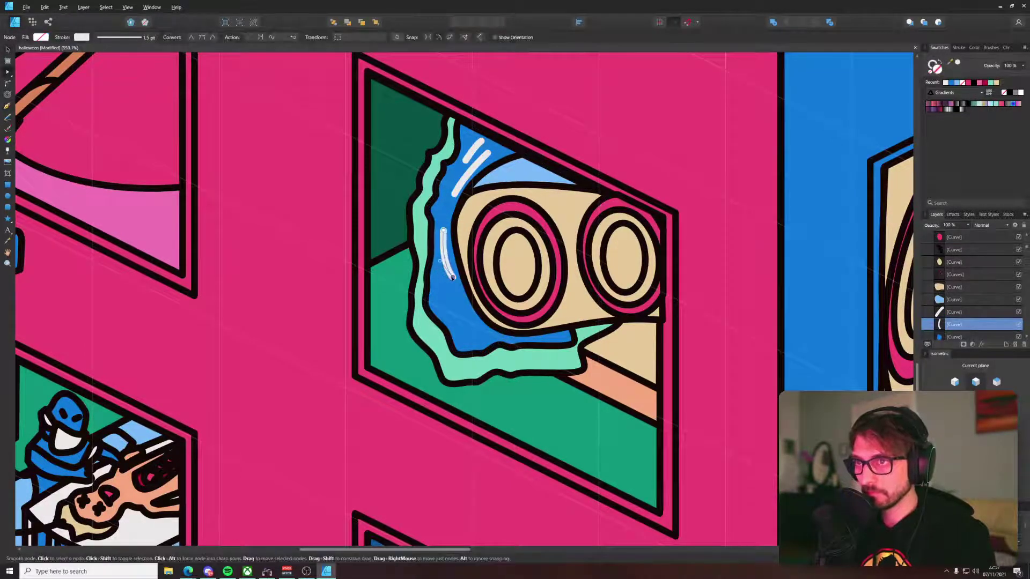
left_click(464, 321)
Step: Add two more short white highlights along the lower-left and bottom parts of the blue hole shape
key("p")
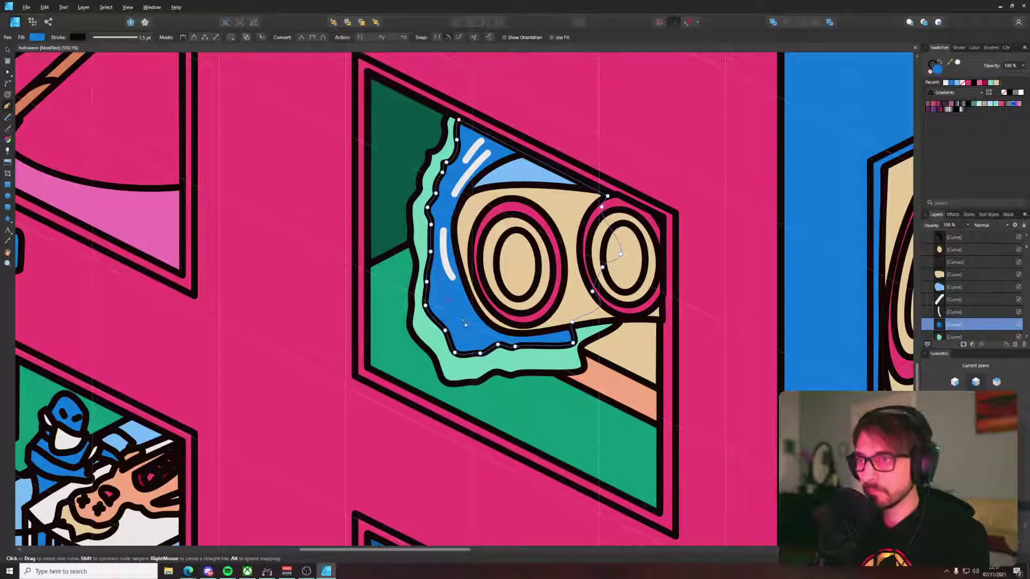
left_click_drag(485, 333, 516, 344)
left_click(496, 328, "ctrl")
key("v")
left_click(483, 325)
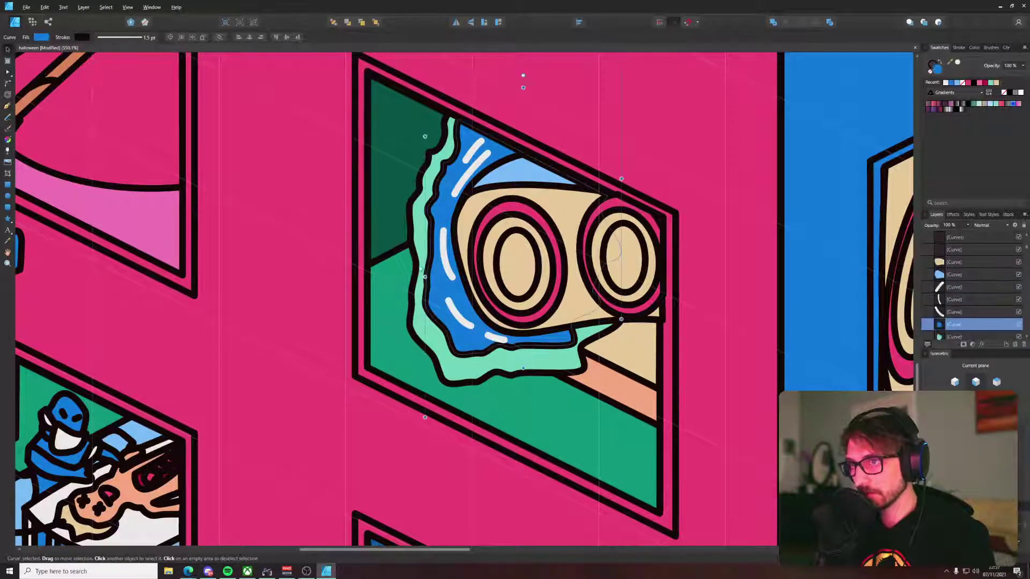
Step: Draw a wavy stroke on the dark green wall, following the upper-left torn edge of the hole
left_click_drag(410, 160, 424, 204)
key("p")
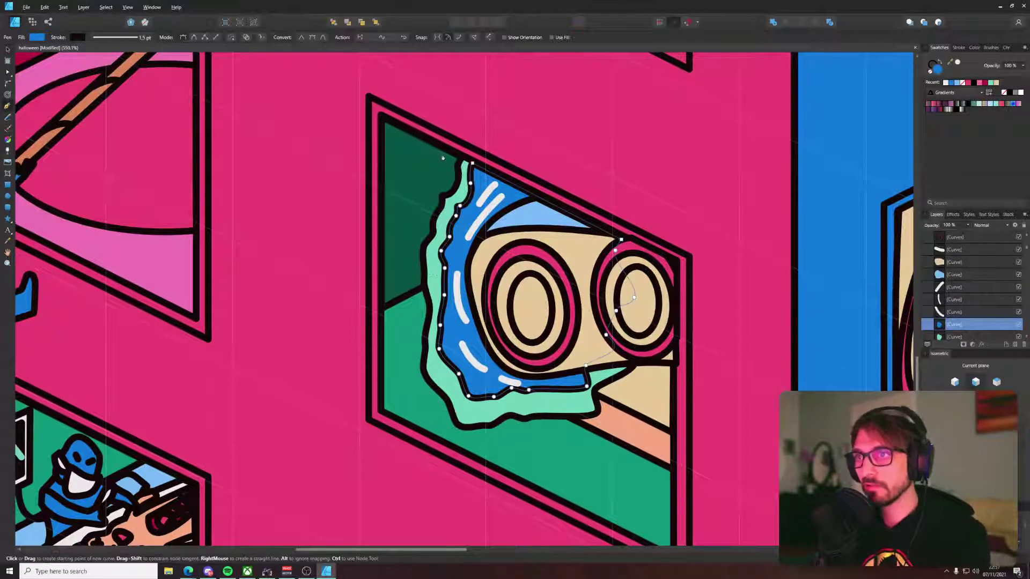
left_click(446, 157)
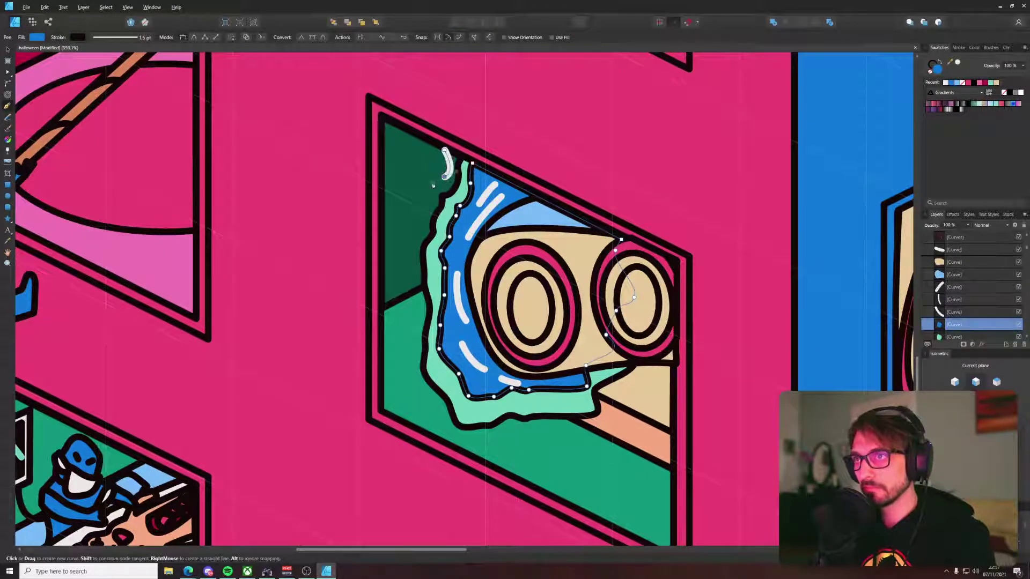
left_click(432, 183)
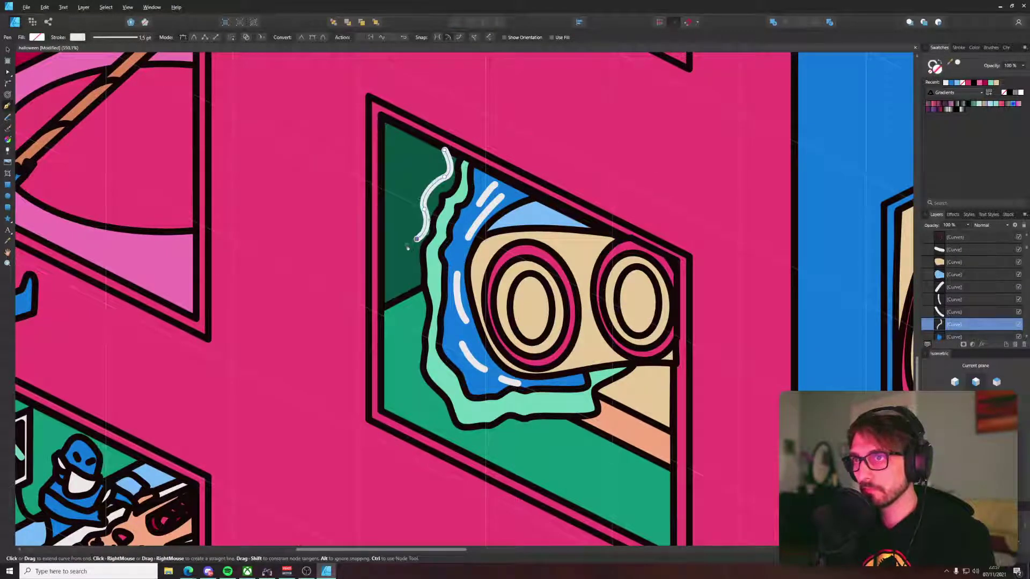
key("a")
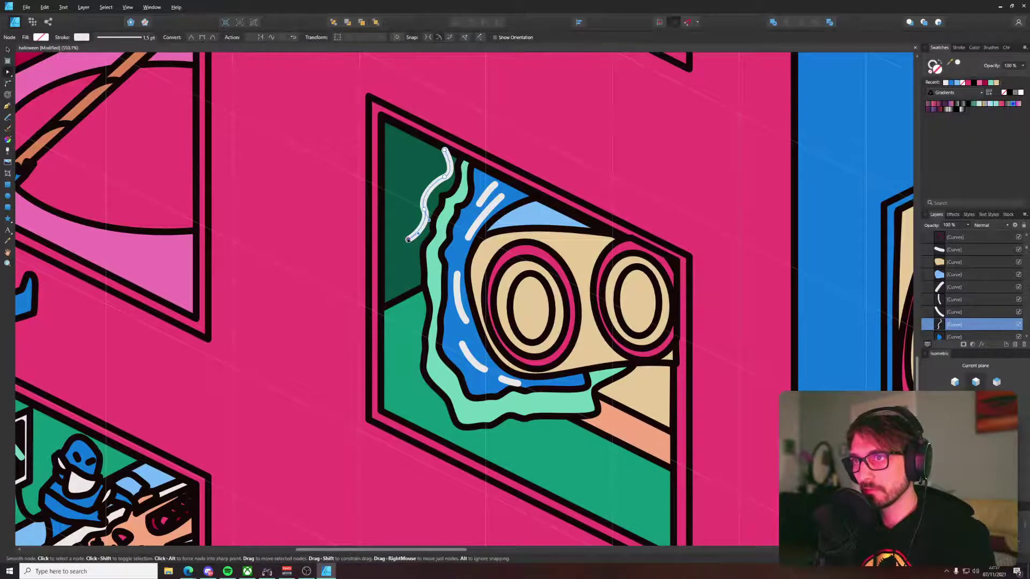
Step: Recolour the wavy stroke on the dark green wall with the palette's beige using the colour picker
scroll(409, 240, "down", 10)
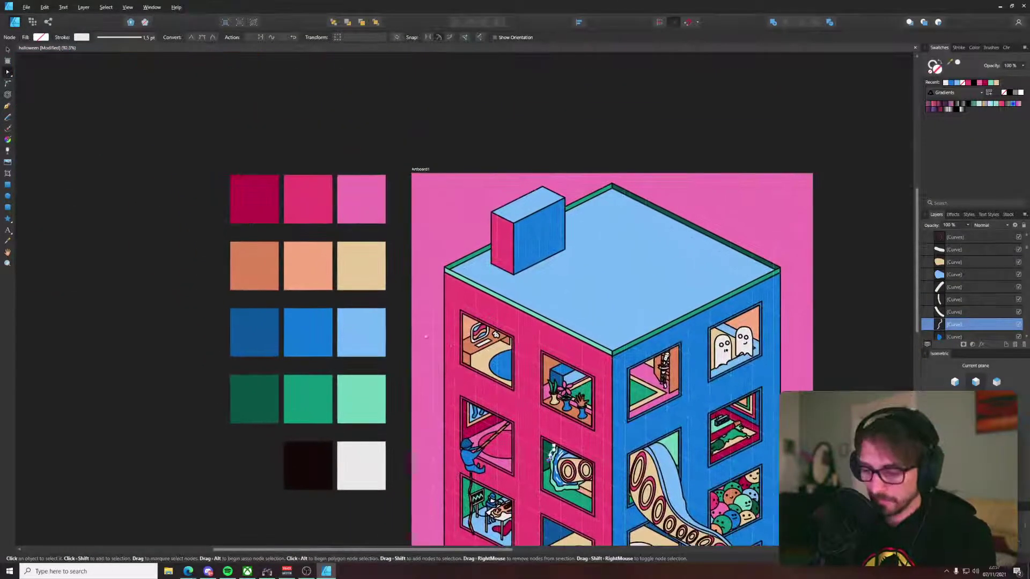
key("i")
key("v")
left_click_drag(549, 405, 514, 327)
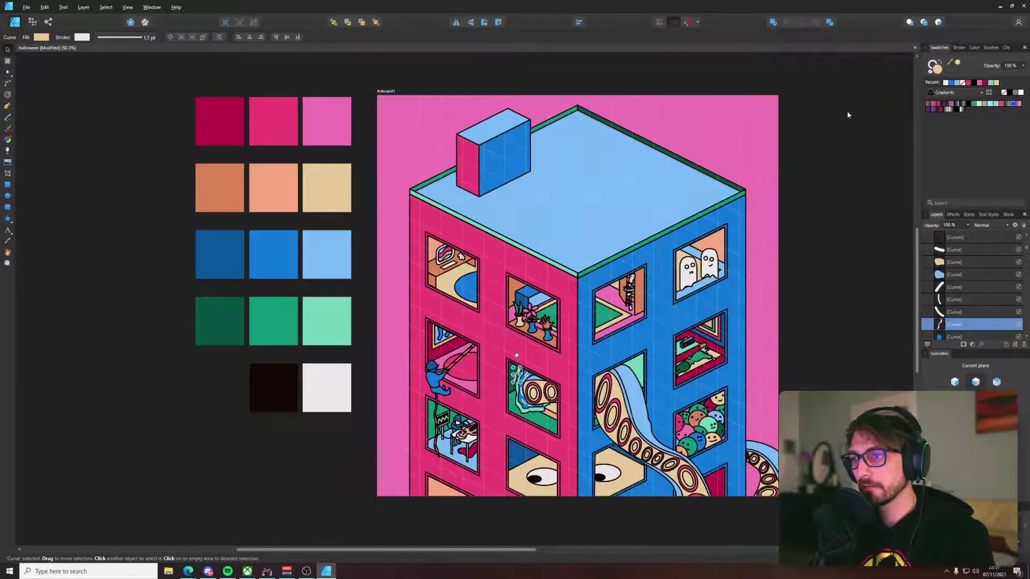
scroll(515, 375, "up", 8)
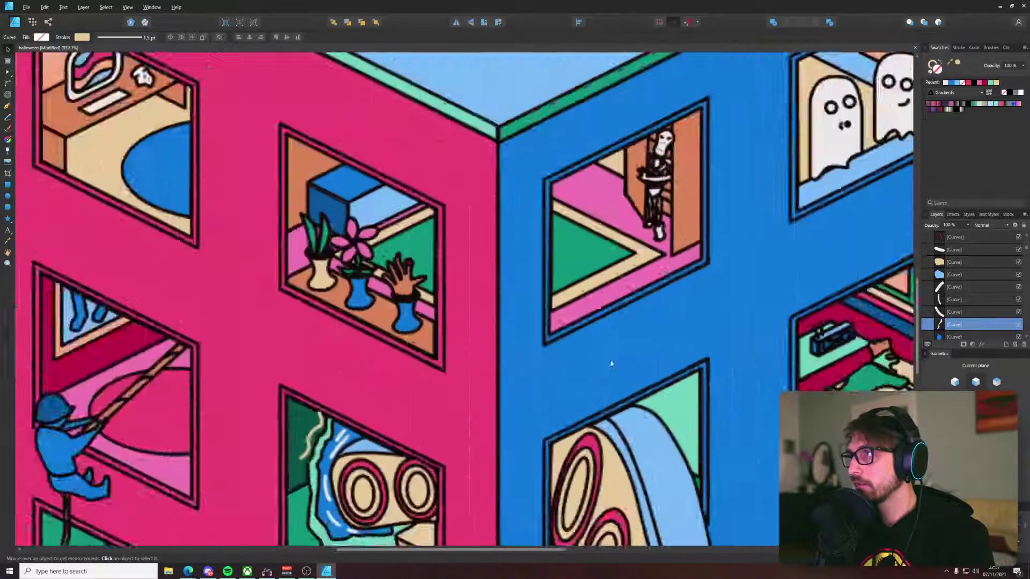
key("i")
key("v")
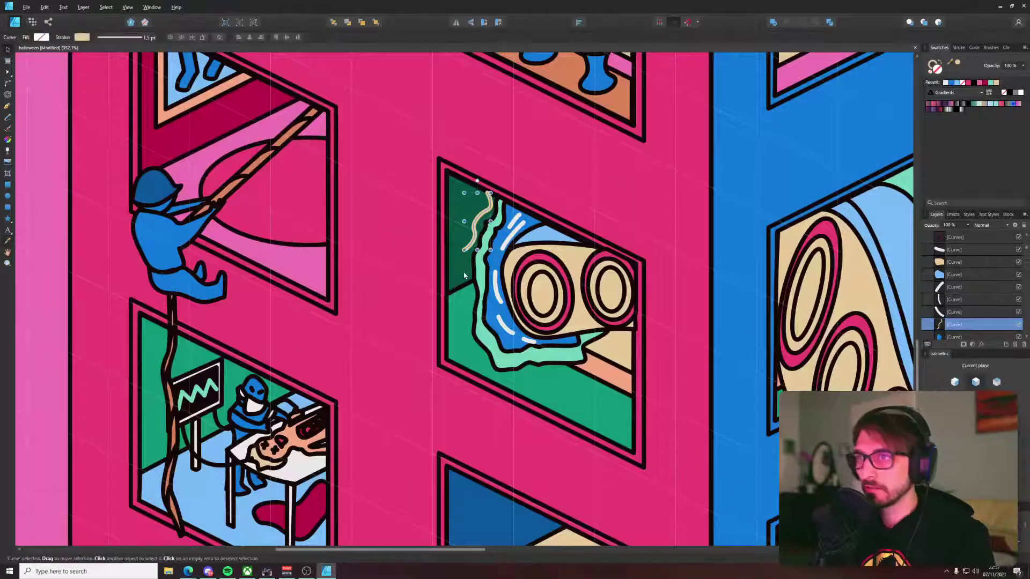
Step: Draw a short beige stroke below the wavy one, across the border between the dark and lighter green areas
left_click(465, 271)
key("p")
left_click(463, 267)
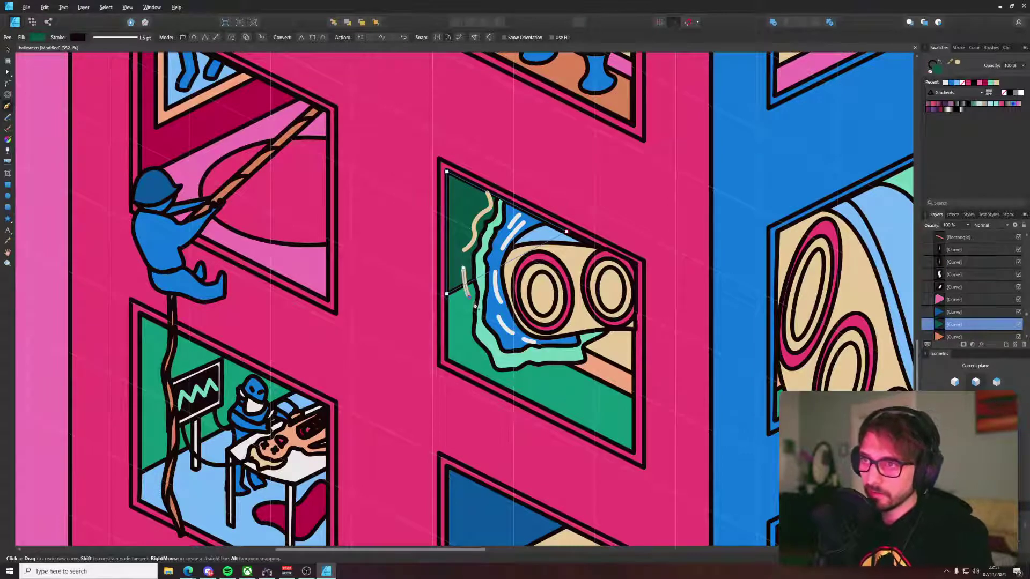
left_click_drag(475, 306, 476, 307)
left_click(474, 318, "ctrl")
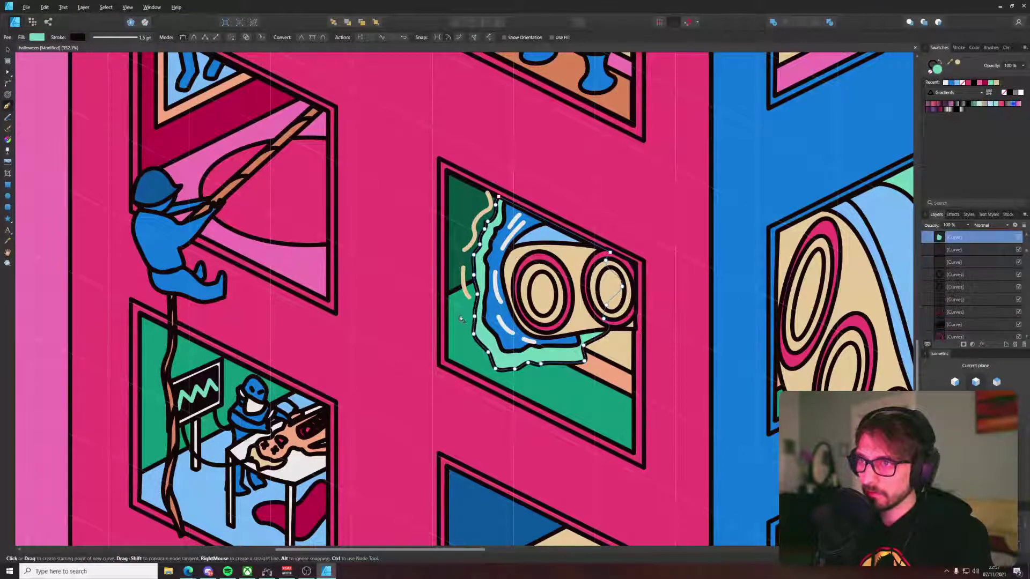
Step: Draw two short curved beige strokes on the green area outside the hole's lower-left torn edge
left_click(459, 313)
left_click(474, 351, "ctrl")
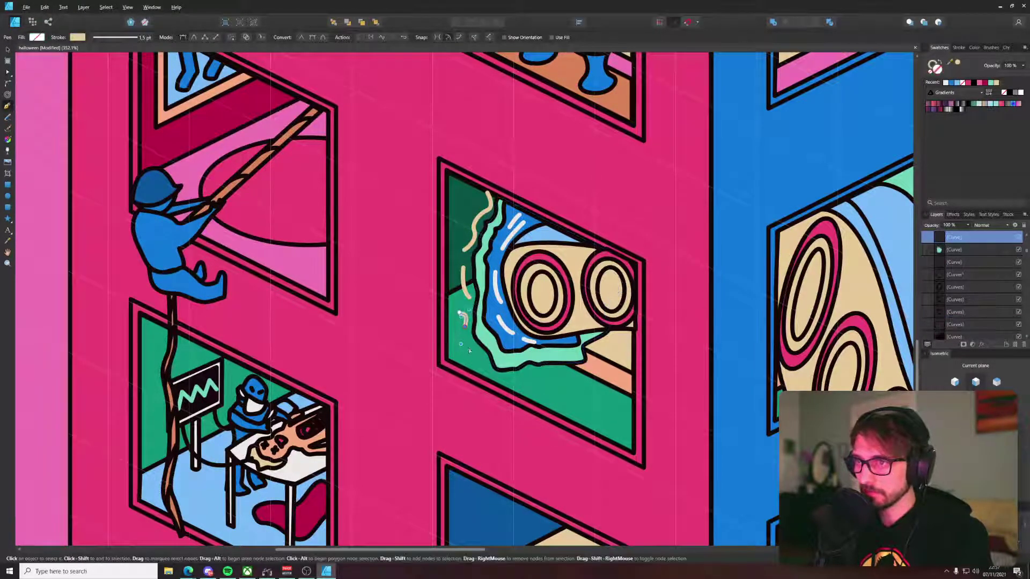
left_click_drag(484, 368, 547, 366)
left_click(497, 359, "ctrl")
Step: Draw a wavy beige stroke beneath the hole's bottom torn edge and clear the selection
left_click(518, 378)
left_click_drag(573, 372, 580, 378)
left_click(595, 373, "ctrl")
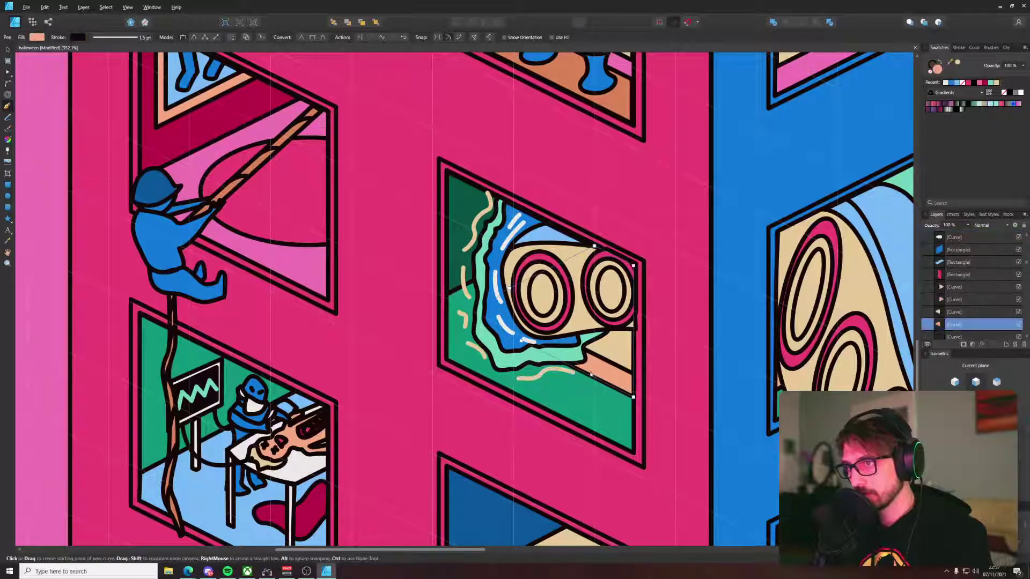
scroll(596, 379, "down", 6)
key("v")
left_click(399, 432)
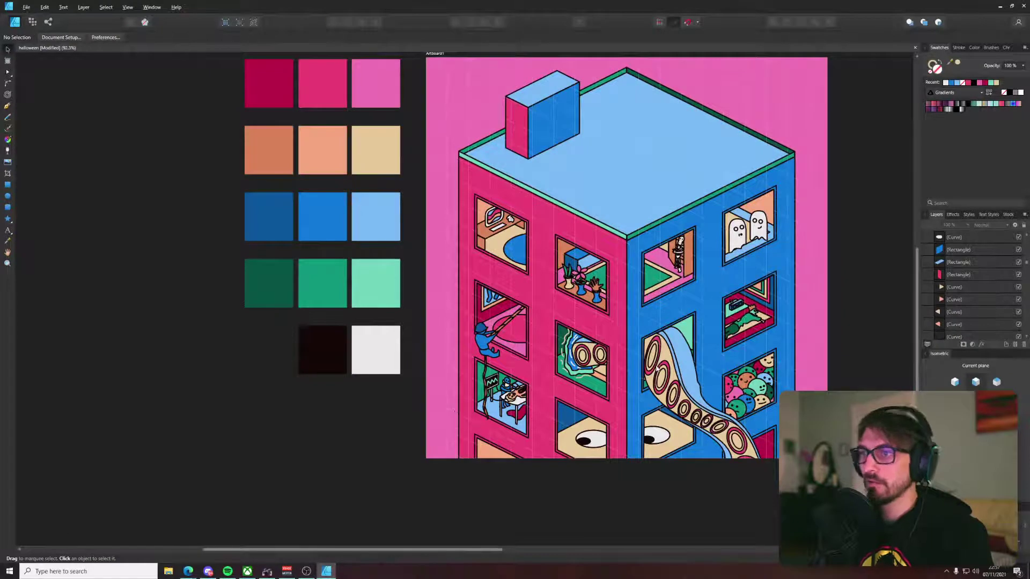
scroll(656, 370, "down", 3)
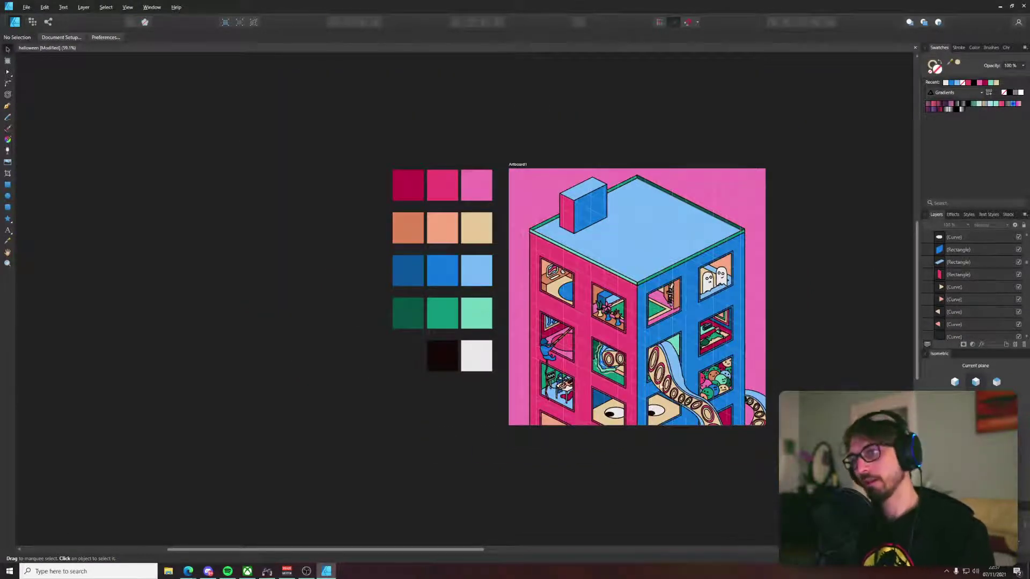
left_click_drag(661, 386, 500, 399)
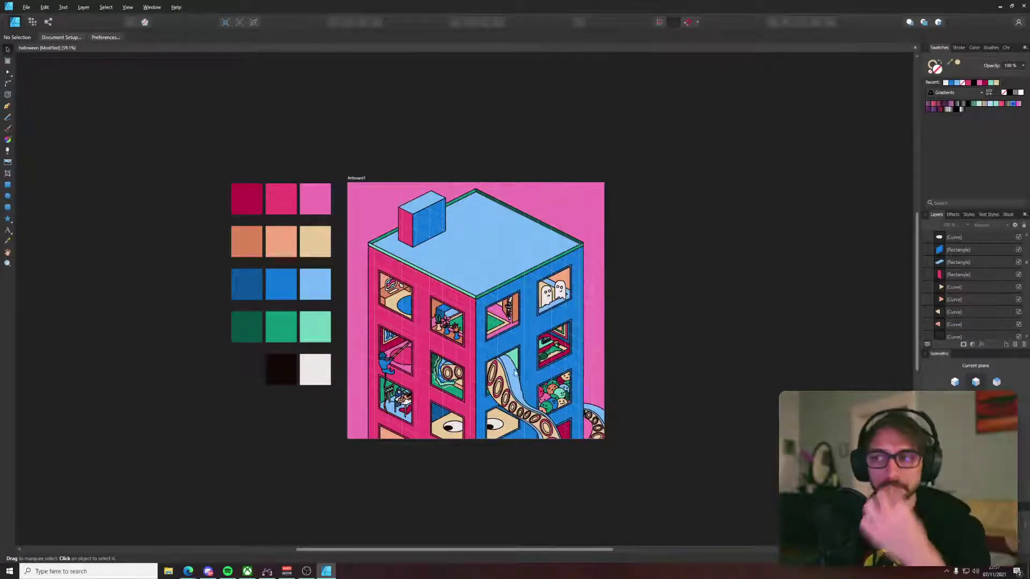
Step: Lower the top edge of the large tentacle's beige underside where it comes out of the blue wall's window
scroll(515, 374, "up", 5)
left_click_drag(566, 330, 599, 211)
scroll(595, 161, "up", 5)
left_click(592, 151)
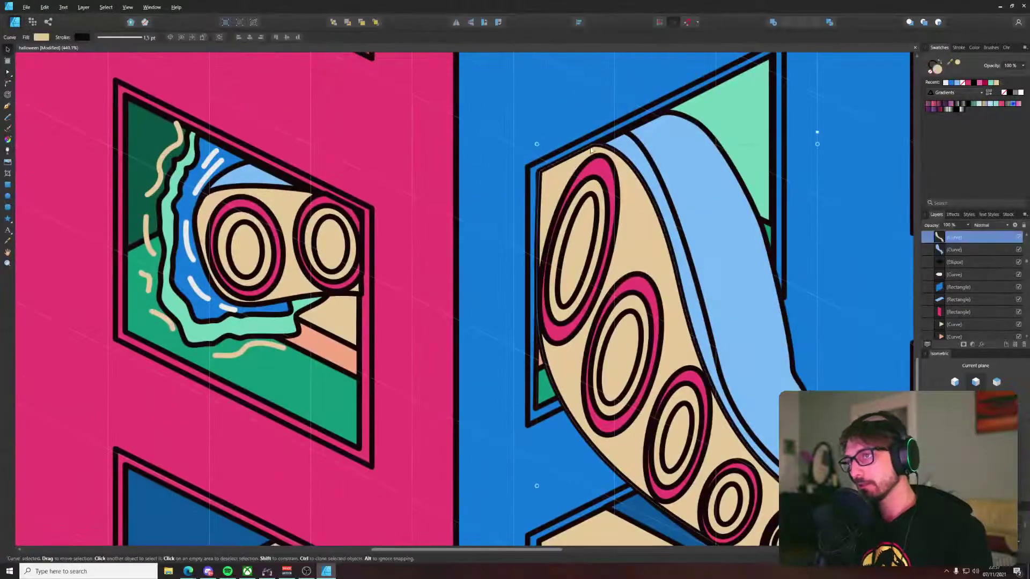
key("a")
Step: Shrink the topmost sucker of the large tentacle, rings included, so it fits inside the beige underside
left_click(601, 169)
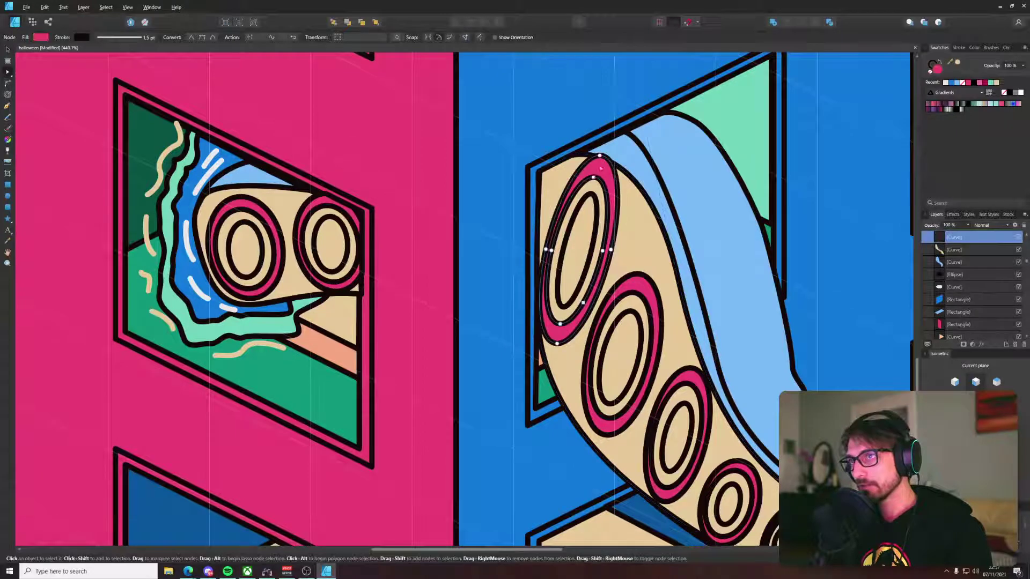
key("v")
left_click(593, 189, "shift")
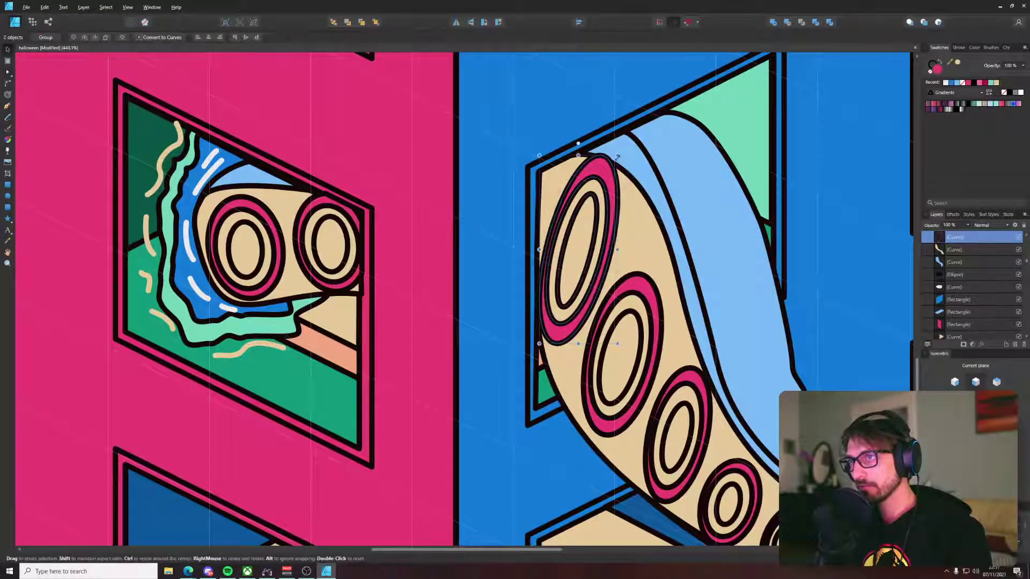
left_click_drag(619, 155, 606, 169)
Step: Slim the upper part of the large tentacle's light blue side by moving its dividing line and outer-edge nodes inward
key("a")
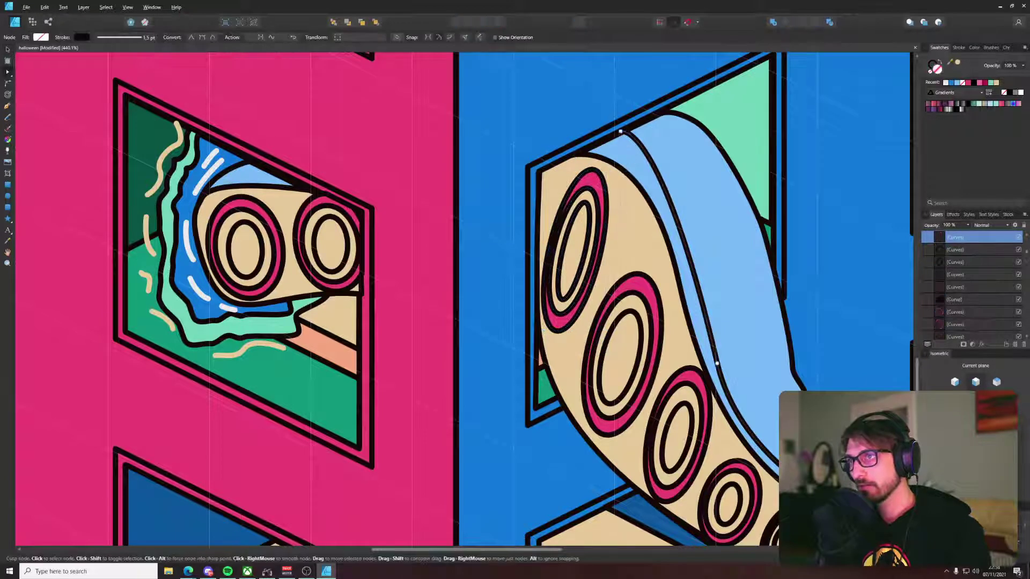
left_click(666, 128)
left_click(667, 127)
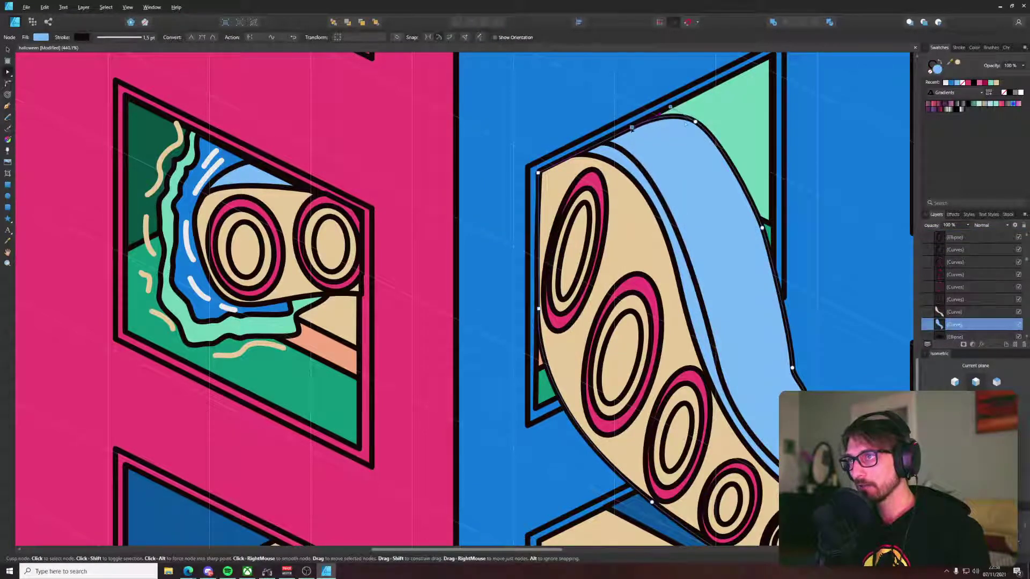
left_click_drag(695, 122, 673, 139)
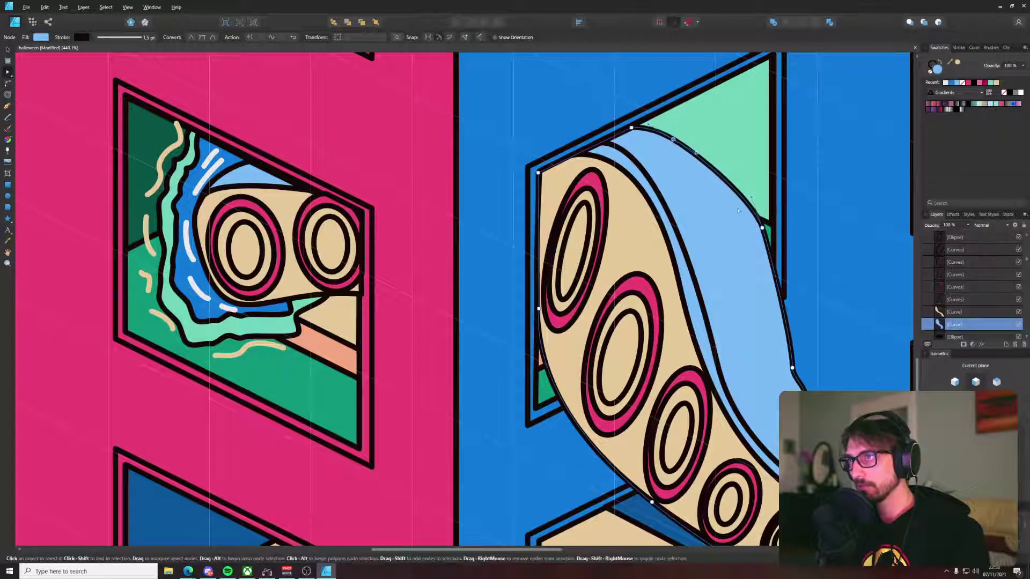
left_click_drag(761, 228, 737, 235)
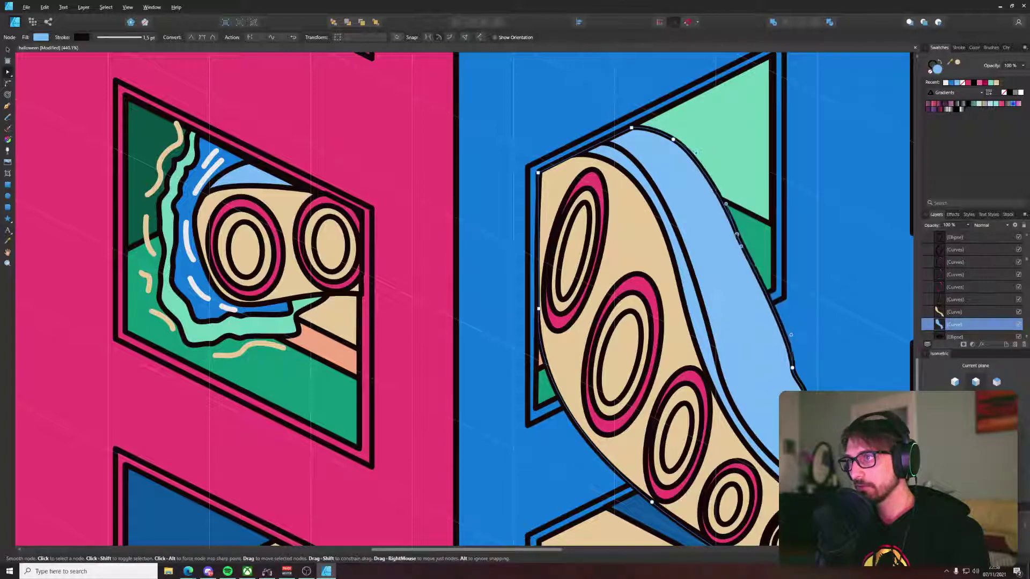
left_click_drag(792, 367, 779, 392)
scroll(779, 392, "down", 6)
scroll(779, 394, "down", 2)
left_click(828, 481)
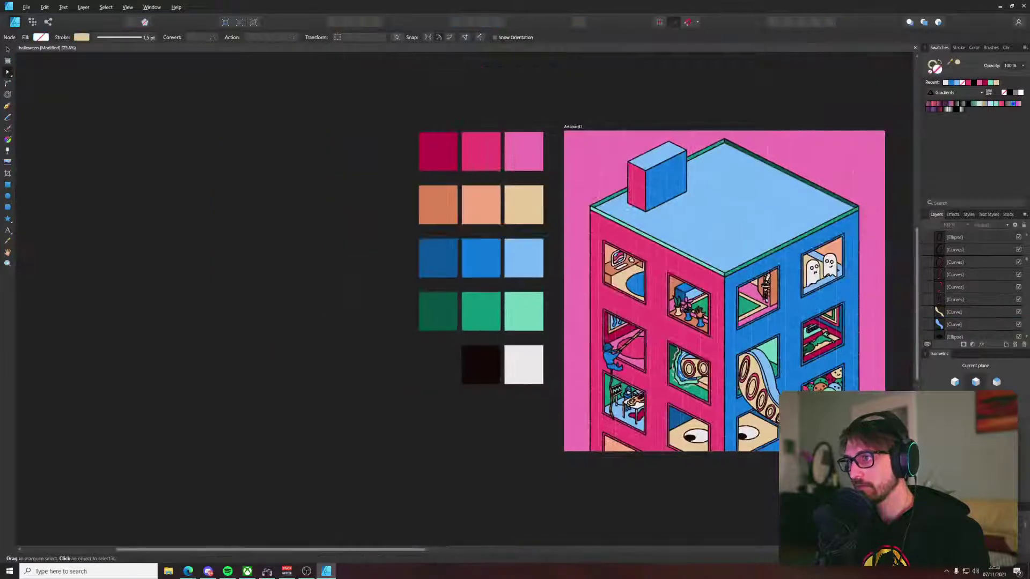
left_click_drag(827, 481, 606, 419)
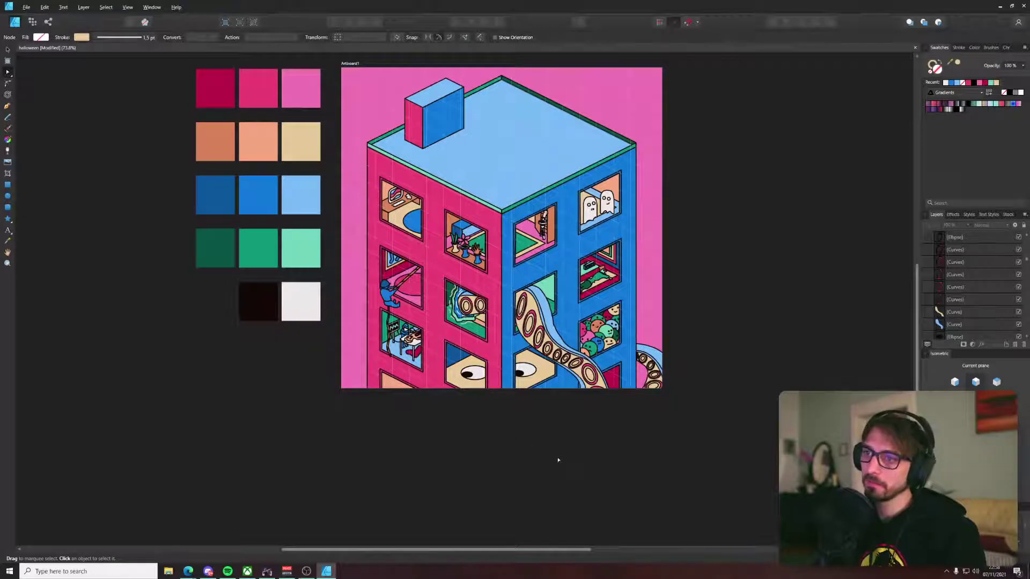
Step: Smooth the outer curve of the large tentacle's light blue side just below the window and deselect it
scroll(542, 330, "up", 6)
left_click(554, 321)
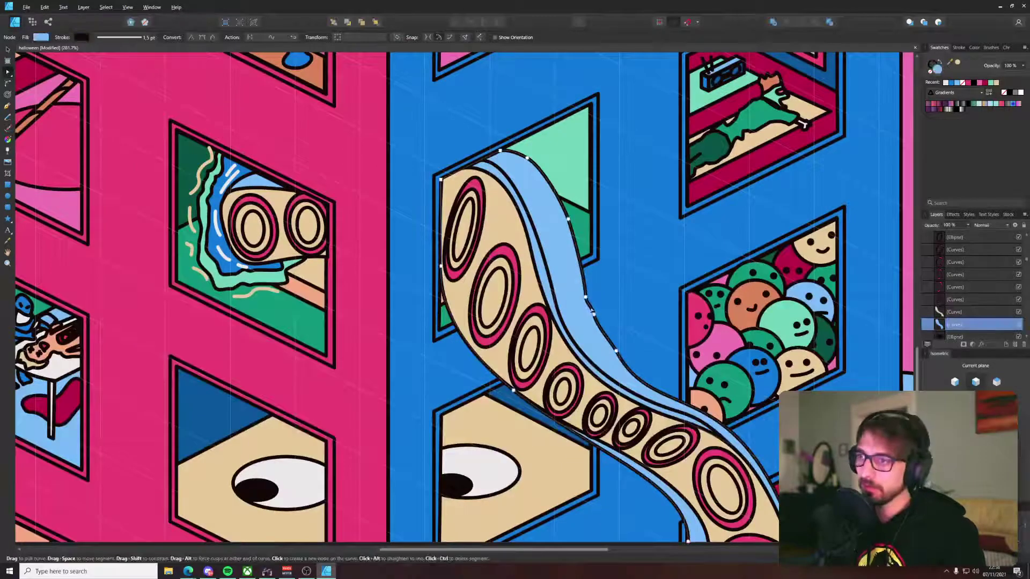
left_click_drag(593, 314, 592, 320)
scroll(616, 317, "down", 5)
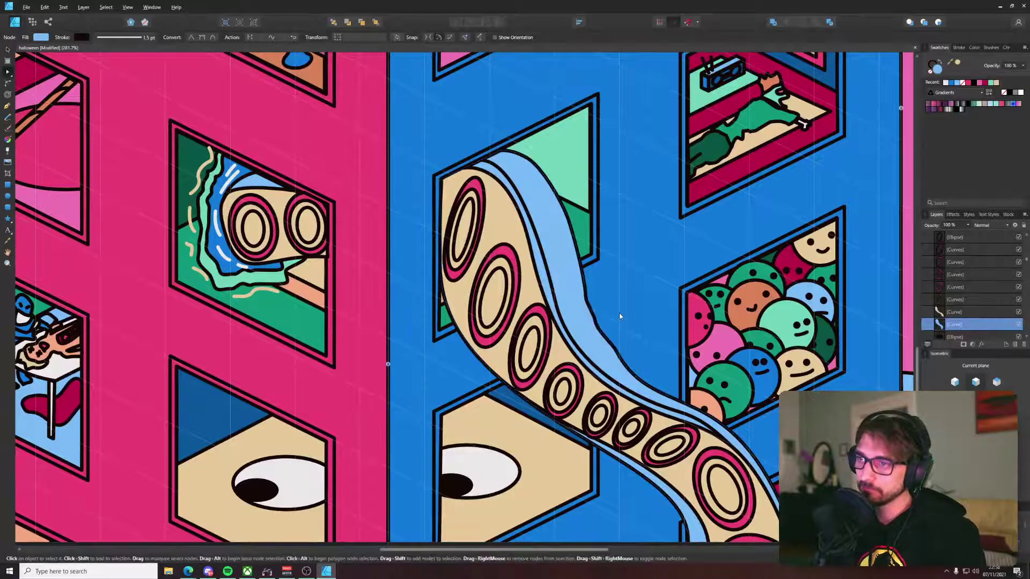
left_click(622, 493)
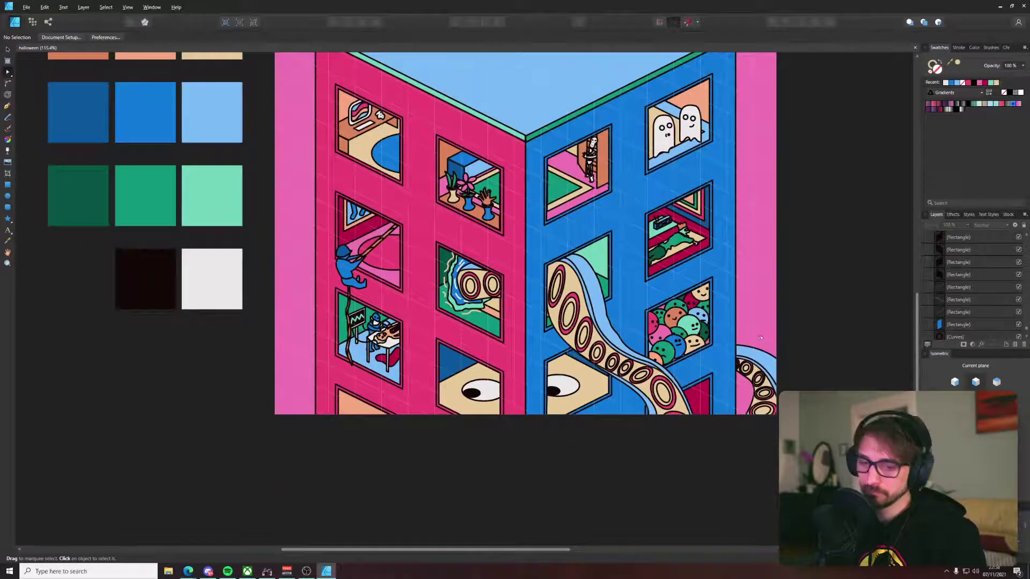
Step: Nudge the beige ripple stroke below the torn hole slightly away from the mint torn edge
left_click_drag(655, 333, 597, 392)
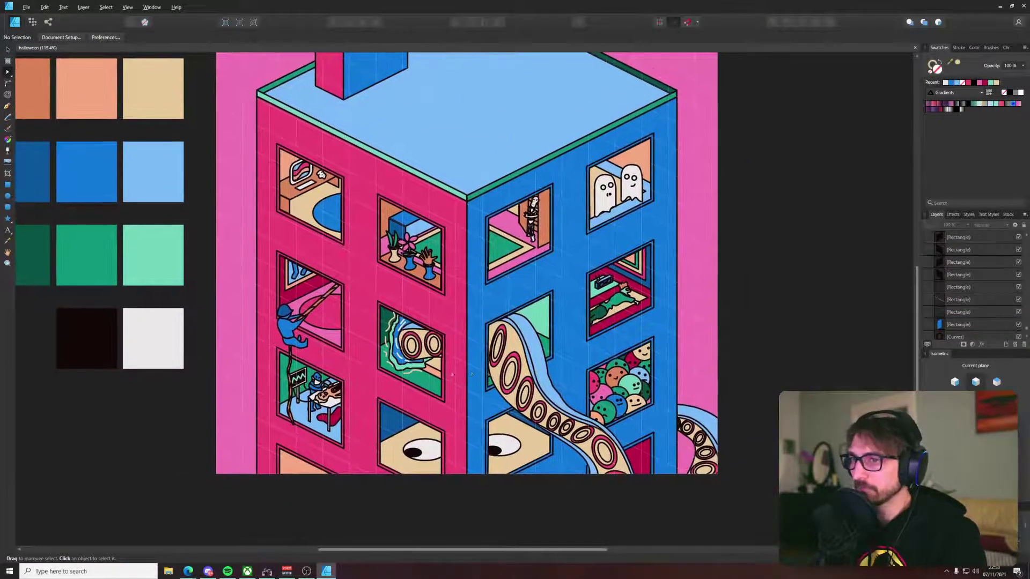
scroll(390, 370, "up", 6)
left_click(492, 369)
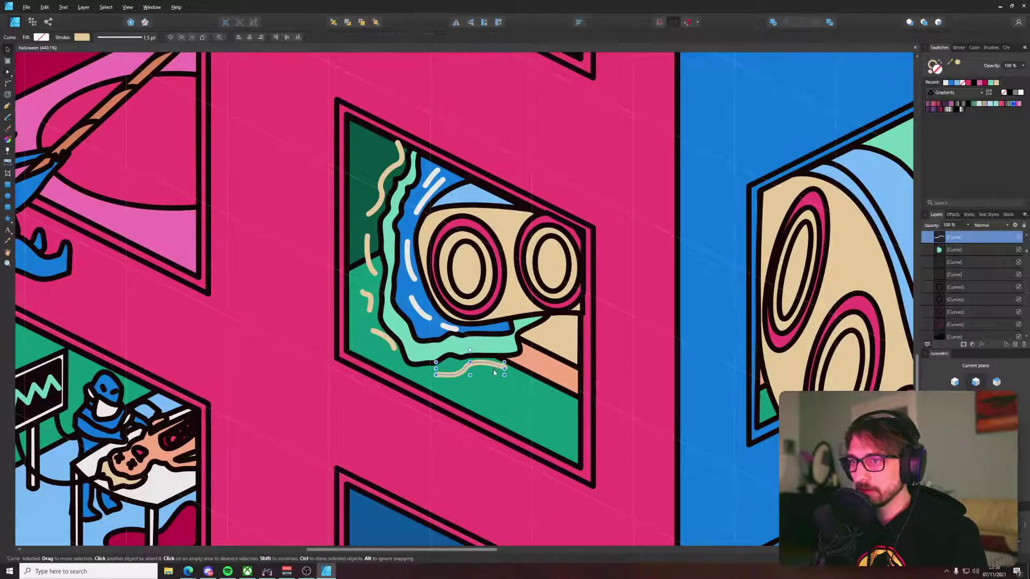
left_click_drag(491, 366, 495, 368)
Step: Duplicate the short hooked beige ripple stroke beside the torn hole and give the copy a pink stroke with no fill
left_click_drag(370, 301, 378, 353)
key("i")
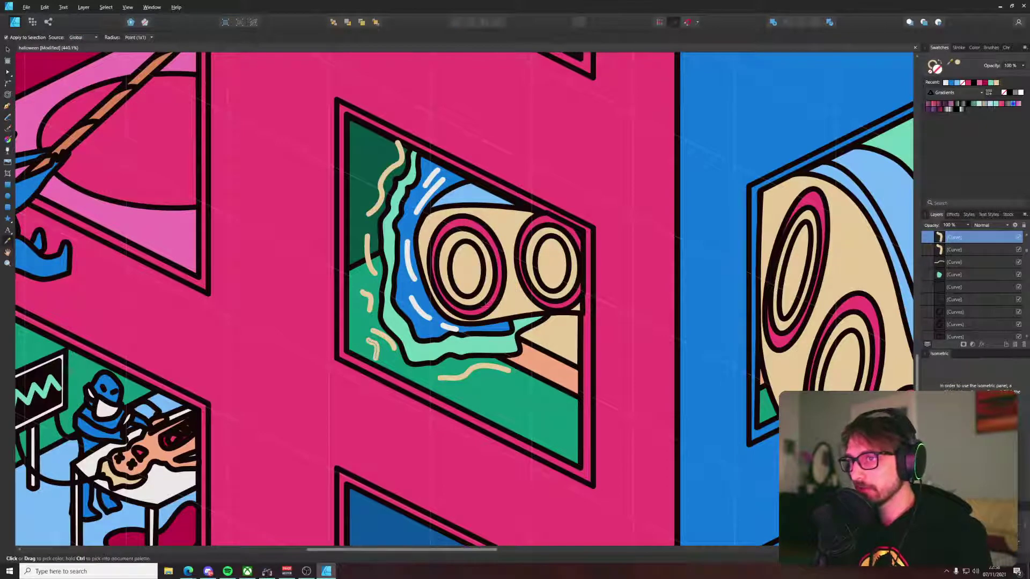
key("v")
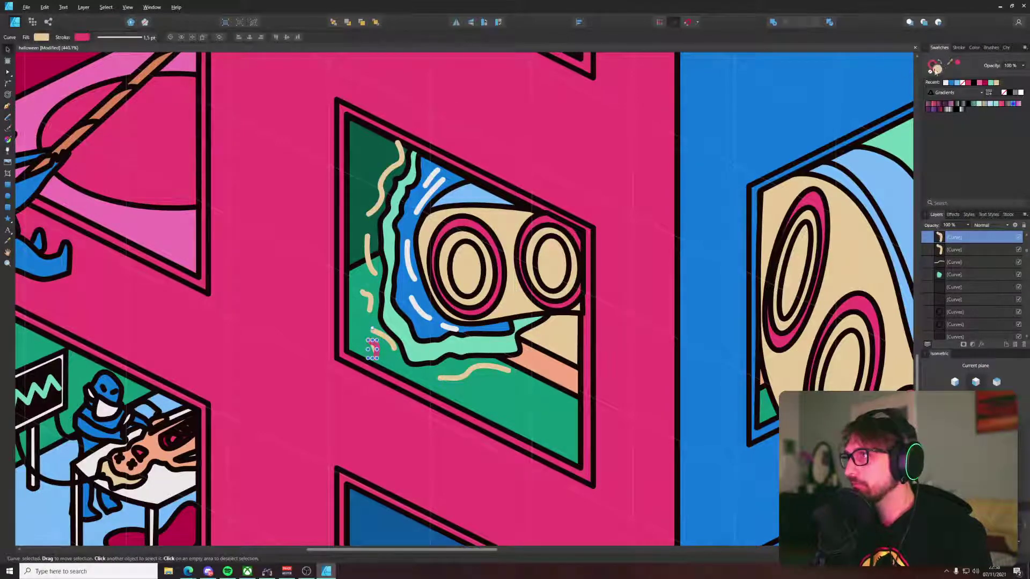
key("i")
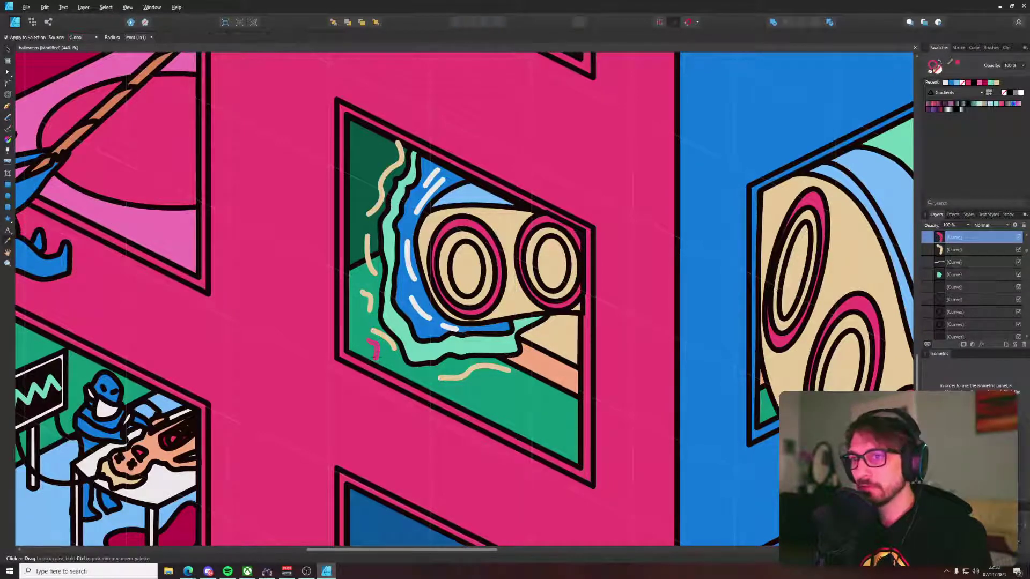
key("v")
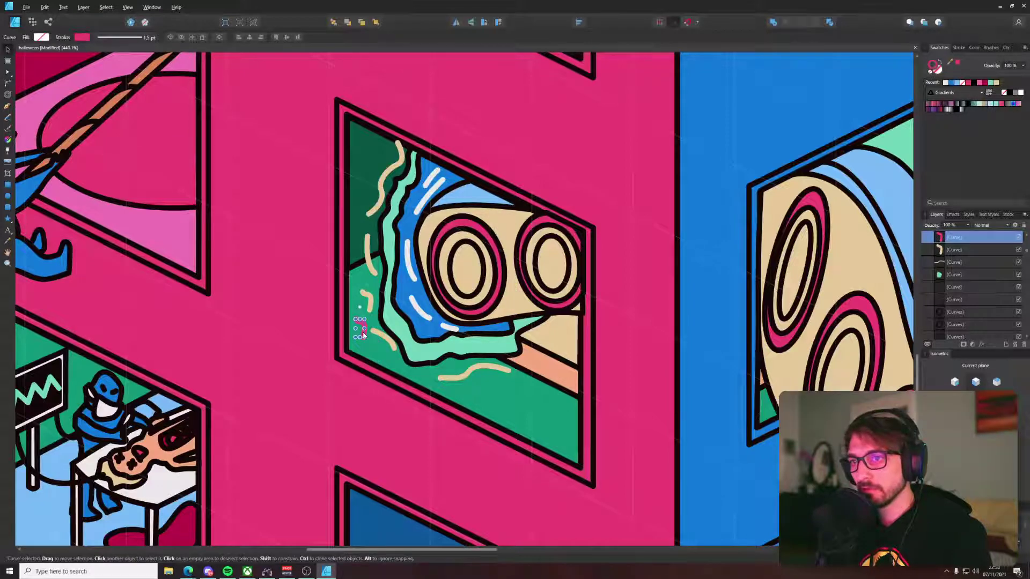
Step: Straighten the hooked pink stroke beside the torn hole by editing its nodes
scroll(363, 331, "up", 4)
key("alt+s")
key("a")
key("a")
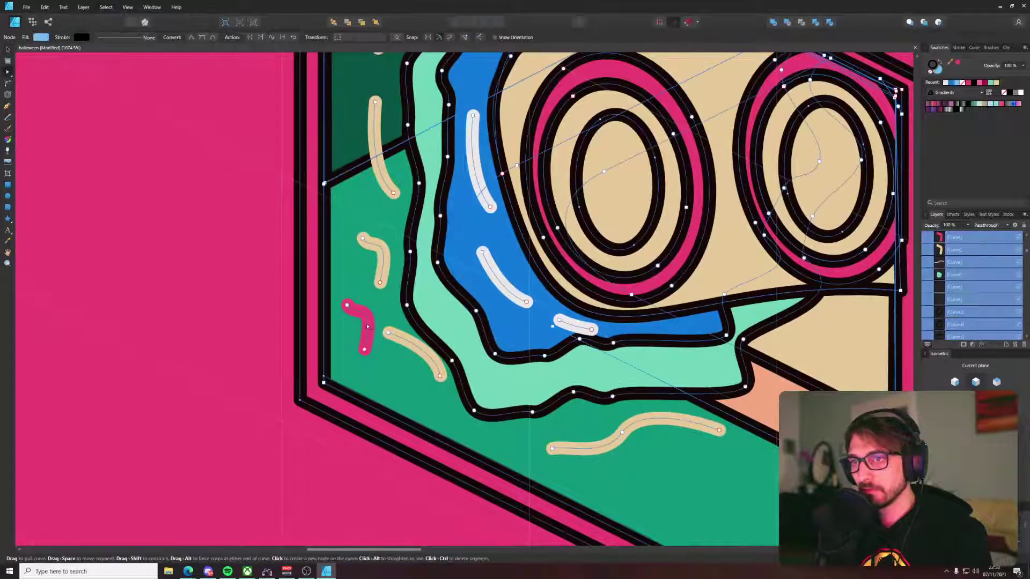
left_click(367, 326)
Step: Place rotated copies of the pink stroke around the torn hole, between the beige ripples and the window edge
key("v")
mouse_move(359, 330)
left_mouse_down()
mouse_move(361, 190)
mouse_move(504, 428)
mouse_move(723, 487)
left_mouse_up()
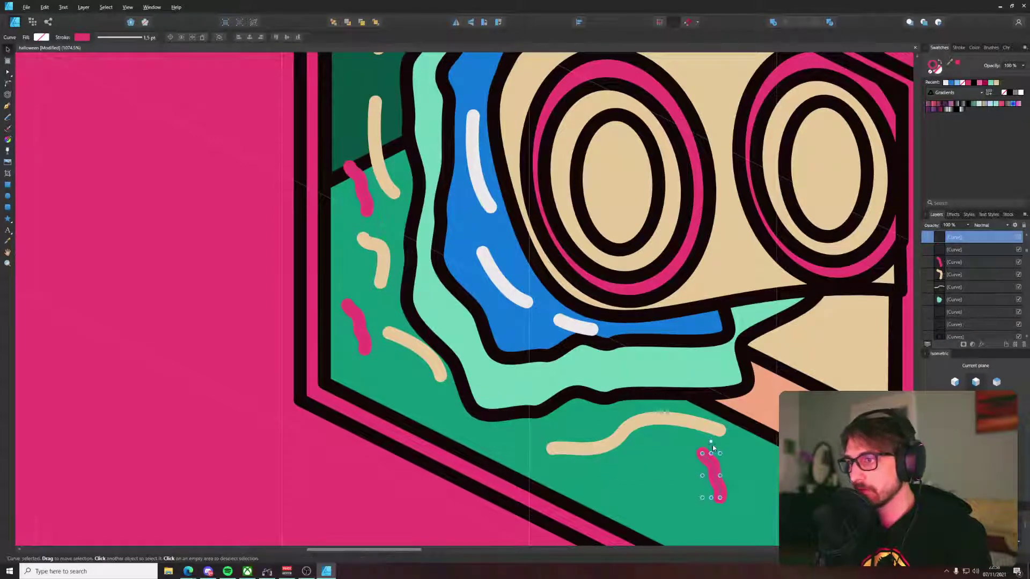
mouse_move(711, 443)
left_mouse_down()
mouse_move(677, 468)
mouse_move(382, 107)
left_mouse_up()
mouse_move(404, 187)
left_mouse_down()
mouse_move(441, 442)
mouse_move(418, 313)
mouse_move(421, 249)
mouse_move(431, 265)
left_mouse_up()
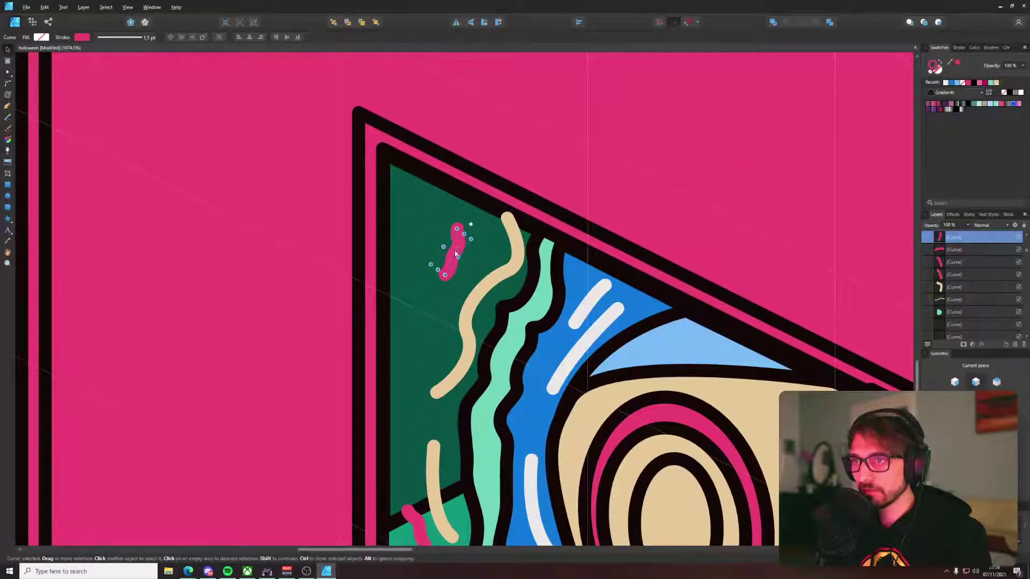
scroll(436, 378, "down", 11)
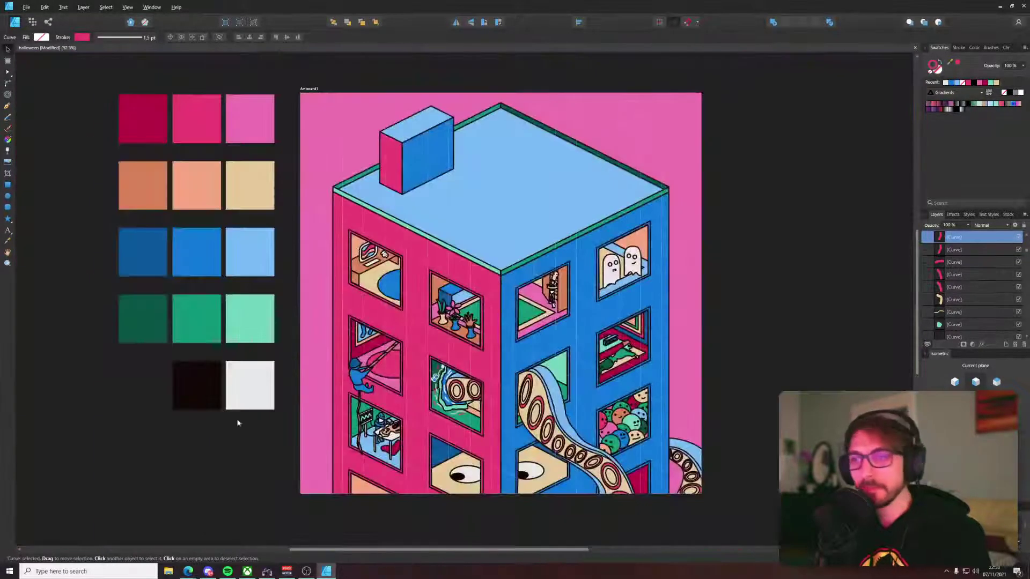
left_click(258, 455)
Step: Delete all the pink strokes around the torn hole and clear the selection
scroll(458, 411, "up", 6)
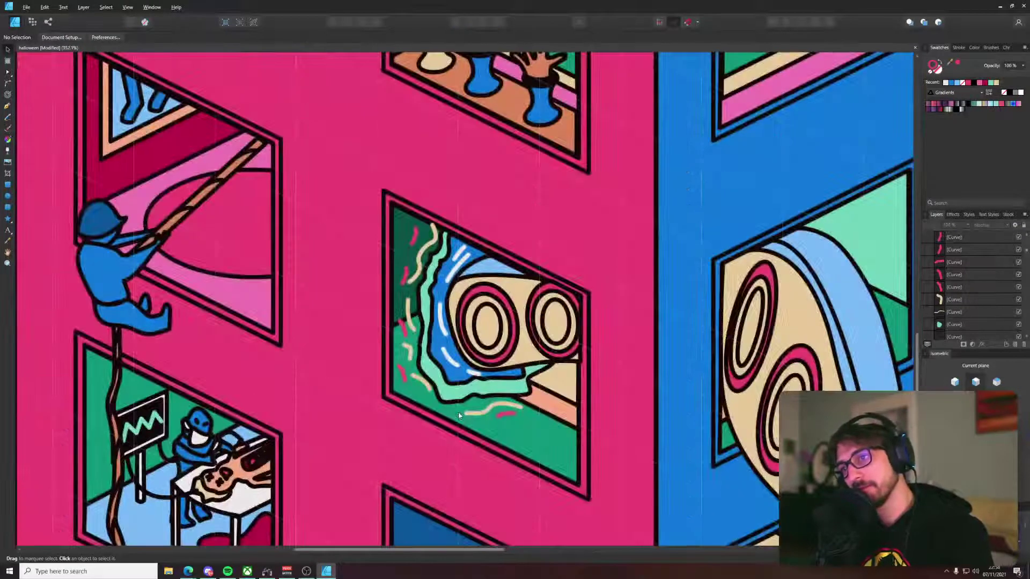
left_click(504, 414)
left_click(406, 293, "shift")
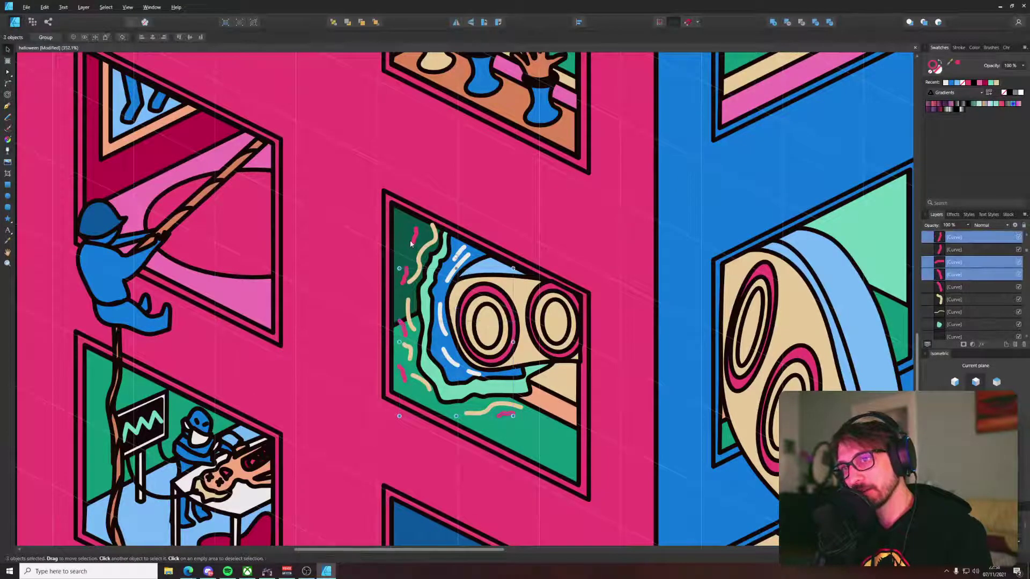
key("Delete")
key("Delete")
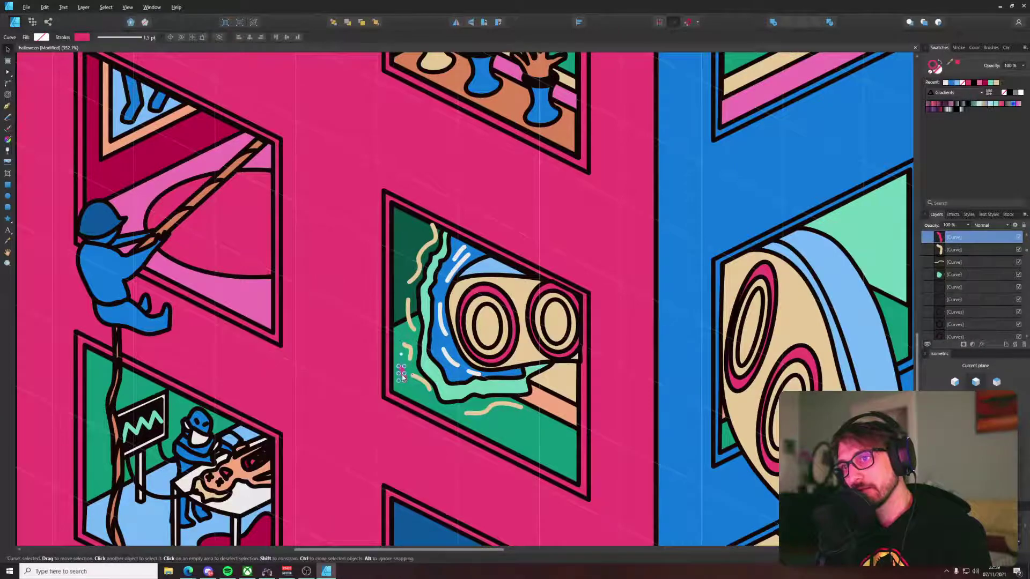
key("Delete")
scroll(378, 393, "down", 6)
left_click(181, 419)
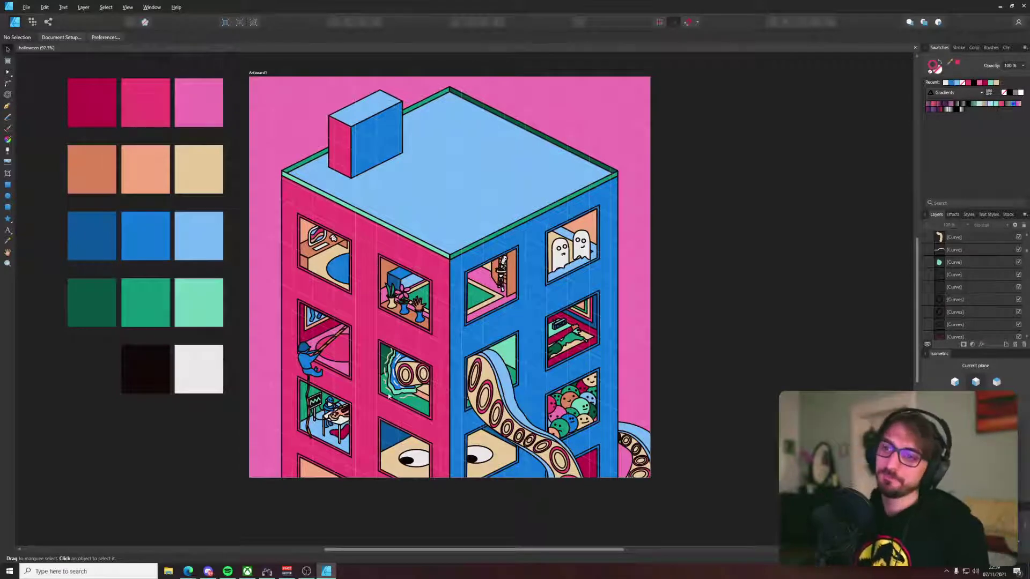
Step: Extend the lower-right corner of the torn hole's blue interior over the mint torn edge and deselect everything
scroll(381, 397, "up", 6)
double_click(483, 354)
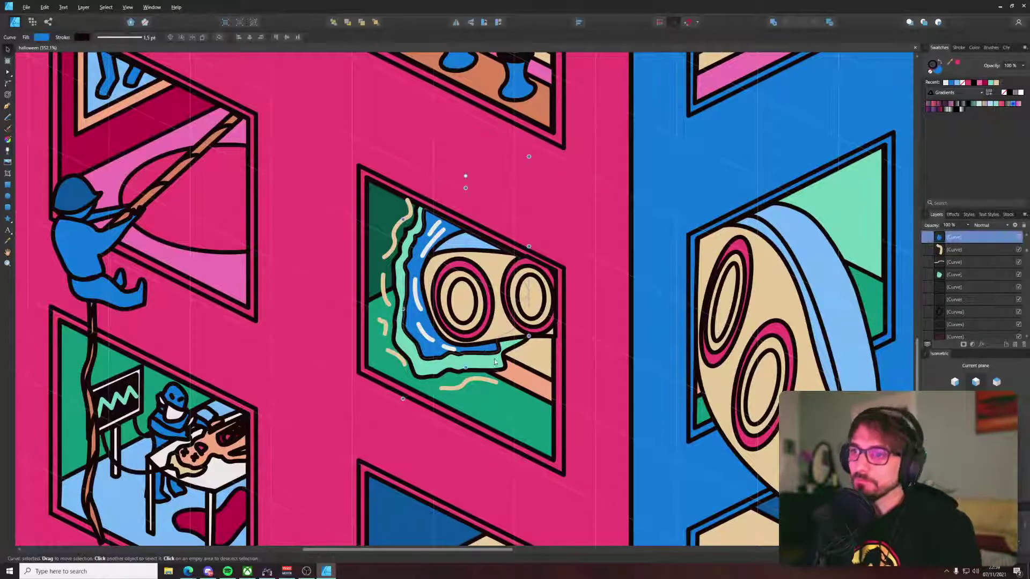
left_click(495, 360)
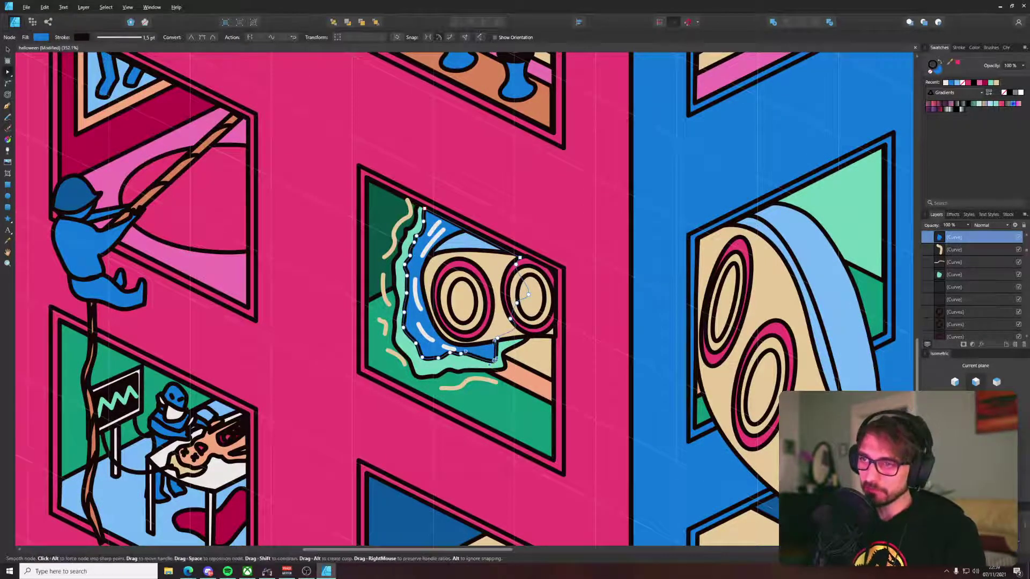
left_click(469, 381)
scroll(467, 382, "down", 5)
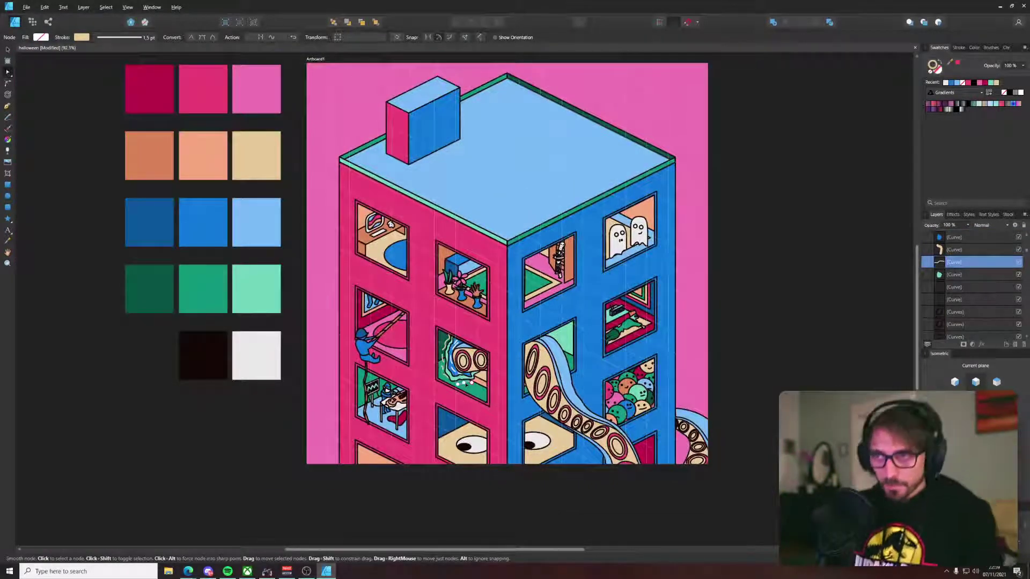
left_click(781, 363)
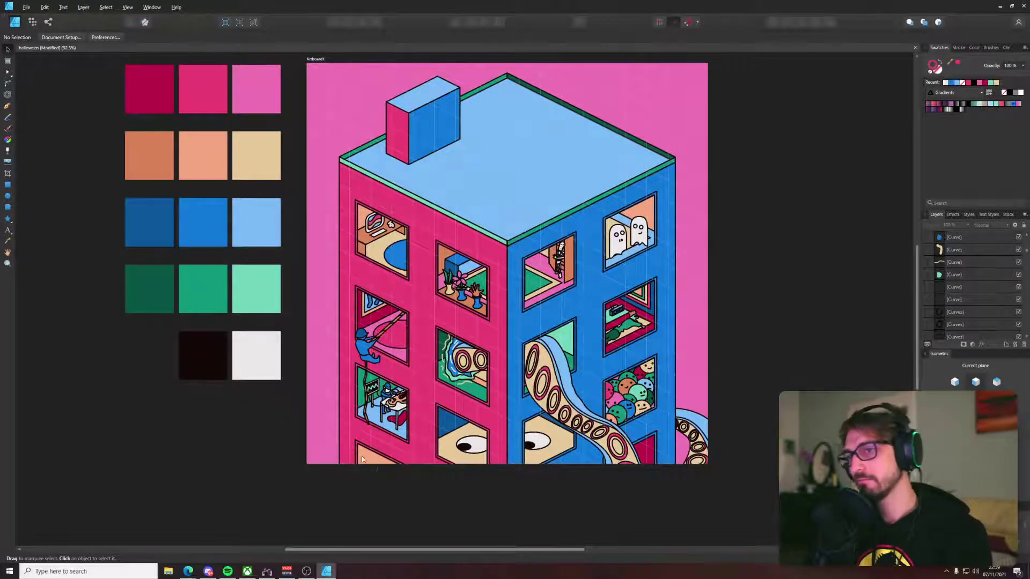
scroll(362, 458, "up", 6)
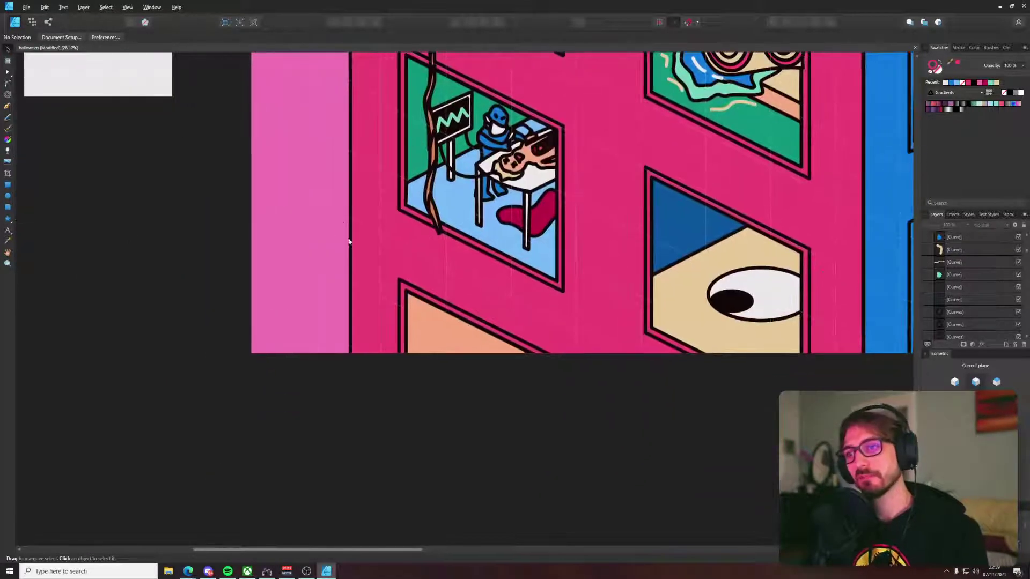
scroll(656, 232, "right", 6)
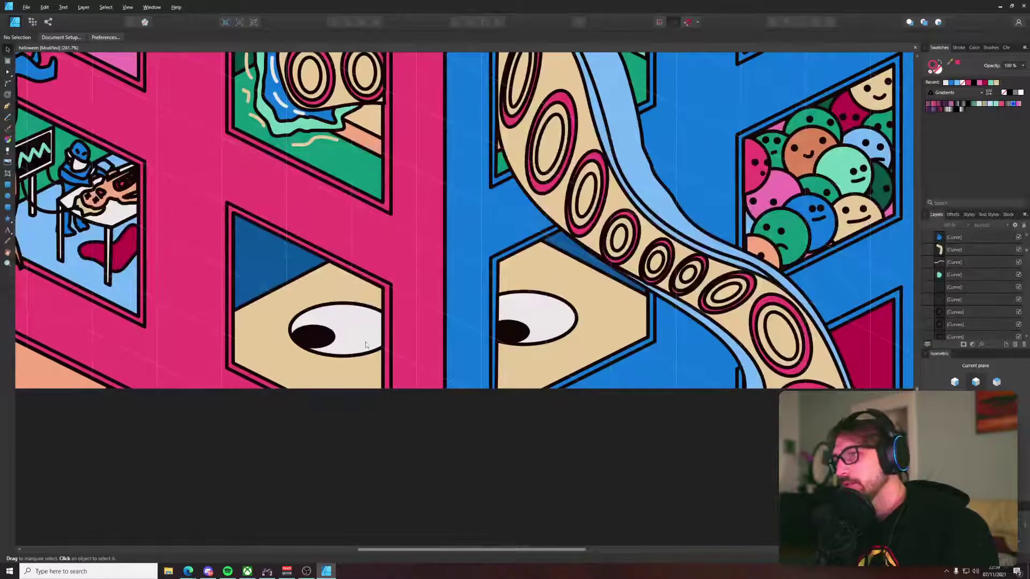
left_click_drag(374, 346, 401, 393)
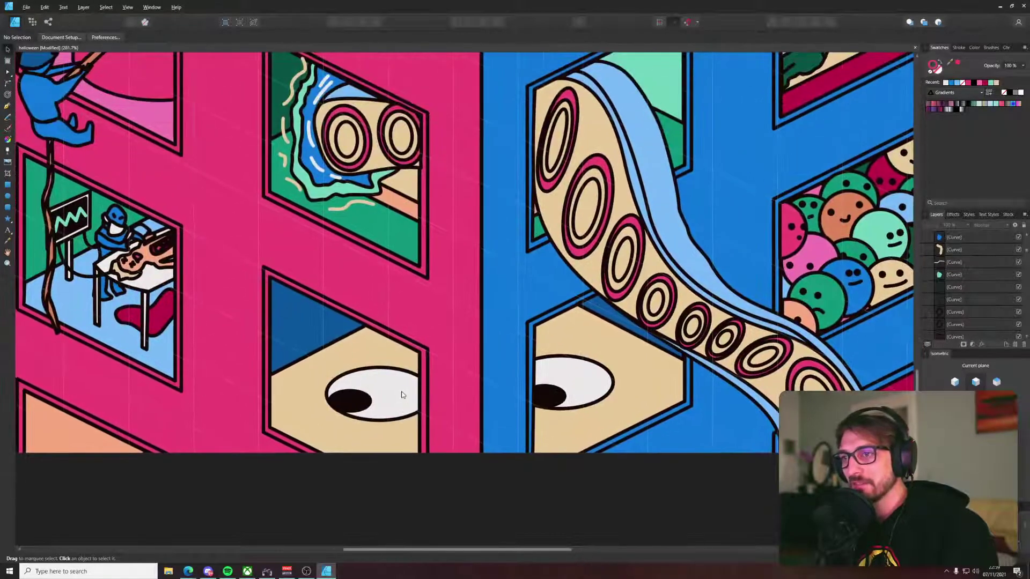
scroll(400, 399, "down", 7)
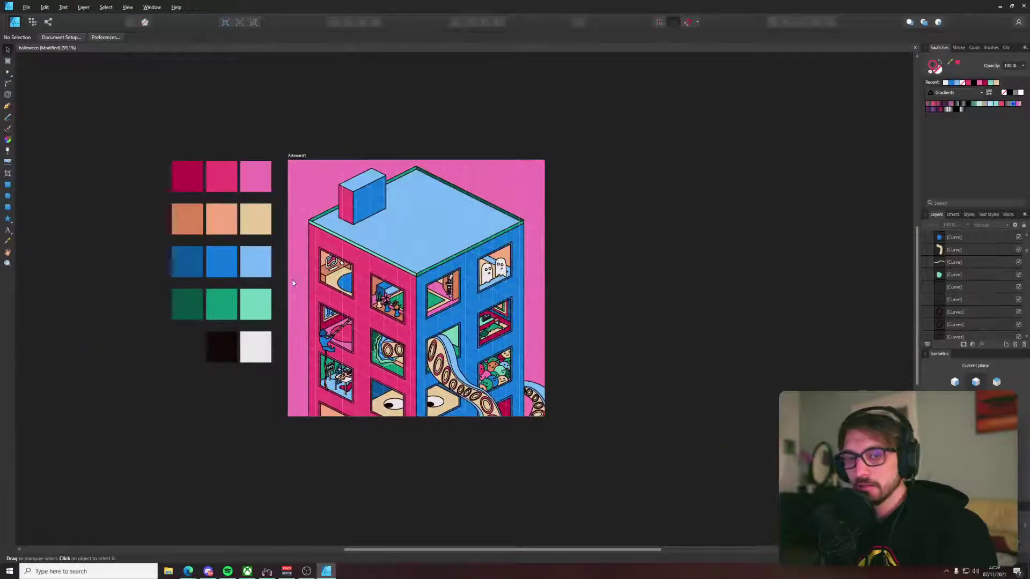
Step: Draw a square over the pink wall's lowest peach window and fit it to the side isometric plane
left_click_drag(326, 247, 361, 233)
scroll(367, 382, "up", 7)
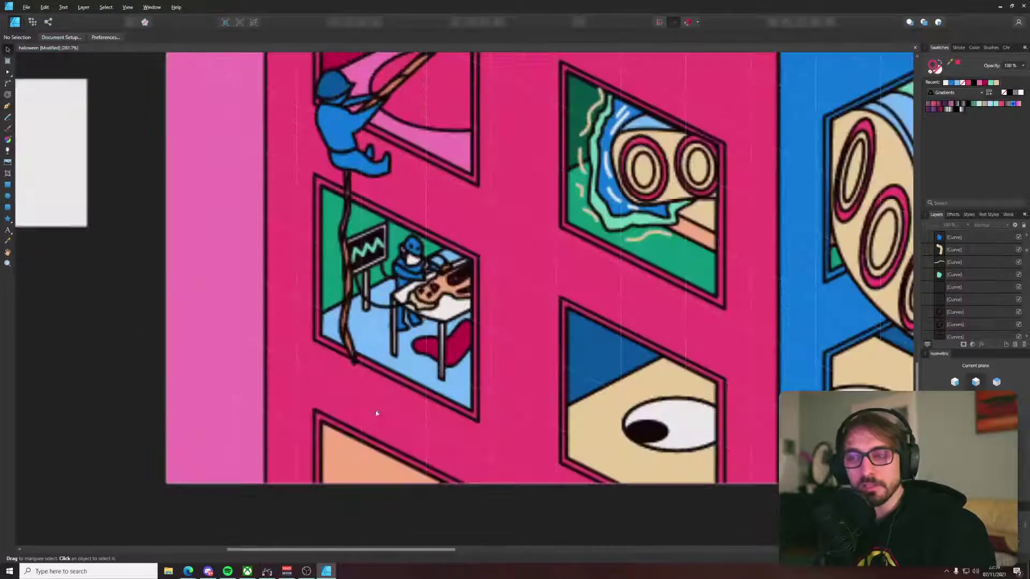
left_click(8, 185)
mouse_move(381, 285)
left_mouse_down()
mouse_move(415, 239)
mouse_move(432, 185)
left_mouse_up()
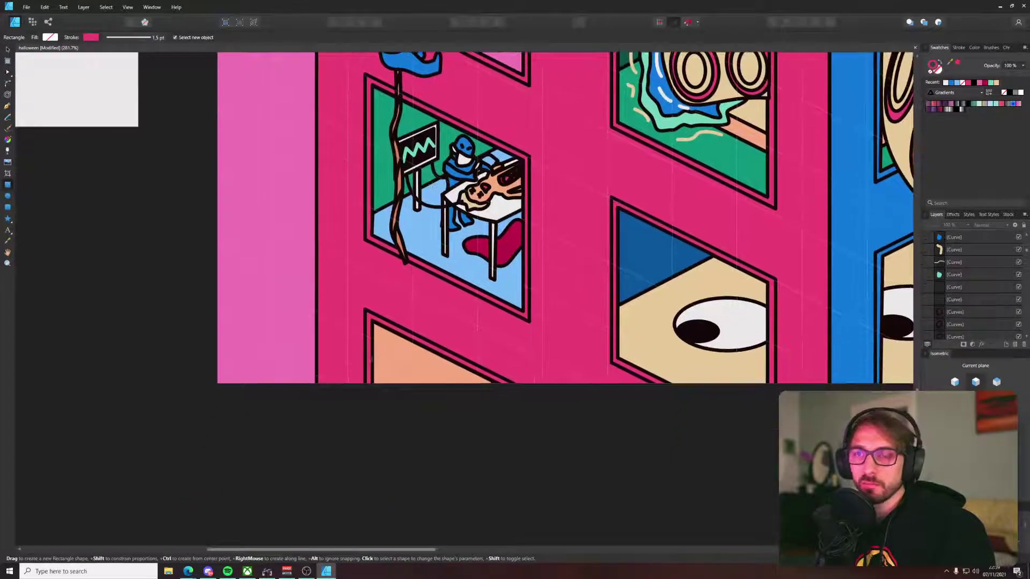
left_click_drag(382, 376, 453, 446)
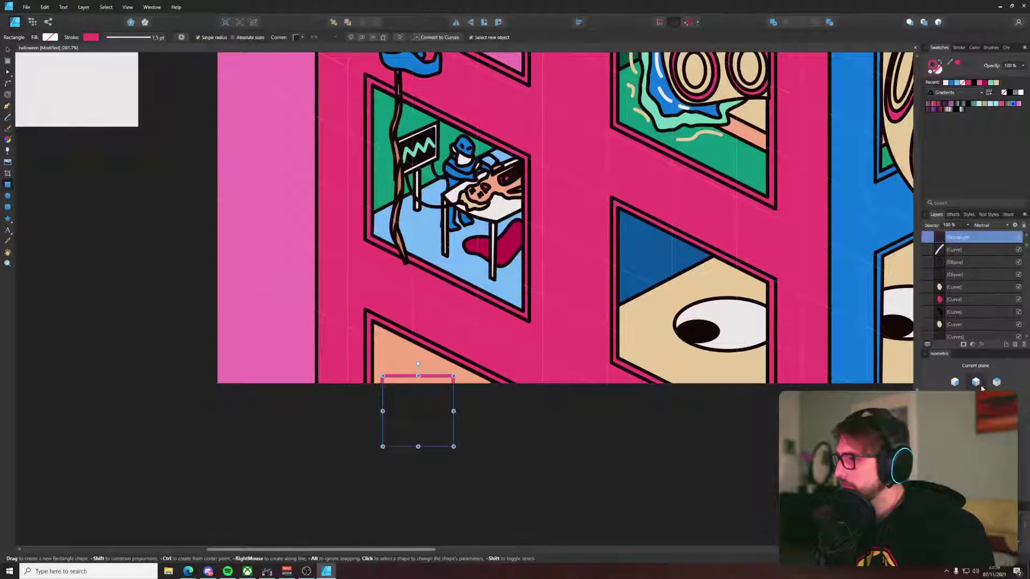
left_click(975, 410)
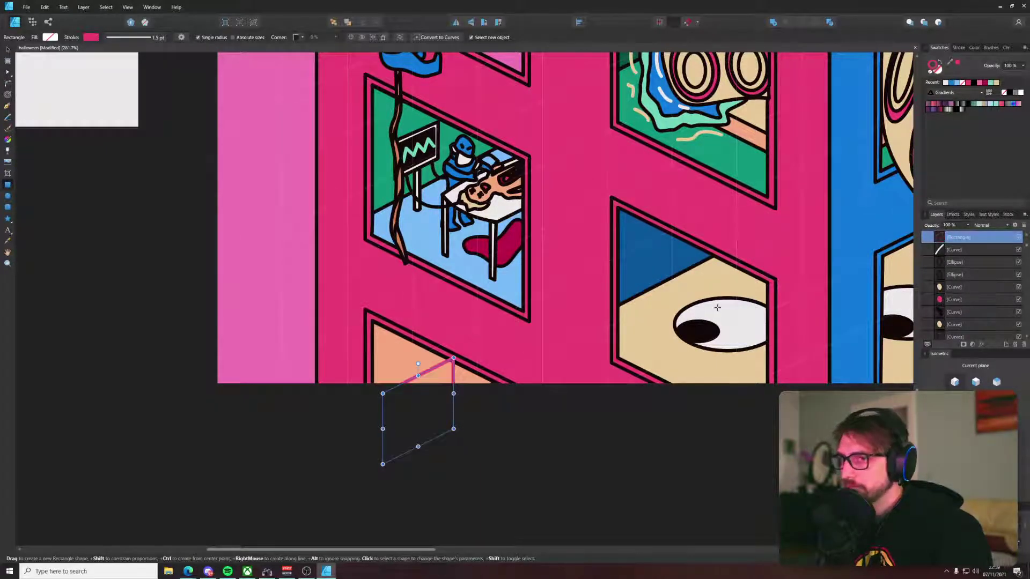
Step: Change the isometric parallelogram's stroke to the eye pupil's black and move it up into the peach window
left_click_drag(960, 66, 696, 333)
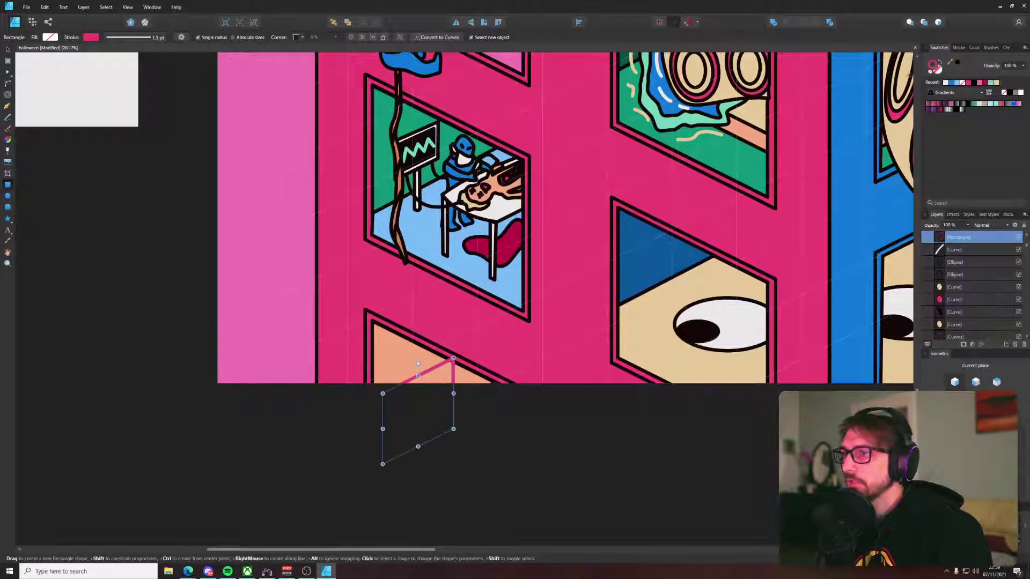
left_click(957, 63)
key("v")
left_click_drag(411, 383, 421, 338)
Step: Divide the window's peach shape with the parallelogram and remove the leftover piece, leaving a black doorway opening in the peach wall
left_click(387, 333, "shift")
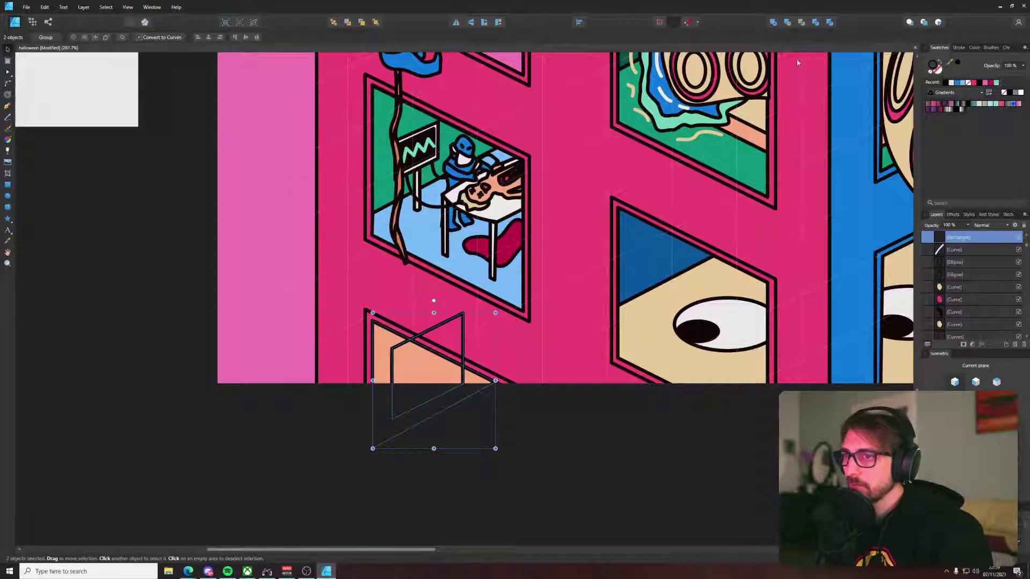
left_click(830, 22)
left_click(435, 327)
key("Delete")
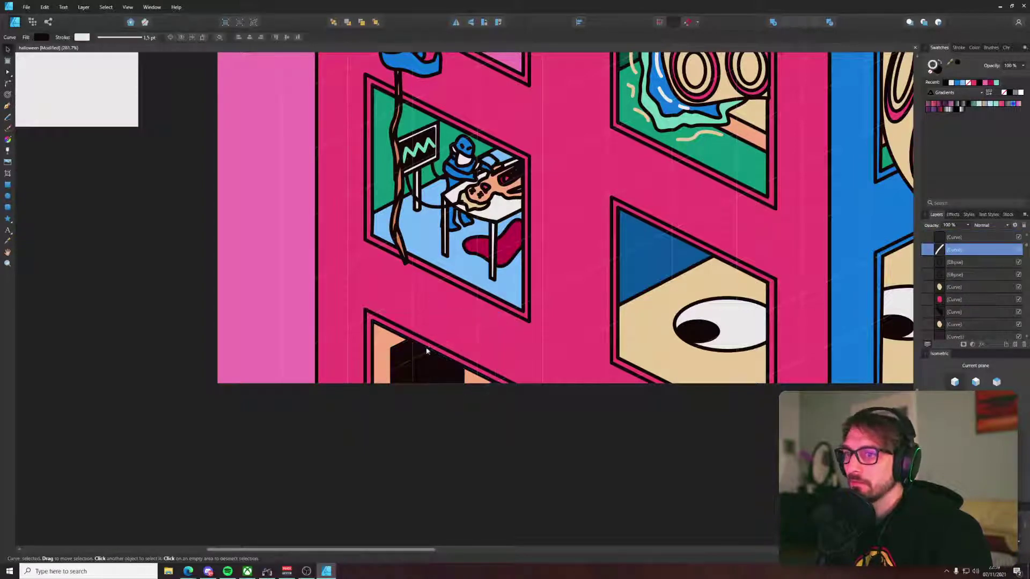
left_click(407, 361)
left_click(392, 347)
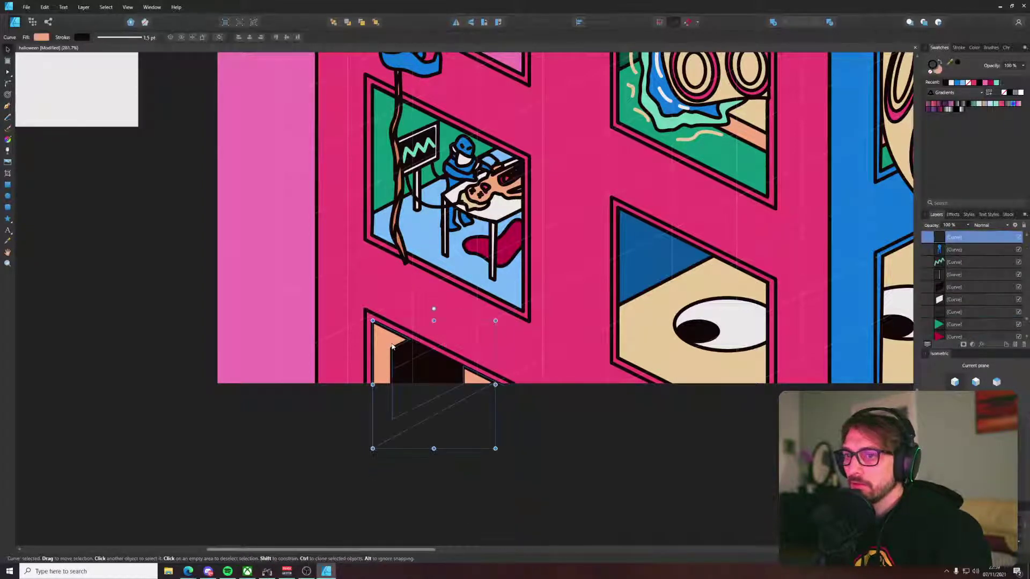
Step: Duplicate the peach wall shape and move the copy's opening nodes inward to form a thin inner frame around the black doorway
scroll(409, 352, "up", 4)
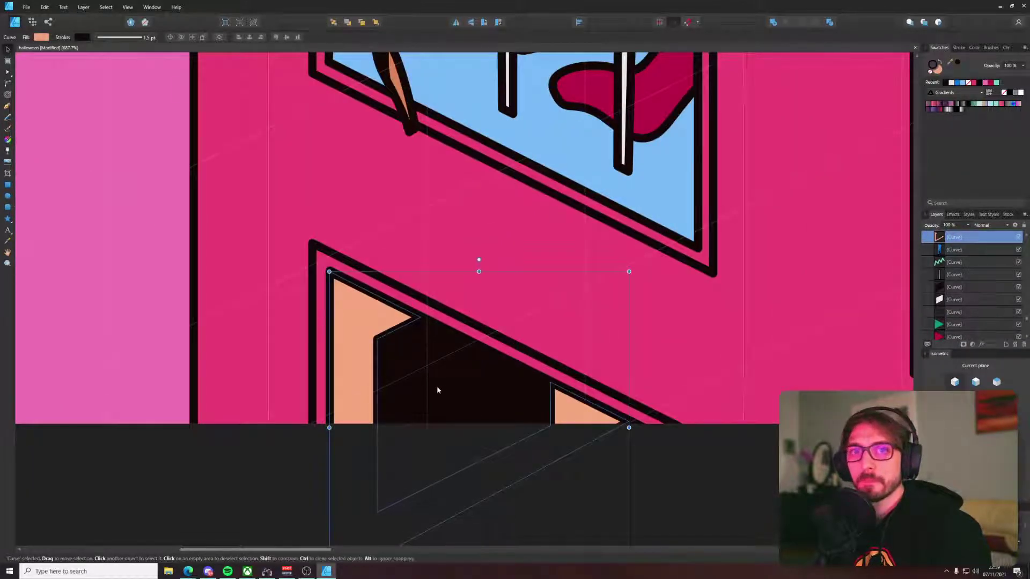
key("ctrl+j")
key("a")
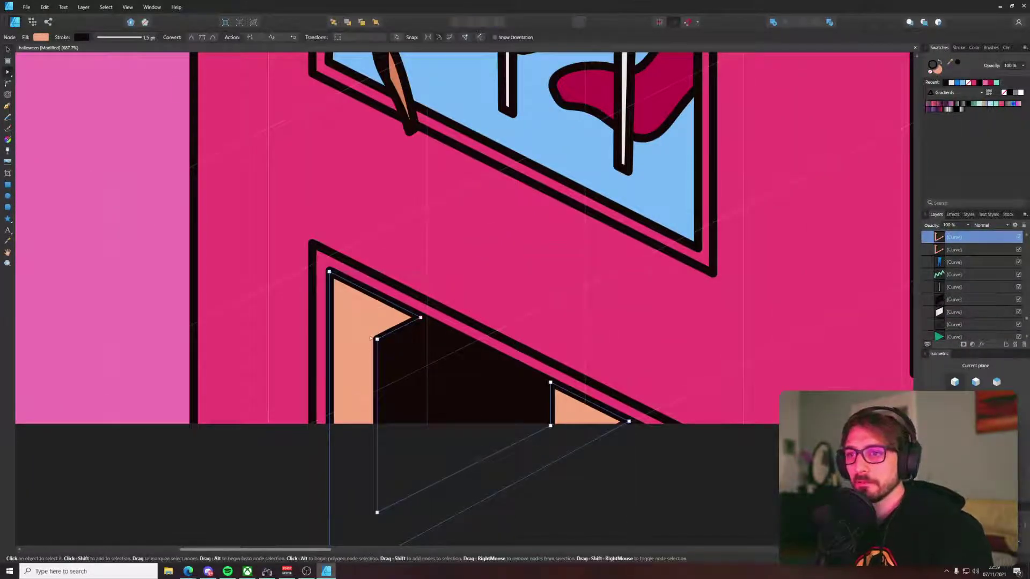
left_click_drag(345, 317, 463, 369)
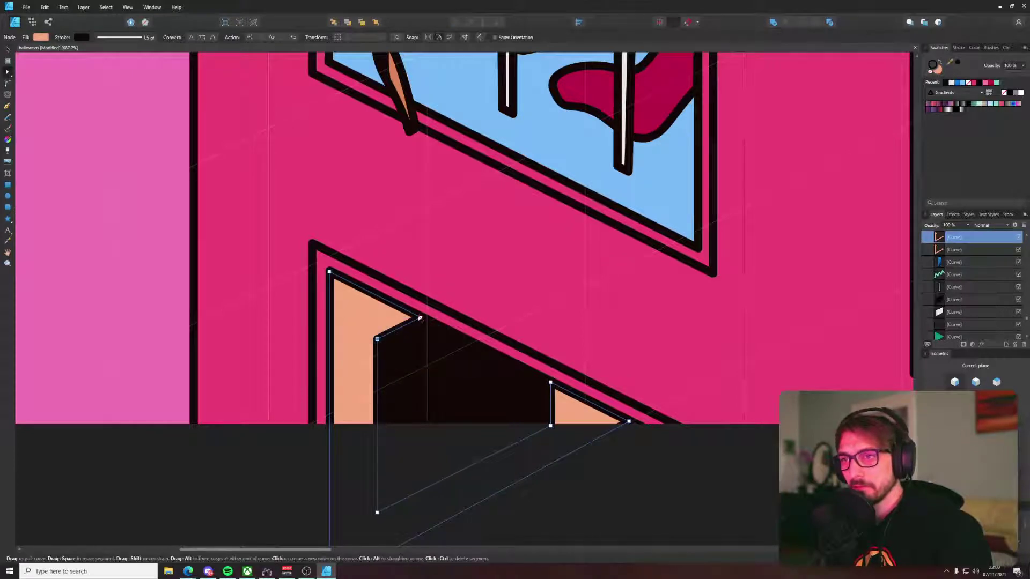
left_click_drag(420, 319, 439, 325)
left_click_drag(377, 511, 391, 504)
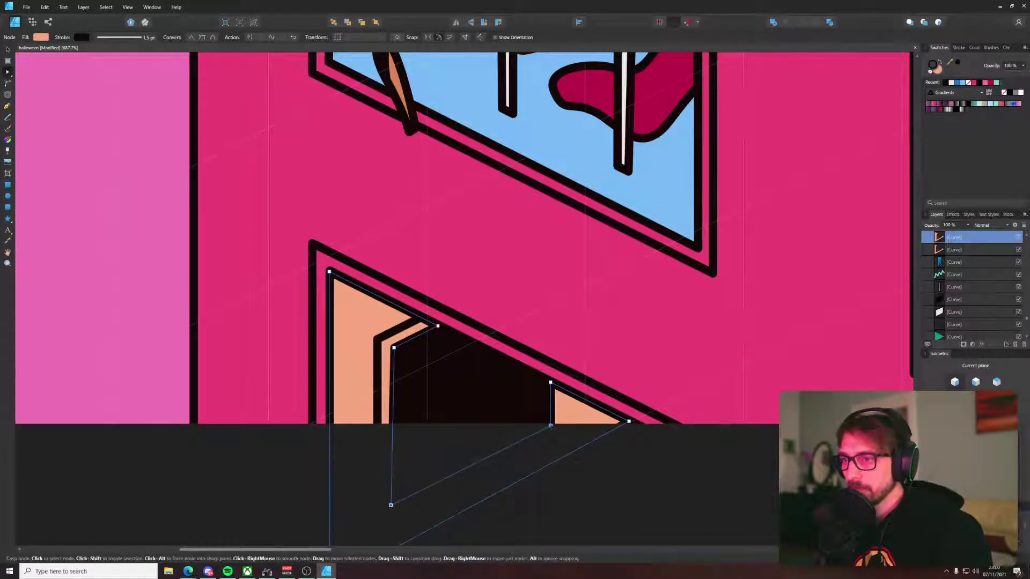
left_click_drag(550, 426, 551, 414)
left_click_drag(524, 365, 537, 418)
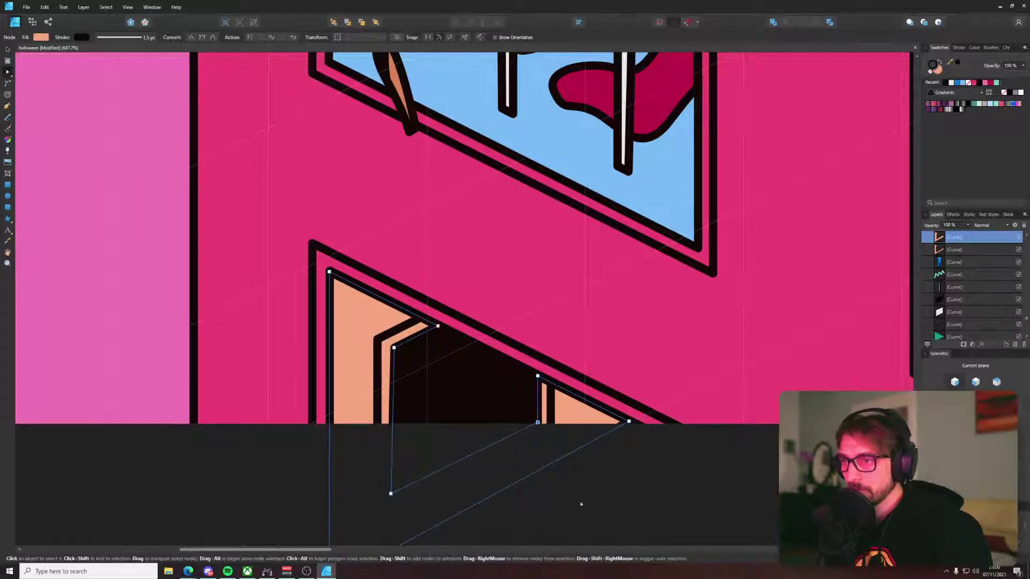
Step: Duplicate the inner peach frame shape and delete the copy's outer nodes, leaving a panel that fills the doorway opening
left_click(652, 500)
scroll(655, 499, "down", 5)
left_click_drag(650, 501, 565, 476)
left_click(530, 447)
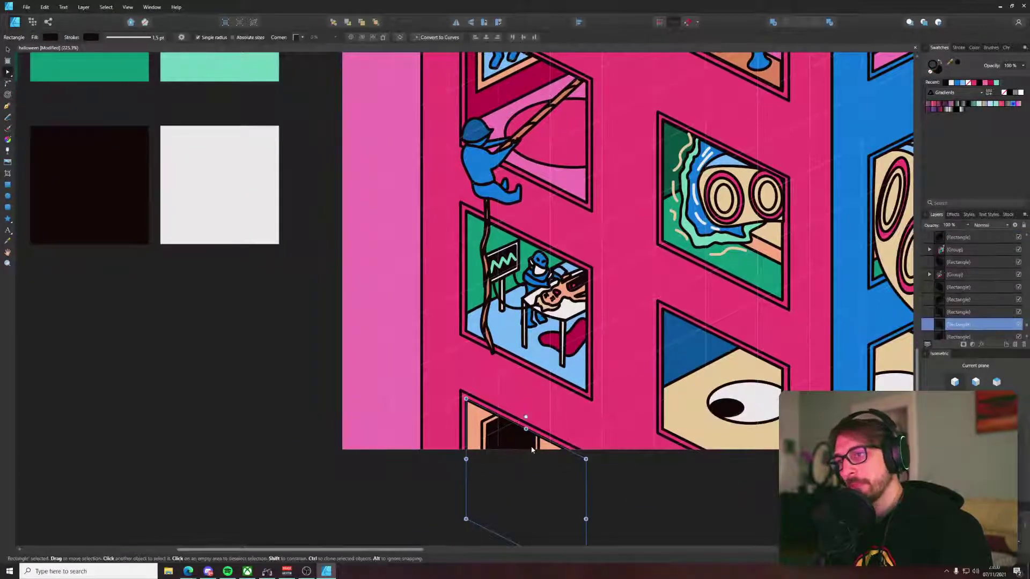
left_click(510, 436)
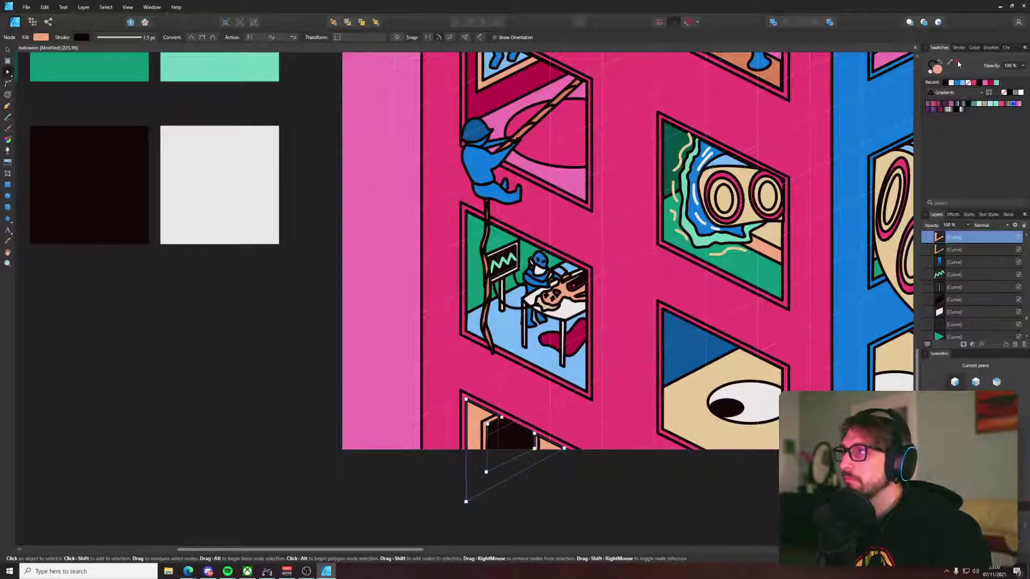
key("v")
scroll(552, 471, "up", 4)
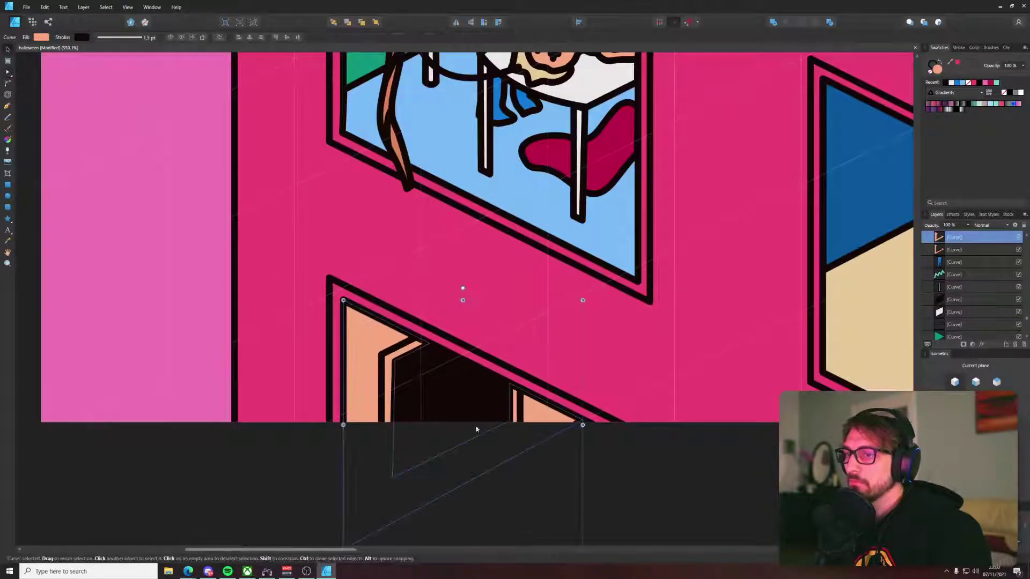
left_click(442, 393)
left_click(400, 358)
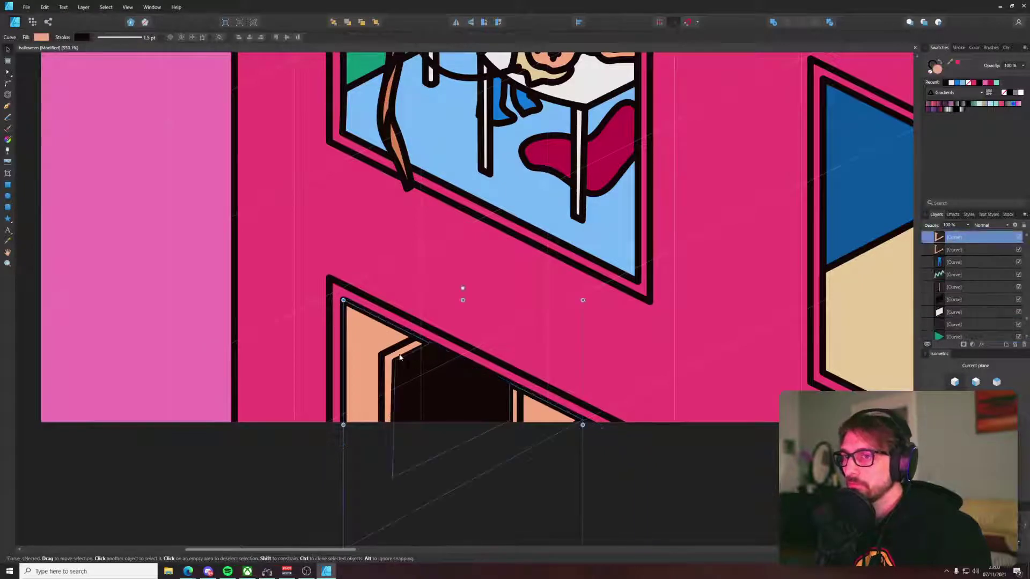
key("ctrl+j")
key("a")
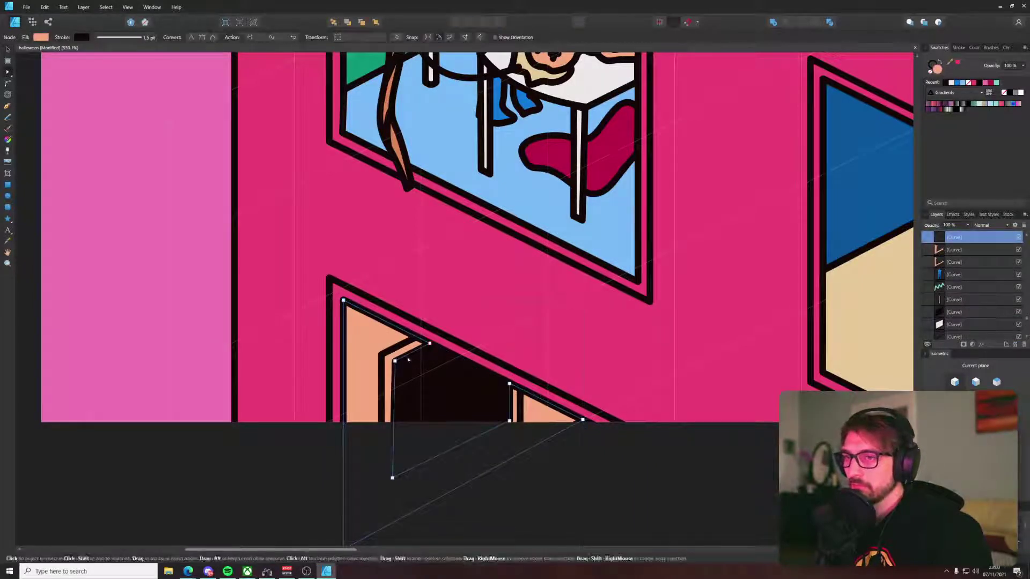
left_click_drag(314, 277, 360, 544)
scroll(368, 531, "down", 2)
left_click_drag(266, 223, 369, 545)
key("Delete")
key("Delete")
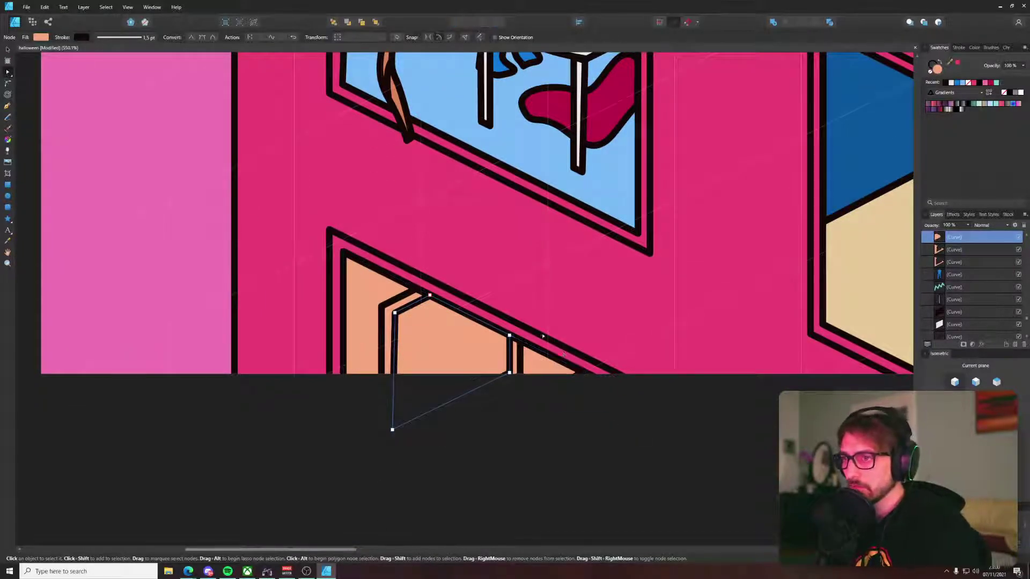
Step: Fill the doorway panel with the palette's light blue and deselect it
left_click(959, 64)
scroll(523, 382, "down", 10)
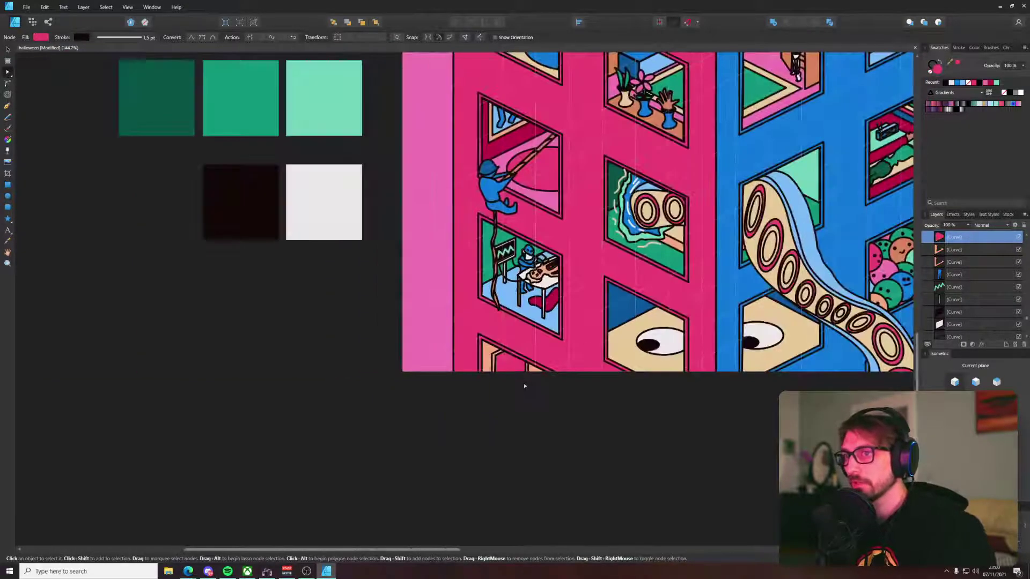
left_click_drag(523, 382, 418, 425)
key("i")
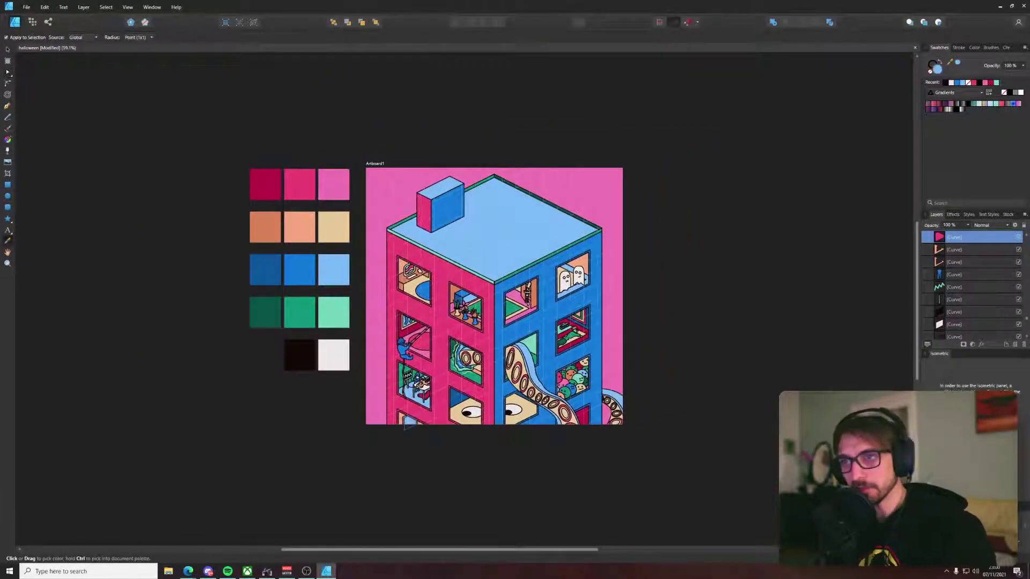
key("v")
left_click(443, 469)
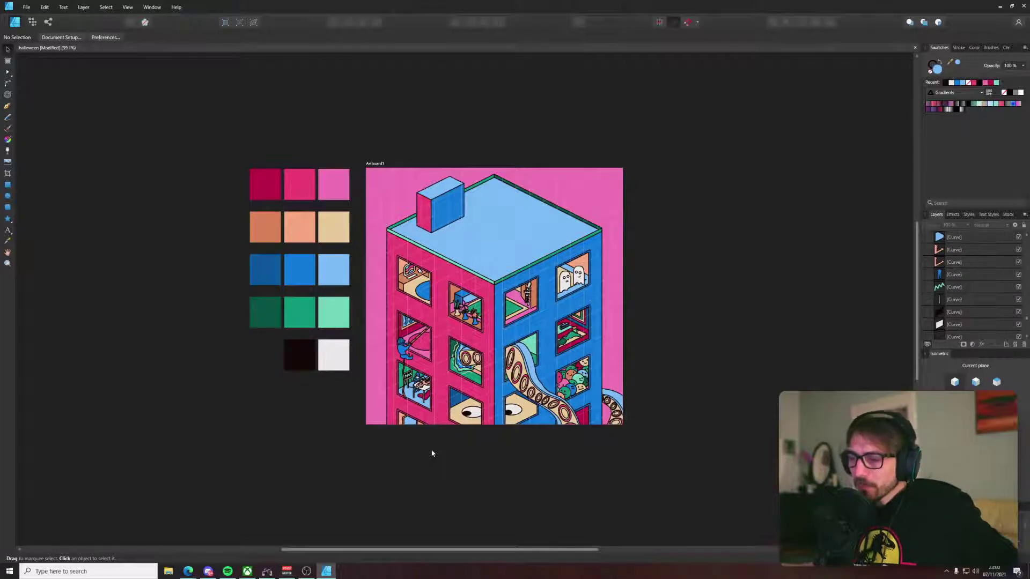
Step: Move the whites and pupils of both giant eyes up slightly together, exposing a black crescent beneath each eye
scroll(433, 449, "up", 5)
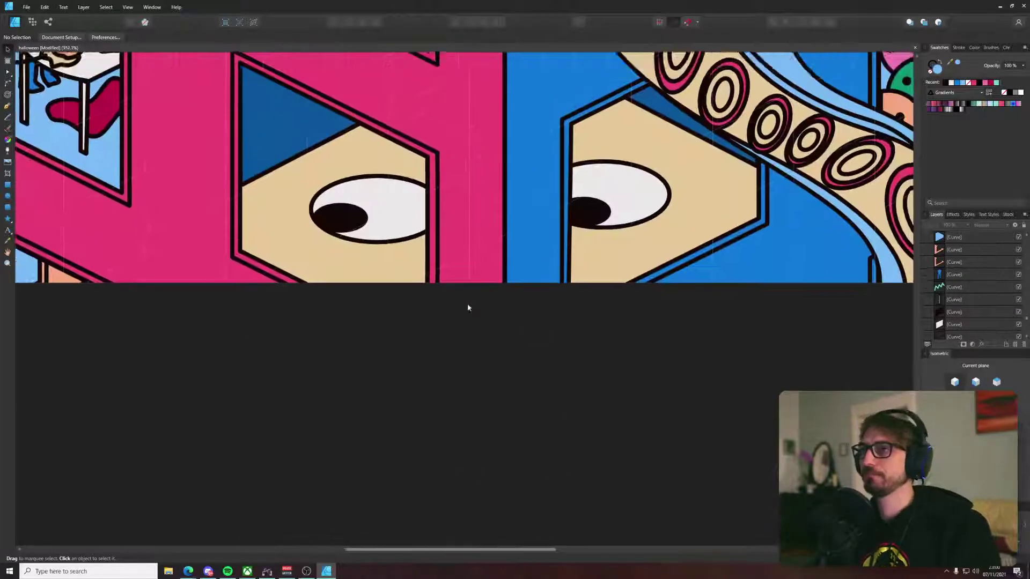
key("p")
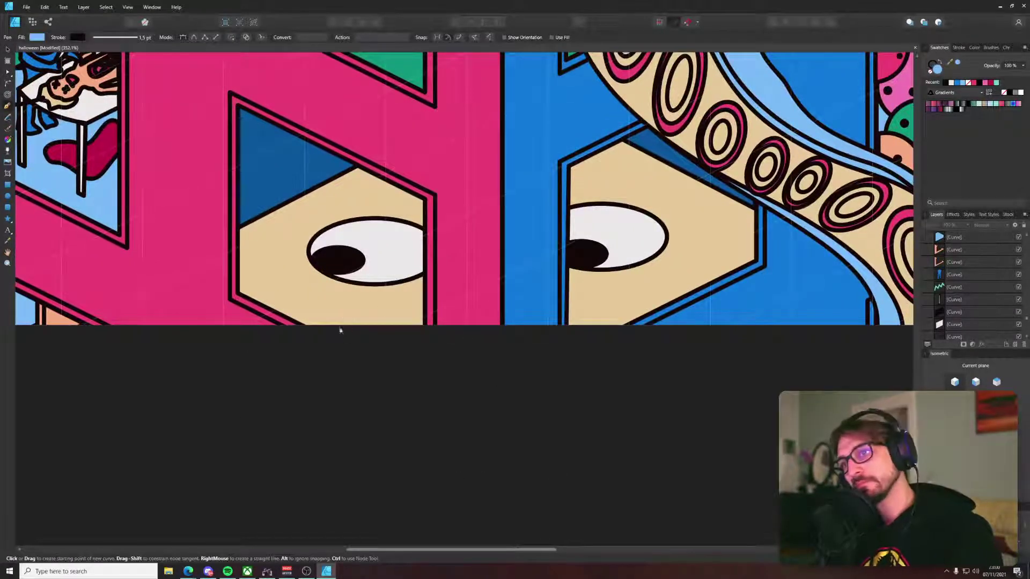
key("v")
left_click(348, 262)
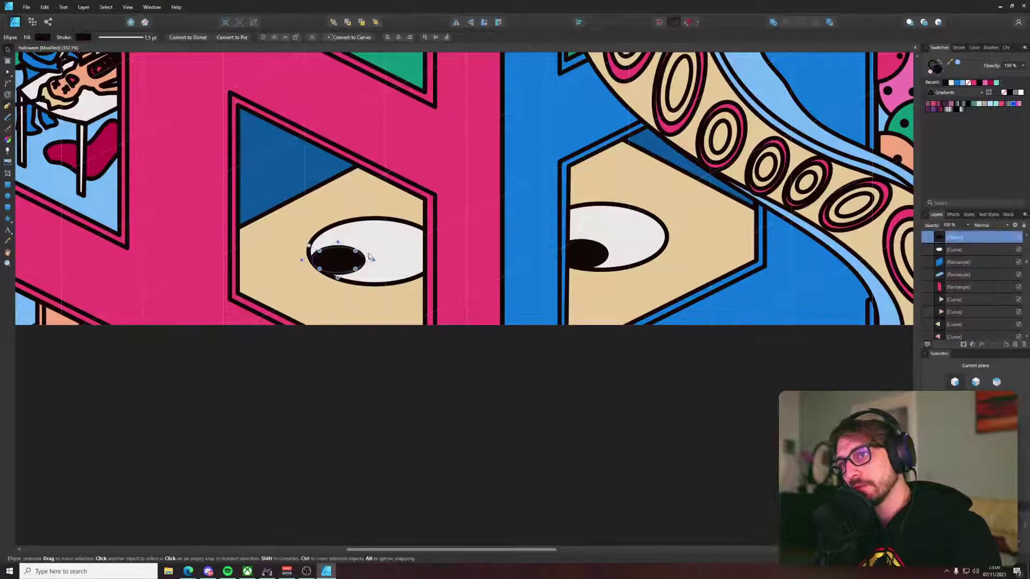
left_click(387, 255, "shift")
left_click(608, 245, "shift")
left_click(622, 238, "shift")
left_click(599, 250, "shift")
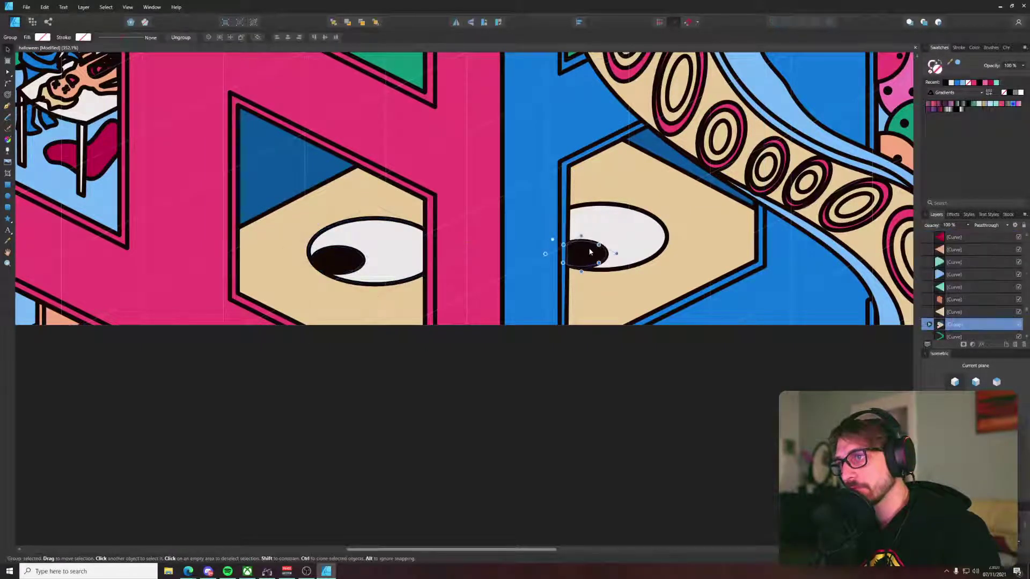
left_click(383, 259, "shift")
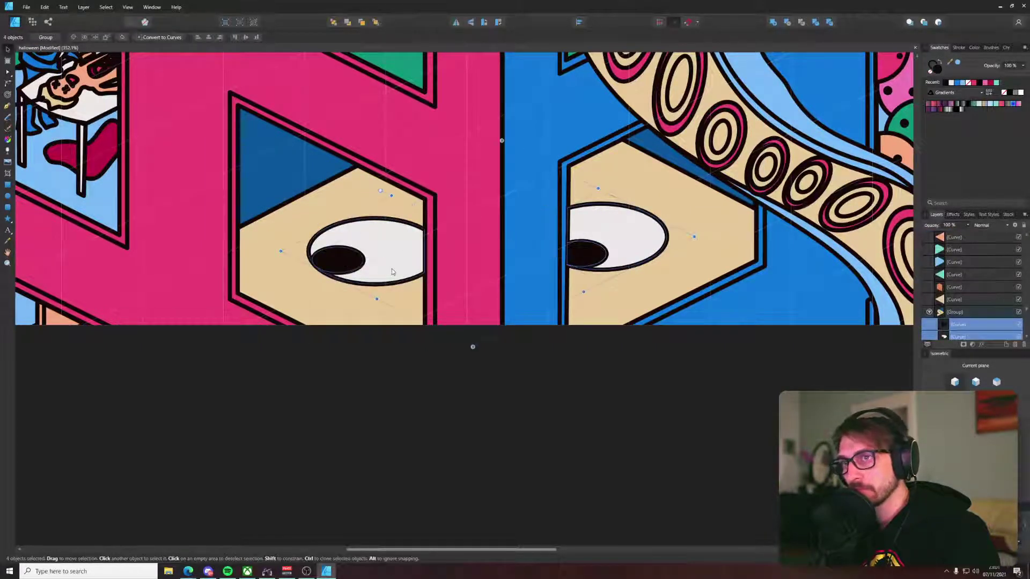
left_click_drag(393, 268, 396, 249)
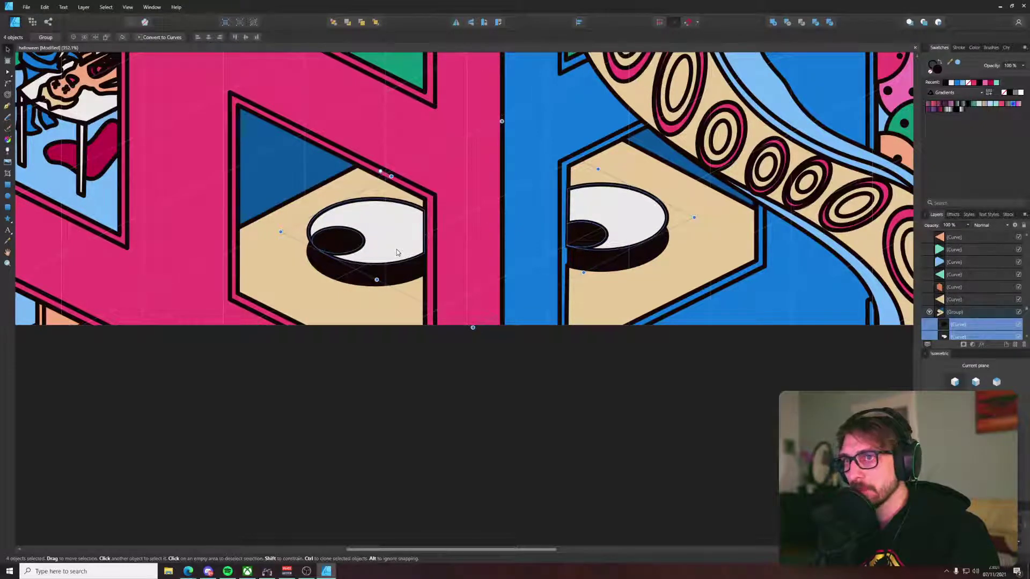
scroll(392, 263, "down", 5)
left_click(421, 334)
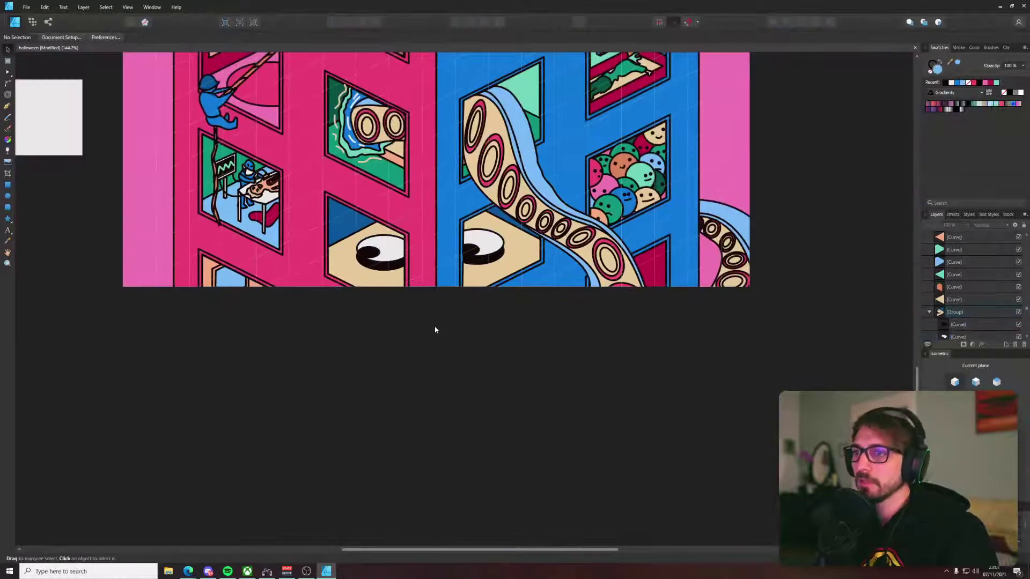
Step: Draw a short vertical black line over the gap in the beige face's outline beside the blue wall's eye
scroll(395, 263, "down", 3)
scroll(397, 261, "up", 5)
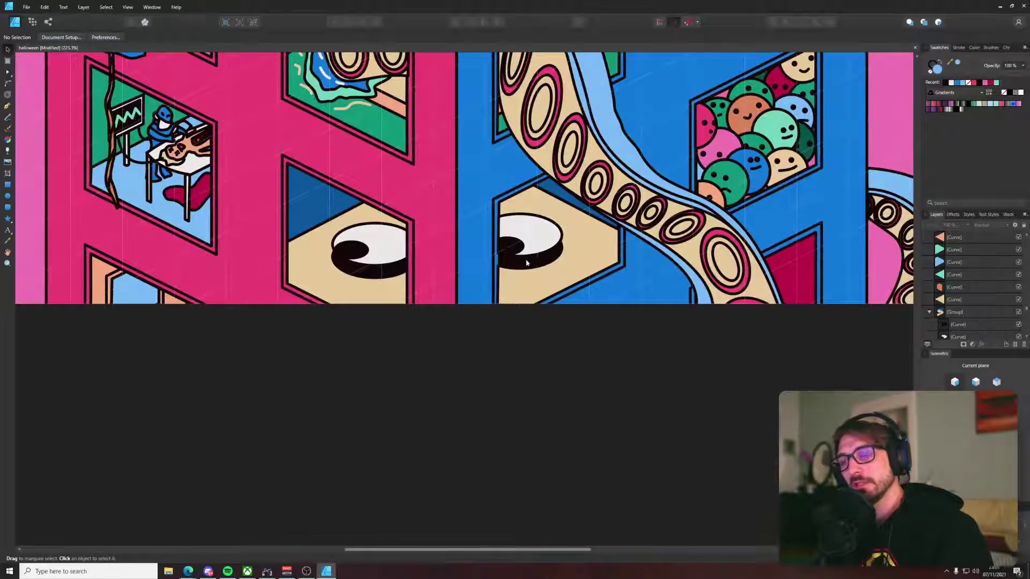
scroll(526, 263, "up", 3)
left_click(472, 256)
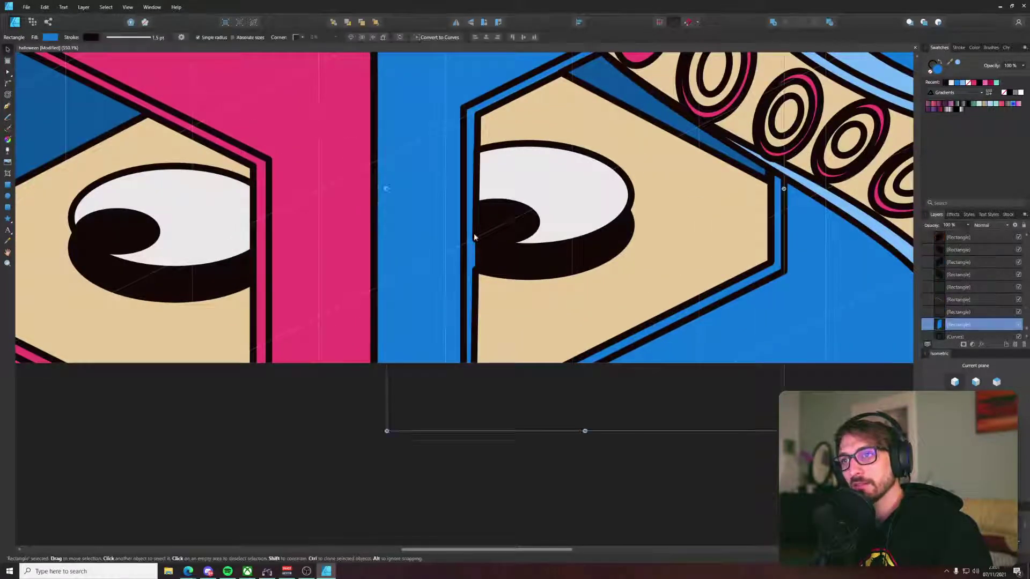
left_click(474, 234)
left_click(477, 186)
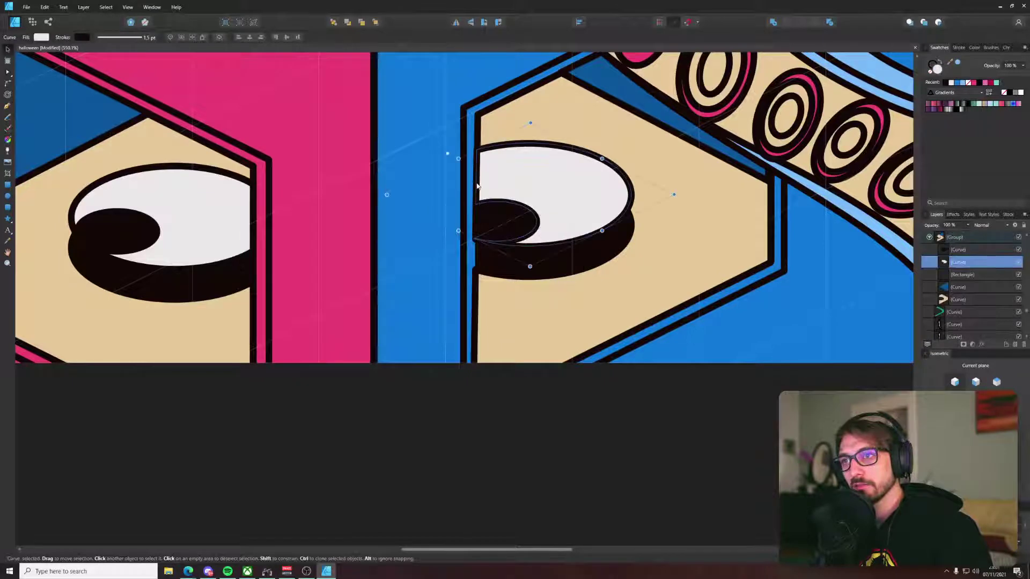
left_click(476, 271)
key("a")
left_click(475, 269)
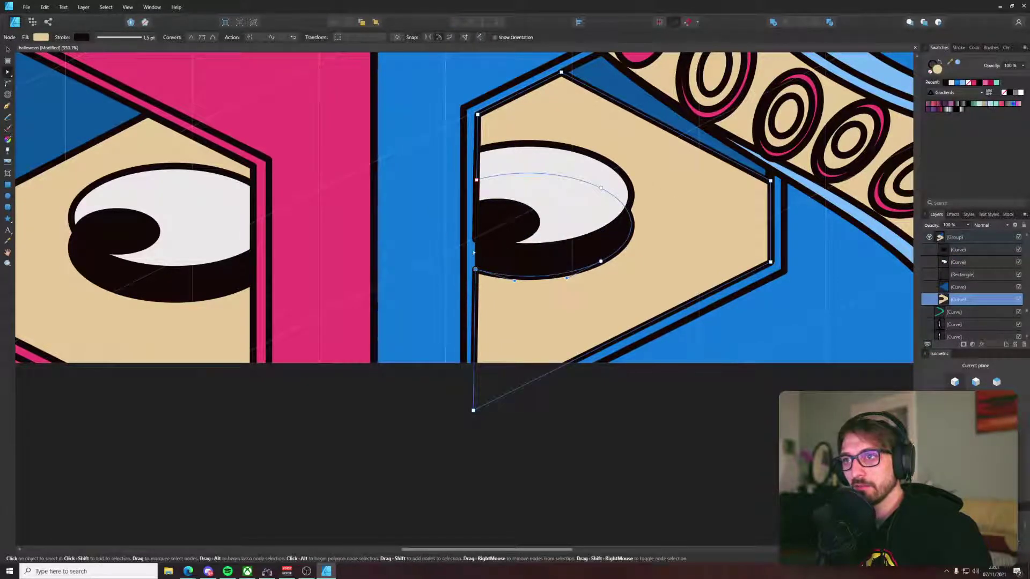
key("p")
scroll(473, 252, "up", 3)
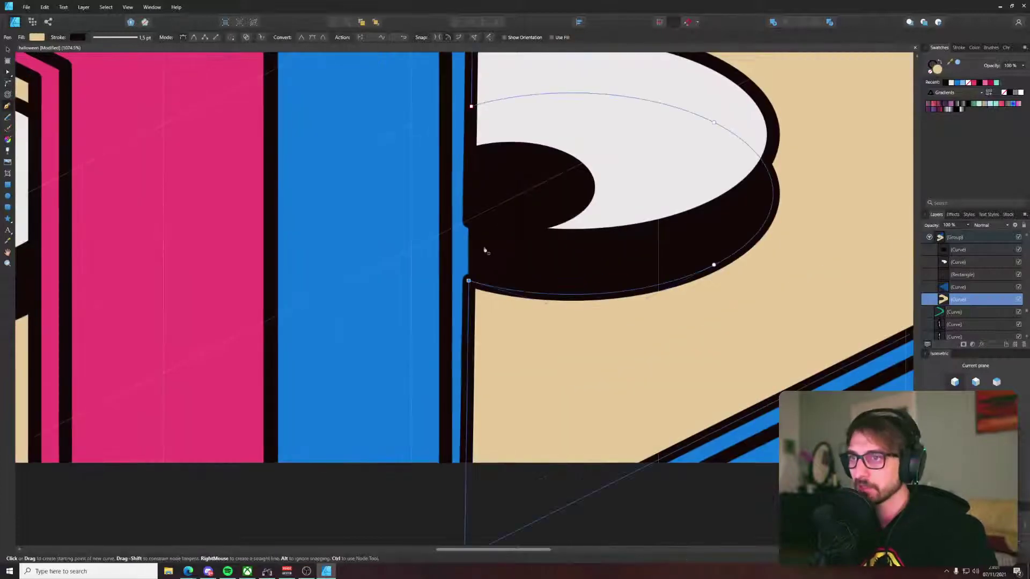
left_click(468, 221)
left_click(468, 289)
key("v")
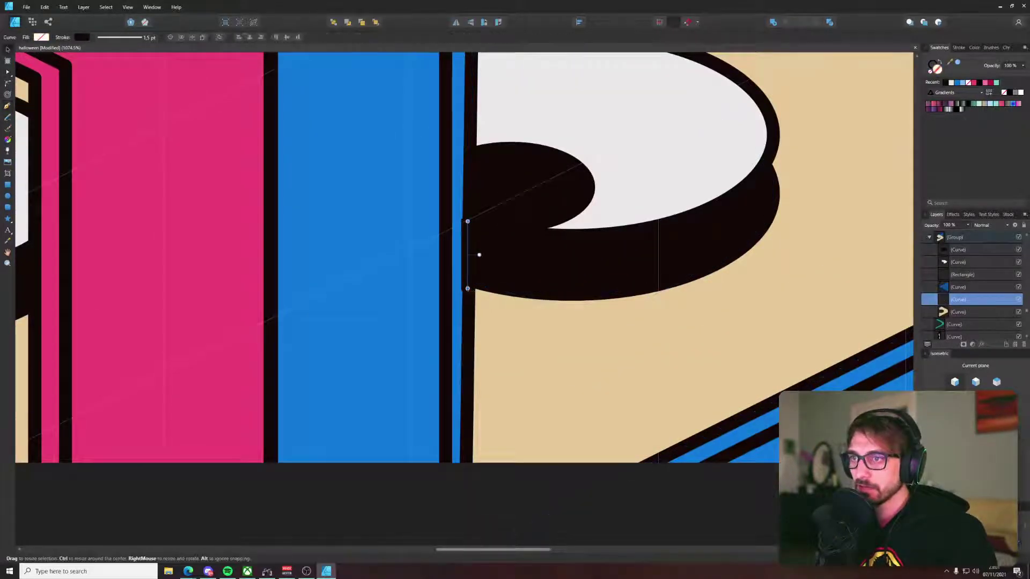
Step: Adjust the short line's end nodes to line up with the window outline and deselect it
key("a")
left_click_drag(469, 289, 470, 293)
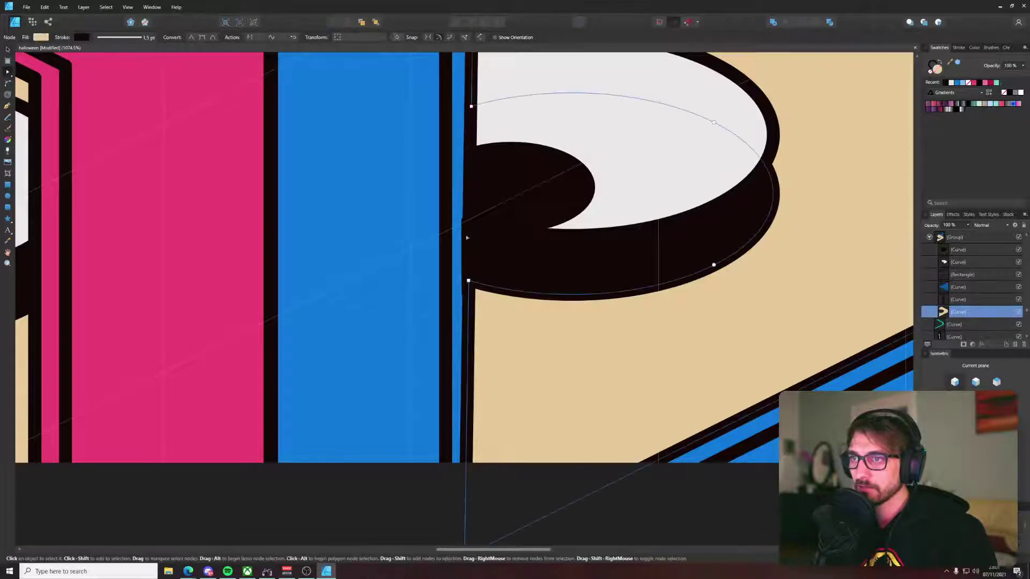
scroll(465, 229, "up", 3)
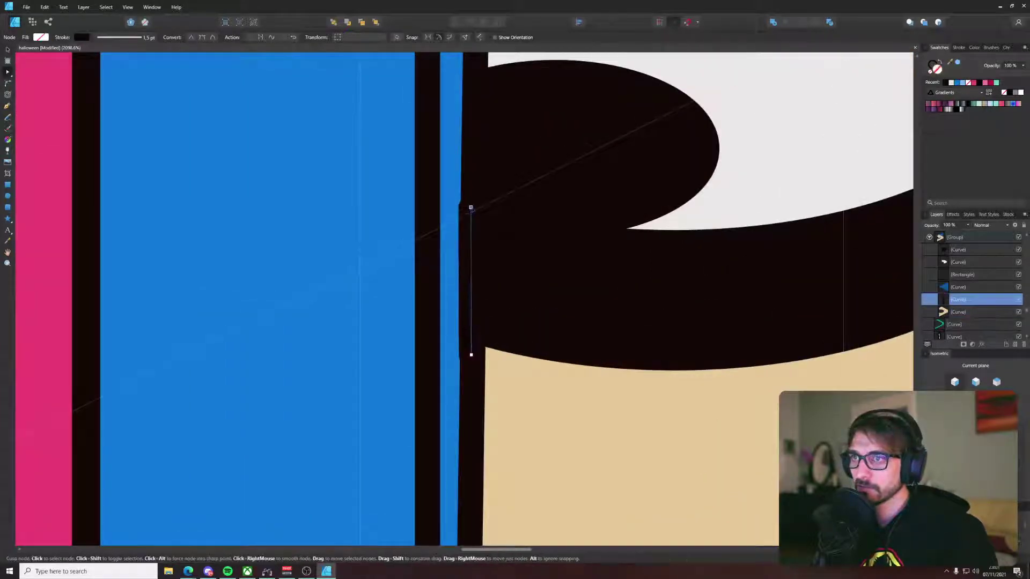
left_click(489, 259)
scroll(542, 390, "down", 6)
scroll(543, 390, "down", 6)
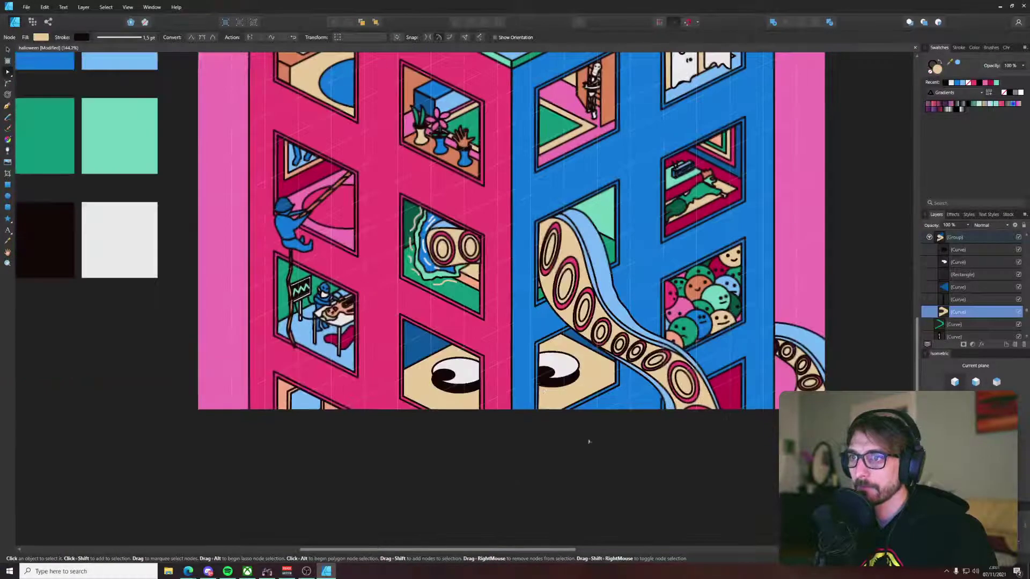
left_click(589, 441)
Step: Draw a closed, curved lip shape below the pink wall's eye, ending at the window edge, and nudge it up slightly
left_click_drag(609, 447, 526, 379)
scroll(589, 387, "down", 4)
scroll(526, 386, "up", 9)
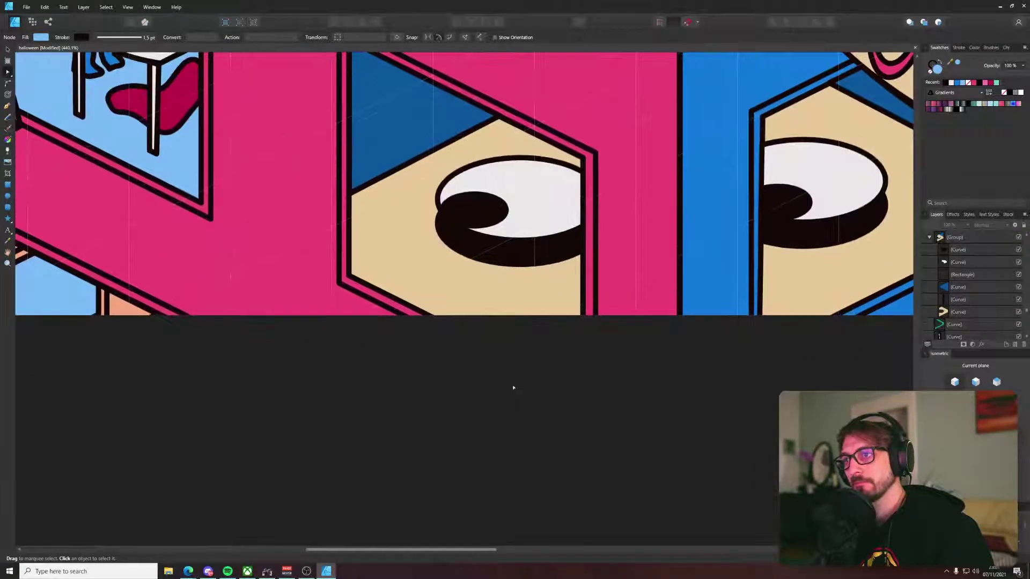
left_click_drag(590, 367, 455, 379)
key("p")
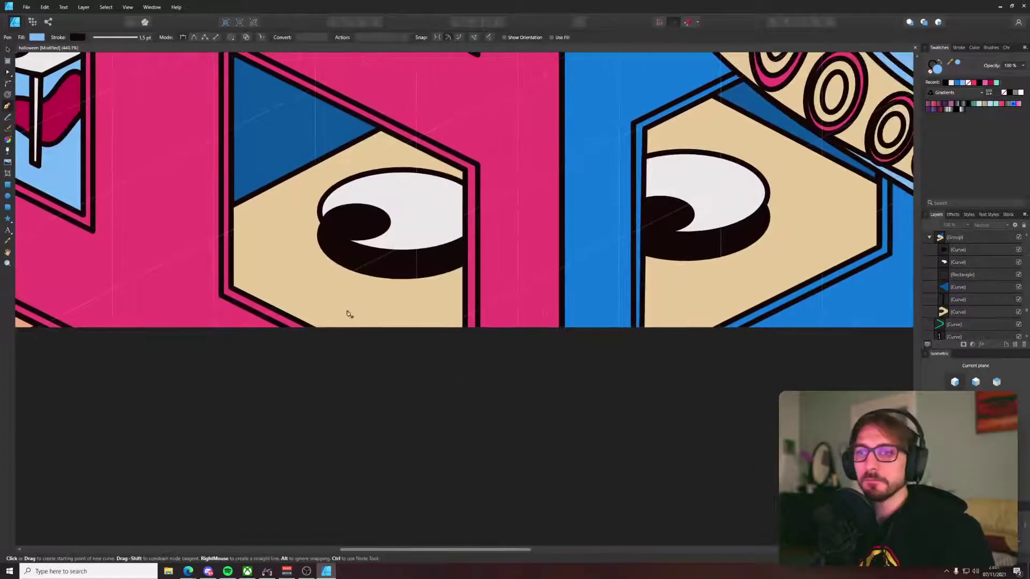
left_click(345, 309)
mouse_move(425, 304)
left_mouse_down()
mouse_move(448, 285)
mouse_move(463, 301)
left_mouse_up()
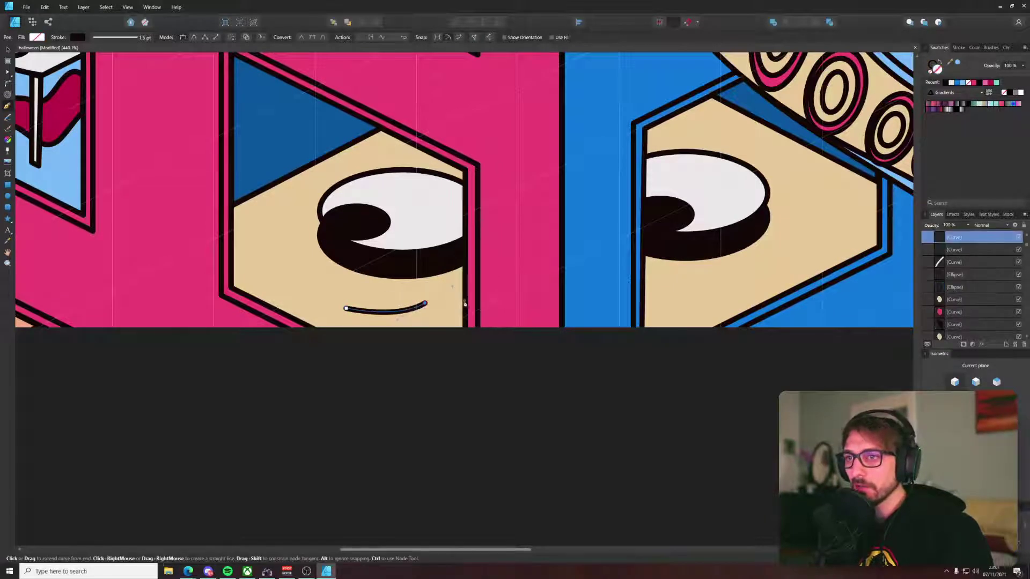
left_click(464, 303)
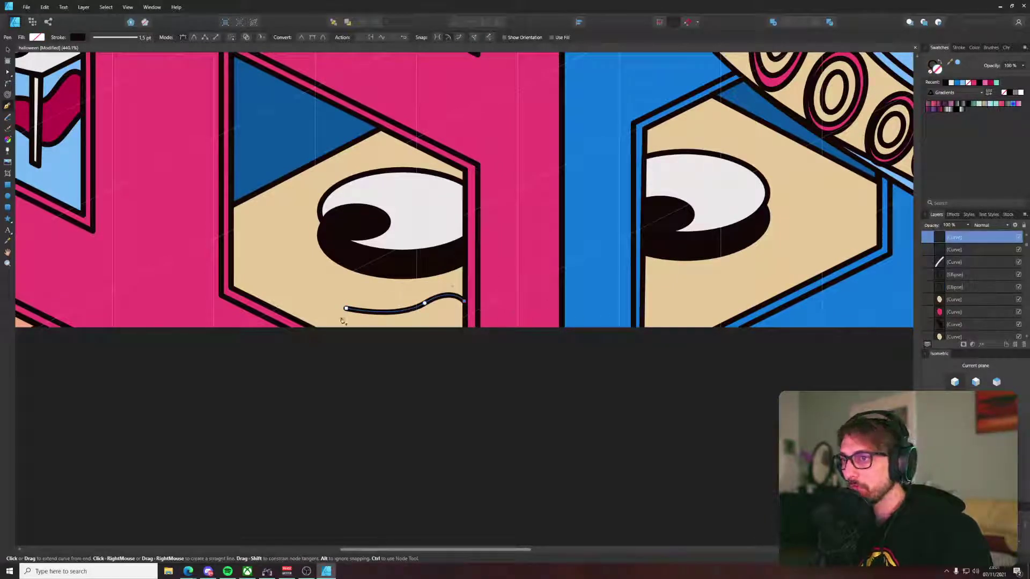
left_click_drag(466, 334, 464, 339)
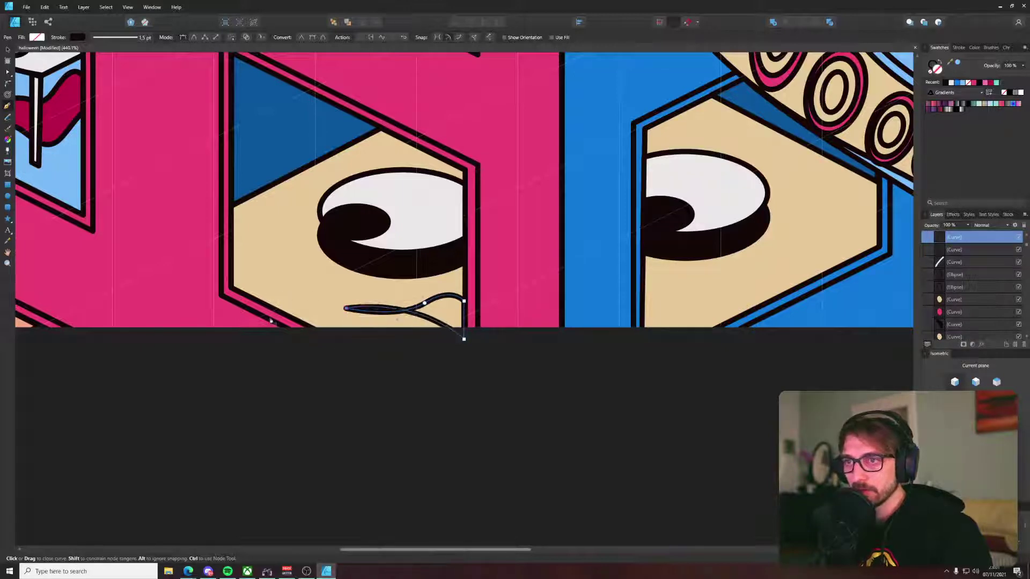
left_click_drag(330, 268, 324, 271)
key("v")
left_click_drag(384, 313, 384, 307)
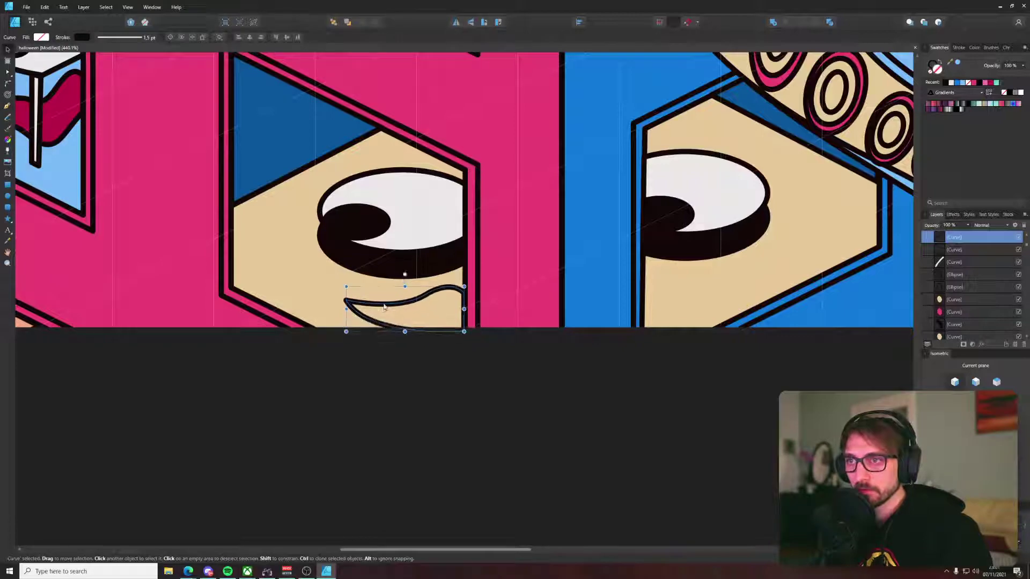
Step: Fill the lip shape with the palette's dark orange and deselect it
scroll(386, 308, "down", 10)
key("i")
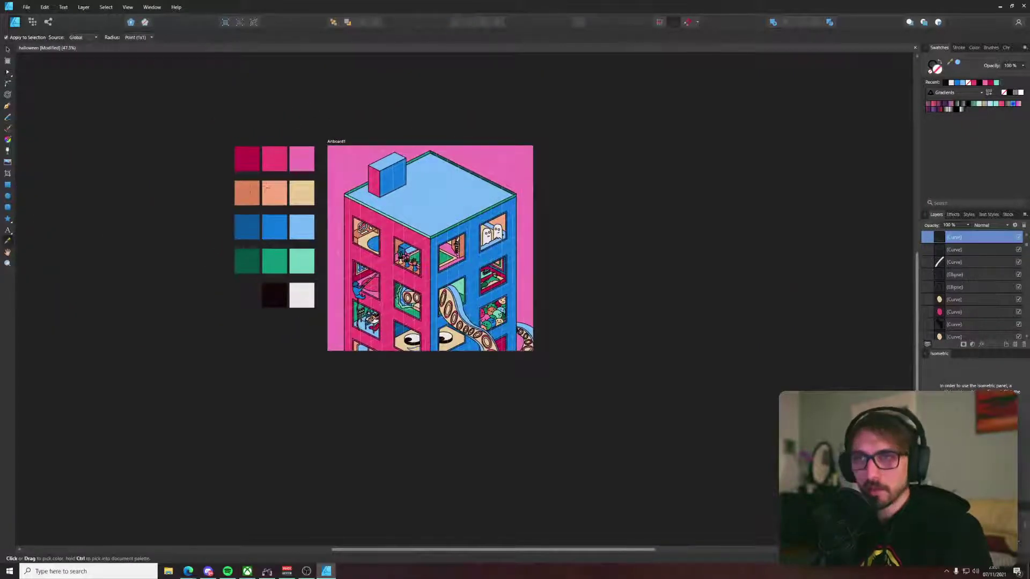
left_click(250, 191)
key("v")
left_click(417, 404)
scroll(429, 350, "up", 9)
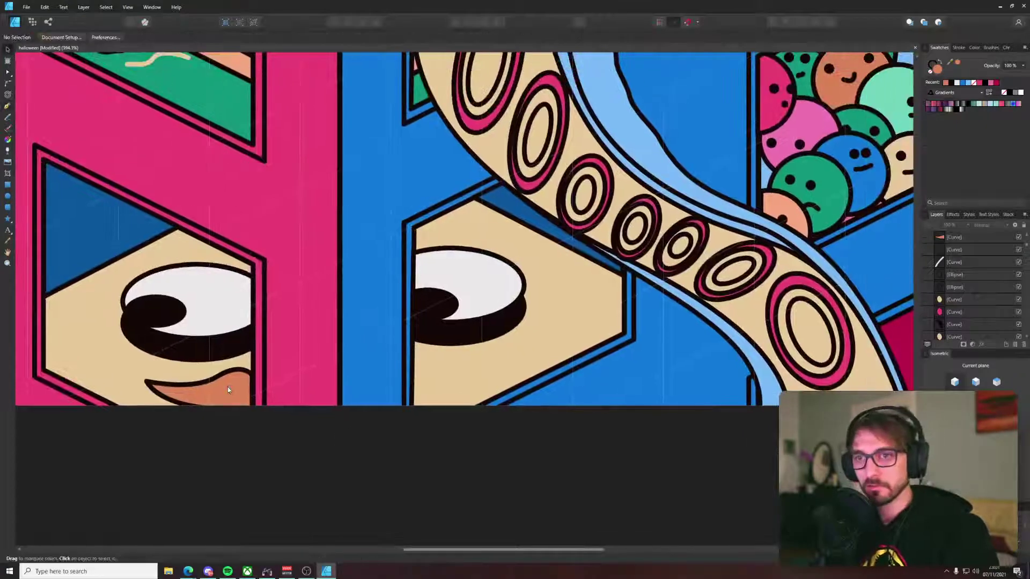
Step: Duplicate the dark orange lip into the blue wall's face window, flip it horizontally and place it below the eye
left_click(219, 391)
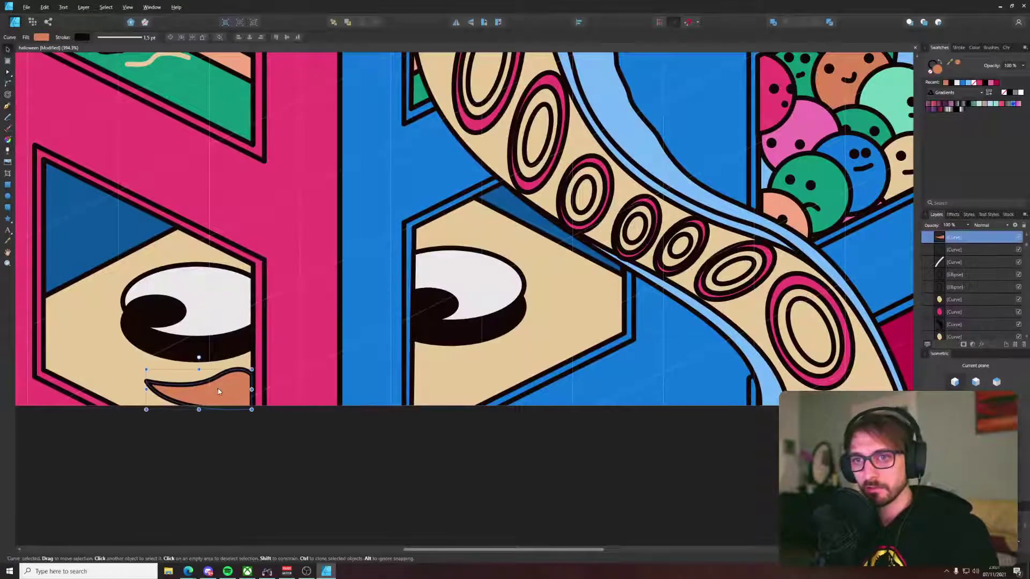
left_click_drag(219, 391, 430, 389)
right_click(429, 389)
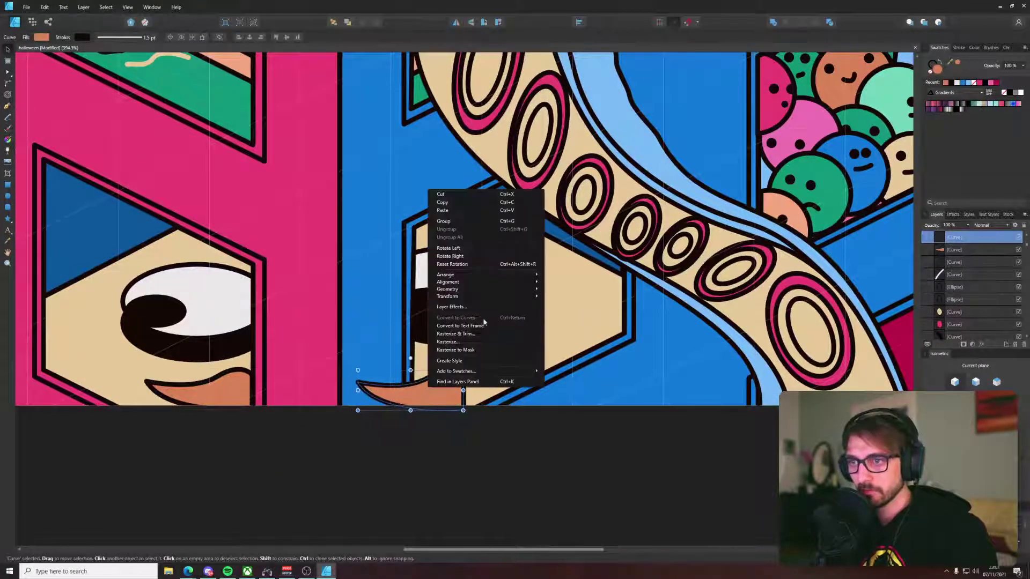
mouse_move(485, 296)
left_click(575, 316)
left_click_drag(405, 402, 448, 391)
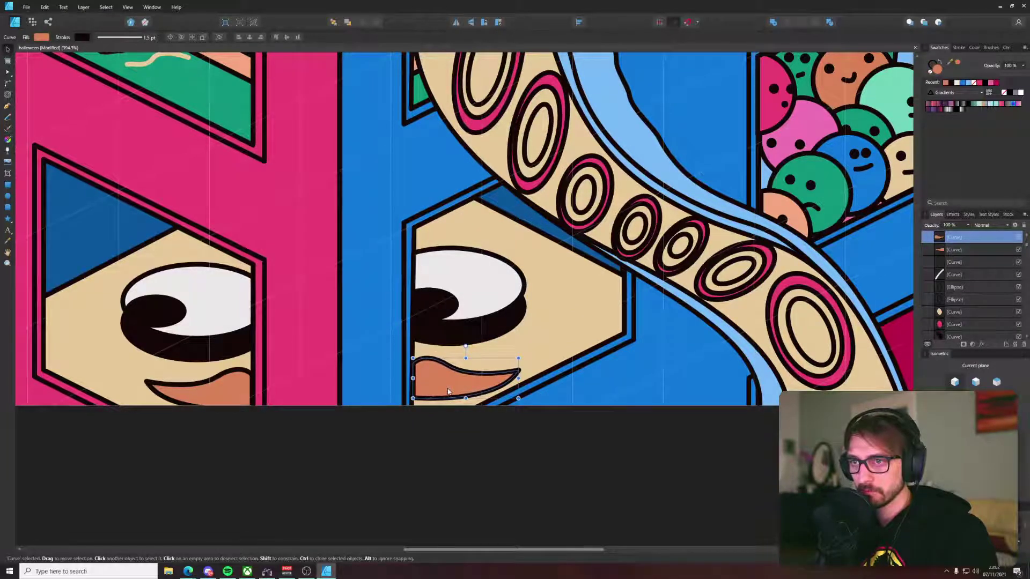
left_click(439, 459)
Step: Shift the blue wall's orange lip down slightly so it runs off the artboard edge, and deselect it
scroll(439, 459, "down", 5)
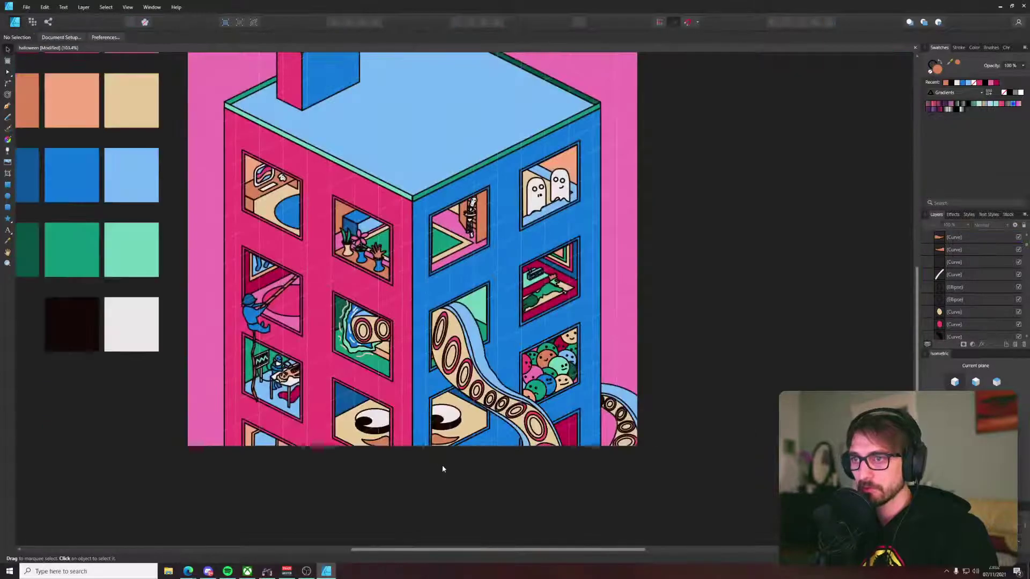
scroll(440, 468, "up", 5)
left_click(439, 361)
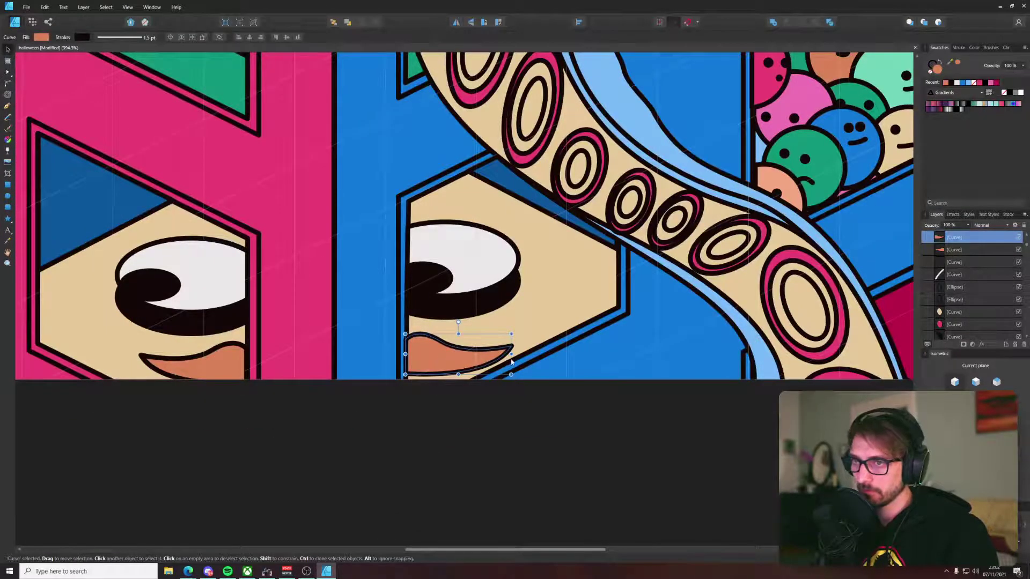
key("a")
scroll(425, 364, "up", 3)
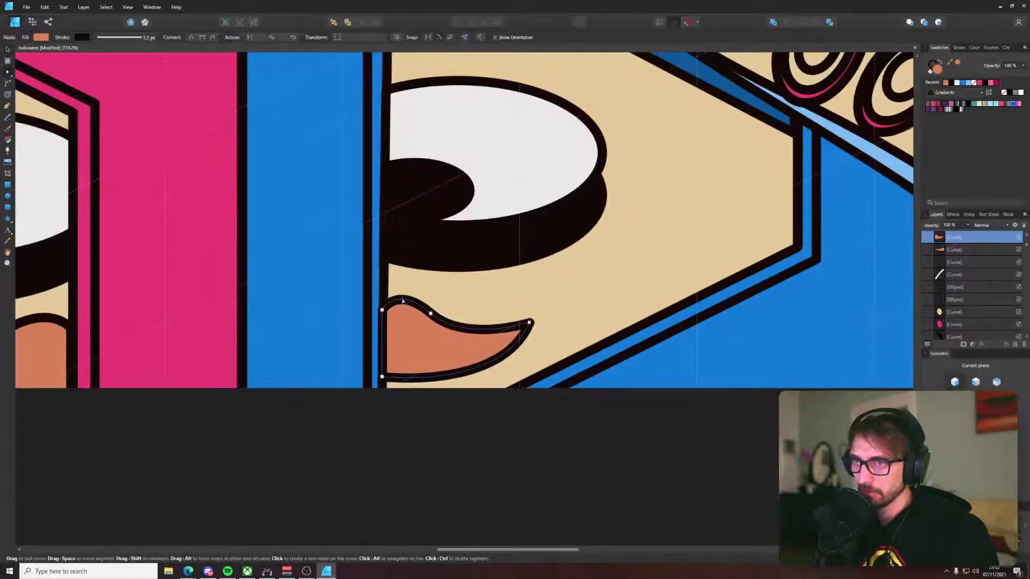
key("v")
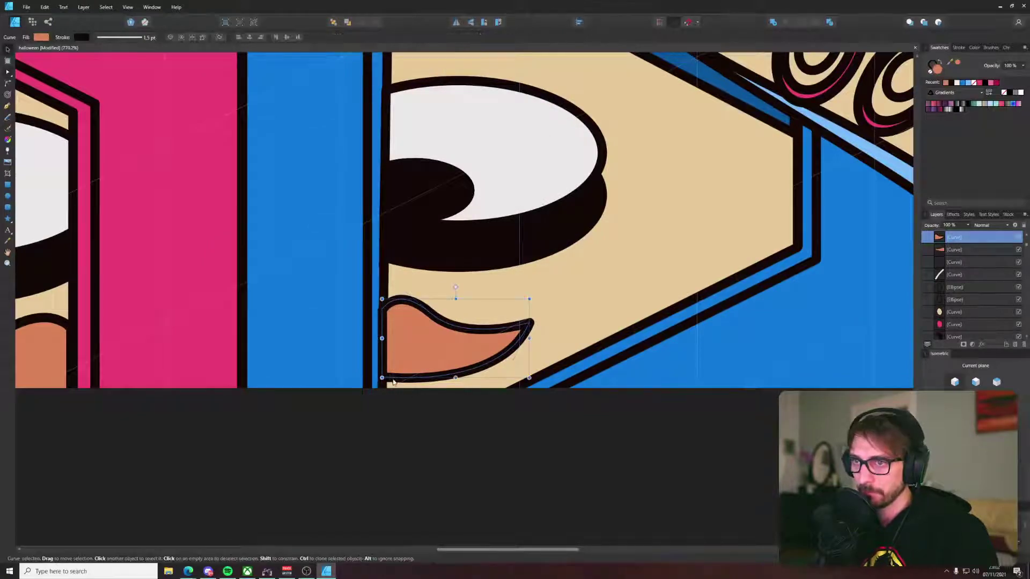
left_click_drag(393, 381, 395, 395)
left_click(406, 431)
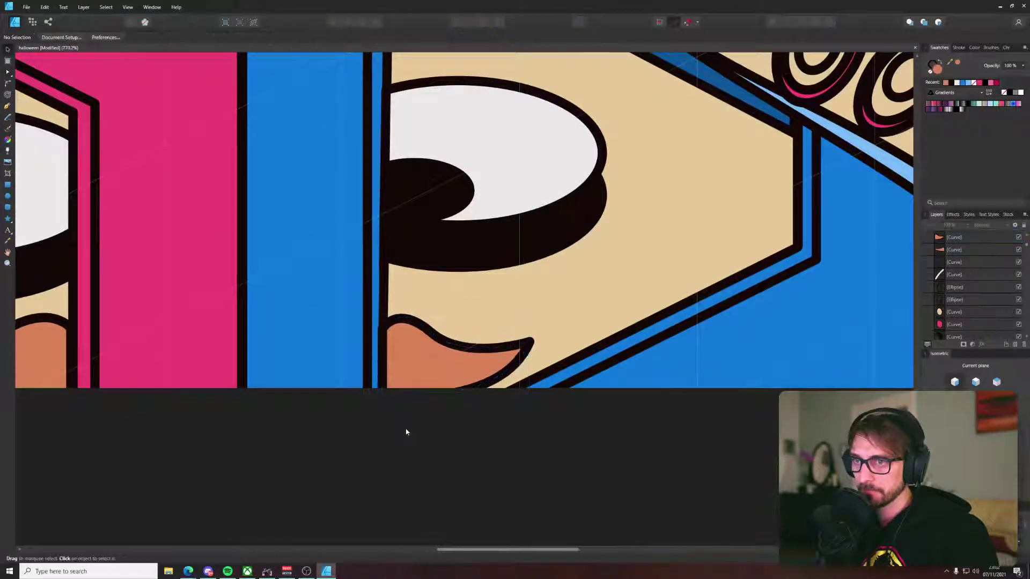
Step: Draw a short curved black line inside the pink wall's orange lip, starting at the window edge
scroll(406, 431, "down", 10)
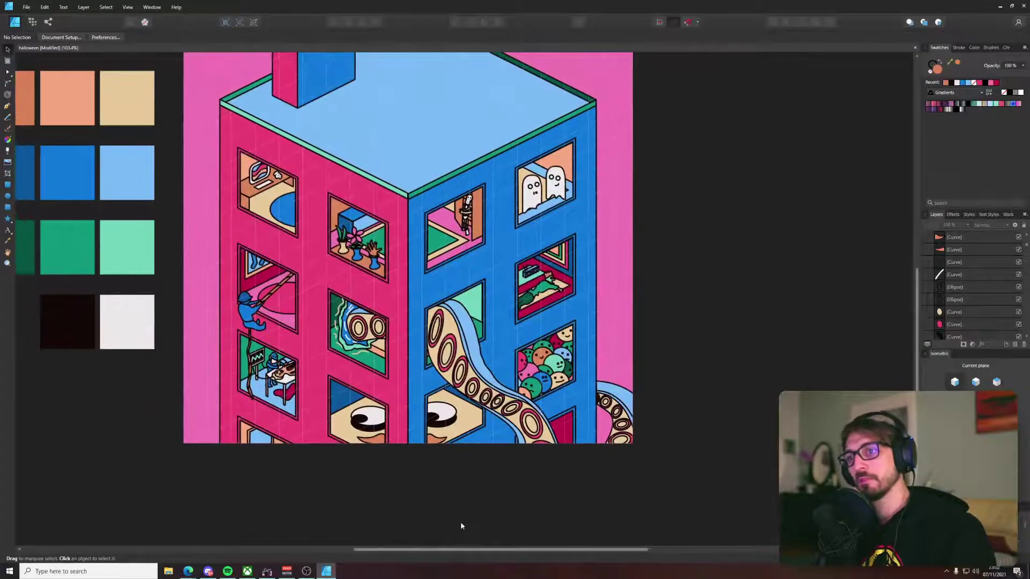
scroll(494, 498, "left", 2)
scroll(445, 465, "up", 3)
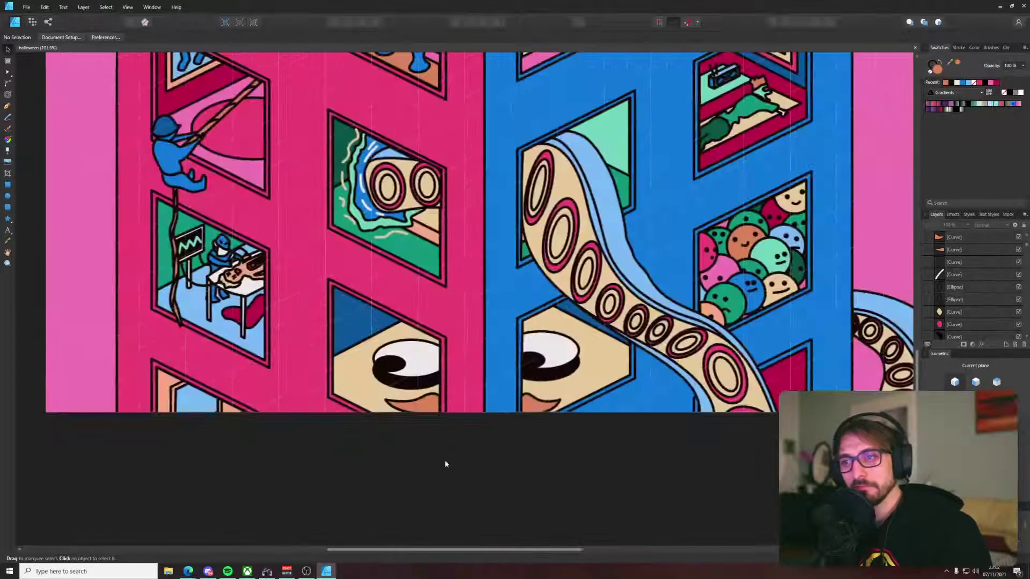
scroll(445, 464, "up", 6)
key("p")
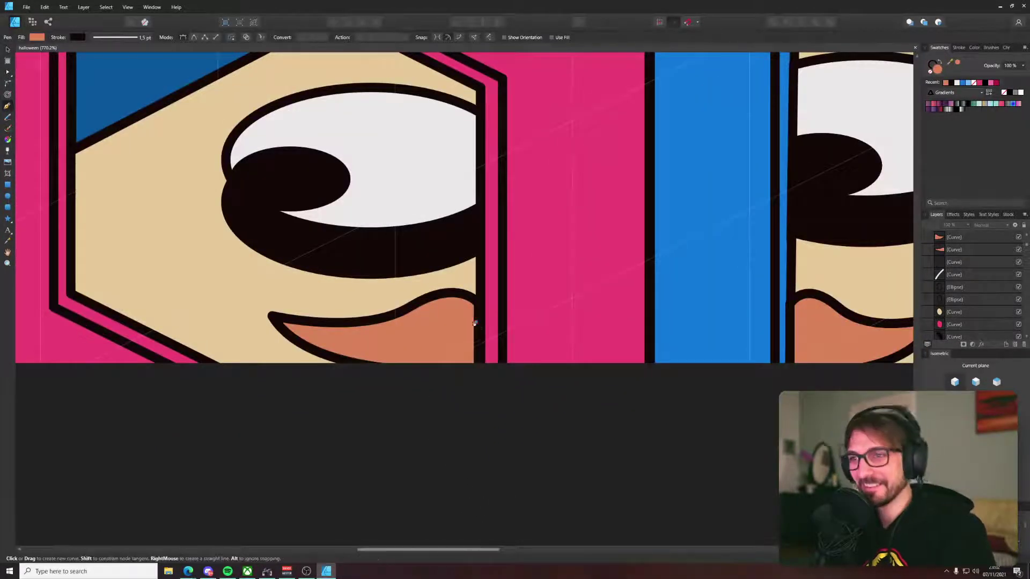
left_click(474, 322)
left_click_drag(437, 322, 417, 342)
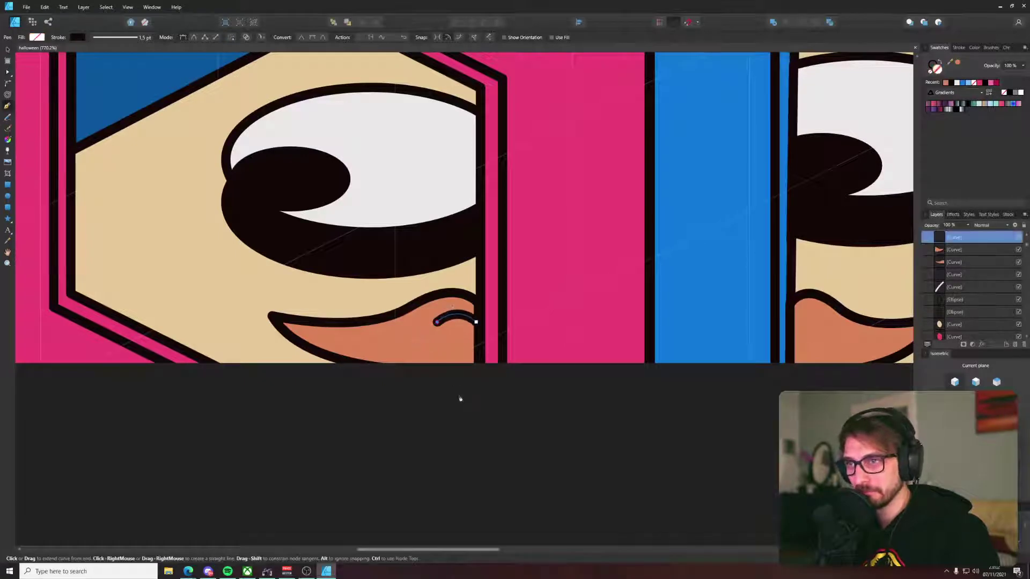
key("Escape")
left_click_drag(502, 418, 275, 492)
left_click(563, 427)
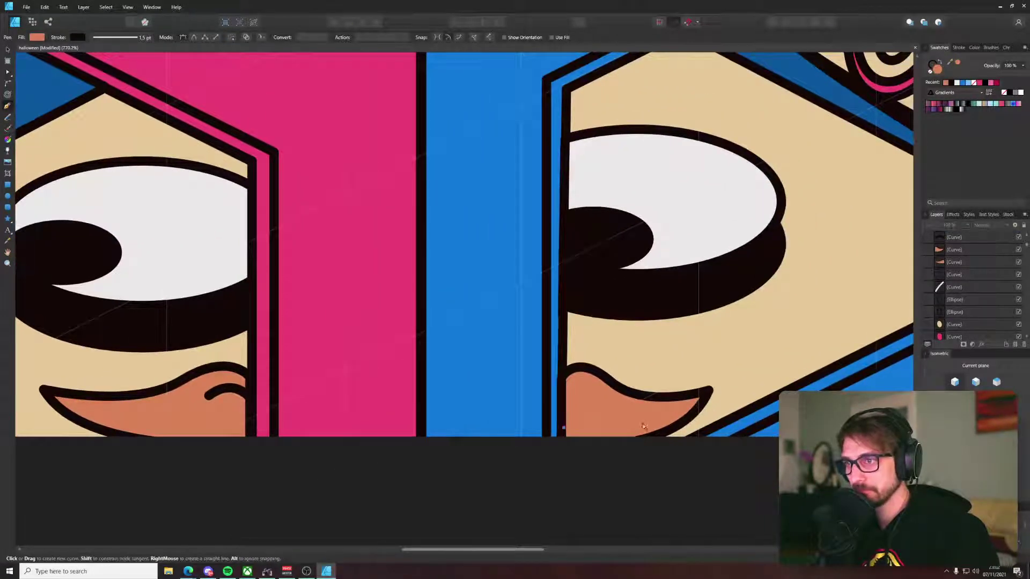
left_click(655, 418)
left_click(660, 406)
left_click_drag(681, 427, 670, 490)
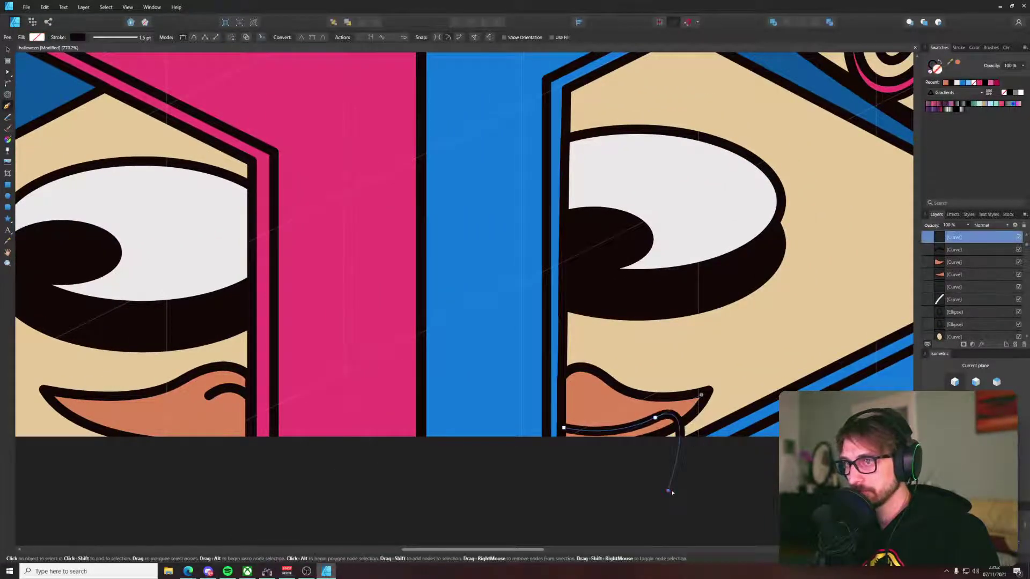
scroll(670, 491, "down", 7)
key("Escape")
scroll(677, 506, "down", 3)
scroll(676, 504, "up", 5)
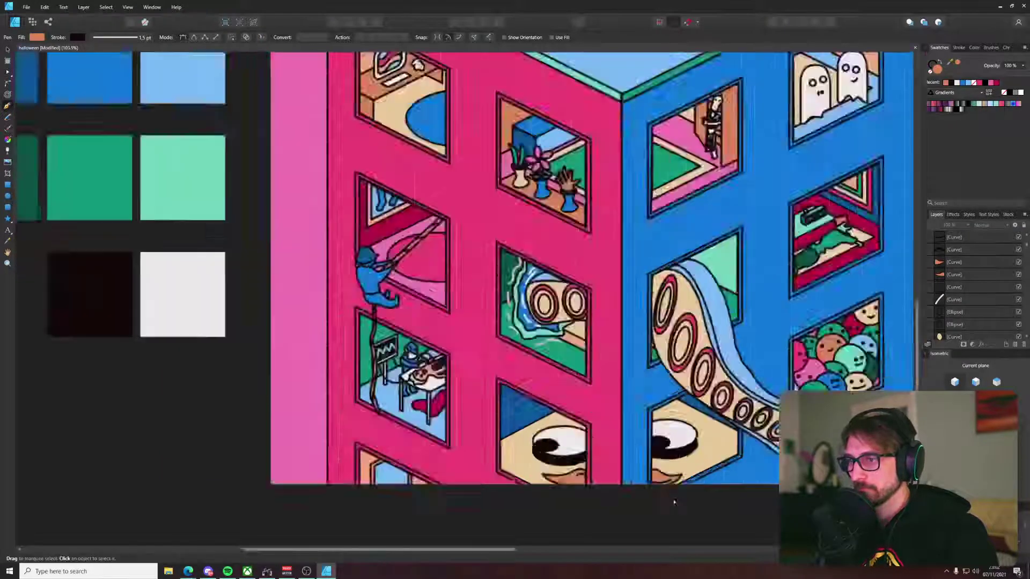
key("v")
left_click(650, 467)
key("Delete")
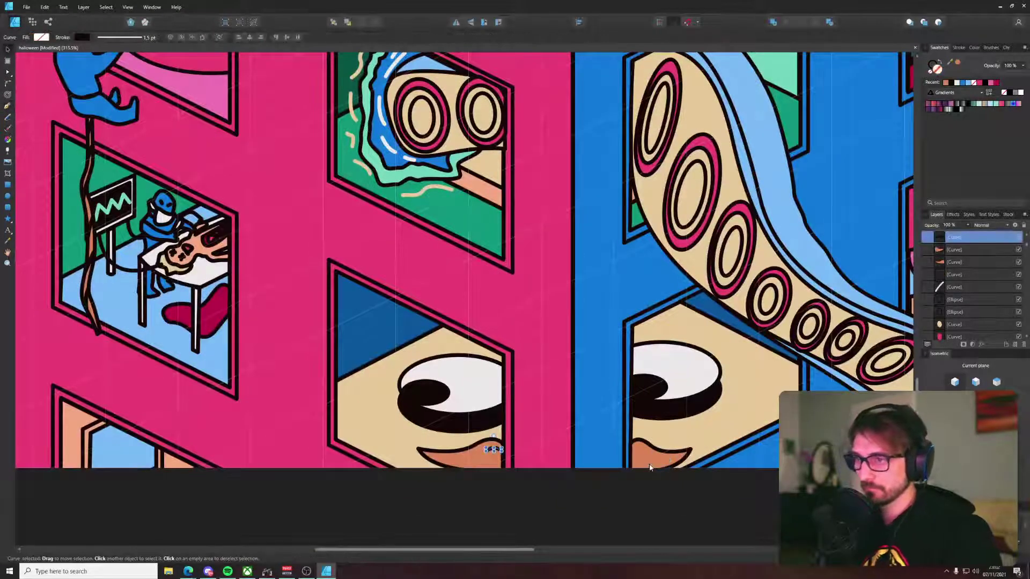
key("Escape")
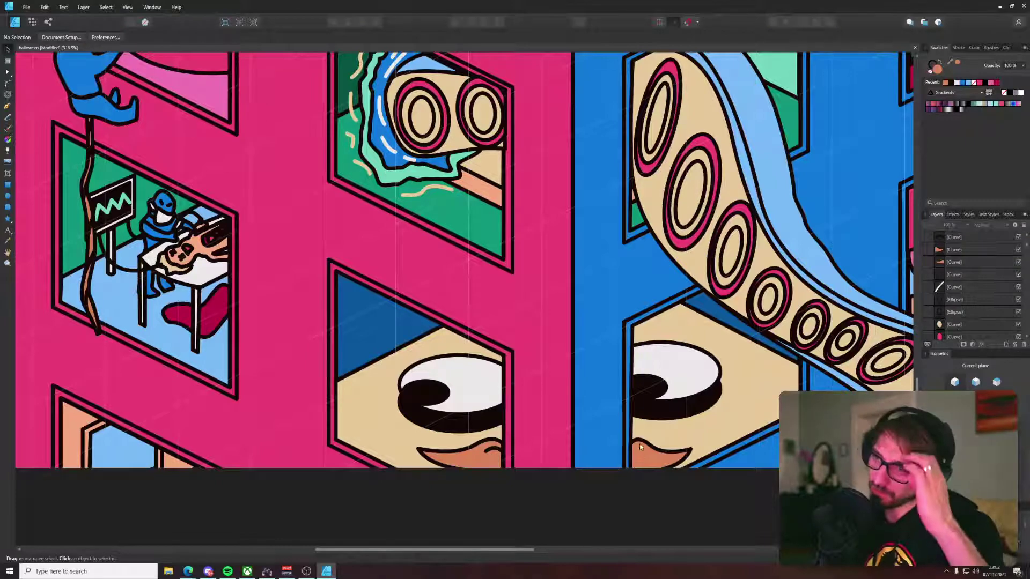
scroll(636, 452, "down", 3)
left_click_drag(638, 503, 532, 428)
scroll(459, 415, "up", 1)
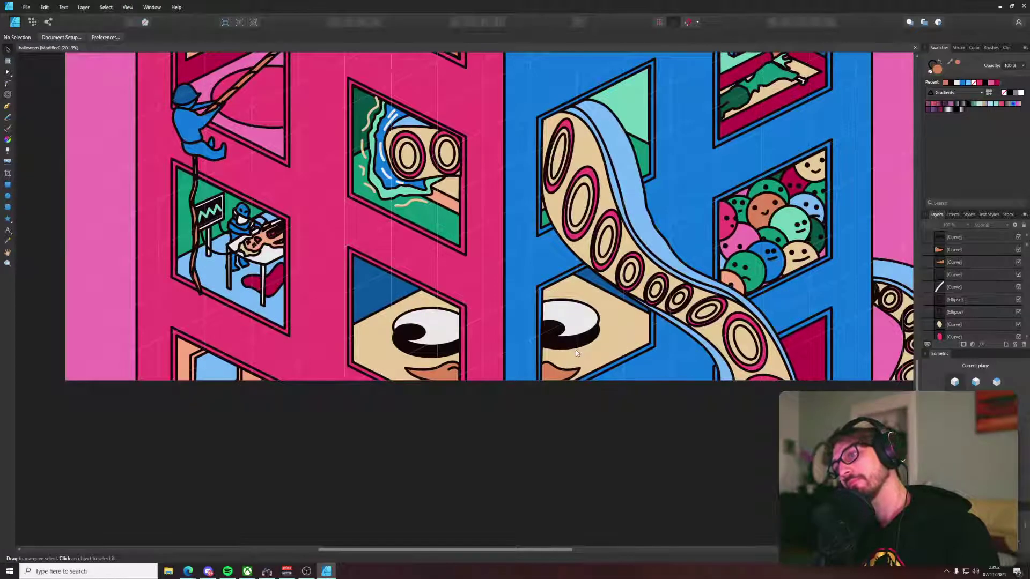
scroll(613, 439, "down", 3)
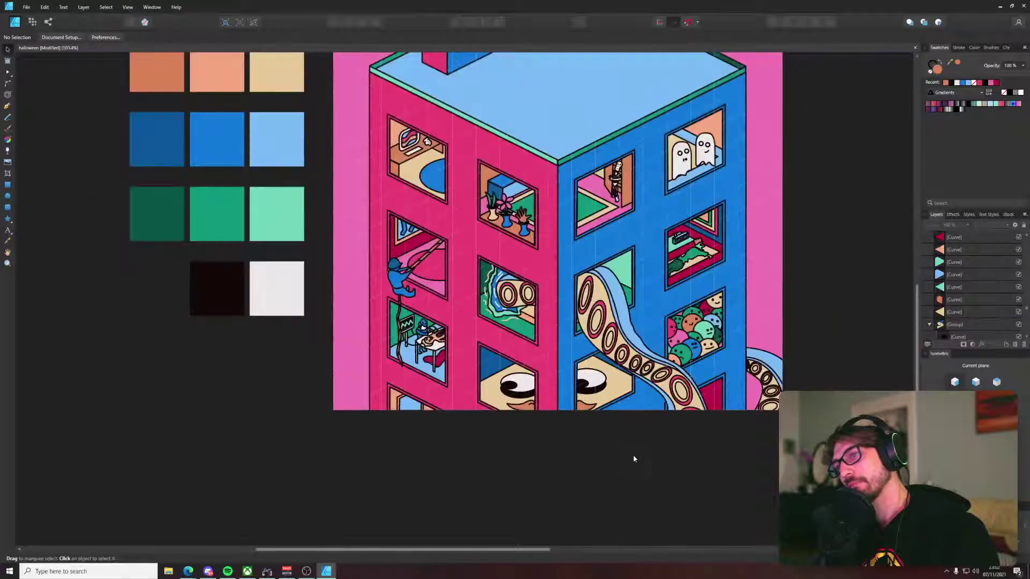
left_click_drag(632, 458, 576, 449)
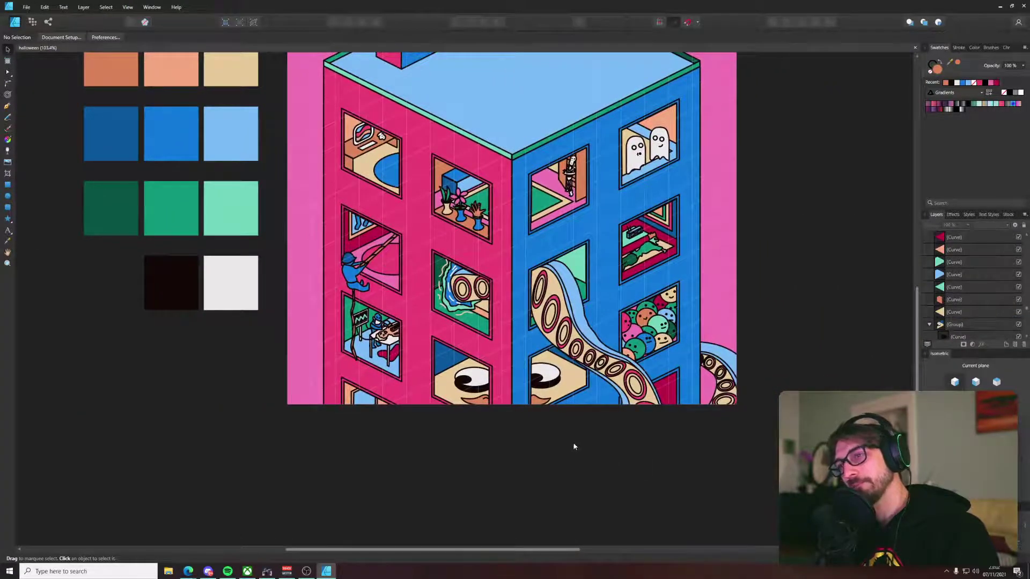
key("p")
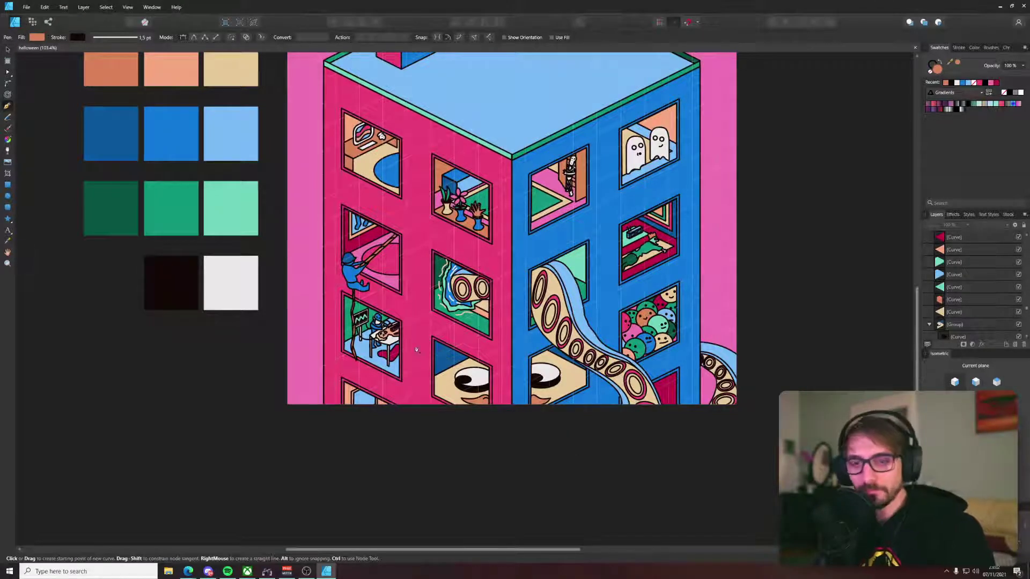
left_click_drag(416, 349, 352, 455)
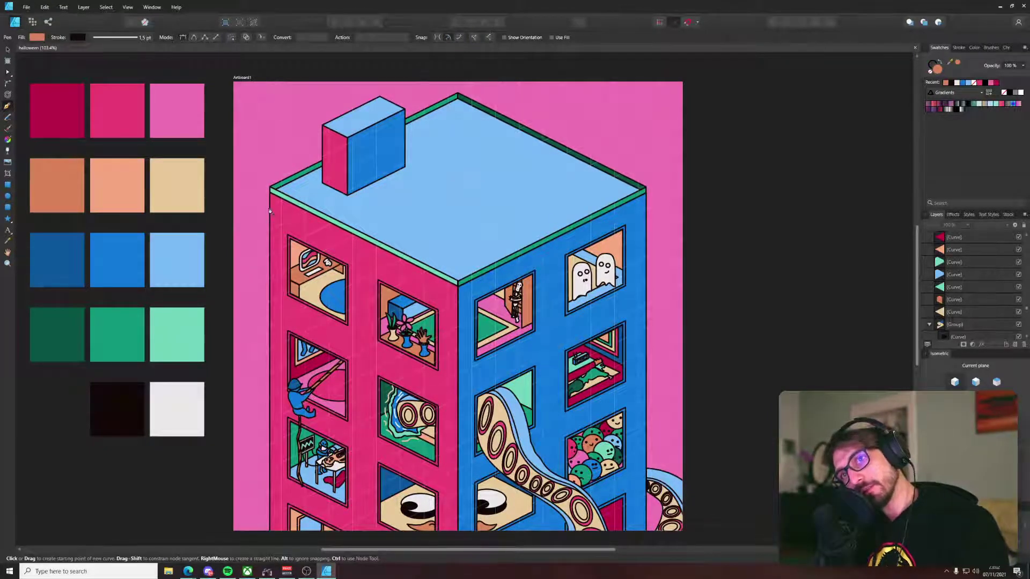
left_click_drag(324, 192, 433, 227)
key("a")
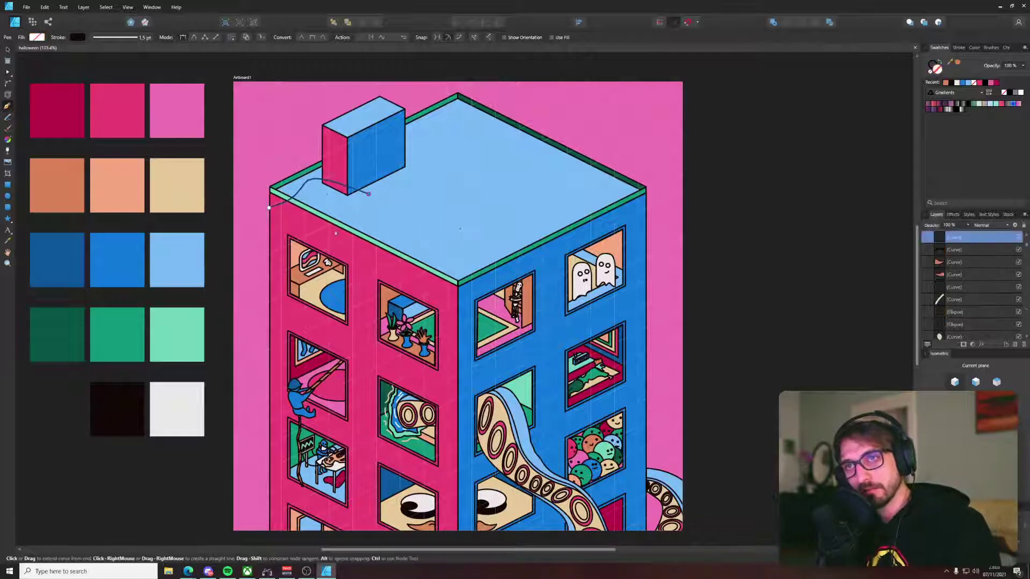
left_click_drag(327, 194, 246, 185)
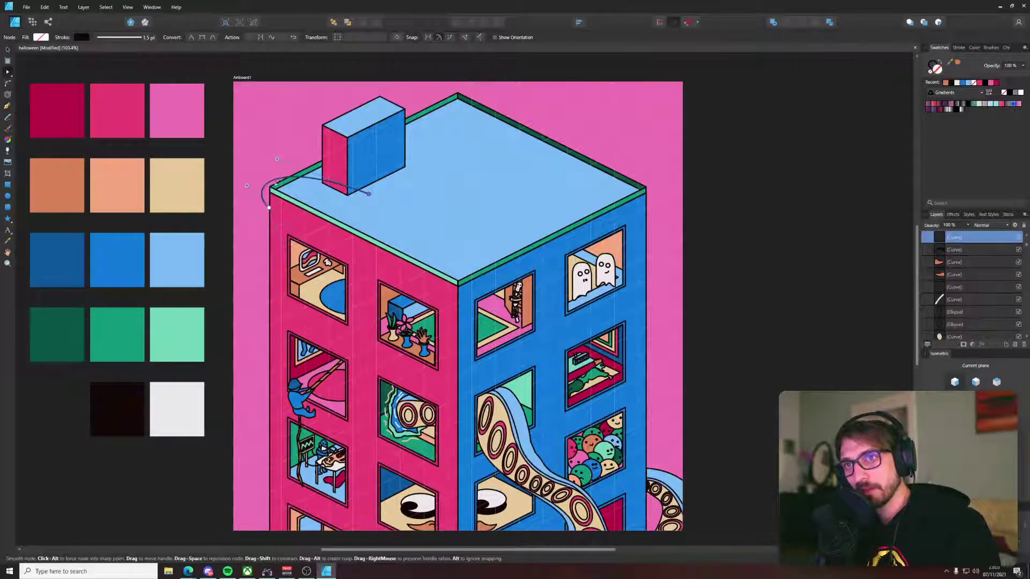
key("p")
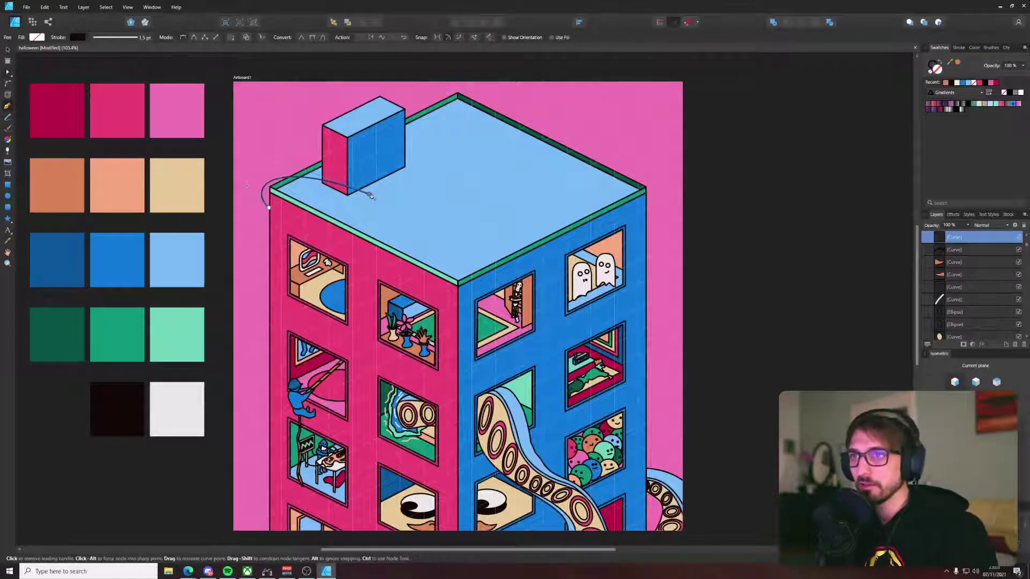
left_click(369, 195)
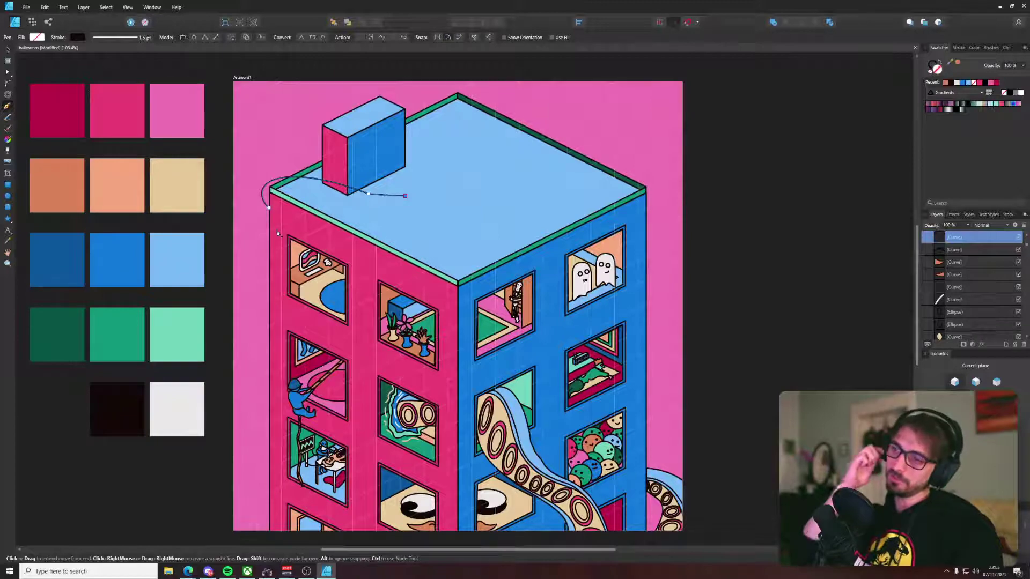
key("v")
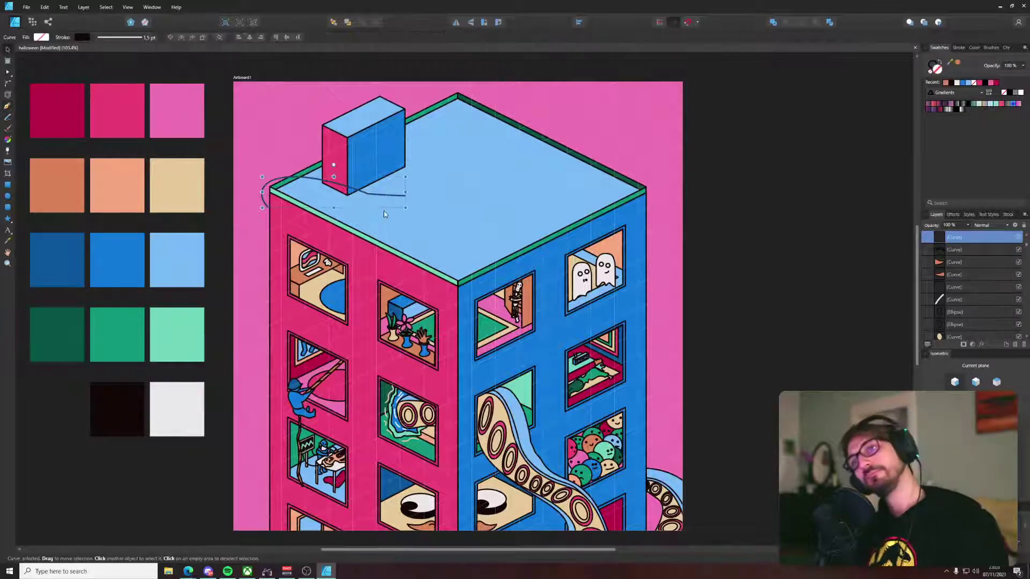
key("Delete")
Step: Raise the light blue tentacle shape's end nodes where it emerges behind the blue wall's outer edge
scroll(680, 471, "up", 3)
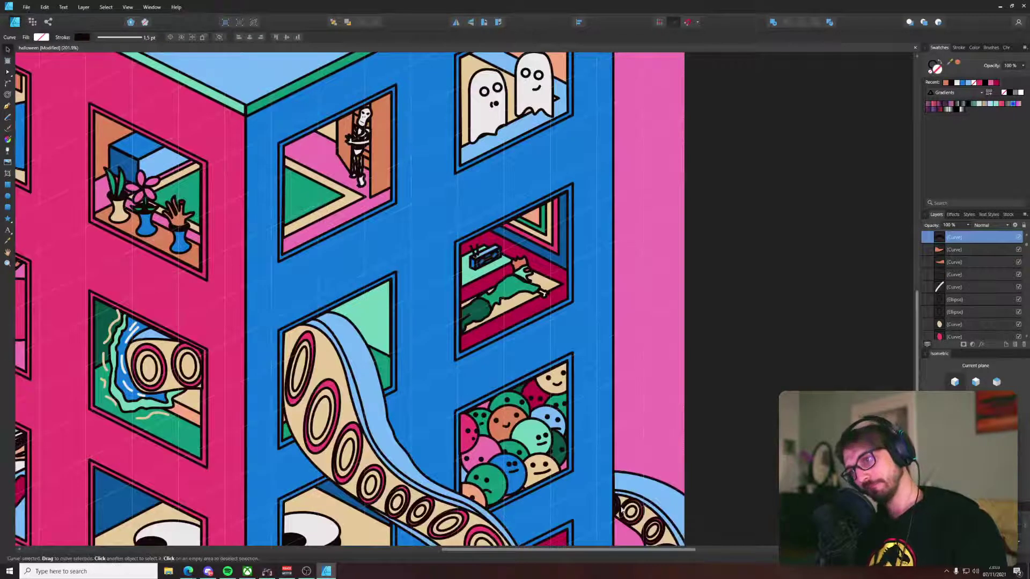
left_click(619, 507)
left_click(737, 461)
scroll(736, 463, "down", 5)
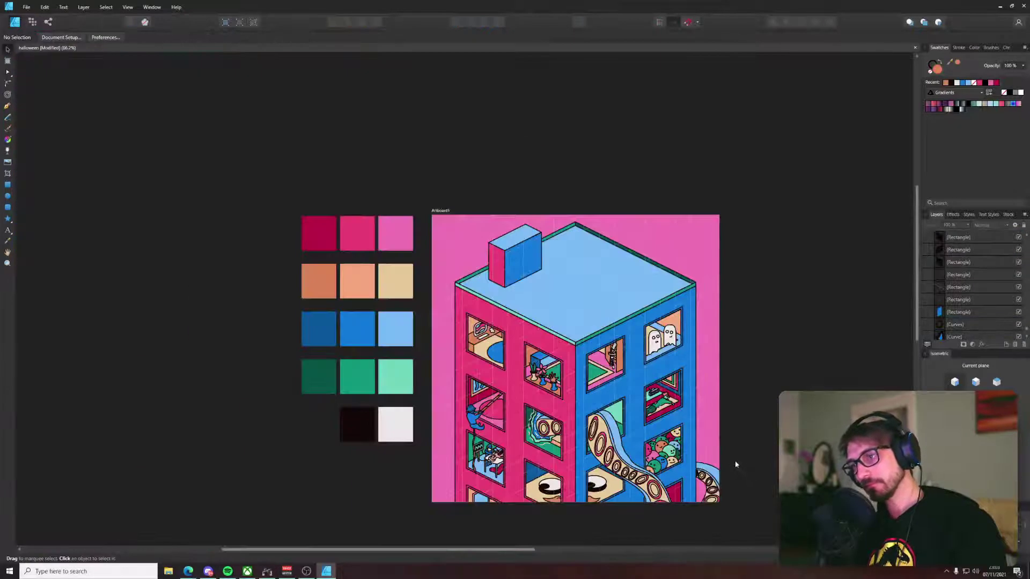
scroll(730, 467, "up", 4)
left_click(671, 472)
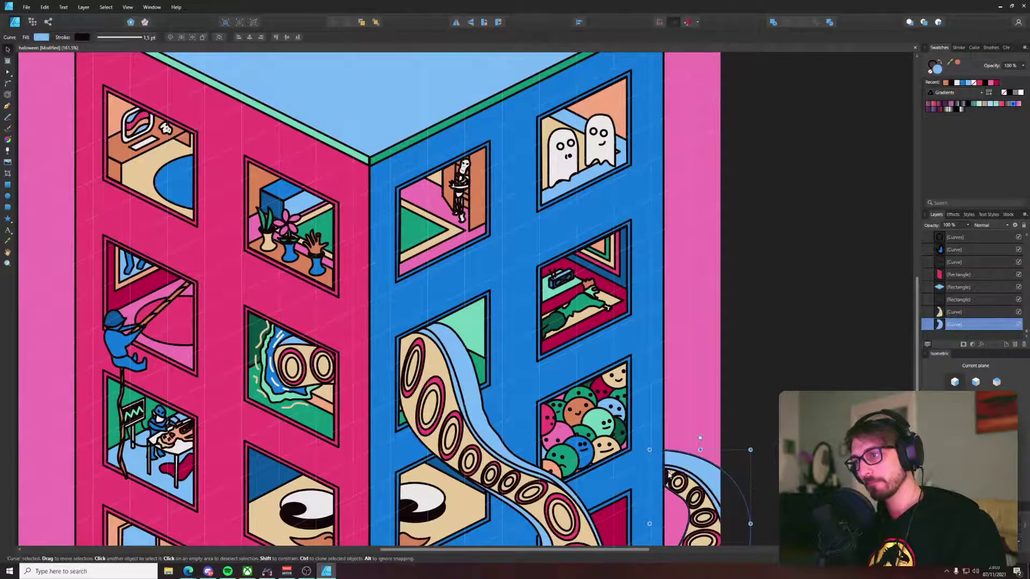
key("a")
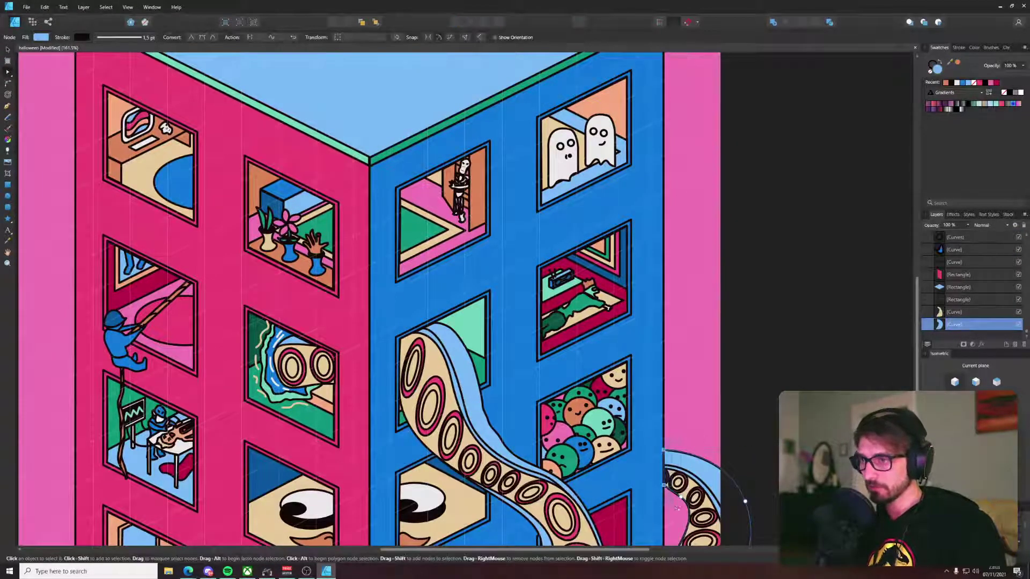
left_click_drag(663, 450, 664, 412)
left_click_drag(664, 486, 670, 478)
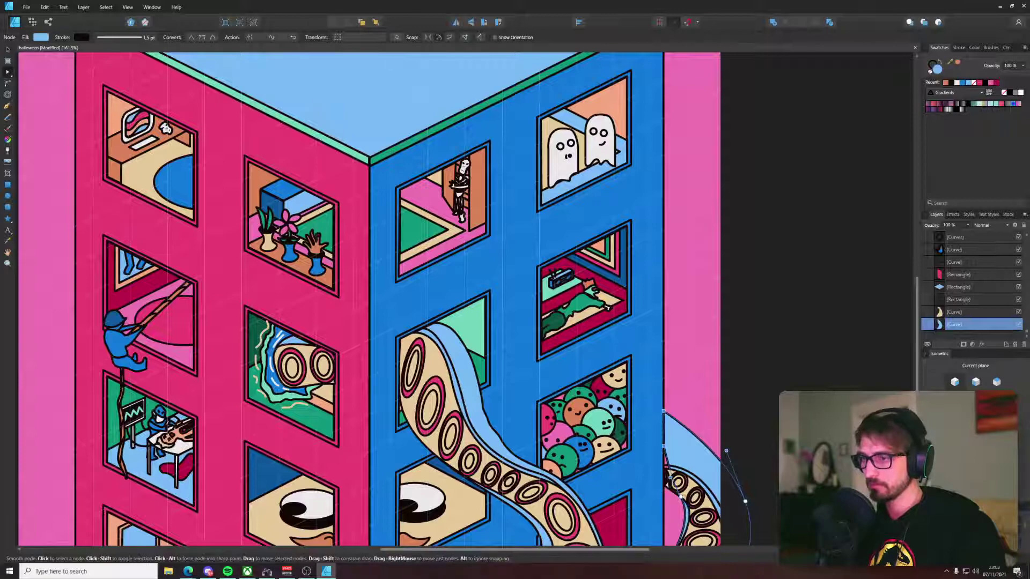
Step: Raise the end nodes of the beige tentacle underside where it meets the blue wall's outer edge
left_click(678, 472)
scroll(679, 472, "up", 4)
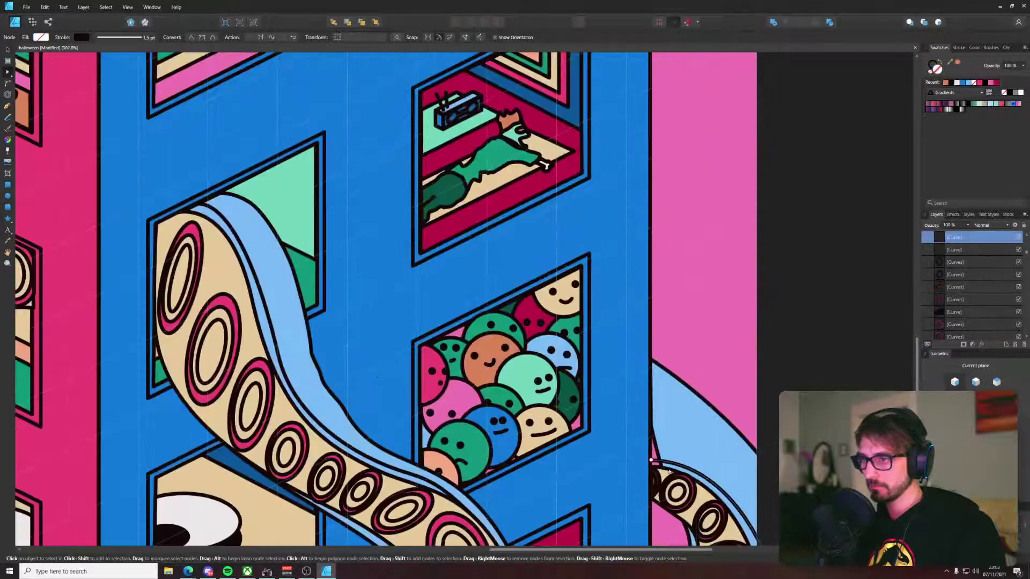
left_click_drag(640, 430, 704, 542)
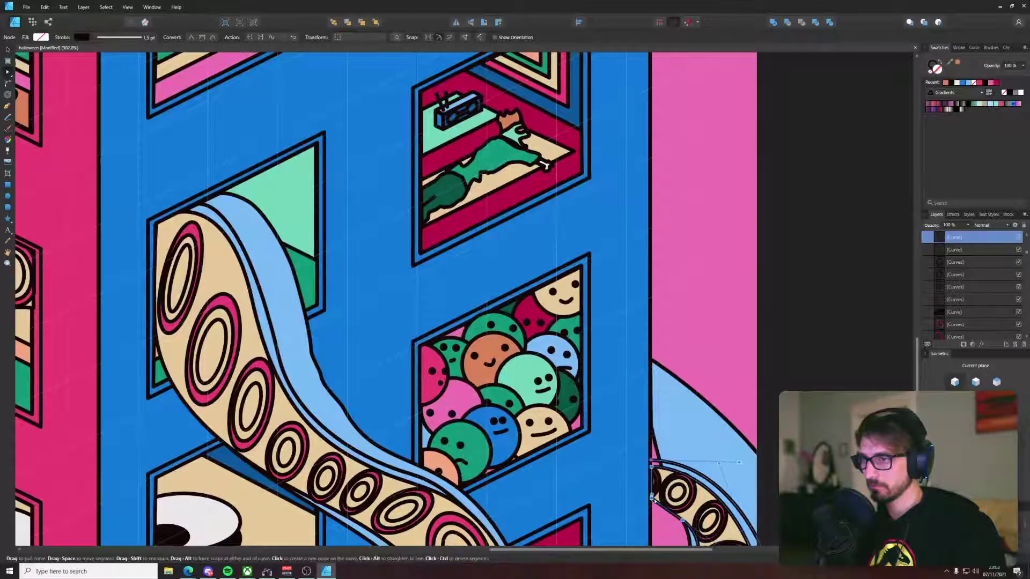
mouse_move(651, 498)
left_mouse_down()
mouse_move(651, 433)
mouse_move(671, 499)
left_mouse_up()
left_click(682, 455)
left_click_drag(717, 532, 659, 385)
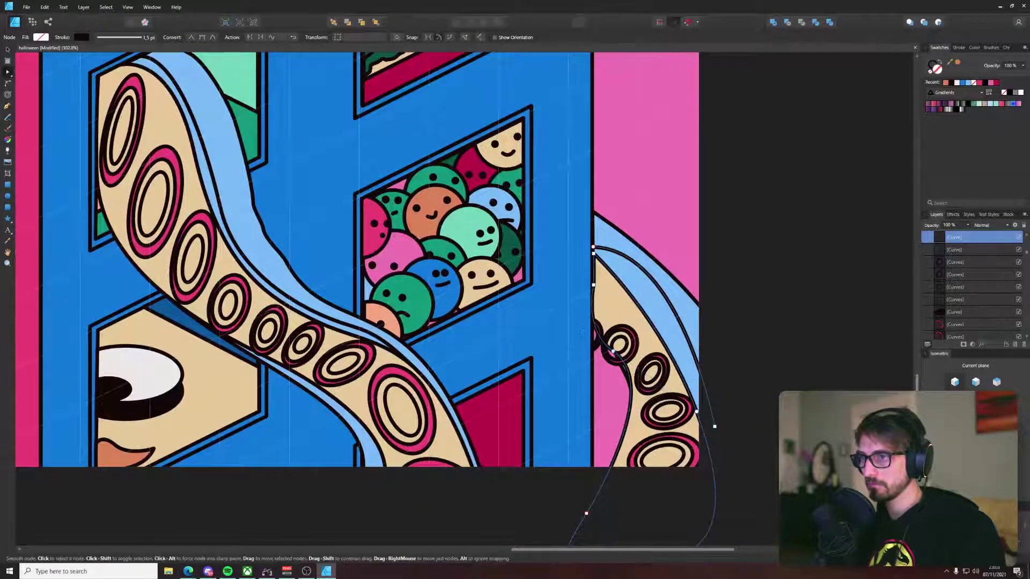
Step: Reshape both edges of the beige underside so it widens smoothly from a narrow tip at the blue wall
left_click_drag(613, 351, 616, 361)
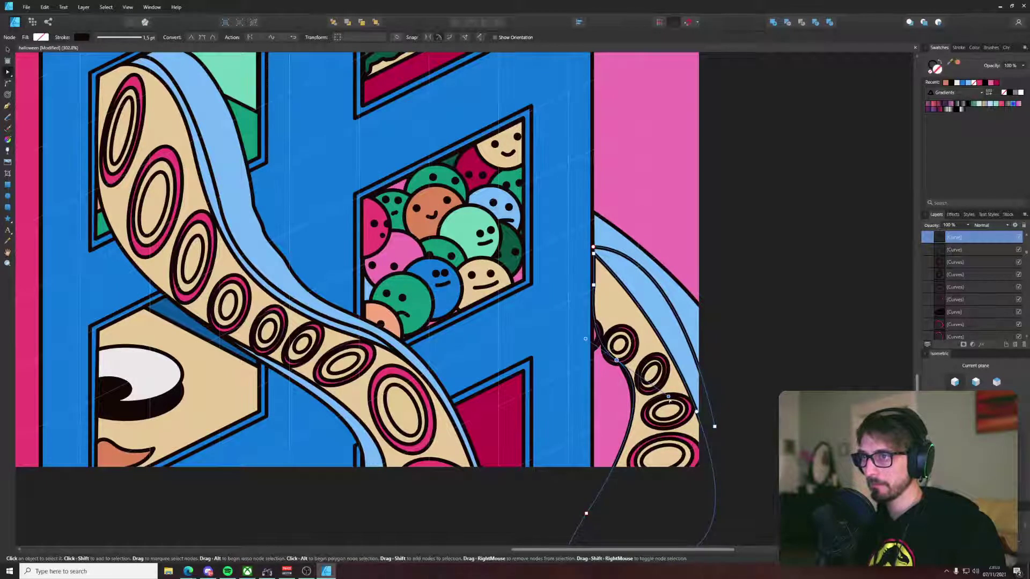
left_click_drag(669, 397, 655, 434)
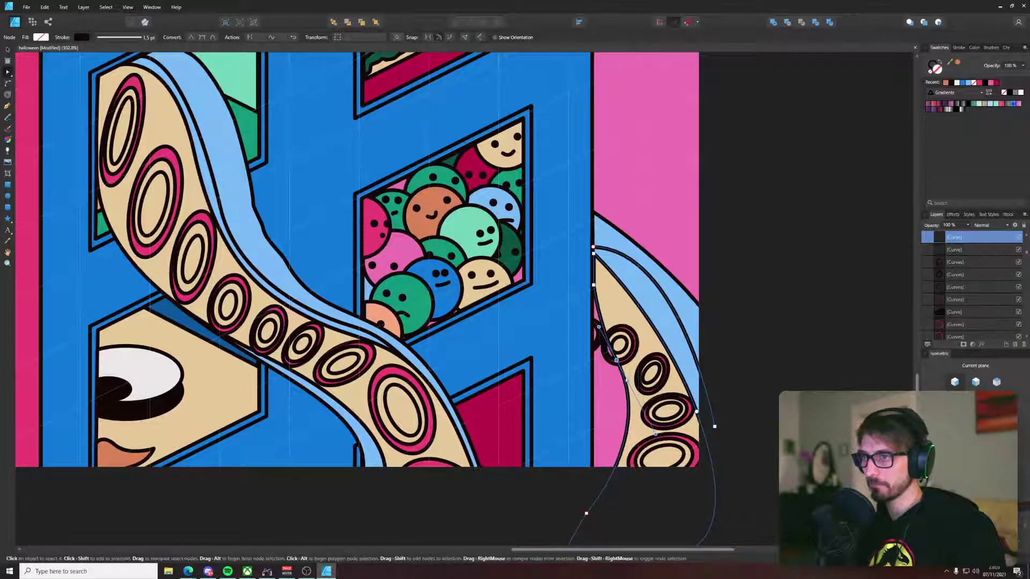
left_click_drag(616, 359, 620, 361)
key("ctrl+z")
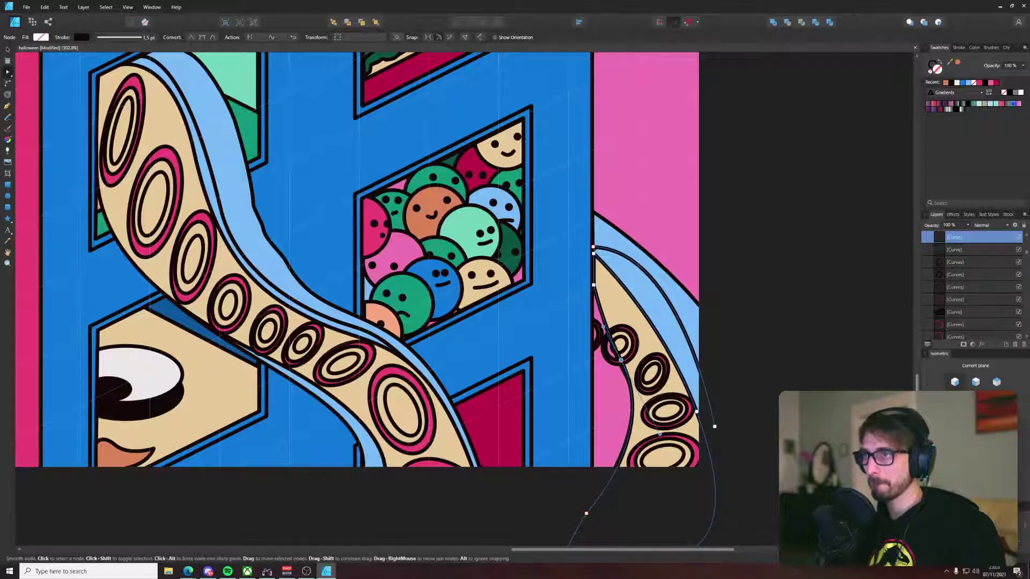
left_click_drag(680, 249, 676, 322)
Step: Move the sucker at the blue wall's edge up into the raised tip of the beige underside and adjust its size
key("v")
left_click_drag(599, 335, 606, 260)
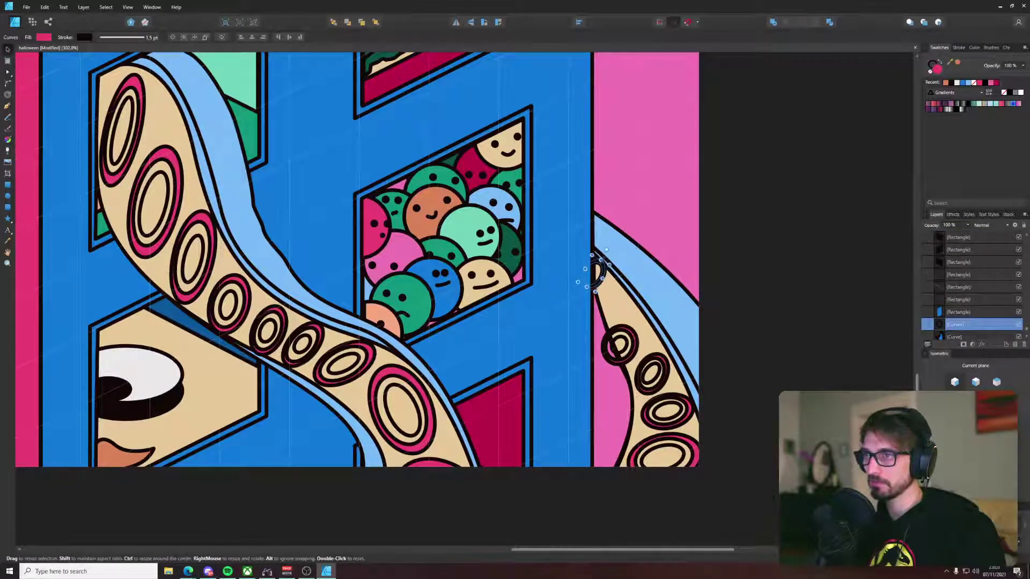
left_click(601, 268)
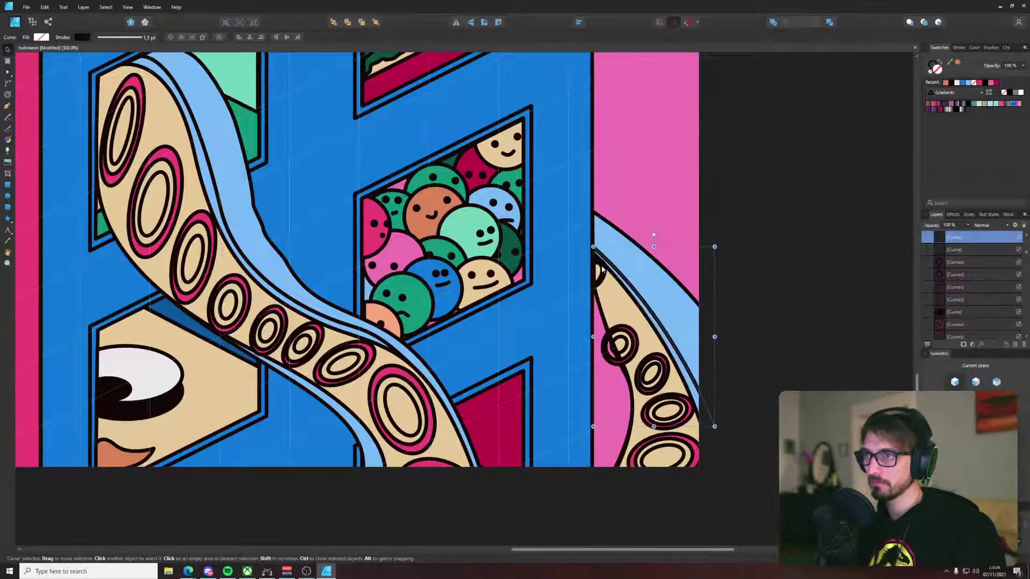
left_click(600, 271)
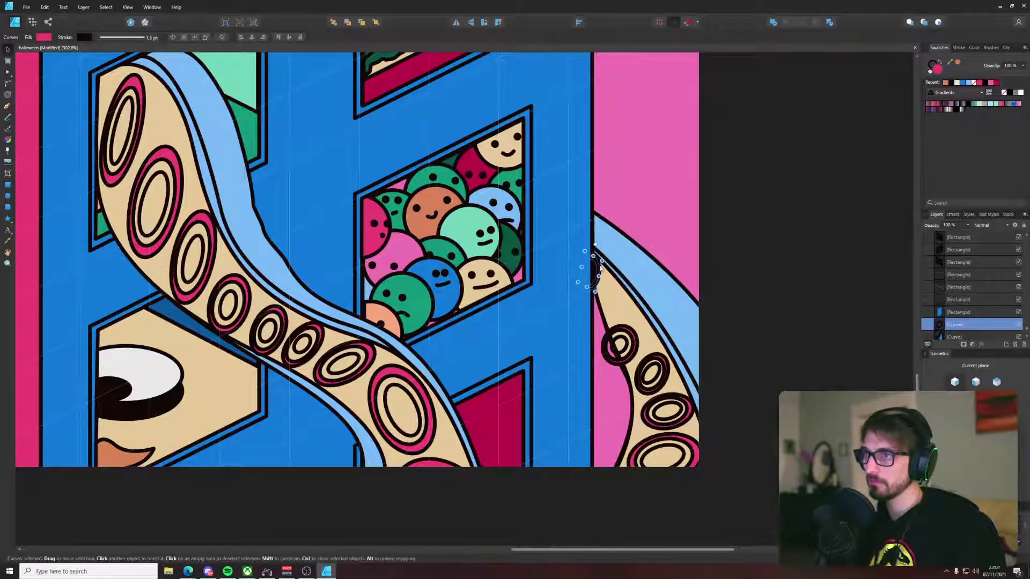
left_click(618, 344)
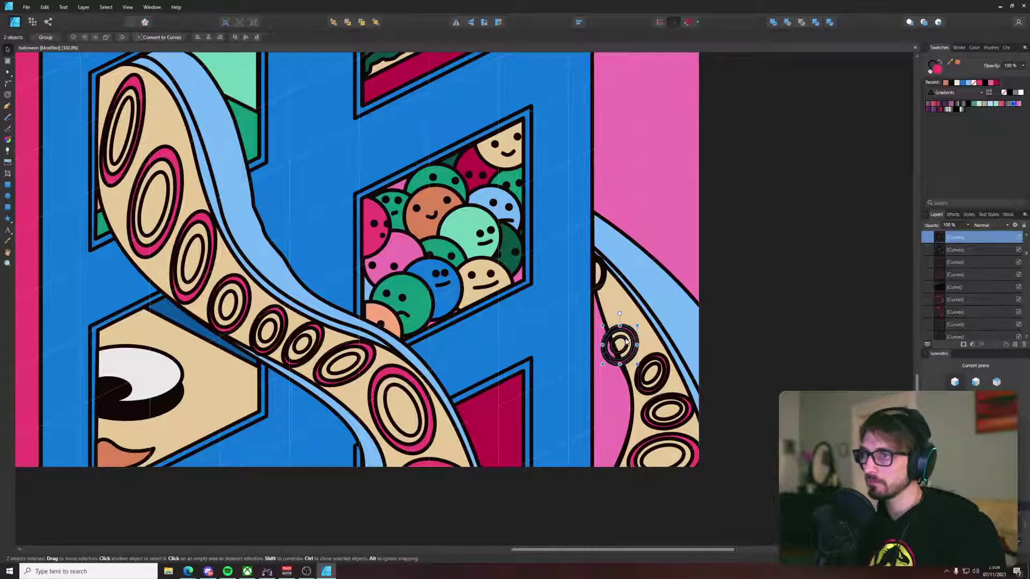
key("ctrl+z")
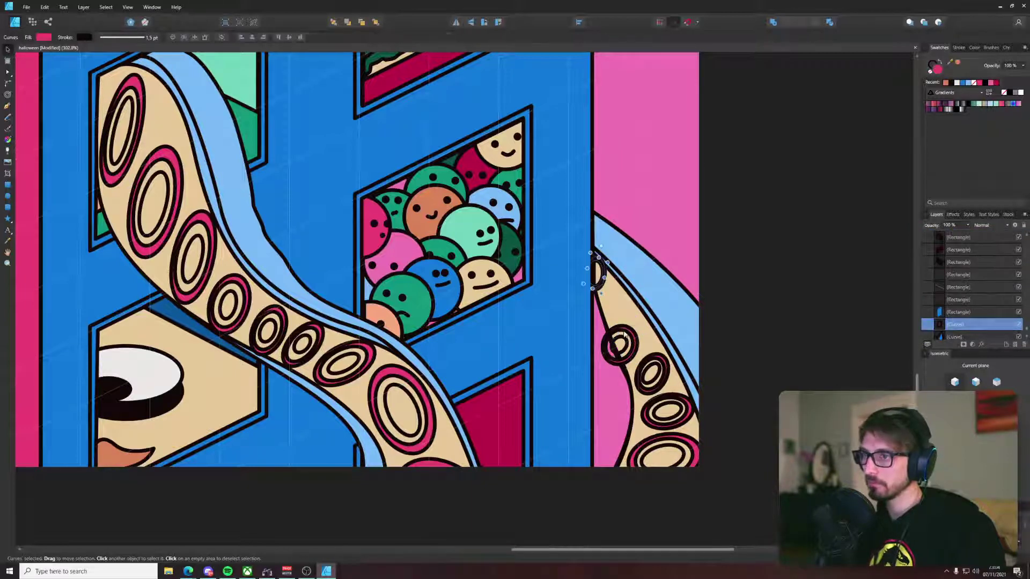
Step: Move both rings of the second sucker up below the wall-edge sucker, rotating and shrinking them to fit the beige underside
left_click(624, 328)
left_click(622, 336, "shift")
left_click_drag(622, 337, 615, 283)
left_click_drag(627, 331, 625, 279)
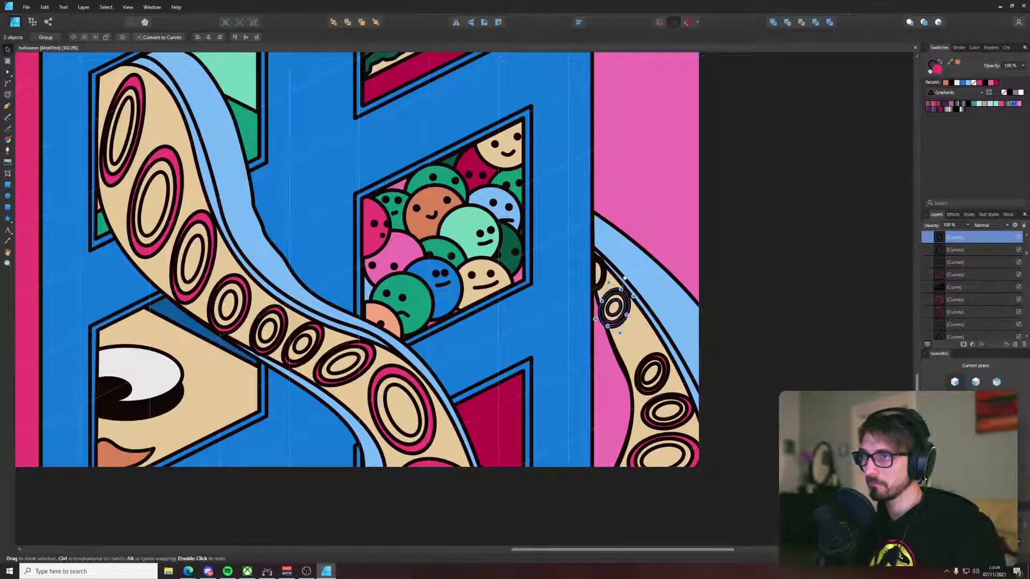
Step: Add another sucker in the gap below the second one and adjust the next sucker down to fit the row
left_click(653, 366)
left_click(656, 358, "shift")
mouse_move(658, 358)
left_mouse_down()
mouse_move(642, 324)
mouse_move(656, 360)
mouse_move(665, 353)
left_mouse_up()
left_click(649, 350)
left_click(652, 360)
left_click(653, 364, "shift")
left_click_drag(633, 394, 631, 397)
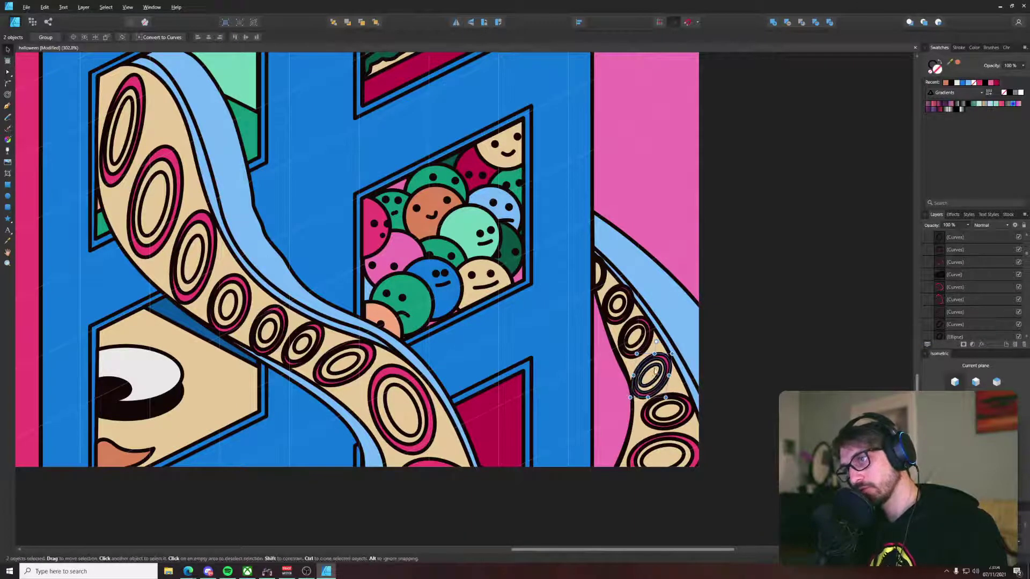
left_click_drag(657, 364, 658, 361)
left_click(760, 335)
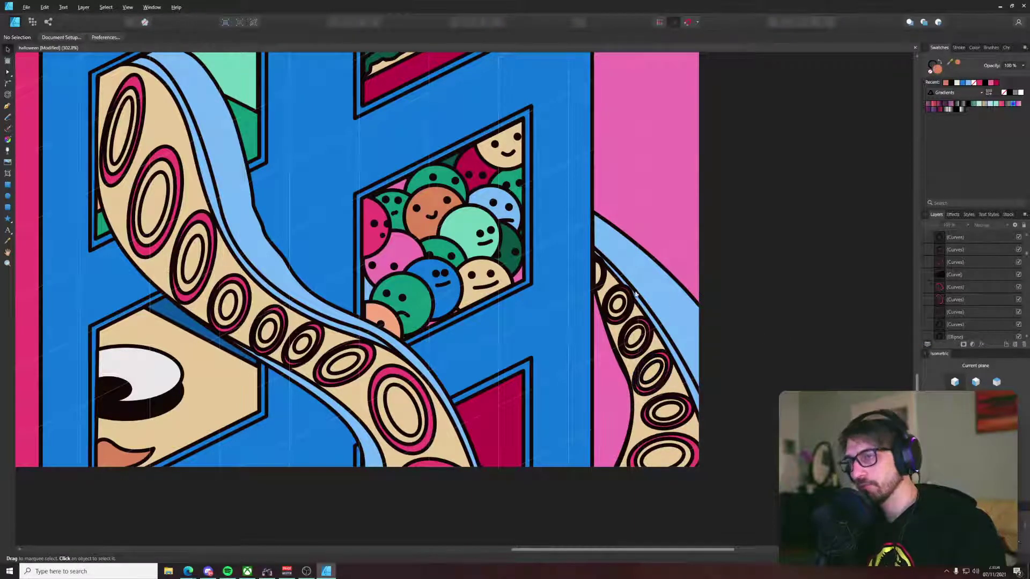
Step: Nudge both rings of the second sucker slightly away from the light blue strip, and deselect them
scroll(623, 290, "up", 2)
left_click(622, 304)
left_click(632, 293, "shift")
left_click(631, 296)
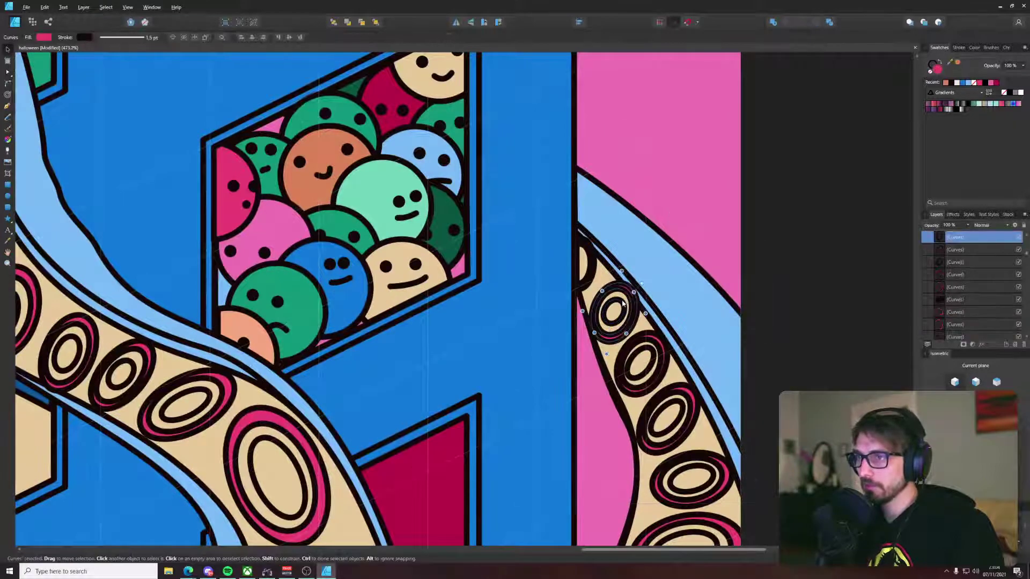
left_click(623, 305, "shift")
left_click_drag(623, 305, 619, 306)
left_click(765, 335)
Step: Raise the light blue tentacle's upper edge where it meets the blue wall, and resize the sucker touching the wall
scroll(766, 335, "down", 7)
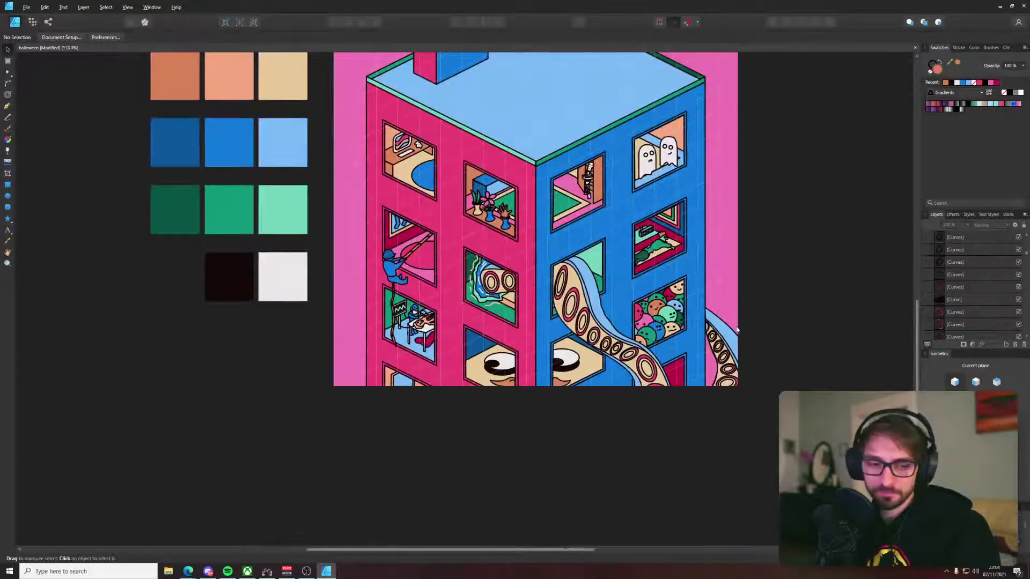
scroll(736, 327, "up", 4)
left_click(667, 290)
key("a")
left_click_drag(660, 280, 660, 260)
left_click(664, 313)
scroll(665, 313, "up", 4)
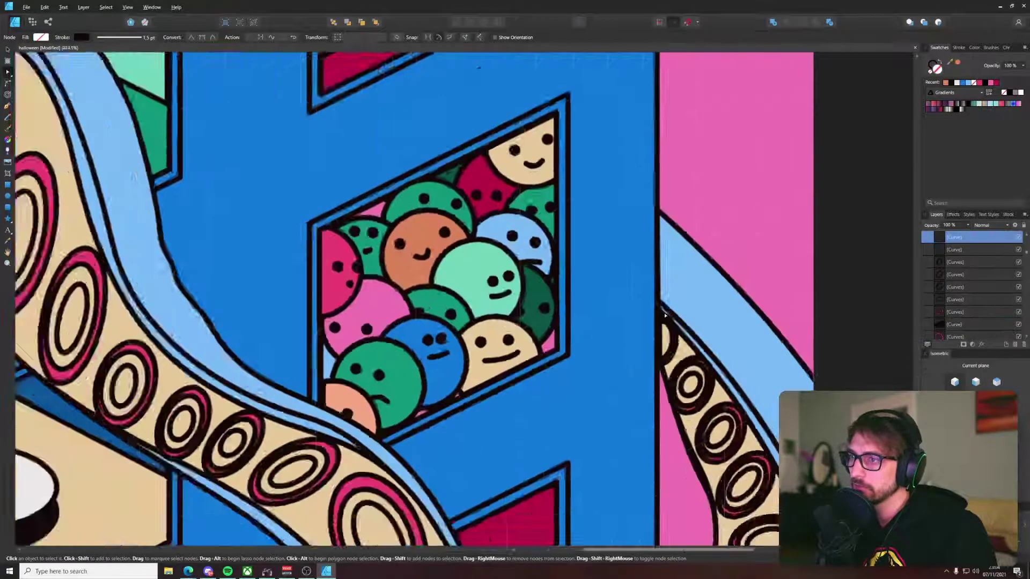
left_click(670, 326)
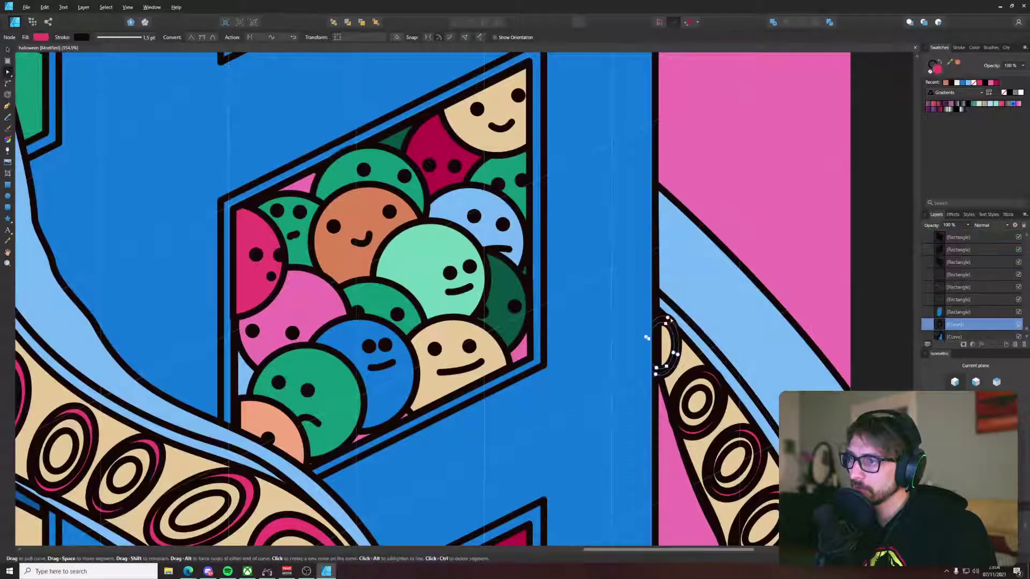
key("v")
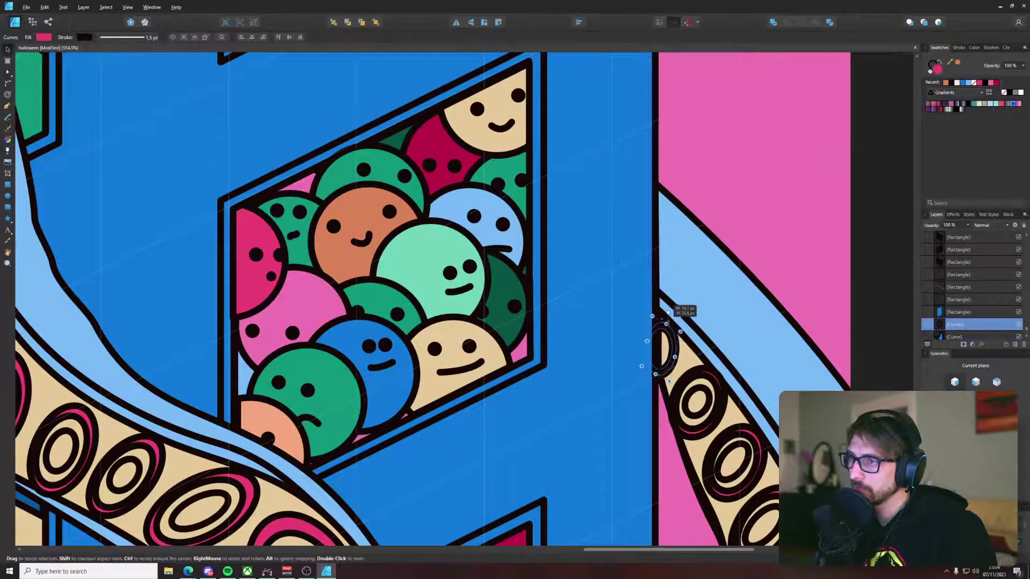
scroll(670, 322, "down", 7)
left_click(748, 322)
Step: Save the document
scroll(748, 322, "down", 5)
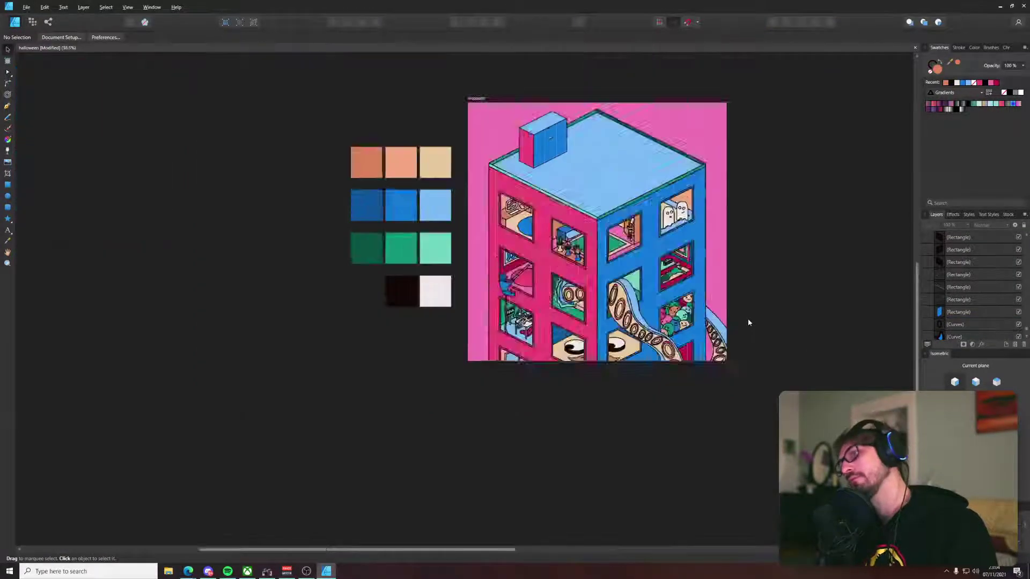
left_click_drag(765, 274, 509, 248)
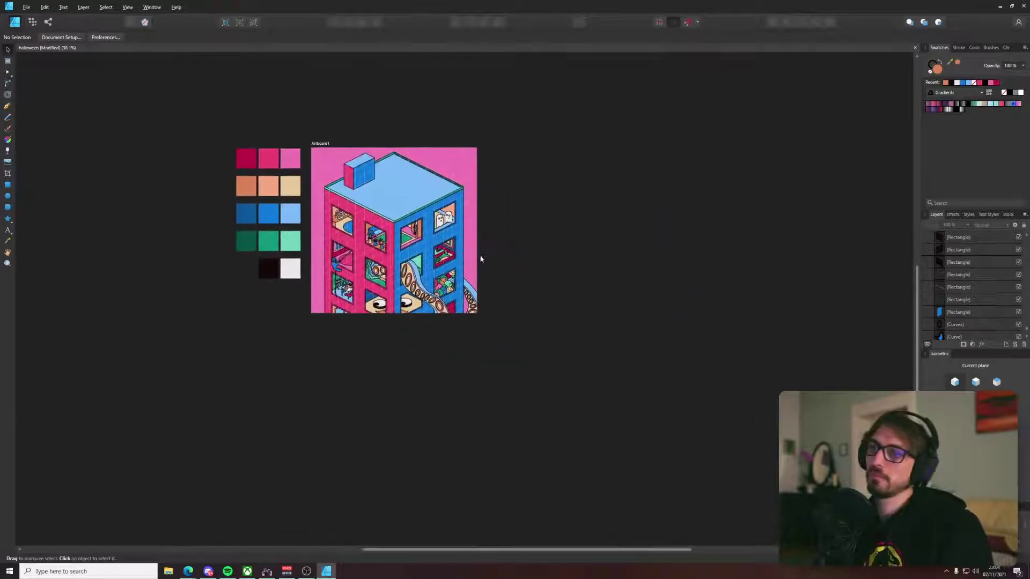
scroll(481, 259, "up", 3)
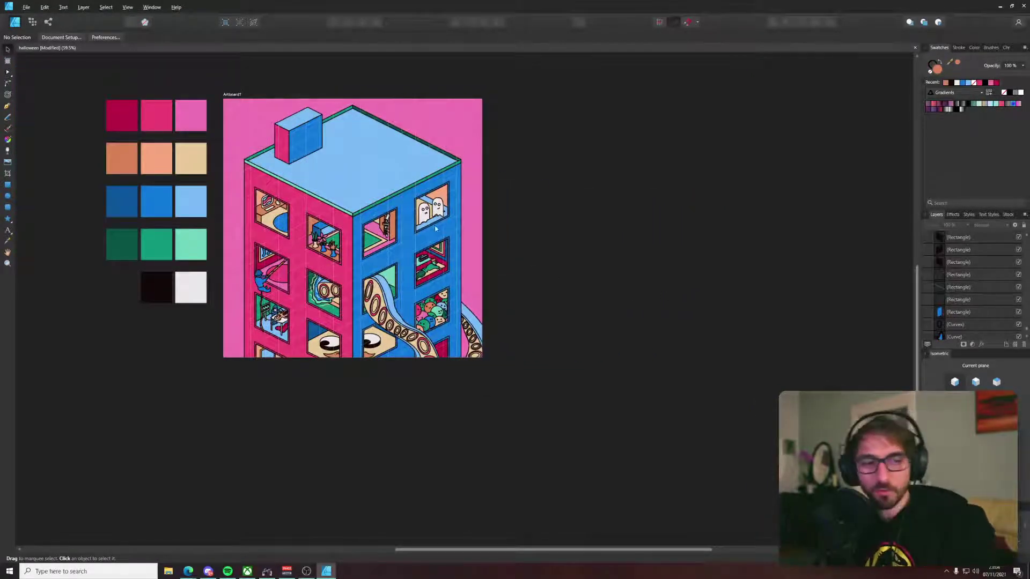
left_click_drag(435, 229, 573, 301)
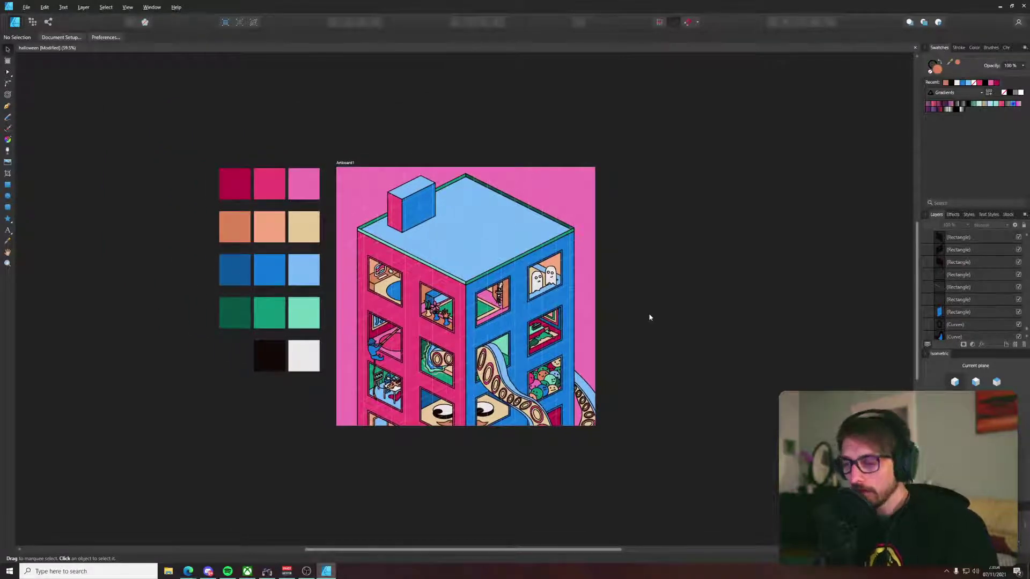
key("ctrl+s")
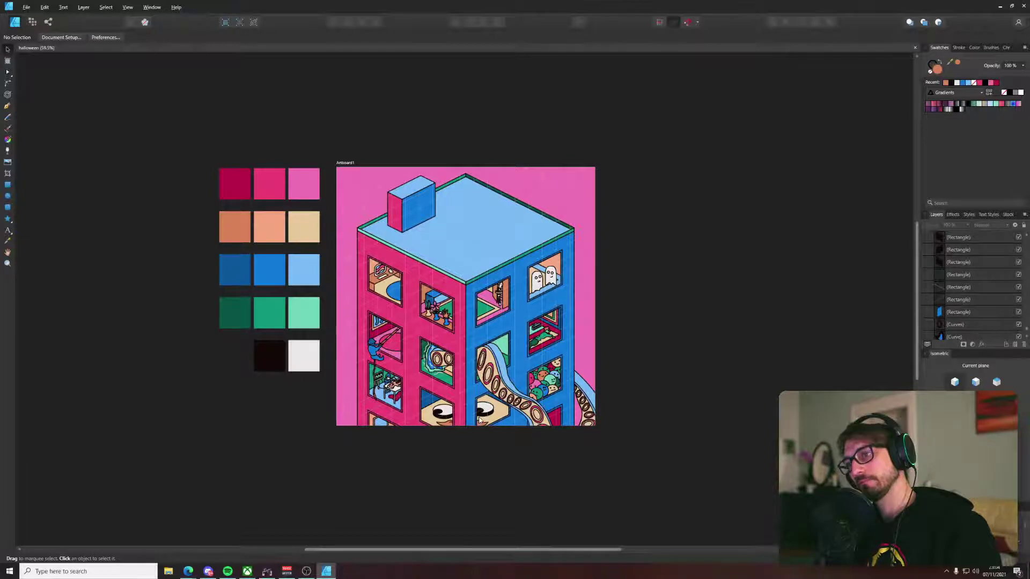
scroll(354, 240, "up", 4)
key("p")
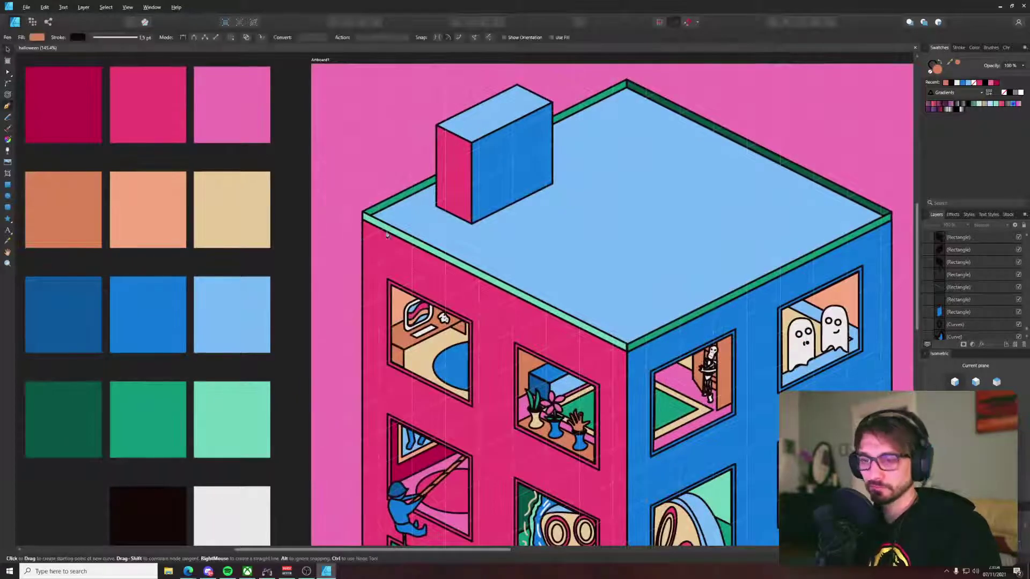
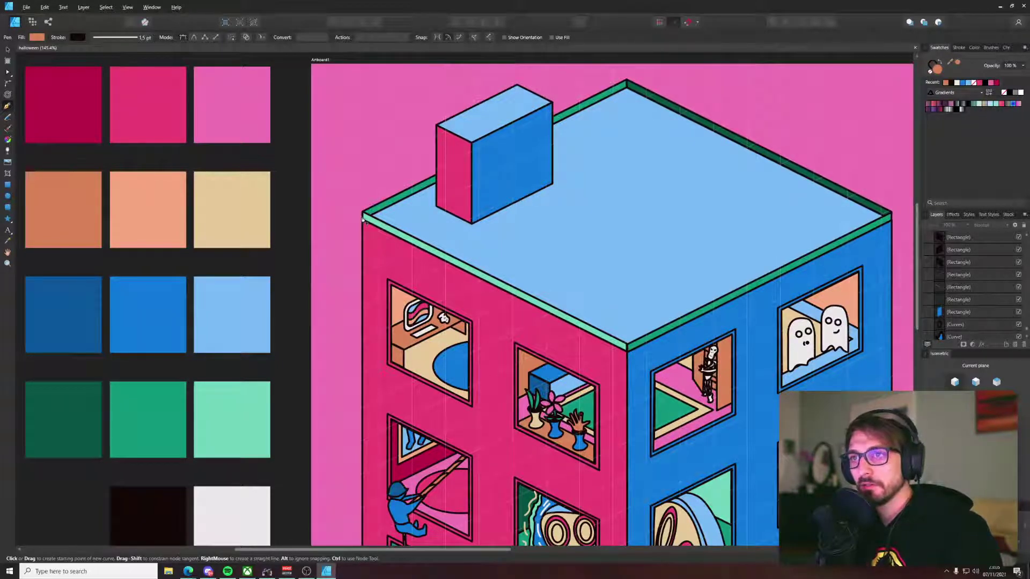
left_click(363, 219)
key("Escape")
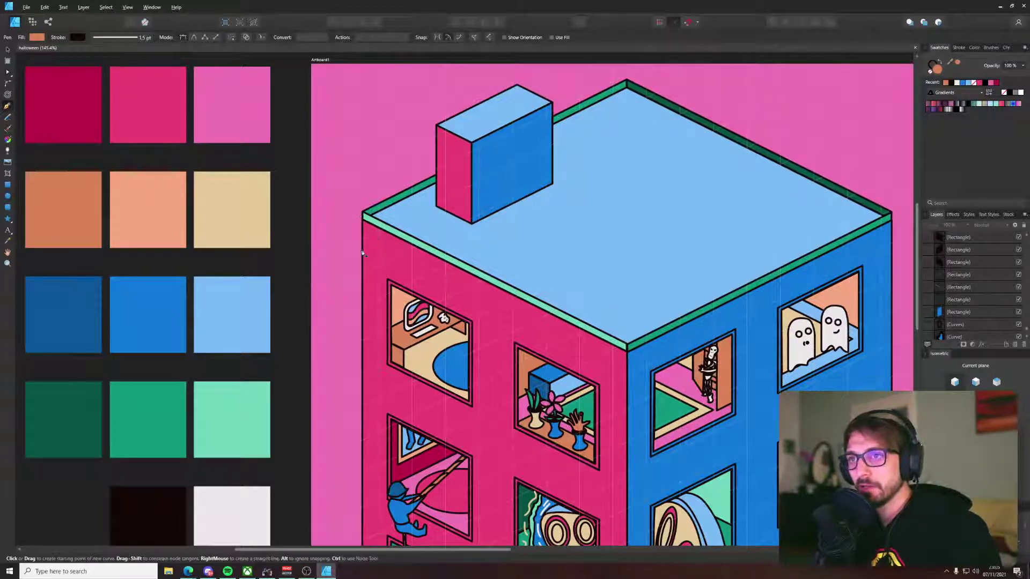
left_click(362, 250)
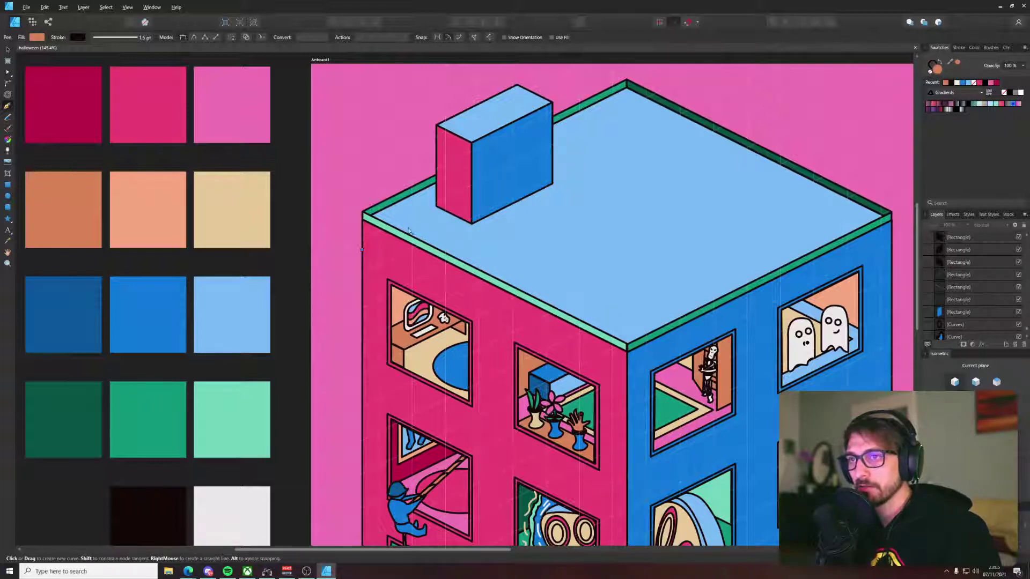
mouse_move(414, 213)
left_mouse_down()
mouse_move(491, 221)
mouse_move(477, 230)
left_mouse_up()
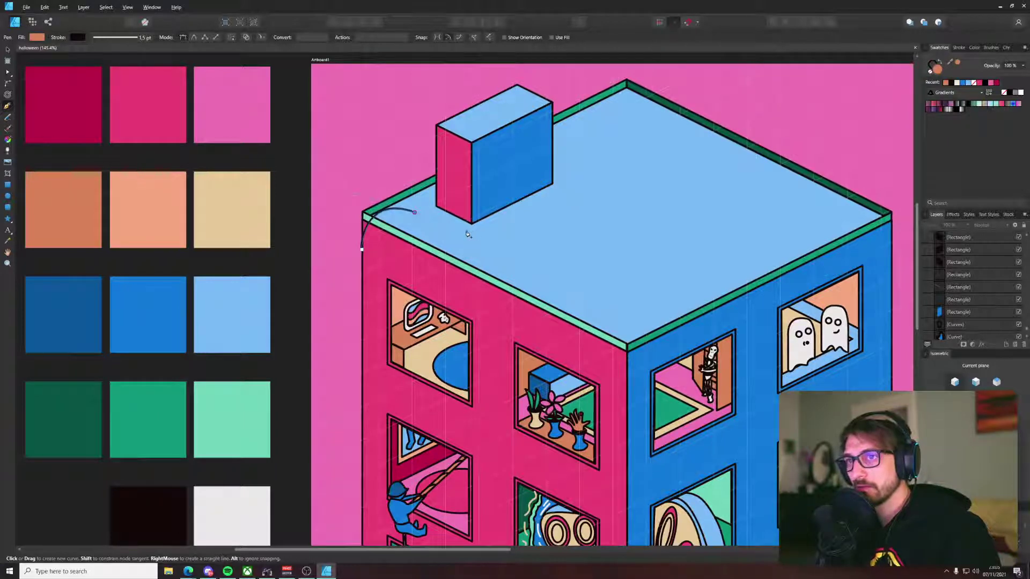
left_click_drag(467, 232, 466, 230)
key("ctrl+z")
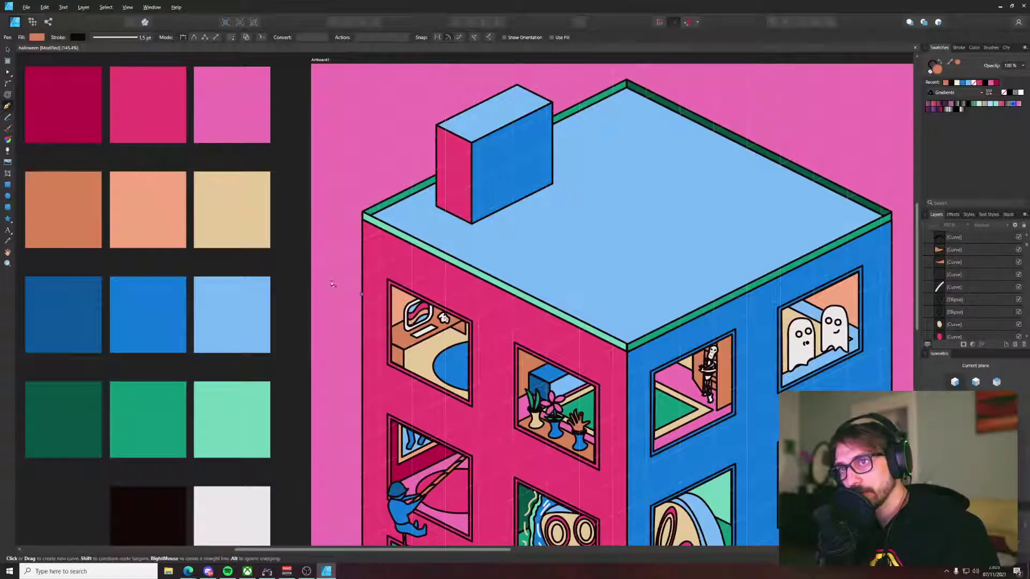
Step: Start a tentacle outline from the pink wall's outer edge, over the roof corner to a tip on the roof, and back toward the chimney
left_click_drag(330, 244, 329, 234)
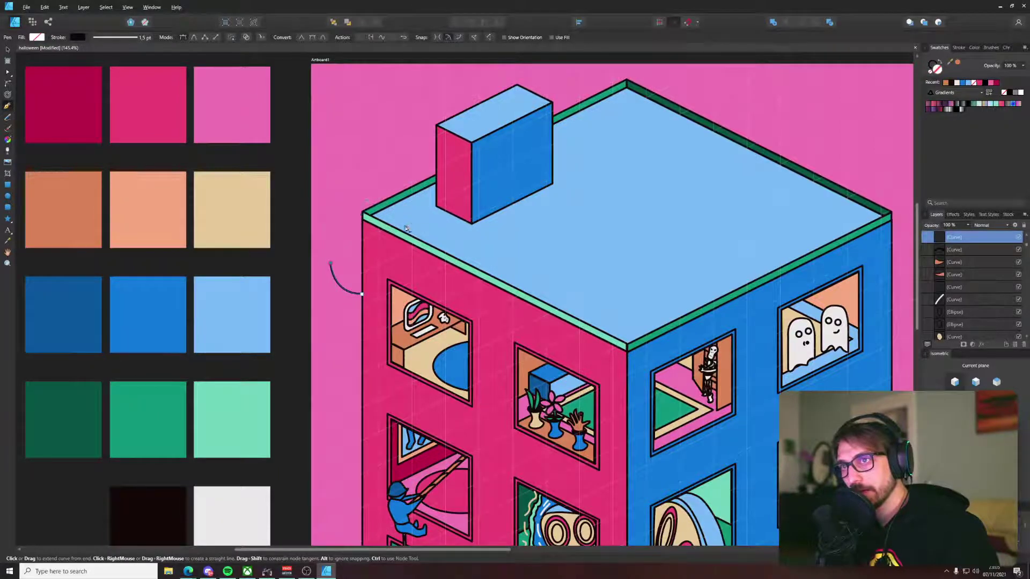
left_click_drag(406, 235, 531, 253)
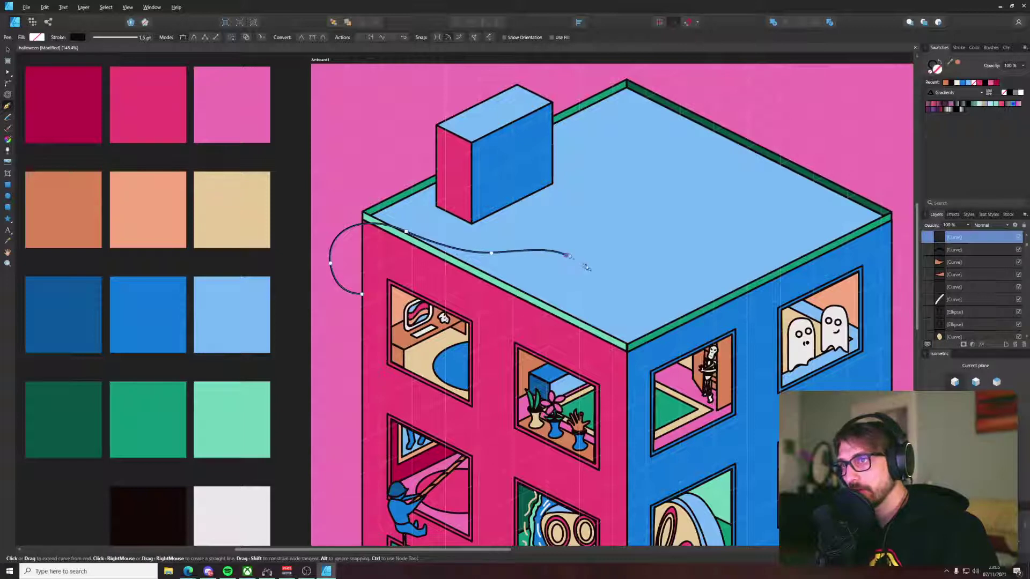
left_click(567, 256)
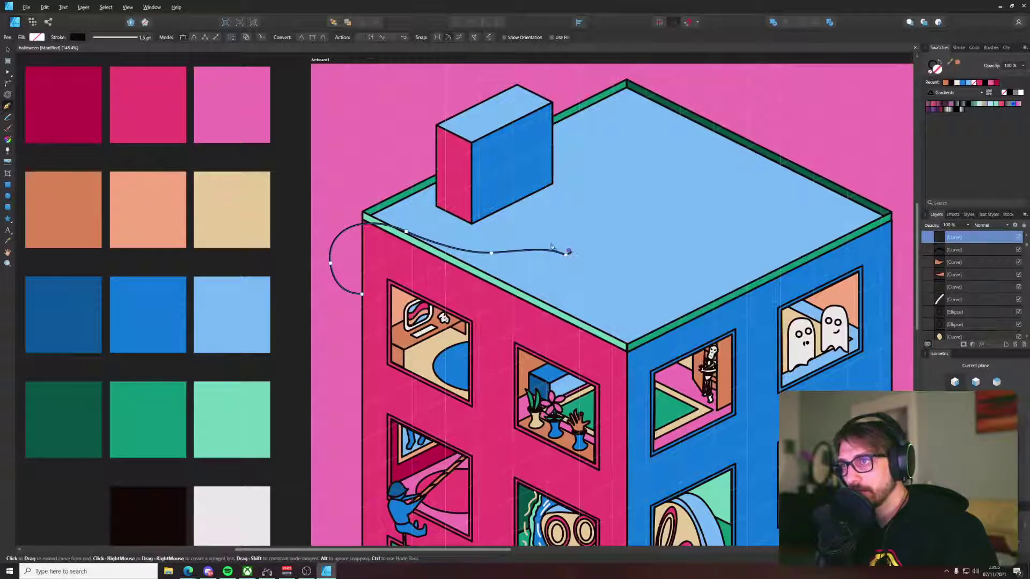
left_click_drag(509, 234, 417, 207)
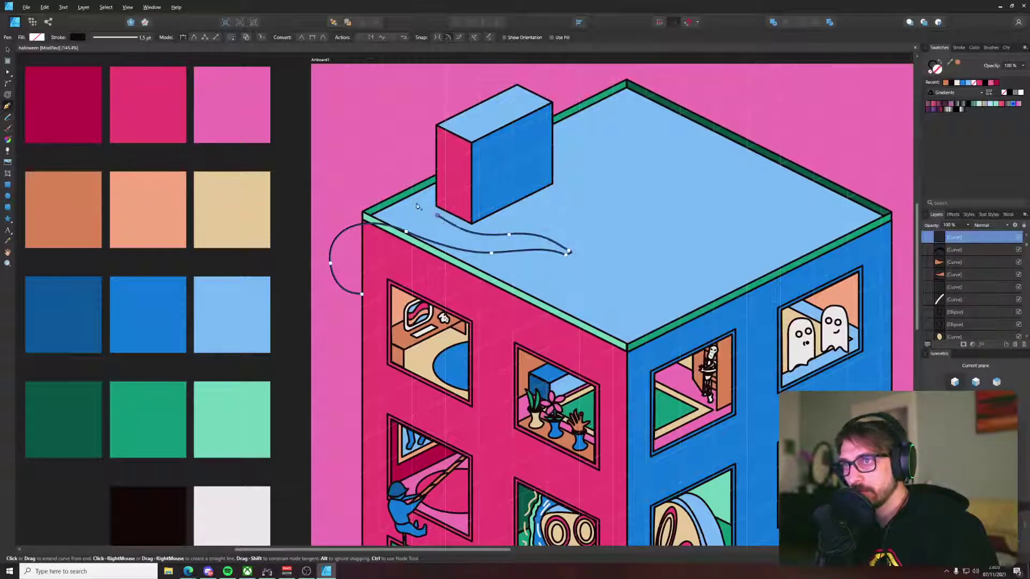
Step: Carry the tentacle's upper edge past the chimney base and around the roof corner in a wide curve back to the pink wall
left_click_drag(337, 201, 325, 232)
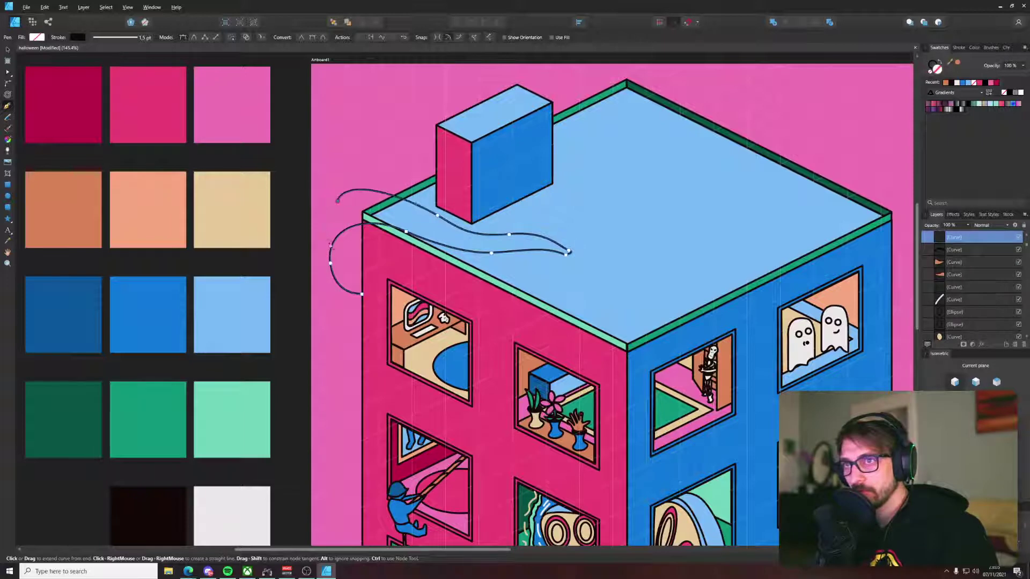
key("ctrl+z")
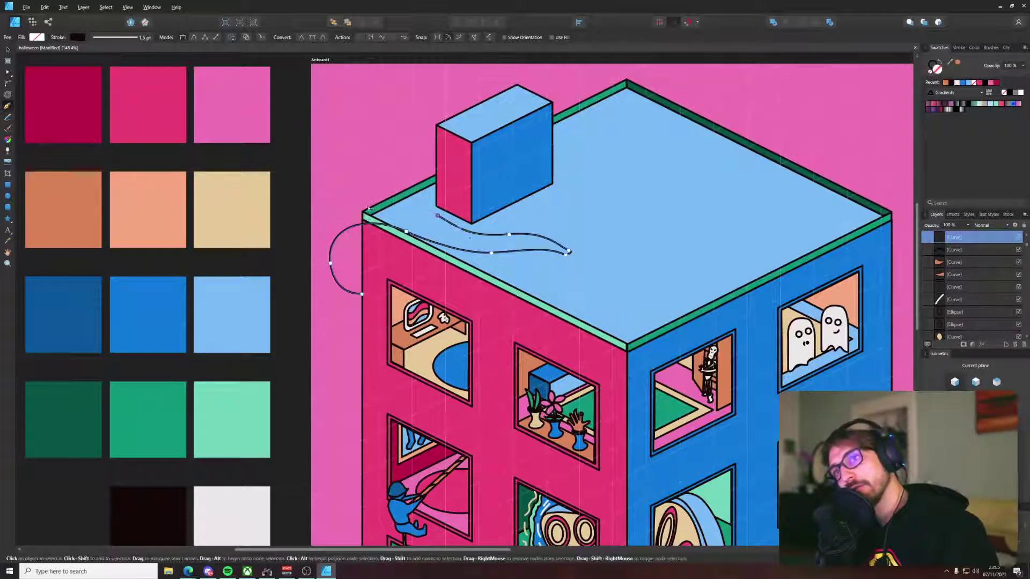
left_click_drag(376, 206, 301, 265)
key("ctrl+z")
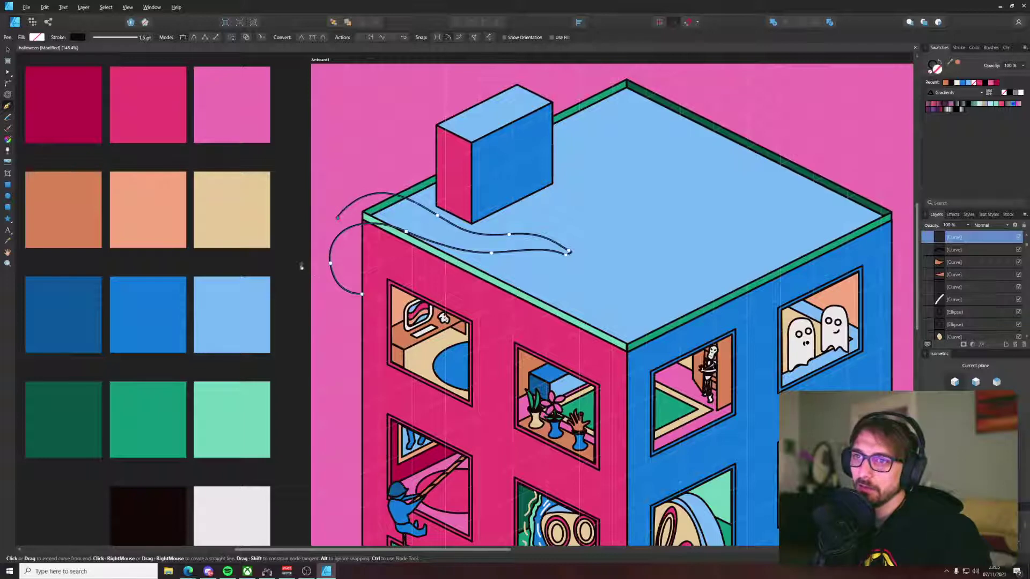
key("a")
left_click_drag(338, 217, 312, 216)
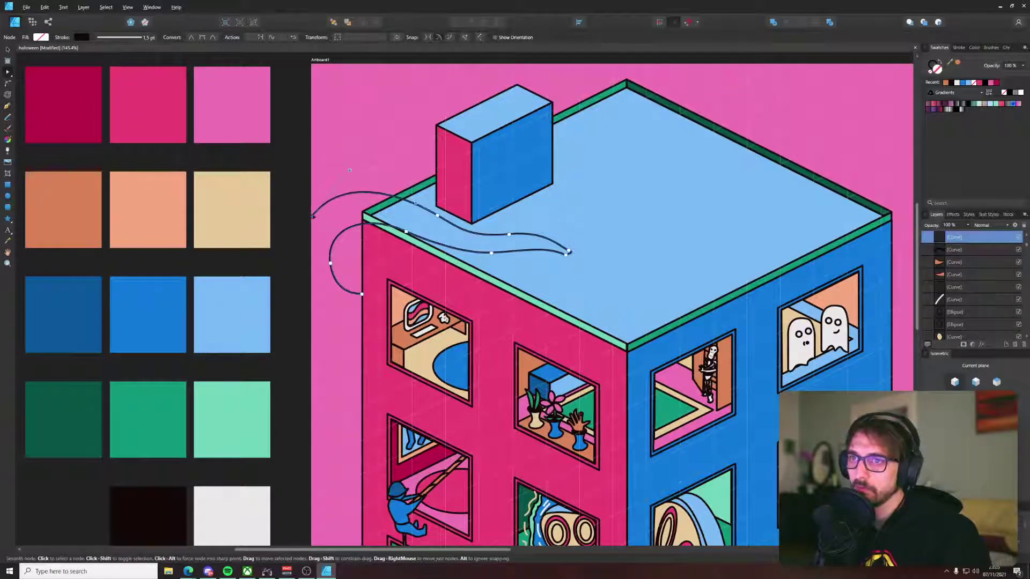
key("p")
left_click_drag(363, 323, 404, 321)
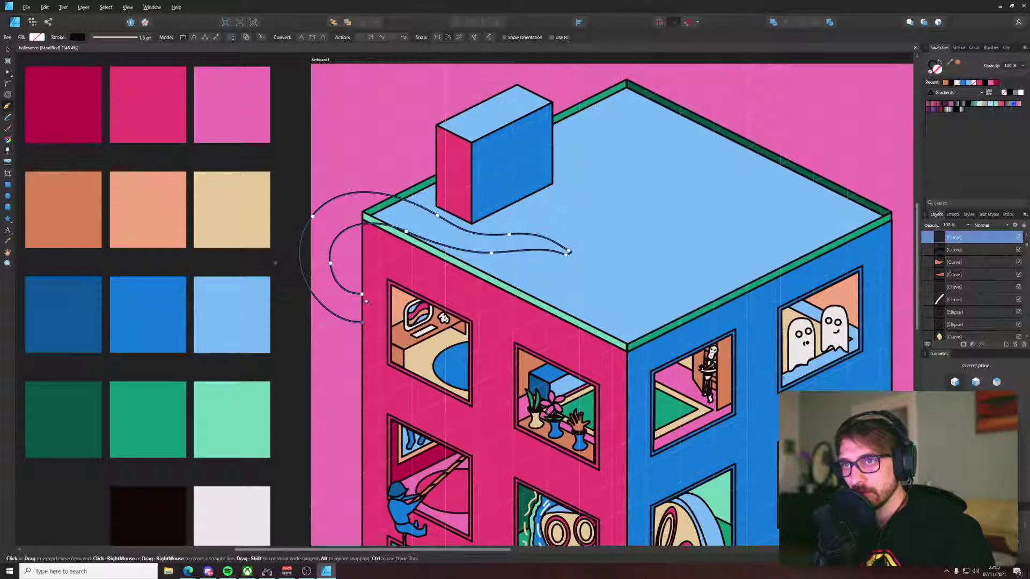
Step: Pull the tentacle's inner edge close against the pink wall and move its outer bend nearer to the building
key("a")
left_click_drag(350, 263, 356, 260)
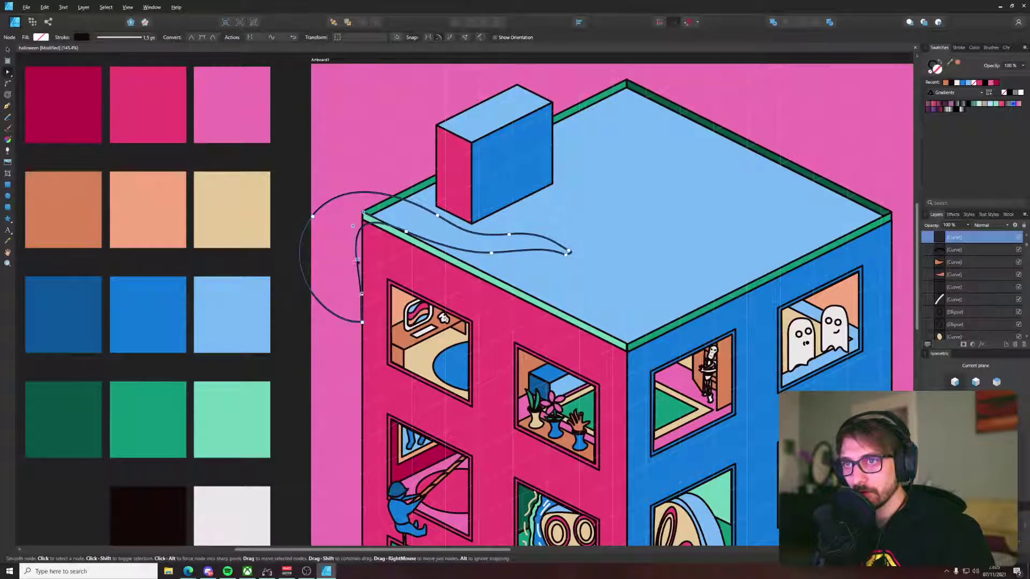
left_click_drag(312, 216, 335, 215)
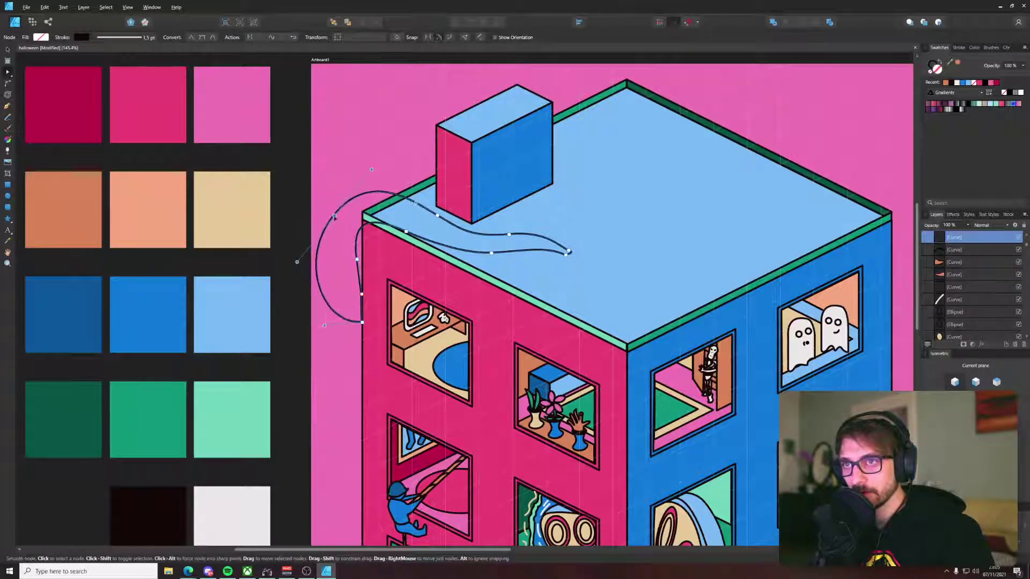
left_click_drag(357, 260, 359, 257)
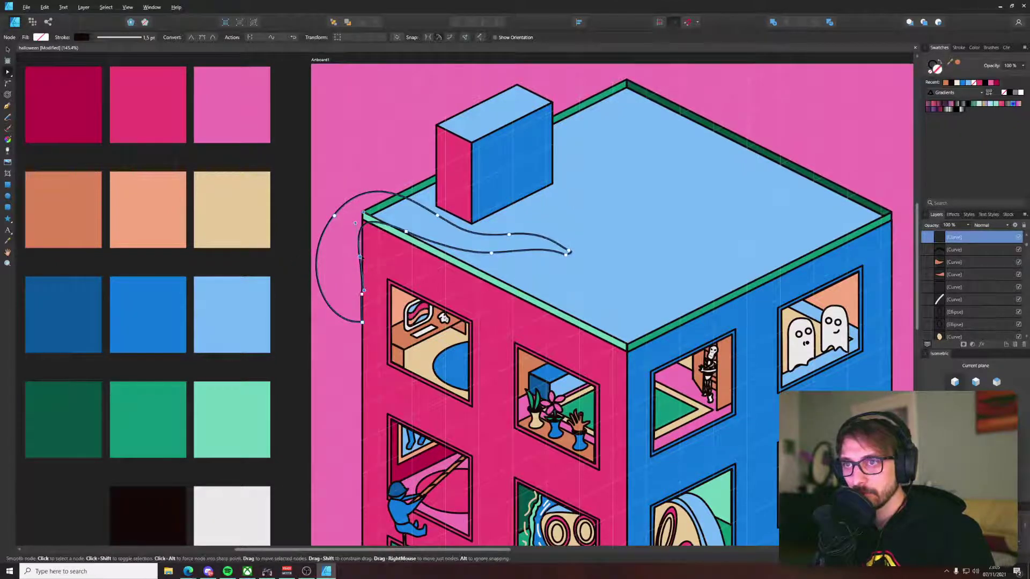
left_click(362, 322)
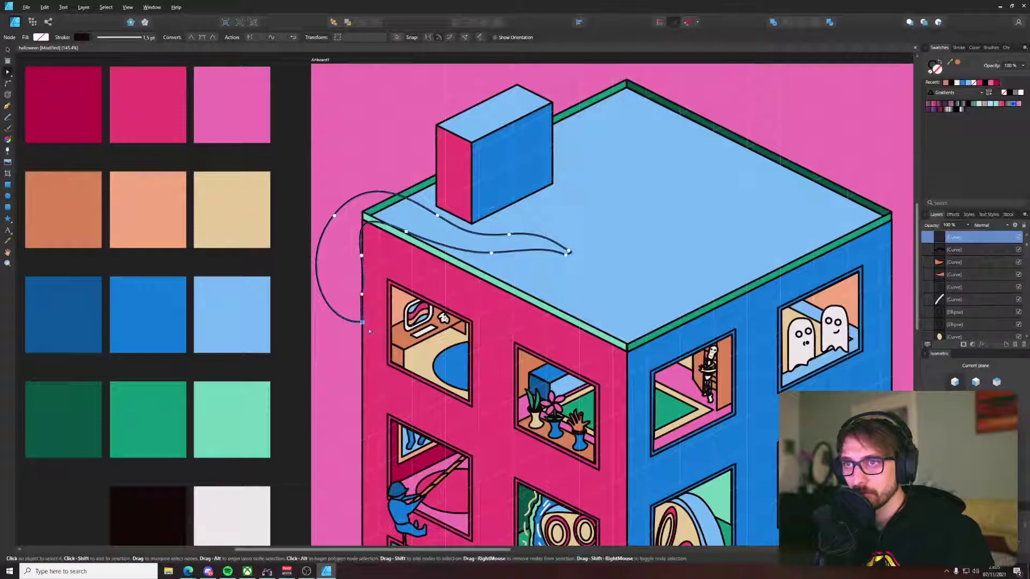
Step: Reshape the tentacle's outer bend into a fuller, lower bulge meeting the wall, and nudge the inner edge slightly outward
scroll(369, 330, "up", 7)
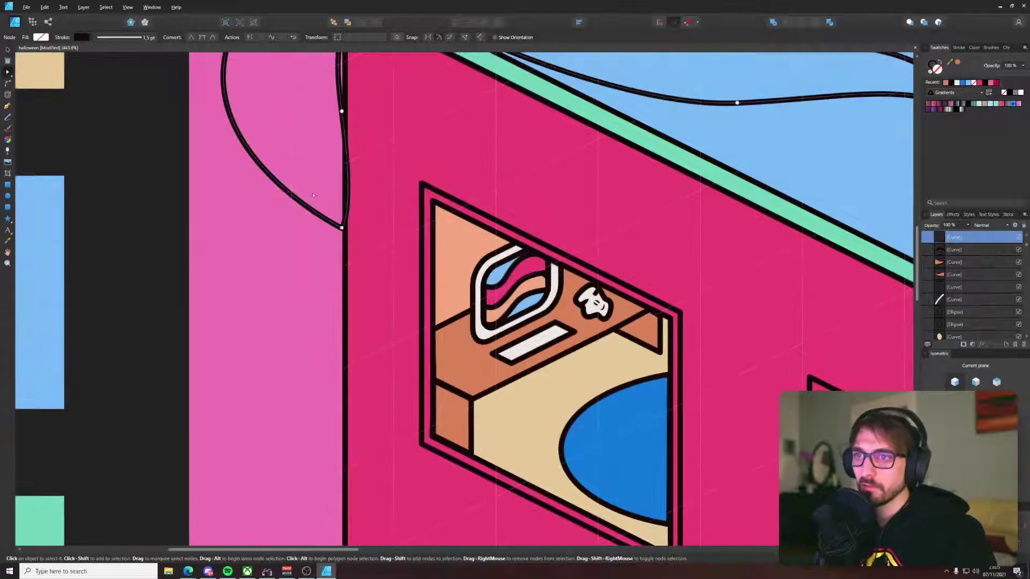
key("p")
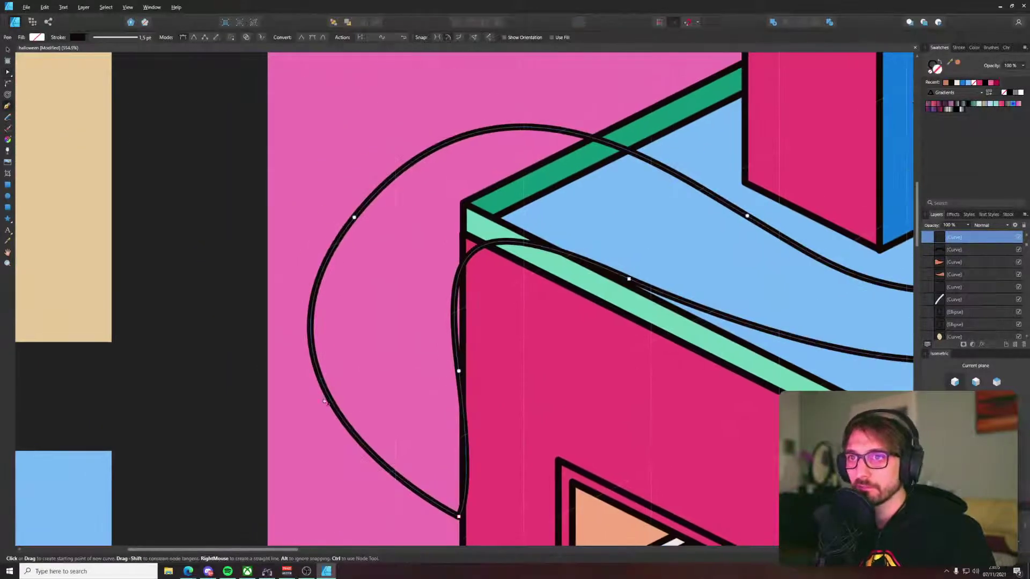
left_click(347, 216)
key("a")
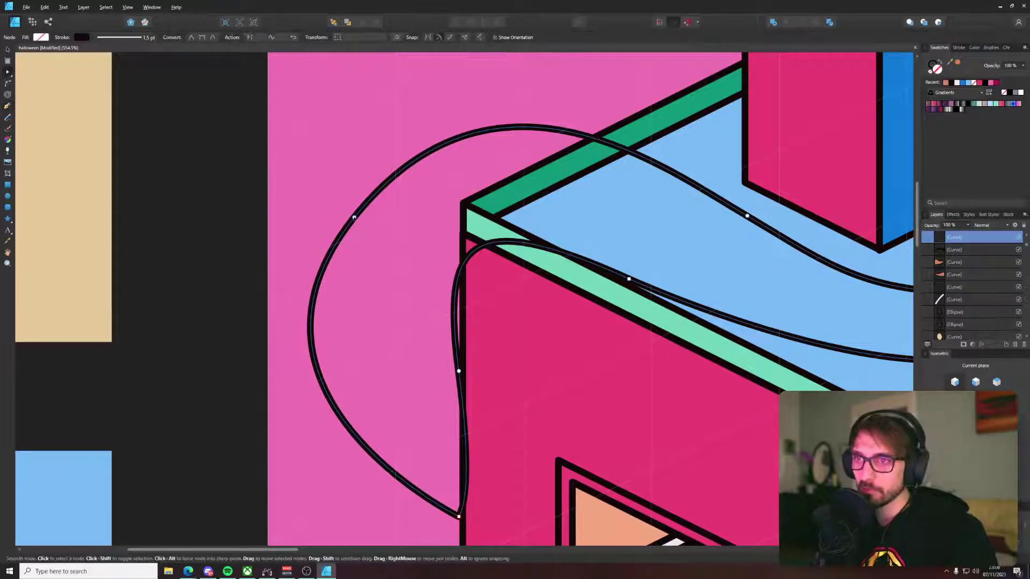
left_click(354, 217)
left_click_drag(213, 394, 229, 526)
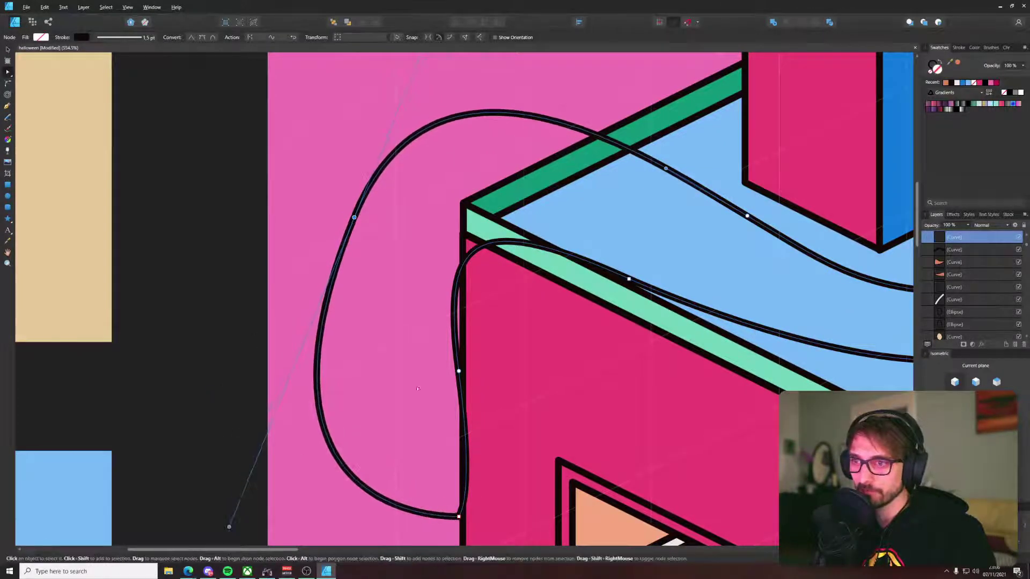
left_click_drag(459, 371, 456, 371)
key("ctrl+minus")
key("ctrl+minus")
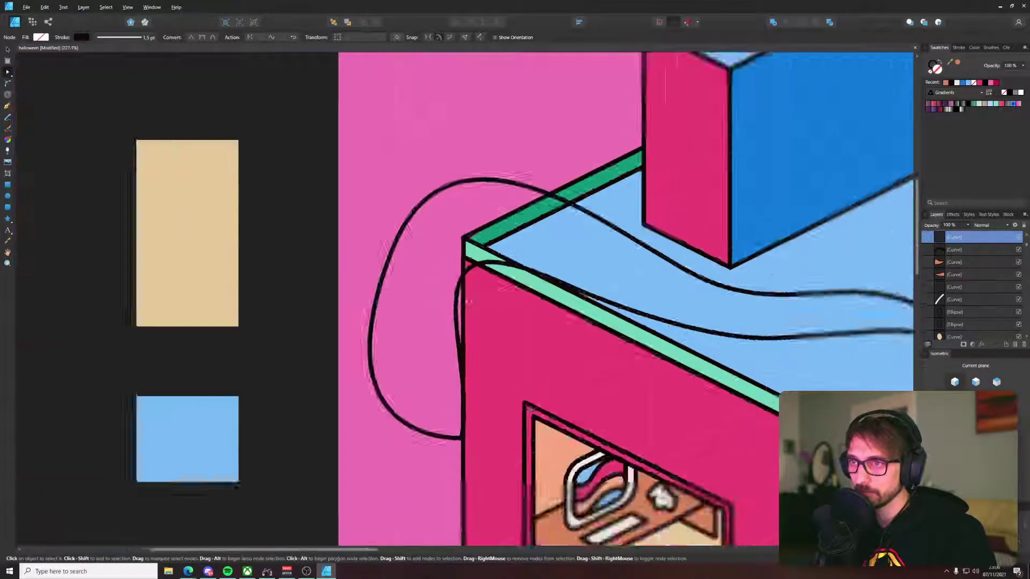
Step: Fill the new tentacle with the light blue sampled from the tentacle on the blue wall
left_click(477, 219)
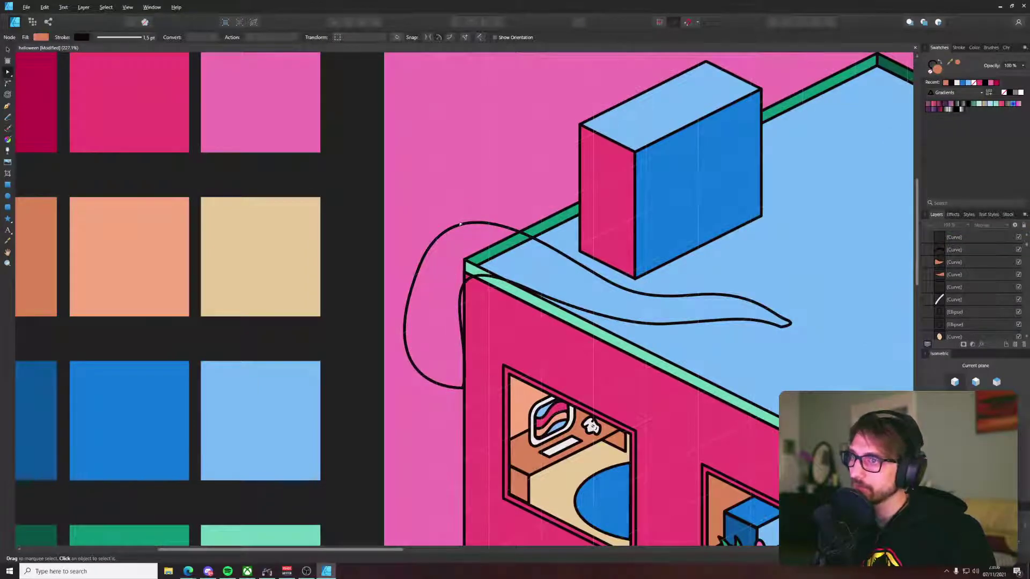
left_click(465, 228)
key("ctrl+minus")
key("ctrl+minus")
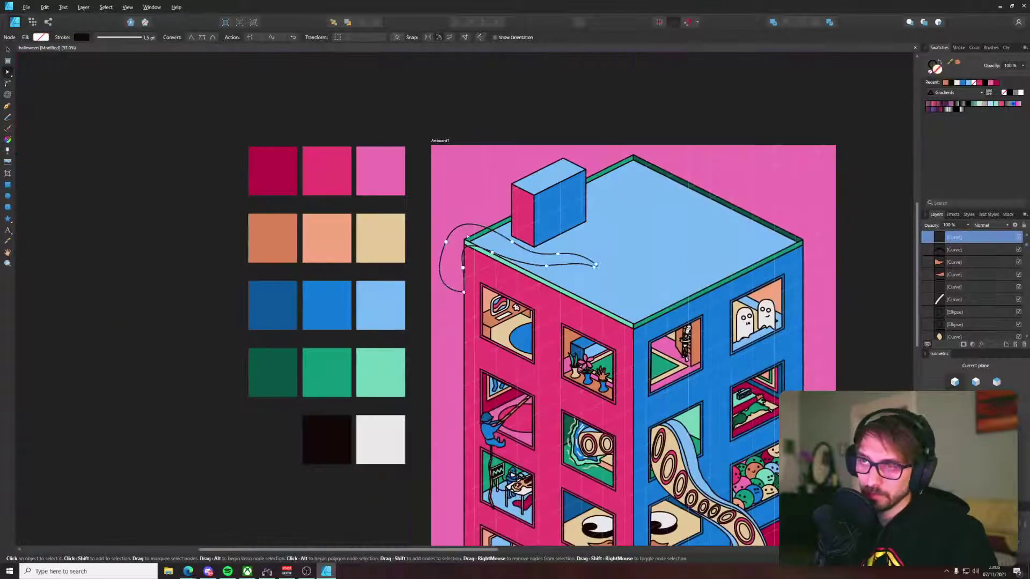
key("i")
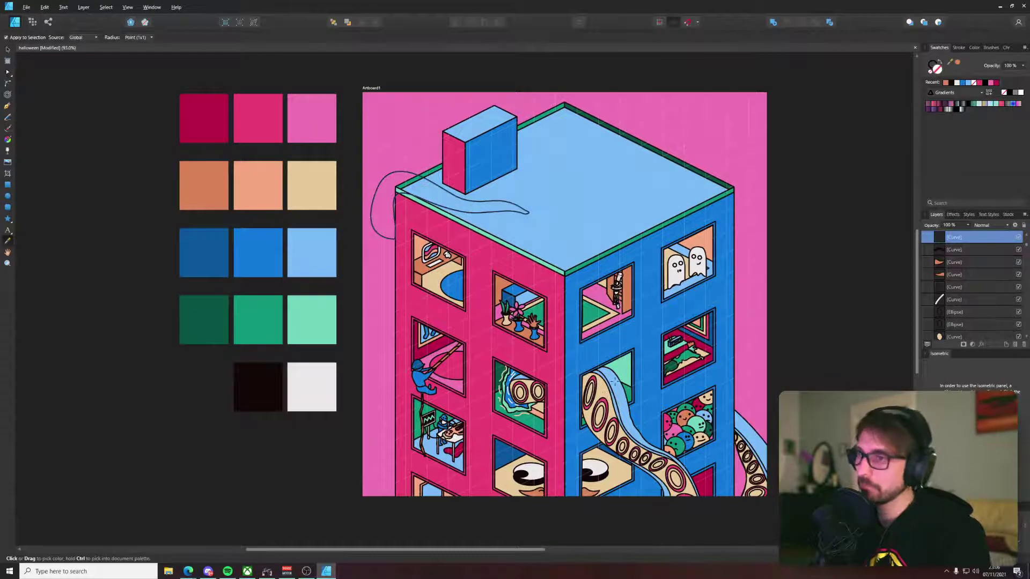
left_click(615, 380)
key("v")
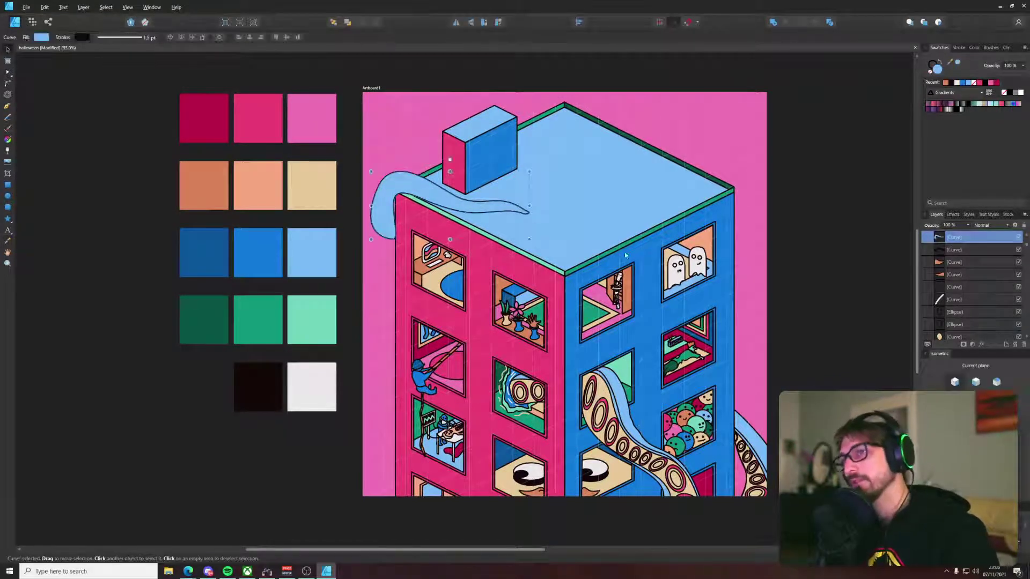
Step: Try medium blue and beige from the palette as fills for the roof surface and the chimney top
left_click_drag(521, 229, 537, 280)
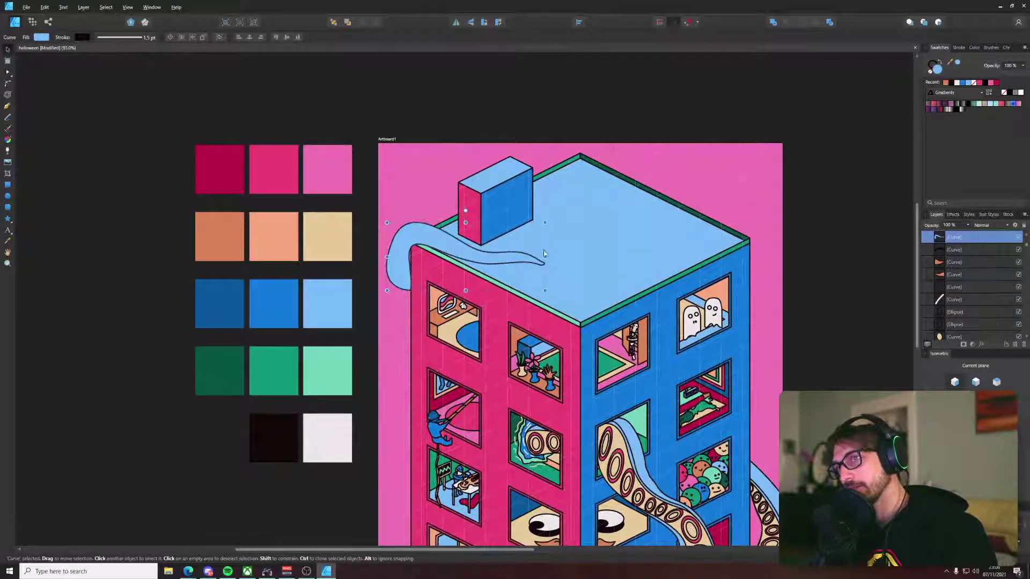
left_click(627, 249)
left_click_drag(627, 249, 581, 256)
left_click(453, 184, "shift")
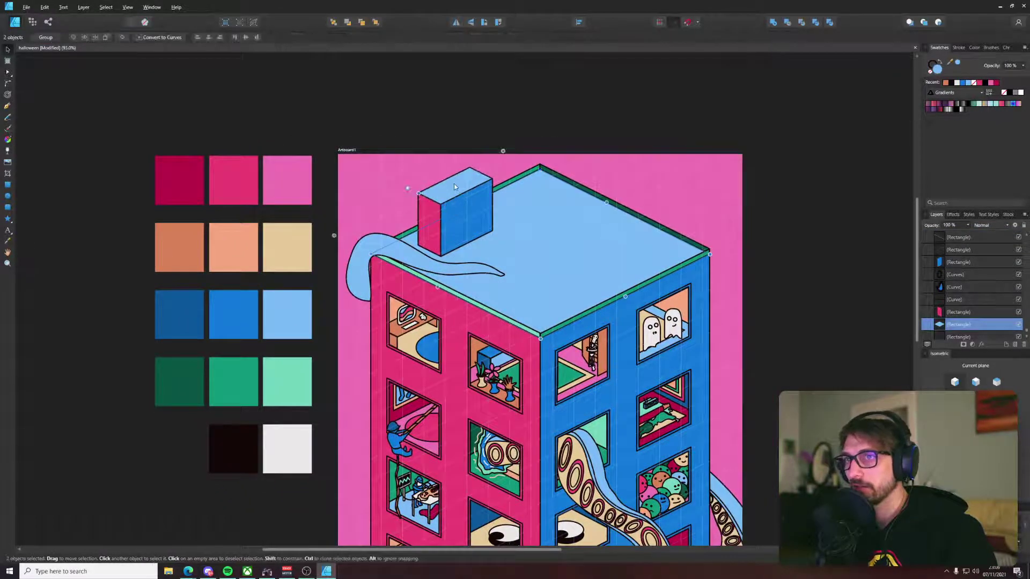
key("i")
left_click(245, 316)
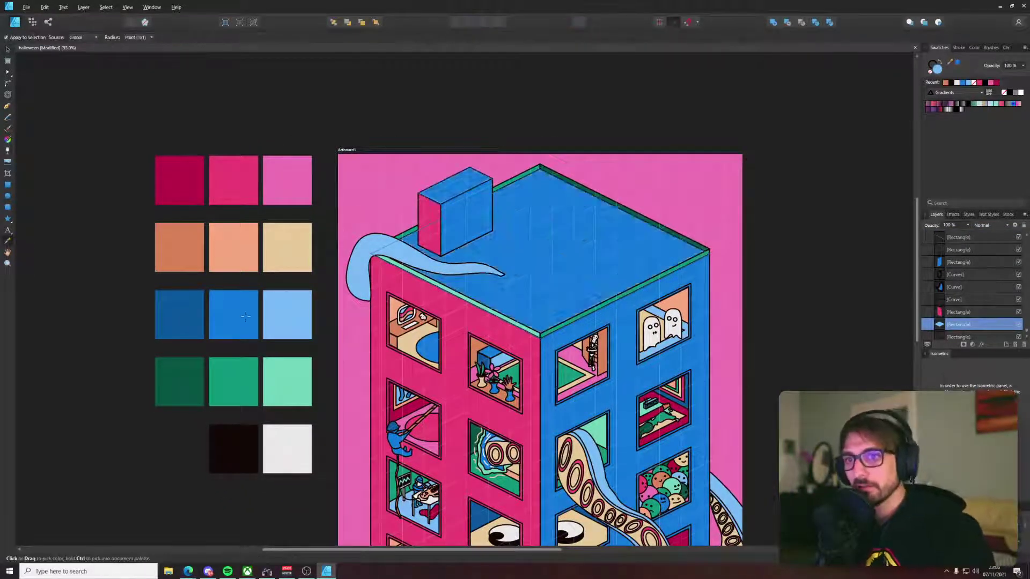
left_click(264, 248)
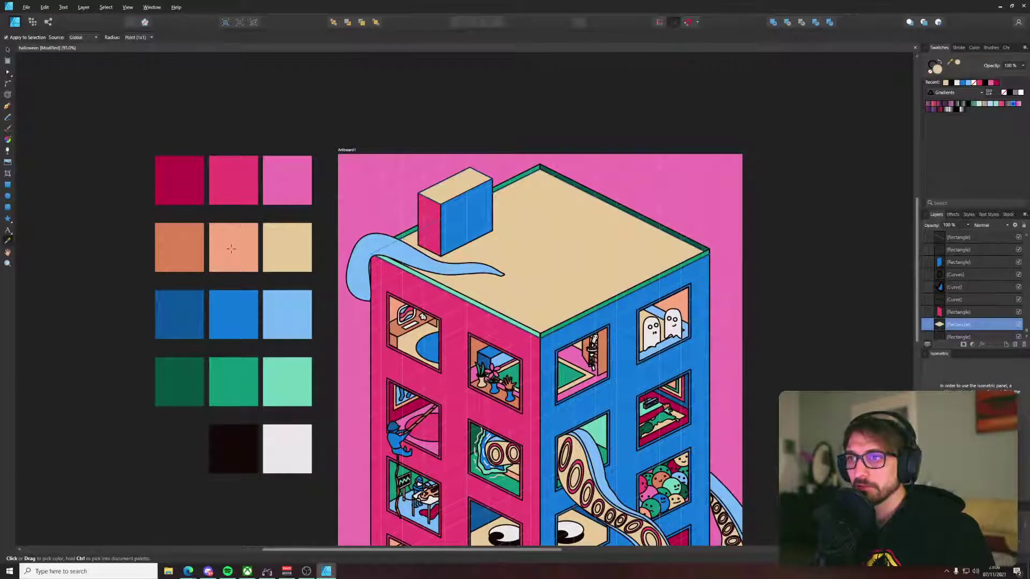
Step: Try the palette greens on the roof surface and chimney top, restore both to light blue, and deselect them
left_click_drag(291, 289, 275, 268)
left_click(251, 355)
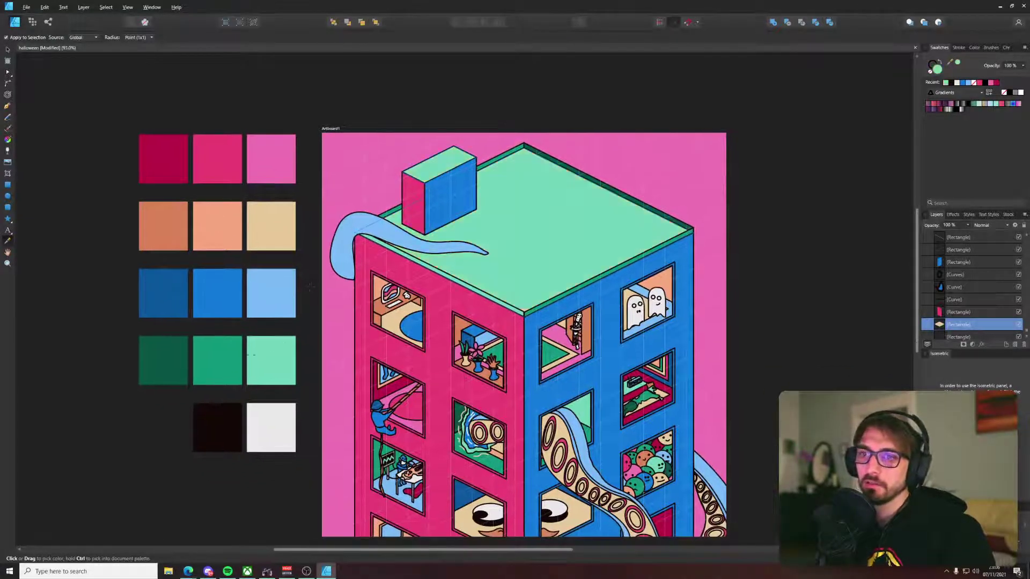
left_click(213, 353)
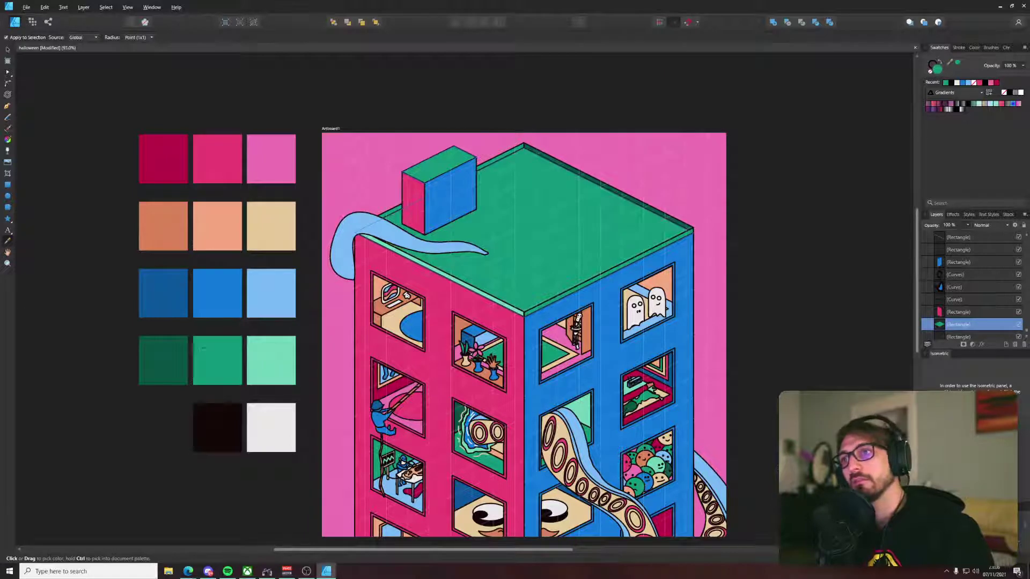
left_click(171, 350)
left_click(259, 352)
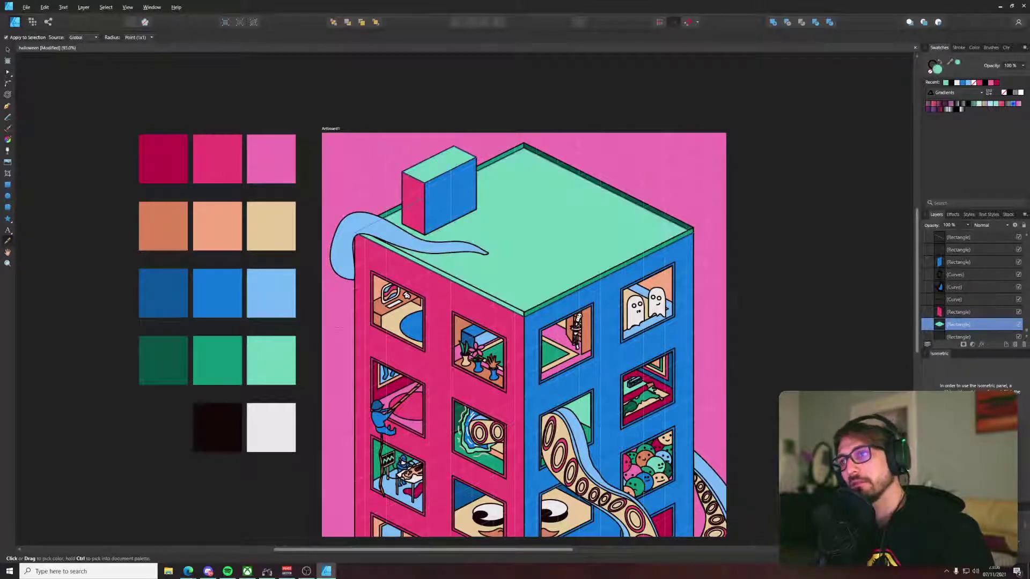
left_click_drag(421, 253, 372, 284)
left_click(211, 327)
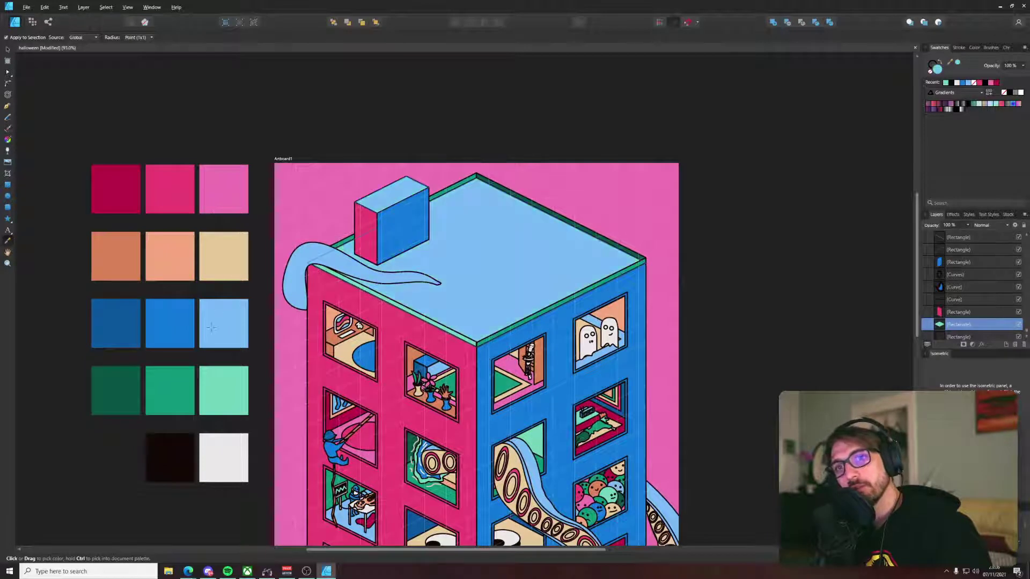
key("v")
left_click(758, 266)
Step: Move the middle node of the tentacle's inner edge slightly away from the pink wall to smooth the bend
scroll(338, 260, "up", 5)
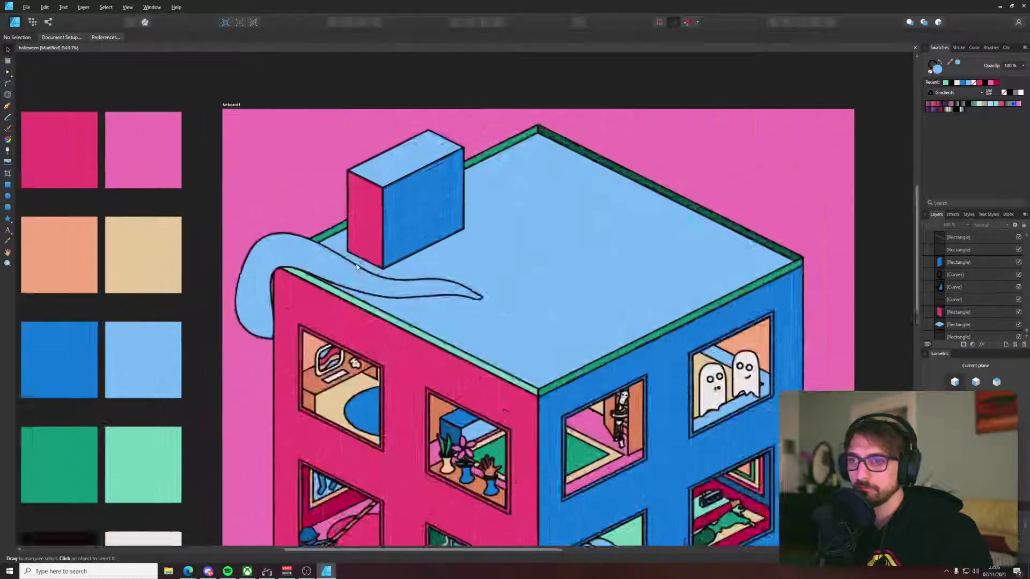
key("p")
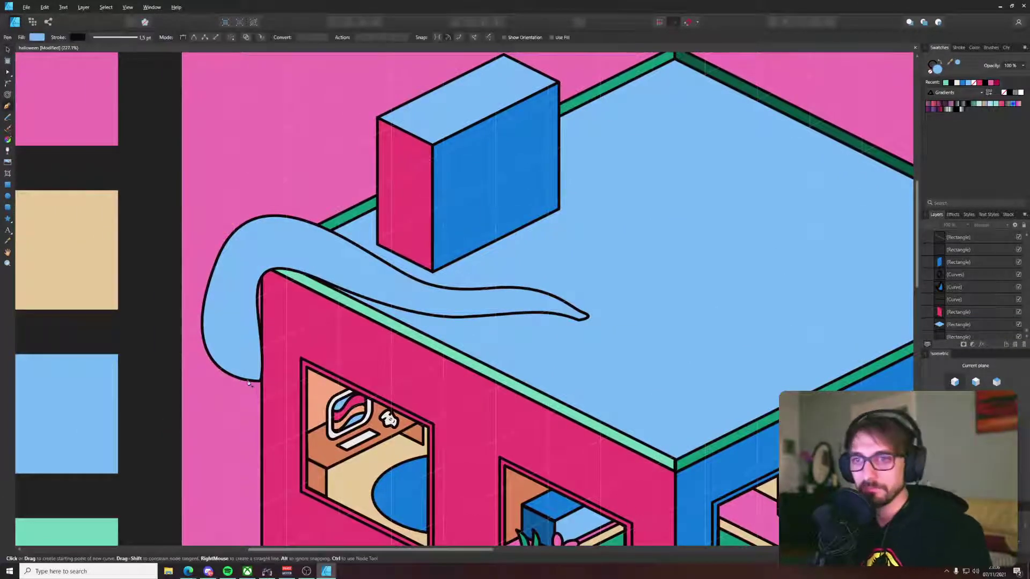
key("a")
scroll(253, 381, "up", 5)
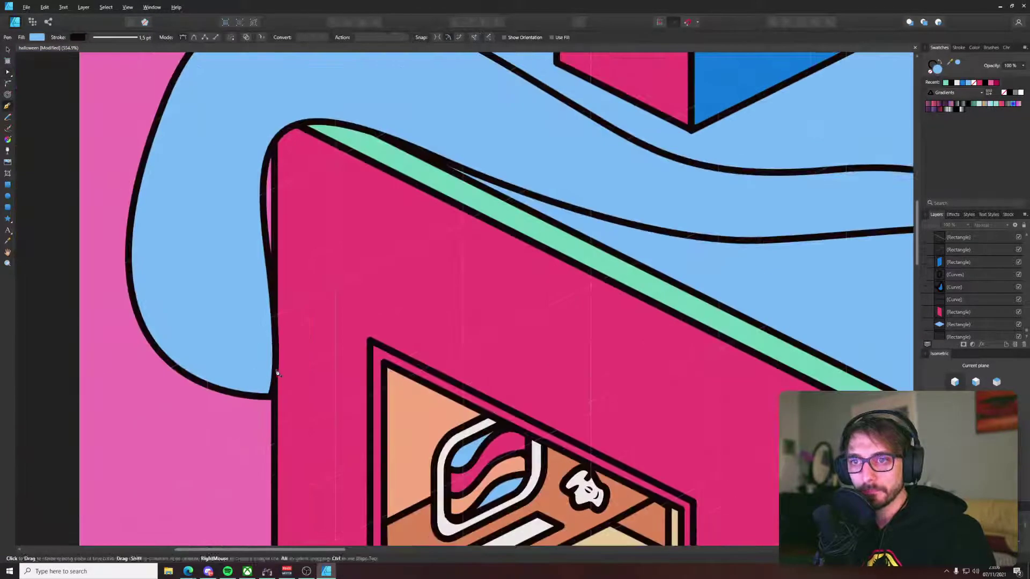
left_click(272, 380)
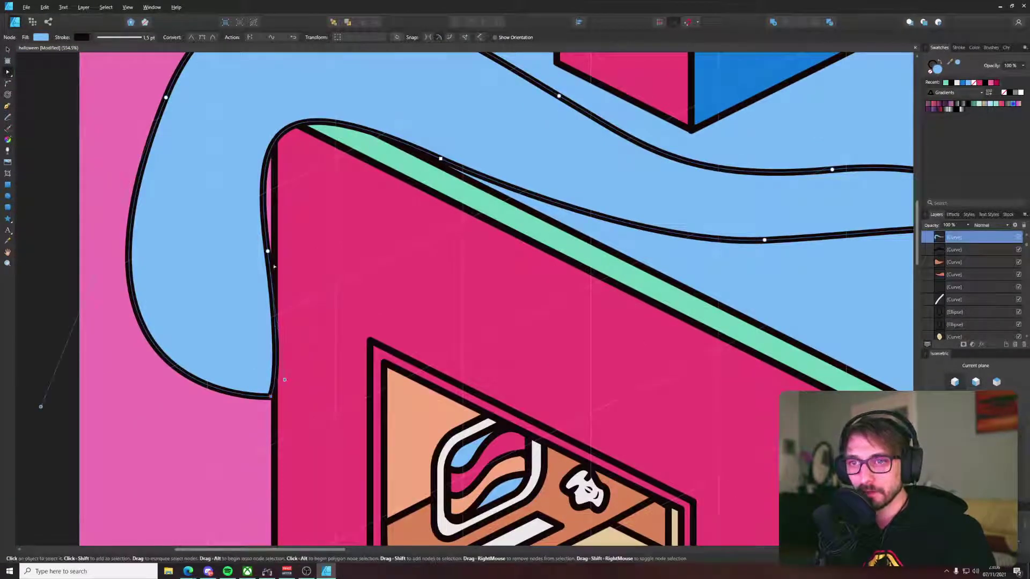
left_click_drag(268, 250, 261, 244)
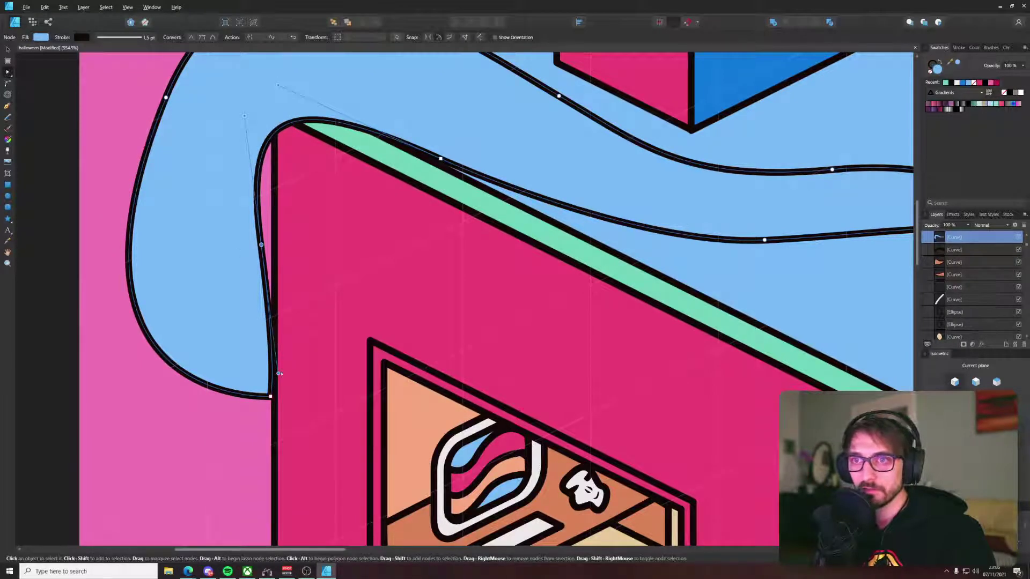
Step: Straighten the tentacle's lower inner edge along the pink wall and add a node above to bow the upper part slightly outward
left_click_drag(279, 374, 275, 384)
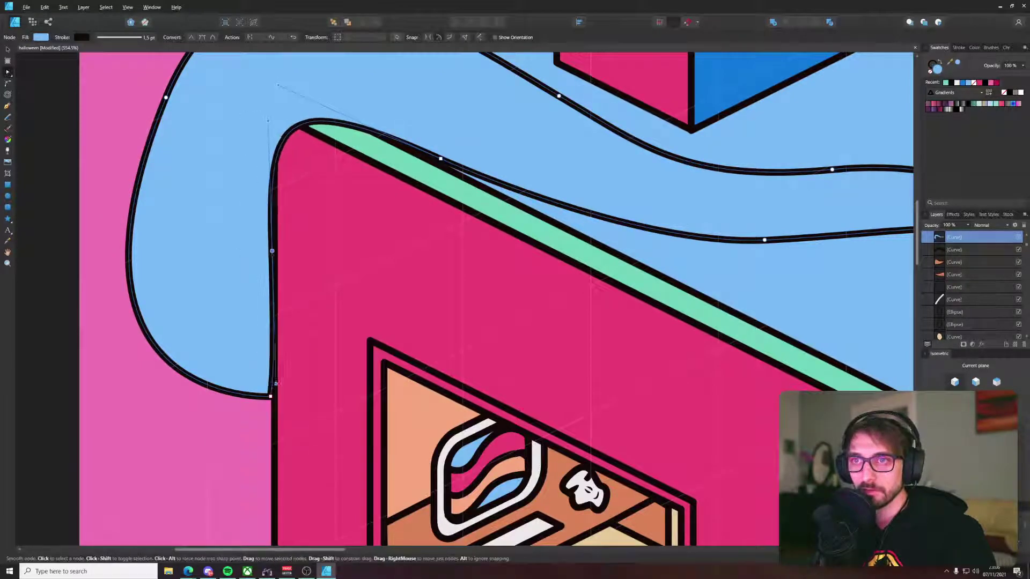
left_click_drag(272, 251, 266, 215)
left_click(271, 234)
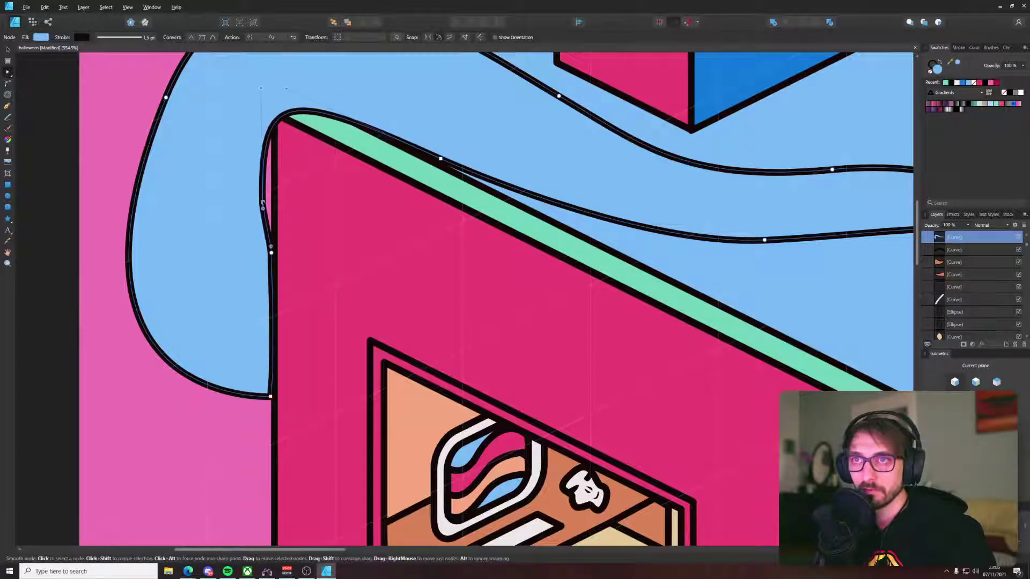
scroll(236, 233, "down", 4)
left_click(150, 214)
left_click_drag(168, 236, 187, 296)
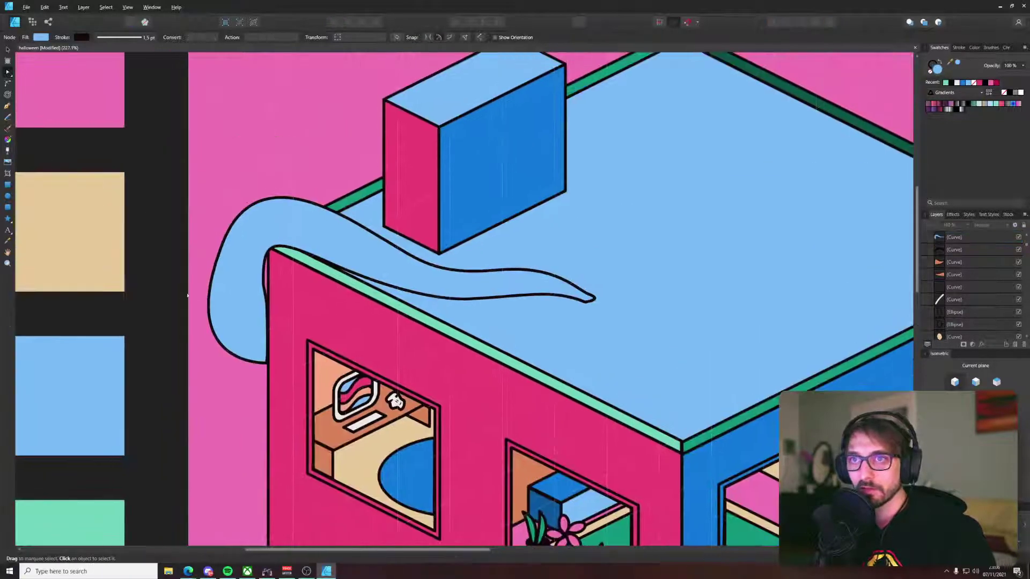
Step: Draw a closed crescent-shaped curve for the tentacle's underside, between its bend and the edge of the pink wall
key("p")
left_click(266, 355)
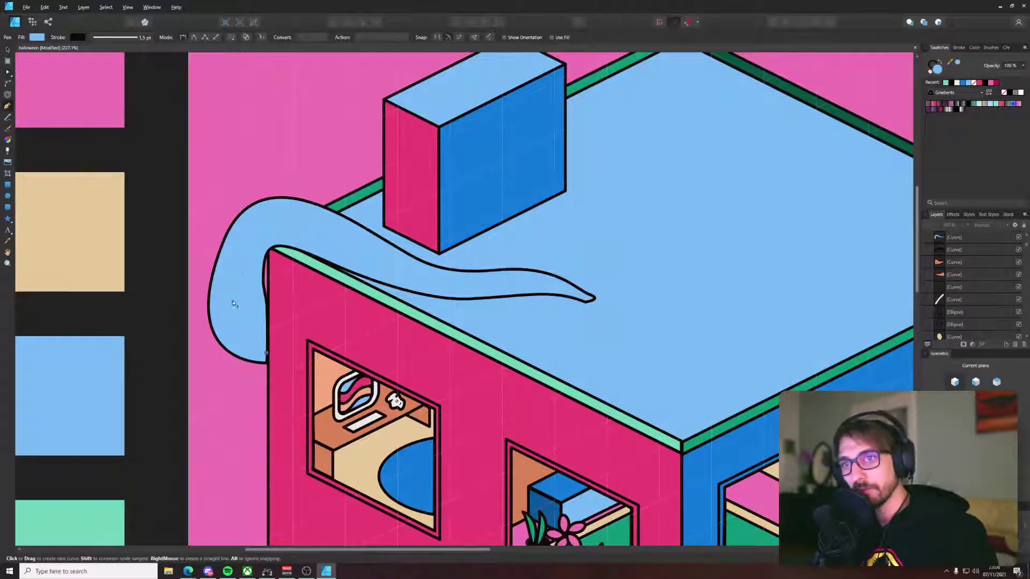
left_click_drag(243, 274, 263, 251)
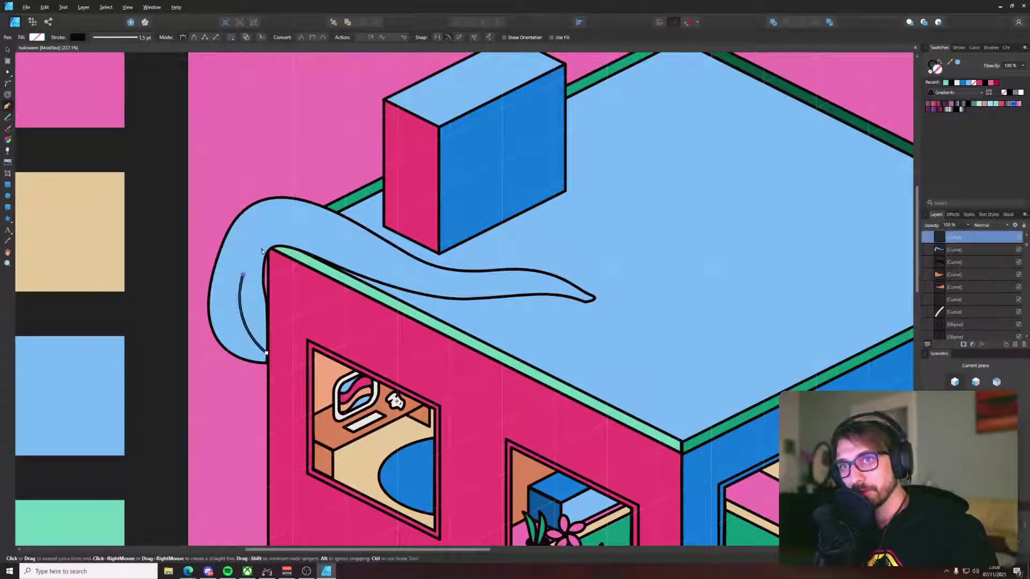
key("a")
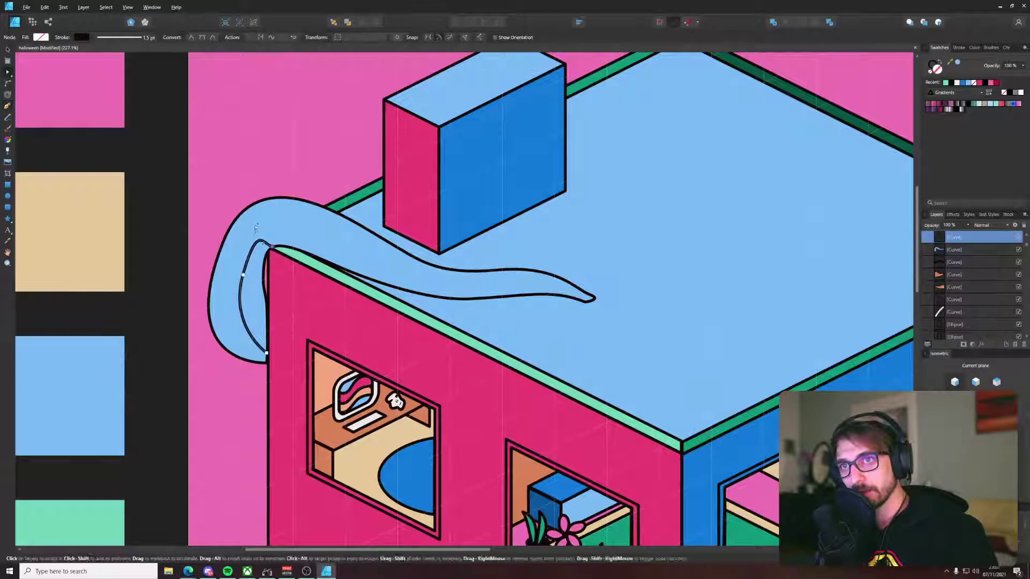
key("p")
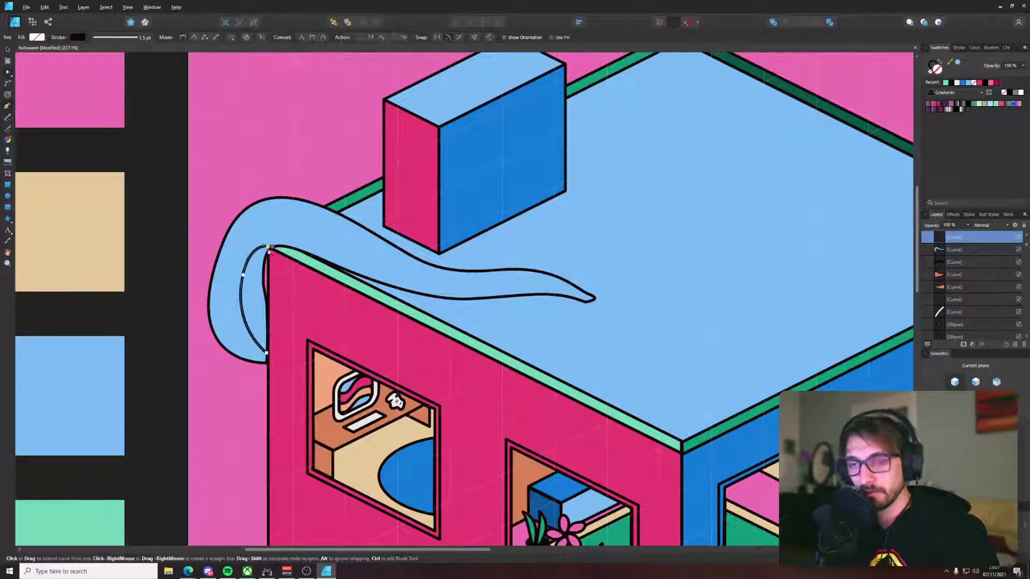
scroll(266, 308, "up", 3)
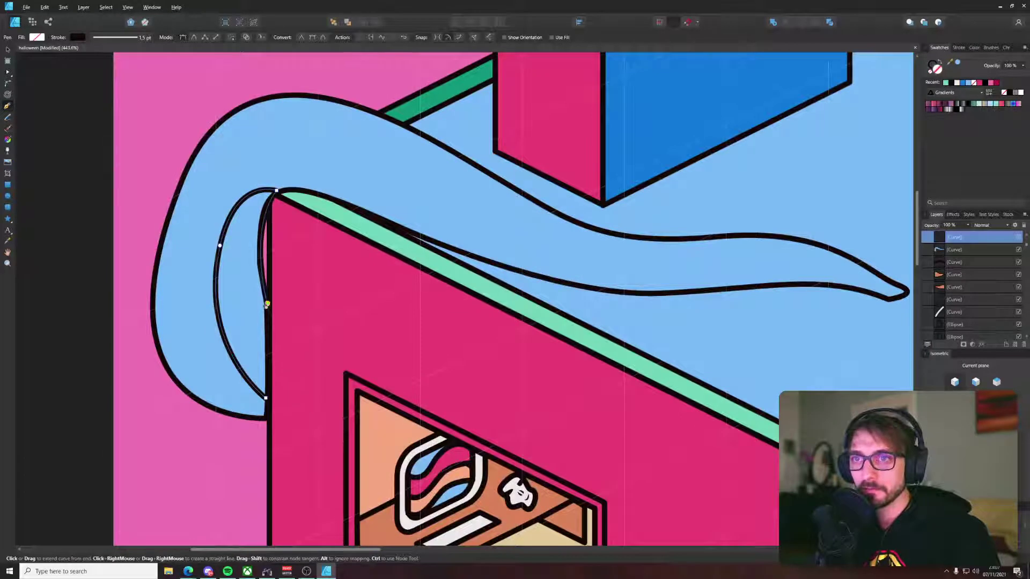
left_click(265, 397)
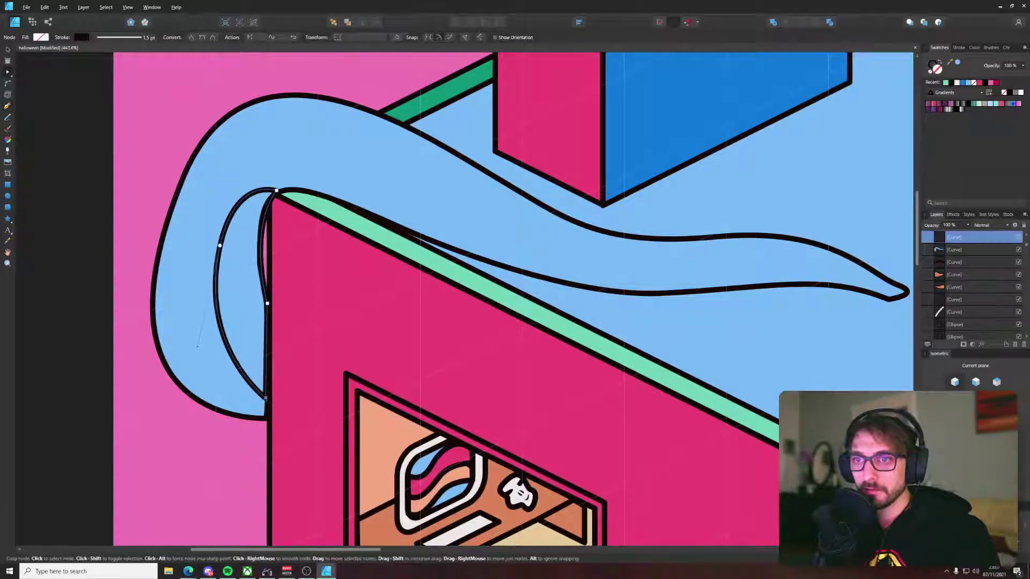
key("a")
scroll(197, 346, "down", 1)
Step: Fill the underside crescent with the beige sampled from the room floor in the upper pink-wall window, and deselect it
key("i")
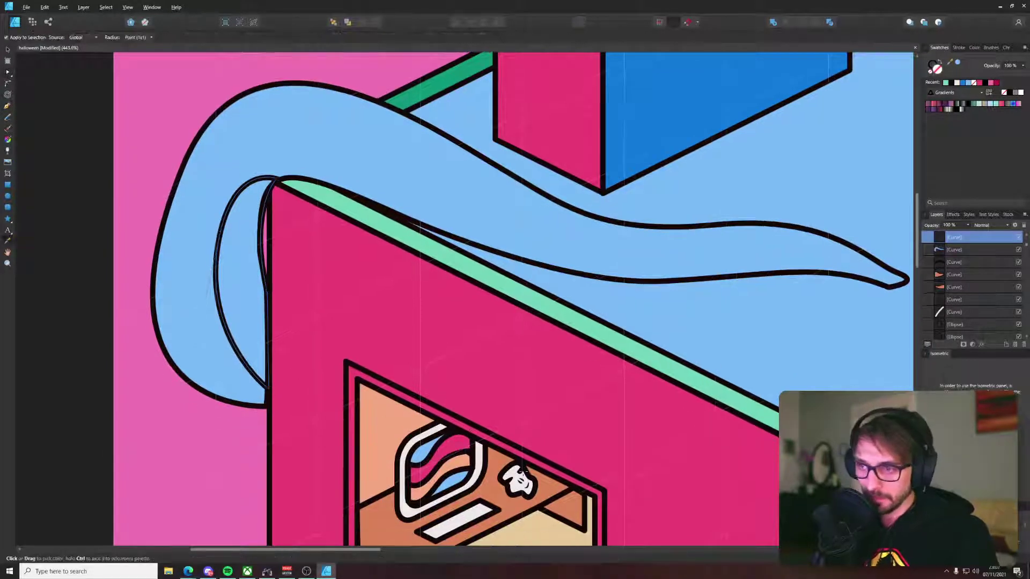
left_click(537, 538)
key("v")
scroll(375, 359, "down", 5)
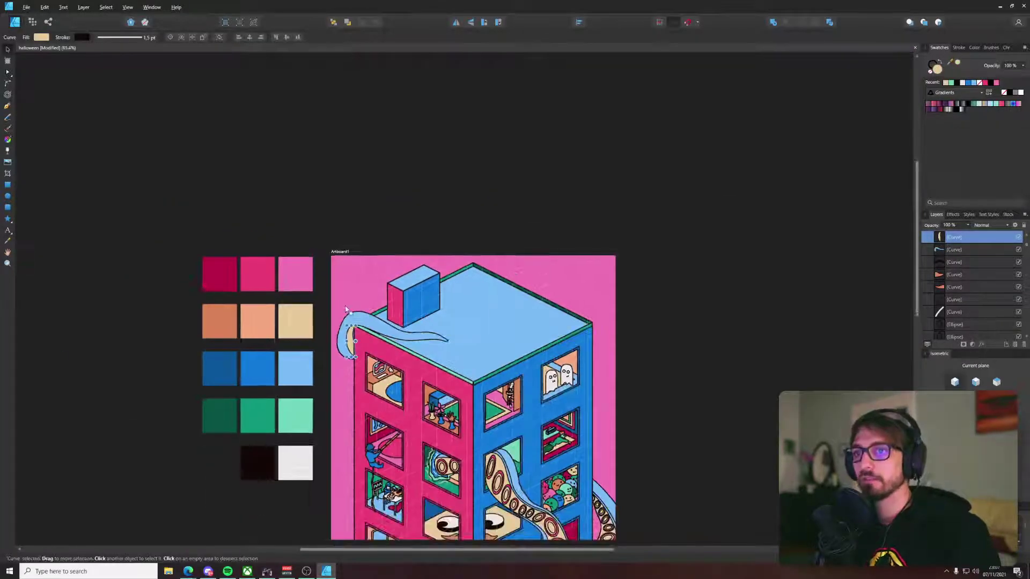
scroll(346, 313, "up", 2)
left_click(371, 190)
scroll(375, 322, "down", 4)
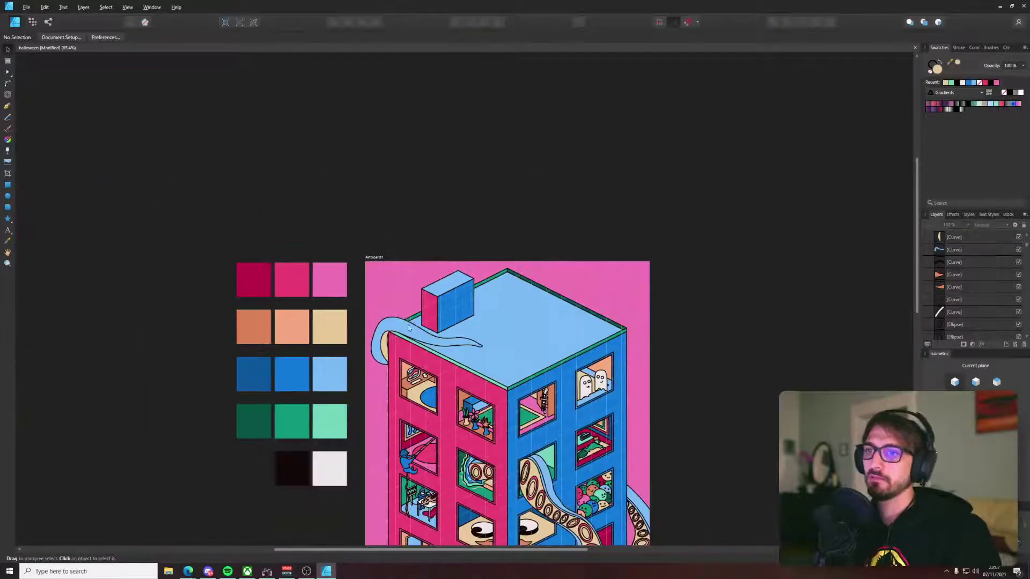
Step: Move the light blue tentacle's lowest node down along the pink wall's edge to thicken its lower end
scroll(378, 349, "up", 5)
scroll(378, 348, "up", 4)
left_click(378, 349)
key("a")
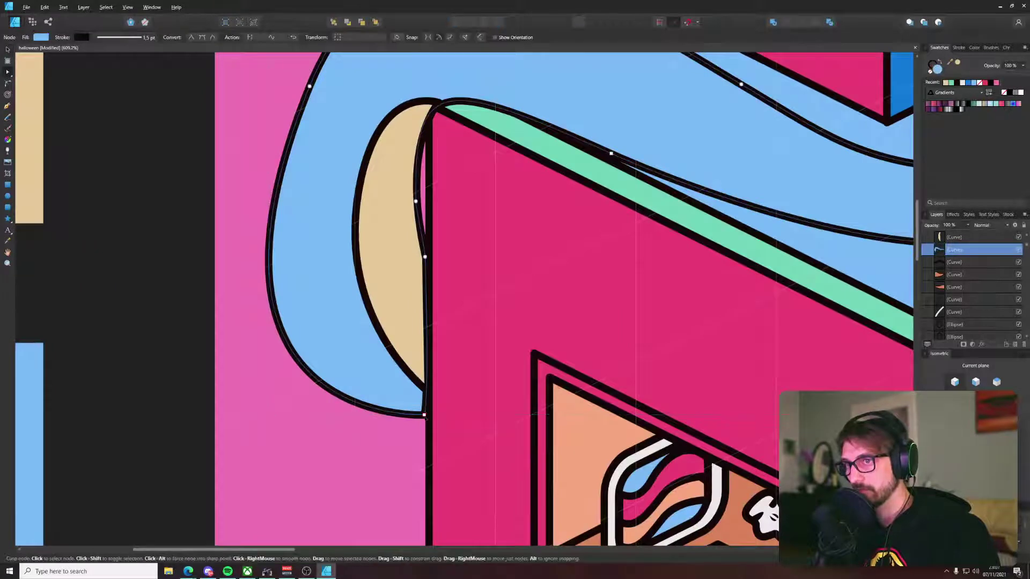
left_click_drag(433, 440, 428, 443)
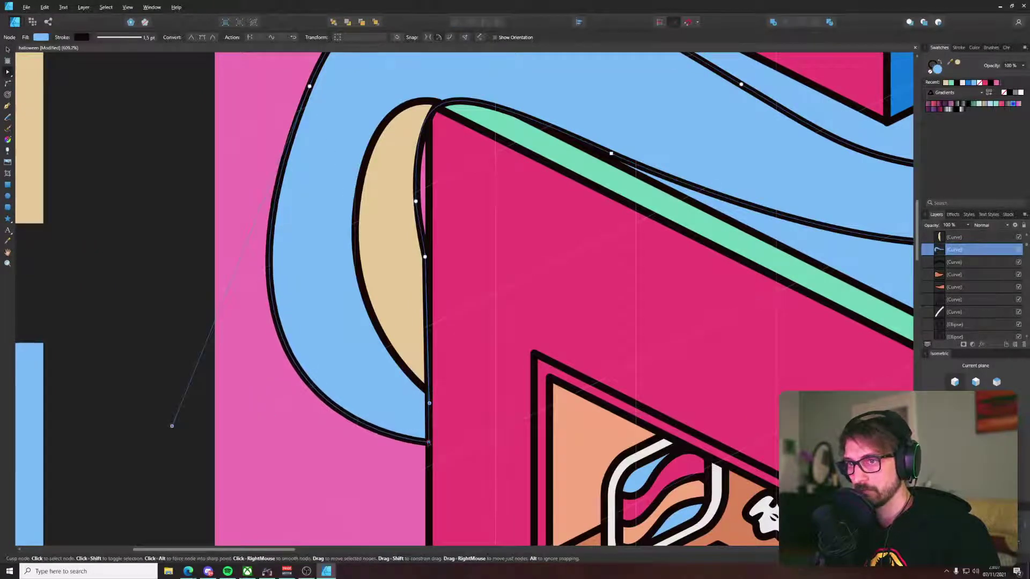
scroll(428, 443, "down", 7)
scroll(424, 420, "up", 3)
Step: Adjust the beige underside's nodes and inner curve to follow the wall edge and roof corner, and deselect it
left_click(424, 412)
key("v")
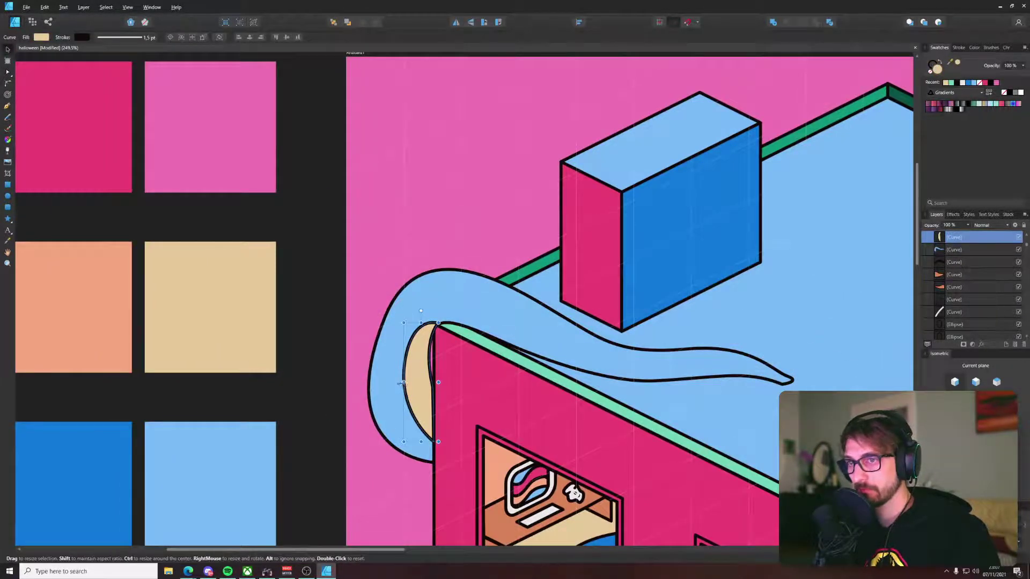
key("a")
scroll(410, 394, "up", 3)
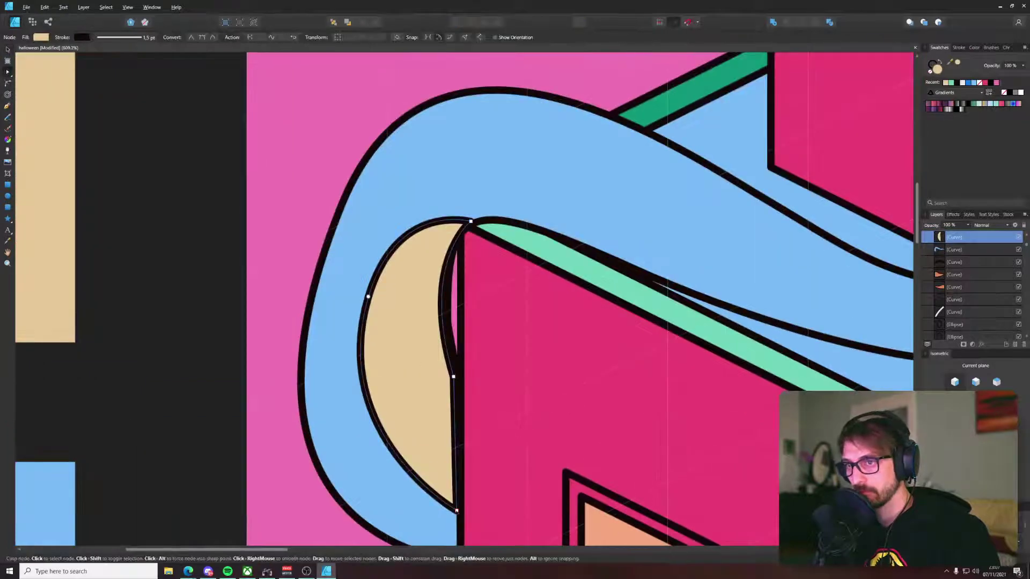
left_click_drag(457, 511, 460, 518)
left_click_drag(453, 377, 460, 370)
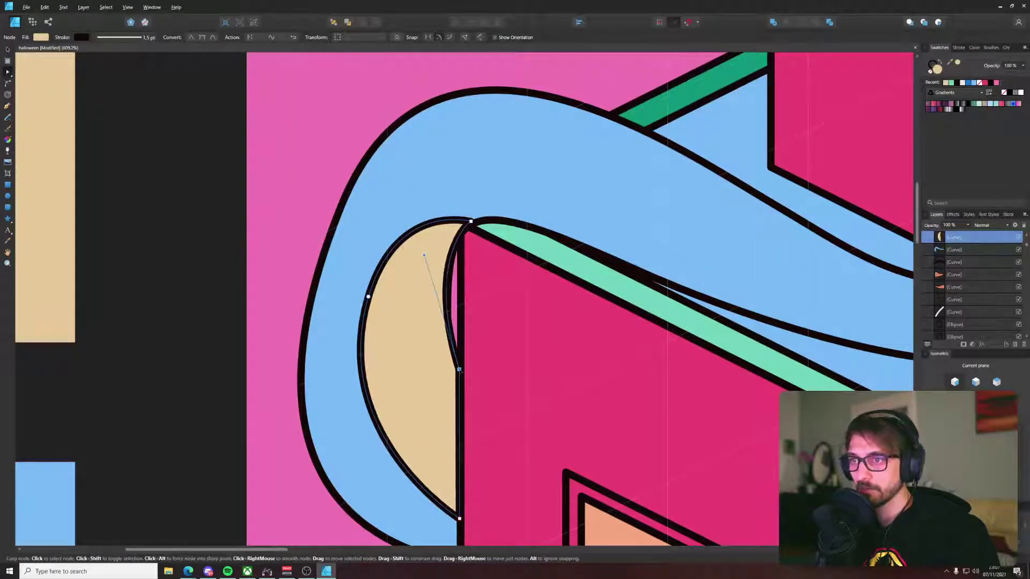
left_click_drag(470, 221, 488, 220)
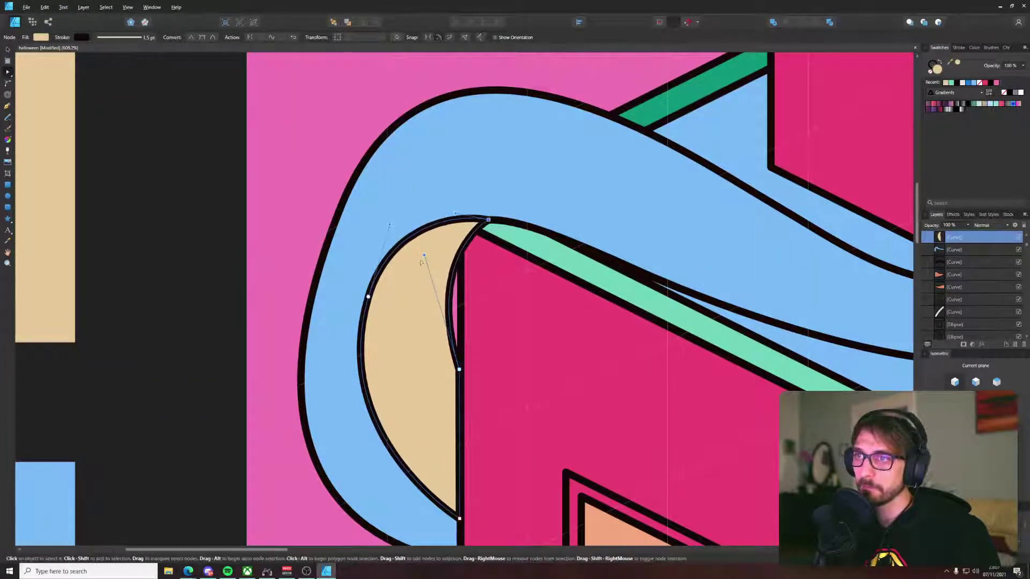
left_click_drag(424, 256, 421, 224)
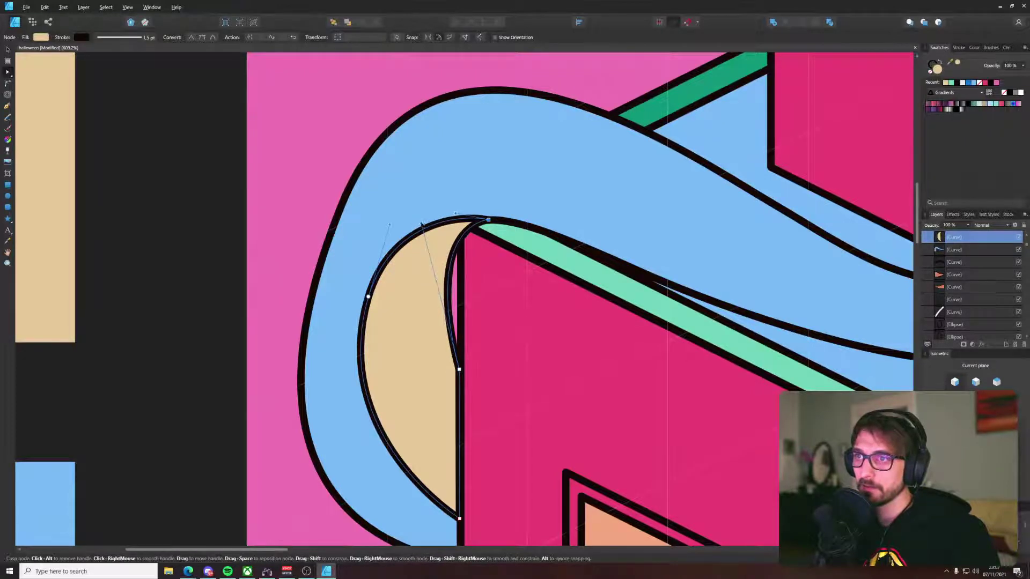
scroll(426, 247, "down", 10)
left_click(437, 142)
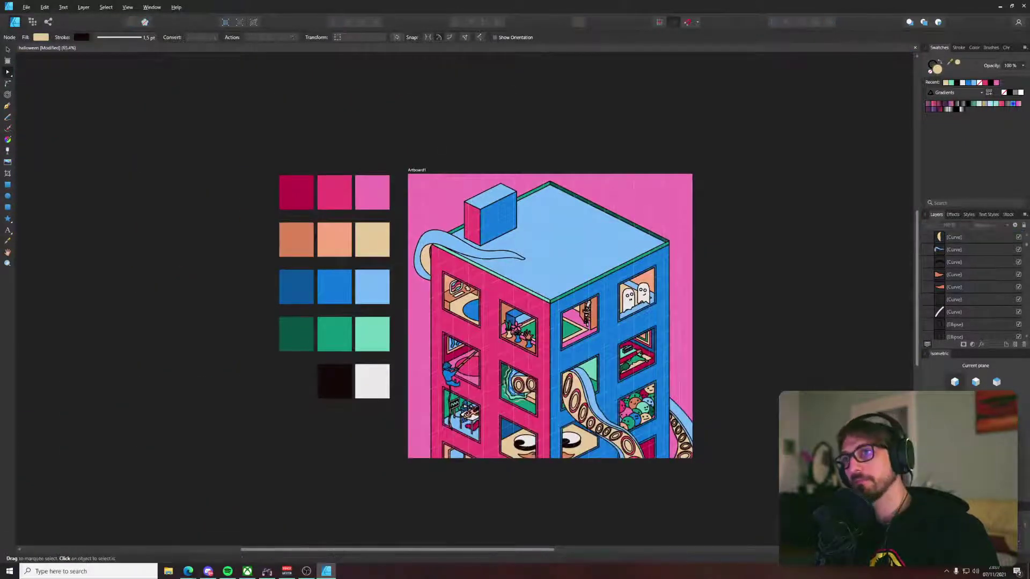
scroll(449, 250, "up", 5)
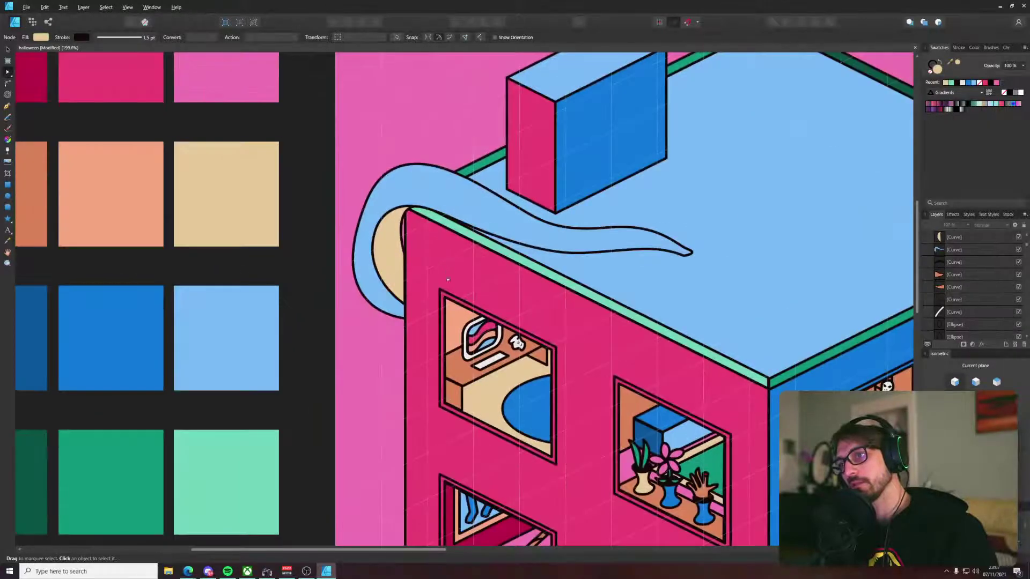
scroll(583, 370, "up", 1)
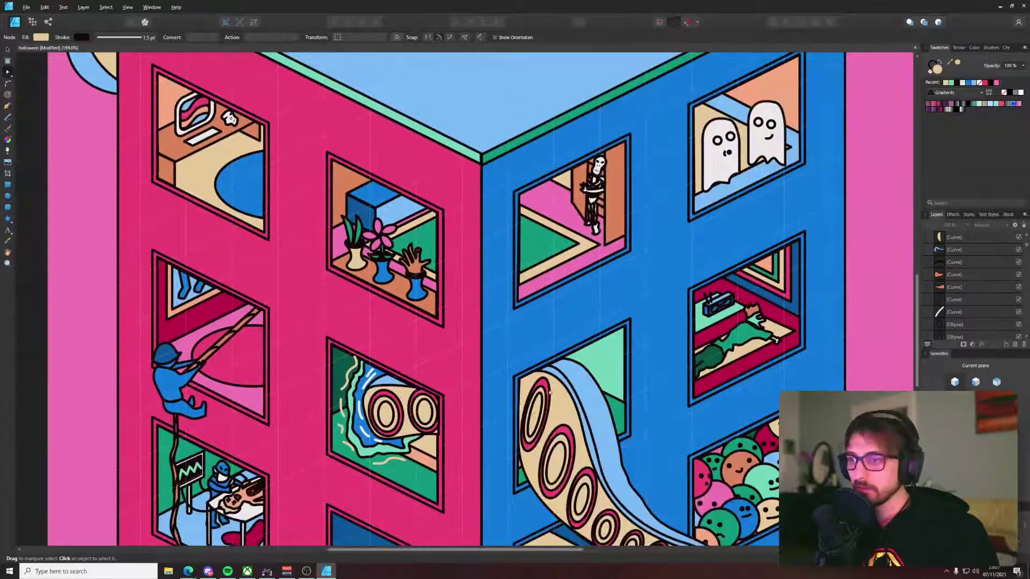
left_click(422, 405)
left_click(421, 406, "shift")
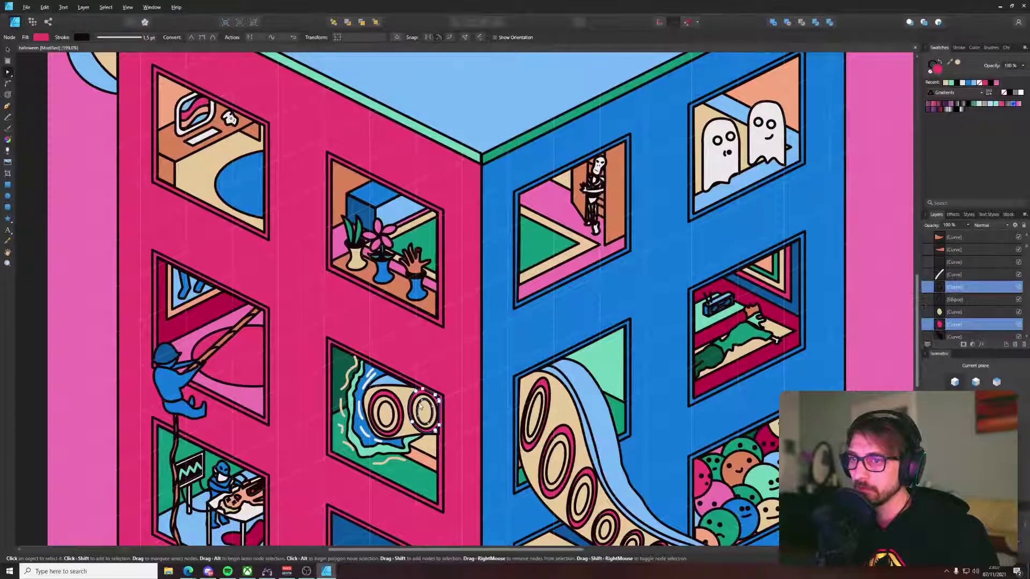
key("v")
left_click(541, 392)
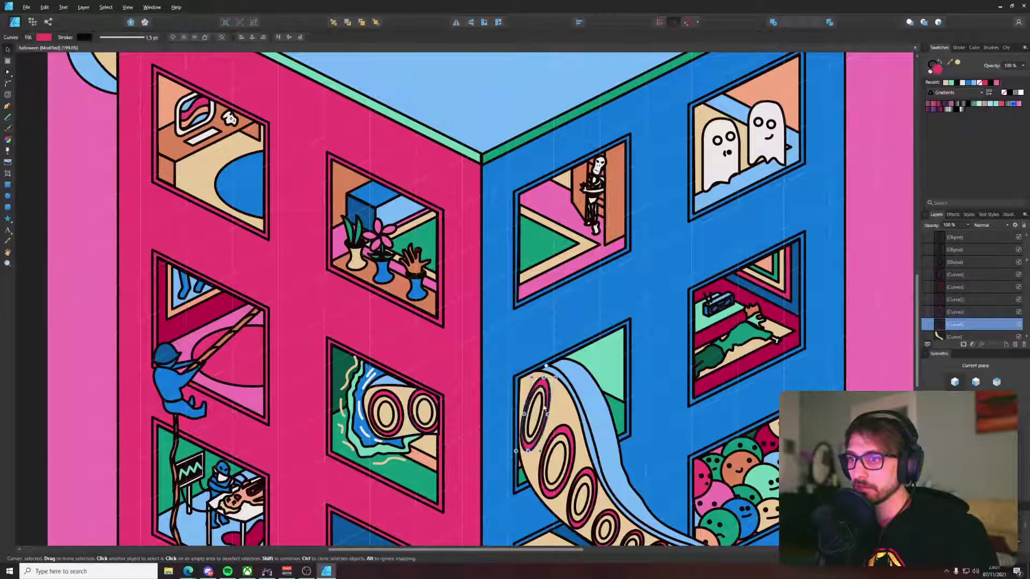
Step: Copy a large sucker's pink ring and inner ellipse from the blue-wall tentacle onto the new tentacle's beige underside
scroll(583, 472, "down", 5)
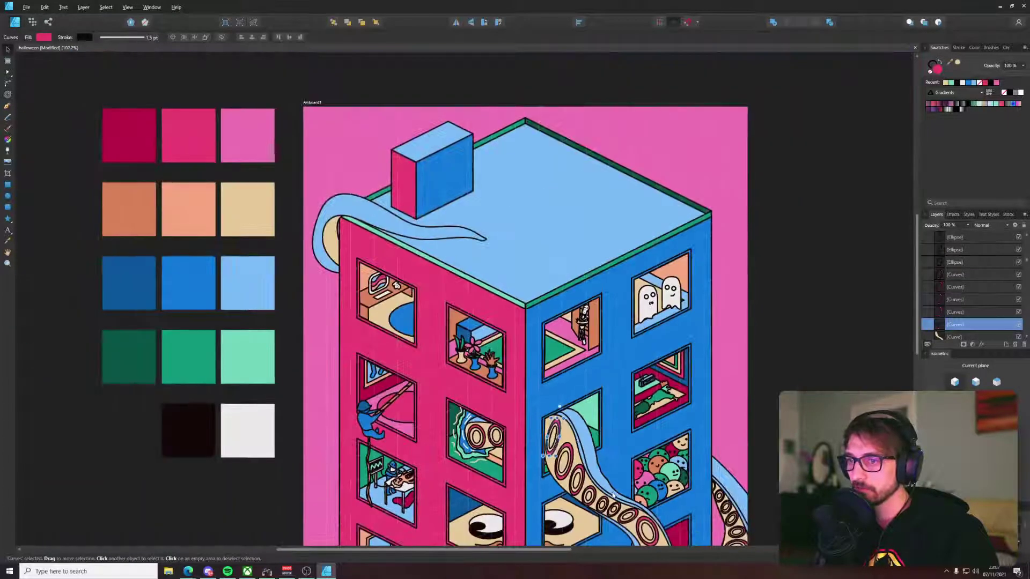
left_click(649, 530)
left_click(649, 529, "shift")
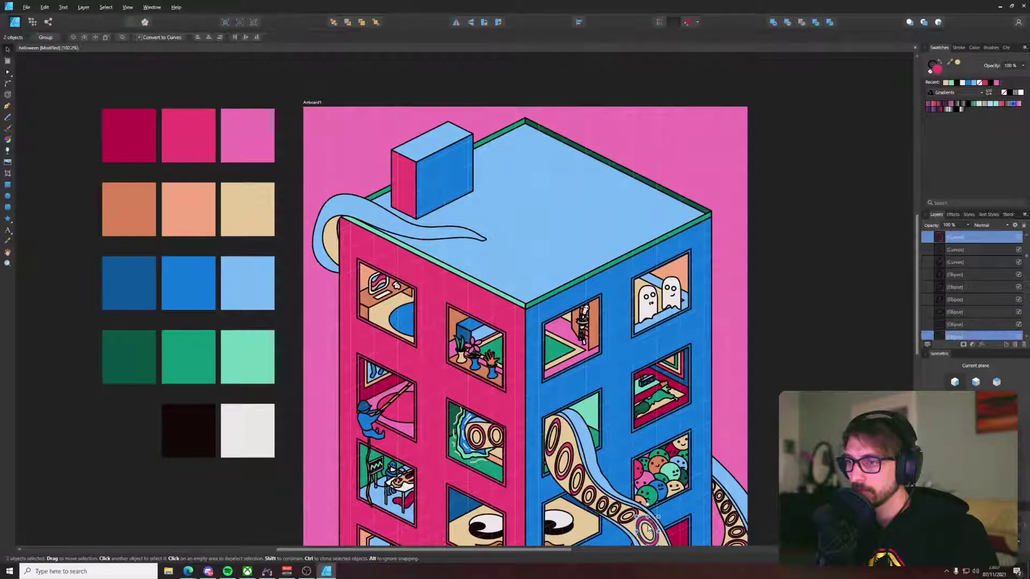
left_click_drag(649, 528, 337, 245)
scroll(328, 237, "up", 6)
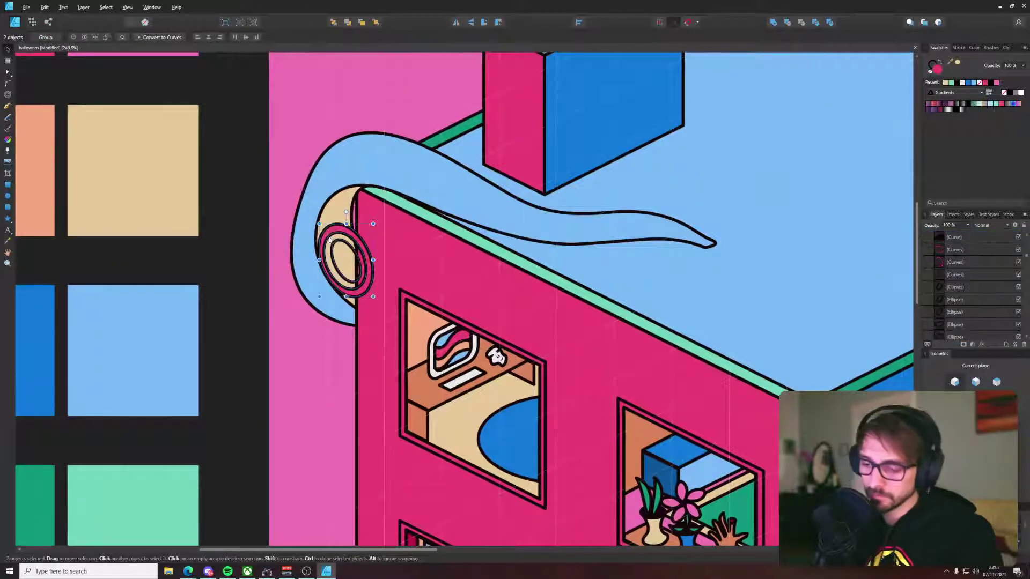
Step: Scale and reposition the copied sucker so it sits on the lower beige underside and overlaps the pink wall's edge
scroll(329, 236, "up", 7)
left_click_drag(460, 199, 420, 234)
left_click_drag(385, 297, 405, 280)
left_click_drag(318, 312, 287, 312)
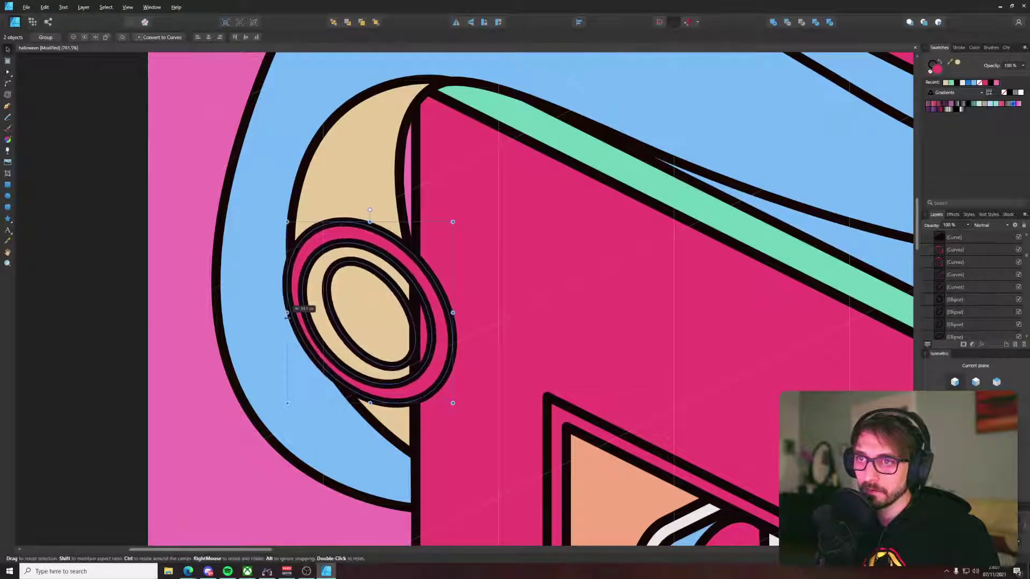
left_click_drag(342, 295, 392, 274)
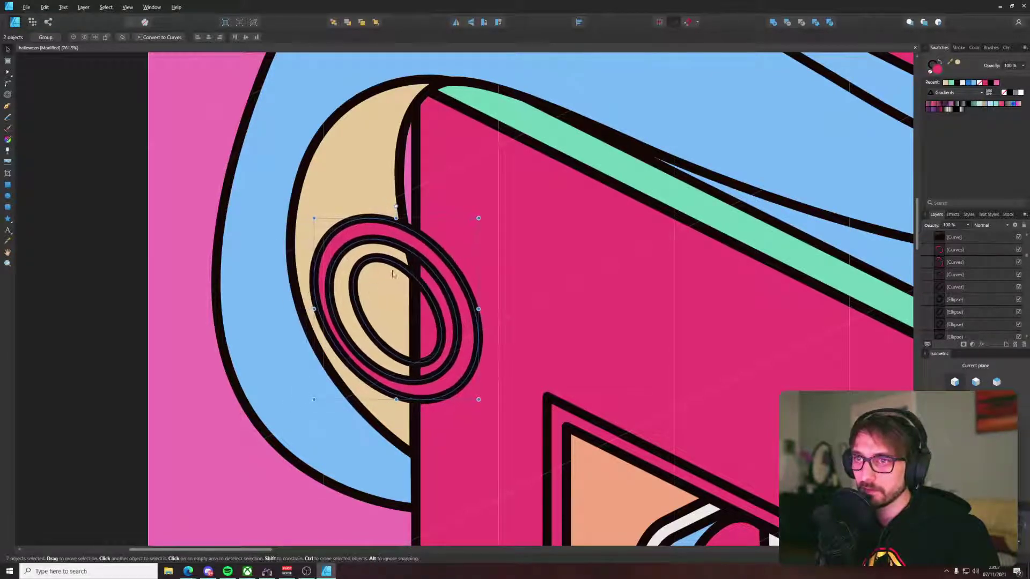
left_click_drag(478, 217, 455, 243)
Step: Cut and paste the sucker and arrange it behind the tentacle and its beige underside but in front of the pink wall
key("ctrl+x")
left_click(360, 319)
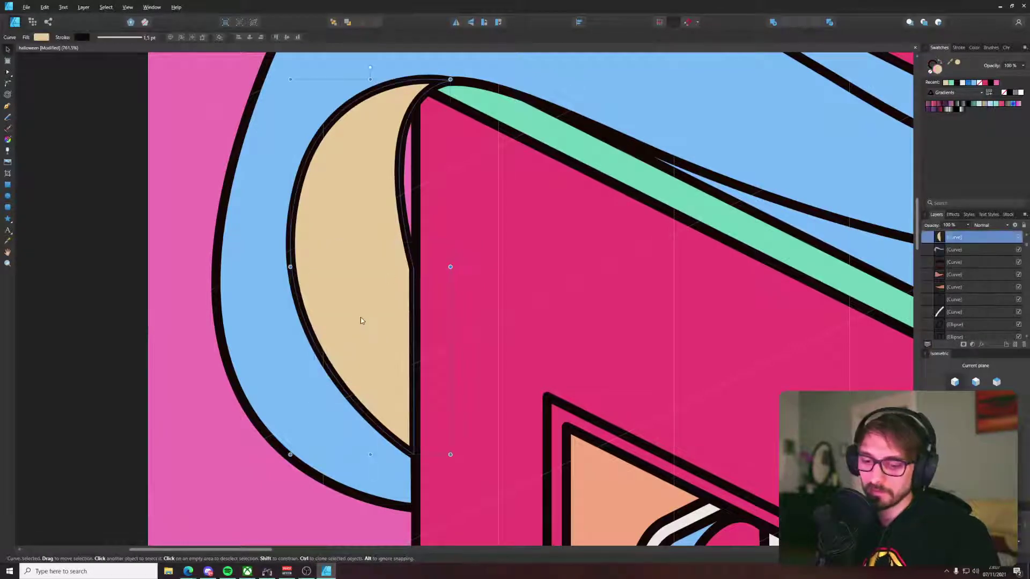
left_click(491, 297)
key("ctrl+v")
key("ctrl+[")
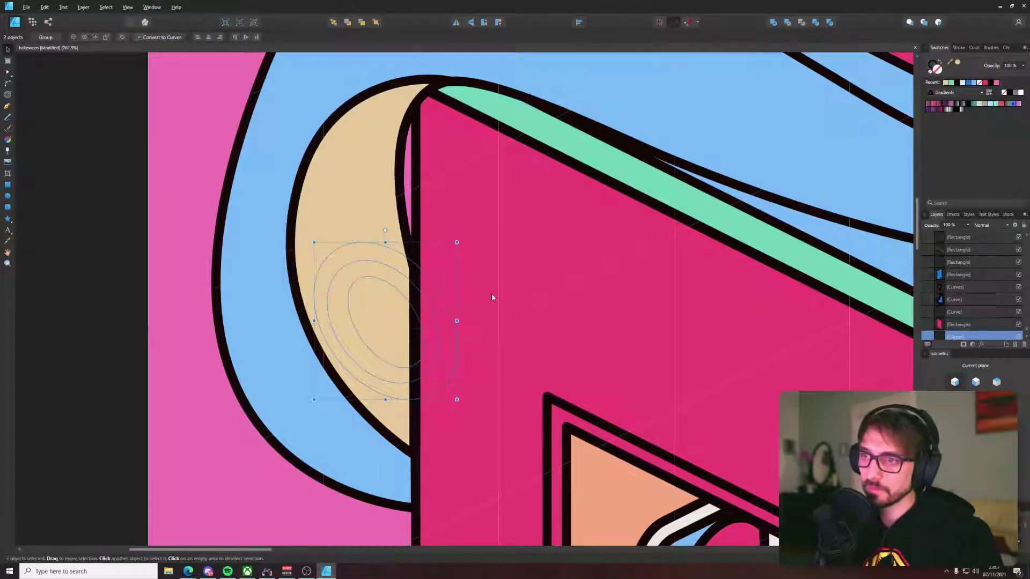
key("ctrl+]")
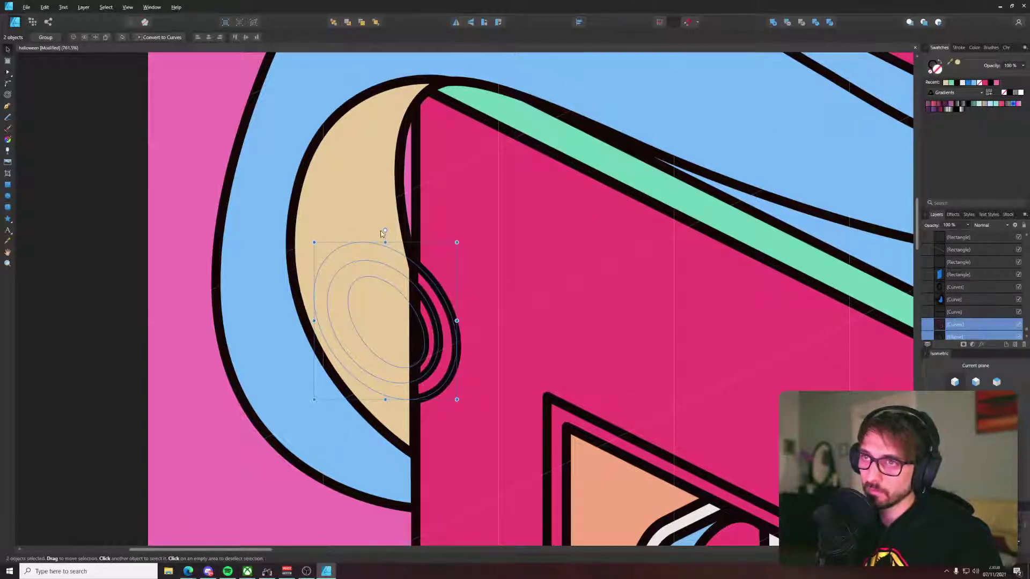
Step: Draw a rectangle covering the sucker up to the pink wall's edge and divide the overlapping shapes into separate pieces
left_click(7, 185)
left_click_drag(224, 186, 410, 438)
key("v")
left_click(443, 320, "shift")
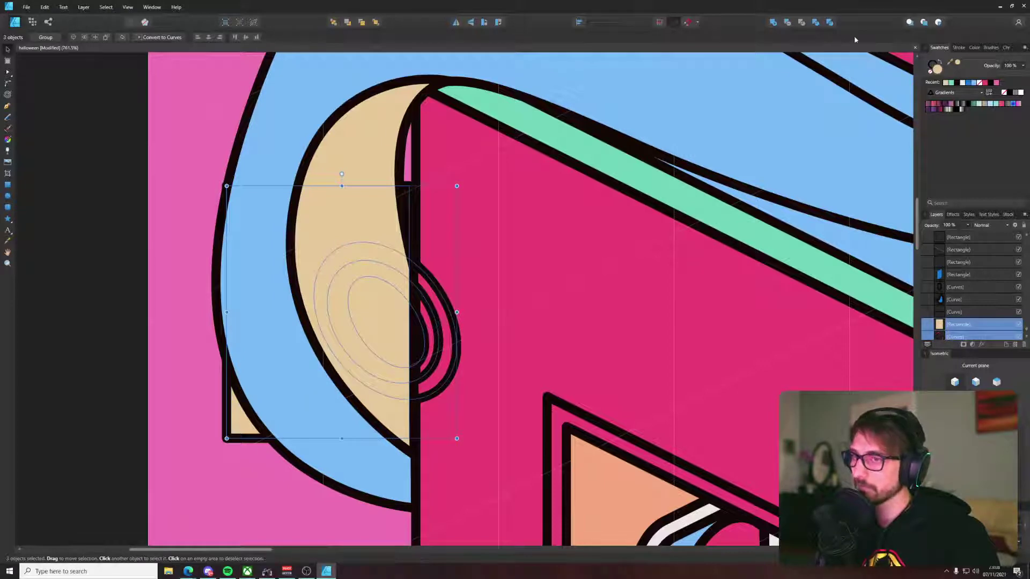
left_click(833, 23)
left_click(371, 186)
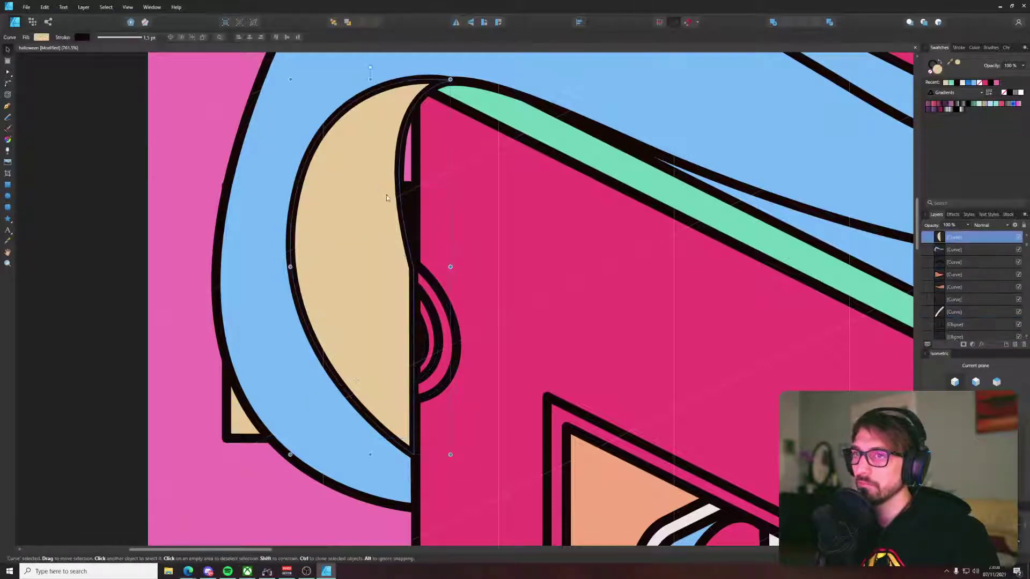
left_click(438, 329)
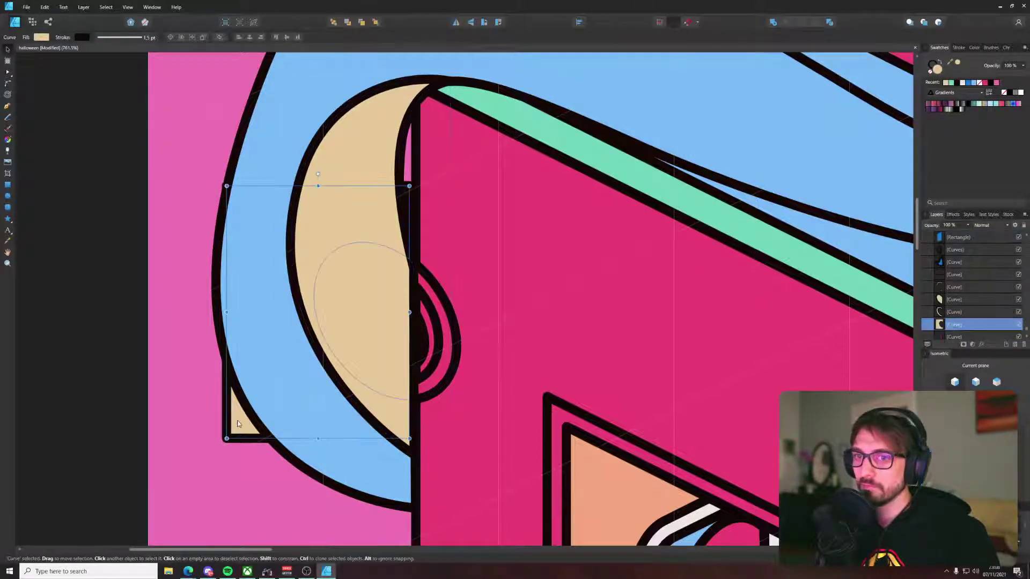
Step: Delete the sucker pieces overlapping the pink wall and the leftover beige rectangle piece around the sucker
key("ctrl+z")
left_click(439, 329)
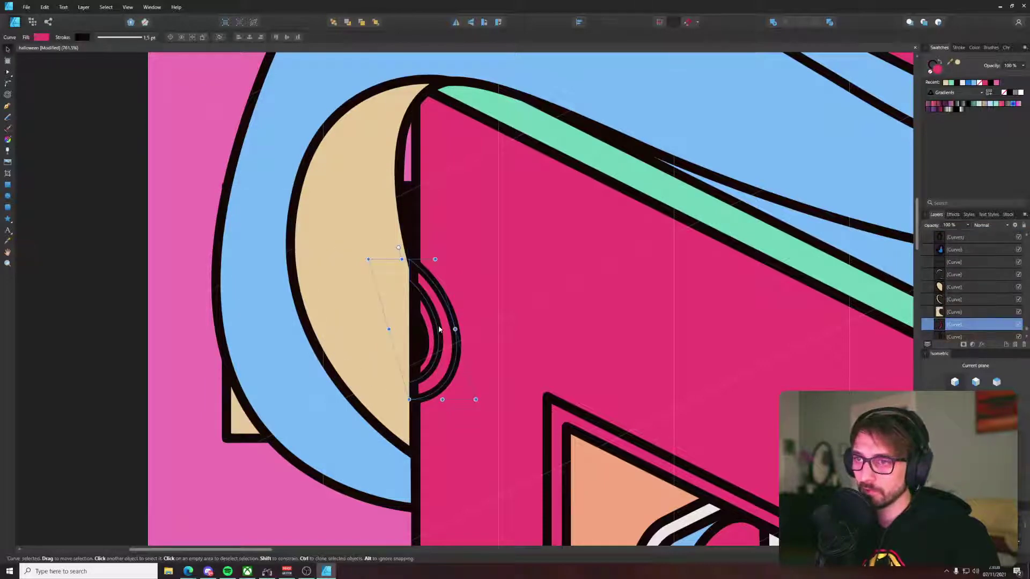
key("Delete")
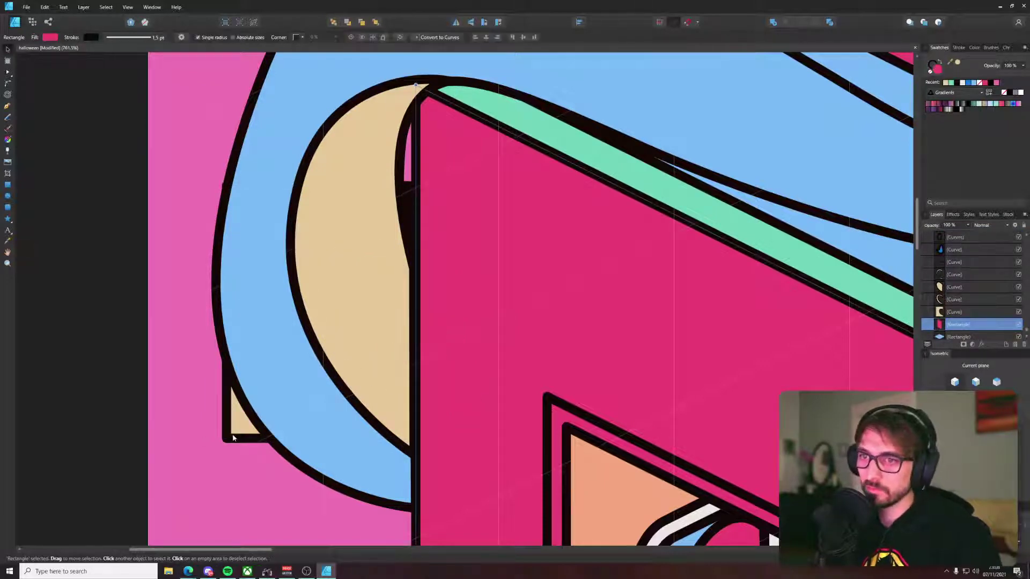
left_click(233, 438)
key("ctrl+shift+]")
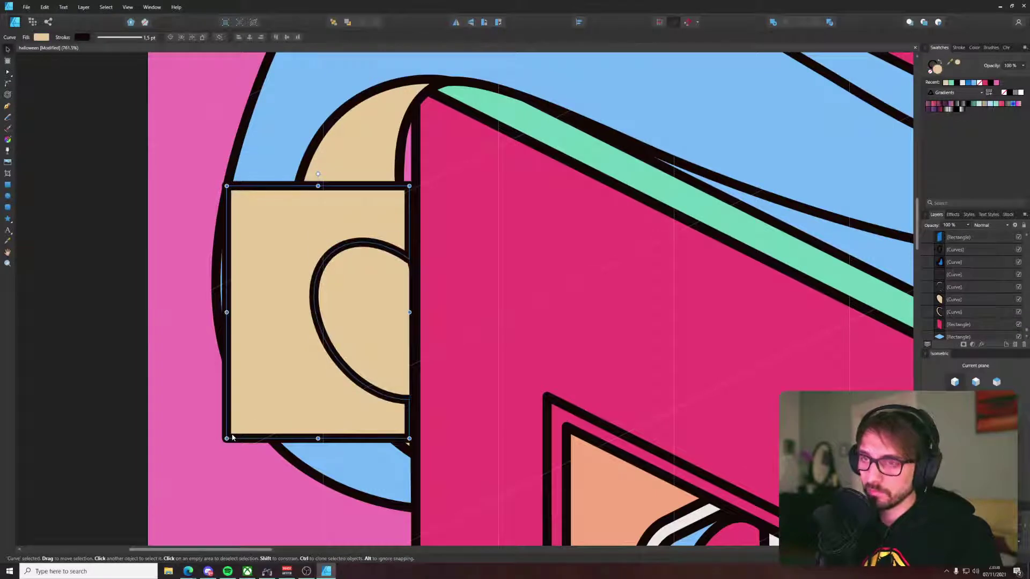
scroll(255, 402, "down", 6)
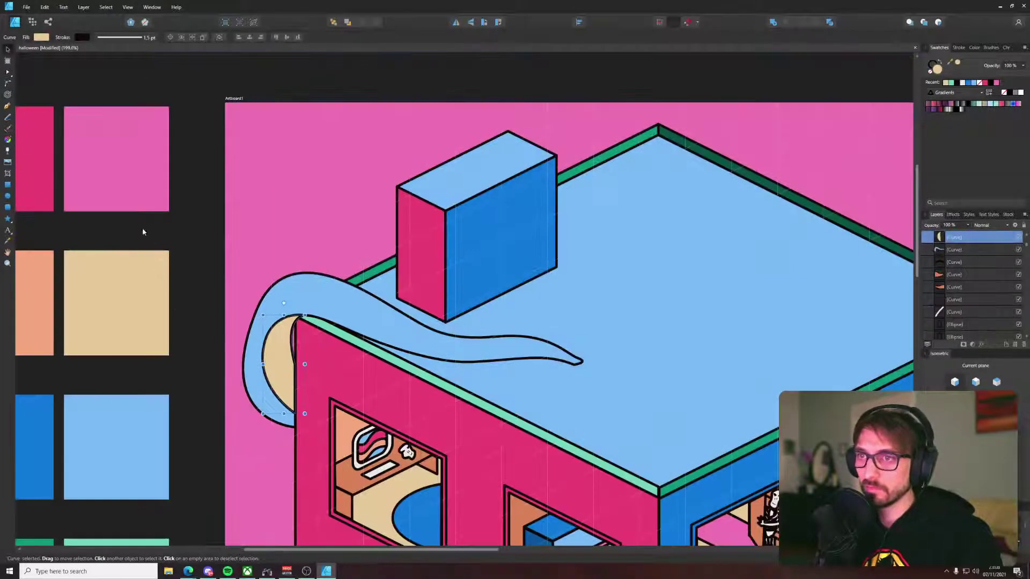
Step: Select the remaining sucker pieces without the beige underside and bring them in front of it
left_click_drag(183, 249, 311, 449)
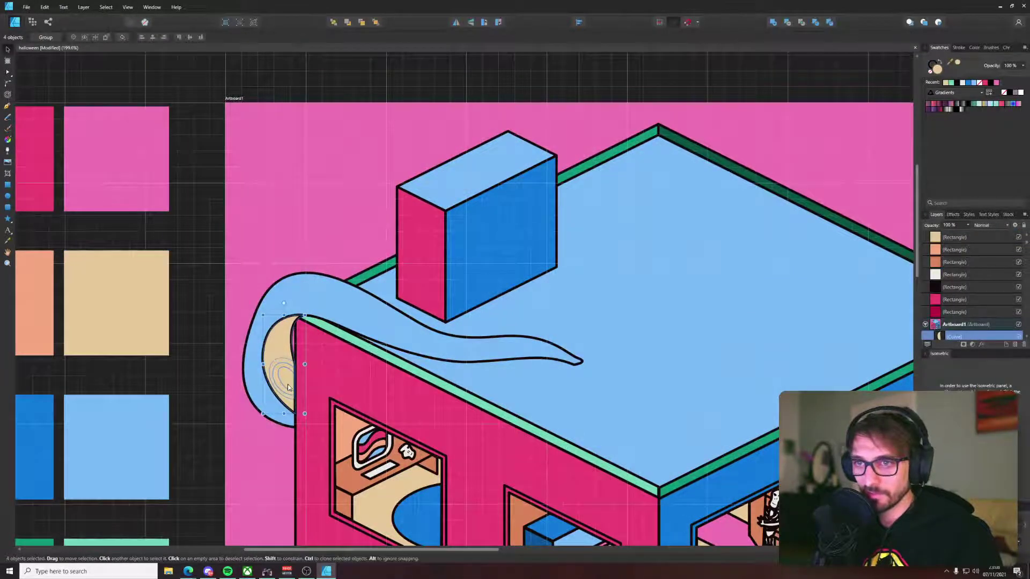
left_click(278, 350, "shift")
scroll(278, 348, "up", 4)
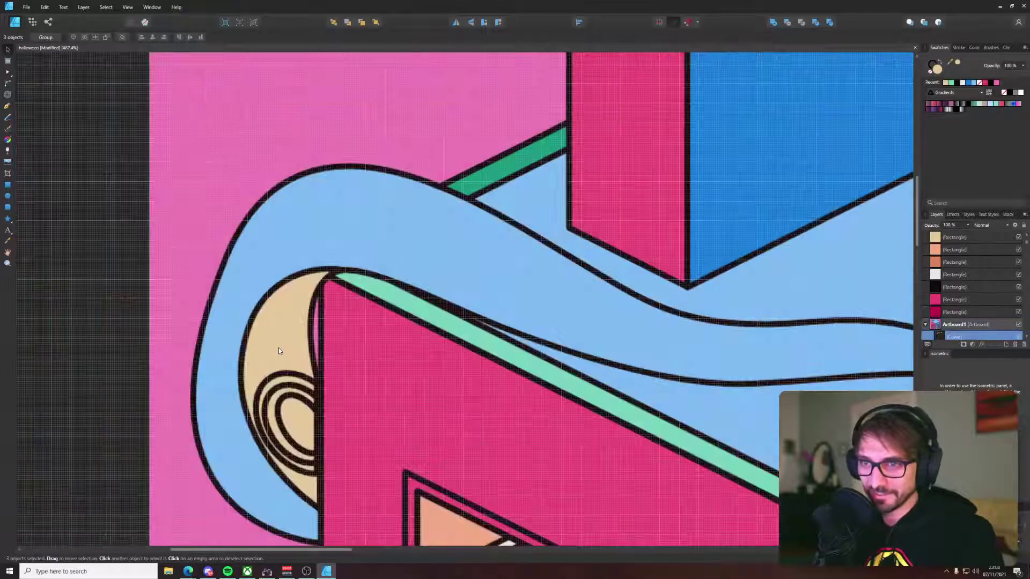
Step: Fill the sucker's outer ring with the wall's dark pink using the colour picker, then deselect it
left_click(284, 378)
scroll(290, 378, "down", 4)
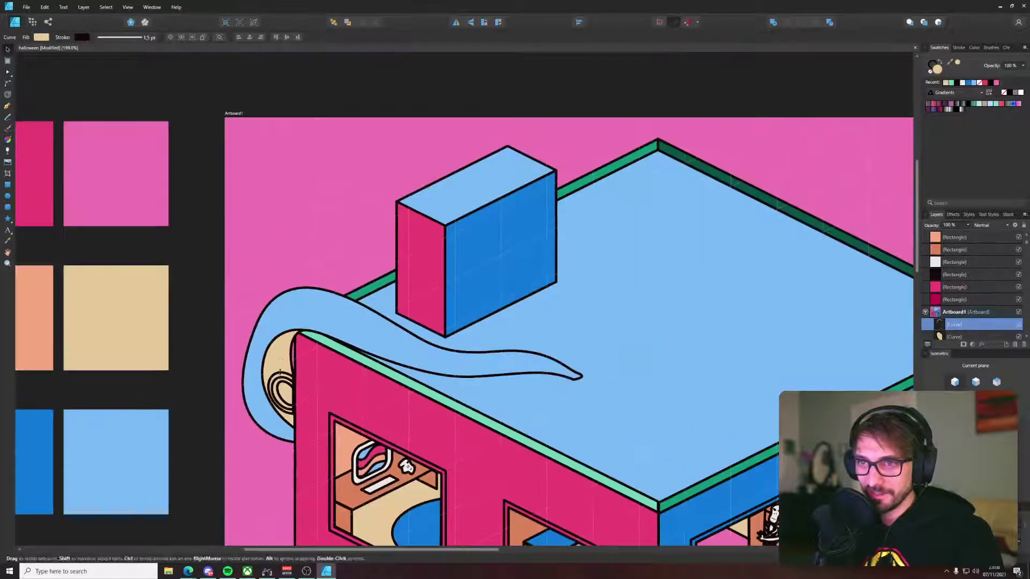
key("i")
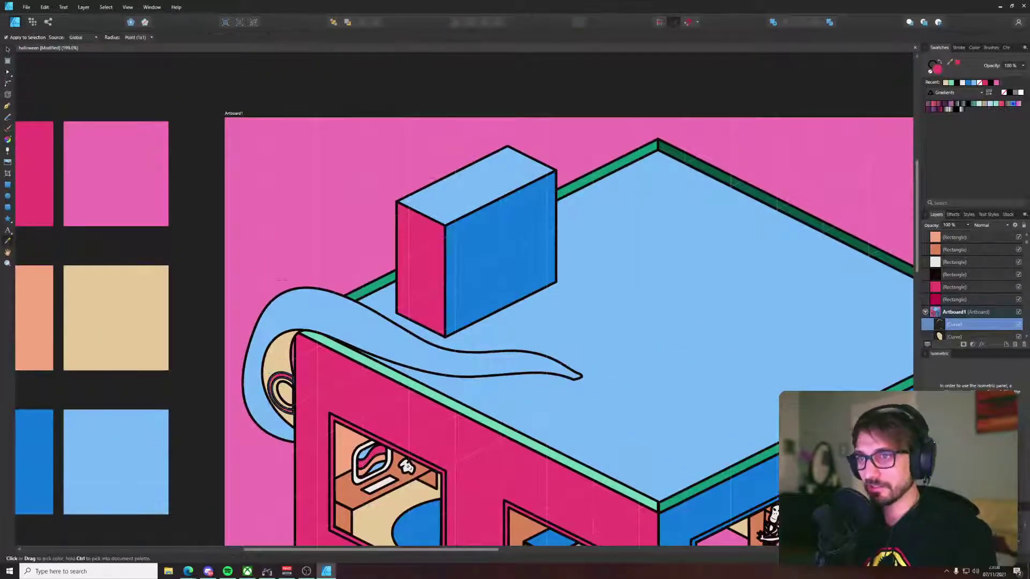
key("v")
left_click(206, 349)
scroll(240, 383, "up", 5)
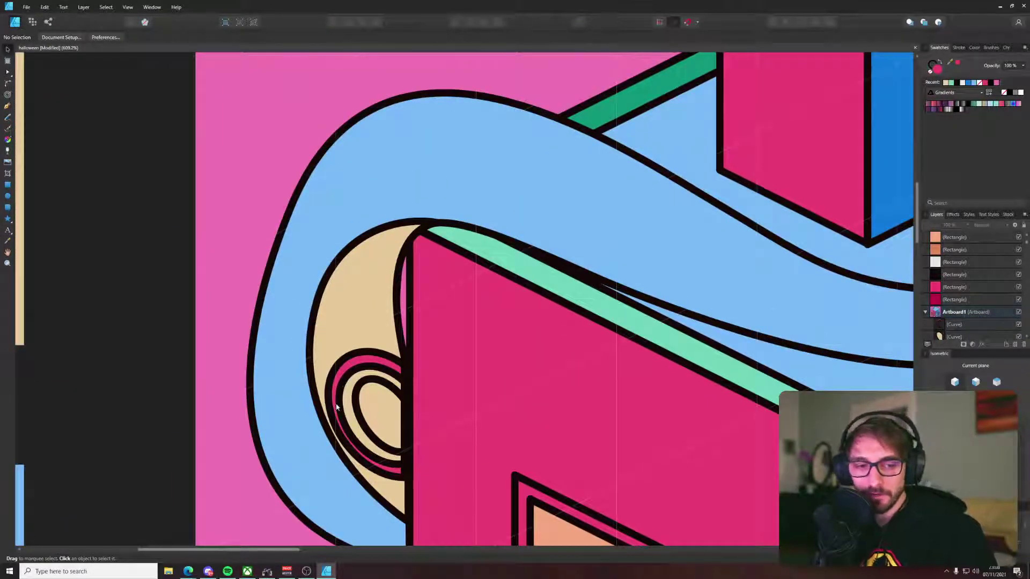
Step: Copy a large sucker's pink ring and inner ellipse from the blue-wall tentacle up to the roof tentacle
scroll(337, 408, "down", 3)
scroll(355, 387, "down", 4)
left_click_drag(415, 457, 362, 222)
left_click(598, 415)
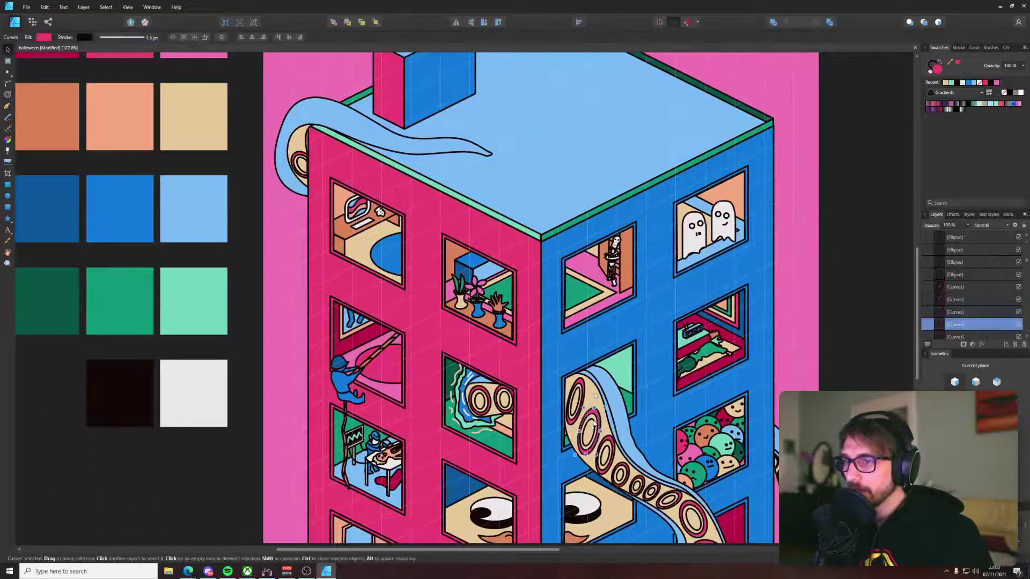
left_click(595, 423, "shift")
key("i")
key("v")
mouse_move(594, 423)
left_mouse_down()
mouse_move(358, 153)
mouse_move(300, 128)
mouse_move(383, 239)
mouse_move(383, 267)
mouse_move(370, 262)
mouse_move(400, 261)
left_mouse_up()
Step: Bring the copied sucker to the front and place it on the beige underside above the first sucker
scroll(295, 132, "up", 5)
key("ctrl+shift+]")
scroll(297, 107, "up", 3)
scroll(391, 236, "down", 3)
left_click(385, 261)
key("ctrl+z")
left_click_drag(348, 349, 400, 282)
left_click(391, 256)
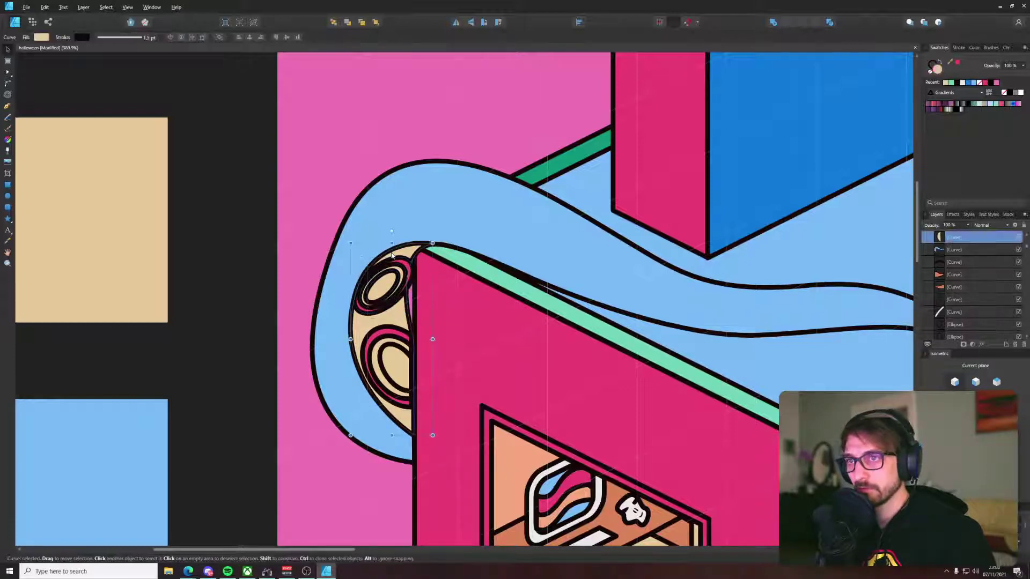
left_click(396, 270)
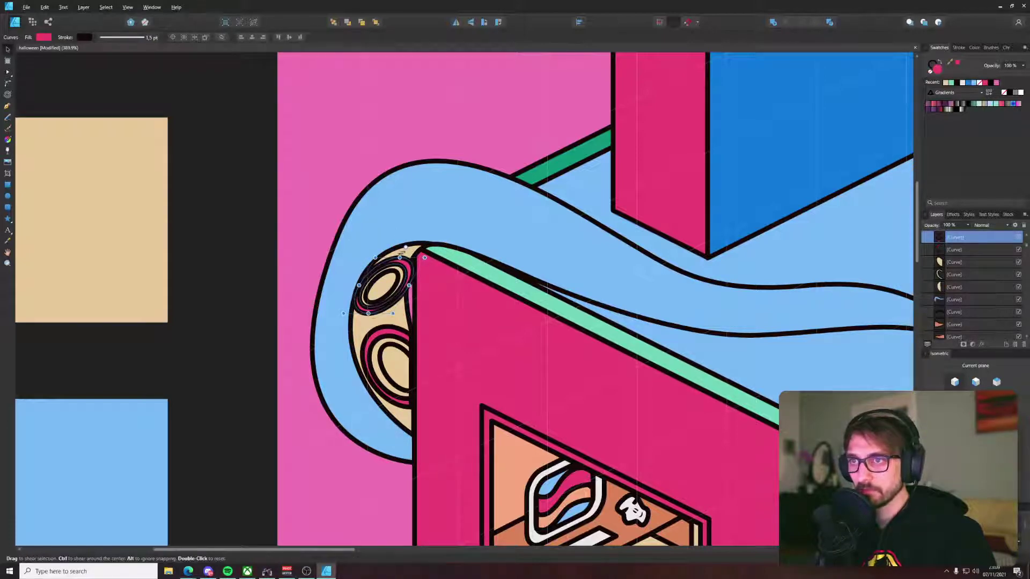
left_click_drag(401, 253, 351, 241)
left_click(395, 274)
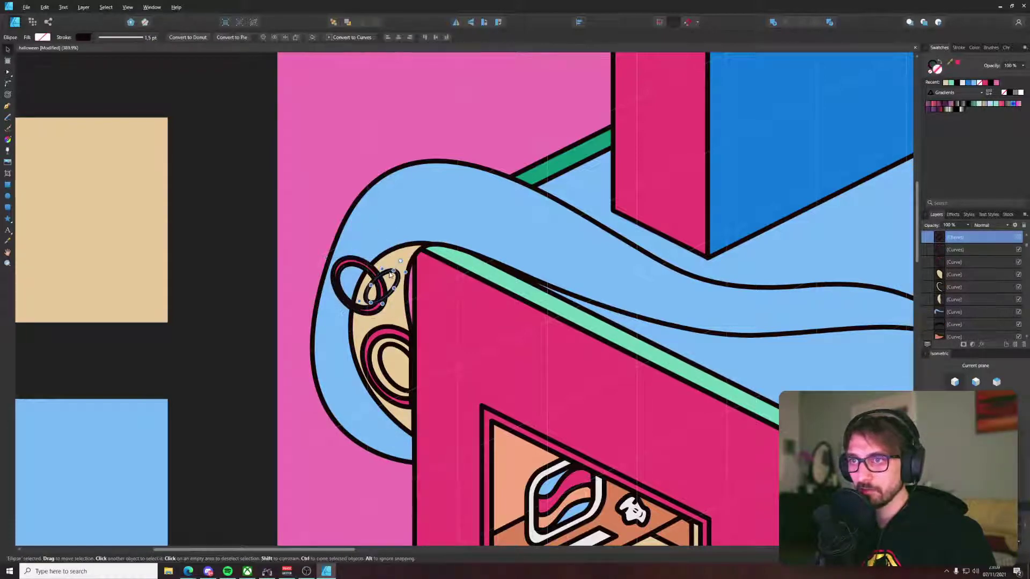
key("ctrl+z")
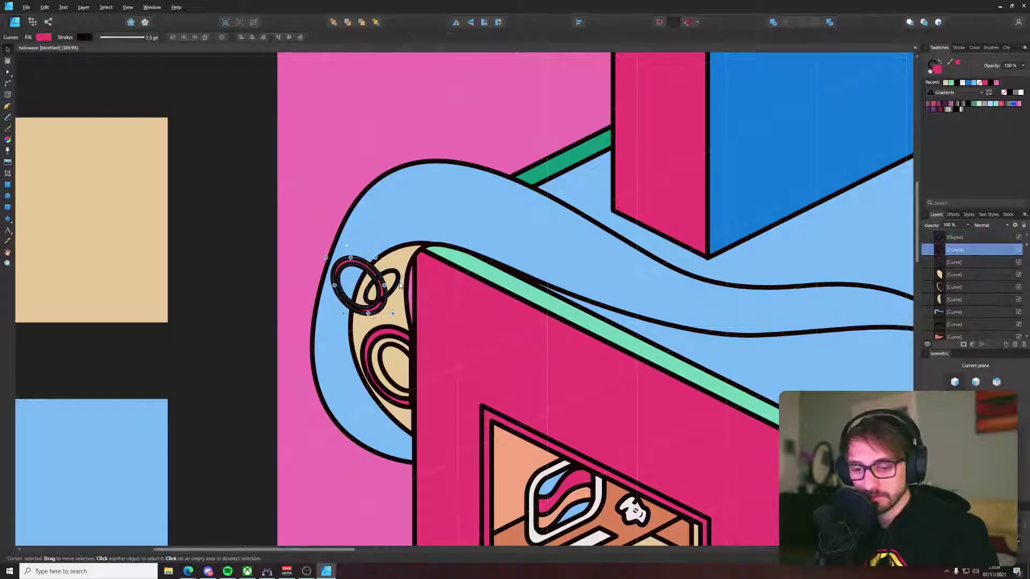
key("ctrl+z")
Step: Rotate the second sucker's ring and ellipse together, and add a tilted copy above it at the underside's tip
left_click(398, 271, "shift")
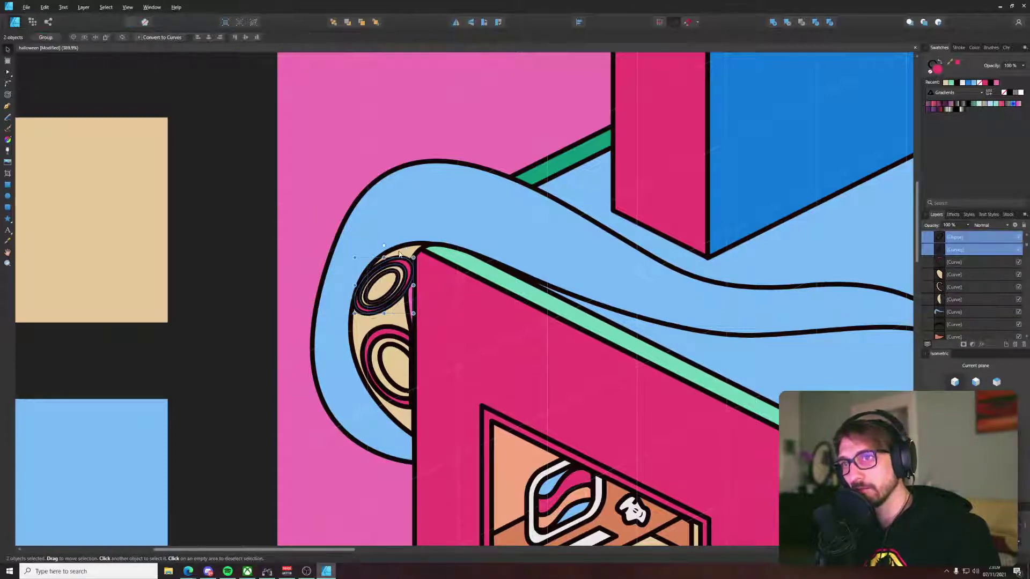
left_click_drag(402, 254, 333, 248)
mouse_move(364, 282)
left_mouse_down()
mouse_move(382, 289)
mouse_move(391, 279)
mouse_move(386, 232)
left_mouse_up()
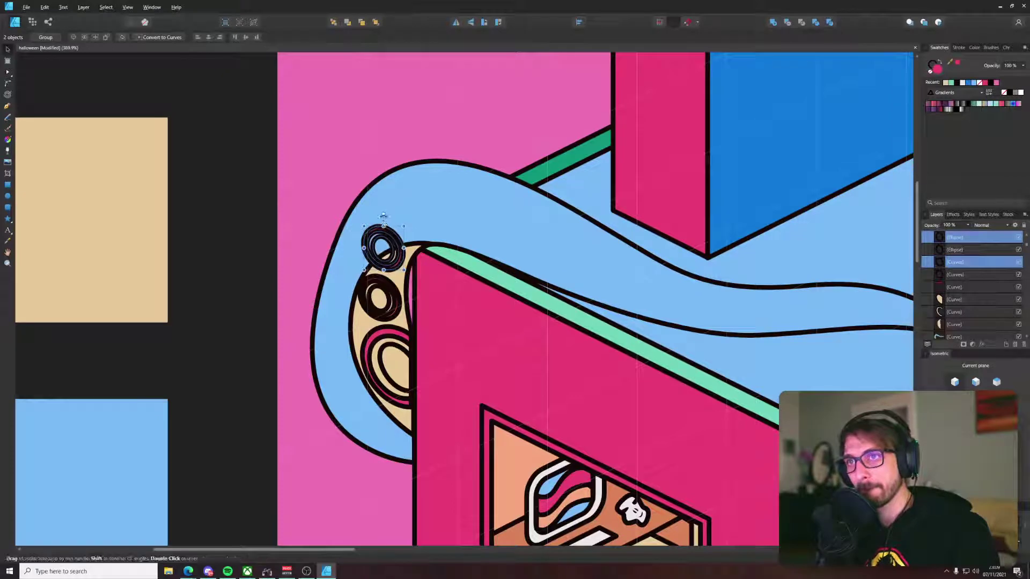
mouse_move(383, 220)
left_mouse_down()
mouse_move(437, 224)
mouse_move(423, 221)
left_mouse_up()
Step: Adjust the middle sucker's ring and inner ellipse so they fill the width of the beige underside
left_click(368, 300)
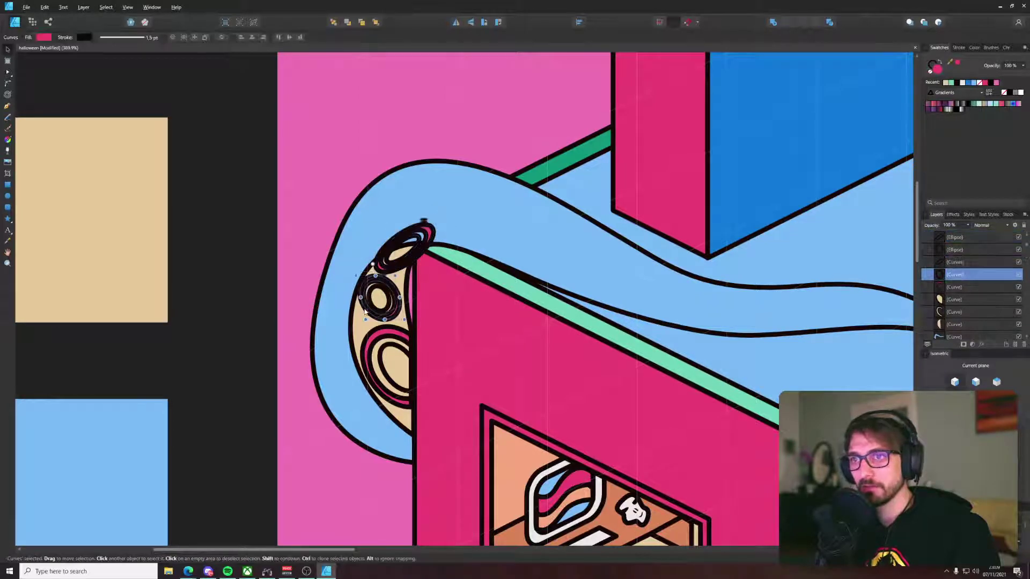
left_click_drag(364, 320, 368, 314)
left_click(372, 307)
left_click(362, 293, "shift")
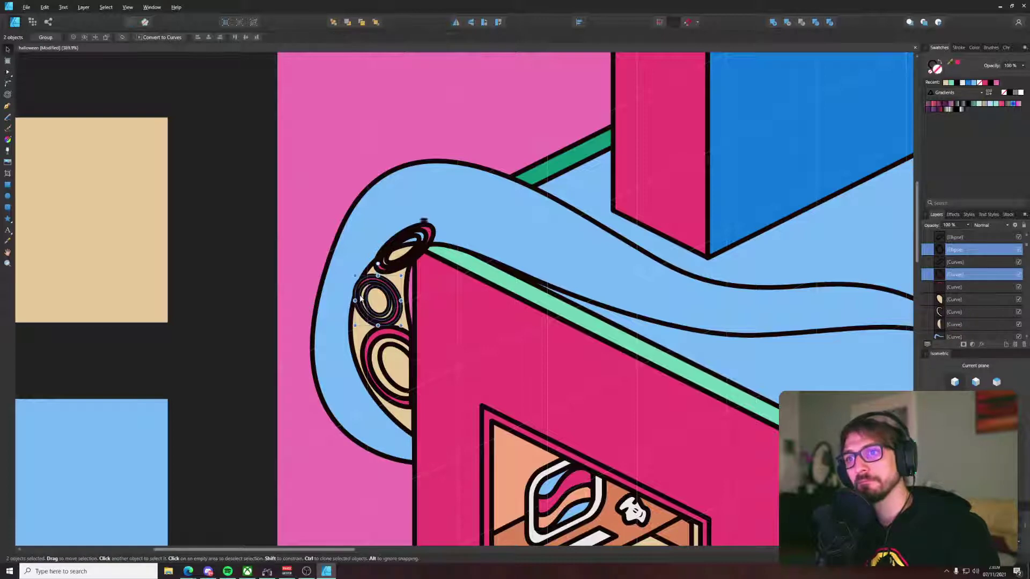
scroll(365, 296, "down", 5)
scroll(372, 277, "up", 7)
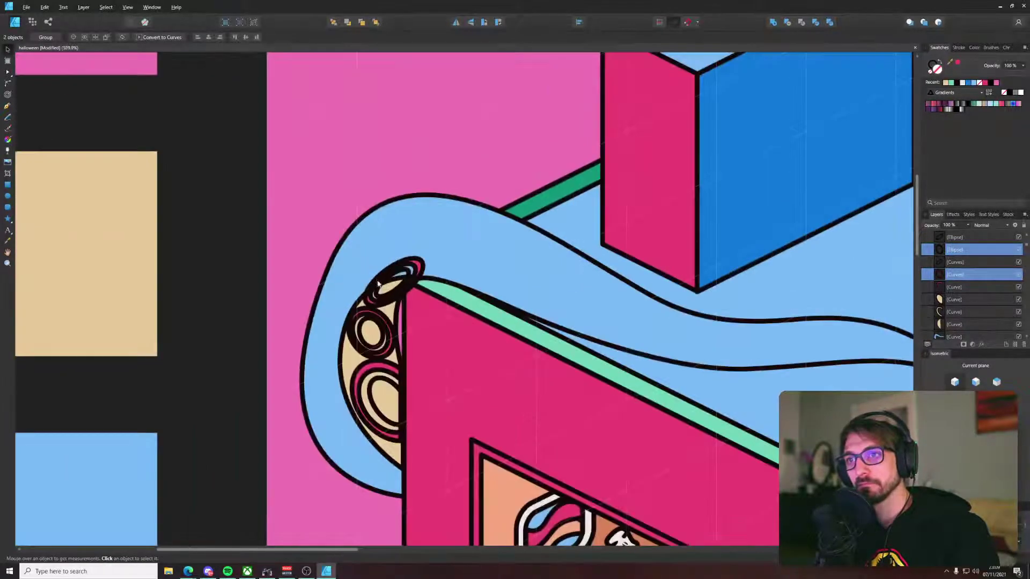
Step: Select the top sucker together with the light blue tentacle and divide the overlapping shapes into separate pieces
left_click(370, 282)
left_click(423, 266)
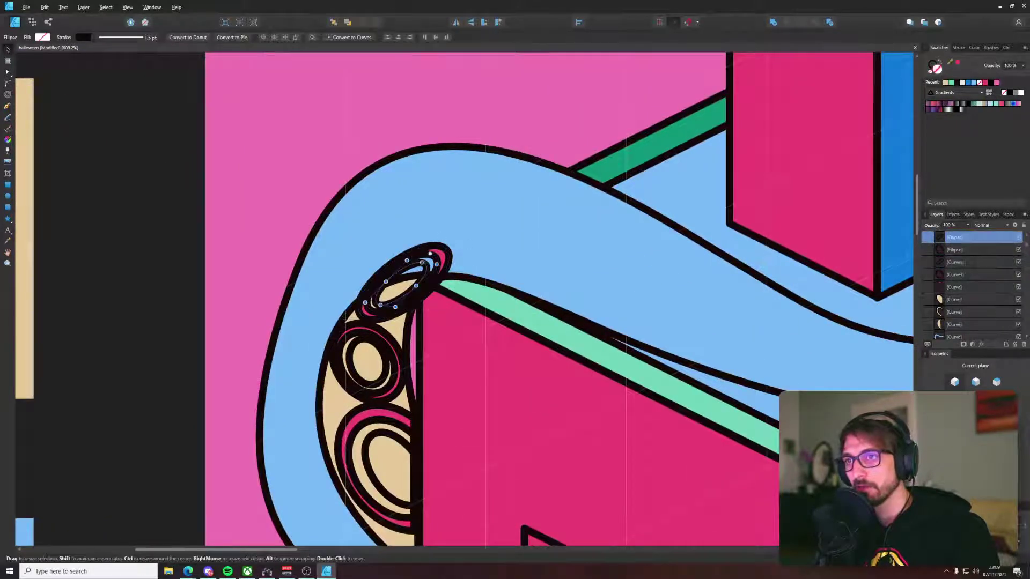
left_click(446, 262, "shift")
left_click(472, 252)
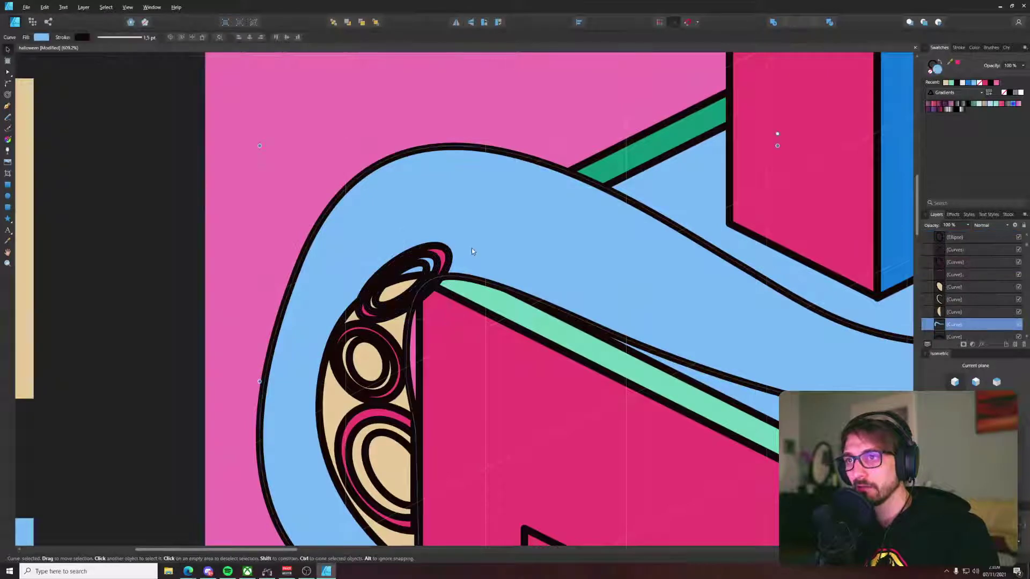
left_click(436, 256)
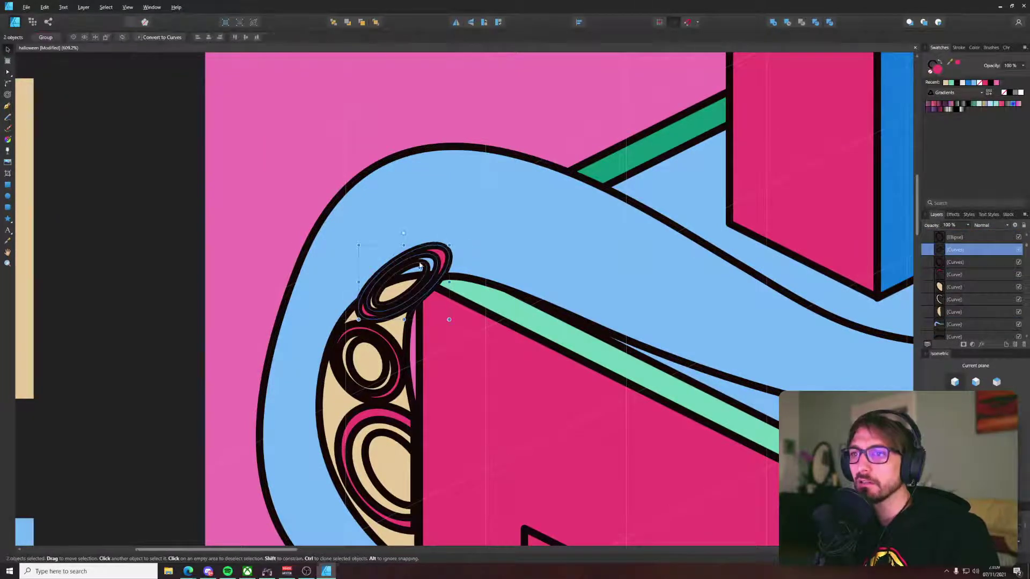
left_click(469, 219)
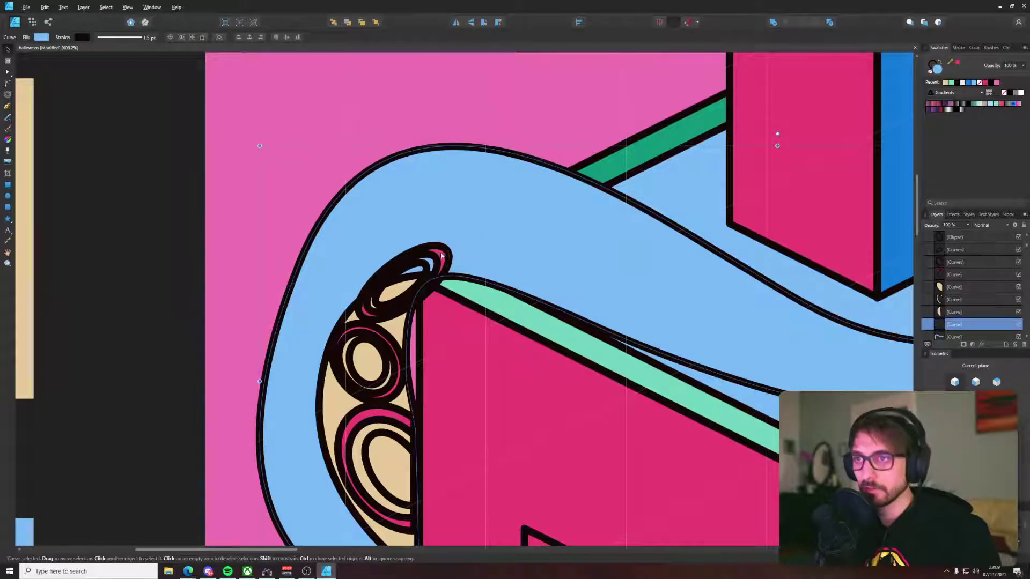
left_click(442, 256, "shift")
left_click(830, 22)
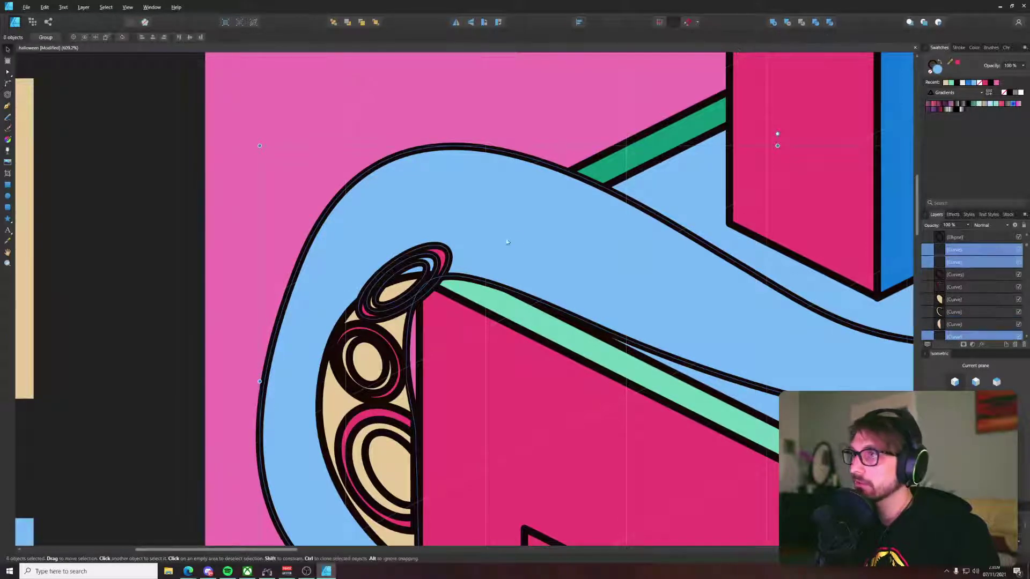
Step: Delete the outer pink ring piece of the divided top sucker that overlaps the blue tentacle
left_click(427, 267)
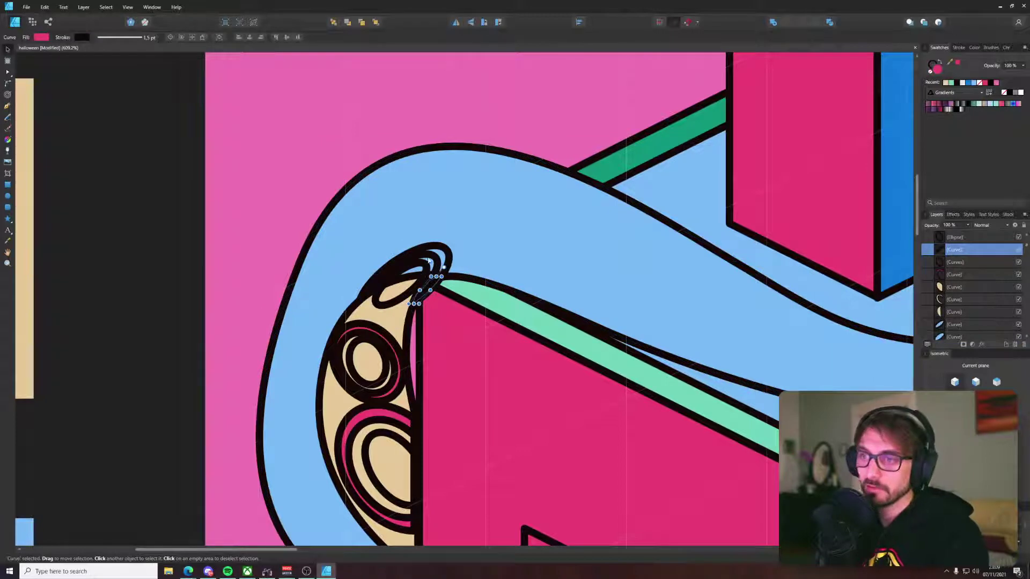
left_click(439, 254)
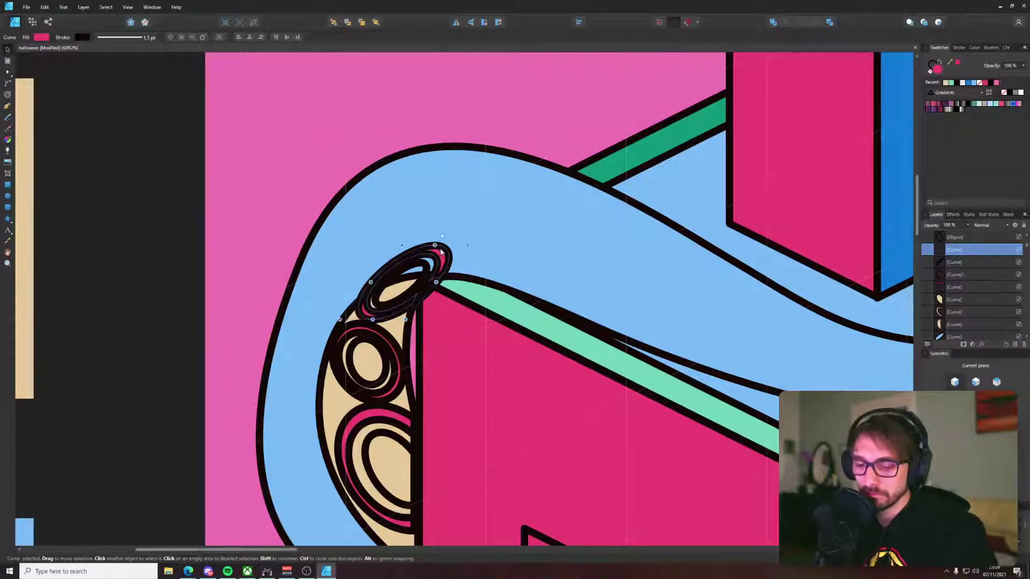
left_click(442, 226)
left_click(441, 252)
left_click(442, 224)
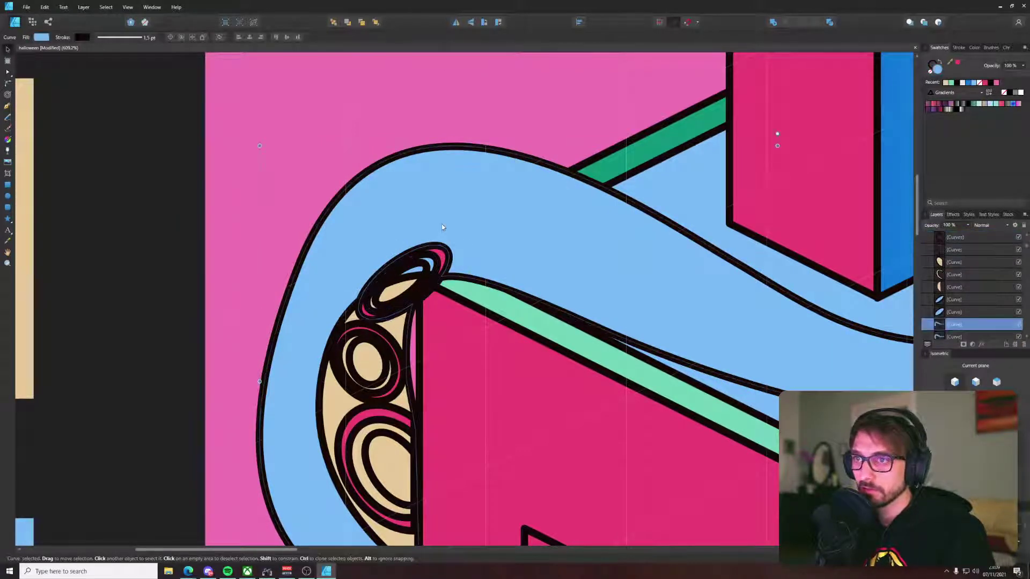
left_click(441, 251)
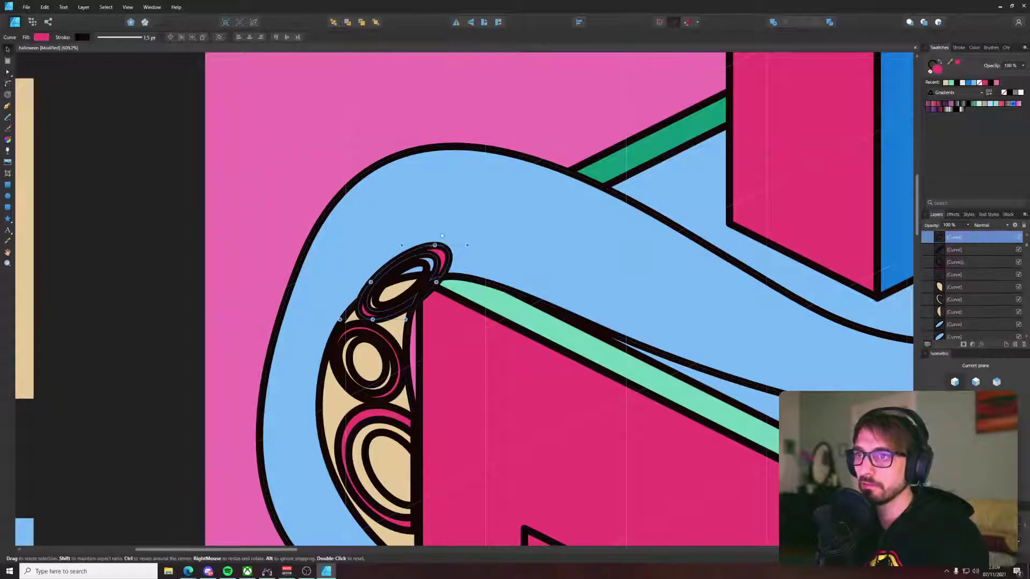
key("Delete")
Step: Delete the remaining pieces of the top sucker, including its inner ellipse and the sliver over the wall's corner
left_click(424, 257)
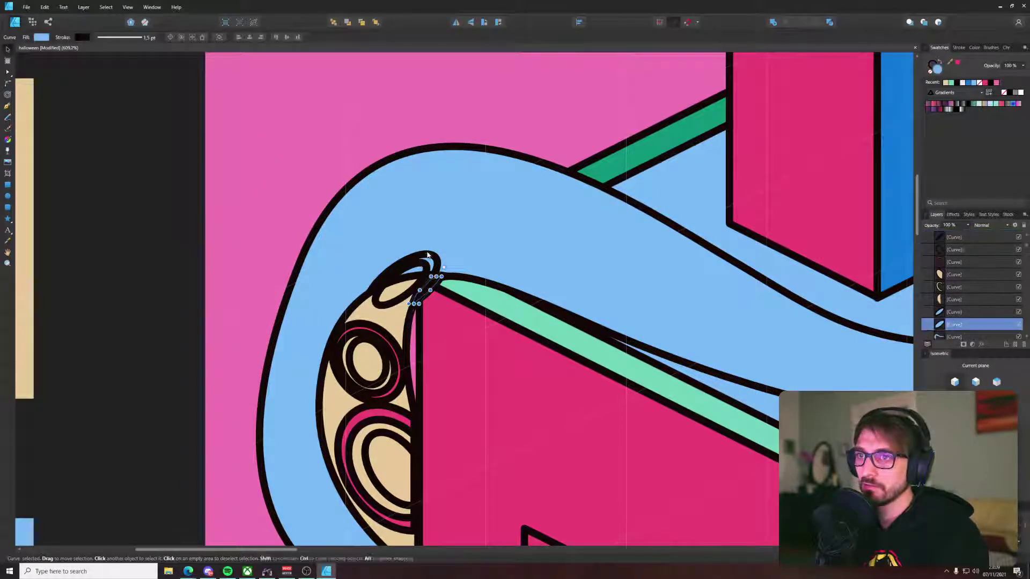
left_click(426, 262)
key("Delete")
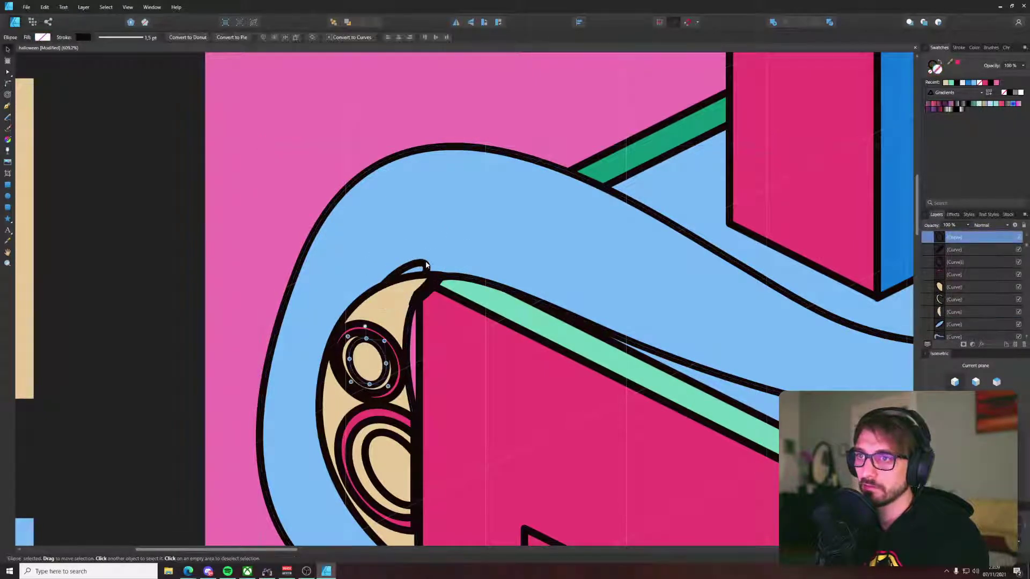
left_click(427, 266)
key("Delete")
scroll(427, 291, "down", 5)
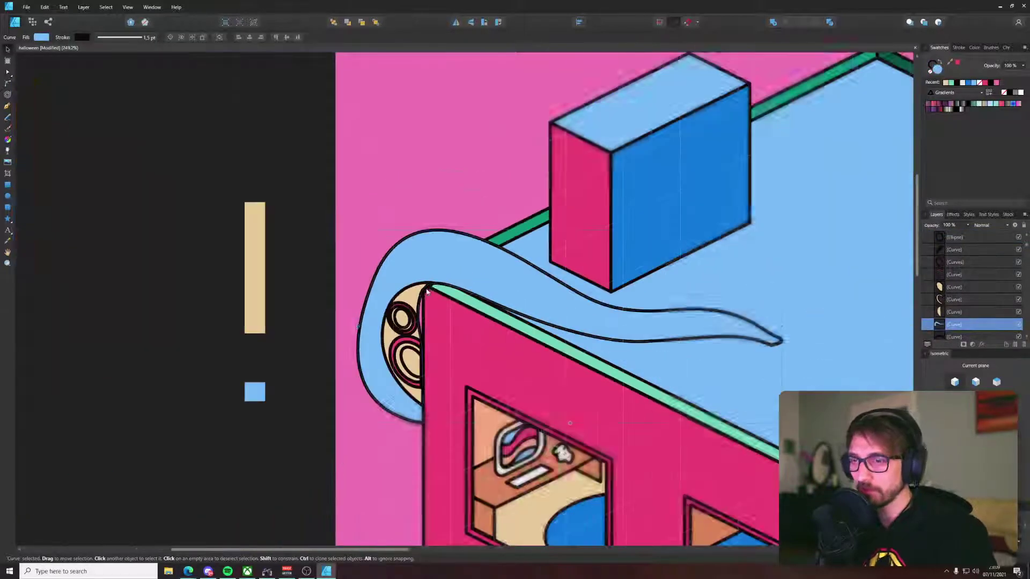
scroll(436, 264, "up", 5)
scroll(410, 295, "up", 3)
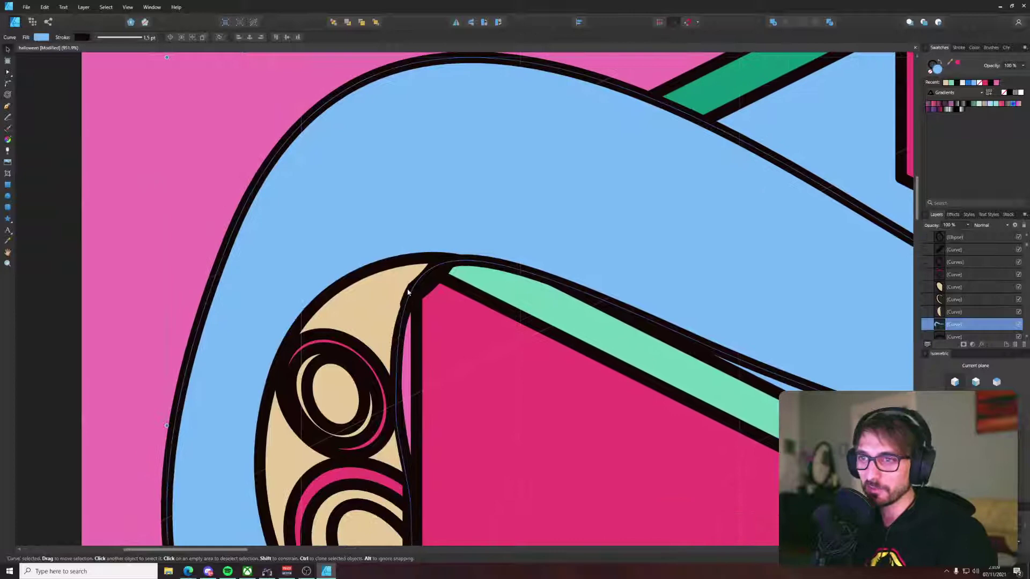
left_click(407, 293)
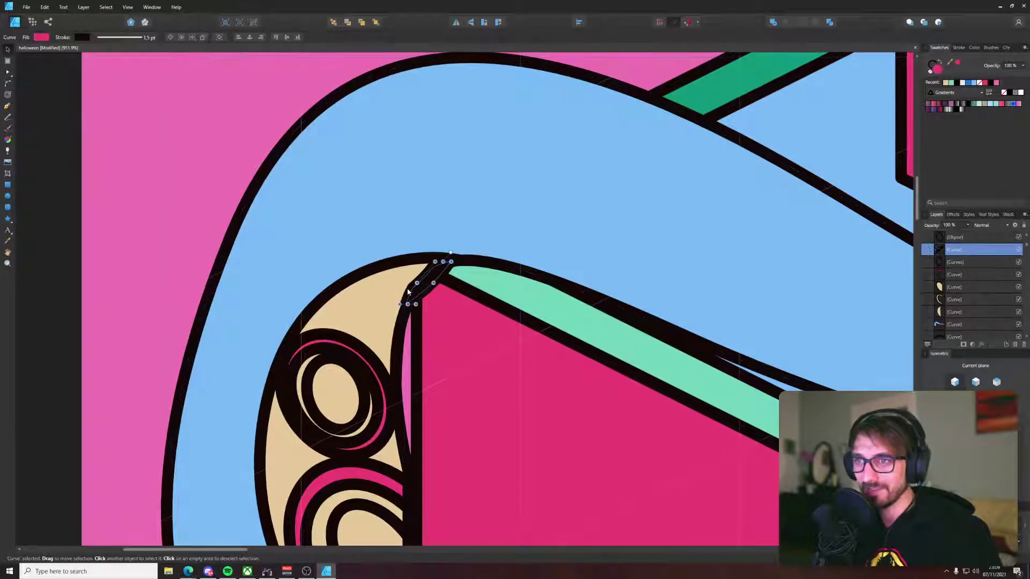
key("Delete")
Step: Draw a downward-bowed curve with the Pen tool across the beige underside just above the middle sucker
key("p")
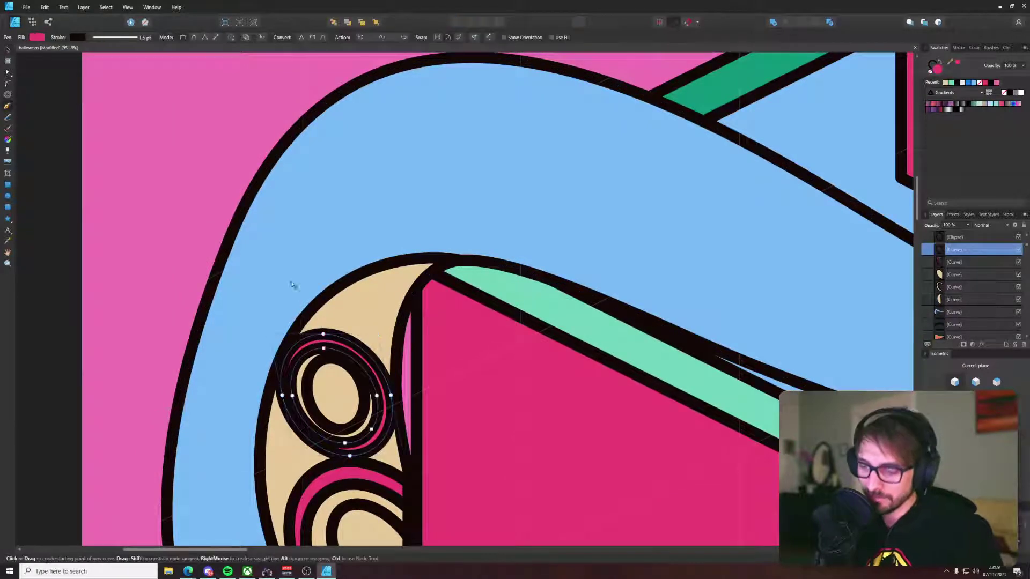
left_click(328, 293)
mouse_move(401, 308)
left_mouse_down()
mouse_move(468, 279)
mouse_move(452, 272)
left_mouse_up()
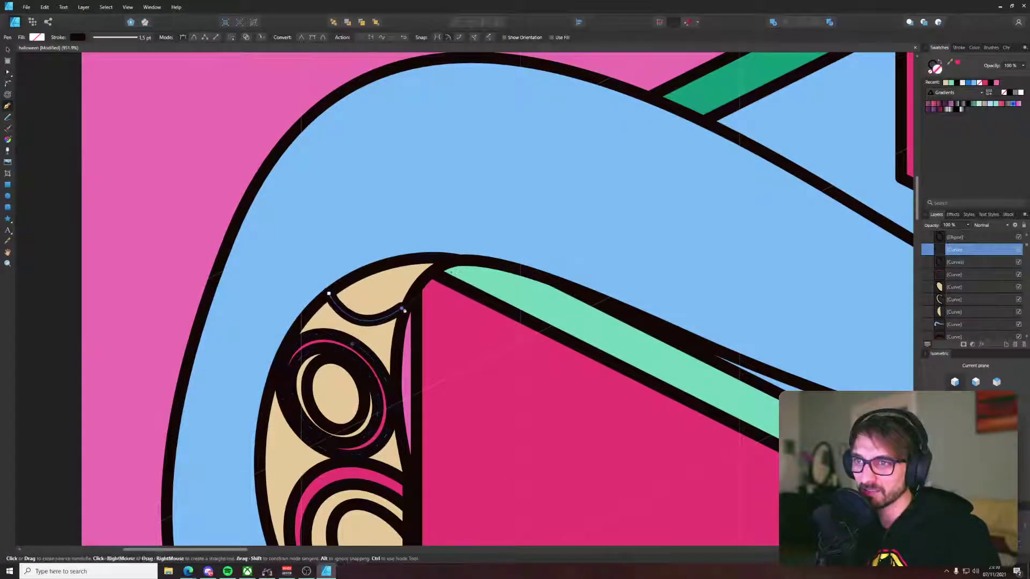
Step: Extend the bowed curve above the middle sucker into a closed crescent, adding a second arc back to its starting point
left_click(402, 309)
left_click(412, 292)
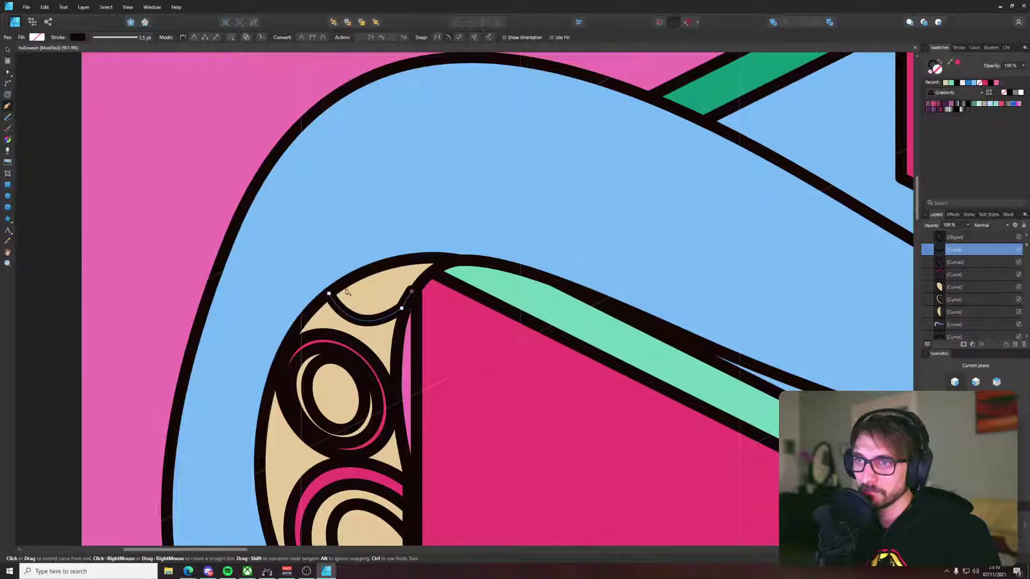
left_click(346, 288)
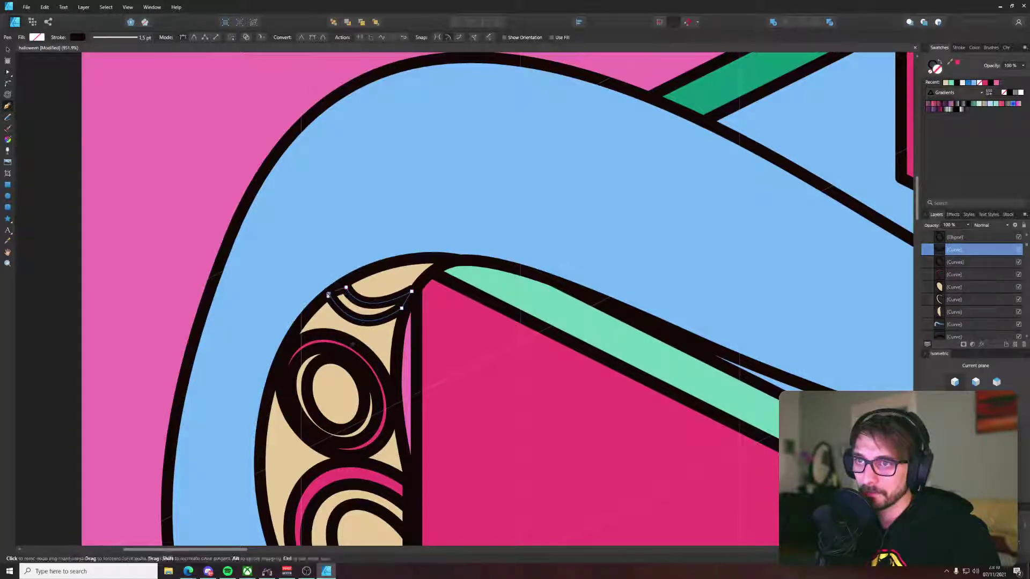
left_click(329, 294)
Step: Fill the new crescent with the palette's medium pink and deselect it
key("i")
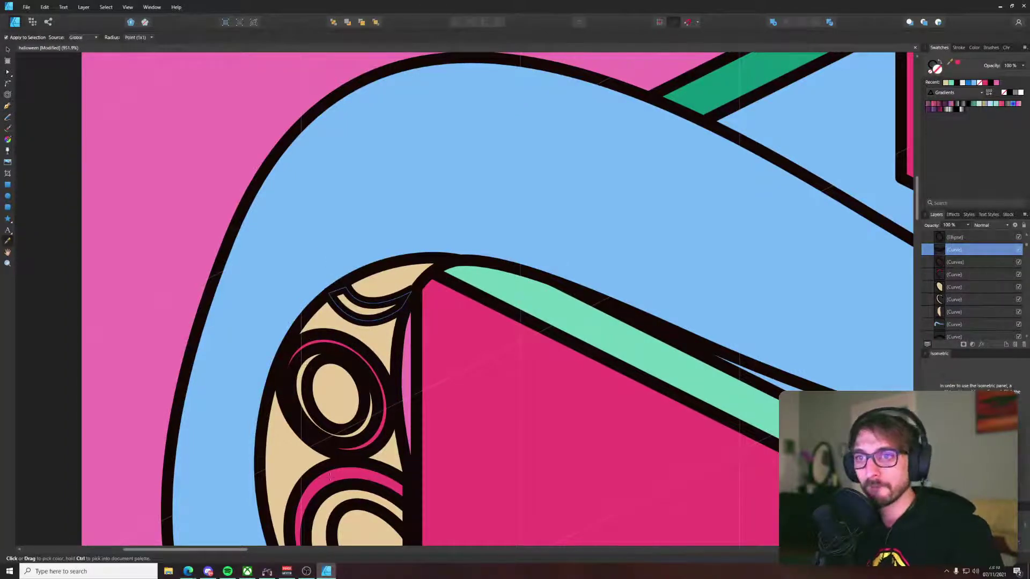
key("v")
scroll(362, 346, "down", 9)
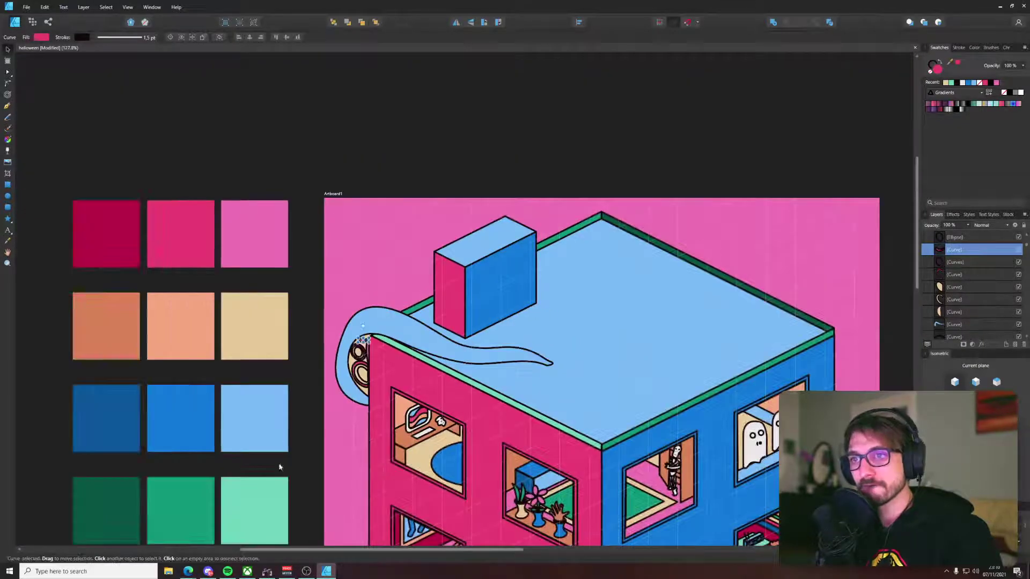
key("i")
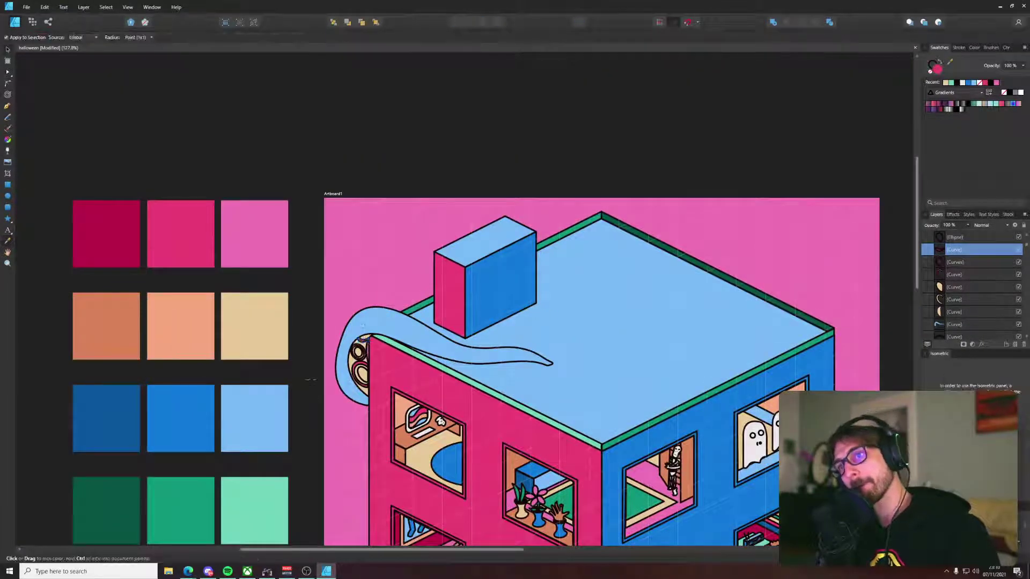
scroll(310, 381, "down", 4)
key("v")
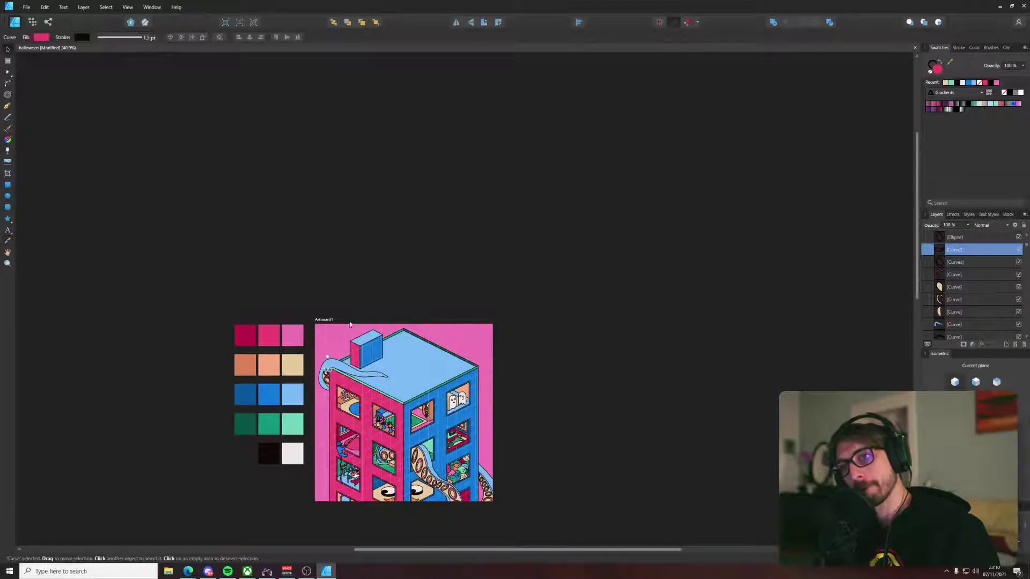
left_click(336, 280)
Step: Draw a long shallow curve with the Pen tool inside the tentacle's lower edge on the roof, running toward the tip
scroll(324, 356, "up", 4)
left_click_drag(355, 364, 345, 253)
scroll(345, 254, "down", 2)
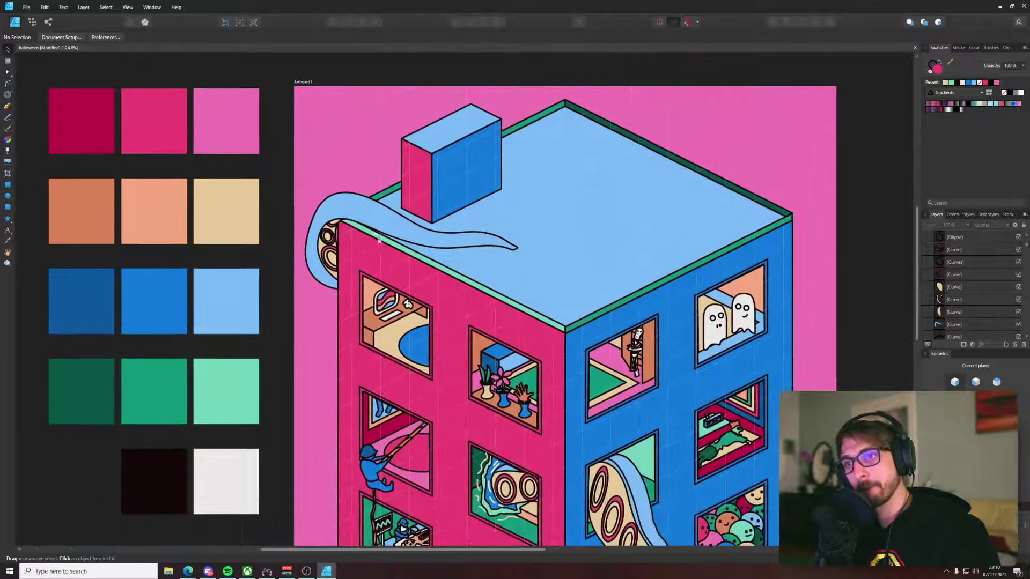
scroll(423, 254, "up", 3)
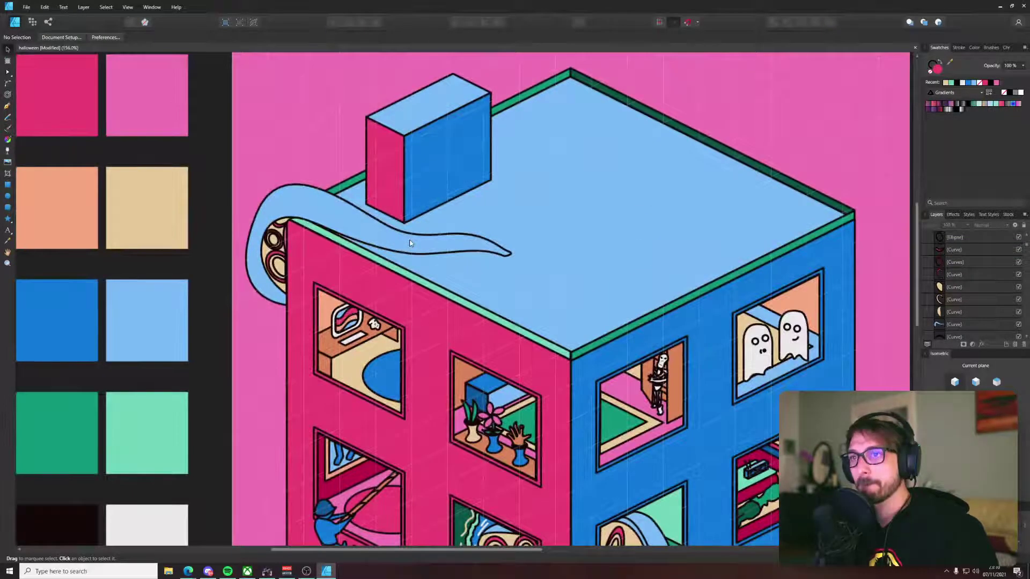
scroll(410, 243, "up", 2)
key("p")
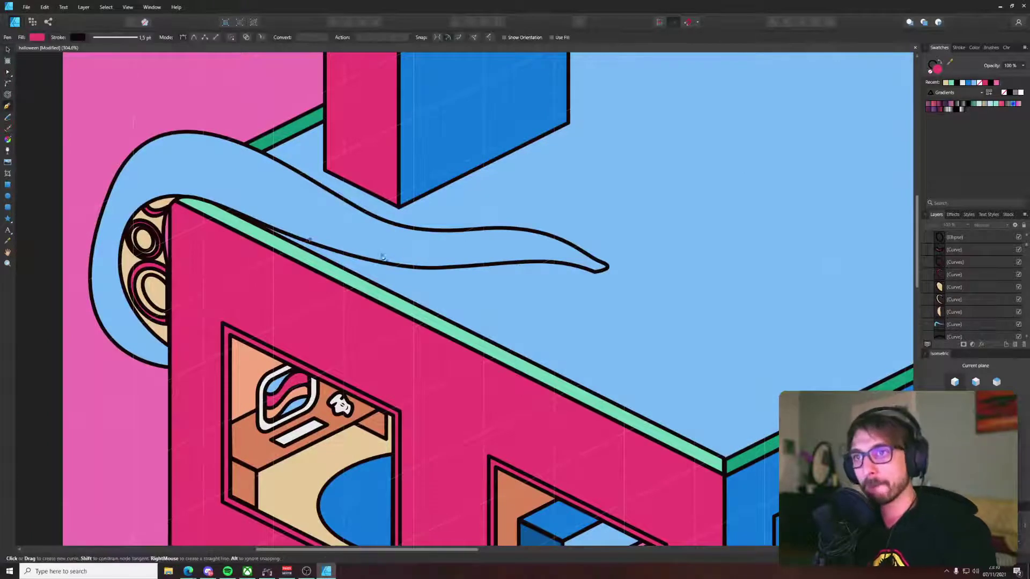
left_click_drag(496, 261, 568, 259)
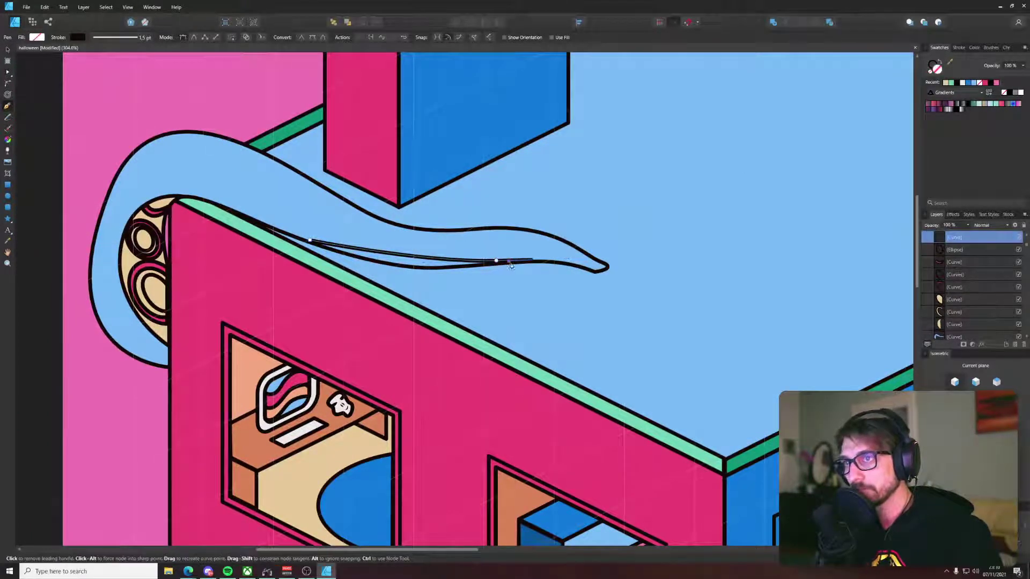
key("ctrl+z")
scroll(501, 264, "up", 3)
left_click(506, 263)
Step: Shift the curve's node near the tentacle tip back toward the wall and align its end with the lower outline
key("a")
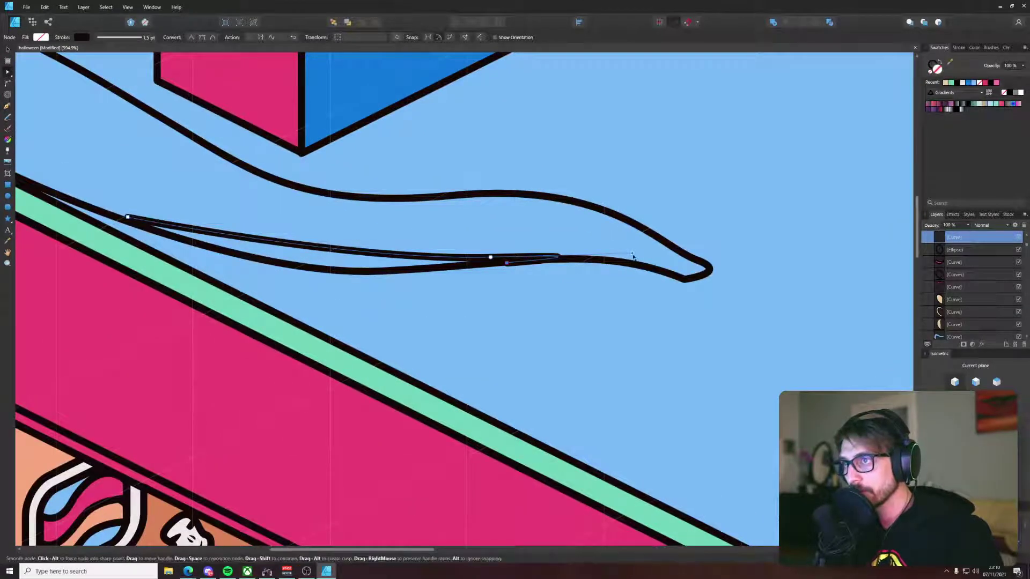
left_click_drag(633, 257, 461, 255)
left_click_drag(598, 250, 498, 261)
left_click(508, 263)
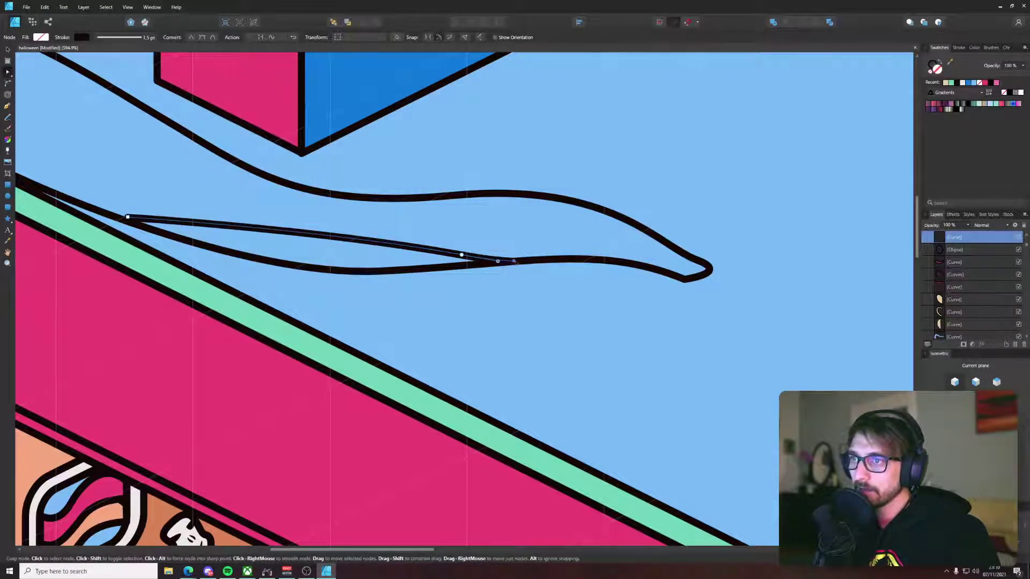
Step: Close the curve into a thin sliver along the tentacle's lower outline and adjust its corner nodes and lower-edge handle
key("p")
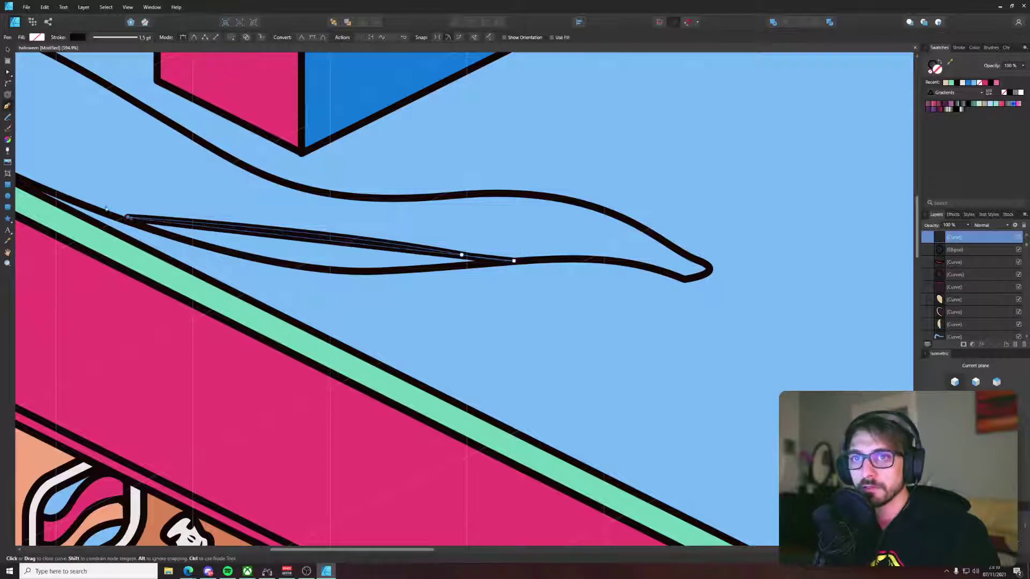
scroll(395, 229, "left", 4)
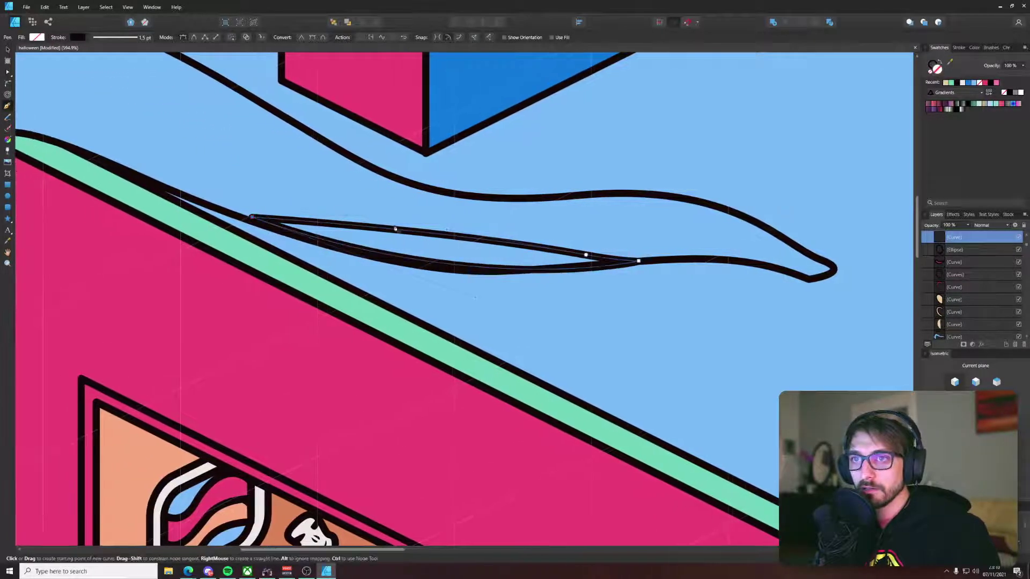
key("a")
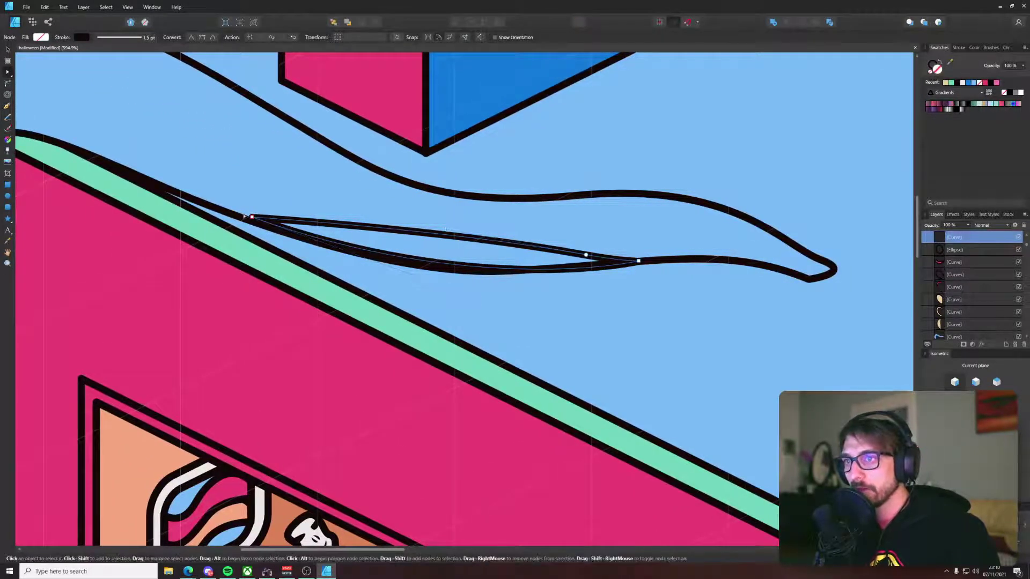
left_click_drag(252, 217, 244, 217)
left_click_drag(468, 297, 469, 304)
left_click_drag(638, 261, 615, 261)
left_click_drag(469, 305, 424, 300)
Step: Fill the thin sliver on the tentacle's lower edge with the palette's beige
scroll(424, 300, "down", 5)
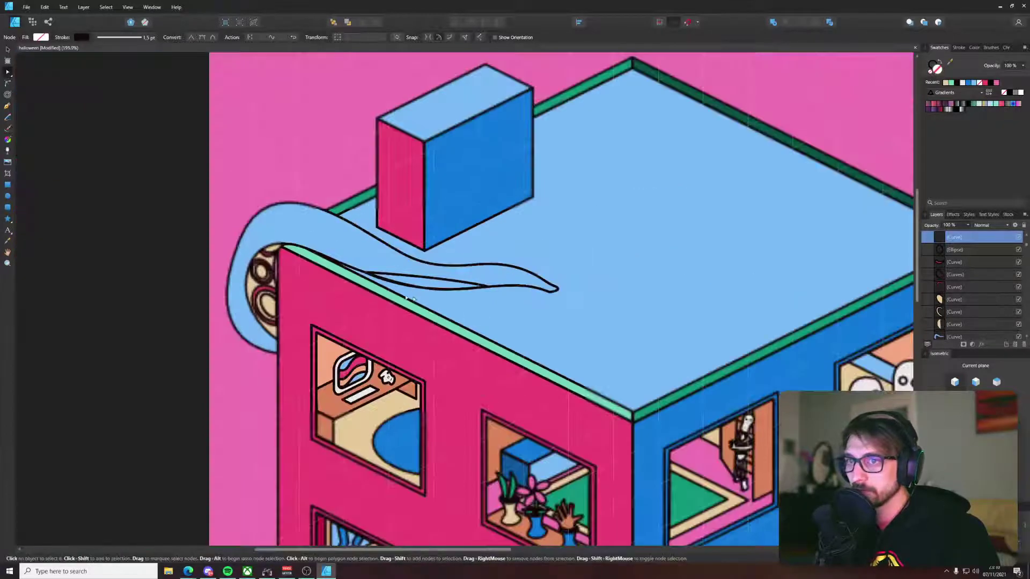
key("i")
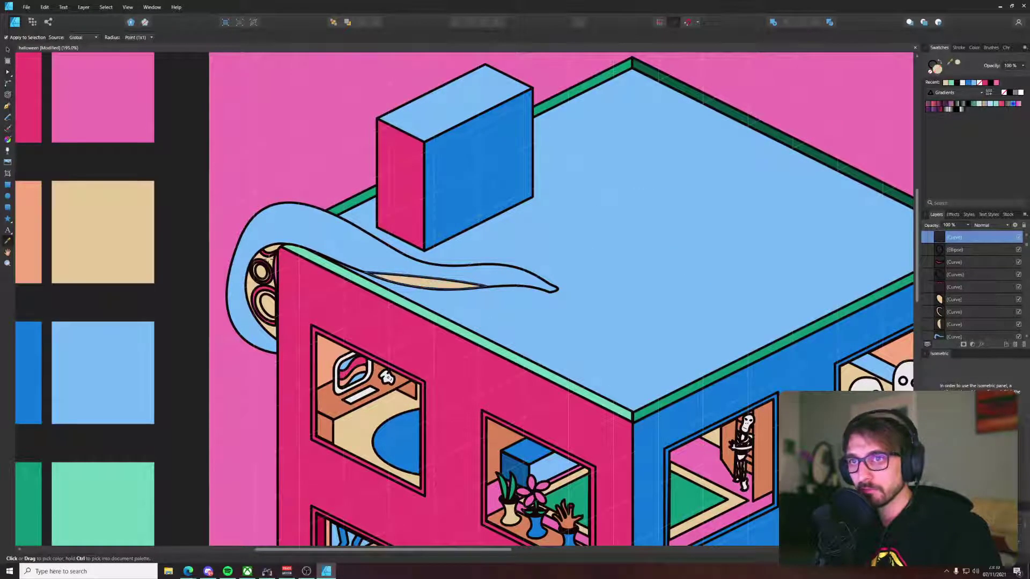
key("v")
Step: Select the large lower sucker's pink outer ring and inner ellipse together and nudge them down slightly
scroll(254, 309, "up", 4)
left_click(258, 308)
left_click(253, 308, "shift")
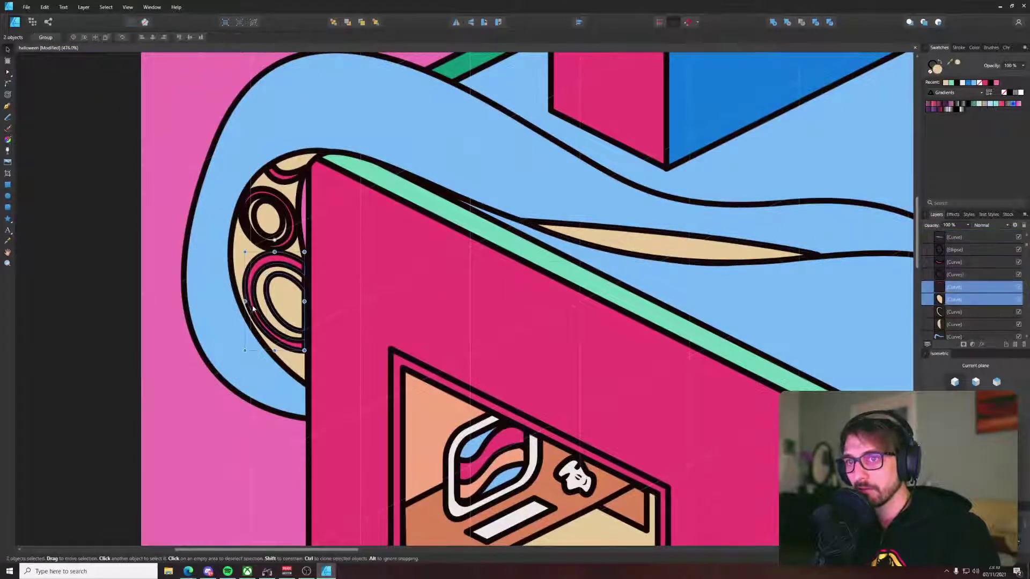
left_click(268, 321)
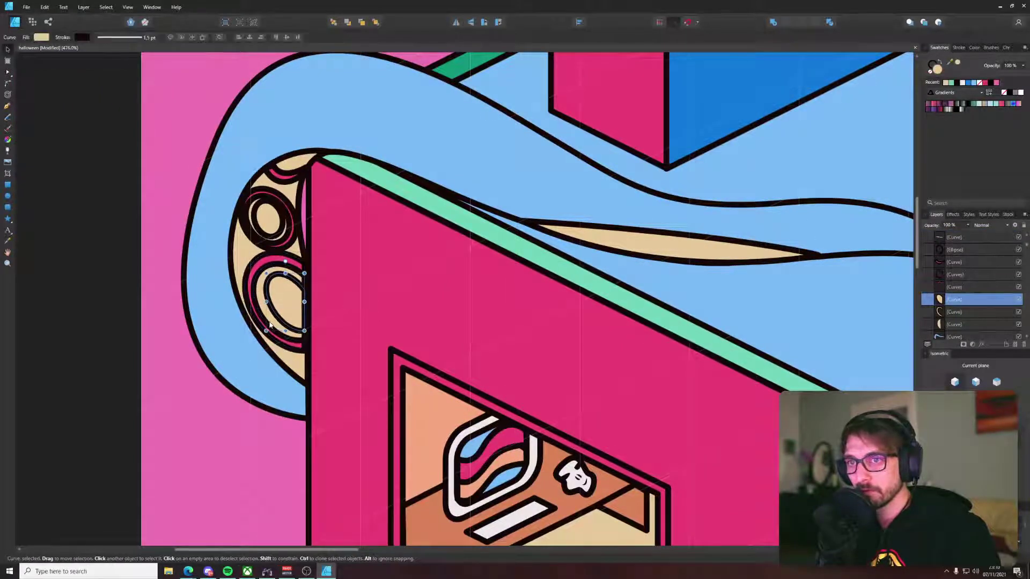
left_click(262, 318)
left_click(271, 312, "shift")
key("Down")
key("Down")
key("Down")
Step: Delete the leftover beige middle ring of the large lower sucker and deselect everything
left_click(266, 287)
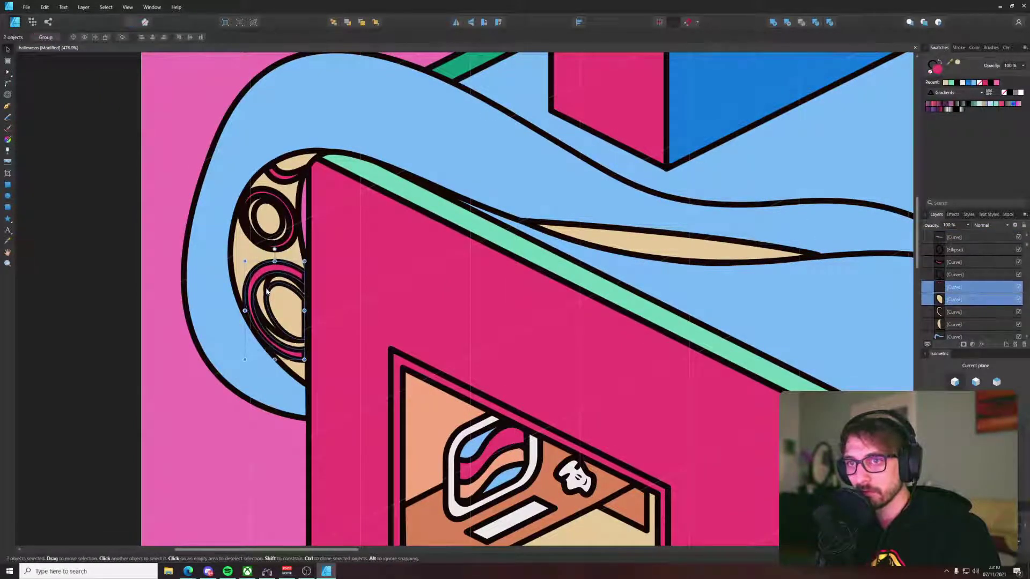
scroll(269, 283, "up", 4)
left_click(272, 282)
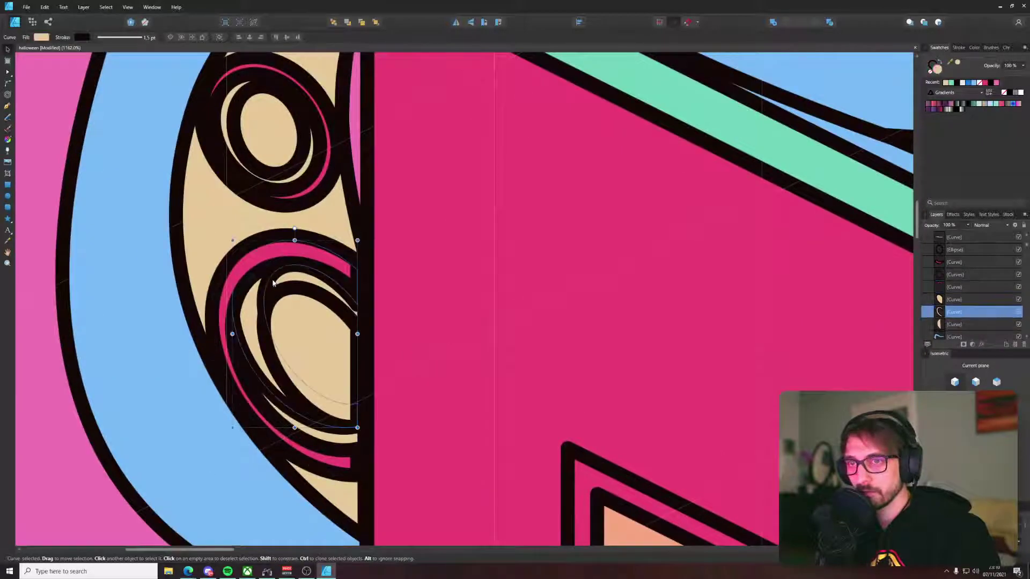
scroll(272, 283, "down", 5)
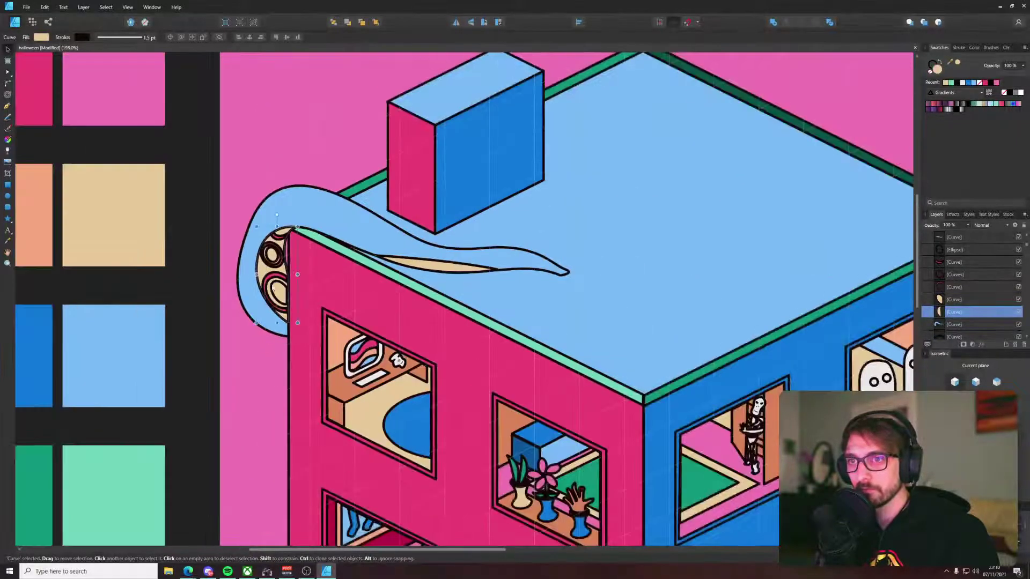
left_click(194, 227)
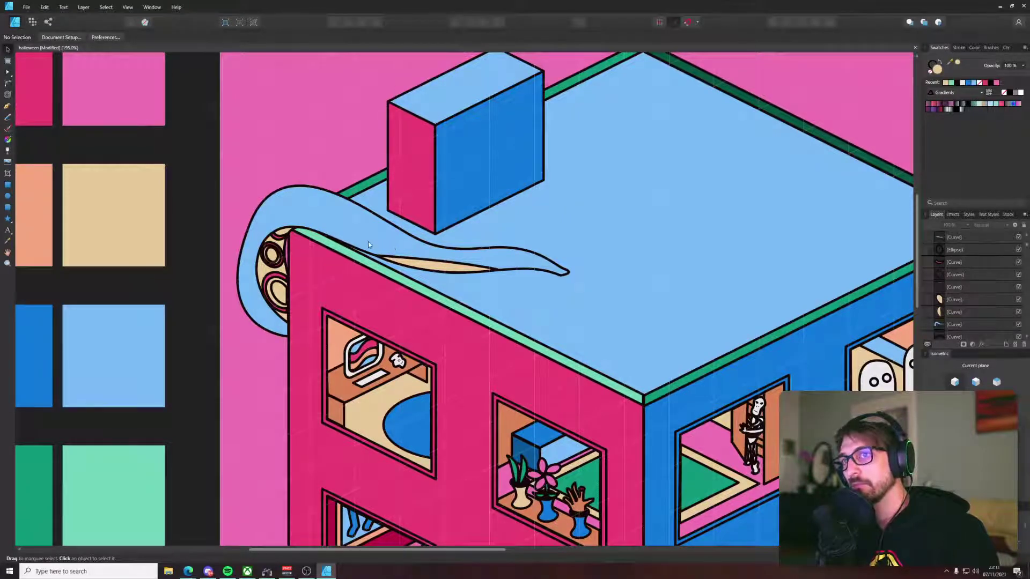
Step: Reshape the beige sliver on the roof tentacle by adjusting its tip-side end node and pulling its upper edge downward
scroll(424, 263, "up", 4)
left_click(431, 265)
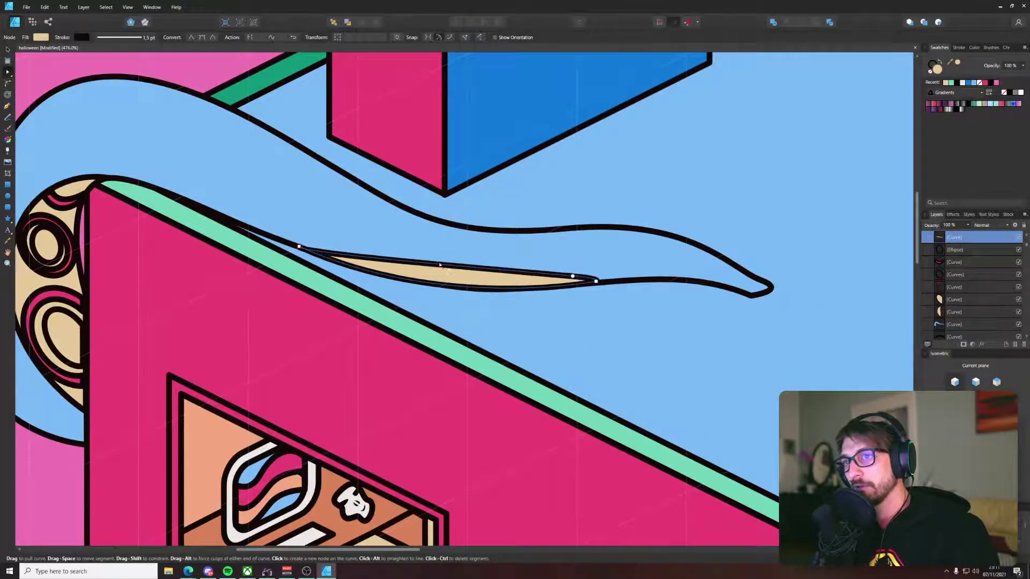
scroll(442, 267, "down", 5)
scroll(556, 280, "up", 7)
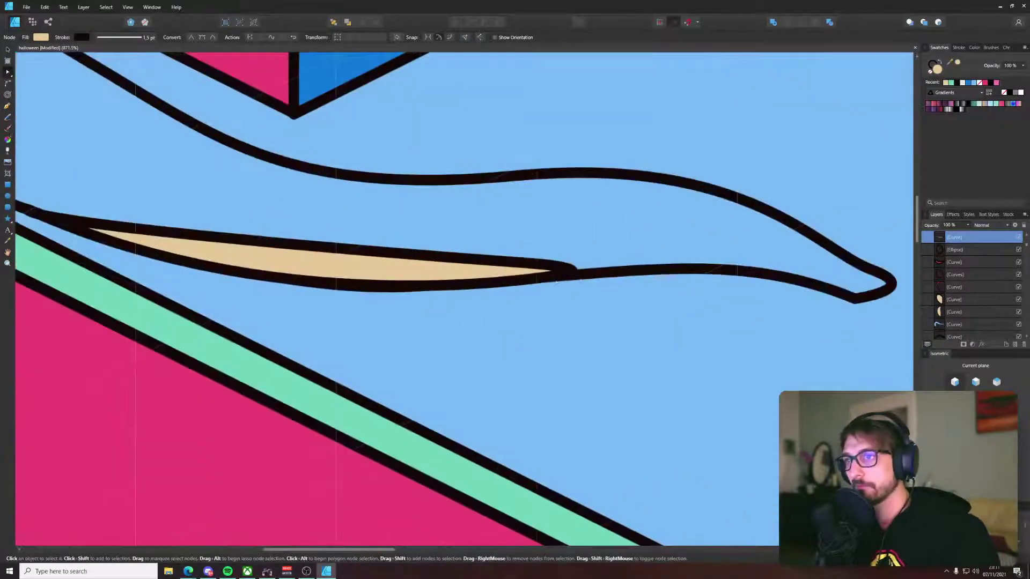
left_click_drag(563, 269, 610, 272)
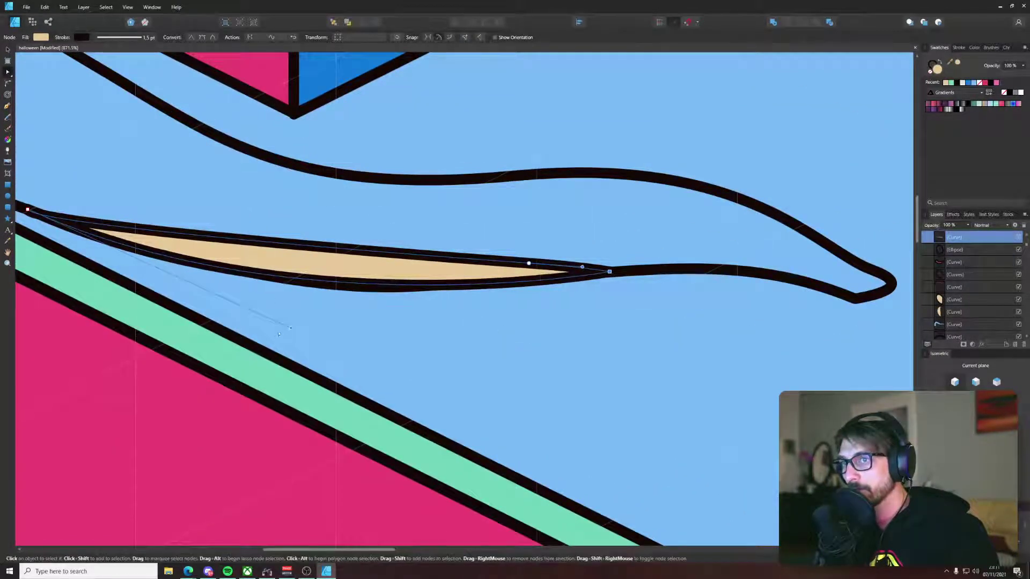
left_click_drag(352, 246, 353, 261)
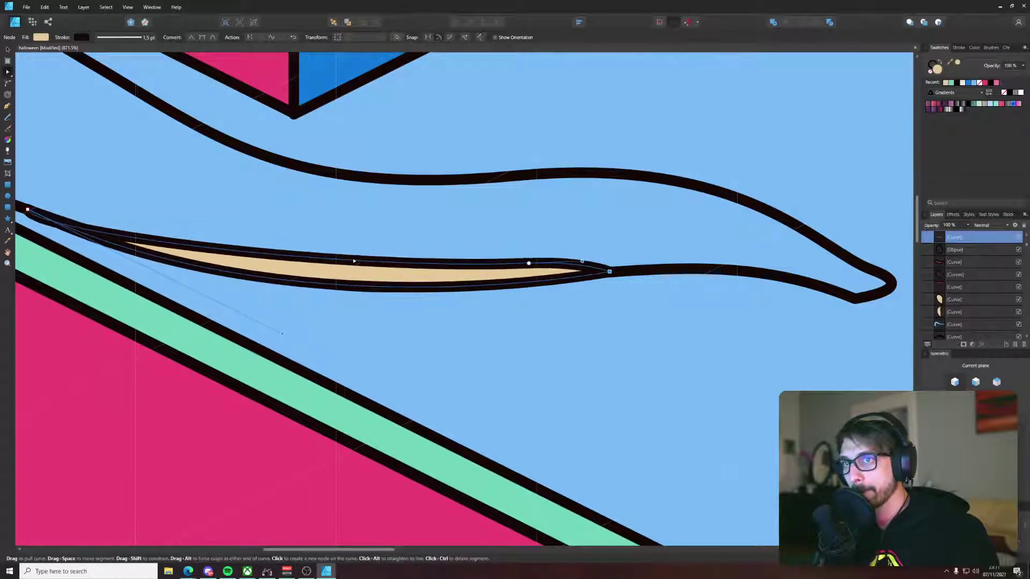
Step: Adjust the handle at the sliver's wall-side end to smooth its lower edge, and save the document
scroll(366, 296, "down", 4)
scroll(230, 267, "up", 5)
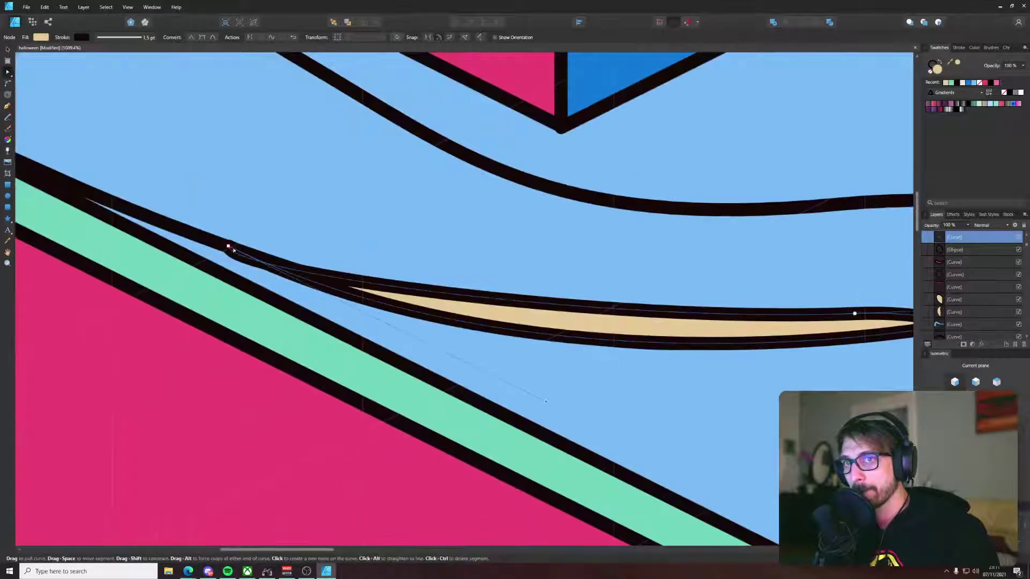
left_click(228, 246)
left_click_drag(229, 272, 365, 294)
scroll(365, 294, "down", 10)
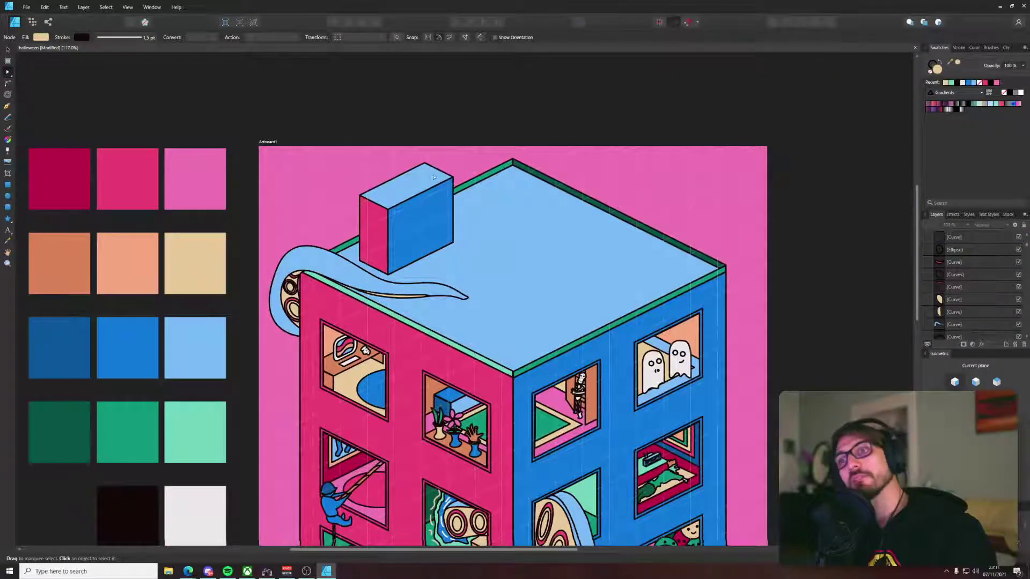
scroll(433, 177, "down", 3)
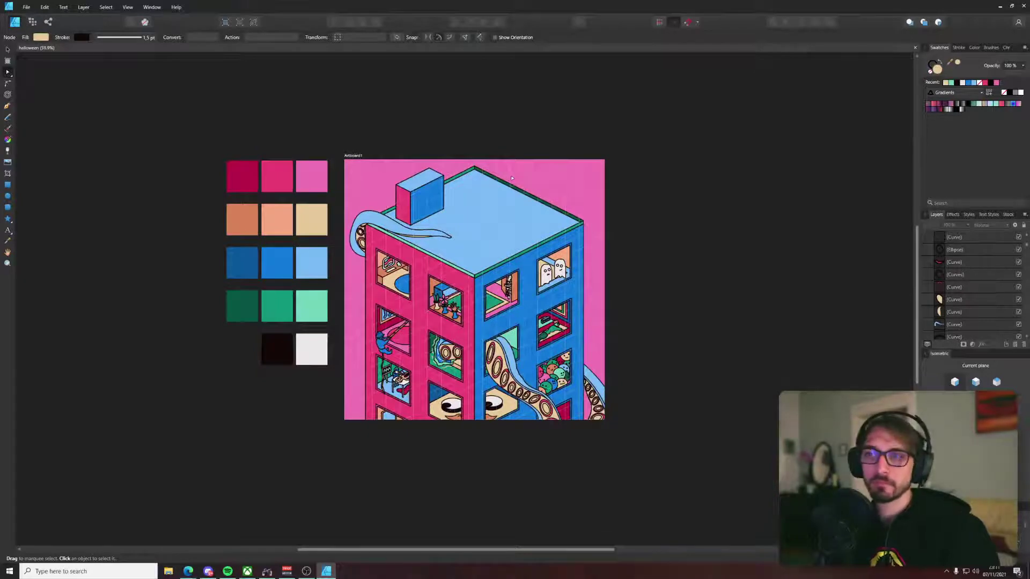
left_click_drag(520, 219, 467, 200)
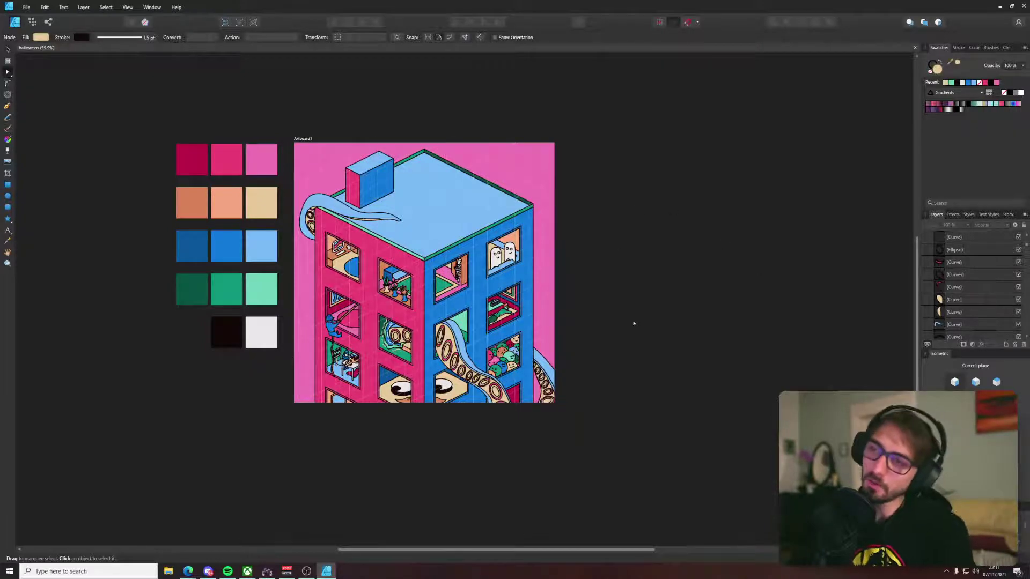
Step: Duplicate the blue side face of the rooftop block and shrink the copy to a door standing on the face's bottom edge
scroll(410, 176, "up", 5)
left_click(388, 213)
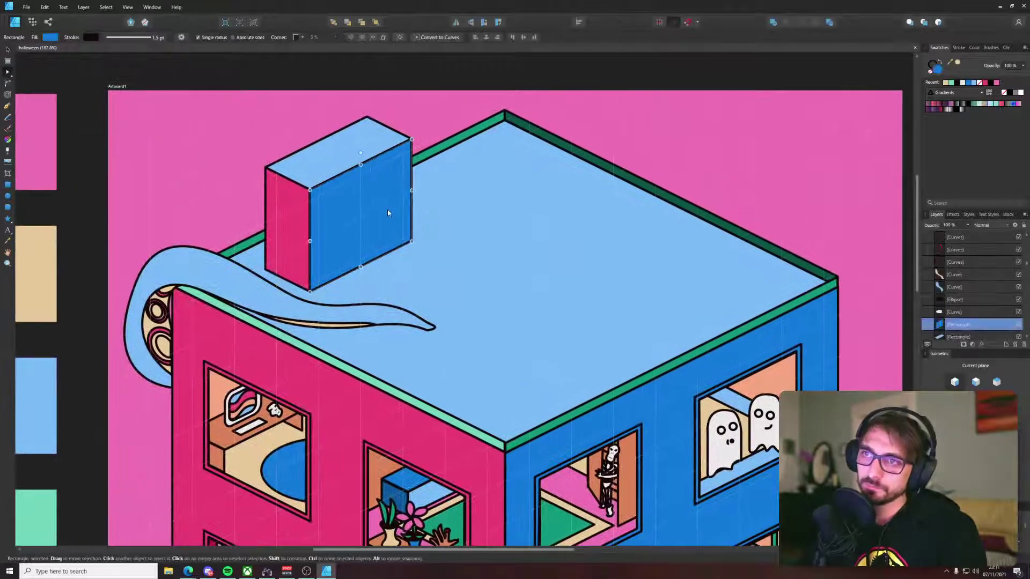
left_click_drag(412, 139, 361, 217)
Step: Fill the door rectangle with the palette's dark orange and deselect it
scroll(560, 228, "down", 5)
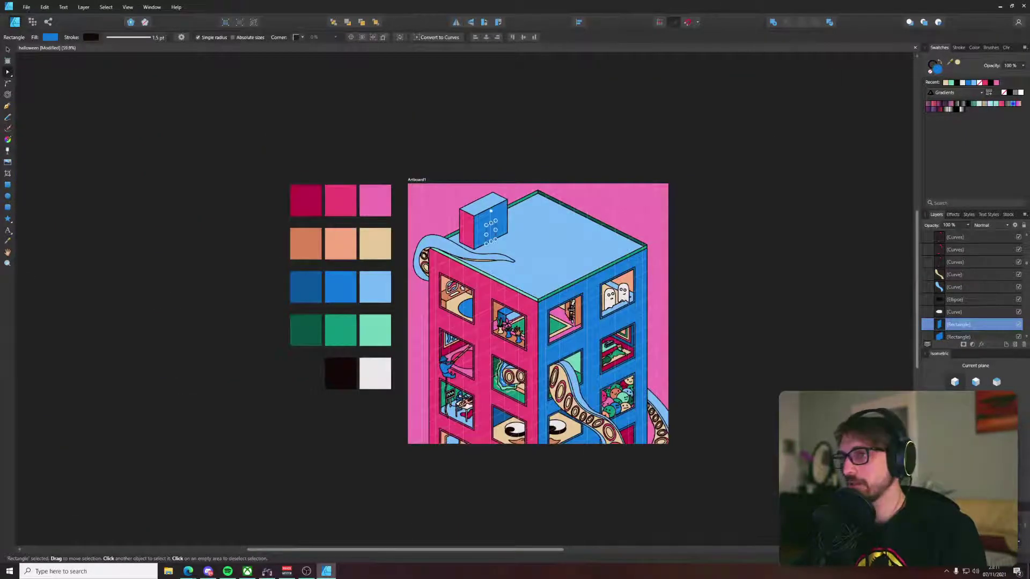
key("i")
key("v")
left_click(481, 172)
Step: Draw a small circle with the Ellipse tool near the orange door's right edge as a doorknob
scroll(490, 227, "up", 12)
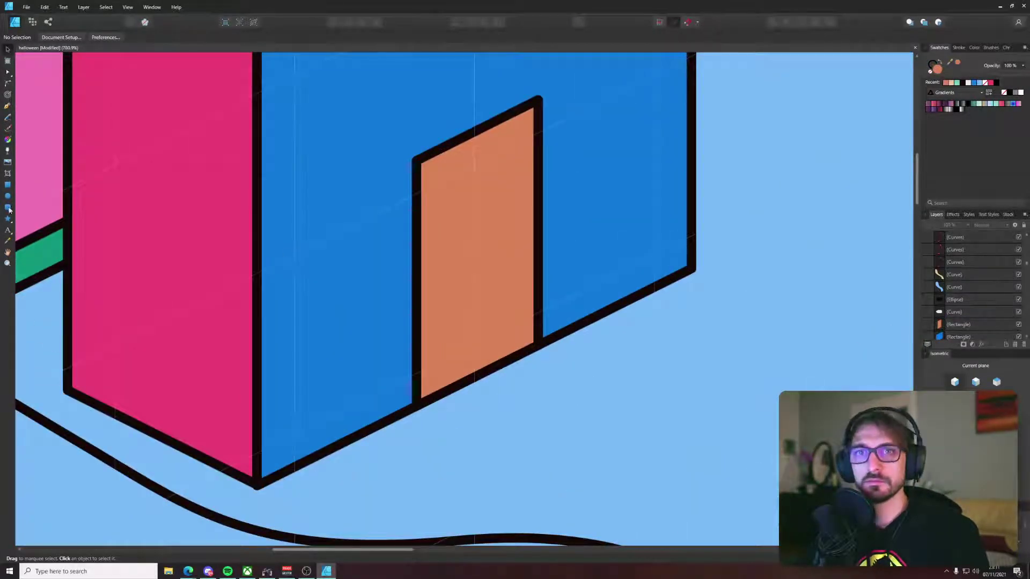
left_click(8, 196)
left_click_drag(501, 242, 522, 262)
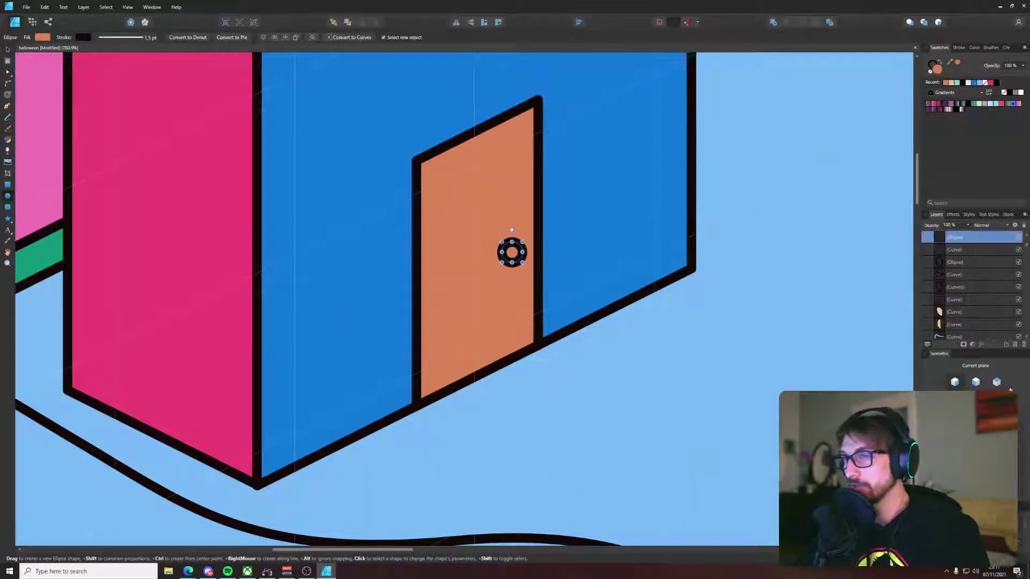
Step: Fit the doorknob circle to the blue wall's isometric plane and position it near the orange door's edge
key("v")
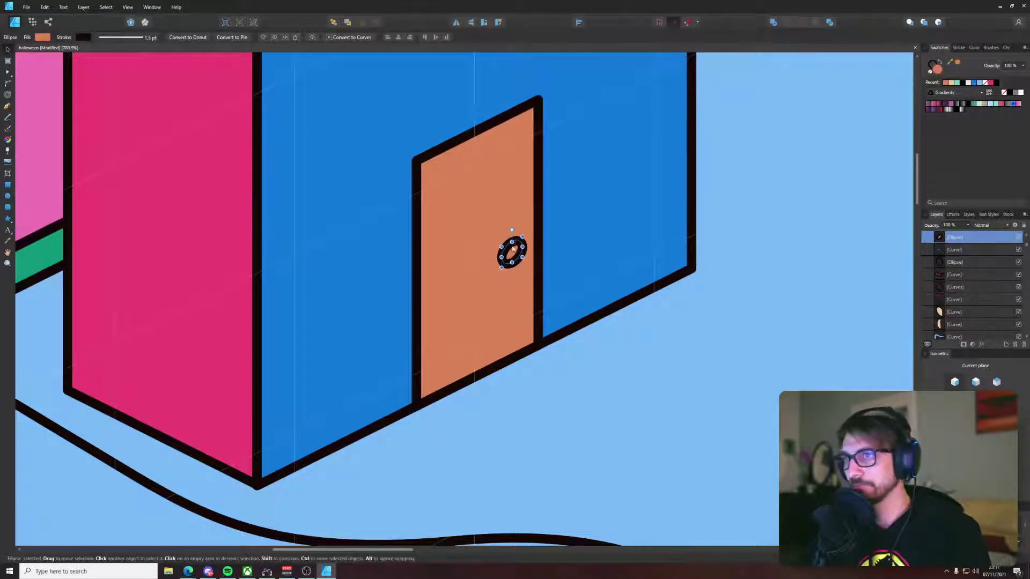
left_click_drag(512, 242, 512, 251)
key("ctrl+z")
key("ctrl+z")
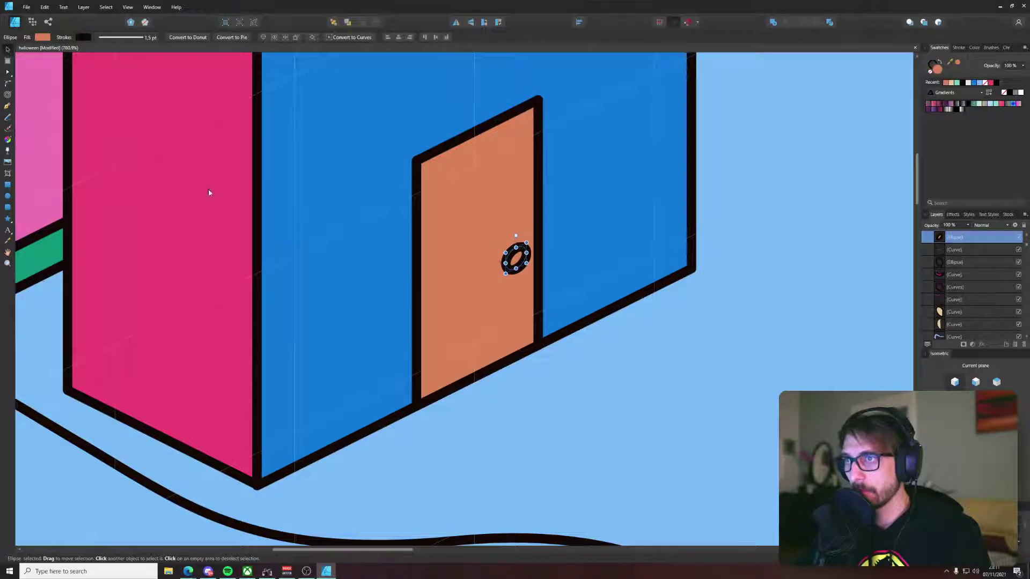
Step: Duplicate the rooftop block's blue side face and shrink the copy to a small window between the block's front corner and the door
scroll(214, 188, "down", 2, "ctrl")
left_click(391, 170)
left_click_drag(479, 143, 473, 186)
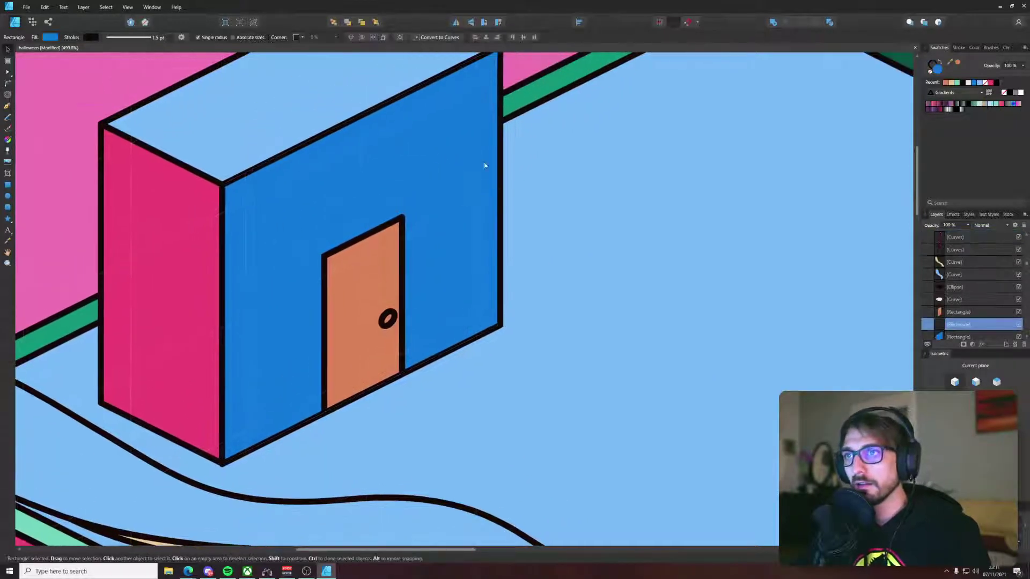
left_click_drag(499, 56, 264, 355)
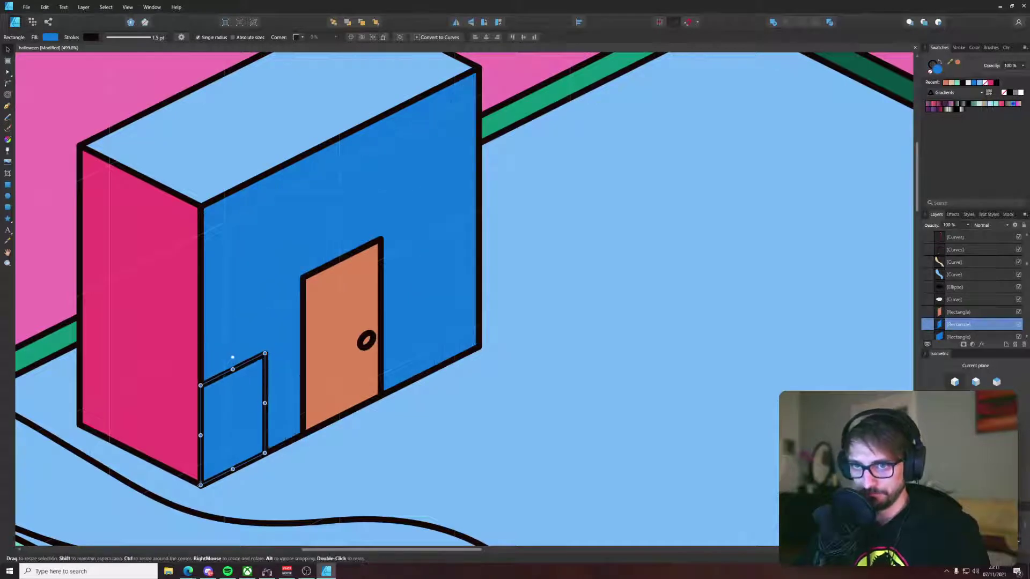
left_click_drag(201, 485, 264, 347)
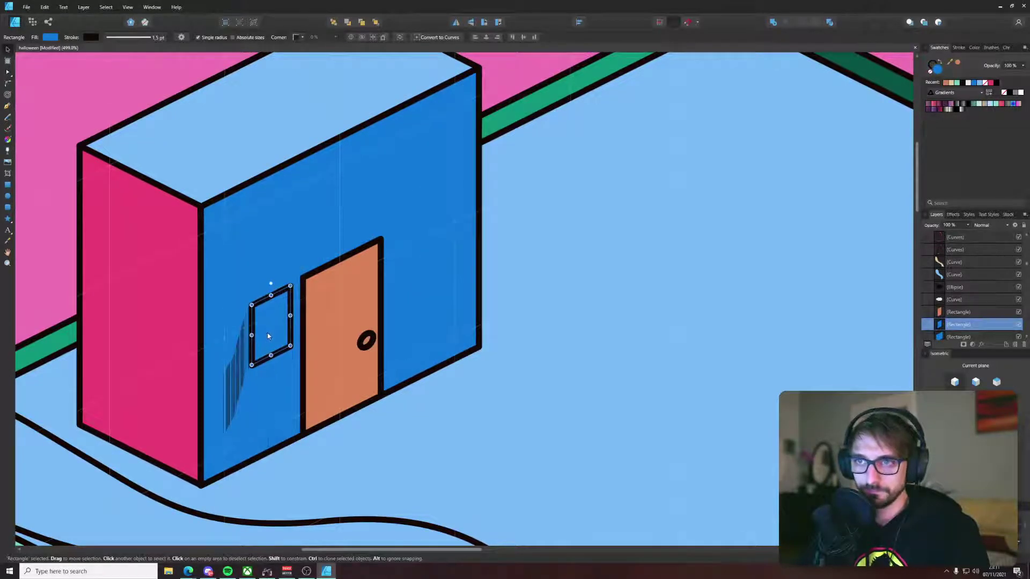
Step: Fill the small window with the palette's white and deselect it
scroll(267, 332, "down", 10)
key("i")
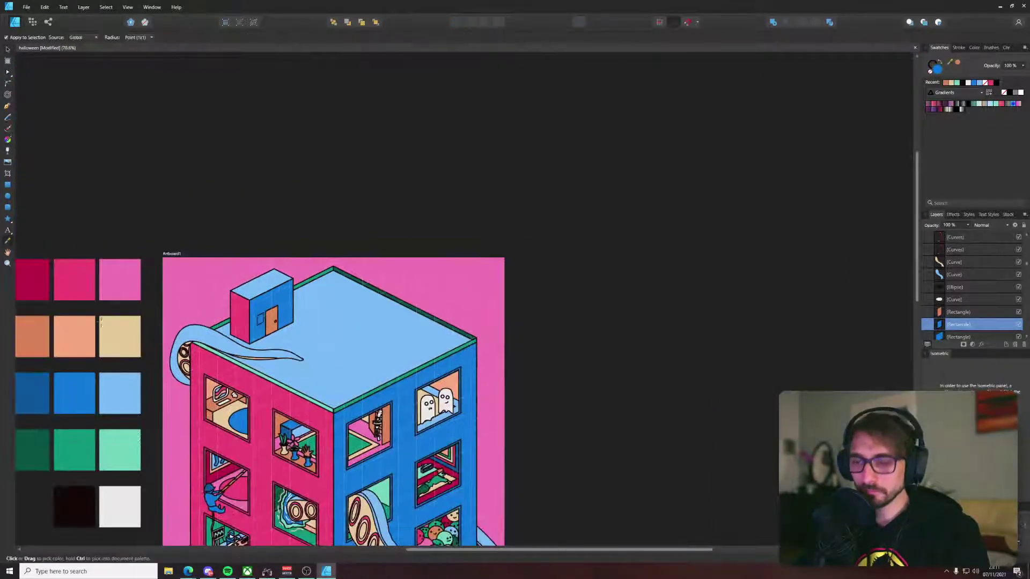
key("v")
left_click(333, 172)
Step: Copy the white window onto the rooftop block's pink face and fit it to that face's isometric plane
scroll(262, 303, "up", 5)
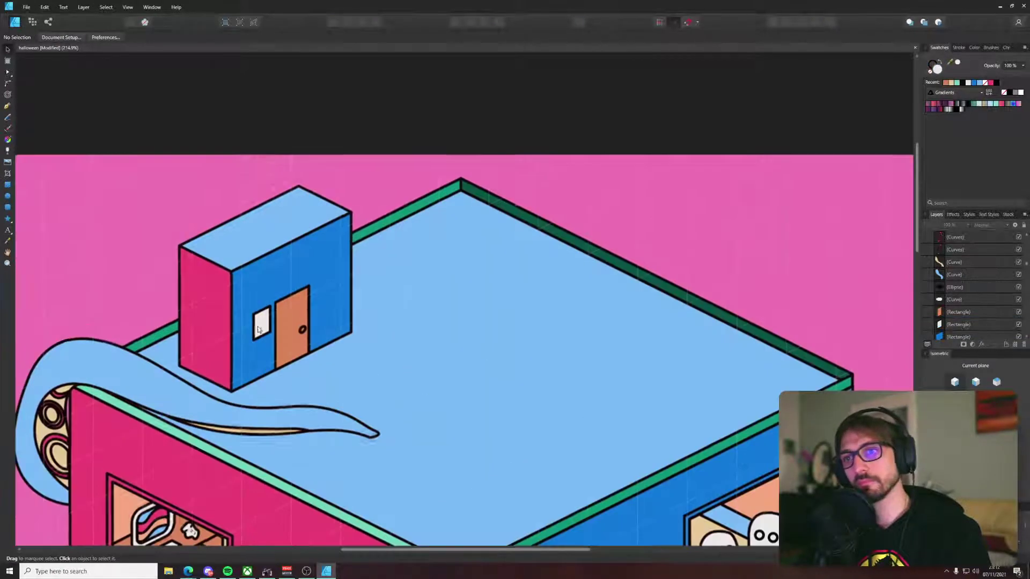
left_click_drag(248, 200, 295, 268)
left_click(311, 395)
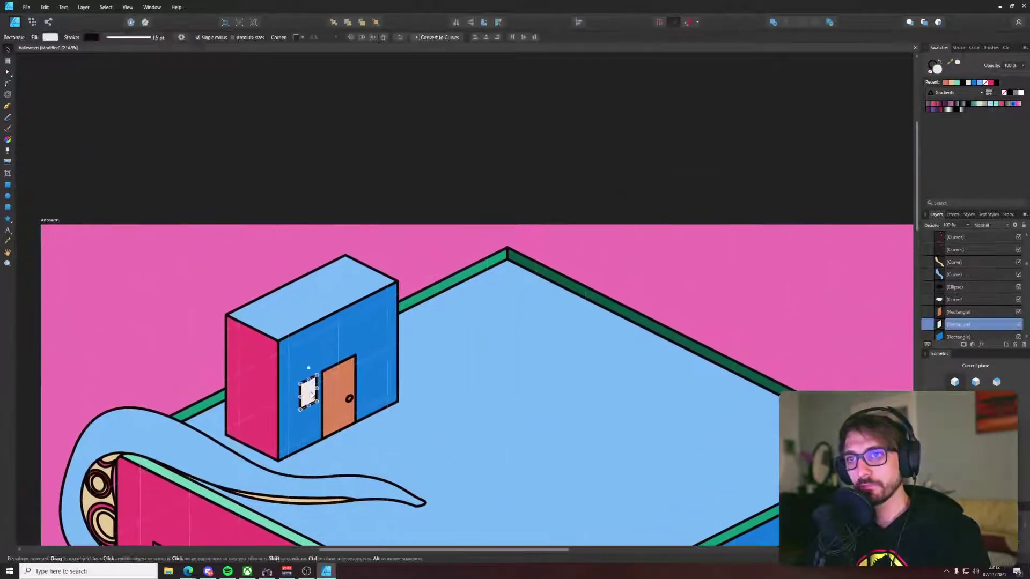
left_click_drag(311, 399, 266, 412)
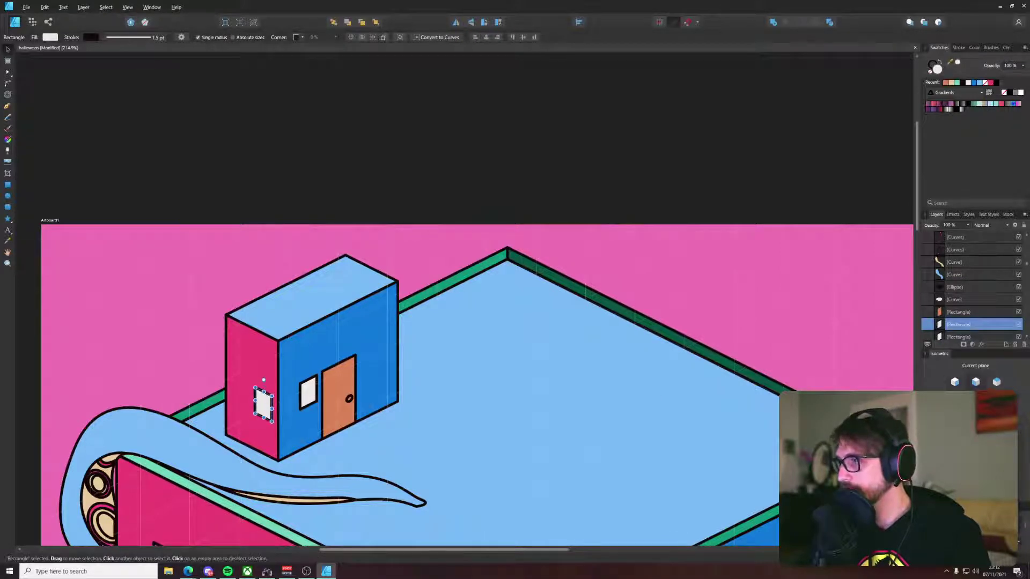
Step: Reshape the copied window into a long thin strip just below the pink face's upper edge and deselect it
scroll(319, 406, "up", 5)
mouse_move(155, 401)
left_mouse_down()
mouse_move(124, 287)
mouse_move(104, 274)
mouse_move(163, 278)
left_mouse_up()
left_click_drag(117, 312, 109, 201)
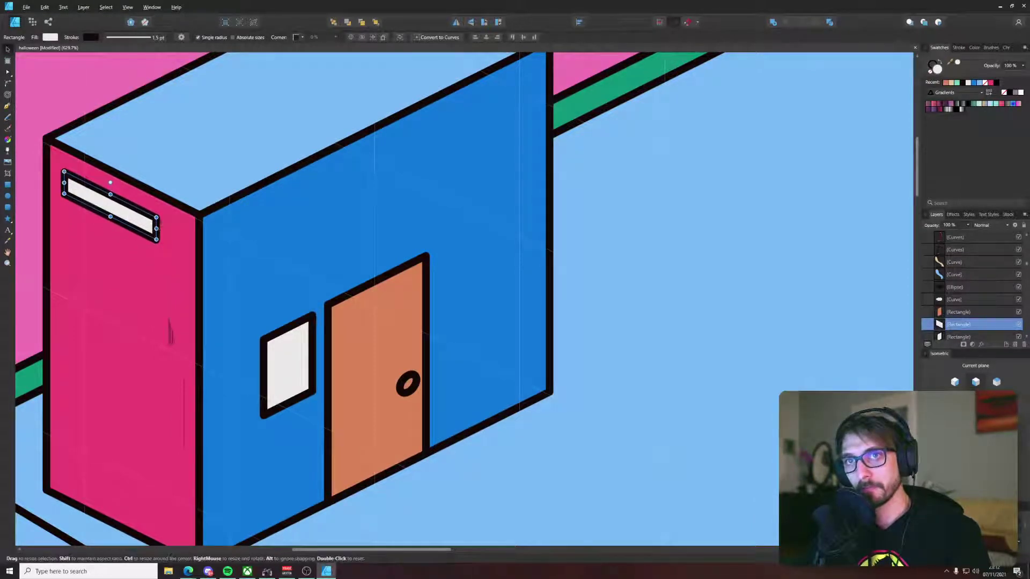
left_click_drag(157, 229, 185, 230)
scroll(187, 231, "down", 10)
left_click(263, 145)
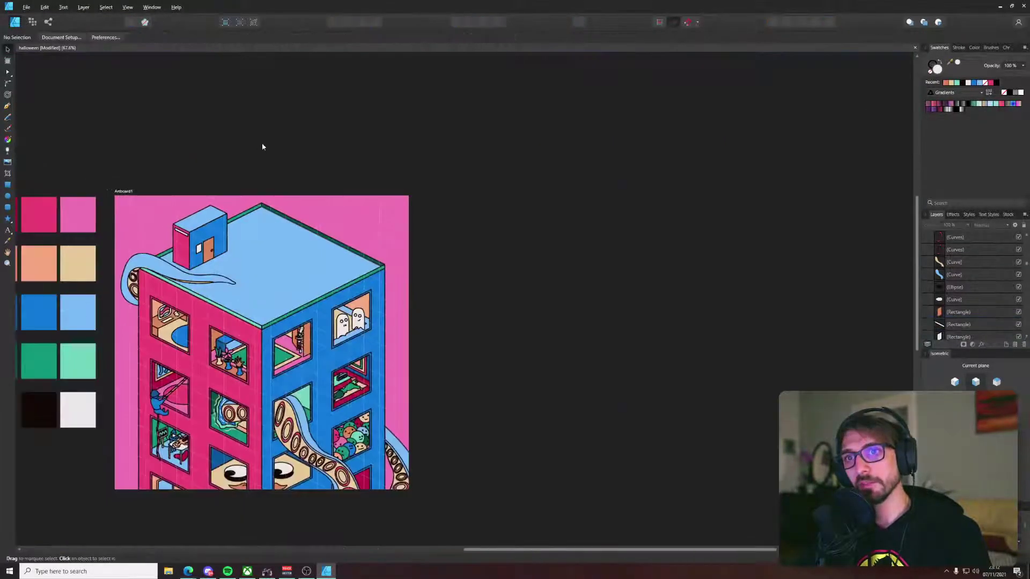
Step: Fill the thin strip on the pink face with the palette's dark red and deselect it
left_click_drag(315, 144, 536, 109)
scroll(408, 163, "up", 5)
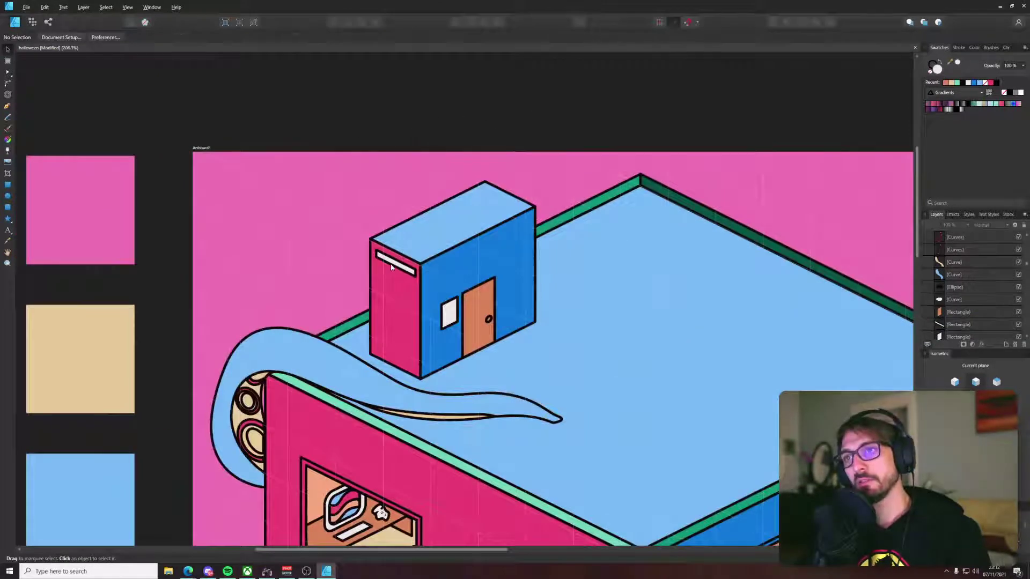
left_click(391, 267)
scroll(391, 267, "down", 4)
key("i")
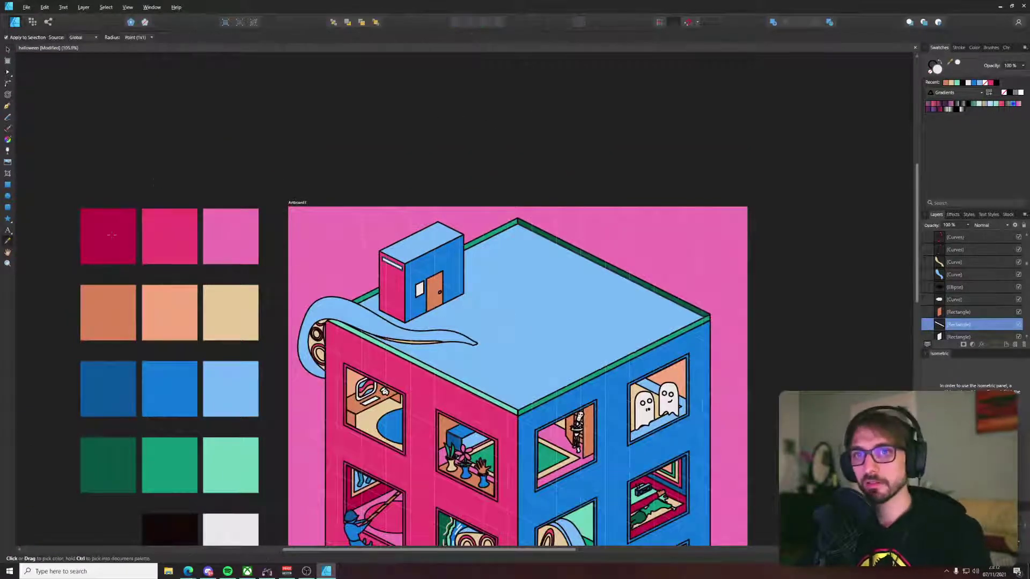
left_click(112, 235)
key("v")
left_click(254, 101)
left_click_drag(298, 115, 350, 64)
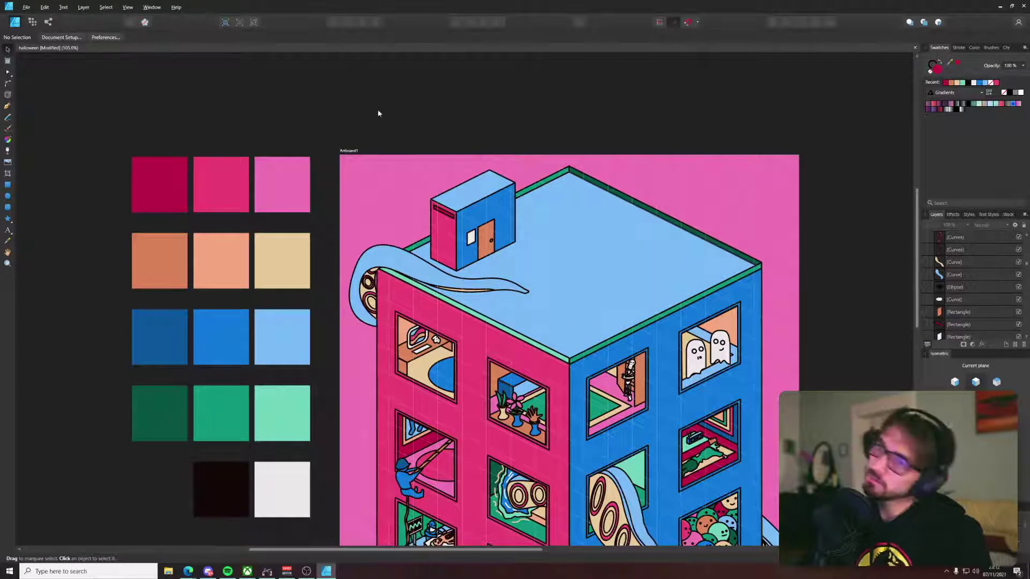
Step: Duplicate the dark red strip down the pink face at an even spacing to form a slatted vent, and deselect it
scroll(429, 215, "up", 7)
left_click(535, 225)
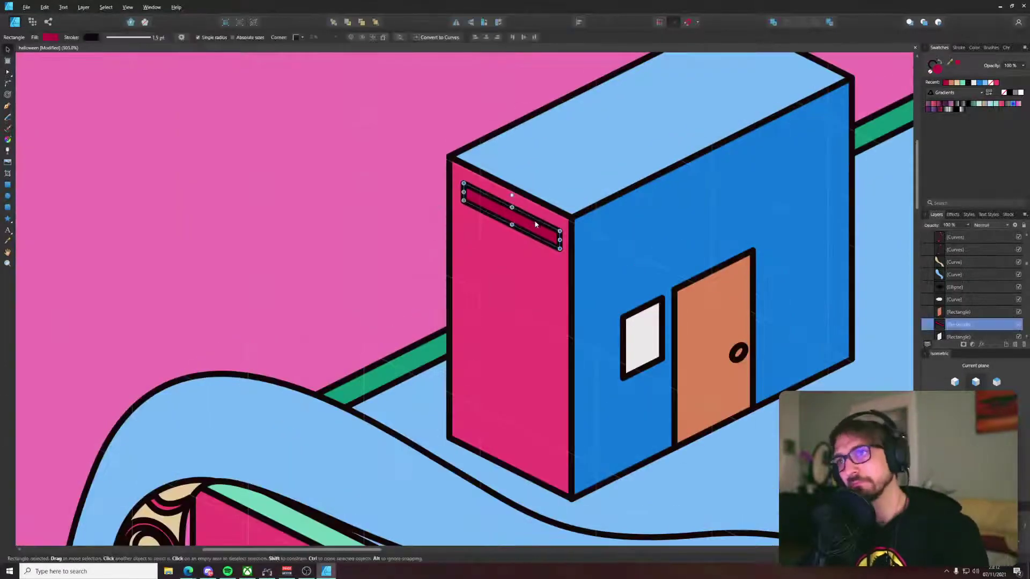
left_click_drag(535, 224, 534, 263)
key("ctrl+j")
key("ctrl+j")
key("ctrl+j")
key("ctrl+j")
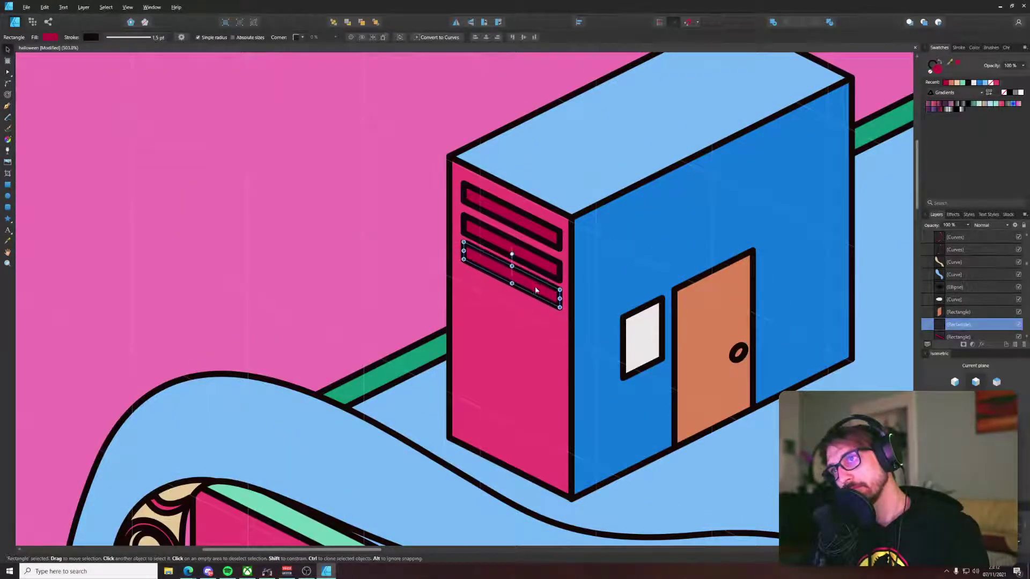
scroll(535, 290, "down", 7)
left_click(611, 180)
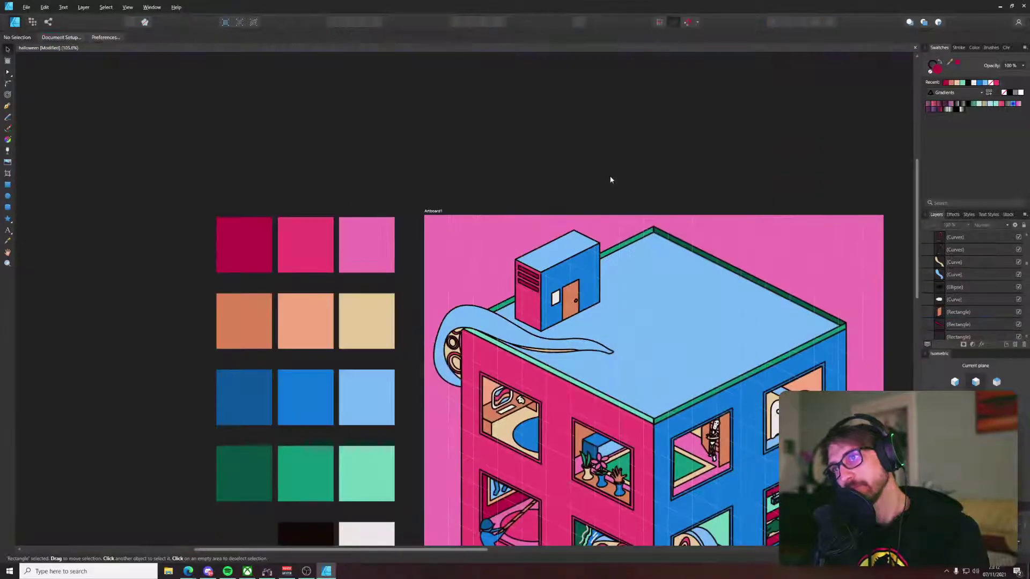
Step: Bring the whole artboard into view and save the document
left_click_drag(697, 139, 421, 50)
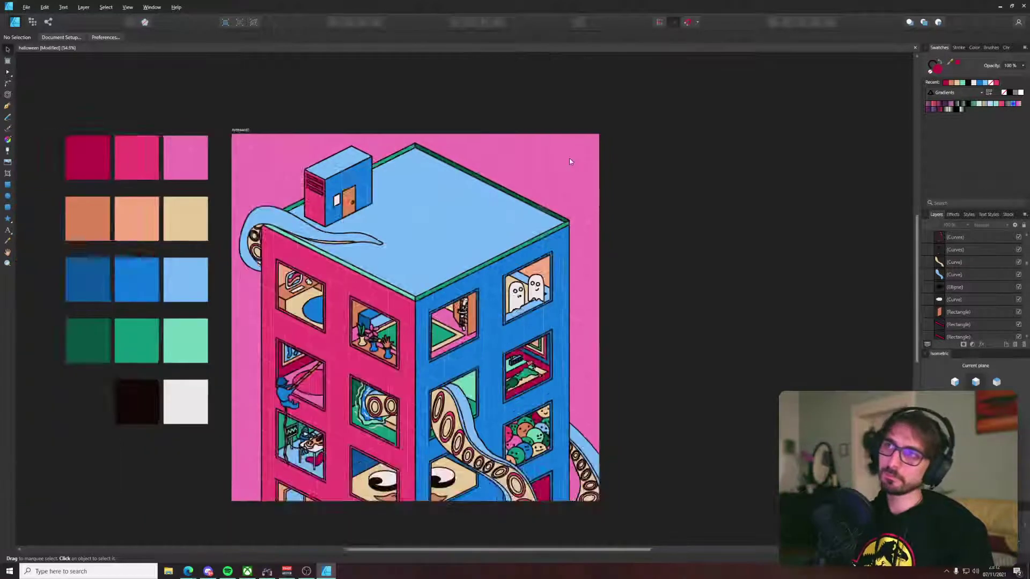
scroll(568, 158, "down", 3)
scroll(579, 176, "up", 4)
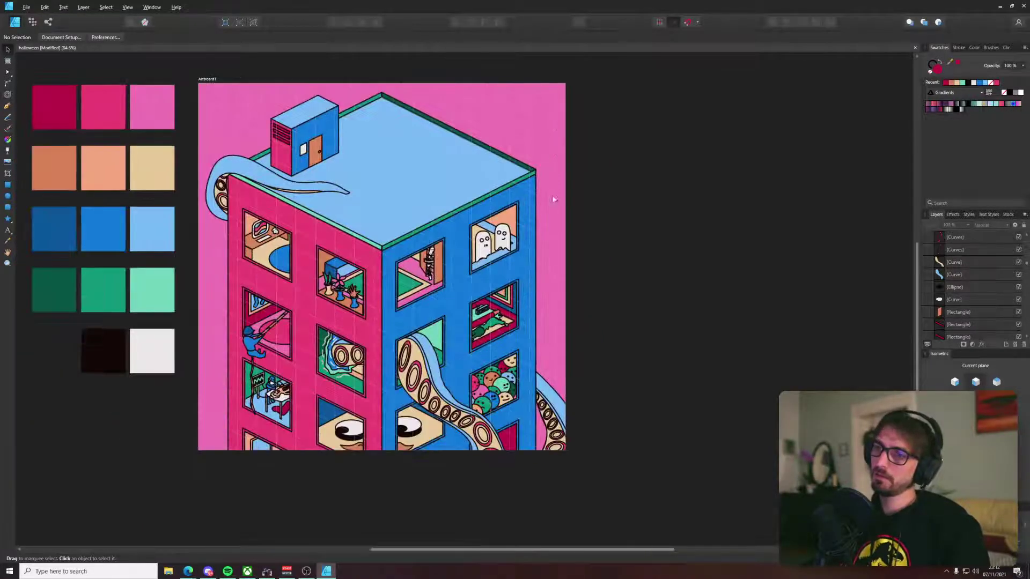
left_click_drag(650, 186, 674, 214)
key("ctrl+s")
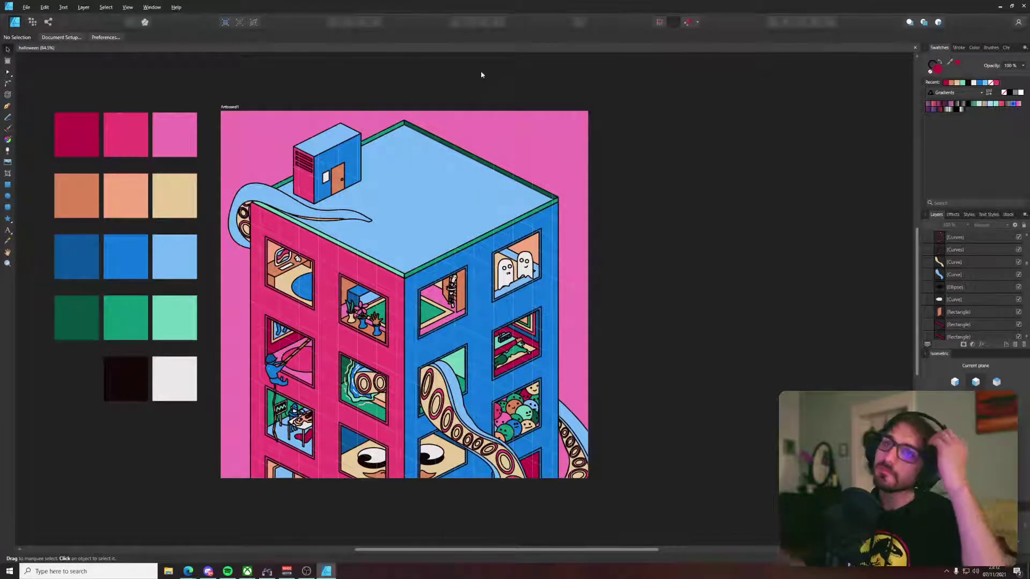
Step: Move the rooftop shed's door and doorknob along the blue wall towards its outer edge and save the document
scroll(170, 183, "up", 4)
scroll(323, 304, "down", 2)
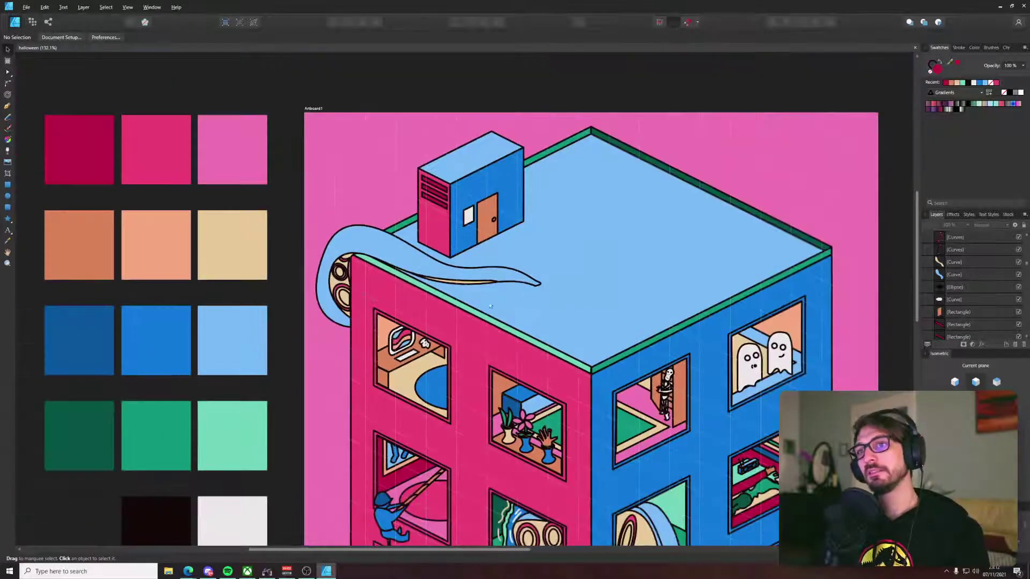
scroll(490, 306, "down", 1)
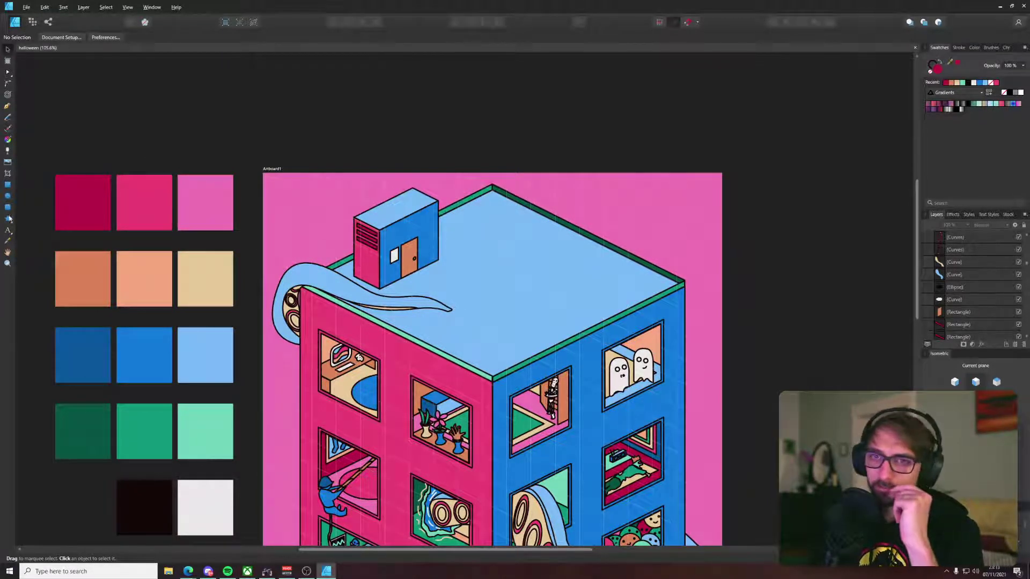
scroll(227, 169, "down", 1)
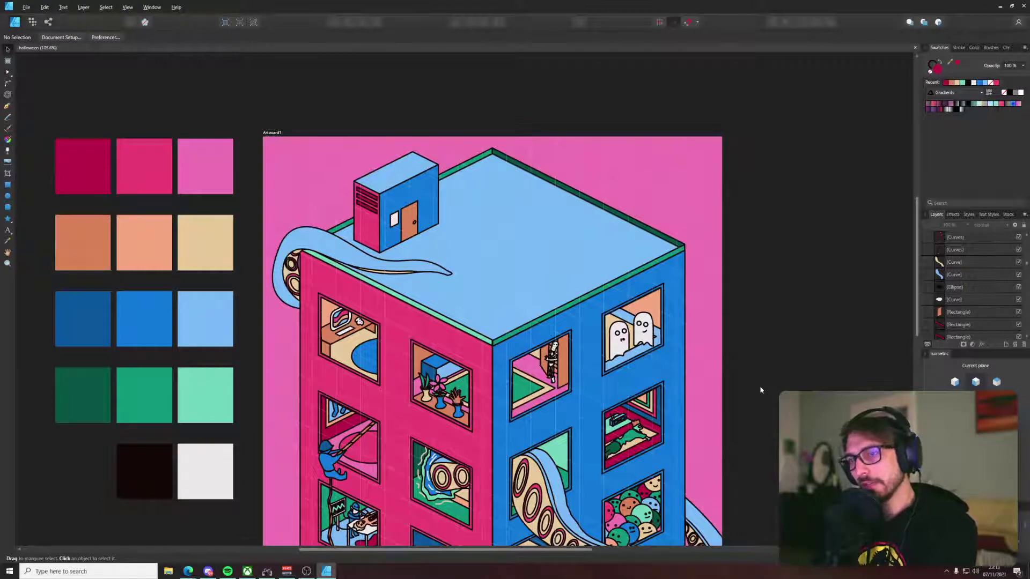
scroll(472, 225, "up", 5)
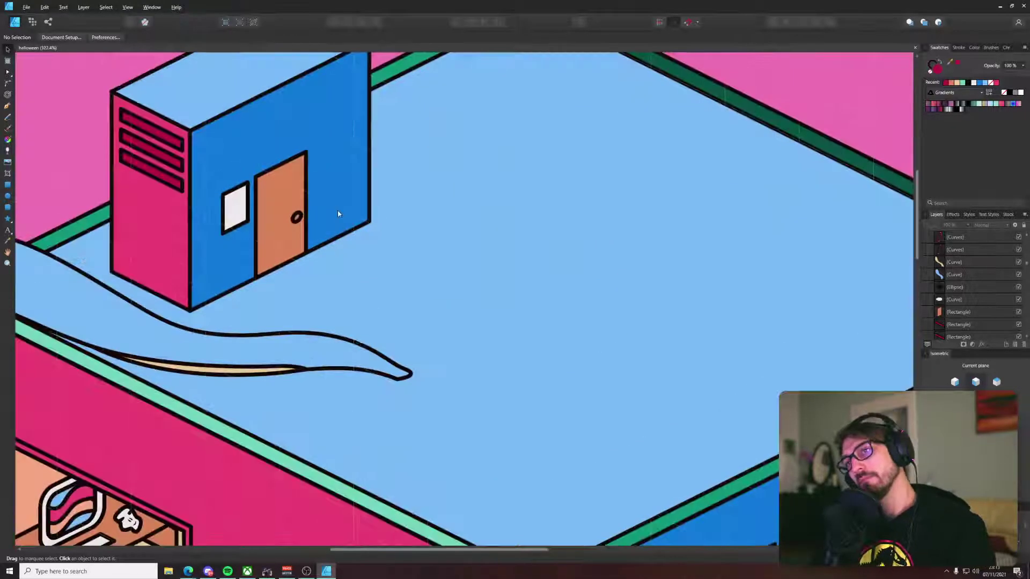
left_click(297, 217)
left_click(282, 208, "shift")
left_click_drag(282, 208, 304, 199)
scroll(304, 199, "down", 5)
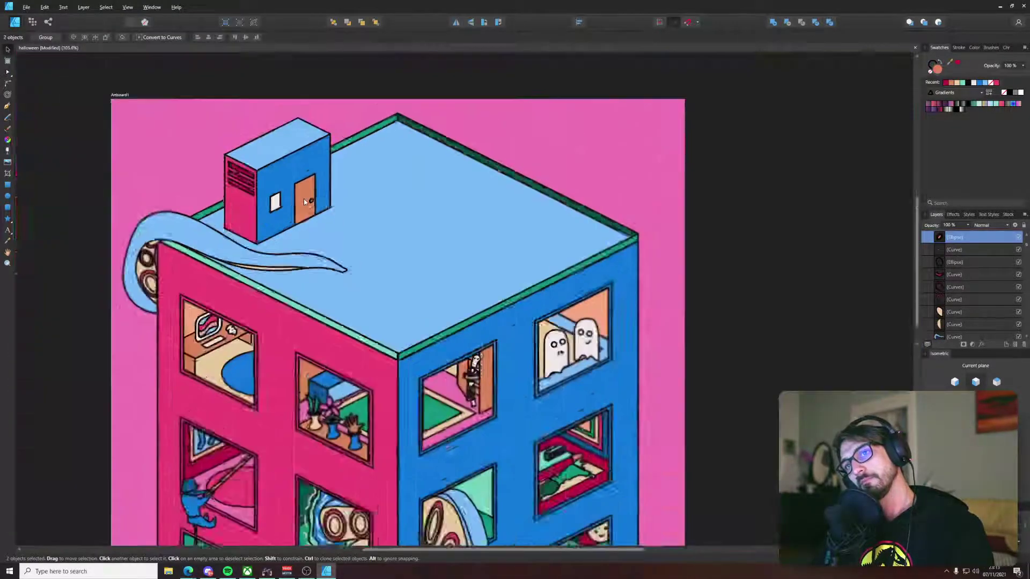
left_click(727, 182)
key("ctrl+s")
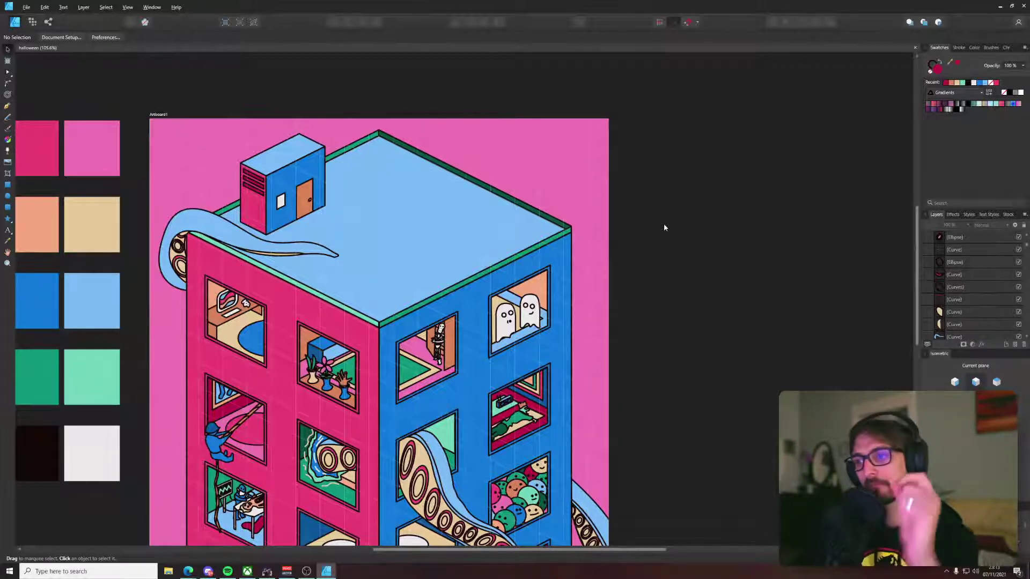
scroll(664, 224, "down", 3)
left_click_drag(707, 204, 628, 219)
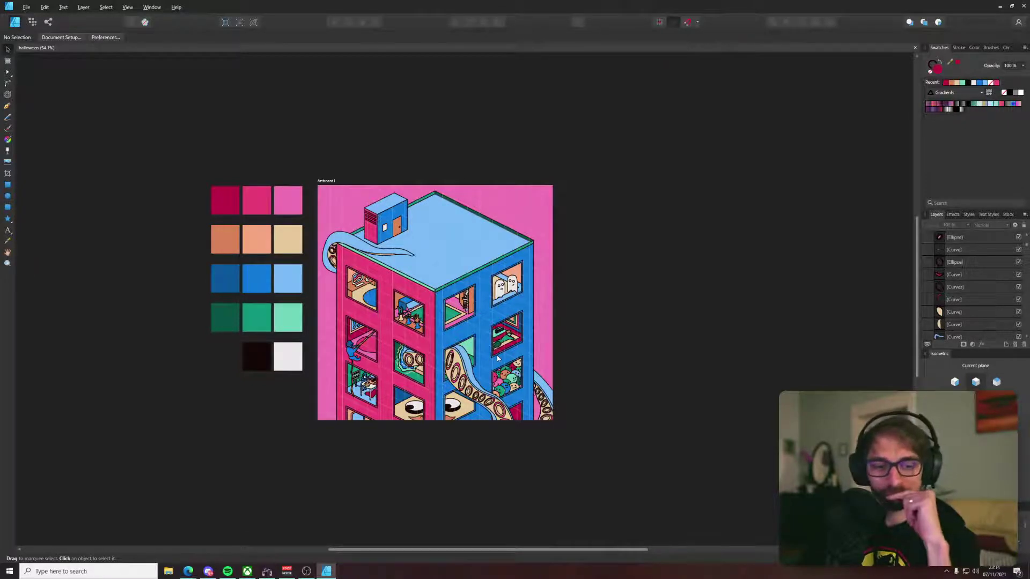
mouse_move(572, 313)
left_mouse_down()
mouse_move(603, 340)
mouse_move(499, 287)
mouse_move(563, 309)
left_mouse_up()
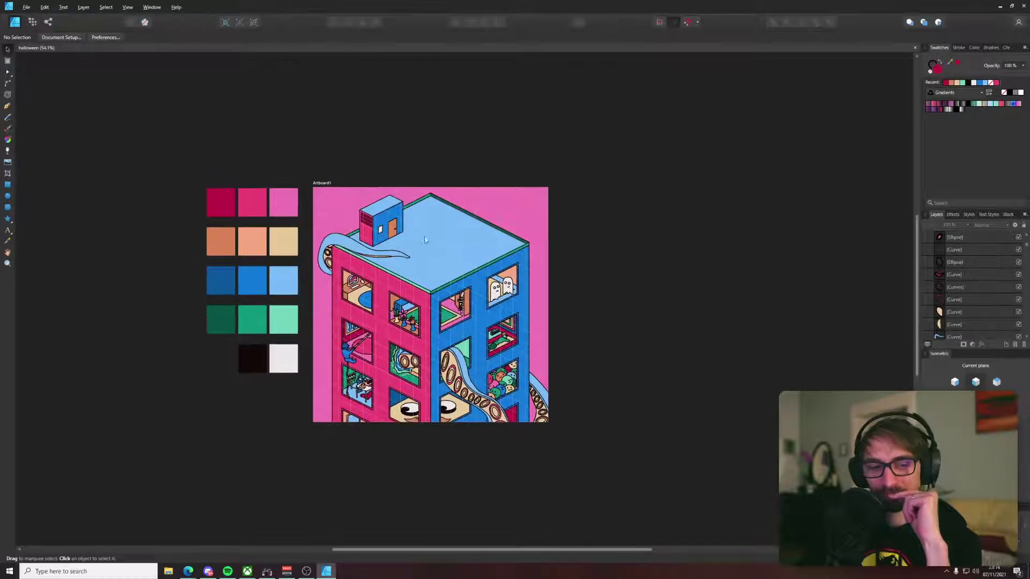
scroll(413, 230, "up", 5)
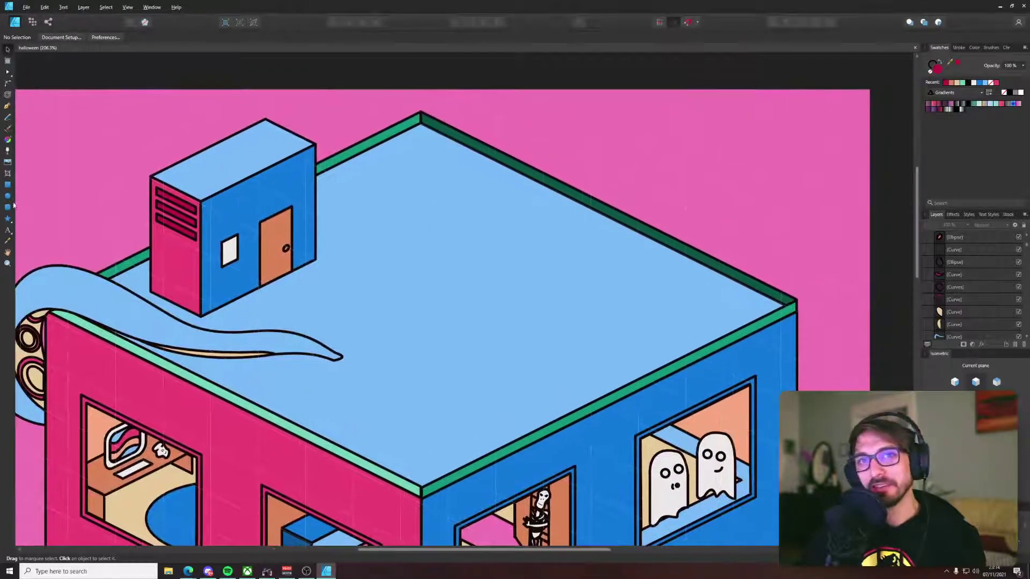
left_click(9, 218)
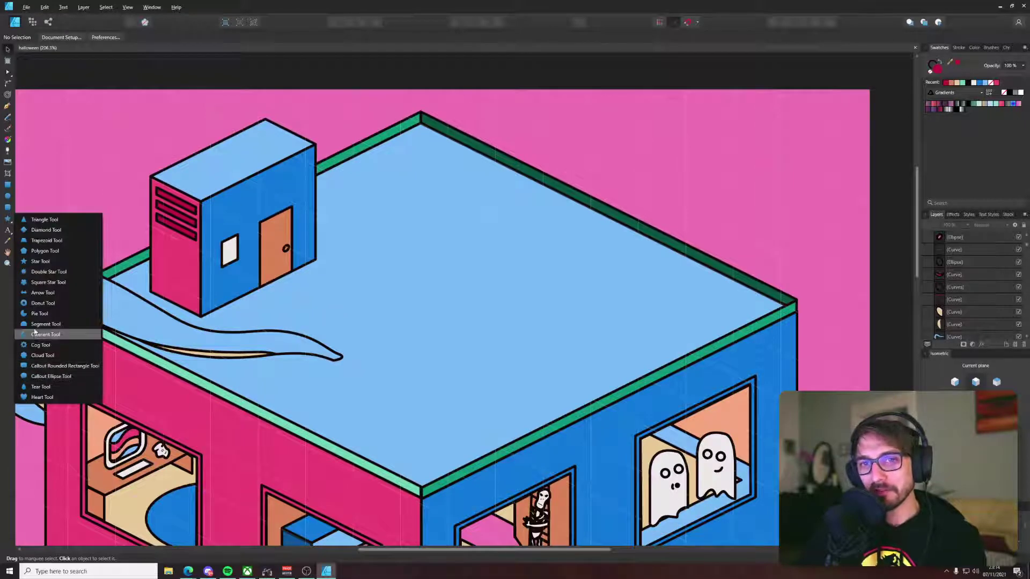
left_click(38, 324)
left_click_drag(411, 233, 550, 370)
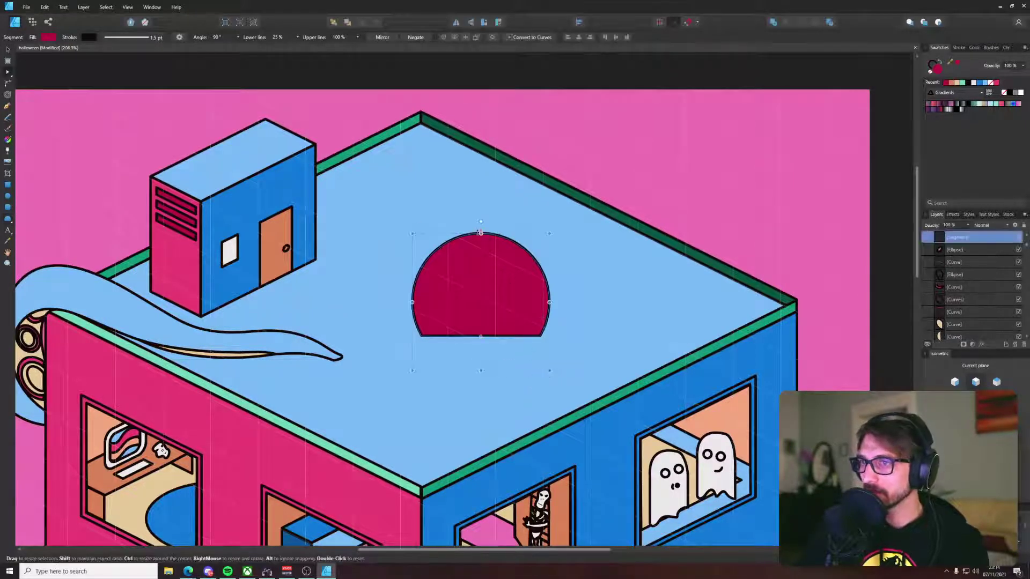
mouse_move(481, 233)
left_mouse_down()
mouse_move(469, 265)
mouse_move(484, 220)
left_mouse_up()
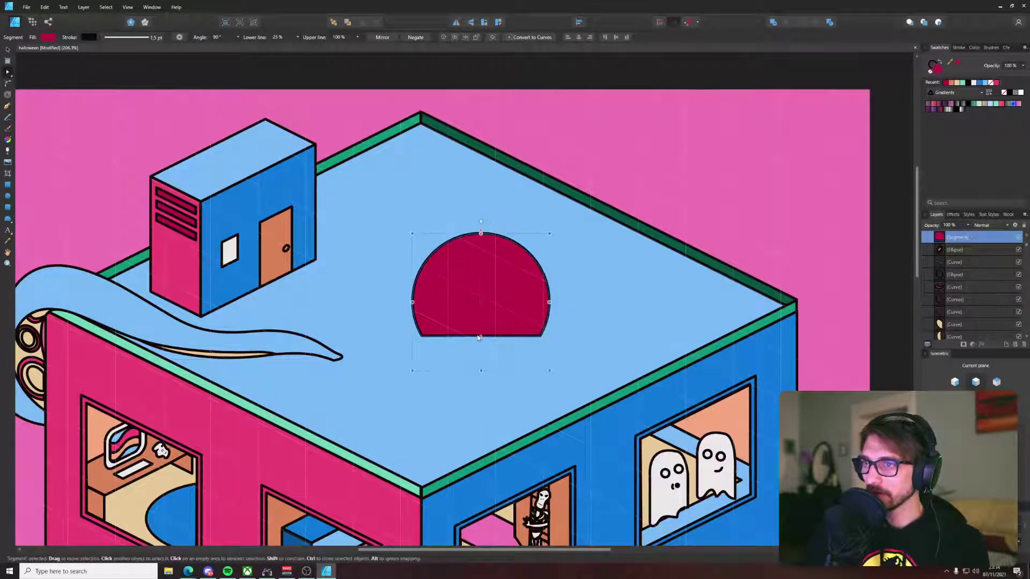
left_click_drag(481, 335, 447, 302)
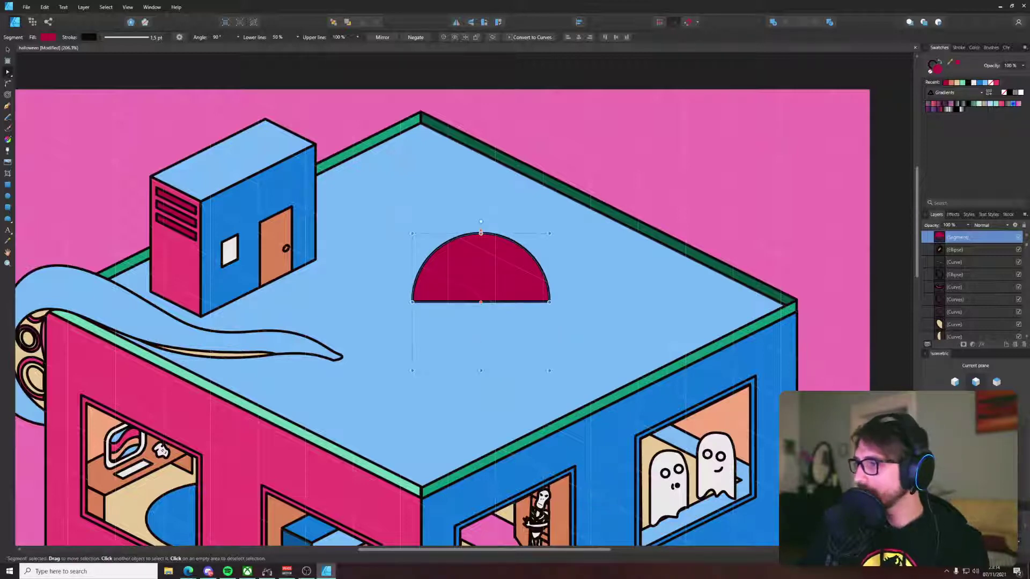
left_click(954, 384)
left_click(960, 401)
key("v")
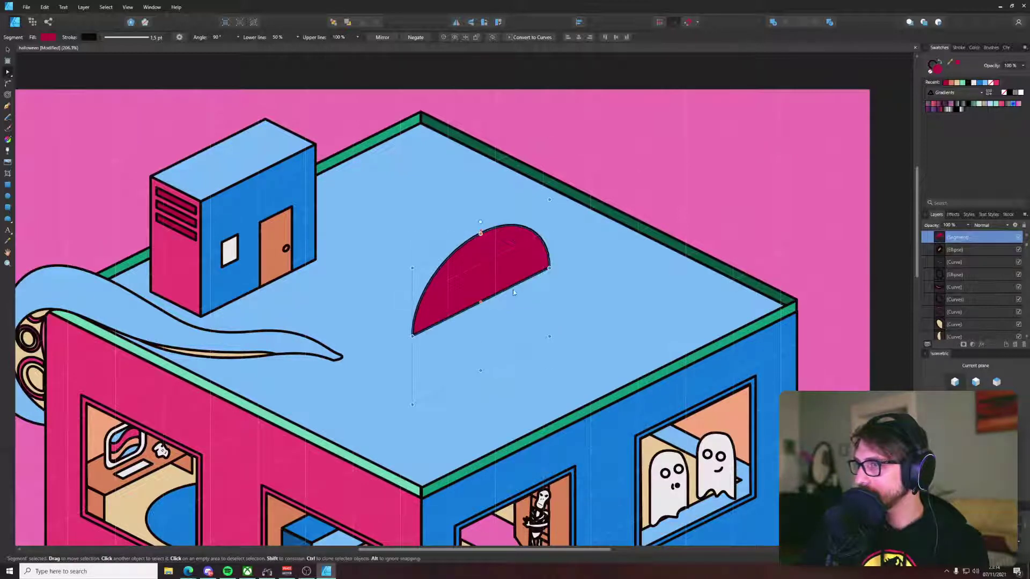
left_click_drag(494, 284, 655, 343)
key("Delete")
Step: Draw a dark red circle fitted to the shed's blue wall plane and duplicate it so one sits near each upper corner
scroll(470, 342, "up", 3)
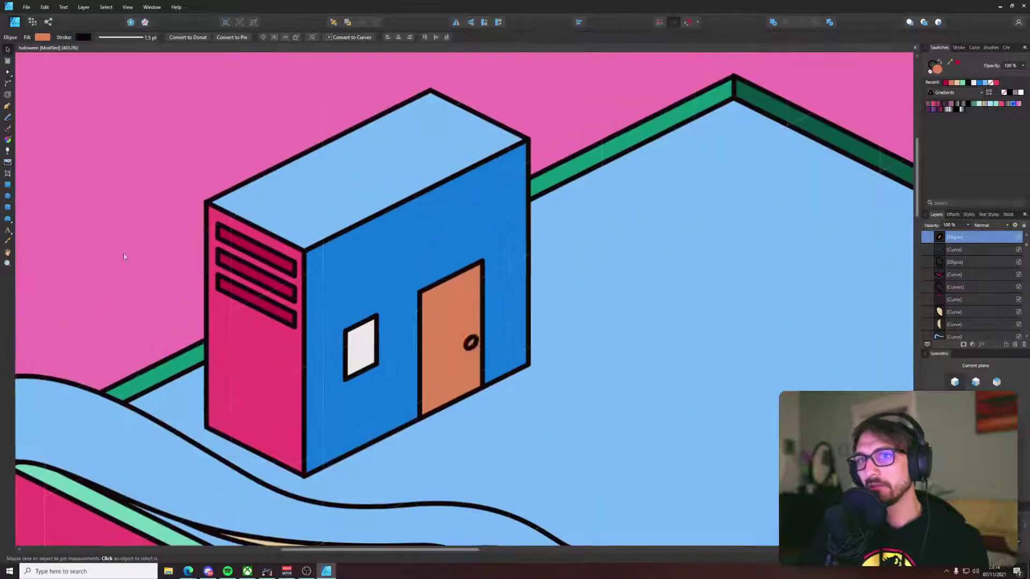
left_click(7, 197)
left_click_drag(339, 255, 668, 113)
left_click(975, 410)
key("v")
scroll(361, 279, "up", 4)
scroll(681, 185, "down", 6)
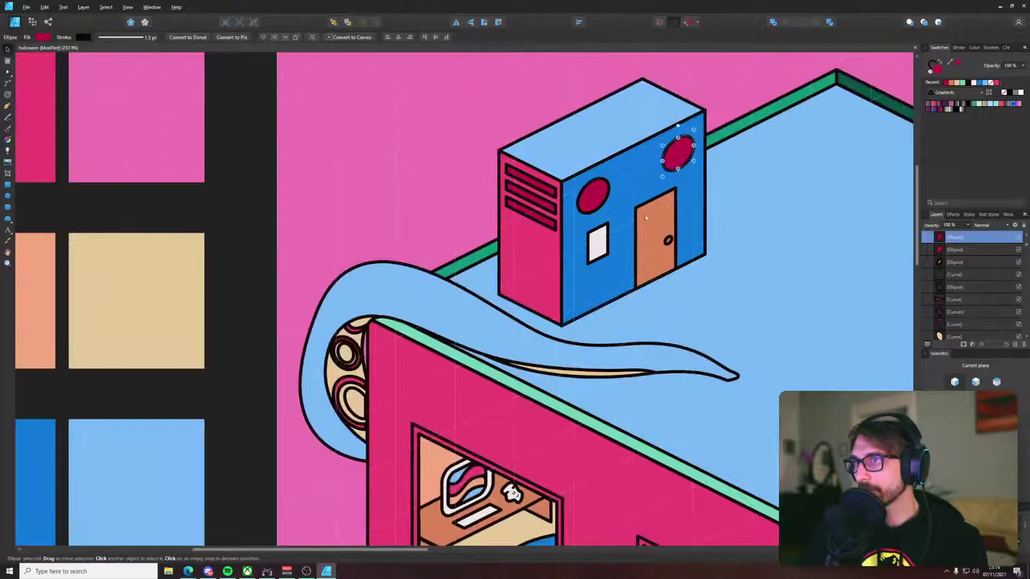
Step: Move the shed's door together with its doorknob back towards the middle of the blue wall
scroll(640, 219, "up", 4)
left_click(705, 269)
left_click(708, 235, "shift")
left_click_drag(707, 236, 674, 239)
Step: Move the shed's white window down to the base of the blue wall near the building corner and shrink it
left_click(545, 268)
left_click_drag(545, 268, 518, 402)
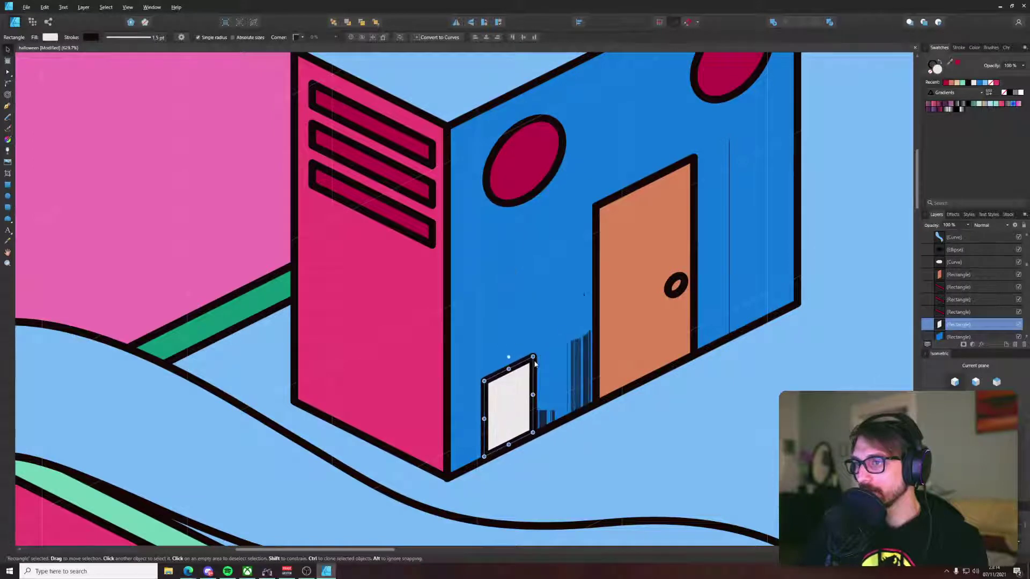
left_click_drag(533, 356, 521, 404)
Step: Recolour both circles on the shed's blue wall with the white from the palette swatches
left_click_drag(568, 233, 424, 367)
scroll(424, 367, "up", 1)
left_click(394, 289)
key("i")
scroll(607, 229, "down", 10)
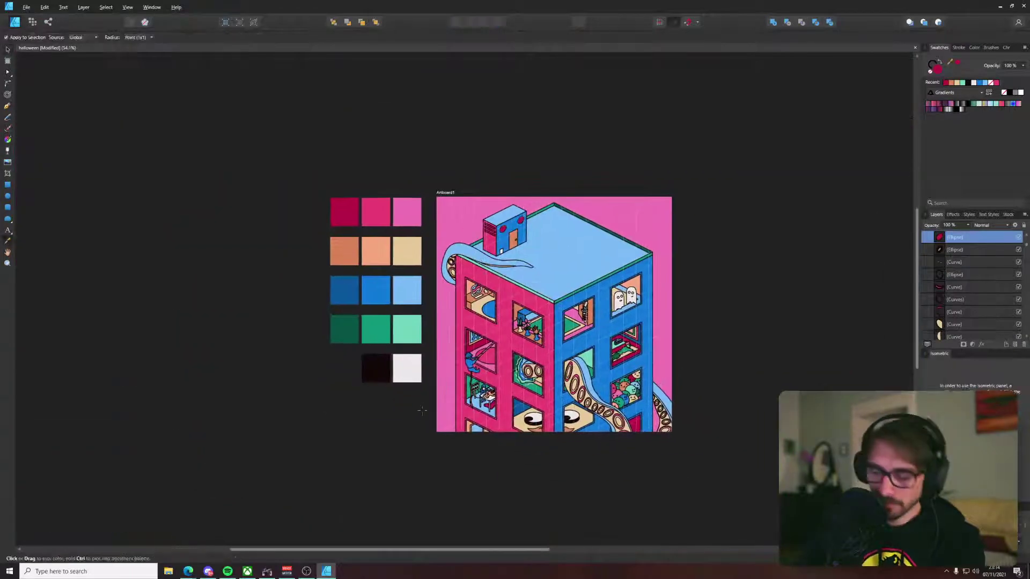
left_click(408, 370)
key("v")
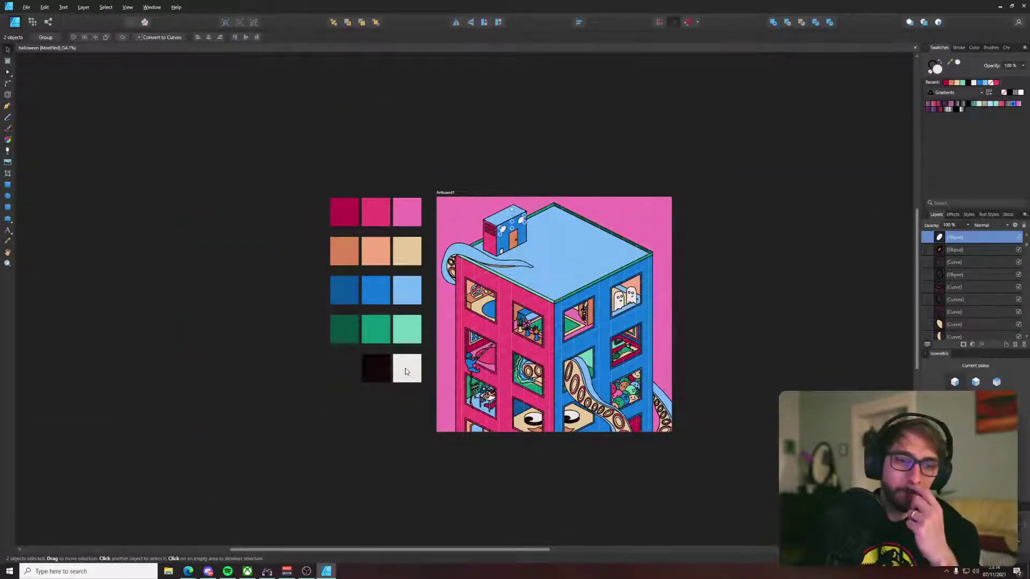
Step: Move the two white circles closer together above the shed door so they sit like a pair of eyes
left_click_drag(423, 252, 340, 239)
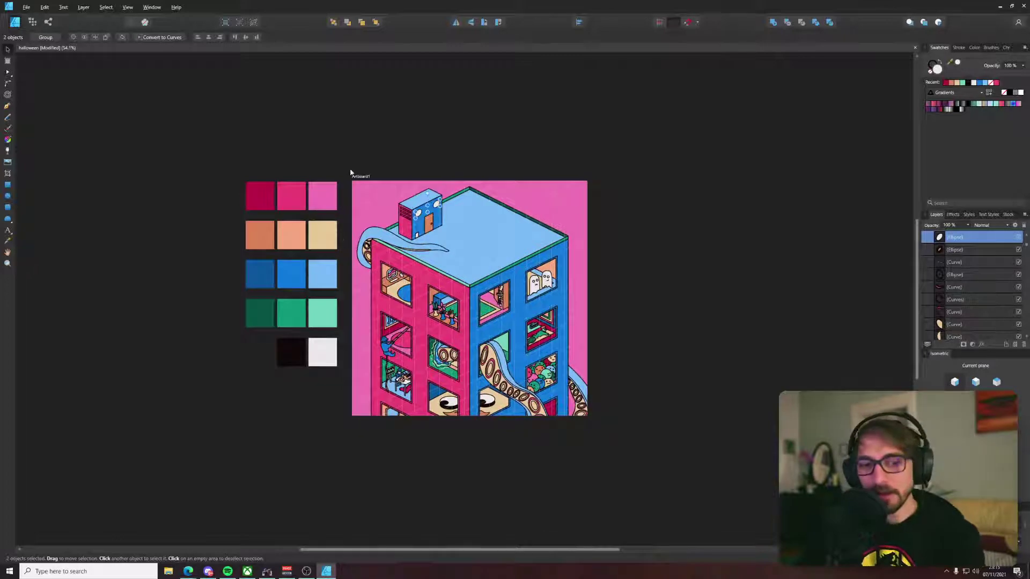
key("i")
scroll(432, 194, "up", 4)
scroll(432, 185, "up", 4)
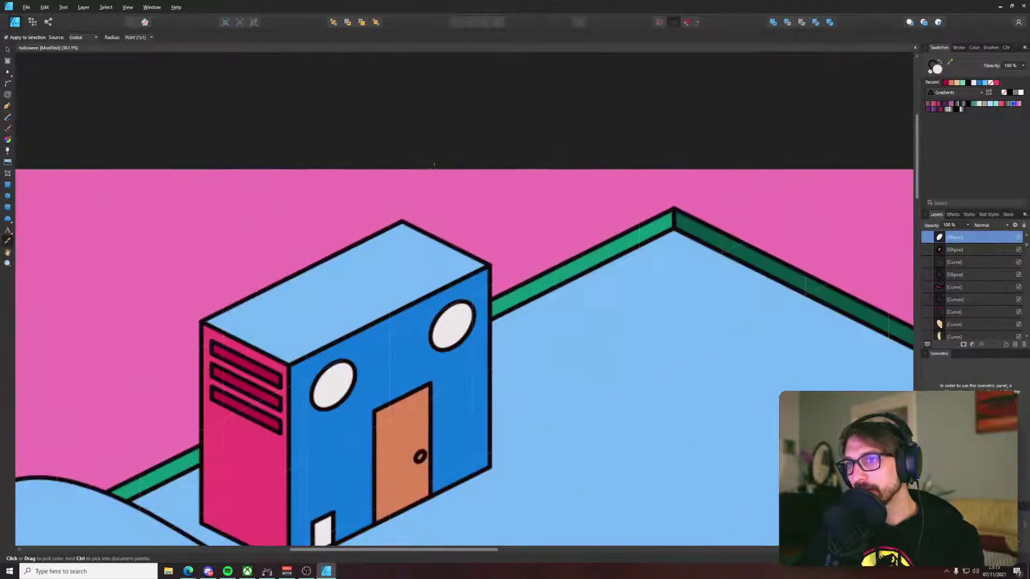
key("v")
left_click_drag(333, 393, 357, 381)
left_click_drag(450, 336, 431, 343)
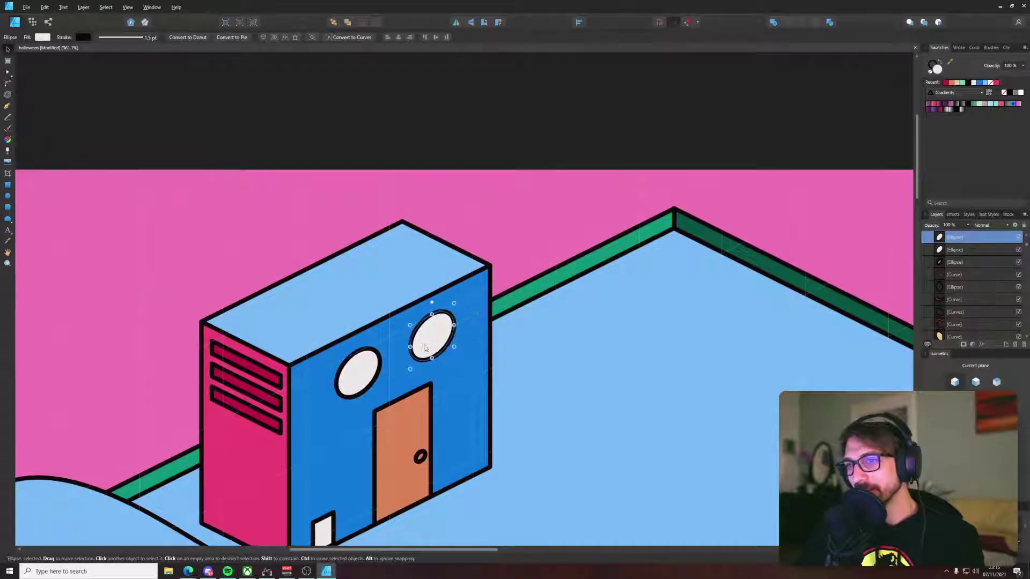
Step: Duplicate the white eye nearest the vents, shrink the copy into a pupil in its lower part, and fill it black
left_click(374, 369)
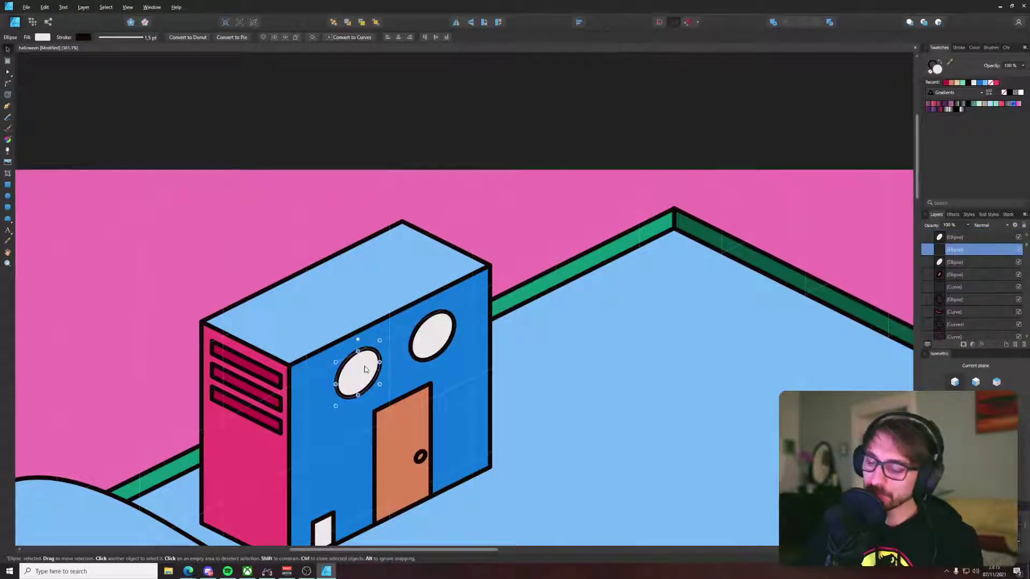
scroll(374, 369, "up", 2)
left_click_drag(394, 320, 379, 374)
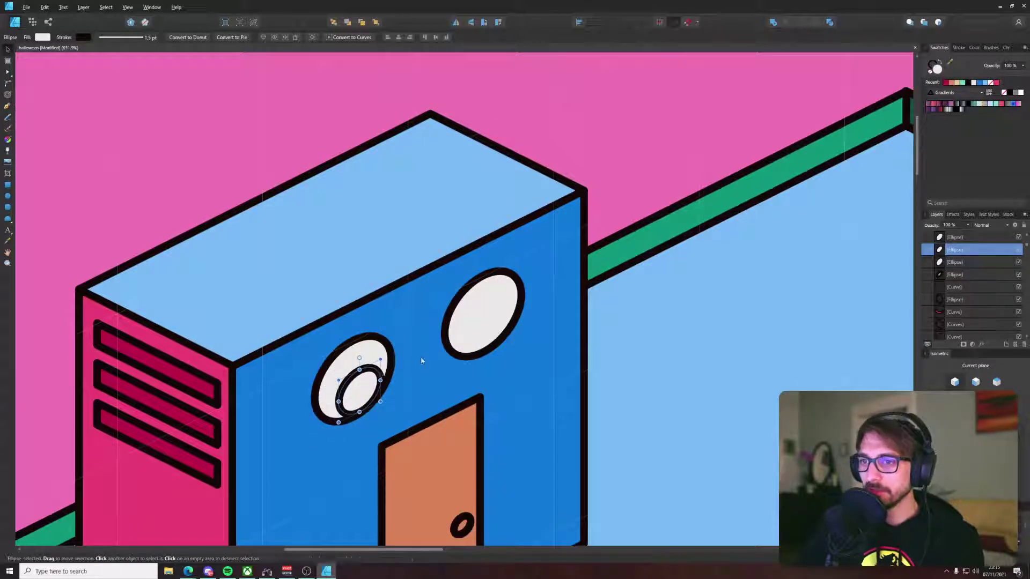
key("i")
left_click(378, 393)
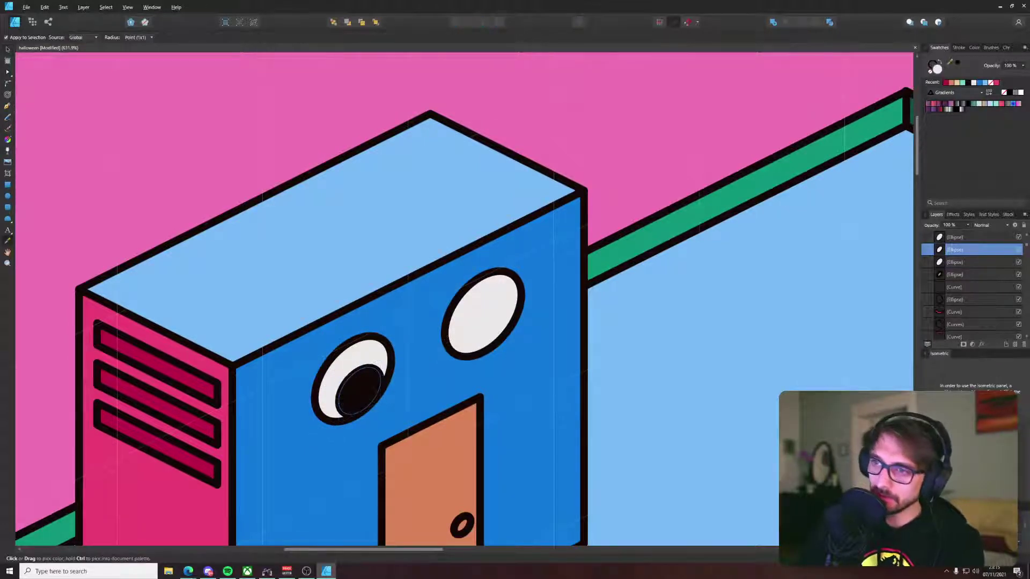
Step: Duplicate the black pupil onto the second eye, bring it in front of the white circle, and deselect it
key("v")
mouse_move(369, 393)
left_mouse_down()
mouse_move(460, 335)
mouse_move(496, 327)
left_mouse_up()
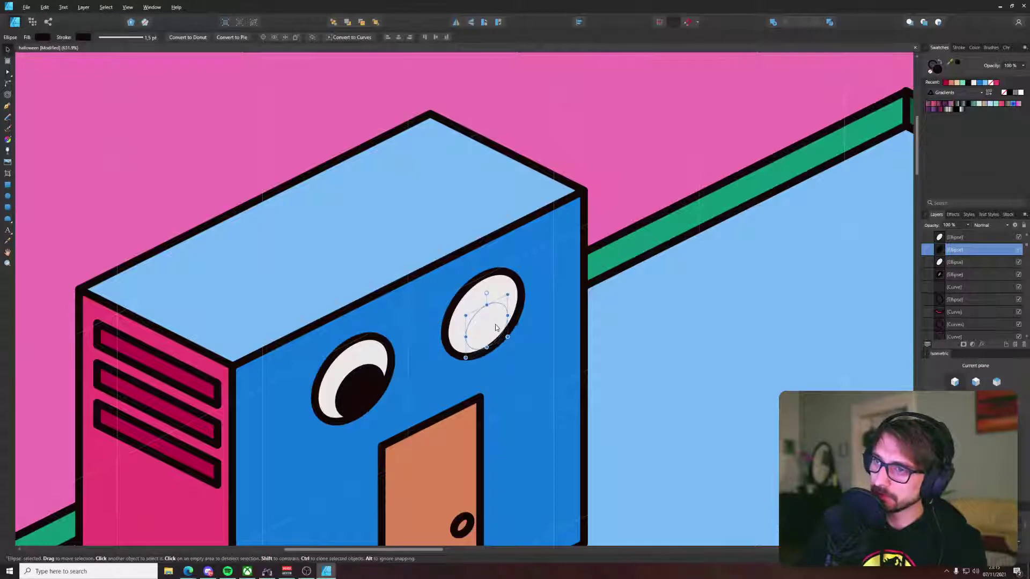
key("ctrl+]")
scroll(519, 321, "down", 10)
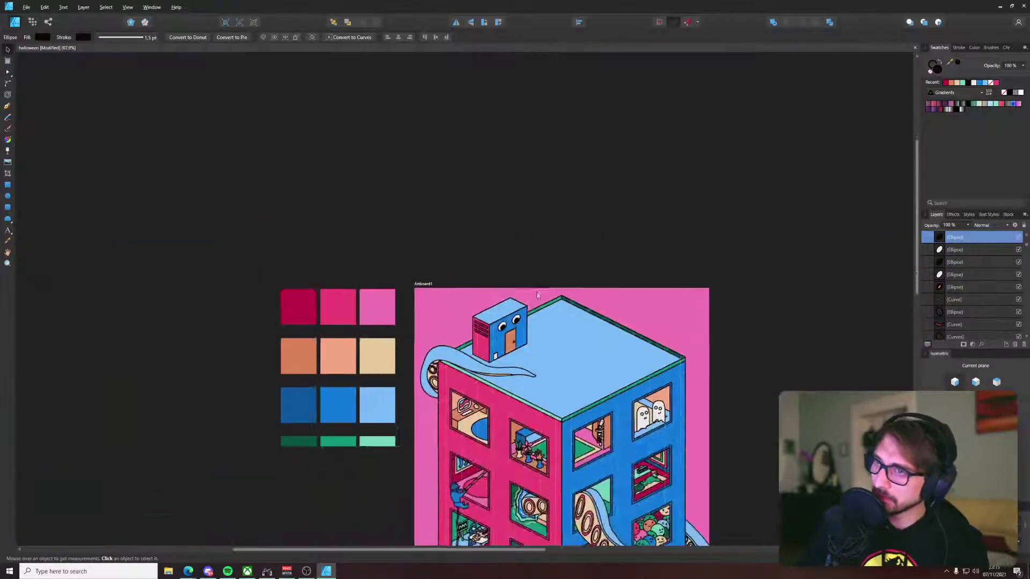
left_click(591, 225)
left_click_drag(592, 224, 524, 76)
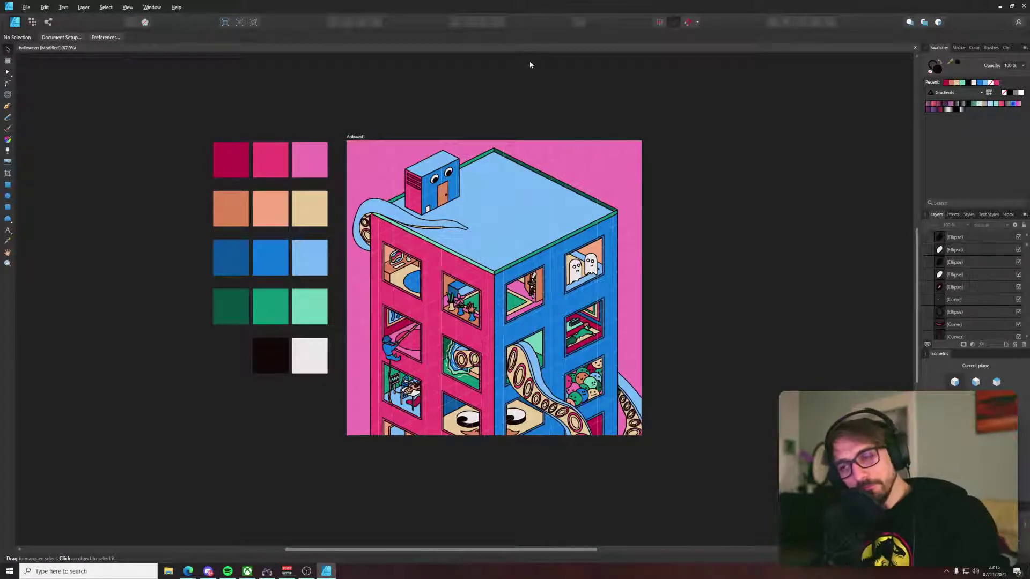
Step: Draw a black square in the middle of the roof and fit it to the pink wall's isometric plane
scroll(444, 209, "up", 6)
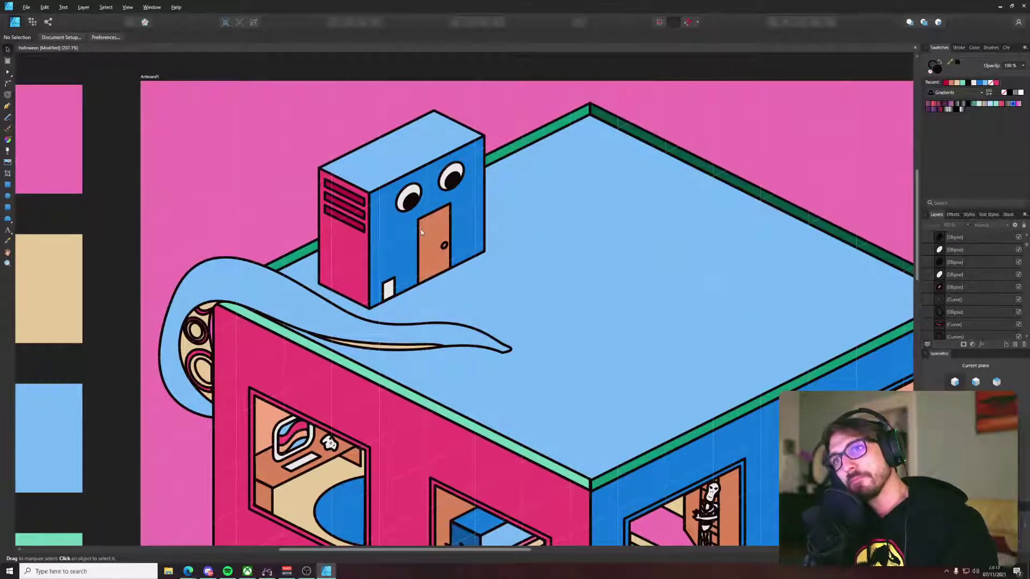
scroll(444, 209, "up", 3)
scroll(444, 209, "right", 3)
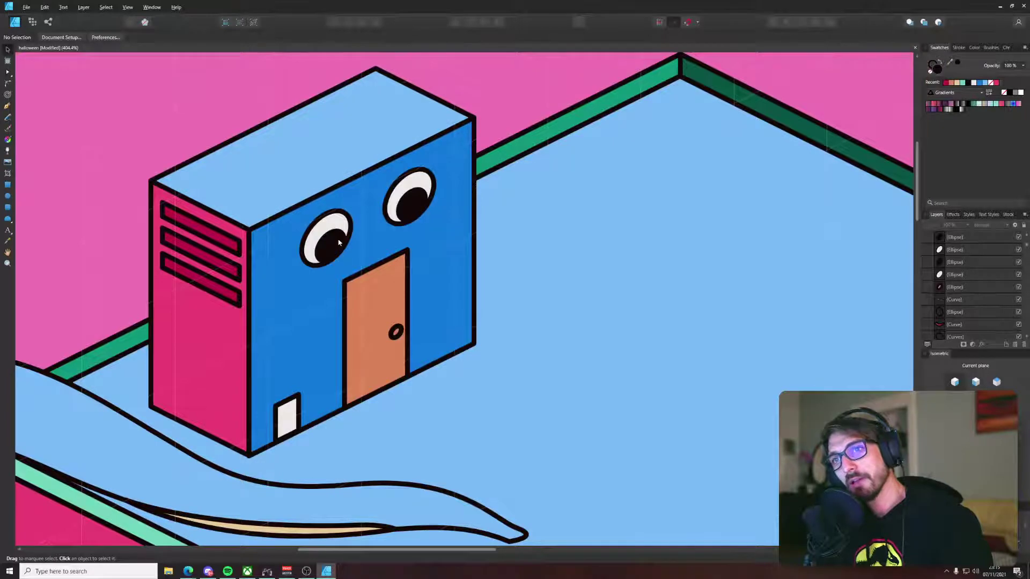
scroll(542, 215, "down", 4)
left_click_drag(543, 215, 393, 215)
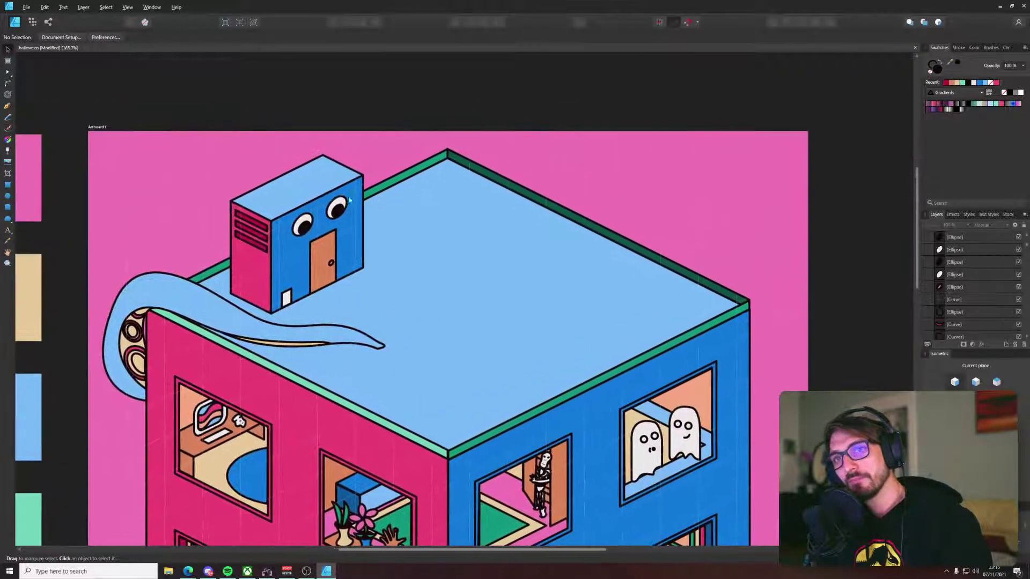
left_click(12, 220)
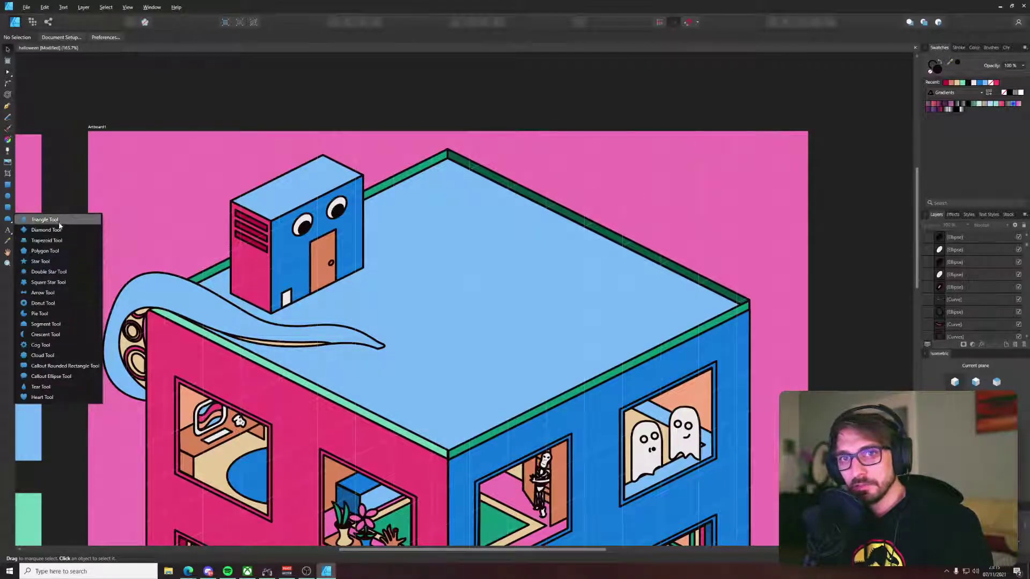
left_click(8, 185)
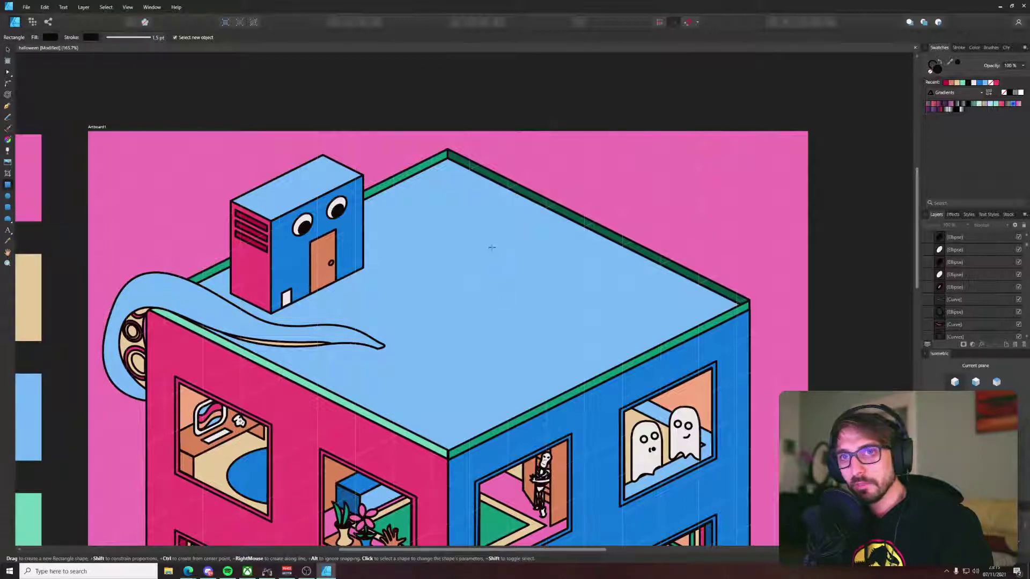
left_click_drag(482, 246, 560, 324)
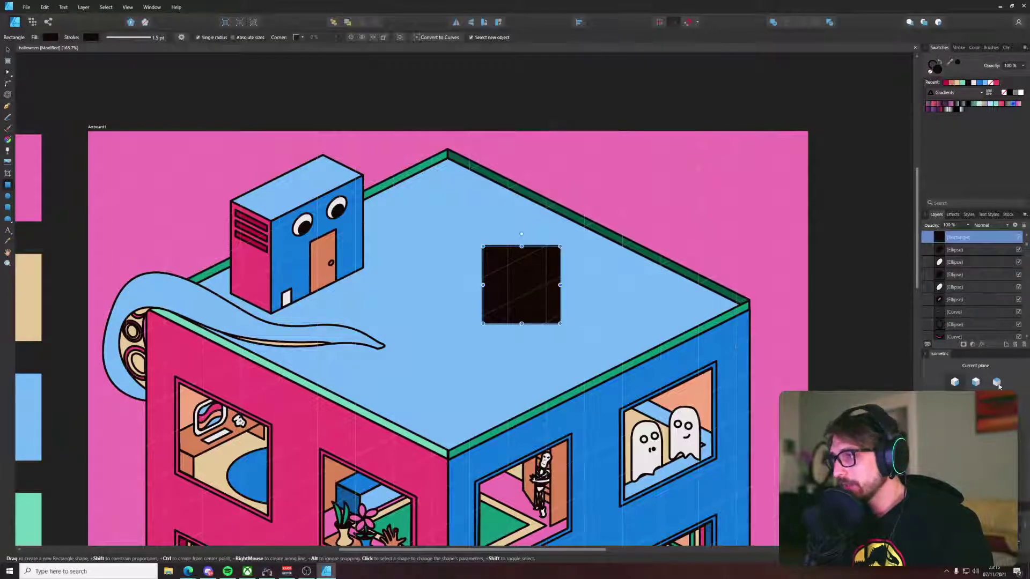
left_click(976, 383)
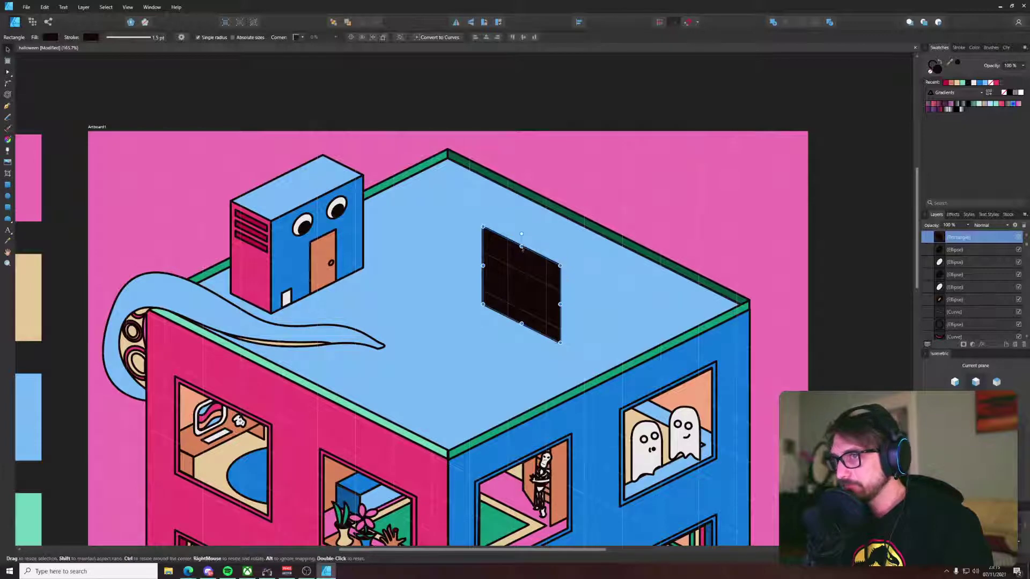
Step: Reshape the black square on the roof into a long, low strip and fill it with the building wall's pink
mouse_move(560, 265)
left_mouse_down()
mouse_move(559, 334)
mouse_move(589, 350)
mouse_move(541, 272)
mouse_move(472, 227)
left_mouse_up()
key("m")
key("ctrl+z")
key("v")
scroll(541, 272, "down", 5)
key("i")
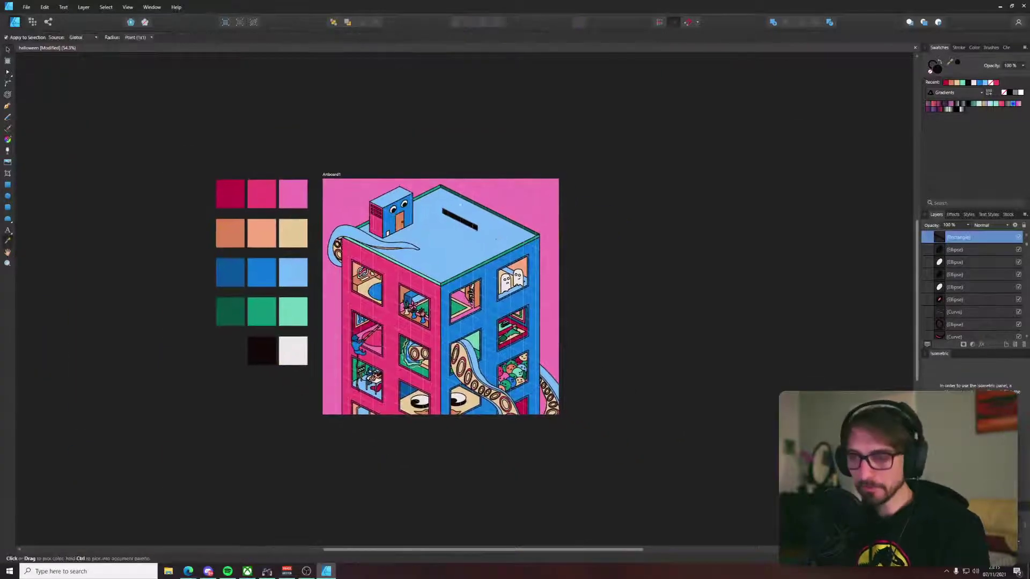
left_click(388, 297)
scroll(470, 221, "up", 5)
key("v")
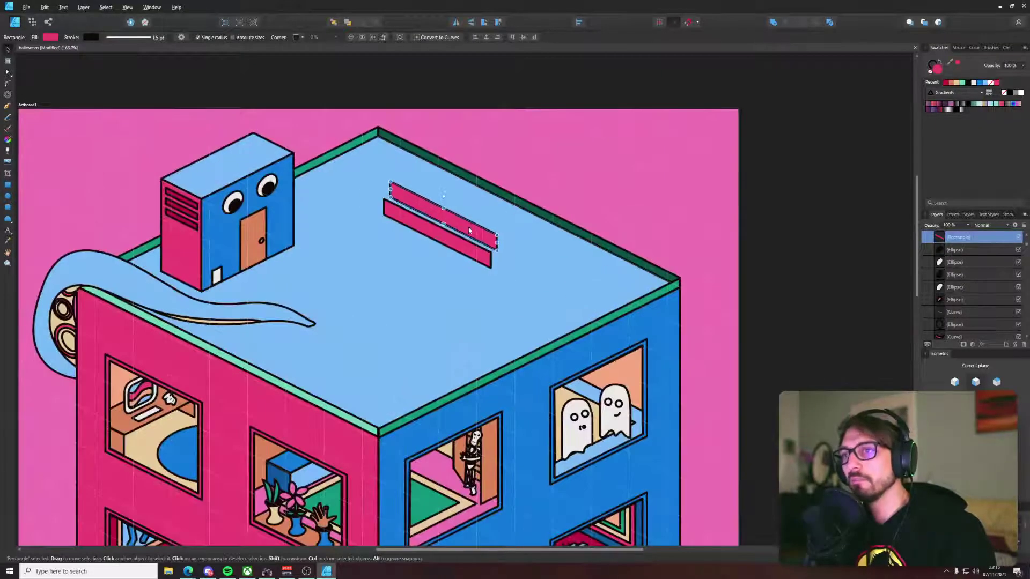
Step: Duplicate the pink strip, fit the copy to the top isometric plane, and stretch it into a slab top above the strip
key("ctrl+j")
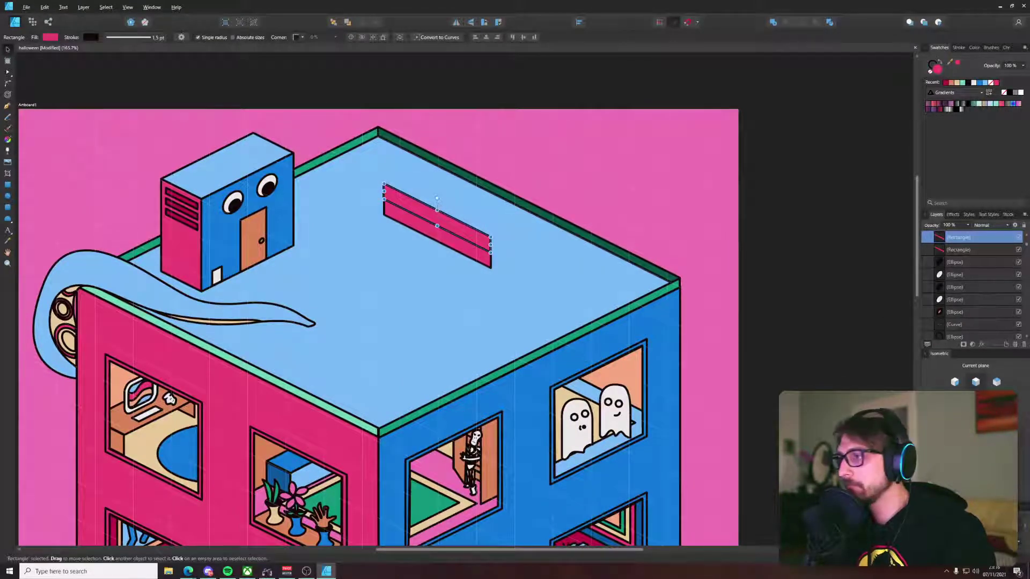
left_click(997, 398)
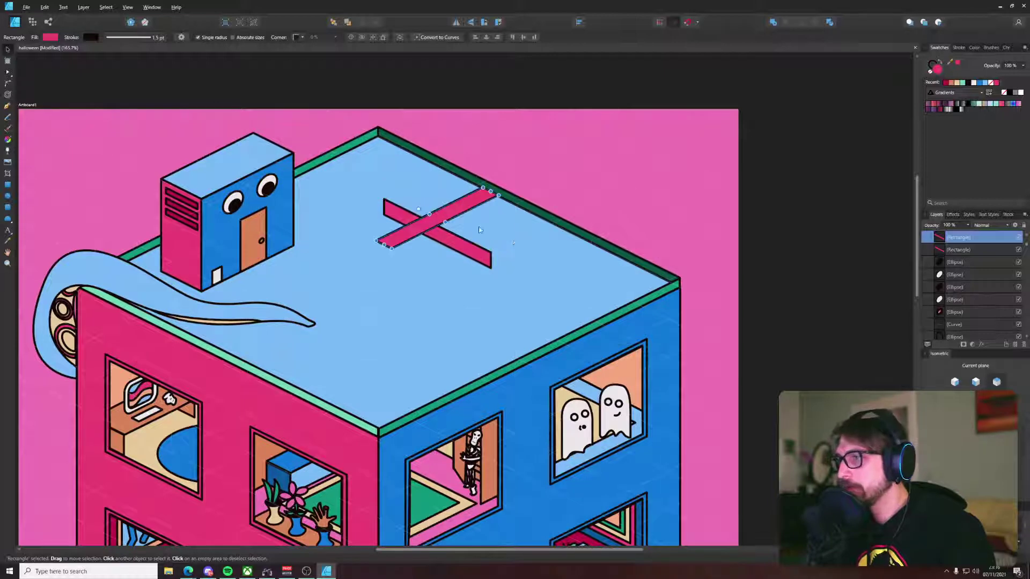
left_click_drag(430, 225, 517, 239)
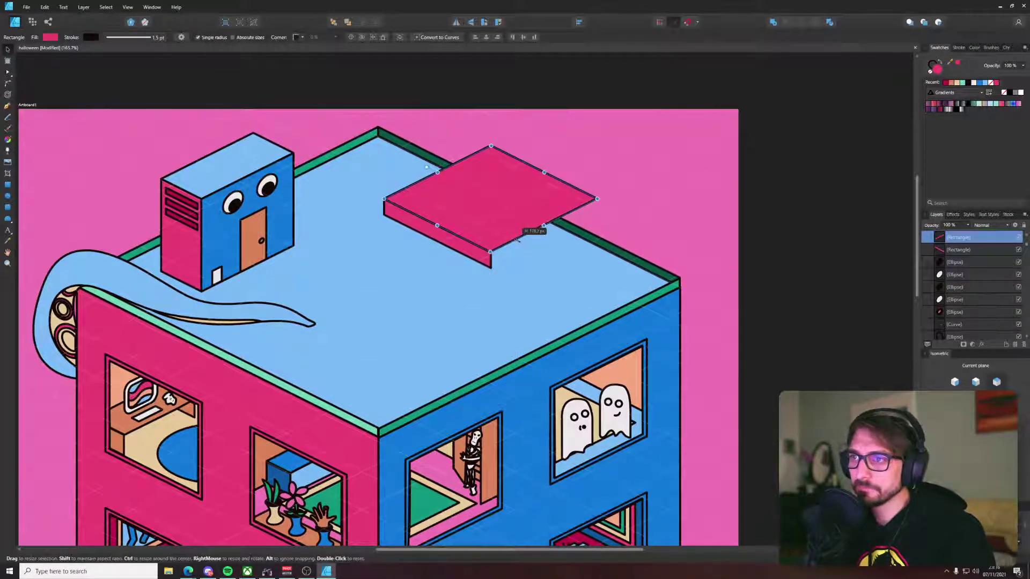
Step: Fill the slab's top with the roof's light blue and reduce its depth toward the roof's back edge
key("i")
left_click(524, 311)
key("v")
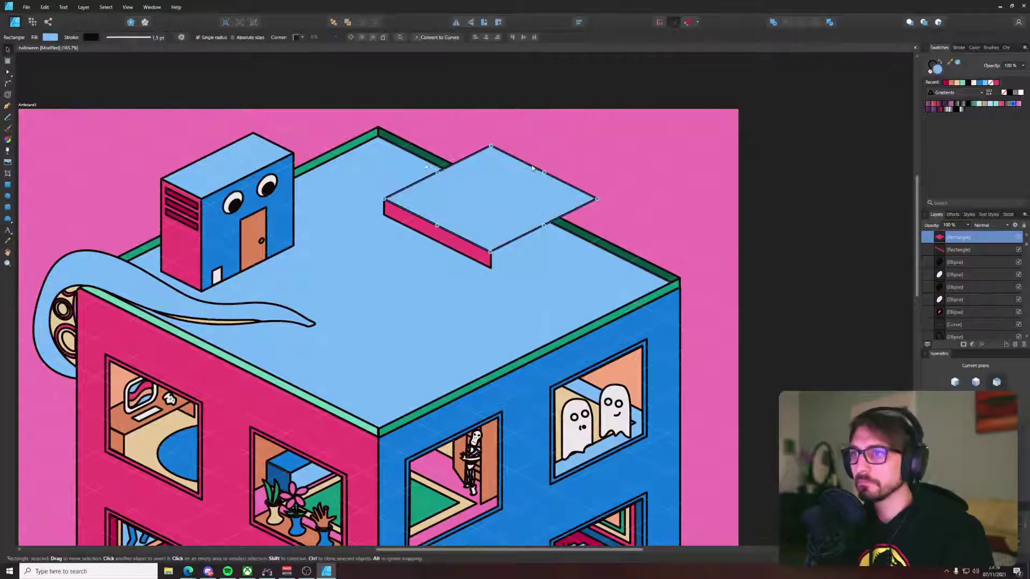
left_click_drag(532, 168, 512, 194)
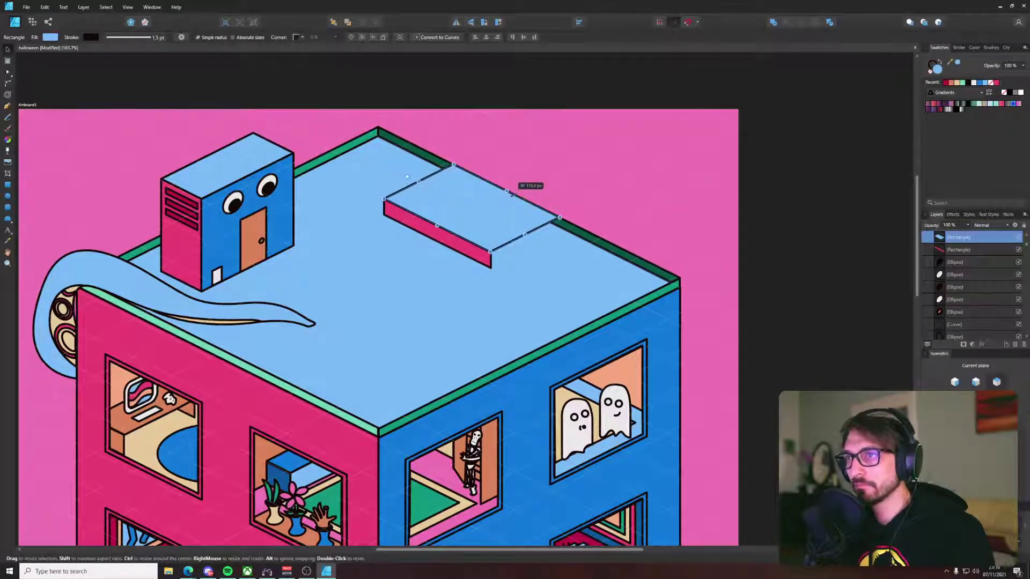
Step: Duplicate the slab's pink side, fit the copy to the blue wall's isometric plane, and place it under the top's short edge
left_click(475, 256)
left_click_drag(473, 255, 518, 269)
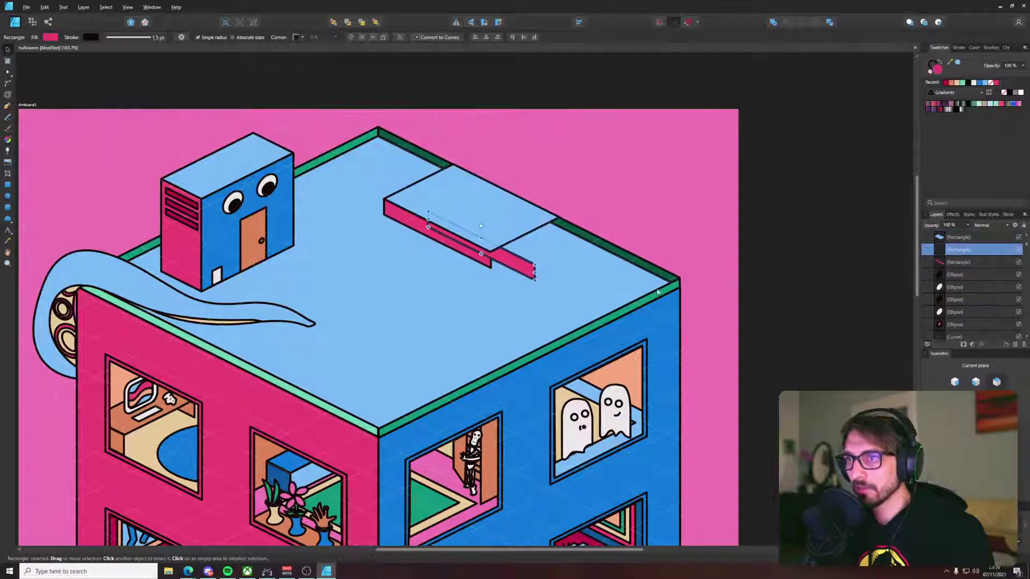
left_click(954, 382)
left_click(973, 410)
left_click_drag(432, 253, 499, 230)
scroll(487, 271, "up", 6)
scroll(566, 260, "down", 8)
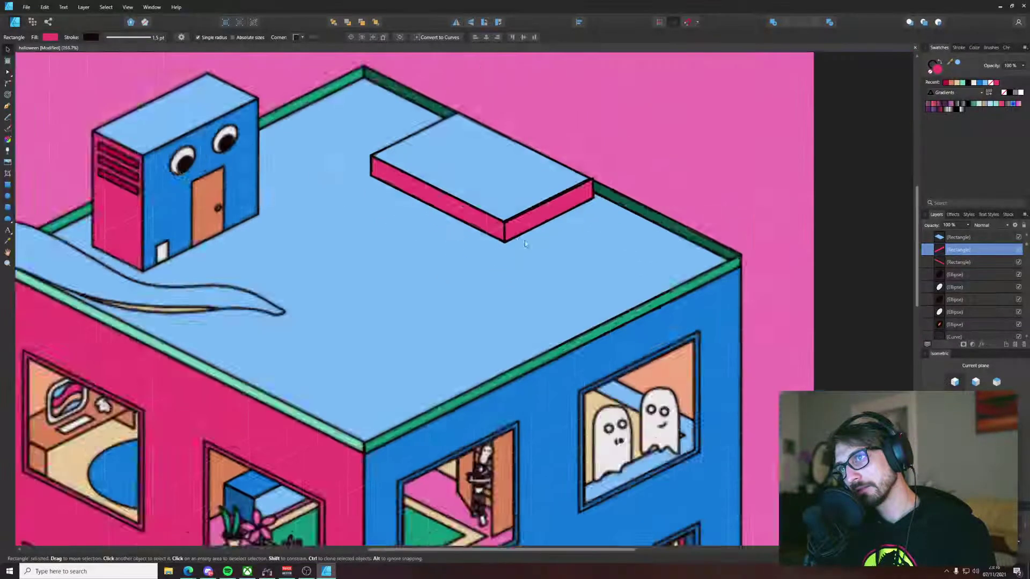
Step: Fill the slab's short side with the building wall's mid blue and deselect it
key("i")
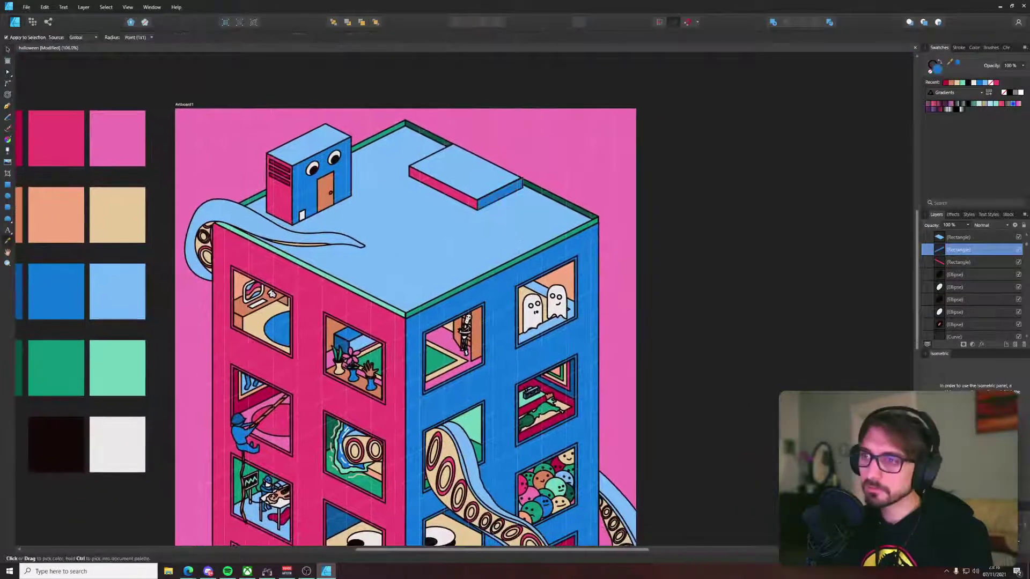
key("v")
left_click(528, 154)
Step: Select the slab's top and both sides and move them together inward from the dark green parapet
scroll(440, 161, "up", 7)
left_click(510, 314)
left_click(547, 246, "shift")
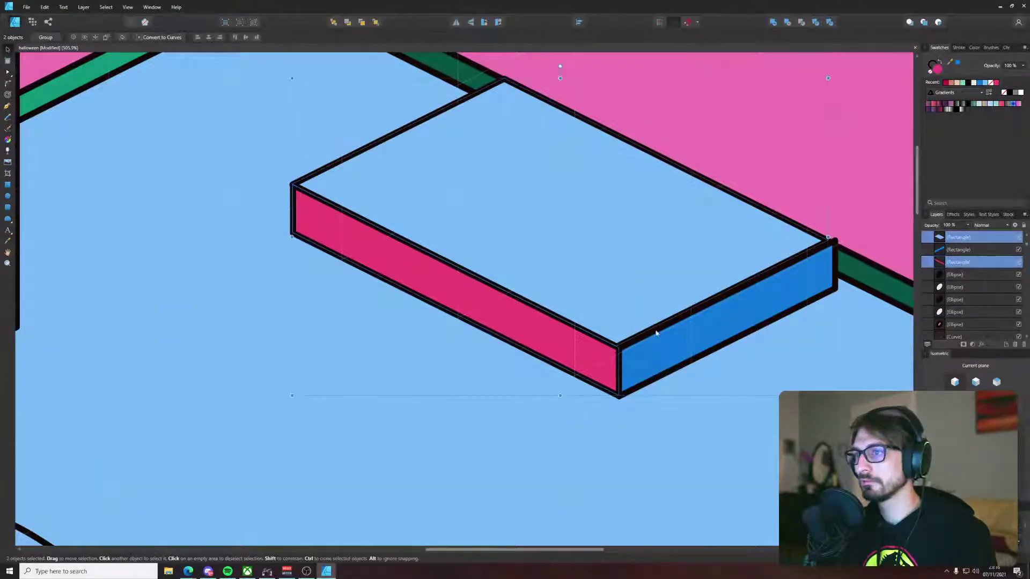
left_click(697, 320, "shift")
left_click_drag(699, 320, 675, 342)
Step: Narrow the slab's blue side to the width of the top's short edge and nudge it flush beneath it
left_click(677, 328)
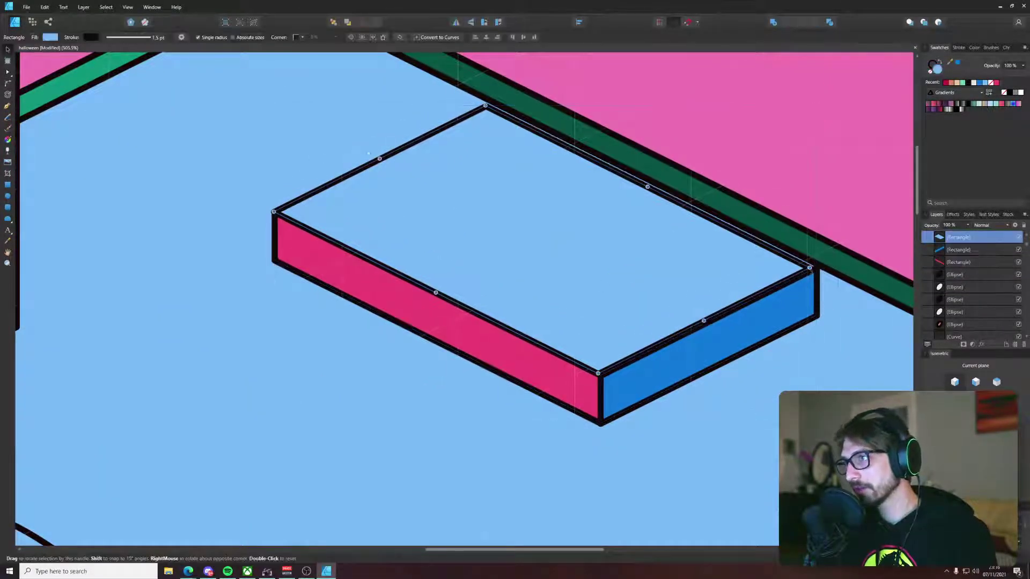
left_click(807, 297)
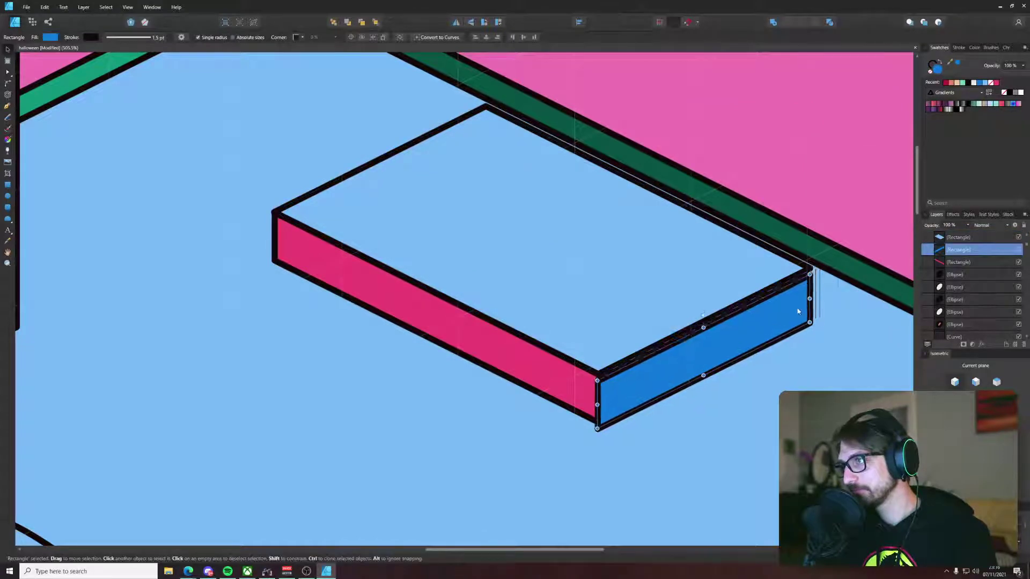
left_click_drag(797, 311, 799, 304)
scroll(799, 305, "down", 10)
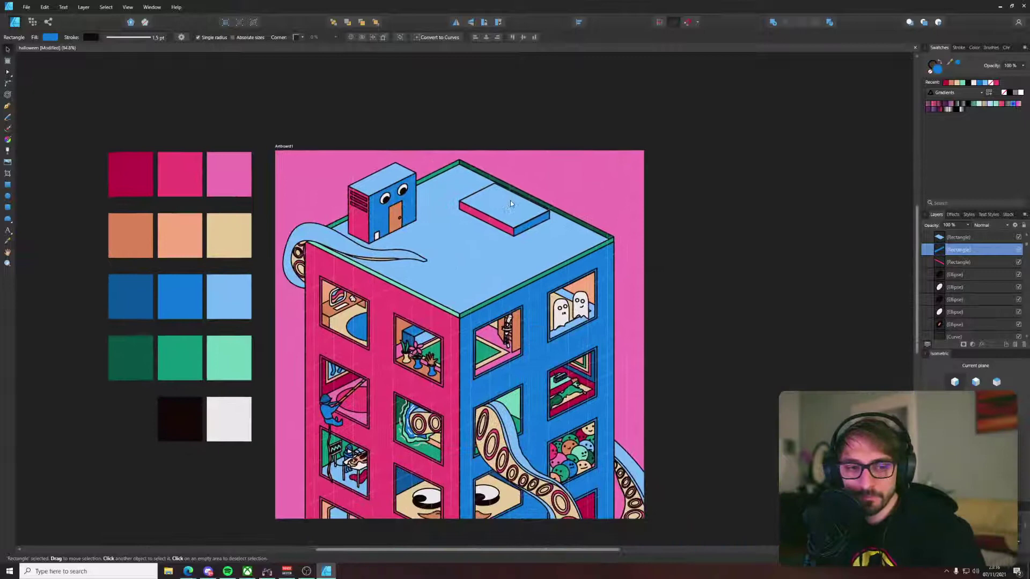
left_click(747, 205)
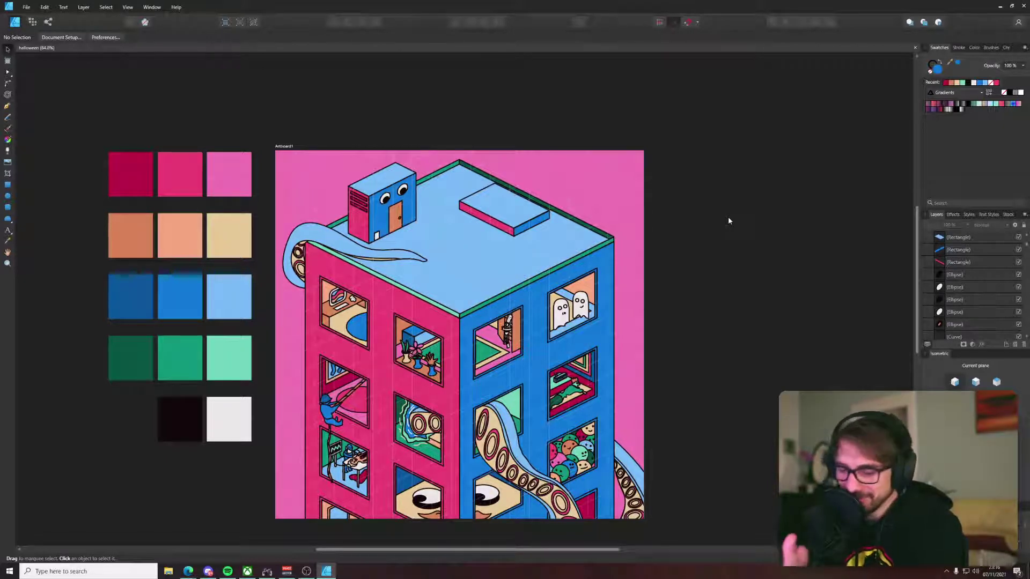
Step: Fine-tune the slab's pink and blue sides so their edges align exactly at the front corner
scroll(545, 199, "up", 5)
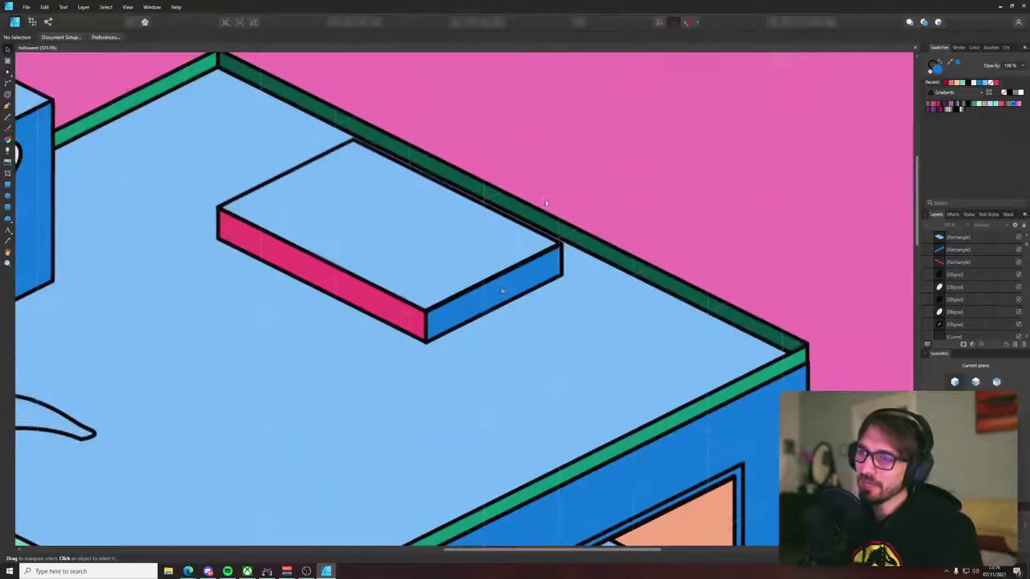
left_click(434, 317)
scroll(433, 317, "up", 4)
left_click(381, 344)
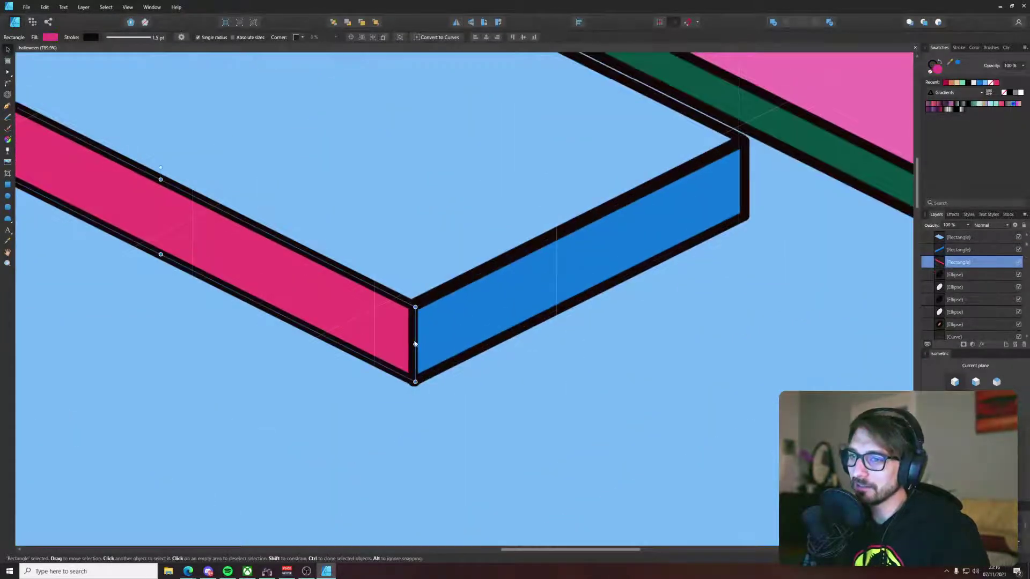
left_click_drag(415, 344, 412, 344)
left_click(454, 334)
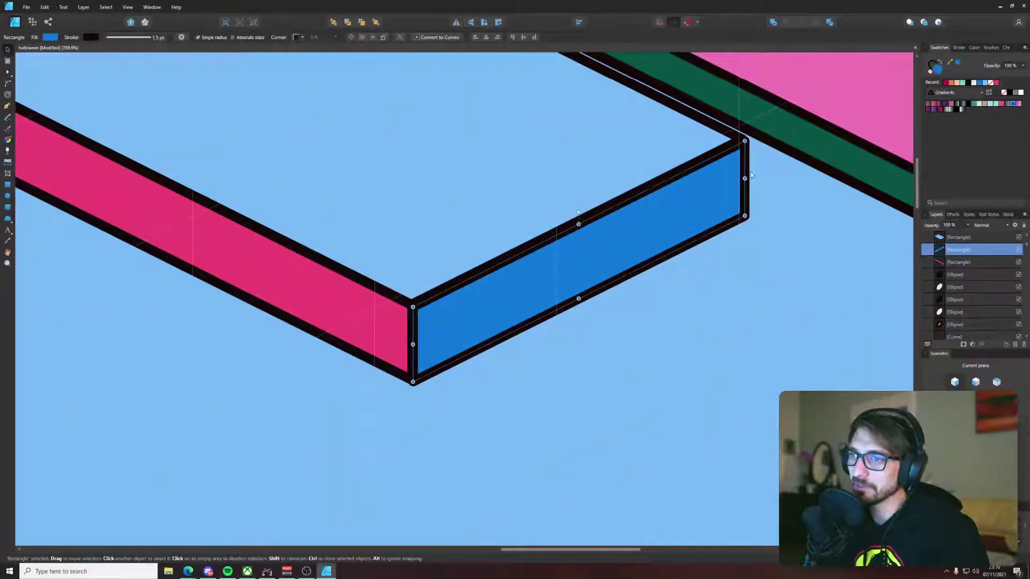
left_click_drag(669, 236, 668, 234)
scroll(667, 232, "down", 6)
left_click(751, 115)
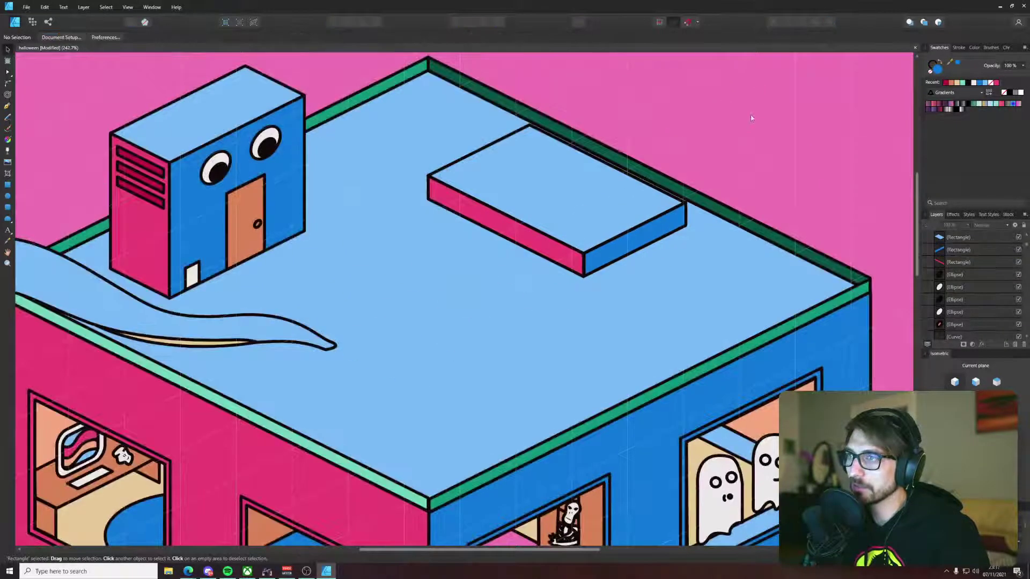
Step: Adjust the outer end of the slab's pink side to line up with the corner of the top
scroll(413, 187, "up", 9)
left_click(531, 202)
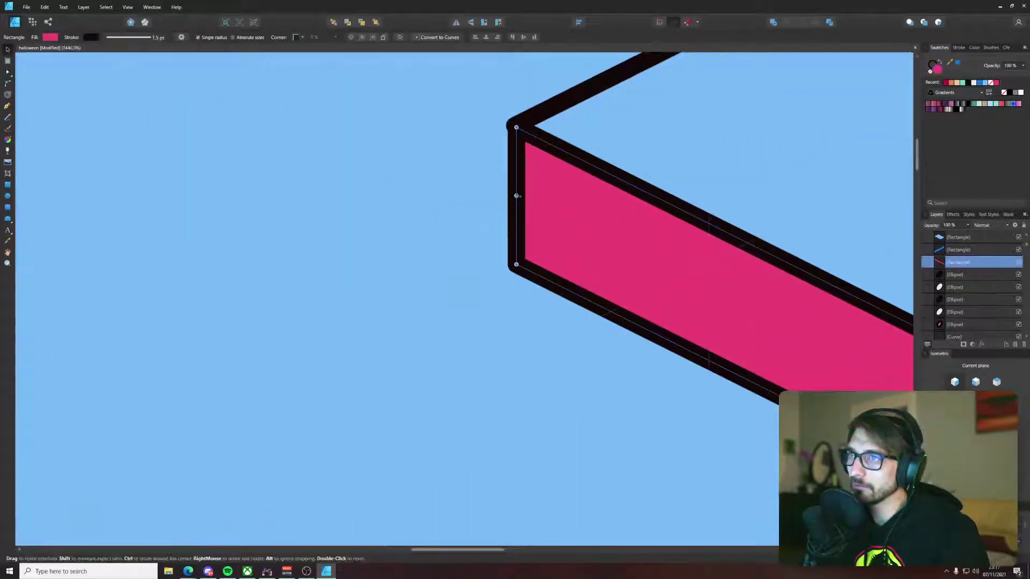
left_click_drag(508, 191, 505, 213)
scroll(515, 193, "down", 8)
left_click(646, 111)
Step: Move the whole slab slightly further from the dark green parapet, leaving a narrow strip of roof, and deselect it
left_click(579, 236)
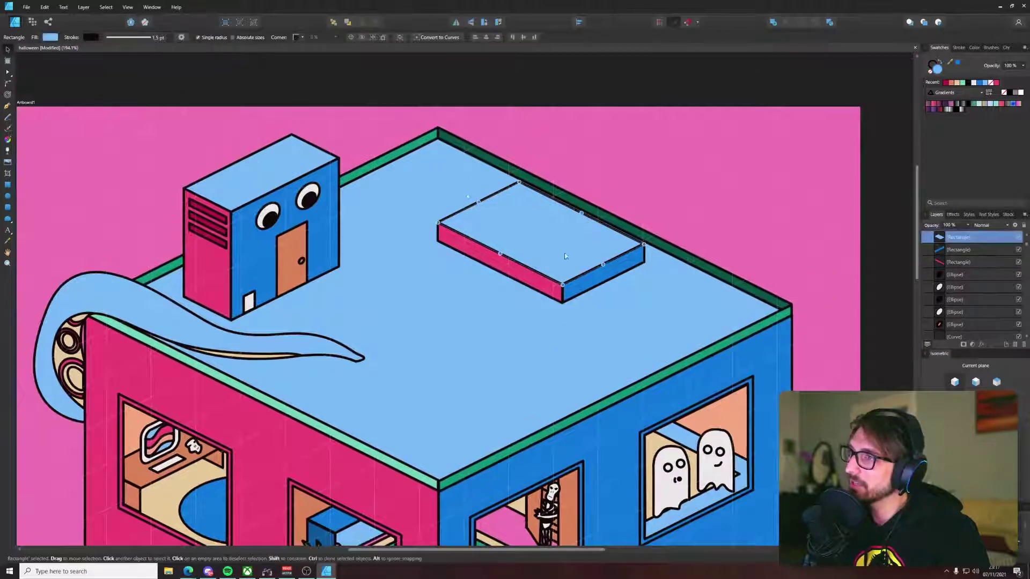
left_click(593, 279, "shift")
left_click(540, 285, "shift")
left_click_drag(575, 256, 568, 261)
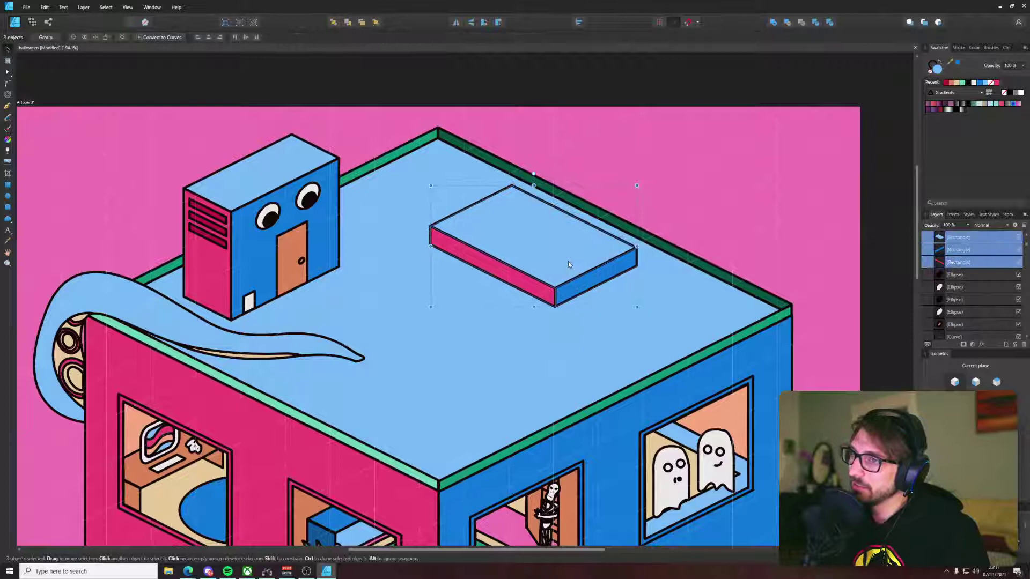
left_click(654, 151)
scroll(655, 150, "down", 5)
left_click_drag(657, 152, 547, 216)
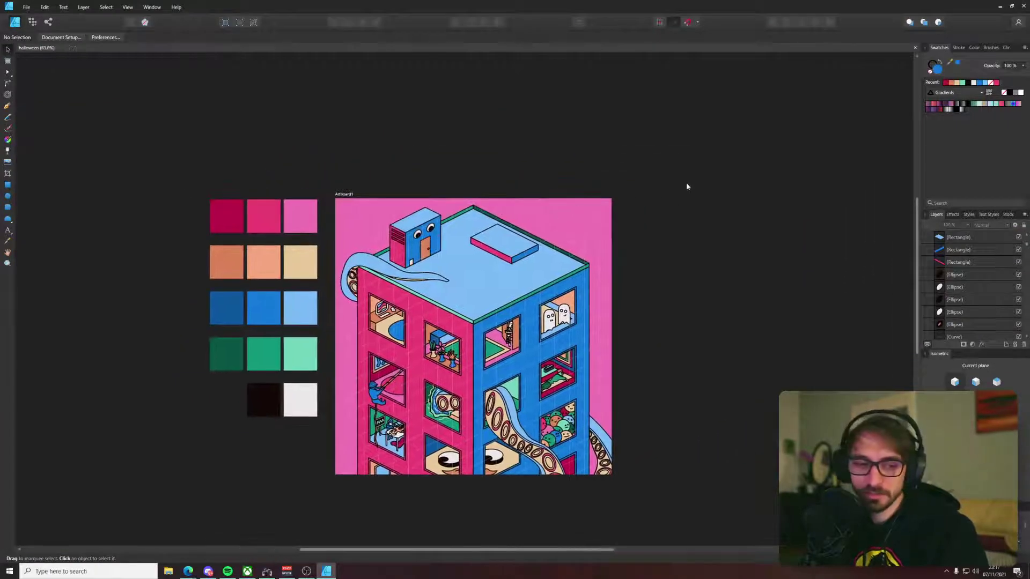
Step: Draw a mid-blue square near the roof's back corner and fit it to the top isometric plane
left_click(9, 196)
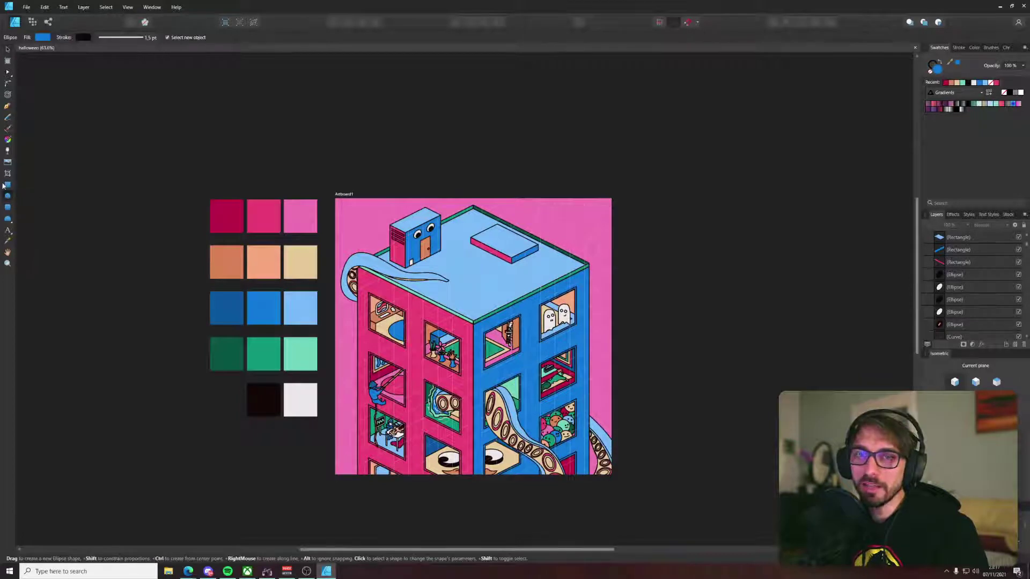
left_click(8, 185)
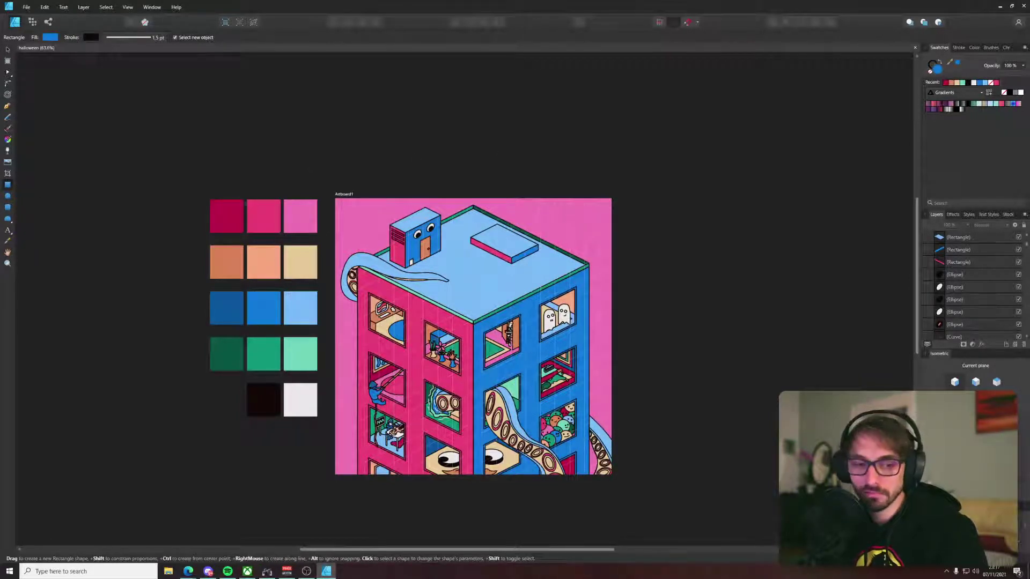
scroll(472, 228, "up", 10)
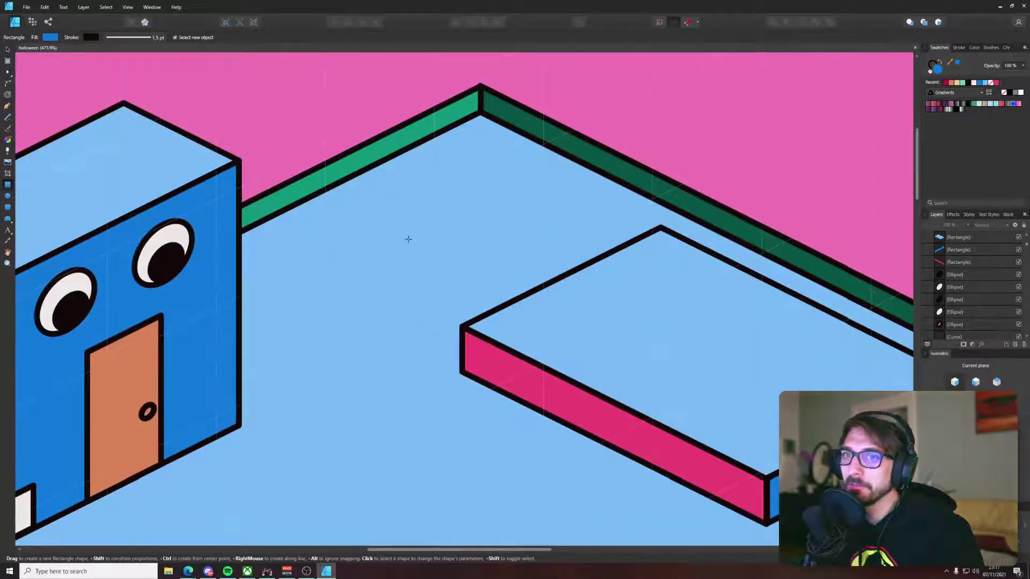
left_click_drag(416, 177, 501, 261)
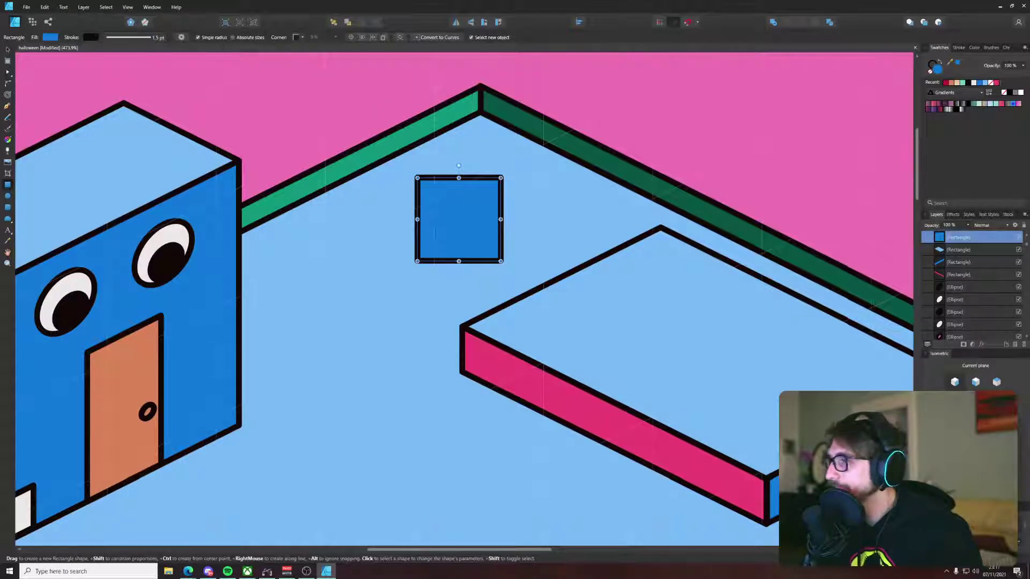
left_click(997, 382)
left_click(974, 410)
Step: Duplicate the blue square below itself, fit the copy to the pink wall's isometric plane, and narrow it into a tall box face
key("v")
mouse_move(470, 233)
left_mouse_down()
mouse_move(472, 212)
mouse_move(450, 278)
mouse_move(388, 236)
mouse_move(385, 253)
mouse_move(440, 271)
mouse_move(420, 354)
mouse_move(424, 336)
left_mouse_up()
left_click(975, 382)
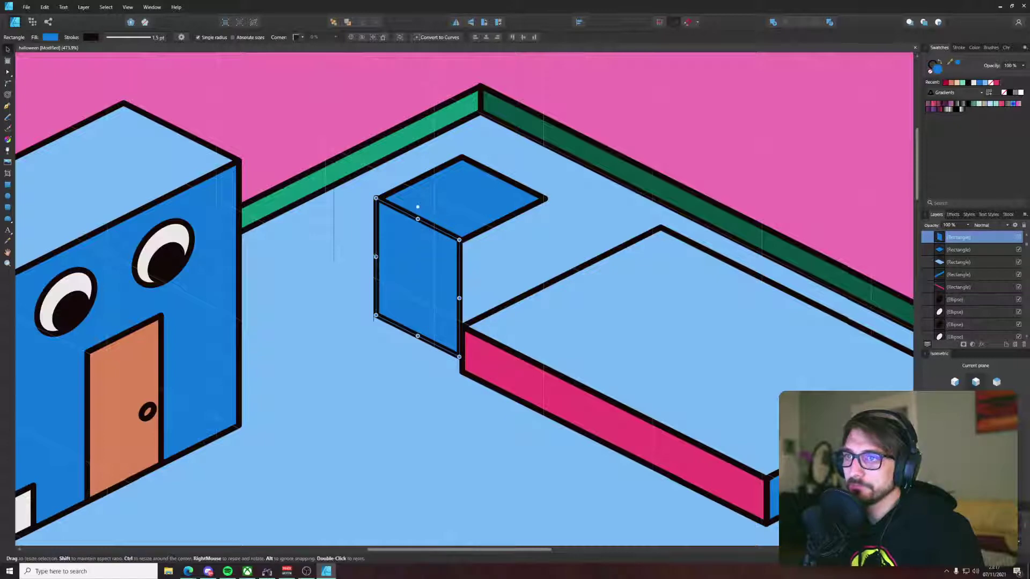
left_click_drag(376, 256, 399, 267)
Step: Resize the small box's top to match its narrowed face and move both faces up to the slab's back corner
left_click(415, 187)
left_click_drag(416, 187, 437, 196)
left_click(438, 306, "shift")
left_click_drag(447, 287, 450, 265)
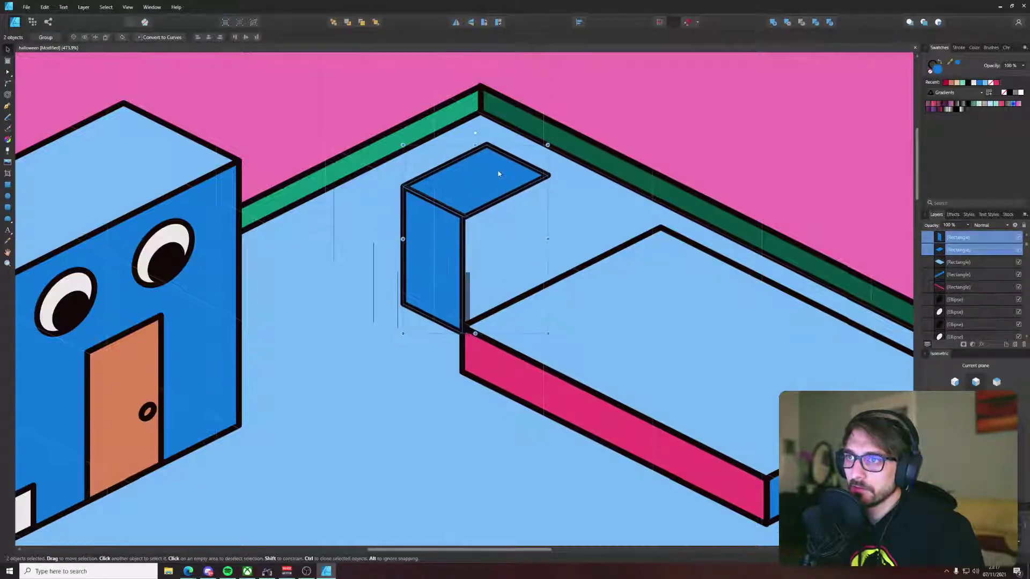
left_click(499, 174)
left_click_drag(518, 161, 477, 175)
Step: Duplicate the box's tall face and fit the copy to the blue wall's isometric plane as the adjoining side
left_click(429, 261)
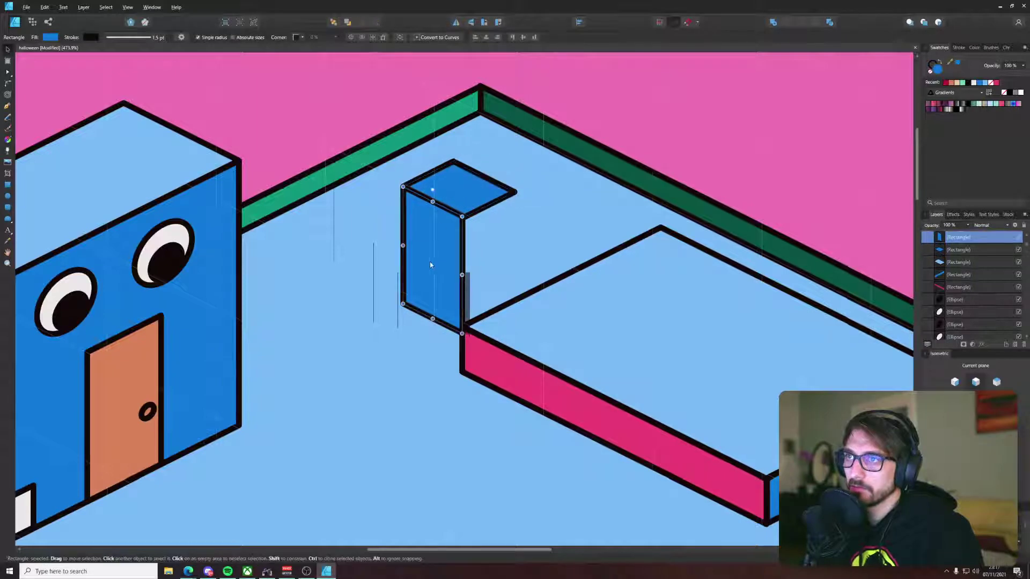
left_click_drag(429, 261, 488, 246)
left_click(955, 382)
left_click(960, 408)
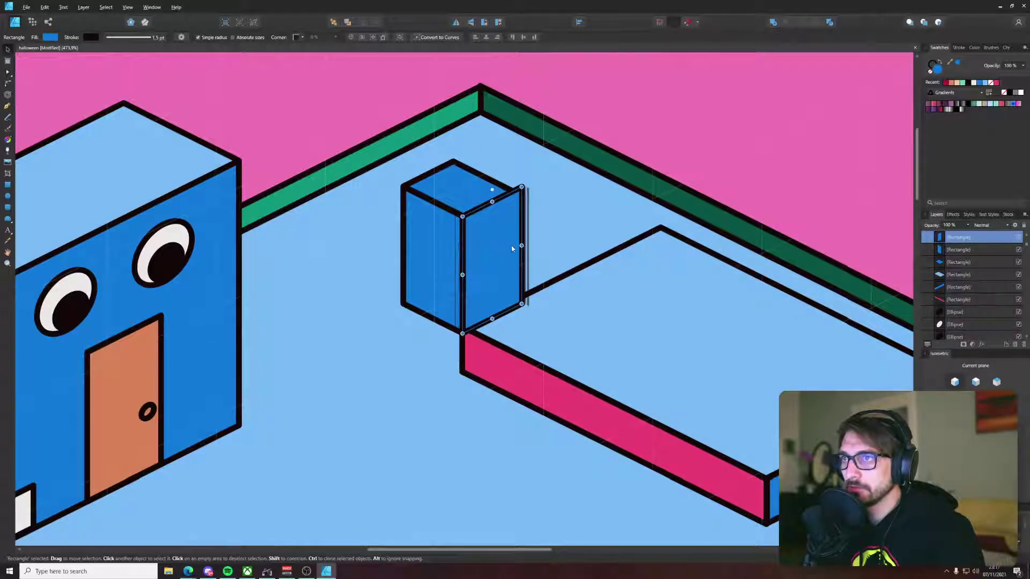
Step: Fit the box's new side to its top, then cut and paste all three faces behind the slab in the layer order
left_click(470, 201, "shift")
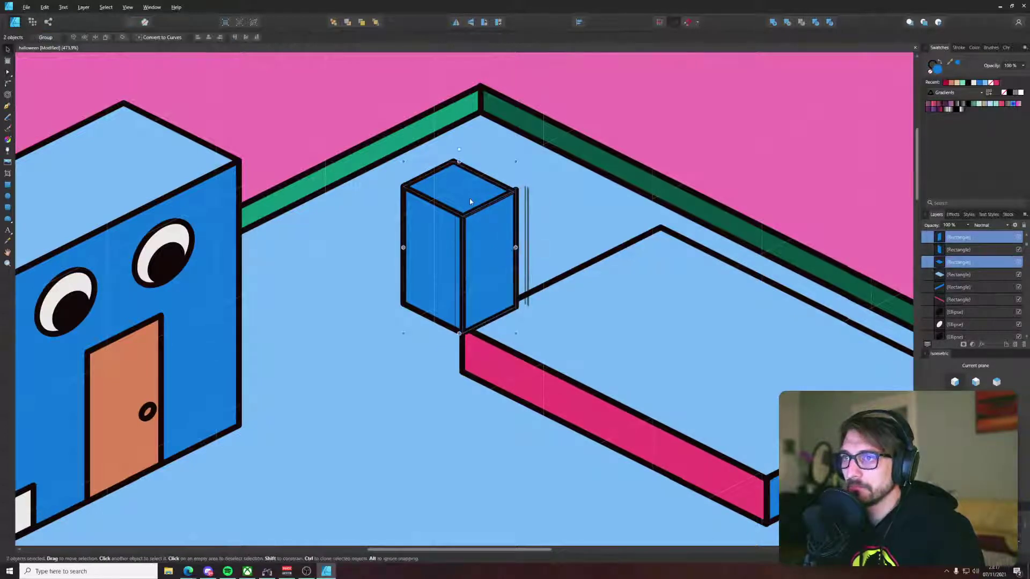
left_click(445, 238, "shift")
key("ctrl+x")
left_click(458, 239)
key("ctrl+v")
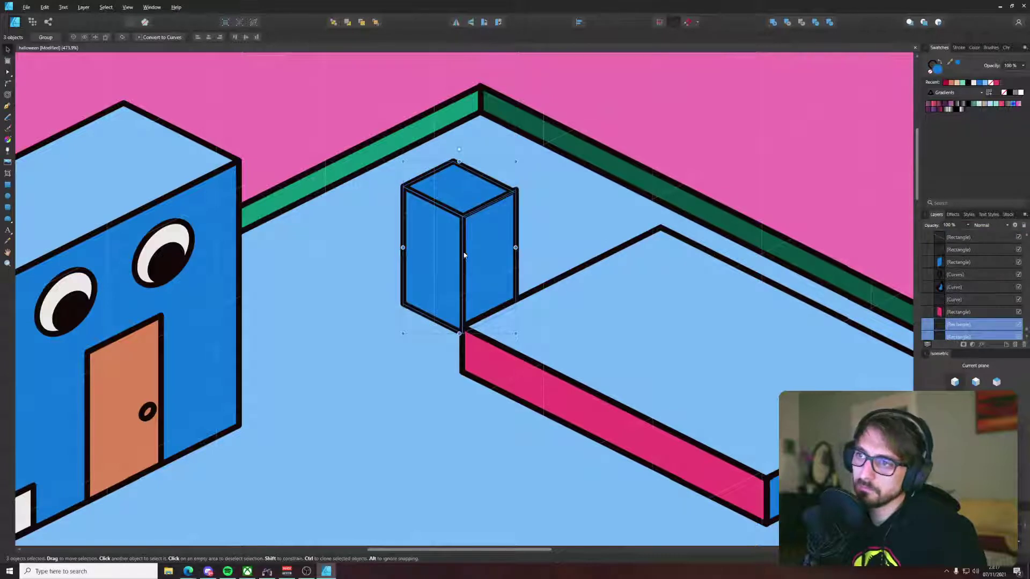
left_click_drag(465, 255, 240, 229)
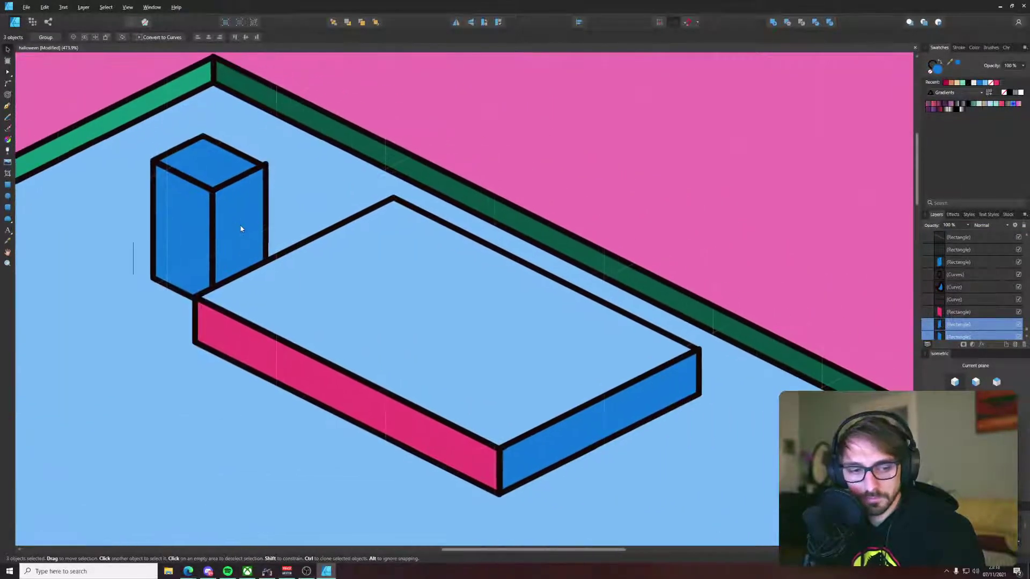
scroll(241, 229, "down", 6)
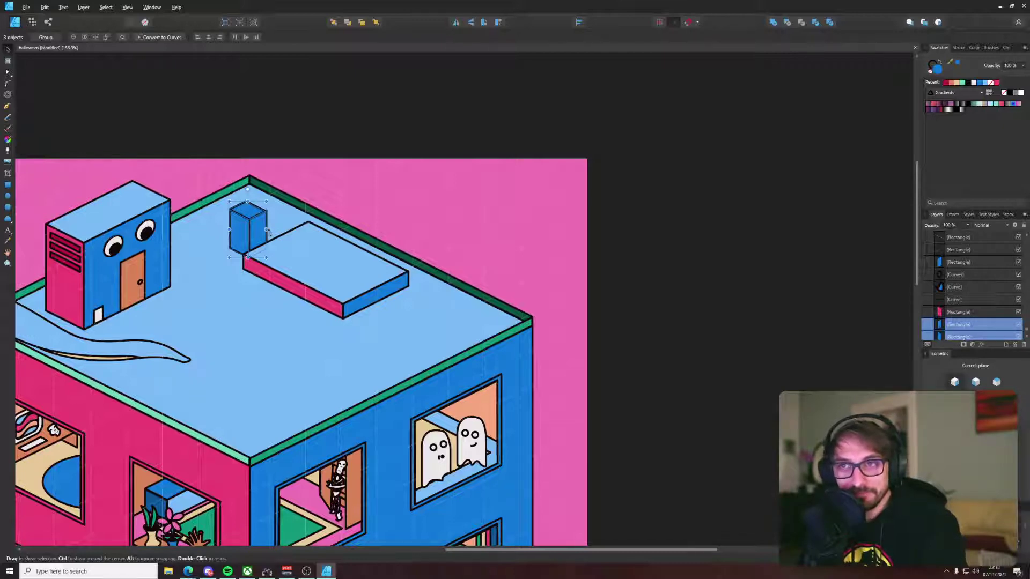
Step: Select the small box's three faces and copy the box to the slab's opposite end, in front of its short blue side
scroll(268, 231, "up", 5)
left_click(430, 269)
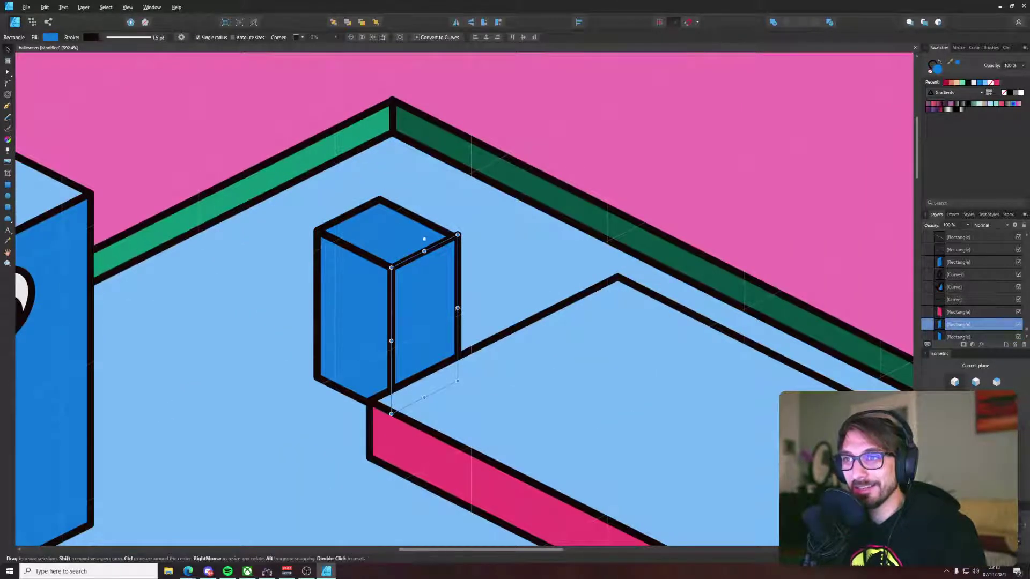
scroll(456, 307, "down", 3)
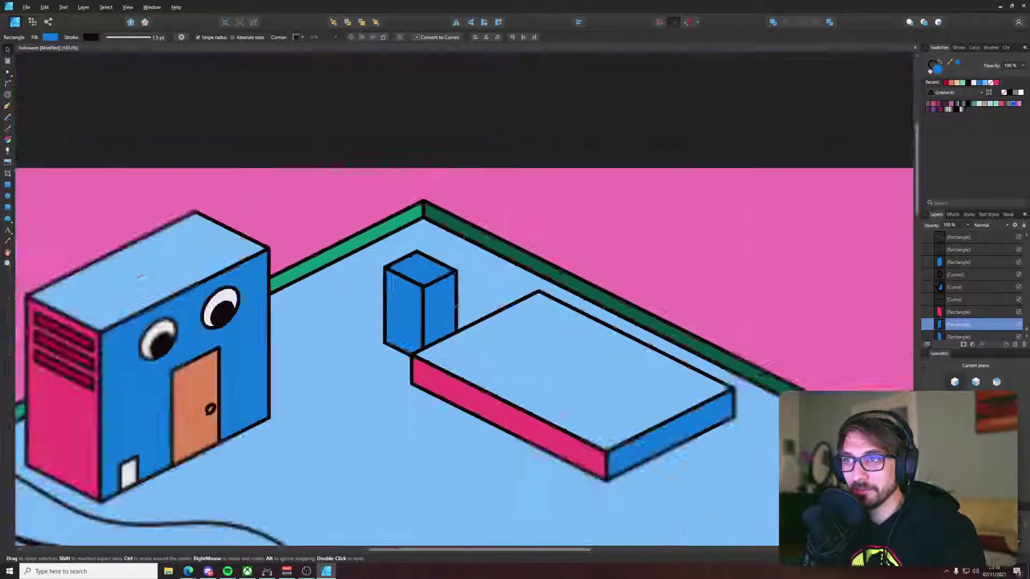
scroll(429, 300, "down", 1)
left_click(428, 288, "shift")
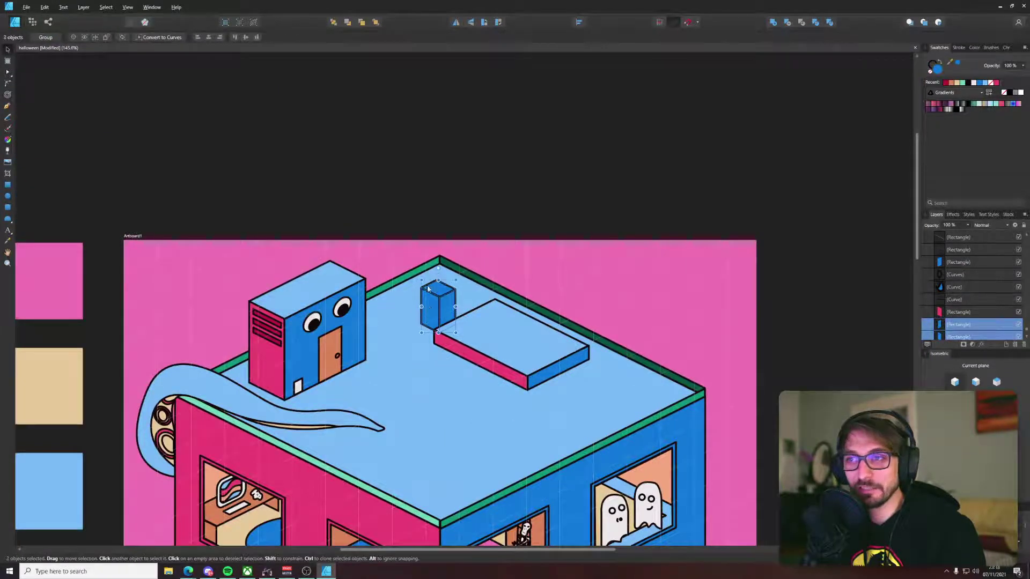
left_click_drag(431, 310, 547, 375)
scroll(565, 388, "up", 3)
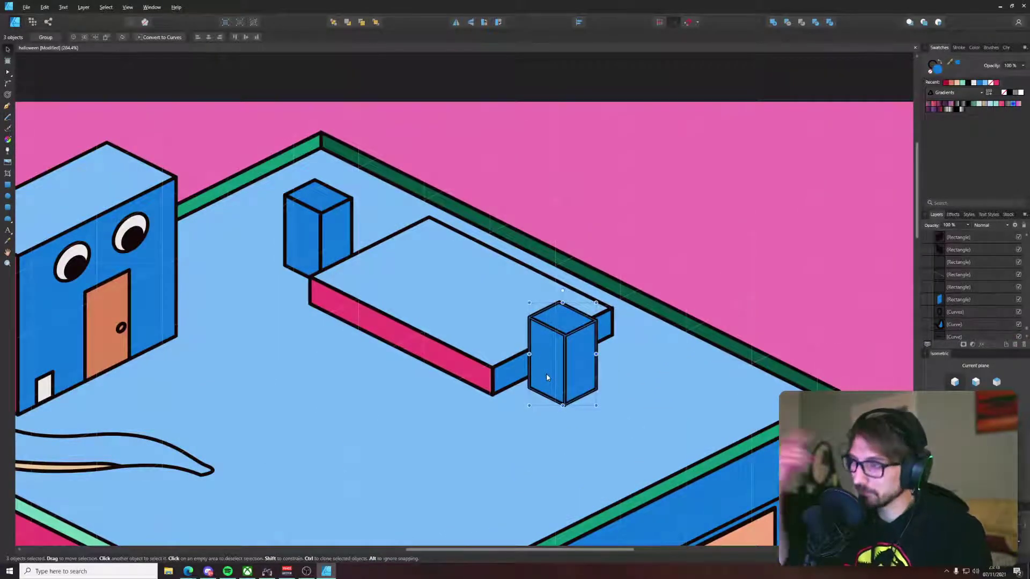
Step: Select all faces of both small boxes and fill them with the palette's black
left_click(302, 241, "shift")
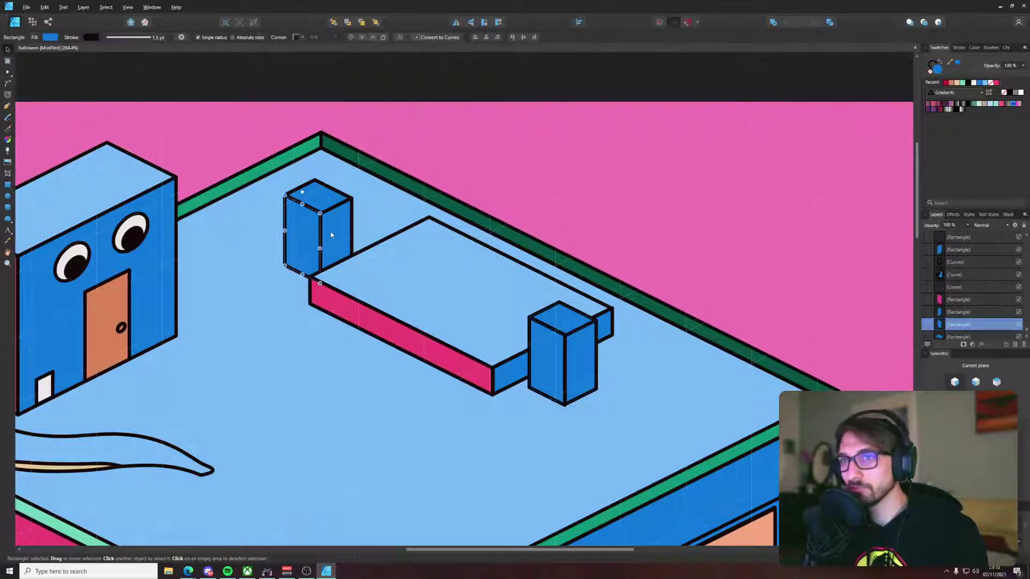
left_click(552, 359, "shift")
left_click(570, 325, "shift")
scroll(572, 338, "down", 8)
left_click_drag(483, 387, 462, 353)
key("i")
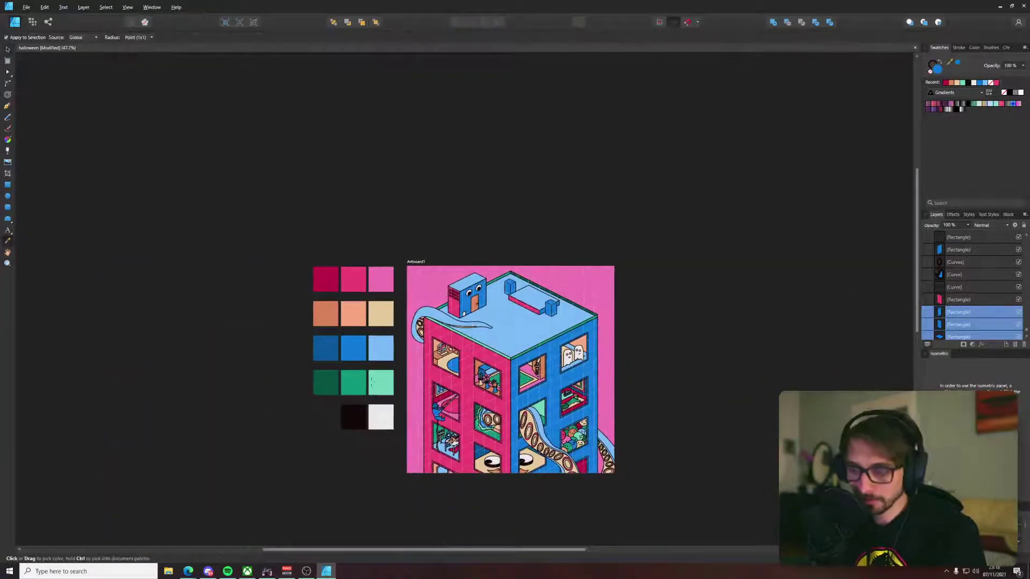
left_click(357, 413)
key("v")
key("ctrl+d")
scroll(510, 322, "up", 6)
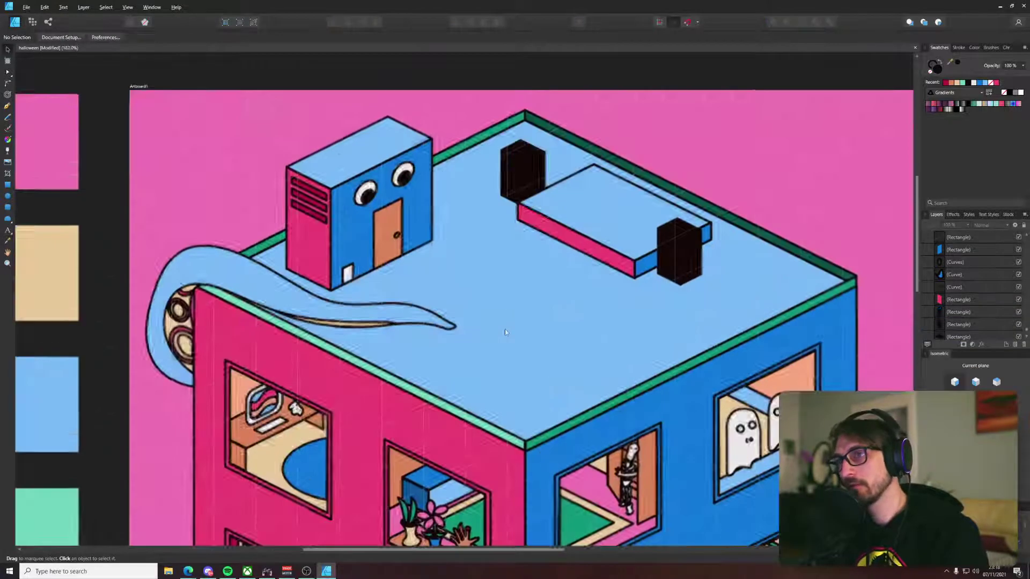
scroll(485, 191, "up", 2)
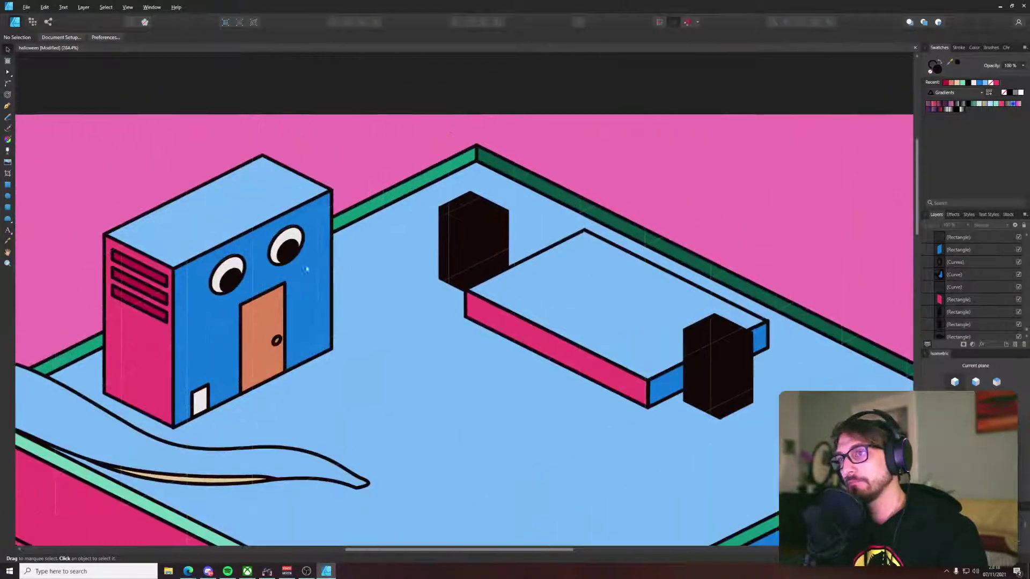
Step: Draw a circle on the back box's slab-facing front, fit it to the pink wall's isometric plane, and adjust its position on the face
left_click(7, 196)
left_click_drag(452, 229, 485, 261)
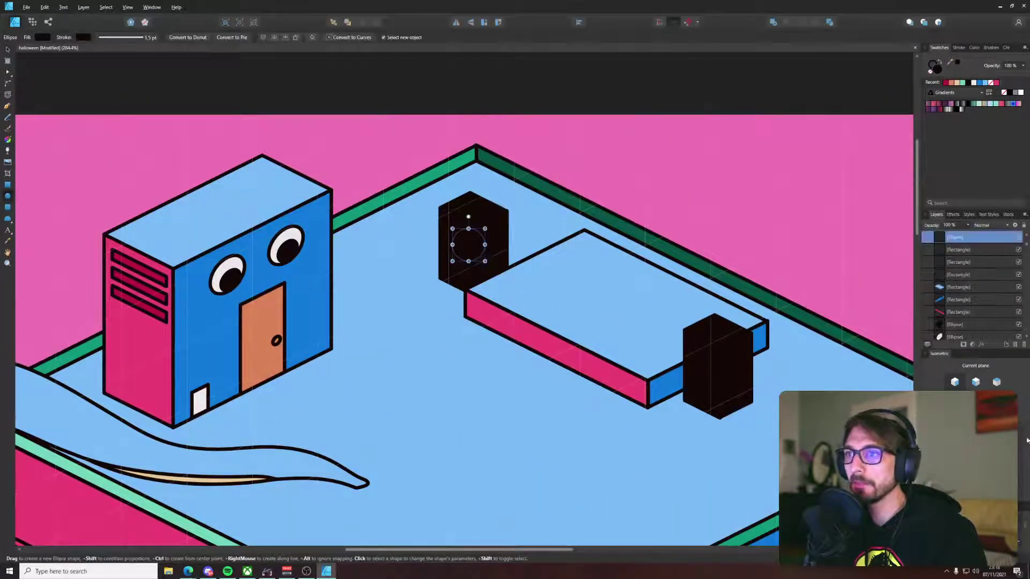
left_click(975, 383)
left_click(975, 410)
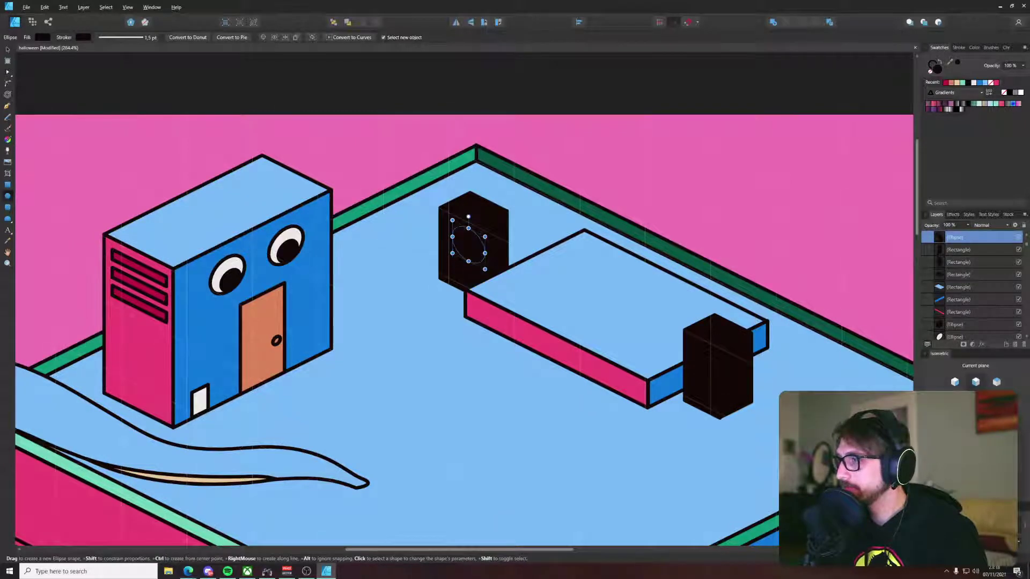
left_click_drag(620, 247, 621, 309)
key("v")
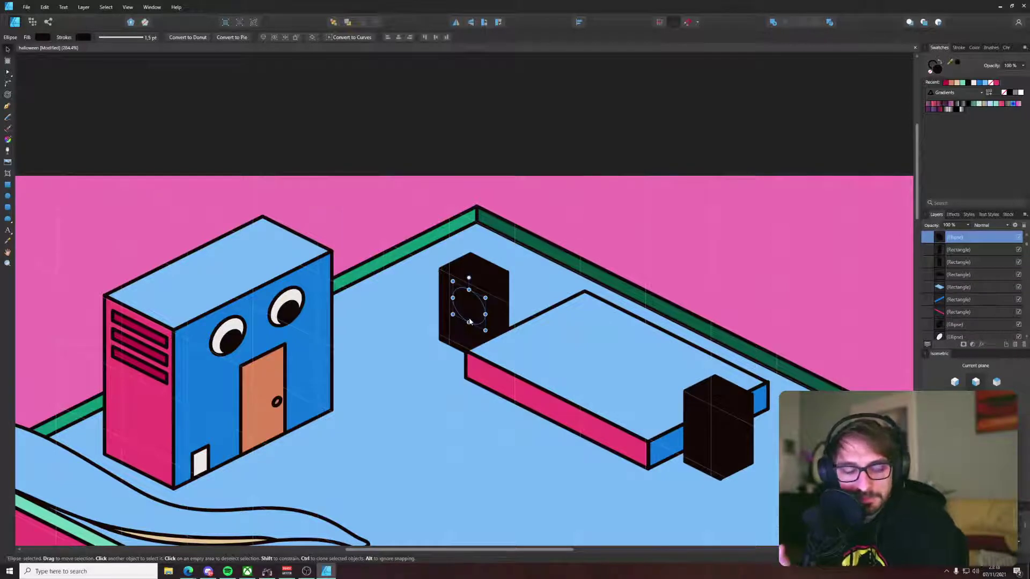
scroll(483, 315, "up", 3)
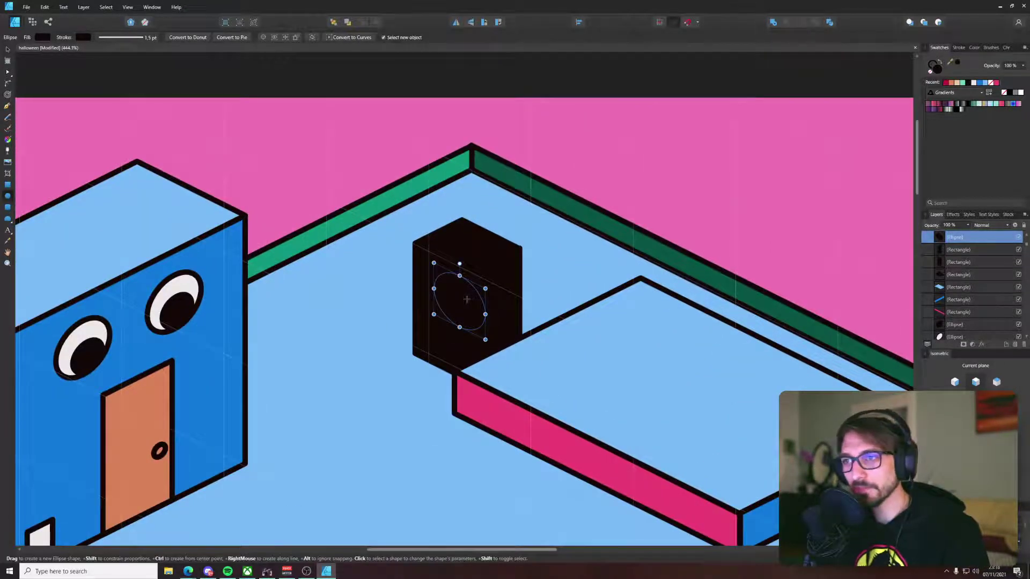
left_click_drag(469, 299, 453, 298)
Step: Give the circle on the black box an outline in the palette's white
scroll(453, 298, "down", 5)
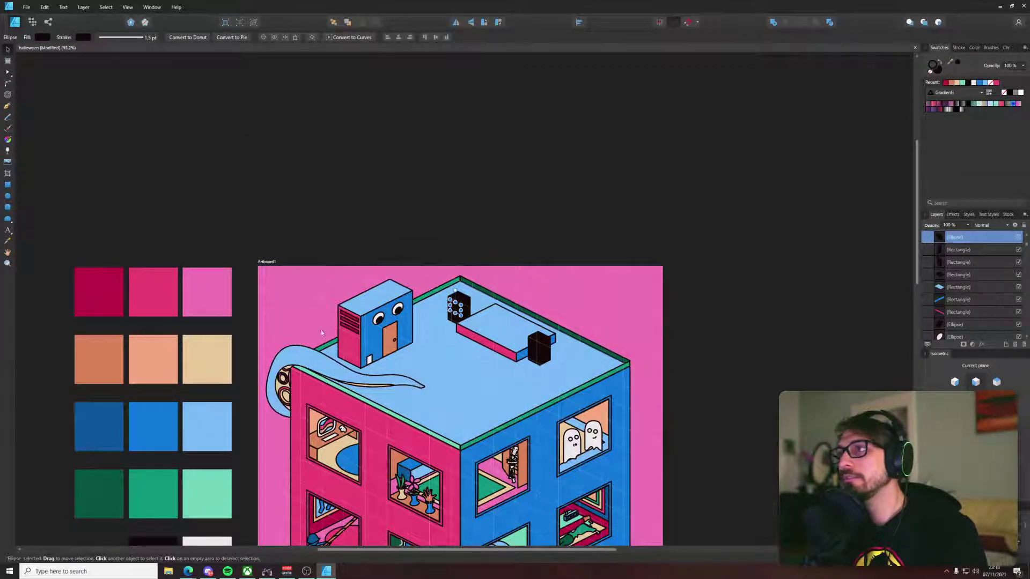
left_click_drag(949, 62, 225, 532)
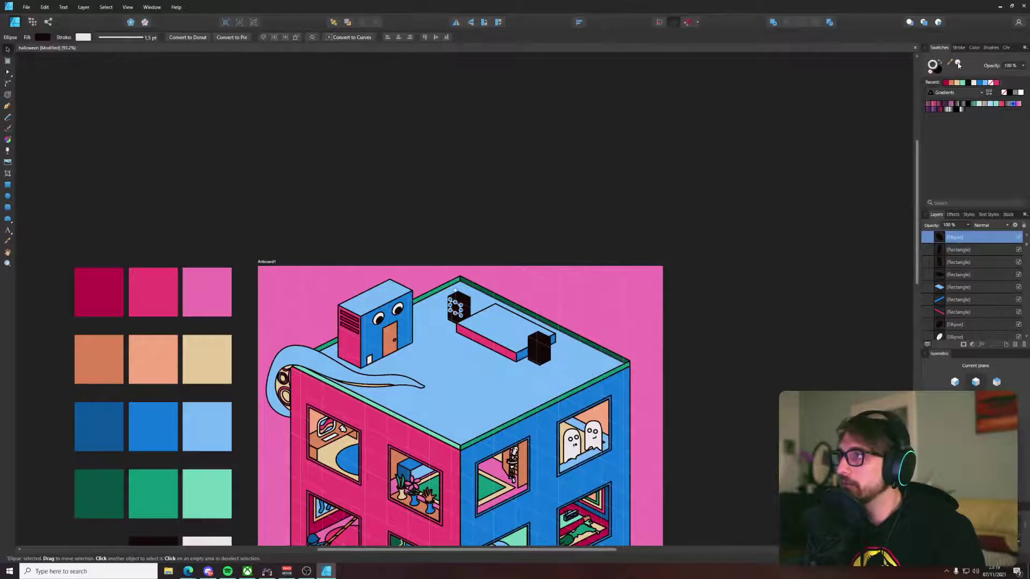
scroll(494, 311, "up", 3)
left_click(441, 174)
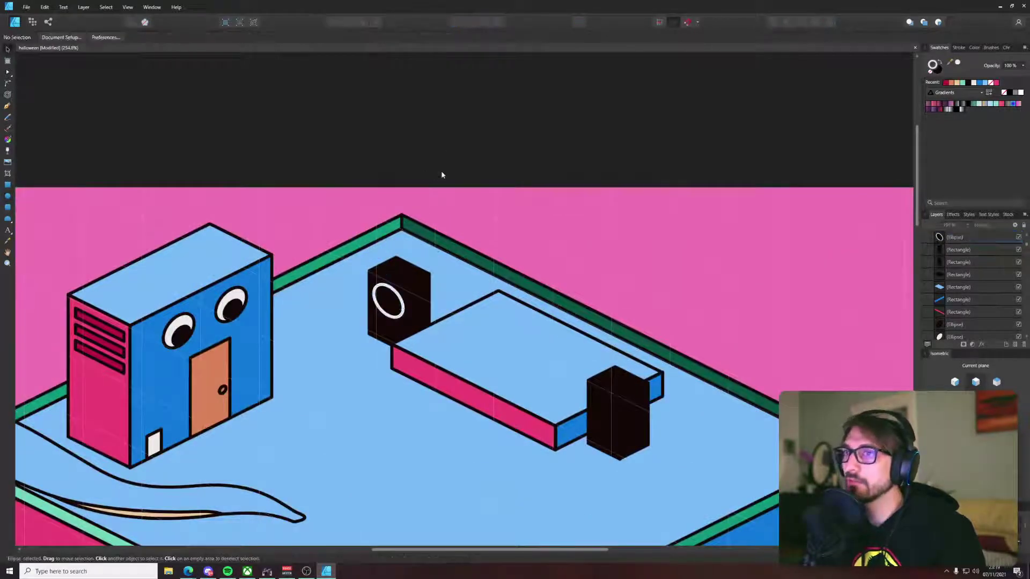
Step: Enlarge the white ring so it nearly spans the width of the black box's face
scroll(388, 293, "up", 3)
left_click(390, 294)
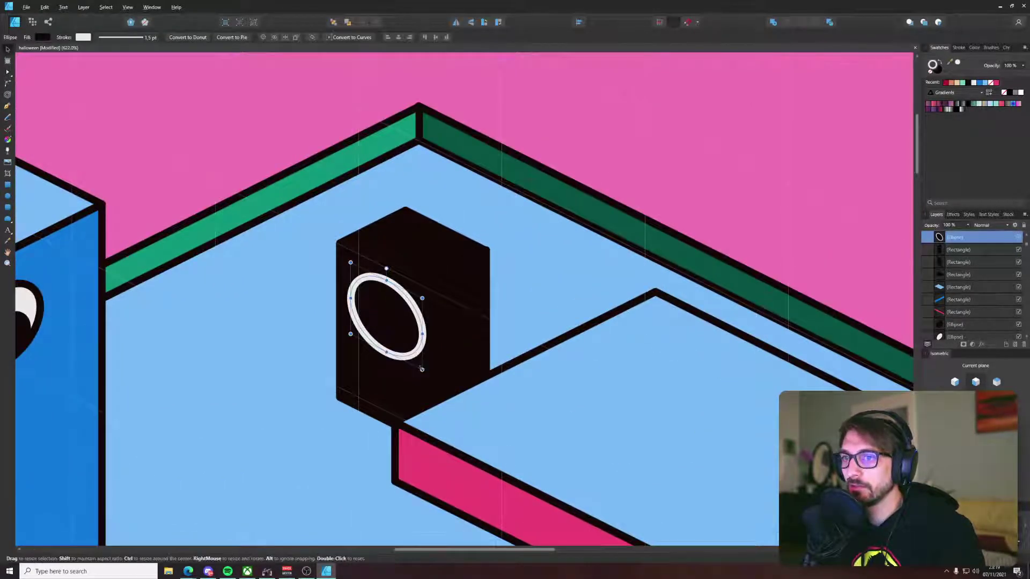
mouse_move(421, 369)
left_mouse_down()
mouse_move(431, 376)
mouse_move(425, 384)
left_mouse_up()
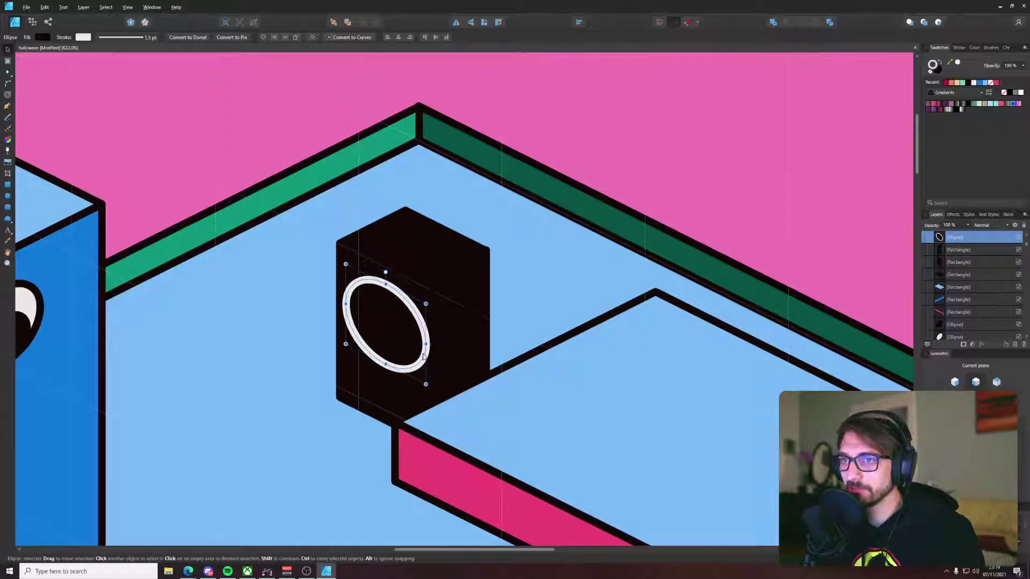
Step: Duplicate the white ring, shrink the copy into a concentric inner ring, and copy both rings onto the other black box
key("ctrl+j")
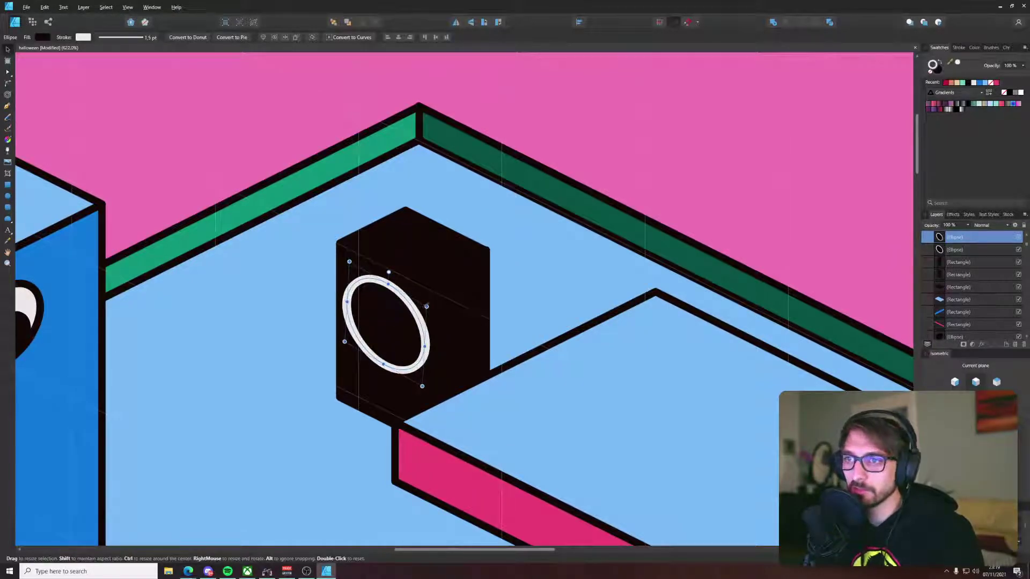
left_click_drag(426, 305, 547, 376)
left_click(410, 302, "shift")
scroll(410, 302, "down", 5)
left_click(567, 201)
scroll(567, 201, "down", 5)
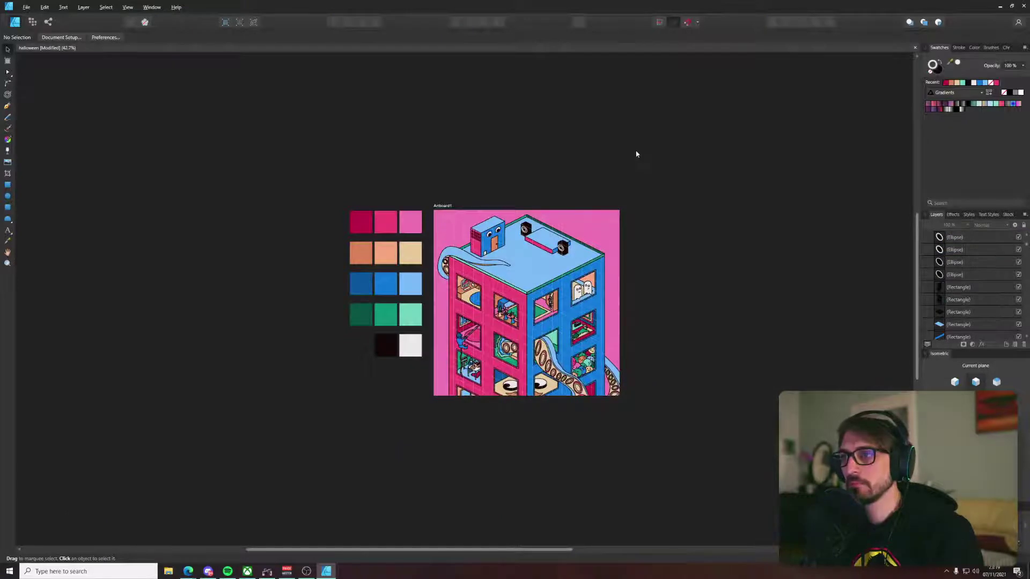
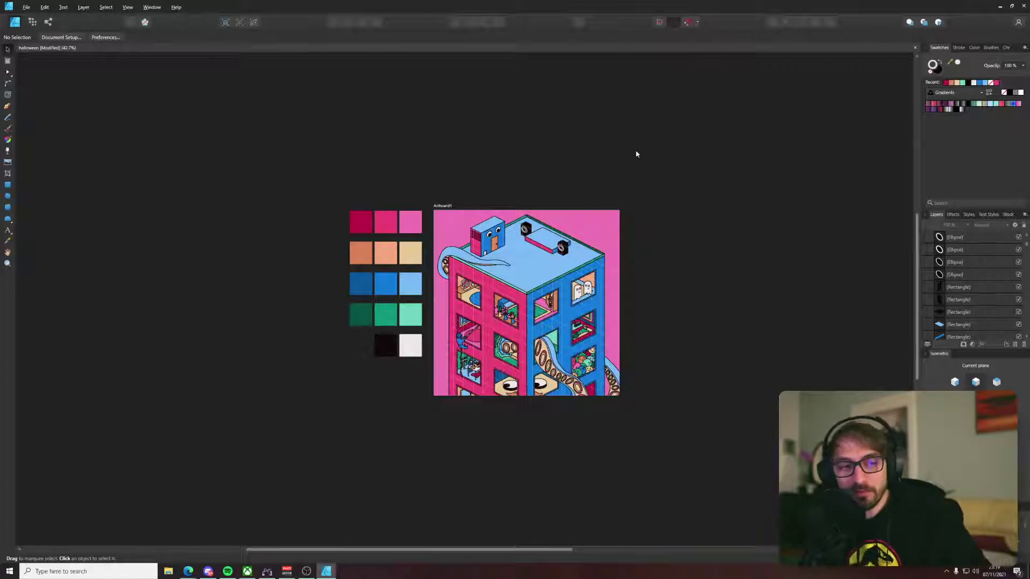
Step: Draw a five-pointed star near the roof's front corner with the Star tool
scroll(553, 290, "up", 6)
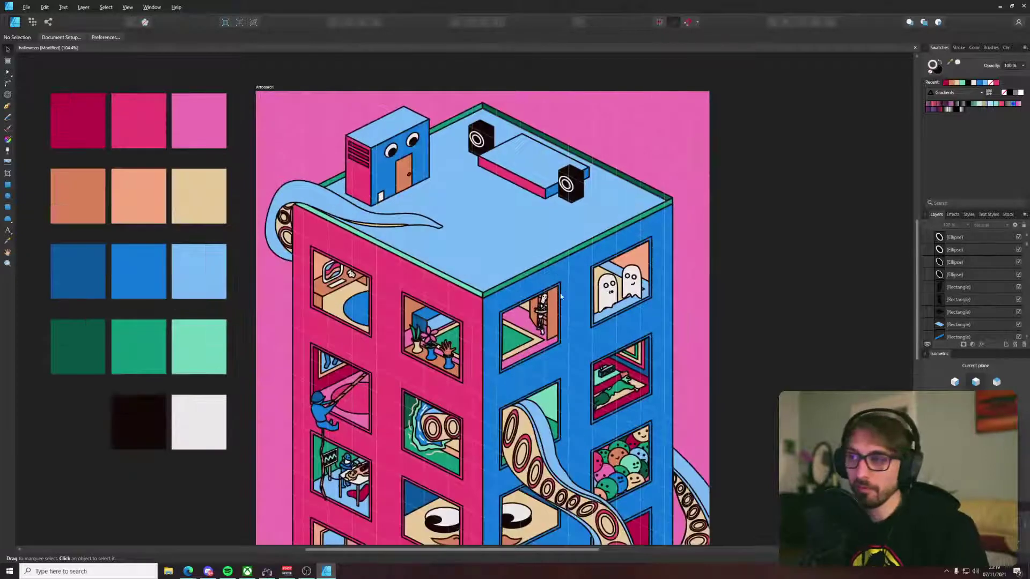
scroll(765, 285, "up", 1)
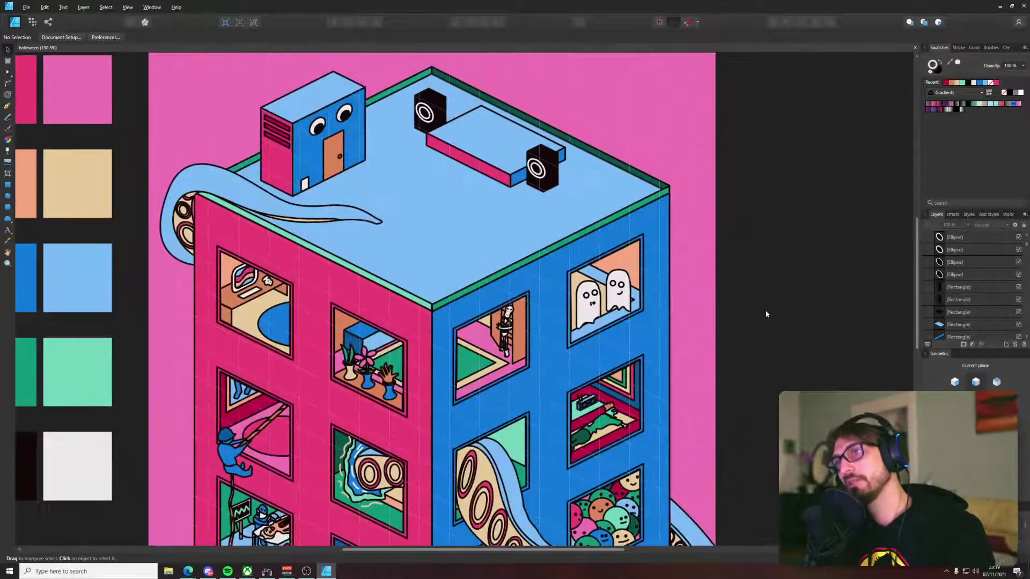
scroll(767, 315, "down", 2)
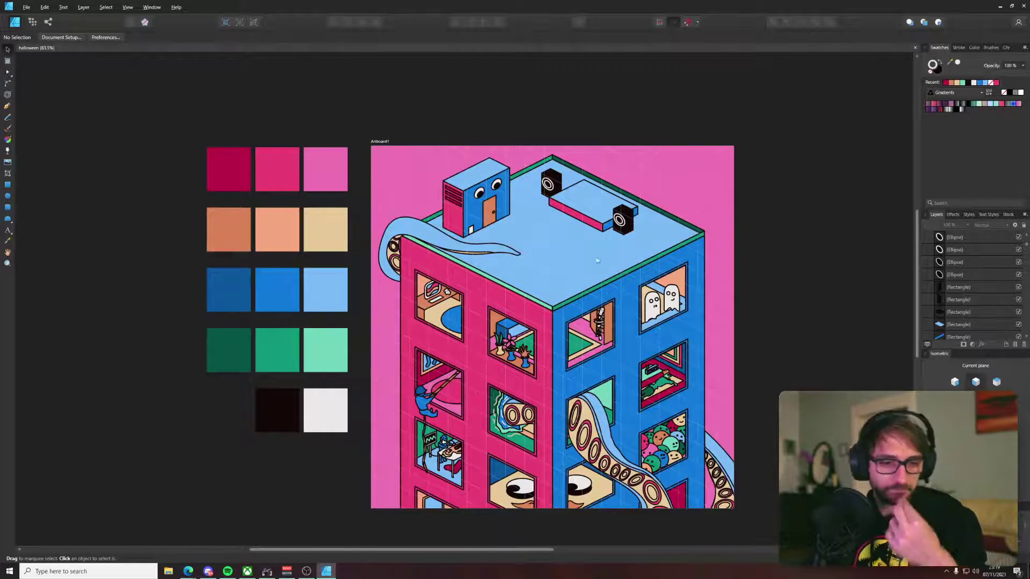
scroll(653, 182, "up", 5)
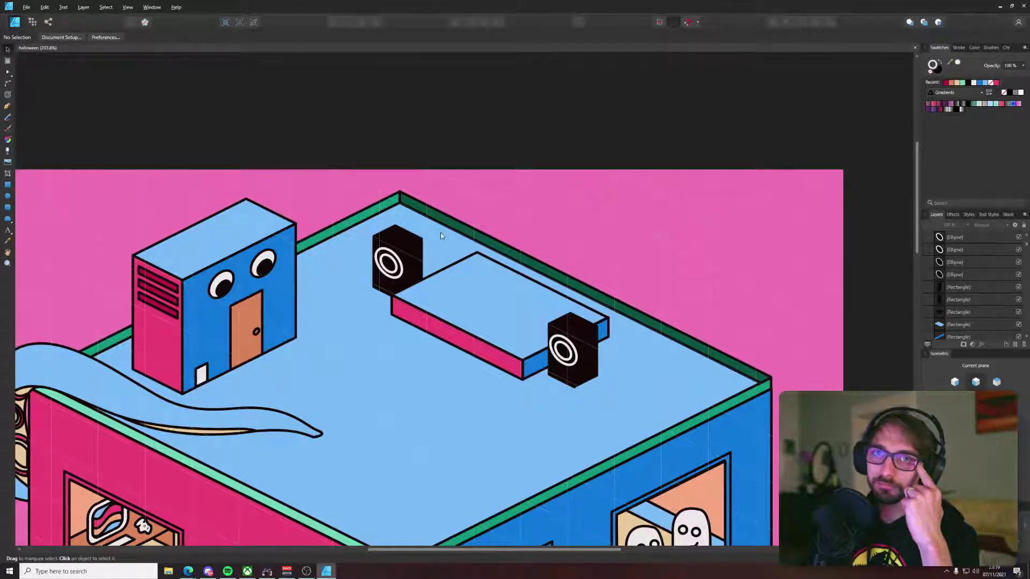
left_click(11, 220)
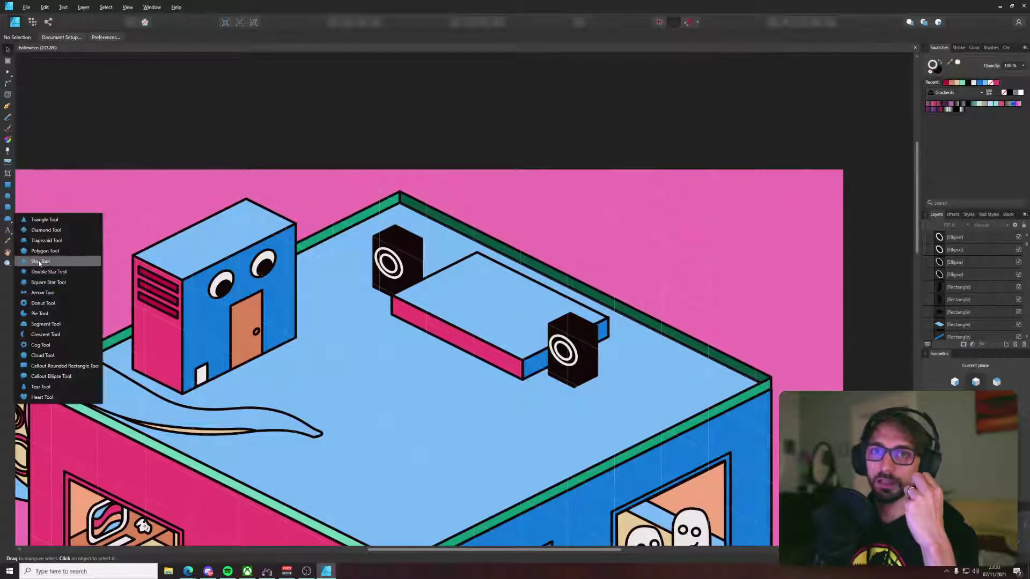
left_click(28, 261)
scroll(429, 260, "down", 5)
left_click_drag(407, 333, 493, 418)
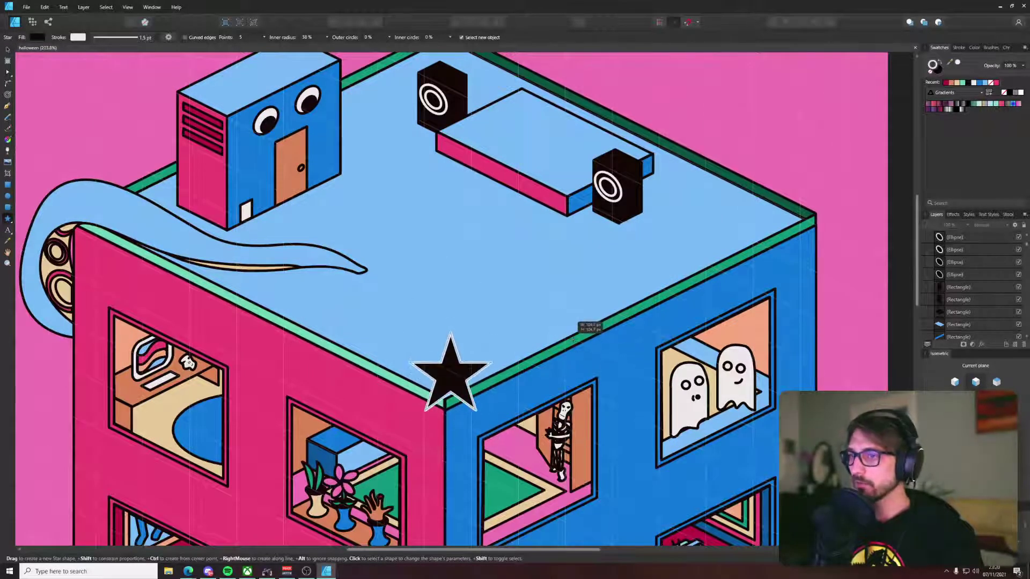
Step: Give the star a black outline and fill it with the palette's medium green
mouse_move(949, 63)
left_mouse_down()
mouse_move(698, 158)
mouse_move(640, 167)
left_mouse_up()
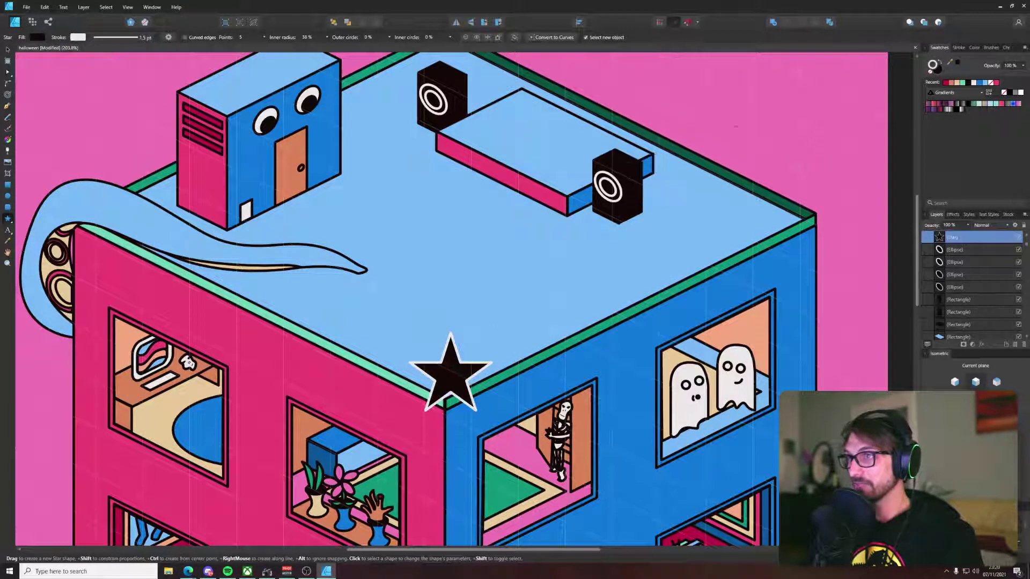
left_click(959, 64)
left_click_drag(954, 66, 375, 318)
scroll(533, 271, "down", 5)
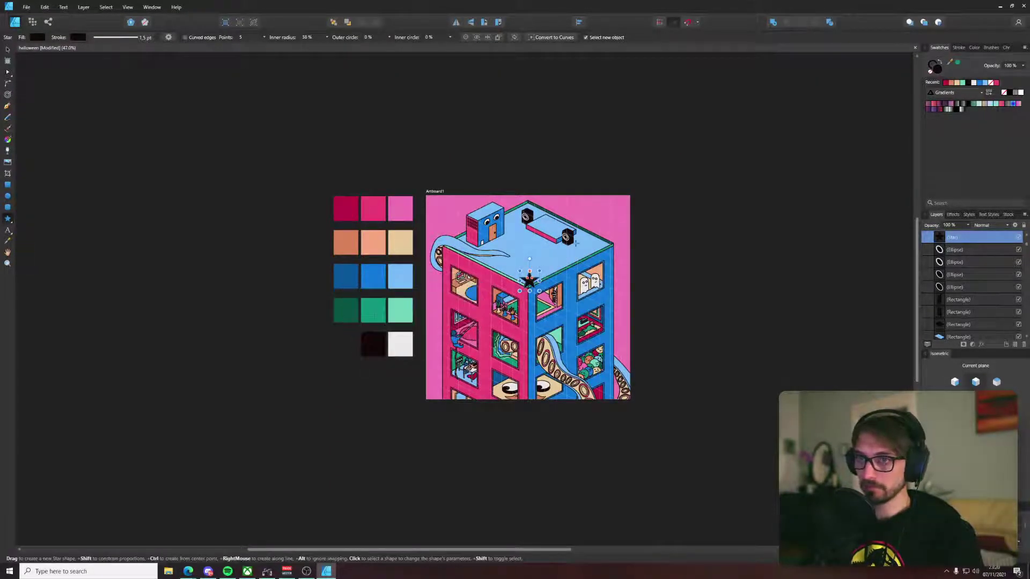
left_click_drag(949, 67, 373, 306)
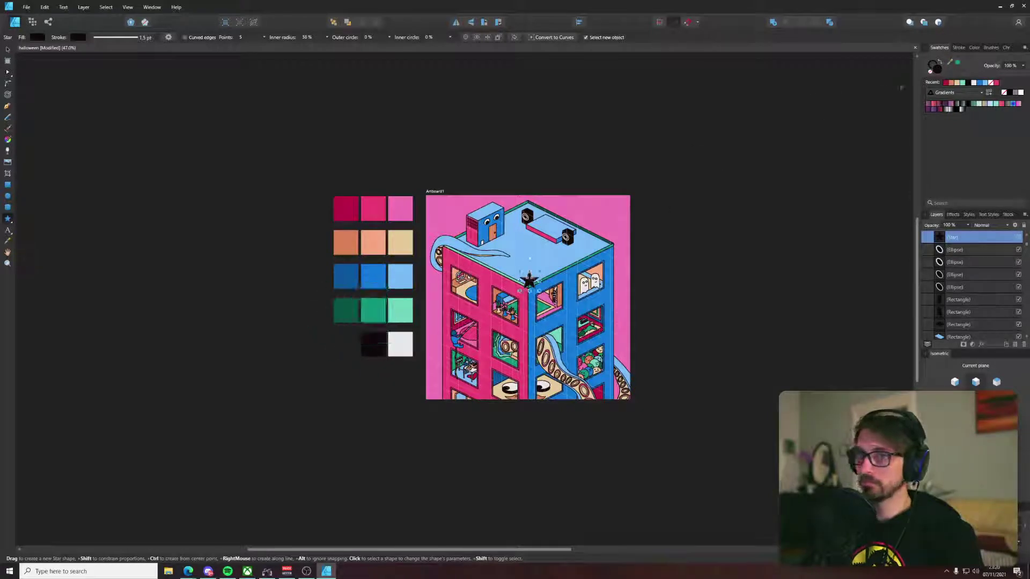
left_click(958, 64)
scroll(524, 237, "up", 5)
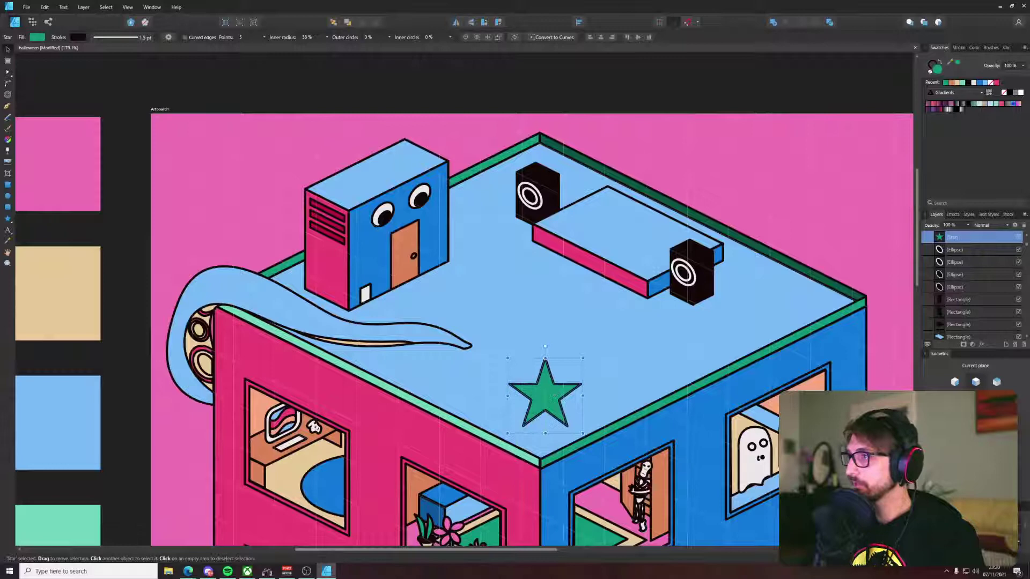
Step: Fit the green star to the isometric top plane so it lies flat on the roof
left_click(996, 382)
left_click(975, 410)
double_click(555, 397)
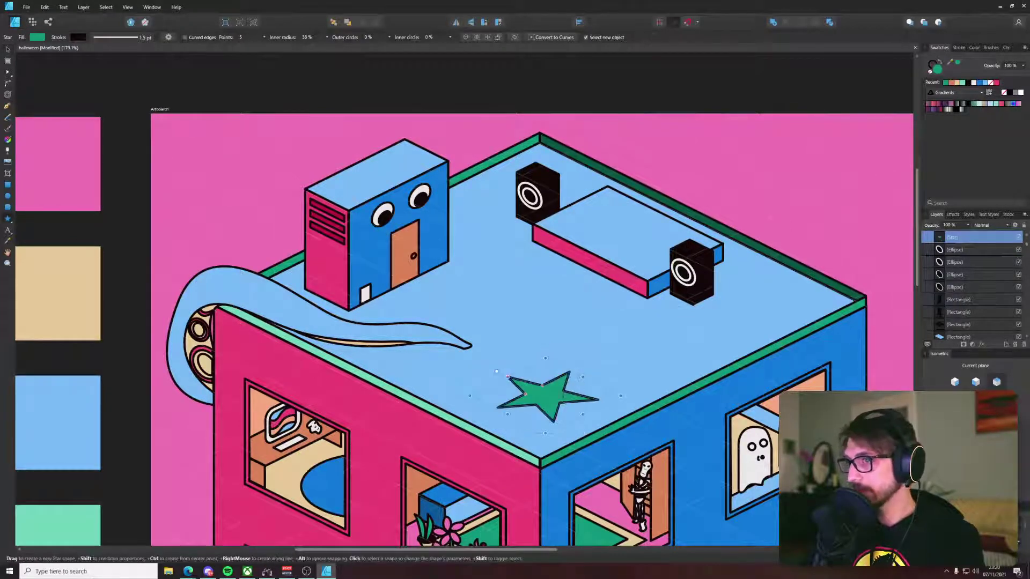
Step: Shift the green star slightly towards the tentacle's tip and enlarge it
key("v")
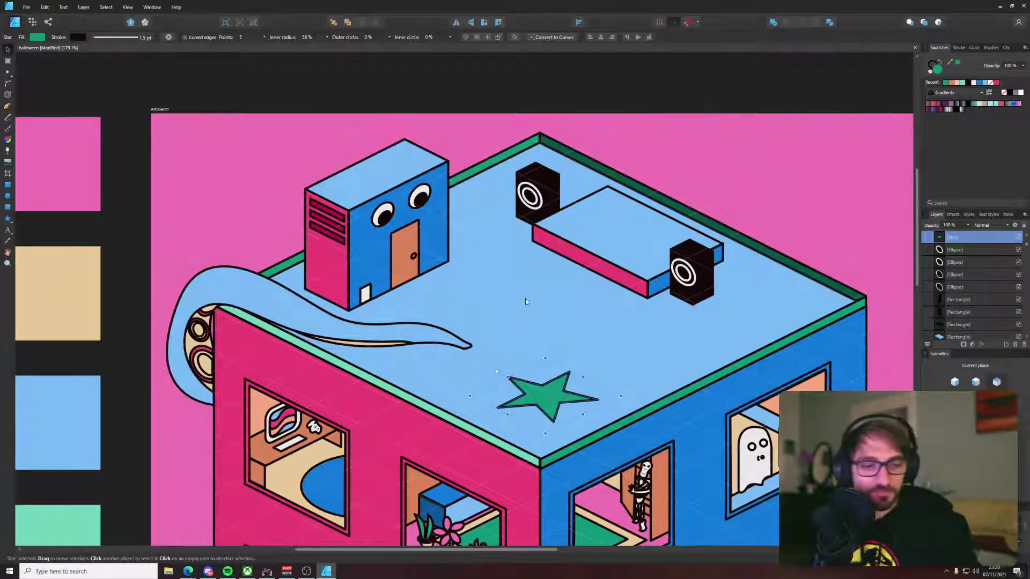
left_click_drag(540, 394, 529, 390)
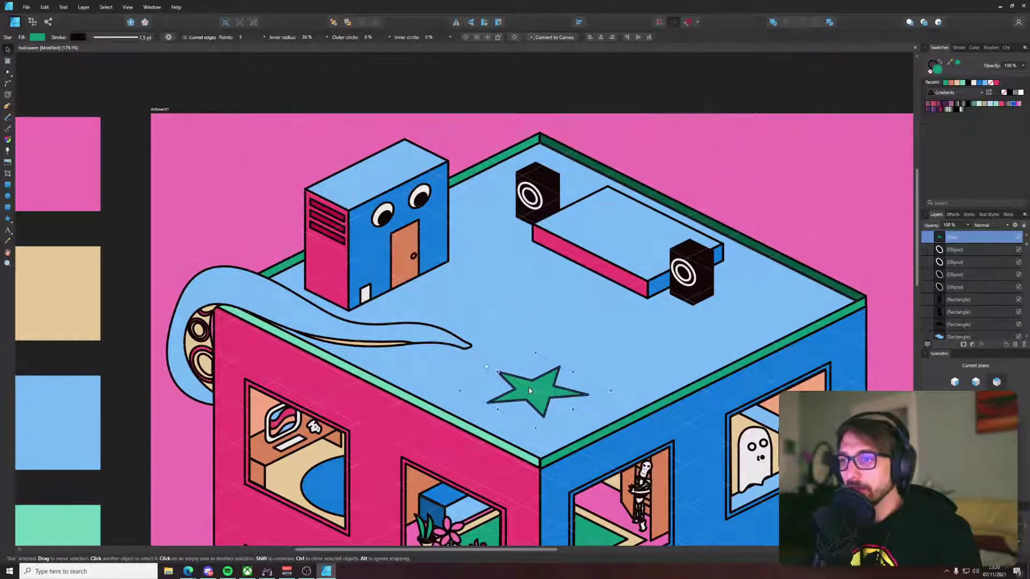
scroll(529, 391, "up", 5)
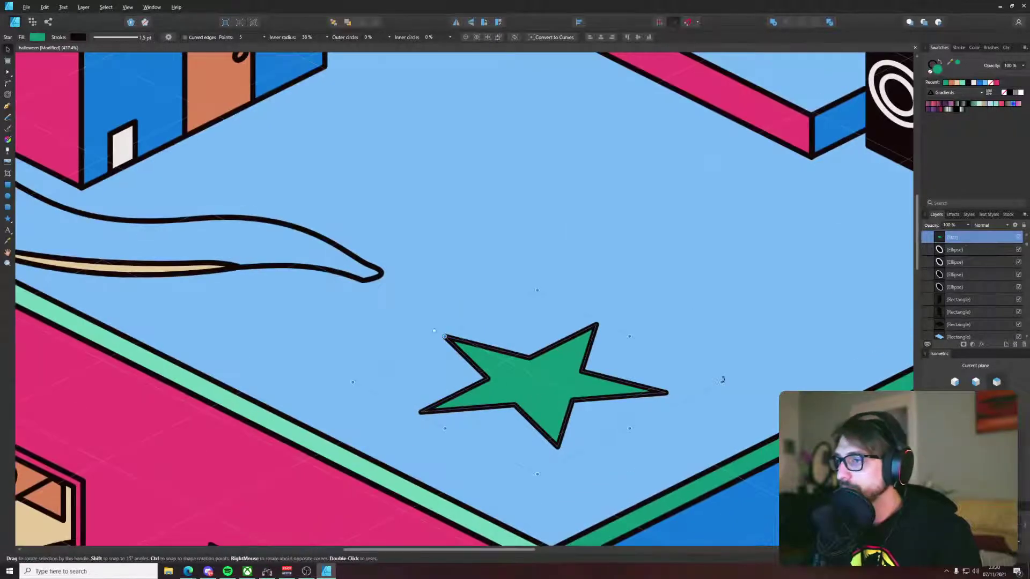
left_click_drag(713, 387, 783, 378)
scroll(764, 387, "down", 5)
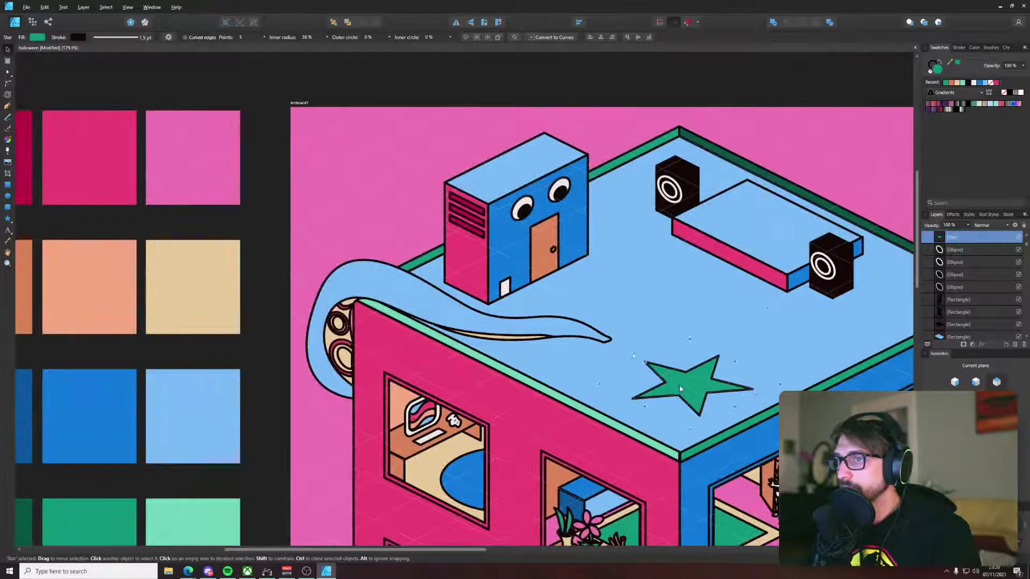
Step: Move the green star slightly towards the roof's front-right edge and place a copy of it straight below, behind the original
left_click_drag(675, 334, 511, 344)
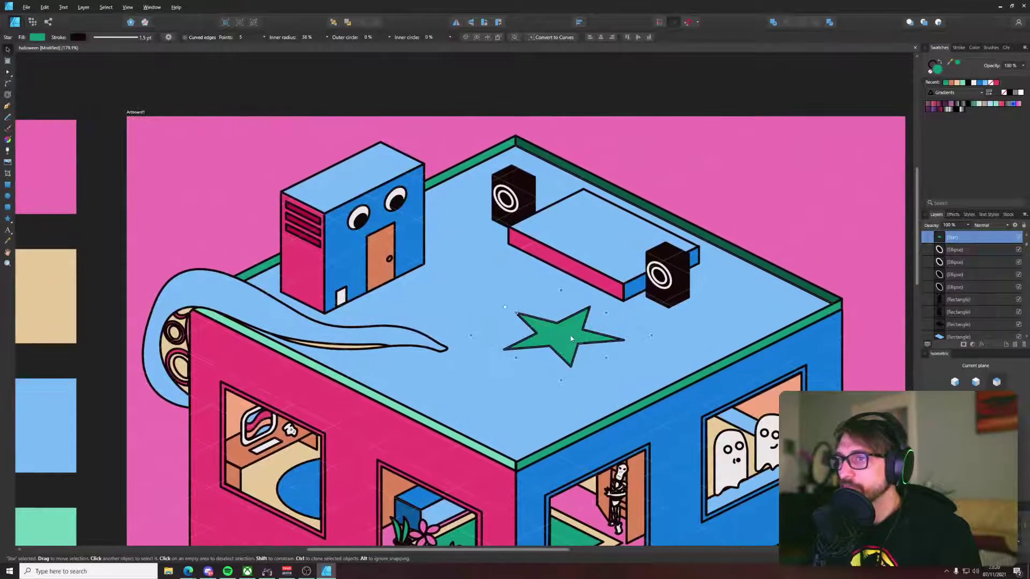
left_click_drag(572, 337, 594, 344)
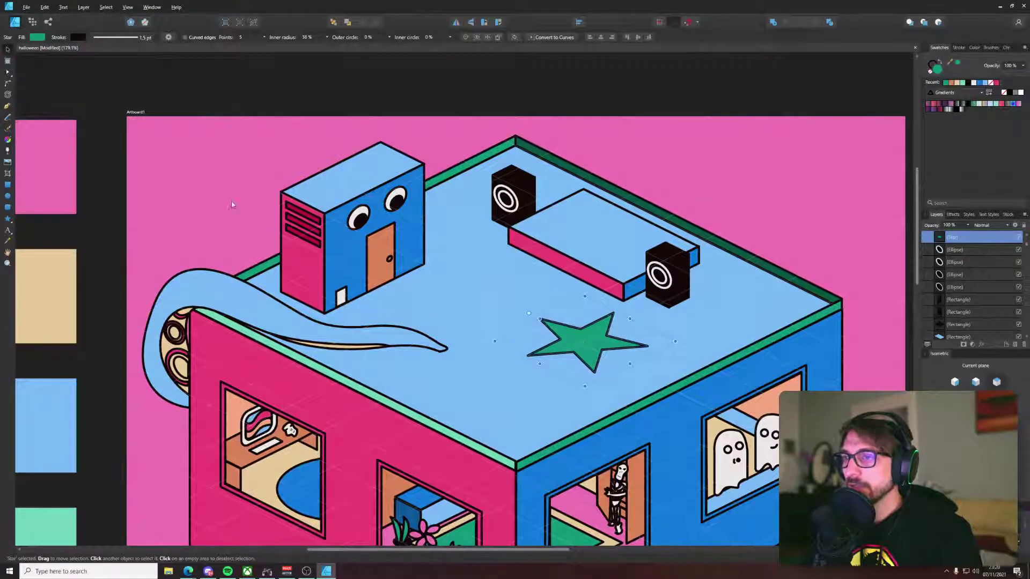
scroll(563, 344, "up", 3)
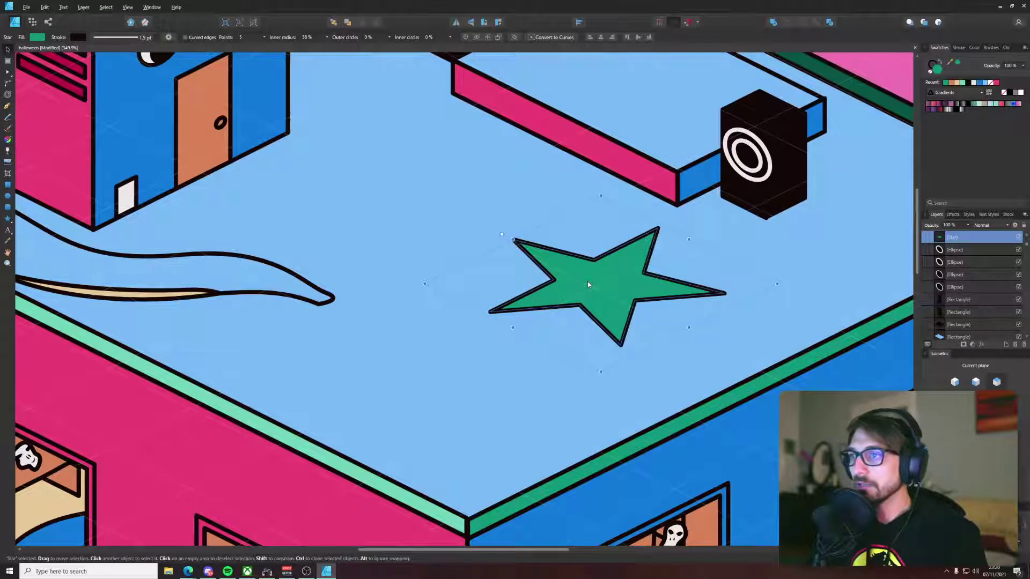
left_click_drag(587, 281, 595, 343)
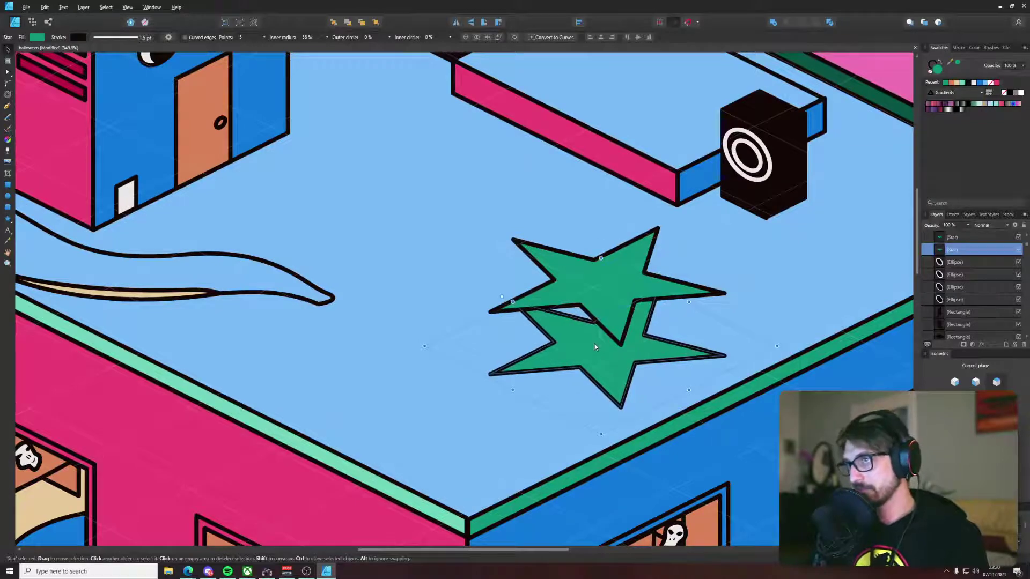
scroll(595, 343, "down", 5)
scroll(596, 341, "up", 4)
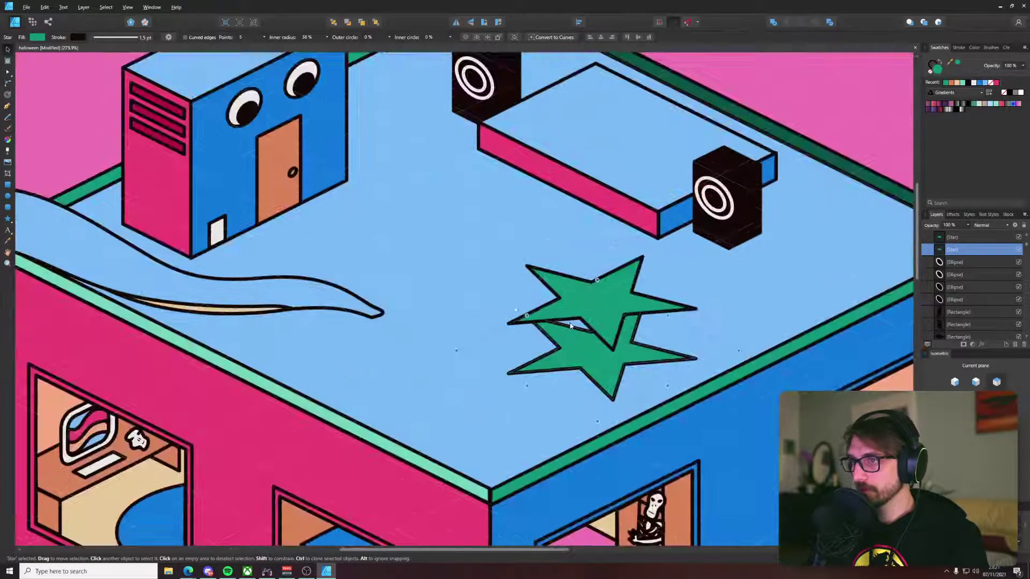
Step: Draw a closed four-sided face with the Pen tool joining both stars' front-left arms, from the outer tip to the inner notch
key("p")
scroll(526, 325, "up", 5)
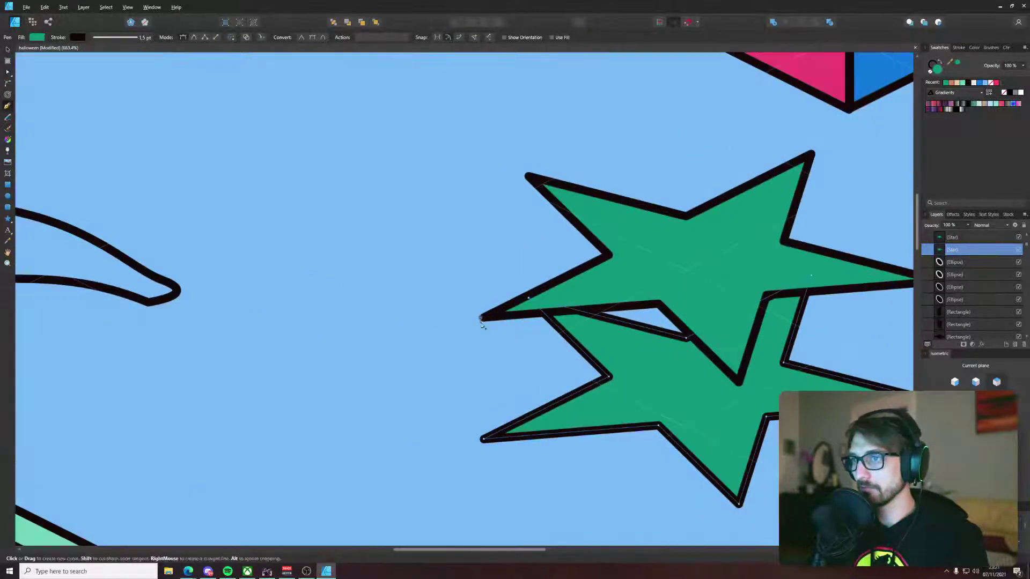
left_click(480, 317)
left_click(481, 439)
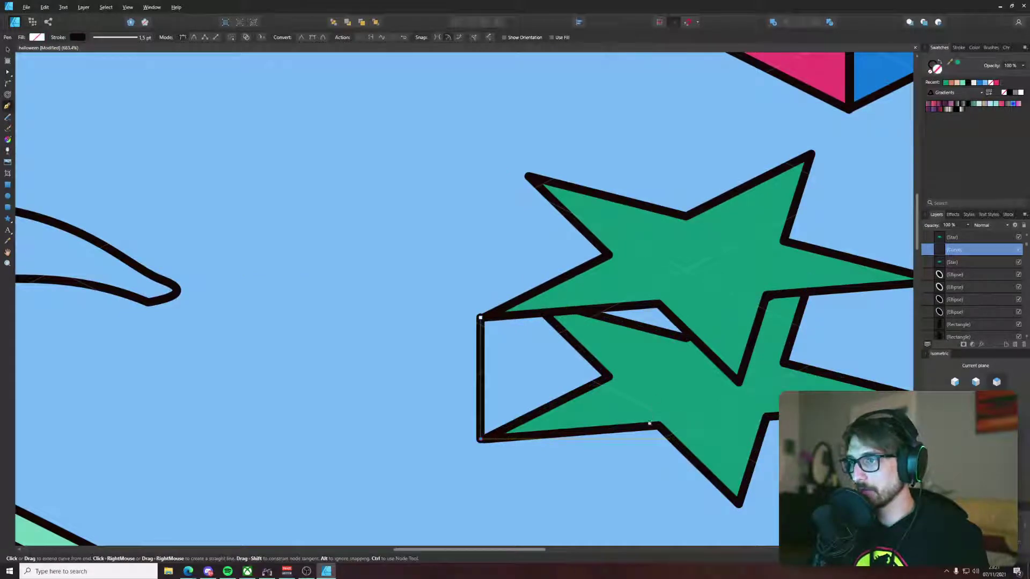
left_click(657, 425)
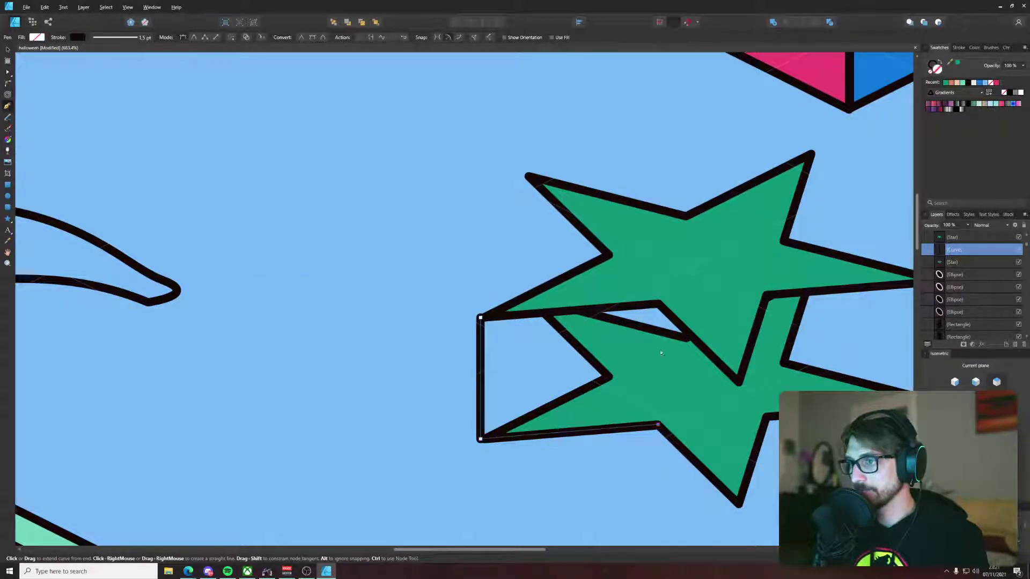
left_click(656, 307)
left_click(481, 318)
Step: Fill the front-left side face of the star with the palette's light green
scroll(481, 318, "down", 4)
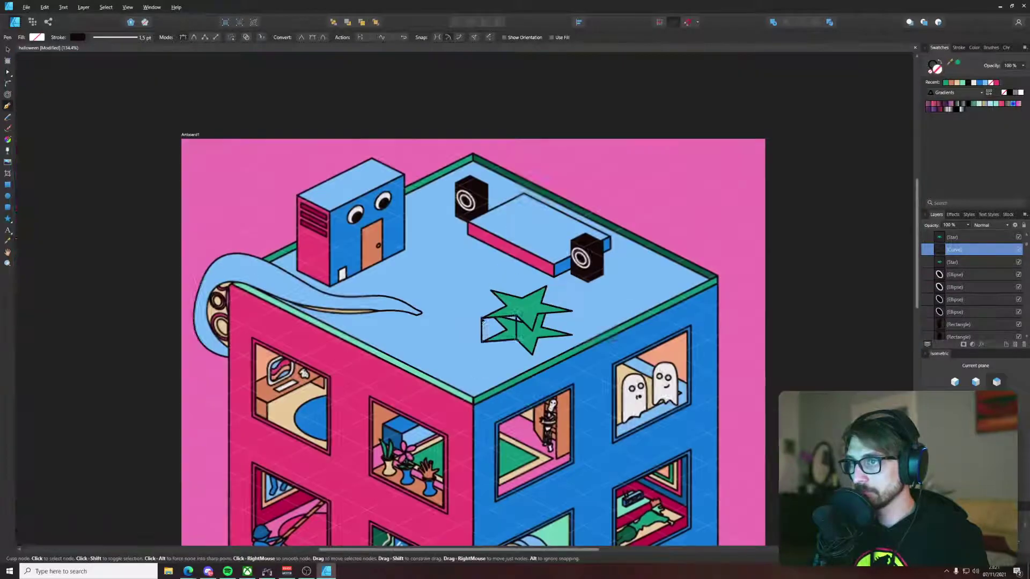
left_click_drag(440, 294, 596, 306)
key("i")
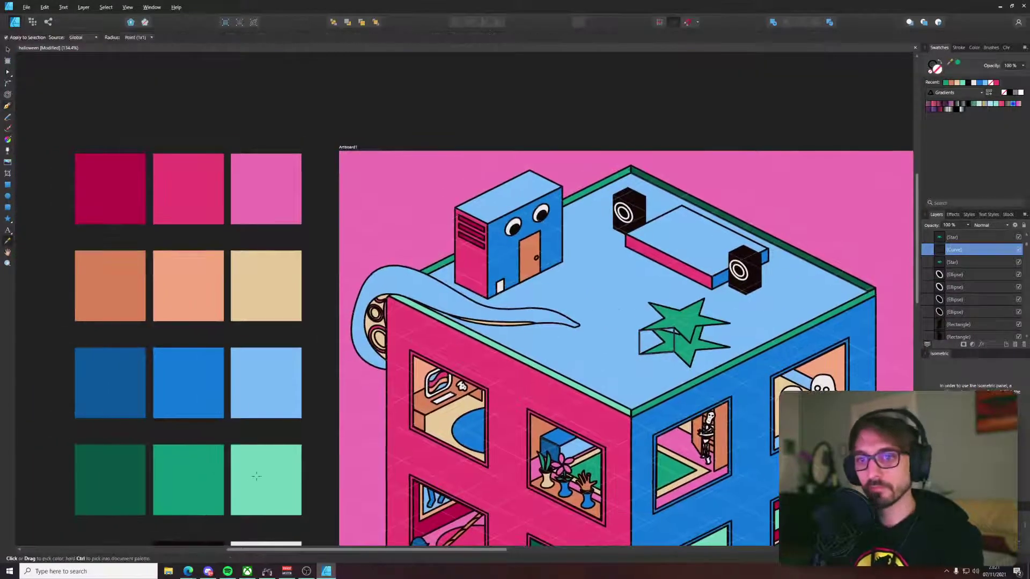
left_click(257, 476)
key("v")
scroll(464, 331, "right", 5)
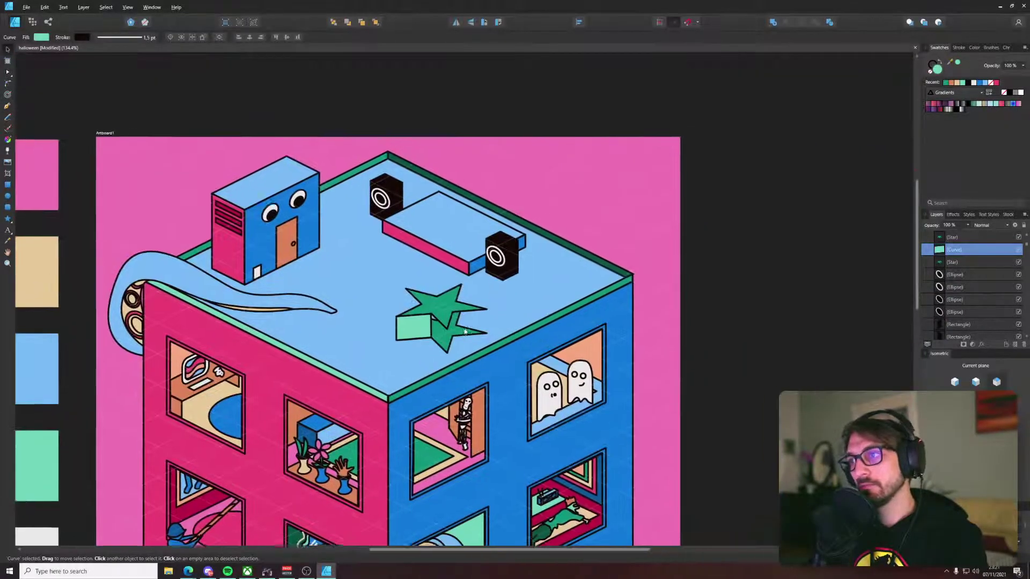
Step: Draw a second closed side face with the Pen tool from the inner notch to the star's front point, spanning both stars
scroll(441, 327, "up", 5)
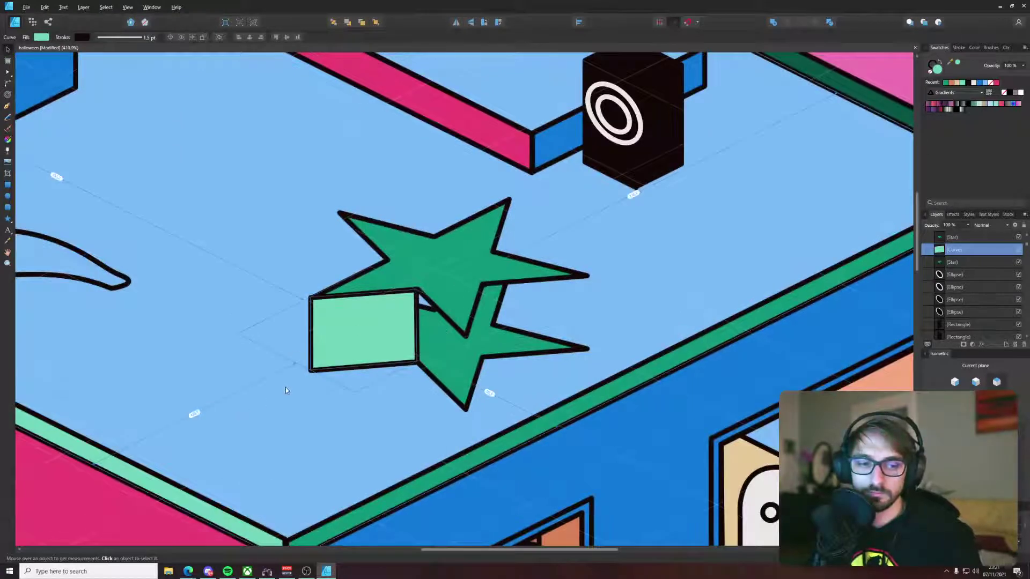
left_click(278, 371)
key("p")
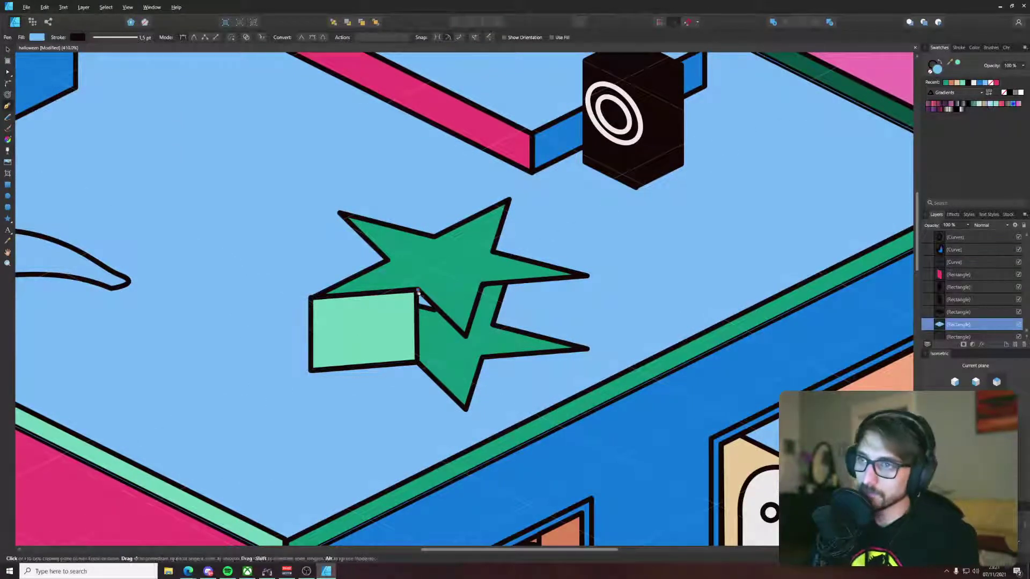
left_click(466, 339)
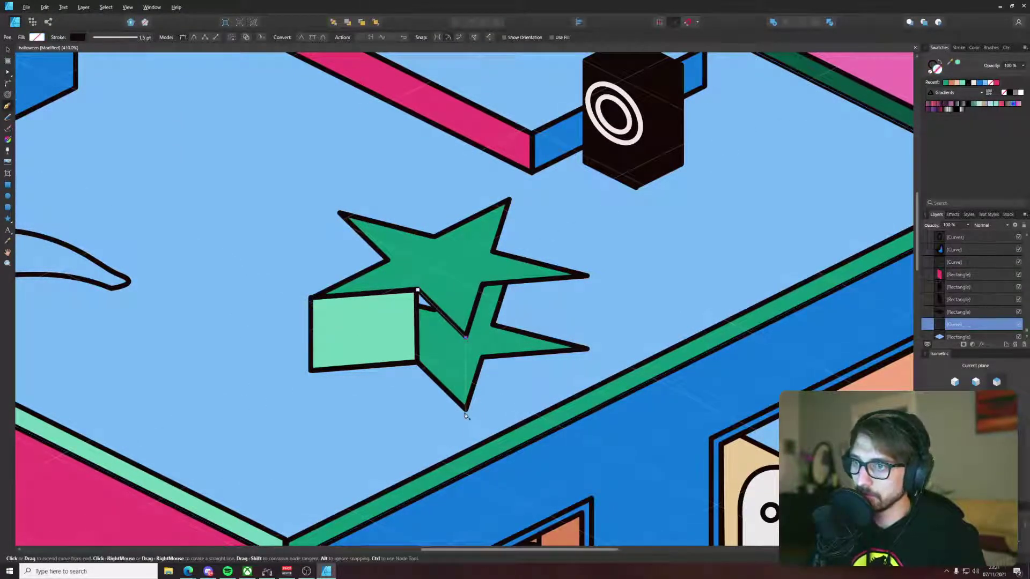
left_click(465, 412)
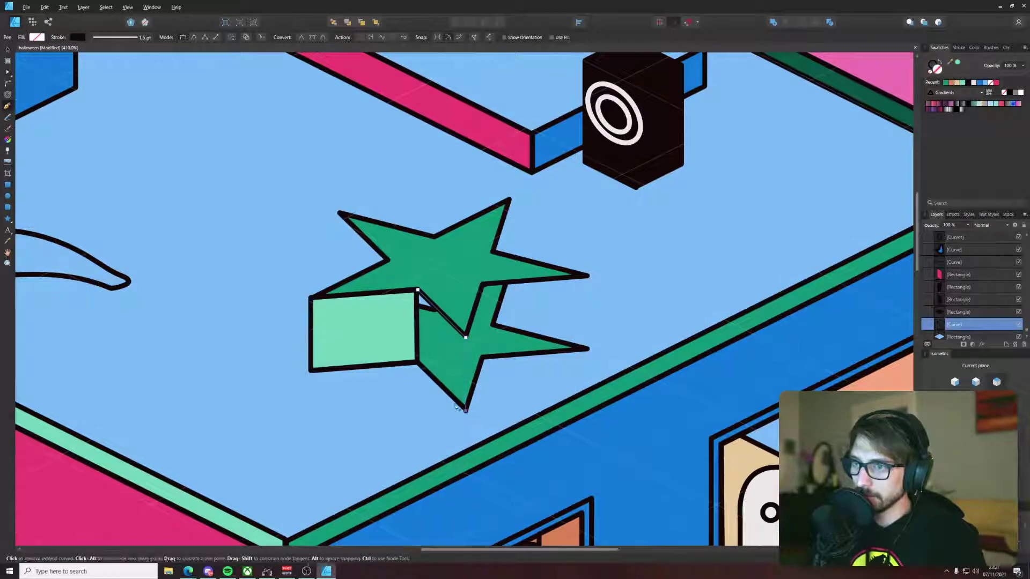
left_click(417, 365)
left_click(418, 290)
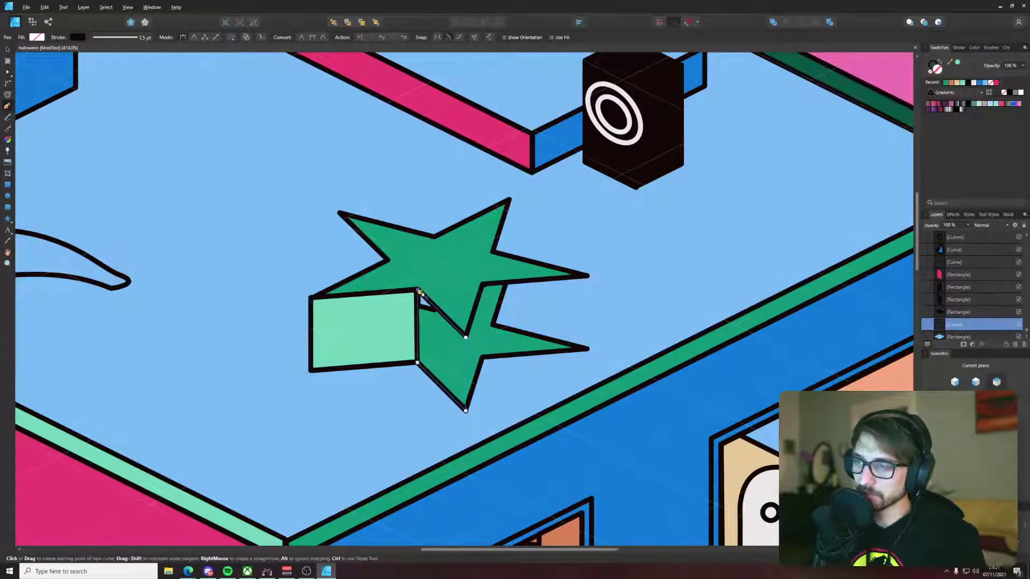
Step: Fill the second side face with the palette's dark green and bring it in front of the stars
scroll(421, 294, "down", 6)
key("i")
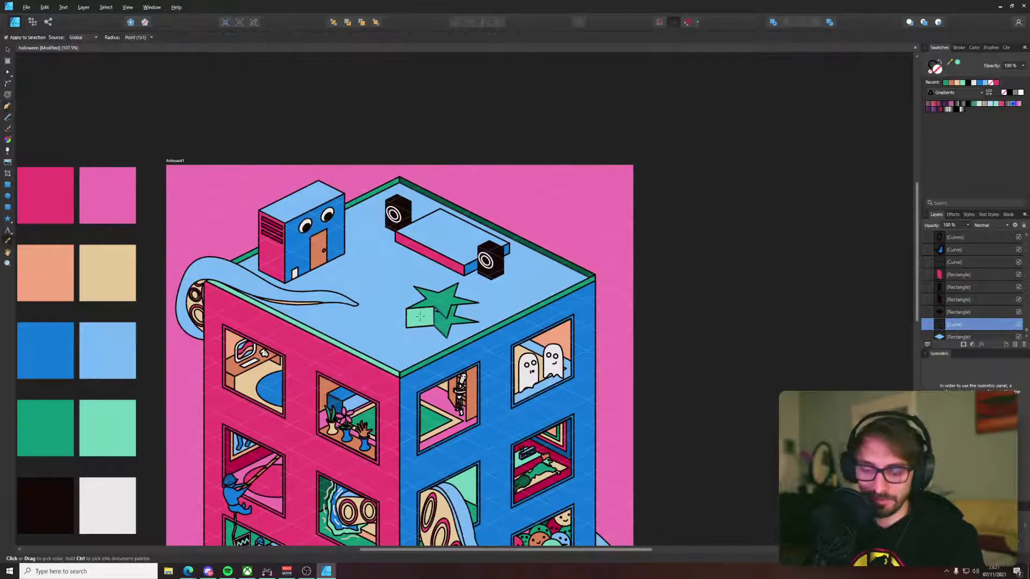
left_click_drag(53, 414, 126, 407)
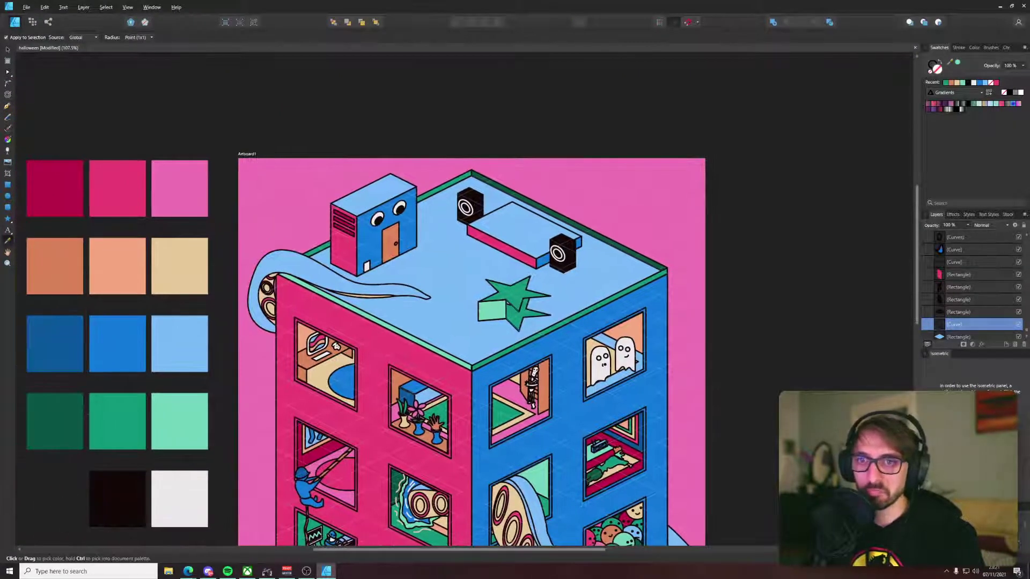
left_click(68, 417)
key("v")
key("ctrl+[")
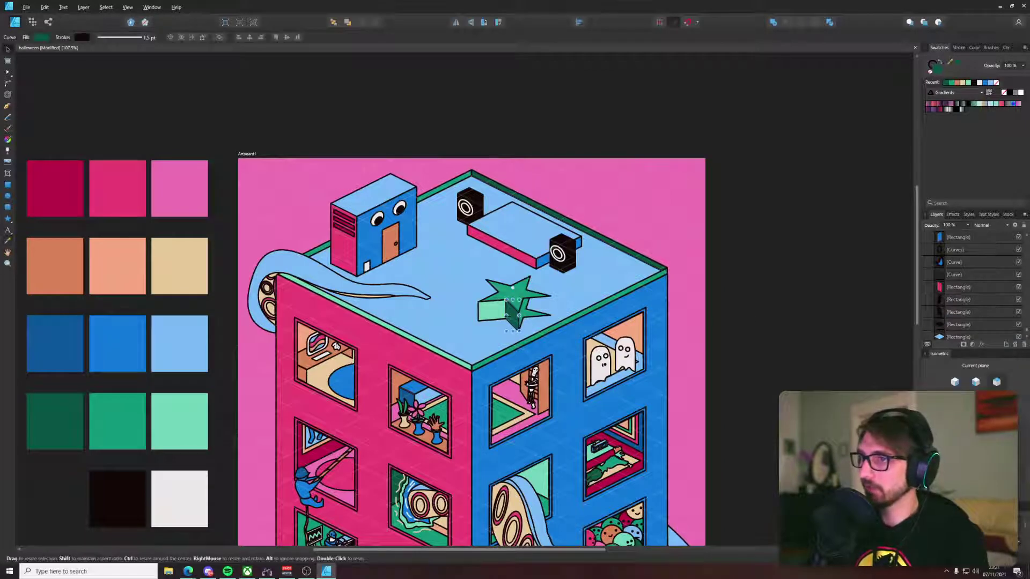
Step: Recolour the second side face with the light green sampled from the neighbouring face
key("i")
left_click(492, 311)
key("v")
left_click(777, 291)
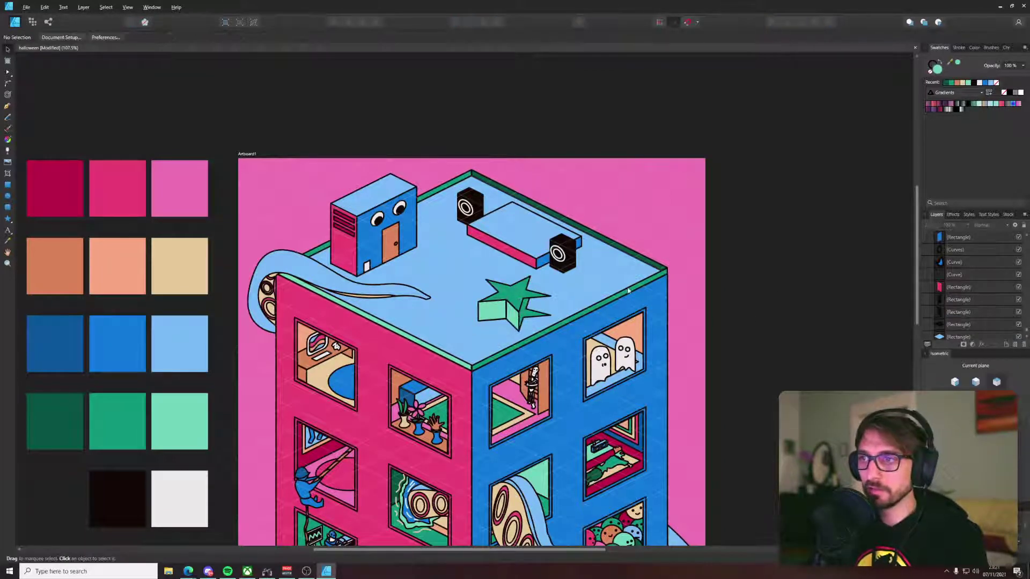
Step: Draw a narrow closed side face with the Pen tool between the star's front point and the inner notch to its right
left_click_drag(627, 290, 521, 298)
scroll(410, 326, "up", 5)
key("p")
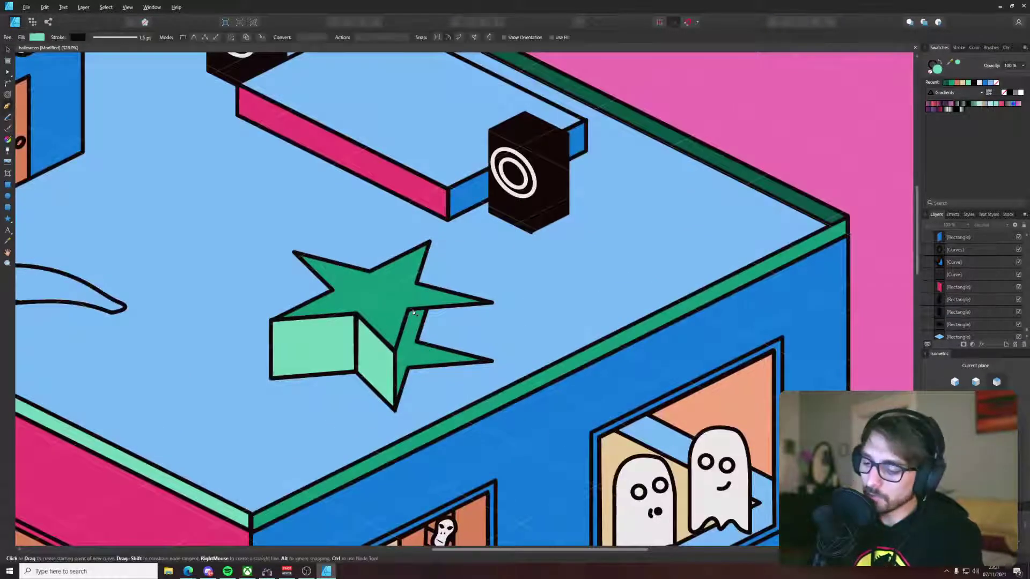
left_click(408, 310)
left_click(408, 369)
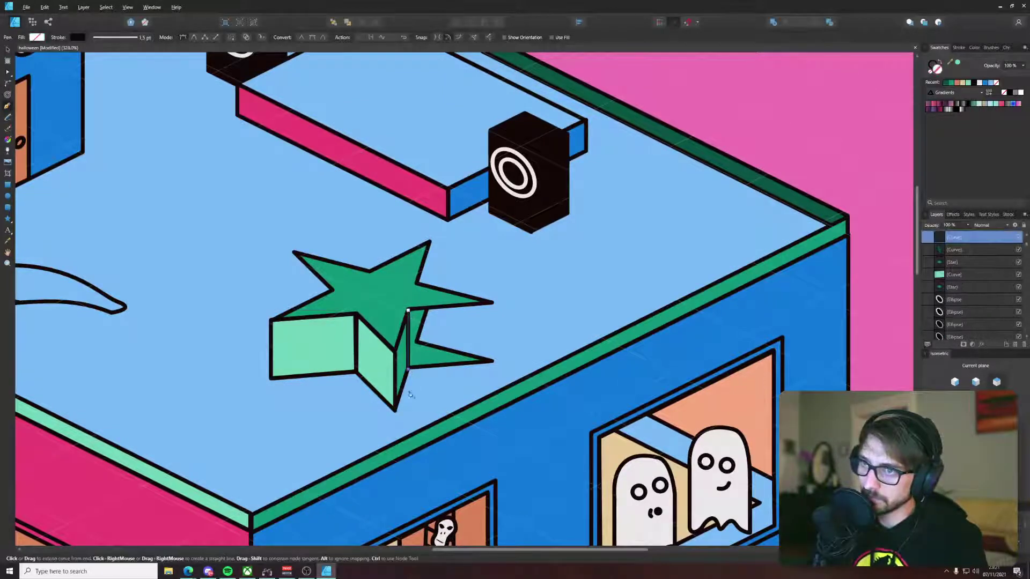
left_click(396, 411)
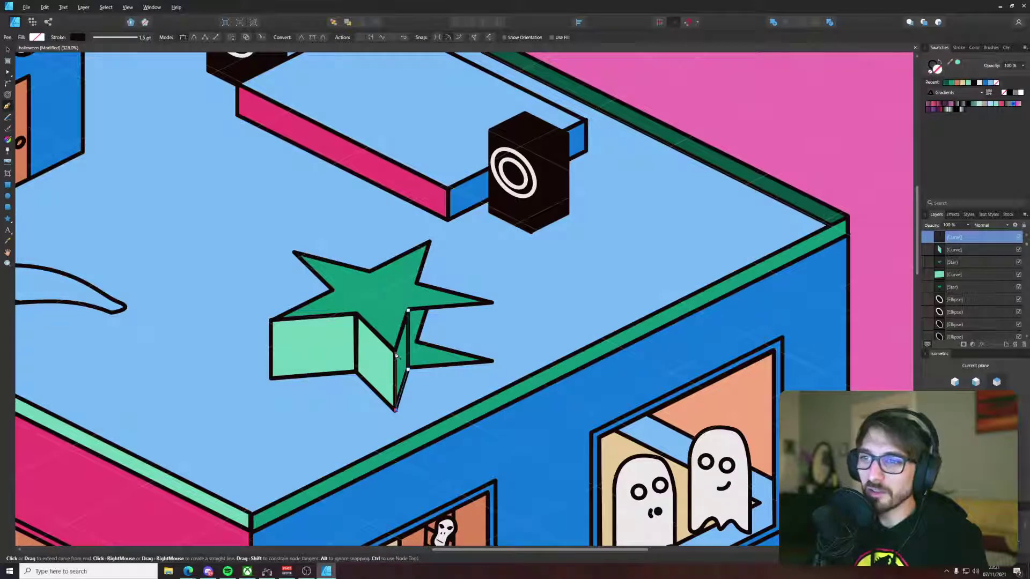
left_click(408, 312)
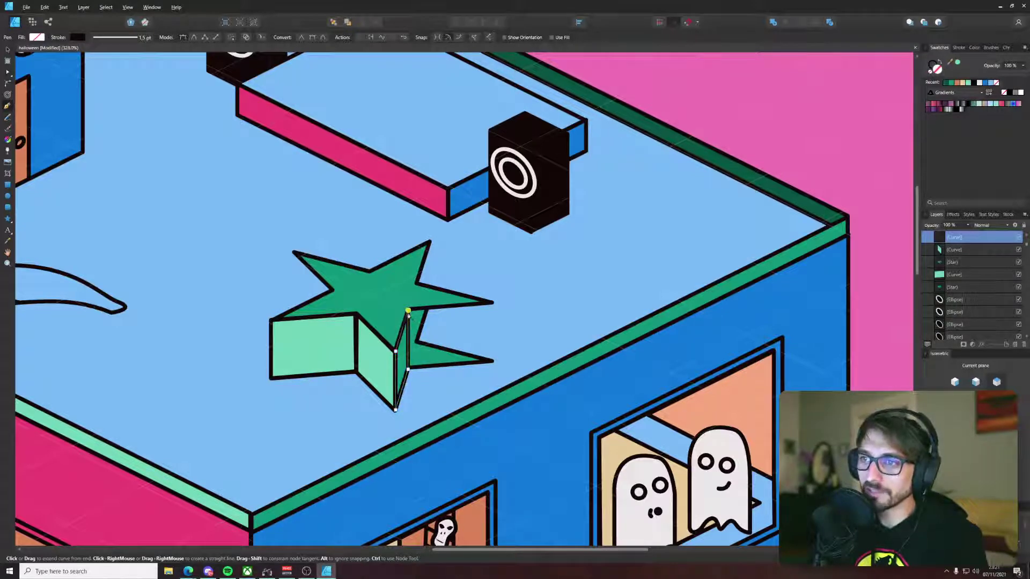
Step: Fill the narrow side face beside the star's front point with the palette's dark green
key("v")
scroll(355, 315, "down", 5)
key("i")
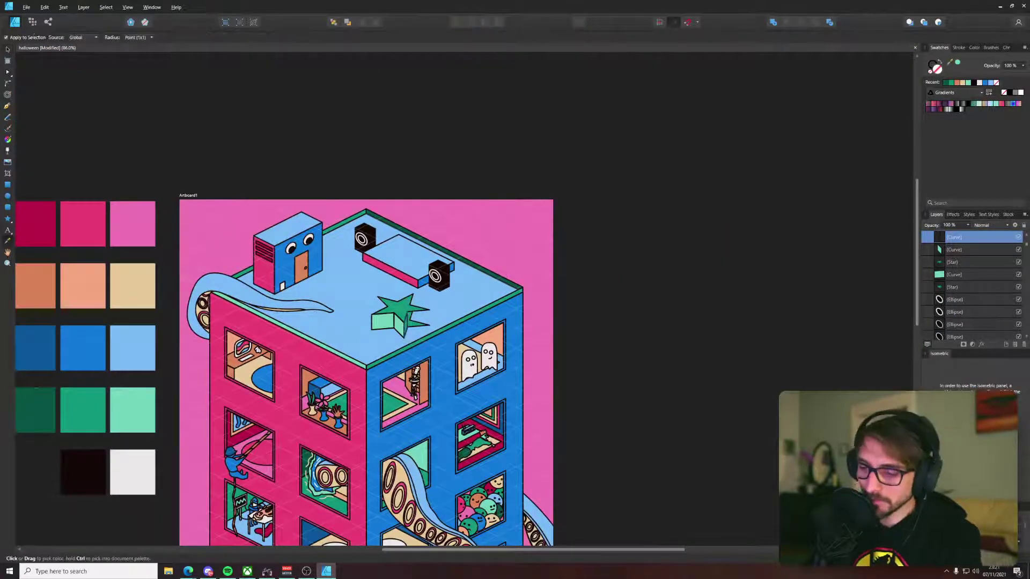
left_click(41, 405)
key("v")
left_click(658, 269)
Step: Draw the last closed side face with the Pen tool from the right inner notch to the star's right tip
scroll(467, 315, "up", 5)
left_click_drag(337, 329, 391, 318)
key("p")
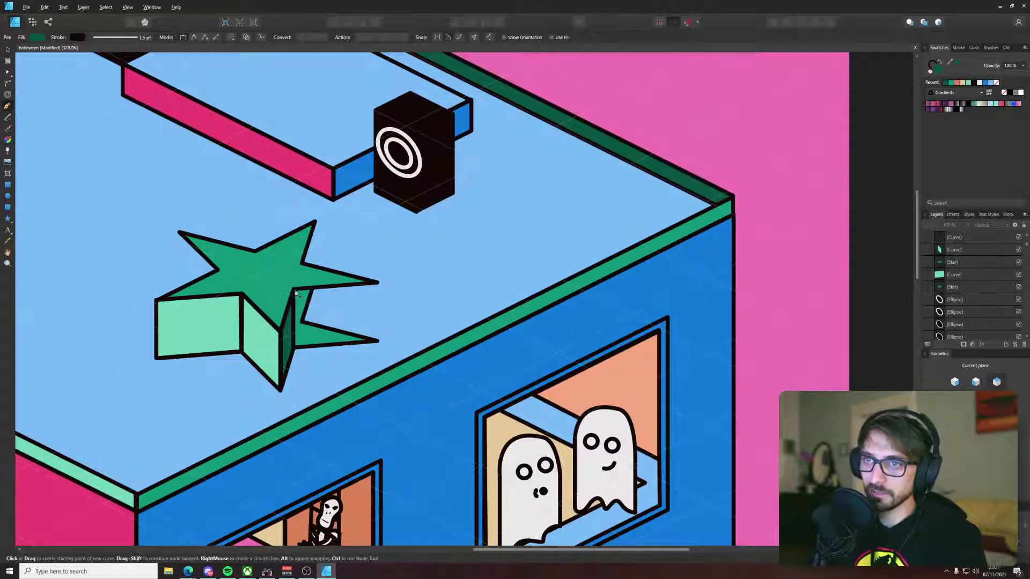
left_click(296, 293)
left_click(295, 349)
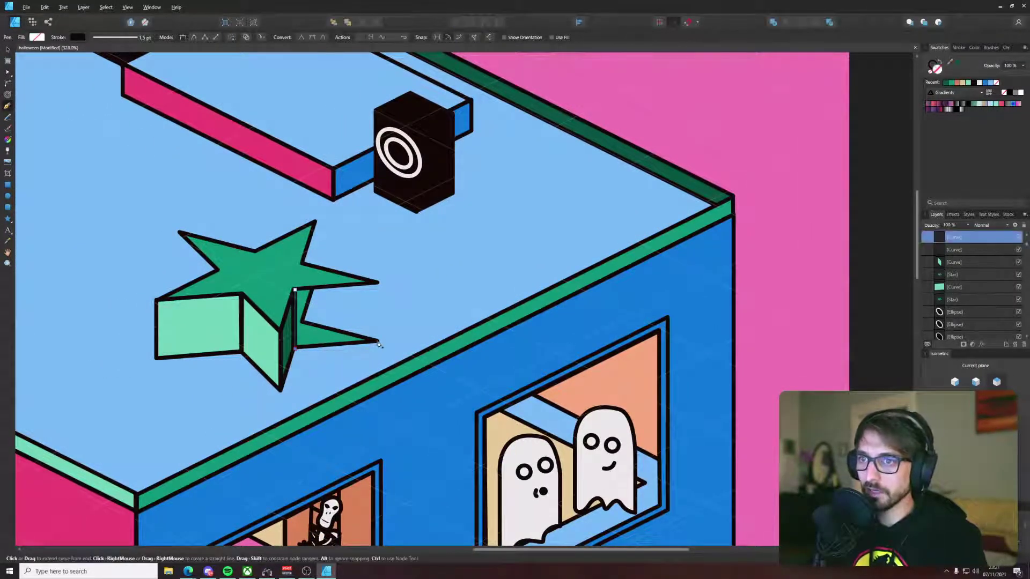
left_click(378, 342)
left_click(380, 282)
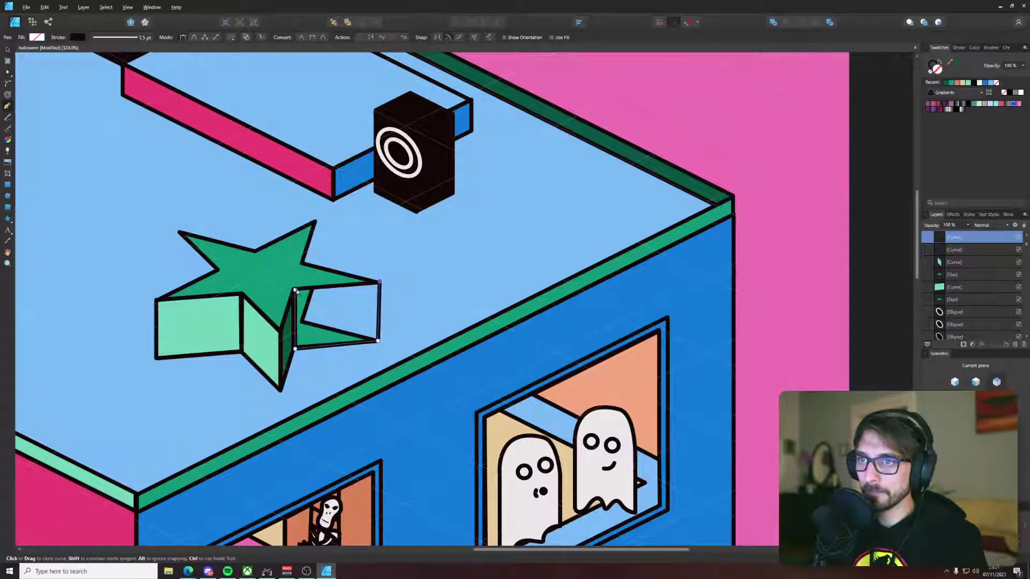
left_click(296, 291)
Step: Fill the star's right side face with the palette's dark green
scroll(305, 296, "down", 5)
left_click_drag(229, 310, 460, 287)
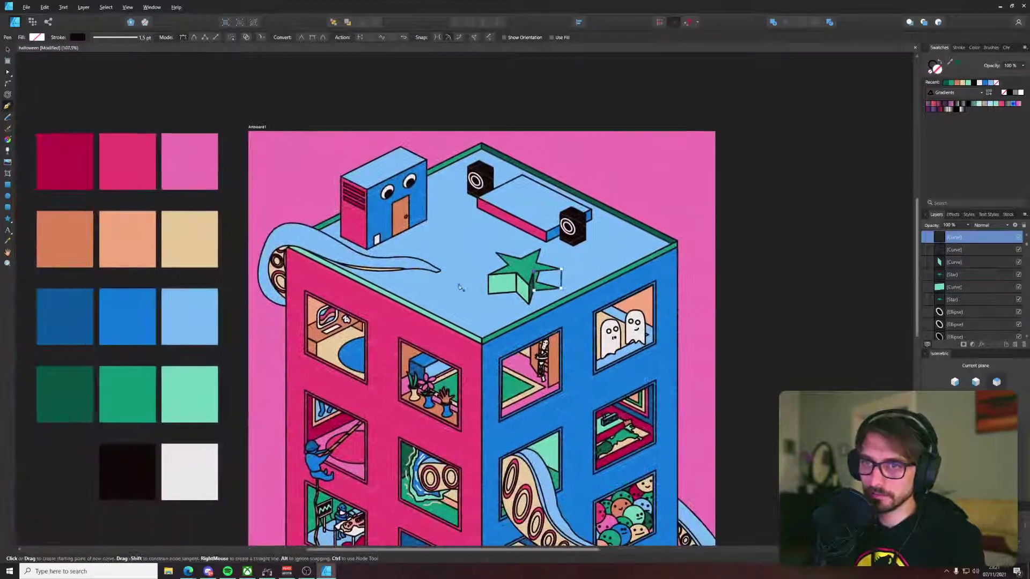
key("i")
left_click(65, 394)
key("v")
left_click(767, 246)
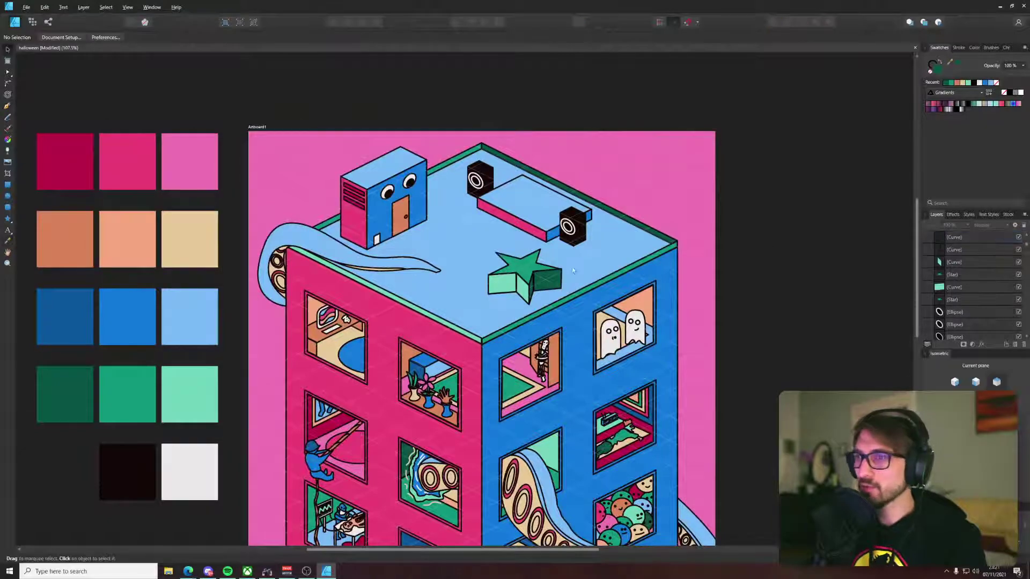
Step: Check the nodes along the seam between the star's two dark green side faces and review the whole illustration
scroll(555, 281, "down", 3)
scroll(553, 285, "up", 10)
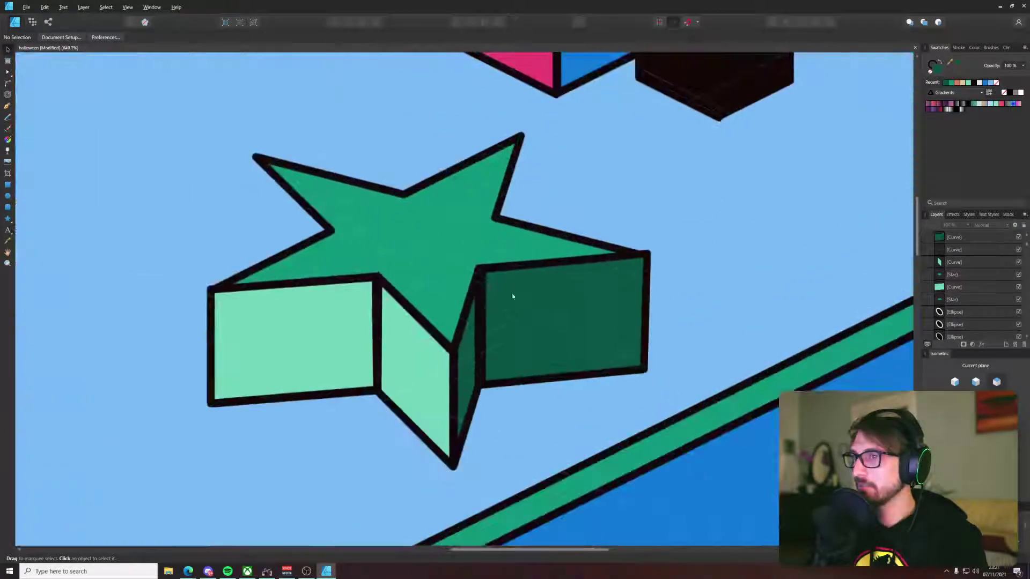
left_click(487, 297)
key("a")
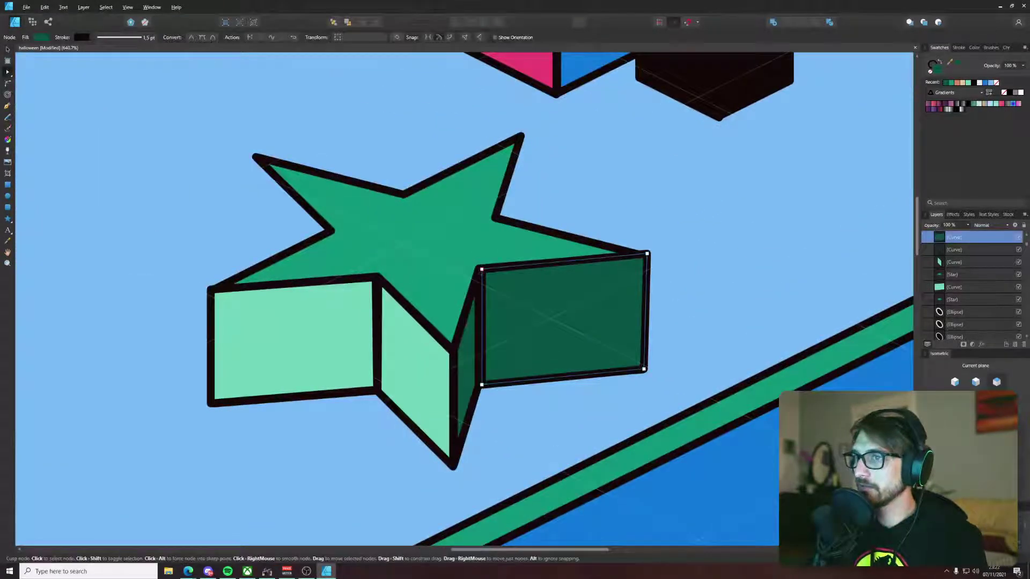
left_click(479, 269)
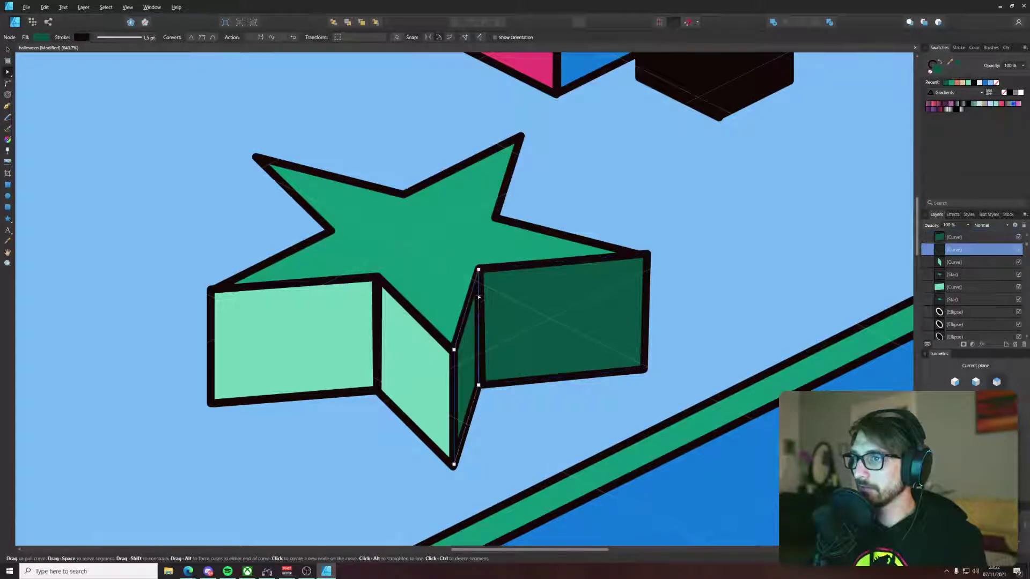
scroll(499, 273, "down", 10)
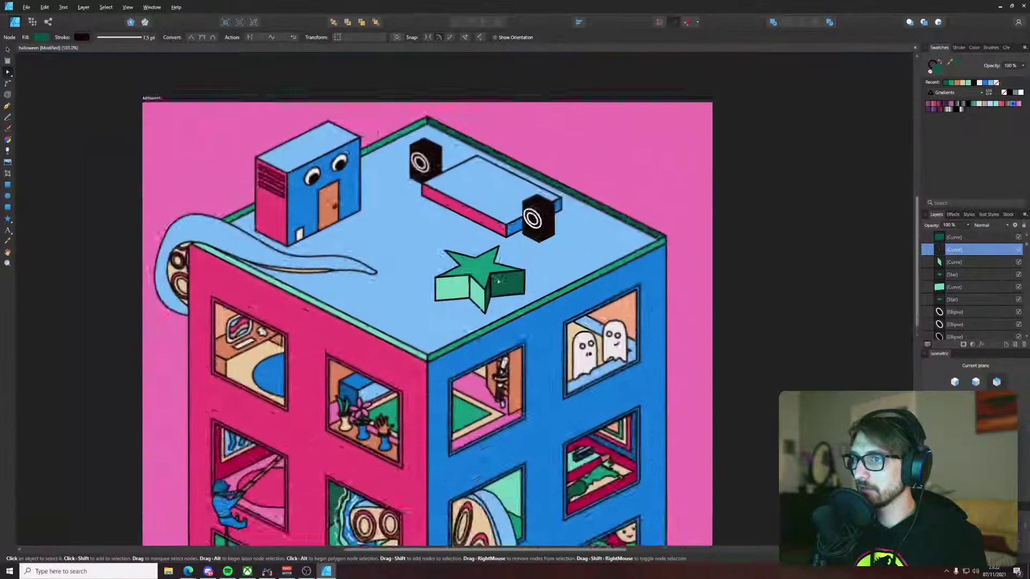
left_click(693, 245)
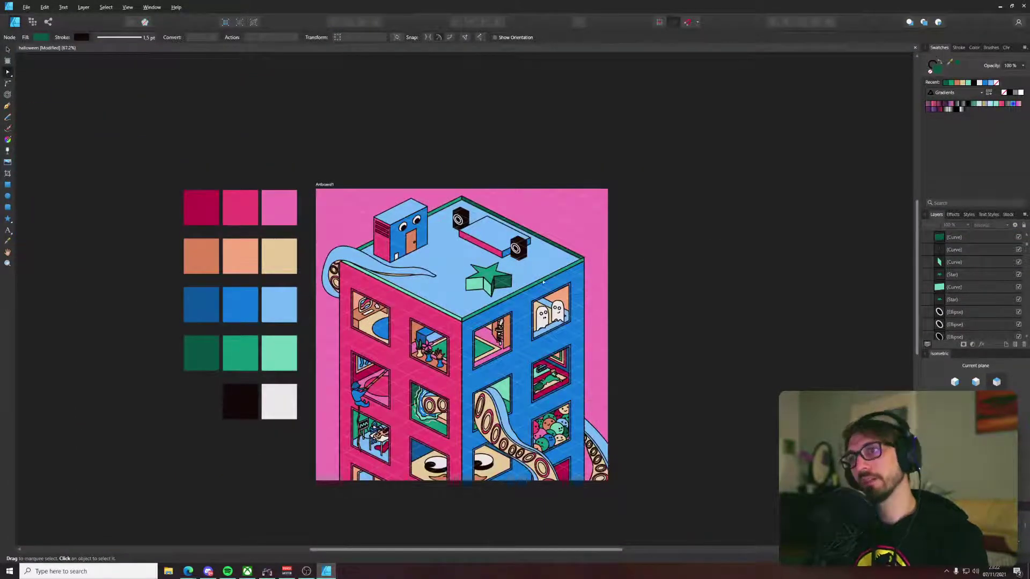
Step: Draw a closed triangular side face with the Pen tool beneath the star's back-left tip, ending at the adjacent inner notch
left_click(507, 286)
left_click(626, 289)
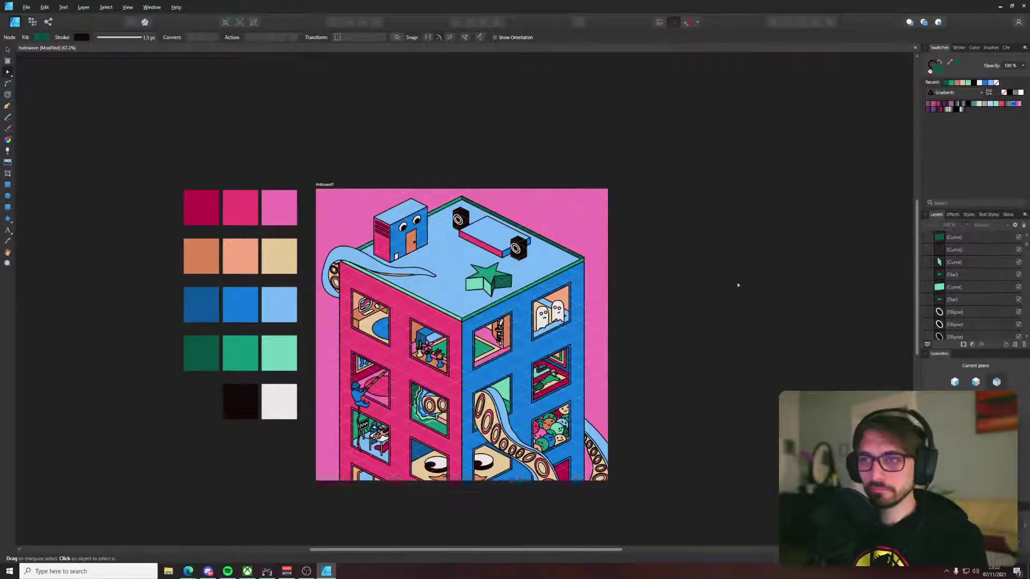
scroll(733, 289, "down", 2)
scroll(551, 275, "up", 8)
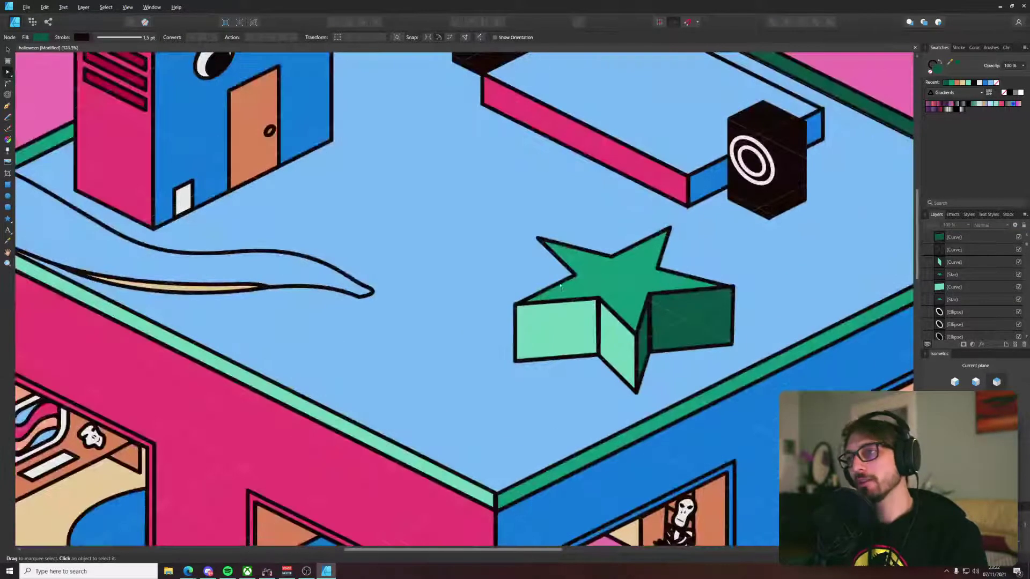
key("p")
left_click(536, 237)
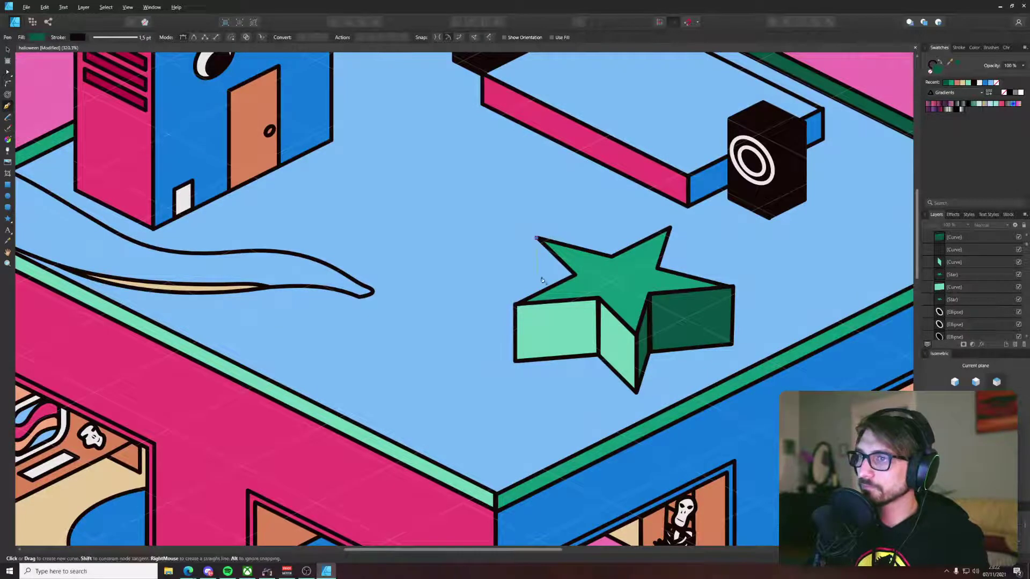
left_click(542, 295)
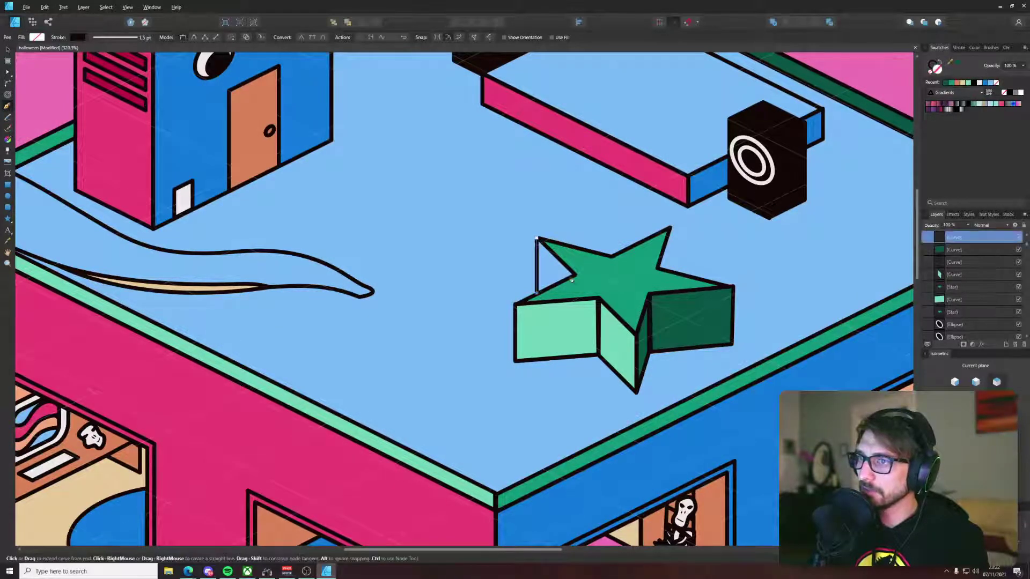
left_click(537, 238)
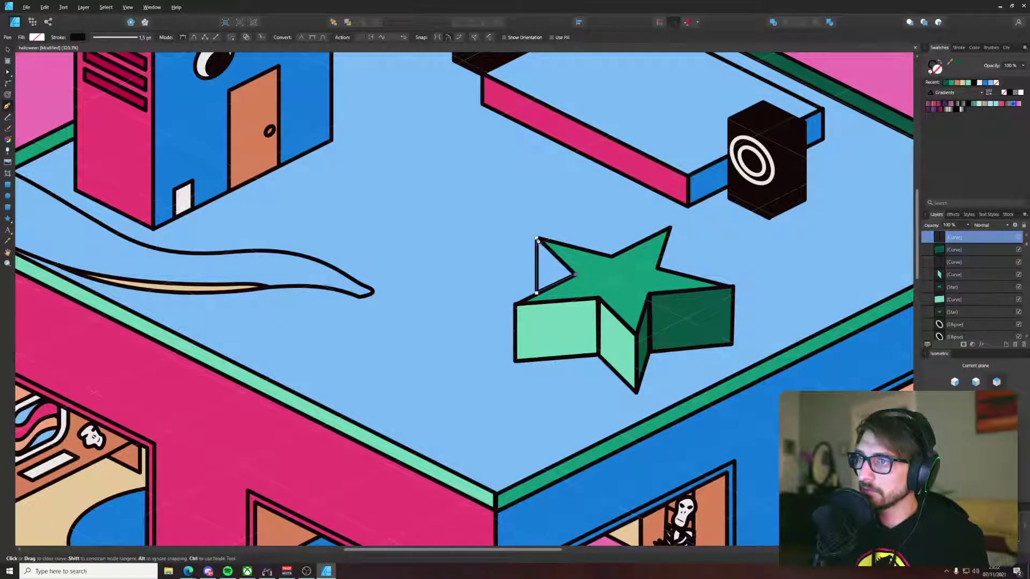
Step: Fill the new back-left triangular face with the light green sampled from the star's front-left side face
key("i")
left_click(557, 328)
key("v")
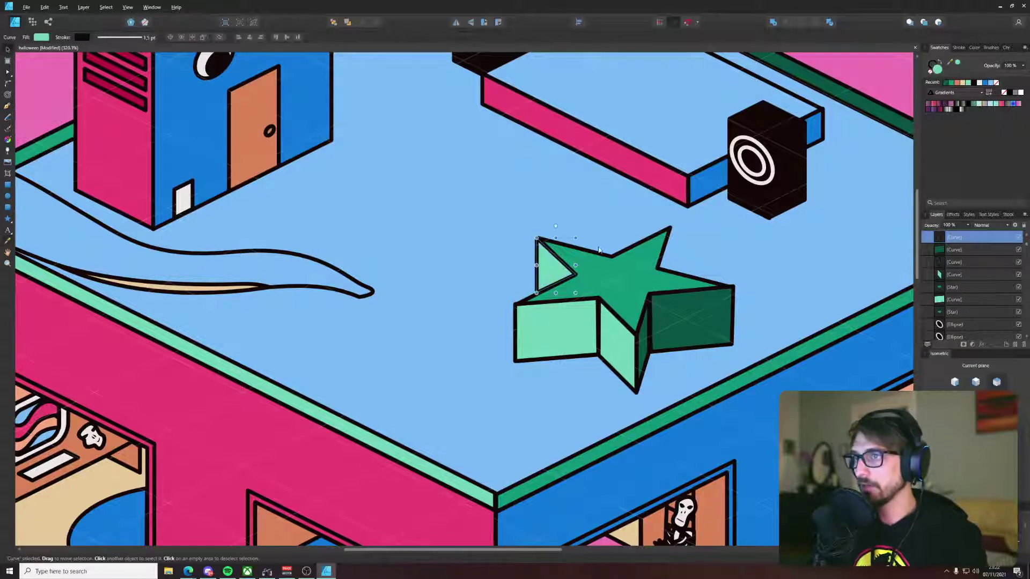
Step: Draw a closed triangular side face with the Pen tool between the star's back-right tip and its neighbouring inner notch
left_click(620, 225)
left_click_drag(619, 225, 388, 248)
key("p")
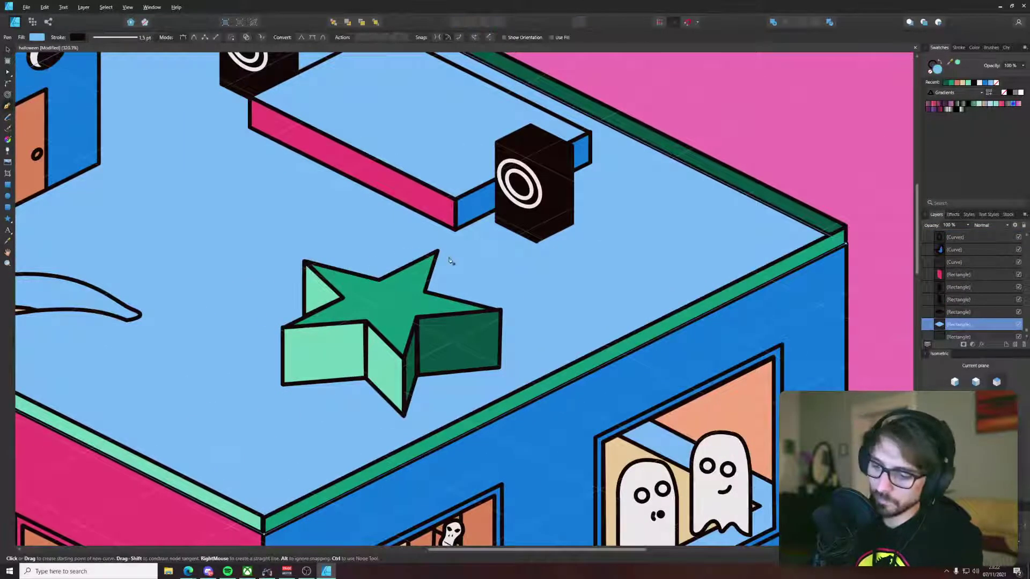
left_click(438, 250)
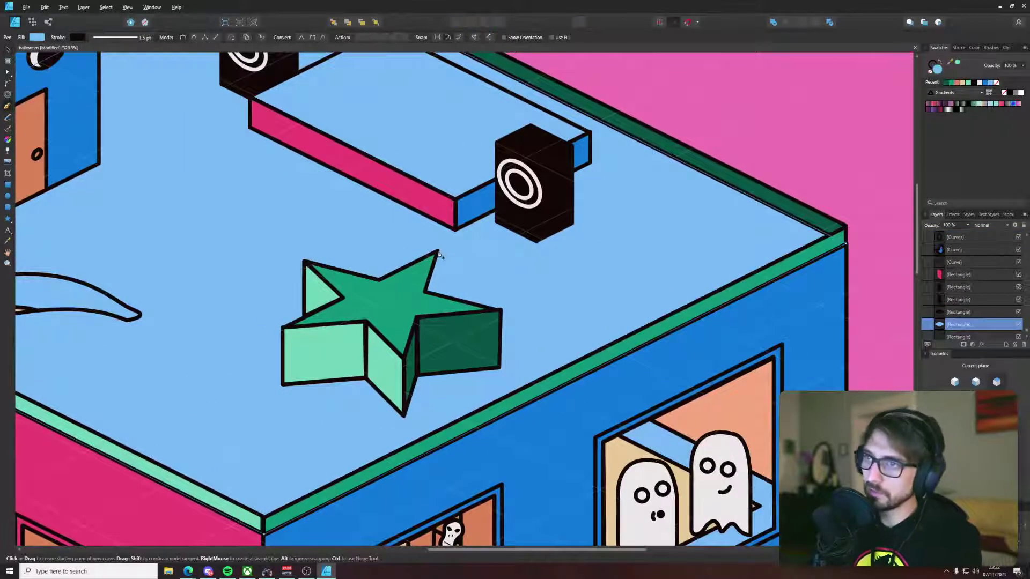
left_click(438, 294)
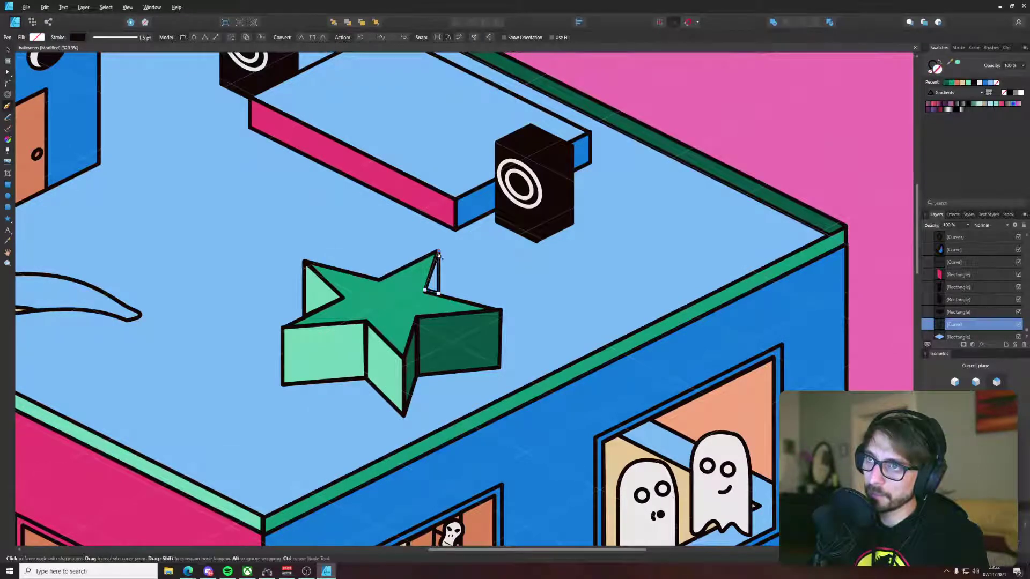
Step: Fill the back-right triangular face with the dark green sampled from the star's right side face and save the document
key("i")
left_click(449, 354)
key("v")
scroll(452, 350, "down", 7)
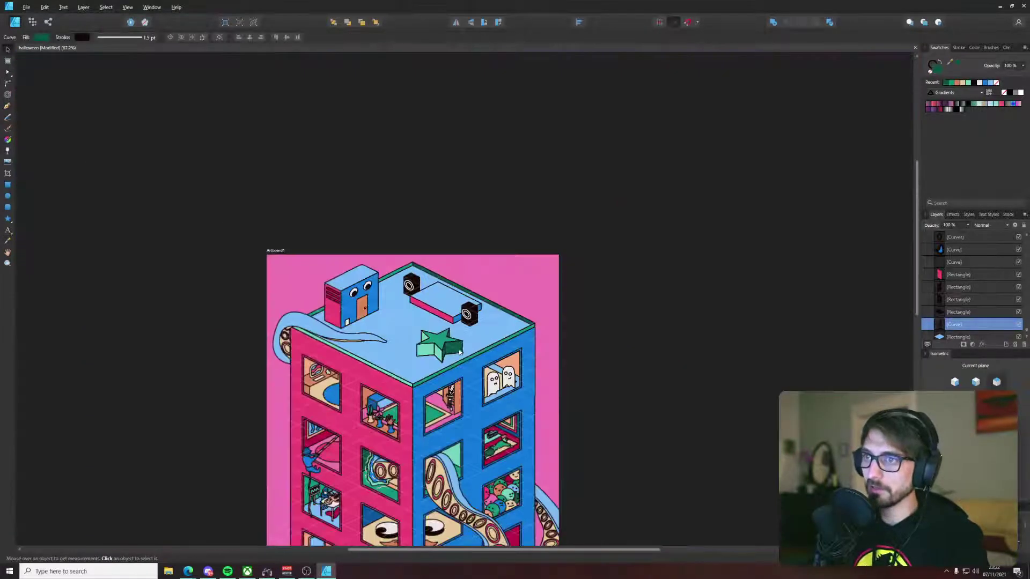
left_click(615, 259)
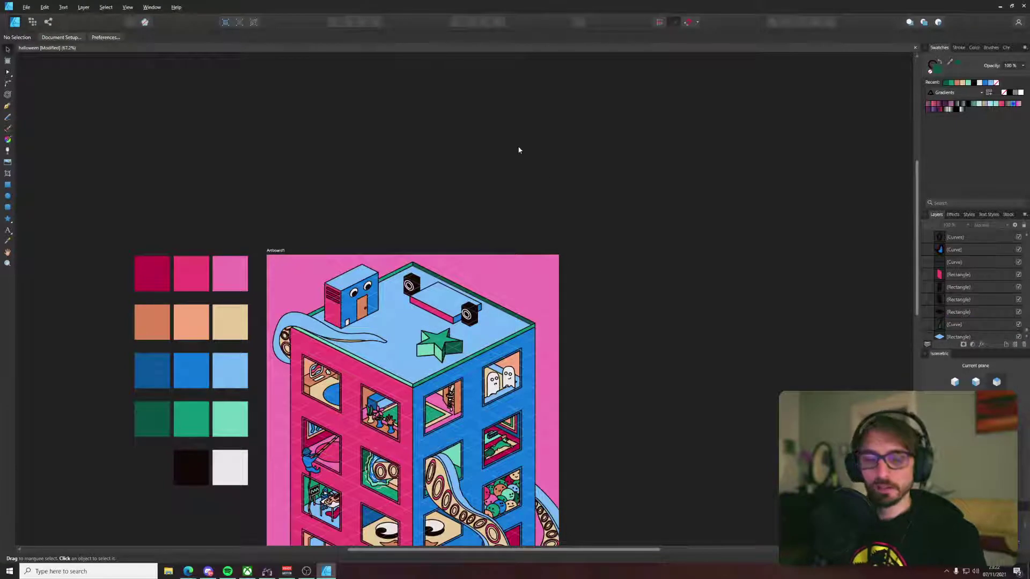
key("ctrl+s")
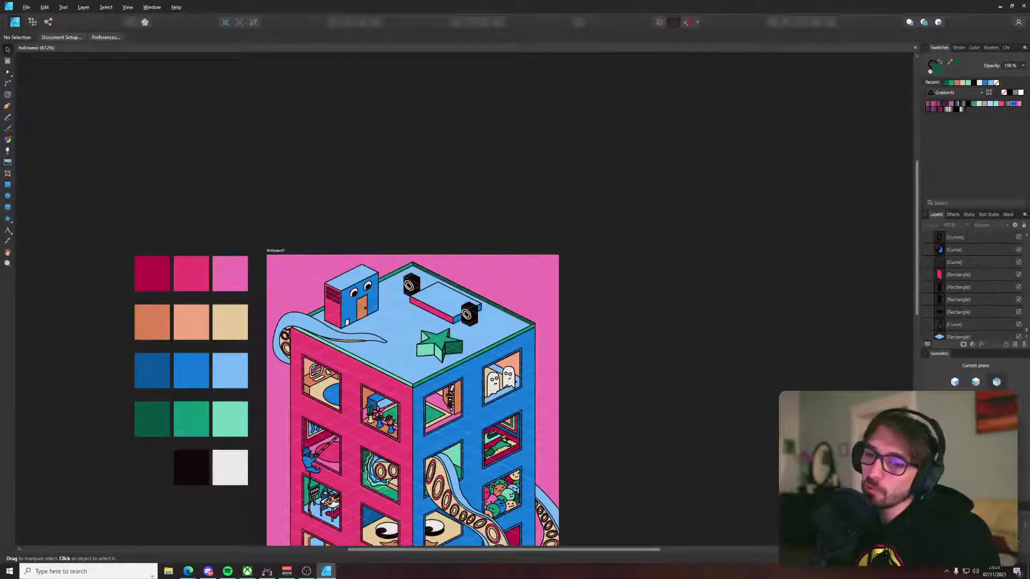
Step: Switch to the Edge browser, search the web for "scoby kombucha" in a new tab, and read the SCOBY description
mouse_move(187, 569)
left_click(189, 546)
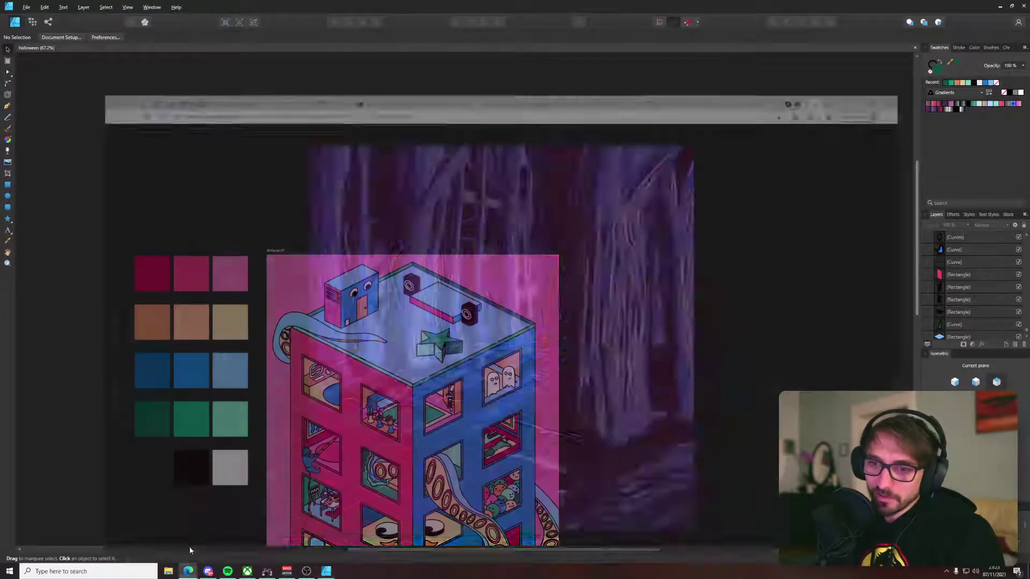
key("ctrl+t")
type("scobi ")
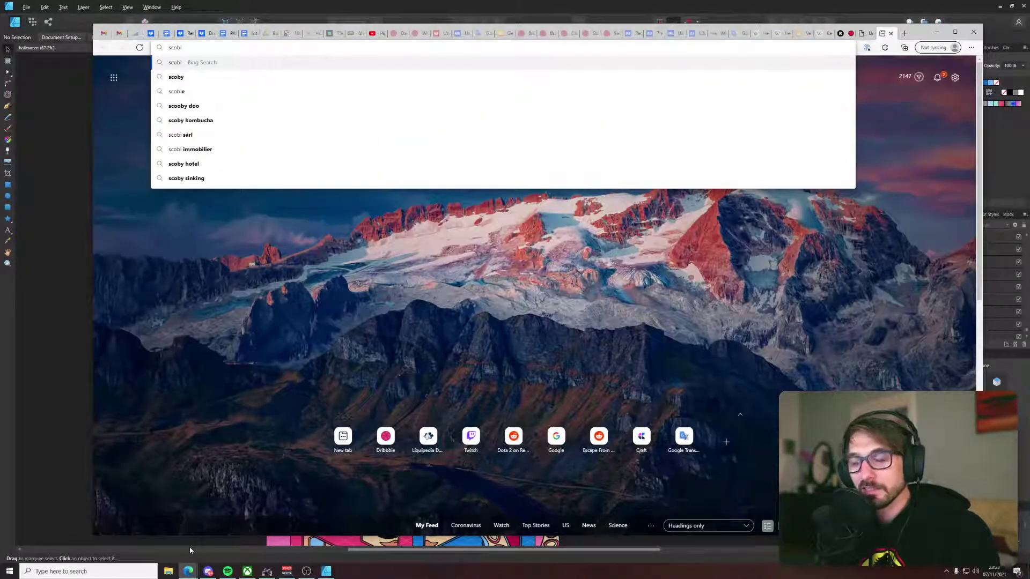
type("cambu")
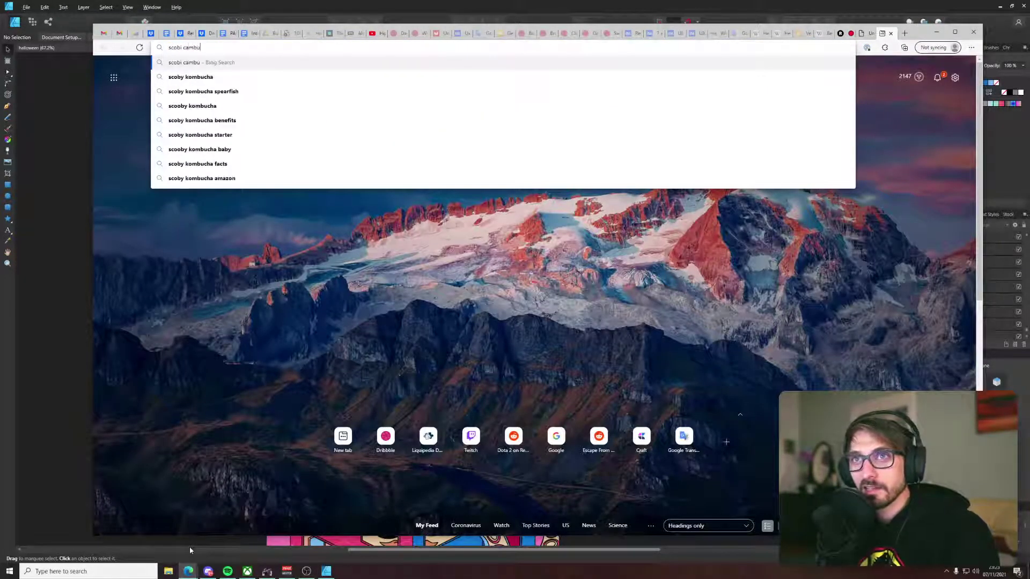
key("Down")
key("Return")
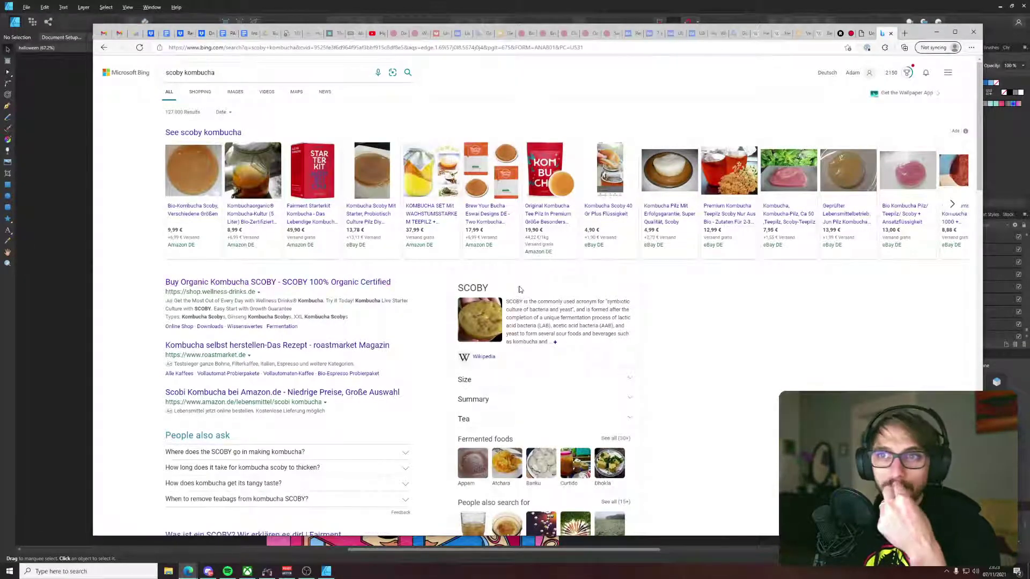
left_click_drag(534, 302, 613, 303)
left_click(613, 303)
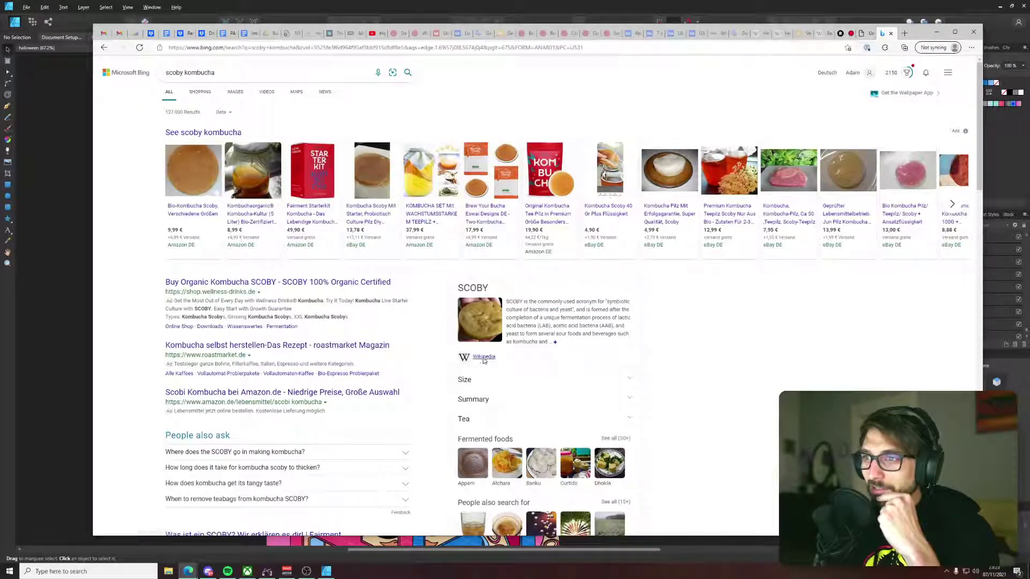
Step: Examine the kombucha photos in Wikipedia's SCOBY article, and close the tab to return to the illustration in Affinity Designer
left_click(484, 357)
left_click(901, 158)
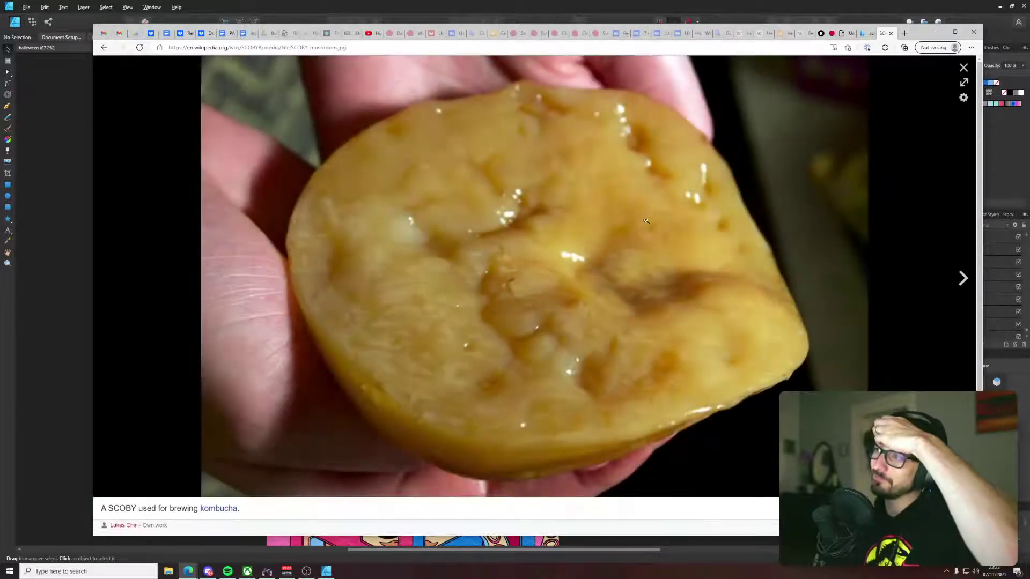
left_click(963, 68)
left_click(914, 262)
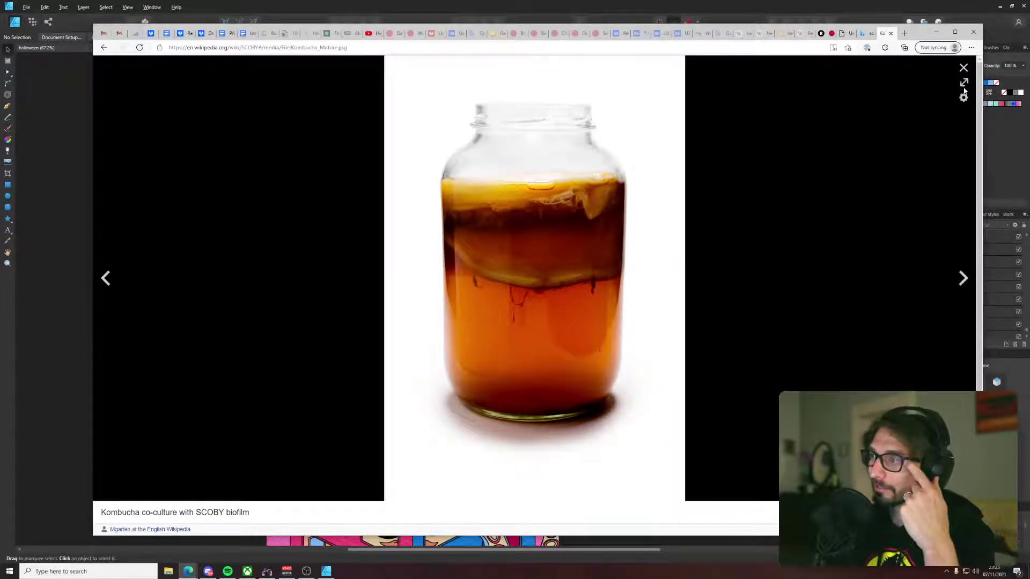
left_click(963, 67)
scroll(779, 180, "down", 10)
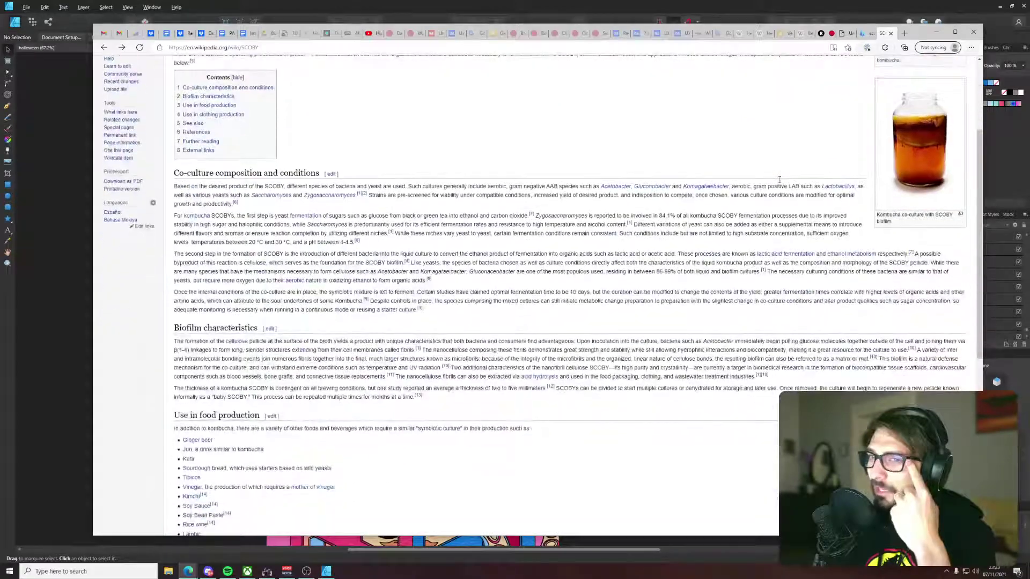
left_click(900, 138)
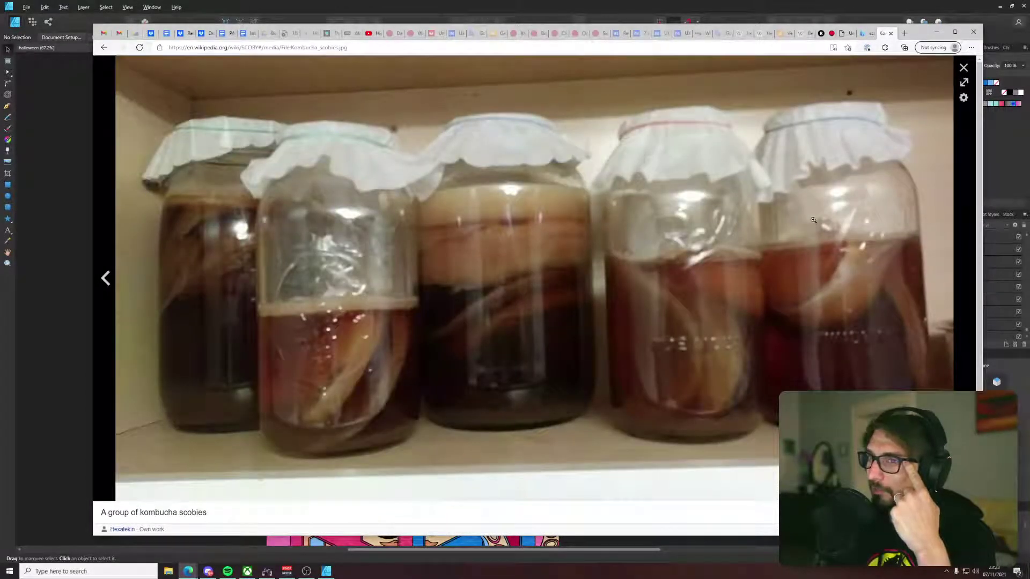
left_click(963, 68)
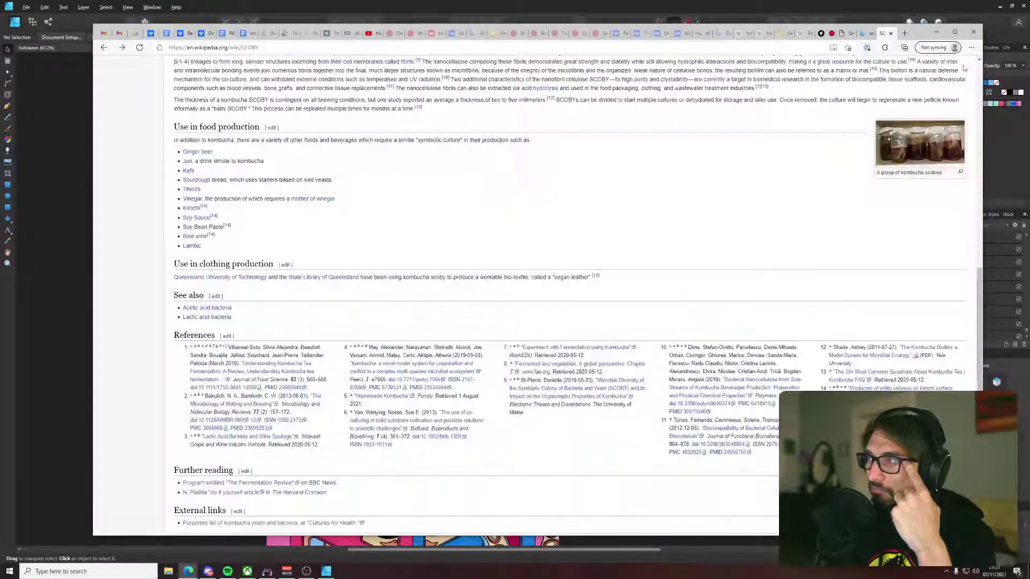
key("Home")
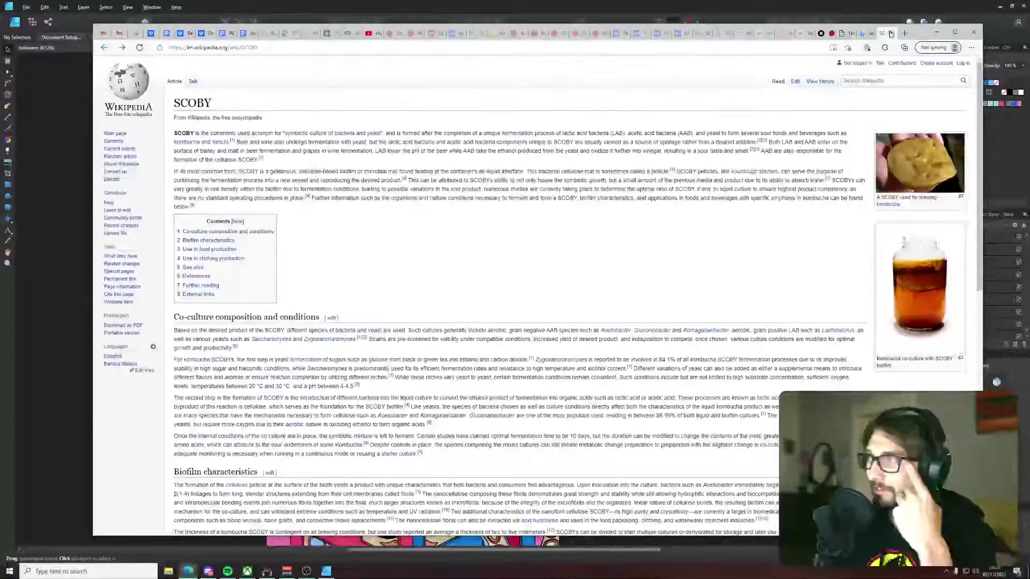
left_click(890, 33)
left_click(891, 33)
left_click(947, 30)
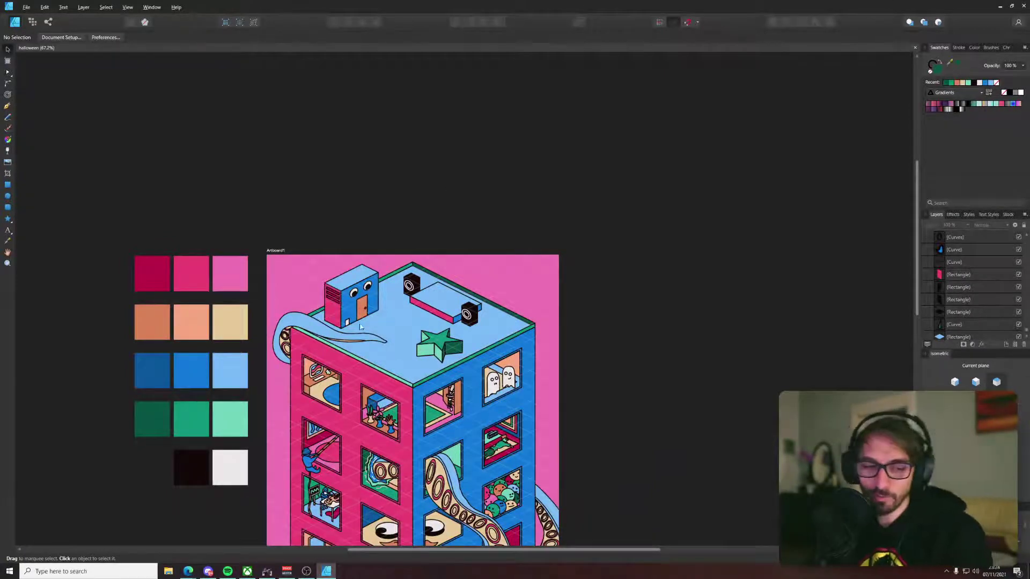
Step: Draw a small circle with the Ellipse tool on the star's top face and fit it to the isometric top plane
scroll(358, 324, "up", 4)
left_click_drag(525, 282, 316, 293)
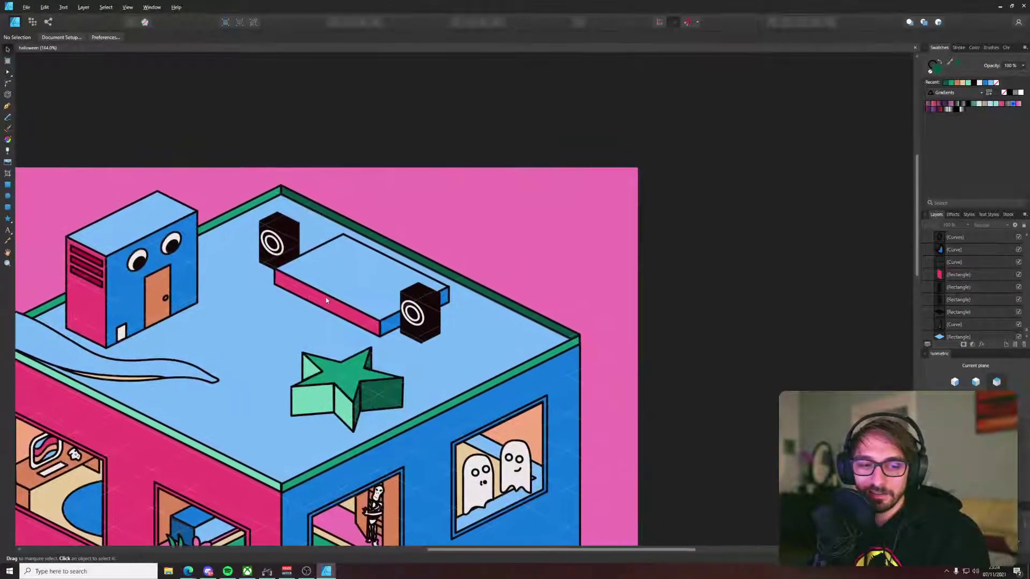
left_click(8, 197)
scroll(288, 364, "up", 3)
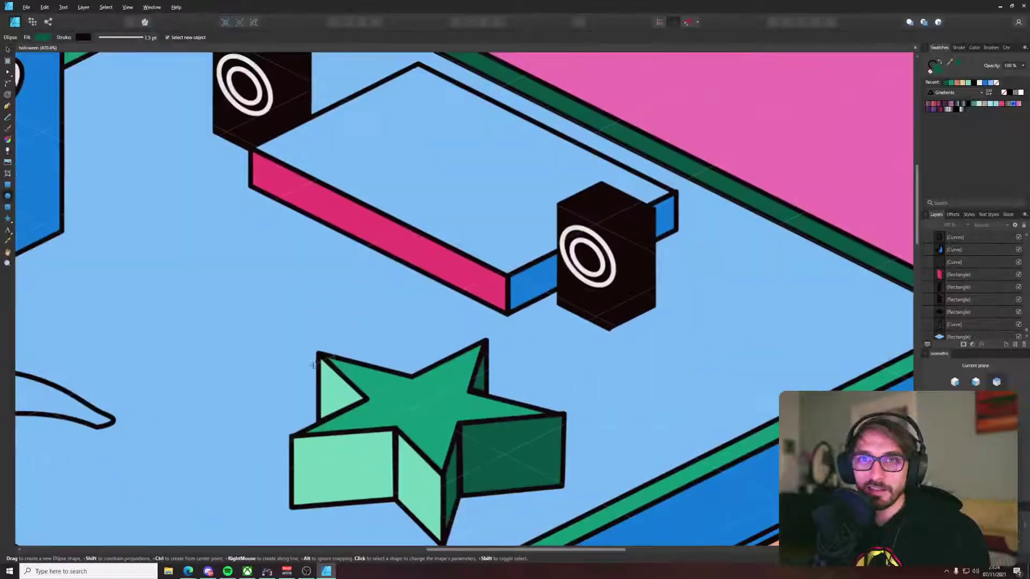
left_click_drag(378, 385, 414, 422)
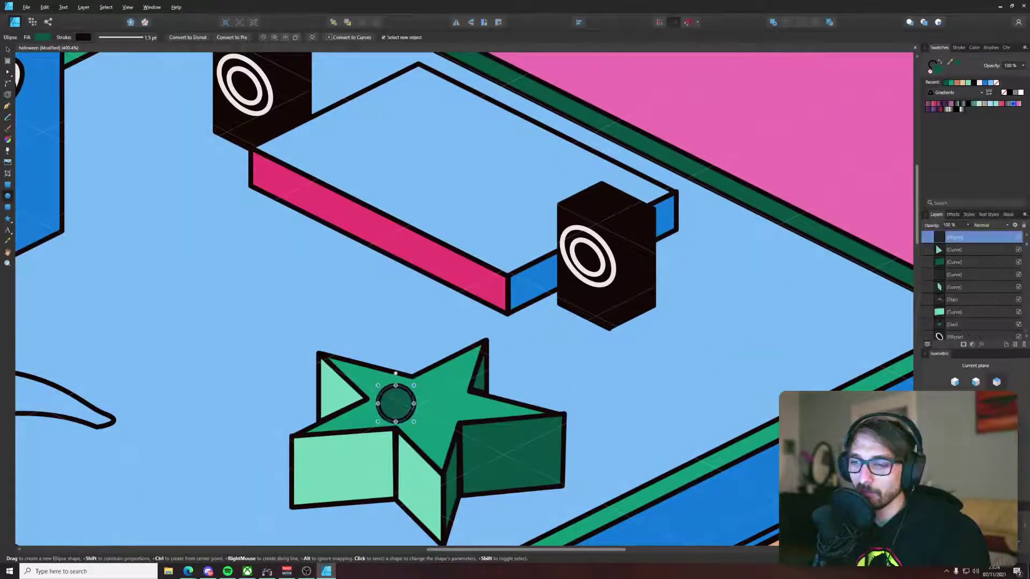
left_click(974, 412)
key("v")
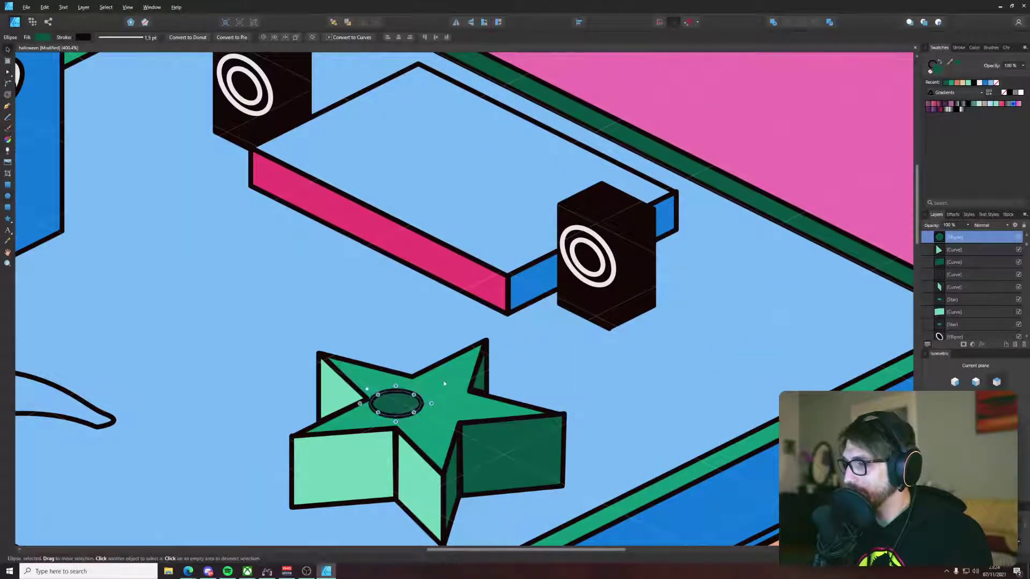
Step: Duplicate the flattened ellipse and space the two copies apart diagonally across the star's top face, one front-left and one back-right
scroll(417, 403, "up", 2)
mouse_move(408, 404)
left_mouse_down()
mouse_move(464, 377)
mouse_move(455, 380)
left_mouse_up()
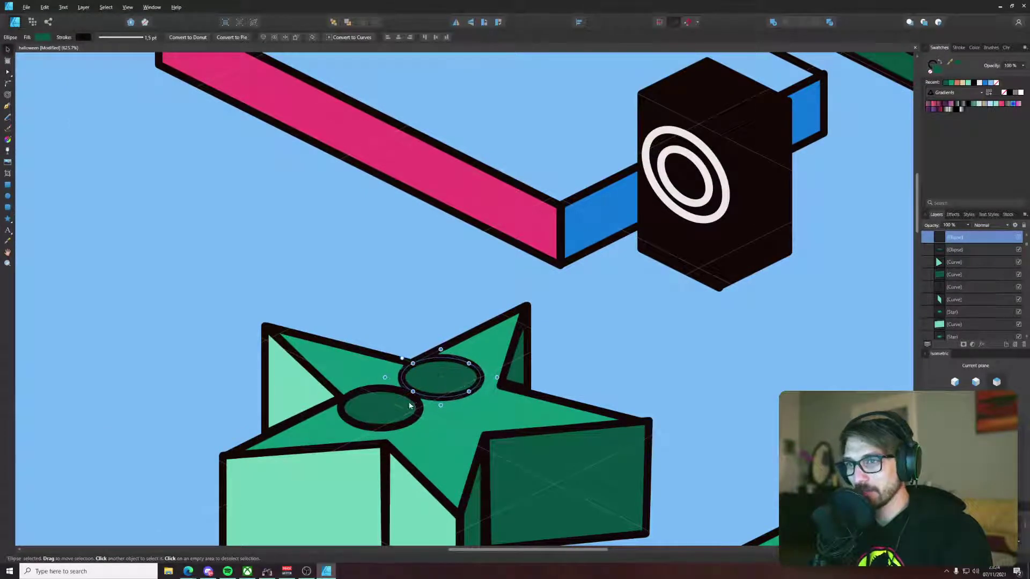
left_click(397, 409, "shift")
left_click(397, 409)
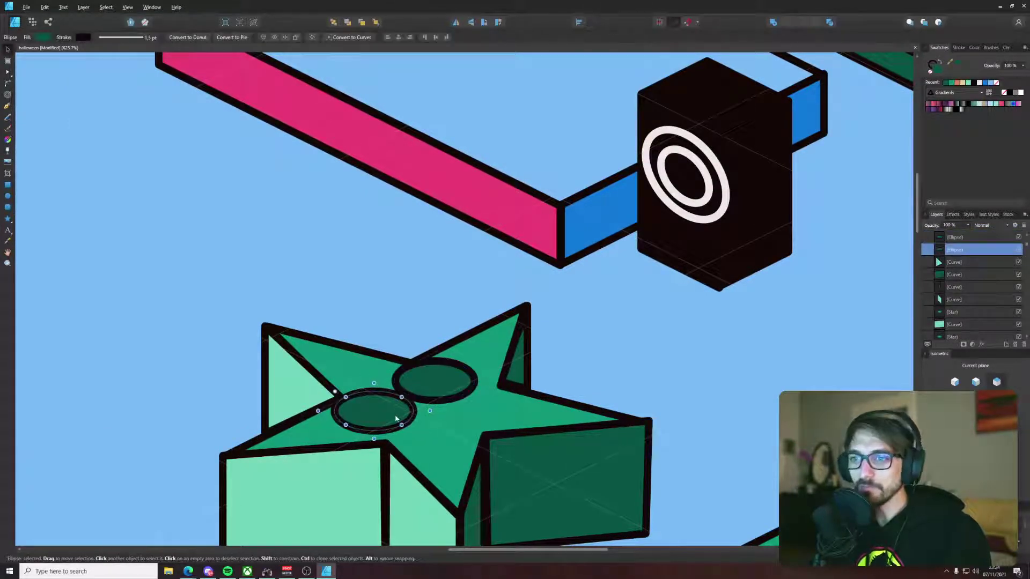
left_click_drag(394, 414, 383, 421)
left_click(432, 396)
left_click_drag(432, 396, 457, 381)
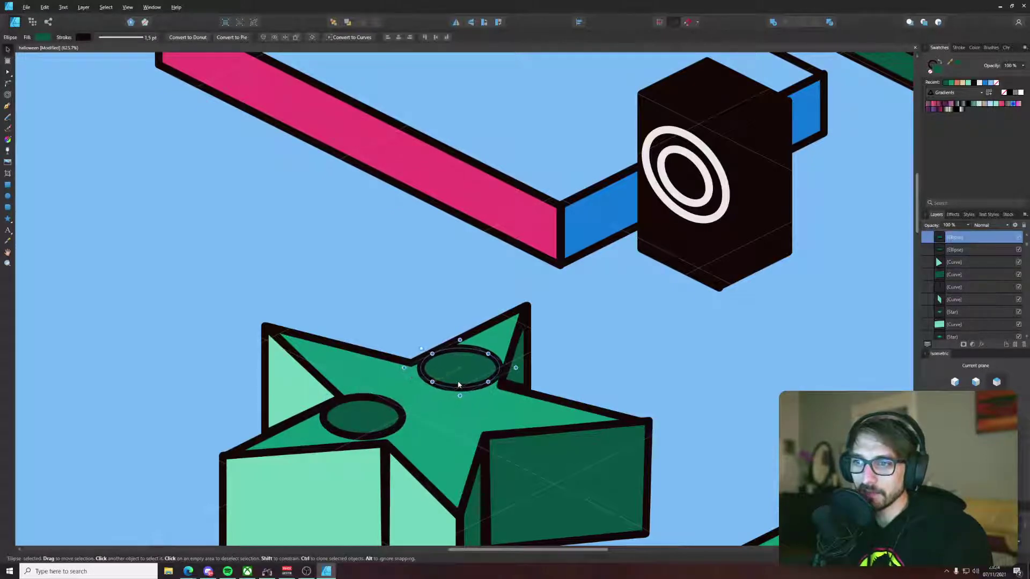
left_click(381, 420)
left_click_drag(380, 419, 371, 422)
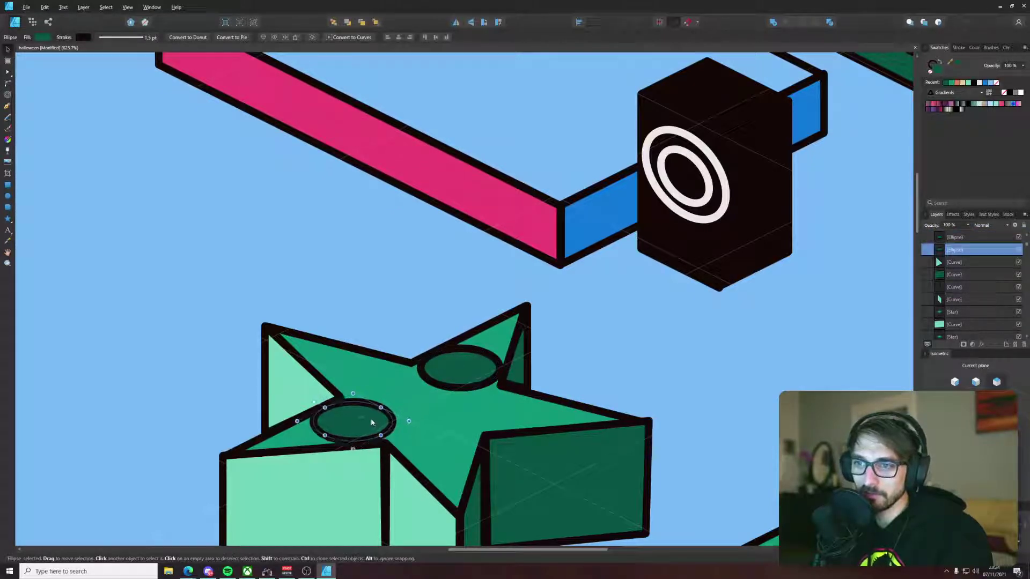
Step: Duplicate the front-left ellipse in place and shrink the copy into a smaller ellipse at its front inner edge
key("ctrl+j")
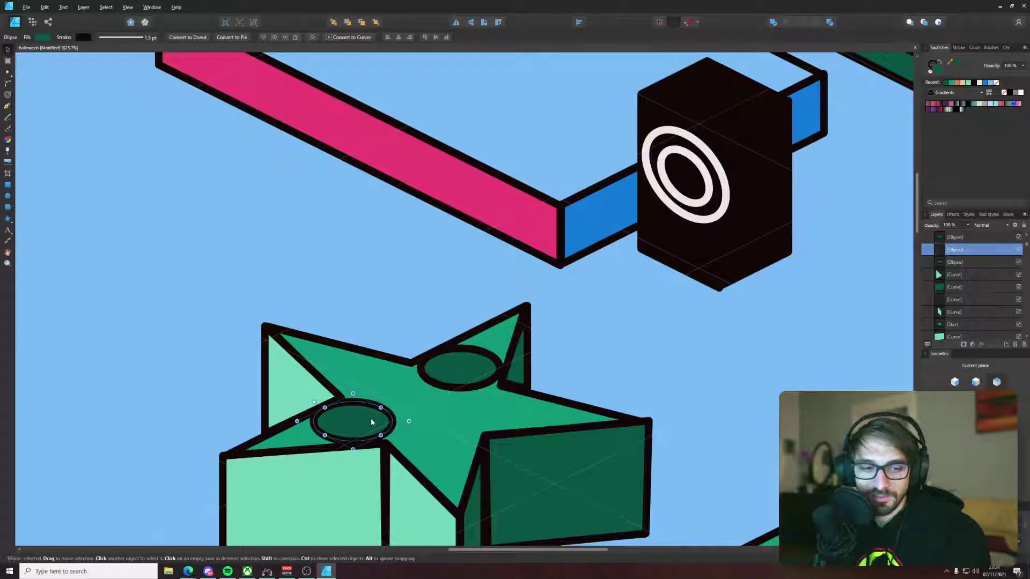
left_click_drag(362, 401, 369, 408)
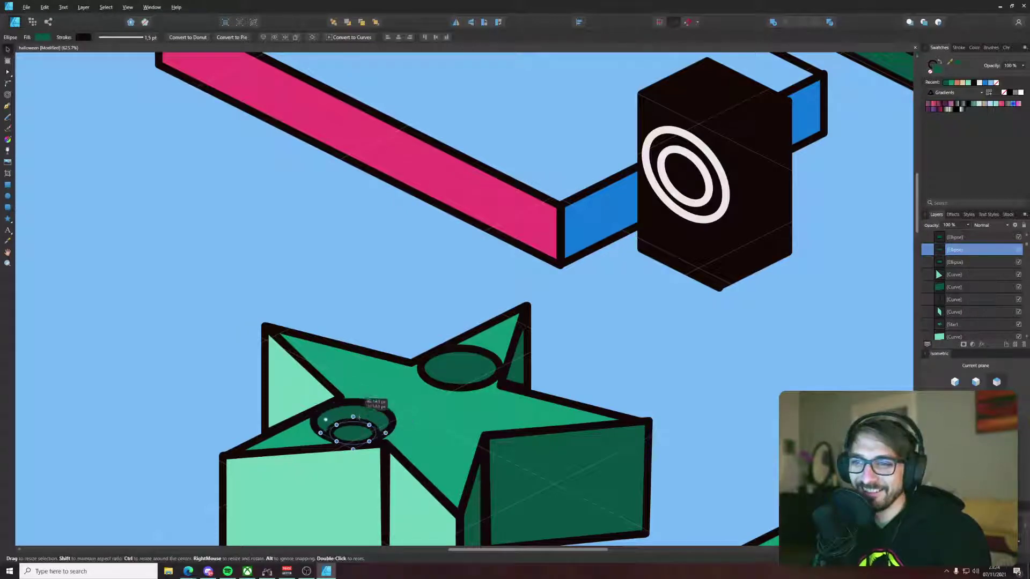
Step: Fill both large ellipses on the star's top face with the off-white of the speaker rings
left_click(459, 362, "shift")
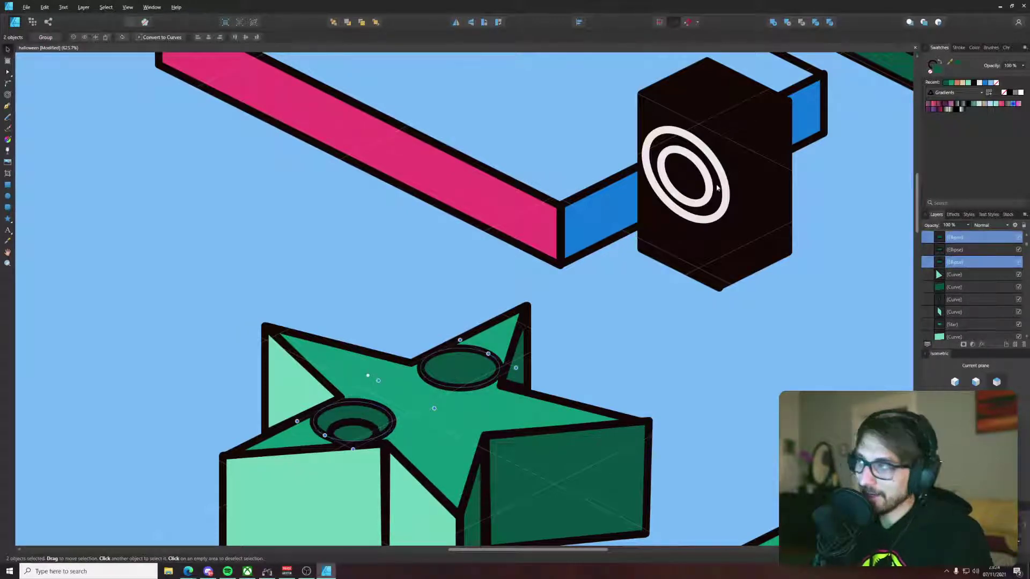
key("i")
left_click(704, 170)
key("v")
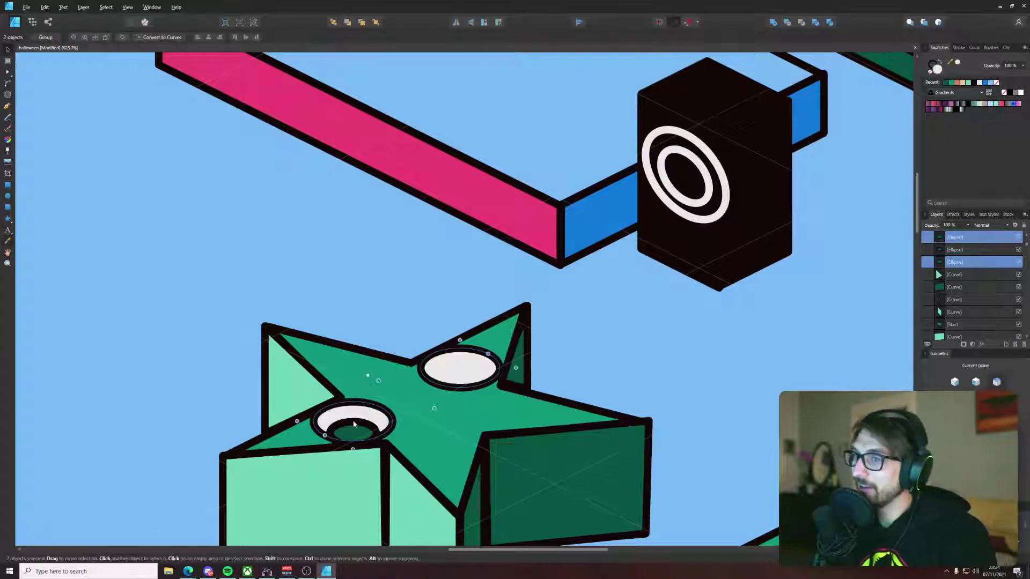
Step: Fill the small ellipse inside the front-left eye with black to make its pupil
left_click(354, 434)
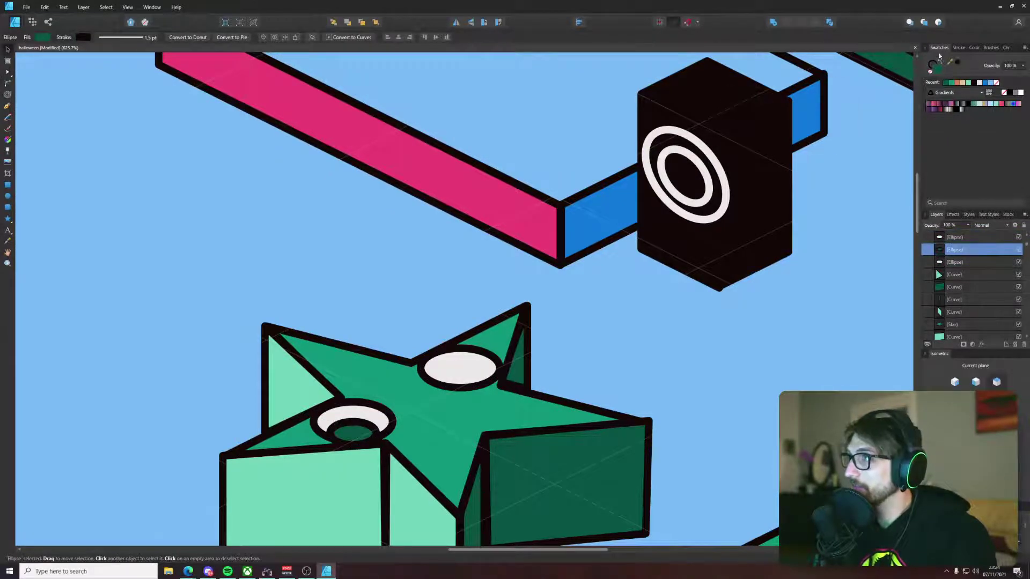
left_click(958, 62)
key("i")
key("alt")
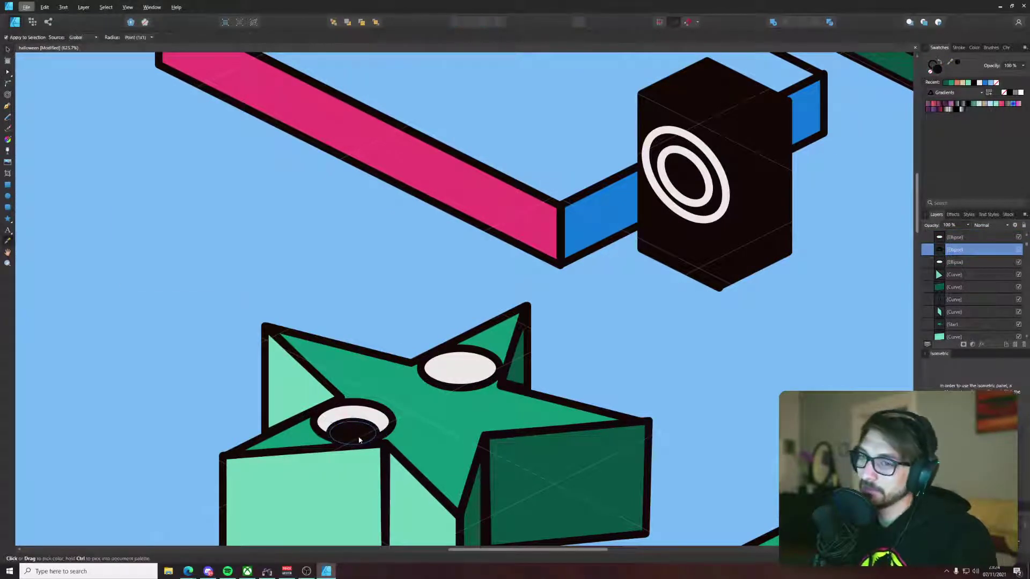
key("v")
key("v")
key("Escape")
key("v")
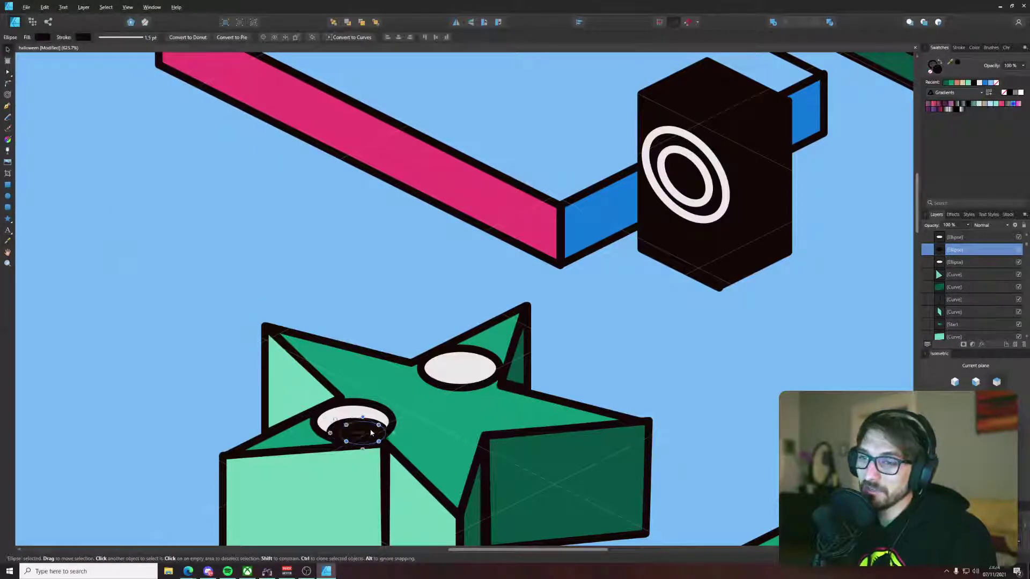
Step: Duplicate the pupil onto the back-right eye and shift both pupils toward the back edges of the white ellipses
left_click(481, 377)
left_click_drag(481, 377, 460, 369)
left_click_drag(352, 435, 358, 420)
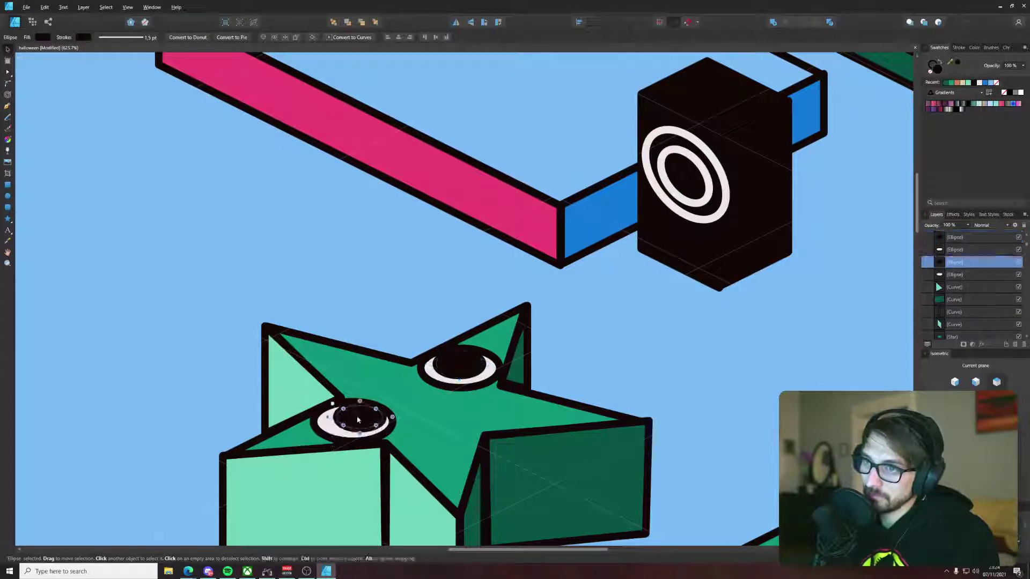
scroll(358, 420, "down", 6)
key("ctrl+d")
scroll(386, 403, "down", 2)
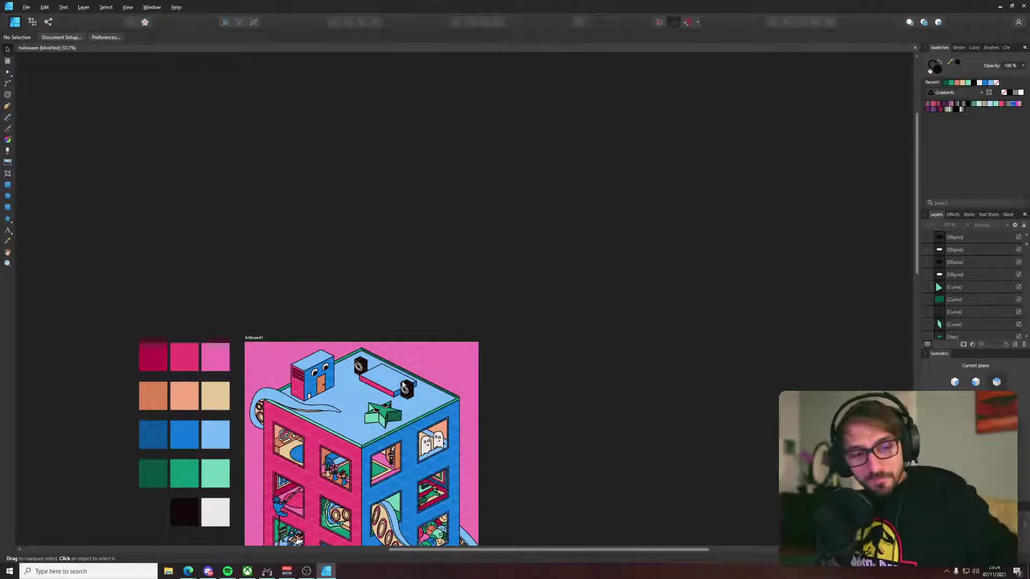
Step: Move the upper outer corner node of the star's large dark green side face to line up with the star's right tip
scroll(400, 413, "up", 4)
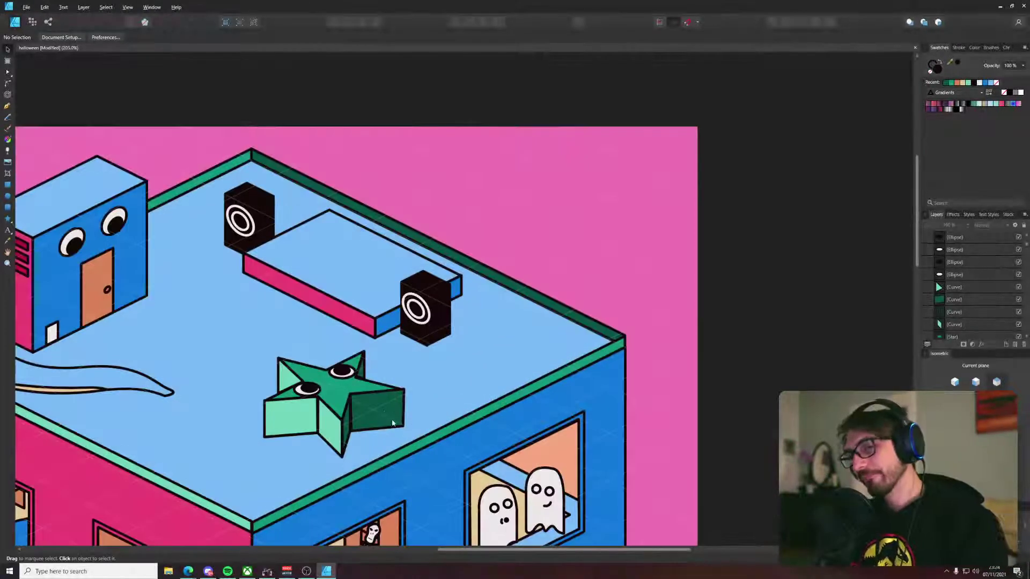
scroll(432, 376, "up", 3)
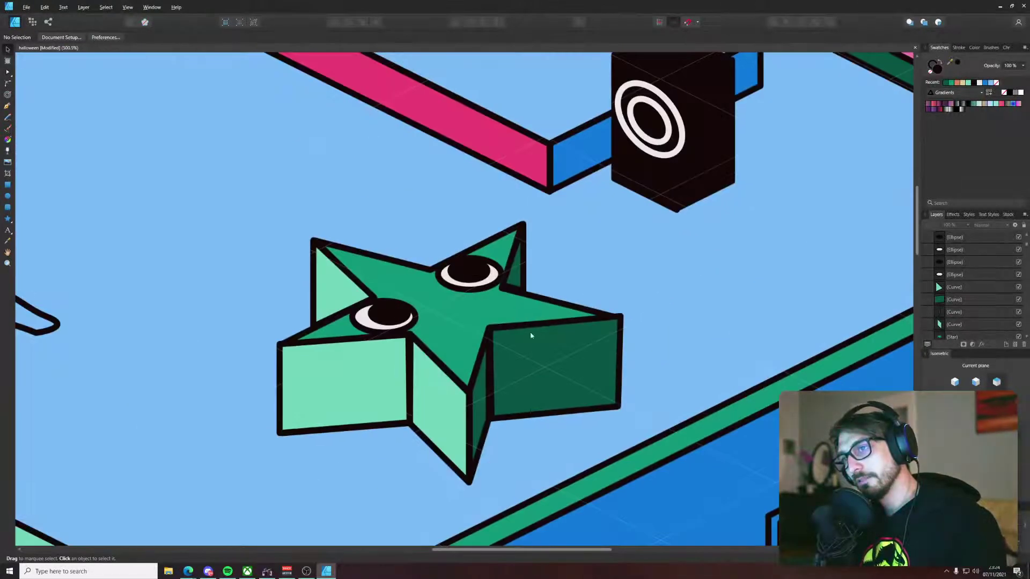
scroll(629, 330, "up", 2)
double_click(629, 330)
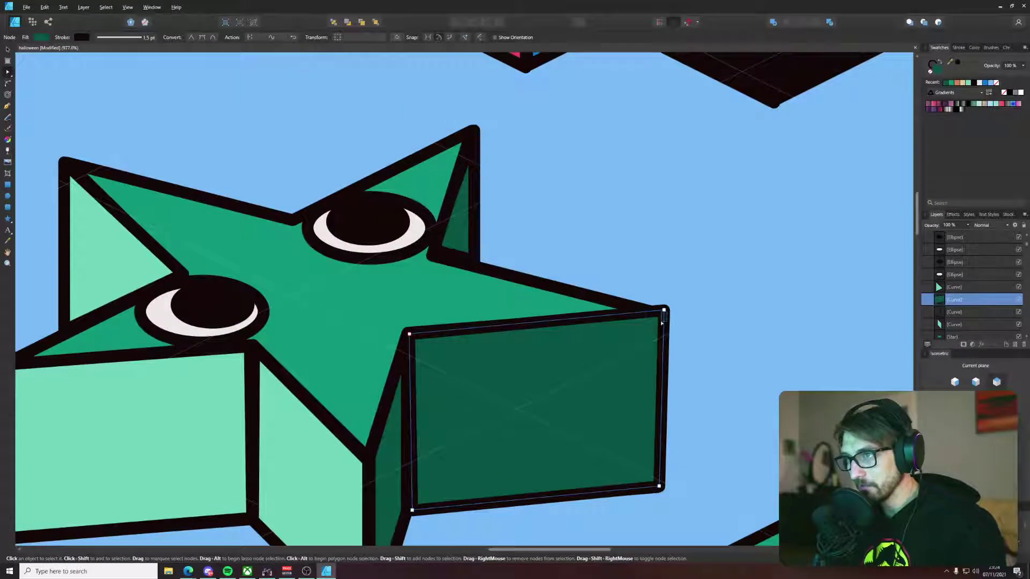
left_click_drag(663, 310, 584, 336)
left_click(685, 287)
scroll(685, 288, "down", 5)
scroll(686, 289, "down", 3)
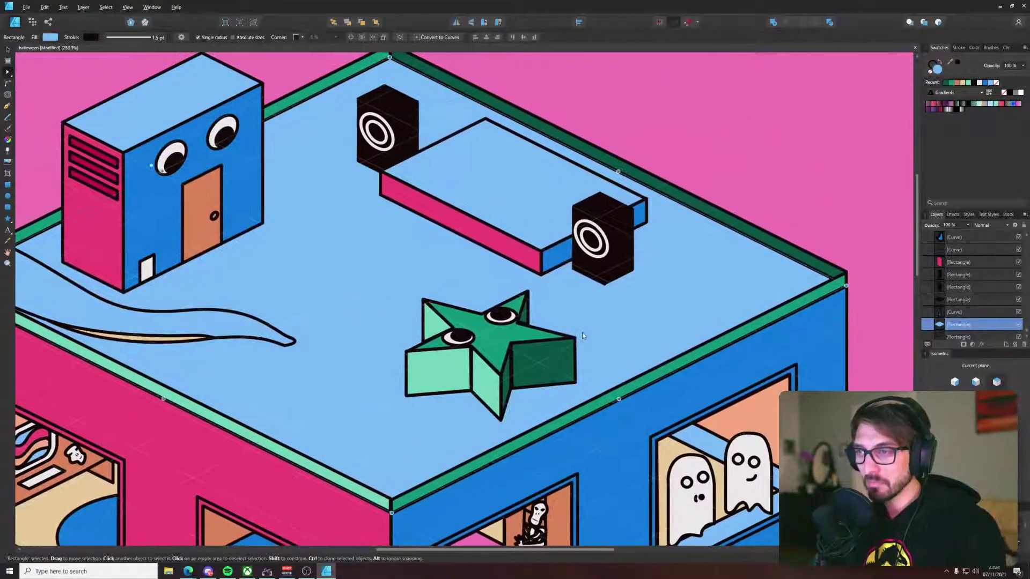
Step: Save the illustration and clear the selection of the roof rectangle
key("ctrl+s")
scroll(611, 301, "down", 2)
left_click(845, 237)
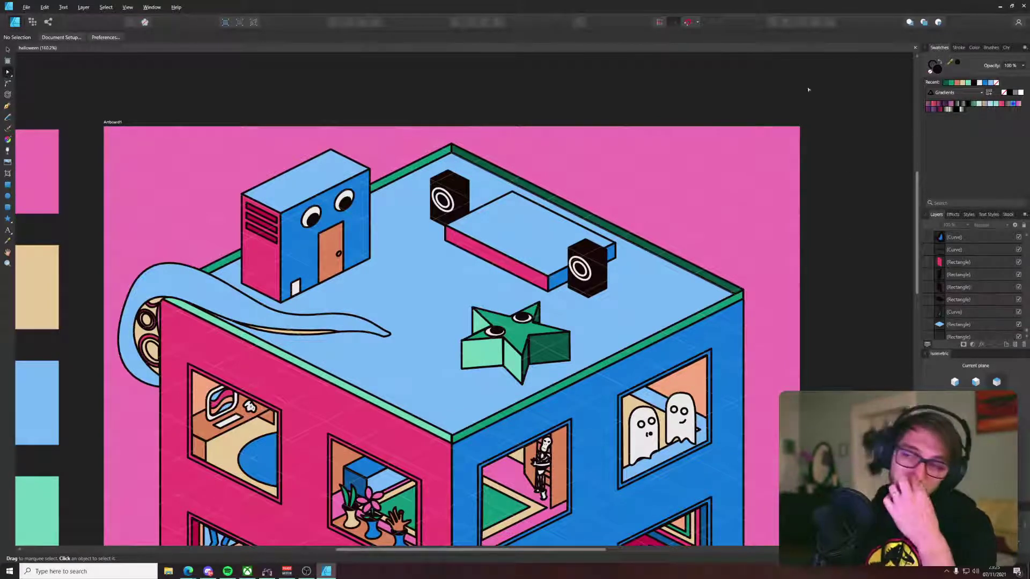
scroll(573, 223, "down", 1)
left_click_drag(573, 223, 504, 308)
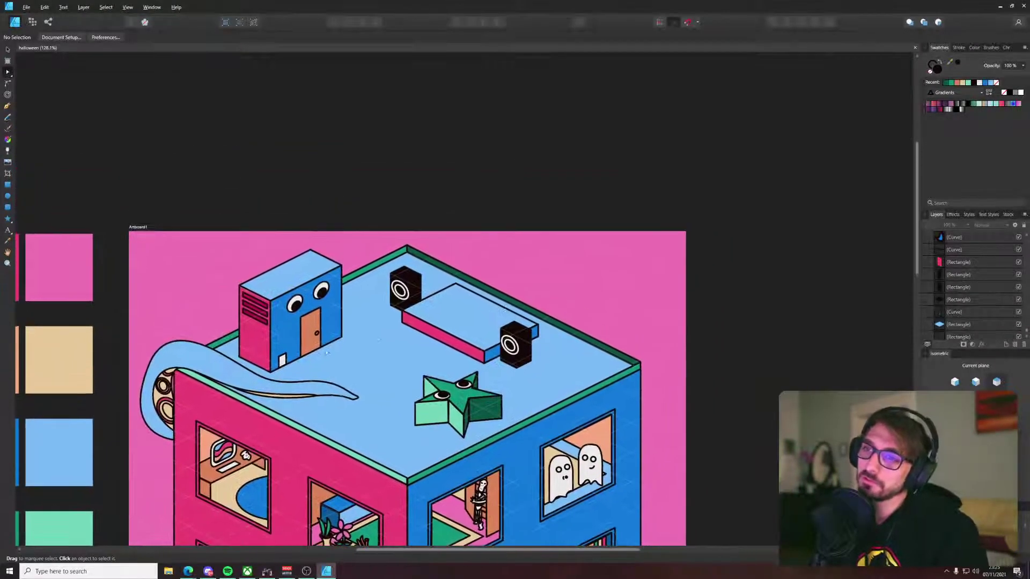
Step: Draw a circle with the Ellipse tool on the roof between the small eyed building and the star
left_click(7, 219)
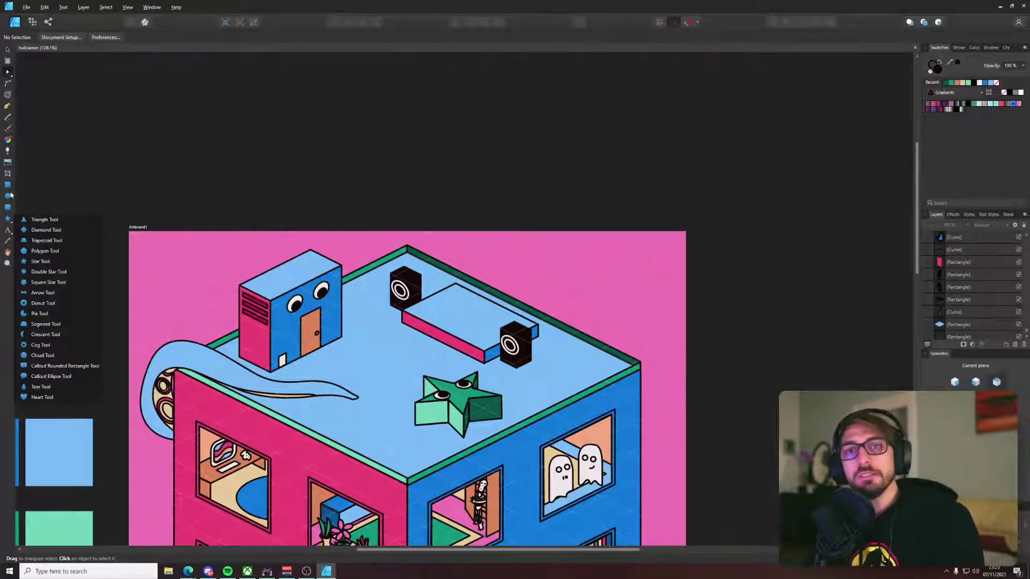
left_click(7, 196)
scroll(348, 356, "up", 3)
left_click_drag(350, 318, 453, 399)
scroll(582, 442, "down", 4)
left_click_drag(597, 513, 519, 356)
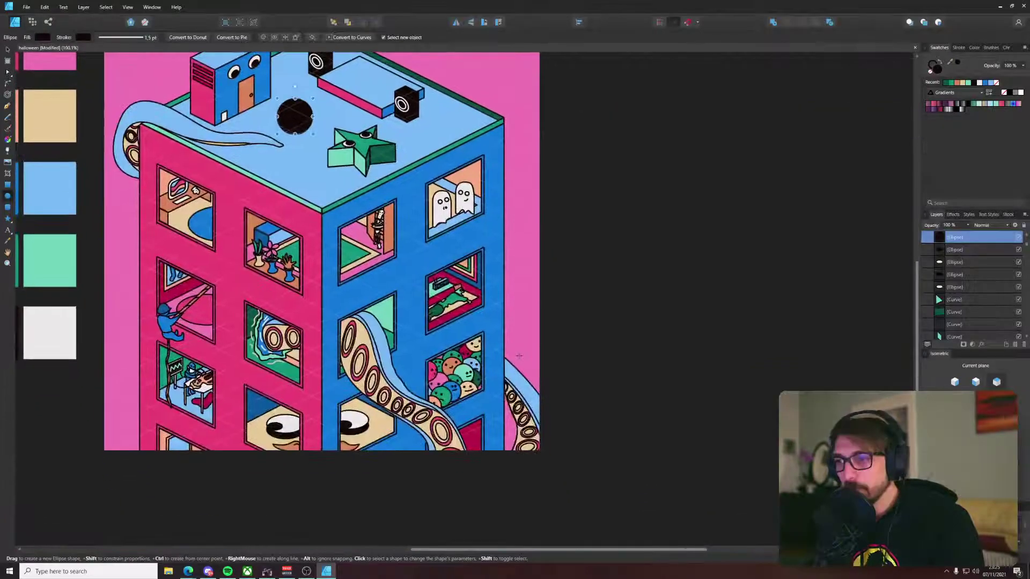
Step: Fill the new roof circle with the light beige from the colour palette beside the artboard
key("i")
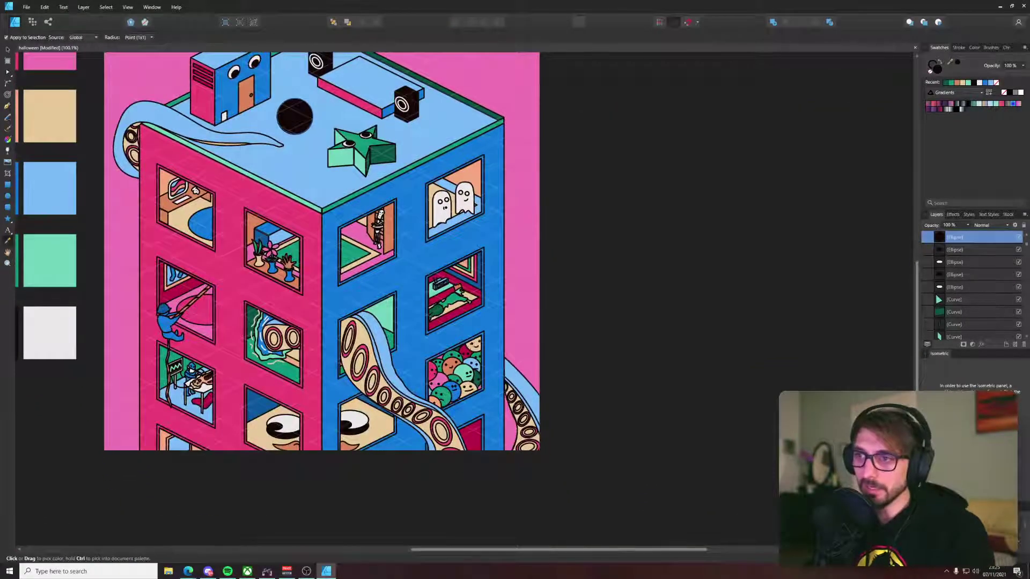
left_click(49, 115)
key("v")
left_click_drag(374, 196, 409, 362)
scroll(349, 318, "up", 7)
left_click_drag(310, 181, 380, 303)
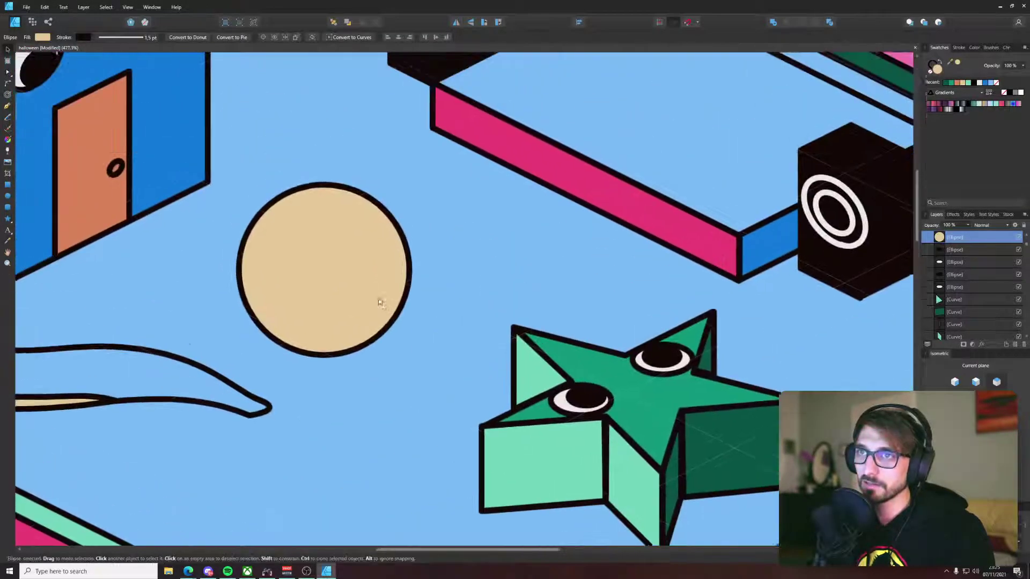
Step: Draw a small black-filled circle as an eye on the beige ball and duplicate it onto the ball's upper-right outline
key("m")
mouse_move(317, 272)
left_mouse_down()
mouse_move(335, 267)
mouse_move(332, 277)
left_mouse_up()
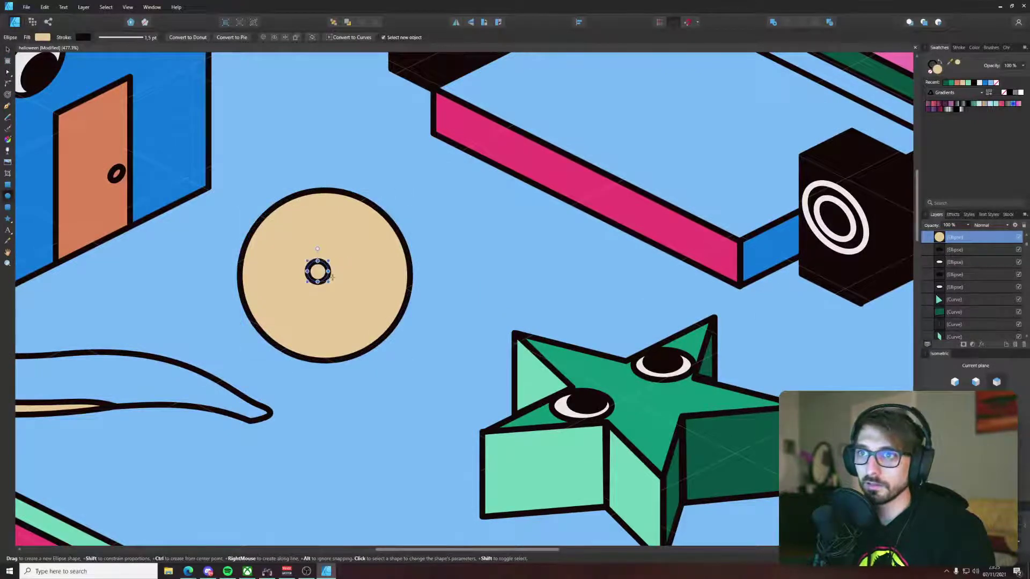
left_click(960, 65)
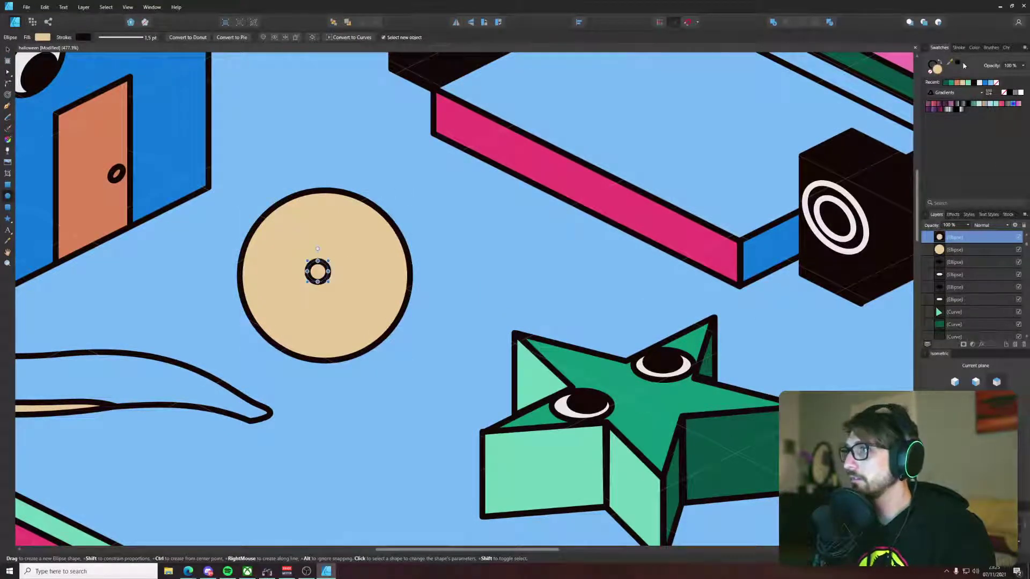
left_click(956, 64)
key("v")
mouse_move(325, 274)
left_mouse_down()
mouse_move(375, 227)
mouse_move(354, 252)
mouse_move(377, 210)
left_mouse_up()
scroll(378, 210, "up", 6)
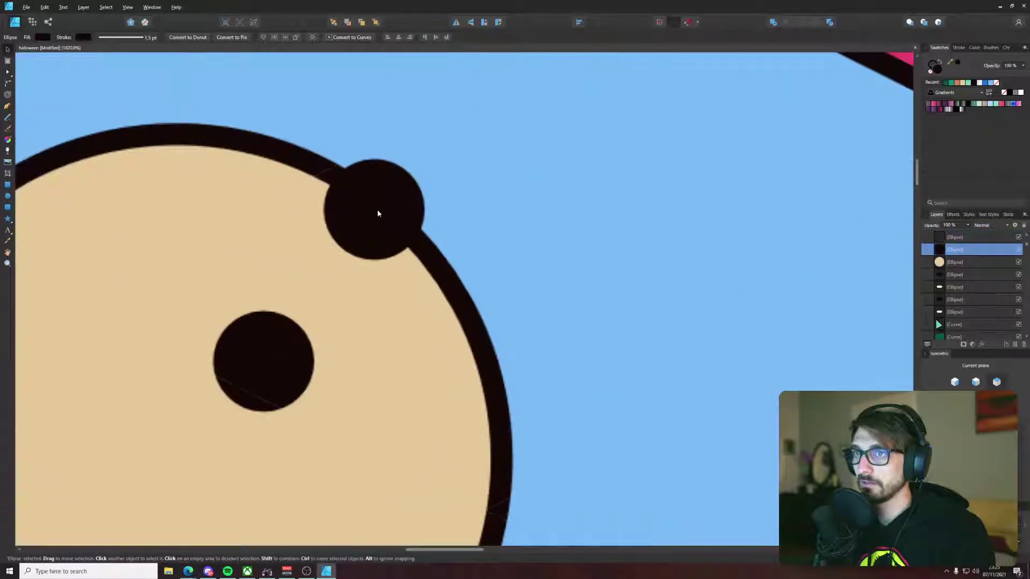
Step: Divide the edge eye and the beige ball with each other, and delete the eye piece sticking out past the outline
left_click(273, 178, "shift")
scroll(274, 178, "down", 7)
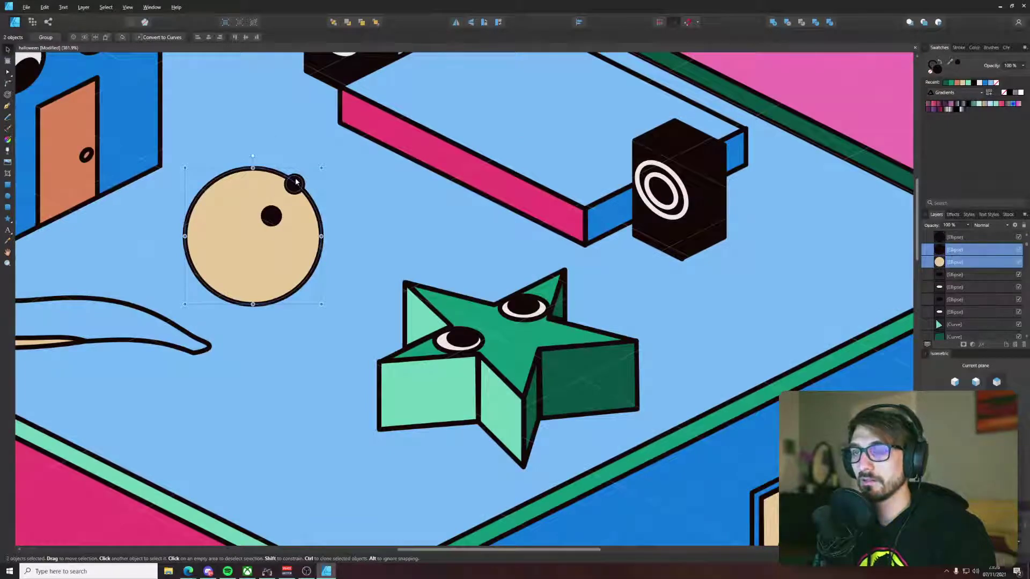
left_click(829, 22)
scroll(263, 166, "up", 5)
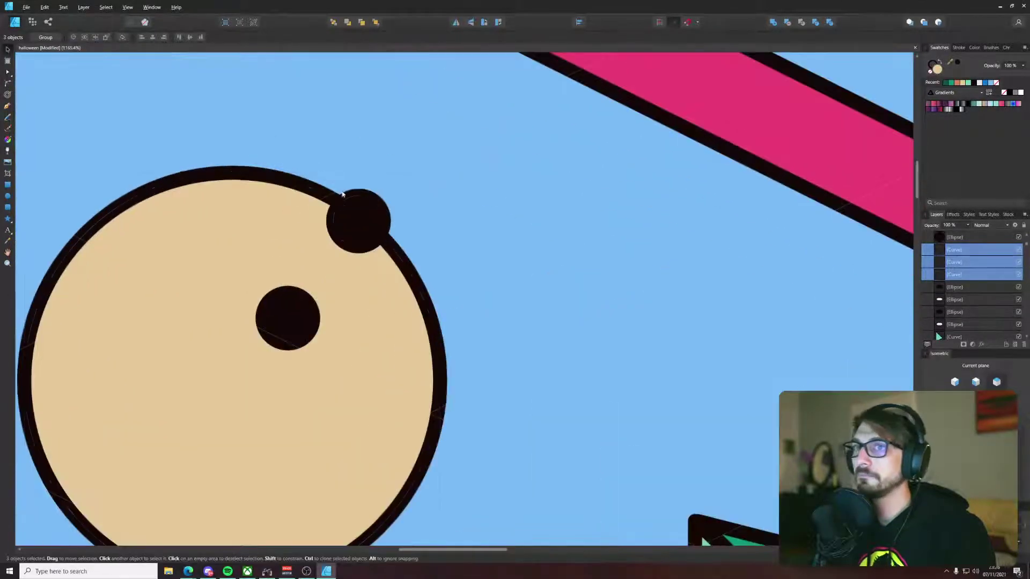
left_click(365, 195)
key("Delete")
Step: Move the ball's inner eye slightly closer to the trimmed eye on its edge
scroll(368, 207, "down", 8)
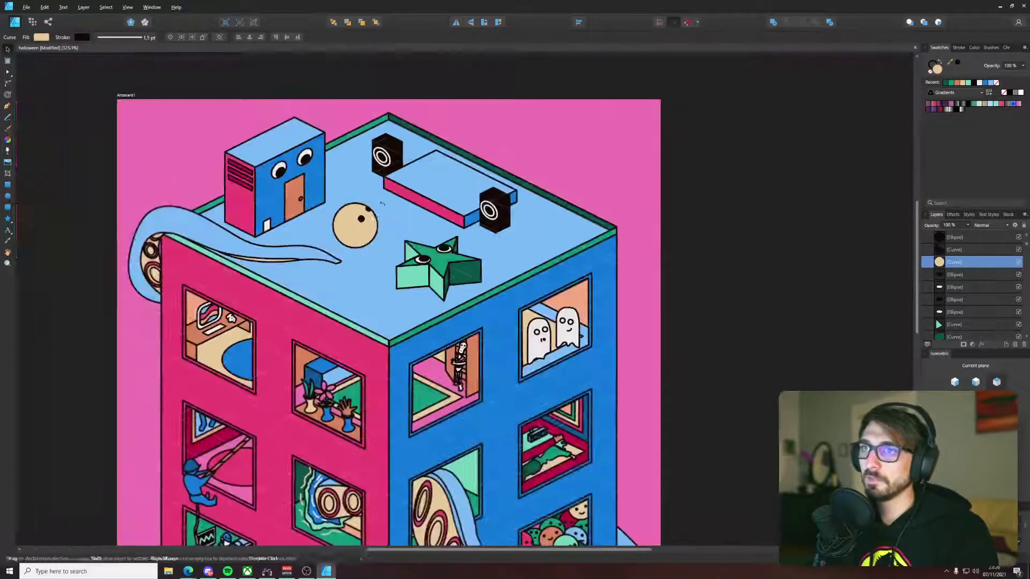
scroll(359, 217, "up", 4)
left_click(361, 220)
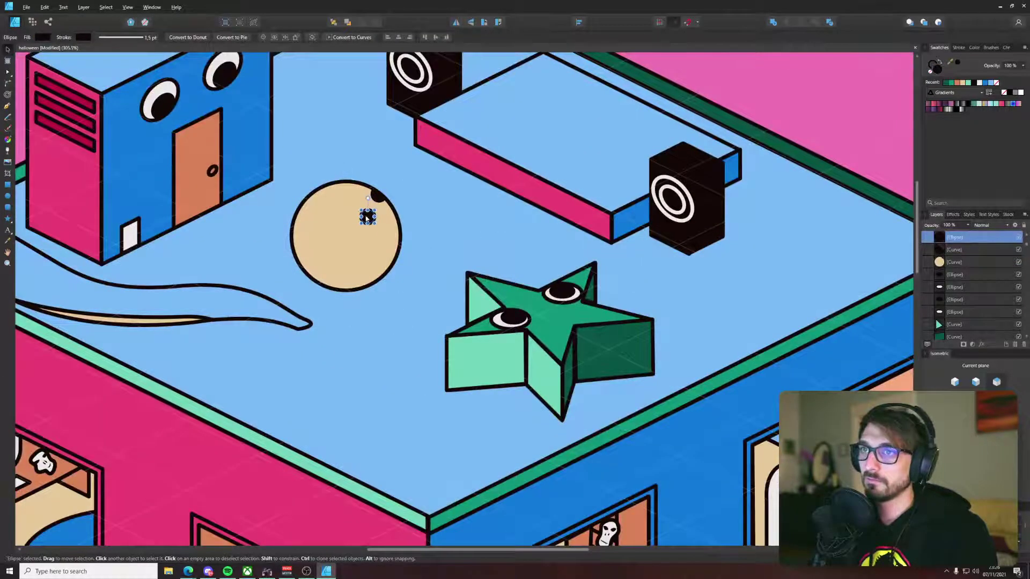
Step: Draw a short curved mouth with the Pen tool below the ball's eyes, ending at its right outline
scroll(370, 246, "up", 4)
key("p")
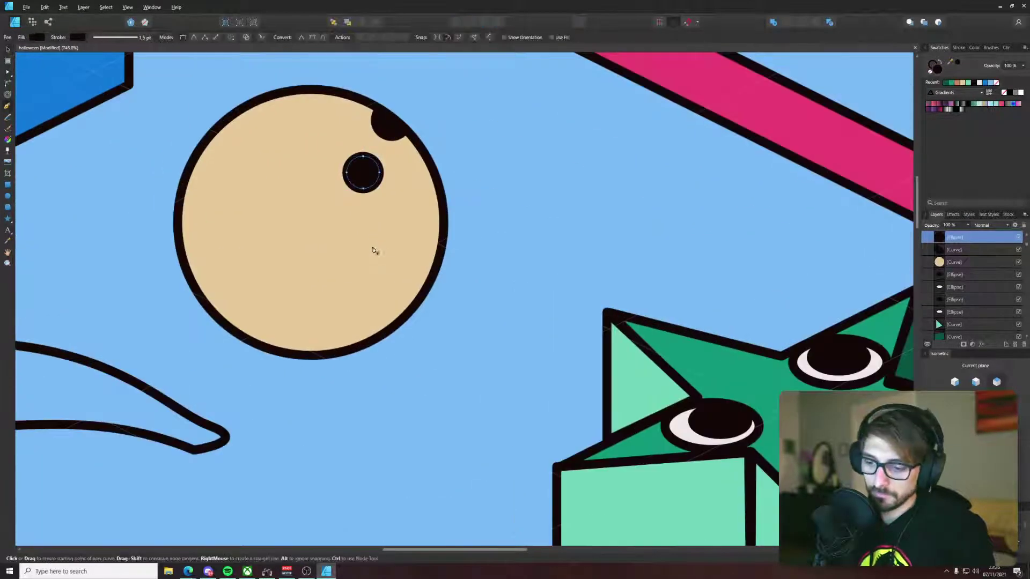
left_click(417, 224)
left_click_drag(438, 181, 427, 160)
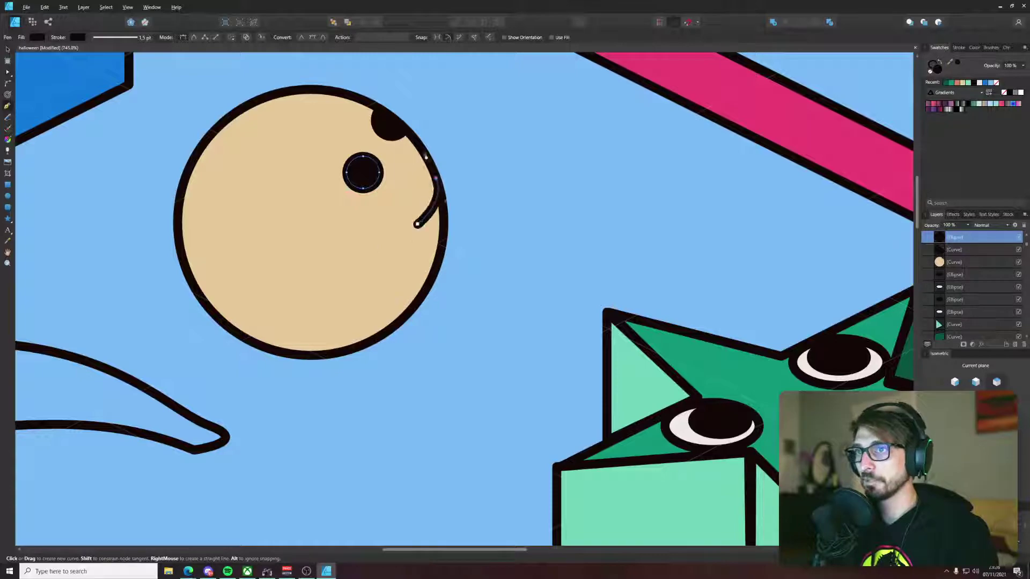
key("v")
left_click(487, 156)
scroll(489, 160, "down", 10)
left_click_drag(687, 134, 579, 238)
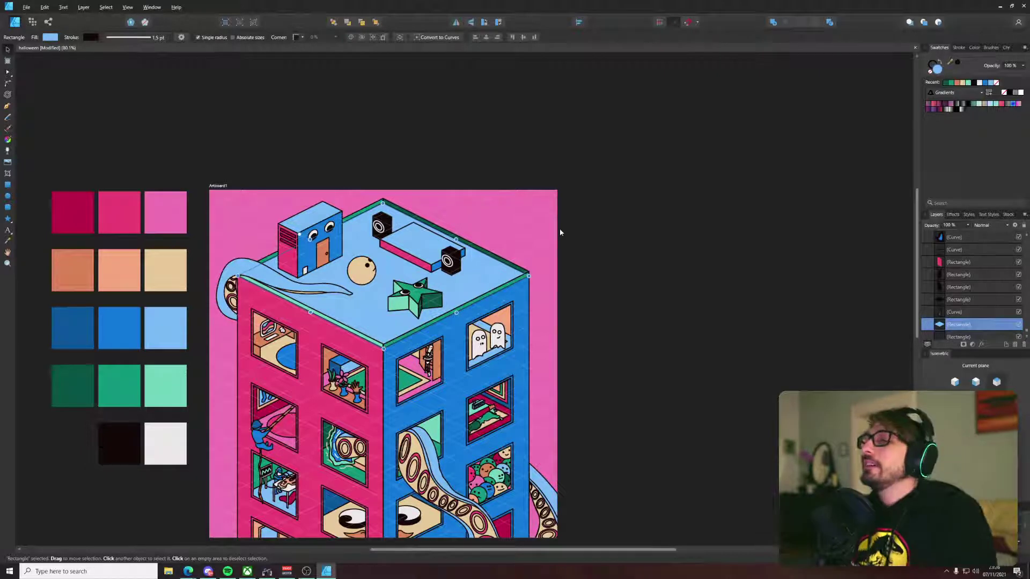
Step: Adjust the upper and lower right nodes of the star's narrow dark green face to line up with the adjoining large face
scroll(386, 268, "up", 4)
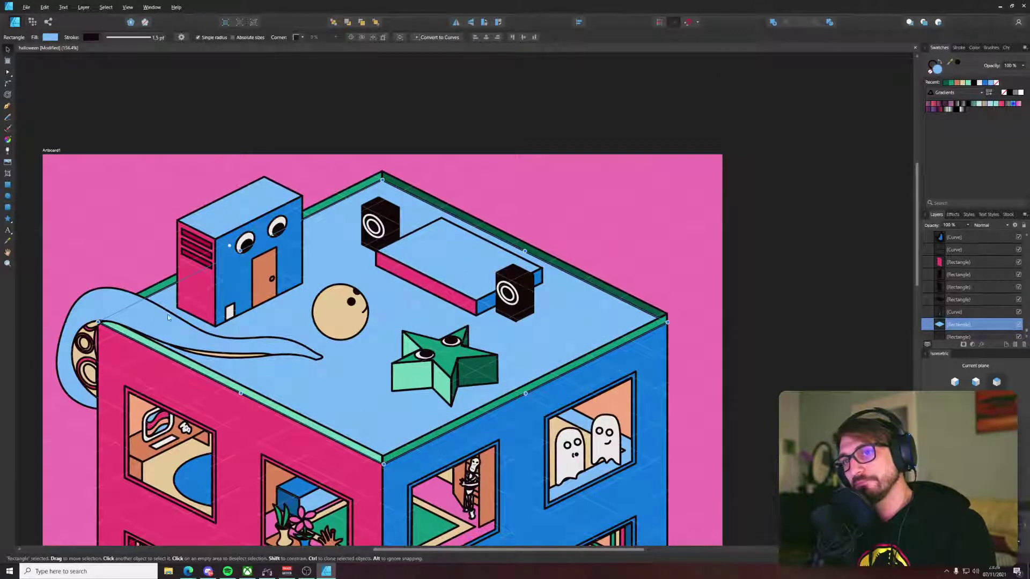
scroll(443, 391, "up", 7)
left_click(432, 367)
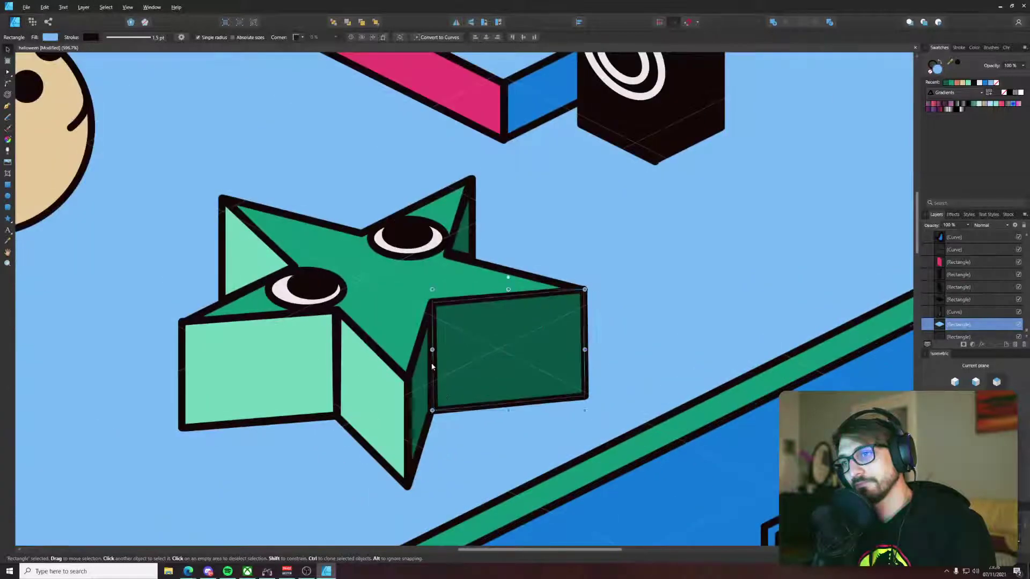
left_click(425, 349)
scroll(426, 352, "up", 3)
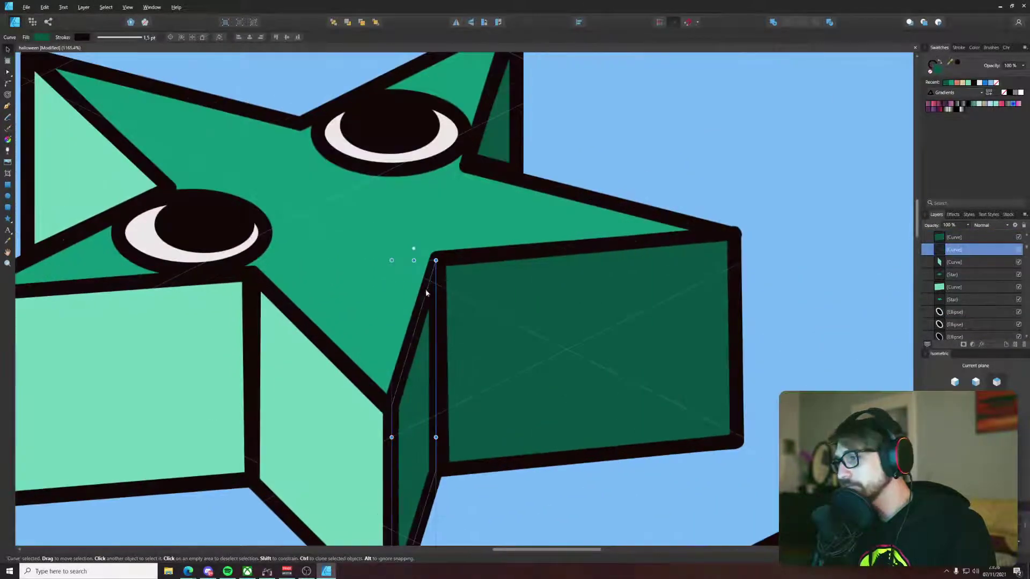
key("a")
left_click_drag(435, 258, 435, 260)
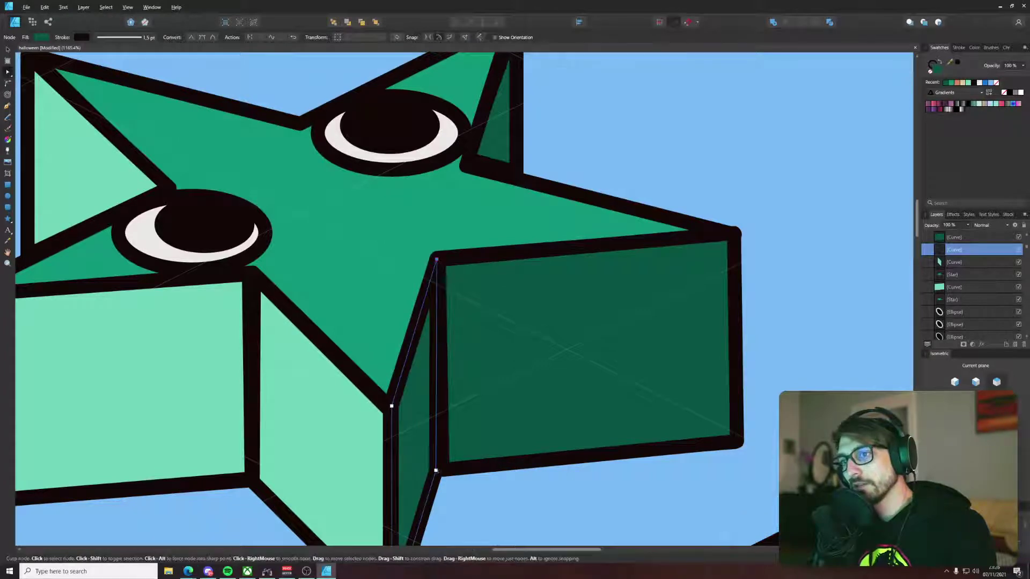
left_click_drag(435, 470, 440, 468)
key("ctrl+d")
scroll(441, 468, "down", 10)
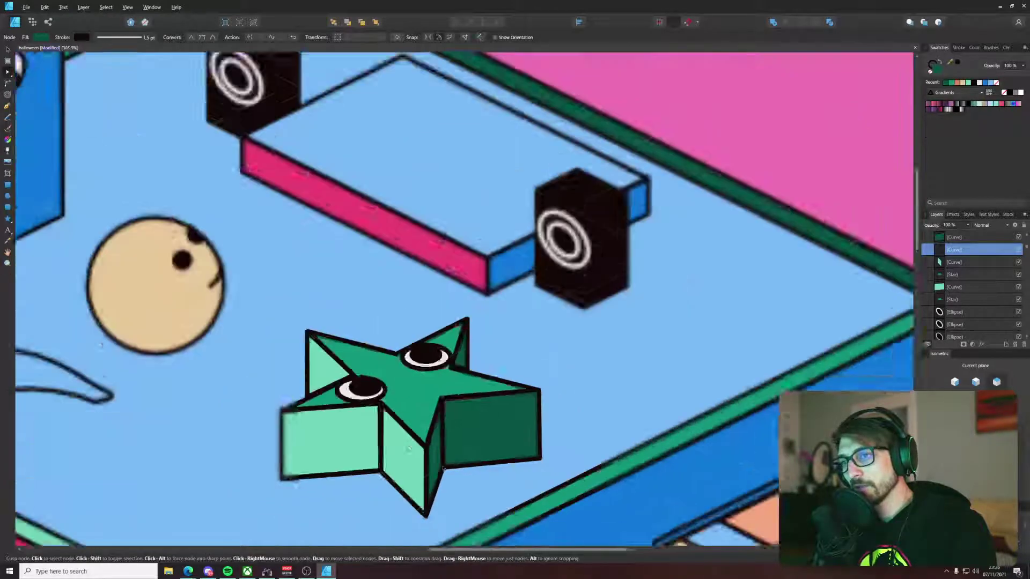
Step: Review the overall rooftop composition and the area around the stage and speakers
left_click_drag(708, 374, 731, 113)
scroll(731, 114, "down", 2)
left_click_drag(712, 165, 641, 289)
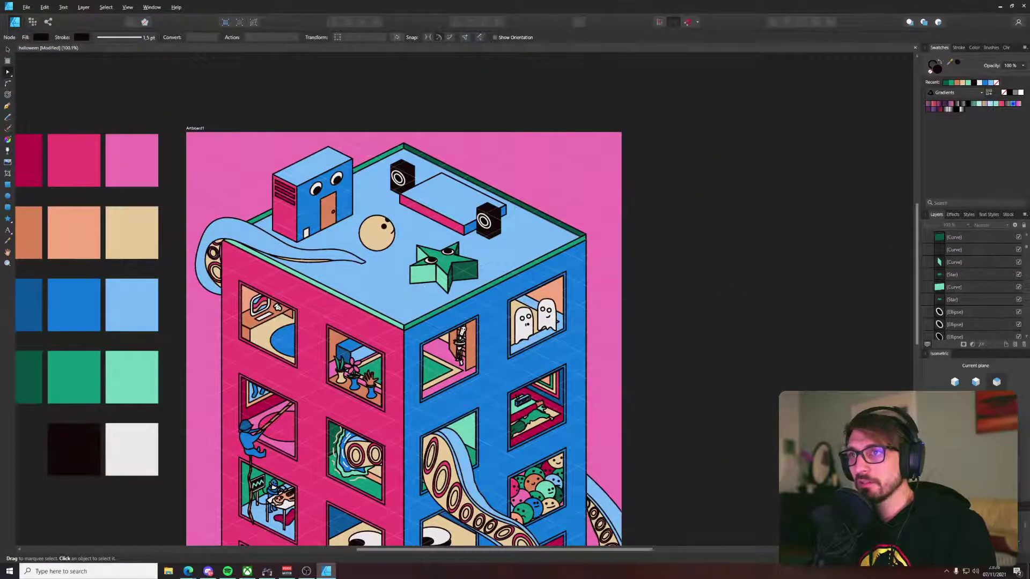
left_click_drag(531, 53, 533, 108)
key("v")
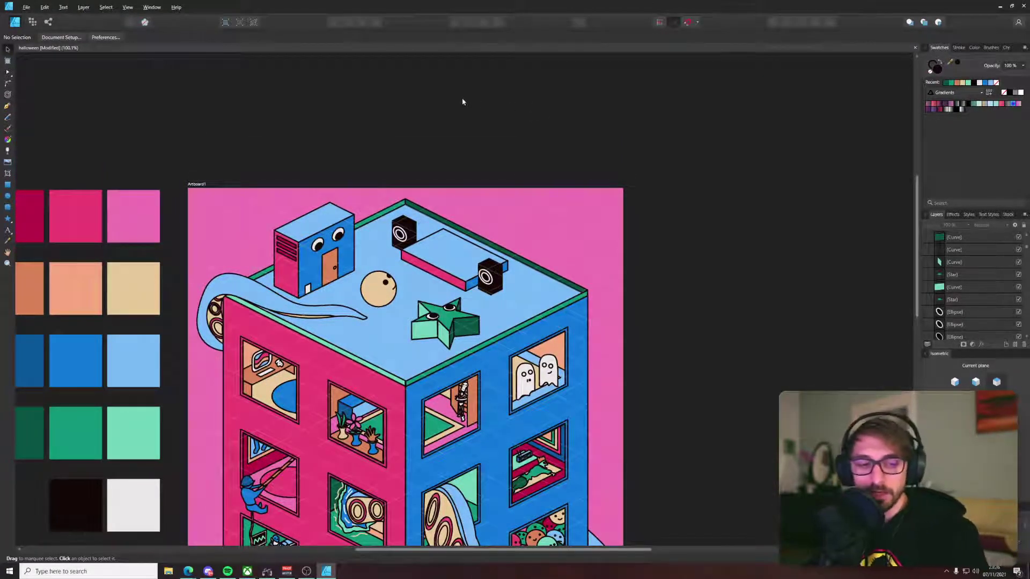
scroll(420, 194, "down", 1)
scroll(420, 196, "up", 6)
left_click_drag(609, 219, 502, 133)
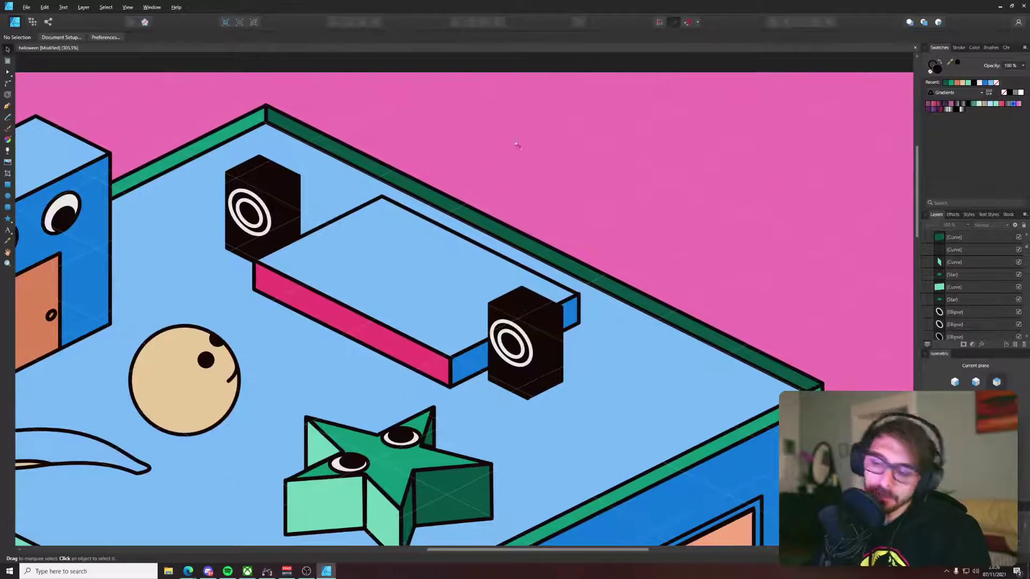
key("p")
scroll(372, 265, "up", 2)
left_click(344, 276)
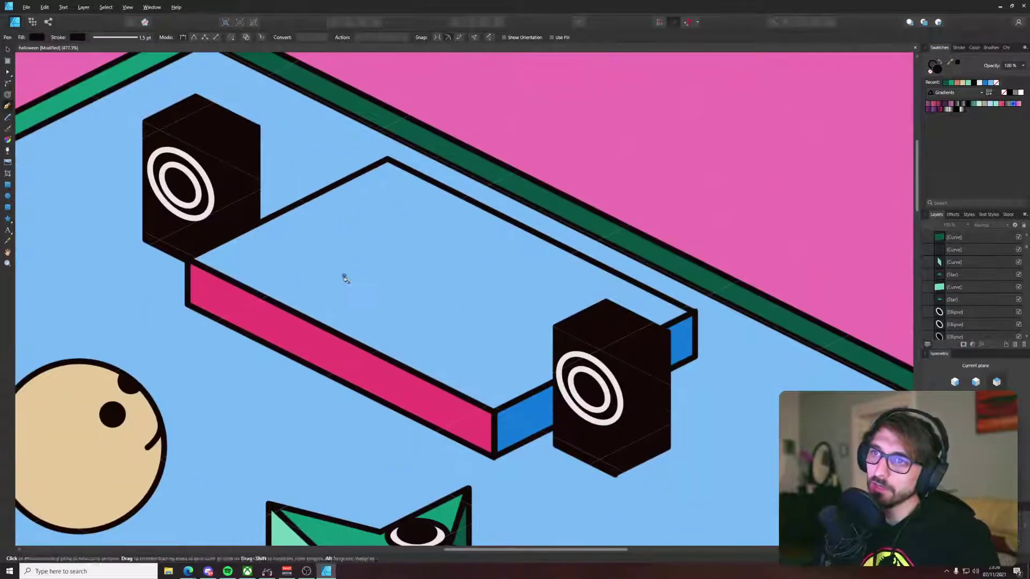
scroll(343, 247, "up", 3)
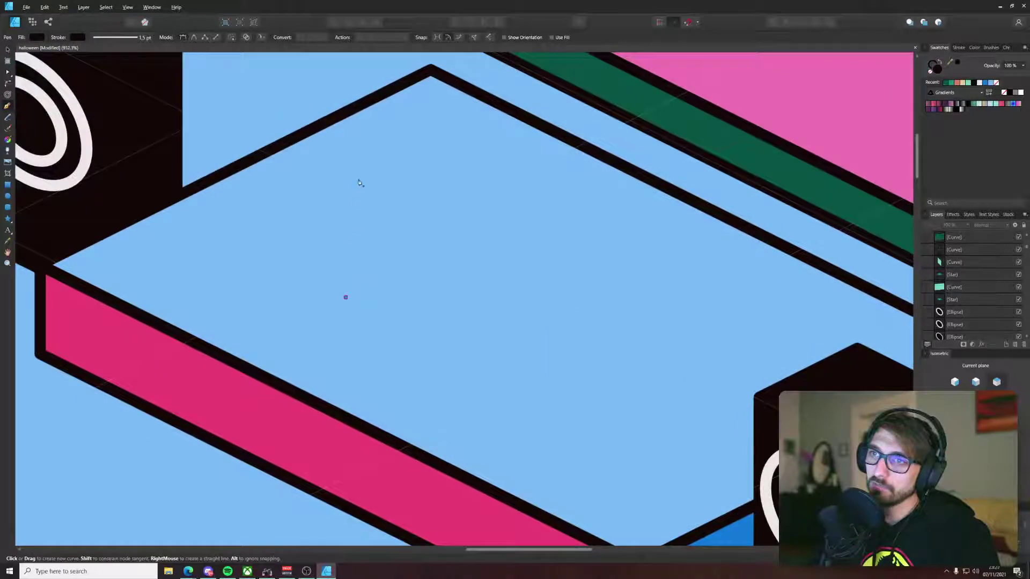
scroll(375, 310, "down", 4)
key("Escape")
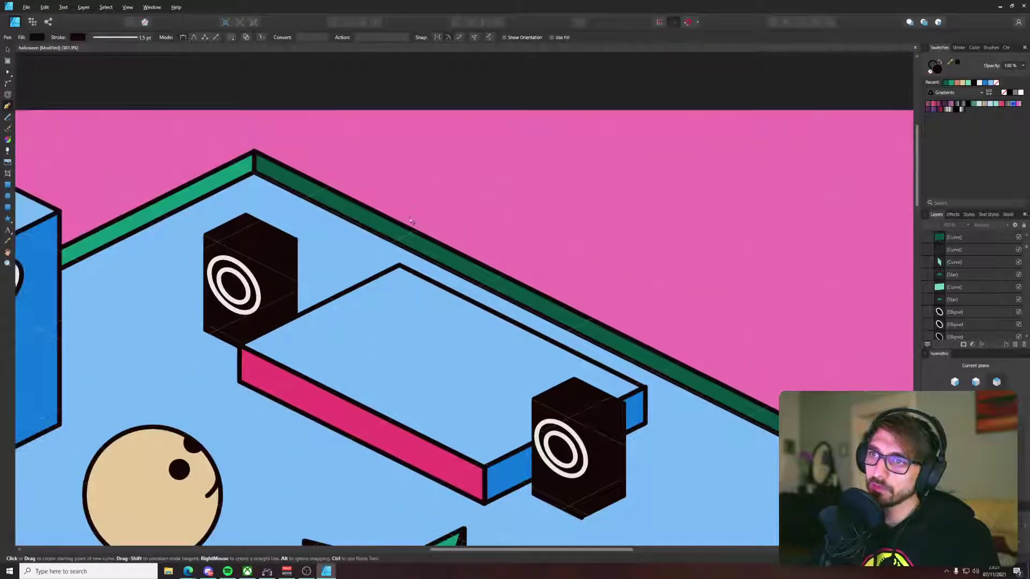
Step: Draw a small closed, wavy four-sided body with the Pen tool just above the roof's back ledge, behind the stage
scroll(423, 238, "up", 2)
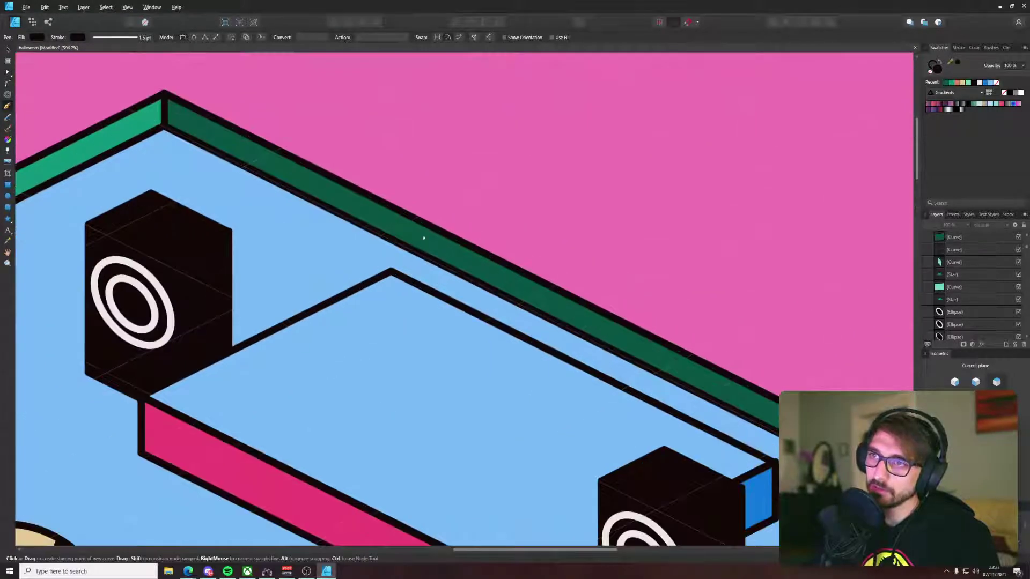
left_click(420, 140)
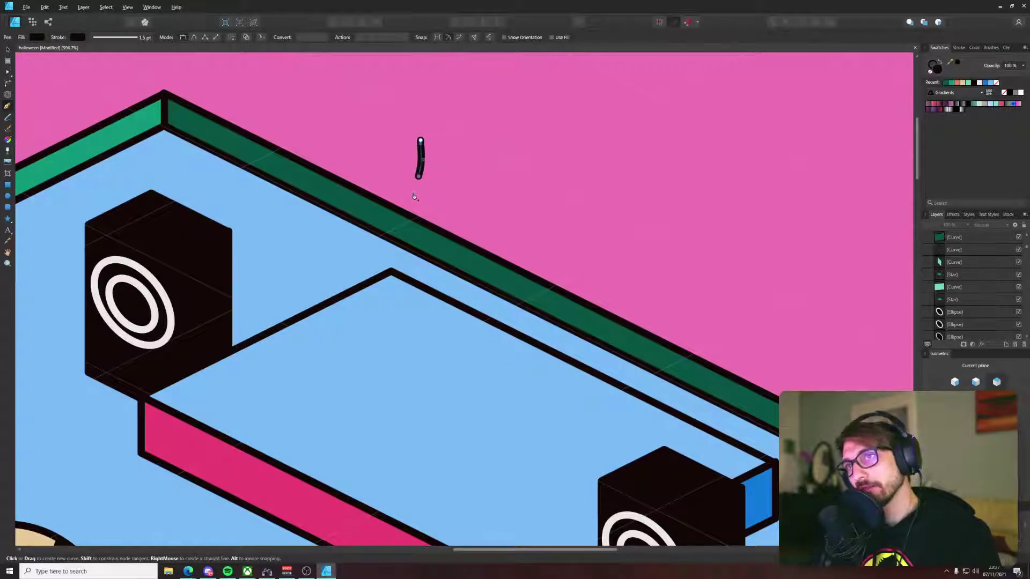
left_click_drag(413, 194, 432, 195)
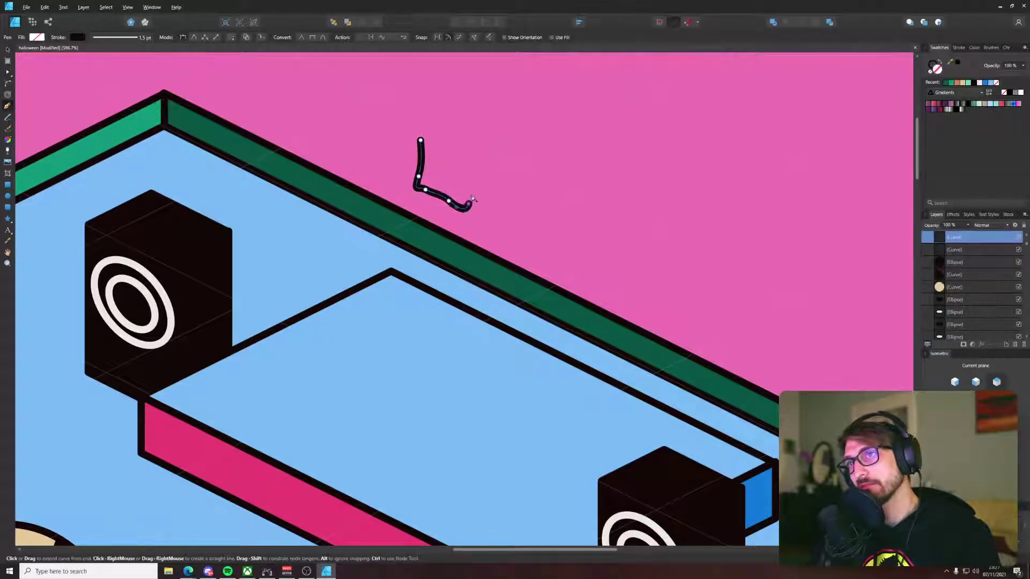
left_click(420, 141)
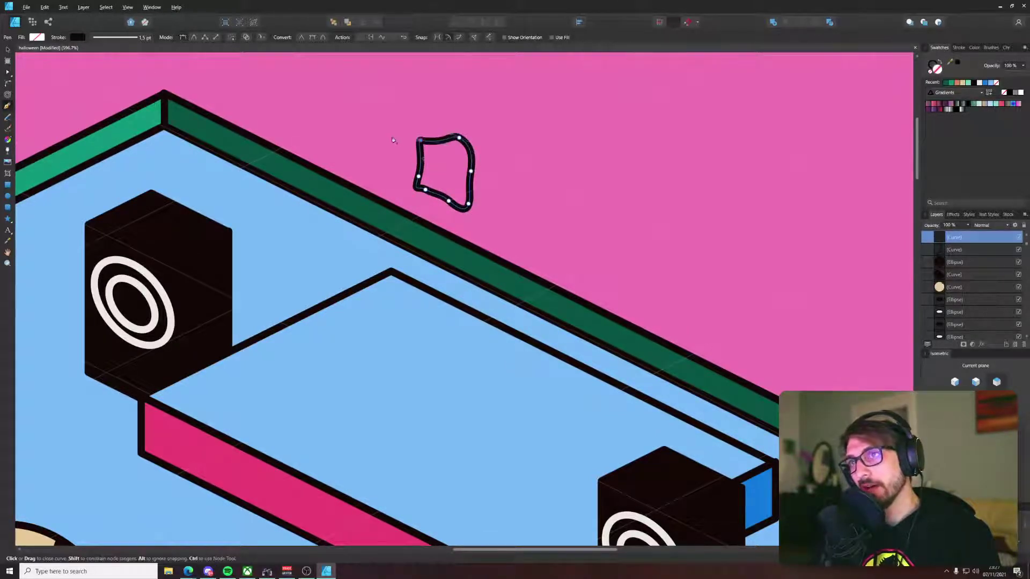
key("v")
Step: Fill the wavy body shape with the medium green from the colour palette
left_click_drag(457, 156, 494, 185)
scroll(493, 185, "down", 6)
scroll(494, 187, "down", 4)
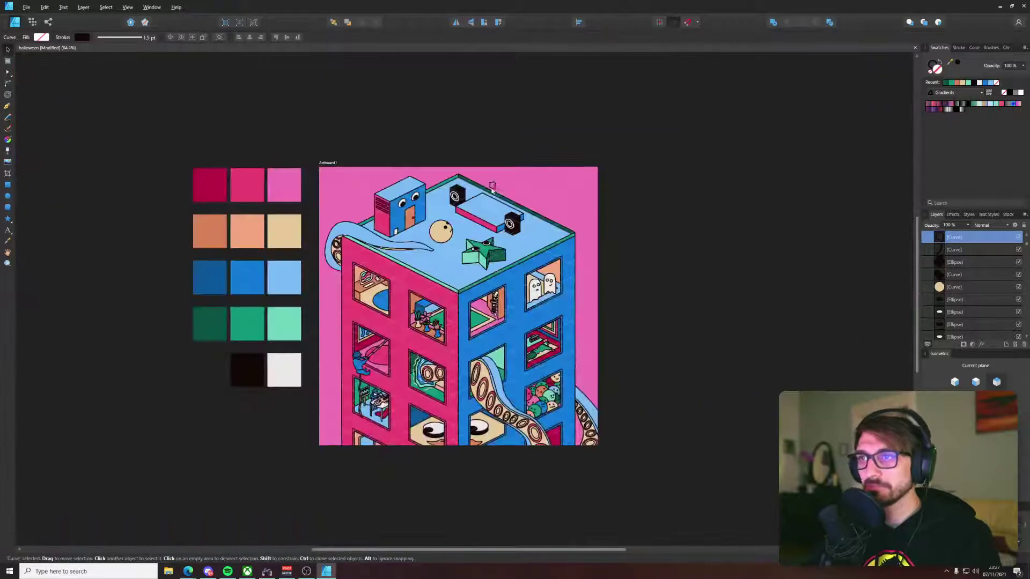
key("i")
key("v")
left_click(505, 178)
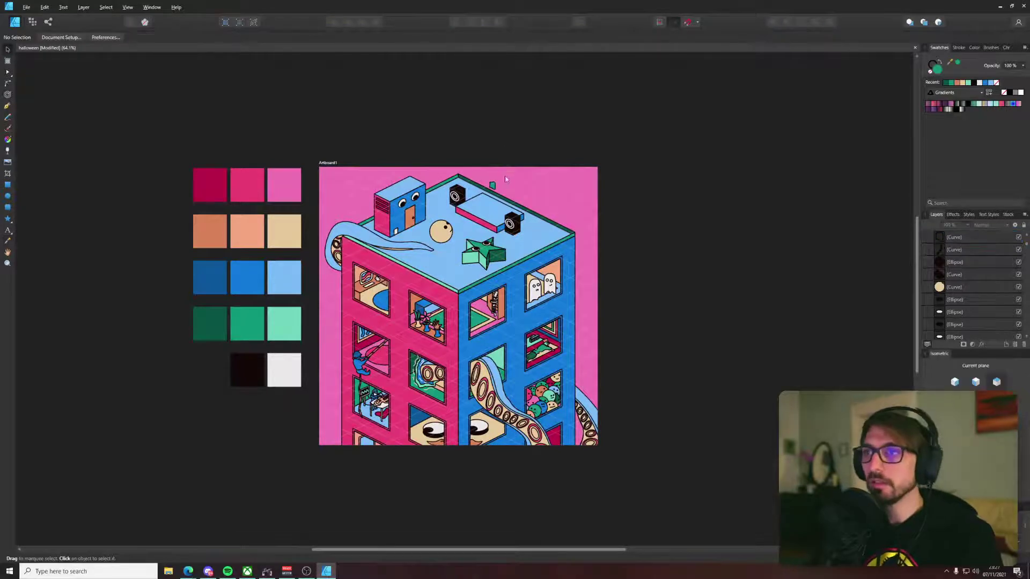
Step: Draw a small circular eye at the lower left corner of the green body and fill it with white
scroll(496, 187, "up", 8)
left_click_drag(471, 129, 375, 145)
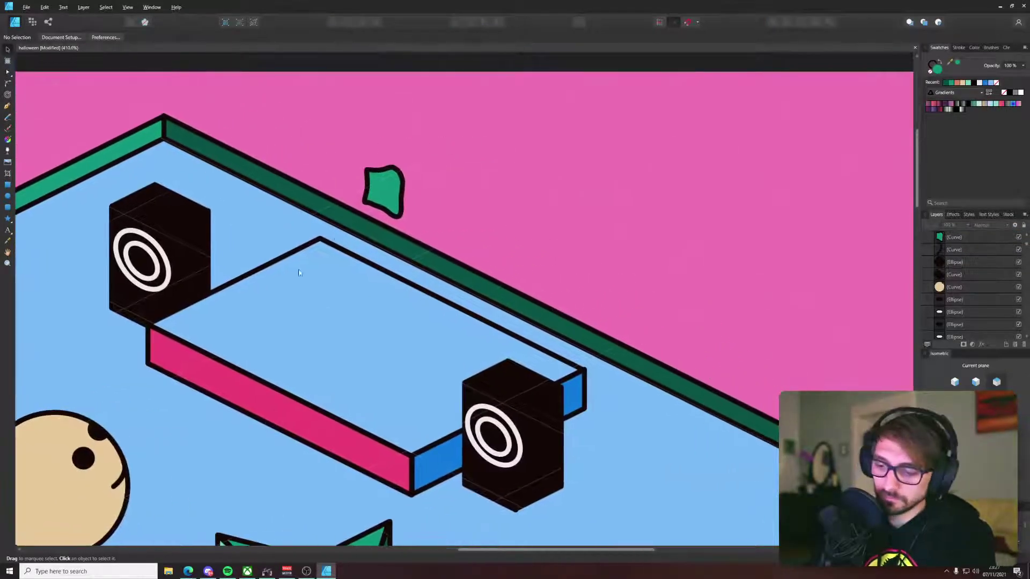
left_click(9, 197)
scroll(289, 176, "up", 4)
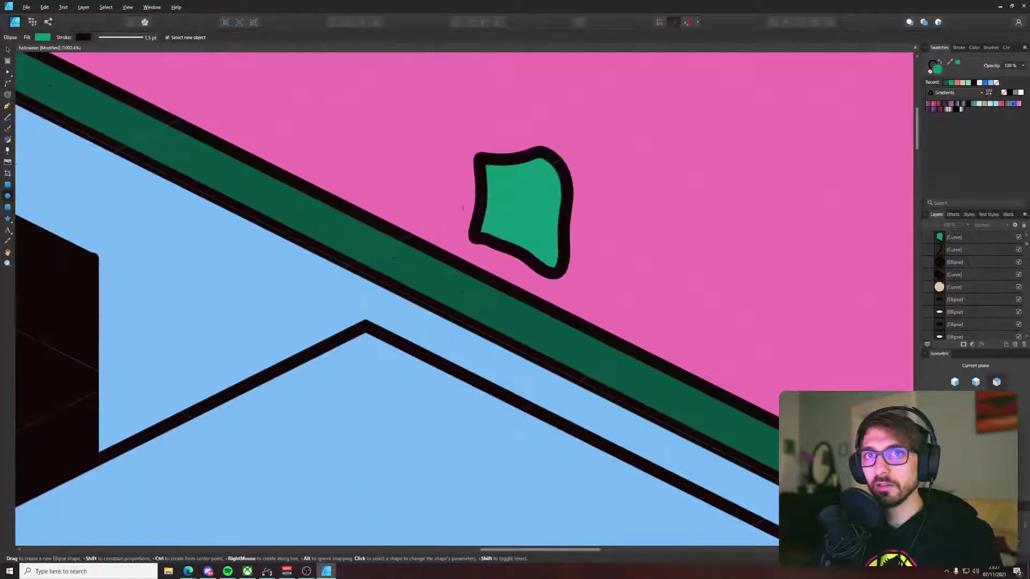
left_click_drag(447, 215, 485, 254)
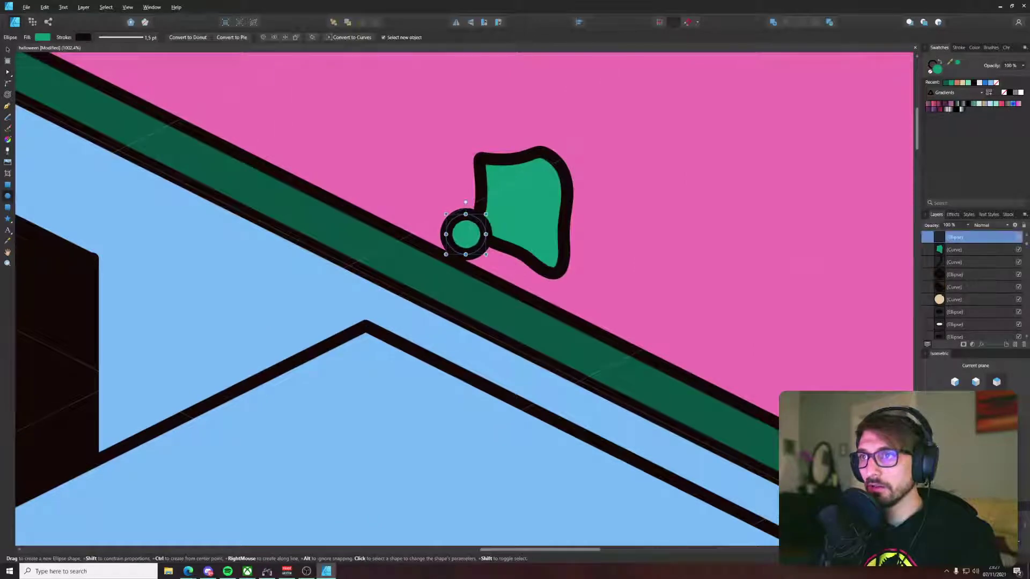
left_click(979, 83)
Step: Draw a closed, tapered eye stalk with the Pen tool, running from the white eye up onto the green body
scroll(500, 200, "up", 3)
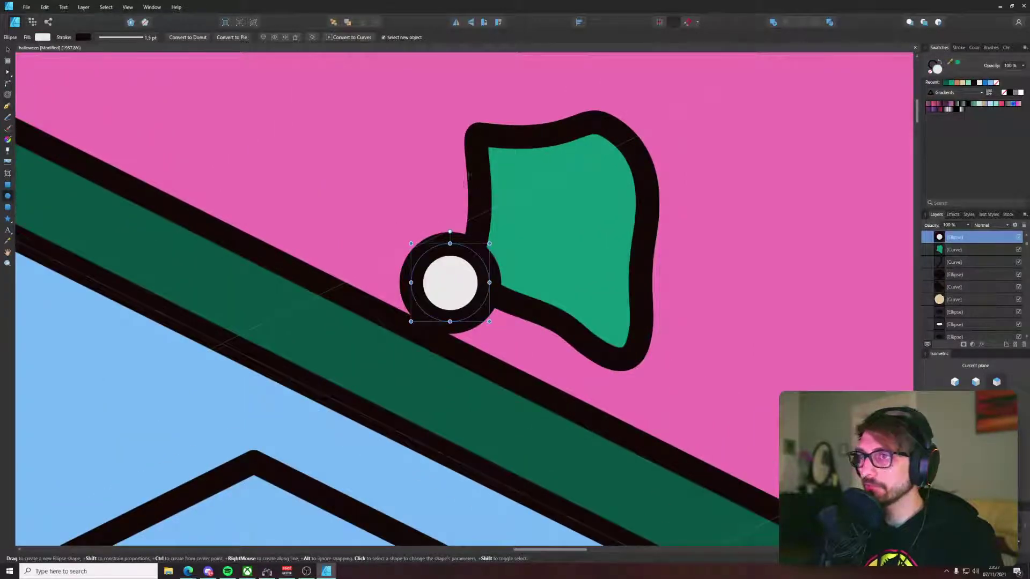
key("p")
left_click_drag(468, 180, 473, 232)
left_click(414, 282)
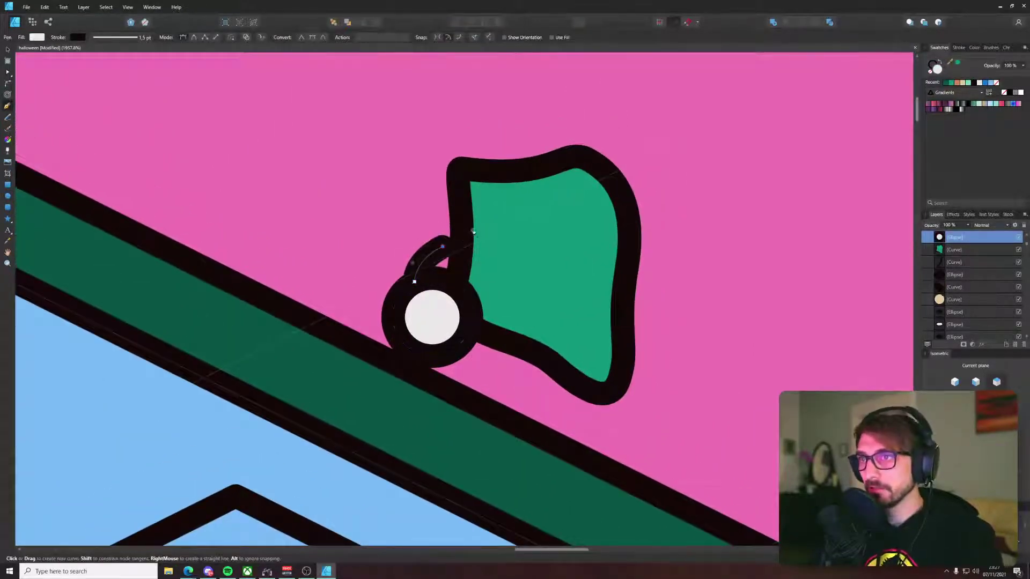
left_click(483, 216)
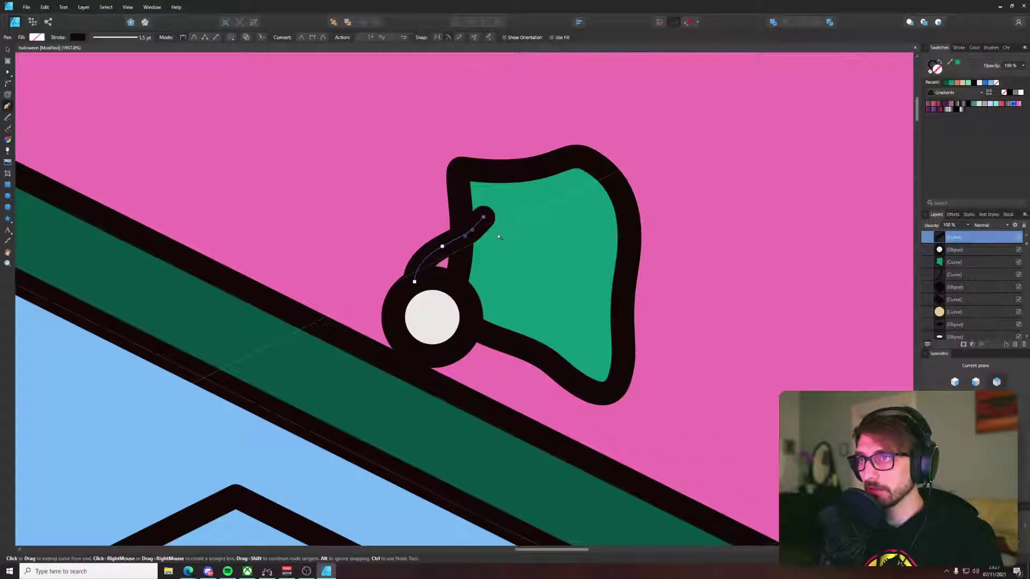
left_click(500, 236)
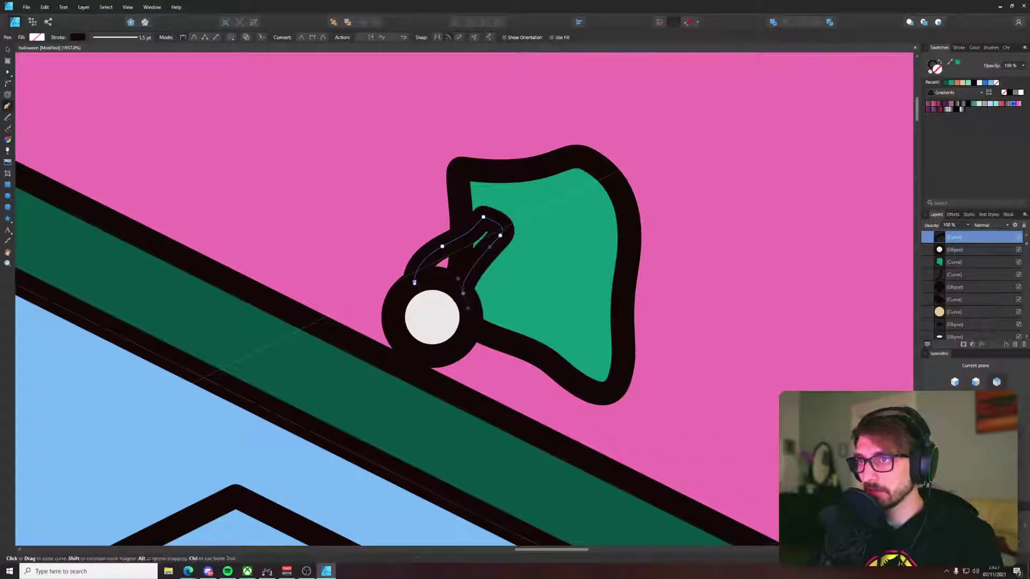
left_click(414, 281)
Step: Fill the eye stalk with the light pink sampled from the artwork
scroll(410, 268, "down", 10)
left_click_drag(391, 209, 546, 115)
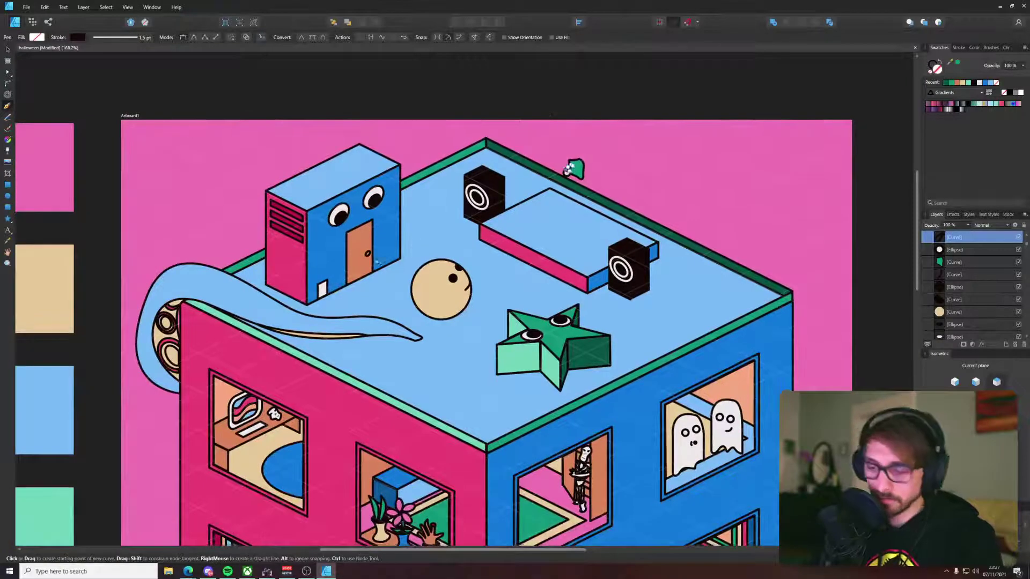
key("i")
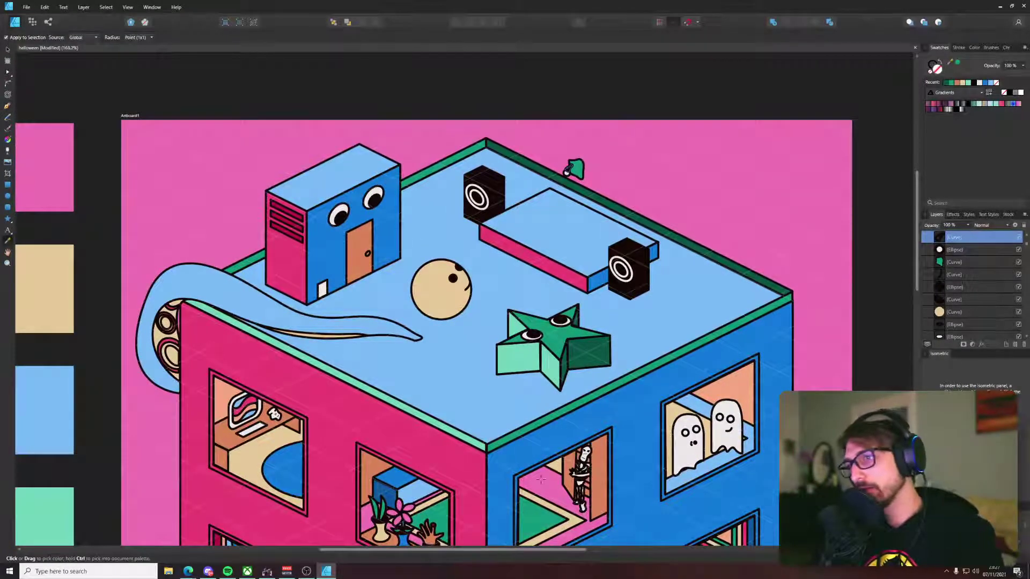
key("v")
Step: Bring the white eye forward so that it sits in front of the stalk
scroll(567, 171, "up", 6)
left_click(567, 172)
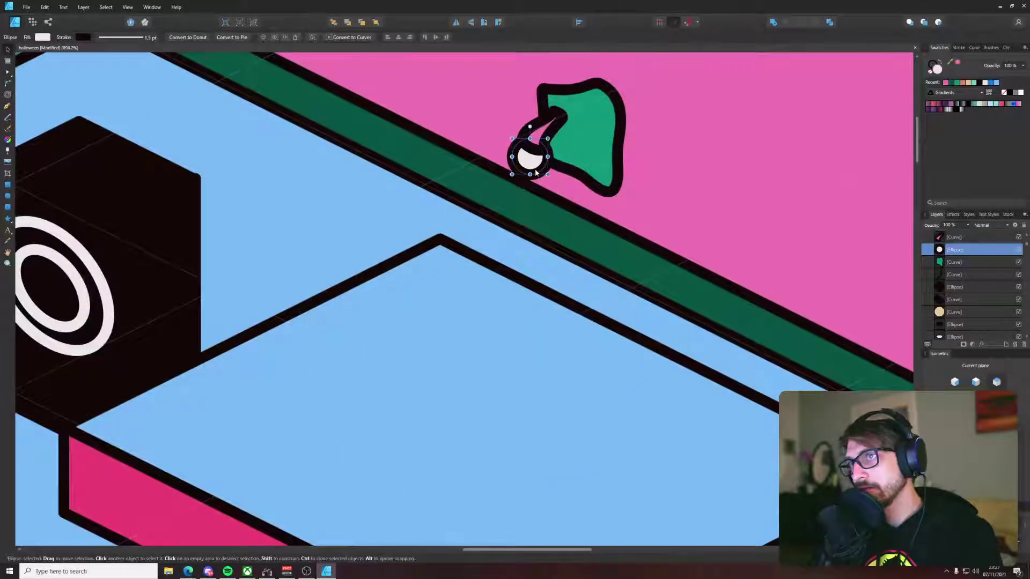
key("ctrl+]")
scroll(535, 169, "up", 4)
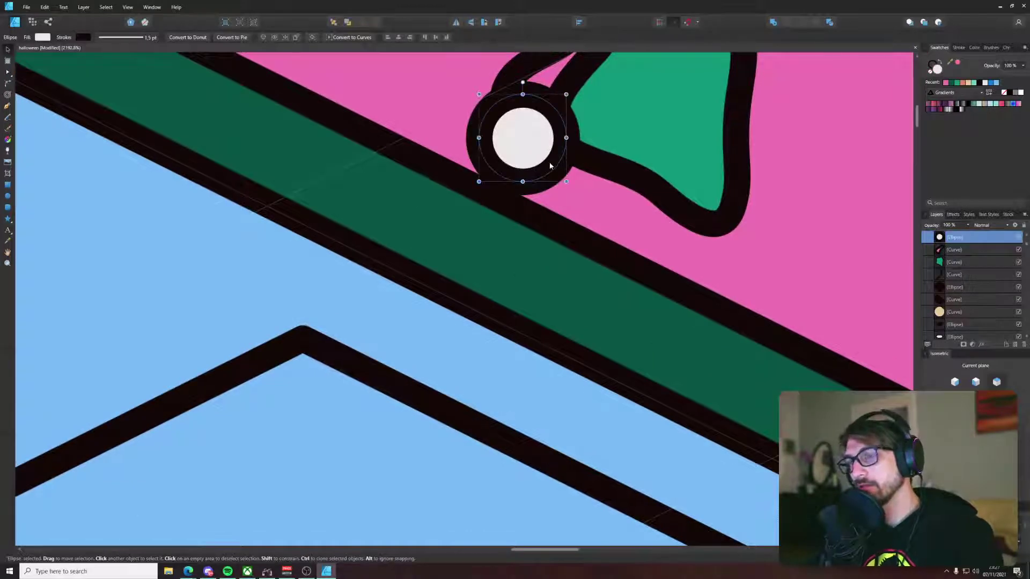
Step: Duplicate the white eye, shrink the copy towards its lower left corner and fill it with black as the pupil
key("ctrl+j")
left_click_drag(567, 95, 530, 131)
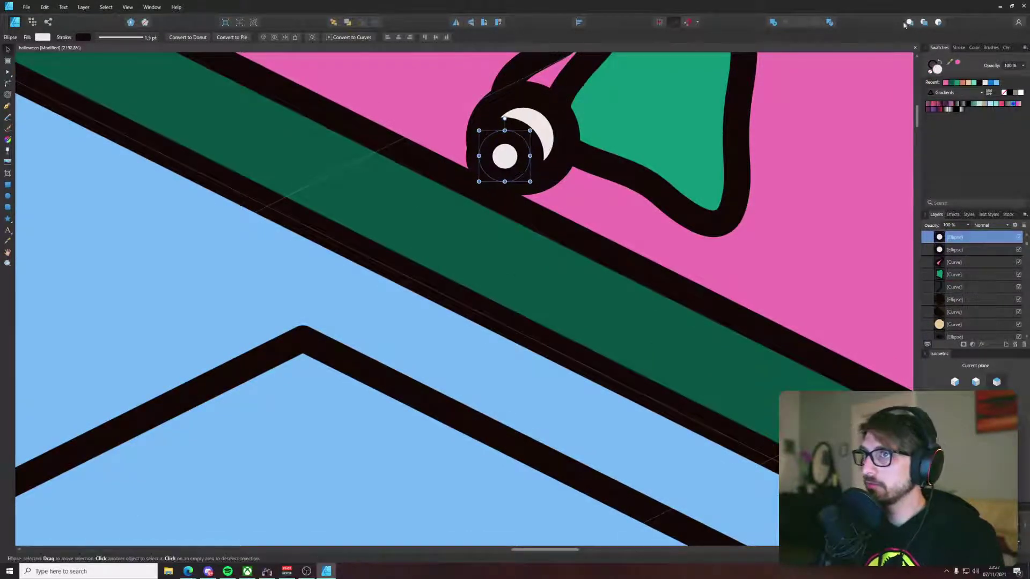
left_click_drag(950, 62, 747, 116)
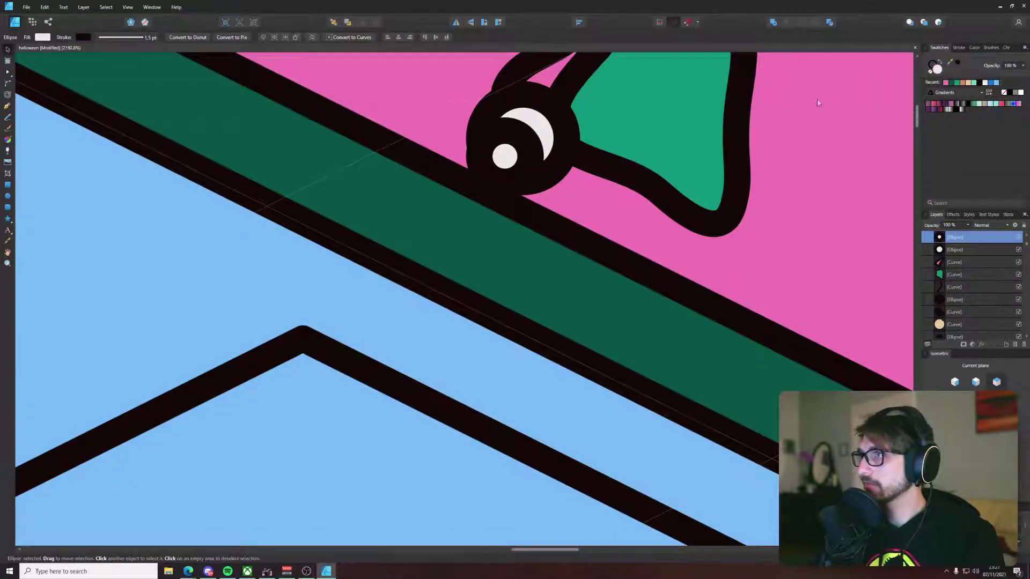
left_click(957, 62)
Step: Select the pupil, eye, stalk and green body together and move them slightly down against the roof ledge
left_click_drag(652, 125, 496, 280)
left_click_drag(356, 309, 371, 300)
left_click(392, 270, "shift")
left_click(425, 222, "shift")
left_click(491, 212, "shift")
scroll(505, 214, "down", 7)
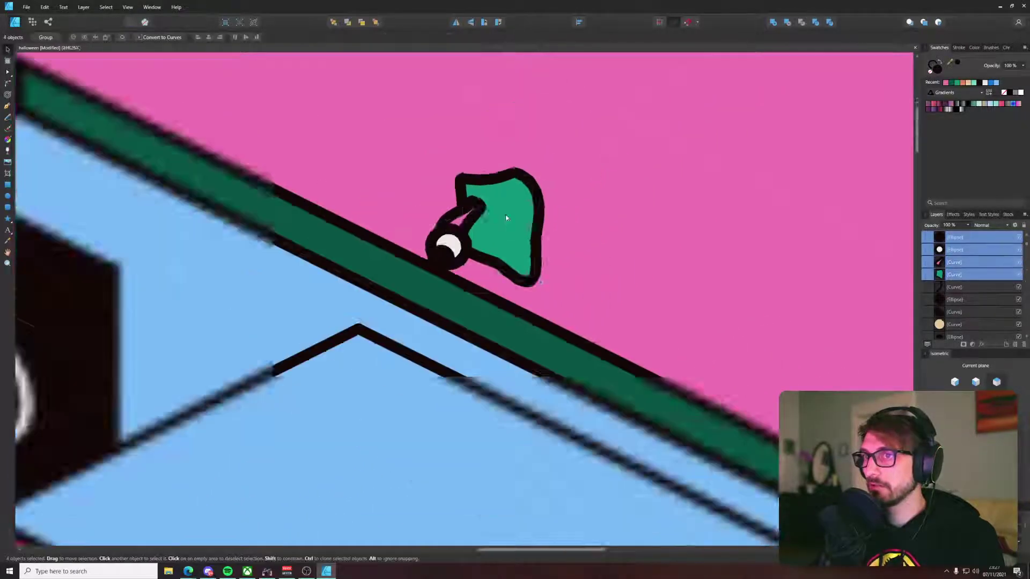
left_click_drag(523, 249, 533, 259)
left_click_drag(507, 226, 502, 222)
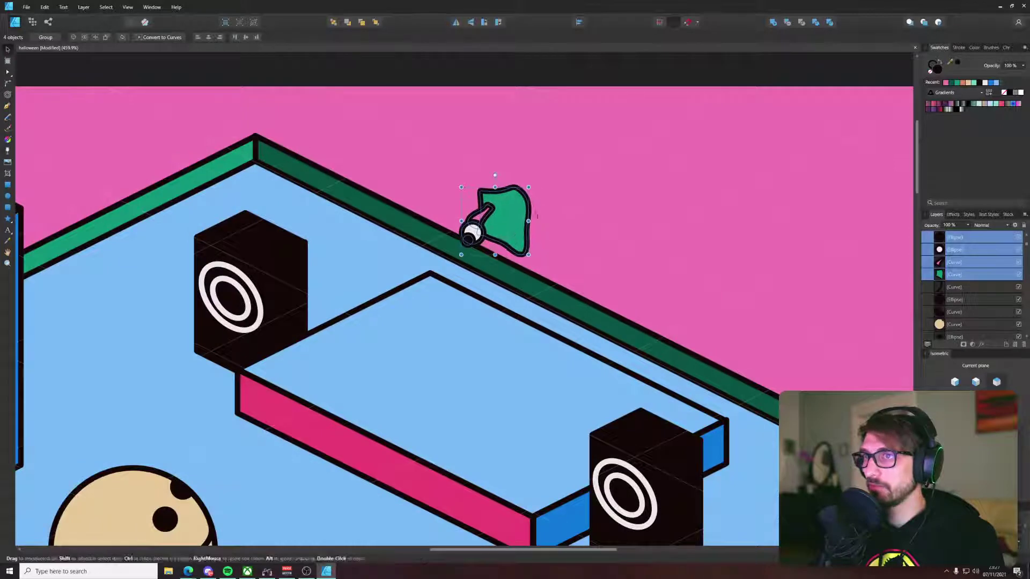
Step: Nudge the black pupil slightly towards the lower left edge of the character's eye
left_click(547, 217)
scroll(486, 235, "up", 4)
left_click(433, 253)
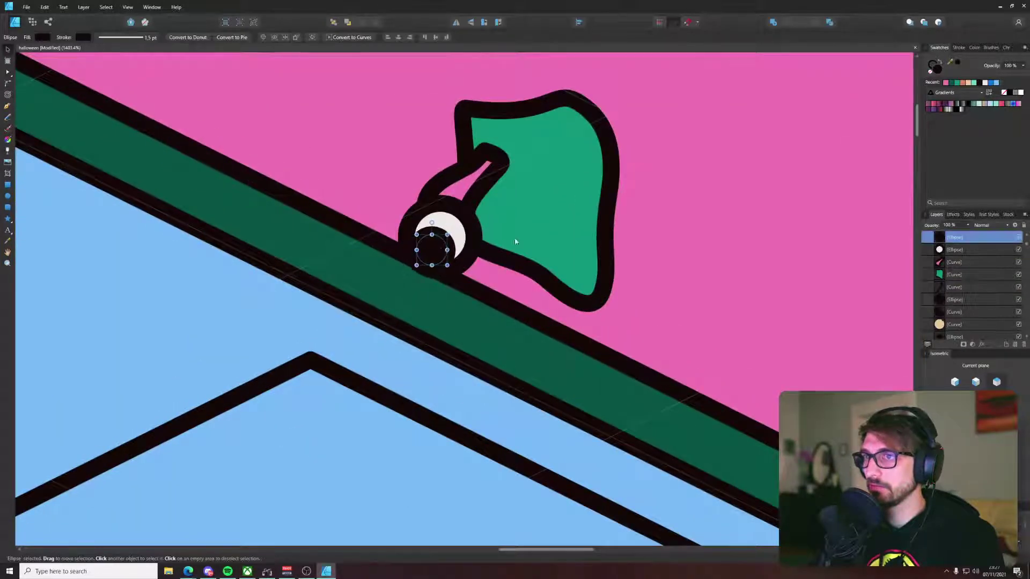
left_click(644, 206)
scroll(652, 206, "down", 4)
scroll(651, 206, "up", 5)
left_click(432, 295)
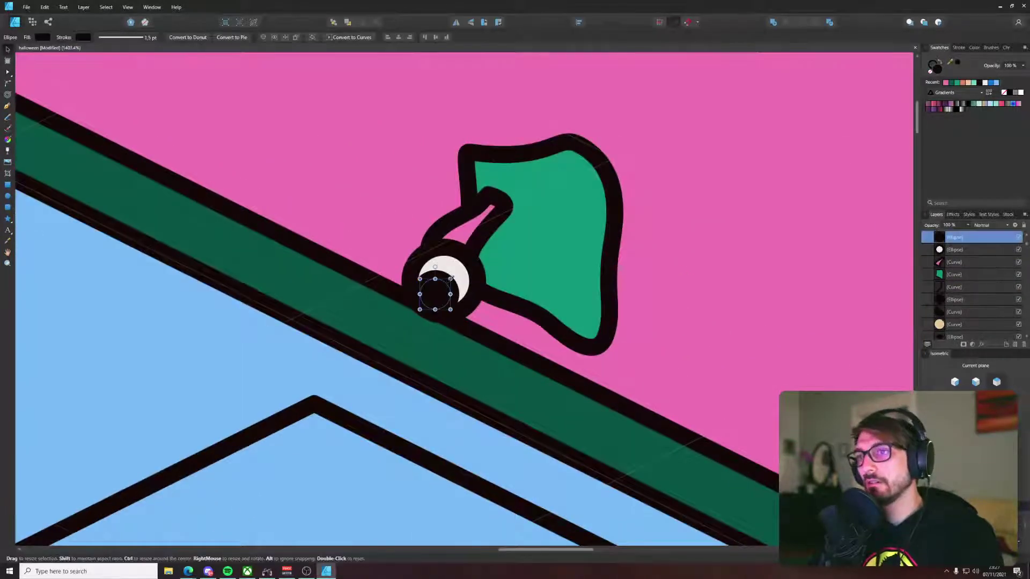
left_click_drag(444, 286, 441, 288)
left_click(629, 275)
scroll(622, 276, "down", 6)
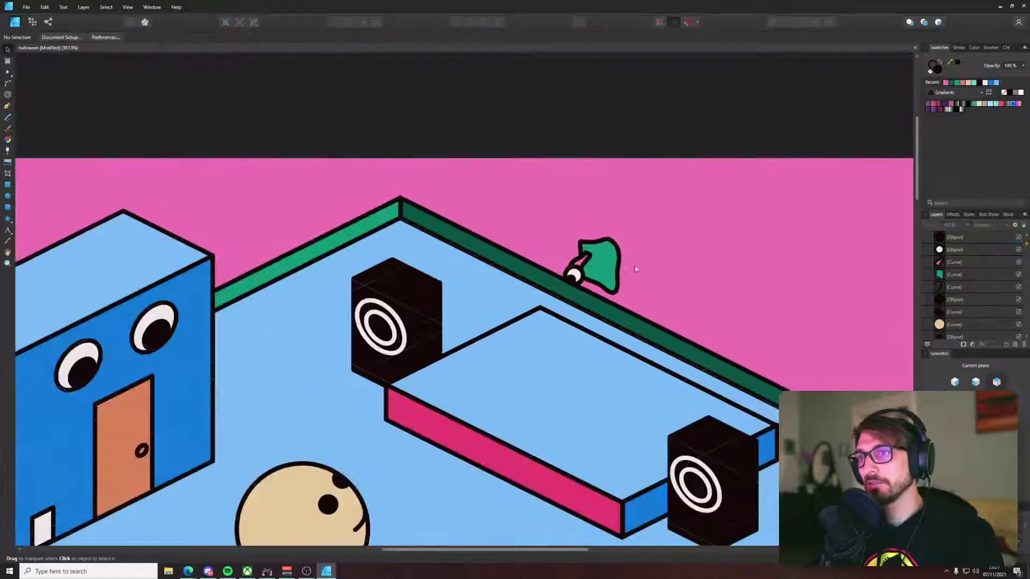
Step: Duplicate the eye with its pupil and place the copy on the upper right part of the green body
left_click_drag(620, 276, 458, 284)
scroll(442, 260, "up", 6)
left_click(348, 339)
left_click(320, 362, "shift")
left_click_drag(322, 367, 444, 301)
key("ctrl+d")
Step: Reshape the eye stalk by shifting its lower nodes towards the body and adjusting the node on its outer side
left_click(360, 312)
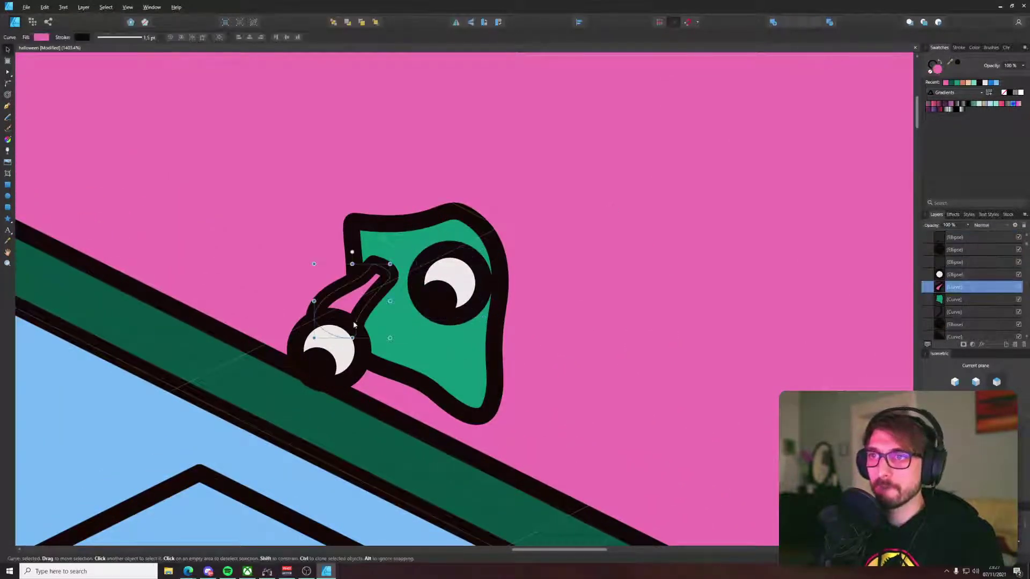
key("a")
left_click_drag(297, 283, 368, 352)
mouse_move(338, 289)
left_mouse_down()
mouse_move(351, 300)
mouse_move(341, 308)
left_mouse_up()
left_click(351, 300)
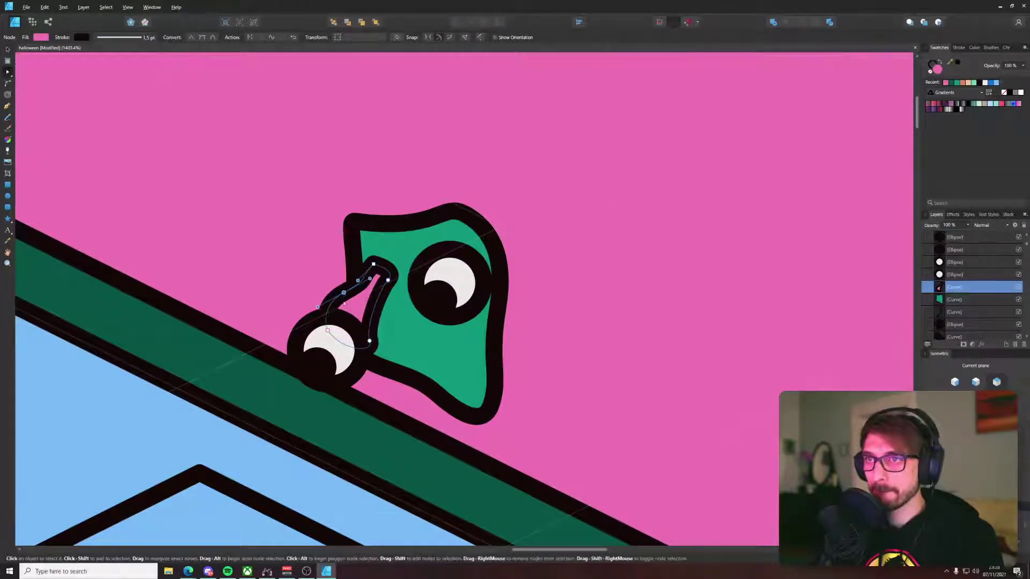
Step: Fill the eye stalk with the darker crimson pink from the colour palette
scroll(341, 309, "down", 8)
left_click_drag(327, 343, 386, 302)
key("i")
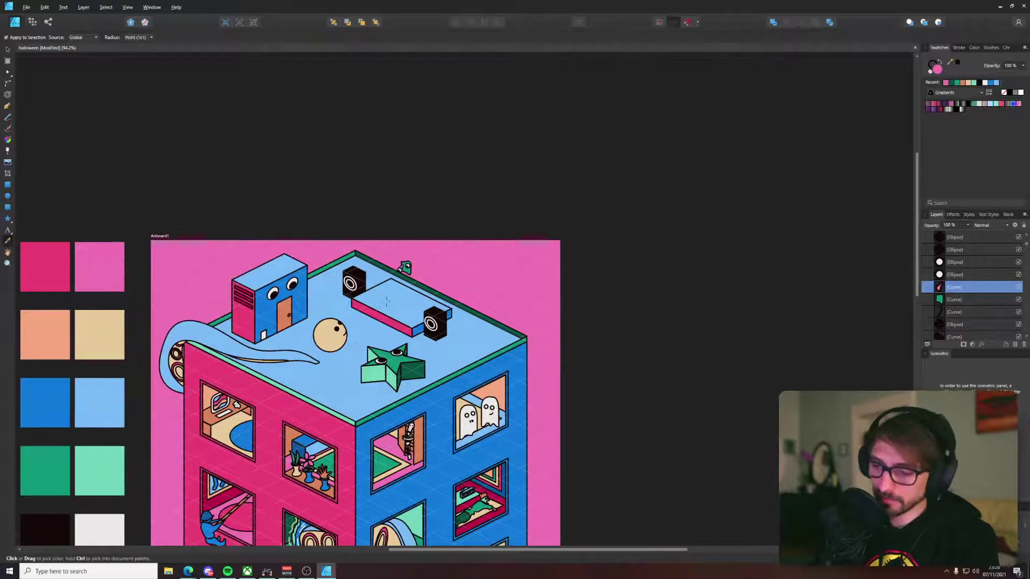
key("v")
left_click(423, 234)
Step: Move the stalk eye and its pupil slightly closer to the green body
scroll(403, 258, "up", 6)
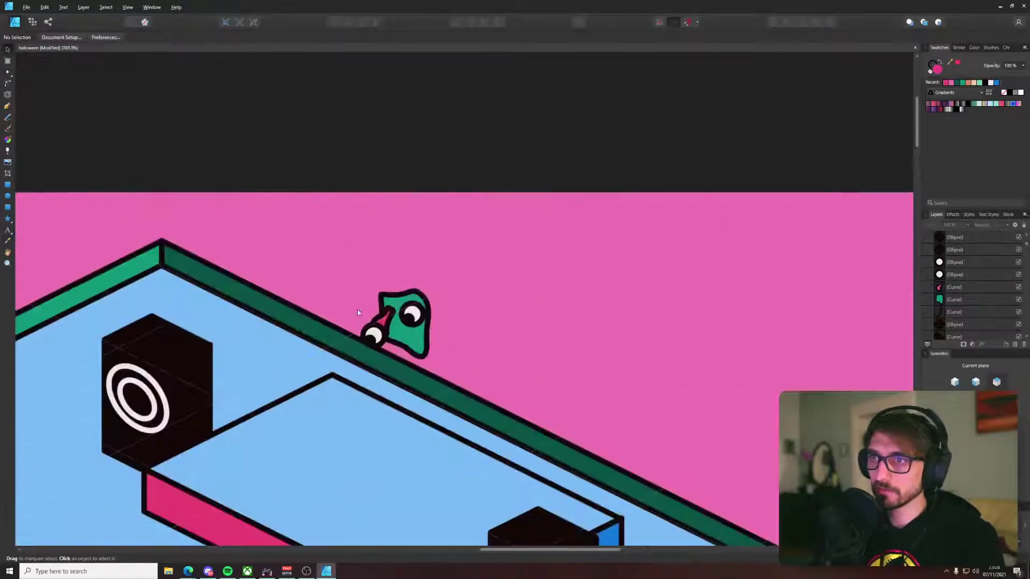
left_click(380, 365)
left_click(389, 349, "shift")
left_click_drag(389, 349, 397, 344)
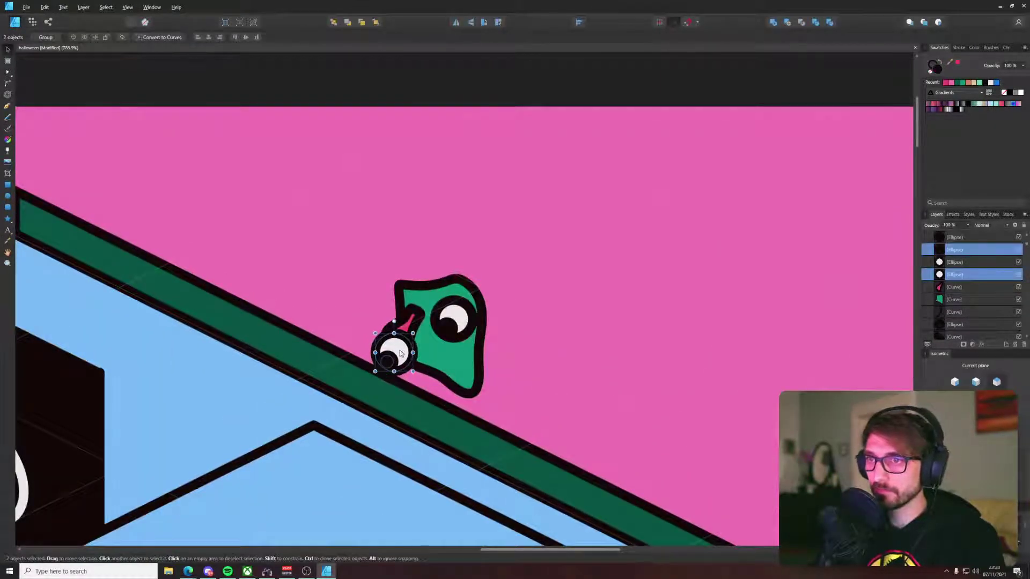
Step: Add the stalk, second eye and green body to the selection and slide the whole character slightly up along the ledge
left_click(413, 322, "shift")
left_click(447, 326, "shift")
left_click(460, 313, "shift")
left_click(432, 287, "shift")
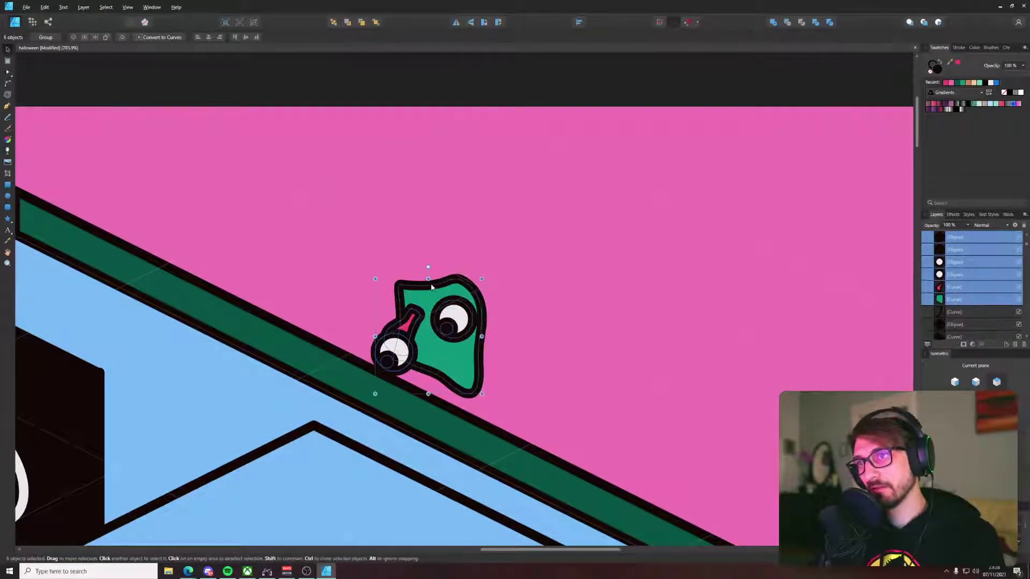
left_click_drag(446, 289, 331, 207)
Step: Stretch the green body downwards so that its base overlaps the roof ledge, and deselect it
scroll(421, 289, "down", 3)
scroll(314, 244, "up", 4)
left_click(315, 276)
left_click_drag(292, 320, 292, 365)
key("ctrl+d")
Step: Draw a closed, frowning mouth outline with the Pen tool on the green body below the eyes
key("p")
scroll(268, 300, "up", 3)
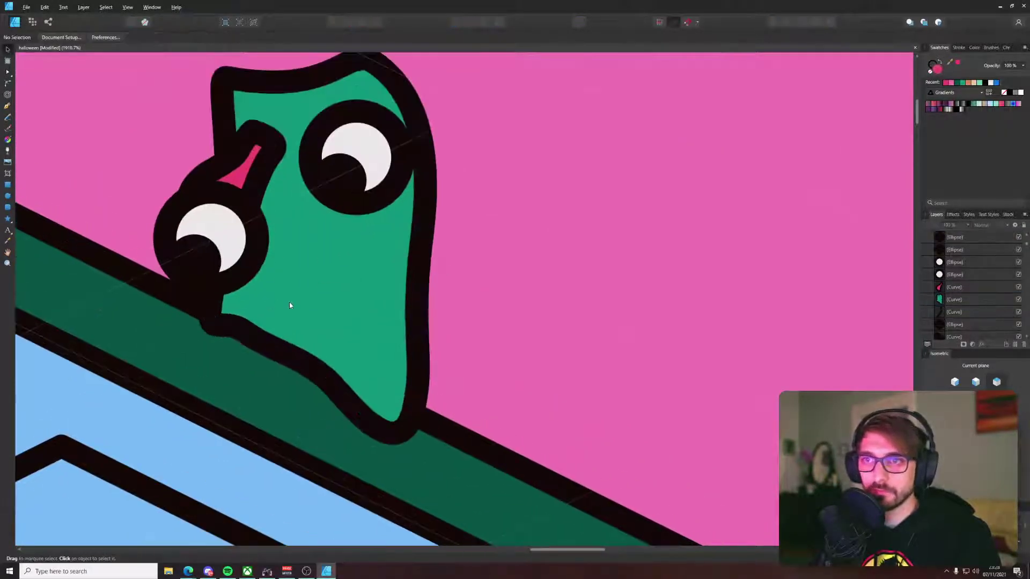
left_click(257, 308)
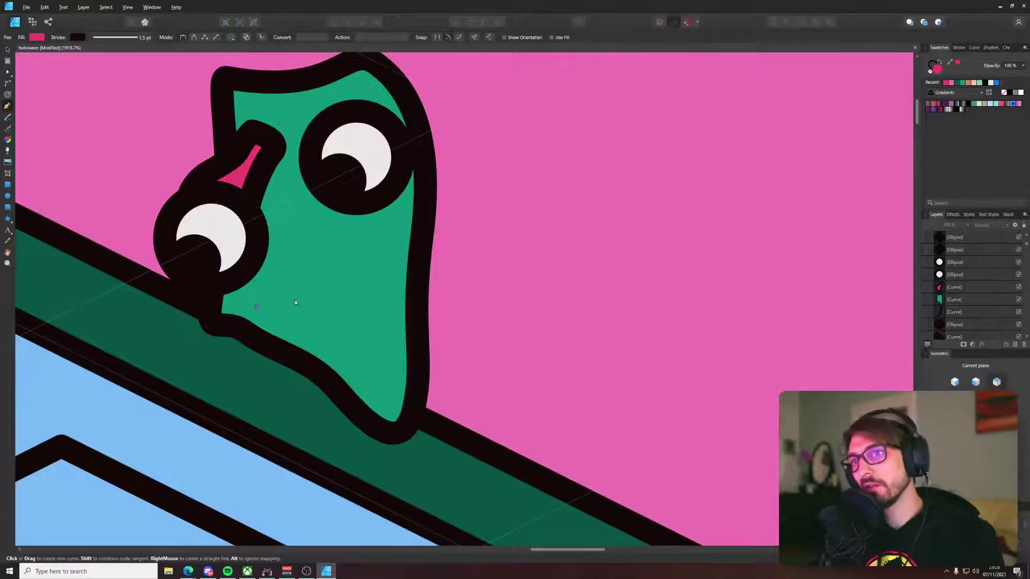
left_click(298, 296)
left_click(362, 294)
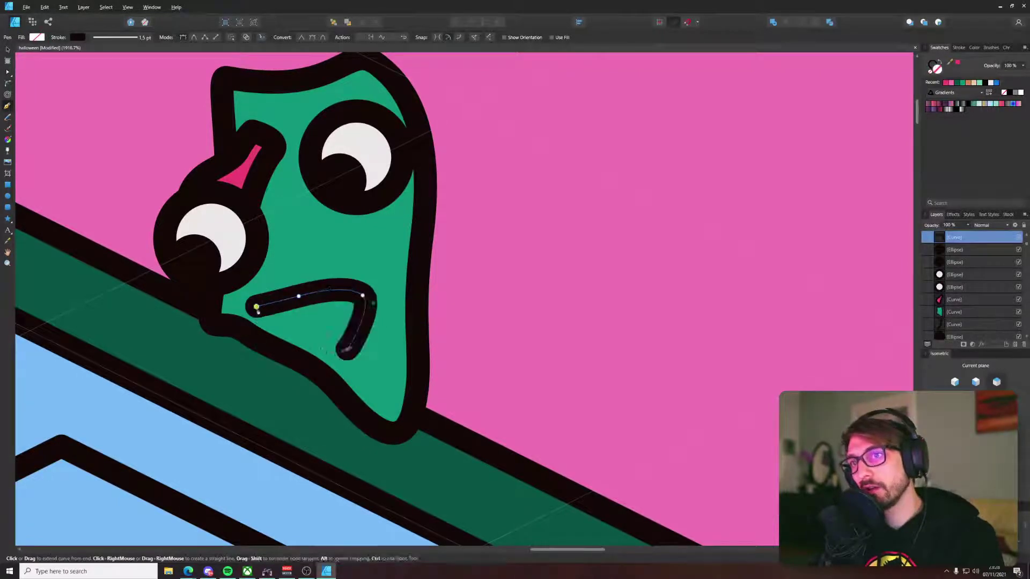
left_click(347, 350)
Step: Fill the creature's mouth with the dark crimson from the colour palette and deselect it
scroll(263, 327, "down", 9)
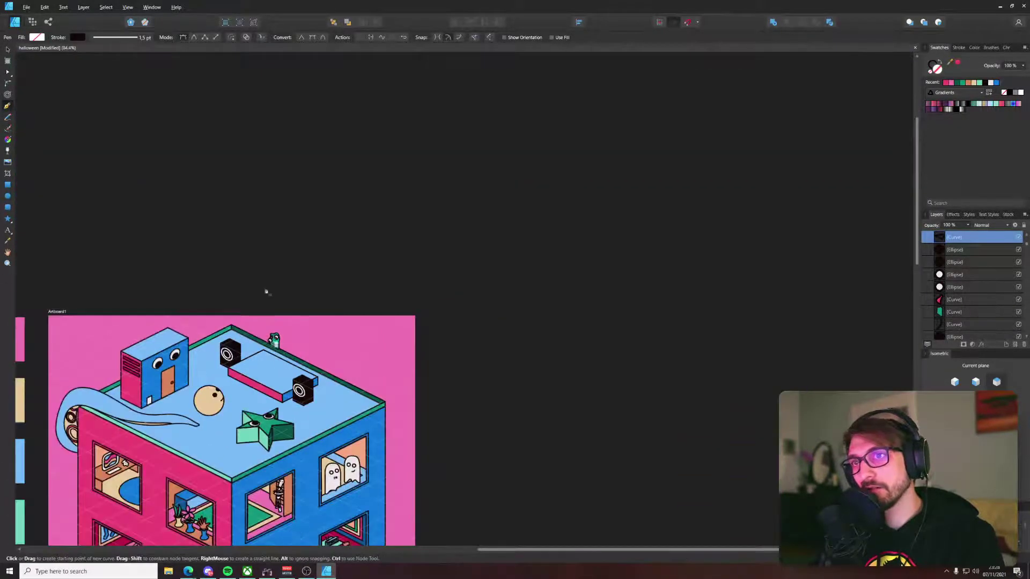
left_click_drag(273, 278, 620, 104)
key("i")
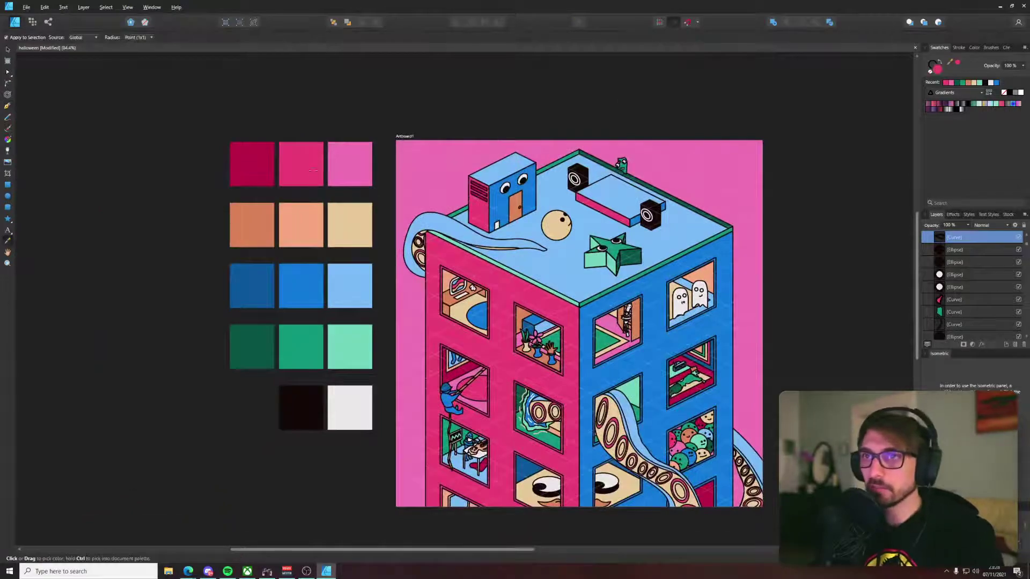
left_click(259, 166)
key("v")
left_click(650, 78)
Step: Draw a closed, curved Pen outline from the creature's upper corner around its back to its base for the body's depth
scroll(631, 126, "up", 9)
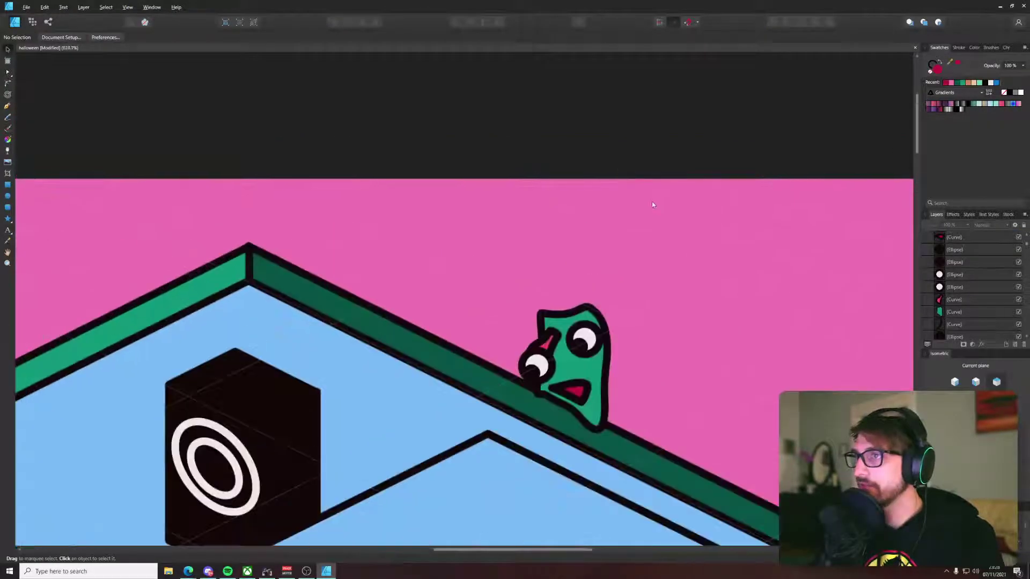
left_click_drag(633, 236, 372, 160)
key("p")
left_click(280, 236)
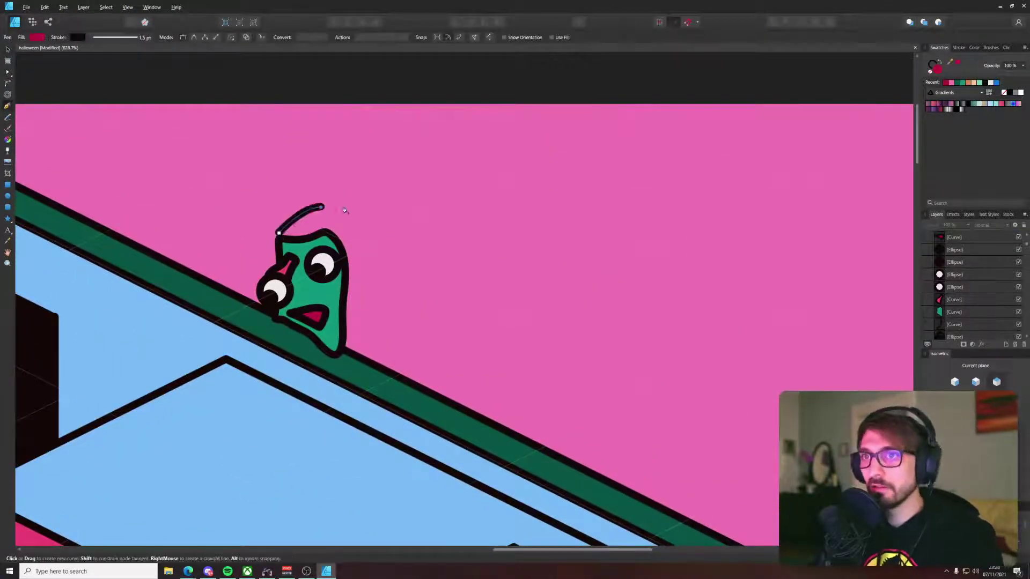
left_click_drag(326, 203, 338, 187)
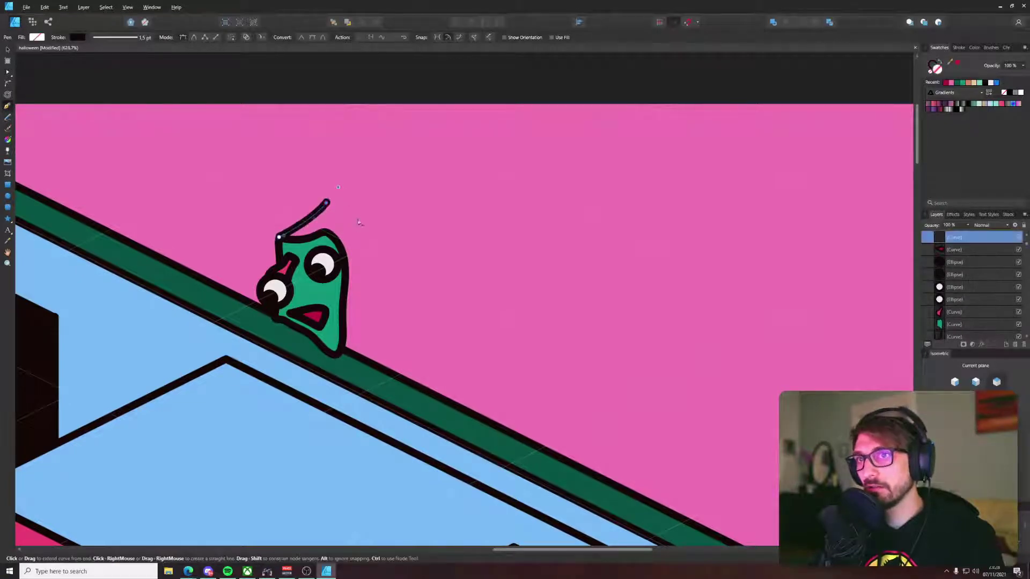
left_click(373, 278)
left_click(363, 336)
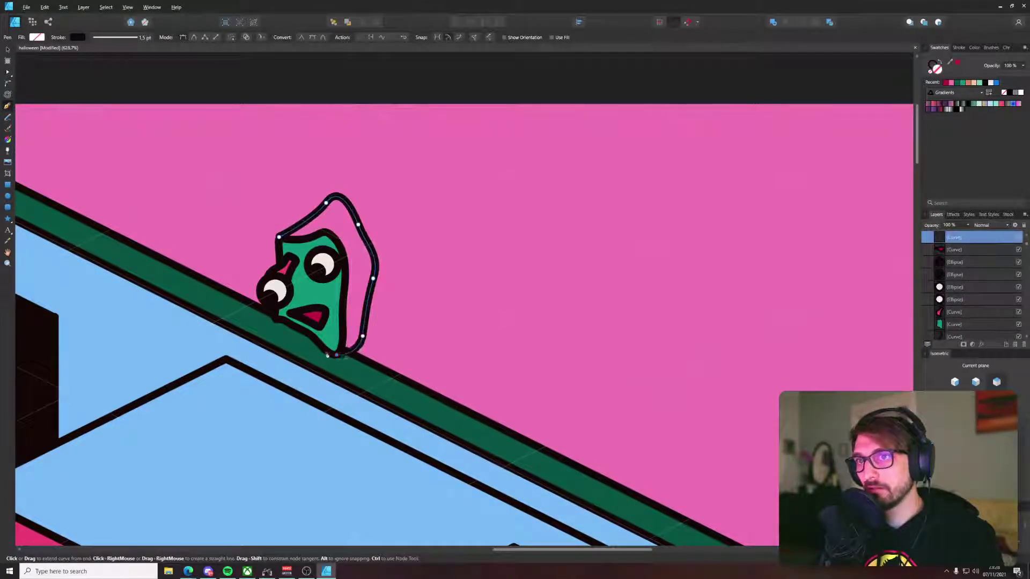
left_click(279, 236)
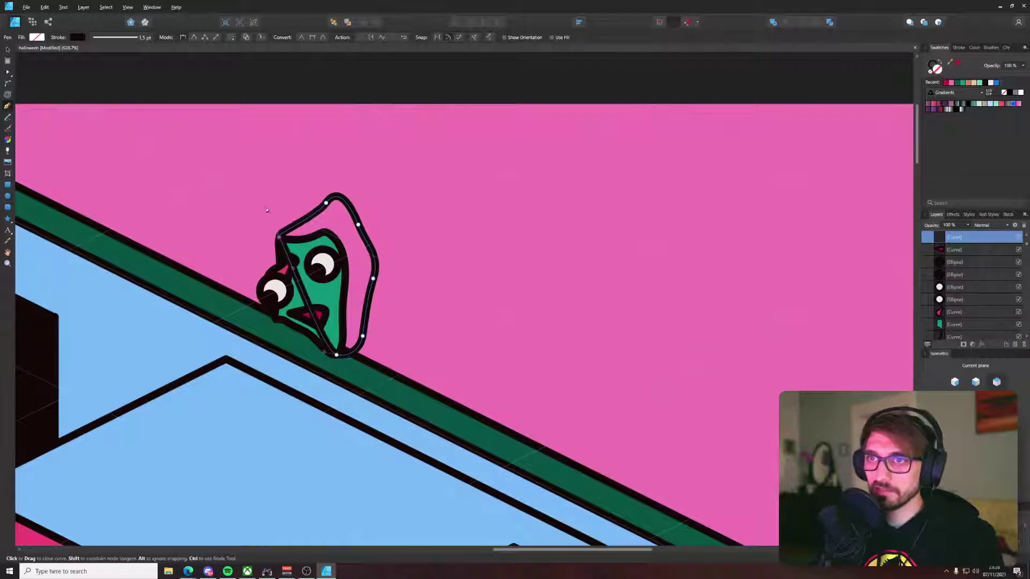
Step: Fill the new depth shape with the dark green from the colour palette and deselect it
scroll(312, 235, "down", 2)
scroll(312, 236, "down", 5)
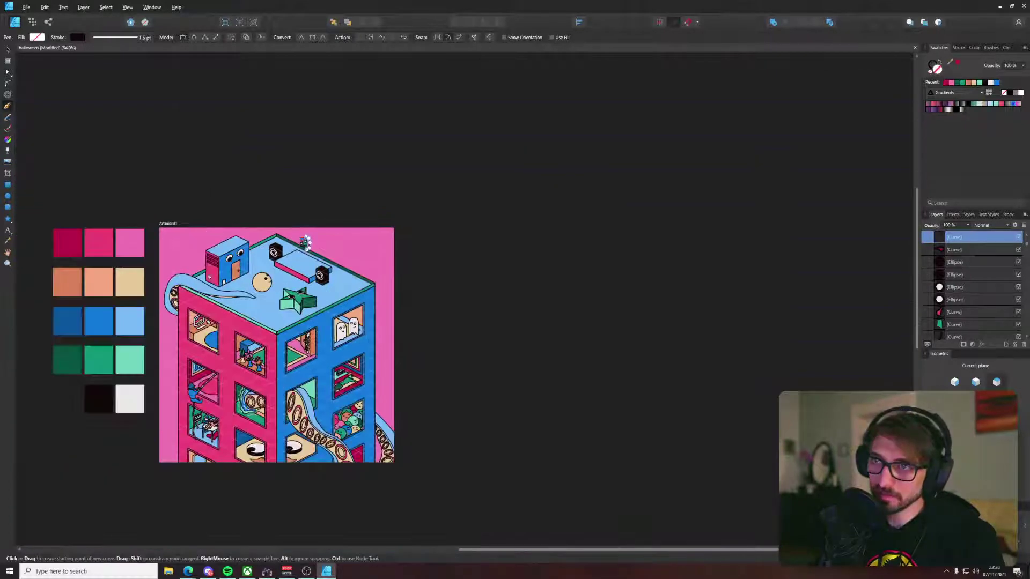
key("i")
left_click(78, 359)
key("v")
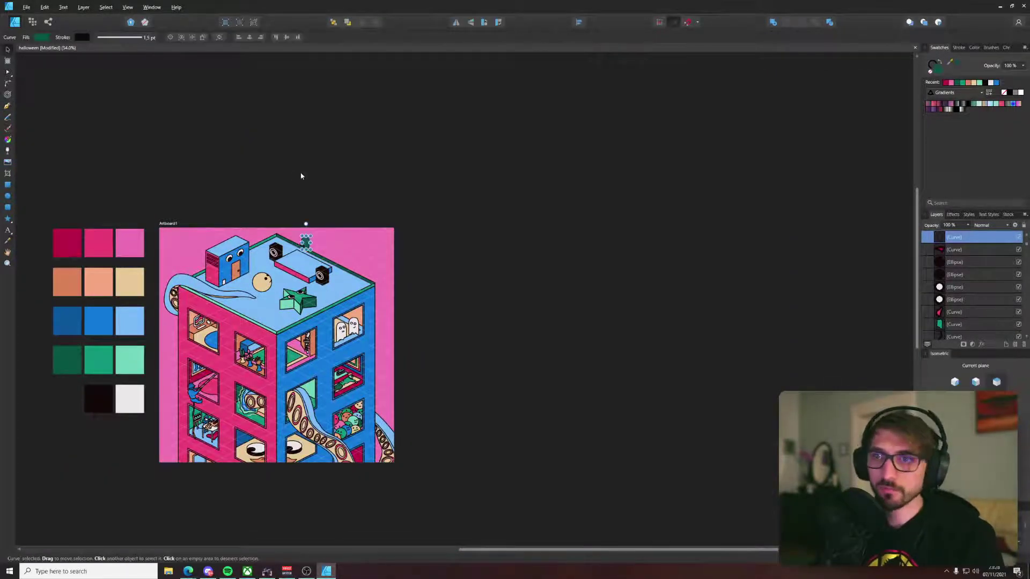
left_click(301, 176)
Step: Cut the dark green depth shape and paste it lower in the layer stack, behind the creature's face and green body
scroll(296, 224, "up", 8)
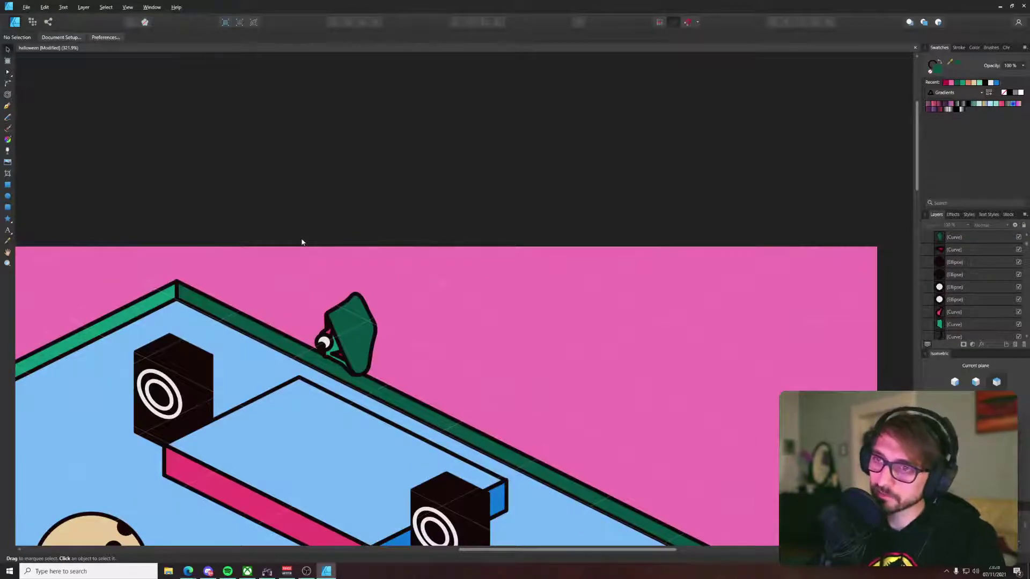
left_click(357, 327)
key("ctrl+x")
left_click(358, 351)
key("ctrl+v")
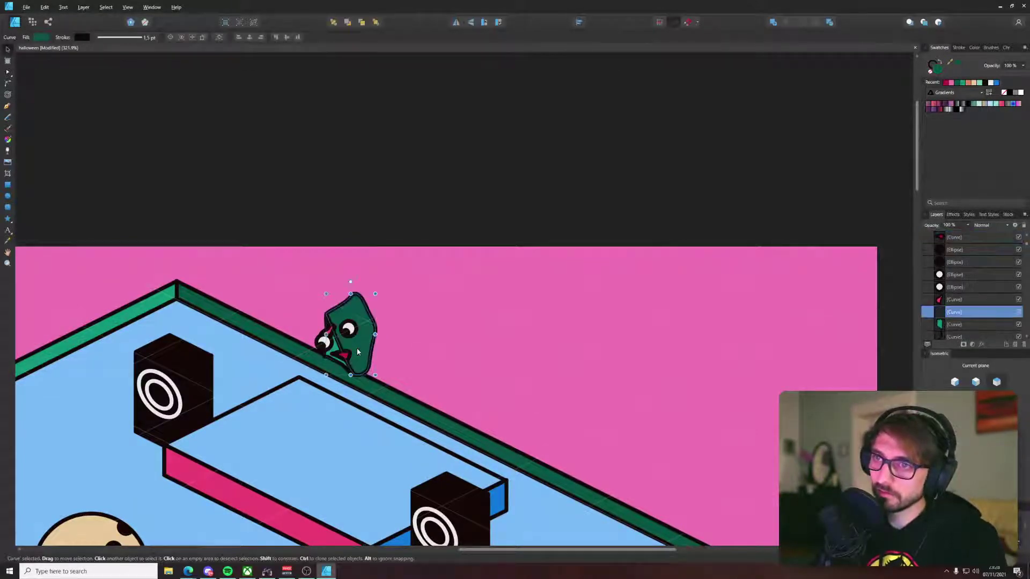
key("ctrl+bracketleft")
Step: Draw a closed Pen shape along the upper edges of the creature's head to form its top face
scroll(357, 351, "up", 7)
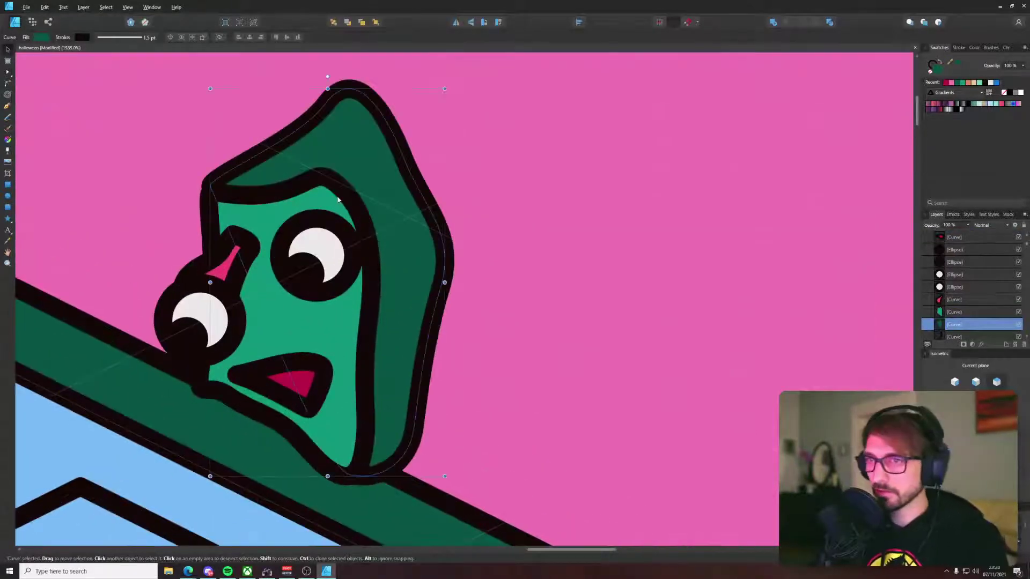
key("p")
left_click(332, 176)
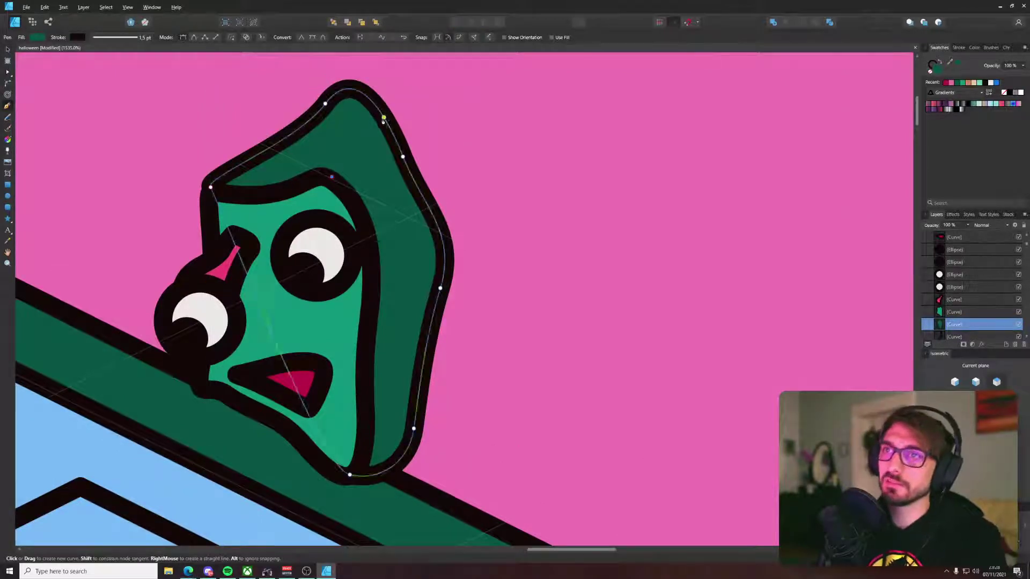
left_click_drag(383, 117, 370, 91)
left_click(342, 97)
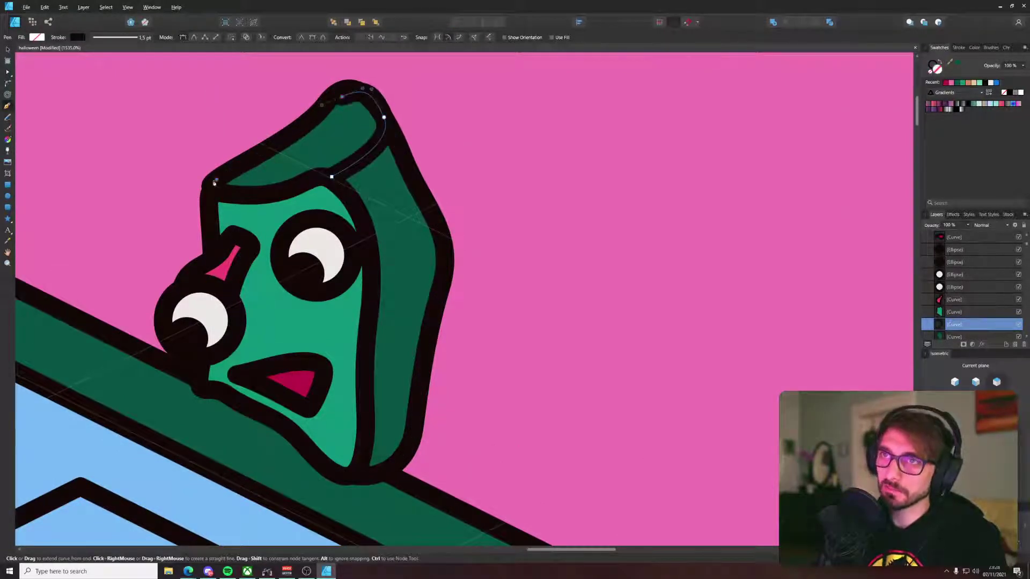
left_click_drag(215, 180, 235, 173)
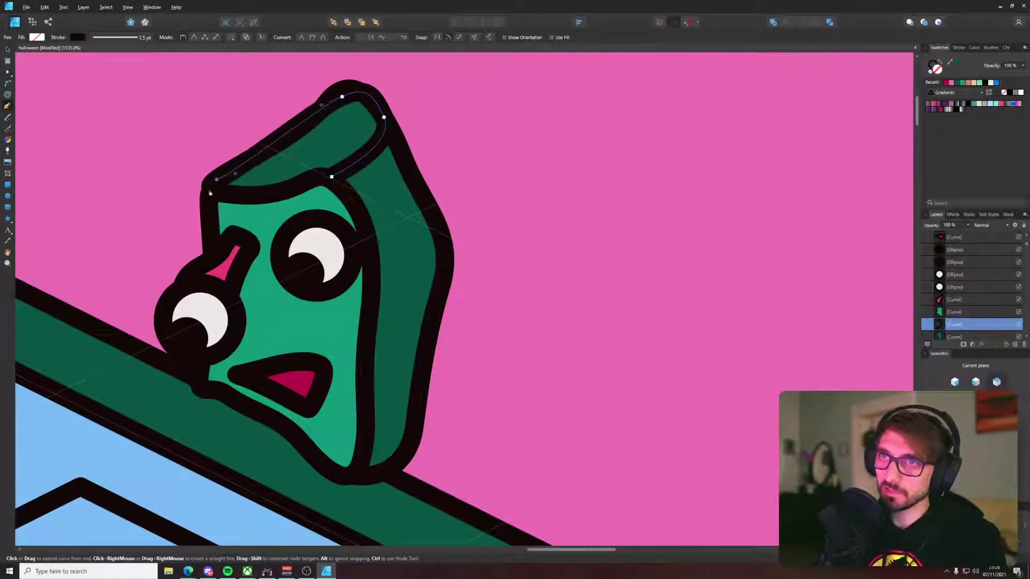
left_click(331, 179)
Step: Fill the head's top face with the light pink from the colour palette and deselect it
scroll(435, 151, "down", 3)
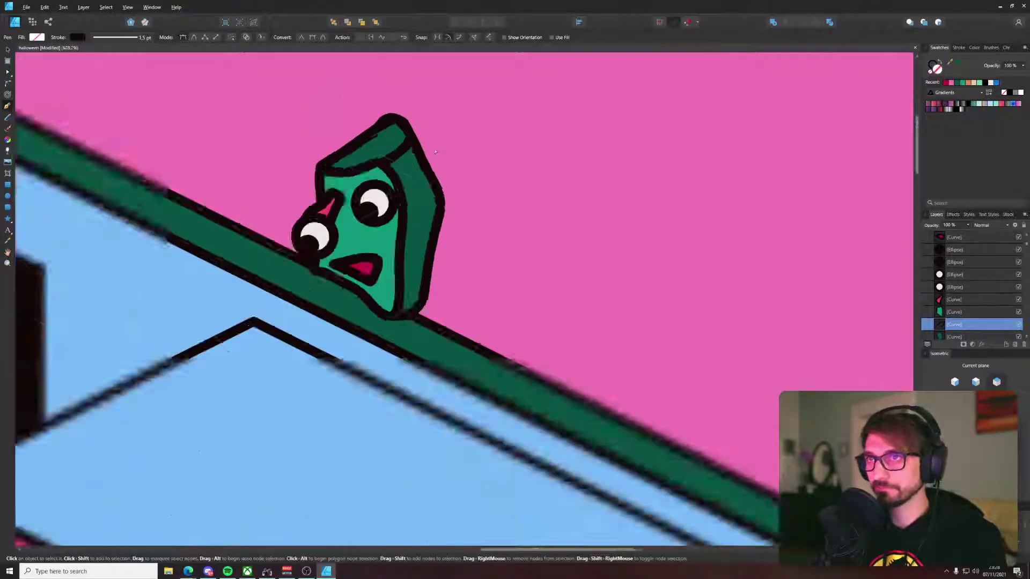
scroll(434, 151, "down", 9)
left_click_drag(435, 152, 468, 231)
key("i")
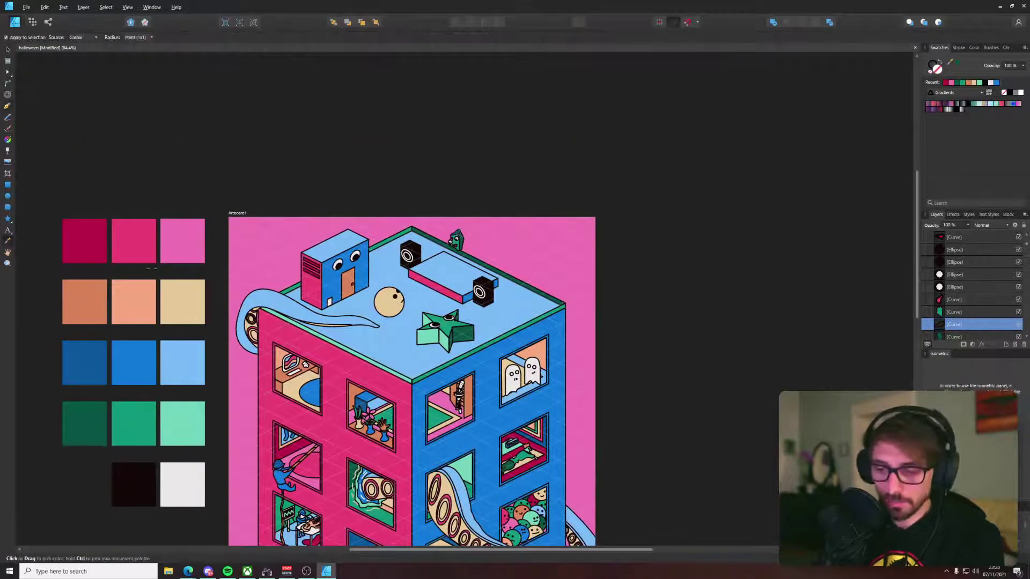
key("v")
left_click(471, 182)
scroll(455, 291, "up", 6)
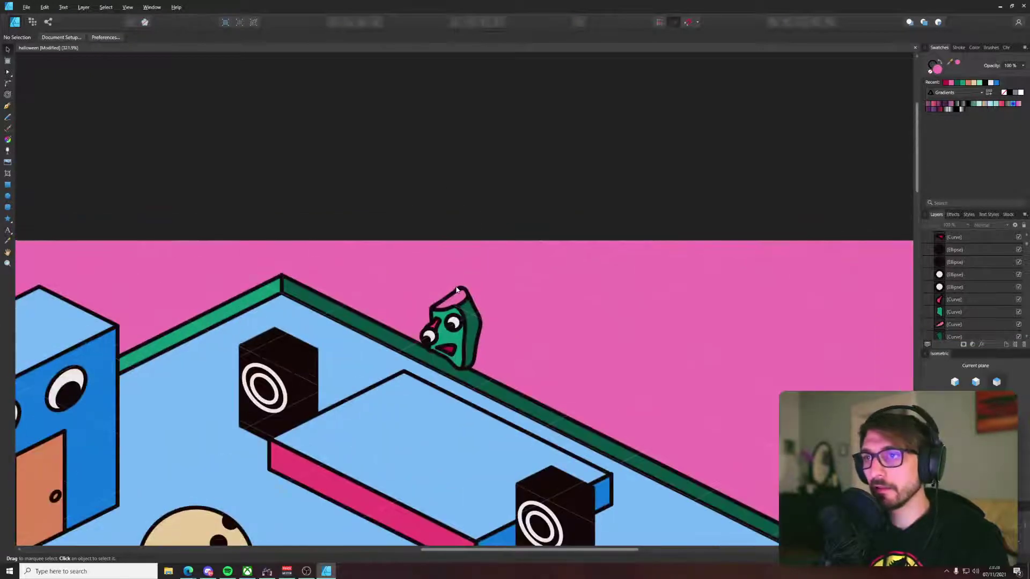
Step: Switch to the web browser, search for "ghumbi", accept the corrected spelling "gumbi" and show the image results
mouse_move(193, 573)
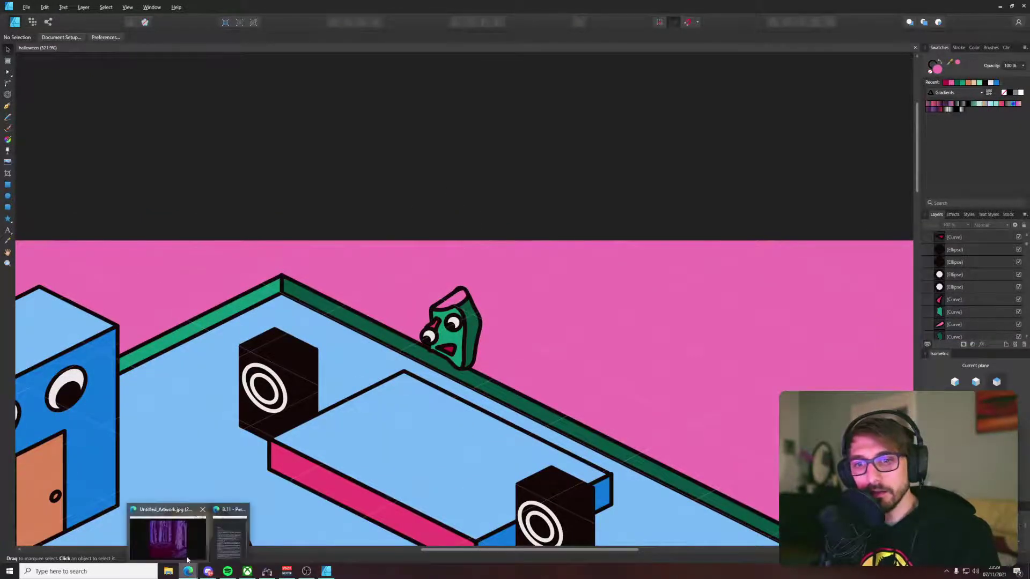
left_click(167, 562)
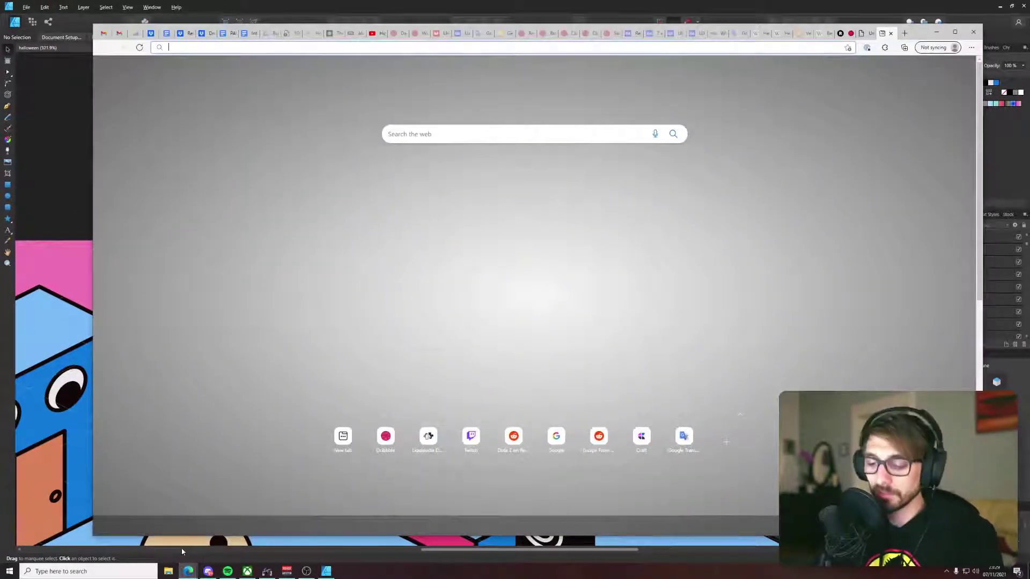
type("ghumbi")
key("Return")
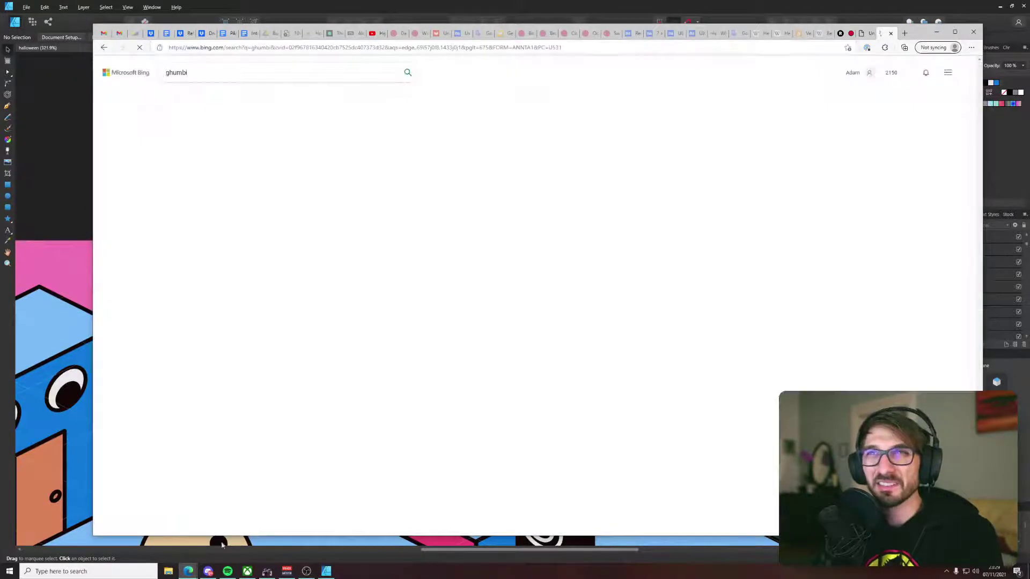
left_click(232, 127)
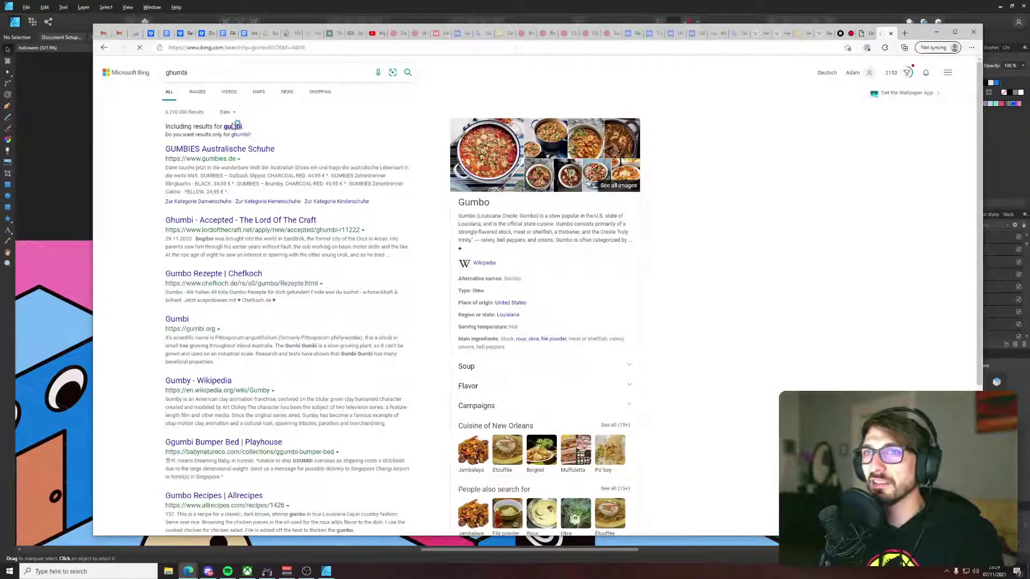
left_click(197, 92)
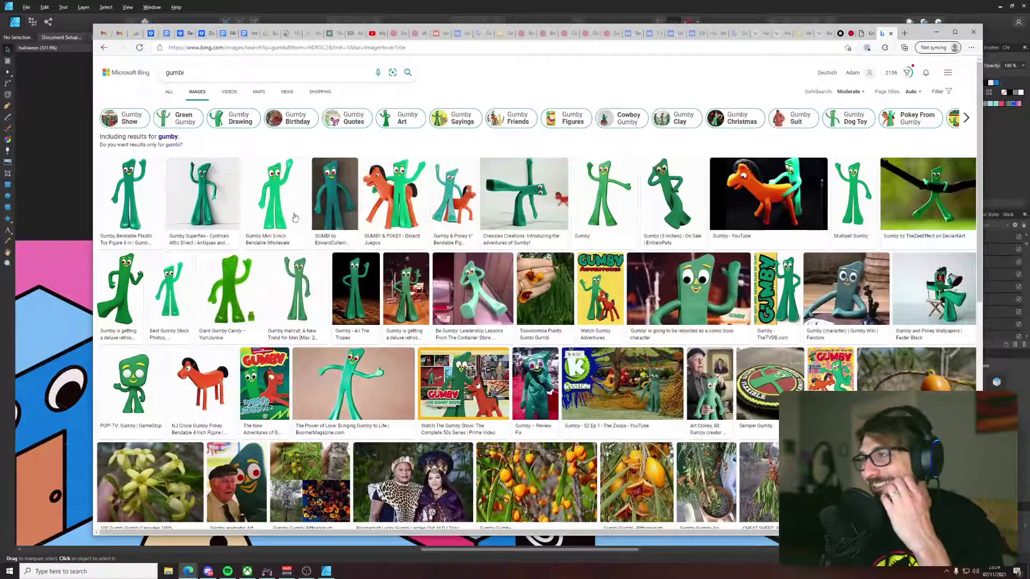
Step: Browse the Gumby image results, view several figures enlarged, and return to the illustration in Affinity Designer
scroll(295, 217, "down", 5)
scroll(344, 162, "up", 2)
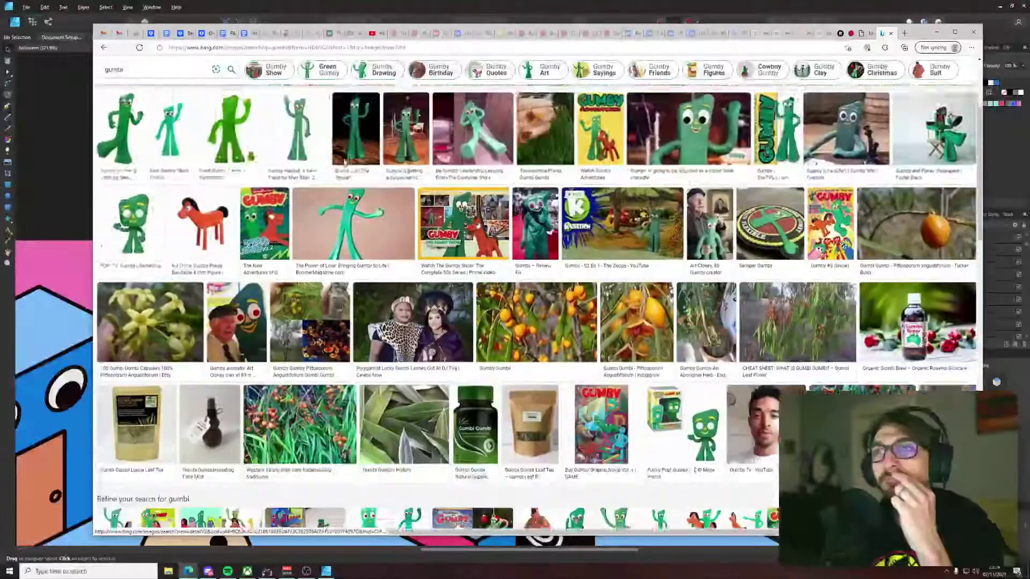
scroll(345, 162, "up", 3)
left_click(141, 128)
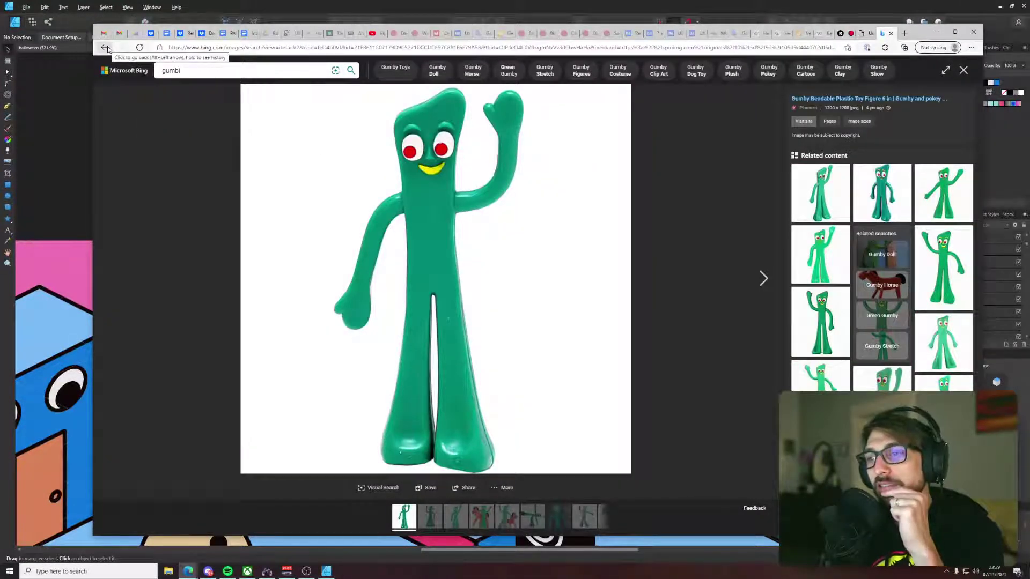
left_click(481, 517)
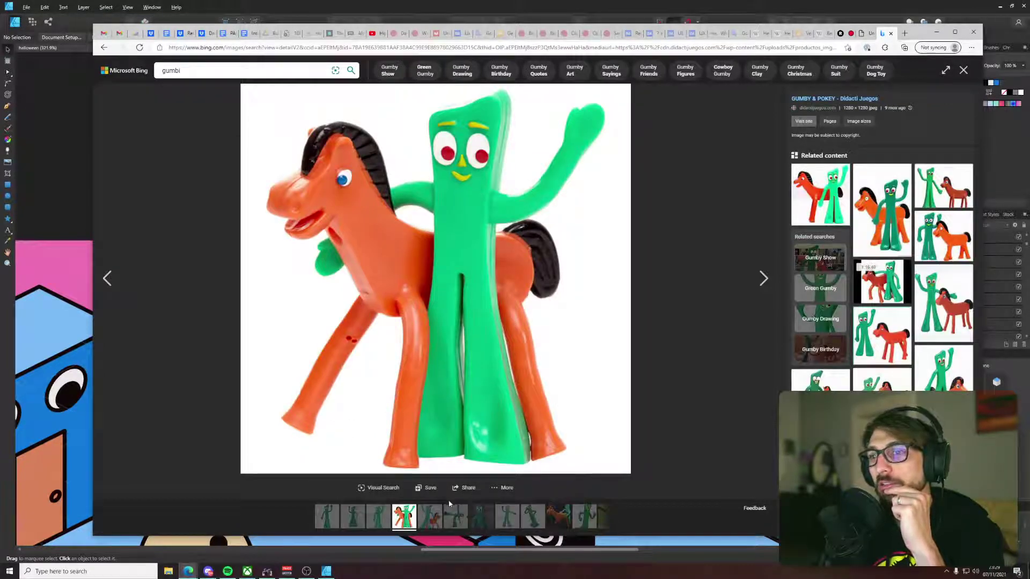
left_click(479, 517)
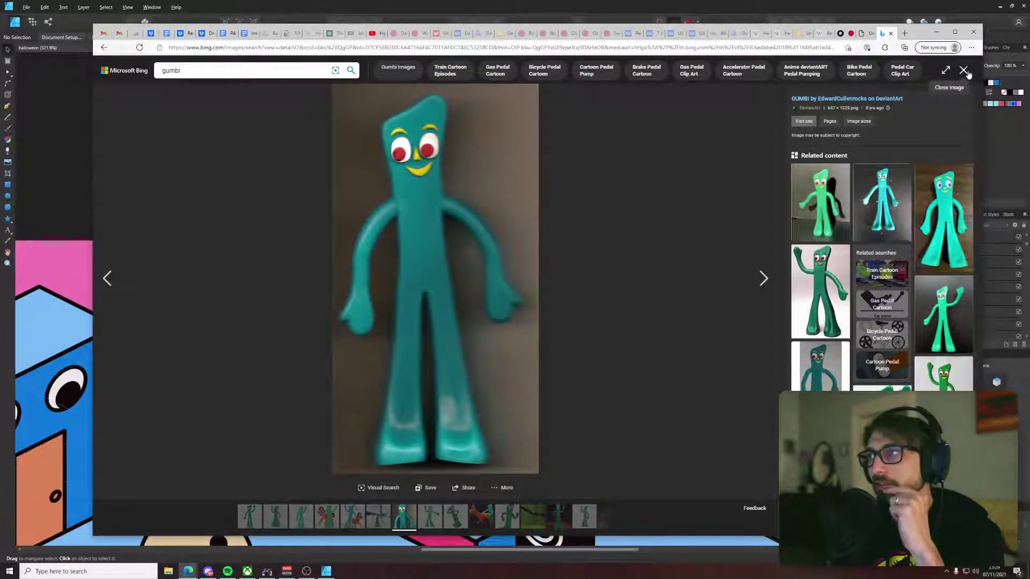
left_click(890, 34)
left_click(885, 15)
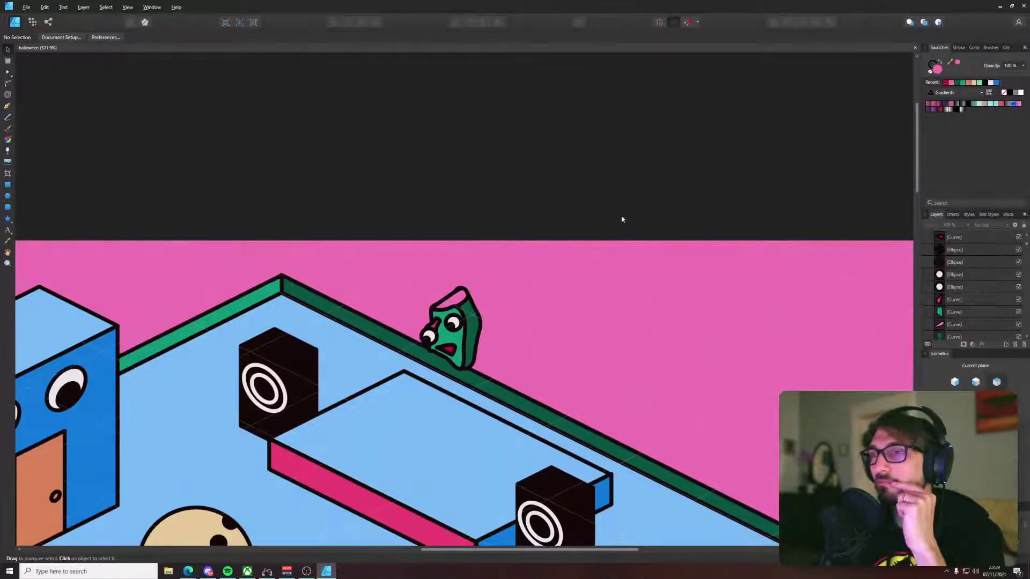
Step: Fill the top face of the creature's head with the dark crimson sampled from its mouth
scroll(328, 345, "down", 2)
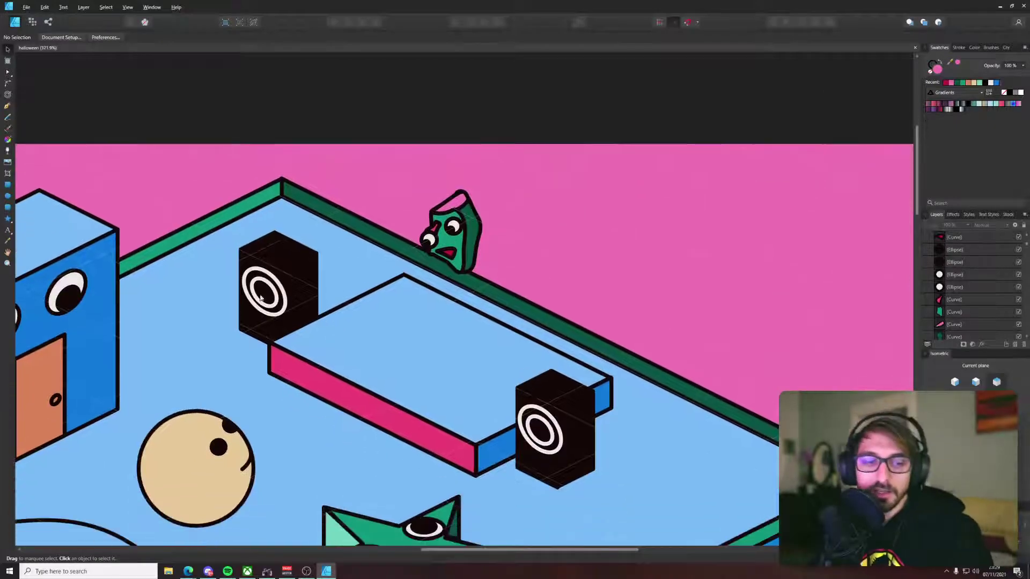
scroll(395, 220, "down", 8)
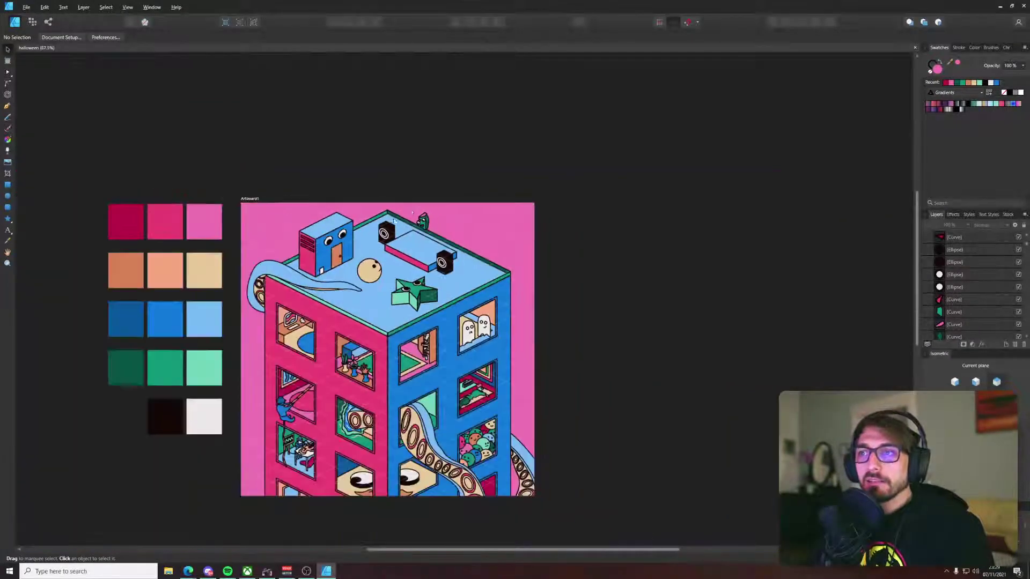
scroll(415, 212, "up", 8)
left_click(440, 323)
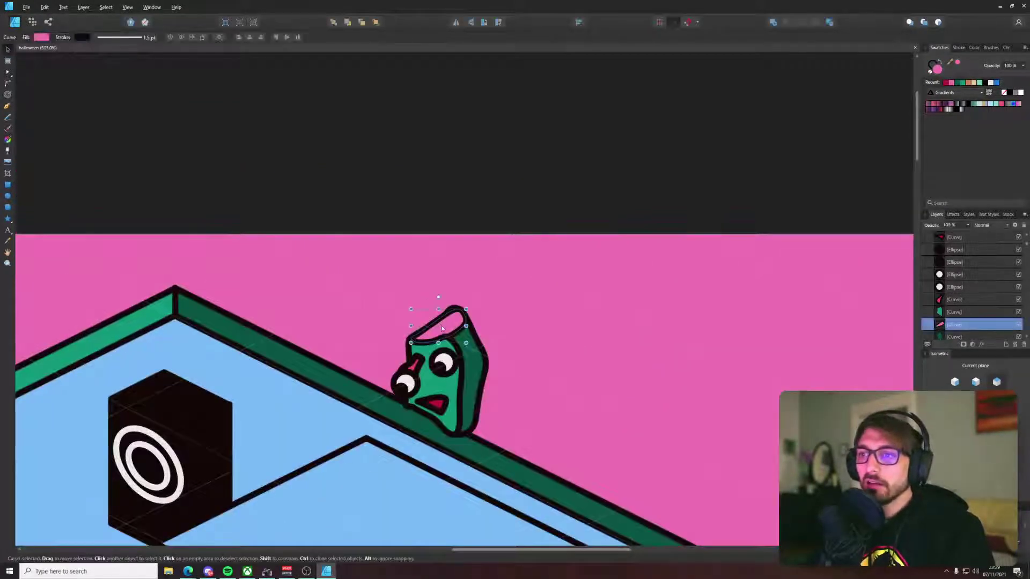
key("i")
left_click(438, 402)
key("v")
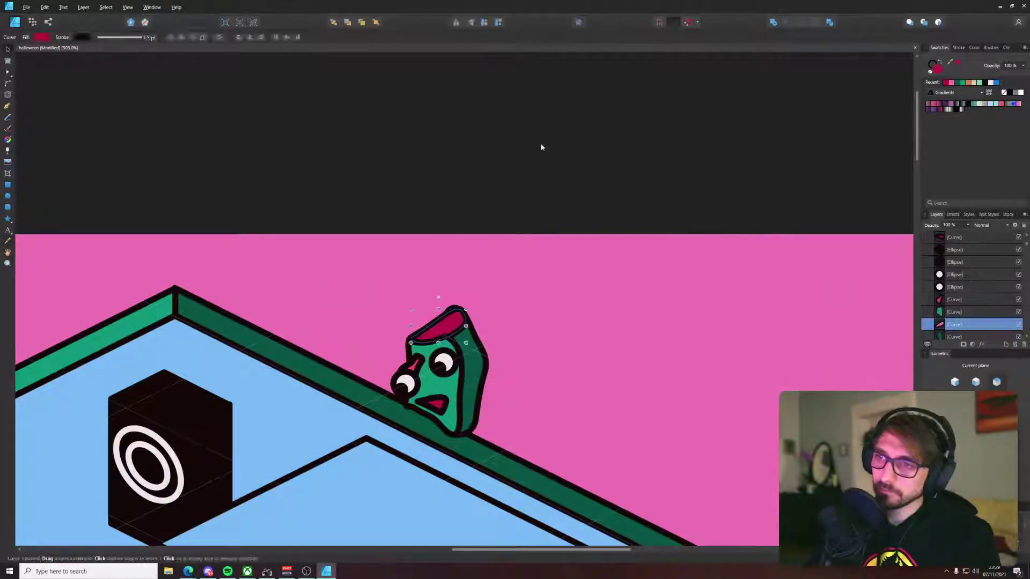
Step: Draw a closed, curvy guitar-body outline on top of the stage between the two speakers with the Pen tool
left_click(539, 155)
scroll(456, 381, "down", 3)
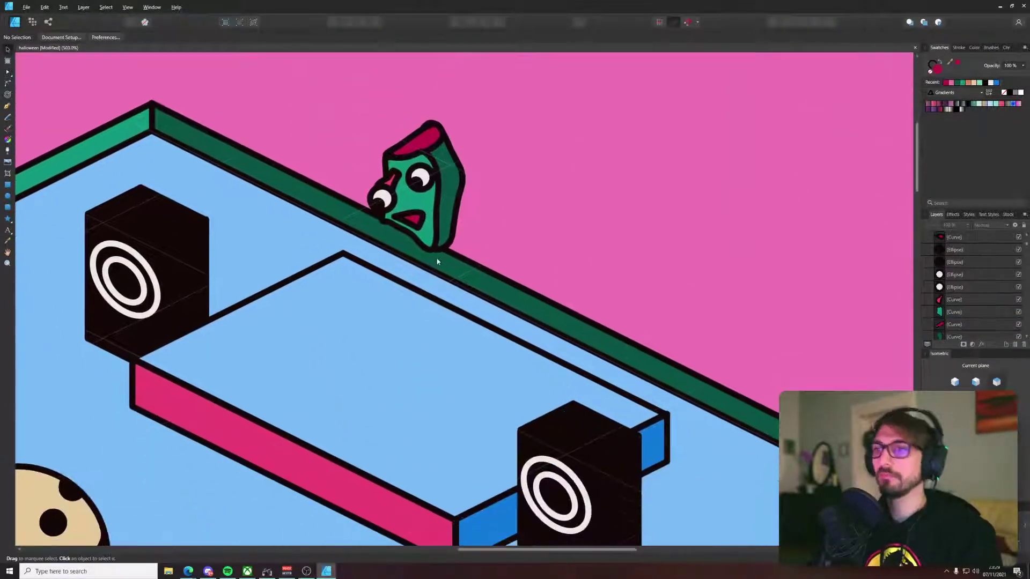
key("p")
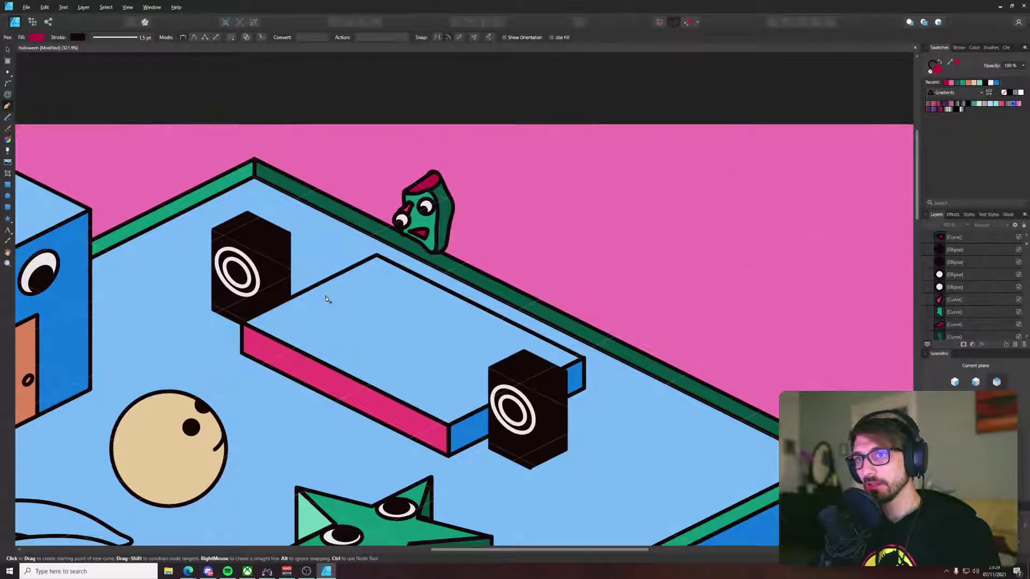
left_click(351, 286)
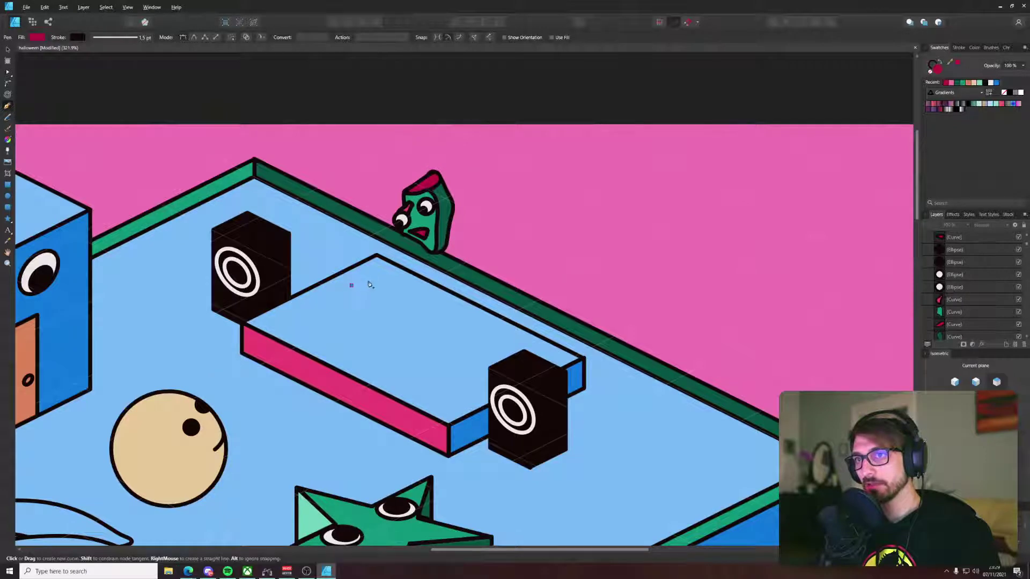
left_click_drag(384, 275, 387, 272)
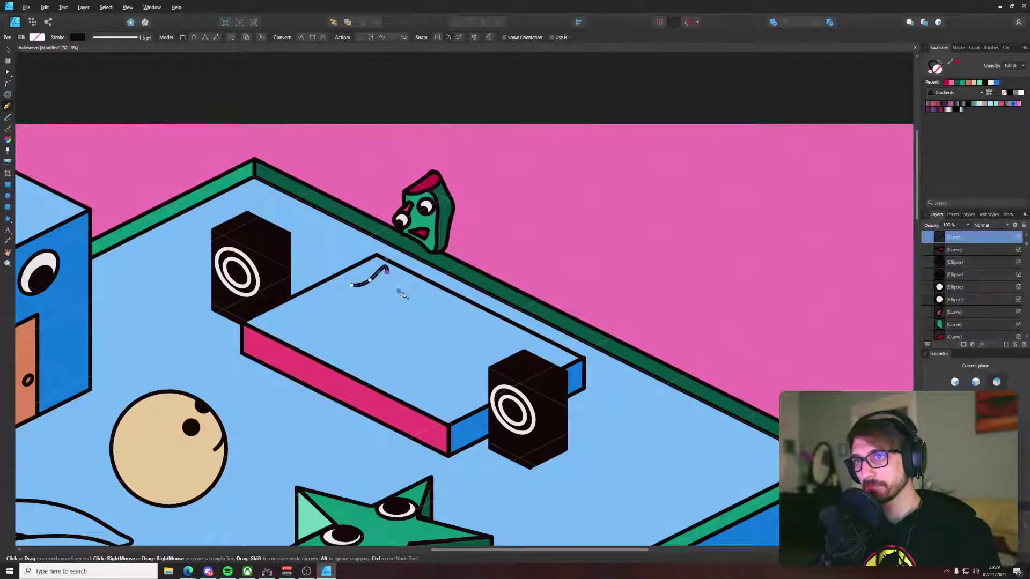
mouse_move(398, 291)
left_mouse_down()
mouse_move(414, 293)
mouse_move(379, 308)
mouse_move(328, 307)
mouse_move(370, 300)
mouse_move(397, 309)
left_mouse_up()
key("v")
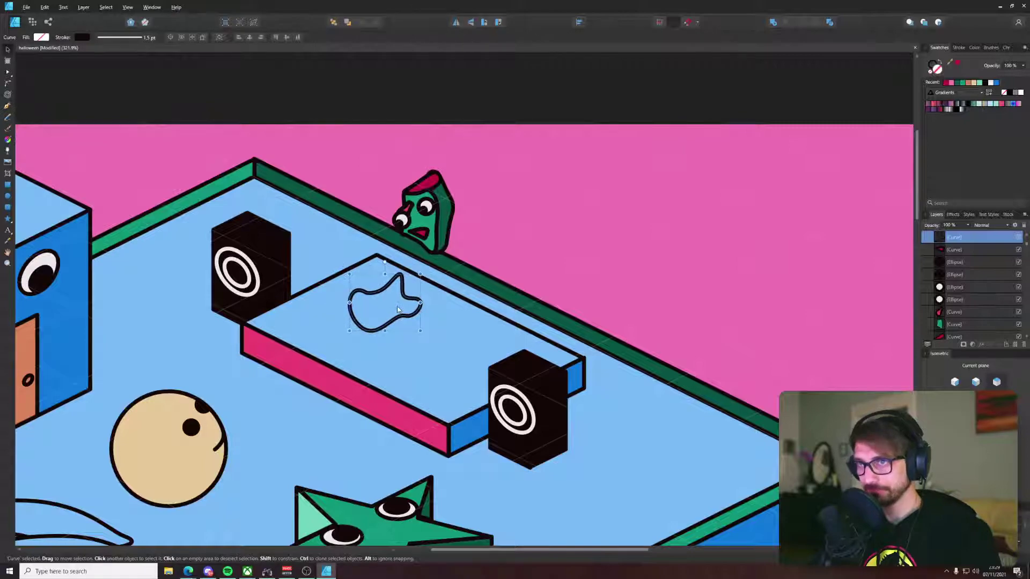
Step: Fill the guitar body with the light sand colour from the palette, shift it slightly to the right on the stage and deselect it
scroll(397, 310, "down", 5)
scroll(358, 264, "down", 1)
left_click_drag(358, 264, 541, 122)
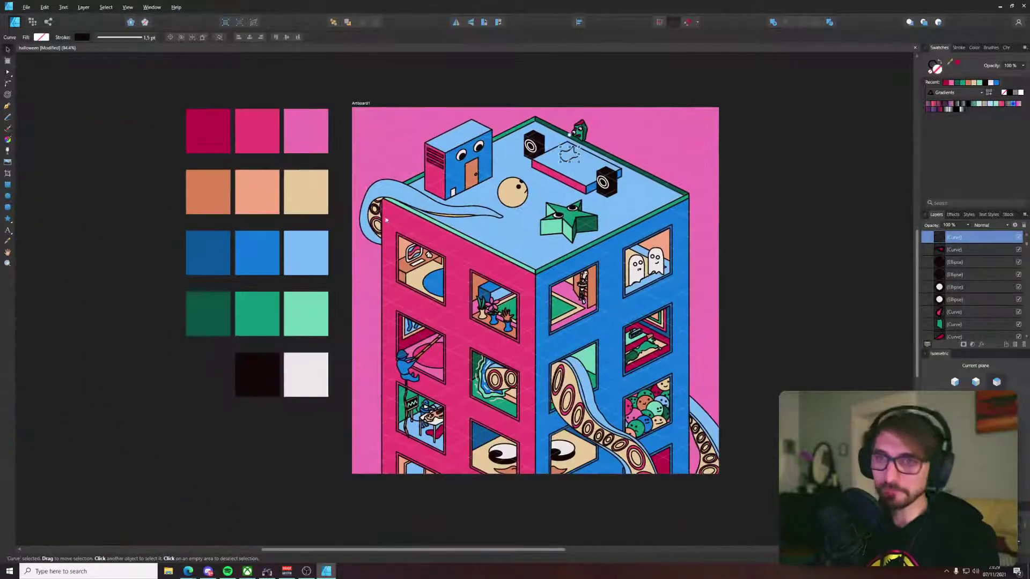
key("i")
left_click(294, 197)
key("v")
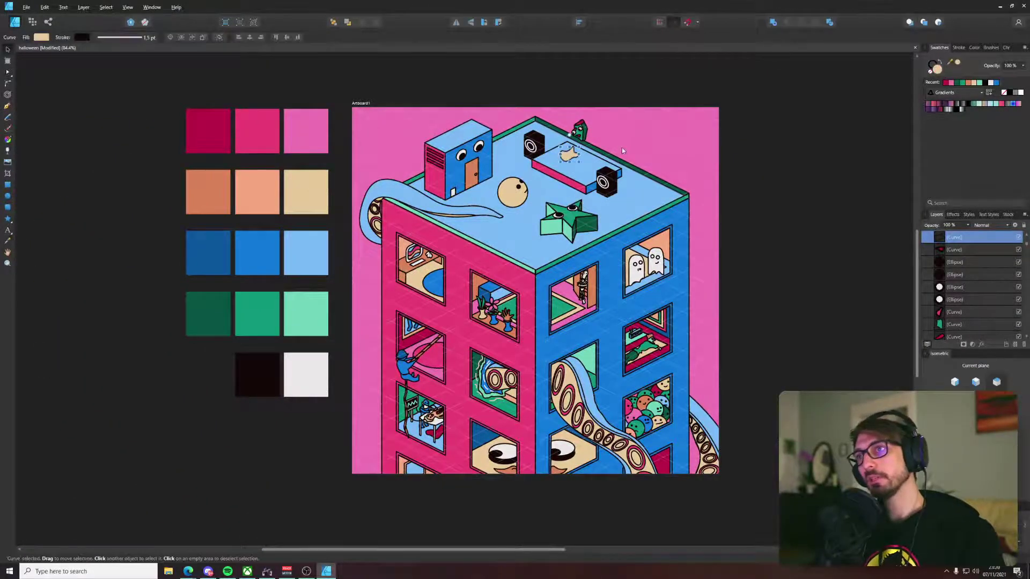
scroll(622, 147, "up", 5)
scroll(484, 269, "up", 3)
left_click_drag(466, 254, 490, 254)
left_click(565, 150)
Step: Draw a straight-sided guitar neck with a stepped headstock, running diagonally from the guitar body's edge up past the green ledge
left_click_drag(556, 142, 383, 352)
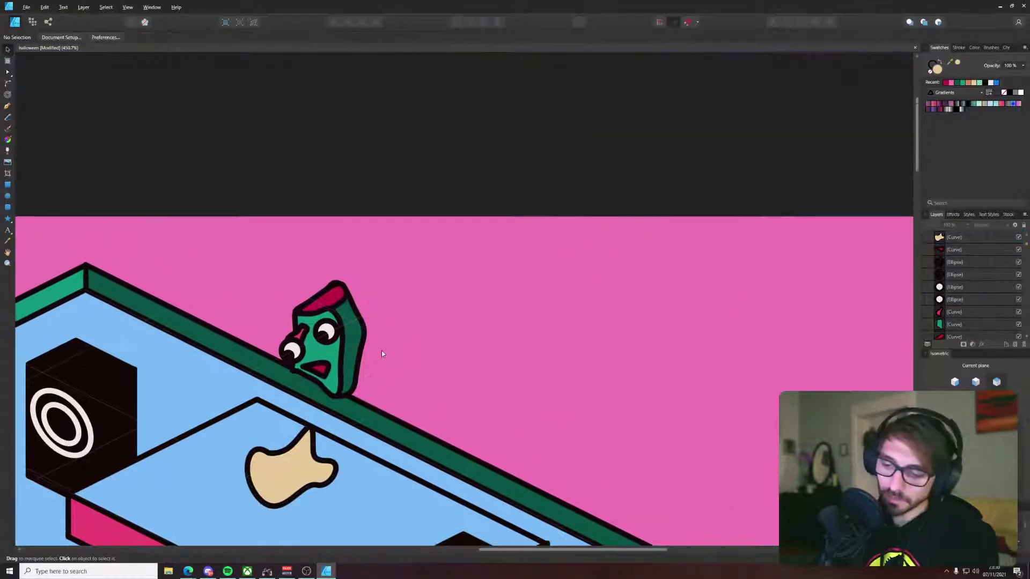
key("p")
key("v")
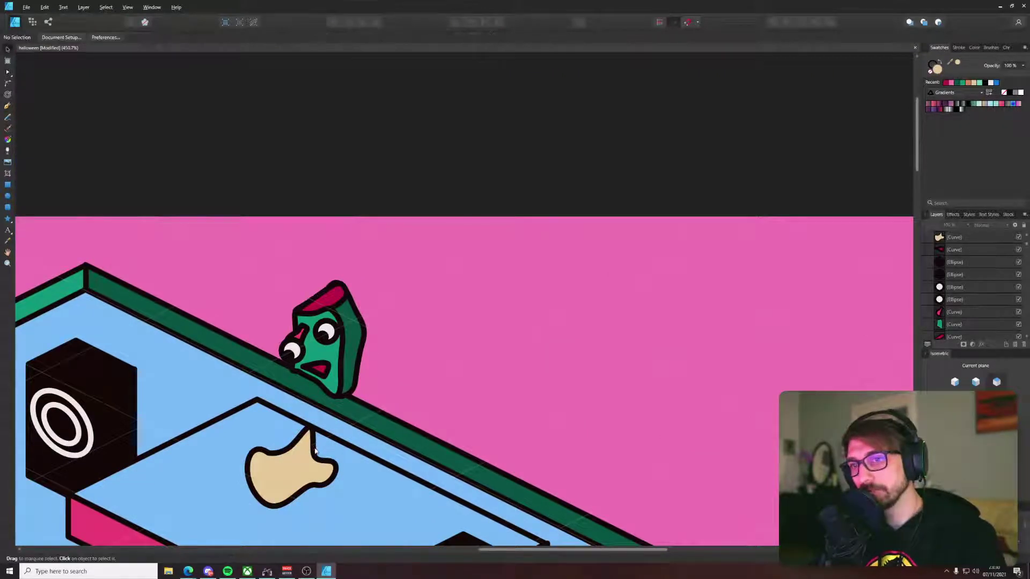
key("p")
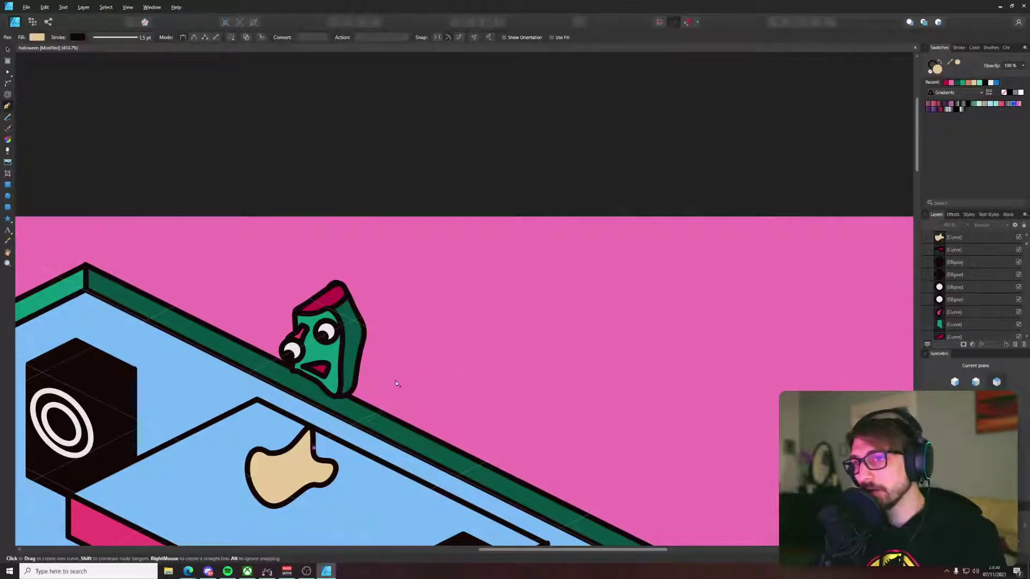
left_click(313, 447)
left_click(421, 394)
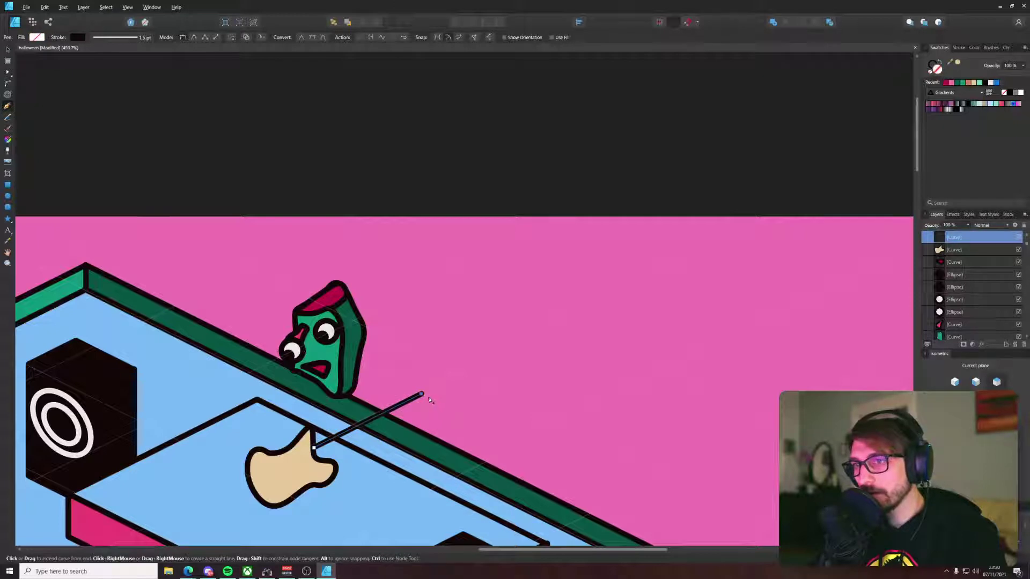
left_click(448, 368)
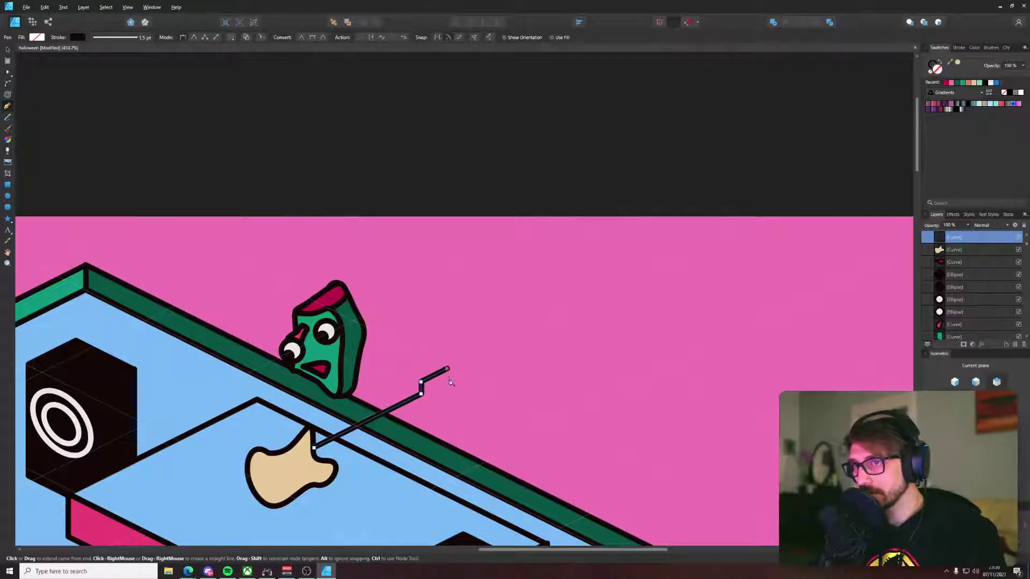
left_click(448, 401)
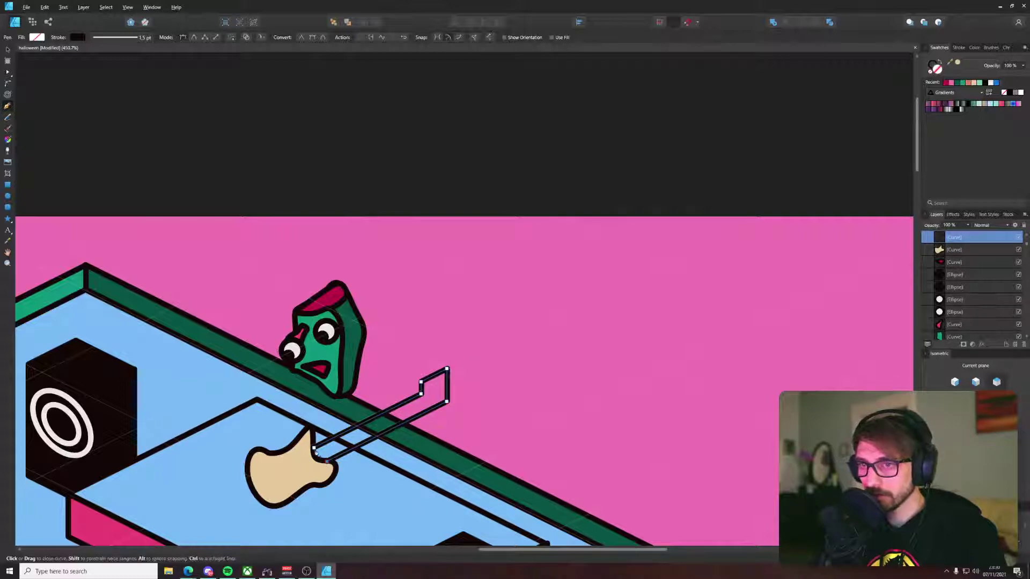
key("v")
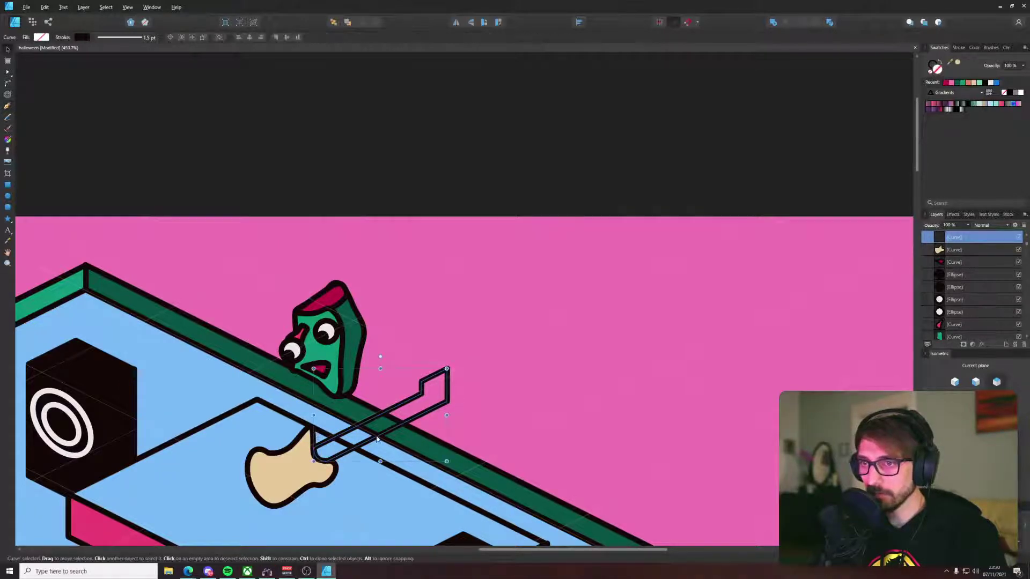
Step: Fill the guitar neck with the light peach orange sampled from the colour palette
scroll(371, 434, "down", 7)
left_click_drag(368, 427, 512, 298)
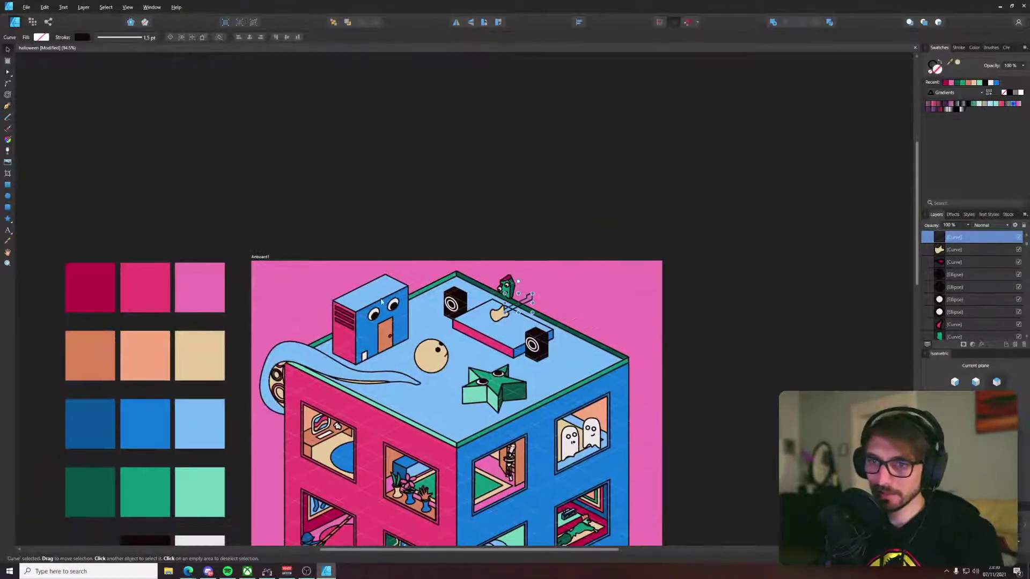
key("i")
left_click(162, 341)
key("v")
Step: Draw a straight string line from the body's far edge to the headstock and place a parallel copy just below it
scroll(504, 304, "up", 9)
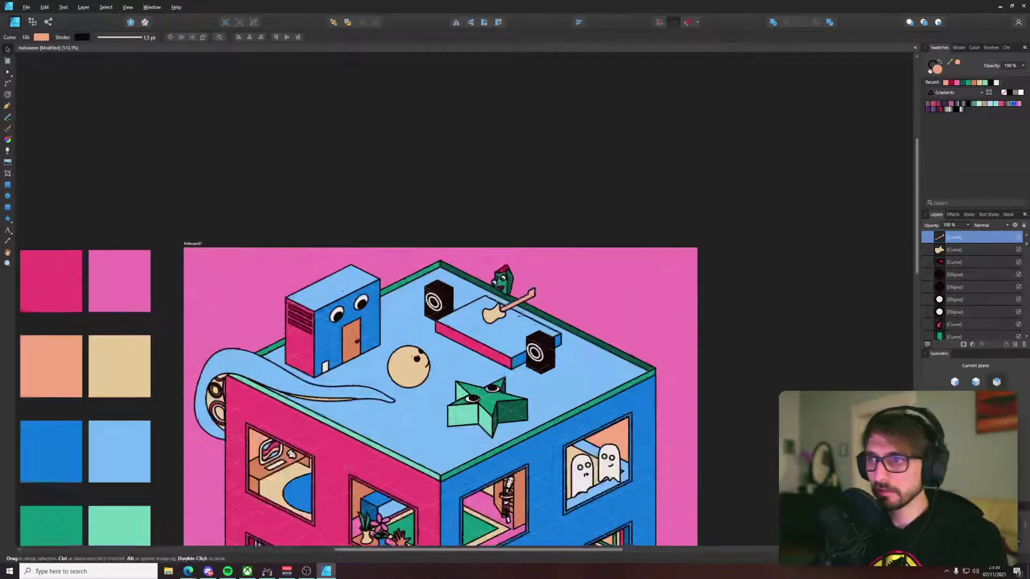
key("p")
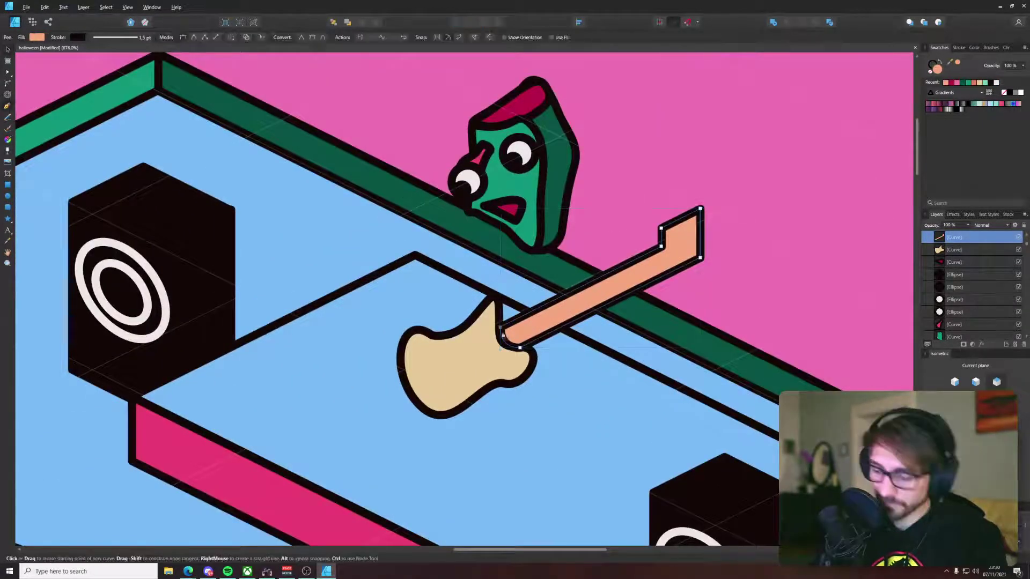
left_click(699, 236)
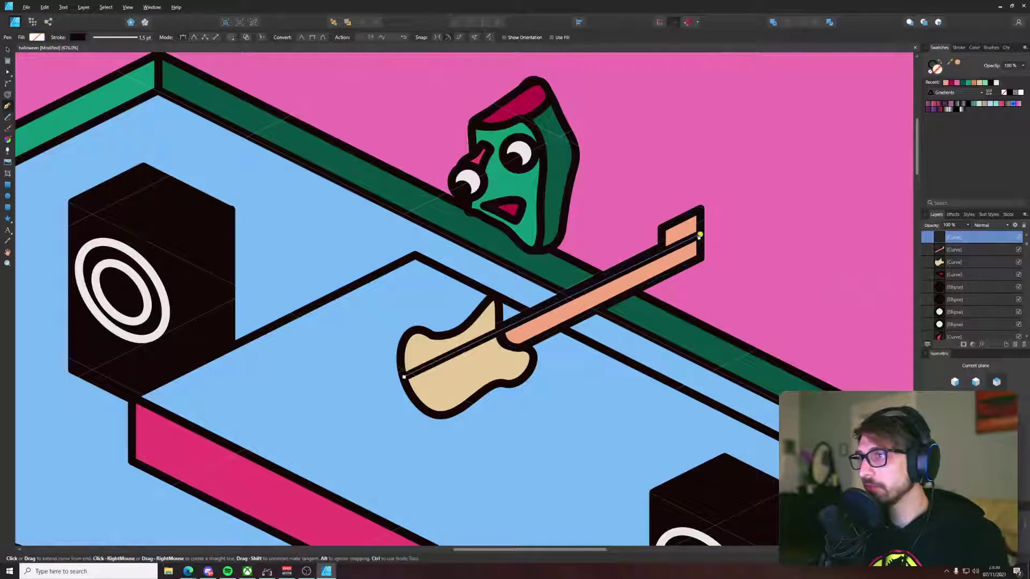
key("v")
left_click_drag(549, 310, 549, 332)
left_click(705, 315)
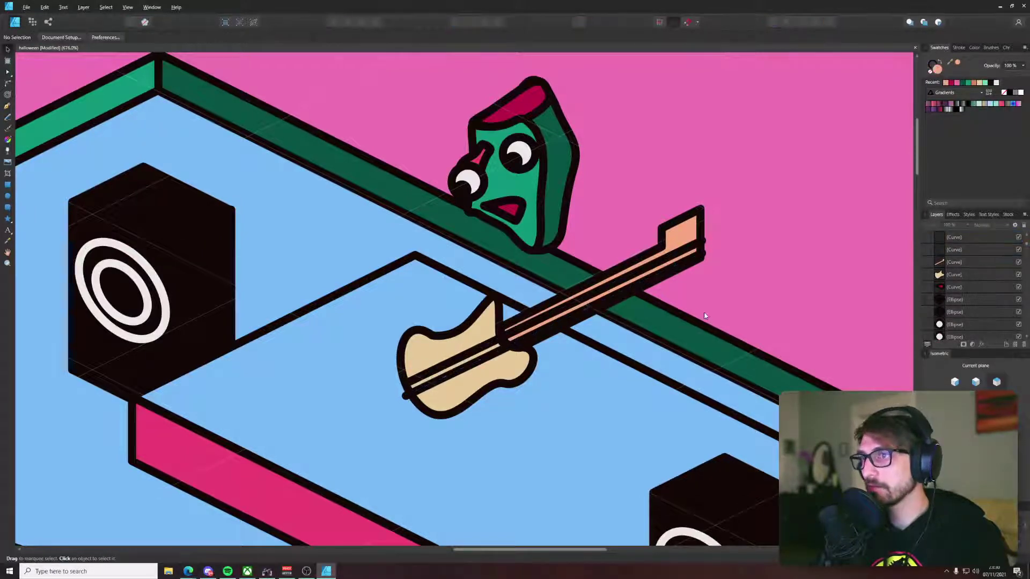
Step: Examine the guitar strings where they meet the edge of the body, both close up and from a distance
scroll(705, 315, "down", 6)
scroll(647, 330, "up", 9)
left_click(555, 353)
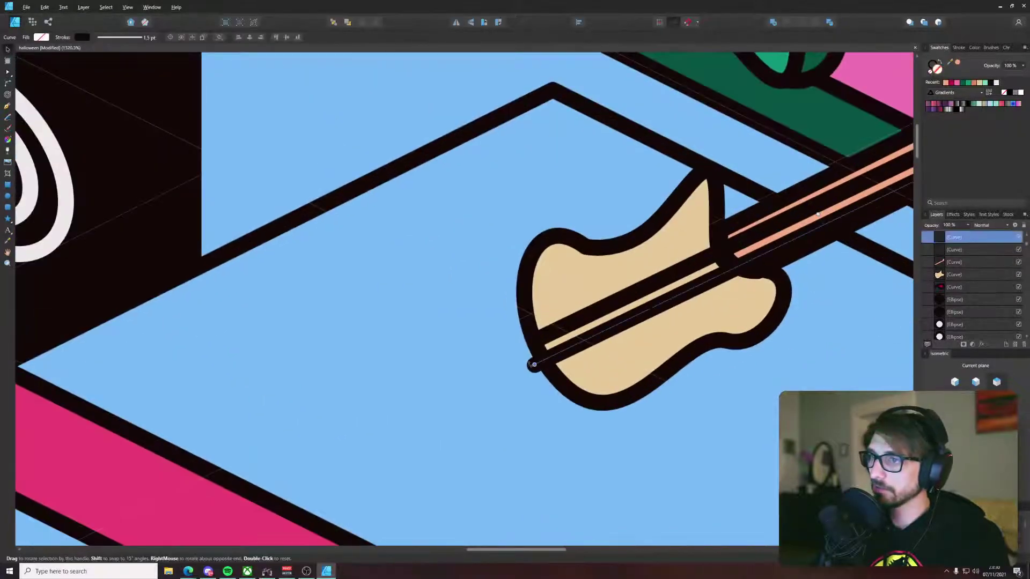
left_click(492, 329)
scroll(497, 329, "down", 5)
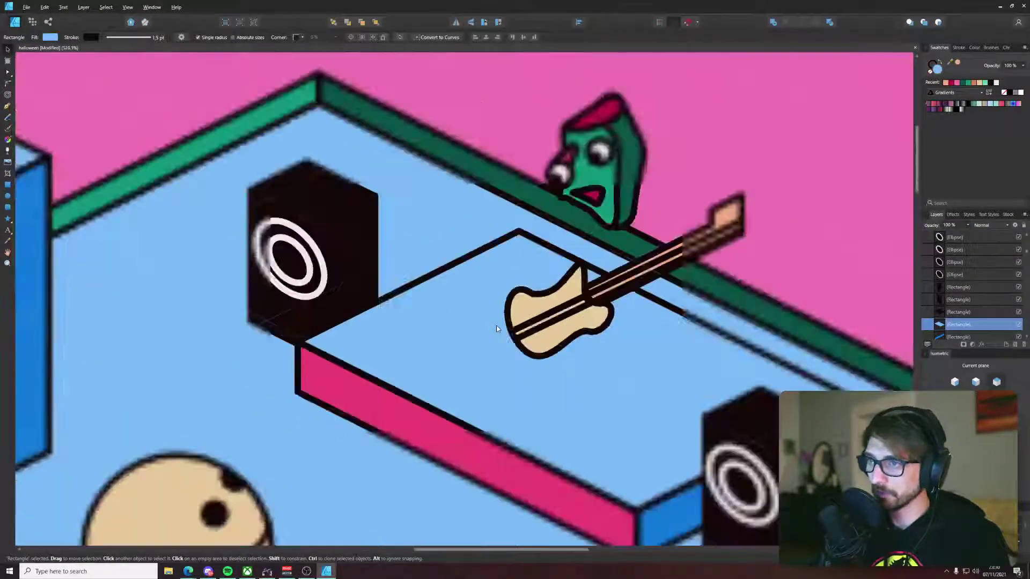
scroll(496, 329, "down", 5)
left_click(658, 149)
scroll(592, 171, "up", 6)
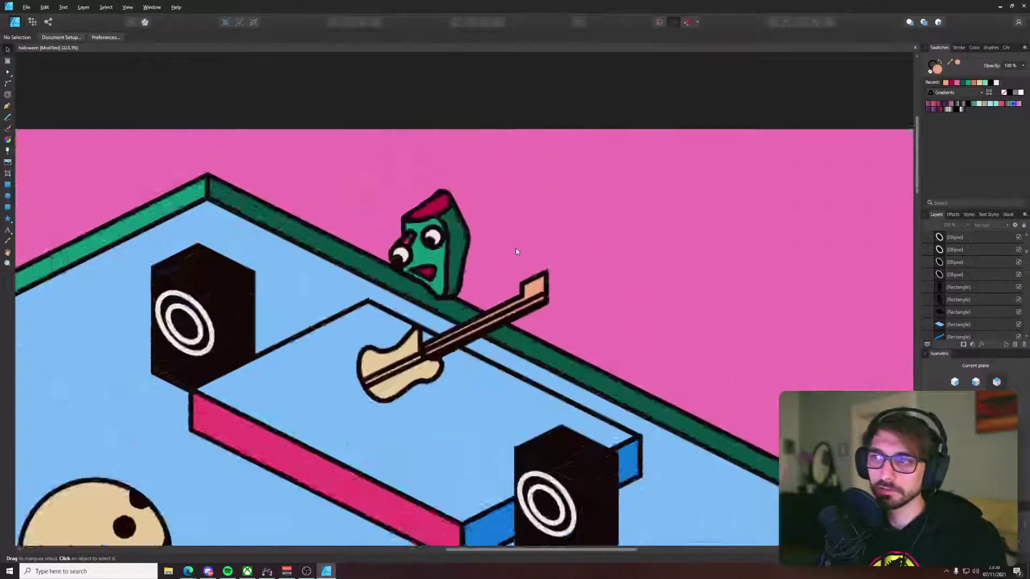
Step: Extend the ends of both guitar strings a little beyond the headstock by moving their end nodes outward
scroll(529, 299, "up", 7)
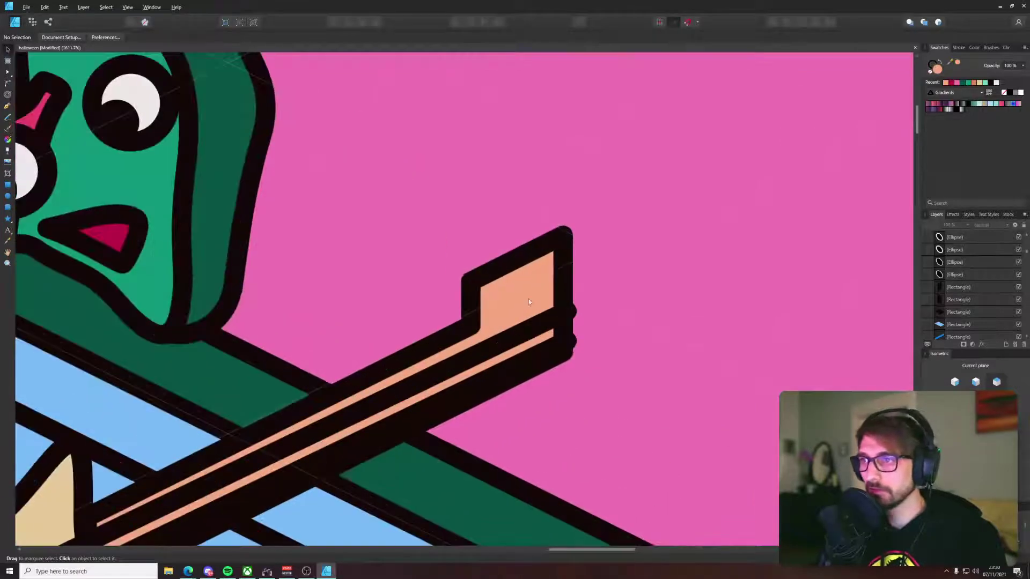
left_click(562, 317)
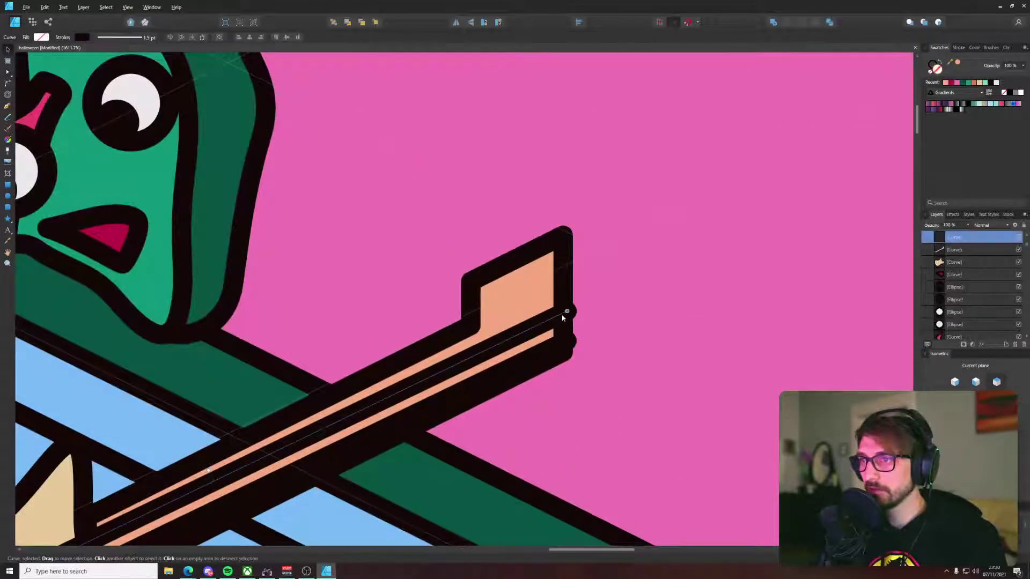
key("a")
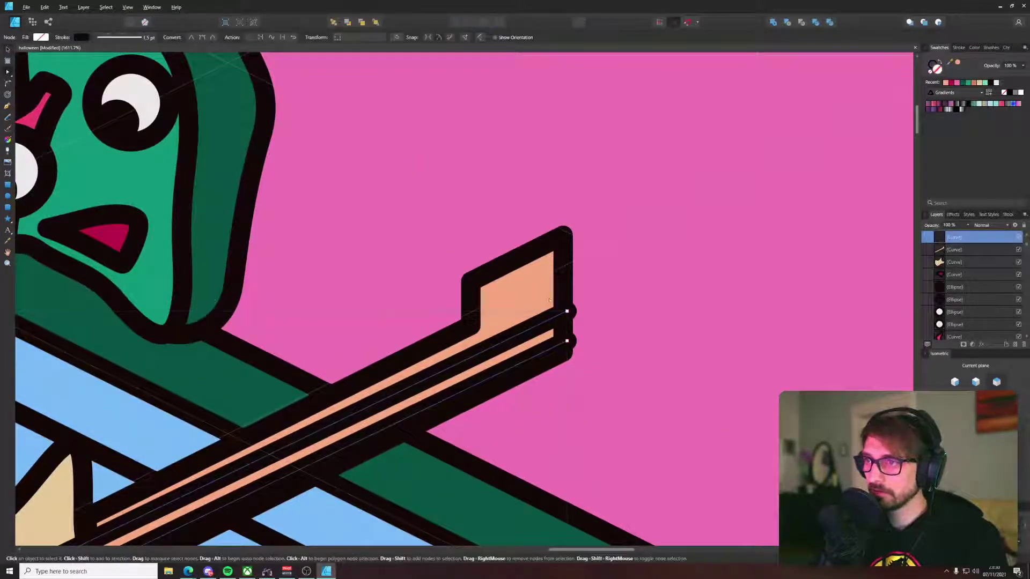
left_click_drag(569, 345, 592, 307)
left_click(584, 340)
key("ctrl+z")
key("ctrl+z")
left_click(607, 290)
scroll(608, 289, "down", 5)
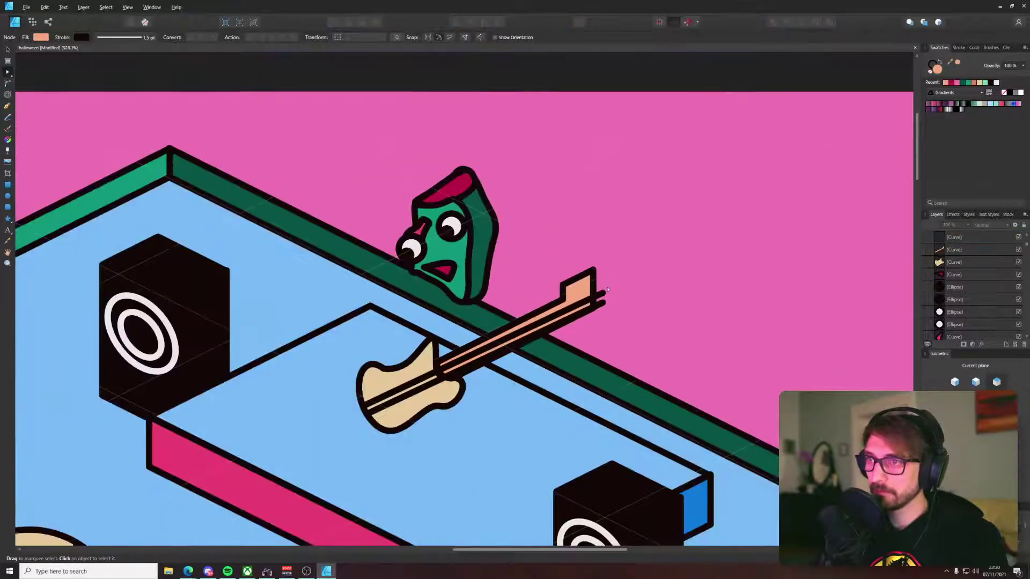
Step: Draw a short vertical tuning peg on the headstock's upper edge and add a second one beside it
scroll(599, 283, "up", 5)
key("p")
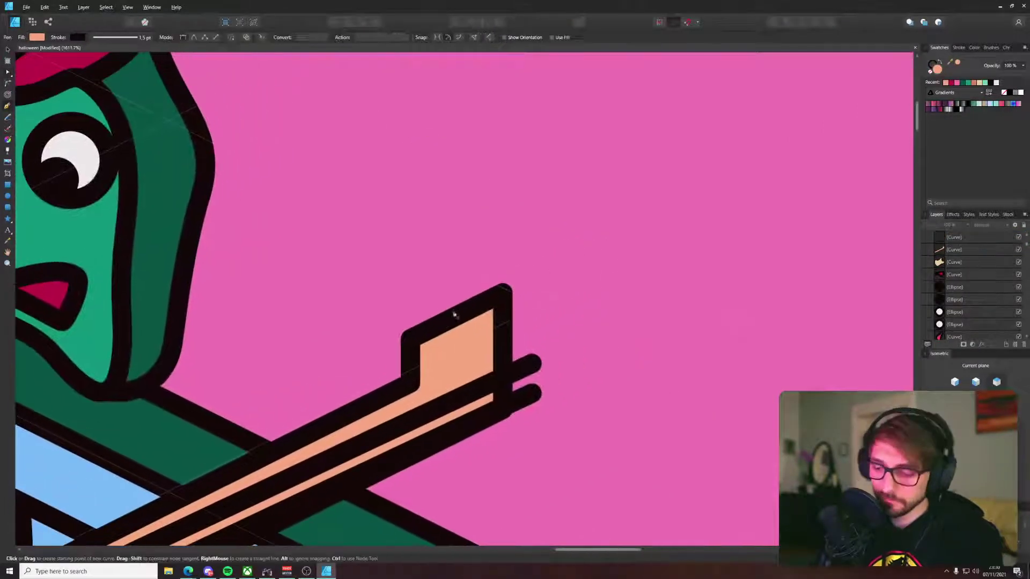
left_click(426, 326)
left_click(425, 291)
key("v")
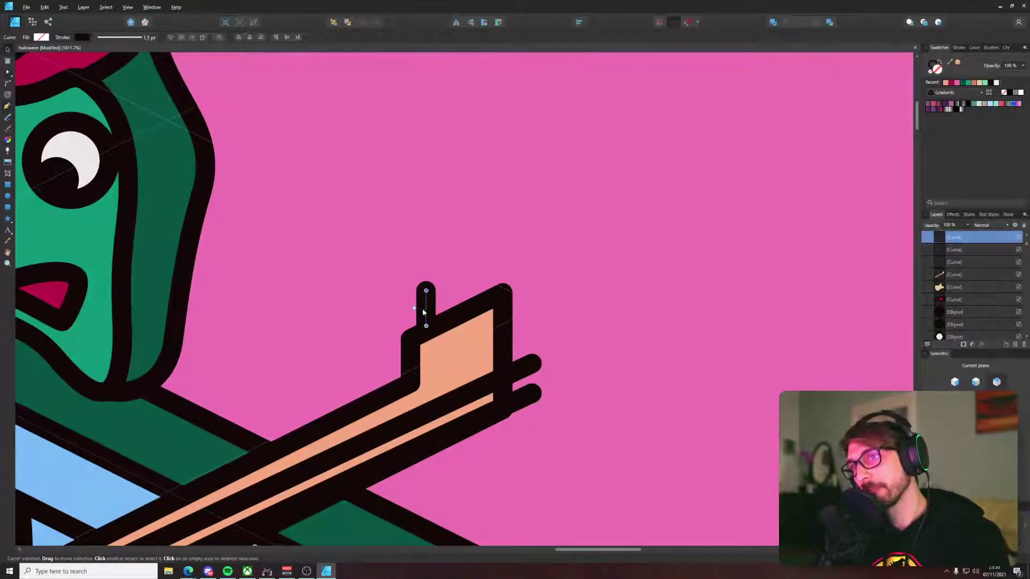
left_click_drag(422, 308, 470, 306)
key("p")
key("v")
left_click(581, 265)
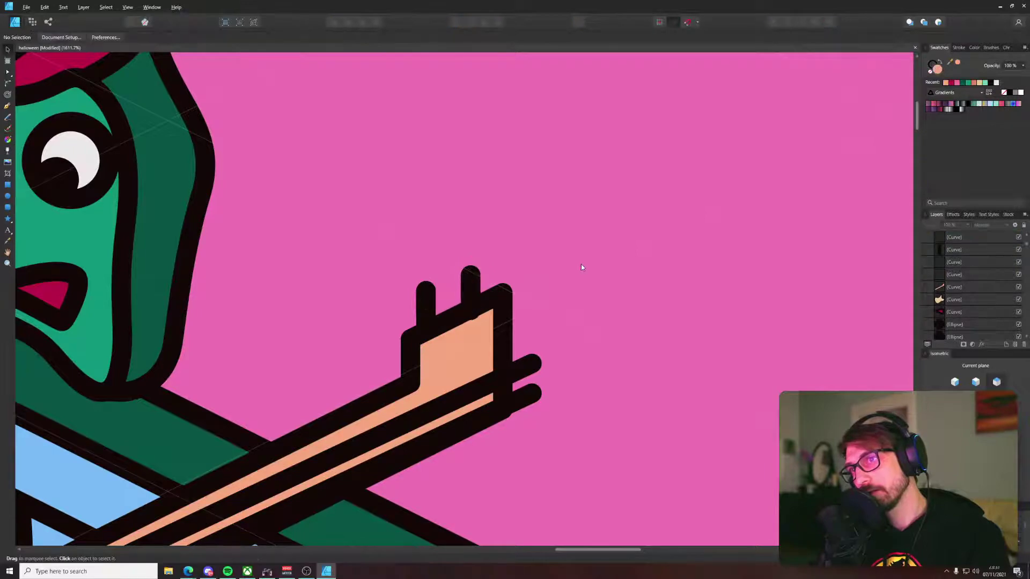
scroll(581, 266, "down", 7)
scroll(565, 282, "up", 3)
scroll(565, 282, "up", 1)
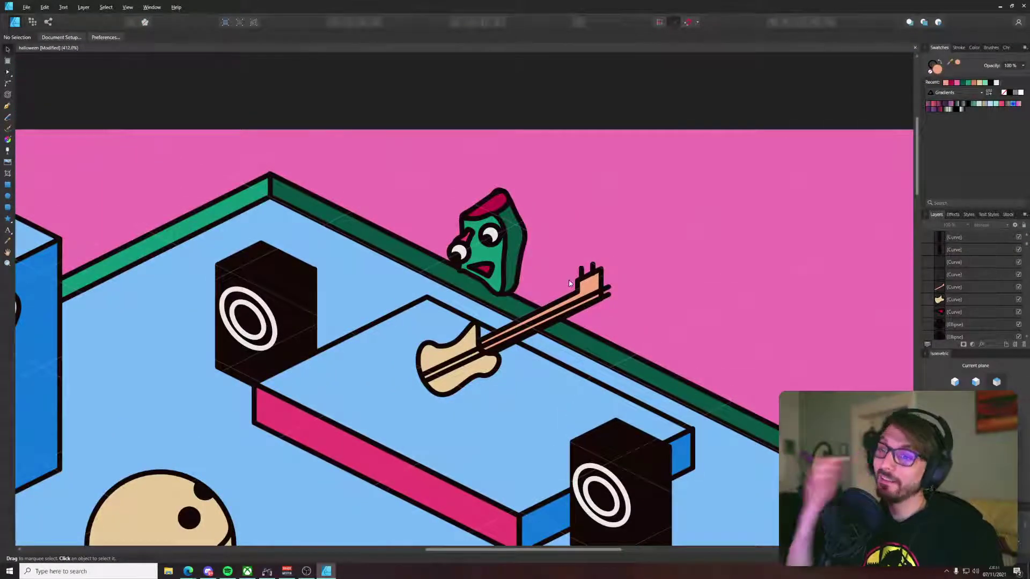
key("p")
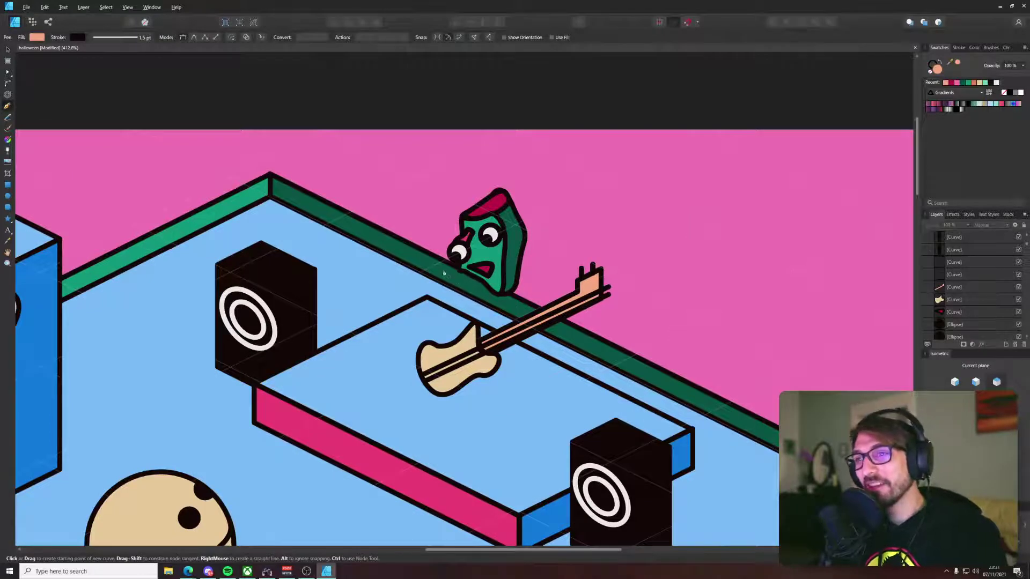
key("v")
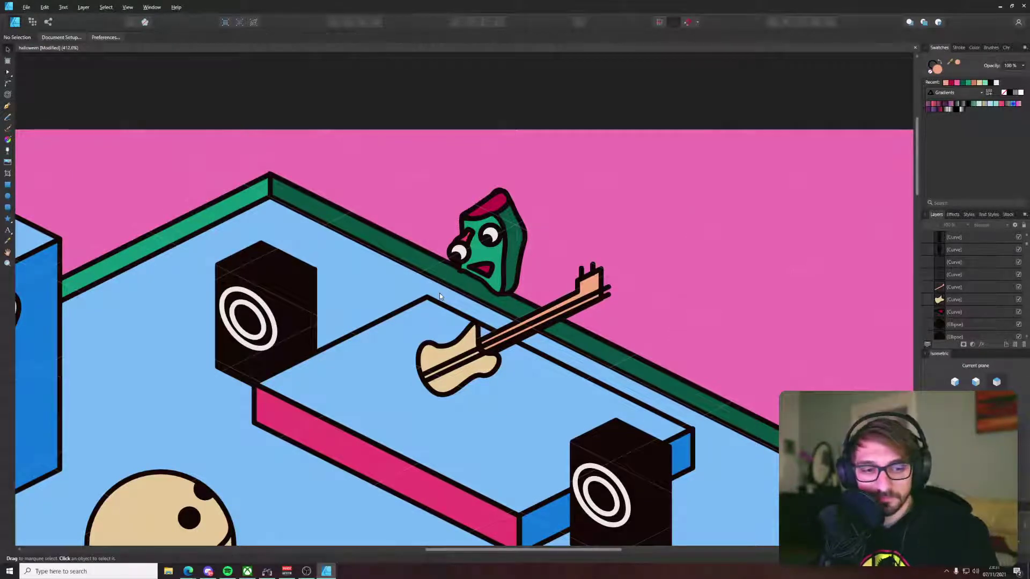
scroll(440, 296, "down", 4)
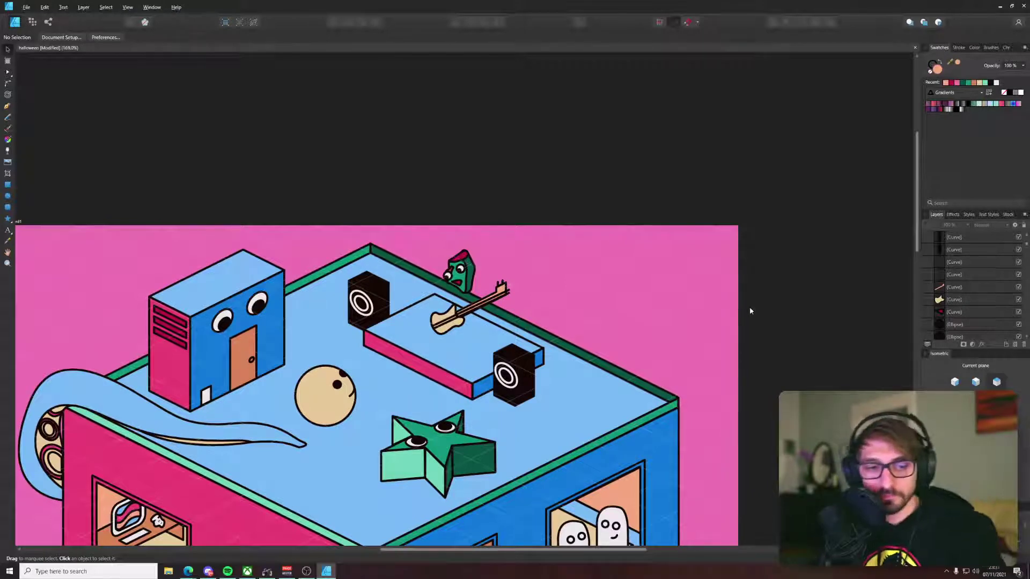
key("p")
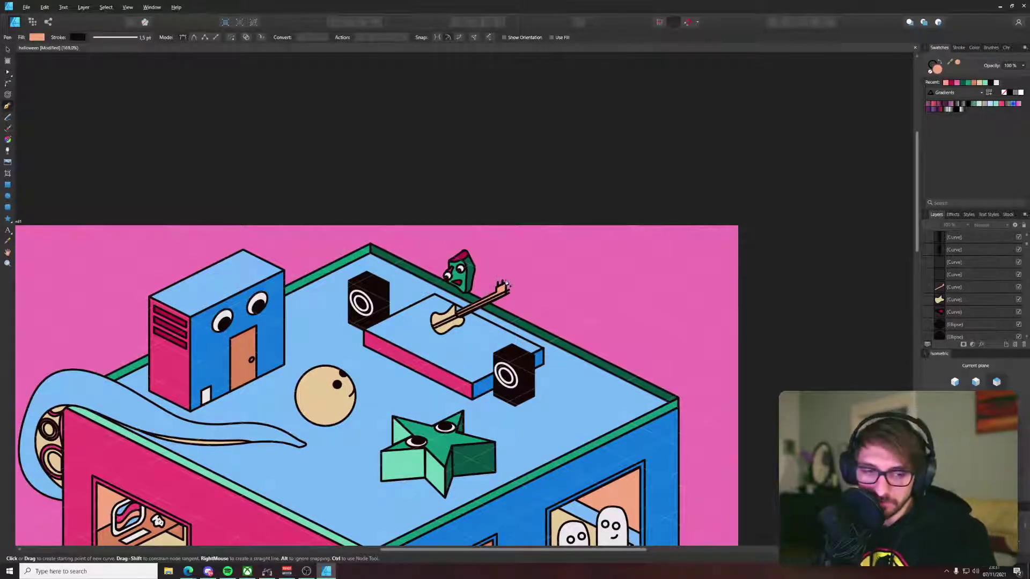
scroll(482, 288, "up", 7)
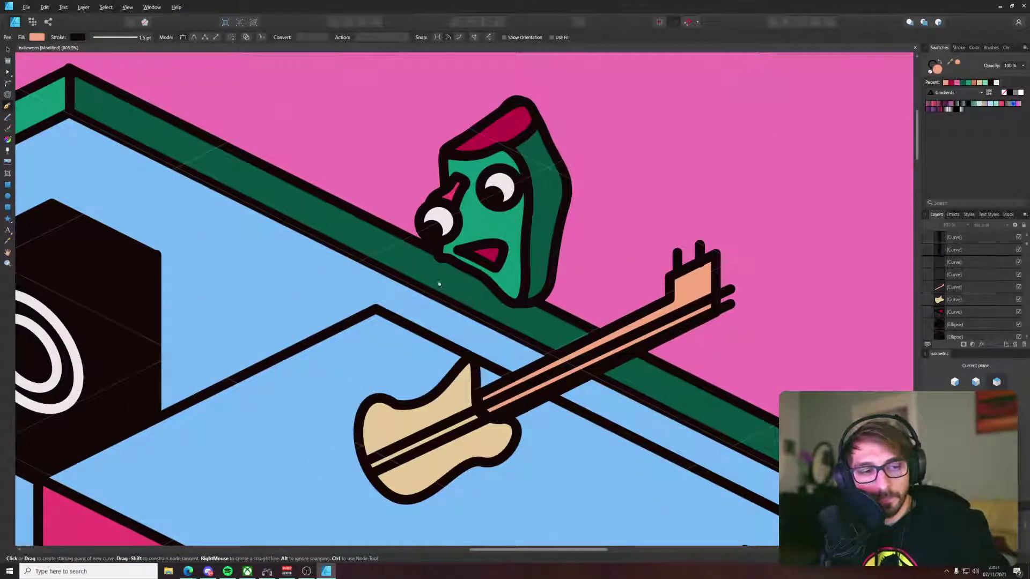
Step: Outline the side of the creature's body nearest the guitar neck from the stage up to the head, and continue beneath the chin
left_click_drag(440, 284, 414, 291)
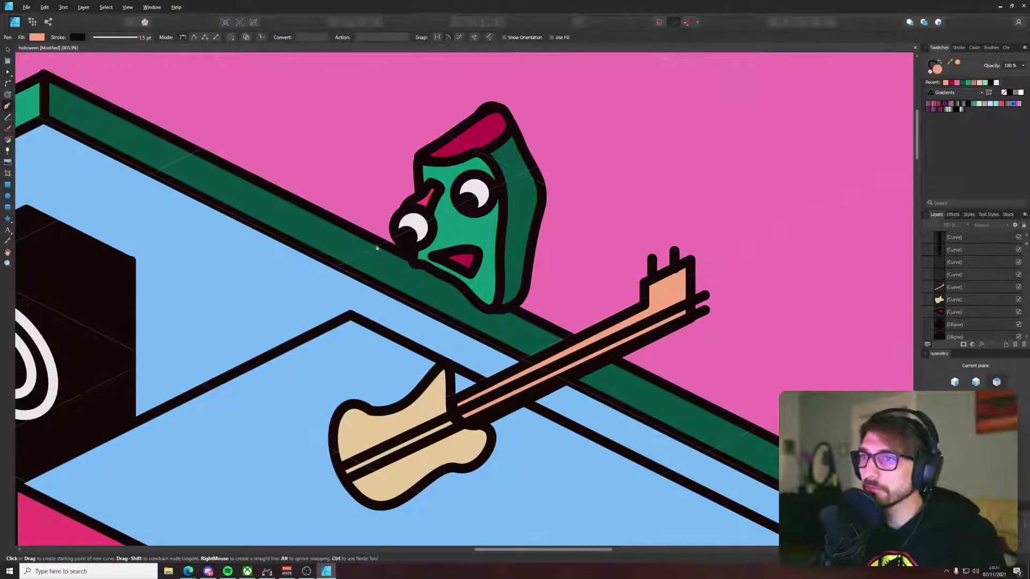
scroll(582, 315, "down", 6)
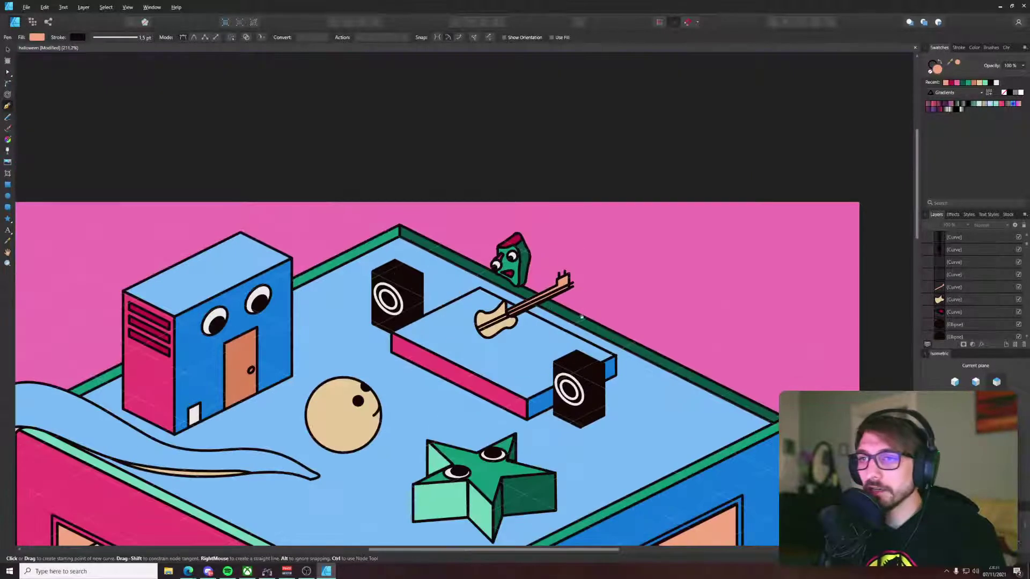
scroll(489, 276, "up", 2)
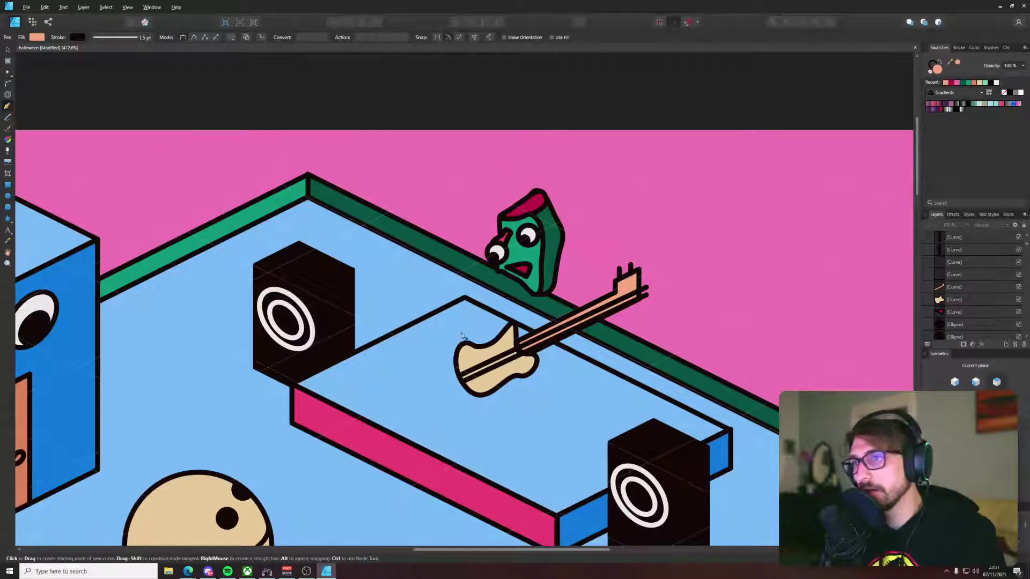
left_click(519, 436)
left_click_drag(534, 396, 547, 341)
left_click(541, 301)
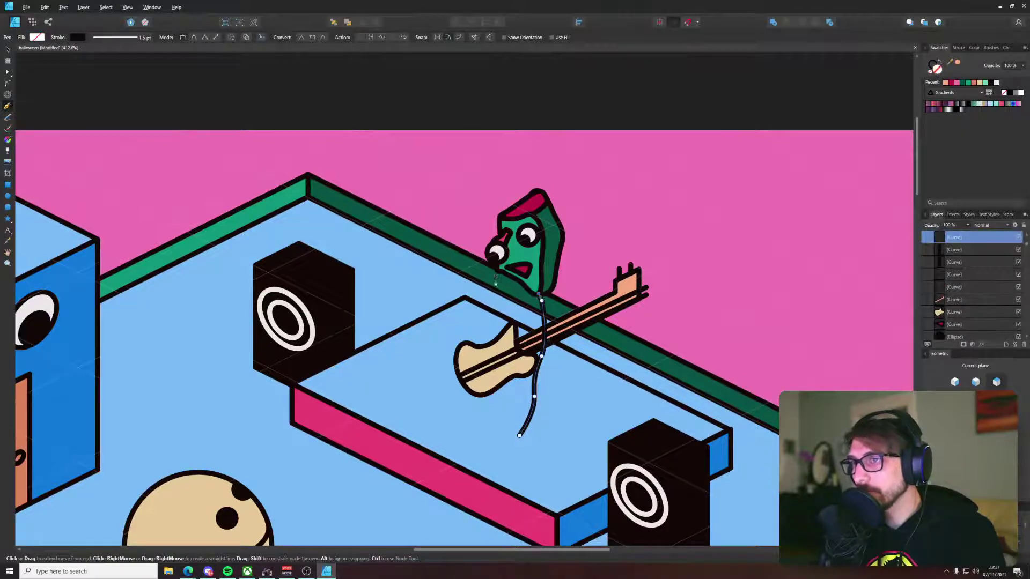
left_click_drag(498, 273, 476, 265)
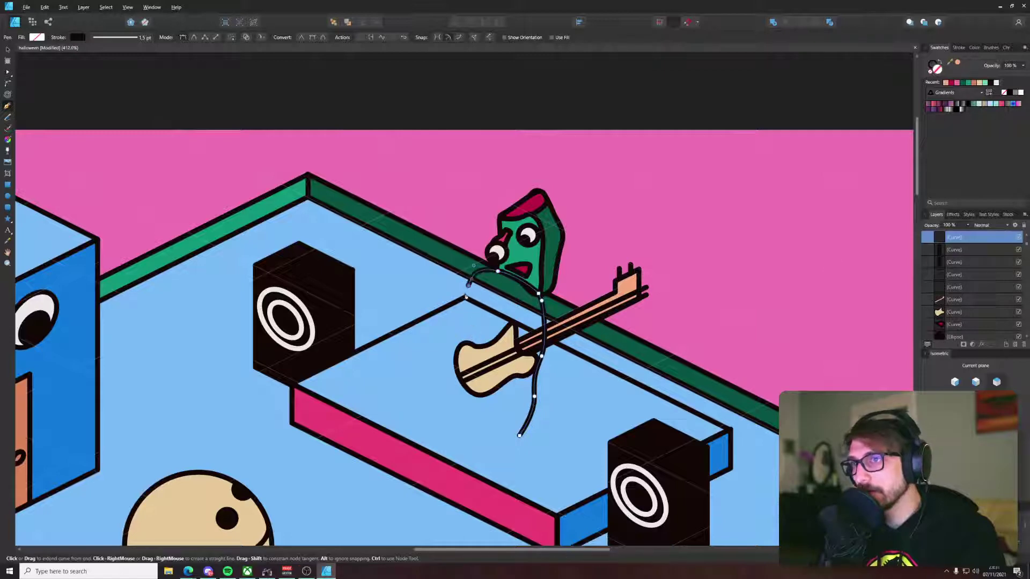
Step: Continue the body outline down the opposite side and around two separate legs, closing it at the starting point on the stage
left_click(480, 296)
left_click(483, 331)
left_click(477, 369)
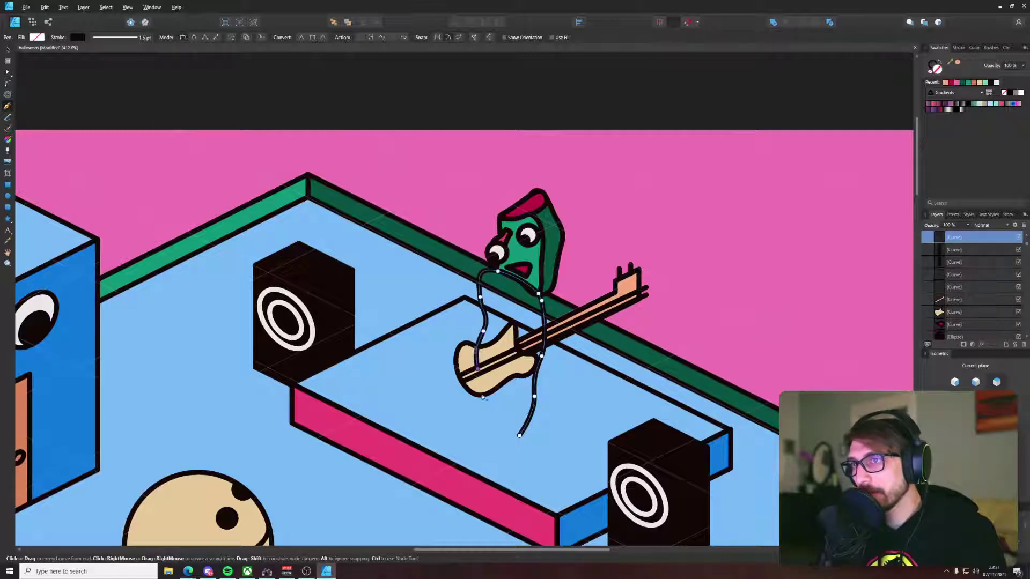
left_click(477, 413)
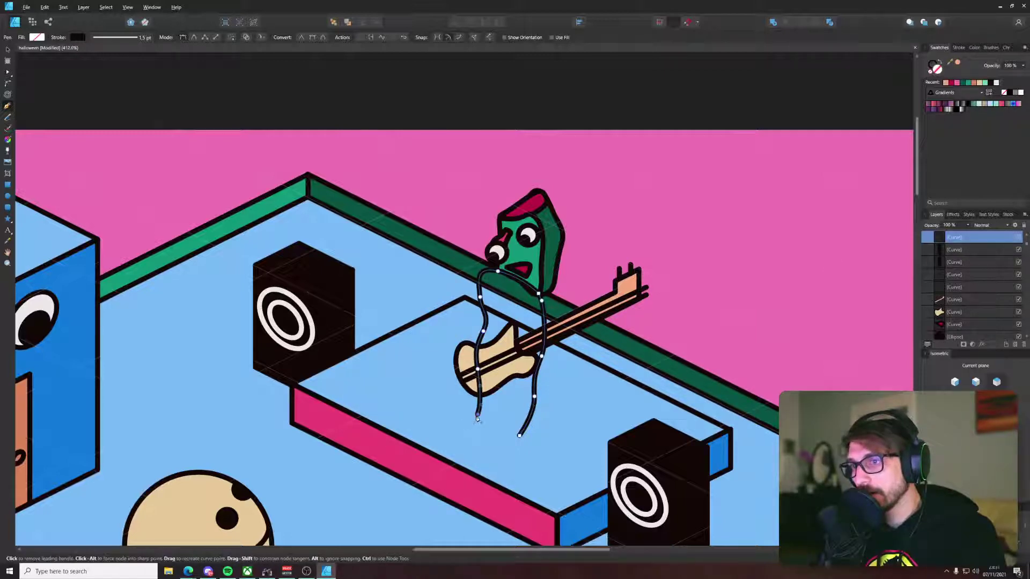
left_click(488, 423)
left_click(499, 388)
left_click(504, 372)
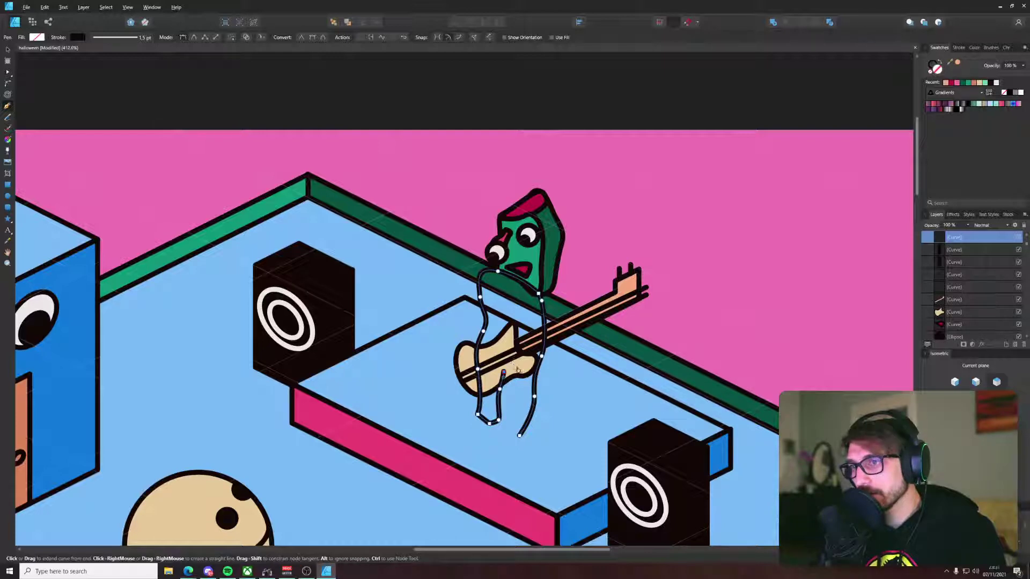
left_click(516, 382)
left_click(517, 403)
left_click(516, 425)
left_click(519, 435)
Step: Reshape the body outline by moving nodes and handles to widen the leg below the guitar neck and smooth the sides and feet
key("a")
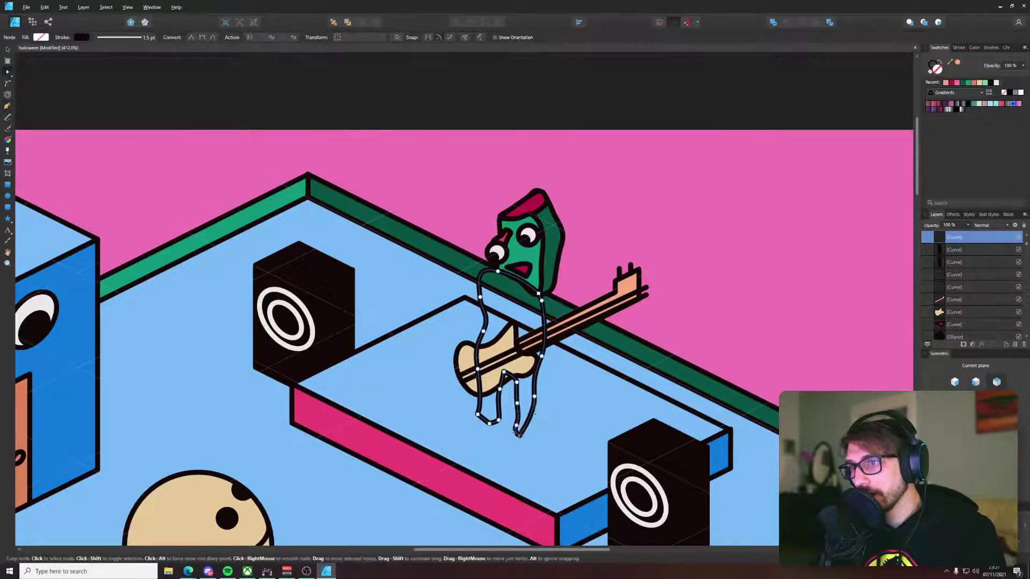
left_click_drag(519, 436, 527, 350)
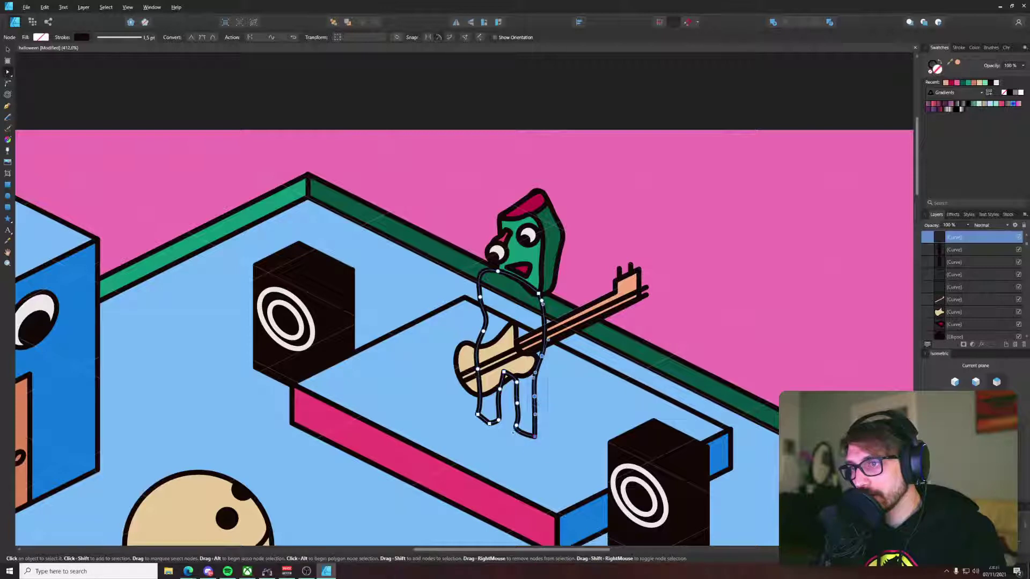
left_click_drag(535, 396, 543, 398)
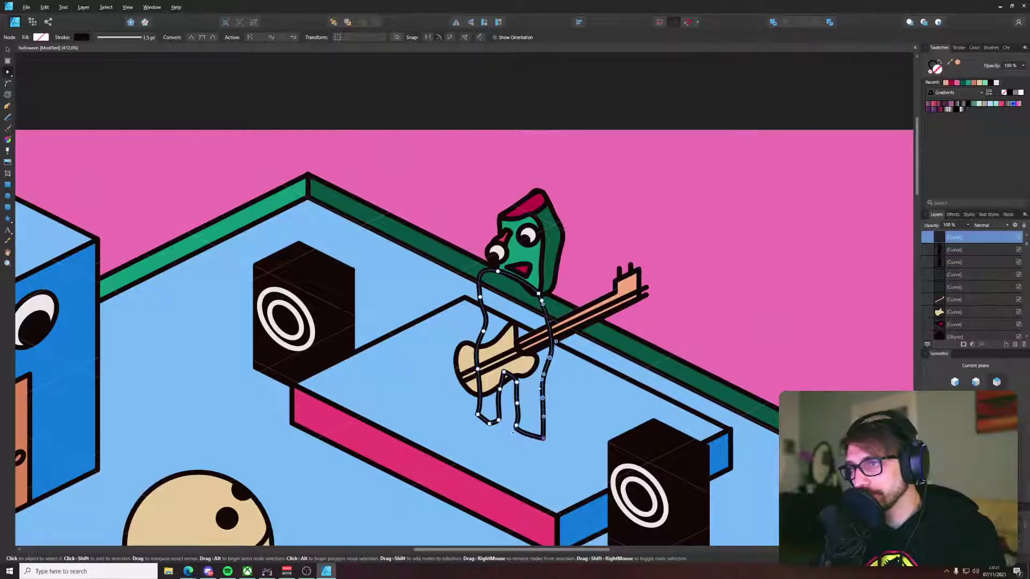
left_click_drag(527, 434, 549, 429)
left_click_drag(542, 301, 495, 340)
mouse_move(480, 297)
left_mouse_down()
mouse_move(470, 294)
mouse_move(470, 326)
left_mouse_up()
left_click_drag(499, 421, 518, 374)
Step: Try peach and medium blue from the palette as the body's fill, and settle on the darker orange
key("v")
scroll(512, 369, "down", 6)
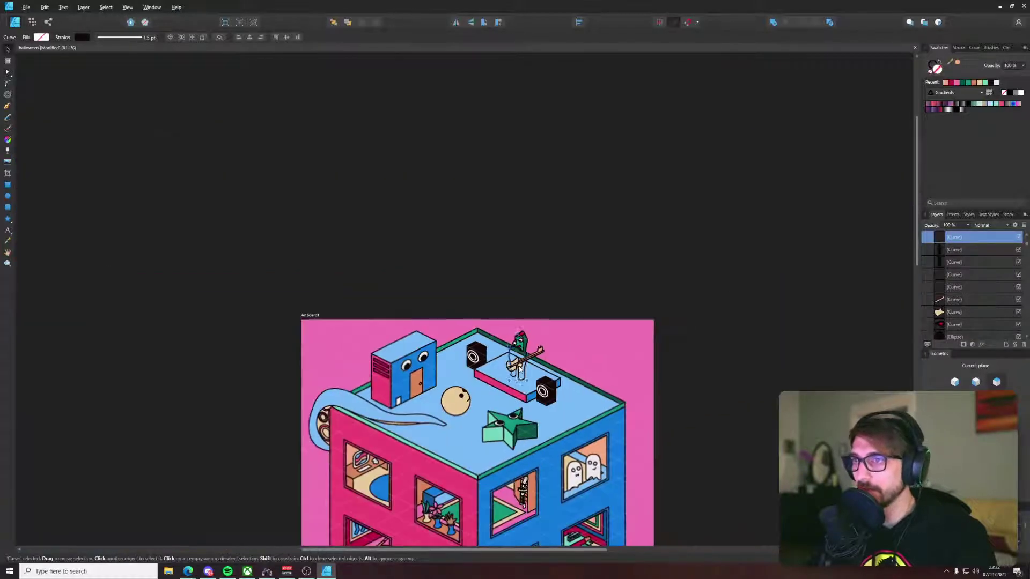
left_click_drag(519, 260, 521, 254)
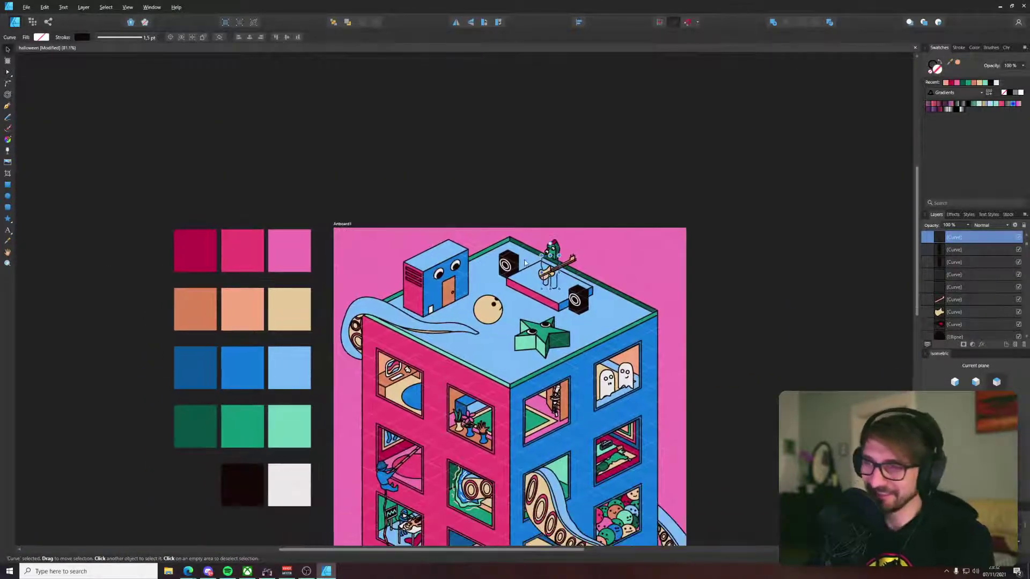
left_click_drag(377, 332, 343, 319)
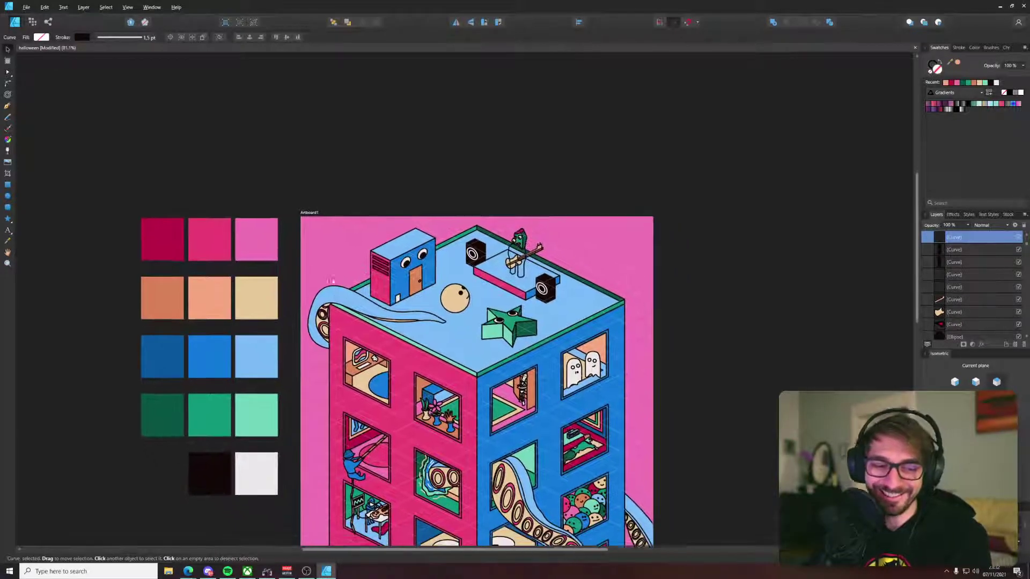
key("i")
left_click(212, 304)
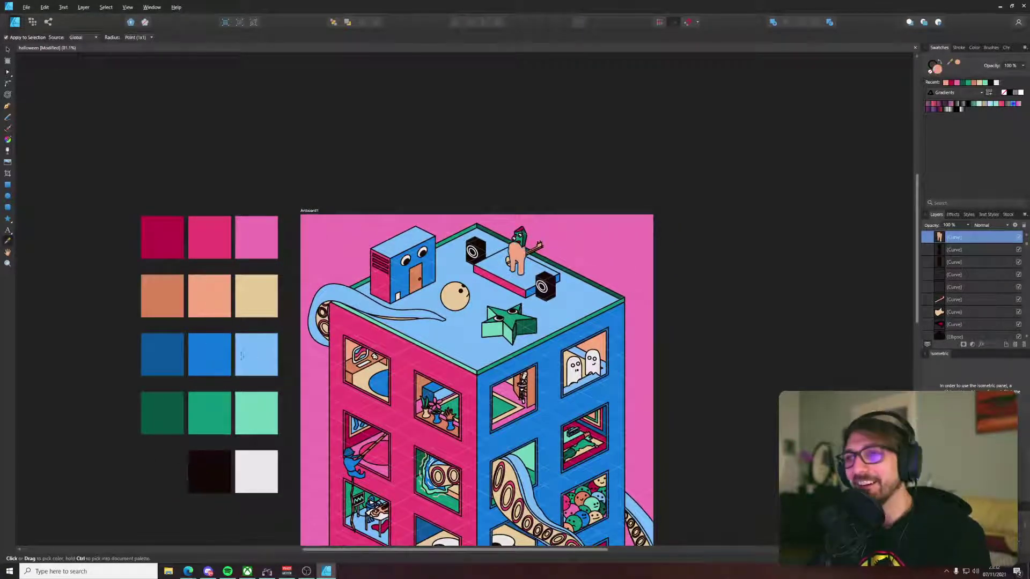
left_click(194, 354)
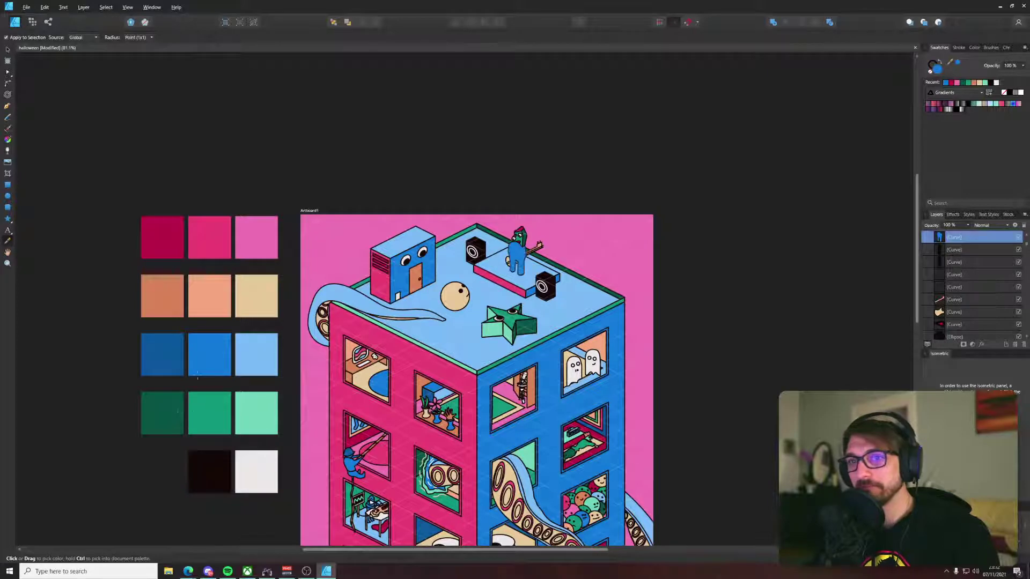
left_click(199, 300)
left_click(169, 298)
key("v")
Step: Send the orange body backward in the stacking order until it sits behind the guitar and the head
scroll(539, 246, "up", 6)
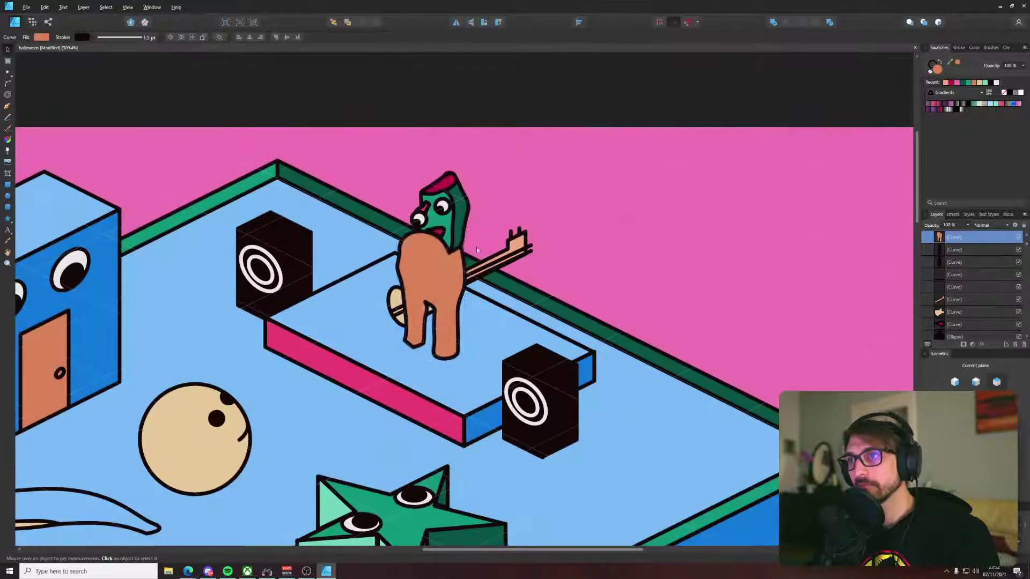
left_click(463, 248)
key("ctrl+bracketleft")
key("ctrl+bracketleft")
key("ctrl+bracketleft")
key("ctrl+bracketleft")
key("ctrl+bracketleft")
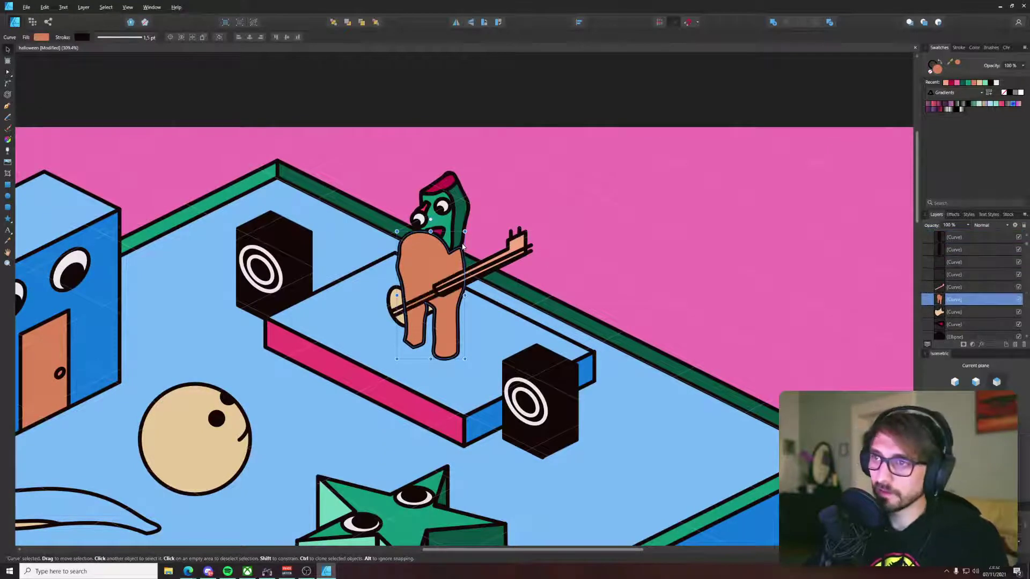
key("ctrl+bracketleft")
key("ctrl+bracketleft")
key("ctrl+bracketleft")
key("ctrl+[")
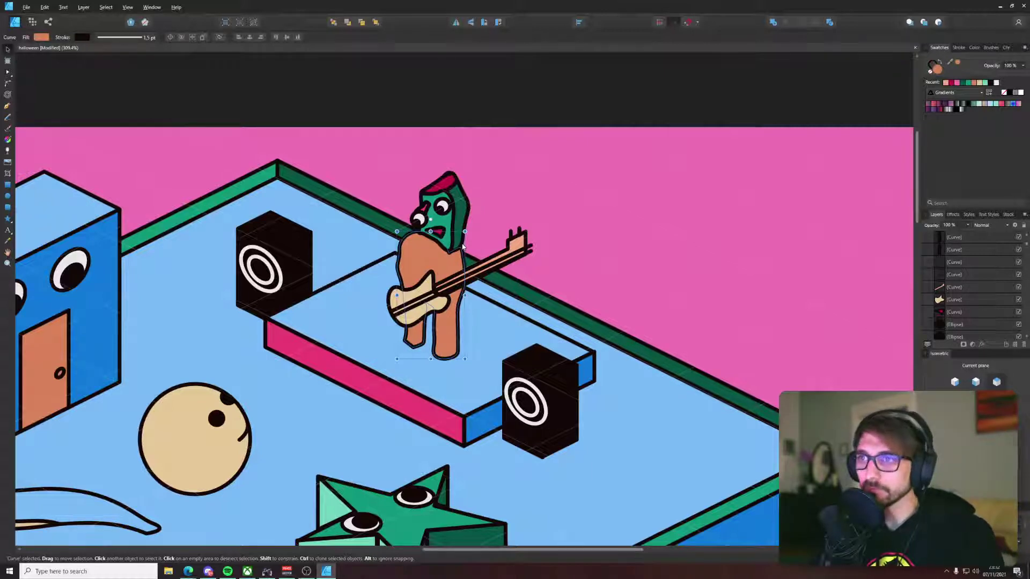
Step: Narrow the torso by moving the nodes on its side beneath the nose and eye inward together
key("a")
scroll(462, 246, "up", 5)
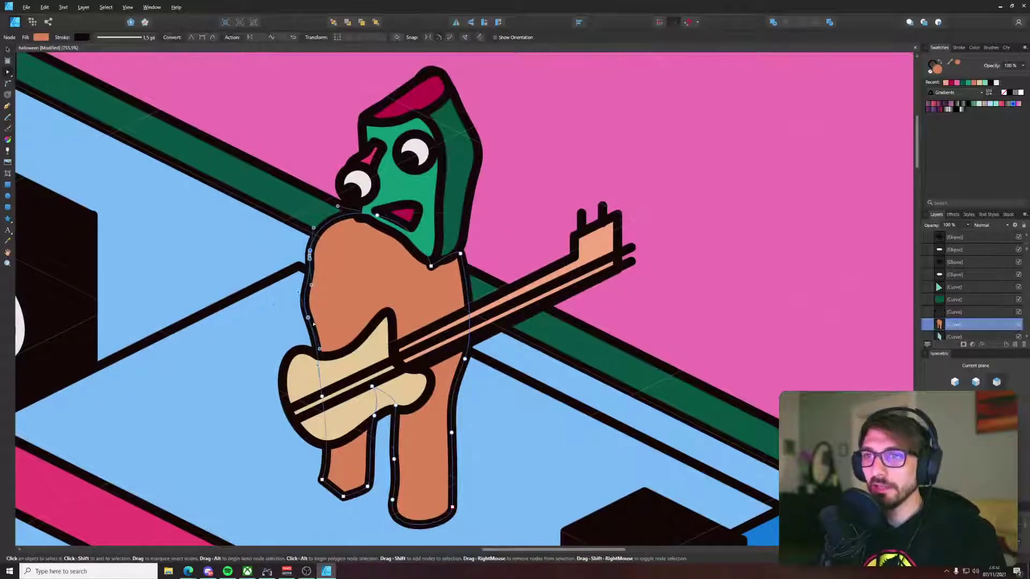
left_click_drag(252, 205, 330, 325)
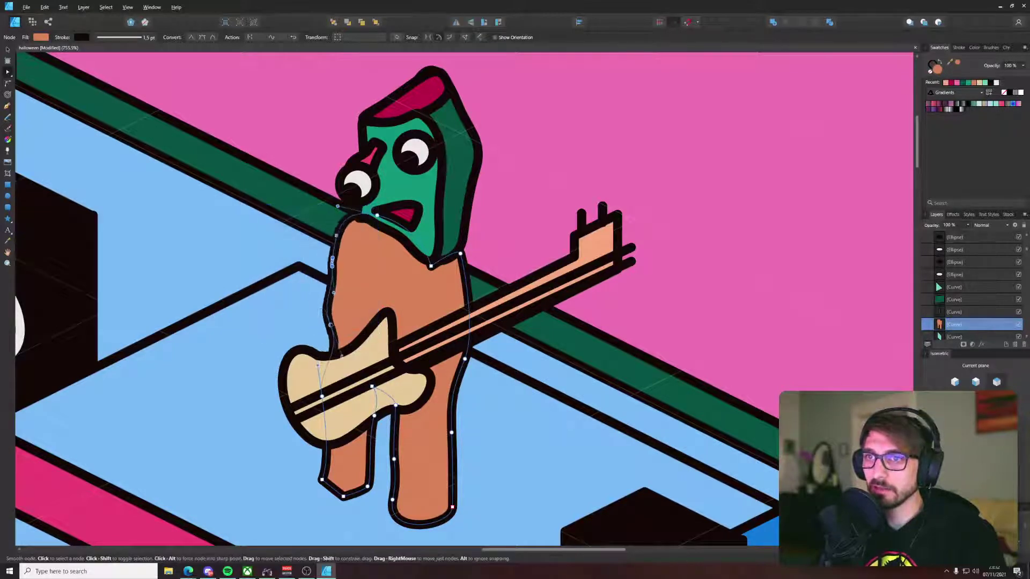
left_click(322, 268)
Step: Try to draw a curved waistline across the creature's torso behind the guitar
scroll(321, 269, "down", 6)
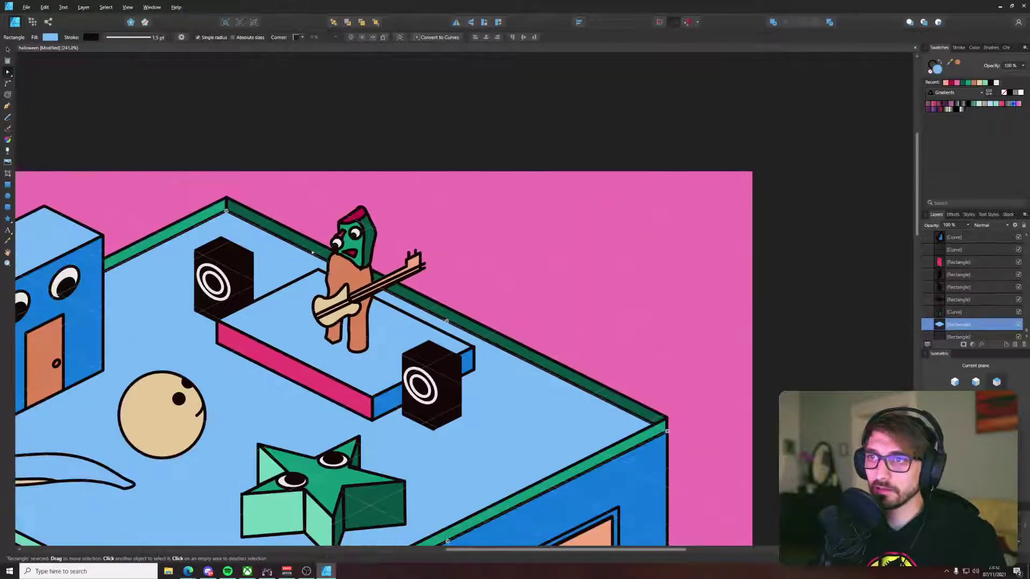
scroll(313, 252, "up", 3)
key("p")
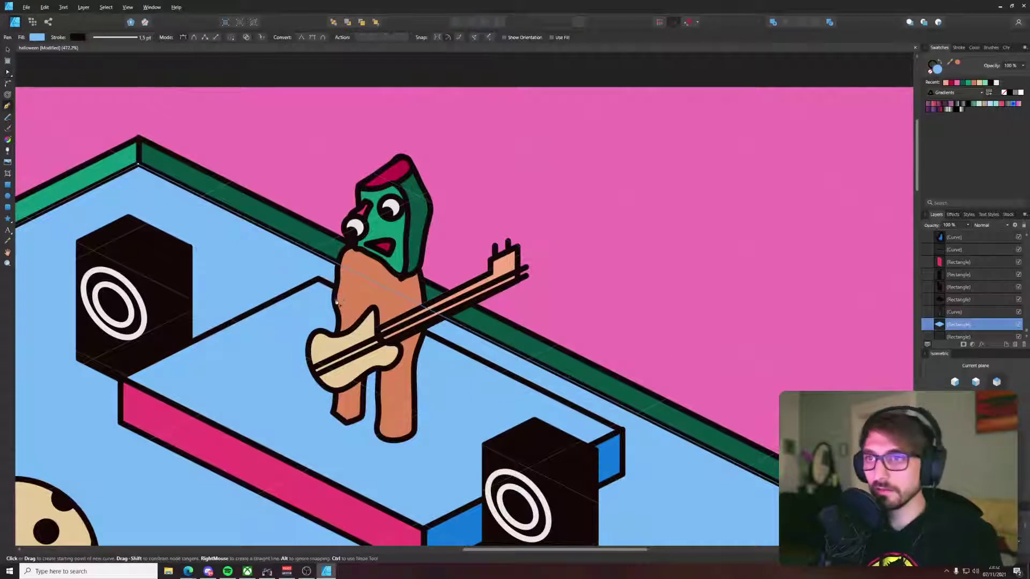
left_click(336, 300)
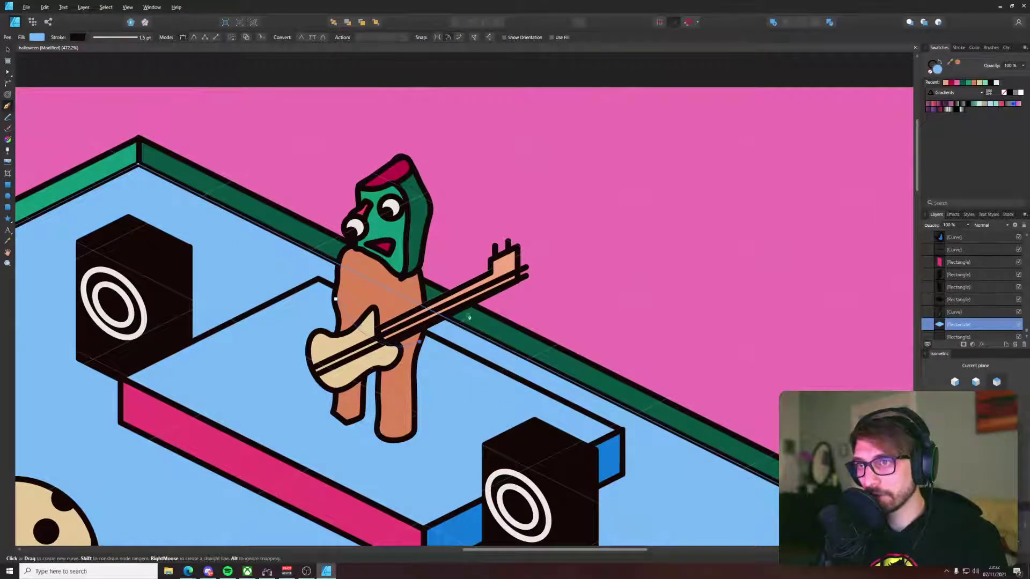
key("v")
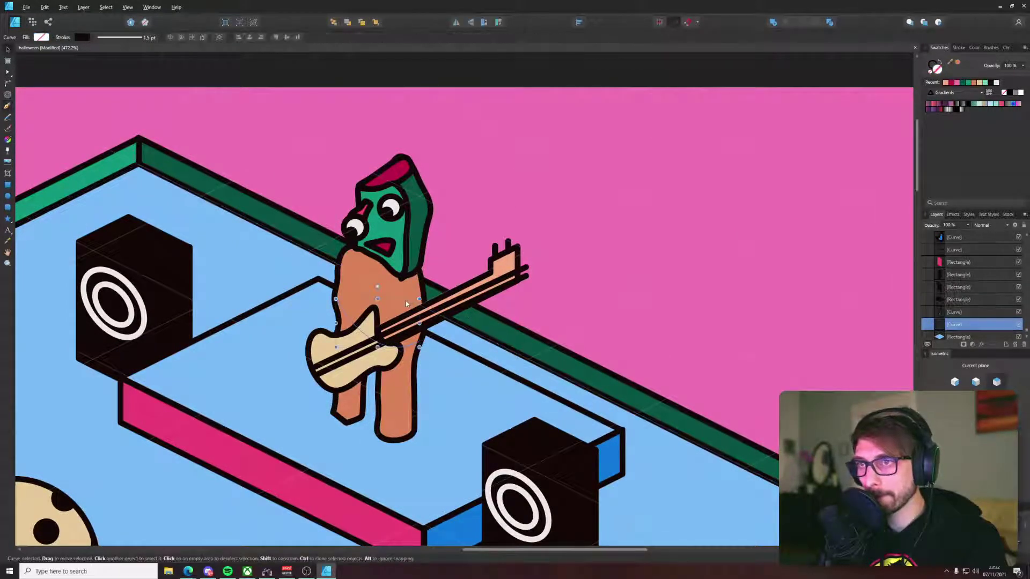
Step: Duplicate the creature's body and delete the copy's lower nodes so only a torso shape is left
left_click(397, 295)
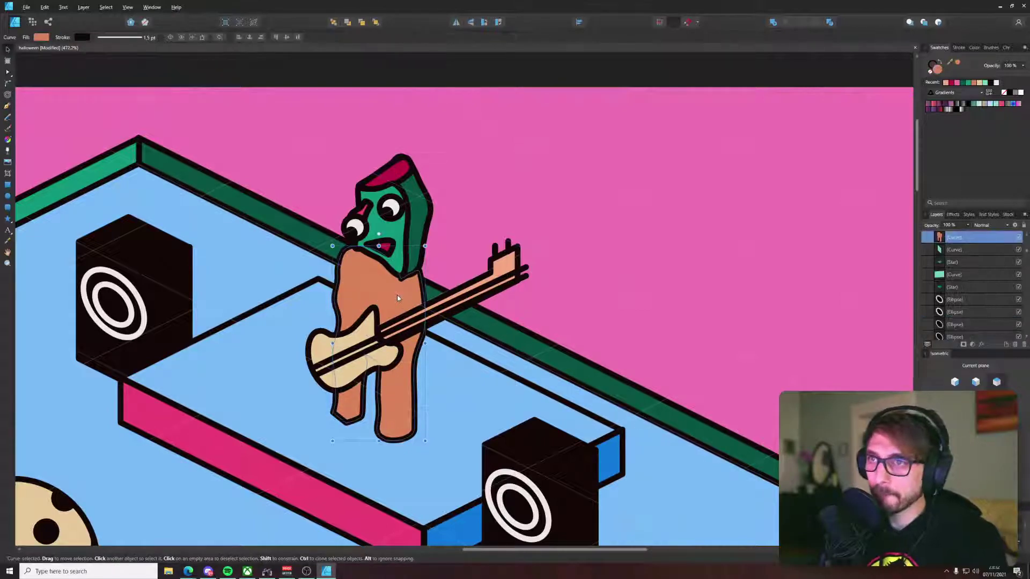
key("a")
left_click_drag(257, 341, 482, 496)
key("Delete")
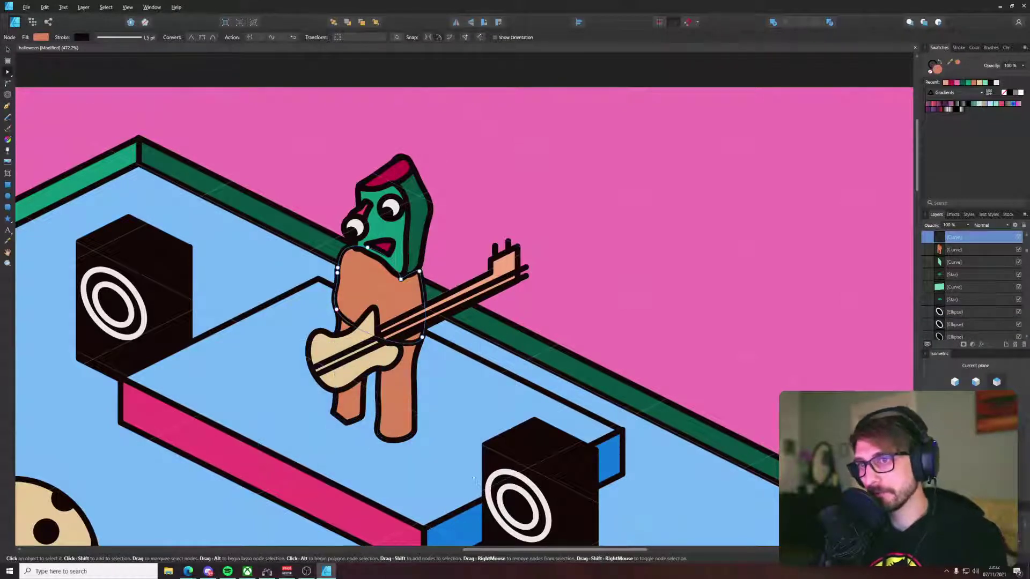
Step: Pull the torso copy's shoulder node outward and the node below it down over the guitar body to form a sleeve
left_click(337, 273)
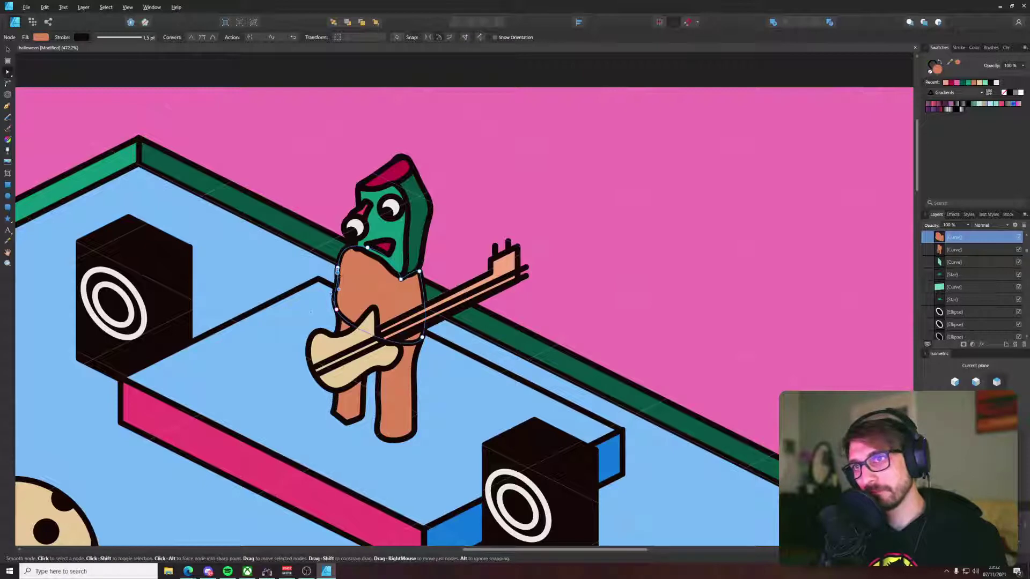
left_click_drag(337, 272, 313, 302)
left_click_drag(337, 268, 330, 356)
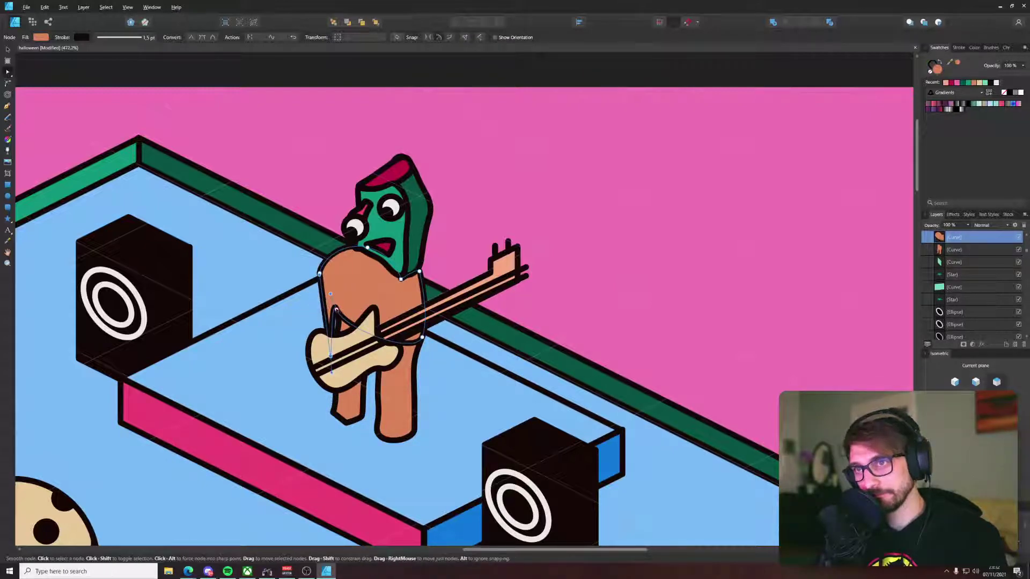
left_click_drag(337, 310, 340, 310)
left_click_drag(320, 274, 307, 293)
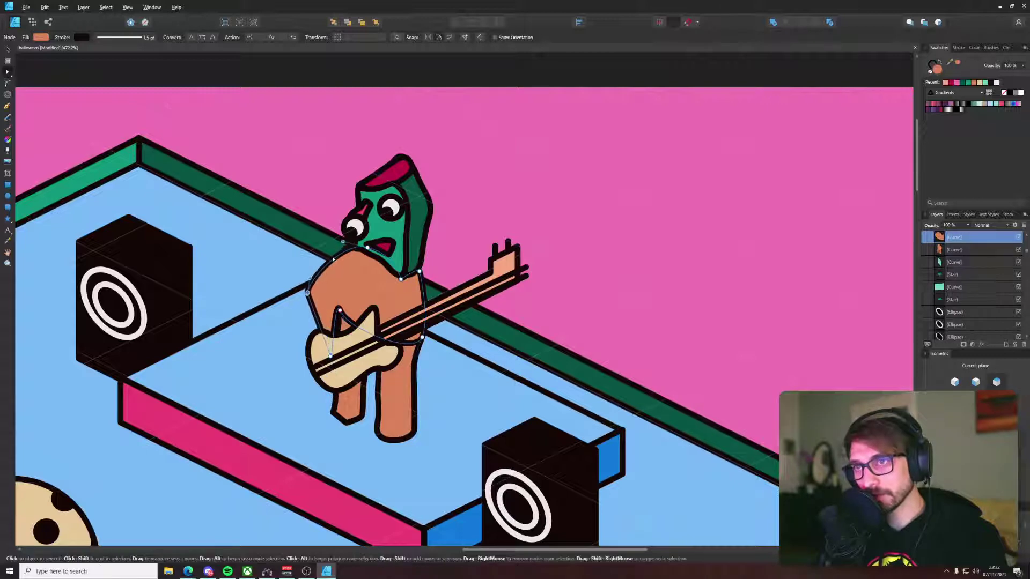
Step: Round the sleeve's shoulder and outer edge, adjust its cuff node, and add a node on the torso's opposite edge
left_click(333, 260)
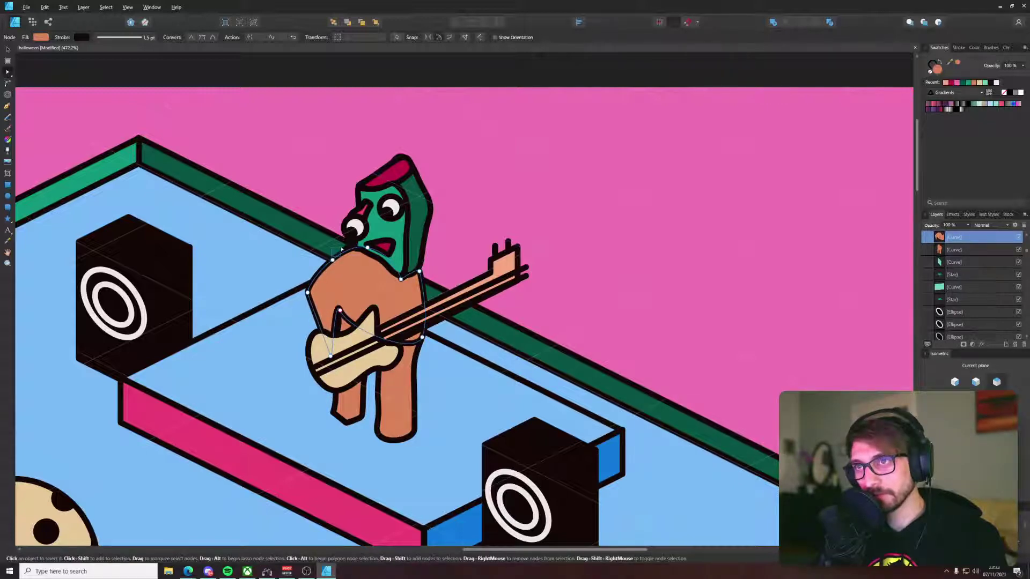
left_click_drag(341, 249, 339, 253)
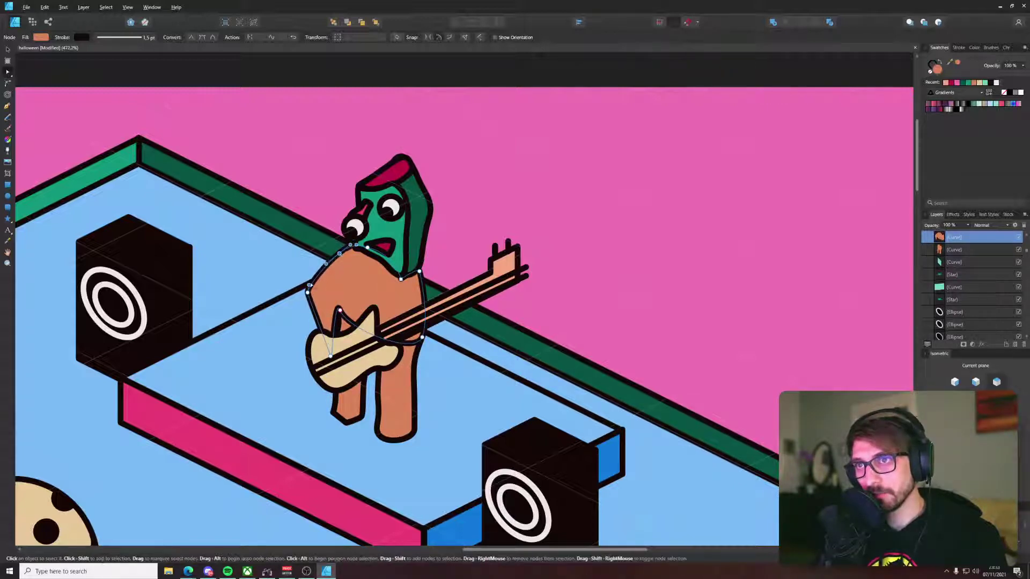
left_click_drag(311, 319, 305, 320)
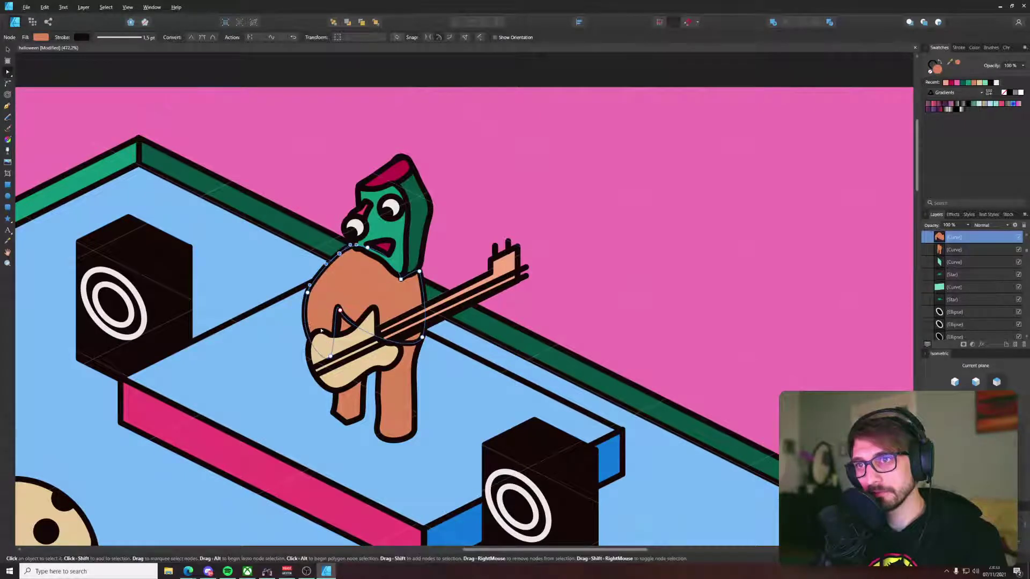
left_click_drag(330, 356, 321, 346)
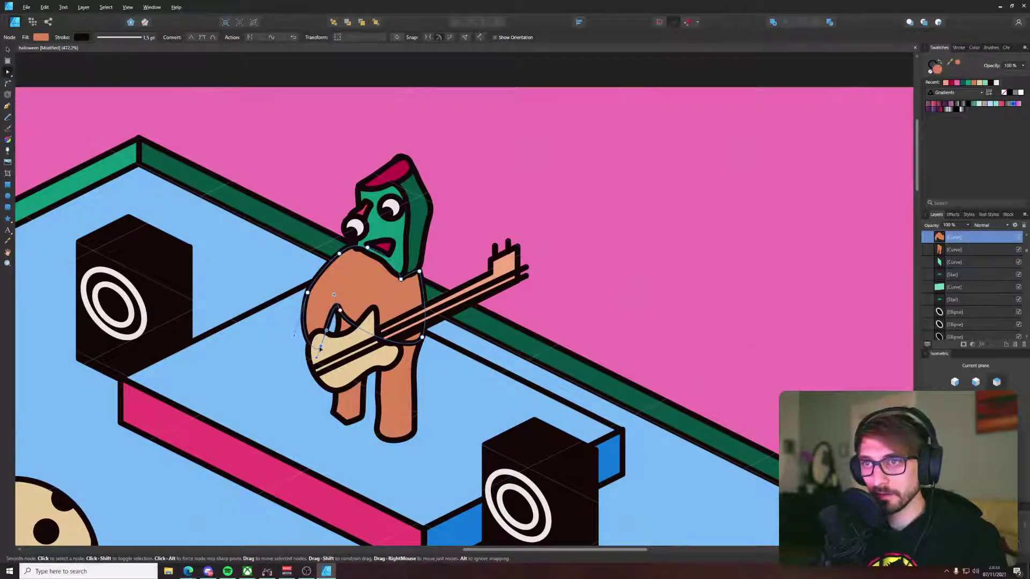
left_click(425, 315)
left_click(416, 295)
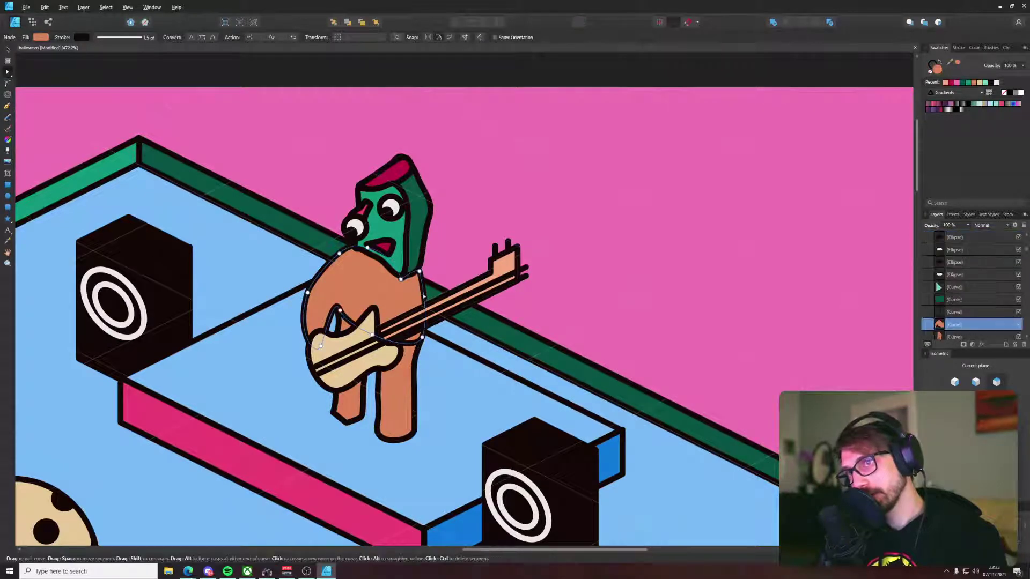
Step: Pull the torso's edge outward along the guitar neck to form a second sleeve and add a node near the collar
left_click(423, 297)
left_click_drag(423, 294, 461, 306)
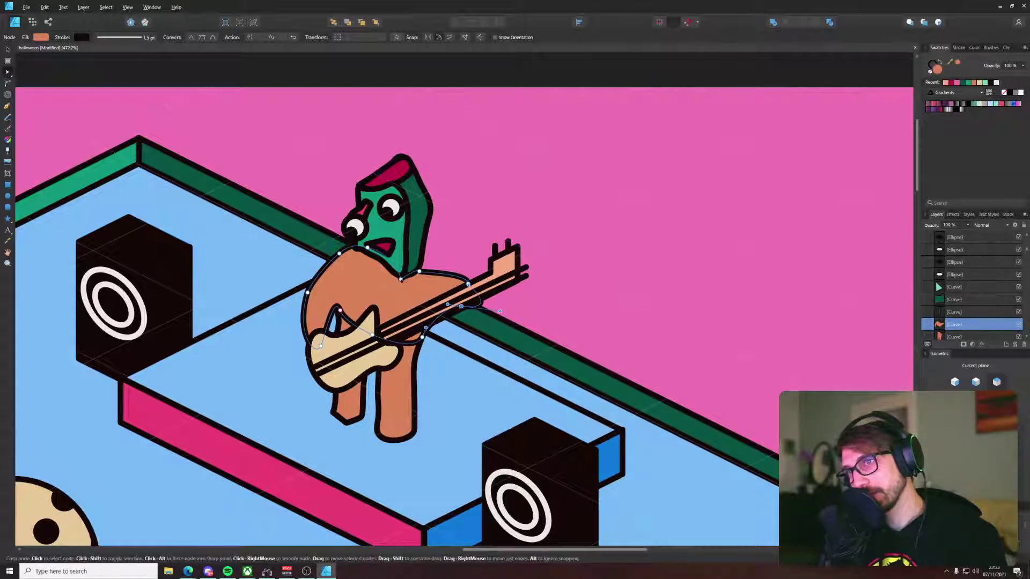
left_click(406, 275)
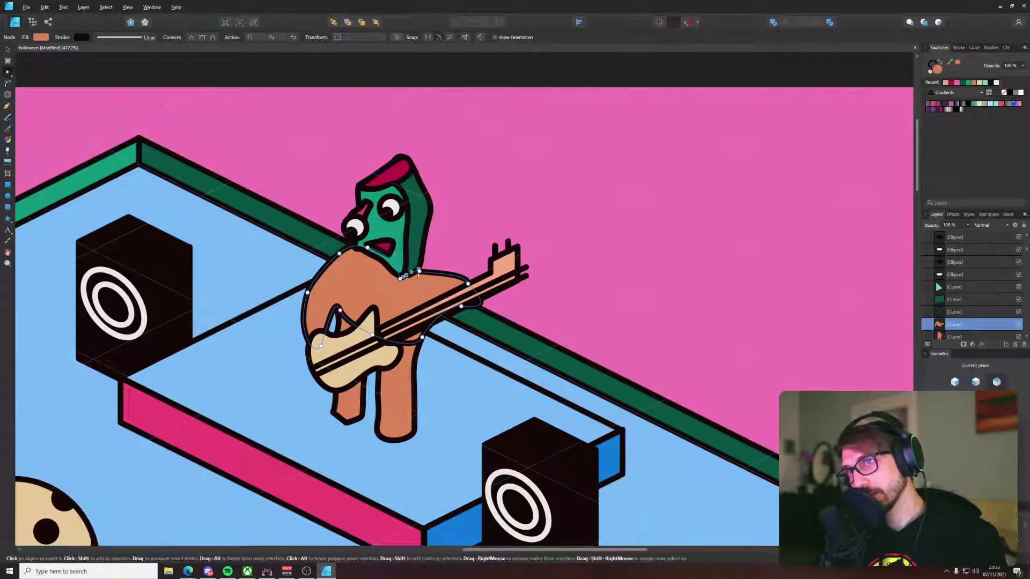
scroll(417, 270, "down", 10)
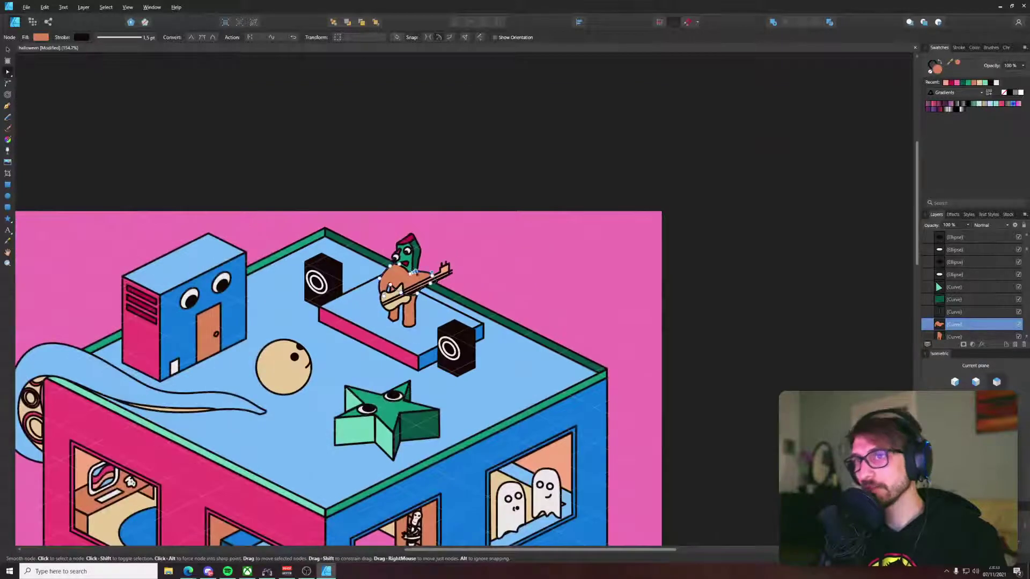
Step: Refine the second sleeve by pulling its underside up to an armpit and lowering its cuff node onto the guitar neck
scroll(417, 270, "up", 8)
left_click_drag(479, 282, 434, 299)
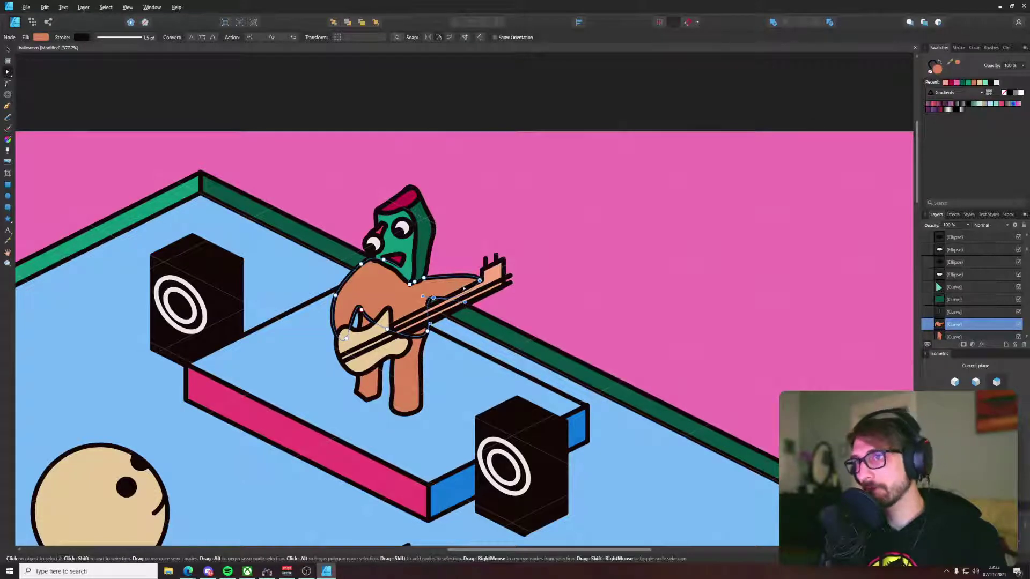
left_click_drag(479, 279, 455, 297)
left_click(432, 298)
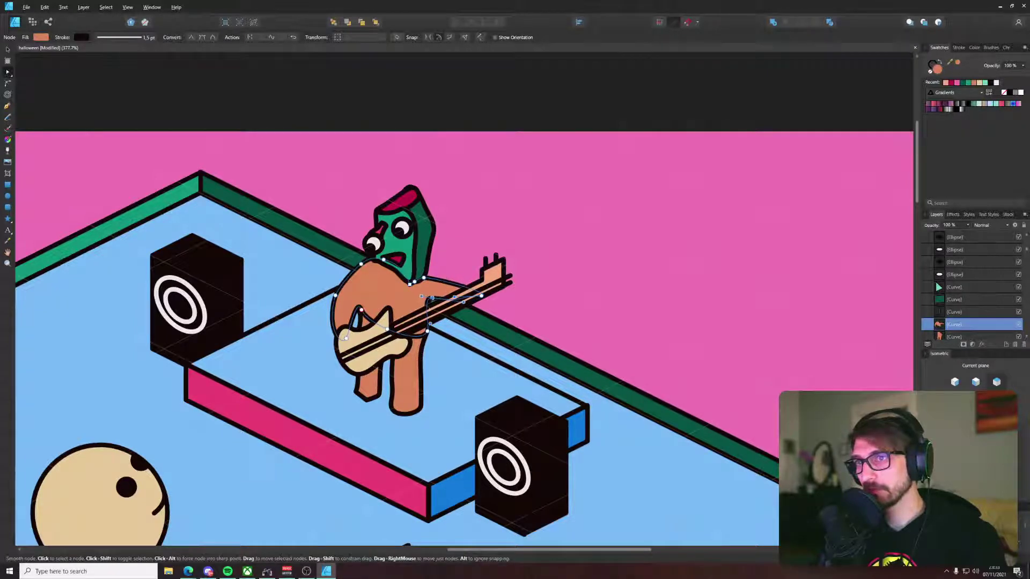
scroll(391, 337, "down", 5)
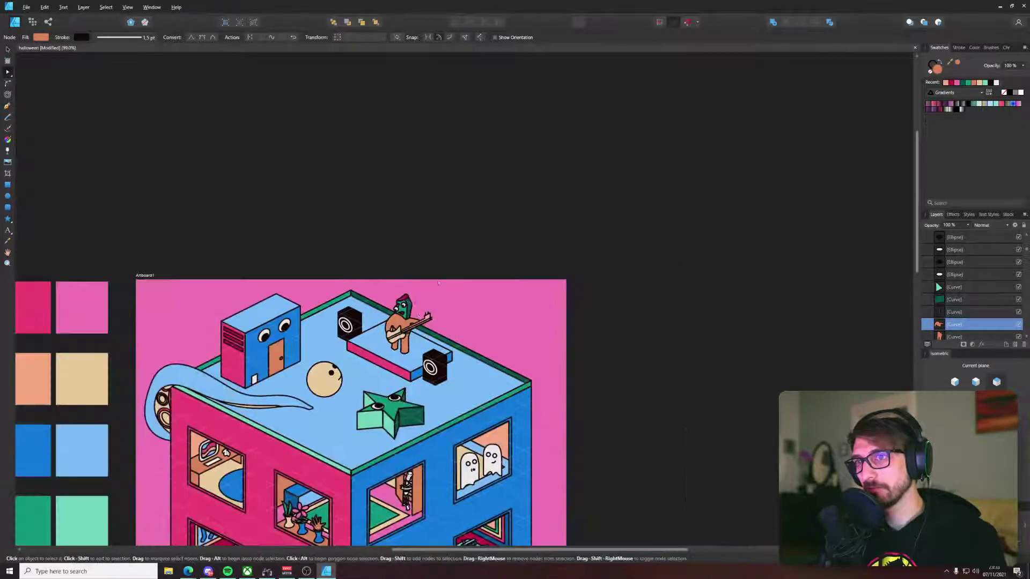
scroll(392, 336, "up", 6)
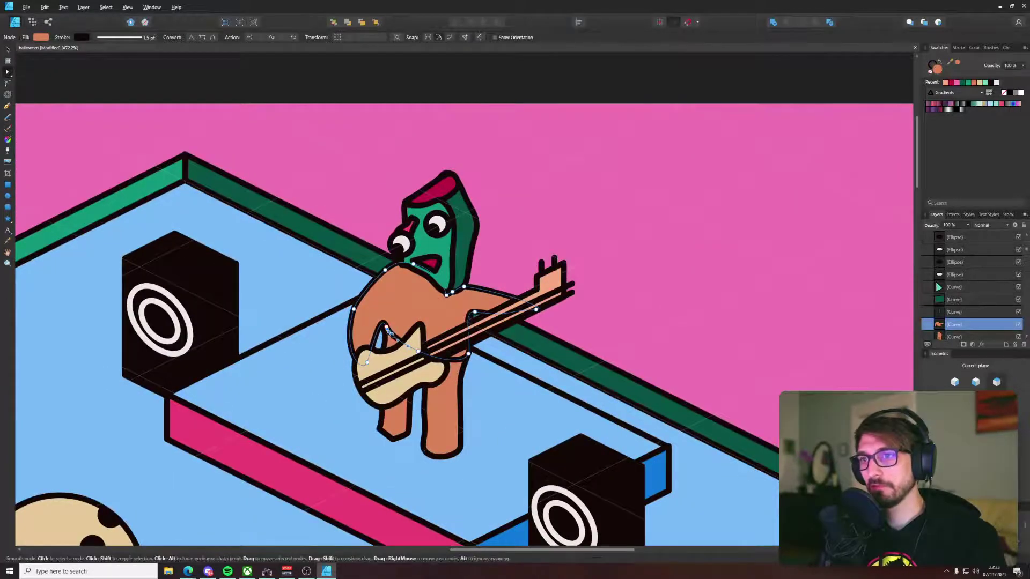
left_click(390, 338)
left_click_drag(389, 349, 472, 295)
Step: Recolour the shirt with the middle pink of the color palette beside the artboard and deselect it
scroll(419, 363, "down", 11)
key("i")
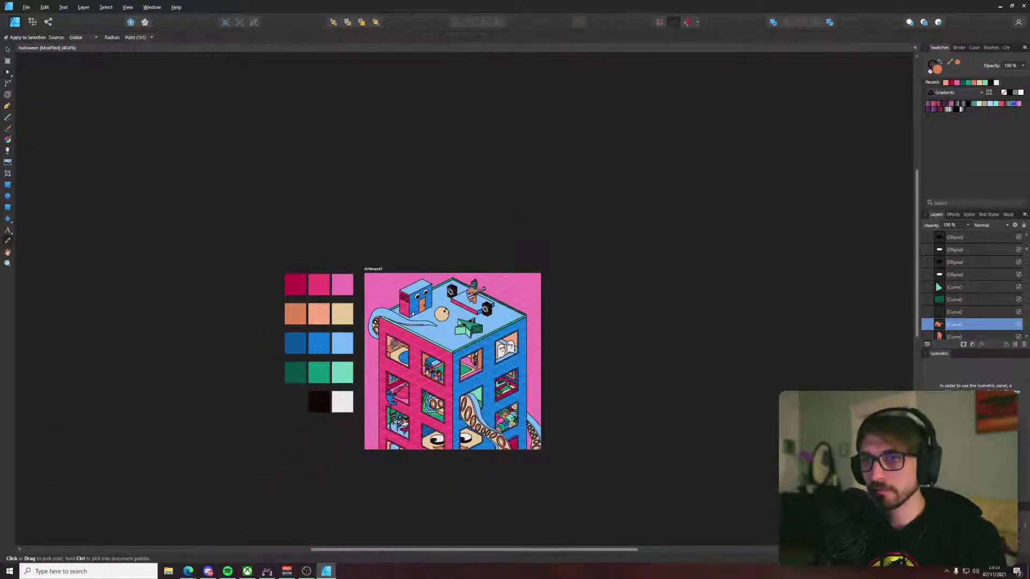
left_click(318, 345)
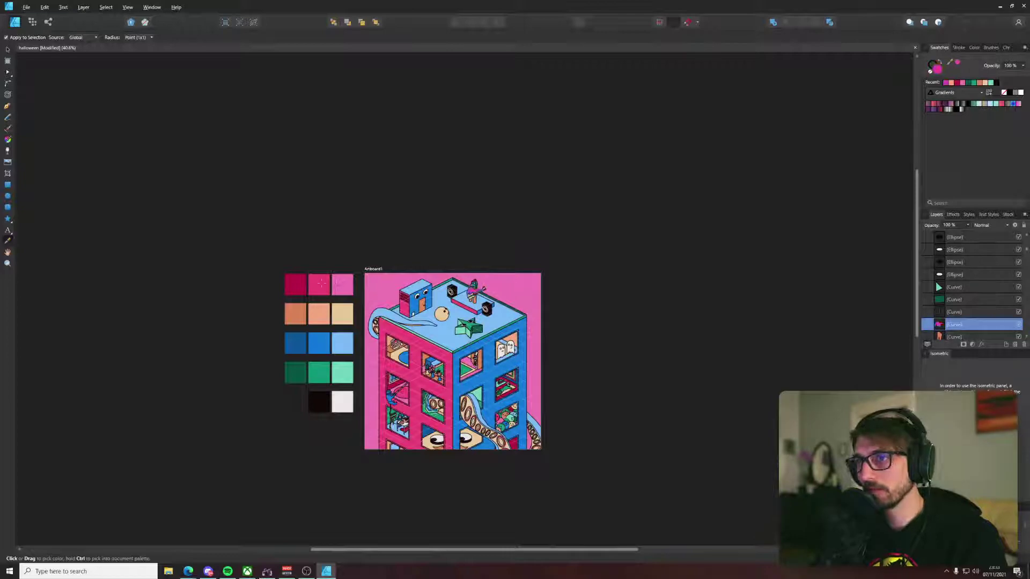
scroll(464, 252, "up", 6)
key("v")
left_click(538, 265)
left_click_drag(538, 264, 520, 203)
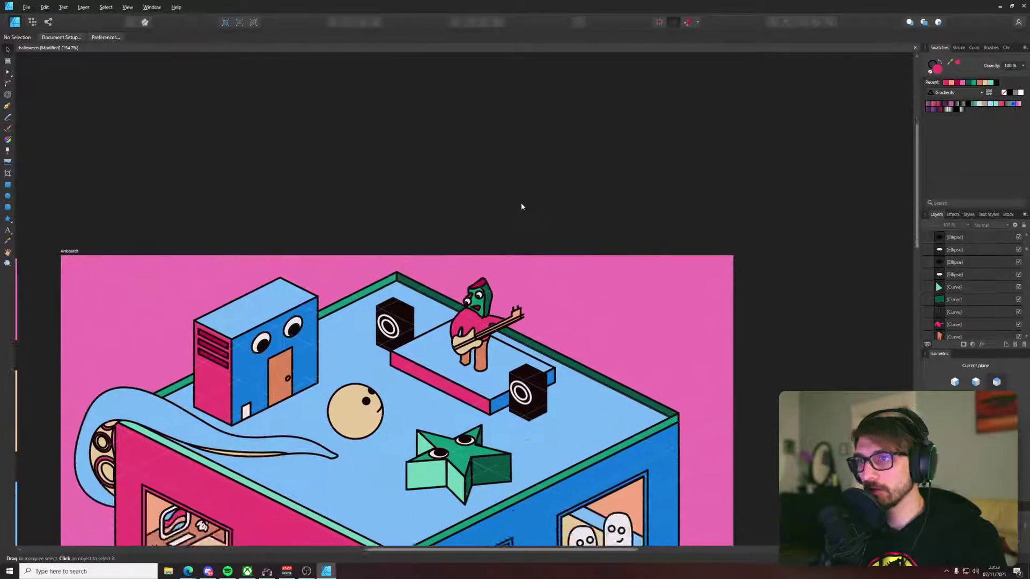
scroll(476, 288, "up", 6)
left_click_drag(438, 385, 448, 197)
scroll(381, 277, "up", 2)
key("o")
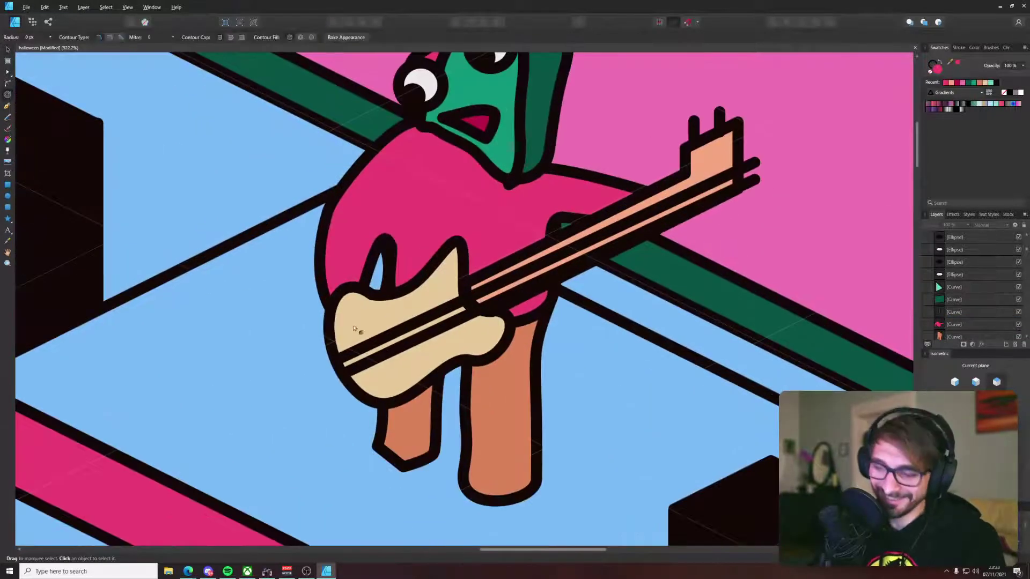
left_click(363, 338)
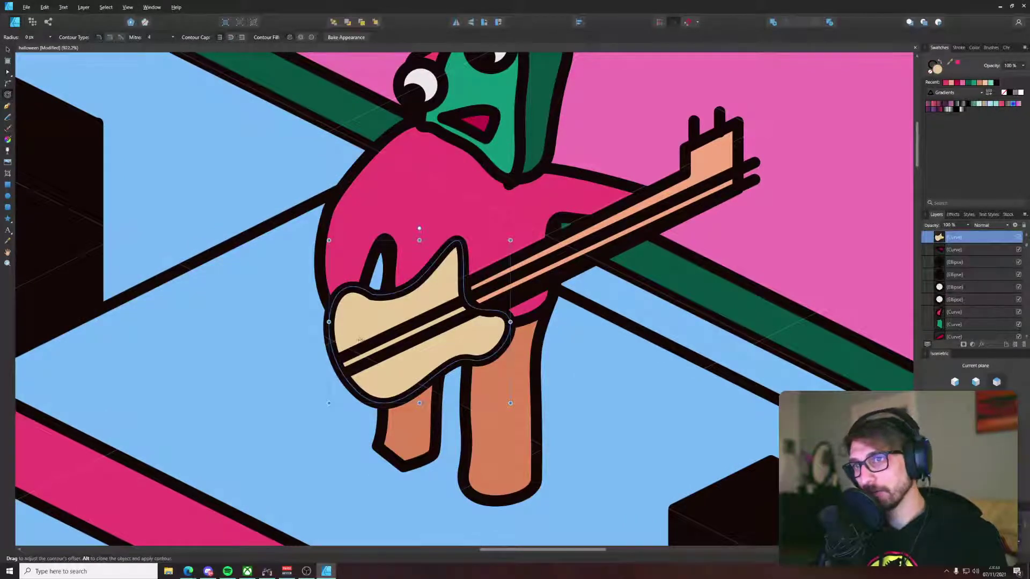
left_click(286, 279)
Step: Start the strumming hand's outline at the sleeve cuff over the guitar body and undo the misplaced curve segments
key("p")
left_click(330, 310)
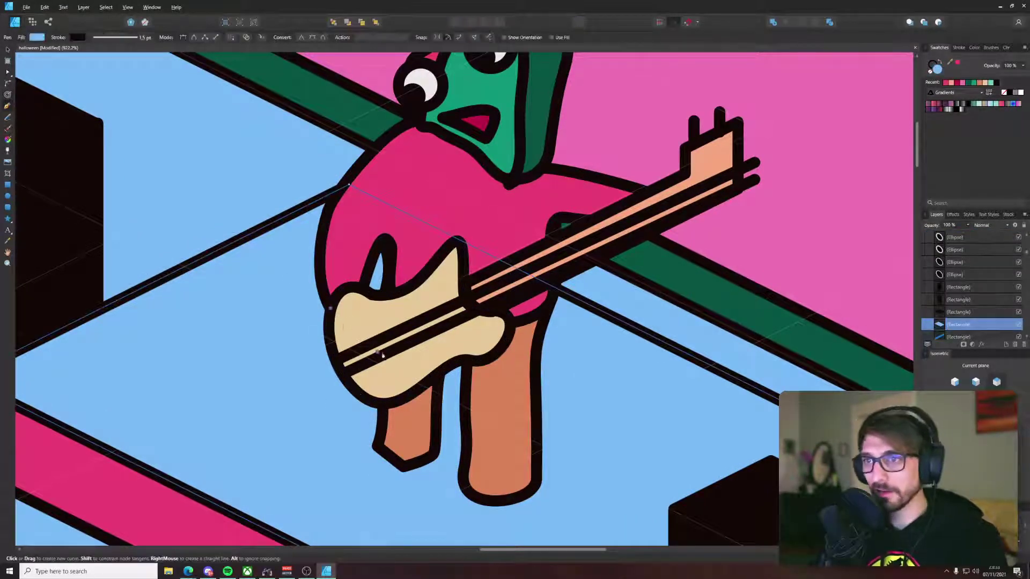
left_click_drag(400, 361, 401, 361)
left_click(377, 352)
left_click(369, 331)
left_click(380, 338)
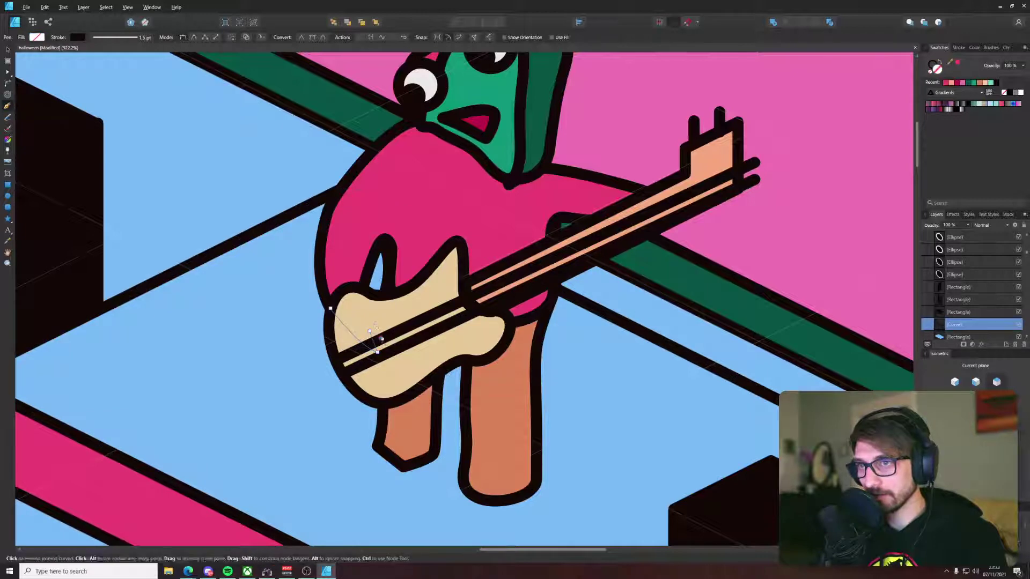
left_click_drag(380, 325, 384, 328)
key("ctrl+z")
key("ctrl+z")
key("ctrl+z")
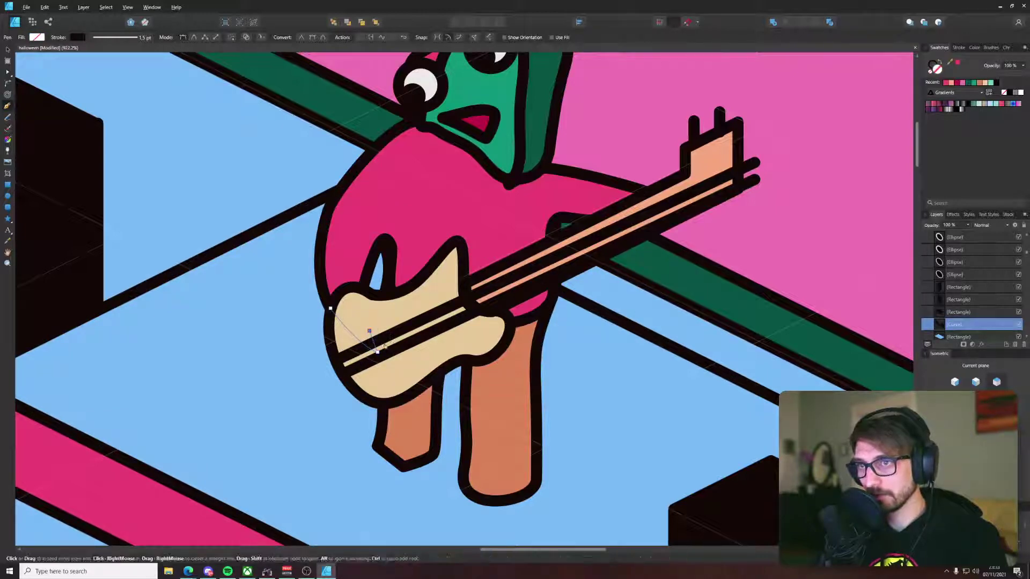
Step: Reshape the first curve of the strumming hand and complete its outline with fingertips over the guitar body
key("a")
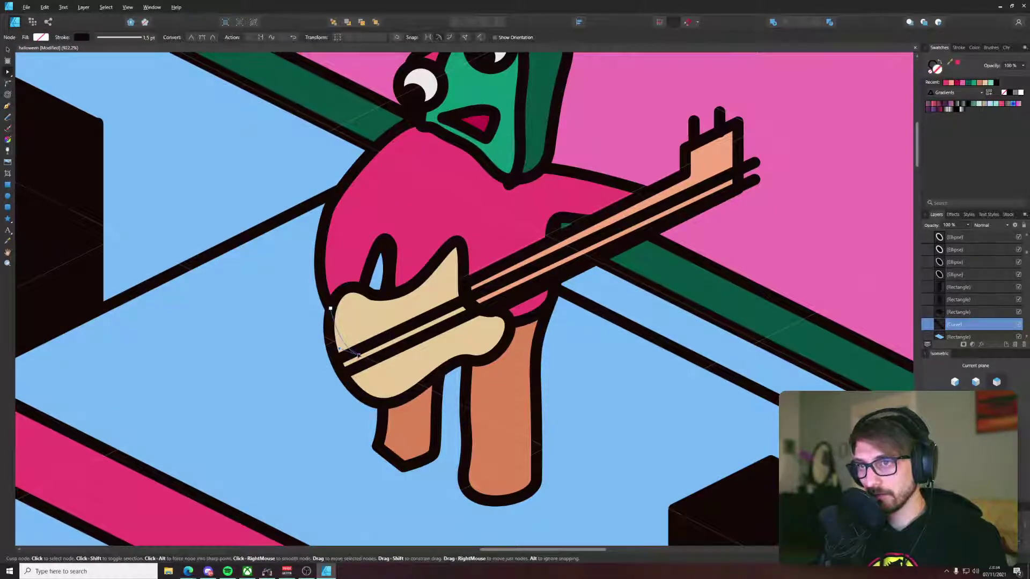
key("p")
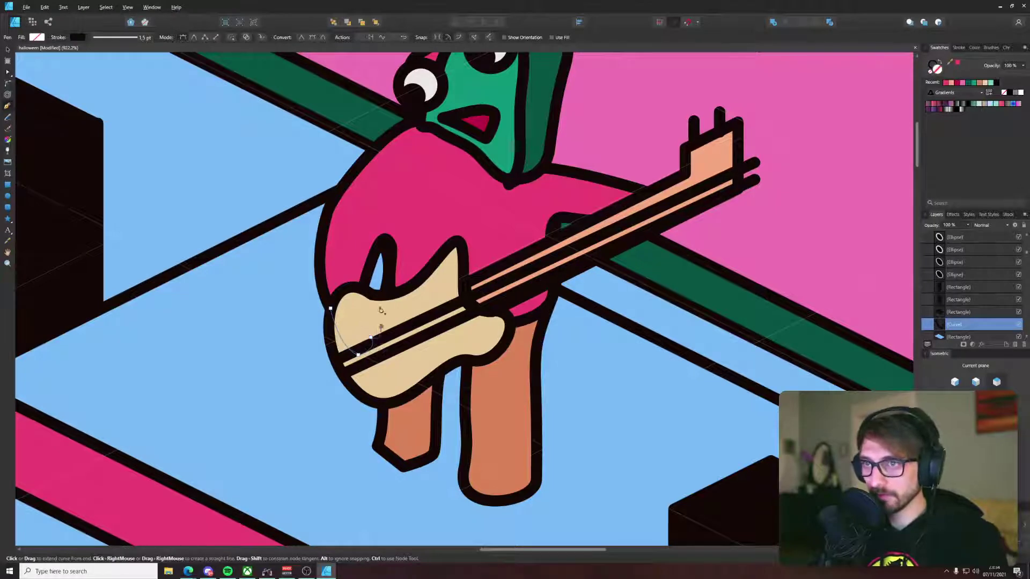
left_click_drag(381, 326, 392, 318)
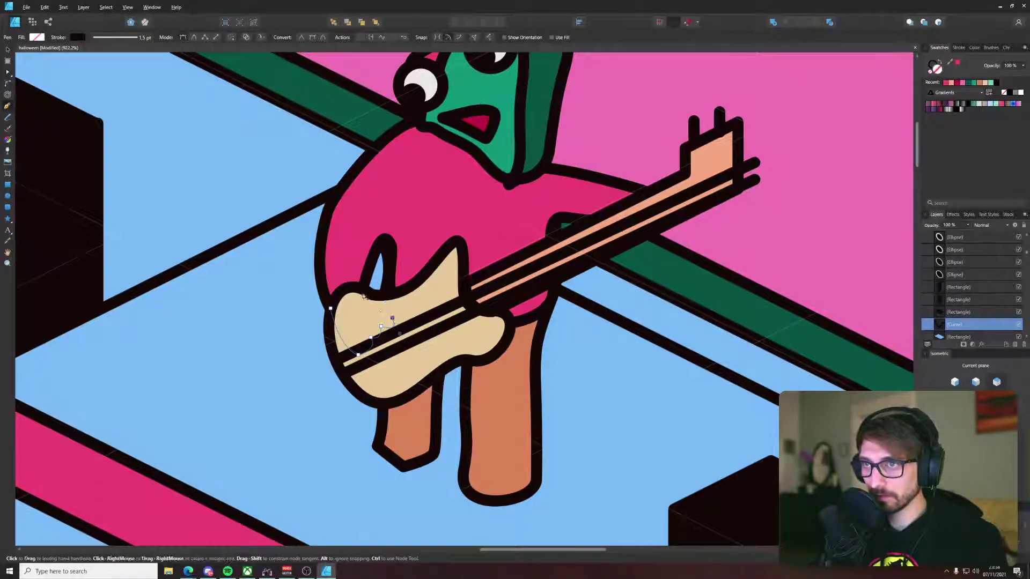
left_click_drag(331, 309, 333, 324)
Step: Fill the strumming hand with the green of the creature's face and bring it in front of the guitar
scroll(335, 323, "down", 5)
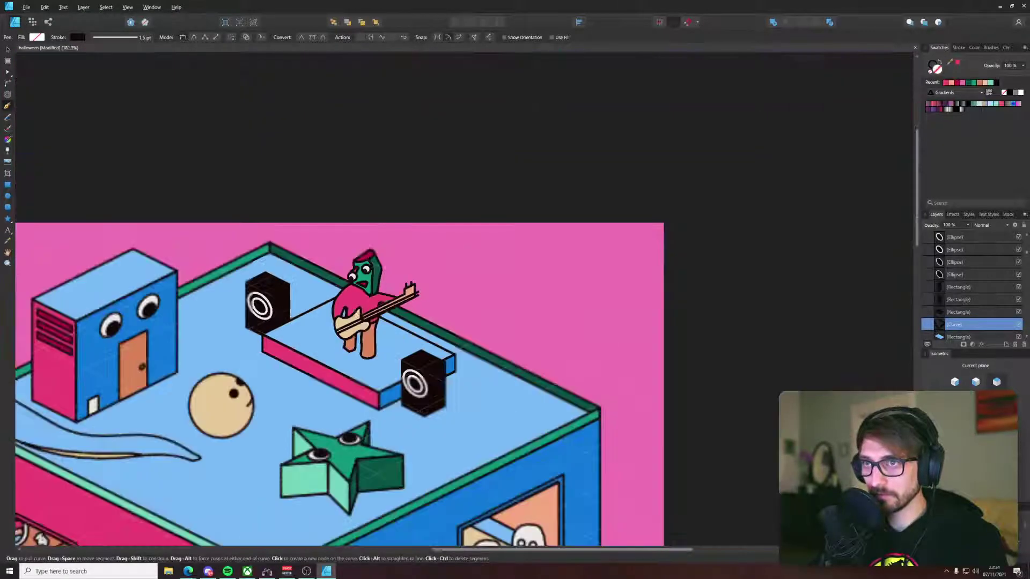
key("i")
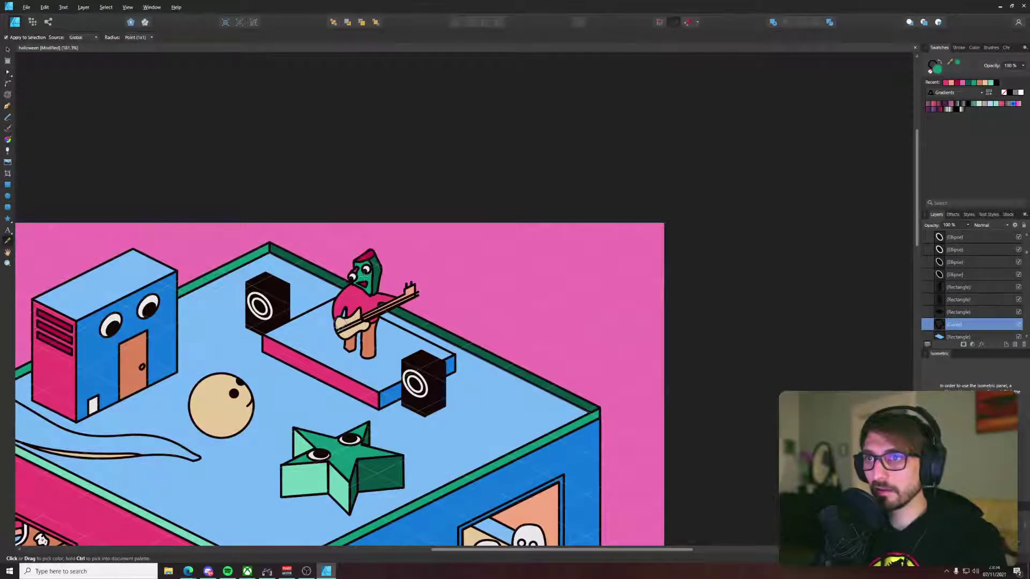
left_click(364, 277)
key("v")
left_click(403, 224)
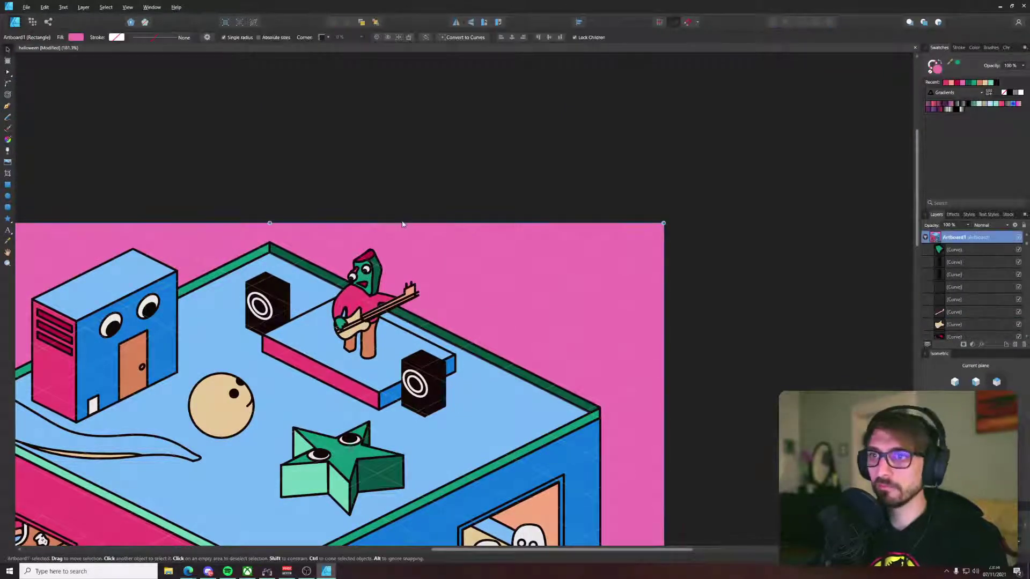
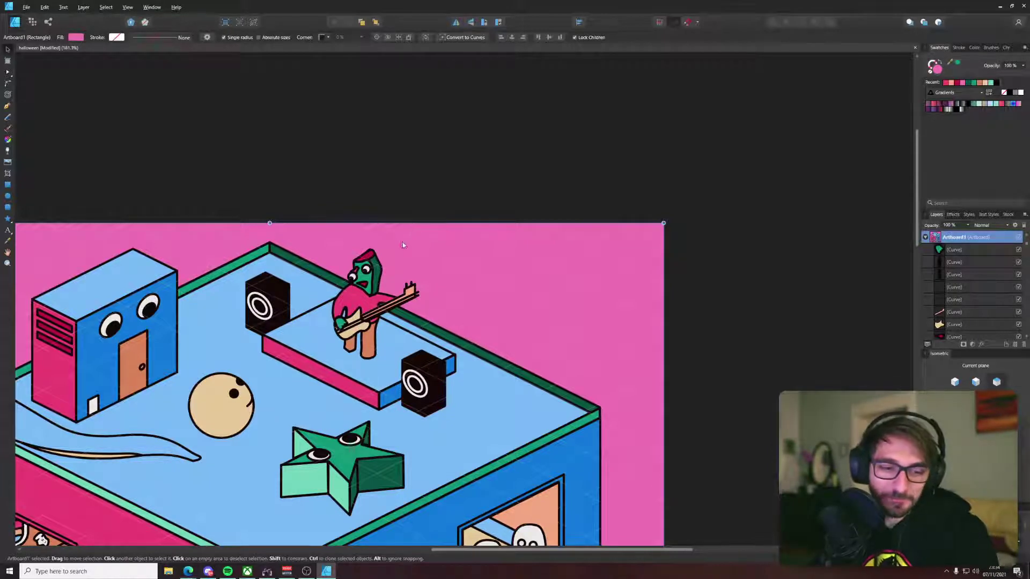
Step: Draw a closed outline of a second hand gripping the guitar neck at the end of the other sleeve
scroll(402, 245, "up", 5)
key("p")
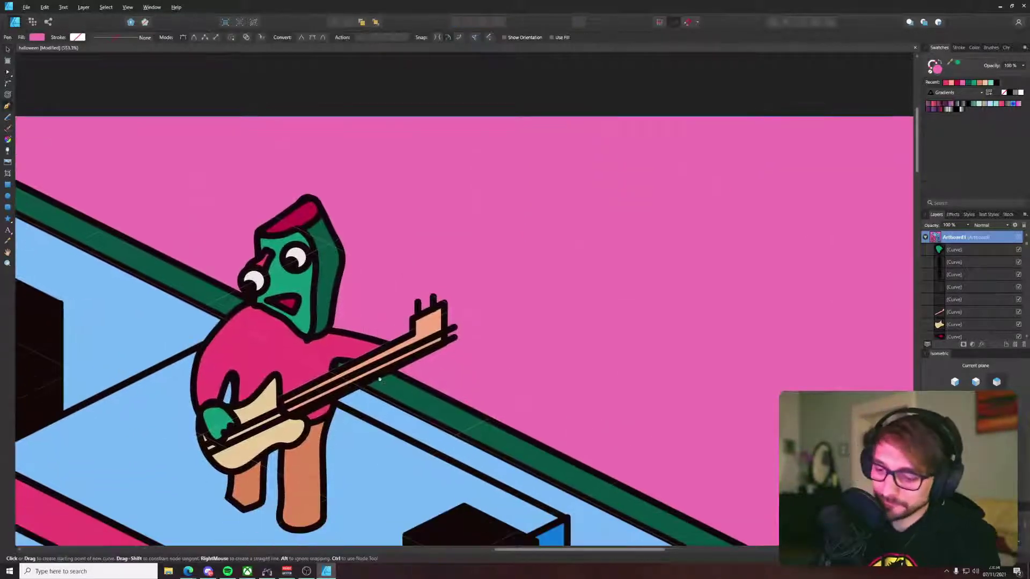
left_click(391, 374)
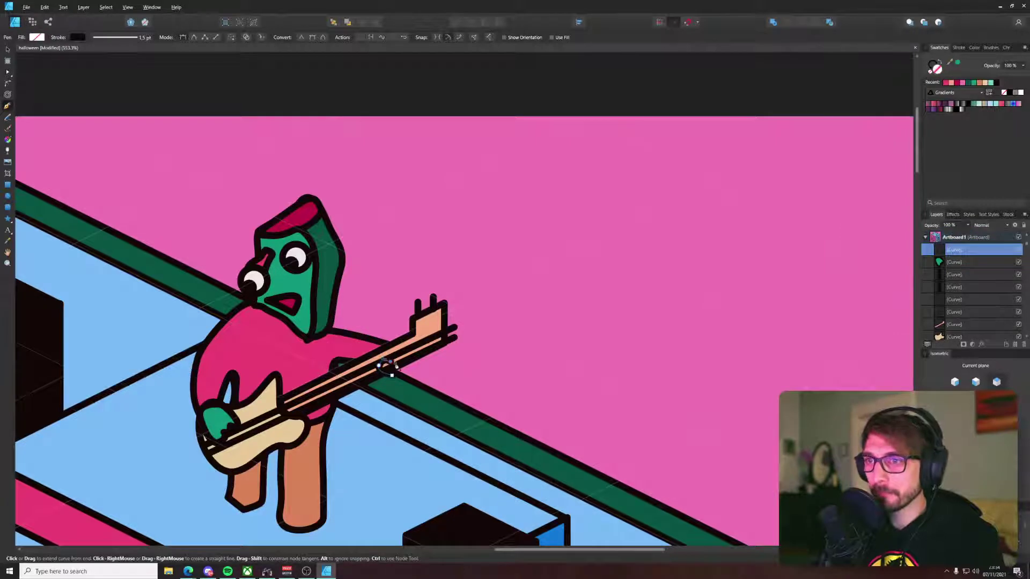
left_click(392, 354)
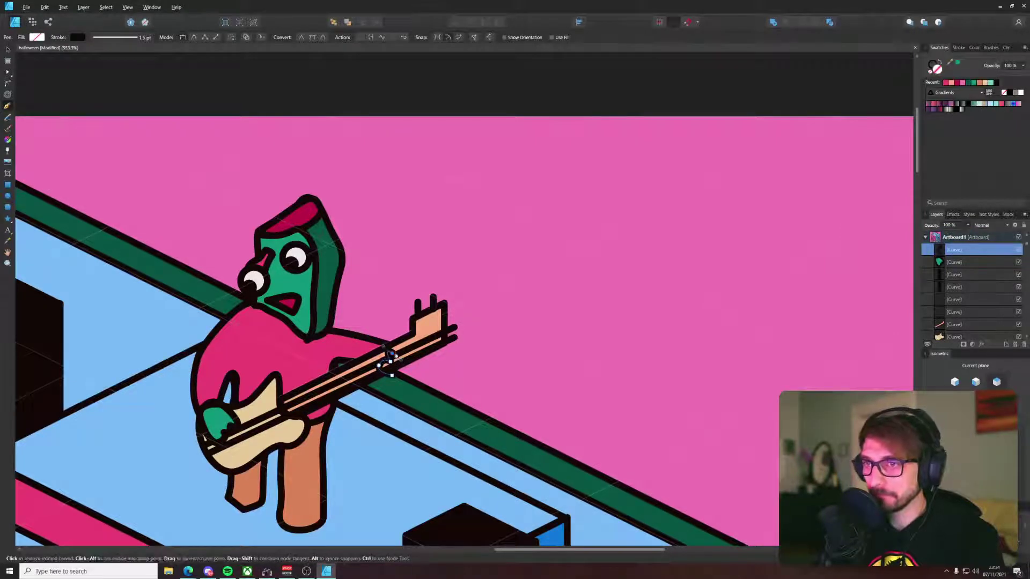
left_click(417, 368)
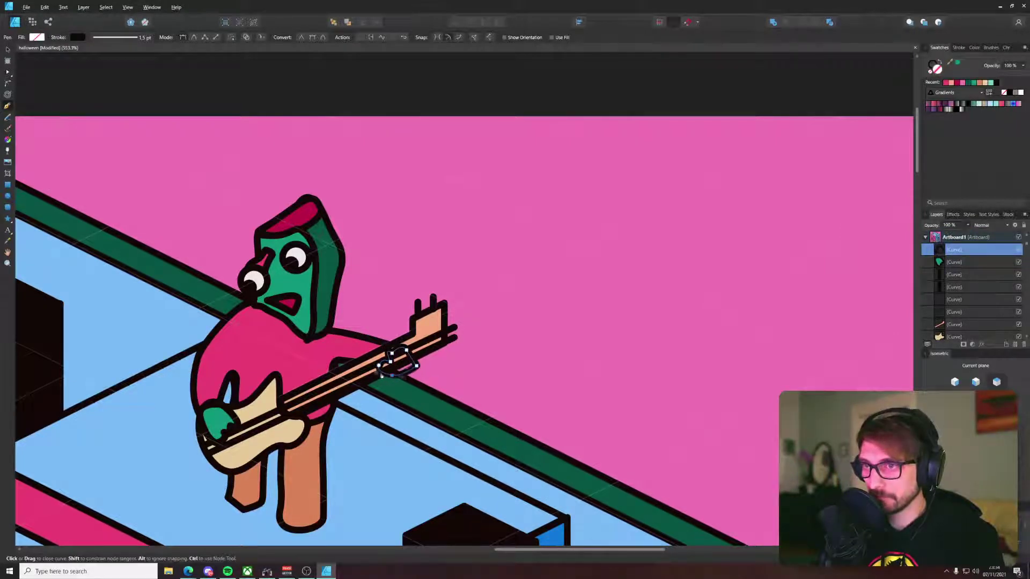
left_click_drag(380, 374, 382, 376)
Step: Fill the hand on the guitar neck with the green of the creature's face and deselect it
key("i")
left_click(304, 292)
key("v")
left_click(500, 298)
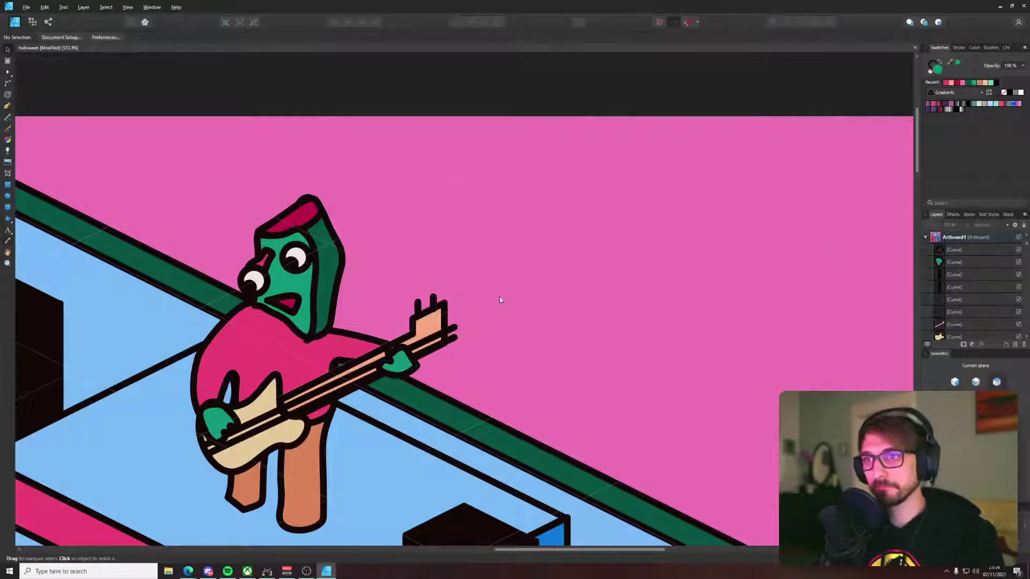
scroll(500, 299, "down", 10)
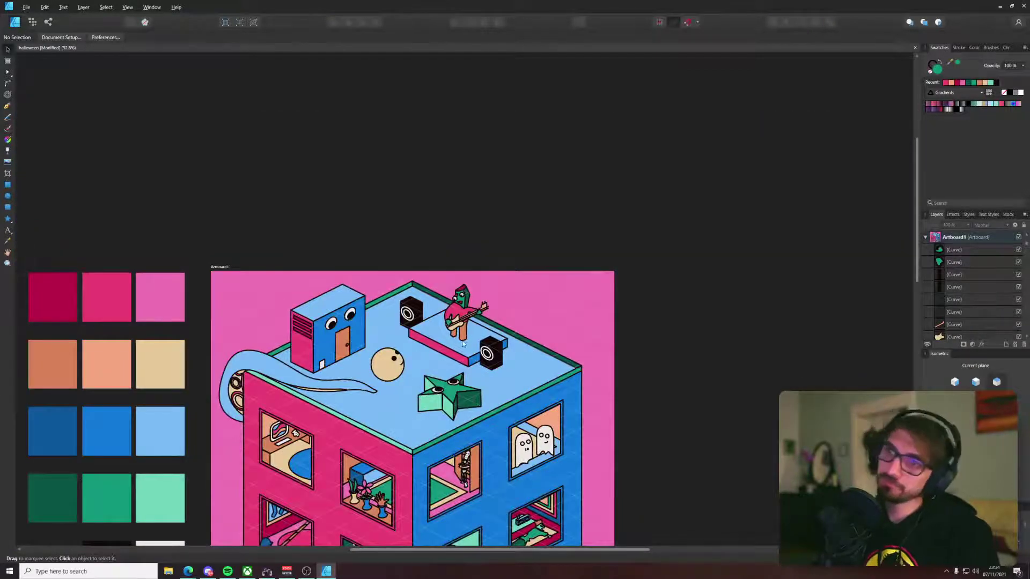
Step: Draw a closed foot outline with toes at the end of the creature's shorter back leg
scroll(463, 344, "up", 5)
key("p")
scroll(437, 336, "up", 5)
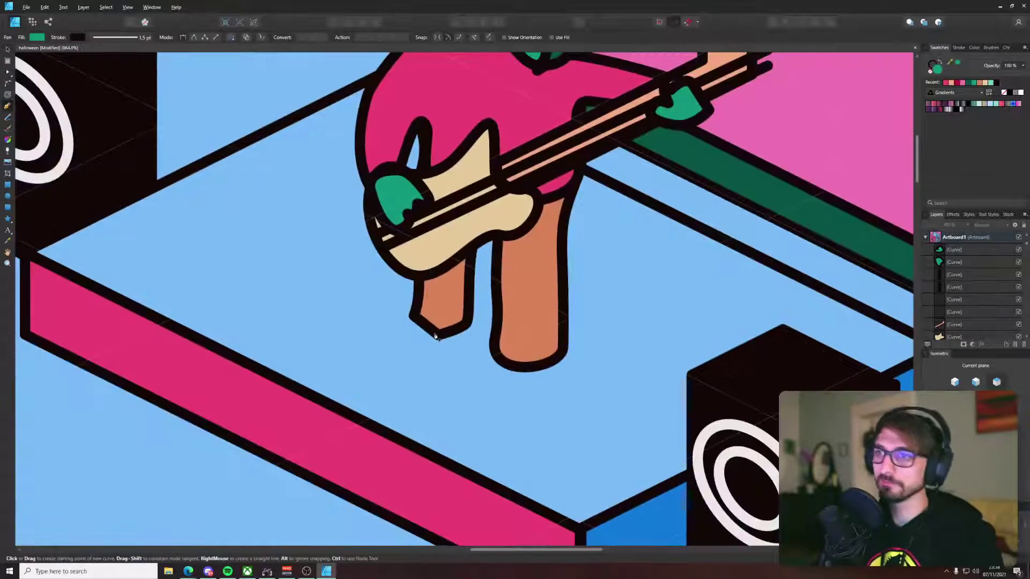
left_click(410, 315)
left_click(391, 338)
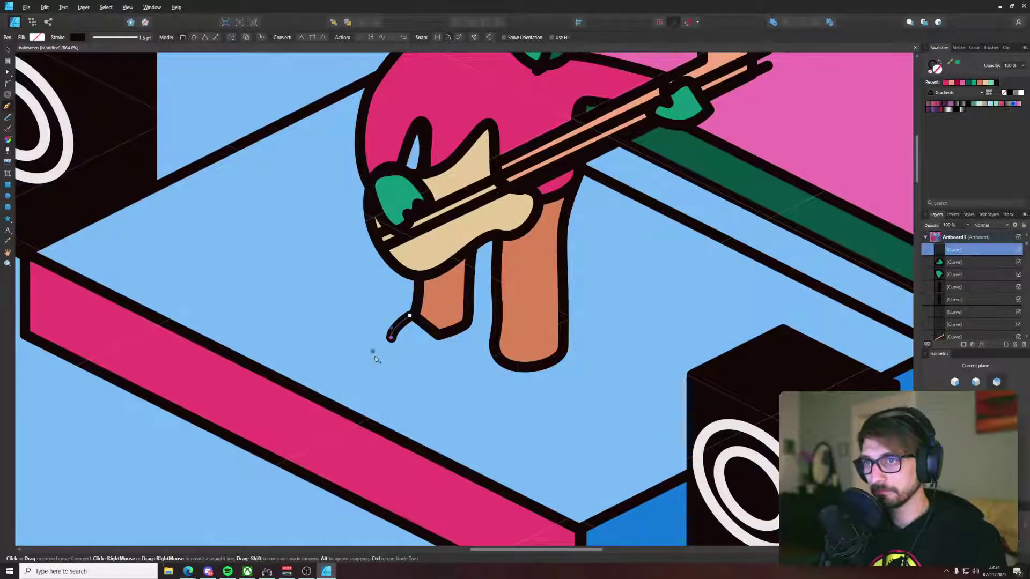
left_click(372, 351)
left_click(386, 360)
left_click(408, 362)
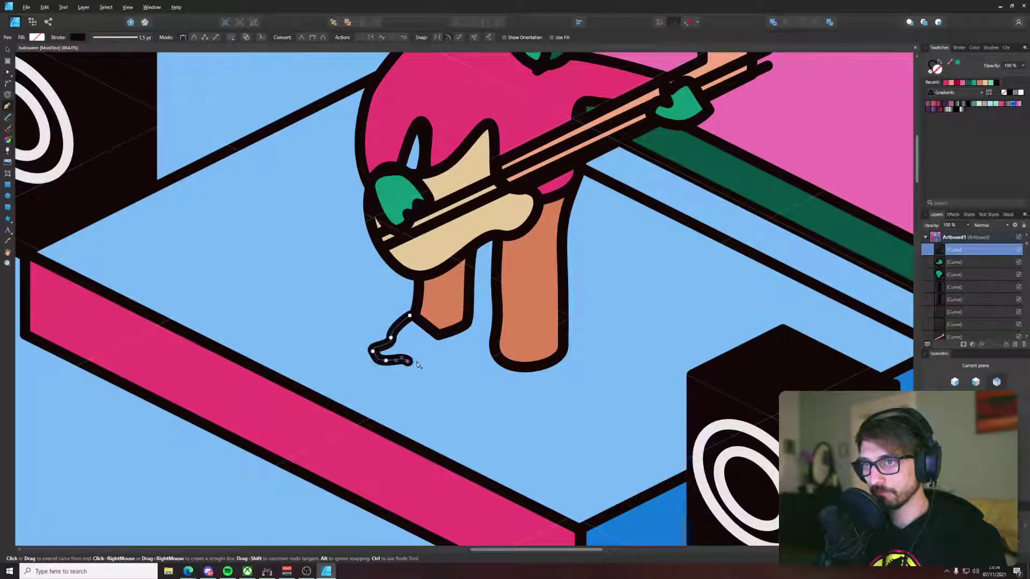
left_click(467, 332)
left_click(409, 316)
Step: Fill the foot with the hand's green and move it behind the legs in the layer order
key("i")
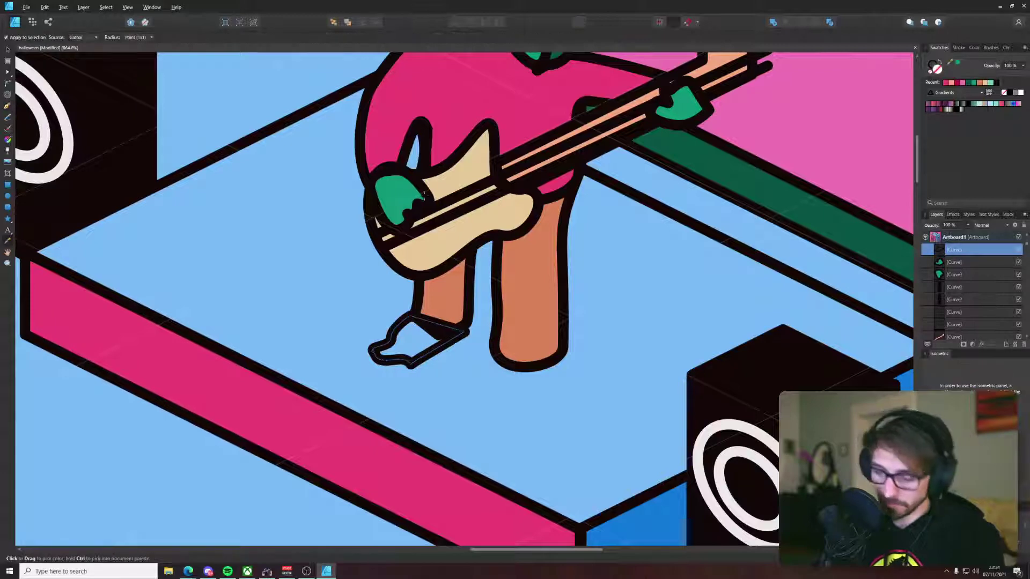
left_click(406, 193)
key("v")
key("ctrl+x")
left_click(434, 306)
key("i")
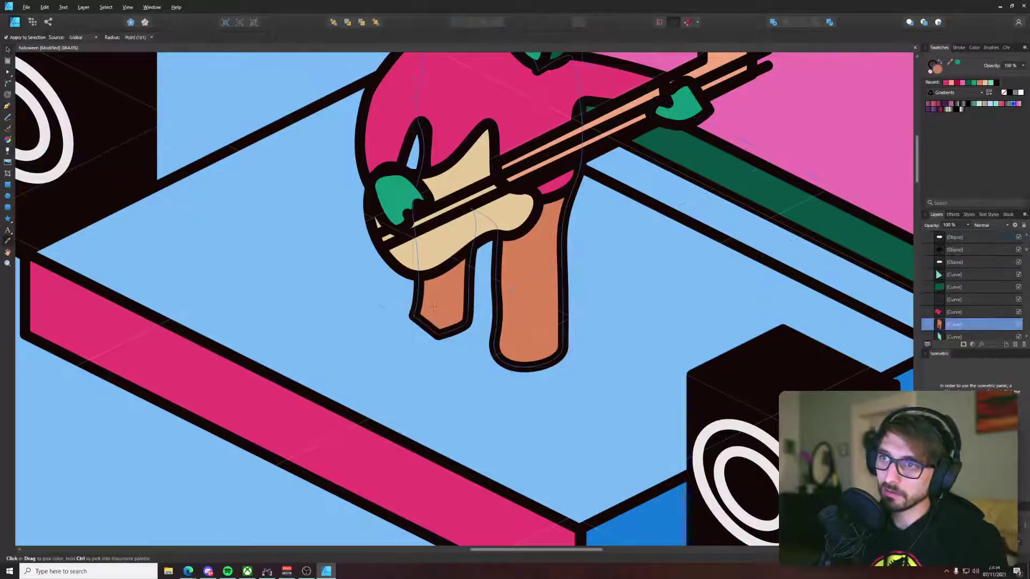
key("ctrl+v")
key("ctrl+bracketleft")
Step: Simplify the foot's lower edge by removing its toe nodes
key("a")
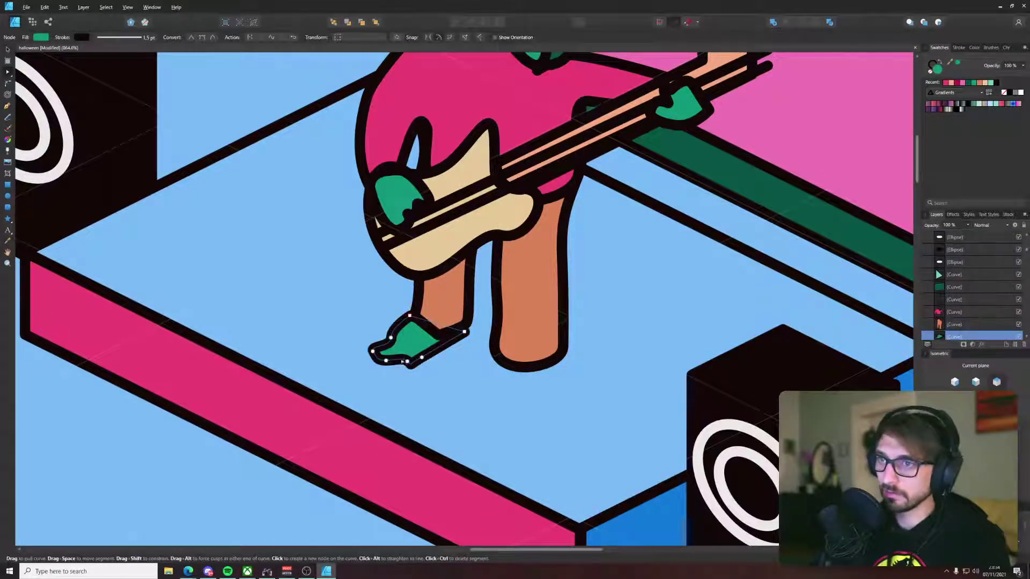
left_click_drag(386, 360, 532, 387)
key("Delete")
Step: Place a copy of the green foot beneath the creature's front leg and open its nodes for editing
key("v")
key("ctrl+z")
left_click(491, 381)
key("a")
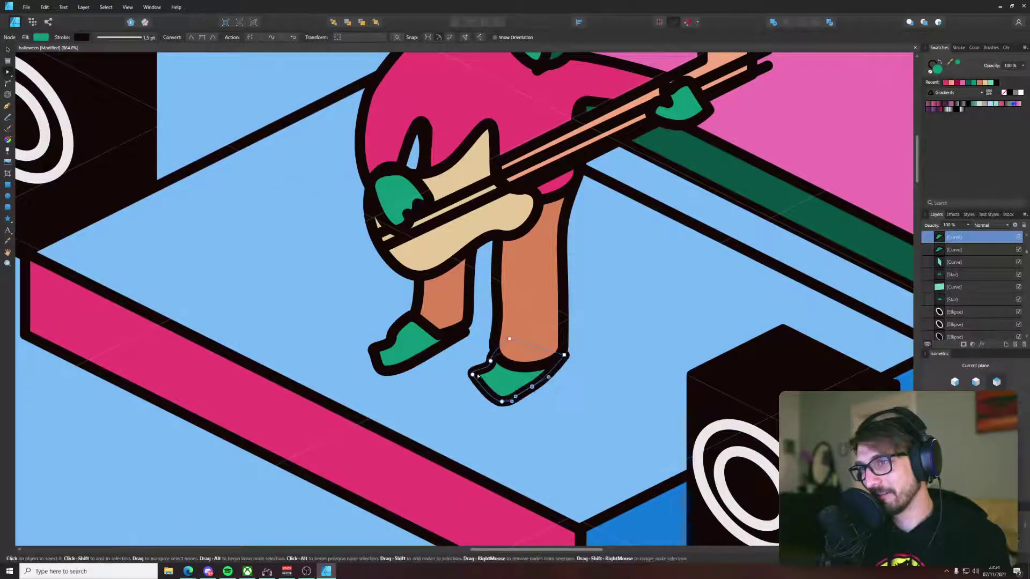
Step: Reshape the creature's front foot by moving its toe, ankle and lower-edge nodes so the toe points down towards the stage front
left_click_drag(472, 375, 471, 401)
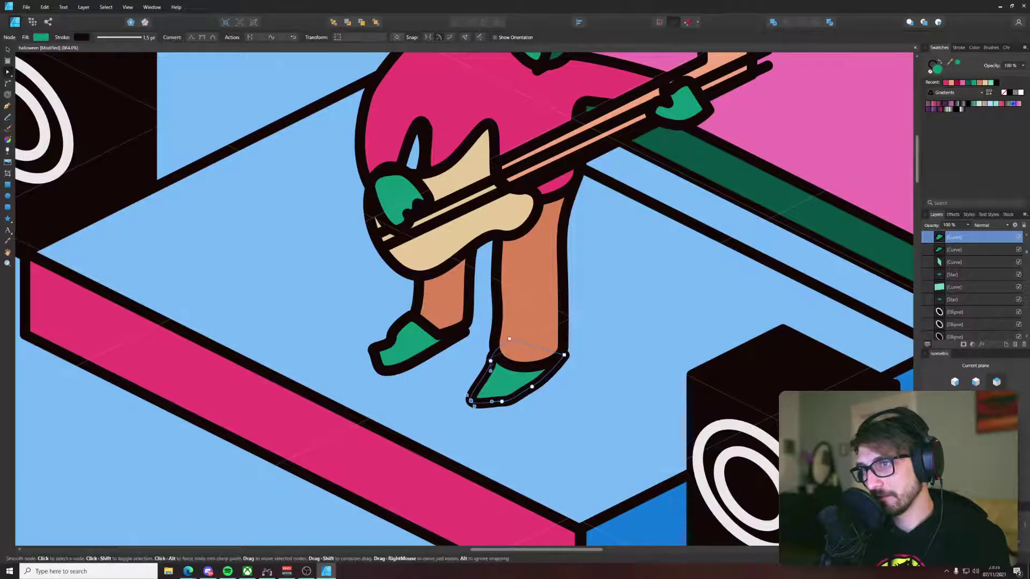
left_click_drag(490, 361, 485, 363)
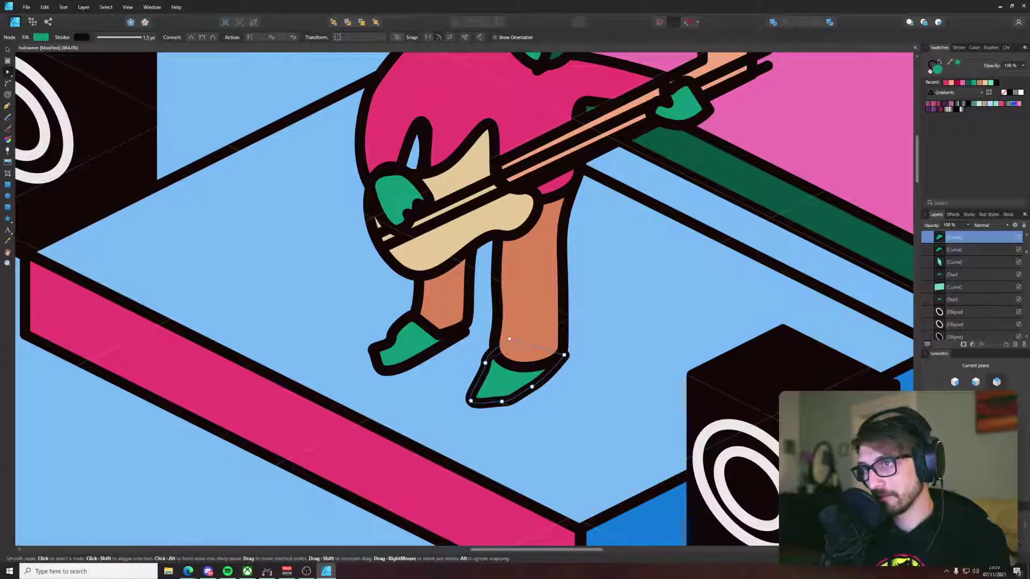
left_click_drag(502, 401, 522, 405)
left_click(637, 348)
scroll(637, 348, "down", 10)
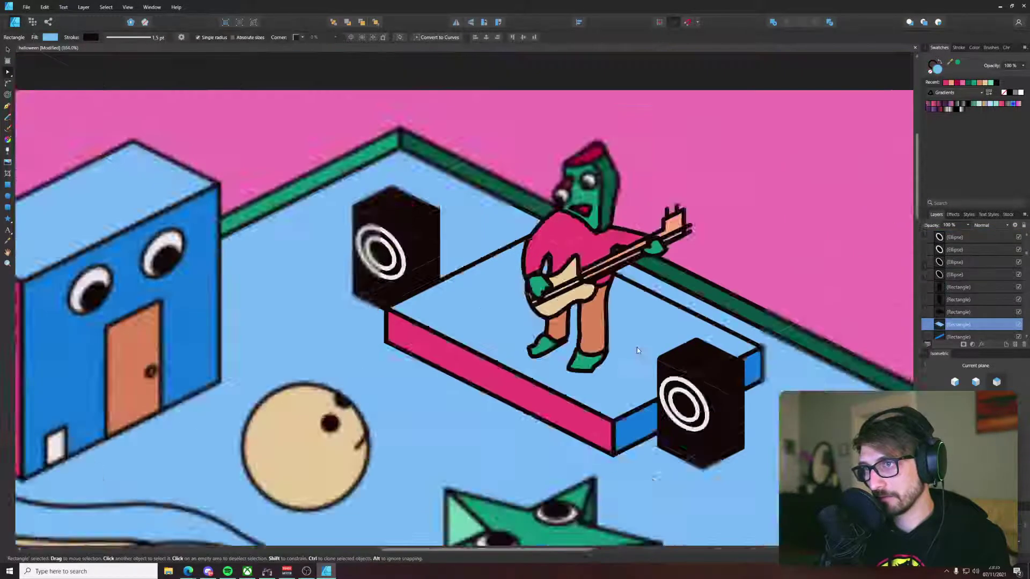
Step: Deselect everything and save the halloween document
left_click(678, 218)
left_click_drag(684, 256, 498, 209)
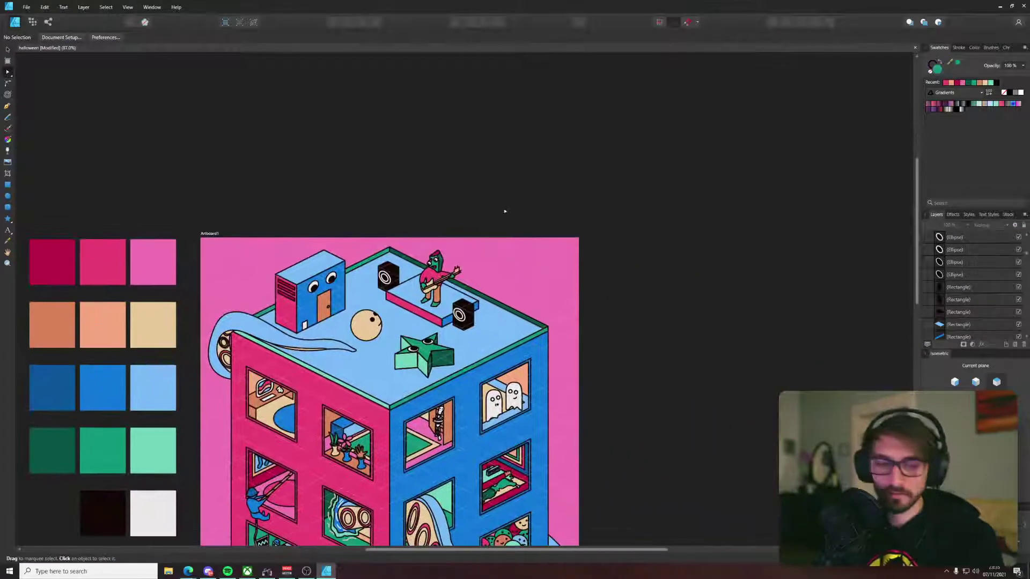
key("ctrl+s")
Step: Select the guitarist's pink shirt curve below the head with its nodes open for editing
scroll(460, 237, "up", 3)
left_click_drag(459, 238, 446, 233)
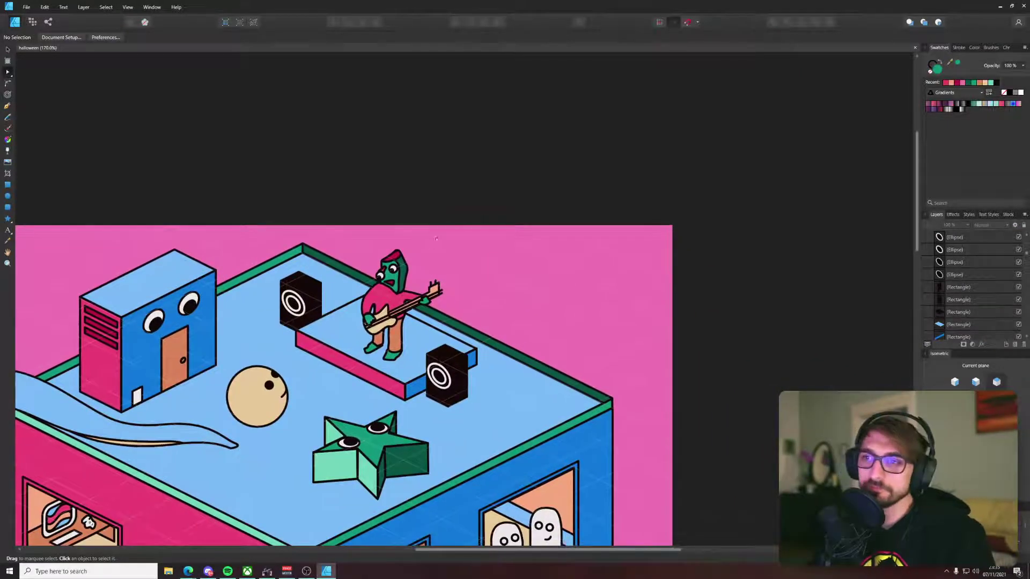
scroll(404, 262, "up", 4)
scroll(390, 347, "up", 5)
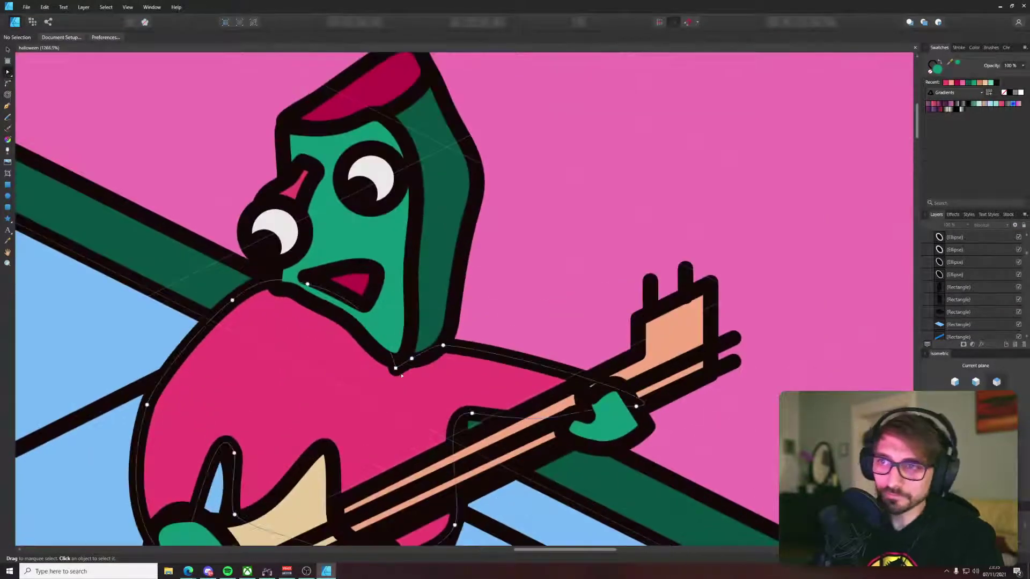
left_click(424, 360)
scroll(424, 360, "down", 4)
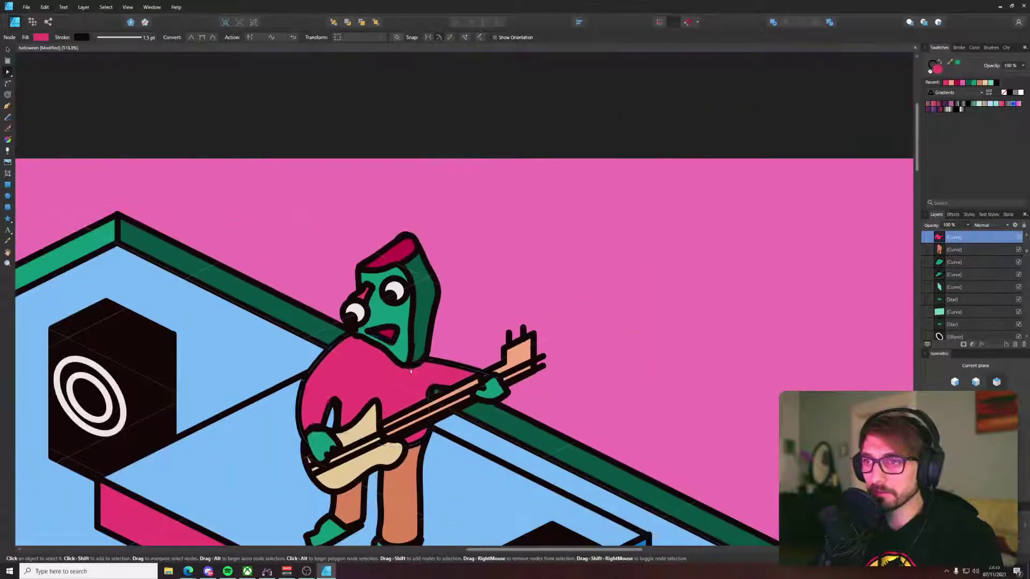
key("ctrl+d")
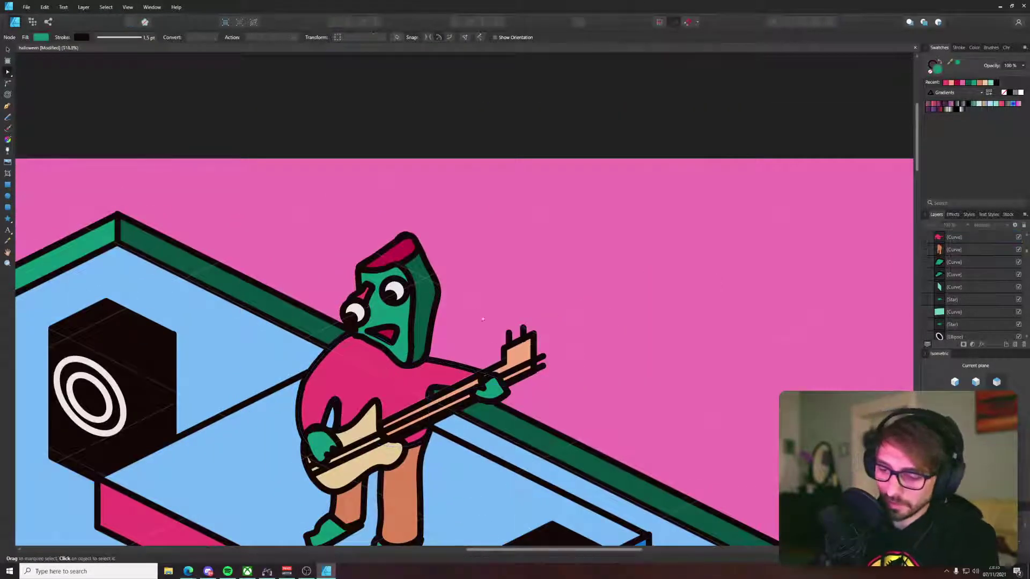
key("p")
scroll(364, 355, "down", 2)
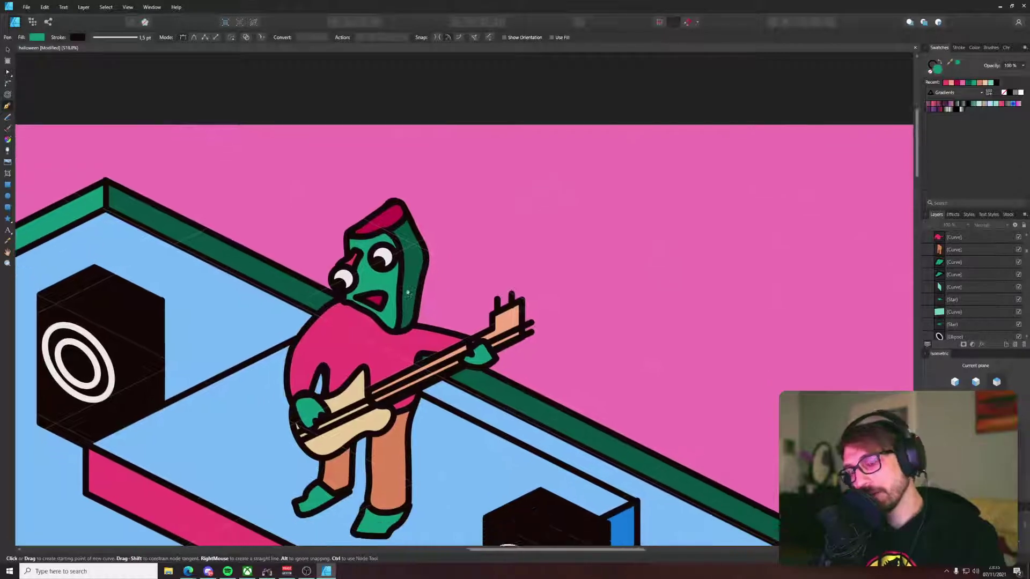
key("v")
left_click(393, 324)
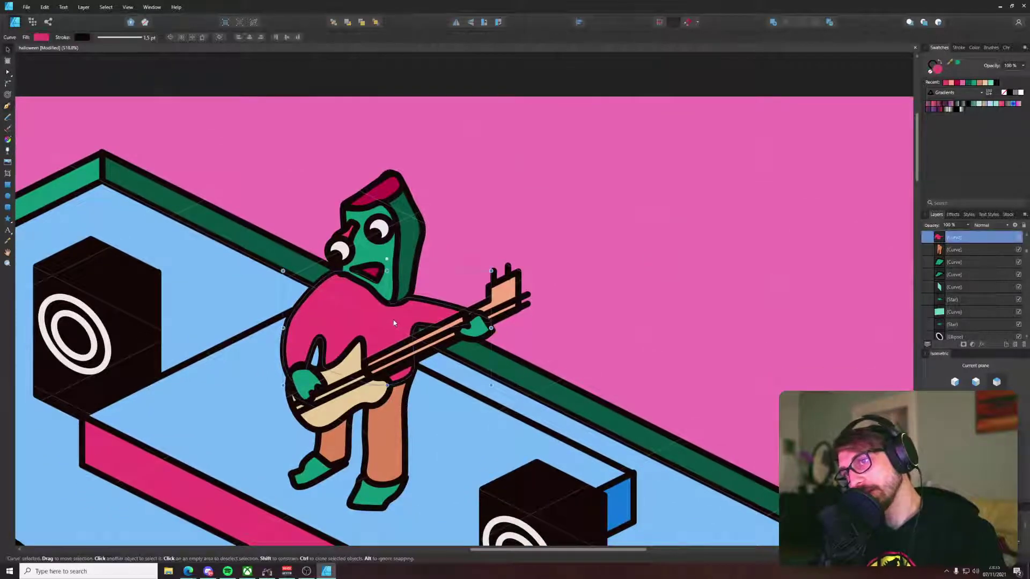
key("ctrl+j")
key("a")
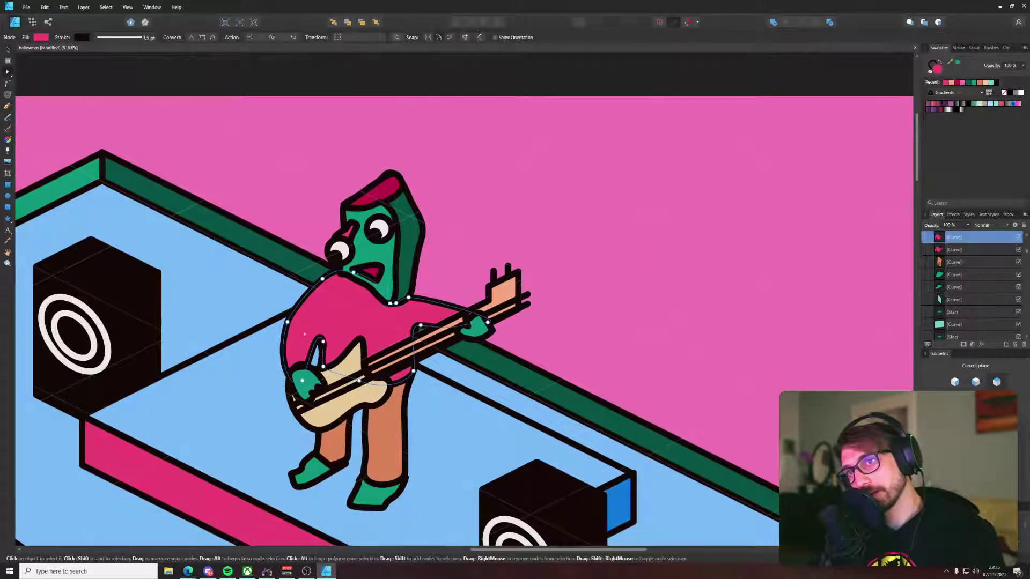
key("ctrl+z")
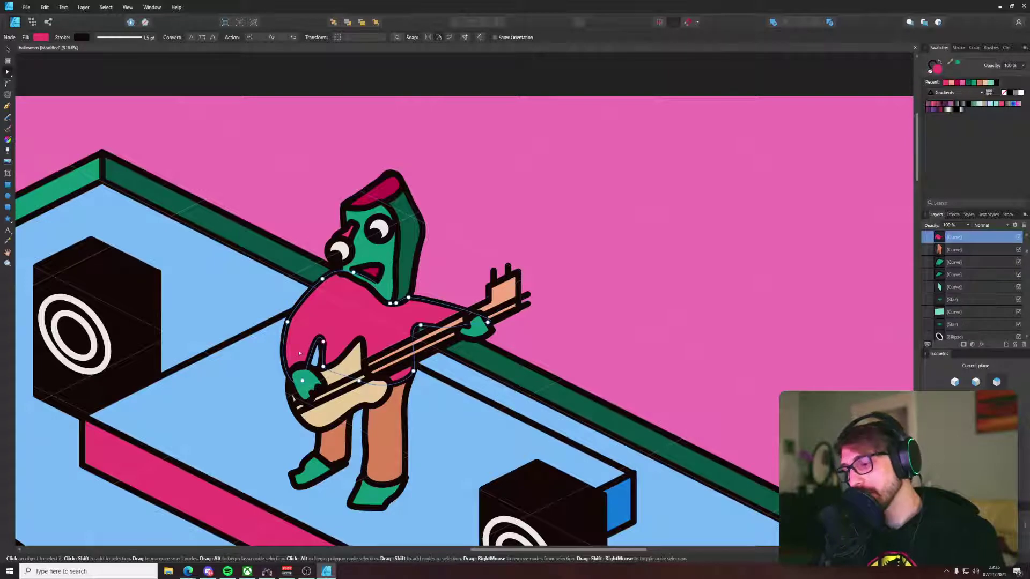
Step: Draw a small curved shading shape along the inner edge of the guitarist's near sleeve with the Pen tool and adjust its nodes
key("p")
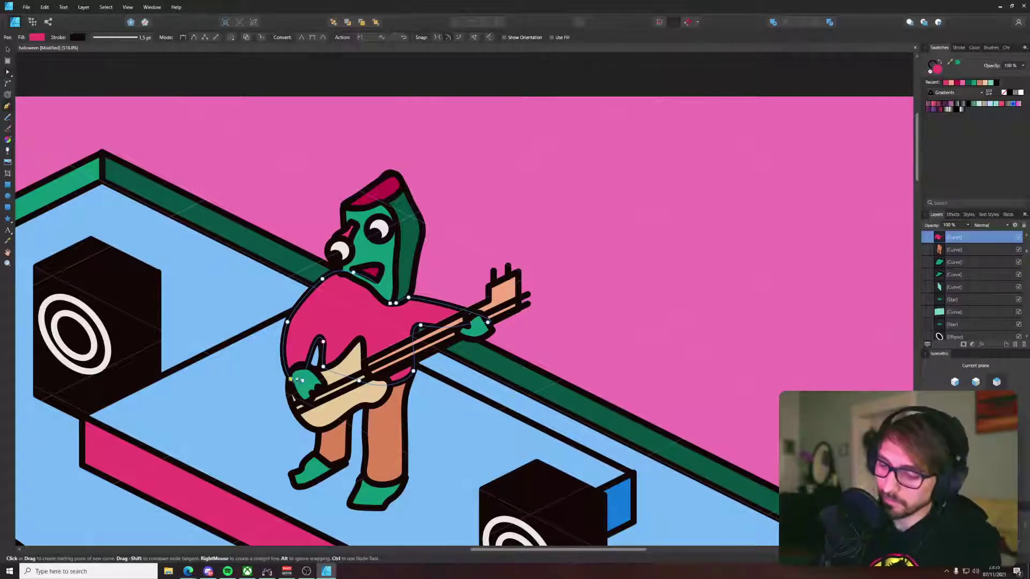
left_click(298, 368)
left_click_drag(322, 318, 351, 309)
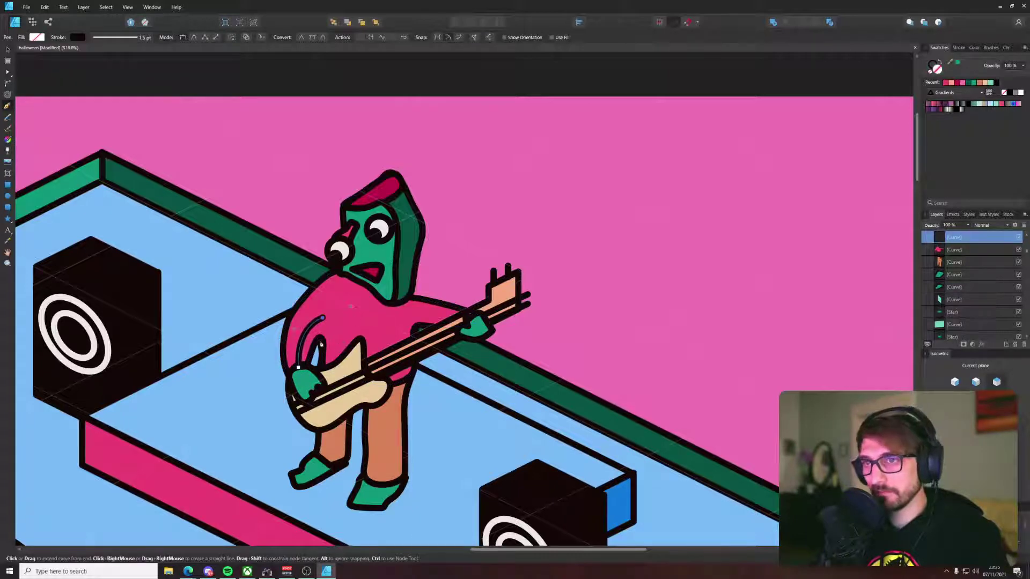
left_click(322, 340)
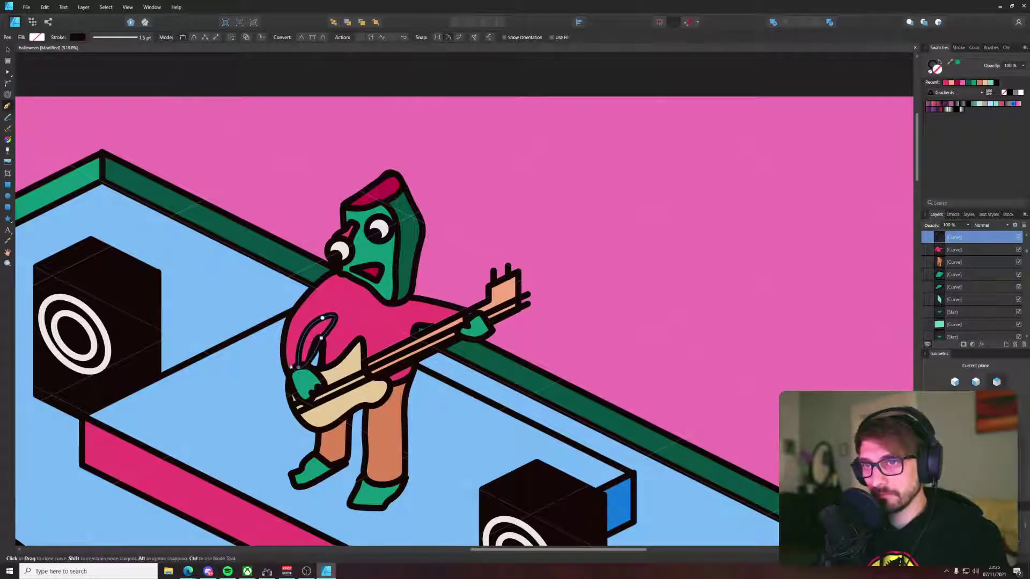
key("a")
left_click_drag(321, 338, 316, 339)
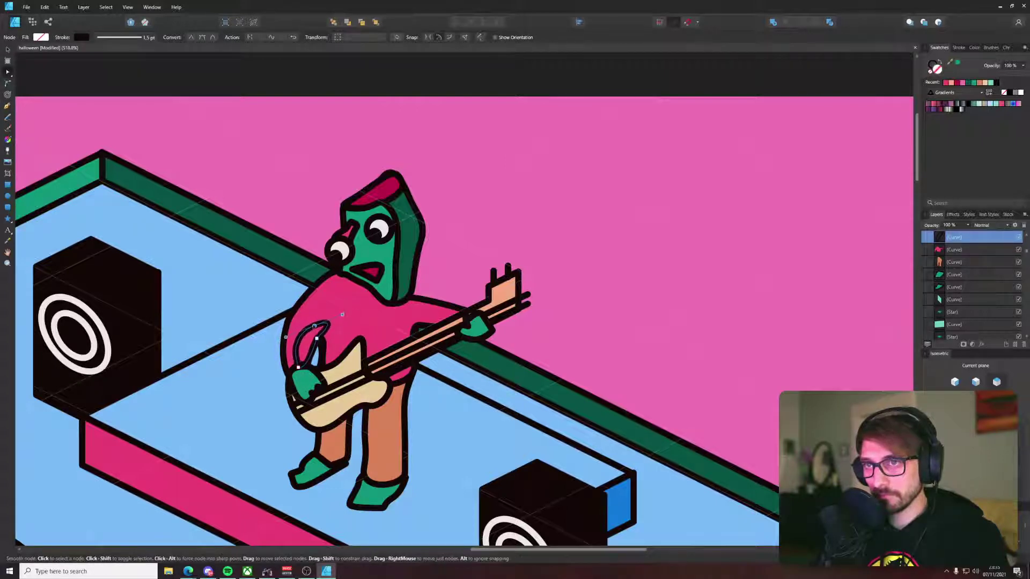
Step: Fill the sleeve shading shape with the dark crimson sampled from the palette squares beside the artboard, and deselect it
scroll(320, 318, "down", 10)
left_click_drag(319, 318, 398, 257)
key("i")
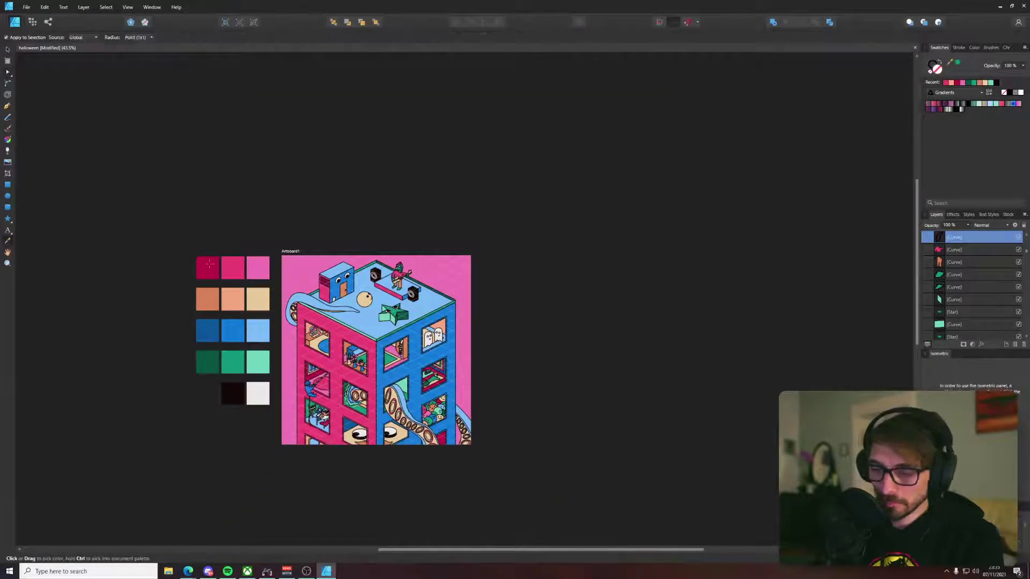
left_click(208, 266)
key("v")
left_click(345, 219)
scroll(377, 245, "up", 6)
scroll(514, 449, "up", 3)
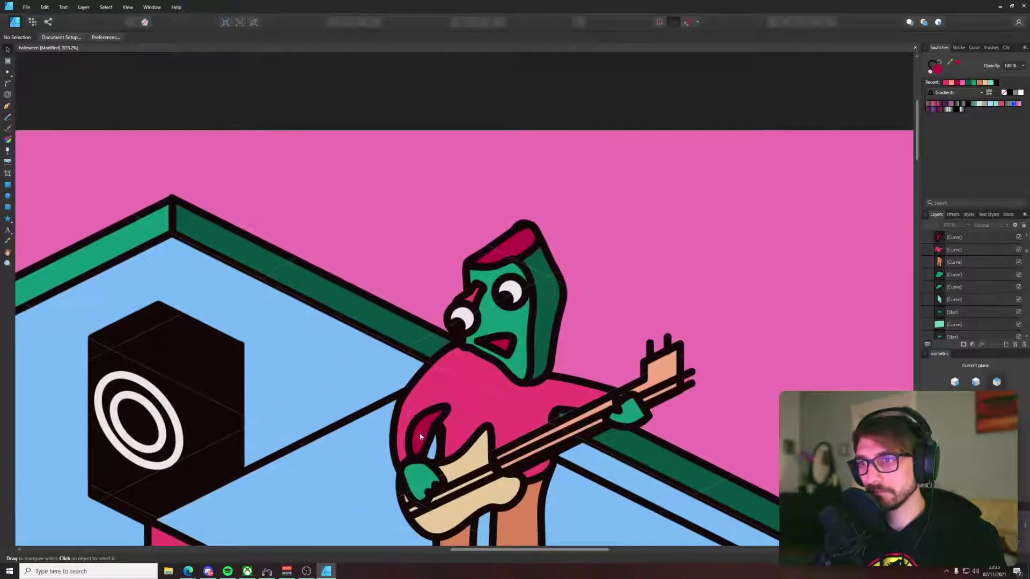
Step: Reshape the outer curve of the near sleeve's crimson shading by moving its upper node slightly outward
key("a")
left_click(421, 432)
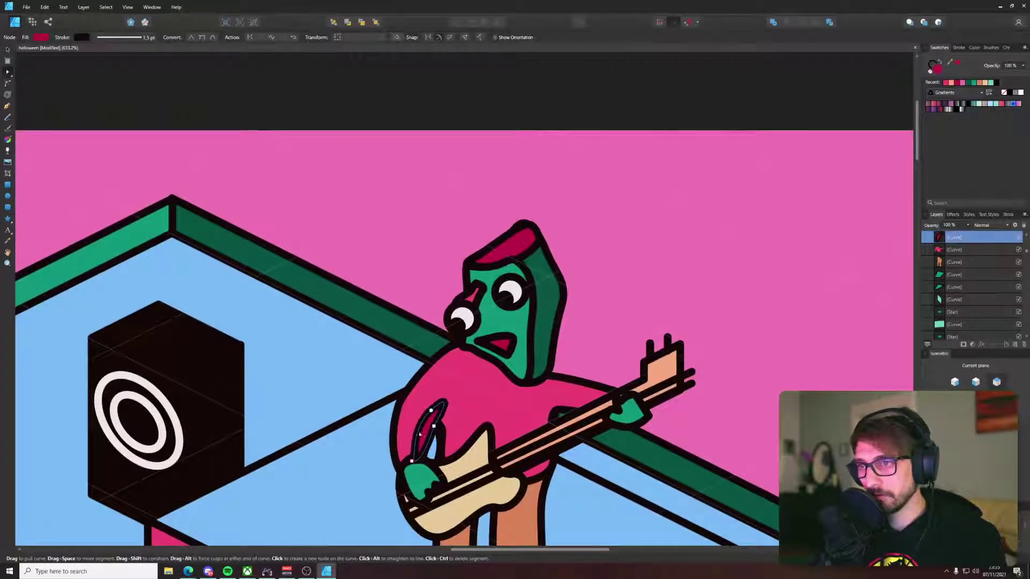
left_click_drag(431, 410, 424, 419)
left_click(523, 403)
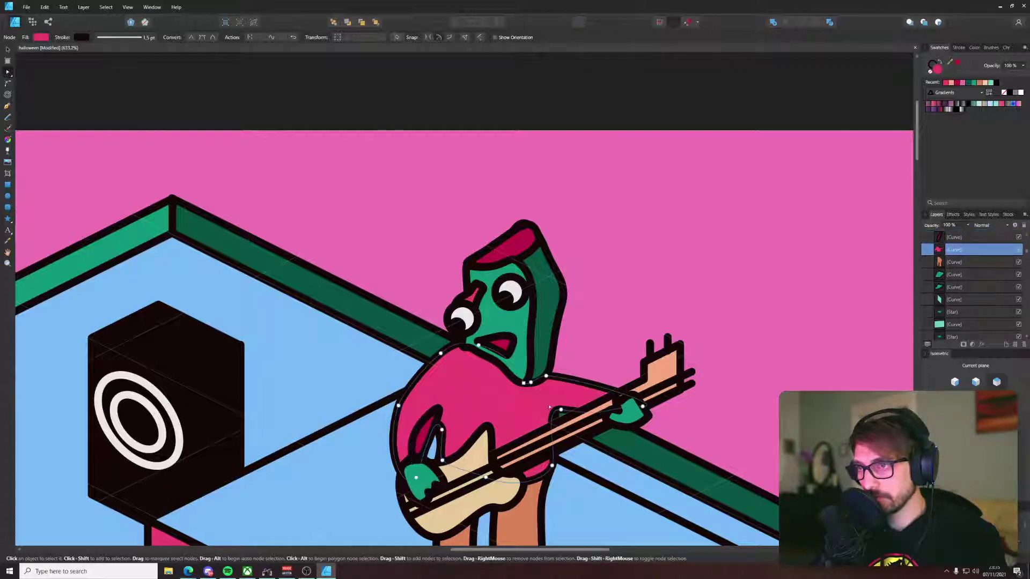
key("p")
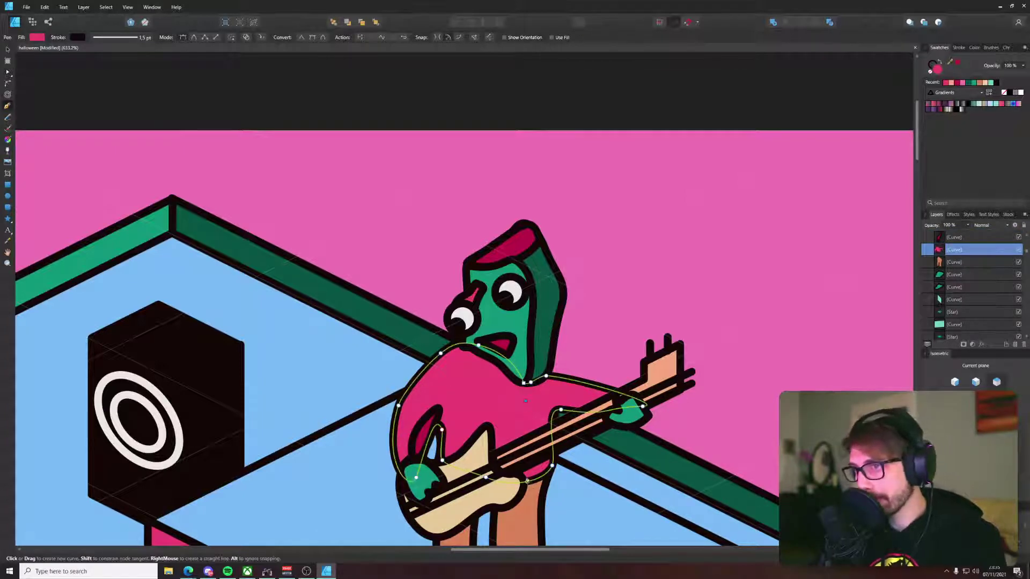
left_click_drag(525, 400, 612, 335)
key("Delete")
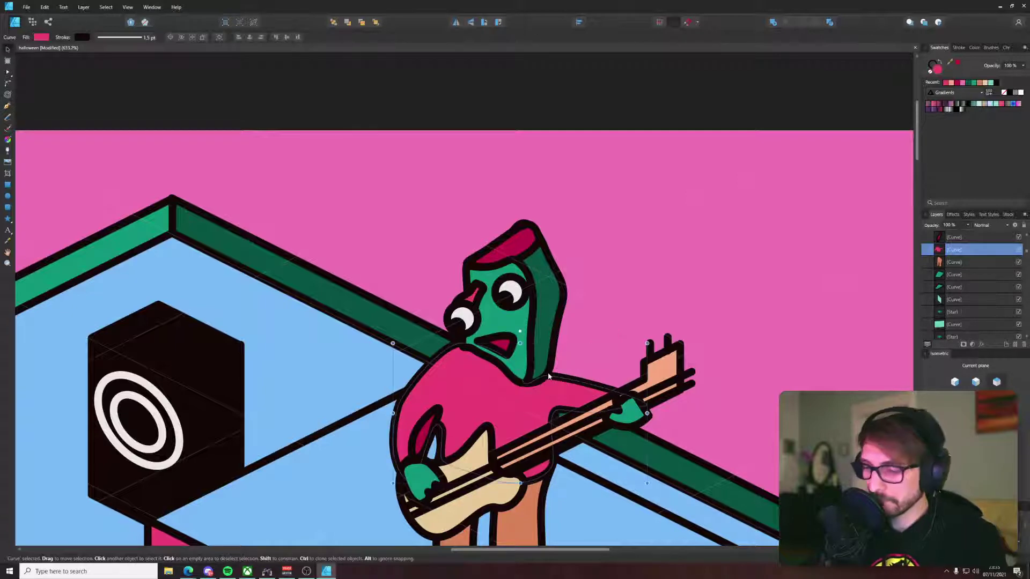
key("p")
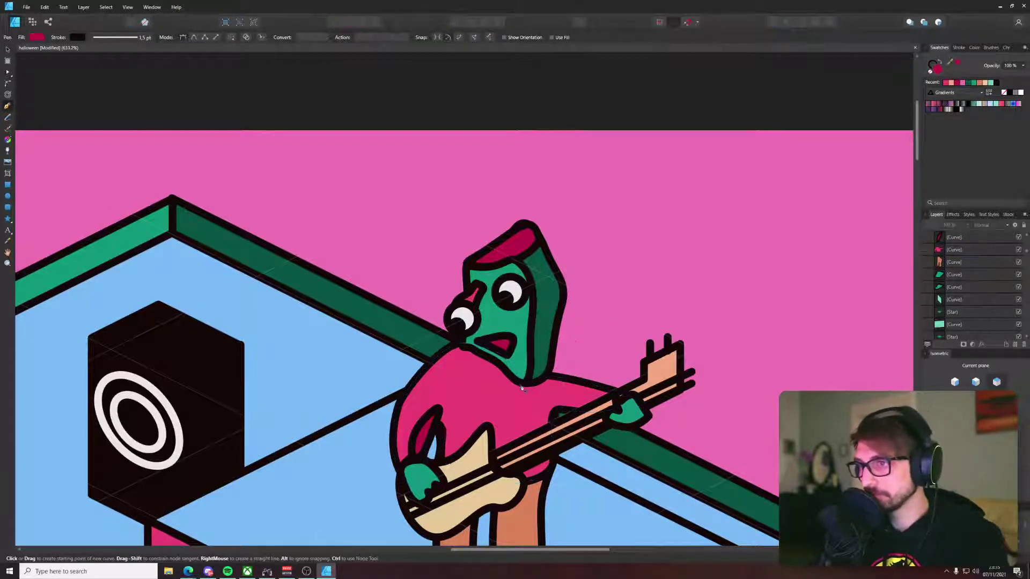
left_click(521, 385)
key("a")
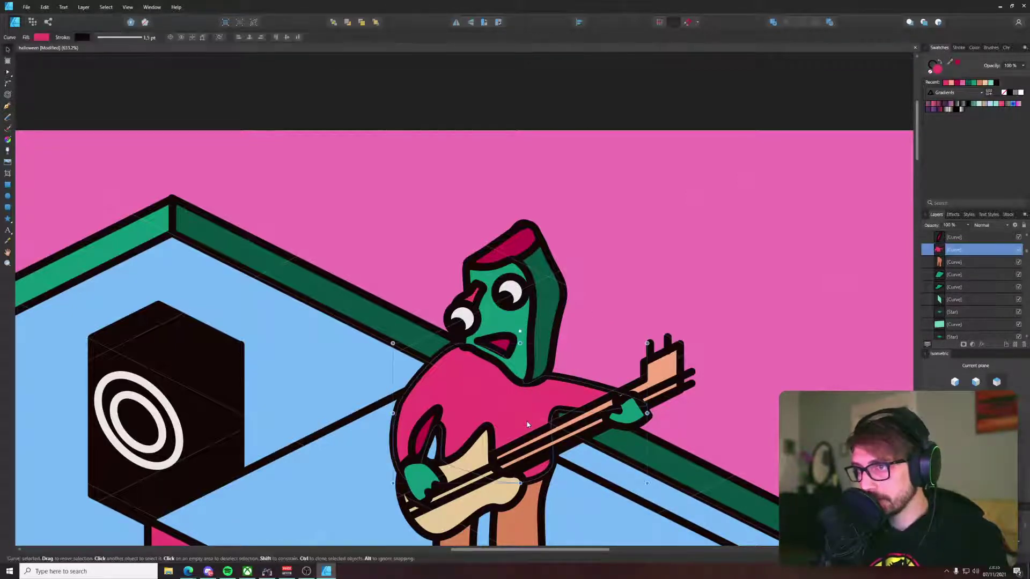
Step: Duplicate the pink shirt shape and delete the copy's near-side nodes so it covers only the far side and far arm
left_click_drag(319, 307, 504, 516)
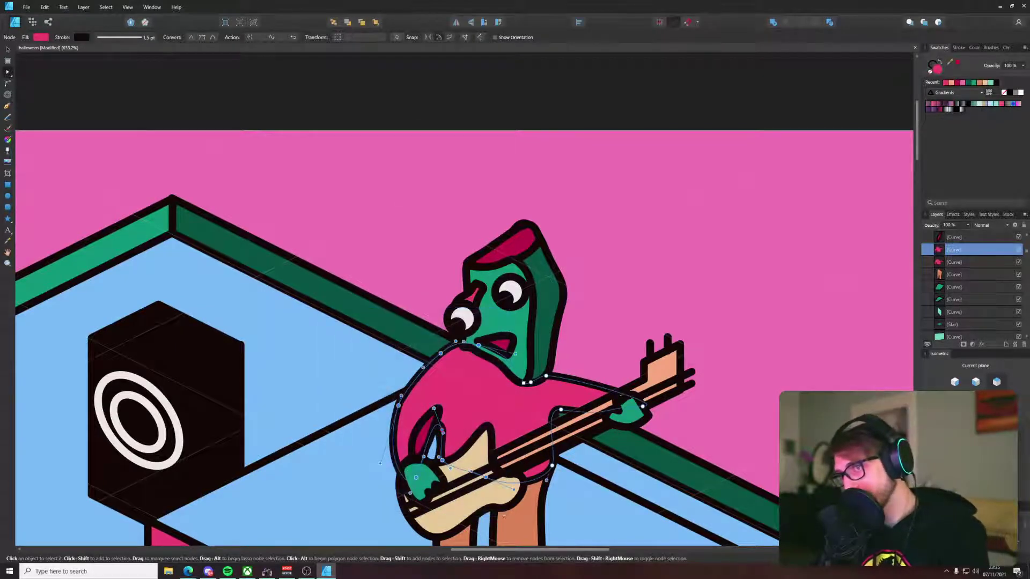
left_click(523, 484)
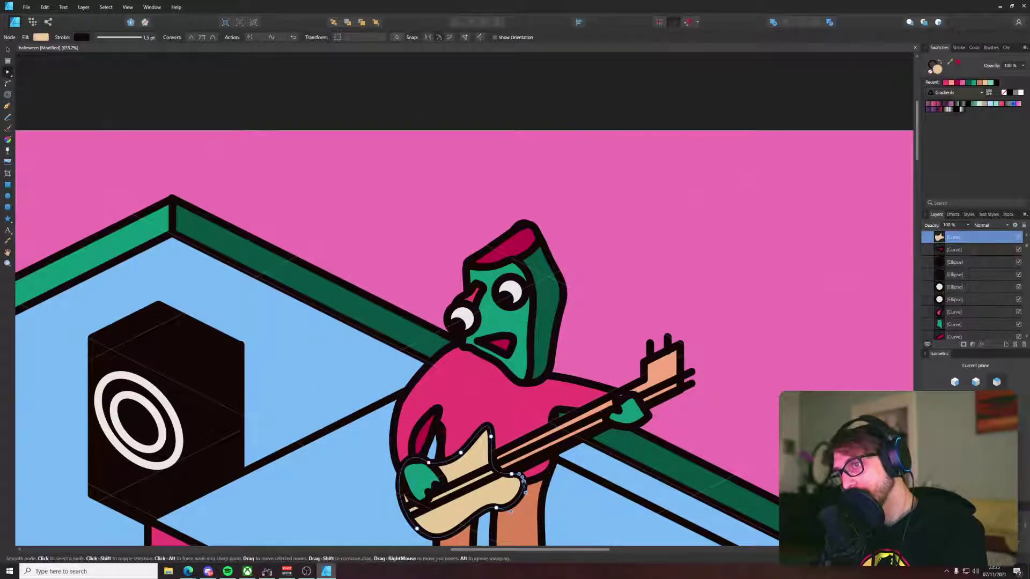
left_click(522, 430)
left_click_drag(361, 278, 489, 519)
key("Delete")
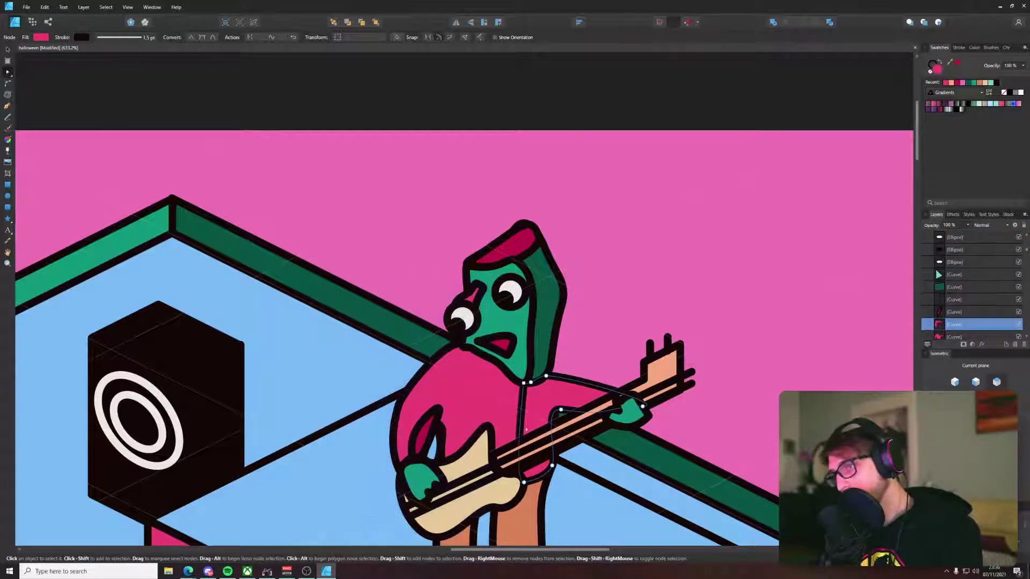
Step: Fill the shirt's far-side copy with the dark crimson sampled from the sleeve shading, and deselect it
key("i")
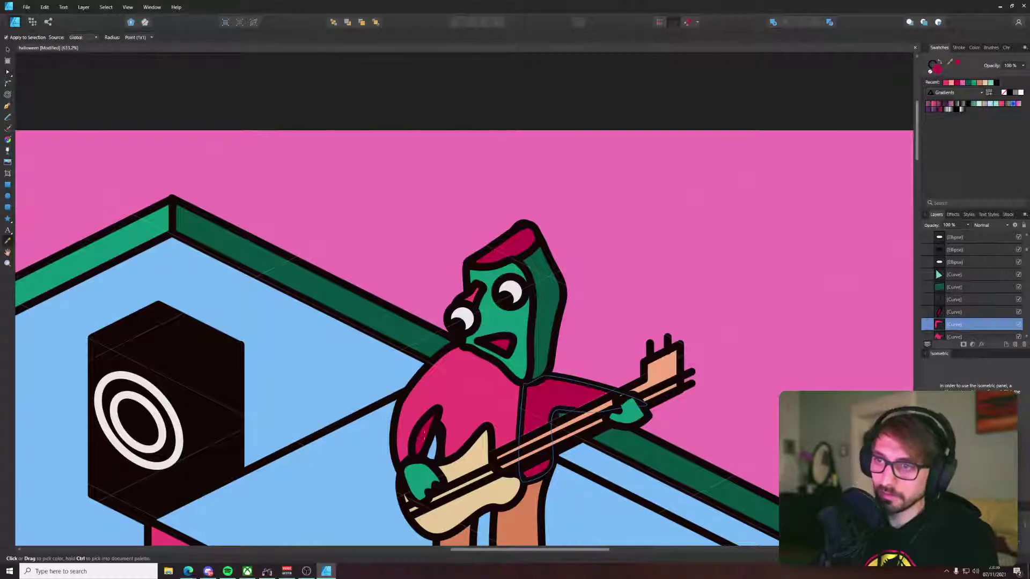
key("v")
left_click(618, 314)
scroll(621, 319, "down", 6)
scroll(602, 336, "up", 7)
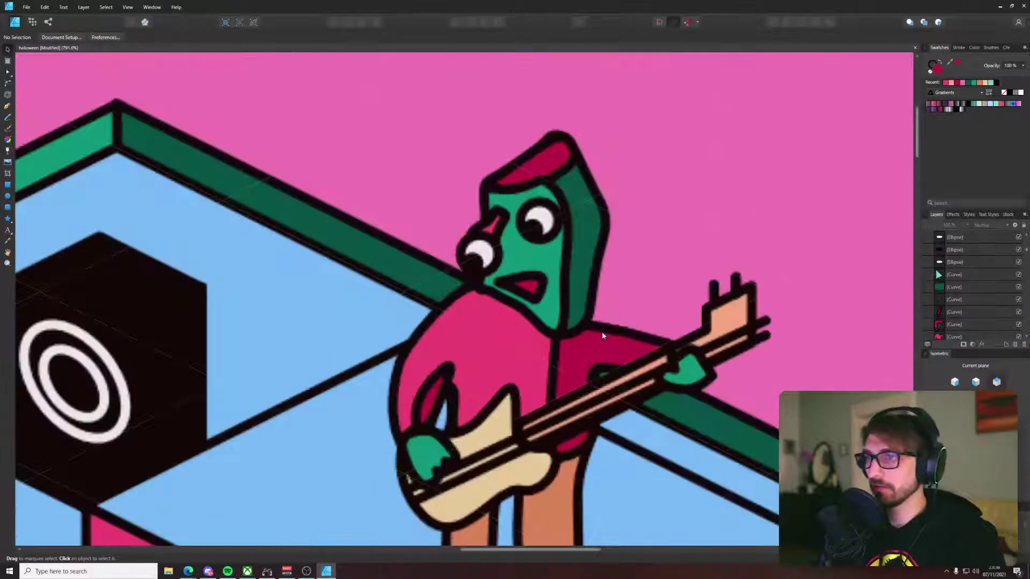
Step: Reshape the crimson far-side shading by bending its inner edge and pulling its bottom edge down between the guitar and the leg
double_click(558, 367)
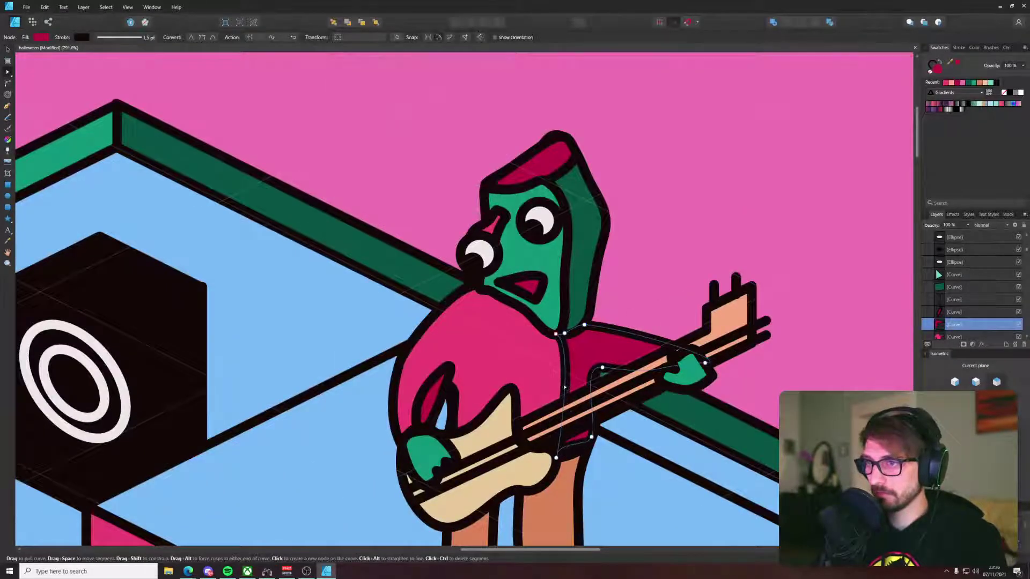
left_click(568, 449)
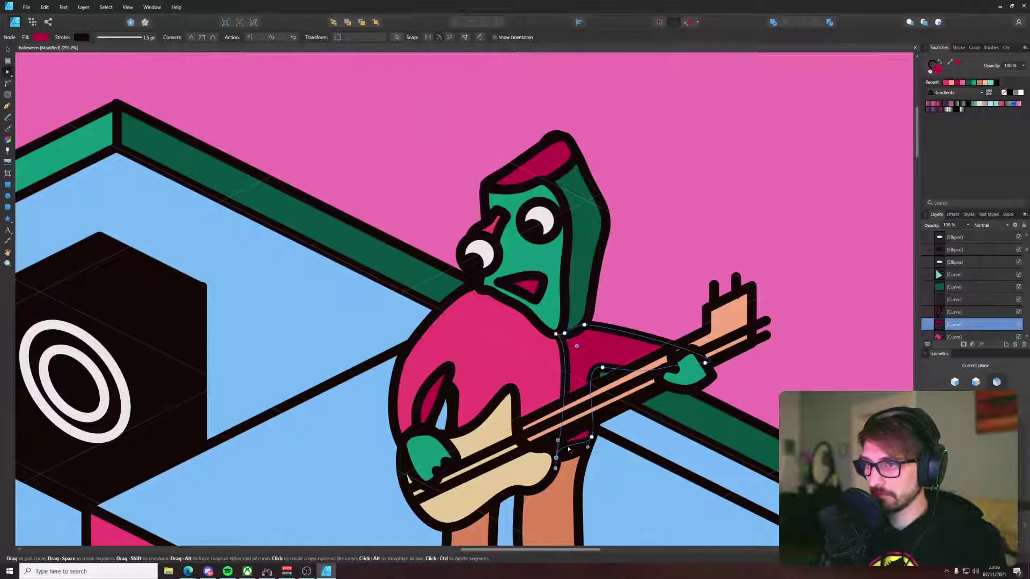
left_click_drag(568, 449, 573, 465)
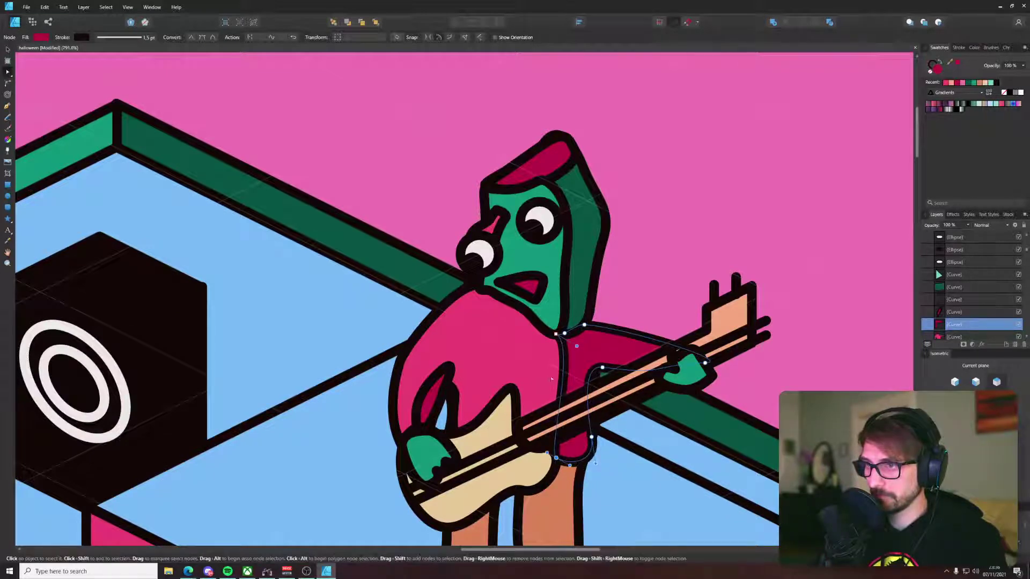
Step: Refine the curve of the near sleeve's crimson shading and deselect it
left_click(443, 392)
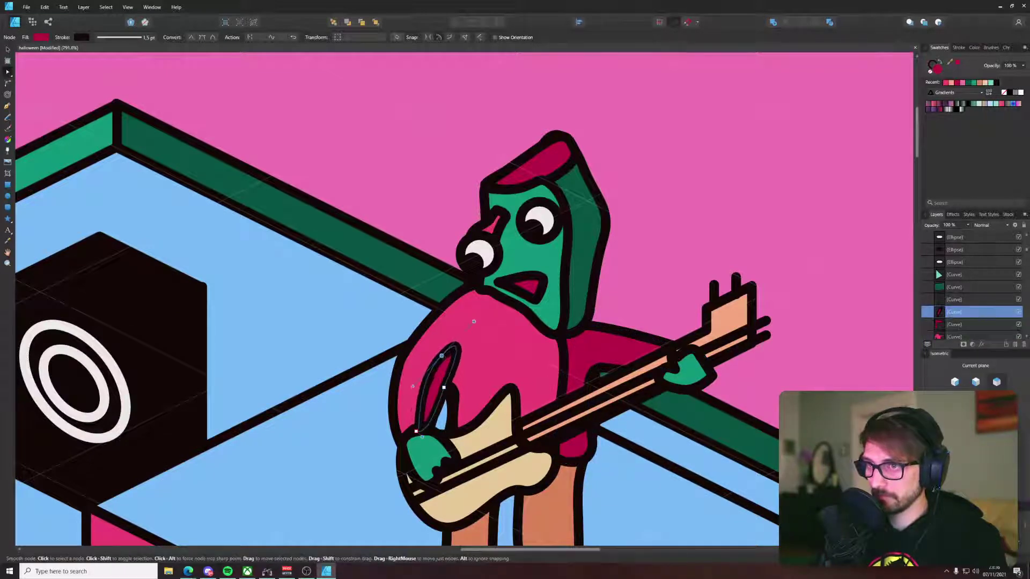
left_click(395, 332)
scroll(391, 321, "down", 6)
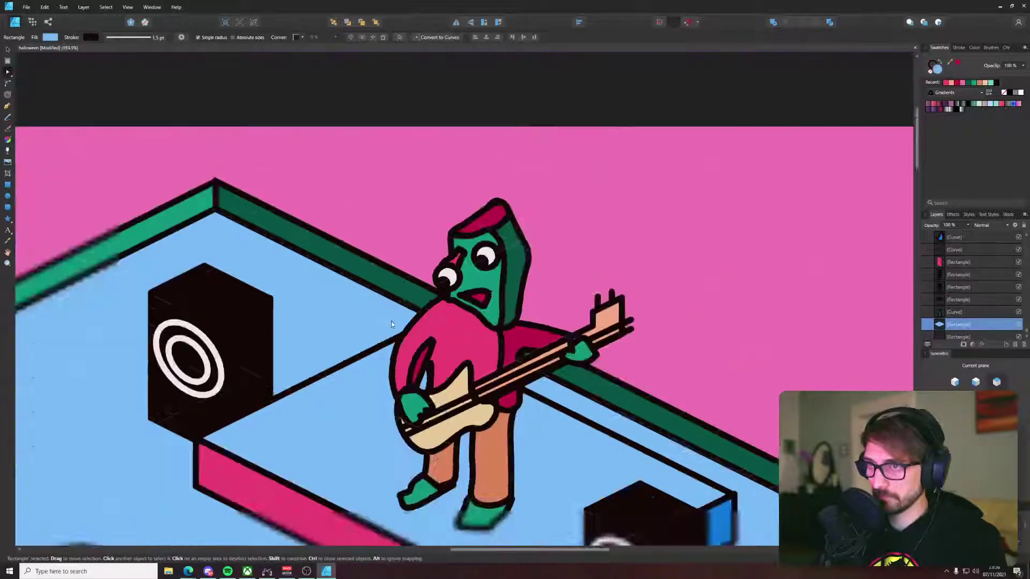
left_click(483, 196)
scroll(484, 197, "down", 1)
scroll(417, 297, "up", 6)
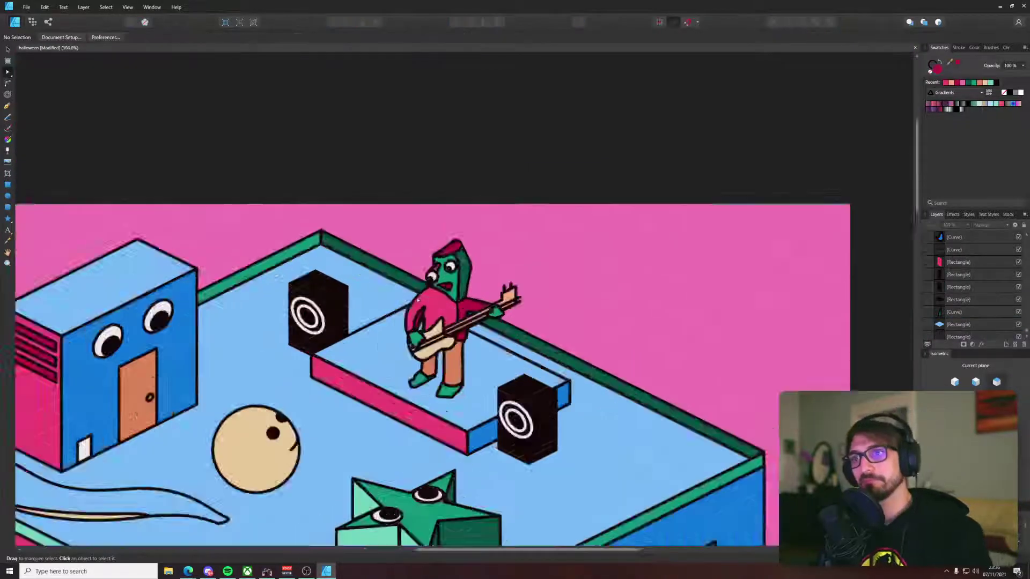
left_click(422, 341)
left_click_drag(413, 317, 404, 387)
left_click(399, 231)
scroll(399, 232, "down", 7)
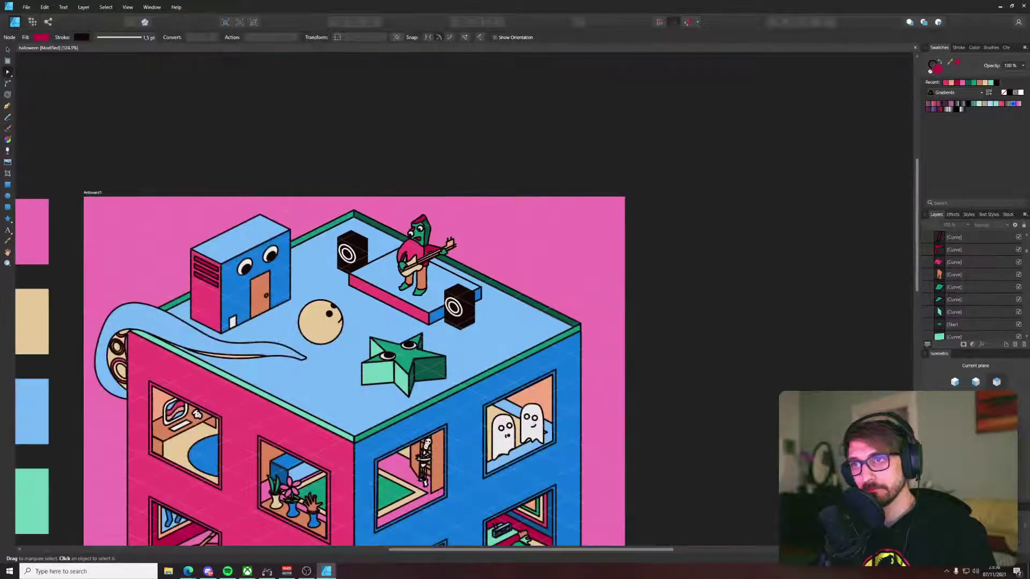
Step: Move the shirt outline's node at the top of the gap between near arm and torso upward to meet the sleeve shading
scroll(419, 233, "up", 7)
left_click(368, 321)
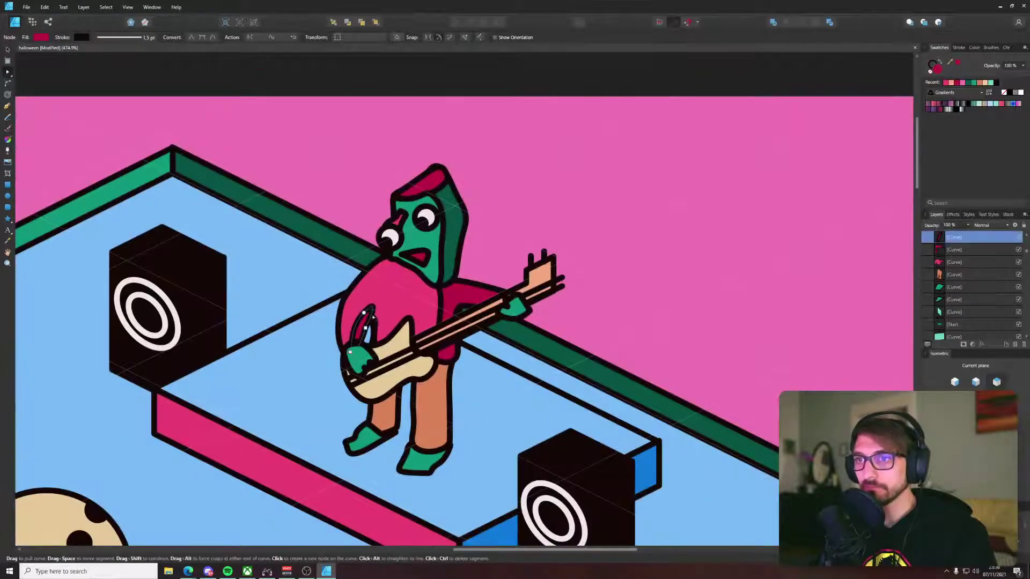
left_click(378, 323)
scroll(378, 323, "up", 7)
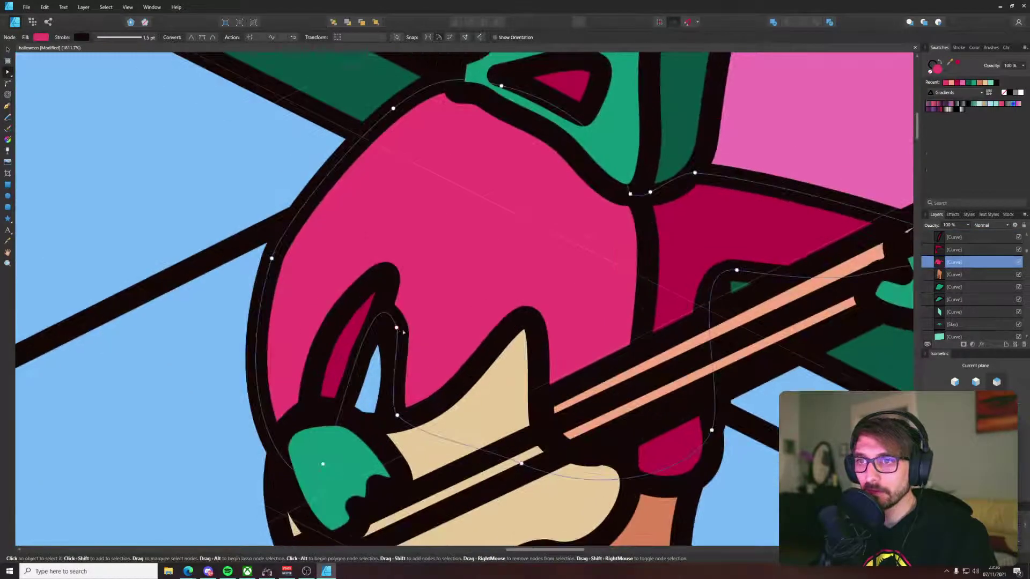
left_click_drag(389, 284, 395, 285)
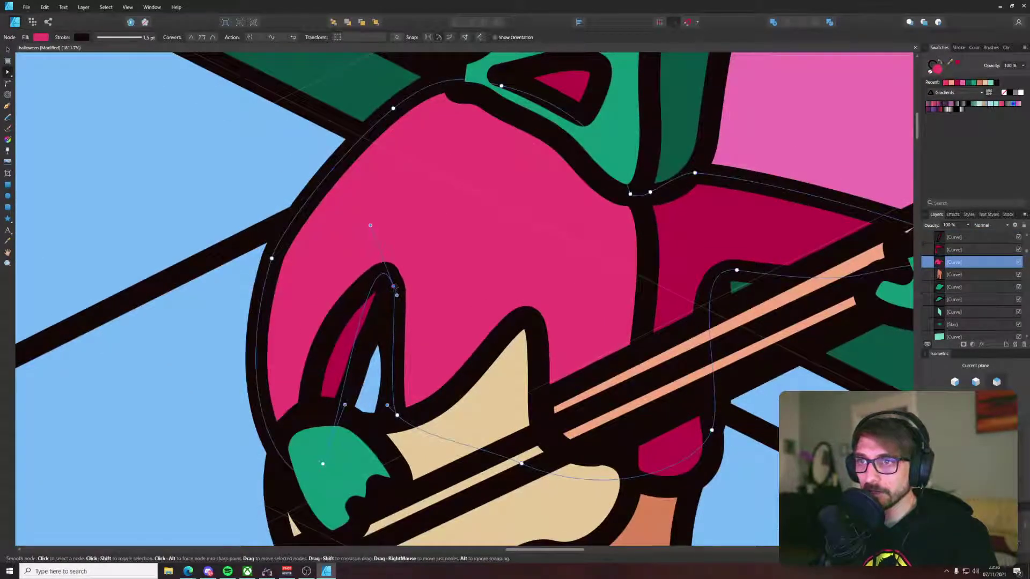
scroll(398, 286, "down", 10)
left_click(522, 151)
scroll(522, 151, "down", 6)
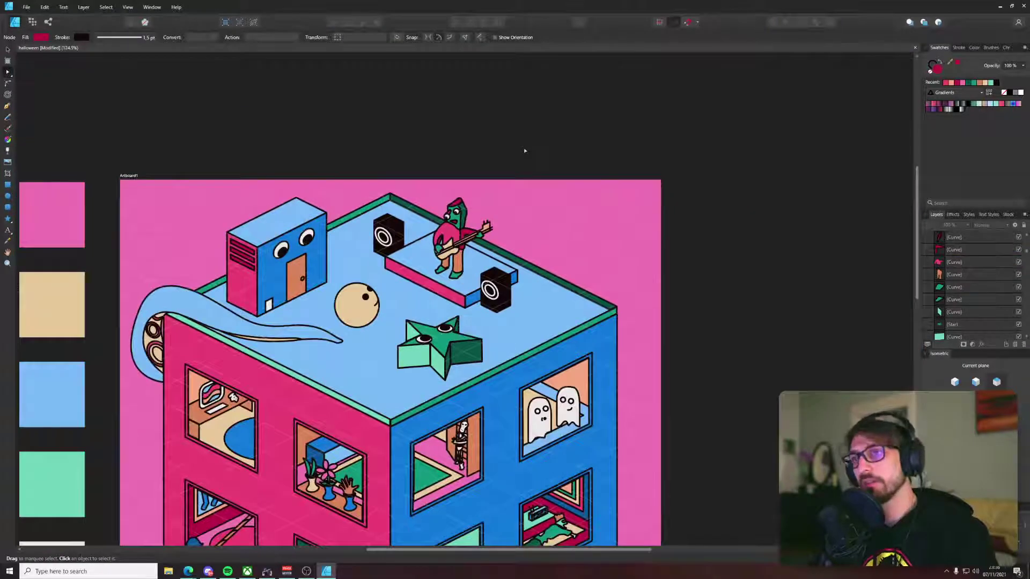
Step: Bend the inner edge of the crimson far-side shading slightly outward below the guitarist's chin
scroll(496, 177, "up", 10)
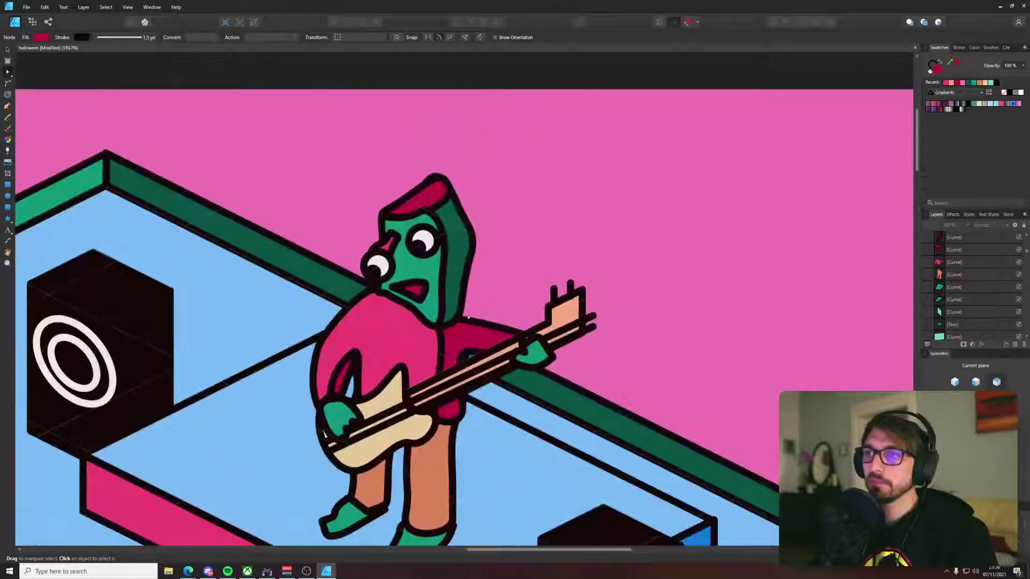
left_click(444, 342)
left_click_drag(446, 342, 450, 343)
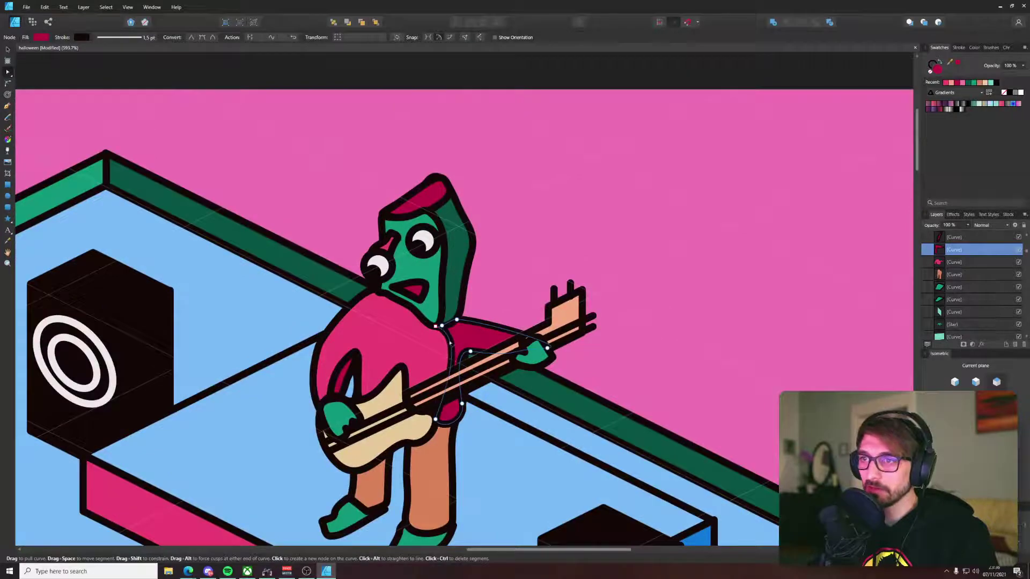
Step: Straighten the inner edge of the crimson far-side shirt shading below the guitarist's chin and deselect it
key("ctrl+d")
scroll(483, 206, "down", 10)
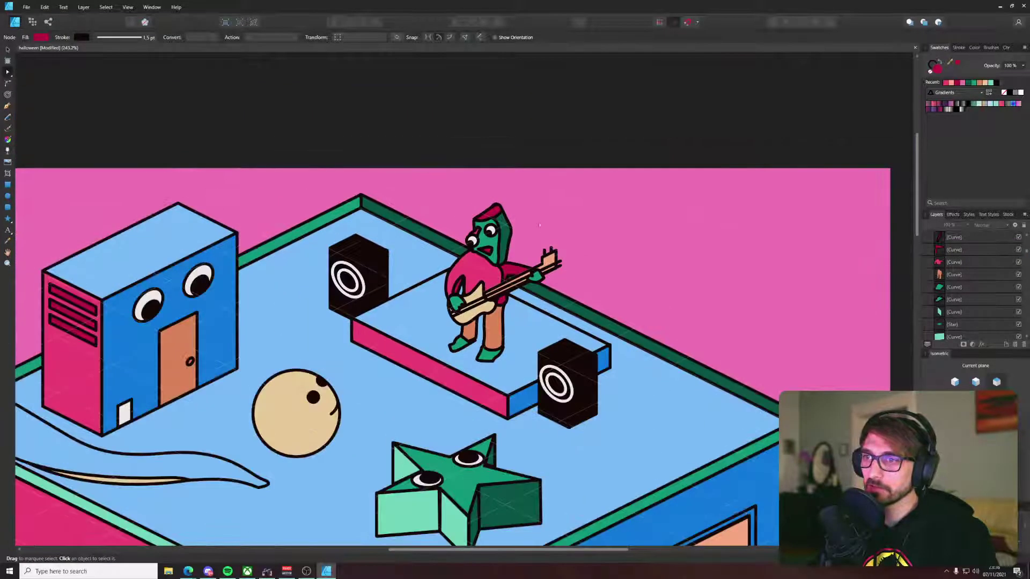
scroll(503, 271, "up", 10)
left_click(503, 271)
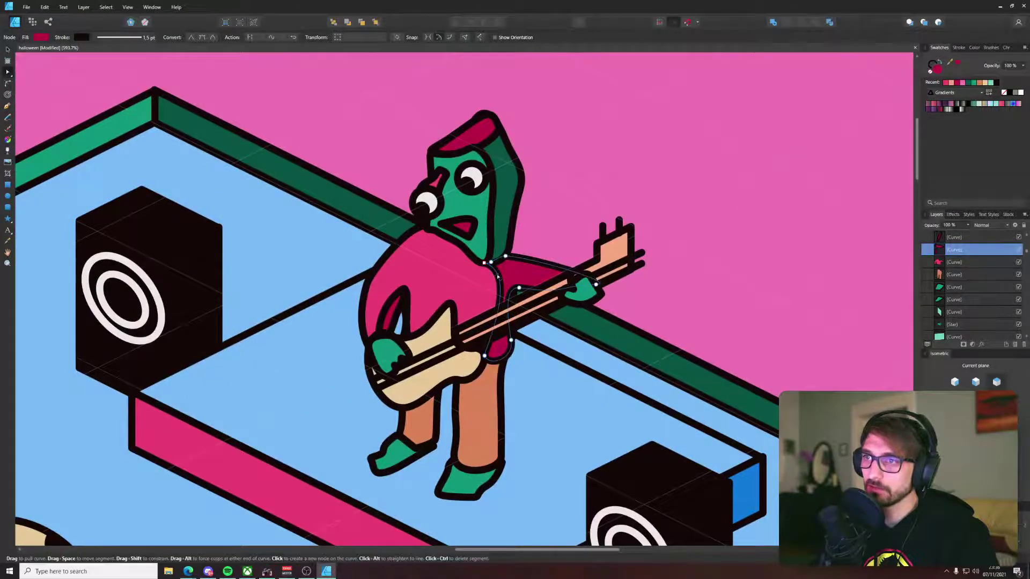
left_click_drag(500, 286, 496, 264)
left_click(568, 197)
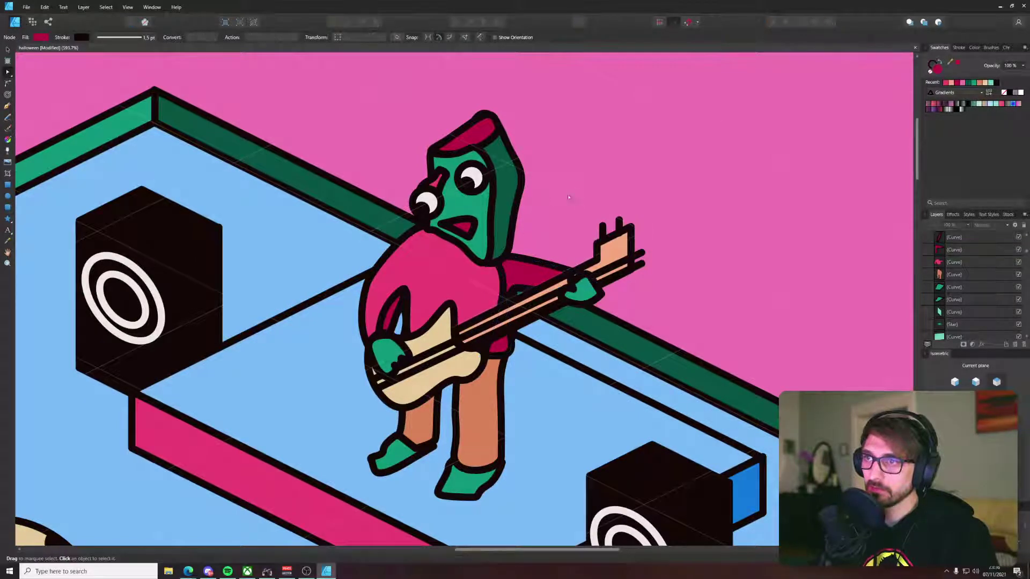
Step: Bend the middle of the shading's inner edge slightly toward the near side of the shirt and save the document
left_click(501, 264)
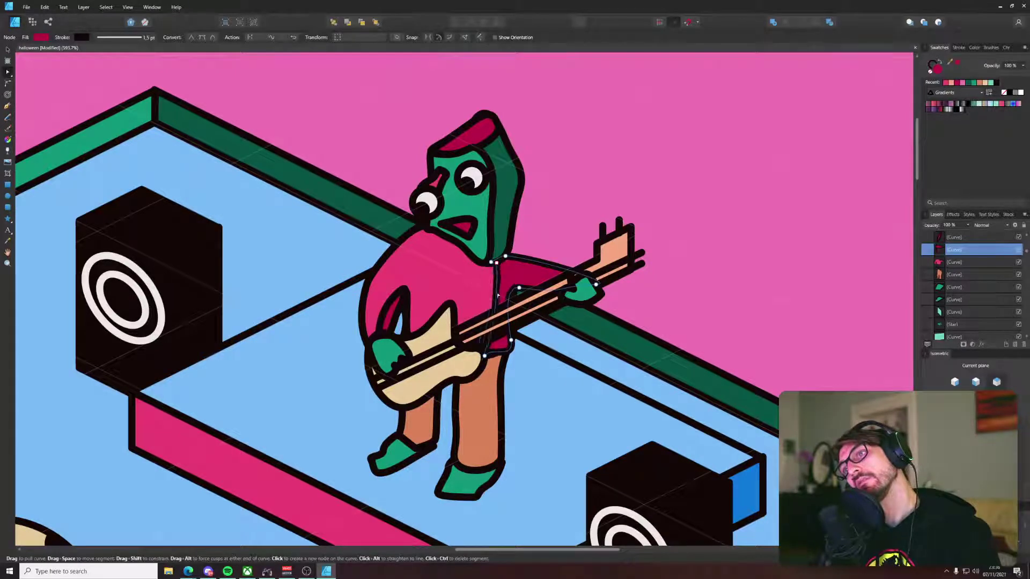
left_click_drag(498, 295, 494, 302)
left_click(481, 245)
left_click(572, 177)
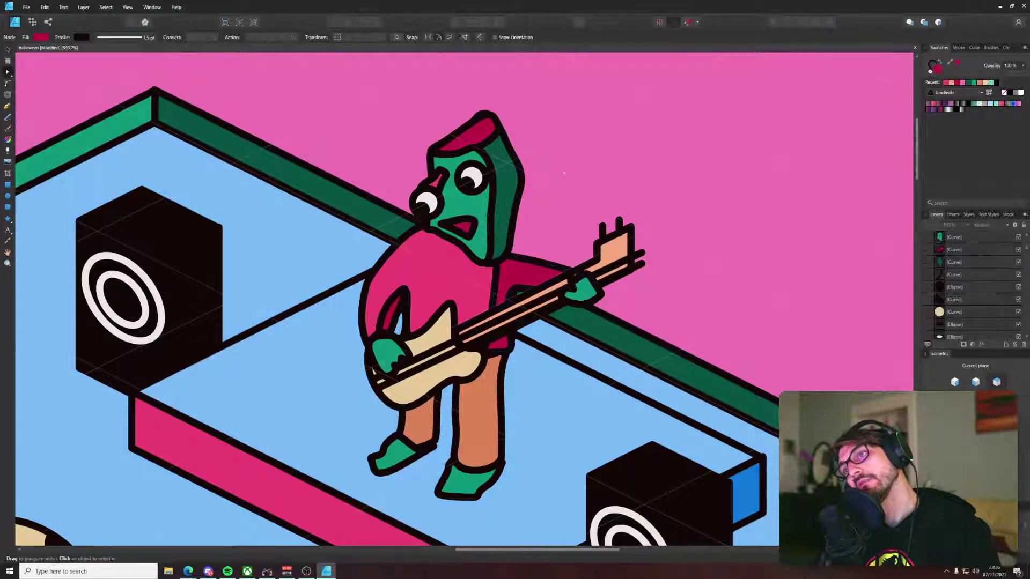
scroll(571, 177, "down", 6)
scroll(635, 96, "down", 2)
left_click_drag(648, 96, 531, 157)
key("ctrl+s")
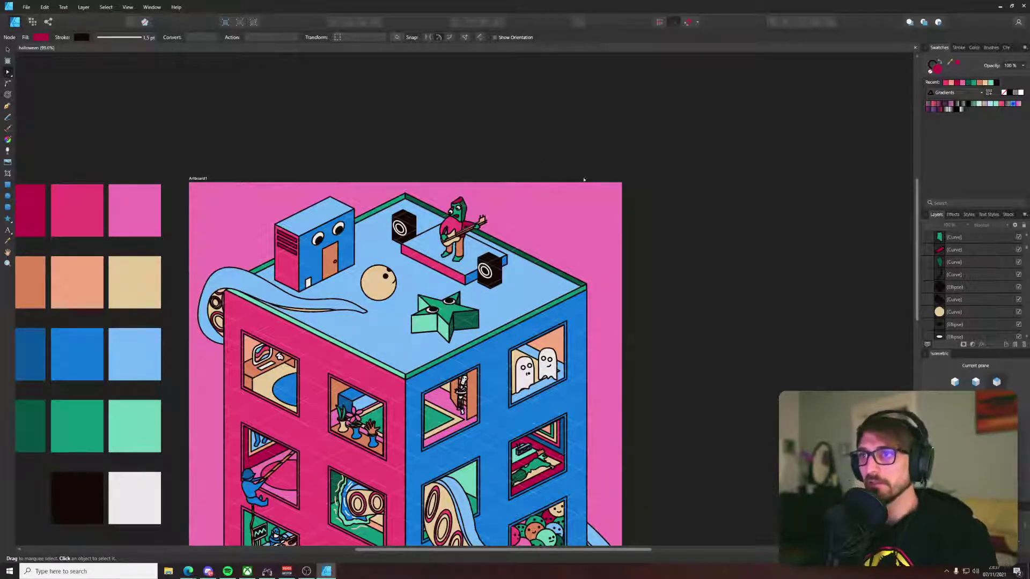
Step: Reshape the mouth curve of the beige ball character on the roof into an upturned smile
scroll(584, 179, "down", 2)
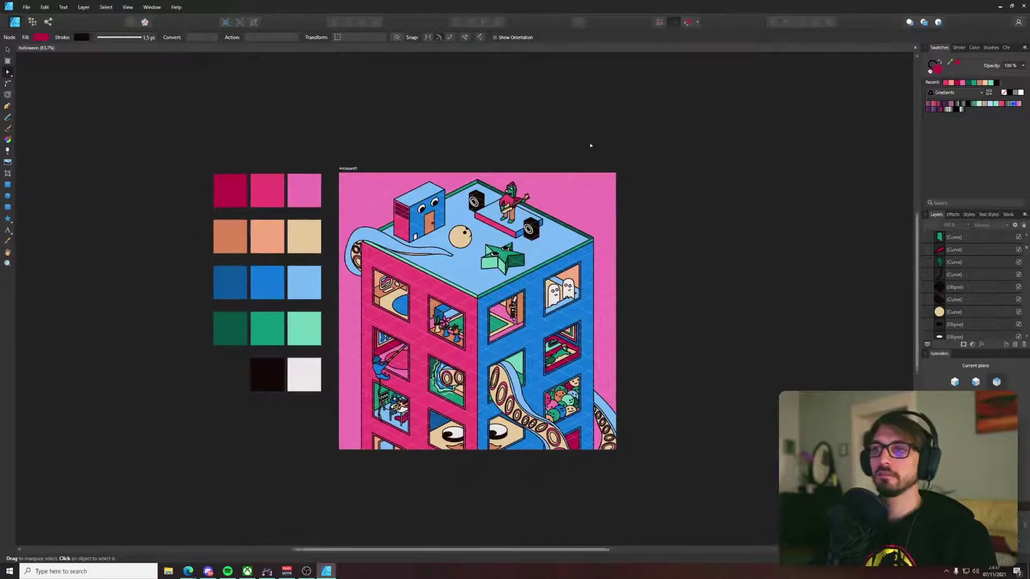
scroll(590, 145, "up", 2)
scroll(439, 207, "up", 6)
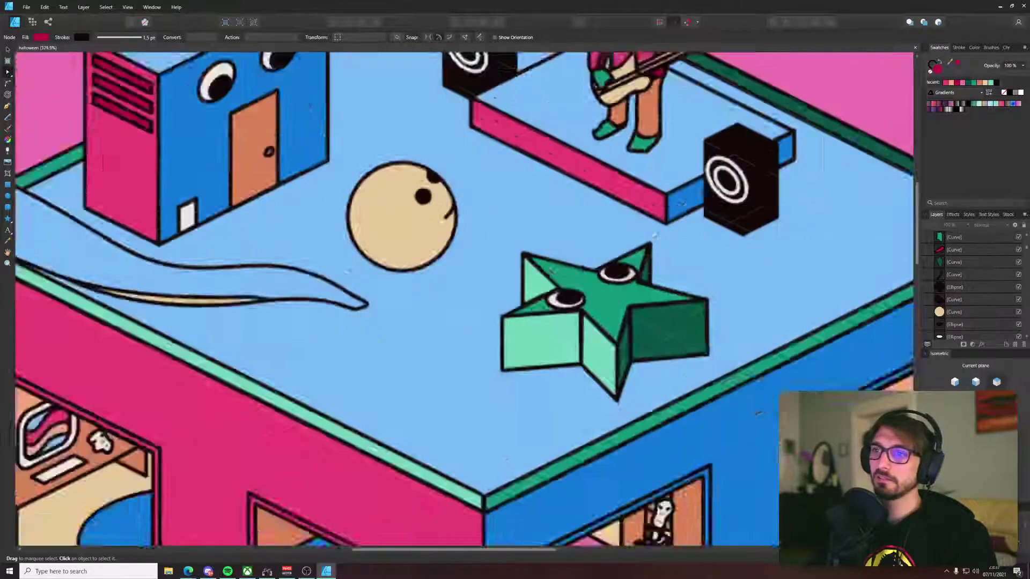
left_click(447, 220)
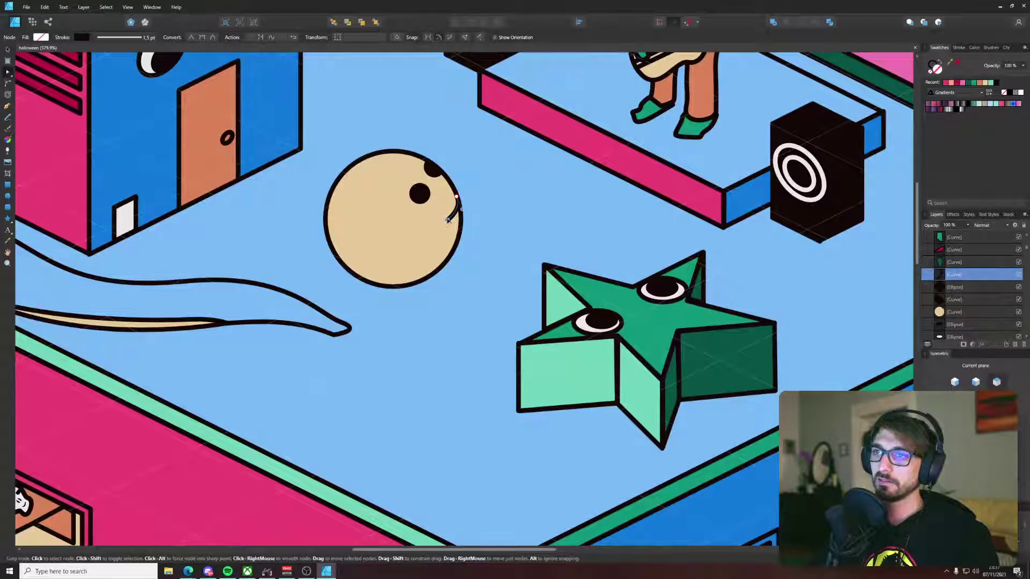
mouse_move(448, 220)
left_mouse_down()
mouse_move(440, 209)
mouse_move(462, 219)
left_mouse_up()
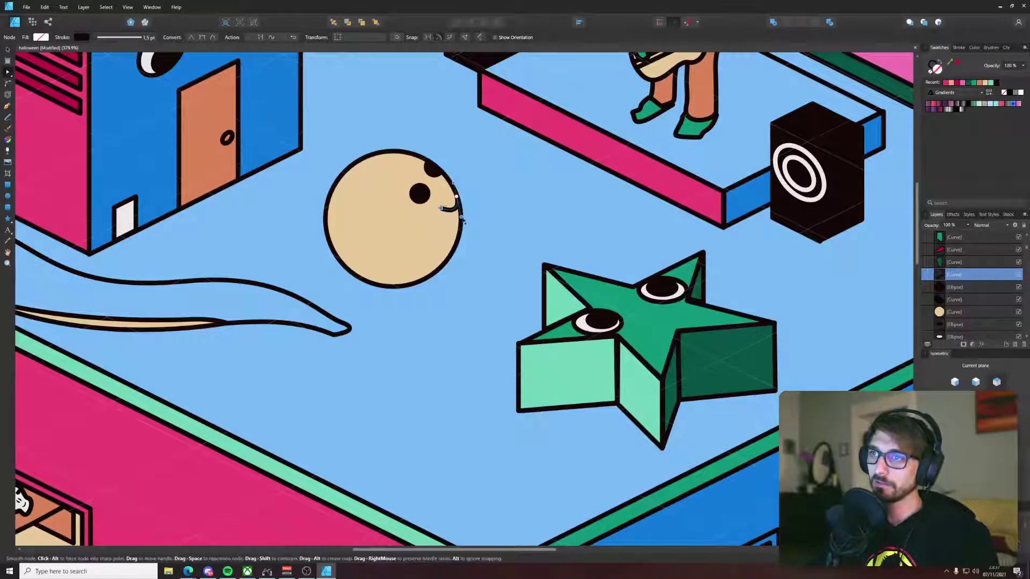
key("ctrl+d")
scroll(486, 193, "down", 6)
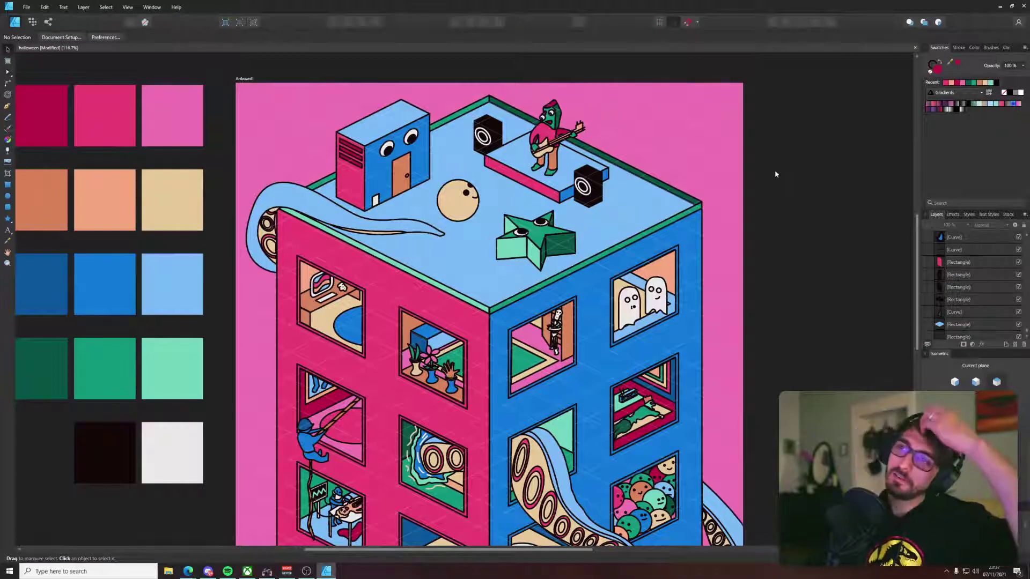
left_click_drag(747, 177, 744, 134)
scroll(742, 141, "down", 3)
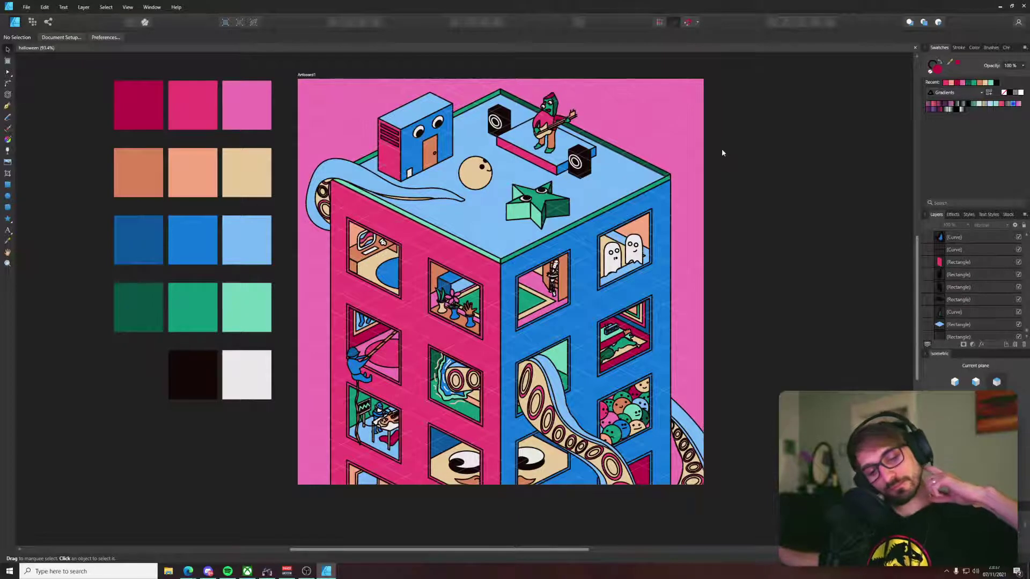
Step: Add the artistic text "GREEN DEATH" near the front of the rooftop stage
scroll(535, 106, "up", 5)
key("t")
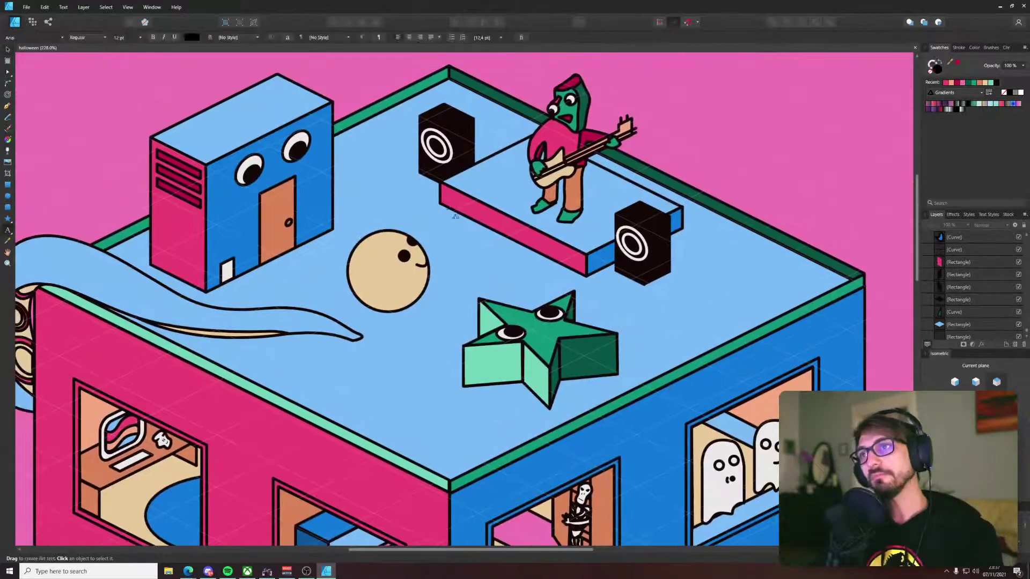
left_click(455, 215)
type("GREEN")
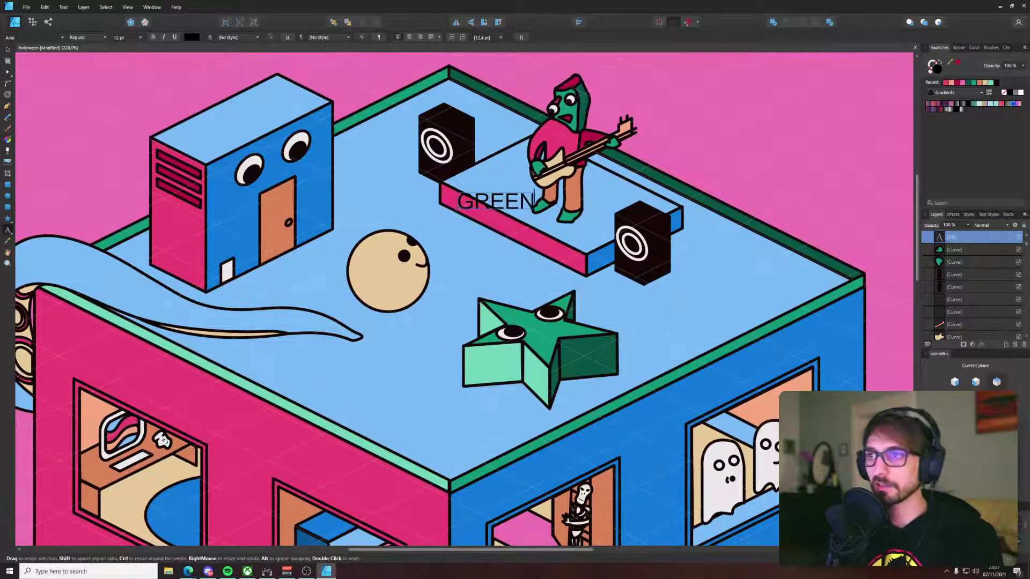
type(" DEATH")
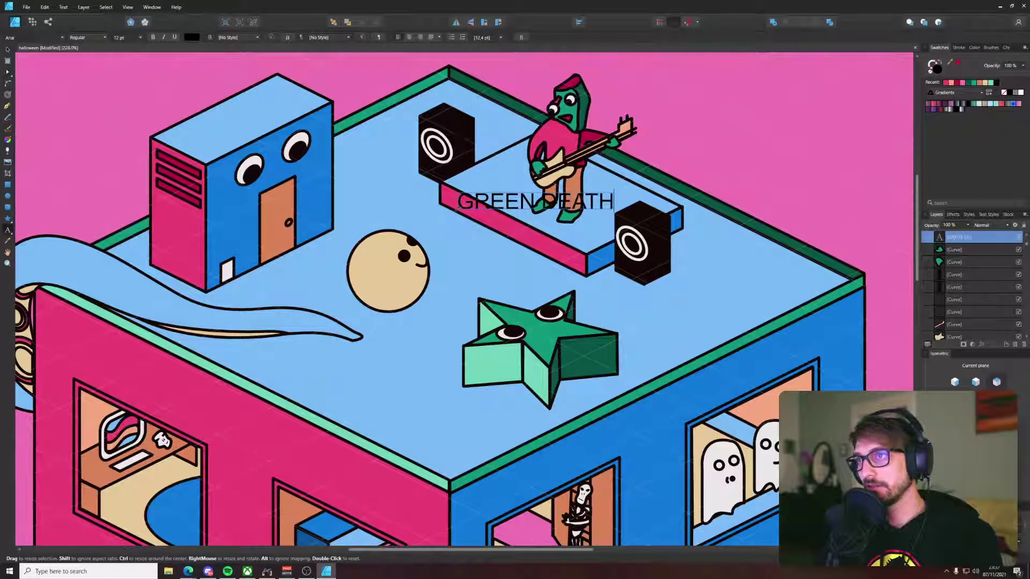
Step: Fit the GREEN DEATH text to the isometric plane of the pink stage front and scale it onto that face
left_click(975, 382)
key("v")
left_click_drag(606, 234, 580, 269)
Step: Change the font of the GREEN DEATH text to Frost Giant
left_click(48, 38)
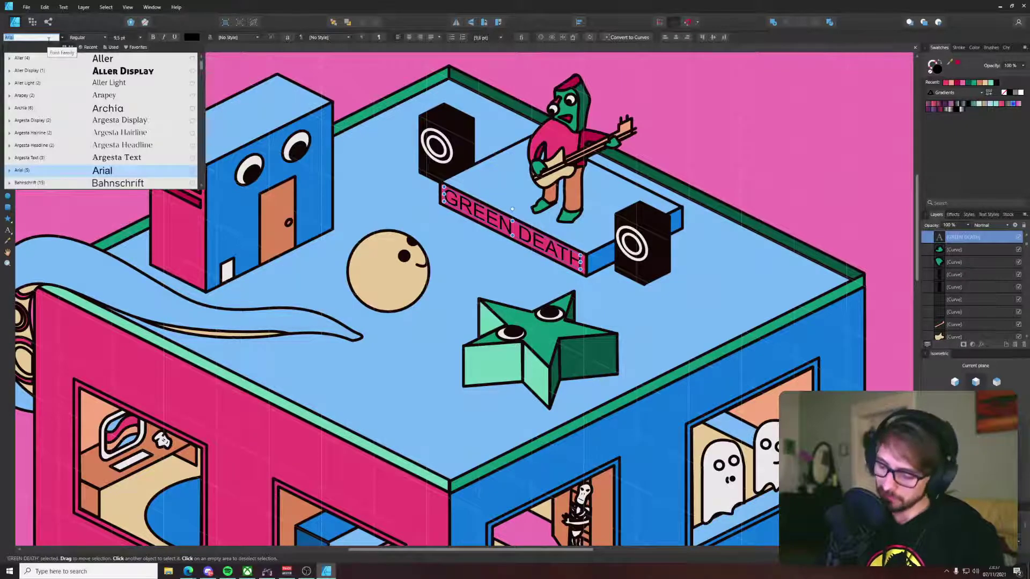
type("fr")
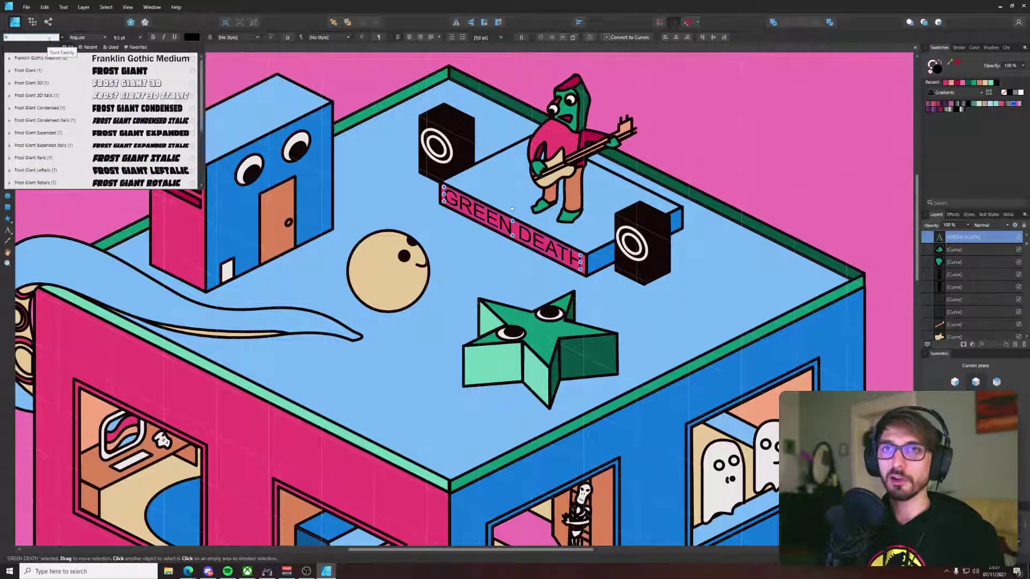
left_click(33, 70)
Step: Enlarge the GREEN DEATH text to span the full width of the pink stage front and deselect it
scroll(574, 247, "up", 2)
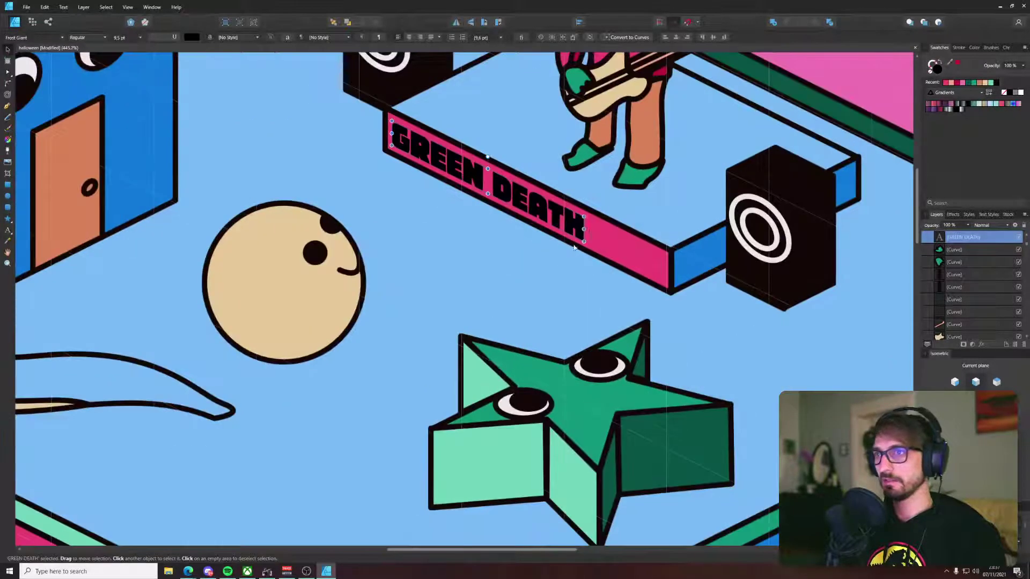
left_click_drag(584, 241, 666, 270)
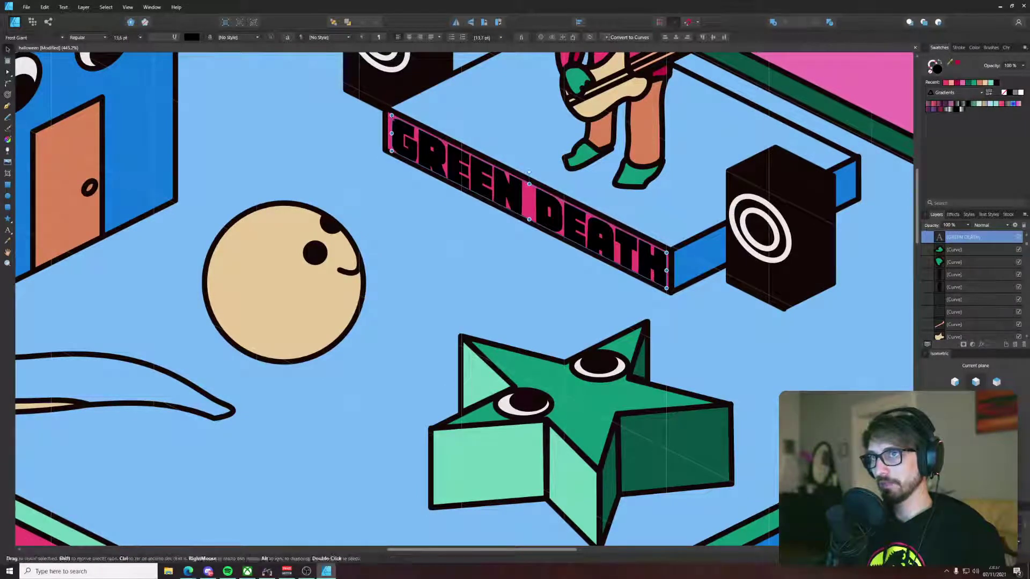
left_click_drag(392, 115, 386, 112)
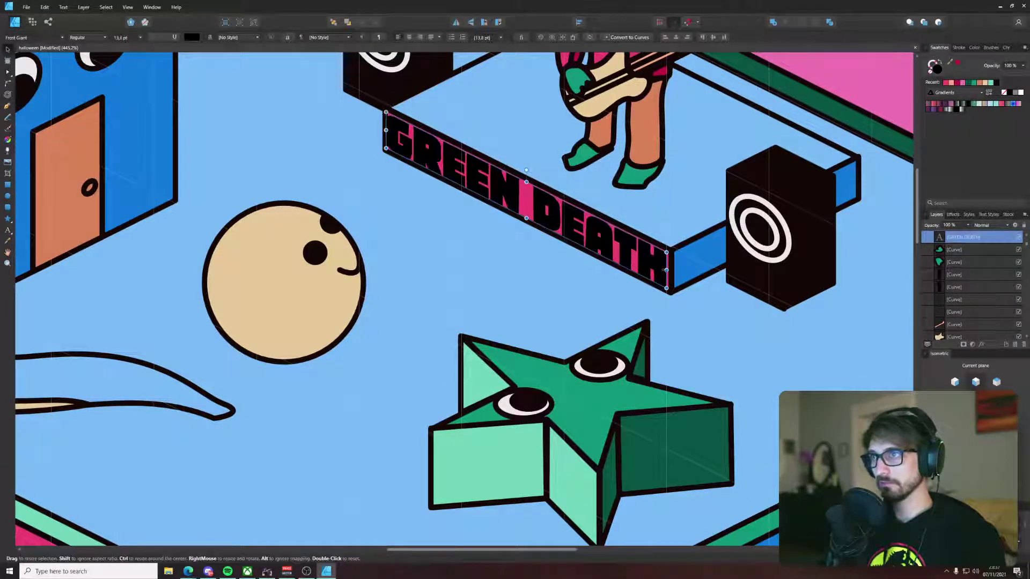
left_click_drag(667, 271, 670, 272)
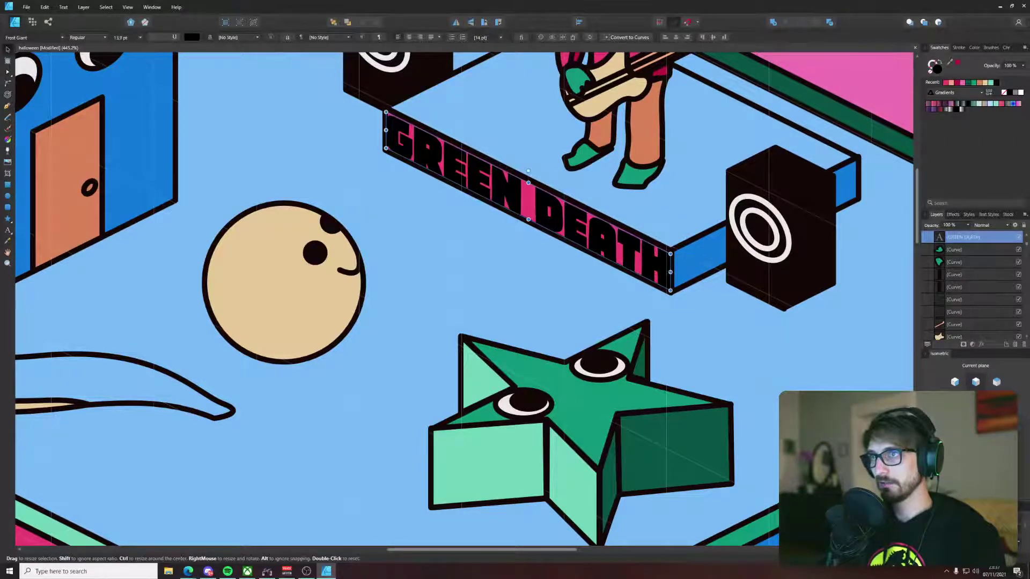
scroll(661, 268, "down", 6)
scroll(661, 268, "down", 2)
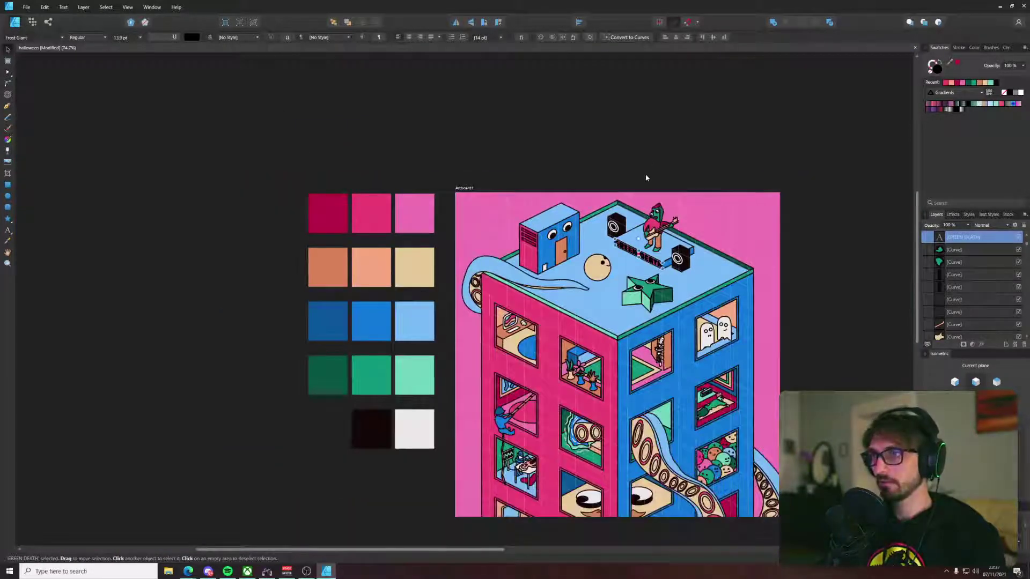
left_click_drag(645, 148, 574, 109)
left_click(575, 109)
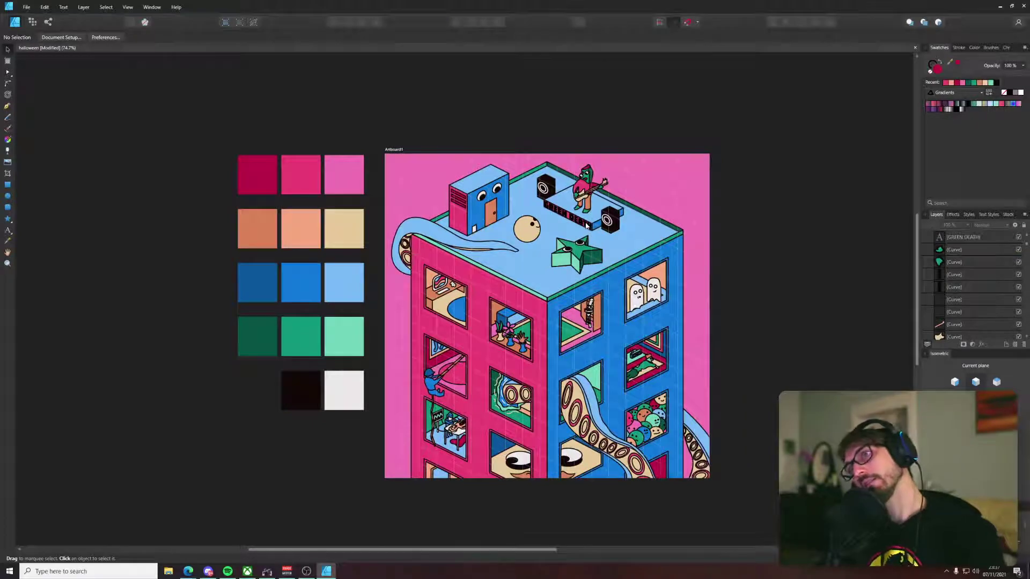
Step: Stretch the GREEN DEATH text slightly taller to fill the height of the stage front and deselect it
scroll(608, 186, "up", 4)
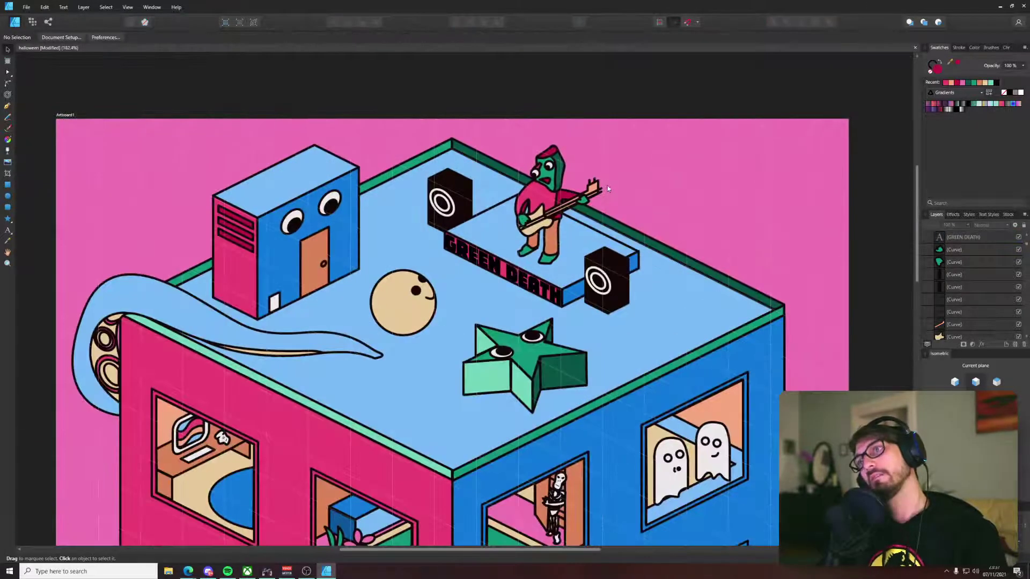
scroll(507, 266, "up", 8)
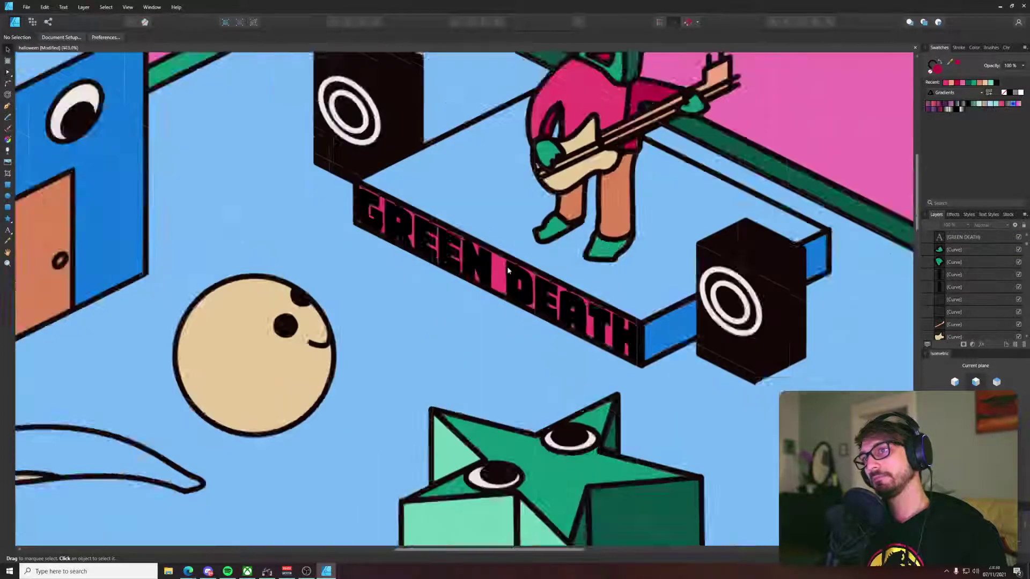
left_click(472, 242)
left_click_drag(486, 238, 487, 231)
scroll(485, 331, "down", 9)
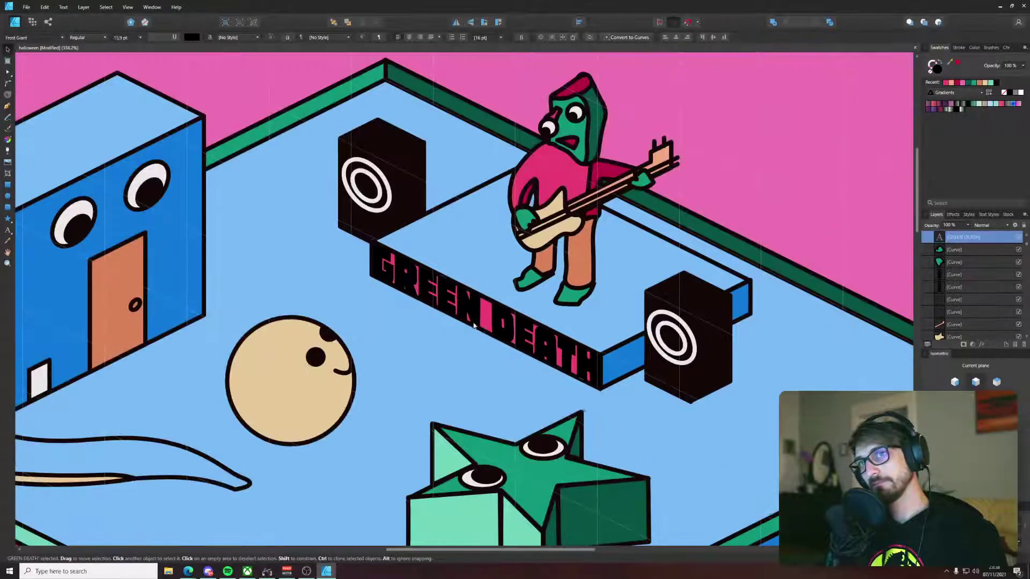
left_click(582, 98)
scroll(582, 99, "down", 5)
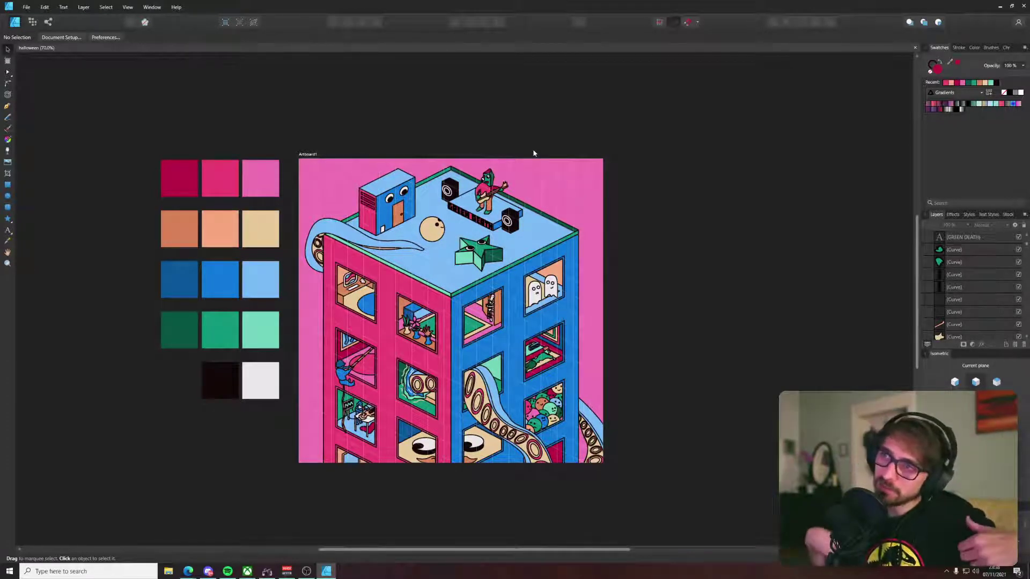
Step: Draw a zigzag lightning bolt outline with straight Pen segments on the pink background beside the guitarist's guitar headstock
scroll(534, 153, "up", 6)
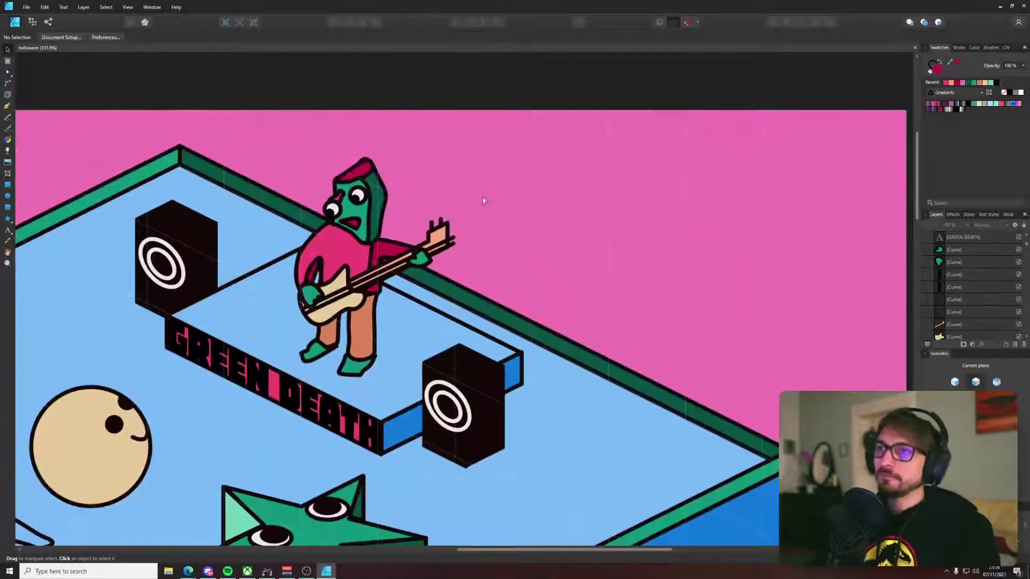
key("p")
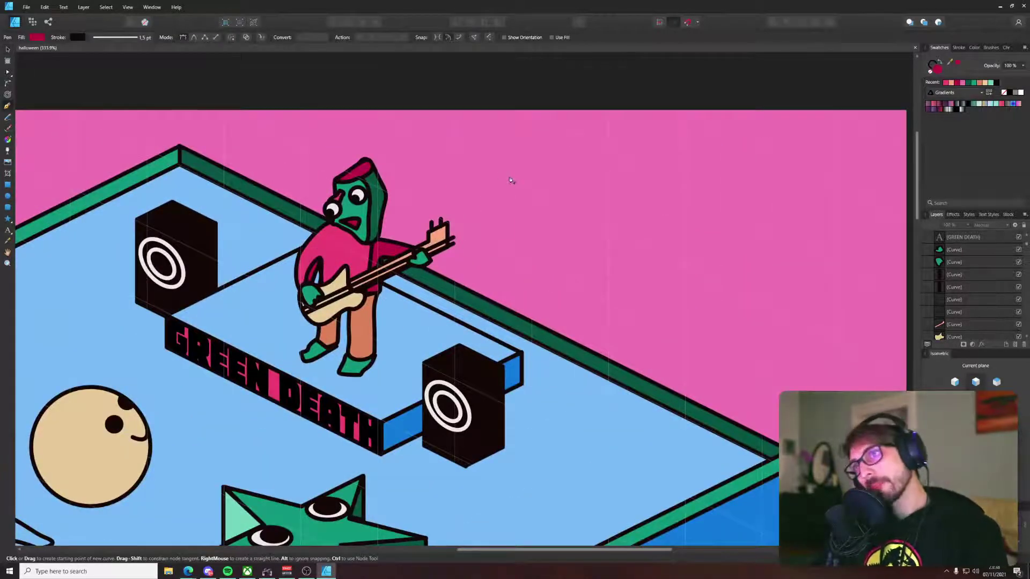
left_click(507, 176)
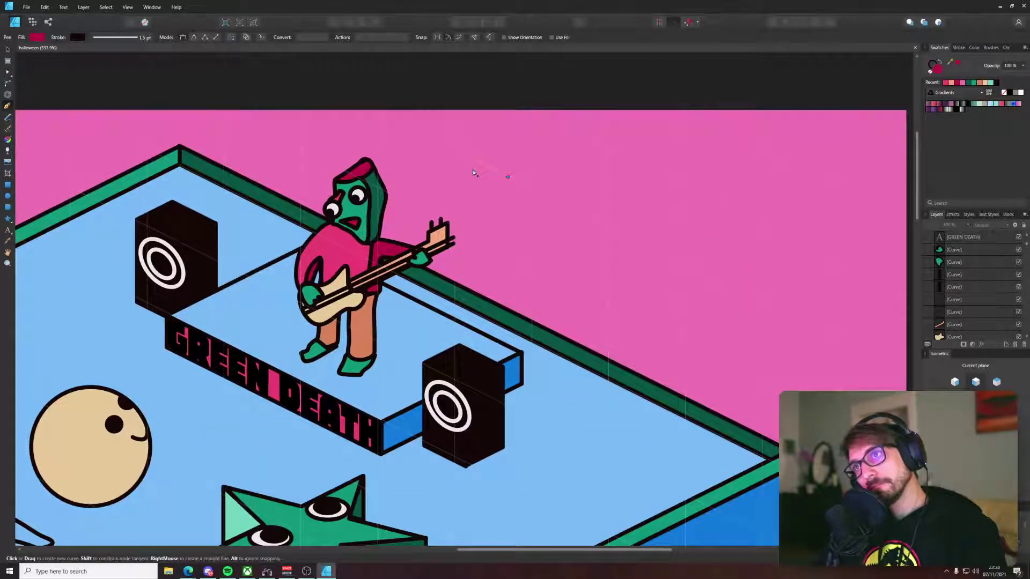
left_click(466, 156)
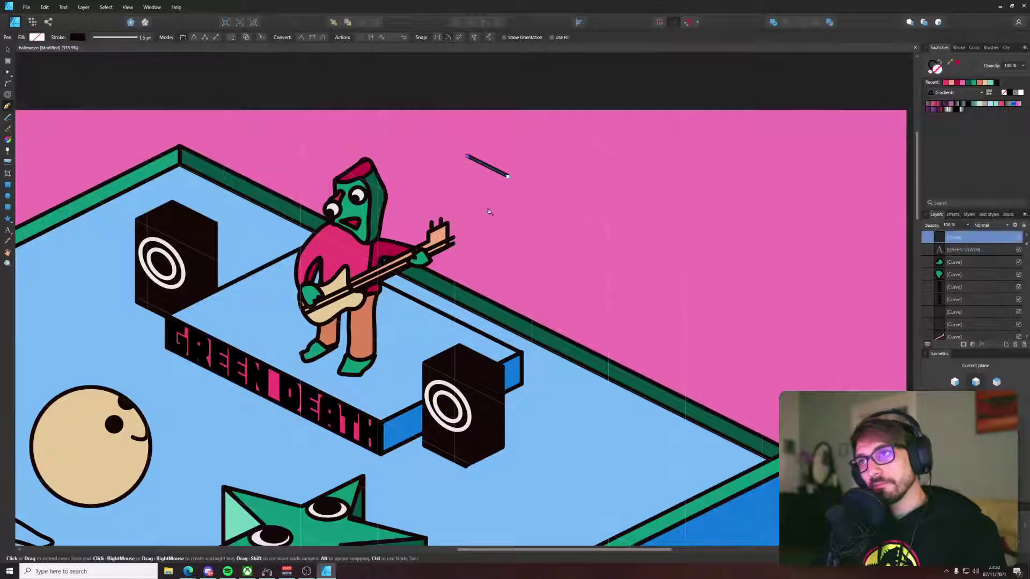
left_click(497, 202)
left_click(464, 184)
left_click(516, 263)
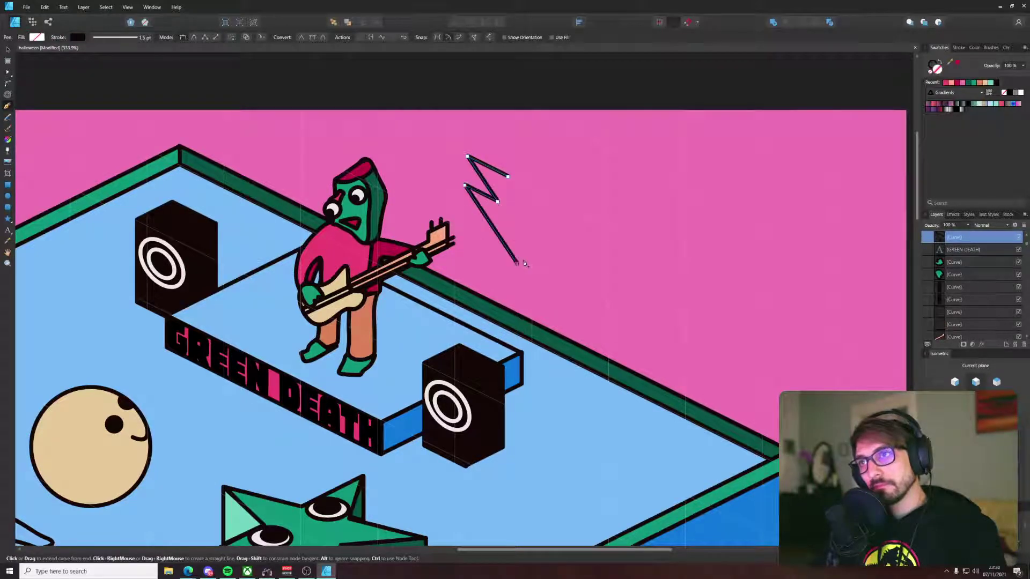
left_click(534, 289)
left_click(506, 218)
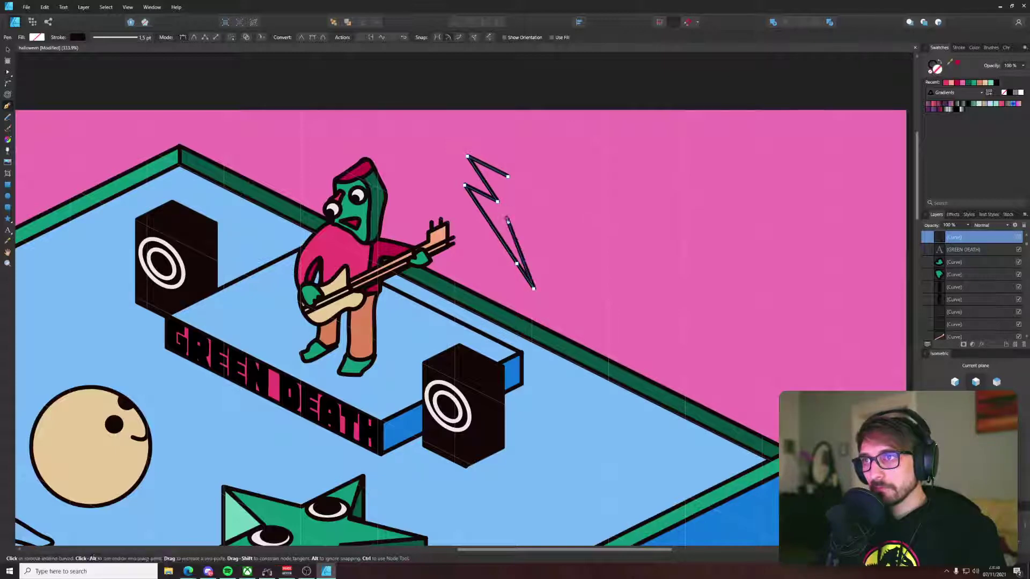
left_click(536, 232)
left_click(506, 191)
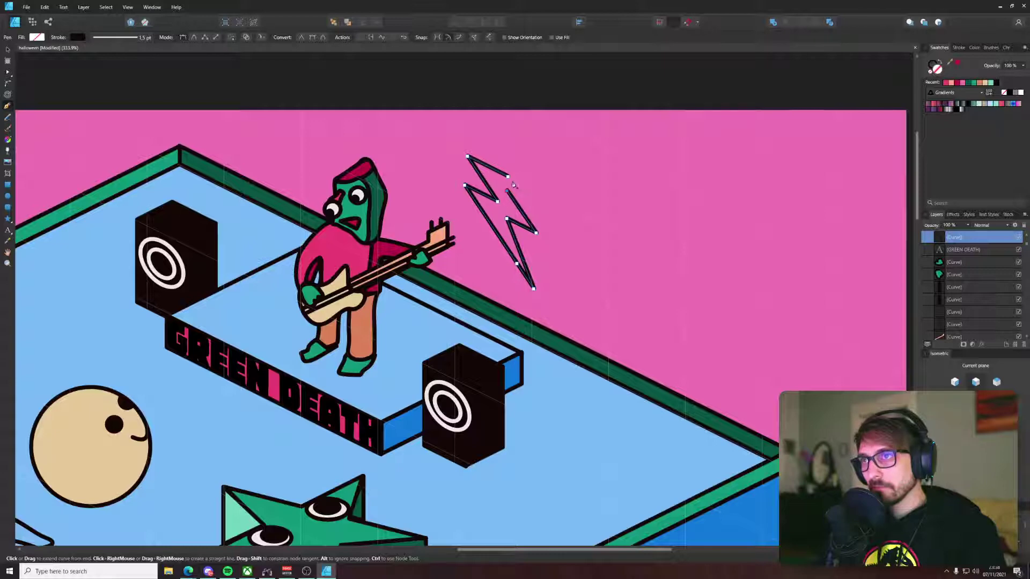
Step: Close the lightning bolt outline by joining its open end to the starting node
key("a")
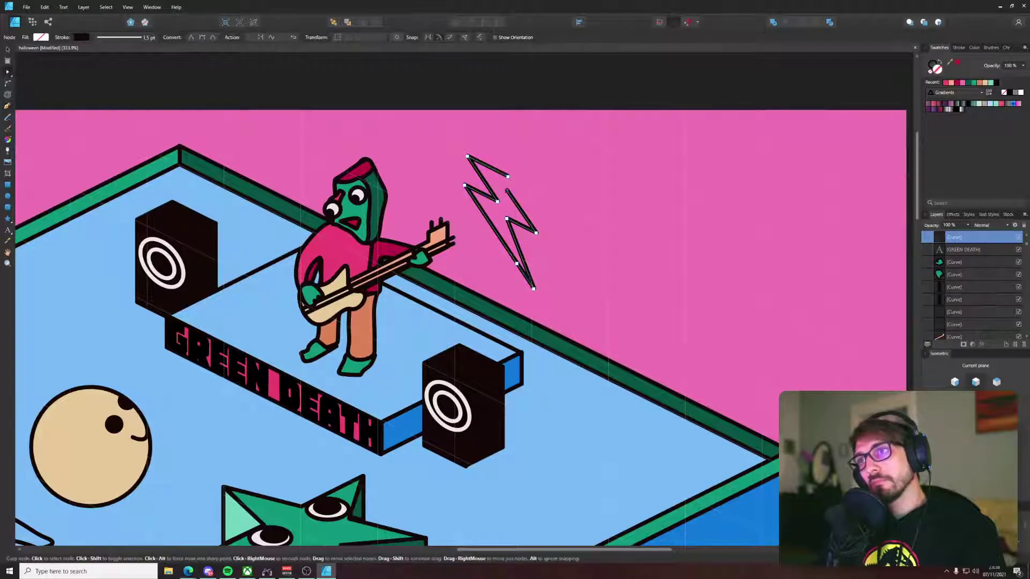
left_click_drag(508, 188, 432, 195)
key("v")
Step: Draw a crimson rectangle, fit it to the isometric top plane along the bolt's upper edge, and skew a copy against the upper right edge
scroll(462, 217, "up", 3)
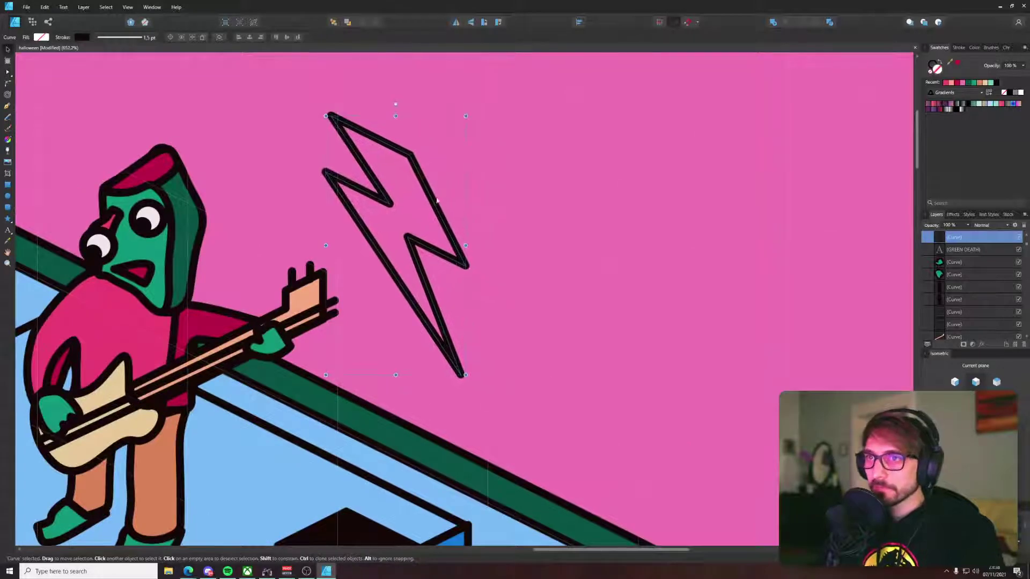
left_click_drag(468, 165, 399, 240)
key("p")
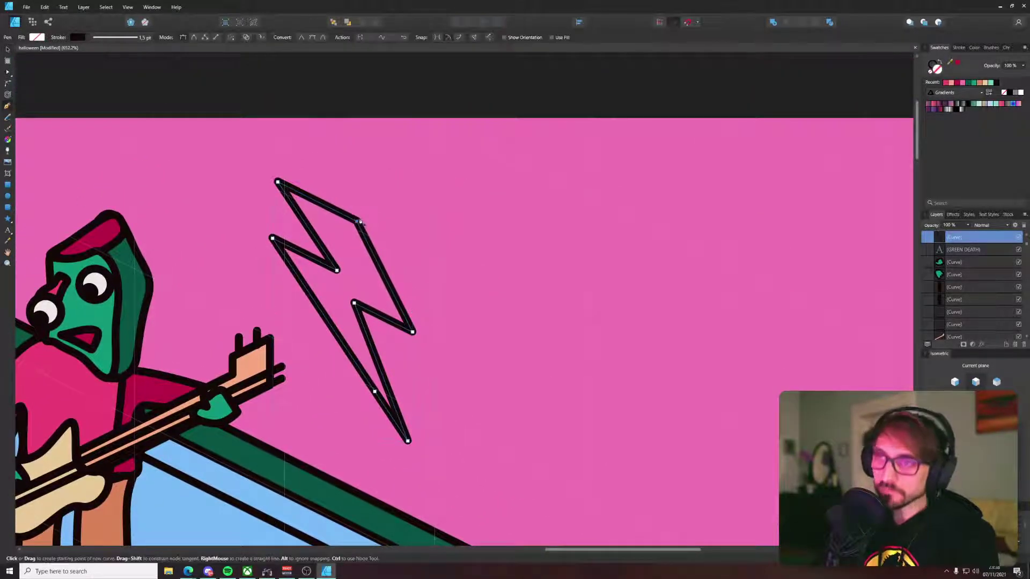
left_click(7, 186)
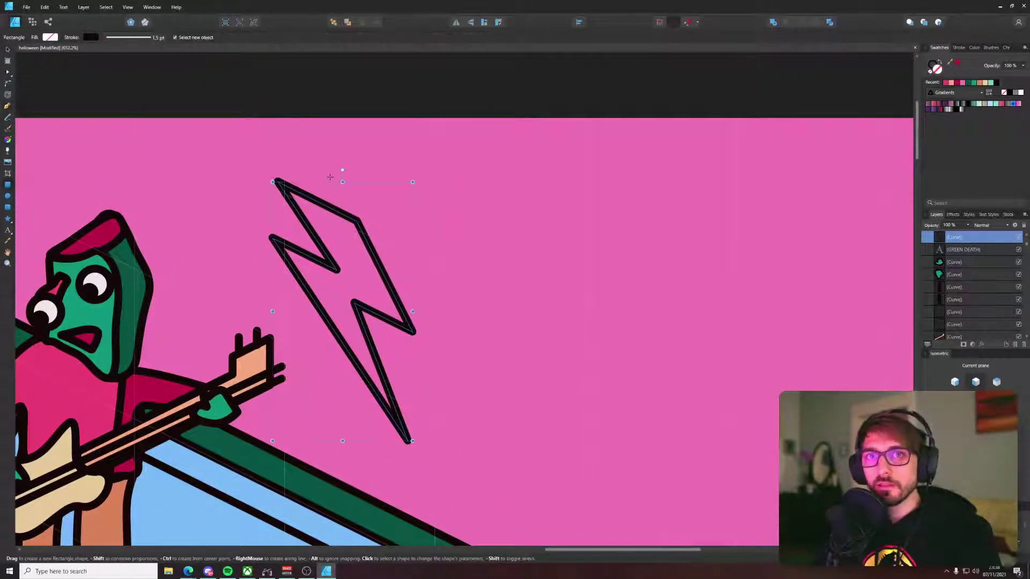
left_click_drag(330, 177, 379, 225)
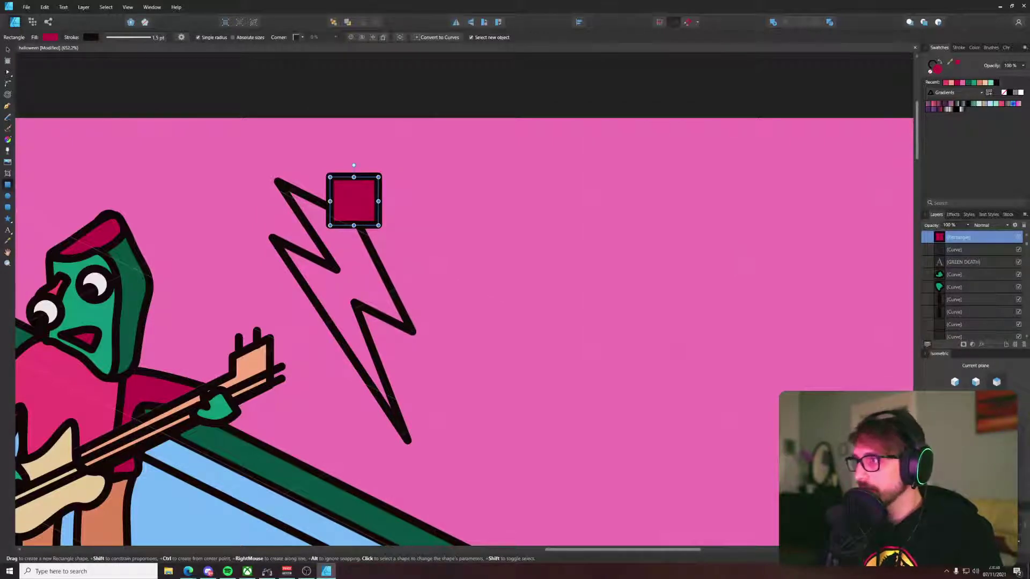
left_click(975, 408)
key("v")
left_click_drag(354, 197, 424, 231)
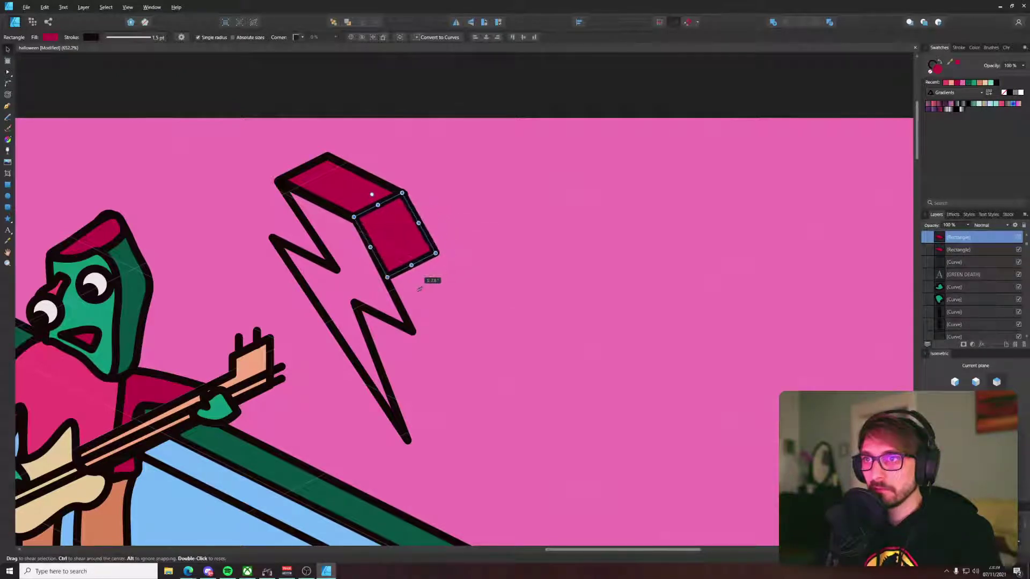
Step: Duplicate the side rectangle for the bolt's lower right edge, stretching and skewing it to reach the tip
left_click_drag(422, 259, 425, 378)
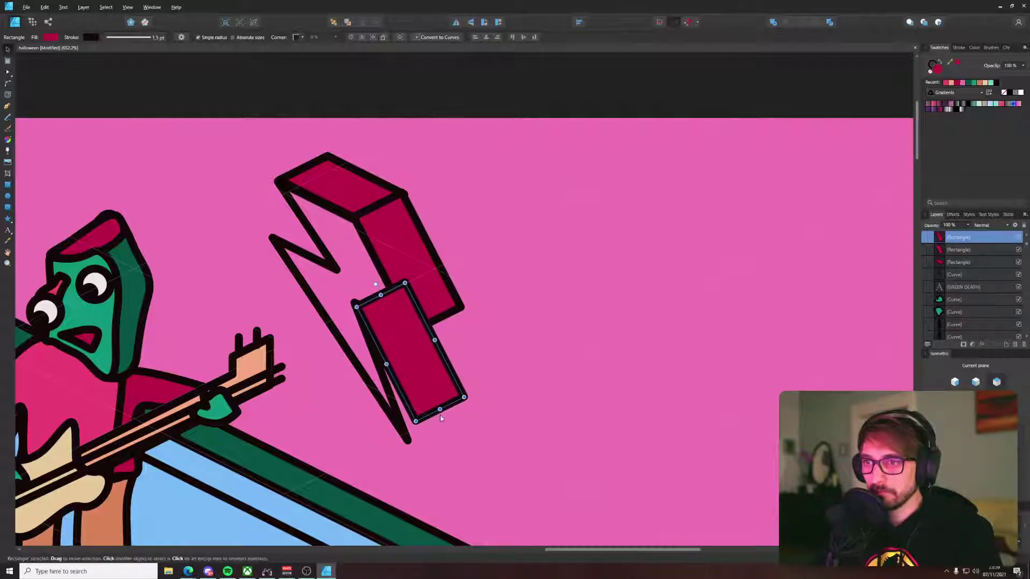
left_click_drag(440, 411, 438, 433)
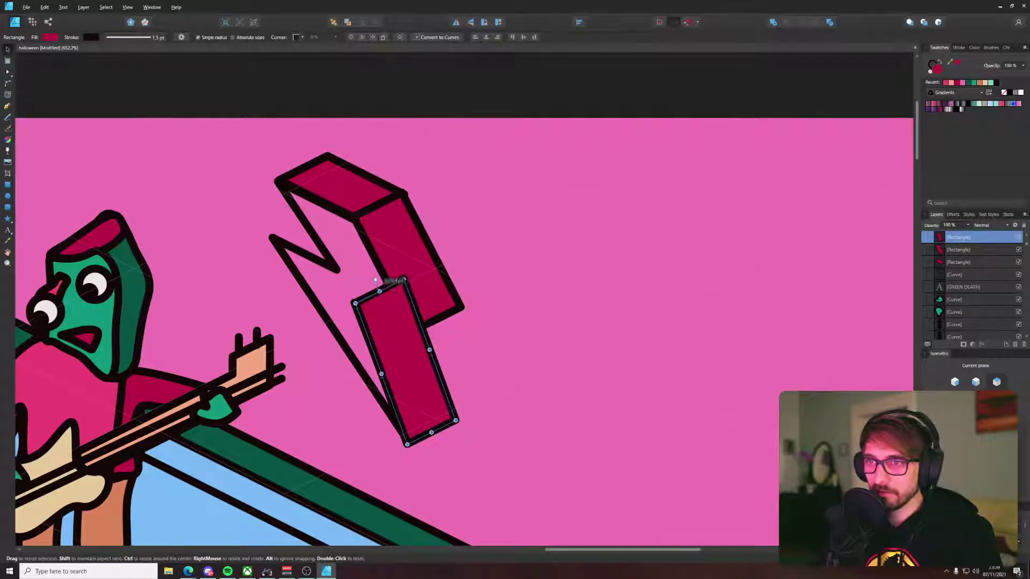
left_click_drag(380, 295, 379, 291)
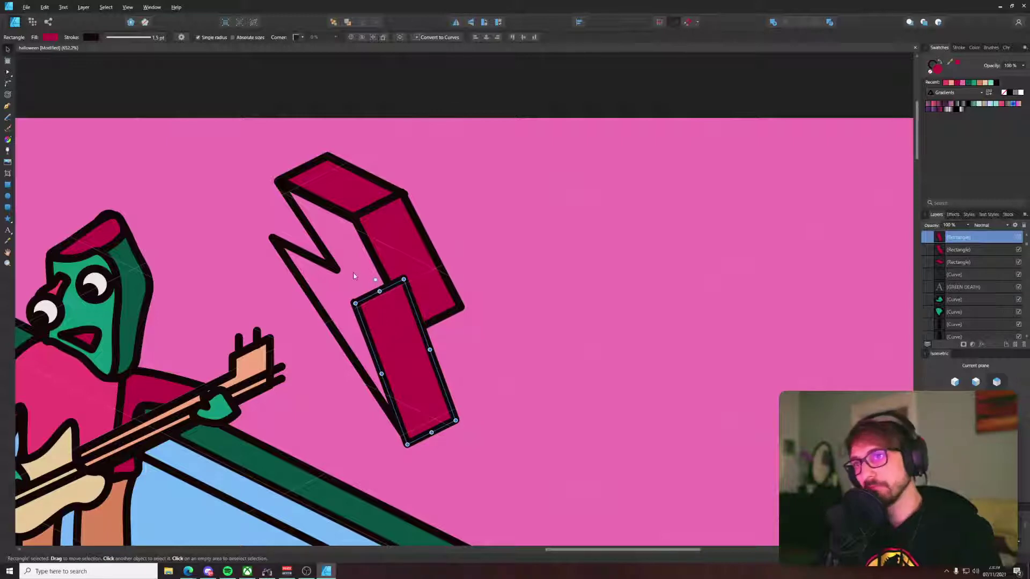
Step: Try to divide the lower side rectangle and the bolt outline into separate pieces
left_click(370, 259, "shift")
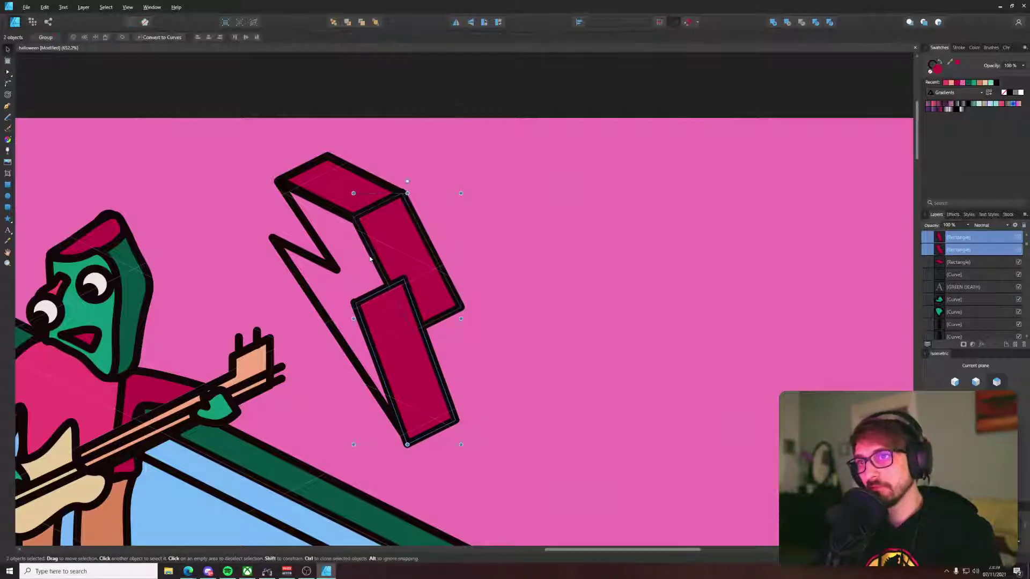
left_click(333, 267, "shift")
left_click(386, 363, "shift")
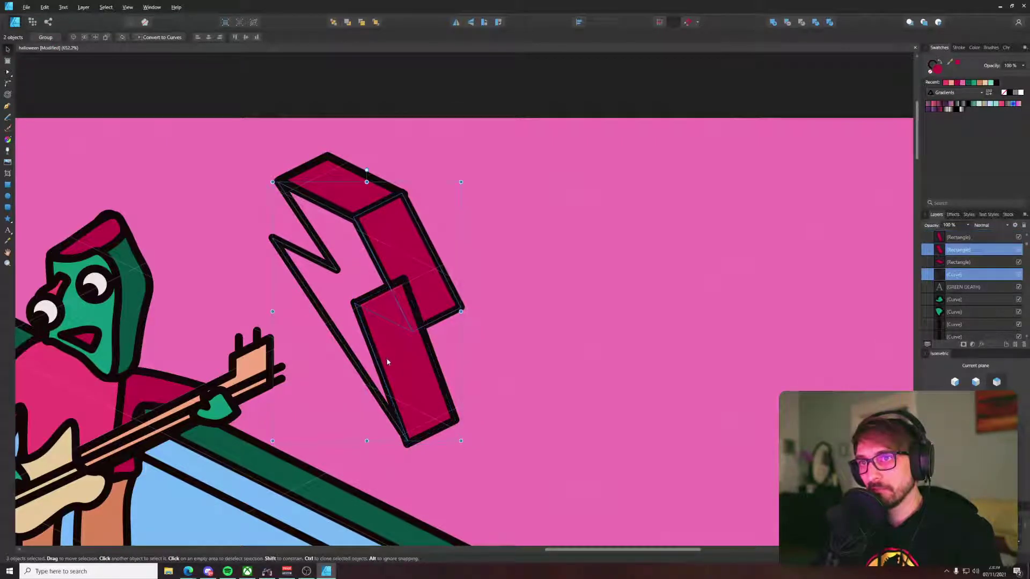
left_click(400, 267, "shift")
left_click(412, 281, "shift")
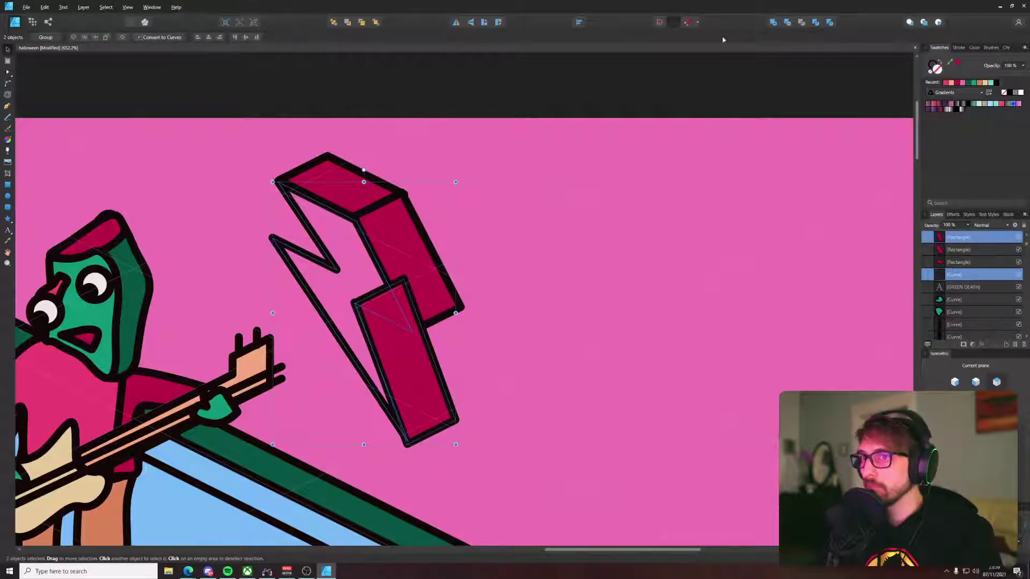
left_click(830, 22)
Step: Try to delete the divided fragments around the bolt's right notch, and undo the deletions
scroll(383, 306, "up", 3)
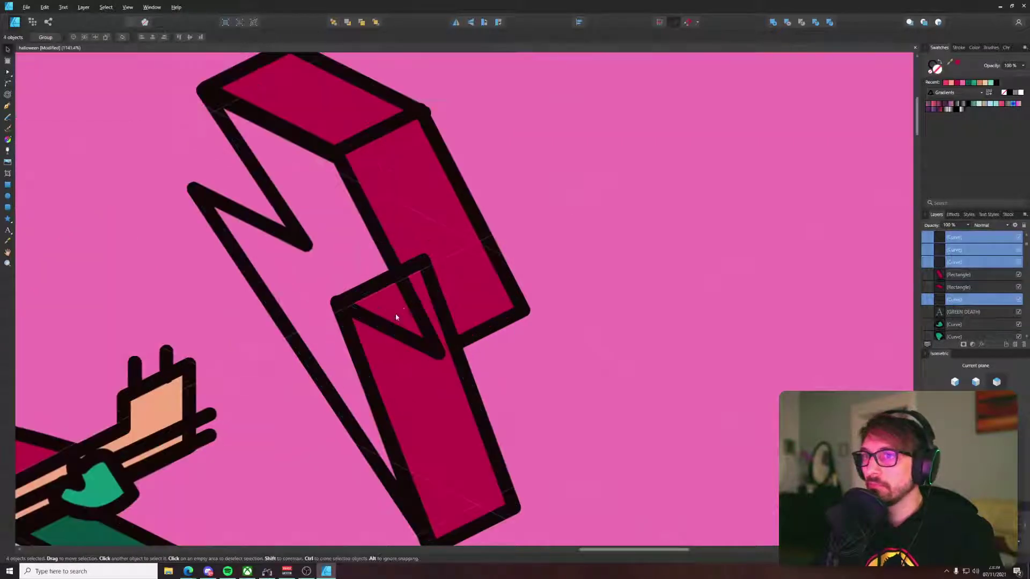
left_click(426, 289)
key("Delete")
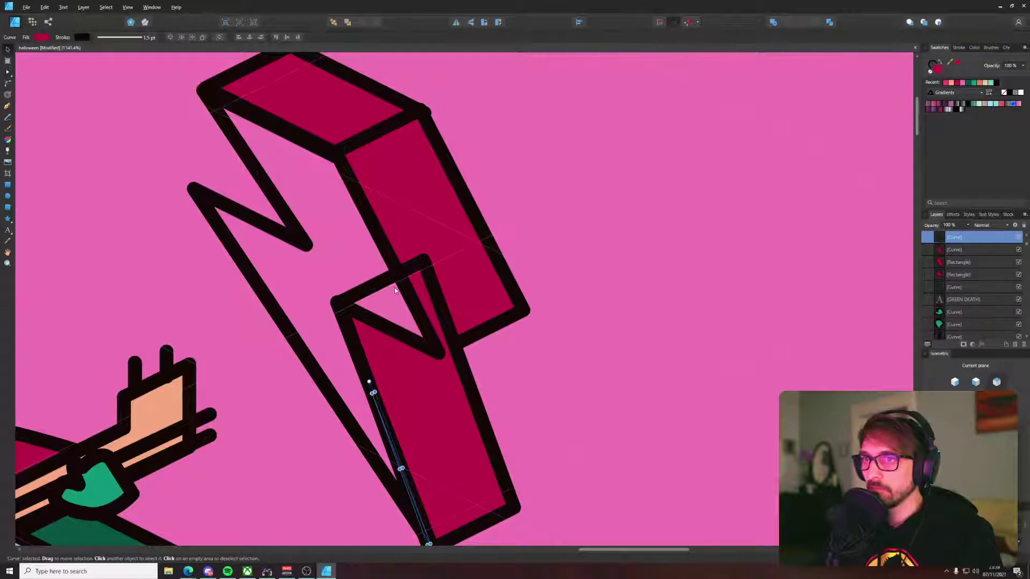
left_click(390, 288)
left_click(436, 290)
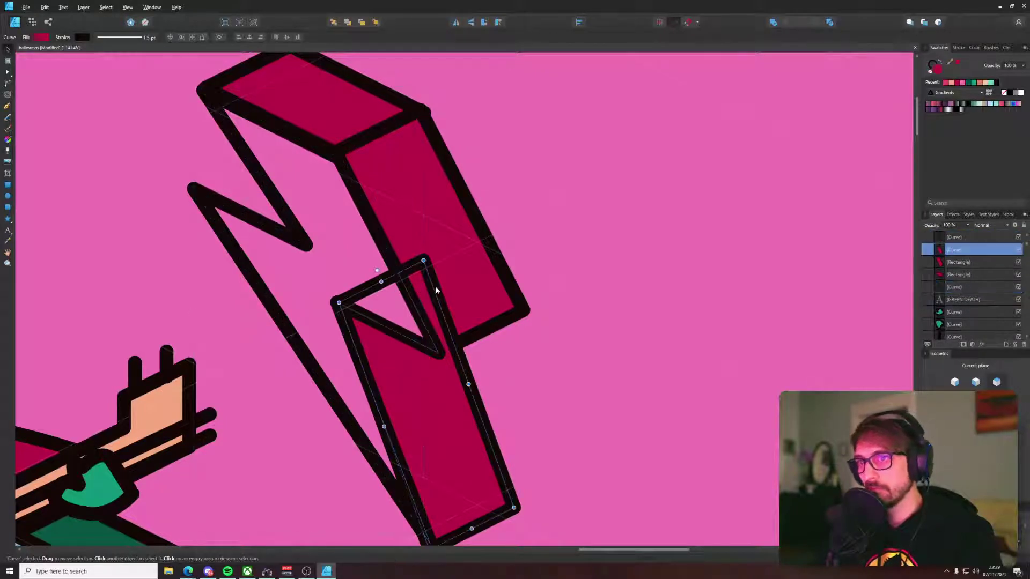
key("Delete")
key("ctrl+z")
key("ctrl+z")
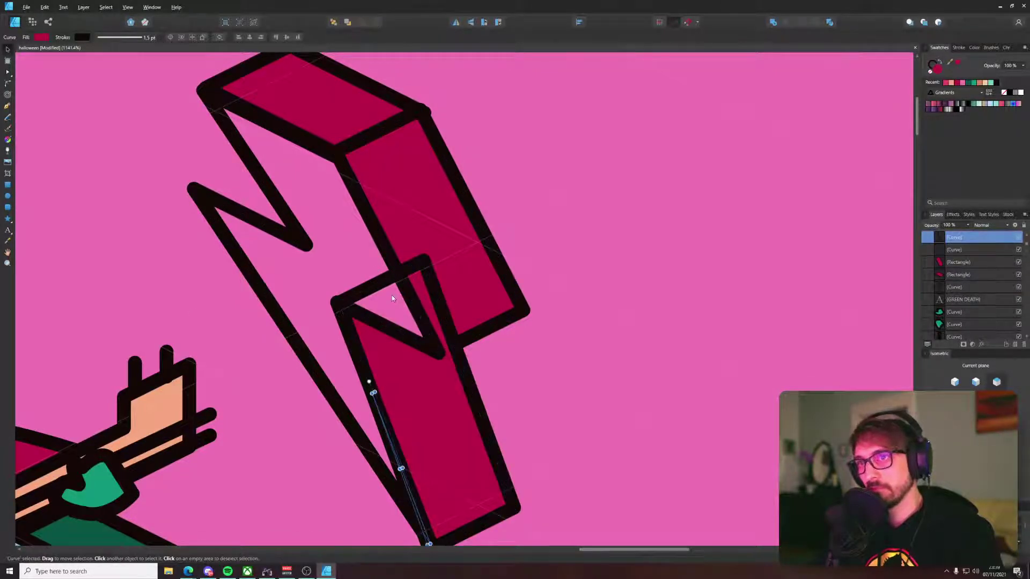
Step: Try again to remove the lower side piece and the small notch fragment left by the division
key("Escape")
left_click(363, 294)
left_click(427, 294)
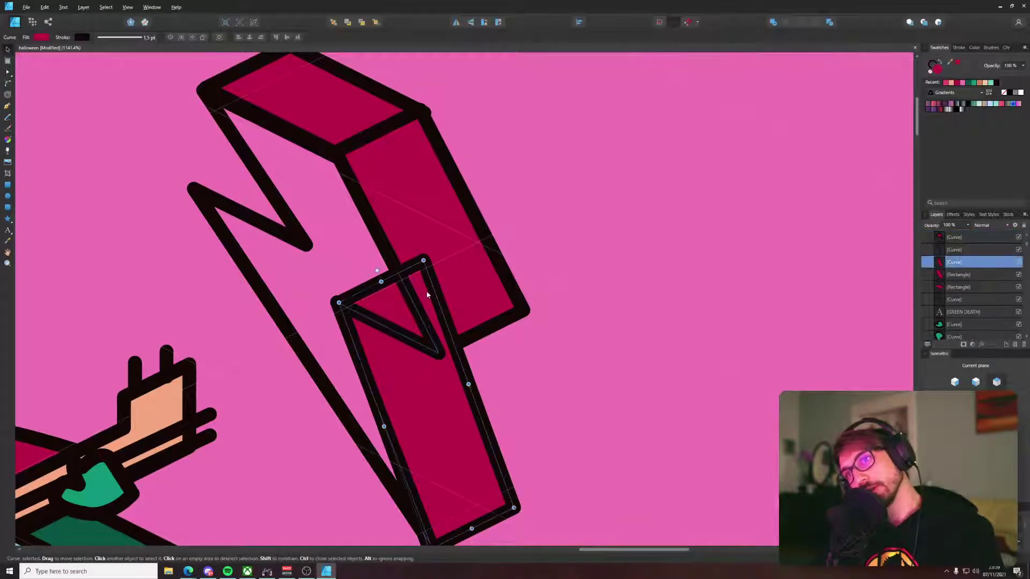
key("Delete")
scroll(427, 294, "down", 8)
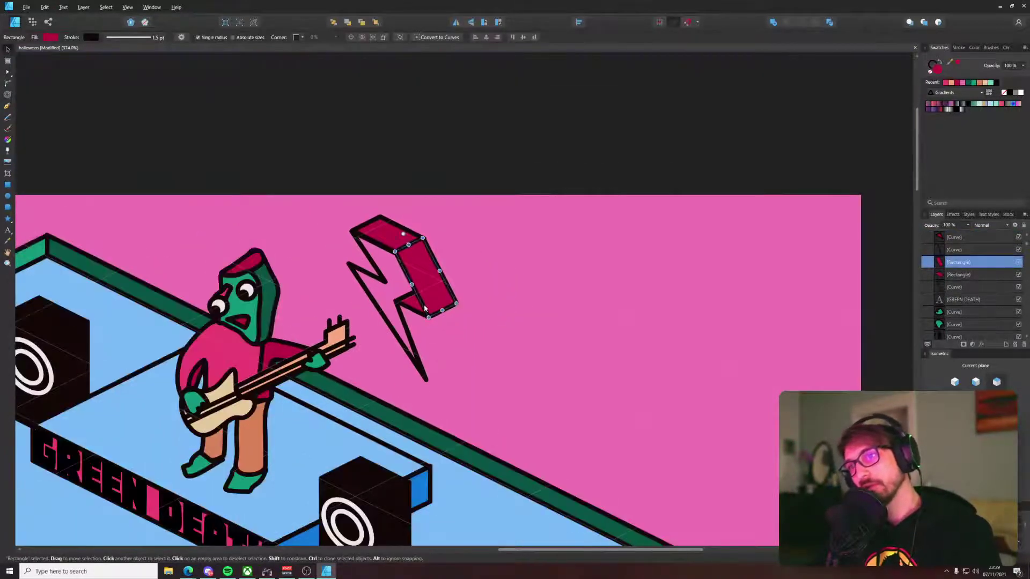
scroll(421, 303, "up", 4)
left_click(398, 294)
key("Delete")
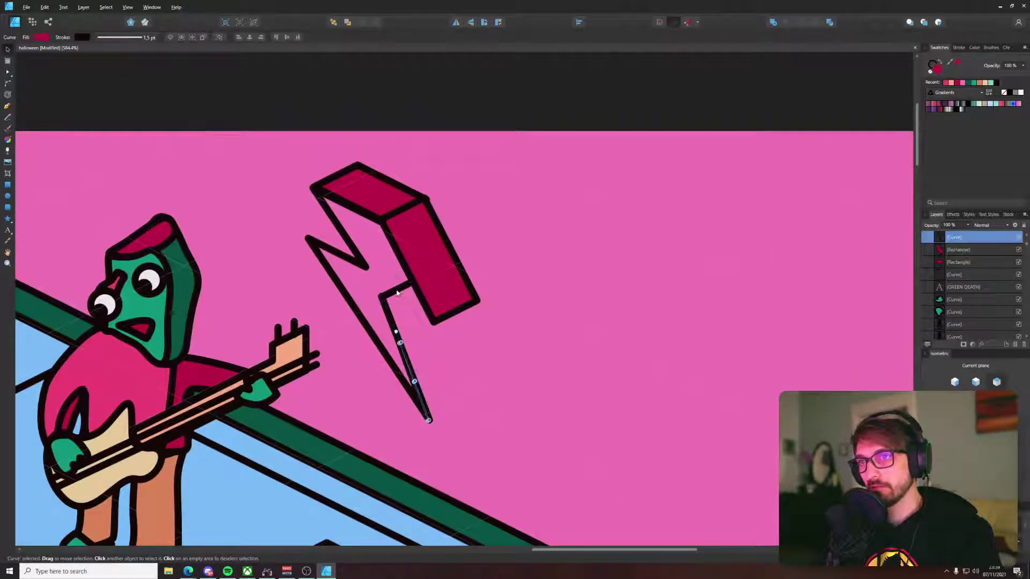
Step: Undo the fragment deletions and the Divide operation on the bolt and lower rectangle
key("ctrl+z")
key("ctrl+z")
key("ctrl+z")
key("ctrl+z")
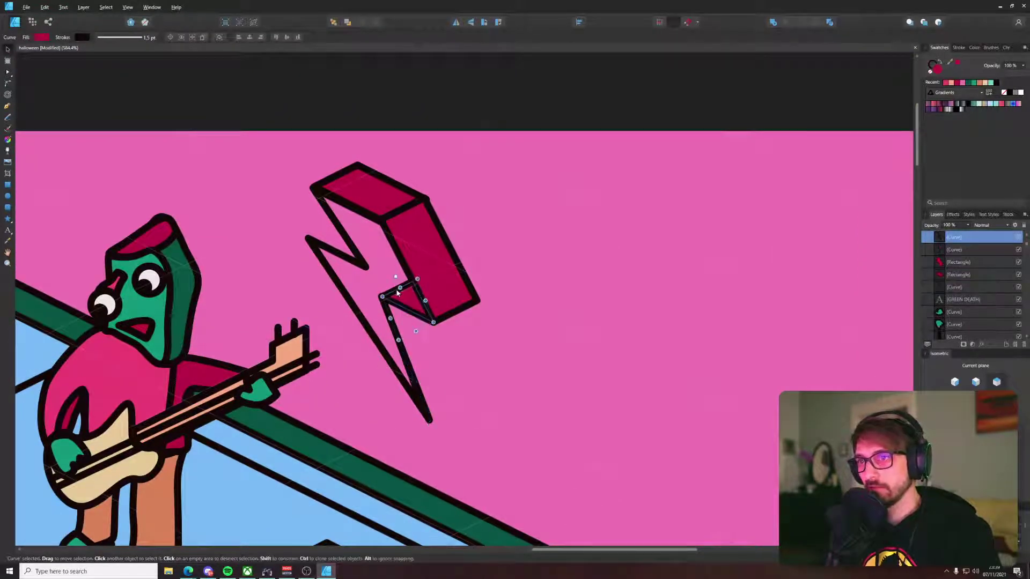
key("ctrl+z")
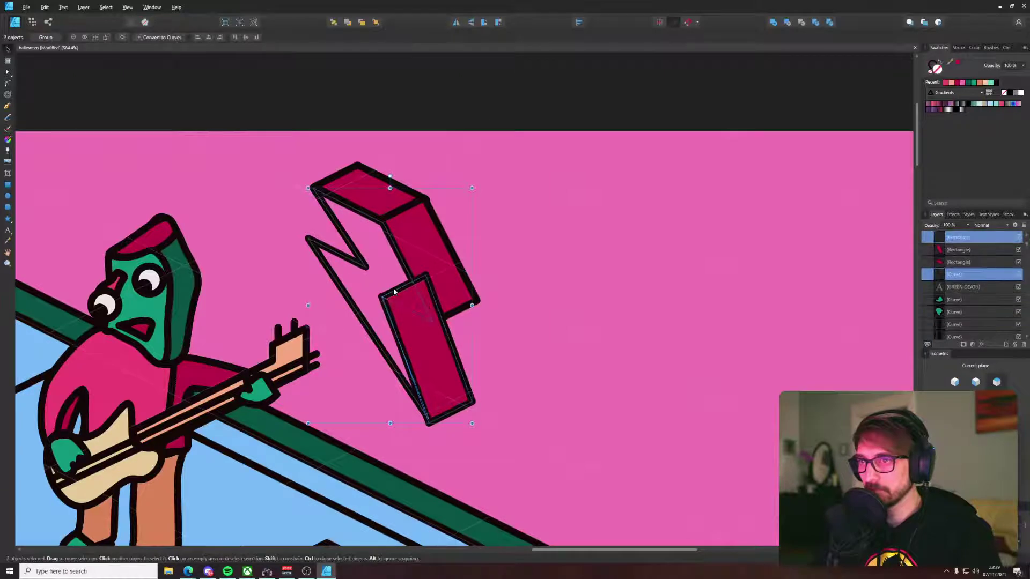
Step: Snap the bolt's right notch node onto the upper corner of the lower side rectangle
scroll(393, 288, "up", 3)
key("a")
scroll(375, 305, "up", 3)
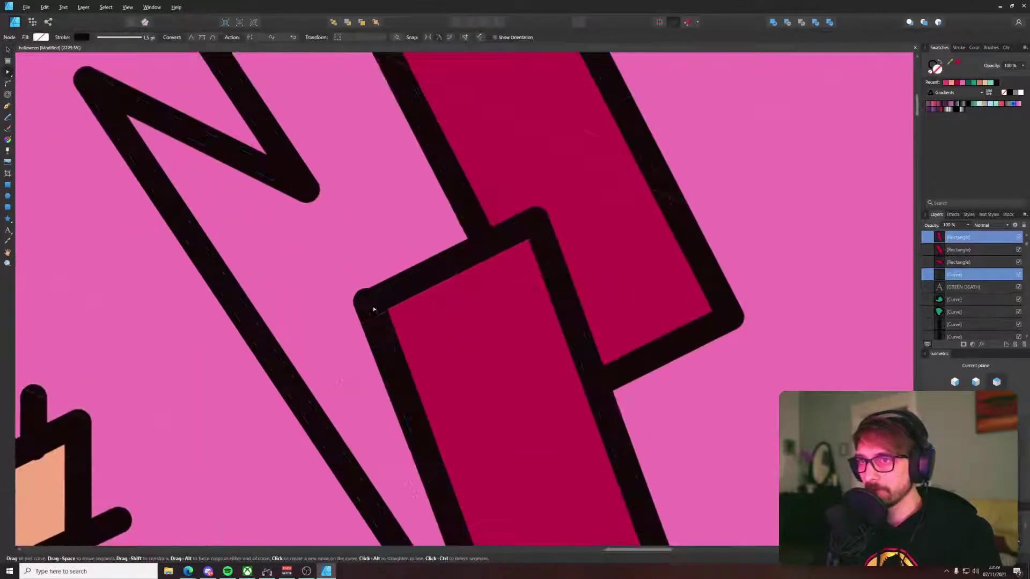
left_click_drag(371, 305, 370, 302)
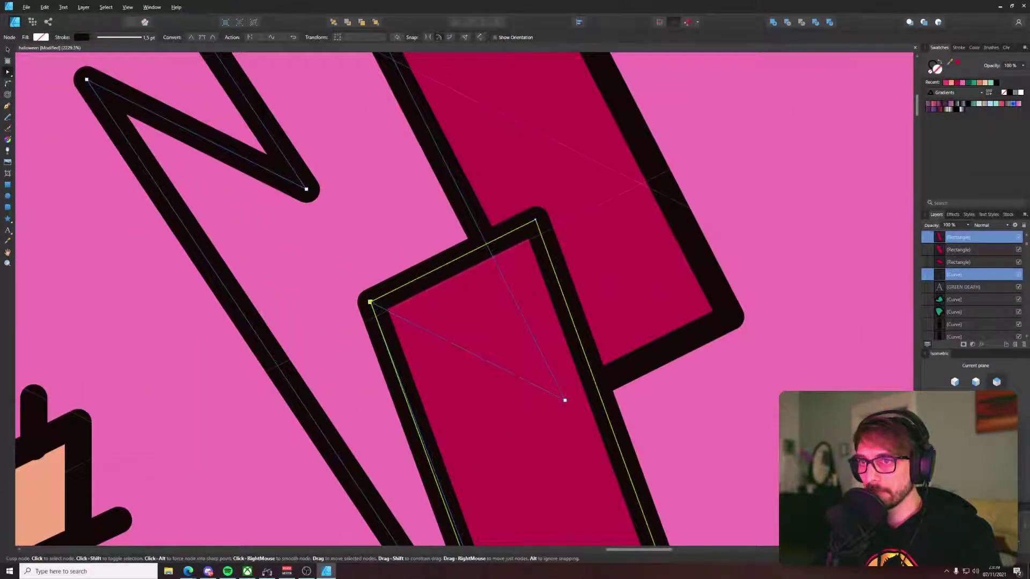
Step: Slightly adjust the lower side rectangle's width and send it one level back, behind the upper side rectangle
scroll(370, 301, "down", 3)
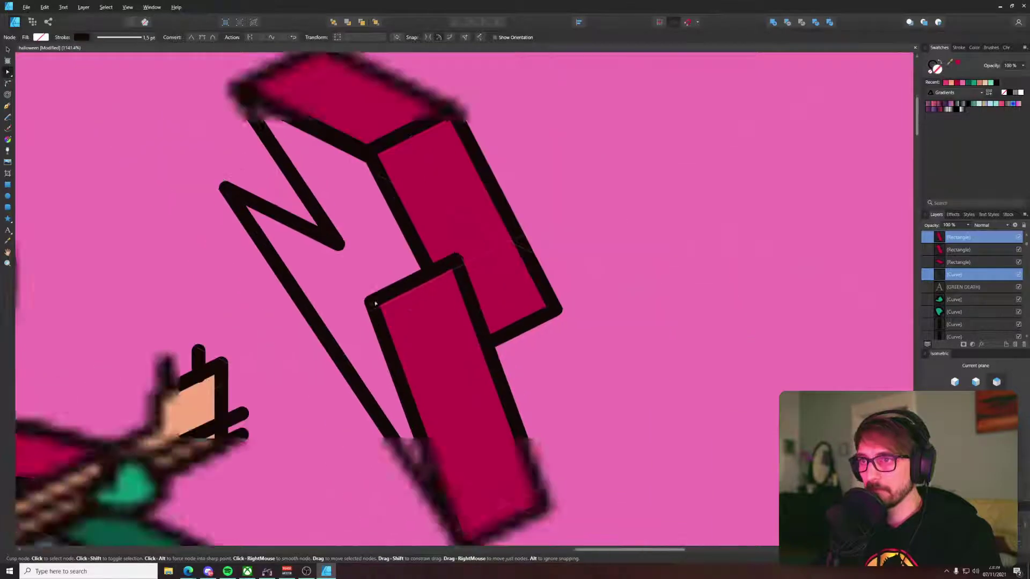
left_click(456, 295)
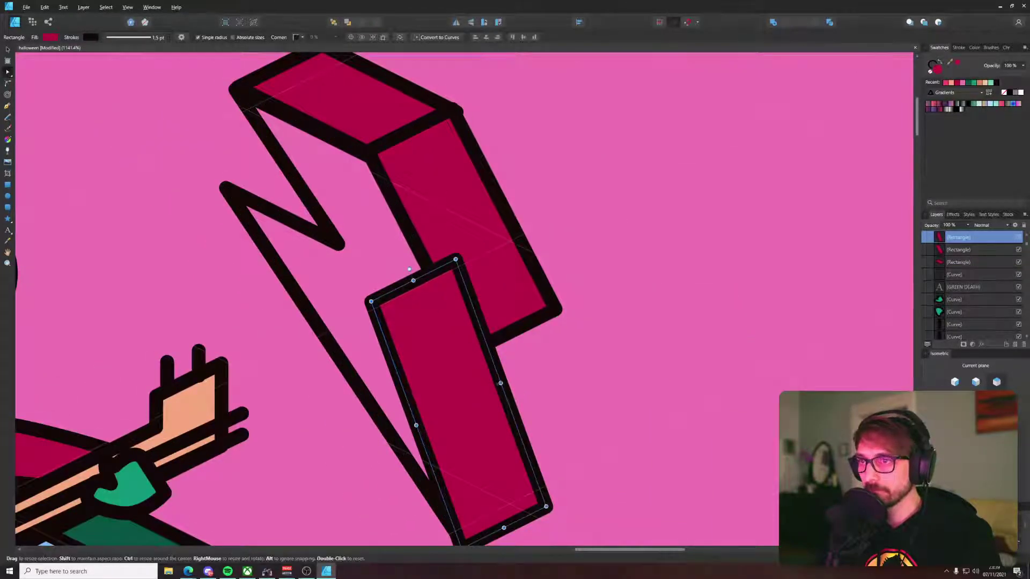
mouse_move(500, 383)
left_mouse_down()
mouse_move(478, 380)
mouse_move(514, 372)
mouse_move(509, 382)
left_mouse_up()
scroll(509, 382, "down", 4)
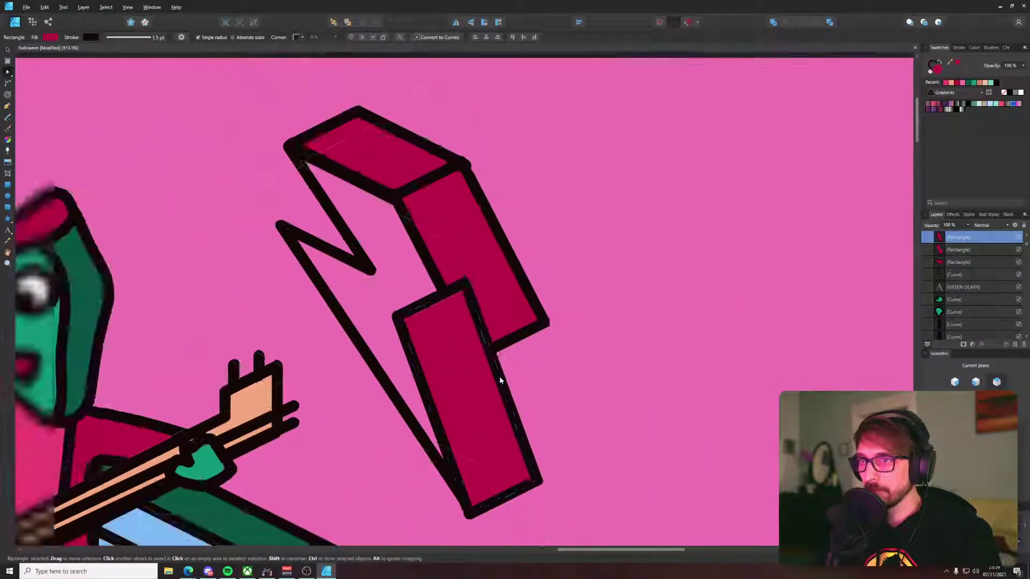
scroll(510, 382, "up", 4)
key("ctrl+bracketleft")
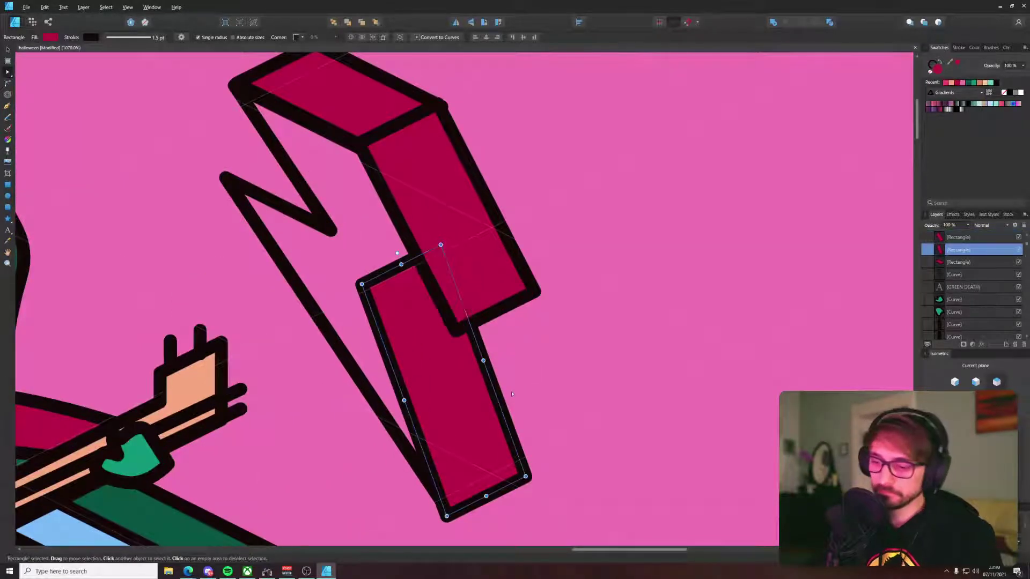
scroll(512, 394, "down", 4)
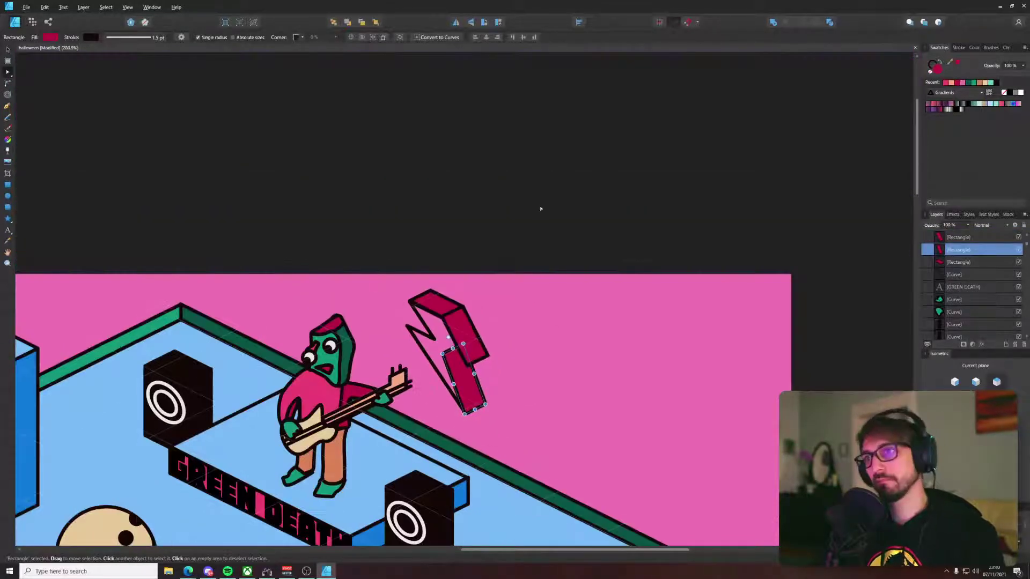
Step: Send the lower side rectangle of the bolt one more level back, behind the top-face rectangle
scroll(455, 372, "up", 4)
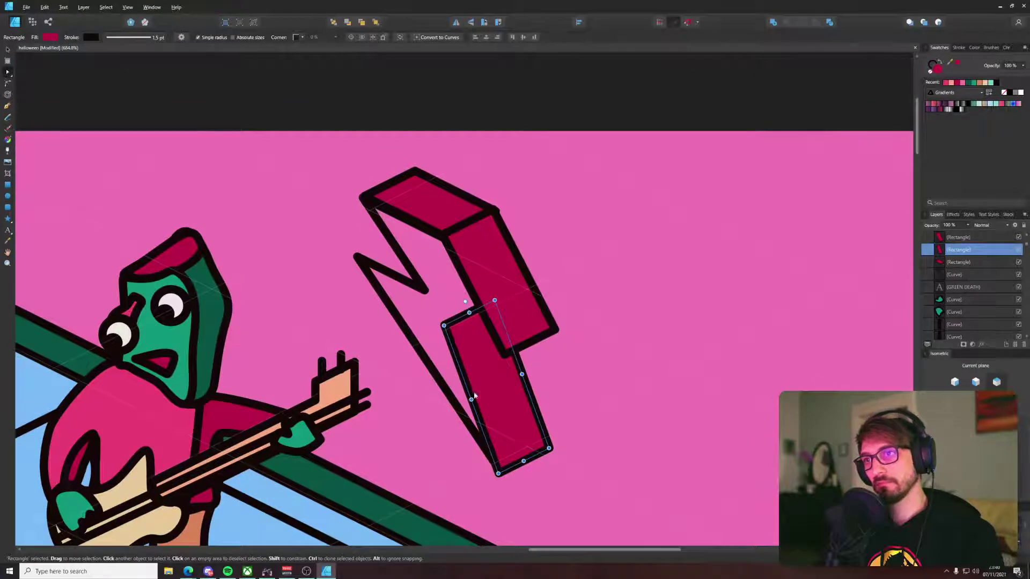
left_click_drag(472, 399, 494, 396)
key("ctrl+z")
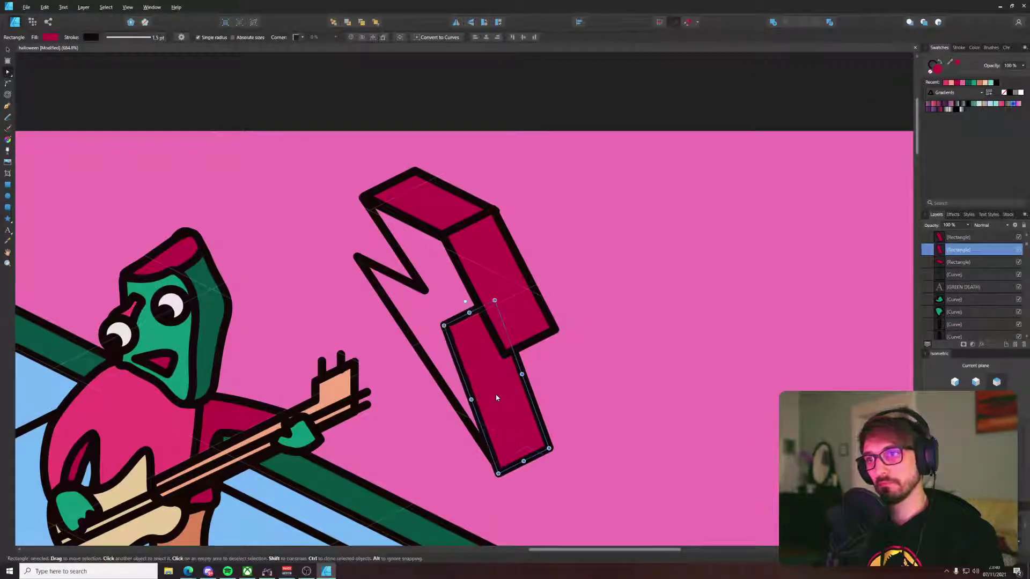
key("ctrl+bracketleft")
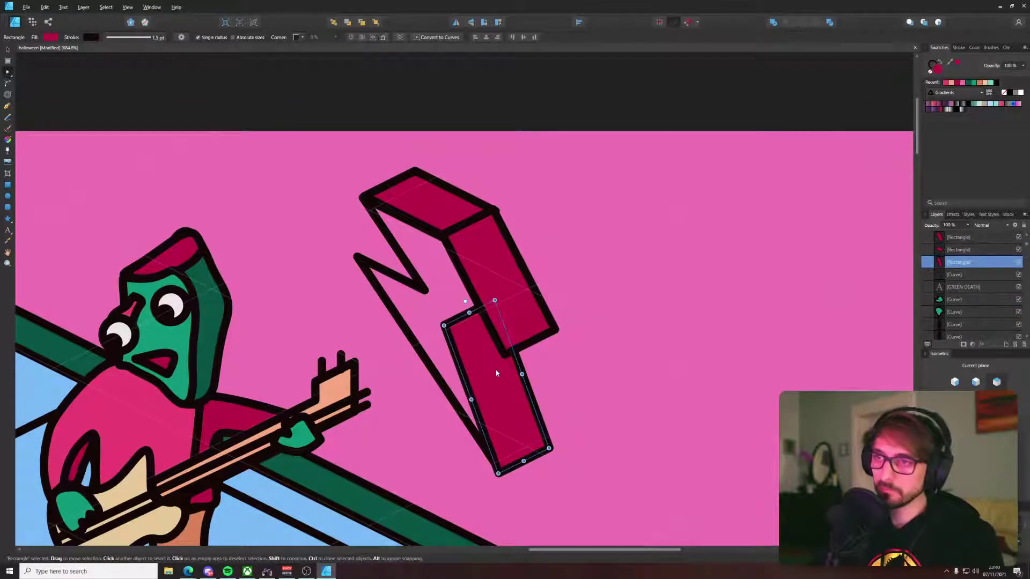
Step: Convert the lower side rectangle to curves and reshape its upper edge with an added node so it follows the bolt's right notch
scroll(496, 374, "up", 3)
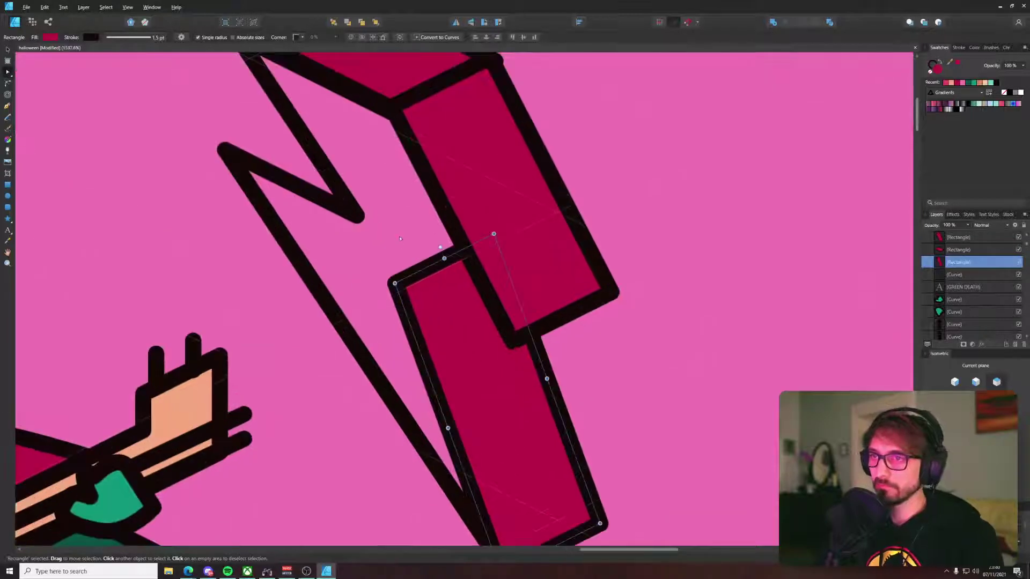
left_click(354, 216, "shift")
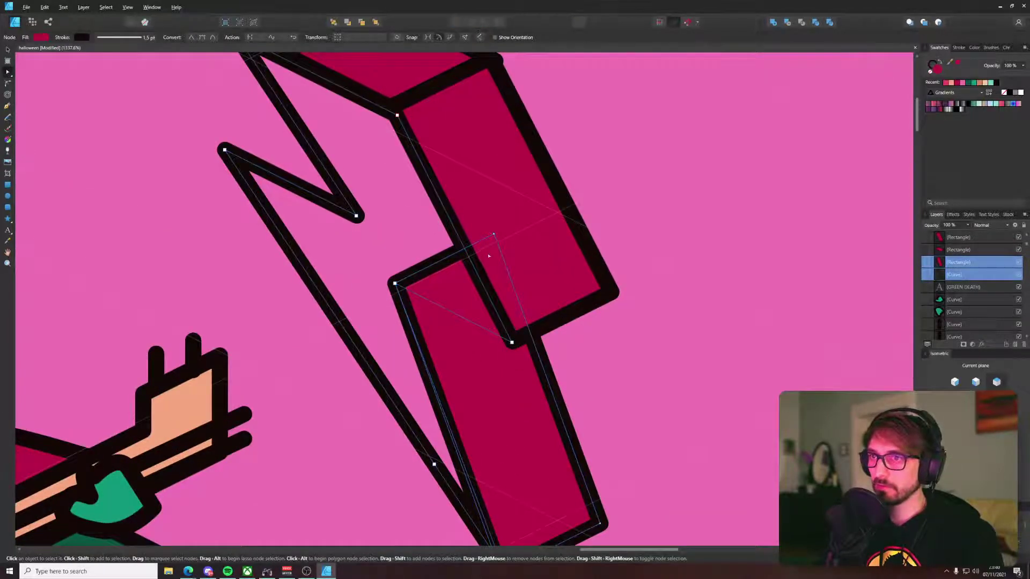
left_click(462, 380)
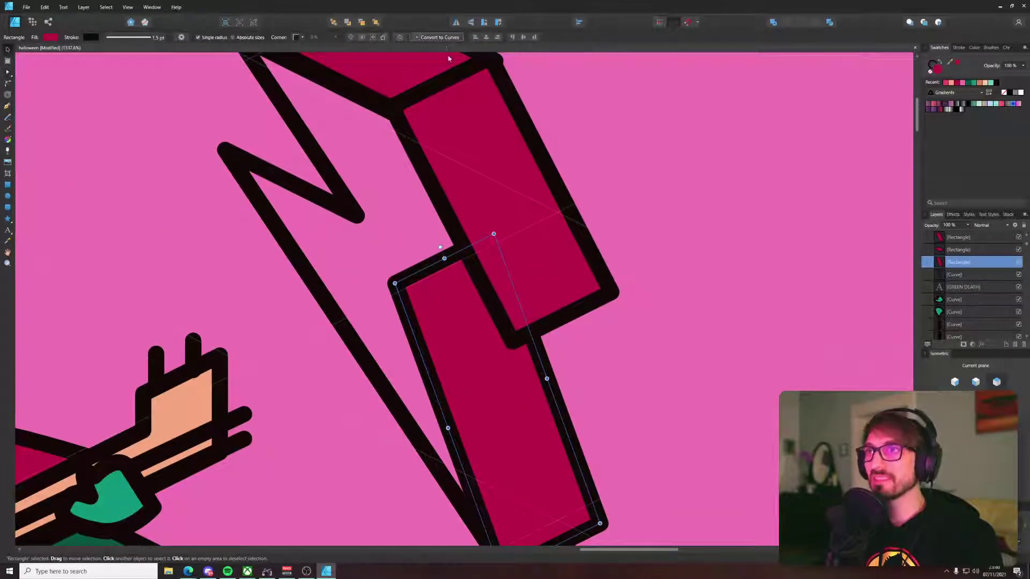
left_click(438, 37)
left_click_drag(493, 234, 538, 358)
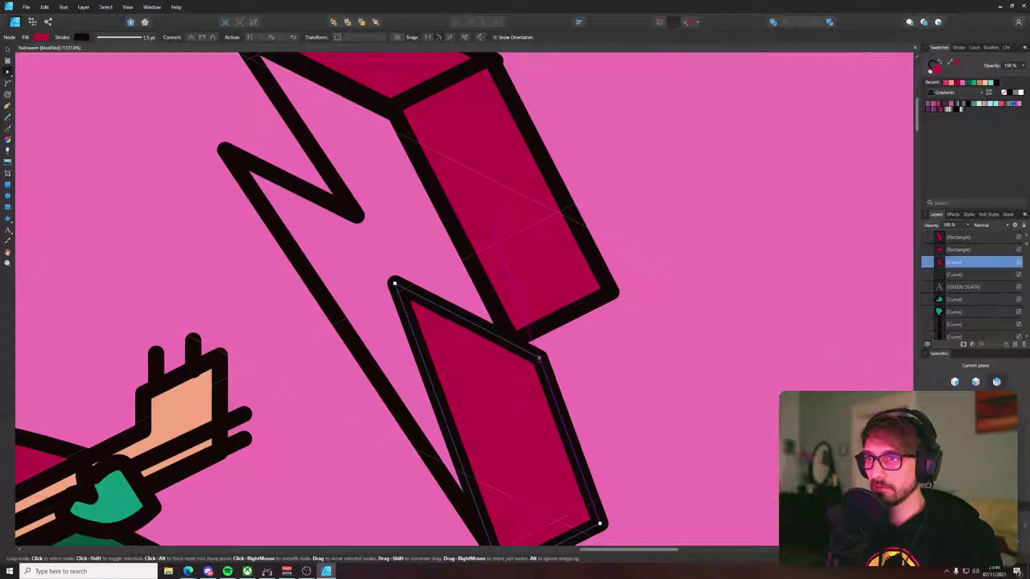
left_click(509, 343)
left_click_drag(538, 356, 532, 340)
key("ctrl+z")
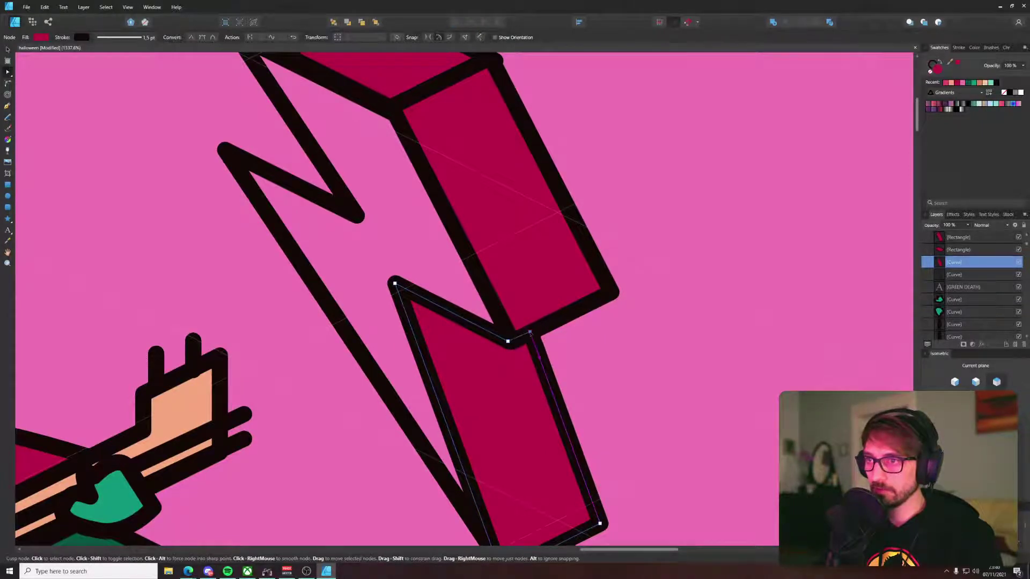
left_click(631, 254)
Step: Draw a closed triangular side face in the bolt's left notch with the Pen tool, following the notch nodes
scroll(627, 253, "down", 5)
scroll(576, 226, "up", 3)
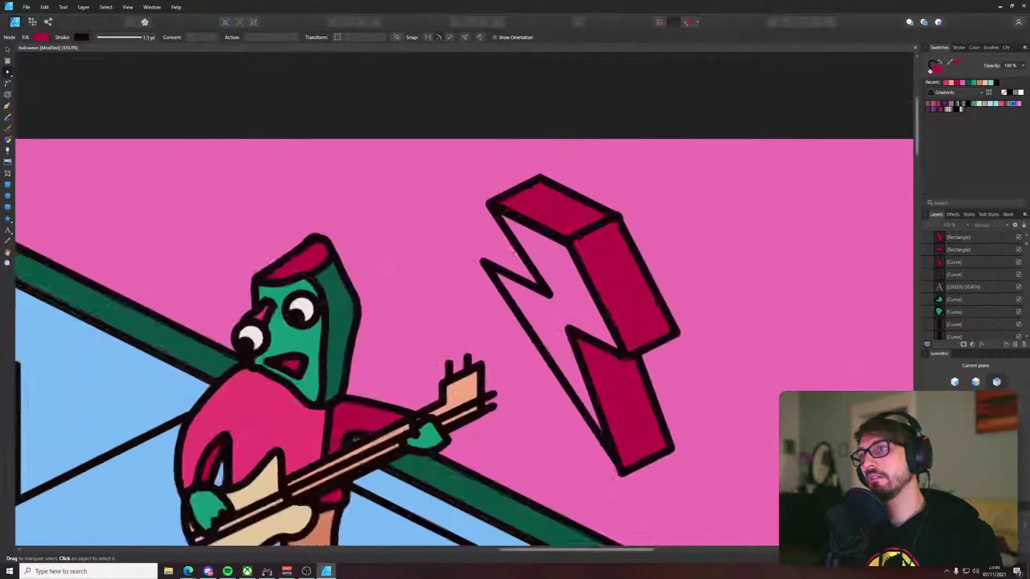
scroll(515, 253, "up", 2)
key("p")
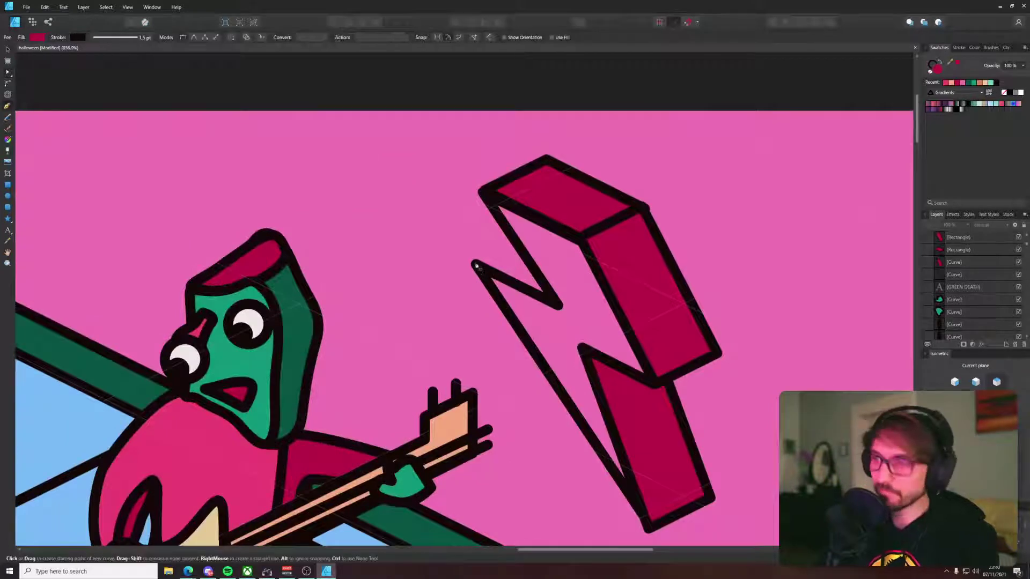
left_click(515, 243)
left_click(475, 262)
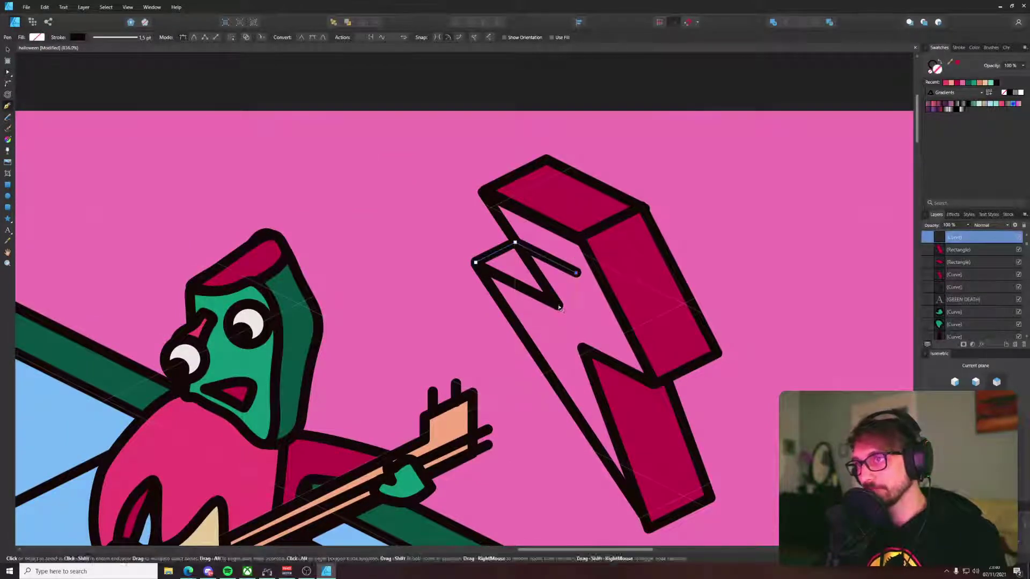
key("Escape")
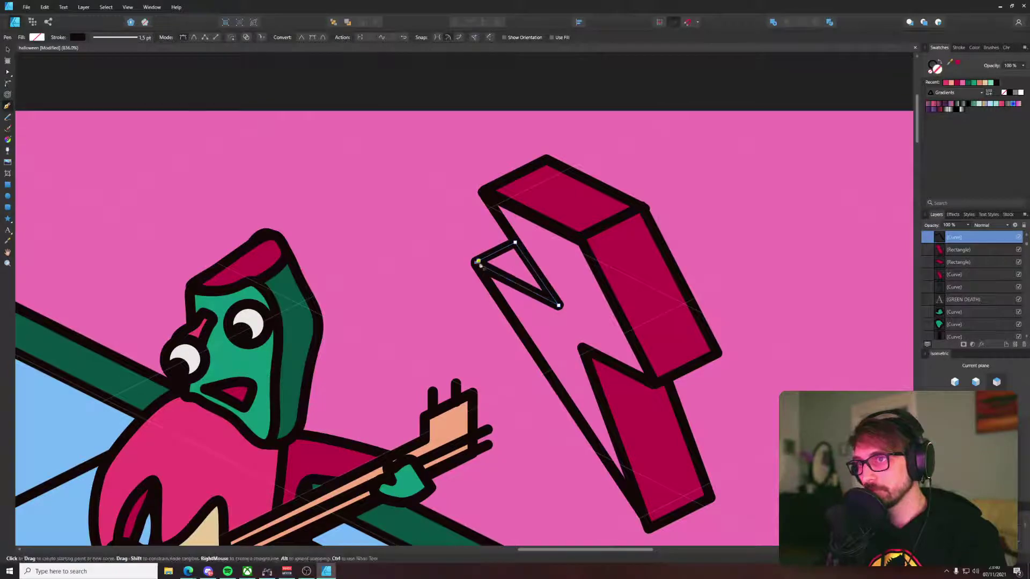
Step: Fill the new notch triangle with the dark red of the other side faces
scroll(512, 258, "down", 8)
scroll(512, 258, "up", 5)
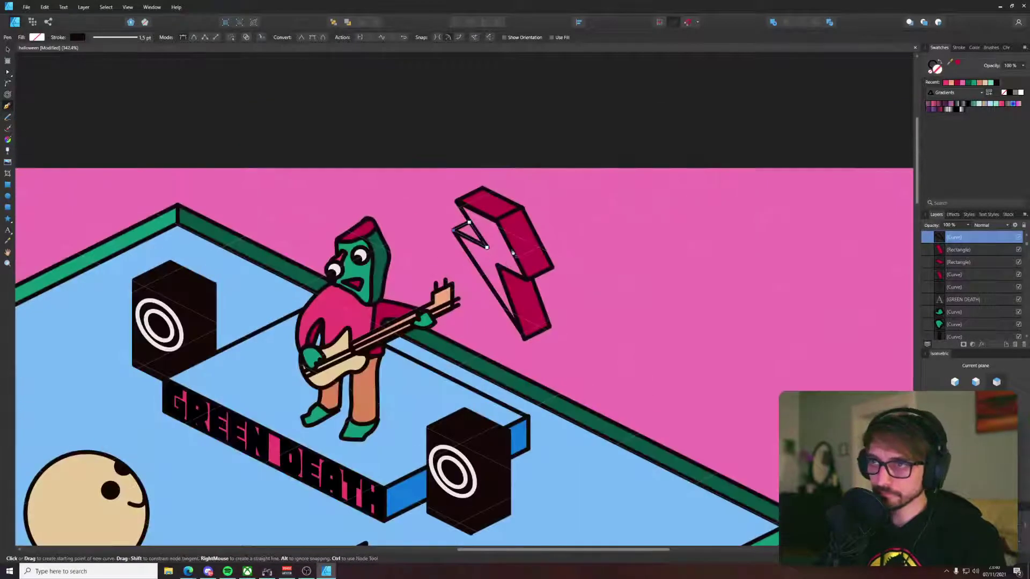
key("i")
Step: Select all five pieces of the lightning bolt and group them
scroll(527, 171, "down", 6)
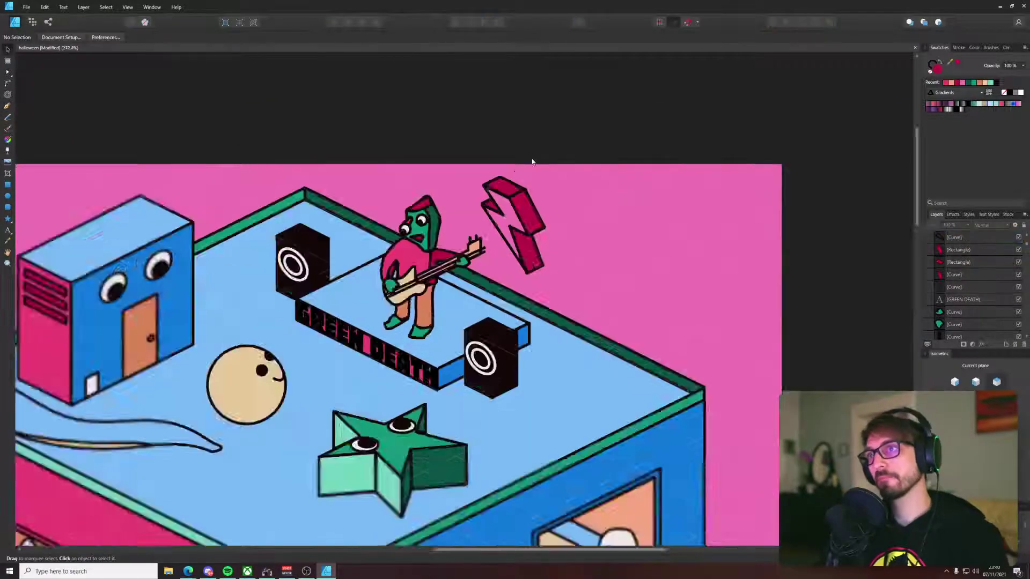
key("v")
scroll(536, 178, "up", 5)
left_click_drag(583, 164, 464, 291)
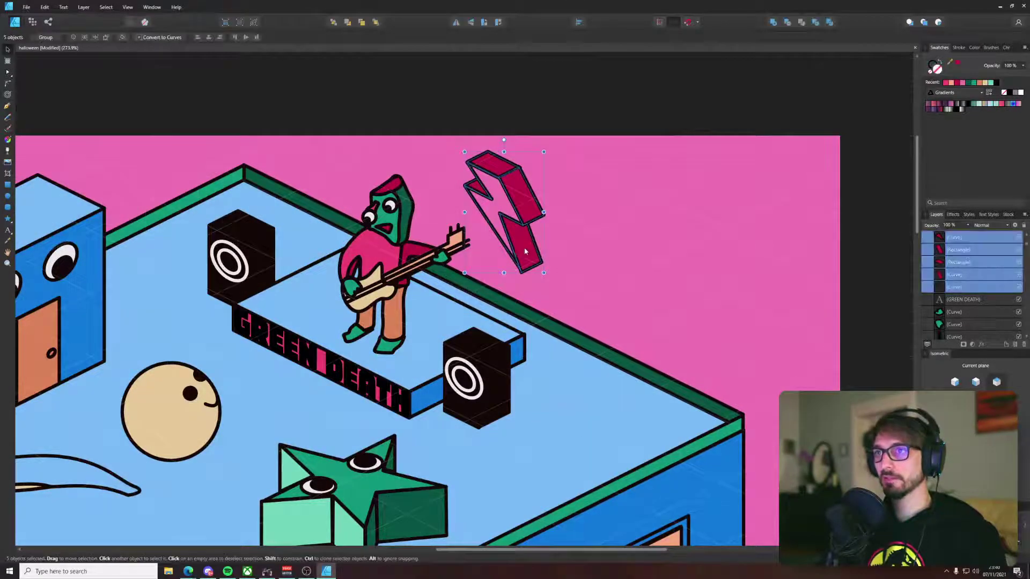
key("ctrl+g")
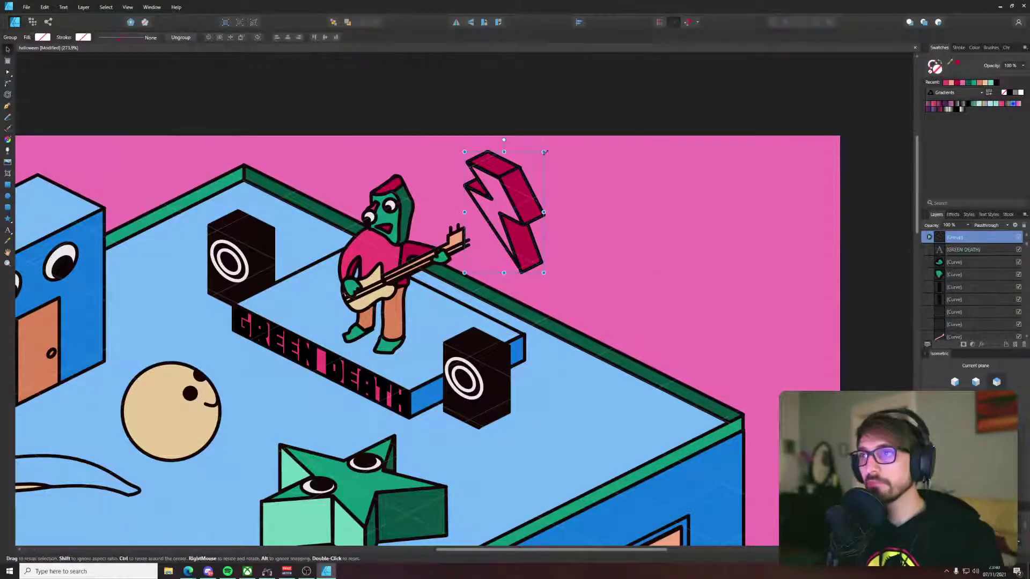
Step: Shrink the bolt group near the guitarist and place an enlarged duplicate of it farther right on the pink background
mouse_move(543, 152)
left_mouse_down()
mouse_move(518, 180)
mouse_move(528, 177)
left_mouse_up()
mouse_move(498, 238)
left_mouse_down()
mouse_move(328, 141)
mouse_move(414, 211)
mouse_move(323, 150)
mouse_move(520, 231)
mouse_move(583, 285)
left_mouse_up()
left_click_drag(611, 224, 671, 159)
left_click_drag(613, 232, 637, 260)
scroll(604, 235, "down", 5)
left_click(657, 138)
scroll(620, 221, "up", 3)
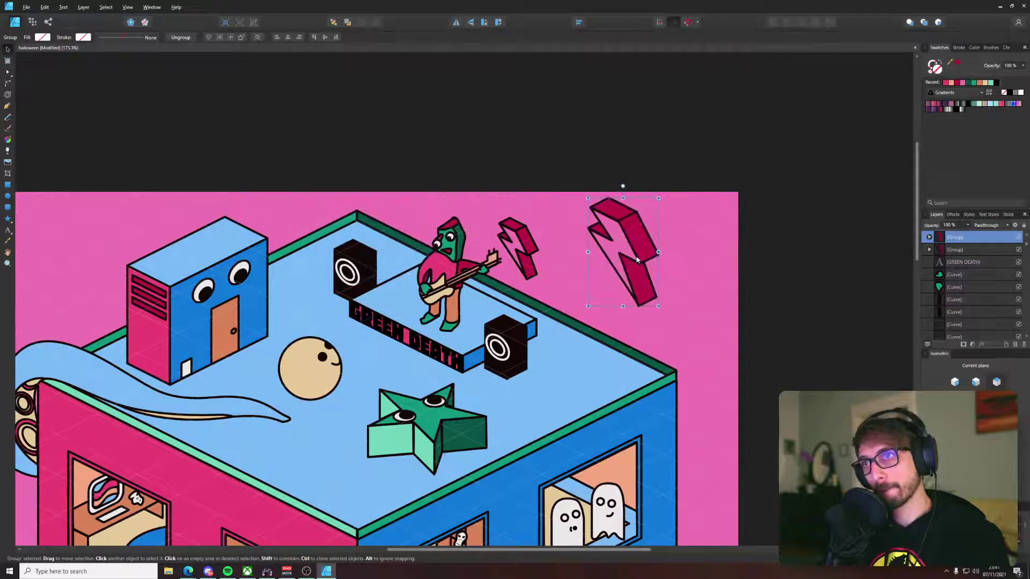
Step: Try filling both whole bolt groups with the pink sampled from the background
left_click(604, 262)
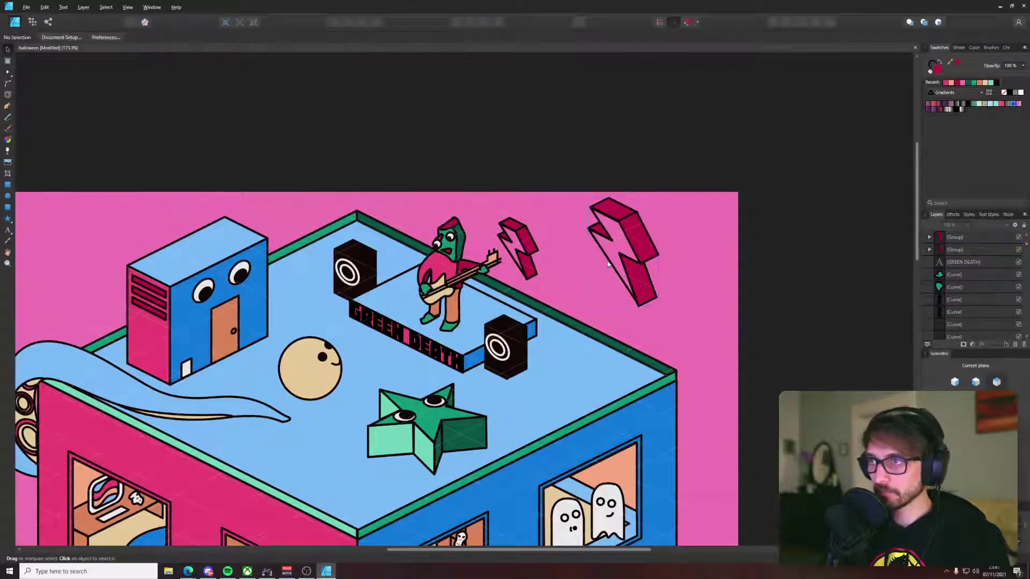
left_click(607, 263)
key("i")
left_click(564, 276)
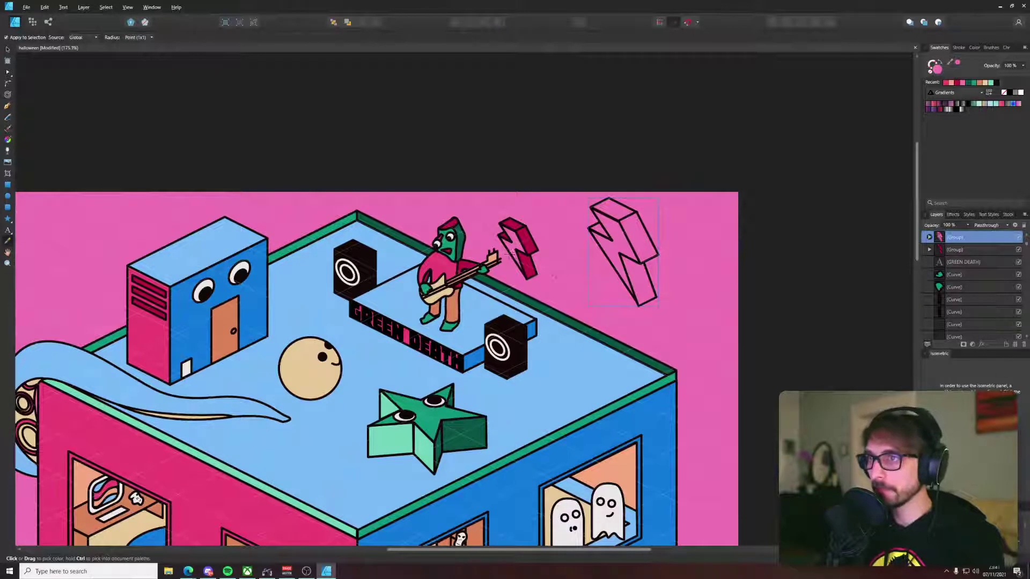
key("v")
left_click(521, 254)
key("i")
left_click(576, 252)
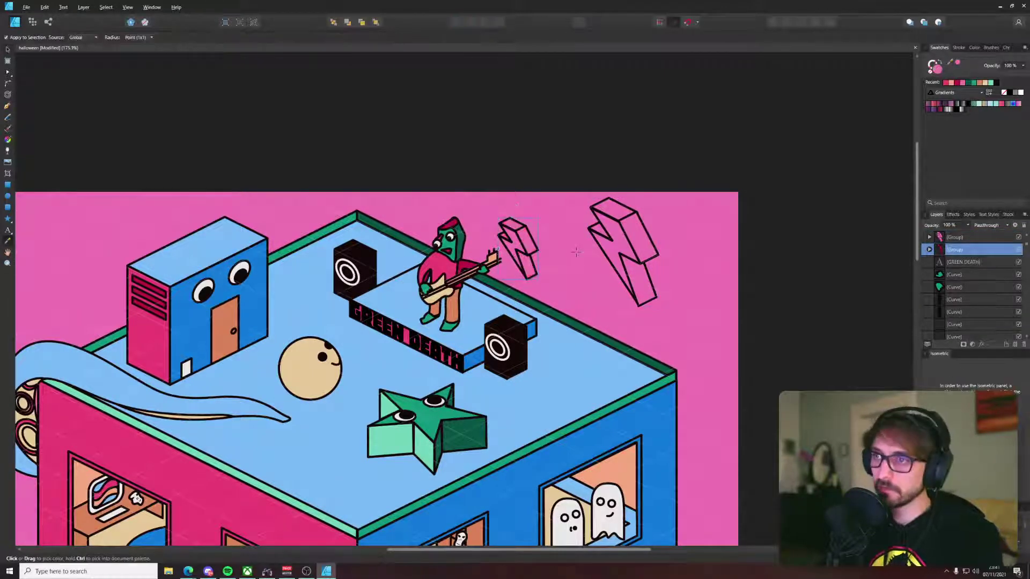
Step: Undo the pink fills applied to the two bolt groups
key("ctrl+z")
key("v")
double_click(512, 258)
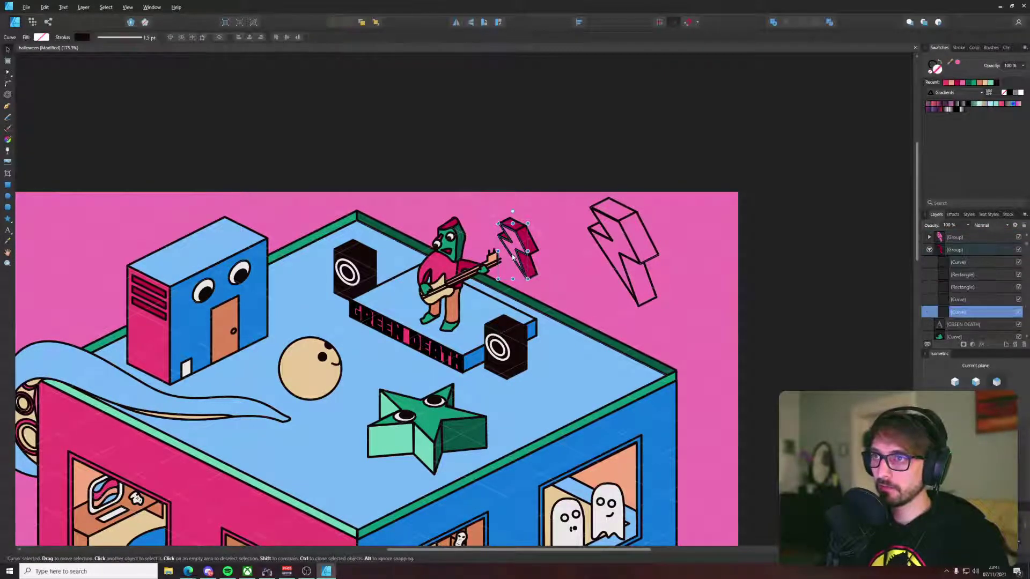
key("i")
key("ctrl+z")
key("ctrl+z")
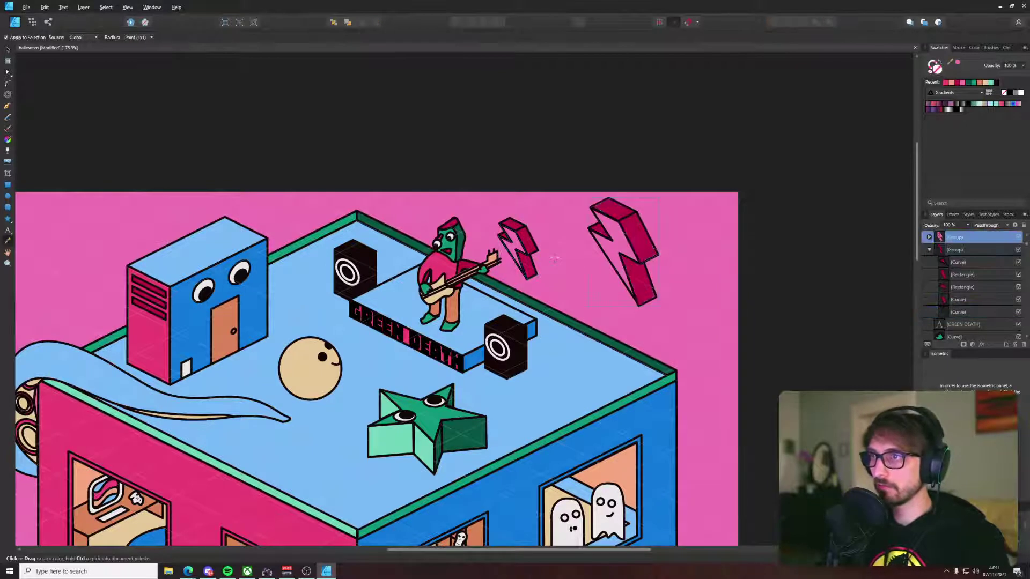
Step: Fill only the front-face curve inside each bolt group with the background pink
key("v")
double_click(515, 261)
key("i")
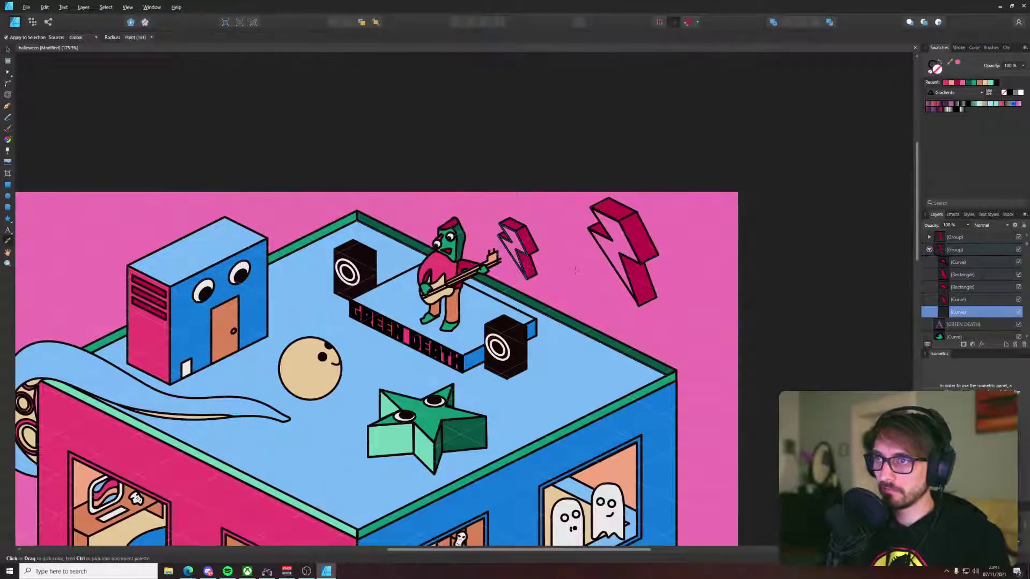
key("v")
left_click(608, 258)
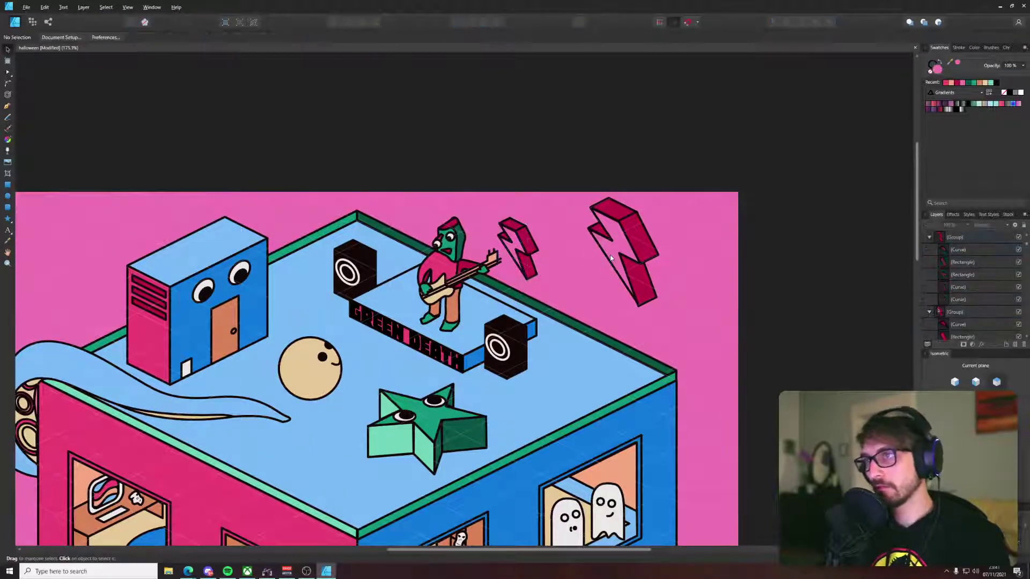
double_click(607, 261)
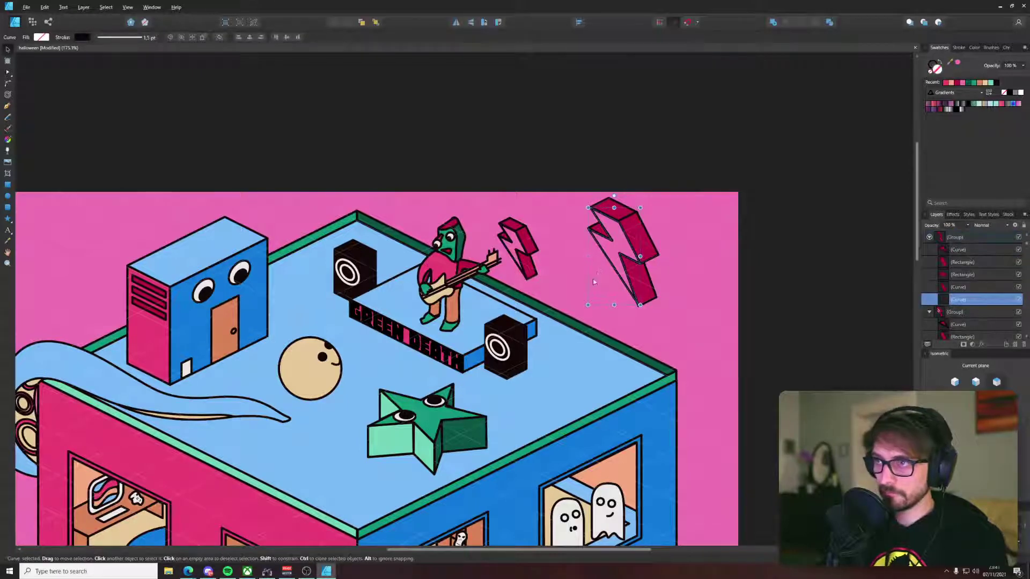
key("i")
left_click(576, 281)
key("v")
Step: Adjust the outer edge of the large bolt's upper side rectangle slightly to meet the top face's corner
left_click(650, 219)
left_click(641, 248)
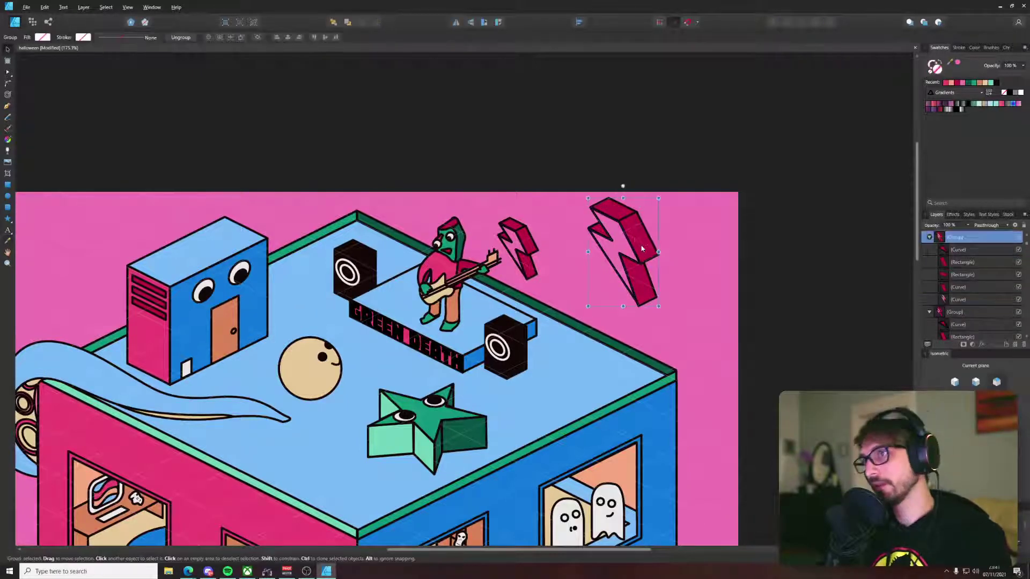
scroll(641, 248, "up", 5)
double_click(620, 214)
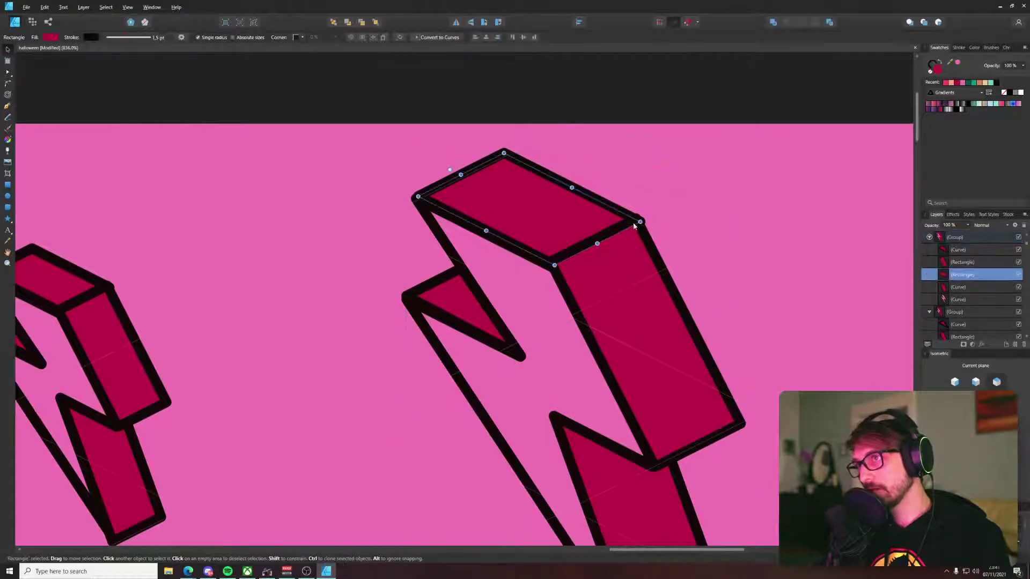
left_click(655, 267)
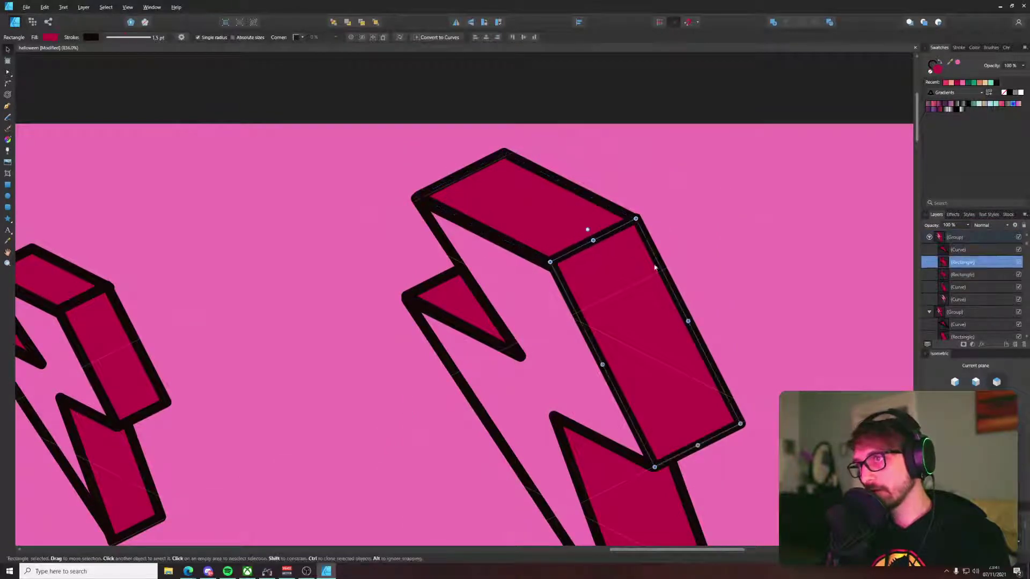
left_click_drag(688, 321, 688, 321)
Step: Move the large bolt beside the guitar neck and place a duplicate of it to the left of the guitarist
scroll(665, 228, "down", 10)
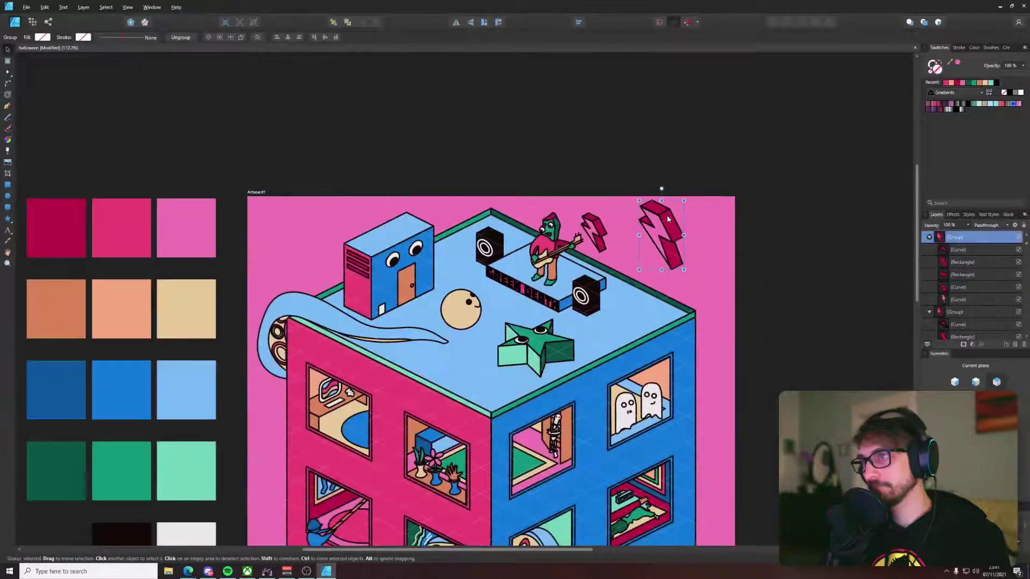
left_click(655, 231)
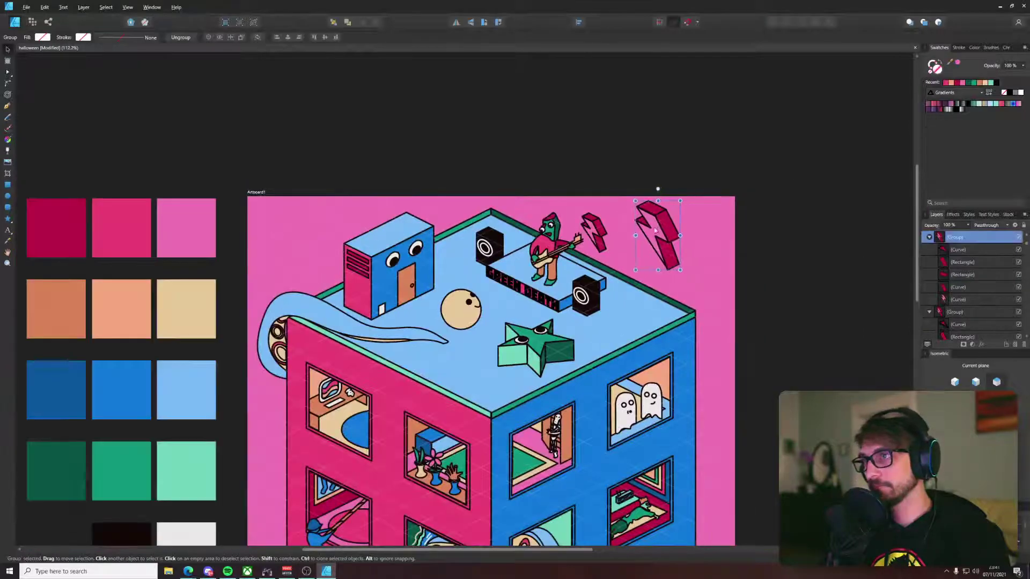
left_click_drag(655, 231, 516, 251)
scroll(520, 248, "up", 5)
left_click_drag(538, 200, 463, 176)
scroll(462, 186, "down", 5)
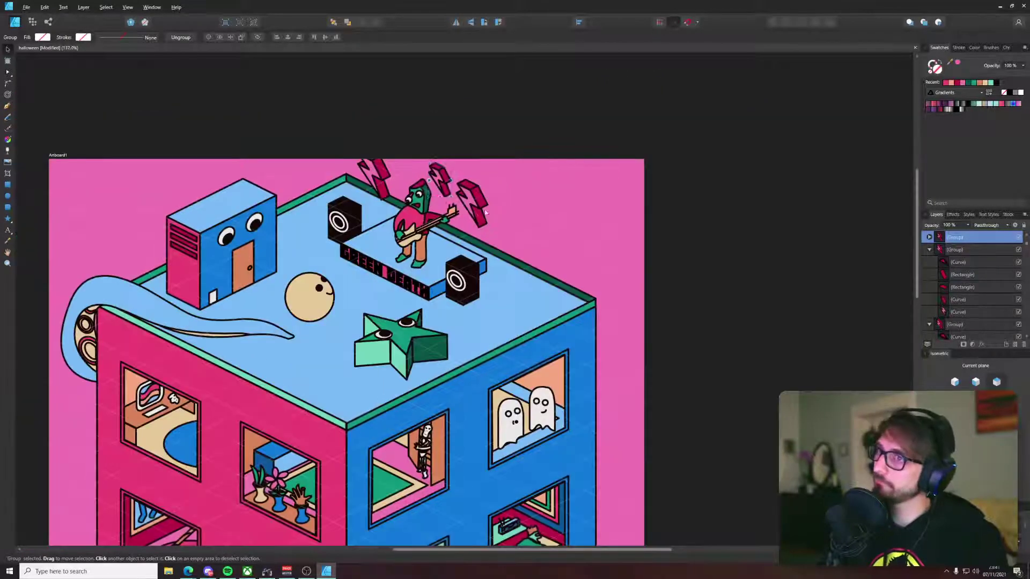
Step: Enlarge the bolt beside the guitar neck and reposition it lower, over the roof edge behind the right speaker
left_click(473, 211)
left_click_drag(488, 229, 502, 249)
left_click_drag(479, 207, 489, 215)
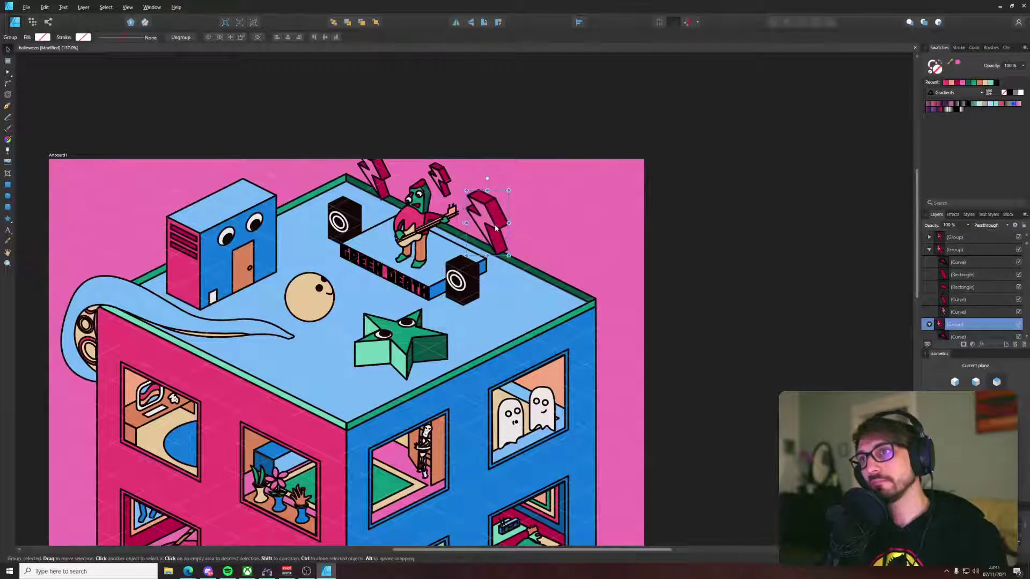
left_click(497, 127)
scroll(512, 125, "down", 6)
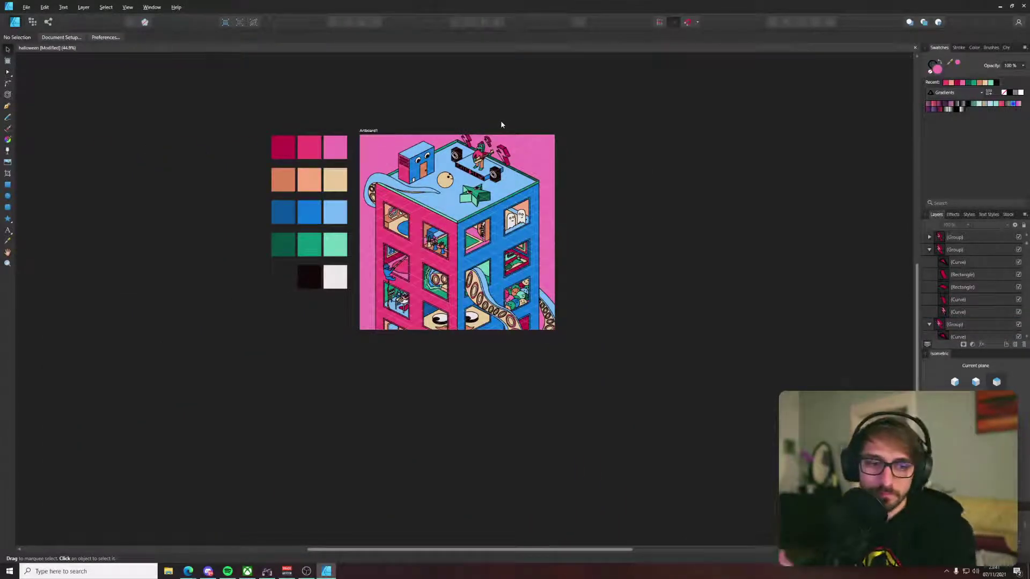
scroll(500, 120, "up", 6)
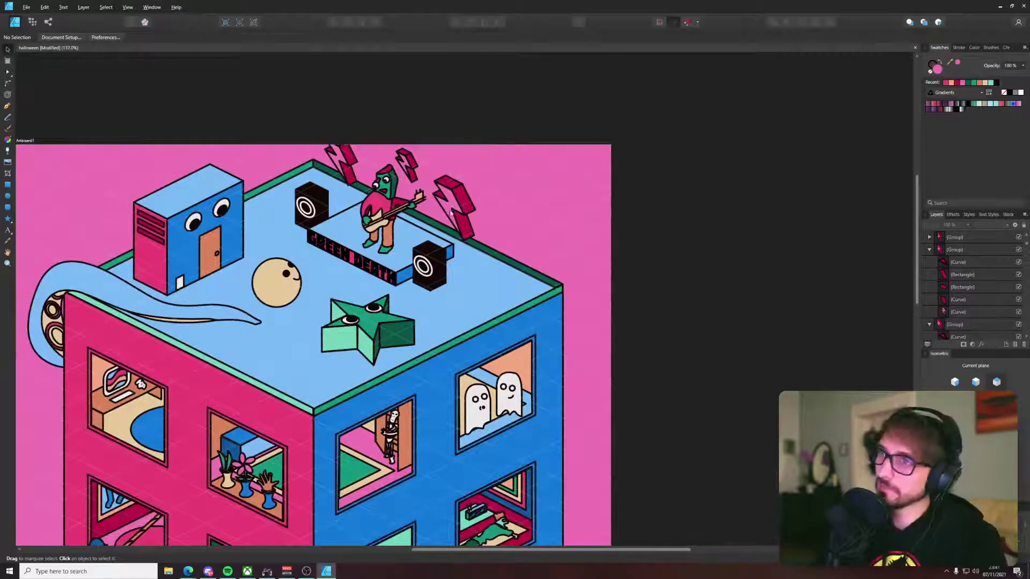
left_click_drag(451, 212, 449, 241)
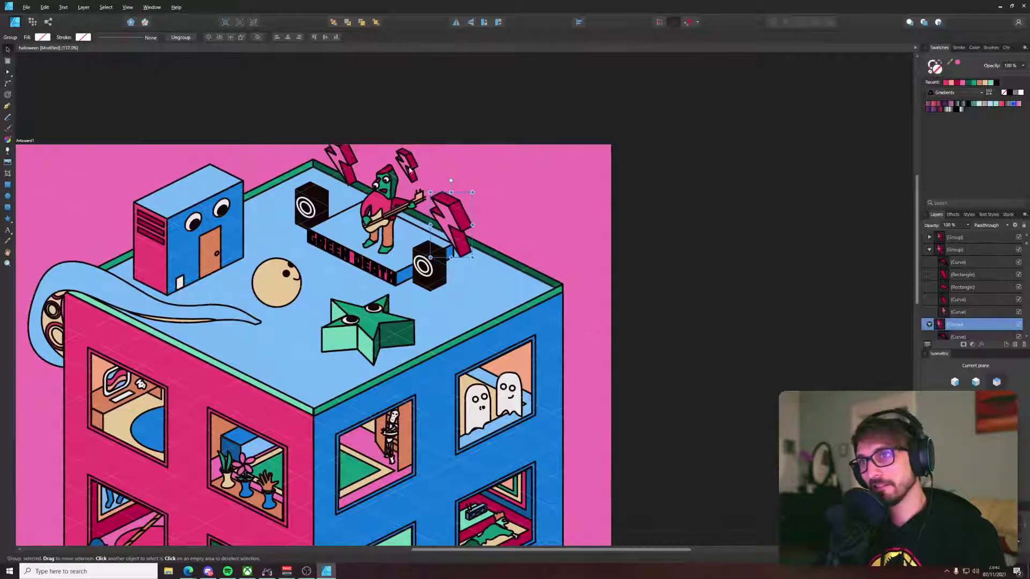
Step: Enlarge the bolt above the guitar neck and nudge it slightly lower beside the guitarist
left_click(409, 170)
mouse_move(426, 183)
left_mouse_down()
mouse_move(433, 192)
mouse_move(428, 171)
left_mouse_up()
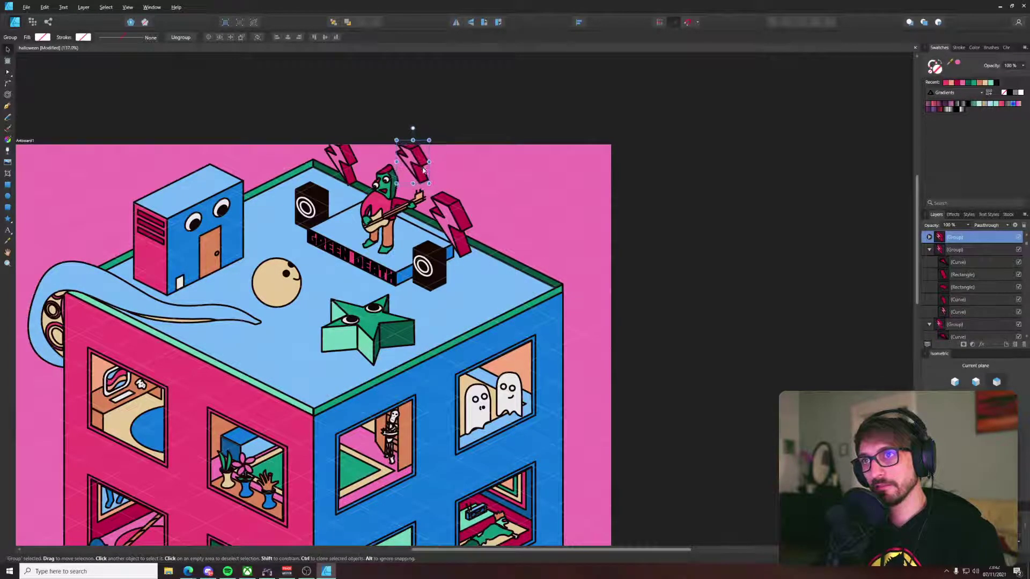
left_click(440, 121)
scroll(460, 111, "down", 3)
scroll(449, 131, "up", 1)
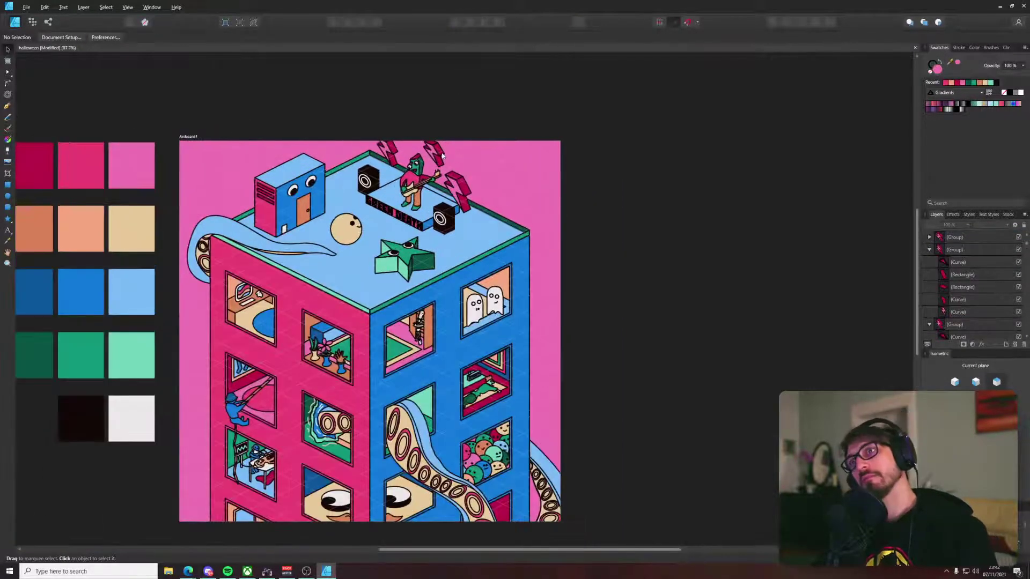
left_click(445, 145)
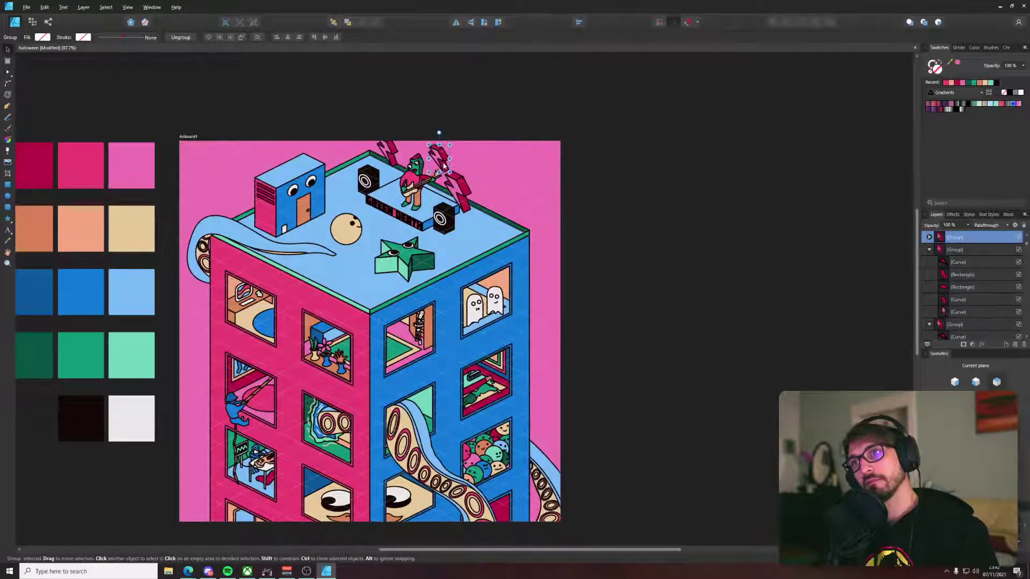
left_click(485, 115)
scroll(486, 170, "down", 1)
scroll(468, 183, "up", 3)
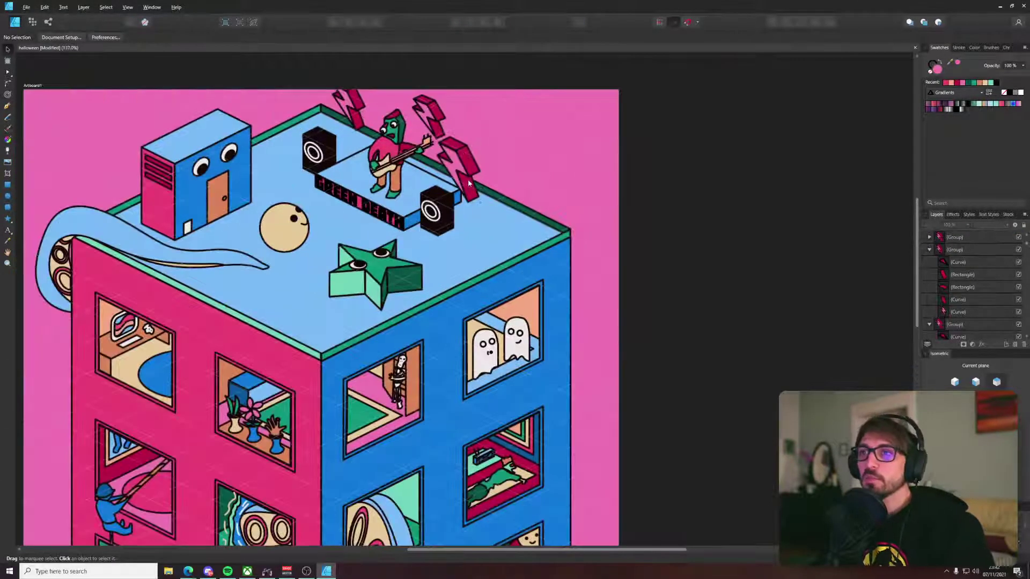
Step: Lower the large bolt slightly behind the right speaker
left_click_drag(468, 182, 470, 193)
left_click(506, 96)
scroll(506, 90, "down", 2)
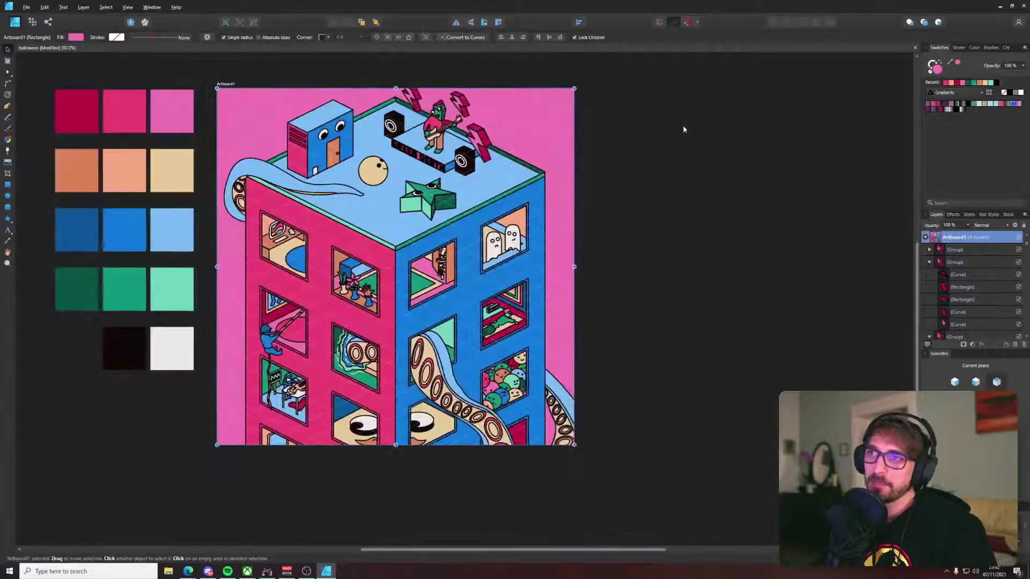
left_click(682, 126)
left_click_drag(644, 121, 677, 151)
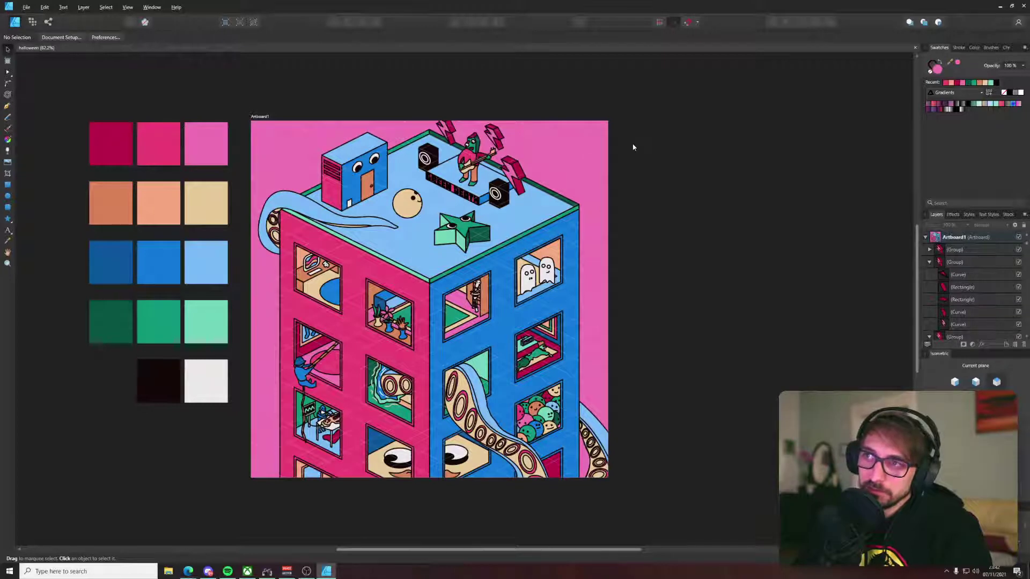
Step: Move the bolt behind the left speaker onto the roof between that speaker and the blue building, making it smaller and turning it
scroll(416, 142, "up", 5)
left_click(565, 90)
left_click_drag(566, 89, 480, 179)
left_click_drag(452, 193, 460, 204)
scroll(495, 111, "down", 4)
left_click(529, 101)
scroll(532, 147, "up", 4)
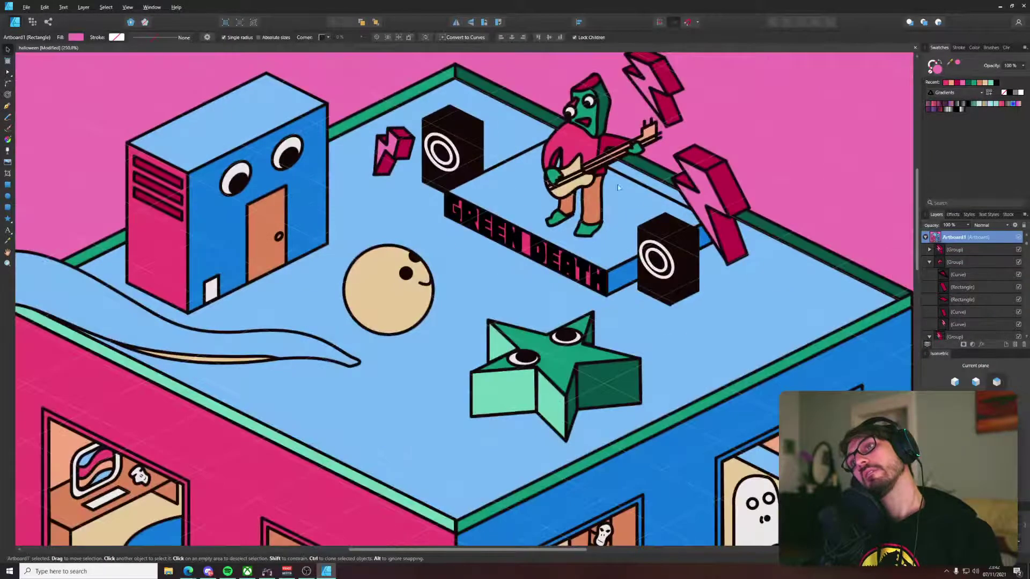
Step: Move the large bolt in front of the right speaker and rotate it so its tip points towards the green star
left_click(715, 204)
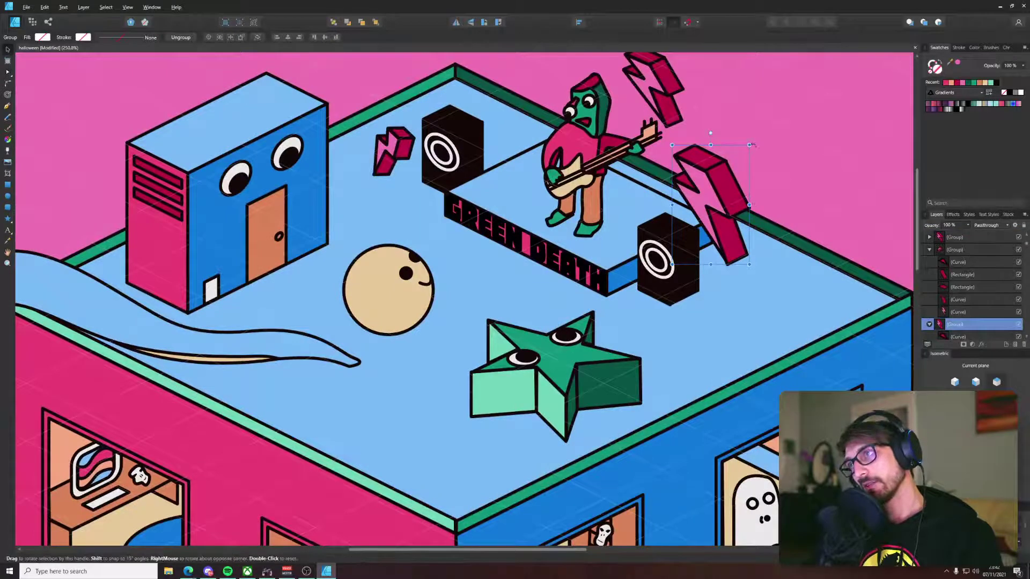
left_click_drag(751, 202, 746, 213)
left_click_drag(753, 150, 677, 269)
left_click_drag(671, 312, 677, 306)
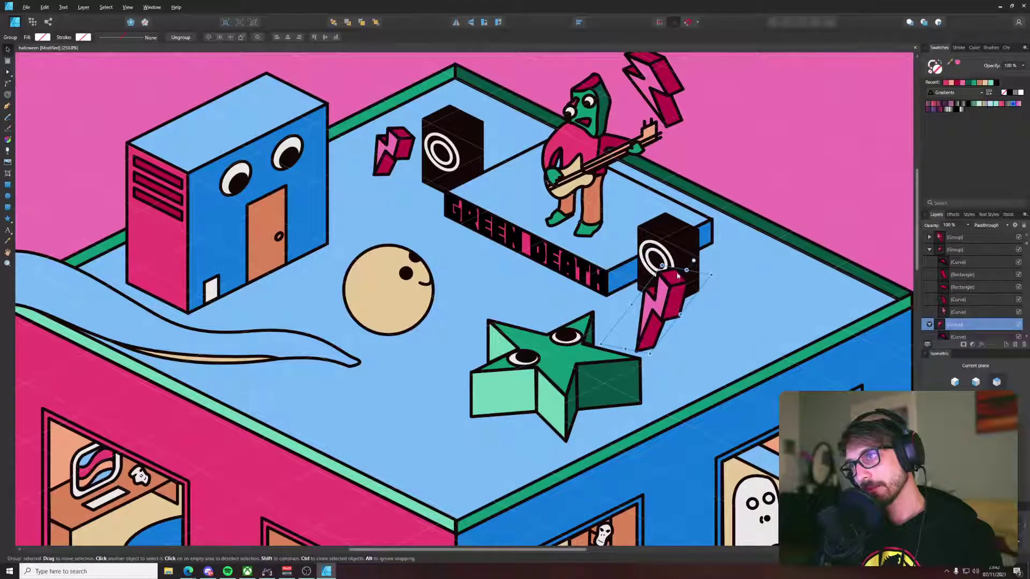
left_click_drag(694, 261, 726, 273)
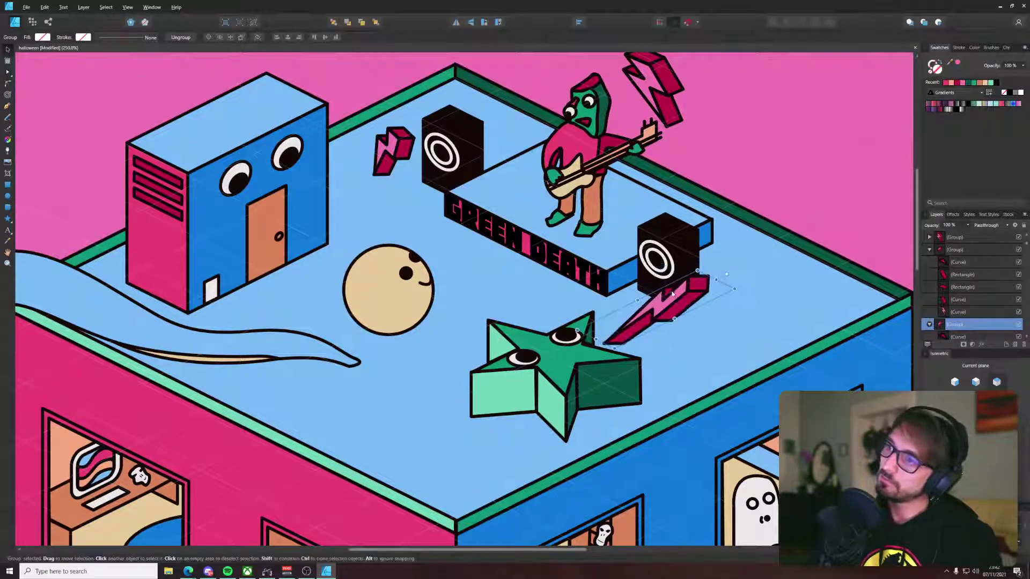
left_click_drag(671, 293, 686, 285)
Step: Try the remaining upper bolt on the stage between the guitarist and the right speaker, rotated nearly upright
left_click_drag(664, 92, 598, 242)
left_click_drag(586, 192, 627, 199)
left_click_drag(611, 250, 638, 251)
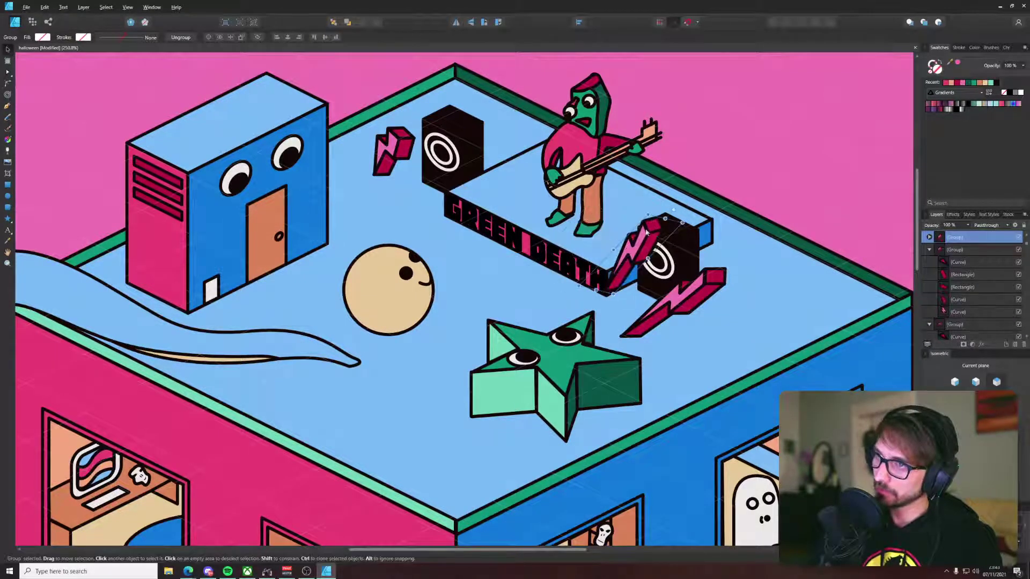
left_click_drag(672, 210, 642, 202)
left_click_drag(632, 249, 615, 238)
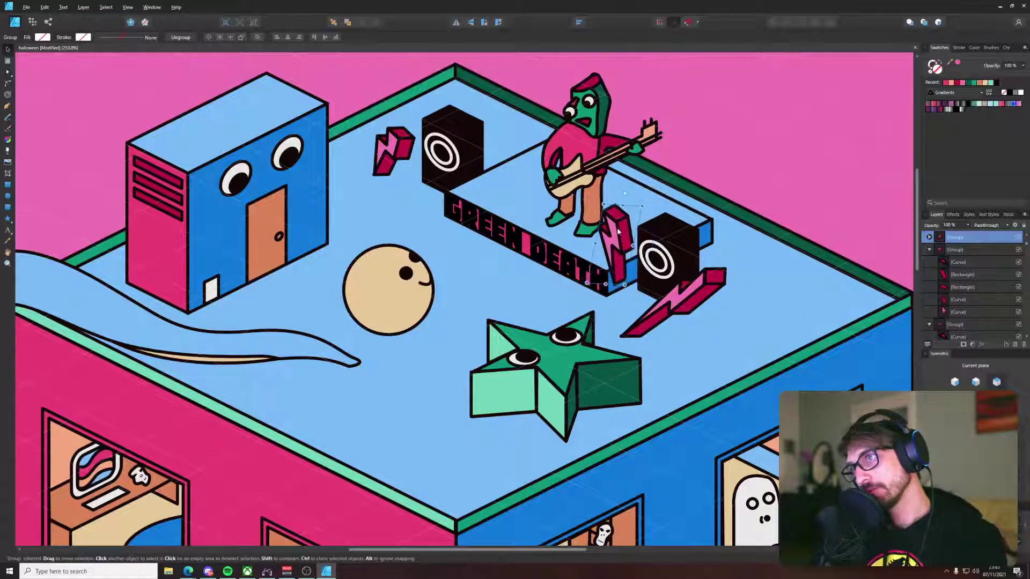
left_click(726, 147)
scroll(726, 147, "down", 5)
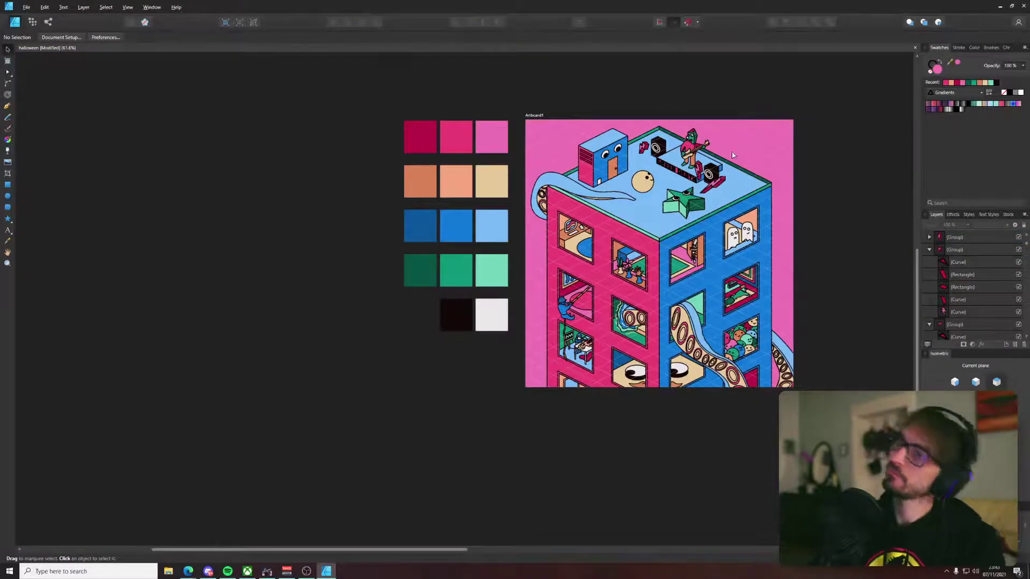
scroll(716, 156, "up", 4)
Step: Move the bolt from beside the guitarist's feet to the stage side of the left speaker and tilt it diagonally
left_click(643, 178)
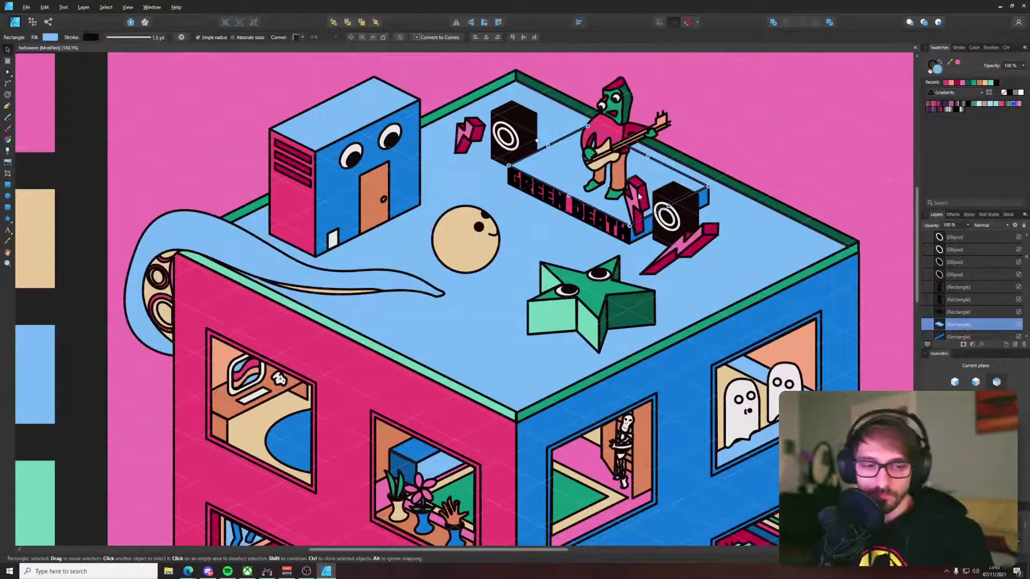
left_click_drag(643, 178, 549, 140)
left_click_drag(526, 174, 518, 176)
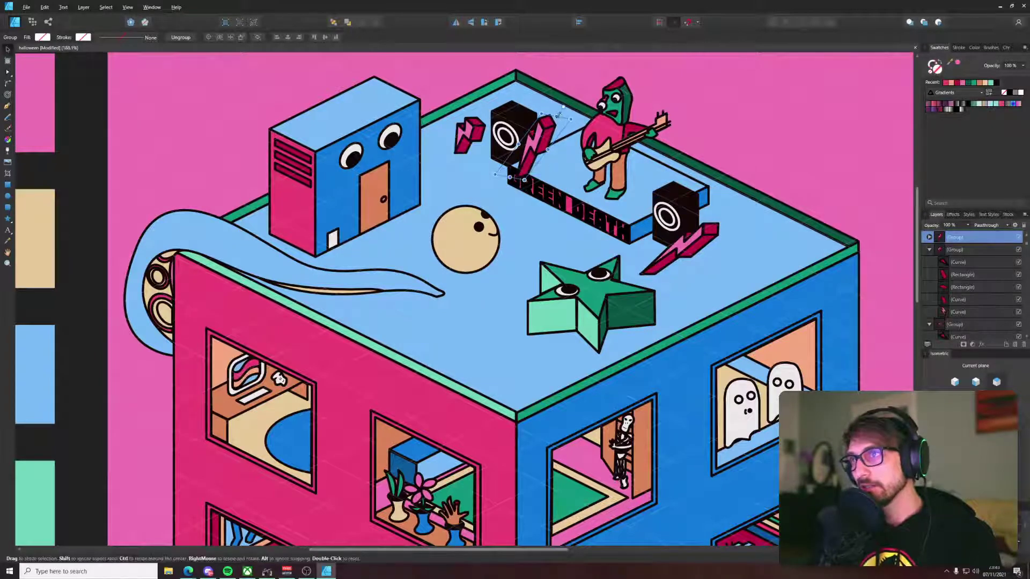
left_click_drag(567, 109, 559, 118)
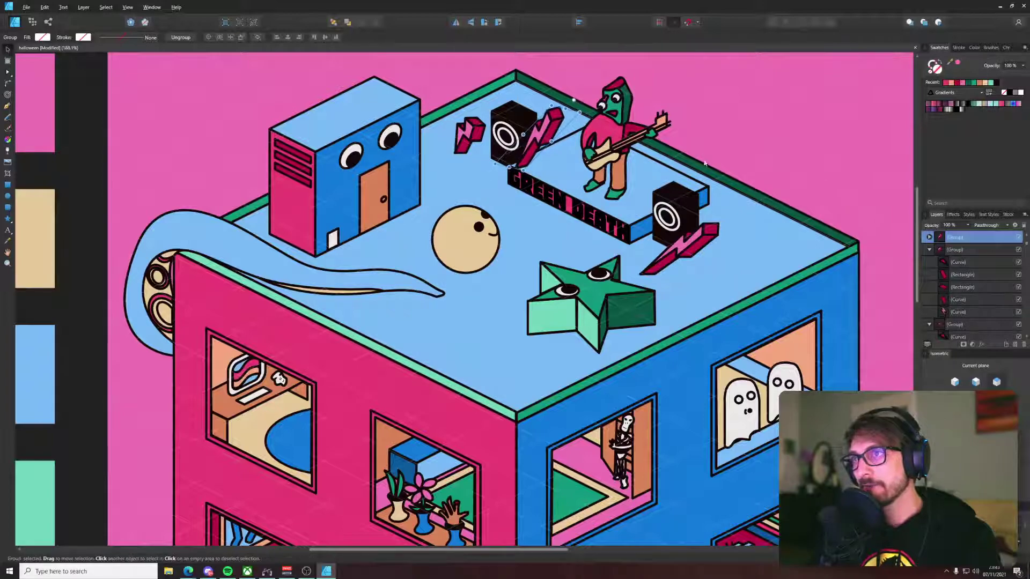
Step: Nudge the tilted bolt beside the left speaker slightly upwards and save the document
left_click(844, 169)
scroll(844, 169, "down", 3)
left_click_drag(768, 142, 655, 181)
scroll(561, 172, "up", 4)
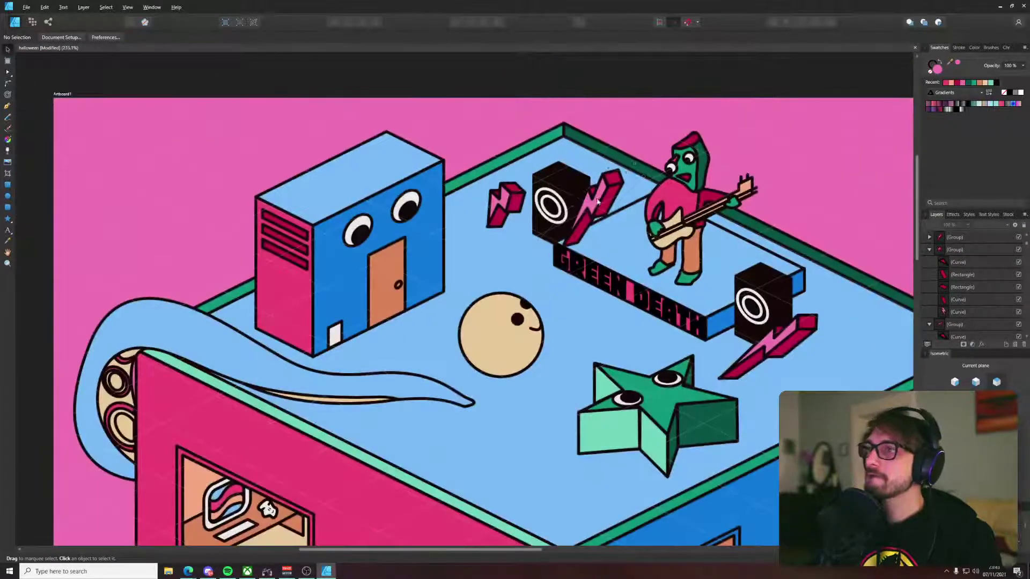
left_click(603, 202)
left_click_drag(602, 202, 485, 156)
left_click(494, 92)
key("ctrl+s")
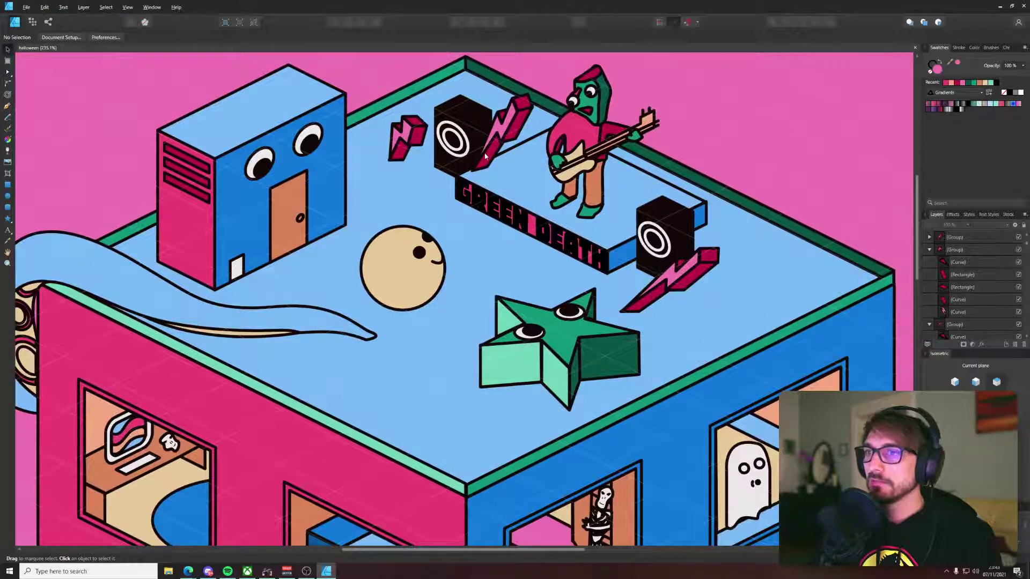
Step: Examine the whole illustration and the open rooftop area around the ball and star characters
left_click(8, 219)
key("p")
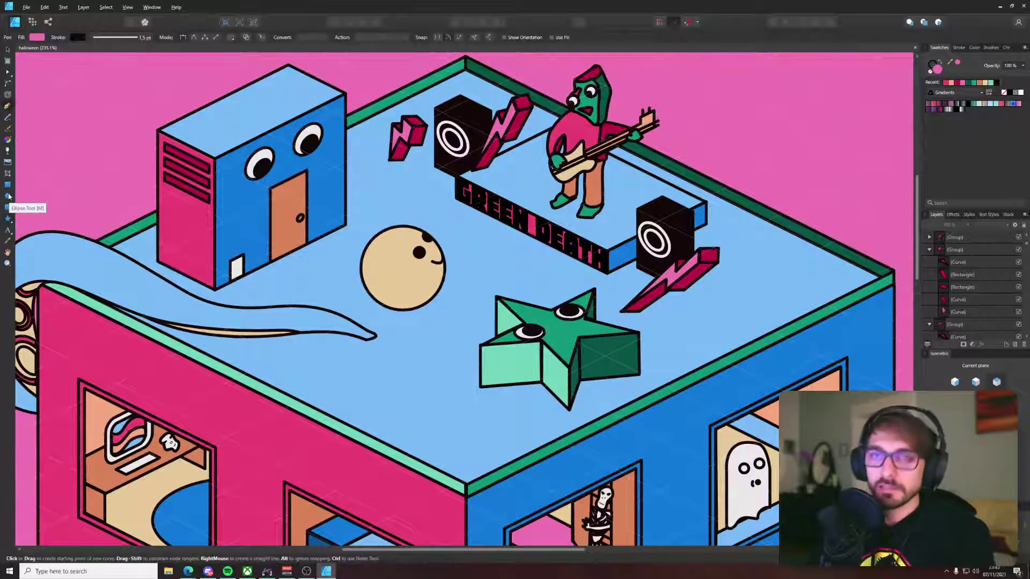
scroll(479, 266, "down", 5)
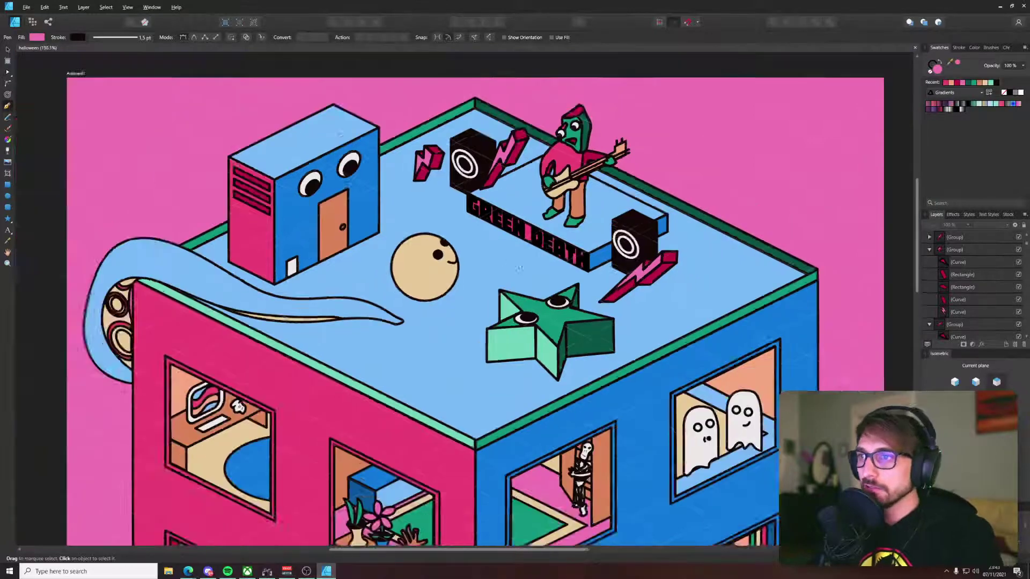
scroll(421, 217, "up", 6)
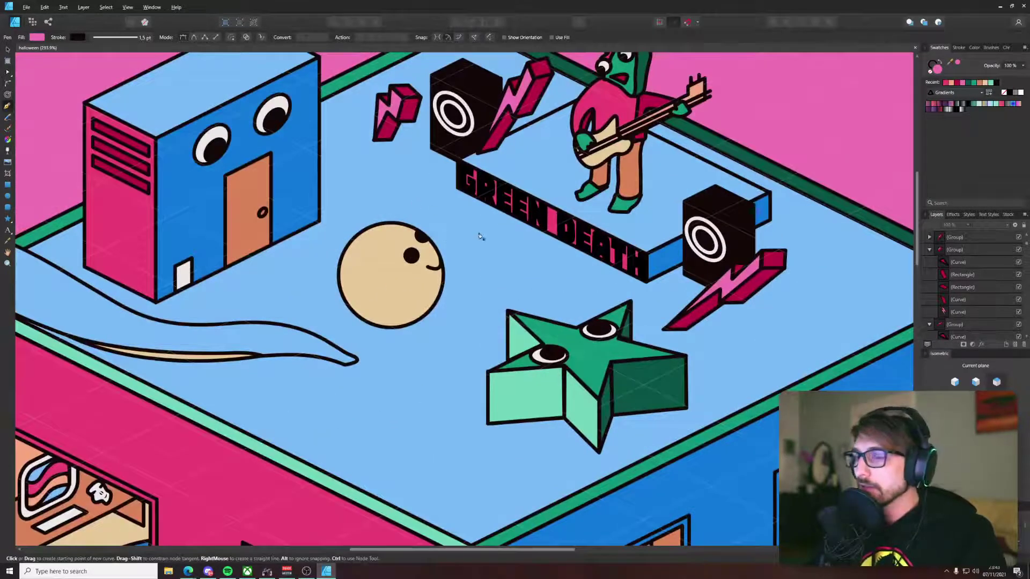
scroll(465, 263, "down", 4)
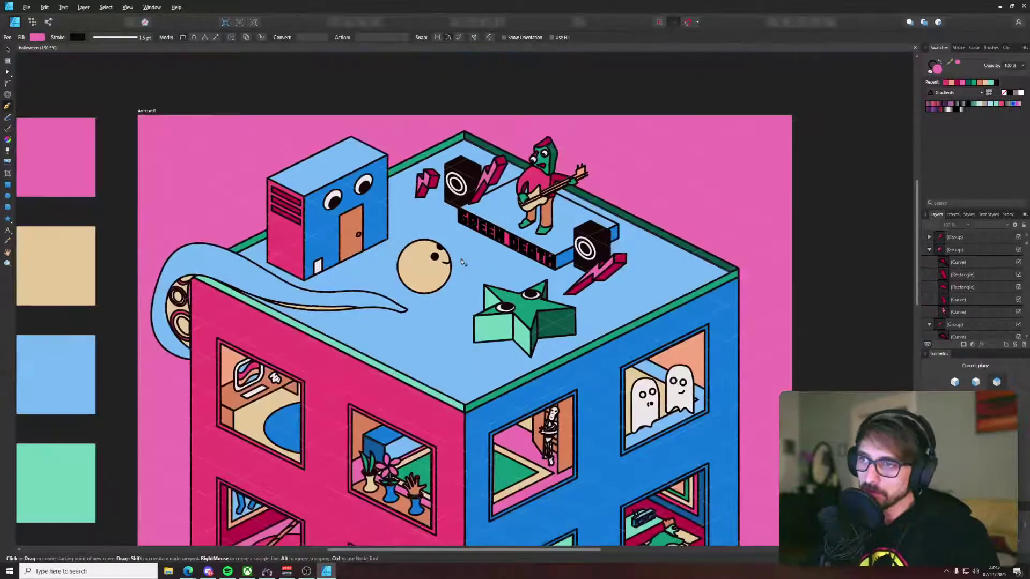
scroll(469, 281, "down", 4)
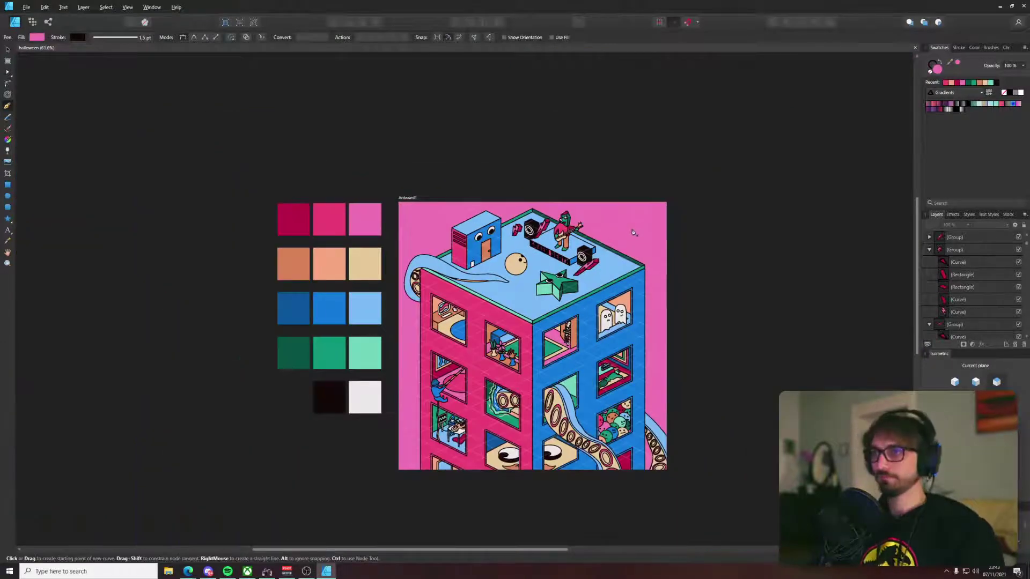
scroll(555, 419, "up", 3)
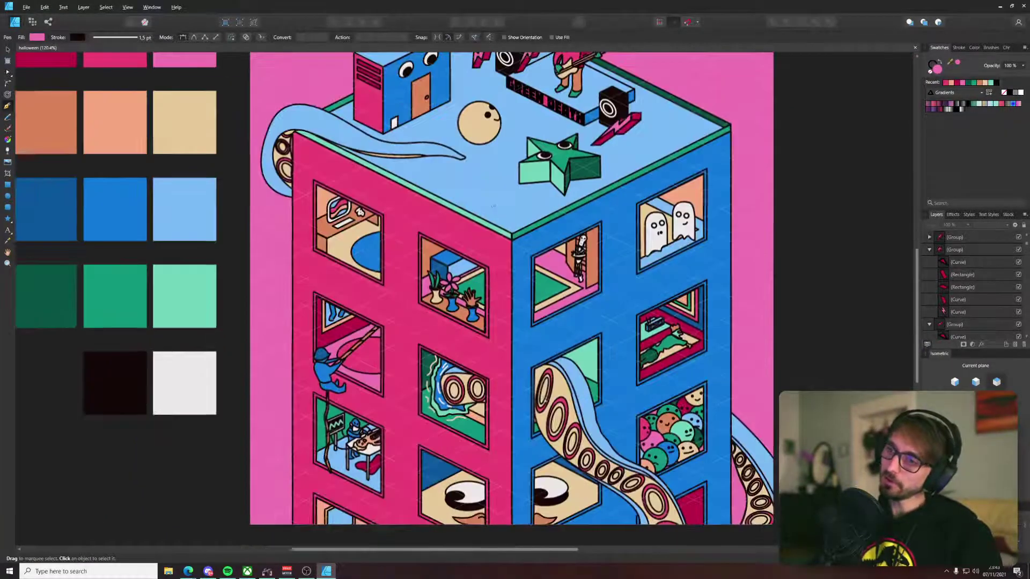
scroll(486, 156, "down", 1)
scroll(466, 214, "up", 4)
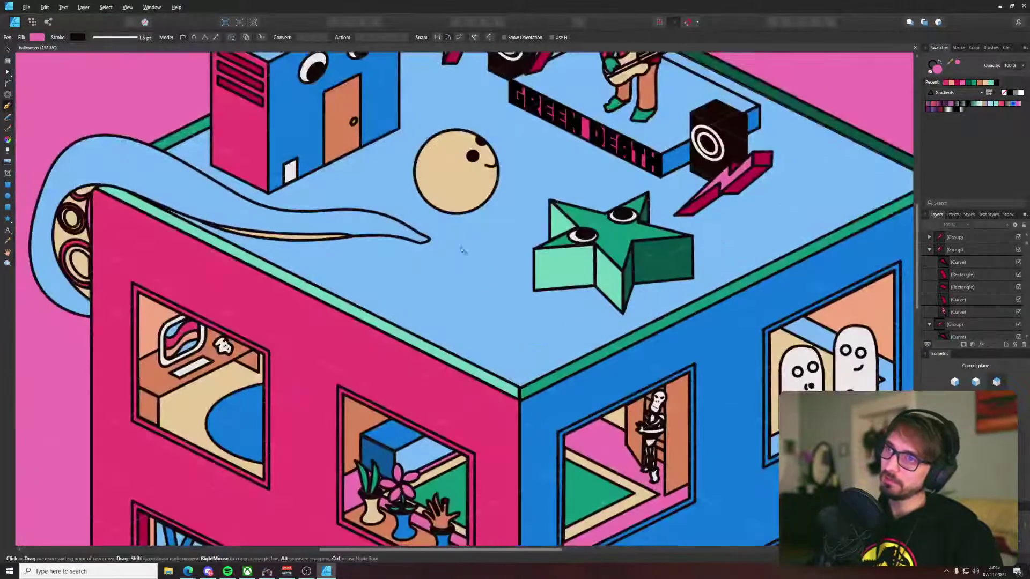
scroll(446, 268, "up", 1)
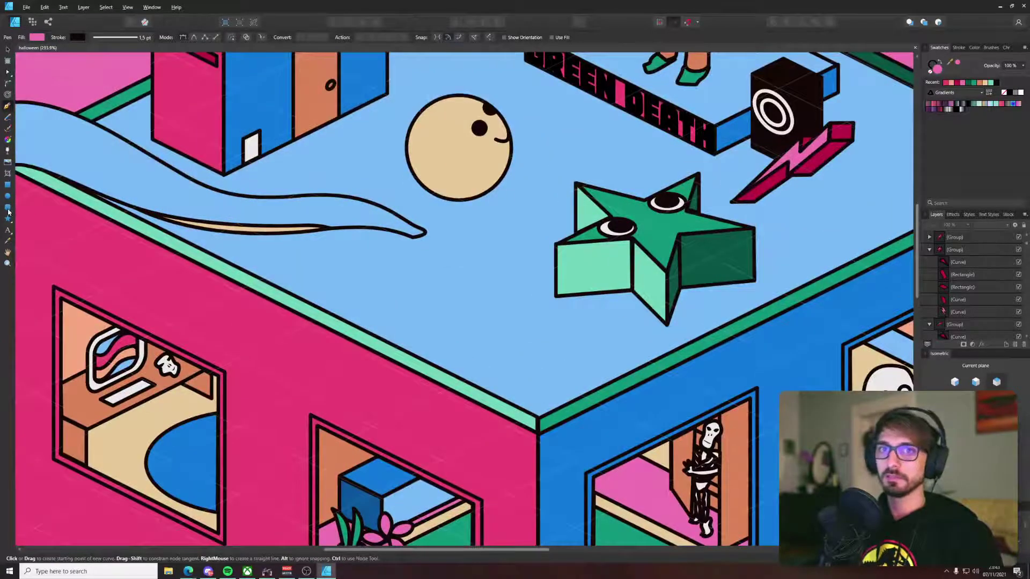
left_click(8, 187)
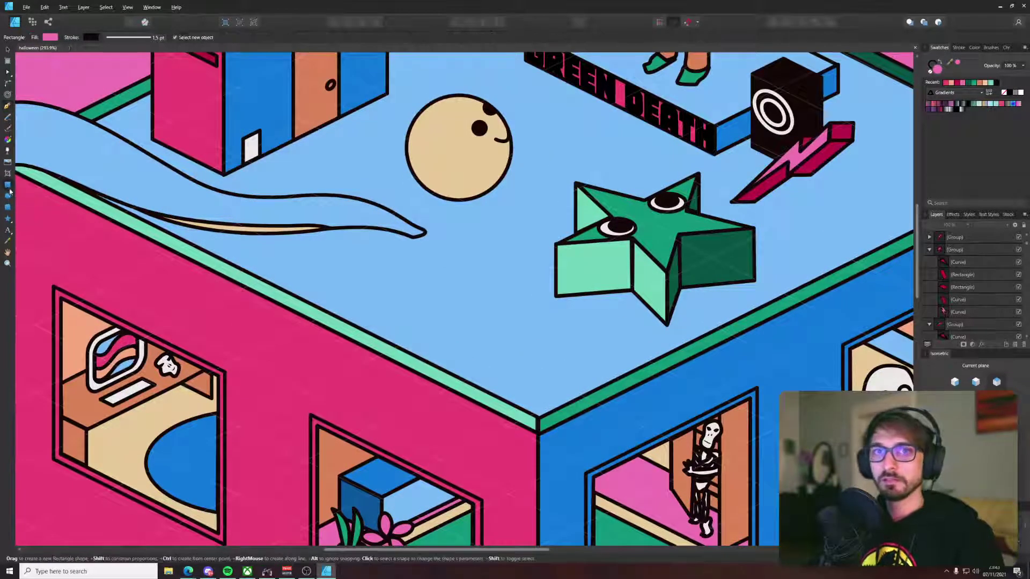
left_click_drag(436, 221, 386, 354)
key("p")
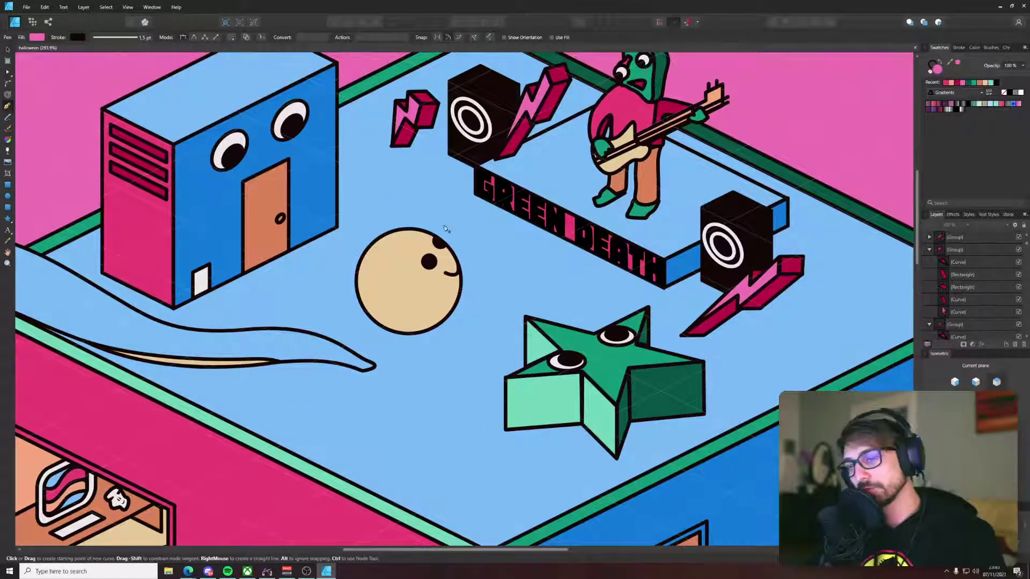
Step: Group the ball character's body, eyes and smile, and move the group closer to the blue building's door
left_click_drag(444, 228, 422, 256)
key("v")
left_click(406, 289)
left_click(416, 270, "shift")
left_click(432, 302, "shift")
left_click(400, 315, "shift")
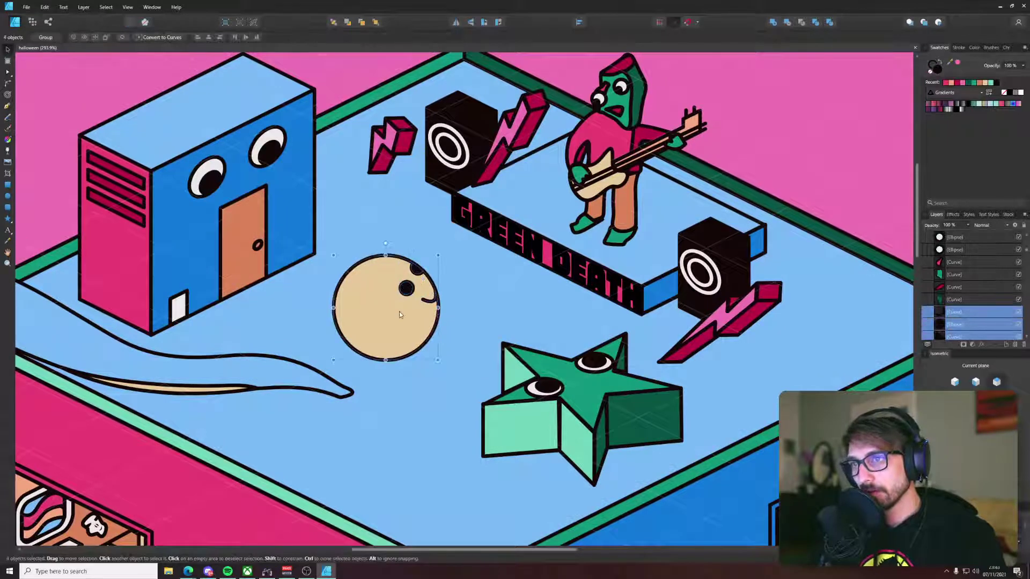
key("ctrl+g")
left_click_drag(408, 332, 359, 309)
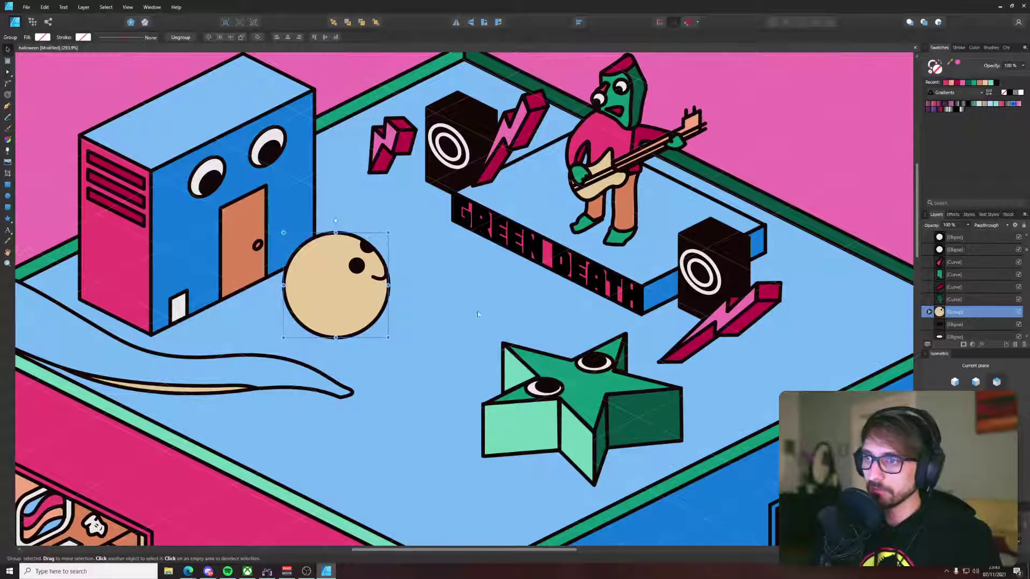
Step: Draw an isometric rounded-rectangle callout with pink fill and 1.5 pt black stroke just above the ball character
key("p")
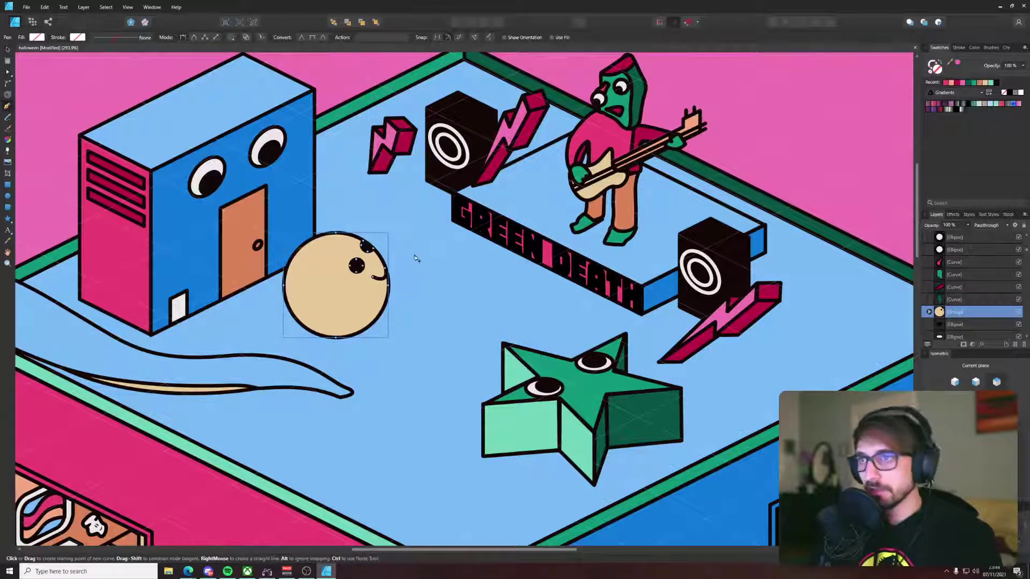
scroll(414, 258, "up", 3)
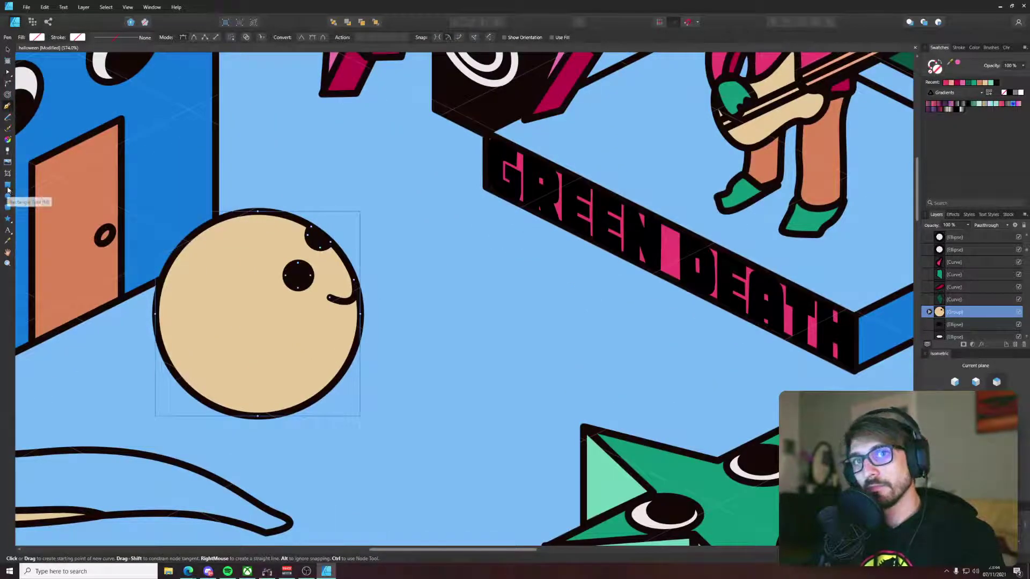
left_click(7, 184)
left_click(8, 219)
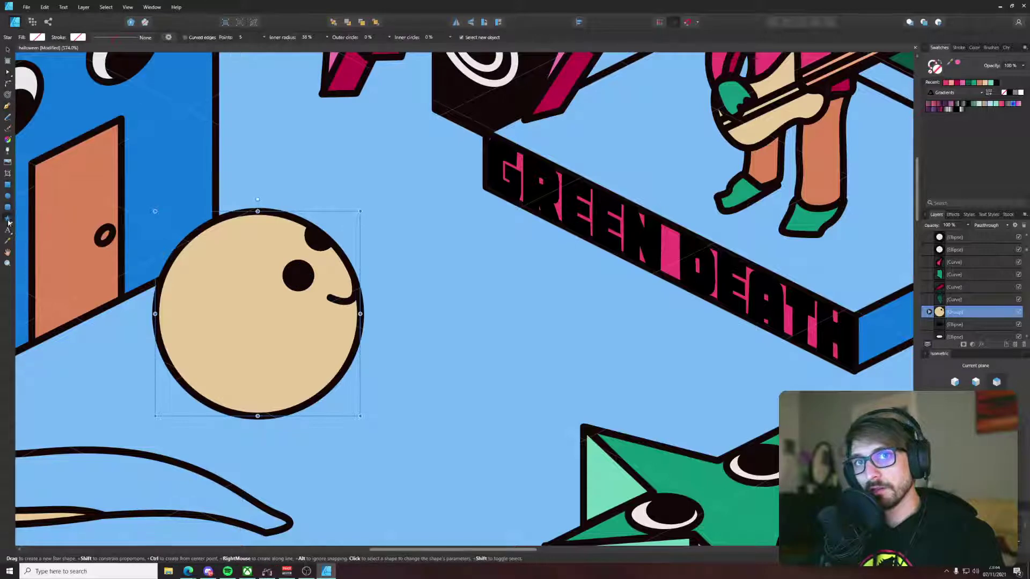
left_click(8, 220)
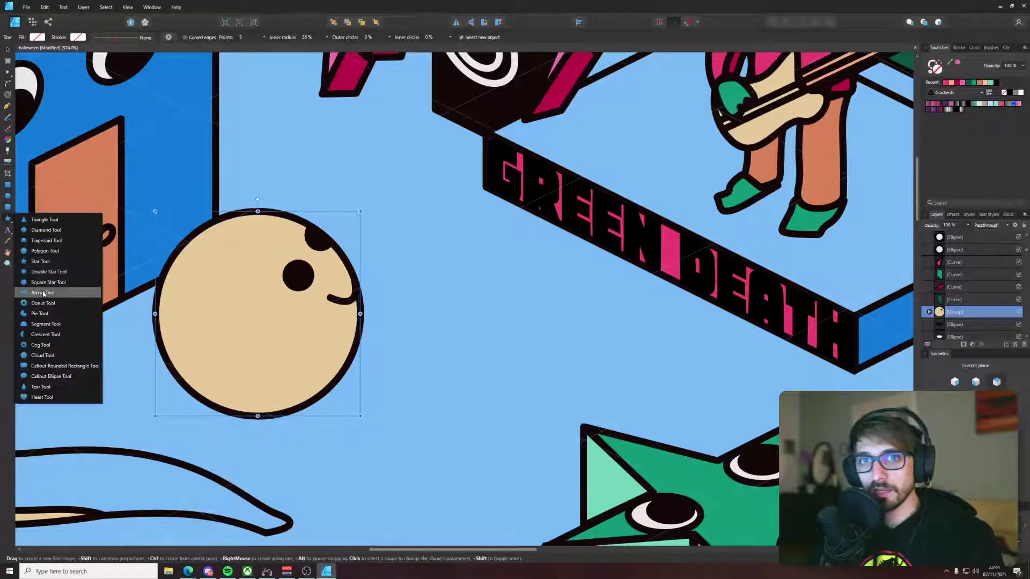
left_click(40, 365)
left_click_drag(318, 174, 405, 244)
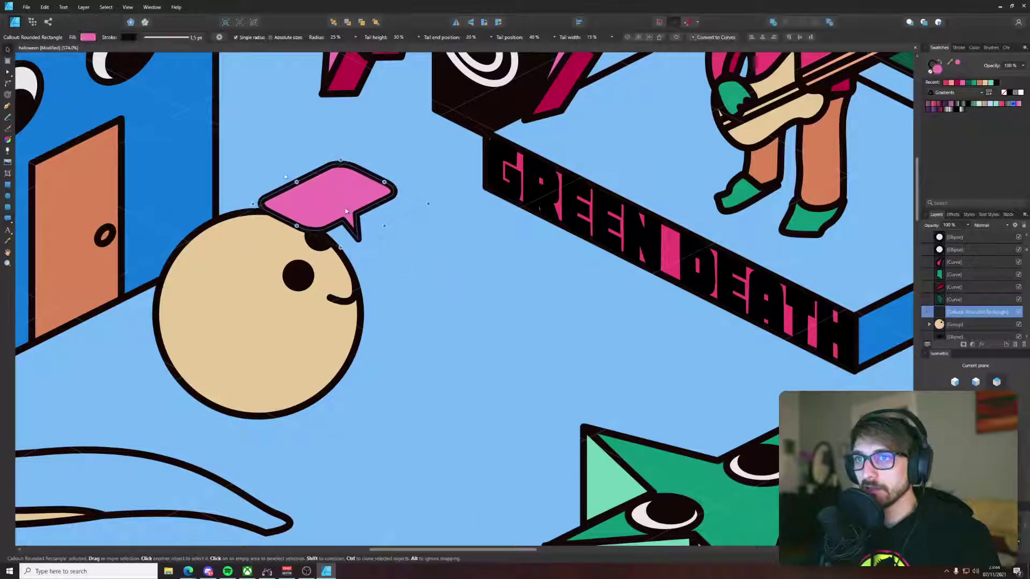
Step: Enlarge the pink callout above the ball character and add the art text "HELLS YES" over it
left_click_drag(346, 210, 326, 162)
left_click_drag(409, 155, 375, 173)
key("t")
left_click(284, 162)
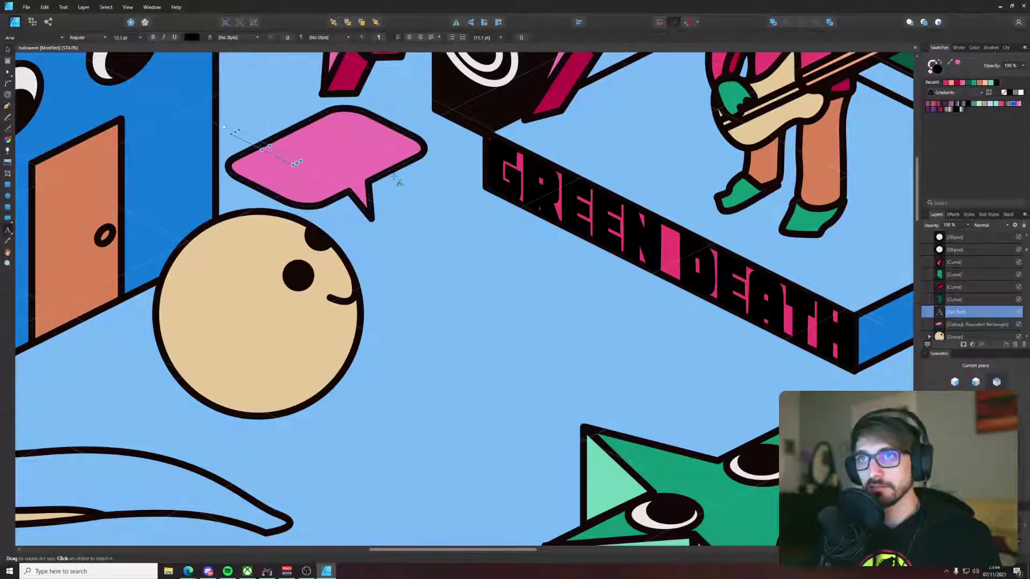
type("HELLS")
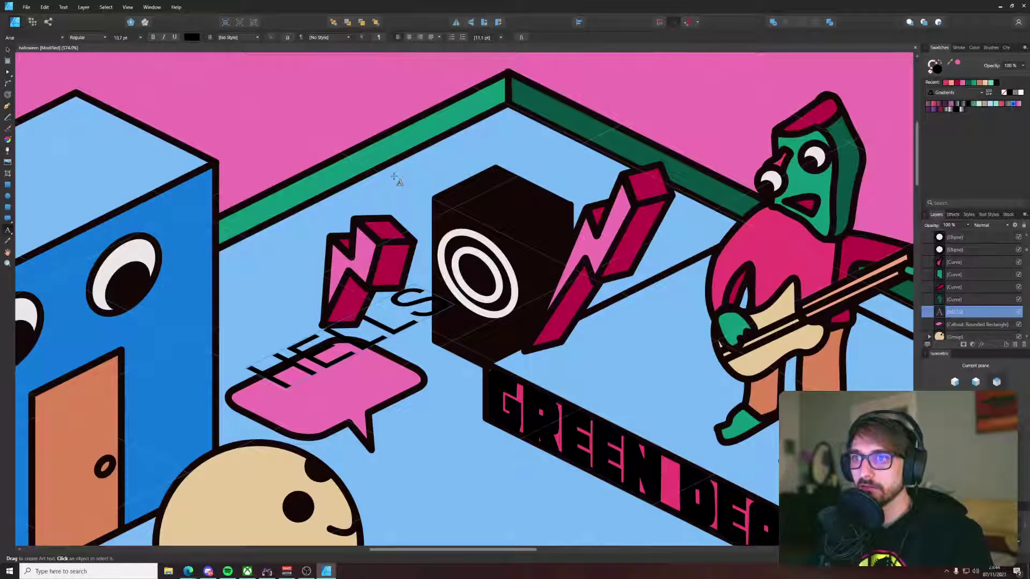
type(" BEL")
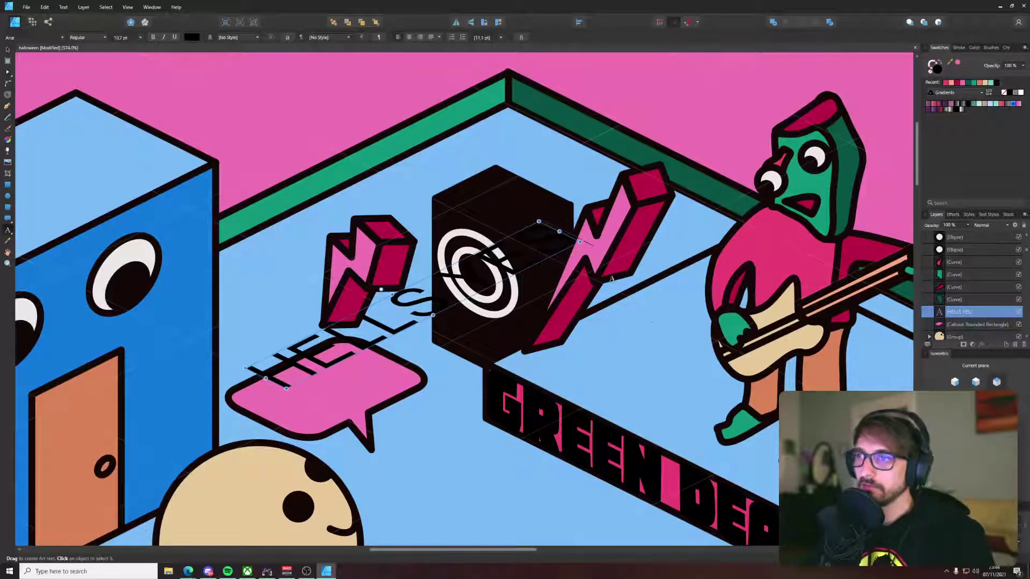
Step: Set the font of the HELLS YES text to Frost Giant
left_click(43, 37)
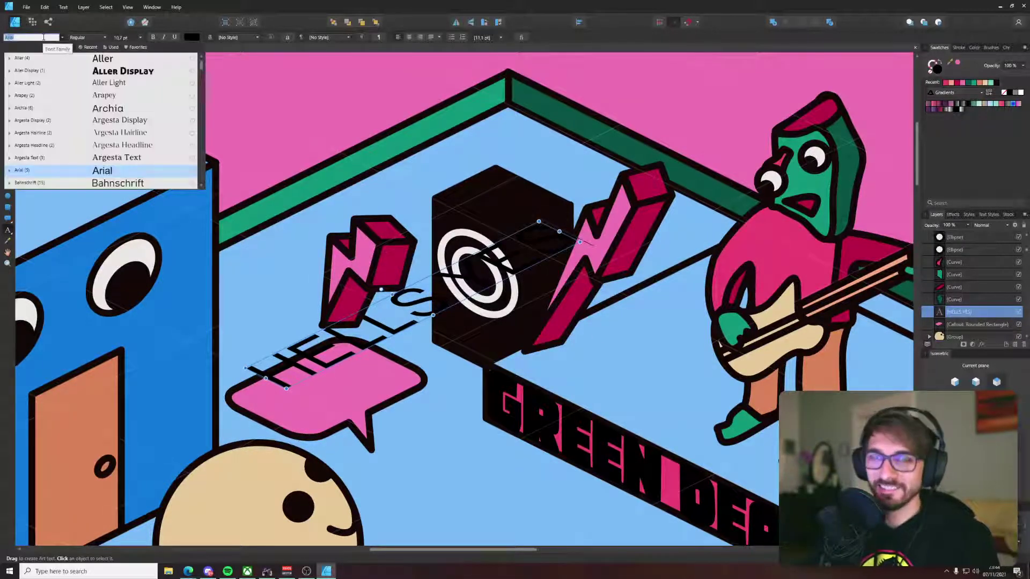
type("fro")
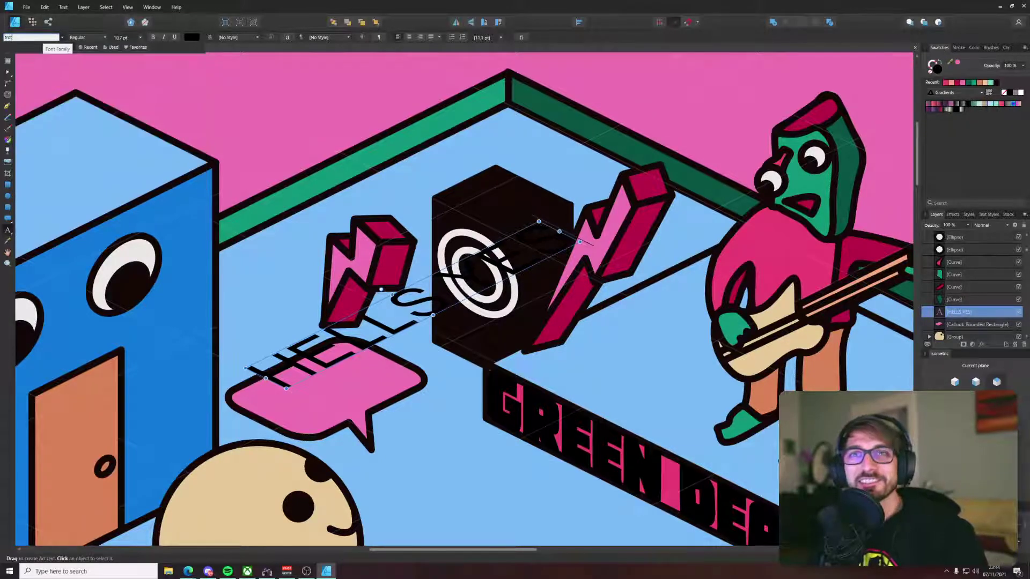
left_click(107, 58)
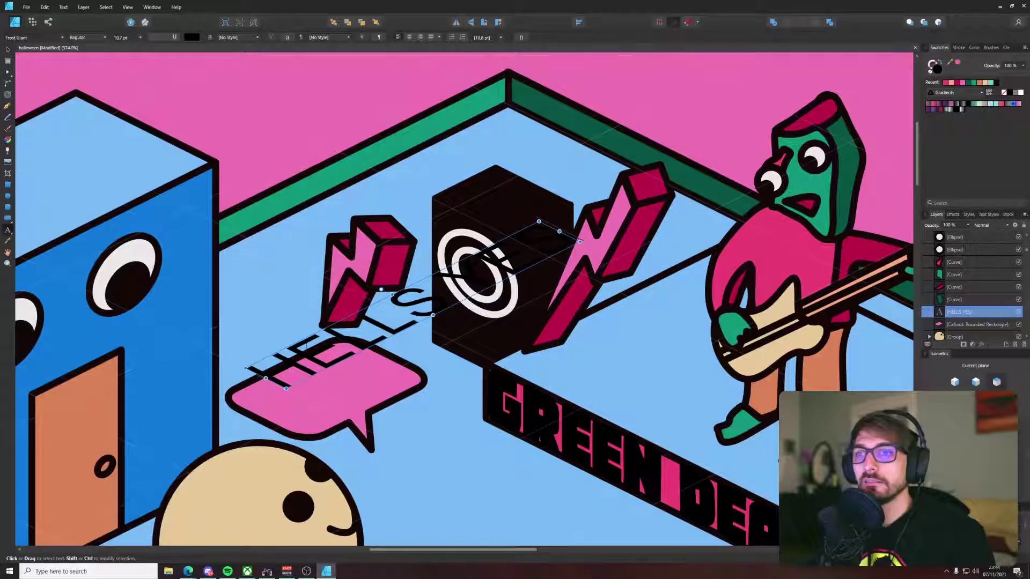
key("Escape")
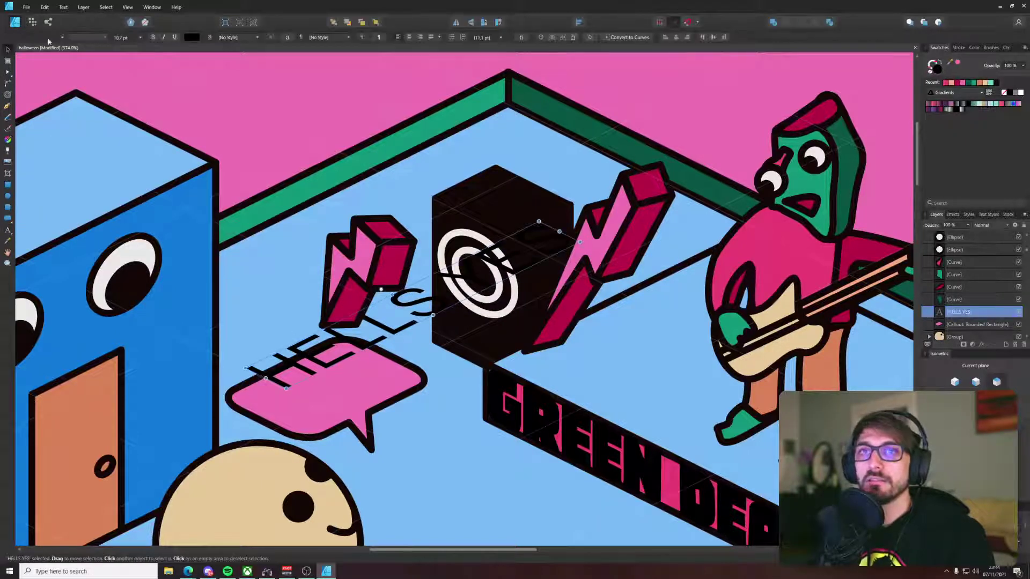
left_click(48, 39)
type("fr")
key("Down")
key("Down")
key("Return")
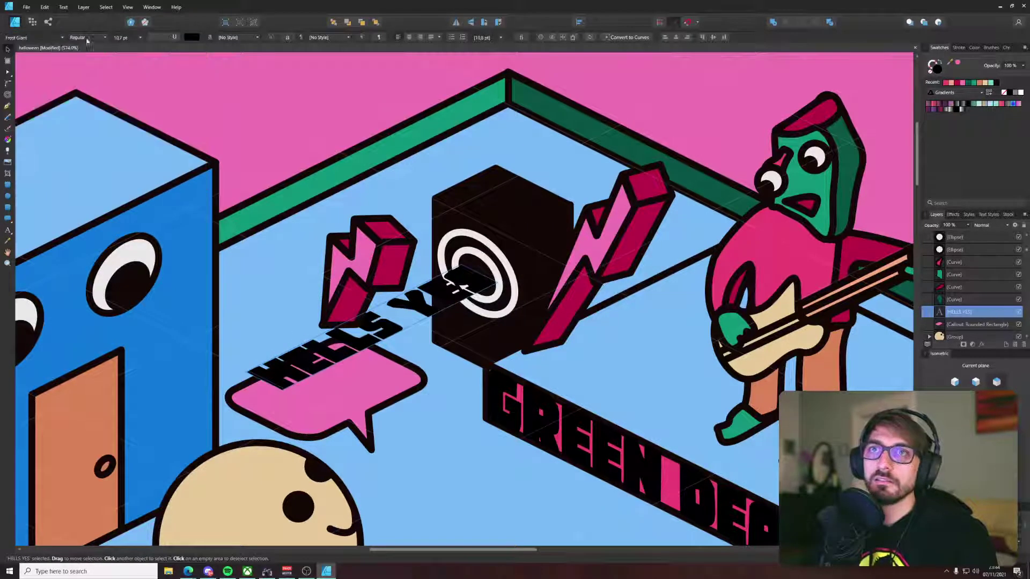
Step: Place the text on the callout as two lines, HELLS above YES, with Justify All alignment
left_click_drag(481, 308, 450, 318)
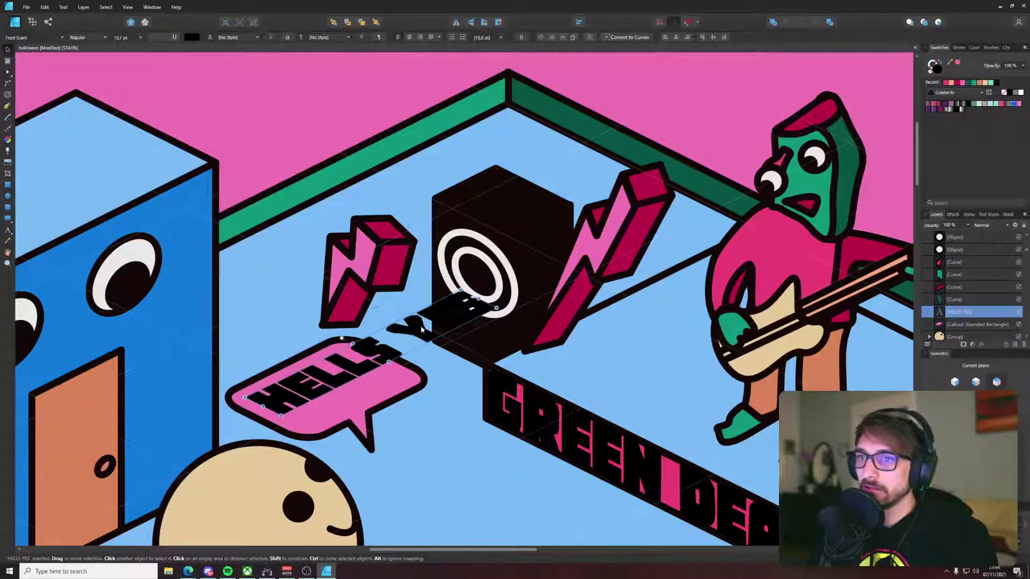
key("Left")
key("Return")
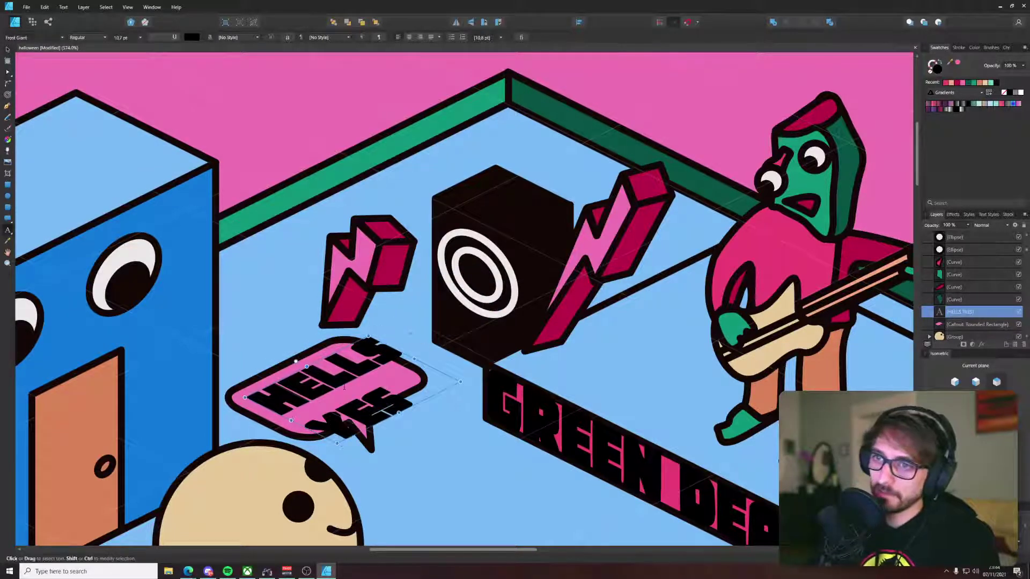
left_click(6, 49)
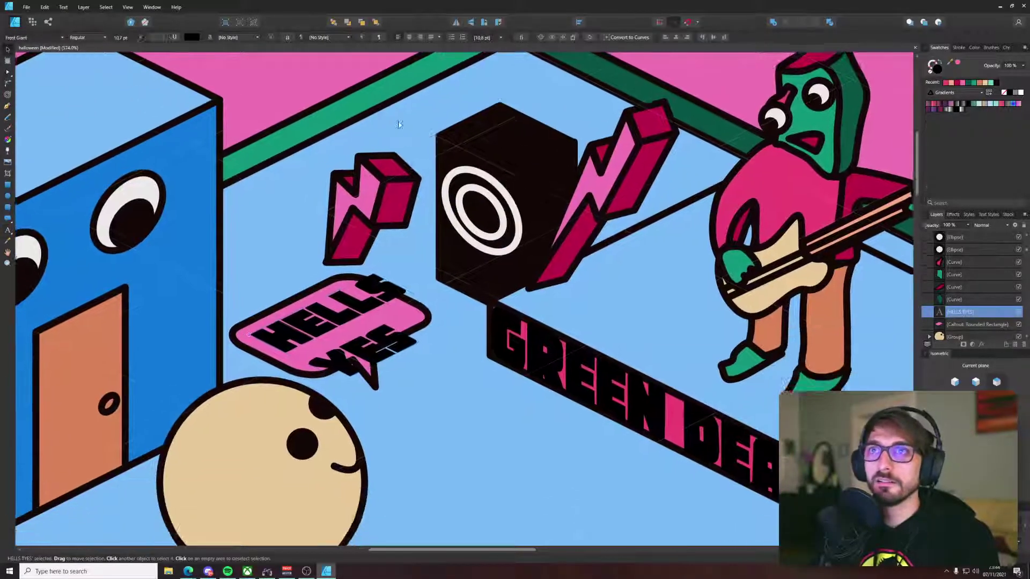
scroll(388, 200, "down", 2)
left_click(438, 37)
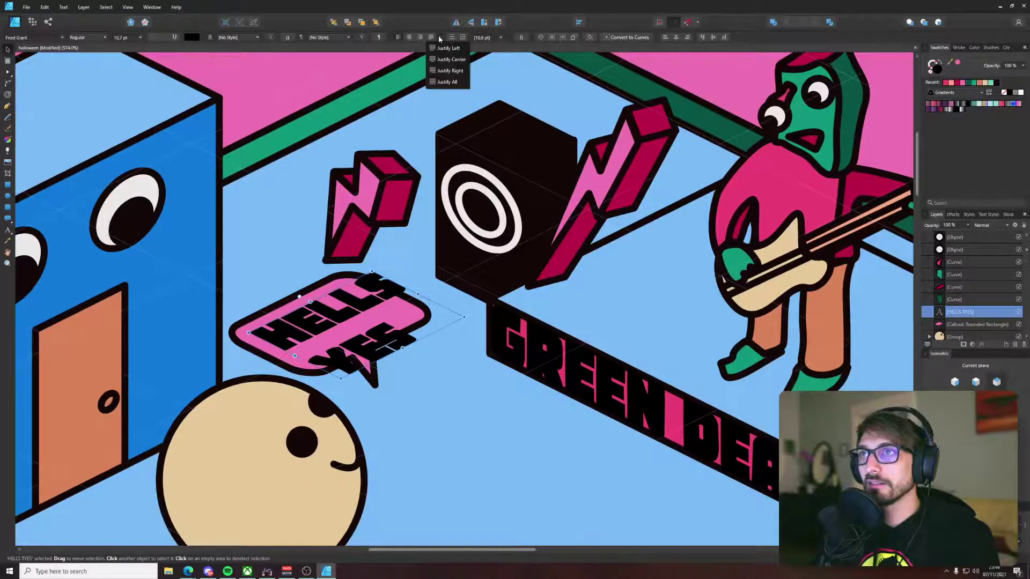
left_click(446, 82)
Step: Enlarge the callout around its two-line text and fit both objects to the upright side plane parallel to the door's wall
left_click_drag(391, 347, 445, 387)
left_click(401, 369)
left_click(370, 360)
left_click(380, 353, "shift")
left_click_drag(380, 351, 332, 327)
left_click_drag(394, 358, 394, 358)
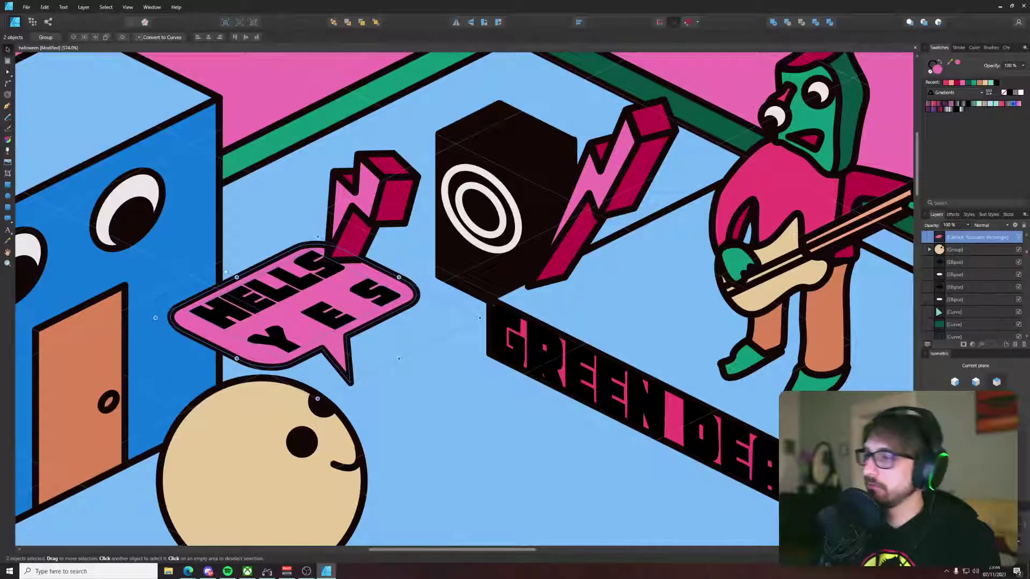
left_click(975, 410)
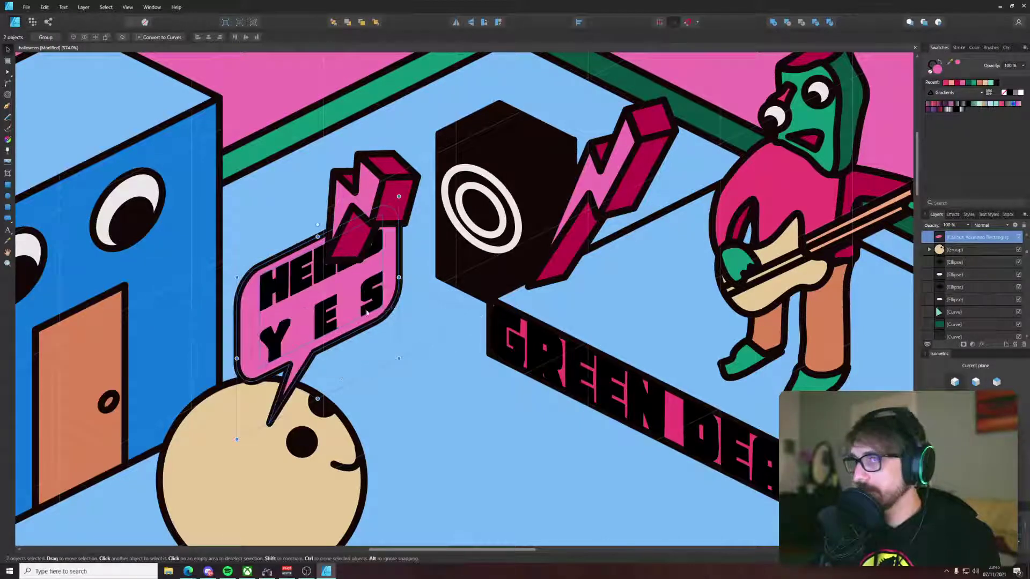
Step: Position the speech bubble with its tail pointing at the ball's face, and move the small lightning bolt back towards the roof edge
left_click_drag(336, 319, 412, 328)
scroll(412, 328, "down", 6)
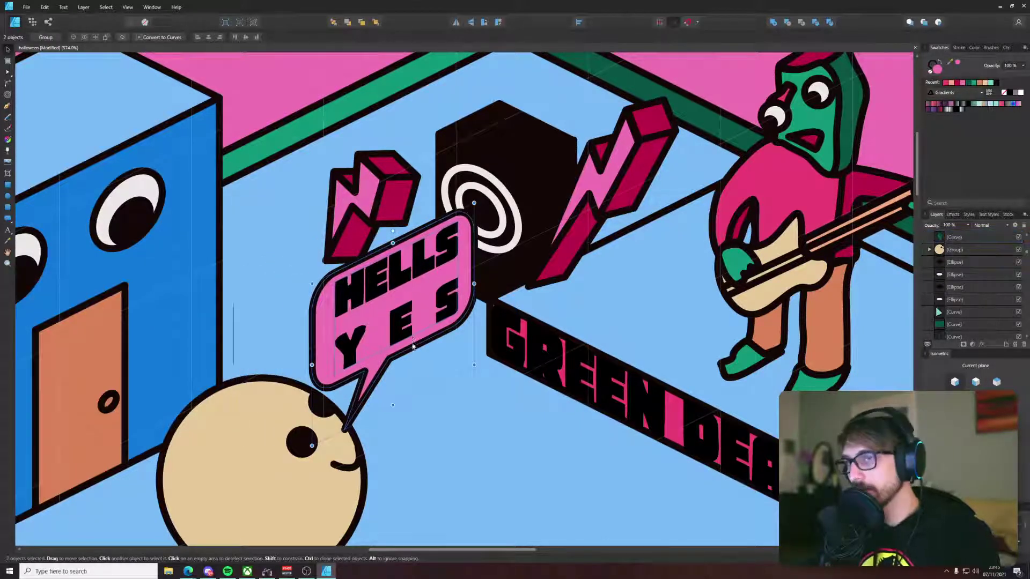
scroll(421, 297, "up", 5)
left_click_drag(421, 296, 405, 273)
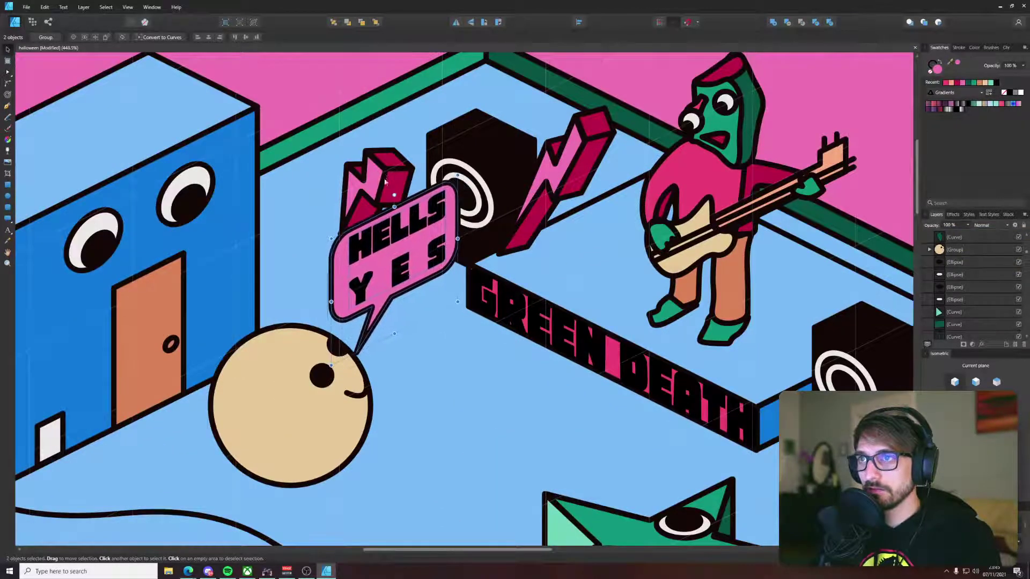
left_click_drag(376, 177, 384, 133)
Step: Fill the speech bubble callout with the light orange from the palette's second row
left_click(348, 267)
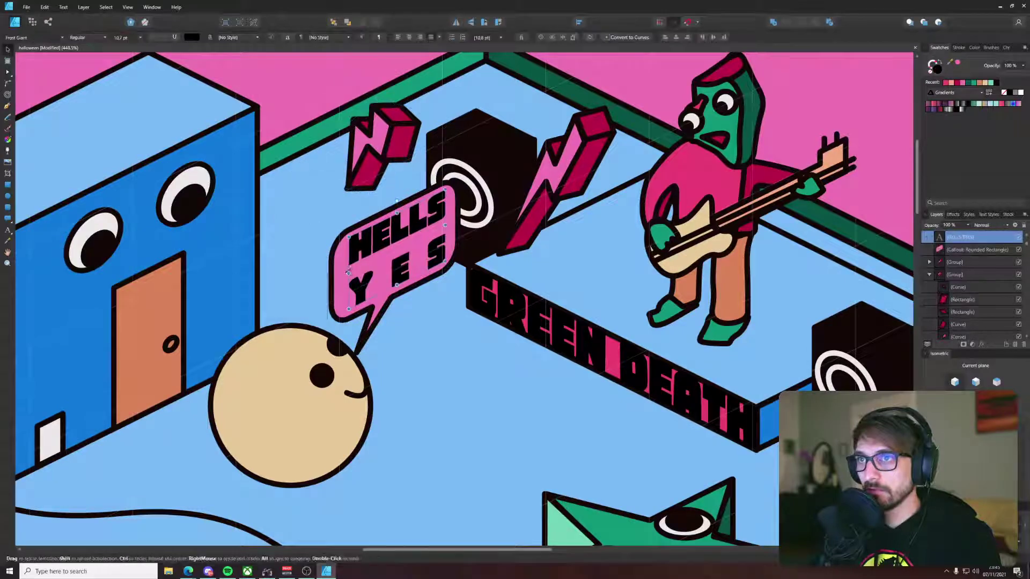
scroll(441, 210, "down", 6)
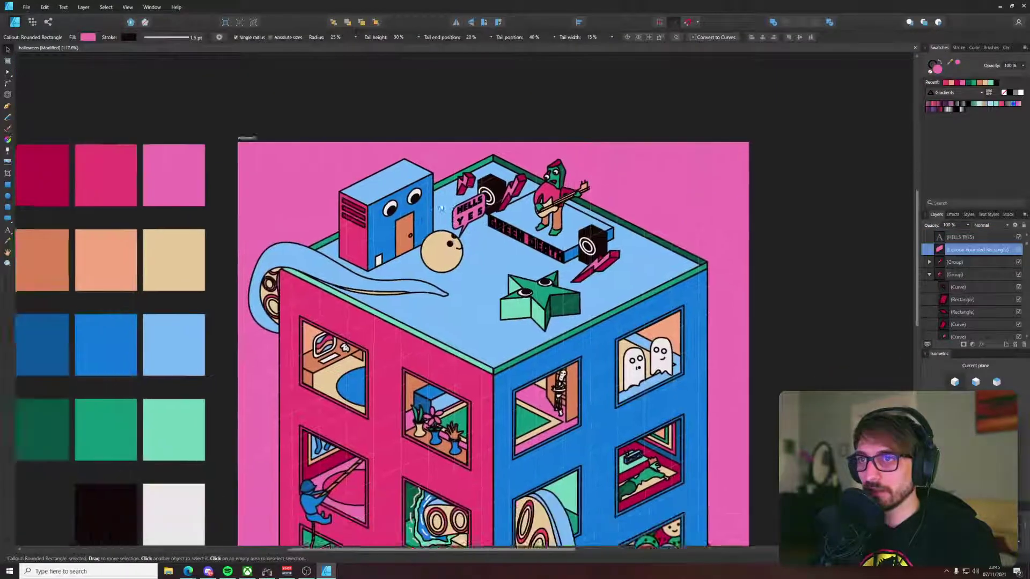
left_click_drag(441, 209, 498, 72)
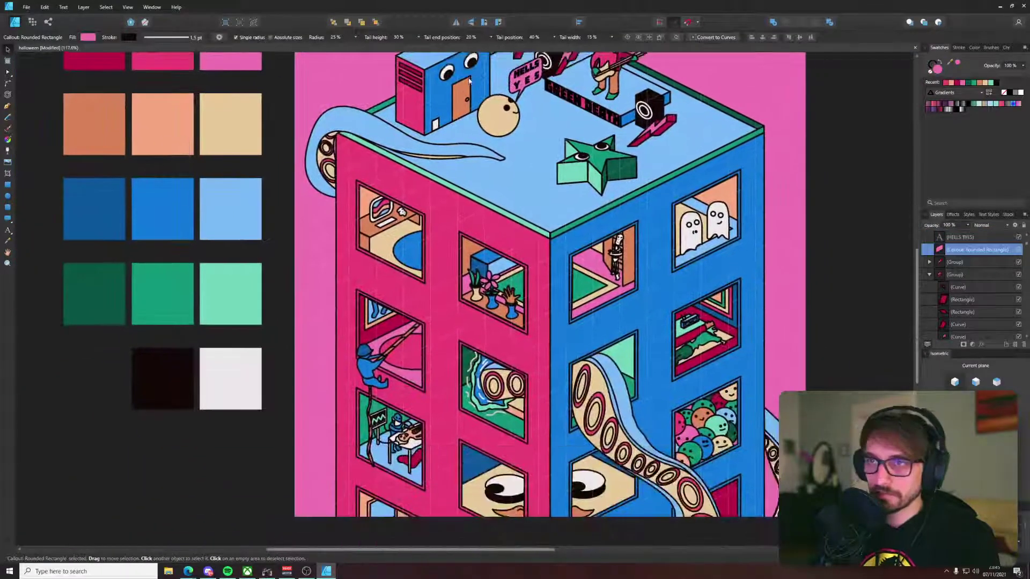
scroll(238, 189, "up", 3)
key("i")
left_click(174, 254)
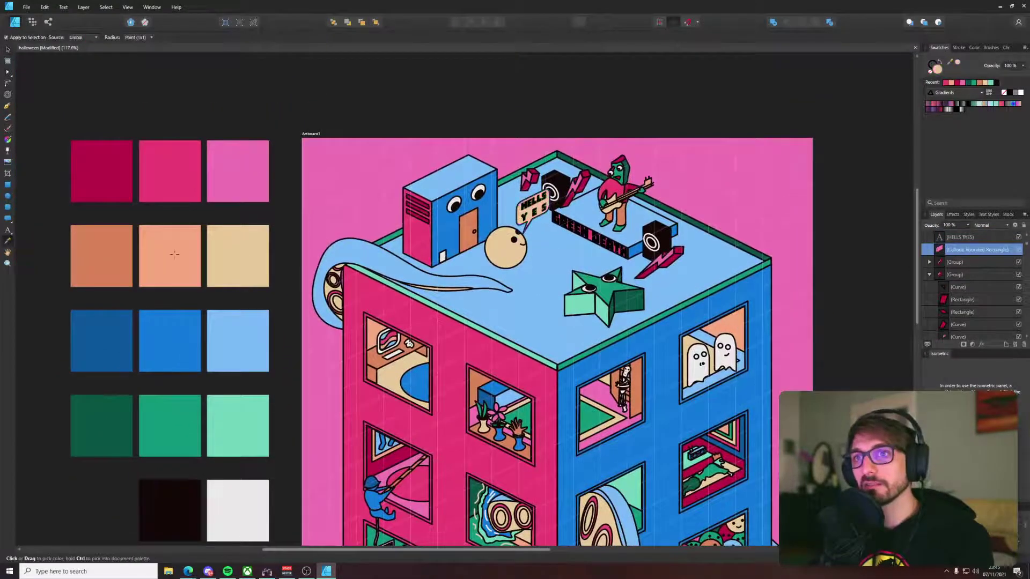
key("v")
left_click(618, 122)
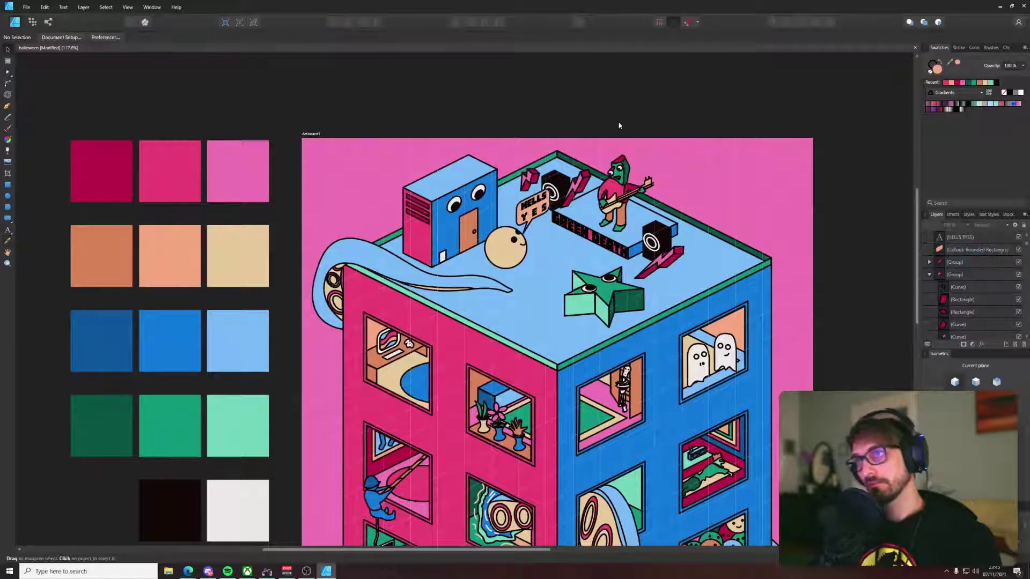
Step: Draw a closed triangle with the Pen tool on the open rooftop below the ball as a pyramid's front face
left_click_drag(619, 123, 563, 110)
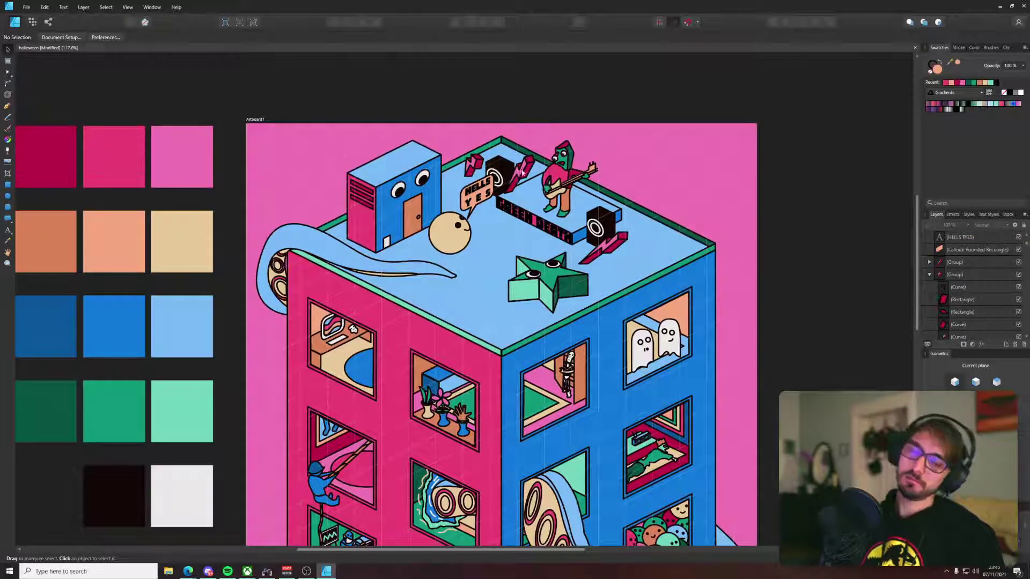
scroll(522, 171, "right", 4)
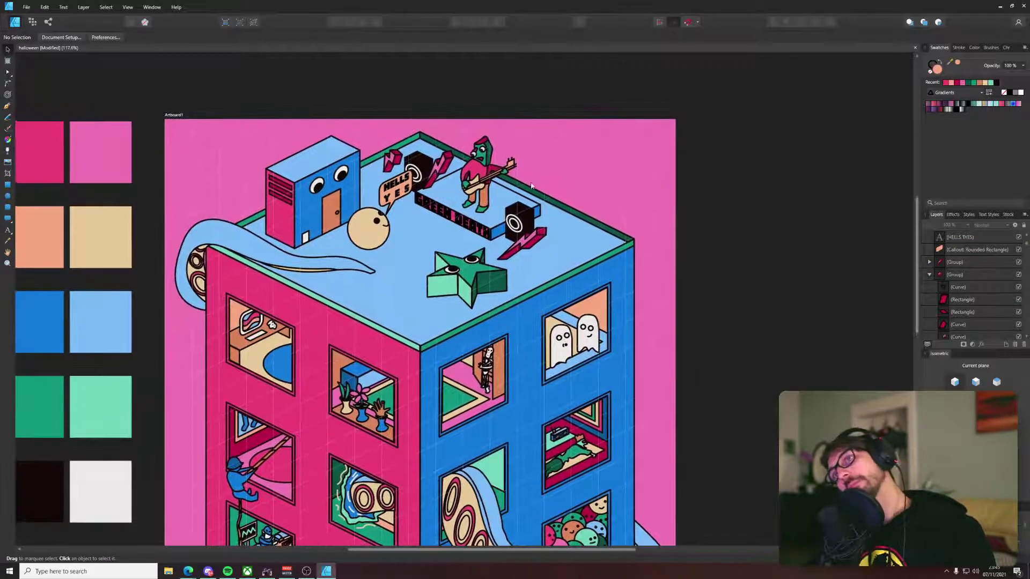
scroll(286, 262, "up", 3)
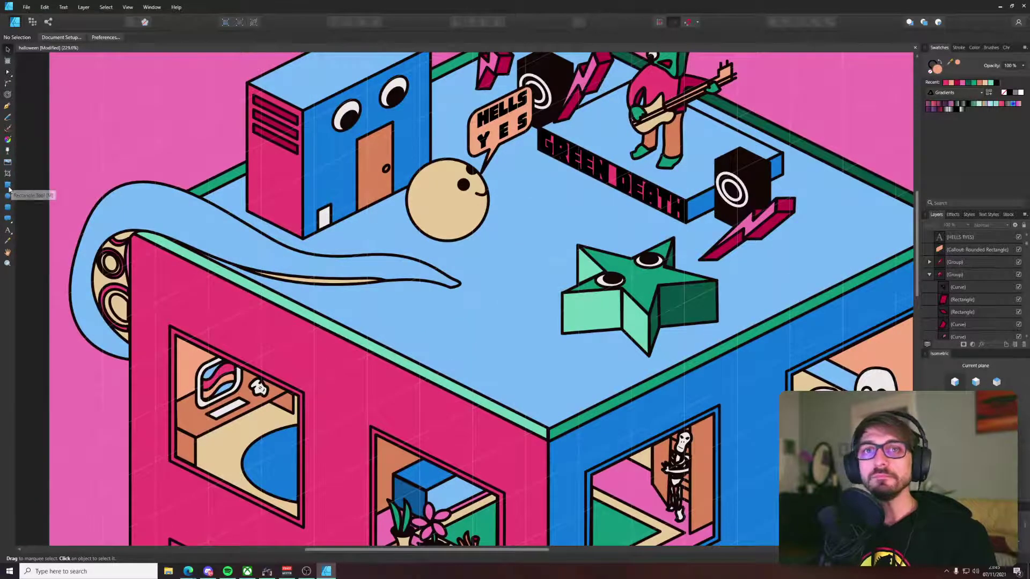
left_click(8, 185)
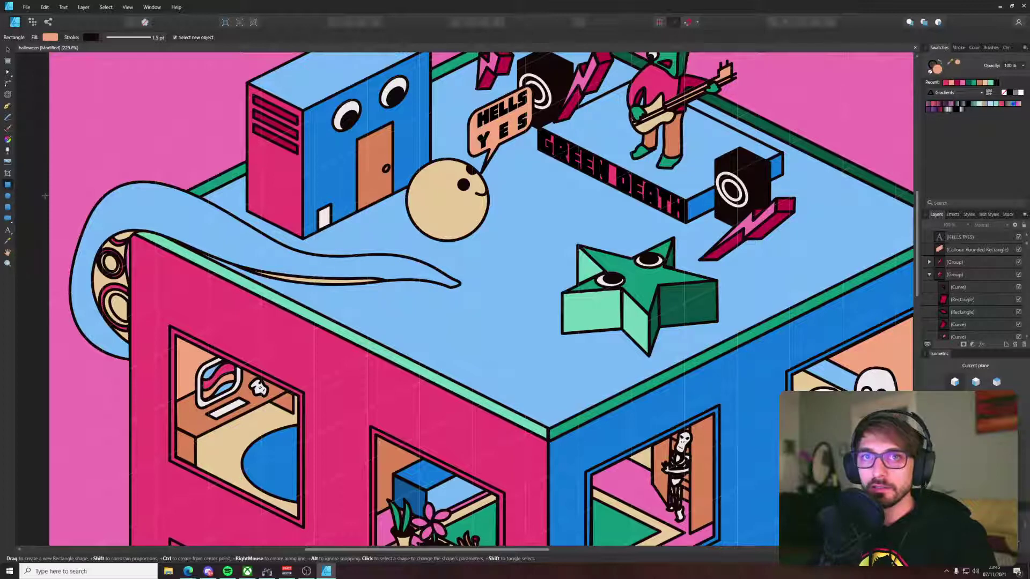
key("p")
left_click(415, 327)
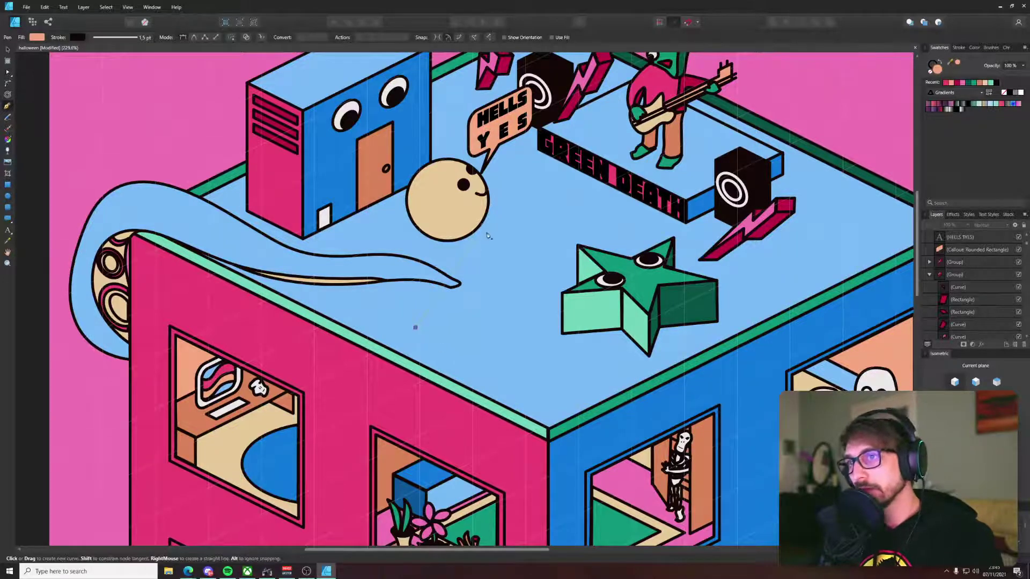
left_click(485, 224)
left_click(486, 357)
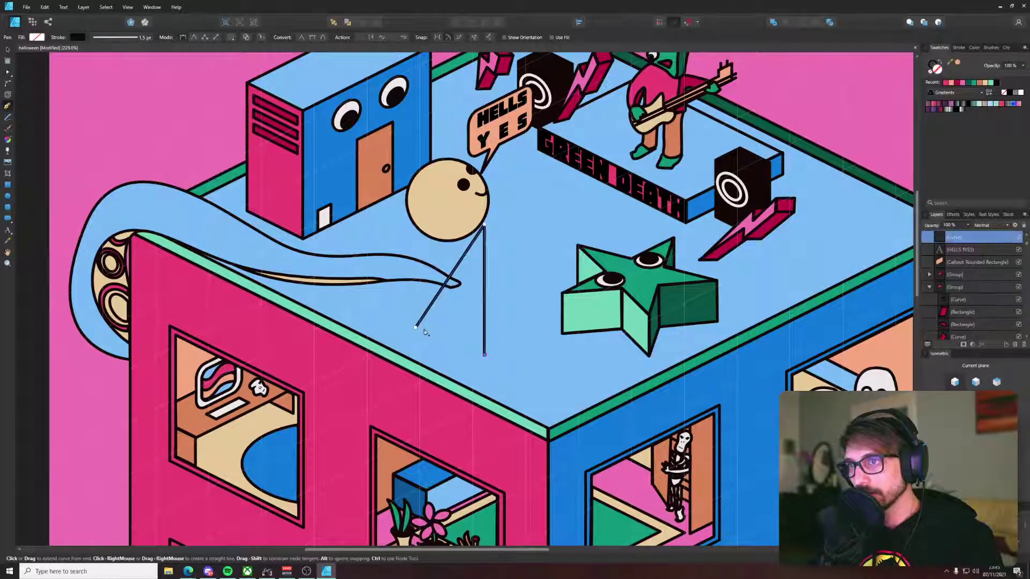
left_click(415, 327)
key("a")
left_click_drag(486, 358, 493, 362)
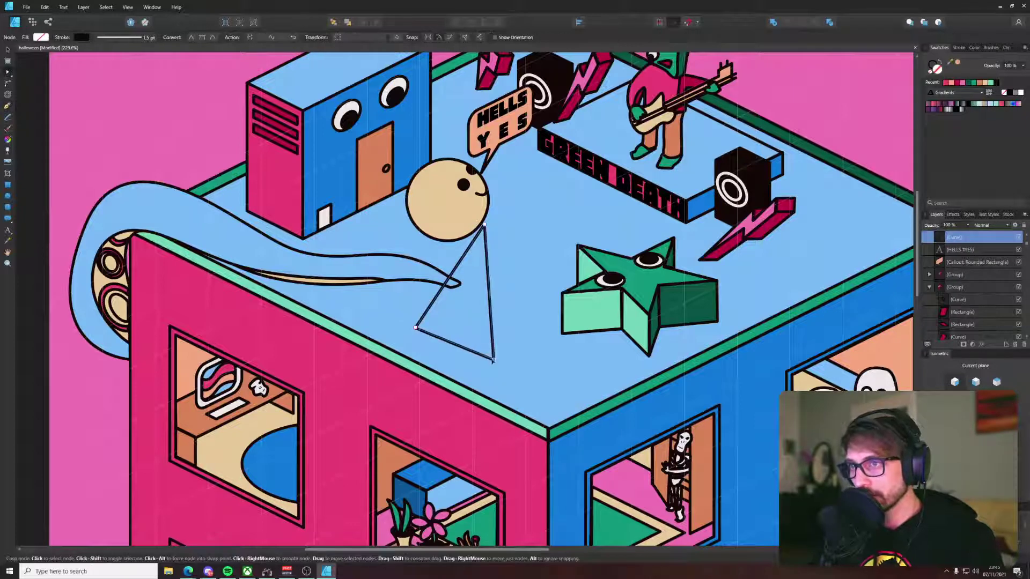
Step: Duplicate the triangle and move its outer corner across to form the pyramid's second, narrower face
key("v")
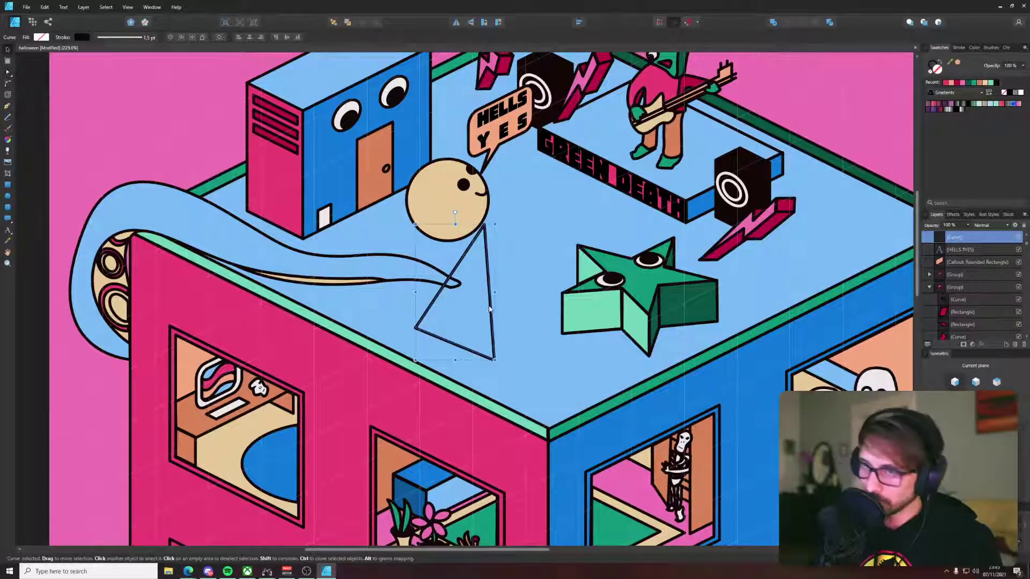
key("ctrl+j")
key("a")
left_click_drag(416, 328, 530, 307)
key("v")
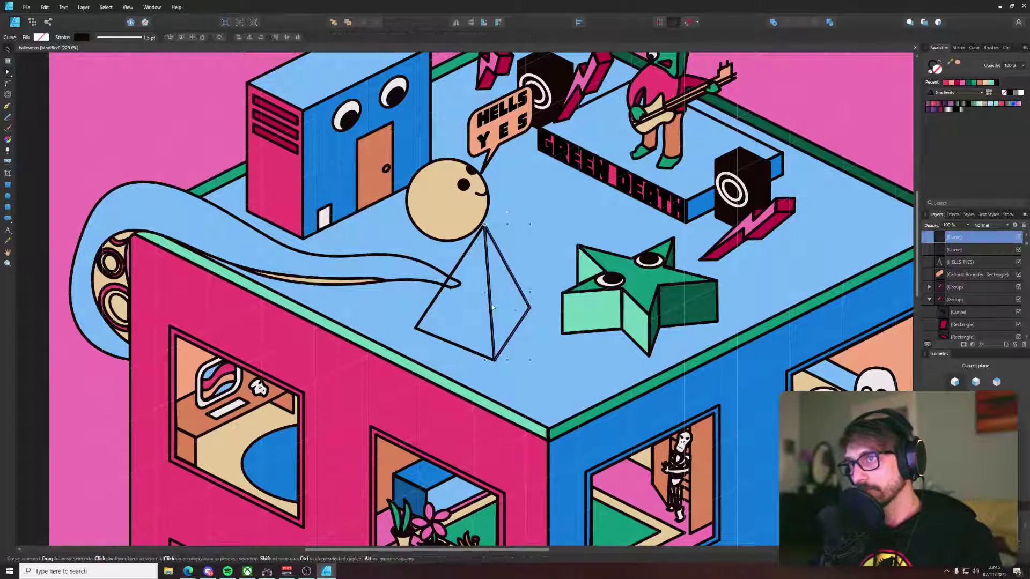
Step: Move both pyramid faces together into the gap between the ball and star characters
left_click(438, 304, "shift")
left_click_drag(443, 324, 486, 272)
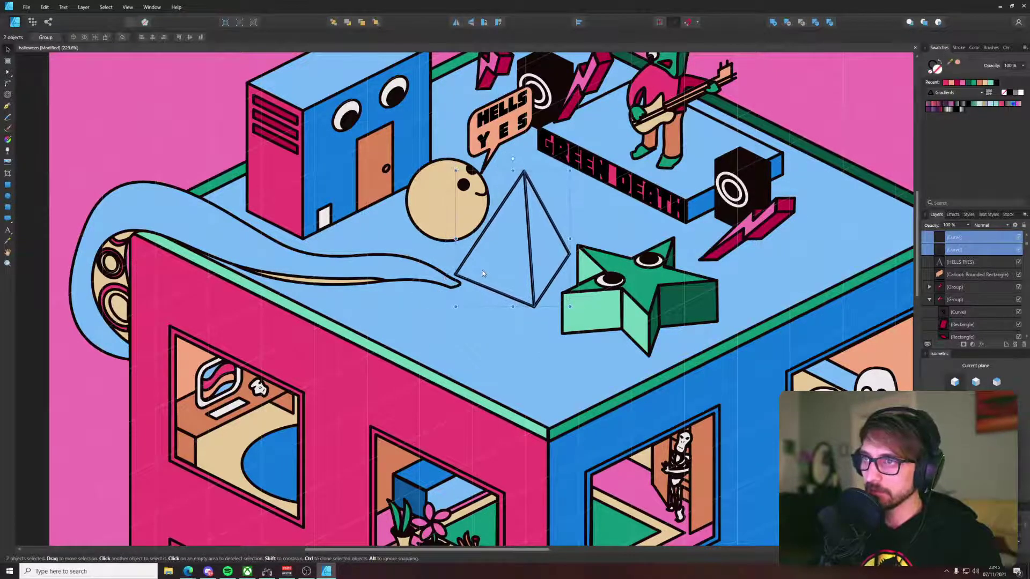
left_click(514, 224)
Step: Fill the pyramid's wider face with the dark crimson from the palette's first row
left_click(495, 216)
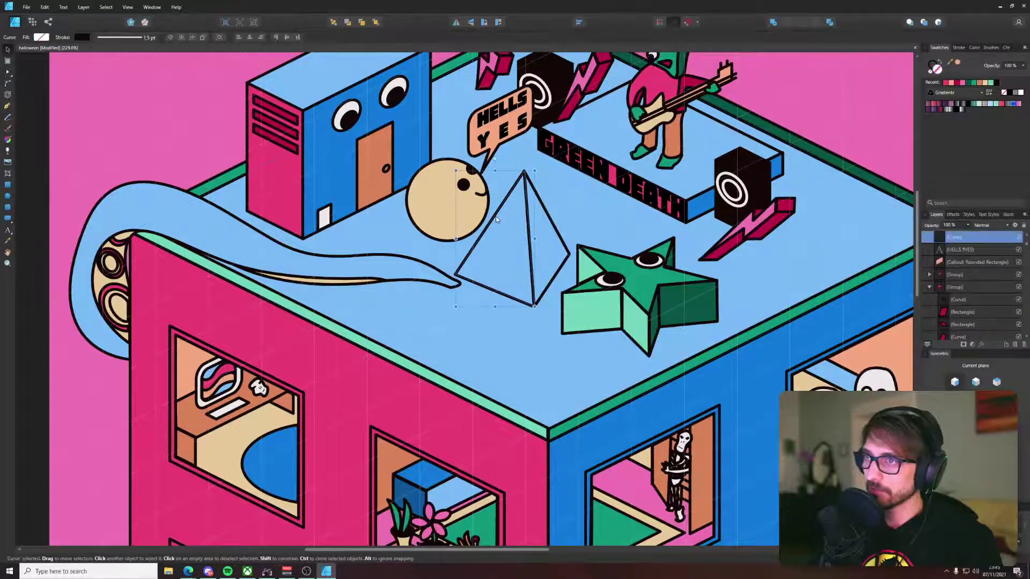
scroll(495, 216, "down", 6)
left_click_drag(464, 208, 494, 254)
key("i")
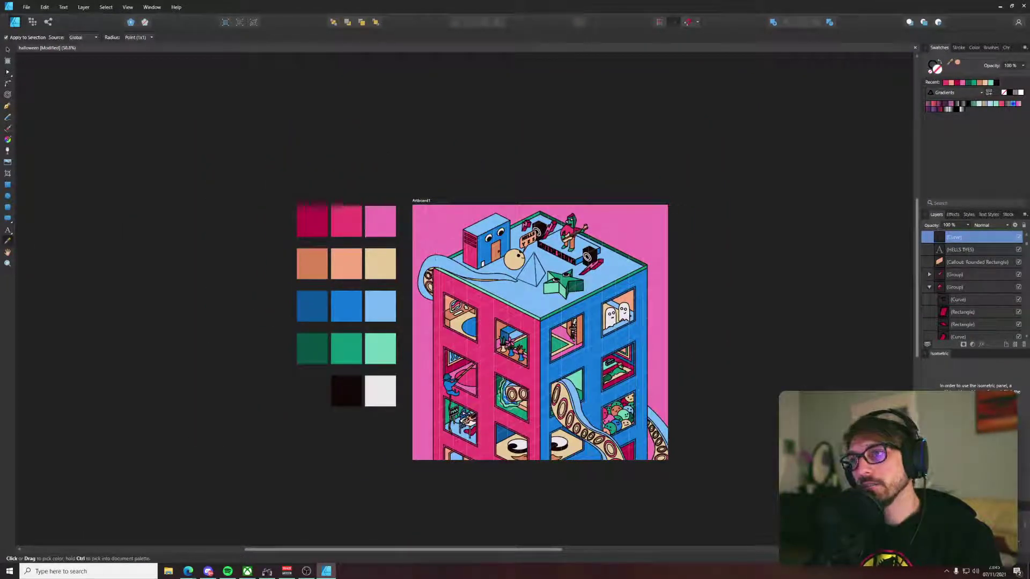
left_click(313, 220)
key("v")
scroll(554, 250, "up", 2)
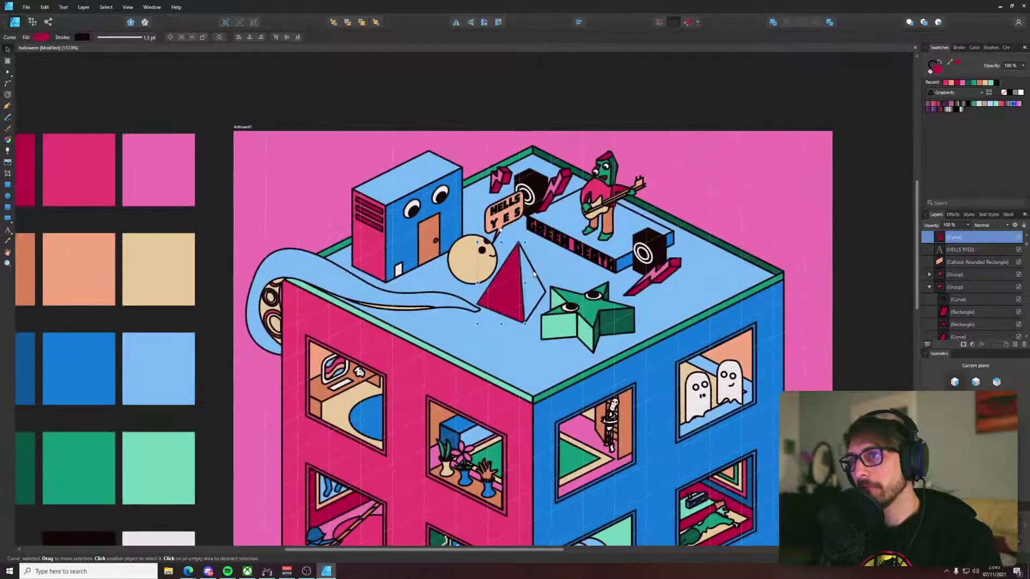
scroll(534, 273, "down", 2)
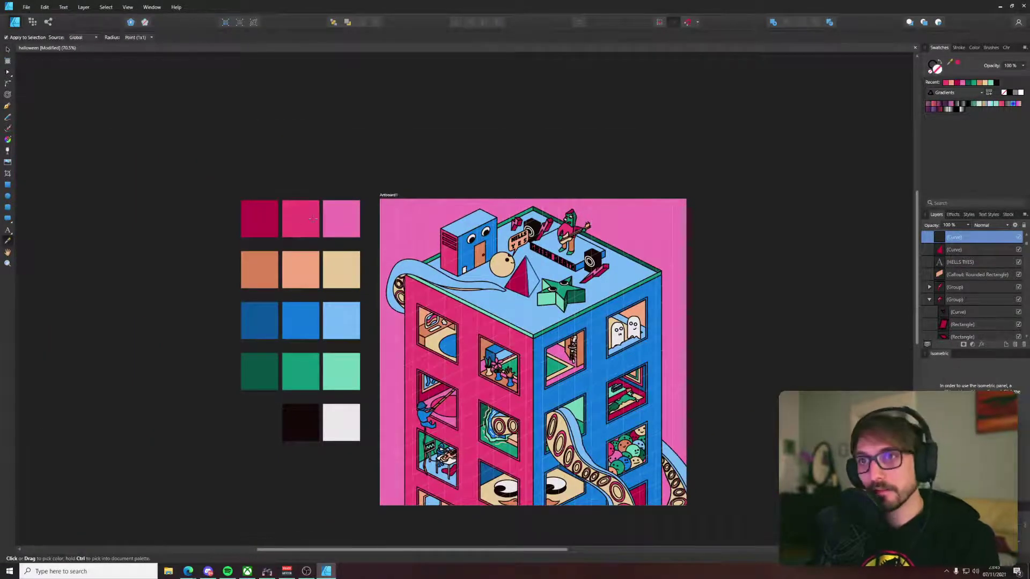
Step: Fill the pyramid's narrower face with the bright pinkish red from the palette's first row and deselect it
key("v")
left_click(531, 195)
scroll(539, 271, "up", 7)
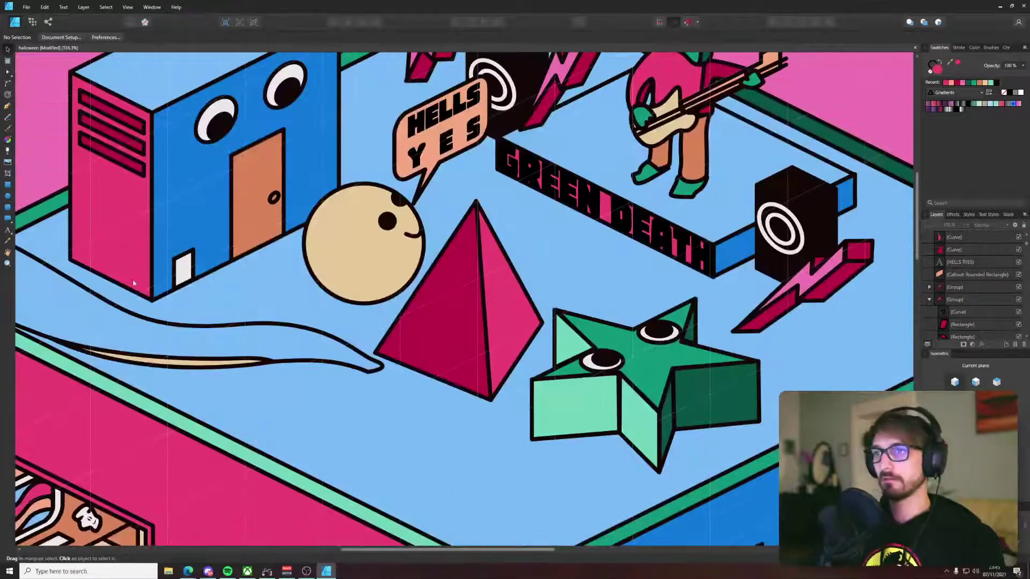
Step: Draw a tilted elliptical eye on the pyramid's wider face and fill it with the white of the star's eyes
left_click(7, 203)
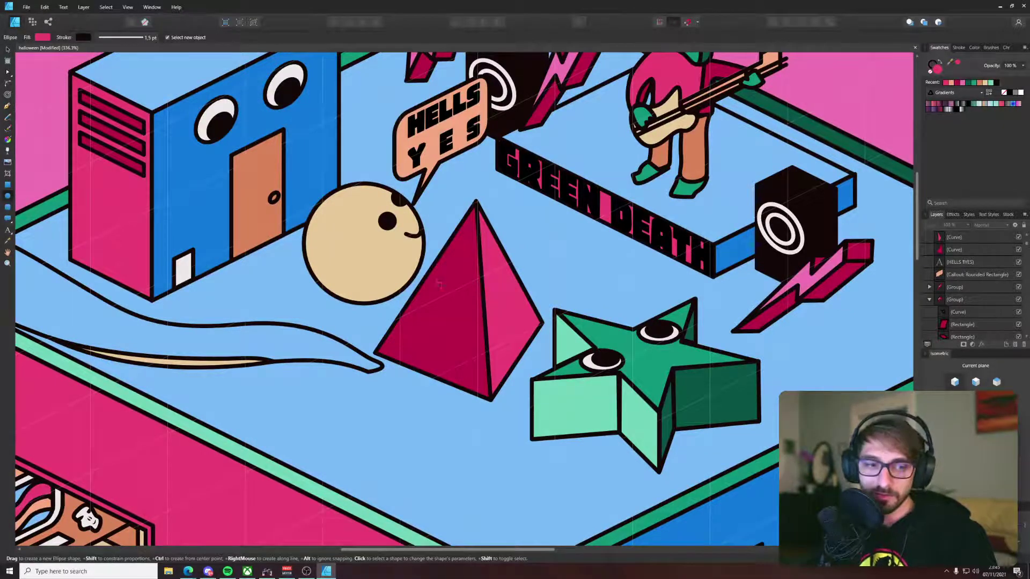
left_click_drag(439, 284, 482, 325)
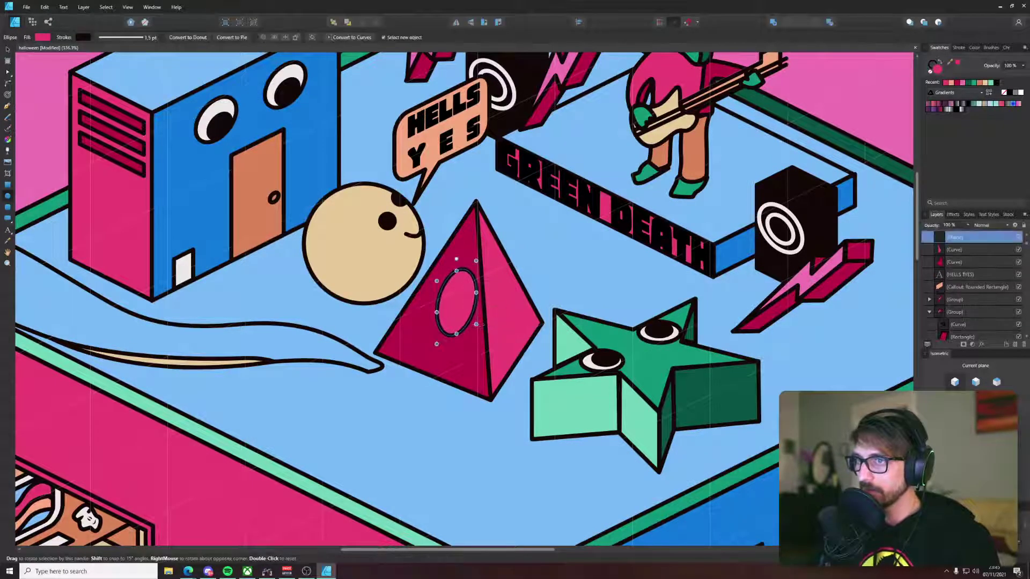
key("i")
left_click(585, 360)
key("v")
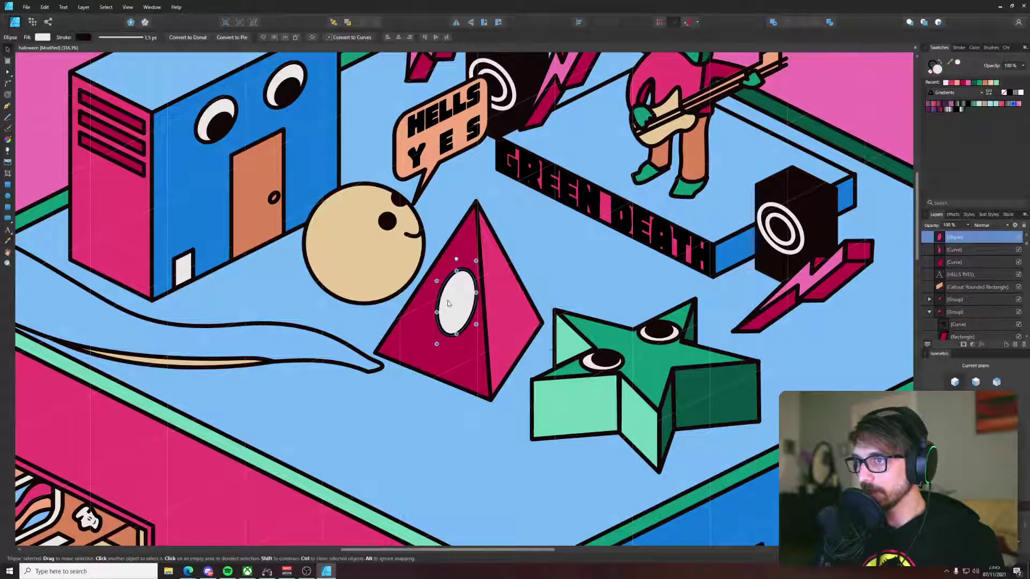
left_click_drag(437, 312, 387, 264)
Step: Add a smaller white eye on the pyramid's narrower face and give both eyes black elliptical pupils
scroll(499, 291, "up", 3)
key("ctrl+j")
key("i")
left_click(711, 420)
key("v")
left_click_drag(363, 302, 365, 294)
scroll(364, 294, "down", 9)
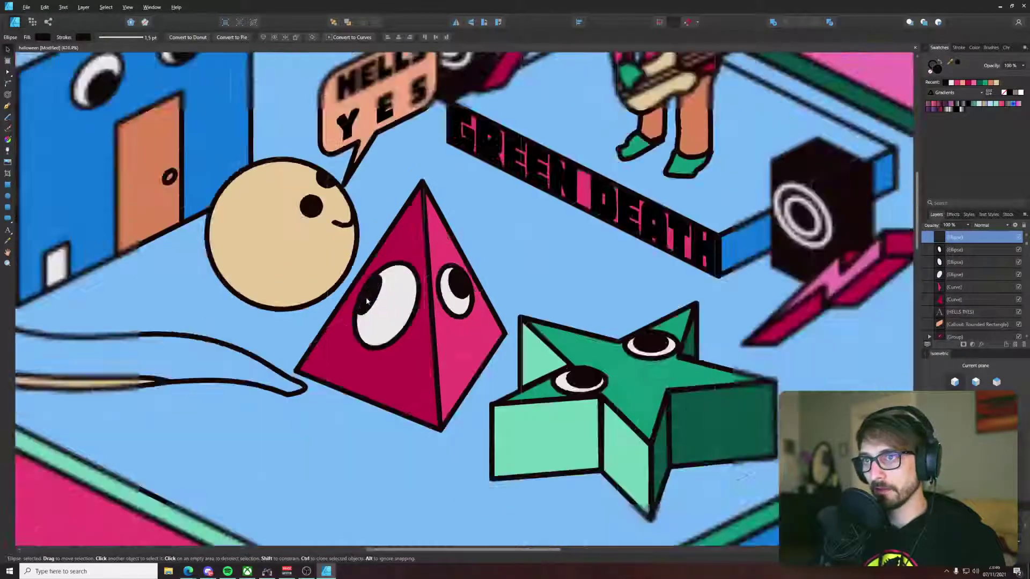
left_click(364, 167)
scroll(369, 322, "up", 5)
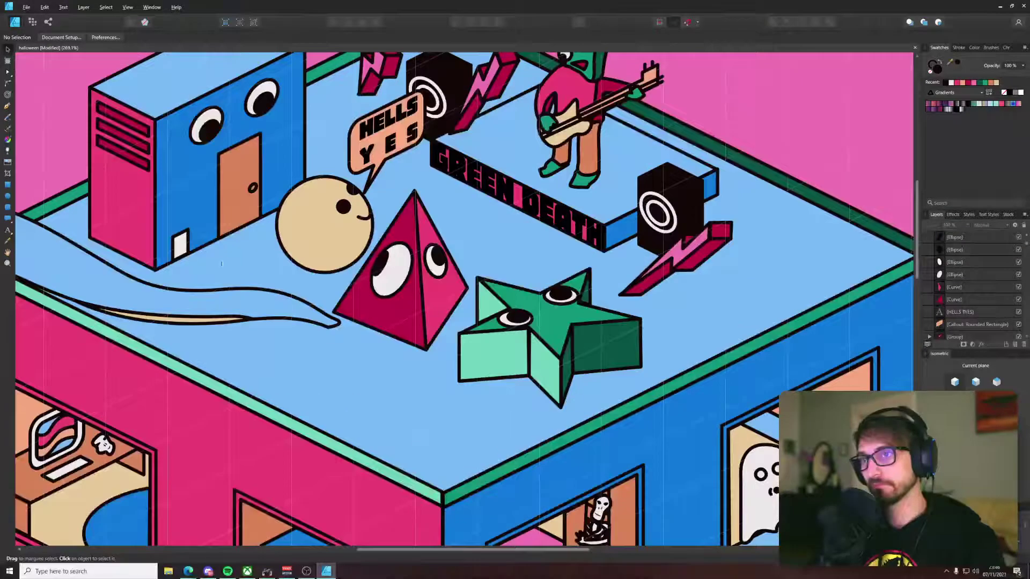
Step: Draw a small tilted black ellipse as a mouth below the eye on the pyramid's wider face
left_click(7, 196)
scroll(368, 280, "up", 4)
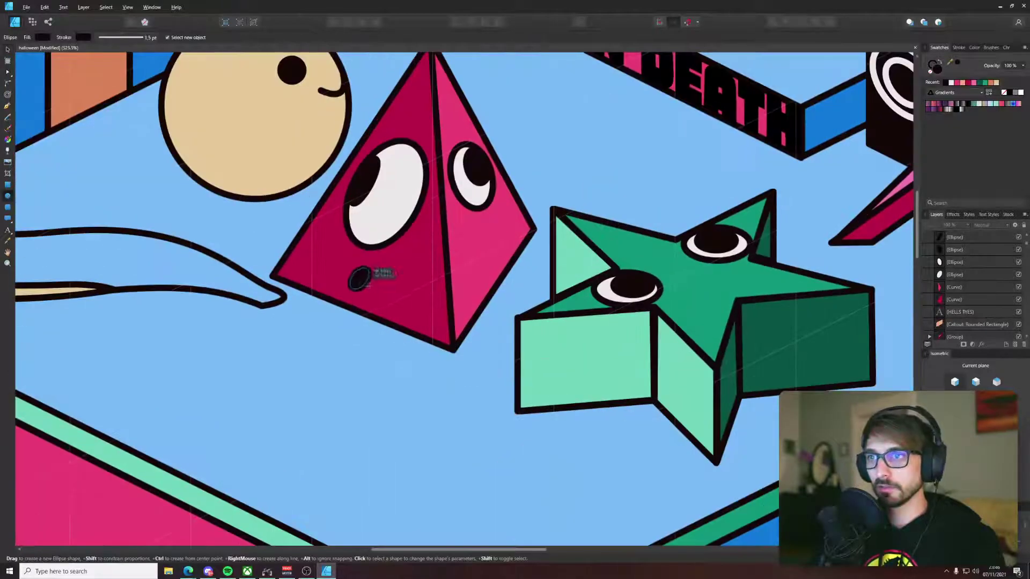
key("c")
left_click_drag(369, 286, 481, 253)
key("v")
key("ctrl+z")
Step: Draw a small curved smile with the Pen tool below the eye on the pyramid's narrower face
key("p")
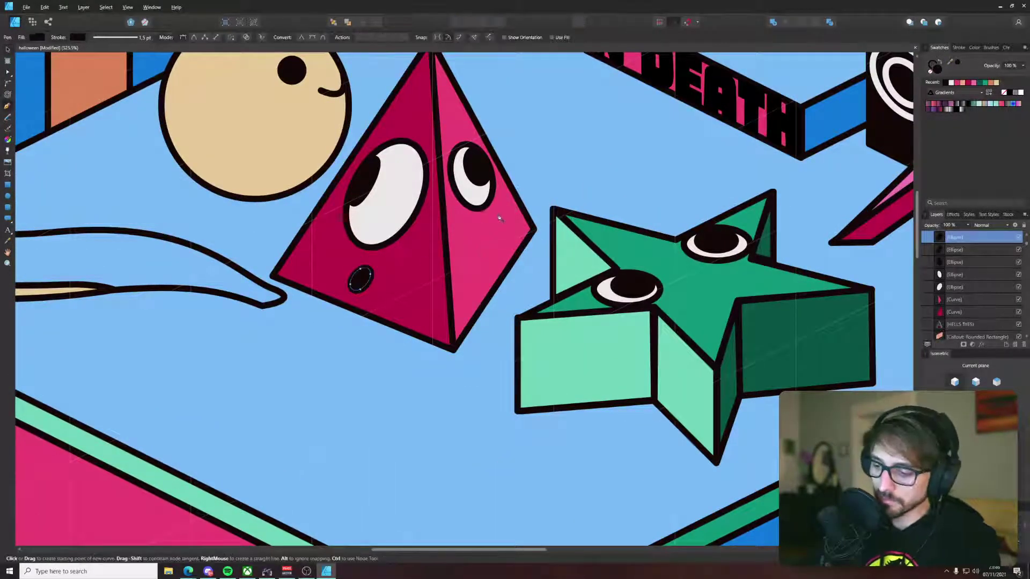
key("v")
left_click(557, 183)
key("ctrl+0")
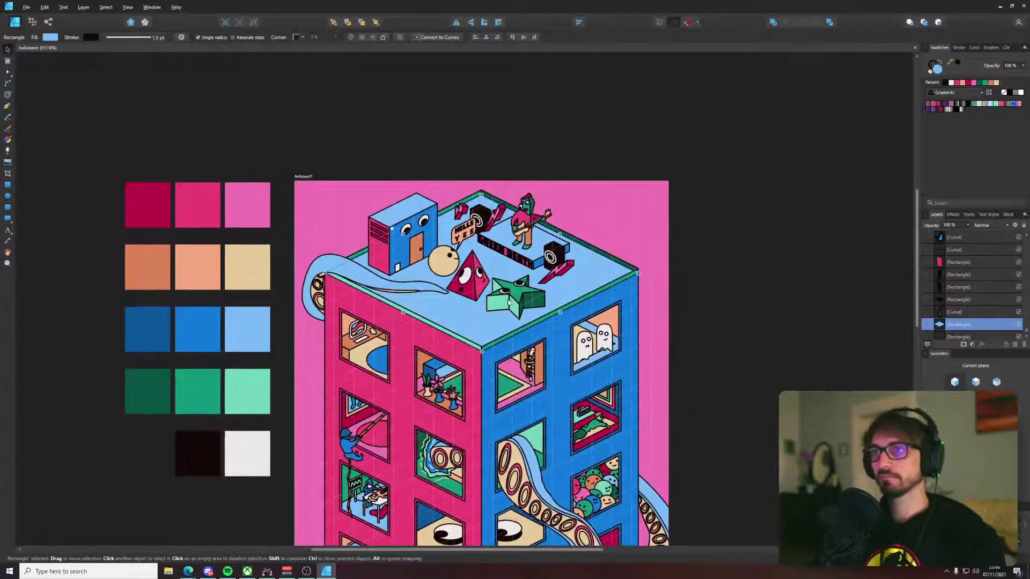
scroll(448, 303, "up", 3)
scroll(445, 276, "up", 1)
Step: Pull the outer corner of the pyramid's narrower face out toward the star and place that face behind the star
left_click(435, 273)
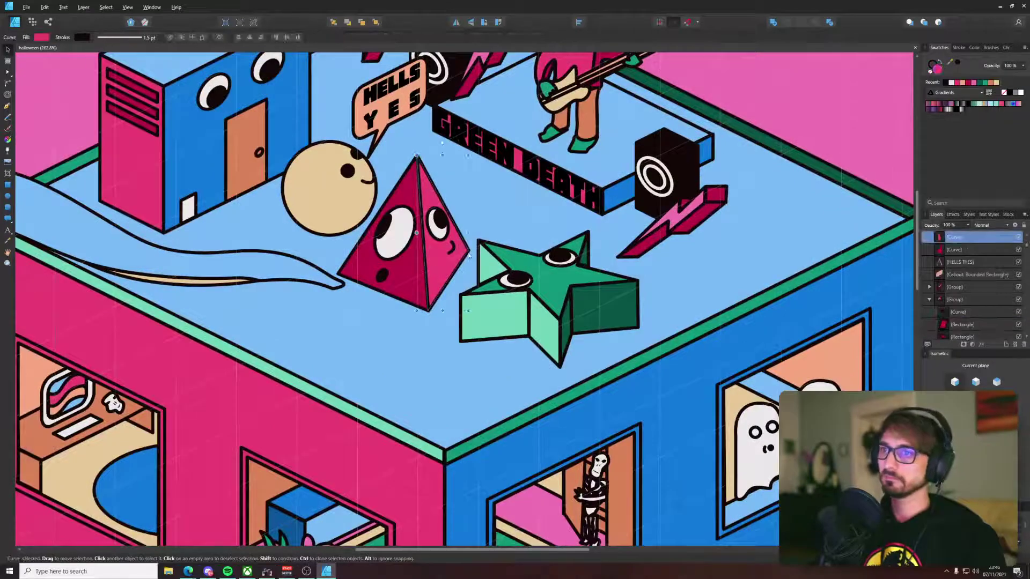
key("a")
left_click_drag(468, 250, 480, 258)
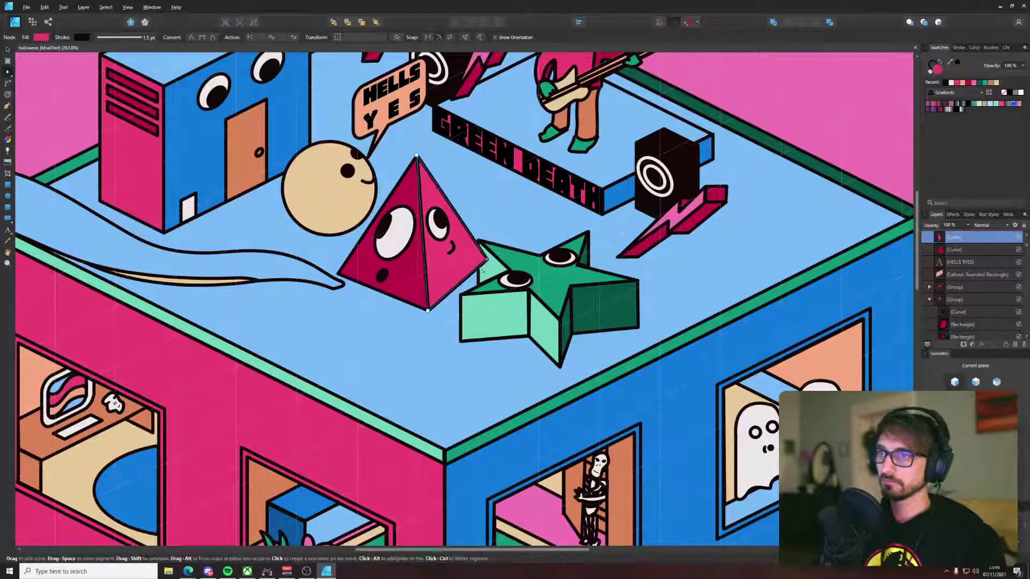
key("v")
key("Delete")
left_click(459, 275)
key("ctrl+z")
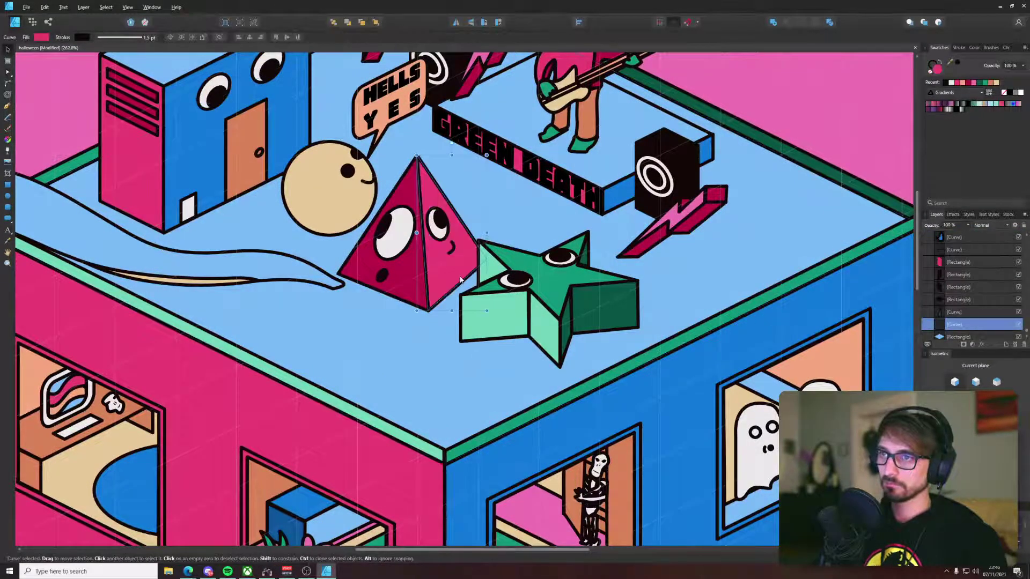
scroll(647, 267, "down", 4)
left_click(657, 277)
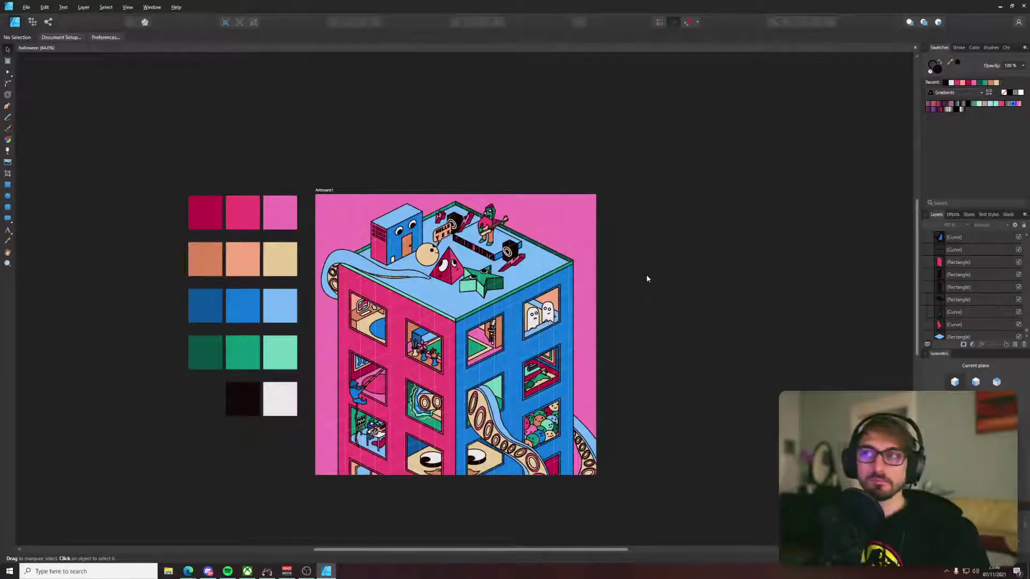
Step: Select the star character's eyes, top and side faces together and move them slightly away from the pyramid
scroll(475, 279, "up", 4)
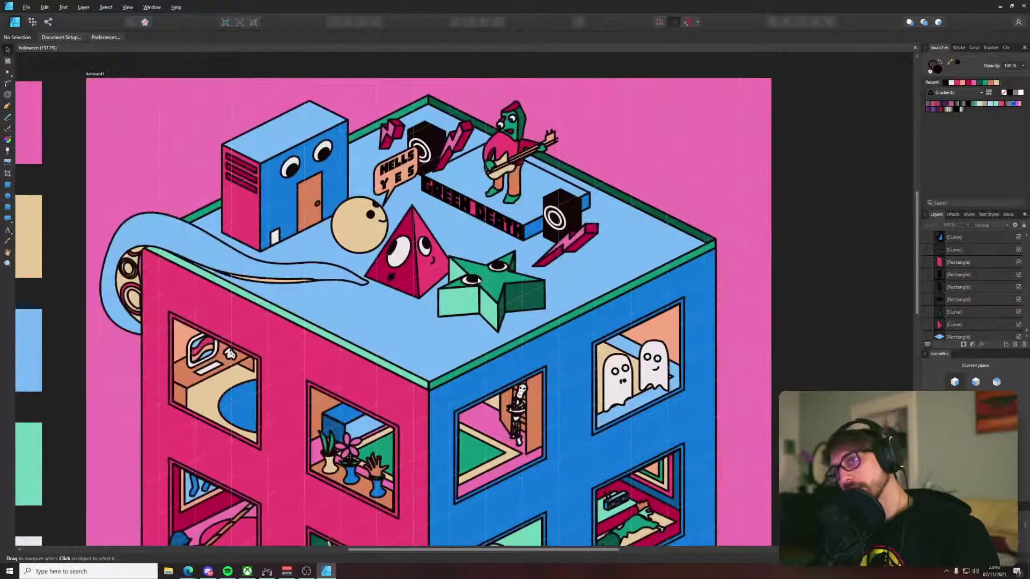
left_click(472, 283)
scroll(472, 284, "up", 5)
left_click(558, 255, "shift")
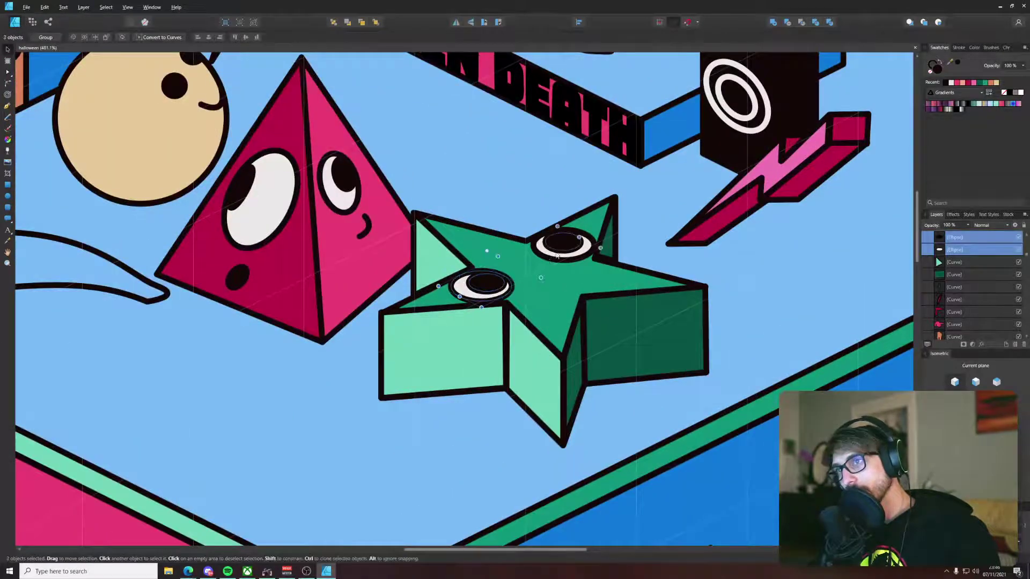
left_click(608, 240, "shift")
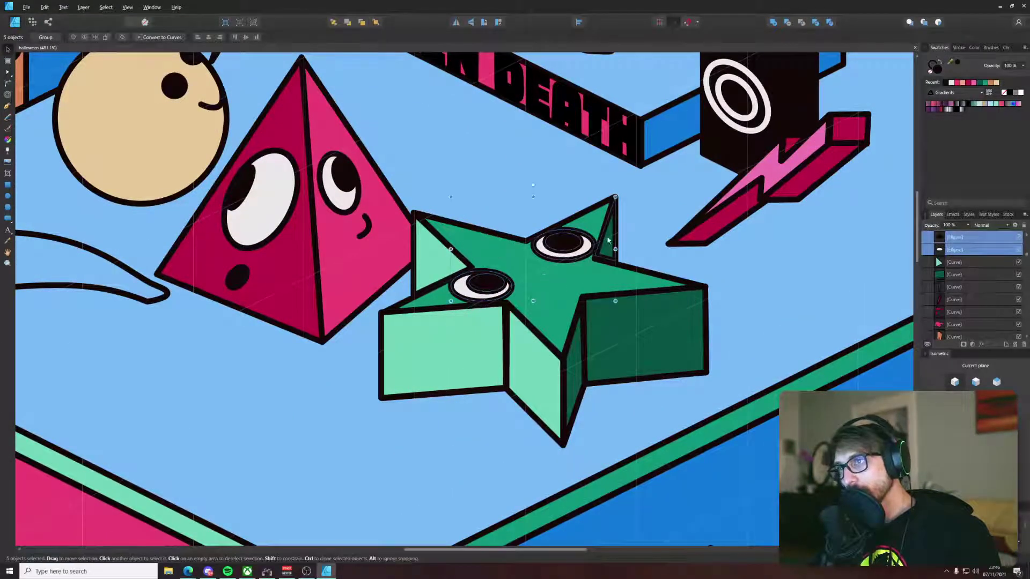
left_click(515, 279, "shift")
left_click(448, 264, "shift")
left_click(438, 344, "shift")
left_click(545, 367, "shift")
left_click(580, 357, "shift")
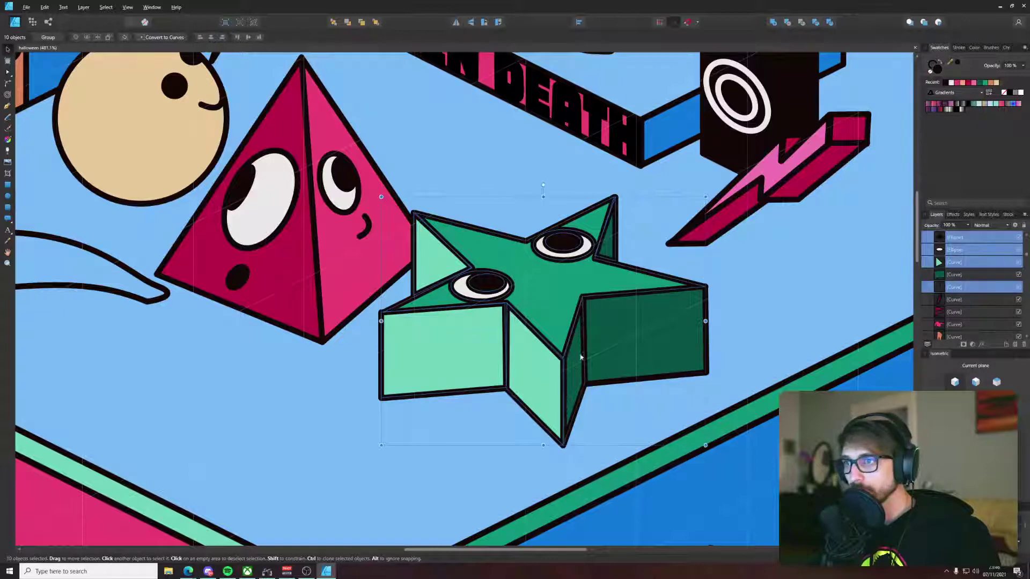
left_click(615, 349, "shift")
left_click_drag(566, 316, 591, 328)
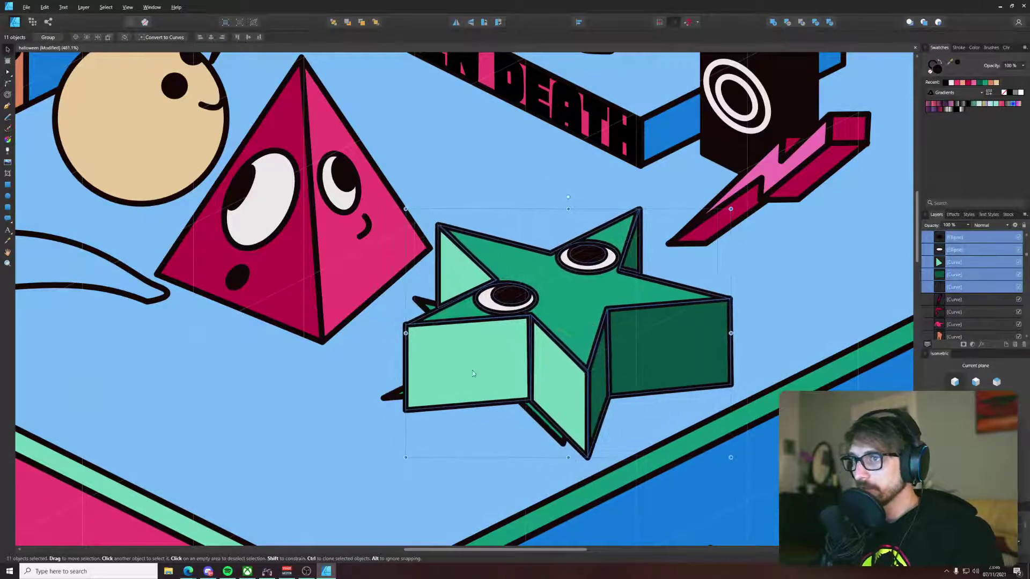
Step: Delete the leftover green star shape that stayed at the star character's old position
left_click(400, 396)
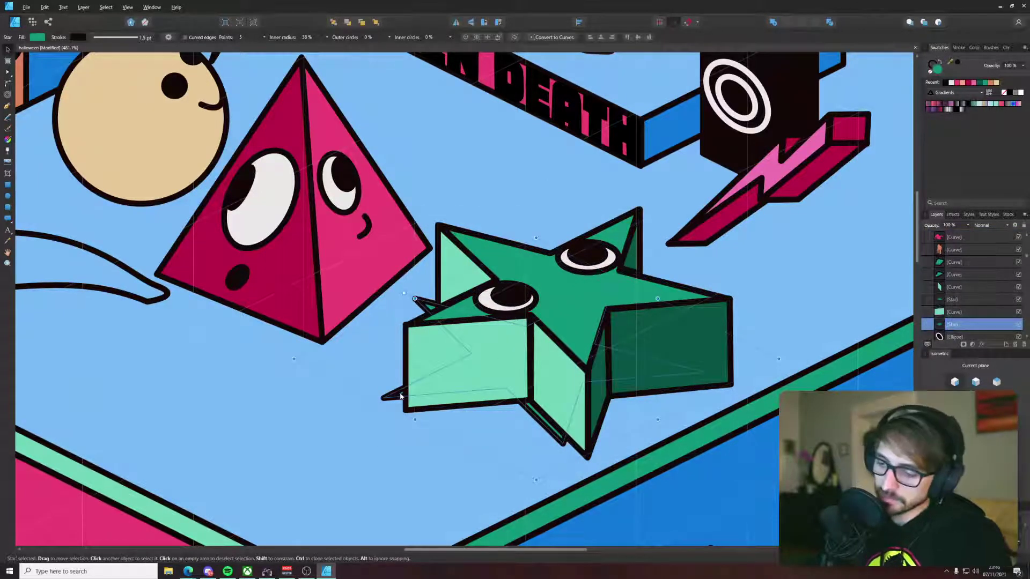
key("ctrl+z")
key("ctrl+g")
left_click(376, 392)
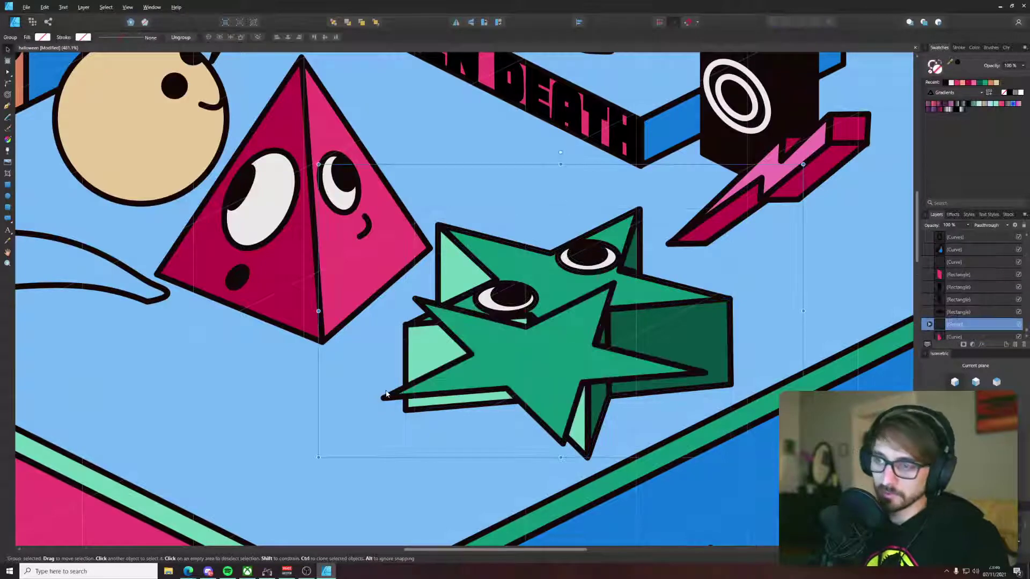
left_click(400, 394)
key("Delete")
scroll(412, 386, "down", 5)
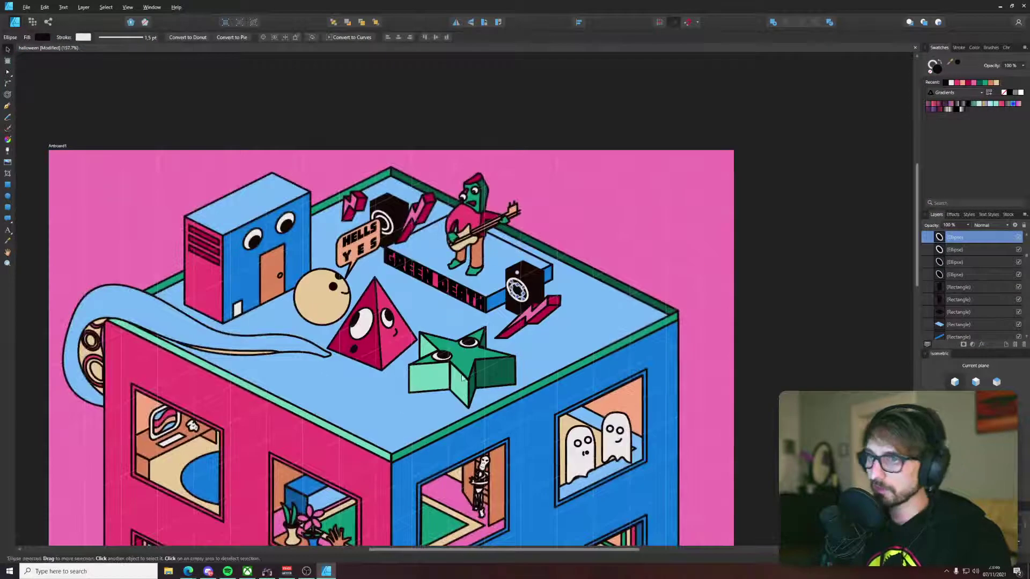
Step: Nudge the star character slightly further from the pyramid, deselect it and save the document
left_click(461, 377)
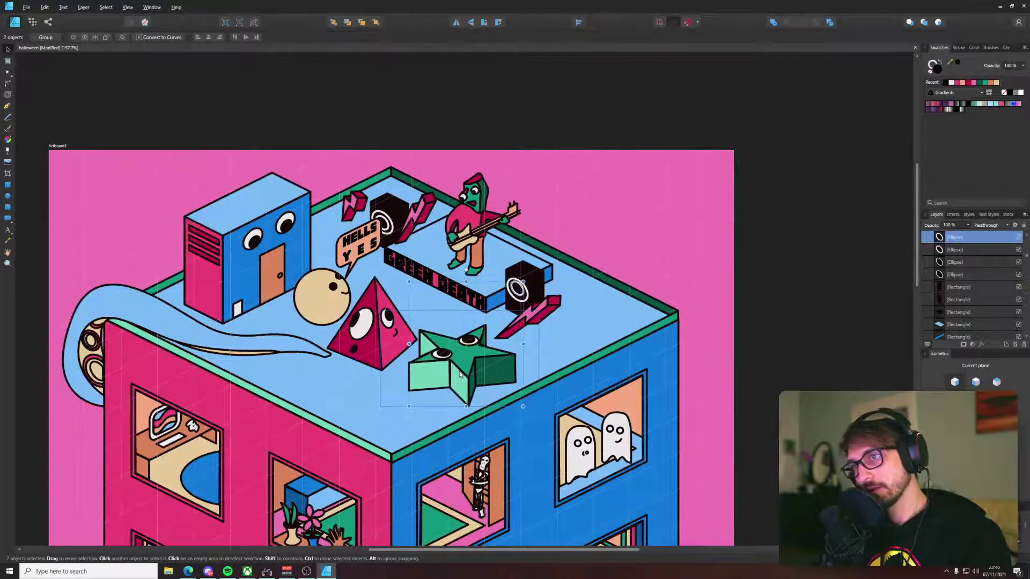
left_click_drag(459, 371, 467, 370)
scroll(467, 370, "down", 4)
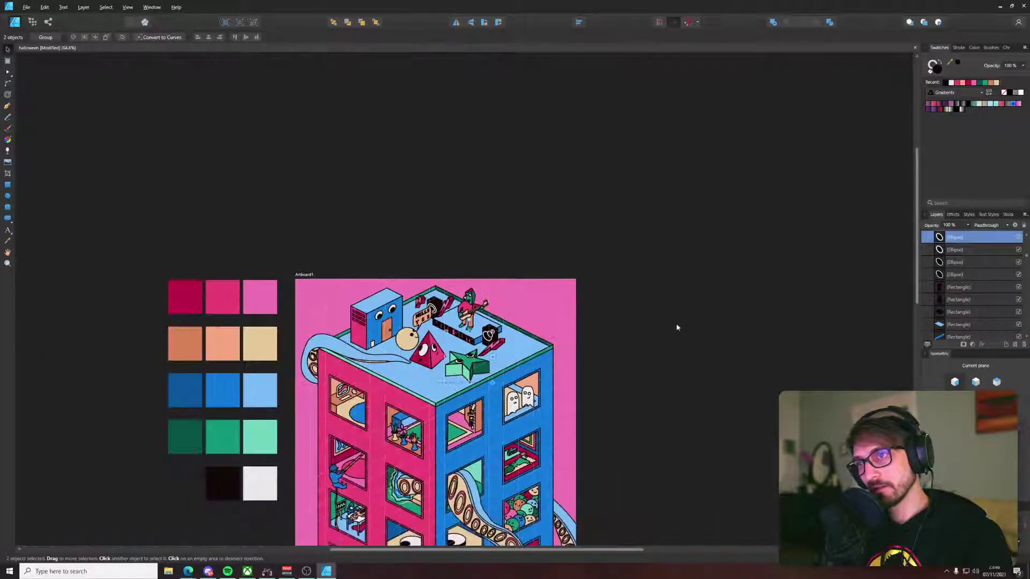
left_click(675, 324)
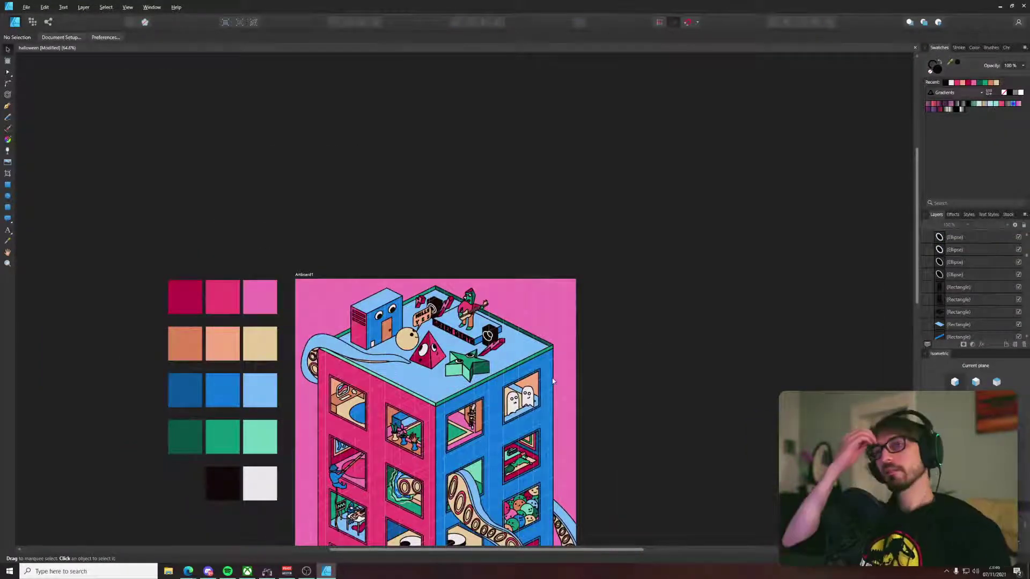
key("ctrl+s")
scroll(488, 389, "down", 2)
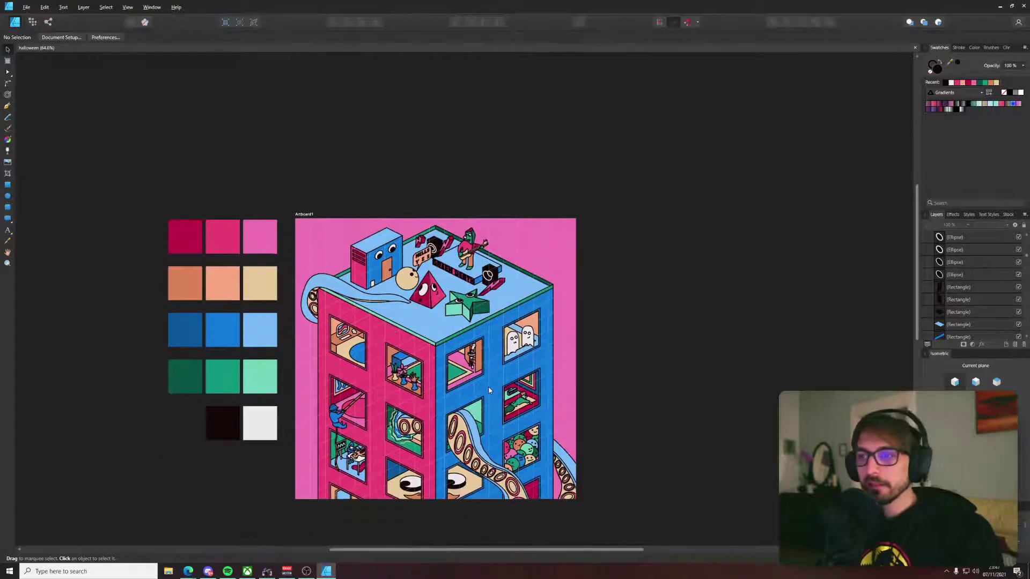
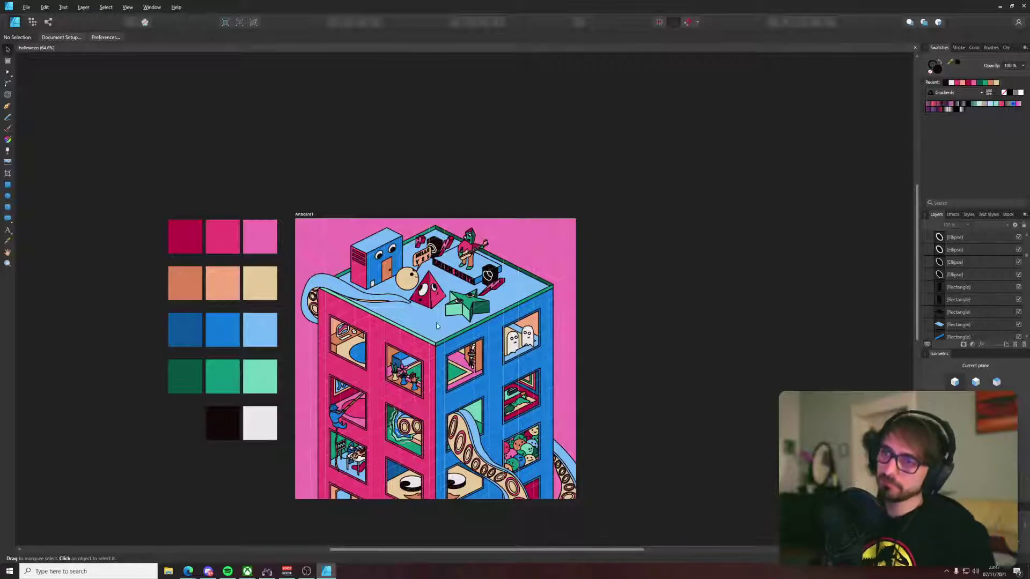
Step: Draw a long closed shape with rounded ends using the Pen tool, parallel to the roof's front edge below the pyramid
scroll(436, 323, "up", 6)
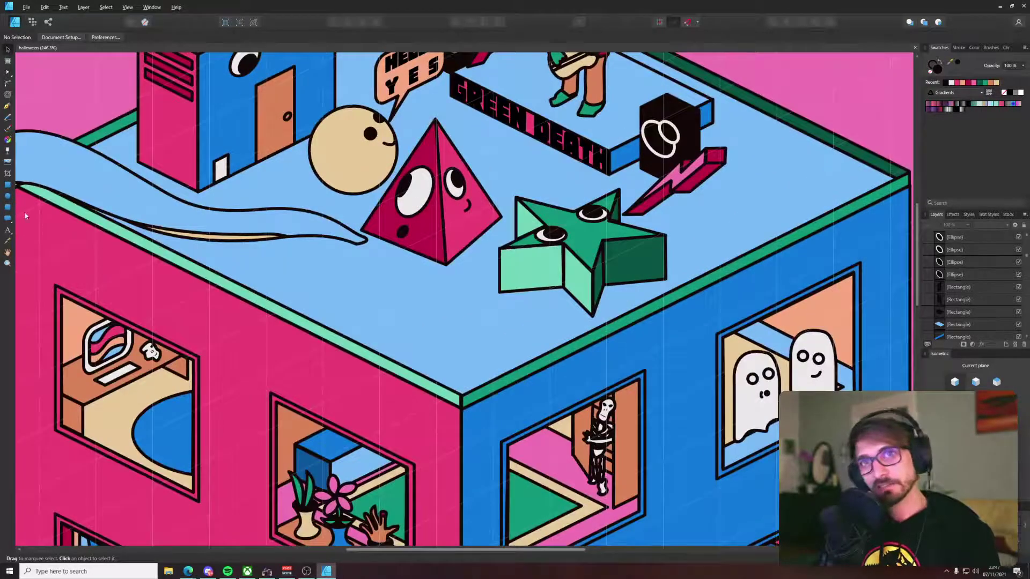
key("p")
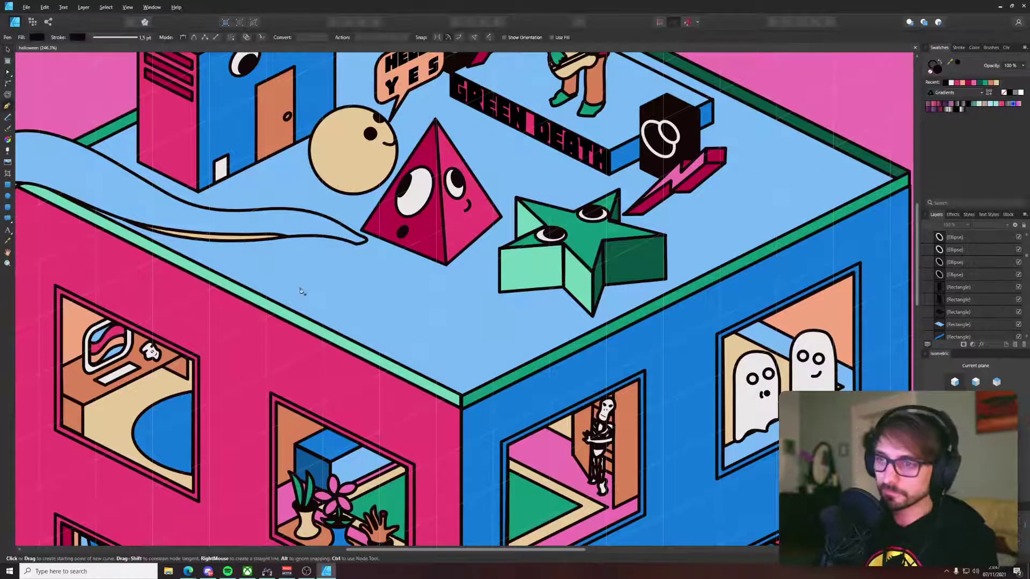
left_click(267, 264)
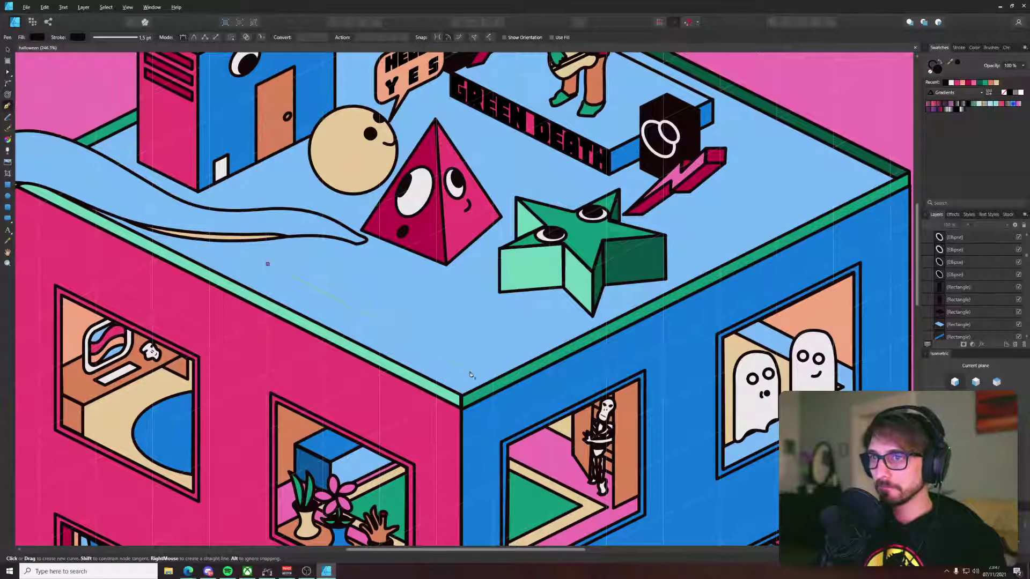
left_click(457, 358)
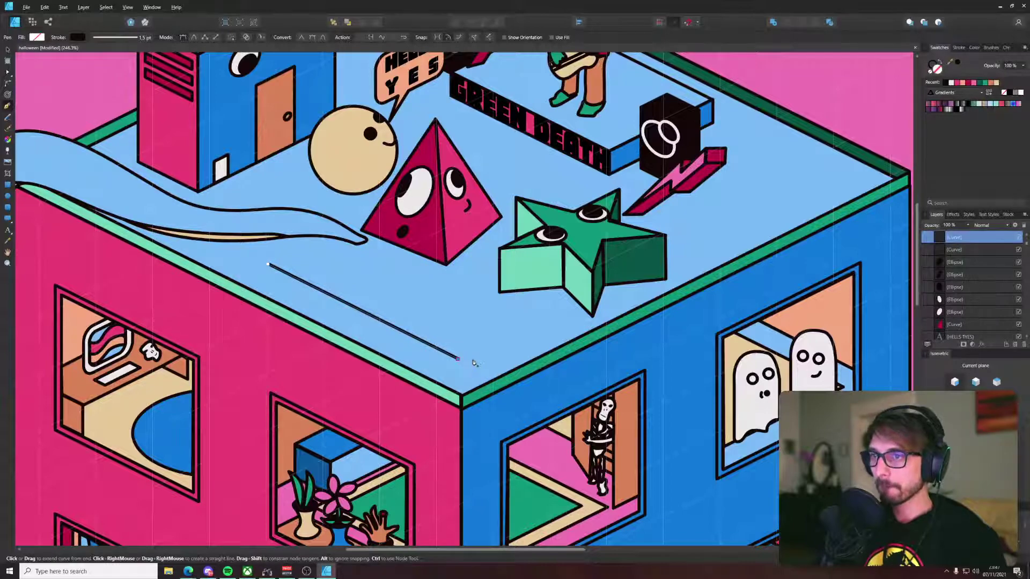
scroll(473, 363, "up", 3)
left_click_drag(503, 355, 531, 328)
left_click_drag(479, 299, 454, 289)
left_click_drag(352, 250, 562, 346)
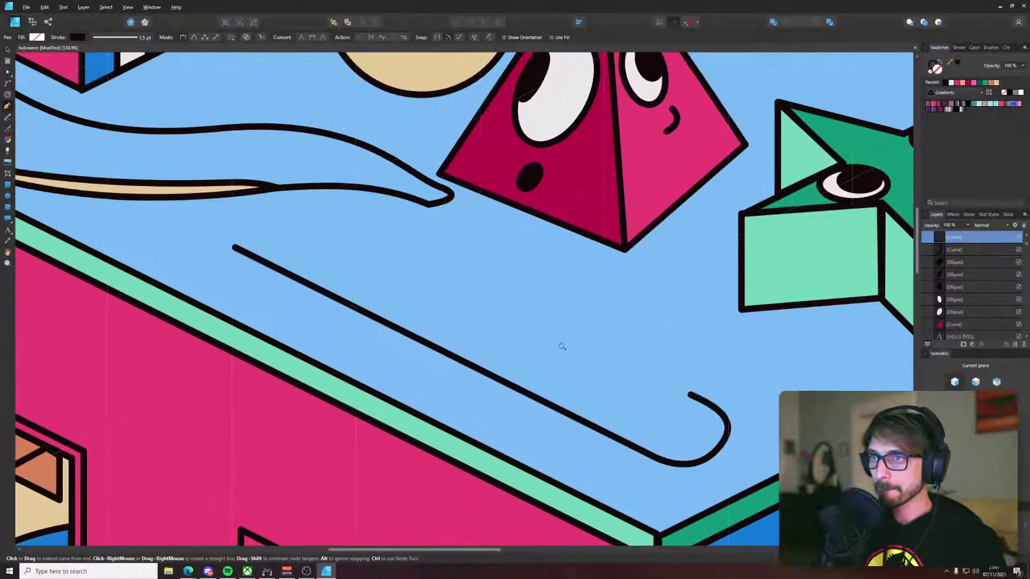
left_click(315, 206)
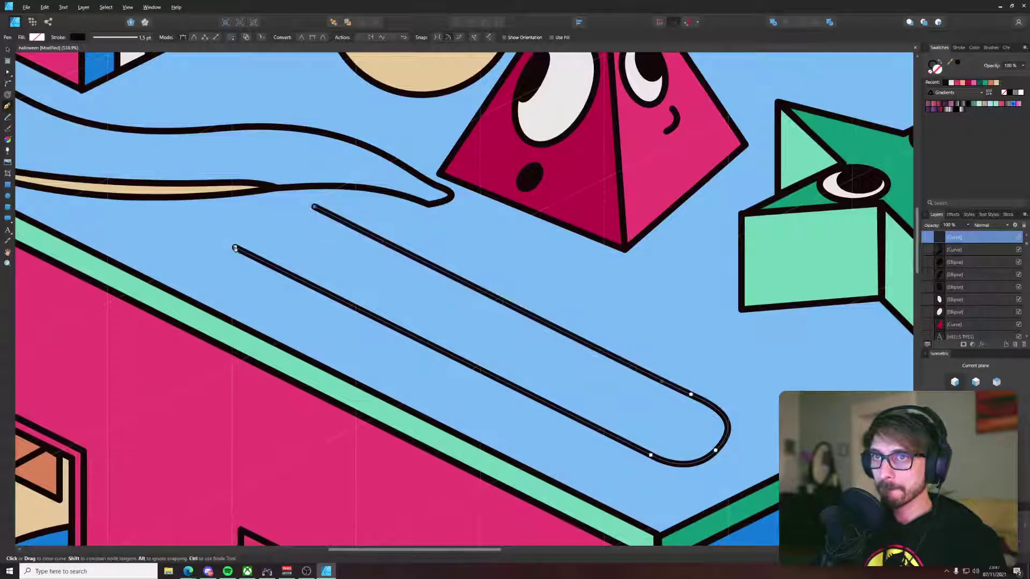
left_click_drag(235, 247, 239, 325)
key("v")
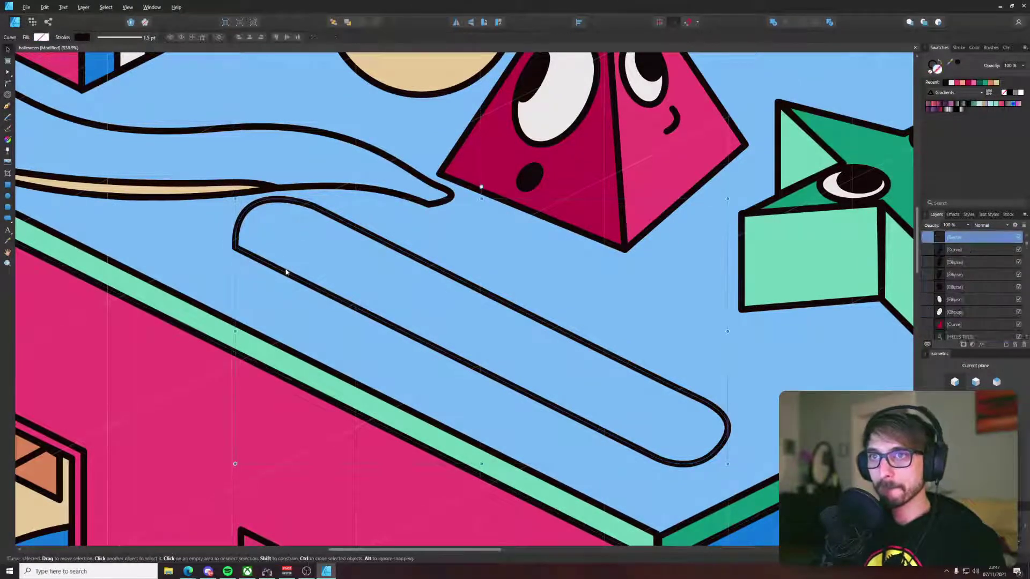
Step: Fill the long rounded shape with the light peach from the palette's second row
scroll(284, 272, "down", 5, "ctrl")
scroll(288, 273, "down", 3, "ctrl")
key("i")
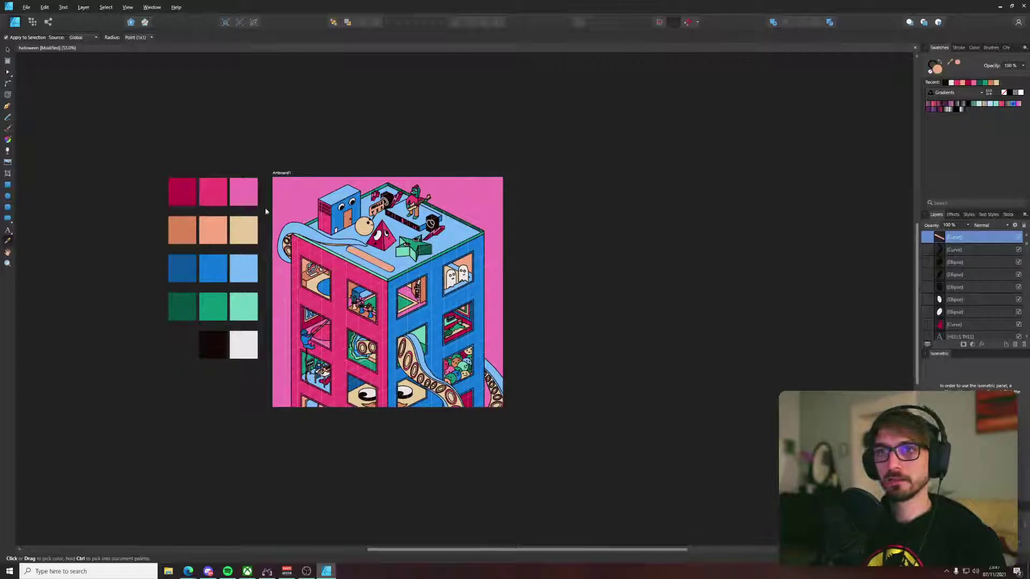
key("v")
scroll(370, 267, "up", 5, "ctrl")
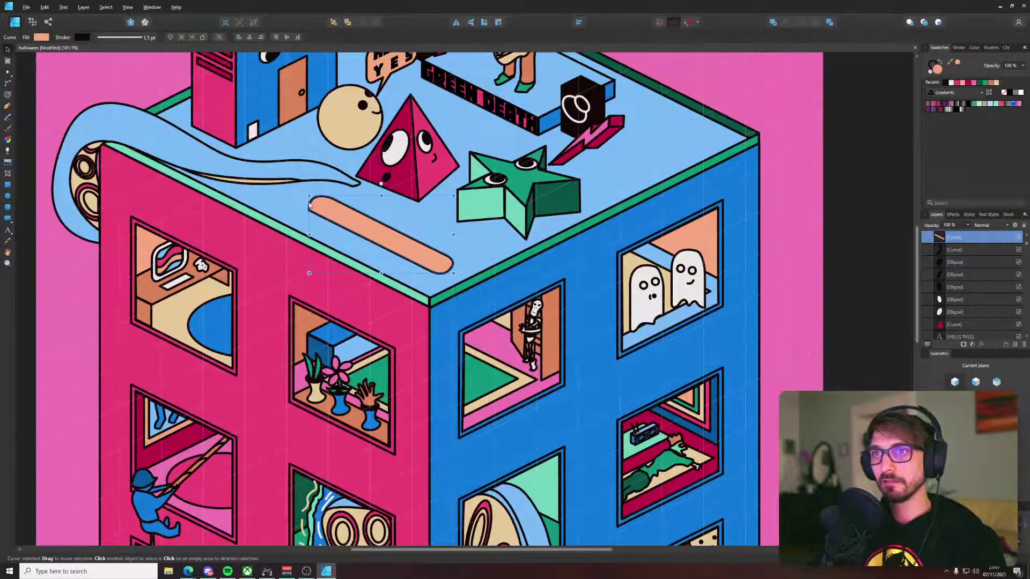
scroll(346, 247, "up", 5)
left_click_drag(346, 247, 17, 218)
left_click(7, 196)
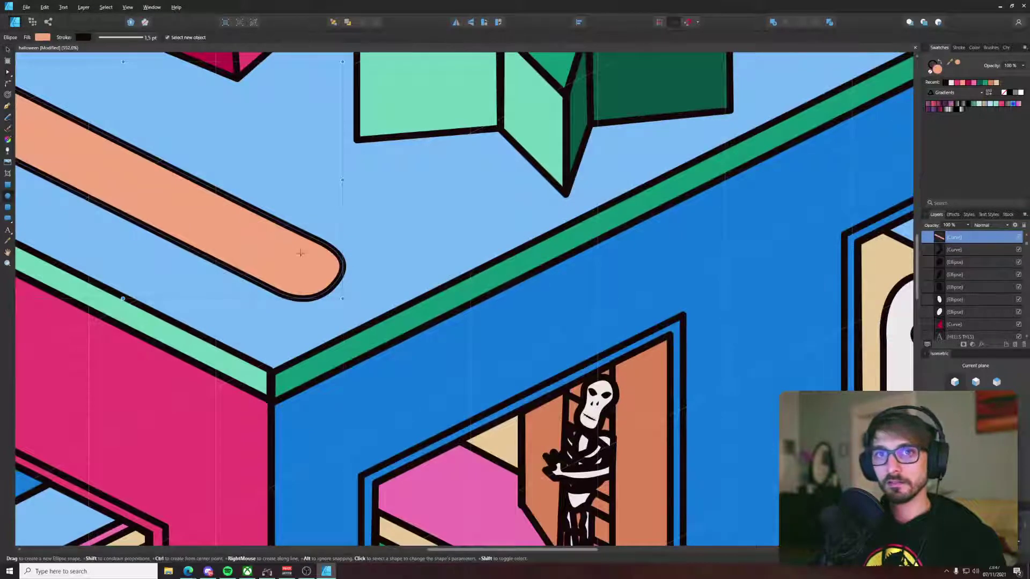
left_click_drag(292, 247, 328, 273)
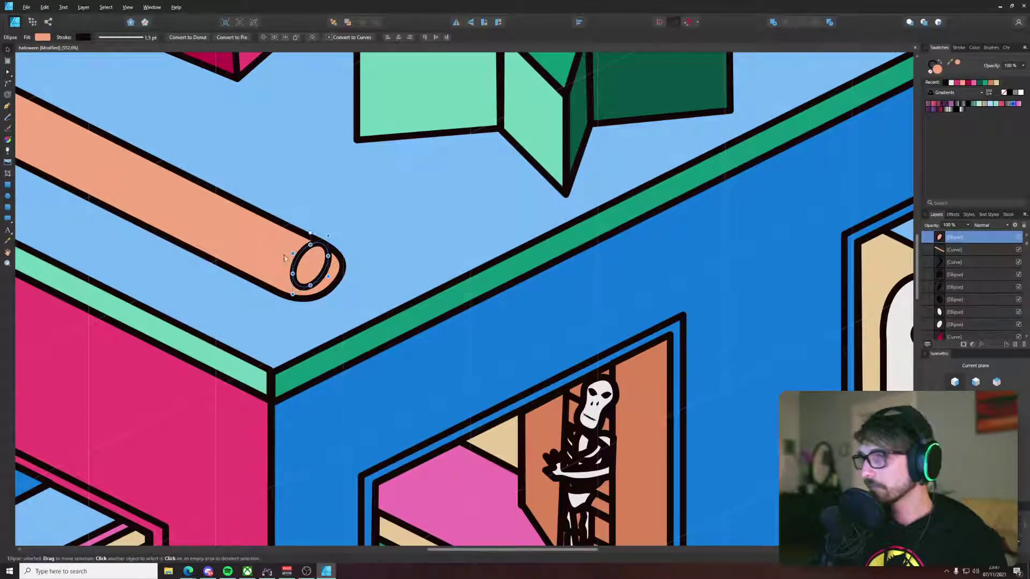
mouse_move(310, 234)
left_mouse_down()
mouse_move(314, 220)
mouse_move(280, 249)
mouse_move(329, 267)
mouse_move(311, 246)
left_mouse_up()
key("Delete")
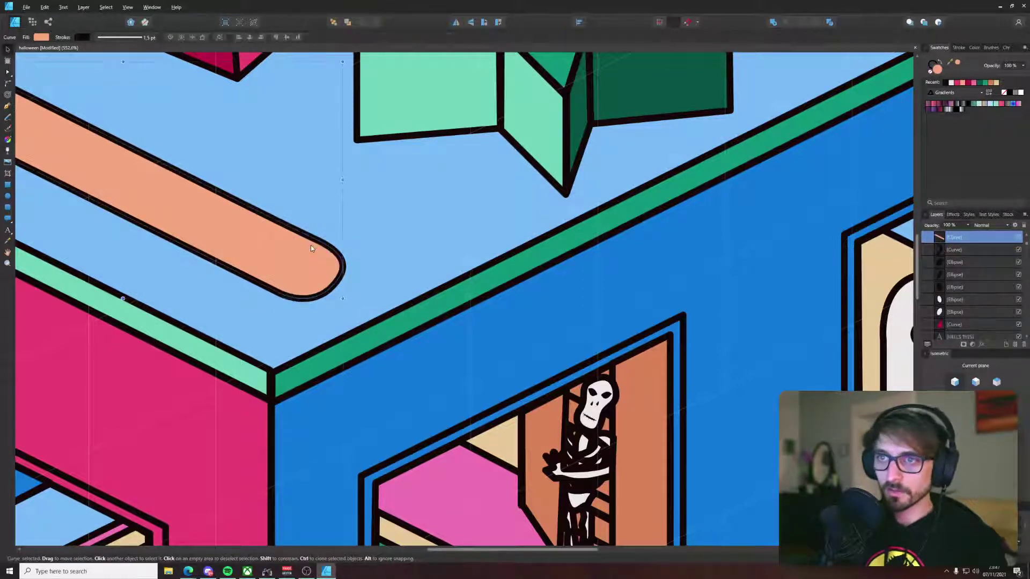
Step: Draw two small round eyes side by side at the front end of the peach body with the Ellipse tool
left_click(7, 197)
left_click_drag(295, 248, 349, 256)
key("v")
Step: Fill both eye circles with the off-white sampled from the ghosts in the window and deselect them
left_click(301, 264, "shift")
scroll(313, 261, "down", 5)
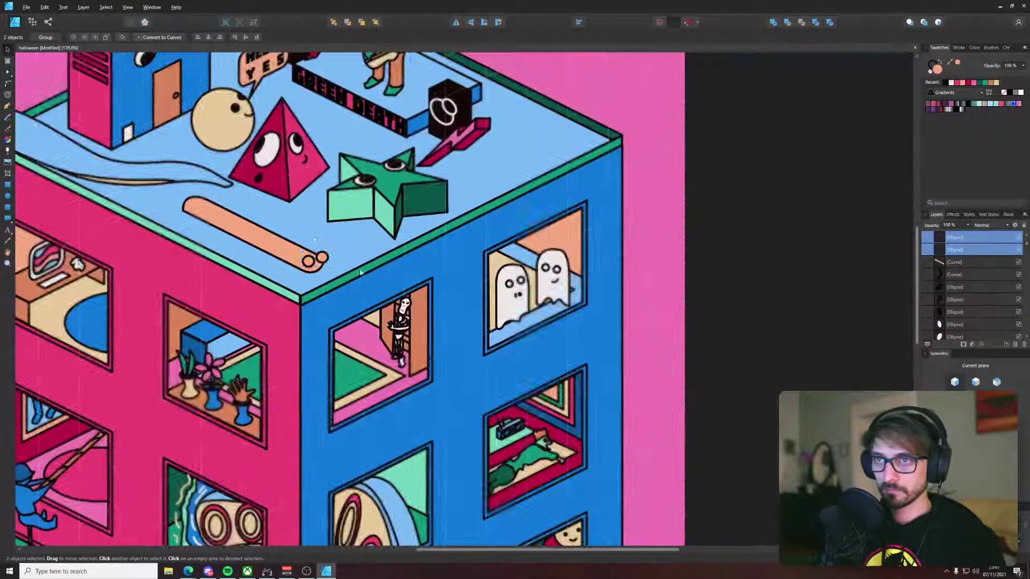
key("i")
left_click(507, 293)
key("v")
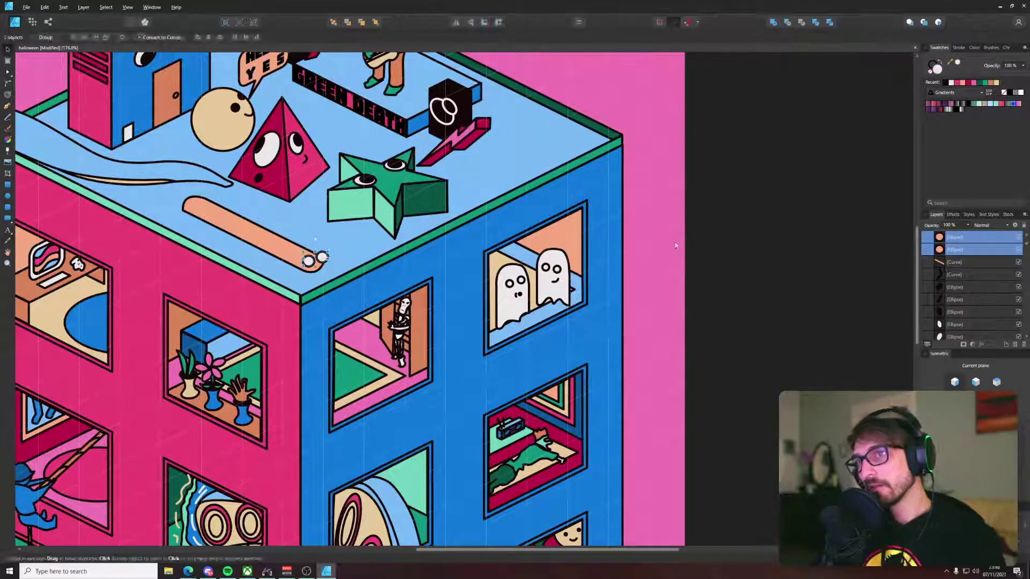
key("ctrl+d")
Step: Add a smaller black-outlined white circle as a pupil in the lower part of each eye
scroll(257, 252, "up", 6)
left_click(485, 294)
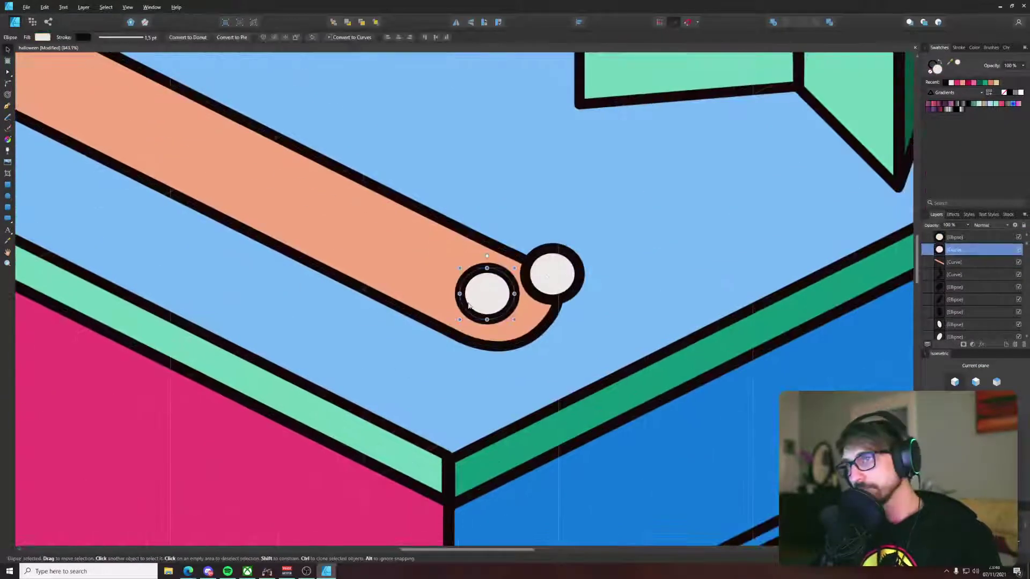
mouse_move(494, 293)
left_mouse_down()
mouse_move(485, 298)
mouse_move(502, 312)
mouse_move(561, 291)
left_mouse_up()
key("ctrl+j")
key("ctrl+shift+]")
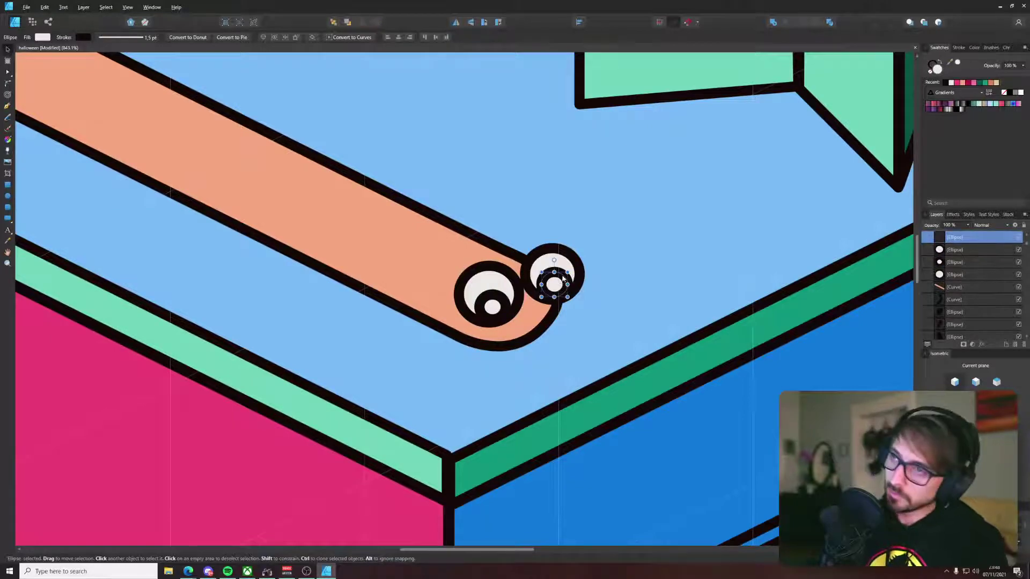
scroll(562, 285, "down", 9)
left_click(826, 323)
Step: Draw a short vertical line as a leg below the rear end of the peach body using the Pen tool
scroll(553, 314, "up", 5)
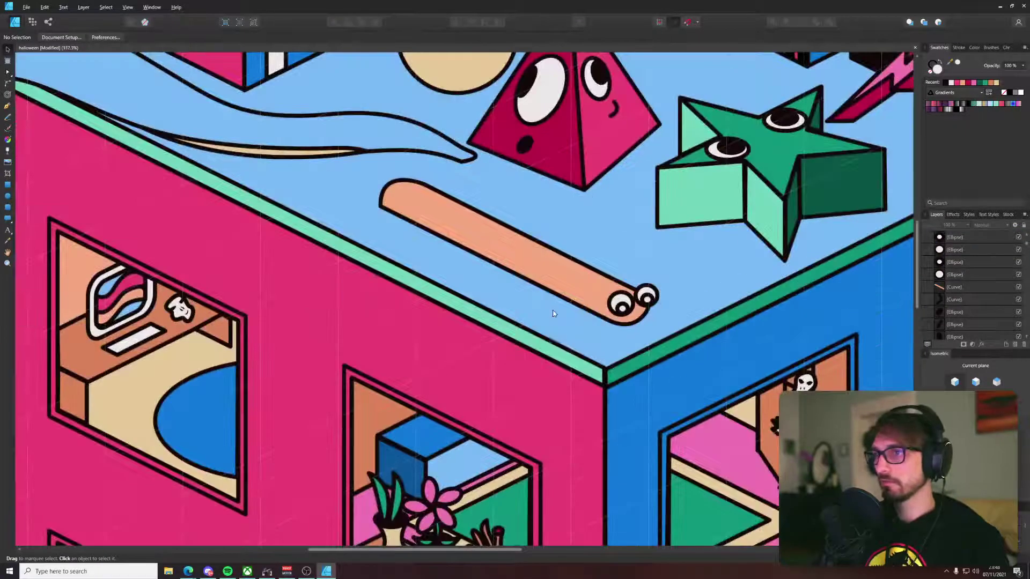
key("p")
scroll(381, 205, "up", 4)
left_click_drag(381, 203, 383, 243)
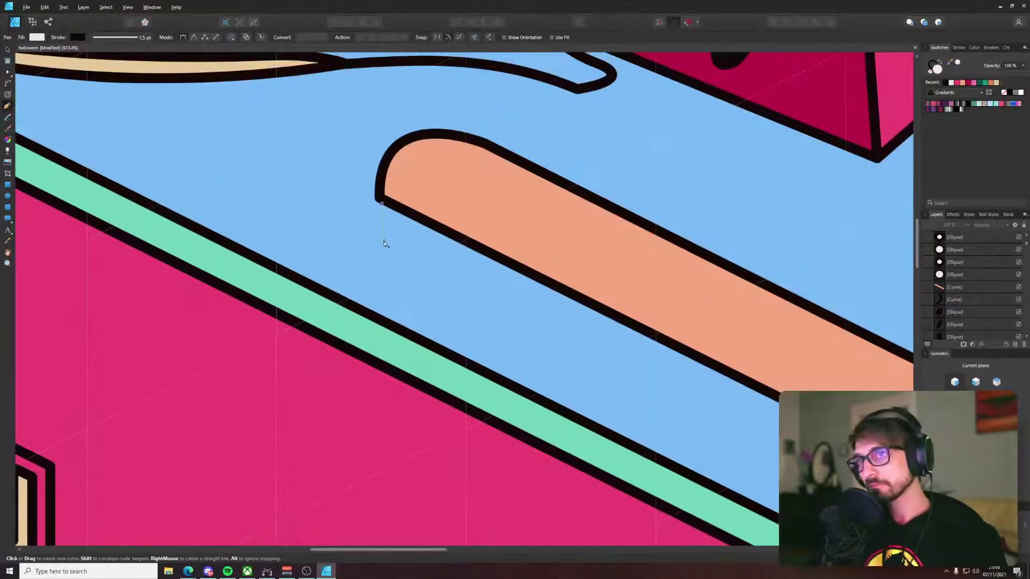
key("v")
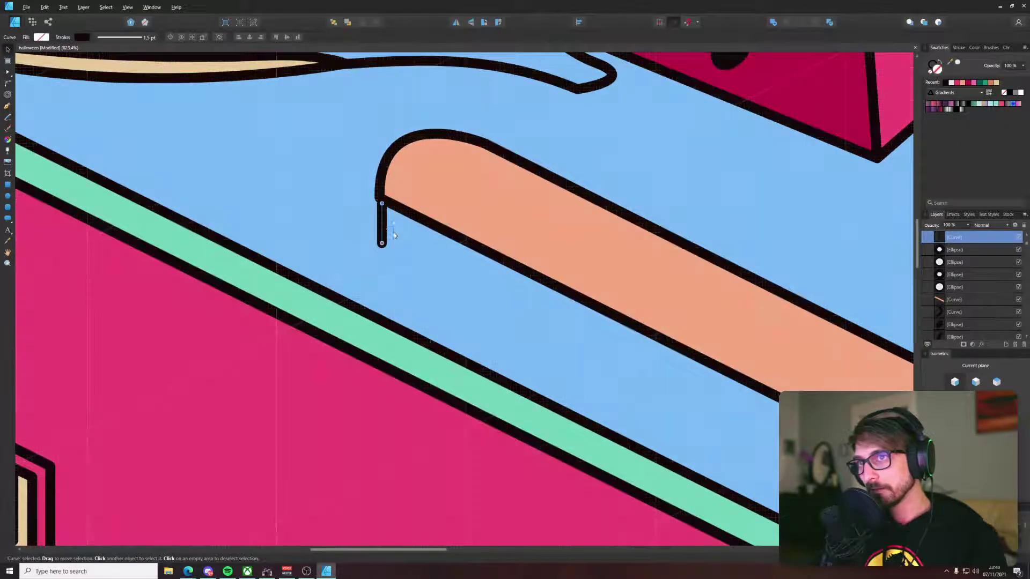
Step: Duplicate the leg repeatedly at even spacing along the body's whole lower edge up to the eyes
left_click_drag(382, 228, 405, 239)
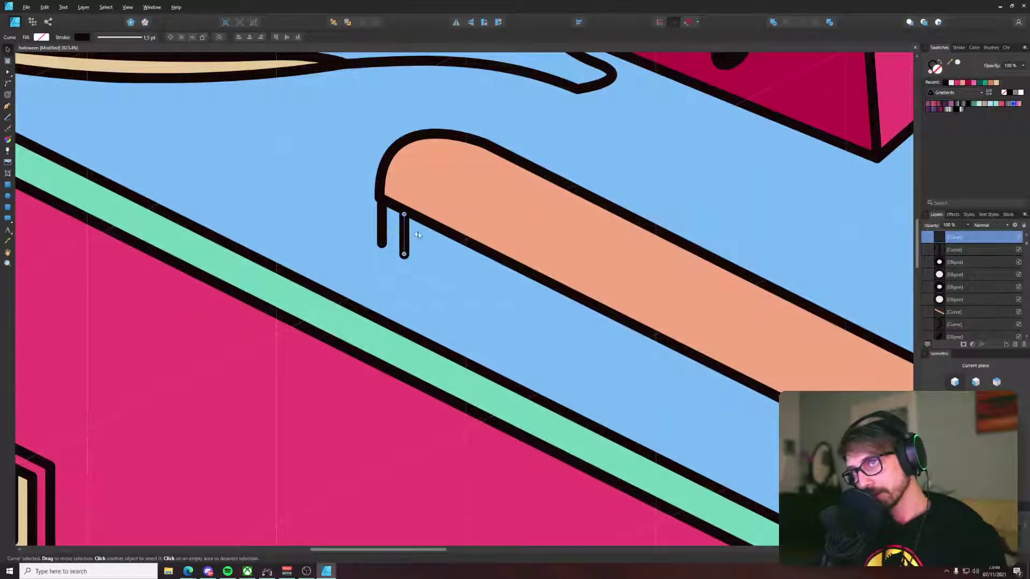
left_click(382, 228, "shift")
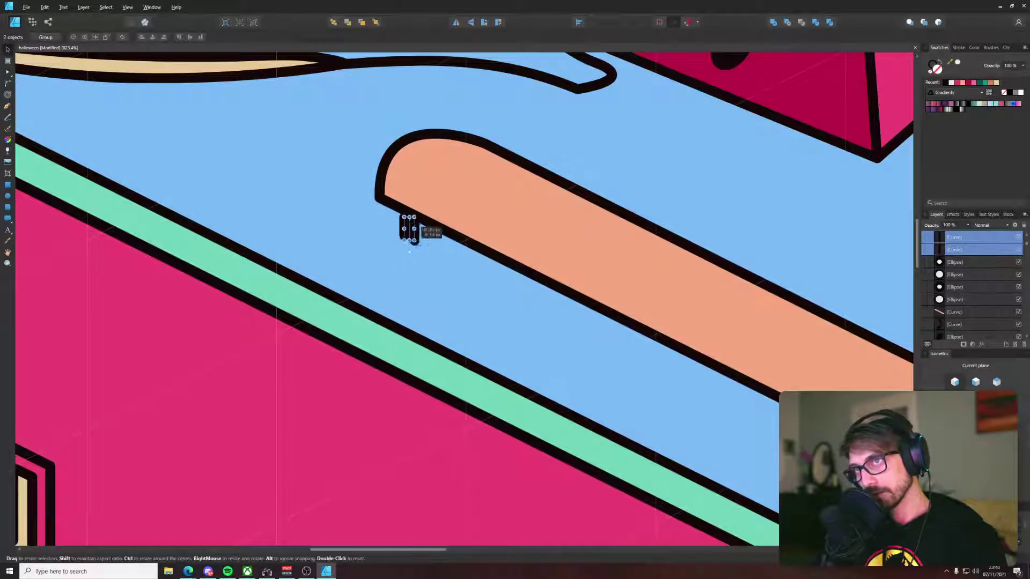
left_click_drag(383, 229, 425, 239)
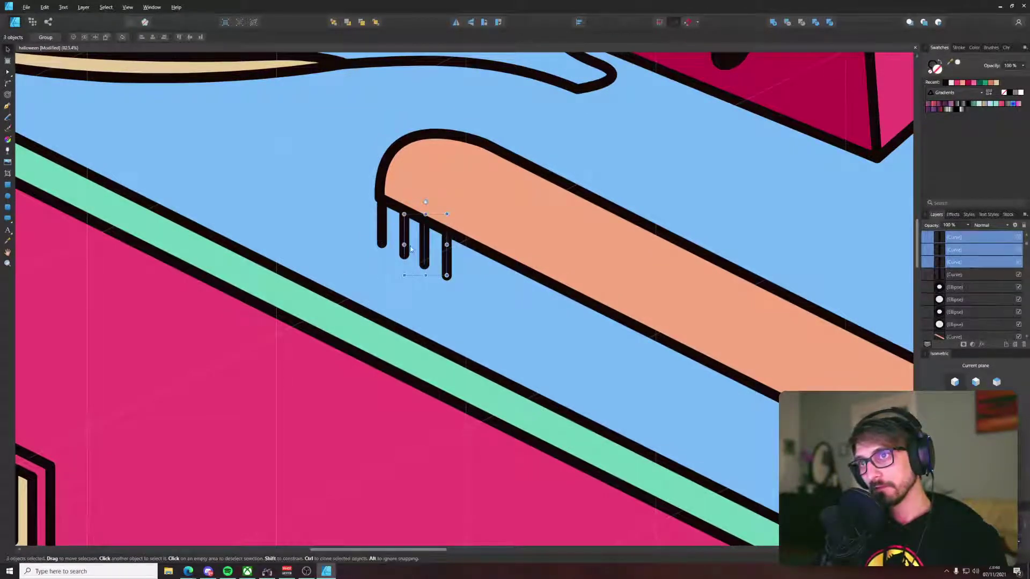
left_click(386, 232, "shift")
mouse_move(386, 232)
left_mouse_down()
mouse_move(470, 279)
mouse_move(248, 199)
mouse_move(686, 423)
left_mouse_up()
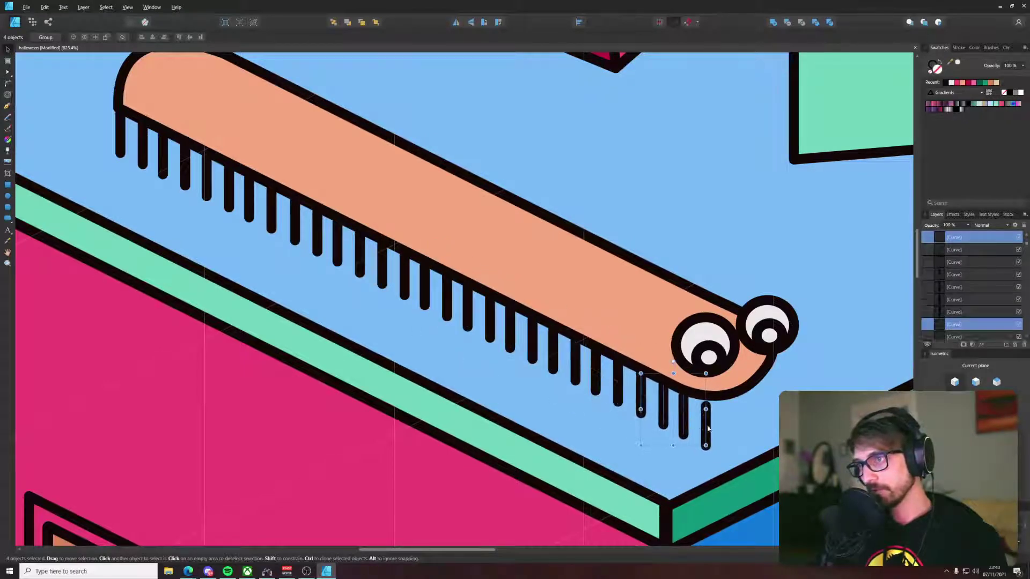
Step: Delete the two surplus legs under the rounded front end, deselect everything and save the document
left_click(706, 427)
key("Delete")
left_click(686, 421)
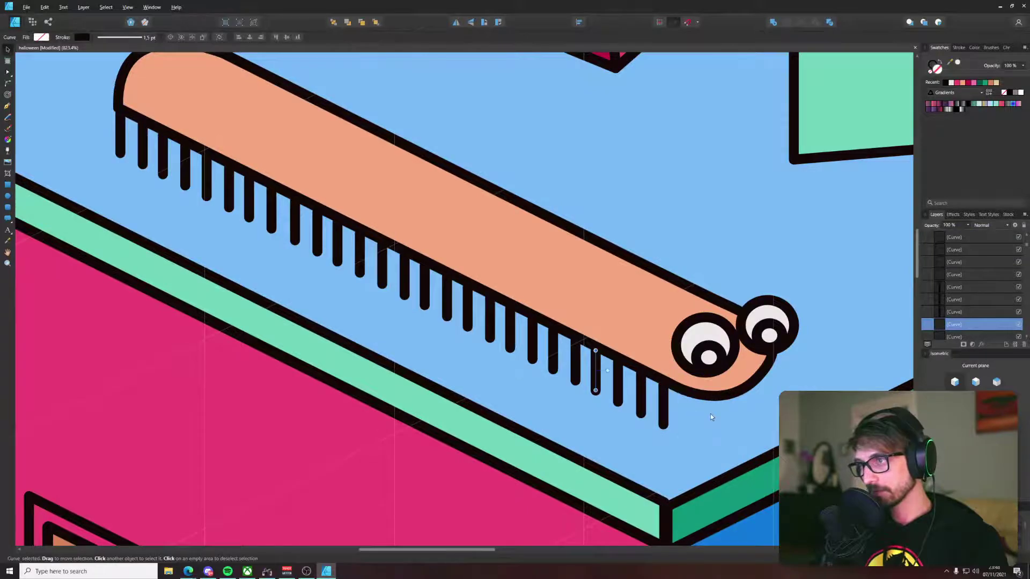
scroll(710, 413, "down", 5)
scroll(429, 292, "up", 2)
left_click_drag(429, 293, 402, 289)
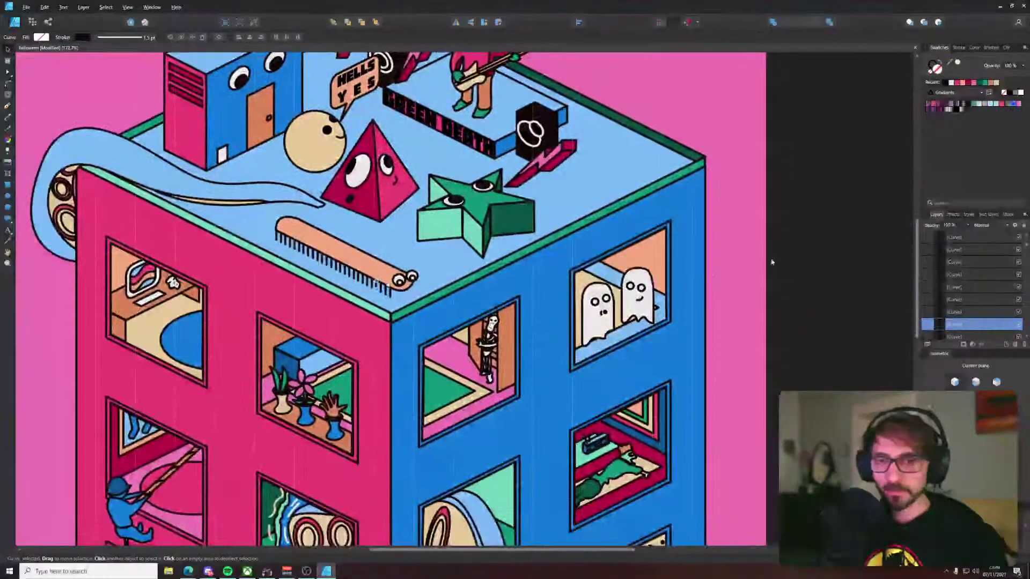
left_click(799, 258)
key("ctrl+s")
Step: Copy the two frontmost legs to the far side of the body, beside the character's outer eye
scroll(419, 314, "up", 5)
scroll(313, 249, "up", 2)
left_click(311, 248)
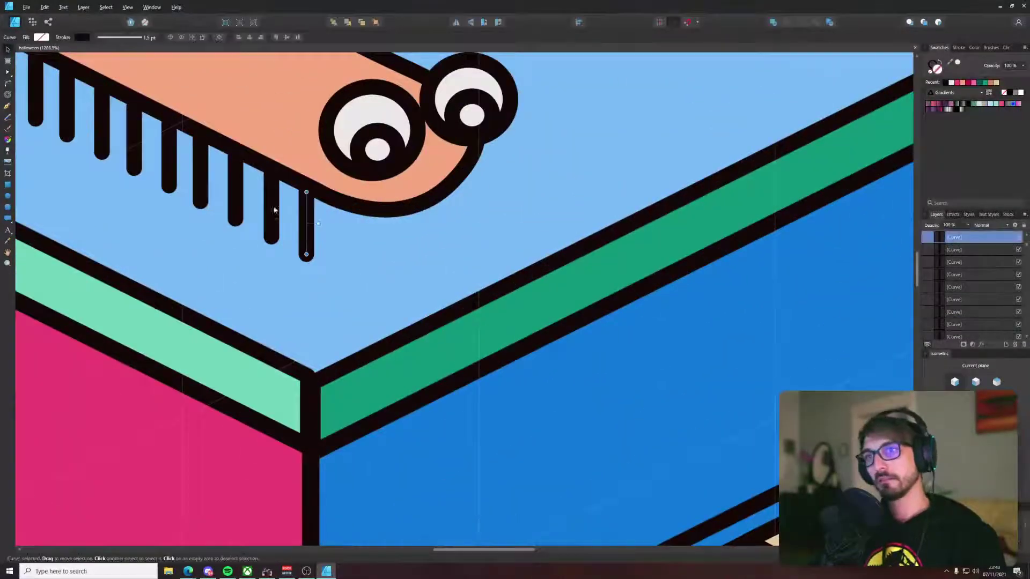
left_click(272, 219, "shift")
left_click_drag(270, 223, 398, 174)
key("ctrl+z")
left_click_drag(273, 233, 426, 159)
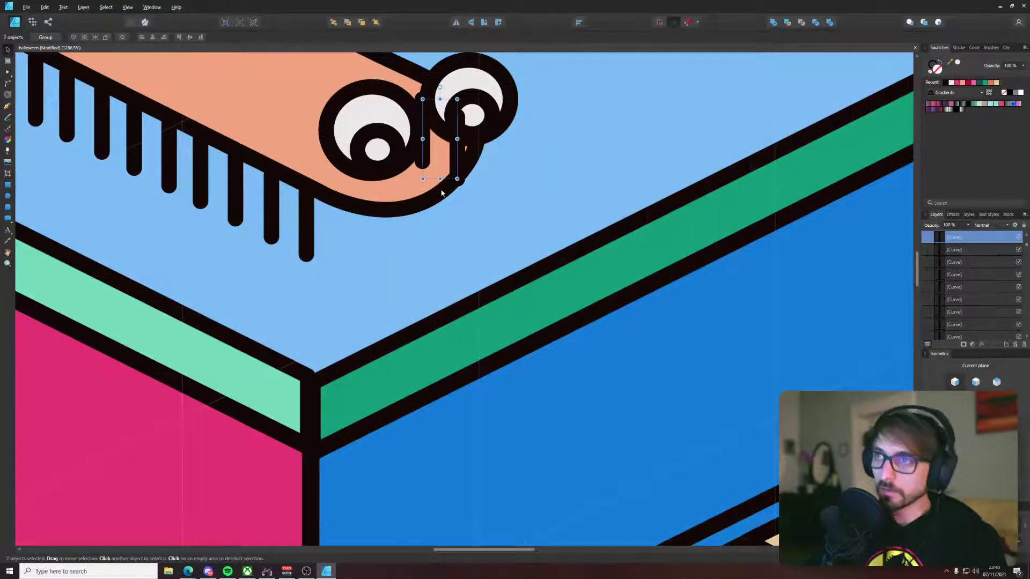
Step: Send the two copied legs behind the peach body, lower them so one sticks out below, deselect and save
key("ctrl+bracketleft")
key("ctrl+bracketleft")
key("ctrl+bracketleft")
key("ctrl+bracketleft")
key("ctrl+bracketleft")
key("ctrl+bracketleft")
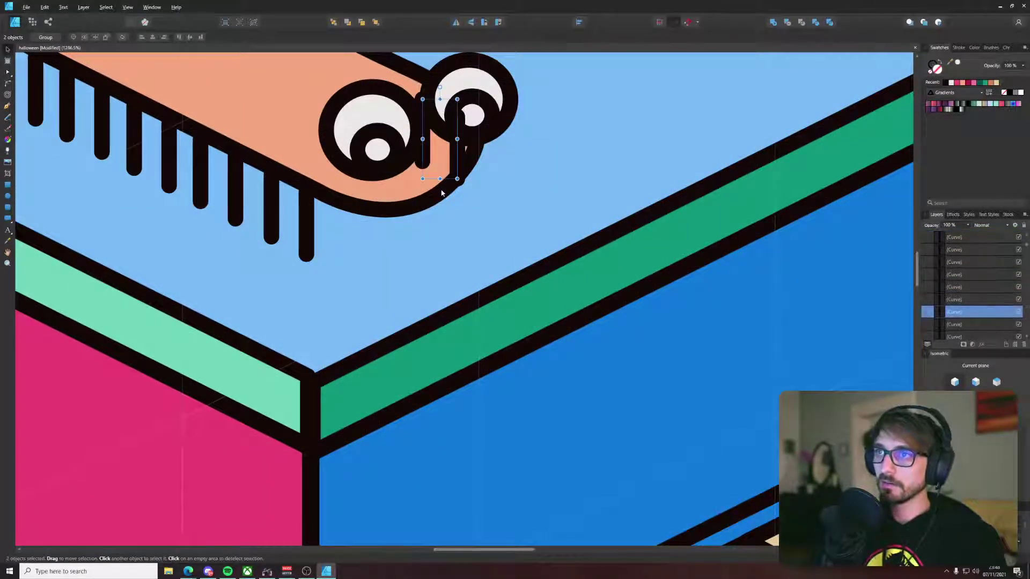
key("ctrl+bracketleft")
key("ctrl+bracketleft")
key("ctrl+bracketleft")
key("ctrl+bracketleft")
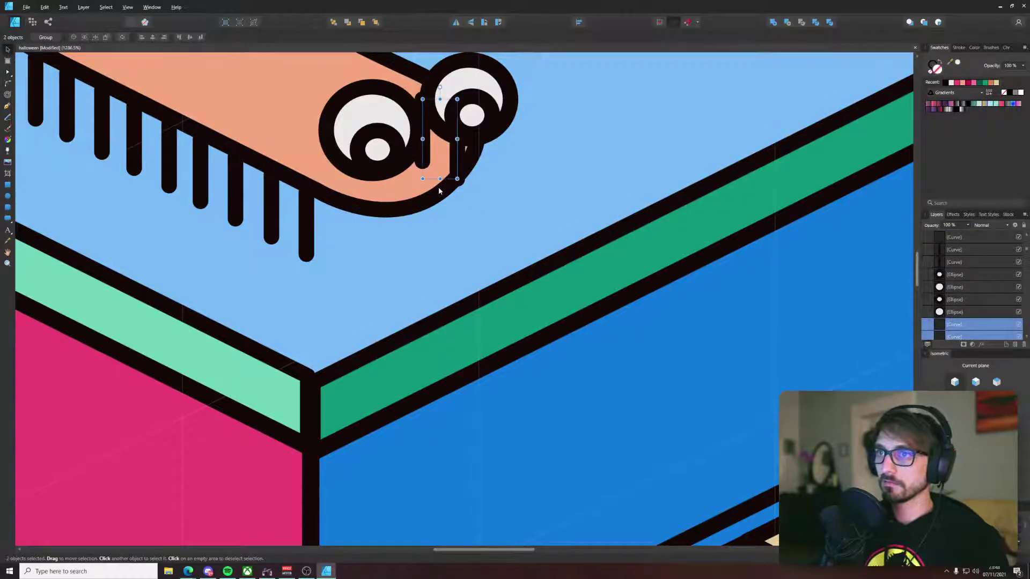
left_click_drag(456, 161, 456, 178)
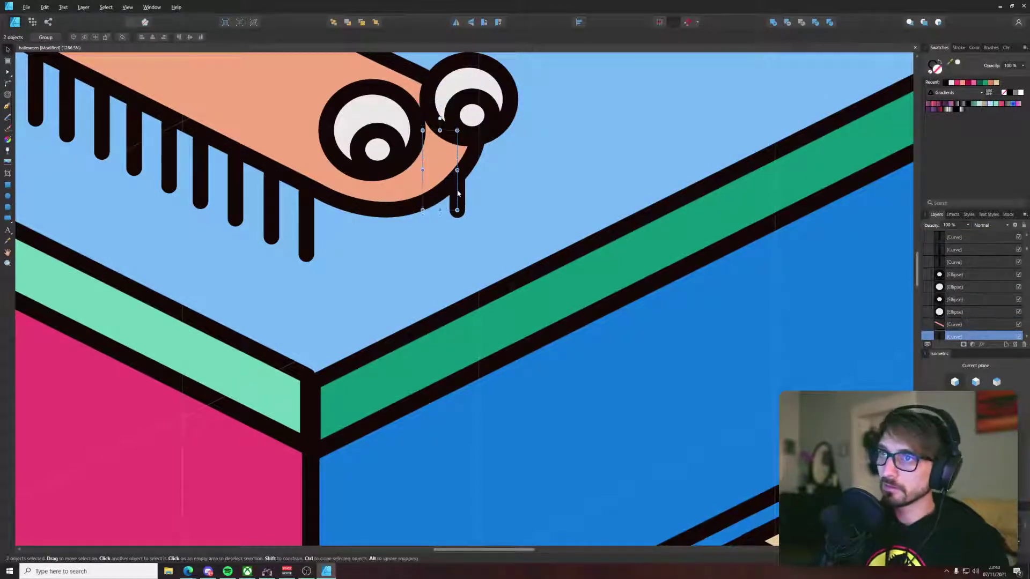
scroll(460, 203, "down", 10)
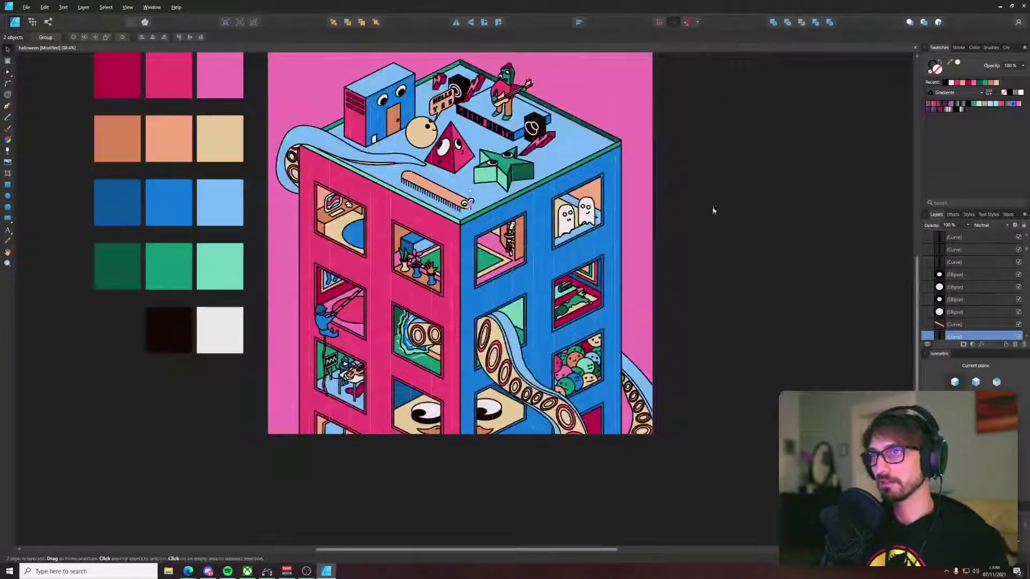
left_click(674, 194)
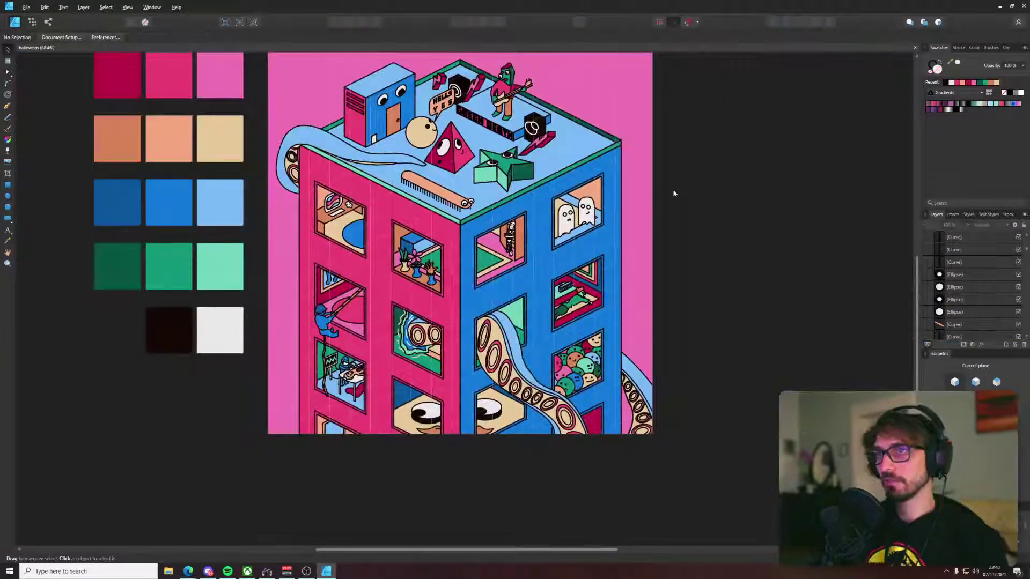
scroll(406, 177, "up", 5)
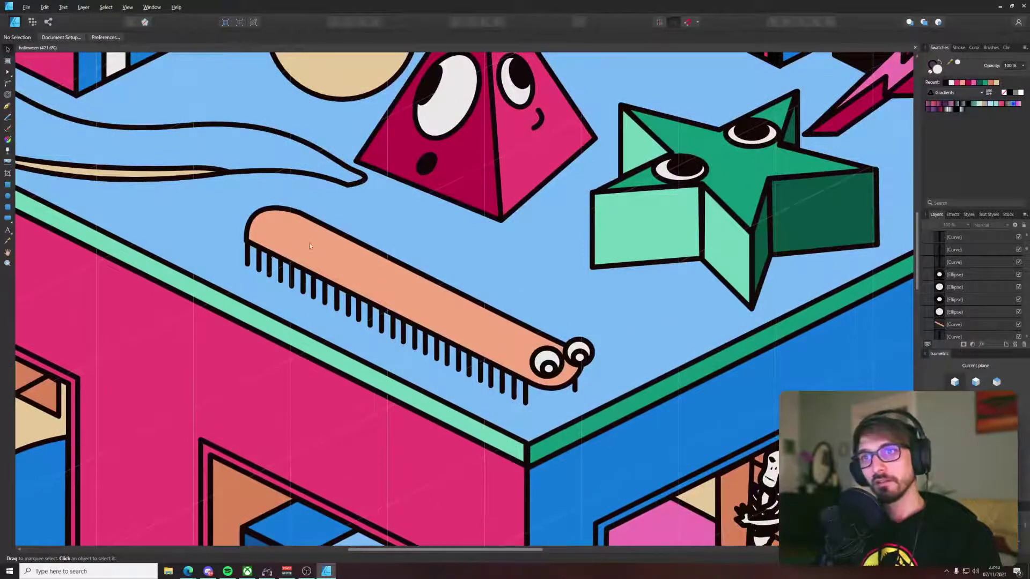
left_click_drag(309, 246, 234, 233)
key("p")
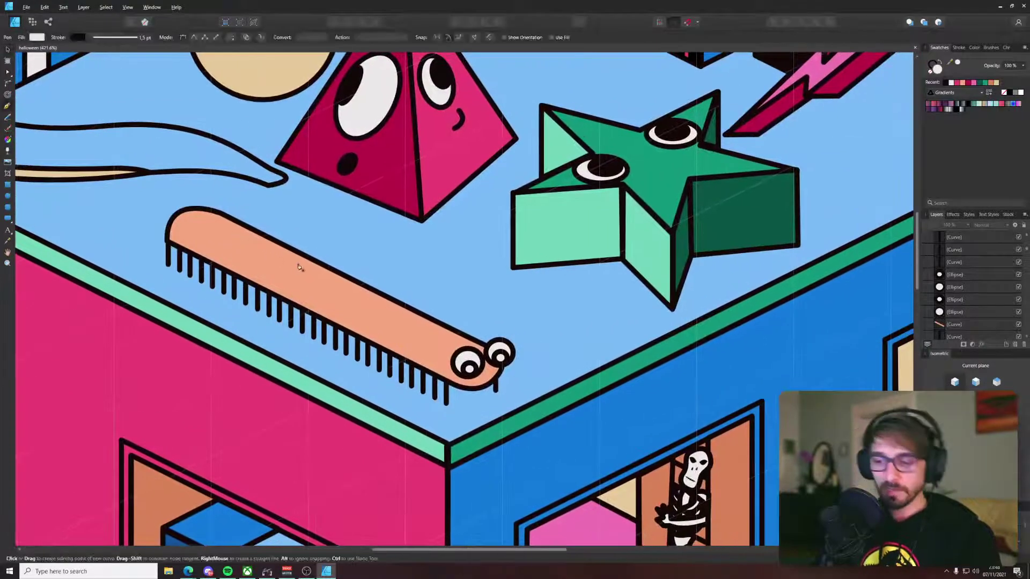
left_click(222, 237)
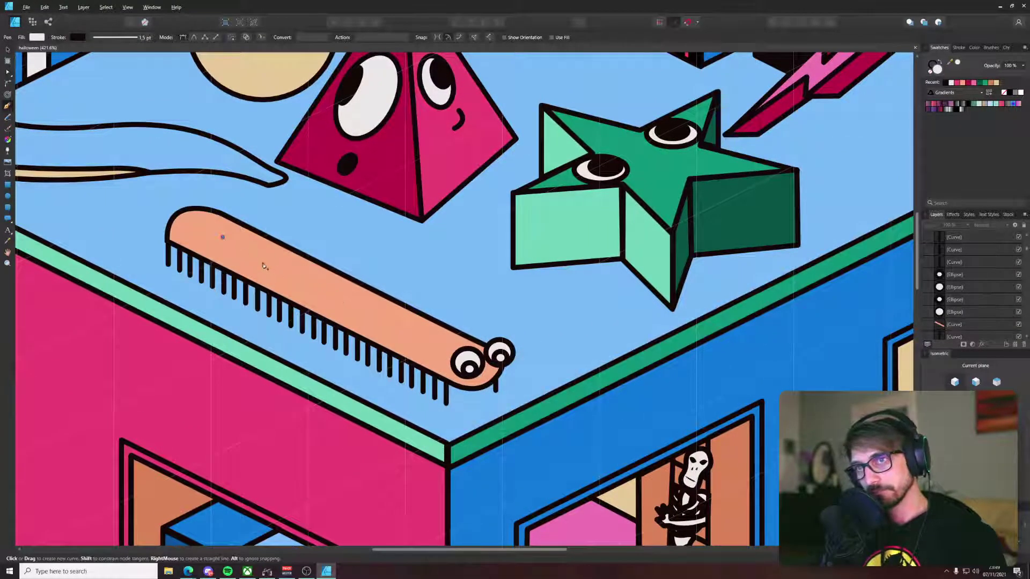
scroll(262, 267, "up", 2)
key("Escape")
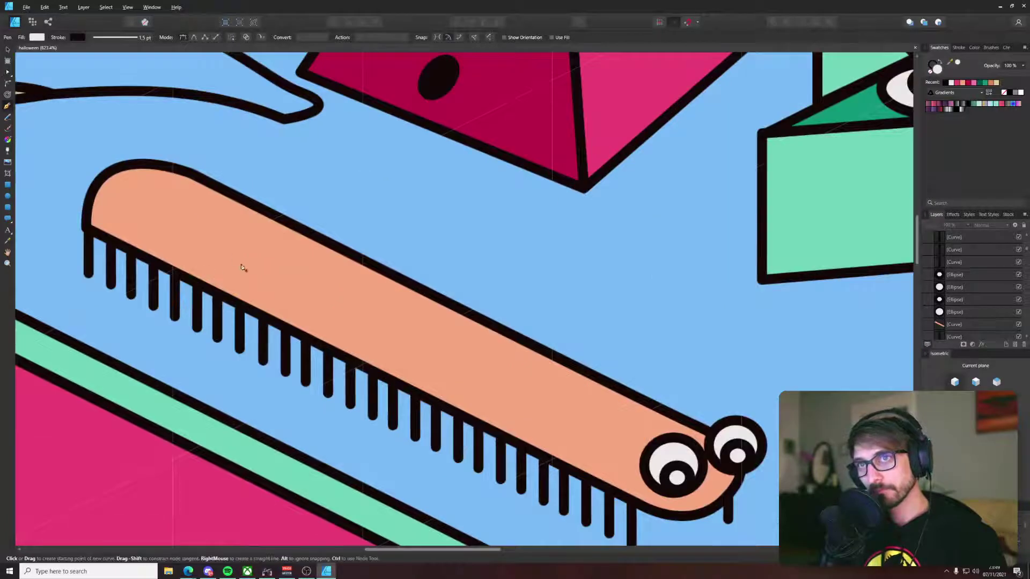
Step: Draw an arched line across the peach body from its lower edge to its upper edge and smooth its bend
left_click(269, 316)
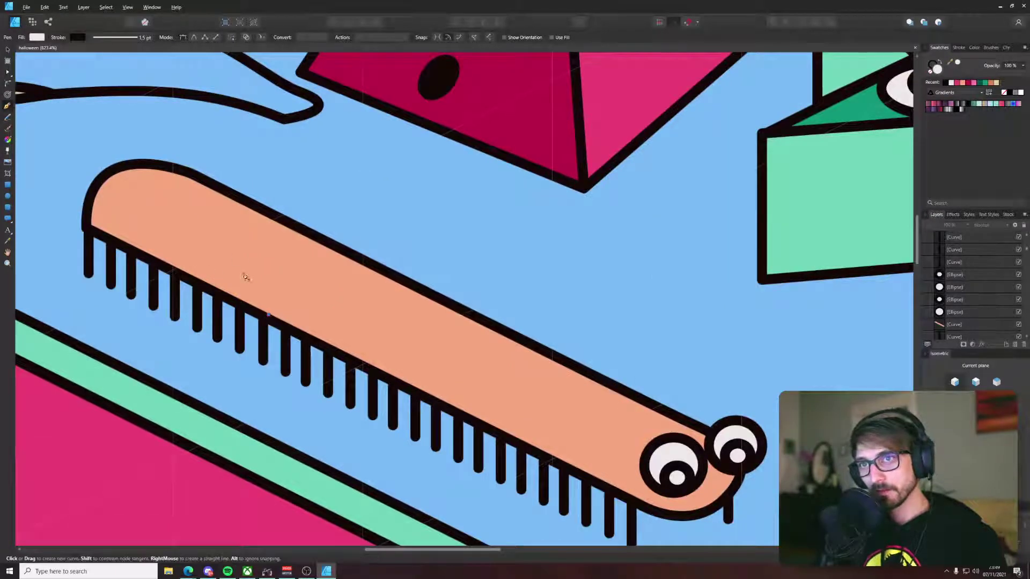
left_click_drag(284, 247, 316, 234)
left_click(284, 249)
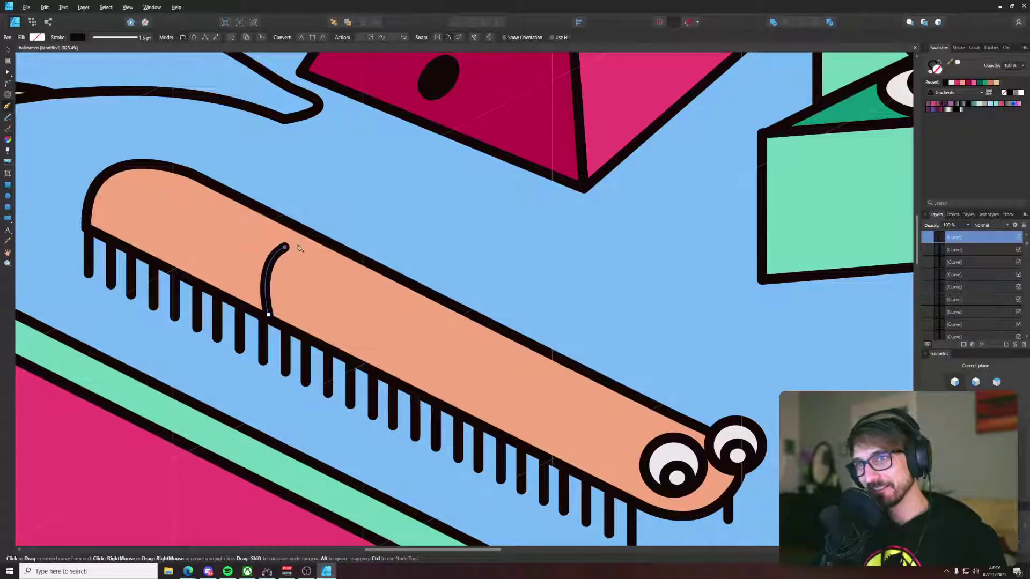
key("ctrl+z")
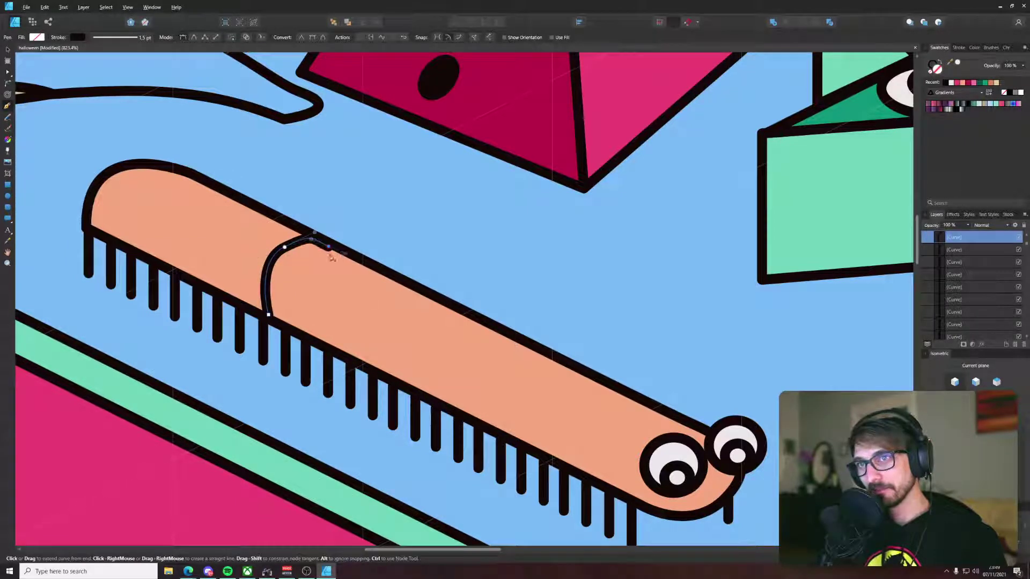
key("a")
left_click_drag(284, 247, 261, 252)
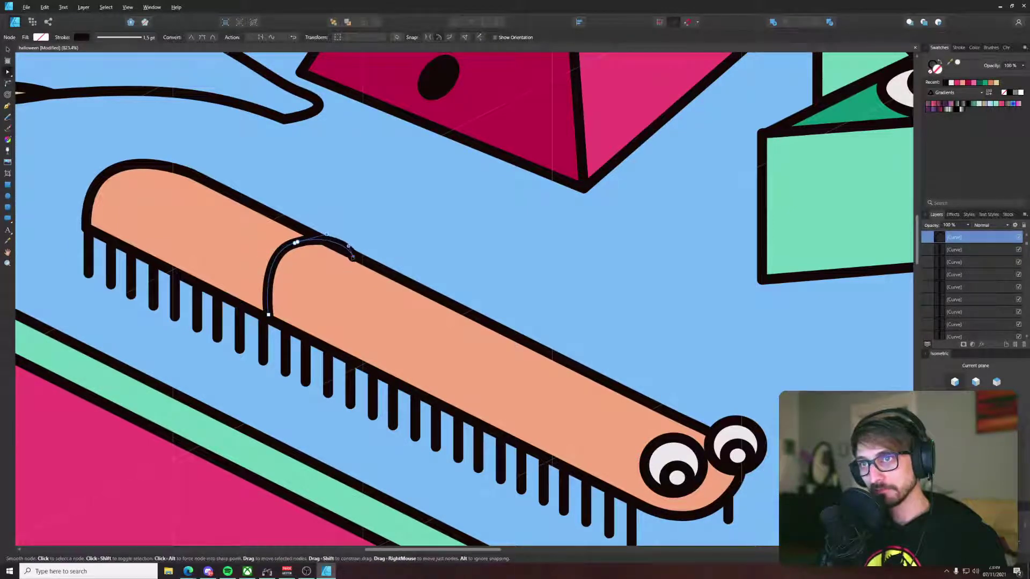
key("v")
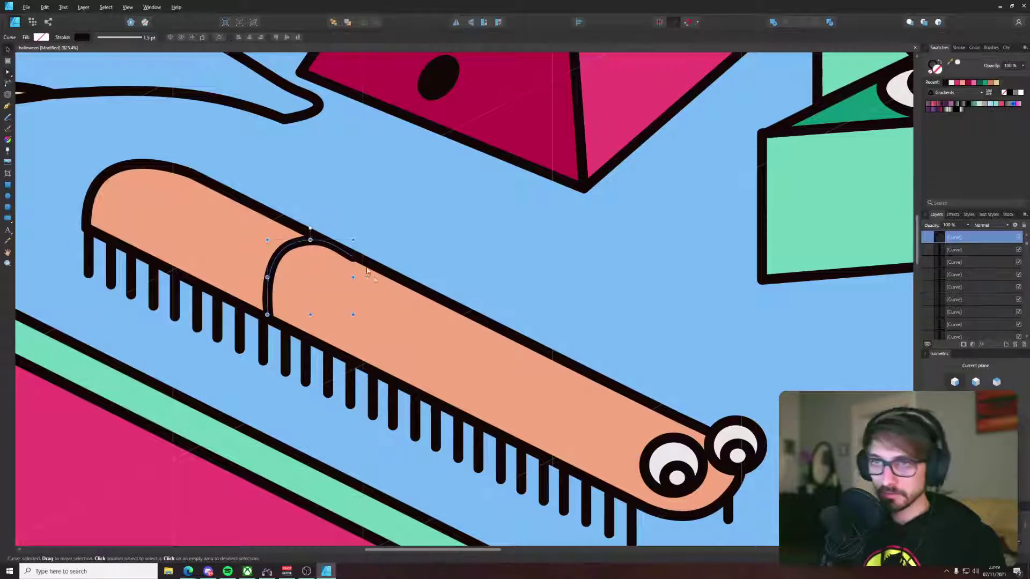
Step: Draw a narrow closed curved shape over the body's upper edge at the top of the arched line
key("p")
left_click(277, 245)
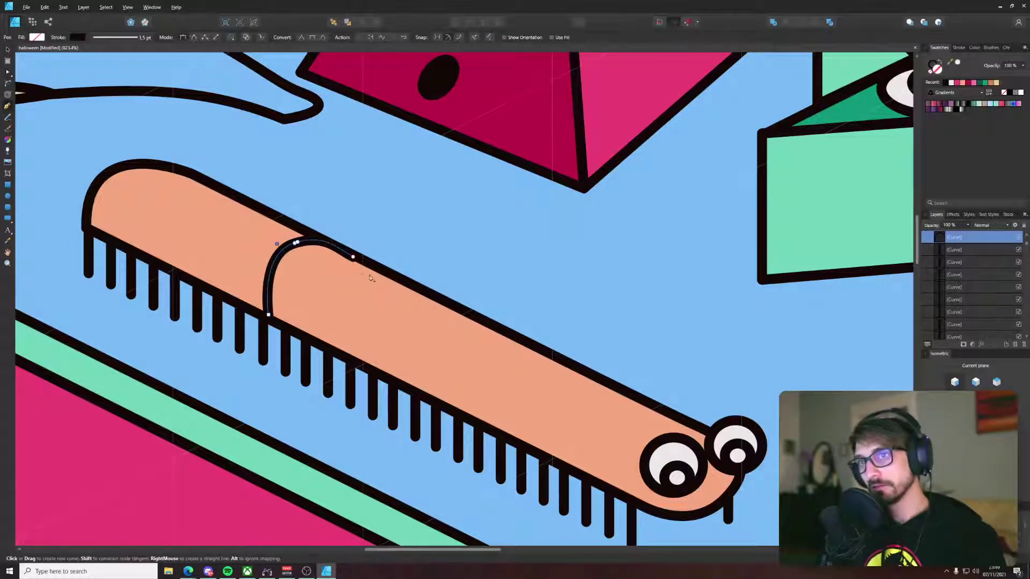
left_click_drag(384, 275, 417, 273)
left_click(394, 263)
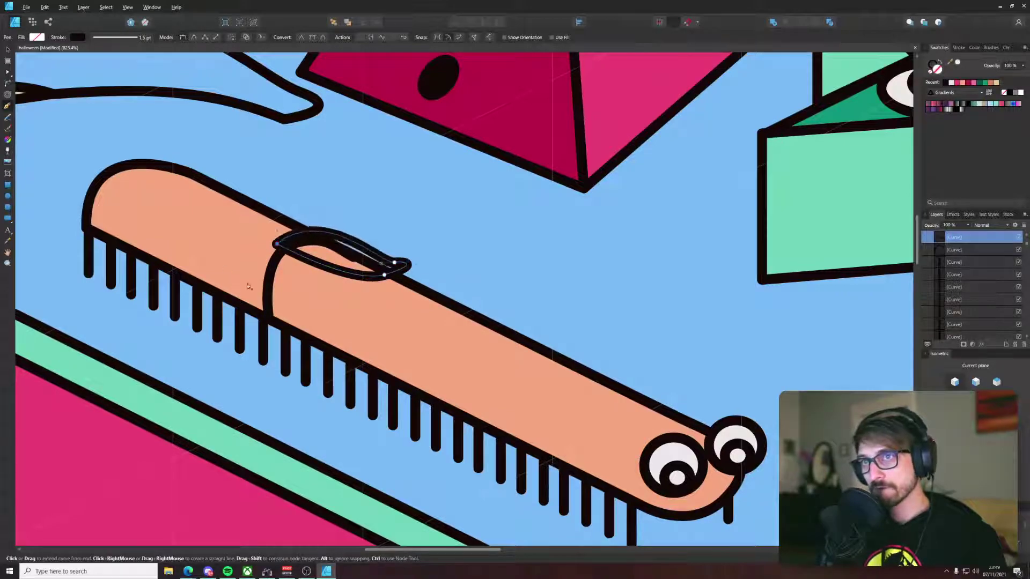
Step: Fill the narrow closed shape on the peach body's upper edge with the darker orange
key("v")
key("i")
scroll(340, 272, "down", 12)
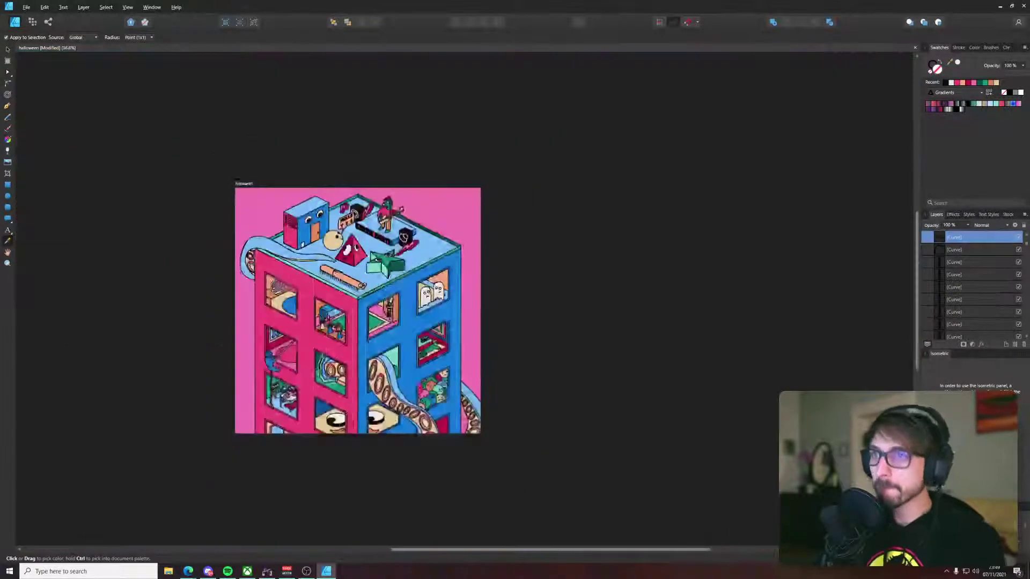
key("v")
scroll(337, 273, "up", 12)
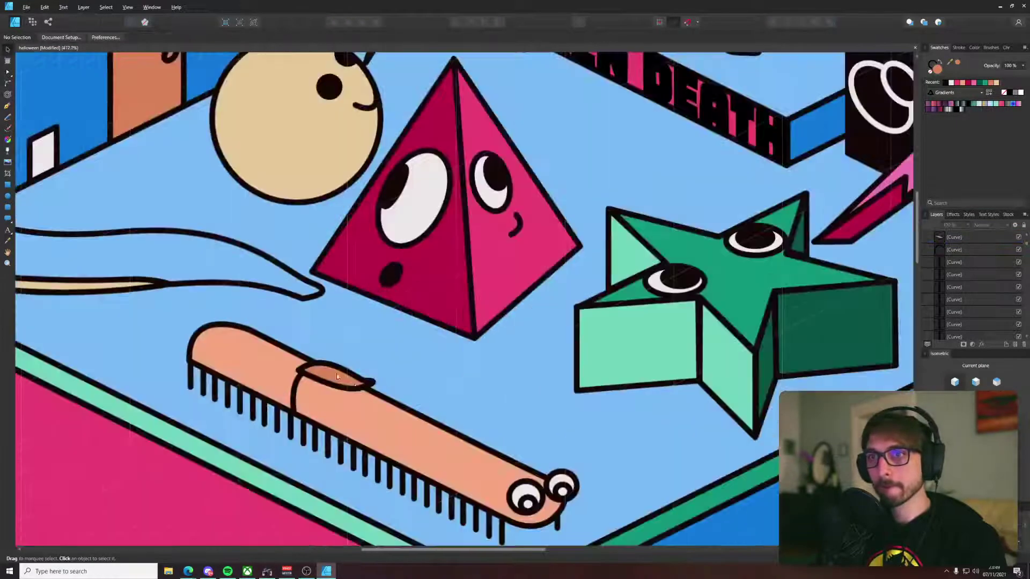
Step: Draw a second arched line from the orange shape's lower edge down to the peach body's lower edge
key("j")
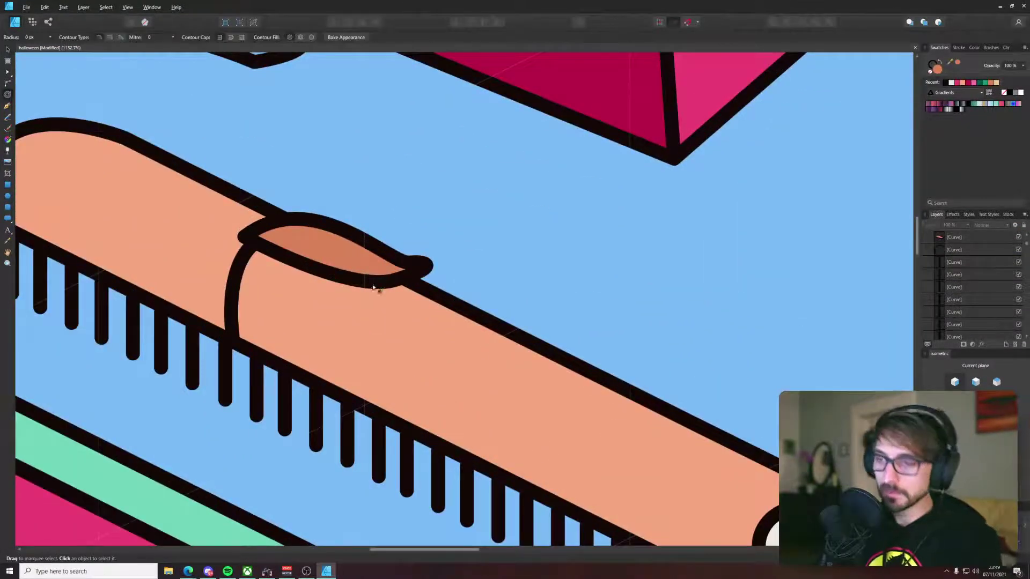
key("p")
left_click(378, 284)
mouse_move(359, 399)
left_mouse_down()
mouse_move(400, 423)
mouse_move(412, 472)
left_mouse_up()
Step: Bend the first arched line outward to match the second one, check the second line's end node, and save the document
key("a")
left_click(232, 336)
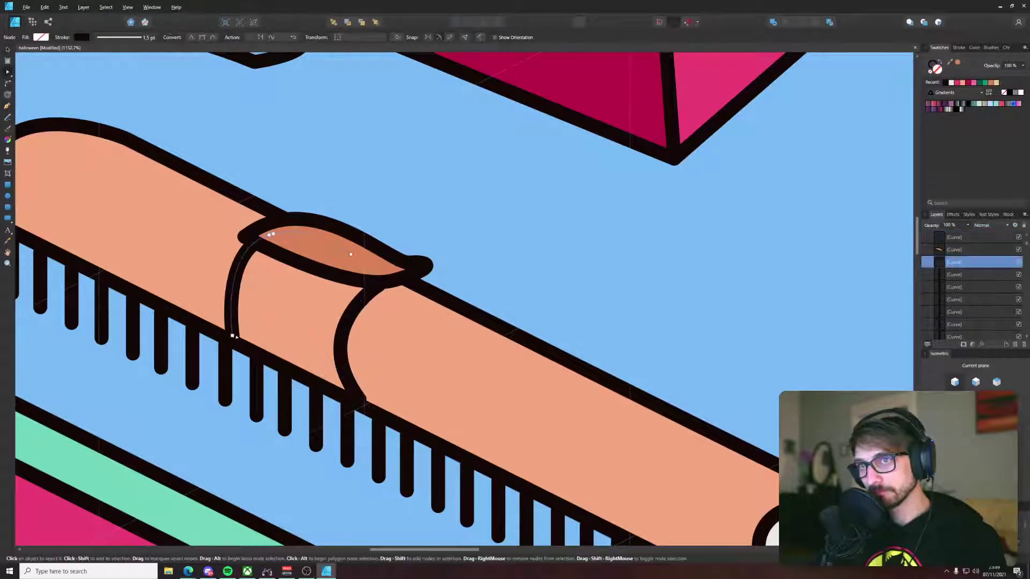
left_click(233, 336)
left_click_drag(222, 249, 179, 263)
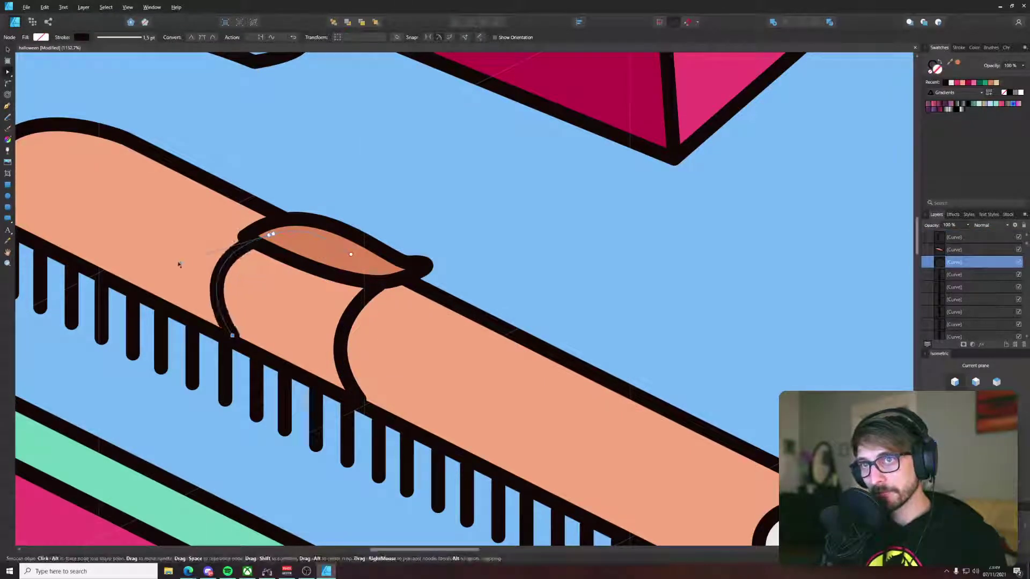
left_click(351, 394)
left_click(358, 398)
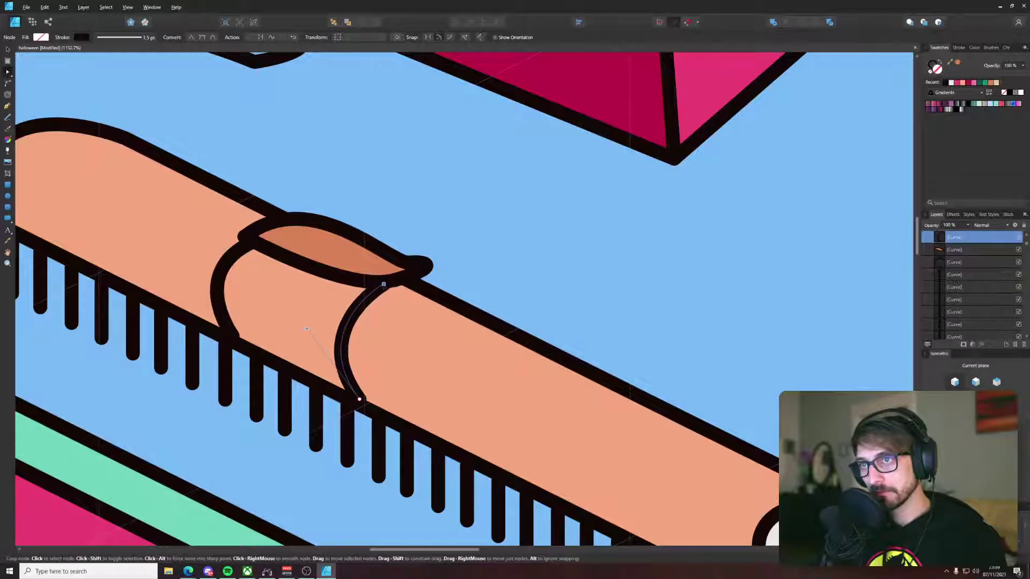
left_click(423, 244)
scroll(424, 244, "down", 8)
left_click_drag(423, 243, 402, 270)
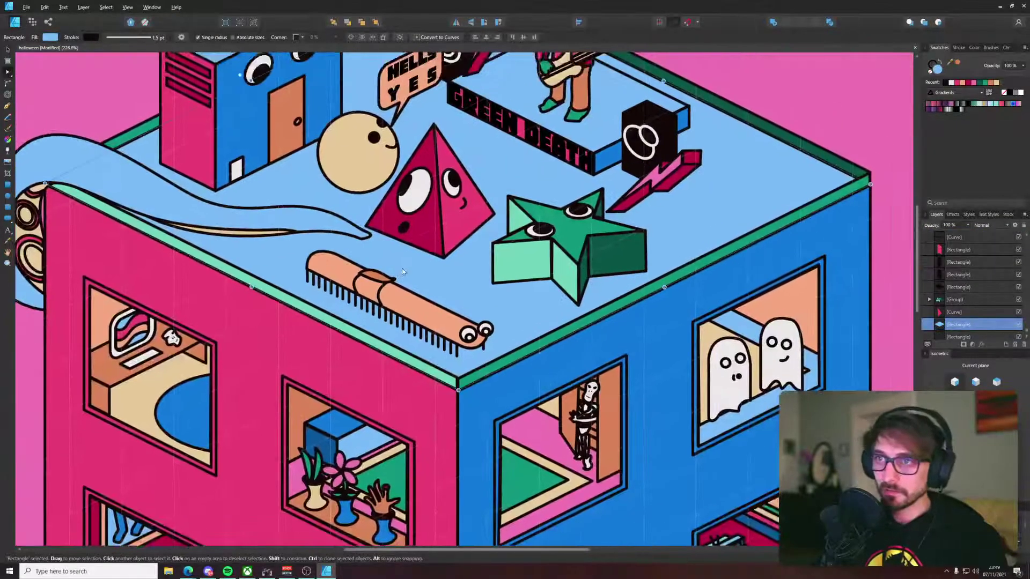
key("ctrl+s")
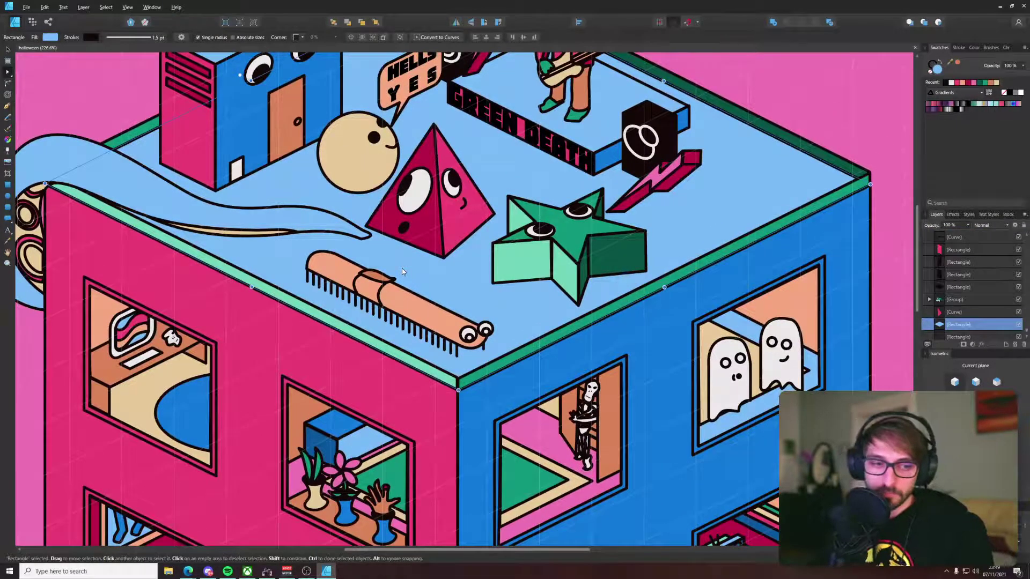
Step: Draw a small closed oval just above the orange saddle shape, near the pyramid's lower edge
scroll(402, 272, "up", 6)
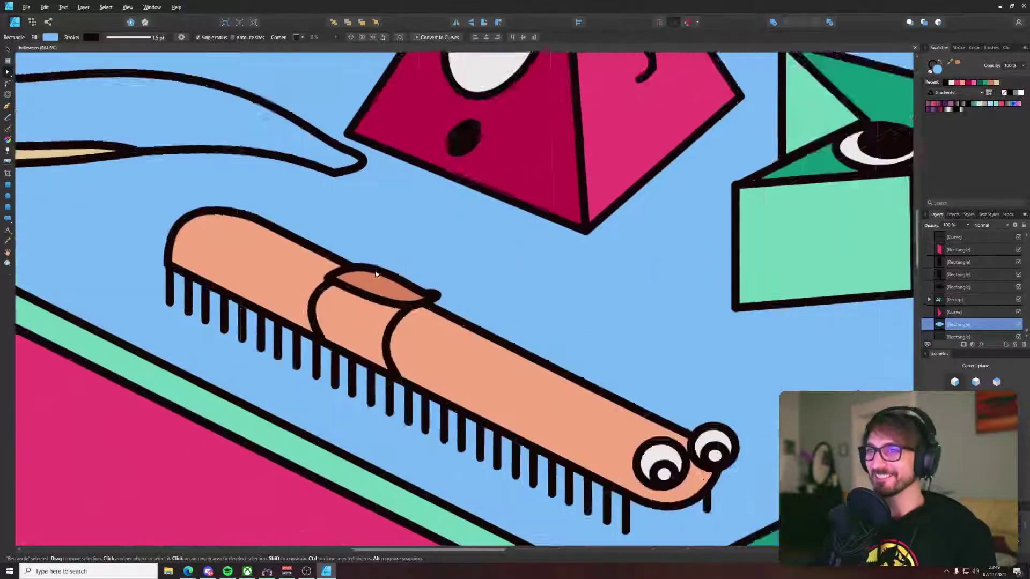
key("p")
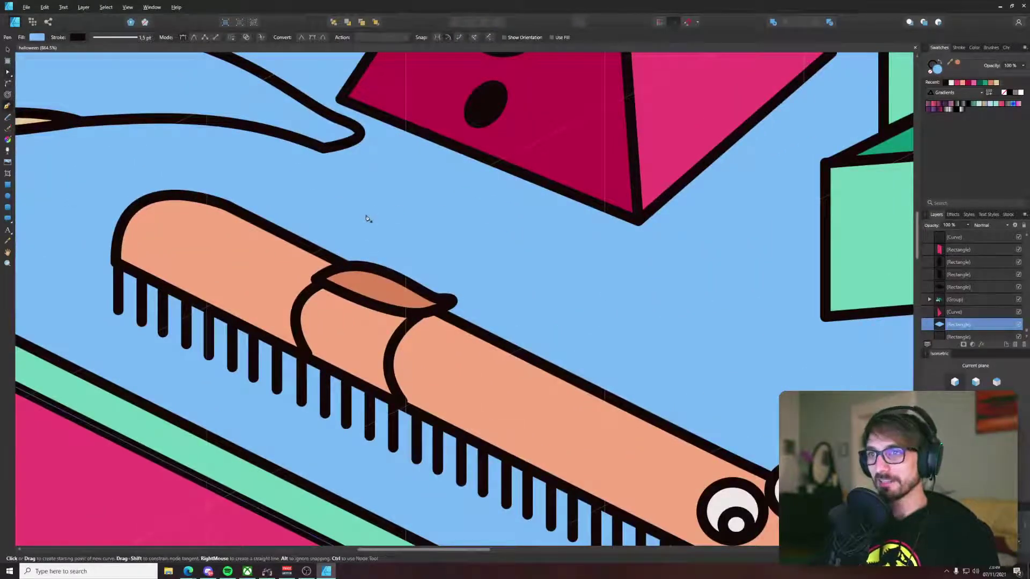
left_click(378, 211)
left_click_drag(400, 240, 363, 240)
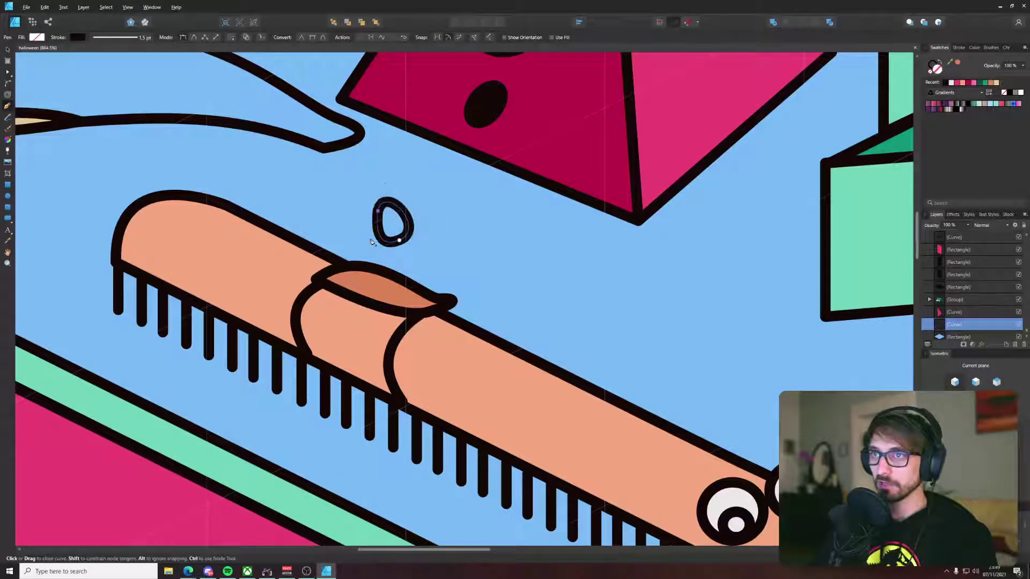
Step: Fill the small oval with the mid blue sampled from the climbing figure on the building's pink wall
key("ctrl+1")
scroll(264, 324, "up", 4)
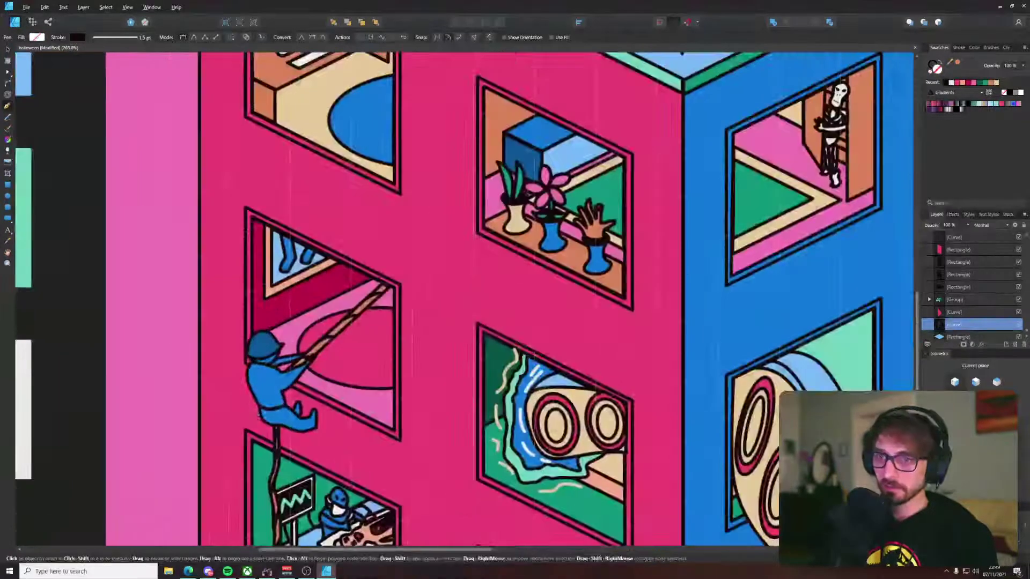
key("i")
left_click(267, 385)
key("v")
key("ctrl+1")
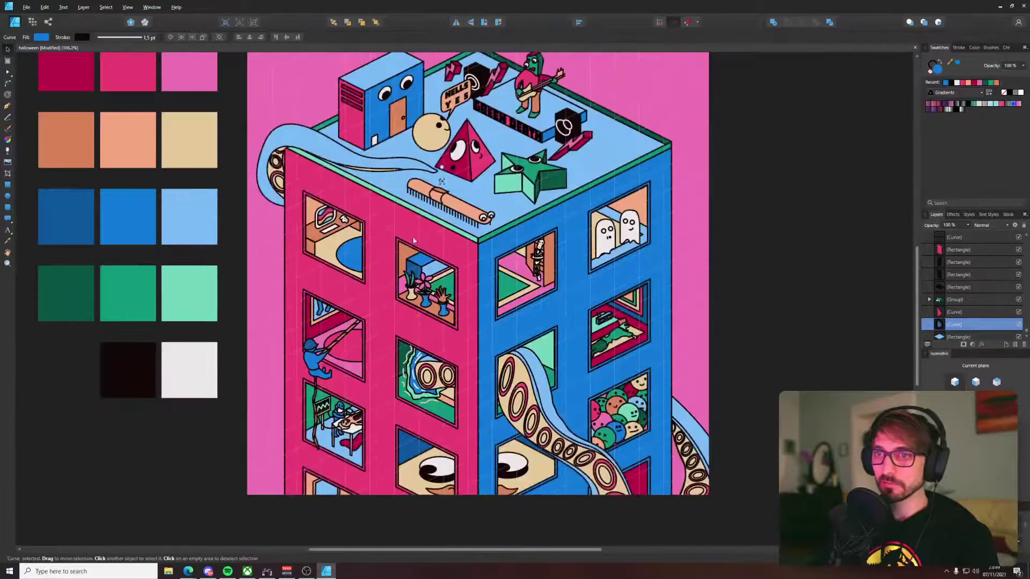
Step: Round out the blue oval's outline and move it slightly higher above the saddle
scroll(429, 236, "up", 10)
key("a")
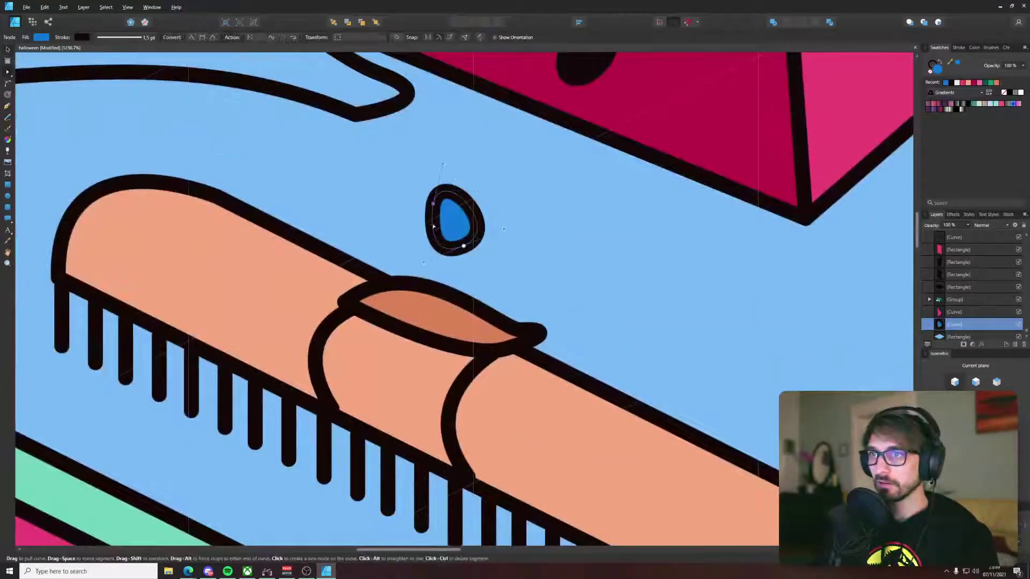
left_click_drag(433, 227, 468, 190)
key("v")
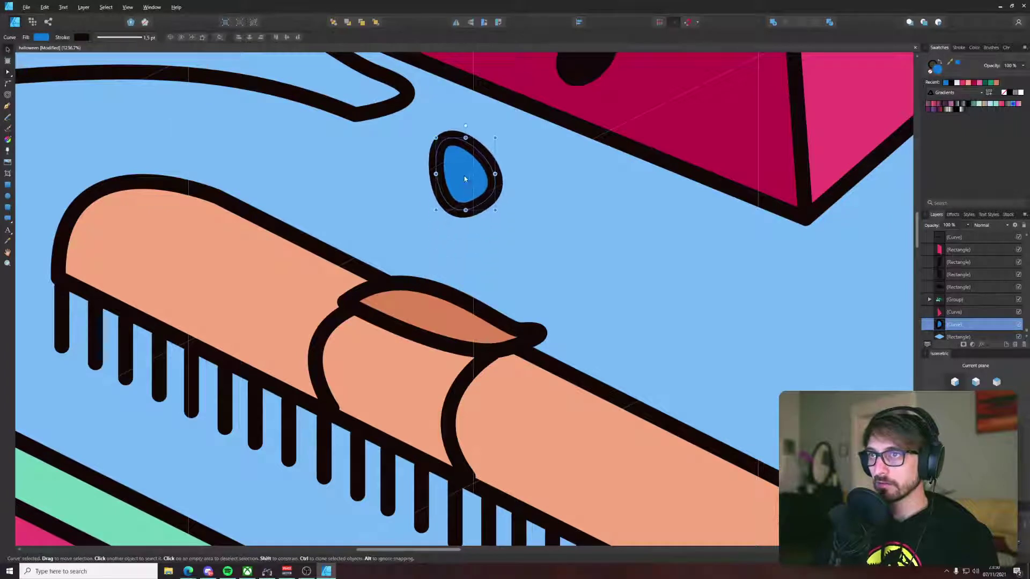
left_click_drag(431, 160, 376, 223)
Step: Draw a closed cap shape over the upper part of the blue oval head
key("p")
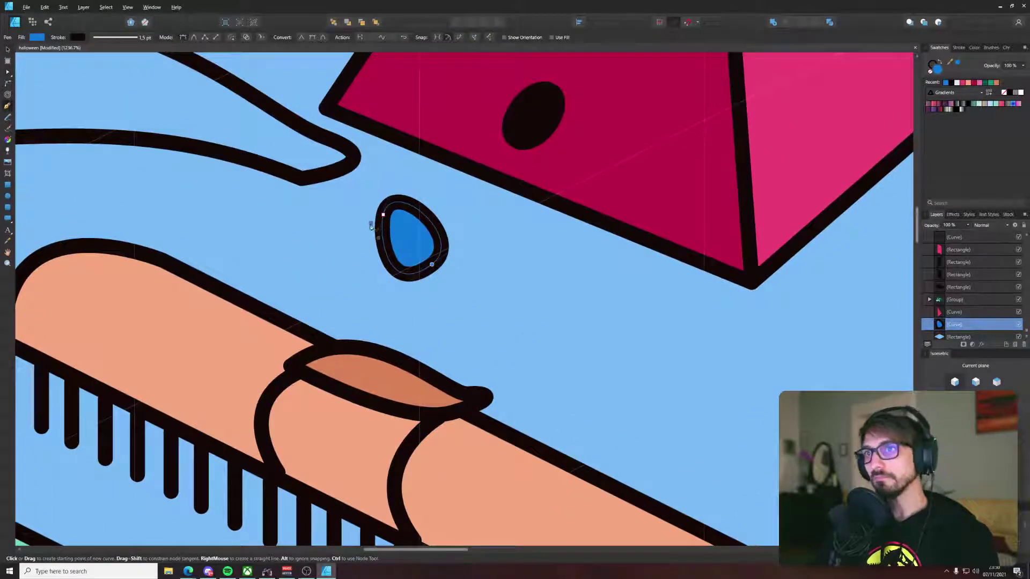
left_click(371, 223)
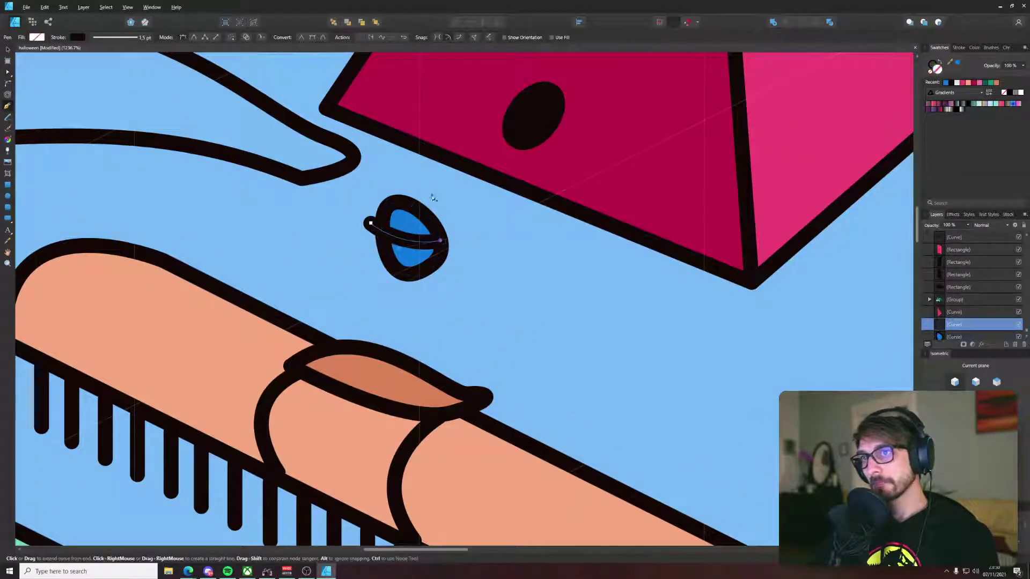
left_click_drag(408, 185, 366, 239)
scroll(379, 267, "down", 10)
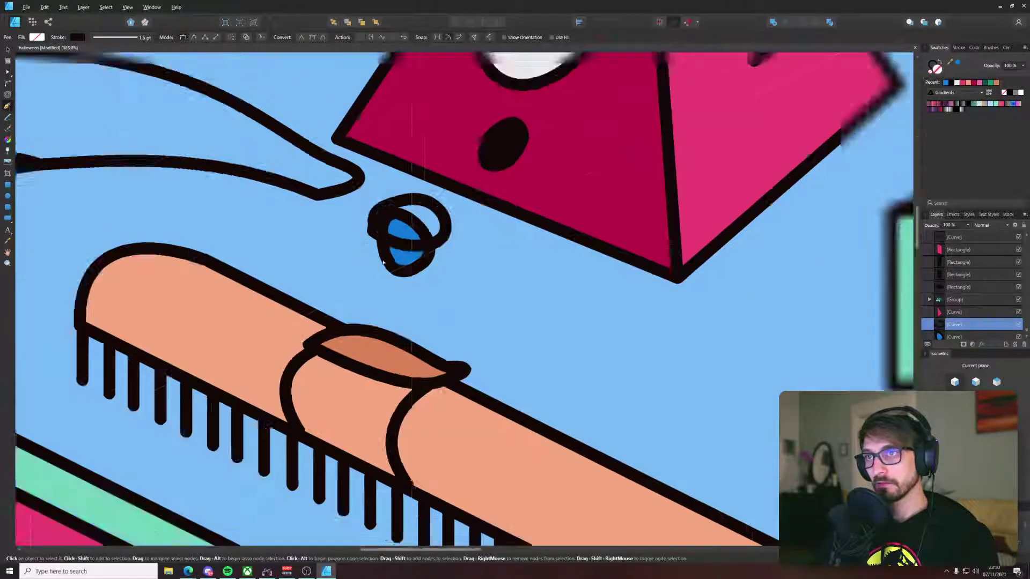
scroll(324, 213, "down", 2)
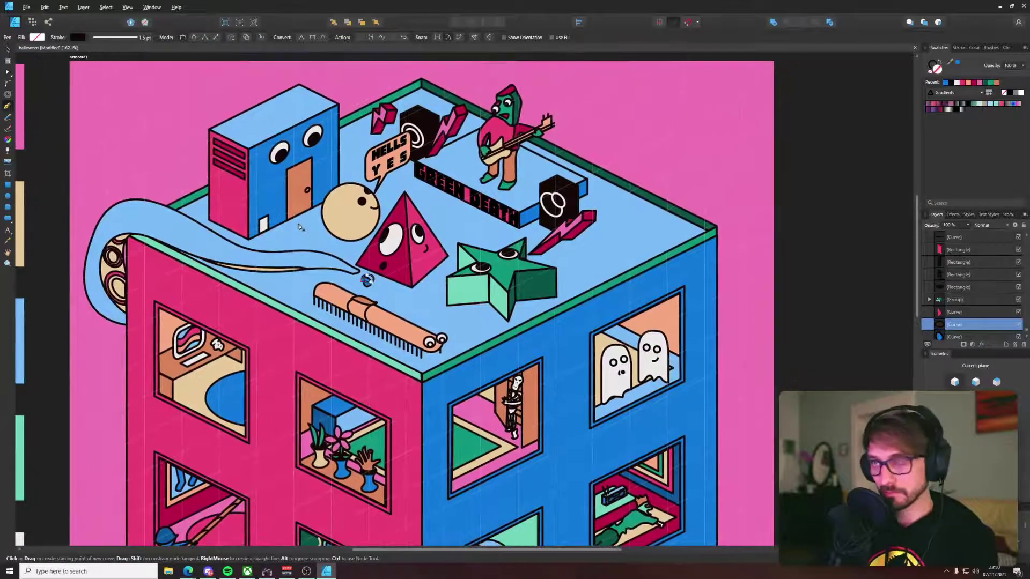
Step: Fill the cap shape with the dark blue from the colour palette beside the artboard
key("v")
scroll(369, 288, "up", 10)
scroll(369, 289, "down", 6)
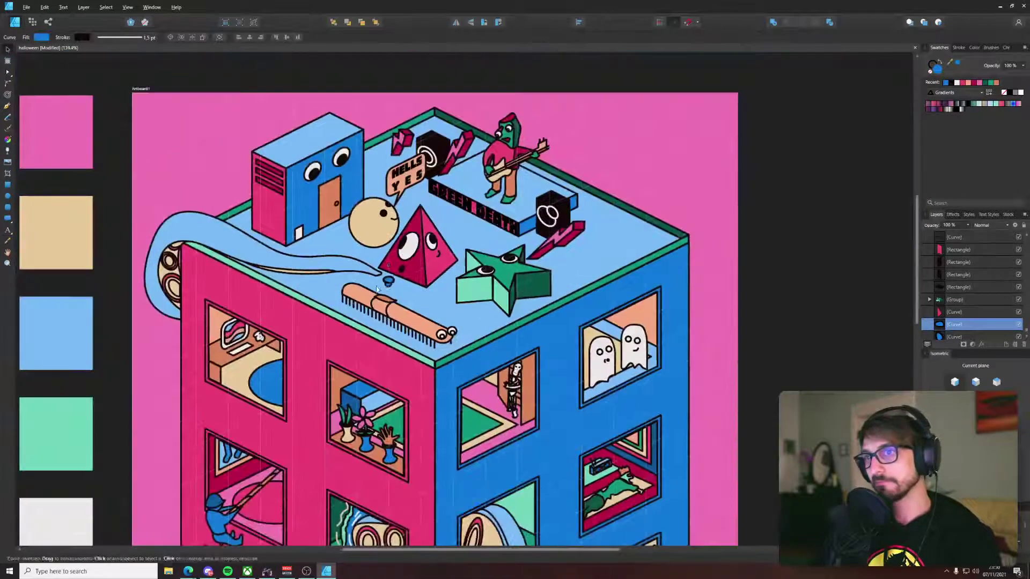
left_click_drag(369, 289, 556, 278)
key("i")
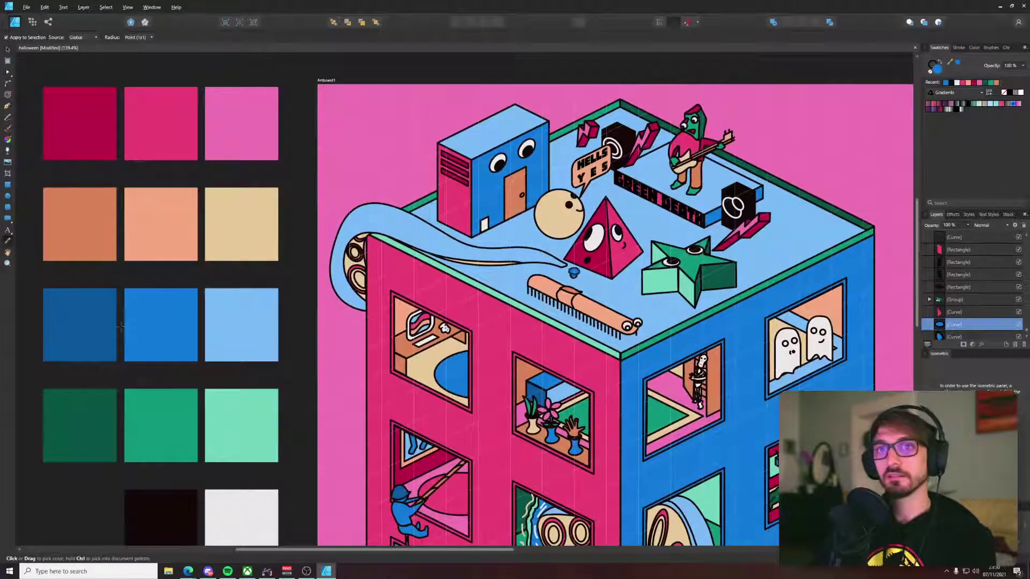
key("v")
scroll(756, 201, "up", 6)
left_click(683, 207)
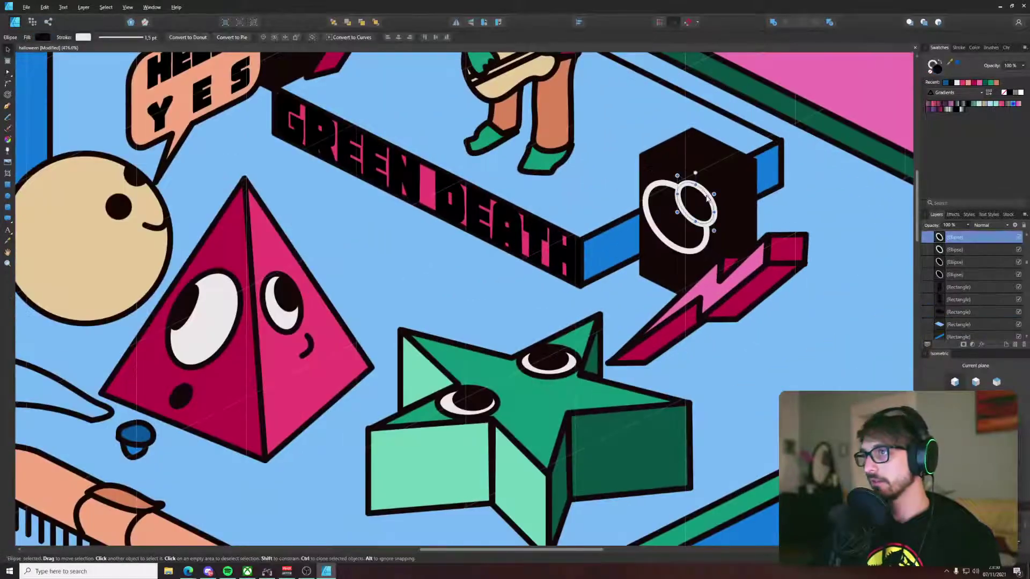
scroll(684, 207, "down", 6)
scroll(465, 223, "up", 8)
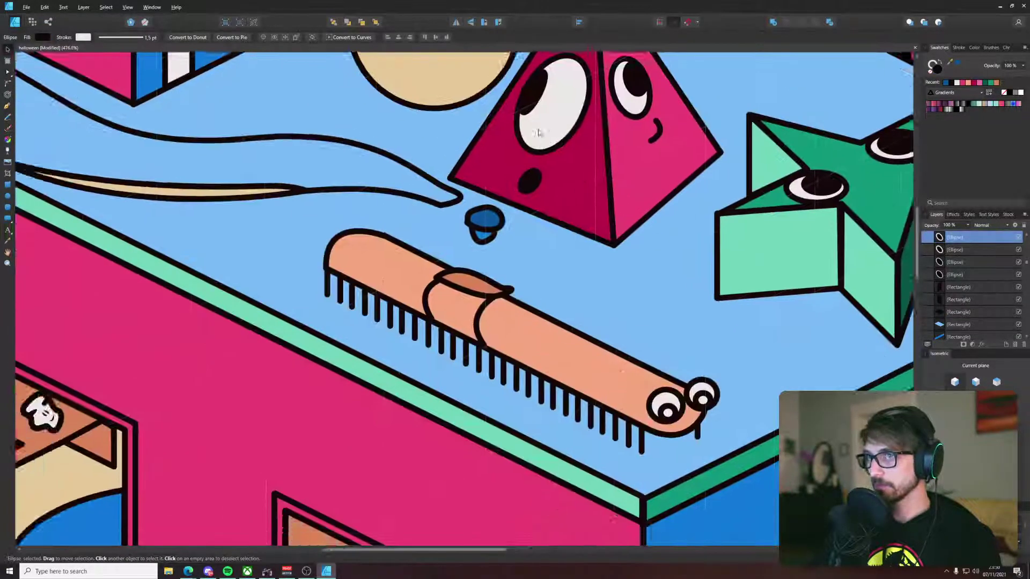
Step: Reshape the dark blue cap so its lower edge arches upward across the face, and deselect it
key("a")
left_click(465, 223)
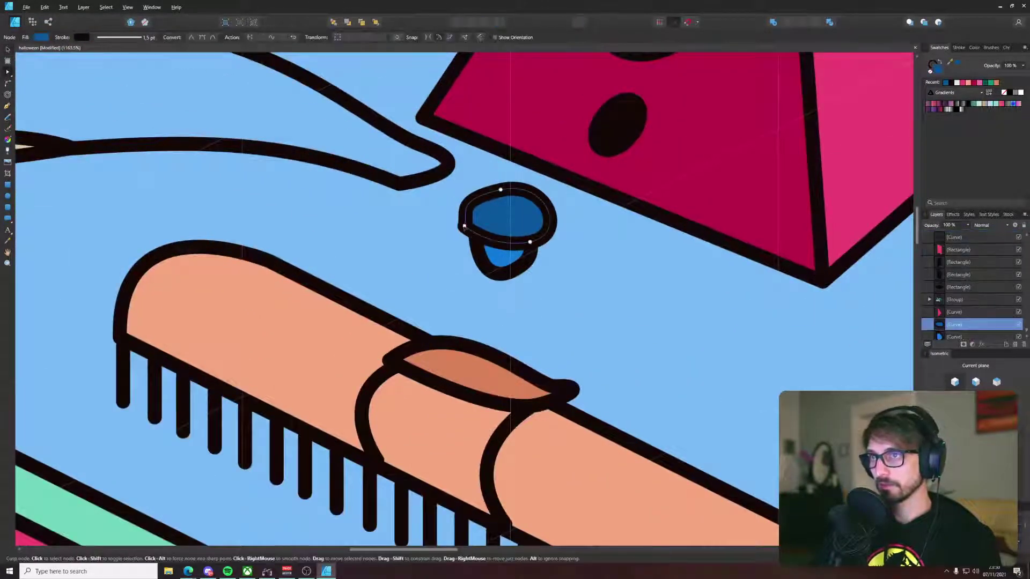
left_click_drag(468, 245, 539, 249)
left_click(579, 270)
scroll(534, 288, "down", 3)
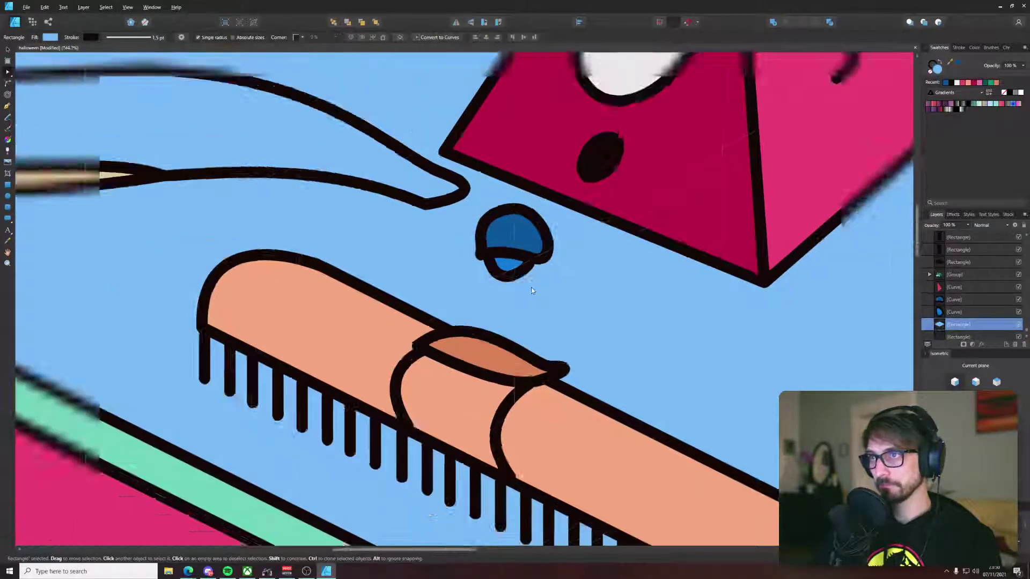
Step: Start the rider's outline beneath the head, curving down over the saddle to the peach body's lower edge, and bring it to the front
key("p")
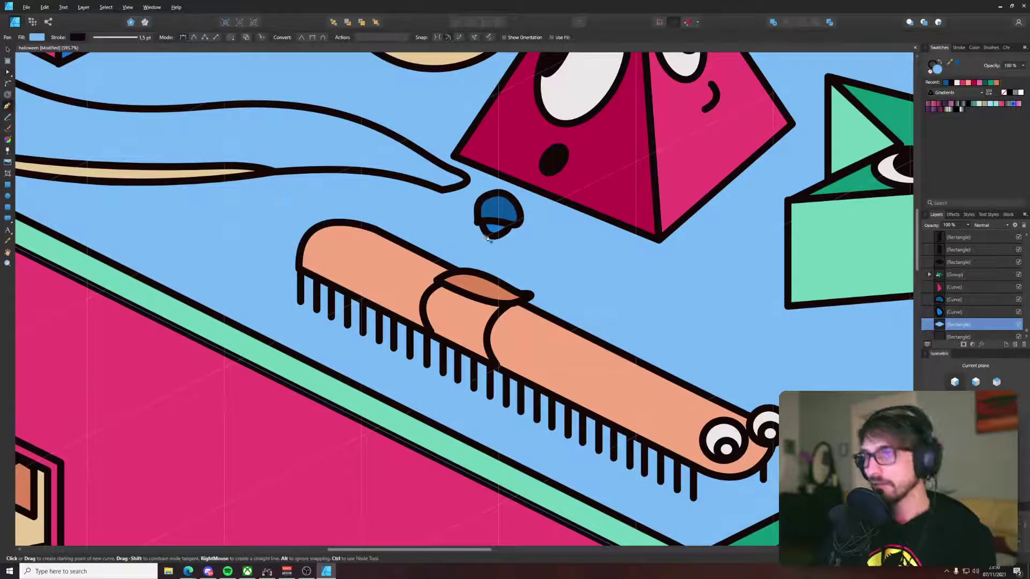
left_click_drag(465, 256, 467, 271)
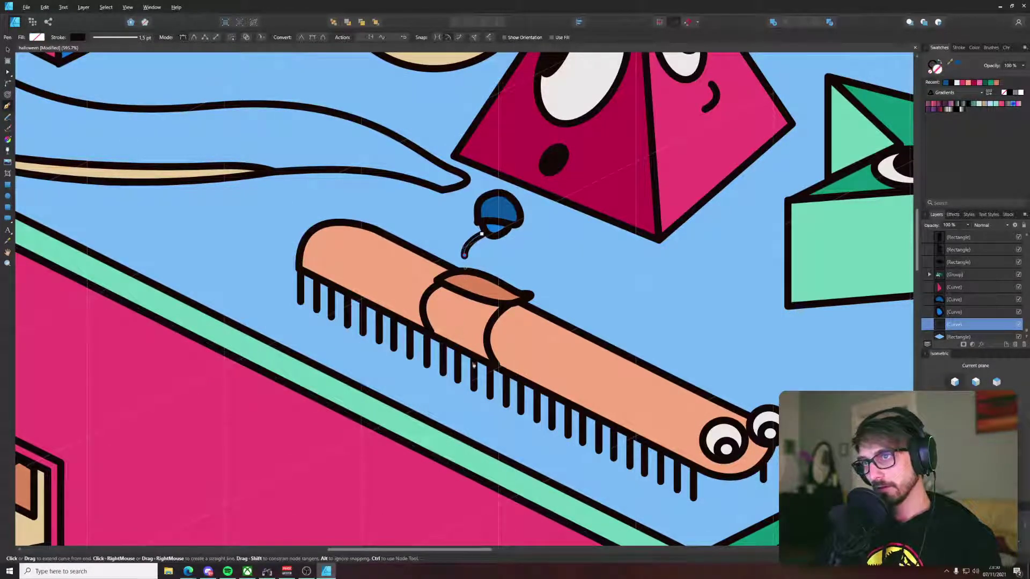
key("ctrl+shift+bracketright")
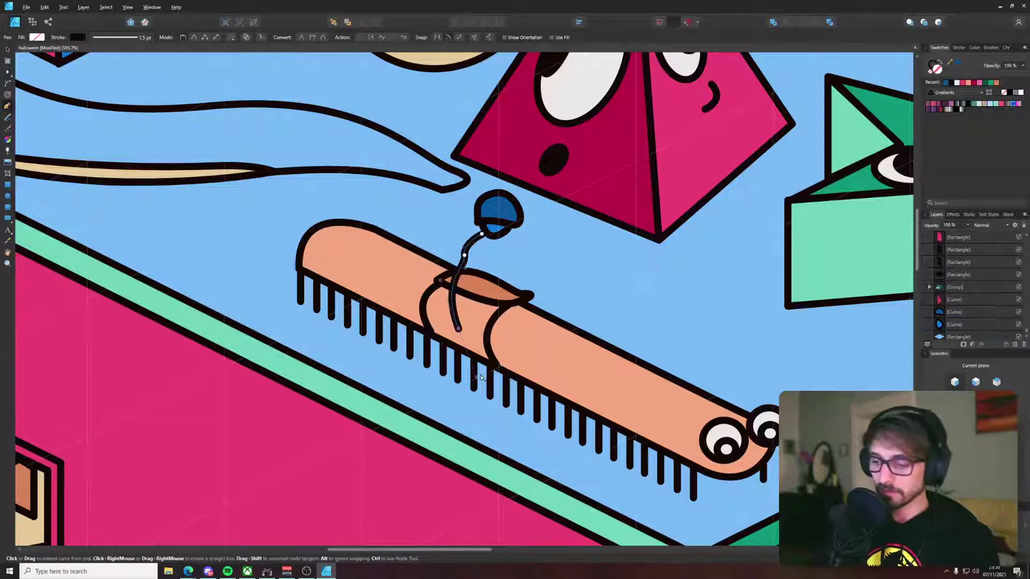
key("a")
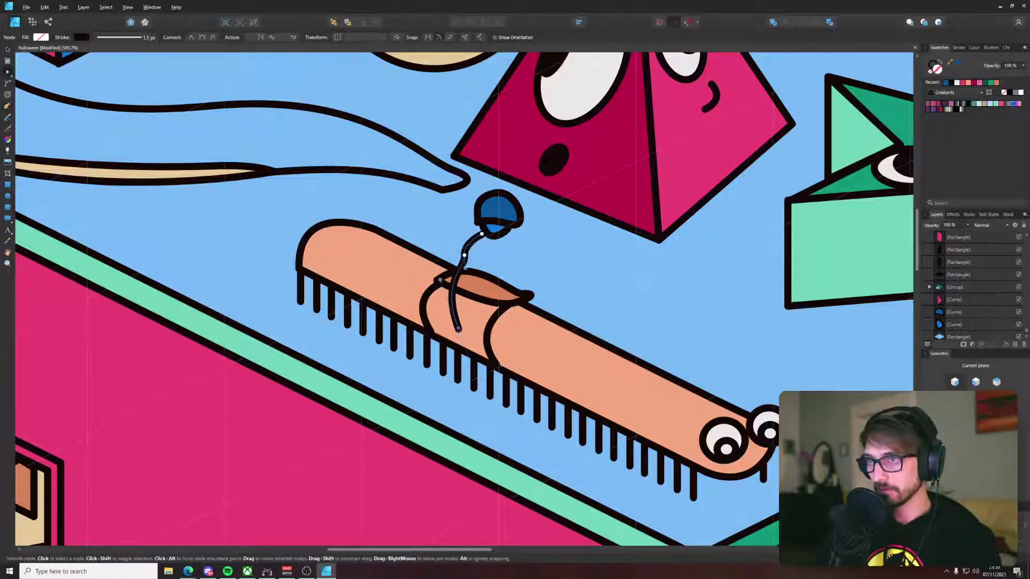
left_click_drag(460, 333, 455, 346)
key("p")
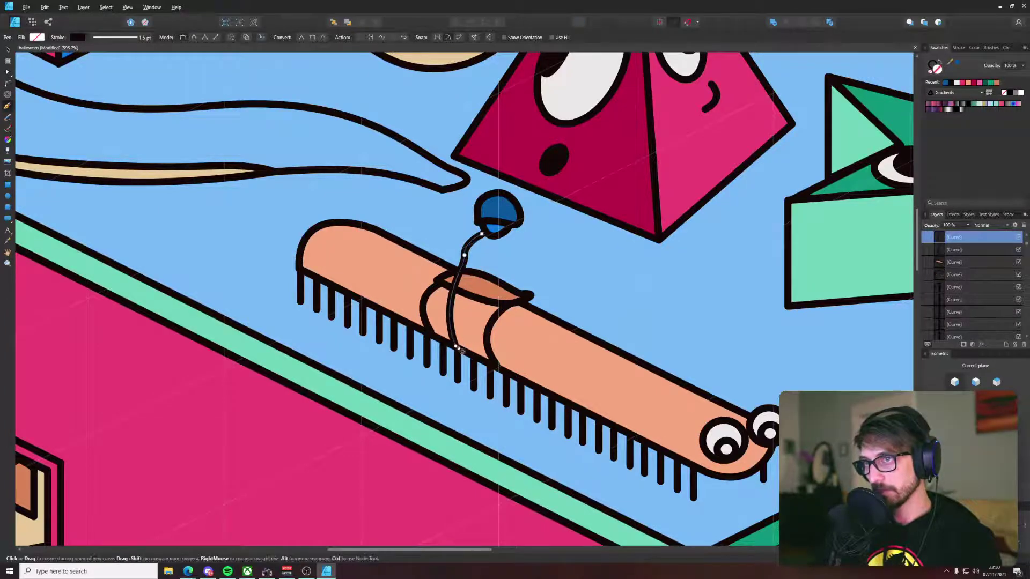
Step: Complete the rider's outline up the leg, along the seat and back to the head, and fill it with the face's mid blue
key("a")
key("p")
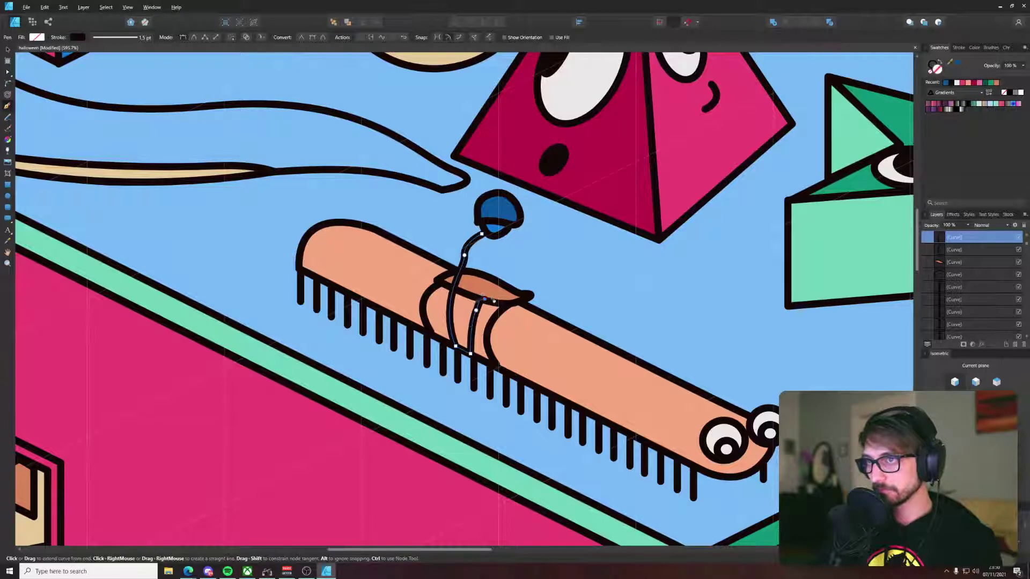
key("a")
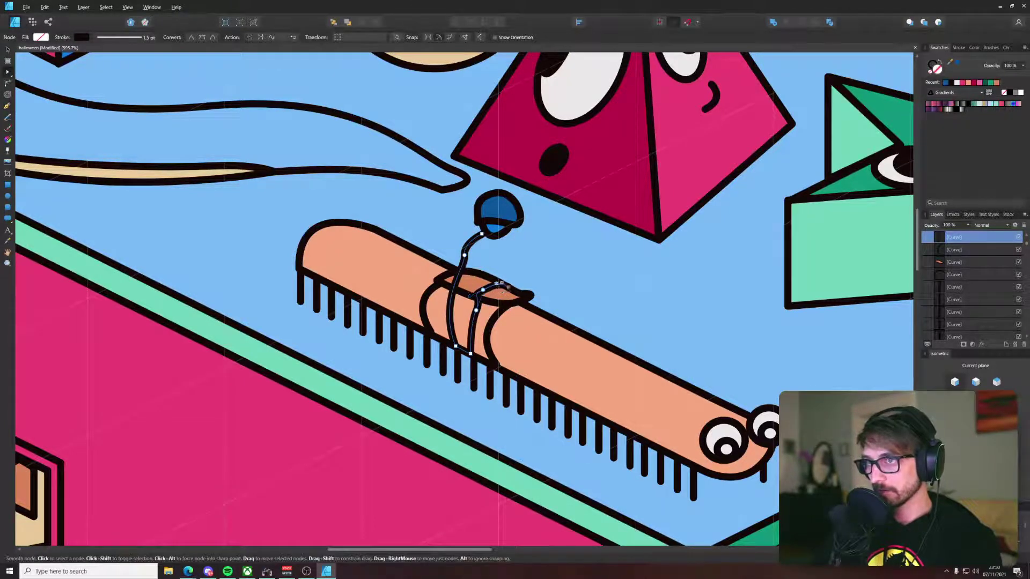
key("p")
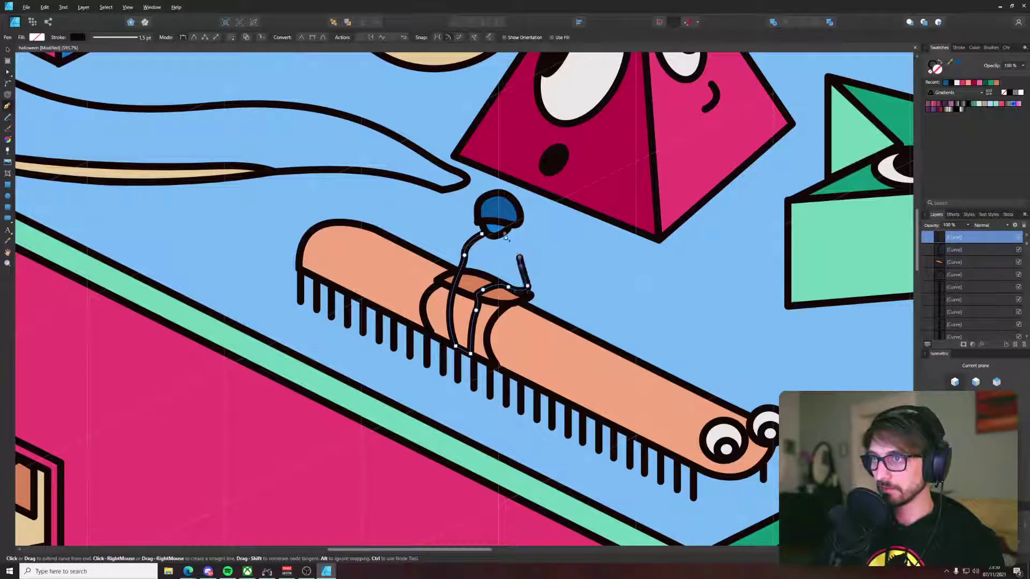
left_click(504, 234)
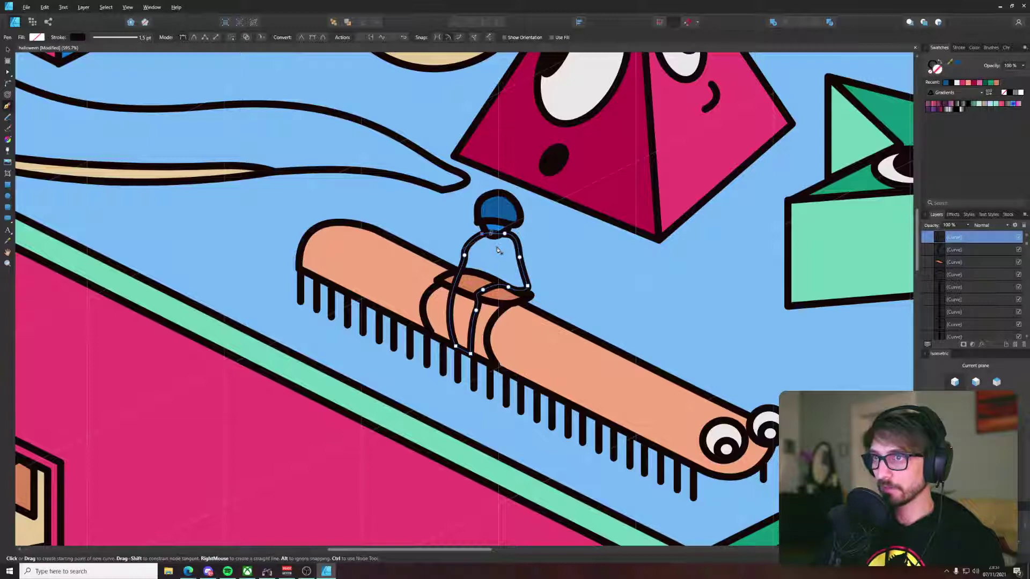
key("i")
left_click(495, 227)
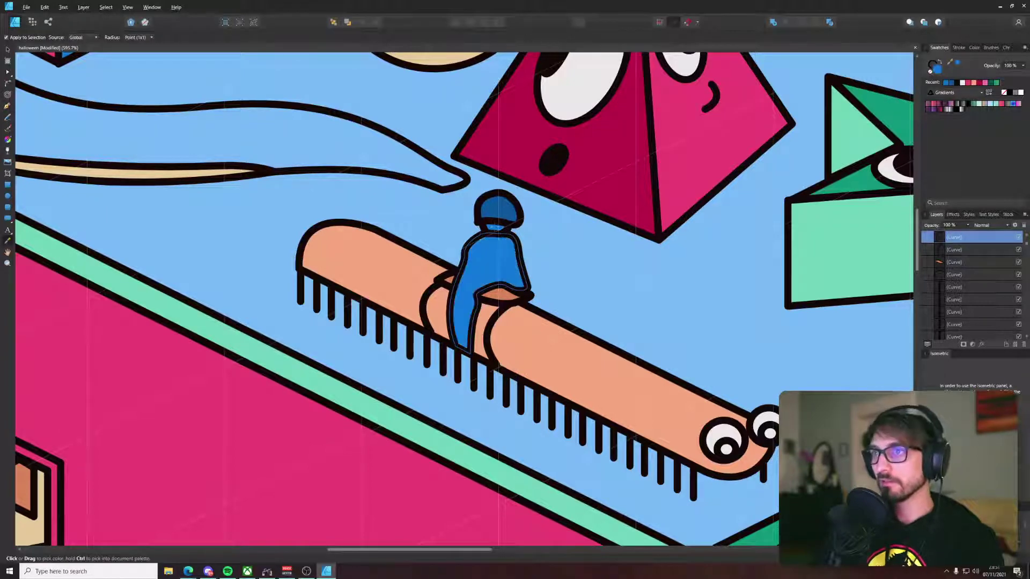
Step: Reshape the back edge of the rider's body by moving its waist and shoulder nodes, and deselect it
key("v")
left_click(495, 230)
scroll(495, 229, "down", 8)
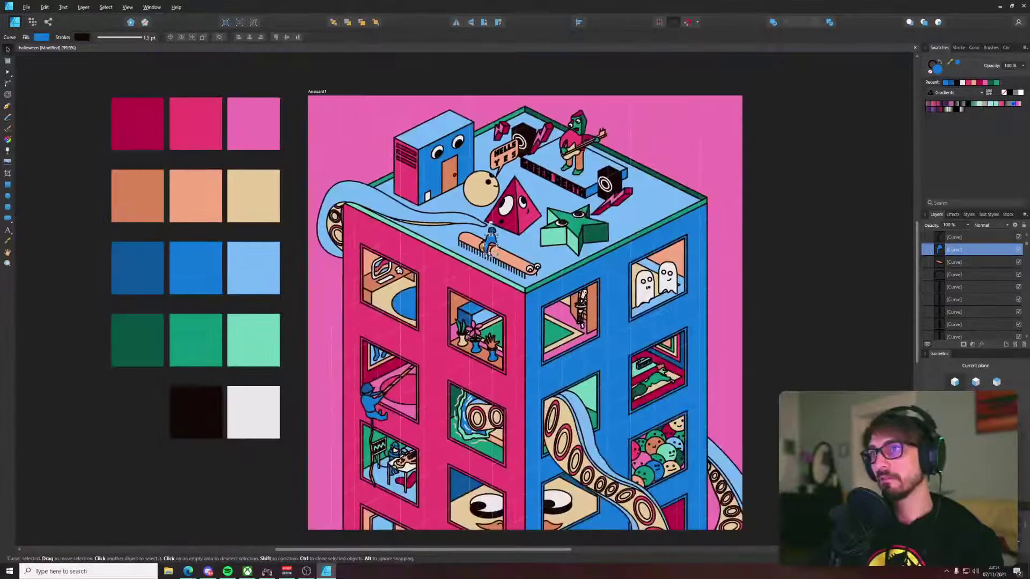
scroll(495, 229, "up", 8)
key("a")
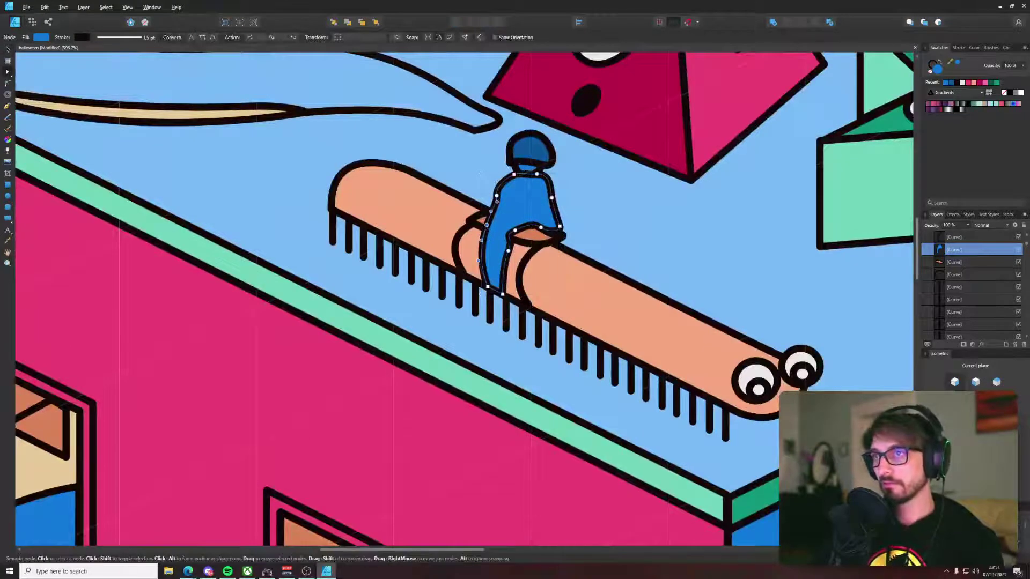
left_click_drag(486, 224, 492, 236)
left_click_drag(496, 196, 498, 189)
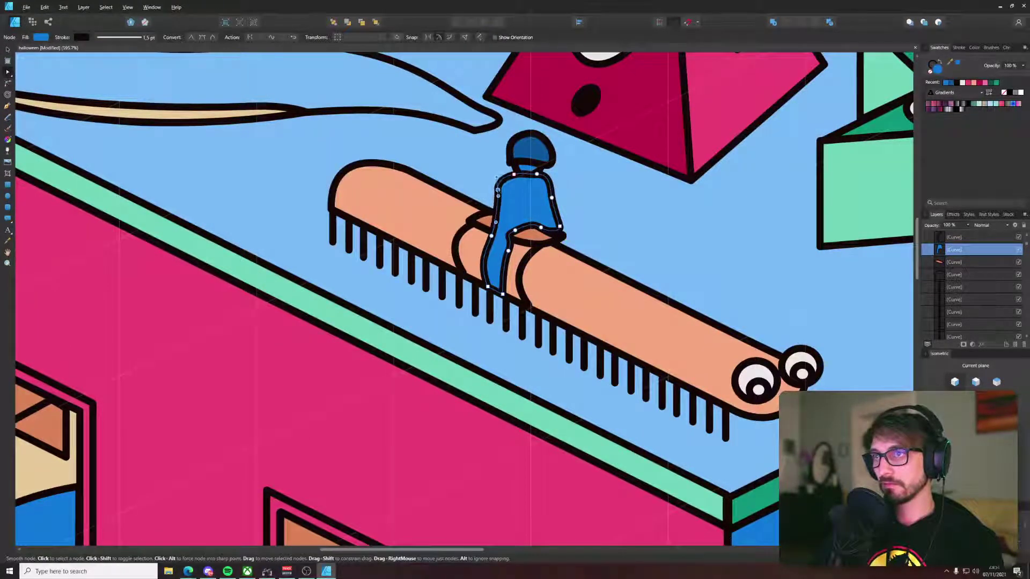
left_click(477, 179)
key("p")
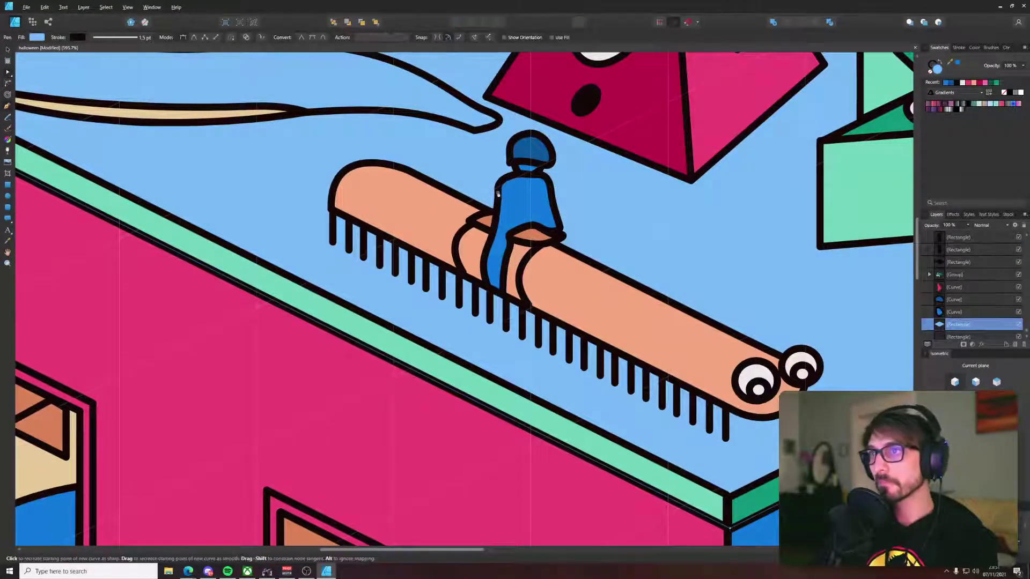
key("a")
left_click(499, 192)
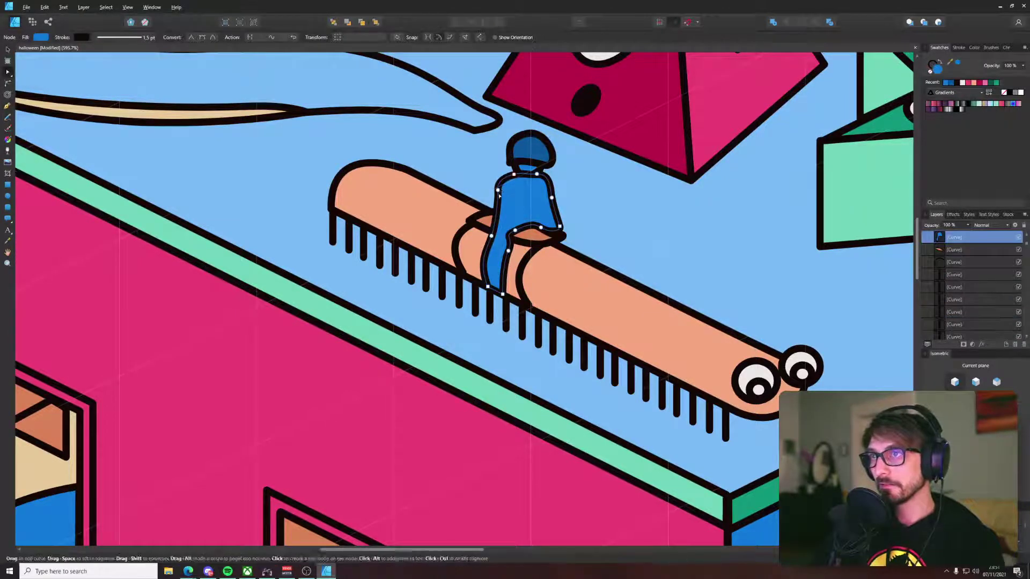
left_click_drag(474, 199, 486, 196)
key("ctrl+z")
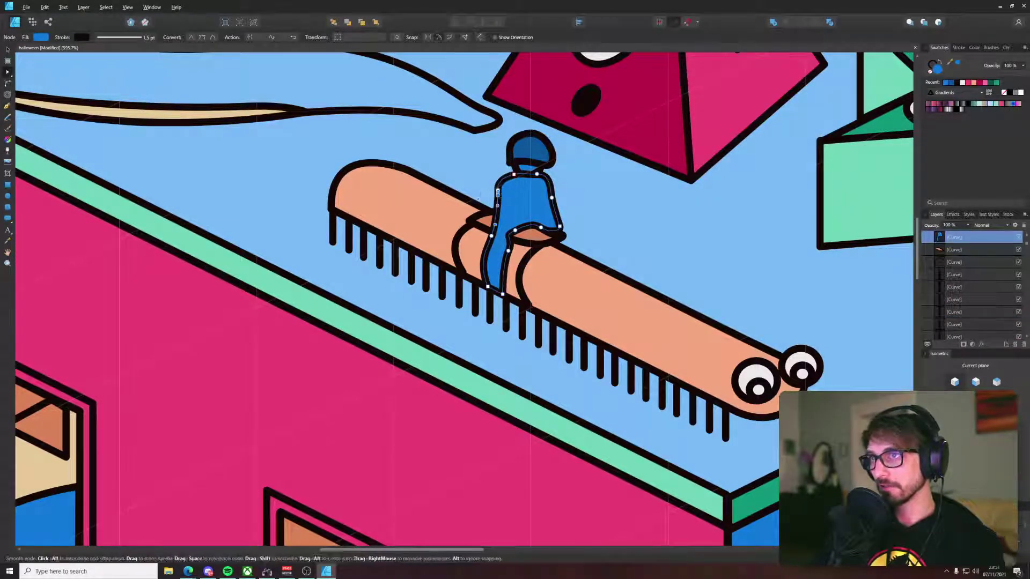
left_click(487, 159)
key("o")
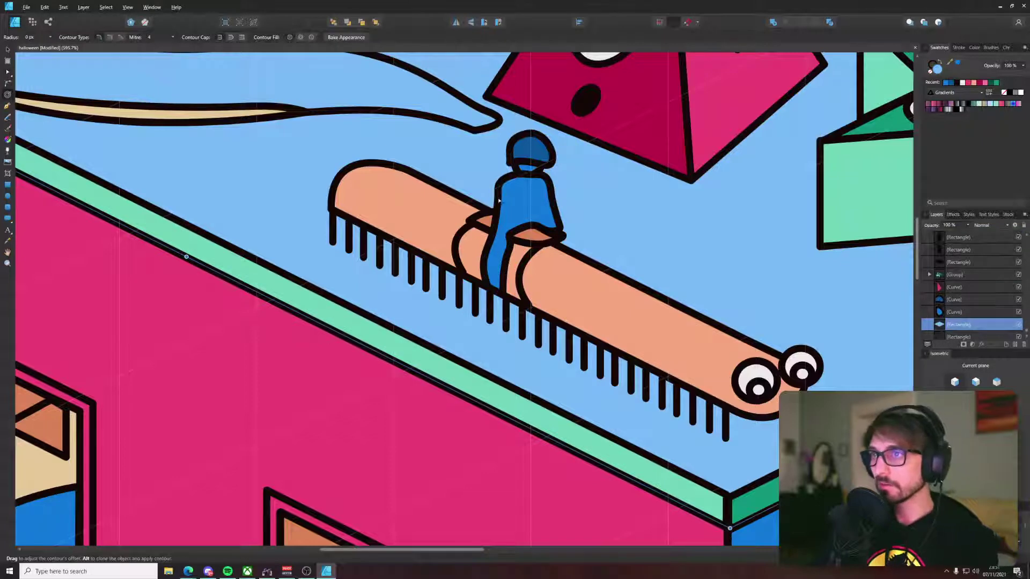
Step: Draw the rider's near arm as a closed outline from the shoulder across the torso to the saddle front, and bring it to the front
key("p")
left_click(504, 220)
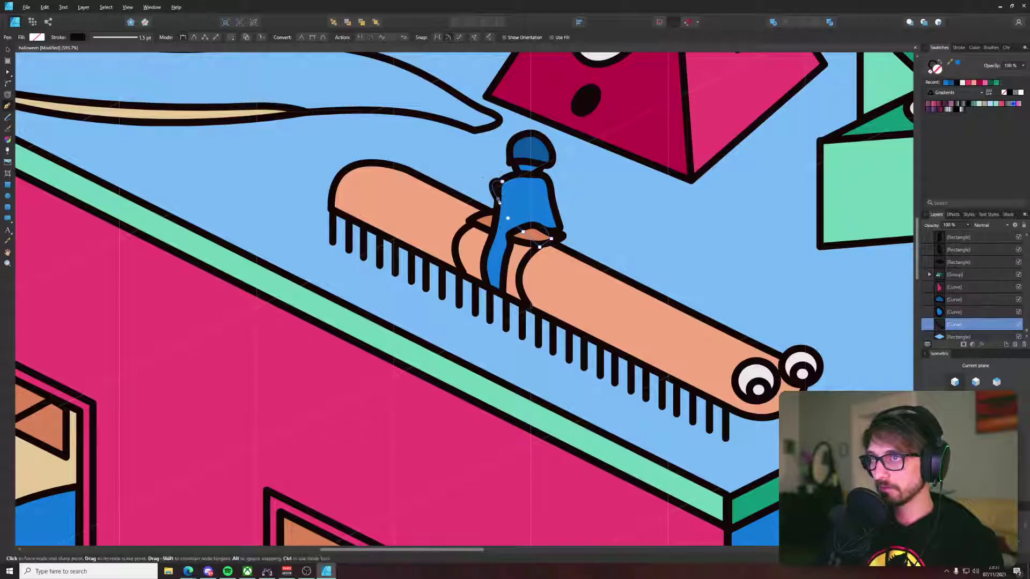
left_click(508, 218)
key("ctrl+shift+]")
Step: Reshape the near arm to lie flush with the shoulder and hand, and fill it with the body's mid blue
scroll(496, 195, "up", 3)
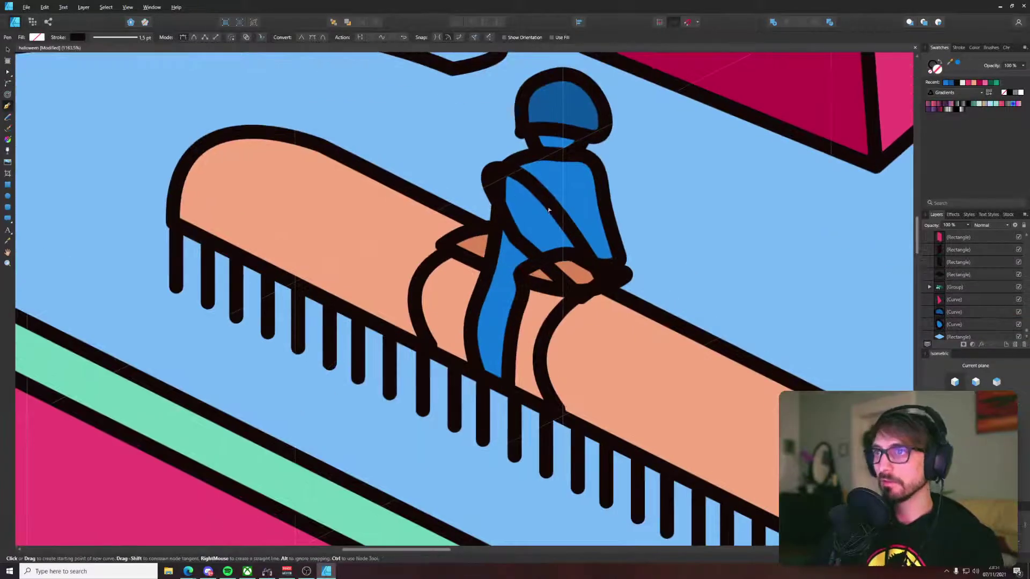
key("a")
left_click_drag(552, 214, 539, 225)
left_click_drag(506, 169, 512, 177)
key("i")
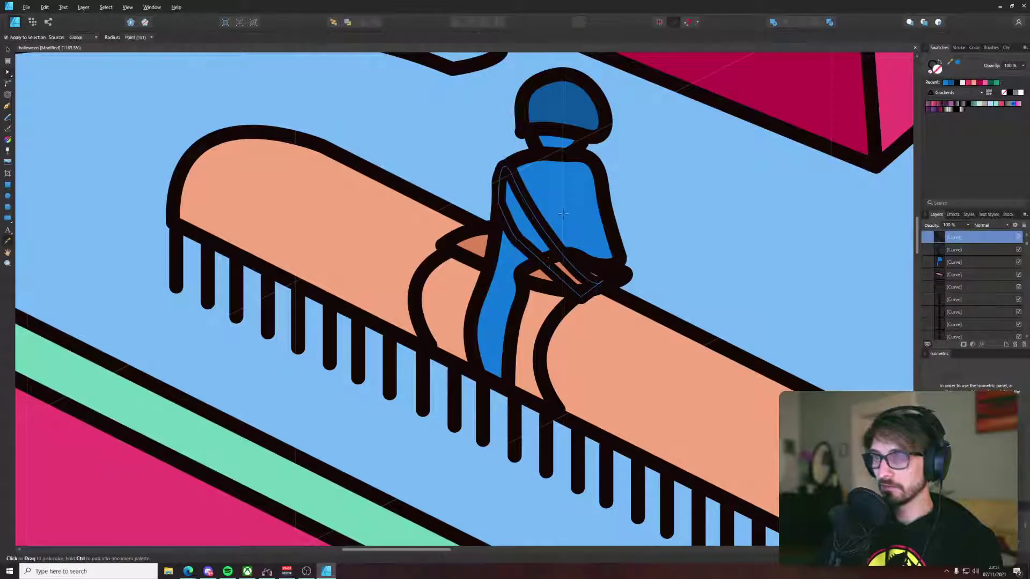
key("a")
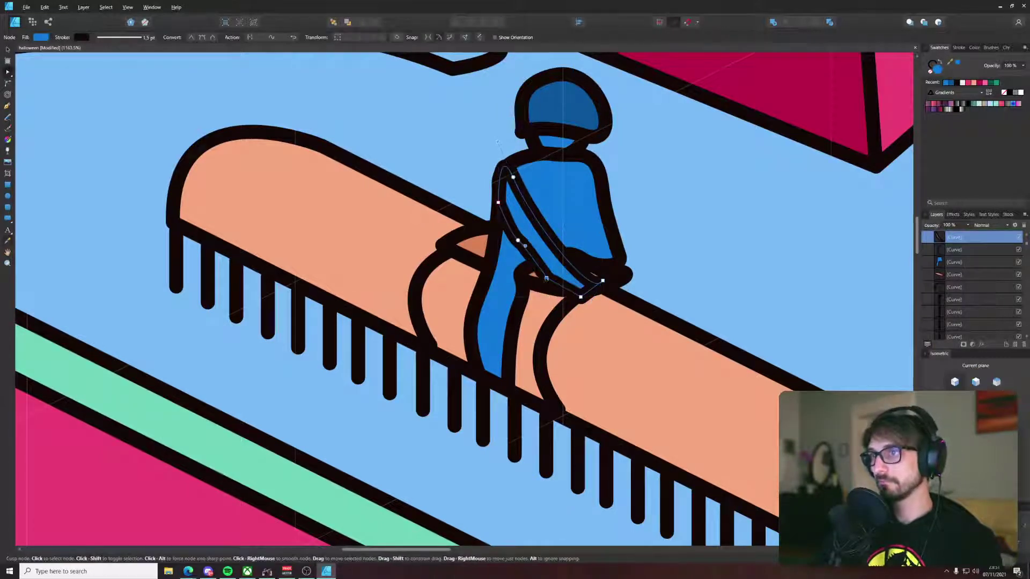
mouse_move(593, 288)
left_mouse_down()
mouse_move(599, 301)
mouse_move(606, 286)
mouse_move(590, 294)
mouse_move(583, 278)
mouse_move(593, 277)
left_mouse_up()
left_click(697, 232)
Step: Draw the rider's far arm curving outward from the shoulder to the hands, and fill it with the body's mid blue
left_click_drag(697, 233, 574, 287)
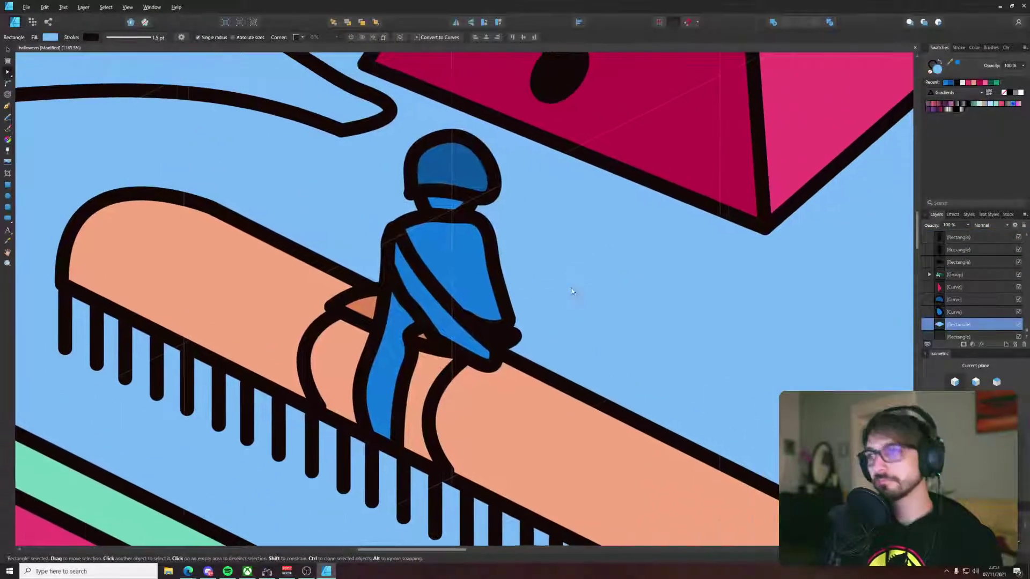
key("p")
left_click(489, 250)
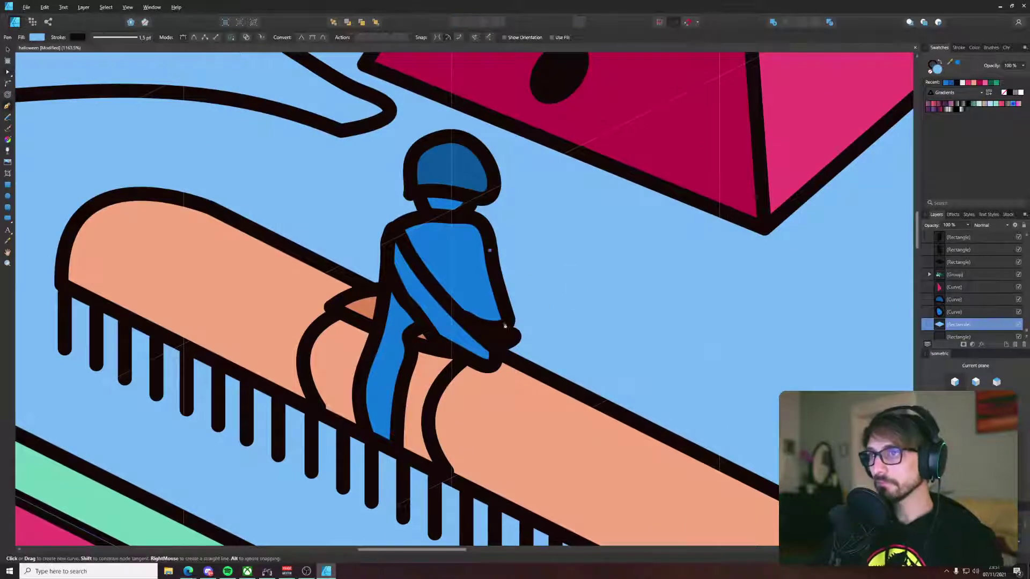
left_click_drag(499, 332, 507, 342)
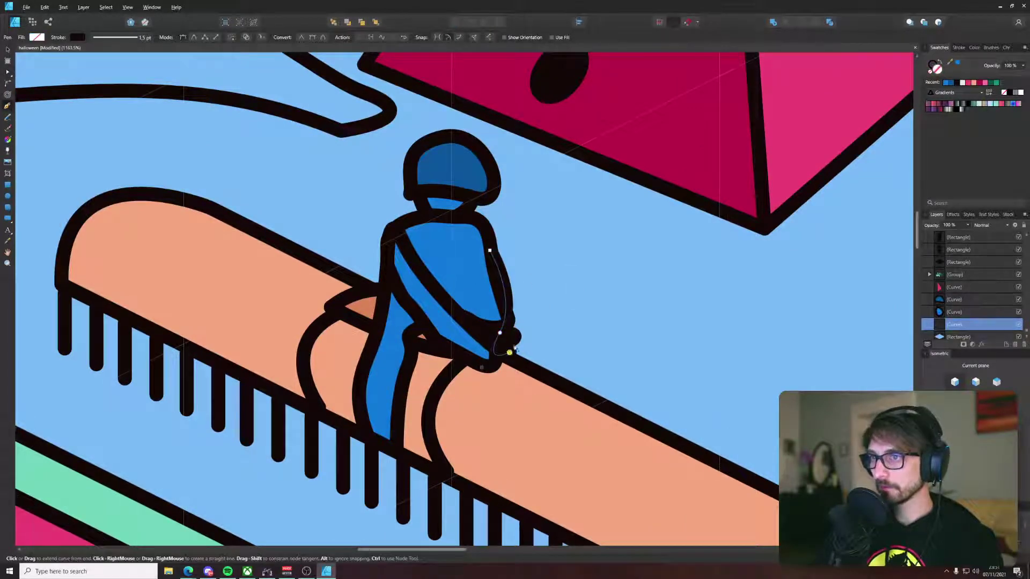
left_click_drag(492, 238, 430, 238)
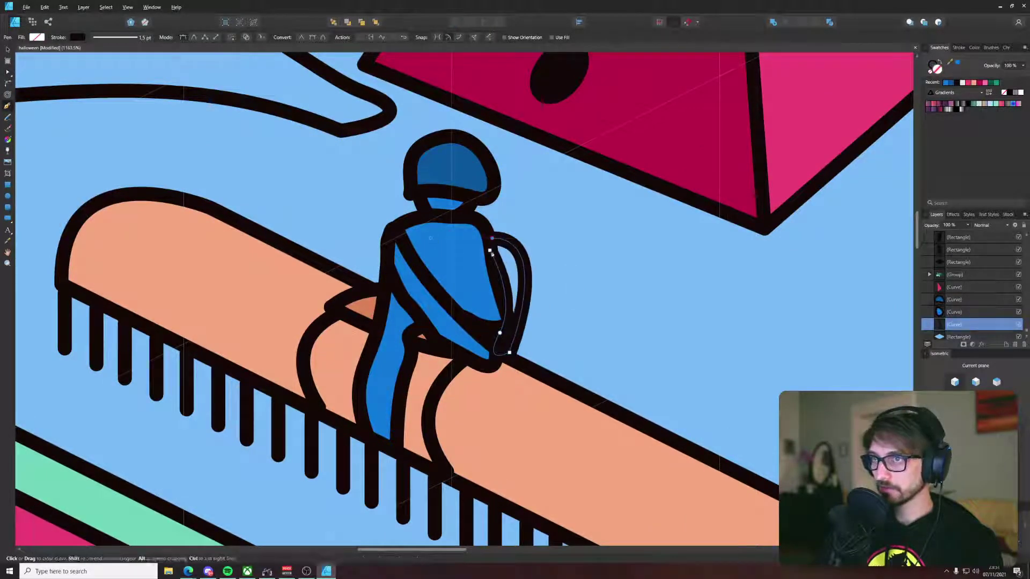
left_click(490, 251)
key("i")
left_click(473, 265)
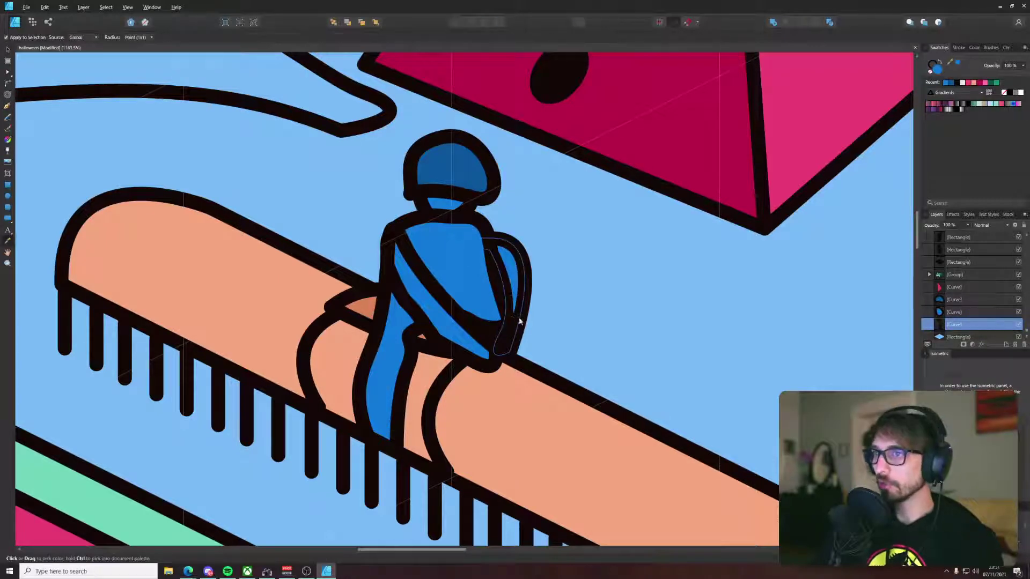
Step: Reshape the far arm so its outer curve flows from the top of the shoulder, and deselect it
key("a")
left_click(493, 307)
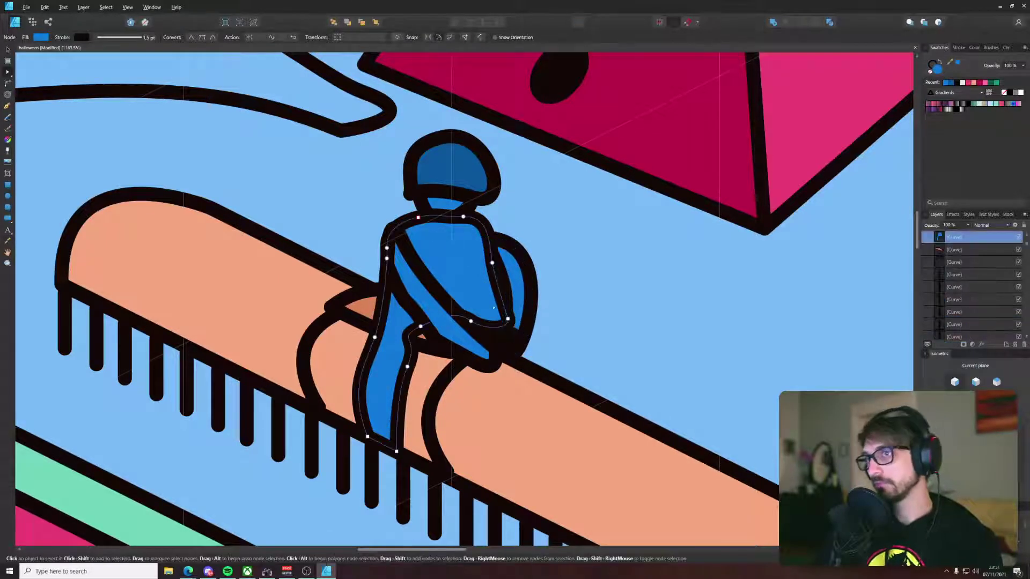
left_click(507, 294)
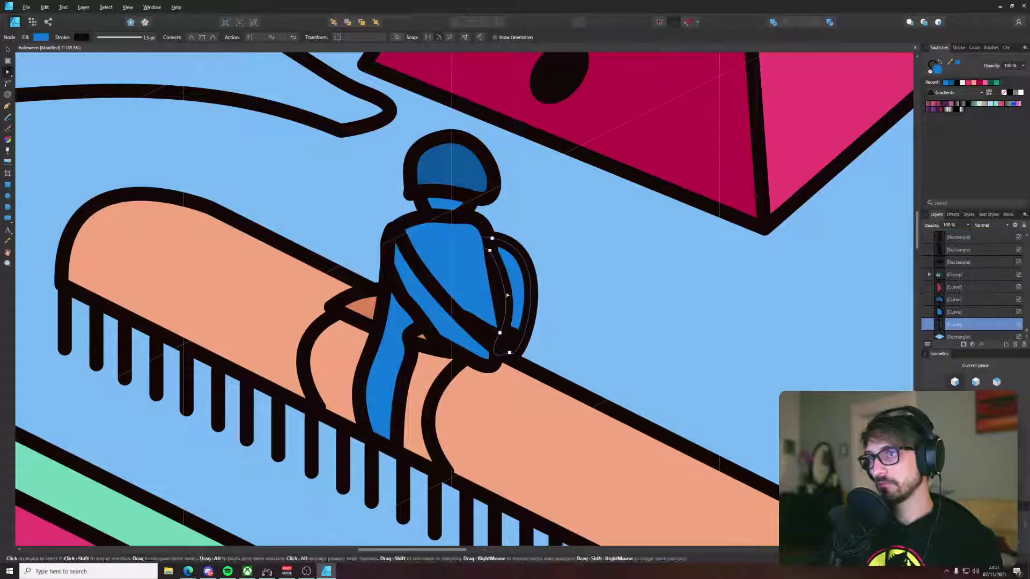
scroll(583, 279, "down", 5)
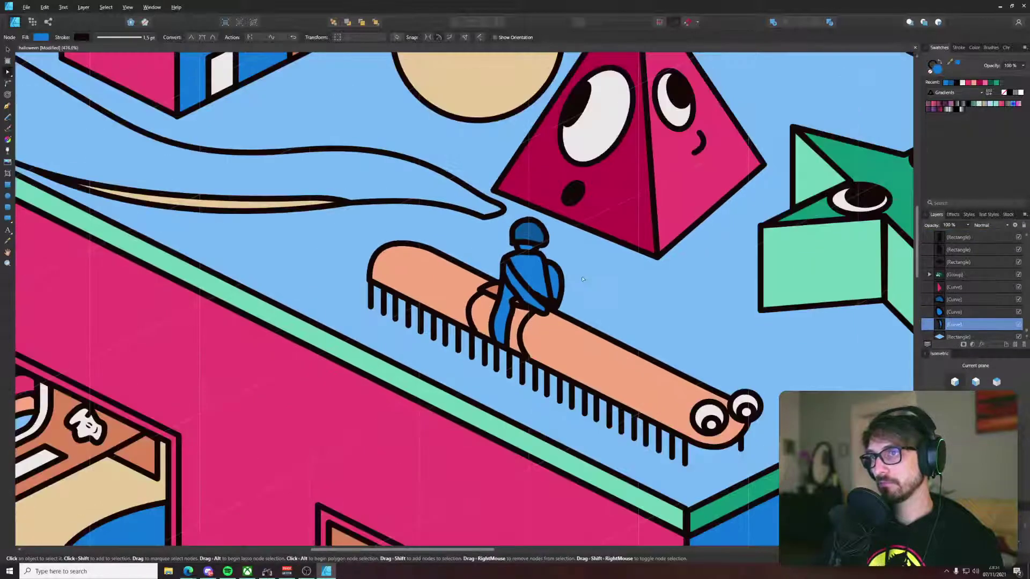
scroll(582, 278, "up", 5)
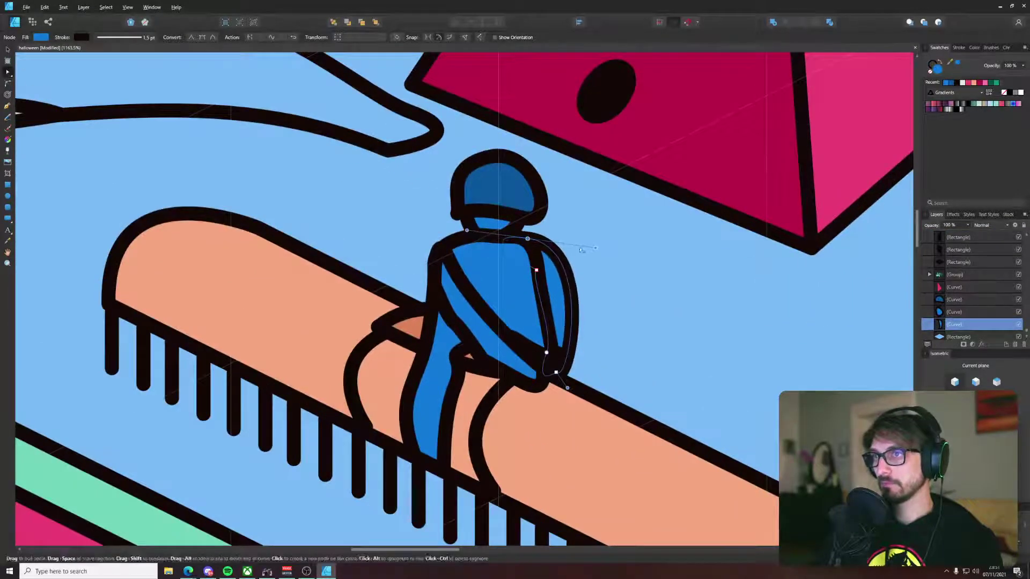
left_click(604, 281)
Step: Duplicate the rider's body, delete the copy's back-side nodes, and pull its remaining nodes inward to form a smaller inner torso shape
scroll(605, 282, "down", 10)
scroll(607, 293, "up", 4)
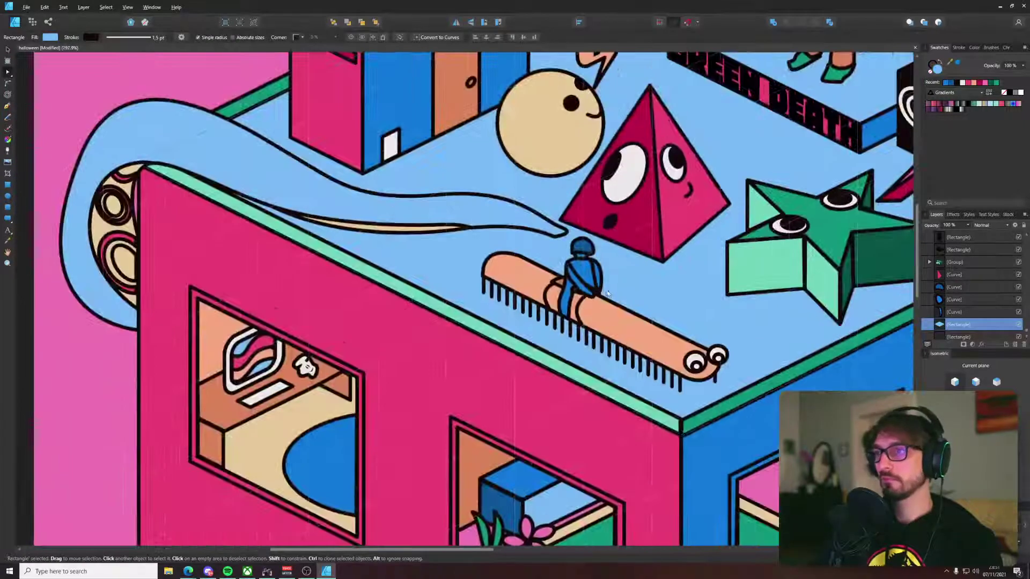
scroll(607, 293, "up", 4)
double_click(572, 305)
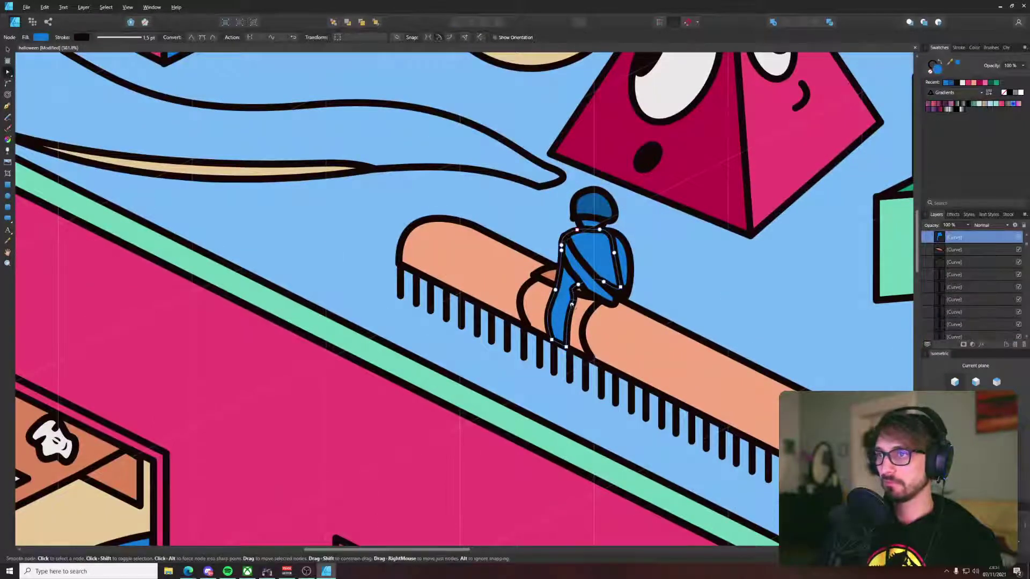
left_click(584, 292)
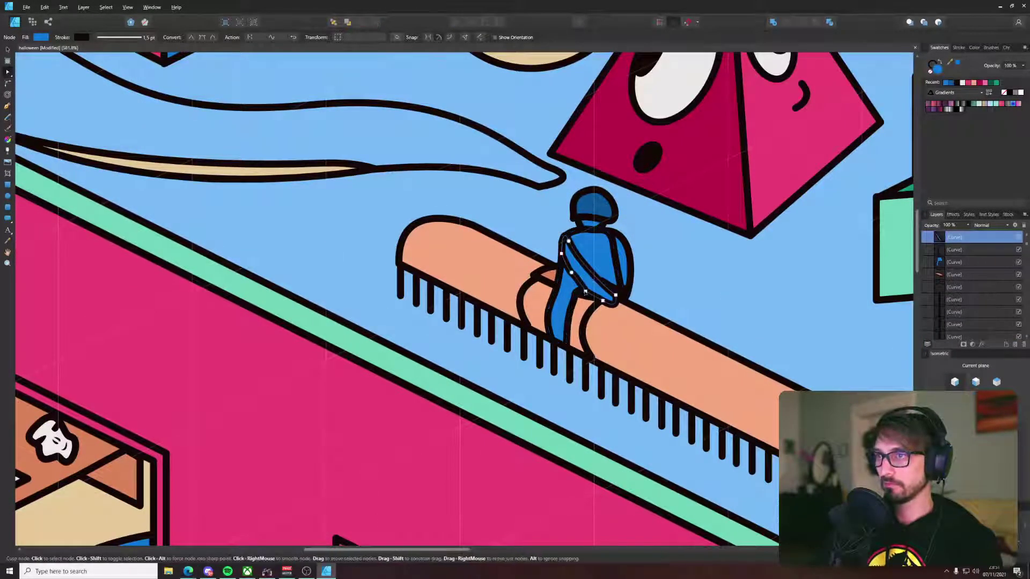
left_click(580, 240)
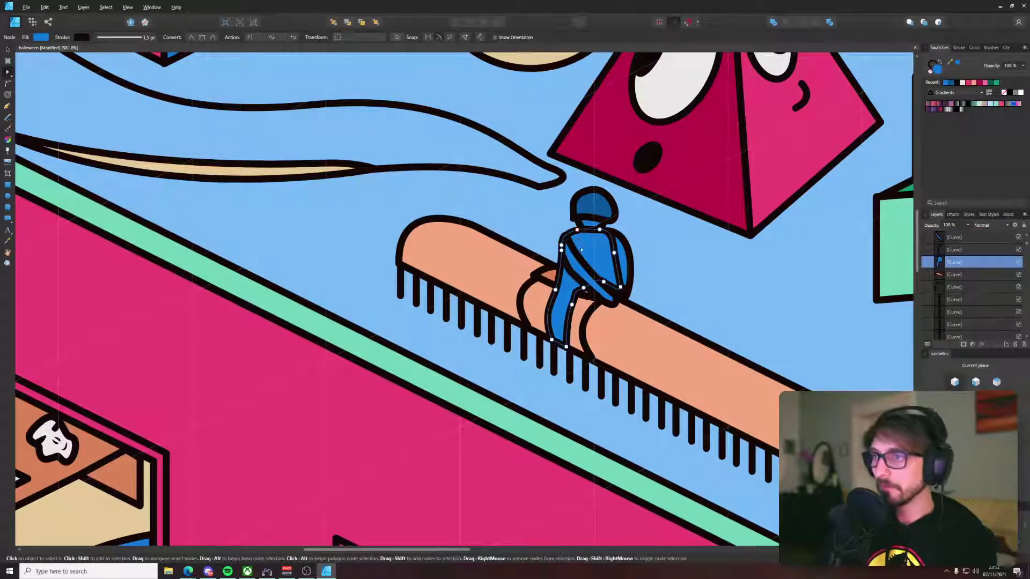
left_click_drag(526, 204, 568, 294)
key("Delete")
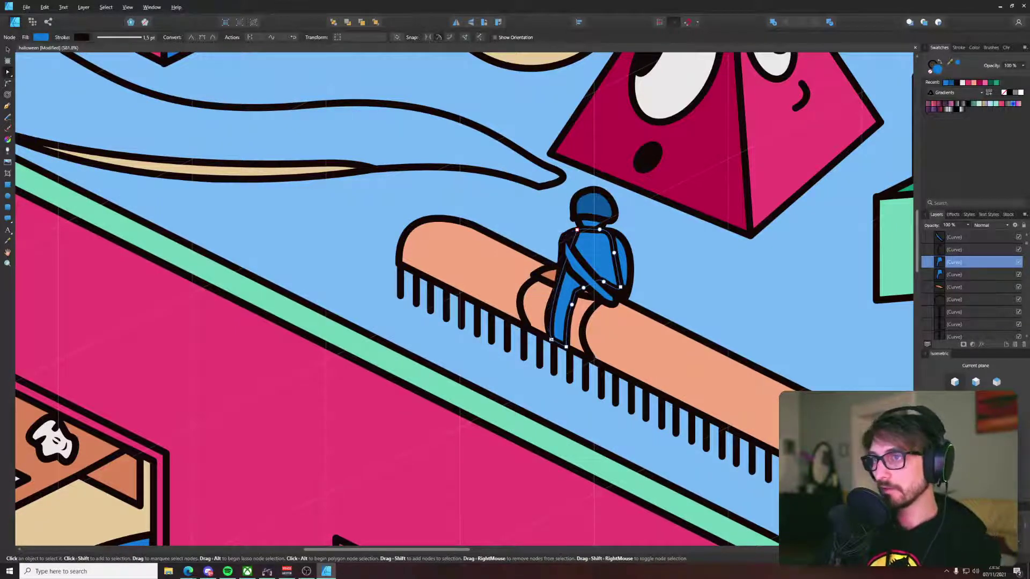
left_click_drag(551, 339, 558, 343)
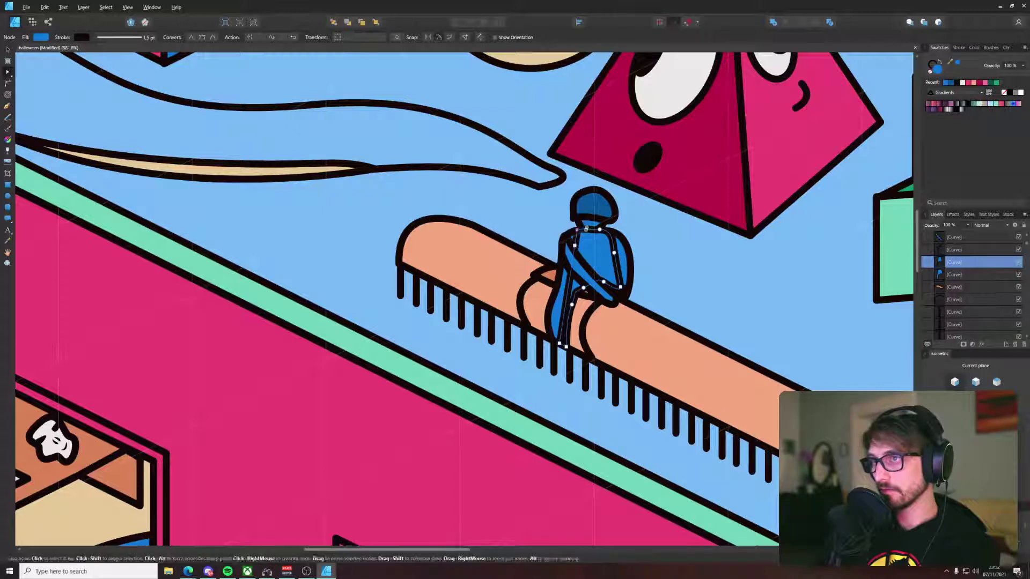
left_click_drag(575, 245, 606, 242)
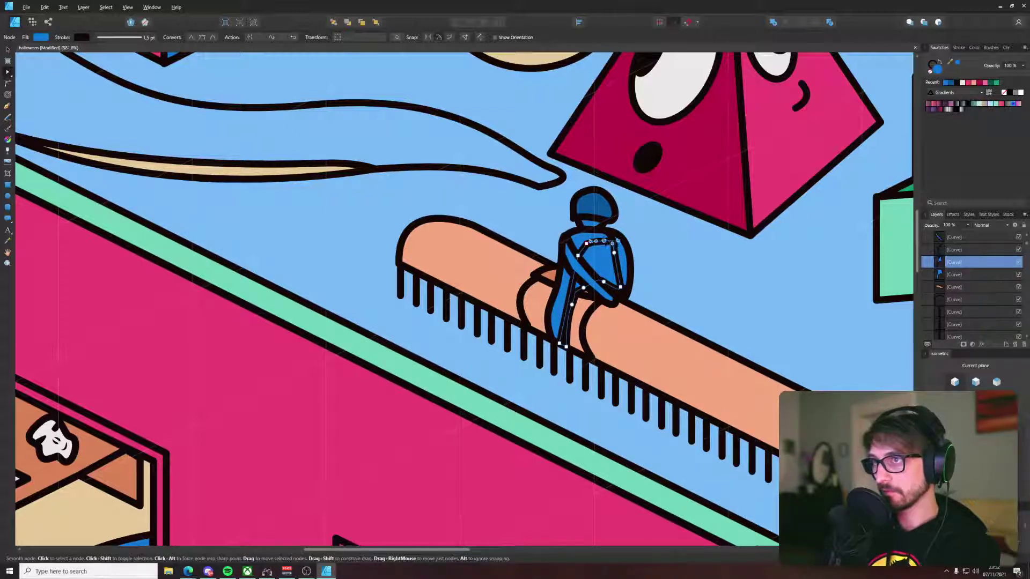
Step: Fill the inner torso shape with the cap's dark blue and deselect it
key("i")
left_click(594, 205)
key("v")
left_click(659, 259)
Step: Examine the rider and its far arm up close and against the whole rooftop scene
scroll(653, 261, "down", 7)
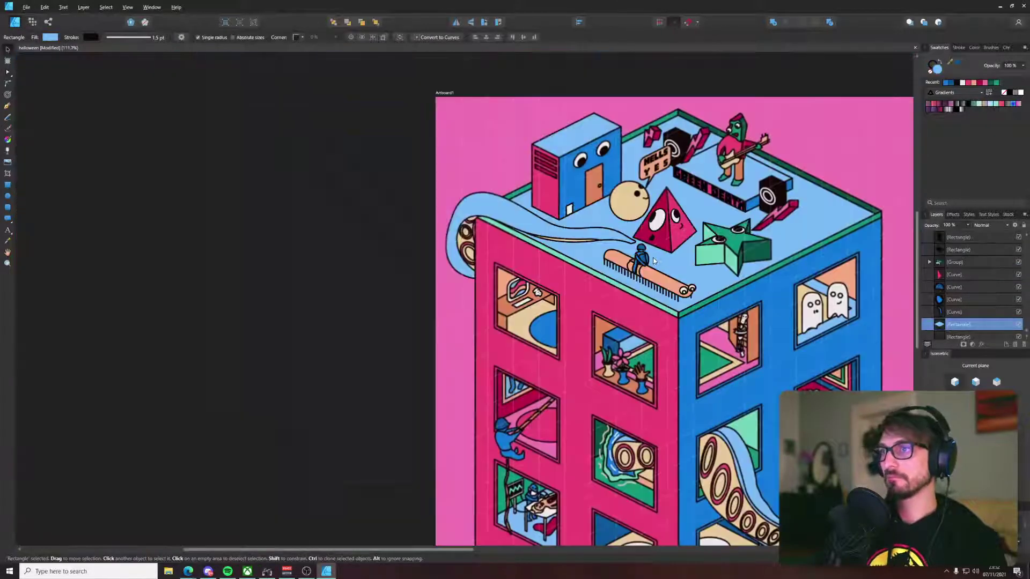
scroll(653, 261, "down", 2)
scroll(665, 259, "up", 8)
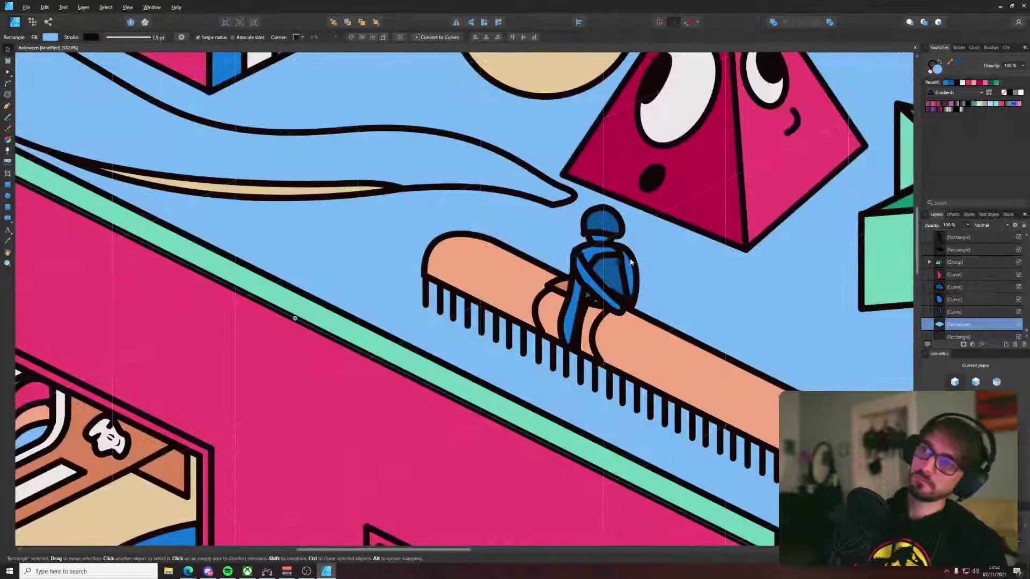
left_click(631, 262)
left_click(665, 286)
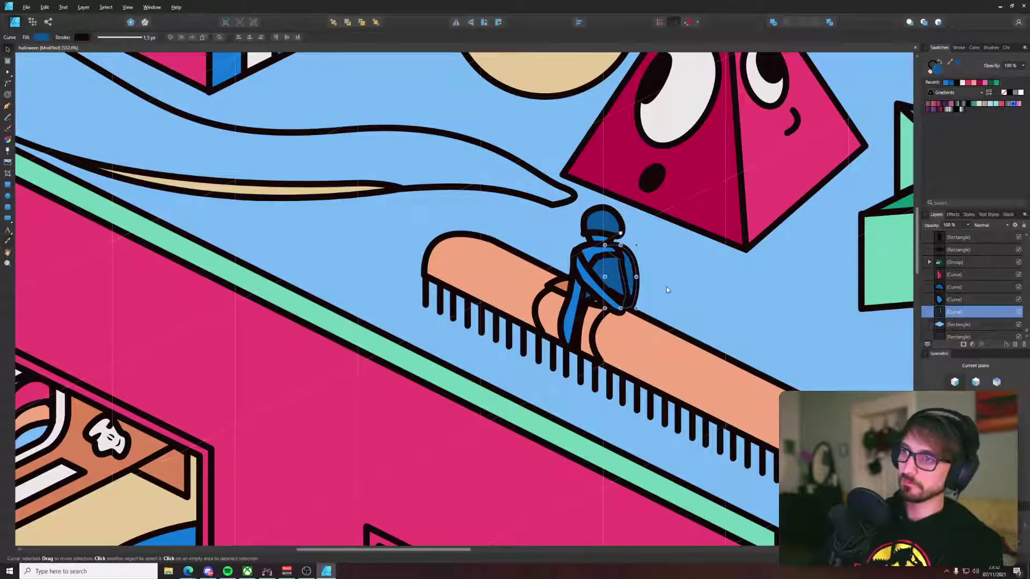
scroll(667, 286, "down", 7)
scroll(677, 286, "up", 2)
scroll(680, 287, "up", 5)
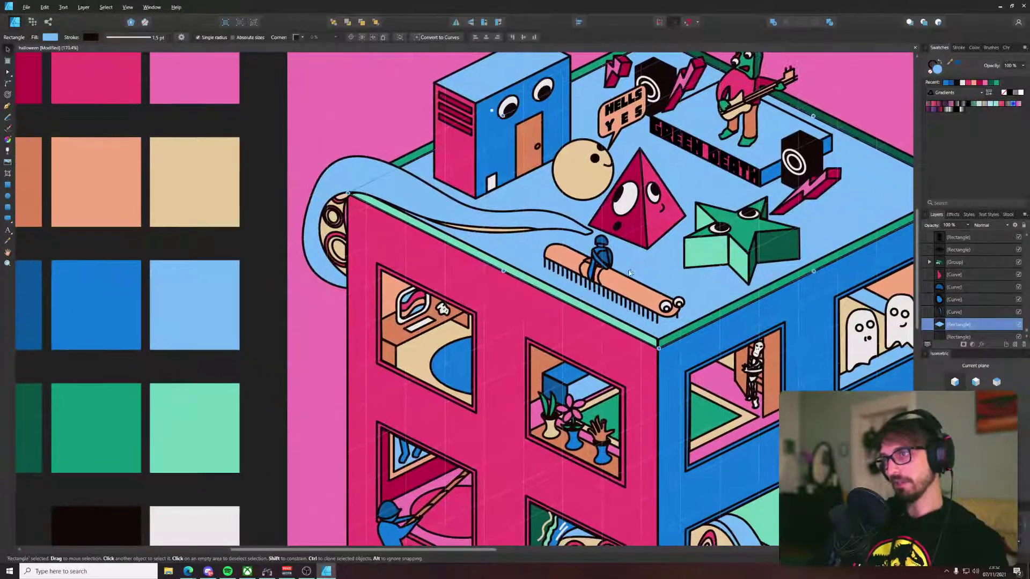
Step: Draw an unfilled rein curving from the rider's hands along the peach body to just behind the creature's eyes, and deselect it
key("p")
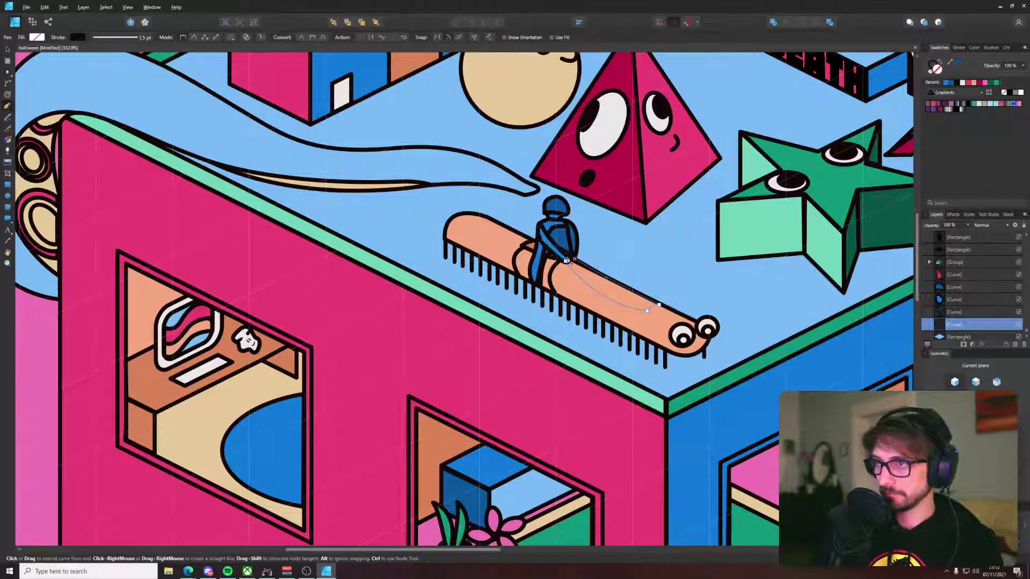
key("v")
scroll(617, 275, "down", 8)
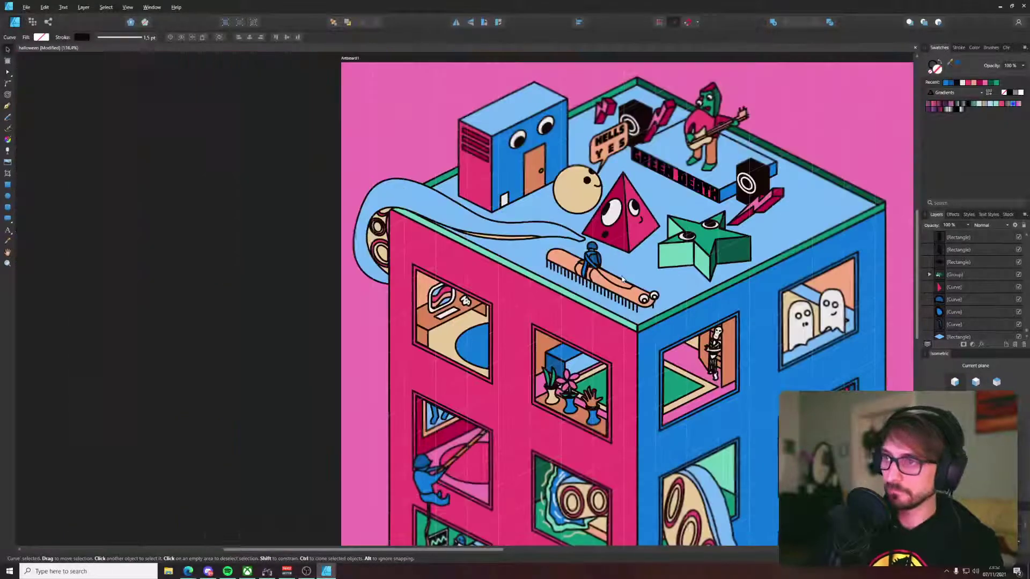
left_click(774, 264)
left_click_drag(682, 272, 531, 255)
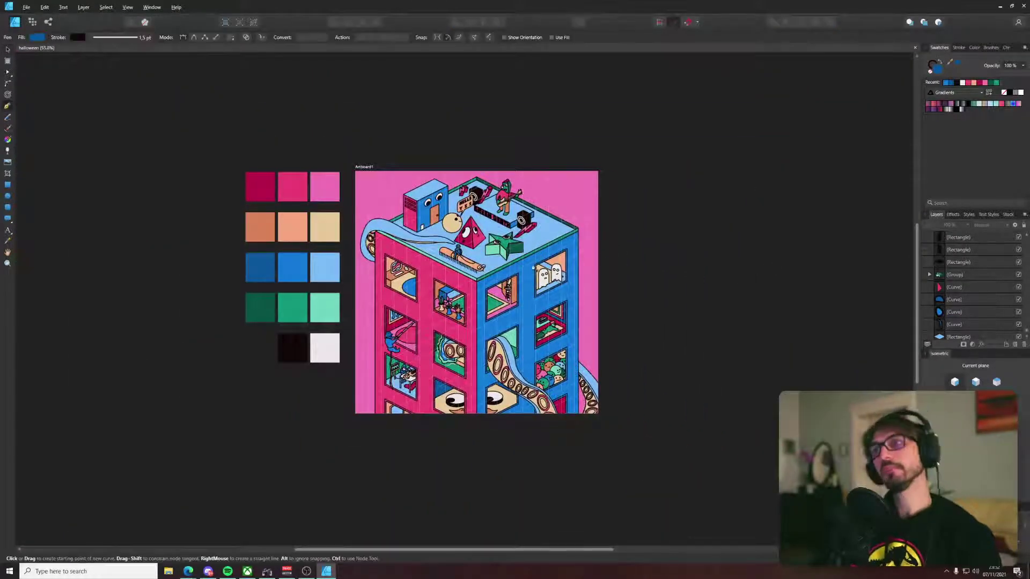
left_click_drag(589, 239, 726, 214)
scroll(651, 262, "up", 2)
scroll(471, 234, "up", 8)
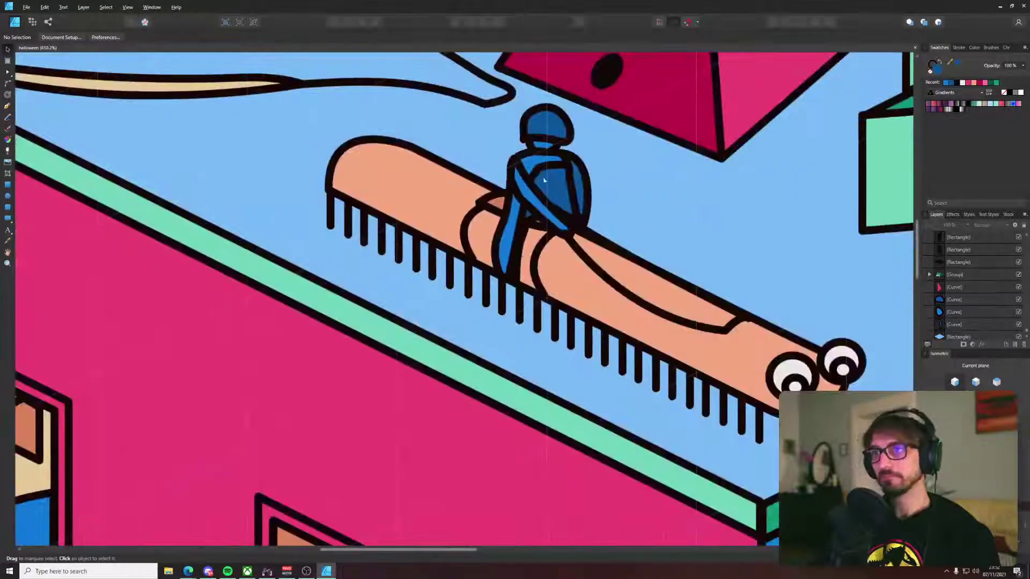
Step: Reshape the rider's torso and leg curve by moving its nodes around the near arm and down the thigh
double_click(538, 168)
left_click_drag(538, 168, 543, 177)
left_click(554, 134)
left_click_drag(558, 142, 573, 195)
left_click(544, 174)
mouse_move(523, 167)
left_mouse_down()
mouse_move(543, 187)
mouse_move(526, 183)
left_mouse_up()
left_click_drag(513, 236, 508, 238)
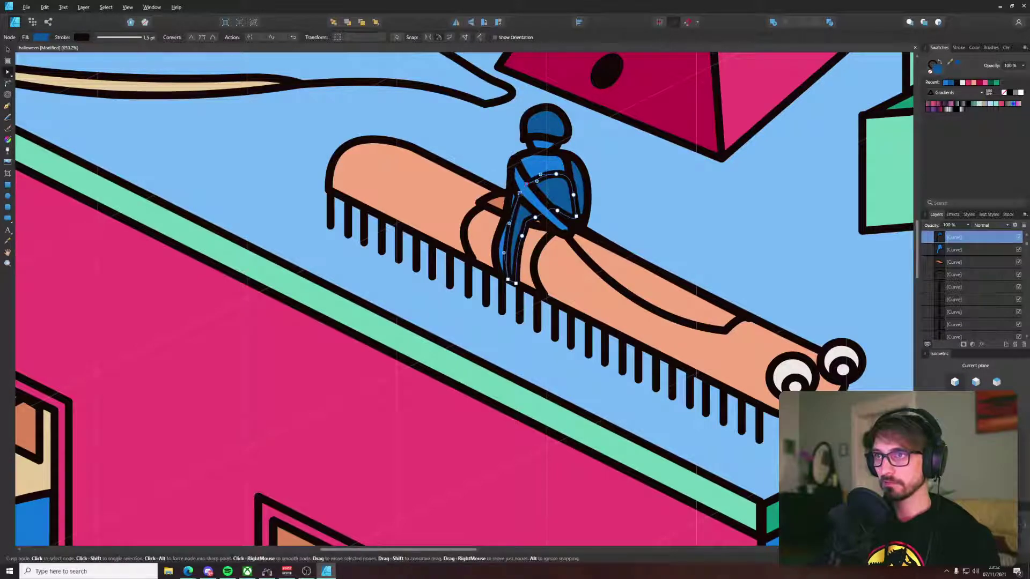
left_click_drag(519, 193, 521, 201)
Step: Deselect everything and save the illustration
left_click(474, 197)
scroll(474, 197, "down", 7)
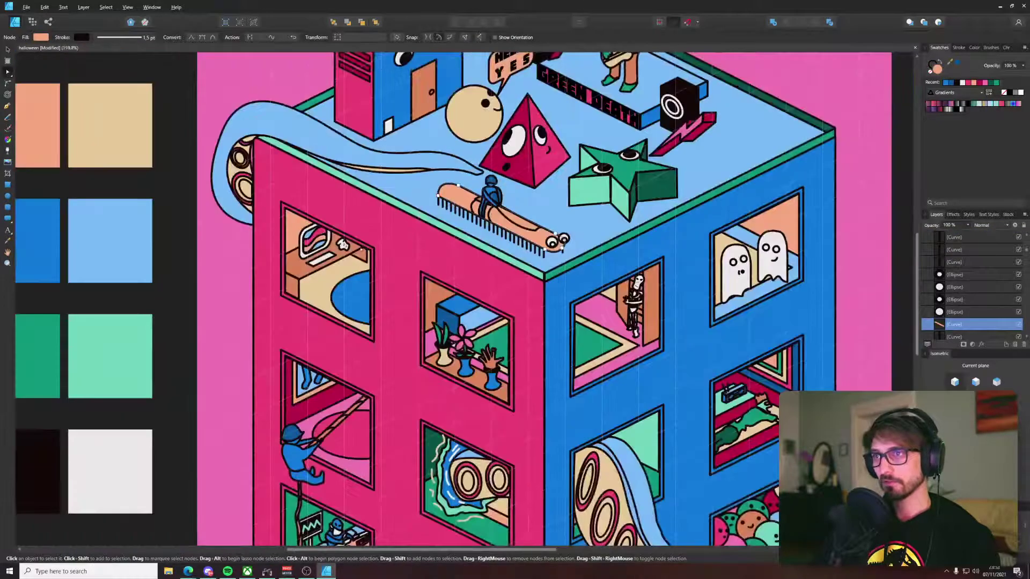
scroll(517, 197, "down", 4)
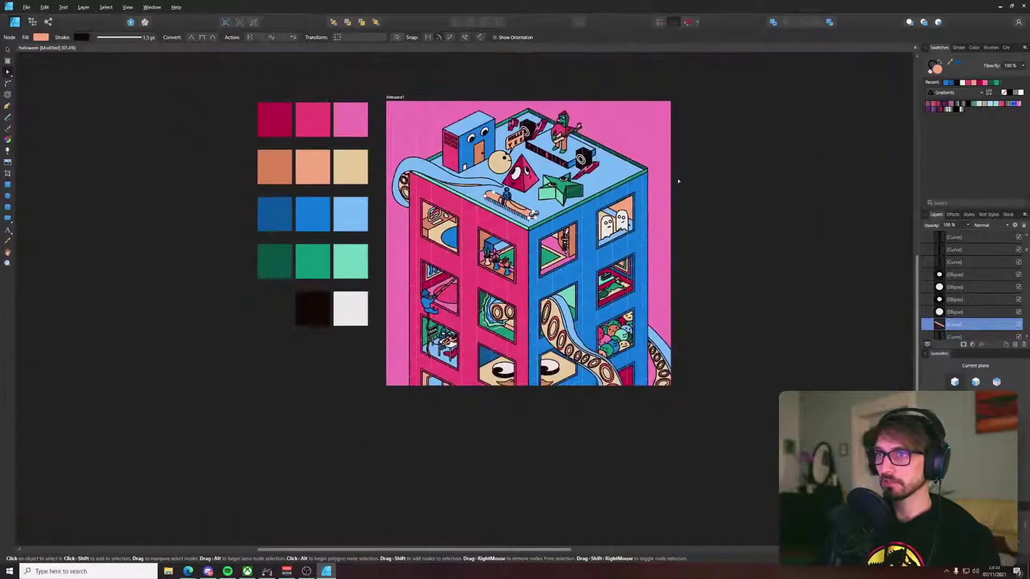
left_click(678, 179)
key("ctrl+s")
scroll(600, 187, "up", 2)
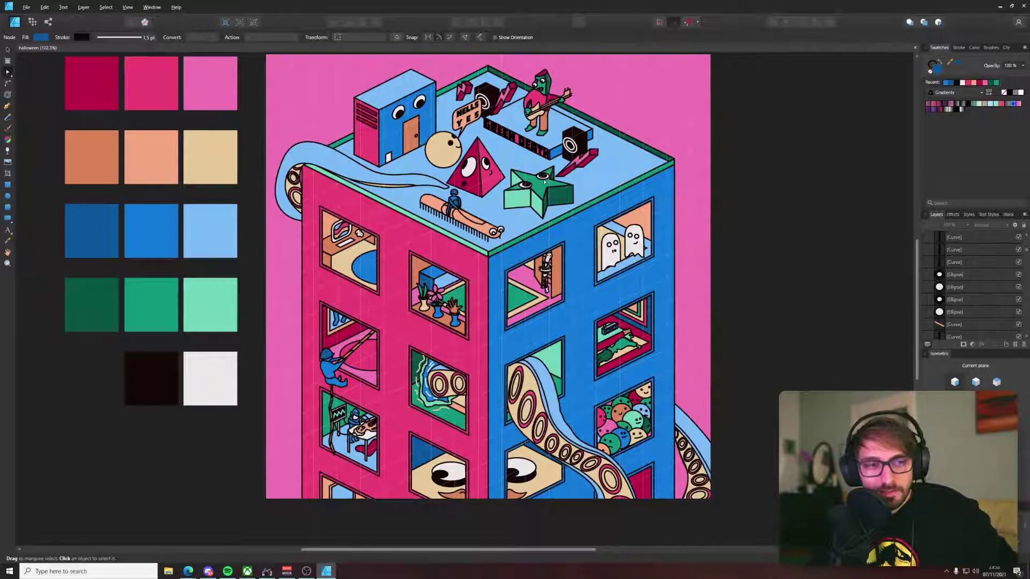
Step: Switch to Spotify, skip to the next track, and return to the illustration
left_click(227, 570)
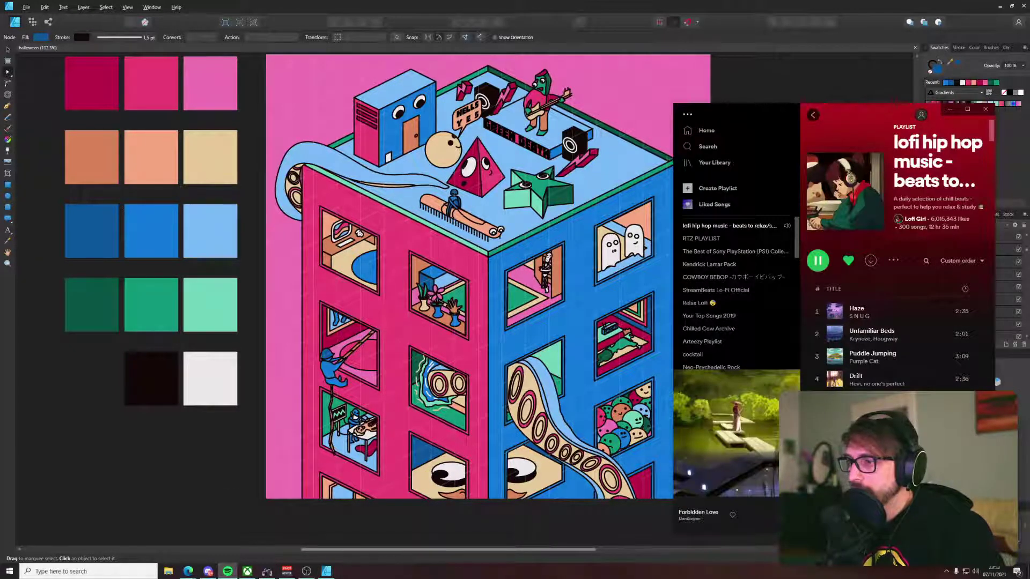
key("ctrl+Right")
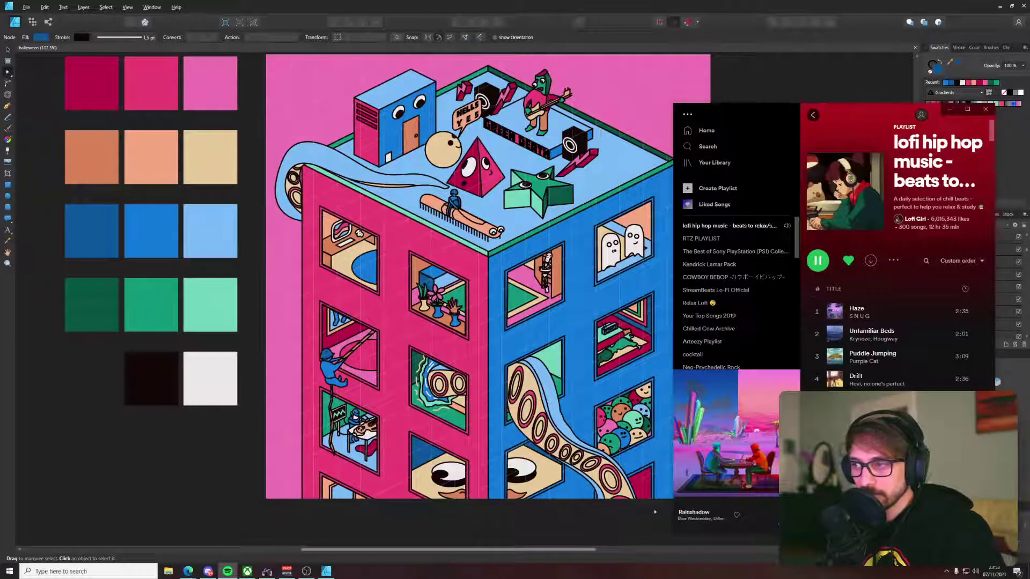
left_click(654, 512)
Step: Draw an ellipse on the roof beside the pink lightning bolt, fit it to the top isometric plane, and duplicate it toward the roof corner
left_click_drag(658, 269, 600, 296)
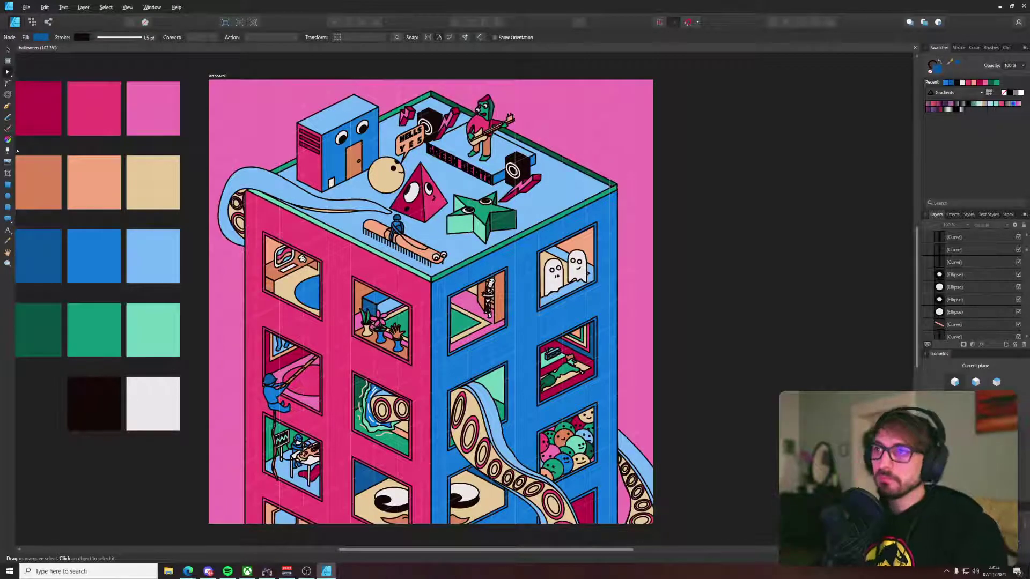
left_click(8, 195)
scroll(602, 122, "up", 4)
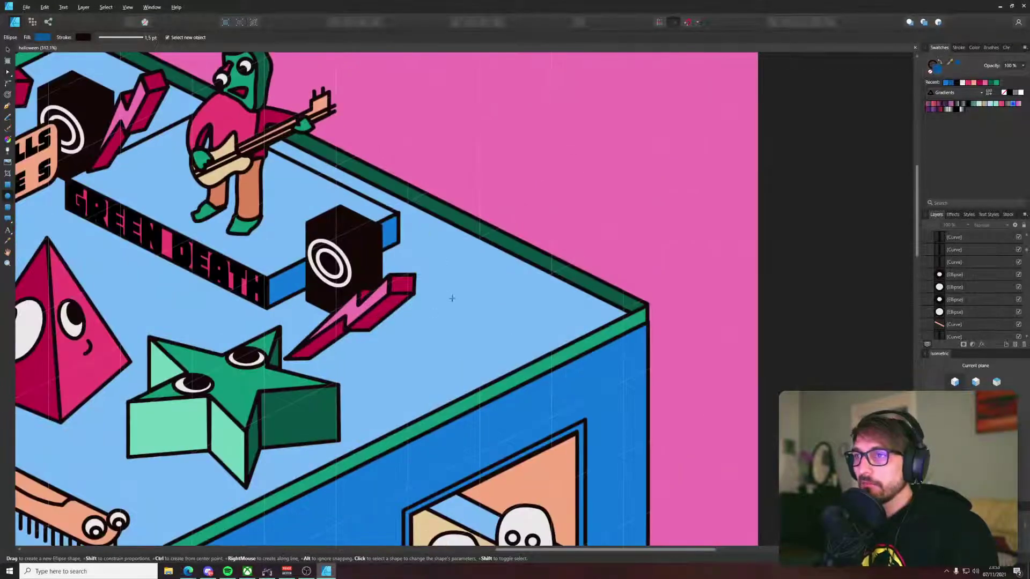
mouse_move(460, 270)
left_mouse_down()
mouse_move(511, 321)
mouse_move(473, 290)
left_mouse_up()
left_click(975, 407)
key("v")
left_click_drag(473, 289, 542, 323)
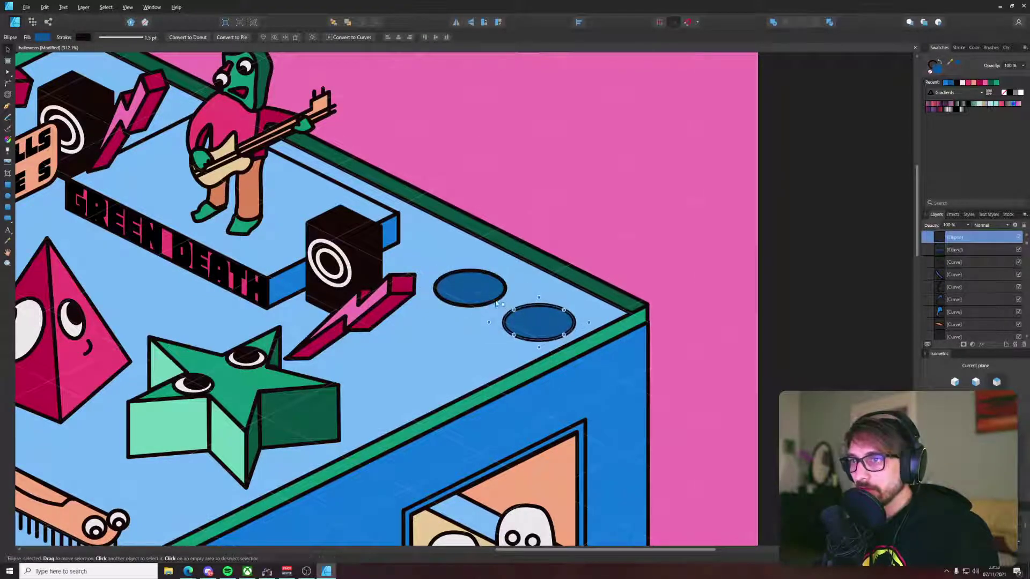
Step: Fill both roof ellipses with the off-white sampled from the ghost in the window
left_click(481, 293, "shift")
key("i")
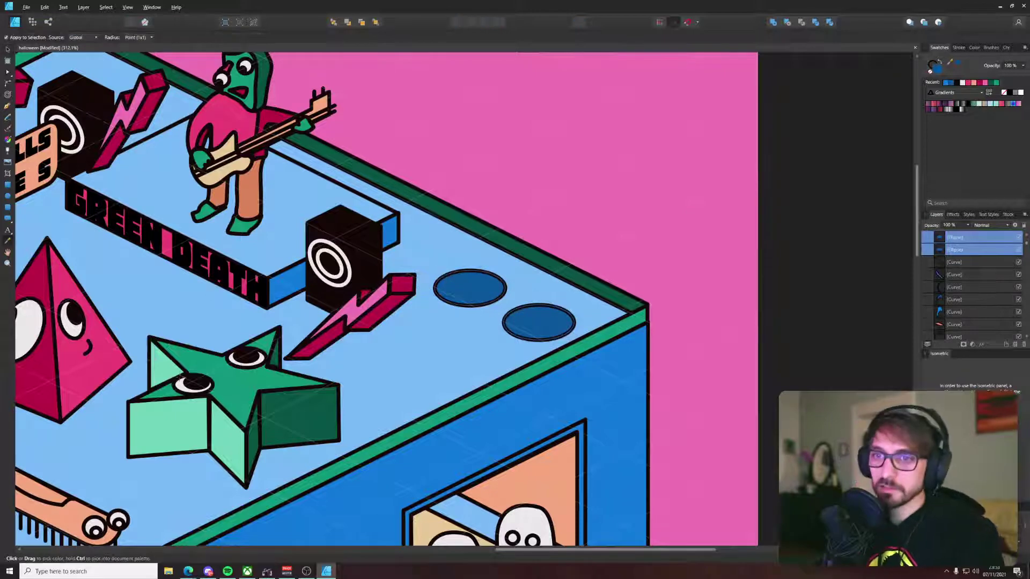
left_click(524, 517)
key("v")
left_click(481, 288)
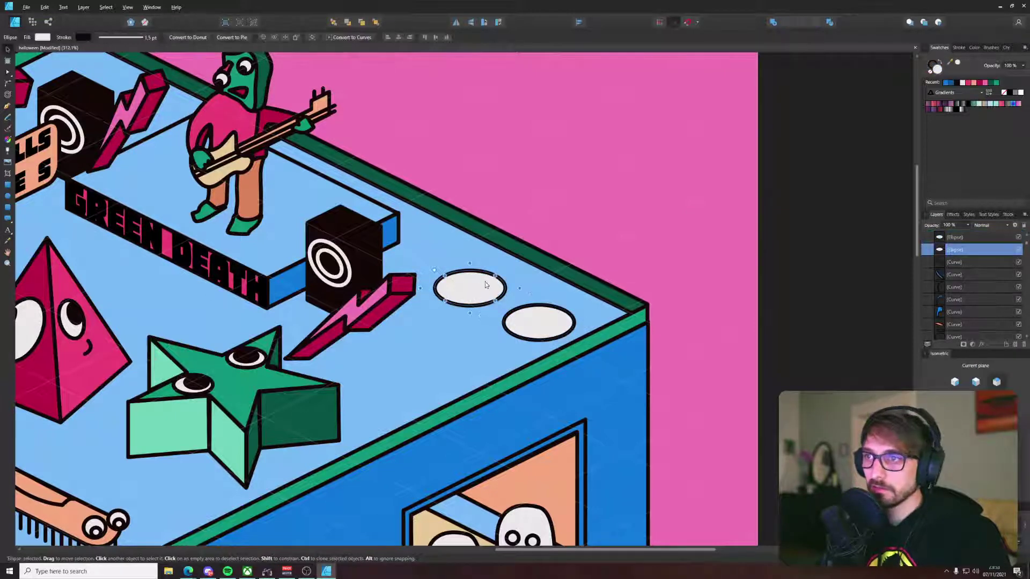
left_click_drag(470, 264, 476, 294)
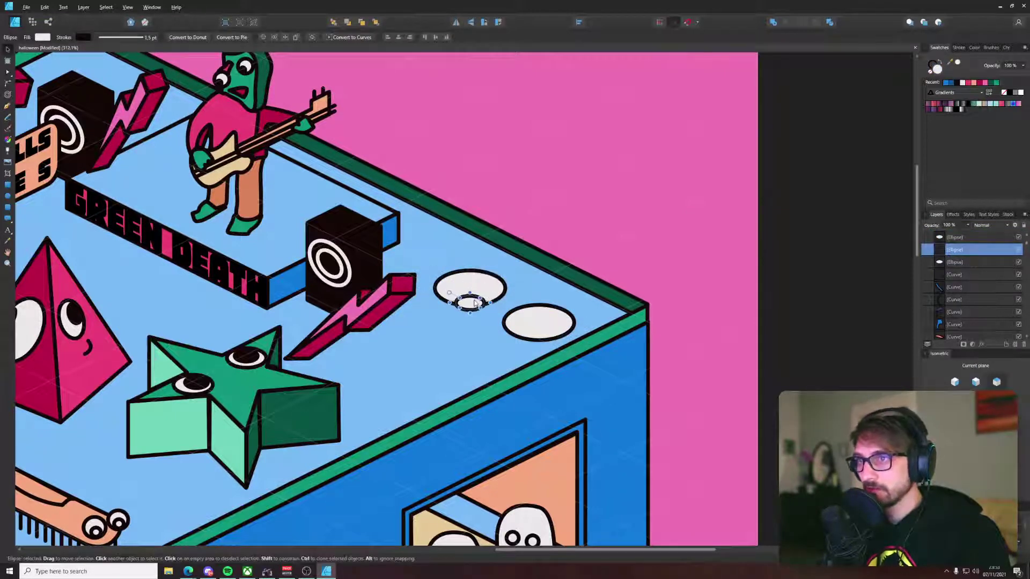
key("Delete")
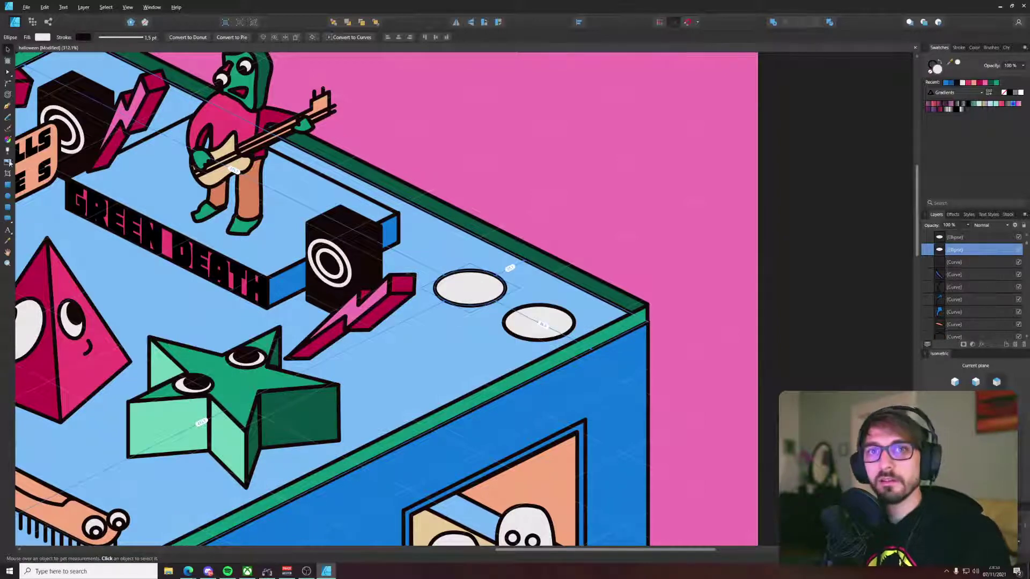
Step: Draw an unfilled black spiral winding inward inside the white ellipse nearest the lightning bolt with the Pen tool
scroll(277, 242, "up", 4)
key("p")
left_click_drag(758, 324, 391, 312)
left_click(318, 313)
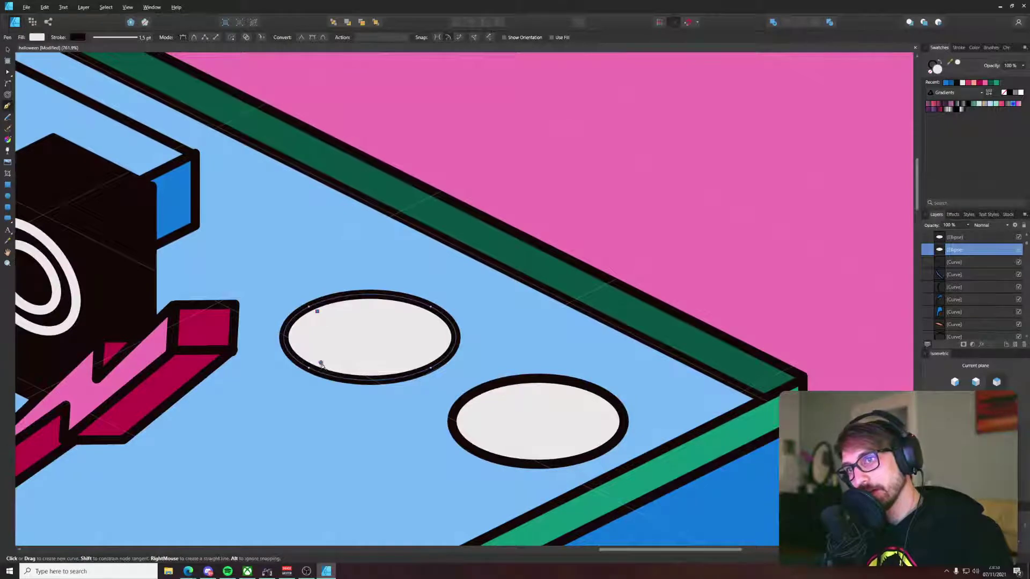
left_click_drag(320, 364, 361, 380)
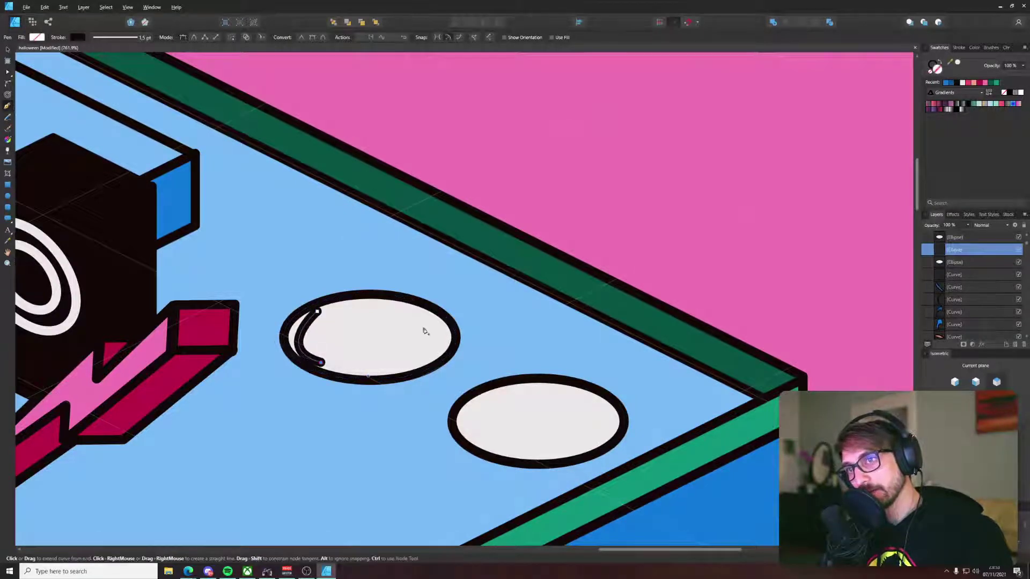
left_click_drag(426, 321, 382, 297)
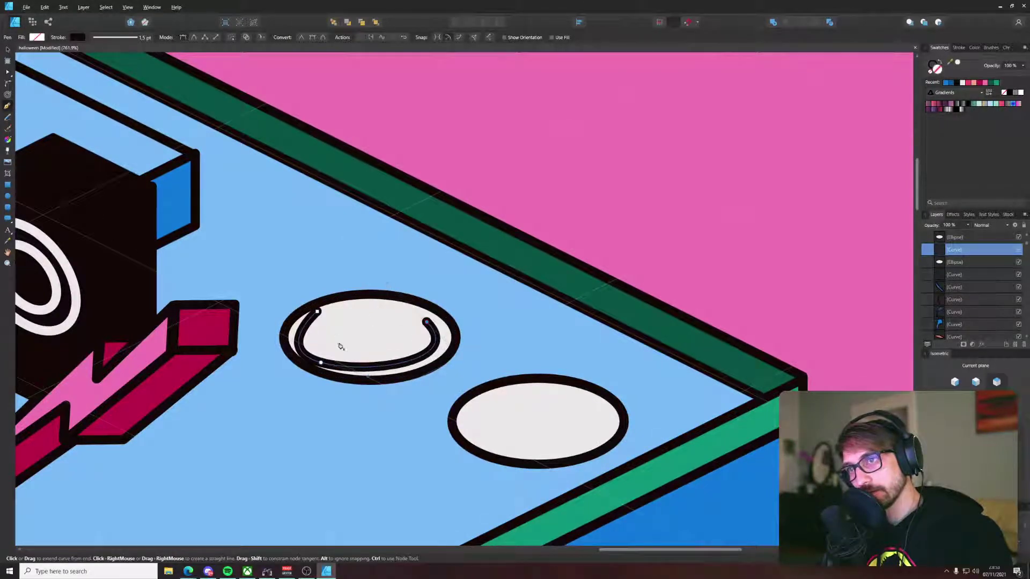
mouse_move(340, 346)
left_mouse_down()
mouse_move(418, 353)
mouse_move(349, 334)
left_mouse_up()
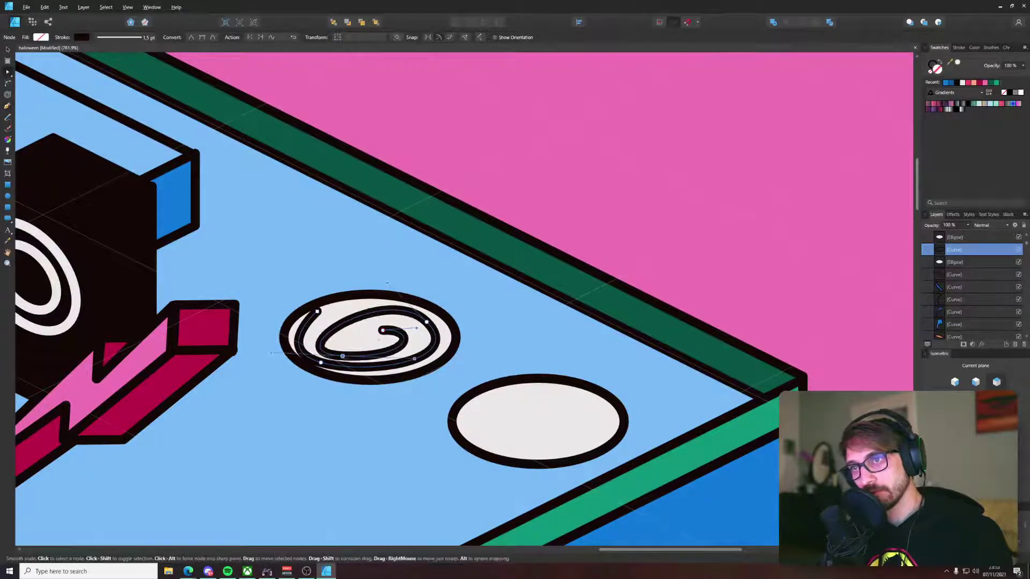
Step: Smooth the spiral's loops by adjusting its curve handles and extend its inner end to the ellipse's centre
key("a")
left_click_drag(384, 285, 350, 277)
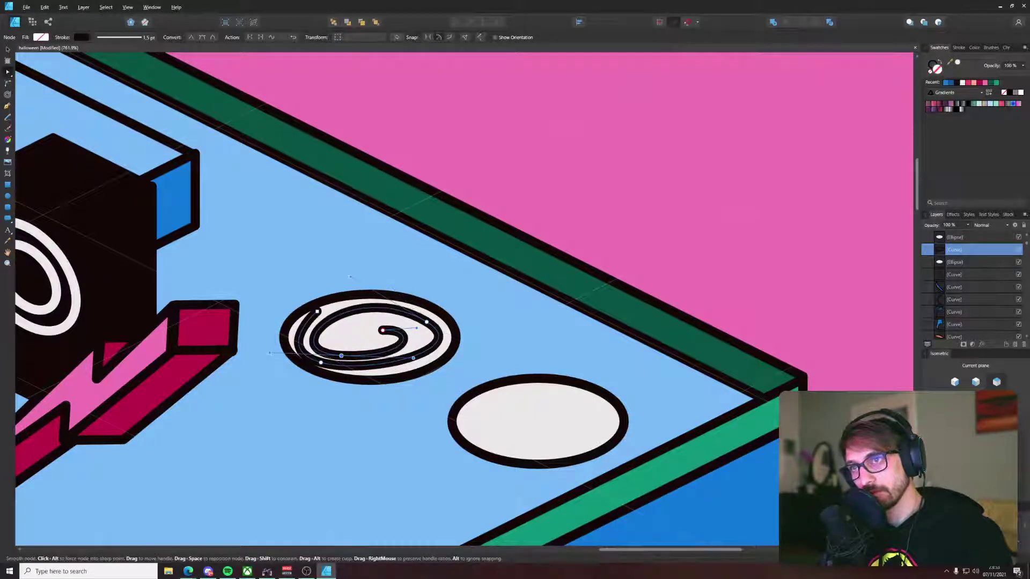
left_click_drag(321, 363, 343, 351)
key("ctrl+z")
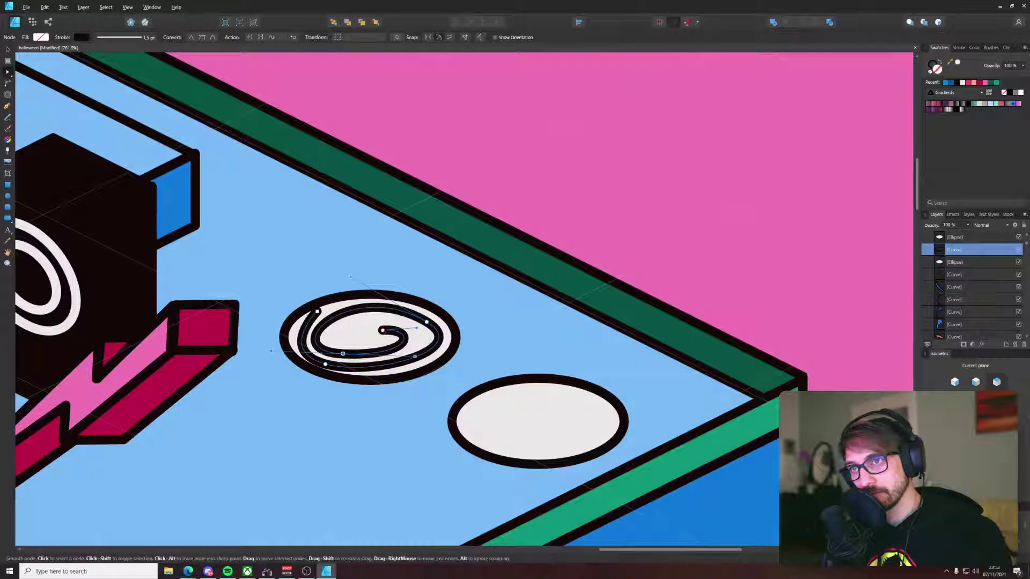
key("p")
Step: Duplicate the finished spiral onto the second white ellipse and deselect it
key("v")
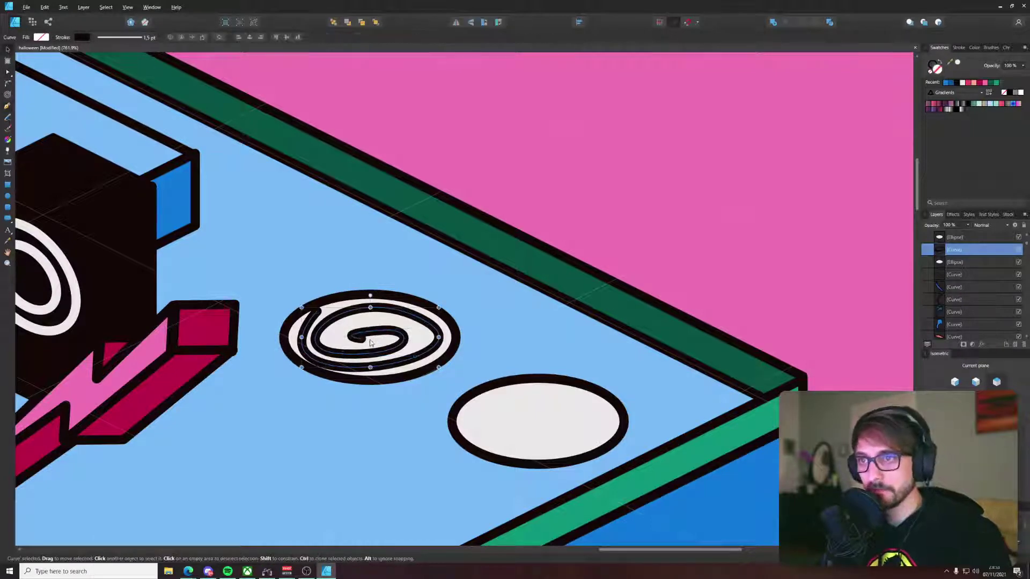
left_click_drag(370, 338, 540, 414)
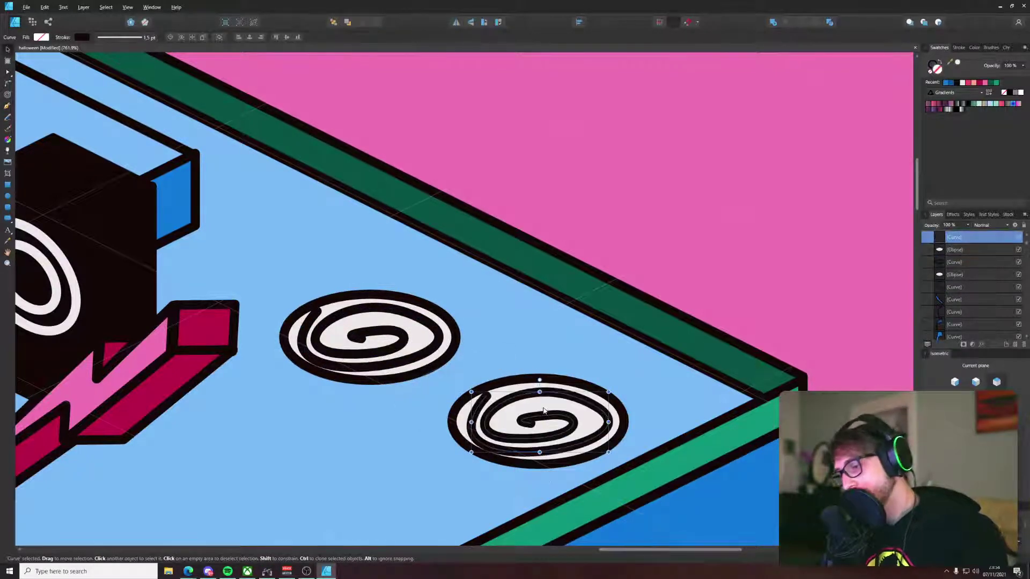
scroll(540, 414, "down", 10)
left_click(612, 361)
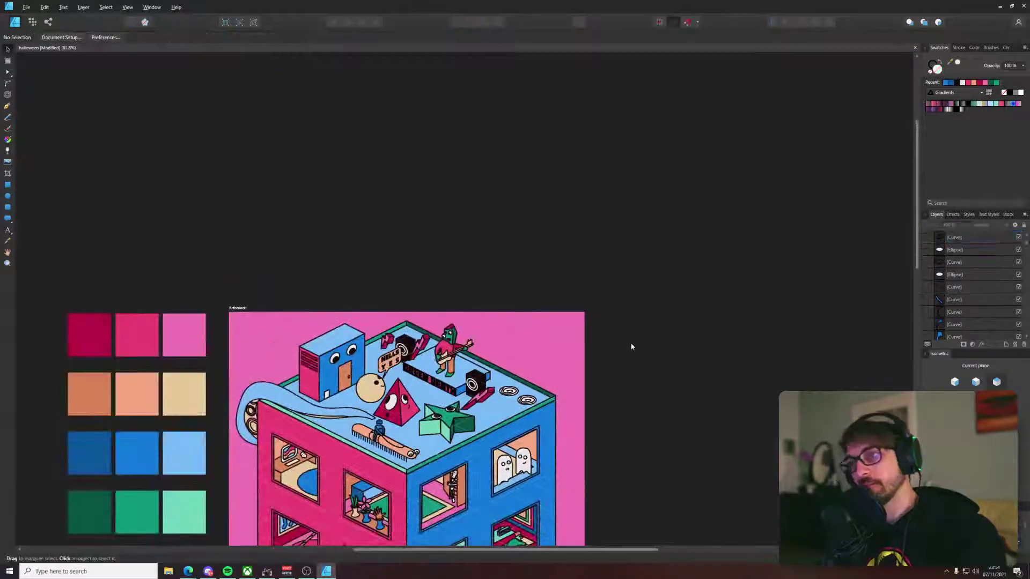
Step: Reshape the outer ends of both spirals so their tails curve evenly inside the ellipse outlines
scroll(633, 345, "up", 3)
scroll(658, 236, "up", 2)
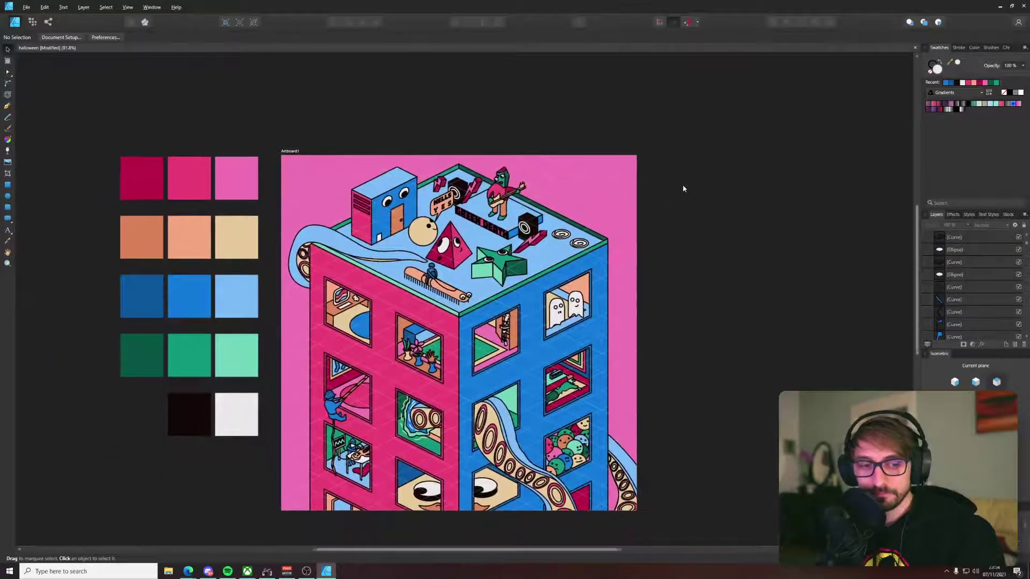
scroll(536, 229, "up", 8)
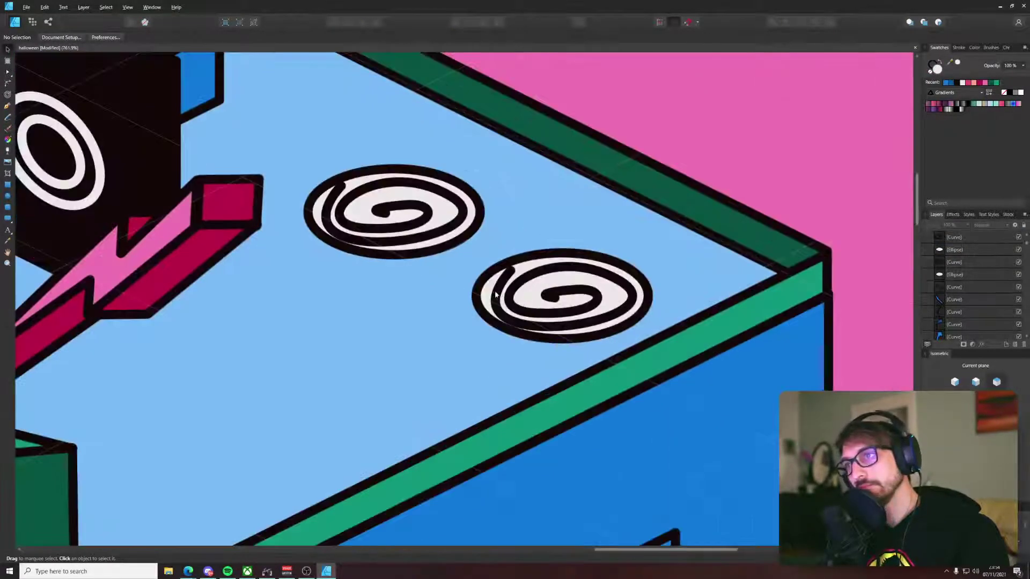
left_click(496, 298)
left_click_drag(496, 297, 509, 276)
left_click(322, 193)
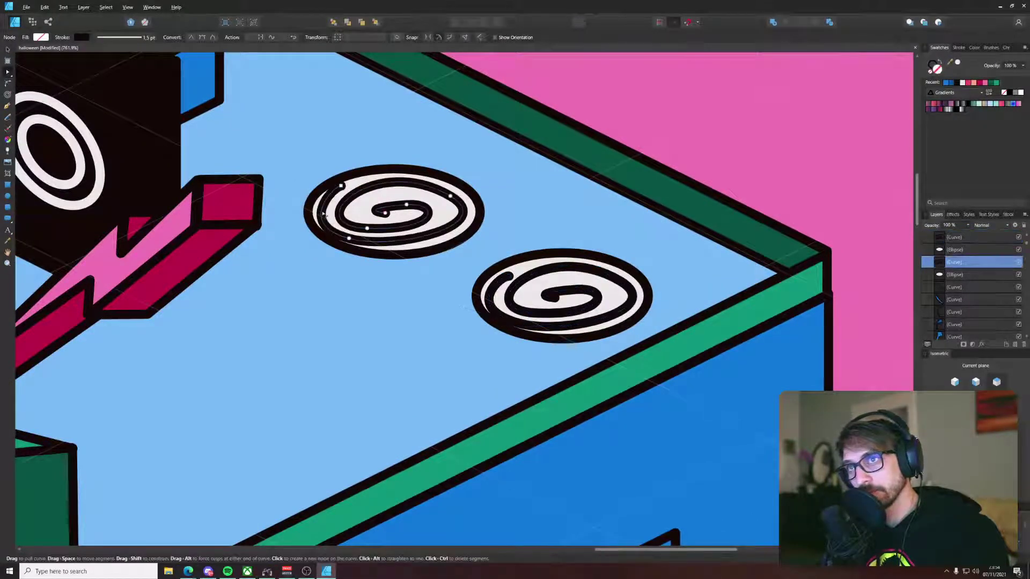
left_click(343, 189)
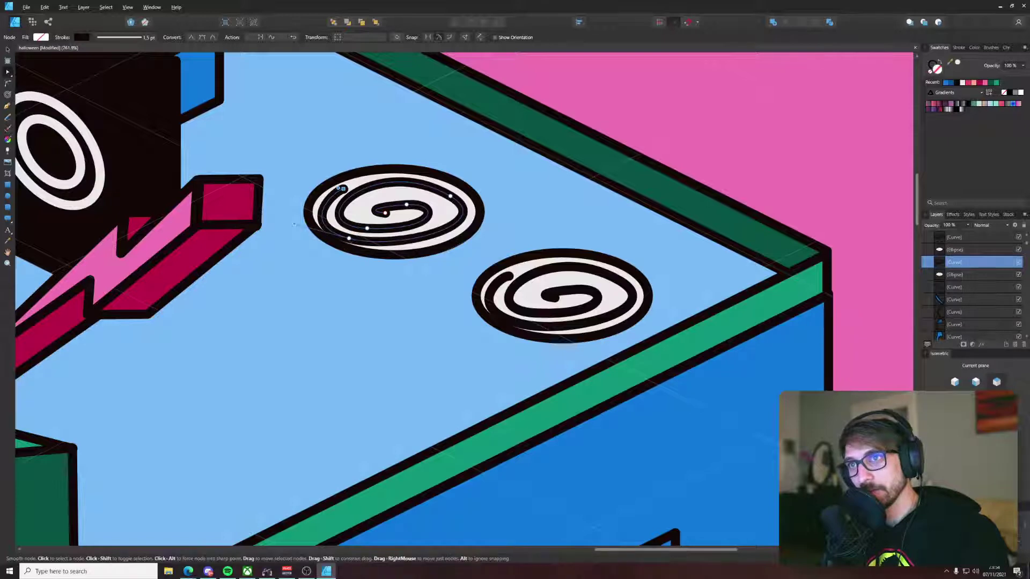
left_click_drag(349, 238, 353, 237)
Step: Adjust the lower-loop nodes of the spiral nearest the roof corner to even out its spacing, and deselect it
left_click(561, 315)
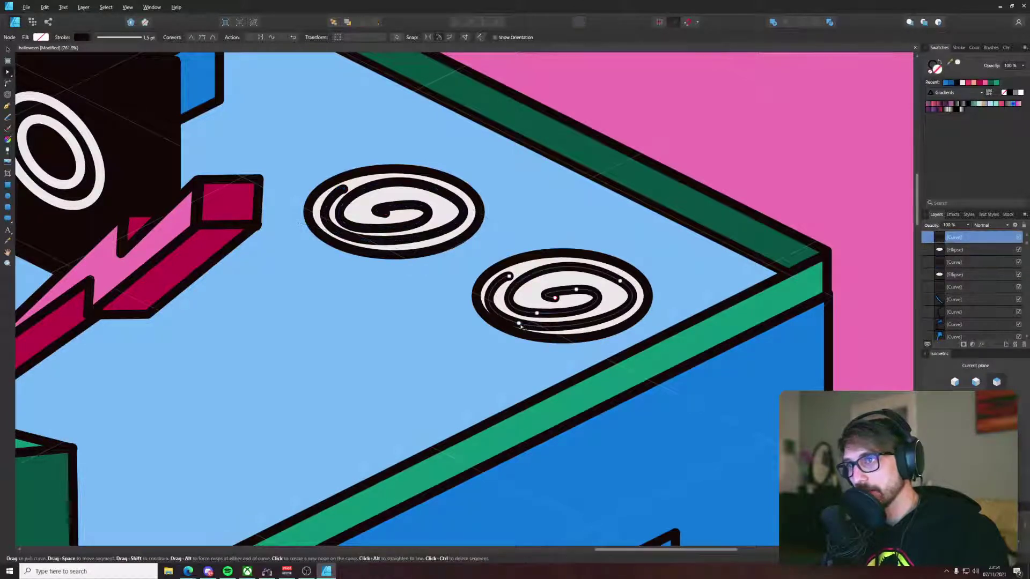
left_click_drag(521, 325, 542, 311)
key("ctrl+z")
left_click(712, 166)
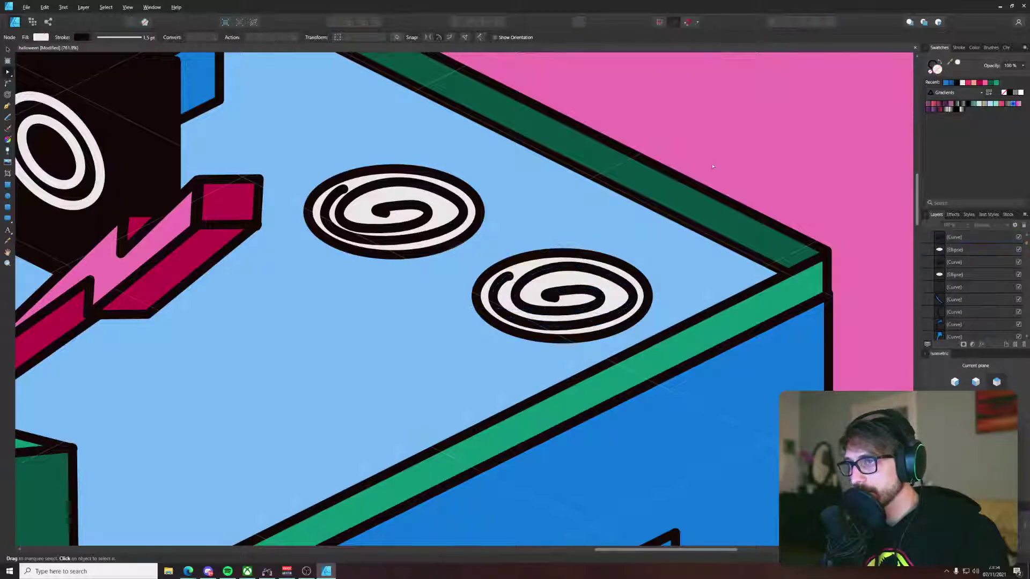
Step: Draw a small ellipse filled with the roof's light blue beside the spirals and fit it to the top isometric plane
scroll(712, 166, "down", 5)
scroll(341, 311, "up", 3)
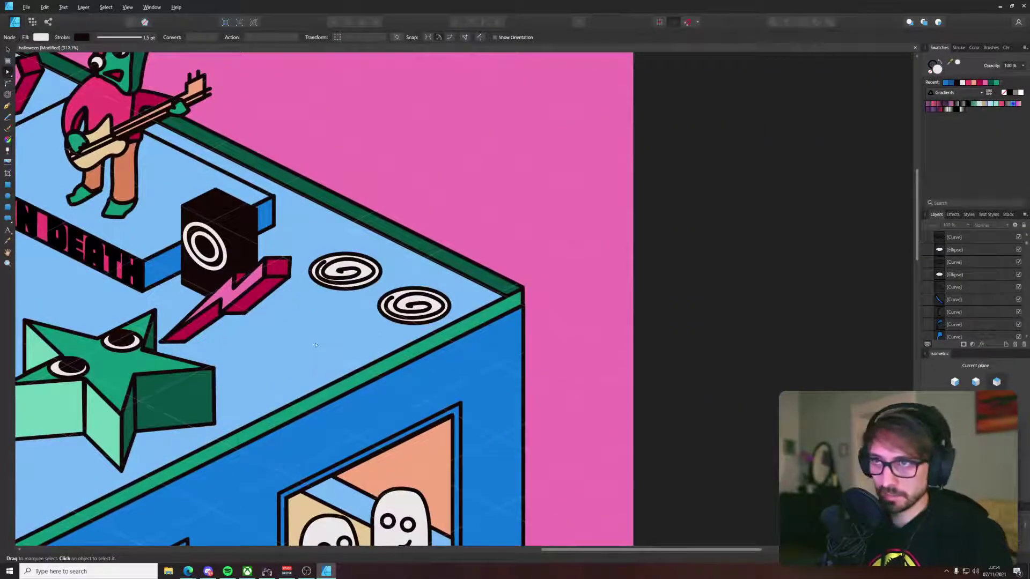
key("m")
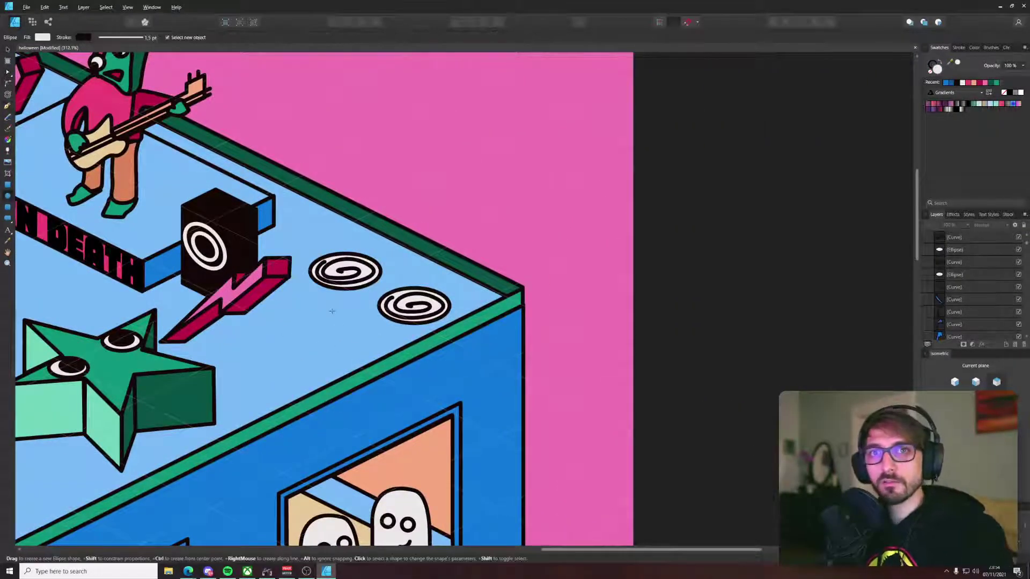
left_click(358, 328, "alt")
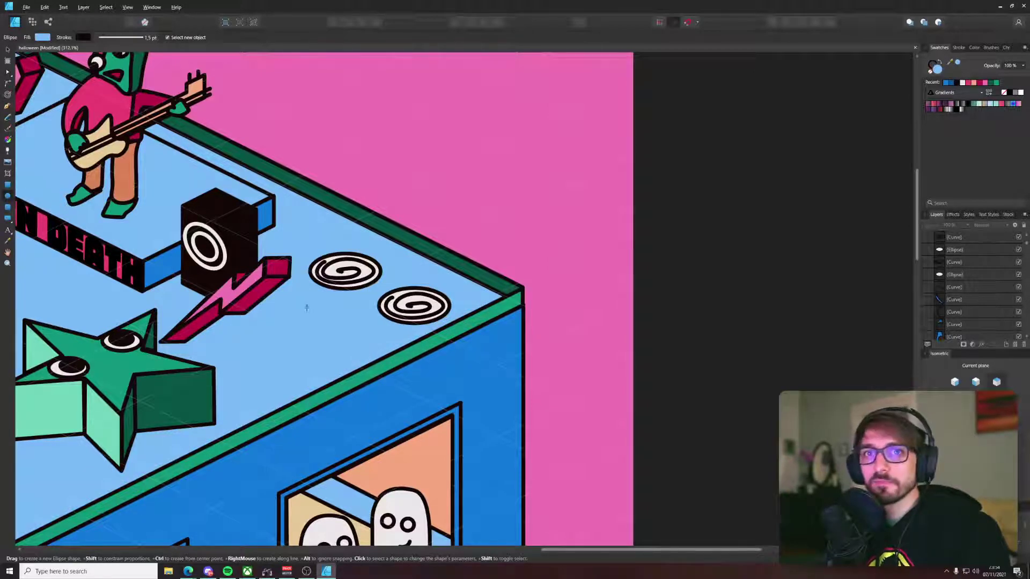
left_click_drag(318, 305, 339, 327)
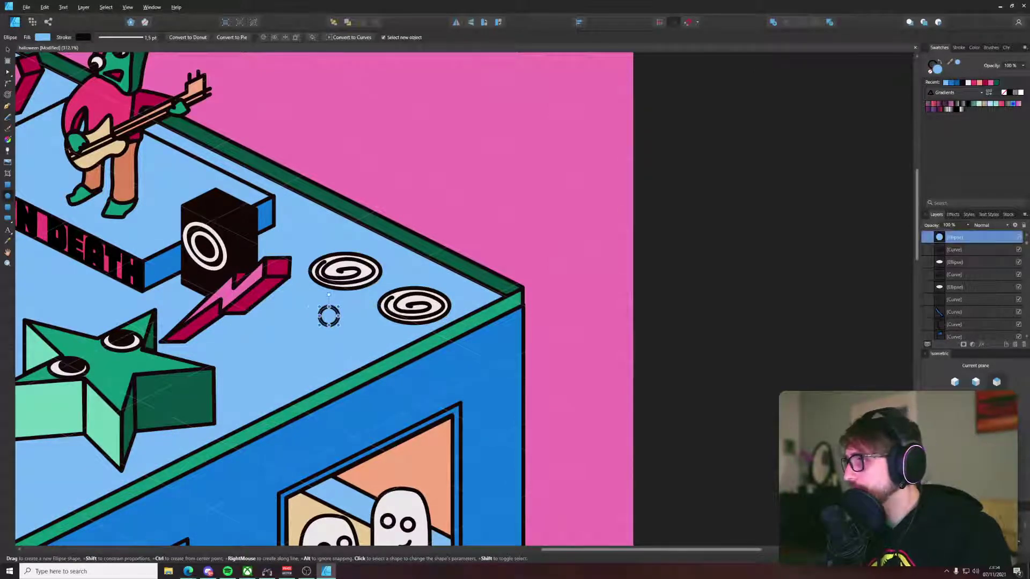
left_click(975, 414)
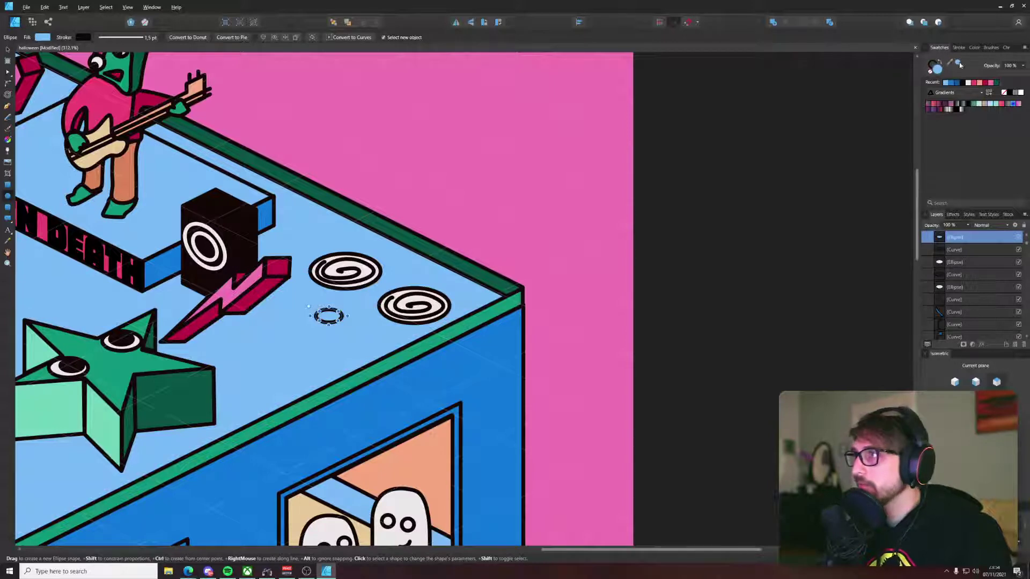
key("ctrl+d")
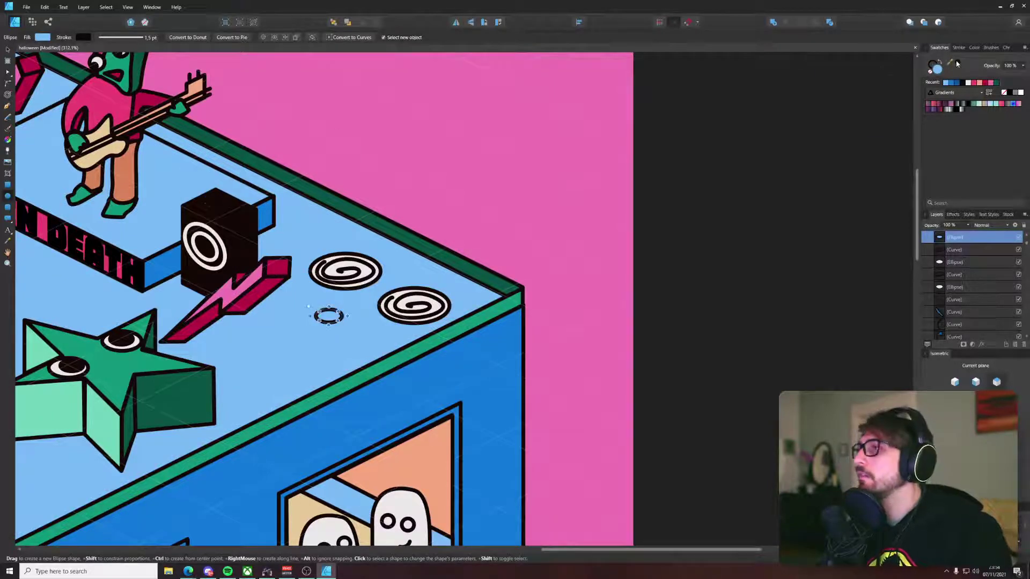
key("v")
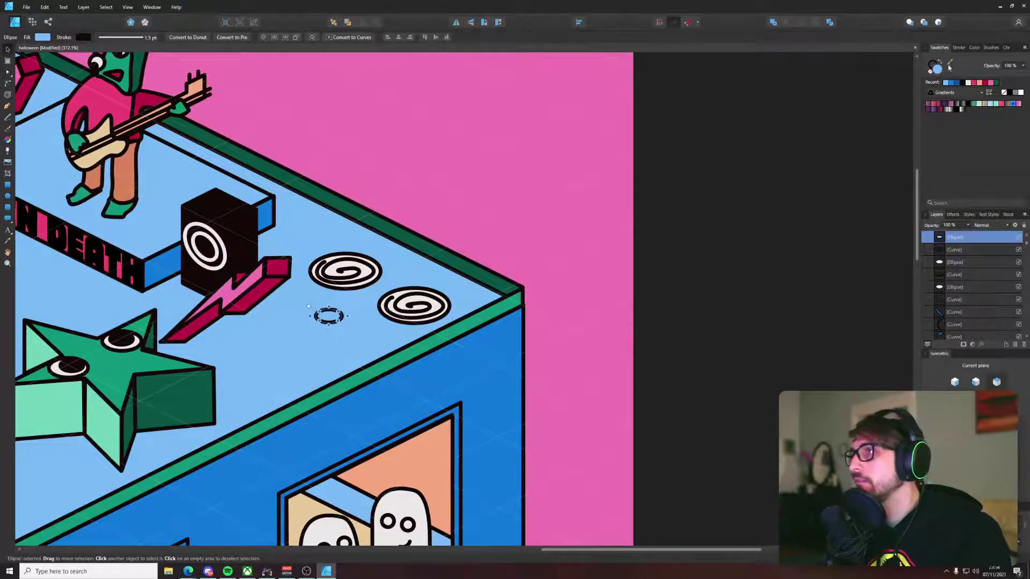
Step: Fill the small ellipse beside the spiral discs with black, nudge it slightly towards the spirals, and deselect it
left_click_drag(949, 62, 215, 236)
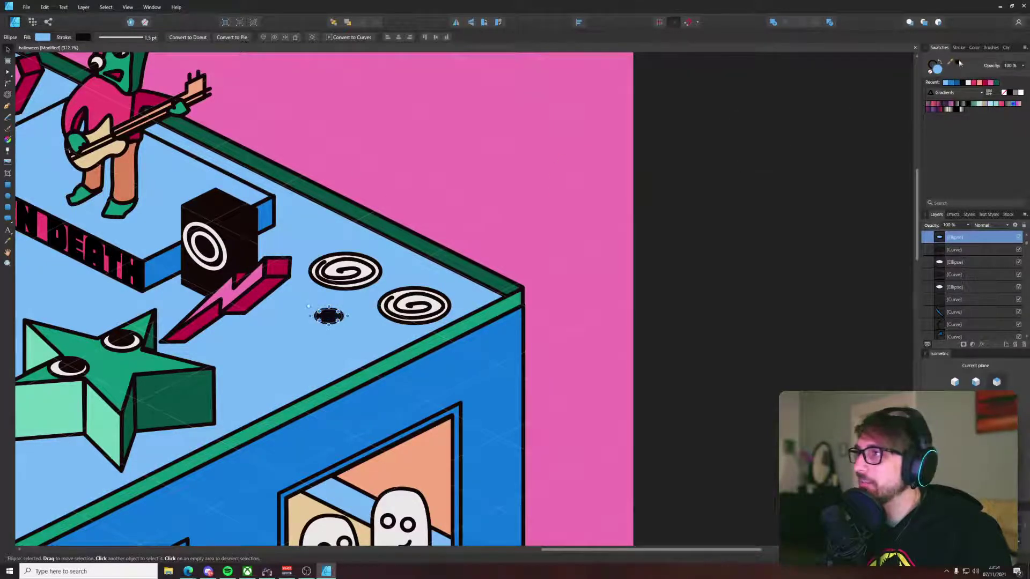
left_click_drag(328, 317, 339, 312)
left_click(706, 238)
scroll(708, 237, "down", 5)
left_click_drag(716, 229, 670, 216)
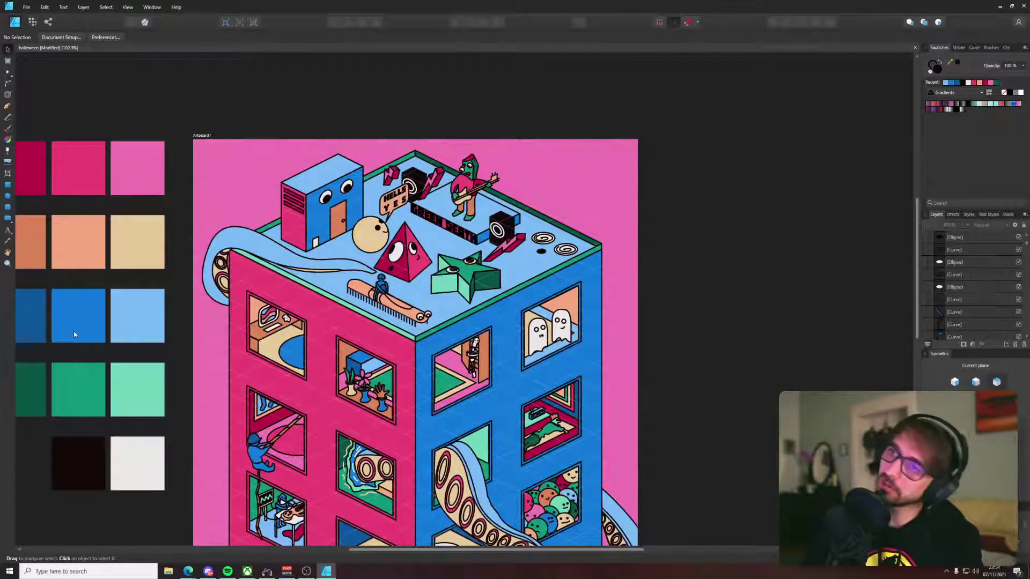
Step: Duplicate a dark red vent slat from the blue block's side onto its roof and fit it to the top isometric plane
scroll(194, 209, "up", 5)
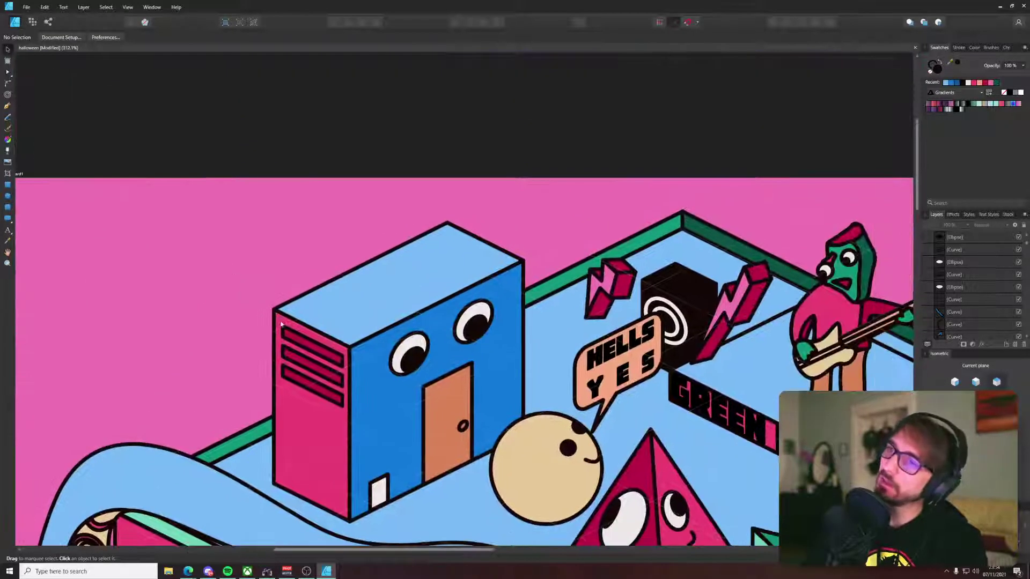
left_click(318, 346)
left_click_drag(317, 348, 351, 309)
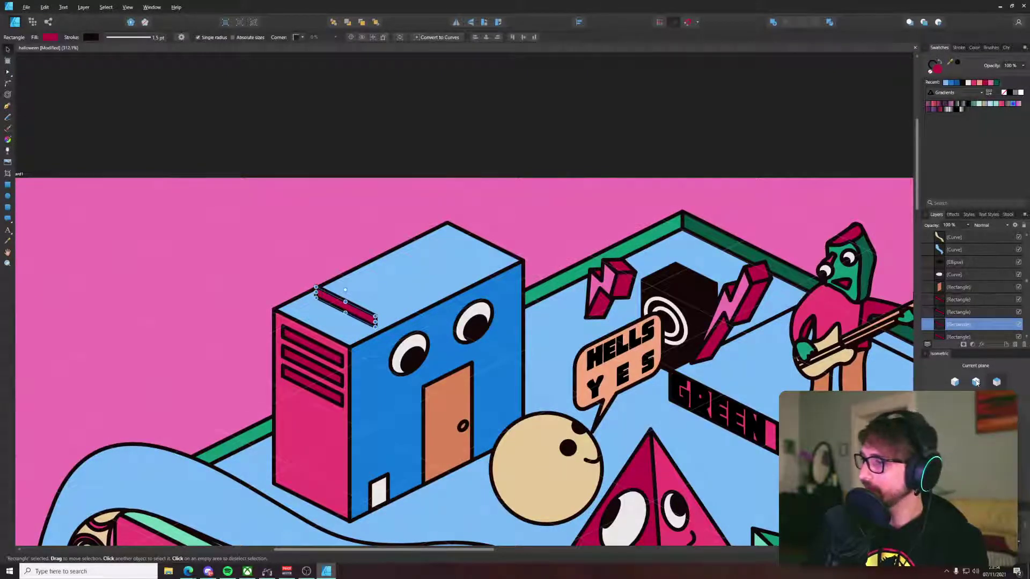
left_click(975, 411)
Step: Position and stretch the copied rectangle into a large inset panel with an even border across the block's roof
scroll(307, 292, "up", 4)
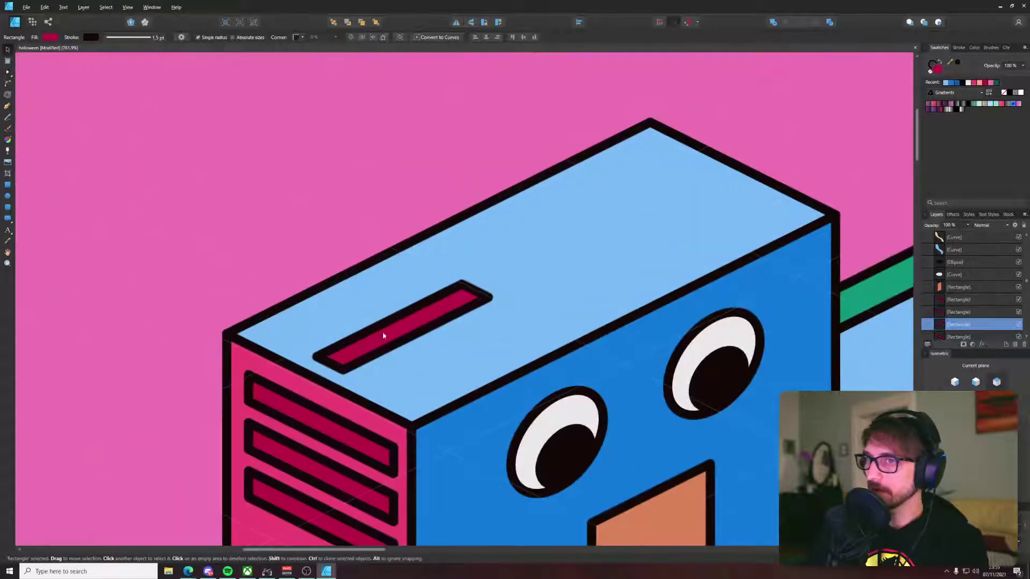
left_click_drag(384, 335, 486, 359)
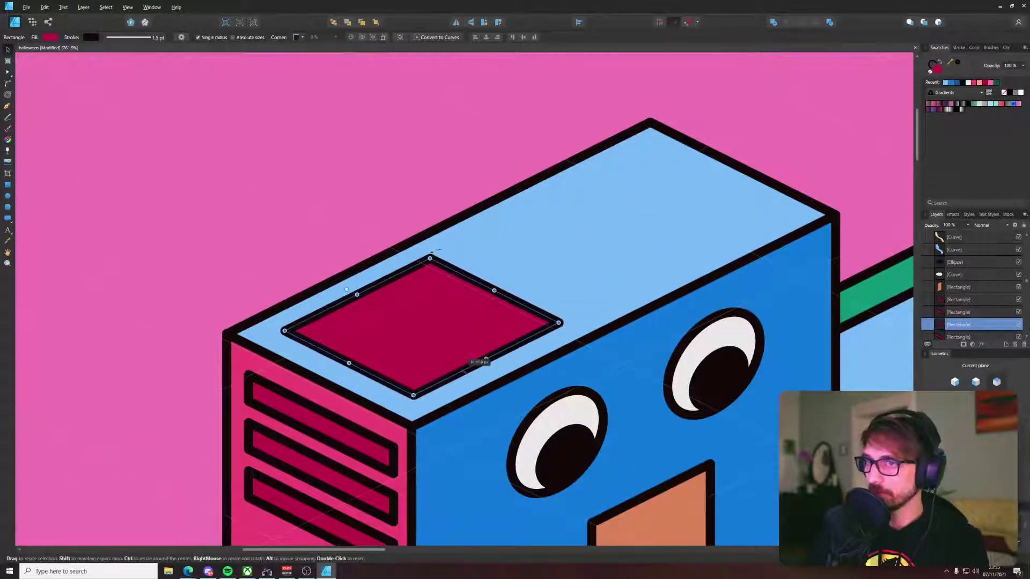
left_click_drag(434, 250, 342, 202)
Step: Fill the block's roof panel with the dark orange sampled from the colour palette and deselect it
scroll(692, 168, "down", 10)
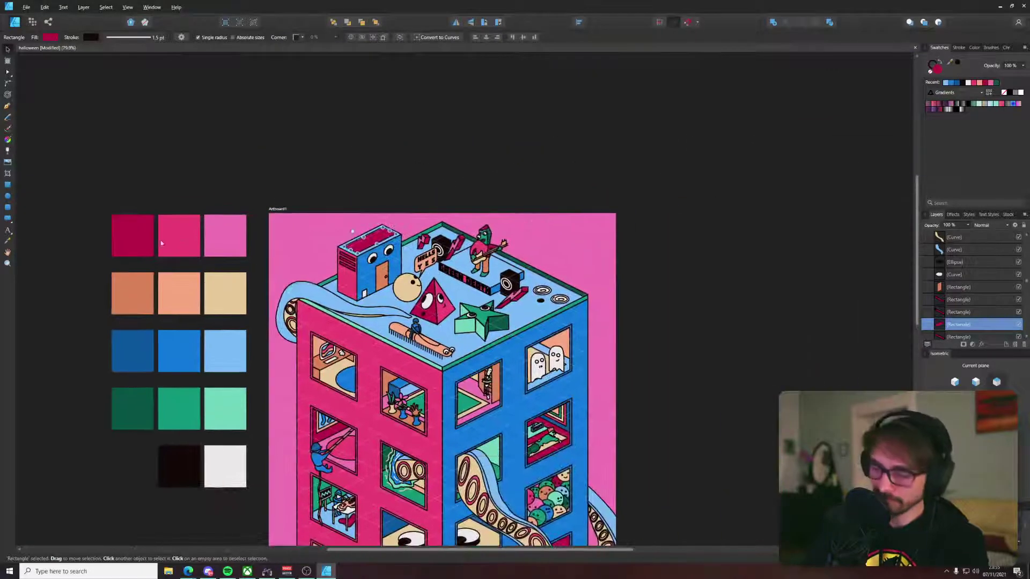
key("i")
left_click(131, 292)
key("v")
left_click(384, 122)
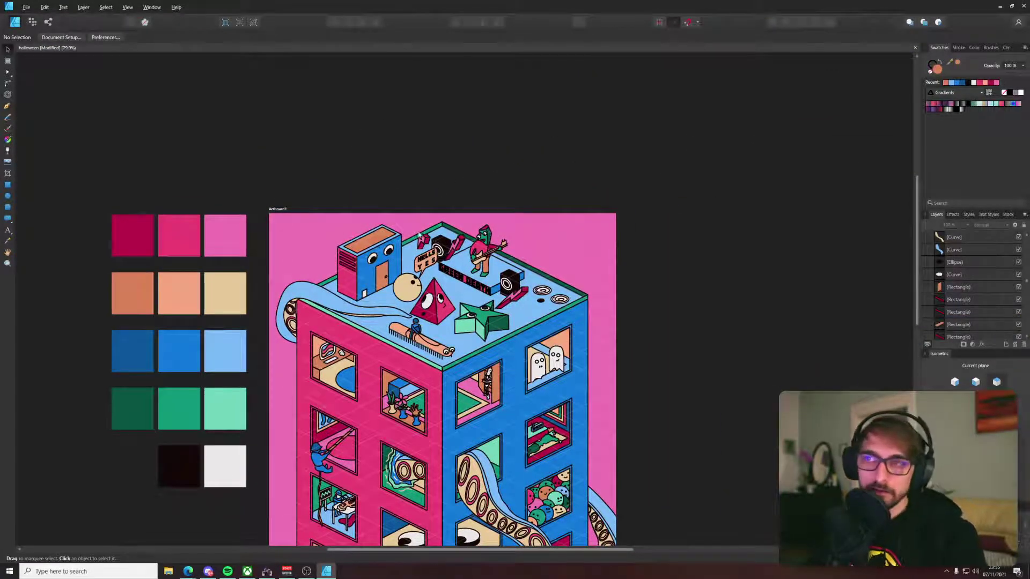
Step: Turn off the isometric grid display in the grid and snapping axis settings
left_click_drag(471, 159, 375, 39)
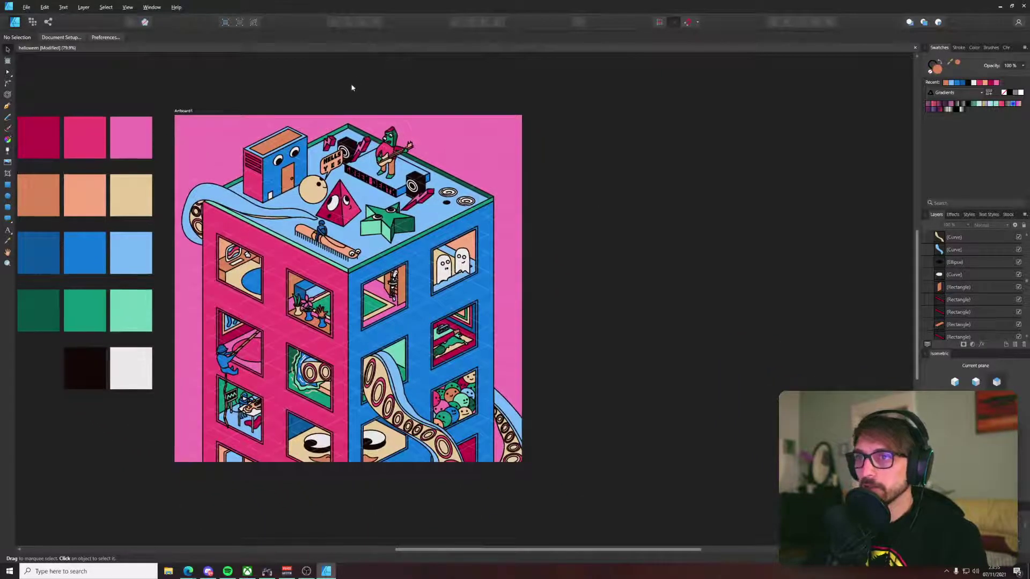
left_click_drag(442, 145, 471, 154)
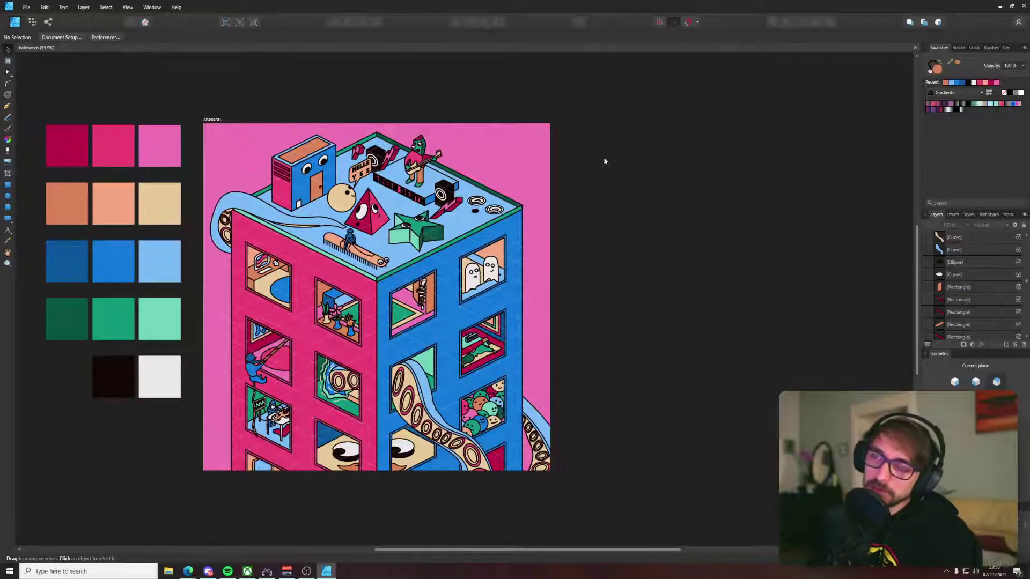
left_click(975, 456)
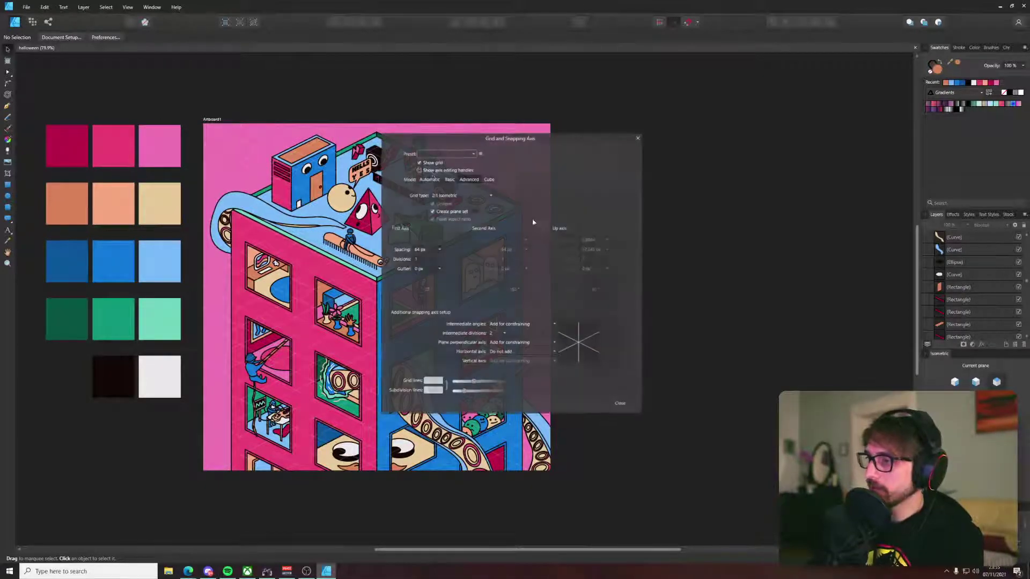
left_click(621, 404)
Step: Examine the rooftop and the building's upper windows without the grid to judge the overall composition
left_click_drag(671, 396, 780, 413)
scroll(592, 333, "up", 2)
left_click_drag(700, 309, 861, 289)
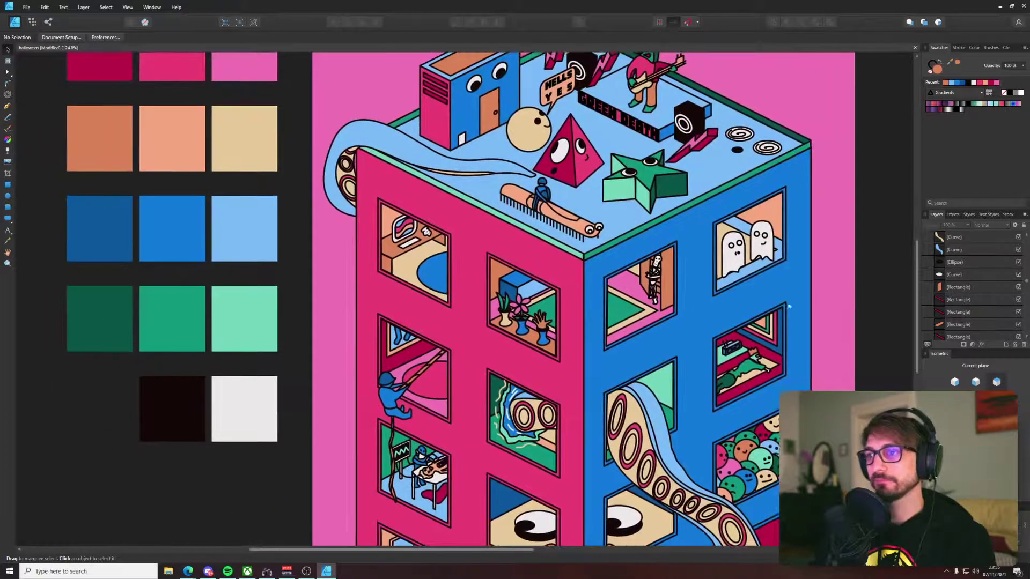
key("z")
left_click_drag(754, 313, 698, 301)
key("v")
left_click_drag(879, 275, 768, 276)
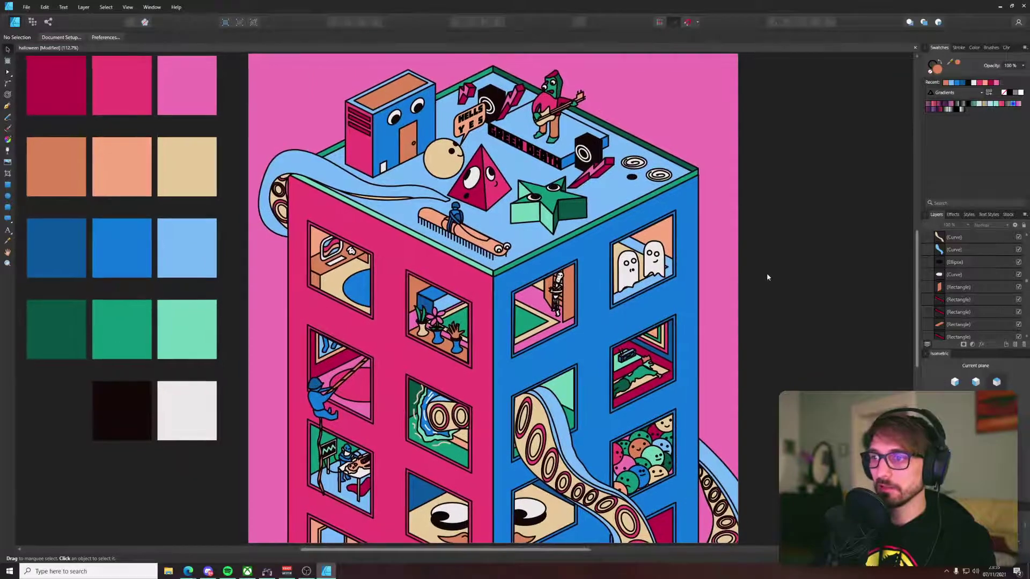